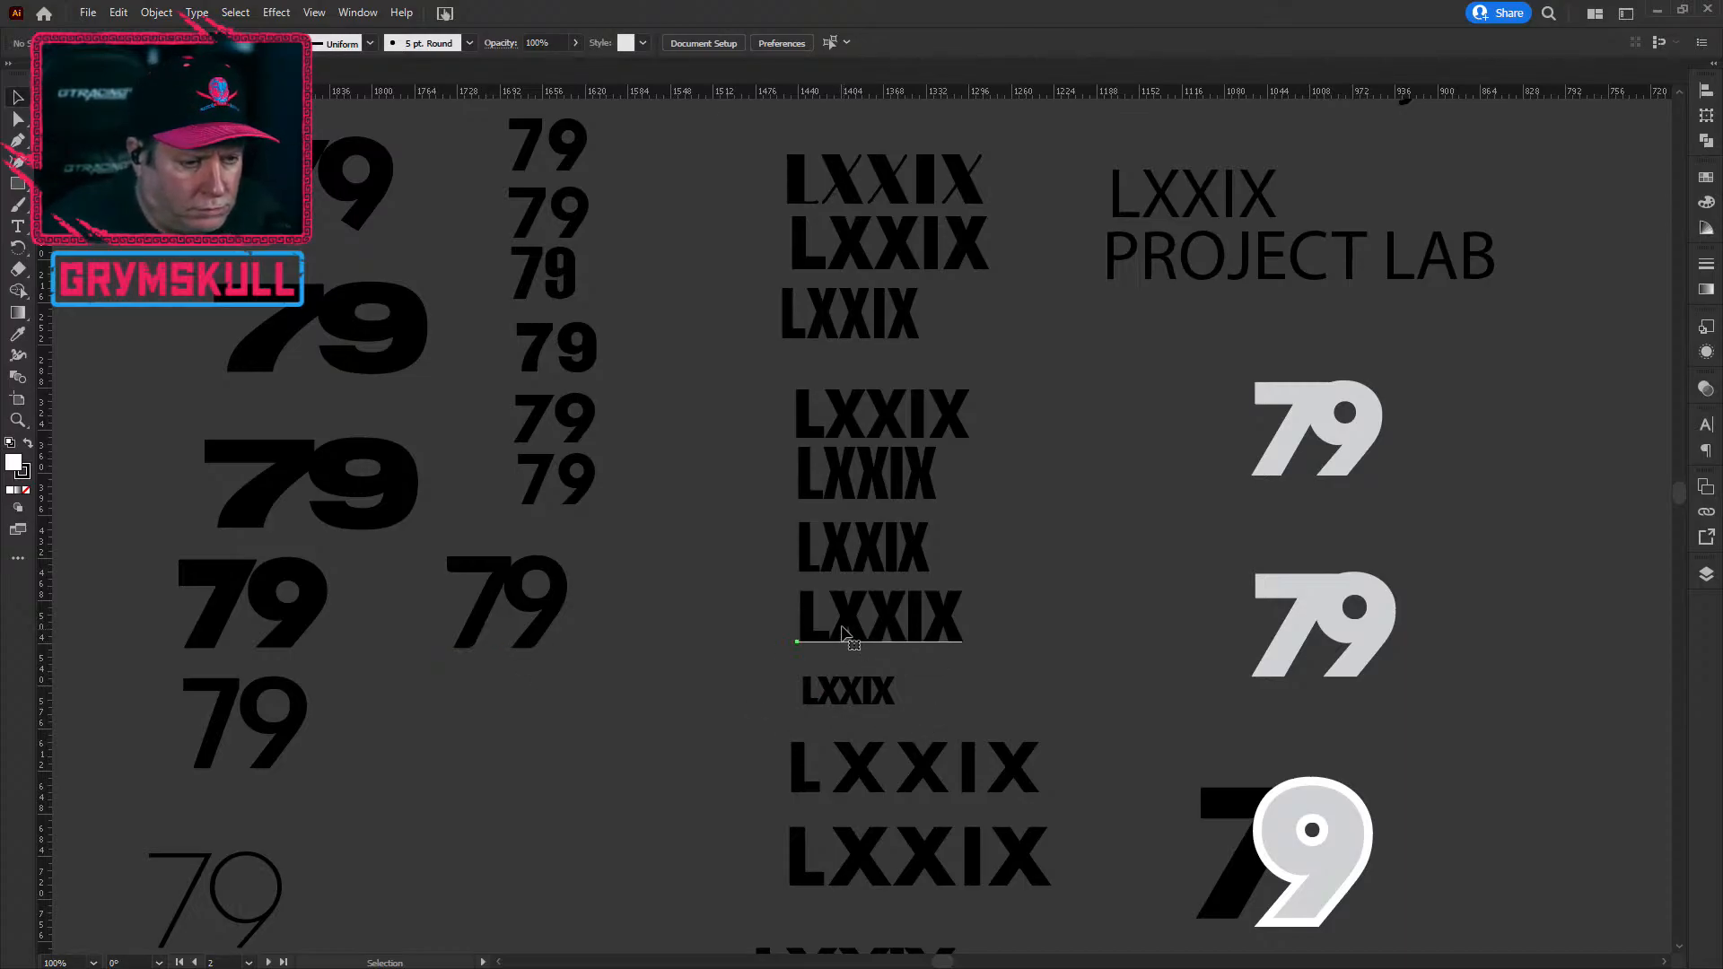
# Step: Select the first LXXIX, then zoom and pan around the sheet to survey the stacked type variants
pyautogui.click(842, 628)
pyautogui.scroll(-2, 842, 628)
pyautogui.scroll(2, 840, 623)
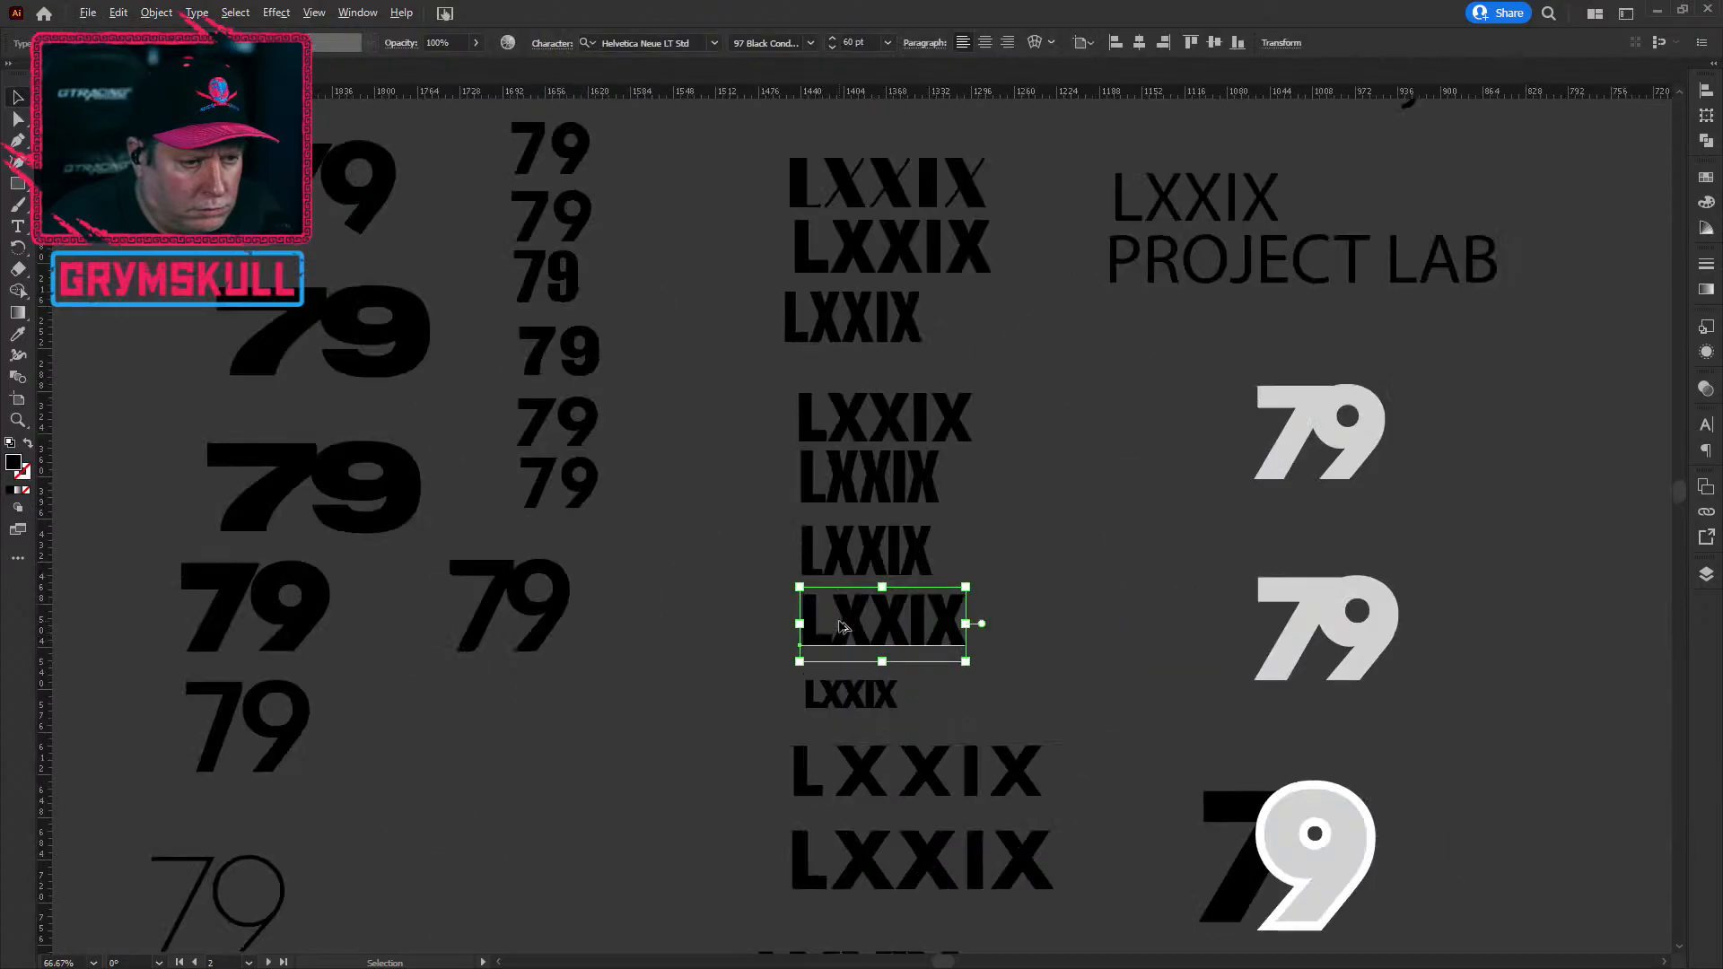
pyautogui.click(998, 543)
pyautogui.moveTo(998, 544); pyautogui.dragTo(928, 555)
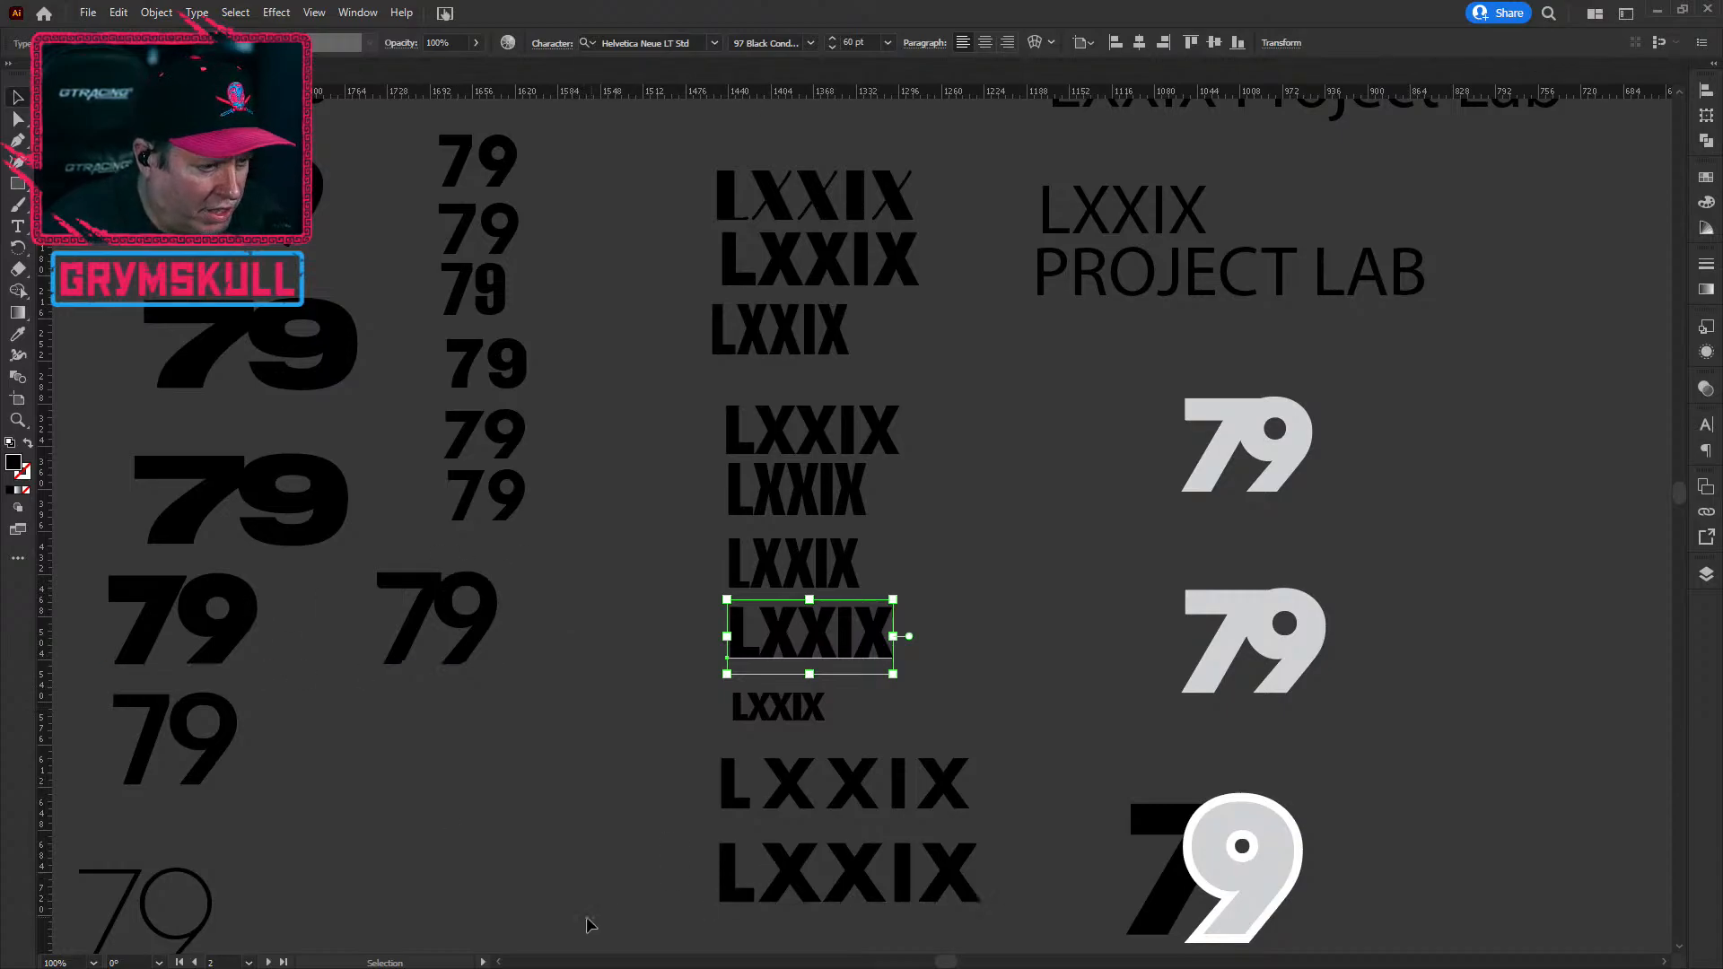
pyautogui.click(566, 906)
pyautogui.scroll(-1, 439, 750)
pyautogui.scroll(1, 439, 749)
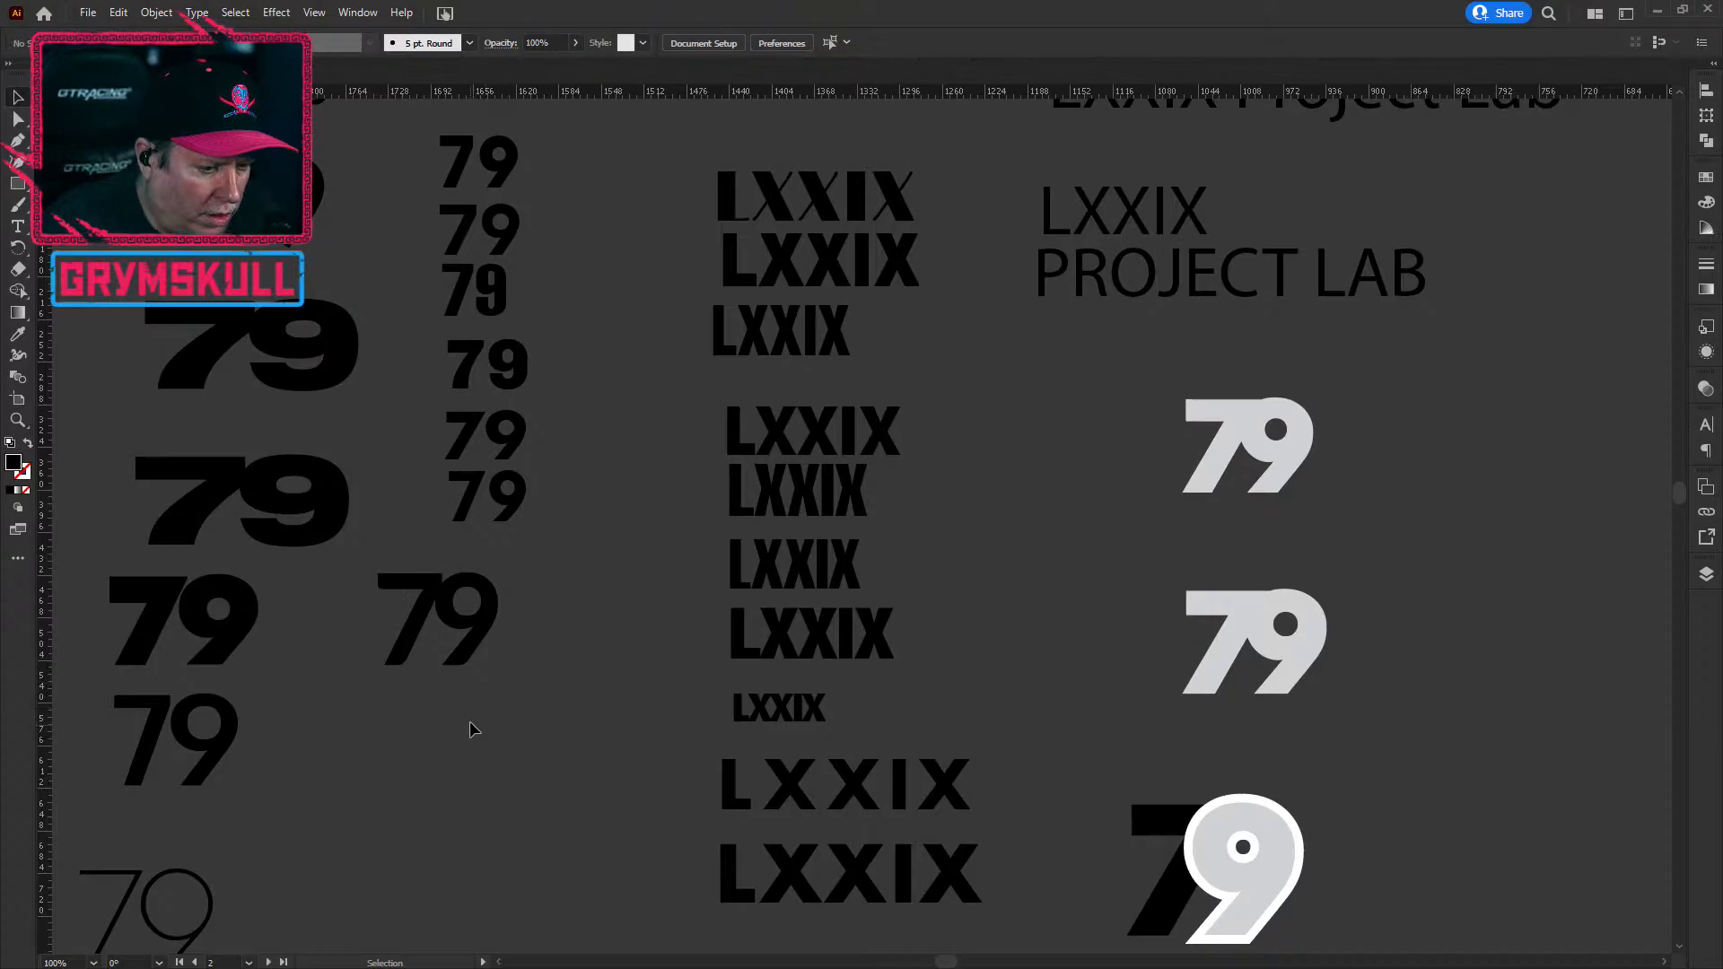
pyautogui.hotkey('ctrl', '-')
pyautogui.moveTo(590, 823); pyautogui.dragTo(561, 691)
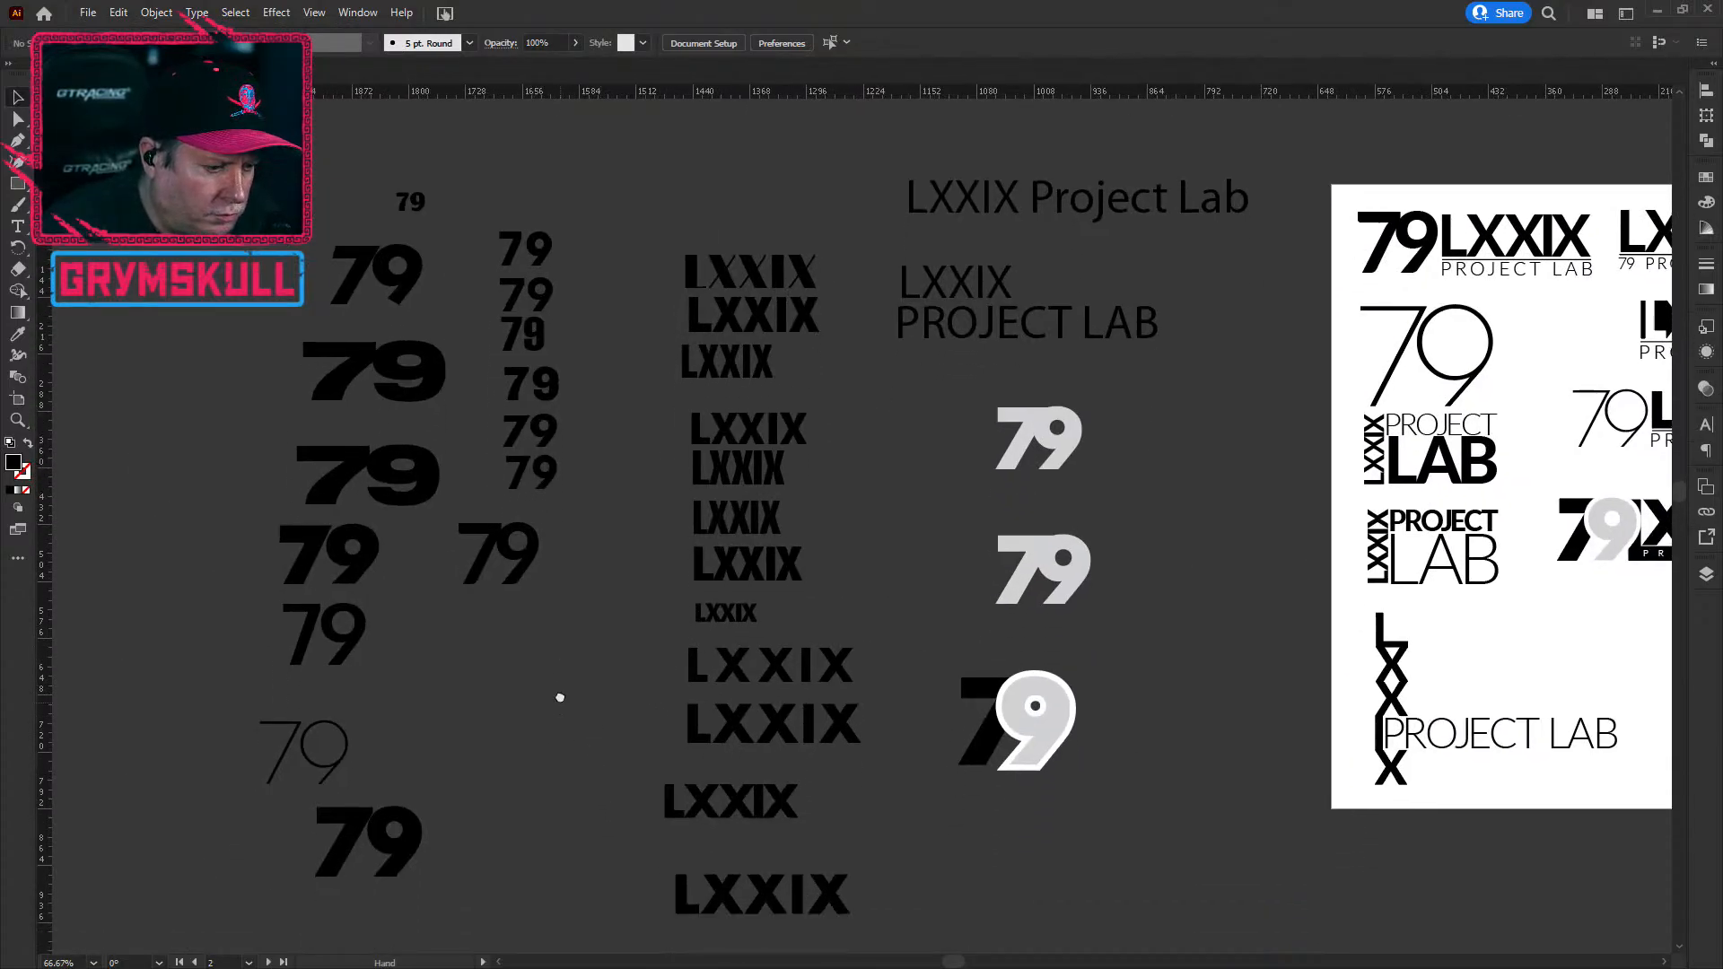
pyautogui.moveTo(649, 610); pyautogui.dragTo(627, 677)
pyautogui.moveTo(638, 615); pyautogui.dragTo(603, 734)
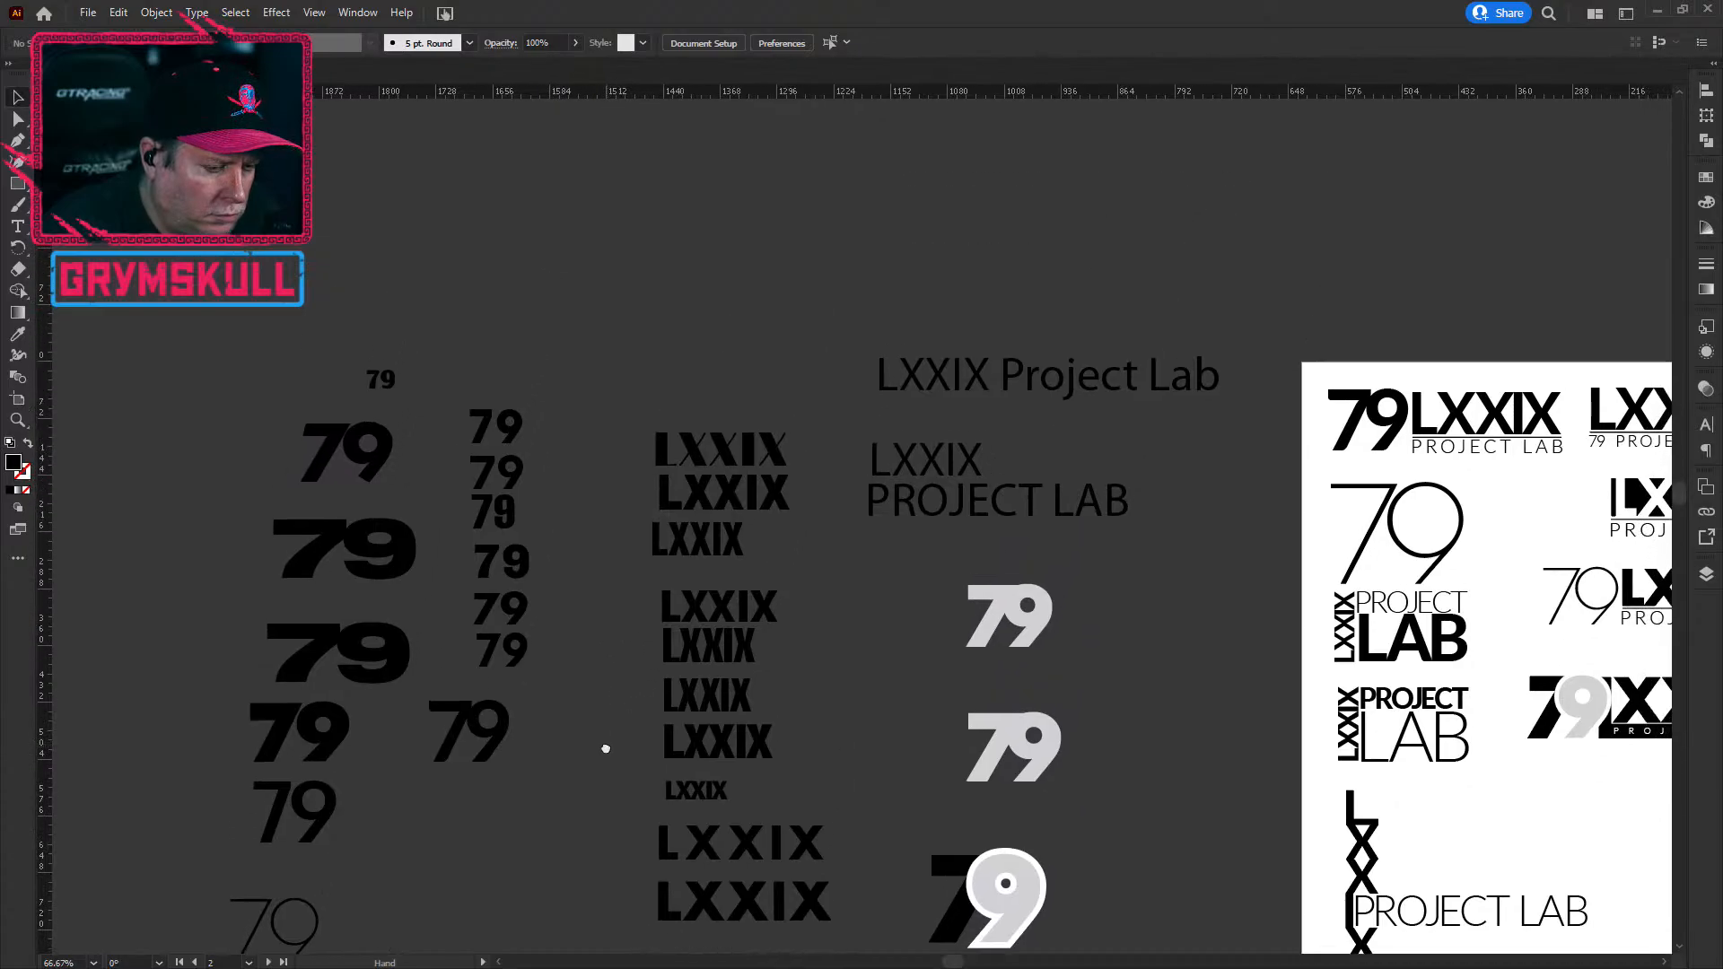
pyautogui.hotkey('ctrl', '-')
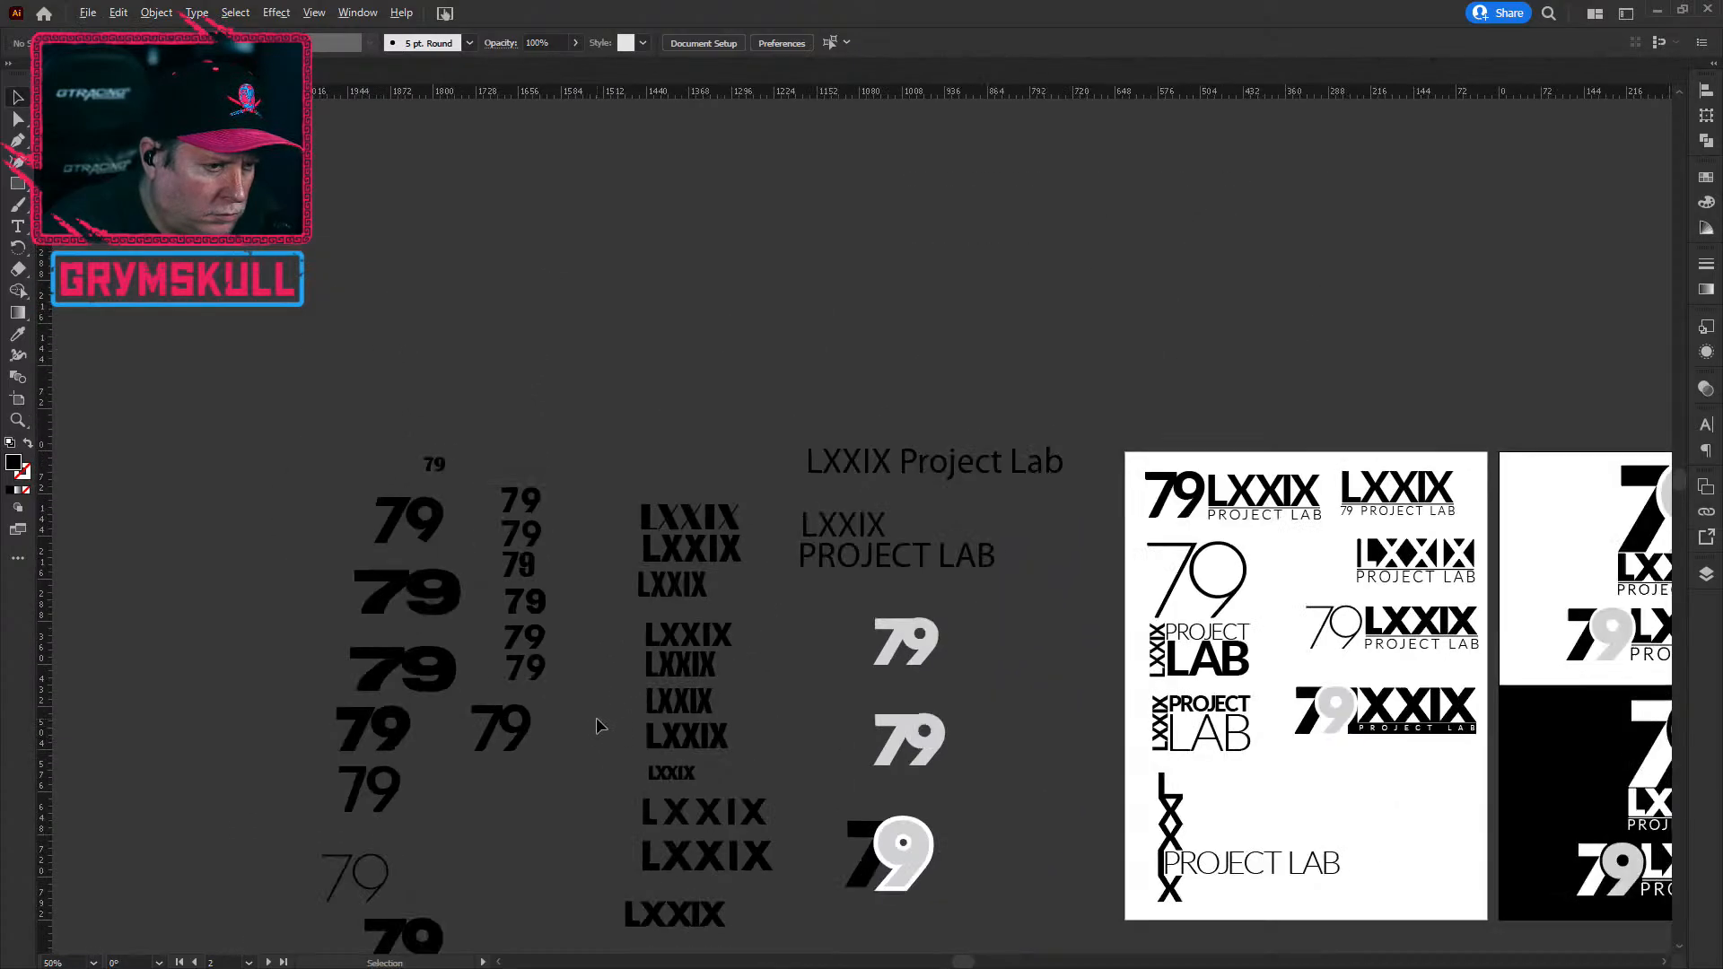
pyautogui.hotkey('ctrl', '+')
pyautogui.hotkey('ctrl', '+')
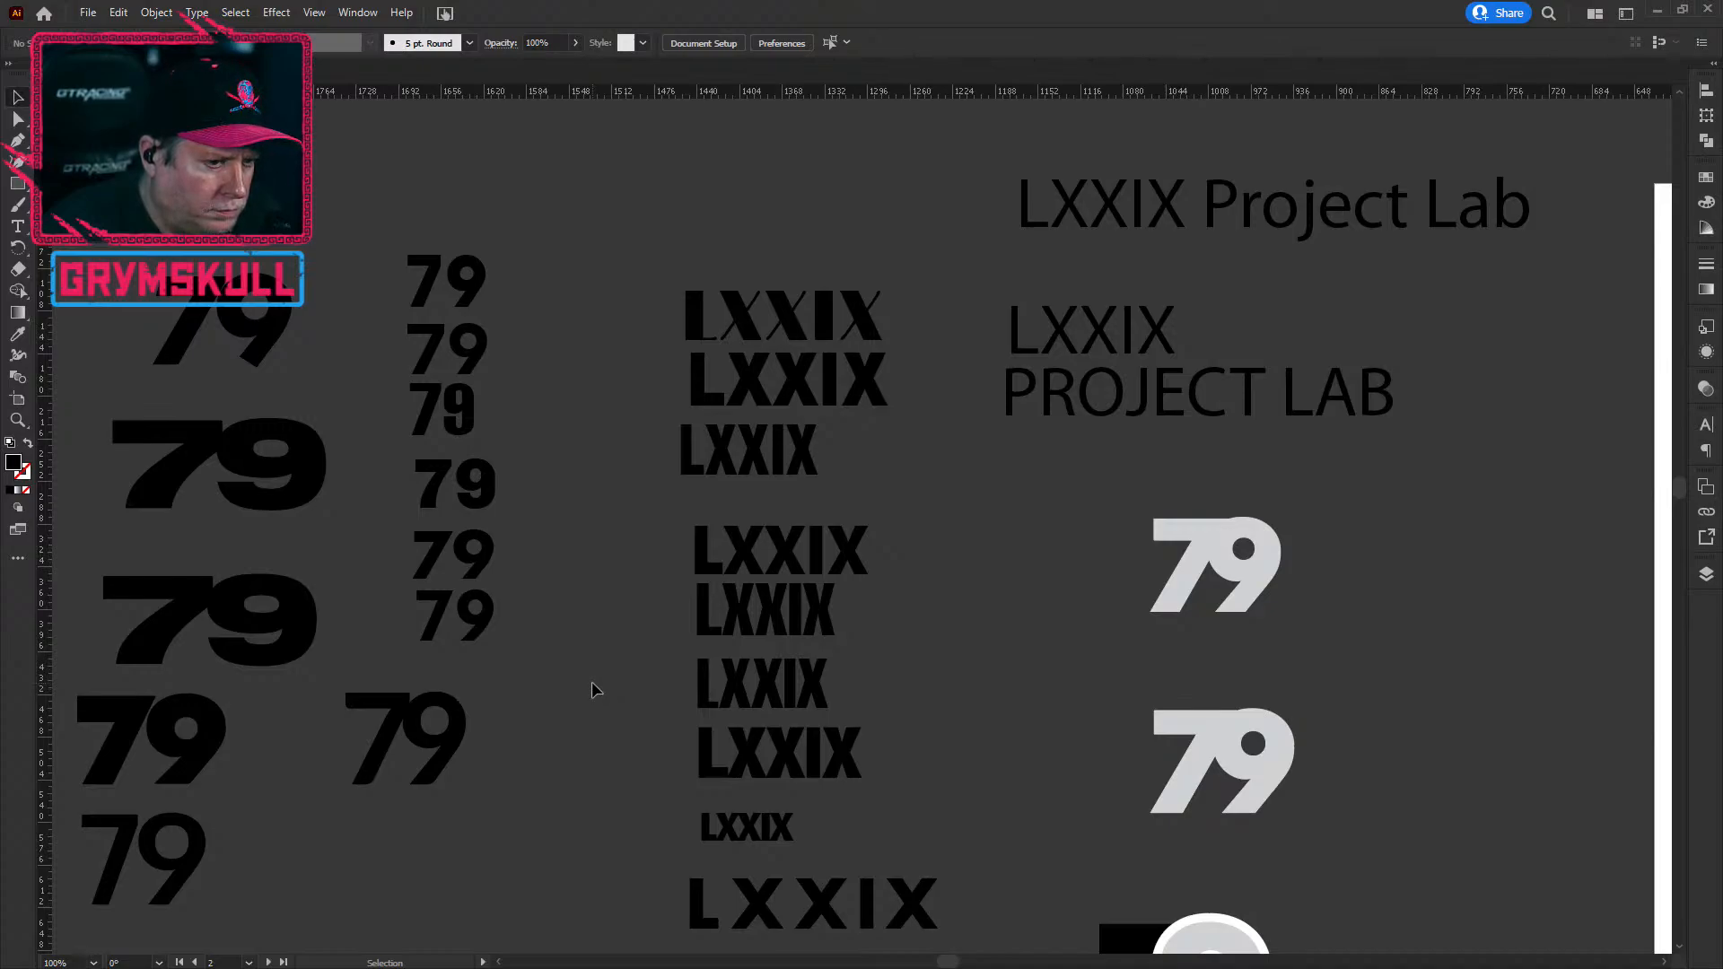
# Step: Check the fonts of the spaced, bold, condensed and Haettenschweiler LXXIX variants
pyautogui.scroll(-1, 844, 767)
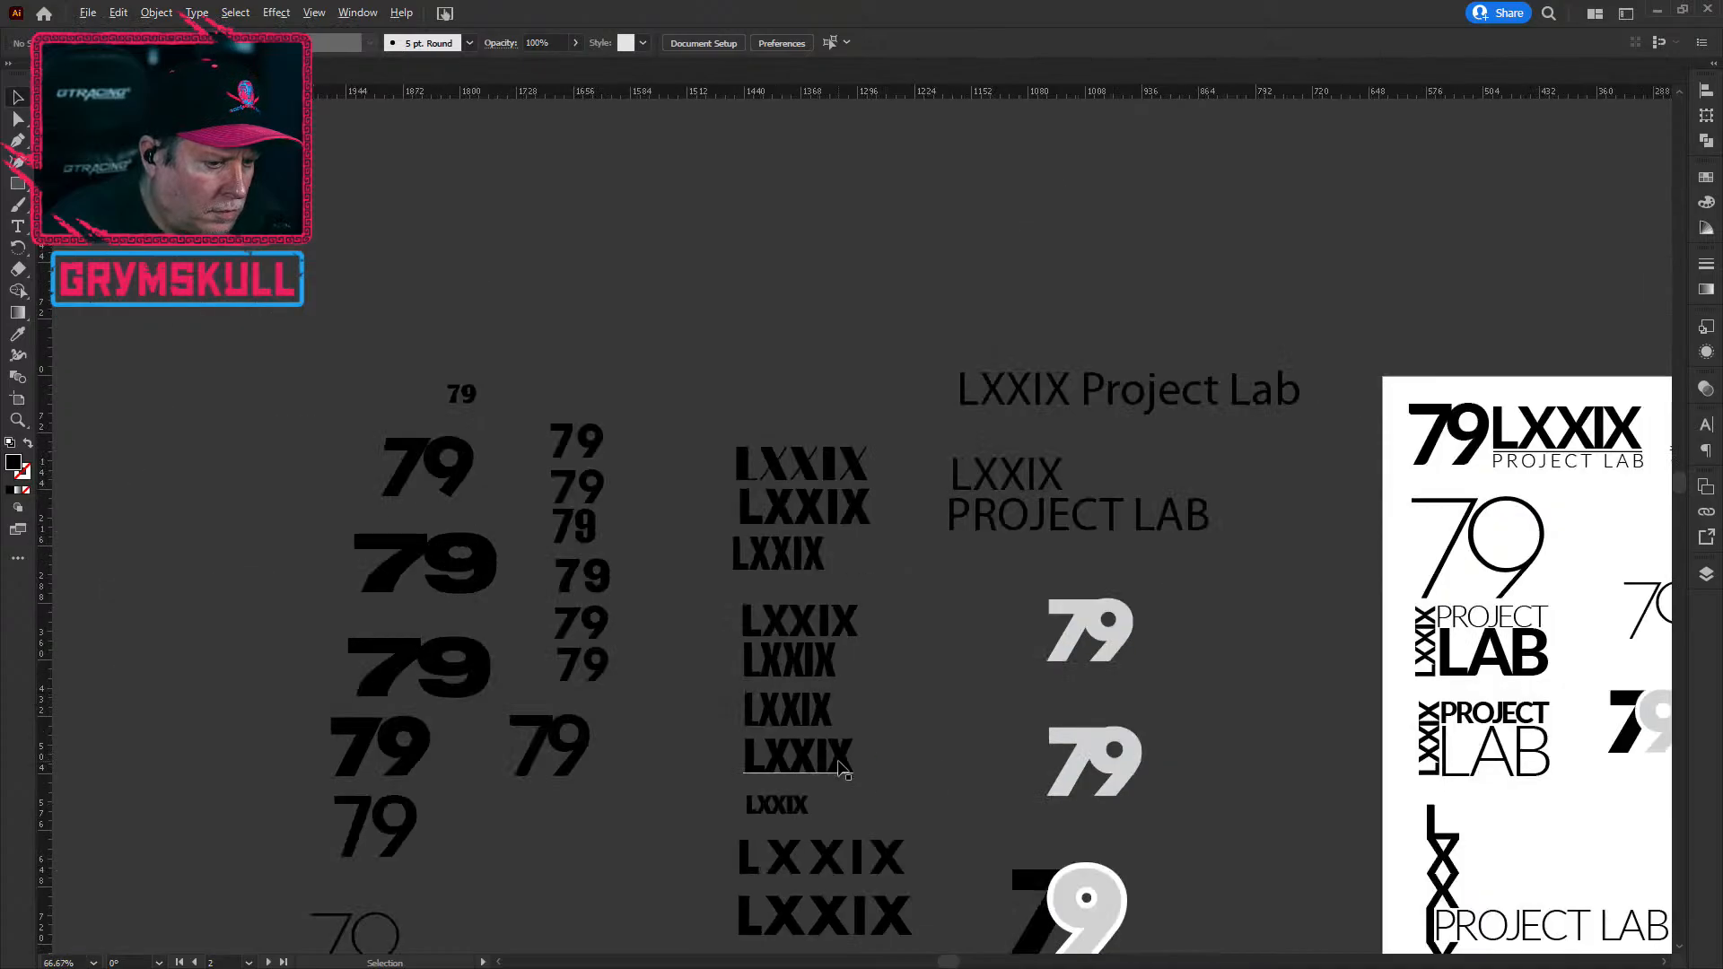
pyautogui.moveTo(904, 778); pyautogui.dragTo(807, 596)
pyautogui.scroll(-3, 807, 758)
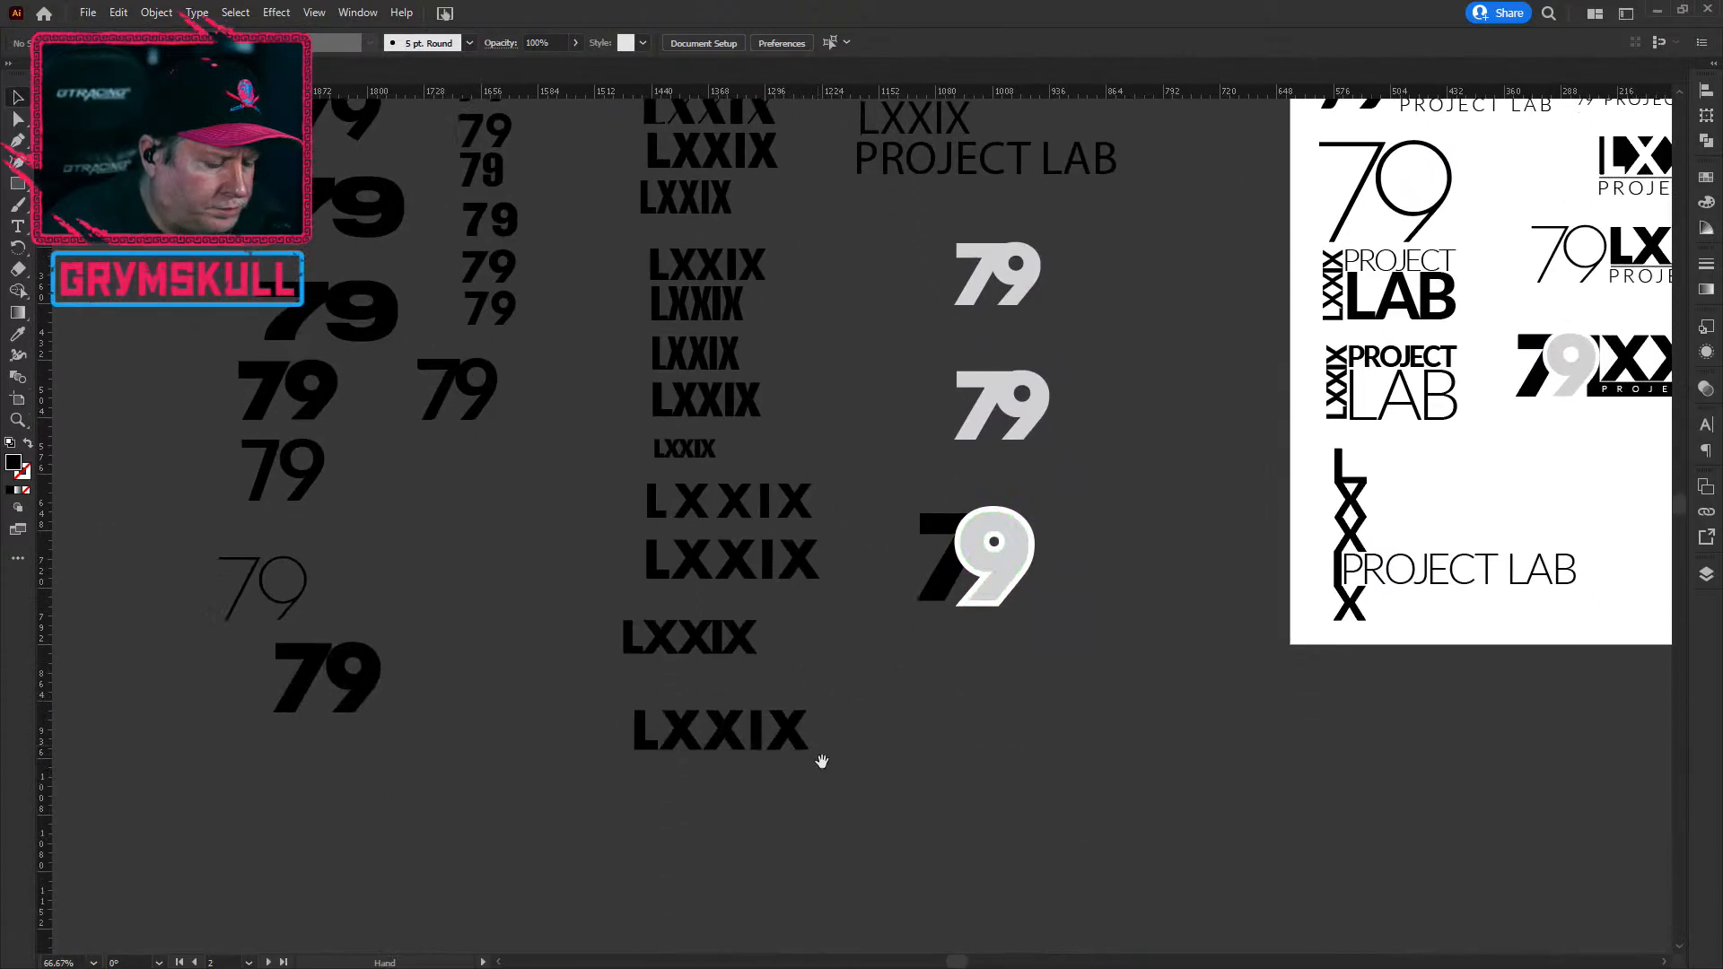
pyautogui.scroll(5, 847, 709)
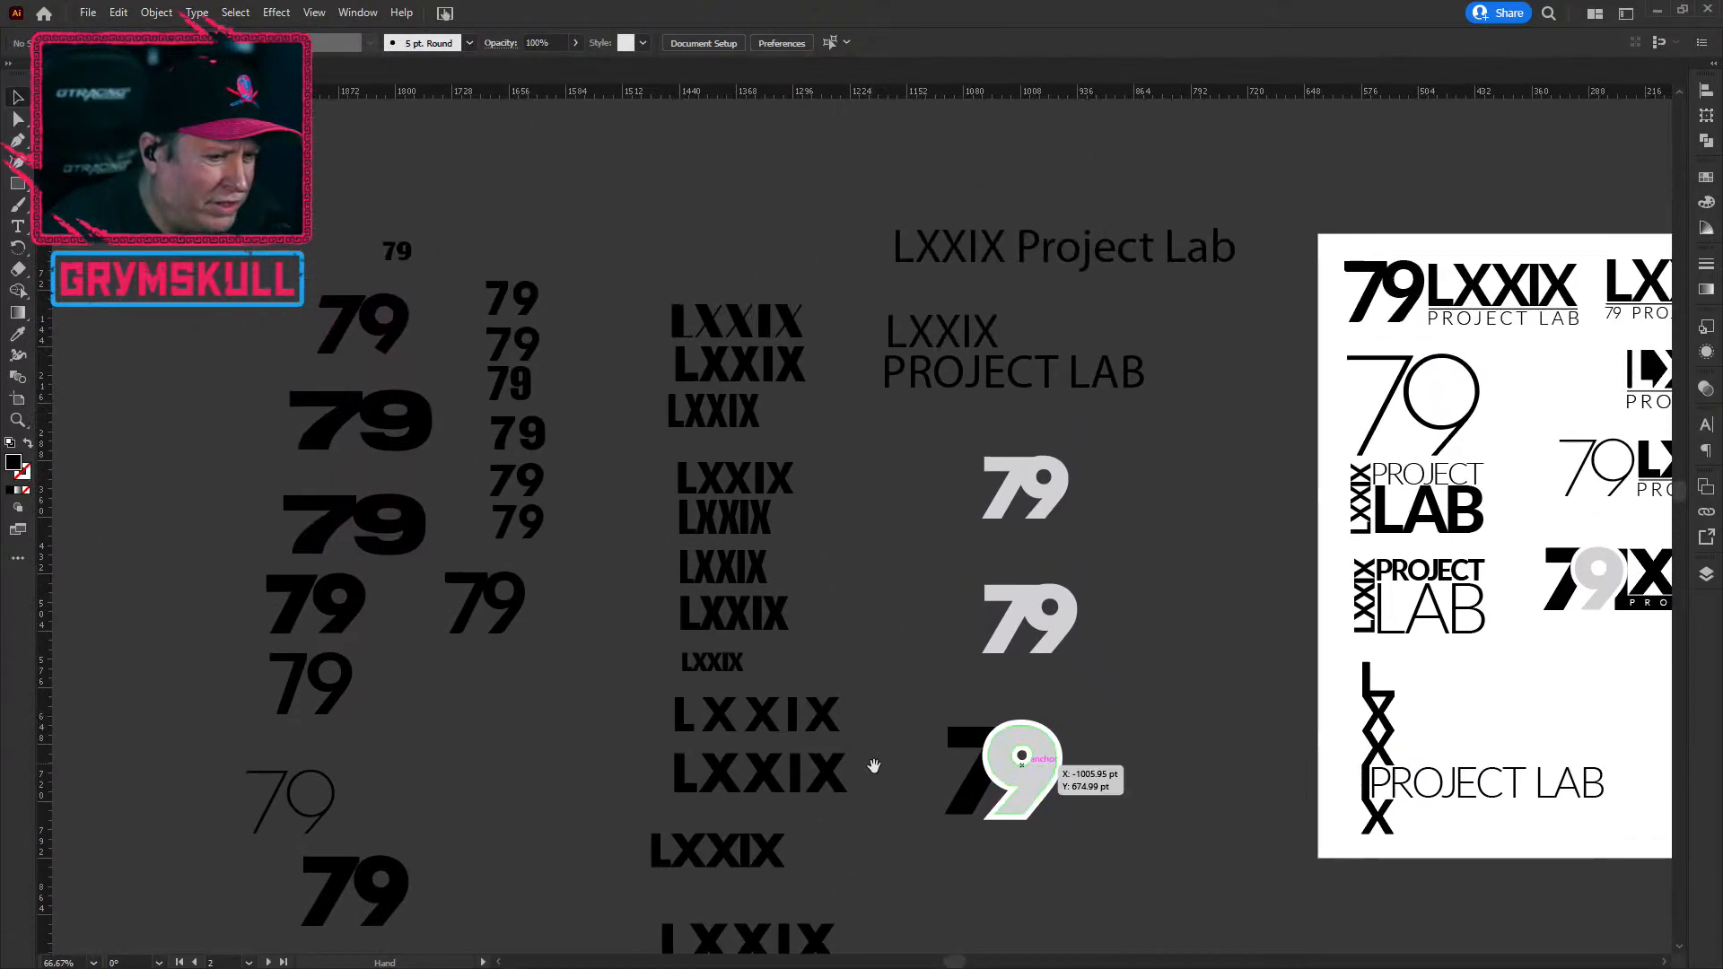
pyautogui.scroll(-2, 868, 662)
pyautogui.scroll(-1, 816, 686)
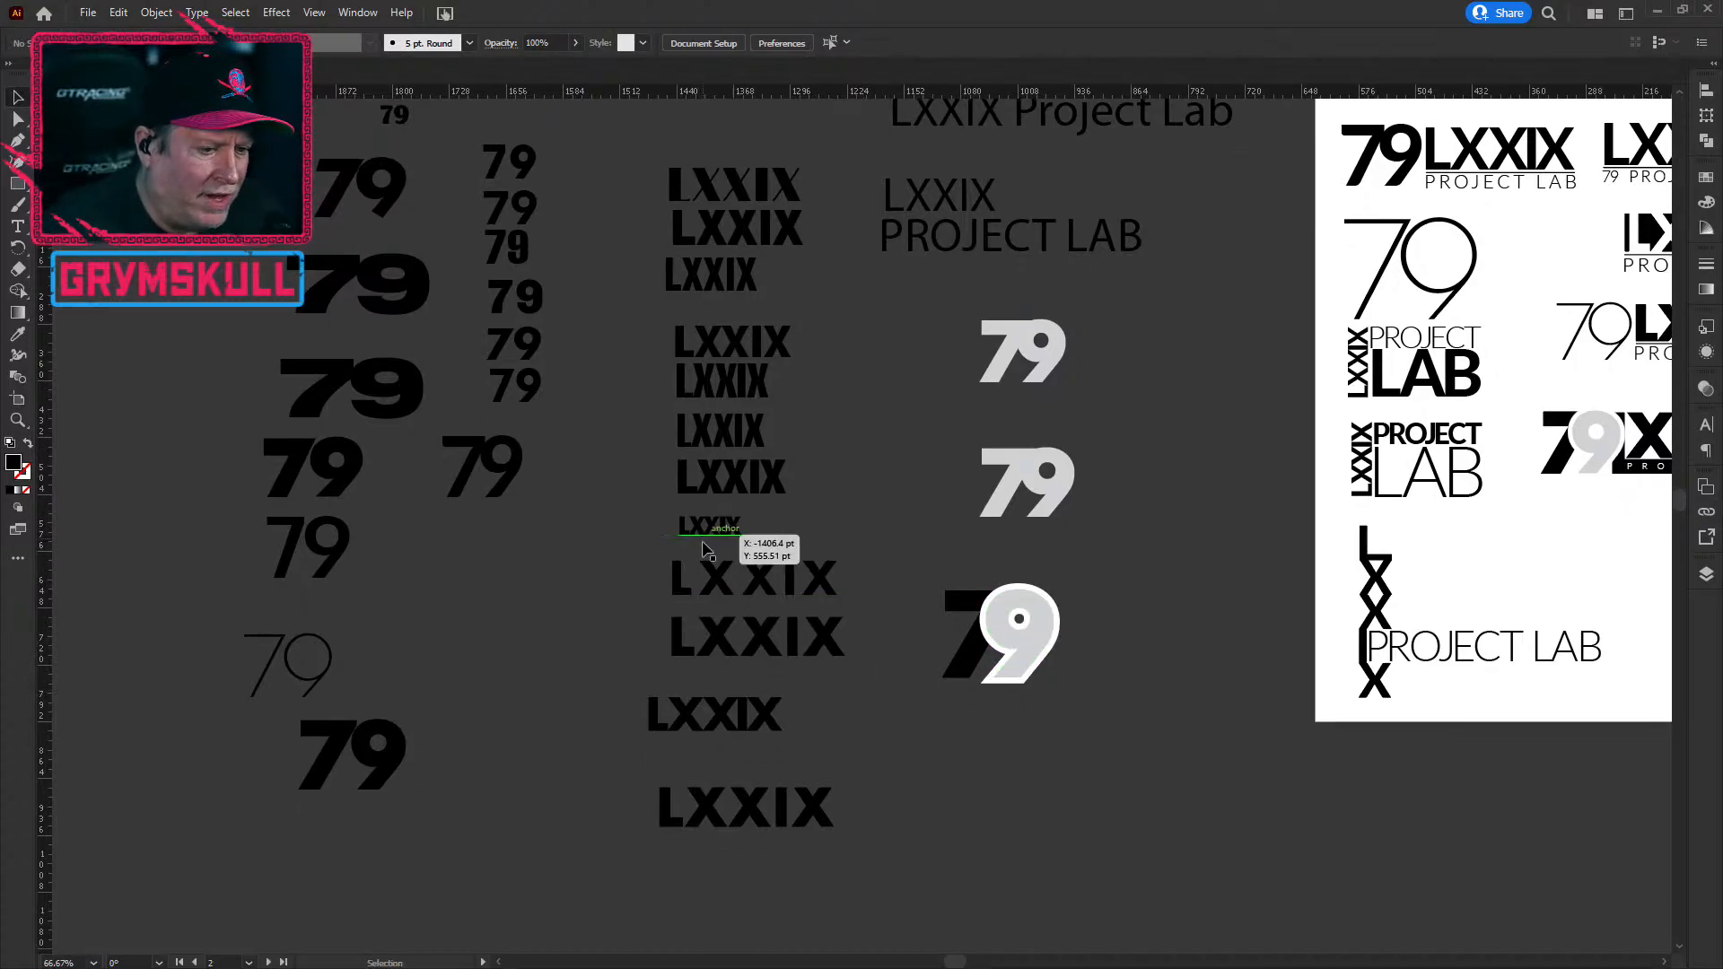
pyautogui.click(738, 577)
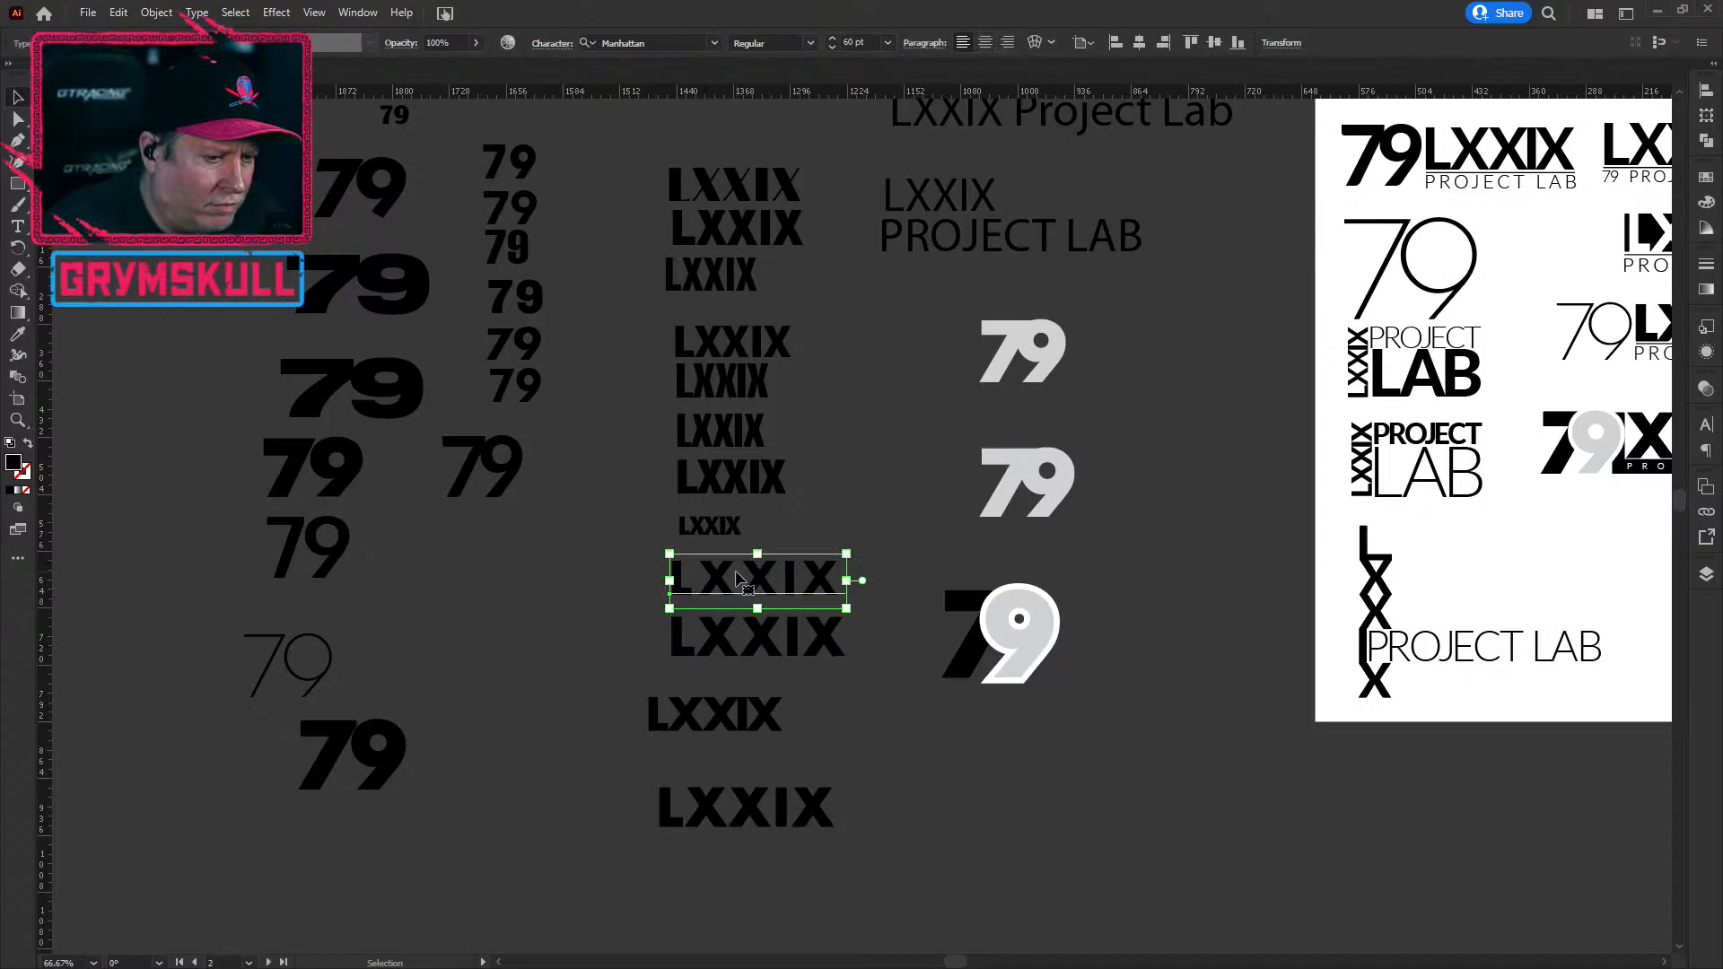
pyautogui.click(733, 658)
pyautogui.click(729, 485)
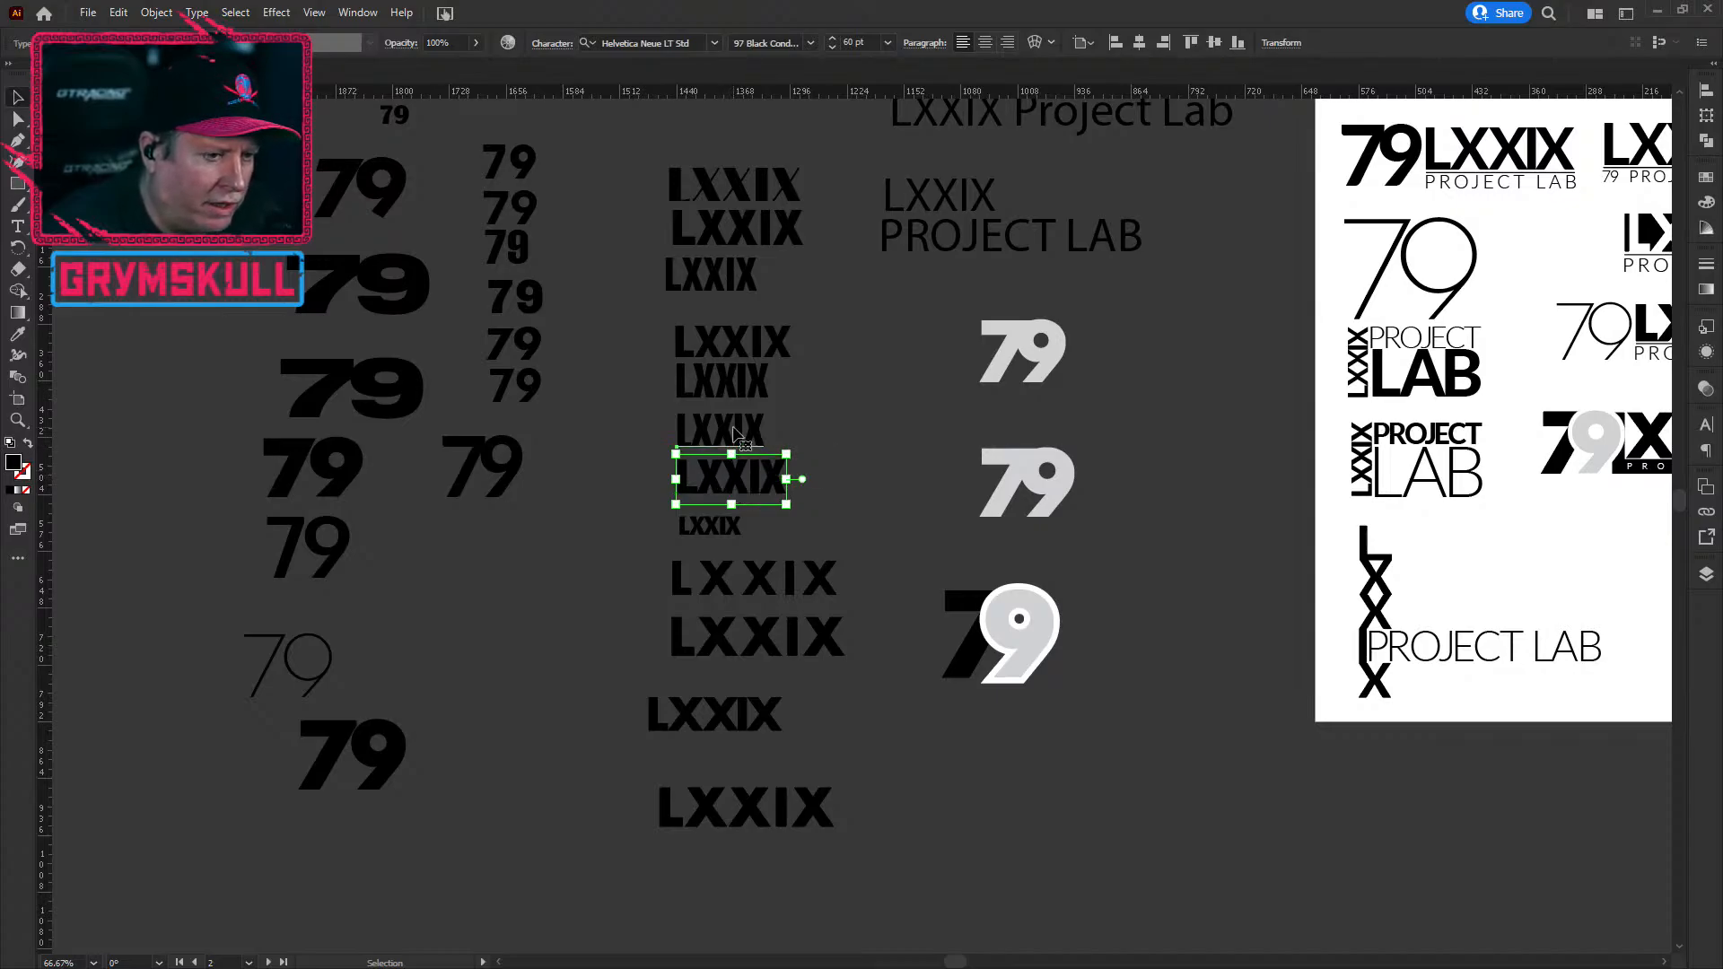
pyautogui.click(734, 432)
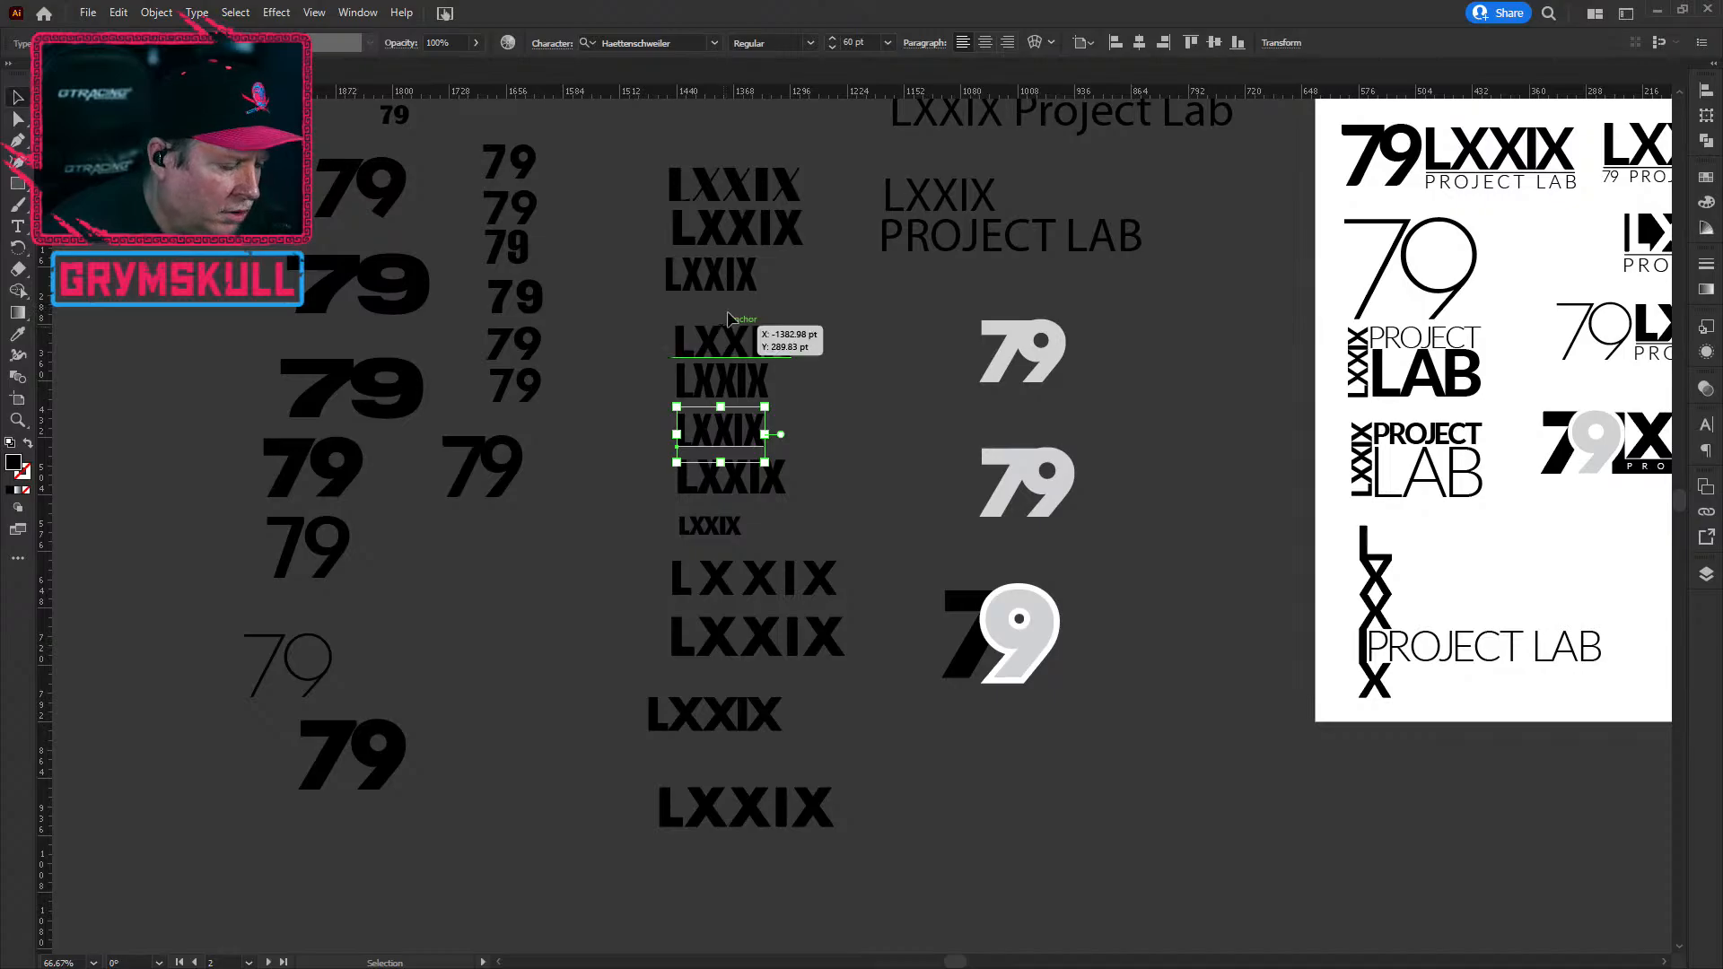
# Step: Drag the top Limelight LXXIX up above the column of LXXIX variants
pyautogui.click(752, 198)
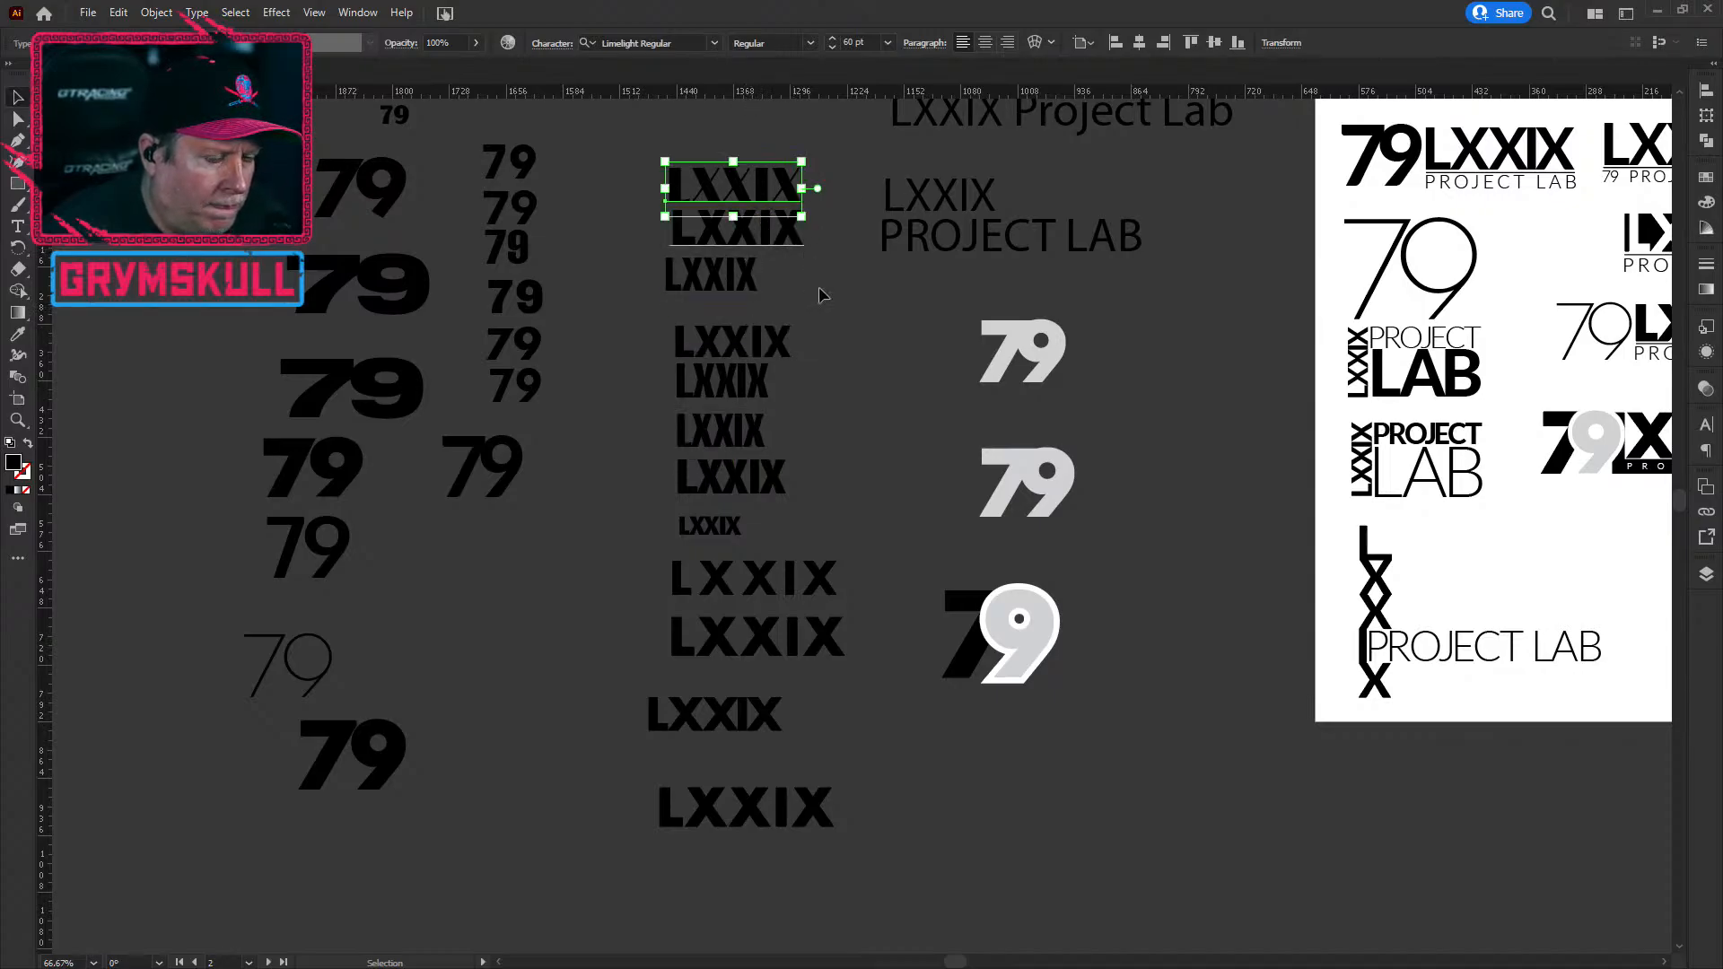
pyautogui.scroll(1, 718, 395)
pyautogui.moveTo(708, 365); pyautogui.dragTo(682, 623)
pyautogui.moveTo(670, 255); pyautogui.dragTo(694, 371)
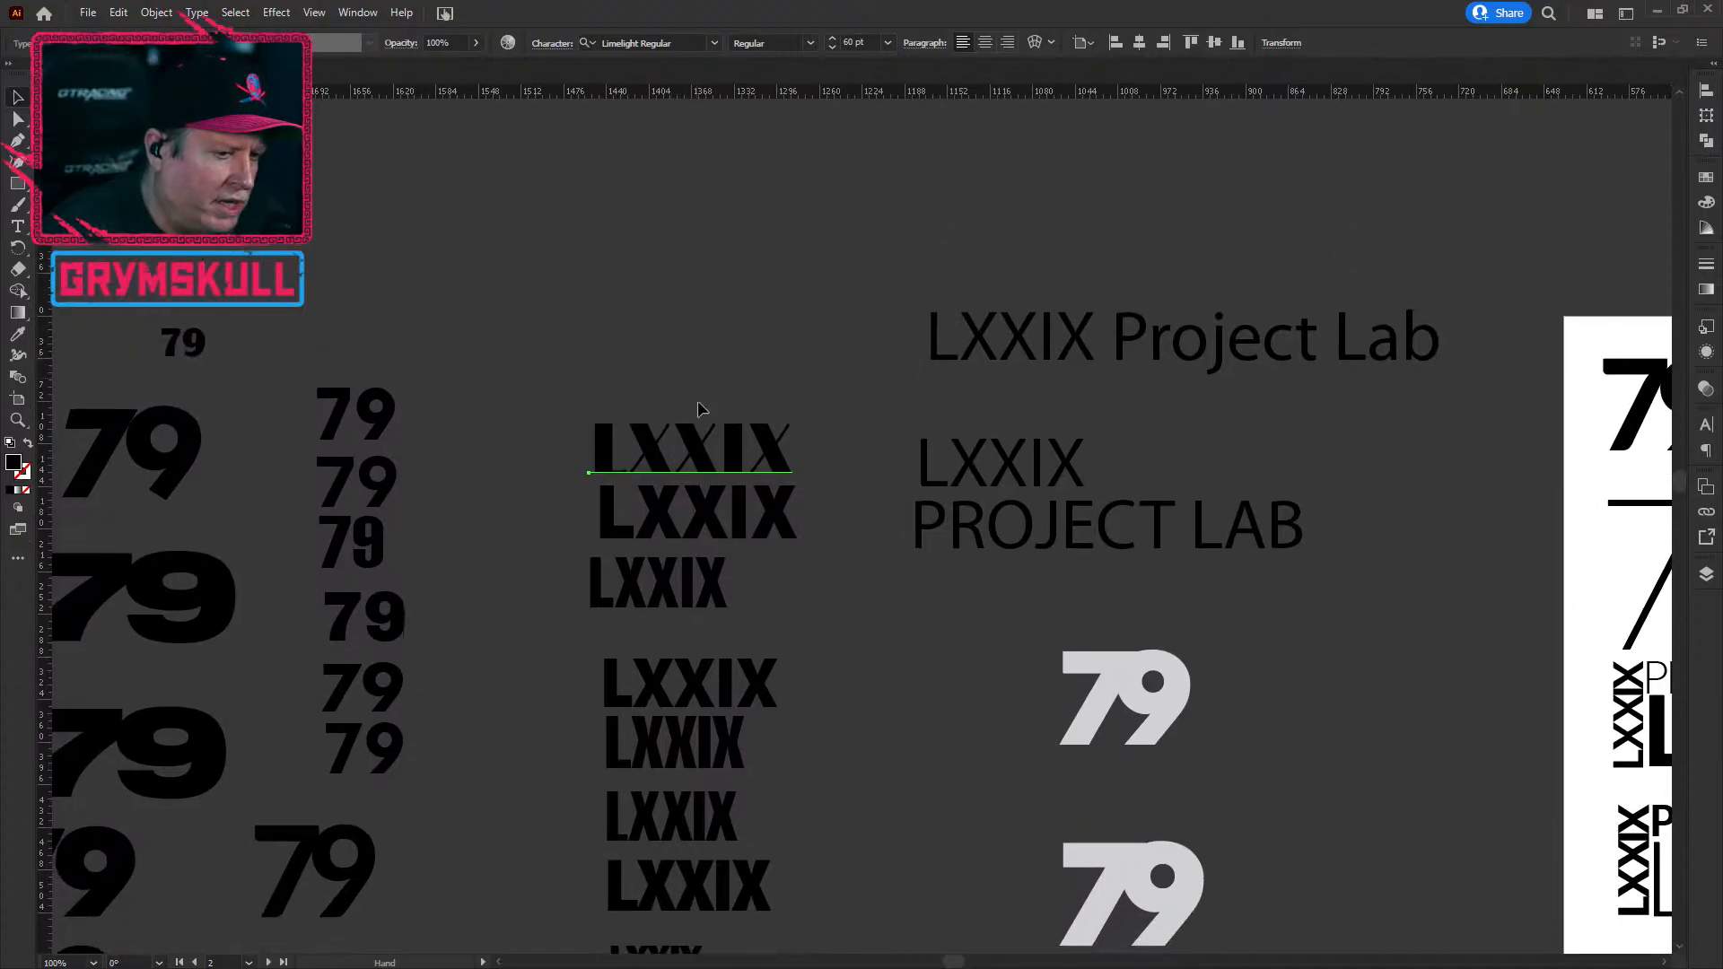
pyautogui.click(817, 432)
pyautogui.click(767, 442)
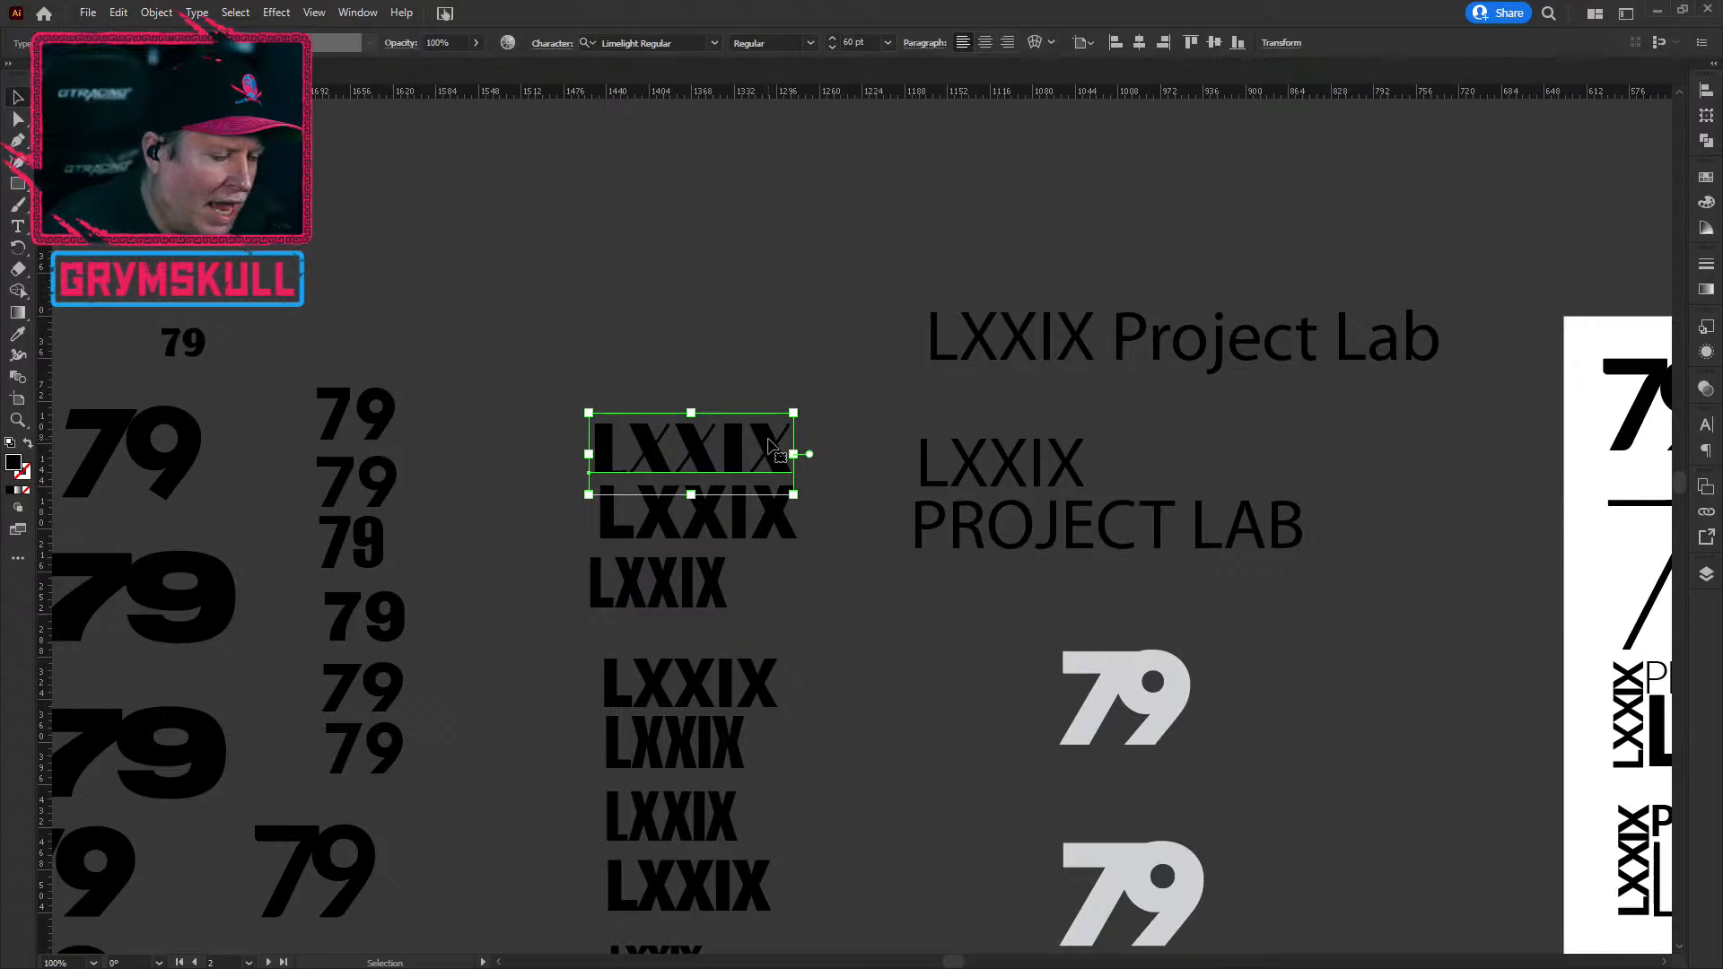
pyautogui.moveTo(767, 443); pyautogui.dragTo(779, 246)
# Step: Fine-tune the Limelight LXXIX position along the guide, lowering it closer to the column
pyautogui.click(700, 376)
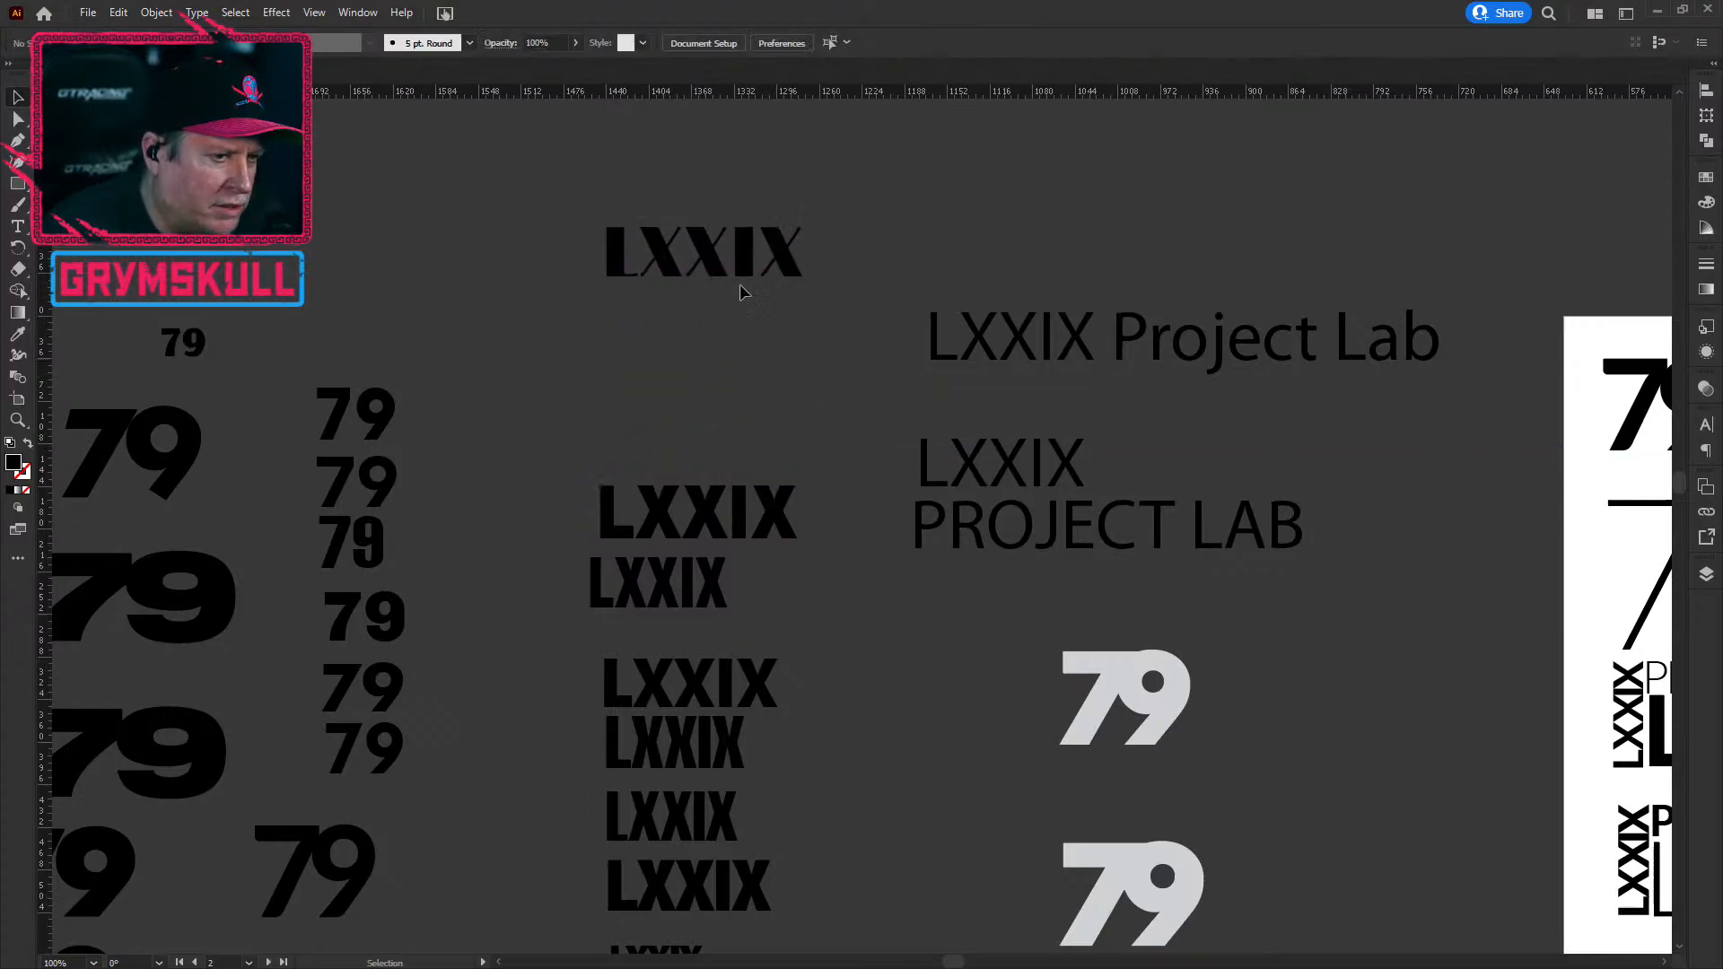
pyautogui.click(773, 269)
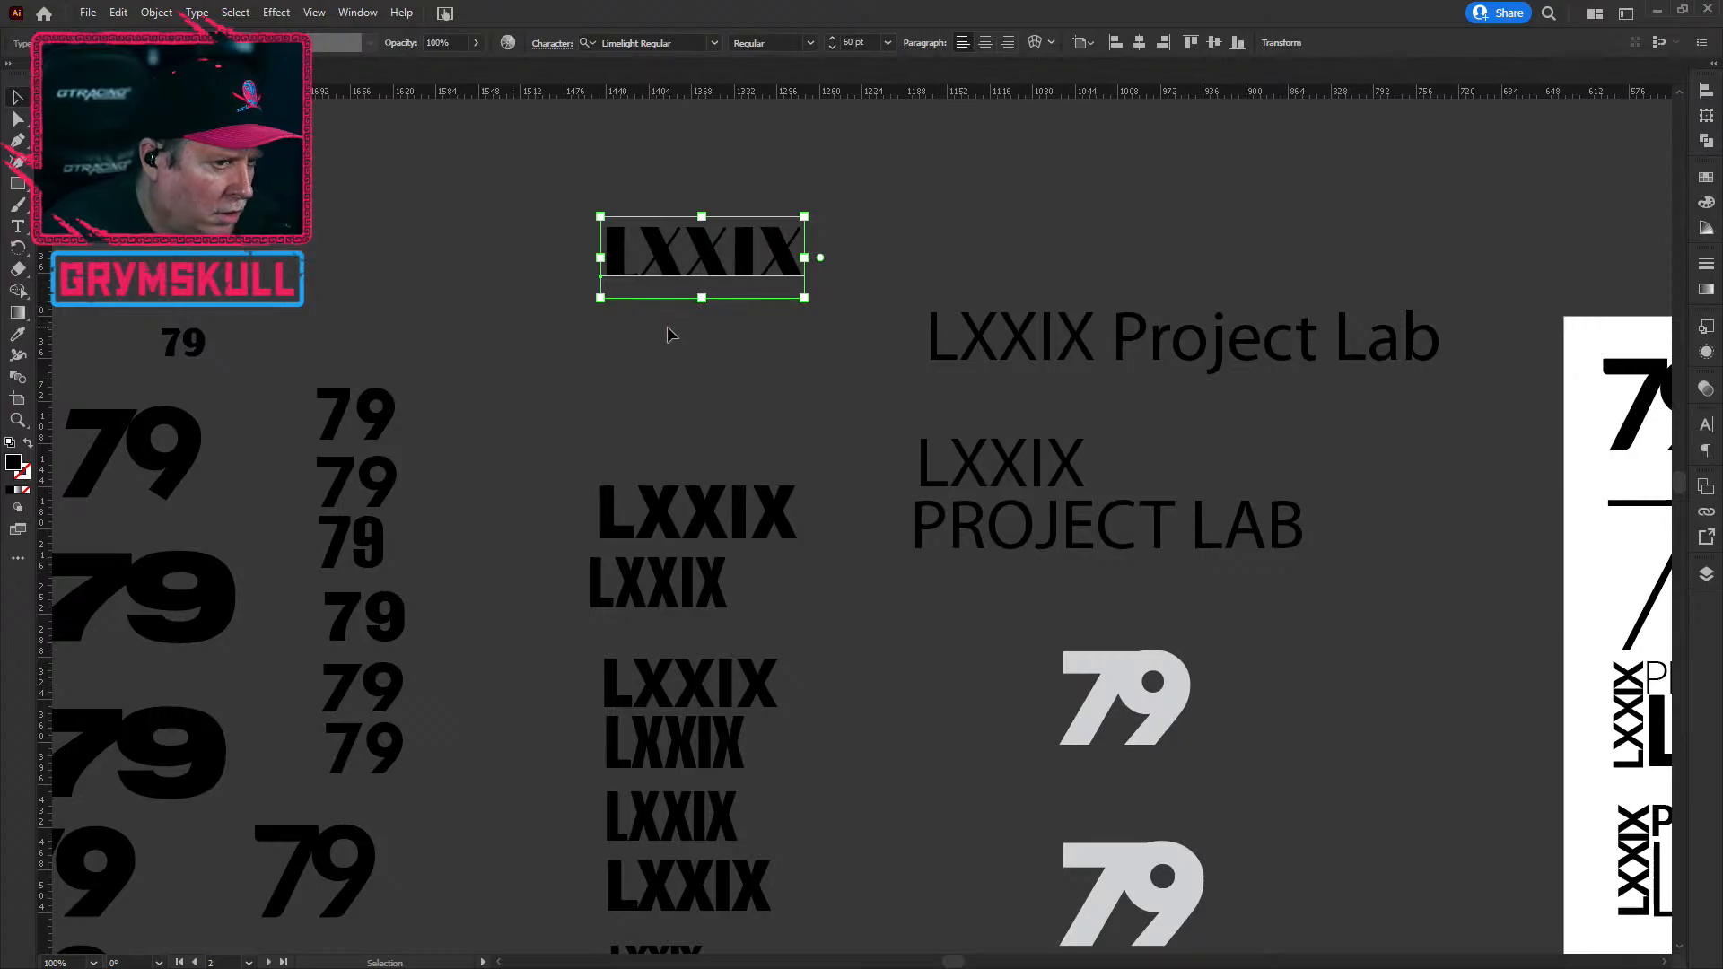
pyautogui.moveTo(786, 267)
pyautogui.mouseDown()
pyautogui.moveTo(606, 267)
pyautogui.moveTo(812, 269)
pyautogui.moveTo(793, 235)
pyautogui.moveTo(755, 337)
pyautogui.moveTo(768, 445)
pyautogui.moveTo(786, 220)
pyautogui.moveTo(783, 251)
pyautogui.mouseUp()
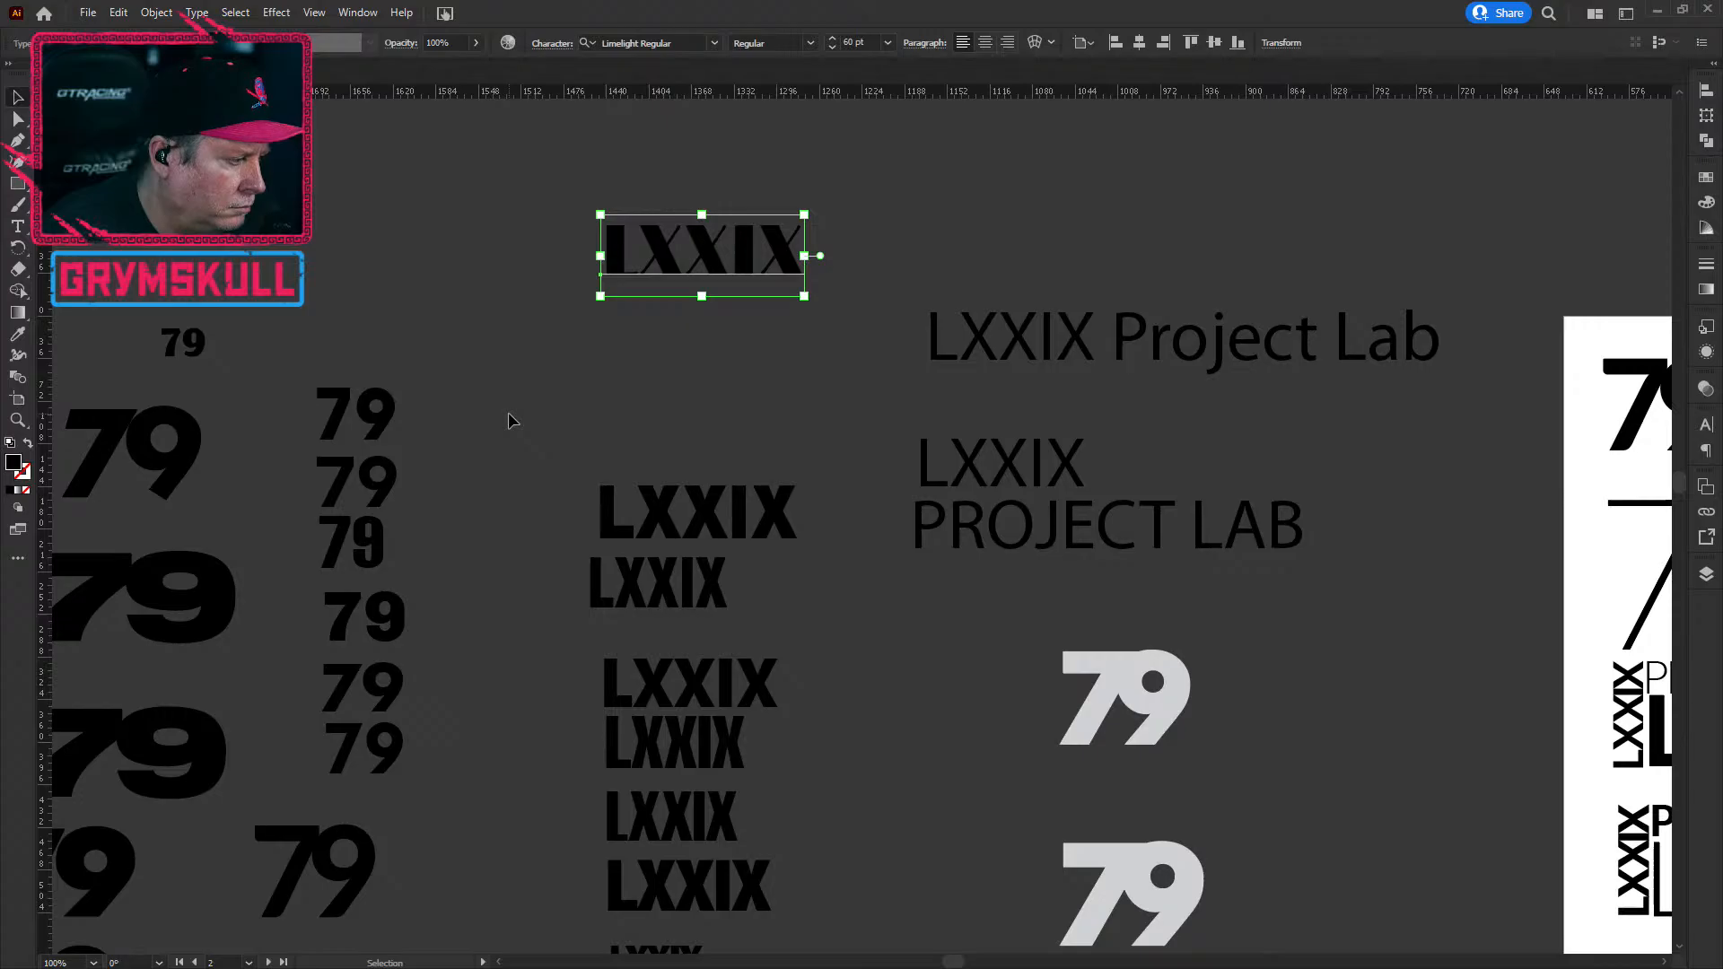
pyautogui.moveTo(676, 252); pyautogui.dragTo(676, 369)
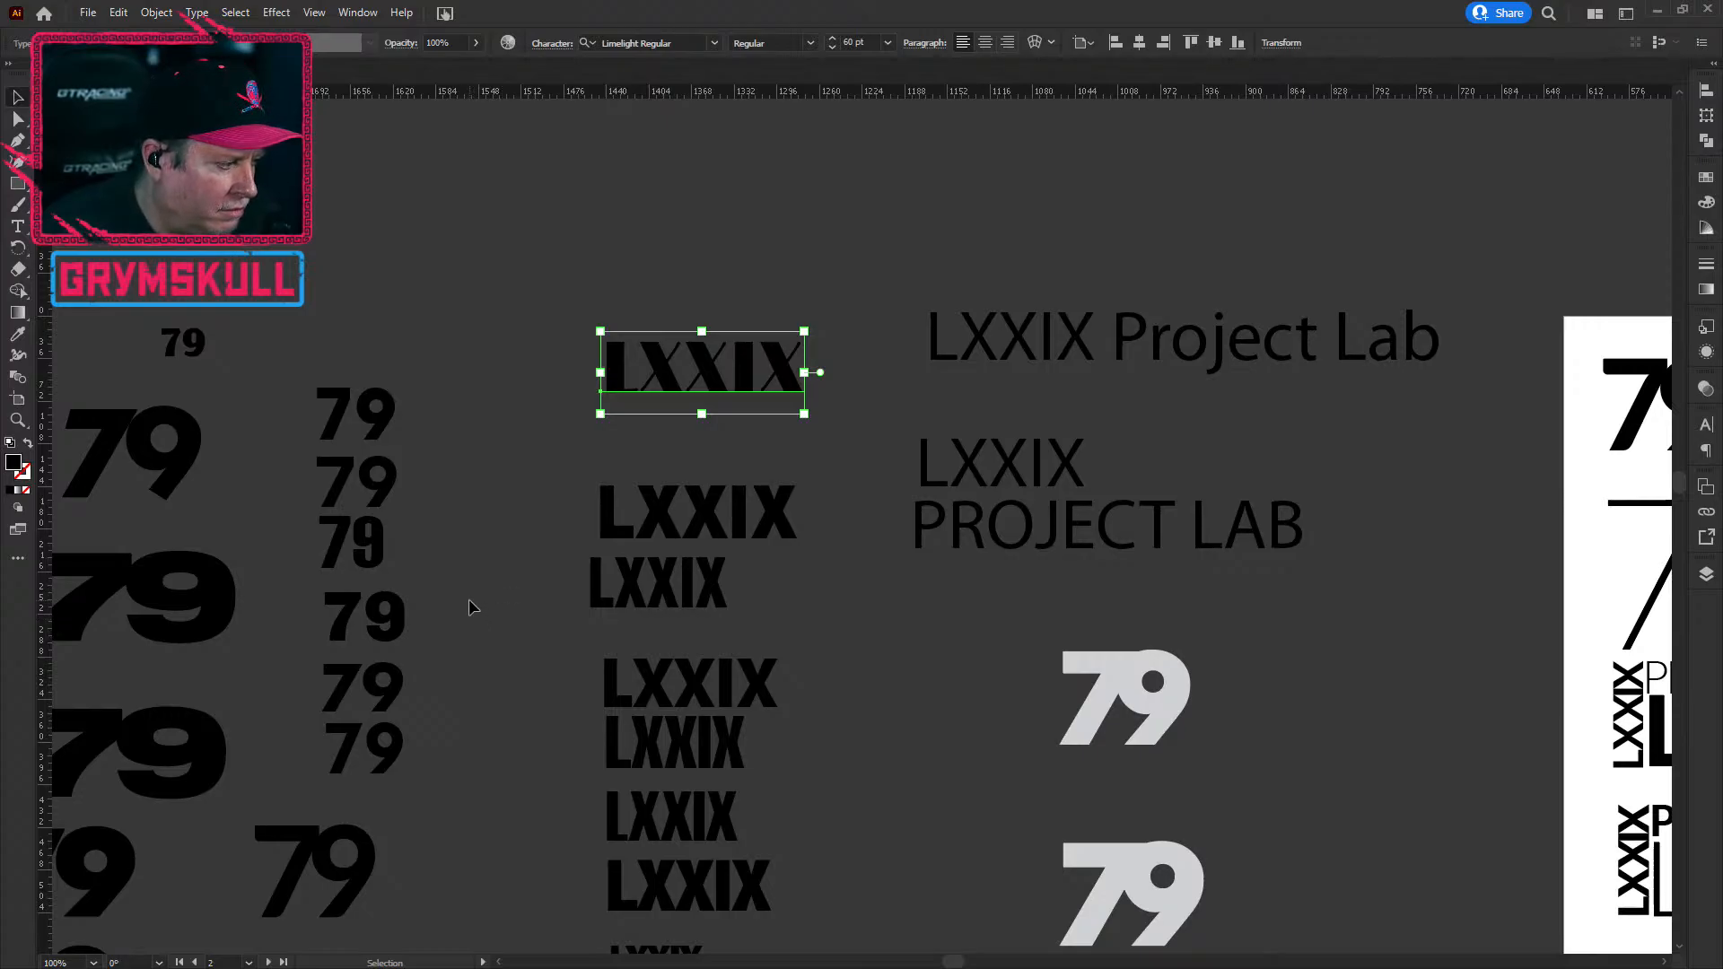
pyautogui.scroll(-5, 454, 616)
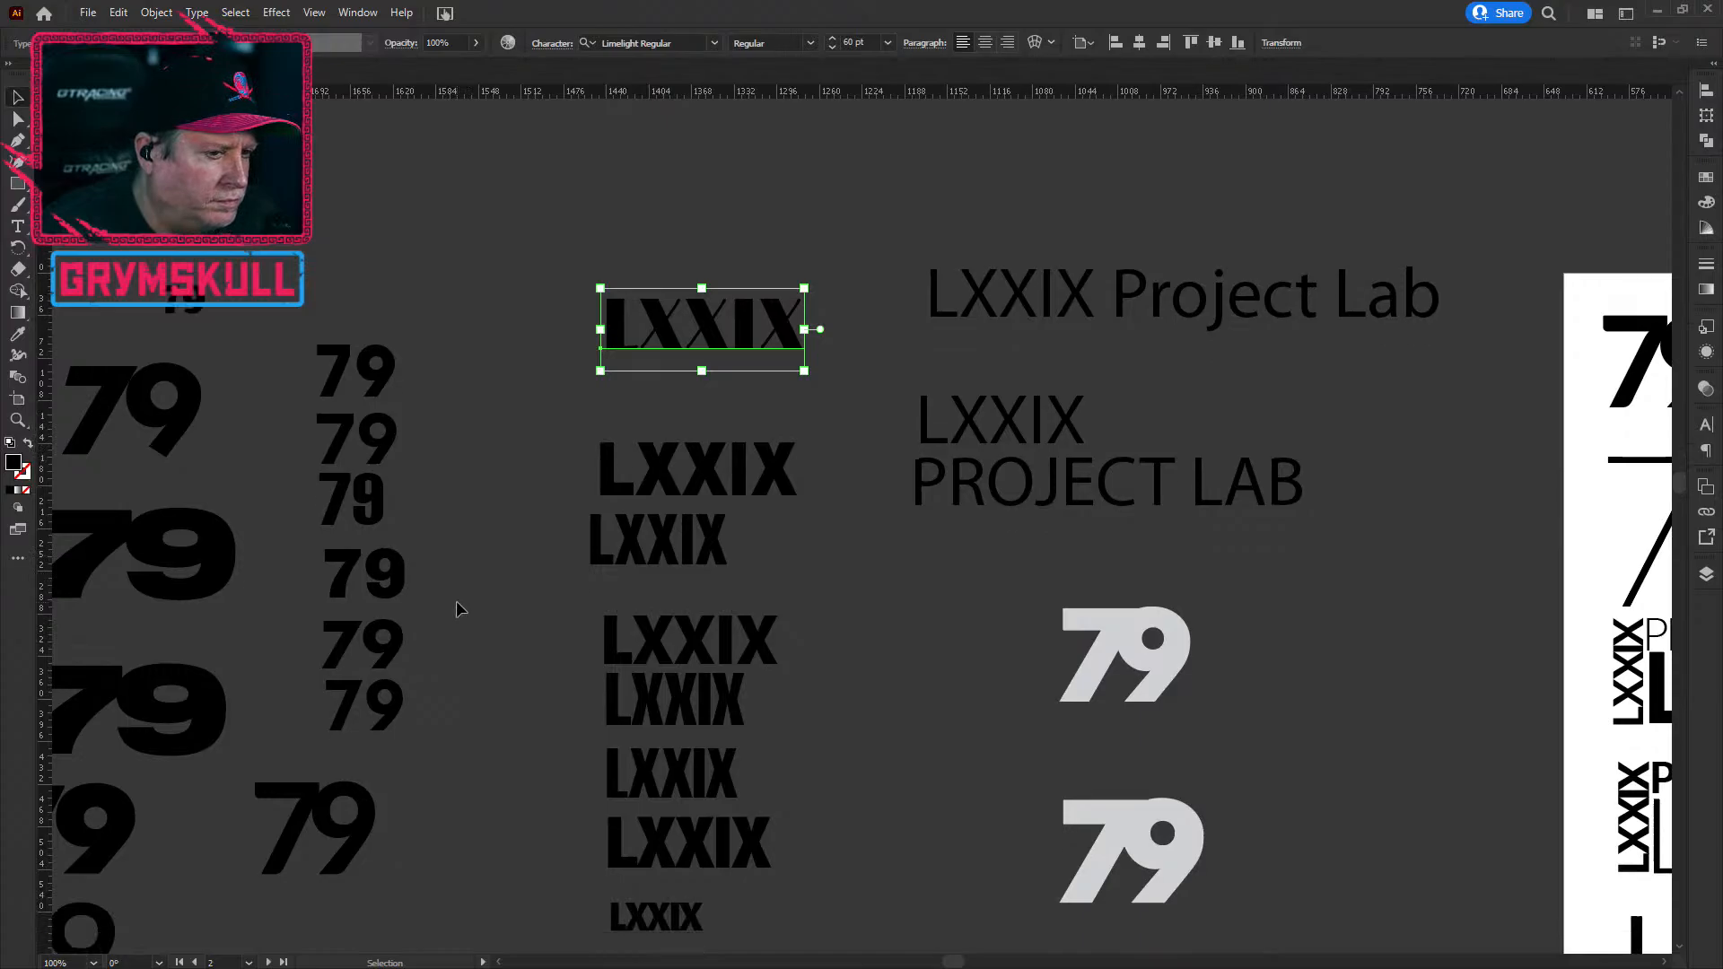
pyautogui.scroll(-4, 458, 610)
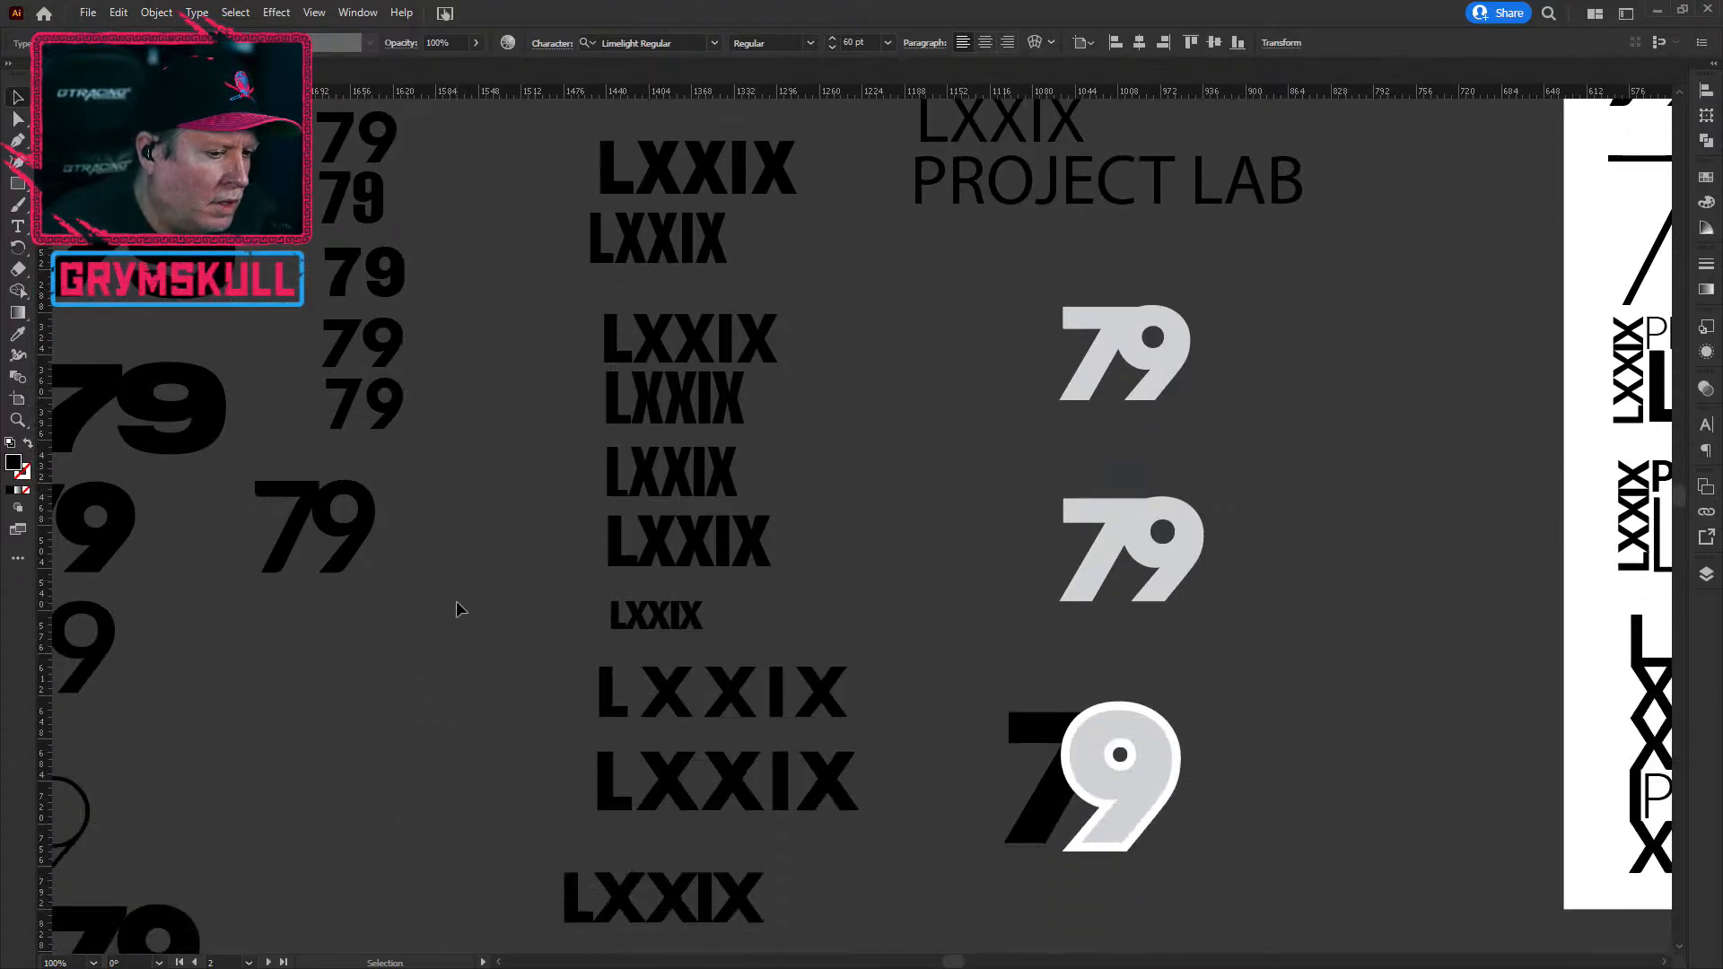
pyautogui.click(767, 797)
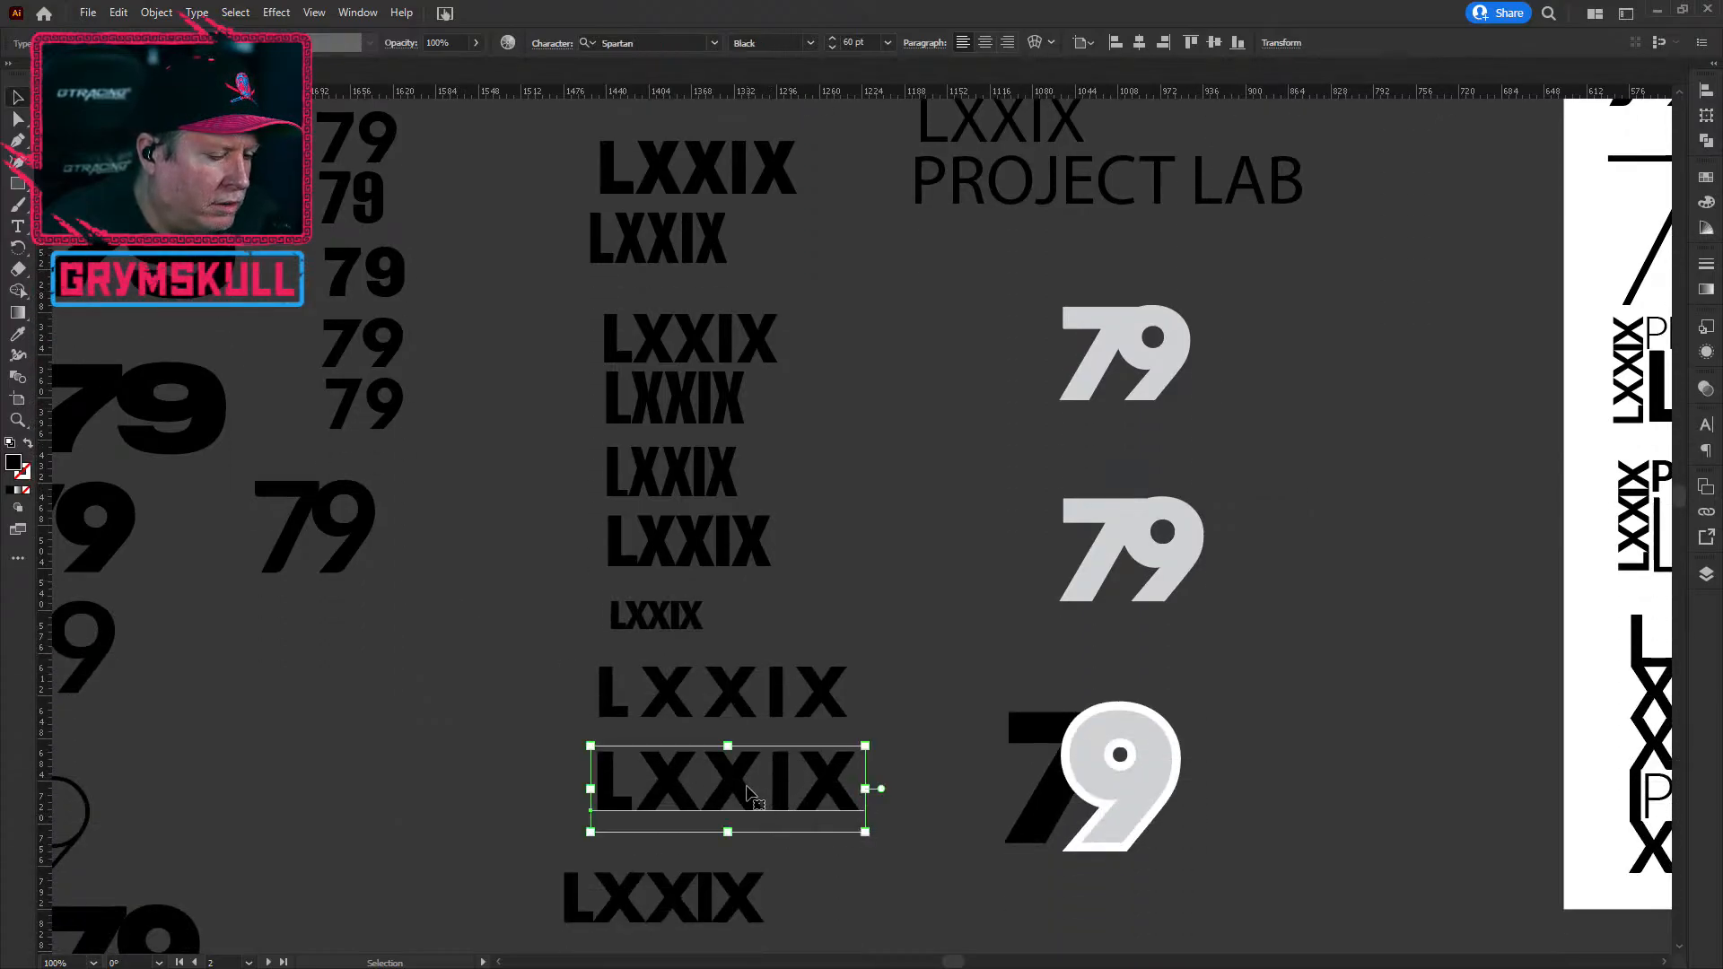
pyautogui.scroll(-1, 756, 776)
pyautogui.scroll(-1, 752, 770)
pyautogui.moveTo(779, 730); pyautogui.dragTo(434, 568)
pyautogui.moveTo(580, 569); pyautogui.dragTo(759, 575)
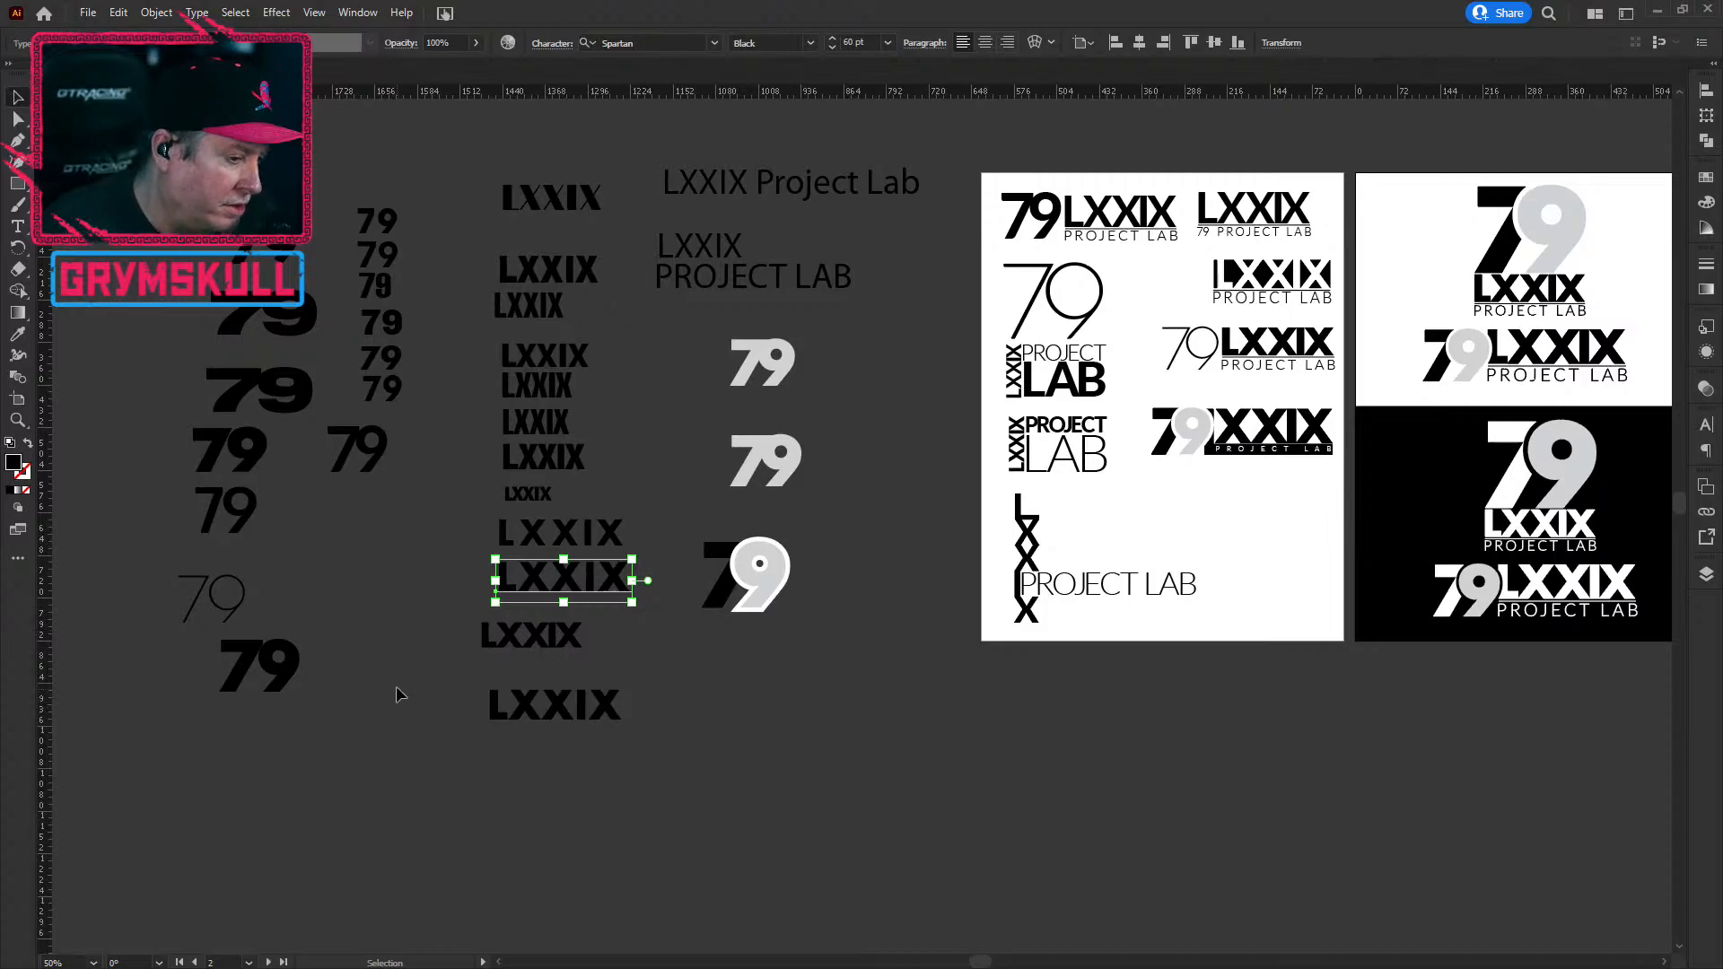
pyautogui.click(518, 645)
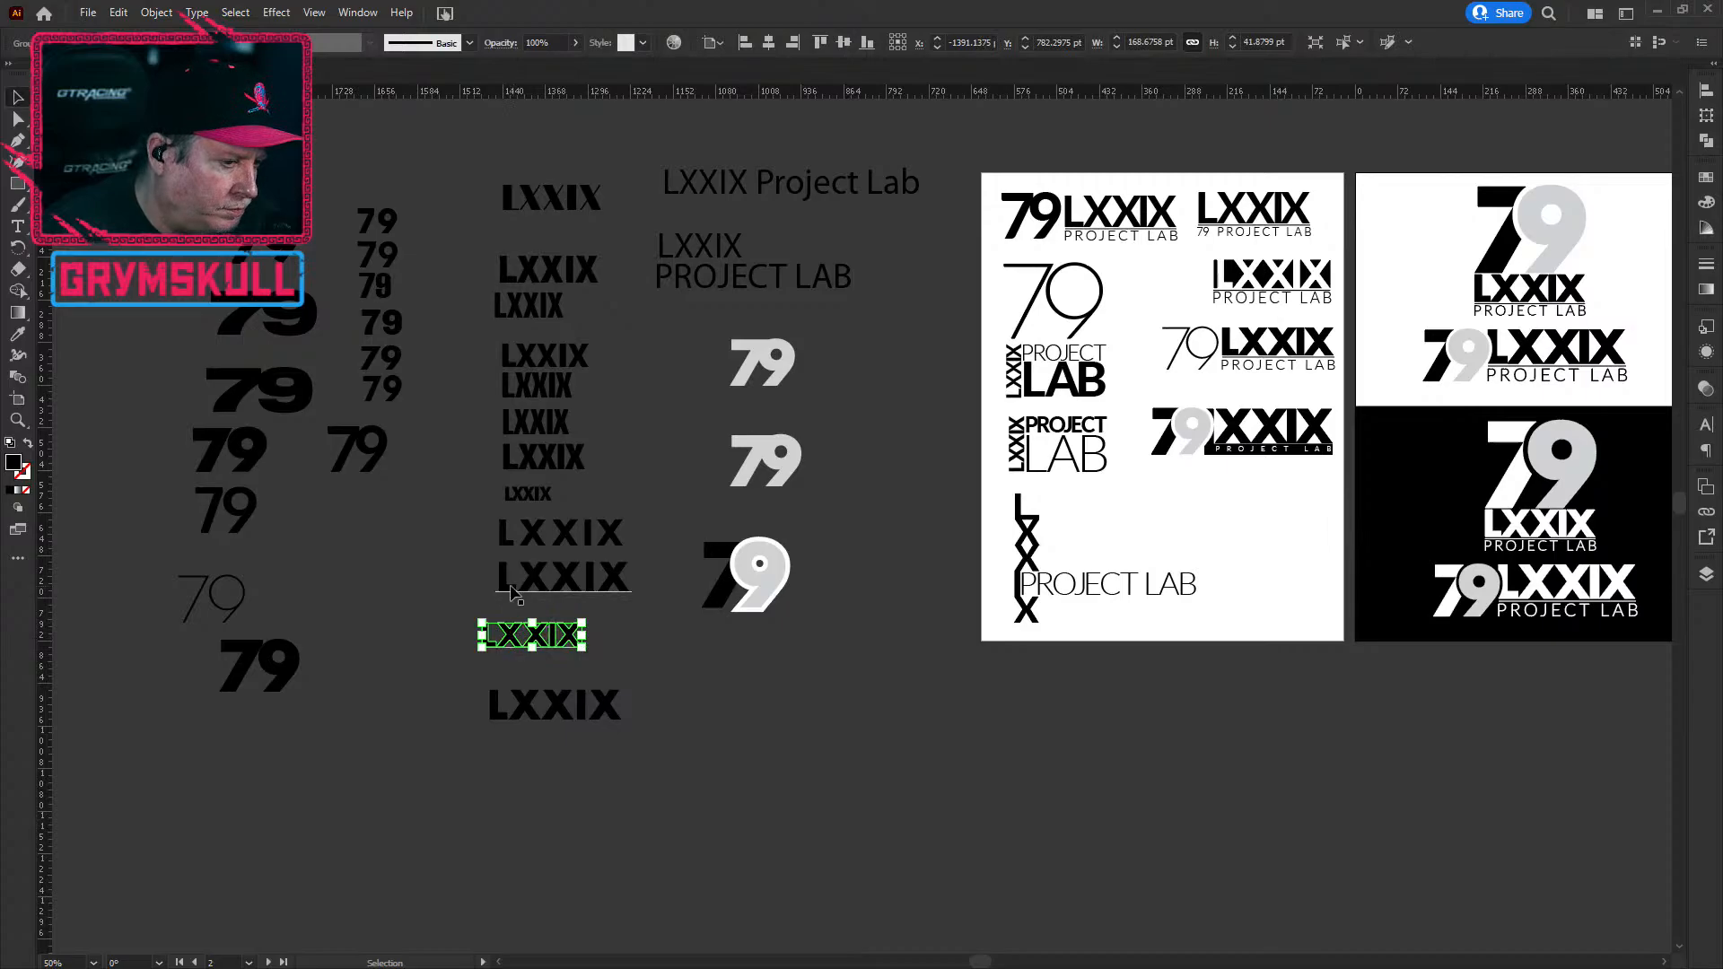
pyautogui.click(536, 591)
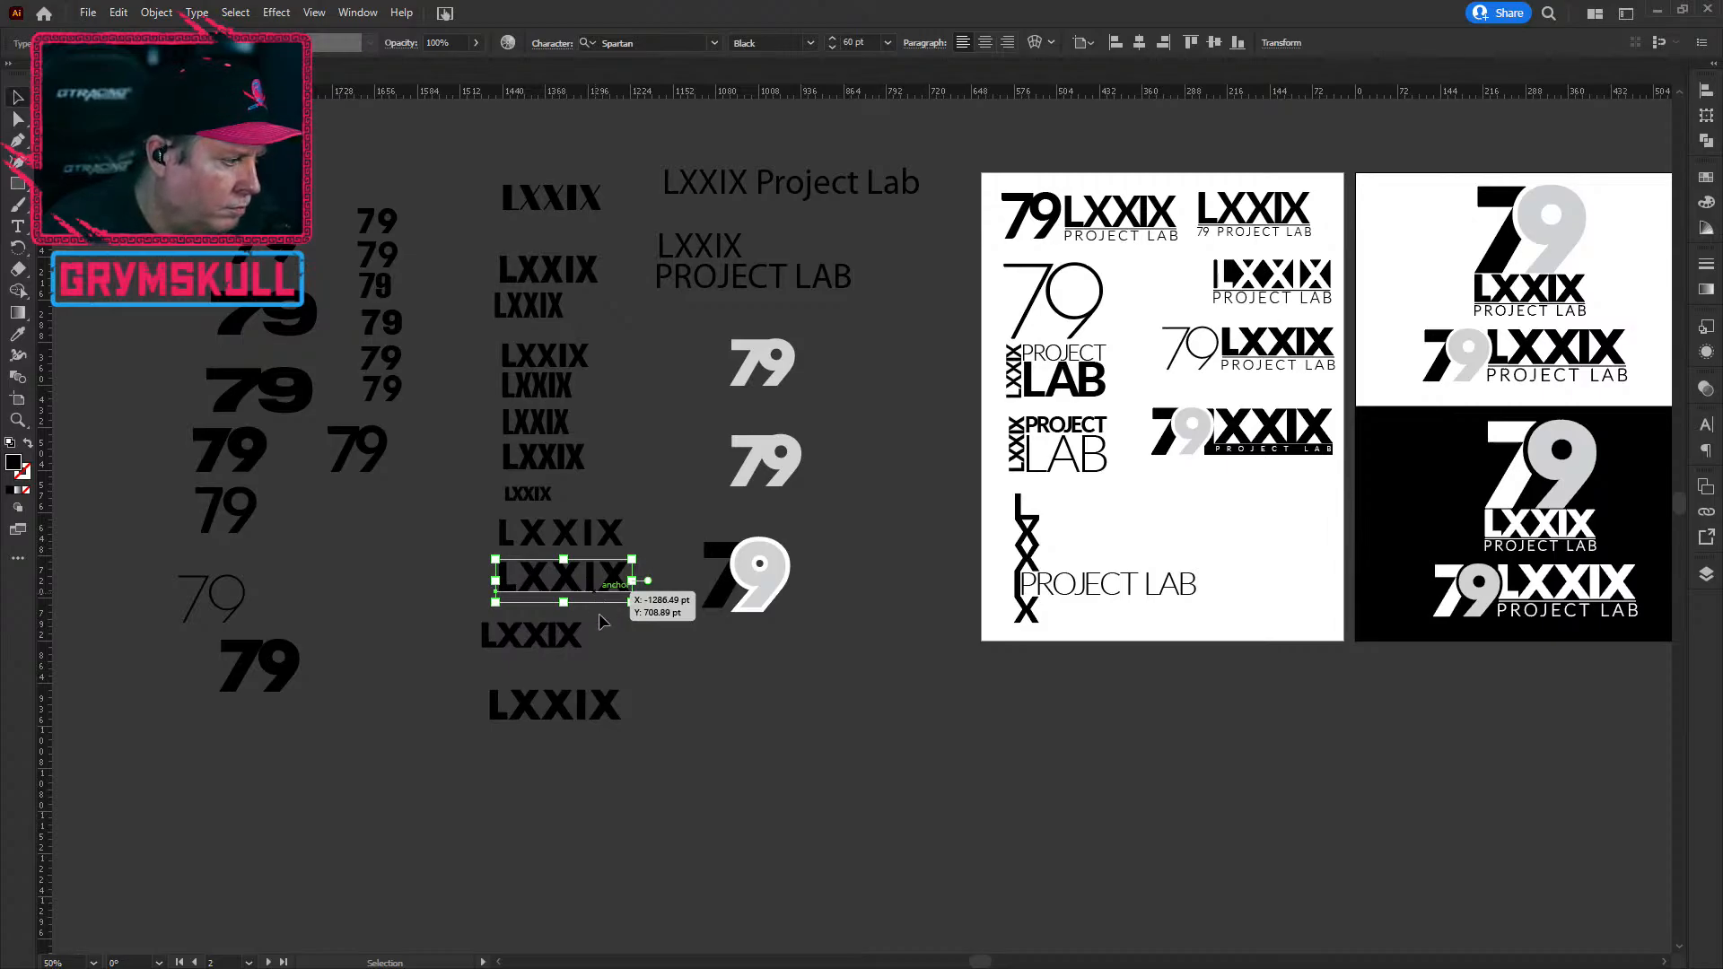
pyautogui.press('space')
pyautogui.moveTo(873, 697); pyautogui.dragTo(423, 816)
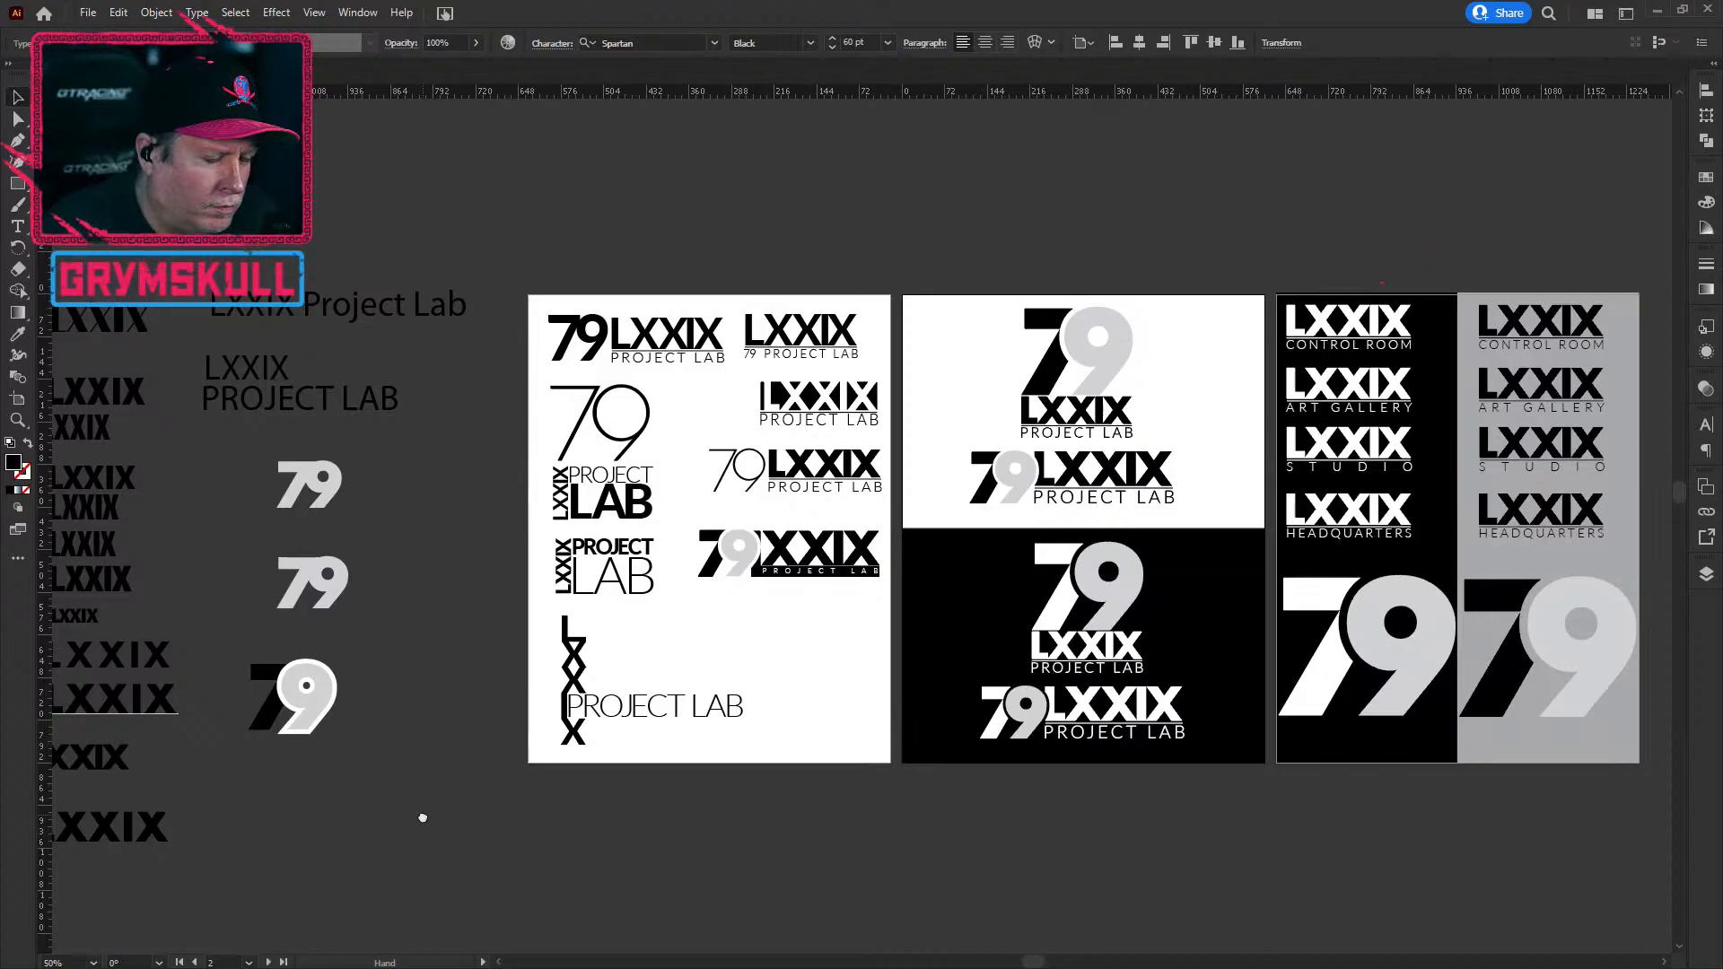
pyautogui.moveTo(423, 817); pyautogui.dragTo(562, 715)
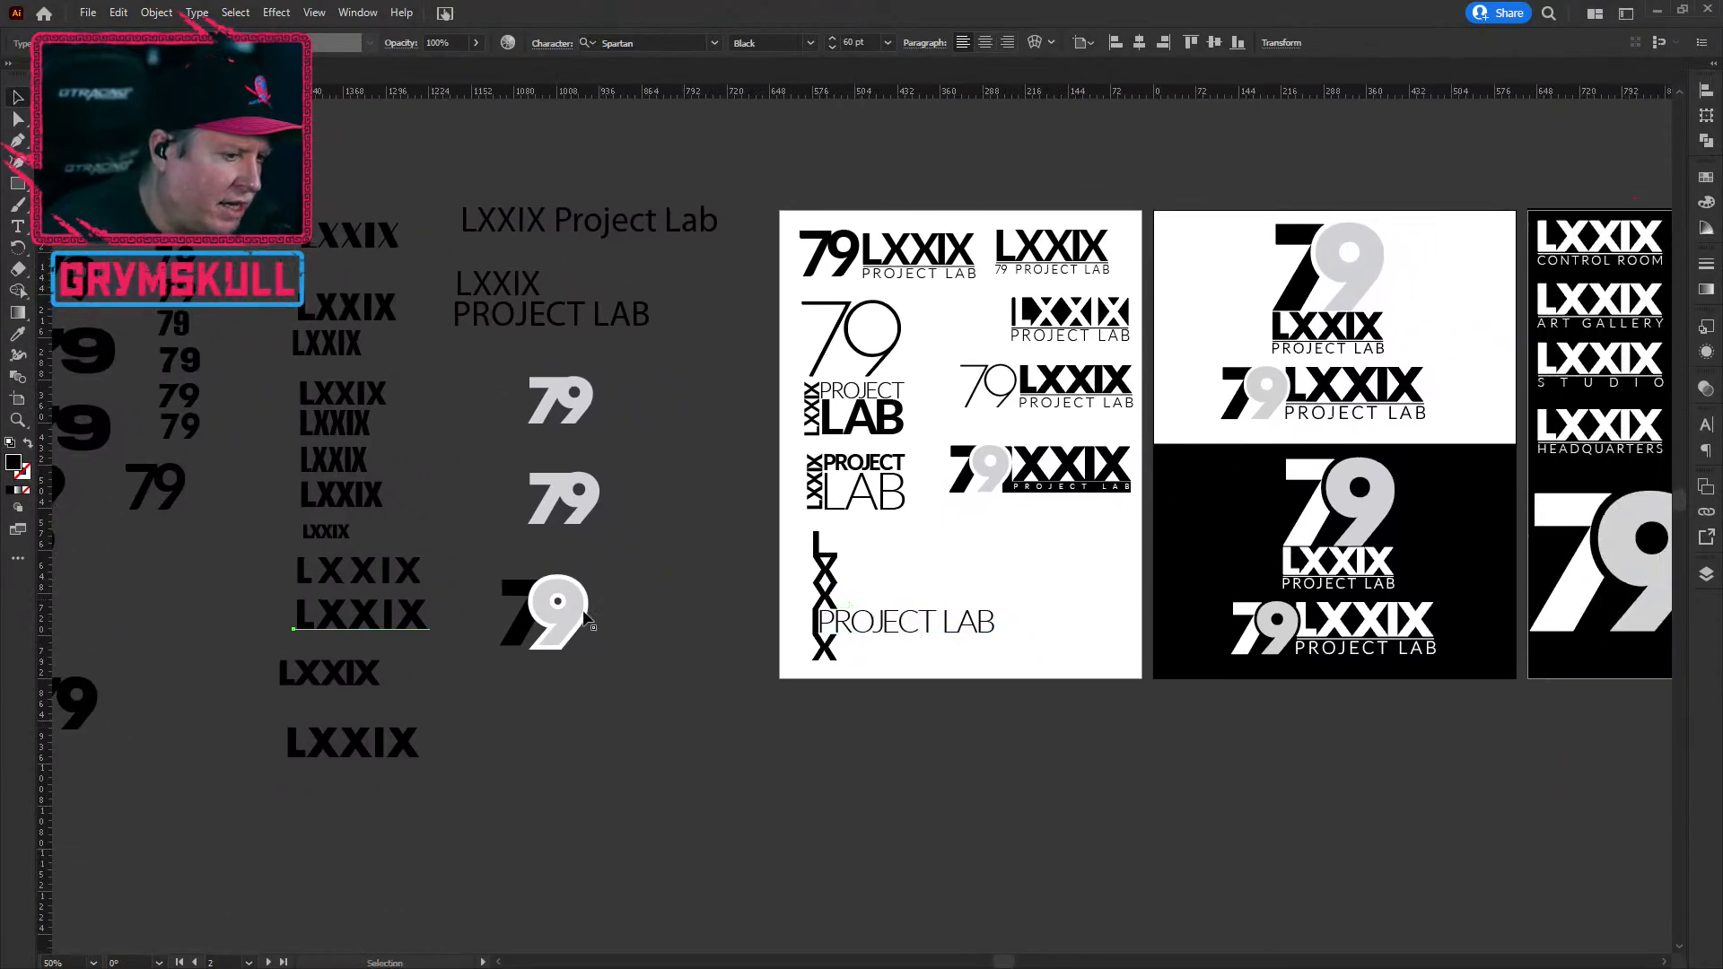
# Step: Nudge the first logo's PROJECT LAB line slightly toward the LXXIX lettering
pyautogui.click(903, 282)
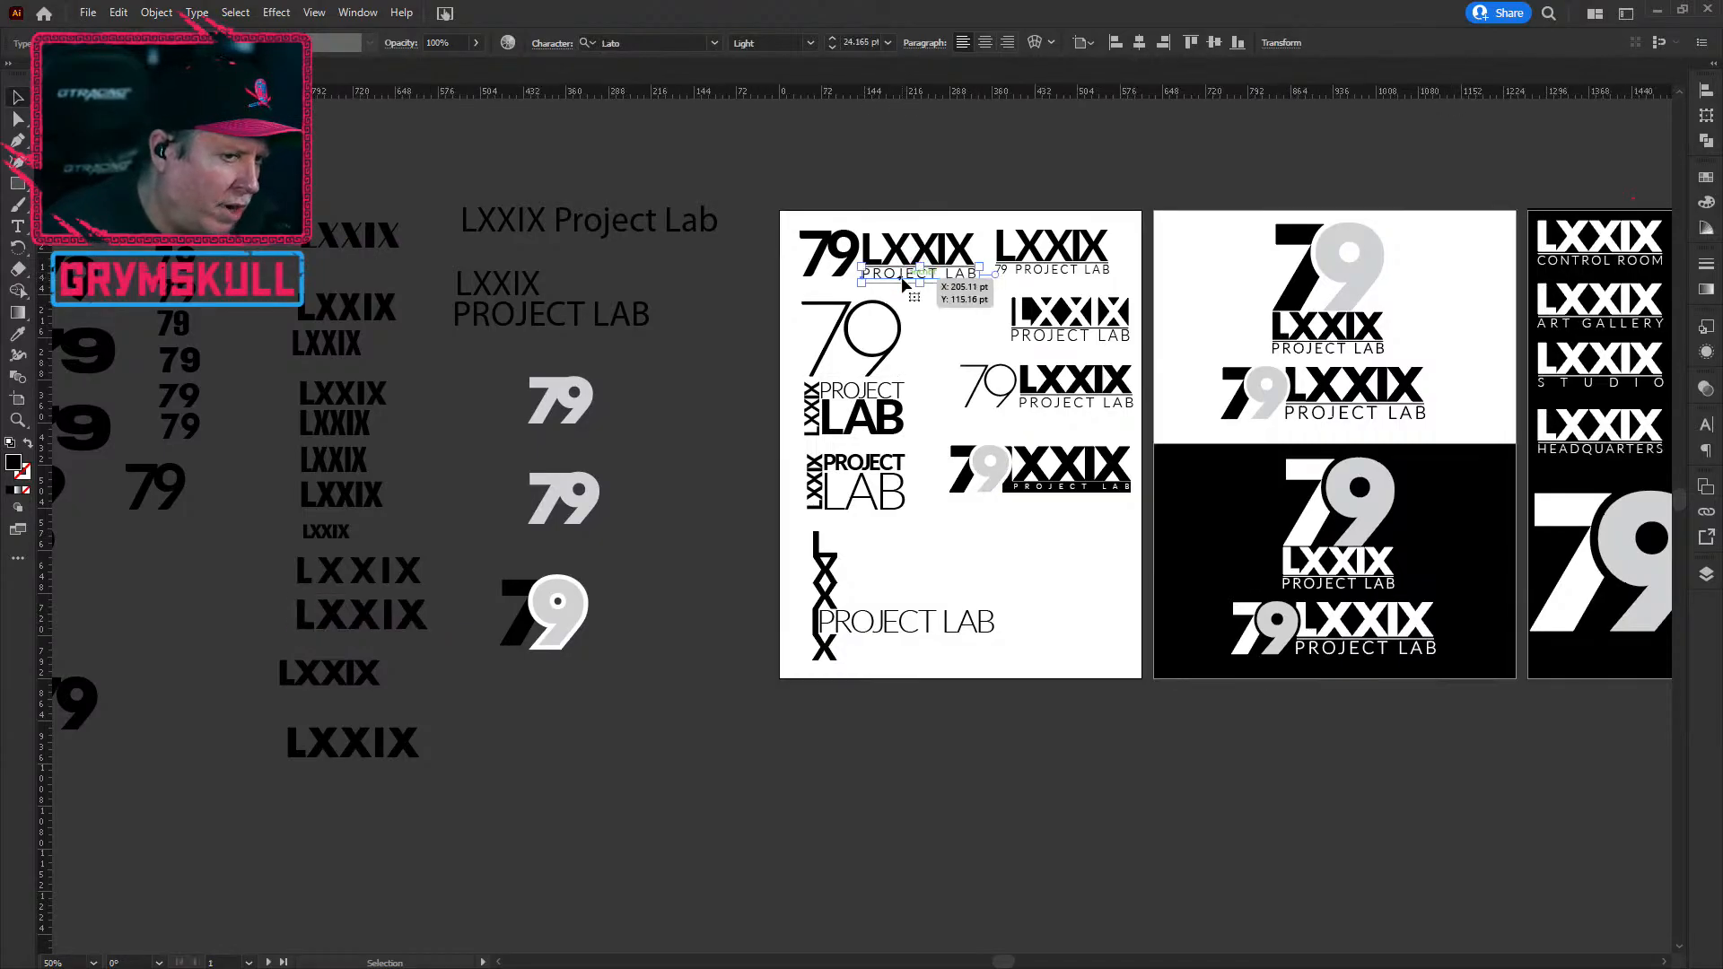
pyautogui.moveTo(904, 284); pyautogui.dragTo(908, 283)
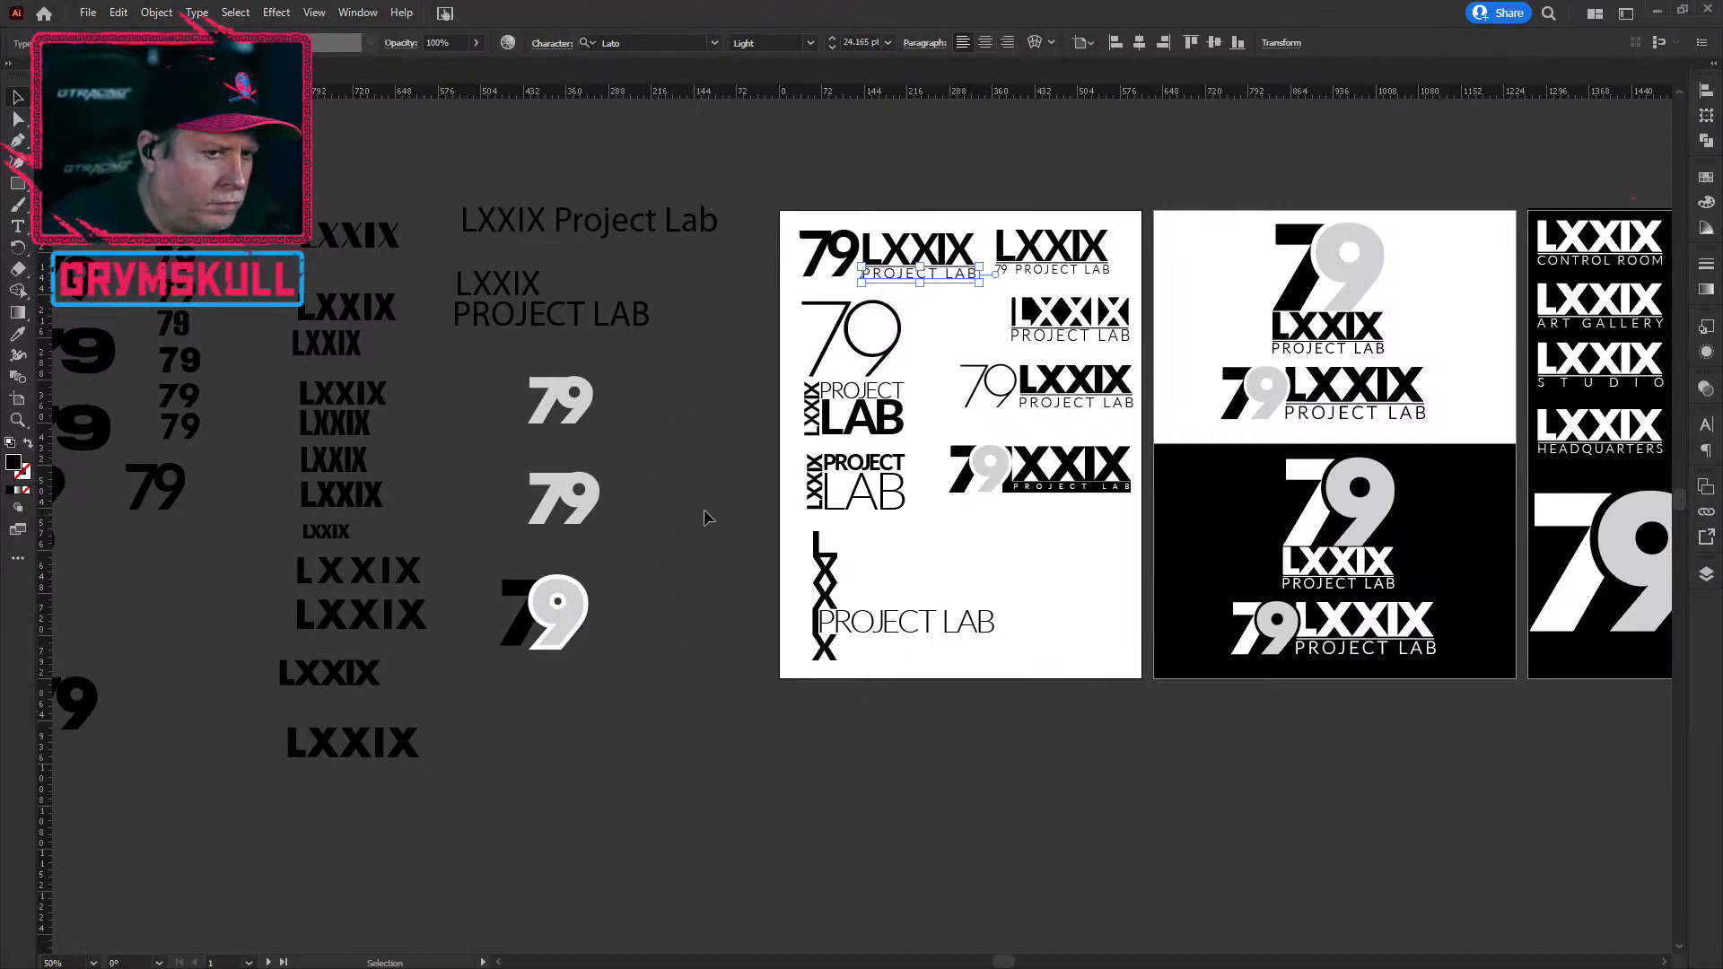
# Step: Collapse the LOGO 1 and LOGO 1 TREATMENT layers and marquee-select the LXXIX PROJECT LAB wordmark
pyautogui.click(693, 580)
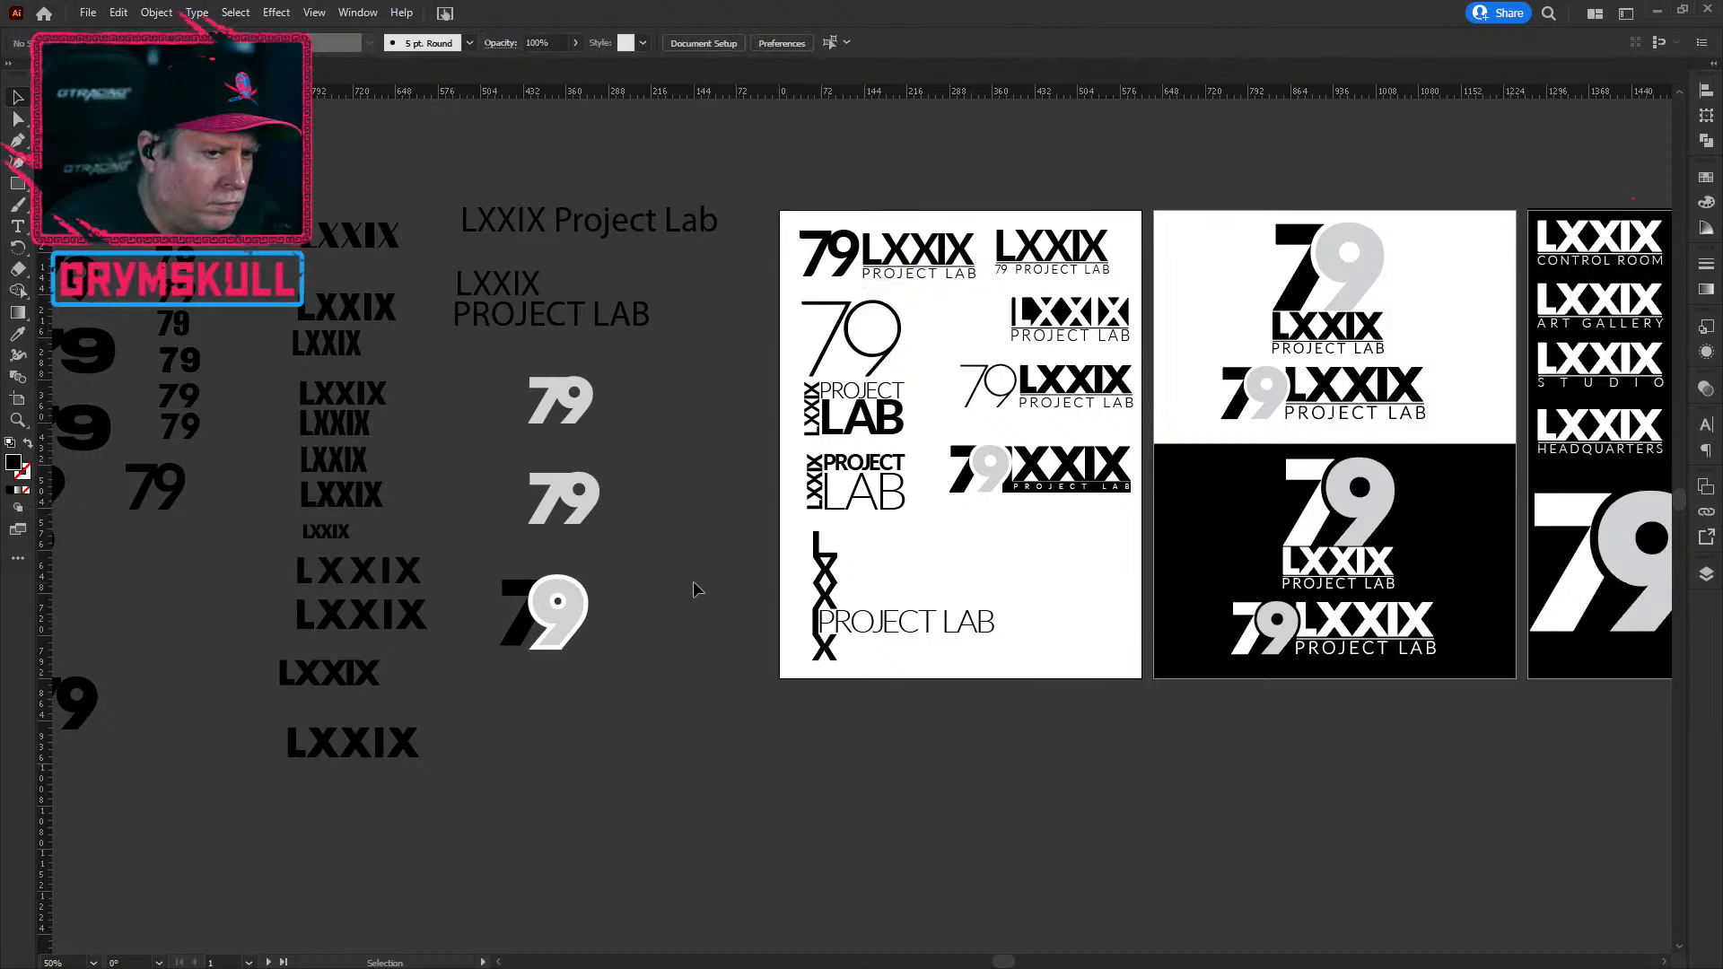
pyautogui.scroll(1, 996, 519)
pyautogui.scroll(-3, 997, 519)
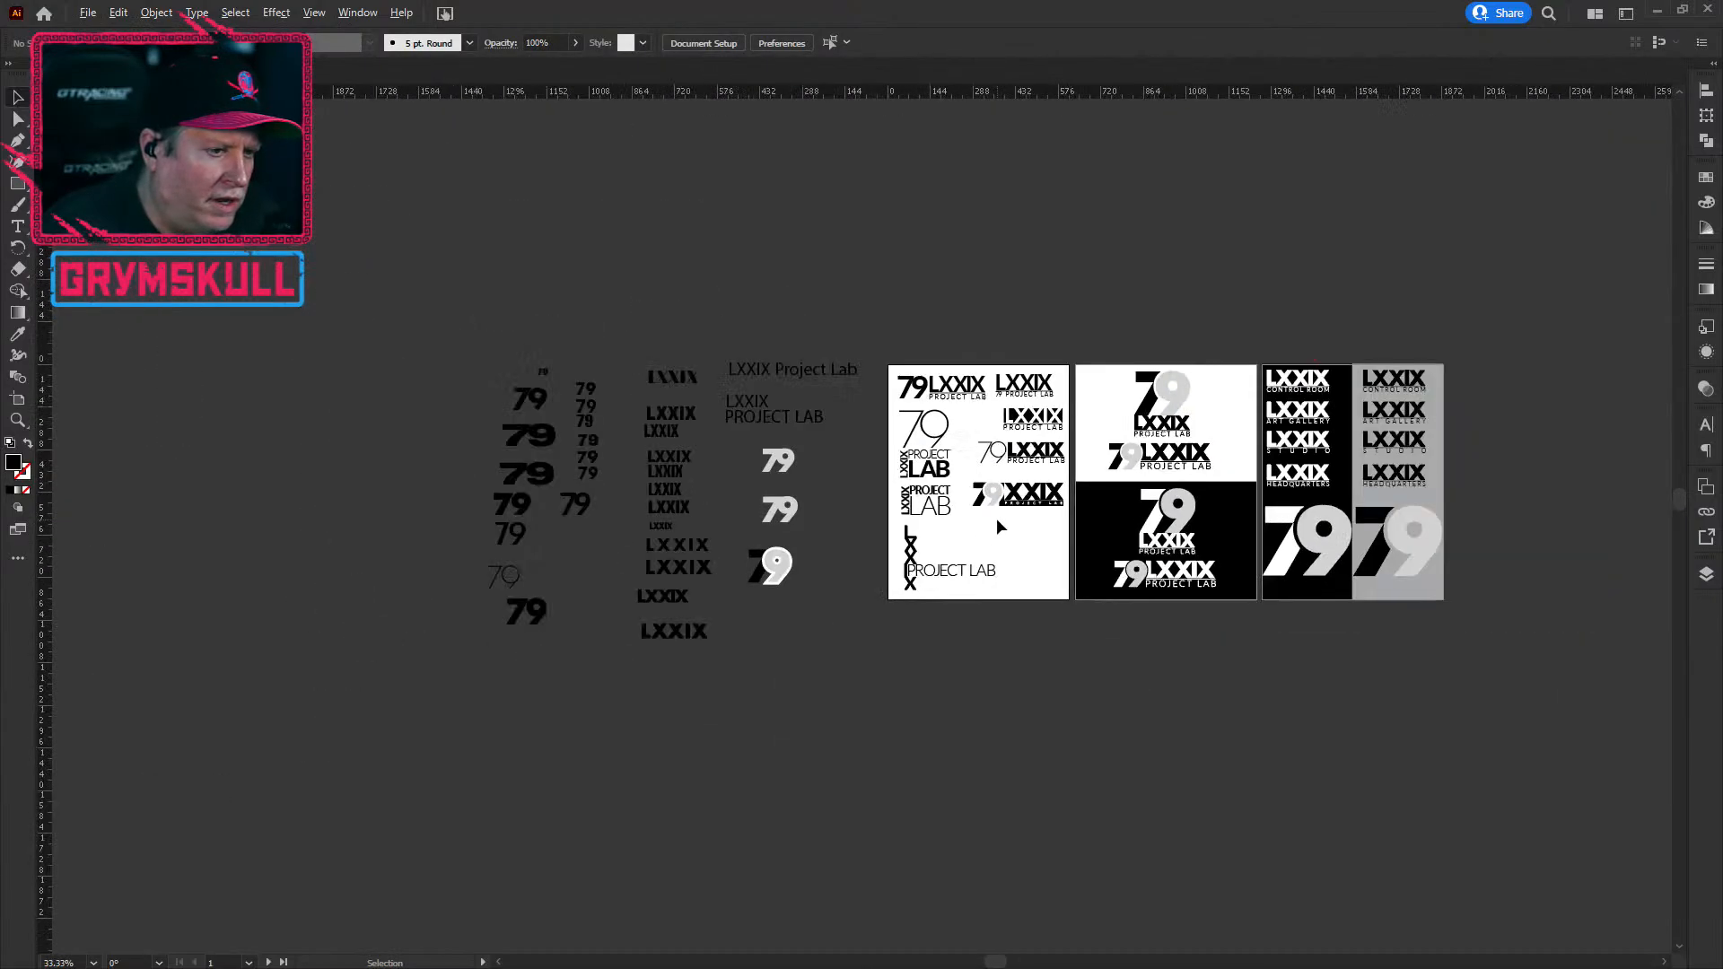
pyautogui.scroll(4, 1003, 630)
pyautogui.moveTo(948, 440); pyautogui.dragTo(736, 674)
pyautogui.click(1705, 574)
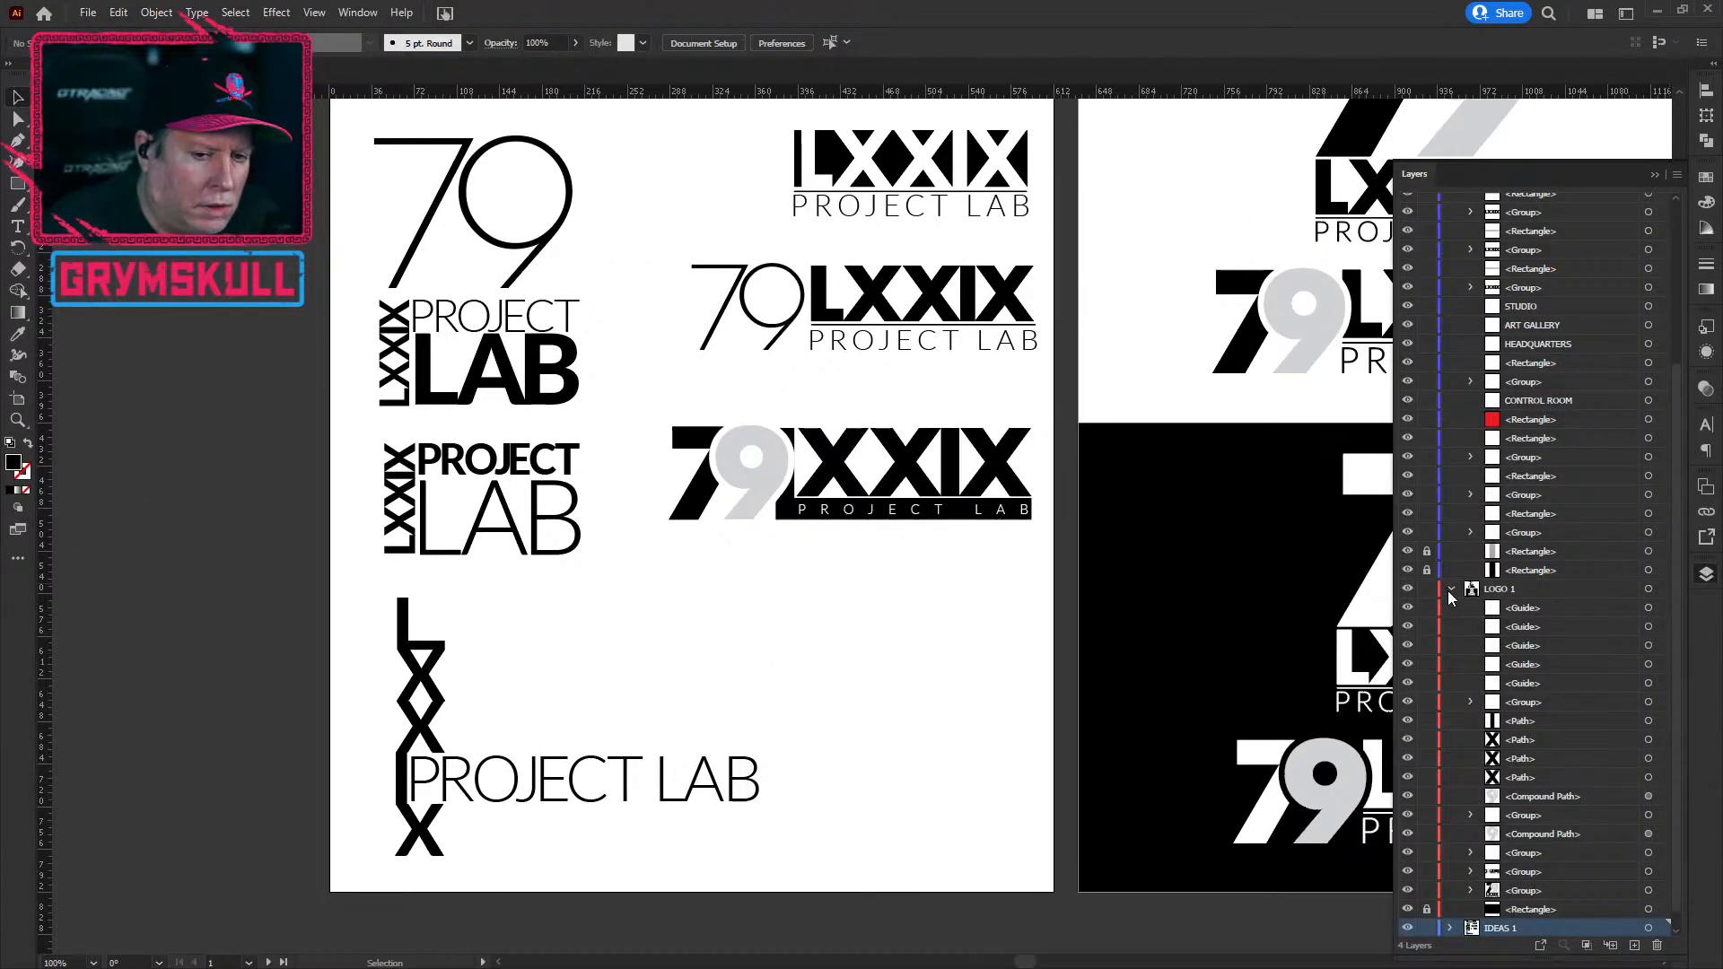
pyautogui.click(1450, 591)
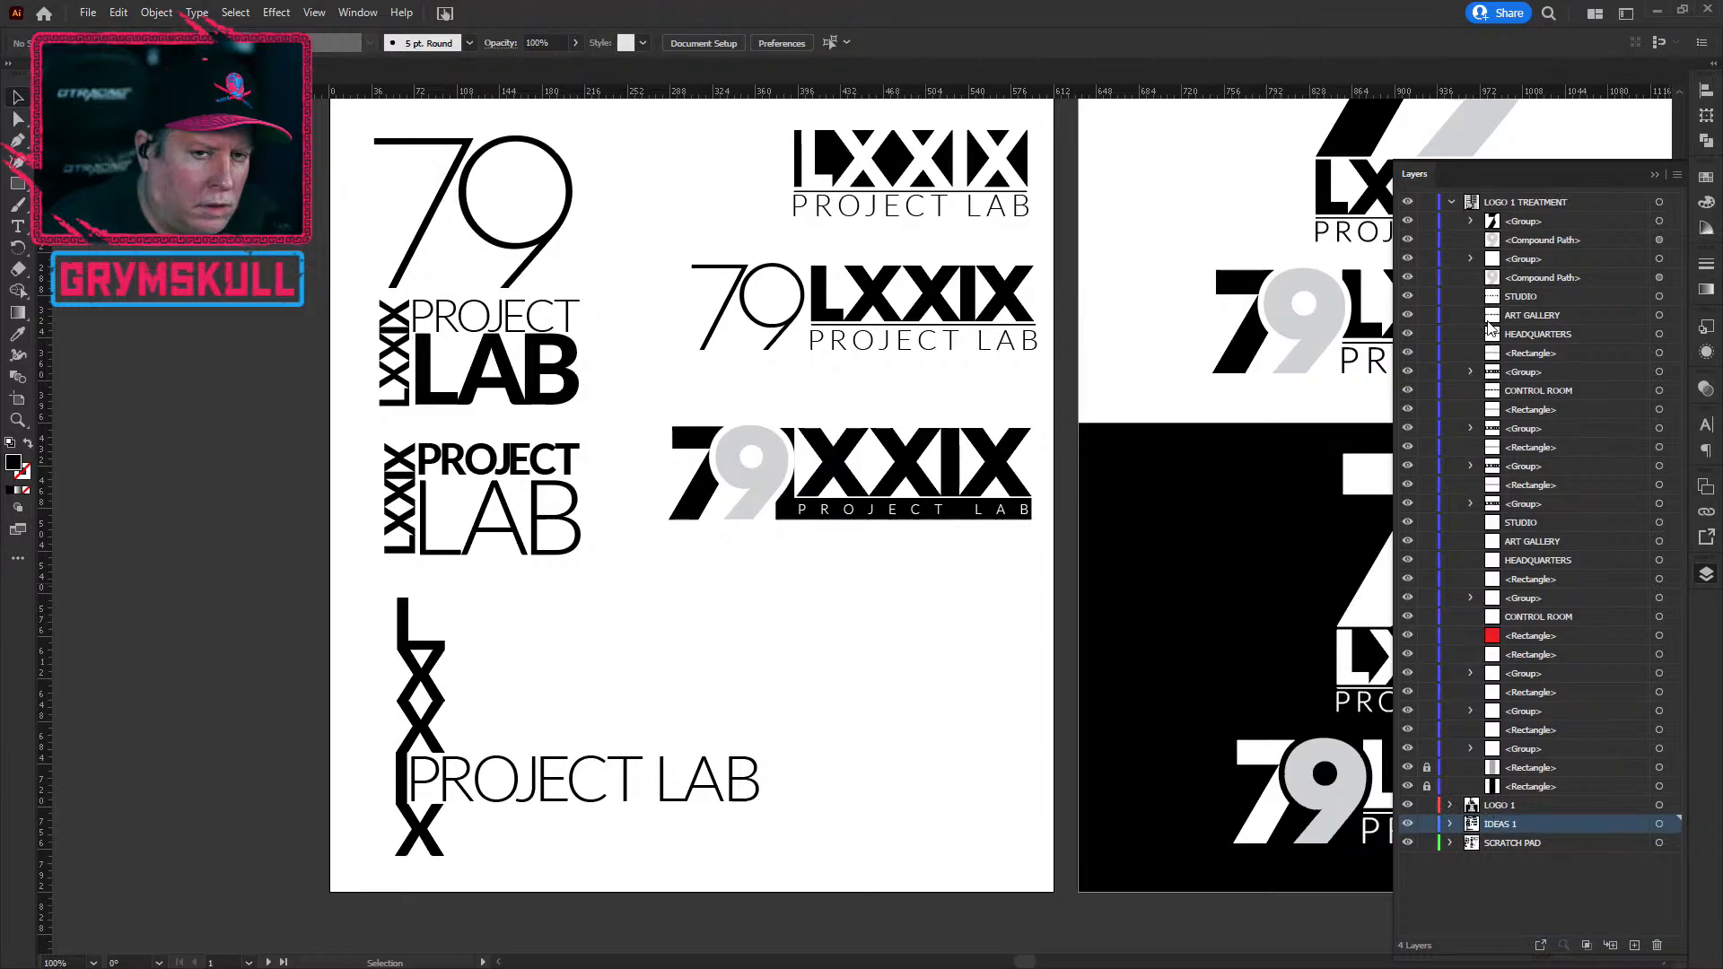
pyautogui.click(1453, 203)
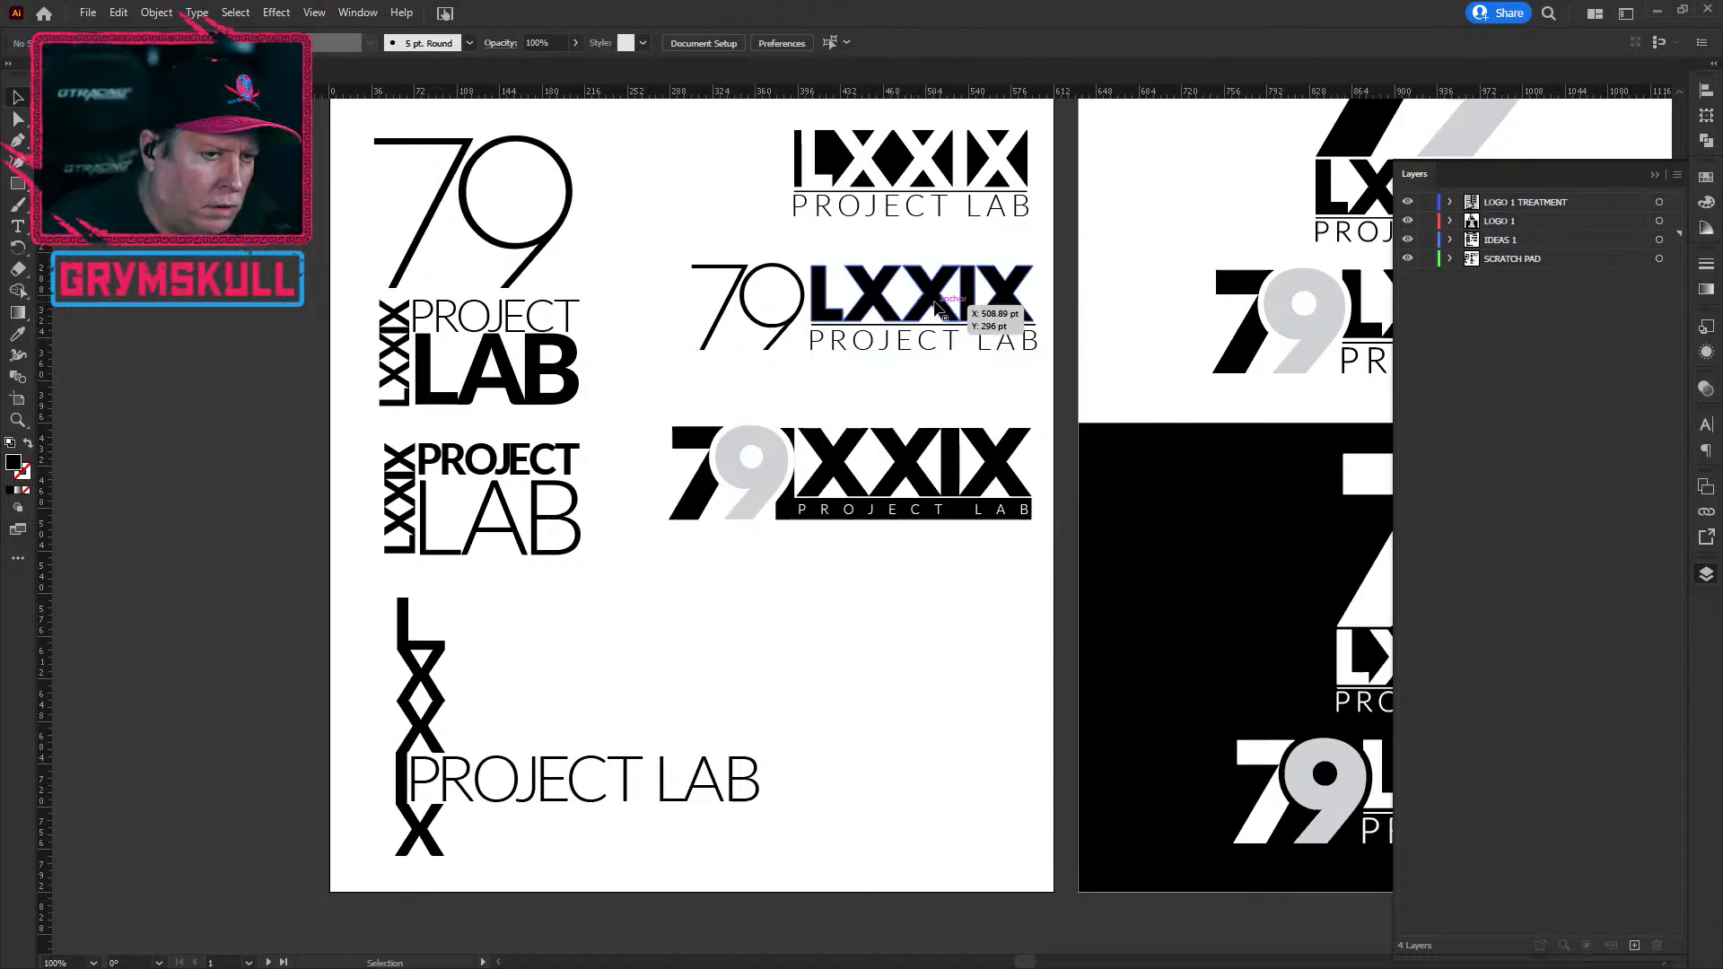
pyautogui.moveTo(865, 235); pyautogui.dragTo(885, 591)
pyautogui.hotkey('ctrl', '-')
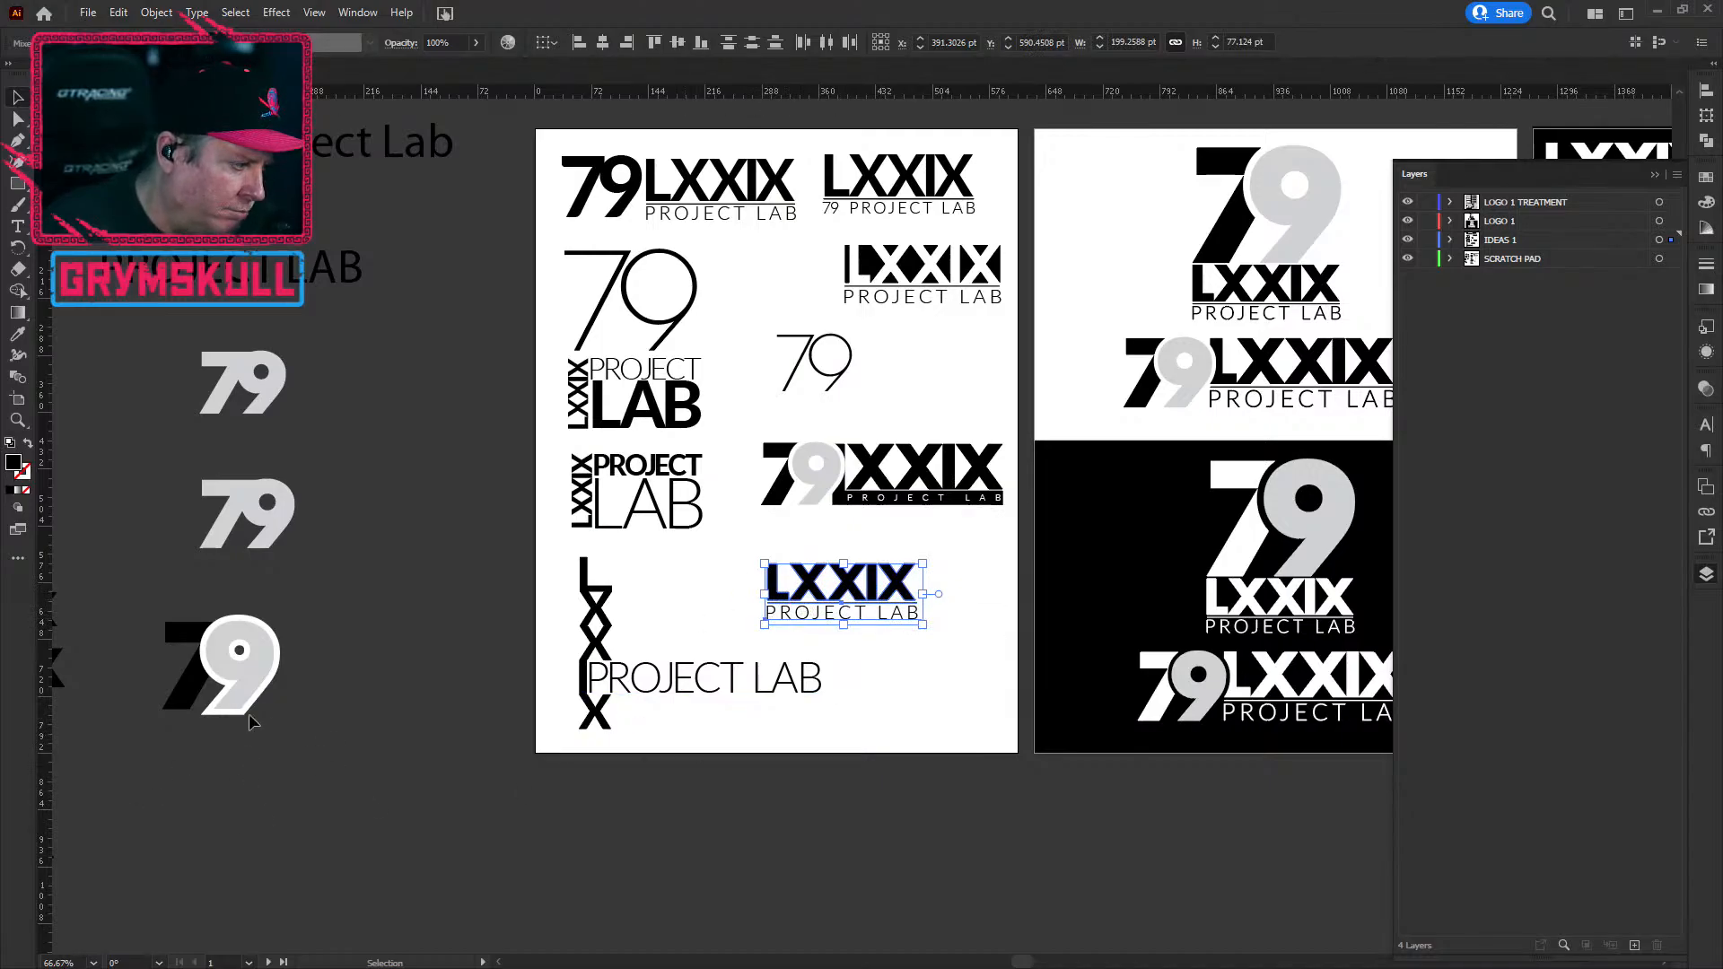
# Step: Drag the lower LXXIX PROJECT LAB wordmark up beside the thin 79, aligned to its baseline
pyautogui.click(666, 891)
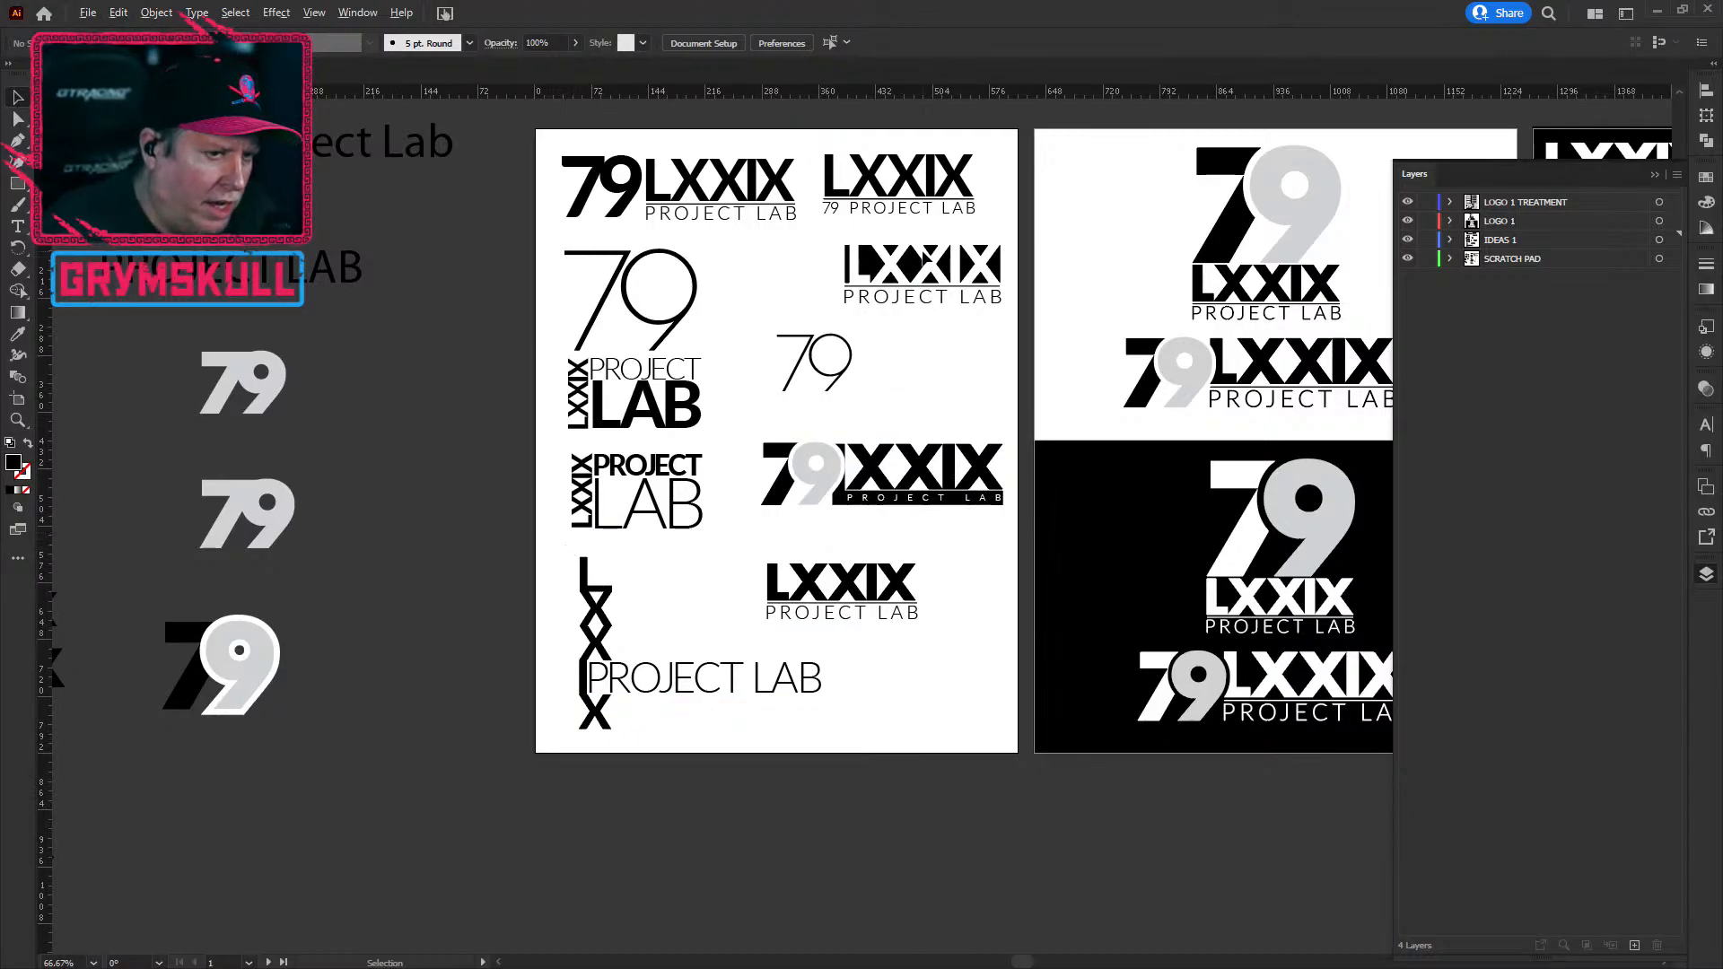
pyautogui.scroll(1, 927, 258)
pyautogui.scroll(-2, 927, 259)
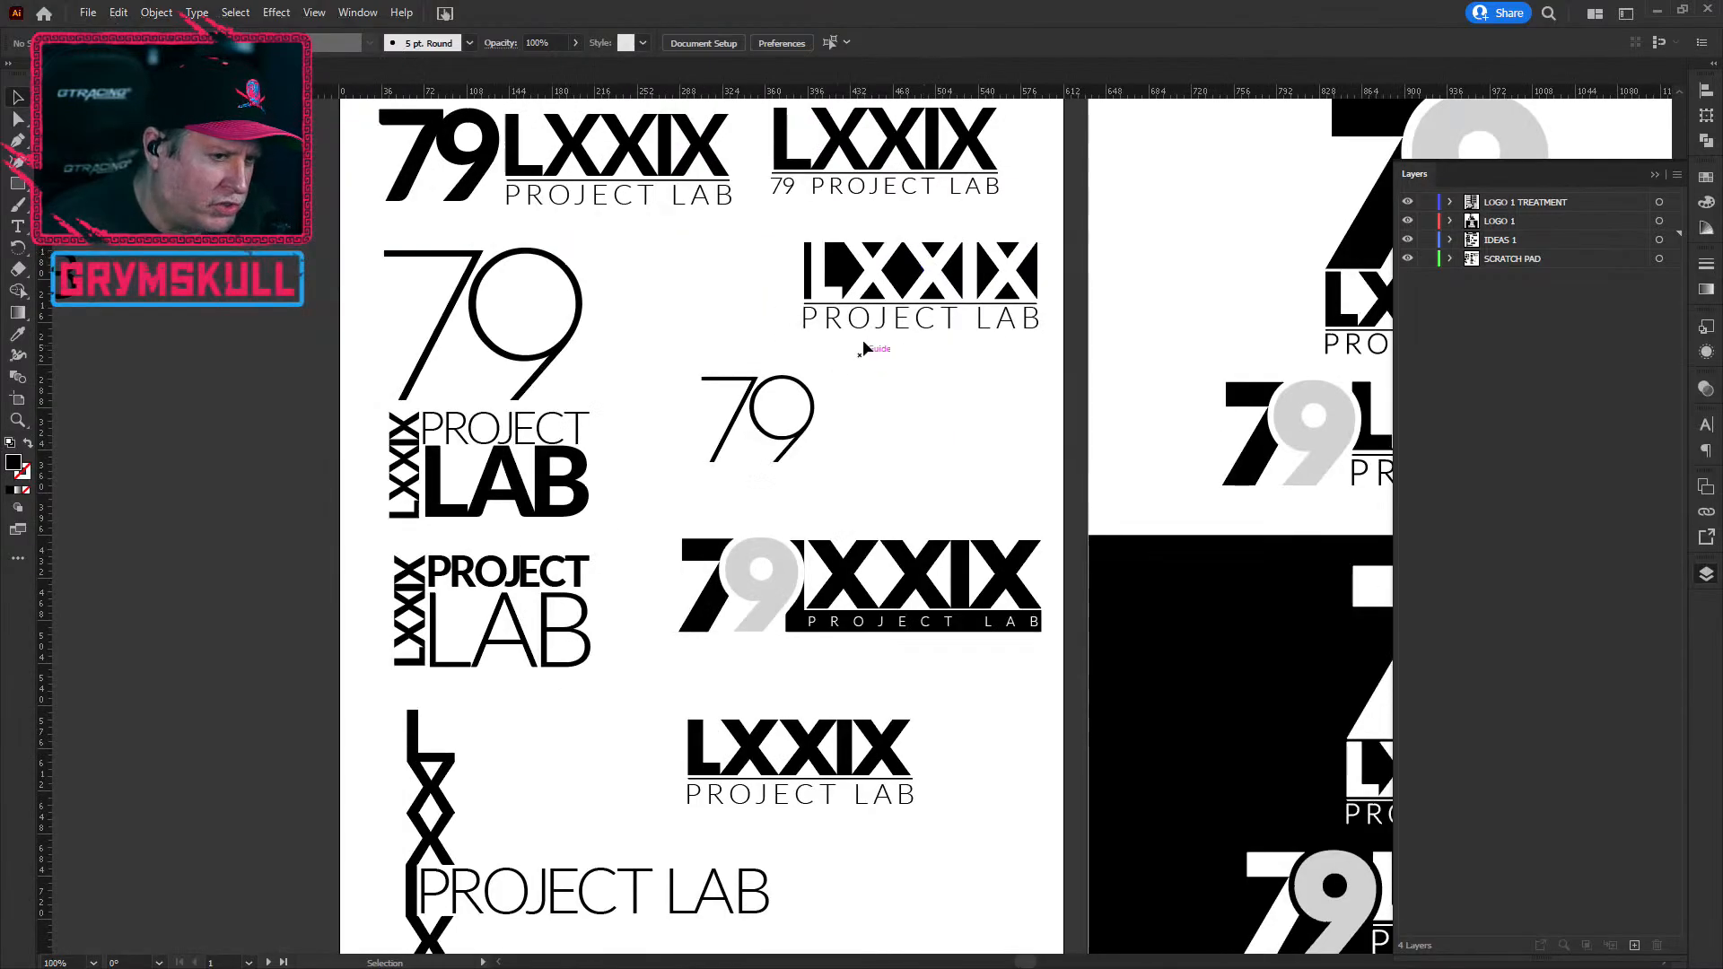
pyautogui.click(877, 768)
pyautogui.moveTo(876, 768); pyautogui.dragTo(1013, 427)
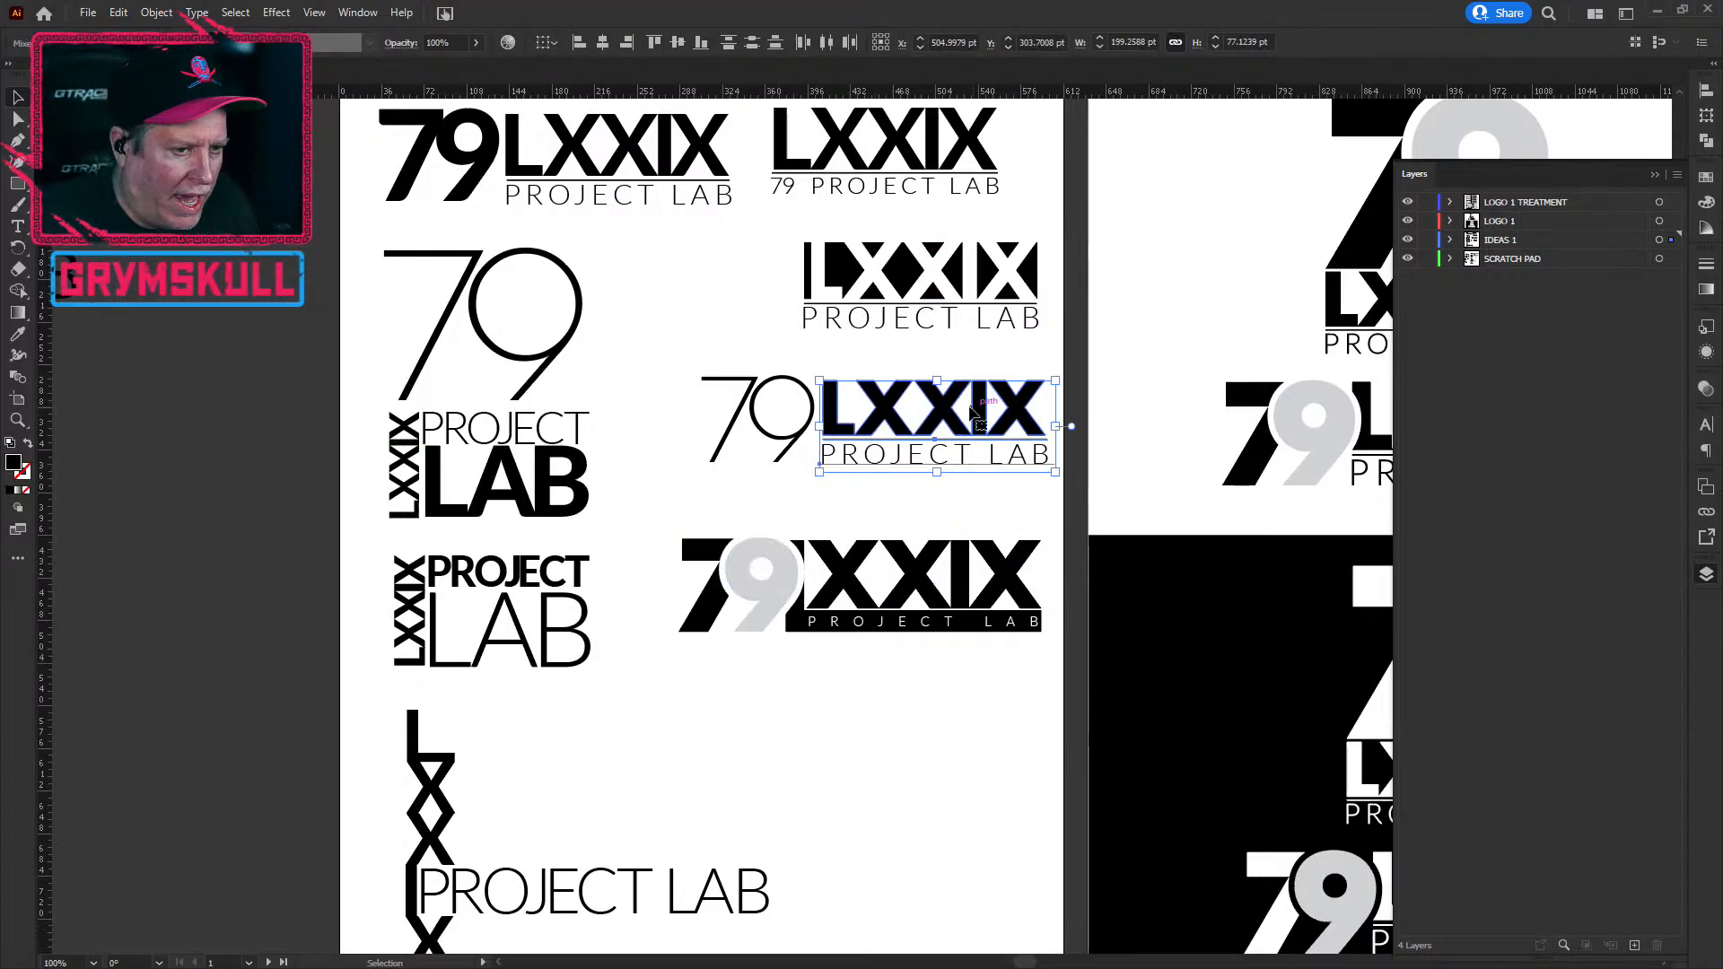
pyautogui.scroll(3, 853, 474)
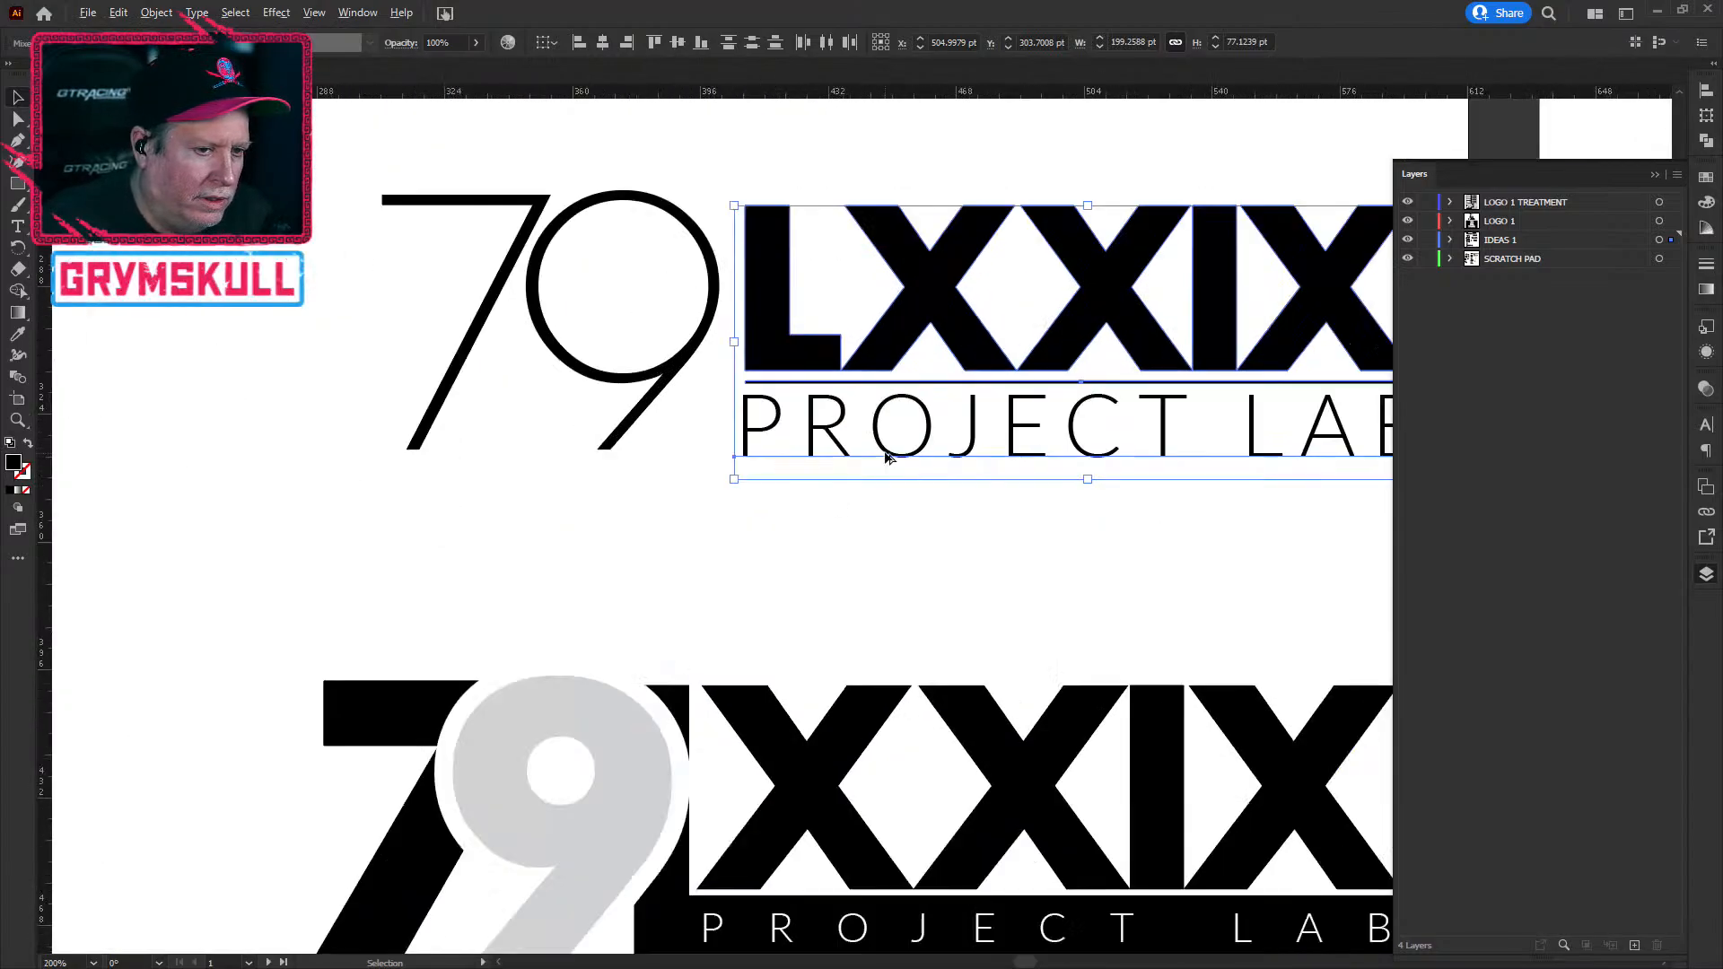
pyautogui.moveTo(849, 548); pyautogui.dragTo(647, 677)
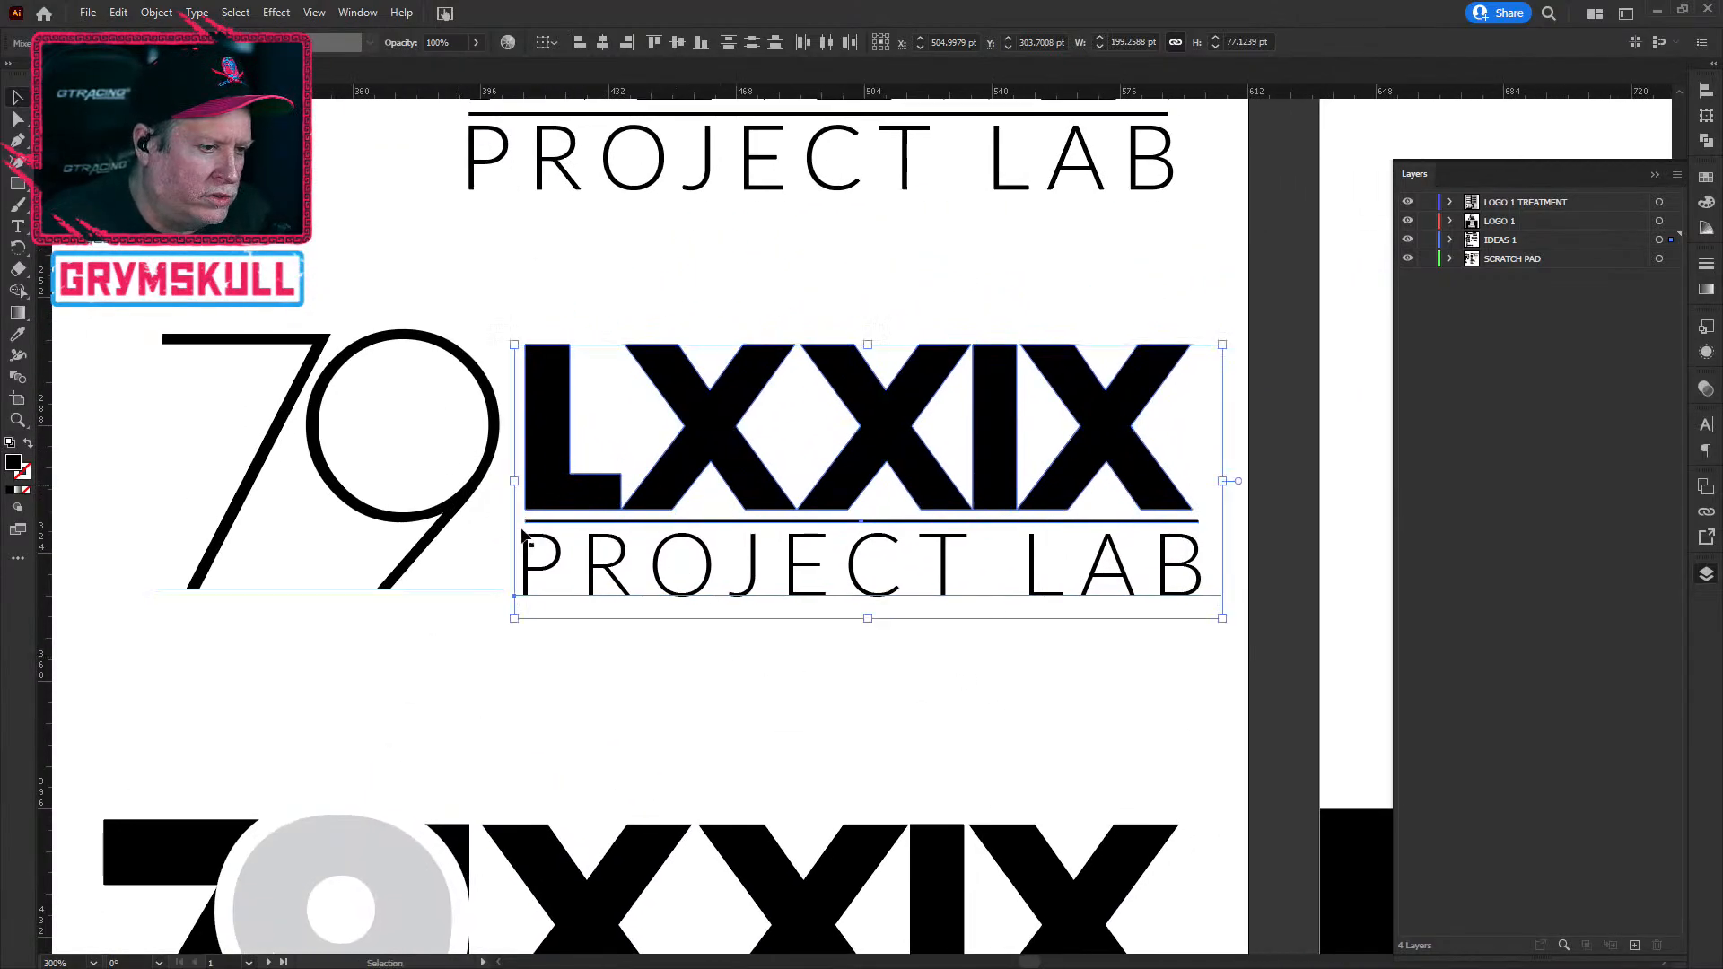
pyautogui.scroll(-5, 725, 653)
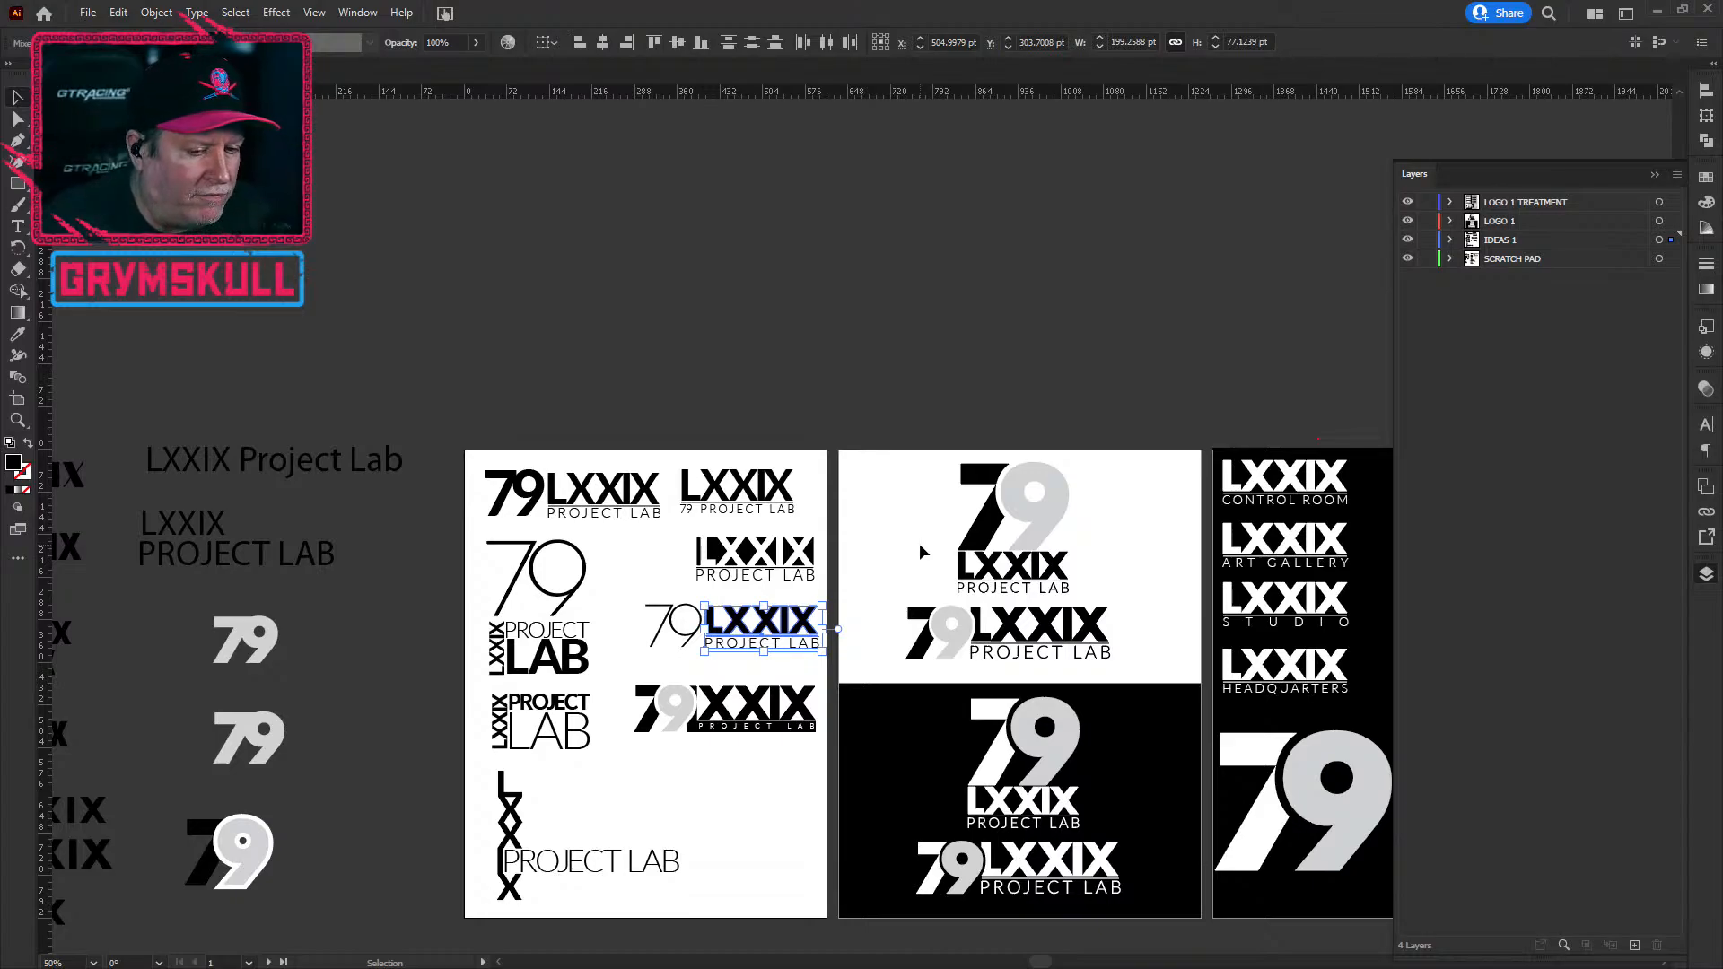
pyautogui.click(702, 791)
pyautogui.scroll(-1, 702, 791)
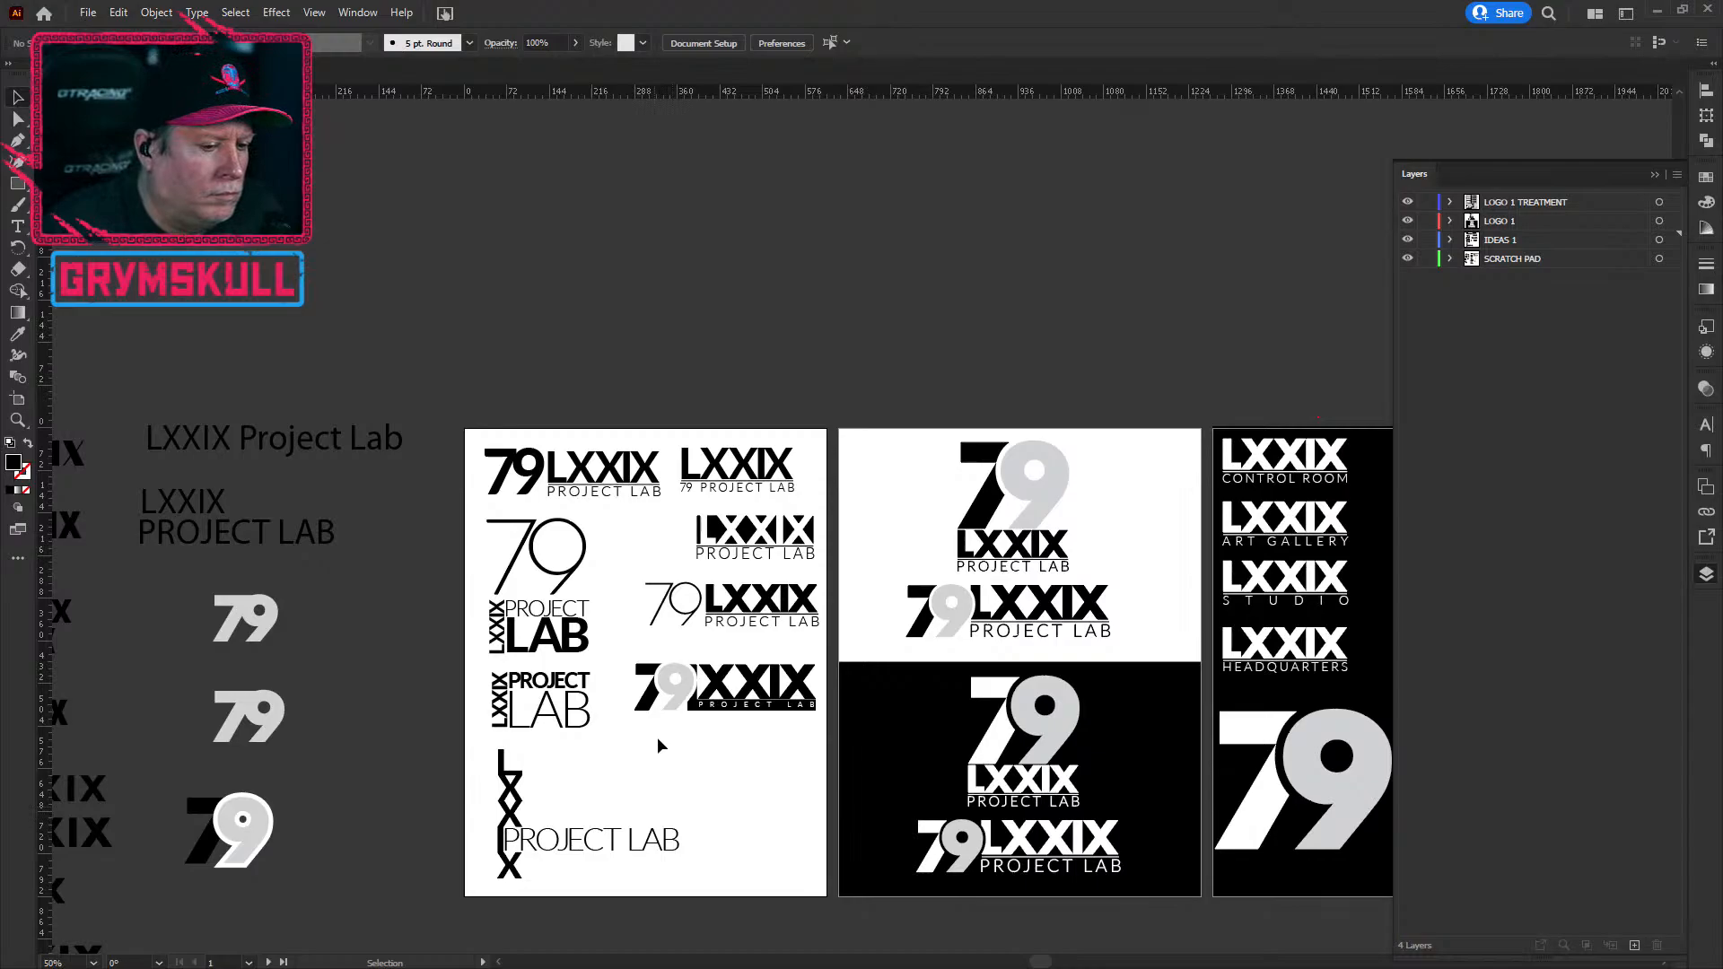
pyautogui.scroll(2, 707, 720)
pyautogui.scroll(-2, 708, 723)
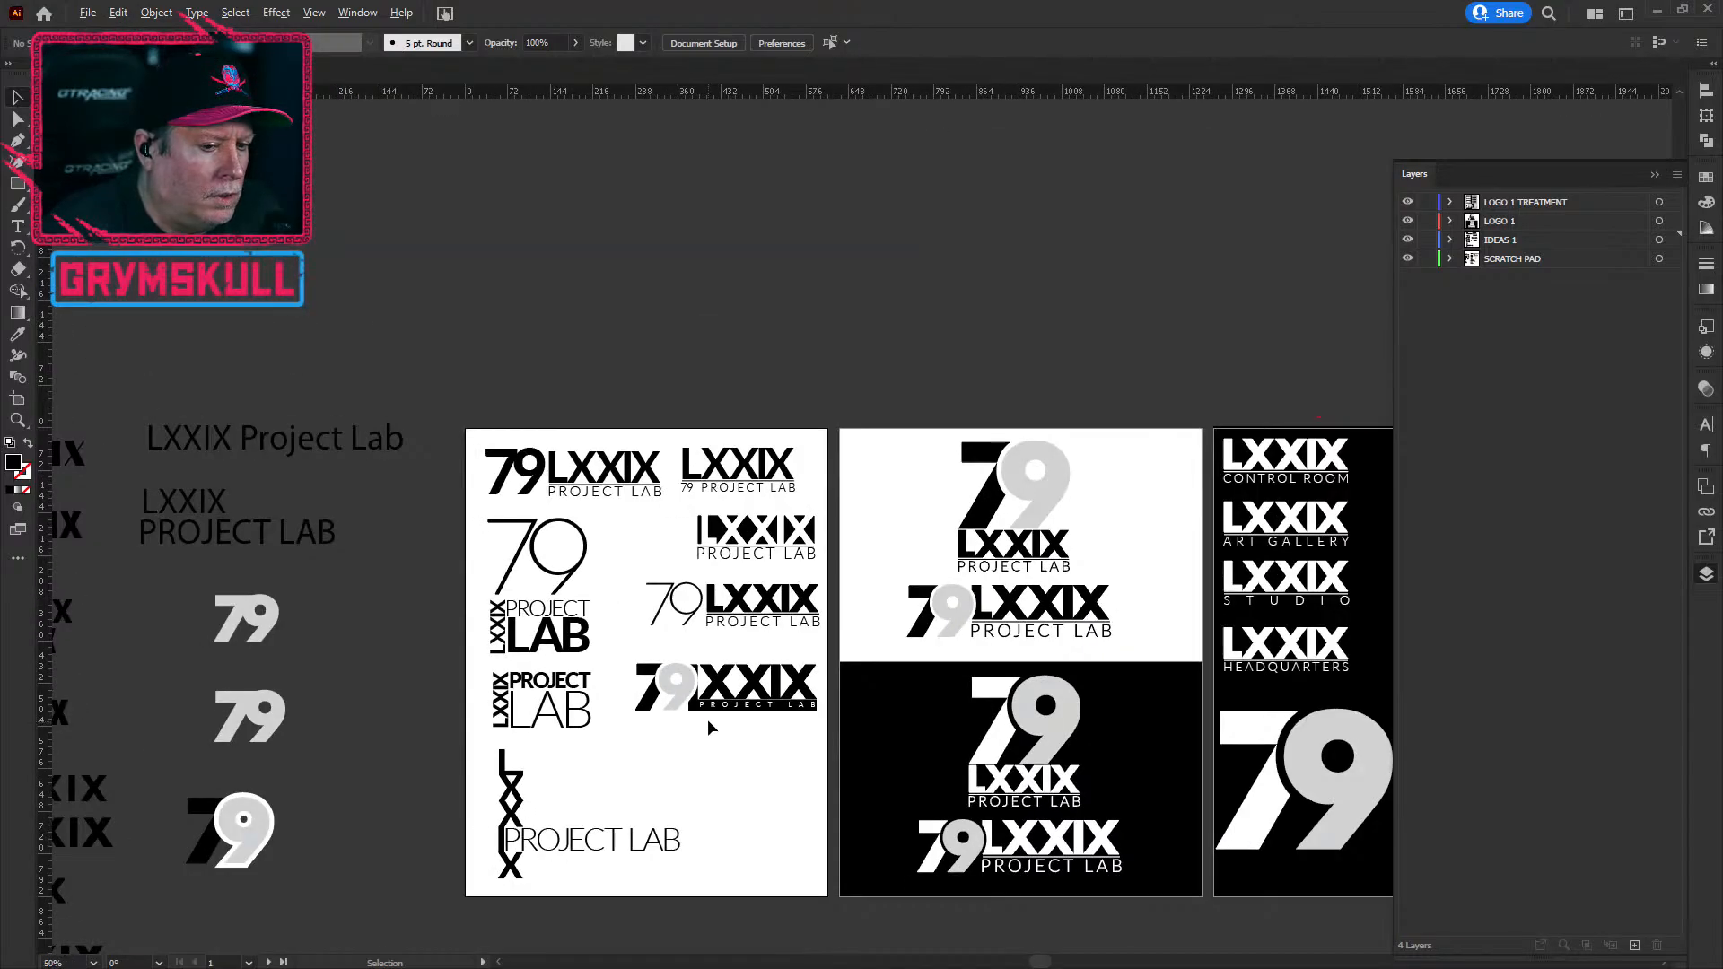
pyautogui.scroll(4, 707, 719)
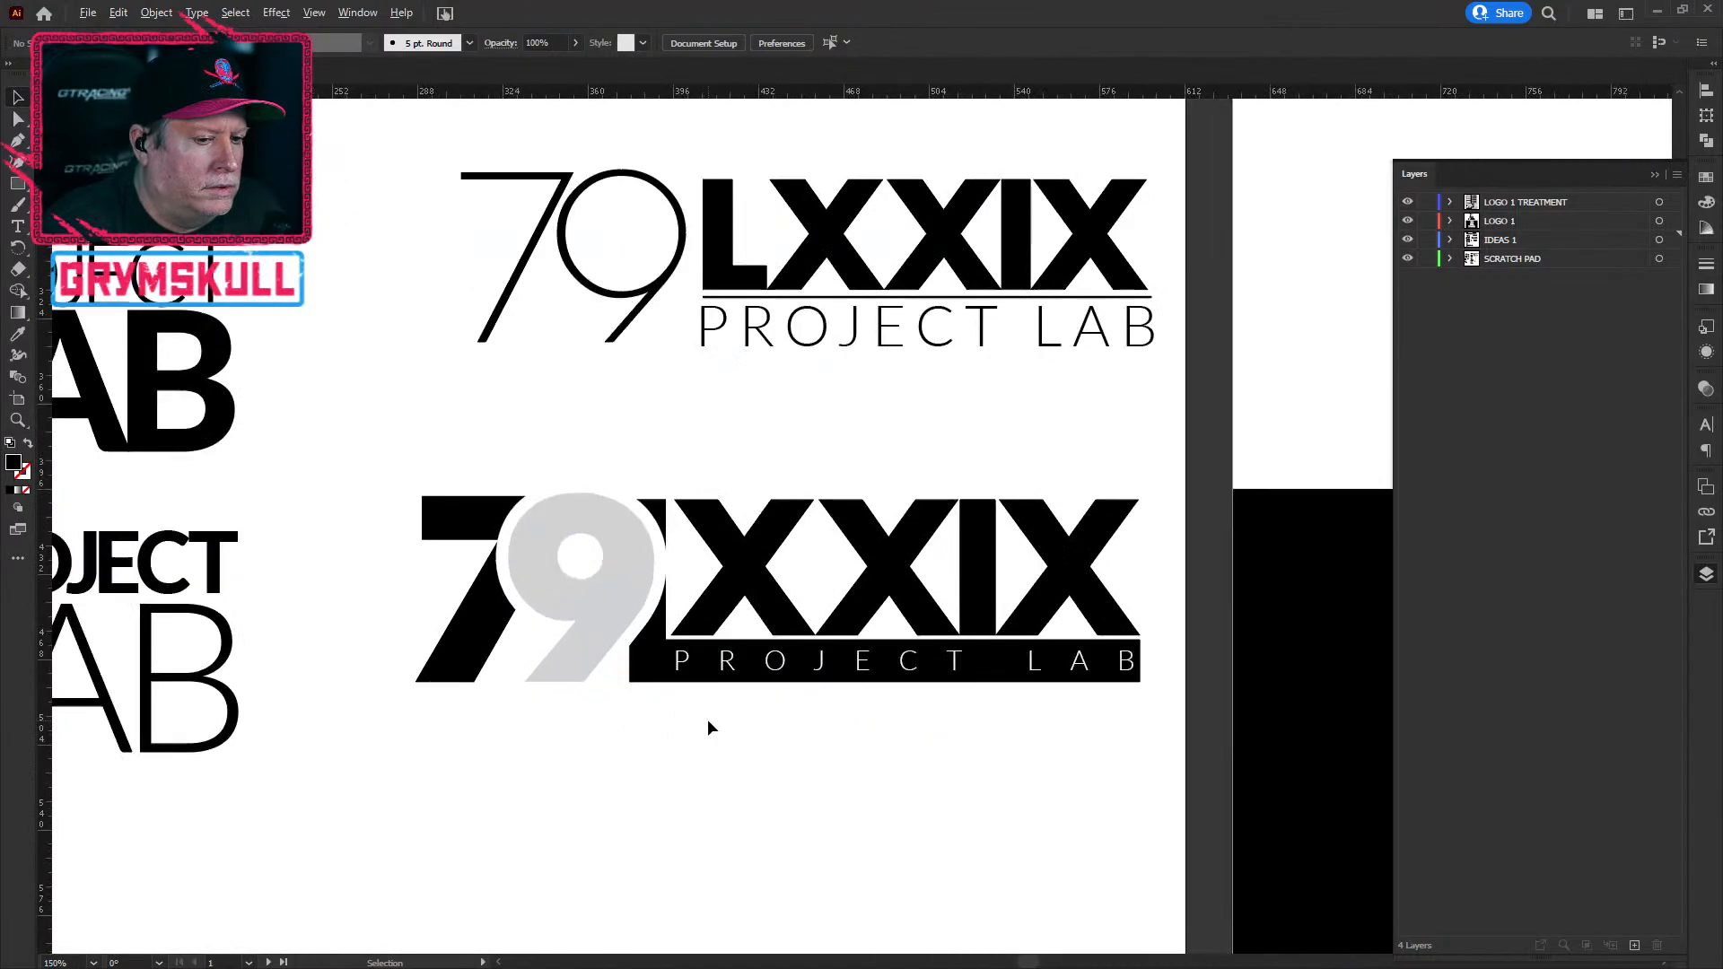
pyautogui.scroll(-4, 717, 722)
pyautogui.scroll(2, 716, 735)
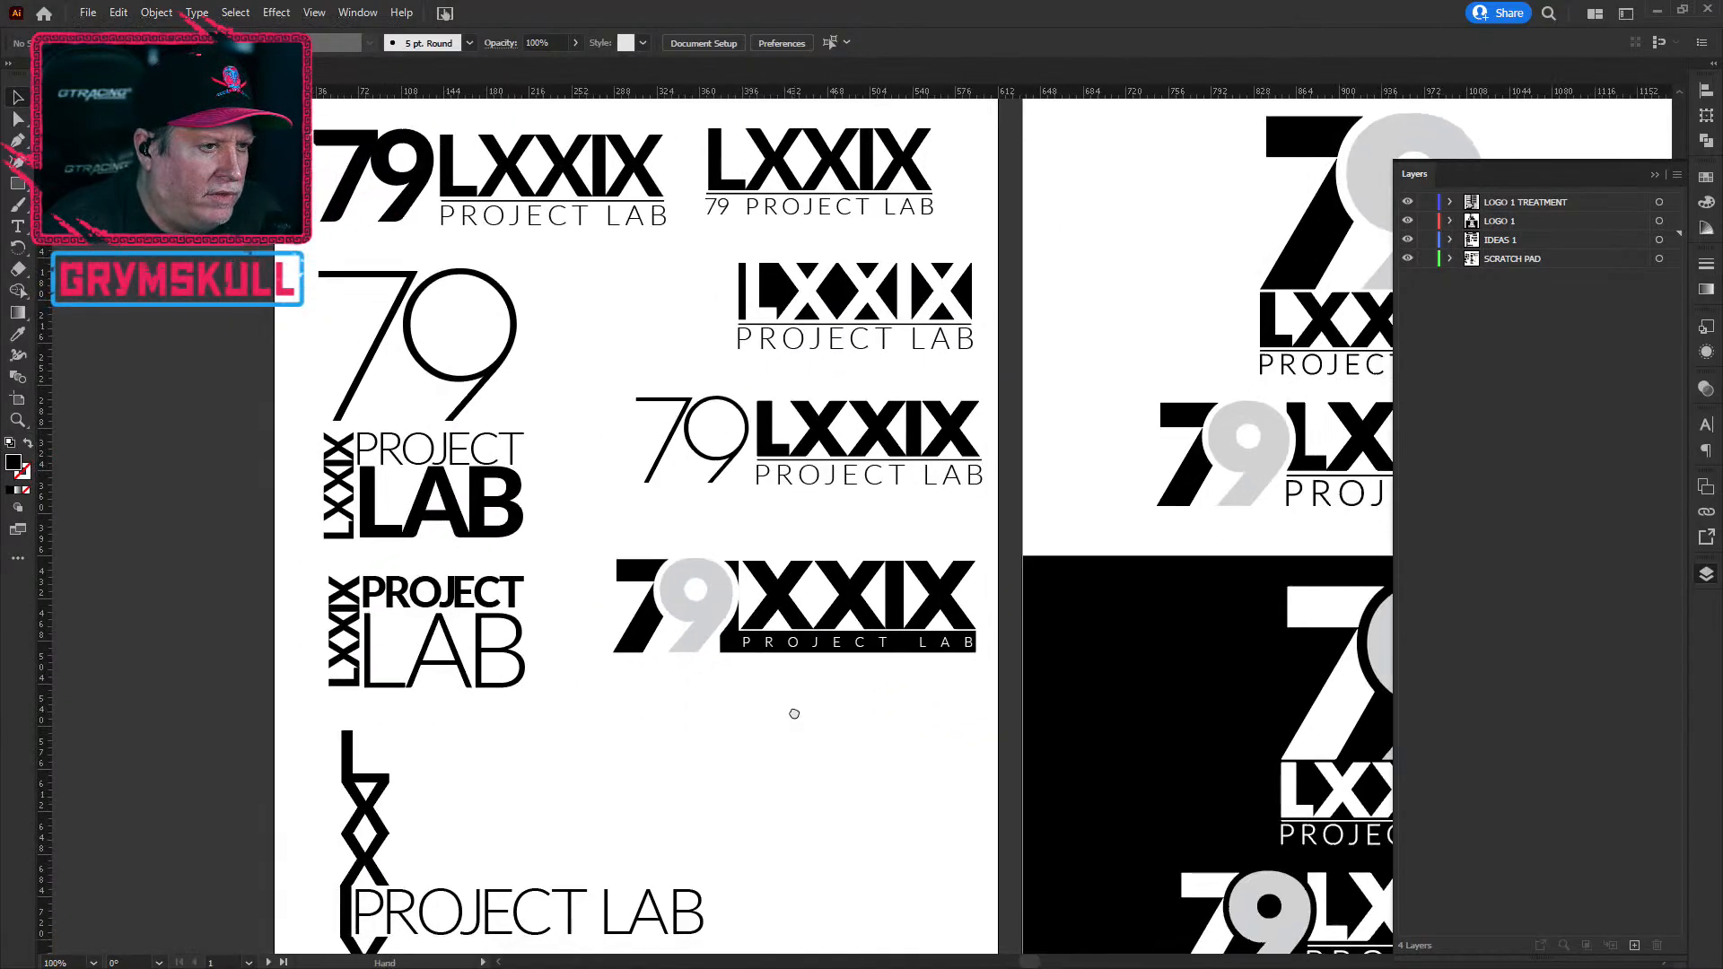
pyautogui.scroll(-1, 808, 770)
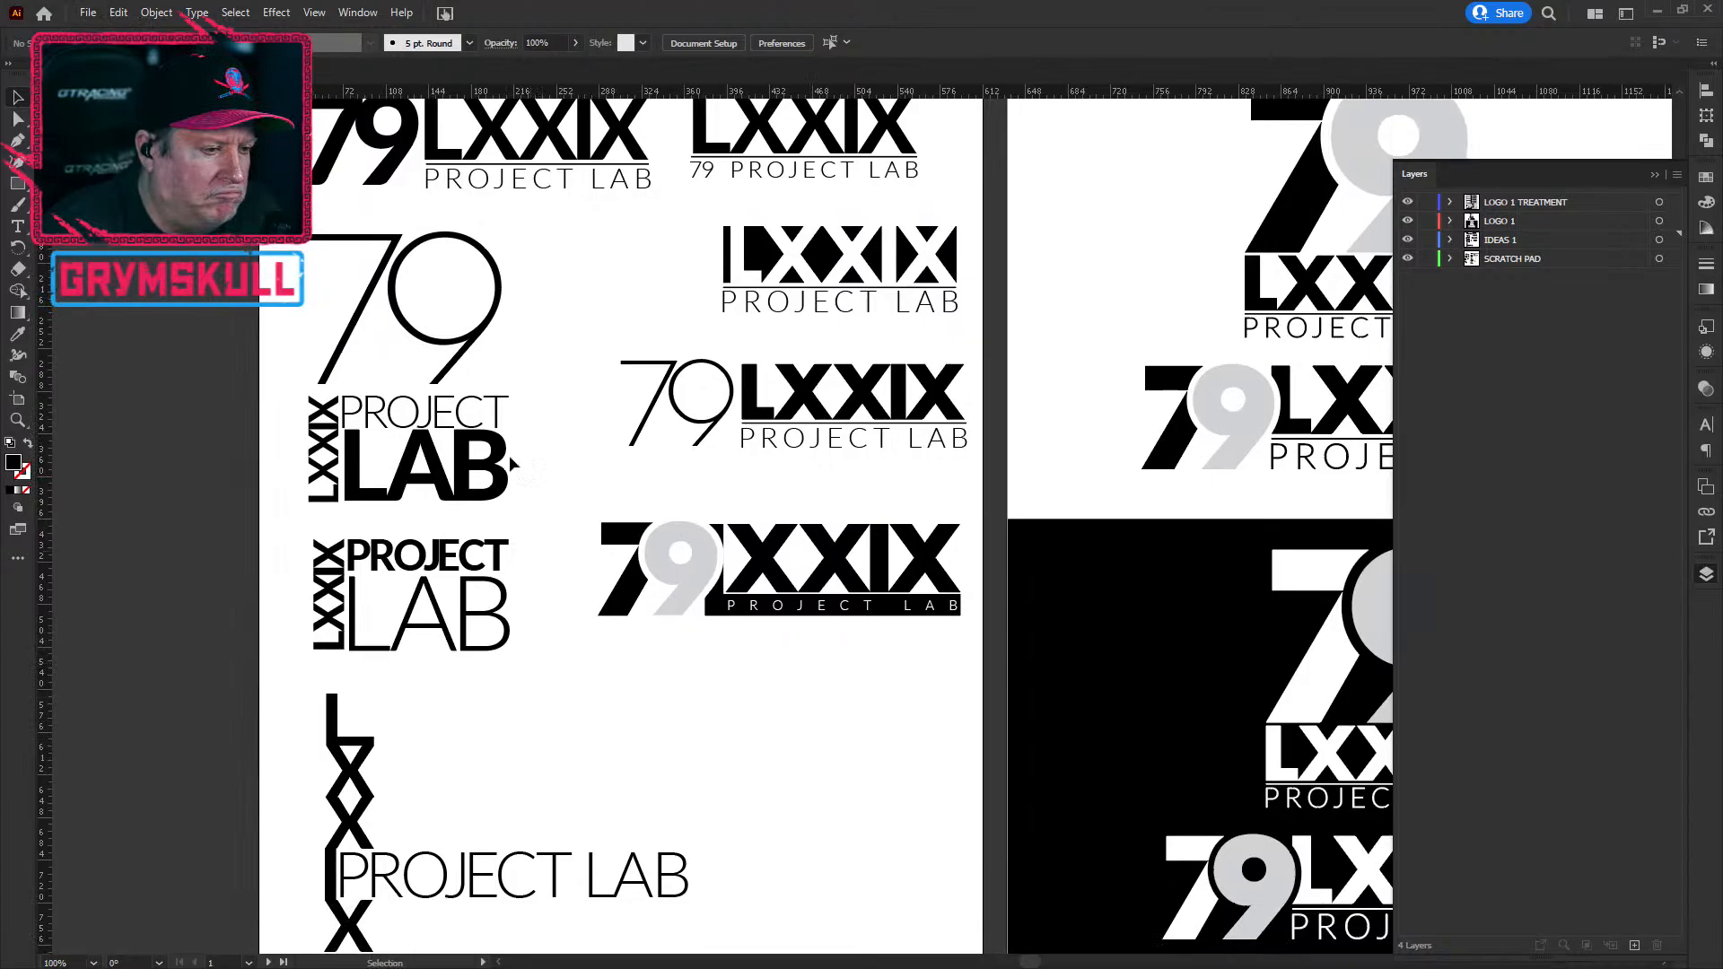
pyautogui.scroll(-2, 611, 751)
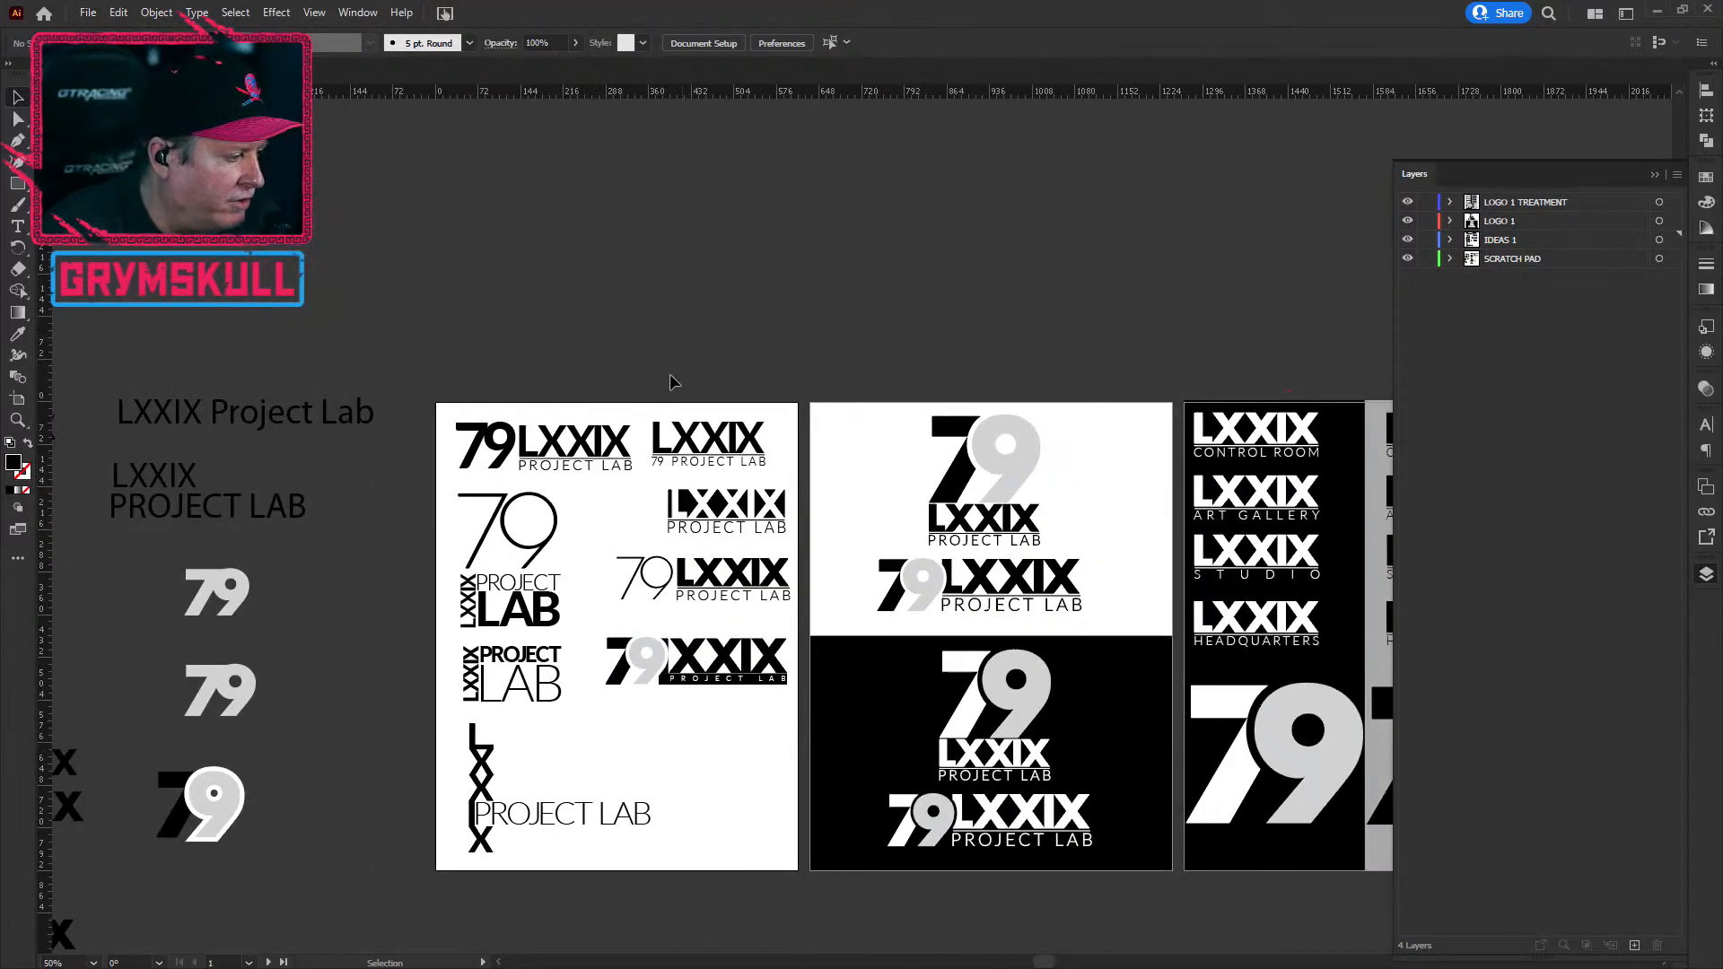
pyautogui.scroll(-1, 626, 609)
pyautogui.scroll(2, 626, 610)
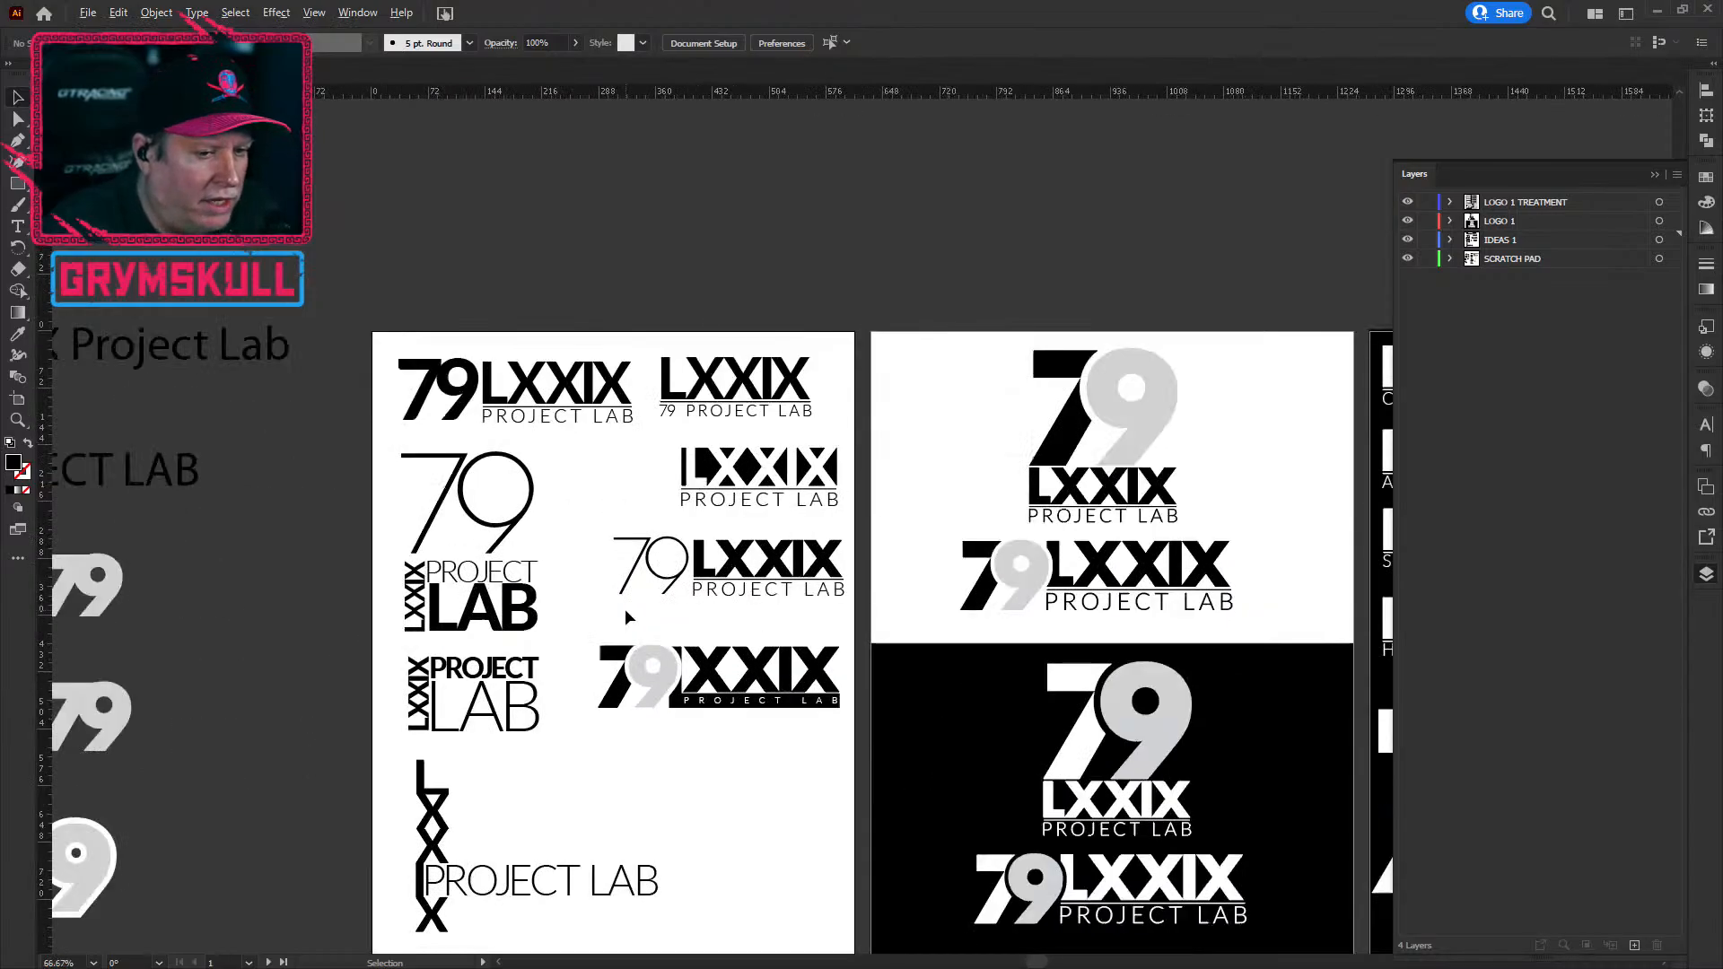
pyautogui.scroll(1, 627, 610)
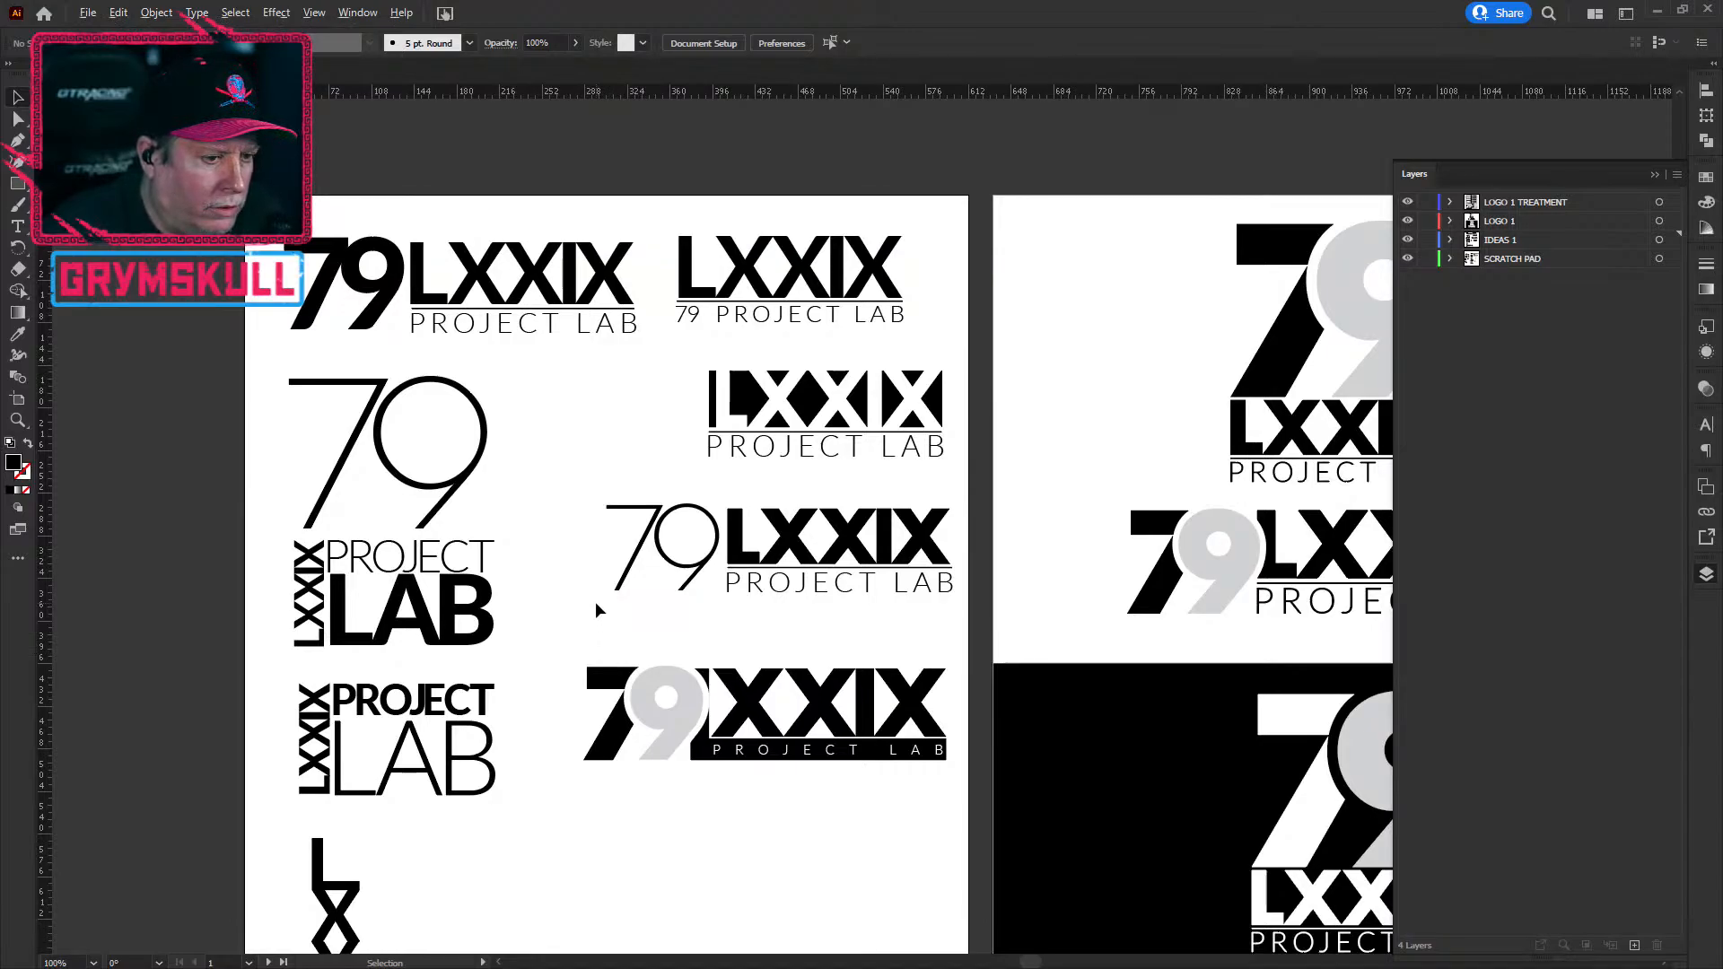
pyautogui.scroll(-1, 595, 601)
pyautogui.moveTo(742, 765); pyautogui.dragTo(1097, 532)
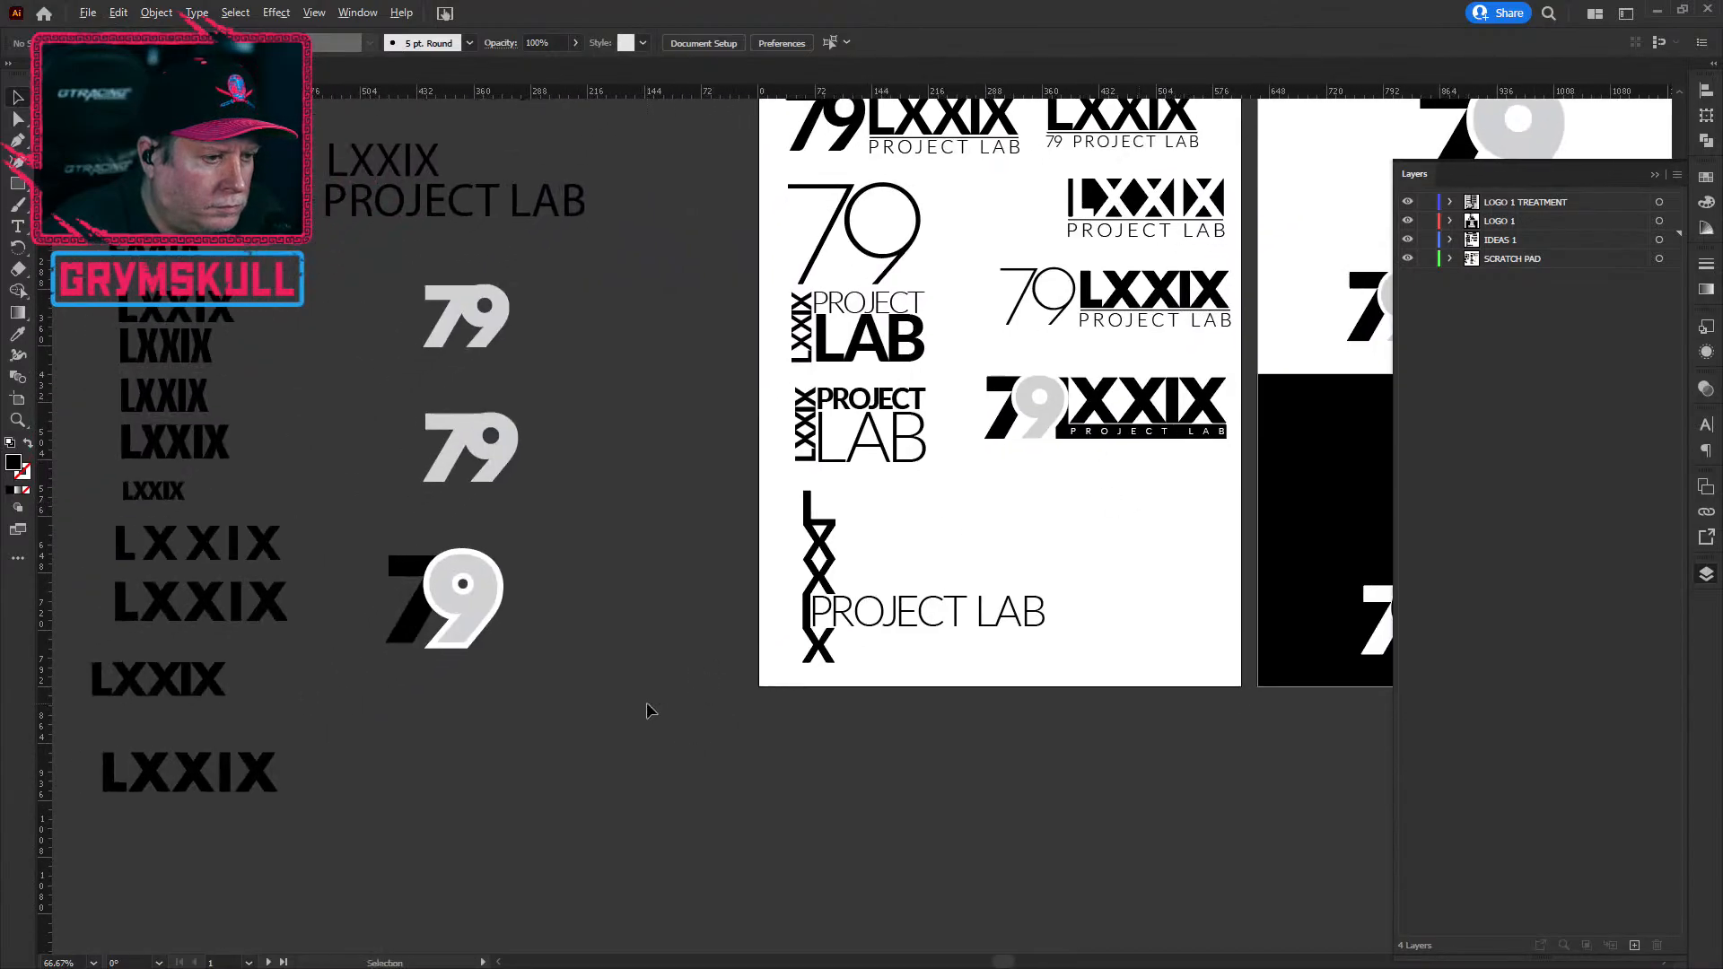
pyautogui.scroll(-1, 646, 709)
pyautogui.scroll(-1, 647, 704)
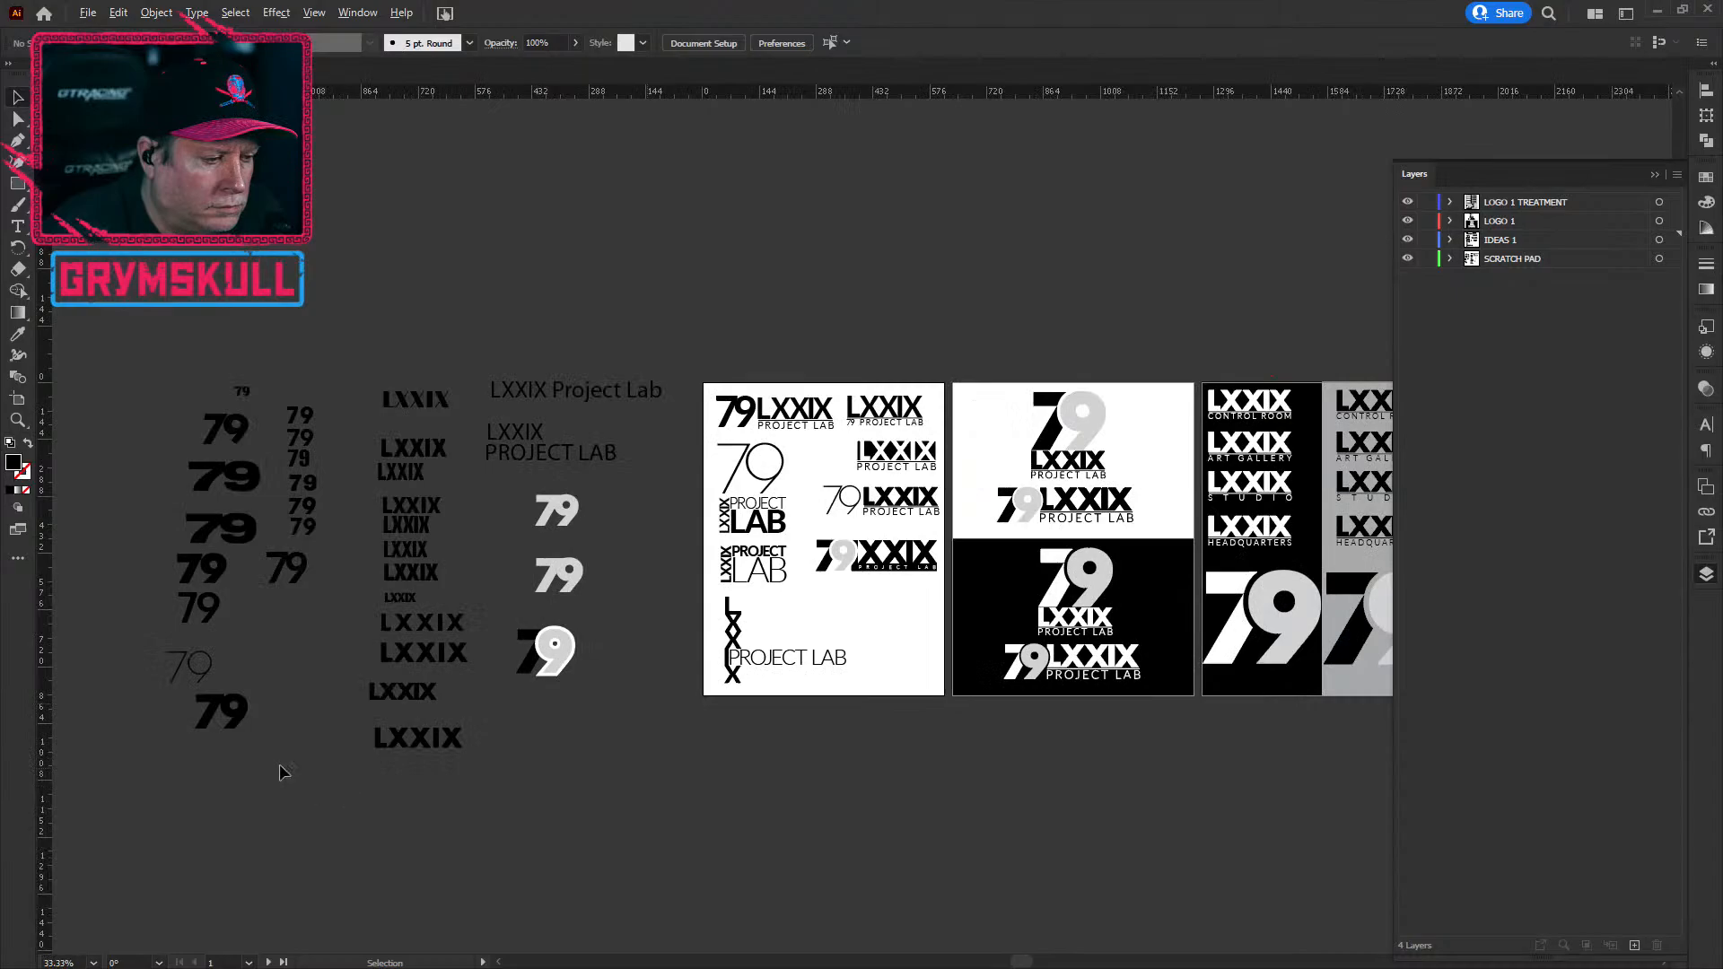
pyautogui.click(235, 716)
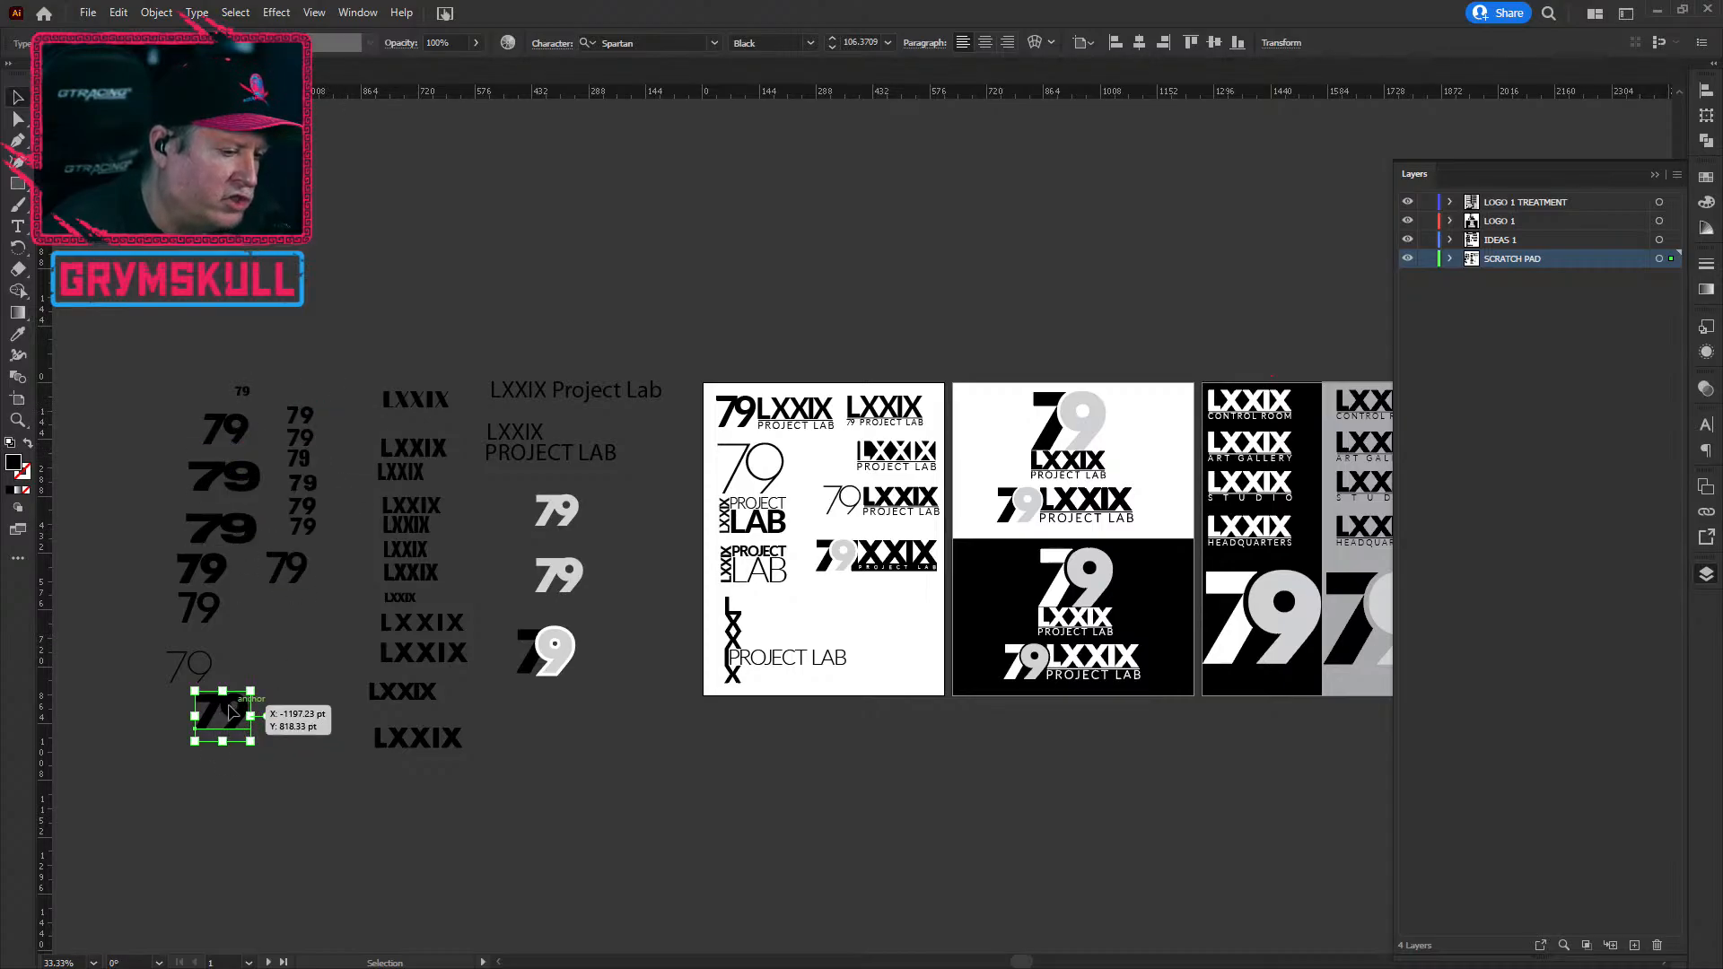
pyautogui.moveTo(231, 712); pyautogui.dragTo(341, 698)
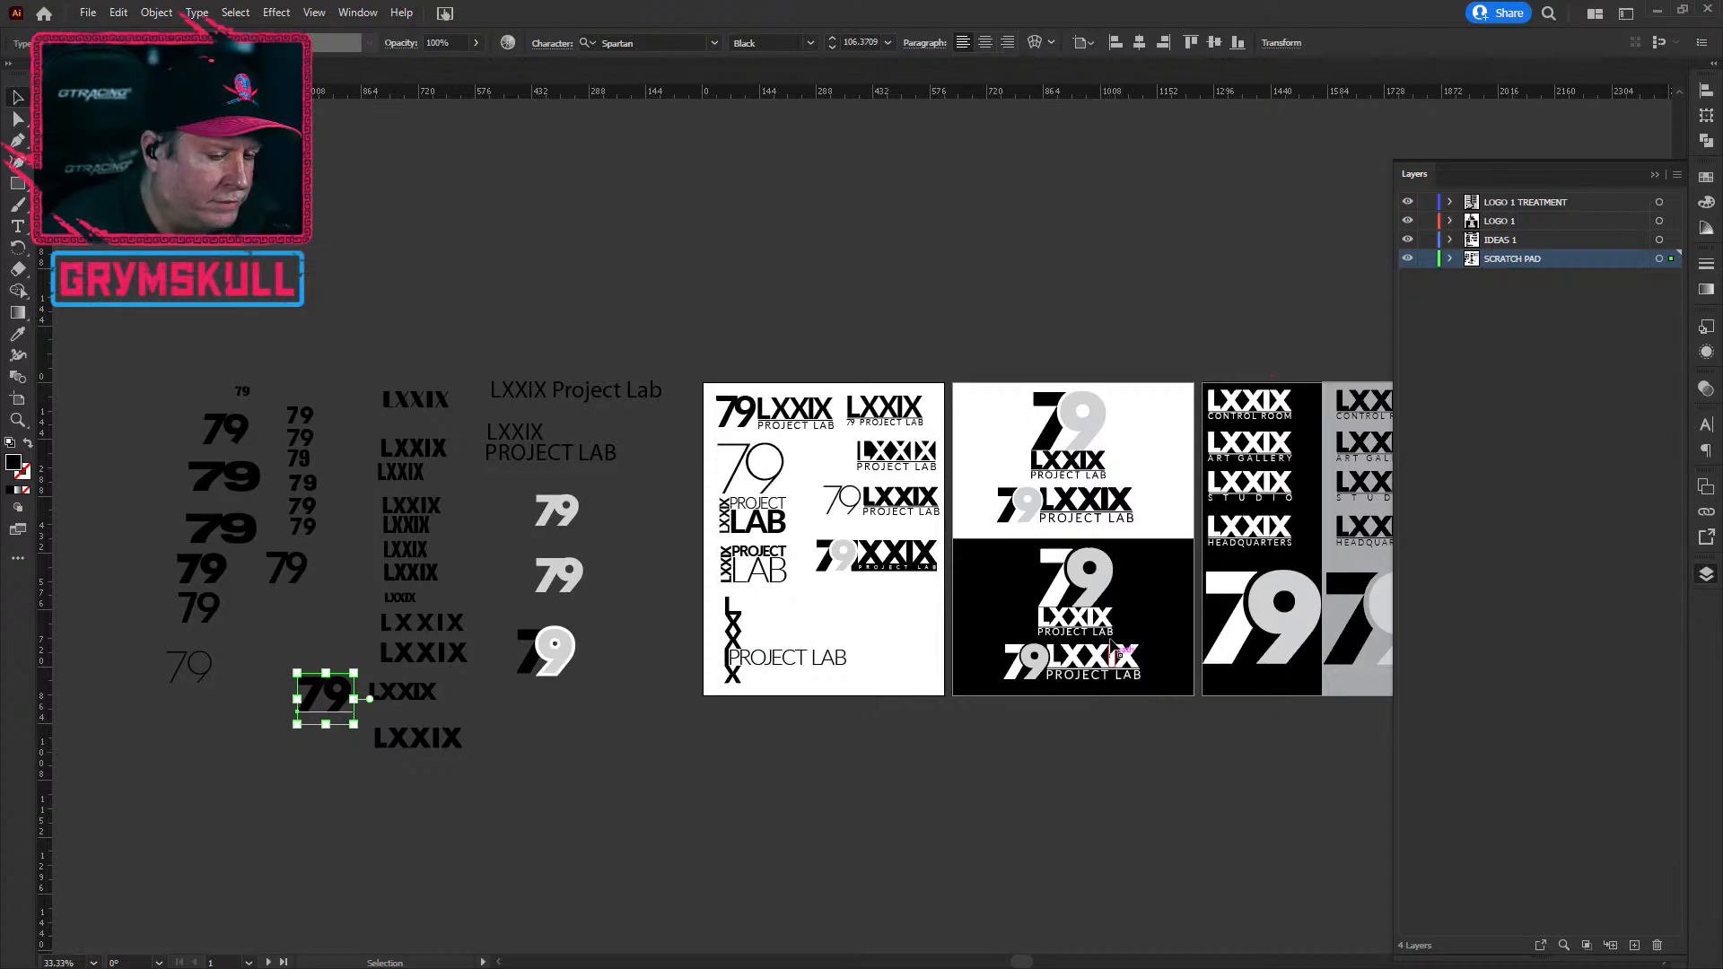
pyautogui.scroll(1, 1115, 634)
pyautogui.scroll(1, 1116, 634)
pyautogui.scroll(-1, 1116, 633)
pyautogui.moveTo(1135, 410); pyautogui.dragTo(692, 539)
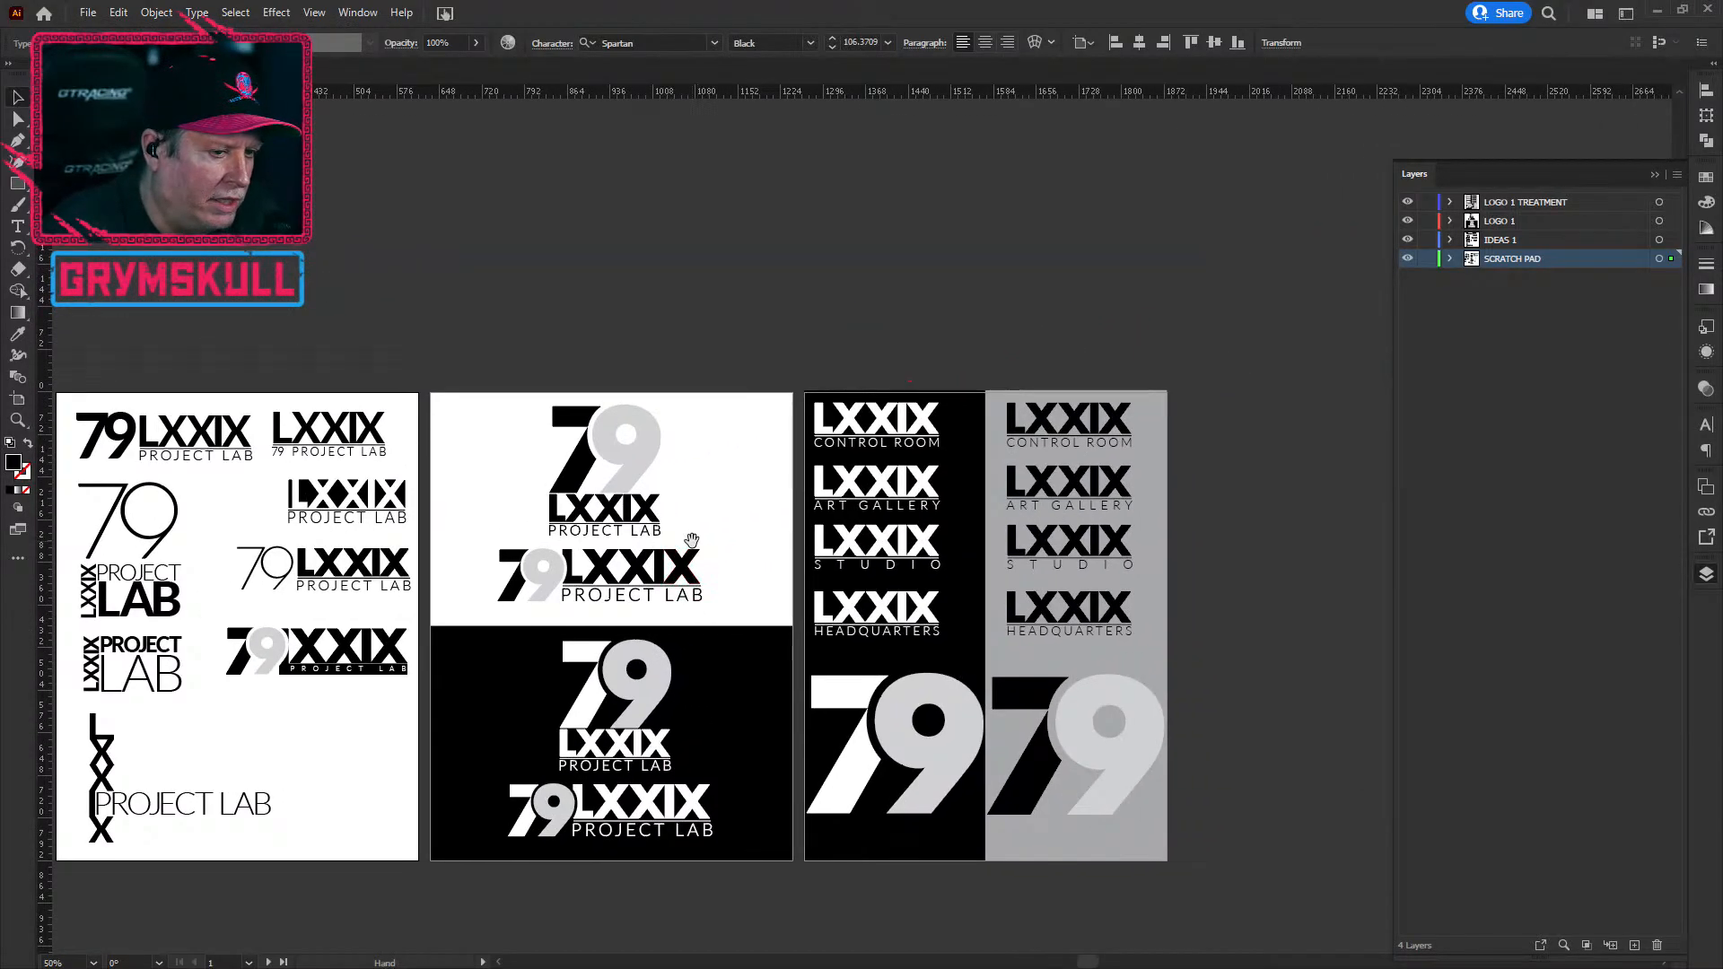
pyautogui.click(718, 269)
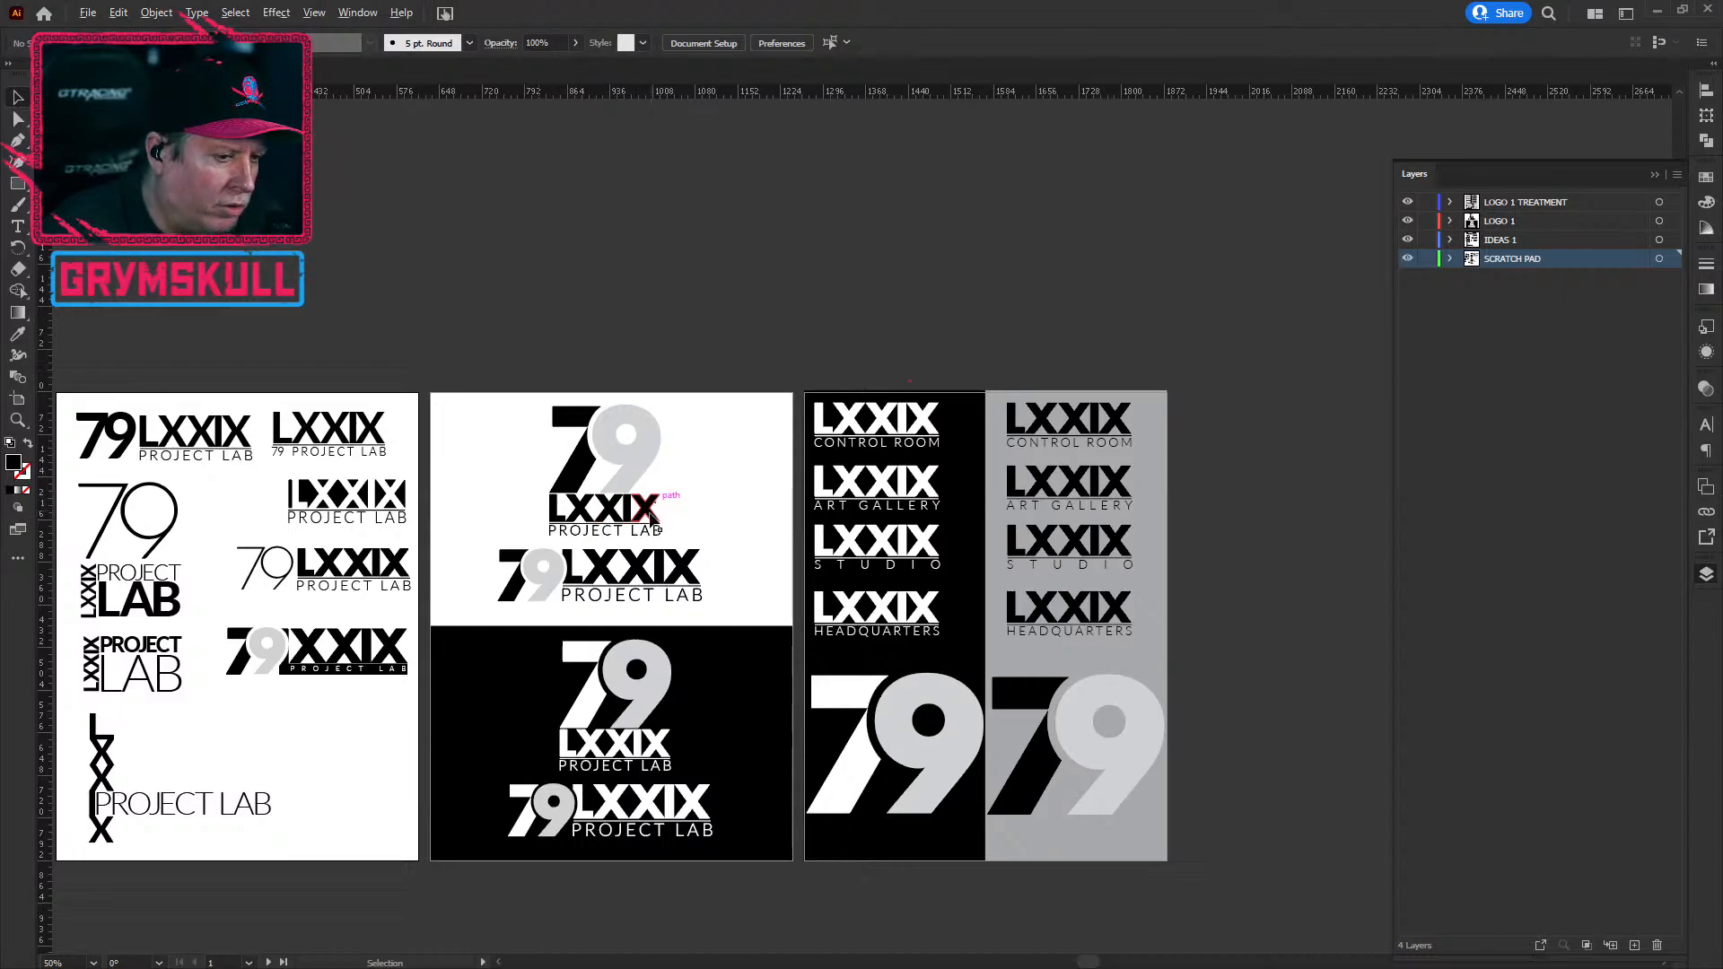
pyautogui.scroll(4, 652, 516)
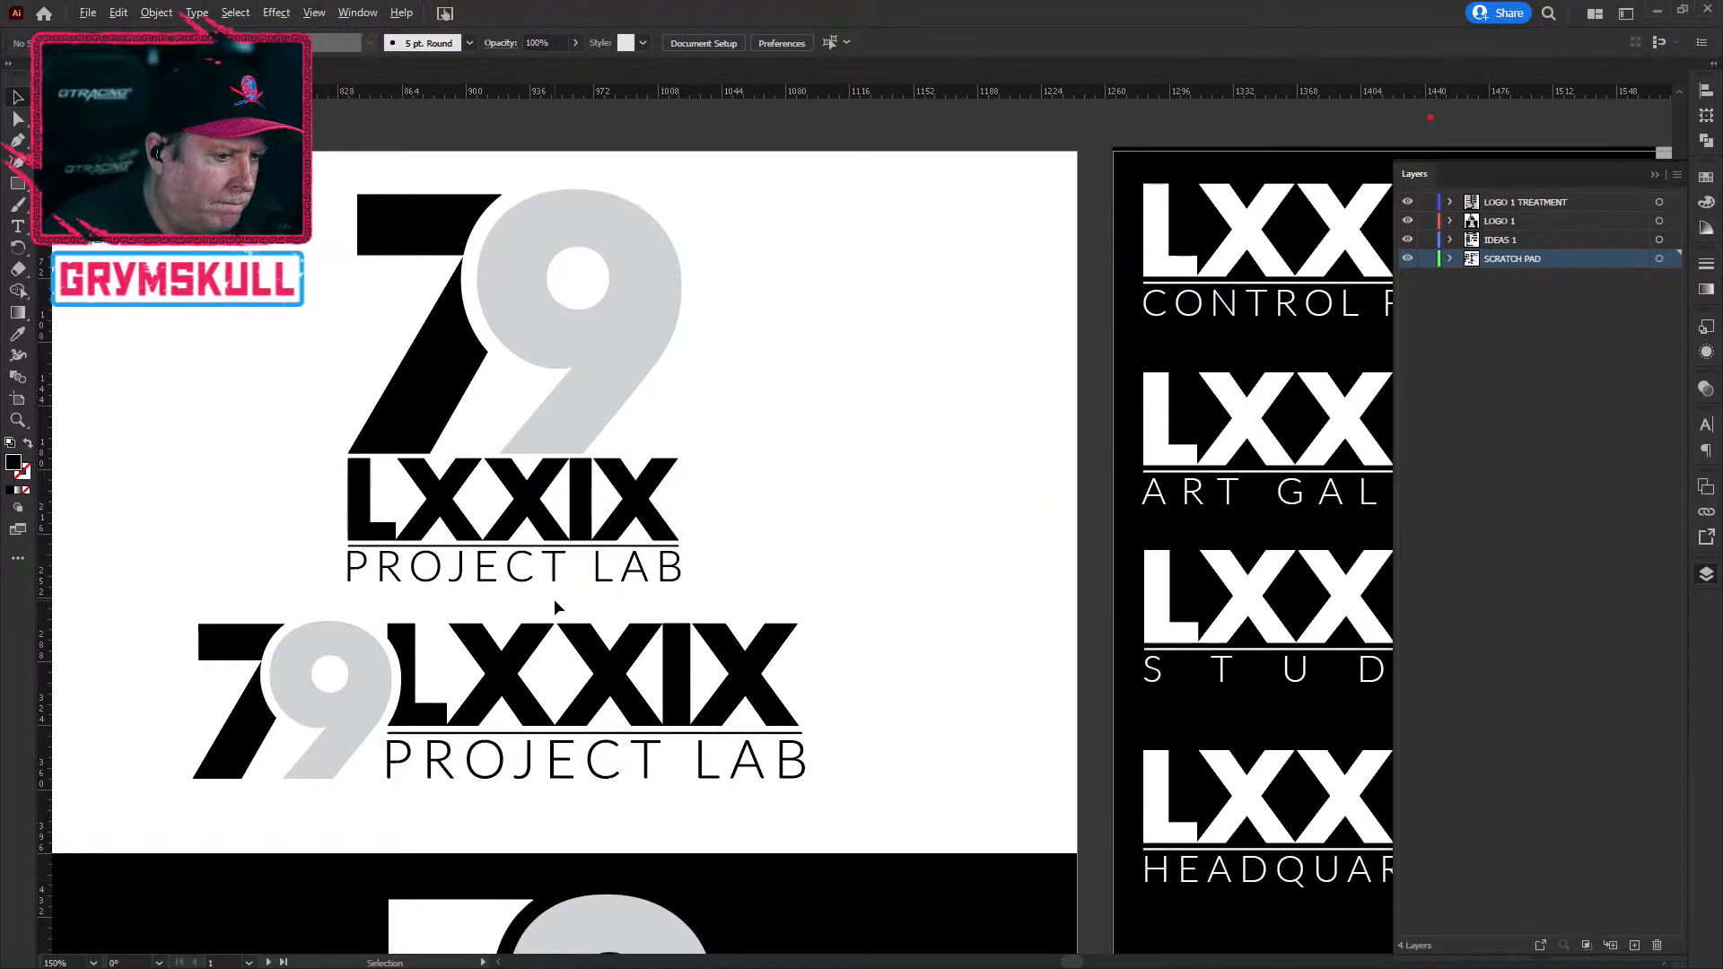
pyautogui.scroll(-2, 553, 600)
pyautogui.moveTo(563, 607); pyautogui.dragTo(704, 608)
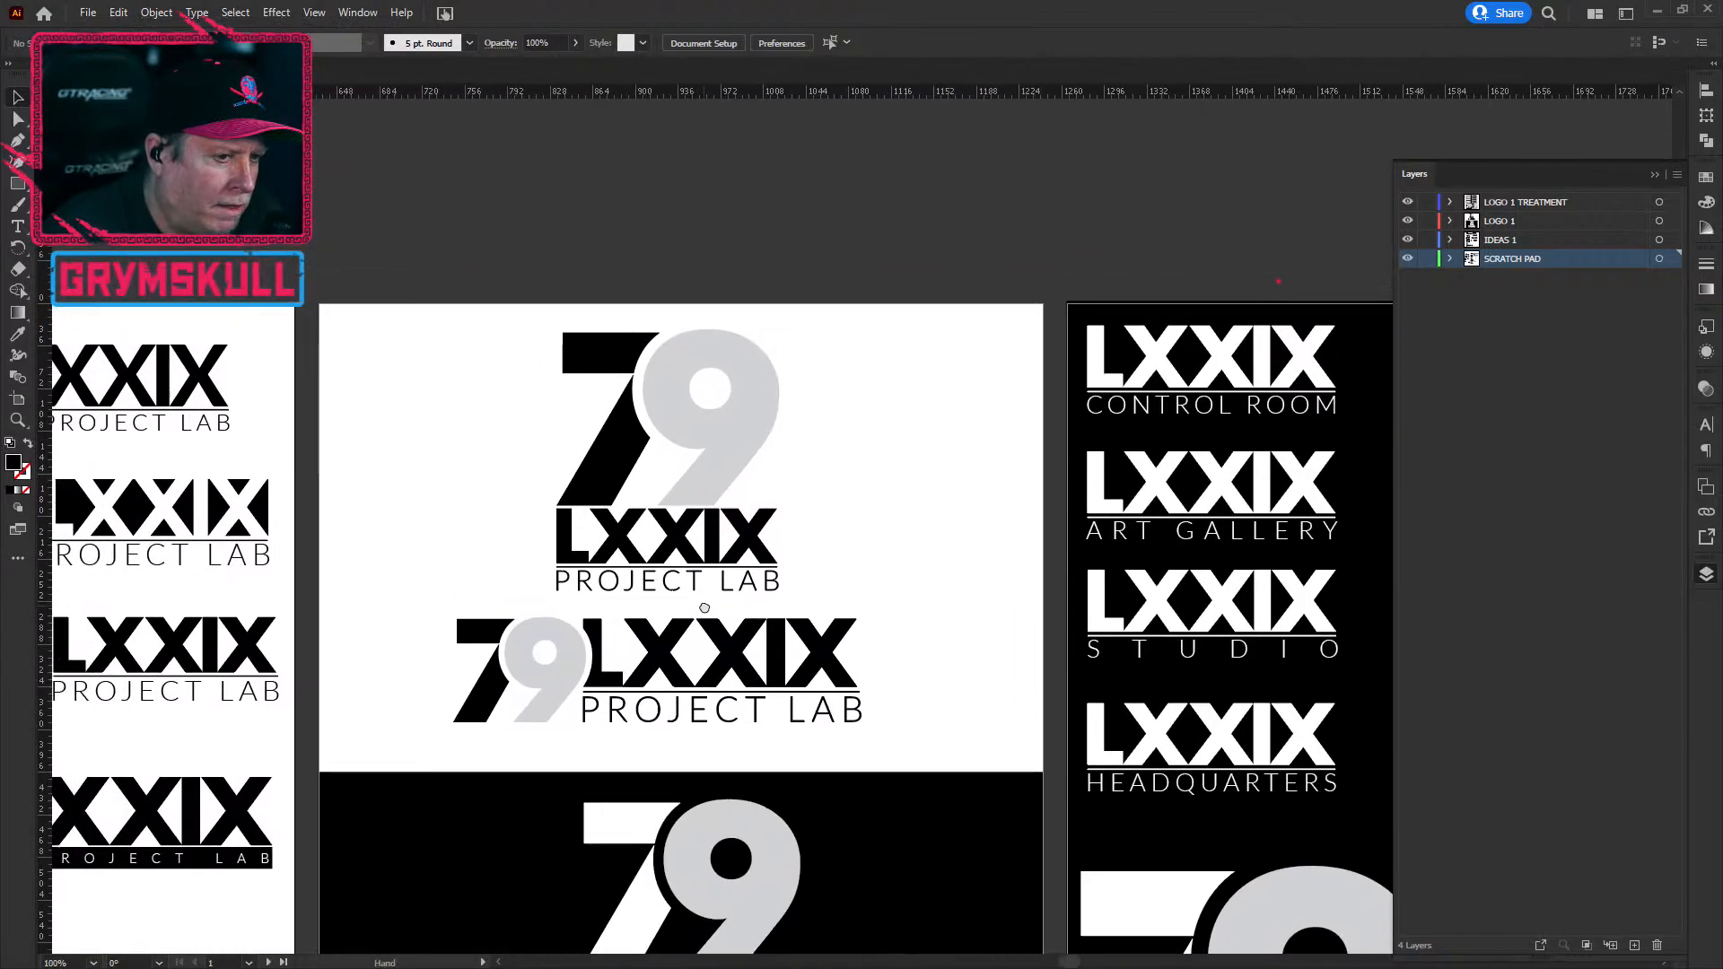
pyautogui.scroll(-3, 705, 608)
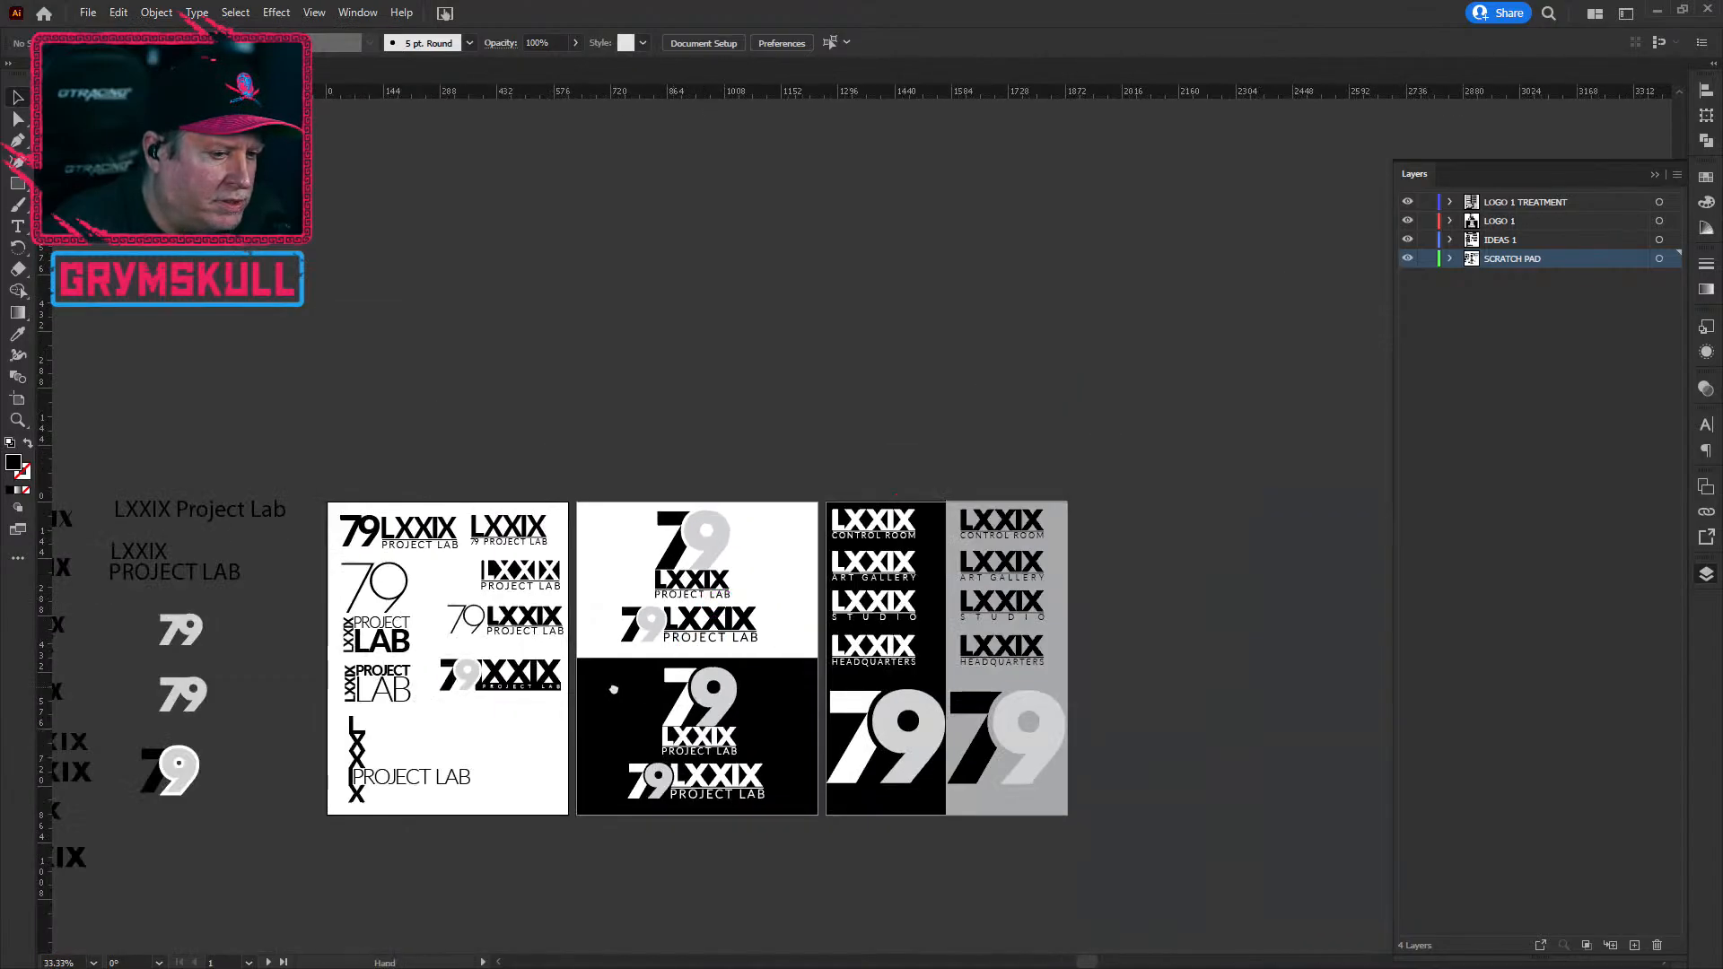
pyautogui.moveTo(616, 692); pyautogui.dragTo(588, 592)
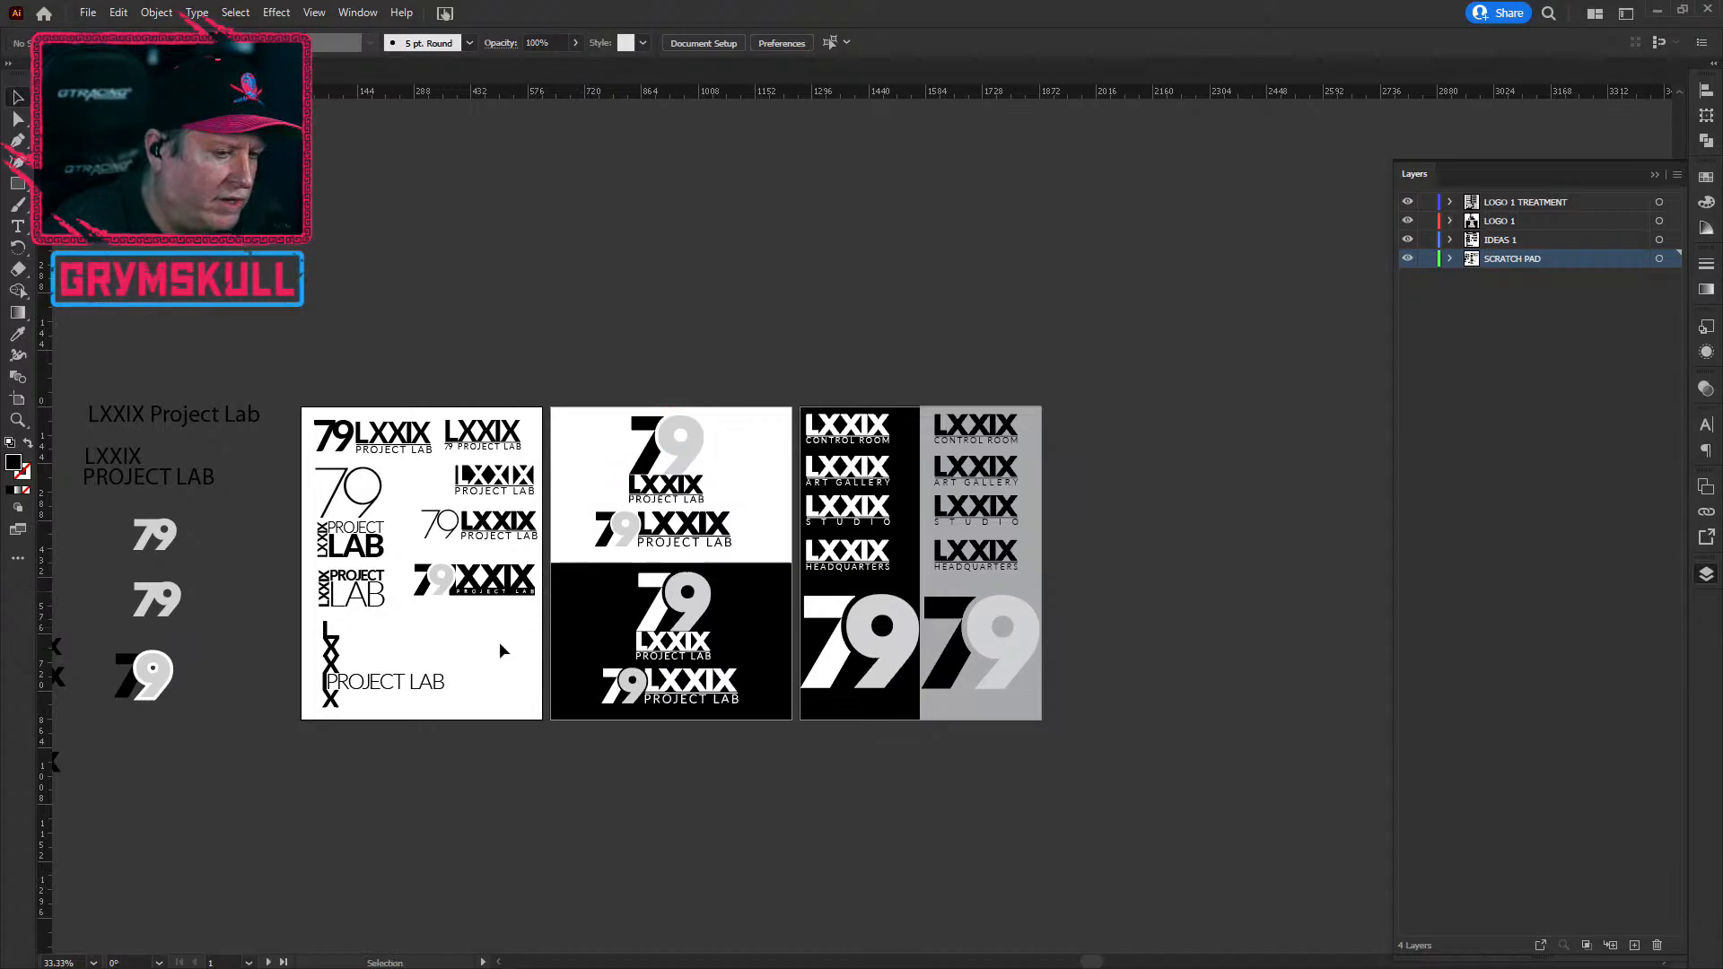
pyautogui.scroll(7, 169, 684)
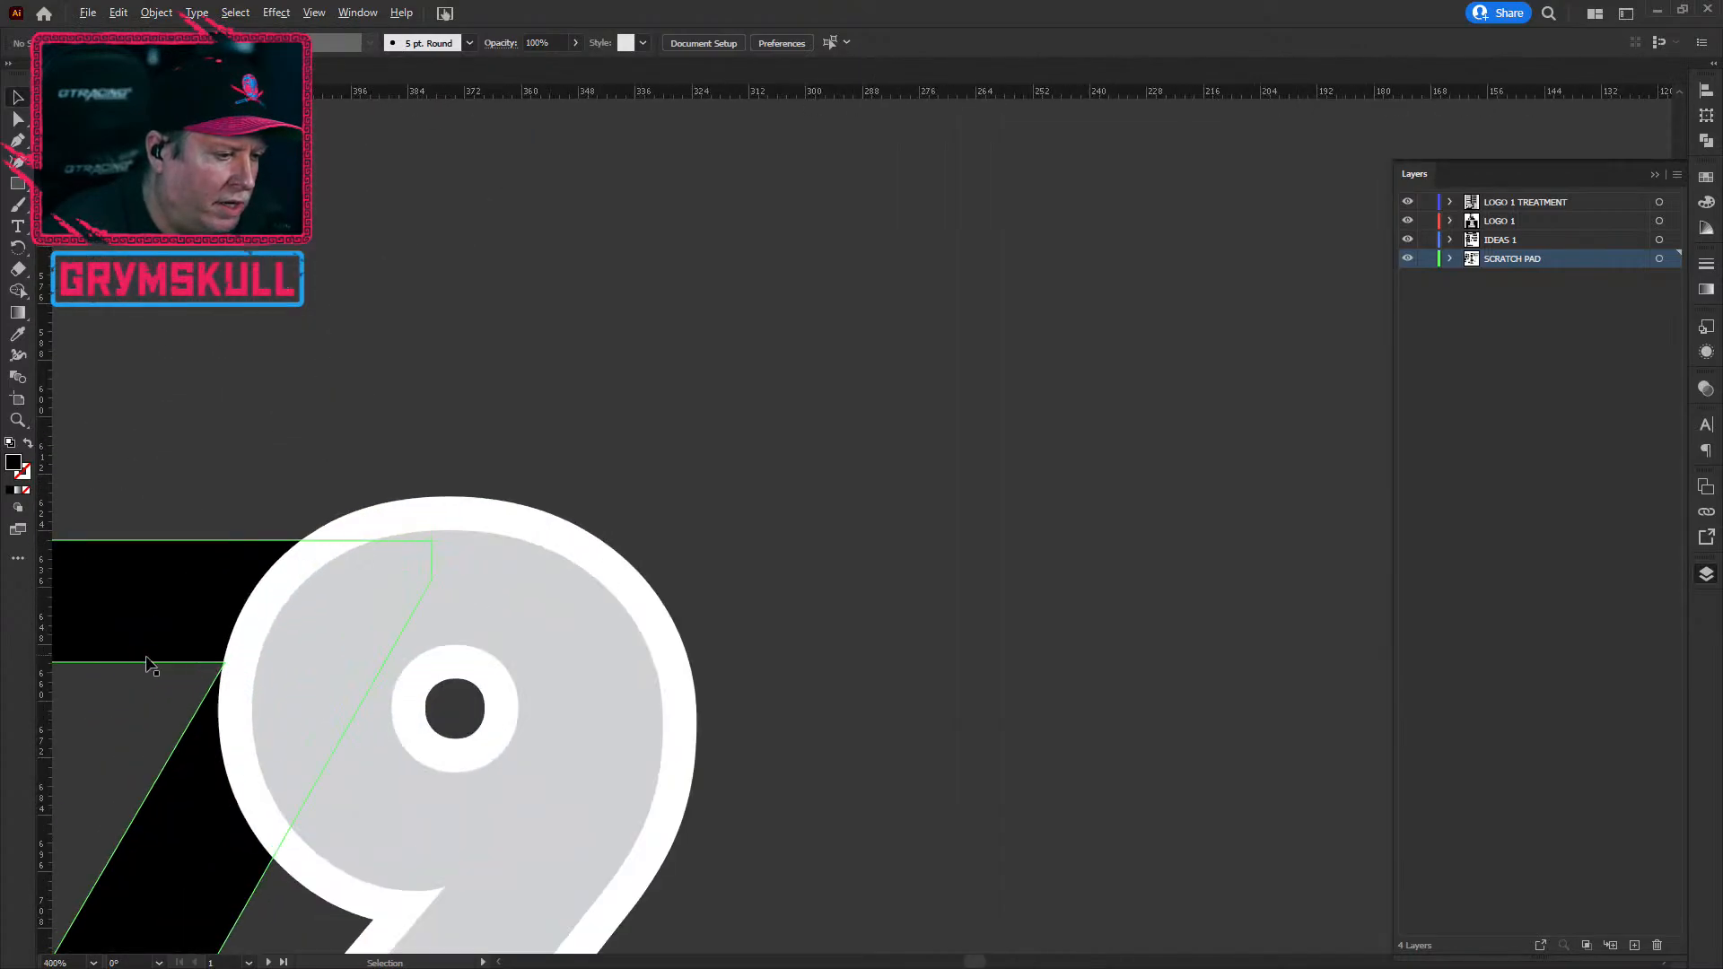
# Step: Alt-drag a copy of the outlined 79 monogram to the right, undoing a stray nudge of its 7
pyautogui.scroll(-2, 393, 694)
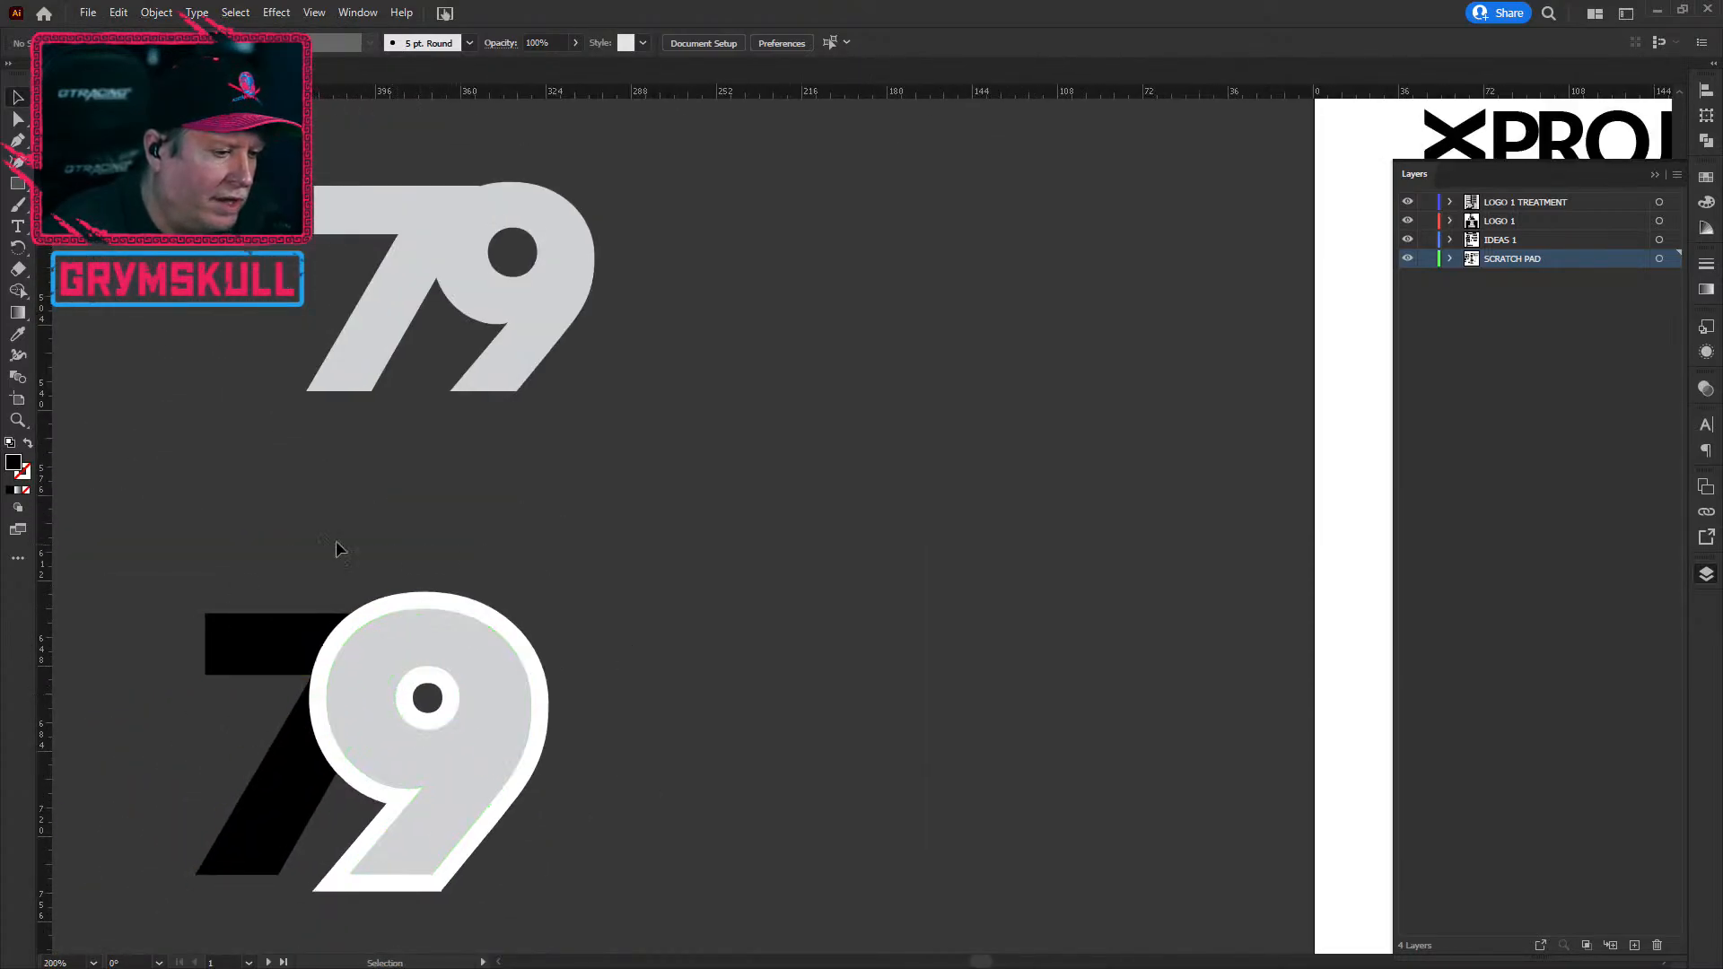
pyautogui.click(445, 765)
pyautogui.moveTo(445, 764); pyautogui.dragTo(958, 575)
pyautogui.click(1023, 718)
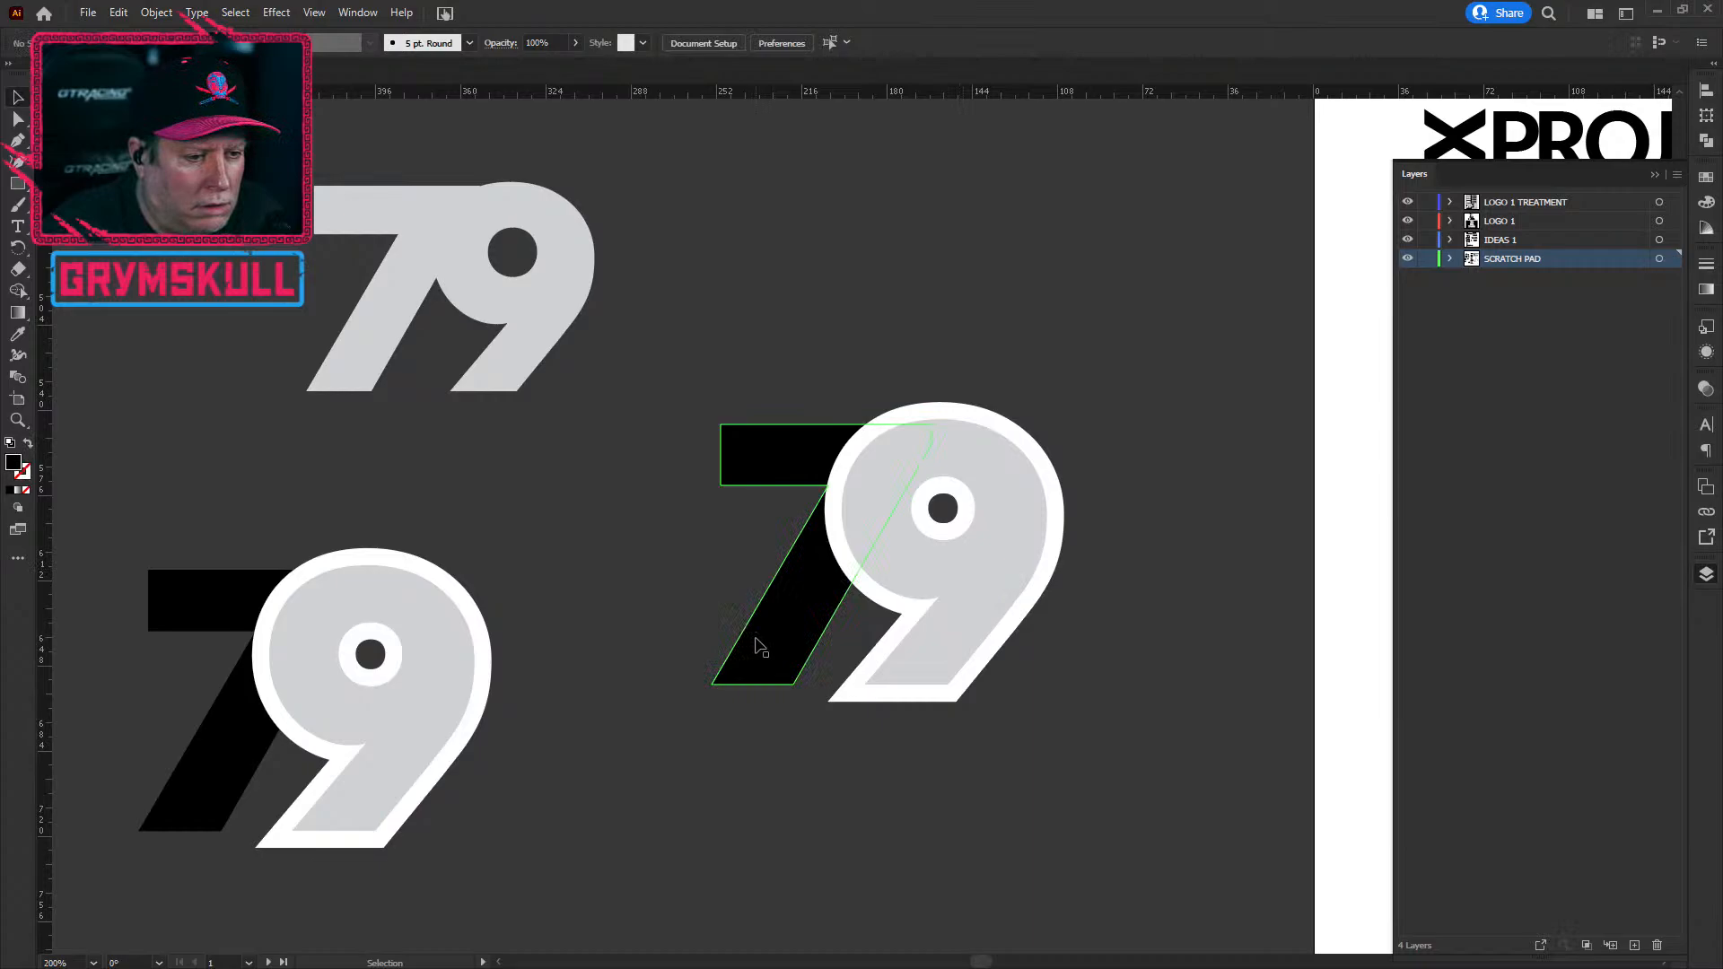
pyautogui.click(769, 647)
pyautogui.moveTo(769, 640); pyautogui.dragTo(760, 640)
pyautogui.hotkey('ctrl', 'z')
pyautogui.click(854, 780)
# Step: Rearrange the 79 copies, moving the middle 79 group down and left
pyautogui.click(1016, 466)
pyautogui.click(1122, 435)
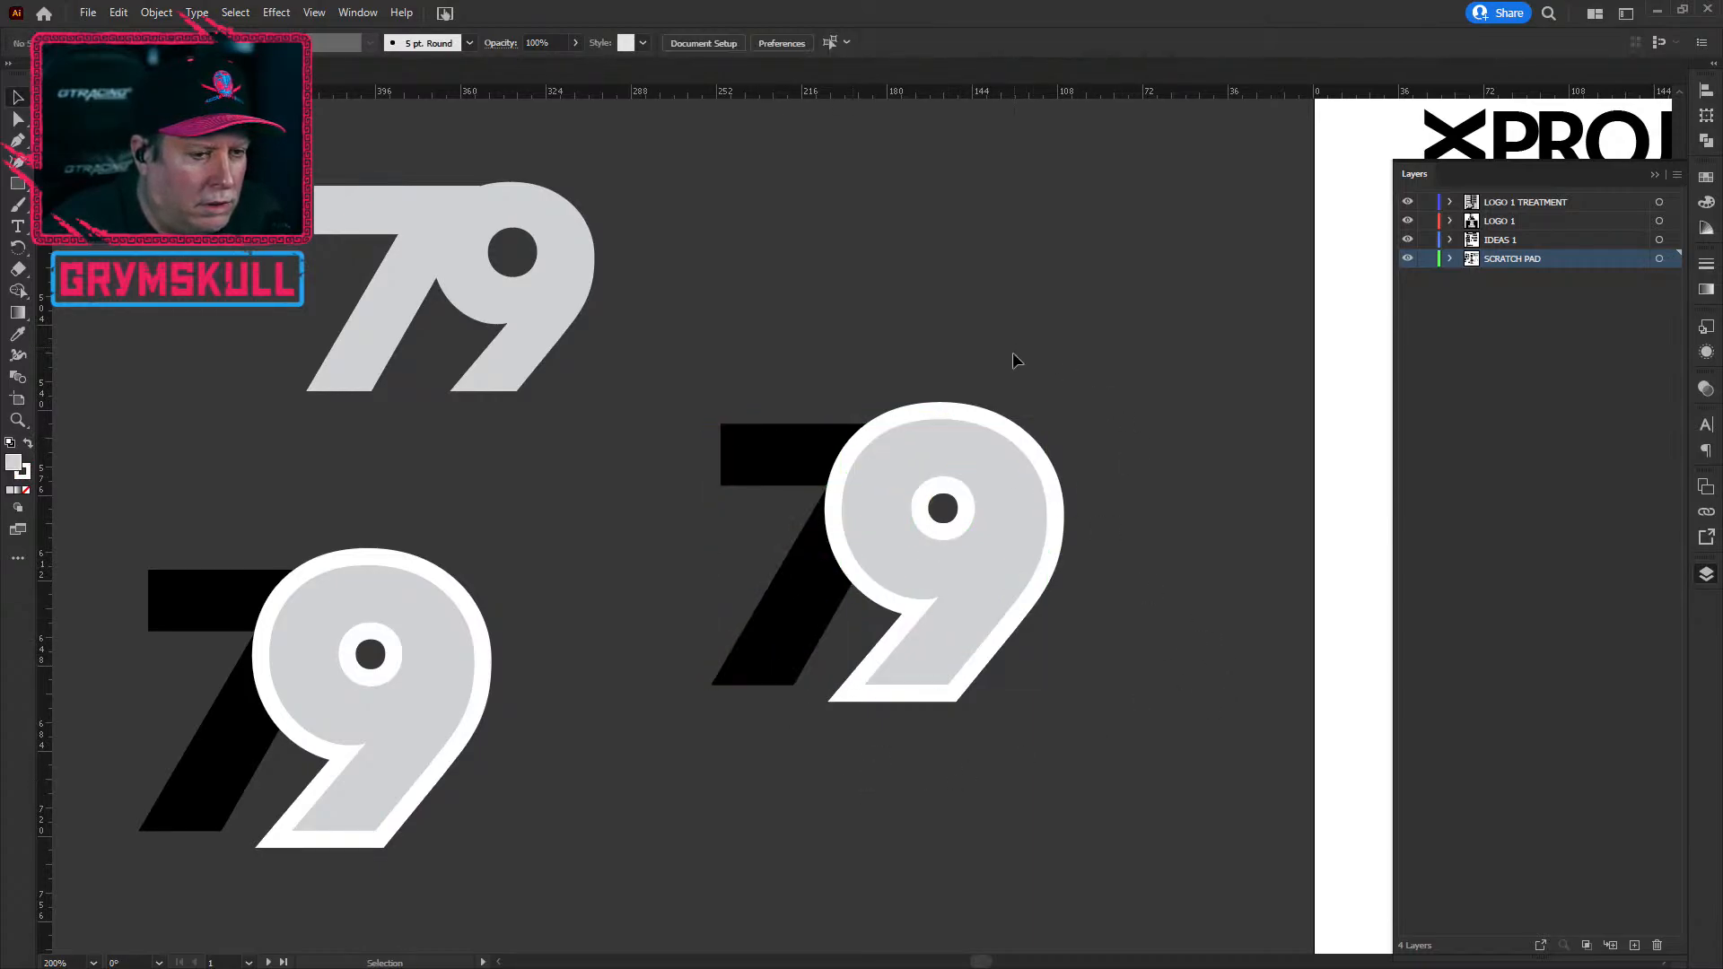
pyautogui.click(950, 458)
pyautogui.click(550, 335)
pyautogui.click(443, 604)
pyautogui.click(966, 457)
pyautogui.moveTo(983, 514); pyautogui.dragTo(847, 829)
# Step: Alt-drag a copy of the grey 79 below the scratch variants
pyautogui.click(528, 386)
pyautogui.scroll(-3, 500, 510)
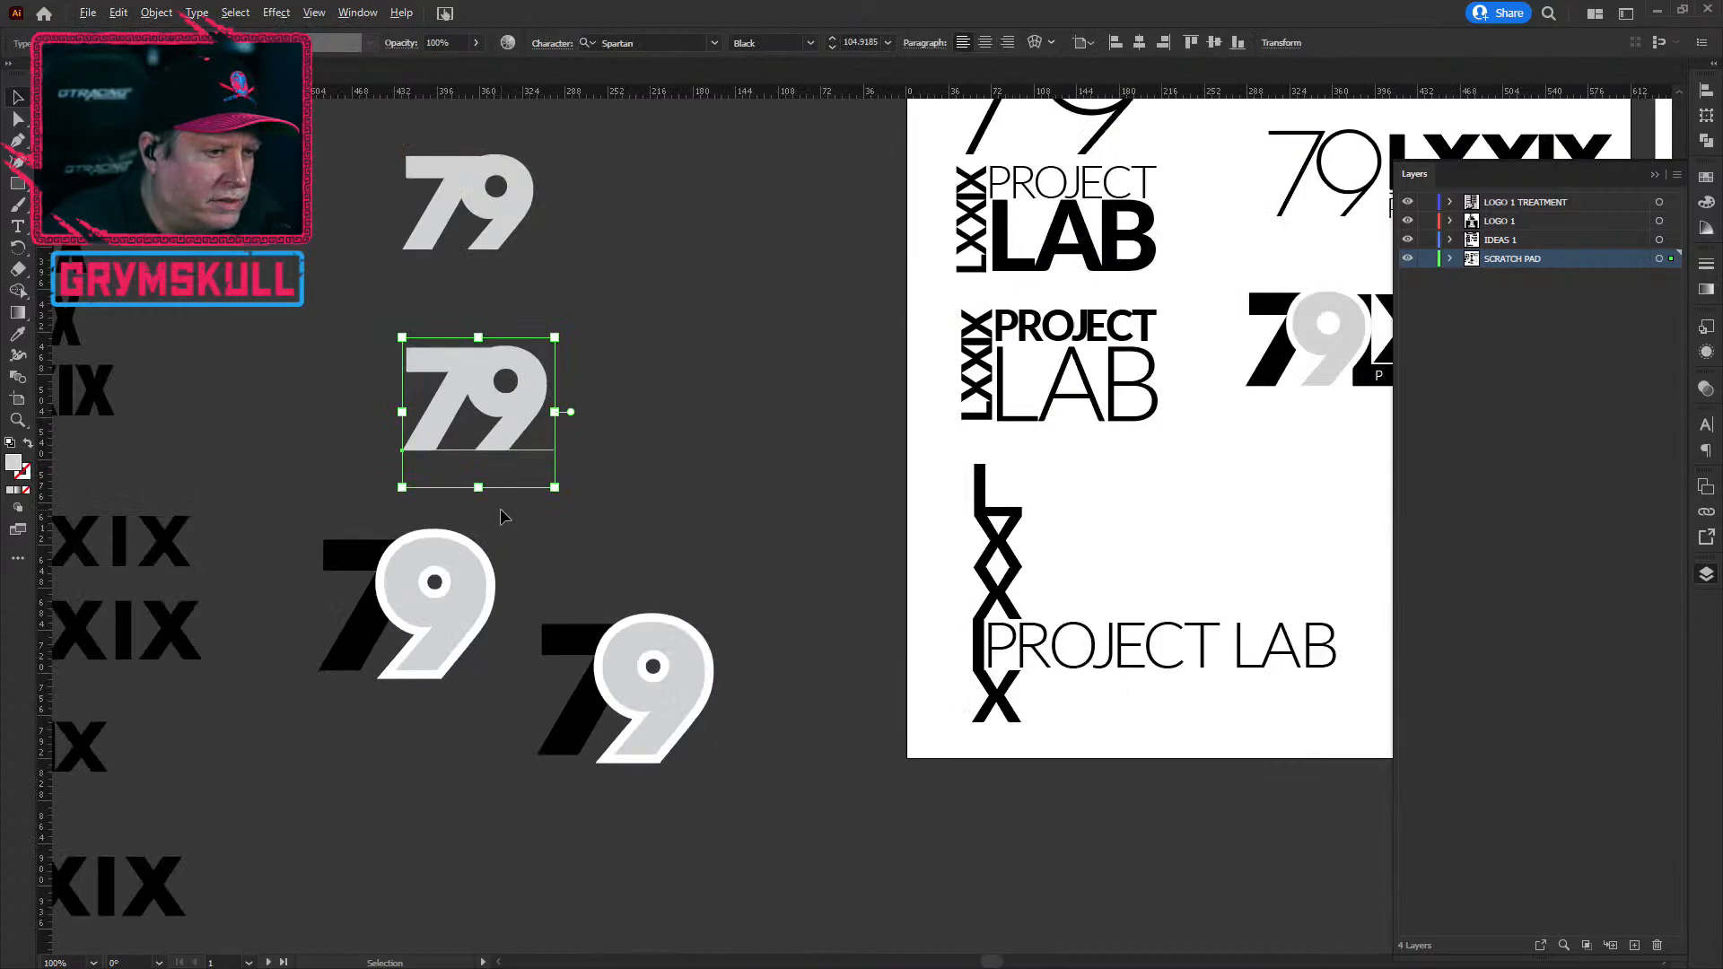
pyautogui.scroll(4, 606, 583)
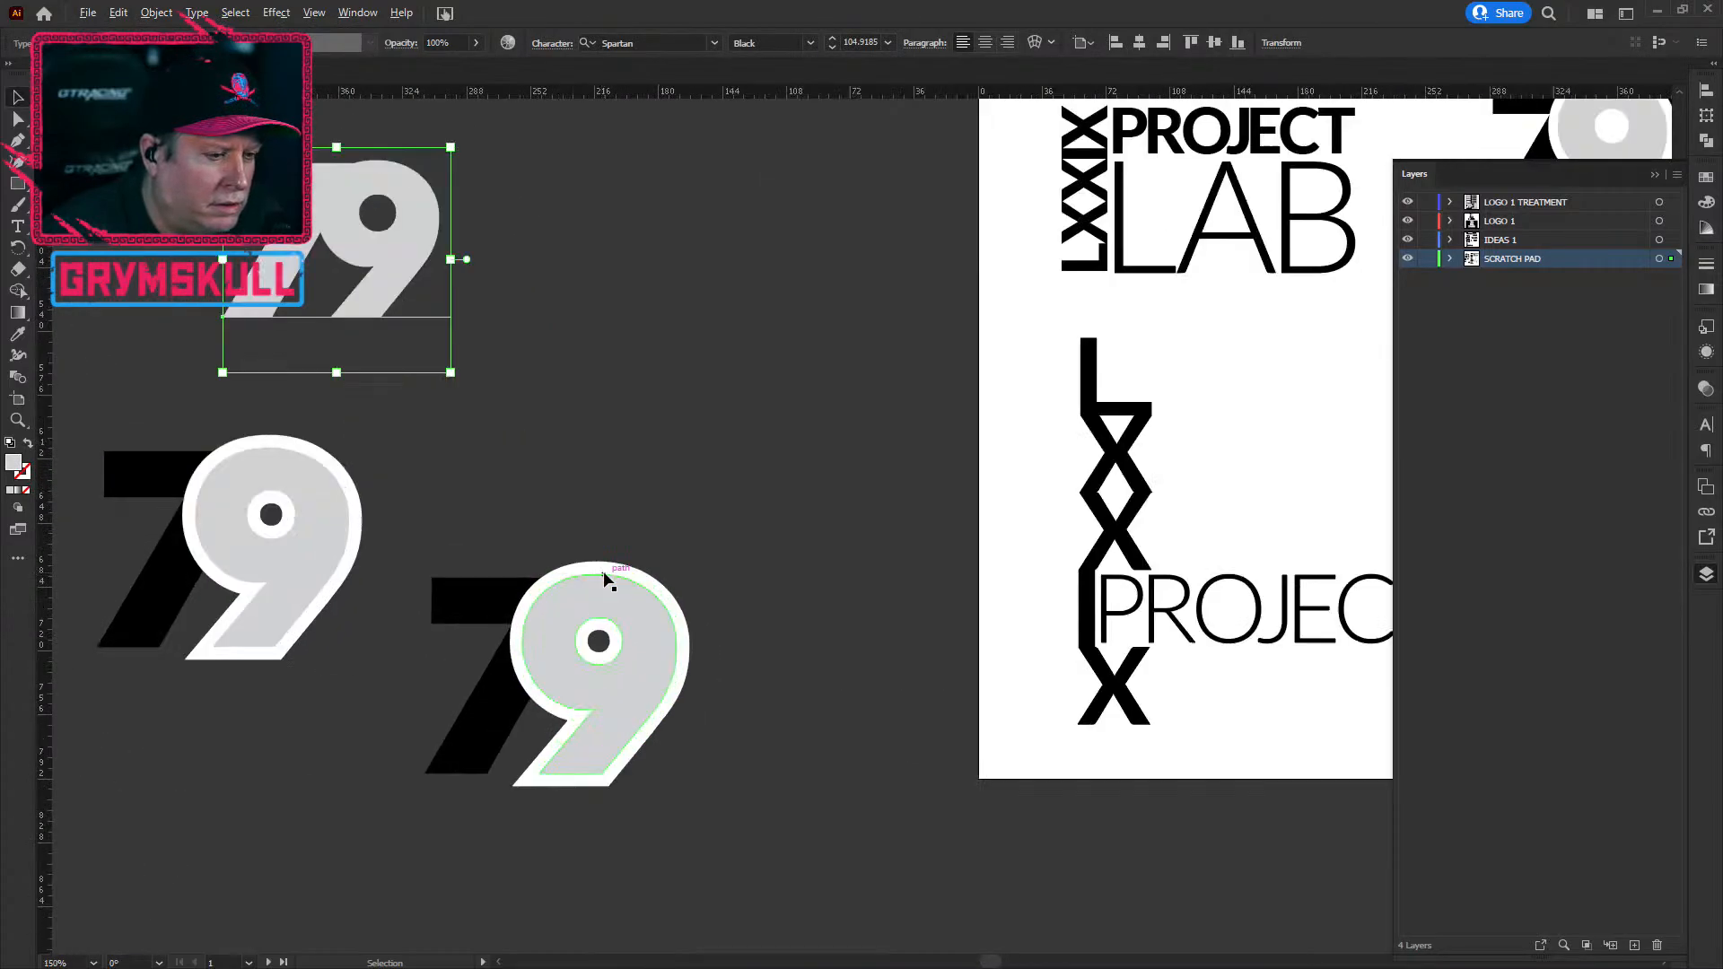
pyautogui.scroll(-4, 606, 581)
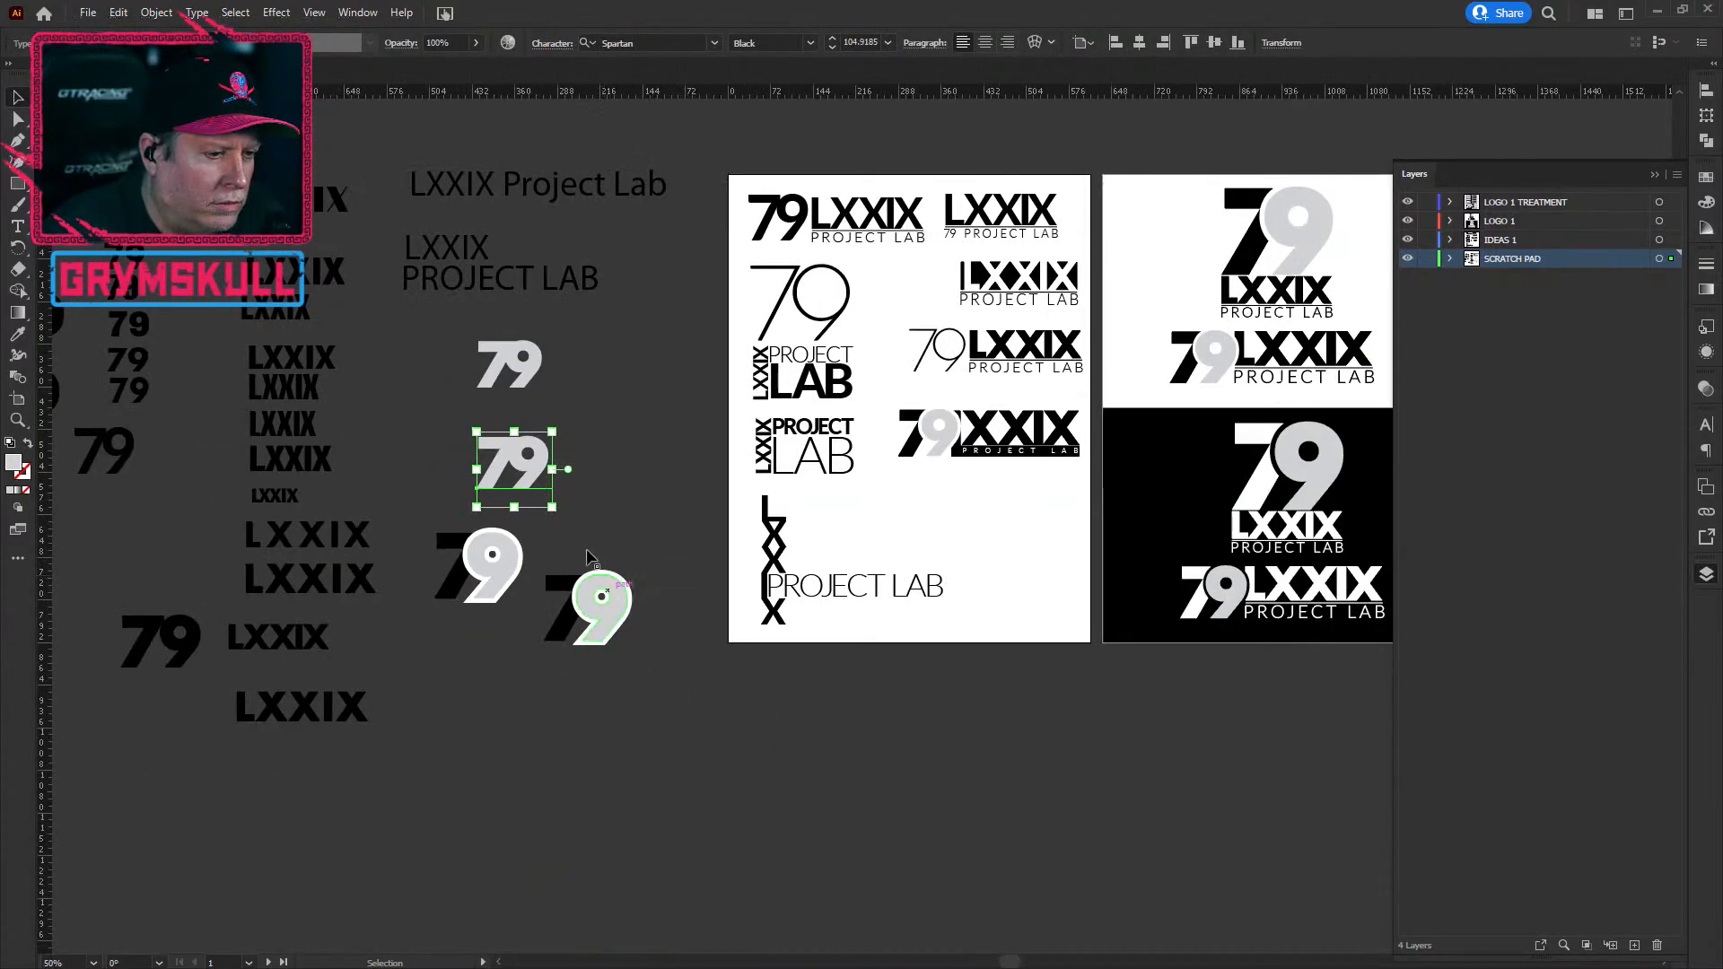
pyautogui.click(171, 653)
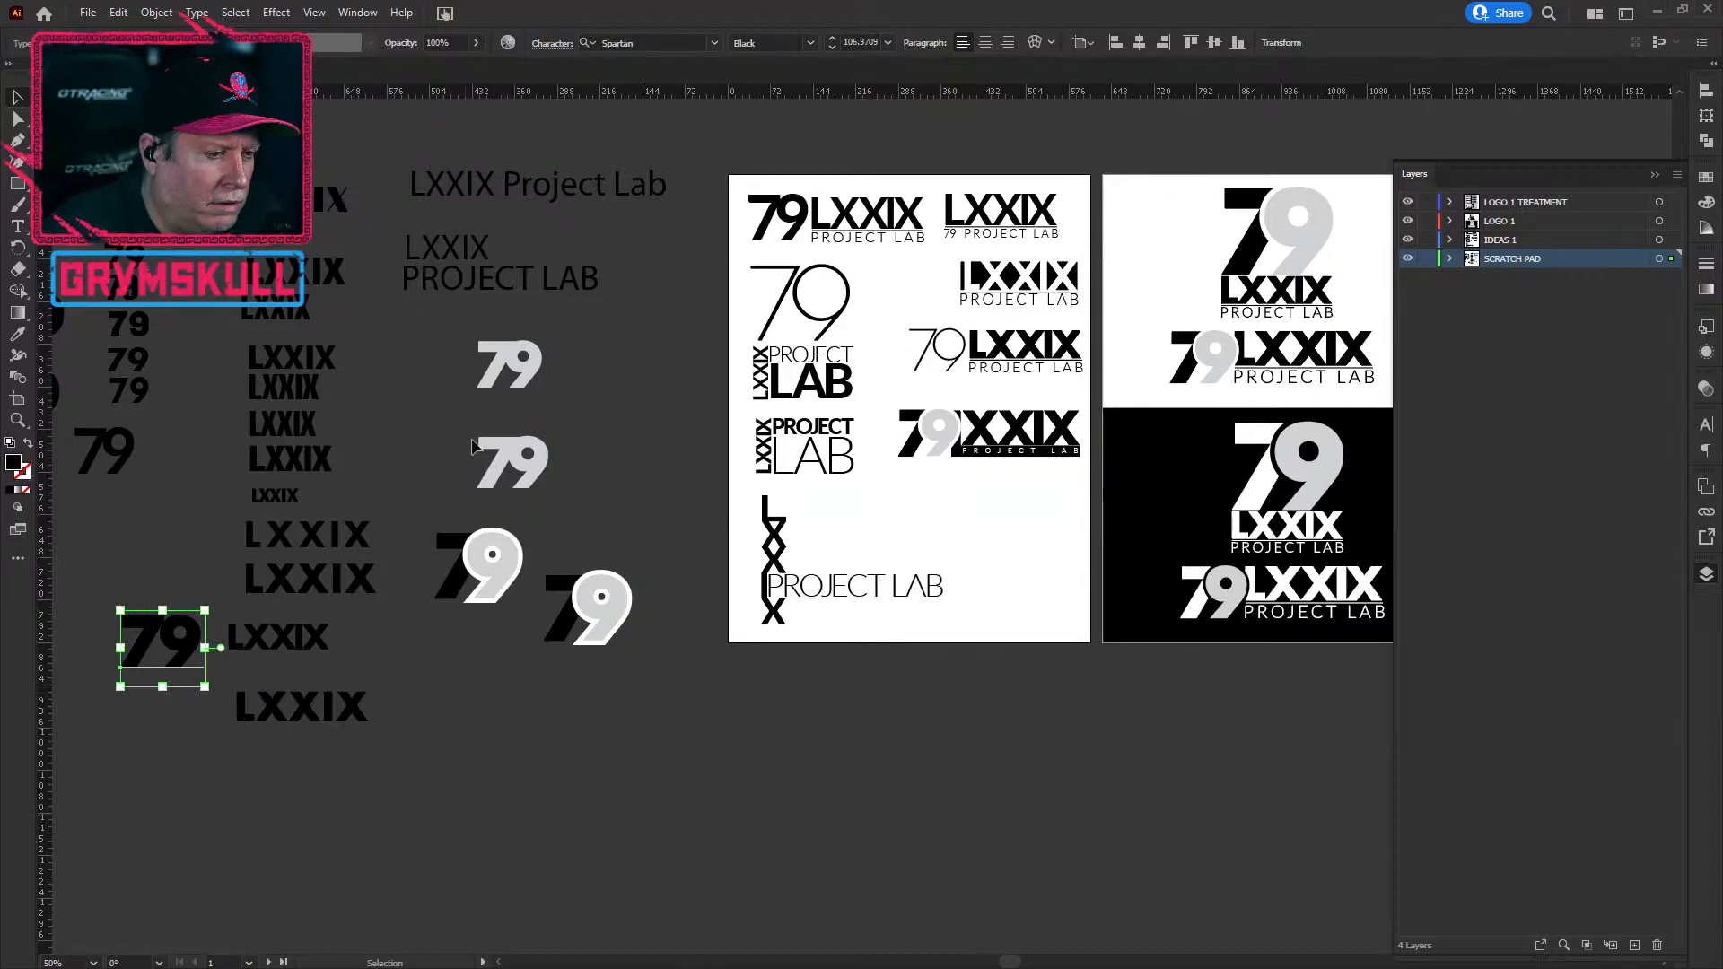
pyautogui.moveTo(535, 470); pyautogui.dragTo(647, 785)
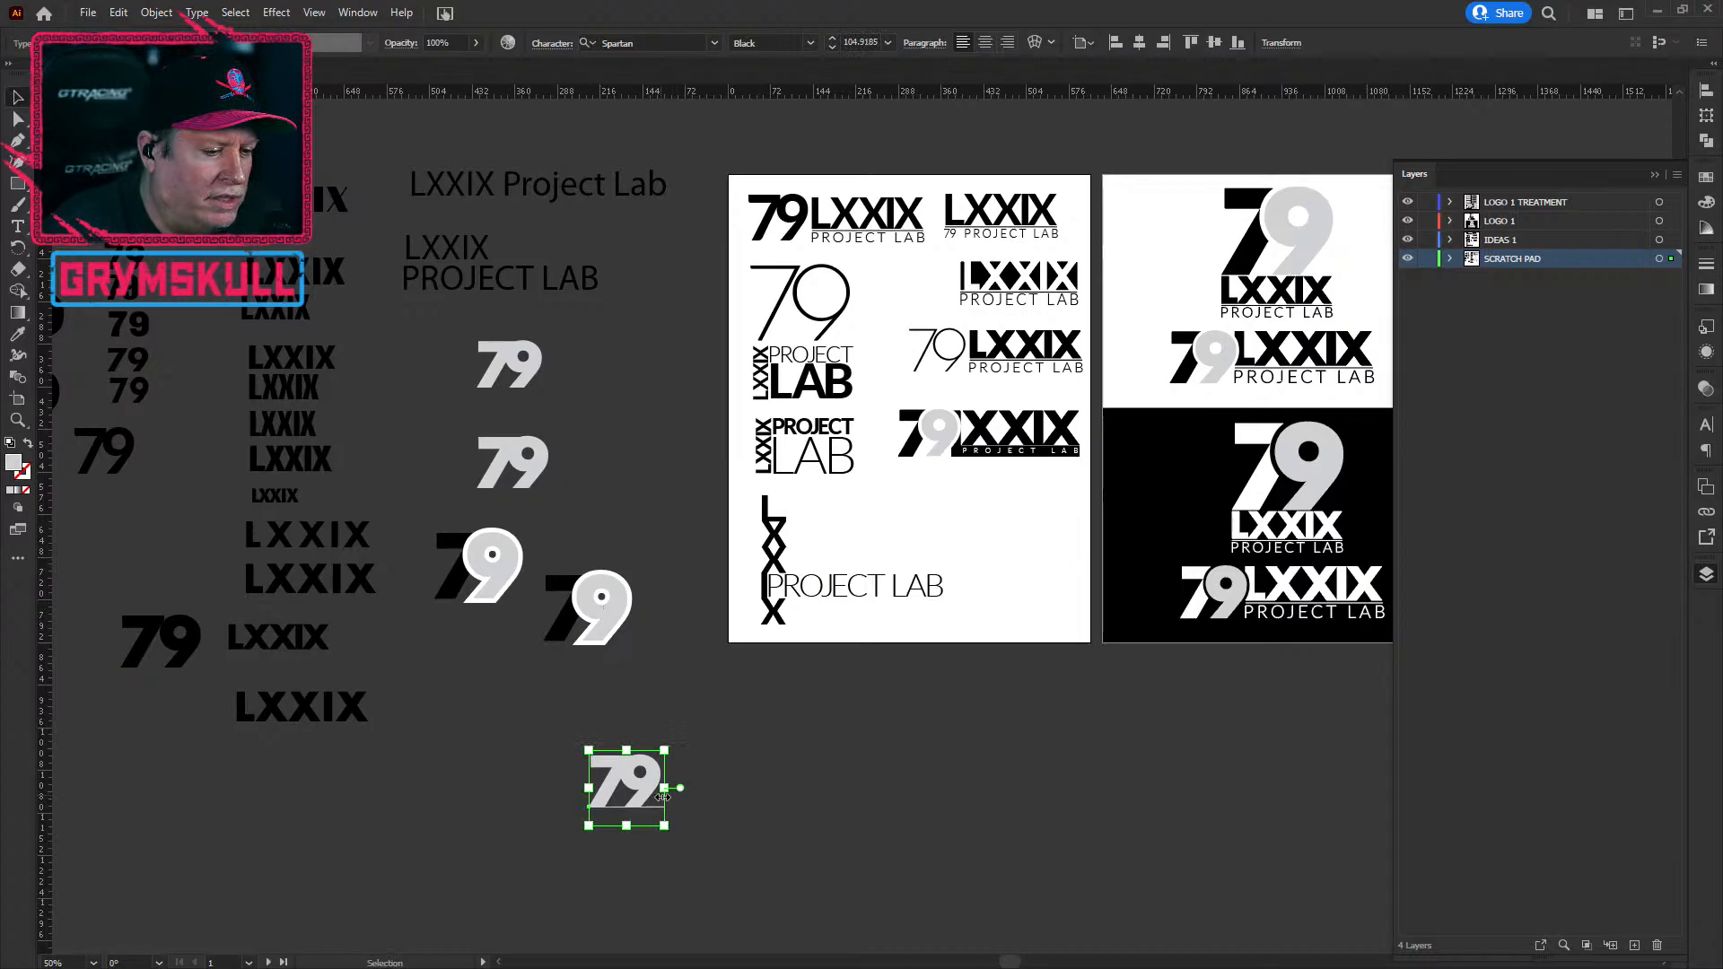
pyautogui.click(1706, 179)
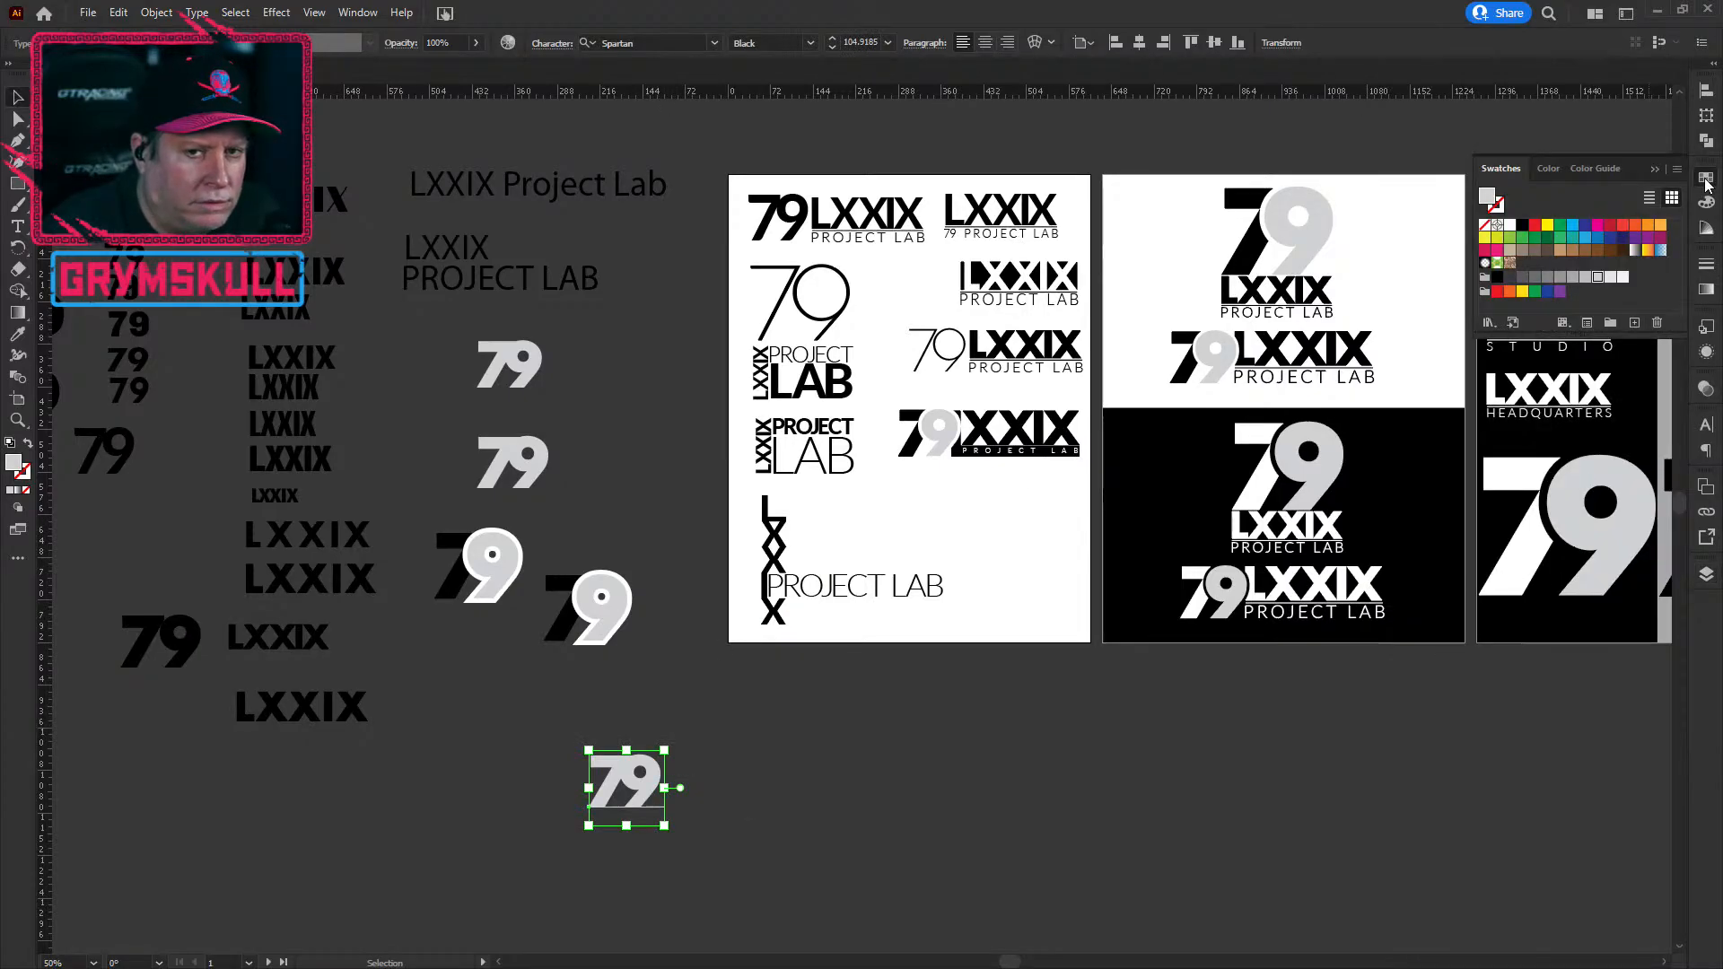
# Step: Fill the copied 79 with black and convert its text to outlines
pyautogui.click(1523, 226)
pyautogui.scroll(5, 616, 769)
pyautogui.scroll(-2, 709, 718)
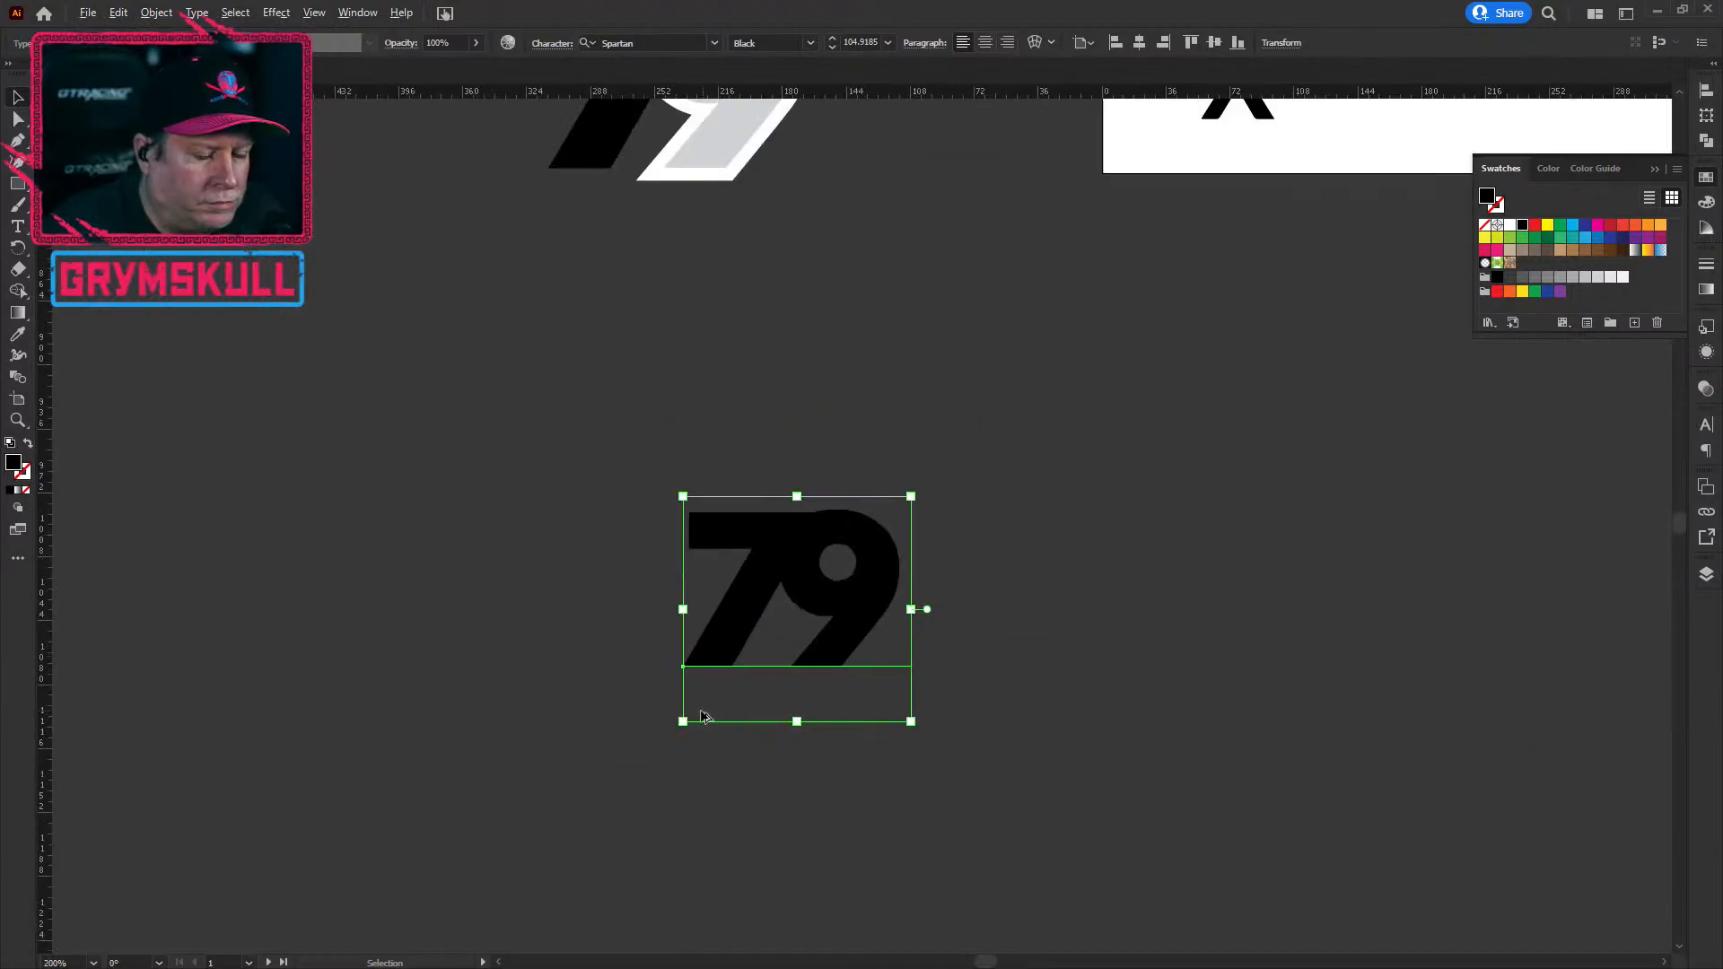
pyautogui.hotkey('ctrl', 'c')
pyautogui.scroll(-1, 839, 605)
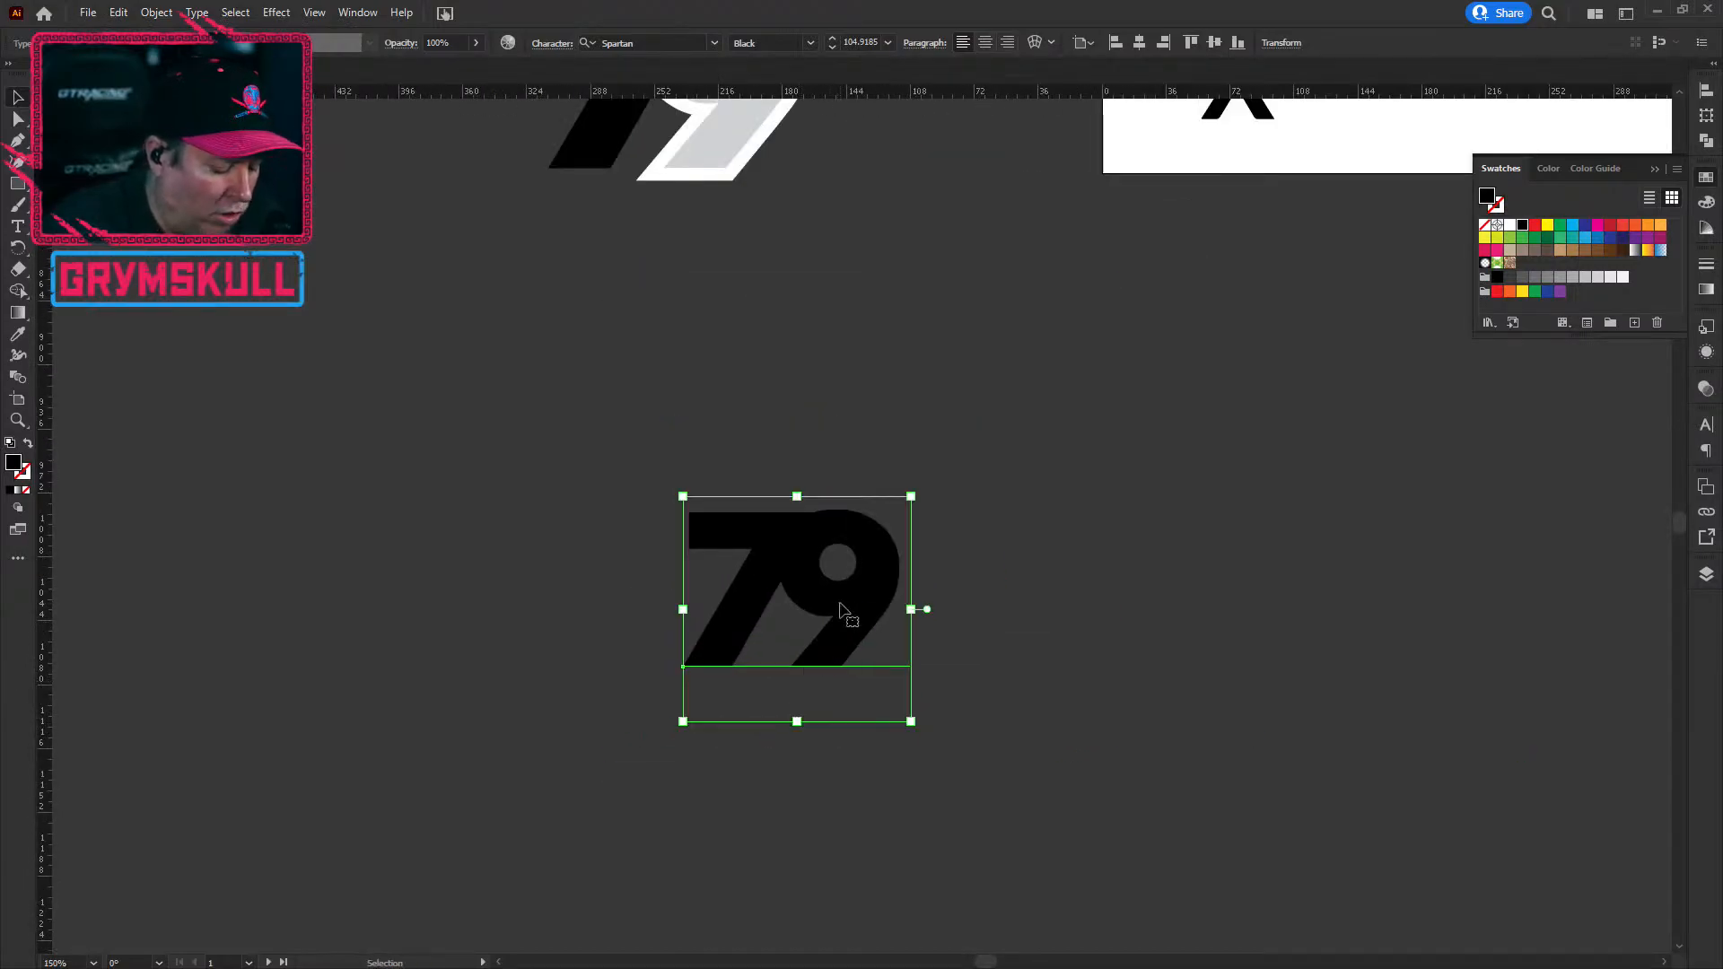
pyautogui.hotkey('ctrl', 'c')
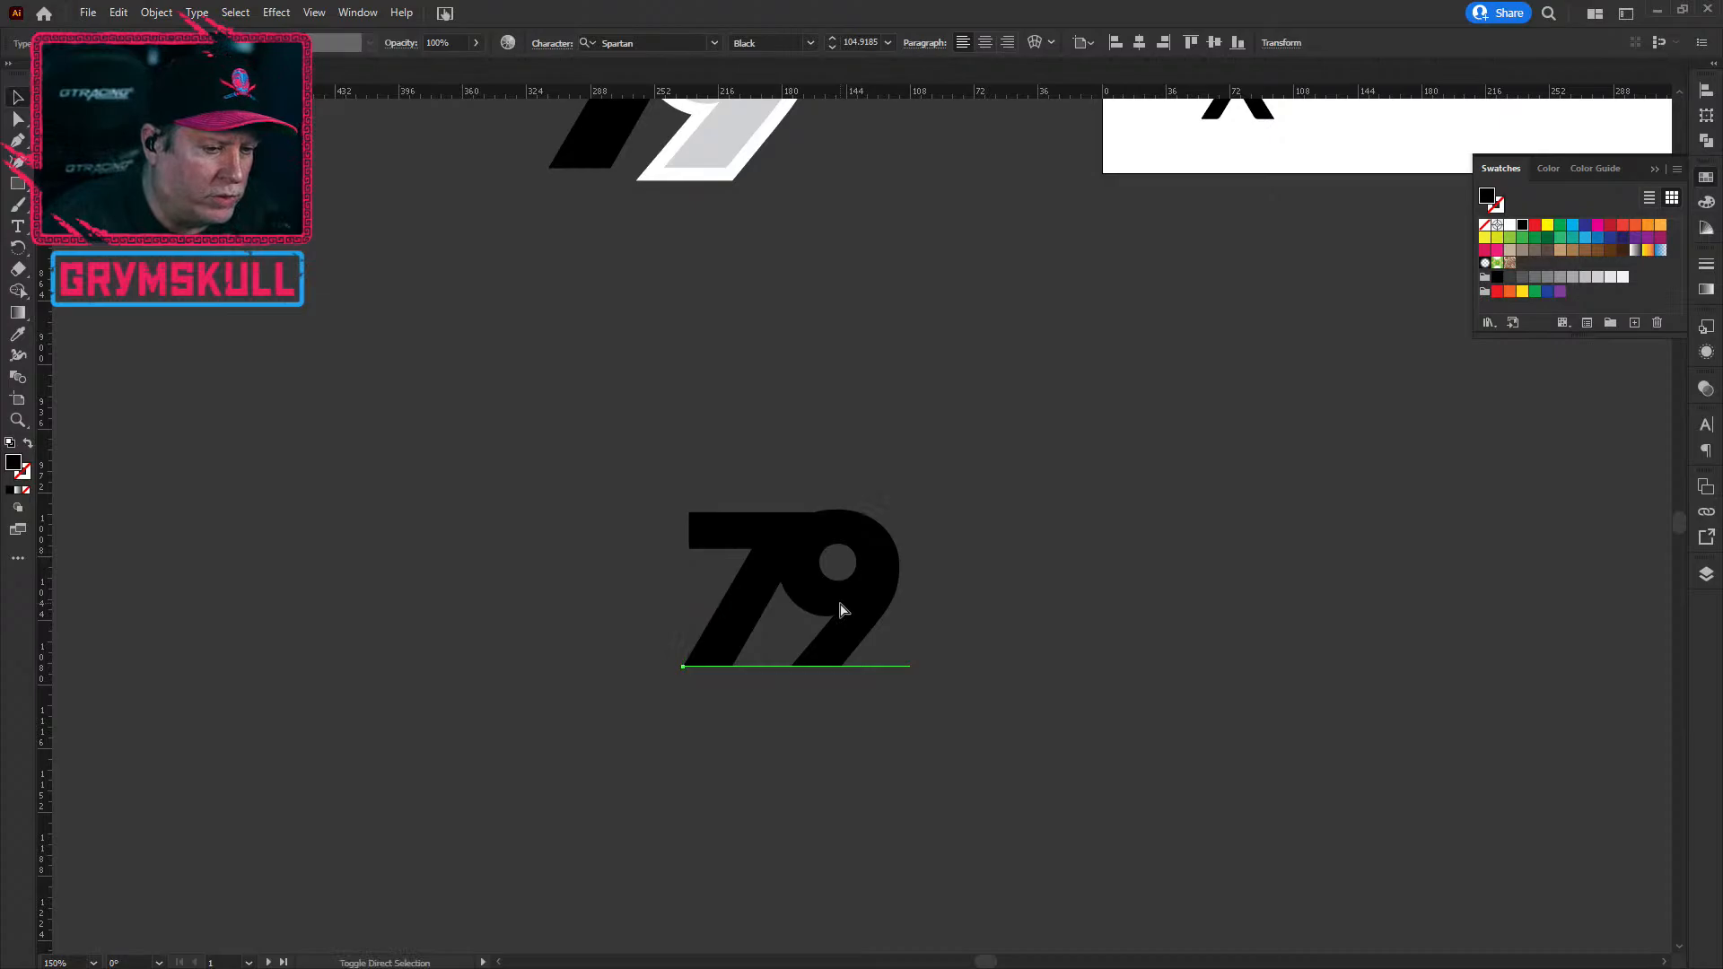
pyautogui.hotkey('ctrl', 'shift', 'o')
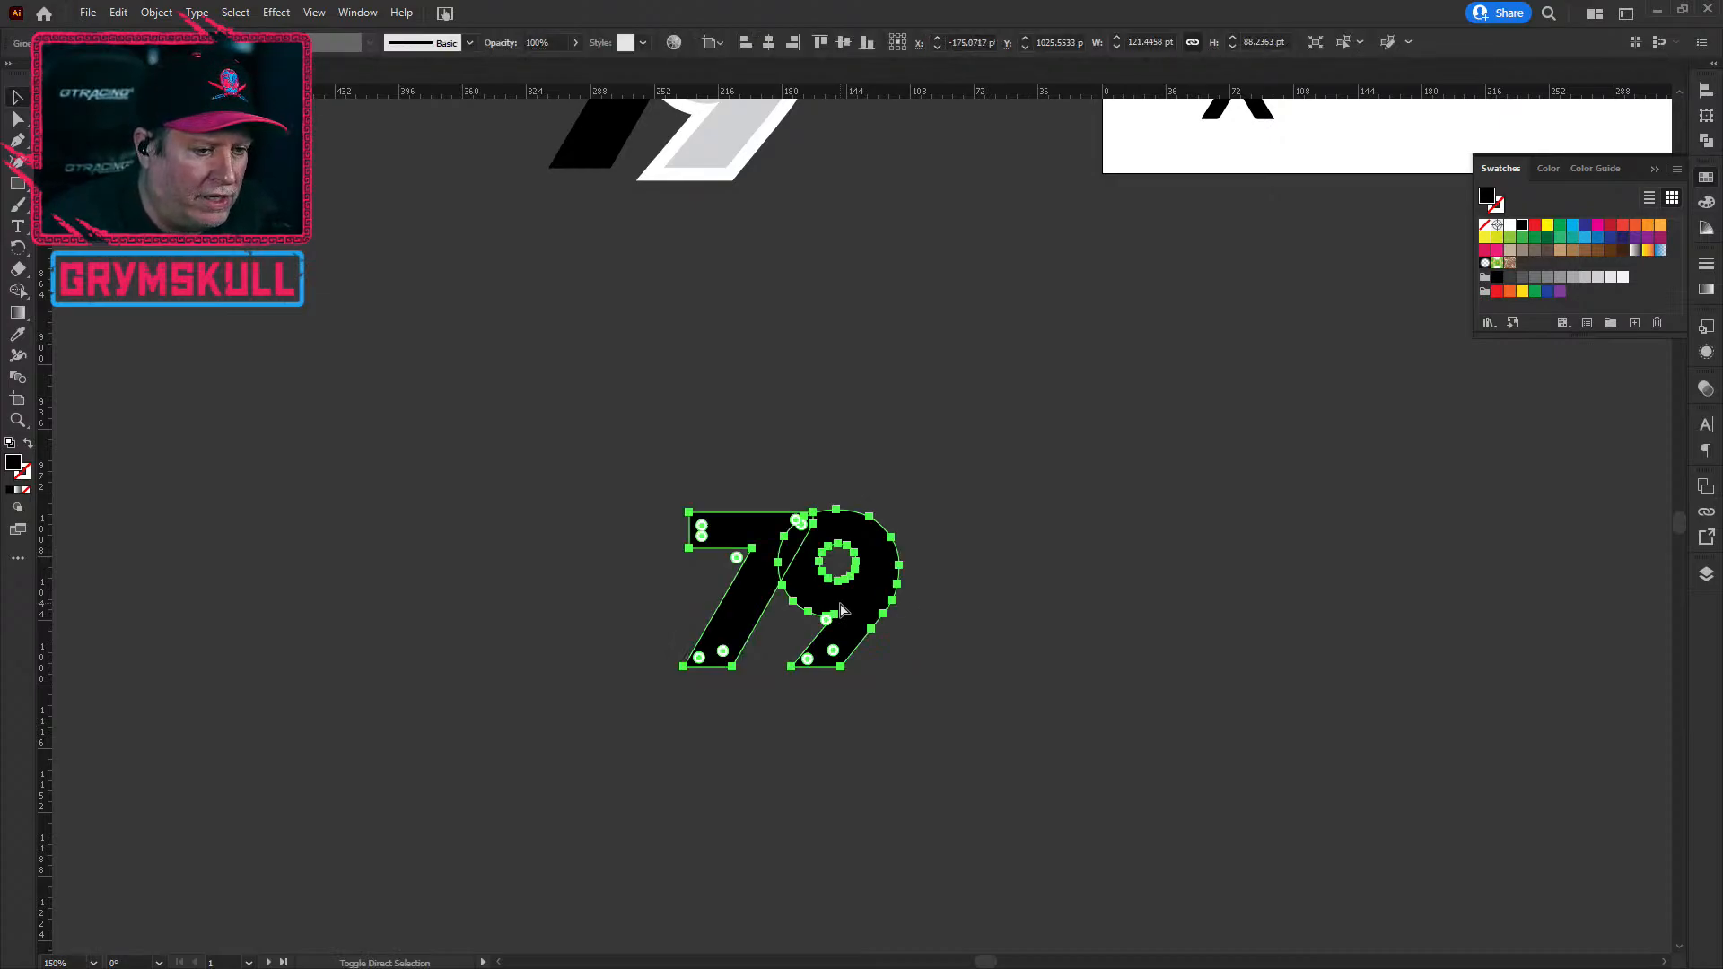
# Step: Ungroup the outlined 79 into separate 7 and 9 shapes via Object > Ungroup
pyautogui.click(1419, 516)
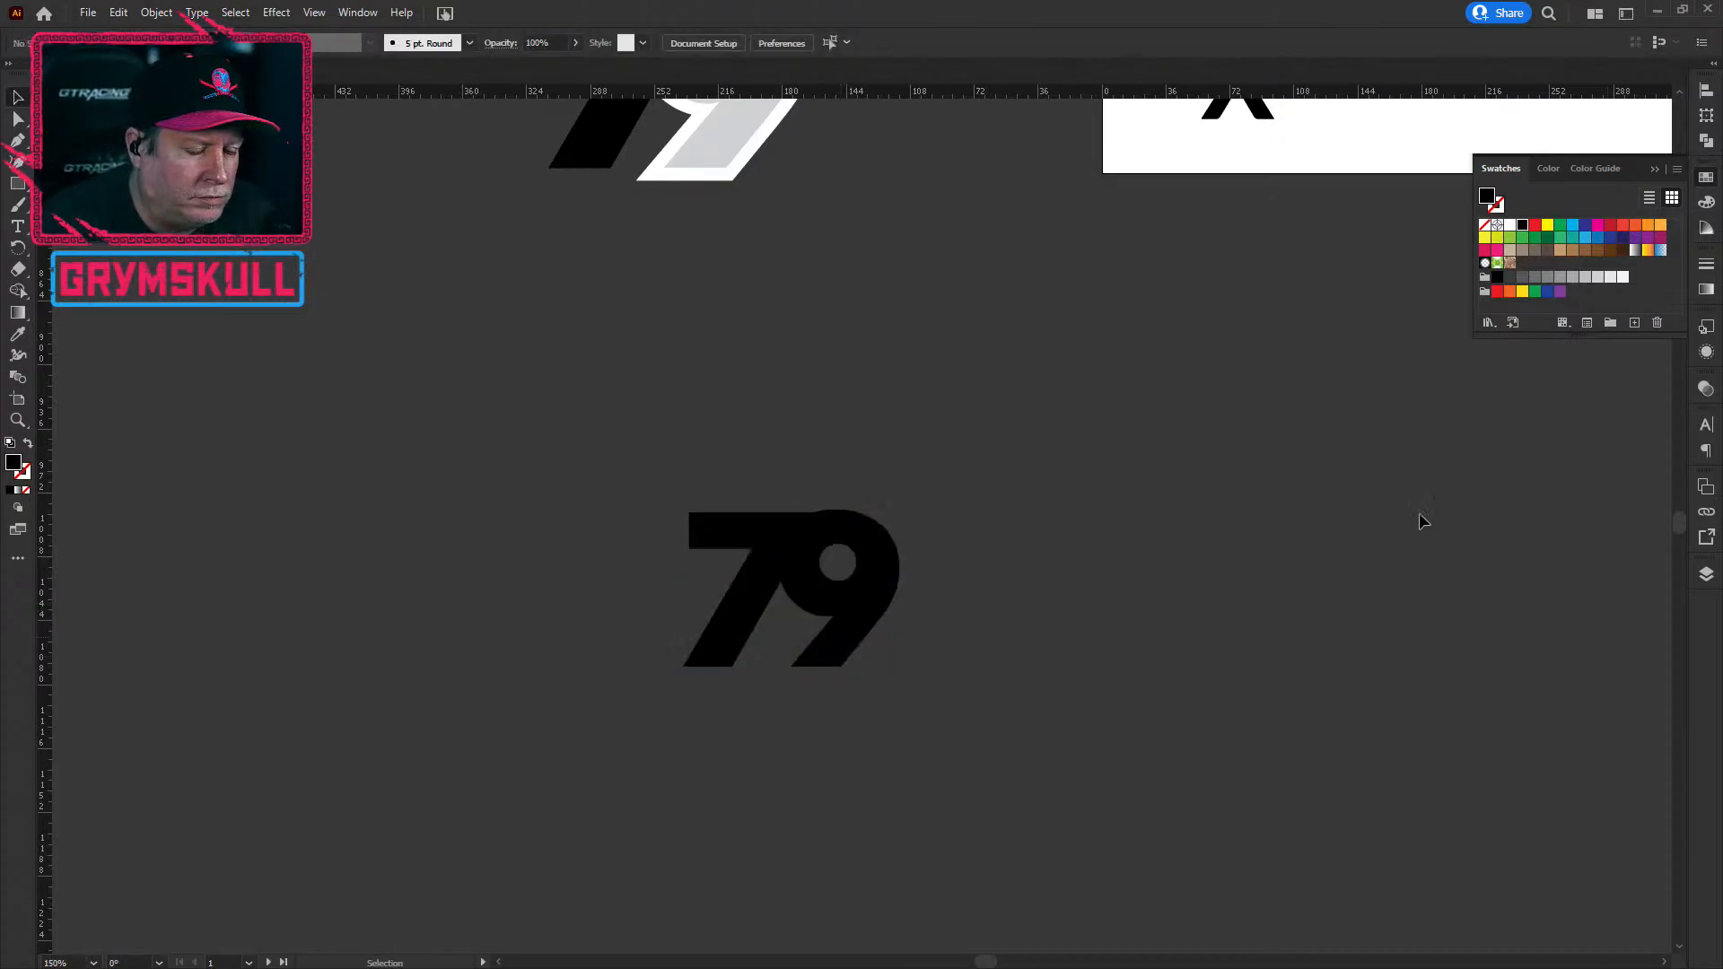
pyautogui.click(745, 634)
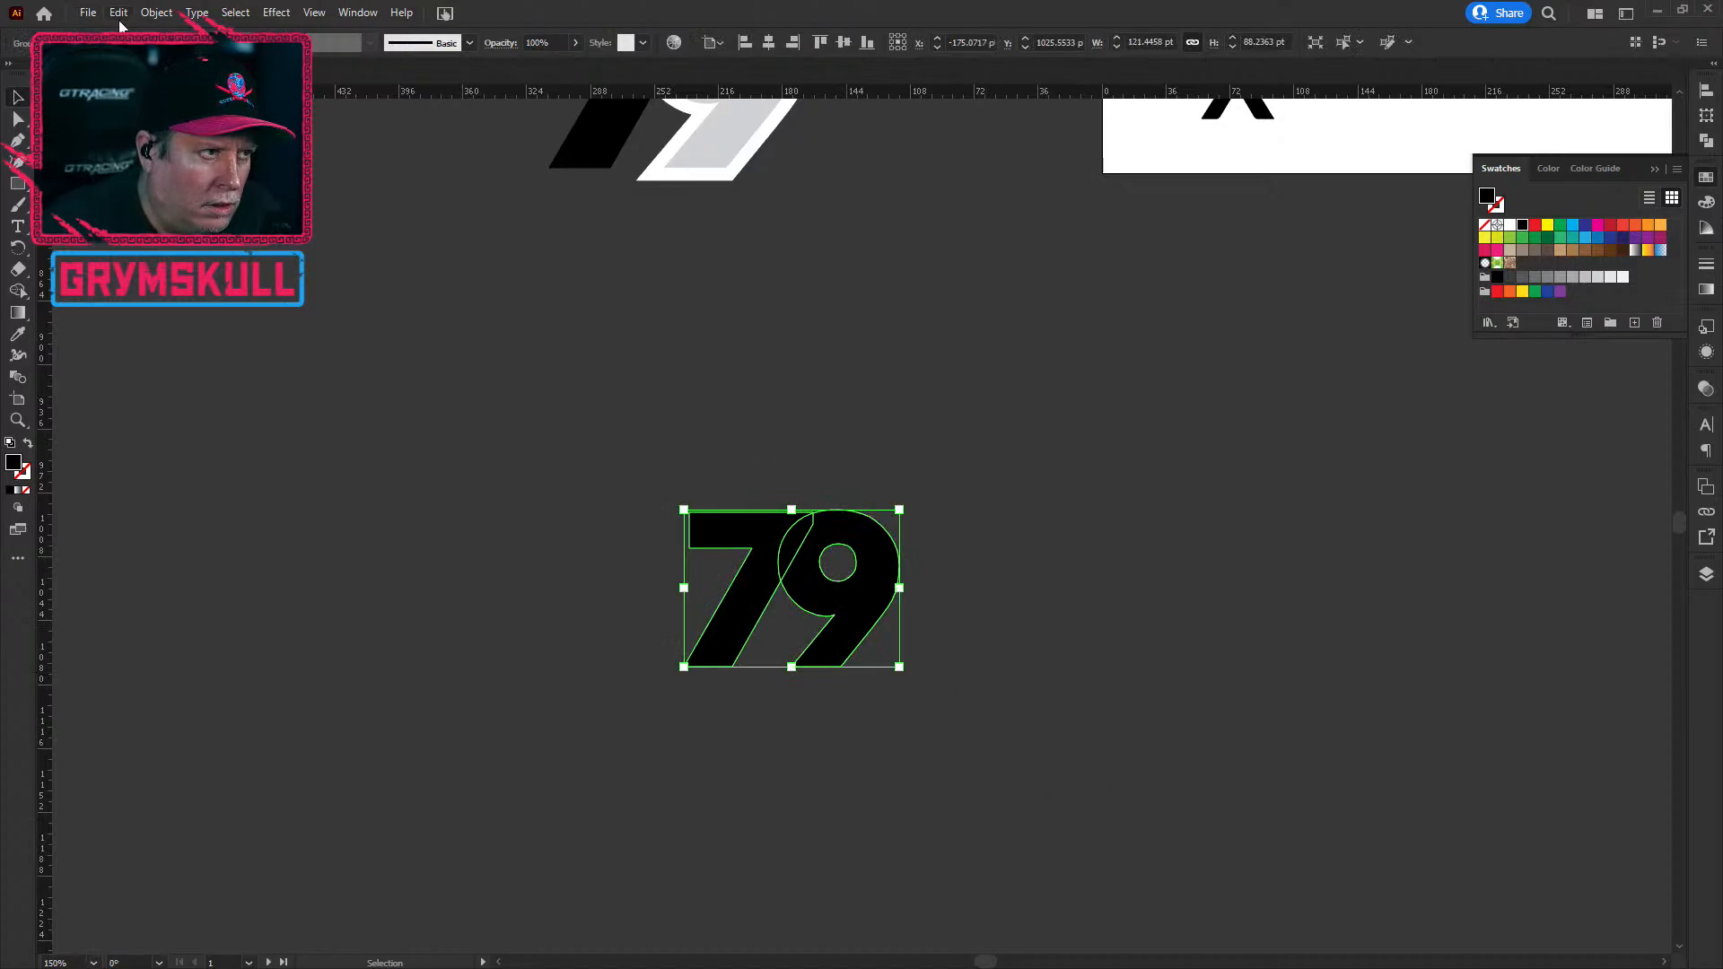
pyautogui.click(156, 13)
pyautogui.click(193, 118)
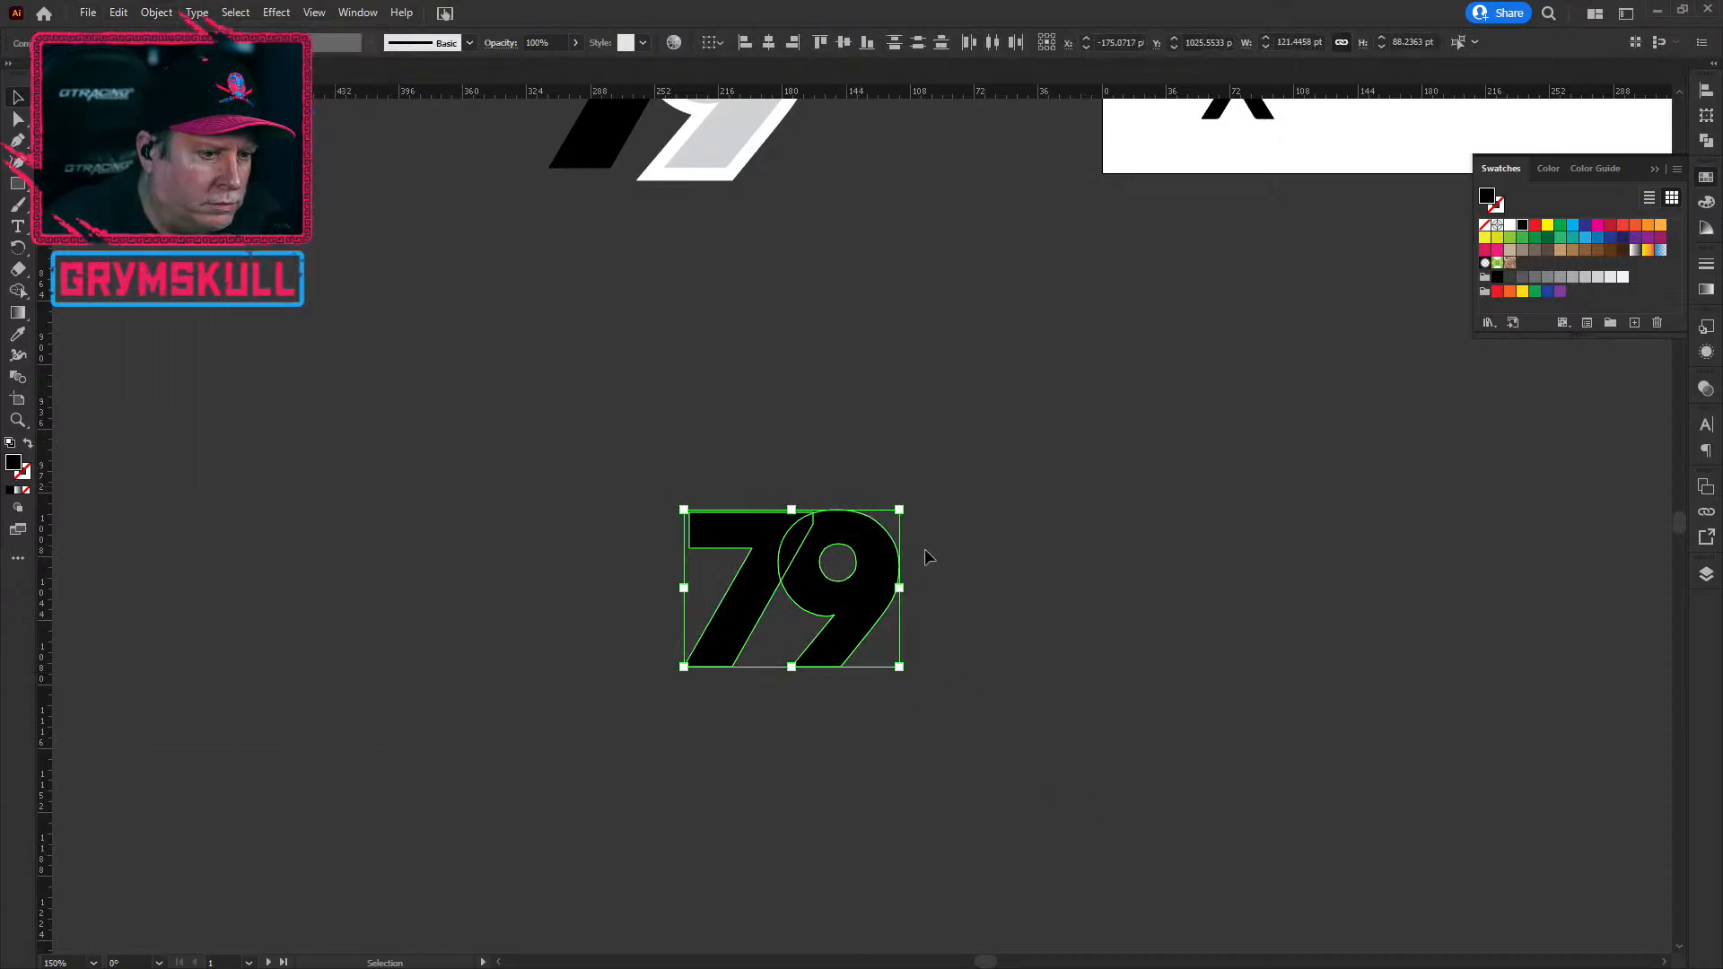
pyautogui.click(1030, 626)
pyautogui.click(724, 651)
pyautogui.click(882, 631)
pyautogui.click(863, 579)
pyautogui.click(745, 537)
pyautogui.click(852, 541)
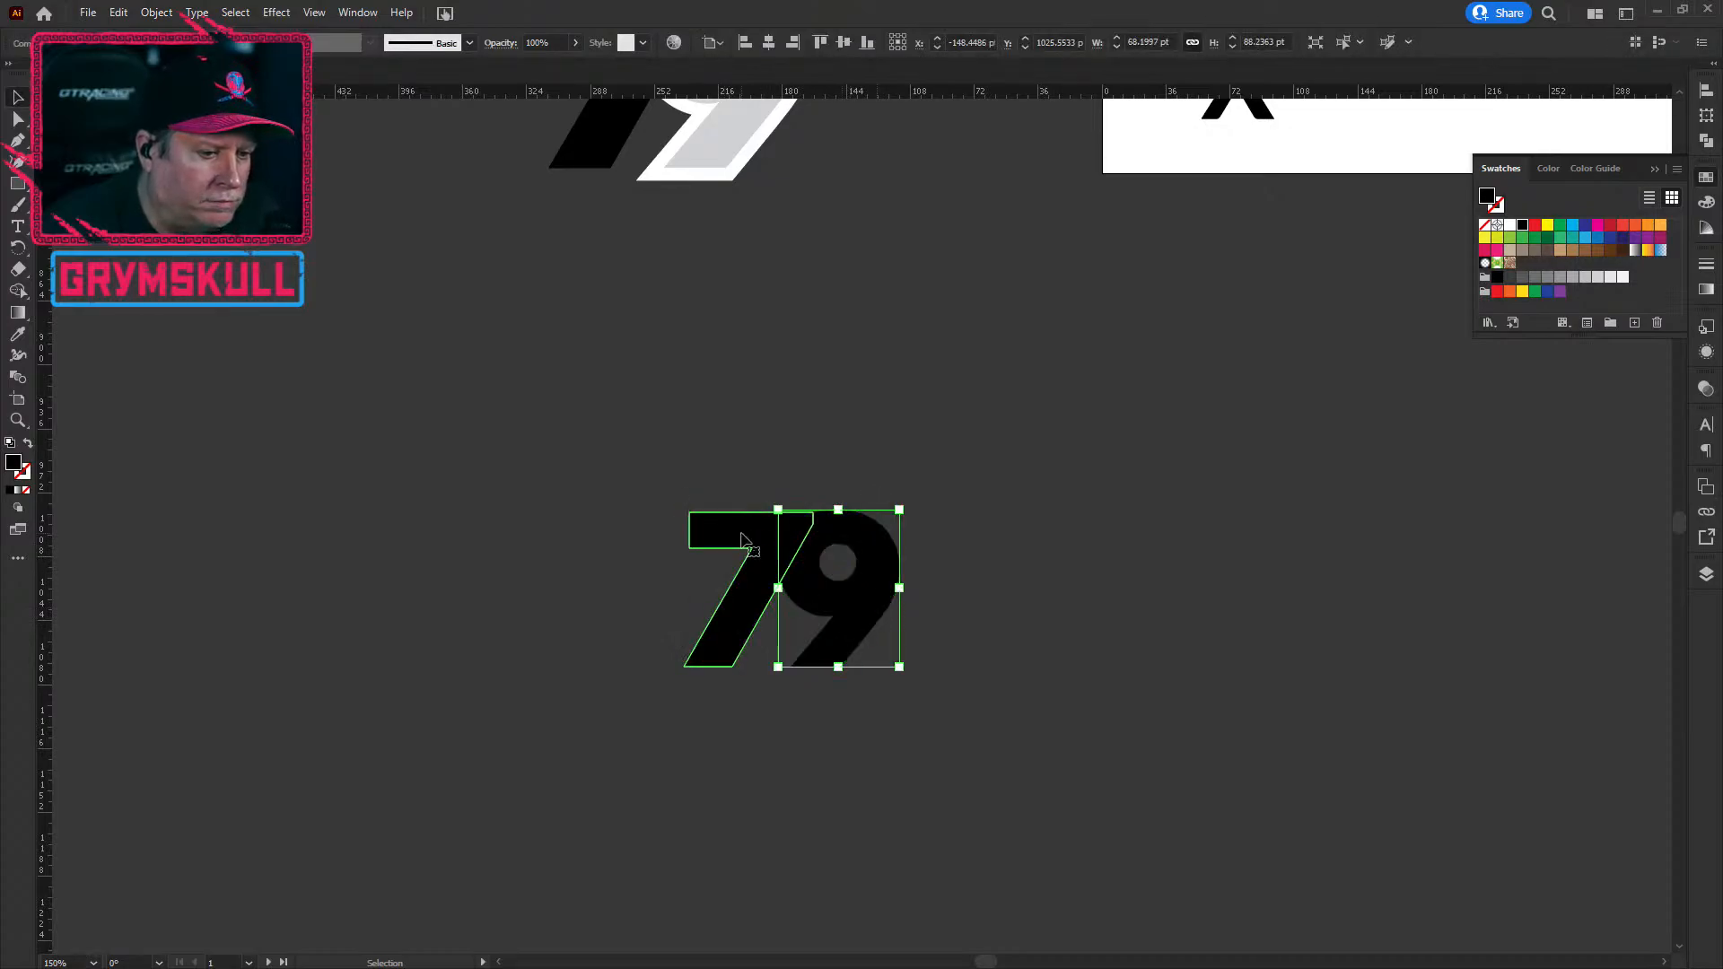
pyautogui.click(743, 537)
pyautogui.click(888, 547)
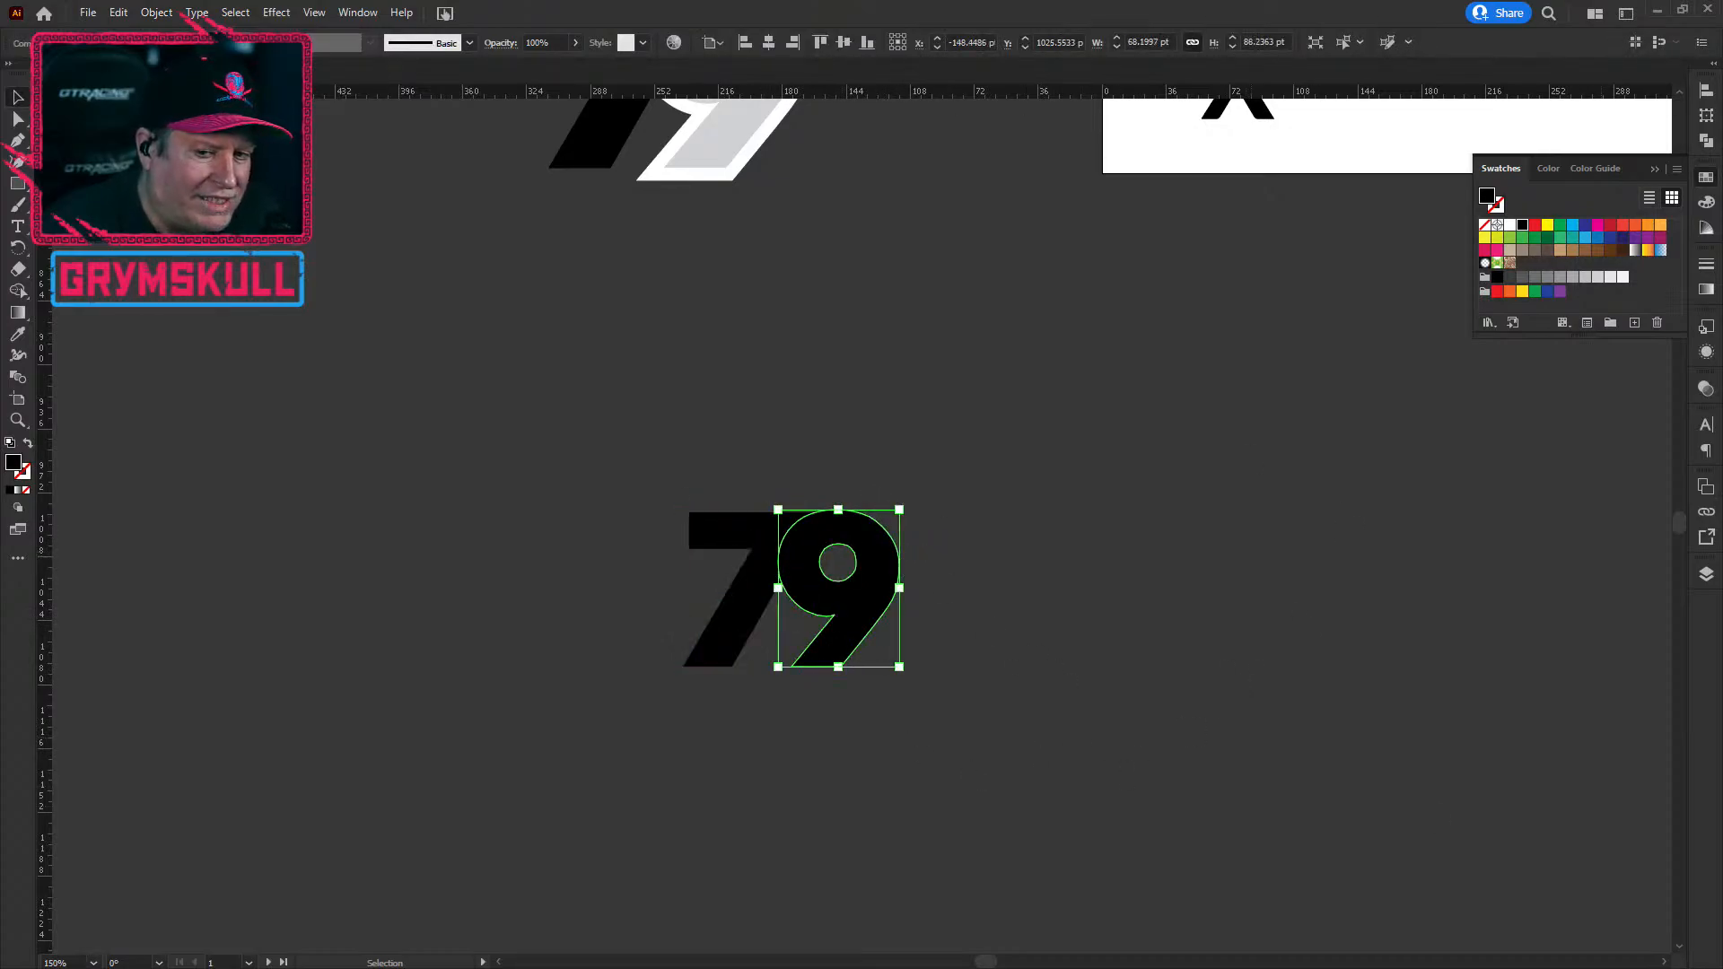
# Step: Show the 9's fill and stroke settings in the Appearance panel
pyautogui.click(1705, 353)
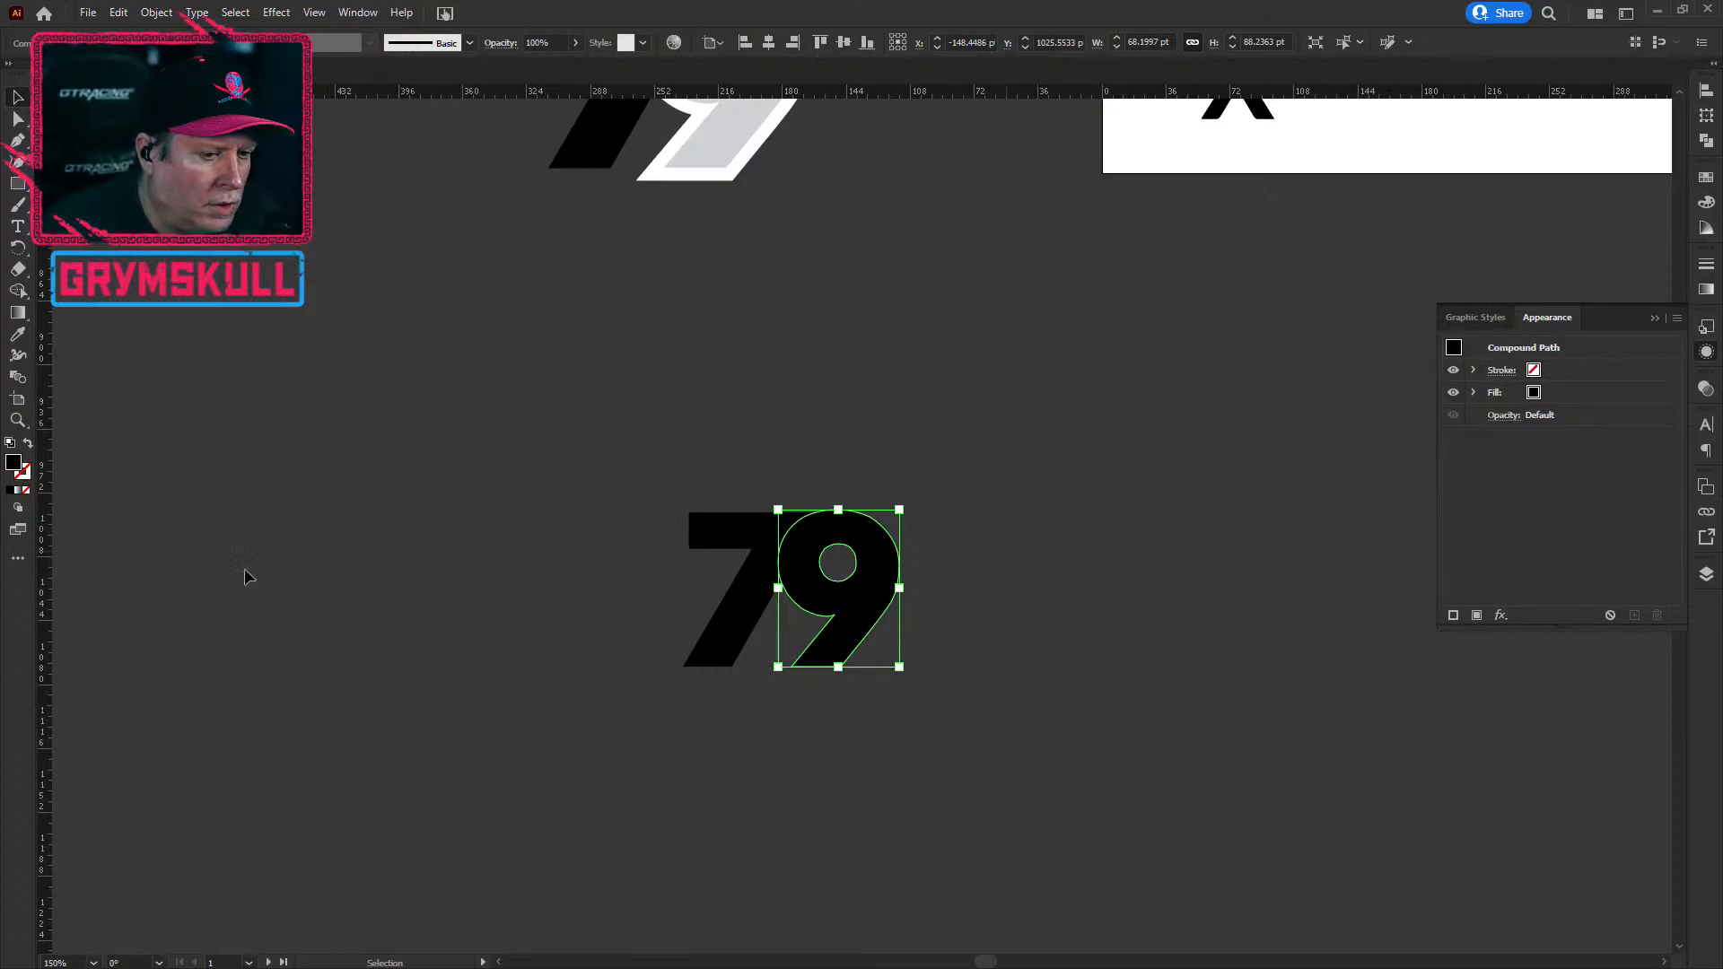
pyautogui.click(875, 709)
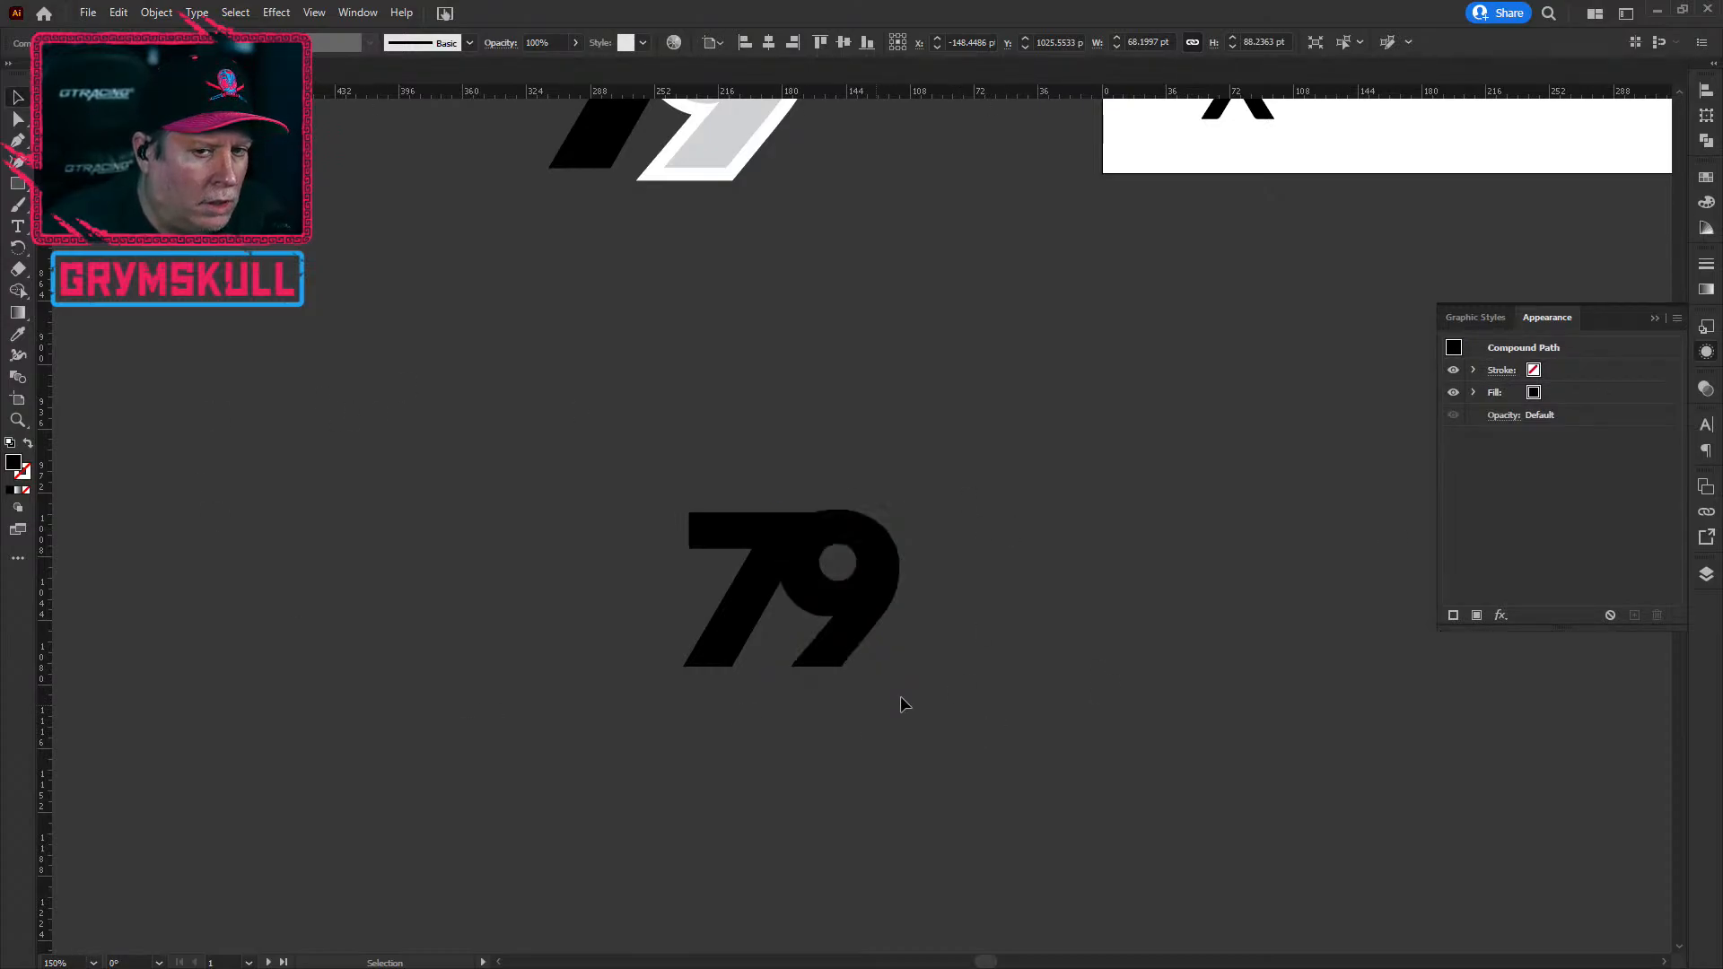
pyautogui.click(863, 567)
pyautogui.click(517, 402)
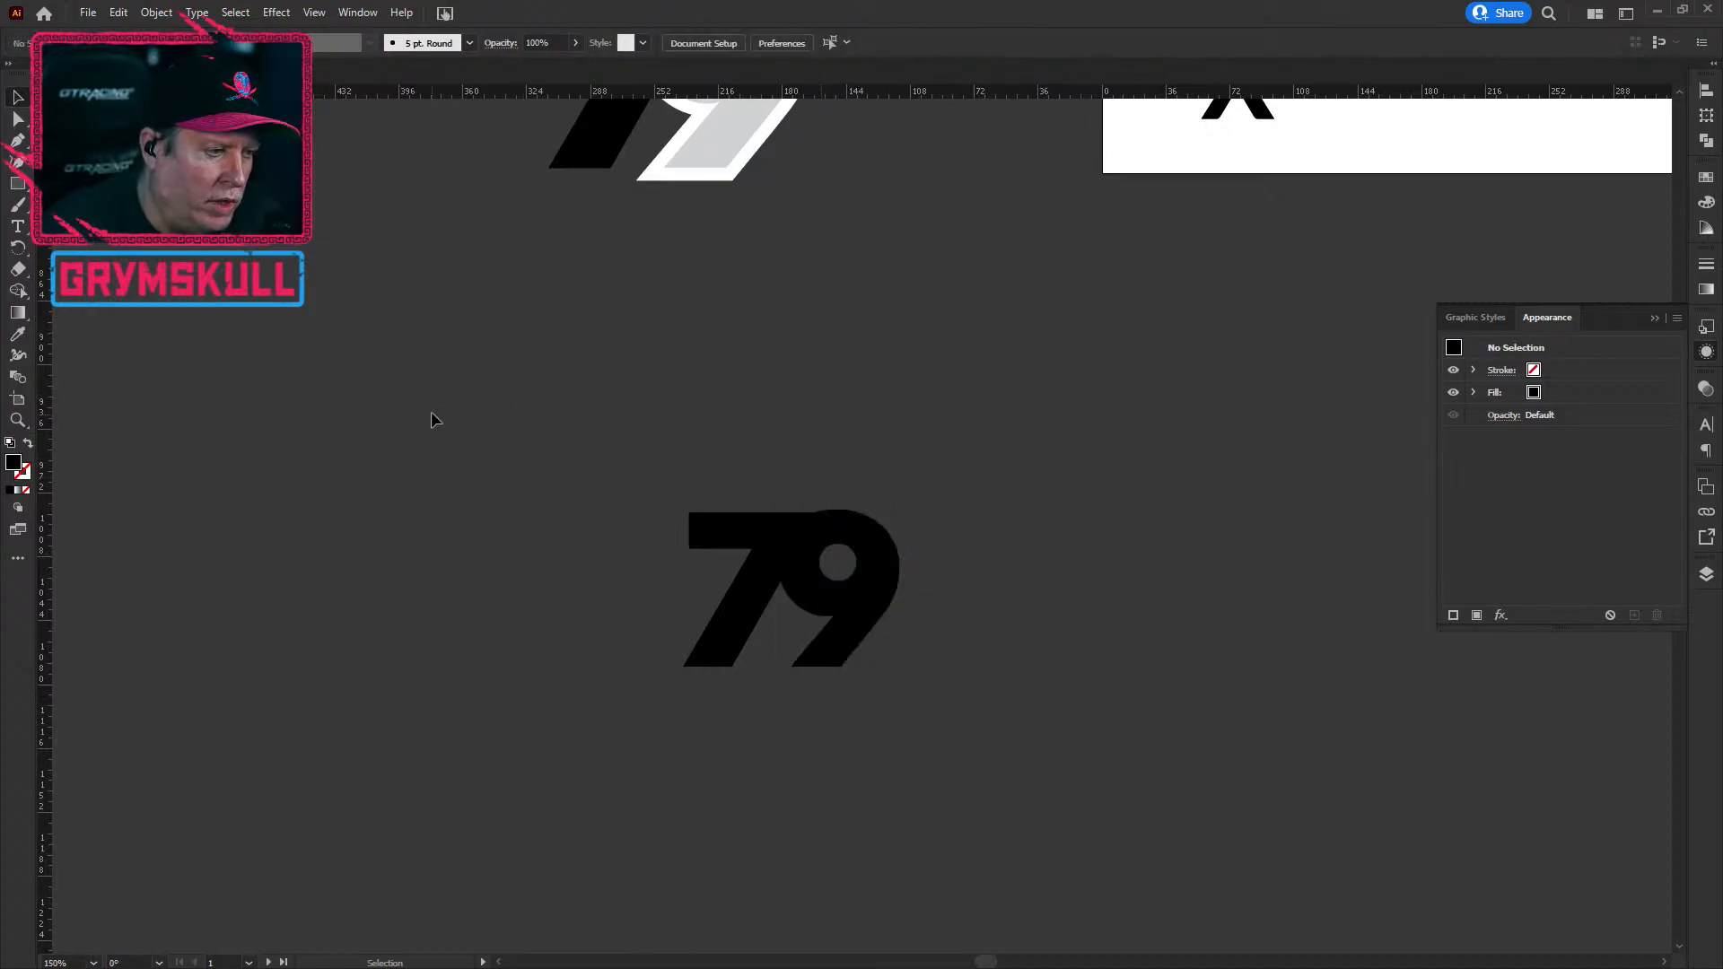
pyautogui.click(861, 583)
pyautogui.click(745, 578)
pyautogui.click(864, 582)
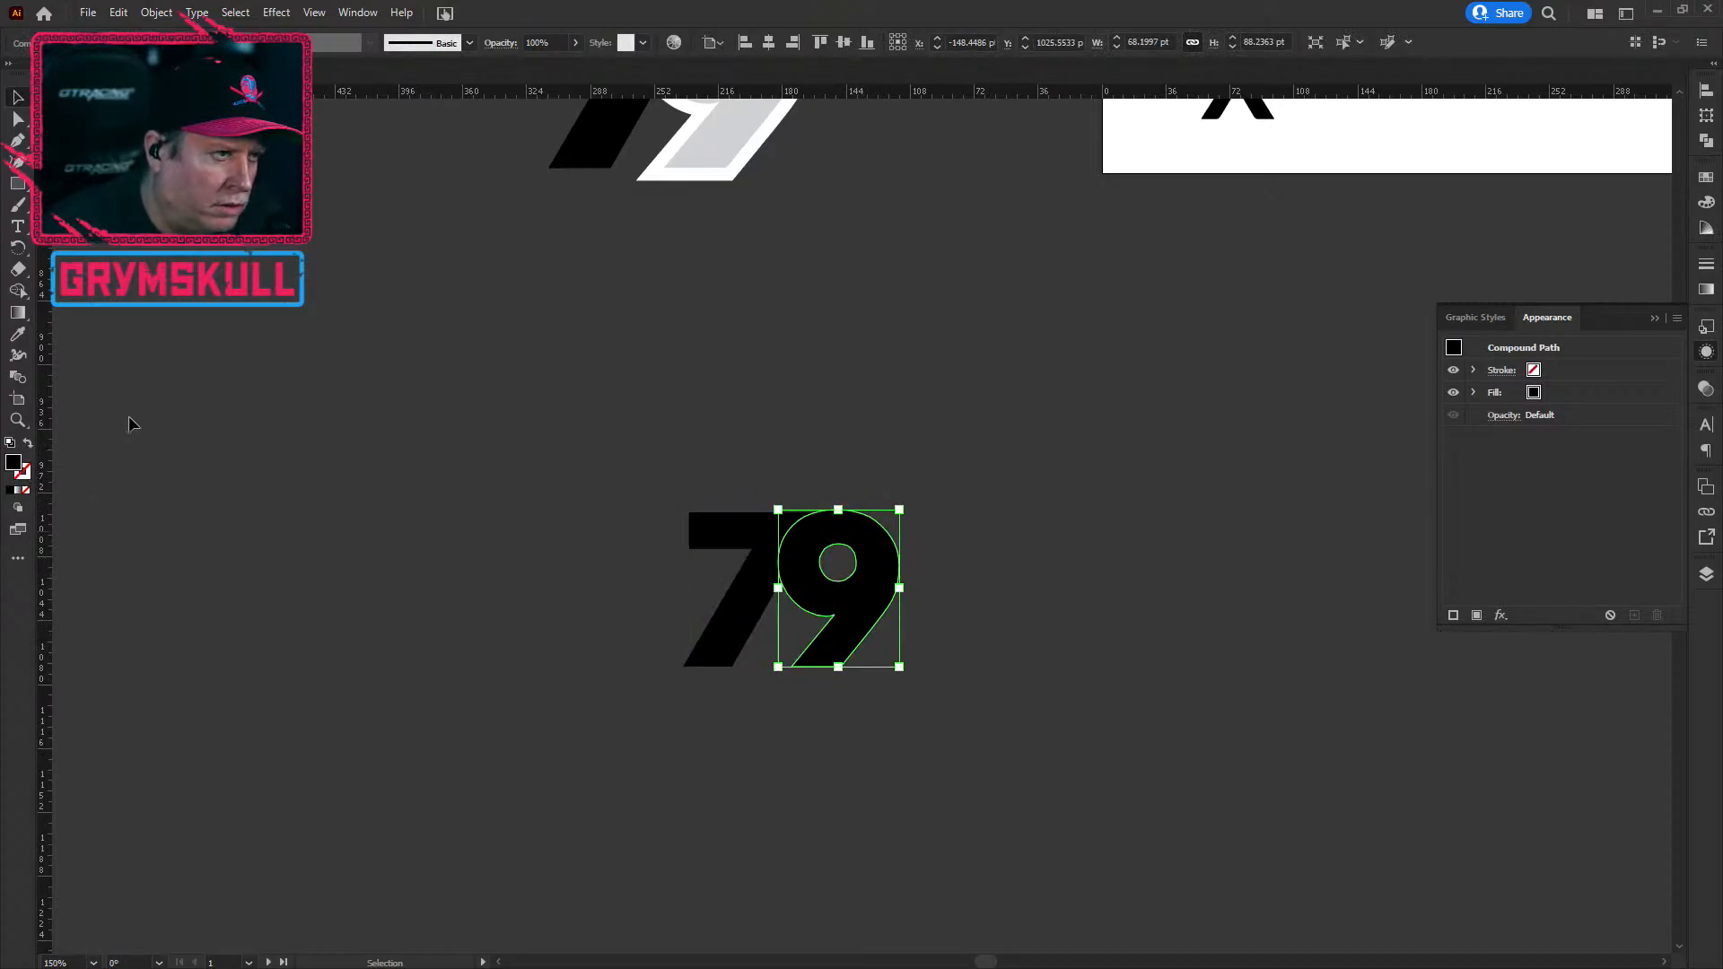
pyautogui.click(271, 43)
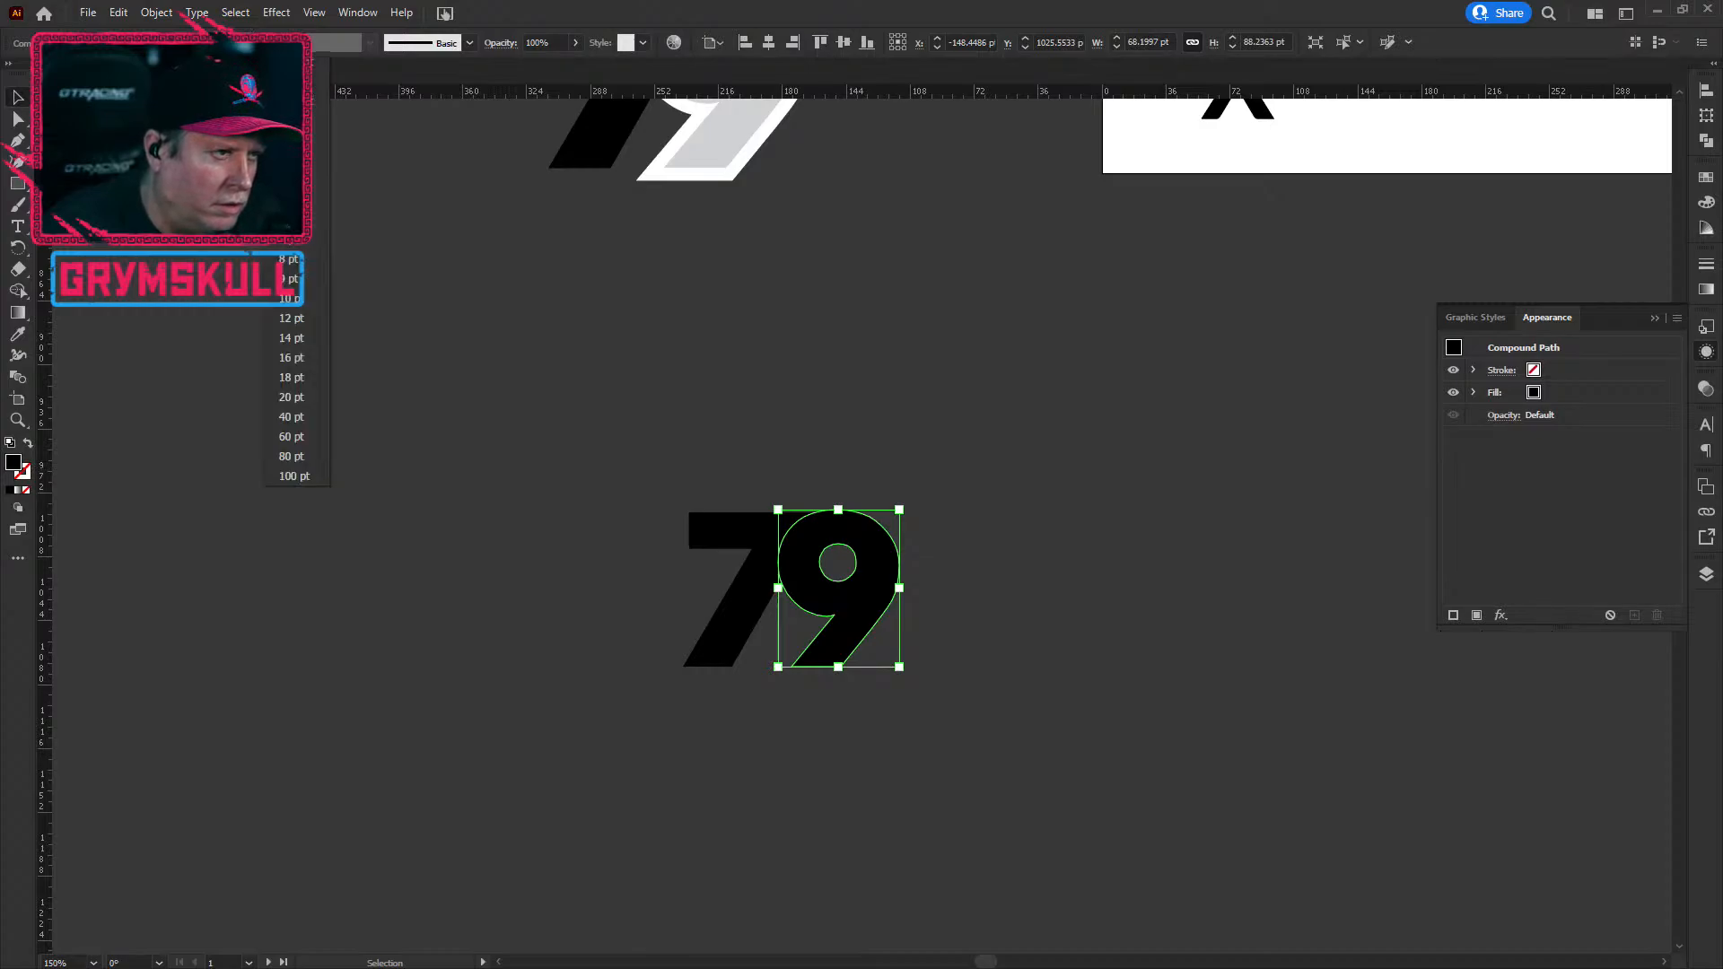
pyautogui.click(305, 259)
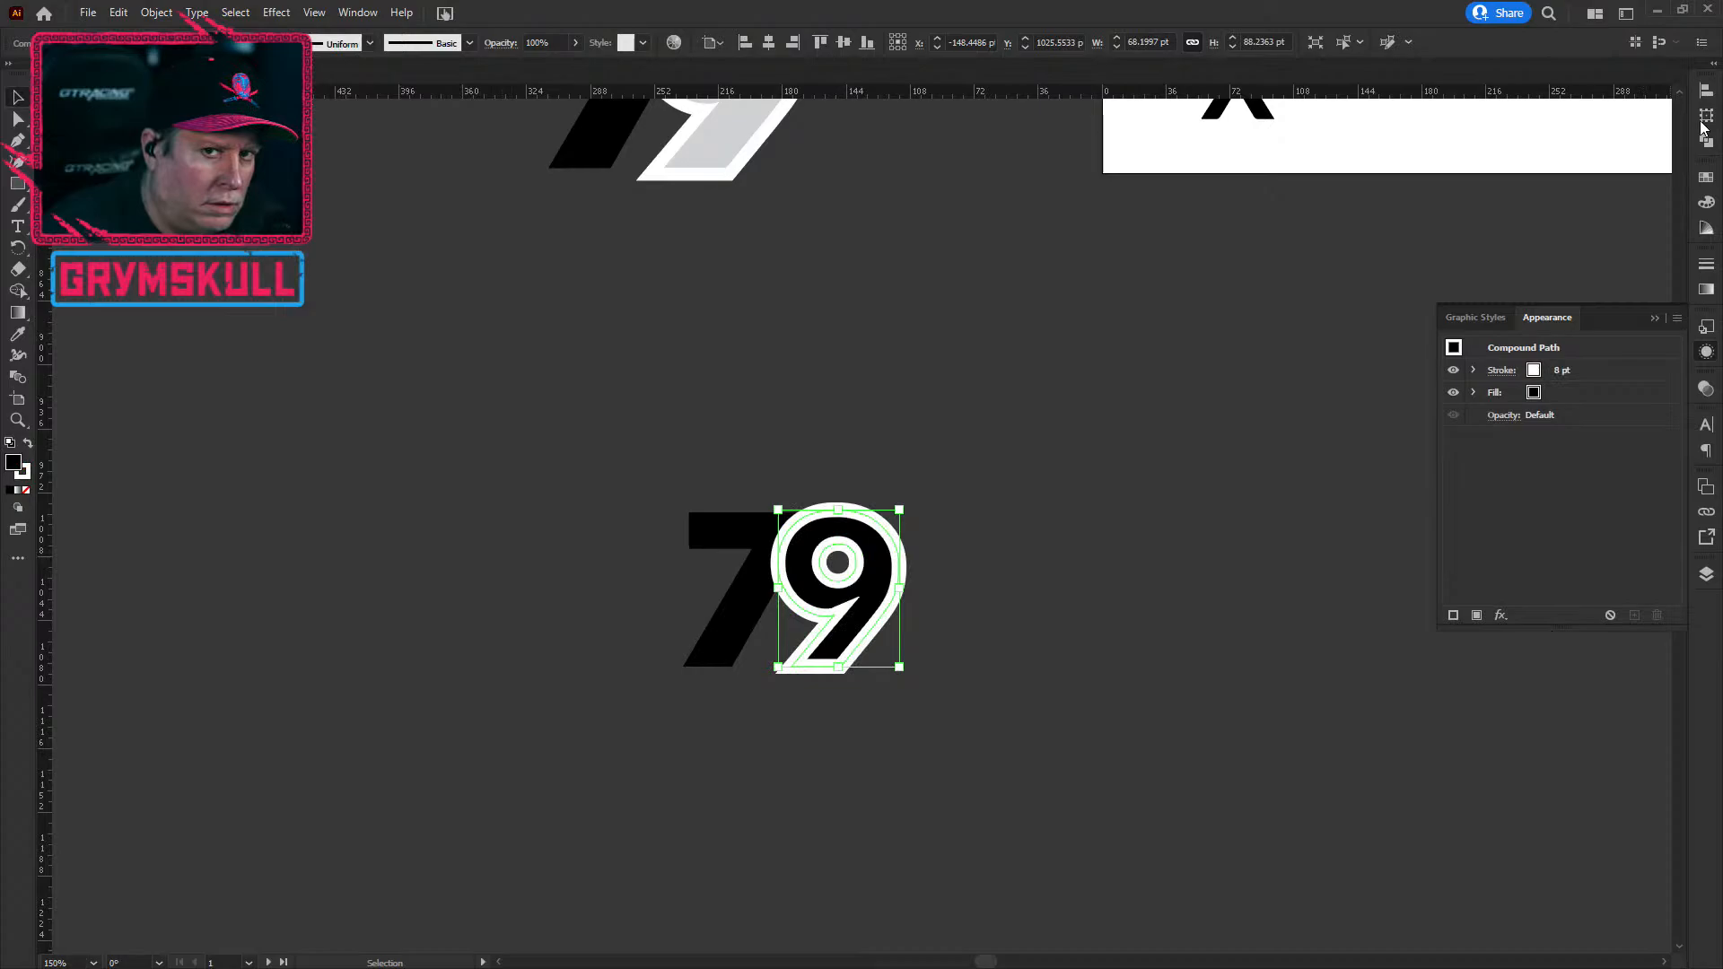
pyautogui.click(535, 501)
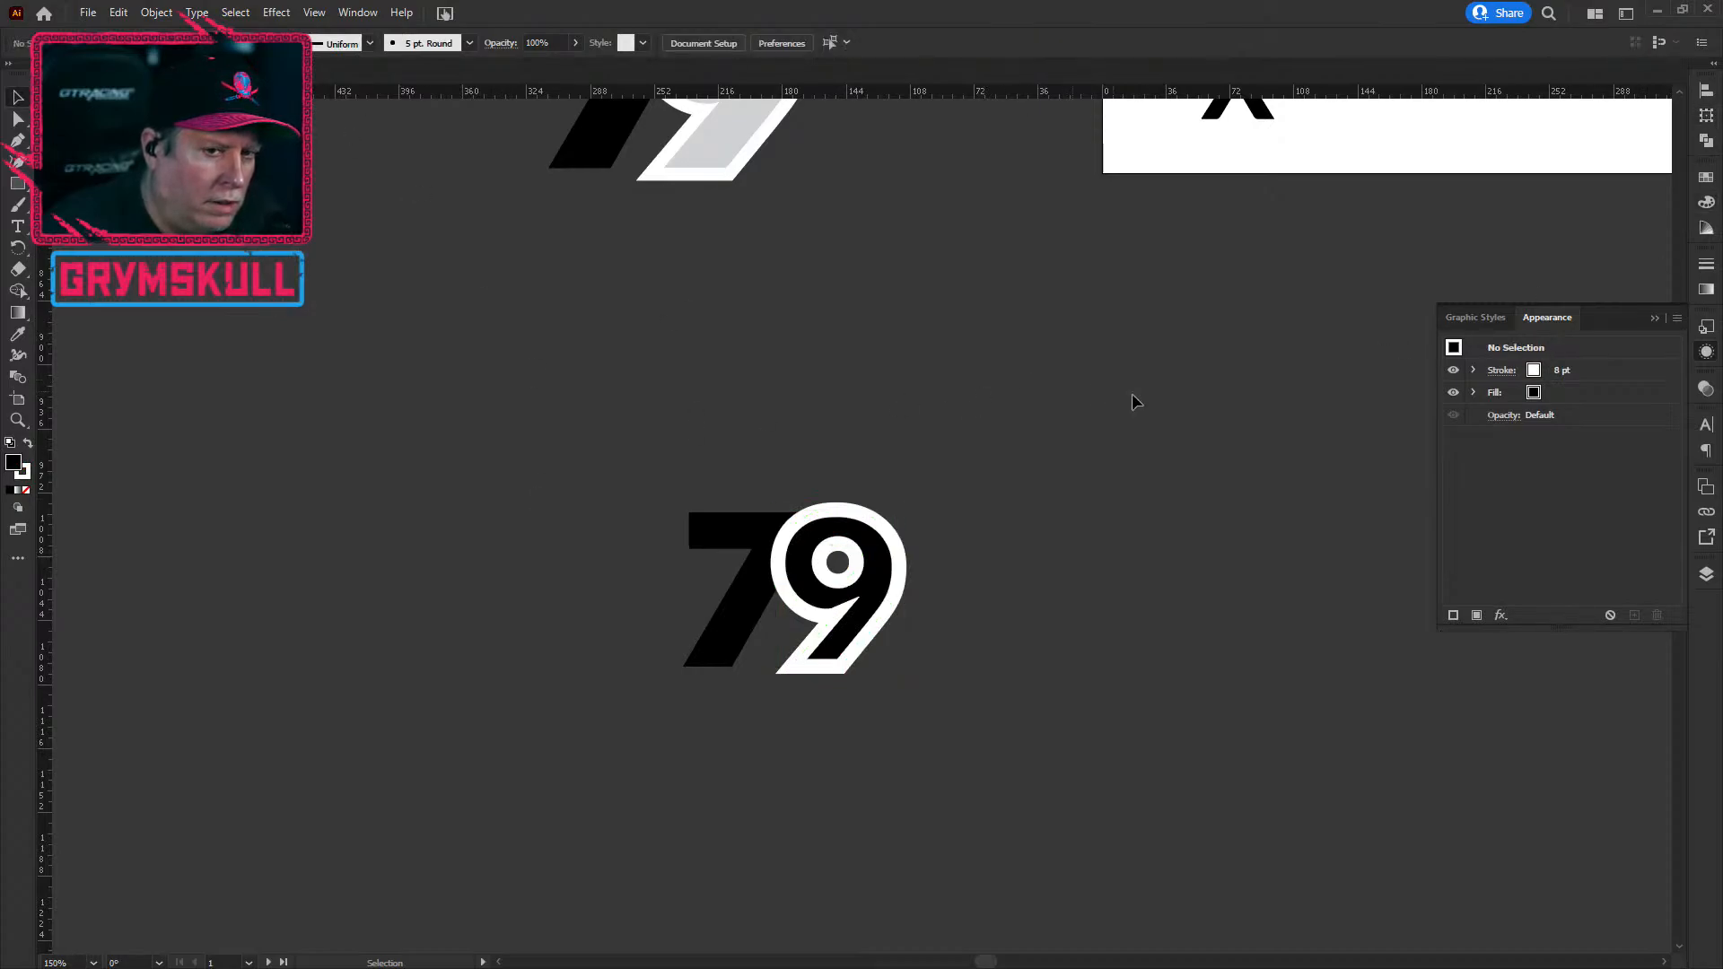
pyautogui.click(888, 561)
pyautogui.click(631, 510)
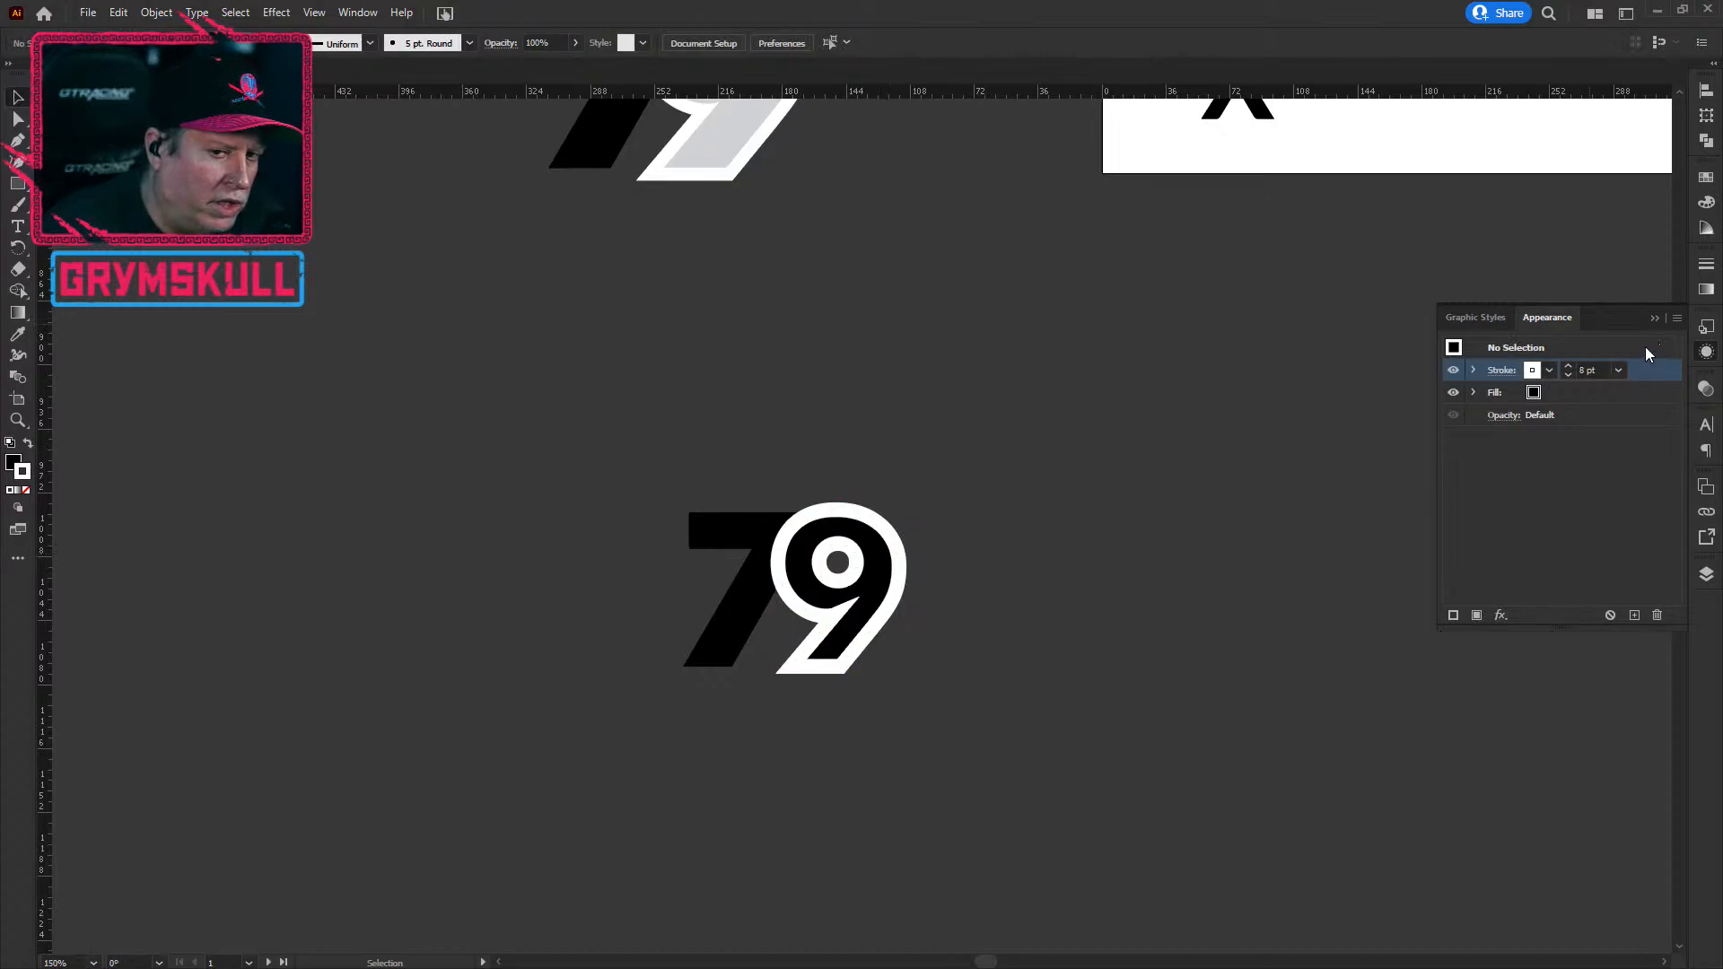
pyautogui.click(870, 565)
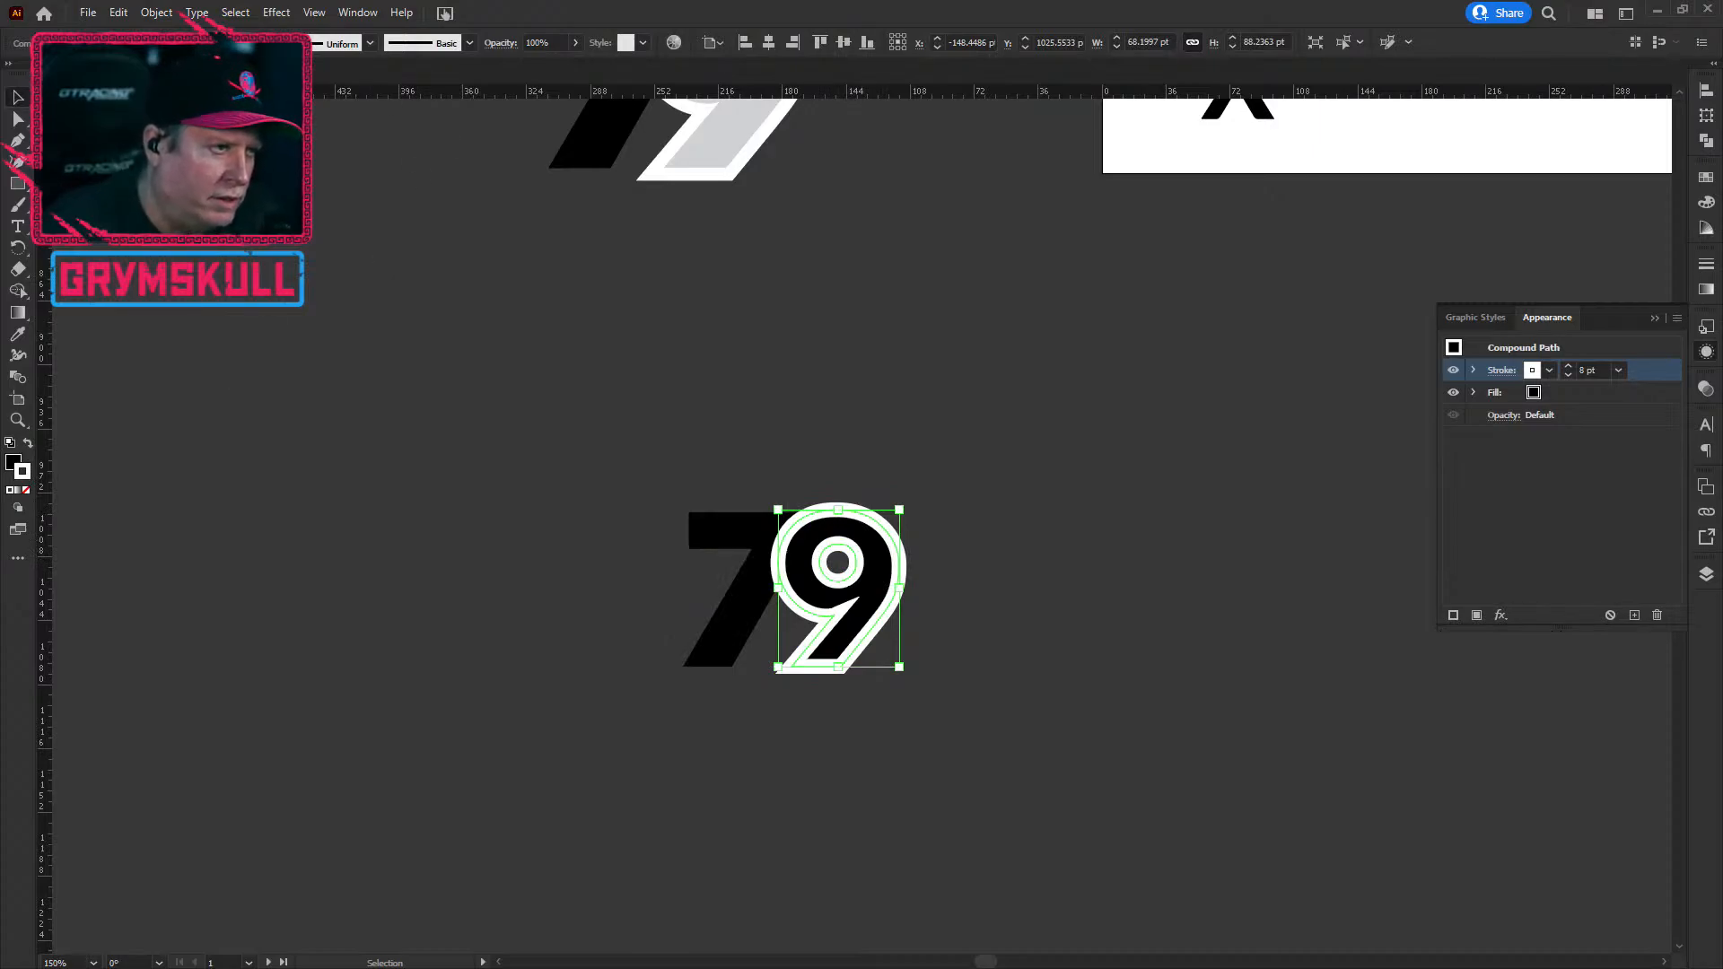
pyautogui.click(191, 43)
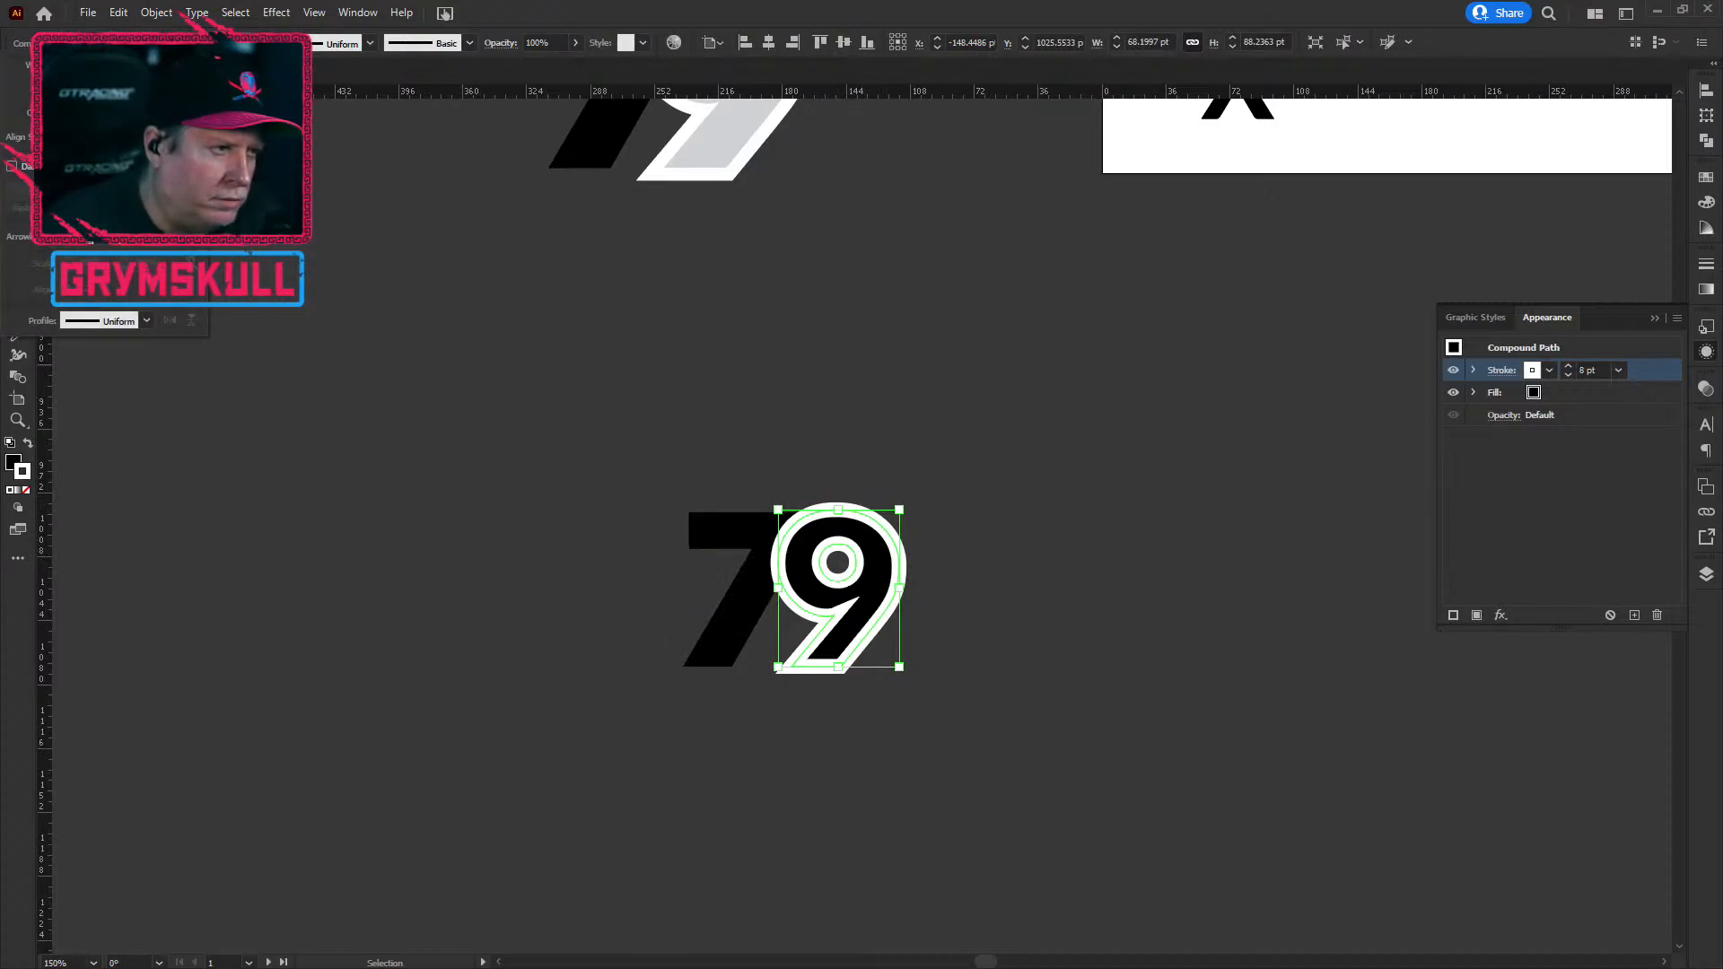
pyautogui.click(108, 137)
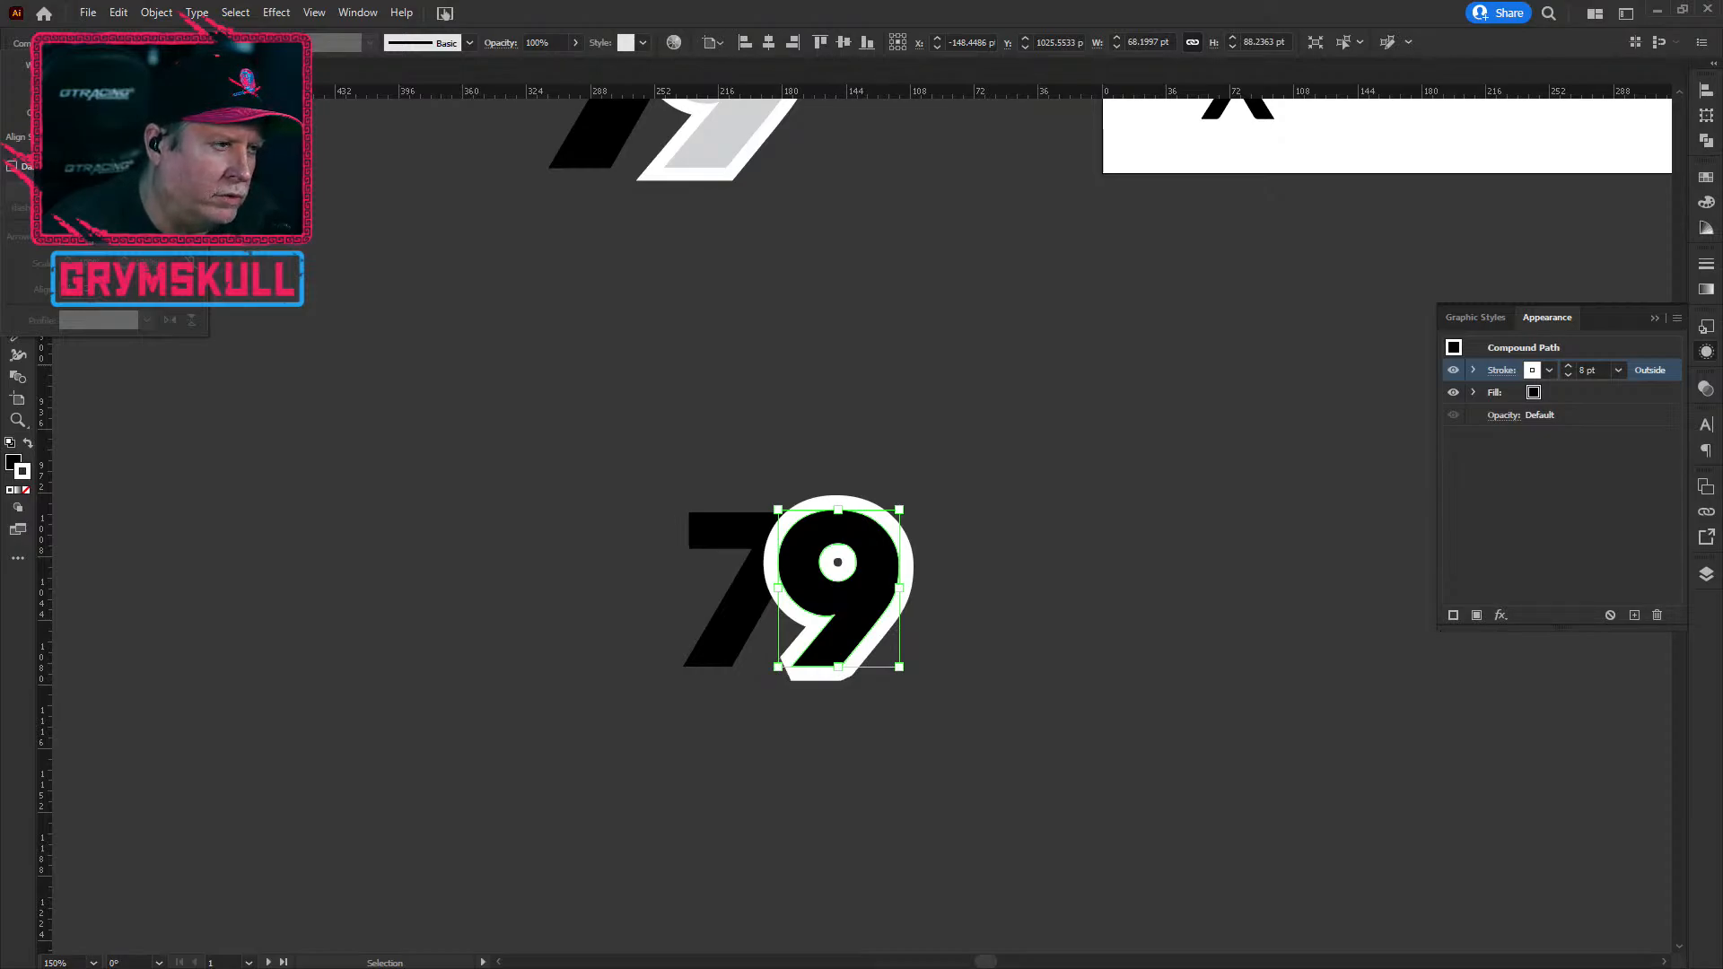
pyautogui.click(75, 137)
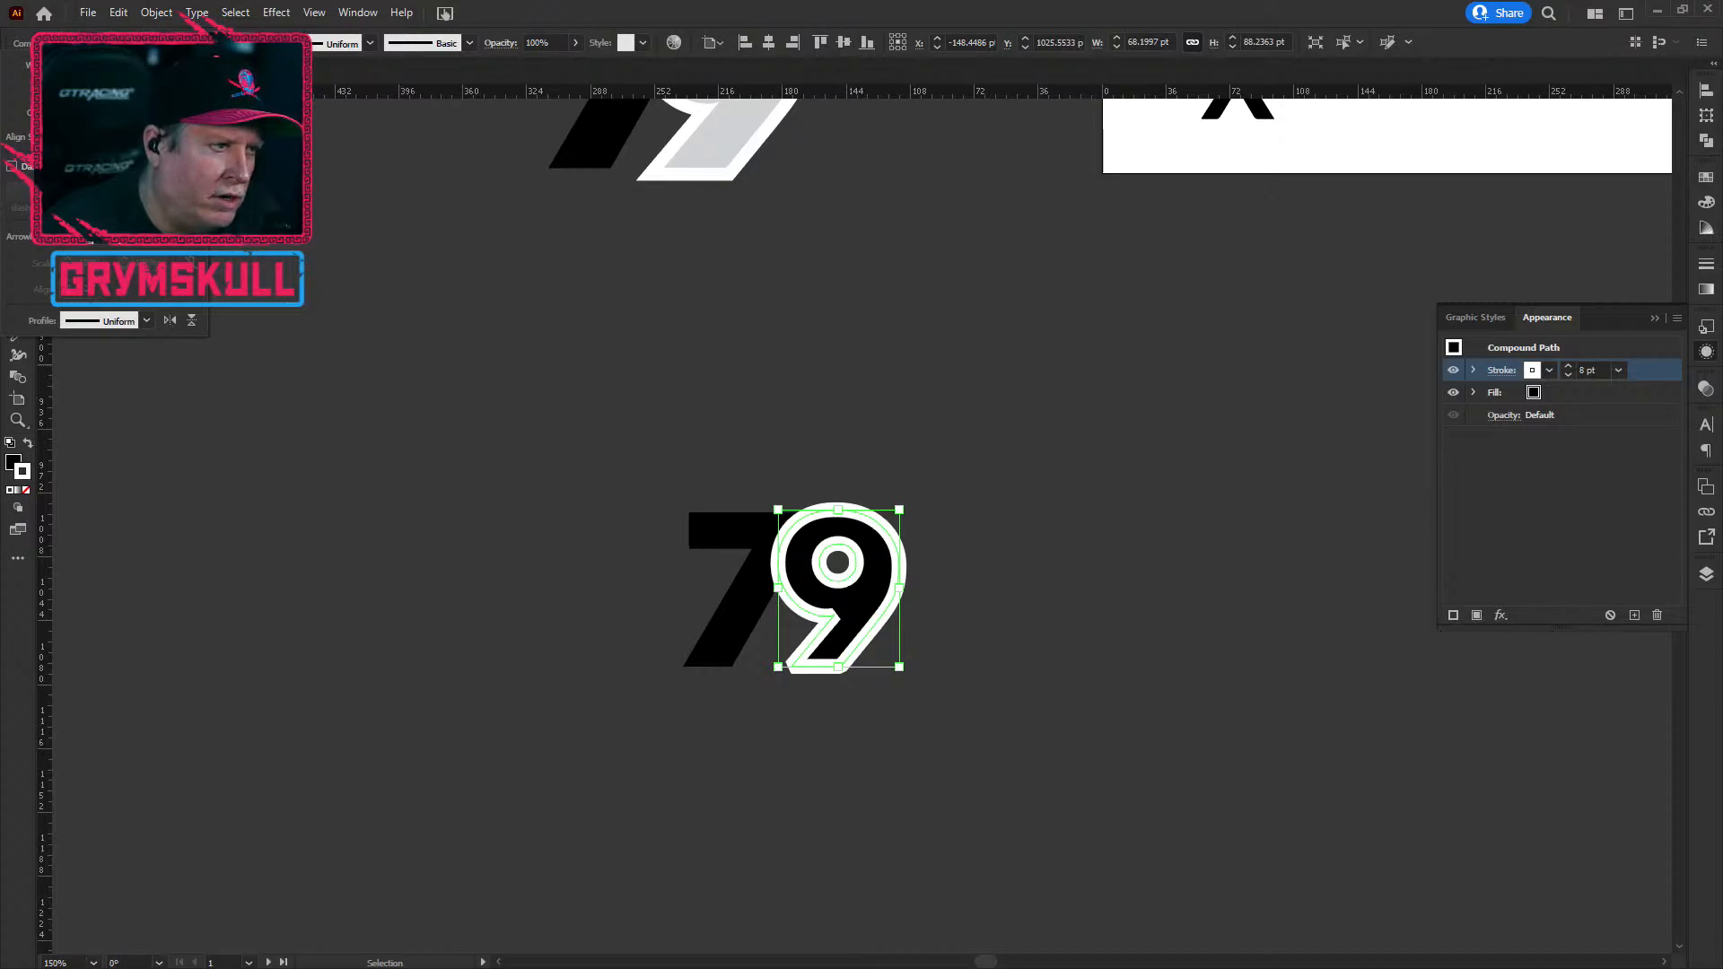
pyautogui.click(97, 137)
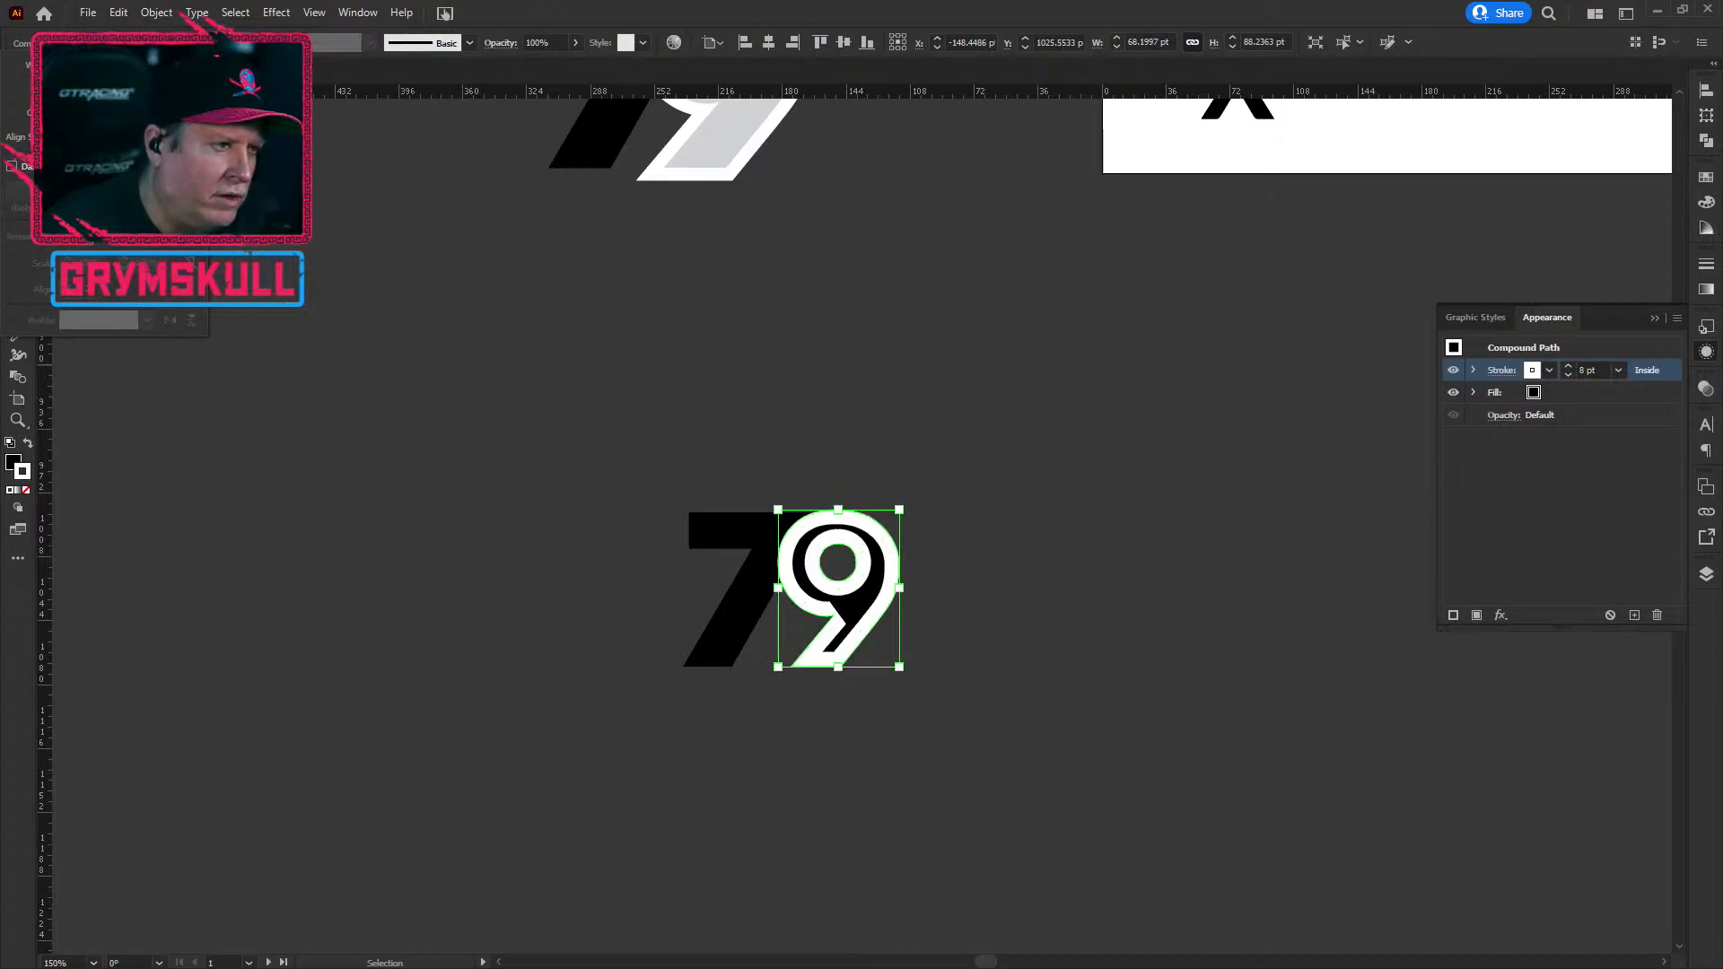
pyautogui.click(119, 137)
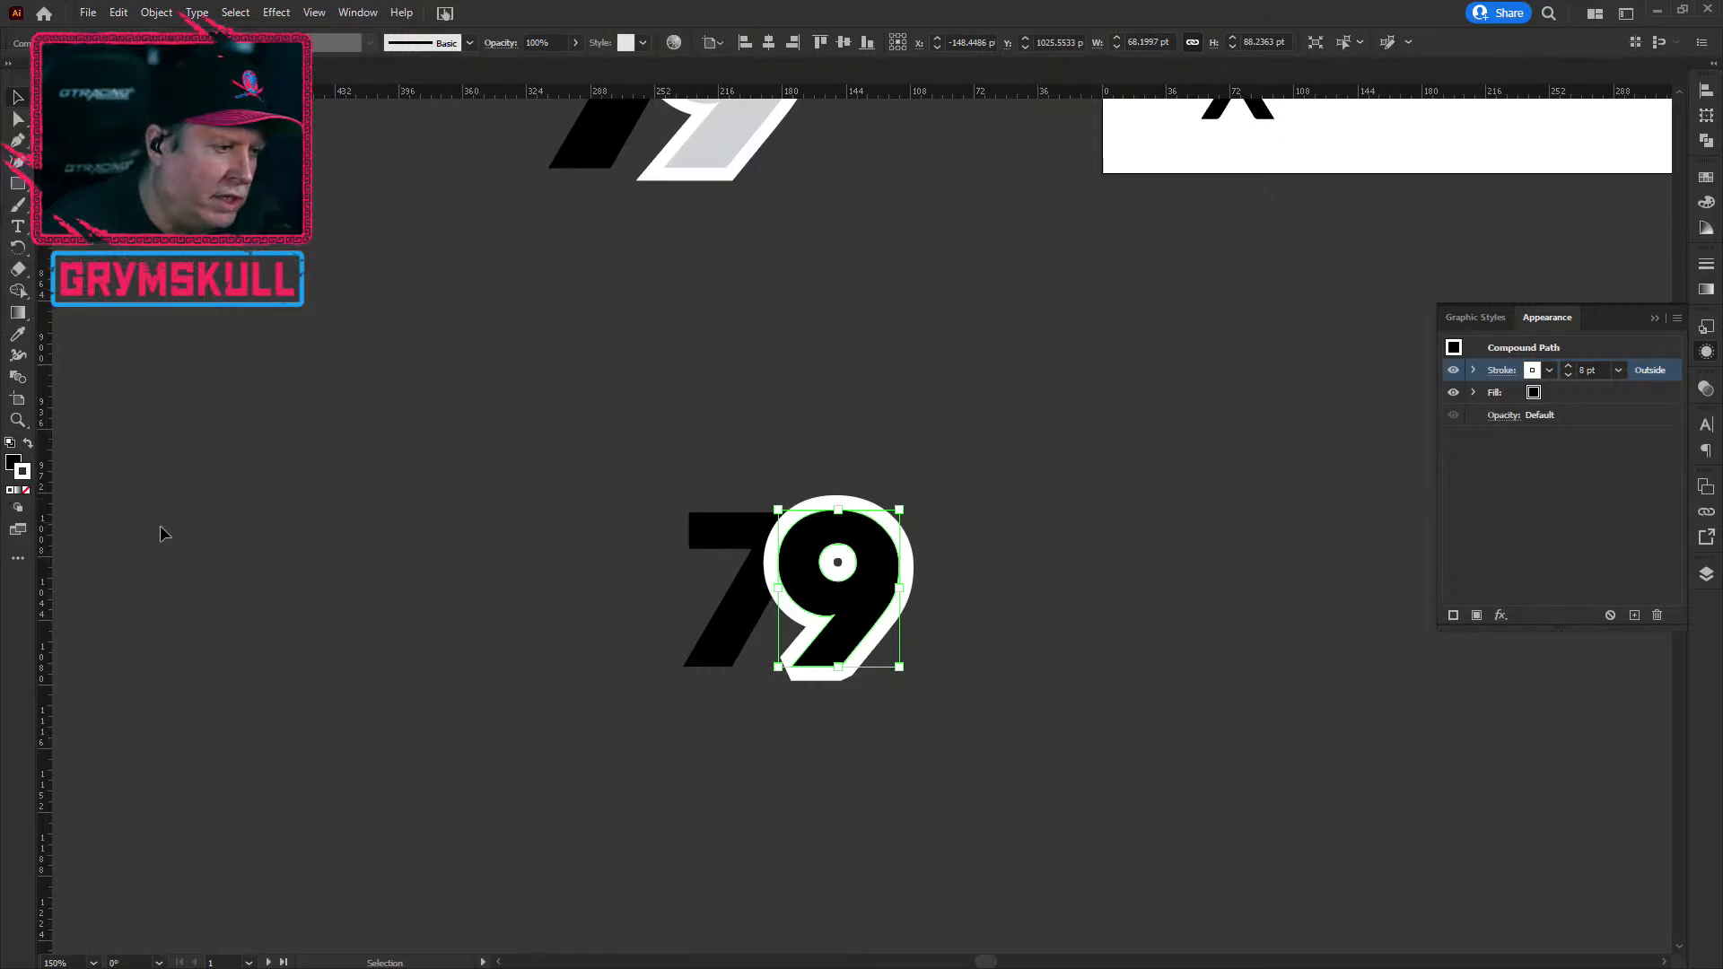
pyautogui.click(26, 490)
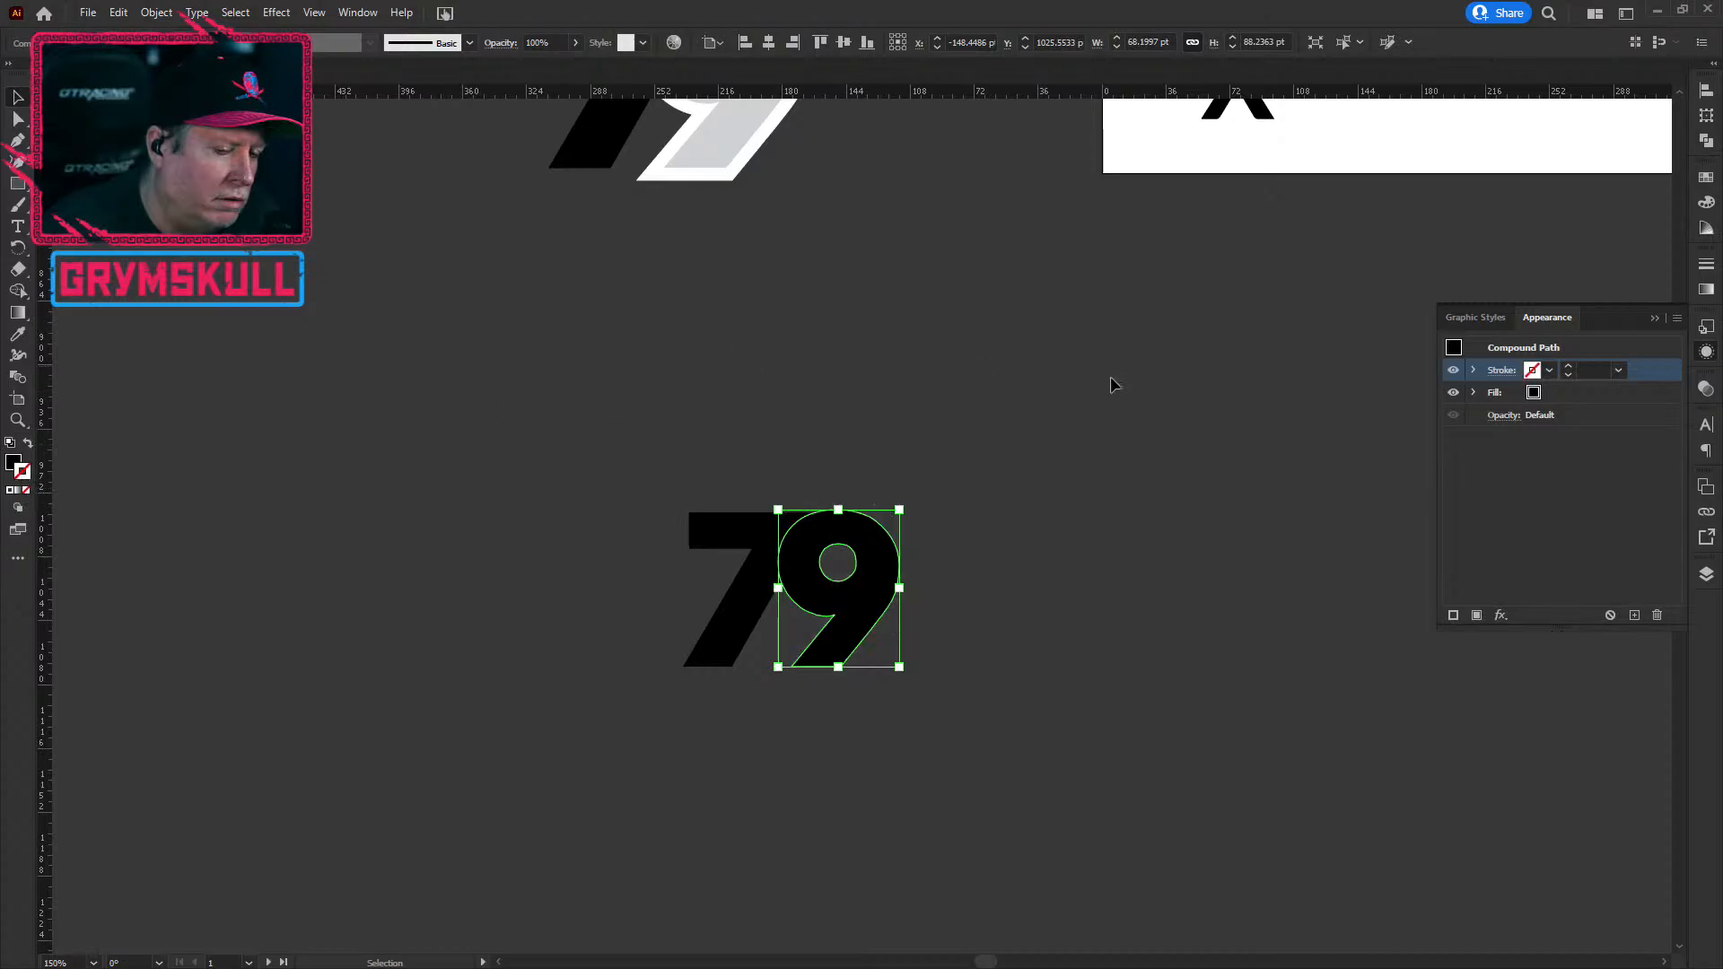
# Step: Give the 9 a white stroke and stack it beneath the black fill
pyautogui.click(875, 456)
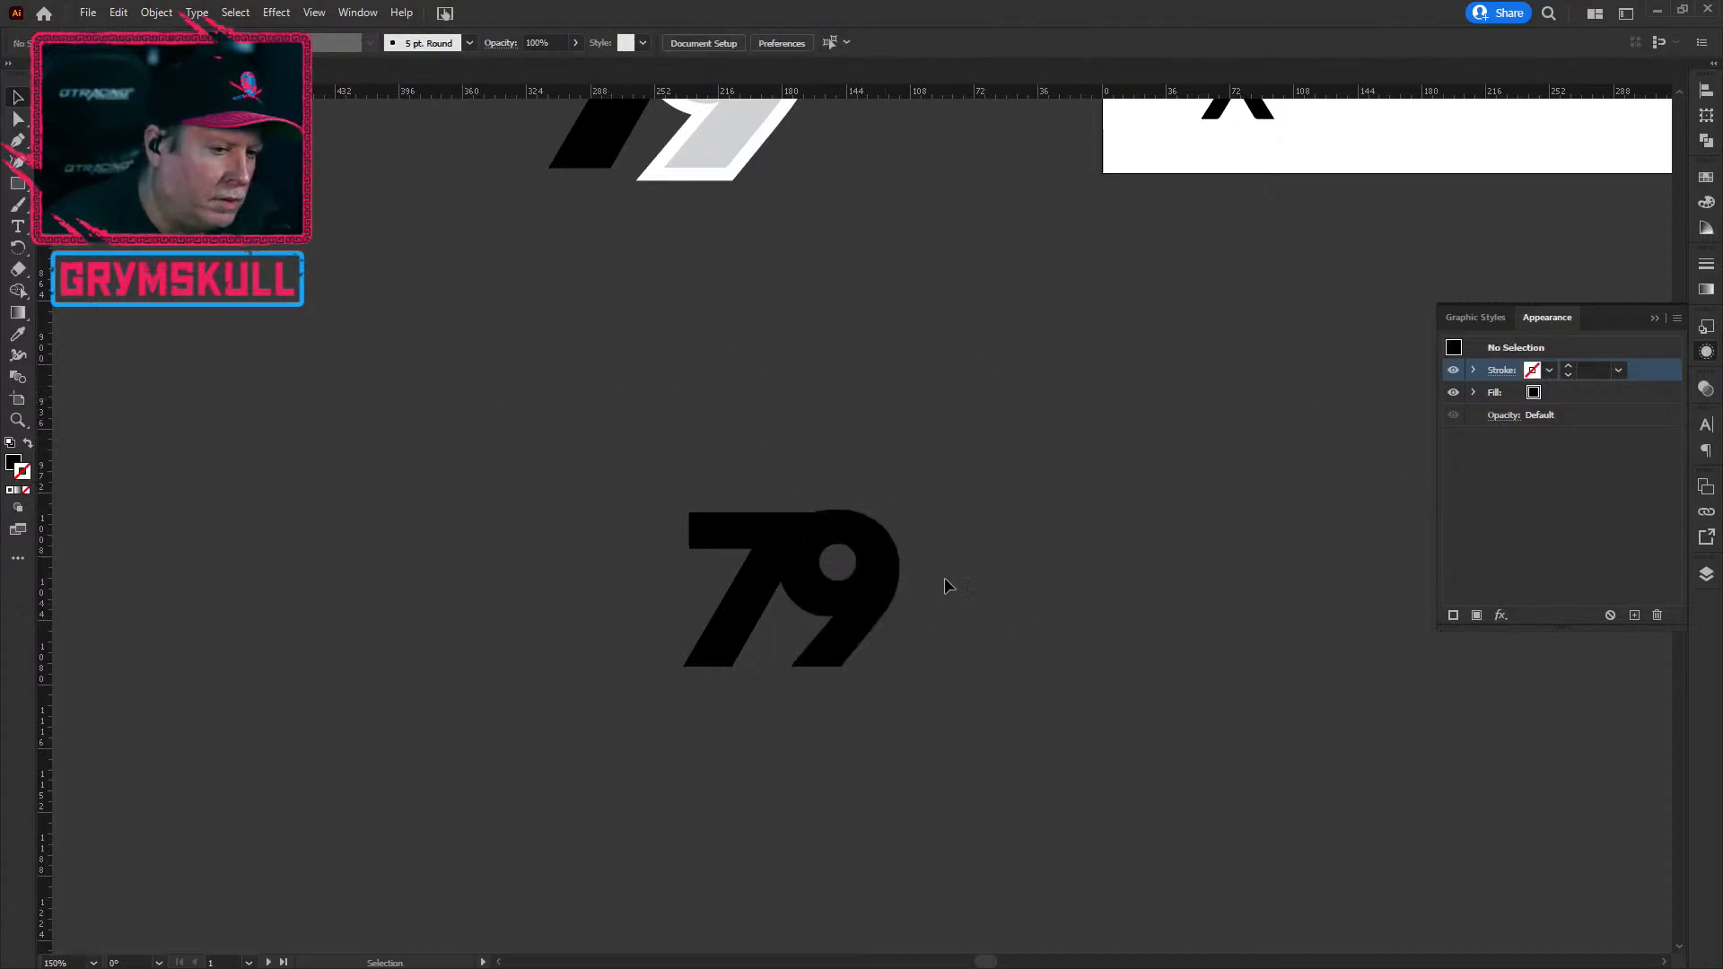
pyautogui.click(887, 584)
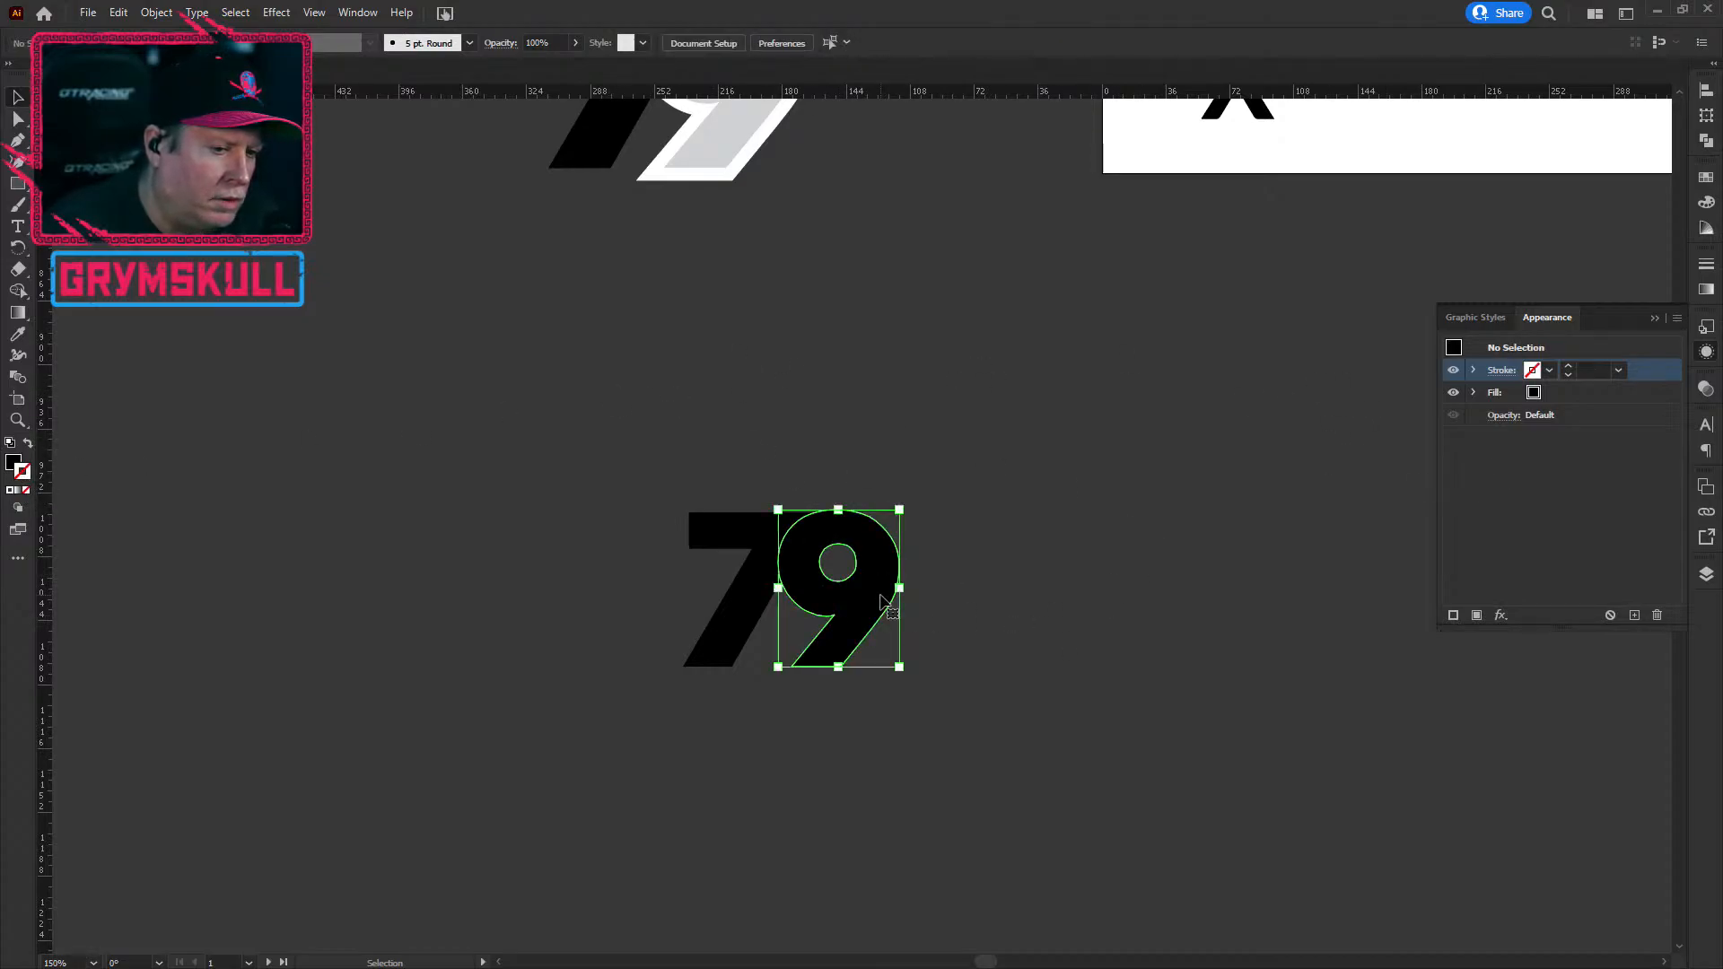
pyautogui.click(1569, 392)
pyautogui.press('x')
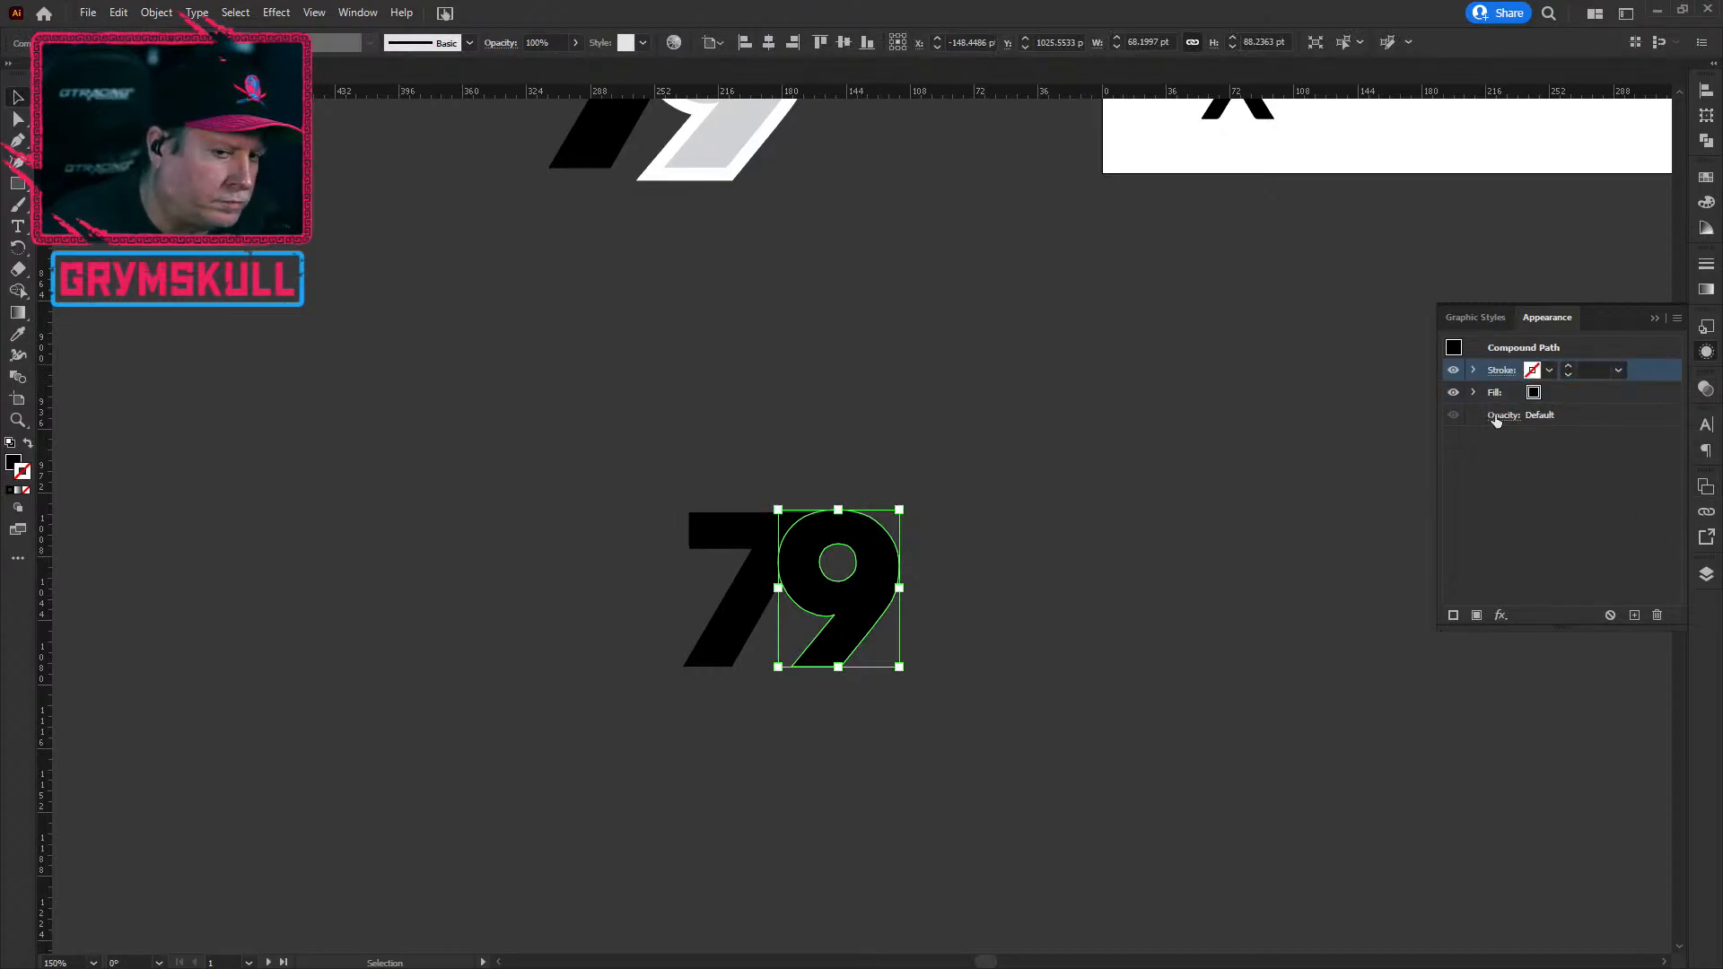
pyautogui.click(1549, 370)
pyautogui.click(1395, 401)
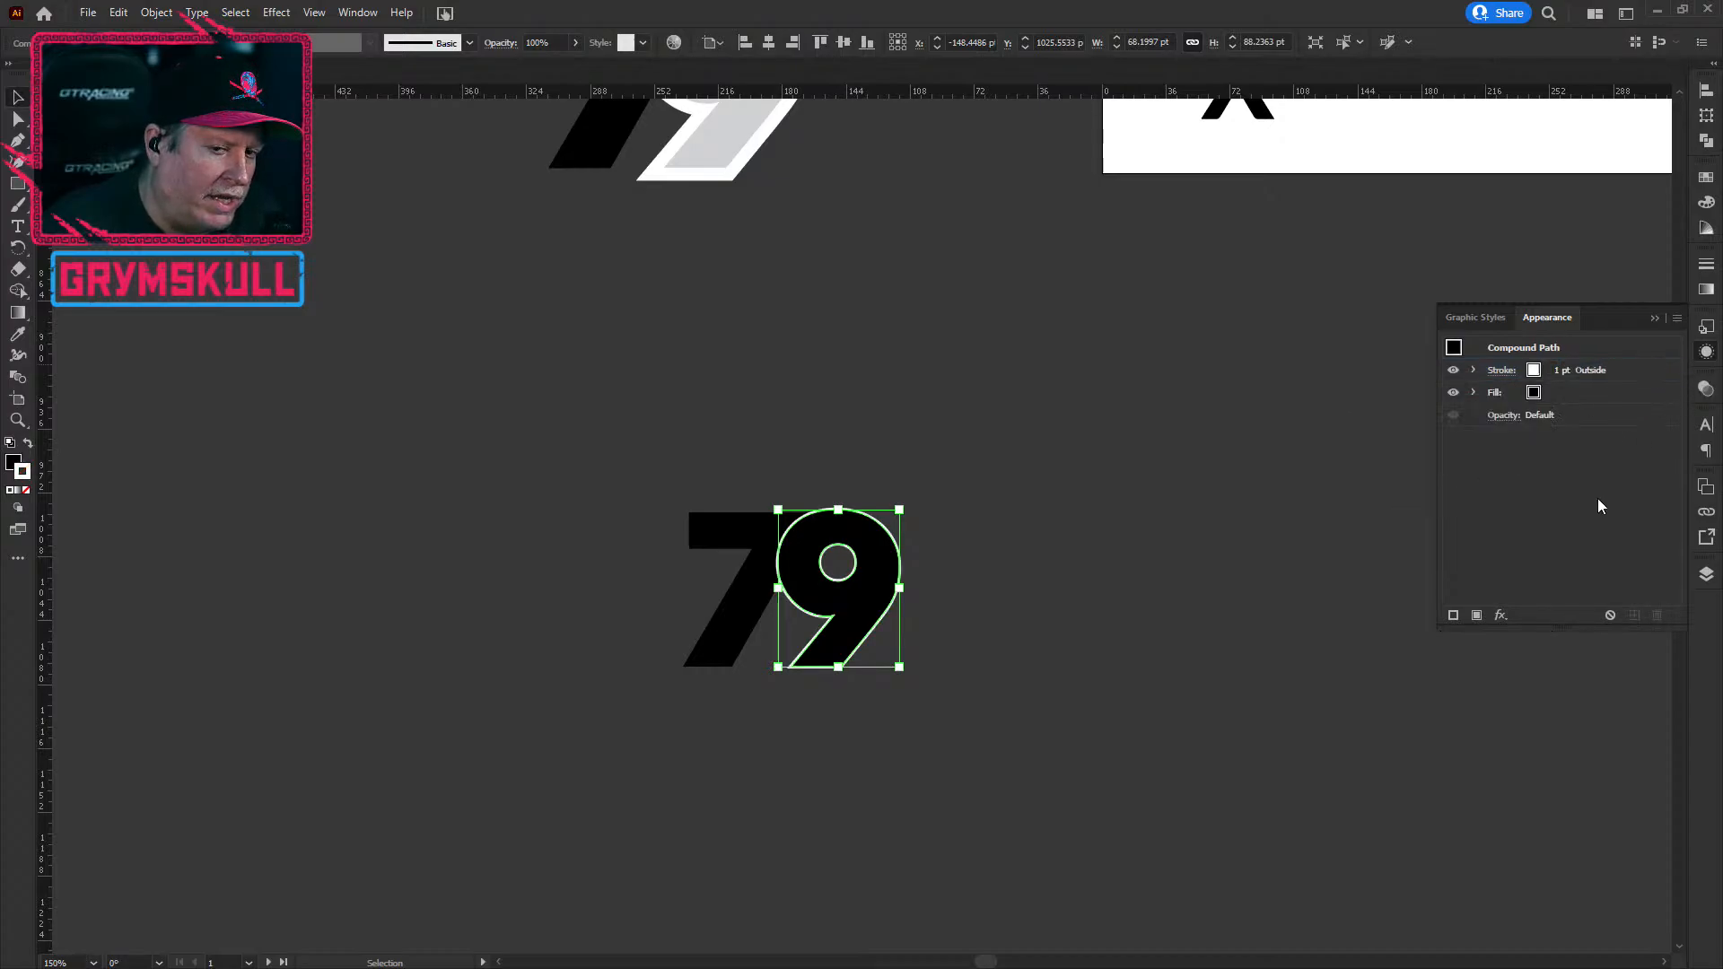
pyautogui.moveTo(1651, 372); pyautogui.dragTo(1618, 414)
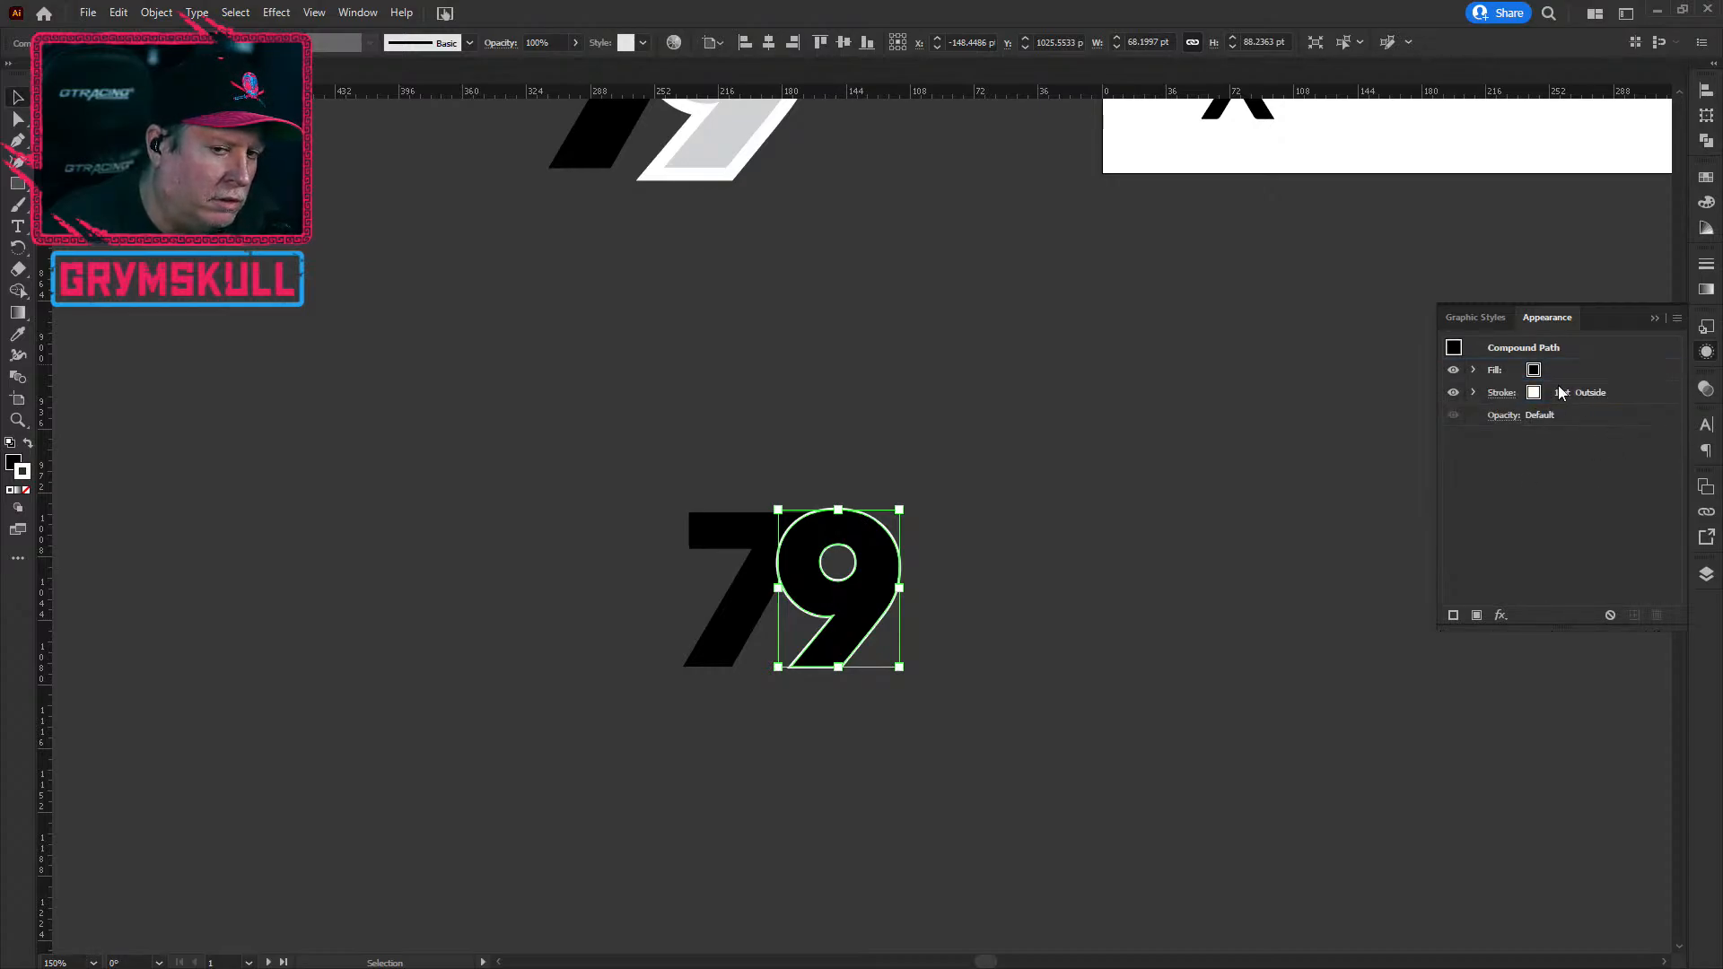
# Step: Align the 9's white stroke outside and raise its weight to 6 pt
pyautogui.click(1498, 392)
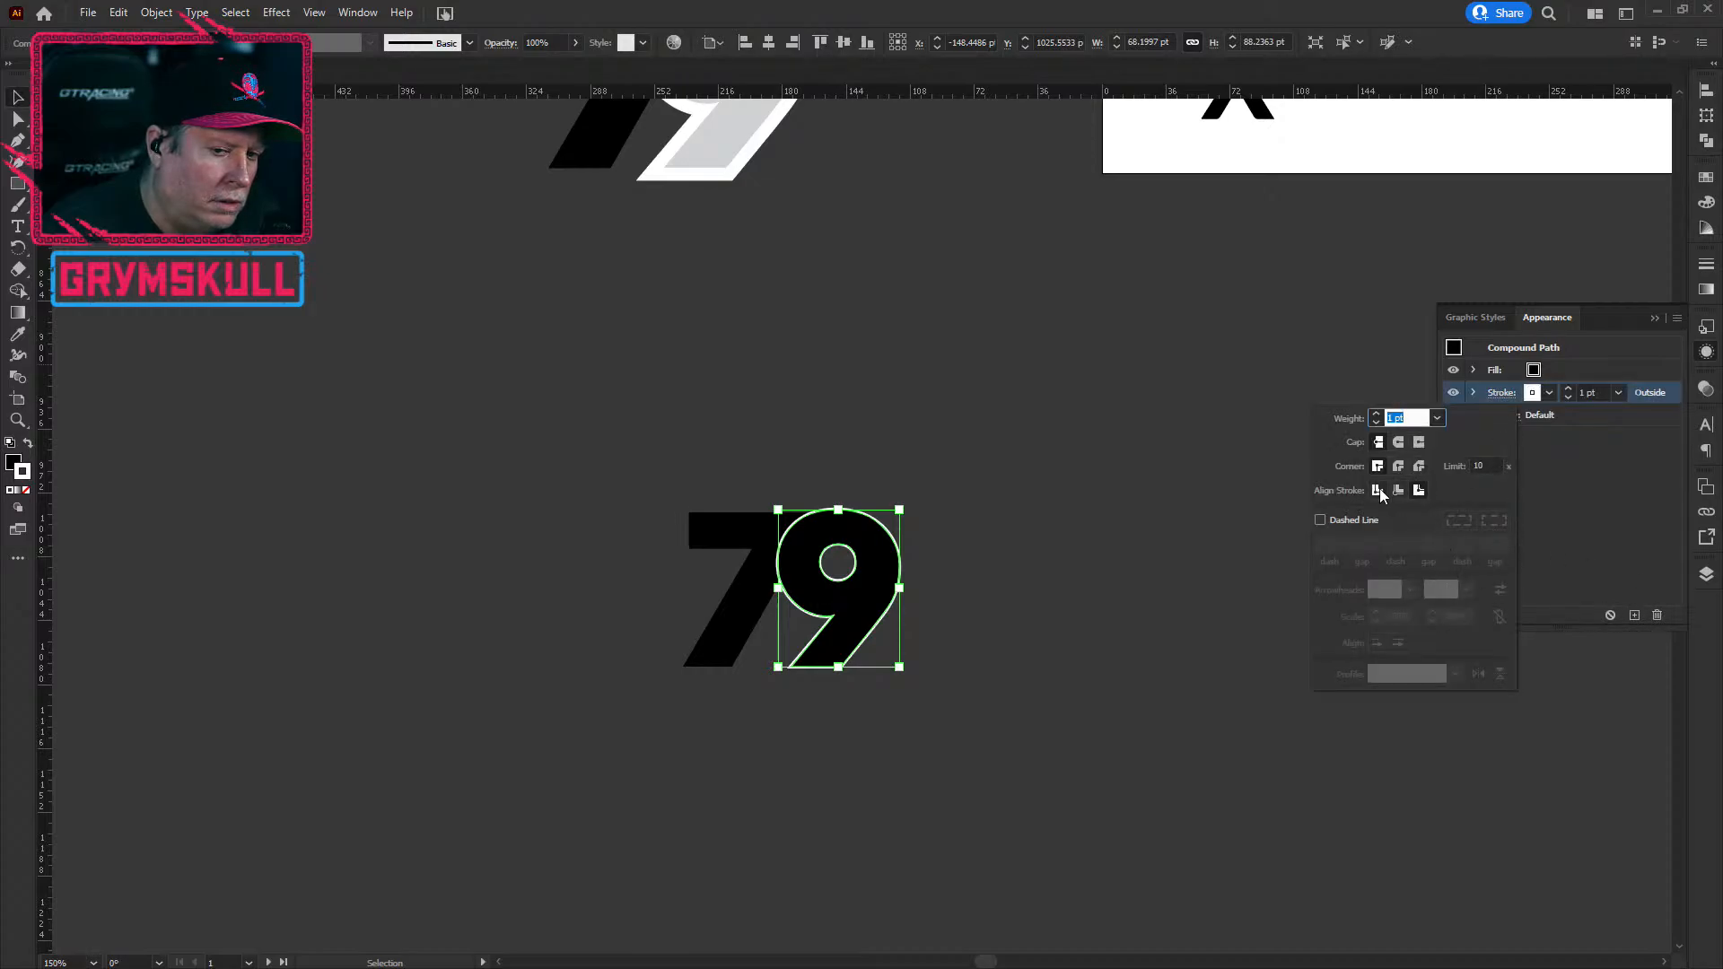
pyautogui.click(1419, 492)
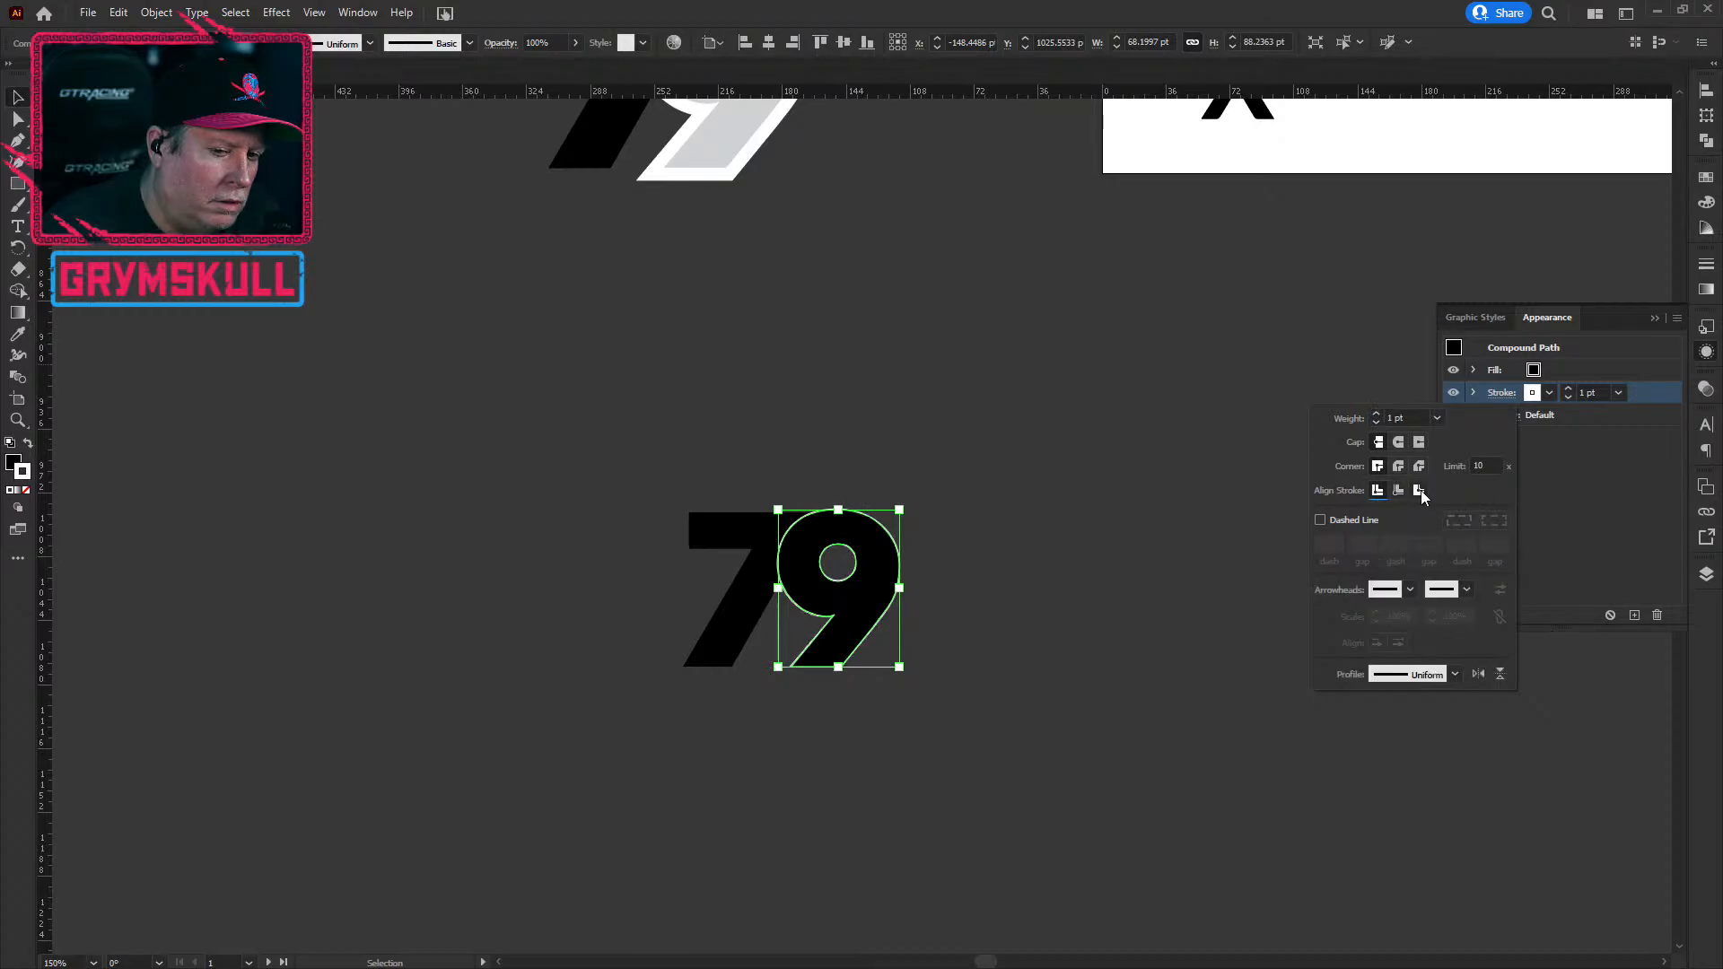
pyautogui.click(1568, 389)
pyautogui.click(1569, 389)
pyautogui.click(1570, 389)
pyautogui.click(1569, 389)
pyautogui.click(1570, 389)
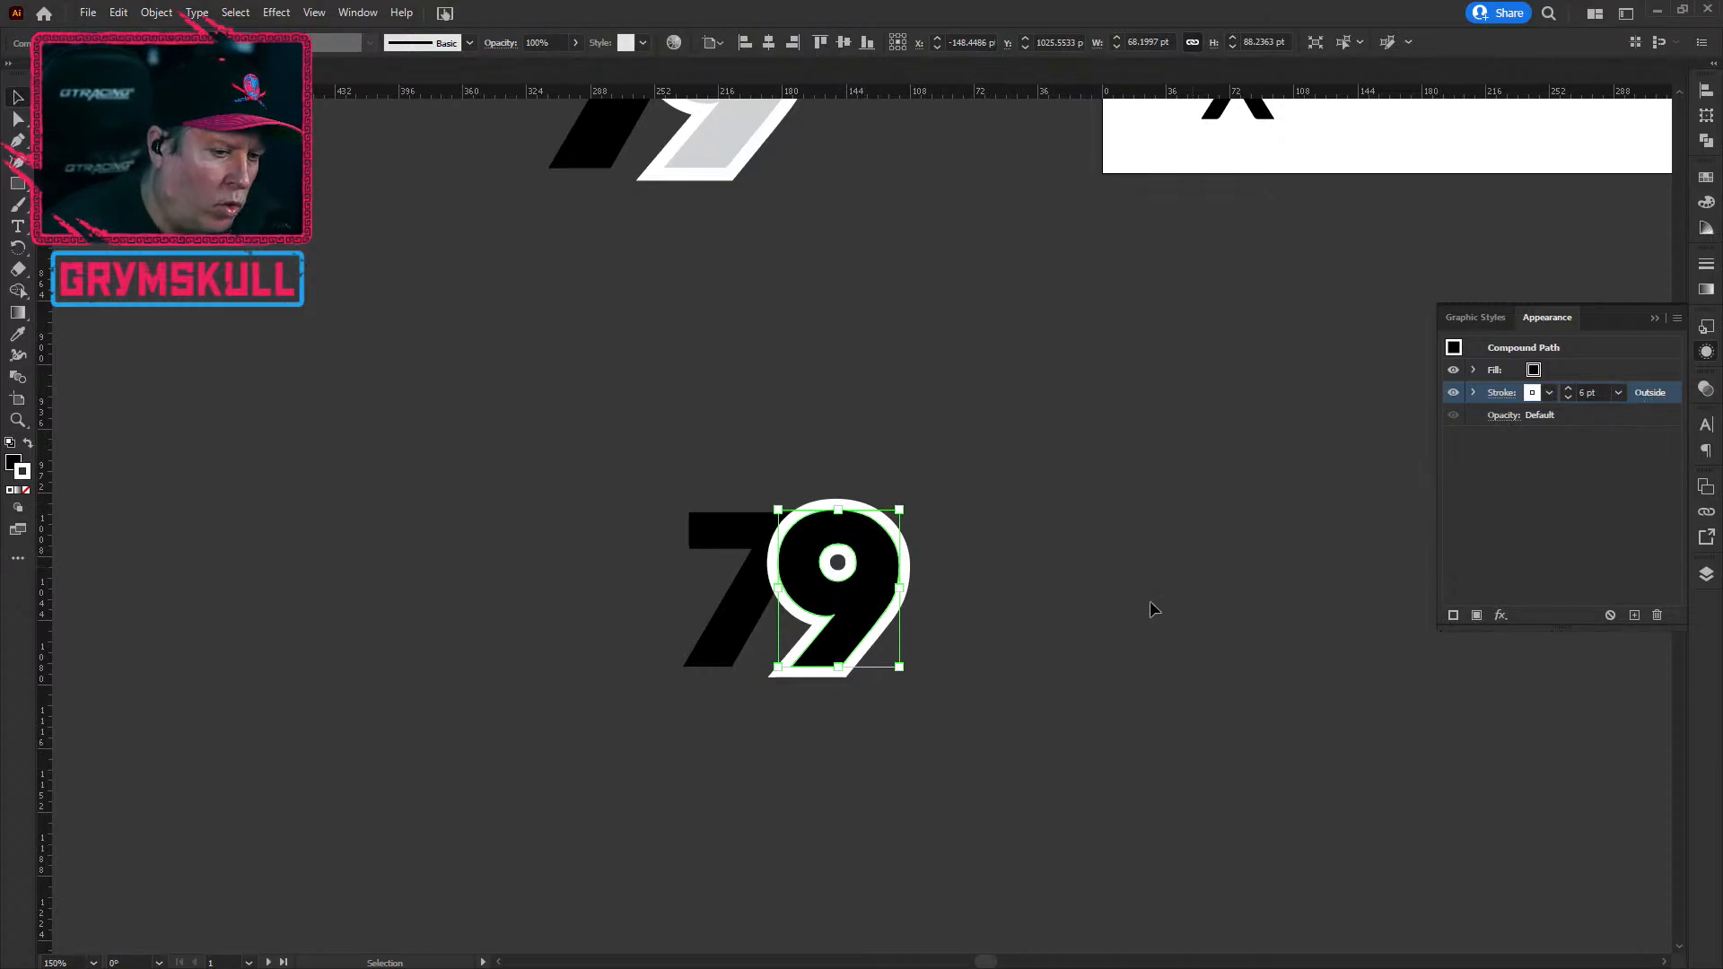
pyautogui.moveTo(1667, 403); pyautogui.dragTo(1658, 399)
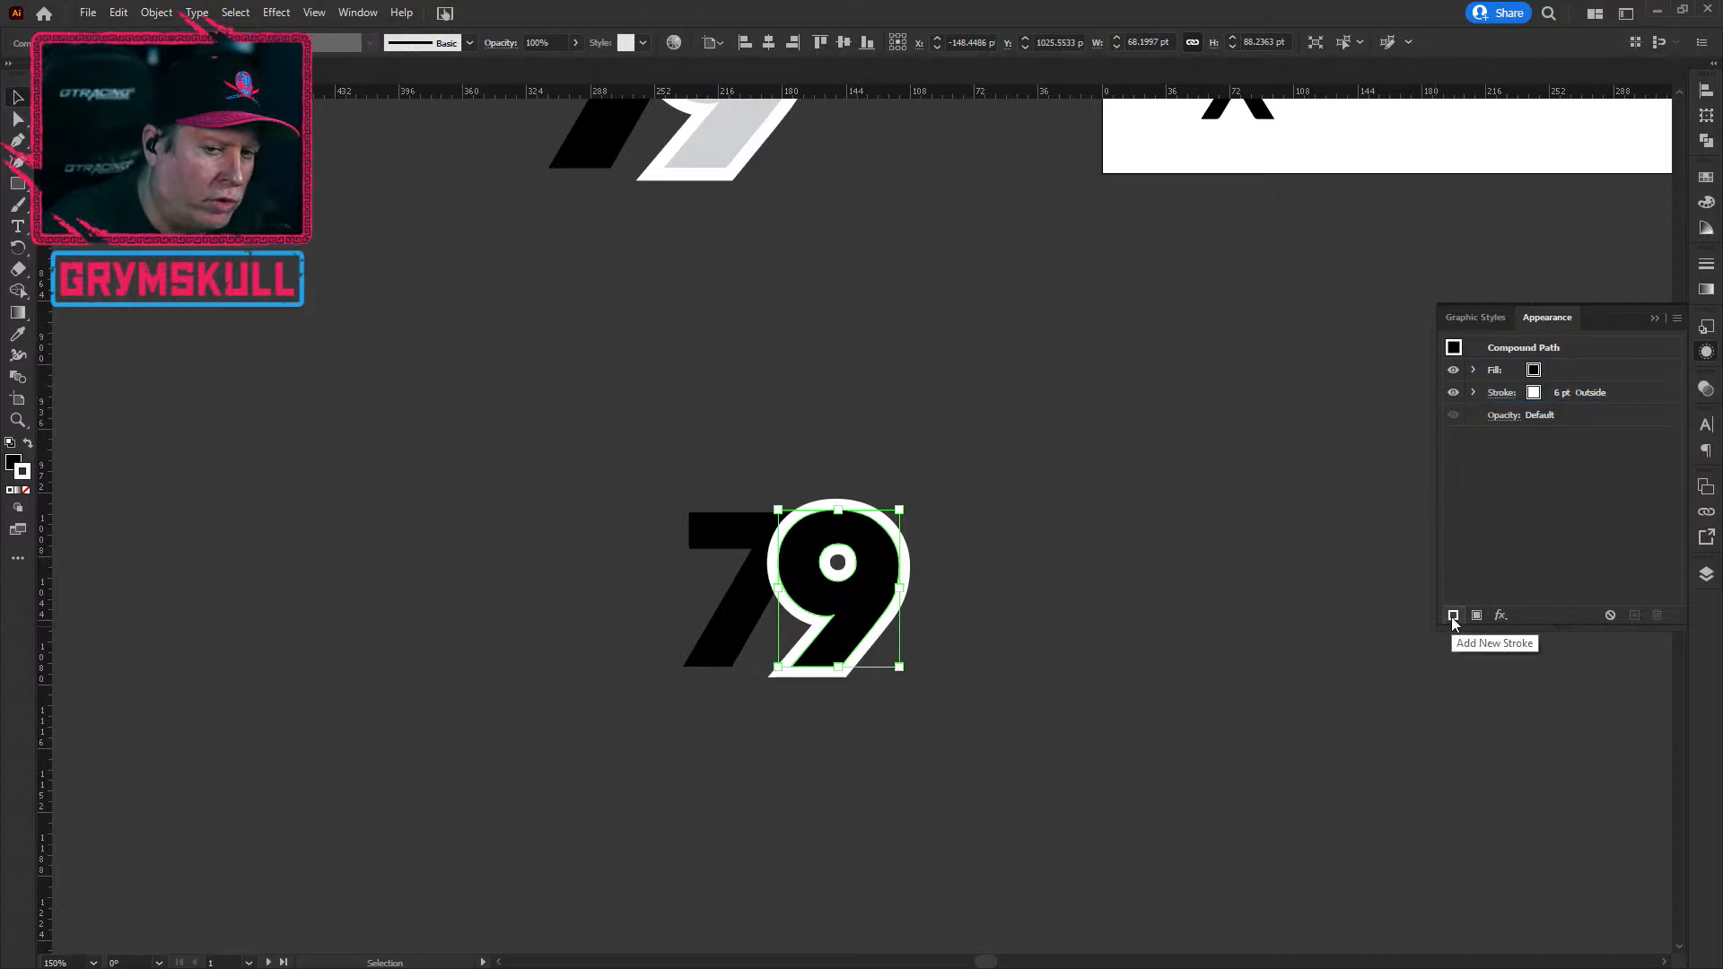
# Step: Duplicate the white stroke into a red 10 pt outline around the 9
pyautogui.click(1624, 392)
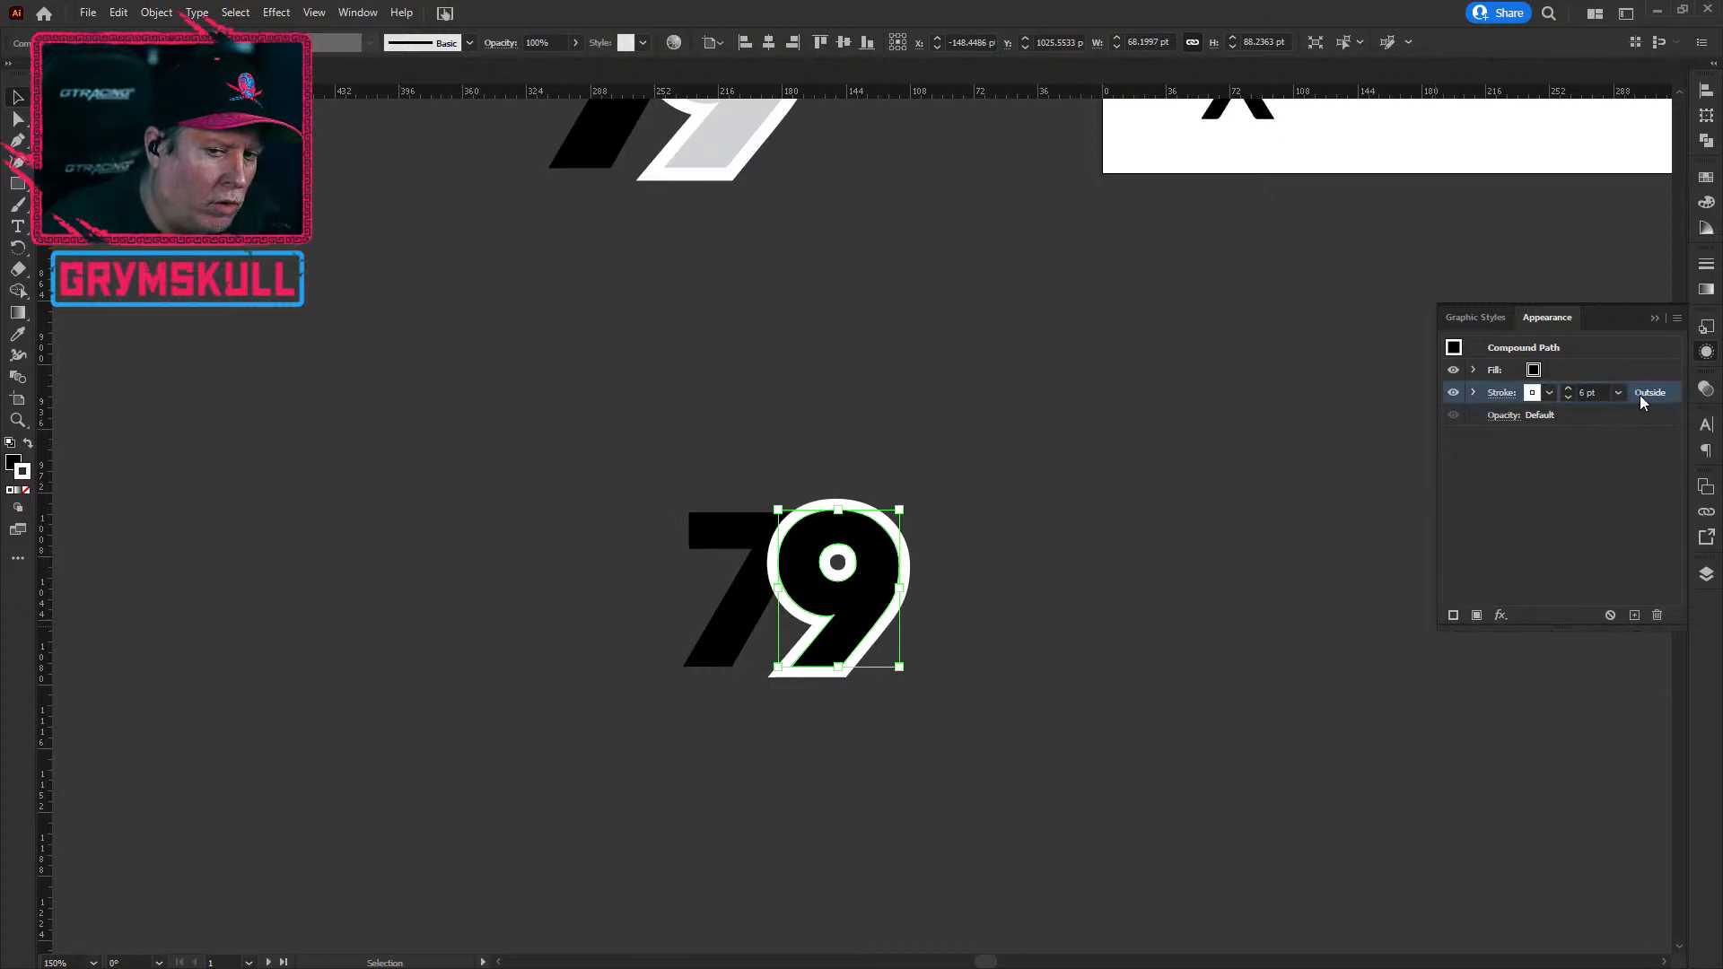
pyautogui.moveTo(1646, 397); pyautogui.dragTo(1644, 418)
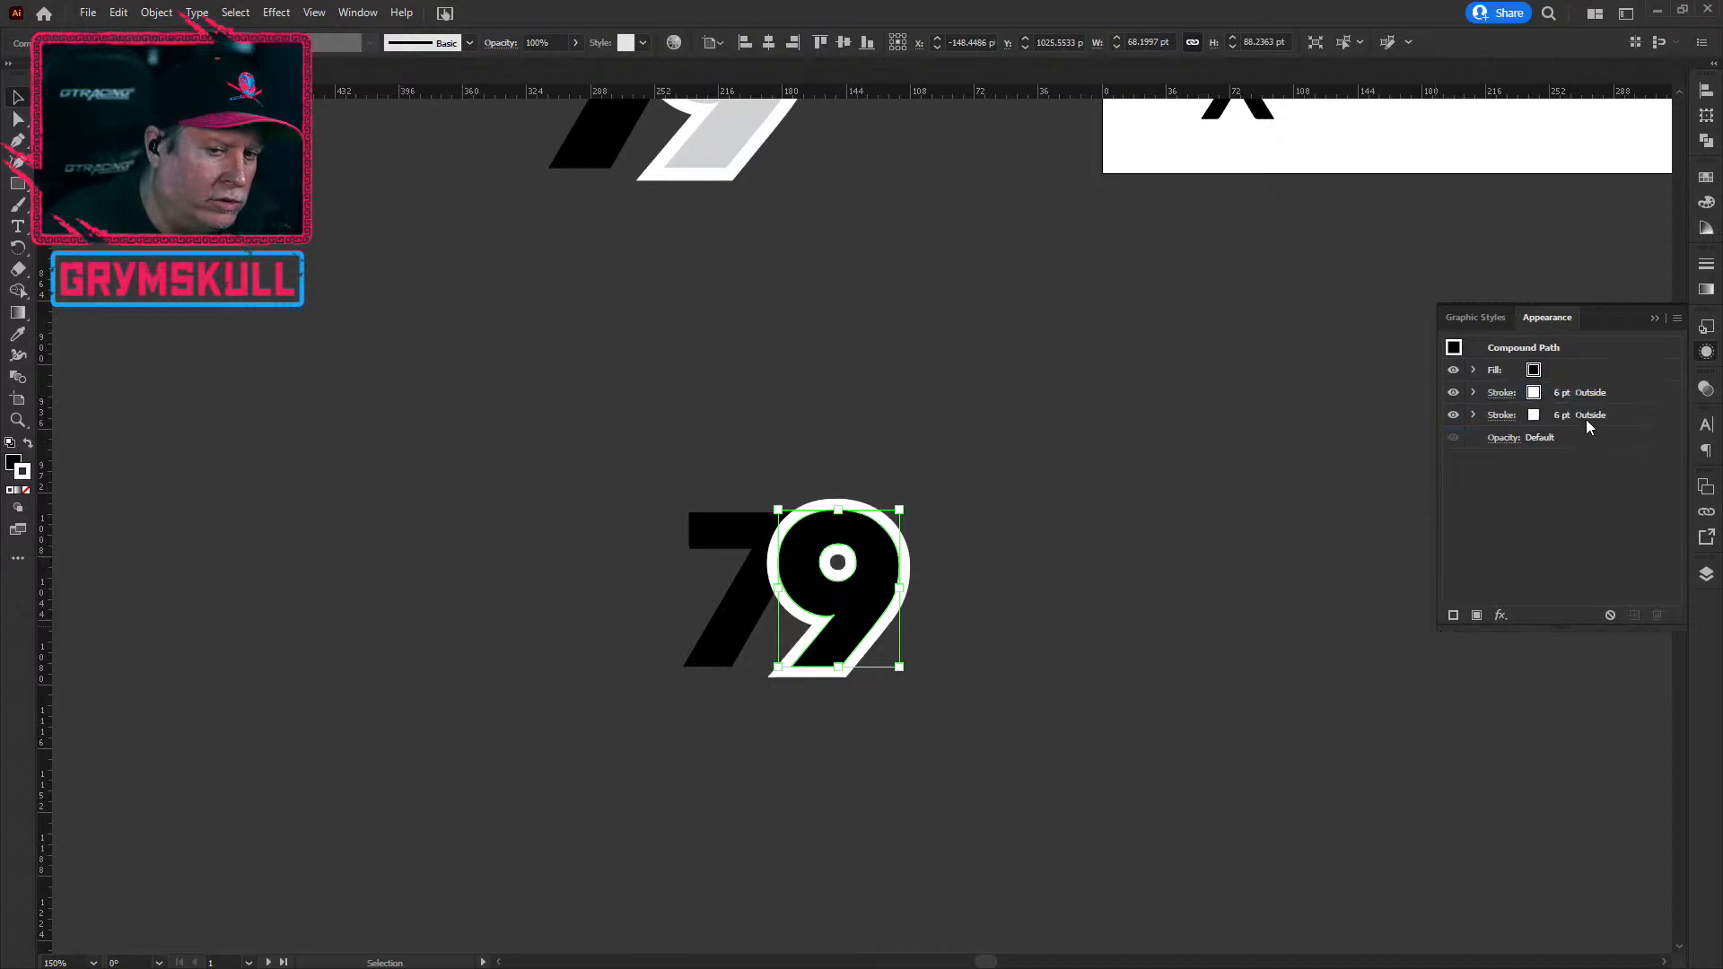
pyautogui.click(1546, 420)
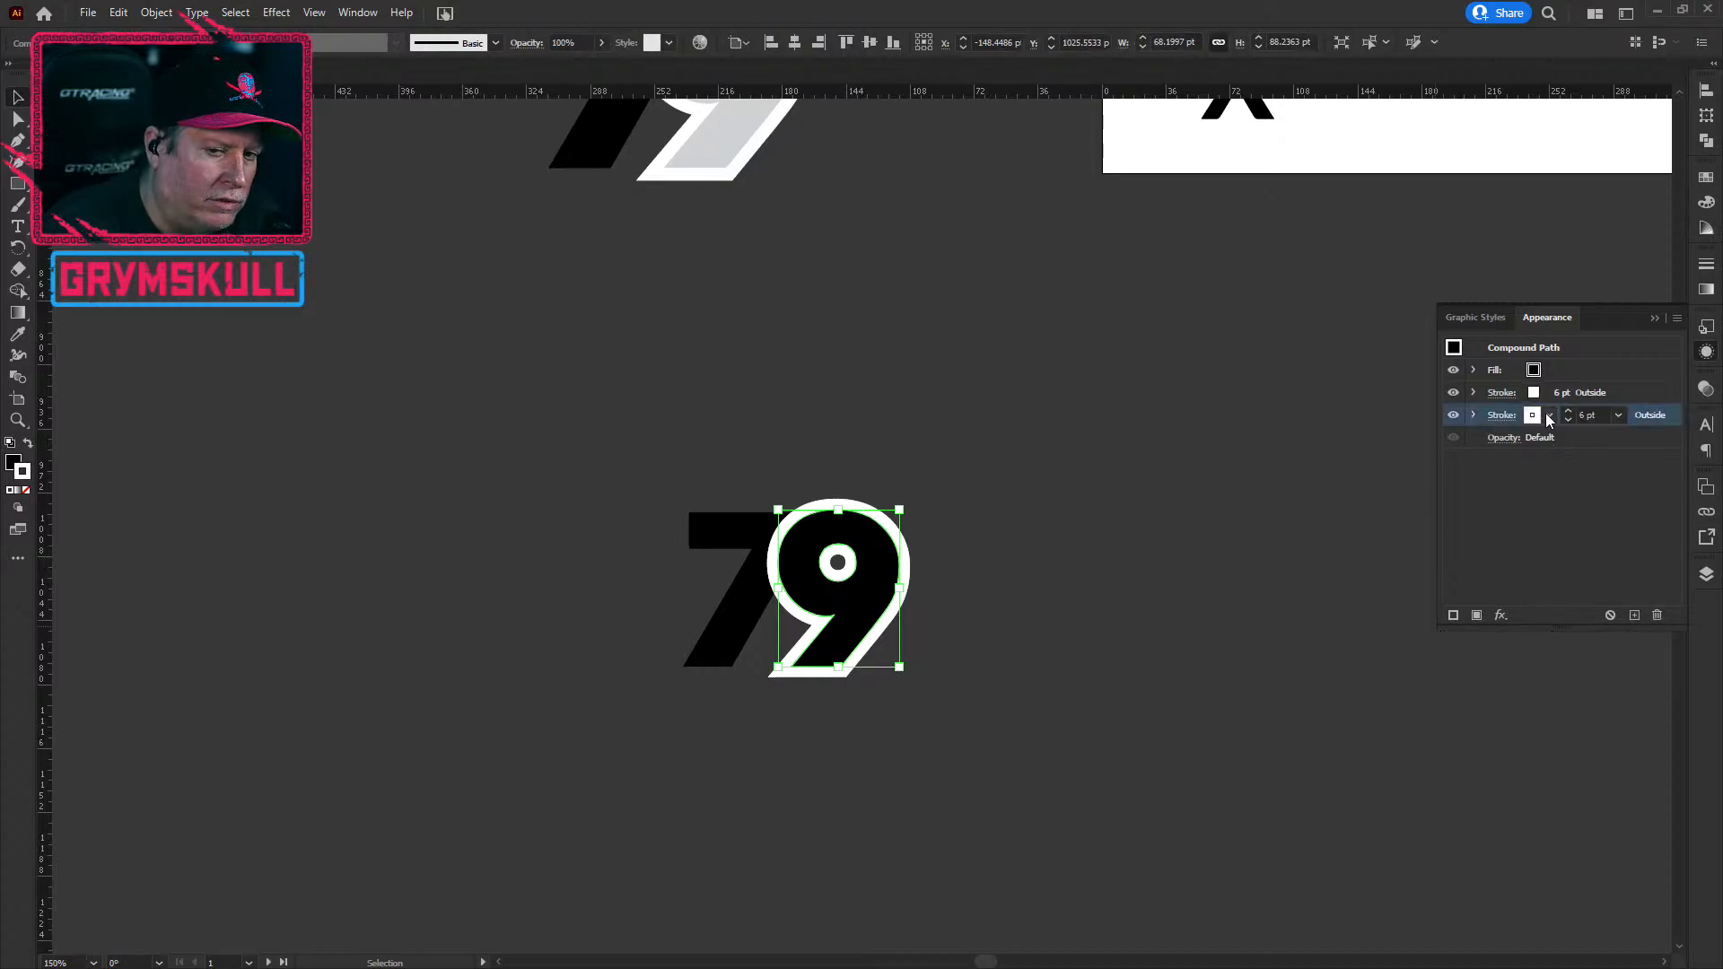
pyautogui.click(1547, 417)
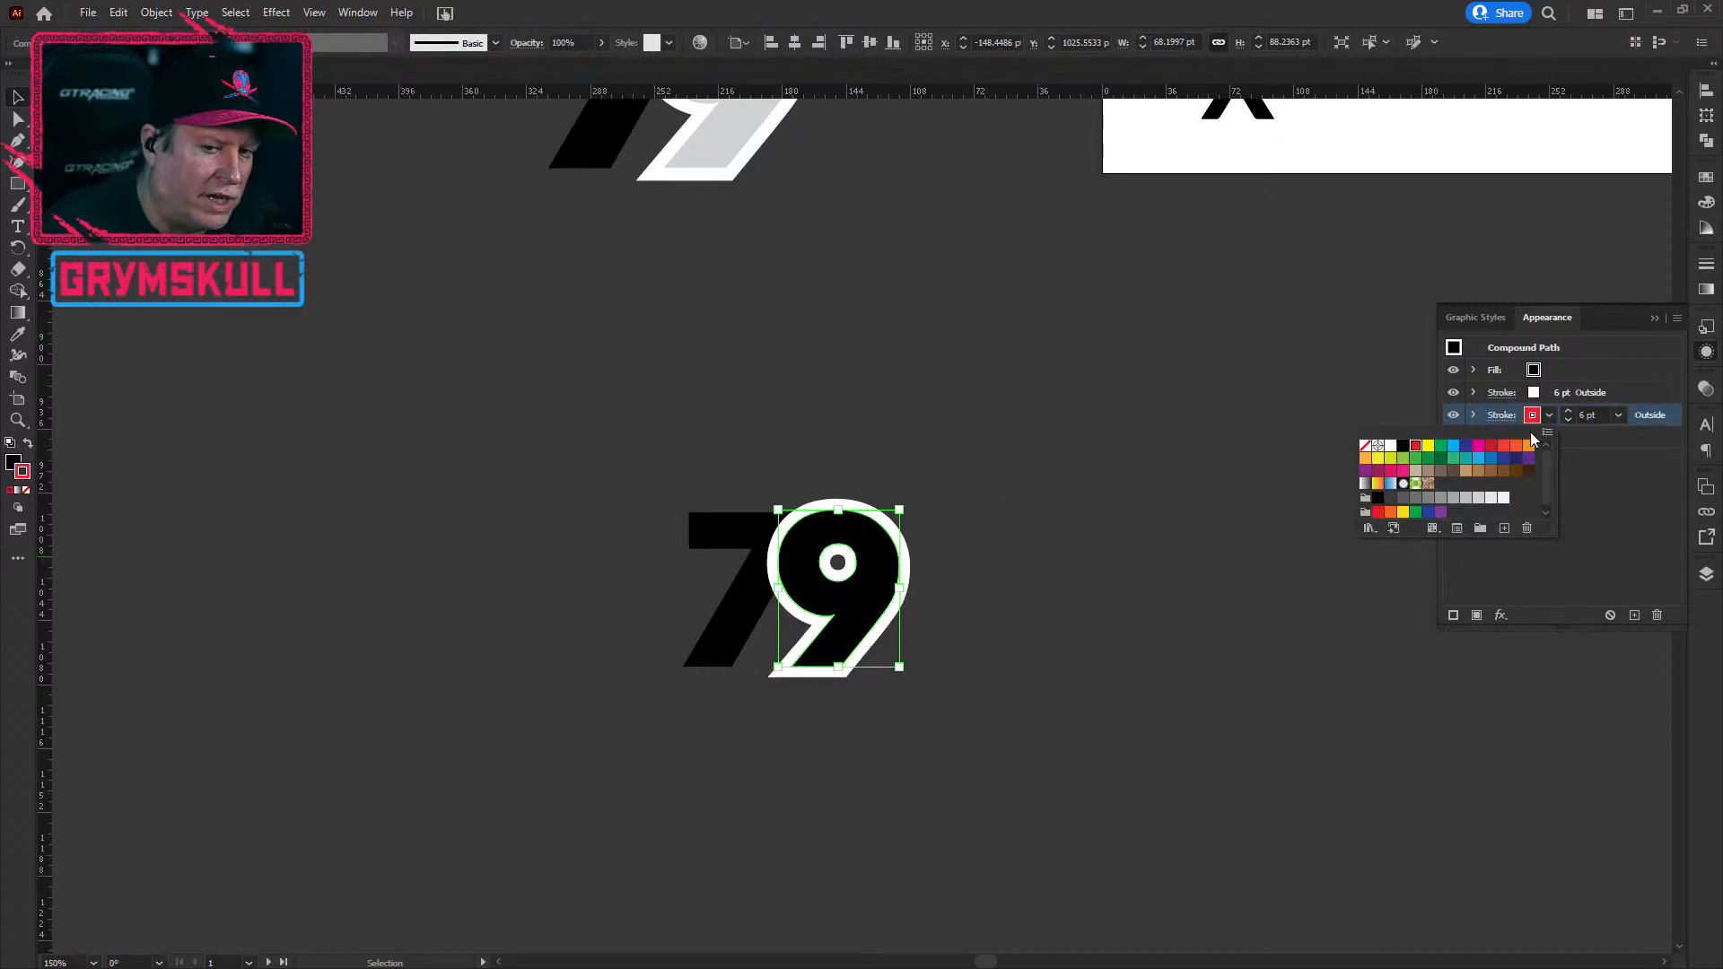
pyautogui.click(1567, 410)
pyautogui.click(1568, 410)
pyautogui.click(1568, 410)
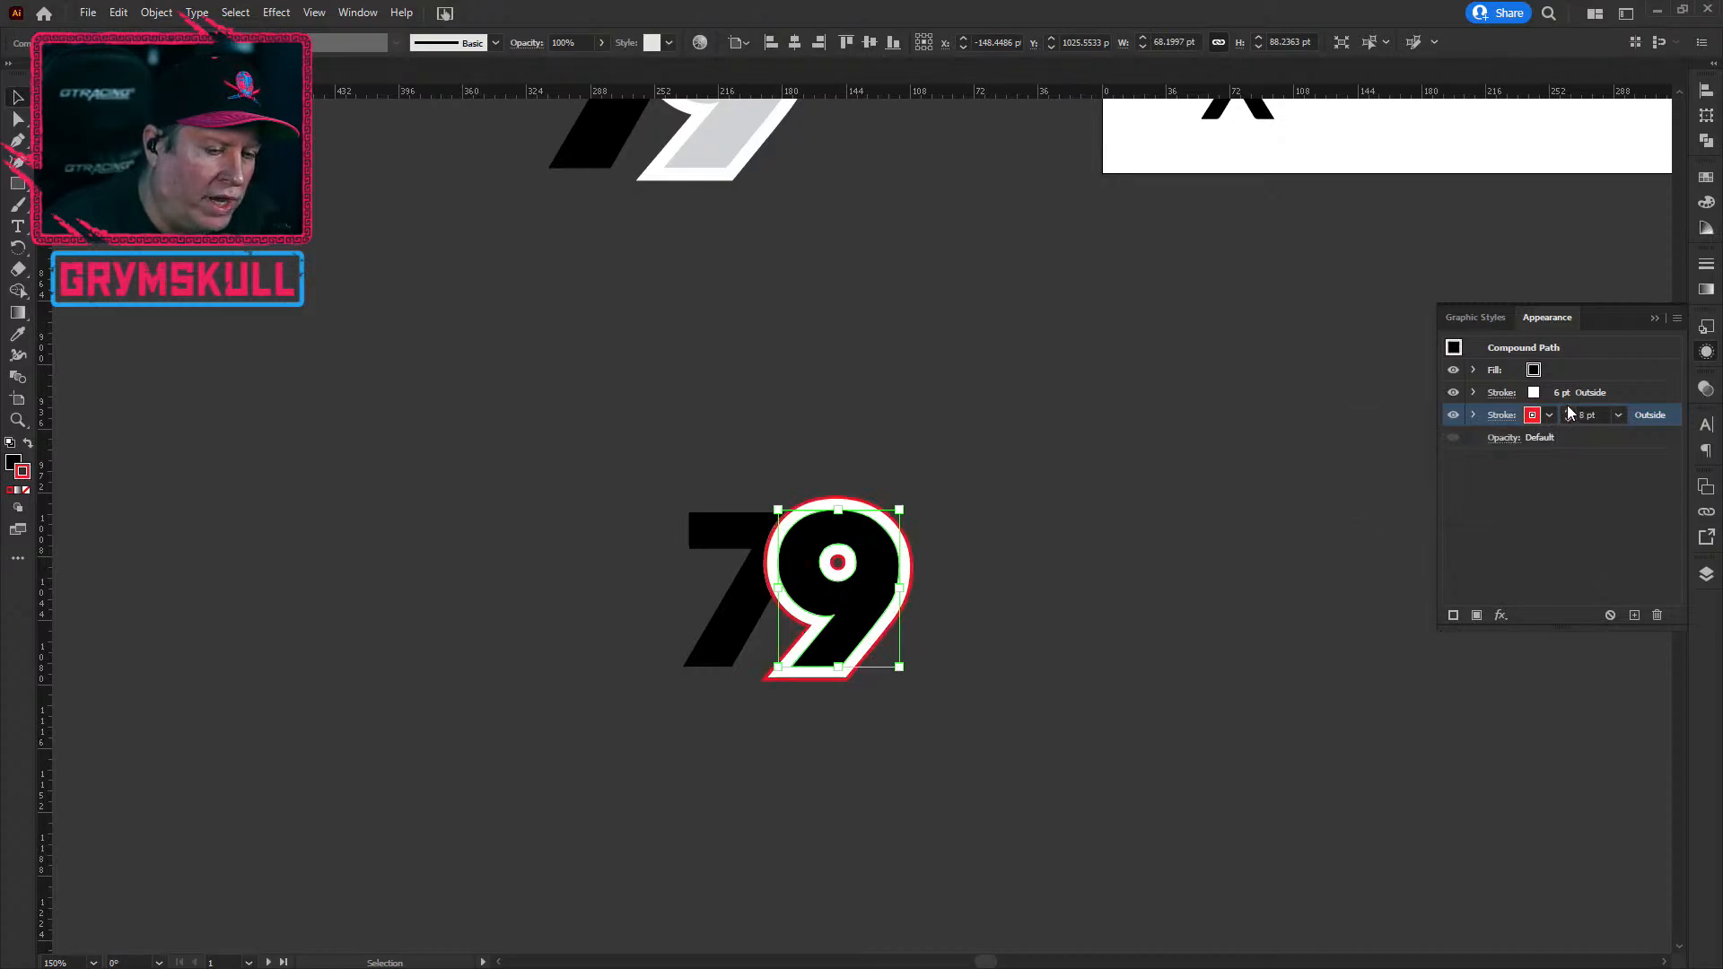
pyautogui.click(1569, 411)
pyautogui.click(1569, 411)
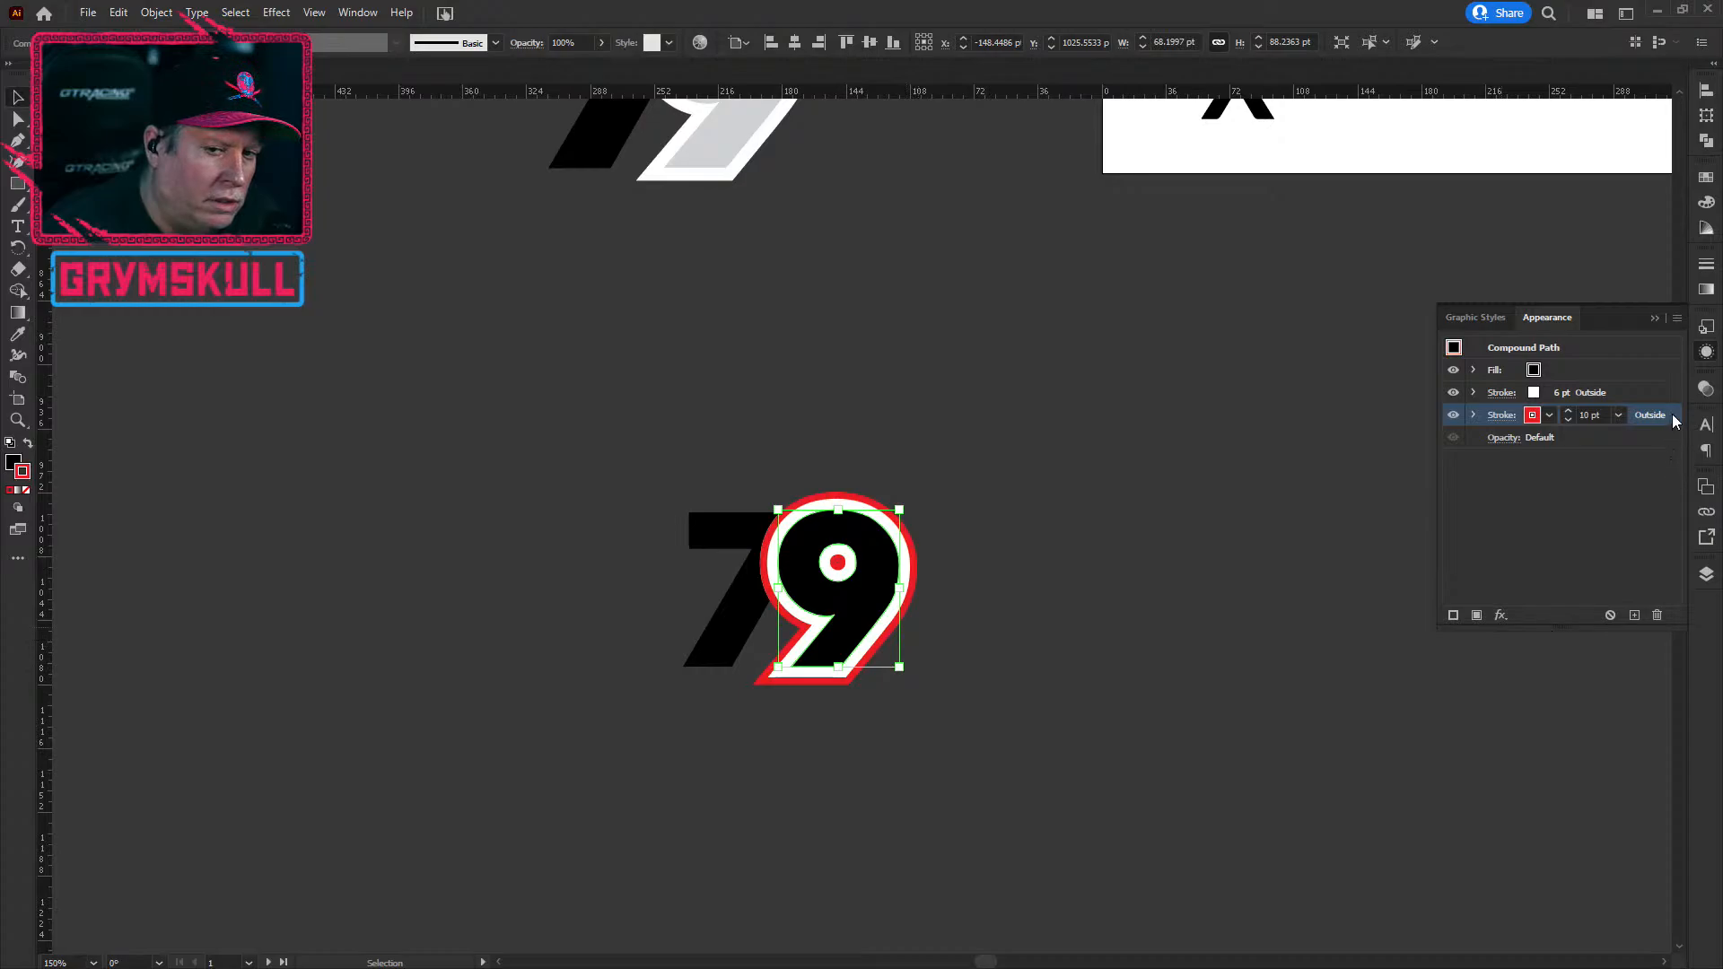
# Step: Duplicate the red outline into an outer black stroke of 13 pt
pyautogui.moveTo(1672, 415); pyautogui.dragTo(1667, 436)
pyautogui.click(1530, 439)
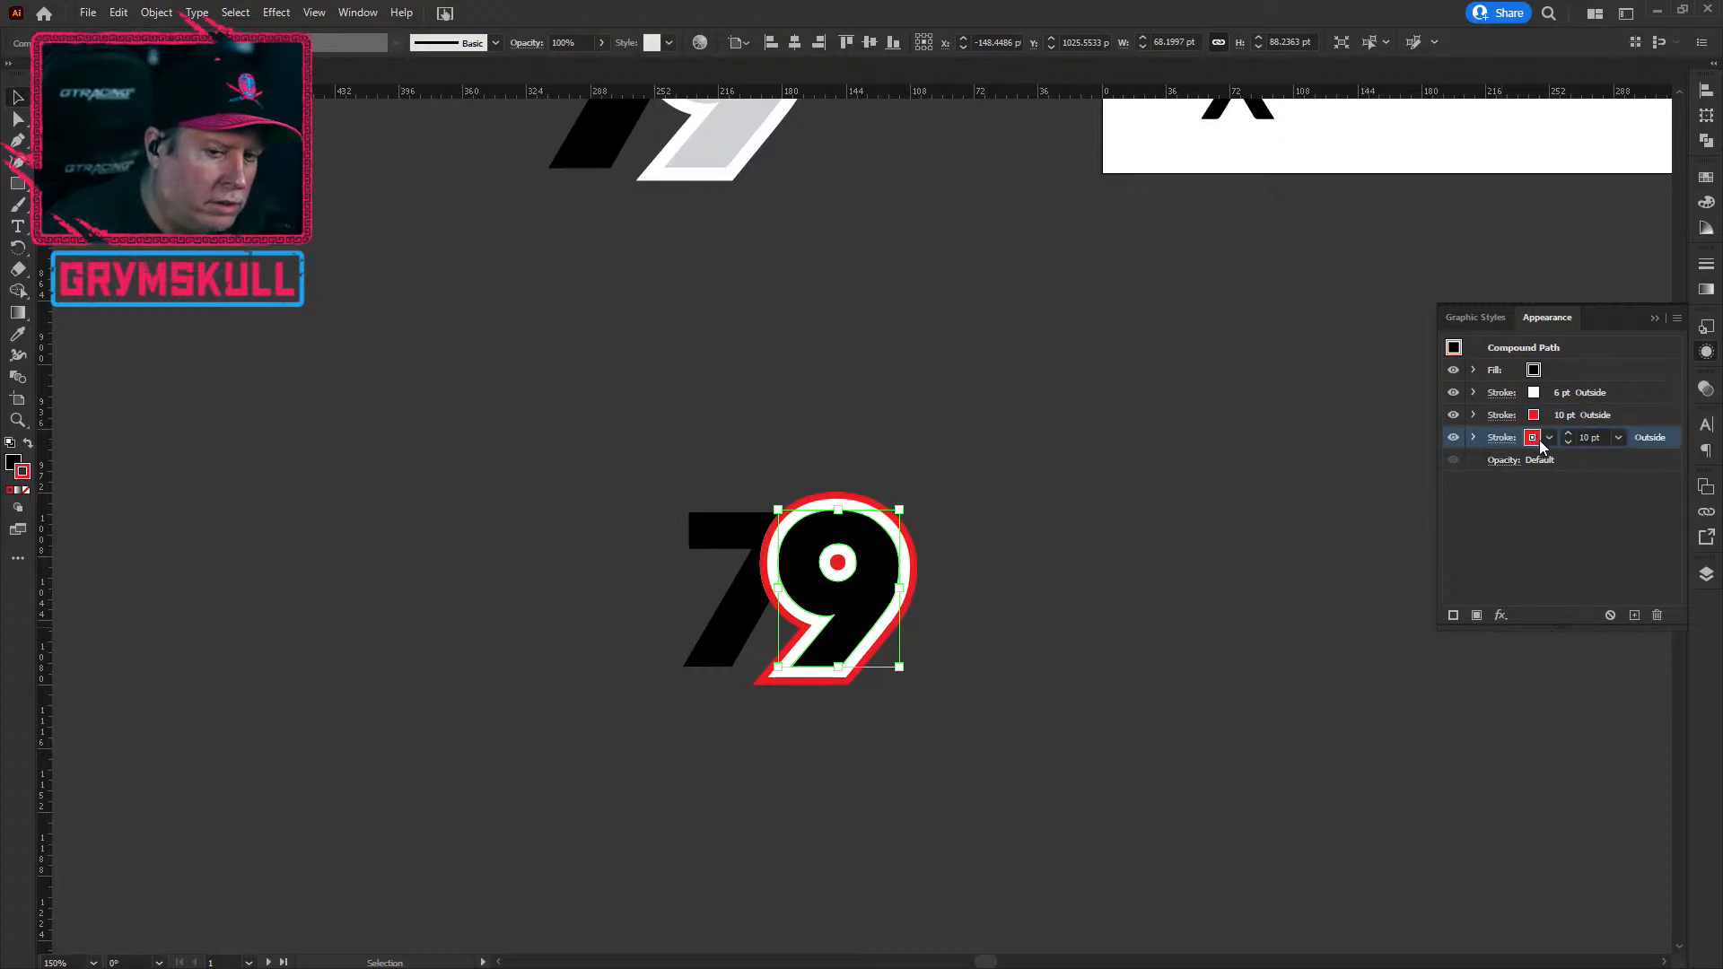
pyautogui.click(1538, 440)
pyautogui.click(1403, 467)
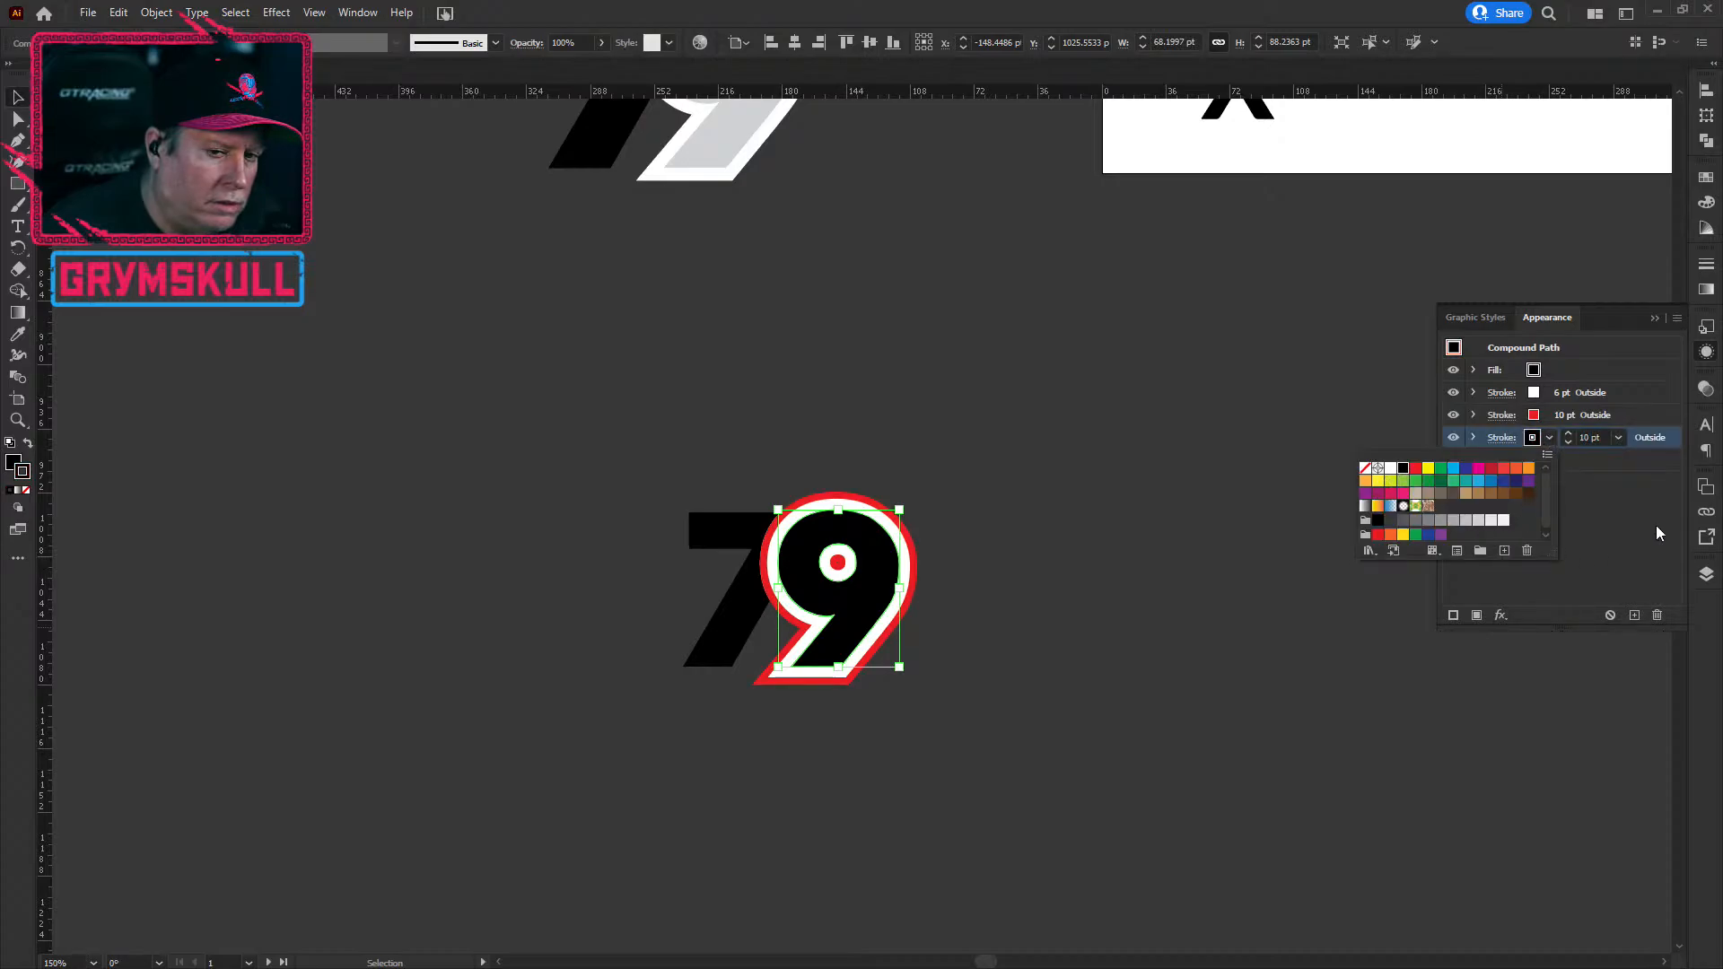
pyautogui.click(1569, 440)
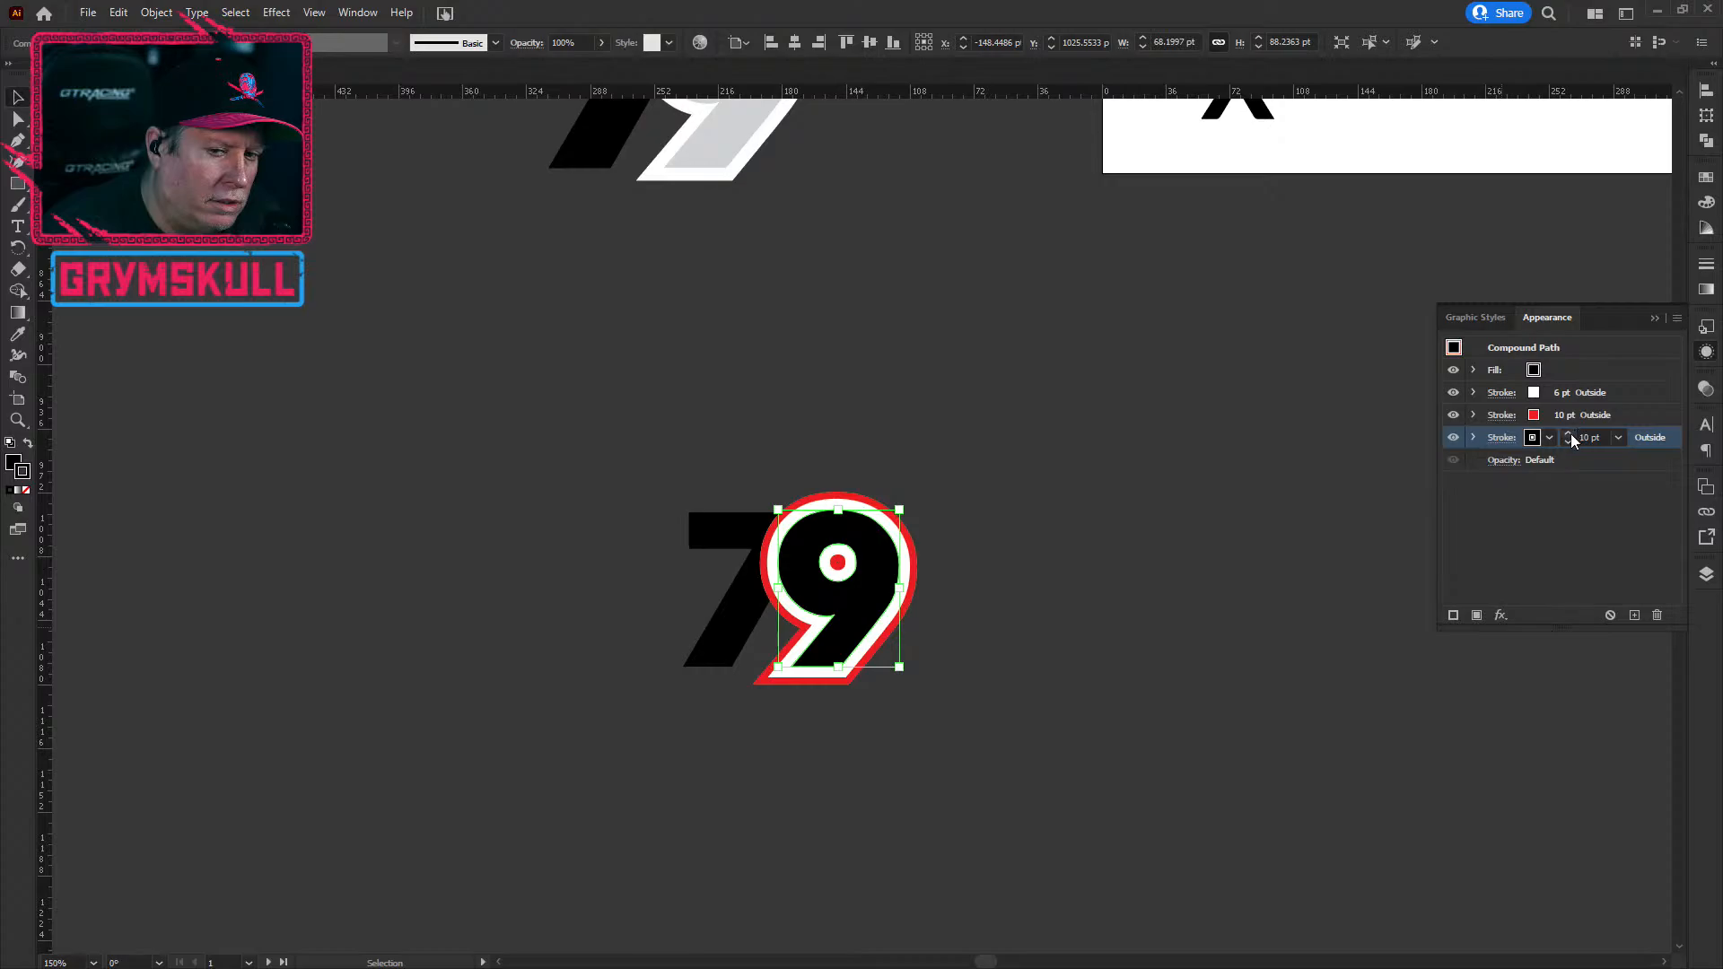
pyautogui.click(1568, 435)
pyautogui.click(1569, 435)
pyautogui.click(1568, 434)
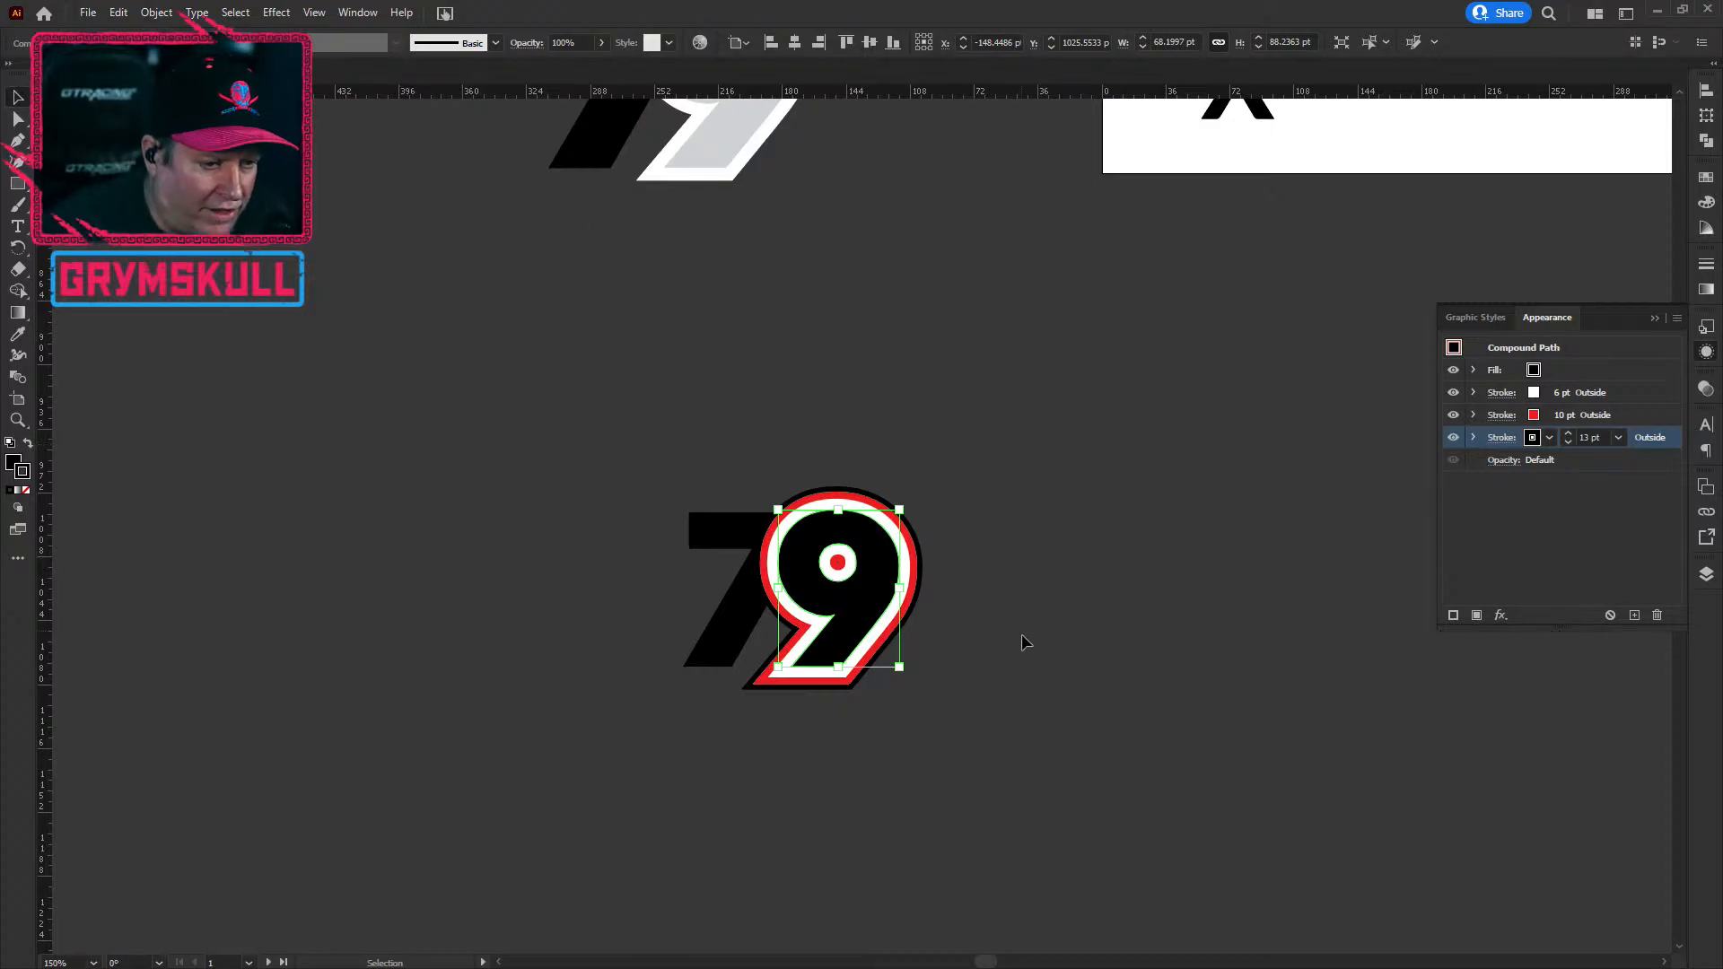
# Step: Delete the black 13 pt and red 10 pt outline strokes from the 9
pyautogui.press('space')
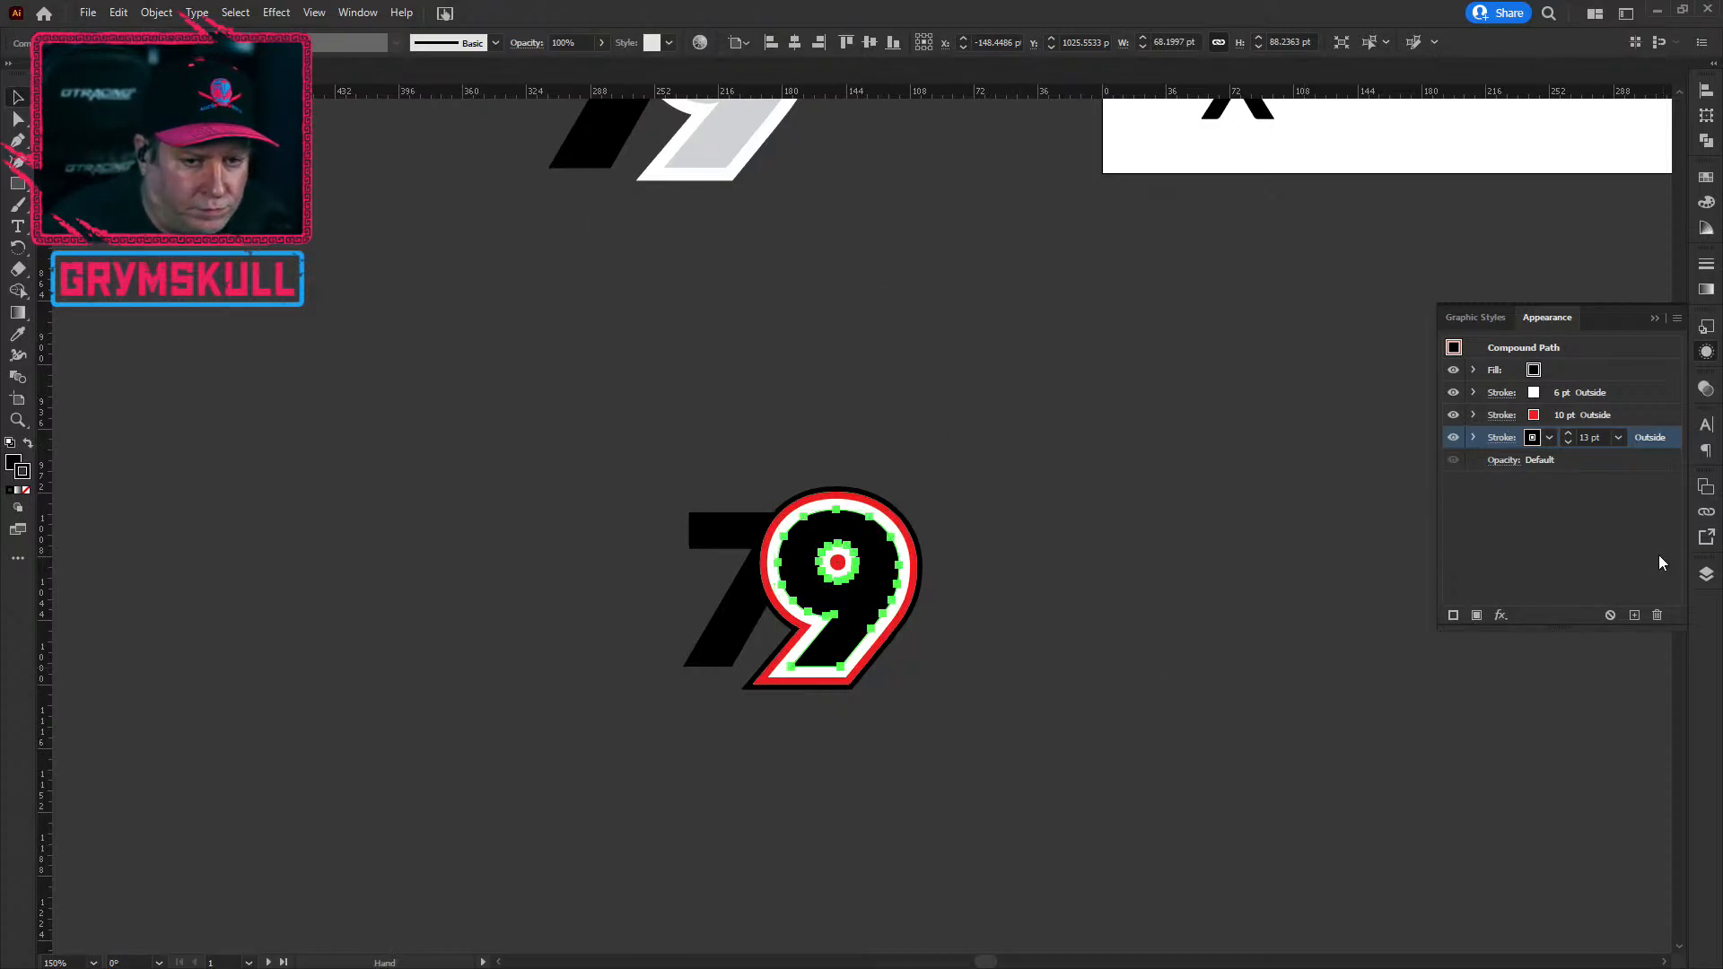
pyautogui.click(1660, 616)
pyautogui.click(1623, 413)
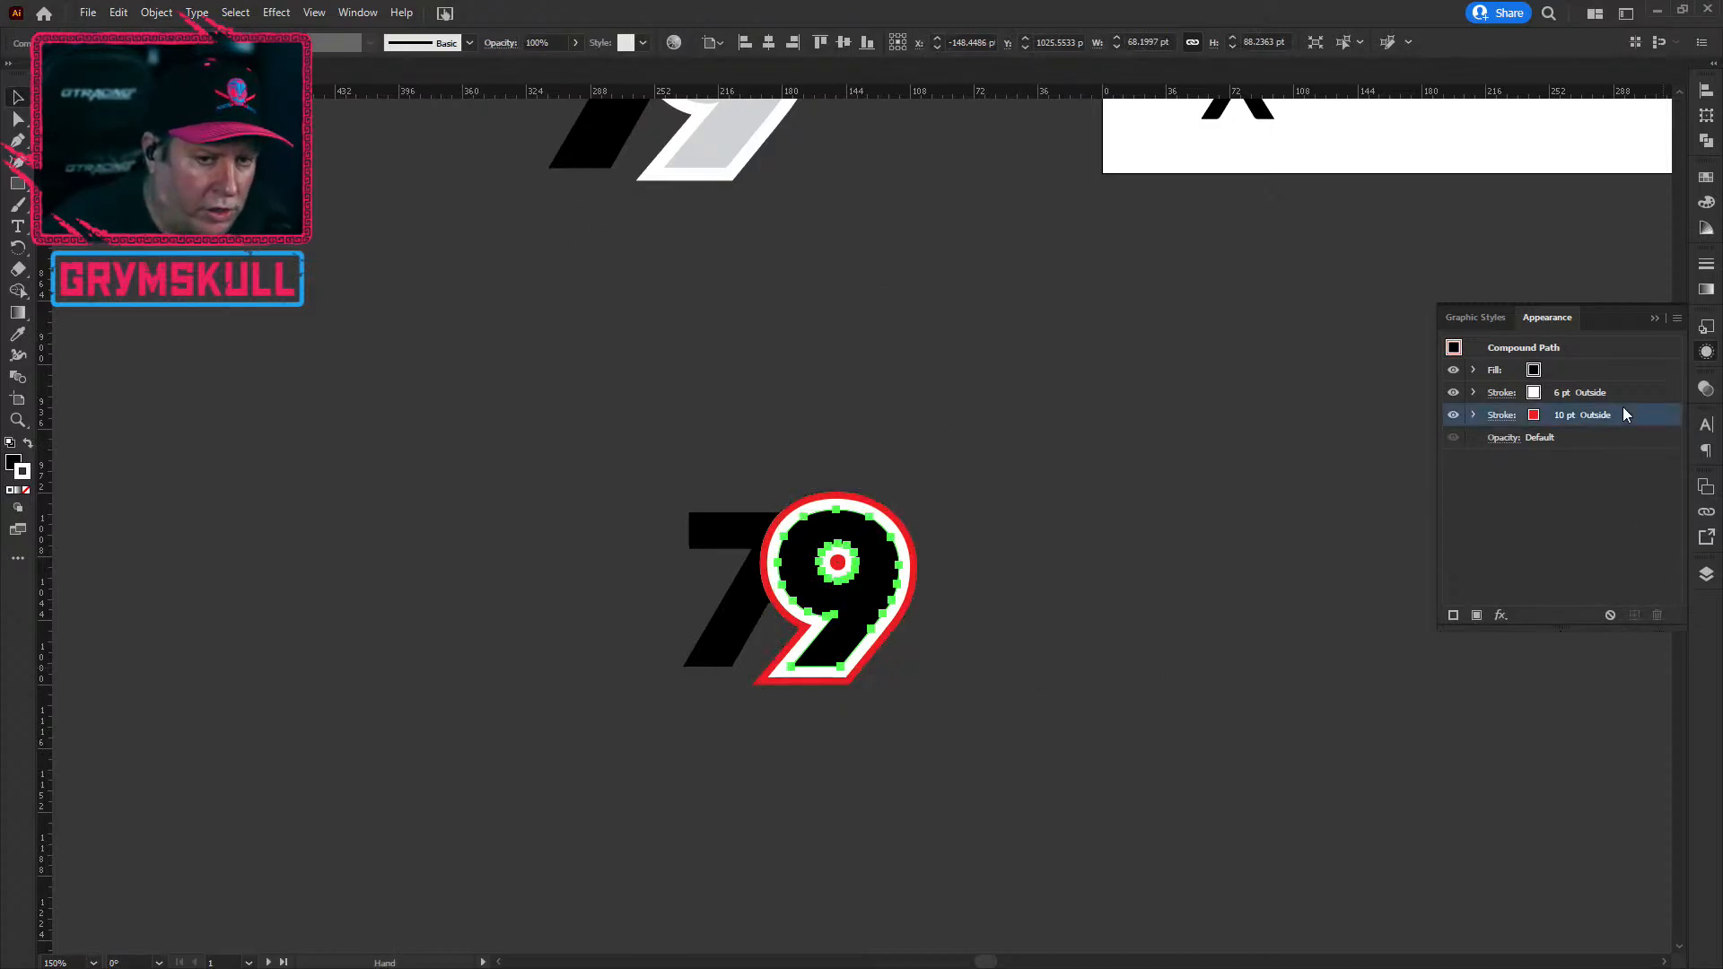
pyautogui.click(1657, 615)
# Step: Reselect the 9 and inspect its individual anchor points with the Direct Selection tool
pyautogui.click(996, 705)
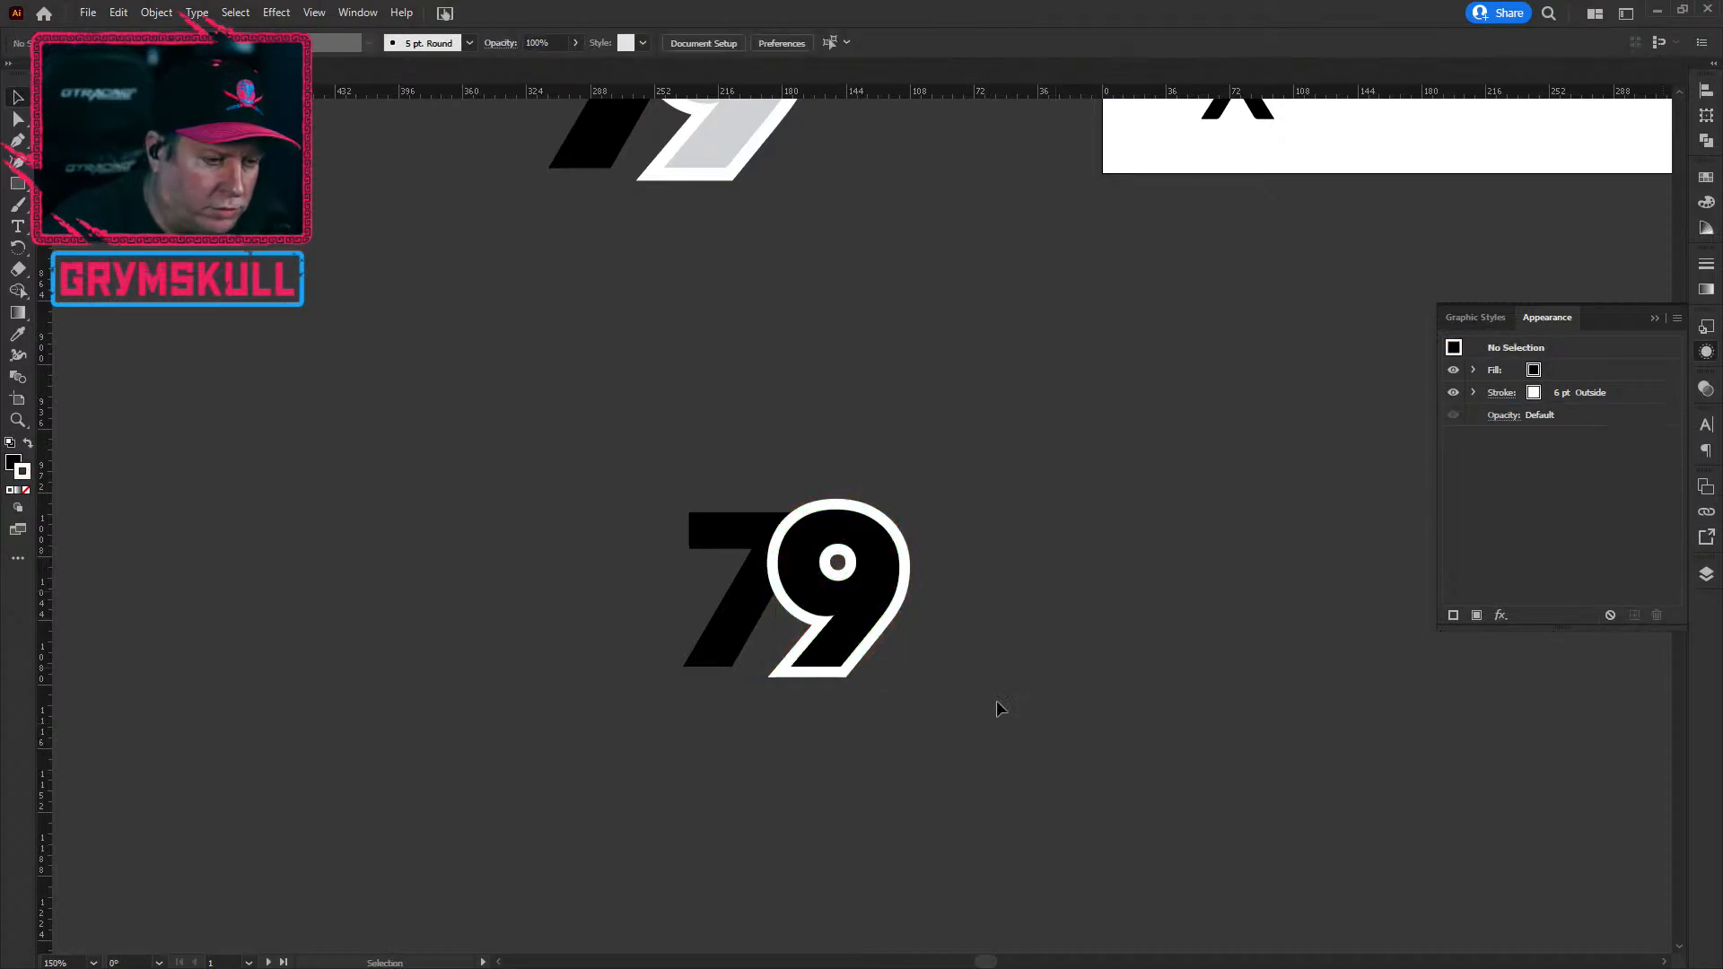
pyautogui.click(869, 600)
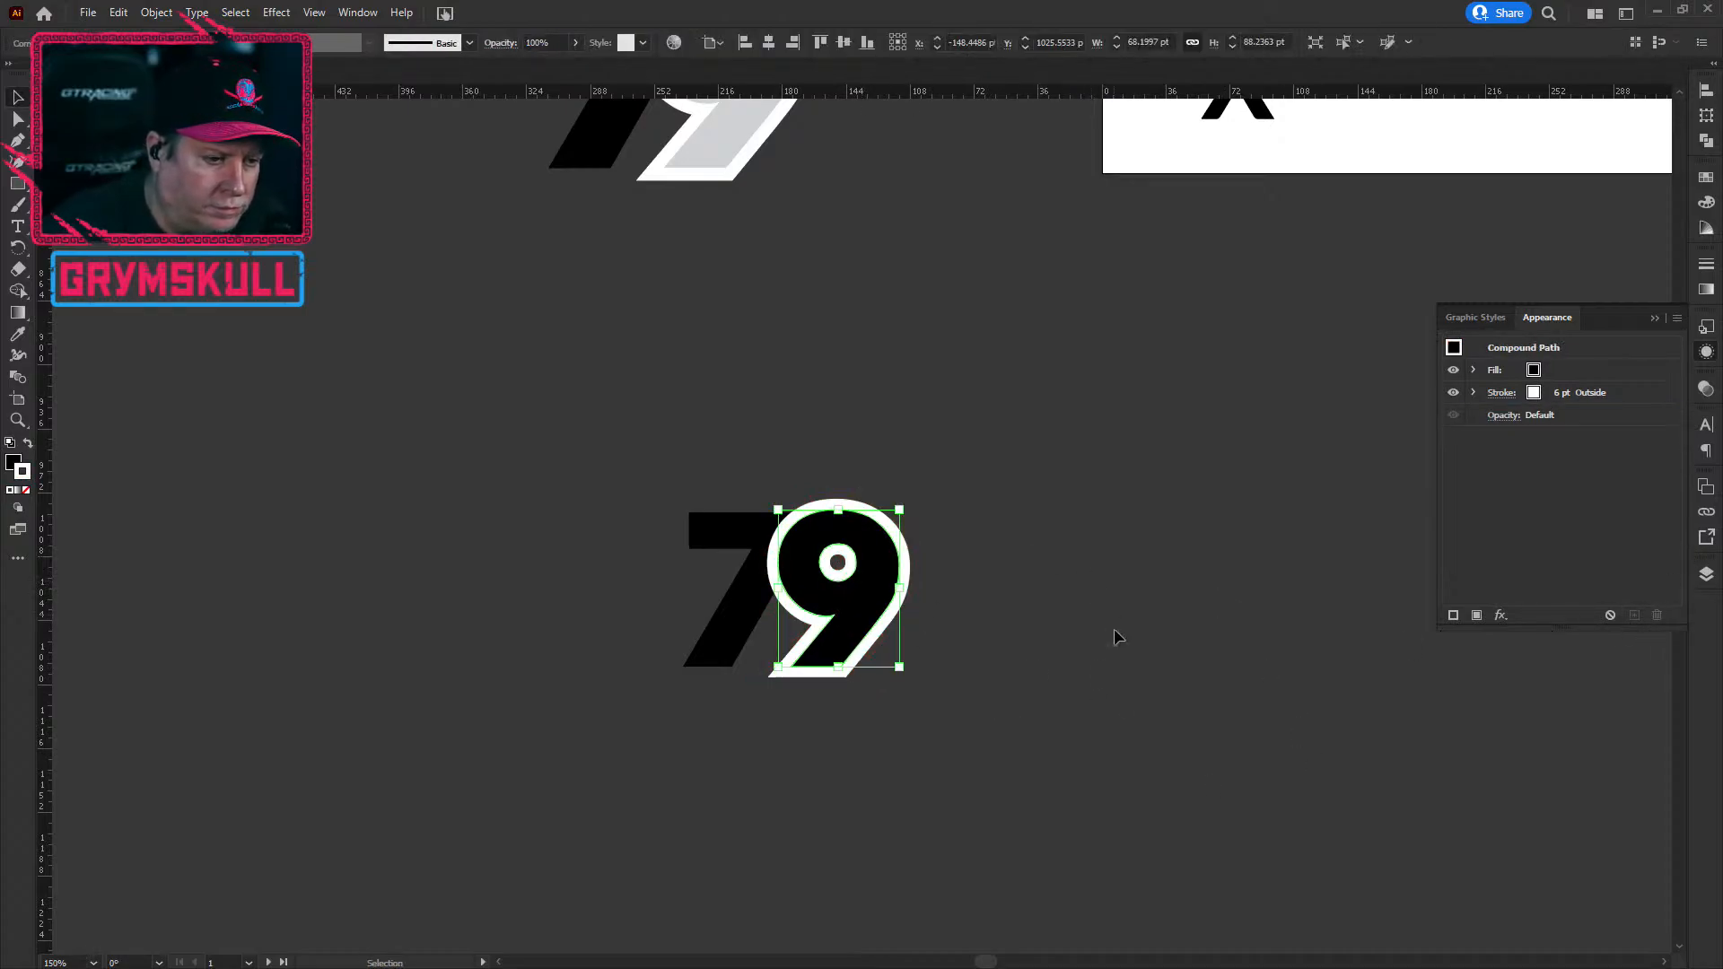
pyautogui.click(1111, 743)
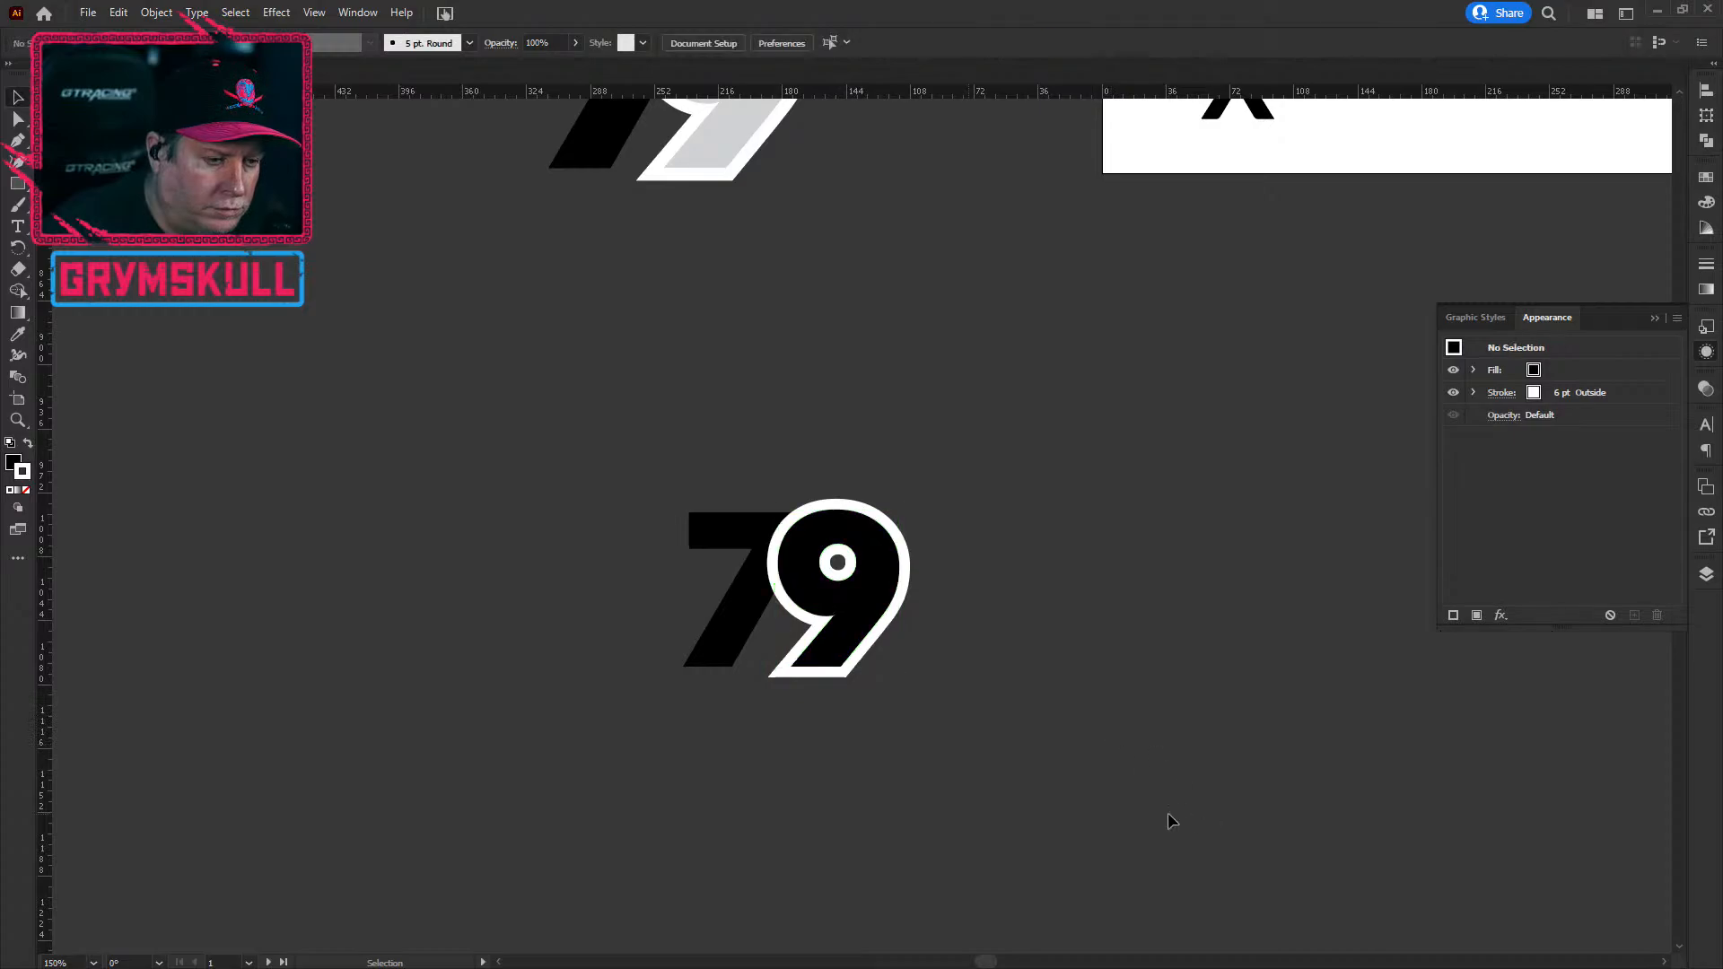
pyautogui.click(872, 619)
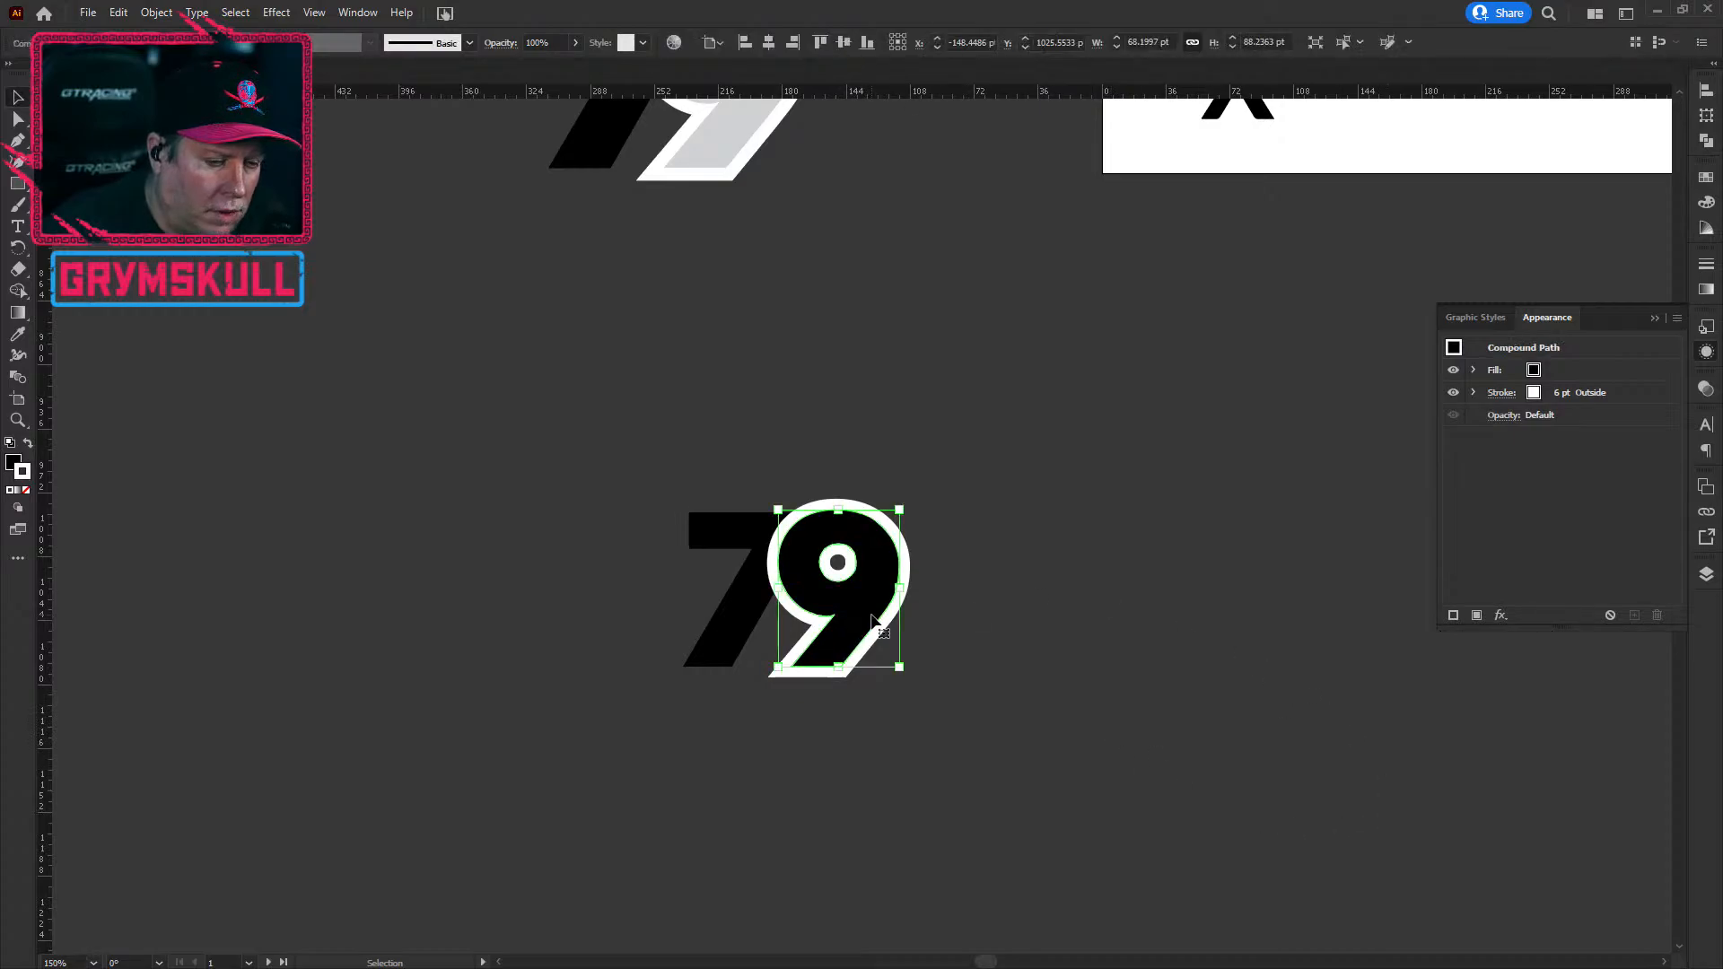
pyautogui.press('a')
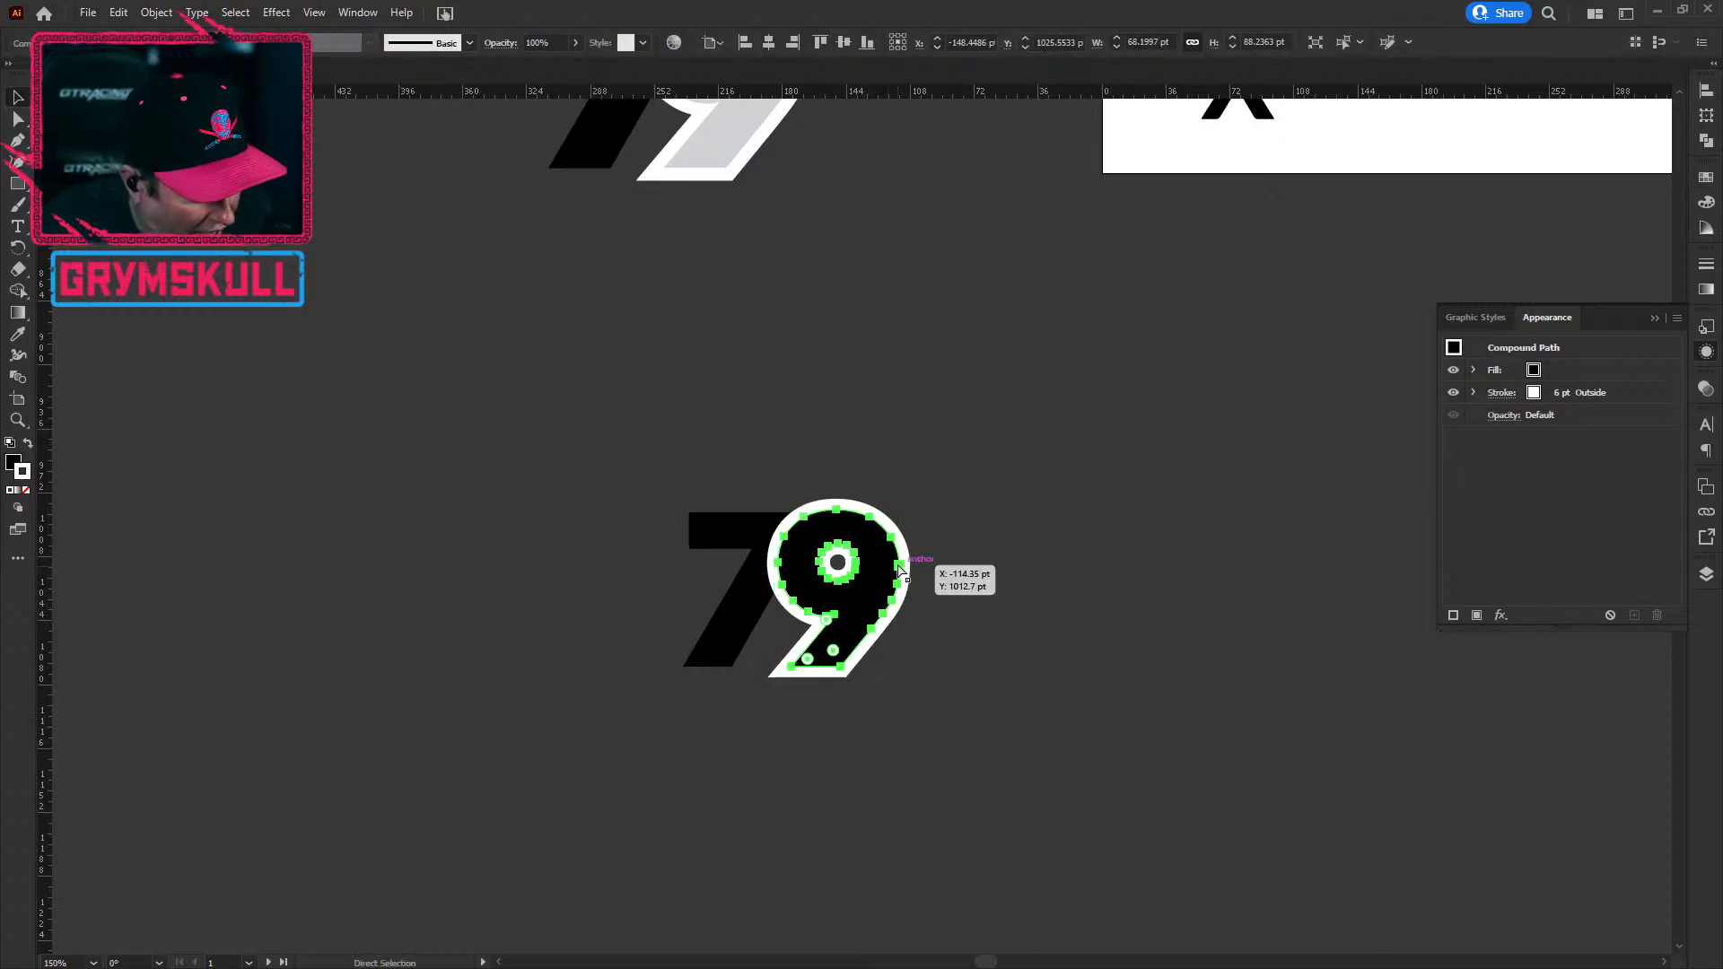
pyautogui.press('v')
pyautogui.press('a')
pyautogui.press('v')
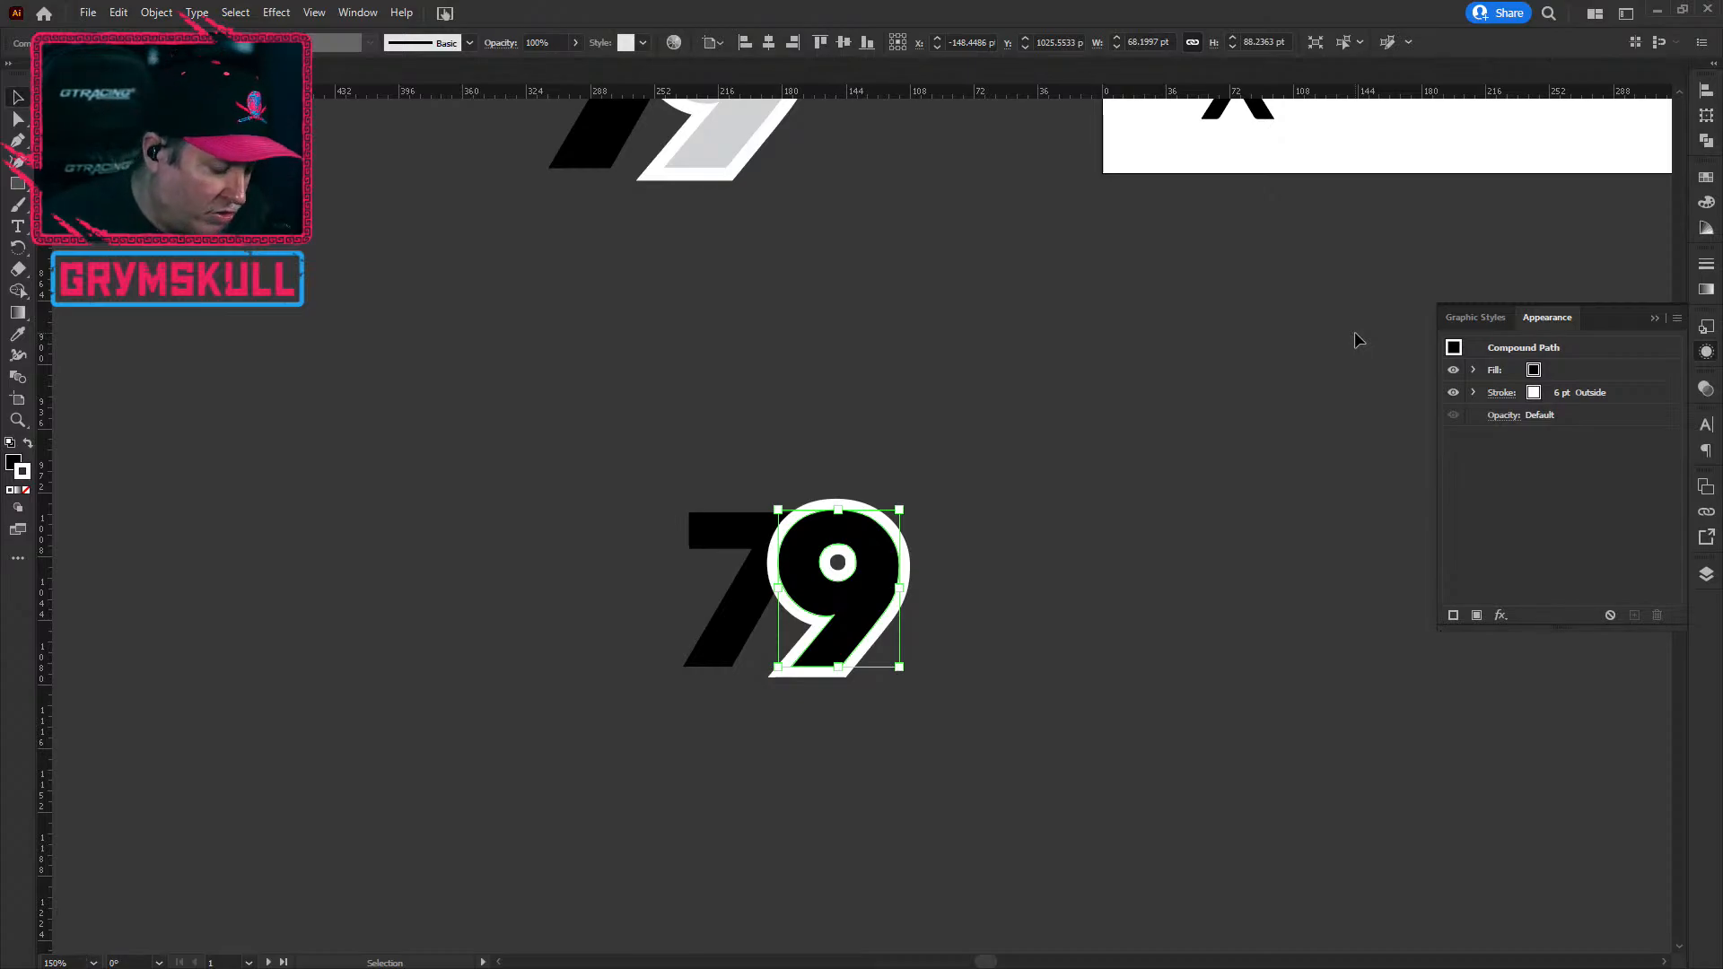
pyautogui.press('a')
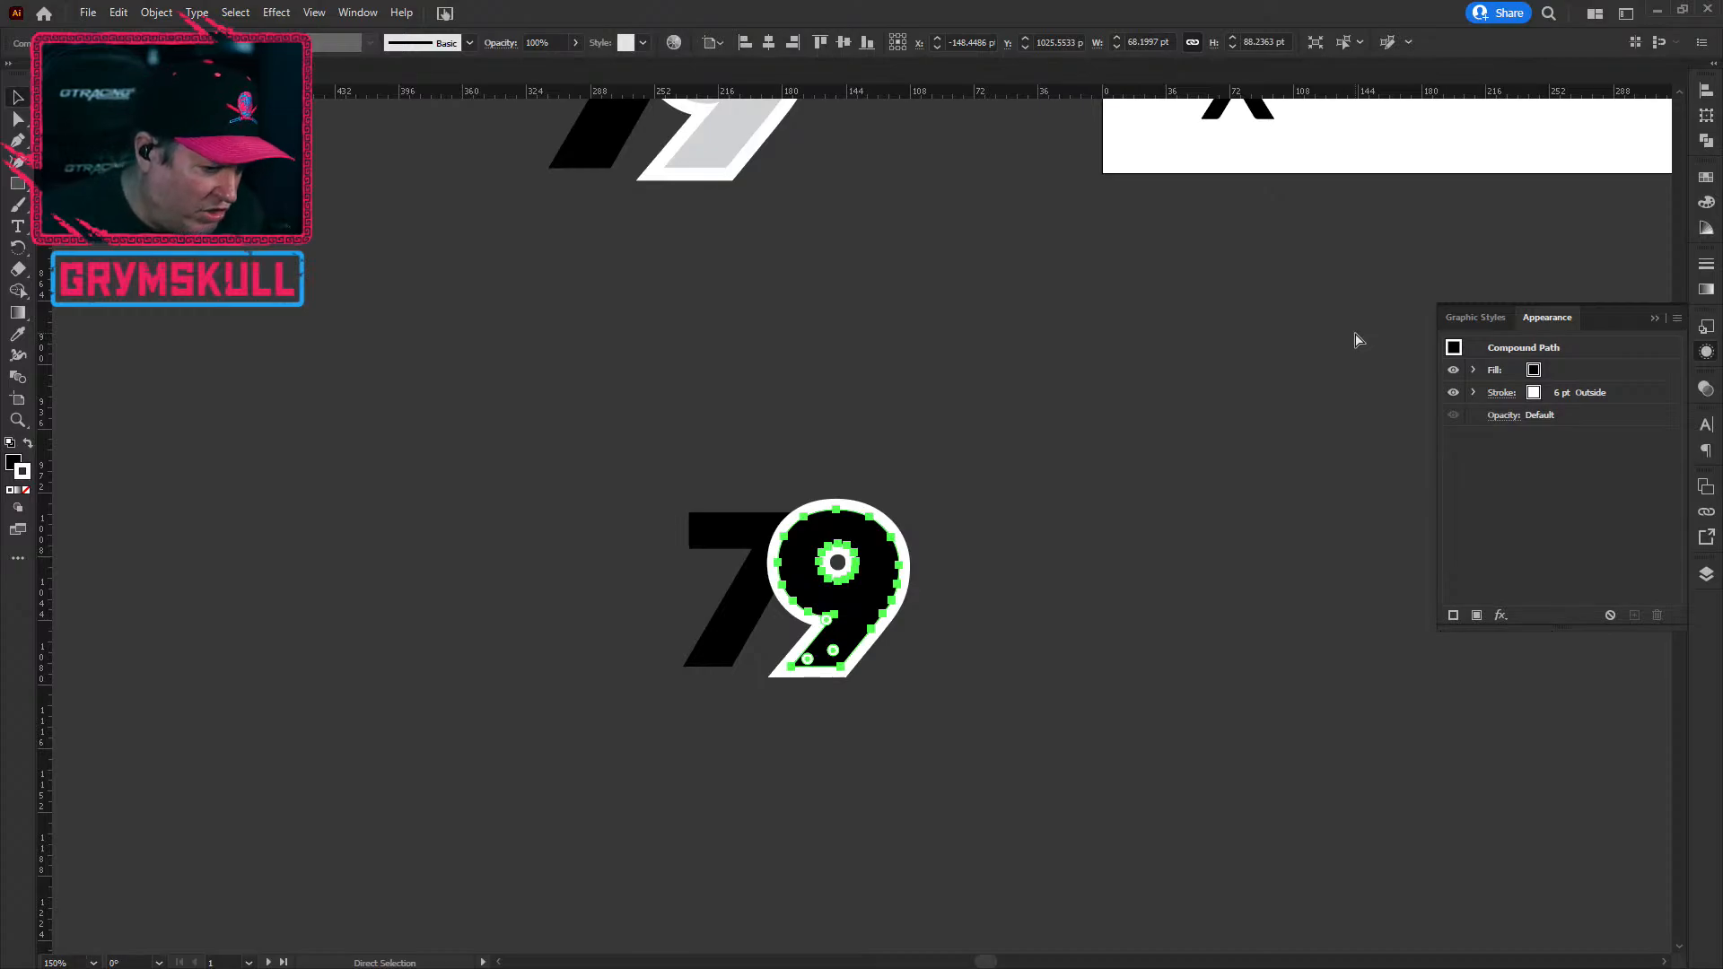
pyautogui.press('v')
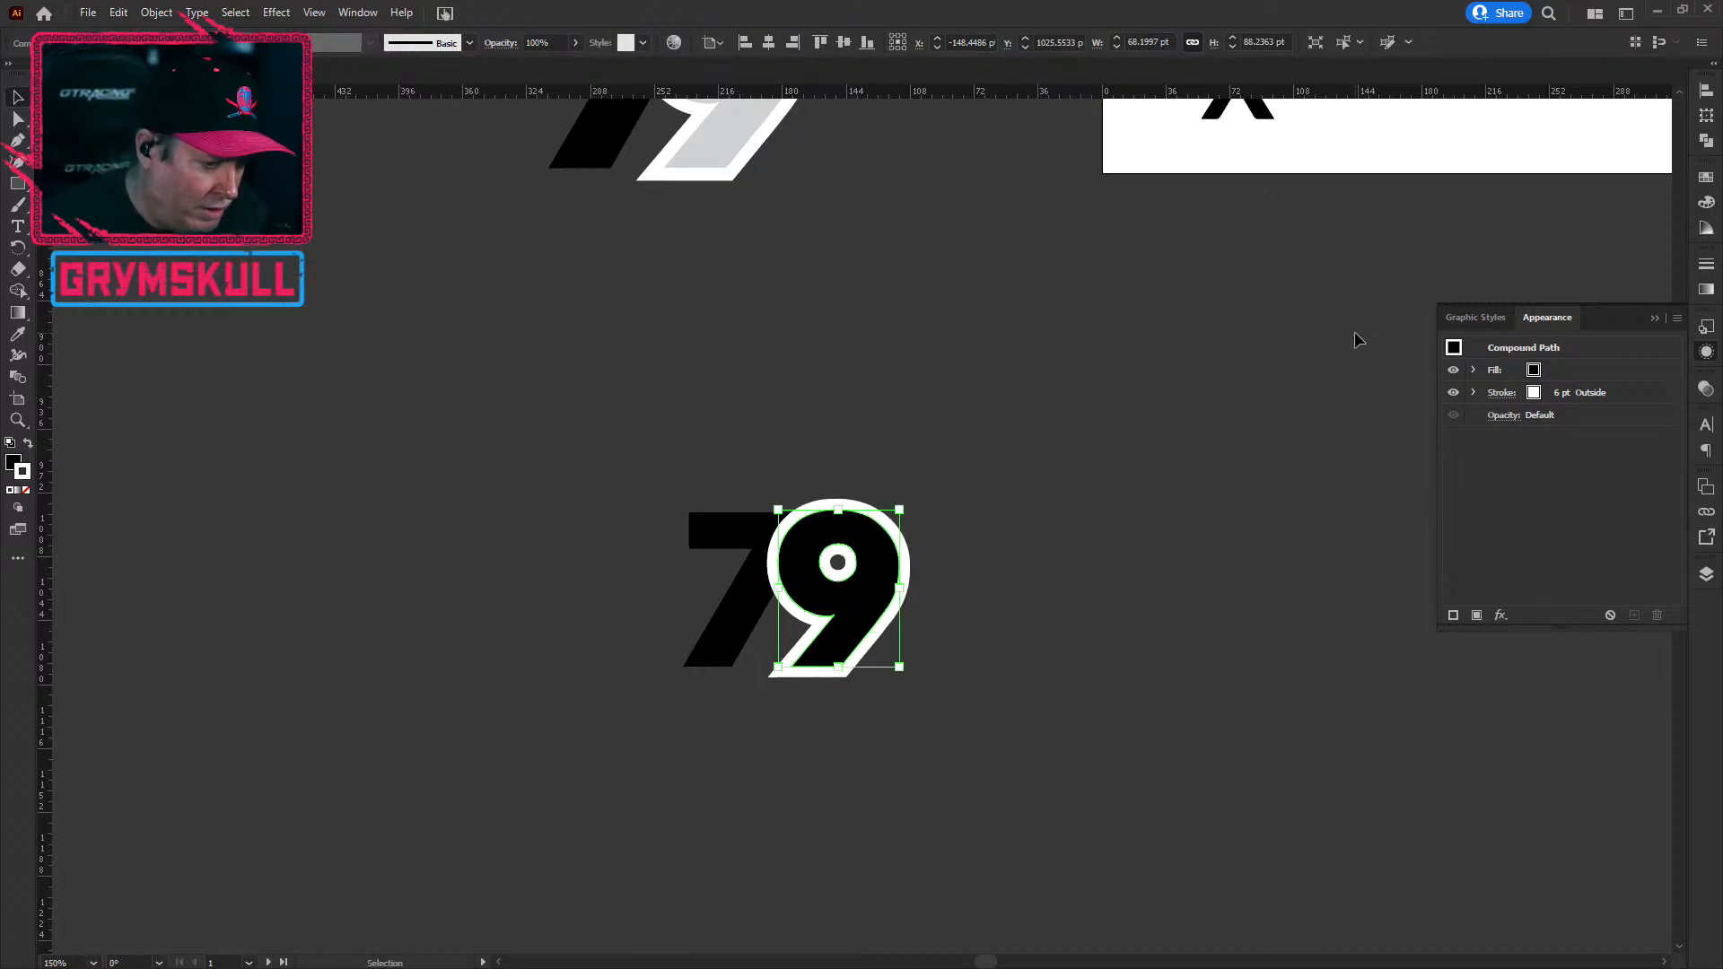
pyautogui.click(1117, 653)
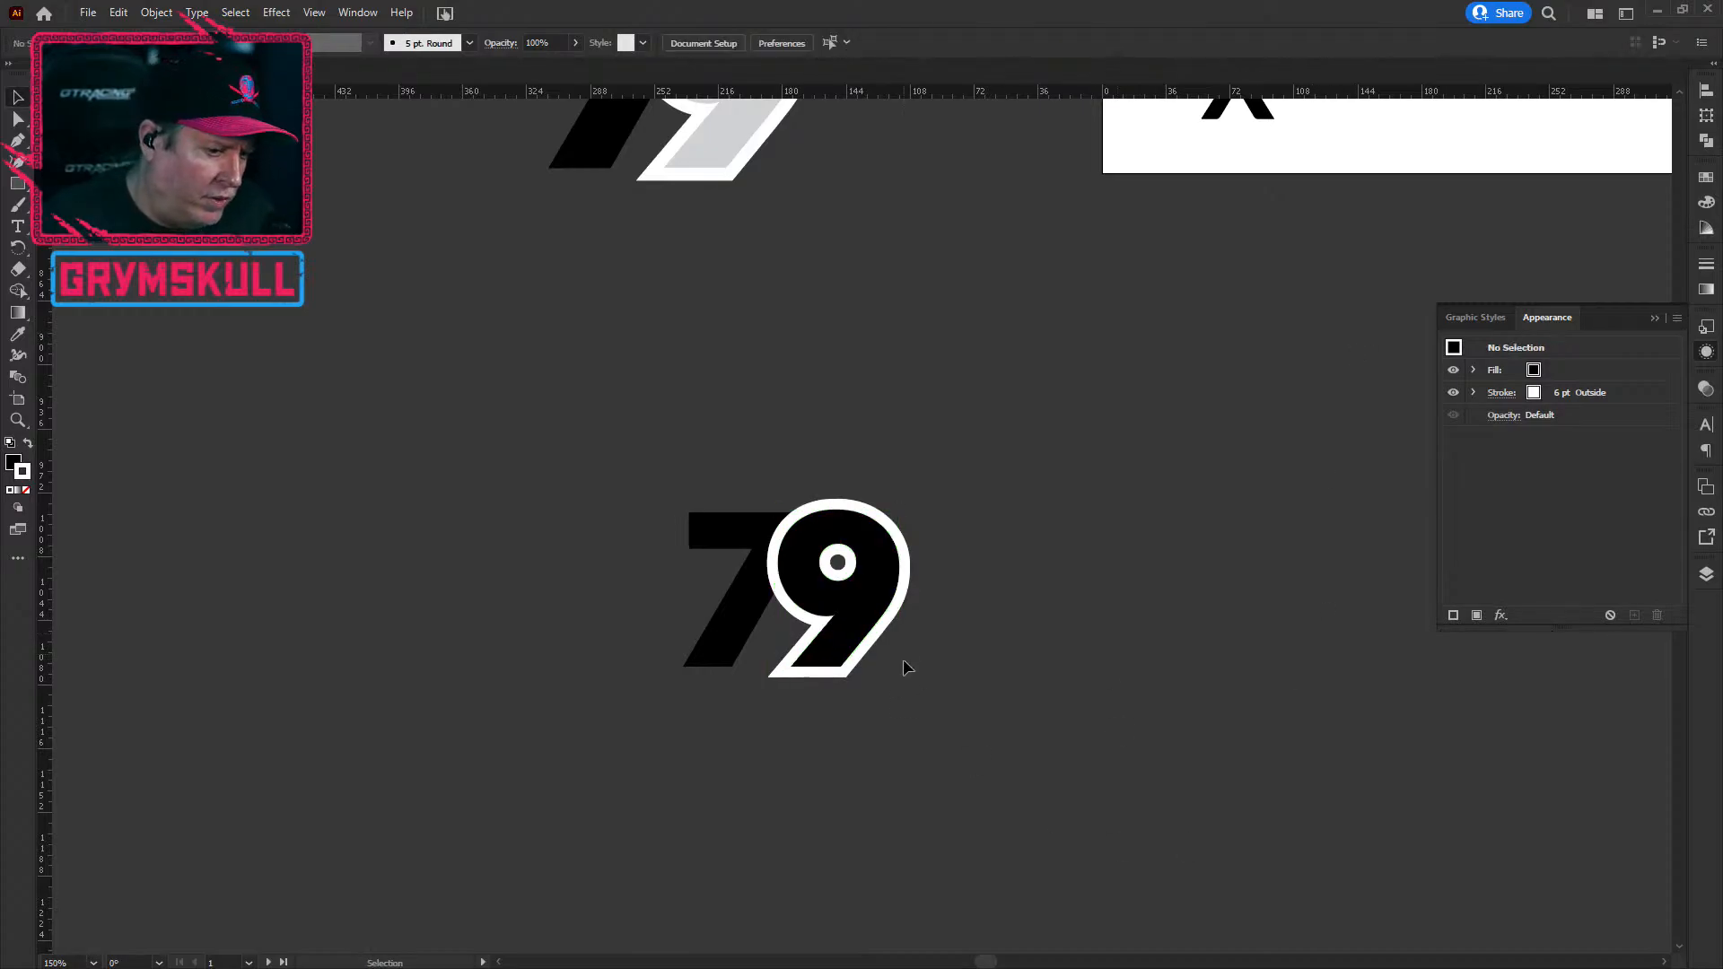
pyautogui.click(882, 592)
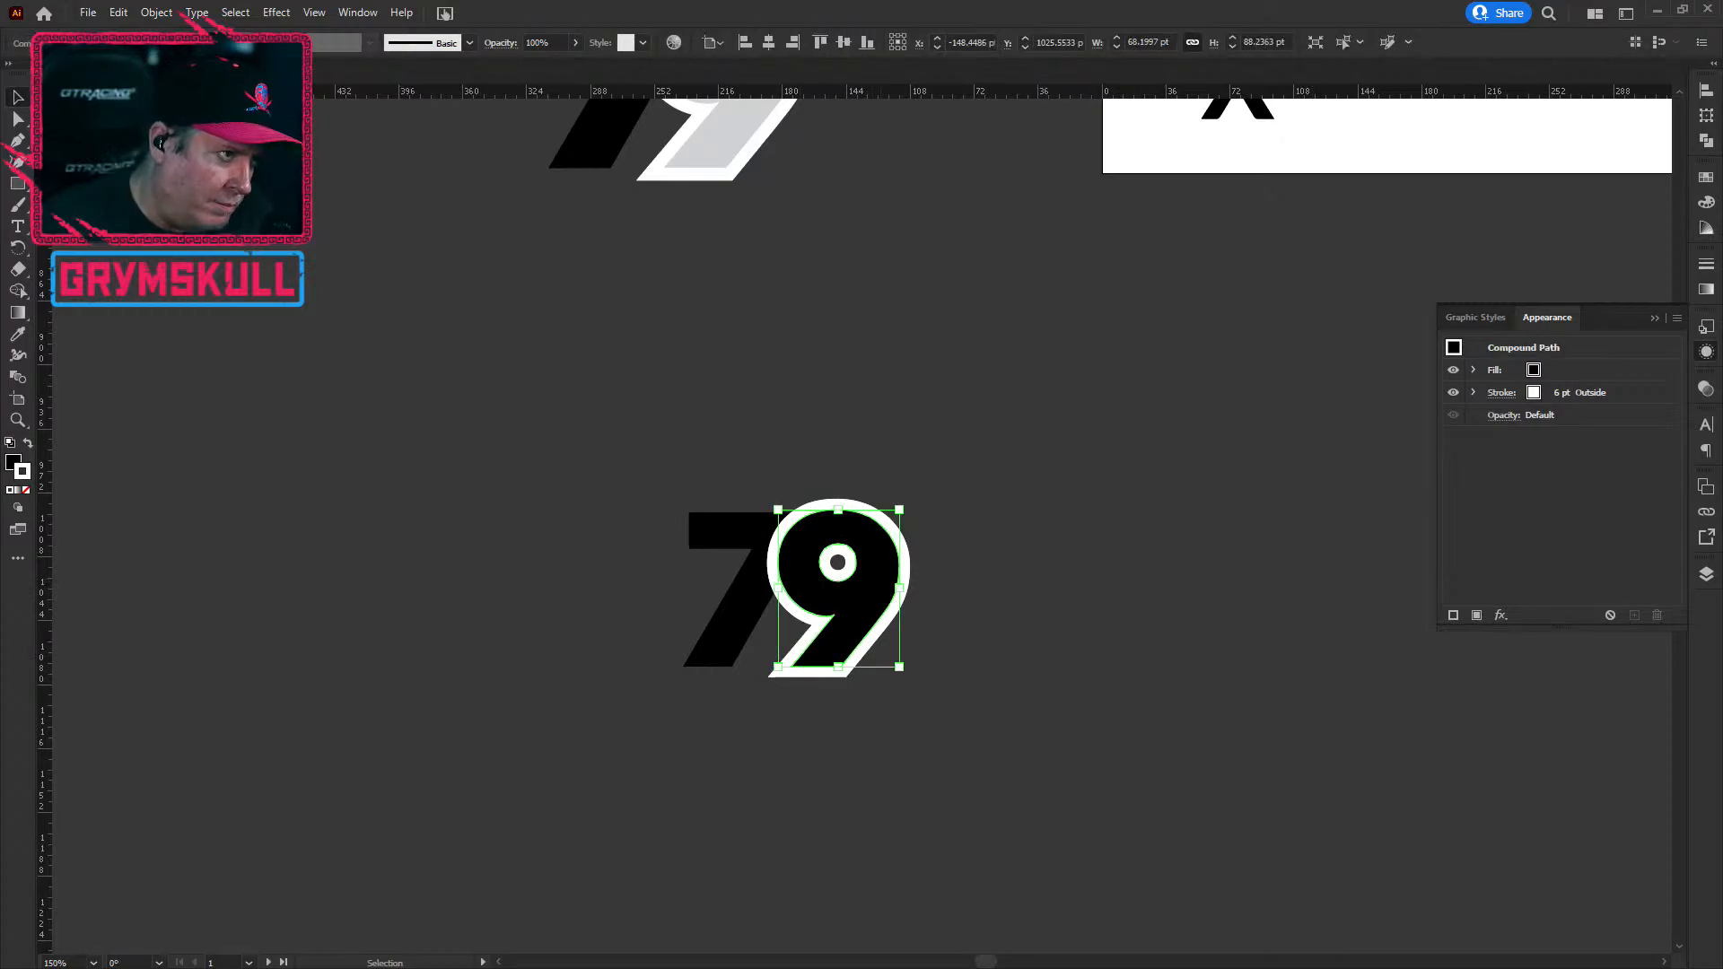
# Step: Run Object > Expand Appearance on the 9 so its white outline becomes shapes
pyautogui.click(154, 13)
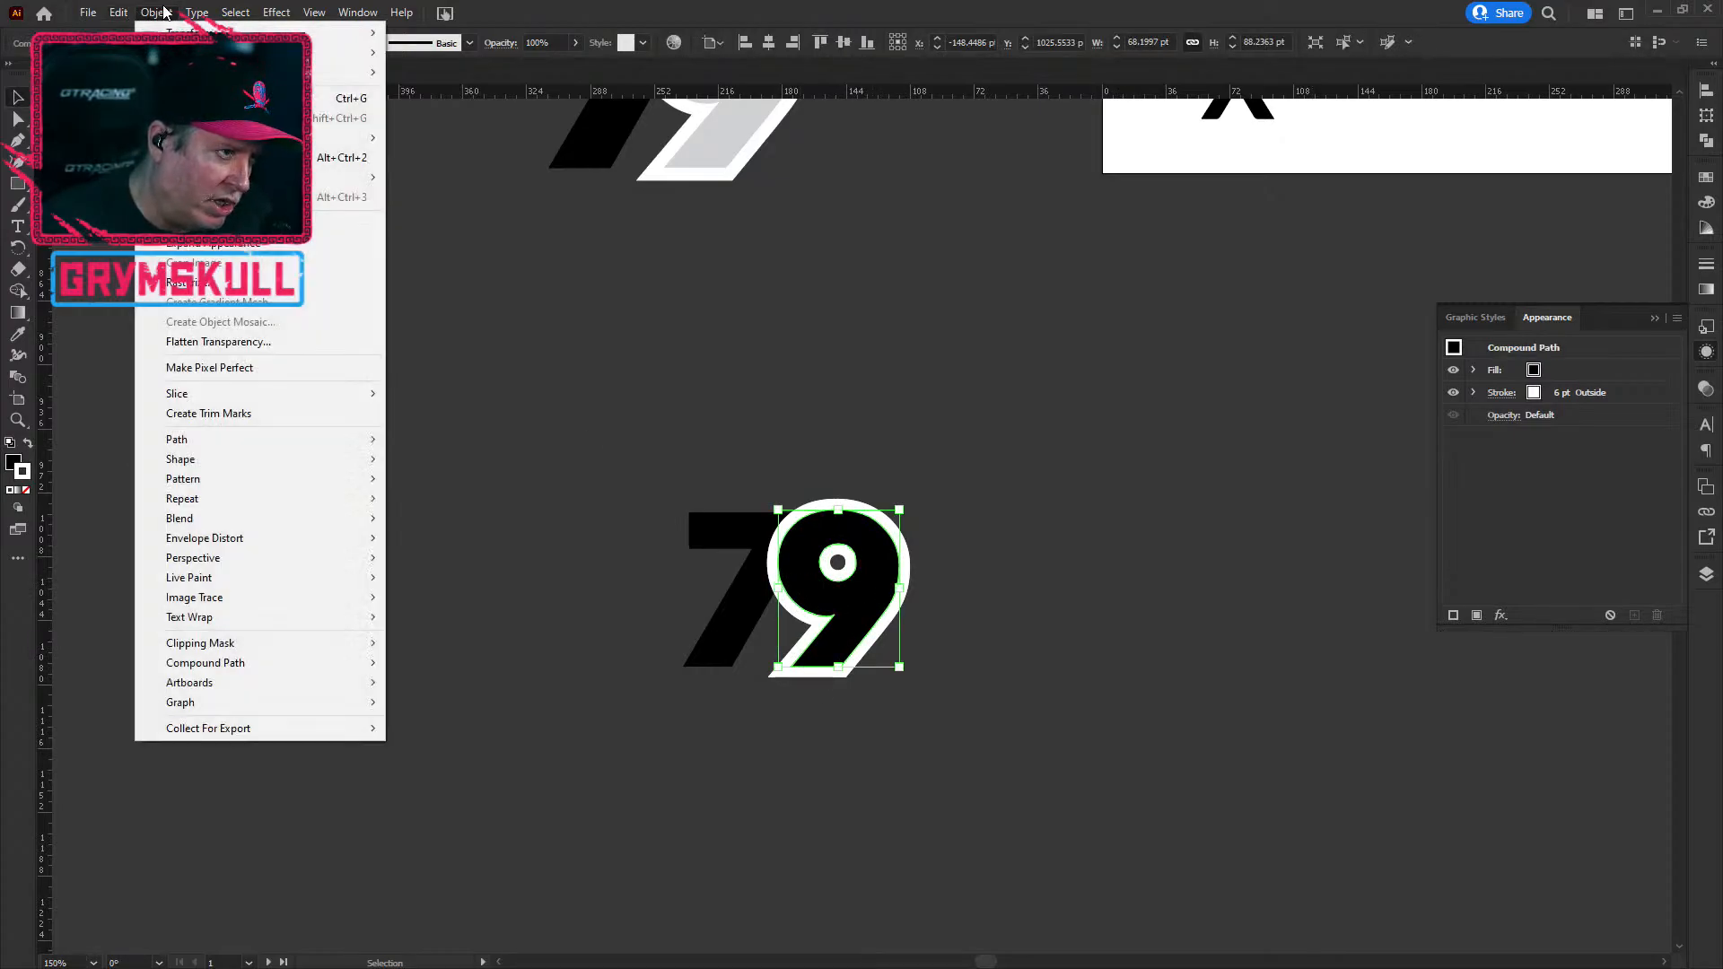
pyautogui.click(202, 243)
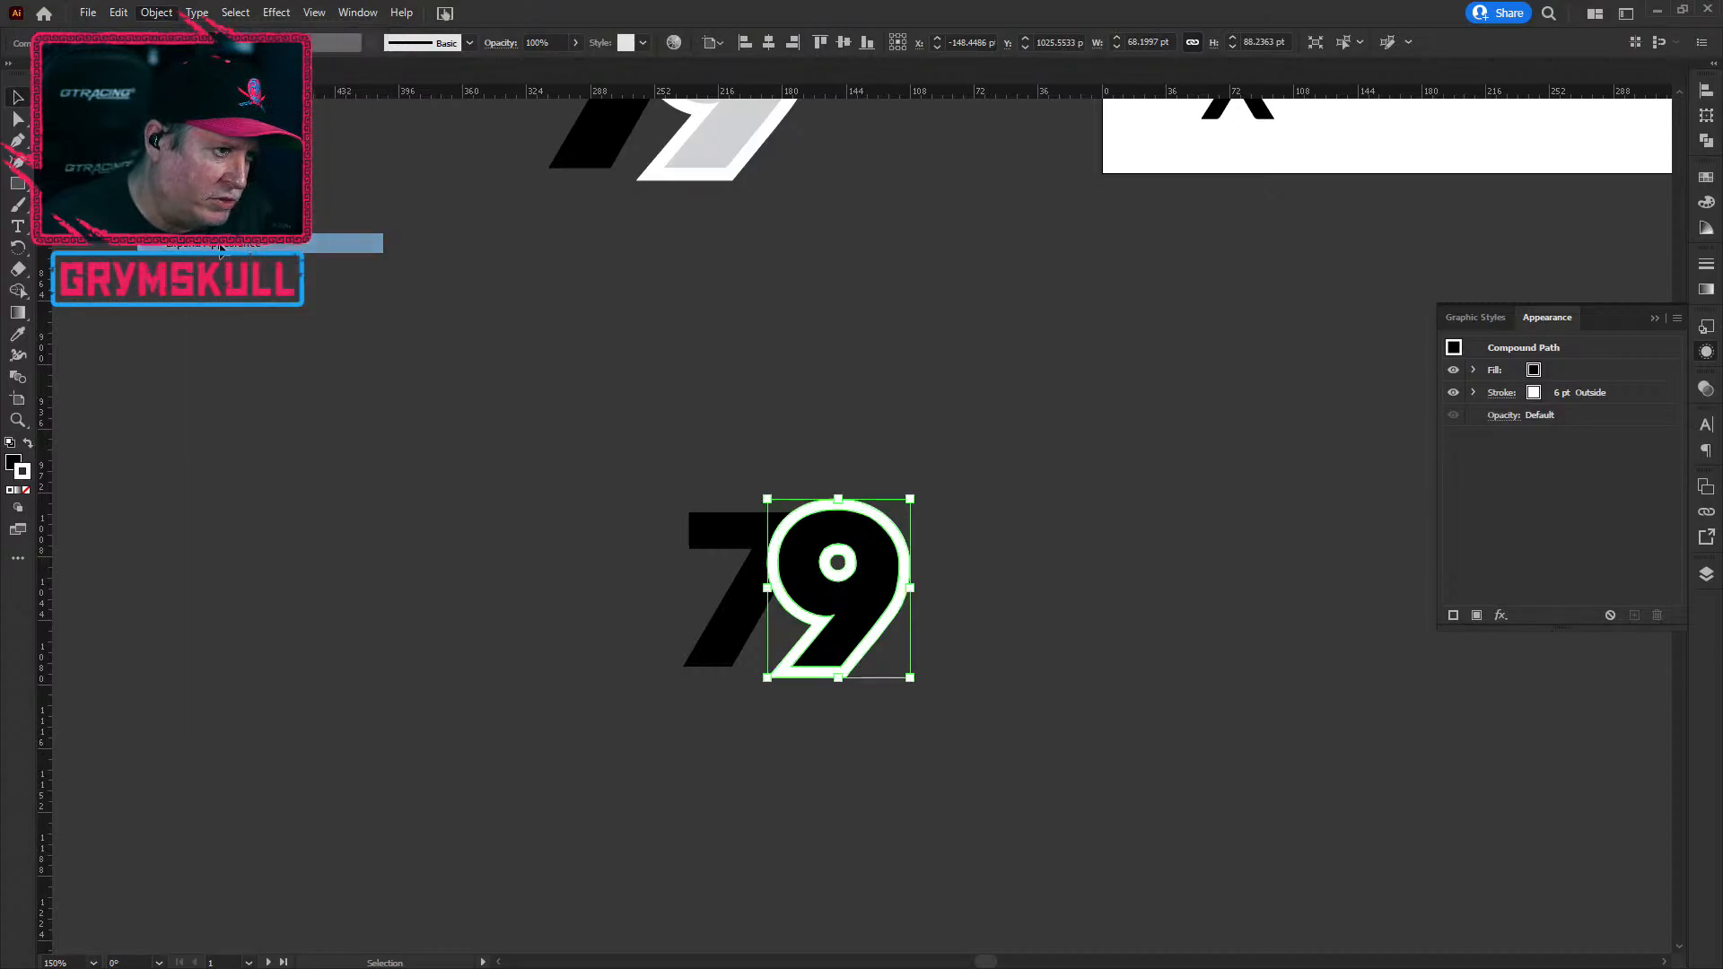
pyautogui.click(154, 13)
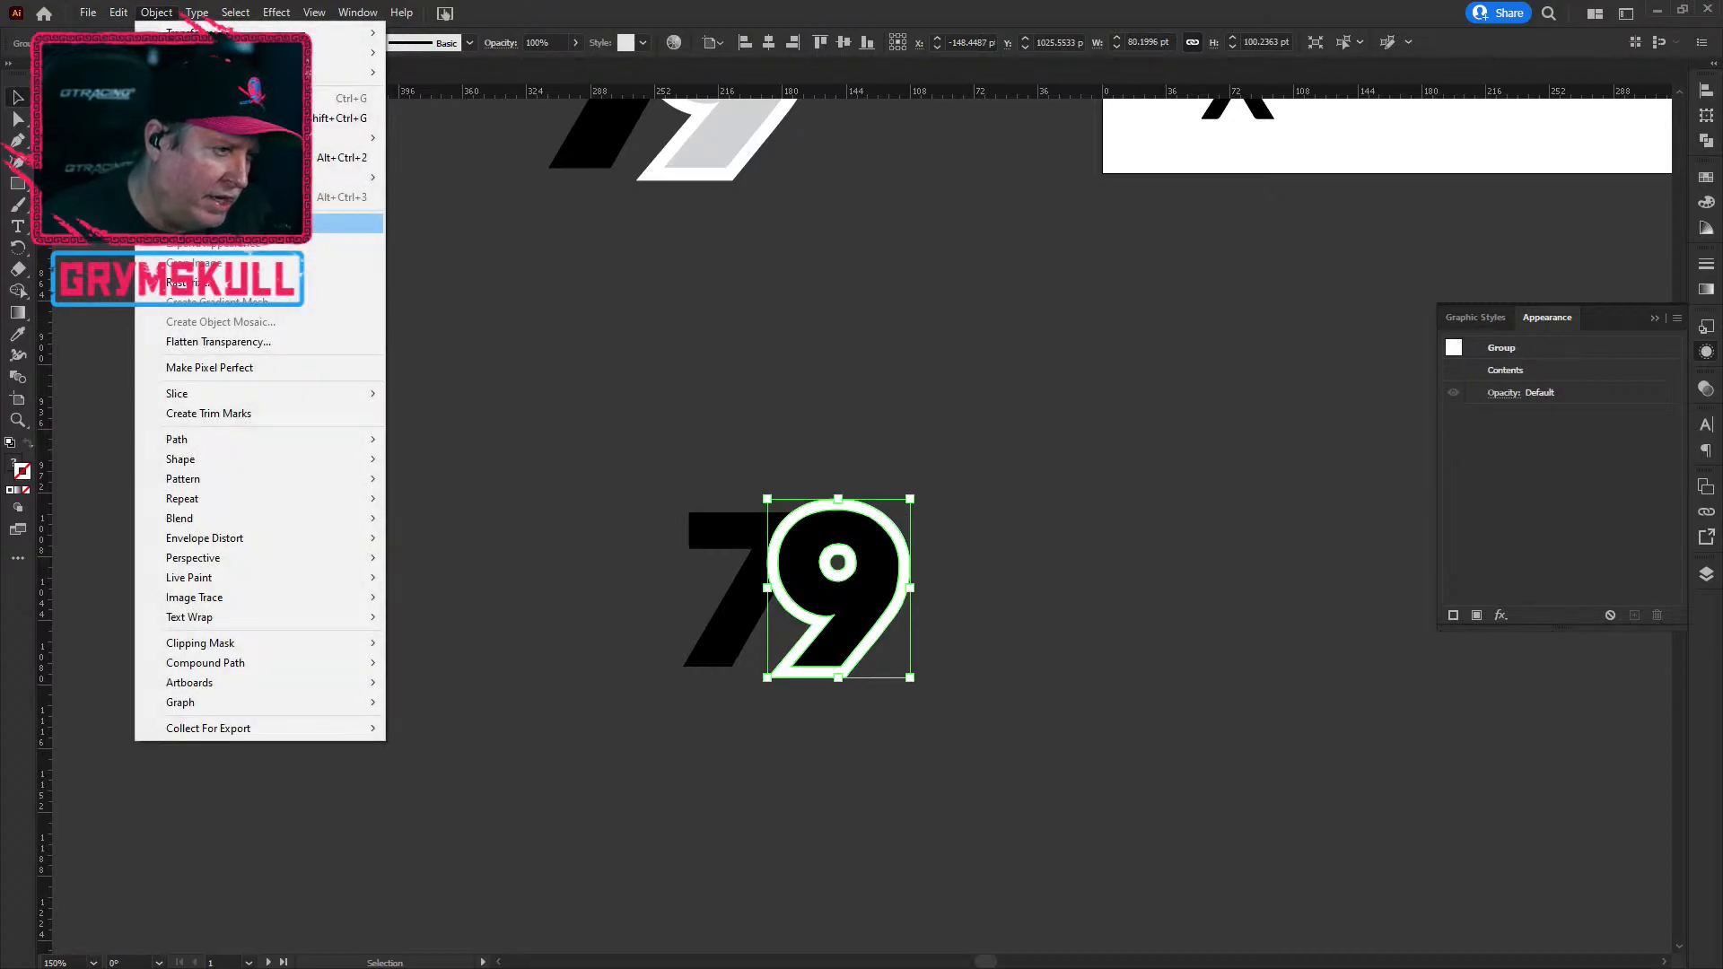
pyautogui.click(191, 223)
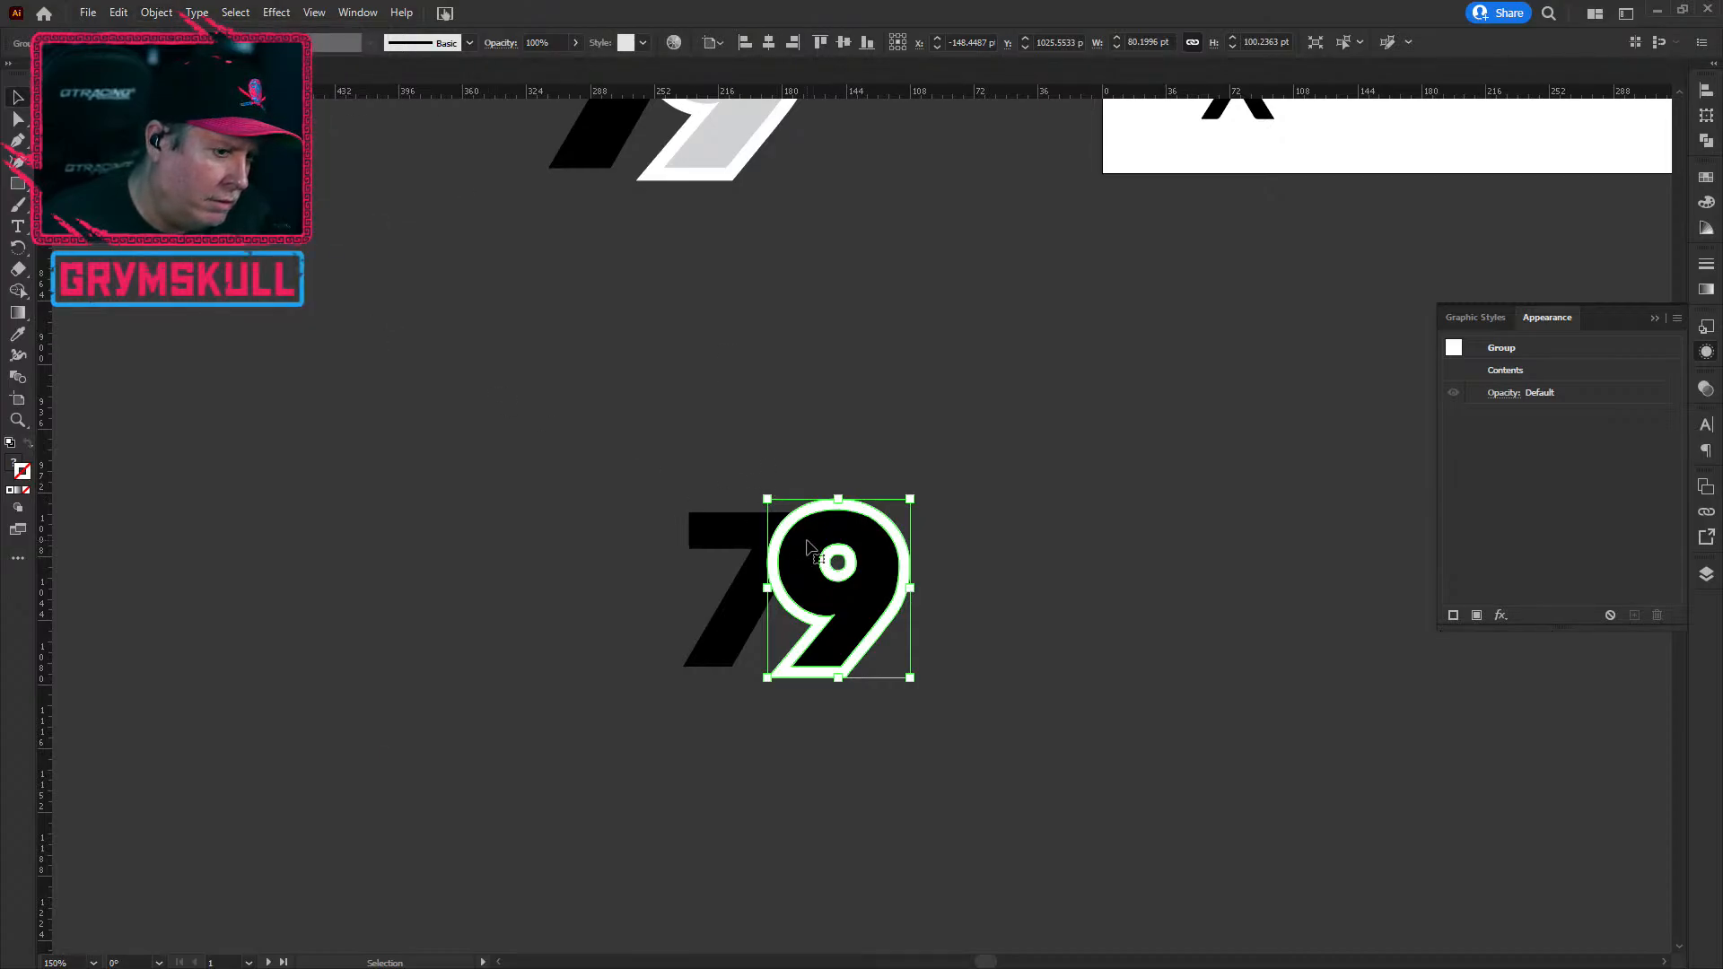
pyautogui.click(159, 18)
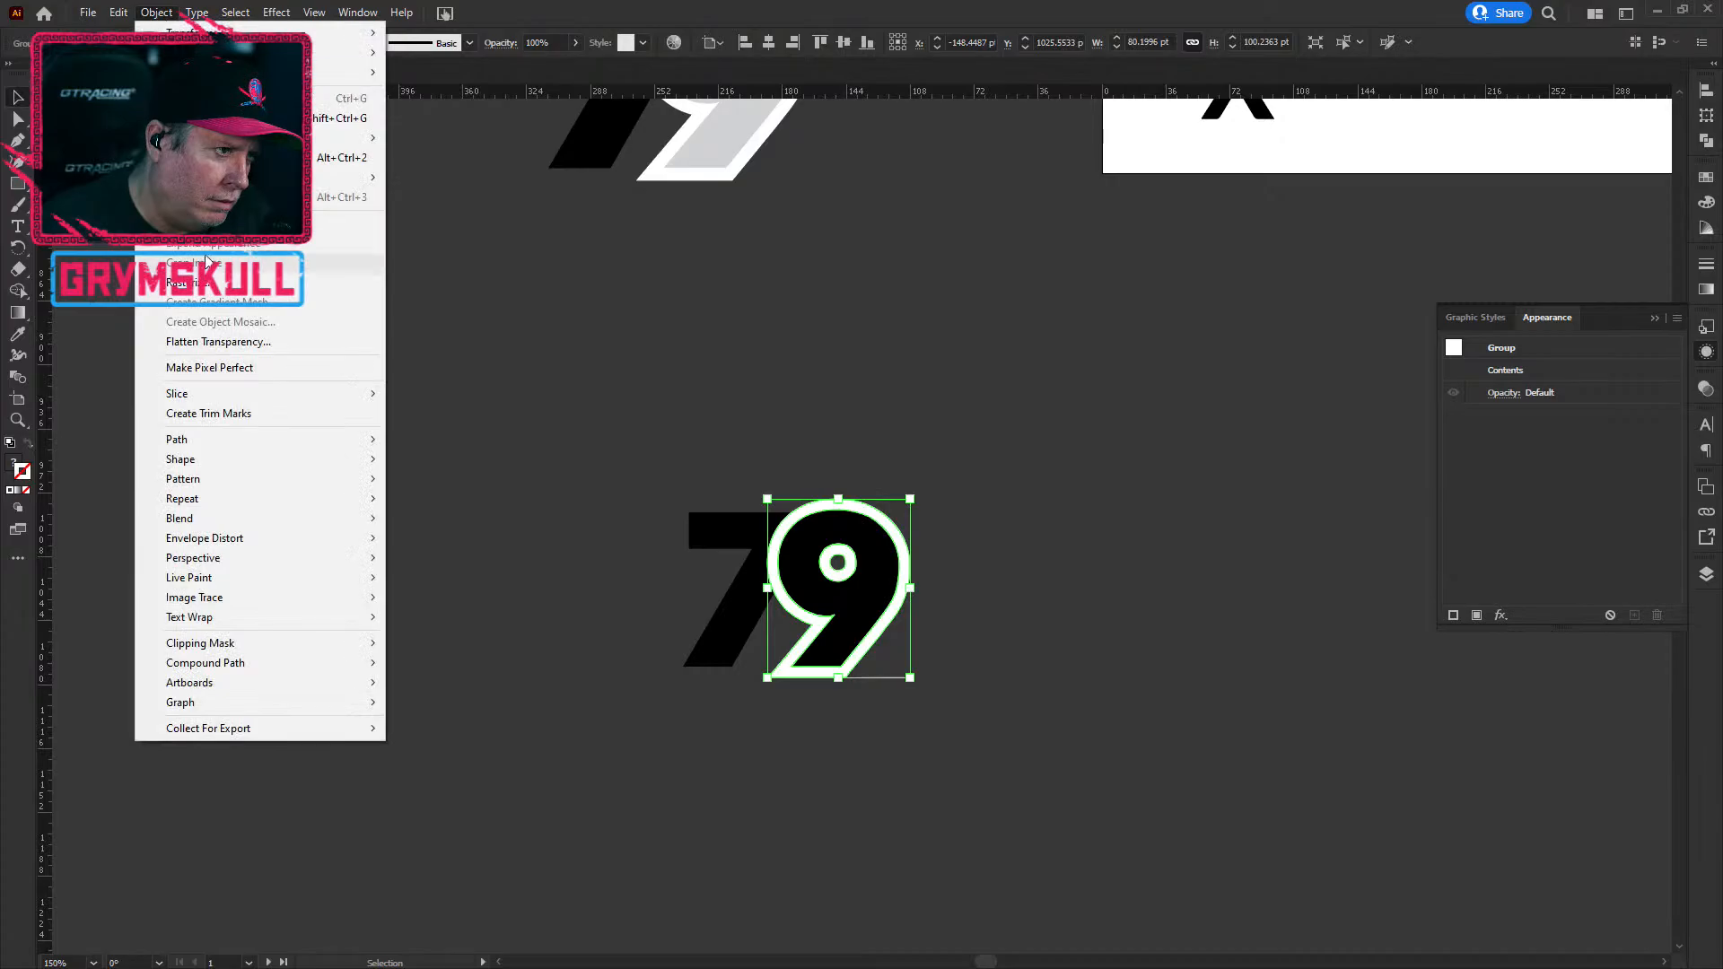
pyautogui.click(191, 224)
# Step: Reselect the expanded 9 group and bring up the Pathfinder panel
pyautogui.click(1005, 651)
pyautogui.click(865, 558)
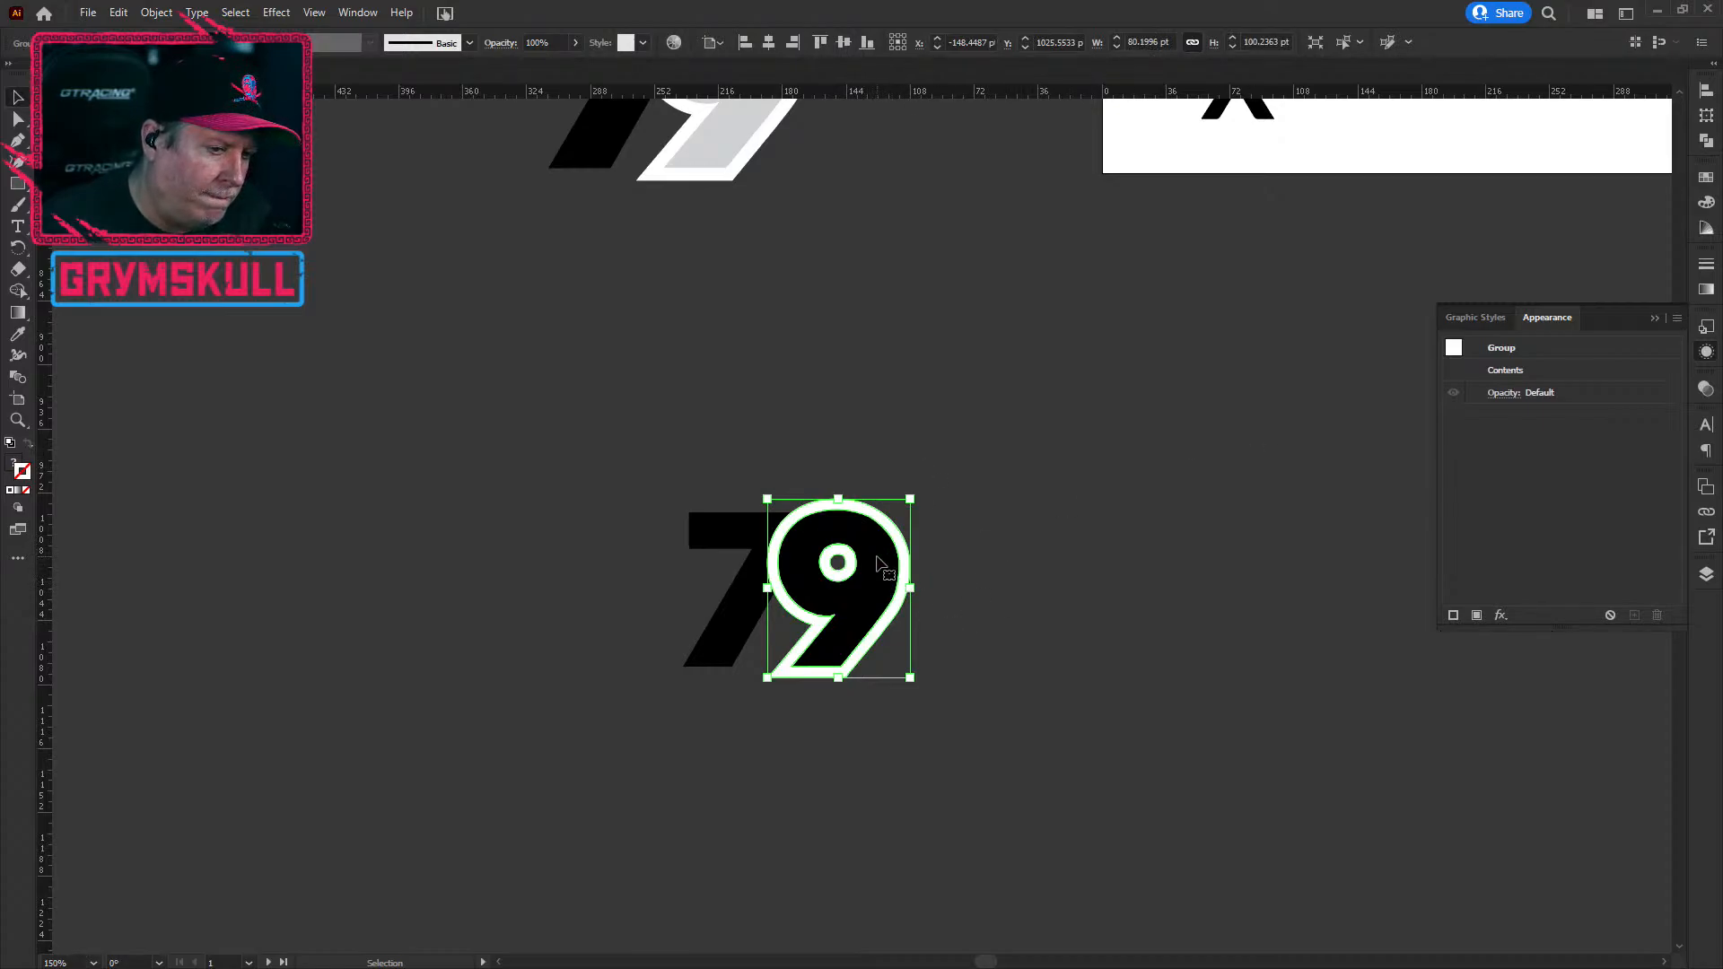
pyautogui.click(926, 581)
pyautogui.click(875, 567)
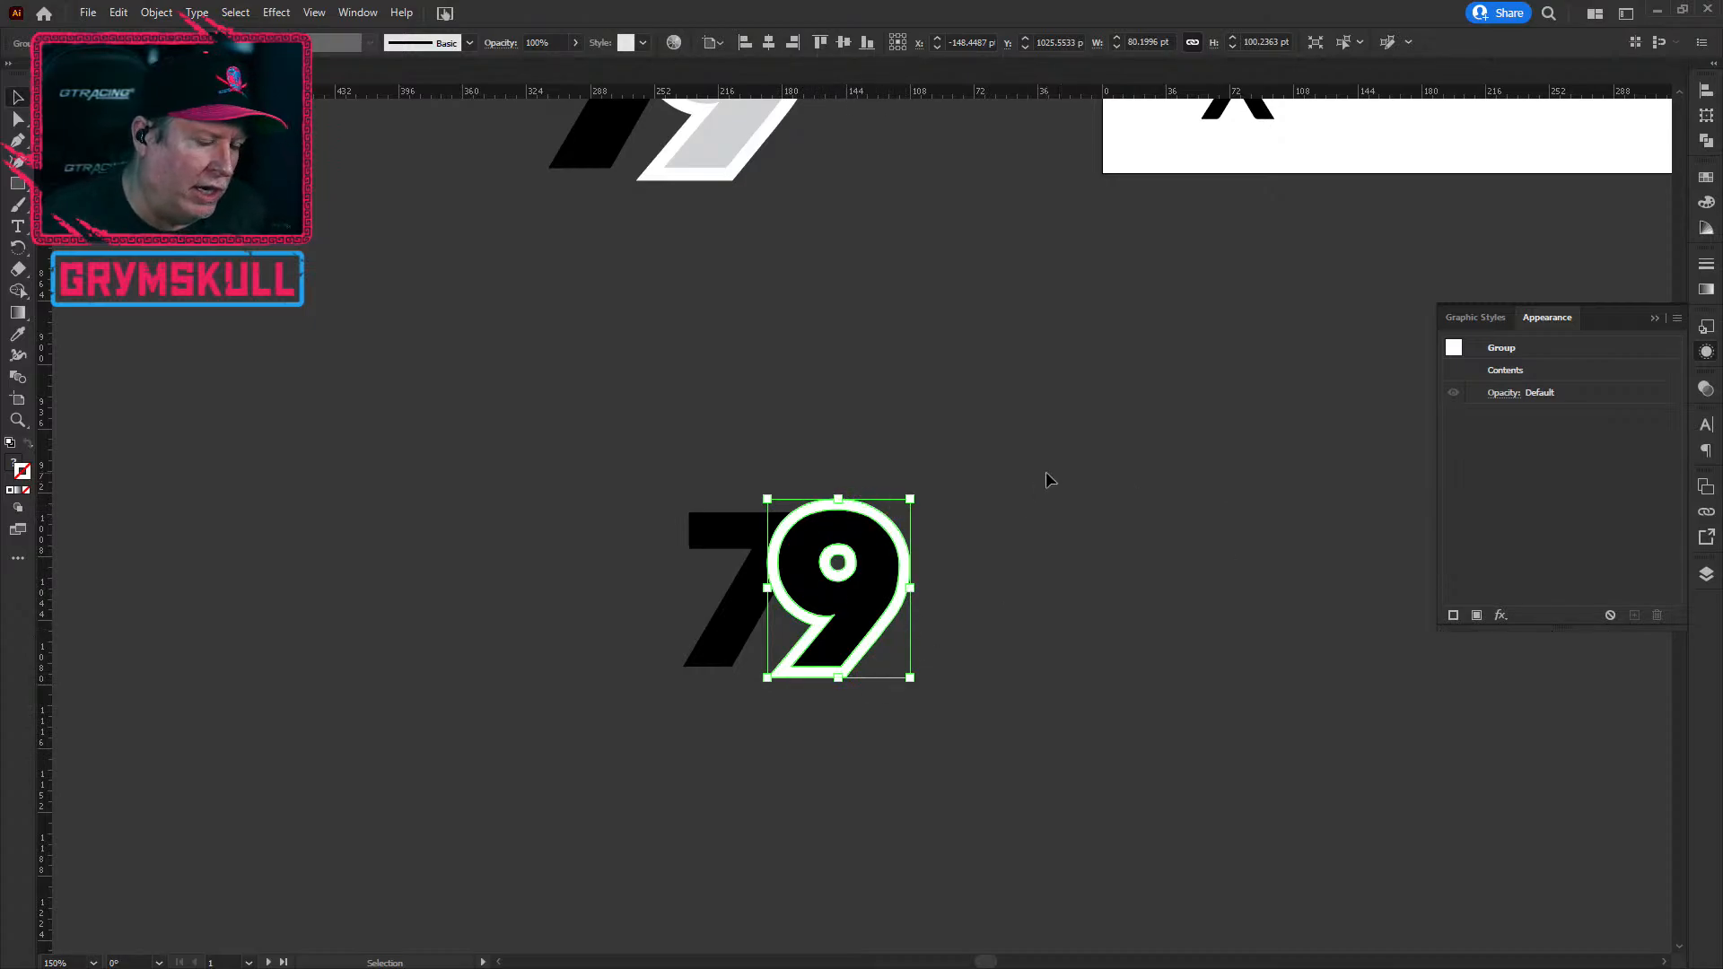
pyautogui.click(1077, 565)
pyautogui.click(896, 575)
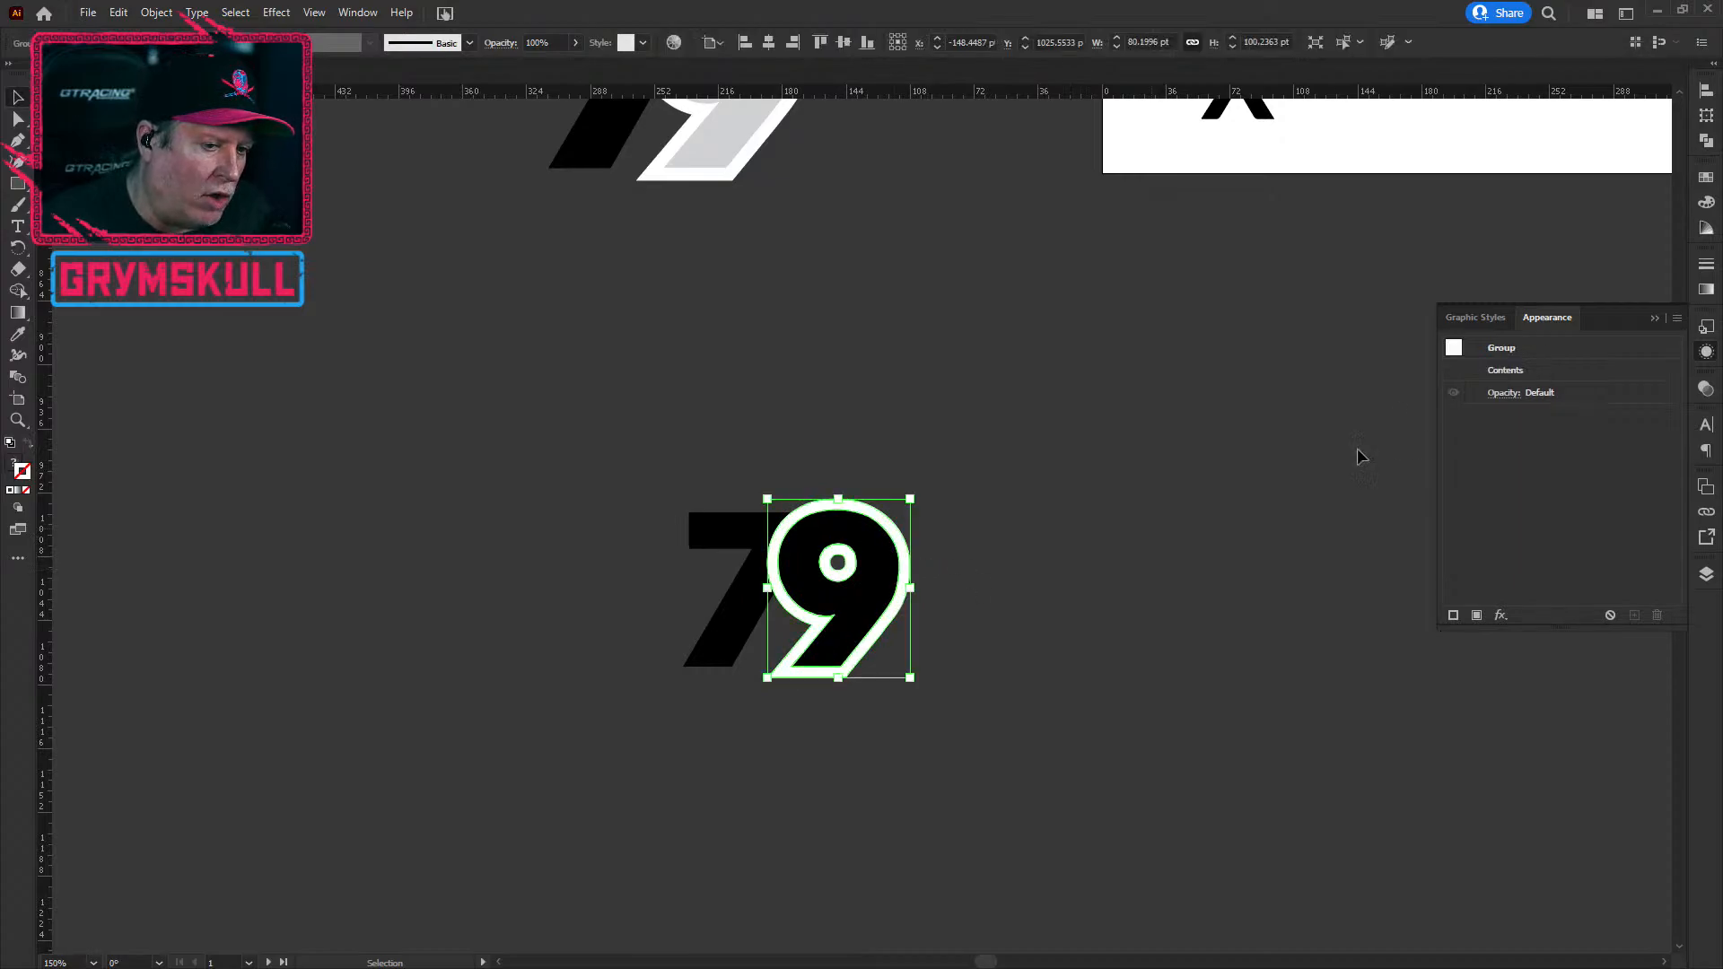
pyautogui.click(1708, 140)
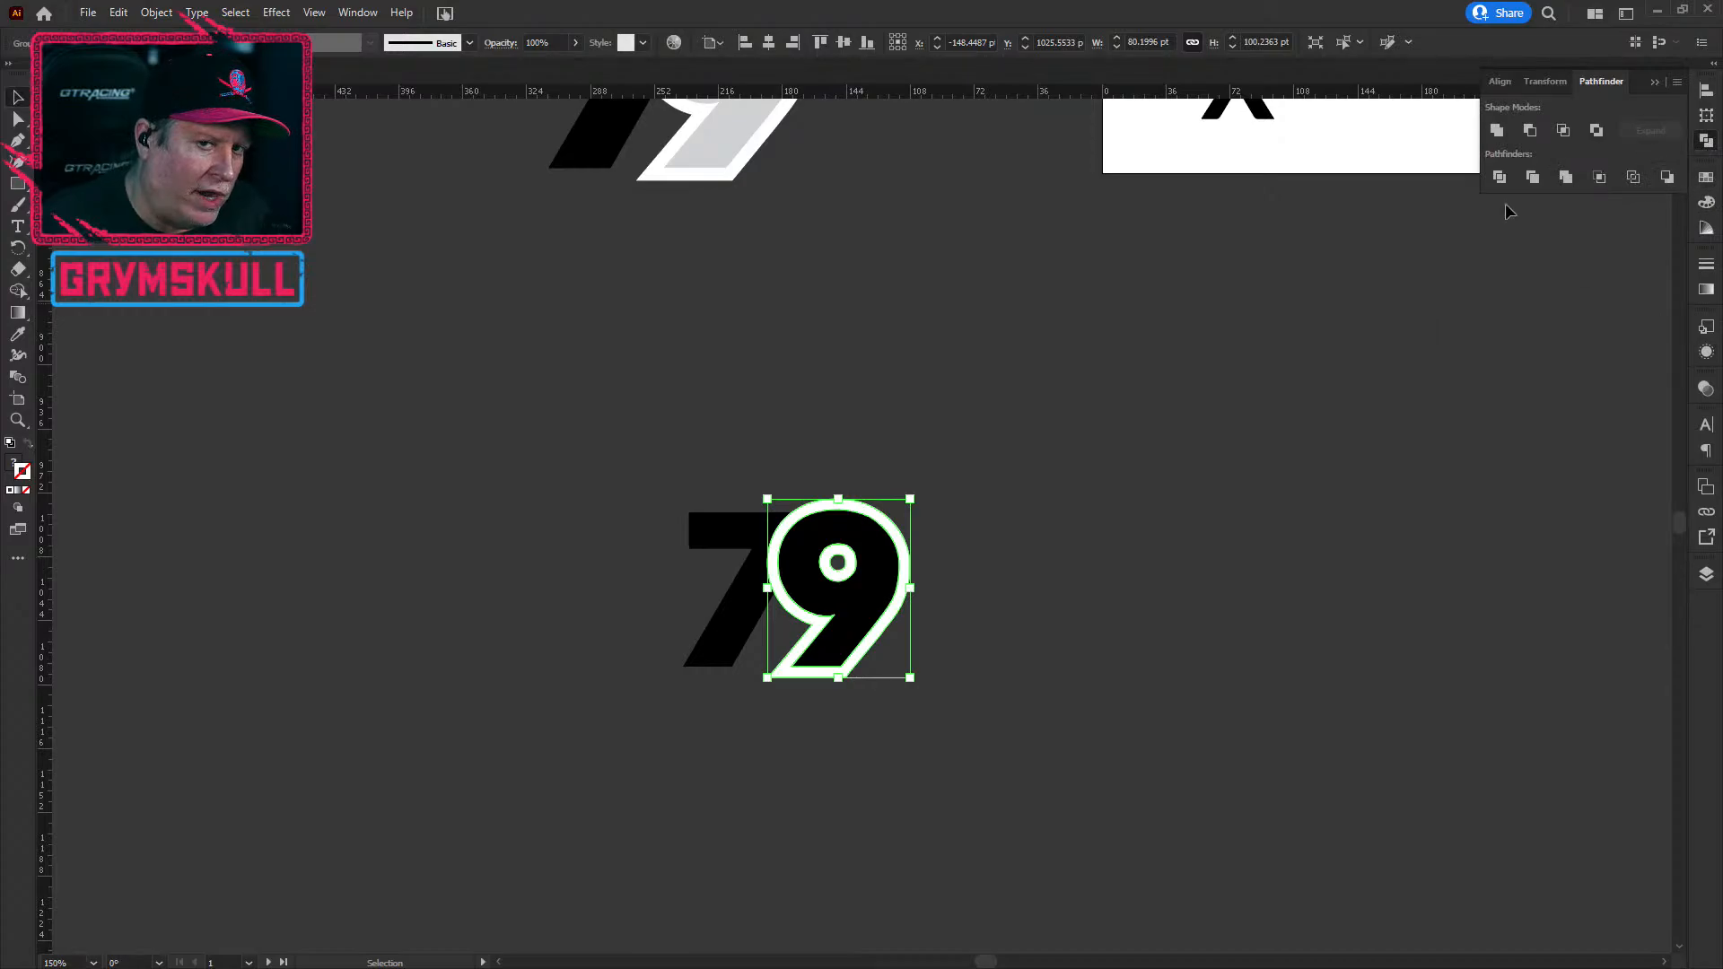
# Step: Unite the 9 into one shape, then Minus Front it against the 7 to trim the 7
pyautogui.click(1496, 131)
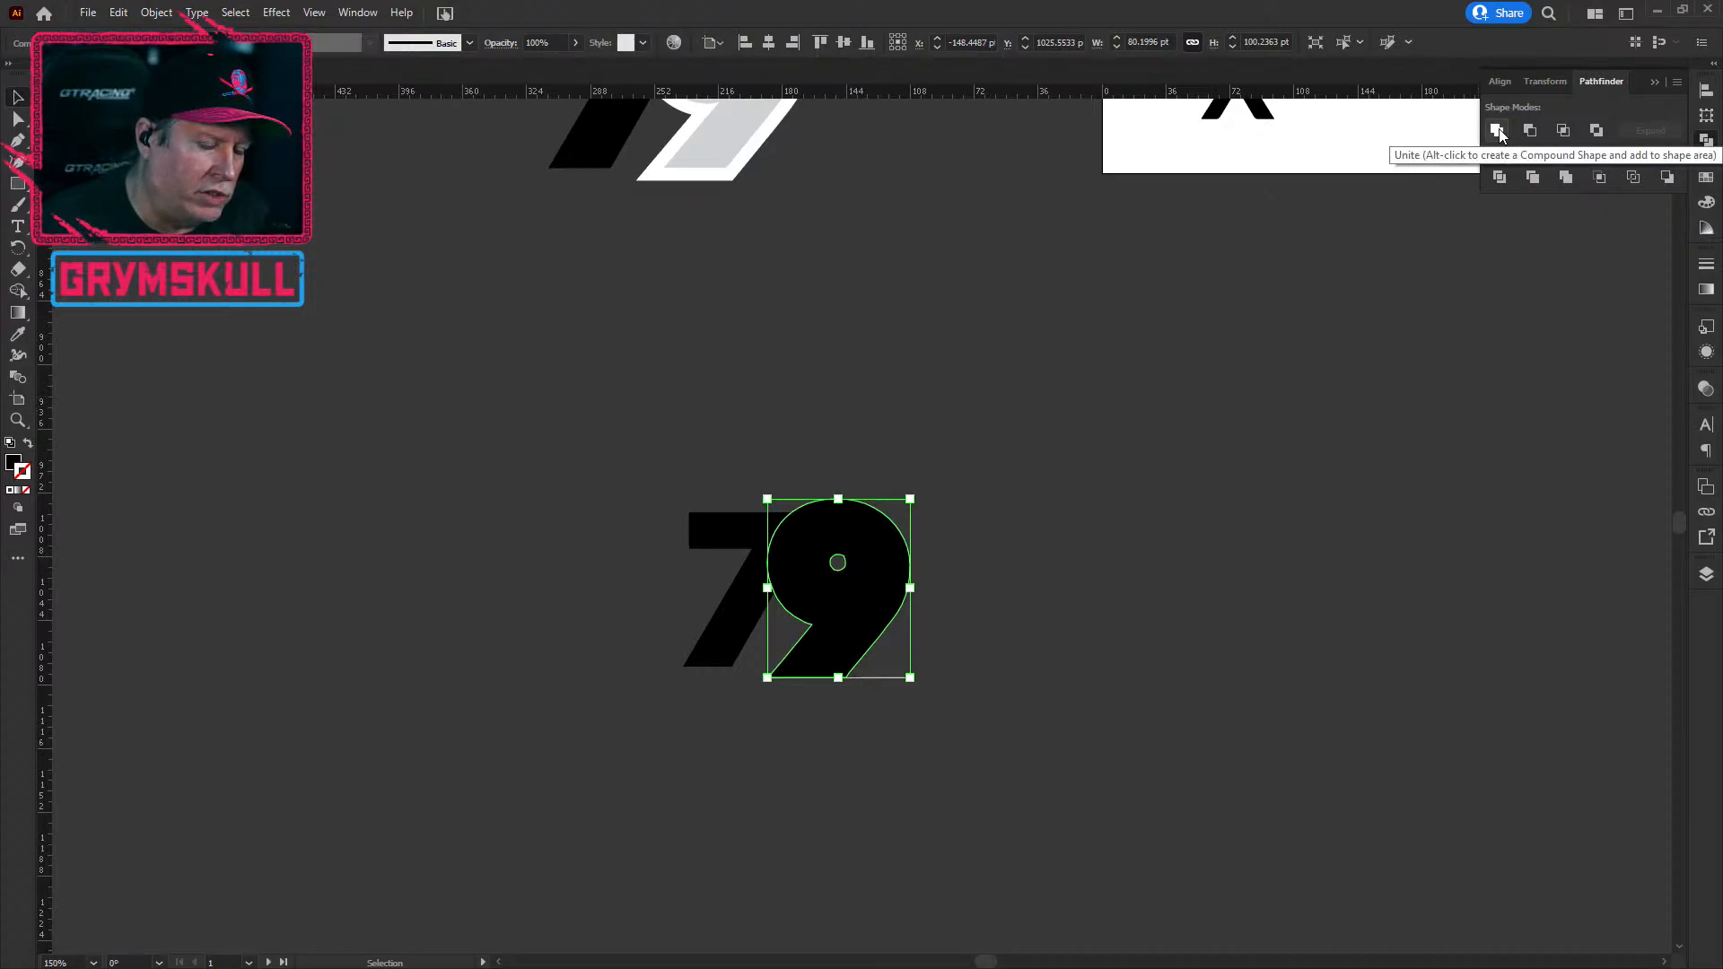
pyautogui.click(1024, 664)
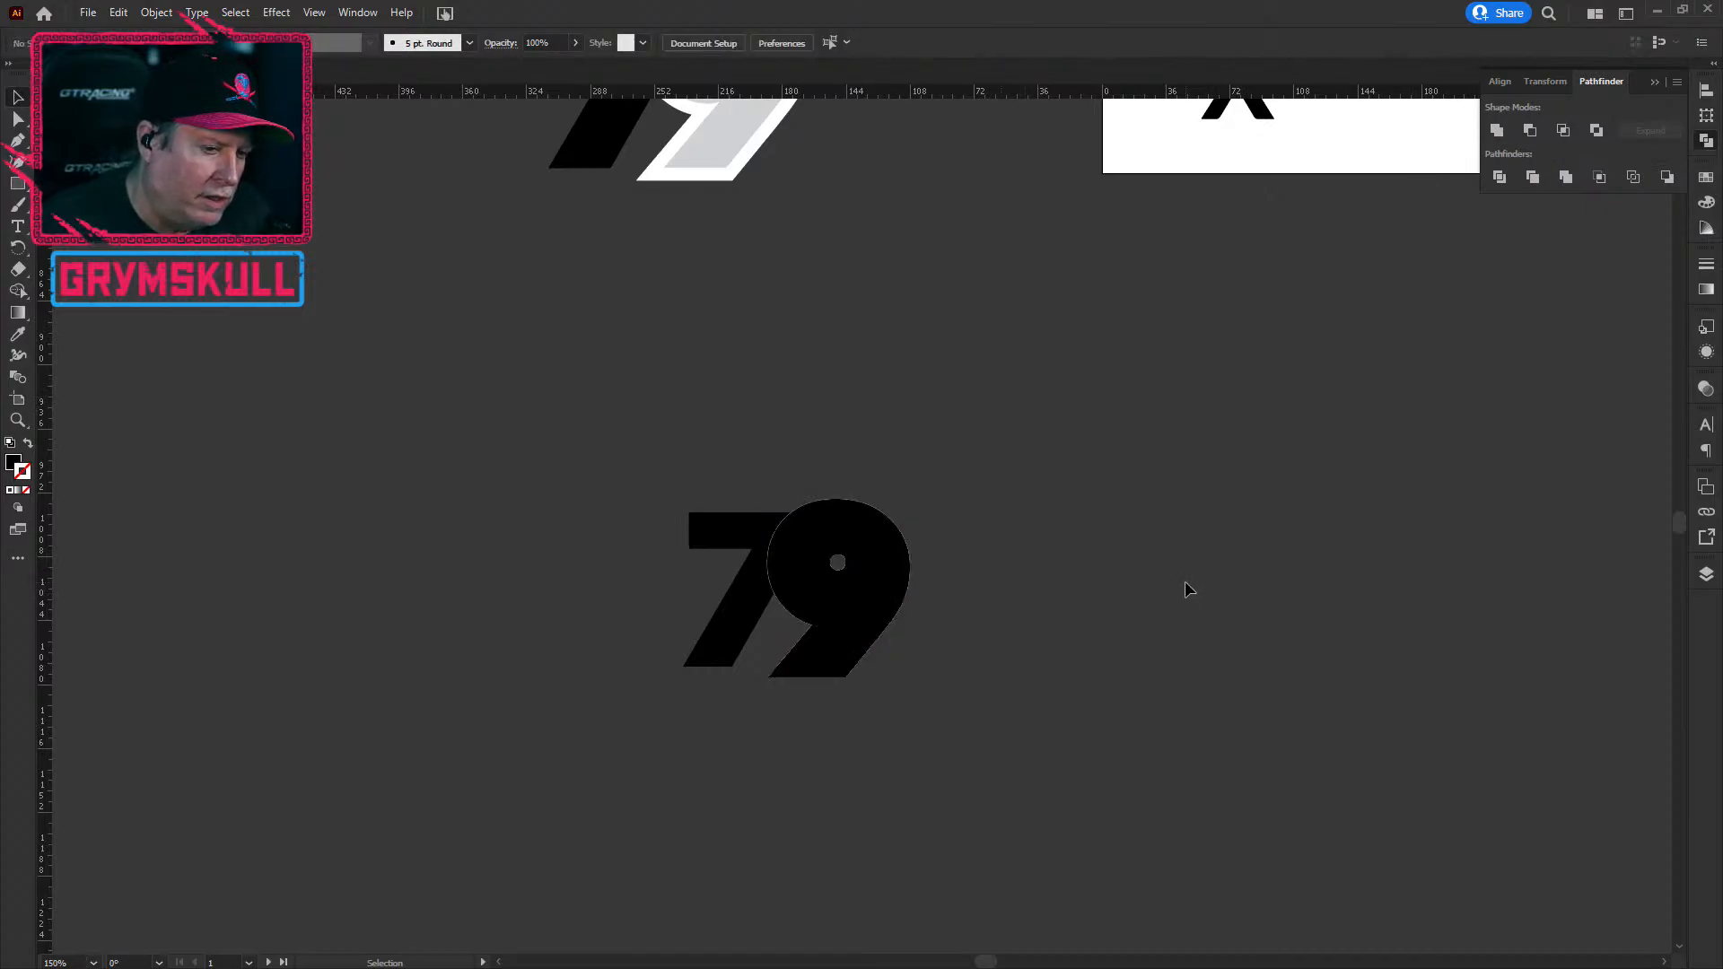
pyautogui.click(844, 538)
pyautogui.keyDown('shift'); pyautogui.click(740, 592); pyautogui.keyUp('shift')
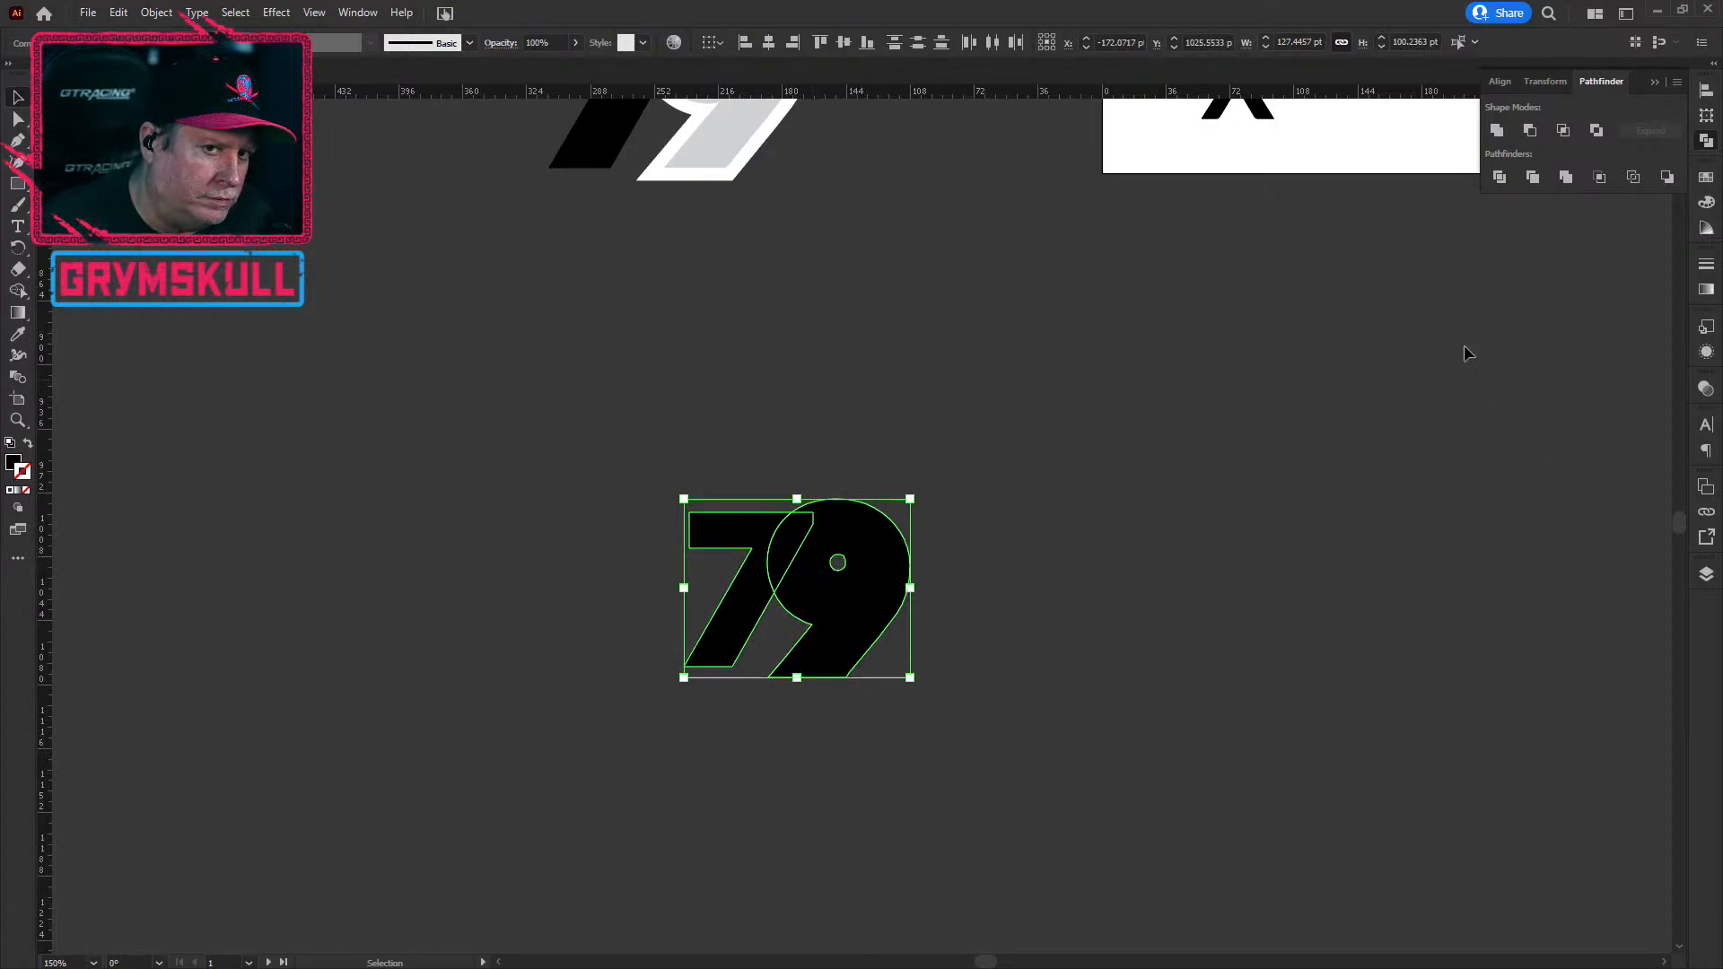
pyautogui.click(1531, 131)
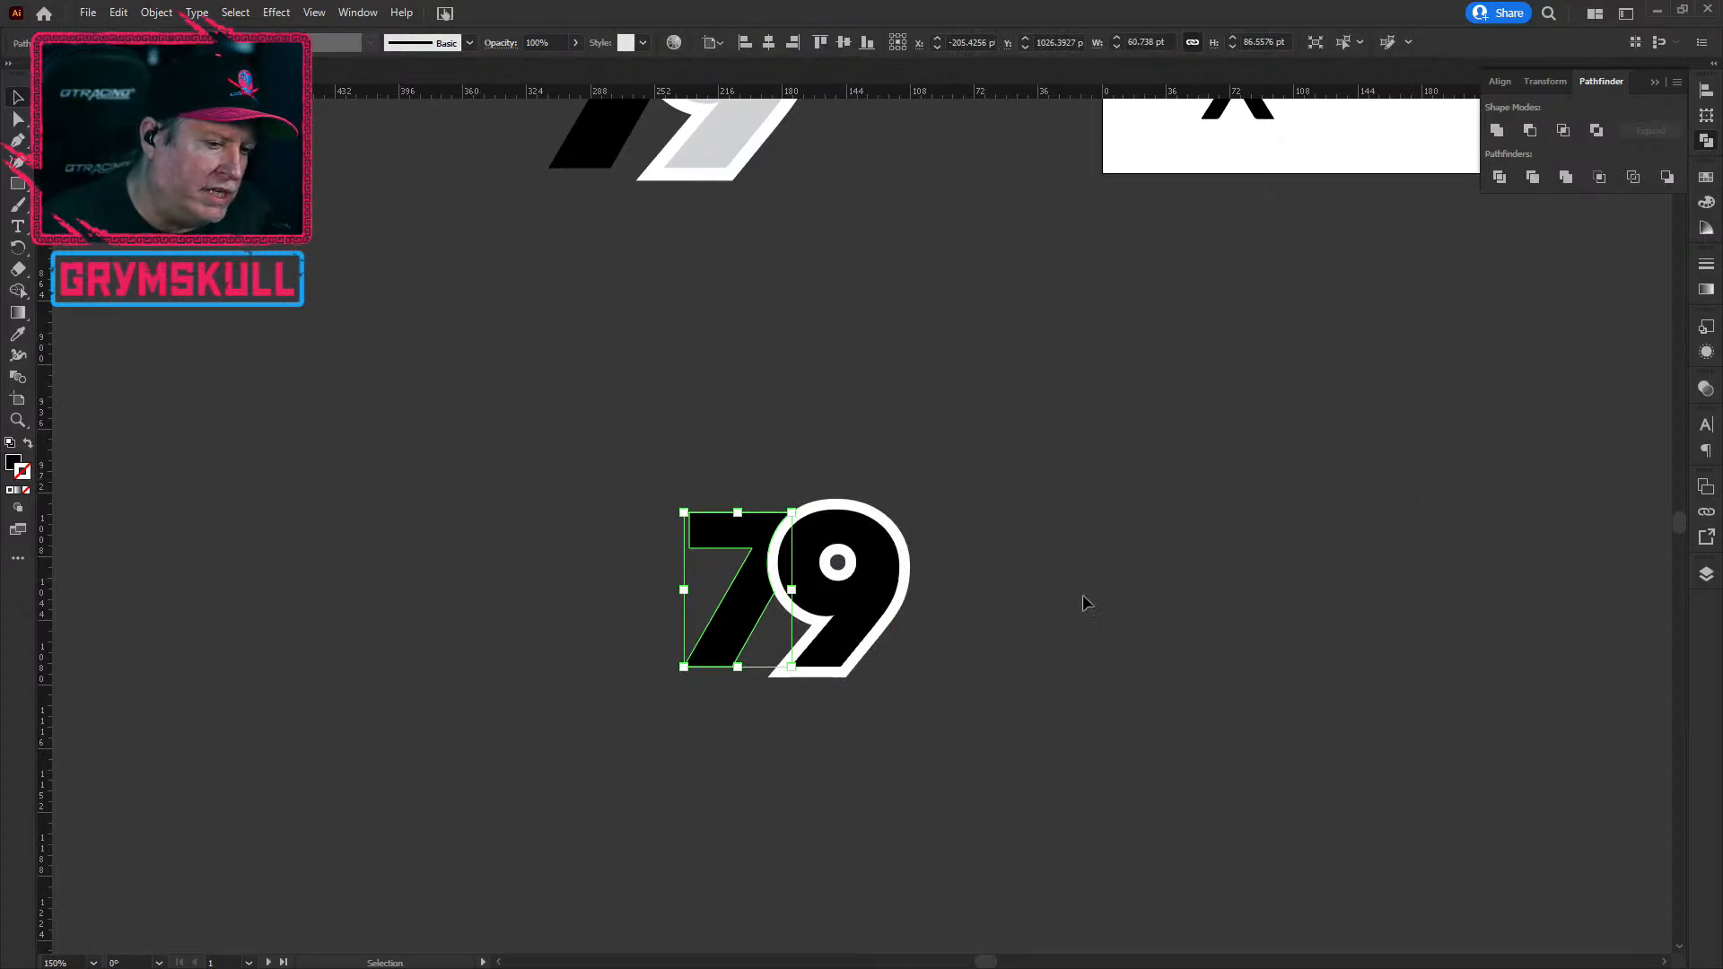
pyautogui.click(876, 597)
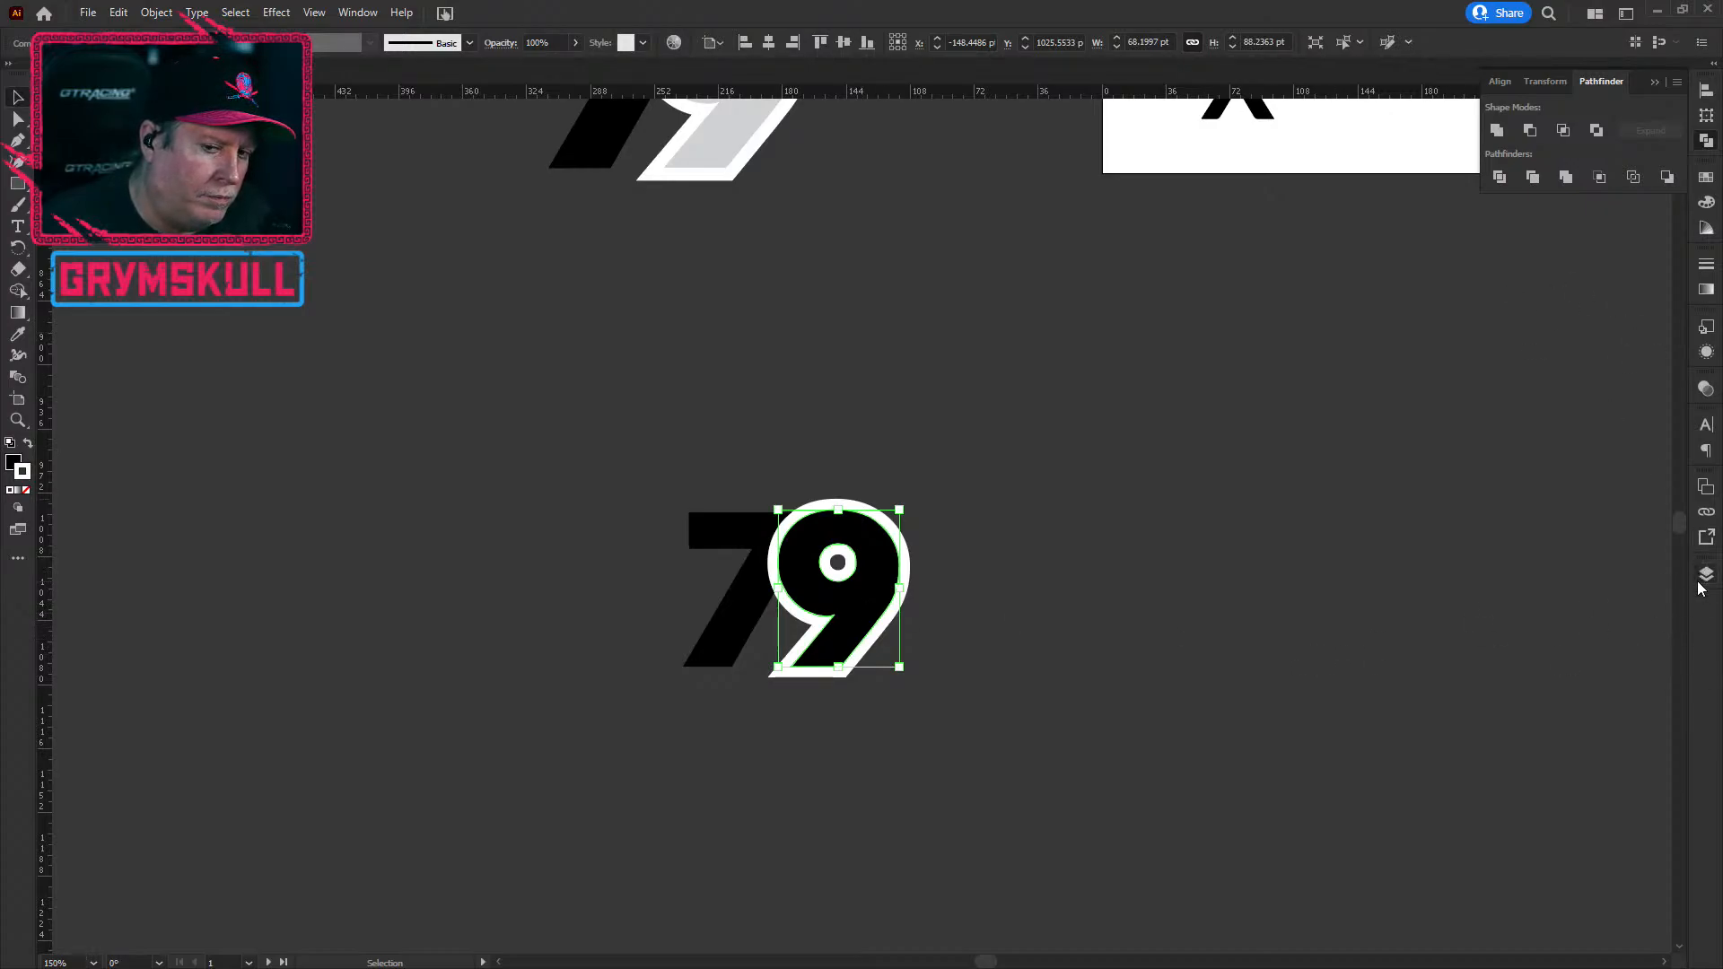
# Step: Undo a trial move of the 9, then hide its white stroke in the Appearance panel
pyautogui.moveTo(886, 563); pyautogui.dragTo(978, 563)
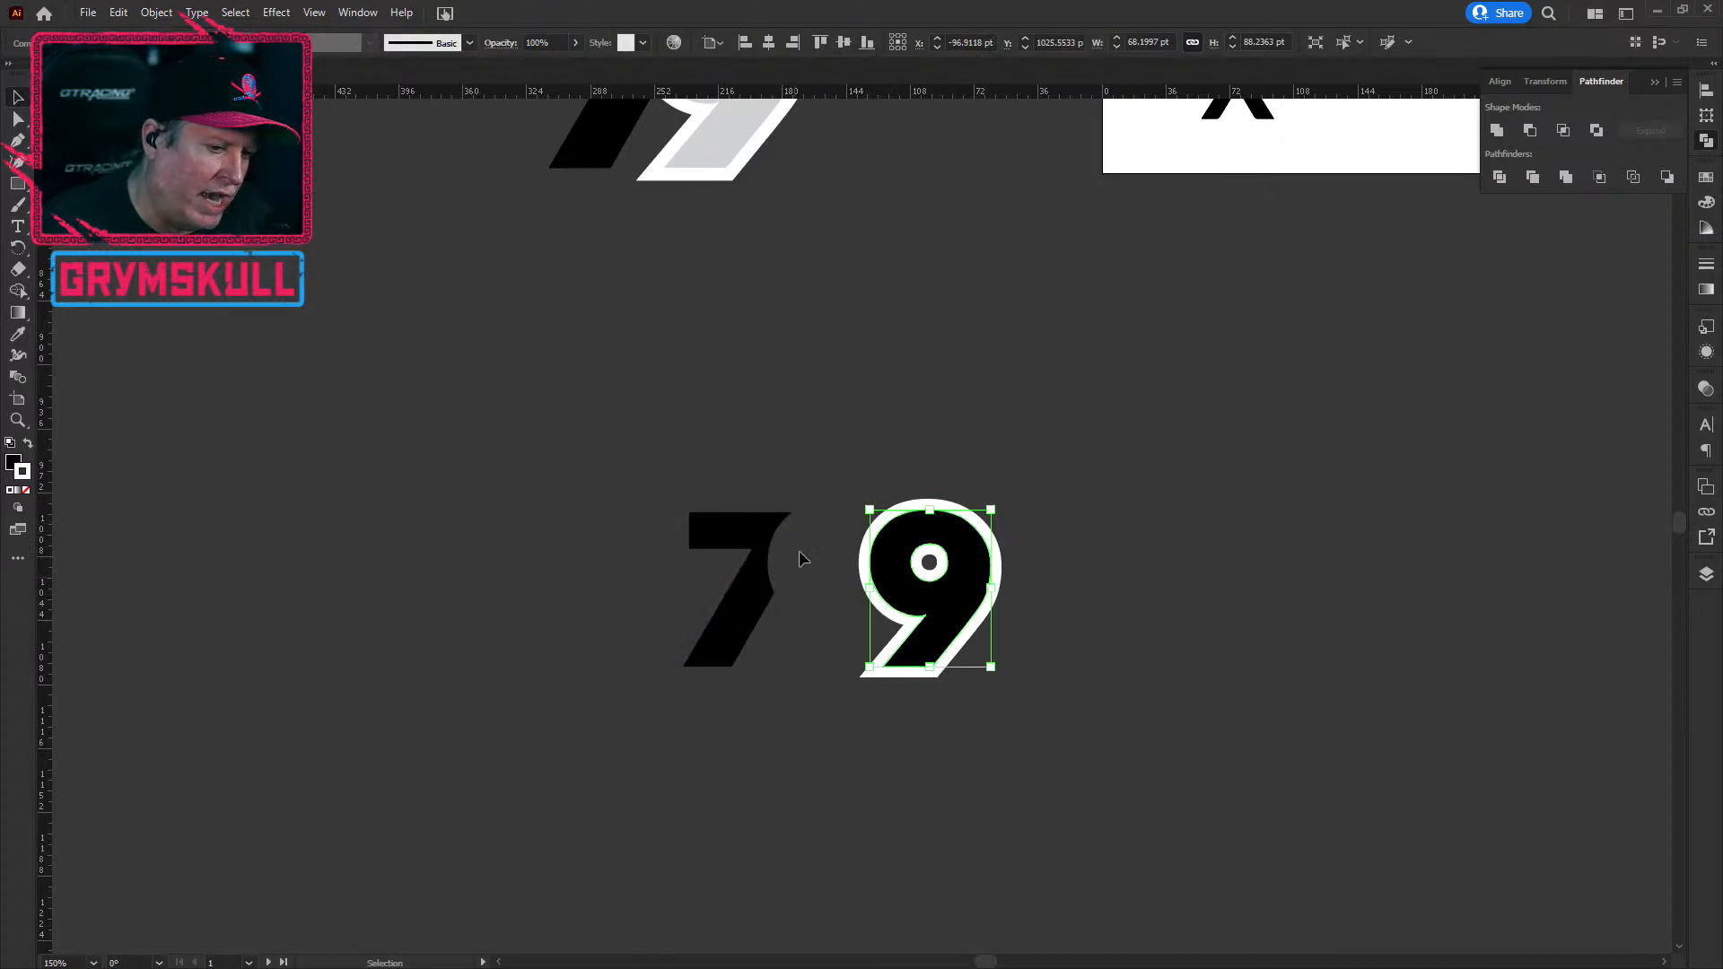
pyautogui.hotkey('ctrl', 'z')
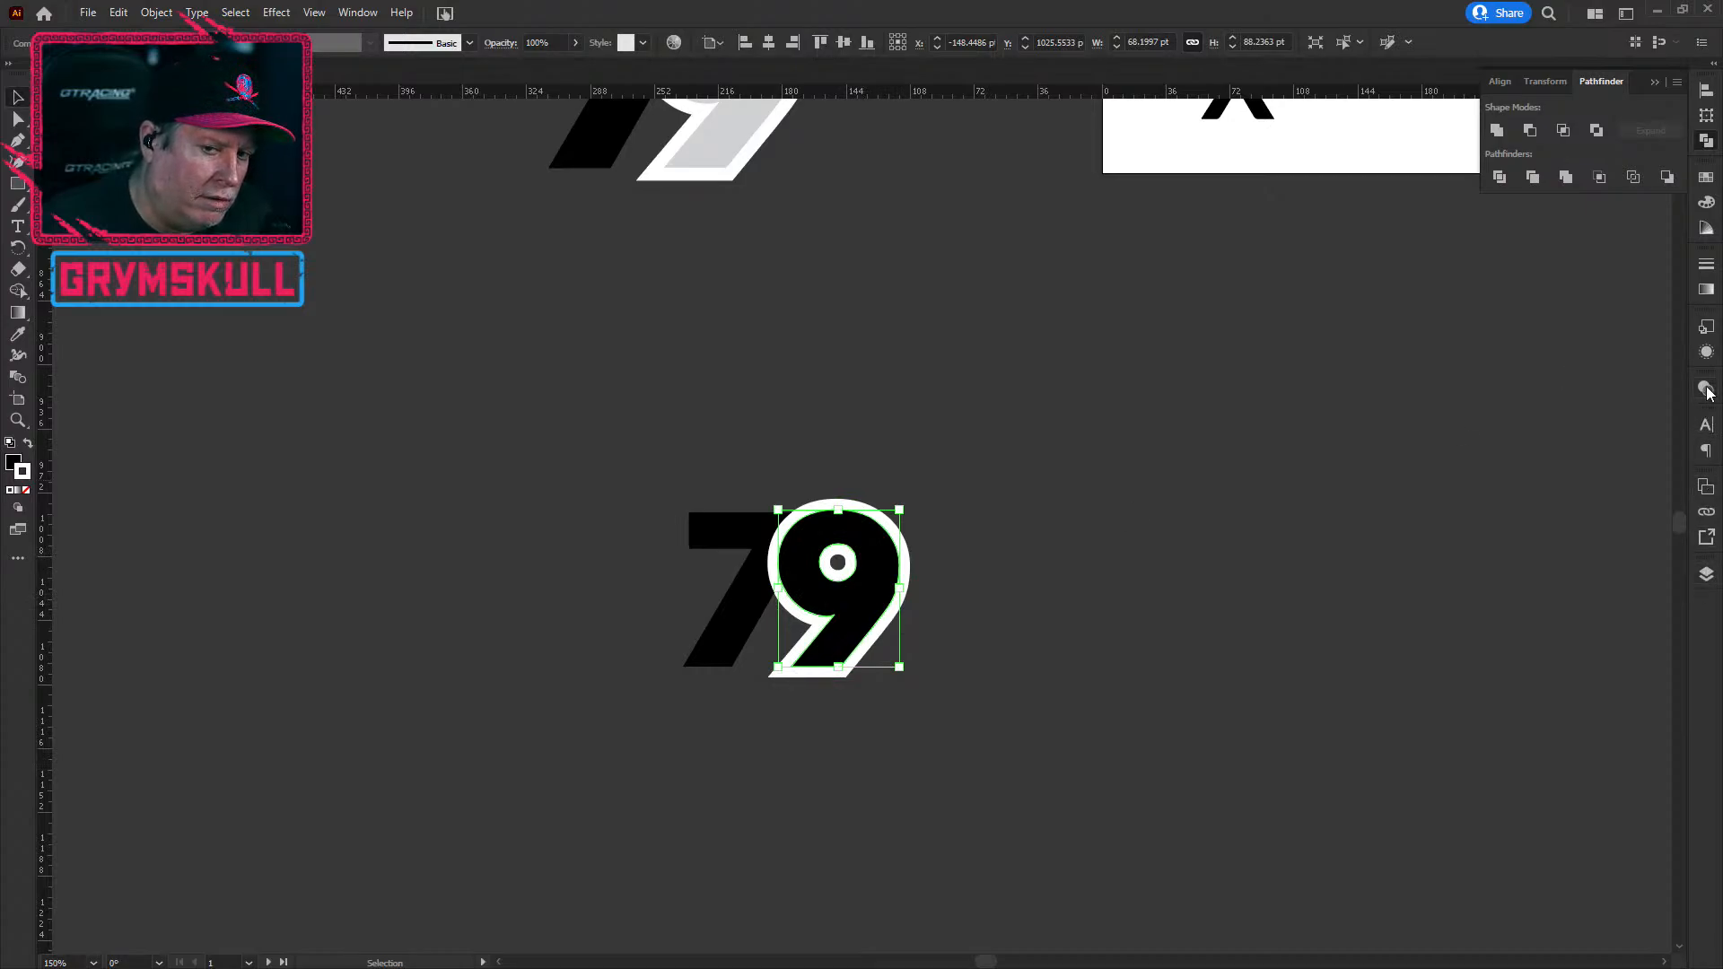
pyautogui.click(1707, 352)
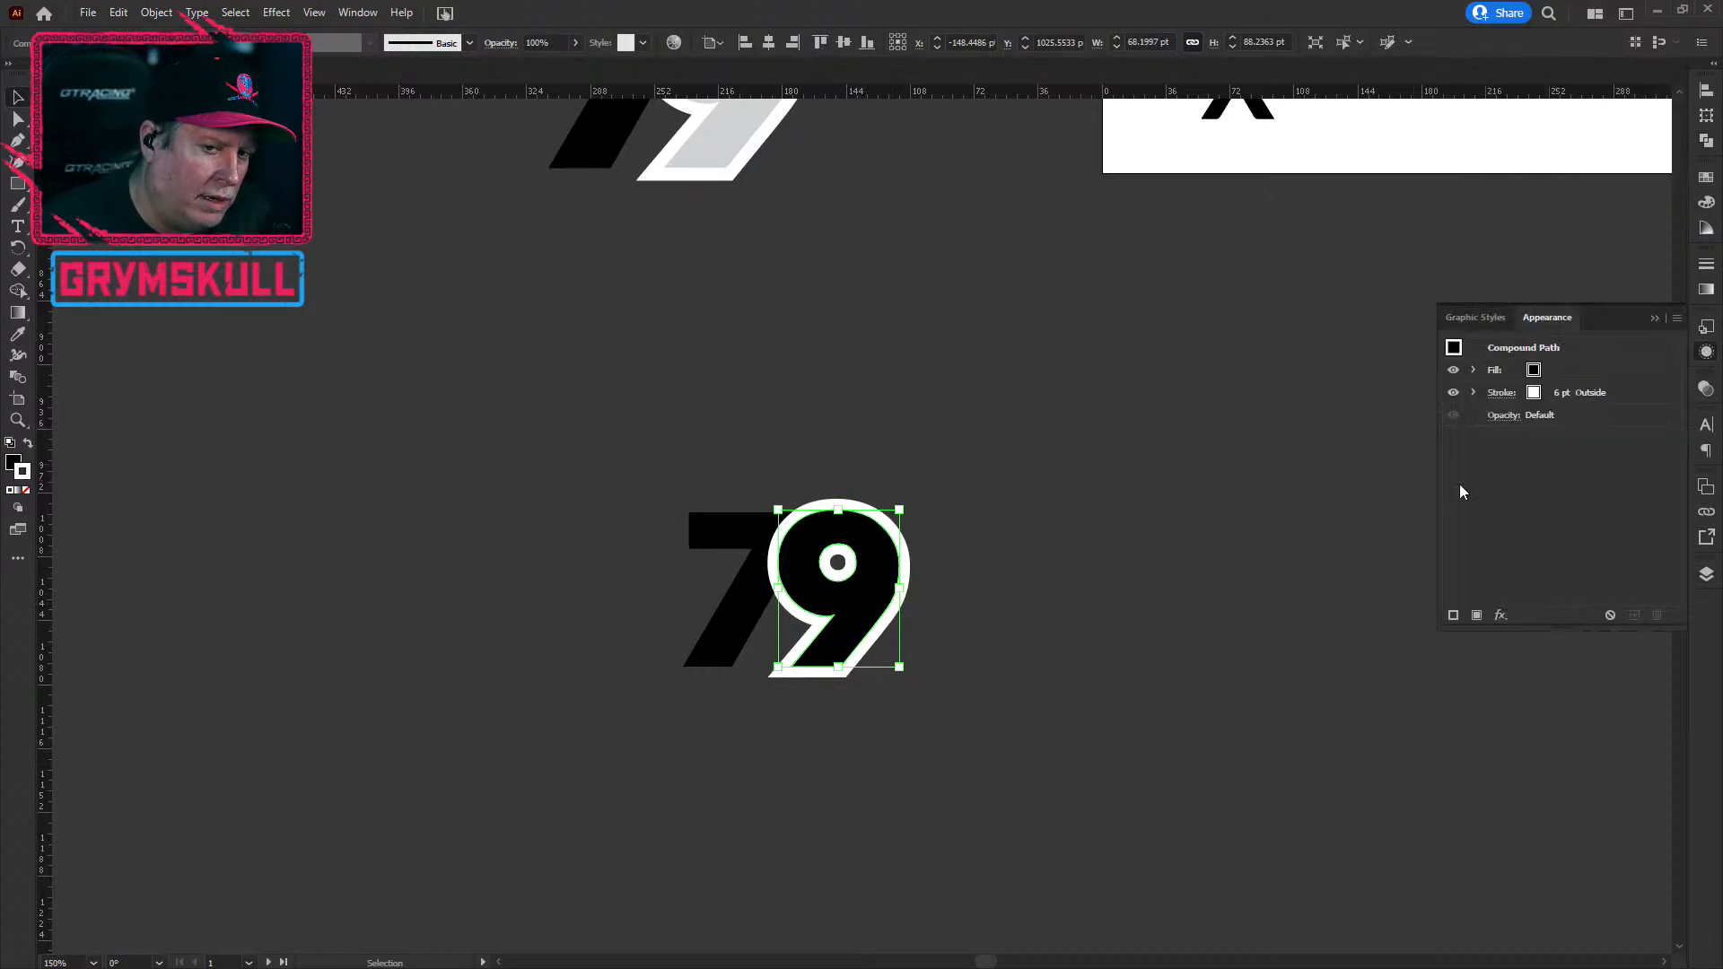
pyautogui.click(1453, 392)
pyautogui.click(1138, 556)
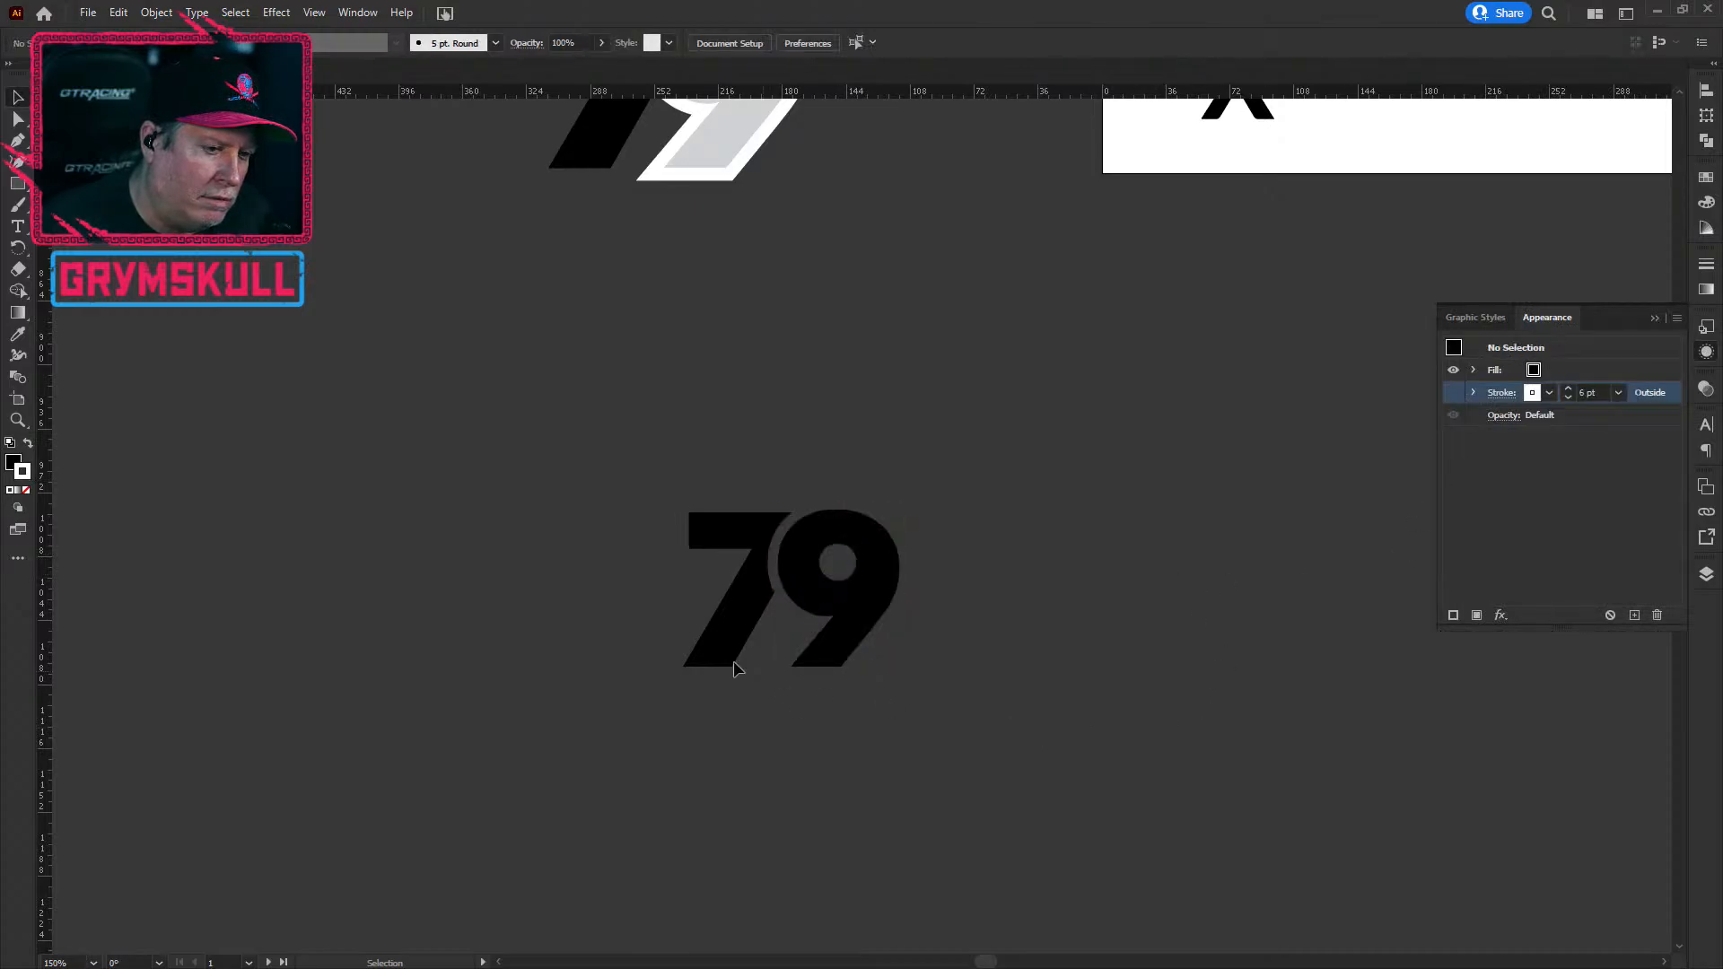
pyautogui.scroll(5, 762, 558)
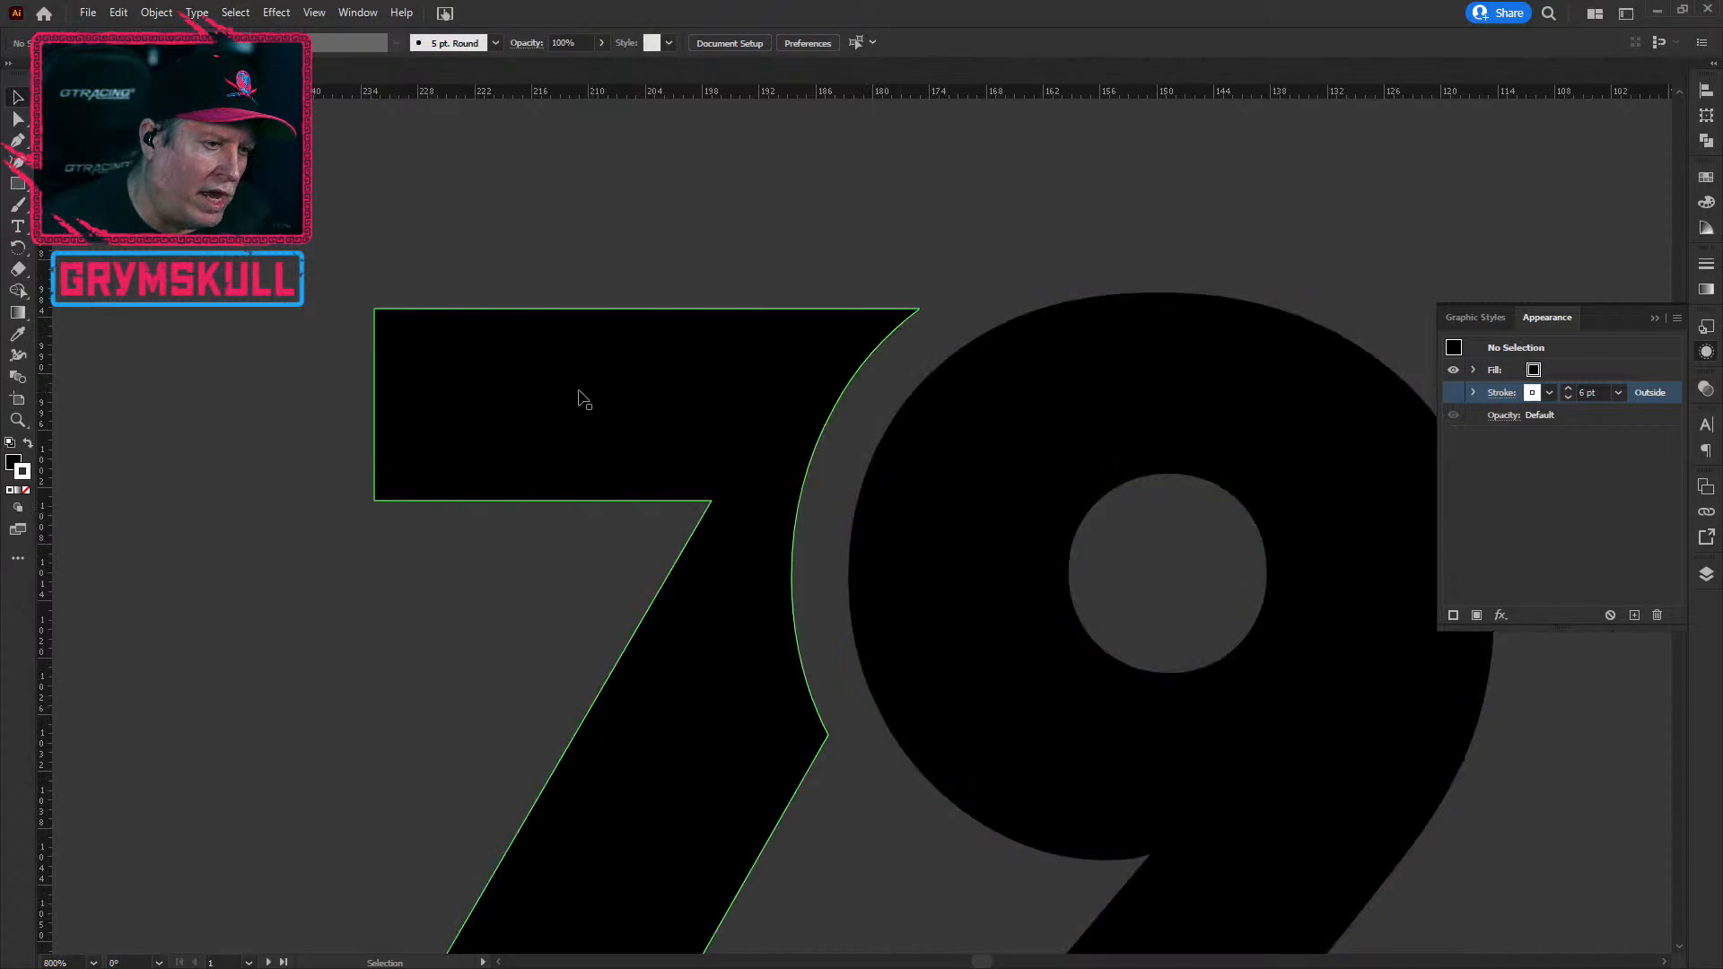
pyautogui.scroll(-5, 277, 559)
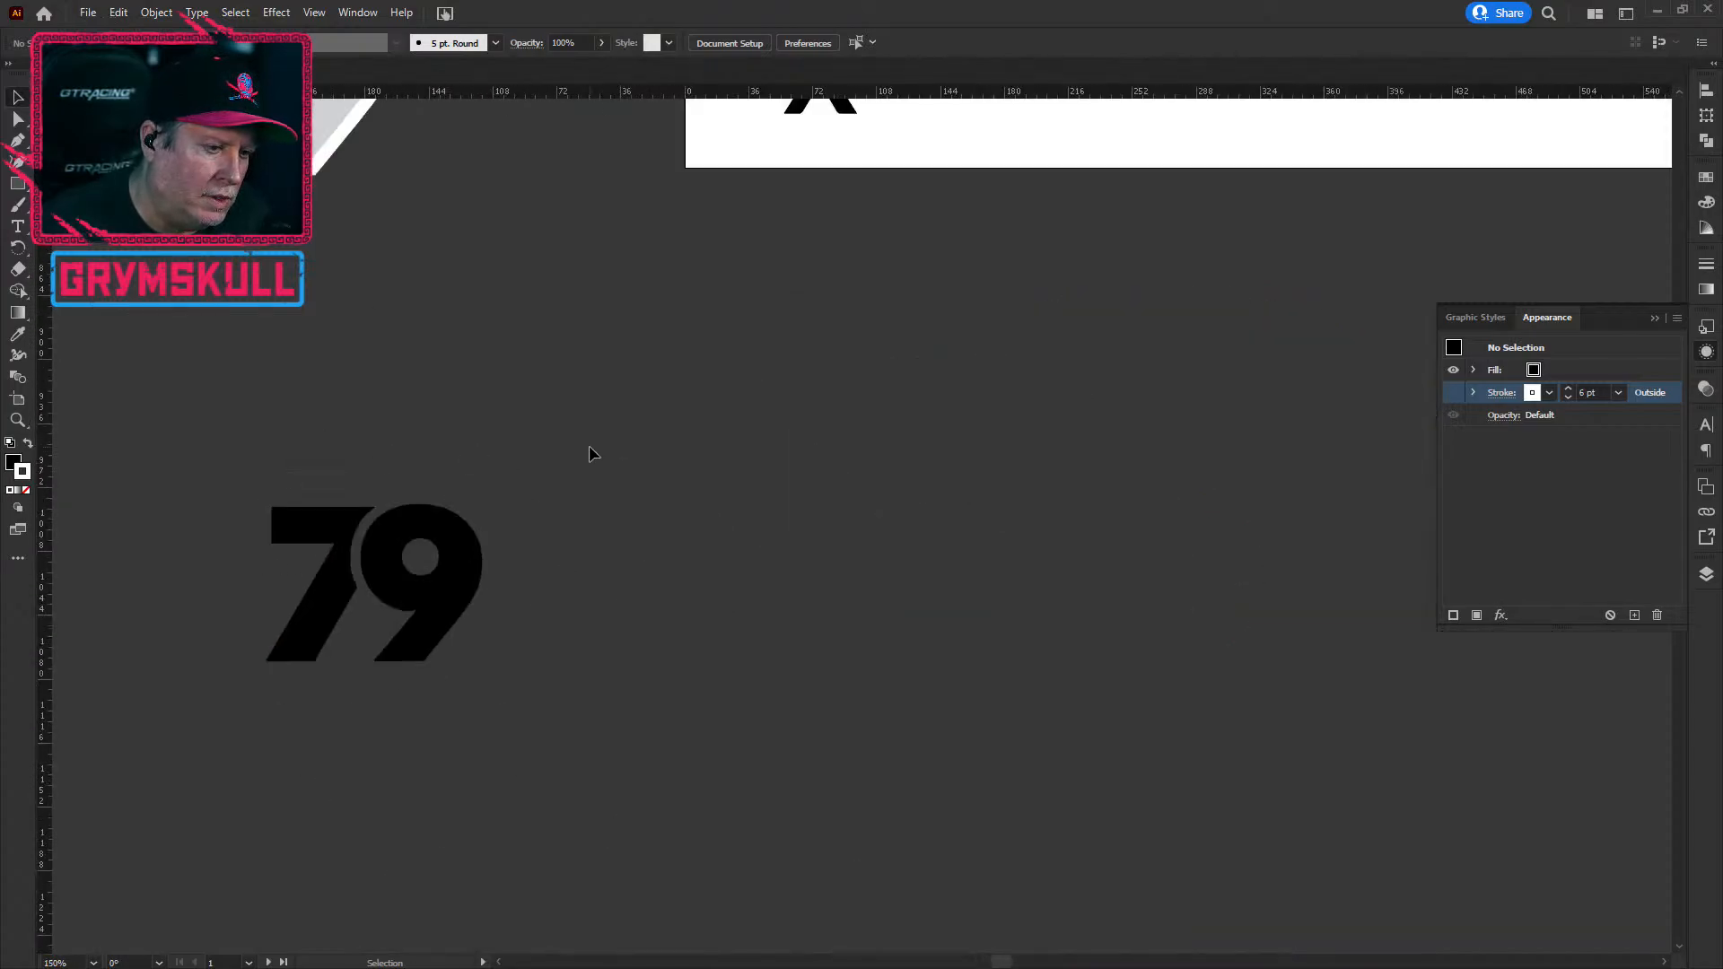
pyautogui.scroll(-2, 591, 456)
pyautogui.moveTo(1113, 400); pyautogui.dragTo(841, 674)
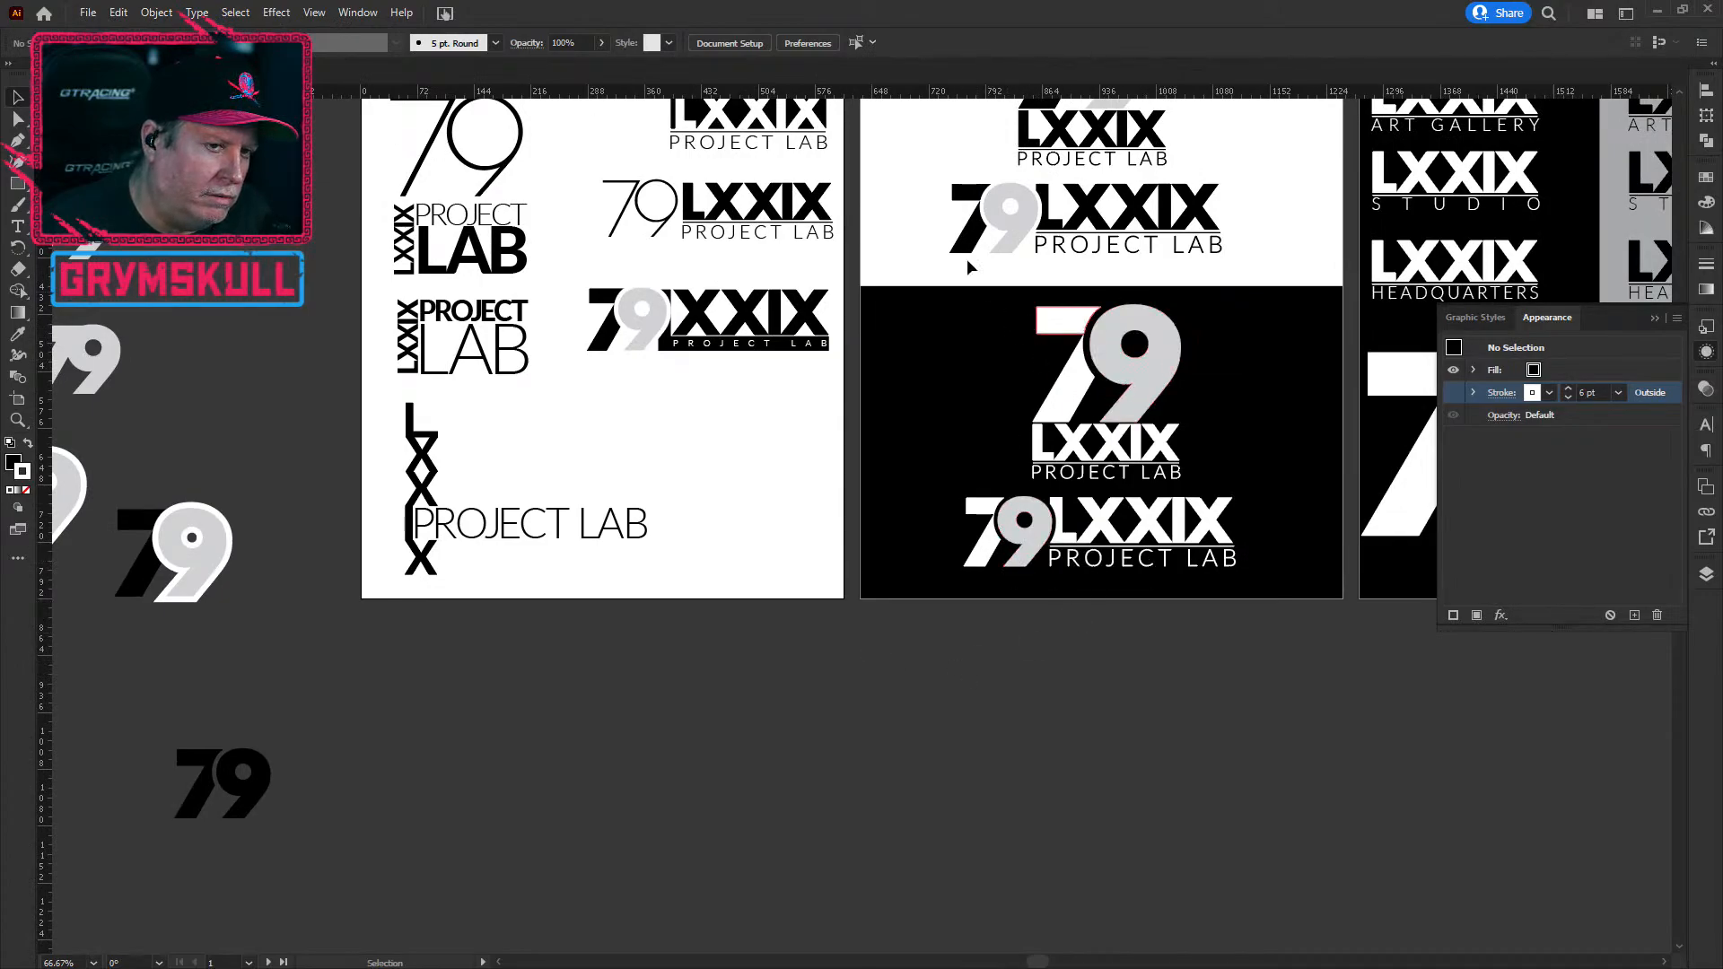
pyautogui.press('space')
pyautogui.moveTo(420, 779); pyautogui.dragTo(520, 799)
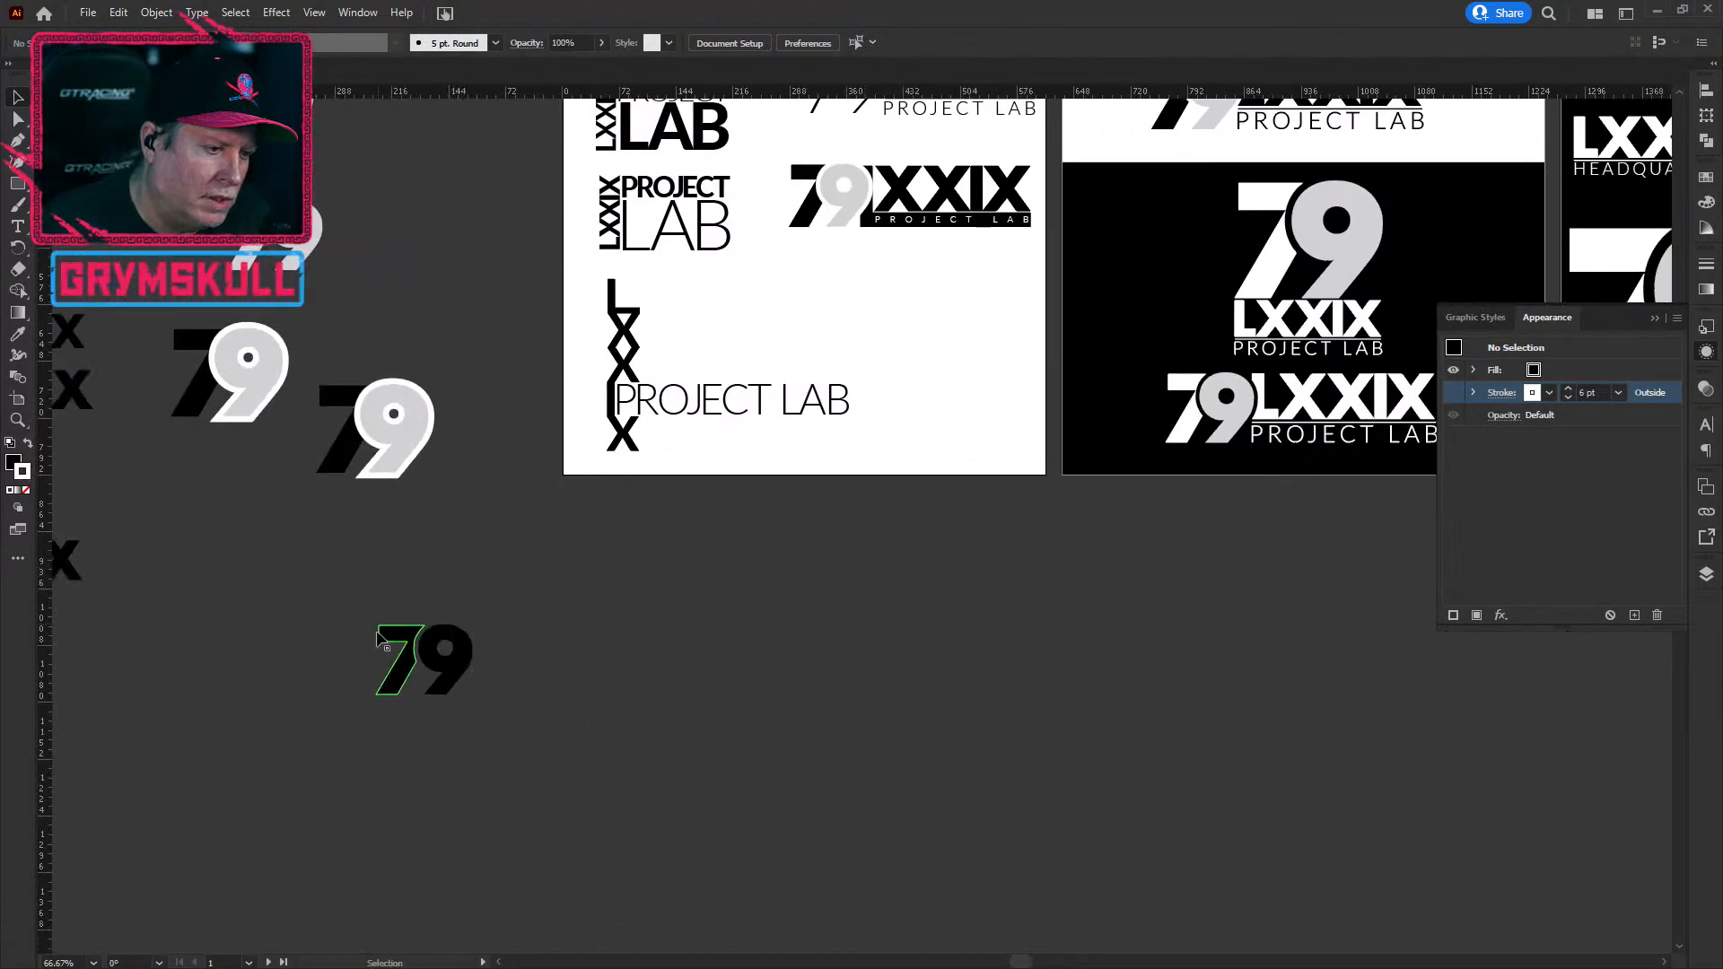
pyautogui.moveTo(382, 593); pyautogui.dragTo(571, 709)
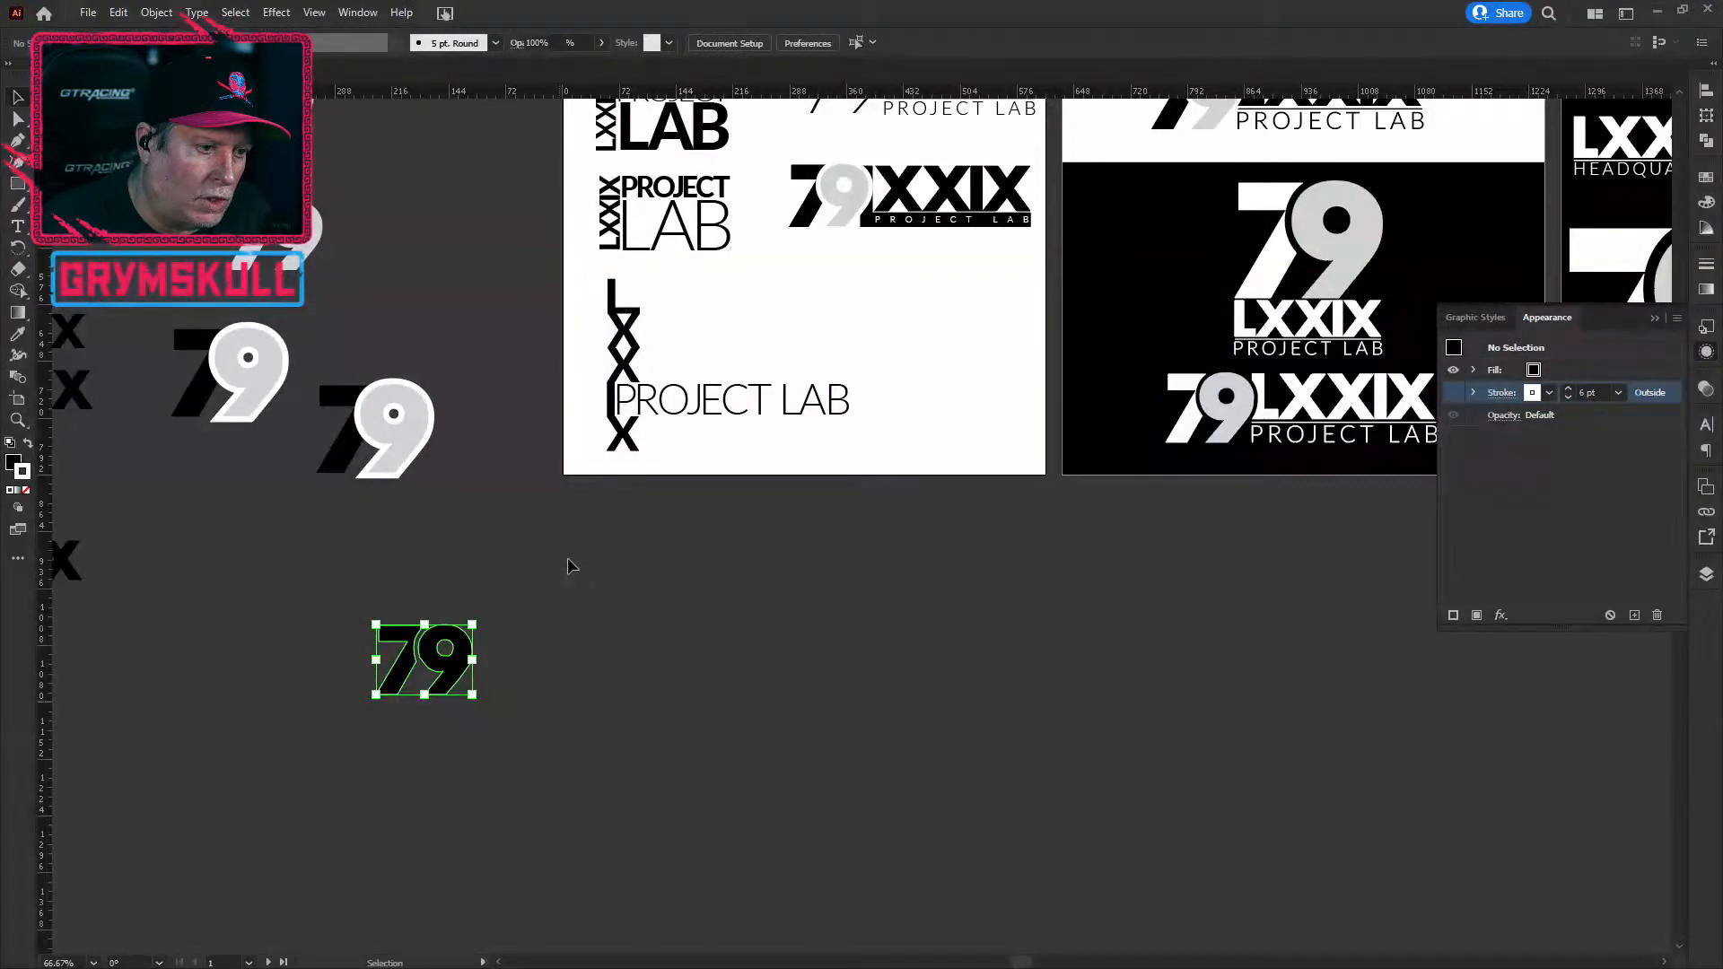
pyautogui.click(570, 565)
pyautogui.press('v')
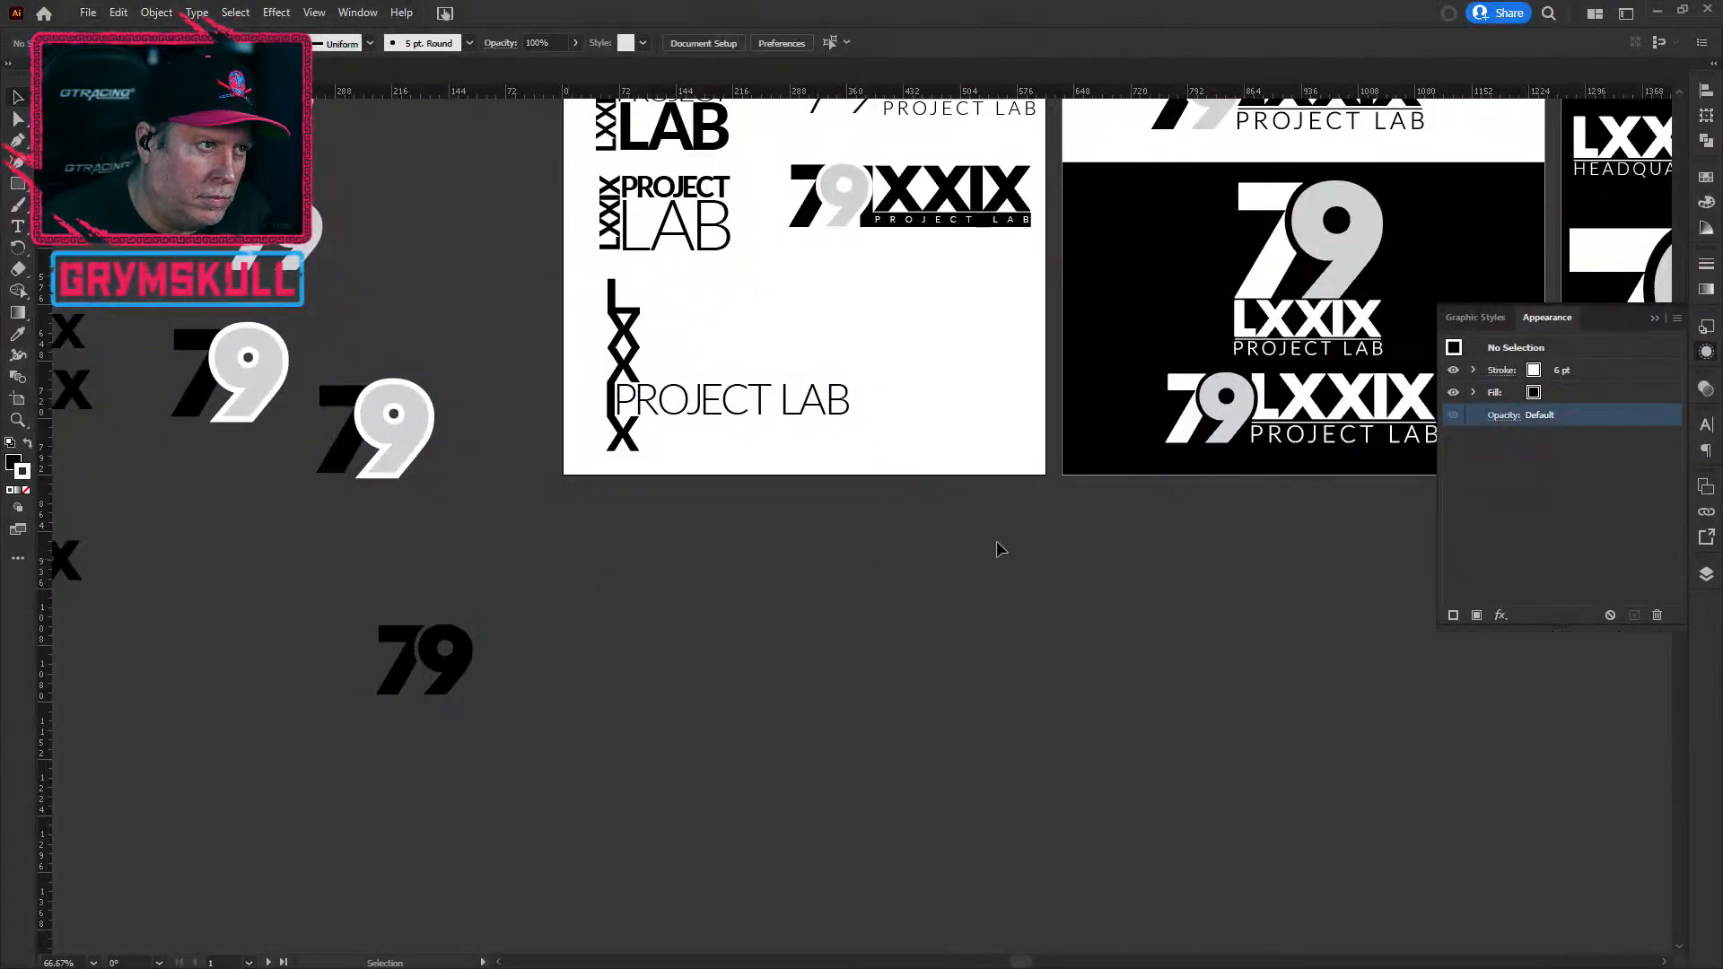
pyautogui.moveTo(1233, 544); pyautogui.dragTo(946, 822)
pyautogui.moveTo(982, 446); pyautogui.dragTo(794, 530)
pyautogui.scroll(-2, 556, 584)
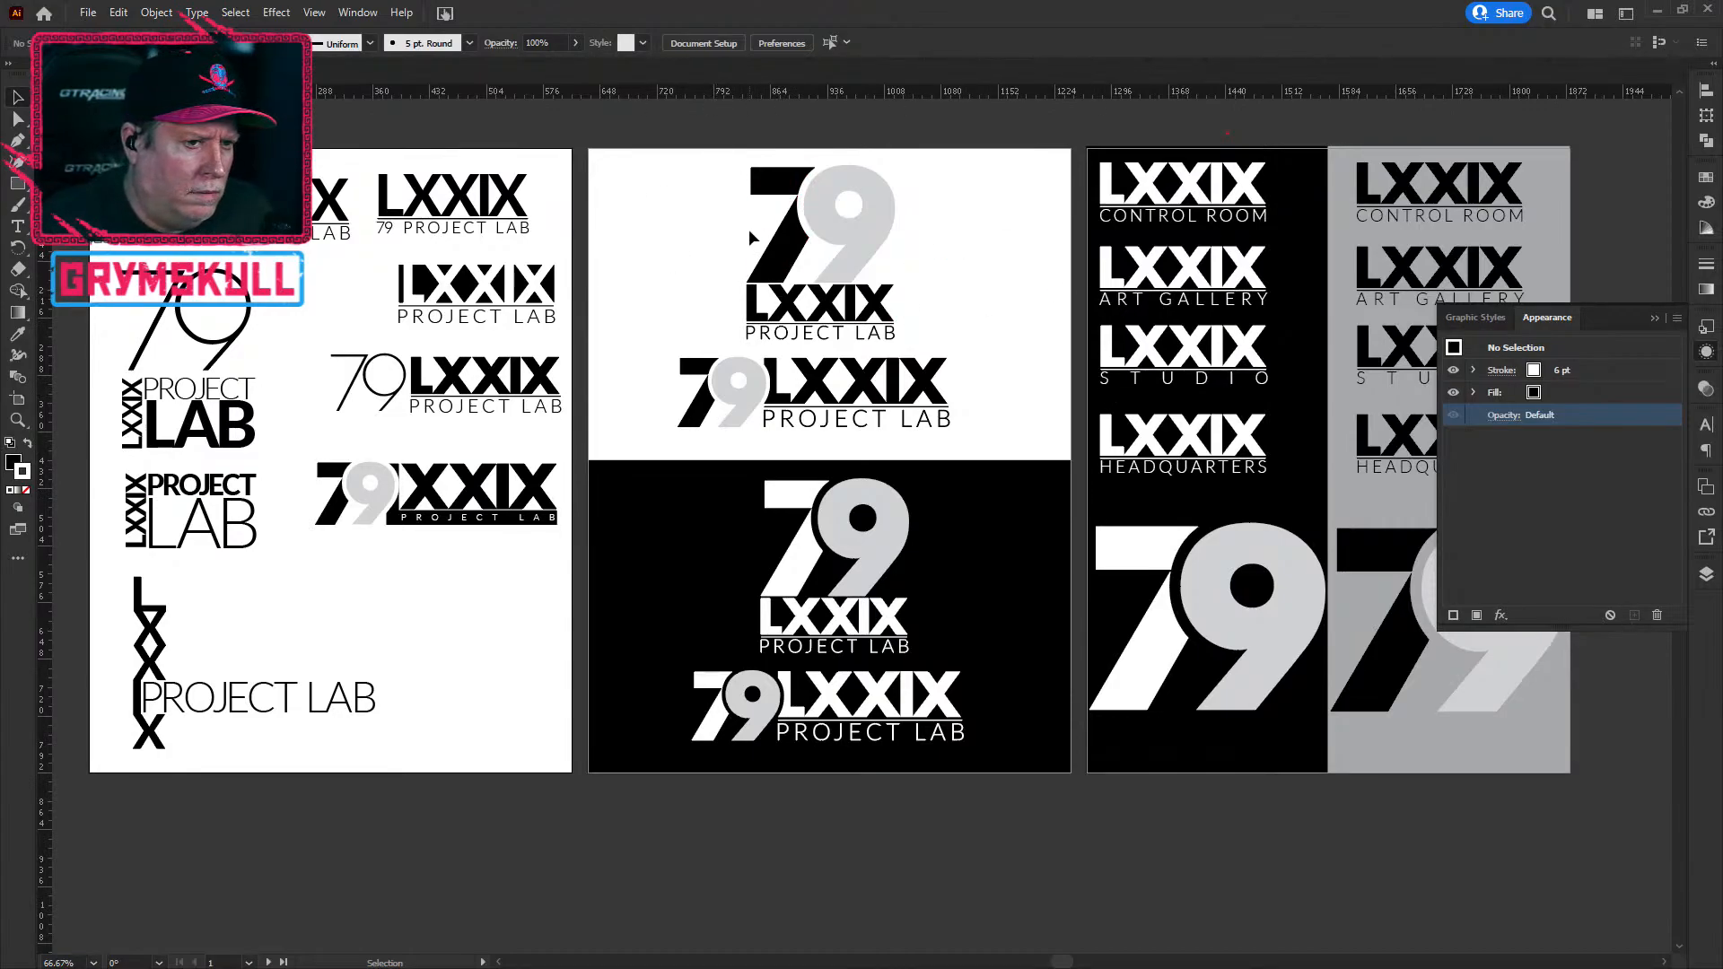
pyautogui.scroll(2, 729, 347)
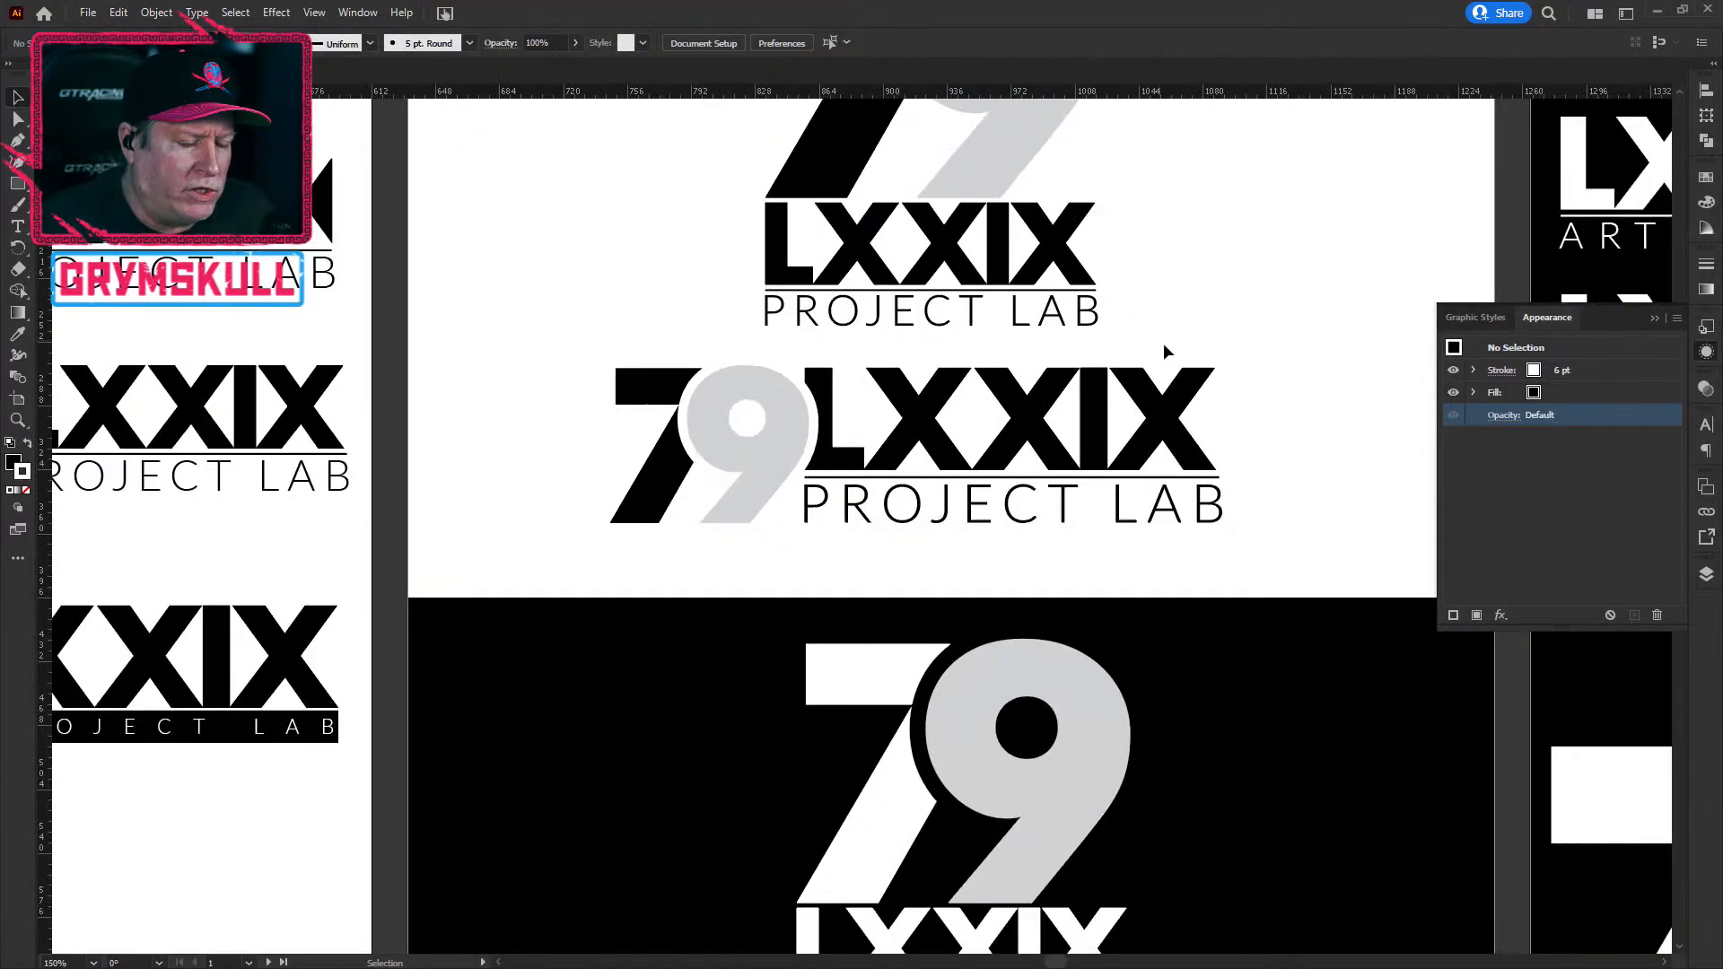
pyautogui.moveTo(1225, 208); pyautogui.dragTo(1099, 444)
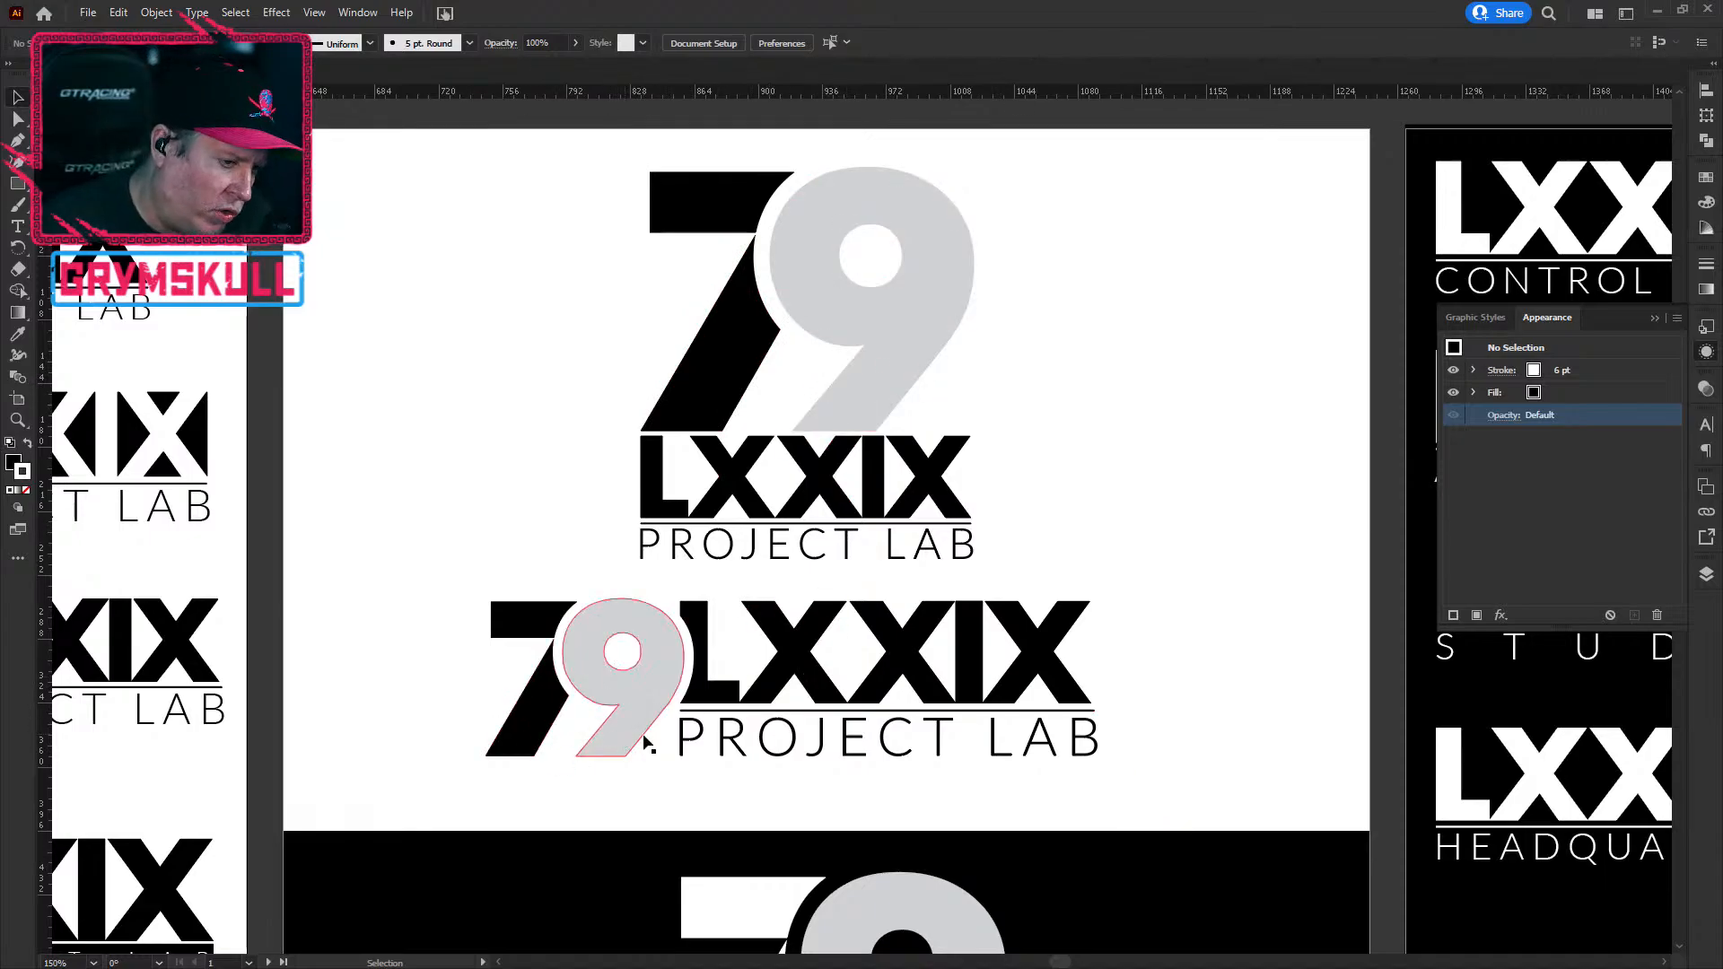
pyautogui.scroll(5, 662, 691)
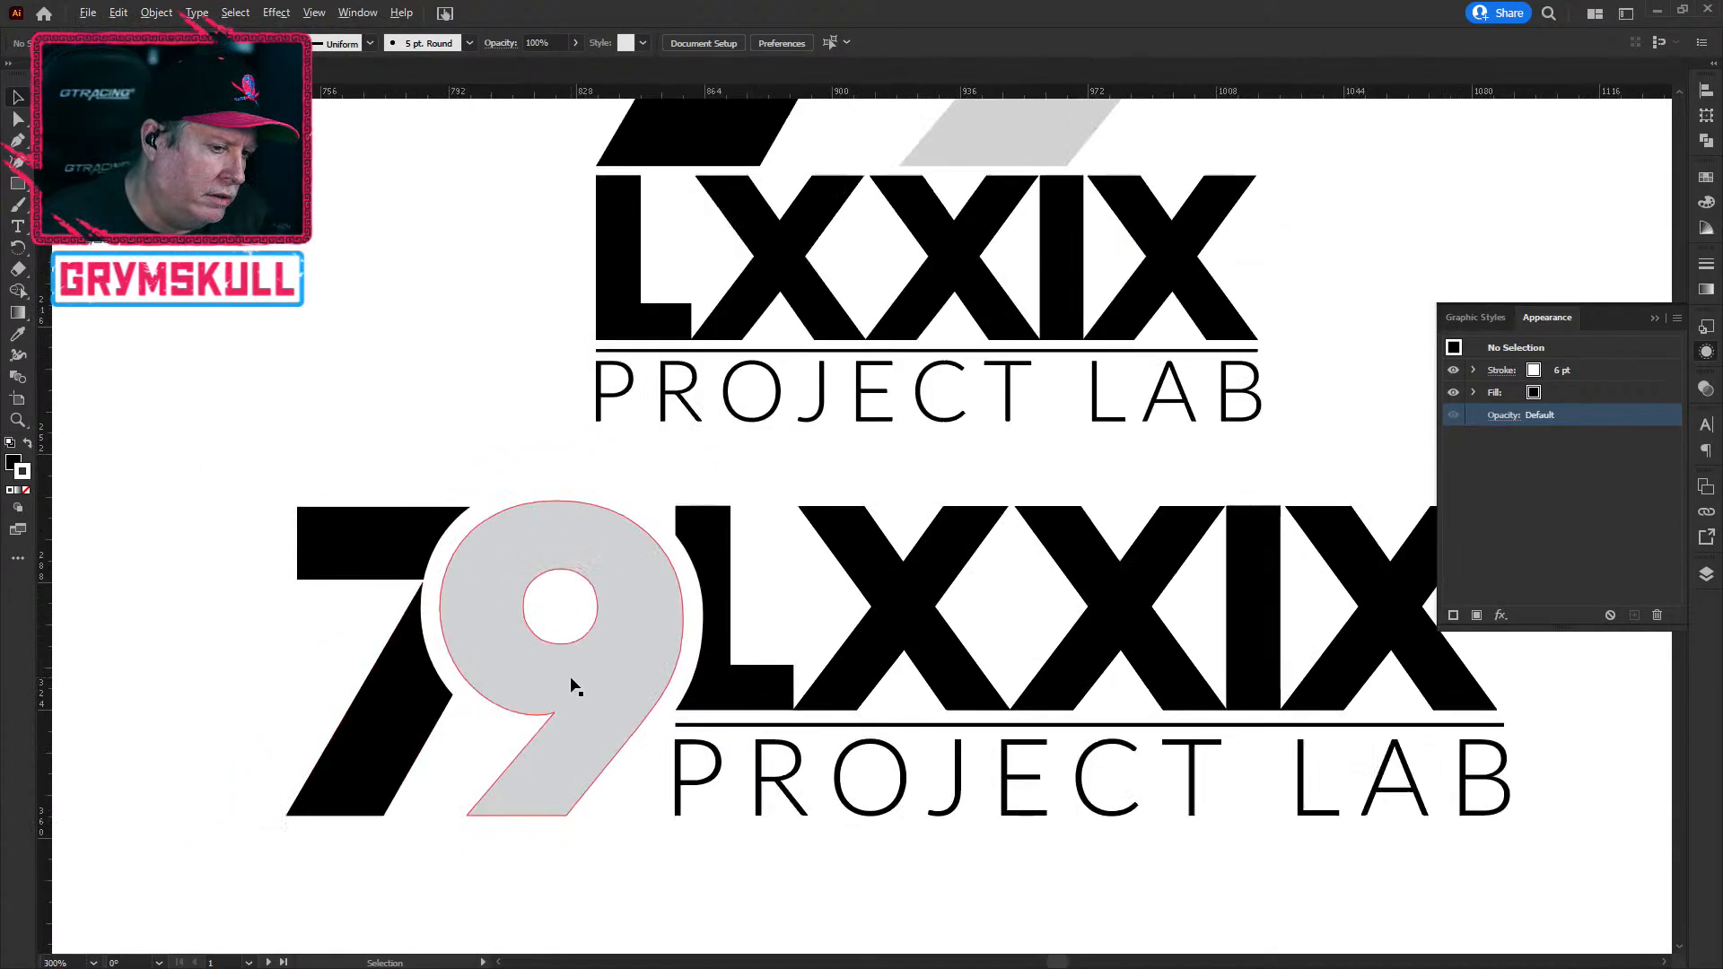
pyautogui.scroll(-5, 569, 684)
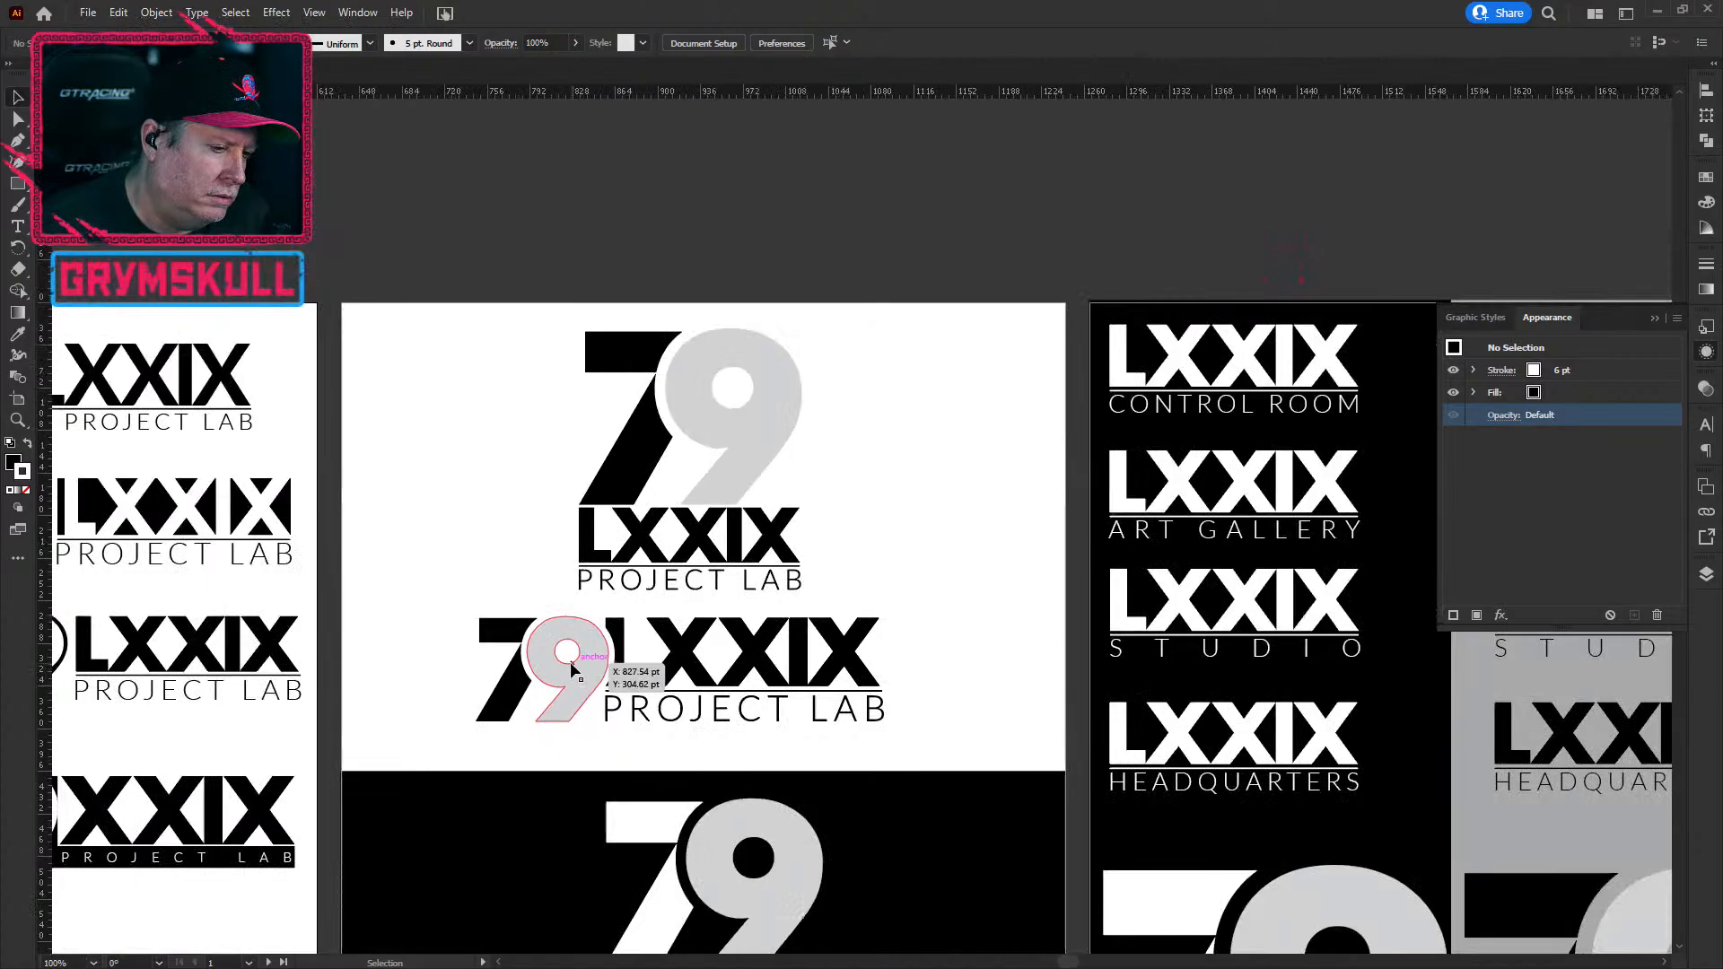
pyautogui.moveTo(840, 778); pyautogui.dragTo(912, 388)
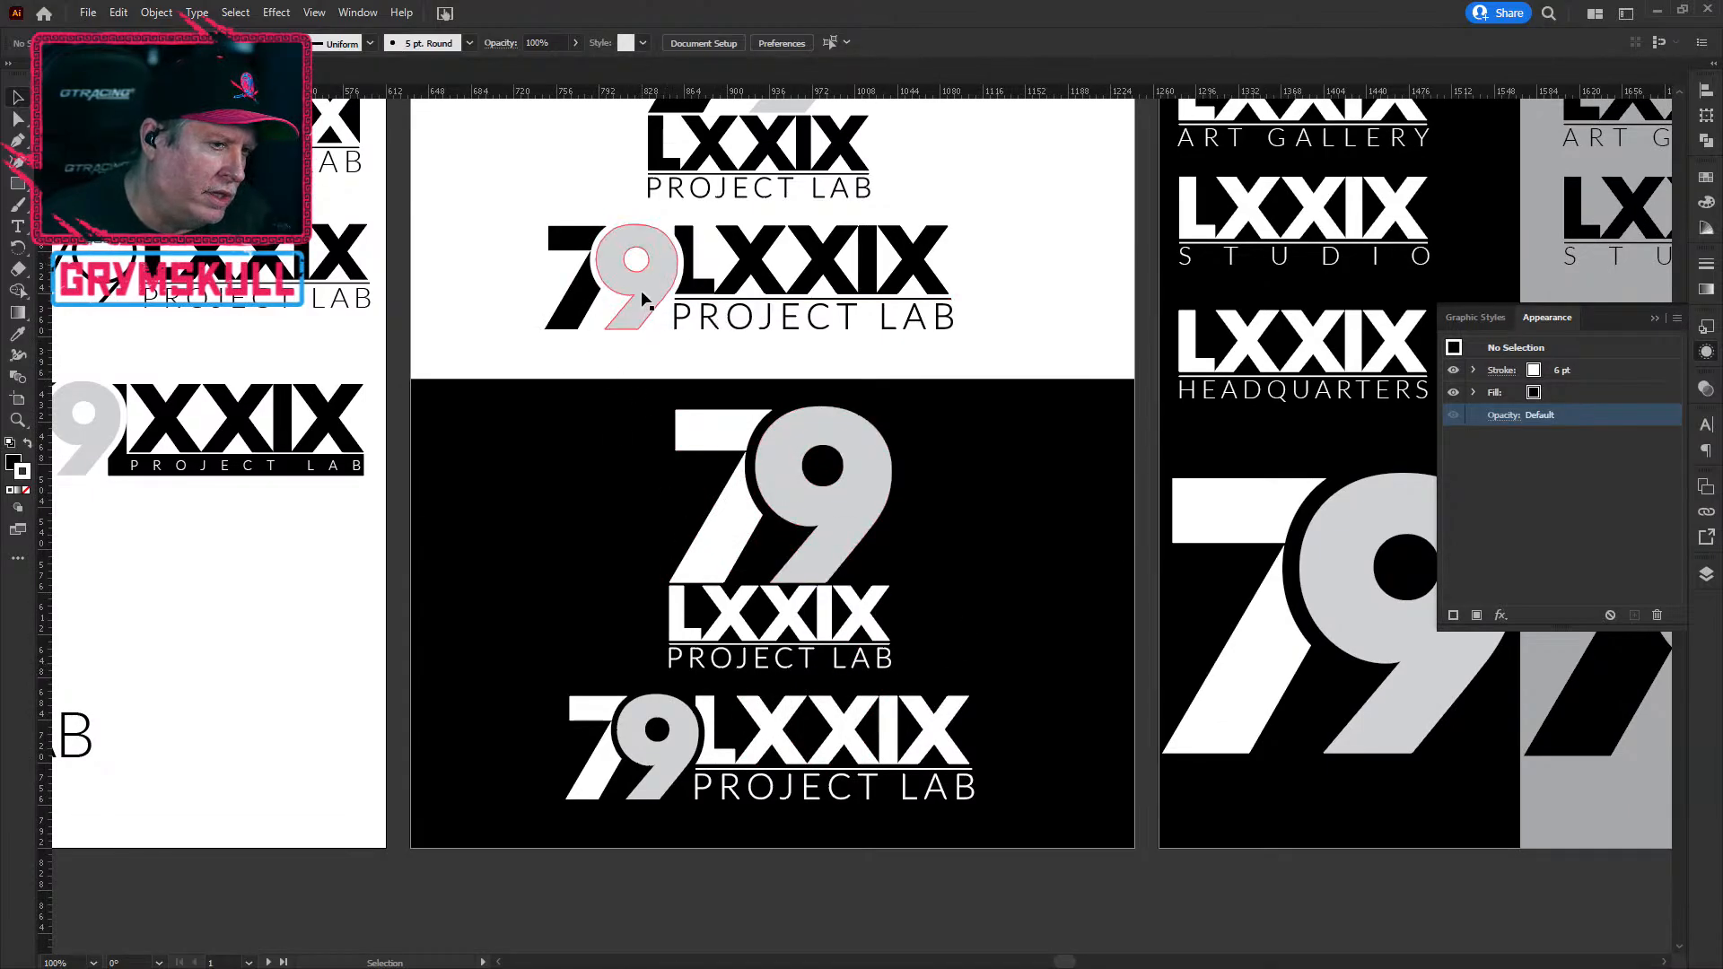
pyautogui.scroll(-1, 790, 485)
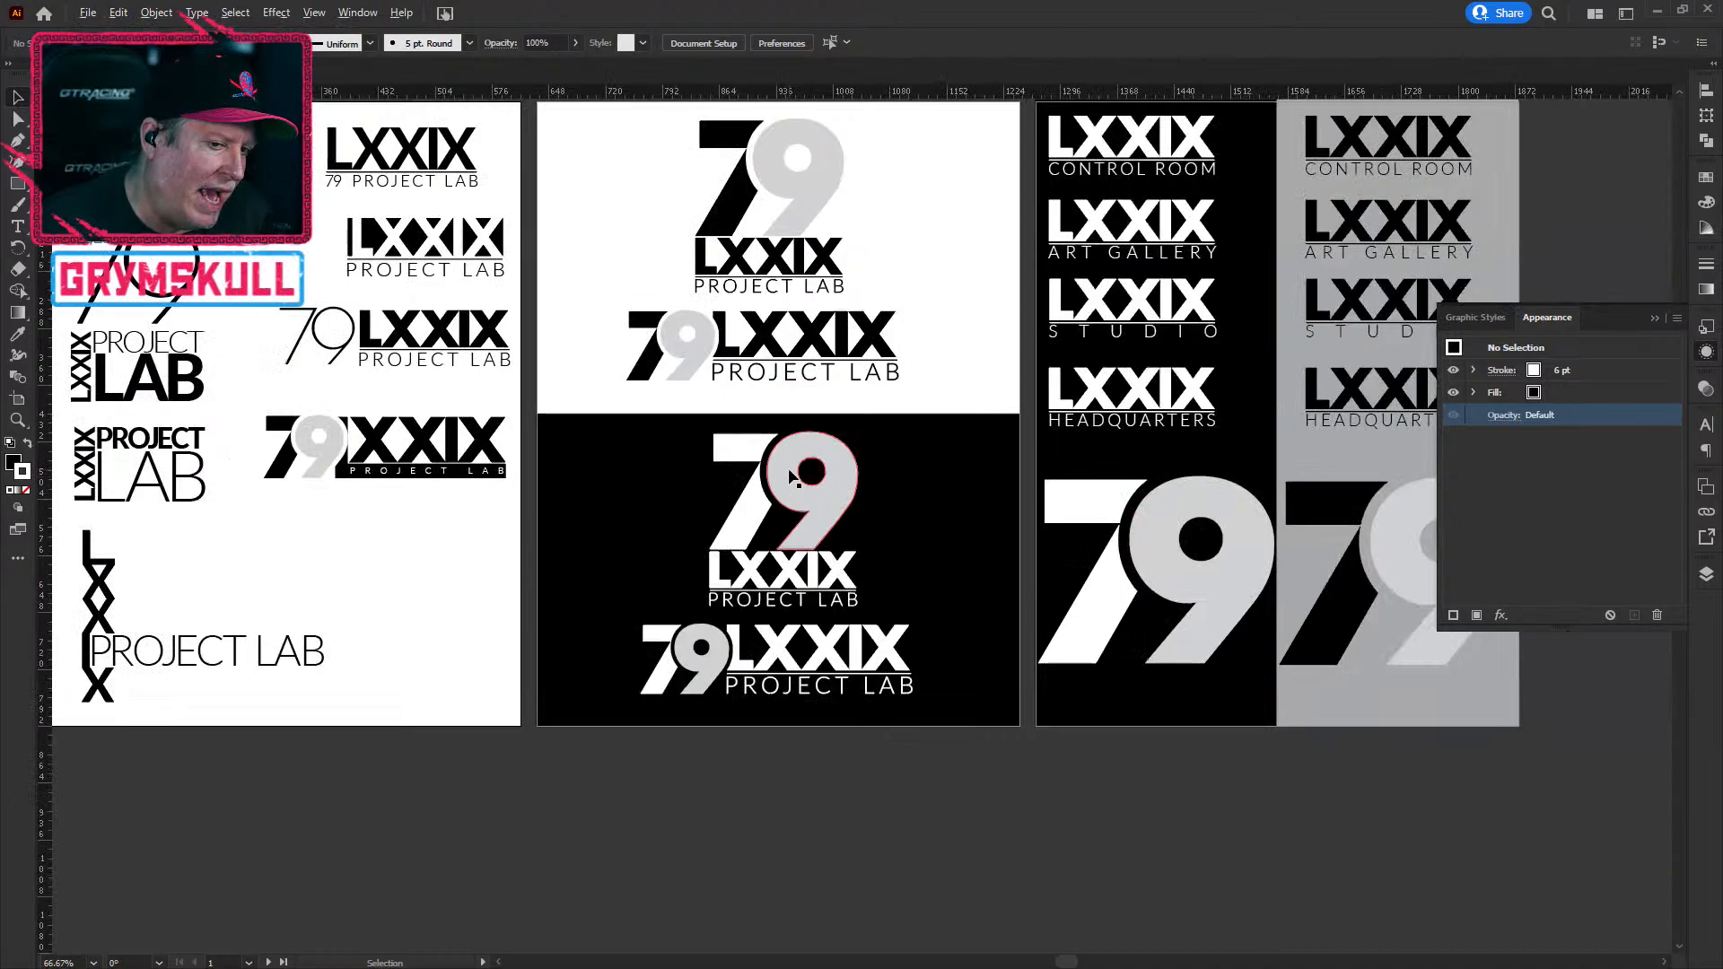
pyautogui.scroll(-1, 793, 478)
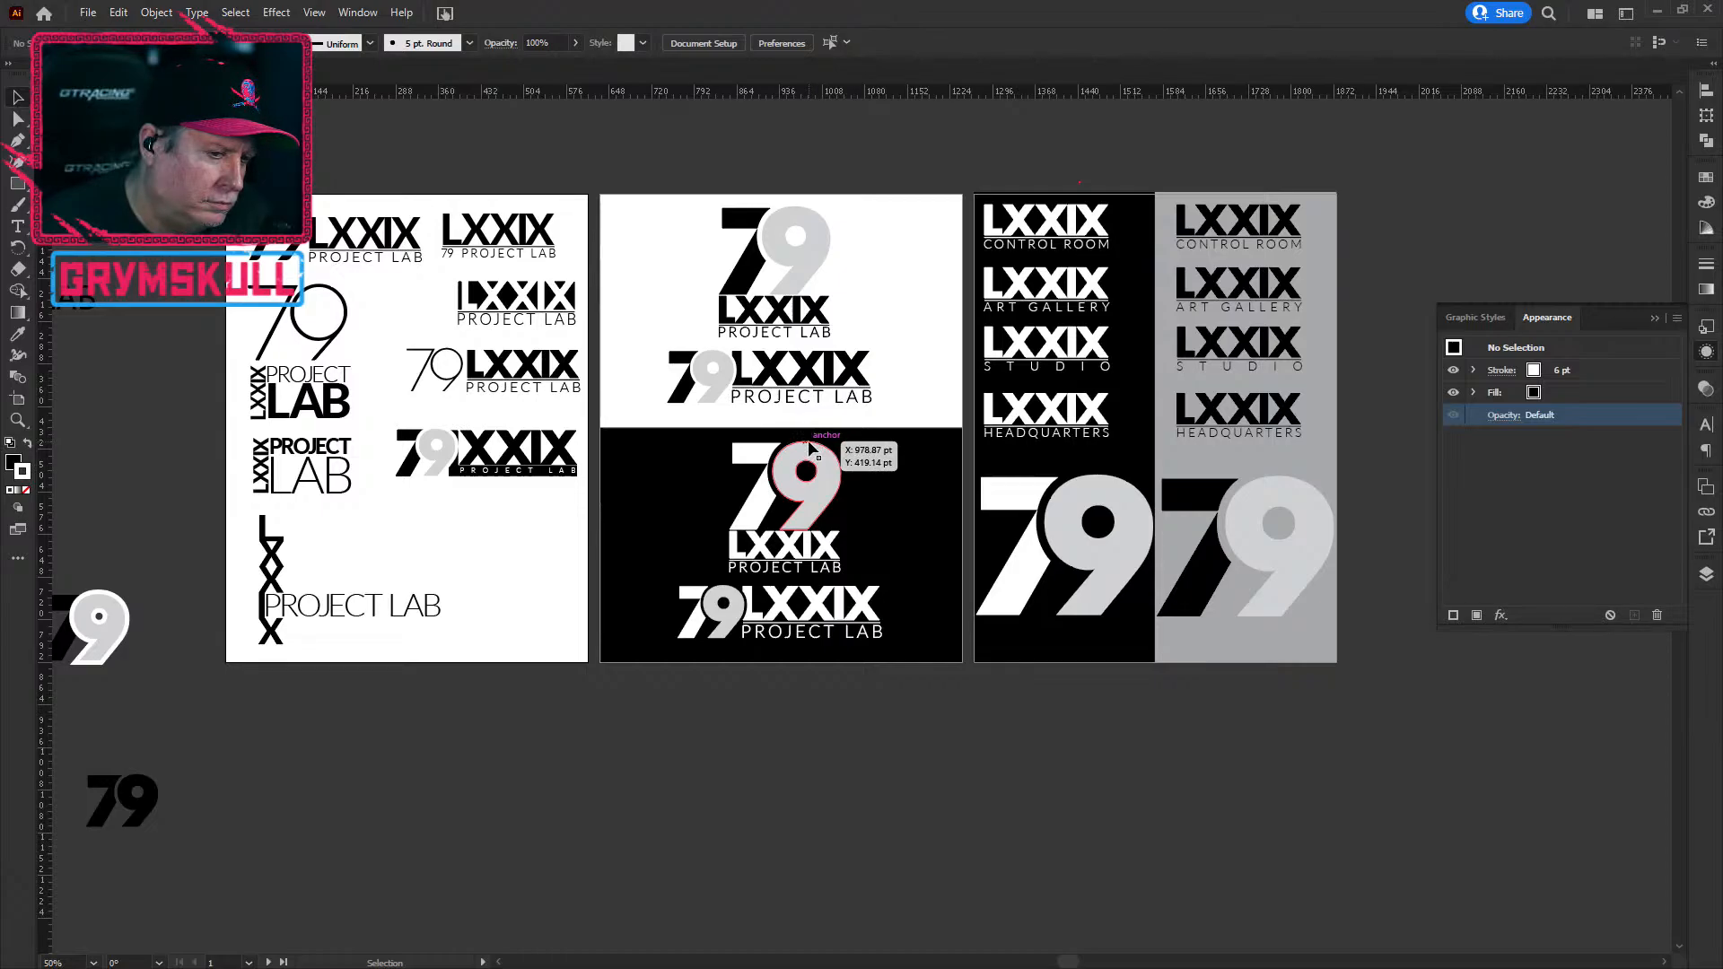
pyautogui.scroll(1, 819, 634)
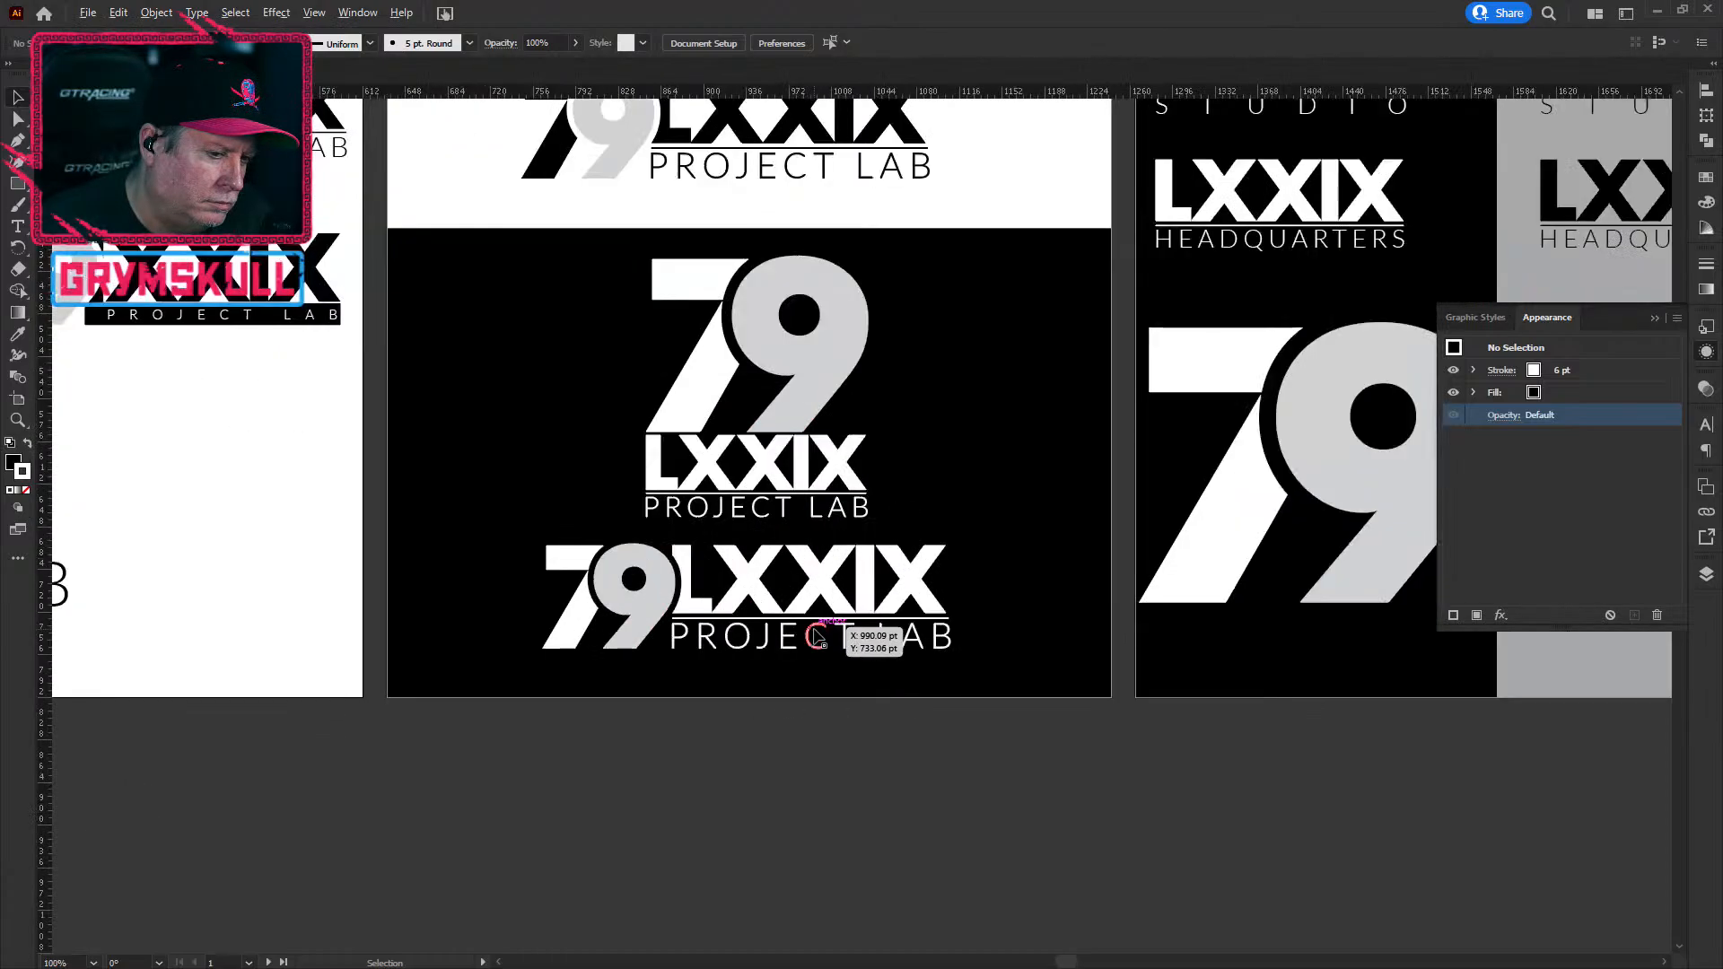
pyautogui.moveTo(1220, 385); pyautogui.dragTo(927, 530)
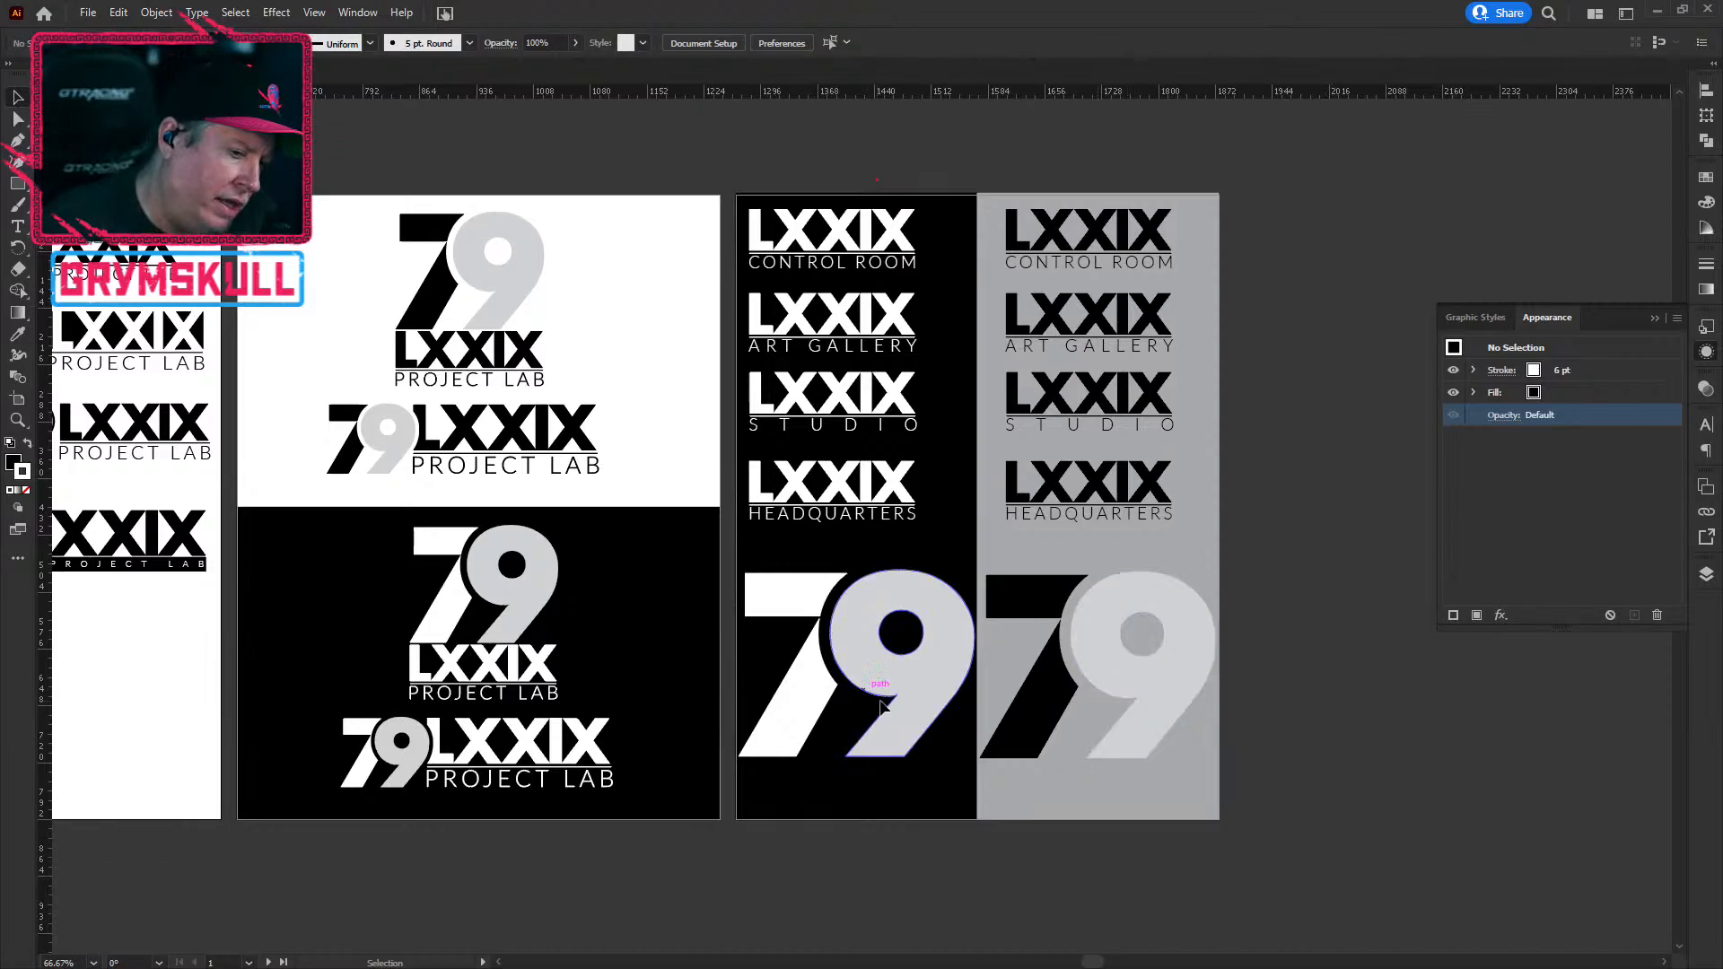
pyautogui.click(813, 687)
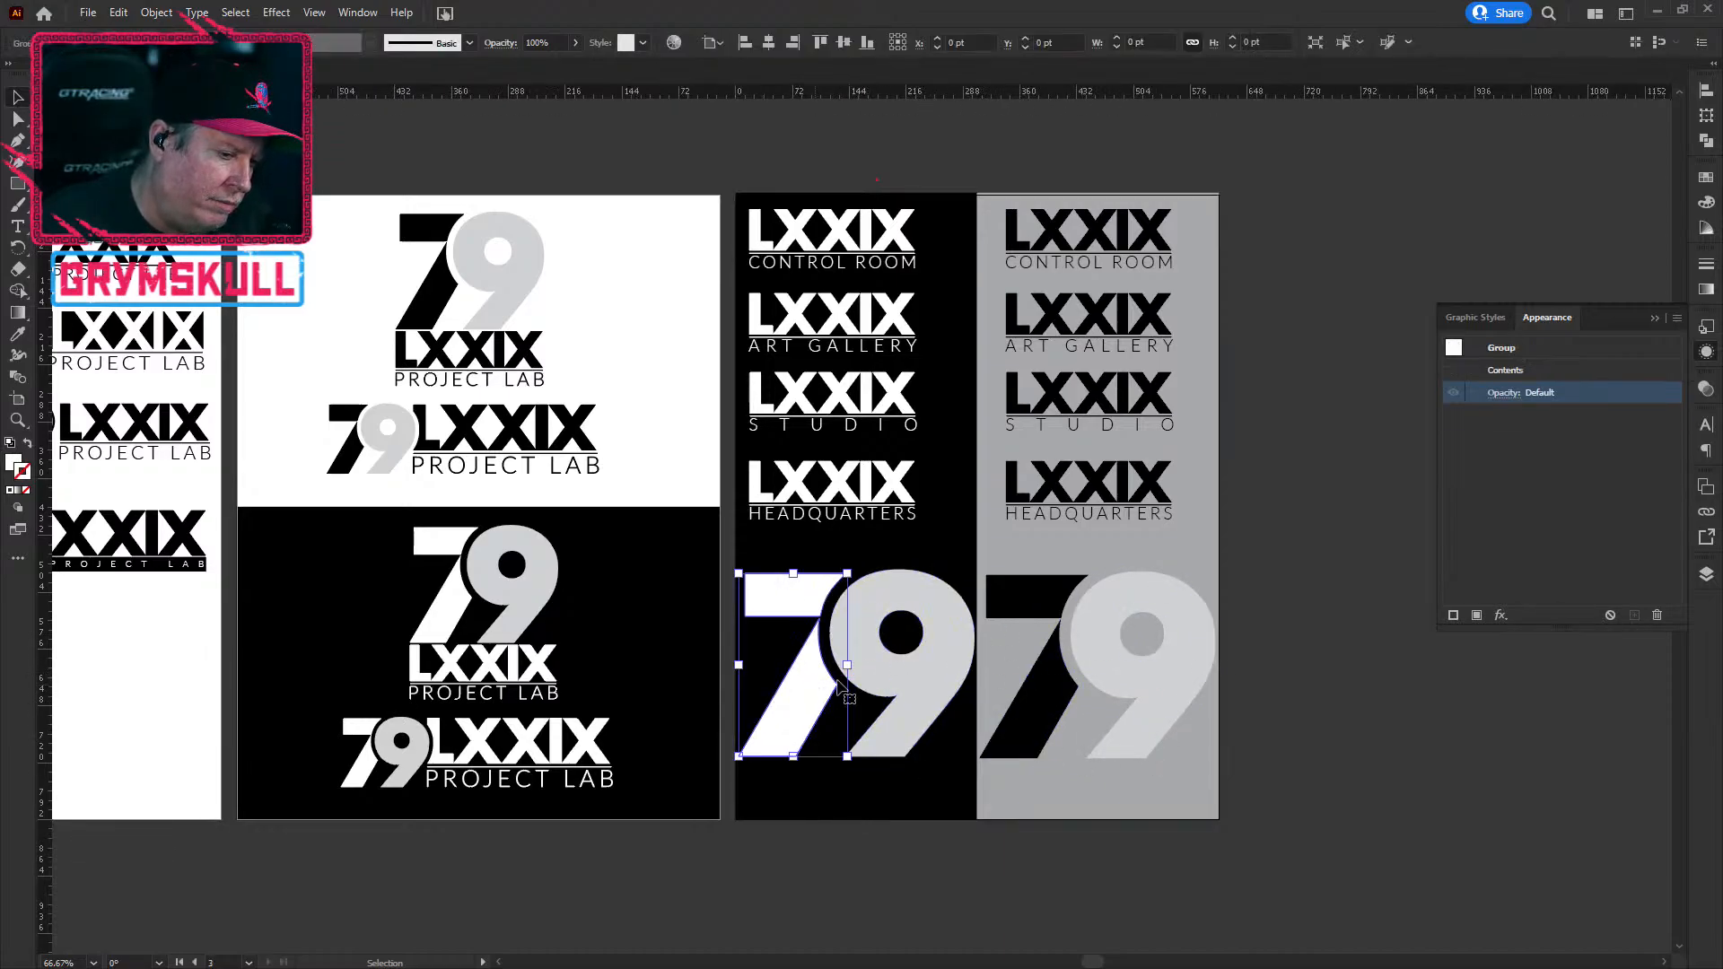
pyautogui.click(901, 662)
pyautogui.keyDown('shift'); pyautogui.click(823, 748); pyautogui.keyUp('shift')
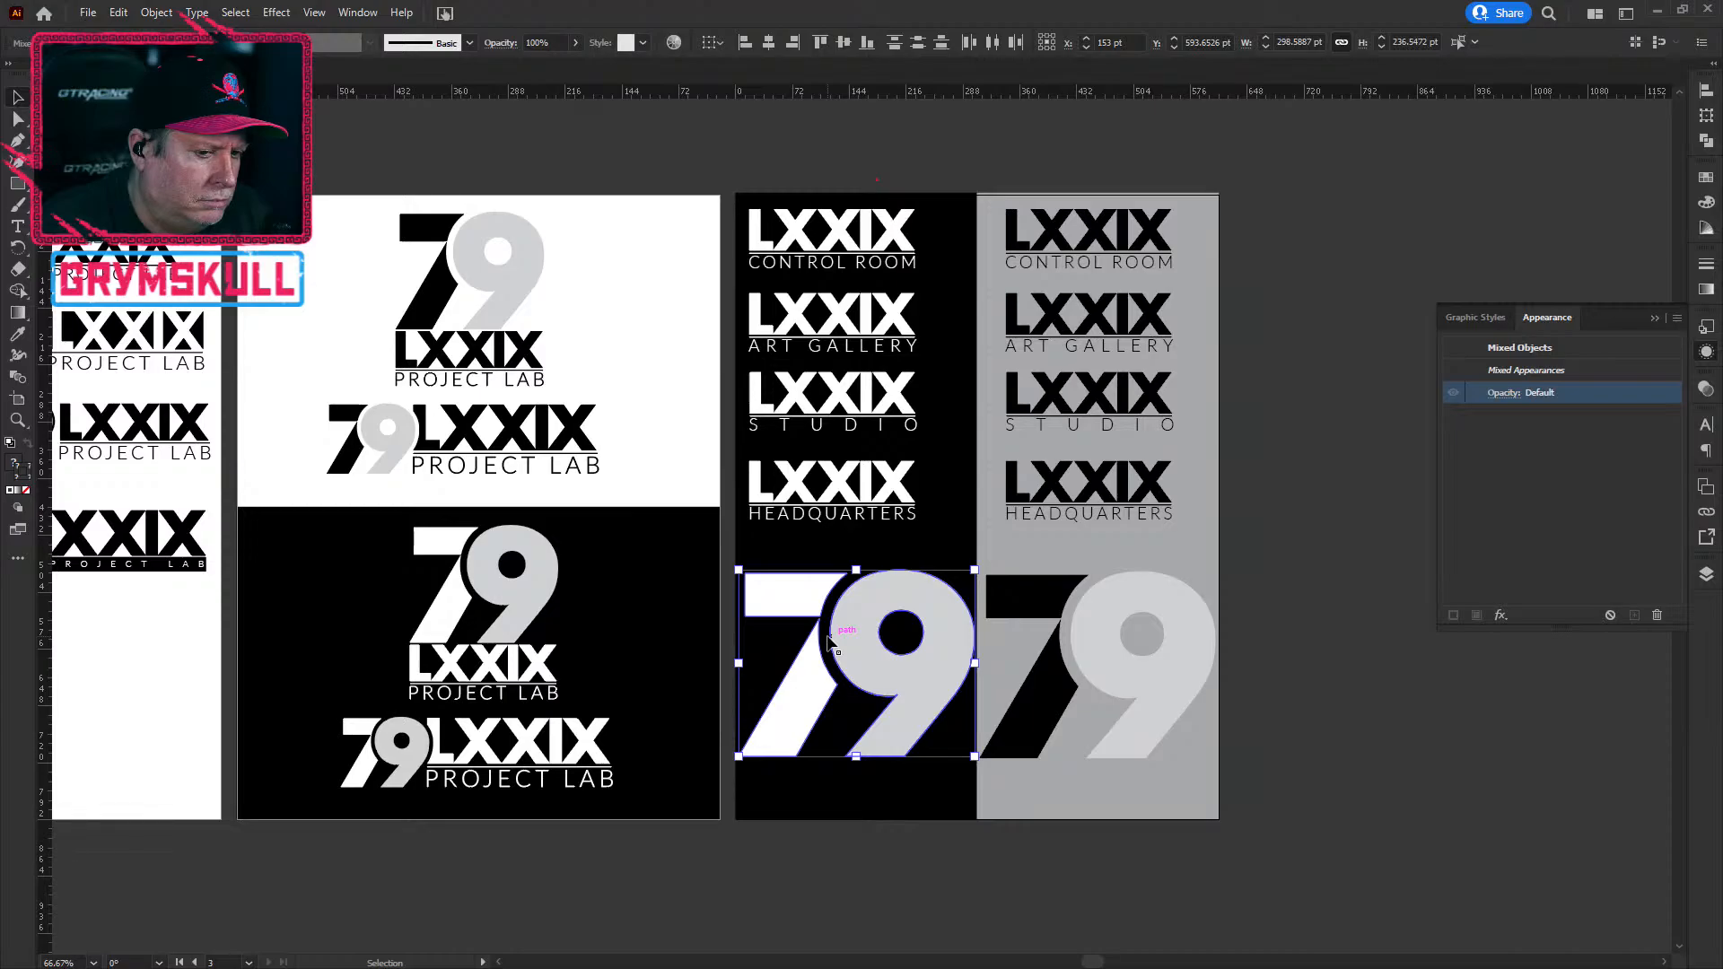
pyautogui.press('a')
pyautogui.click(563, 851)
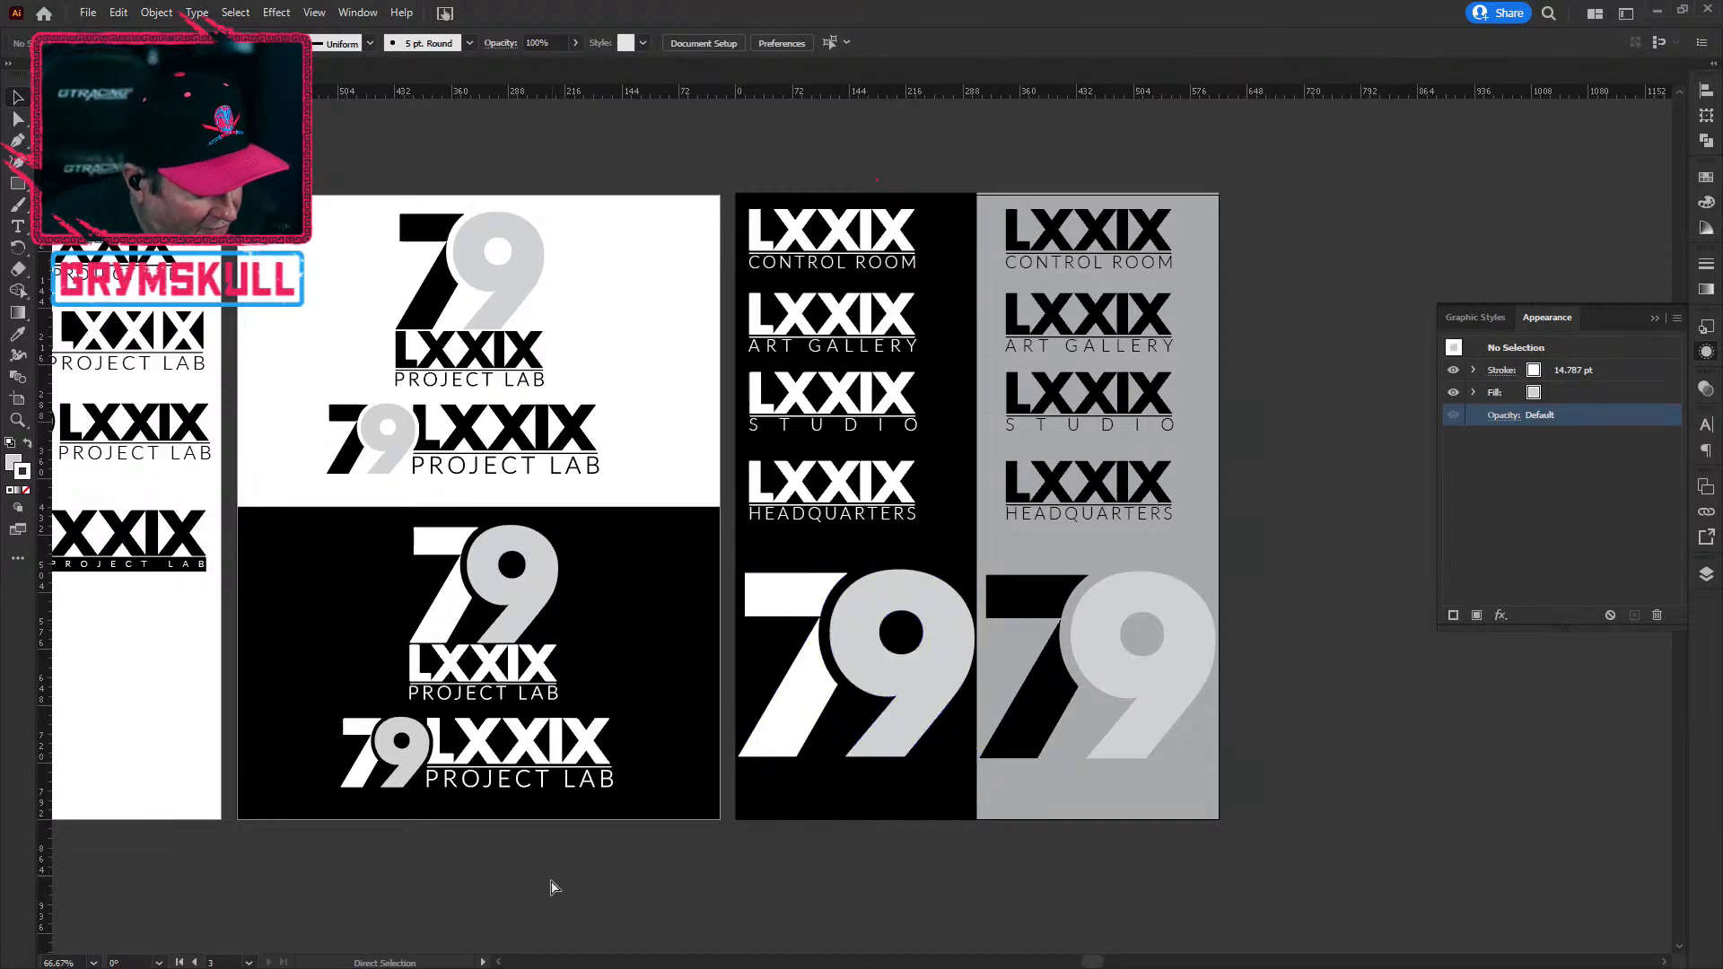
pyautogui.scroll(-2, 546, 900)
pyautogui.moveTo(549, 782); pyautogui.dragTo(947, 549)
pyautogui.scroll(-2, 755, 739)
pyautogui.scroll(1, 799, 738)
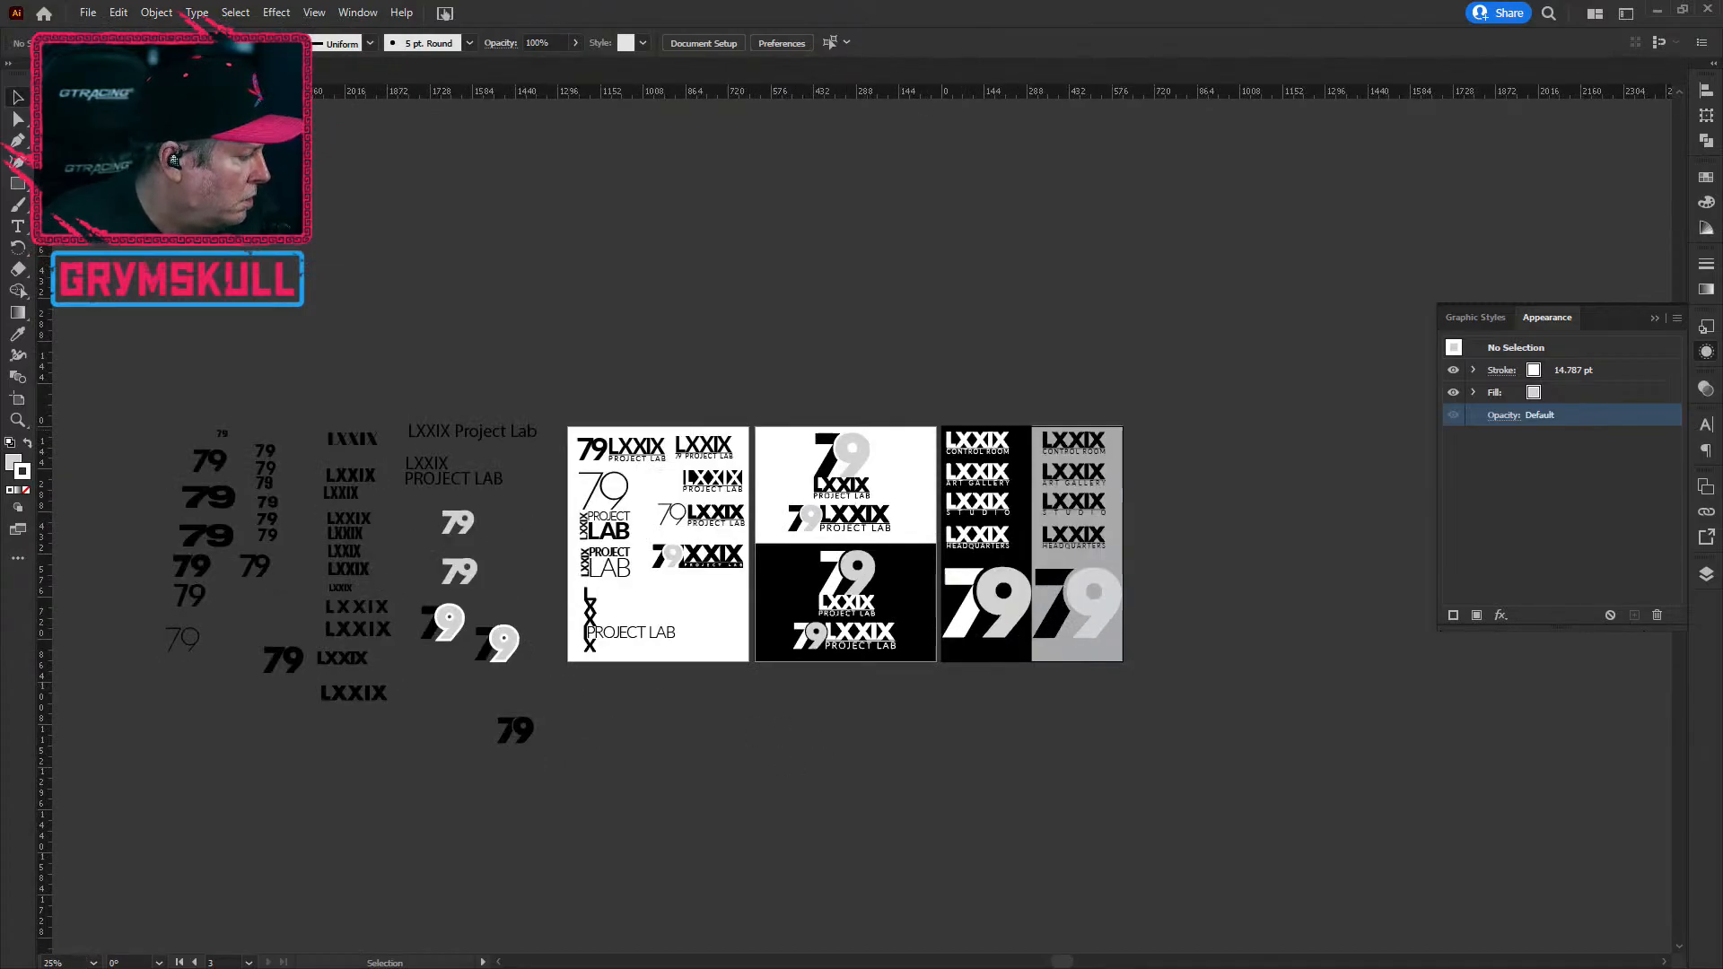
# Step: In Photoshop, open SOCIAL_GRAPHICS.psd from CLIENT PROJECTS > KMR > GRAPHICS
pyautogui.hotkey('alt', 'Tab')
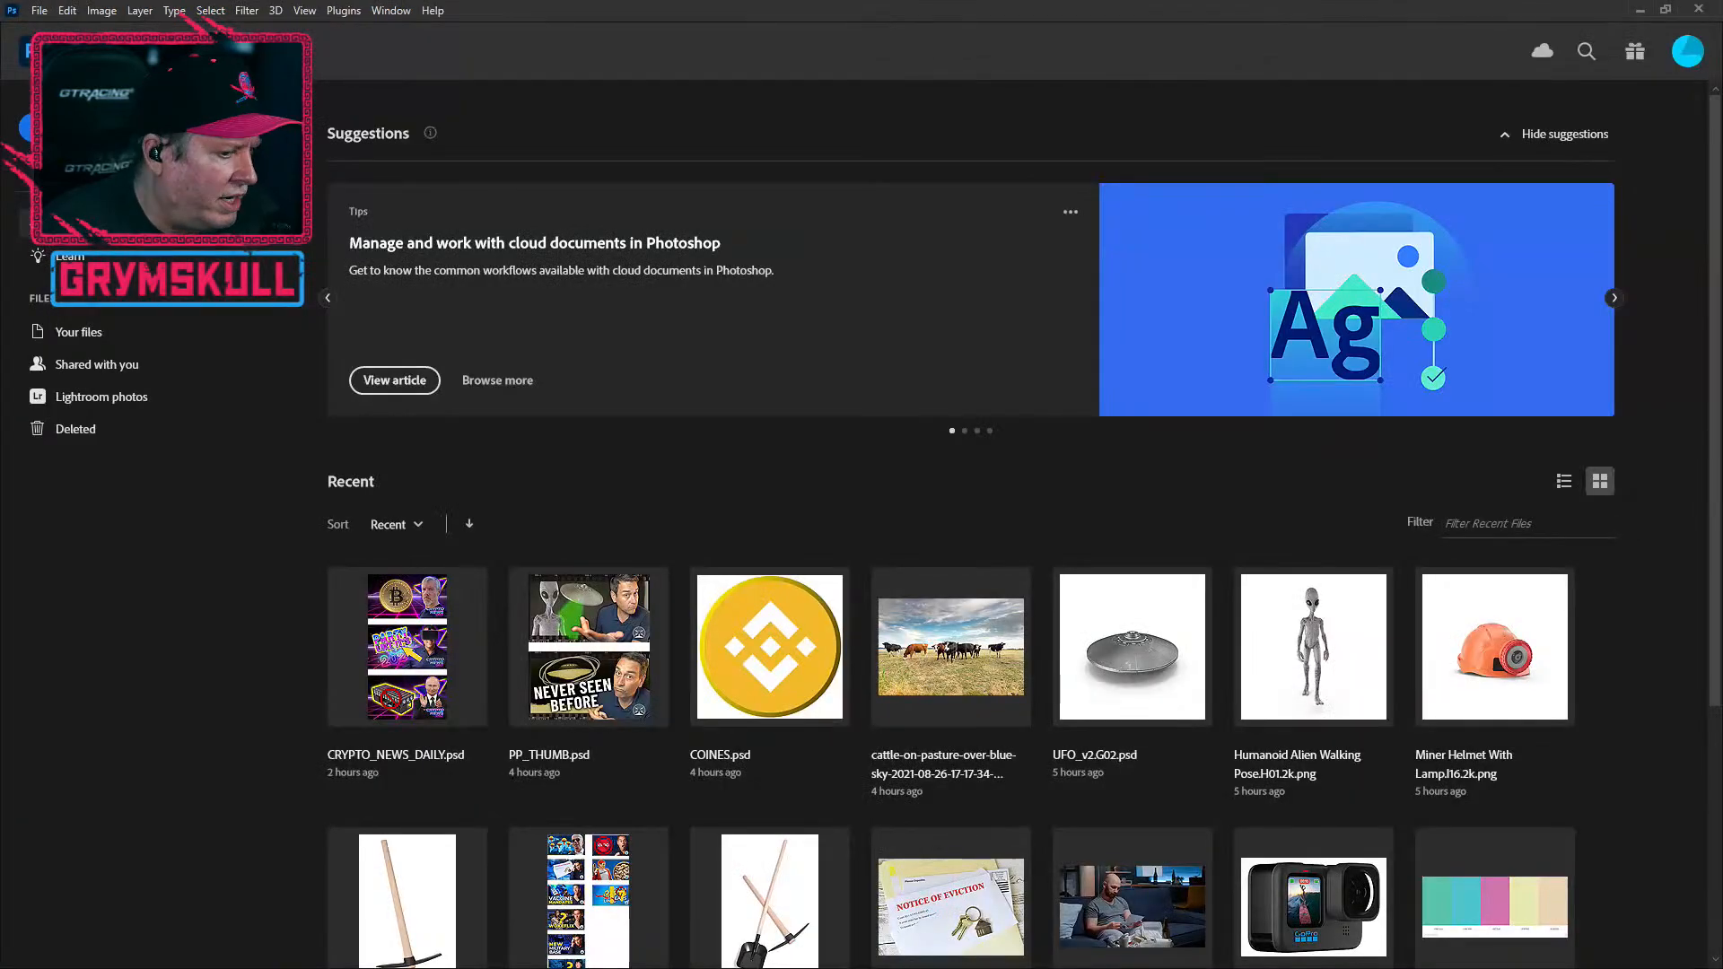
pyautogui.scroll(-4, 364, 633)
pyautogui.scroll(4, 363, 634)
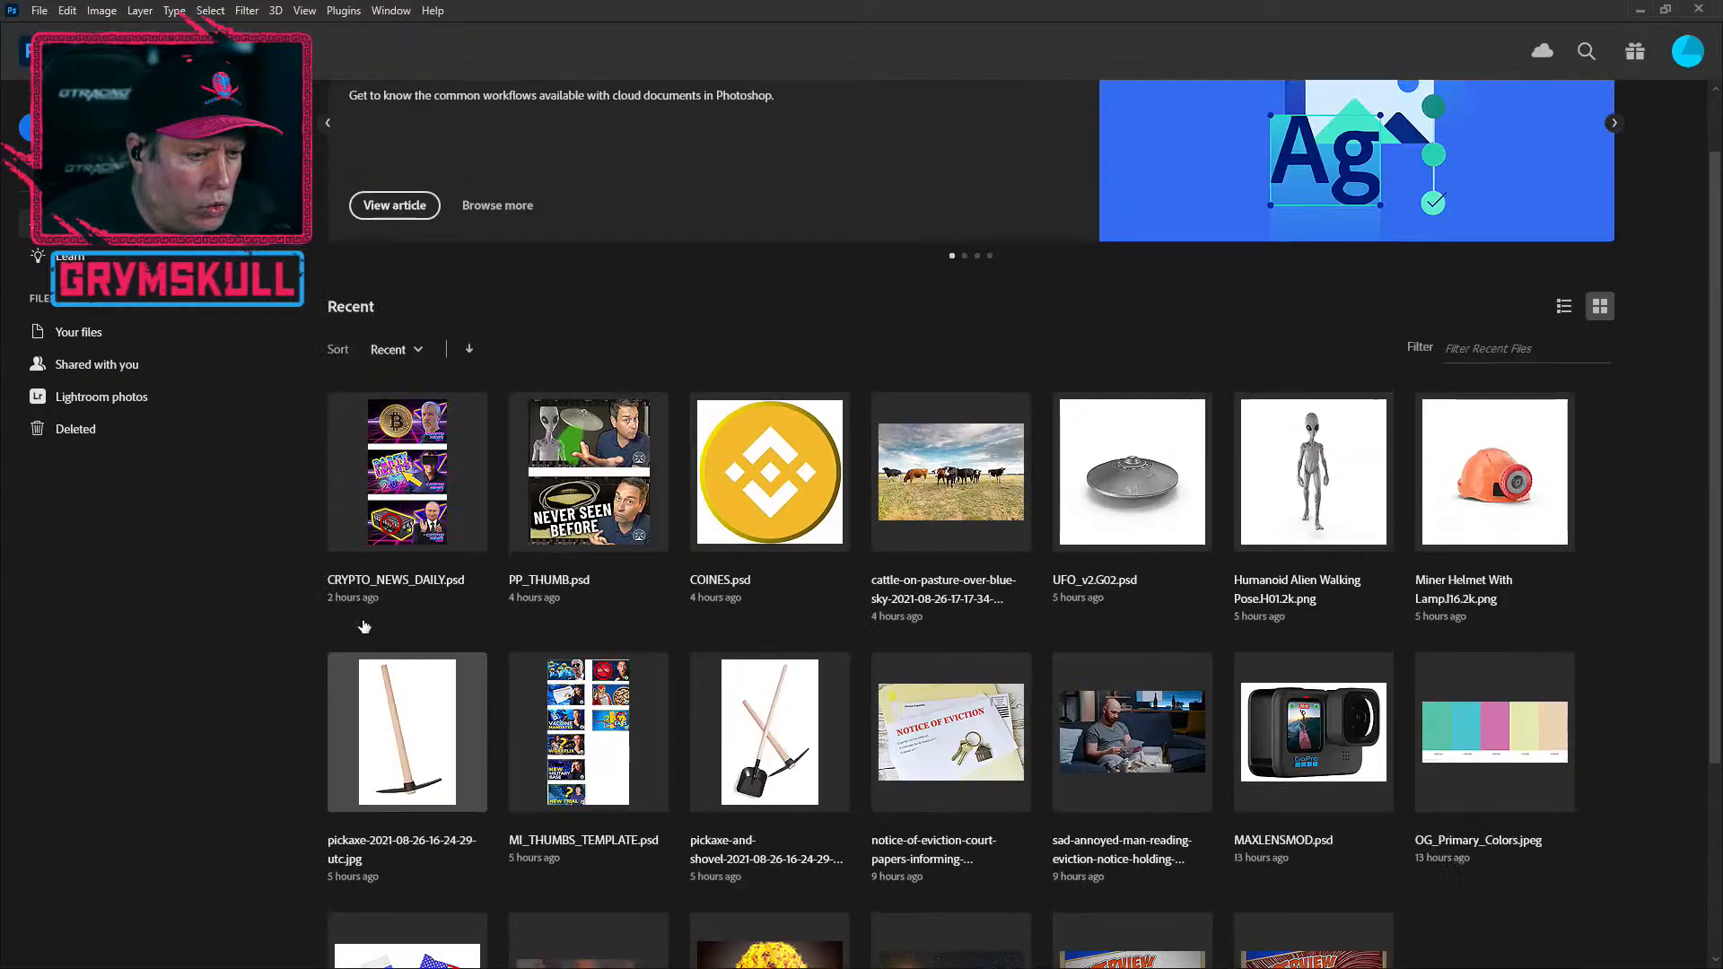
pyautogui.click(39, 13)
pyautogui.click(54, 48)
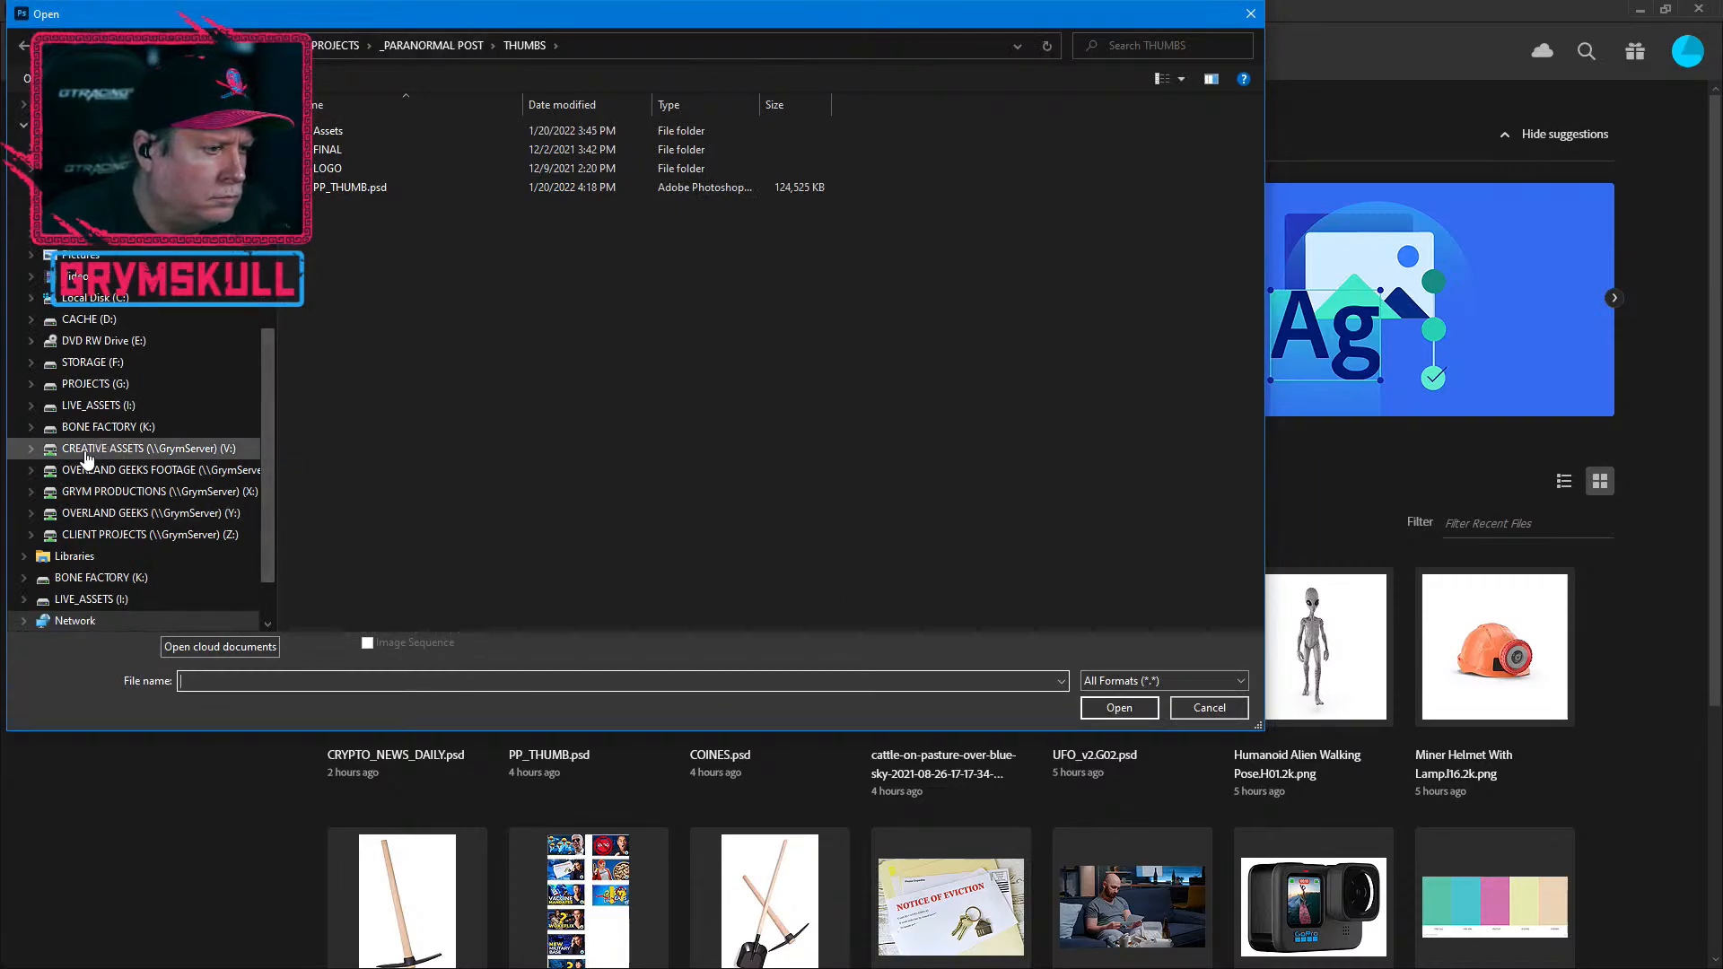
pyautogui.click(114, 536)
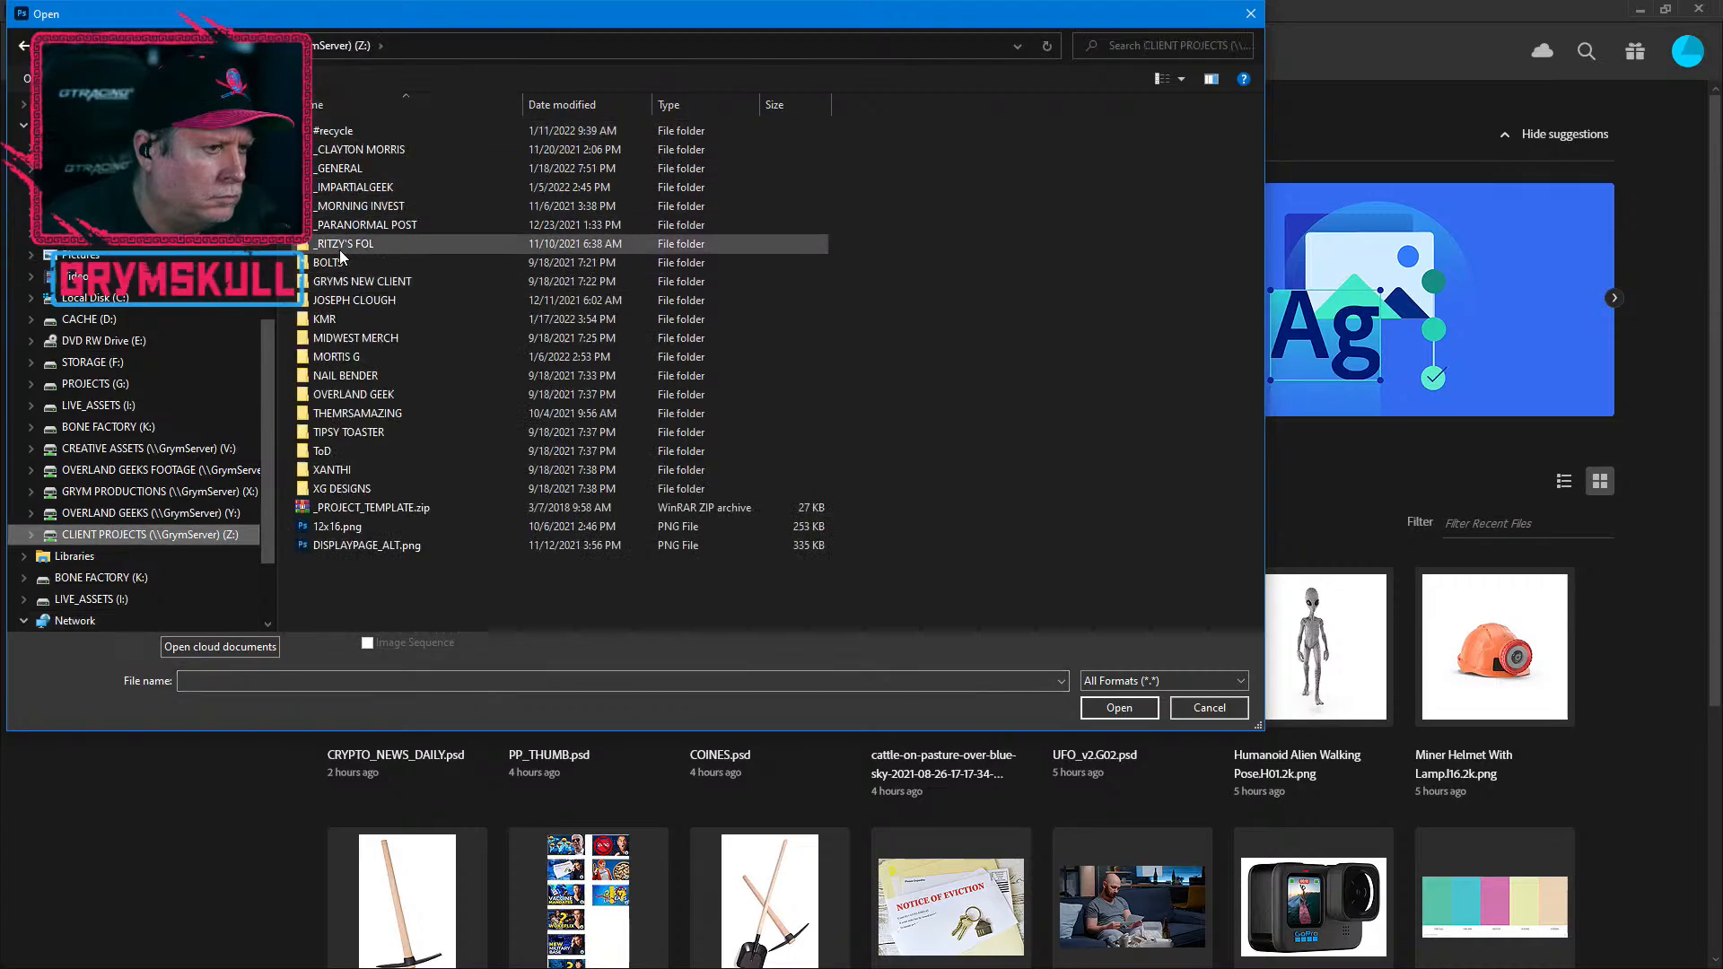
pyautogui.click(334, 325)
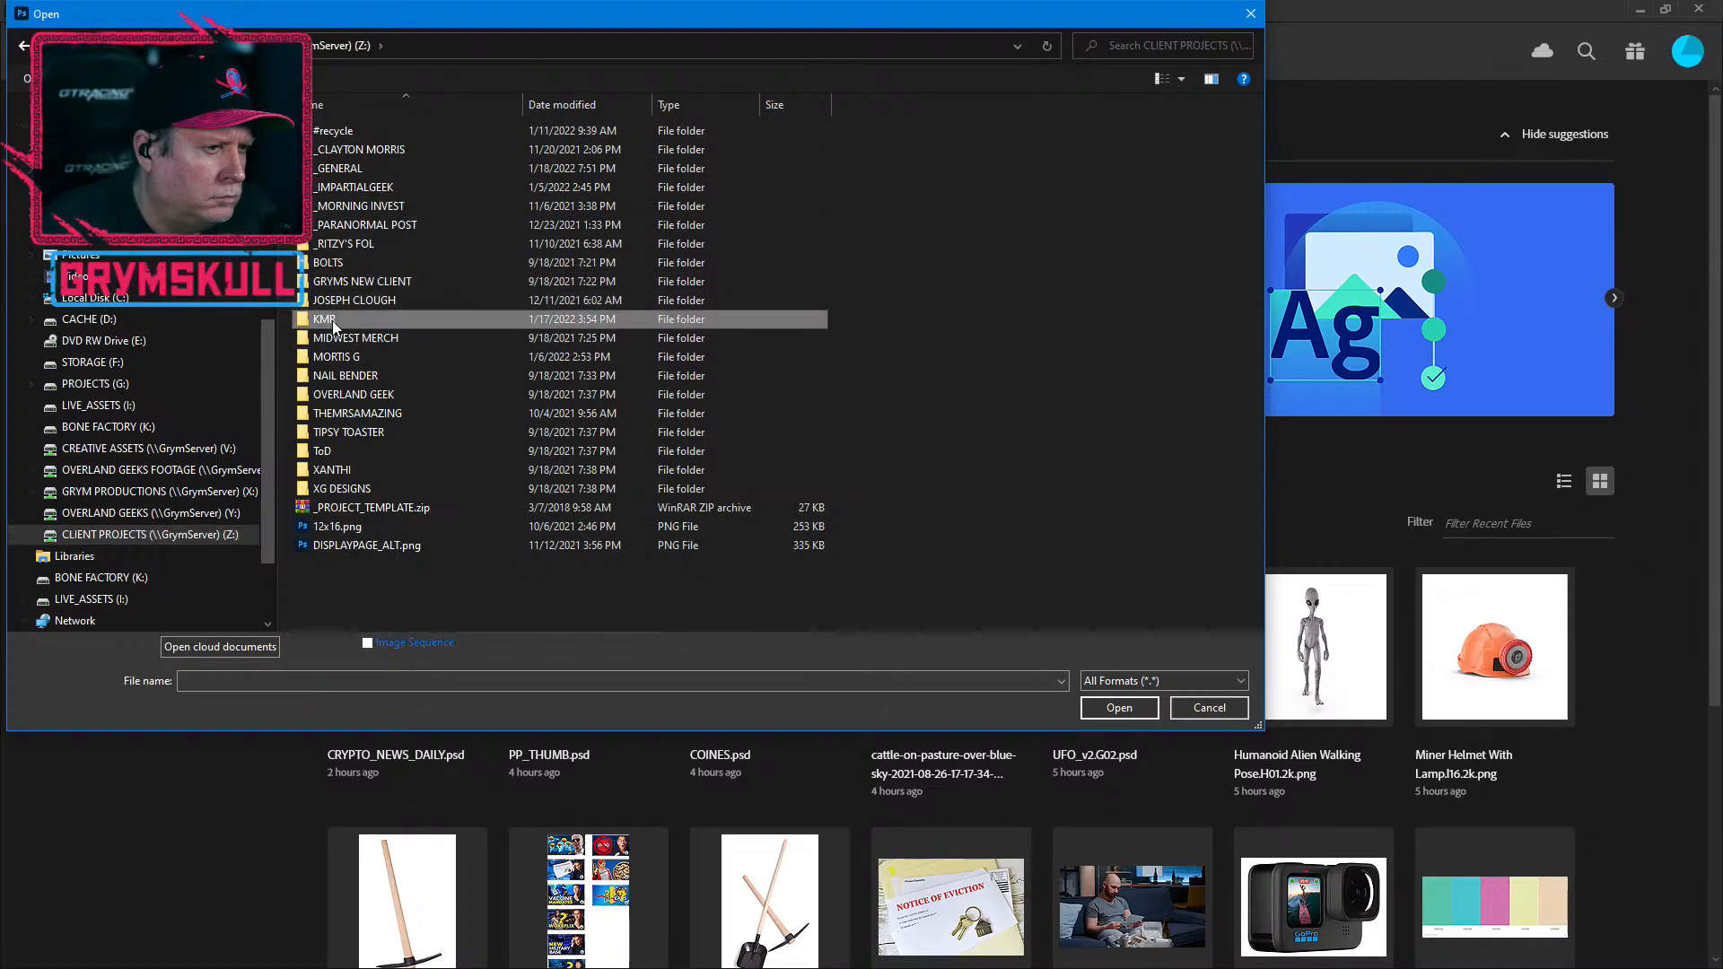
pyautogui.click(333, 321)
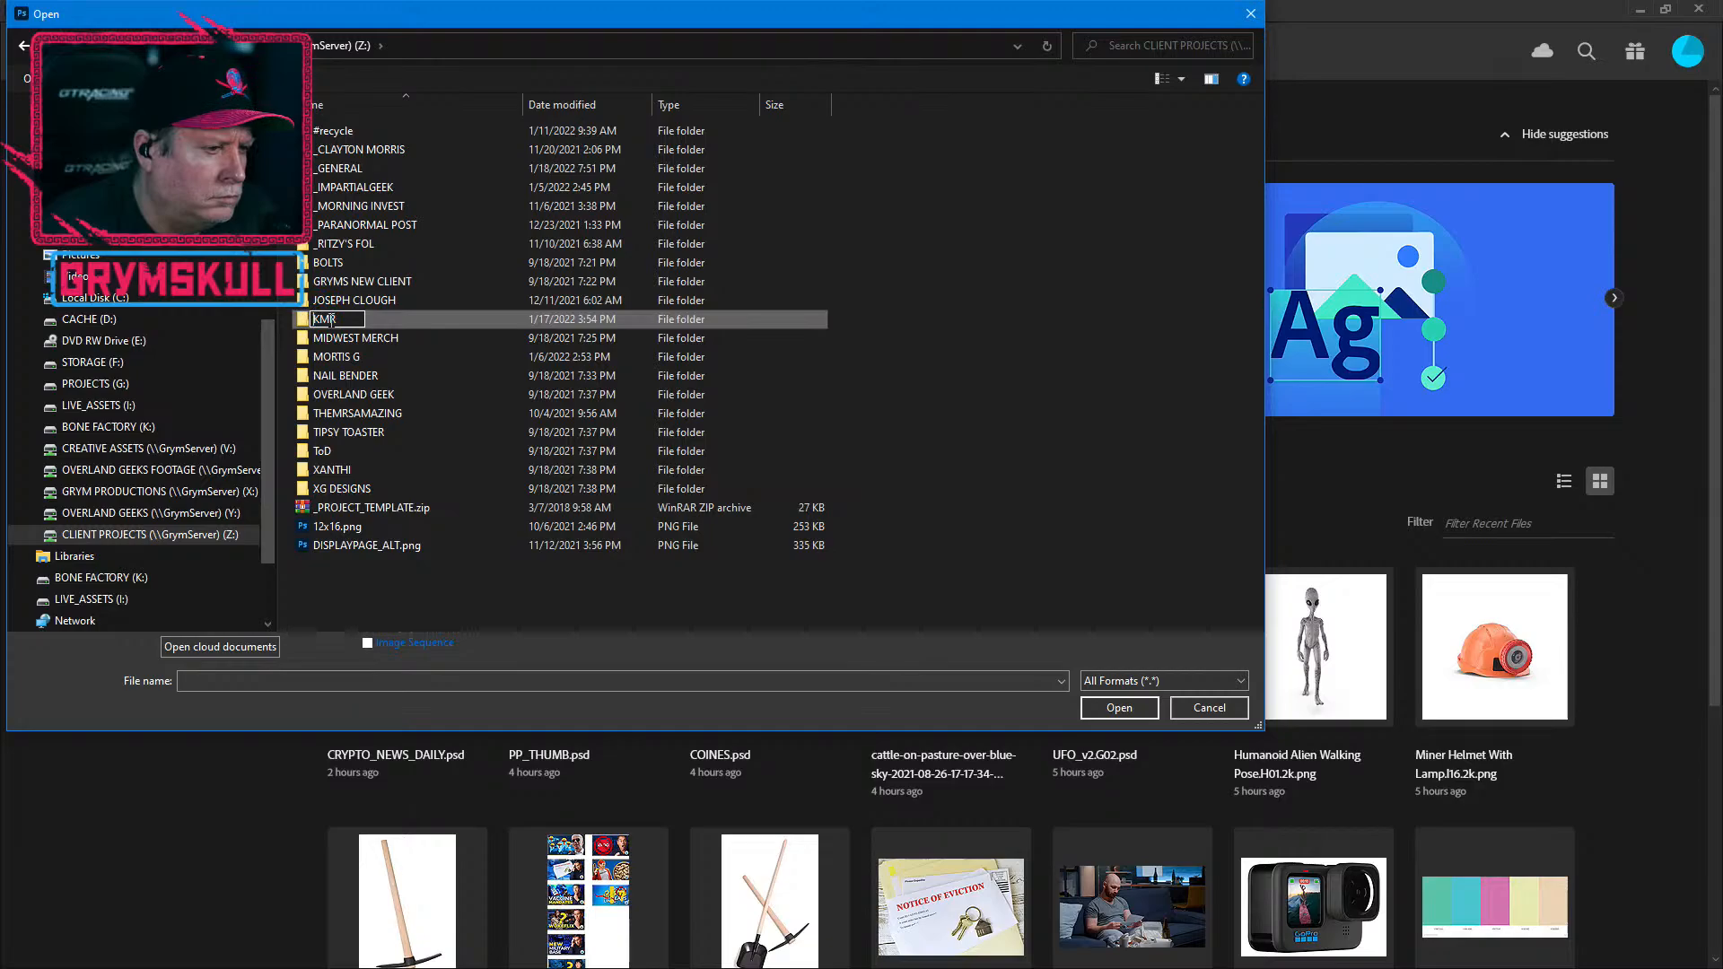
pyautogui.doubleClick(305, 321)
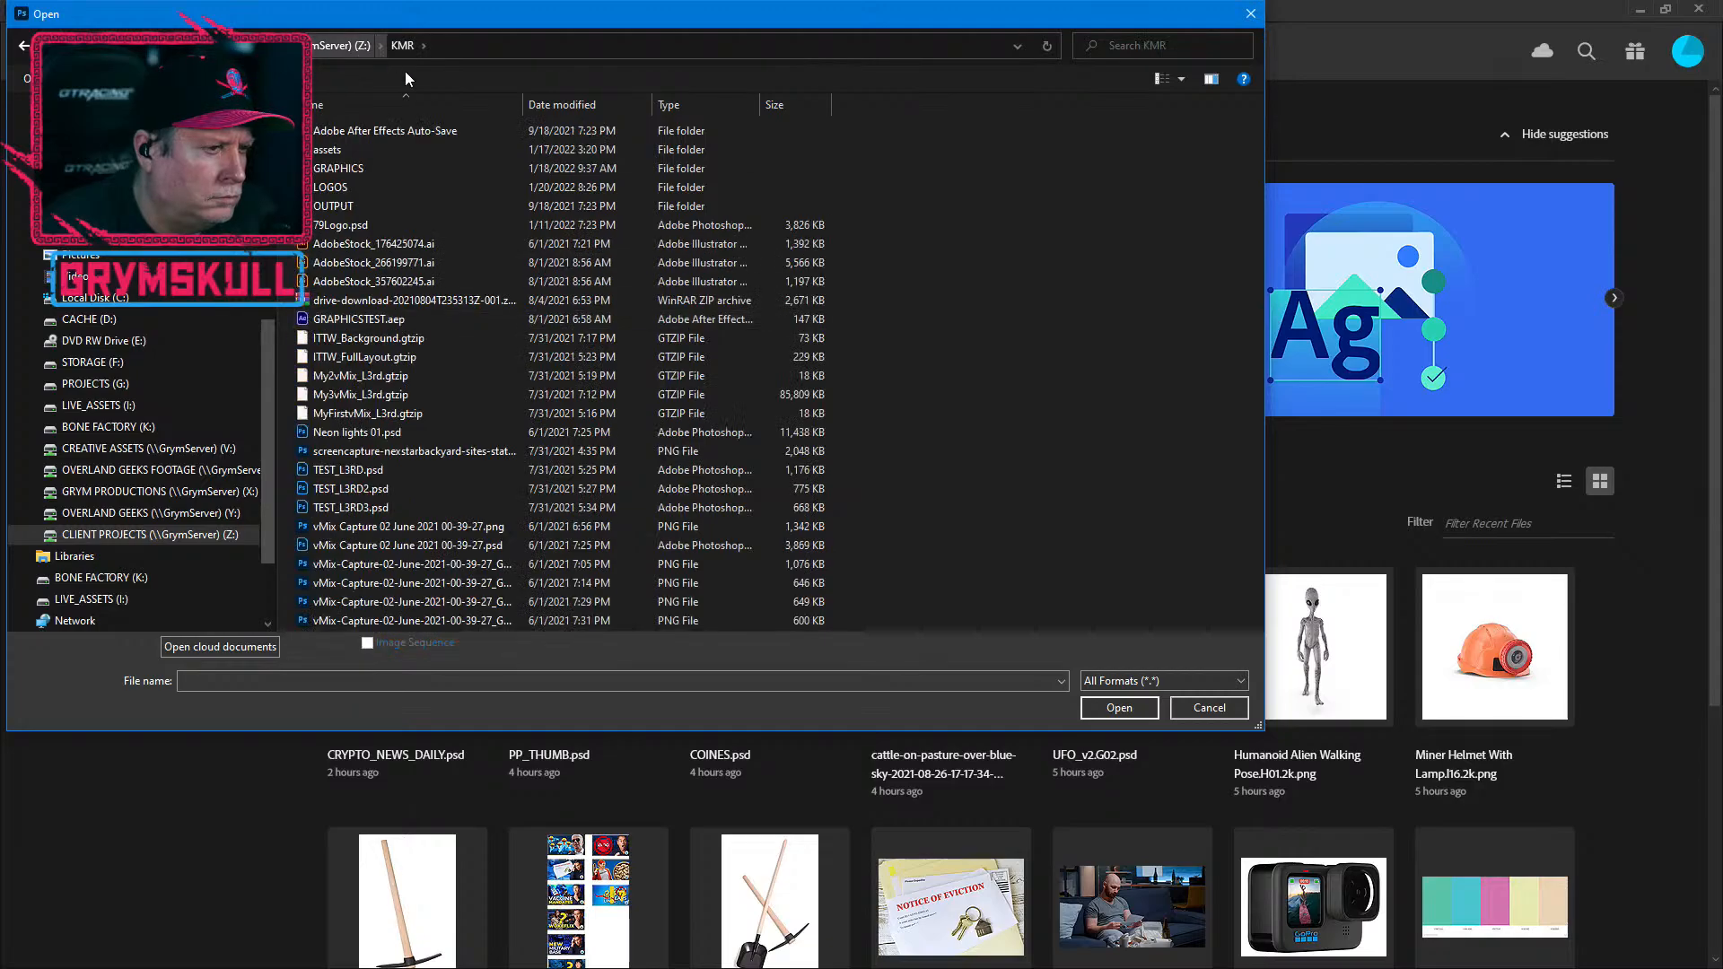
pyautogui.doubleClick(342, 168)
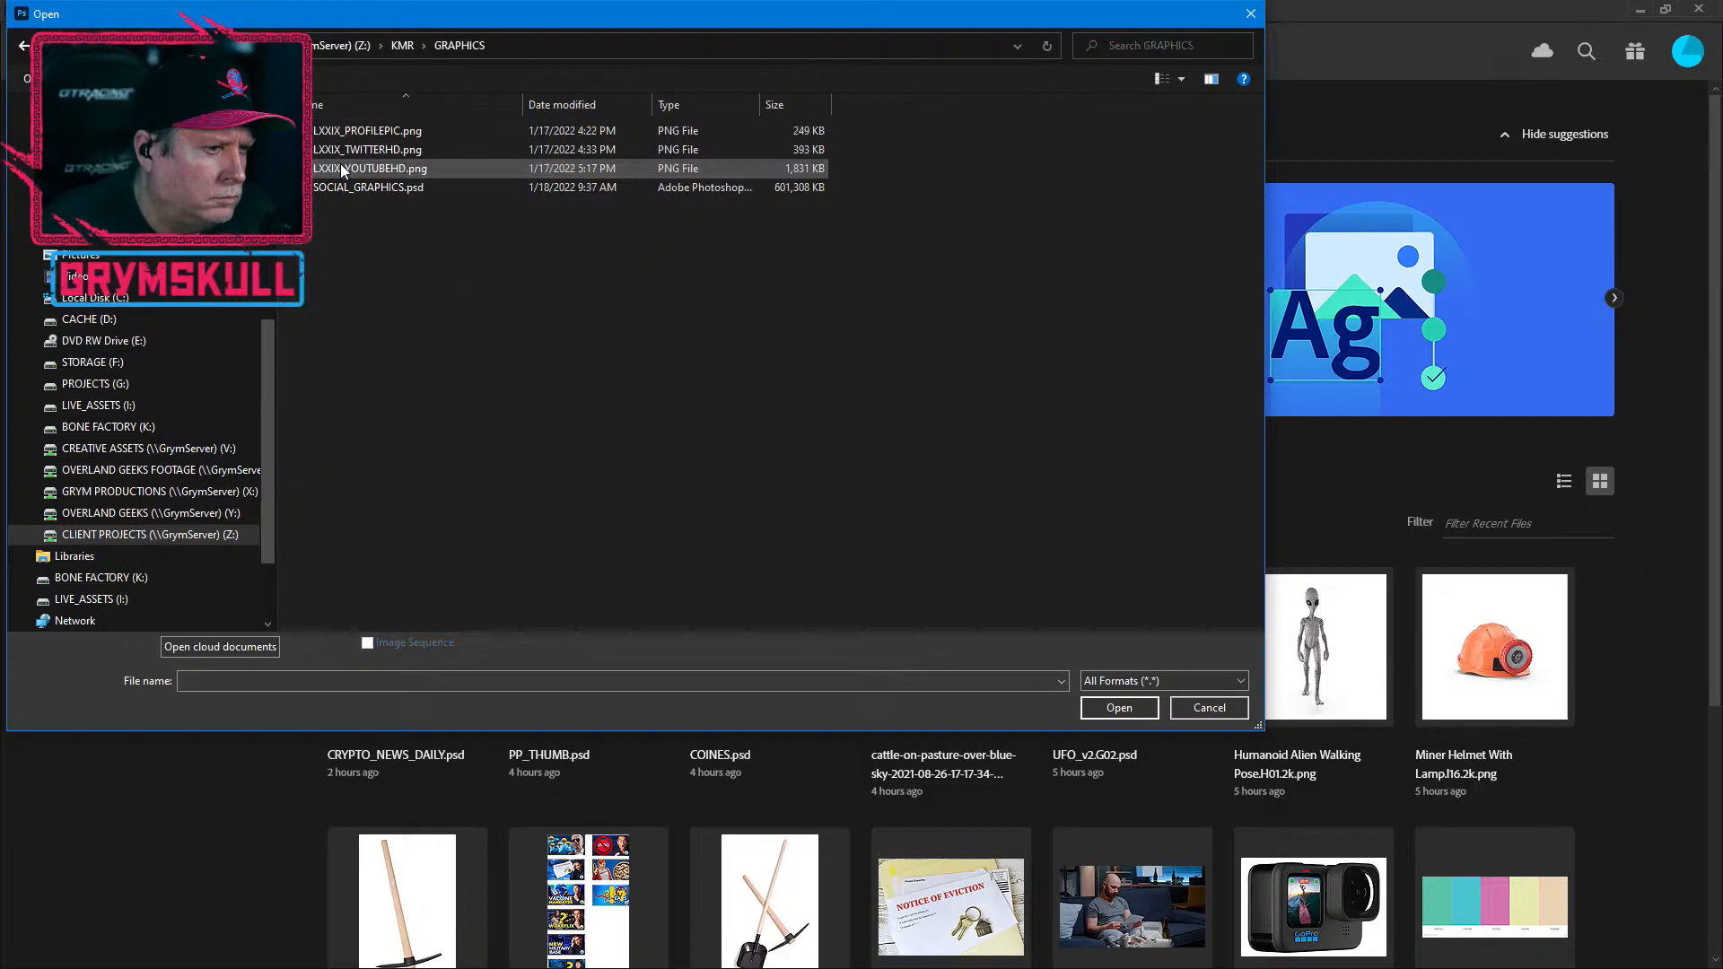
pyautogui.doubleClick(380, 187)
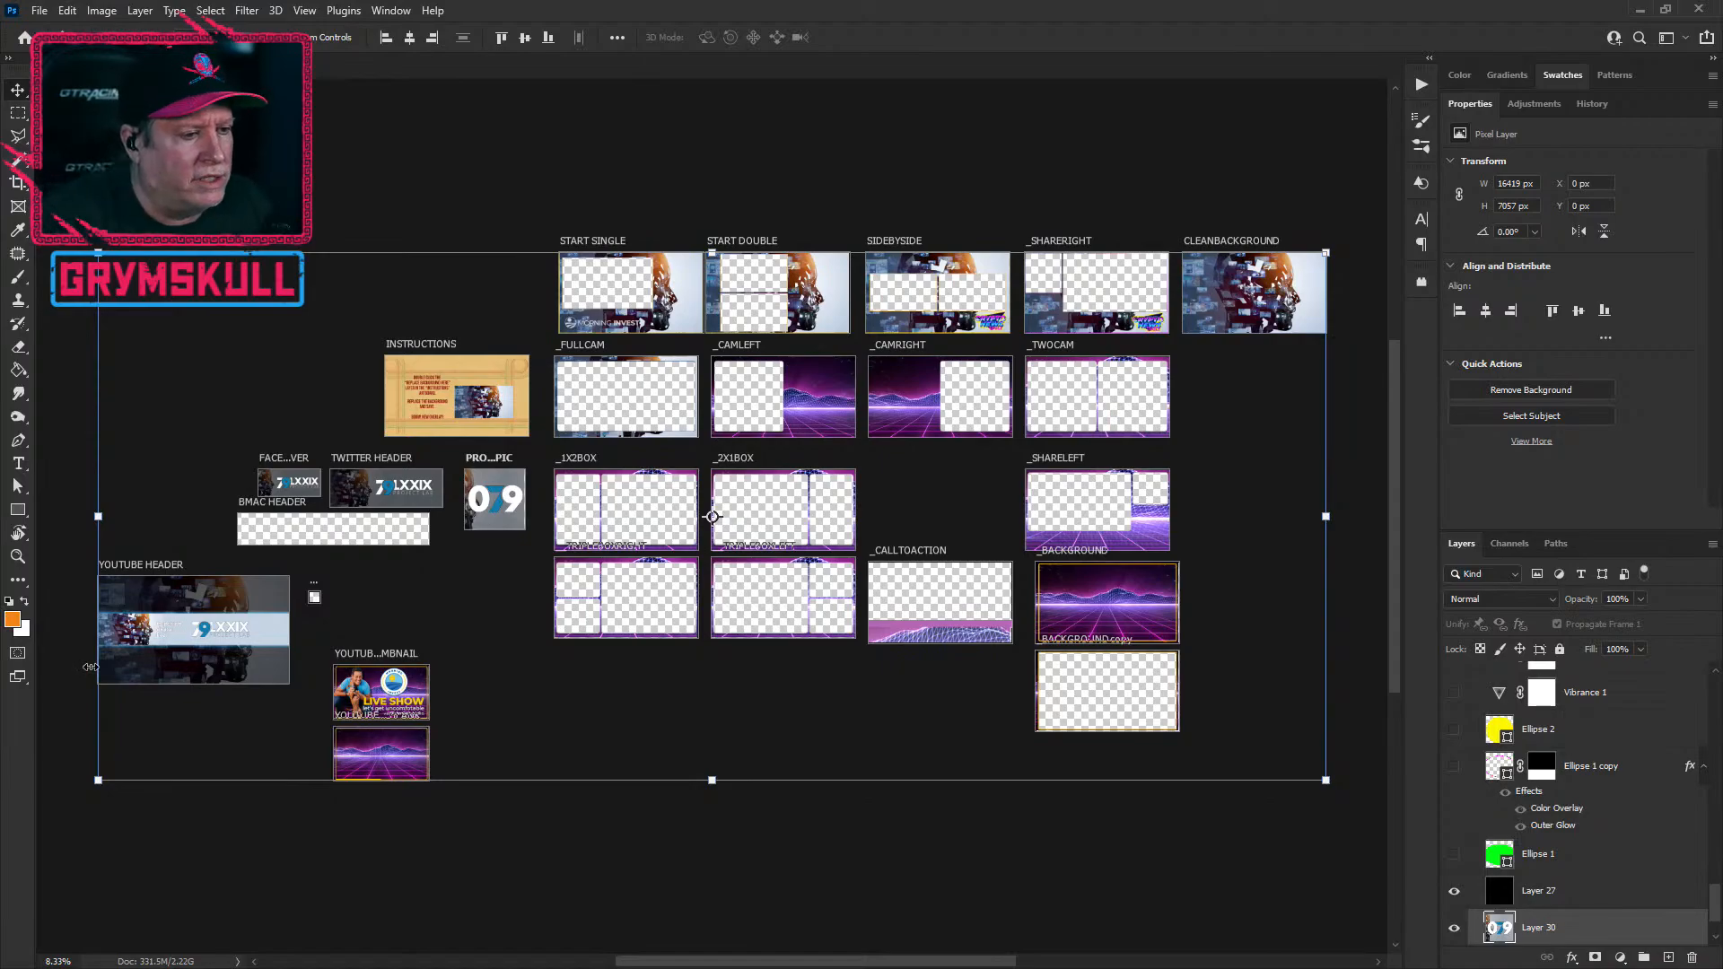
# Step: Zoom and pan across the artboards to review the 079 profile picture and LXXIX headers
pyautogui.scroll(4, 481, 392)
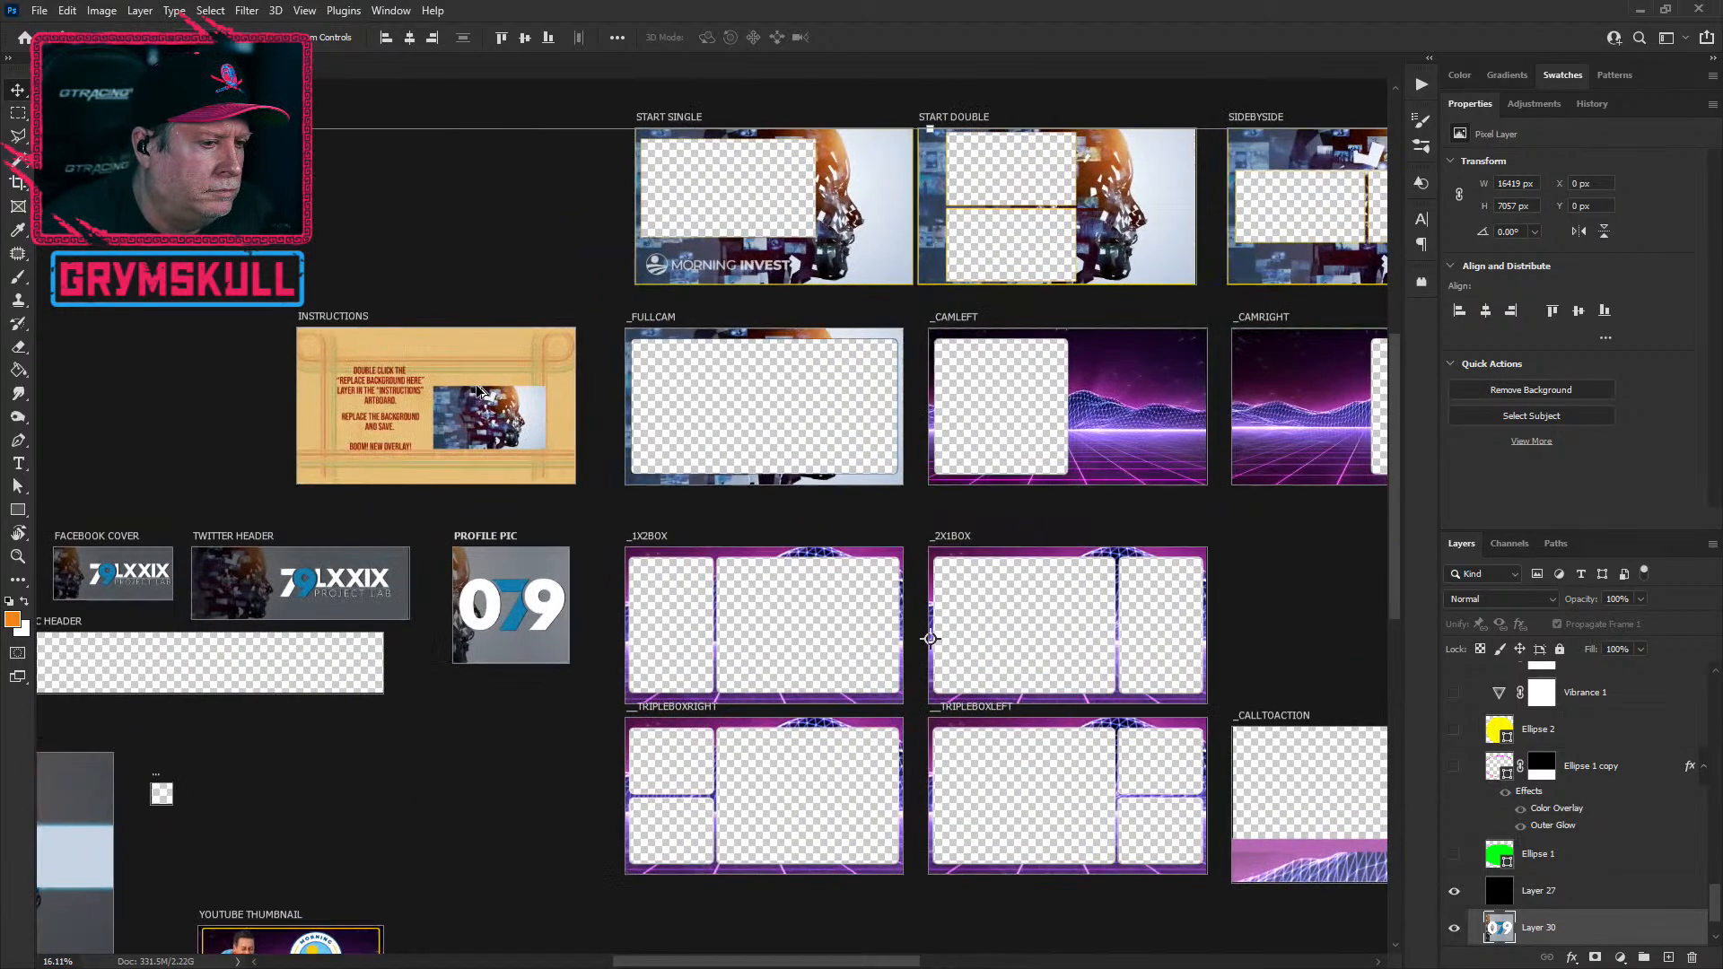
pyautogui.scroll(8, 480, 392)
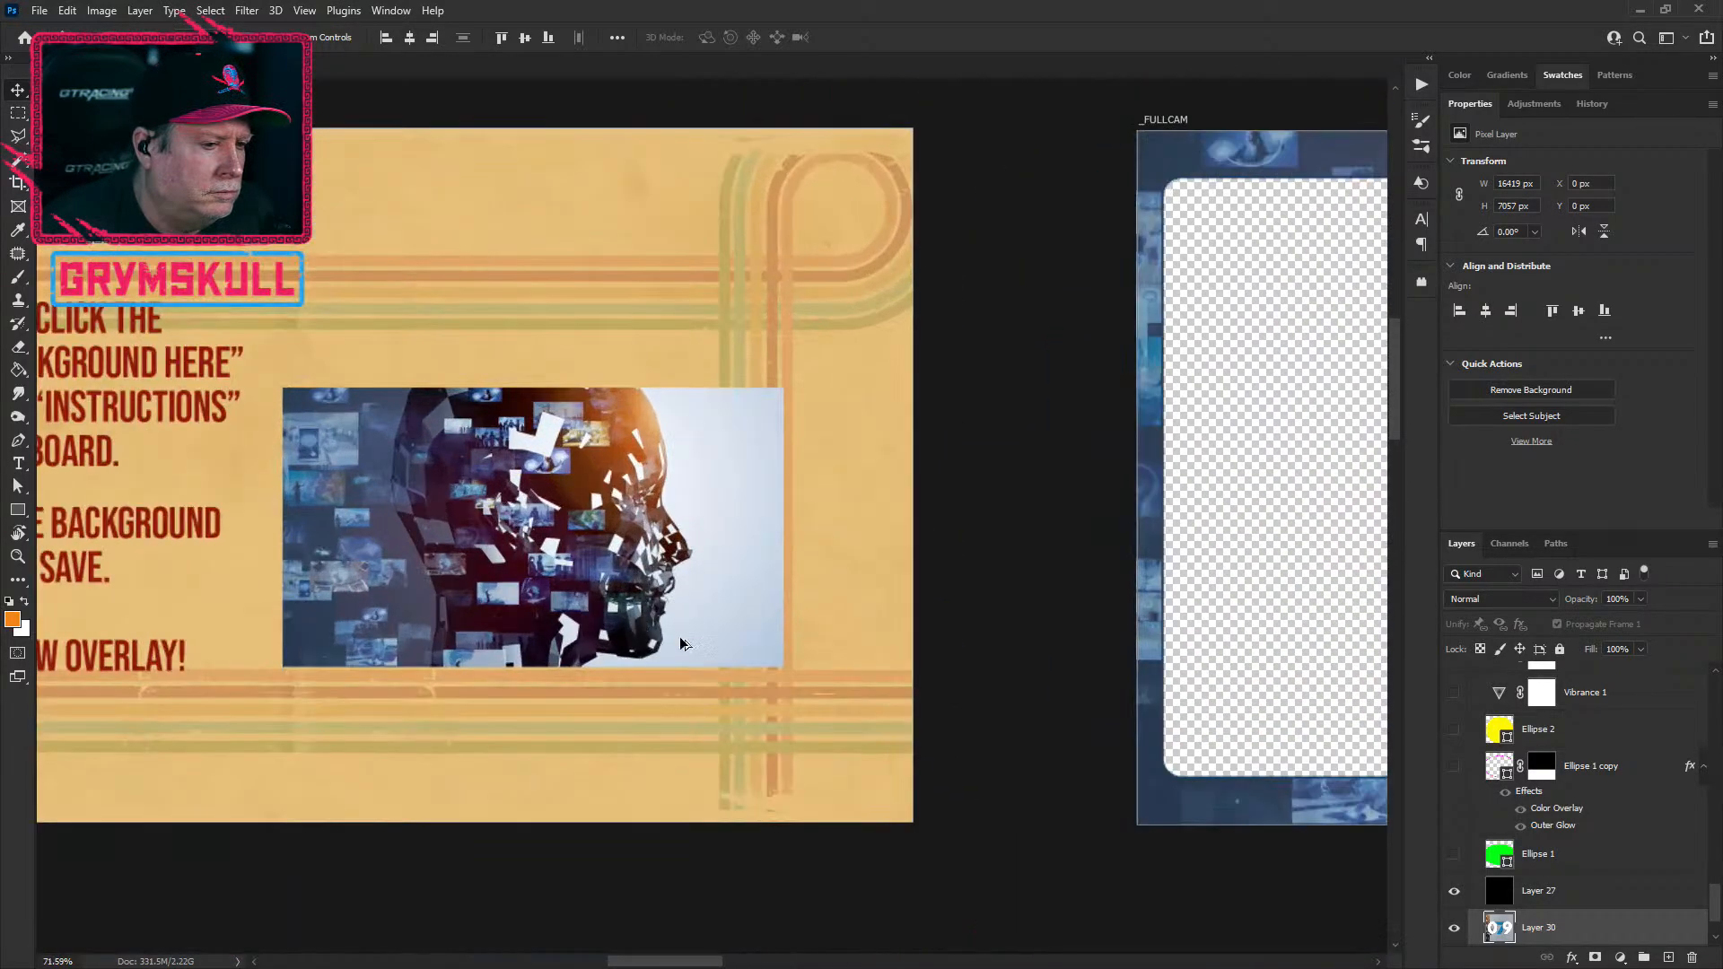
pyautogui.scroll(-3, 507, 574)
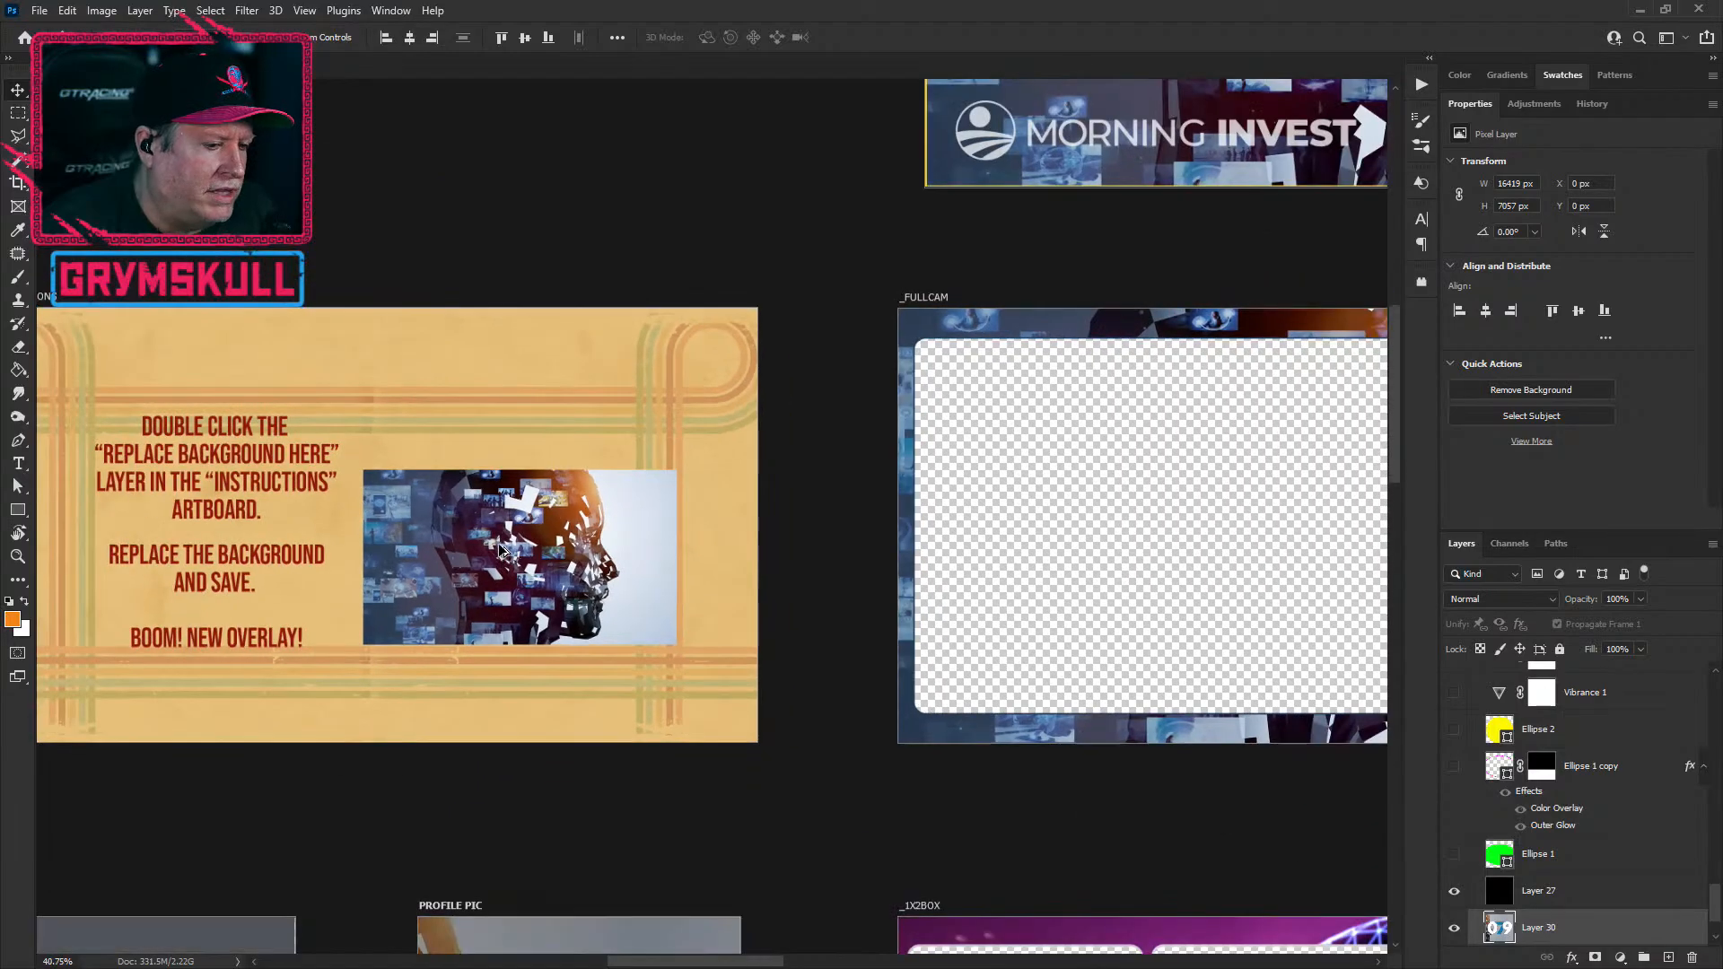
pyautogui.scroll(-5, 502, 549)
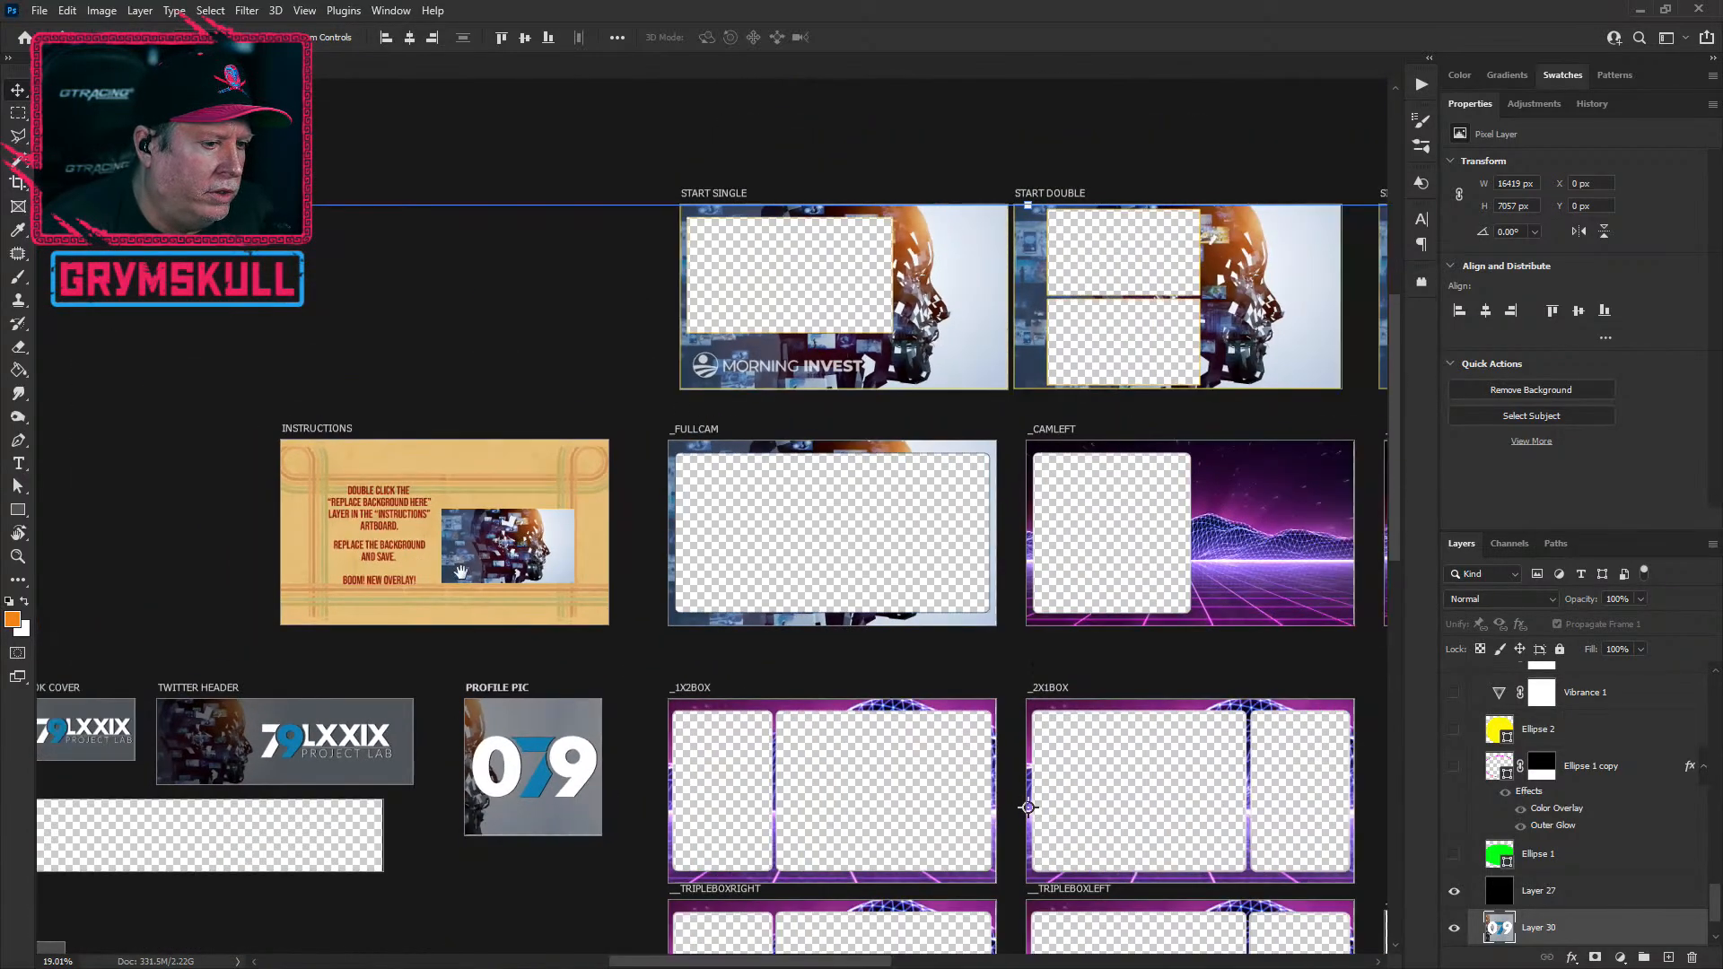
pyautogui.moveTo(460, 571); pyautogui.dragTo(732, 285)
pyautogui.moveTo(781, 630); pyautogui.dragTo(684, 556)
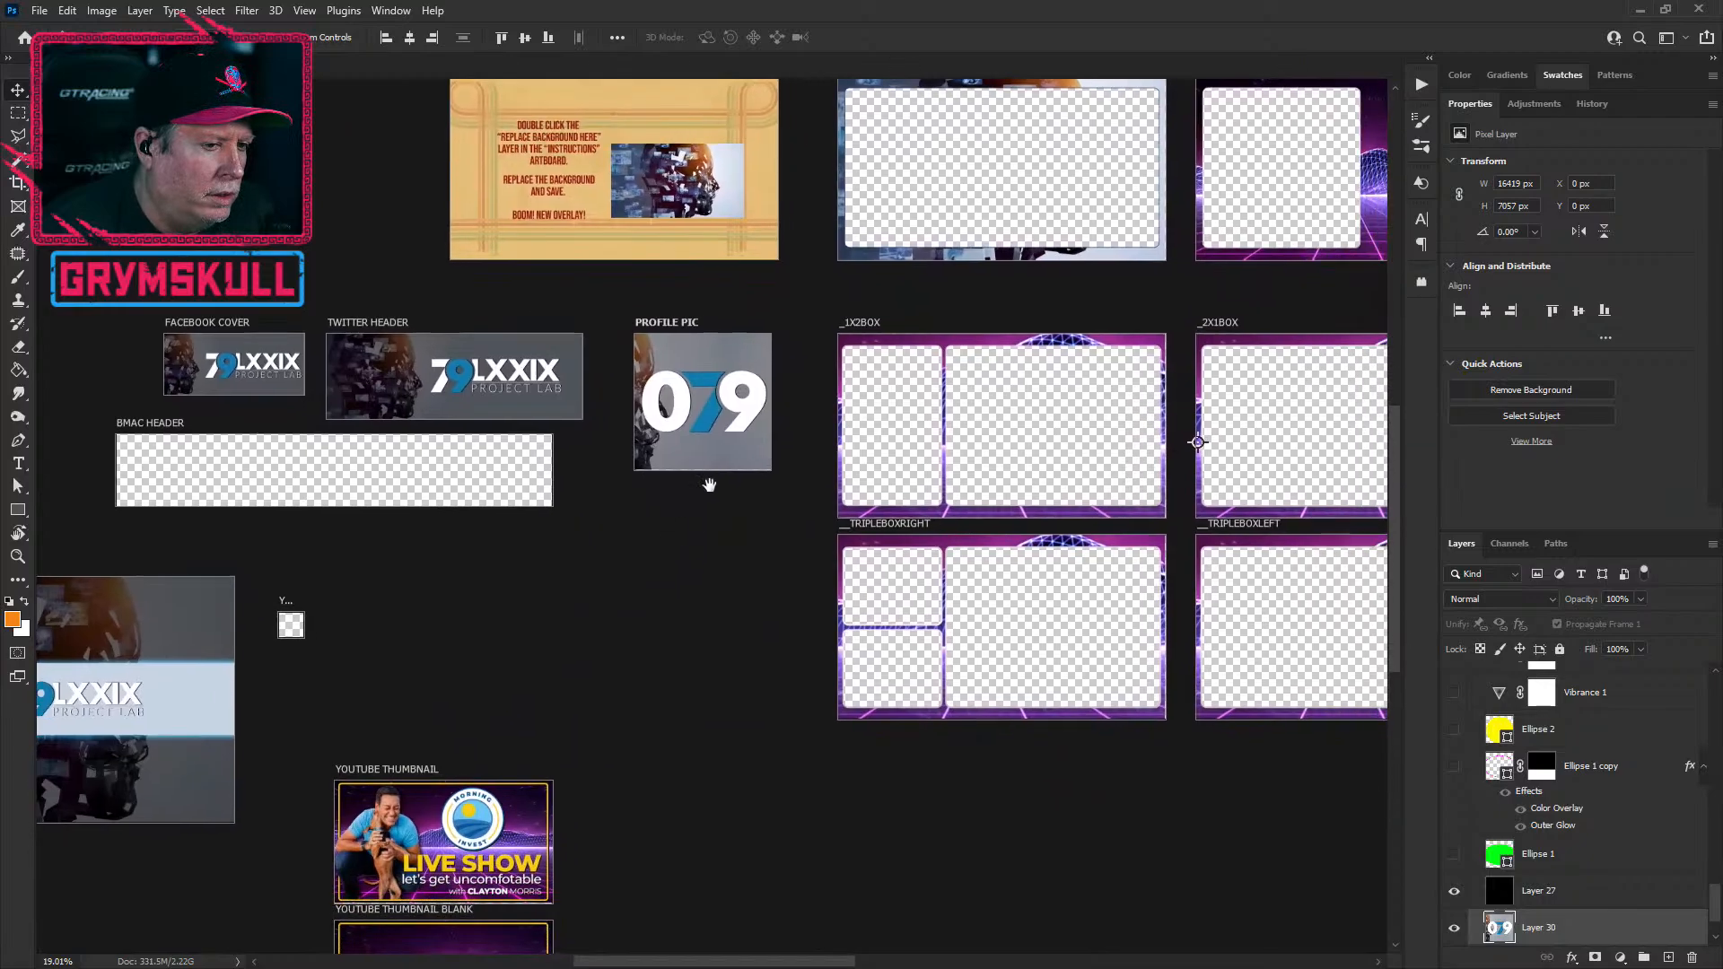
pyautogui.scroll(5, 722, 432)
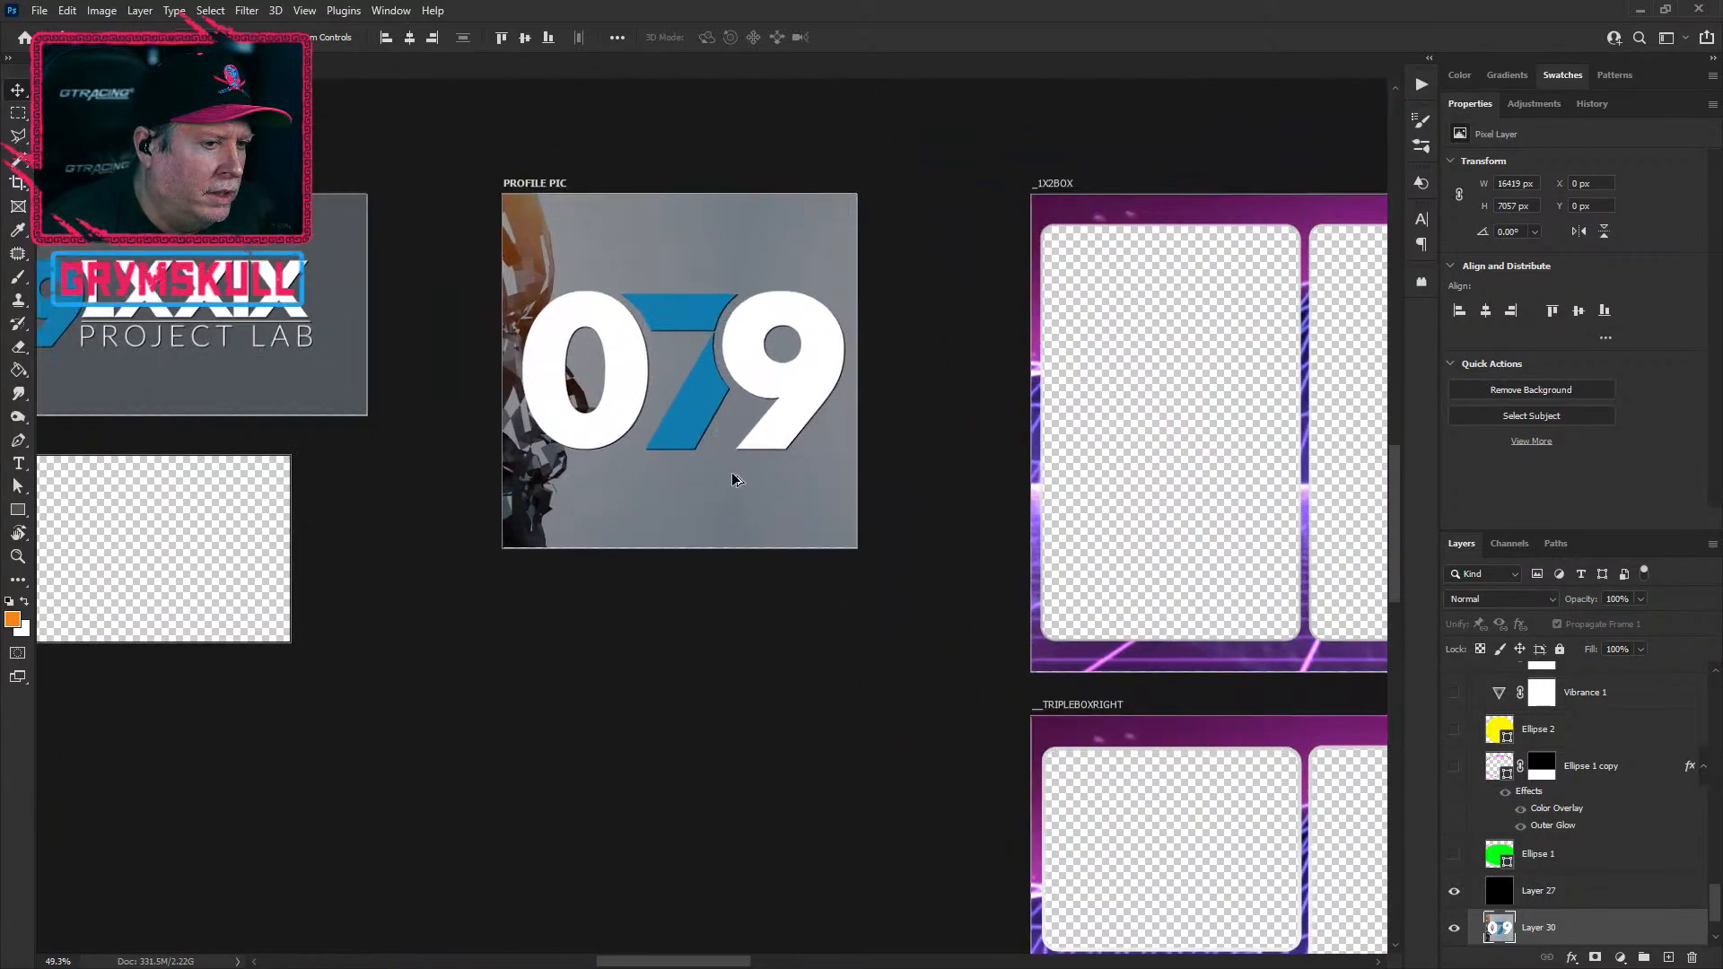
pyautogui.scroll(-1, 460, 433)
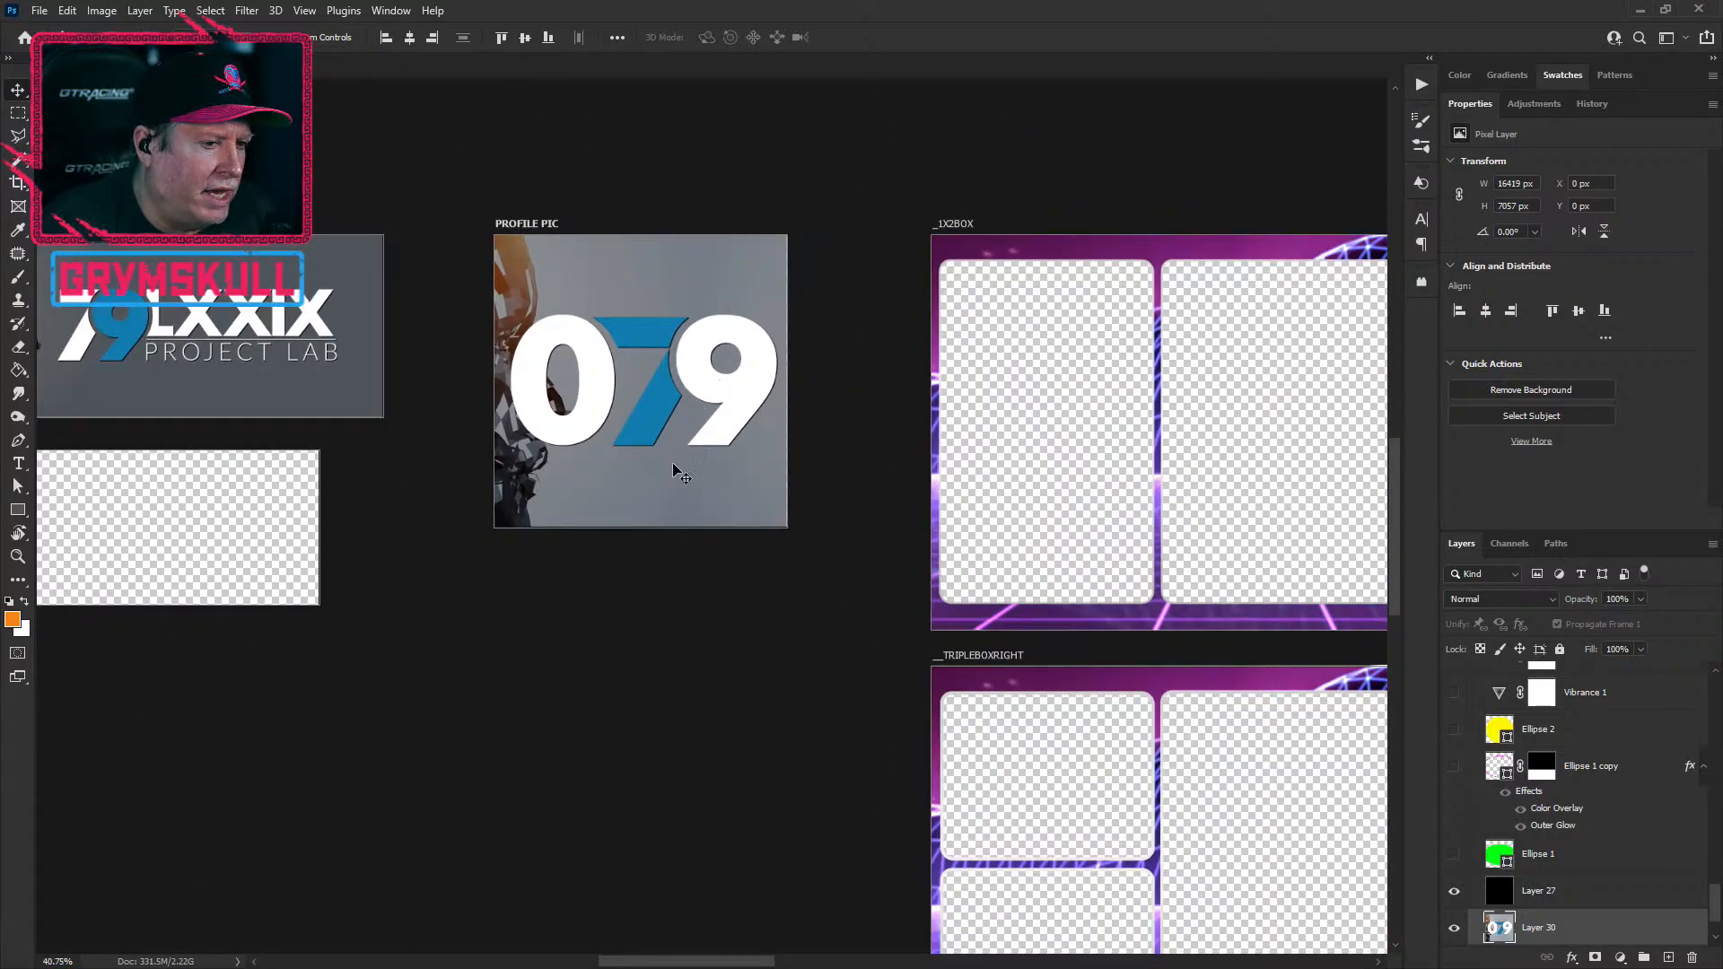
pyautogui.keyDown('alt'); pyautogui.scroll(-10, 639, 386); pyautogui.keyUp('alt')
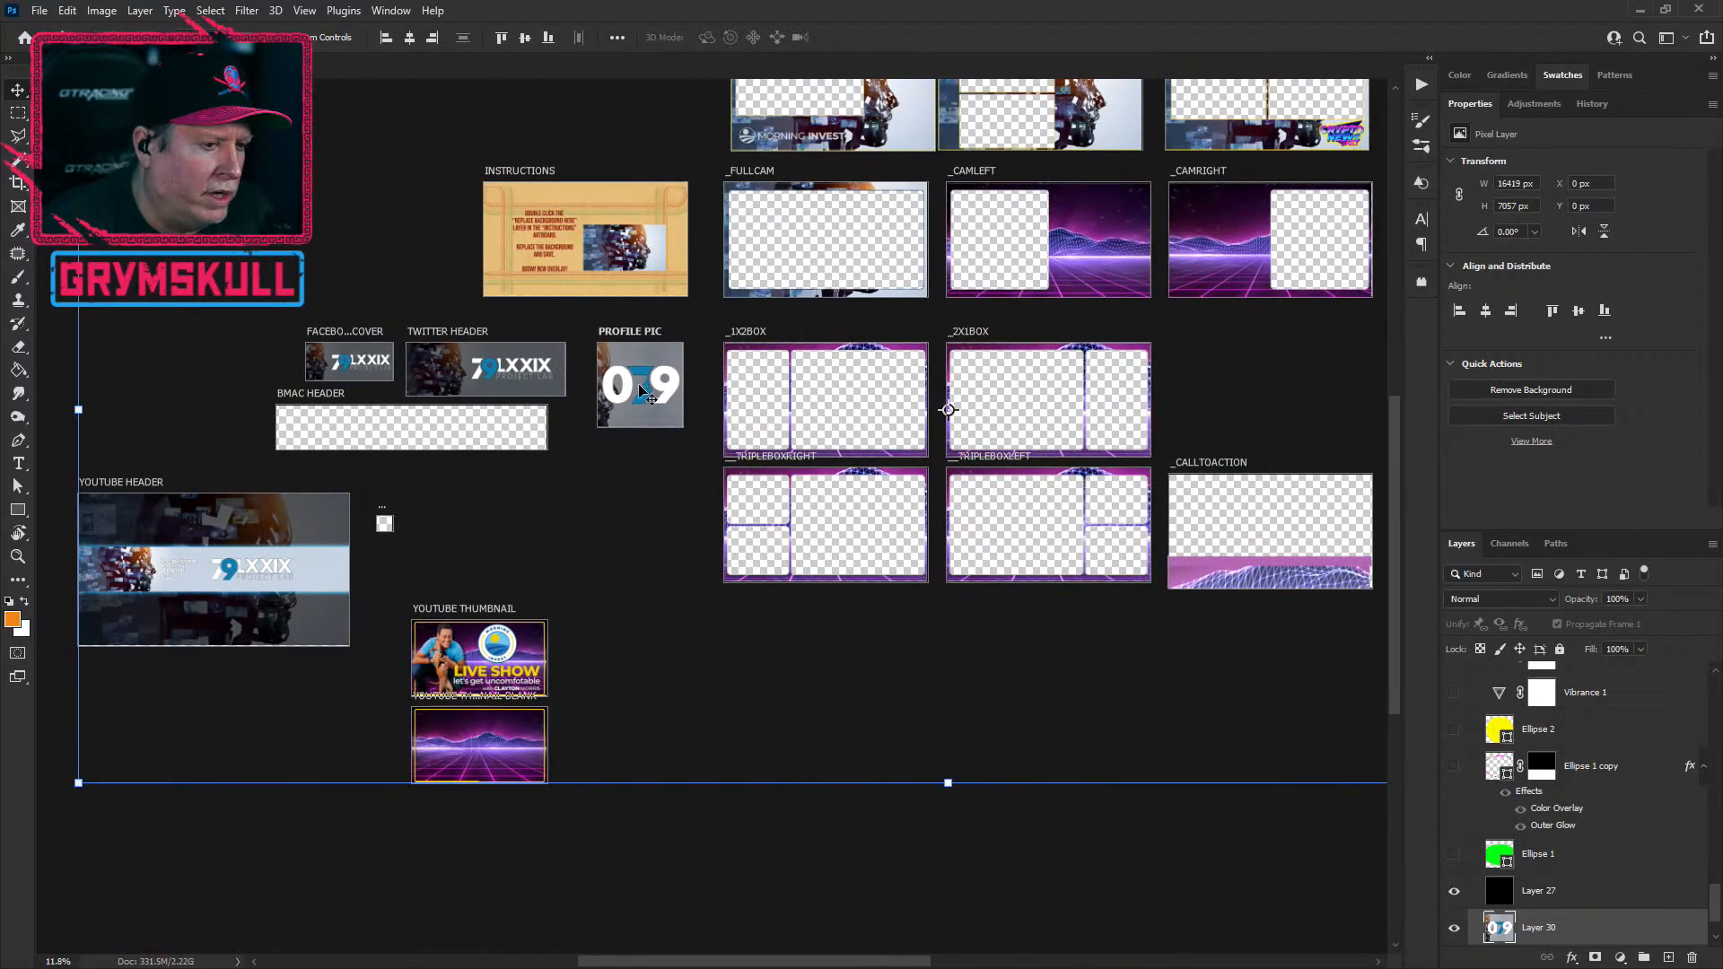
pyautogui.keyDown('alt'); pyautogui.scroll(6, 463, 451); pyautogui.keyUp('alt')
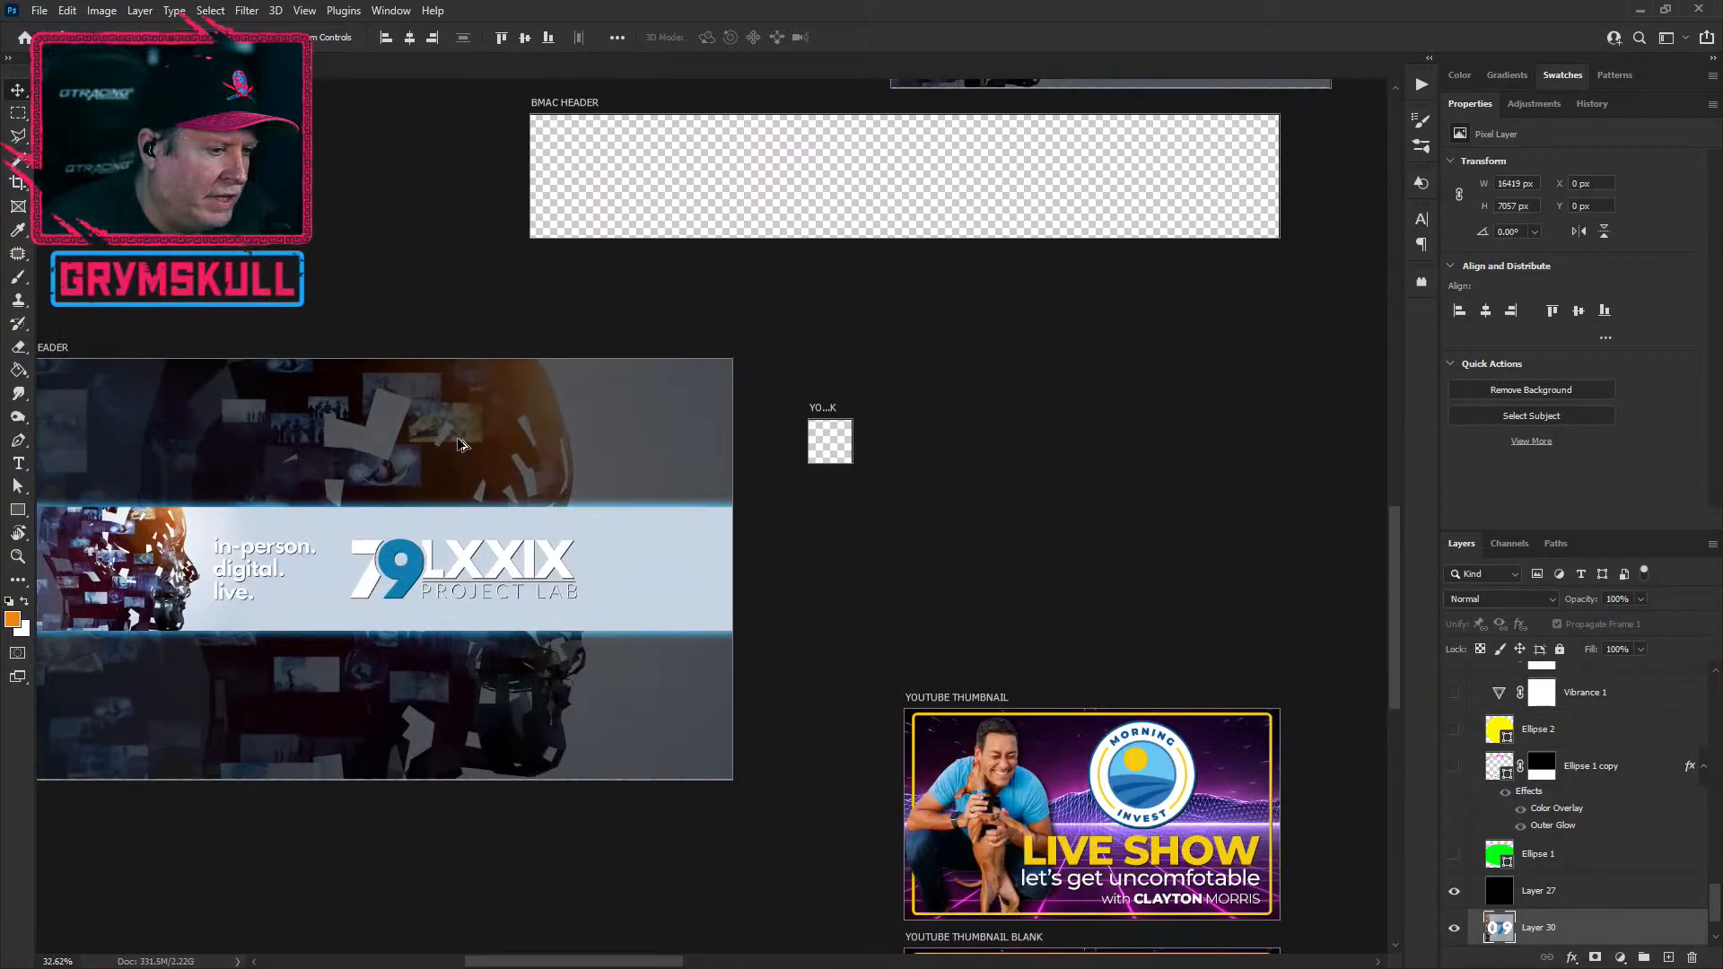
pyautogui.keyDown('alt'); pyautogui.scroll(-6, 459, 440); pyautogui.keyUp('alt')
pyautogui.moveTo(902, 430); pyautogui.dragTo(358, 842)
pyautogui.moveTo(423, 514); pyautogui.dragTo(698, 196)
pyautogui.moveTo(529, 308); pyautogui.dragTo(784, 82)
pyautogui.moveTo(736, 437); pyautogui.dragTo(457, 243)
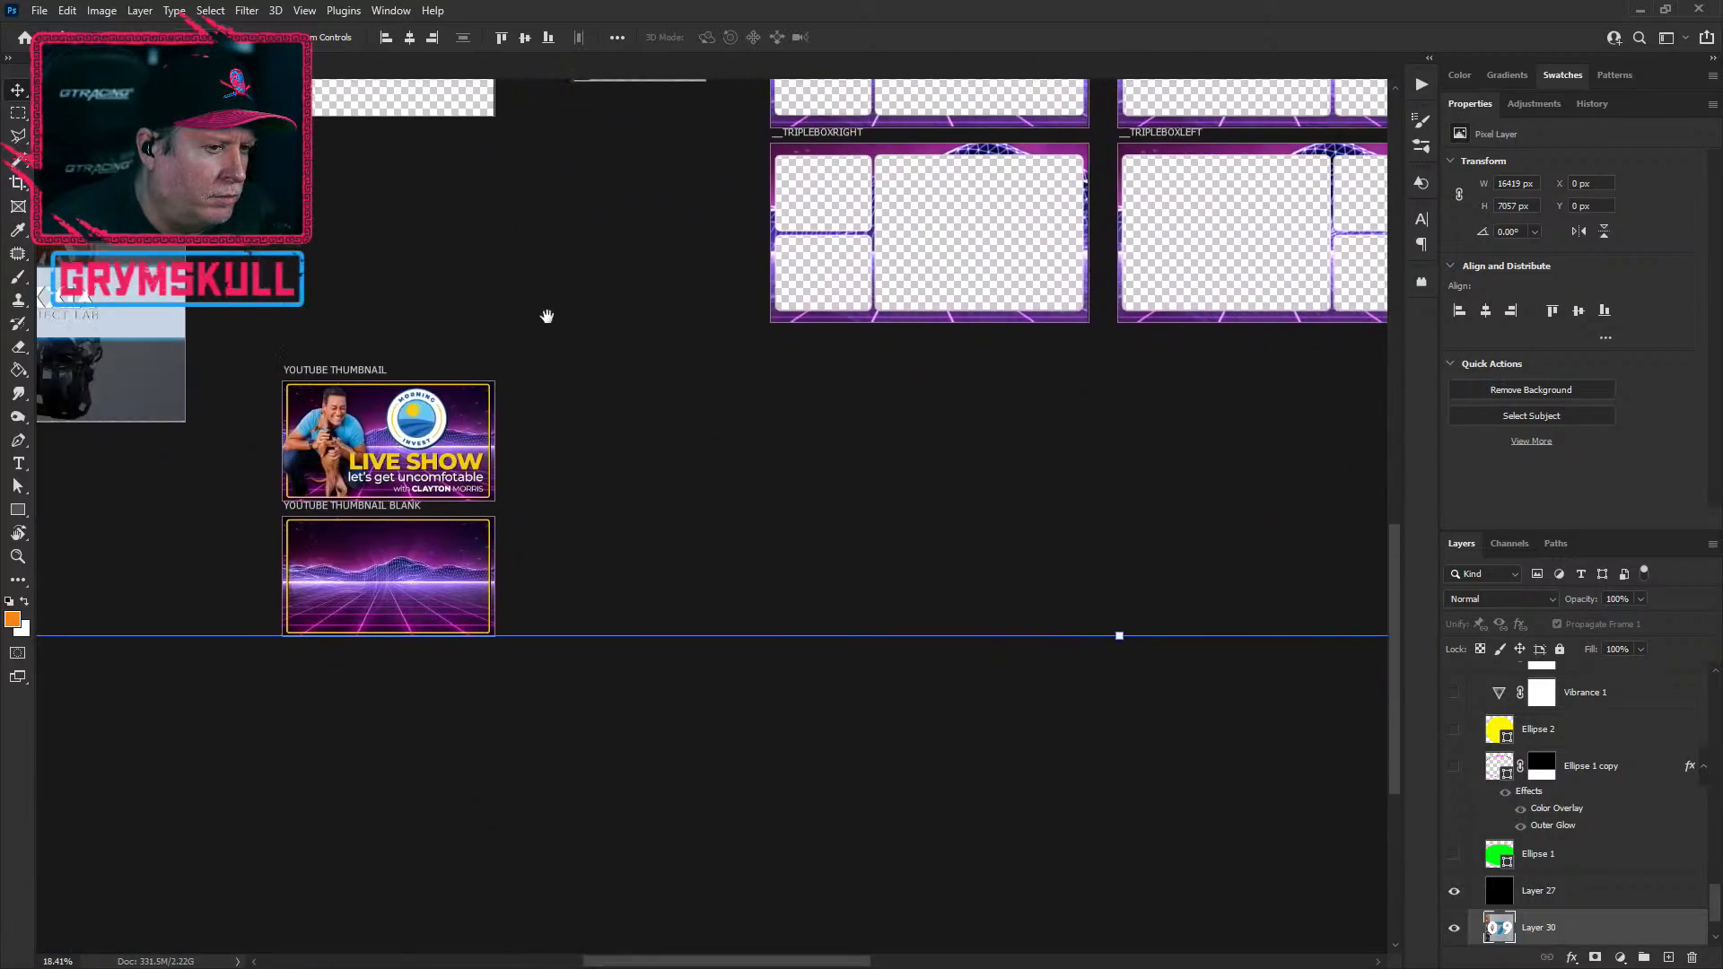
pyautogui.moveTo(547, 316); pyautogui.dragTo(598, 568)
pyautogui.moveTo(496, 392); pyautogui.dragTo(575, 674)
pyautogui.moveTo(543, 599); pyautogui.dragTo(447, 568)
pyautogui.moveTo(602, 622); pyautogui.dragTo(602, 597)
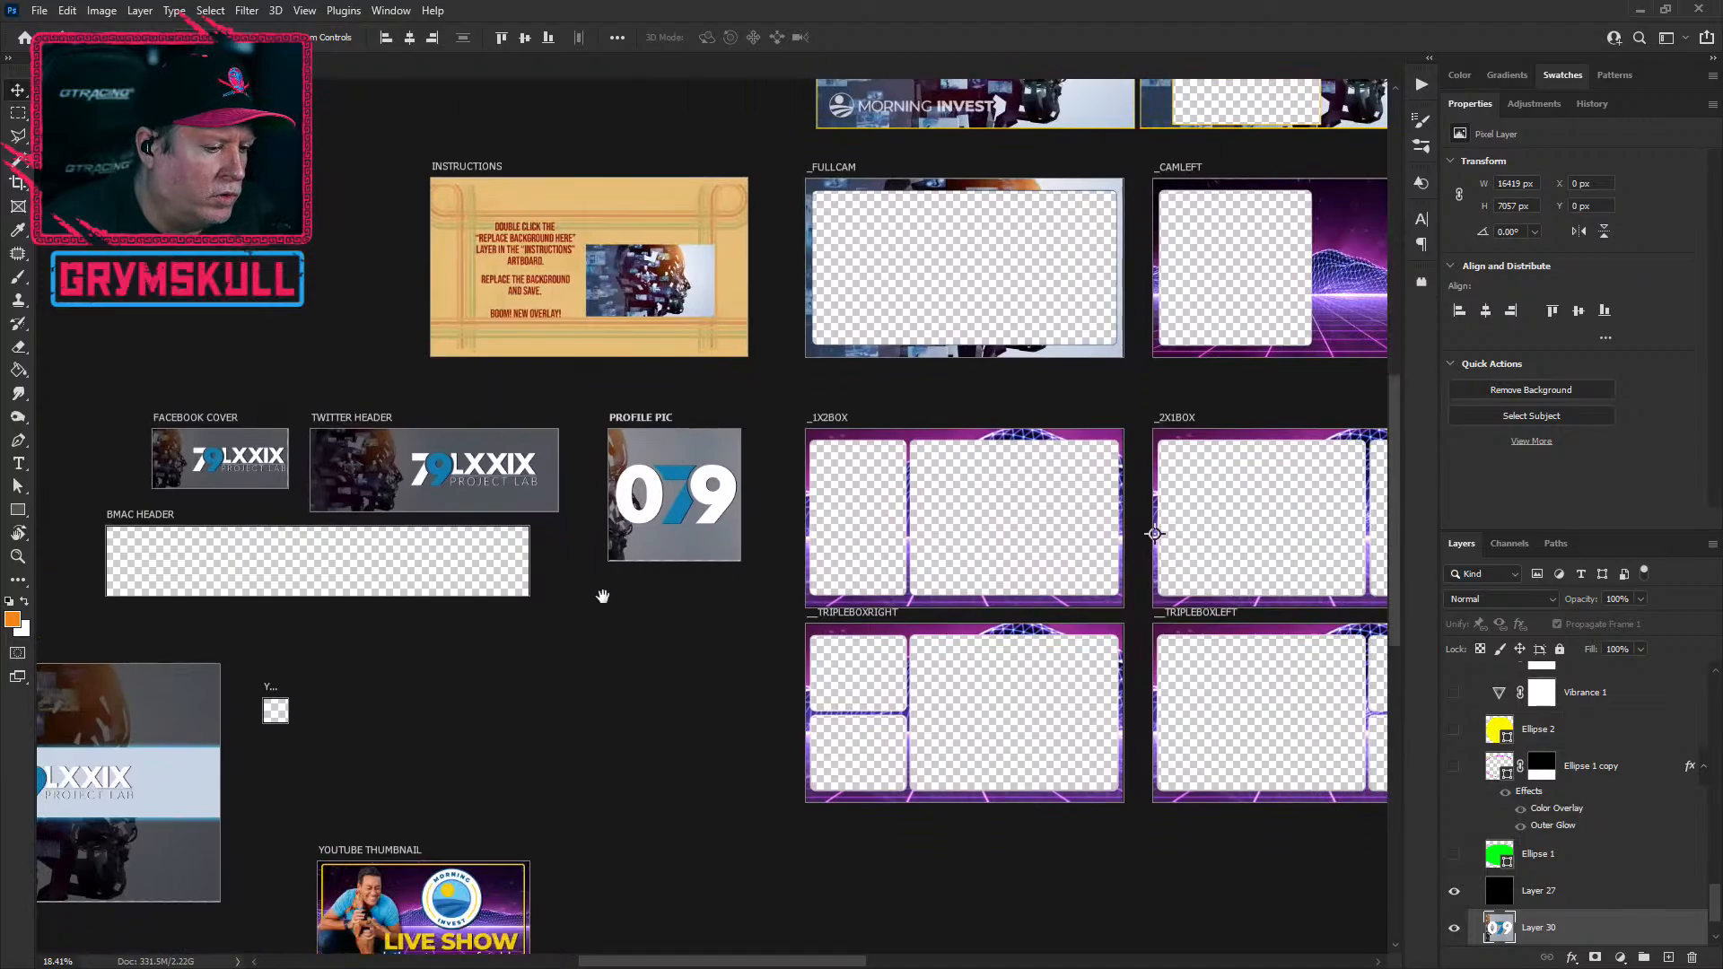
pyautogui.scroll(-5, 538, 619)
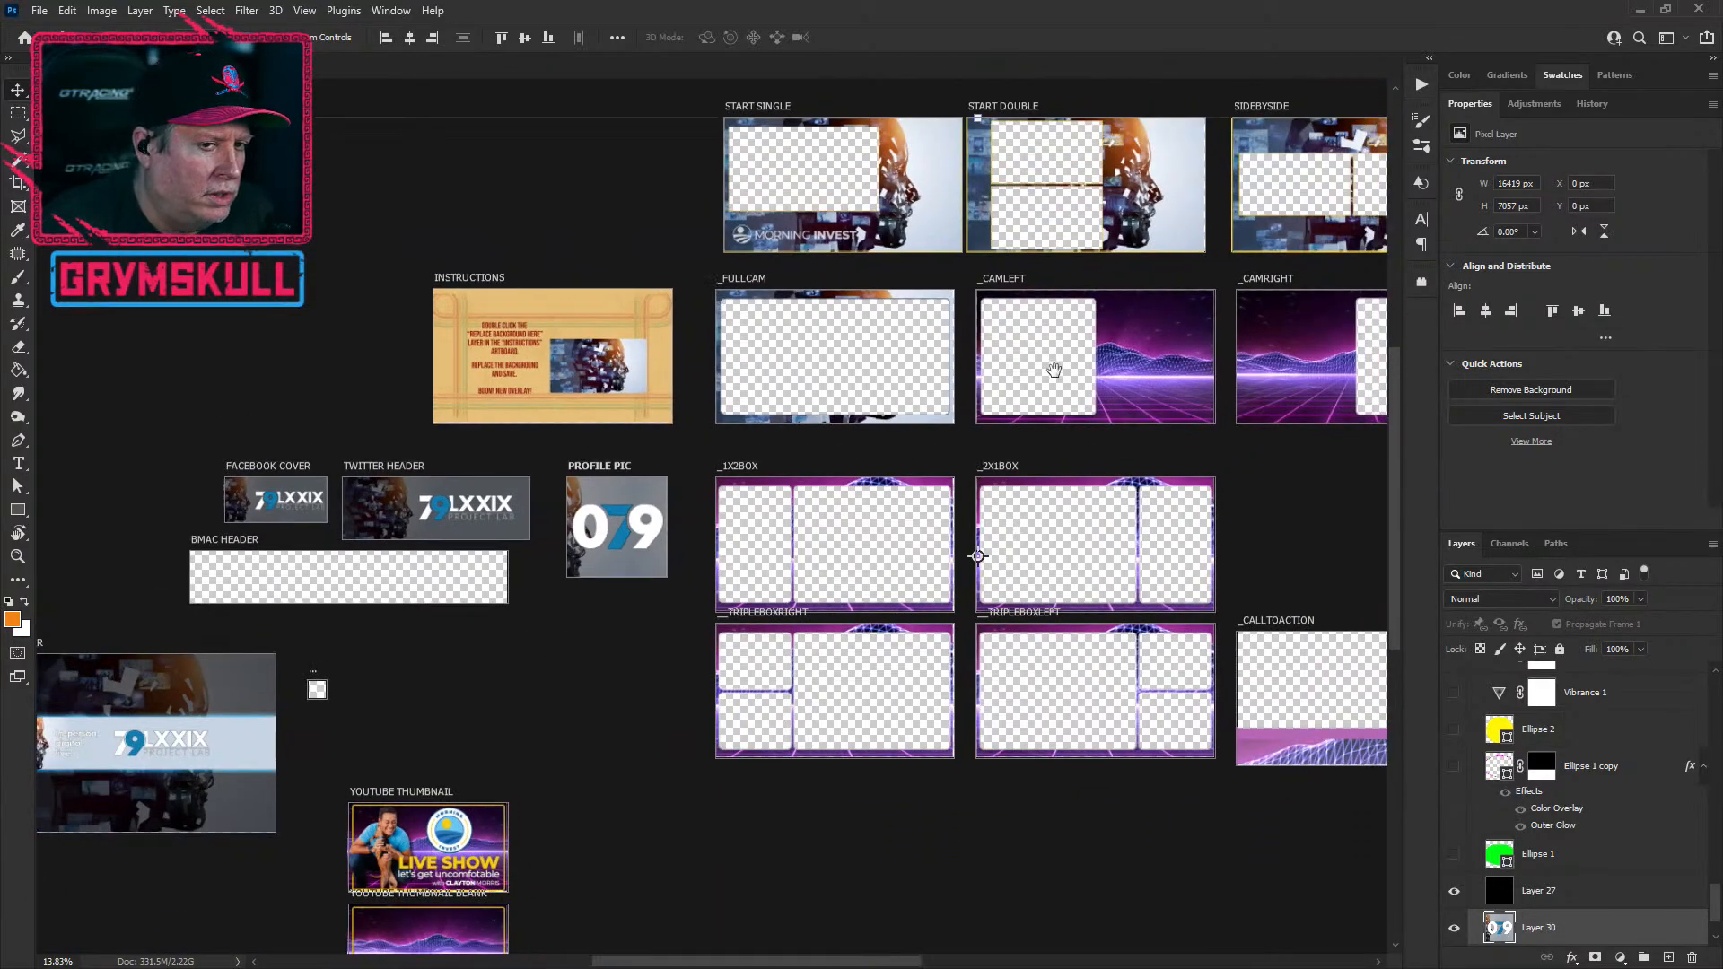
pyautogui.moveTo(1054, 370); pyautogui.dragTo(871, 529)
pyautogui.moveTo(555, 542)
pyautogui.mouseDown()
pyautogui.moveTo(663, 473)
pyautogui.moveTo(575, 525)
pyautogui.mouseUp()
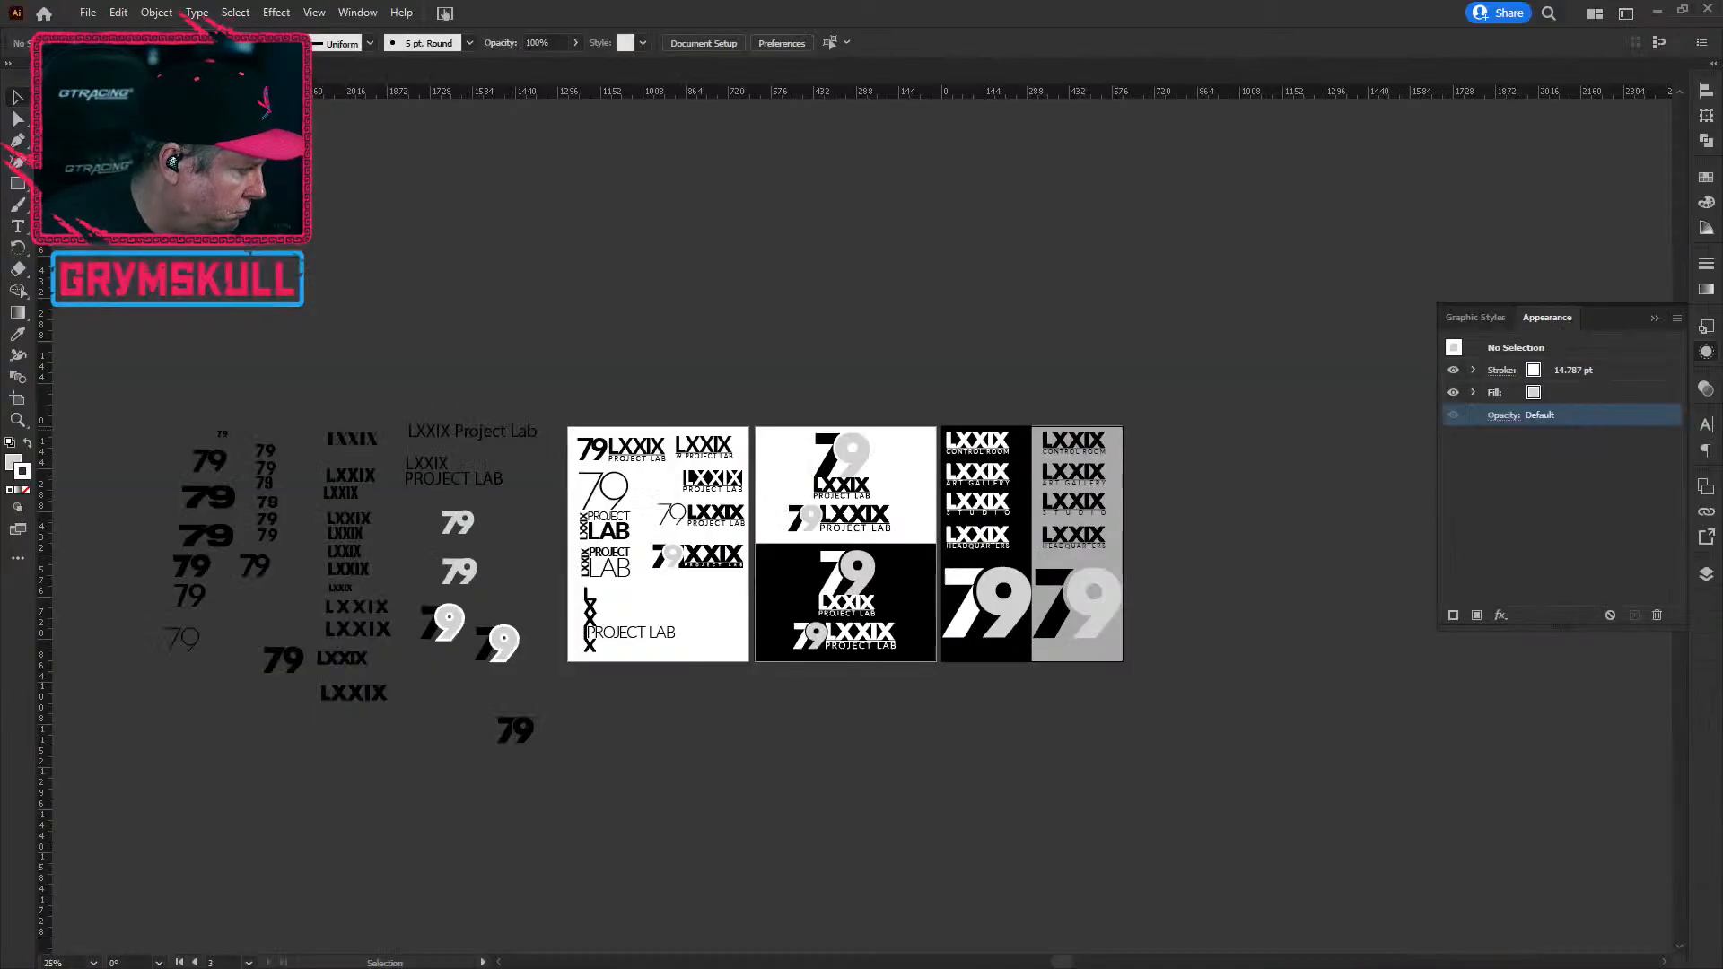
pyautogui.click(45, 15)
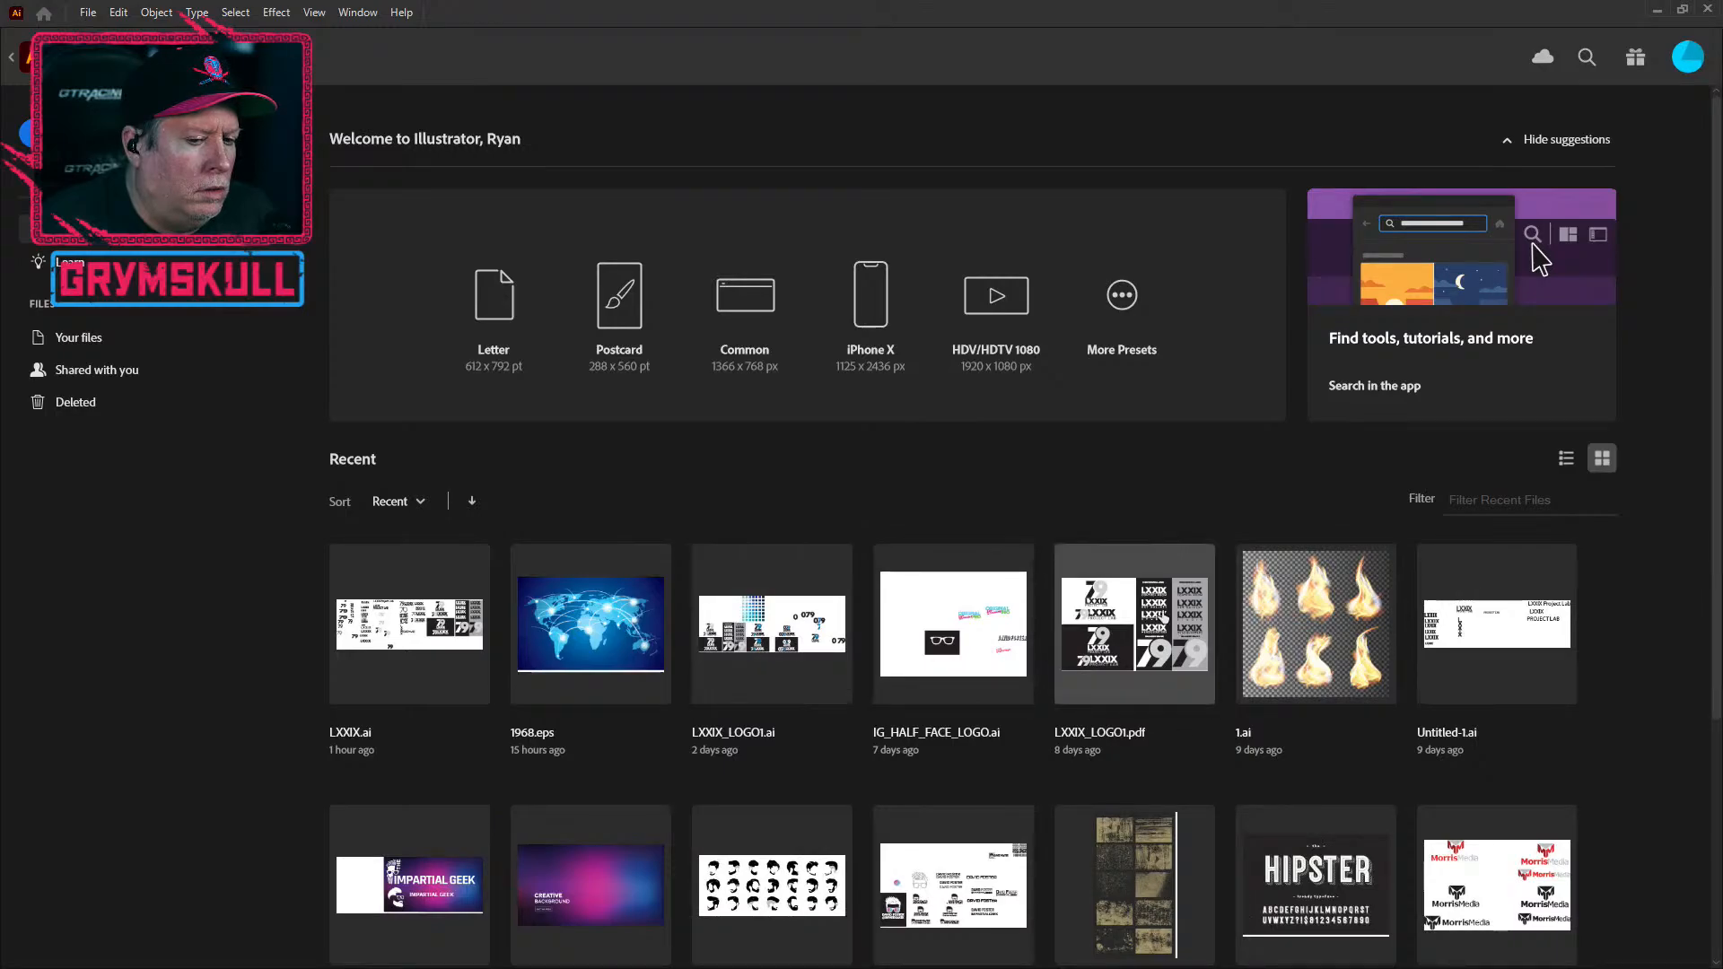
pyautogui.click(1199, 655)
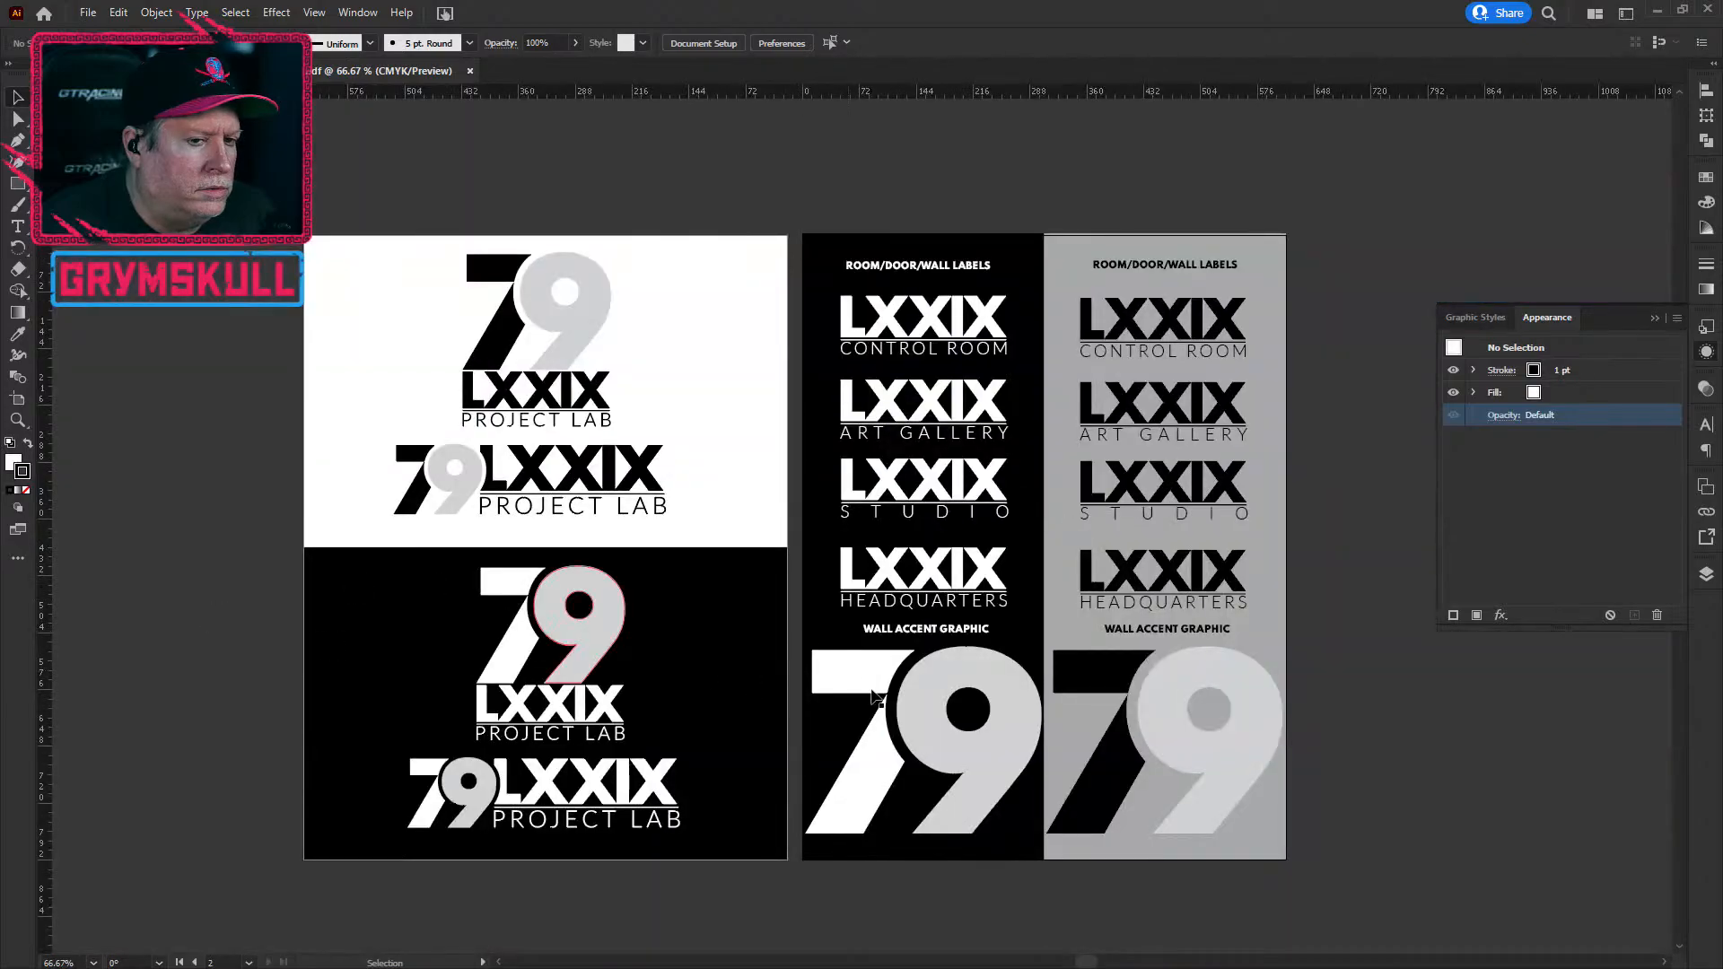
pyautogui.scroll(-2, 848, 552)
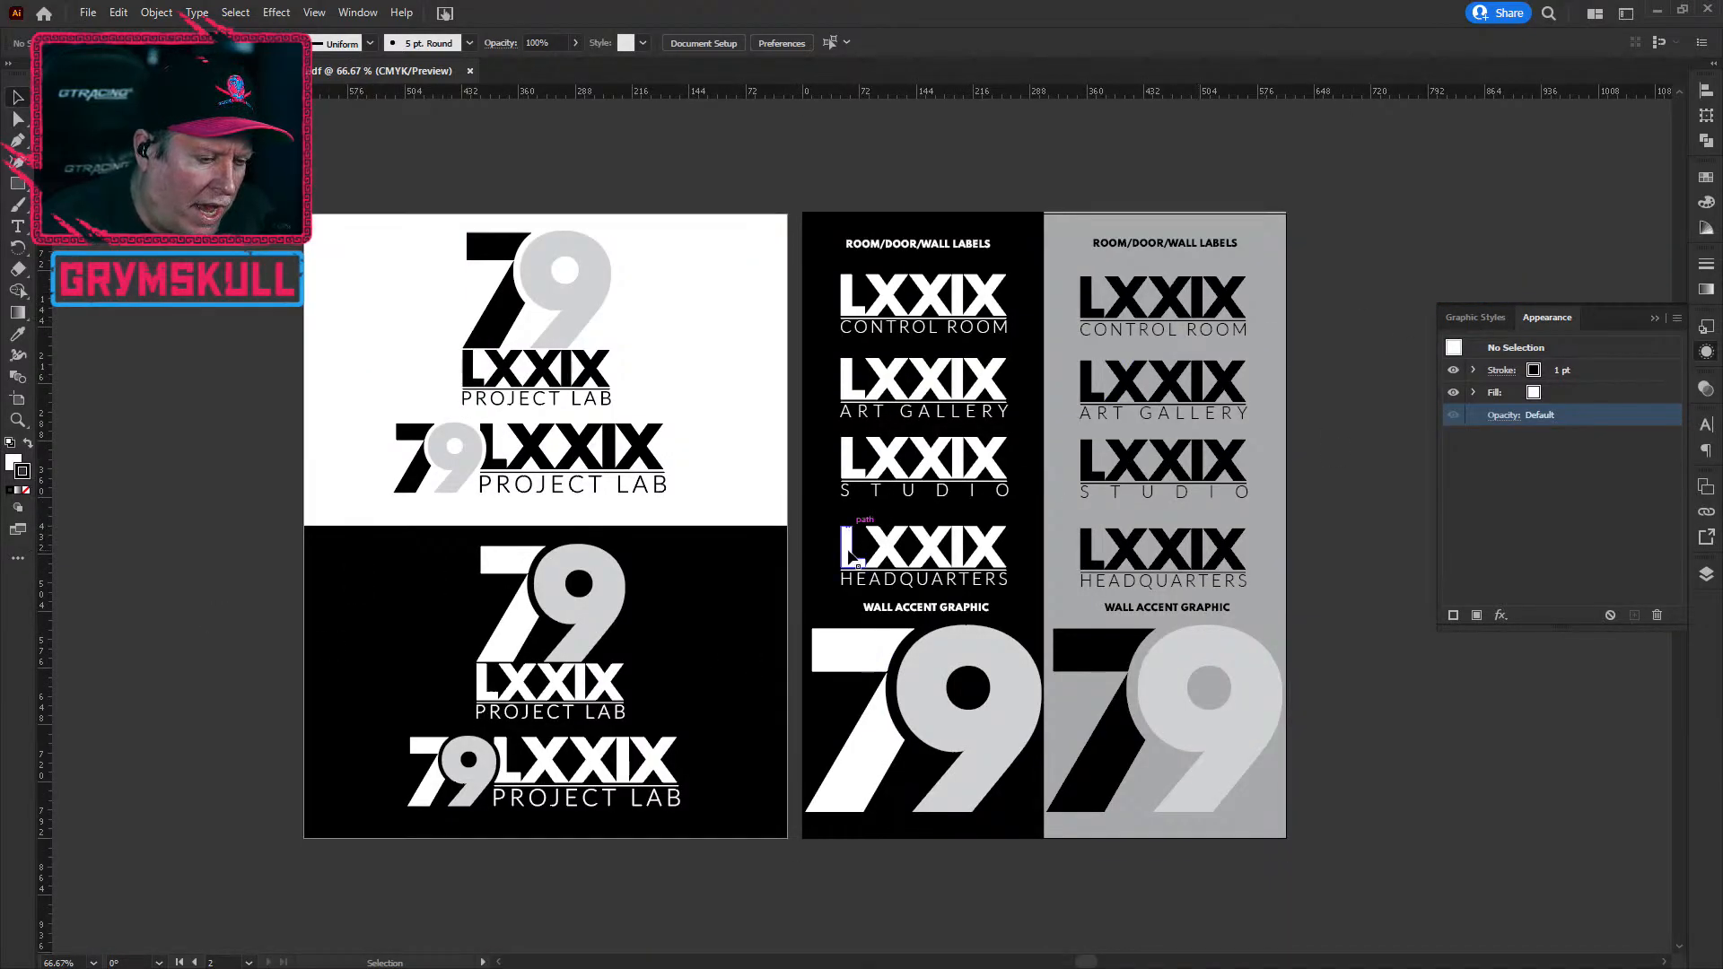
pyautogui.scroll(-1, 843, 531)
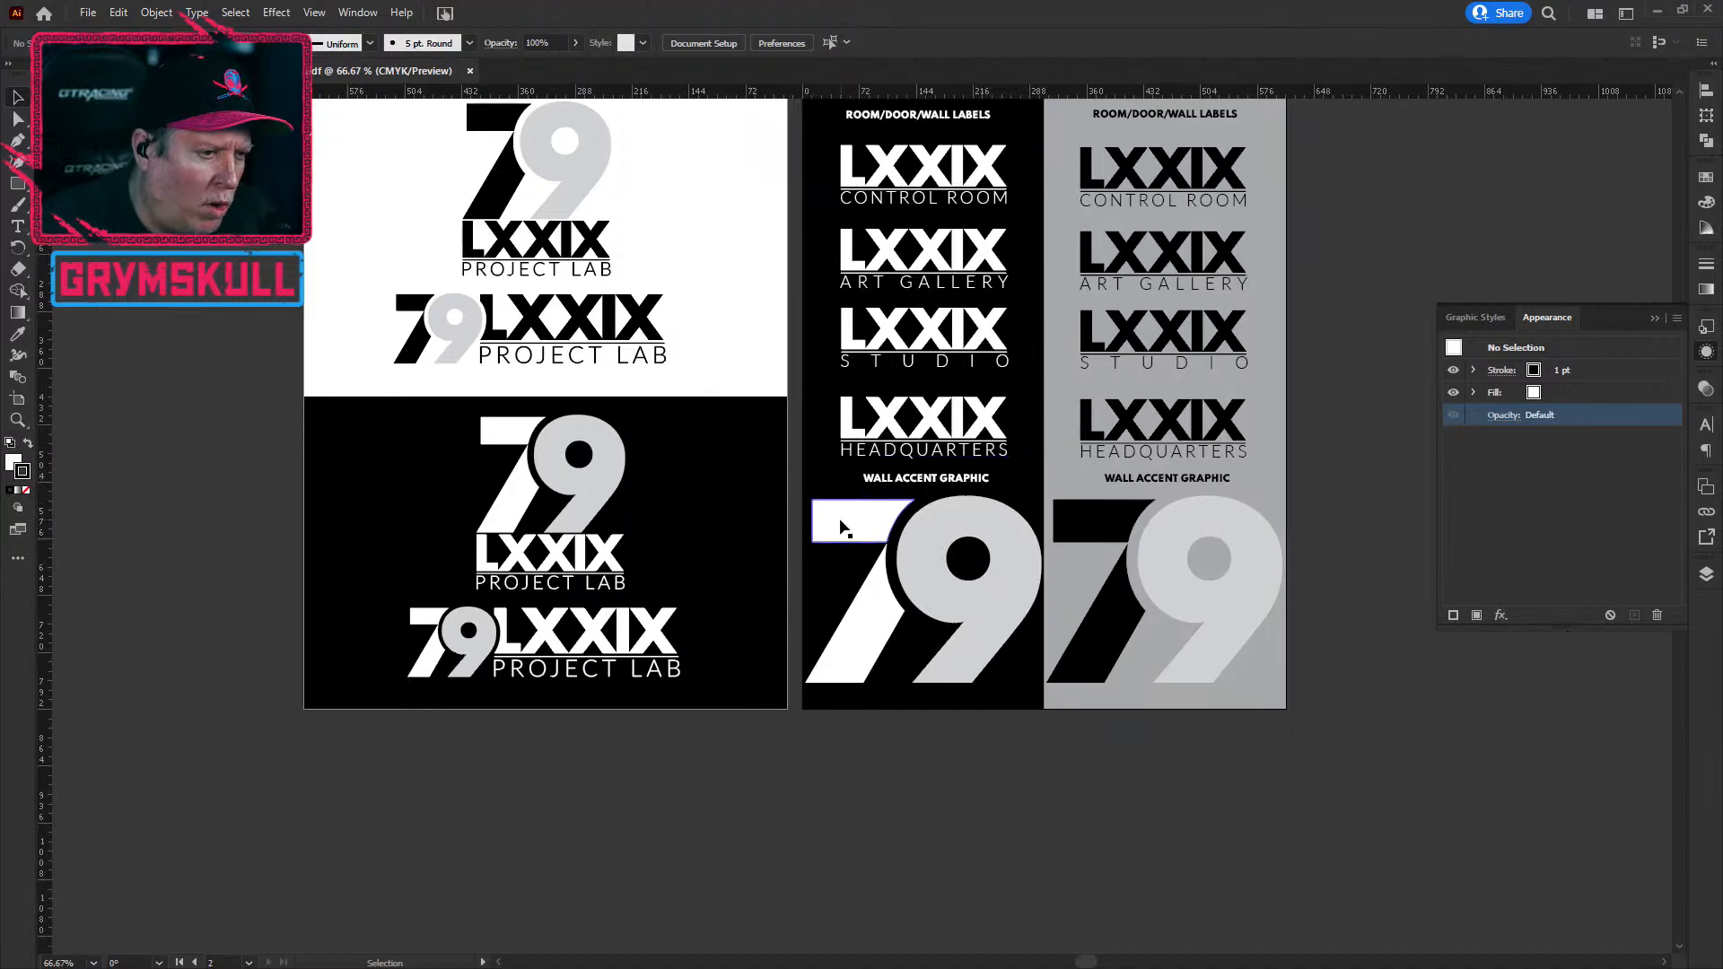
pyautogui.scroll(3, 817, 556)
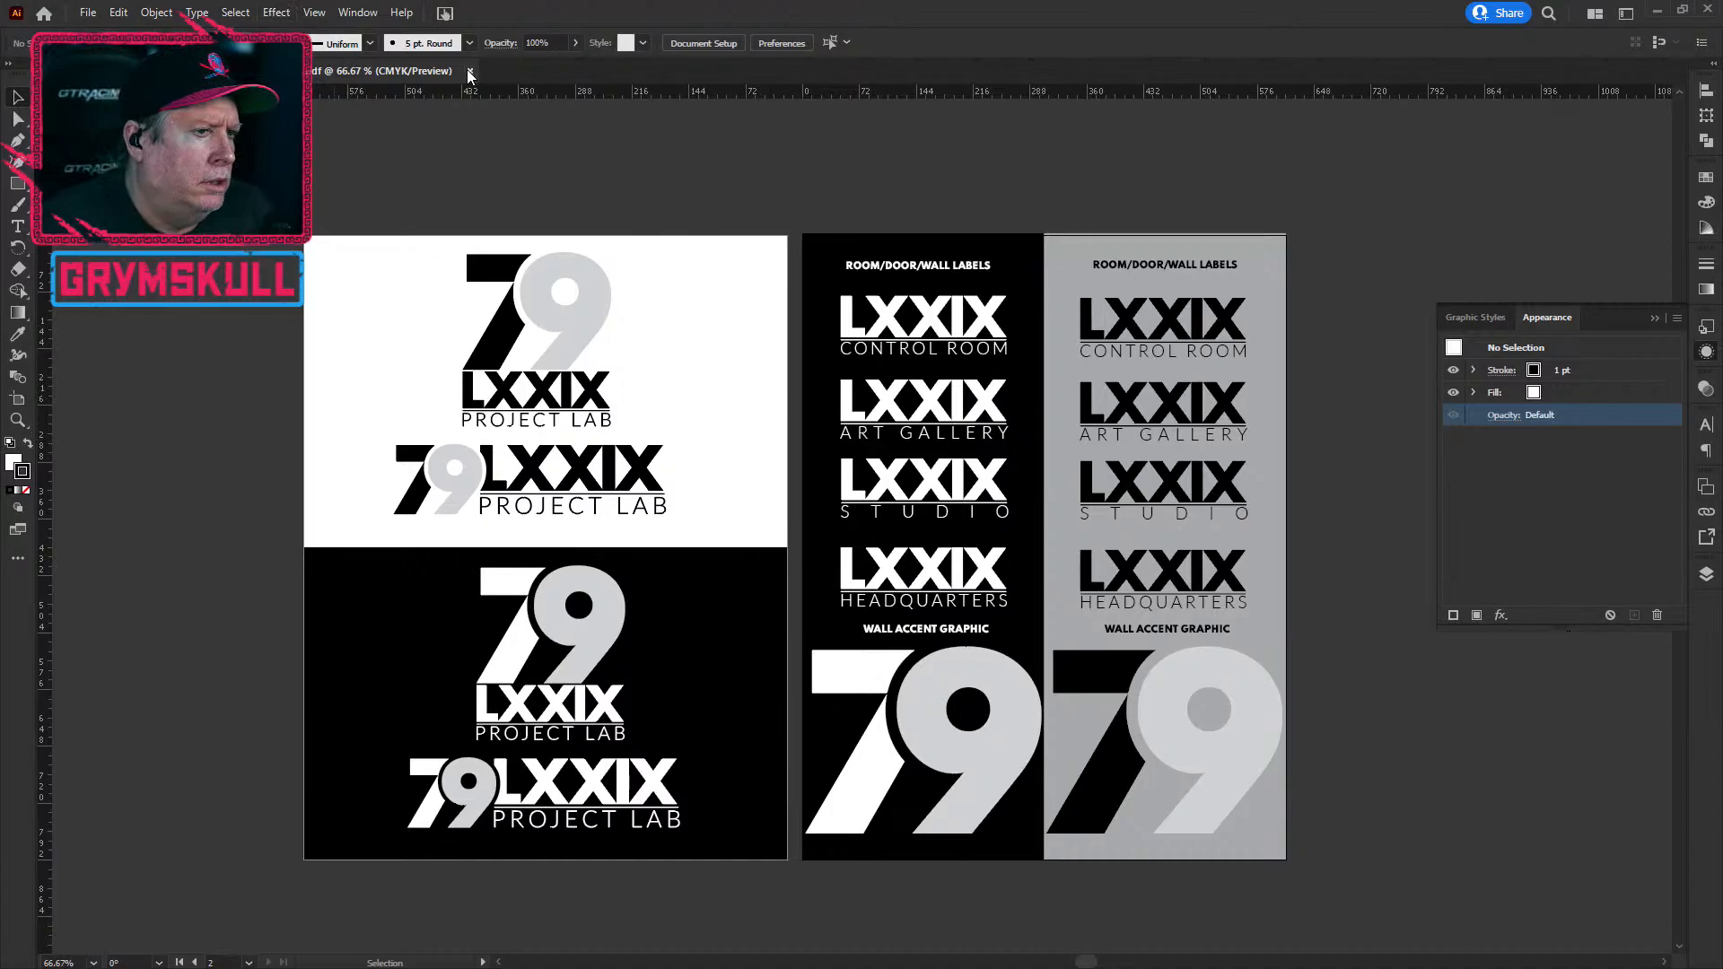
pyautogui.hotkey('ctrl', '-')
pyautogui.hotkey('ctrl', '-')
pyautogui.hotkey('ctrl', '-')
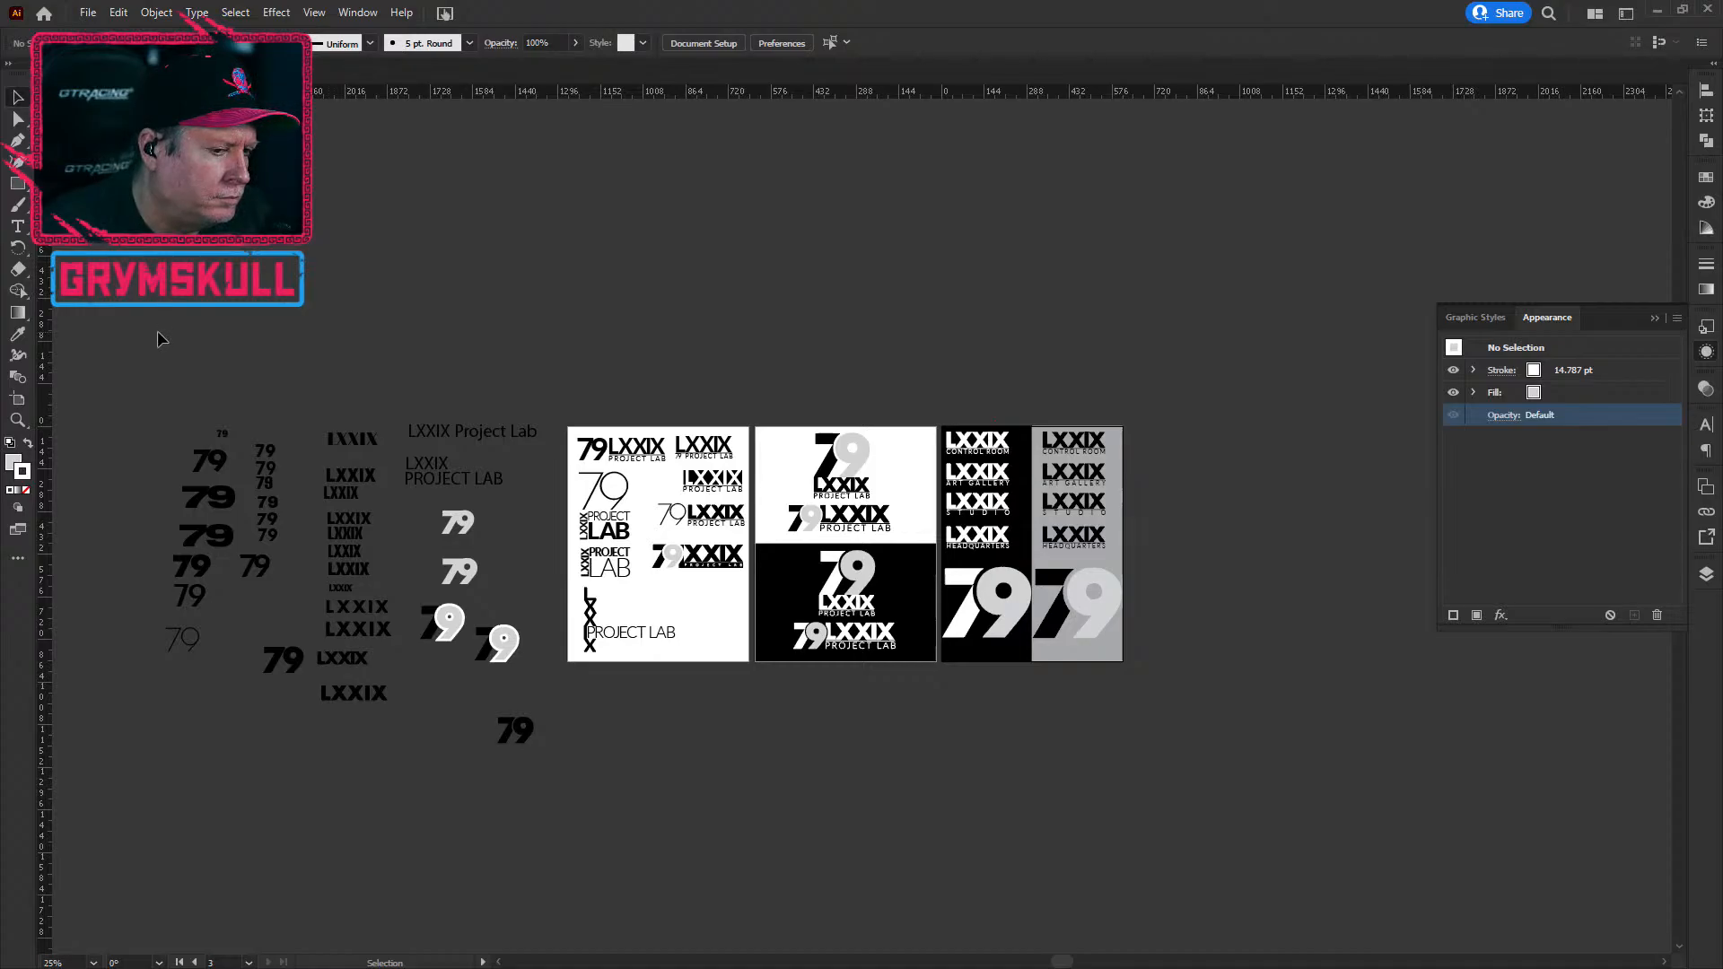
pyautogui.click(44, 15)
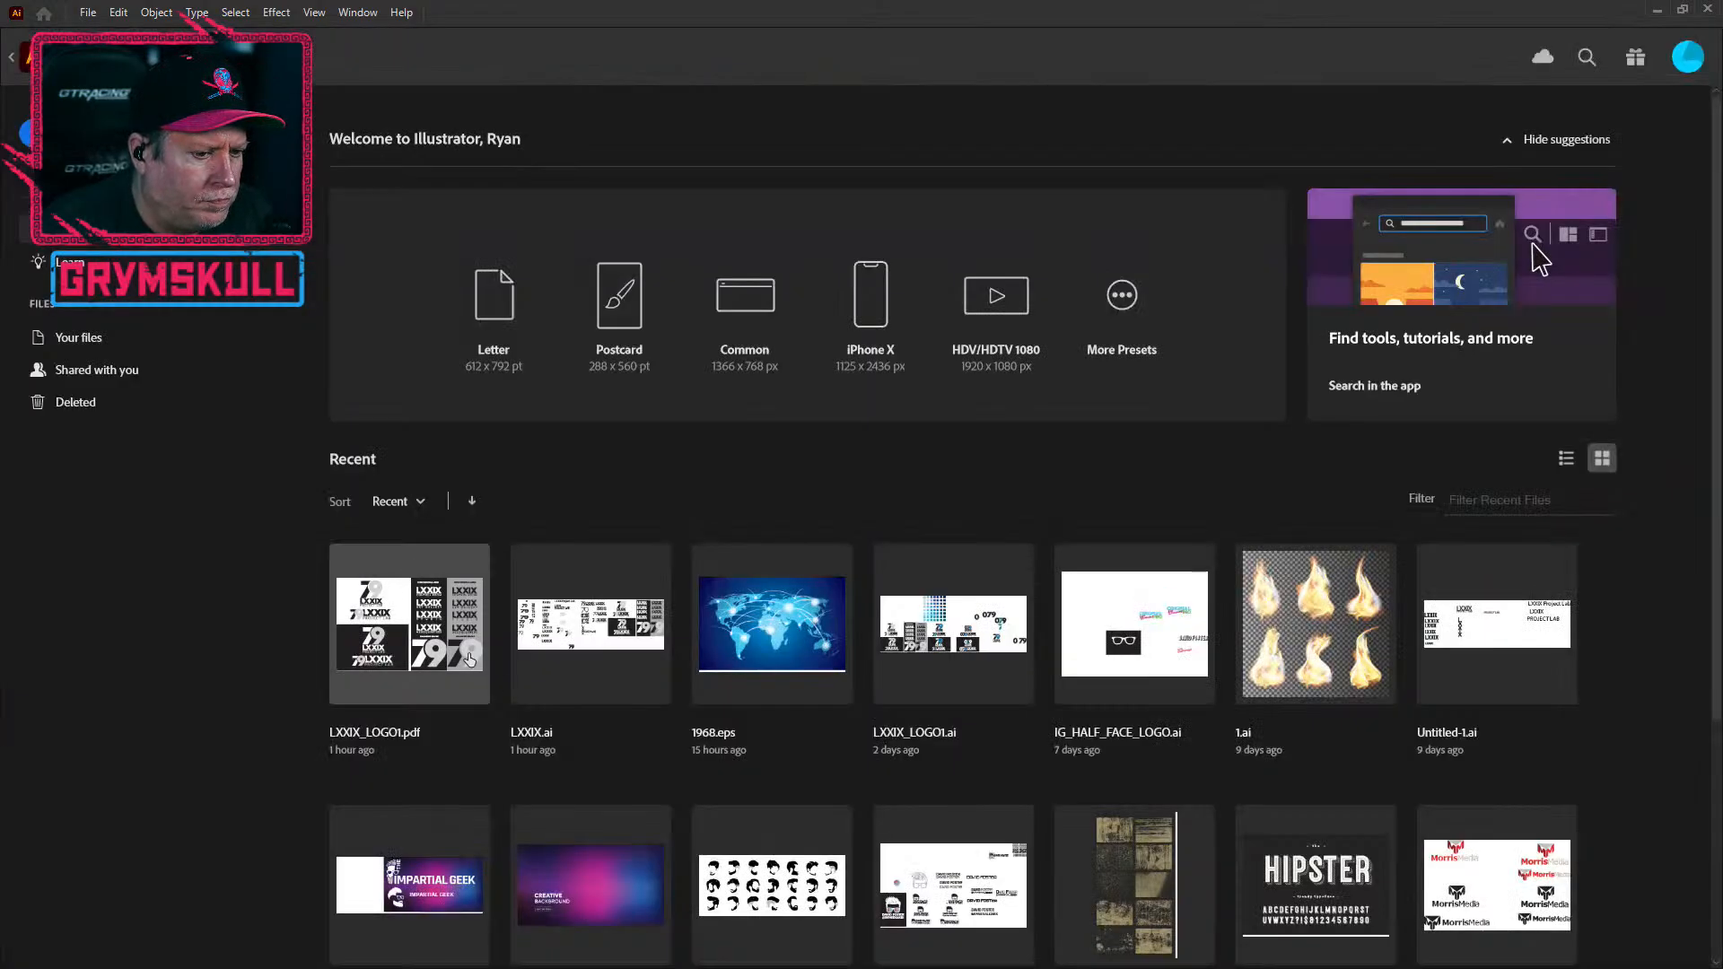
pyautogui.click(994, 633)
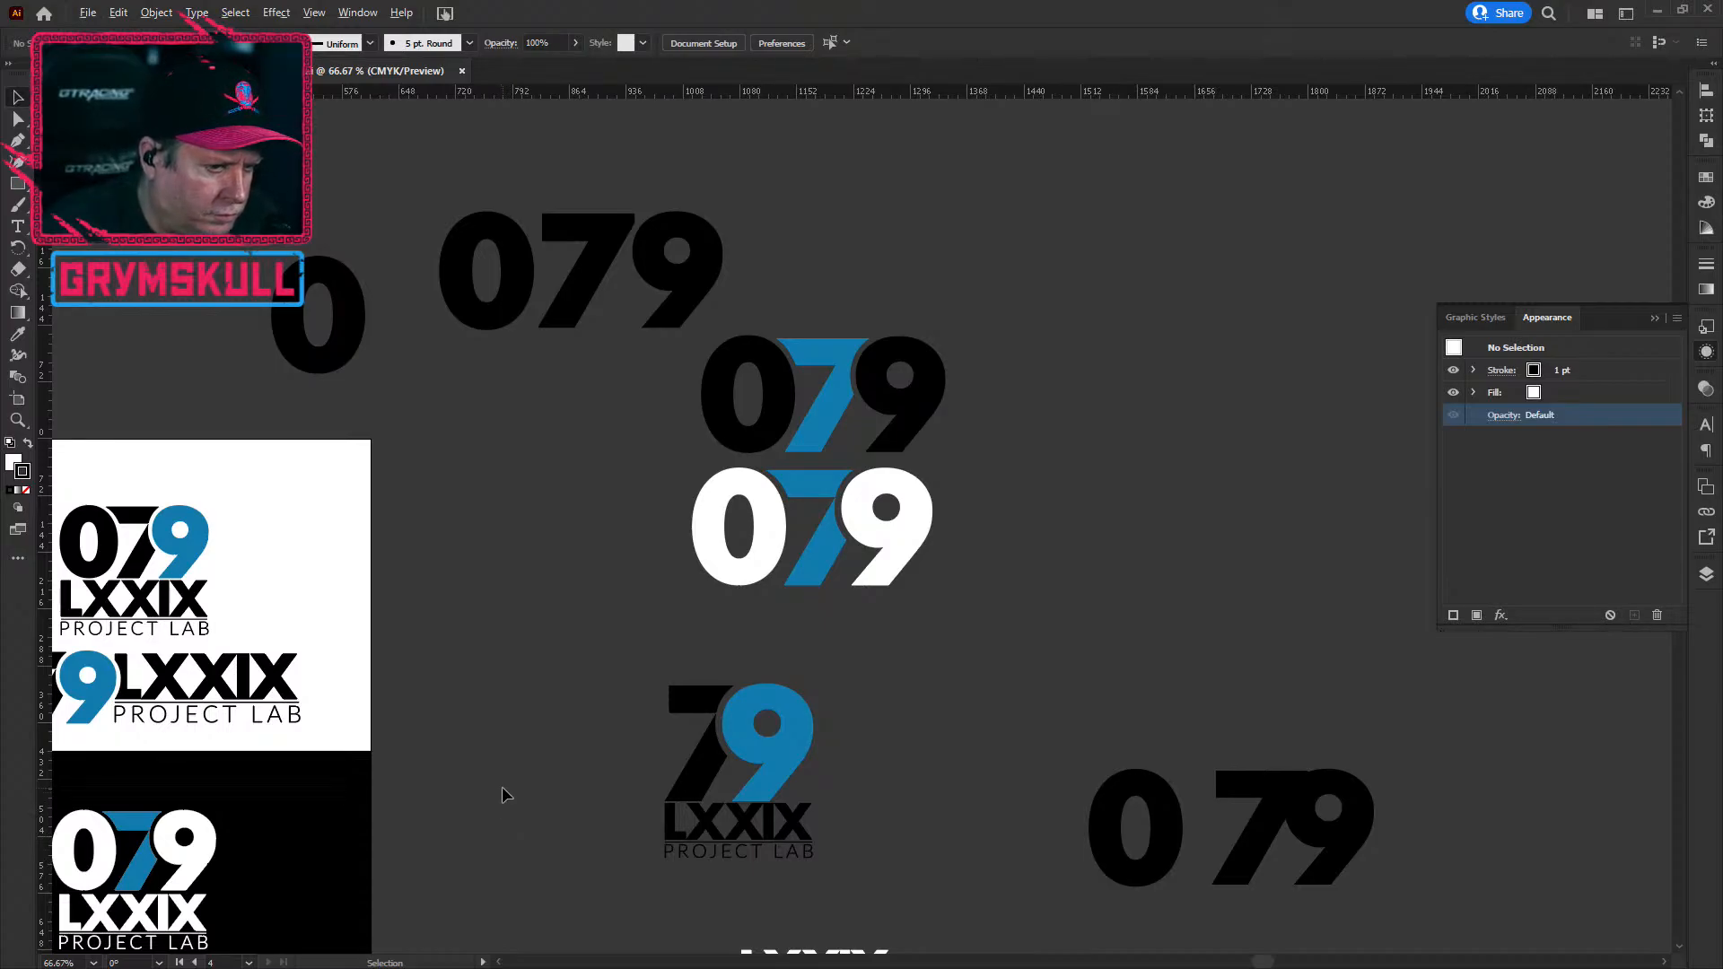
pyautogui.hotkey('ctrl', '-')
pyautogui.hotkey('ctrl', '-')
pyautogui.moveTo(516, 831); pyautogui.dragTo(1252, 629)
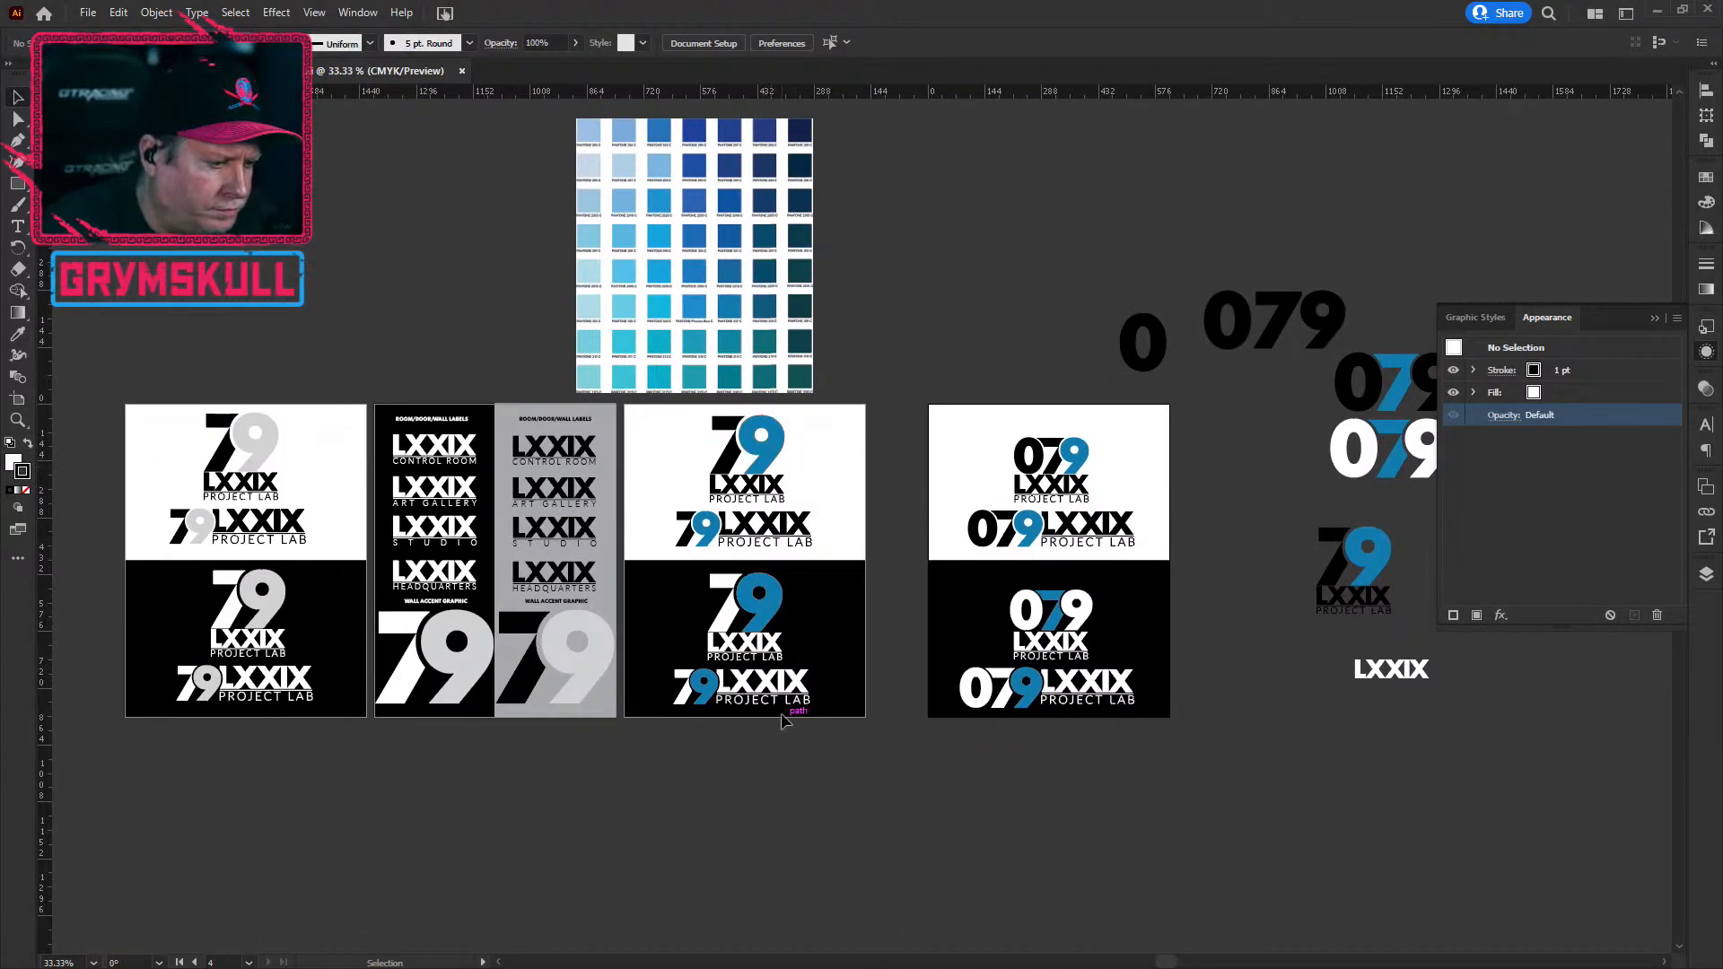
pyautogui.scroll(1, 1133, 707)
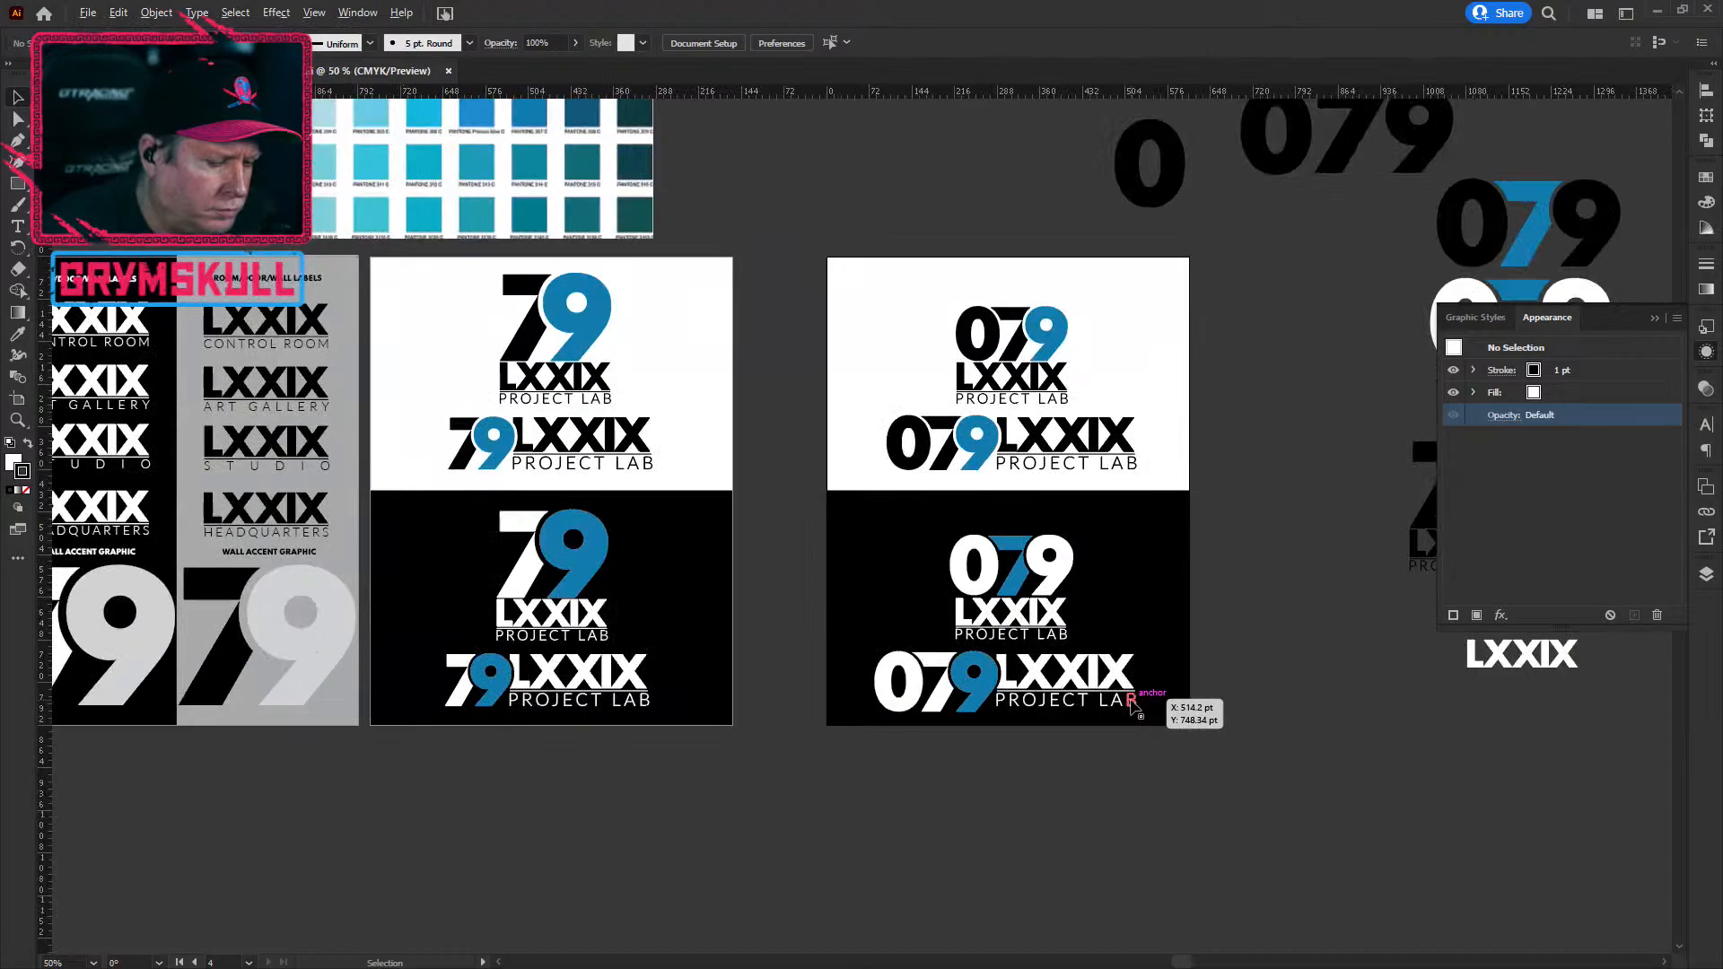
pyautogui.moveTo(1239, 608); pyautogui.dragTo(854, 700)
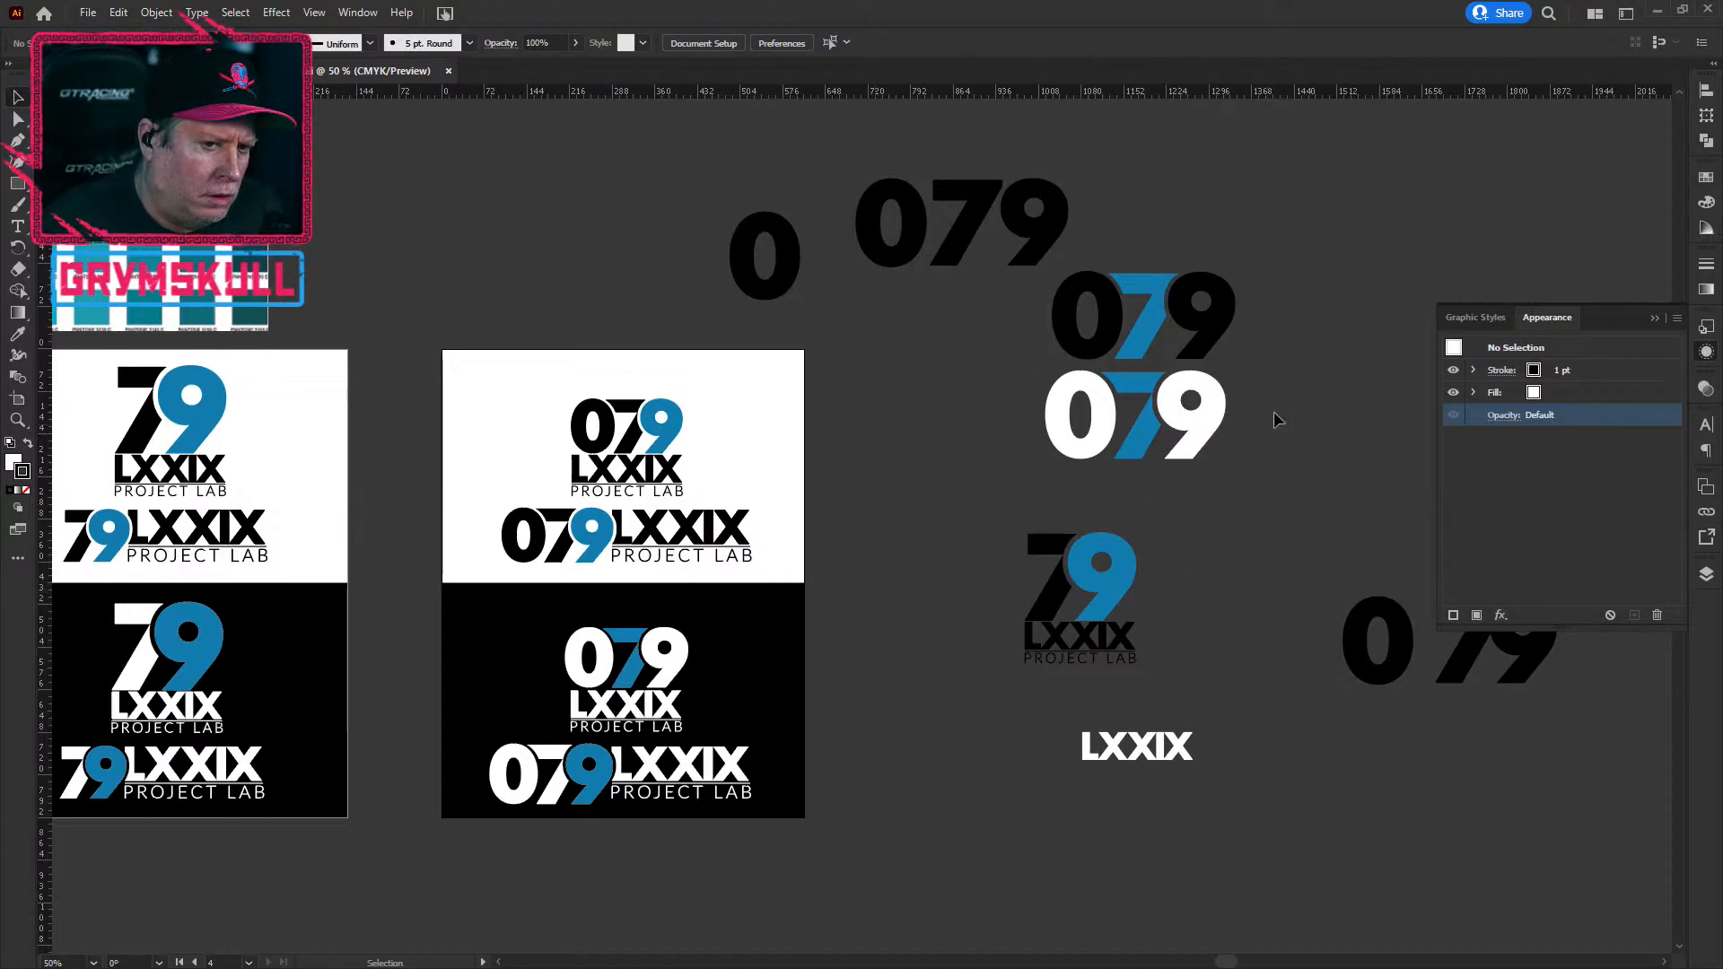
pyautogui.scroll(2, 1291, 356)
pyautogui.scroll(-1, 1290, 355)
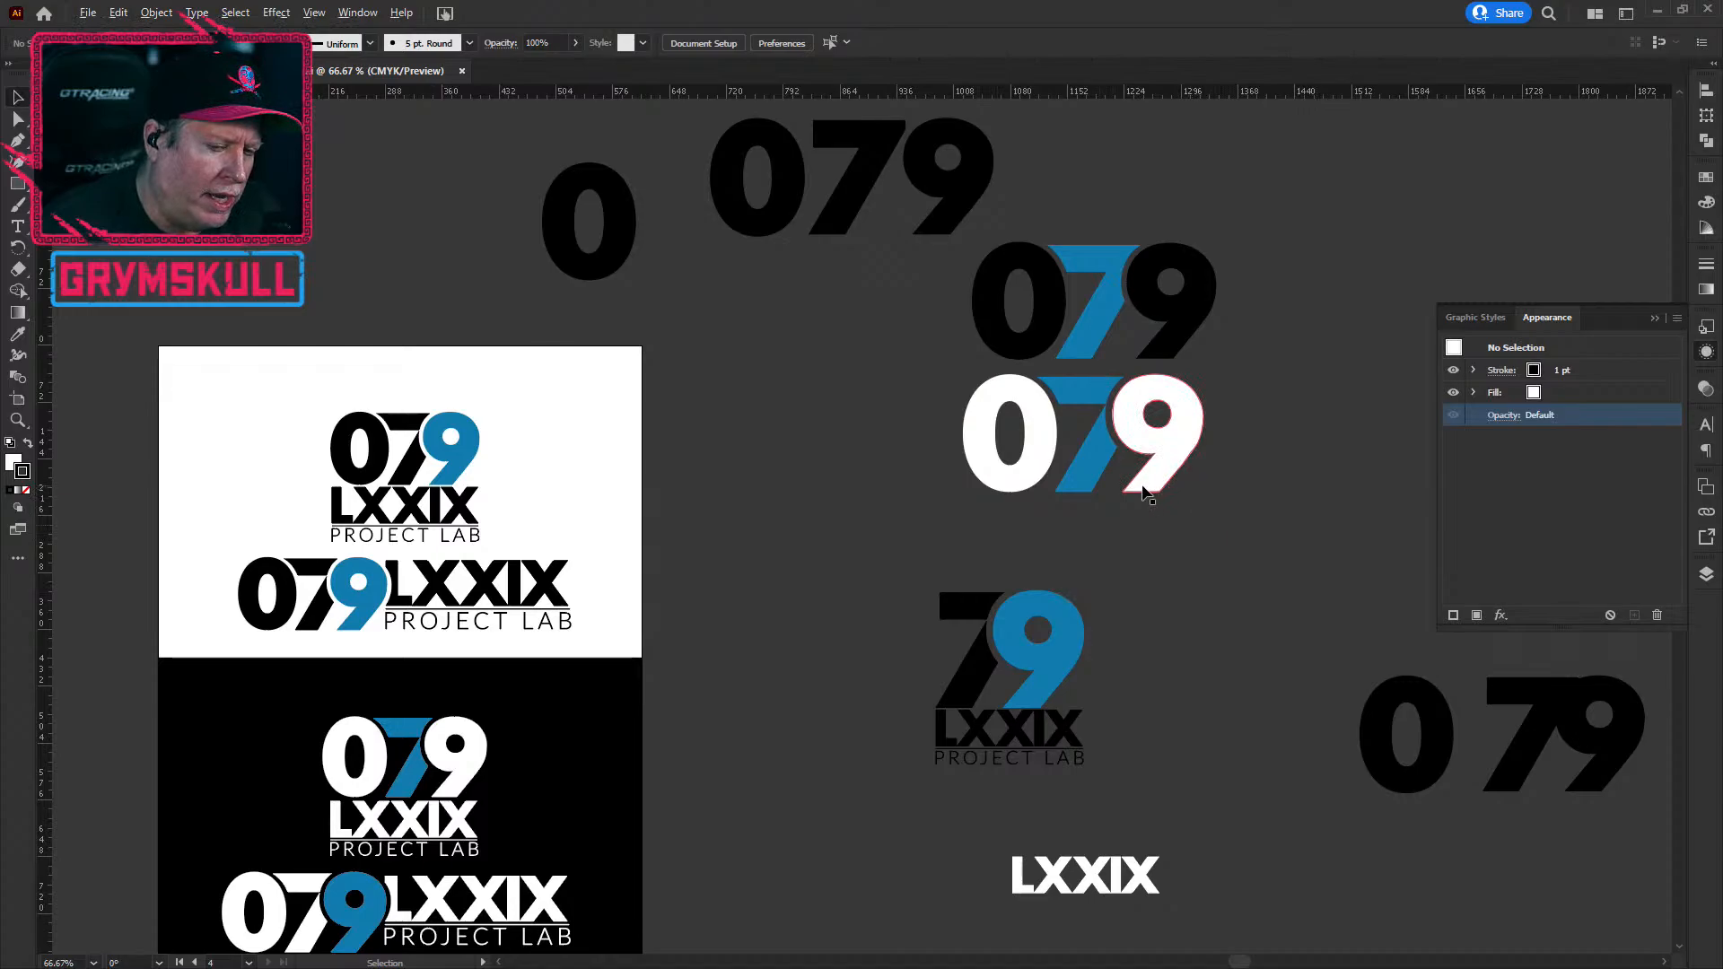
pyautogui.scroll(1, 1153, 484)
pyautogui.moveTo(1212, 458); pyautogui.dragTo(781, 586)
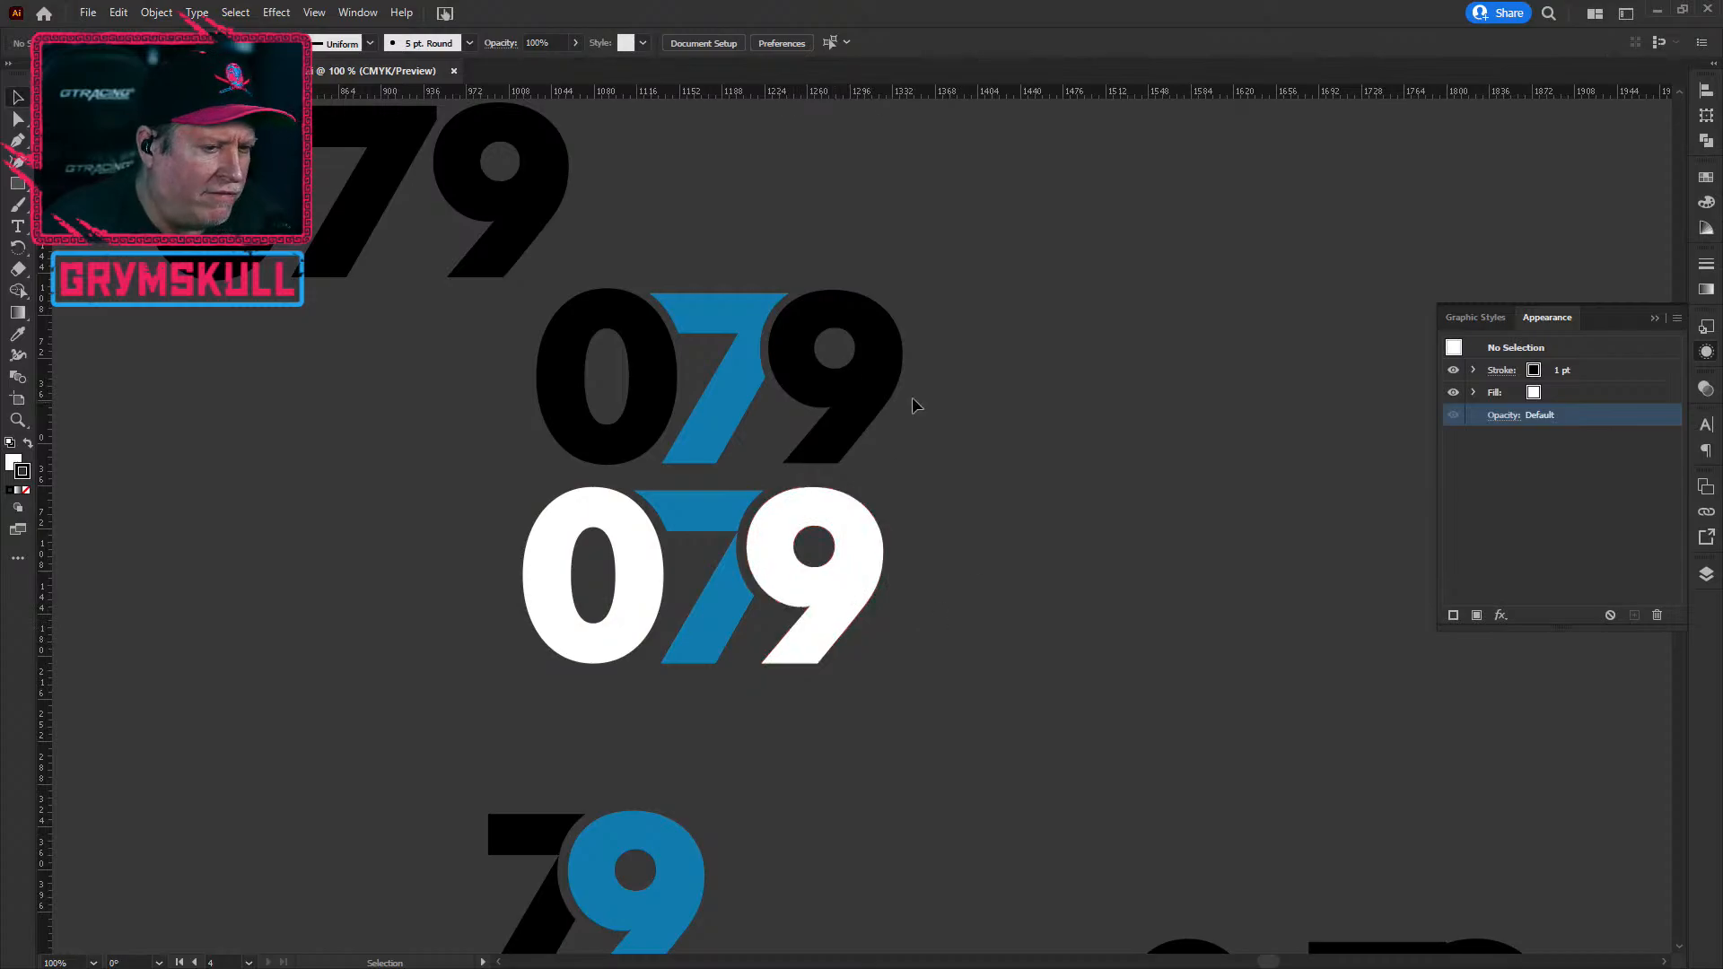
# Step: Marquee-select the black 079 with the blue 7, drag it up-right, then deselect
pyautogui.moveTo(1008, 276); pyautogui.dragTo(969, 436)
pyautogui.moveTo(842, 414); pyautogui.dragTo(1059, 332)
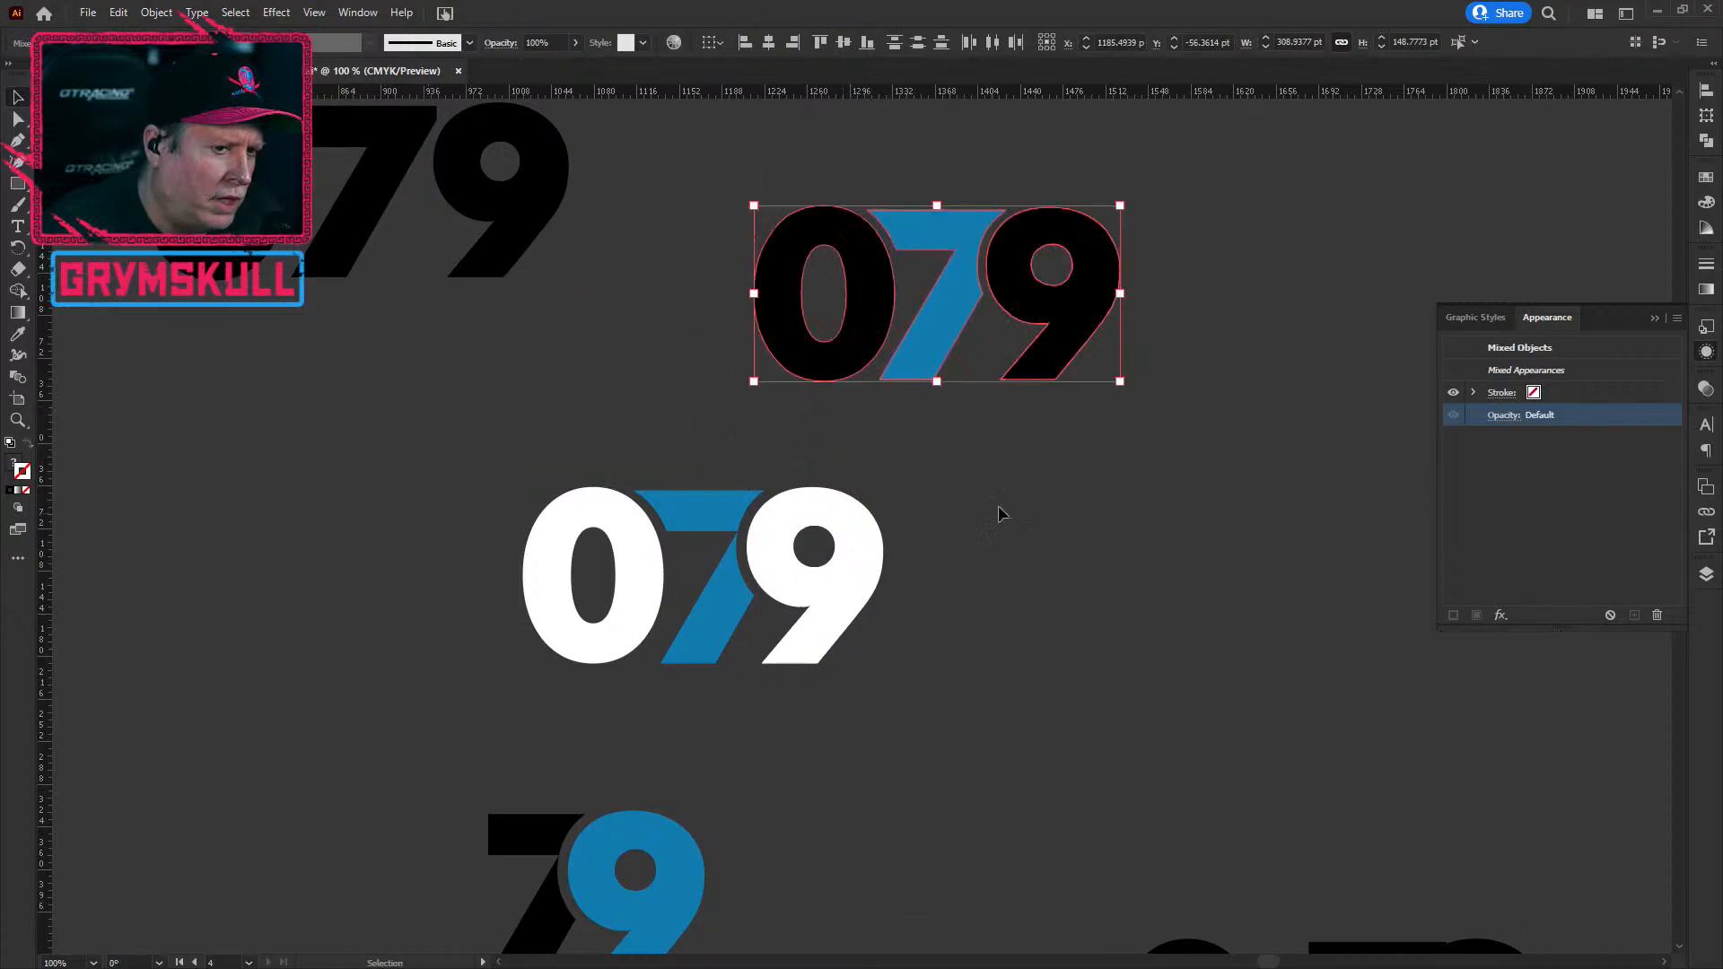
pyautogui.click(674, 398)
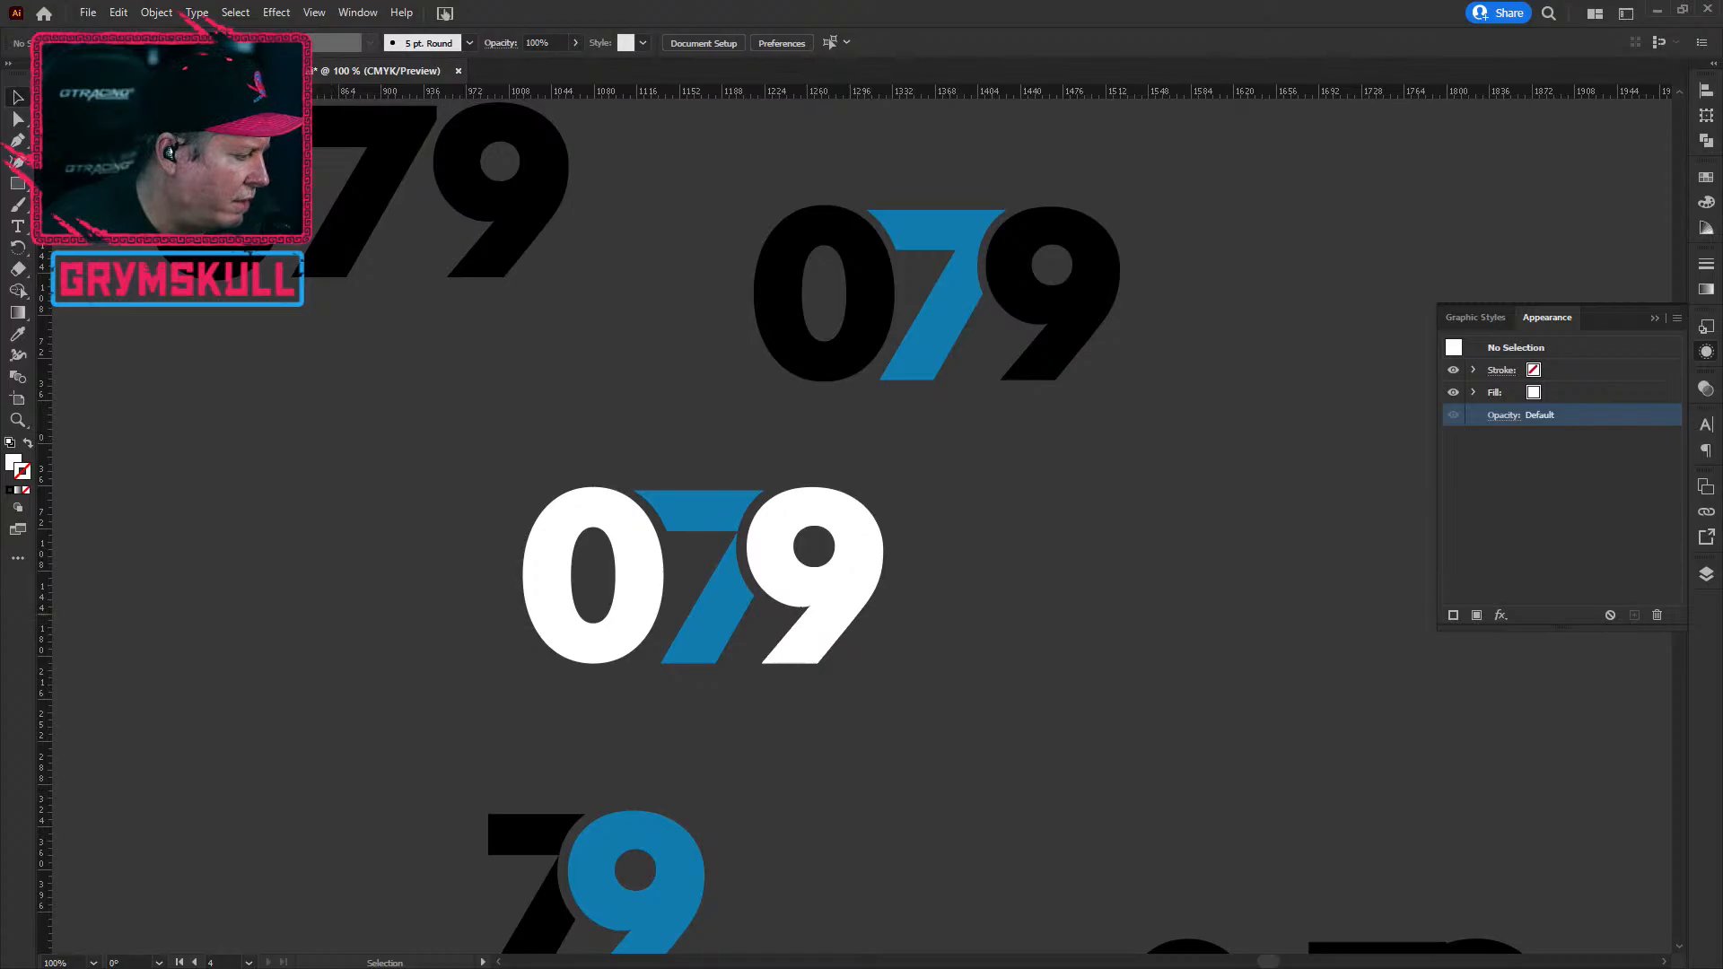
# Step: In Photoshop, zoom onto the PROFILE PIC artboard, then pan across the header and overlay artboards
pyautogui.hotkey('alt', 'Tab')
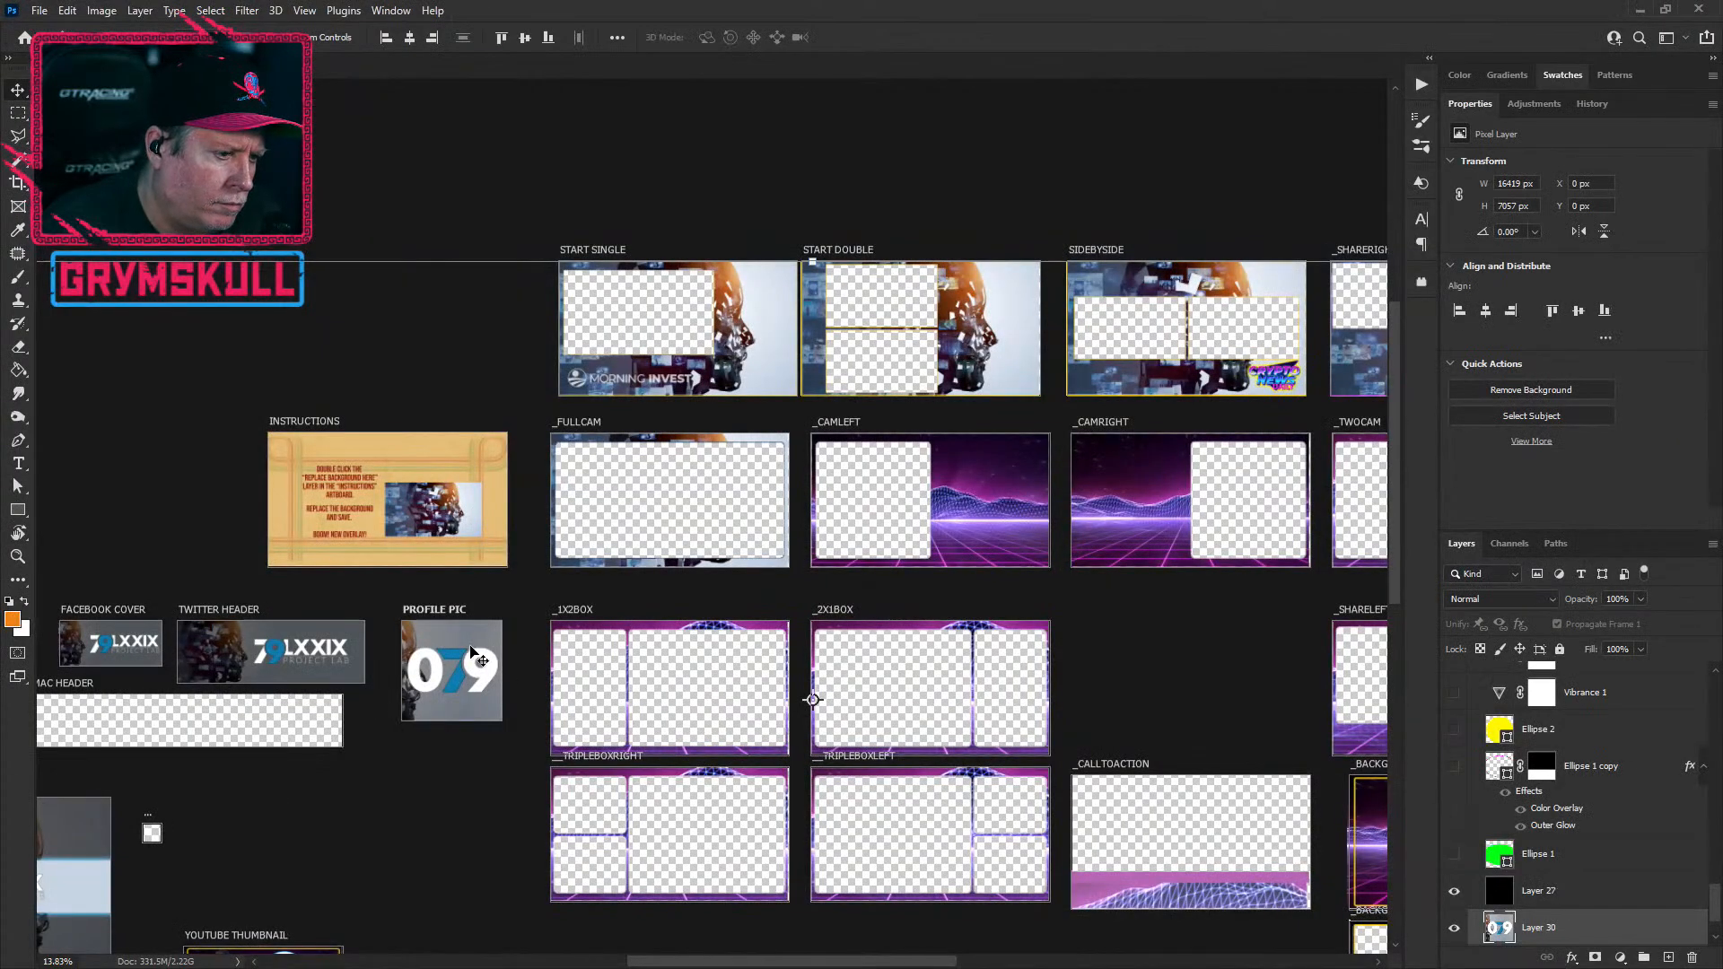
pyautogui.scroll(3, 449, 694)
pyautogui.scroll(5, 449, 694)
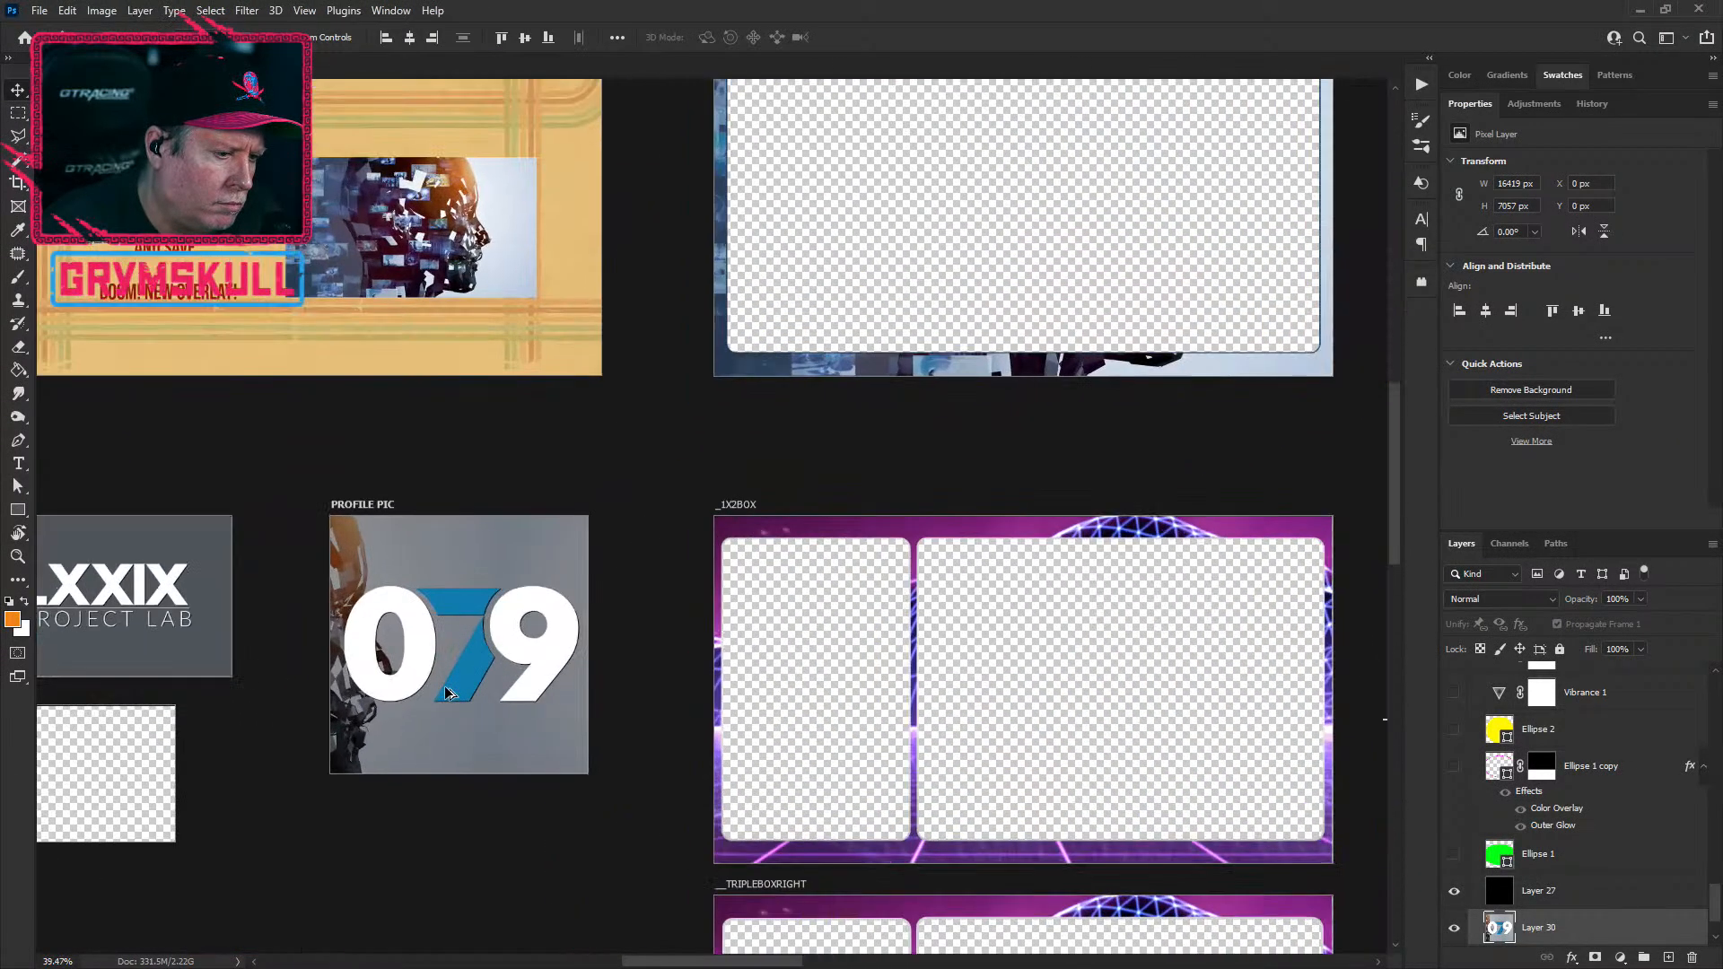
pyautogui.scroll(2, 449, 694)
pyautogui.scroll(-2, 444, 686)
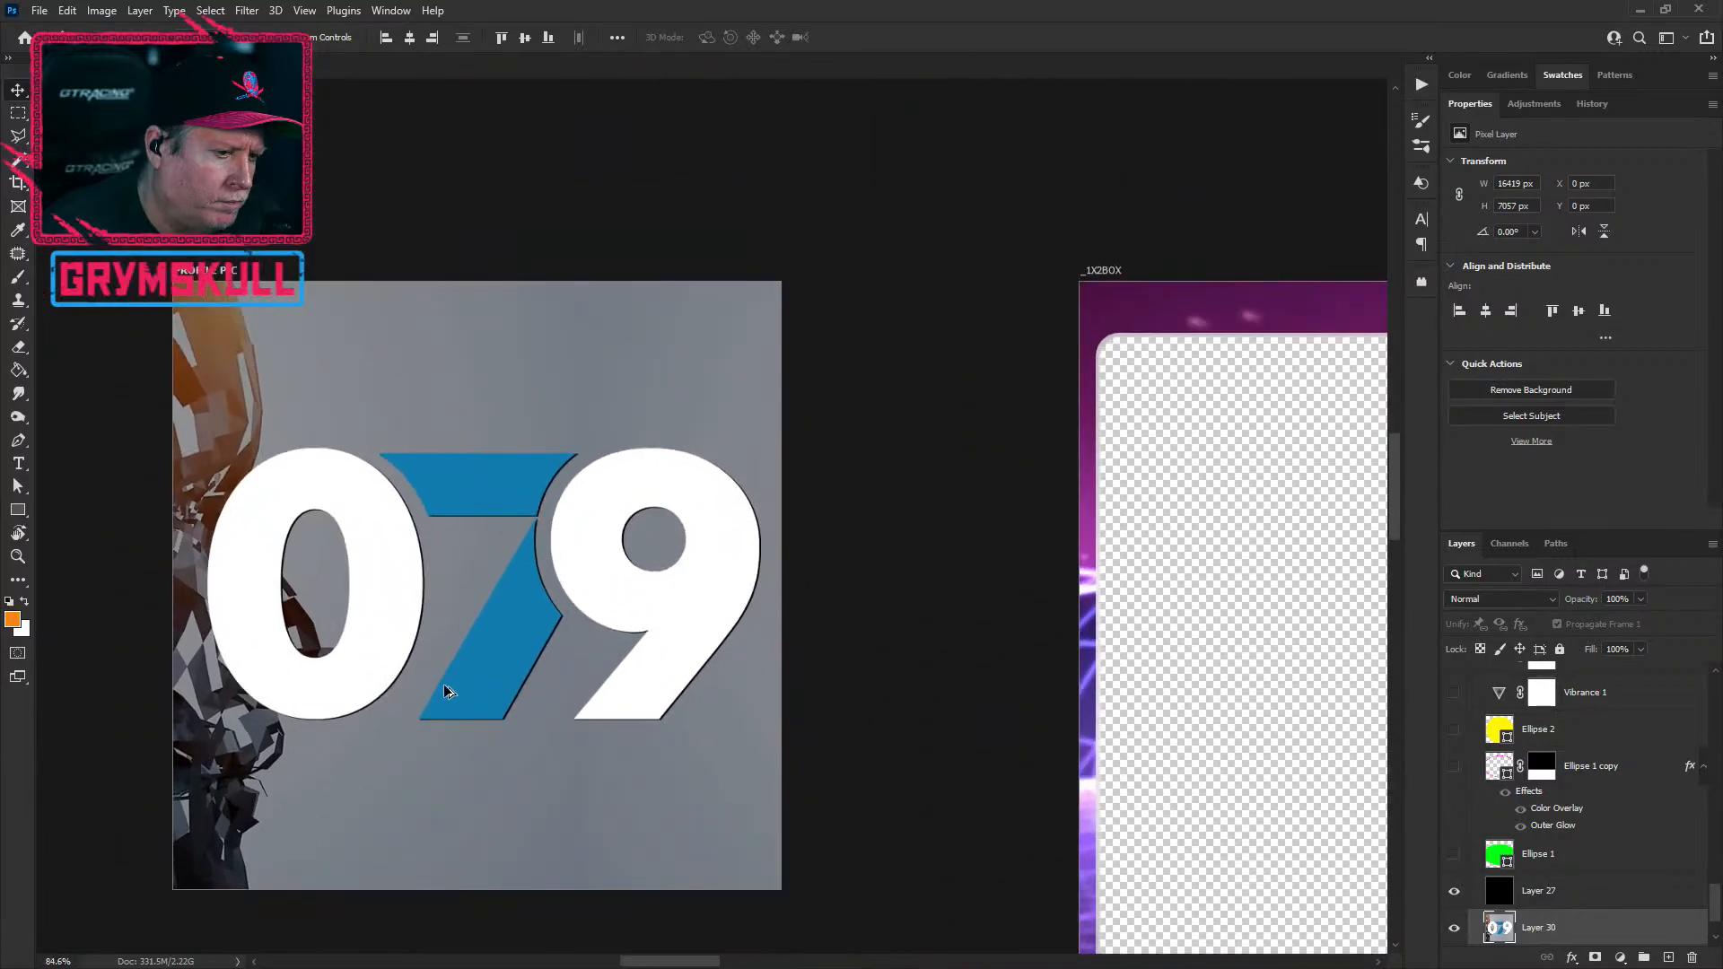
pyautogui.scroll(1, 443, 684)
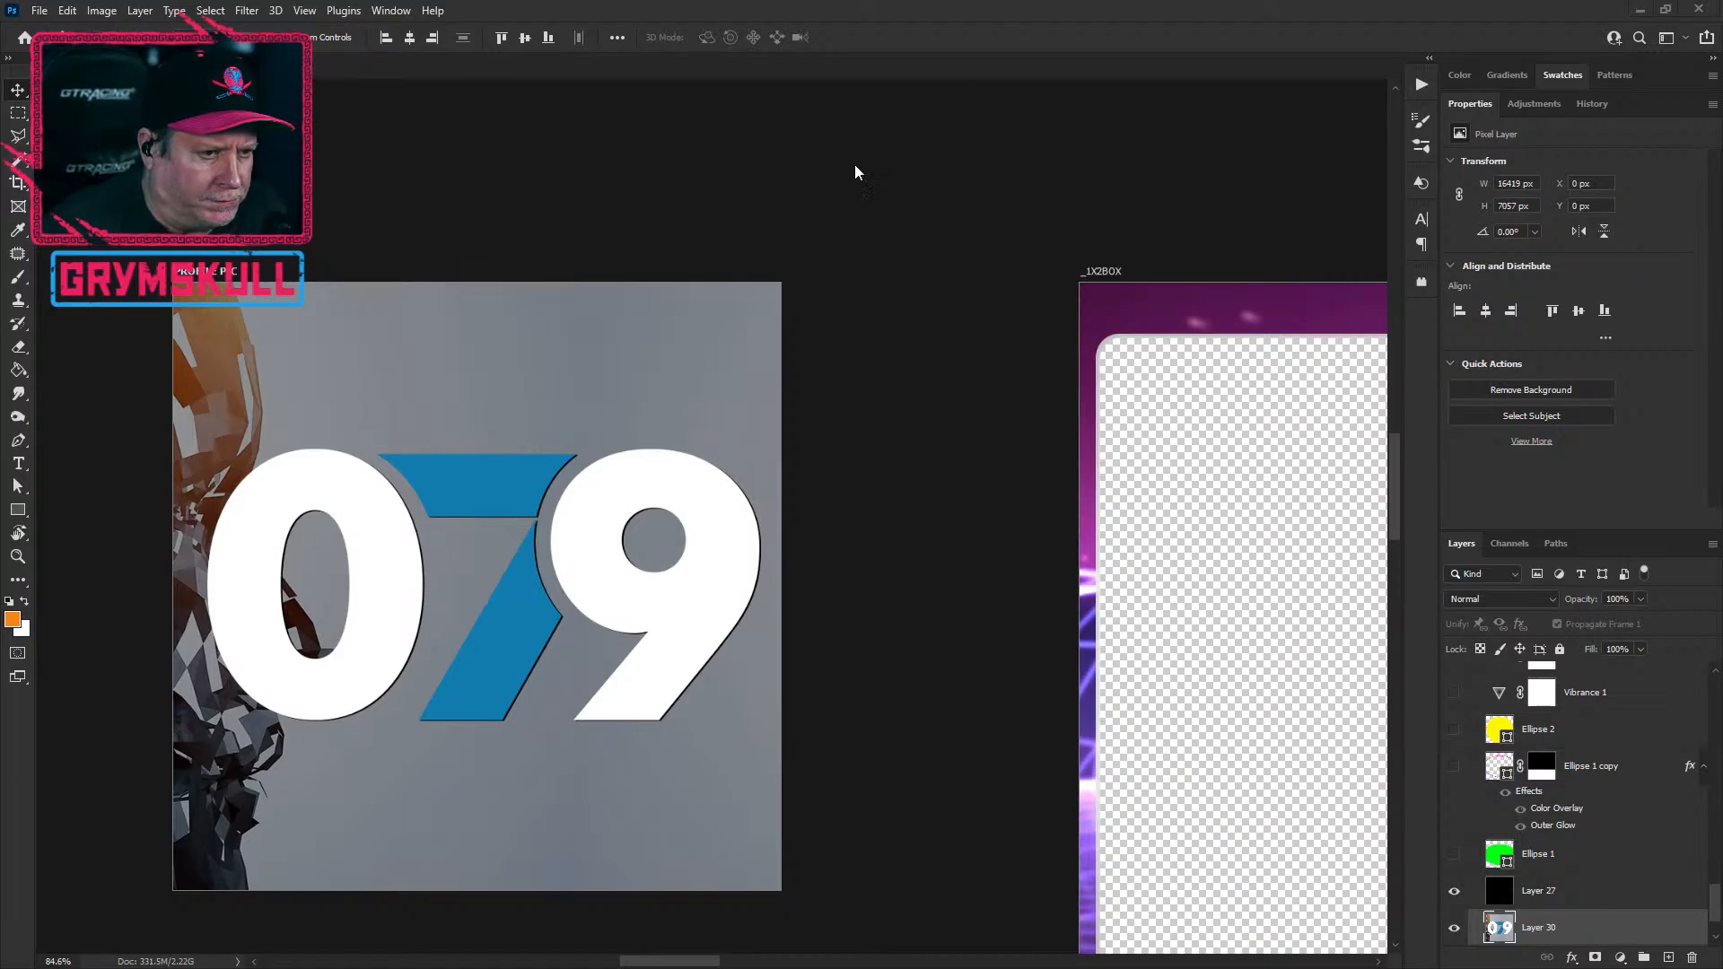
pyautogui.scroll(-5, 256, 450)
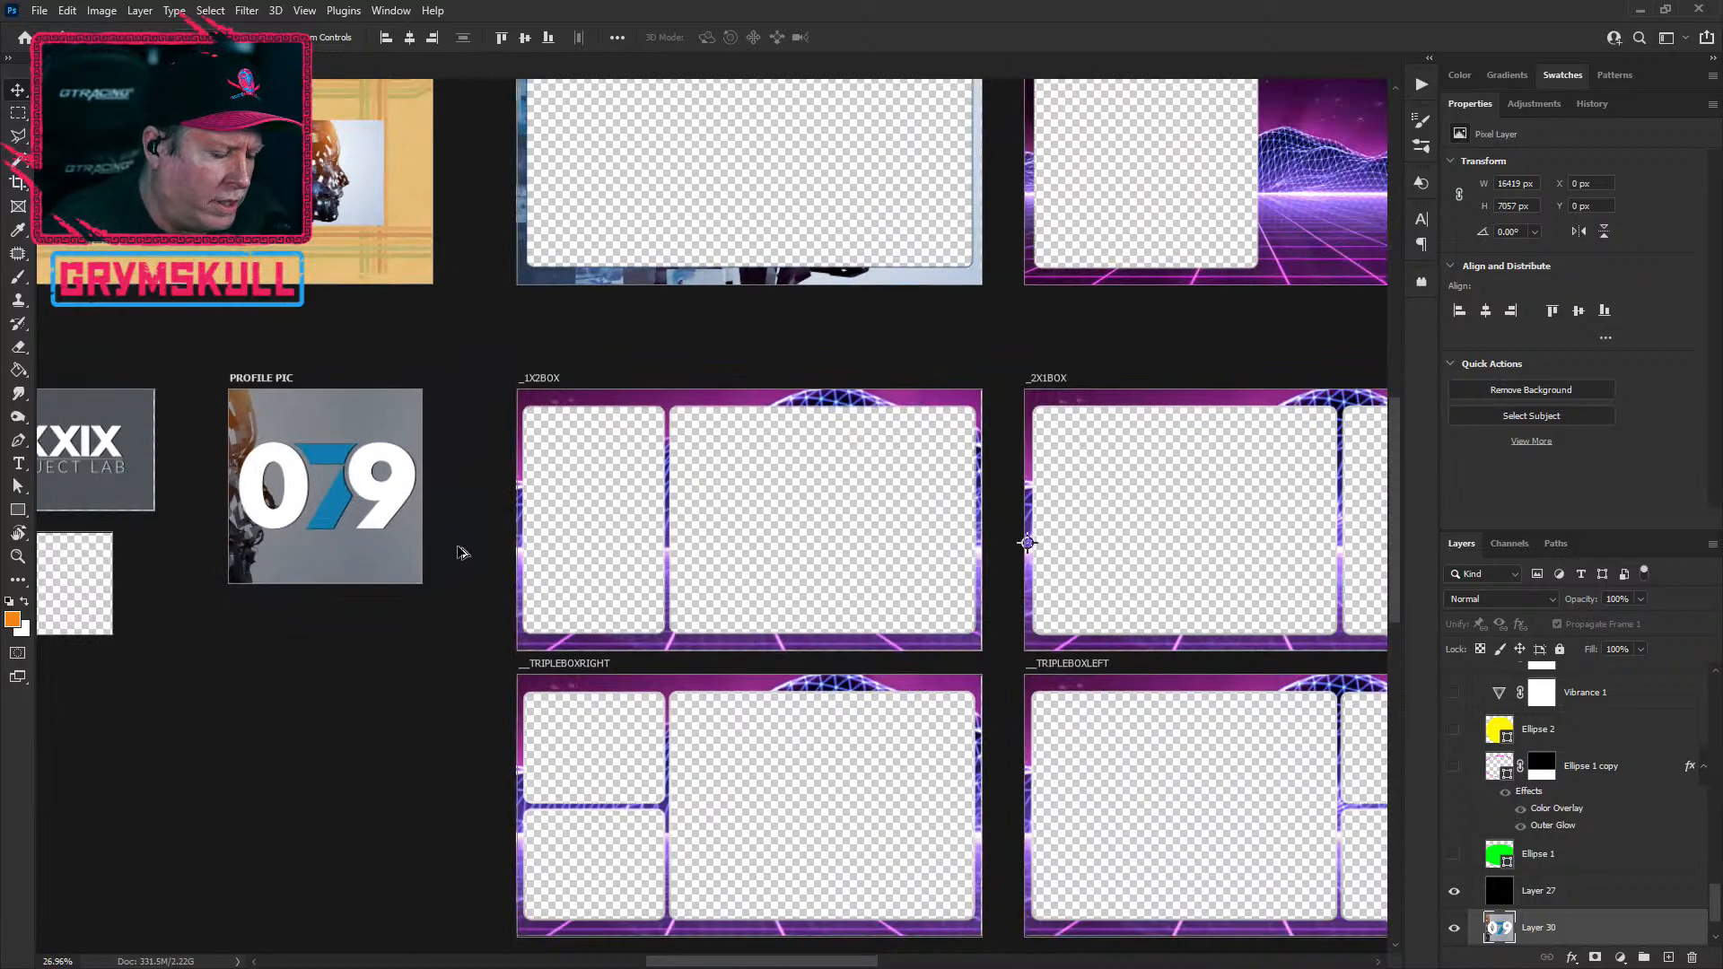
pyautogui.scroll(-1, 422, 534)
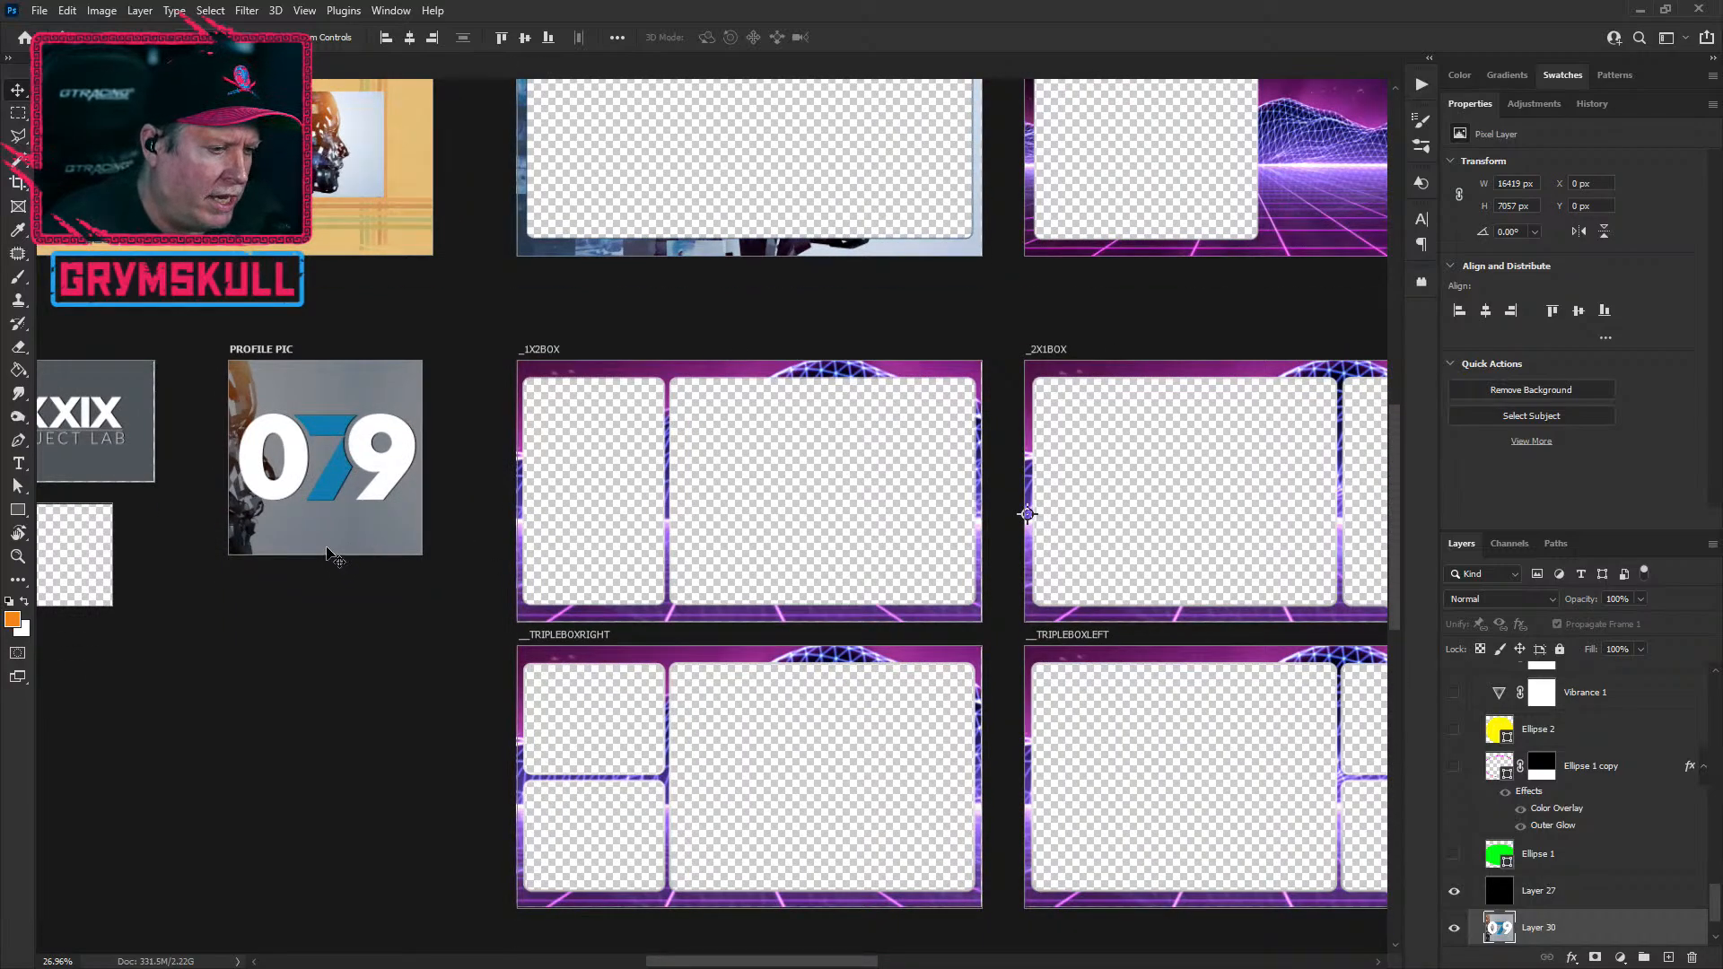
pyautogui.moveTo(392, 695); pyautogui.dragTo(742, 804)
pyautogui.moveTo(565, 854); pyautogui.dragTo(804, 736)
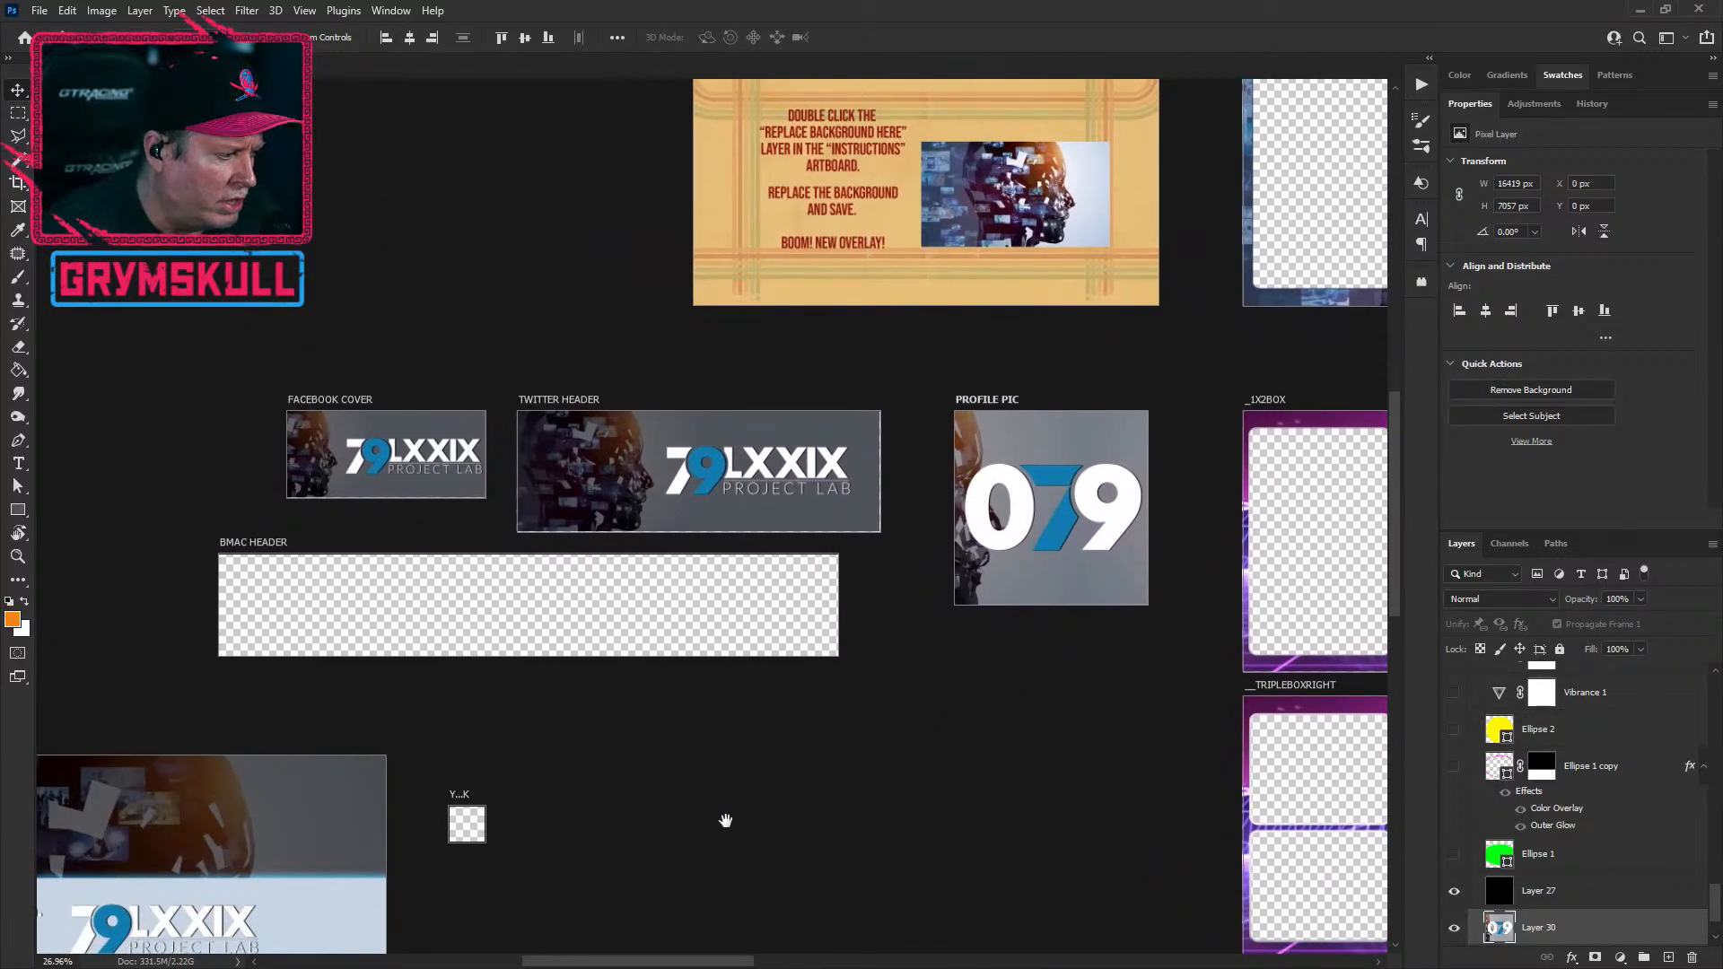
pyautogui.scroll(-3, 676, 819)
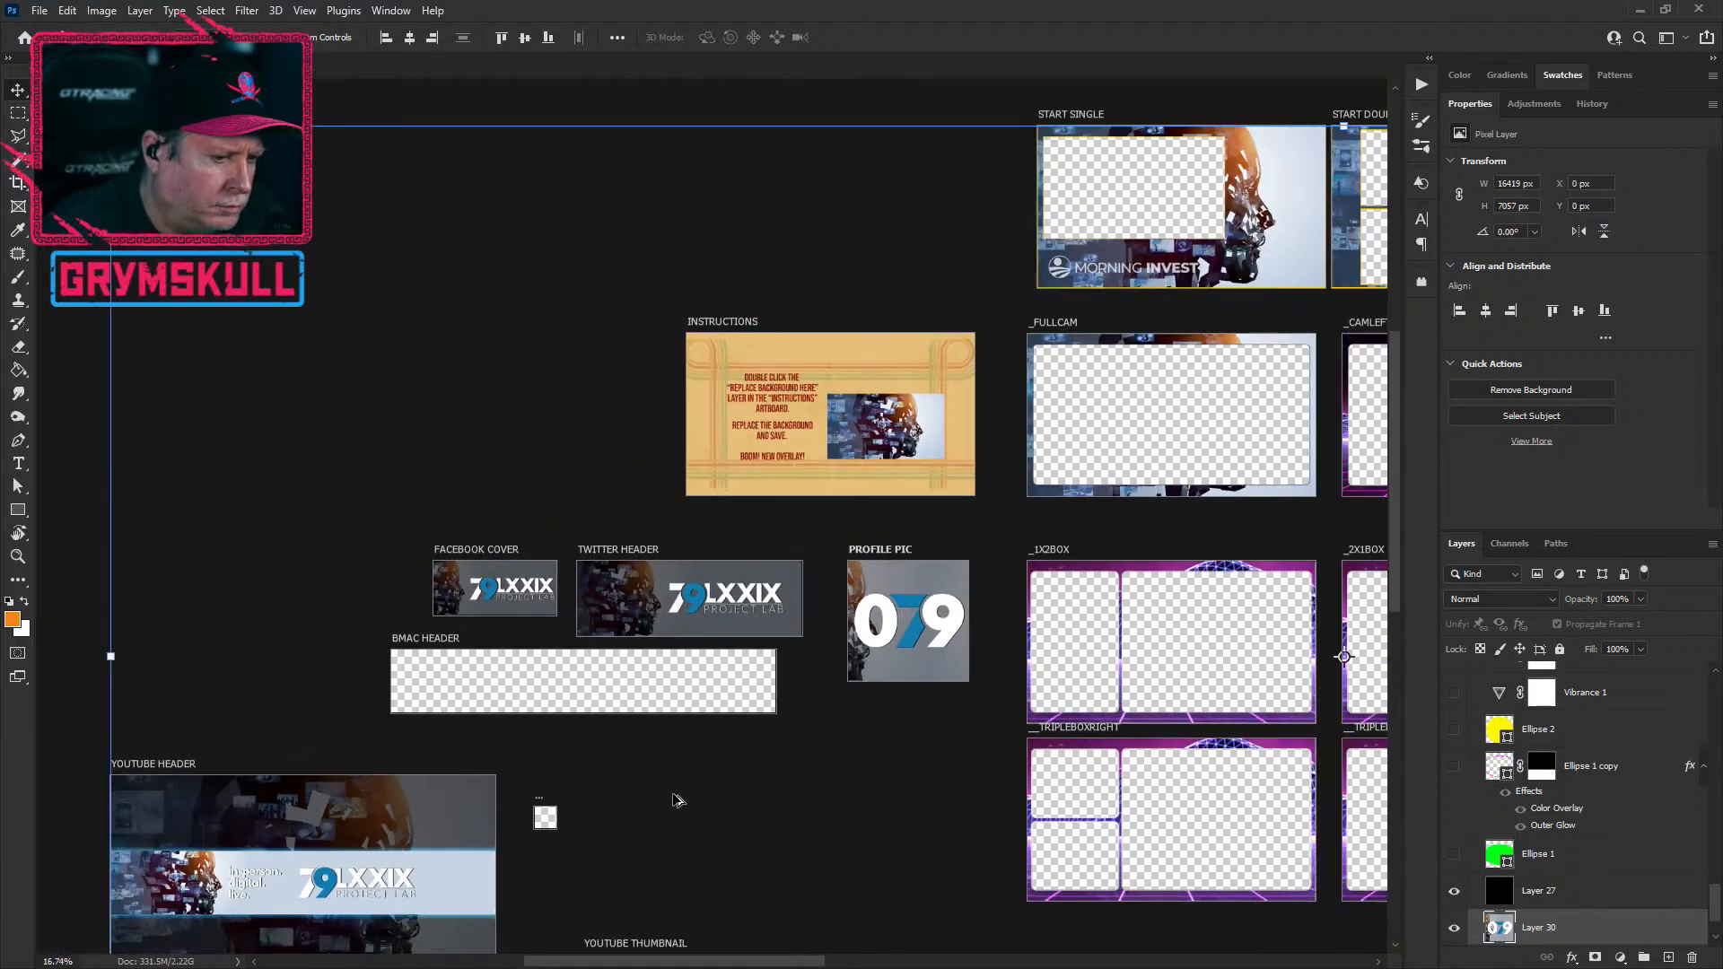
pyautogui.moveTo(721, 833); pyautogui.dragTo(640, 607)
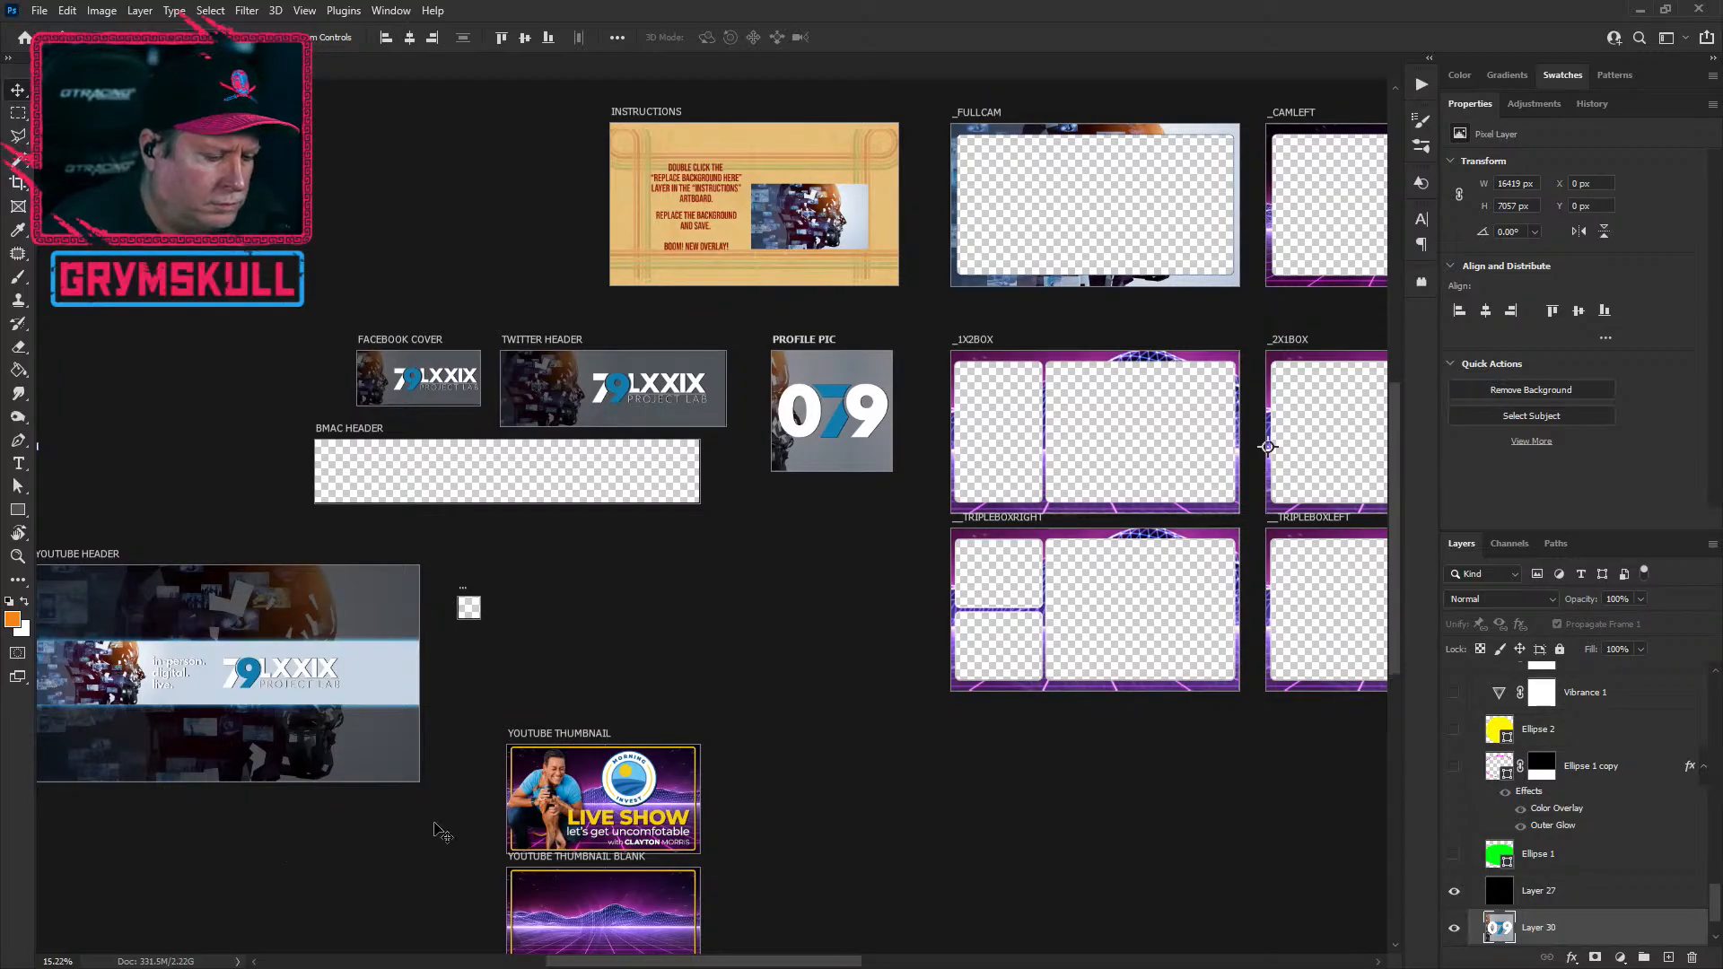
pyautogui.scroll(-2, 439, 830)
pyautogui.moveTo(691, 693); pyautogui.dragTo(528, 708)
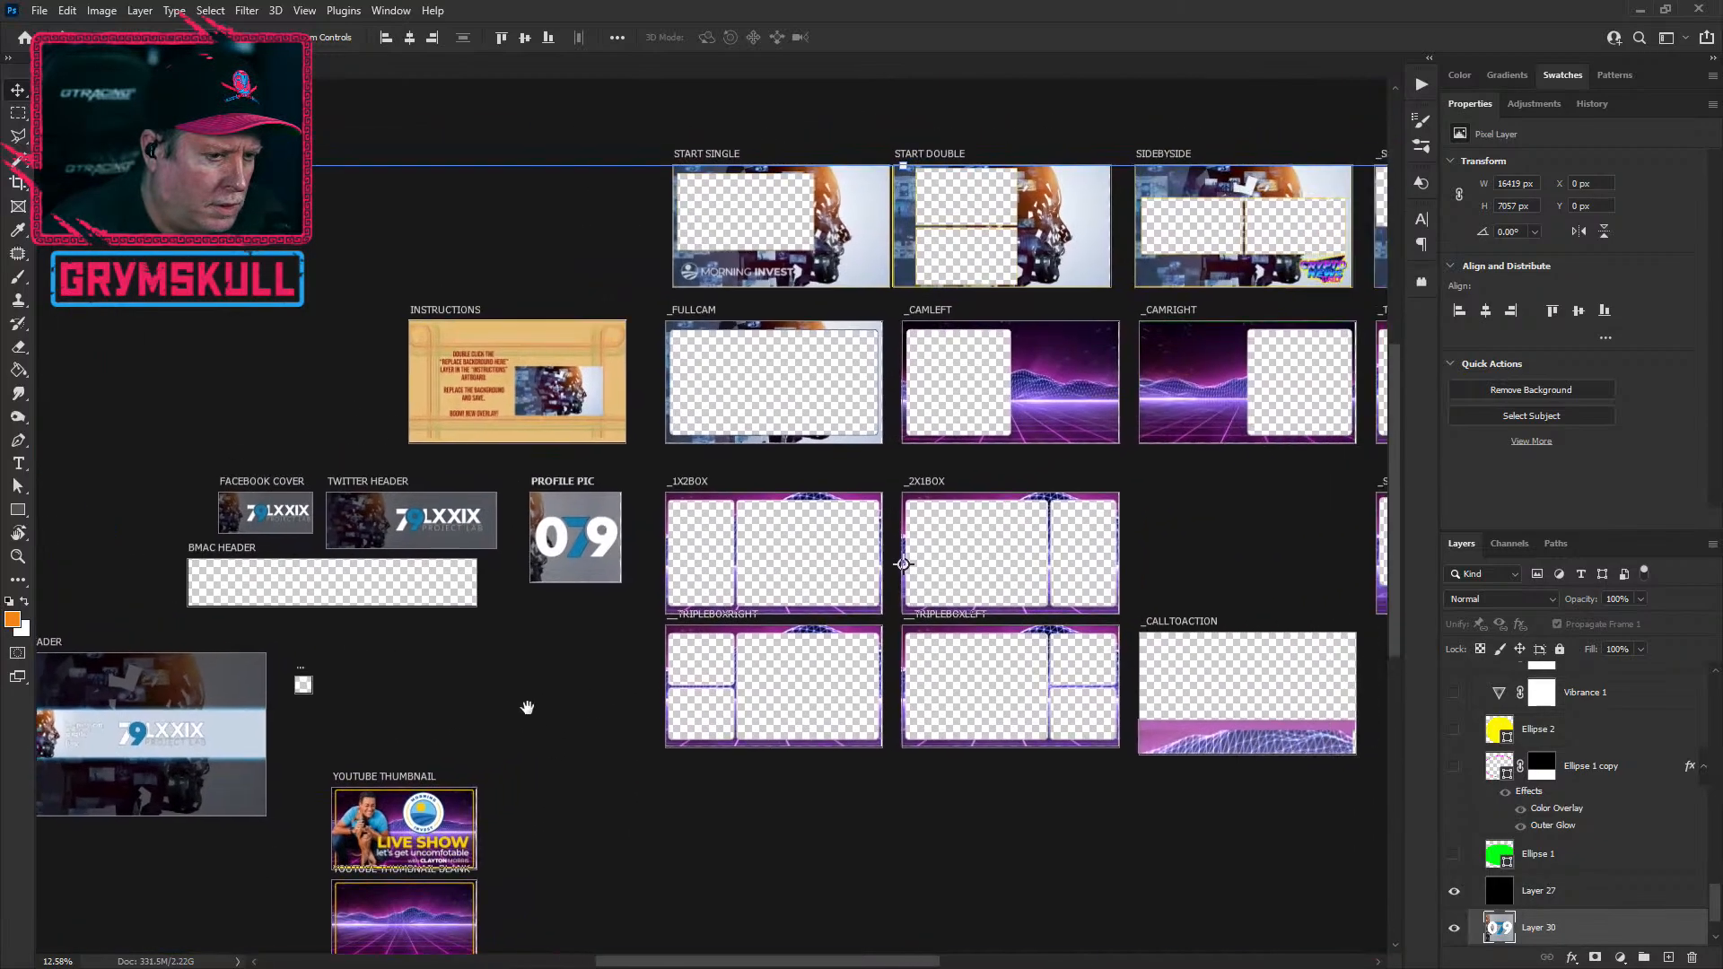
pyautogui.scroll(4, 570, 538)
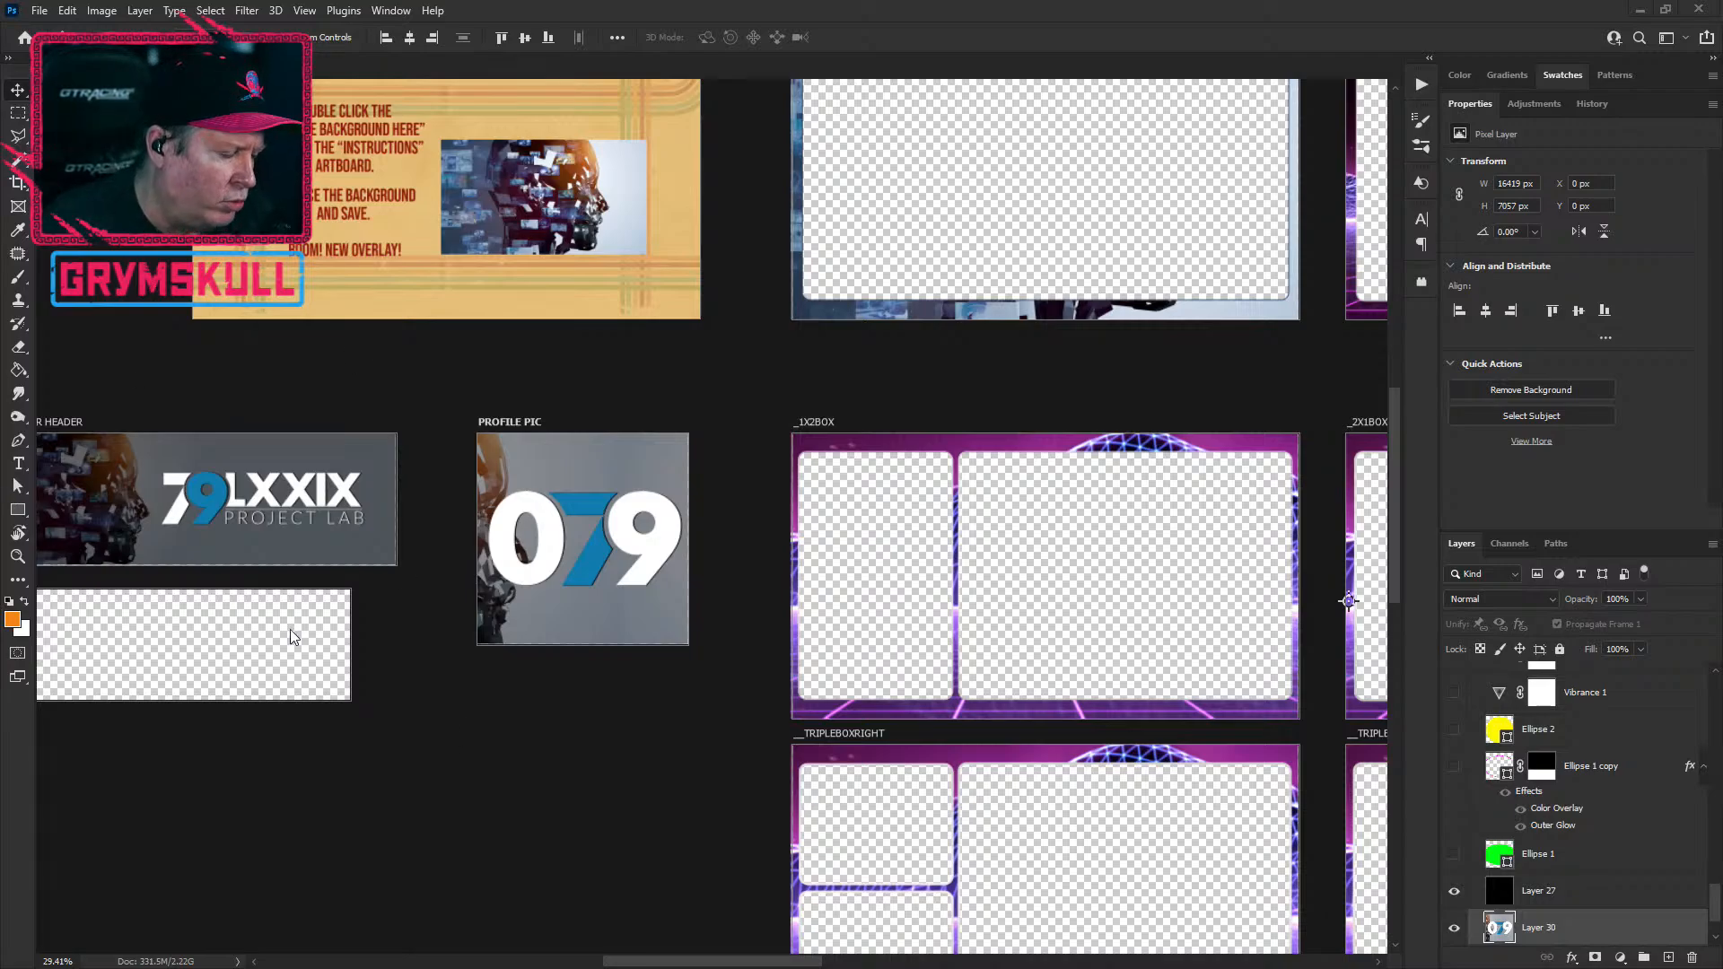
pyautogui.moveTo(138, 288); pyautogui.dragTo(532, 385)
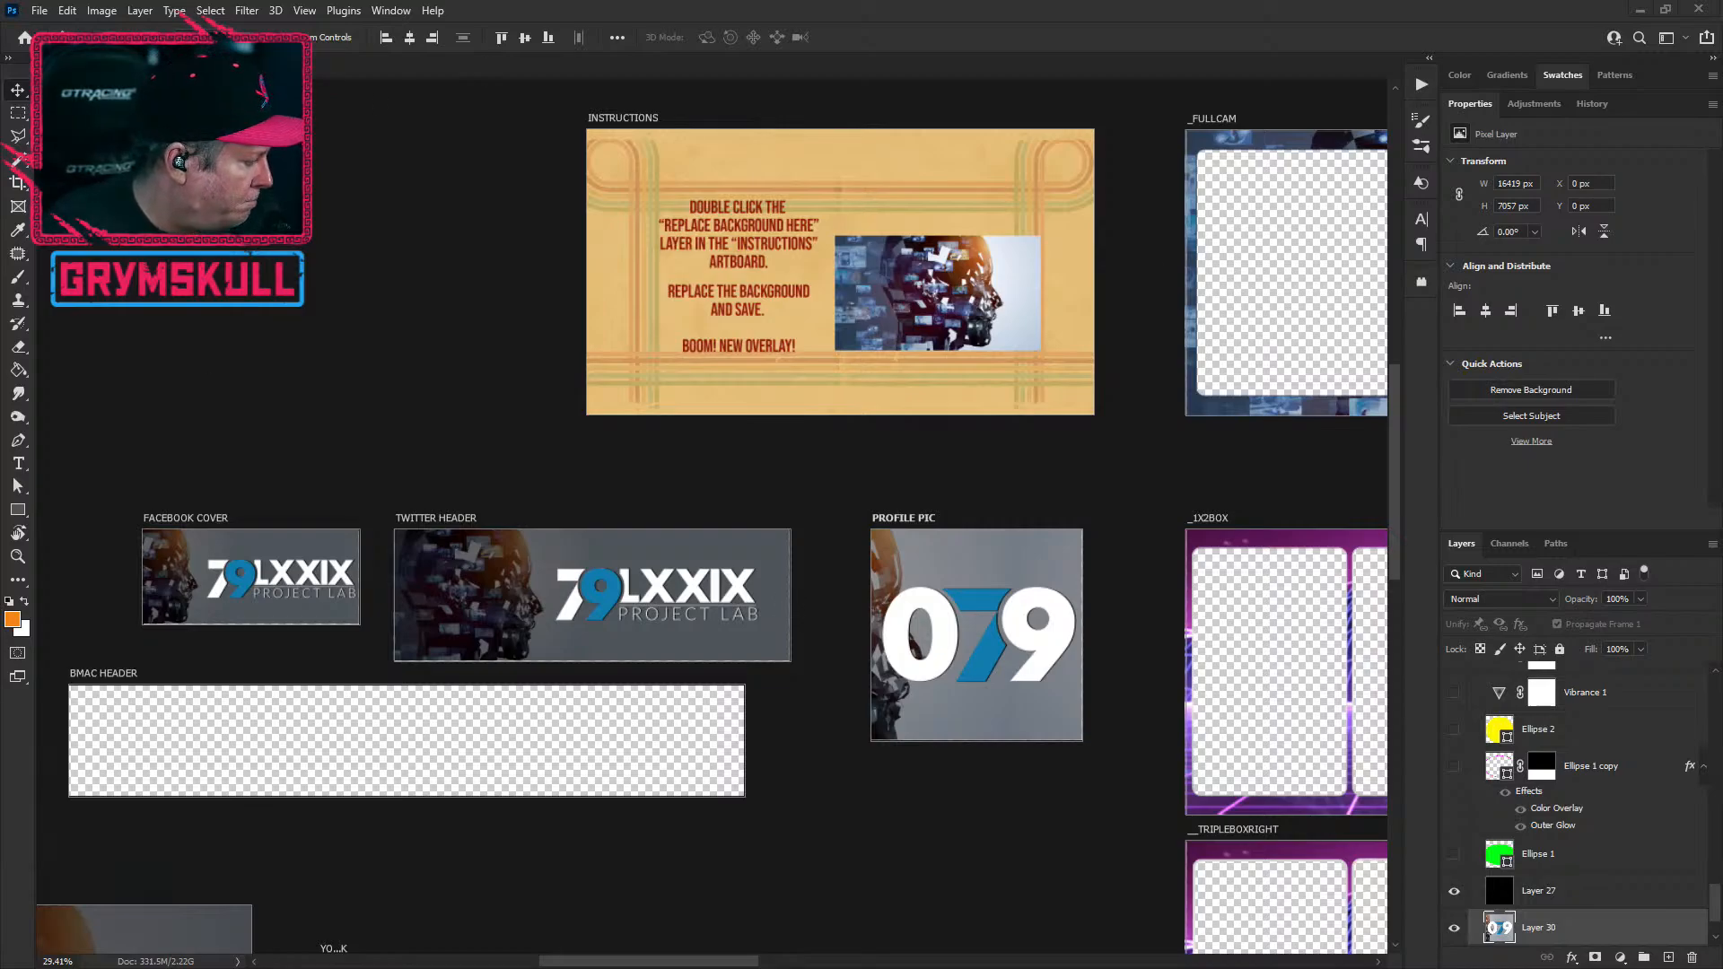
# Step: Return to Illustrator and view the scratch area of black and white 079 variants
pyautogui.hotkey('alt', 'Tab')
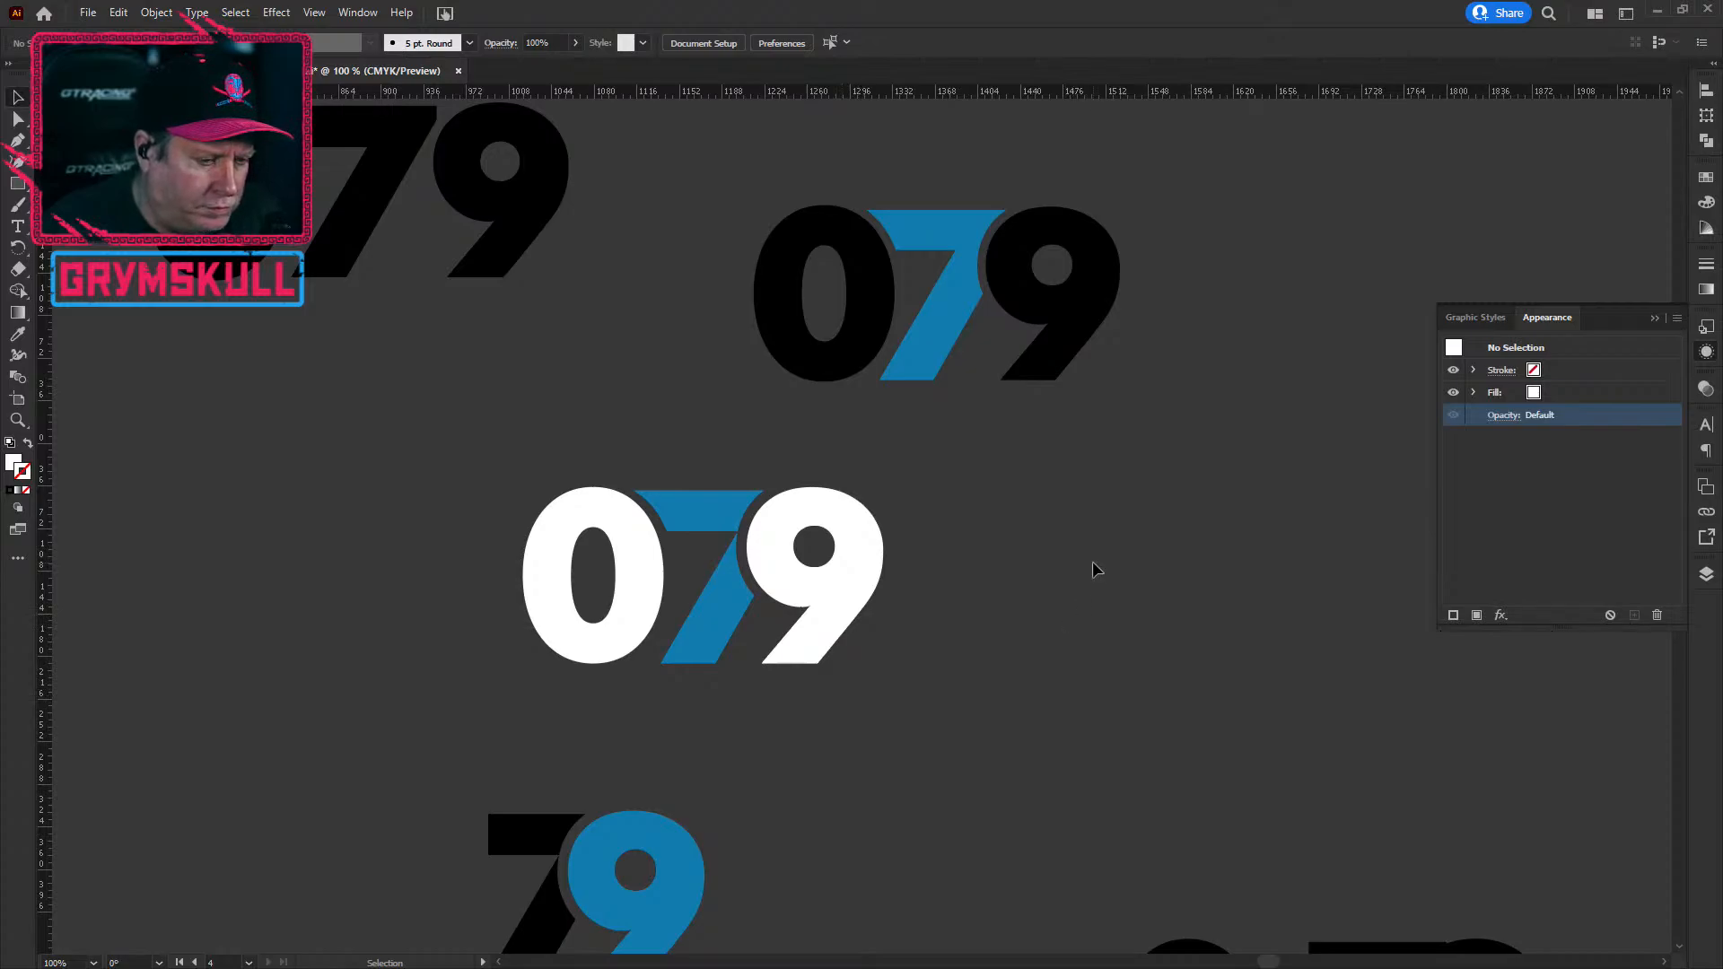
pyautogui.scroll(-3, 645, 803)
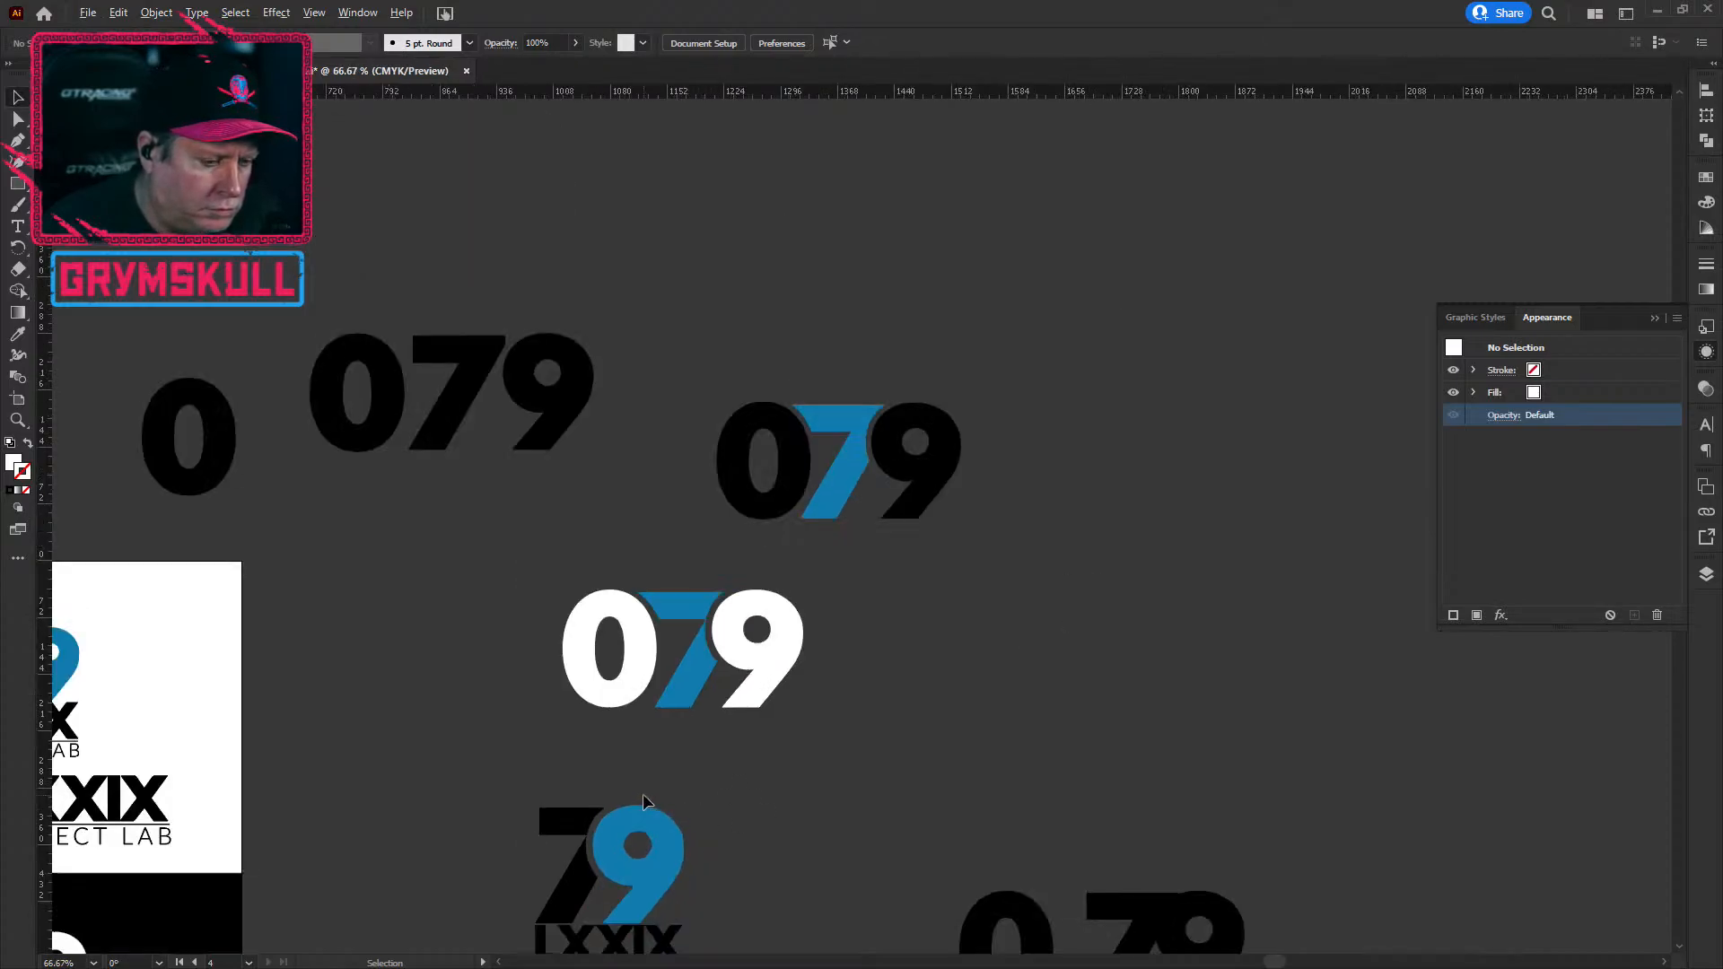
pyautogui.scroll(1, 644, 801)
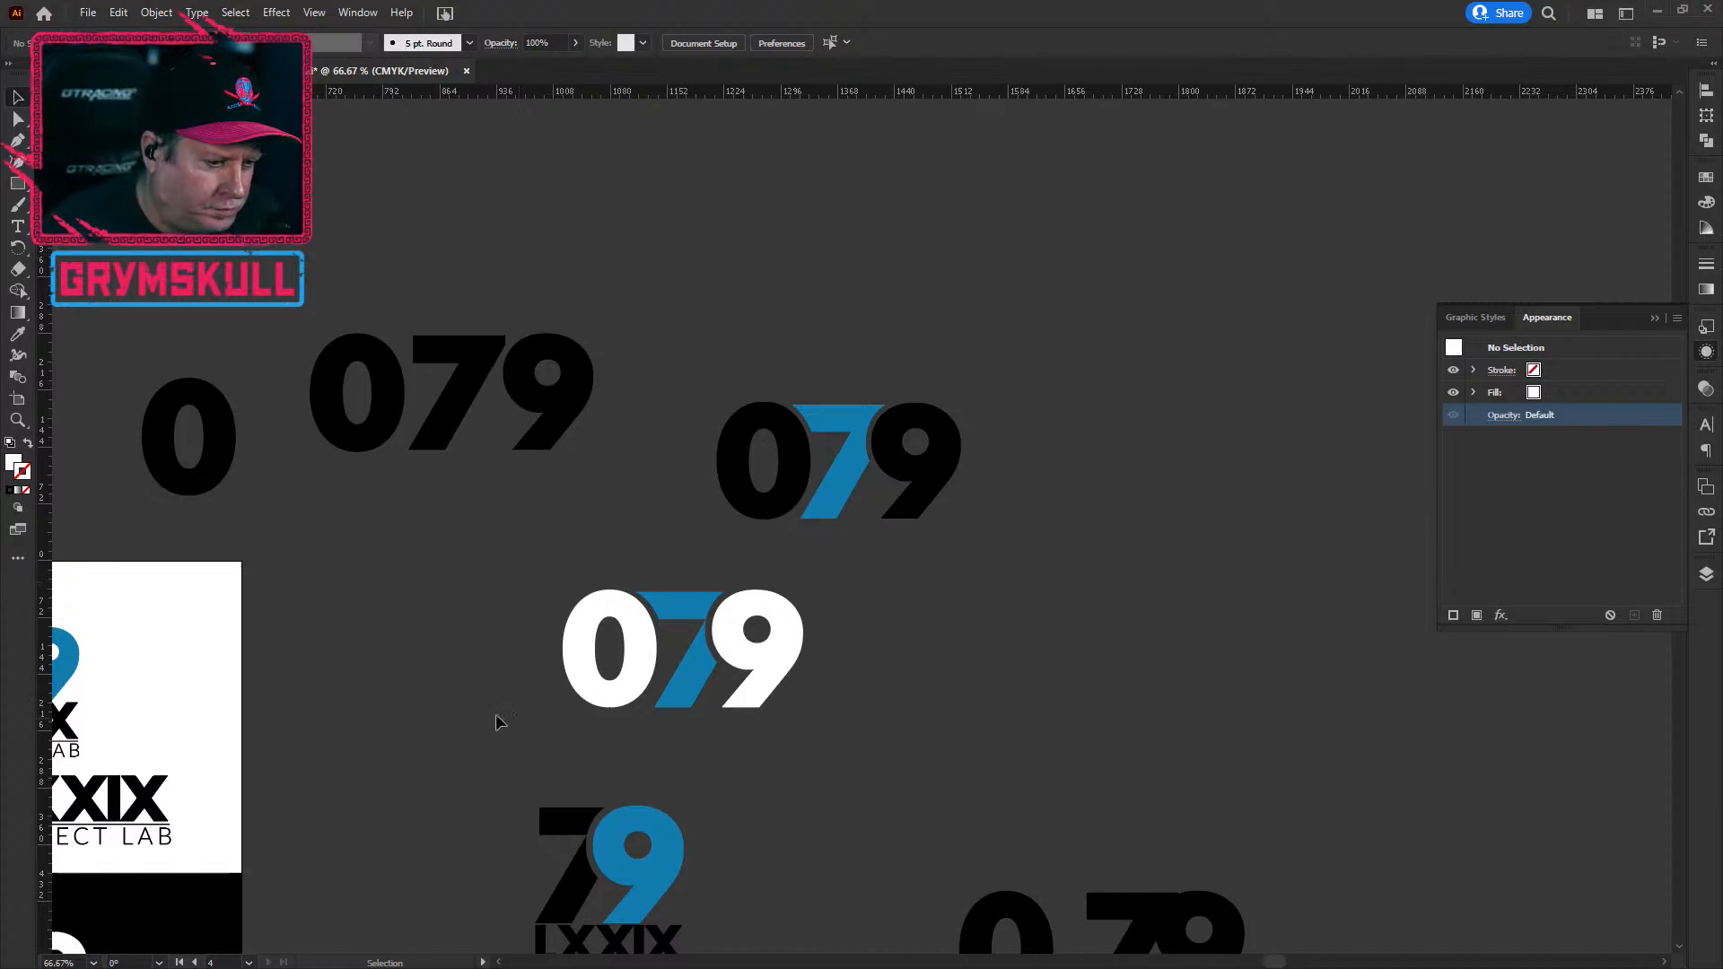
pyautogui.scroll(-3, 484, 712)
pyautogui.moveTo(860, 747); pyautogui.dragTo(1107, 529)
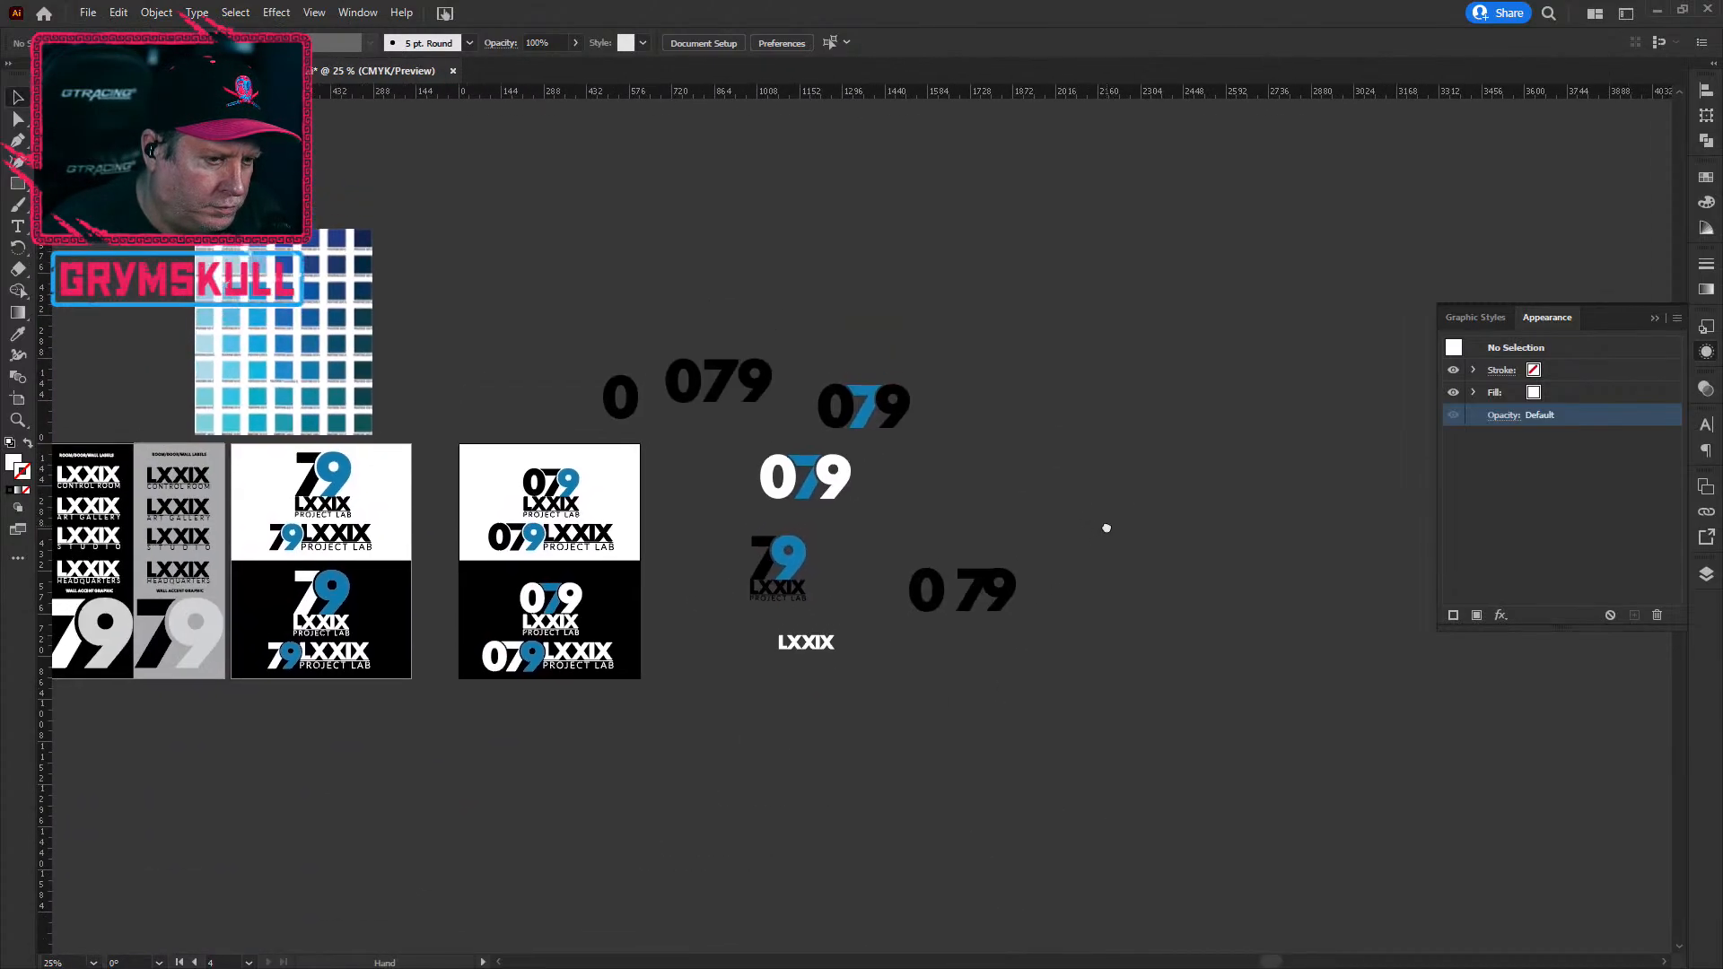
pyautogui.scroll(4, 529, 620)
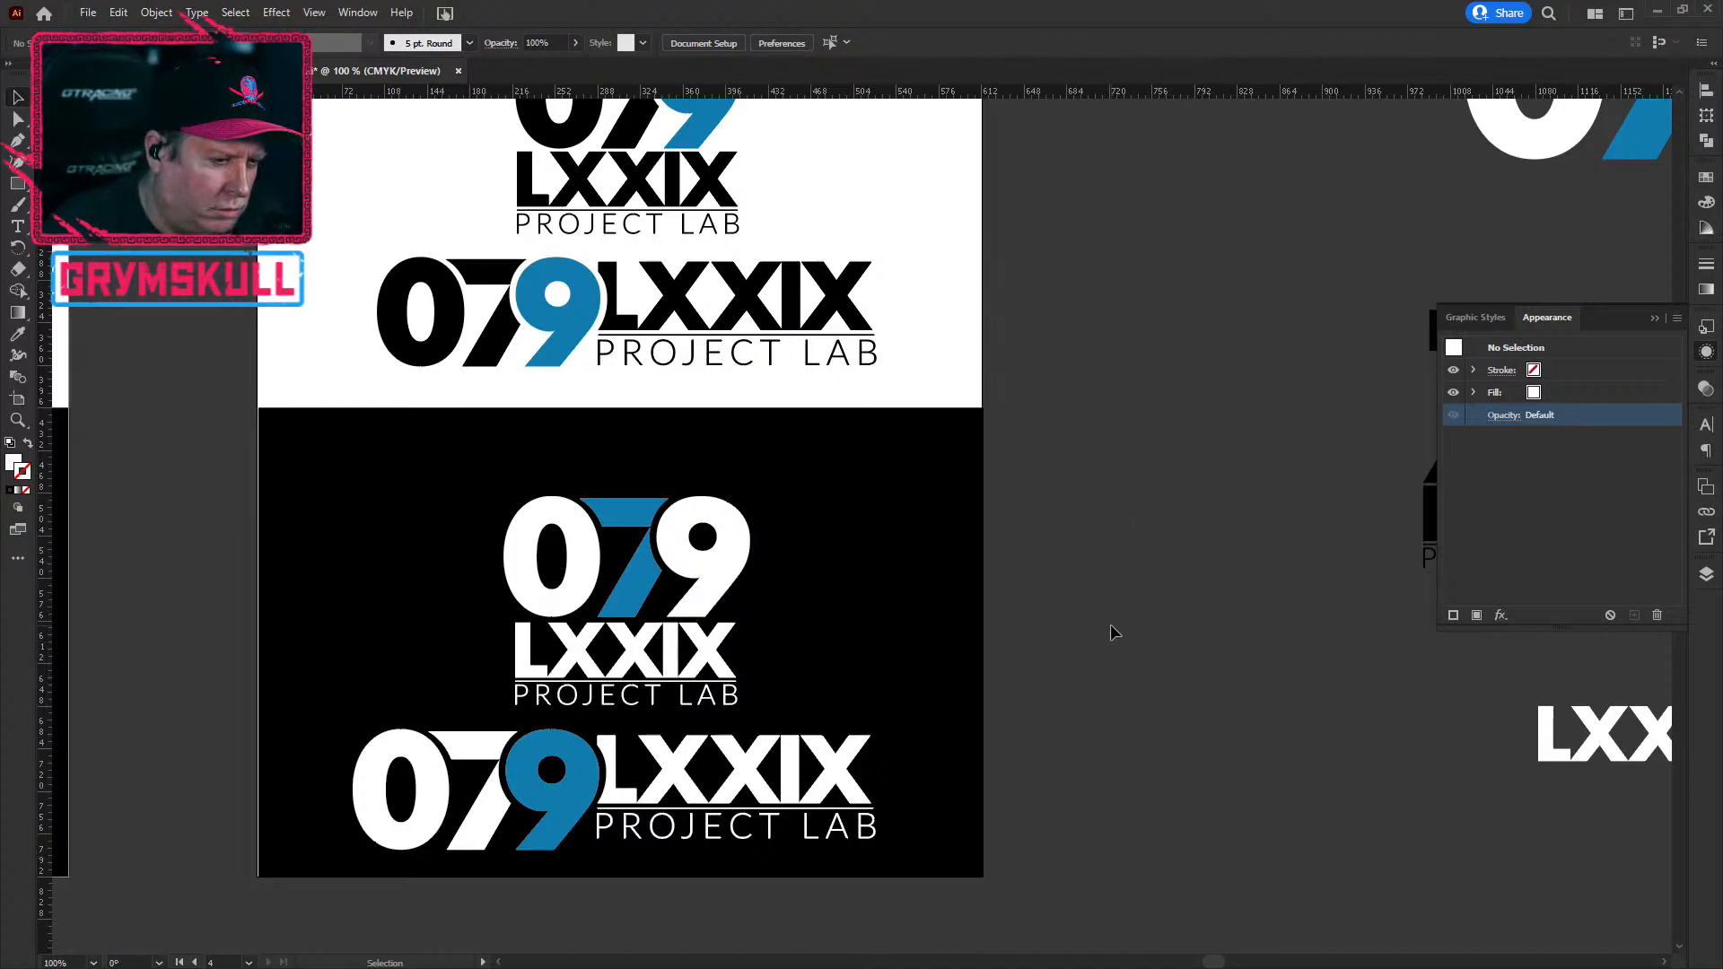
pyautogui.scroll(-2, 1111, 632)
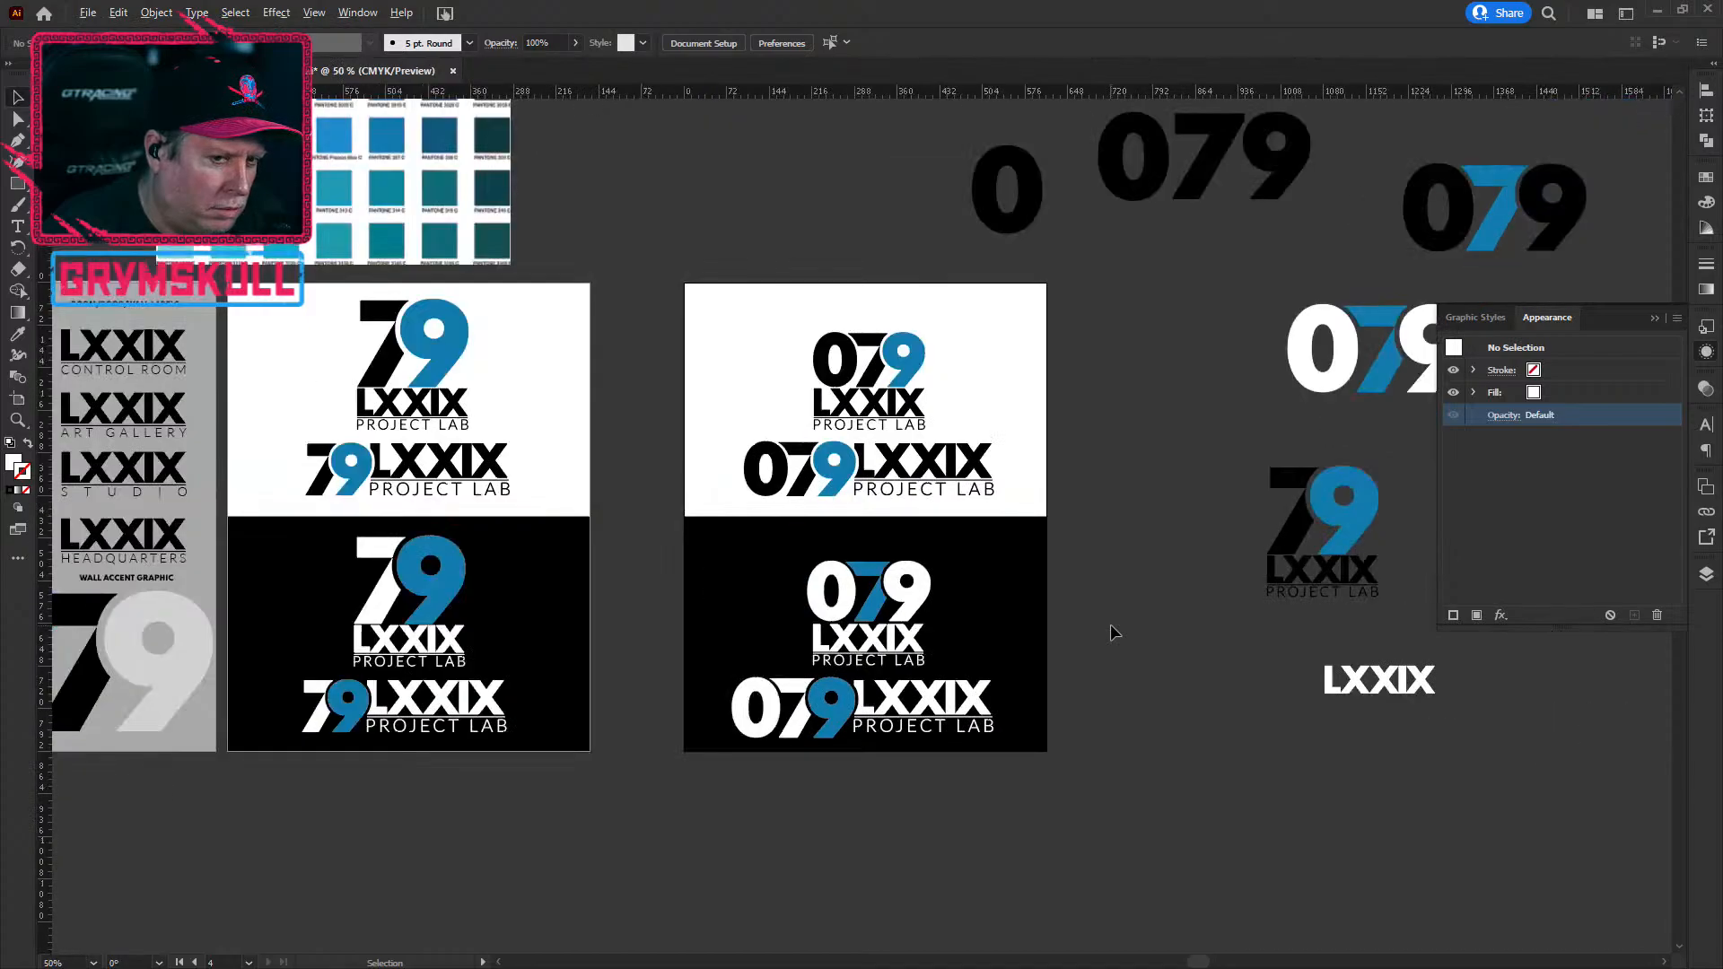
pyautogui.moveTo(1198, 735); pyautogui.dragTo(899, 707)
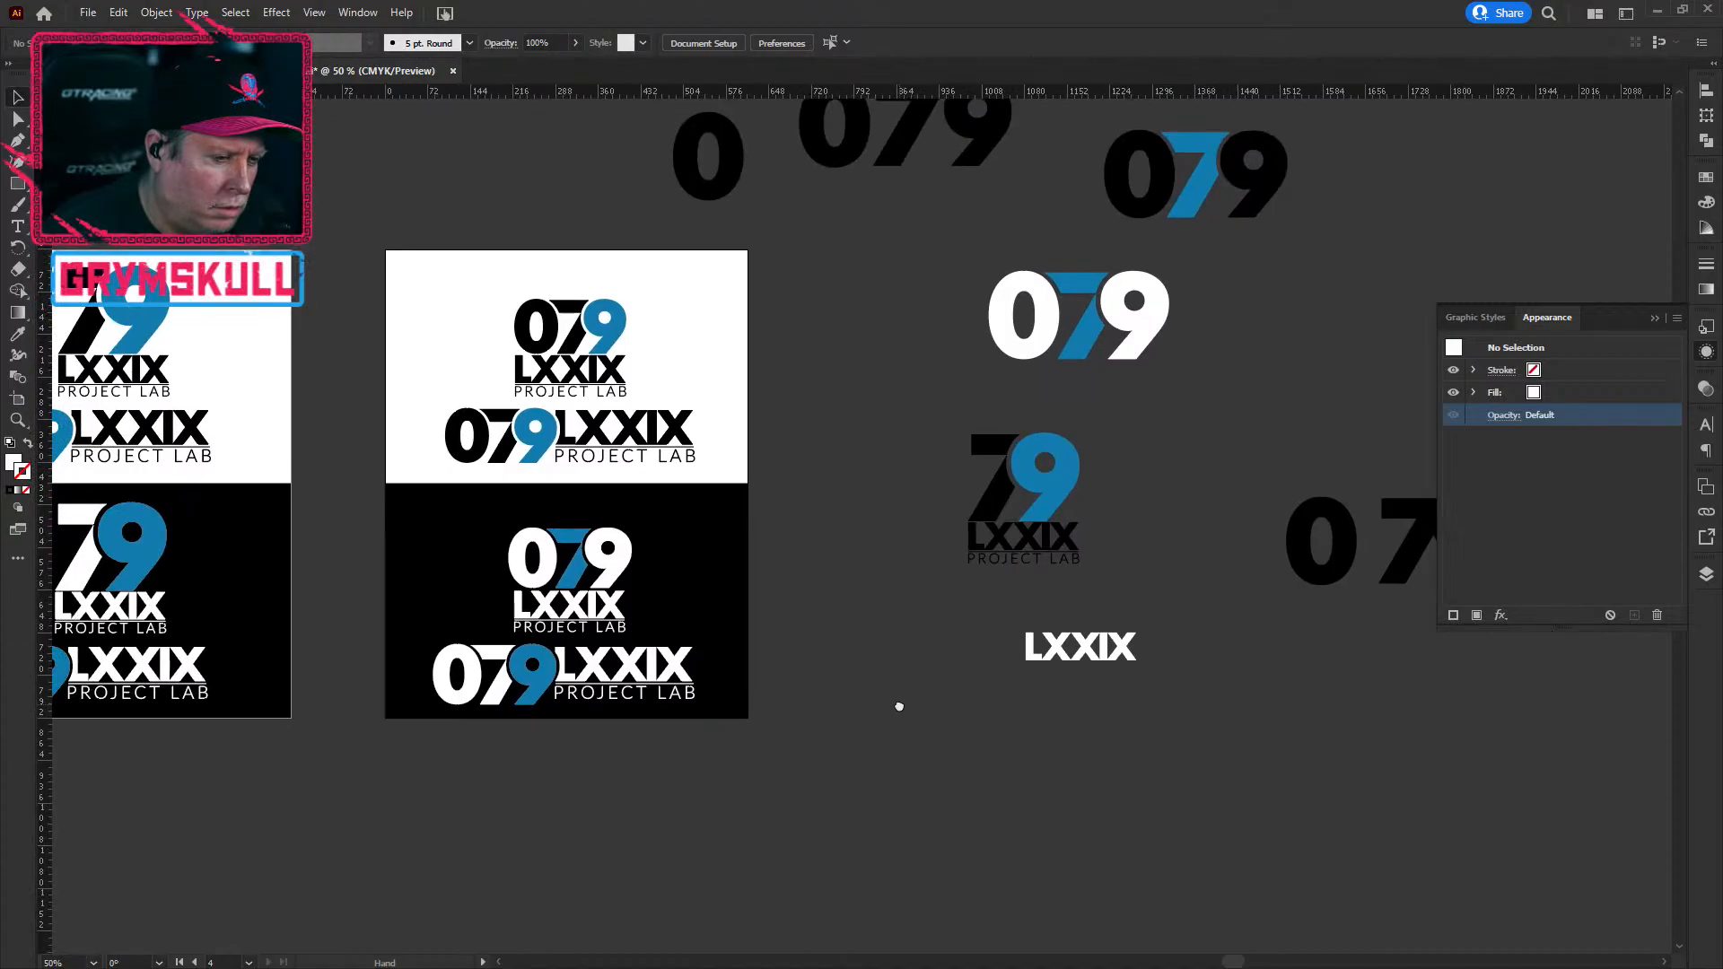
pyautogui.moveTo(899, 707); pyautogui.dragTo(625, 859)
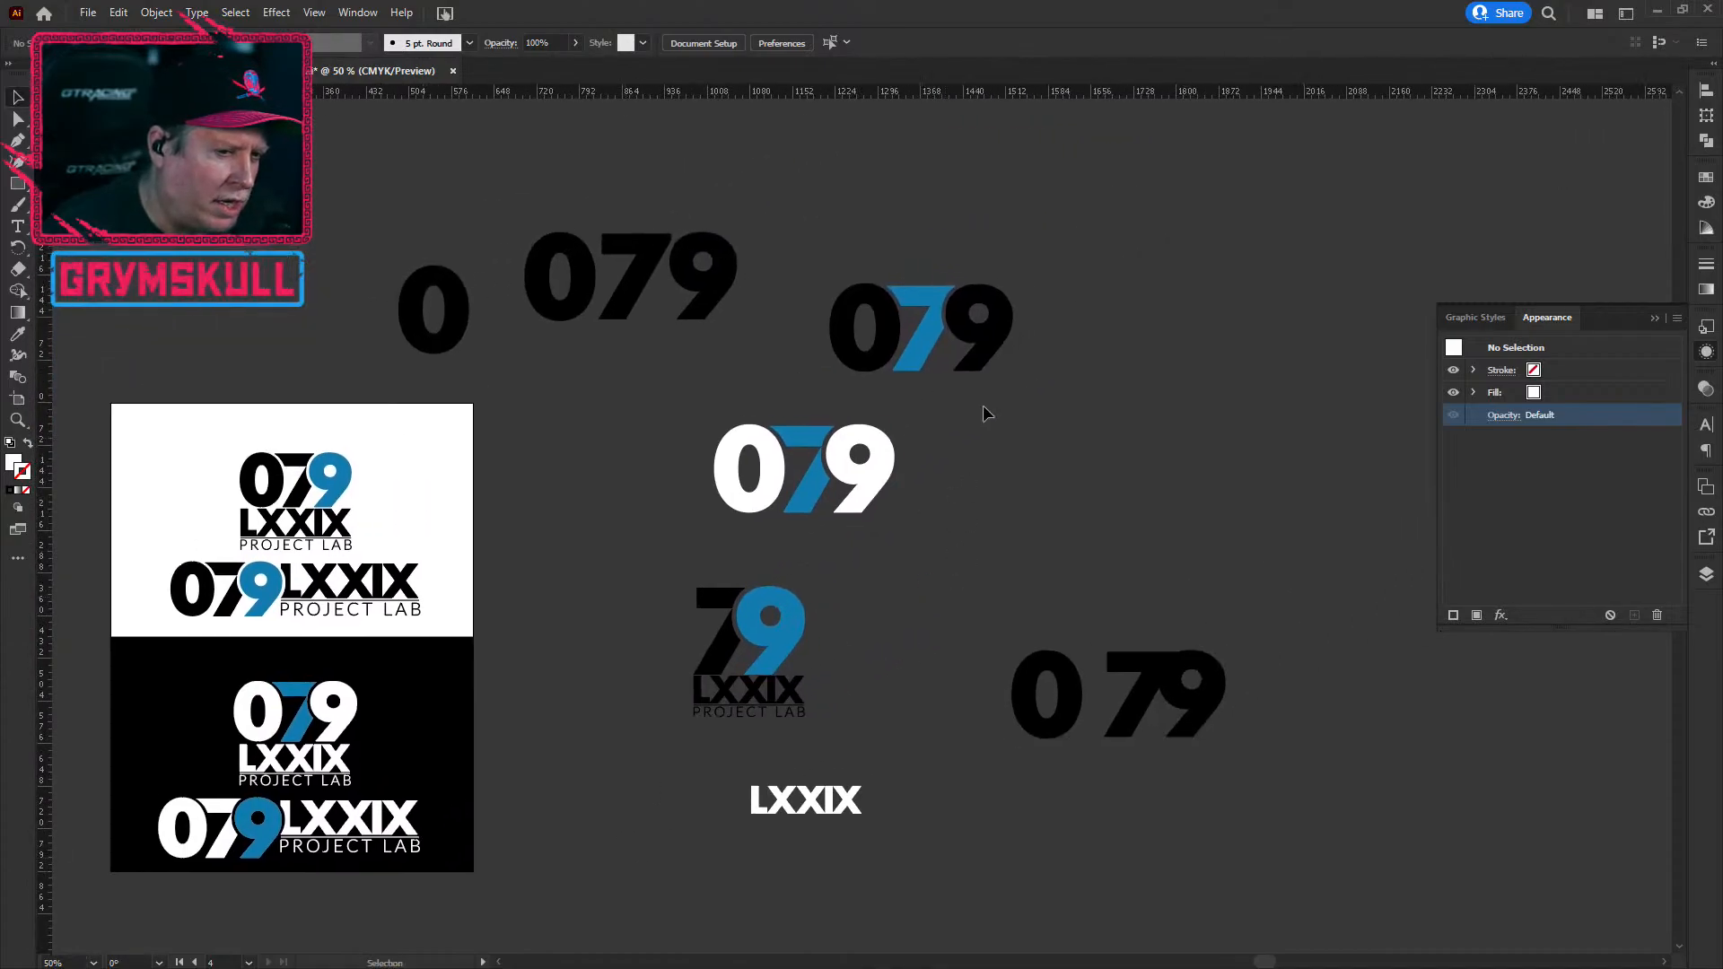
# Step: Nudge the white 079 monogram to a new spot and deselect it
pyautogui.moveTo(654, 454); pyautogui.dragTo(1020, 545)
pyautogui.scroll(4, 850, 505)
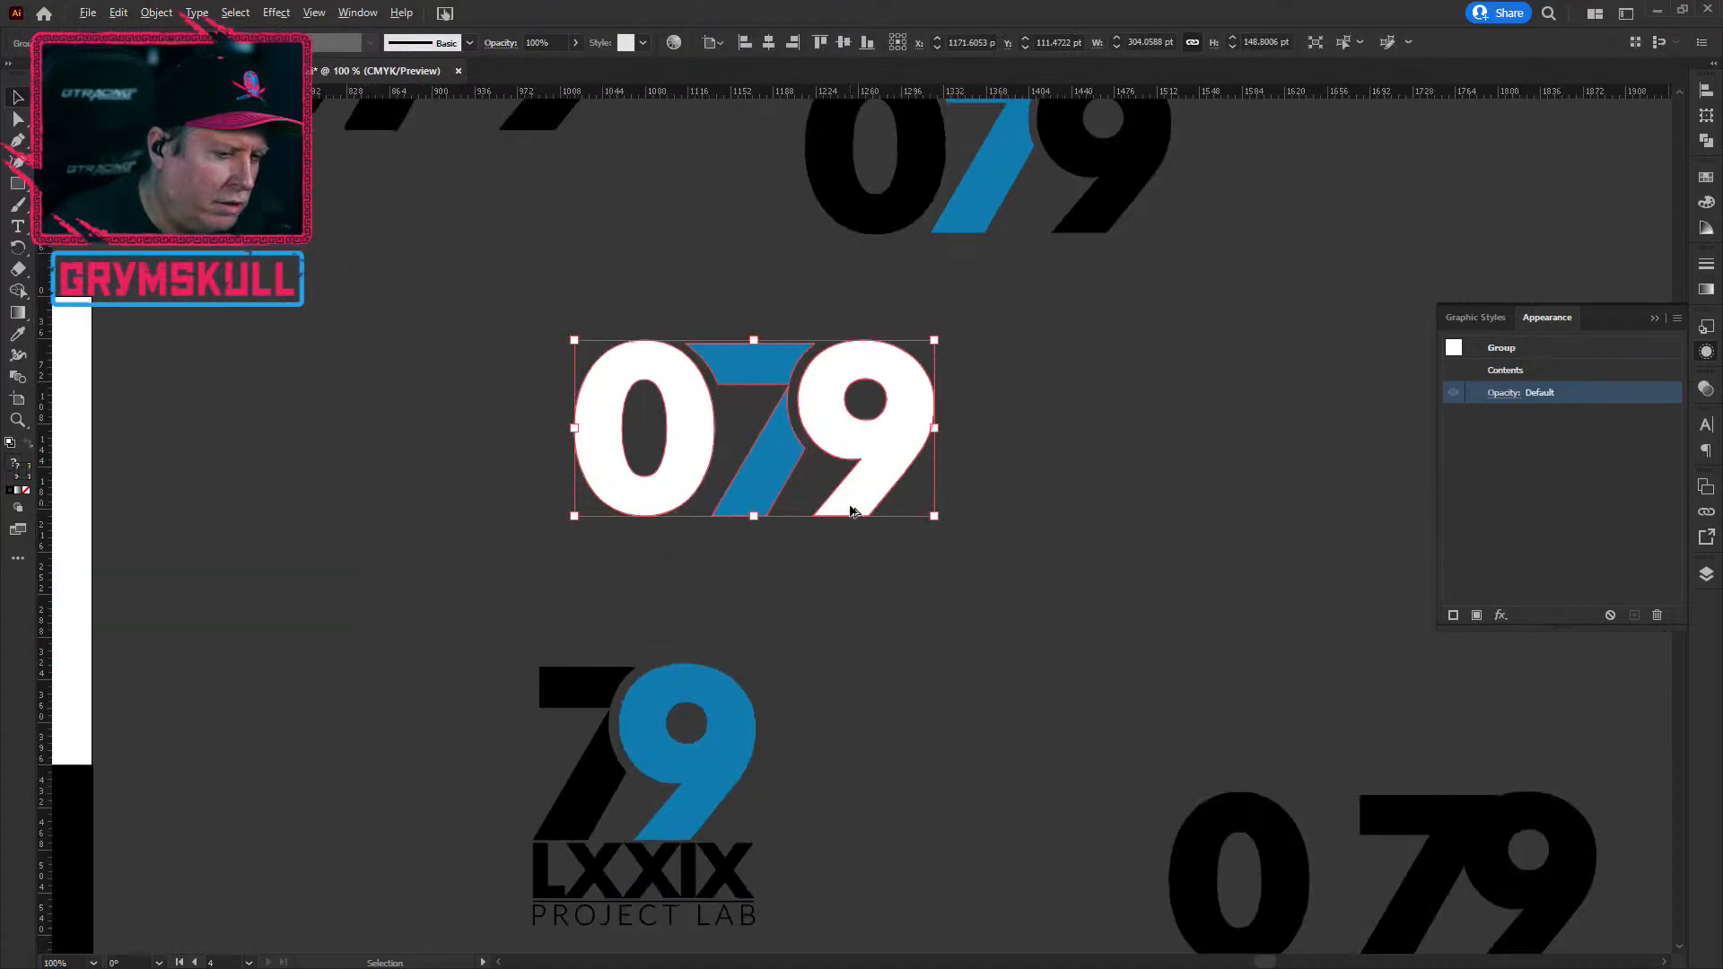
pyautogui.moveTo(891, 395); pyautogui.dragTo(936, 430)
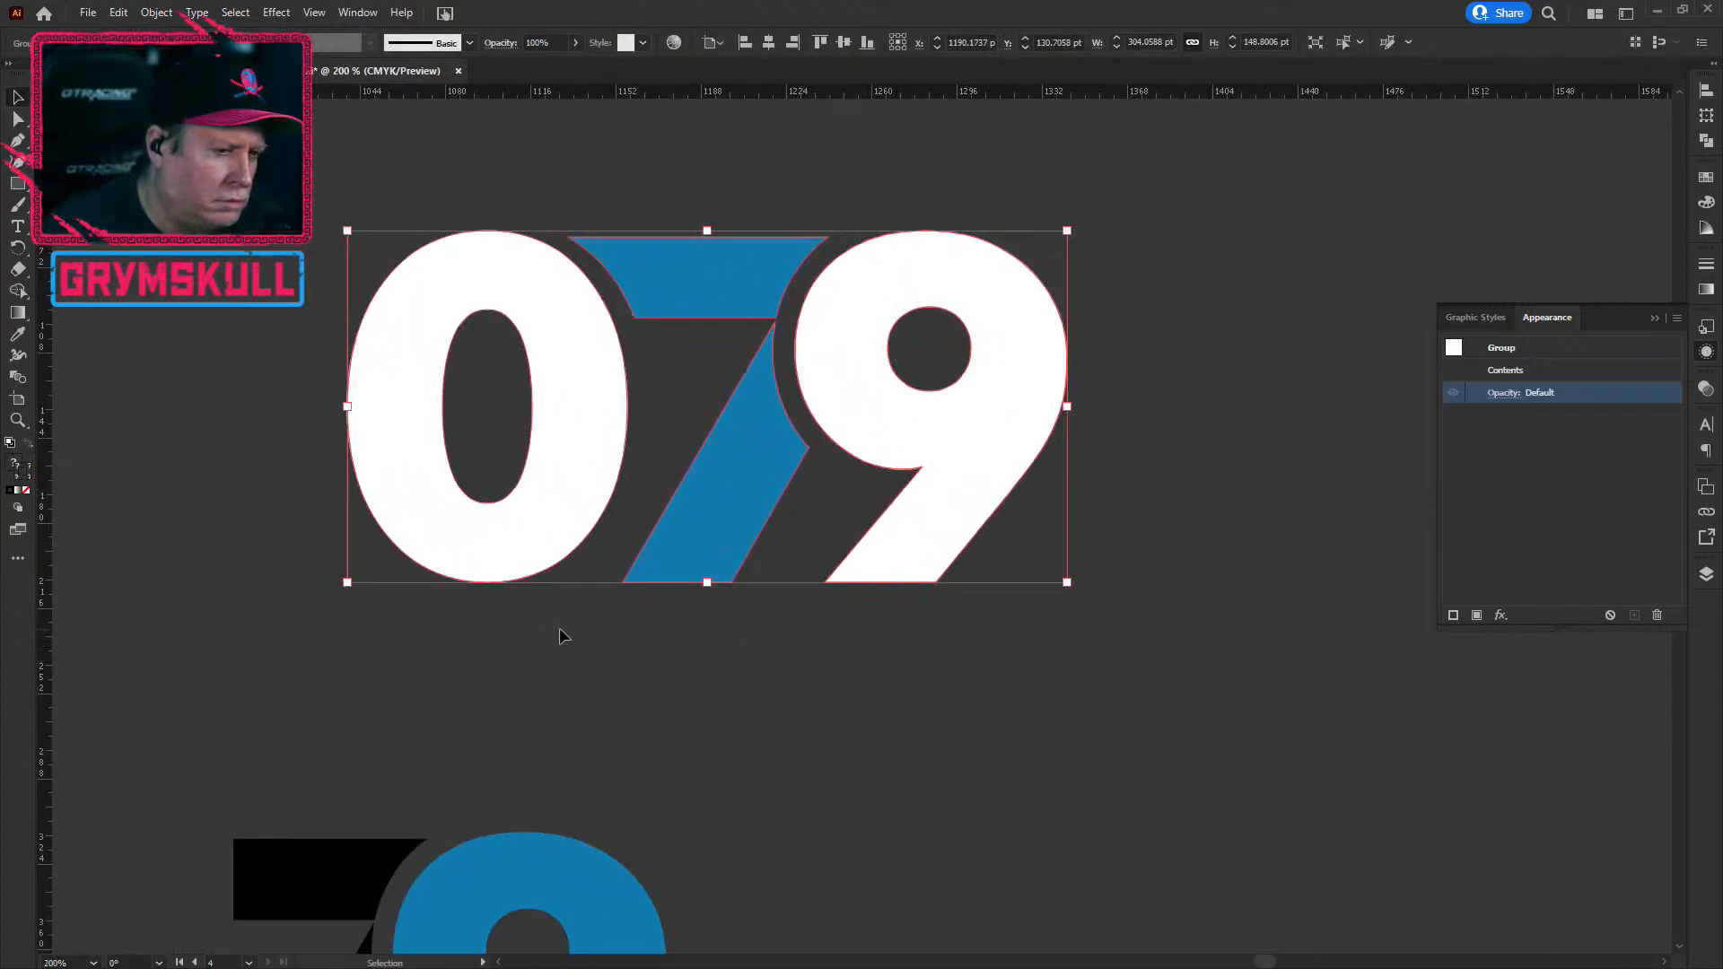
pyautogui.scroll(-2, 558, 627)
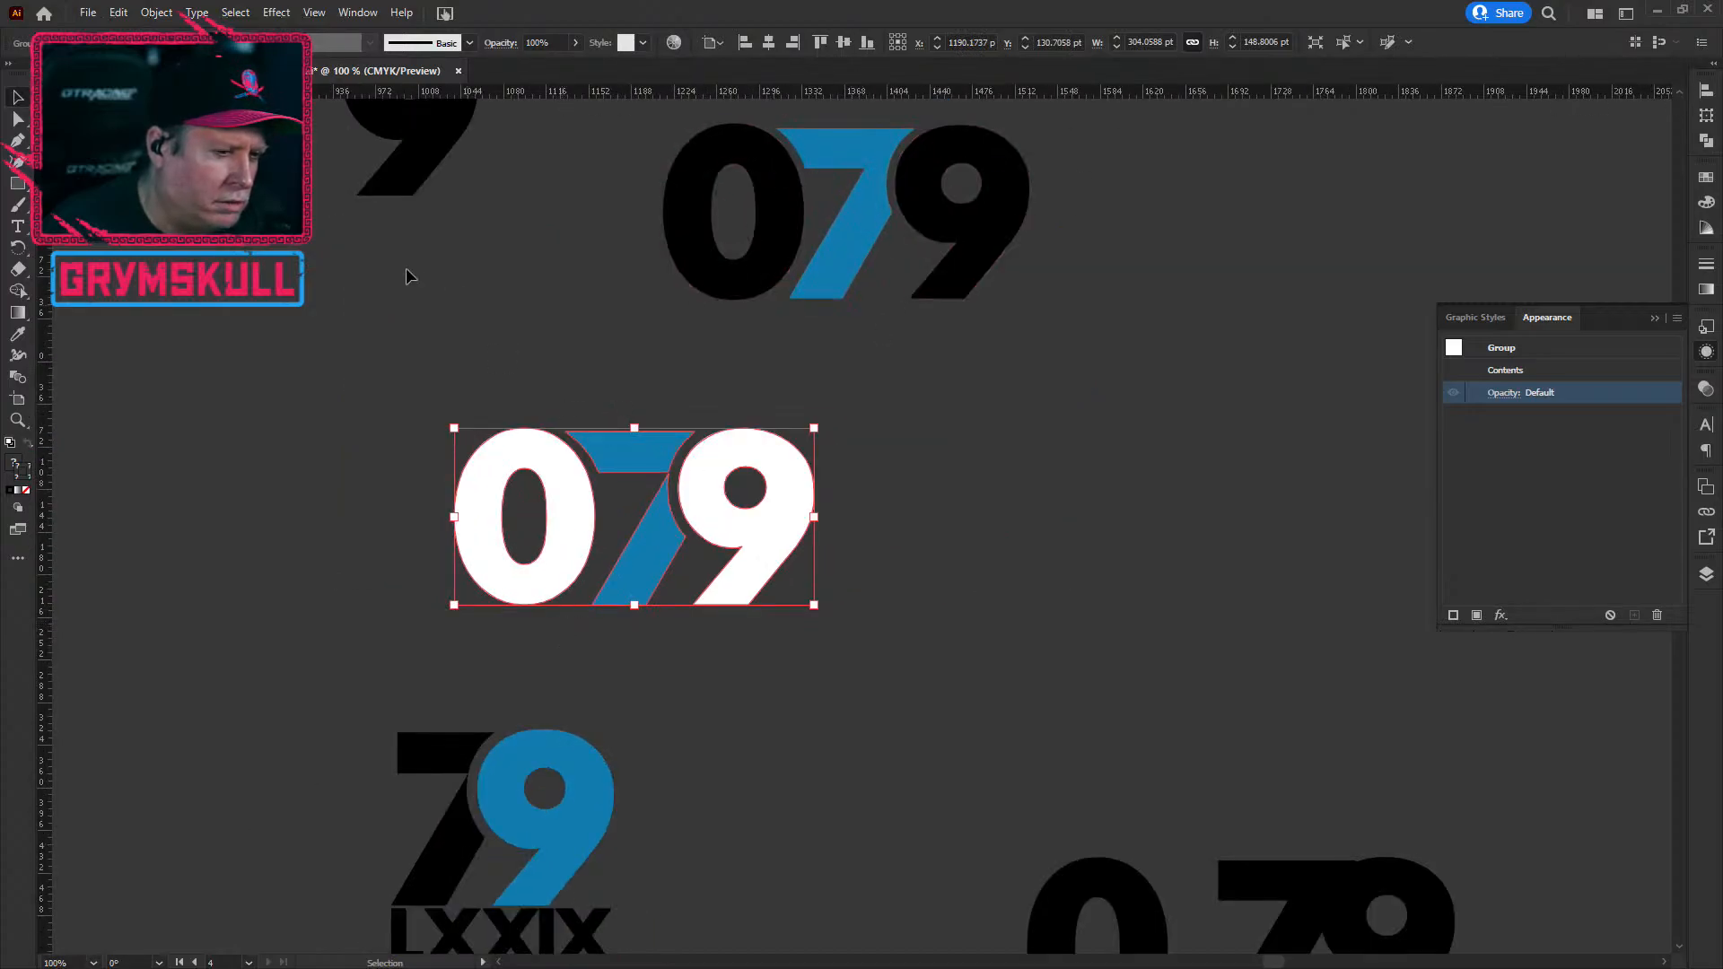
pyautogui.click(391, 537)
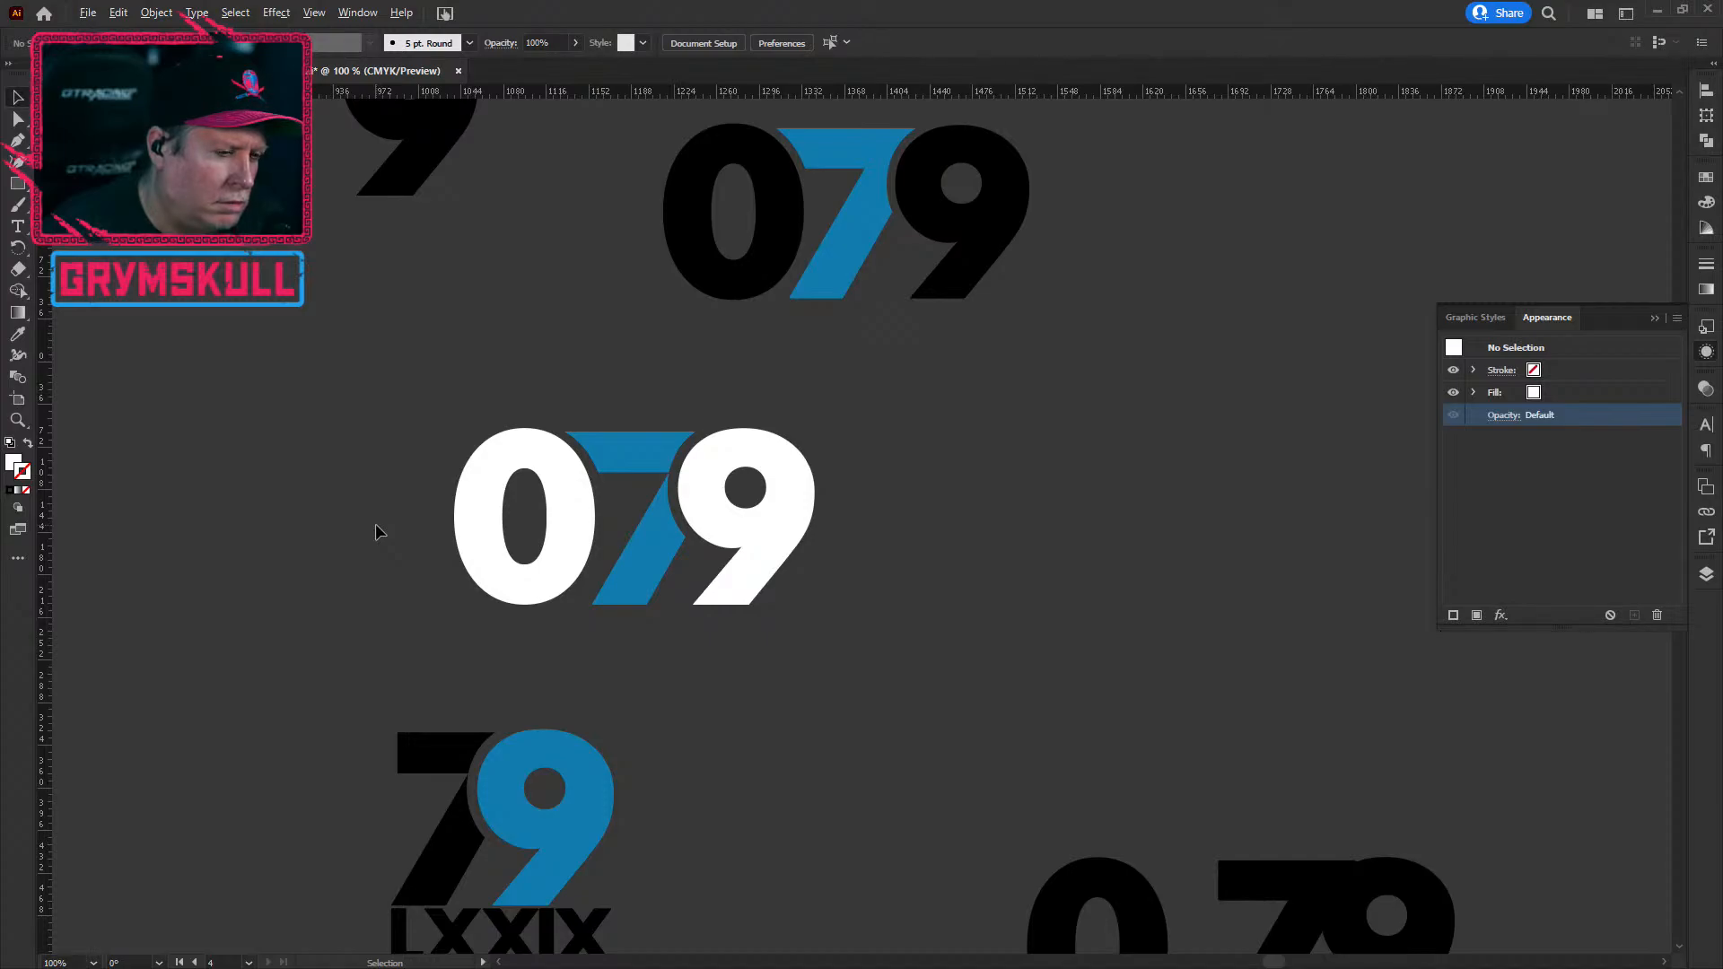
# Step: Shift the white 079 slightly right and bring it to the middle of the view
pyautogui.scroll(2, 661, 461)
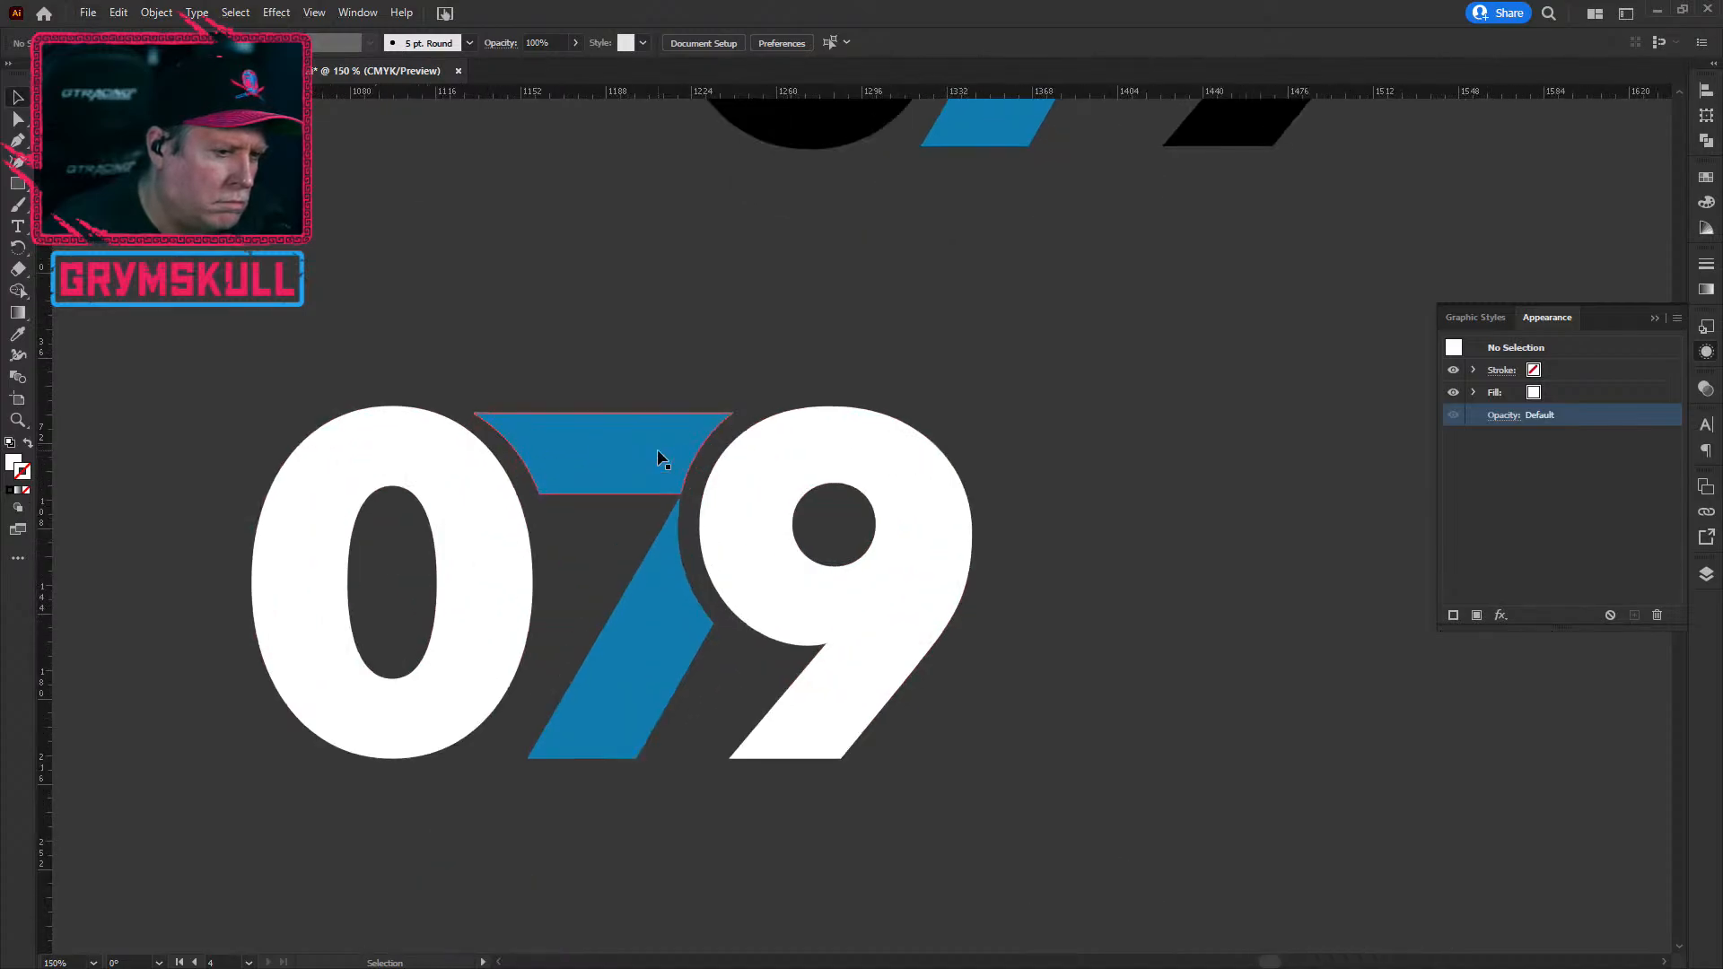
pyautogui.scroll(2, 661, 461)
pyautogui.scroll(-3, 661, 461)
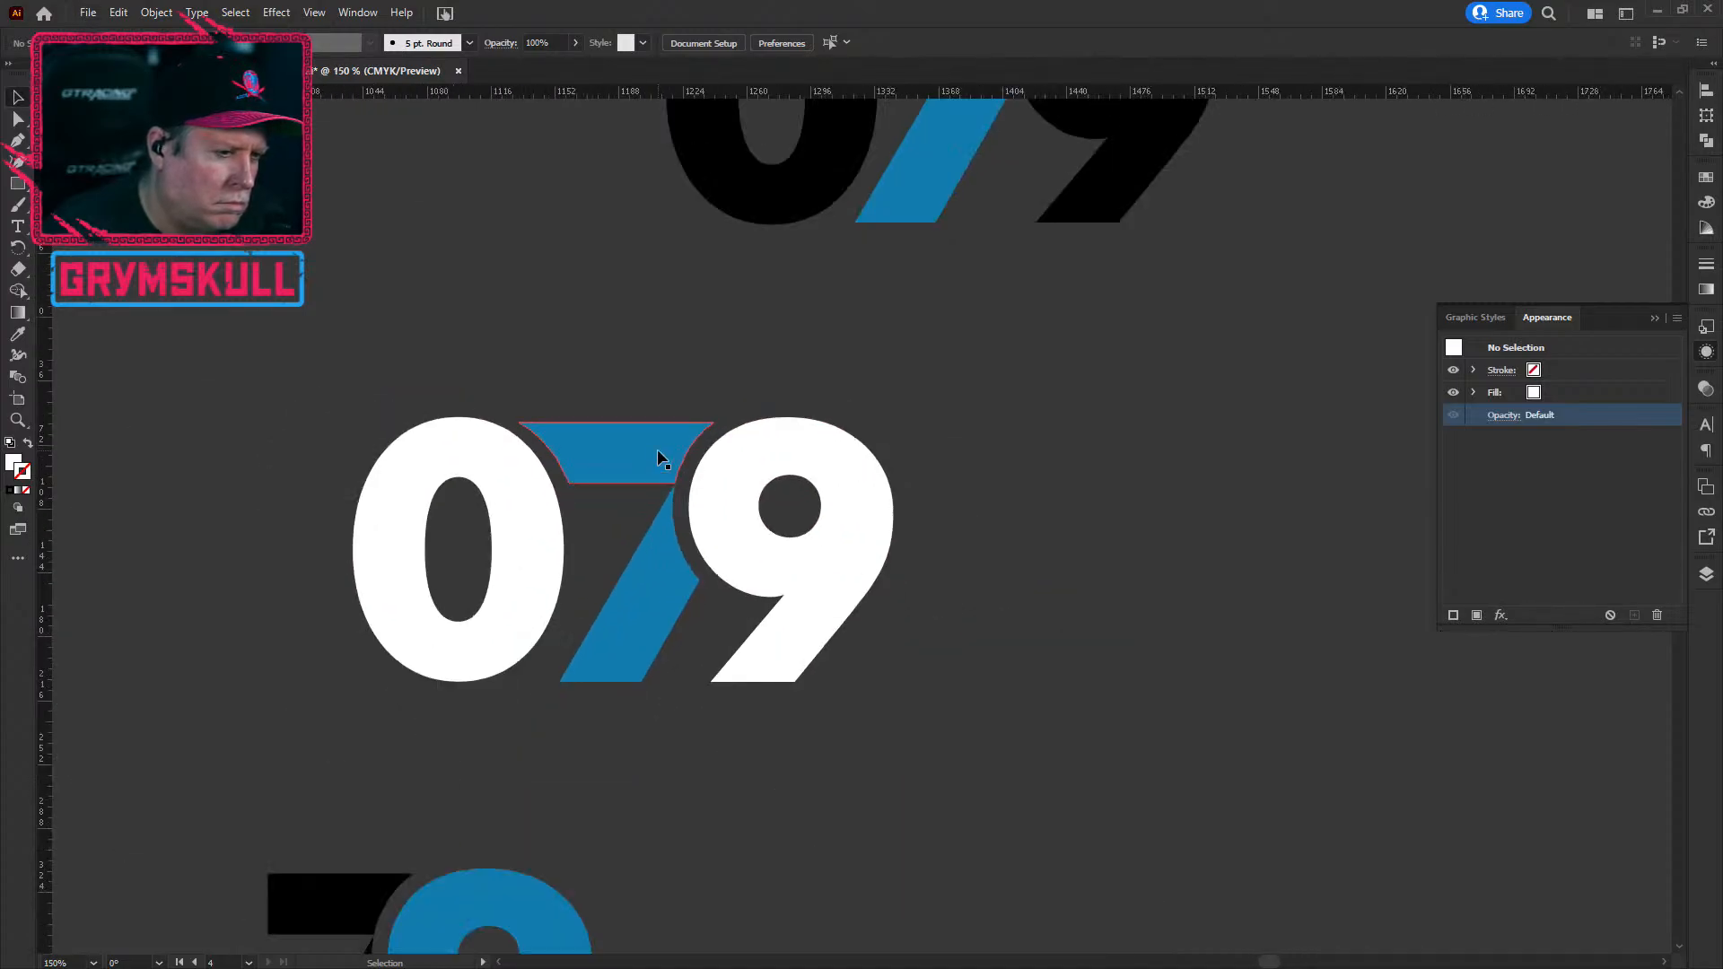
pyautogui.scroll(-1, 659, 458)
pyautogui.click(772, 541)
pyautogui.moveTo(772, 541); pyautogui.dragTo(1298, 569)
pyautogui.moveTo(1316, 366); pyautogui.dragTo(852, 299)
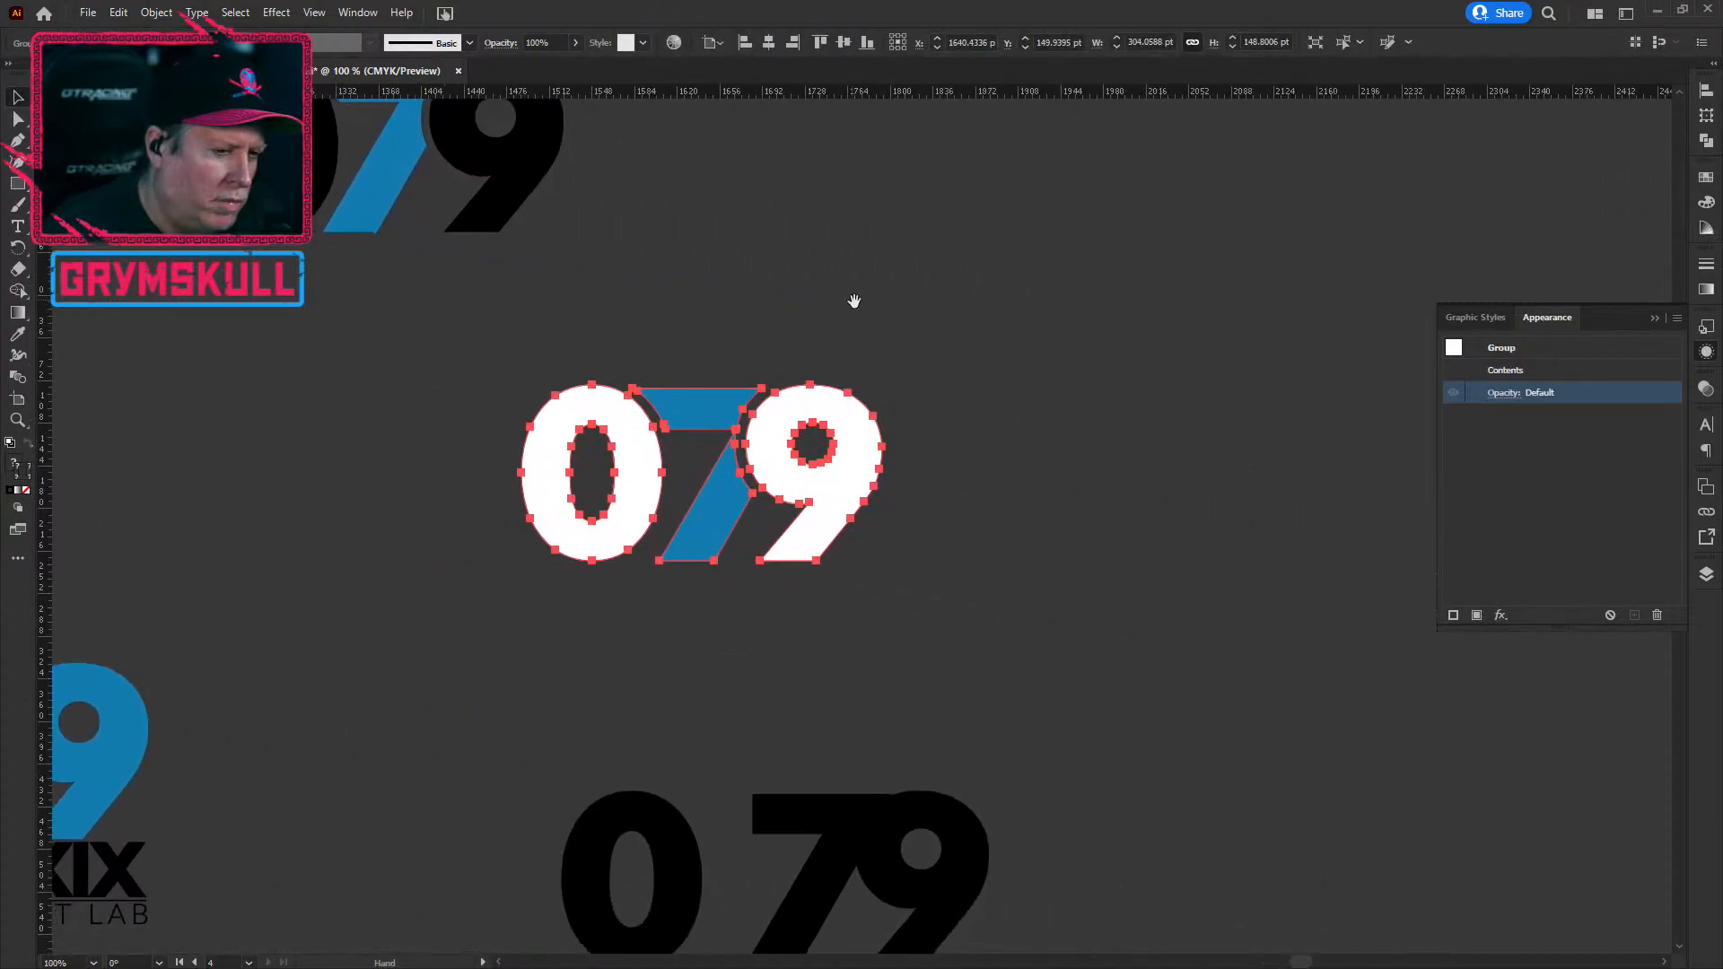
pyautogui.click(945, 653)
# Step: Ungroup the white 079 into separate digit pieces
pyautogui.click(700, 530)
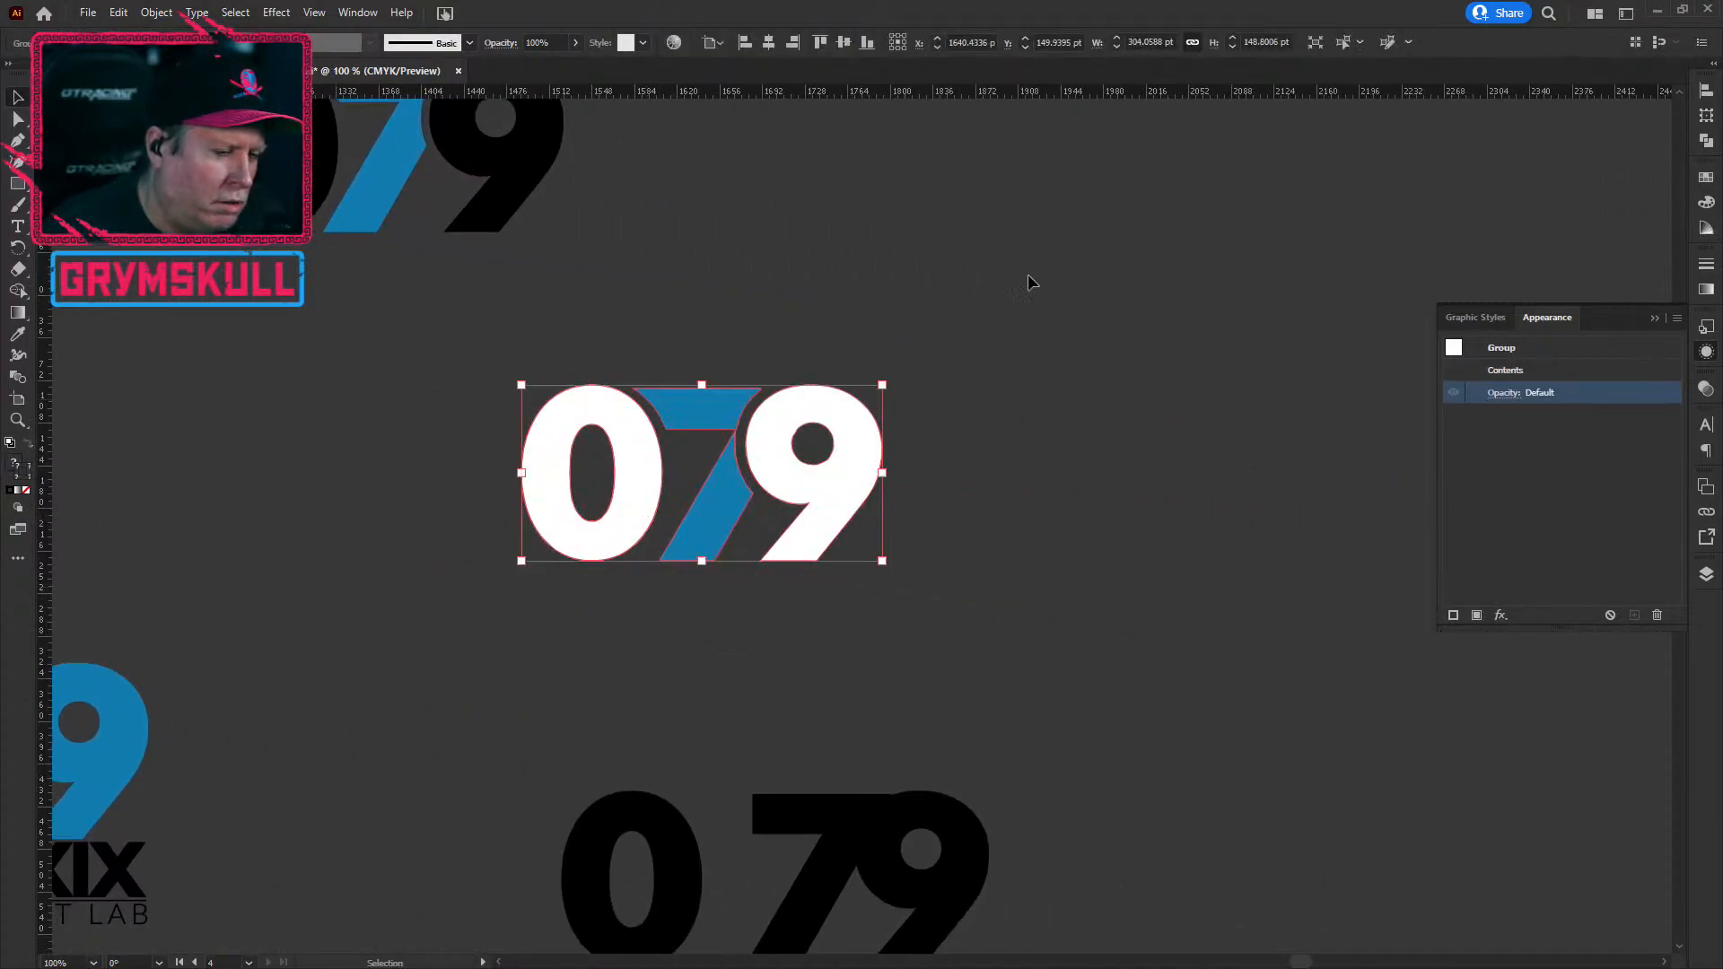
pyautogui.click(156, 11)
pyautogui.click(359, 119)
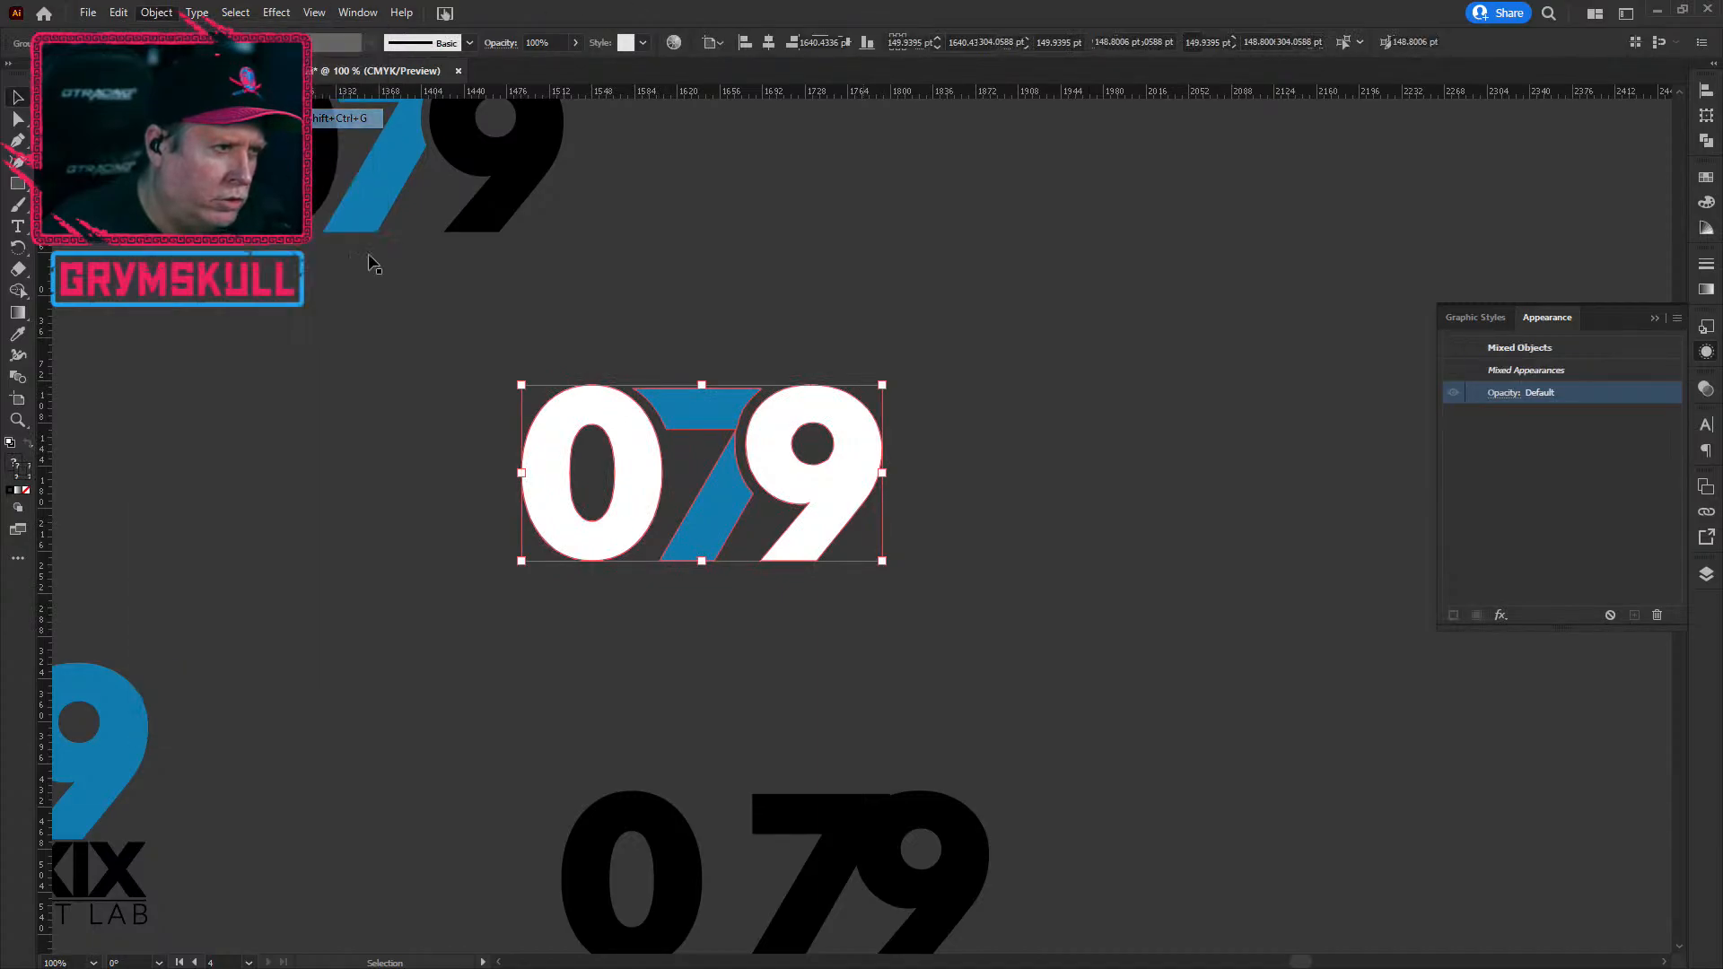
pyautogui.click(423, 504)
# Step: Release the compound paths of the 079 digits so the 0 and 9 counters fill in
pyautogui.moveTo(493, 338); pyautogui.dragTo(961, 577)
pyautogui.rightClick(825, 467)
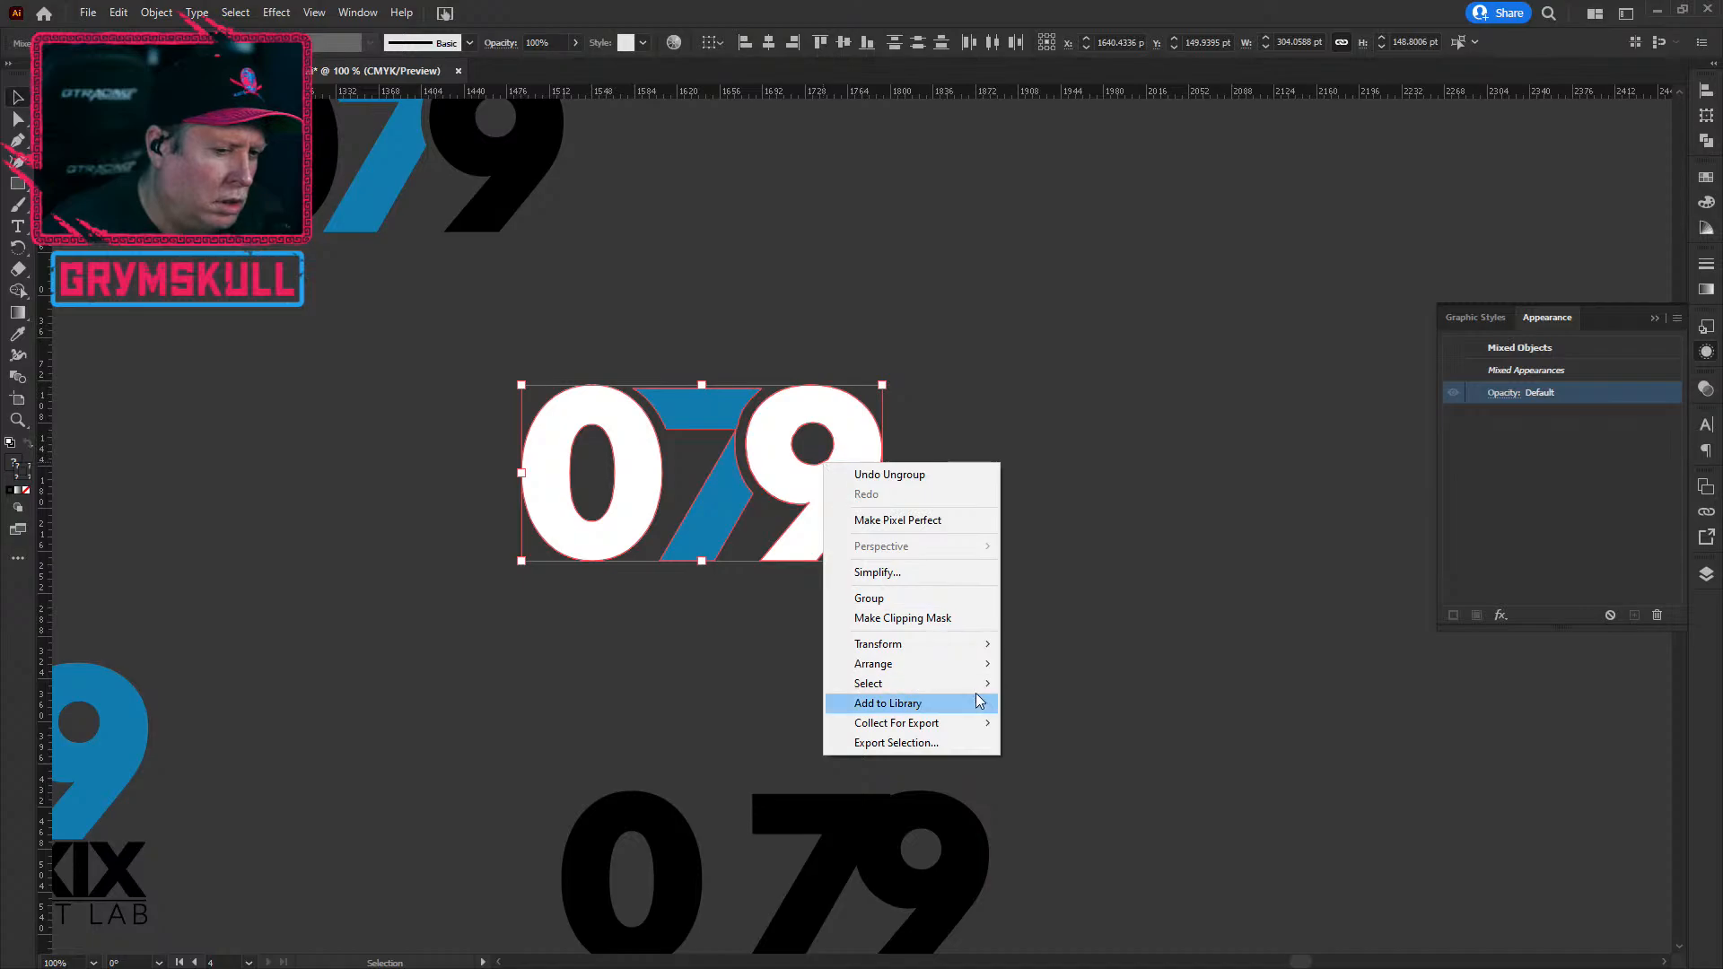
pyautogui.moveTo(958, 666)
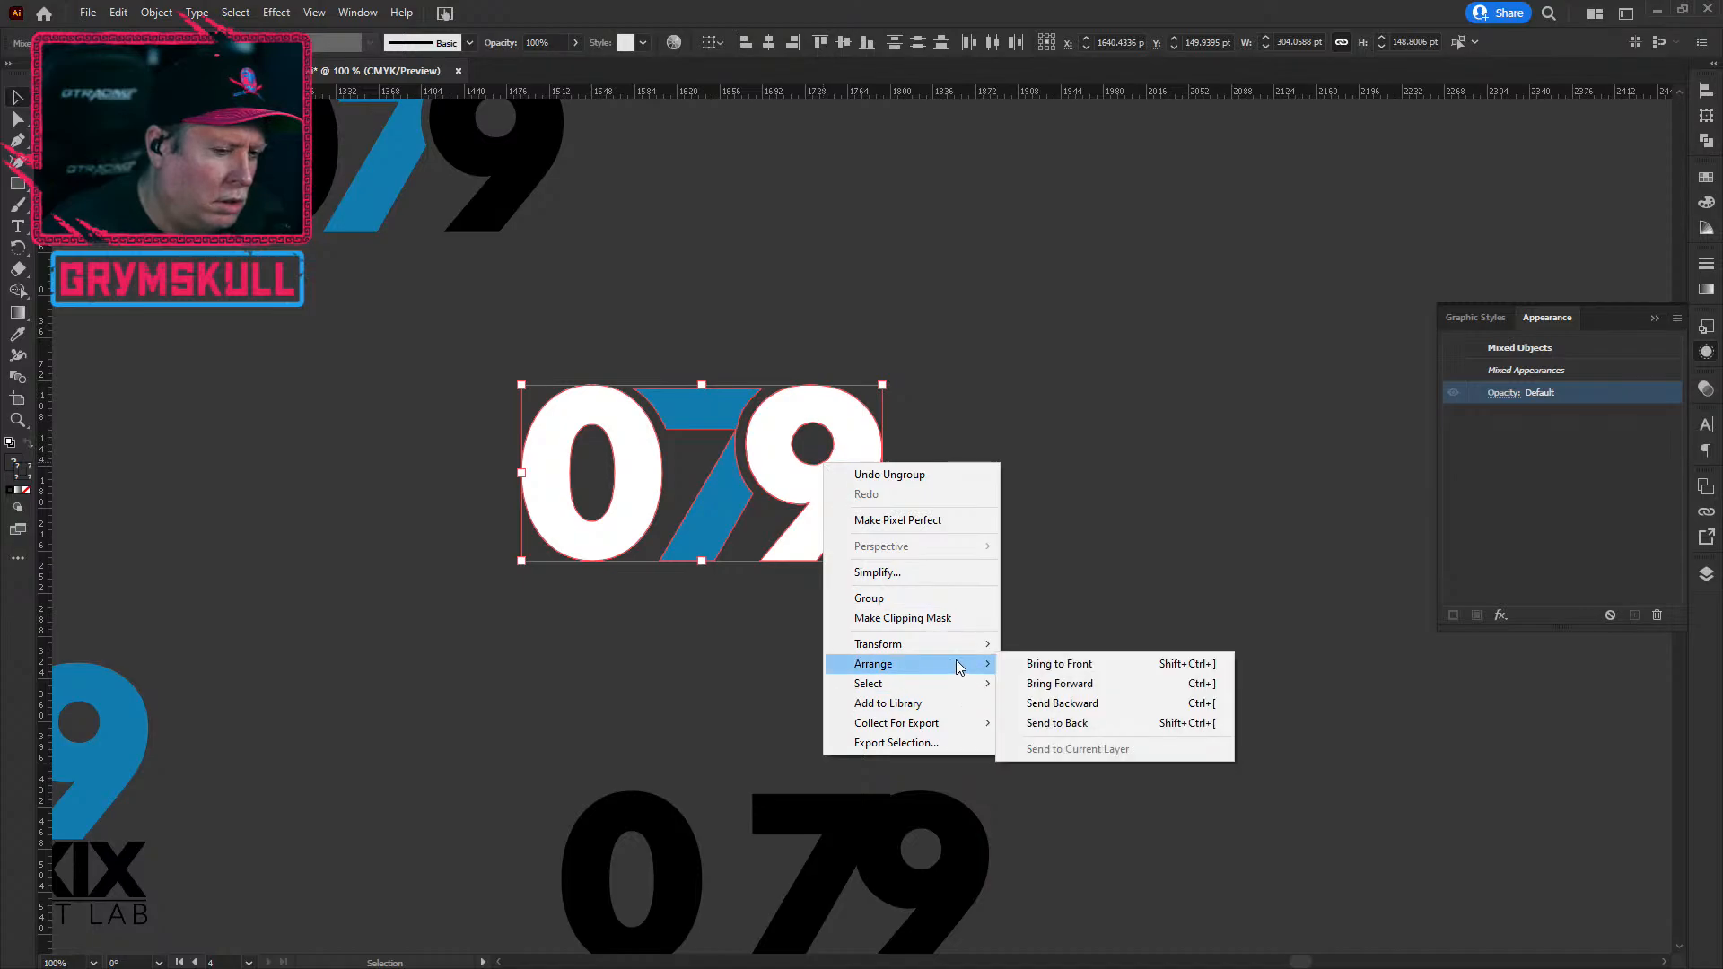
pyautogui.click(156, 13)
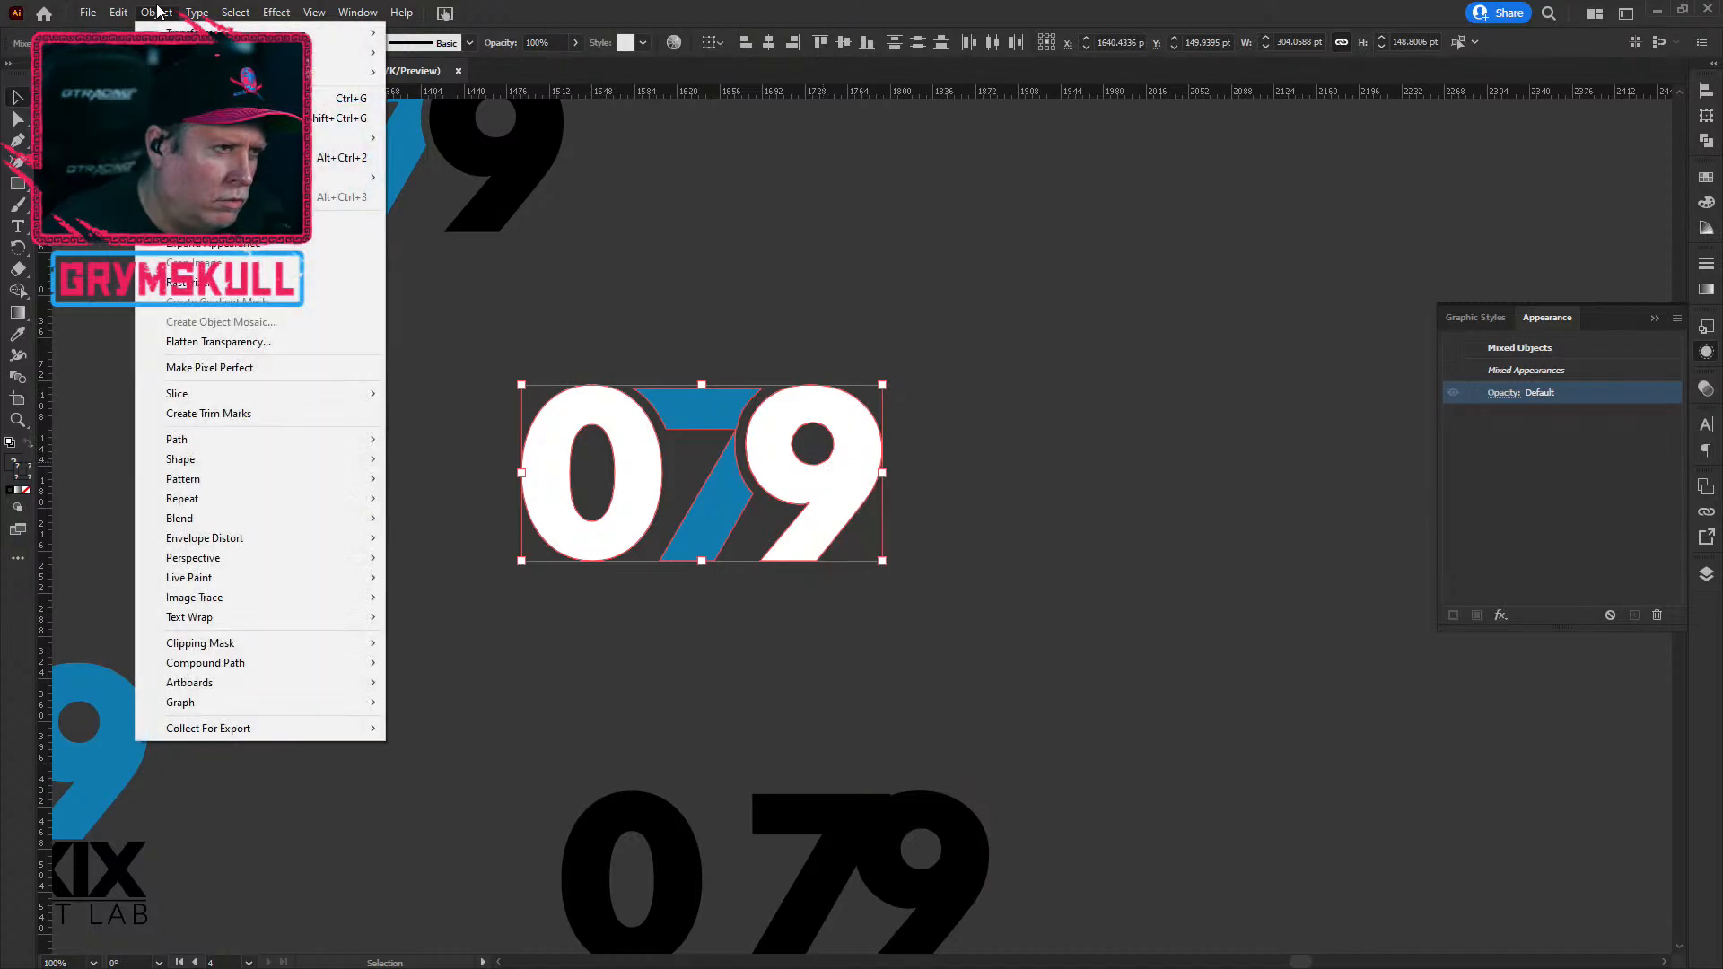
pyautogui.moveTo(369, 666)
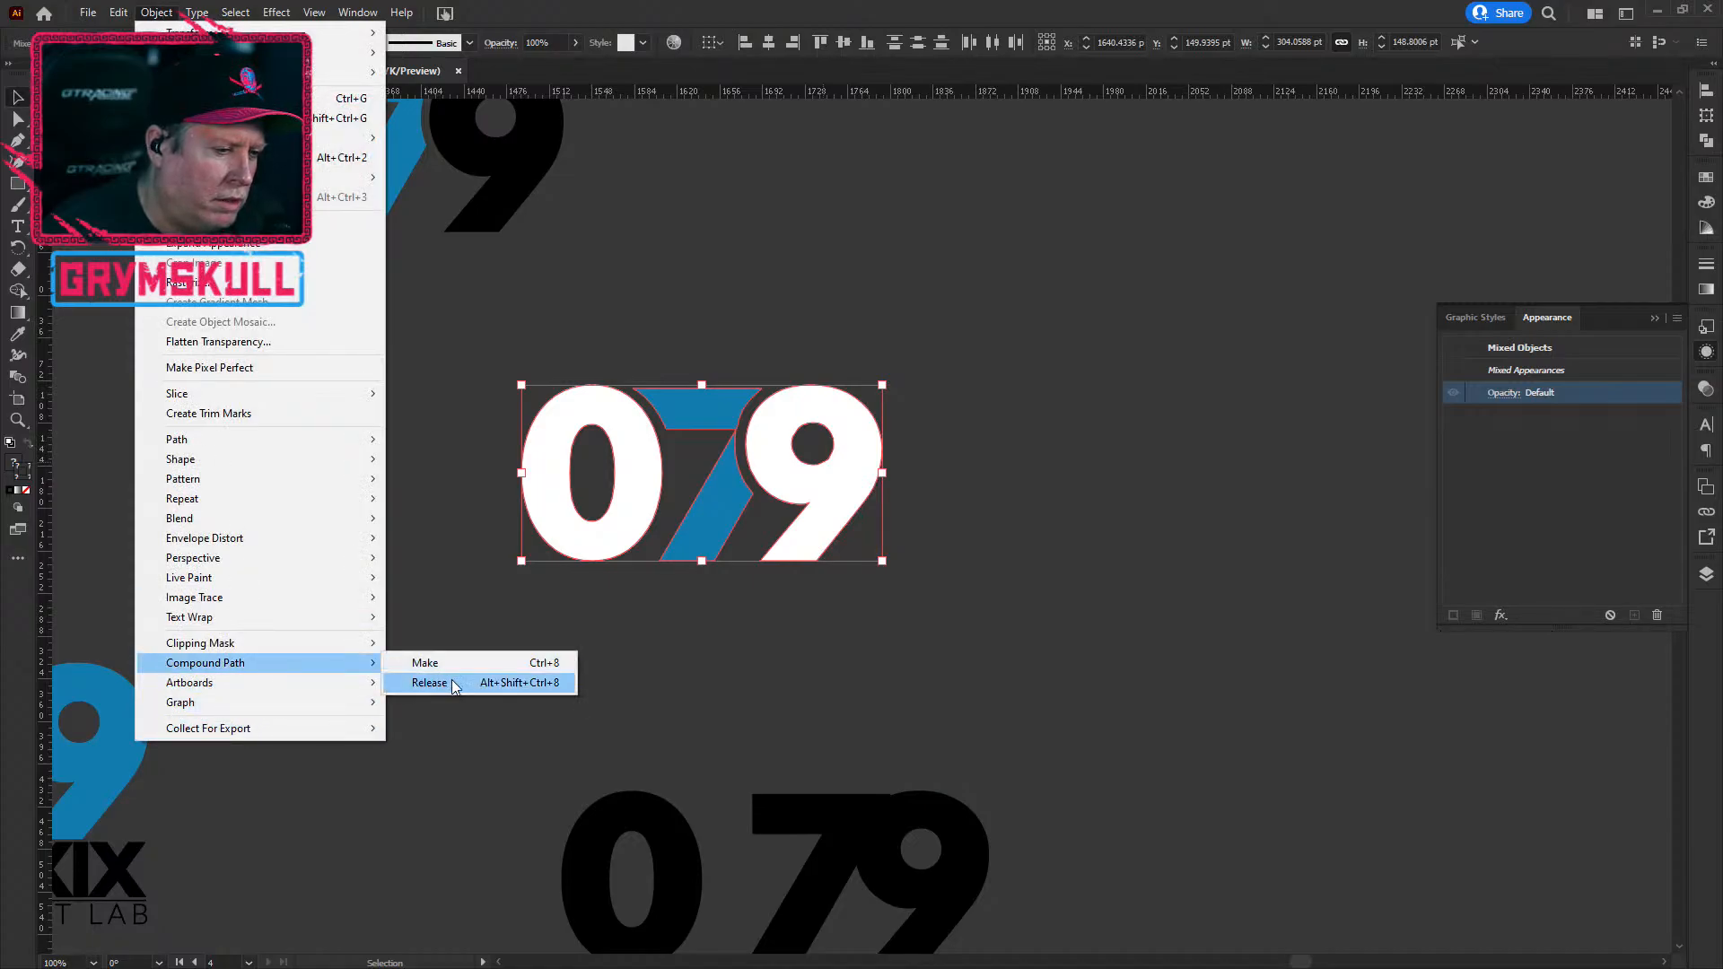
pyautogui.click(429, 683)
pyautogui.click(1111, 677)
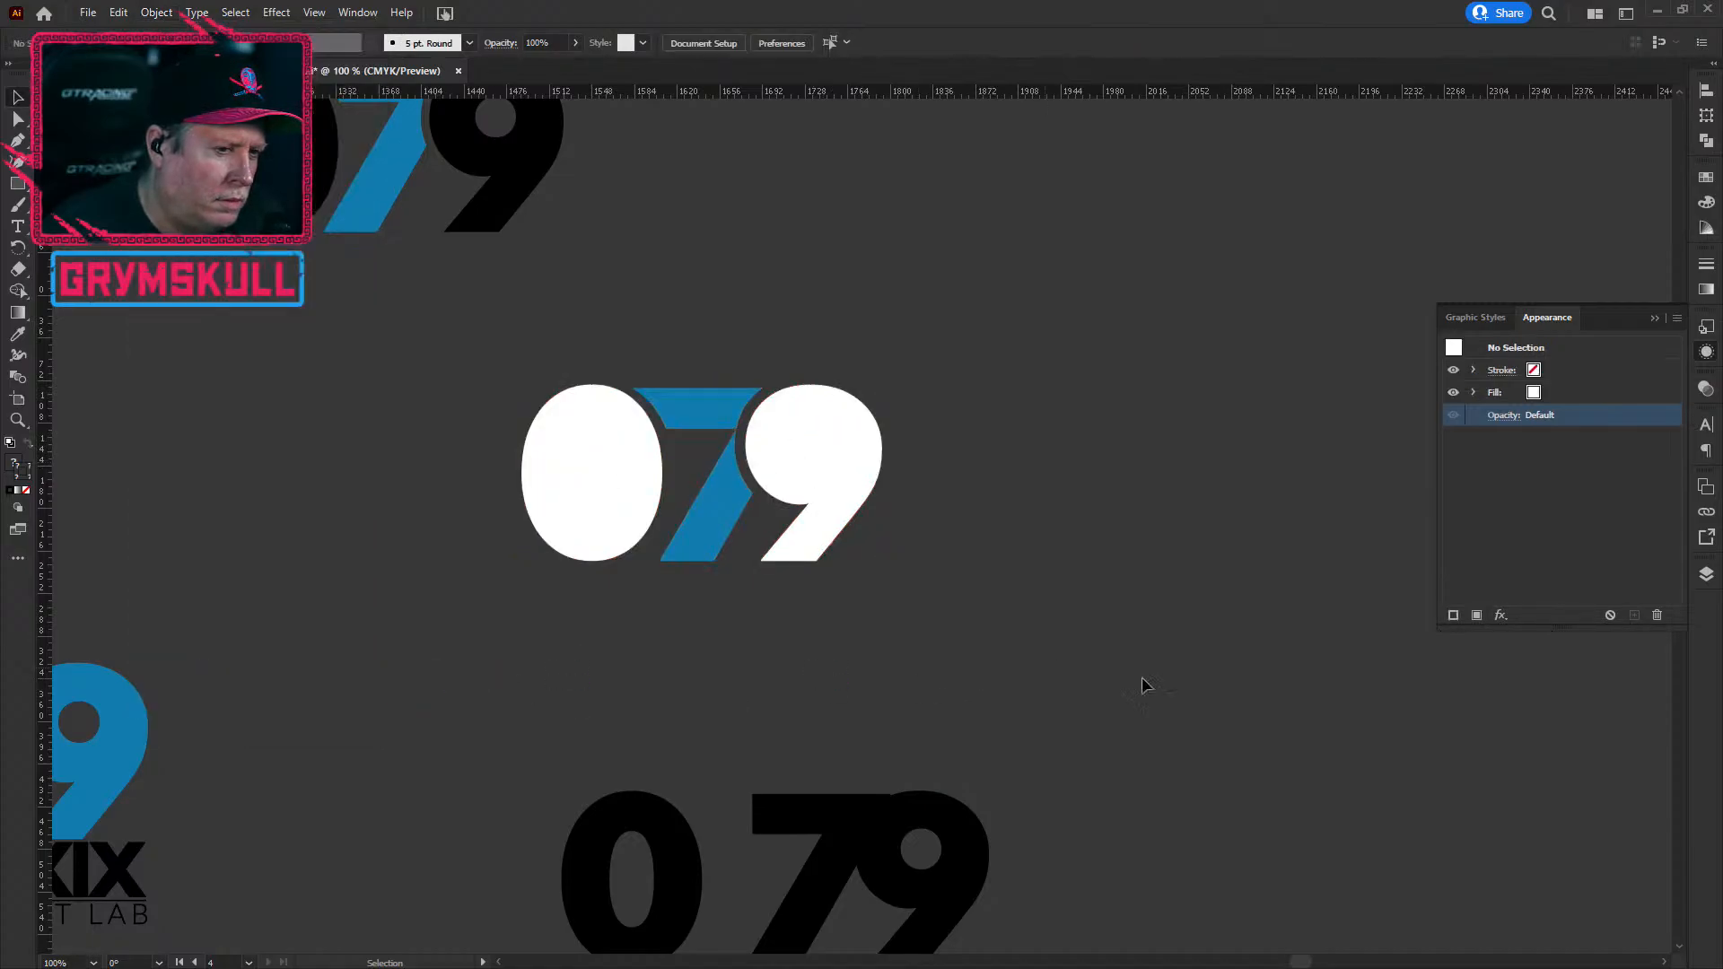
# Step: Delete the white 0, then undo to restore it
pyautogui.click(604, 472)
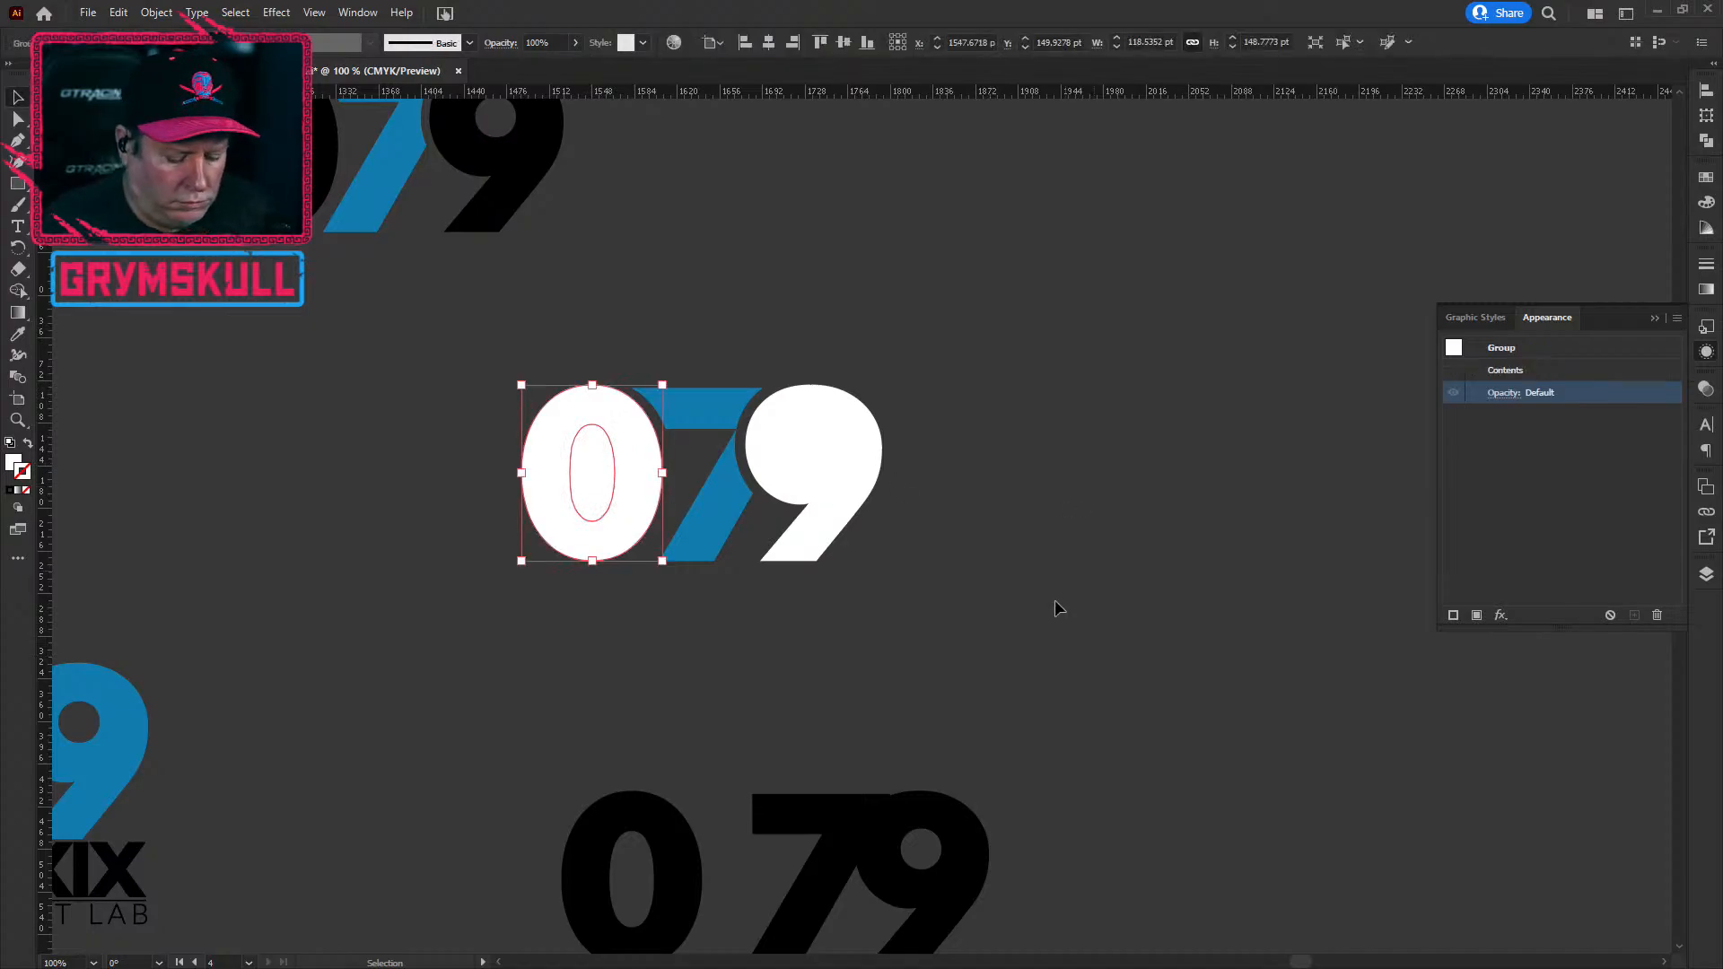
pyautogui.press('Delete')
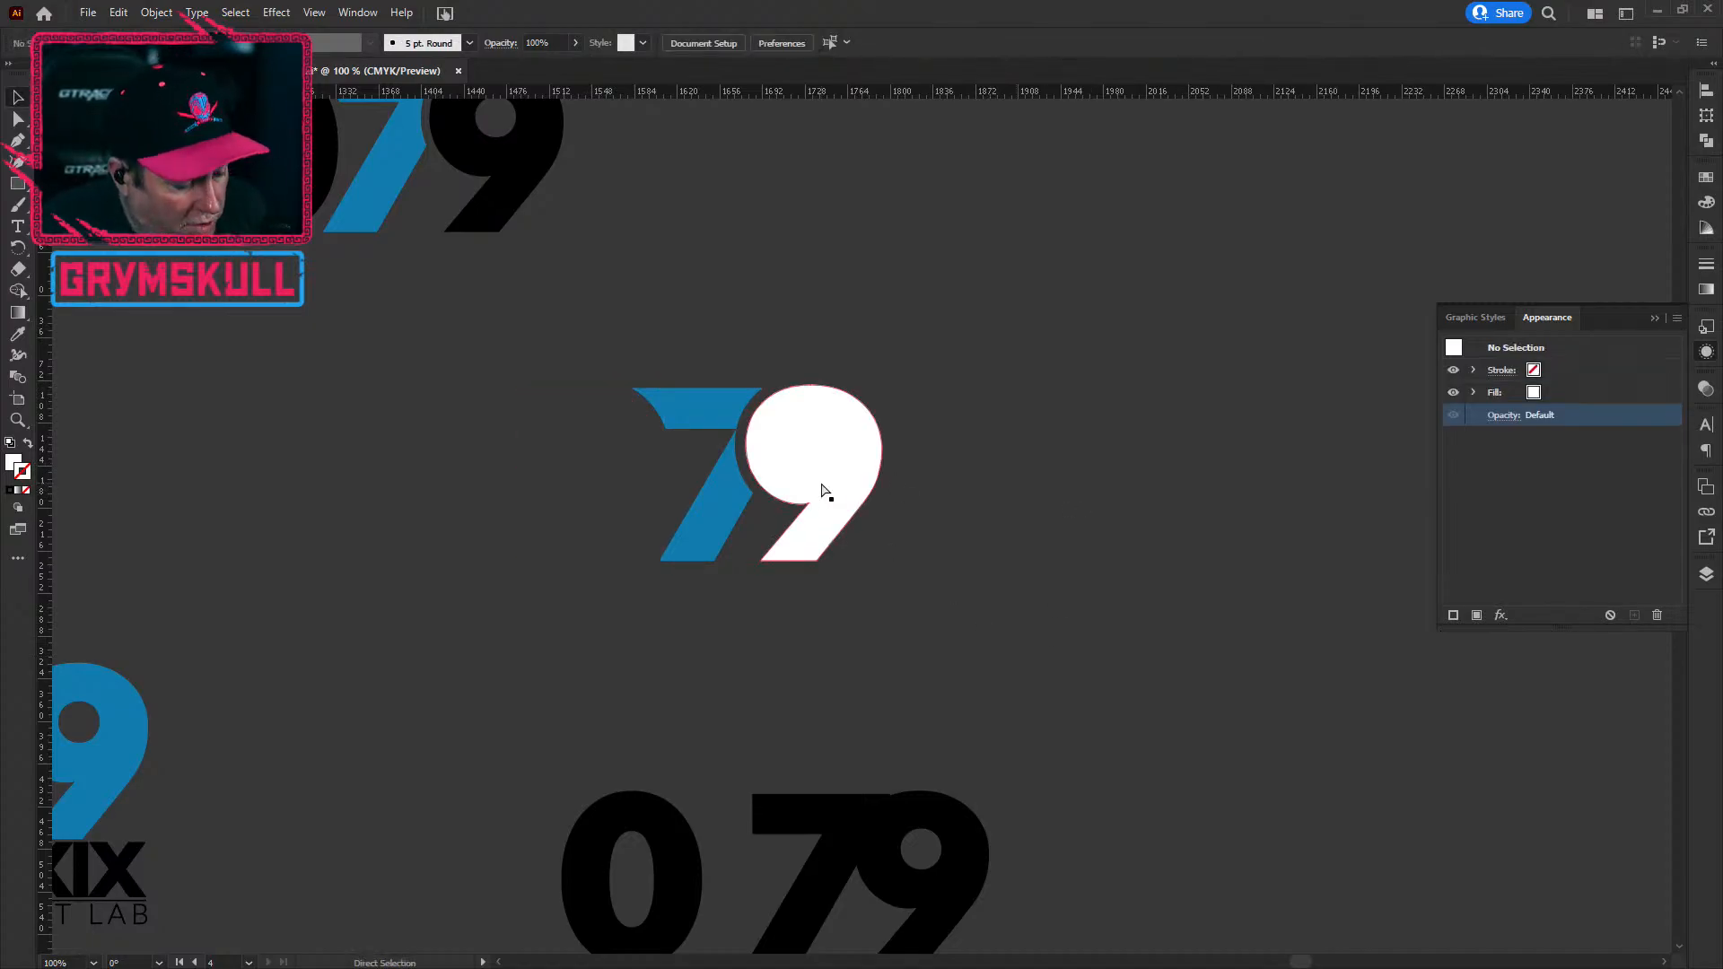
pyautogui.hotkey('ctrl', 'z')
pyautogui.click(529, 571)
pyautogui.click(599, 485)
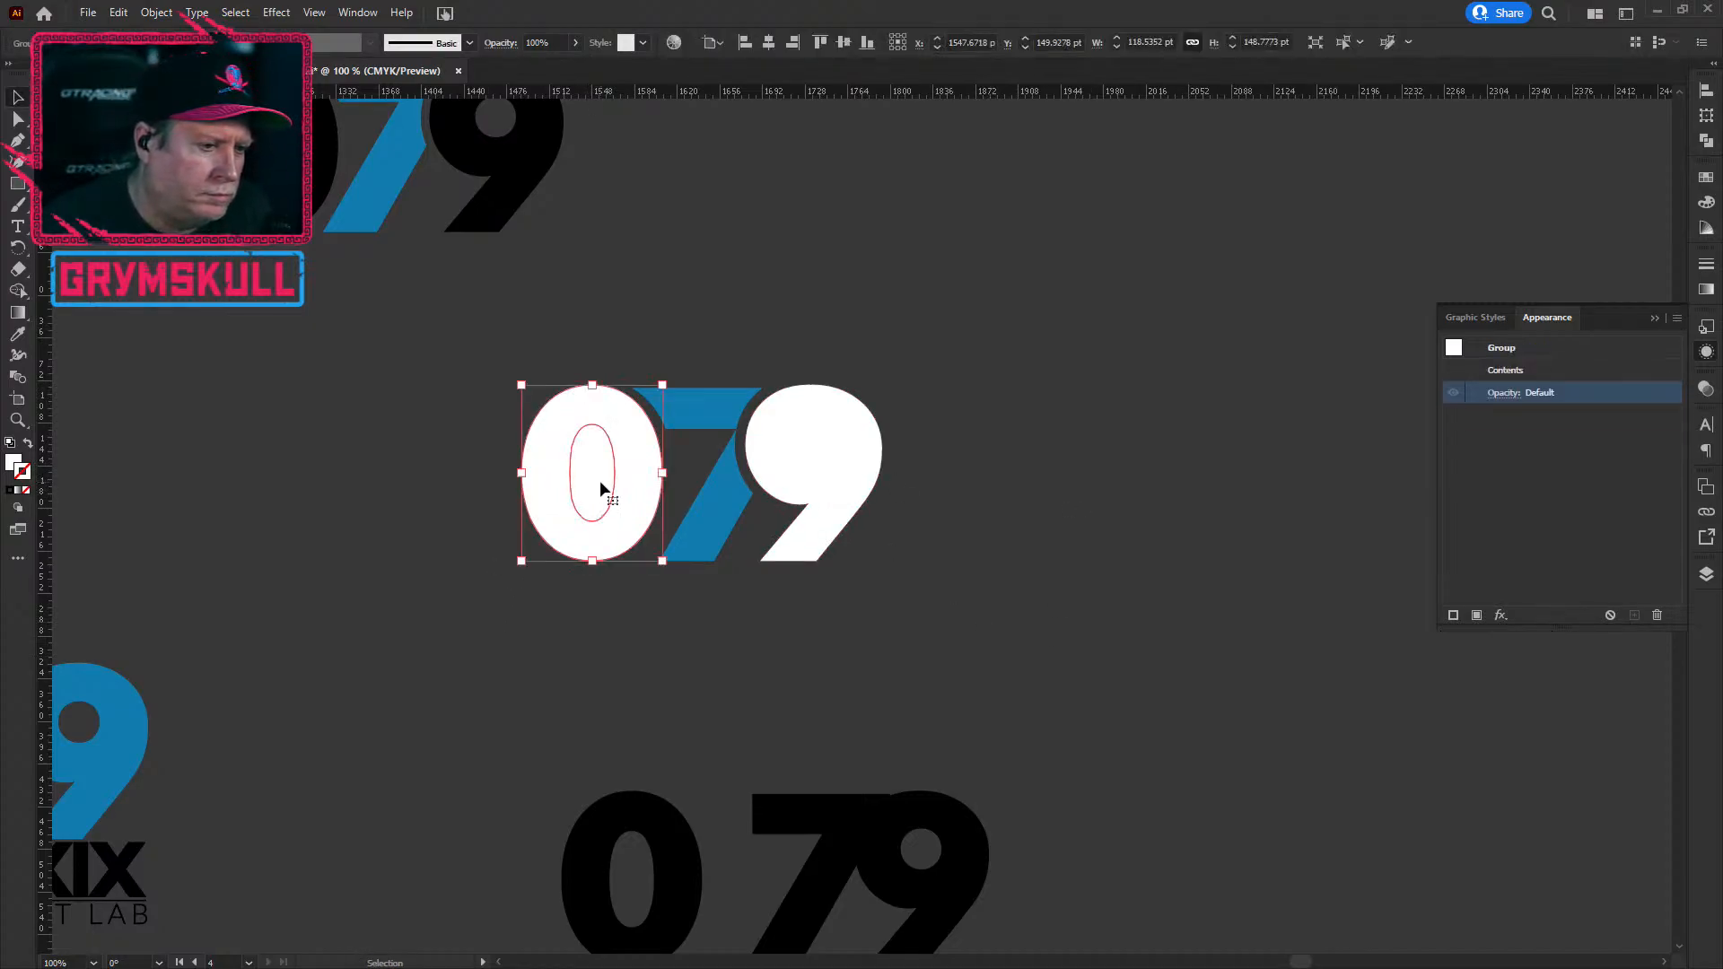
# Step: Combine the 0, 7 and 9 into a single compound path
pyautogui.moveTo(1001, 642); pyautogui.dragTo(574, 440)
pyautogui.click(158, 13)
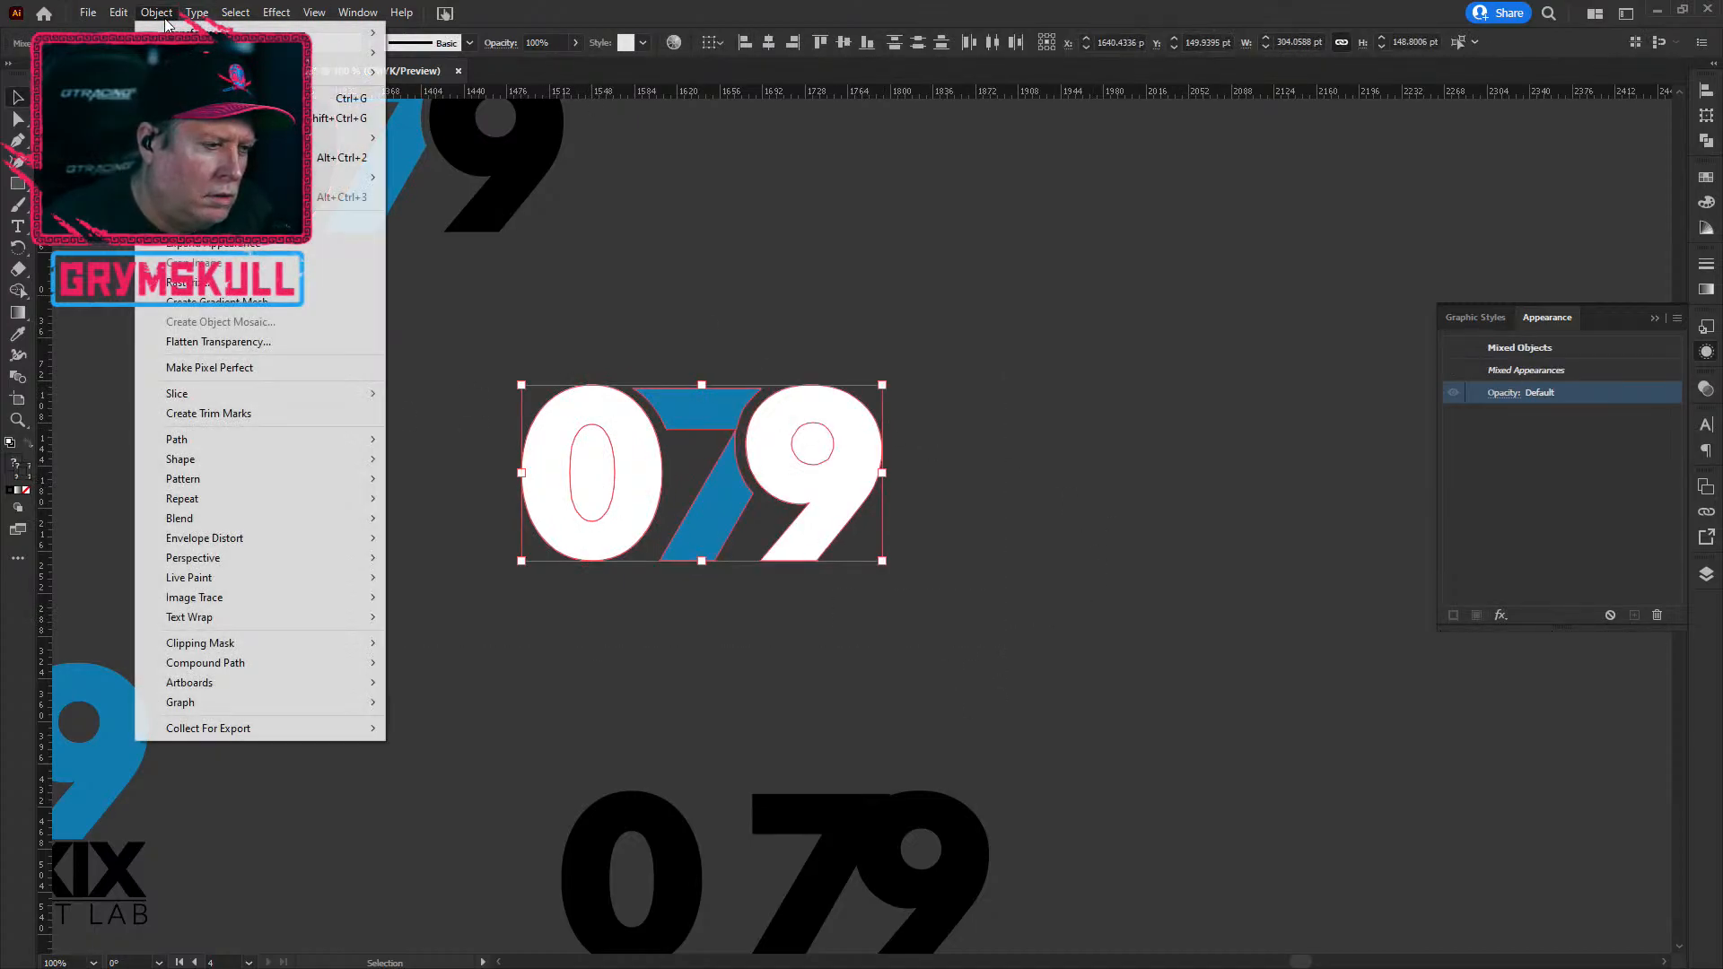
pyautogui.moveTo(285, 660)
pyautogui.click(447, 662)
pyautogui.click(483, 585)
# Step: Ungroup the whole 079 into separate pieces again
pyautogui.moveTo(519, 303); pyautogui.dragTo(925, 525)
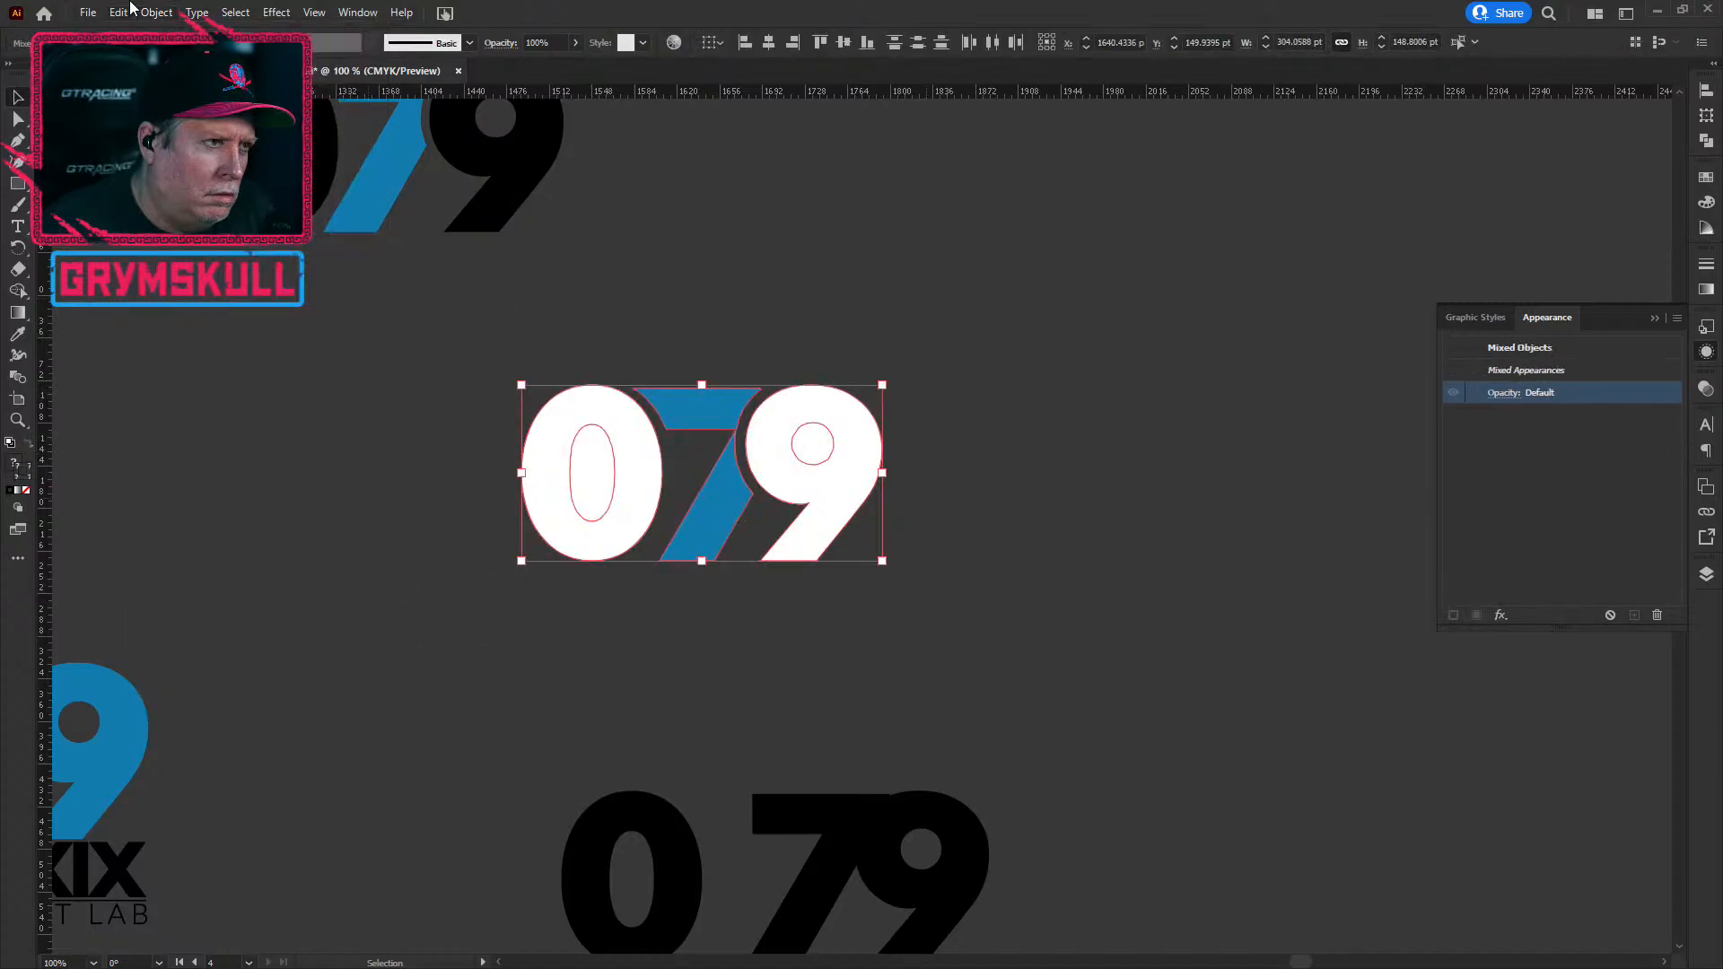
pyautogui.click(156, 13)
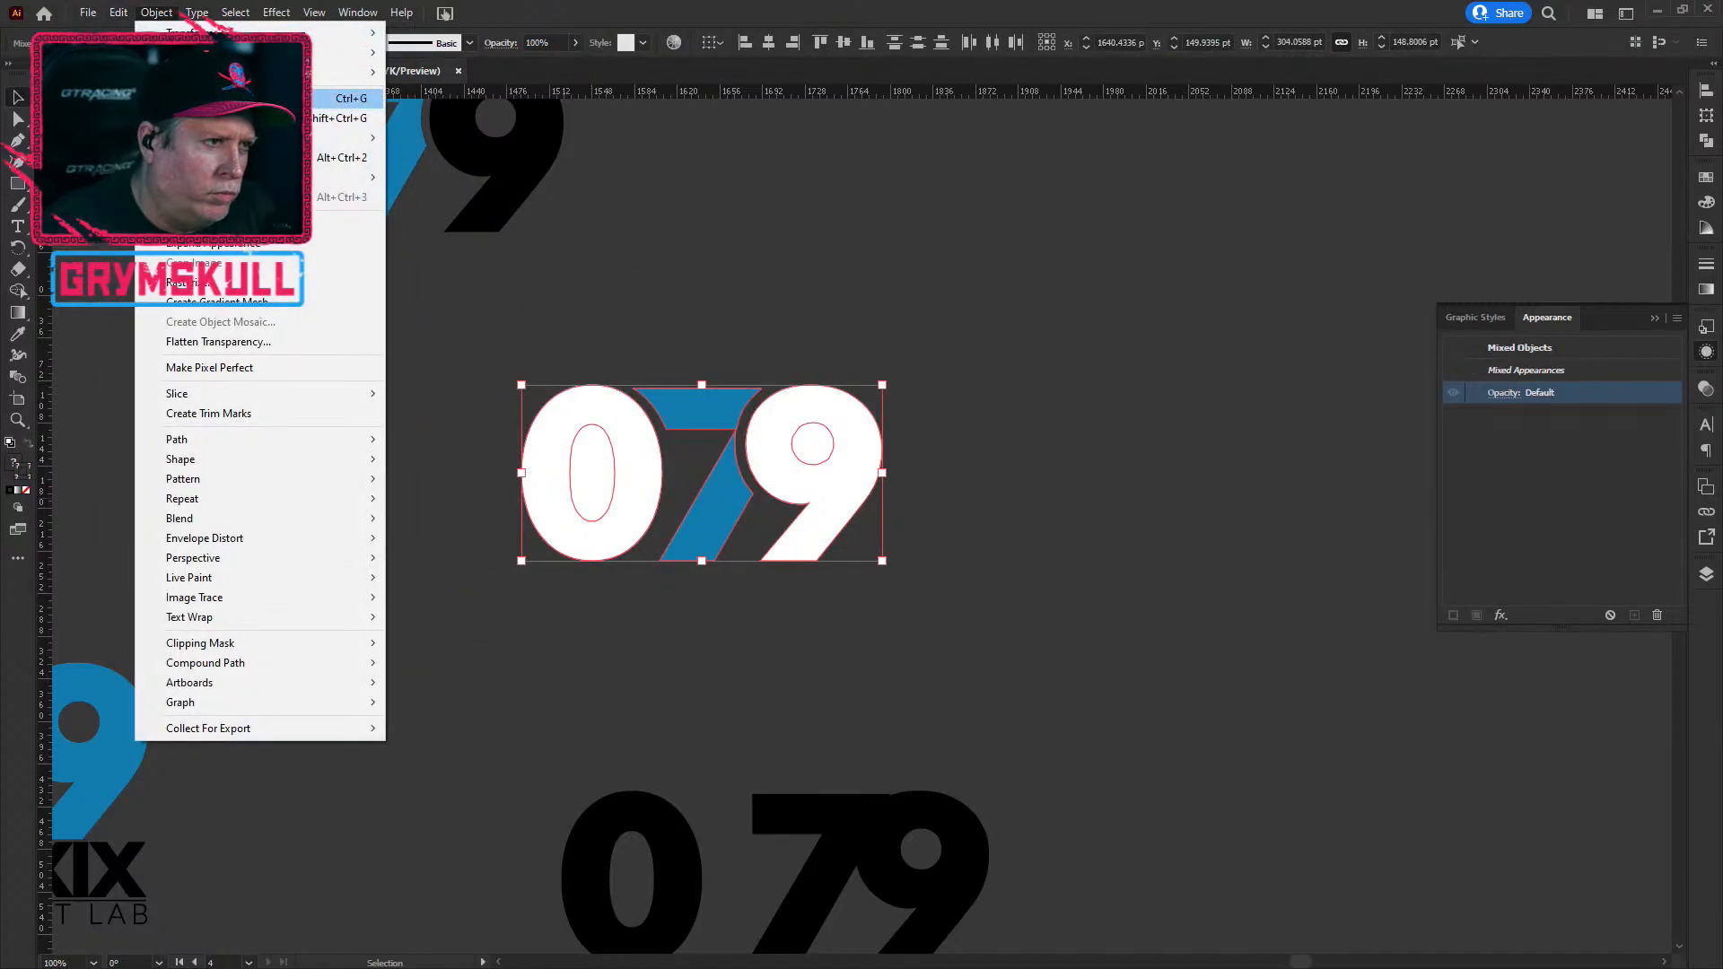
pyautogui.click(341, 117)
pyautogui.click(933, 307)
# Step: Check the filled inner shapes of the 9 and 0, then deselect all digits
pyautogui.click(810, 456)
pyautogui.click(762, 677)
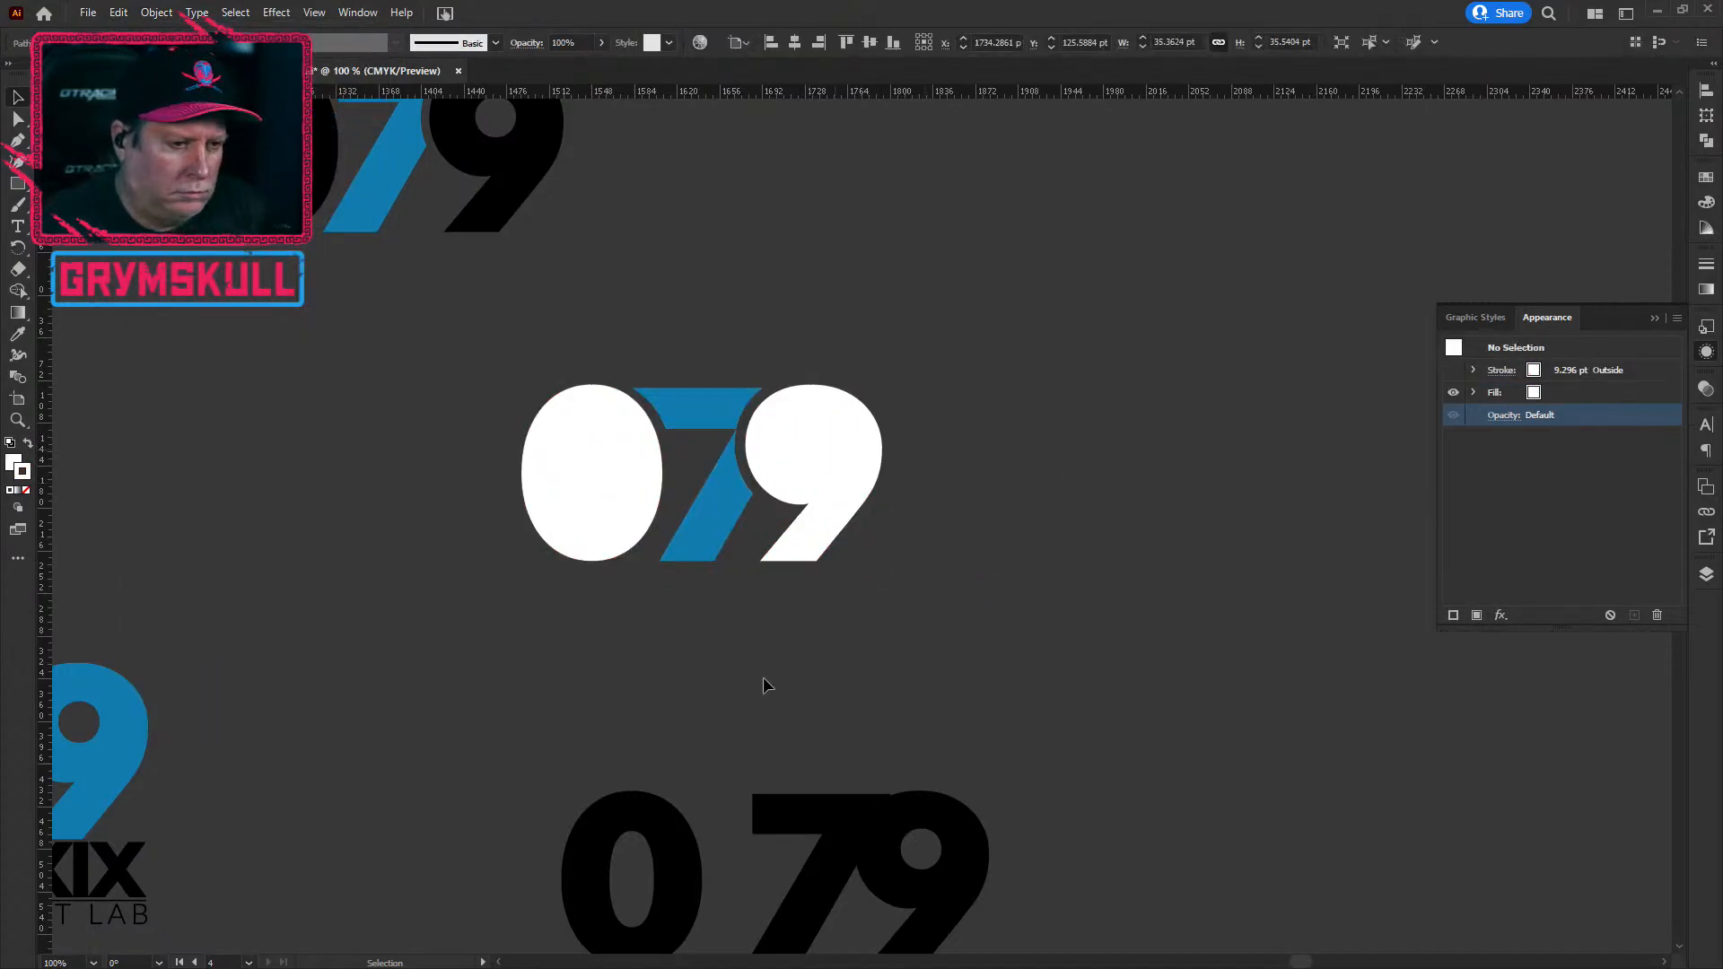
pyautogui.click(589, 484)
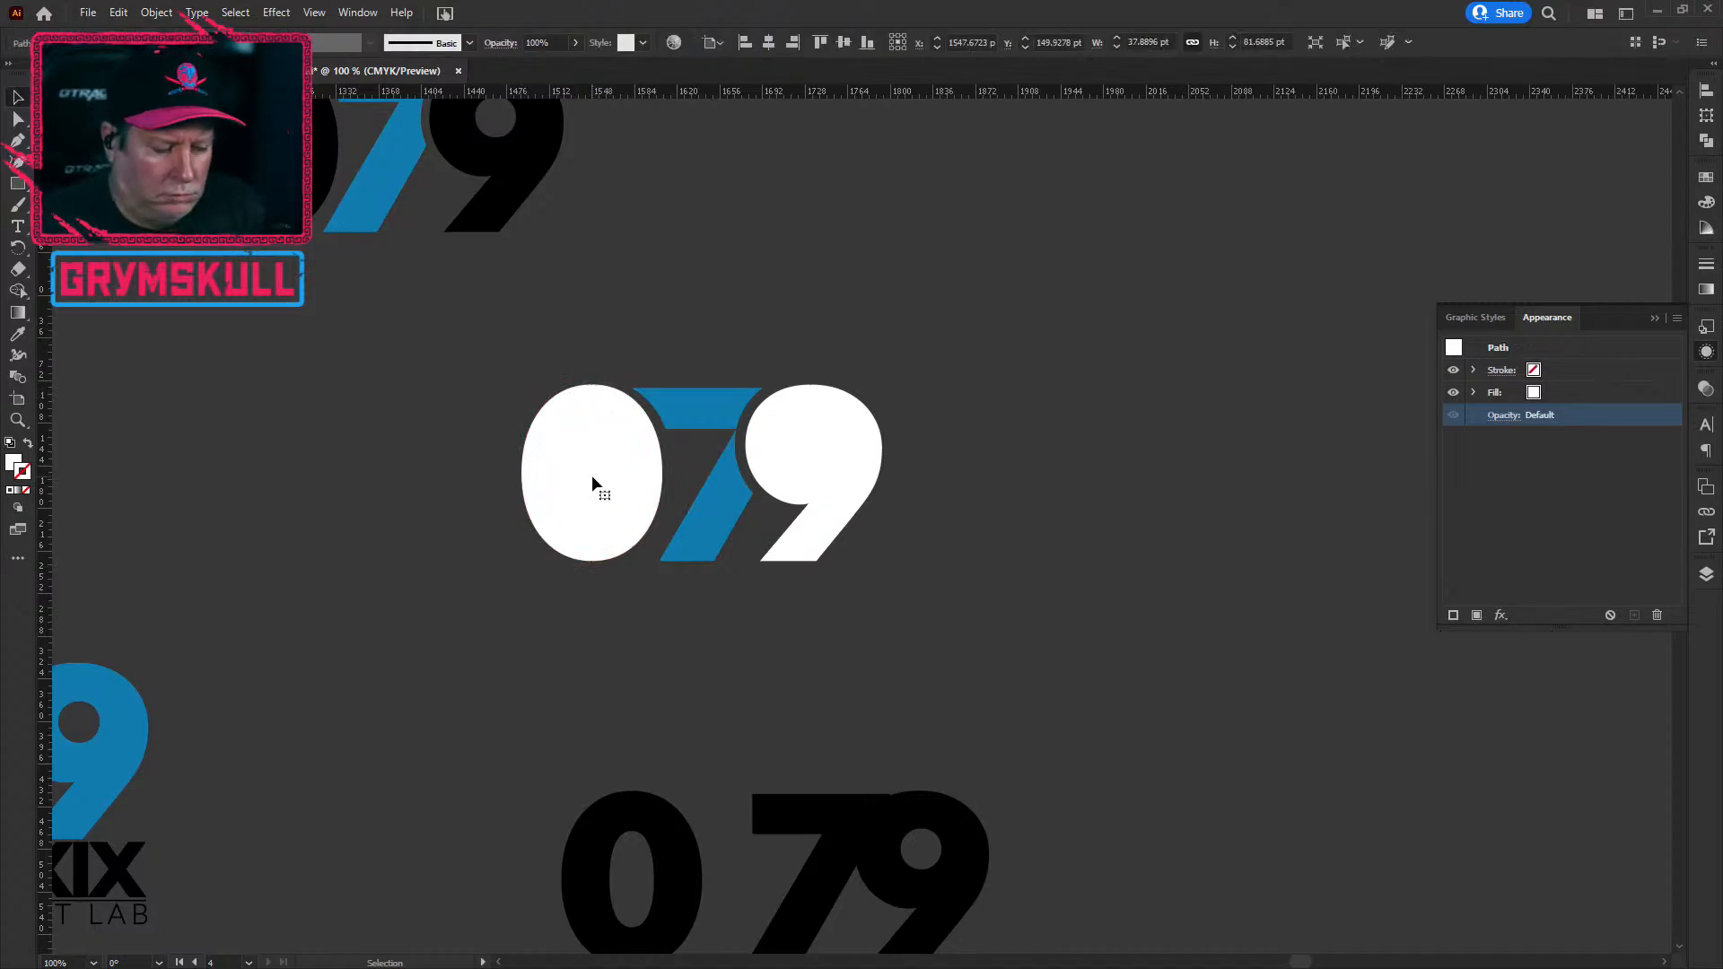
pyautogui.moveTo(476, 355); pyautogui.dragTo(992, 718)
pyautogui.click(998, 708)
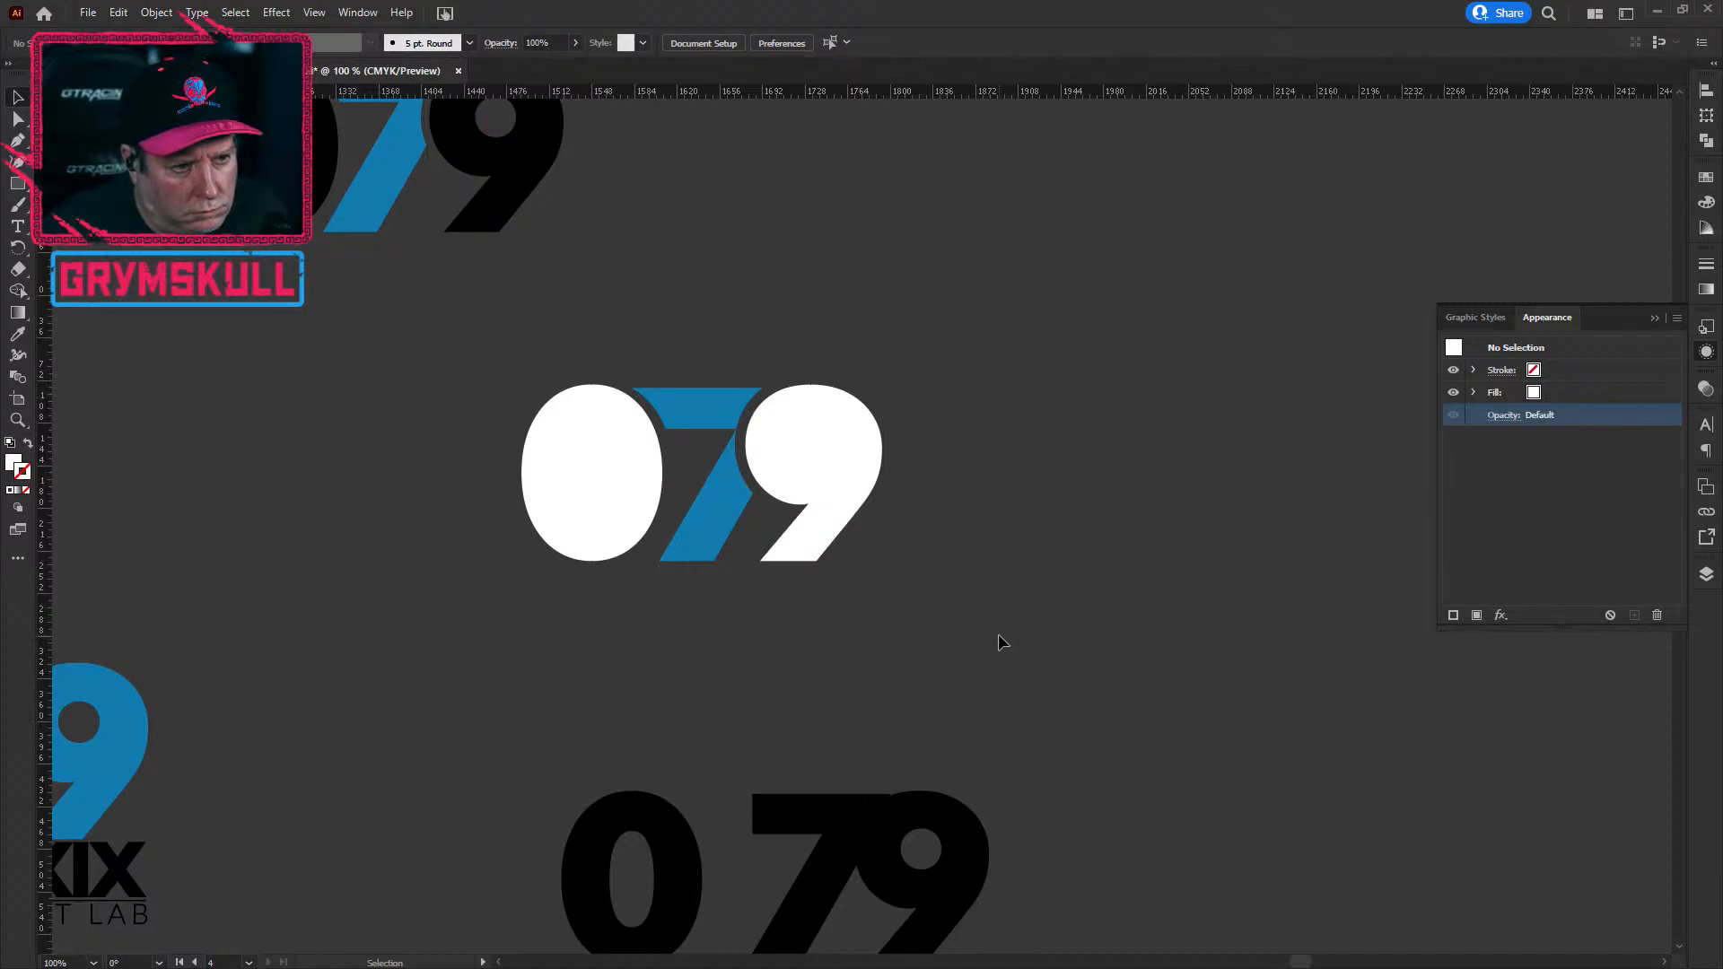
pyautogui.scroll(-1, 384, 634)
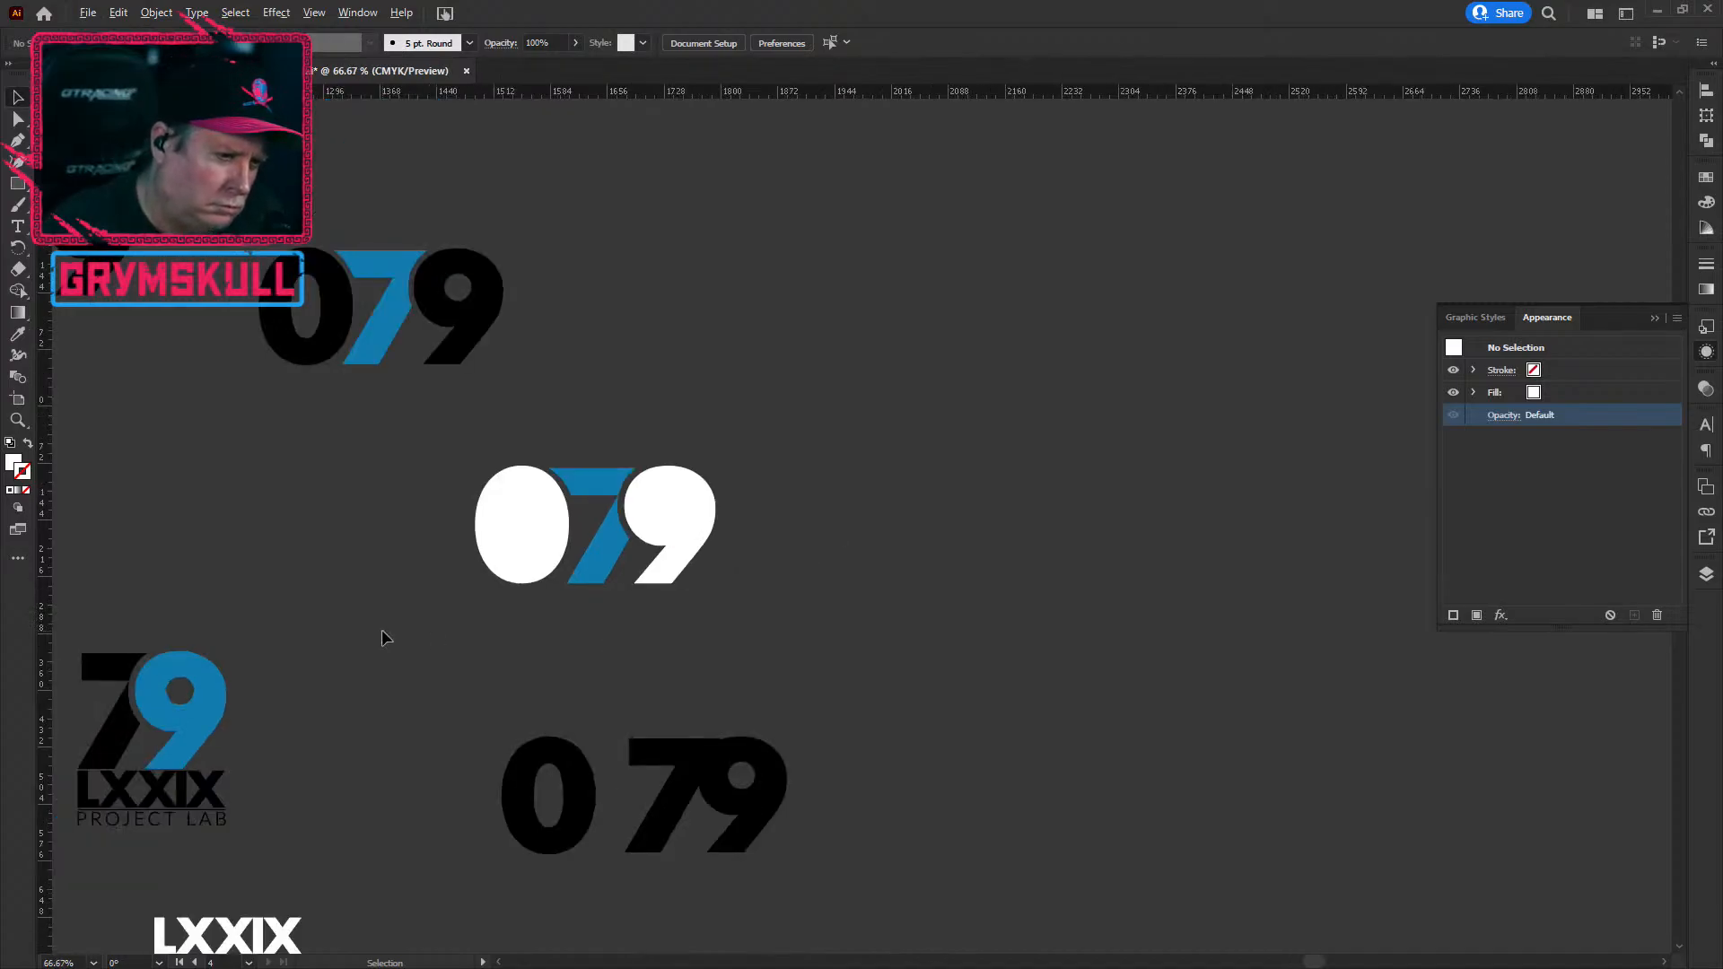
pyautogui.scroll(-1, 382, 636)
pyautogui.scroll(-1, 382, 636)
pyautogui.scroll(2, 382, 635)
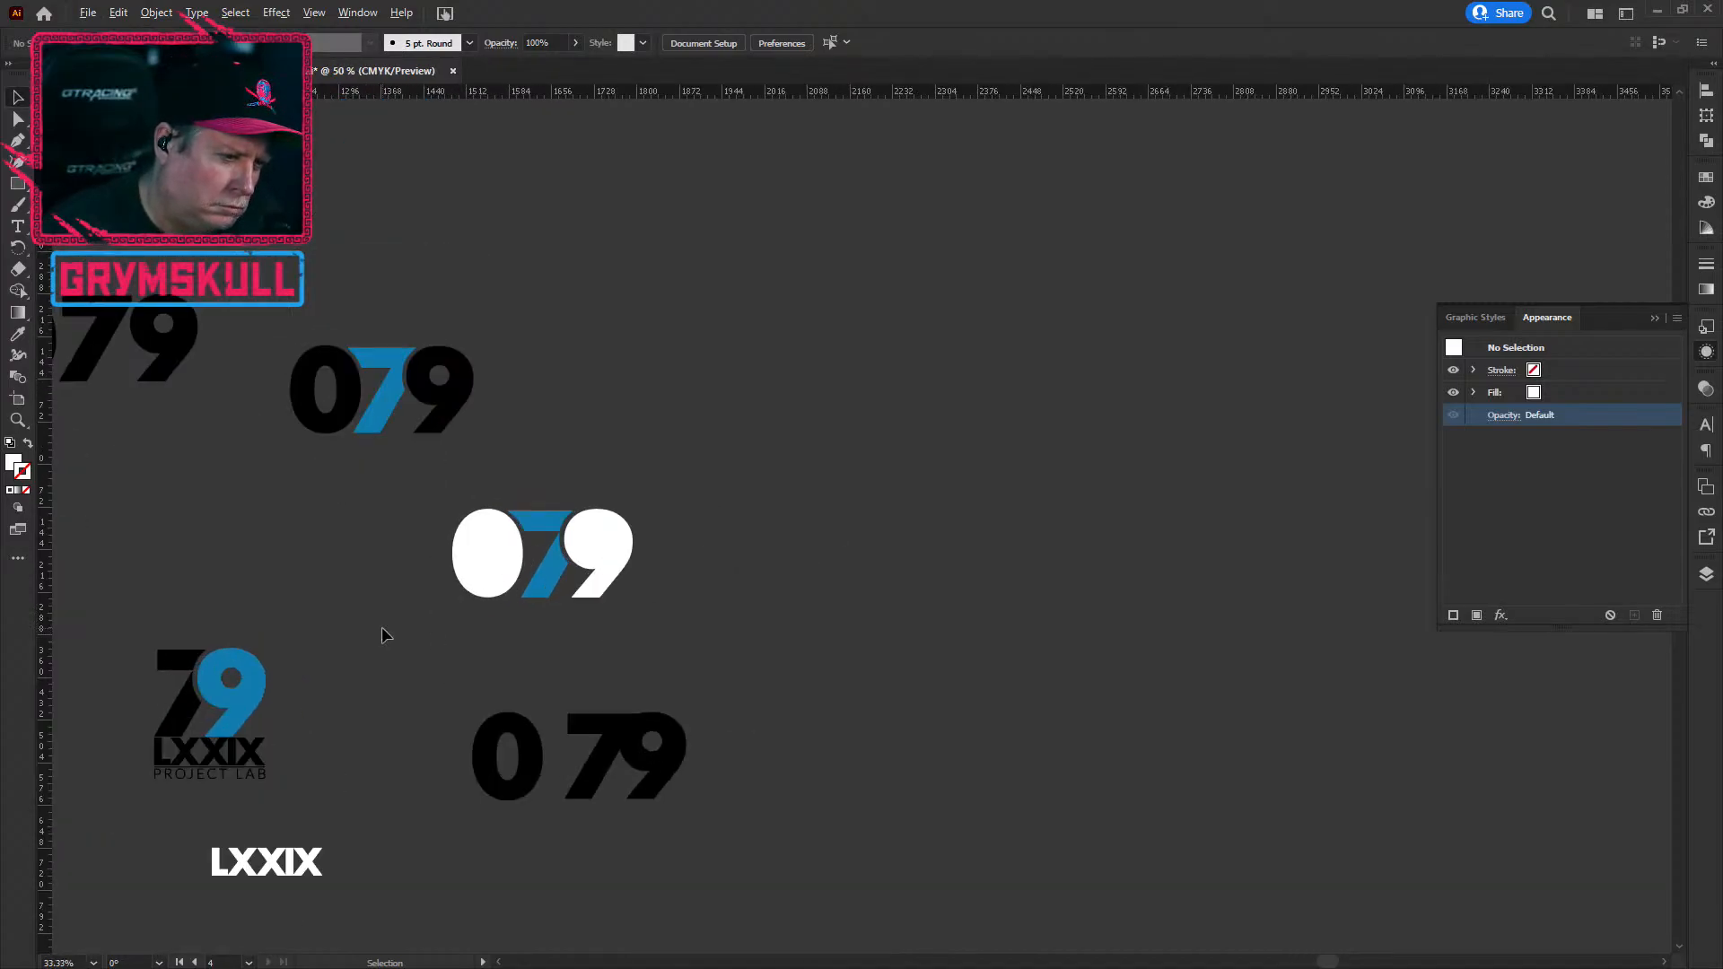
pyautogui.scroll(2, 384, 636)
pyautogui.scroll(1, 897, 624)
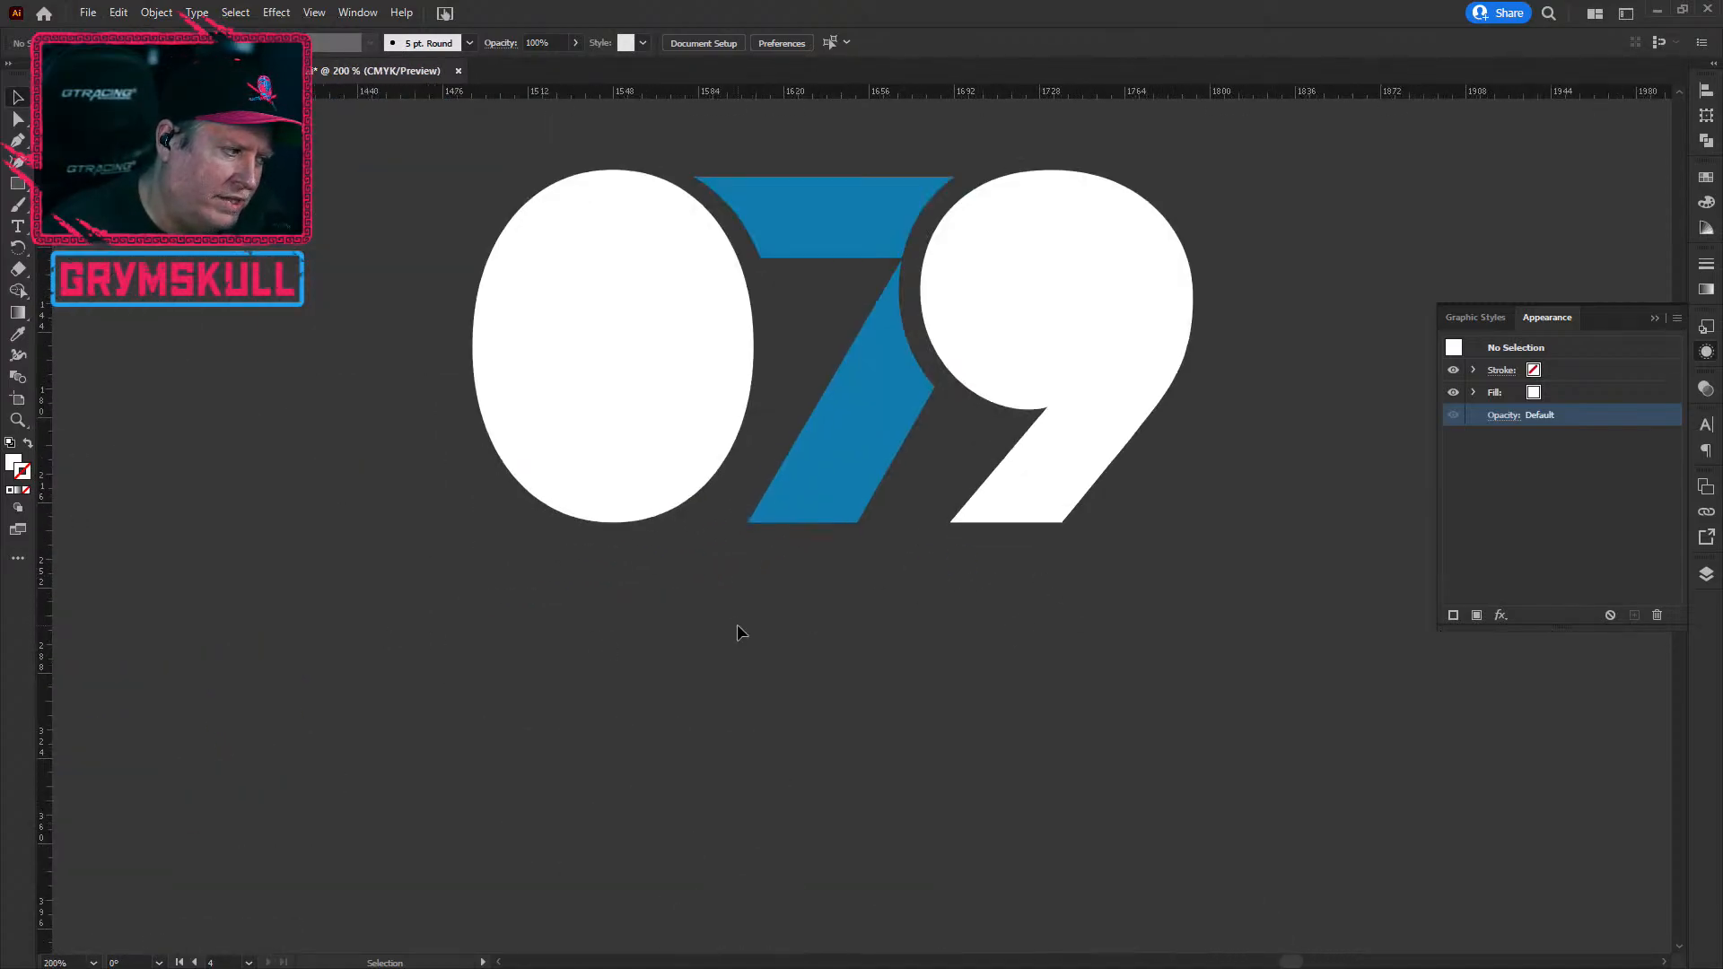
pyautogui.scroll(-1, 720, 612)
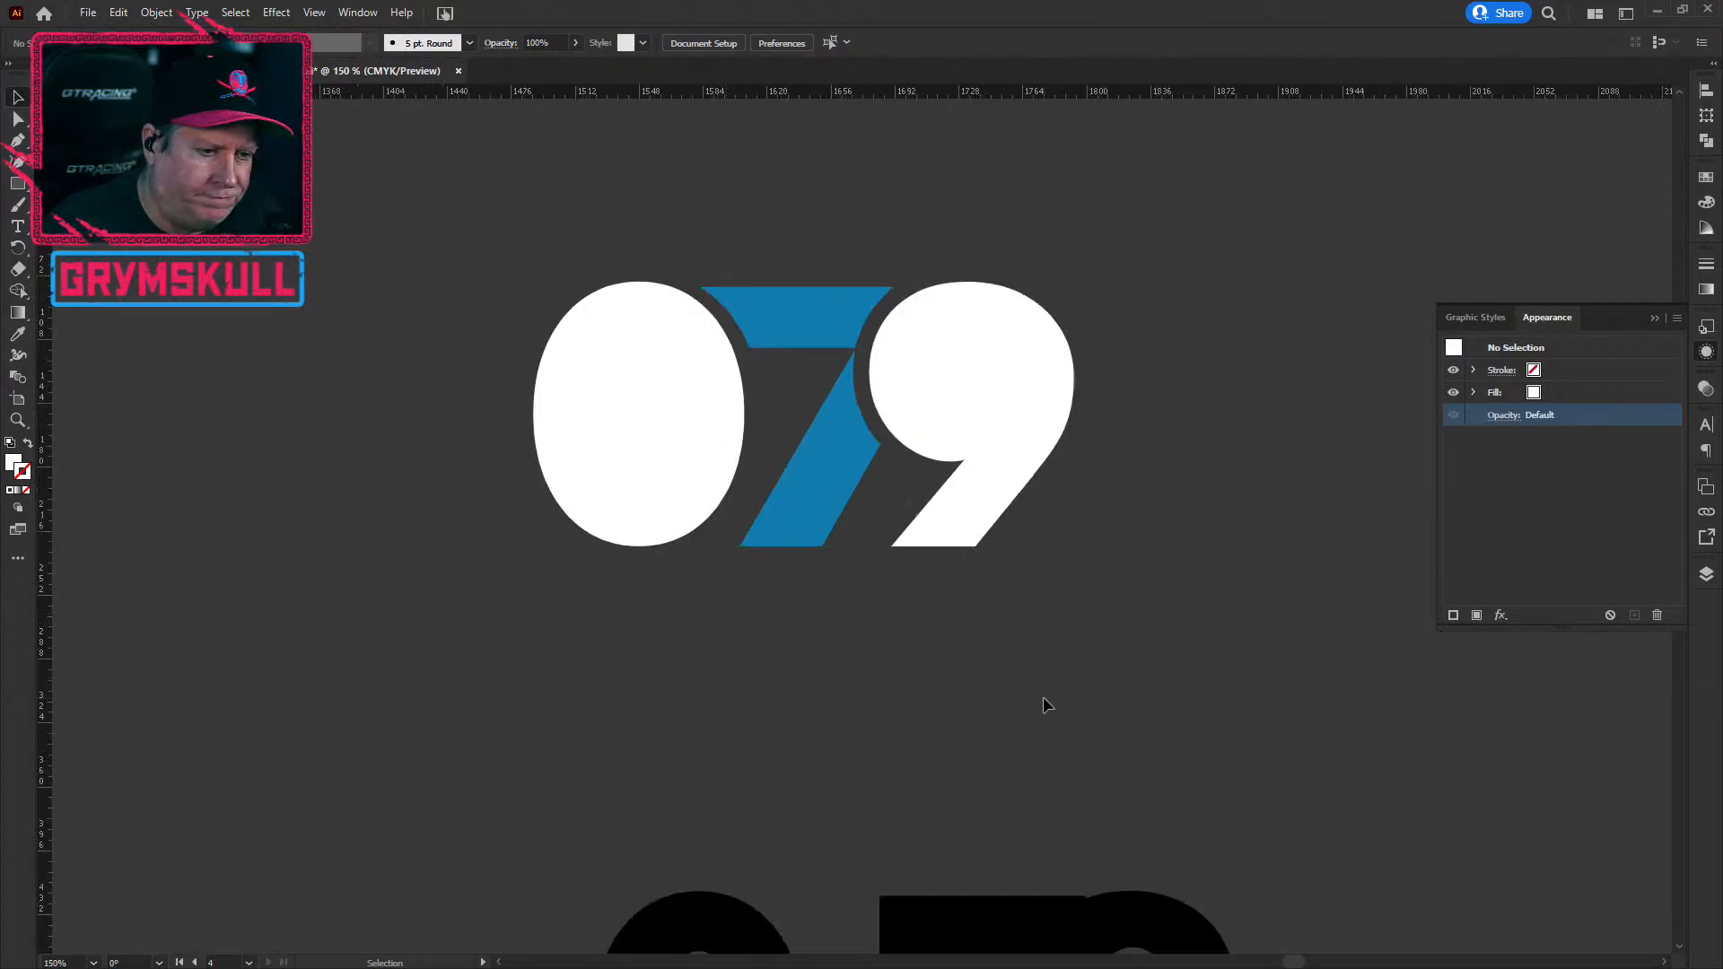
pyautogui.press('space')
pyautogui.moveTo(973, 708); pyautogui.dragTo(802, 728)
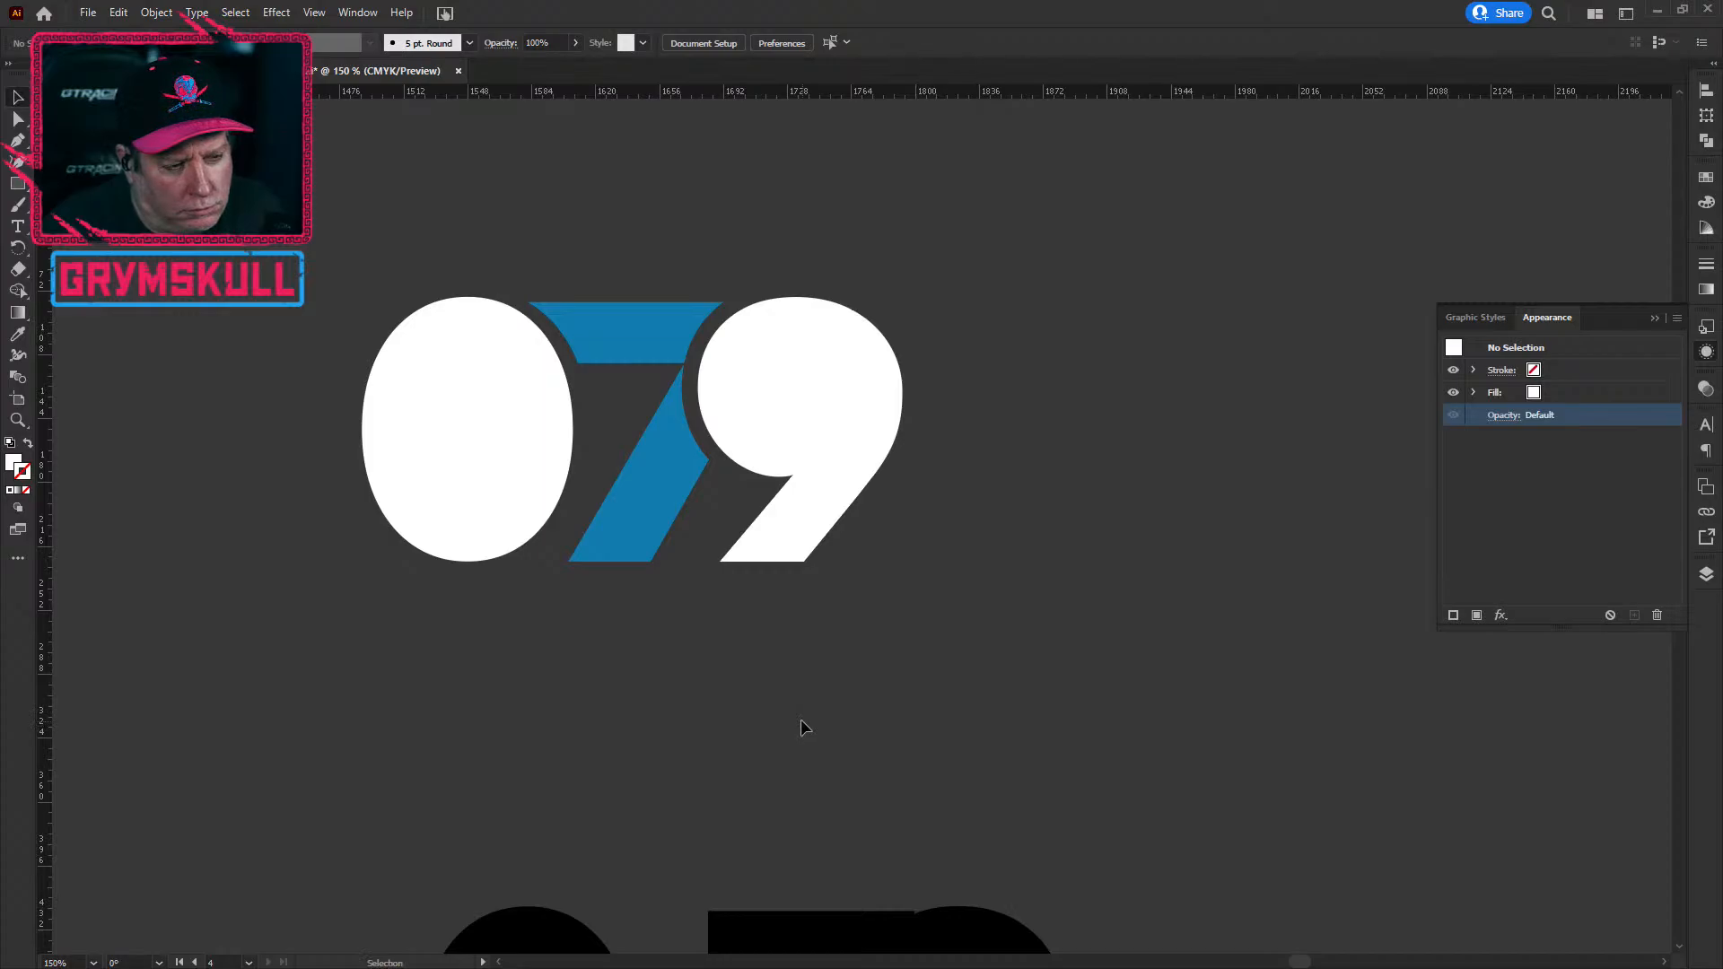
pyautogui.scroll(-2, 619, 703)
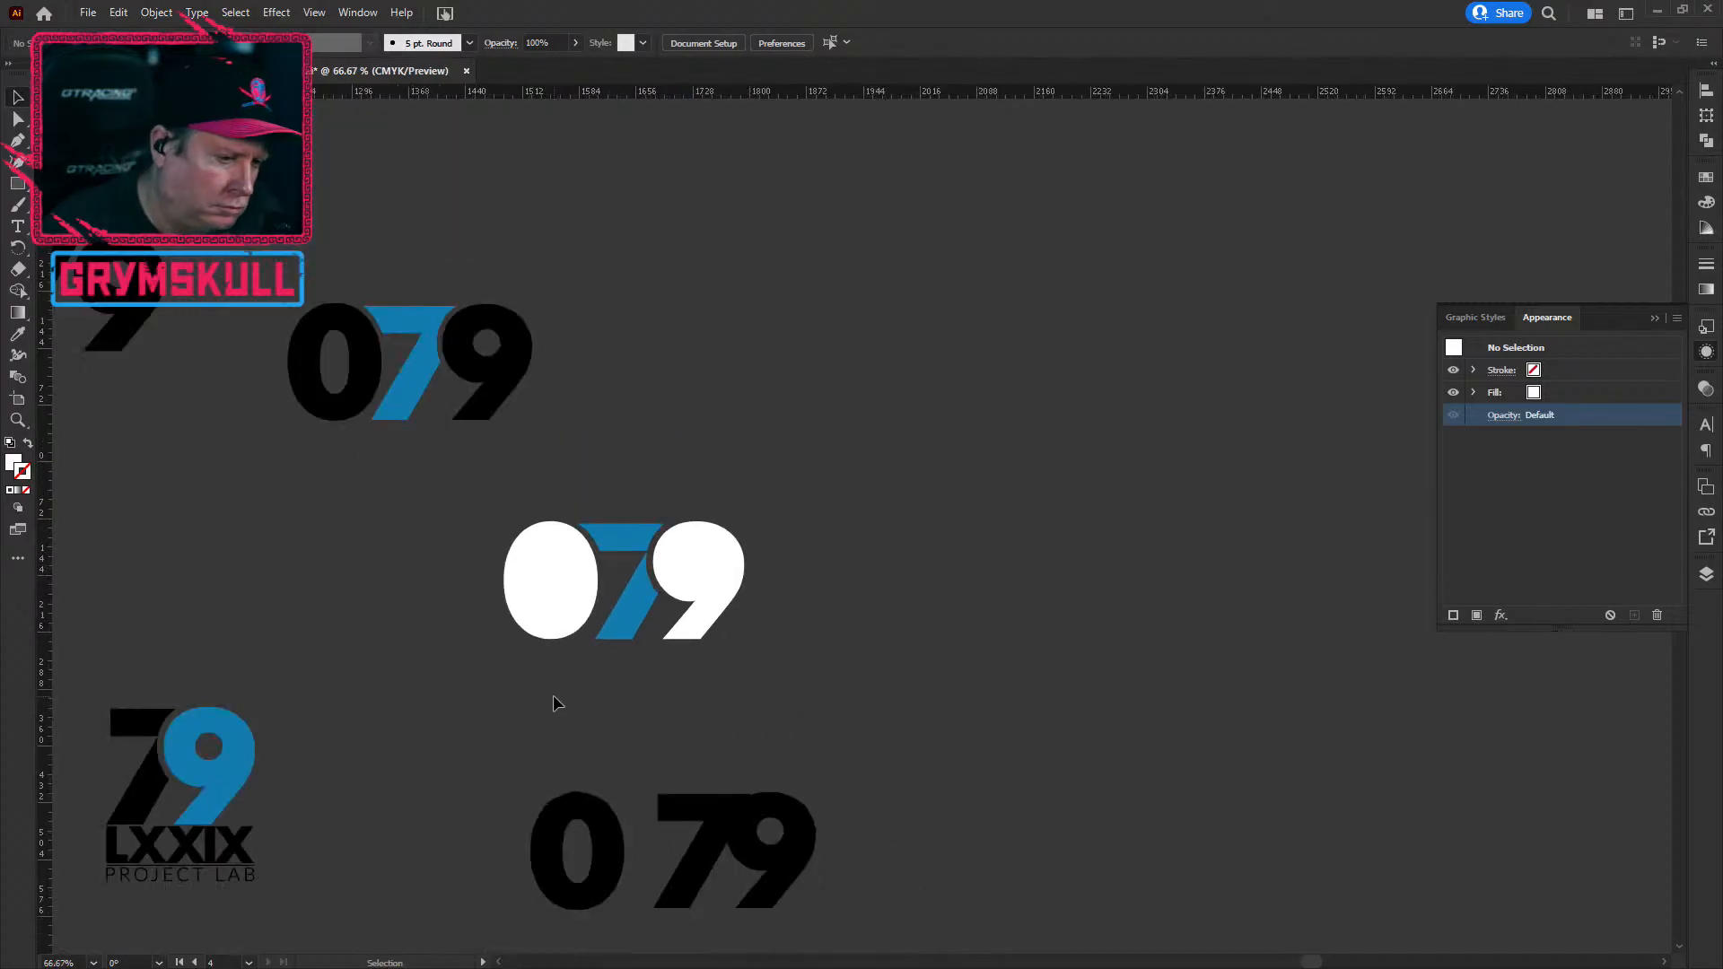
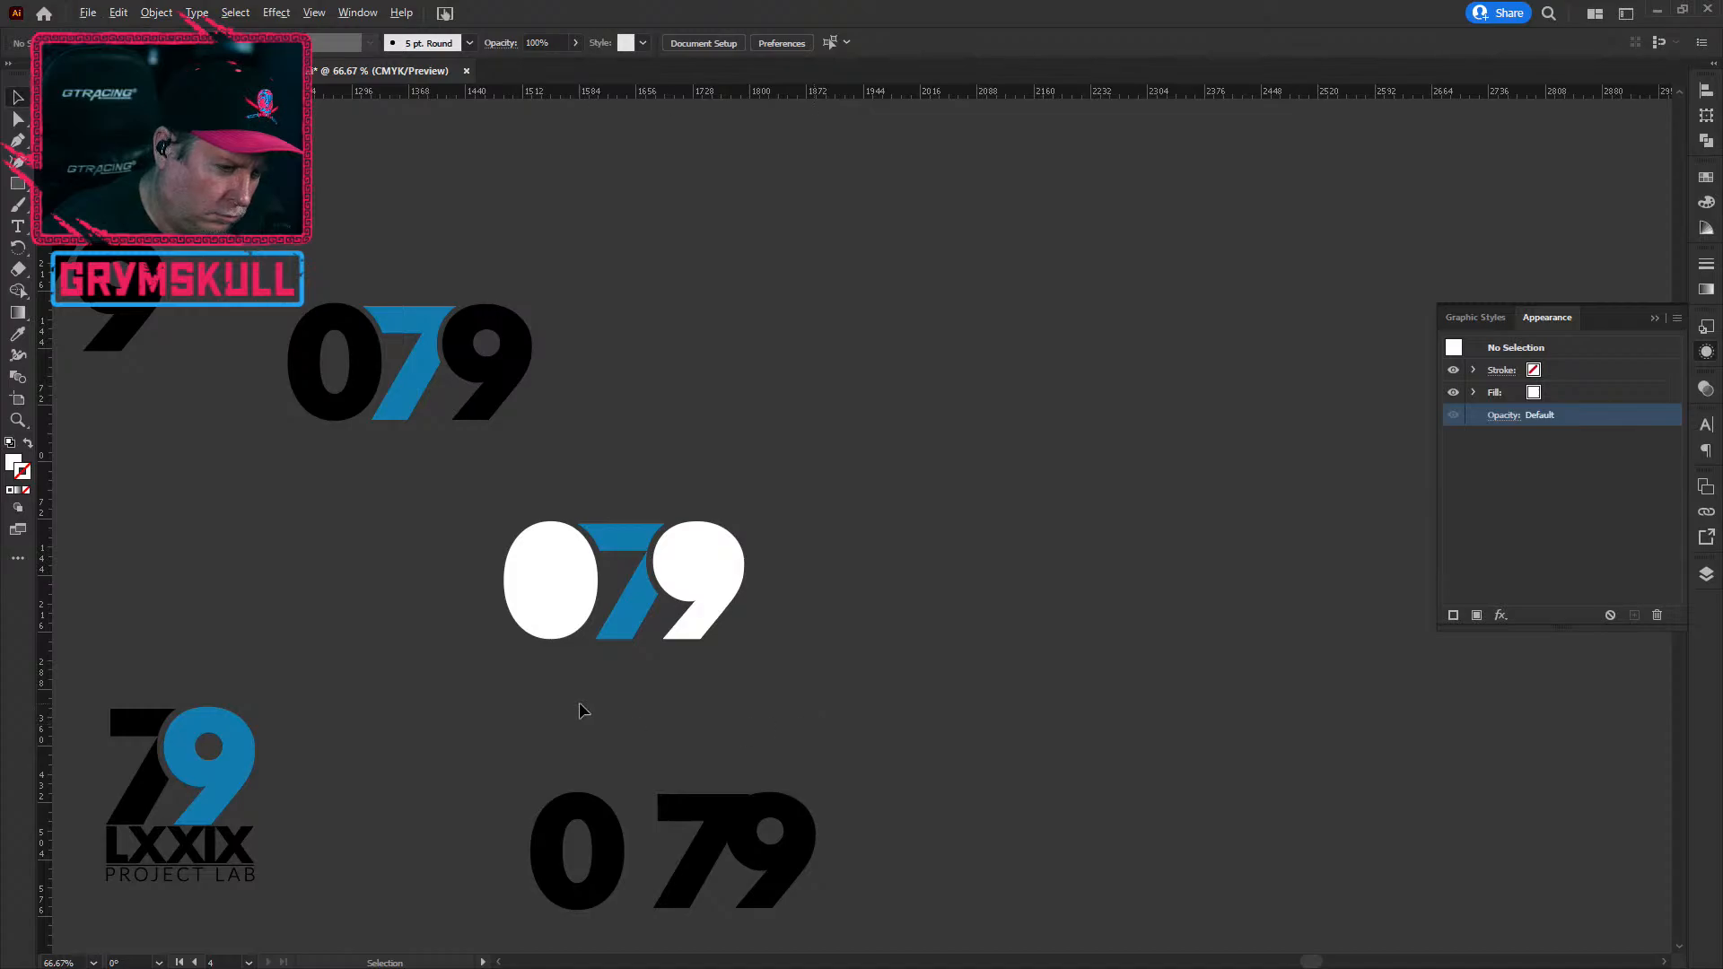
# Step: Draw a small rectangle left of the 079 and fill it red
pyautogui.scroll(1, 579, 711)
pyautogui.scroll(1, 580, 711)
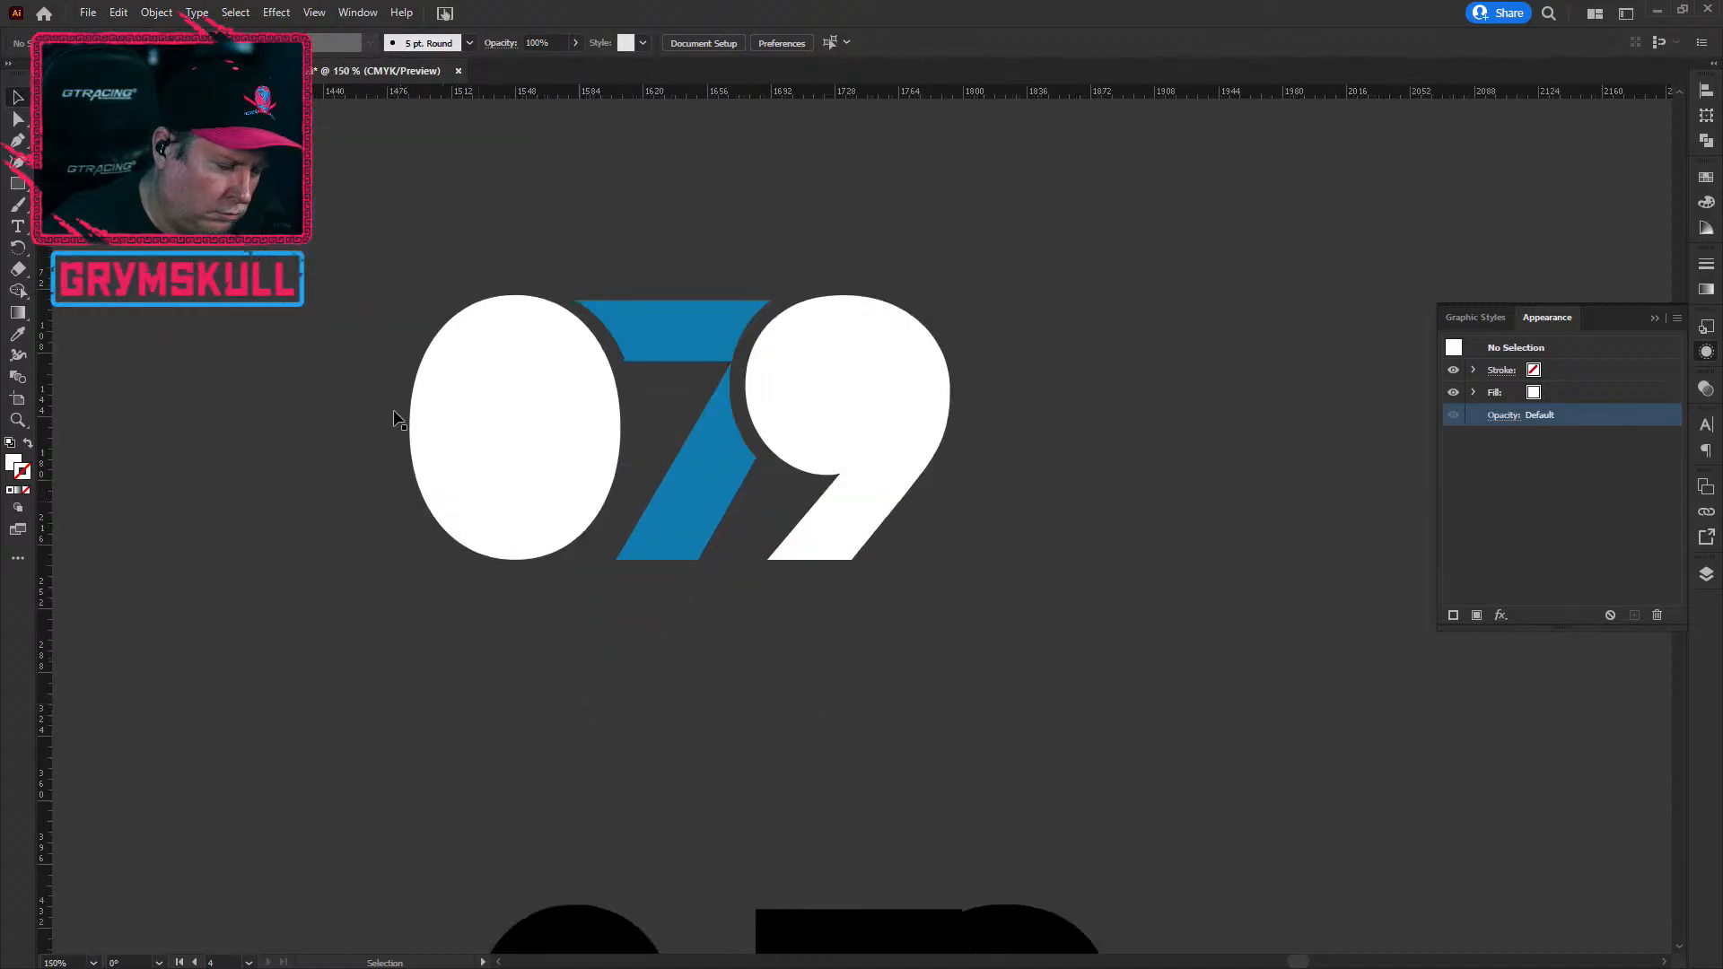
pyautogui.press('m')
pyautogui.moveTo(343, 305); pyautogui.dragTo(165, 364)
pyautogui.click(76, 43)
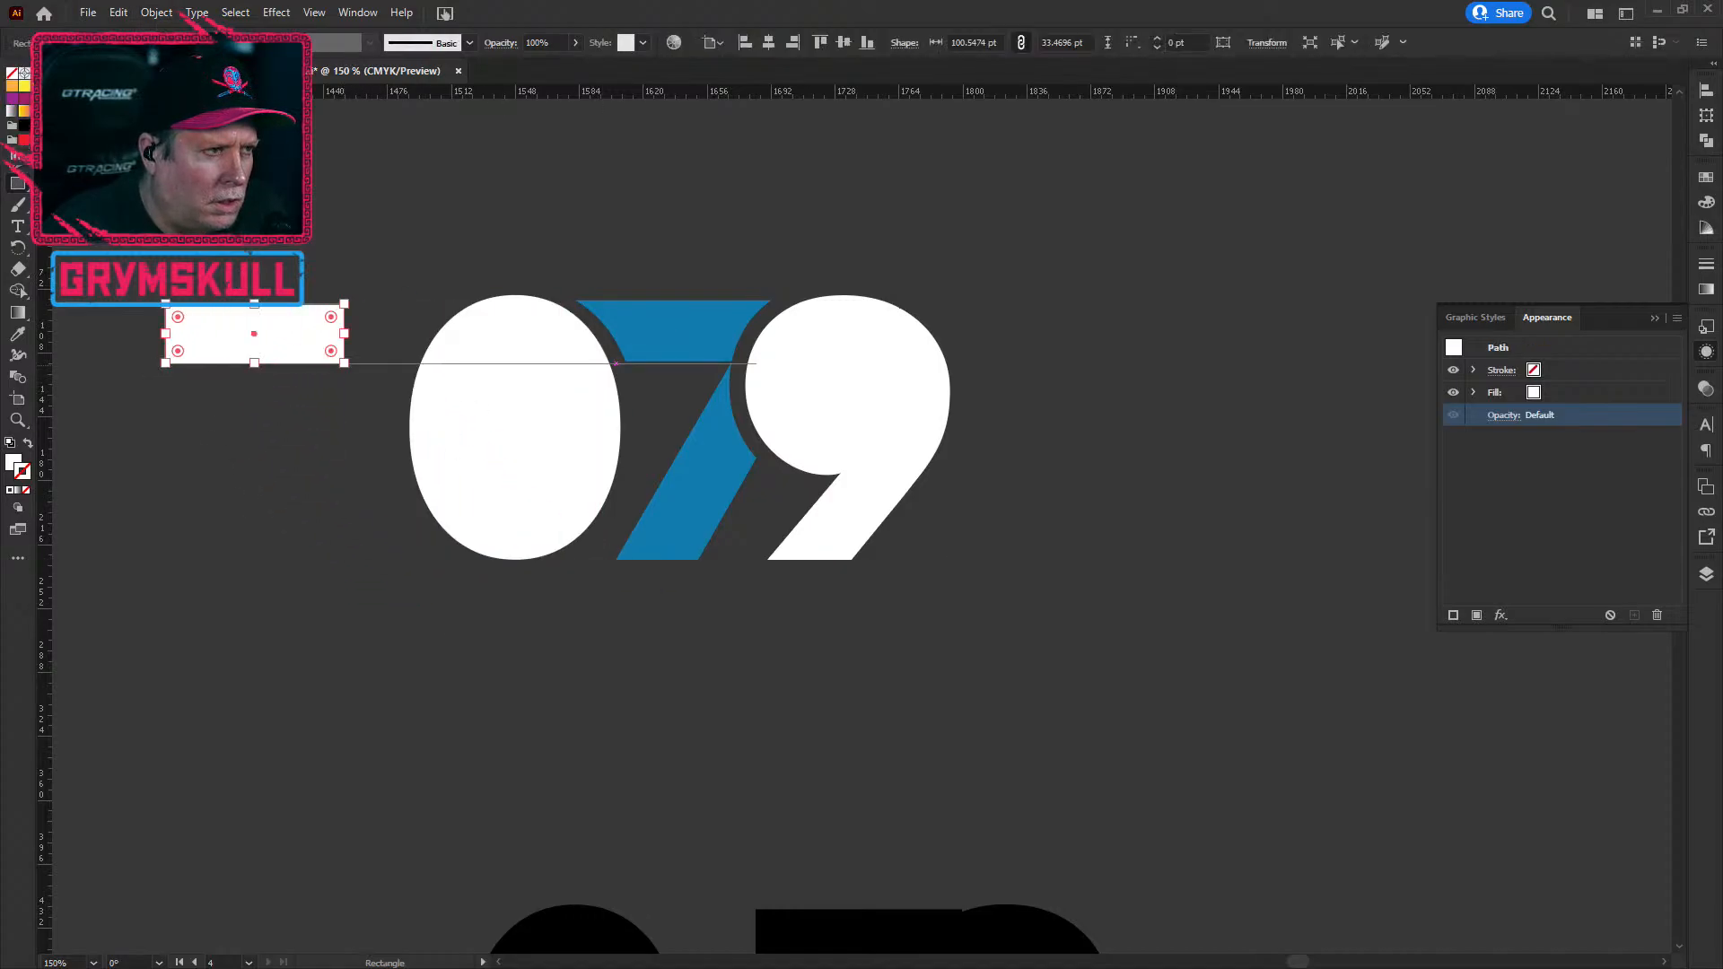
pyautogui.click(280, 266)
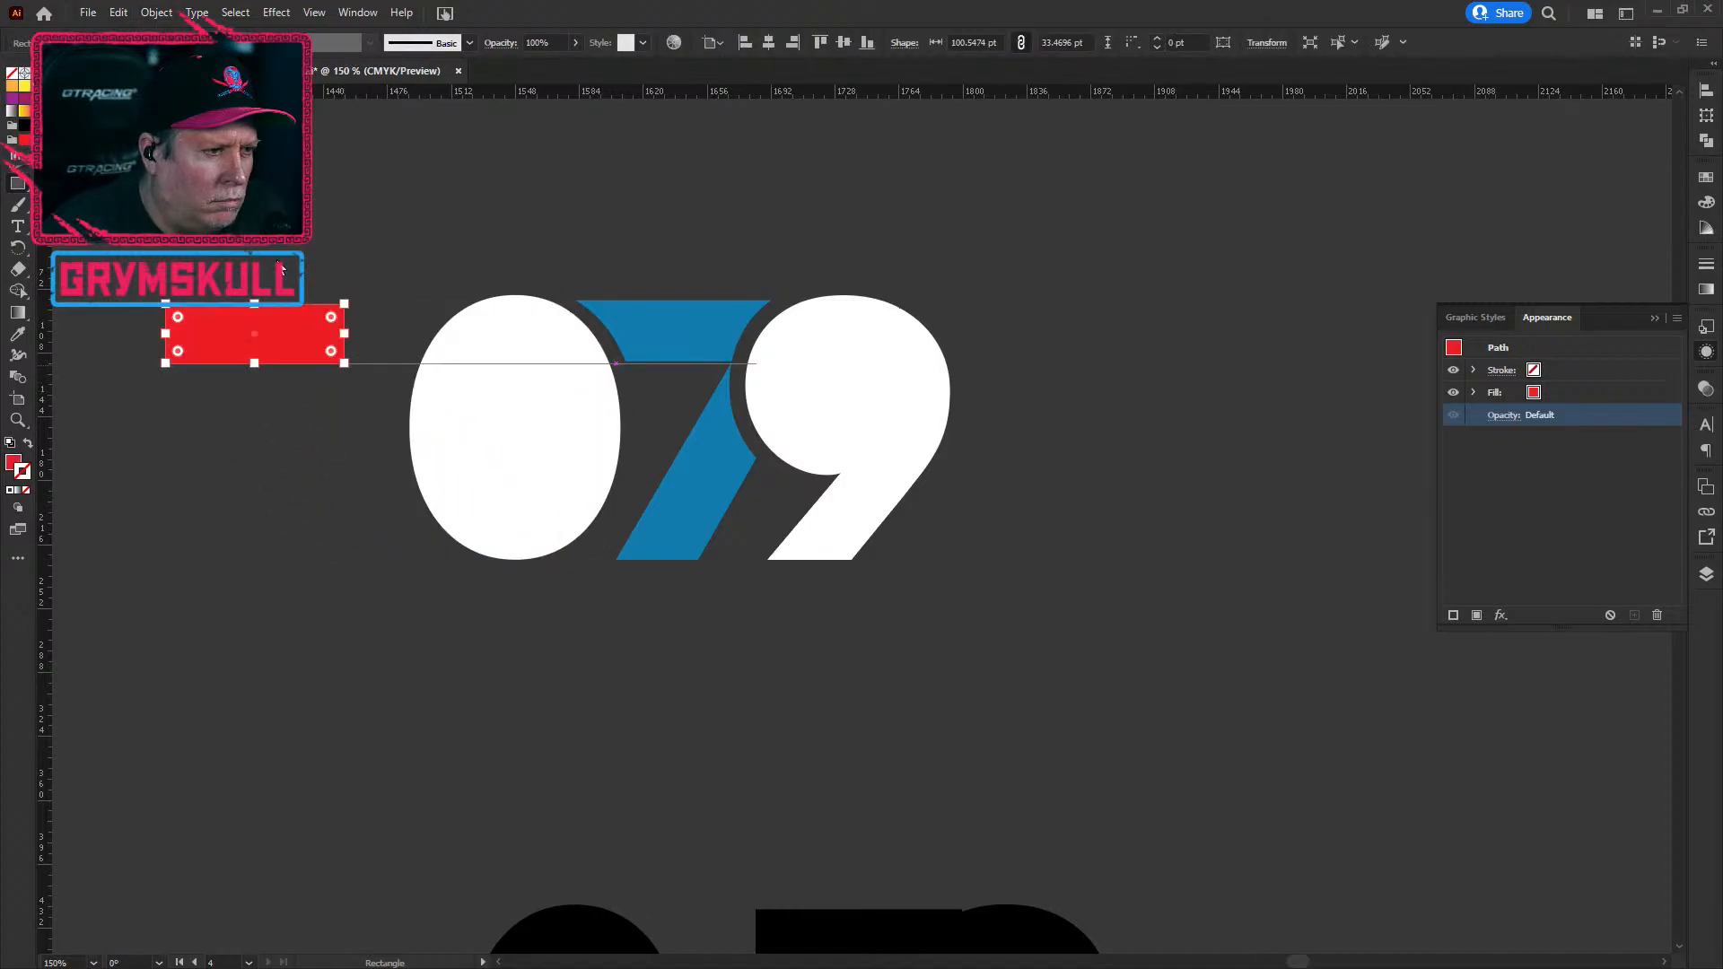
pyautogui.click(347, 330)
pyautogui.click(344, 333)
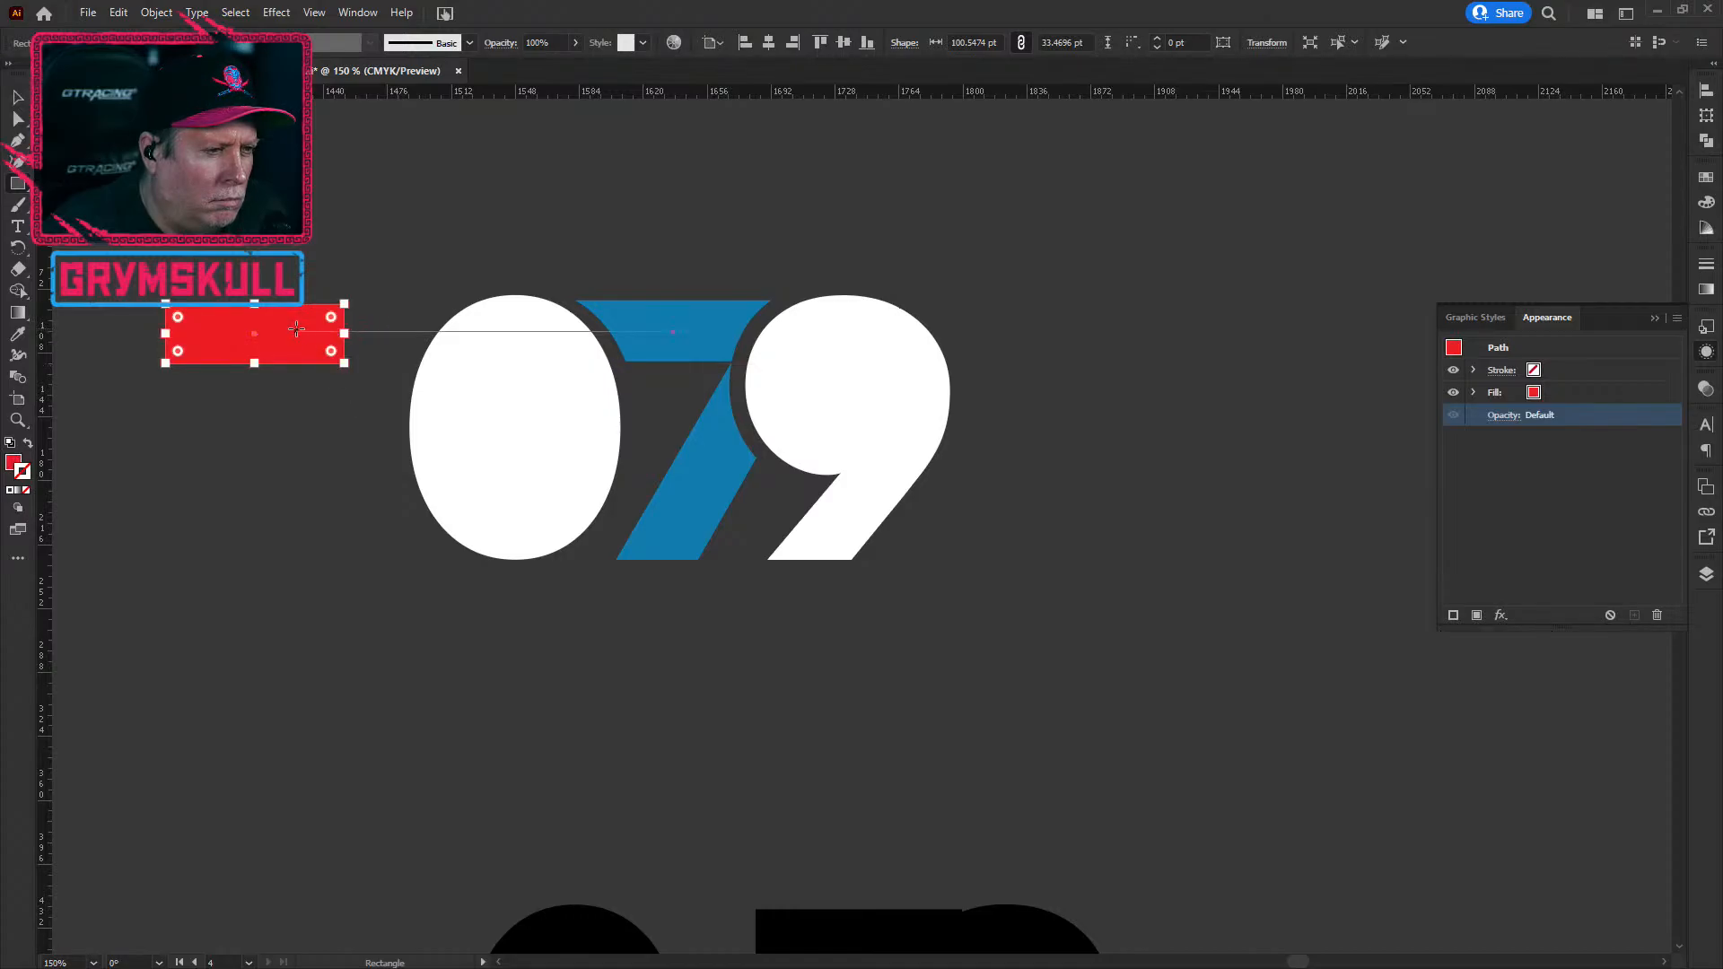
# Step: Move the red rectangle onto the 7, aligning its top edge with the blue strip
pyautogui.press('v')
pyautogui.moveTo(305, 350); pyautogui.dragTo(722, 336)
pyautogui.hotkey('ctrl', '+')
pyautogui.hotkey('ctrl', '+')
pyautogui.hotkey('ctrl', '+')
pyautogui.hotkey('ctrl', '+')
pyautogui.hotkey('ctrl', '+')
pyautogui.hotkey('ctrl', '+')
pyautogui.hotkey('ctrl', '+')
pyautogui.hotkey('ctrl', '+')
pyautogui.hotkey('ctrl', '+')
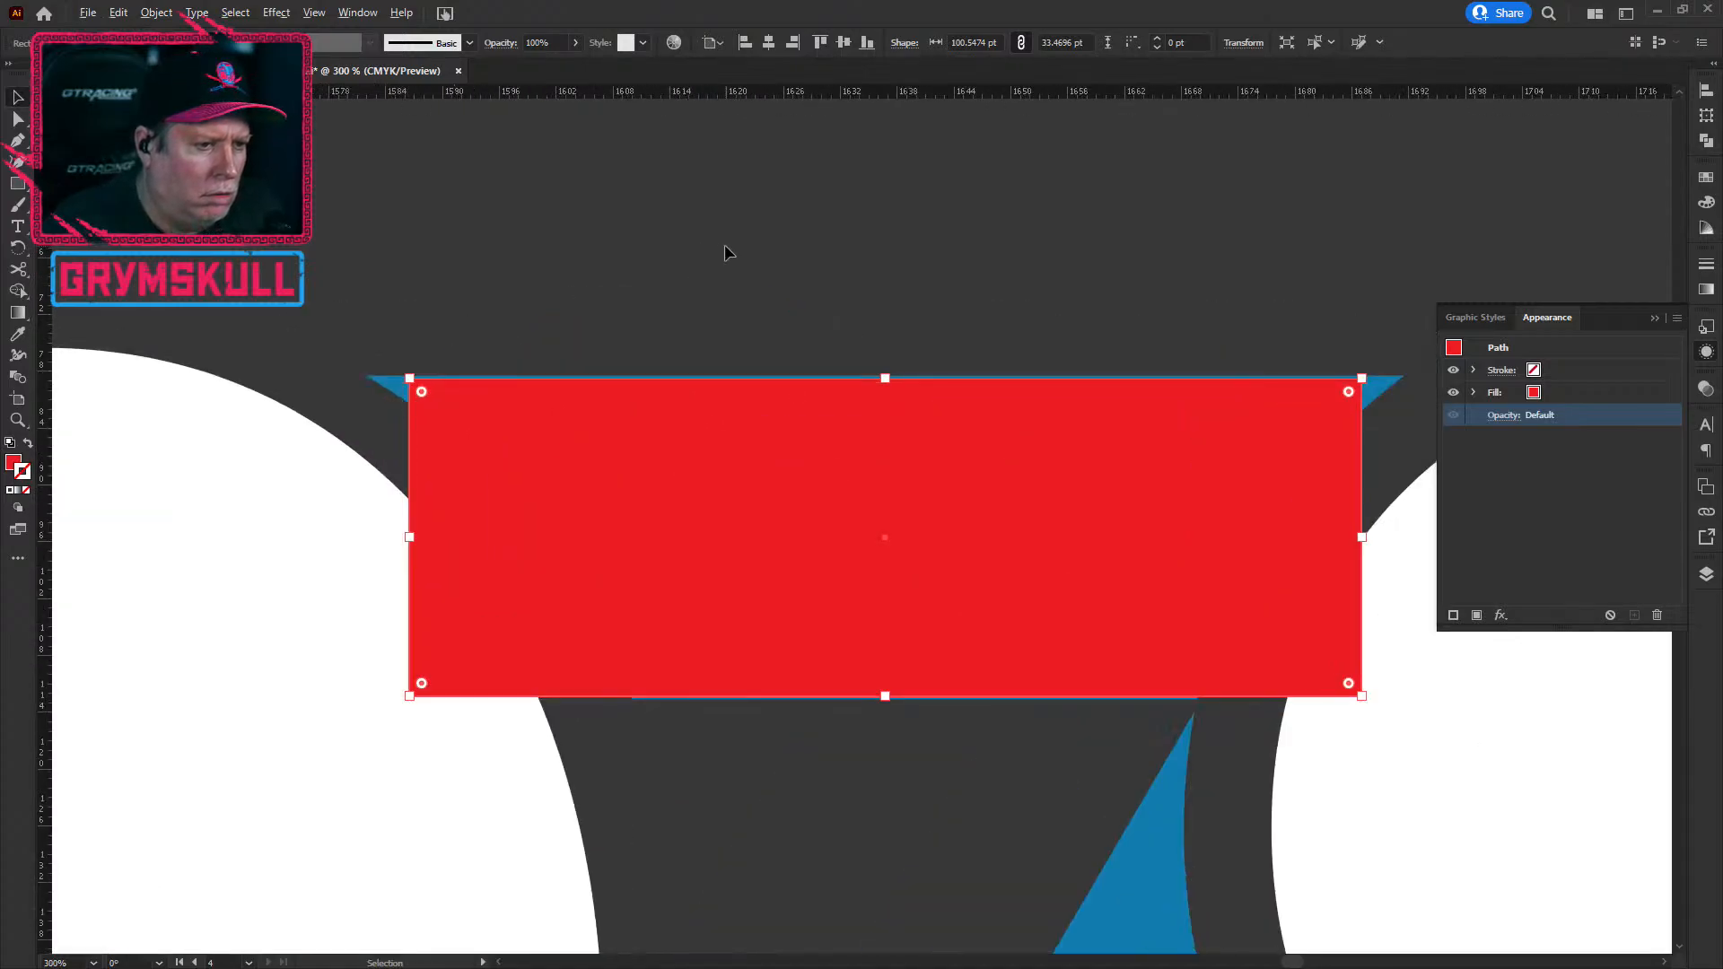
pyautogui.press('Up')
pyautogui.press('Down')
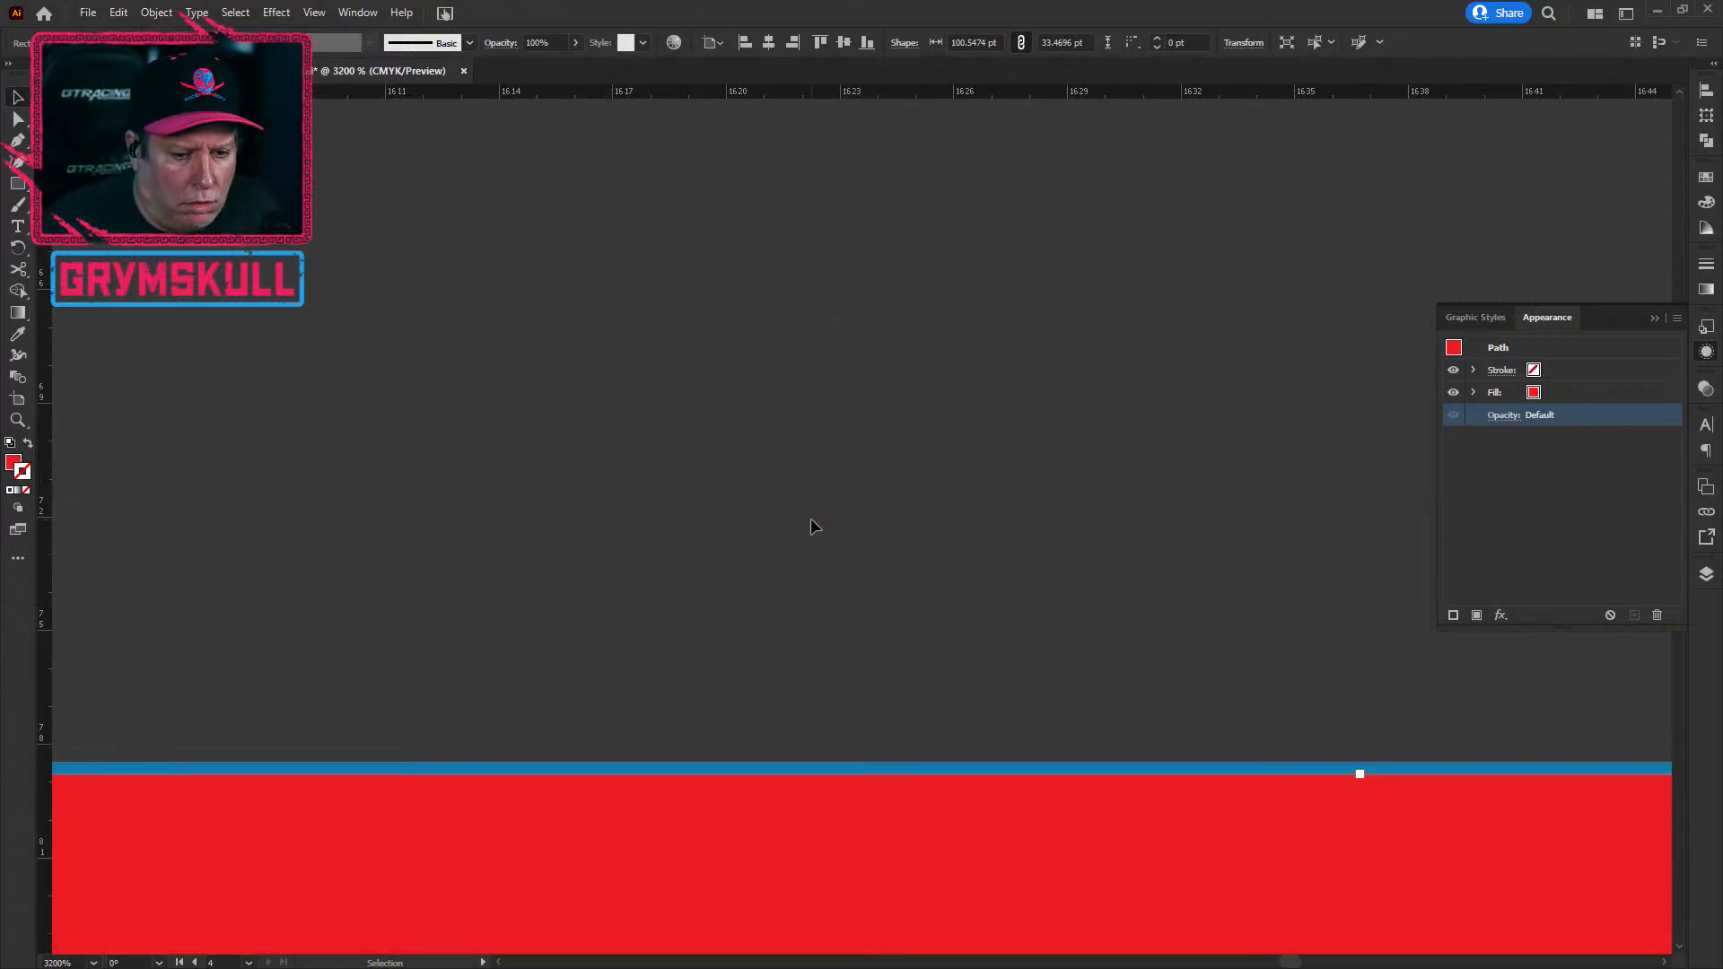
pyautogui.moveTo(1032, 935); pyautogui.dragTo(1037, 924)
pyautogui.hotkey('ctrl', '-')
pyautogui.hotkey('ctrl', '-')
pyautogui.hotkey('ctrl', '-')
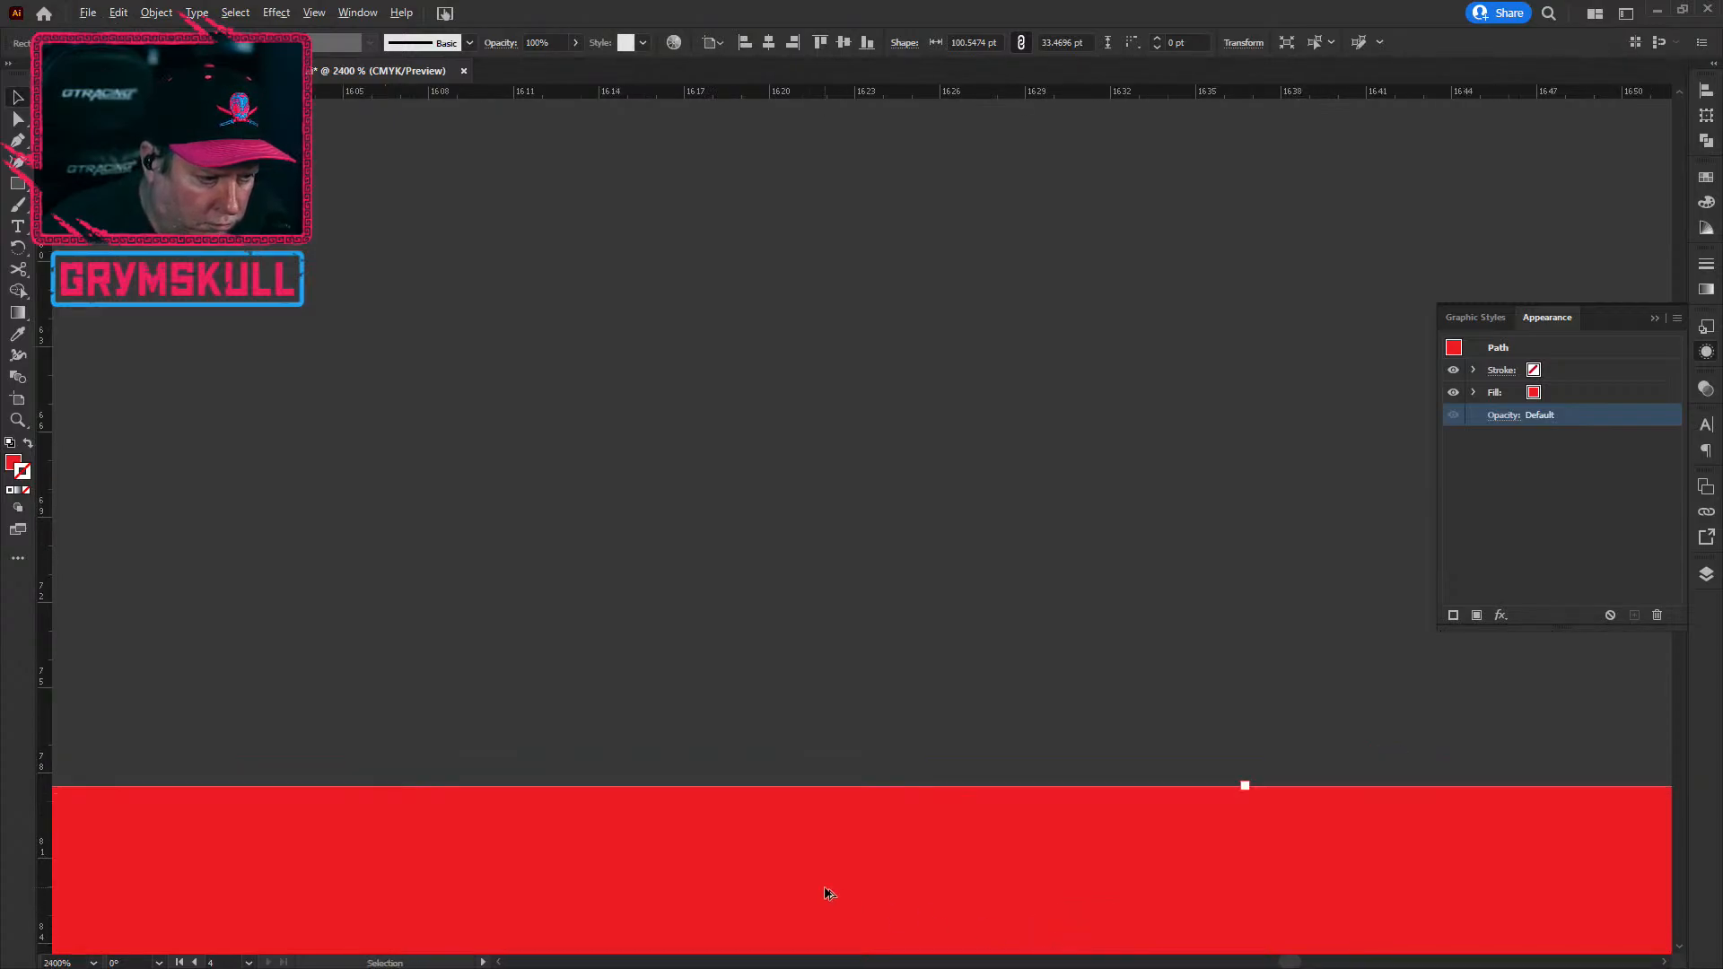
pyautogui.scroll(10, 552, 830)
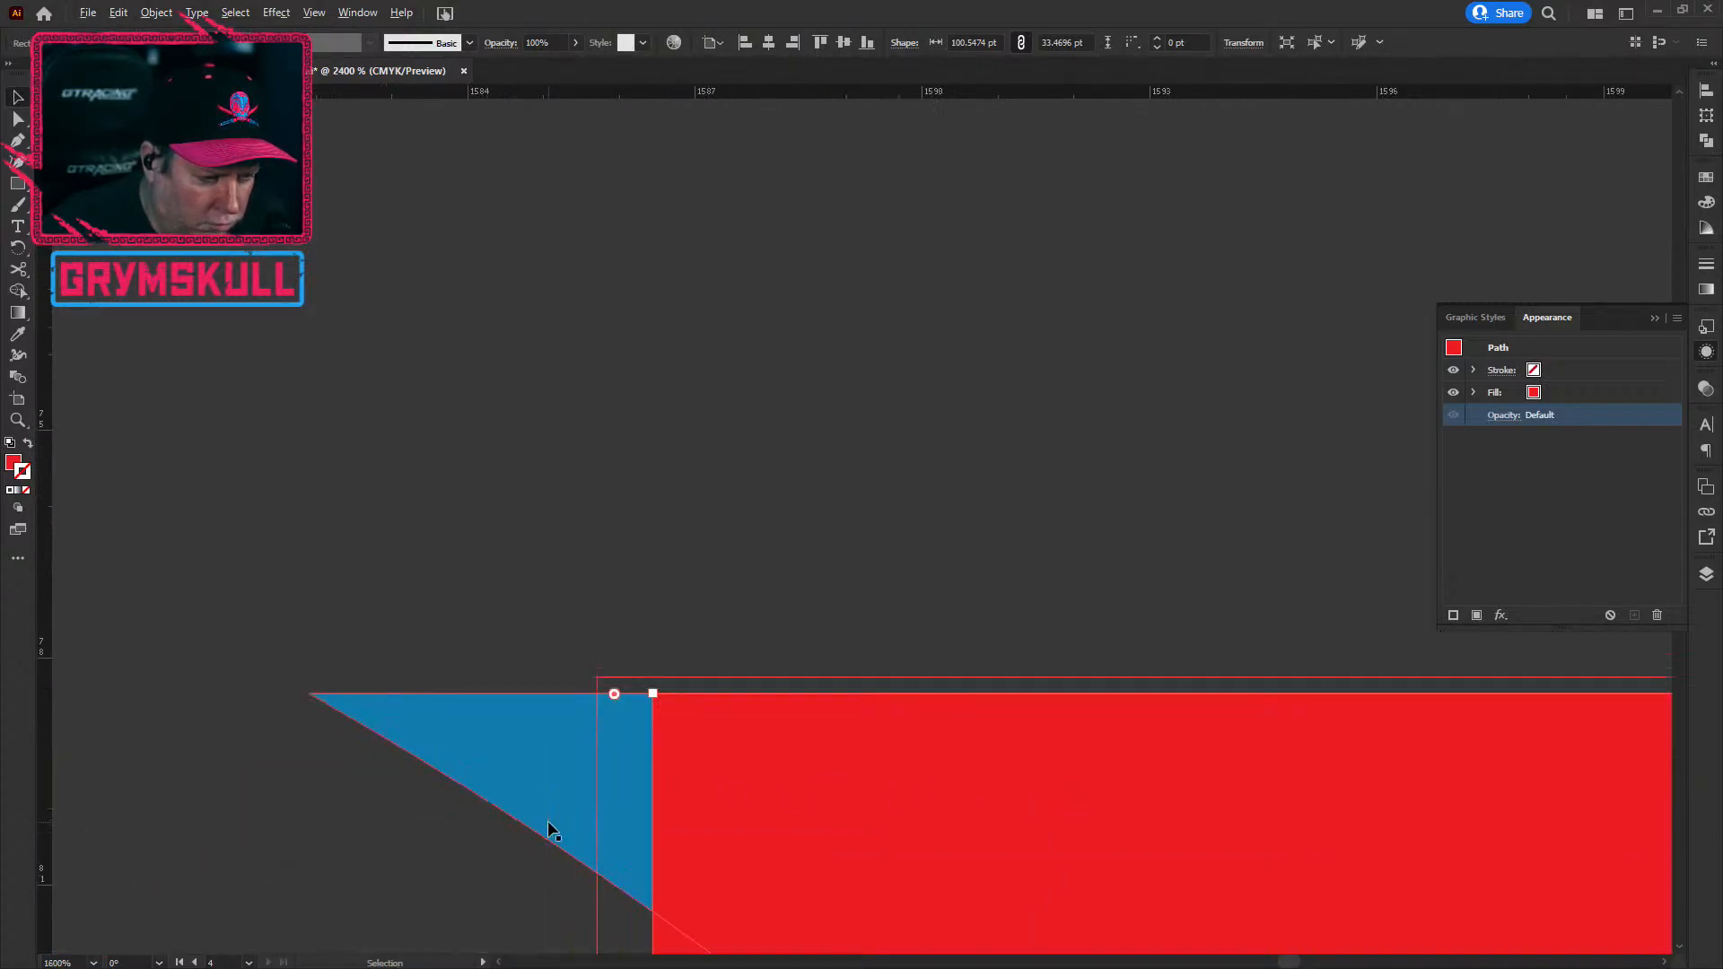
pyautogui.scroll(-6, 545, 730)
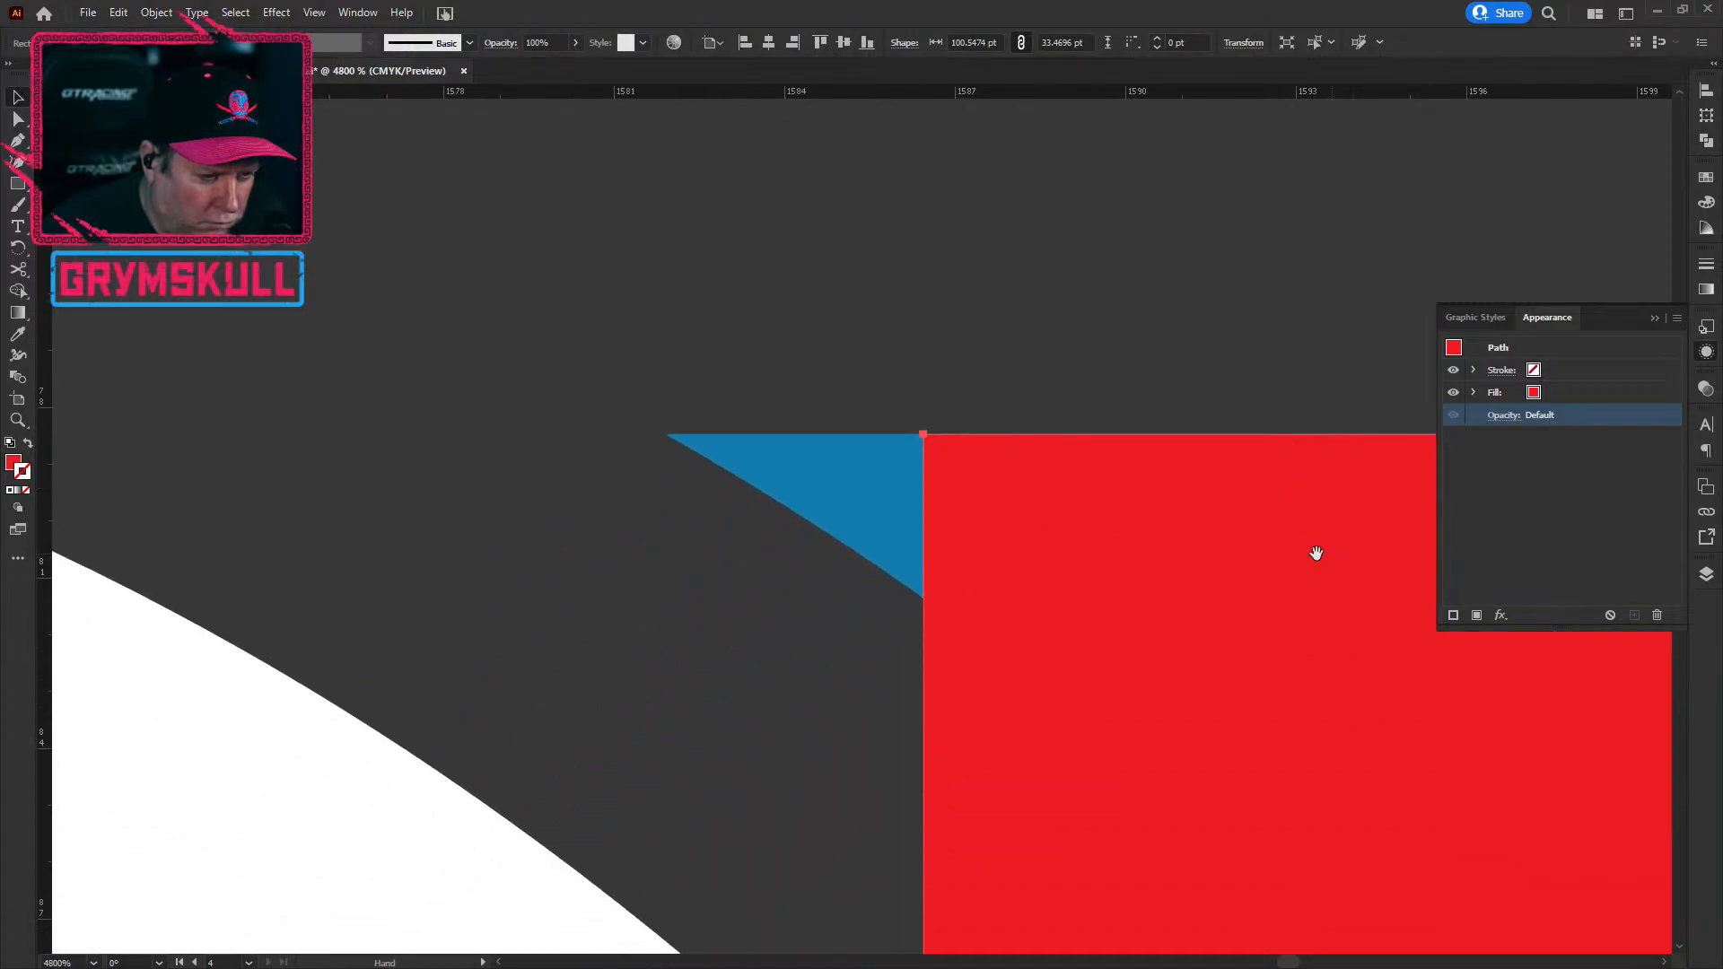
pyautogui.scroll(-4, 812, 848)
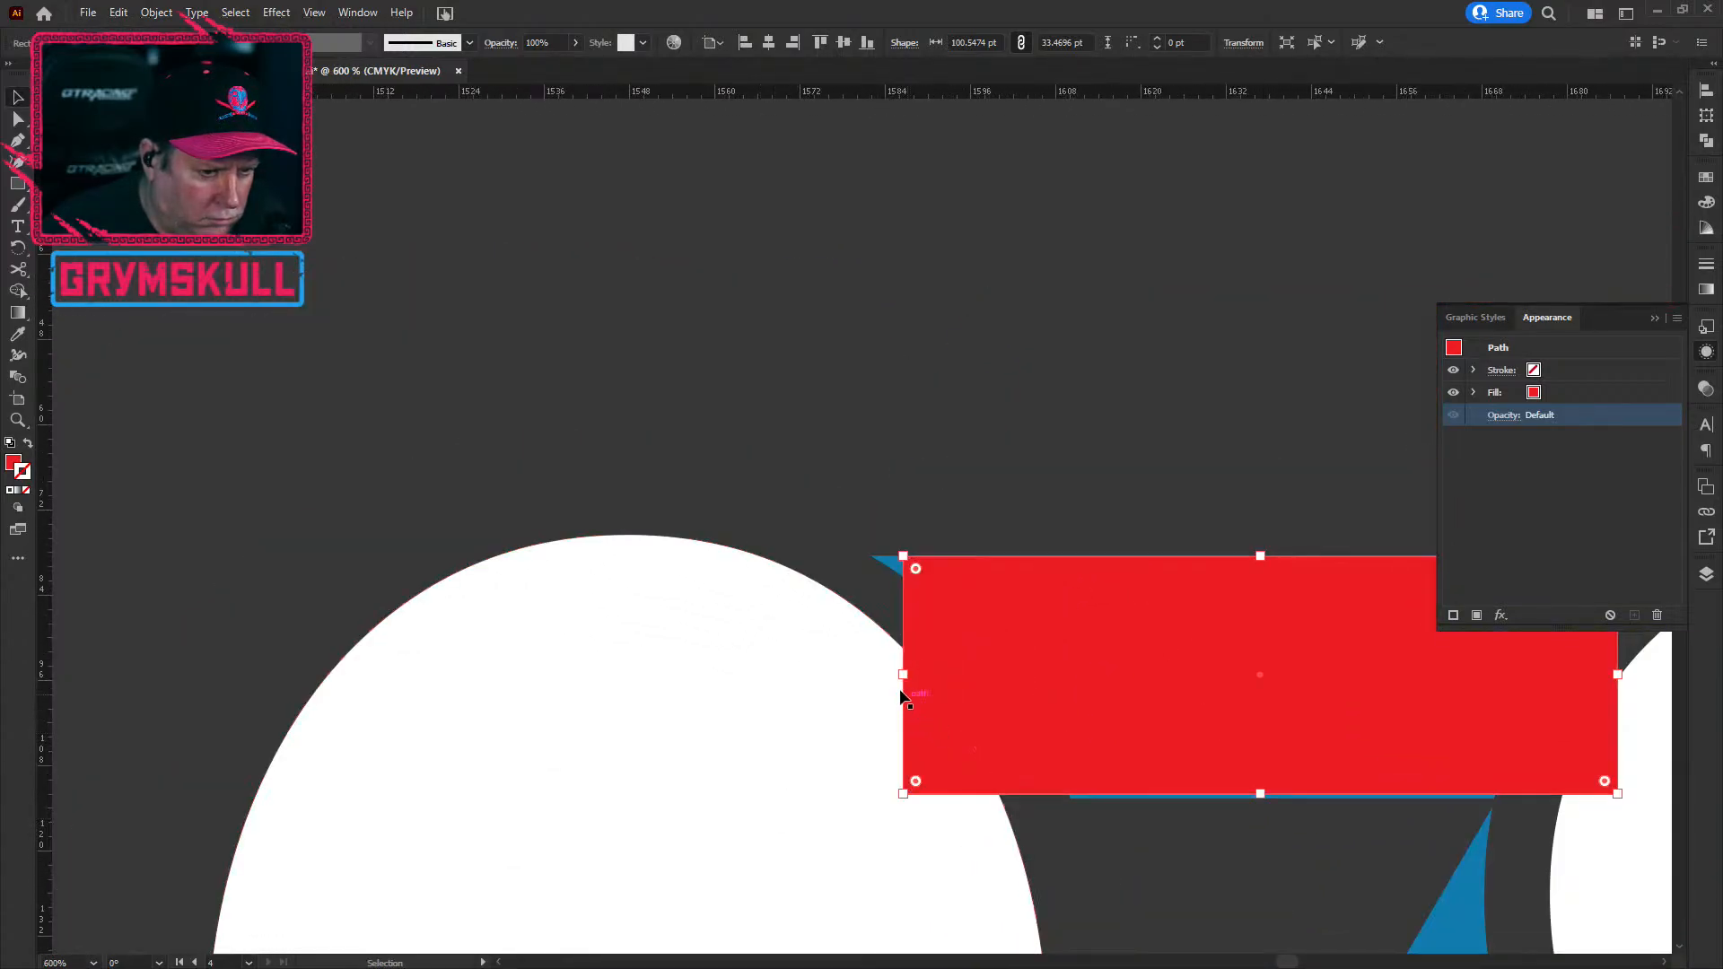
# Step: Stretch the rectangle left over the 0 and down to cover the digits' bottoms (about 143.92 pt)
pyautogui.moveTo(903, 674); pyautogui.dragTo(231, 639)
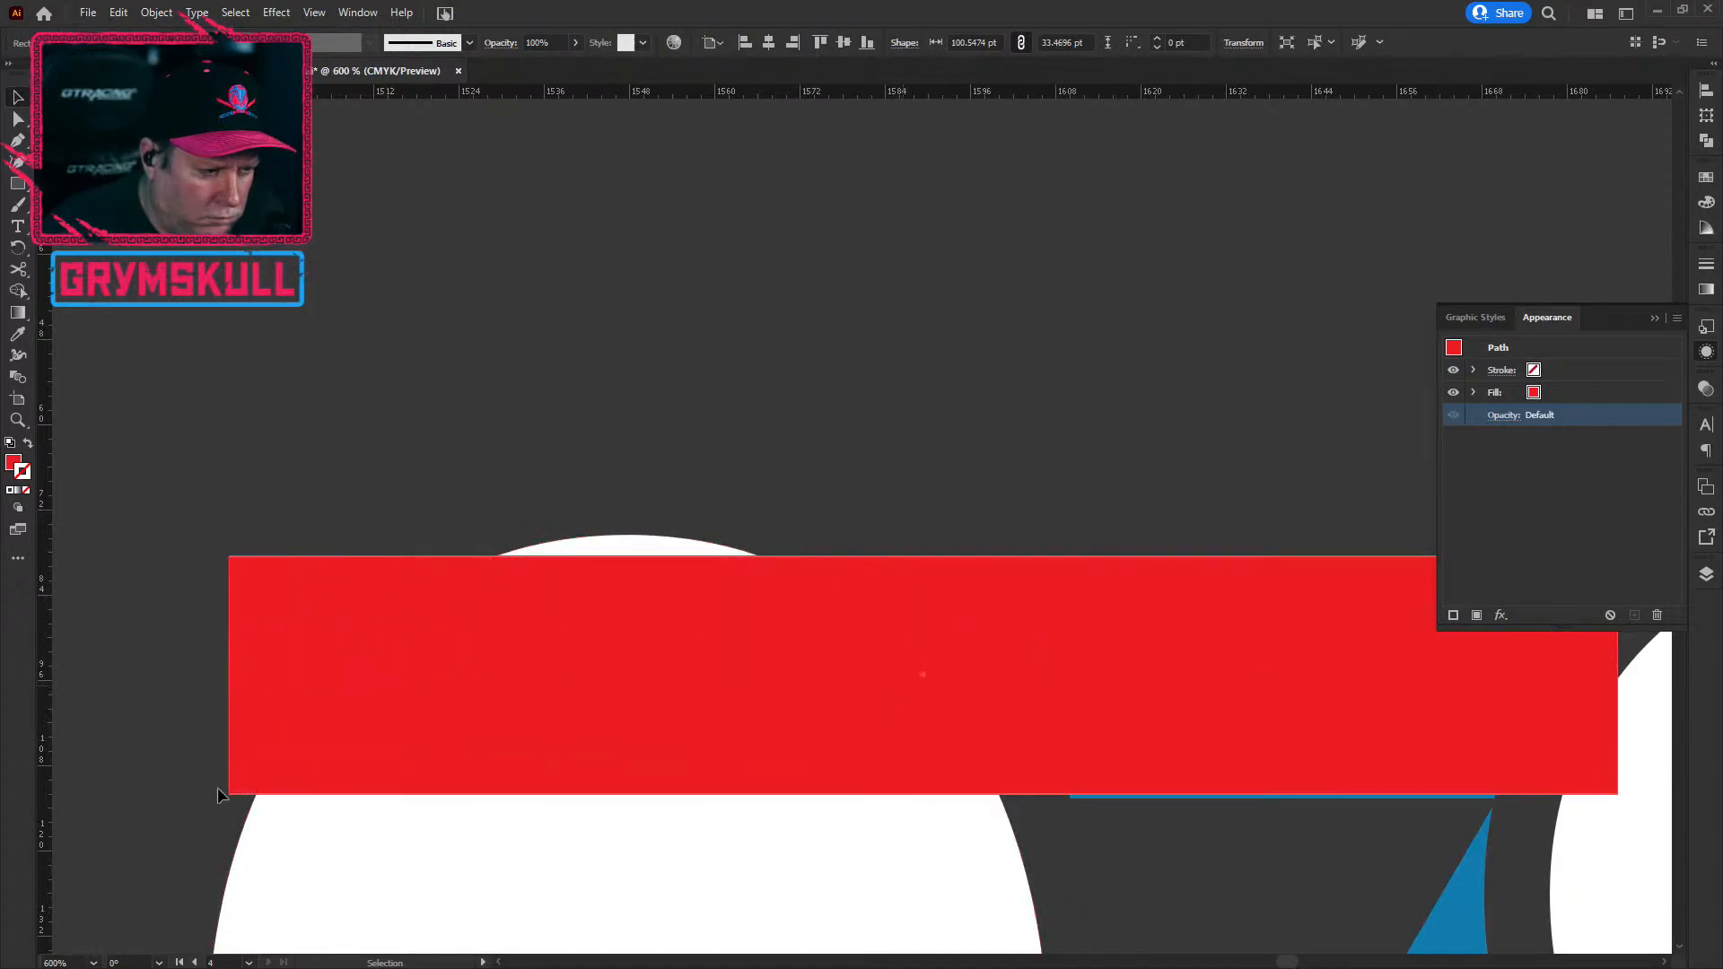
pyautogui.moveTo(358, 915); pyautogui.dragTo(479, 362)
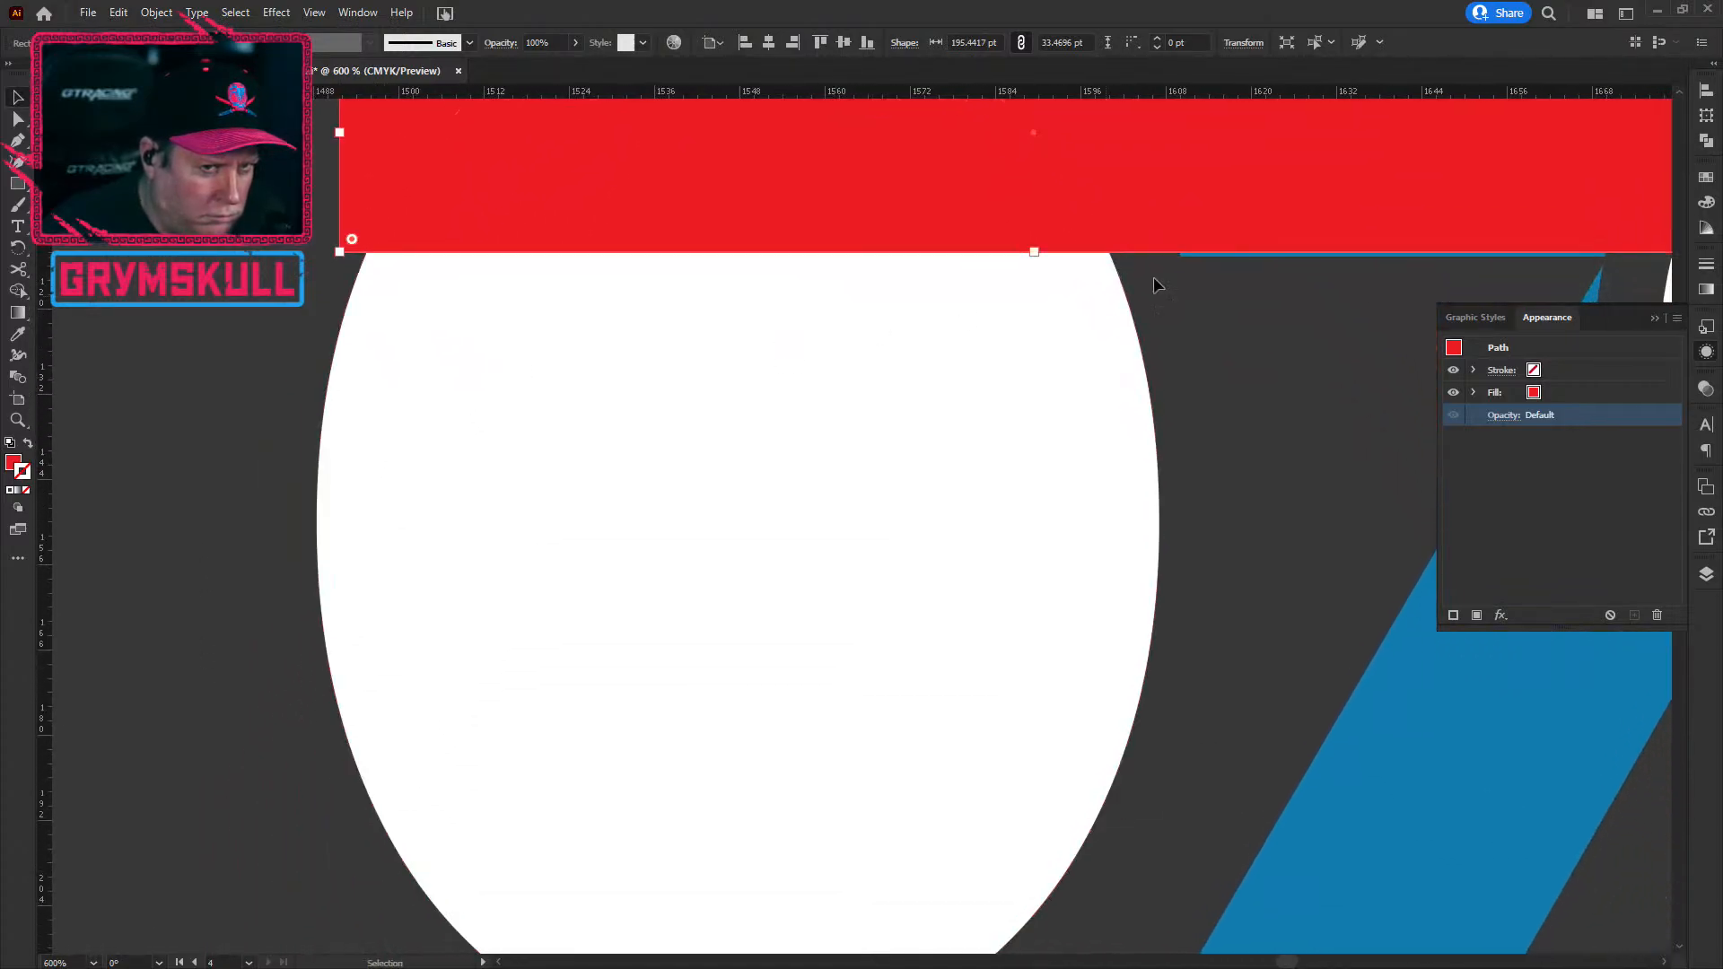
pyautogui.moveTo(1036, 247); pyautogui.dragTo(924, 913)
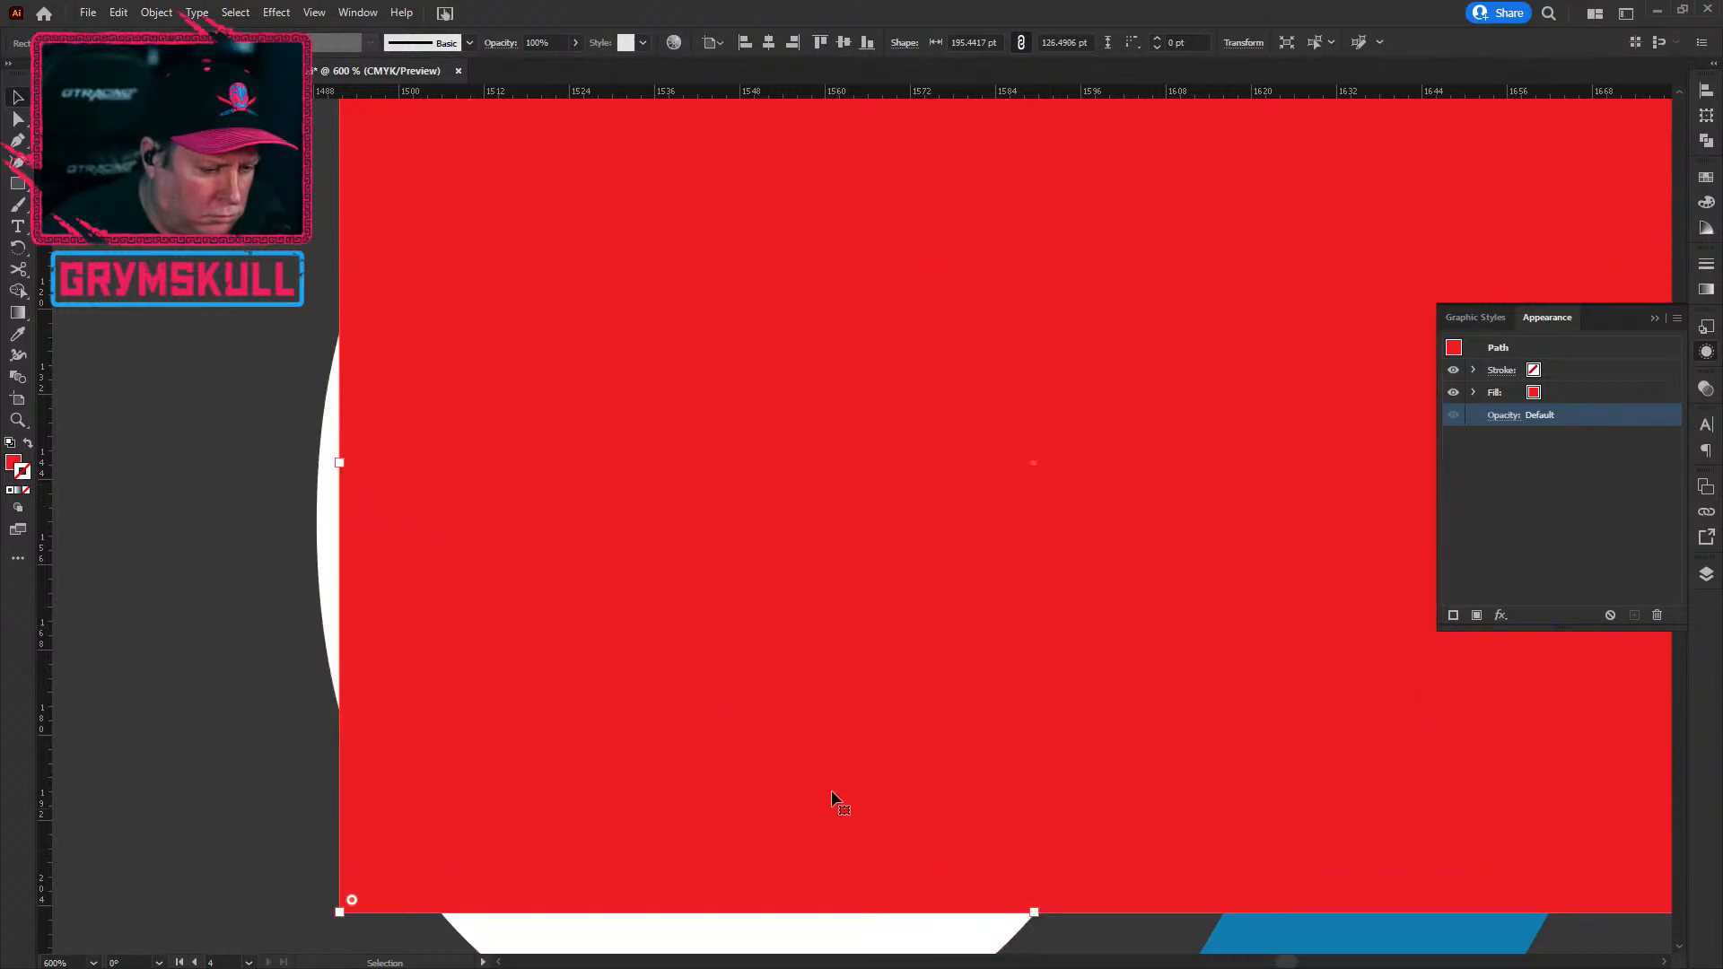
pyautogui.scroll(-1, 823, 793)
pyautogui.moveTo(1115, 878); pyautogui.dragTo(977, 554)
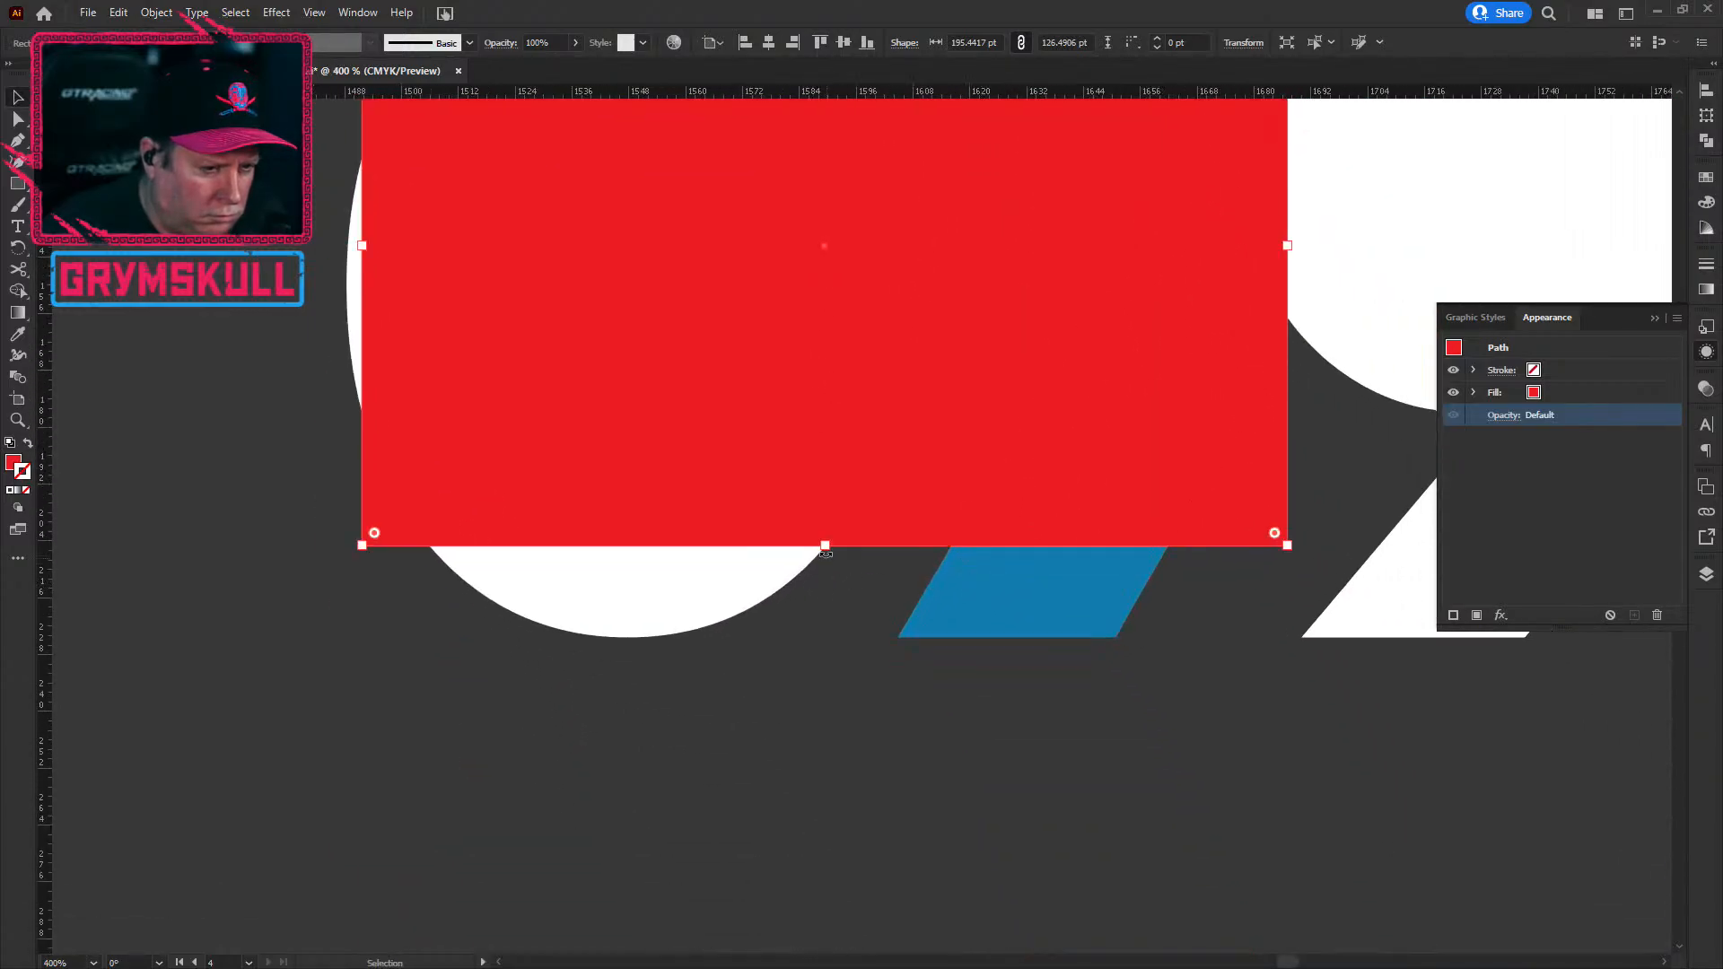
pyautogui.moveTo(826, 546); pyautogui.dragTo(822, 629)
pyautogui.scroll(2, 917, 714)
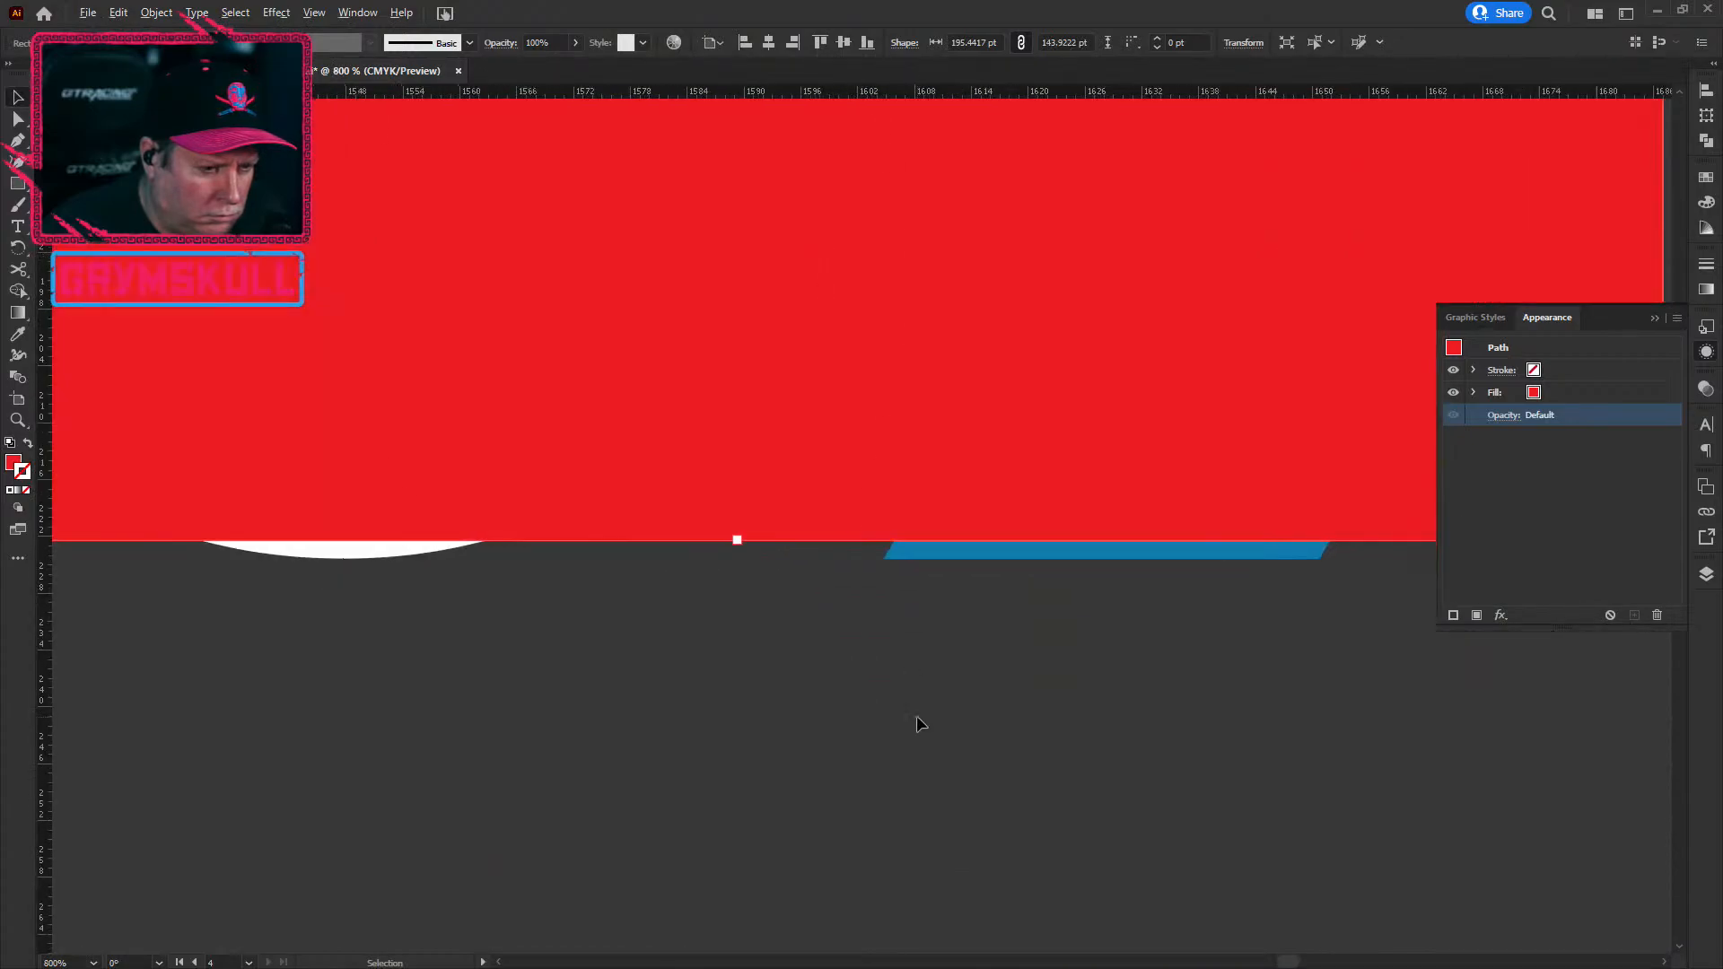
pyautogui.scroll(1, 660, 454)
pyautogui.moveTo(646, 458); pyautogui.dragTo(646, 482)
pyautogui.scroll(-1, 576, 628)
pyautogui.moveTo(498, 393); pyautogui.dragTo(1338, 867)
pyautogui.moveTo(950, 465); pyautogui.dragTo(944, 773)
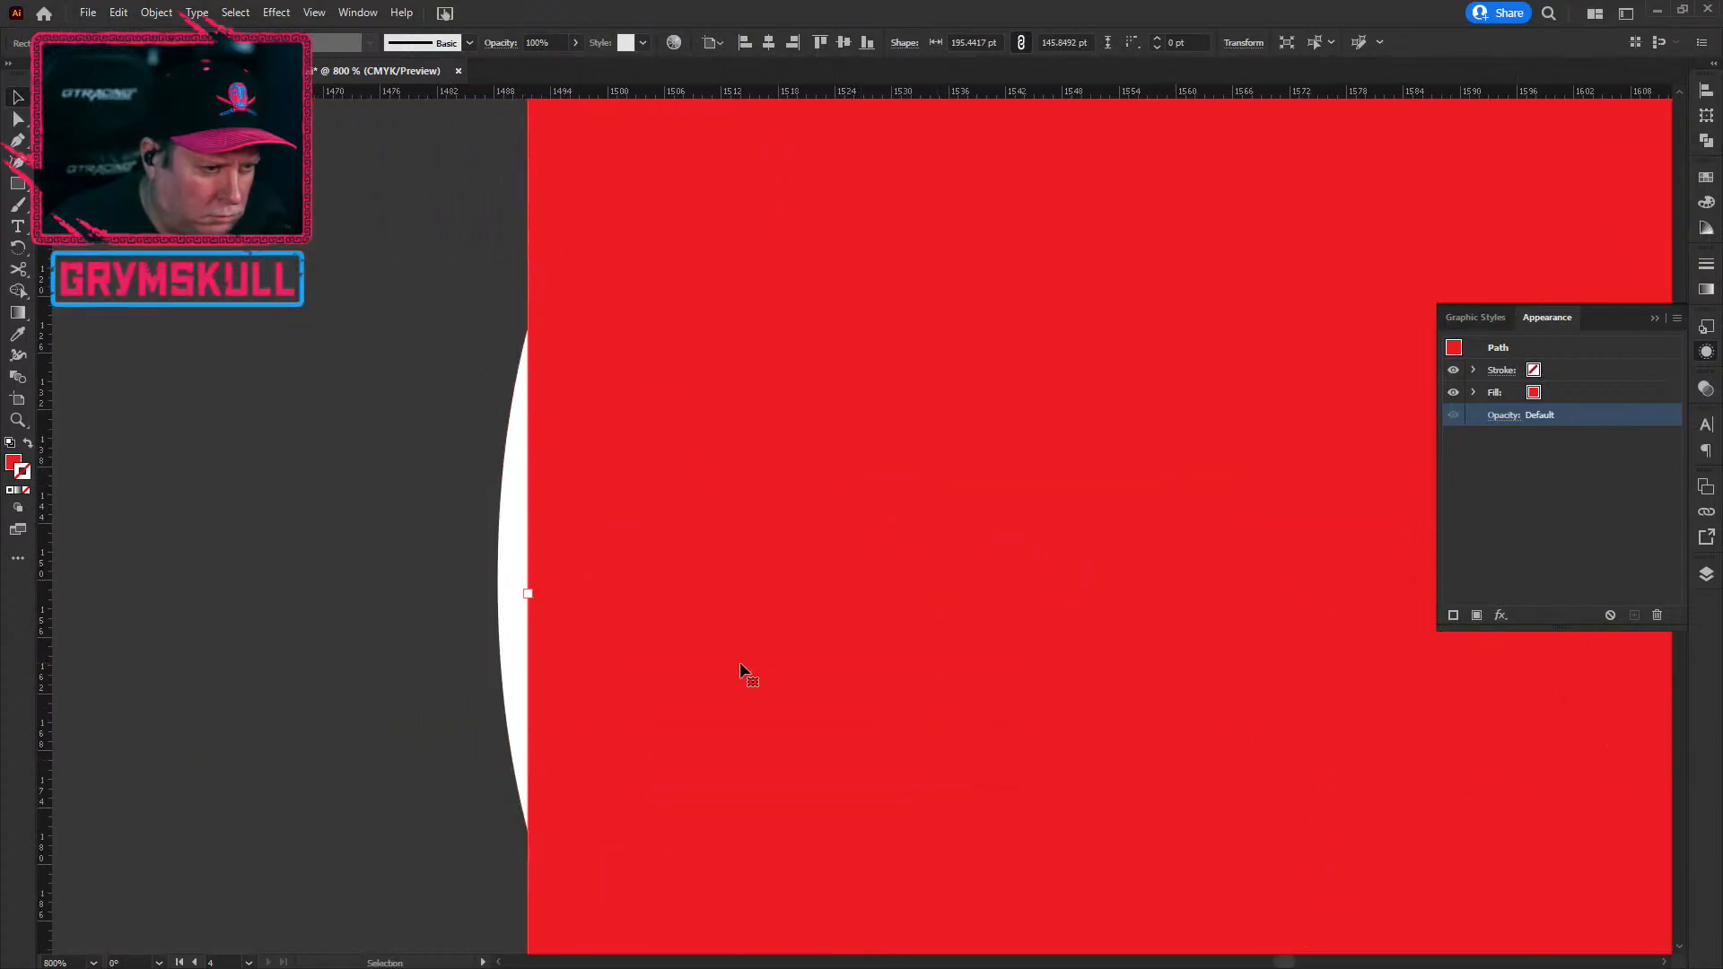
pyautogui.moveTo(528, 594); pyautogui.dragTo(498, 594)
# Step: Widen the rectangle rightward over the 9 to 304.05 pt, then deselect it
pyautogui.moveTo(837, 586); pyautogui.dragTo(296, 541)
pyautogui.moveTo(1274, 703); pyautogui.dragTo(520, 623)
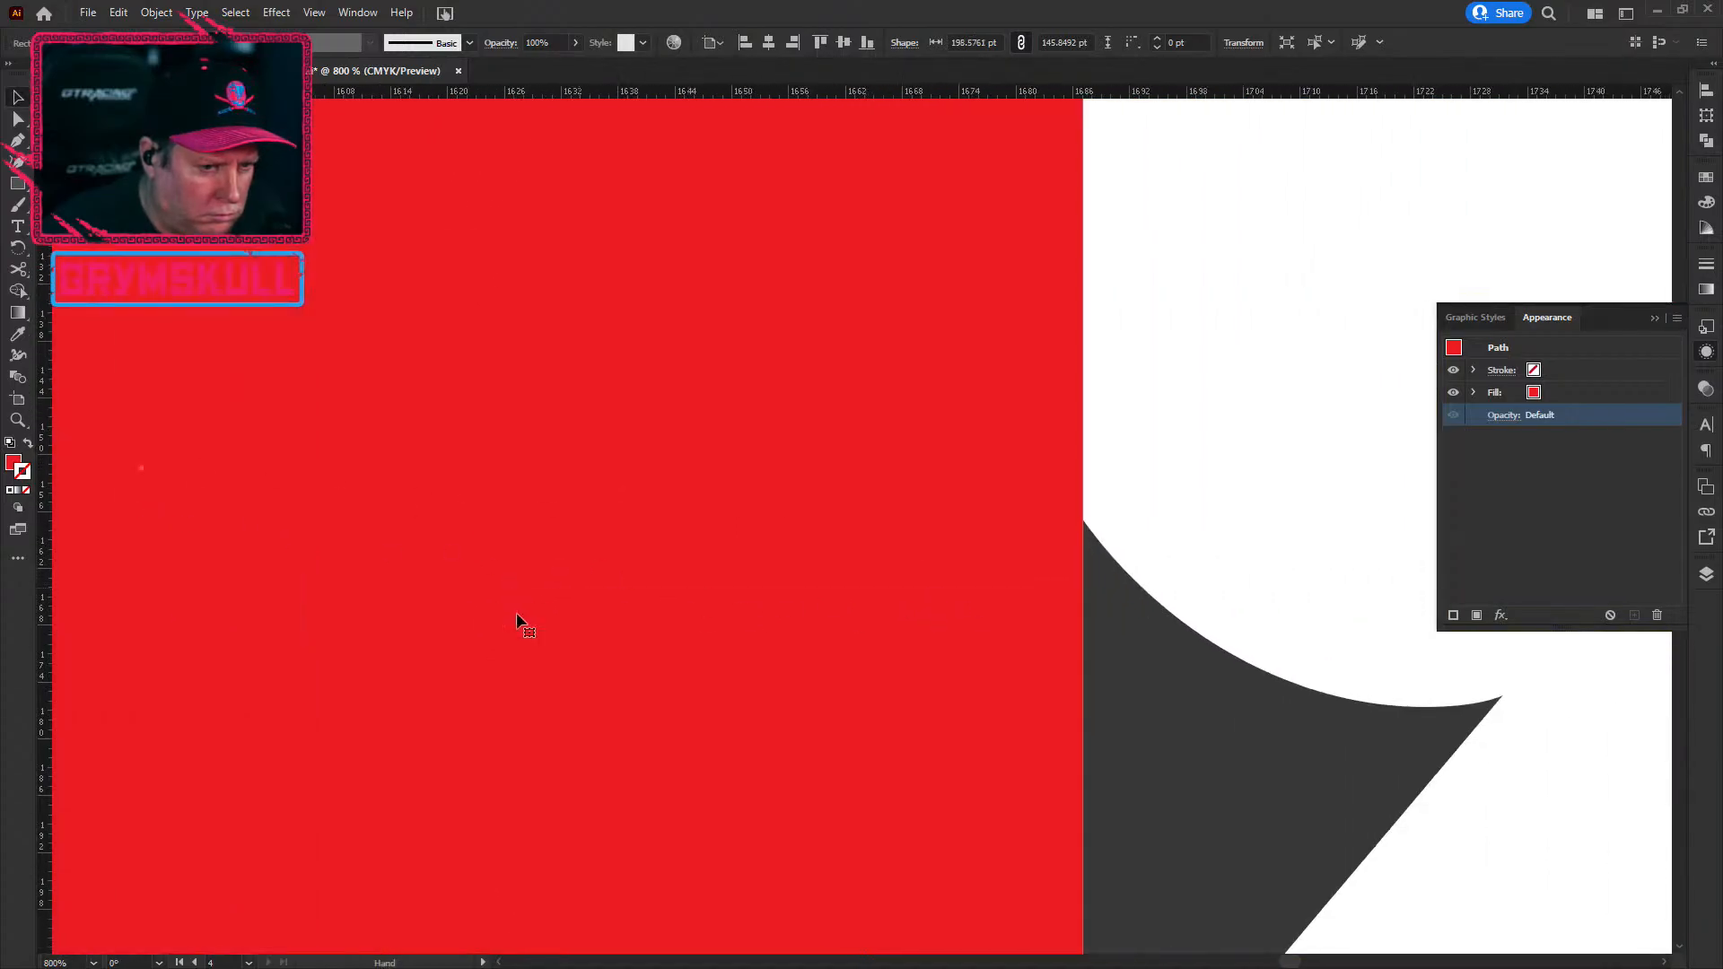
pyautogui.scroll(-3, 528, 673)
pyautogui.moveTo(1008, 596); pyautogui.dragTo(935, 596)
pyautogui.moveTo(666, 619); pyautogui.dragTo(1004, 610)
pyautogui.press('a')
pyautogui.hotkey('ctrl', 'z')
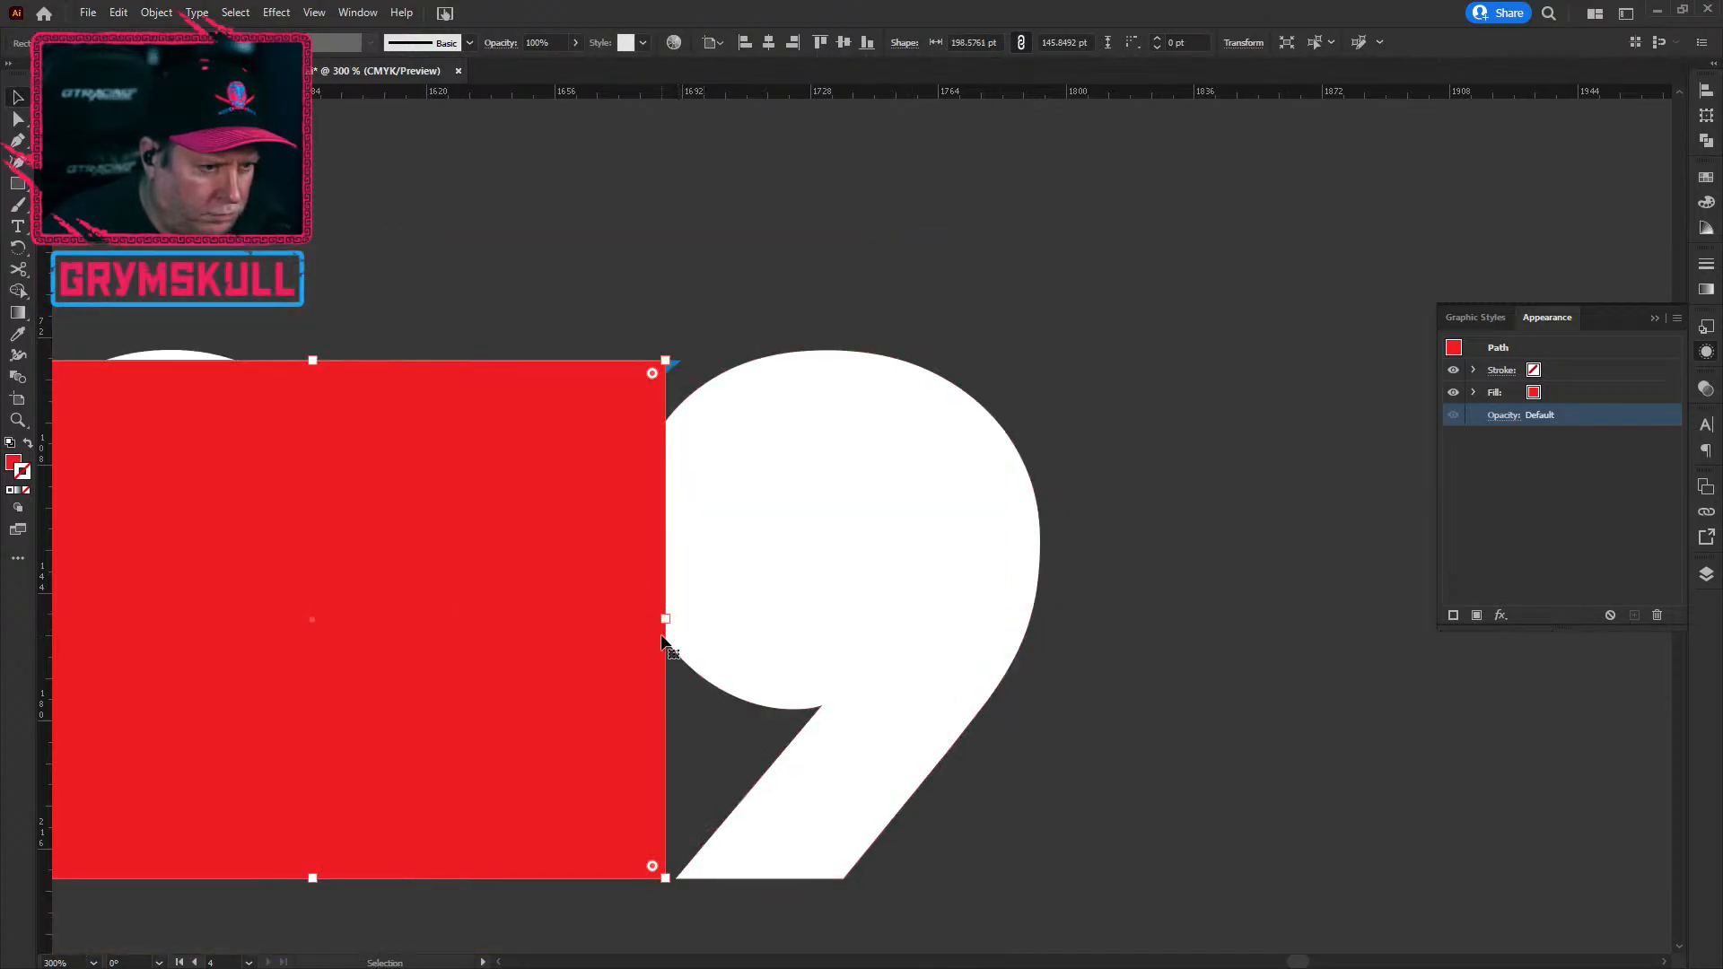
pyautogui.press('v')
pyautogui.moveTo(669, 618); pyautogui.dragTo(1040, 604)
pyautogui.moveTo(423, 562); pyautogui.dragTo(613, 550)
pyautogui.click(1400, 764)
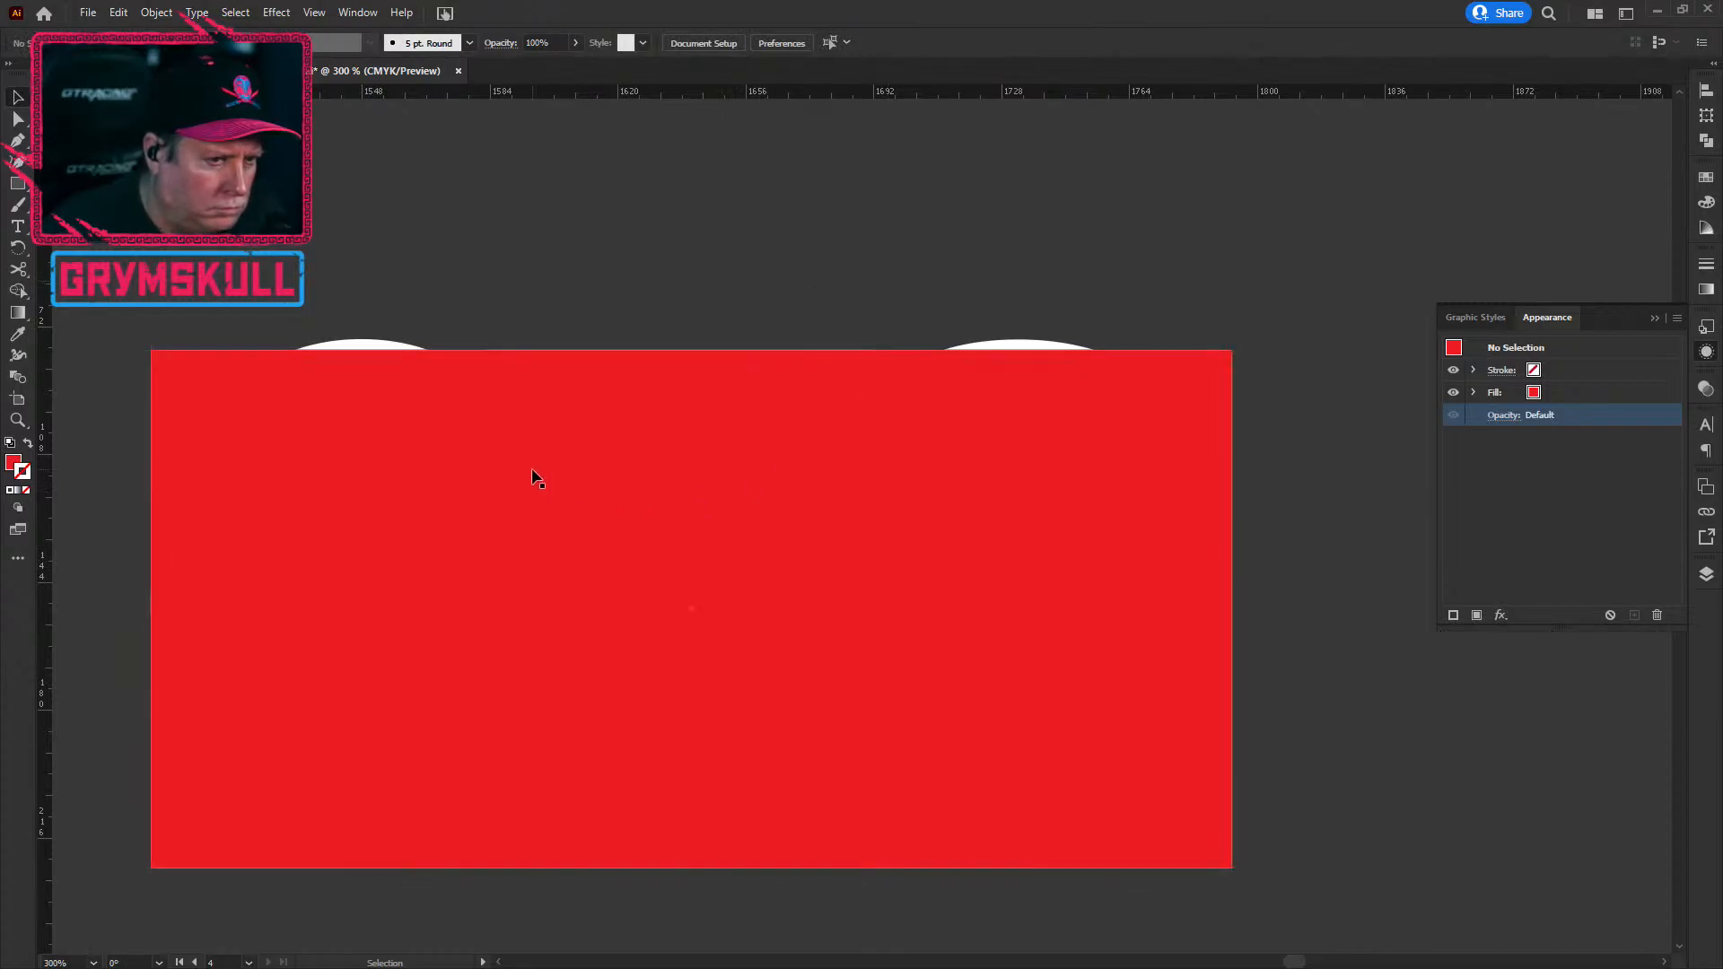
# Step: Select the red rectangle to inspect its anchor points, then clear the selection
pyautogui.click(580, 410)
pyautogui.press('a')
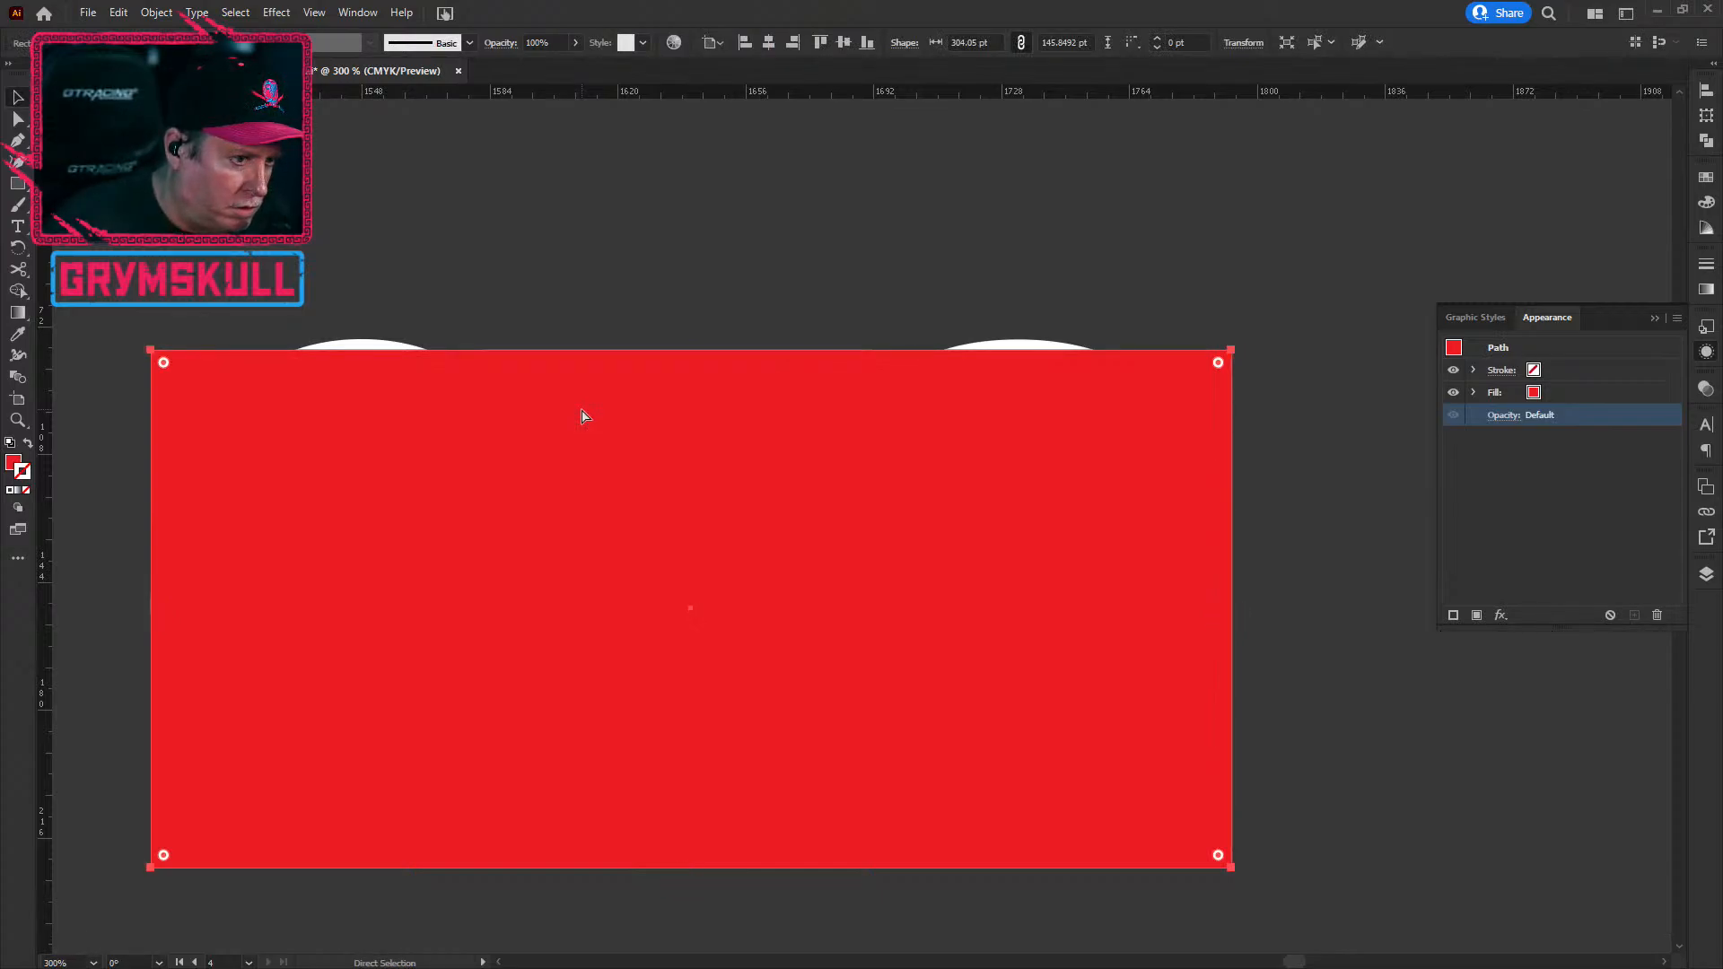
pyautogui.press('v')
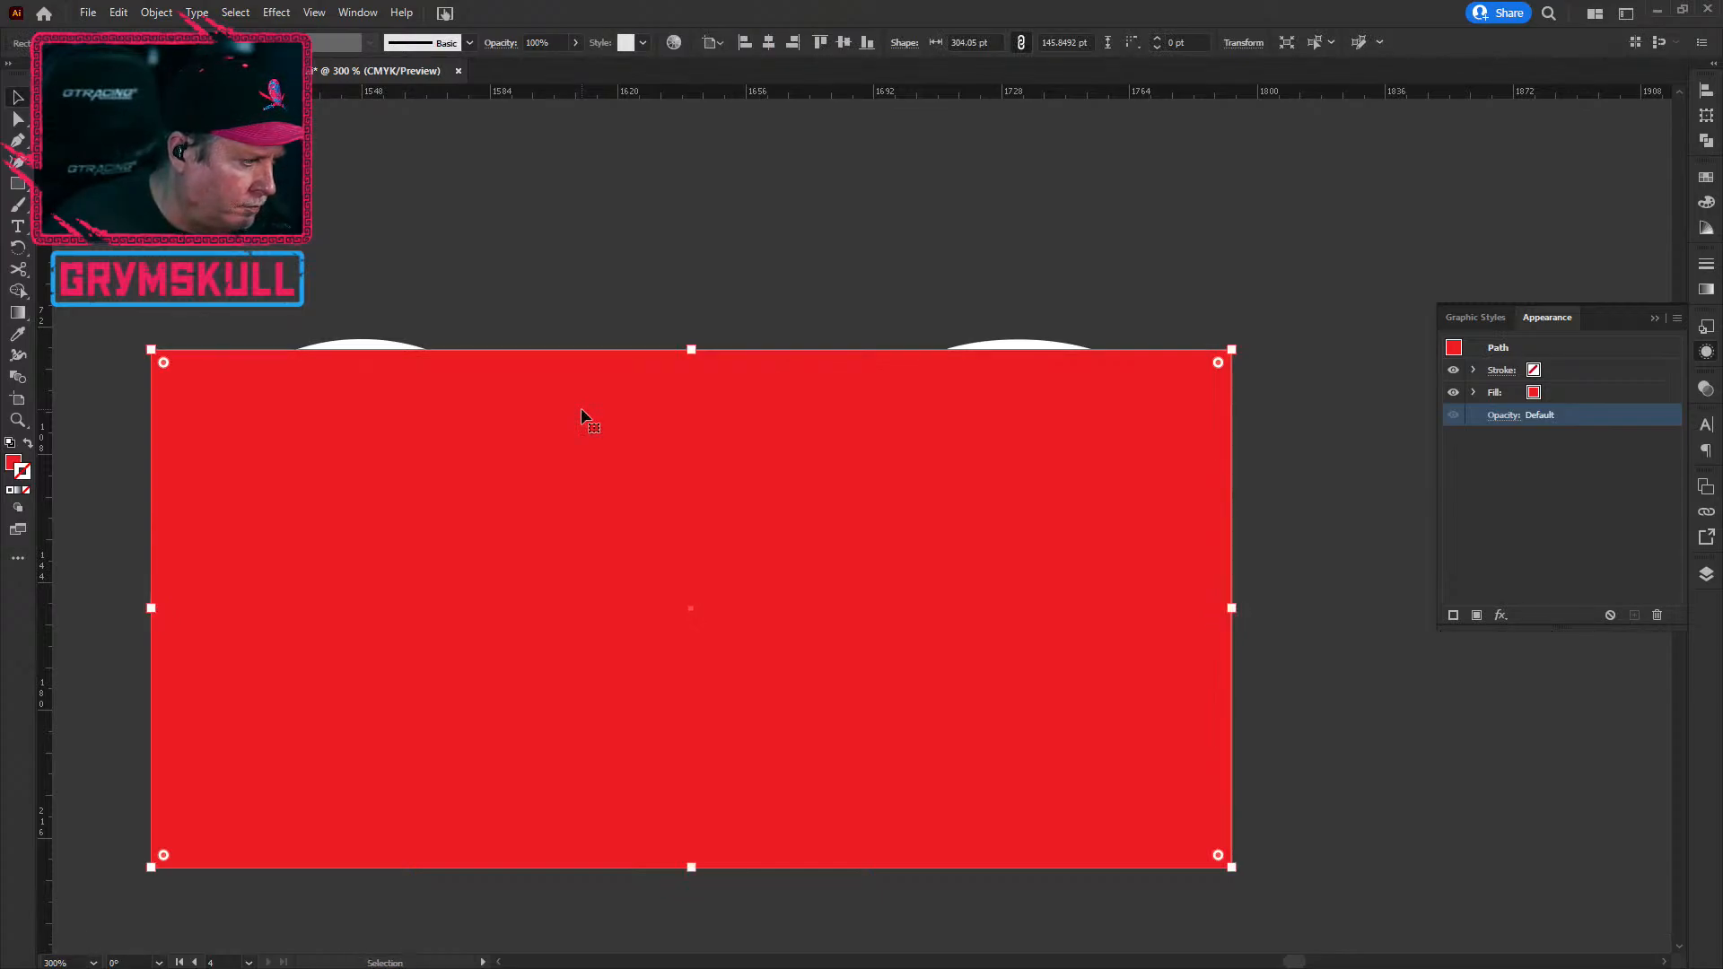
pyautogui.press('a')
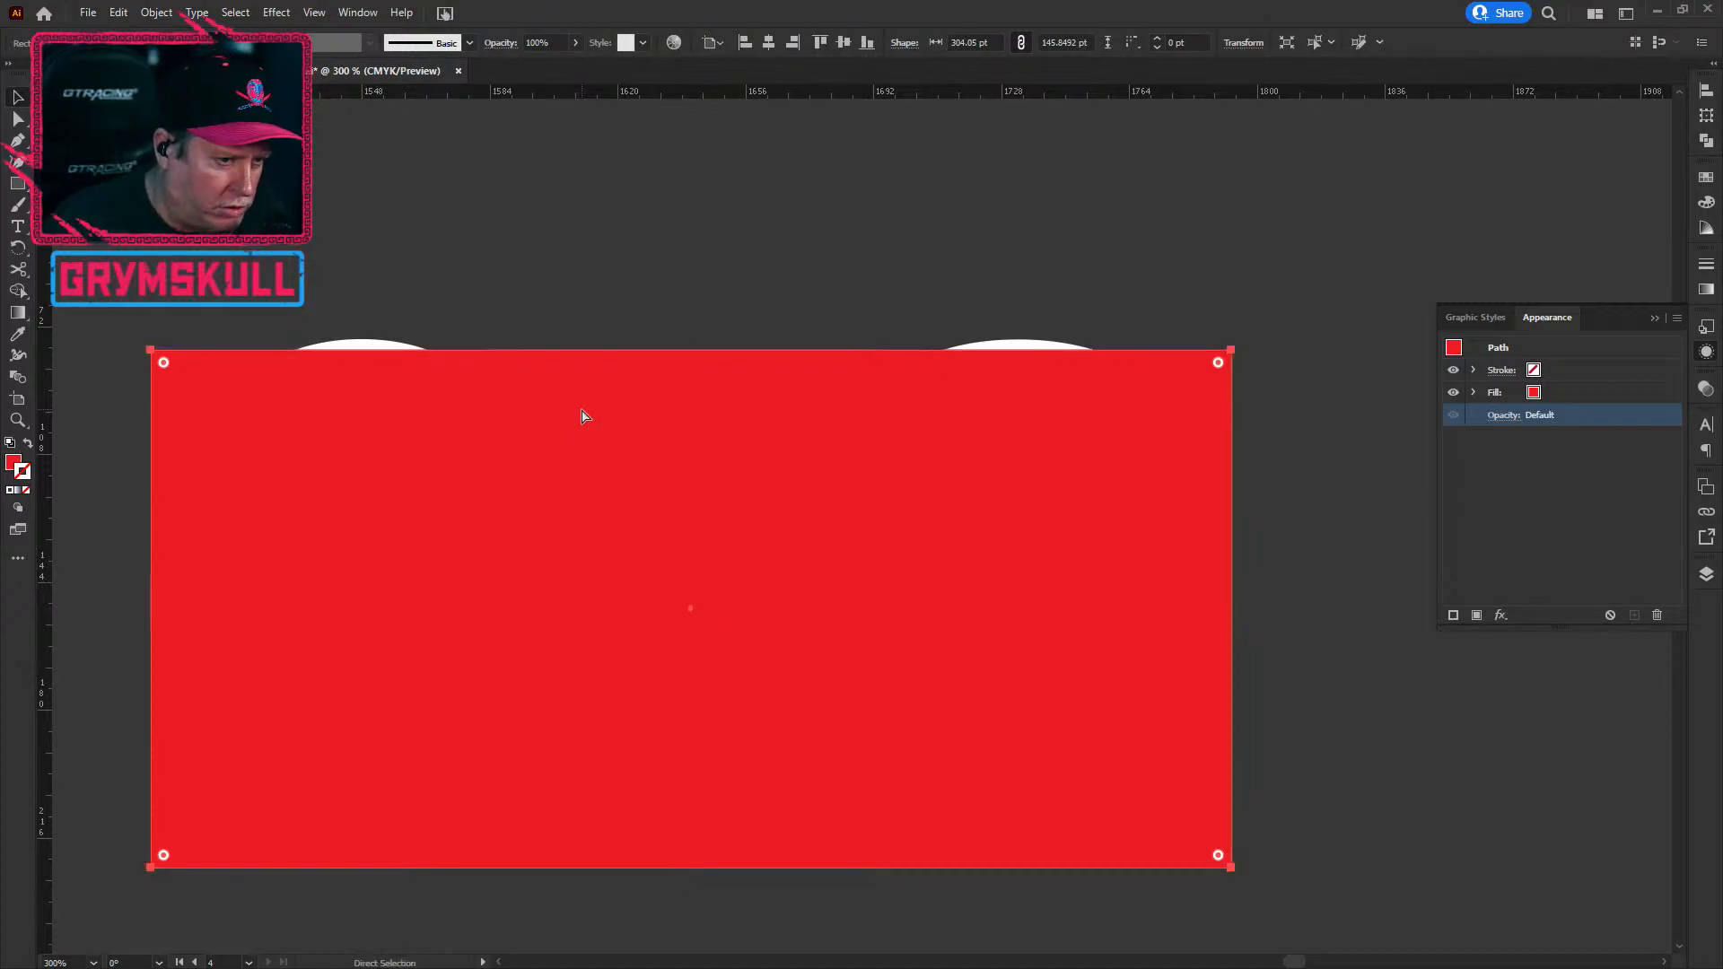
pyautogui.press('v')
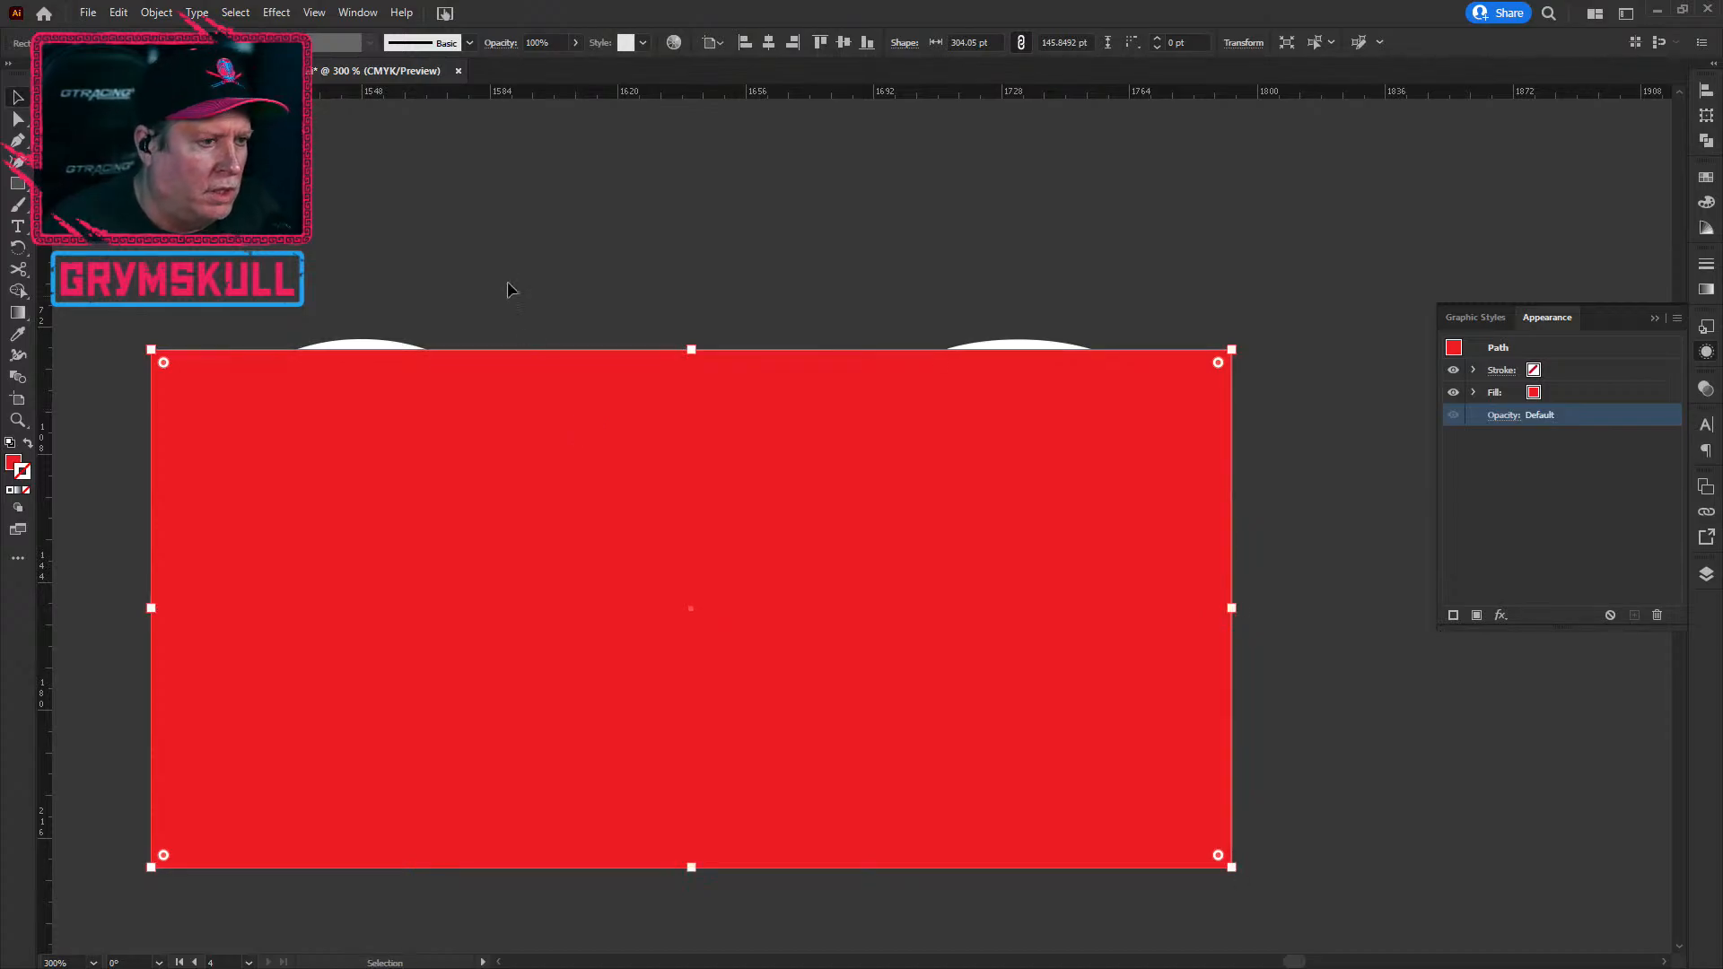
pyautogui.click(266, 258)
# Step: Select all the artwork and create a new document with the Letter preset
pyautogui.hotkey('ctrl', 'a')
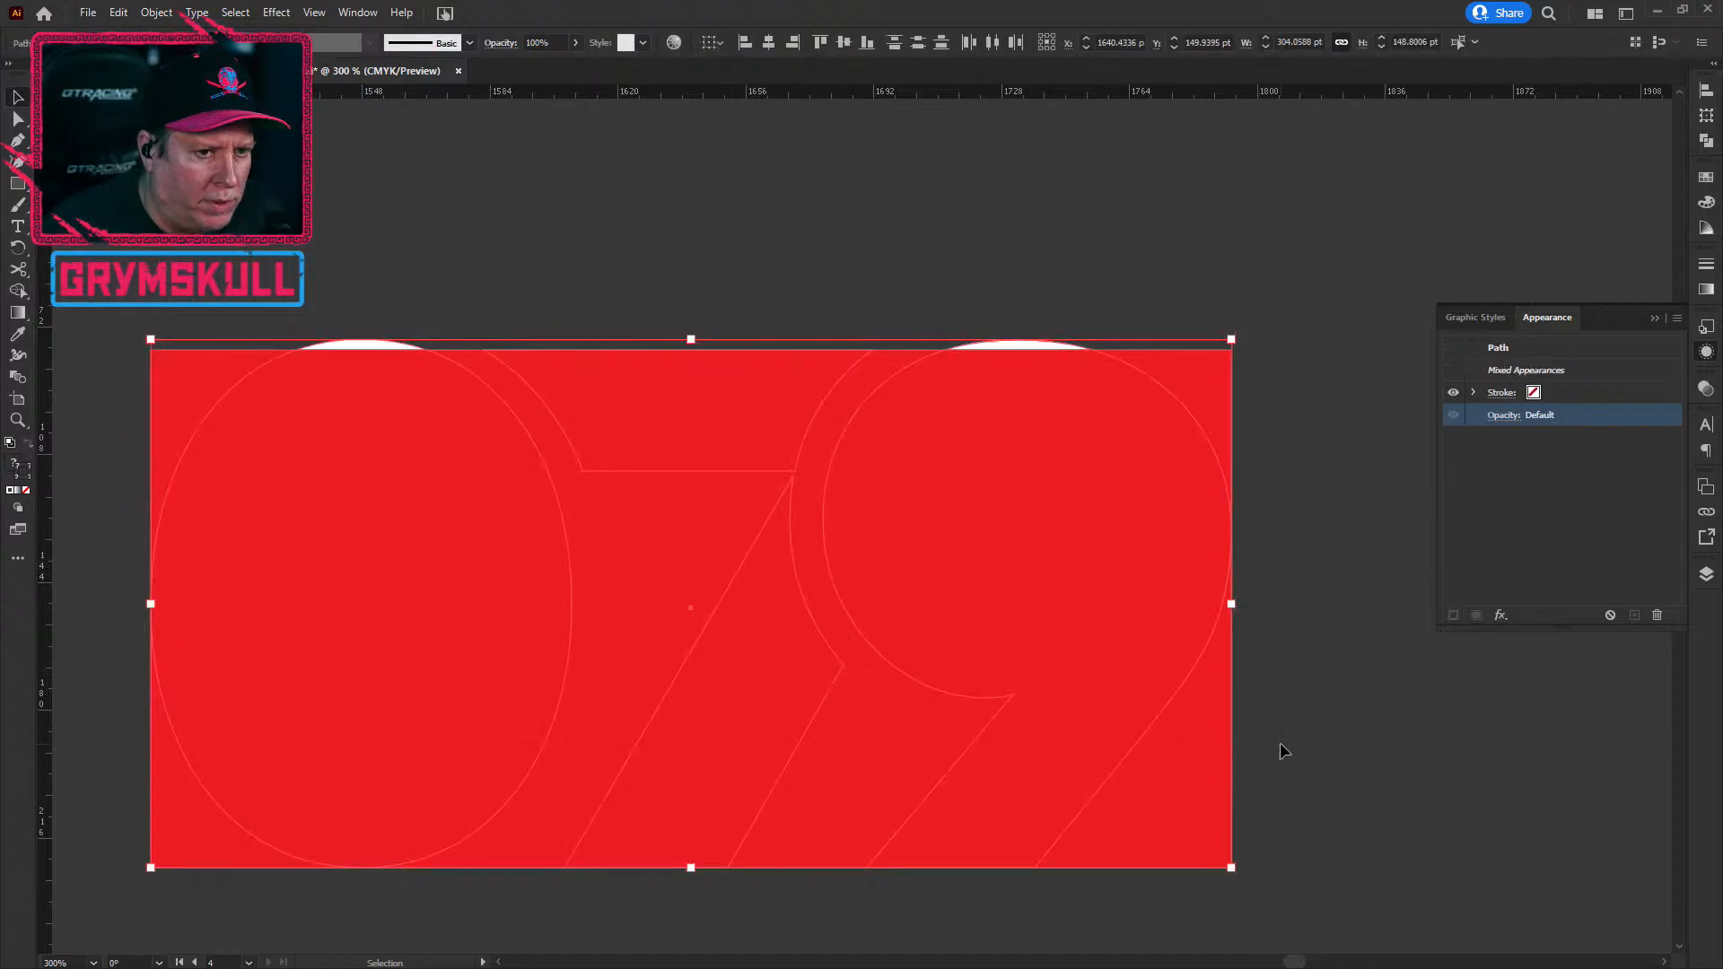
pyautogui.press('a')
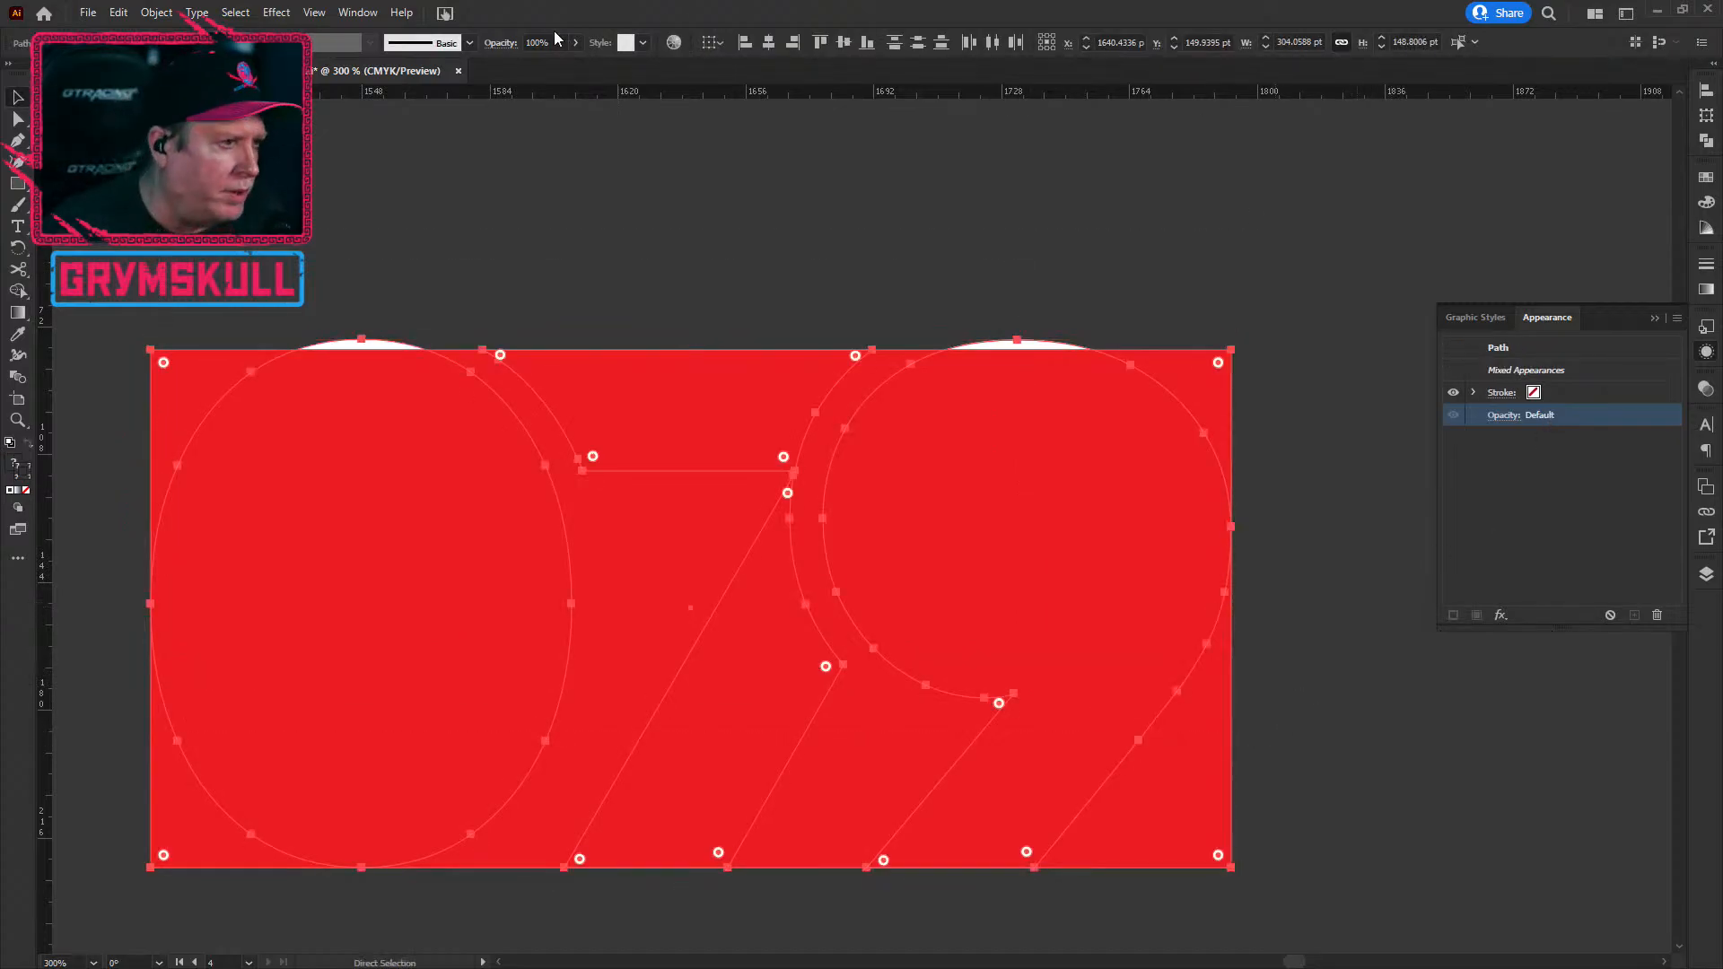
pyautogui.click(88, 13)
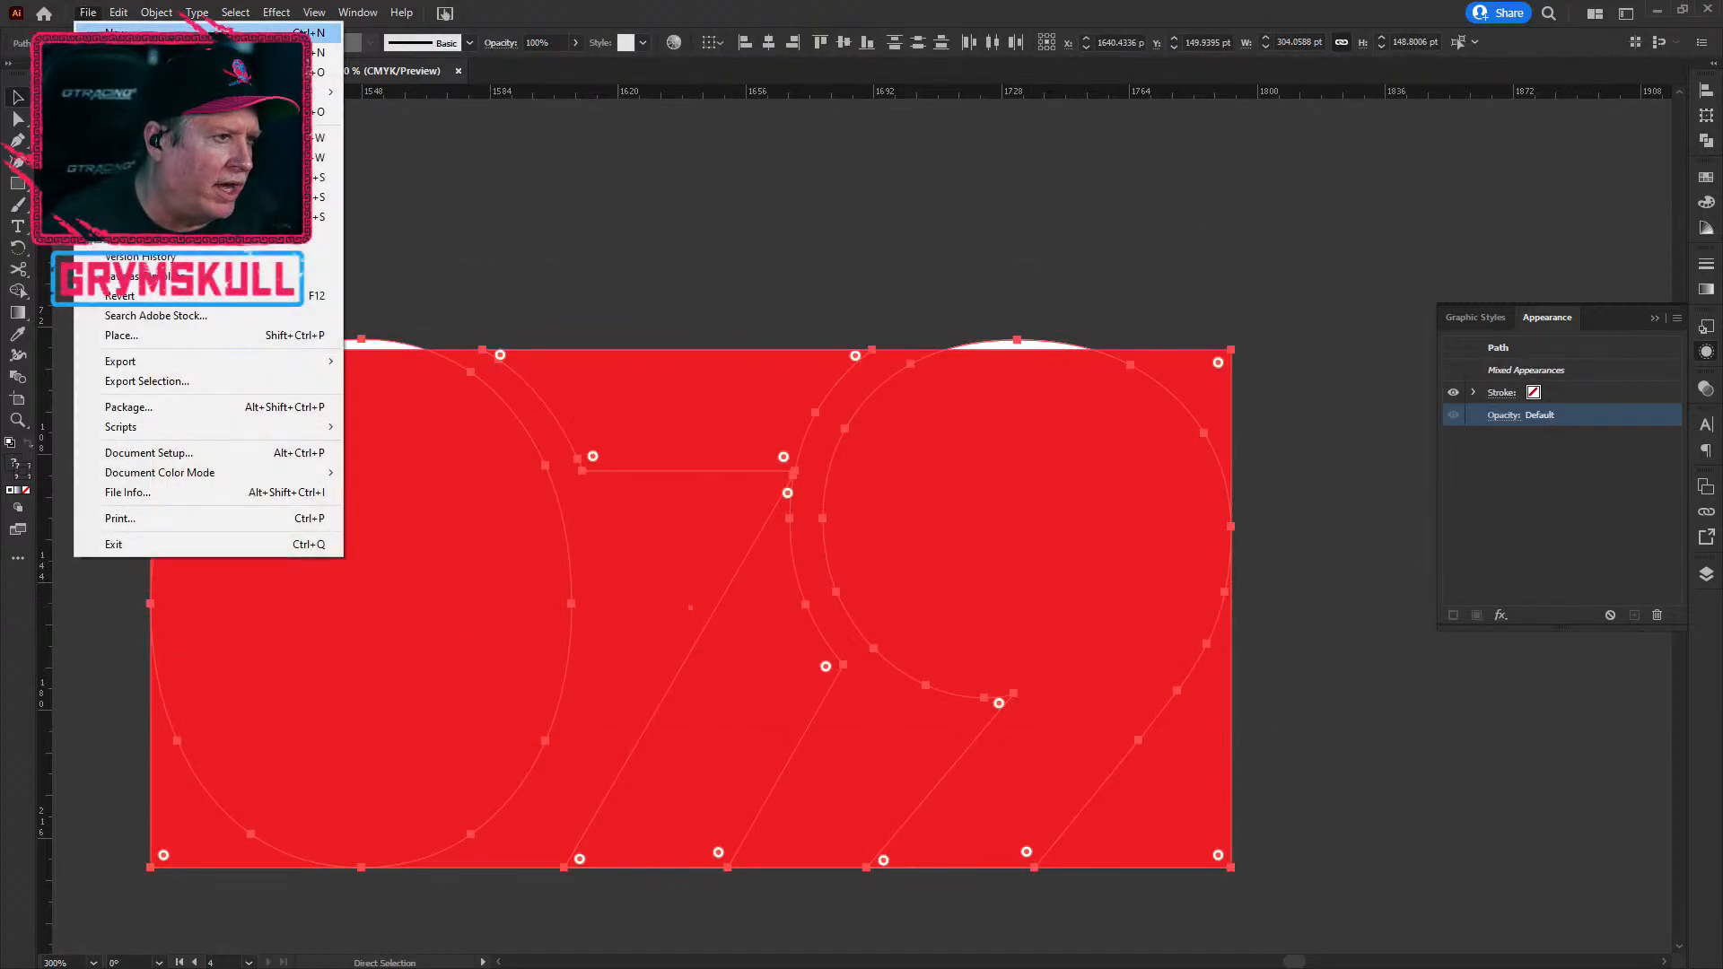
pyautogui.click(89, 33)
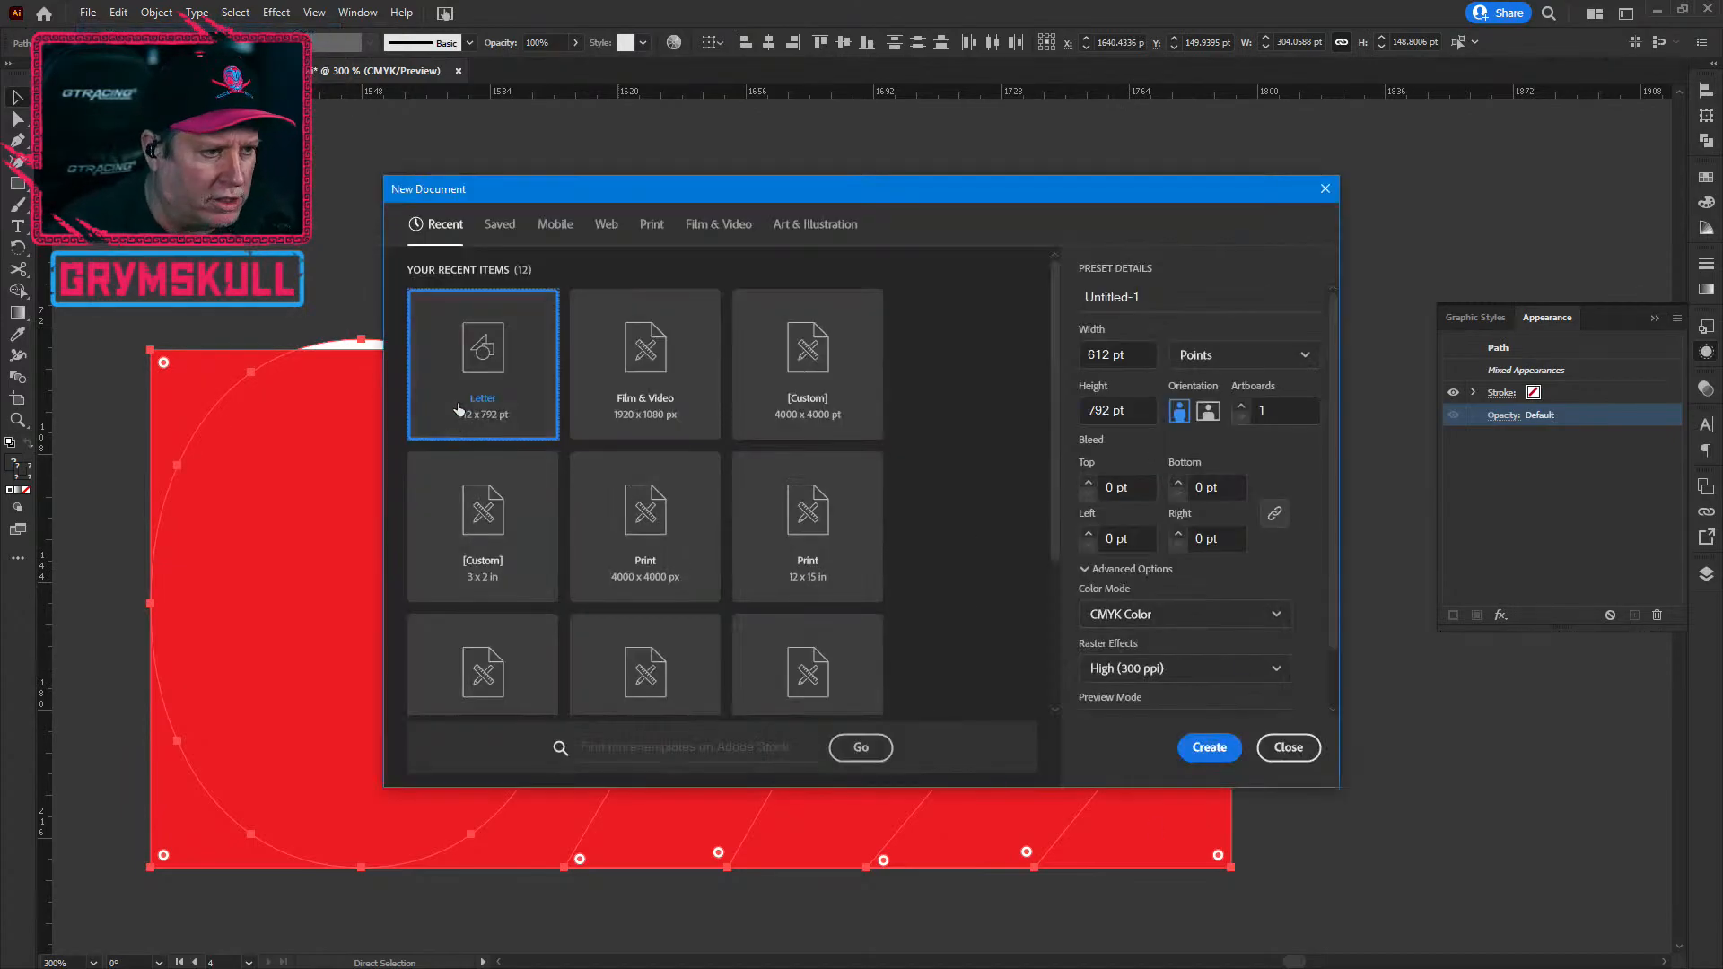
pyautogui.click(880, 755)
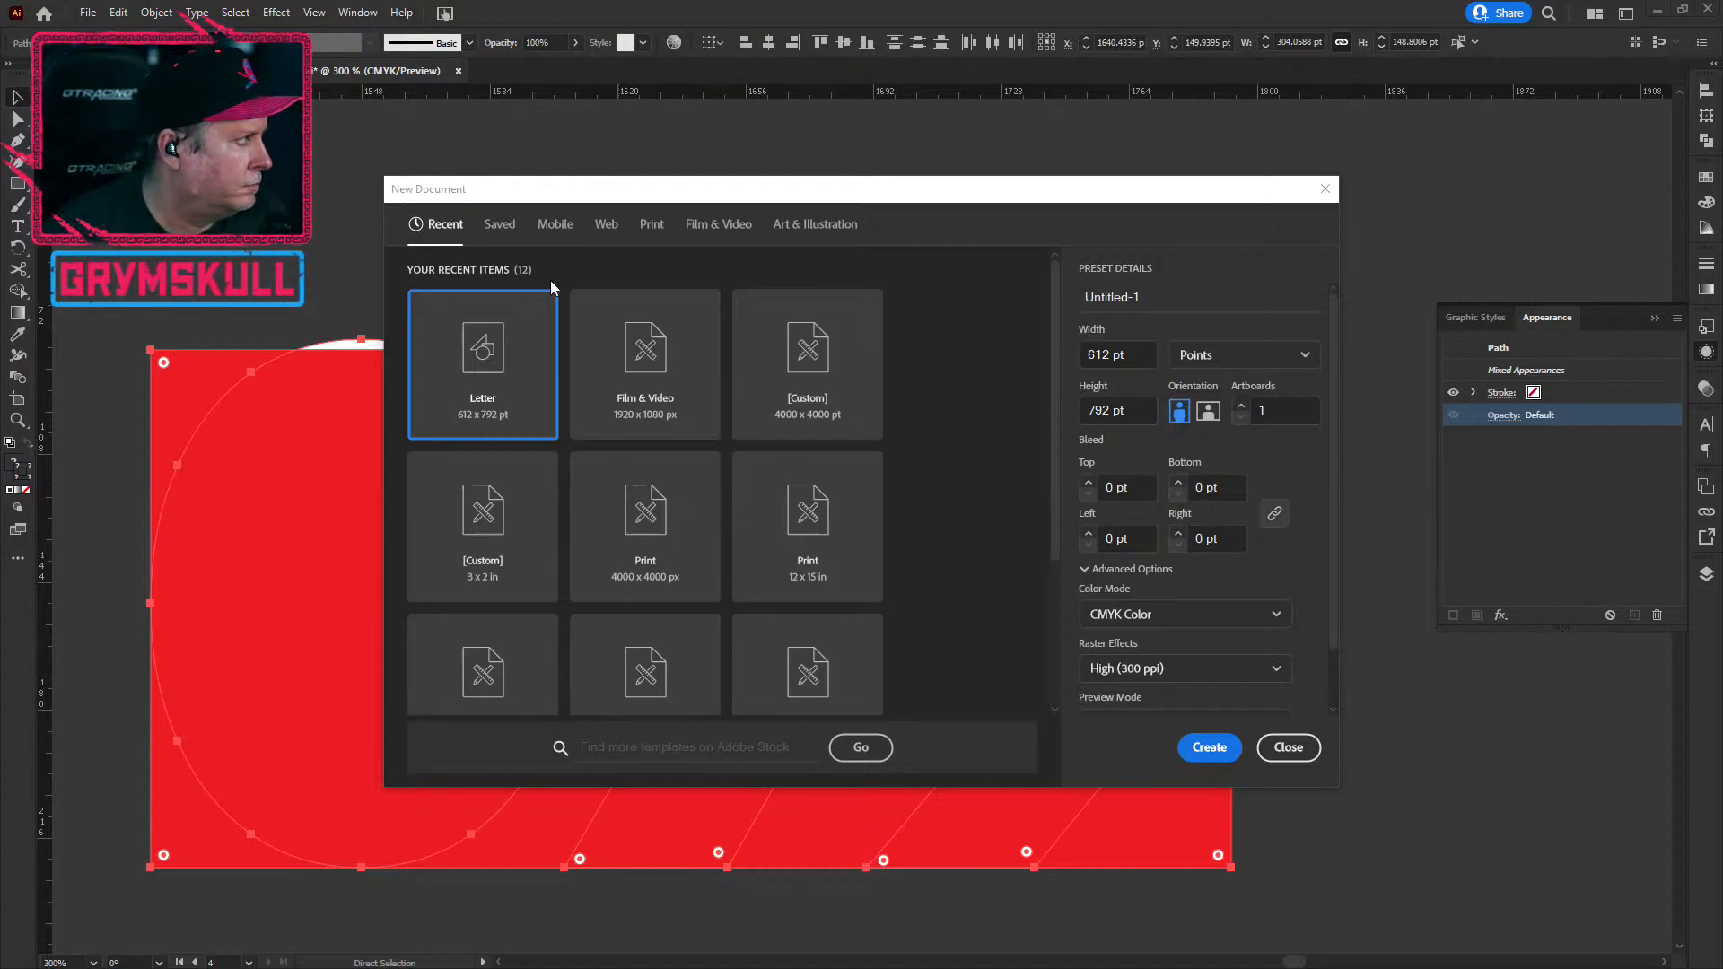
pyautogui.click(1288, 748)
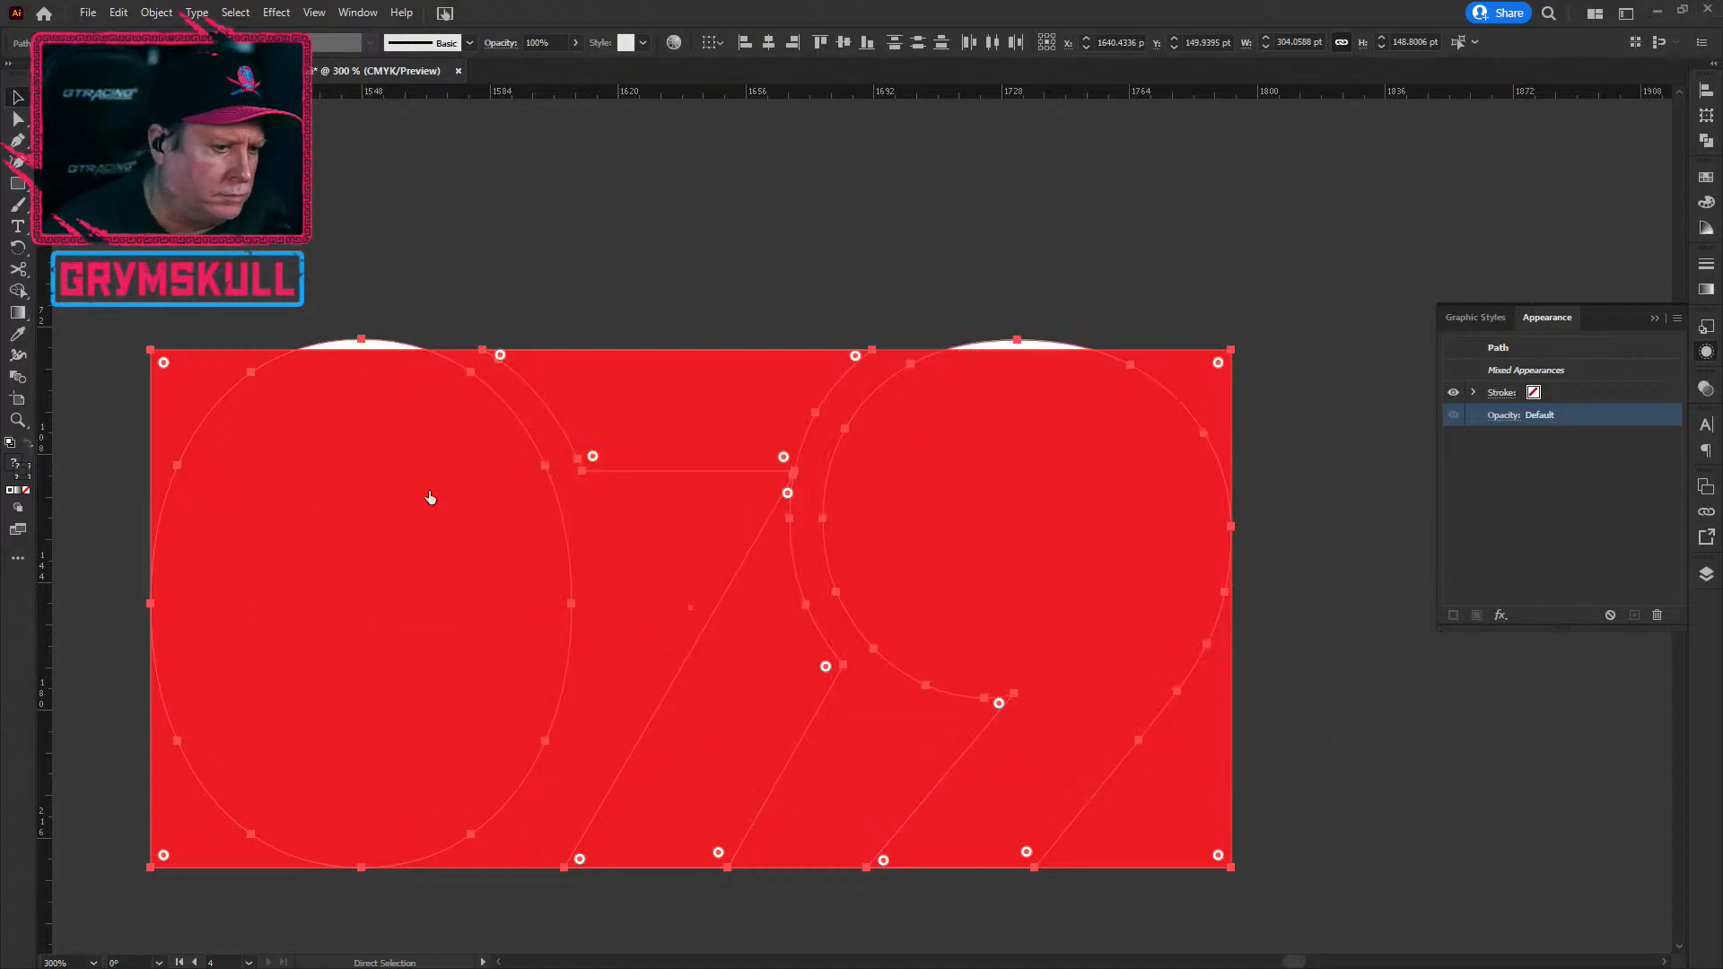
# Step: Paste the artwork into Untitled-1 and check the pasted red rectangle
pyautogui.hotkey('ctrl', 'v')
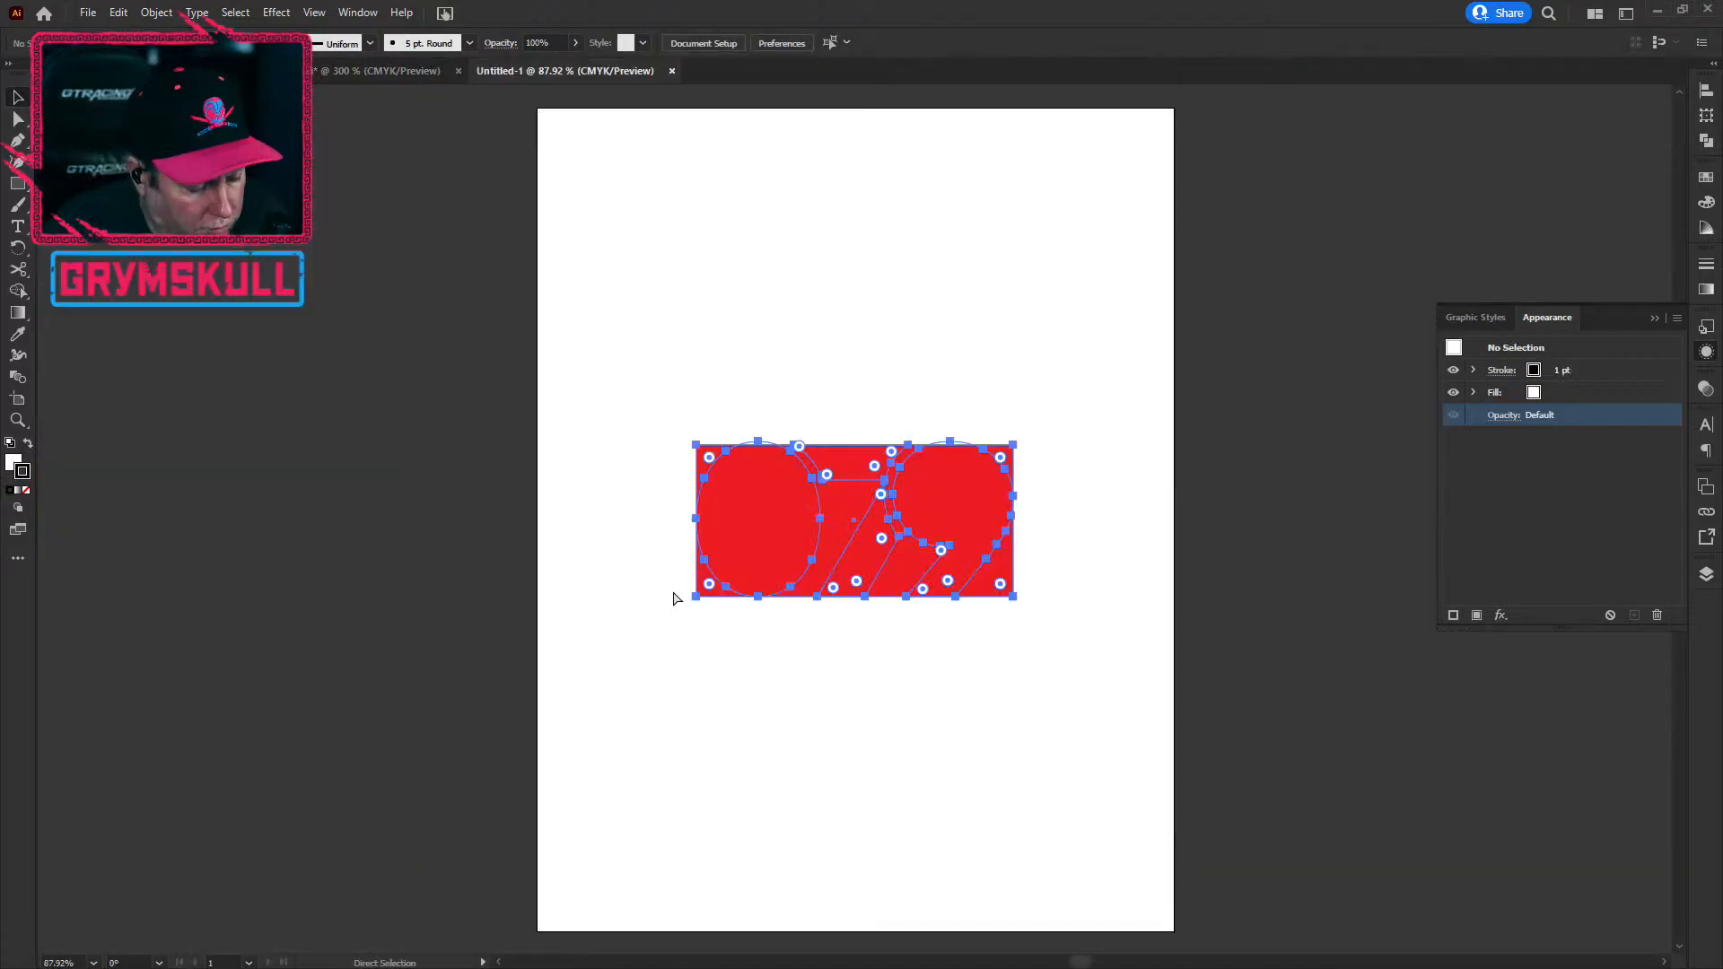
pyautogui.press('v')
pyautogui.click(989, 713)
pyautogui.click(800, 569)
pyautogui.click(1006, 655)
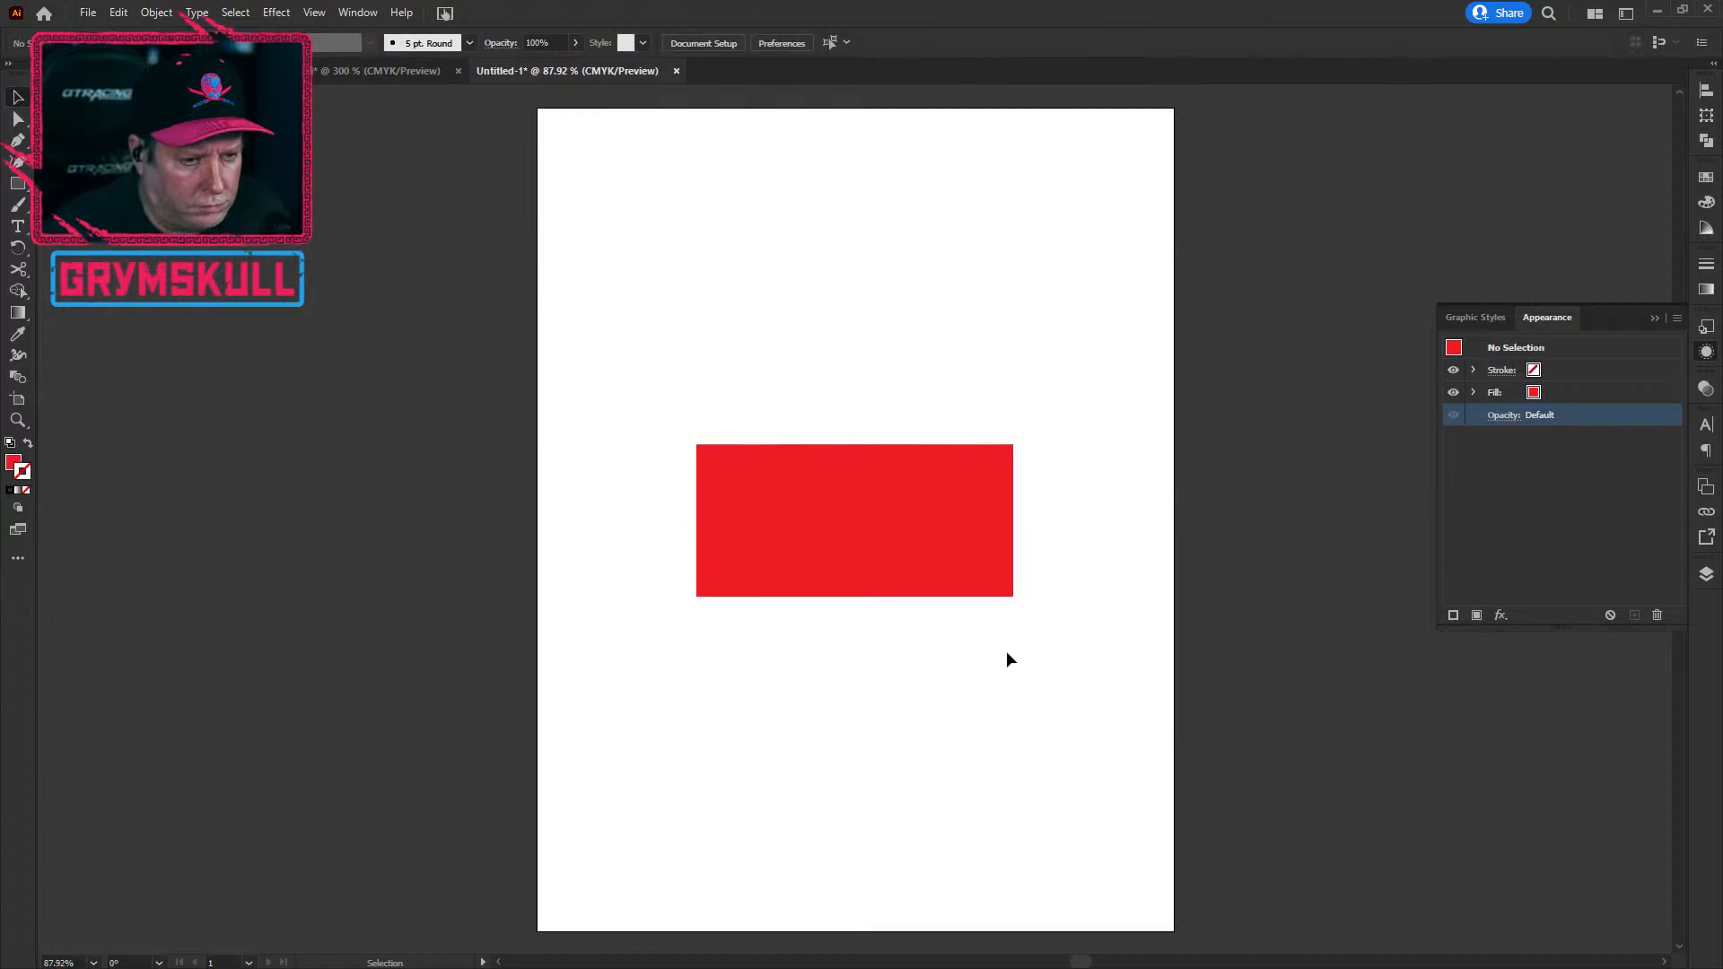
pyautogui.click(872, 541)
pyautogui.press('a')
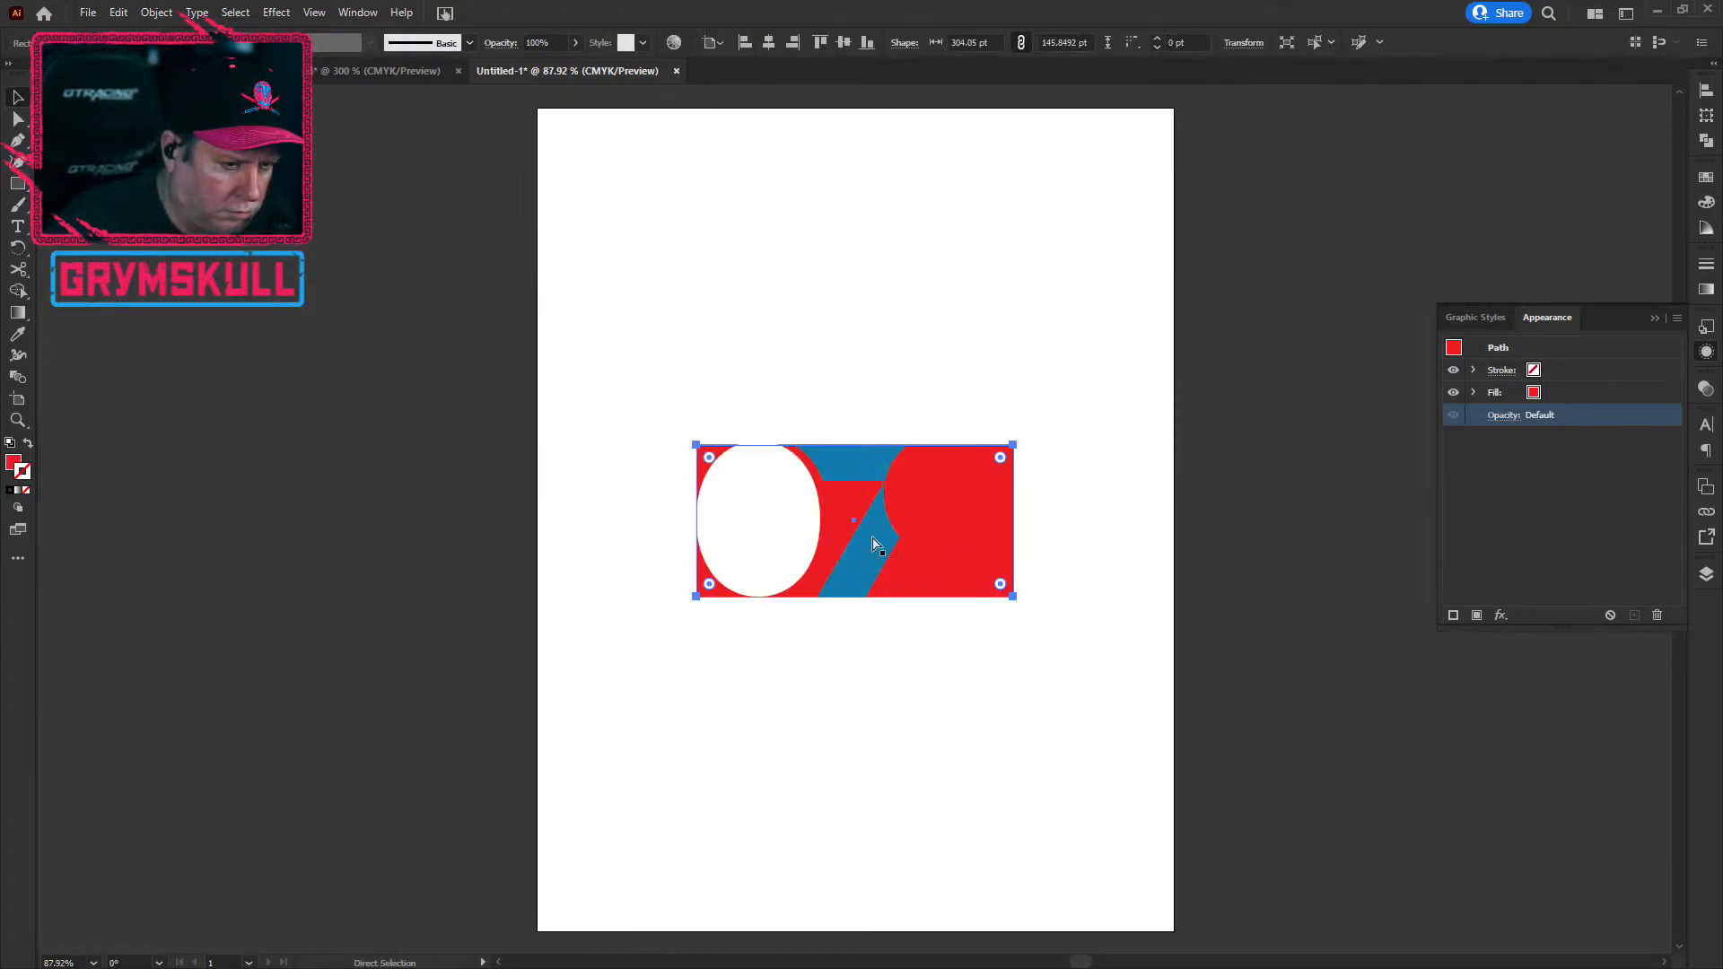
pyautogui.press('v')
# Step: At actual size, check the white 0 together with the red rectangle, then deselect everything
pyautogui.hotkey('ctrl', '1')
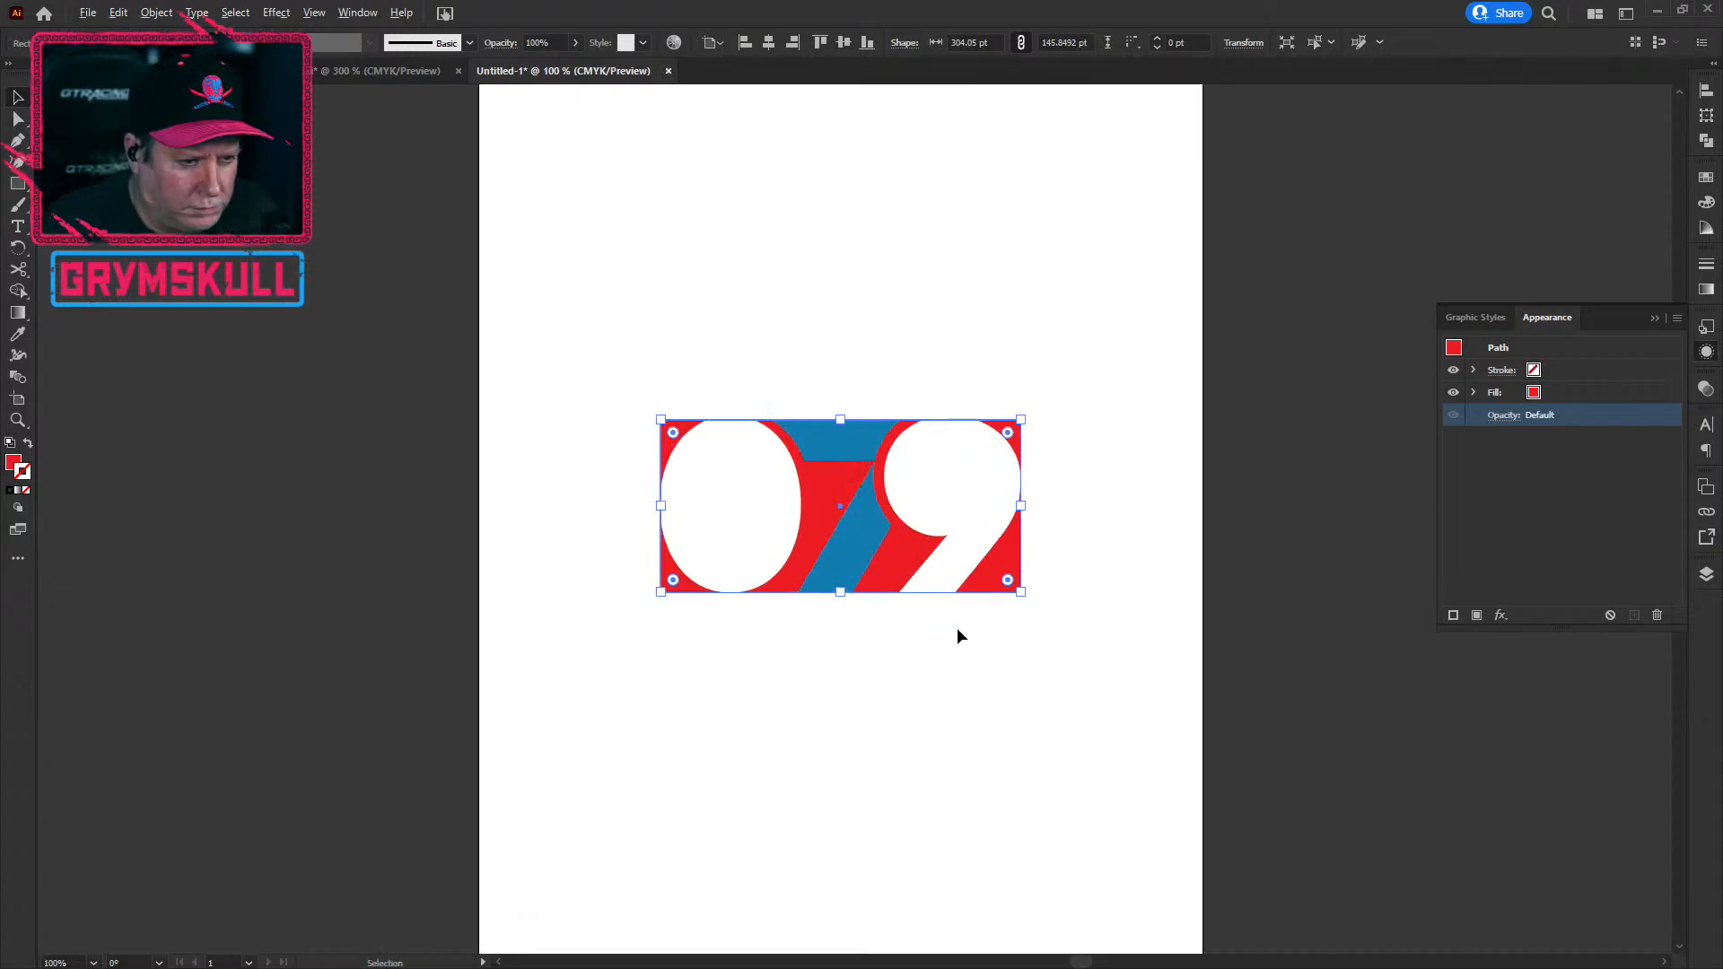
pyautogui.scroll(2, 836, 707)
pyautogui.click(1008, 843)
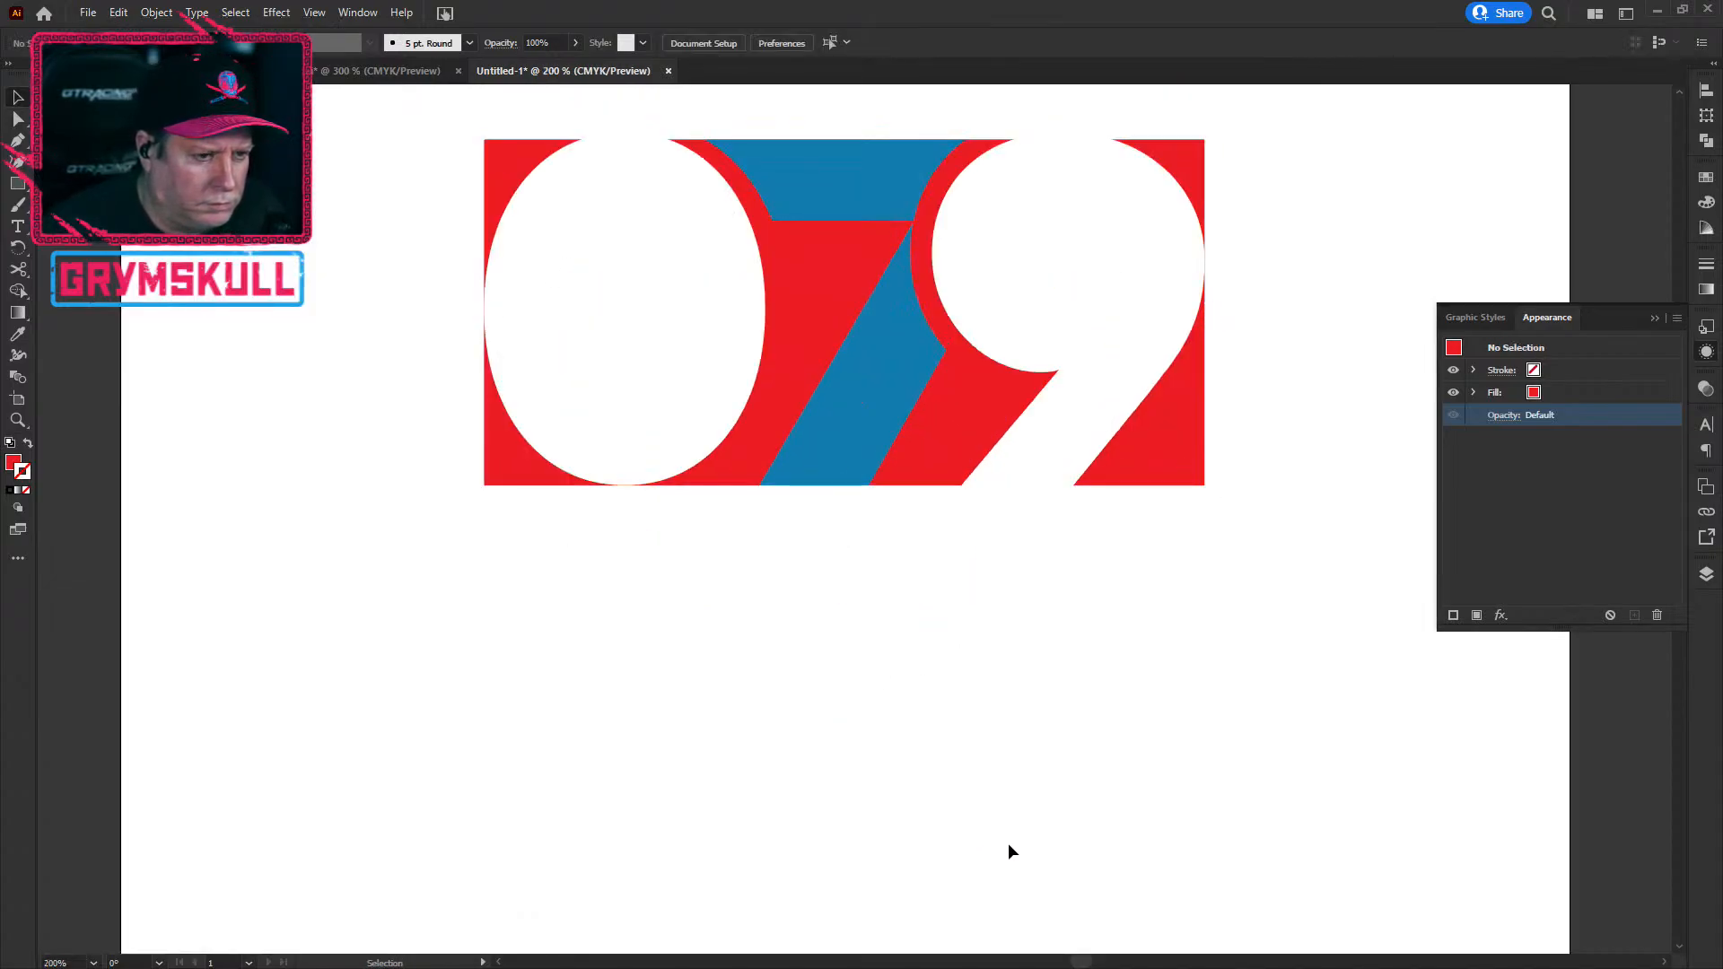
pyautogui.click(659, 443)
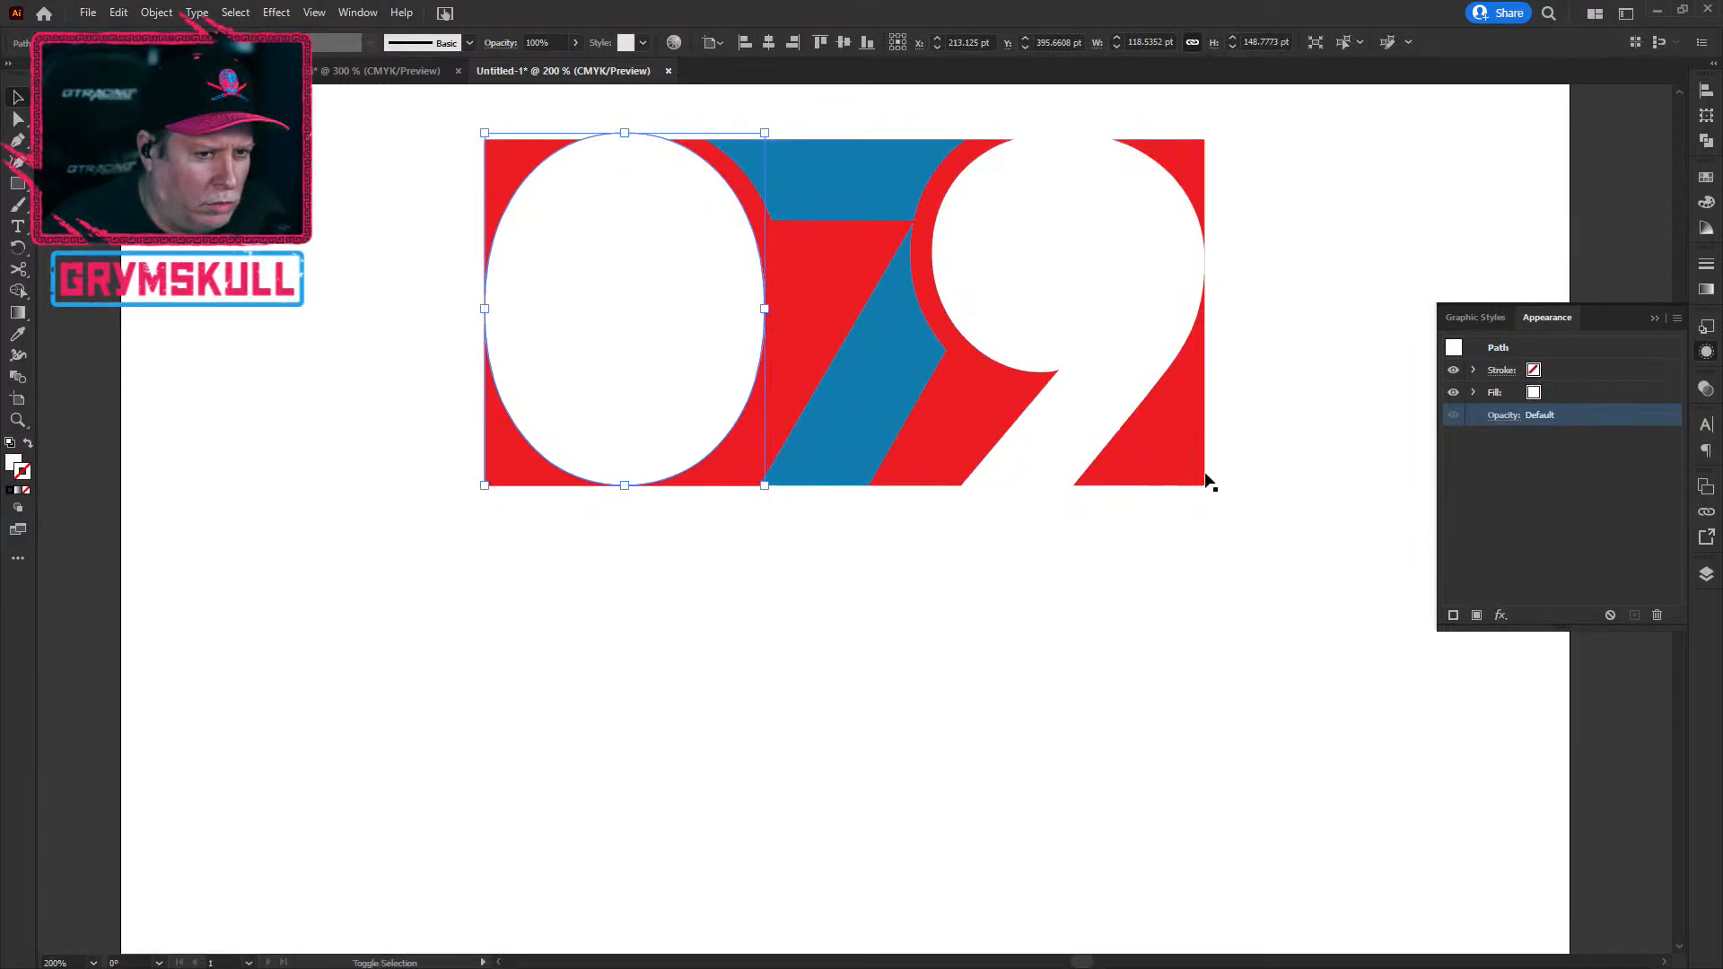
pyautogui.keyDown('shift'); pyautogui.click(1187, 470); pyautogui.keyUp('shift')
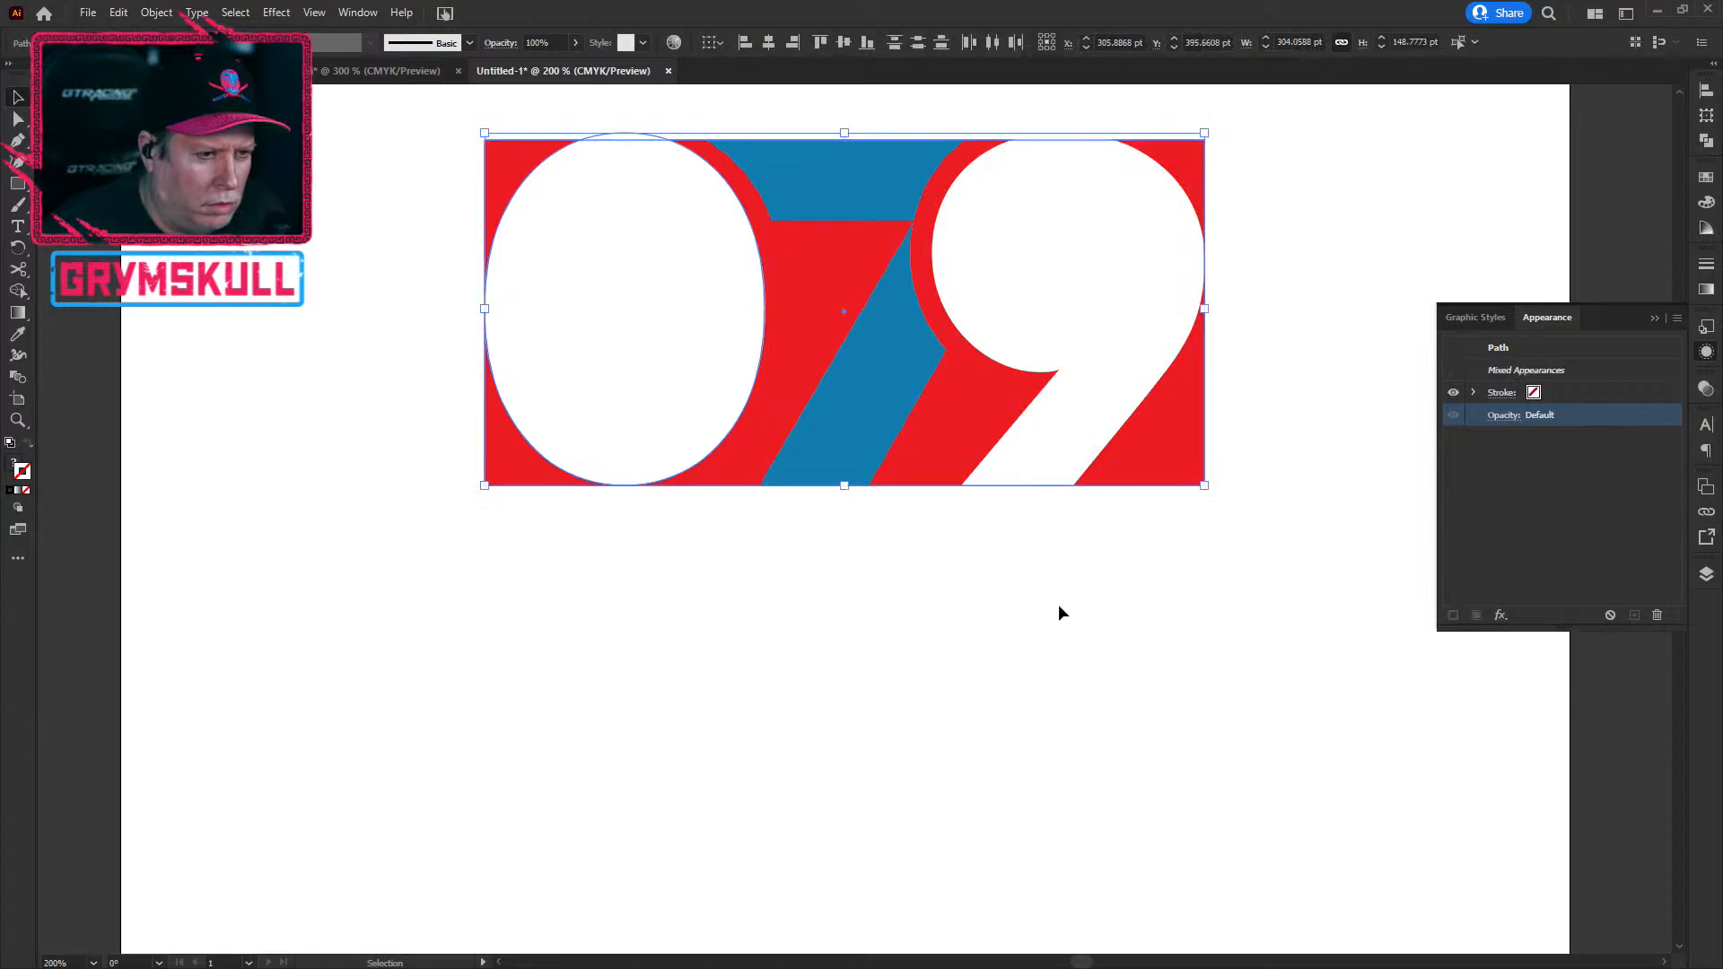
pyautogui.click(950, 660)
pyautogui.scroll(-5, 762, 669)
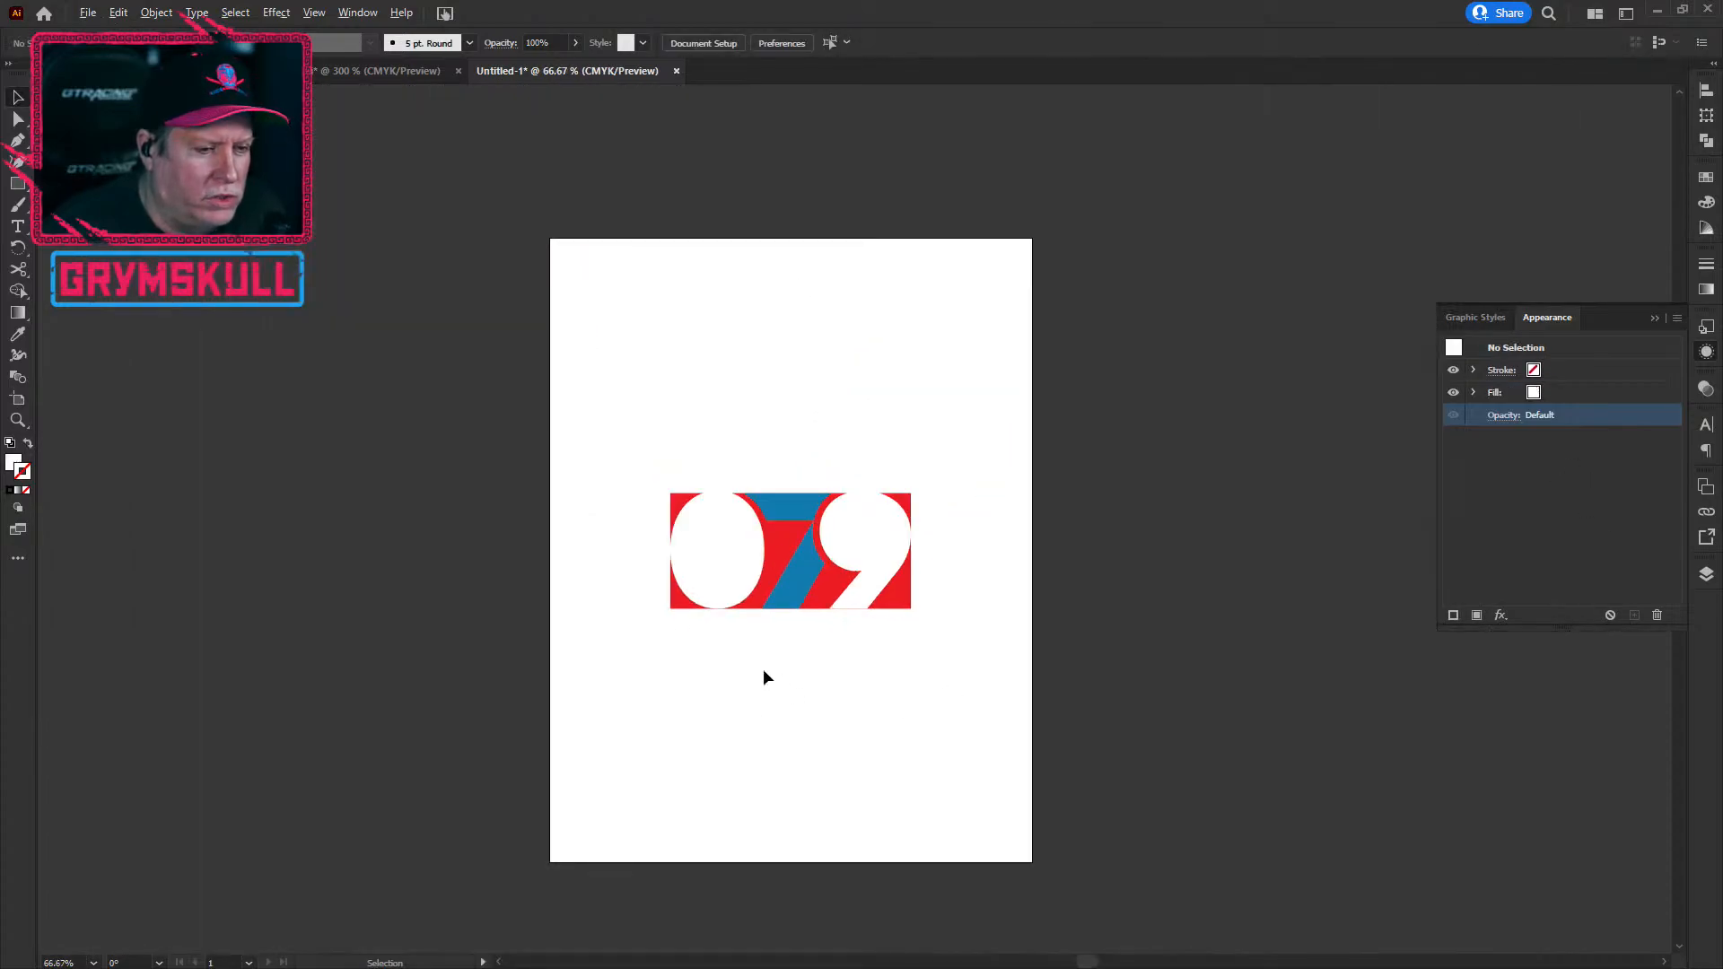
# Step: In the logo sheet, undo the red rectangle edits back to the grouped white 079
pyautogui.click(377, 70)
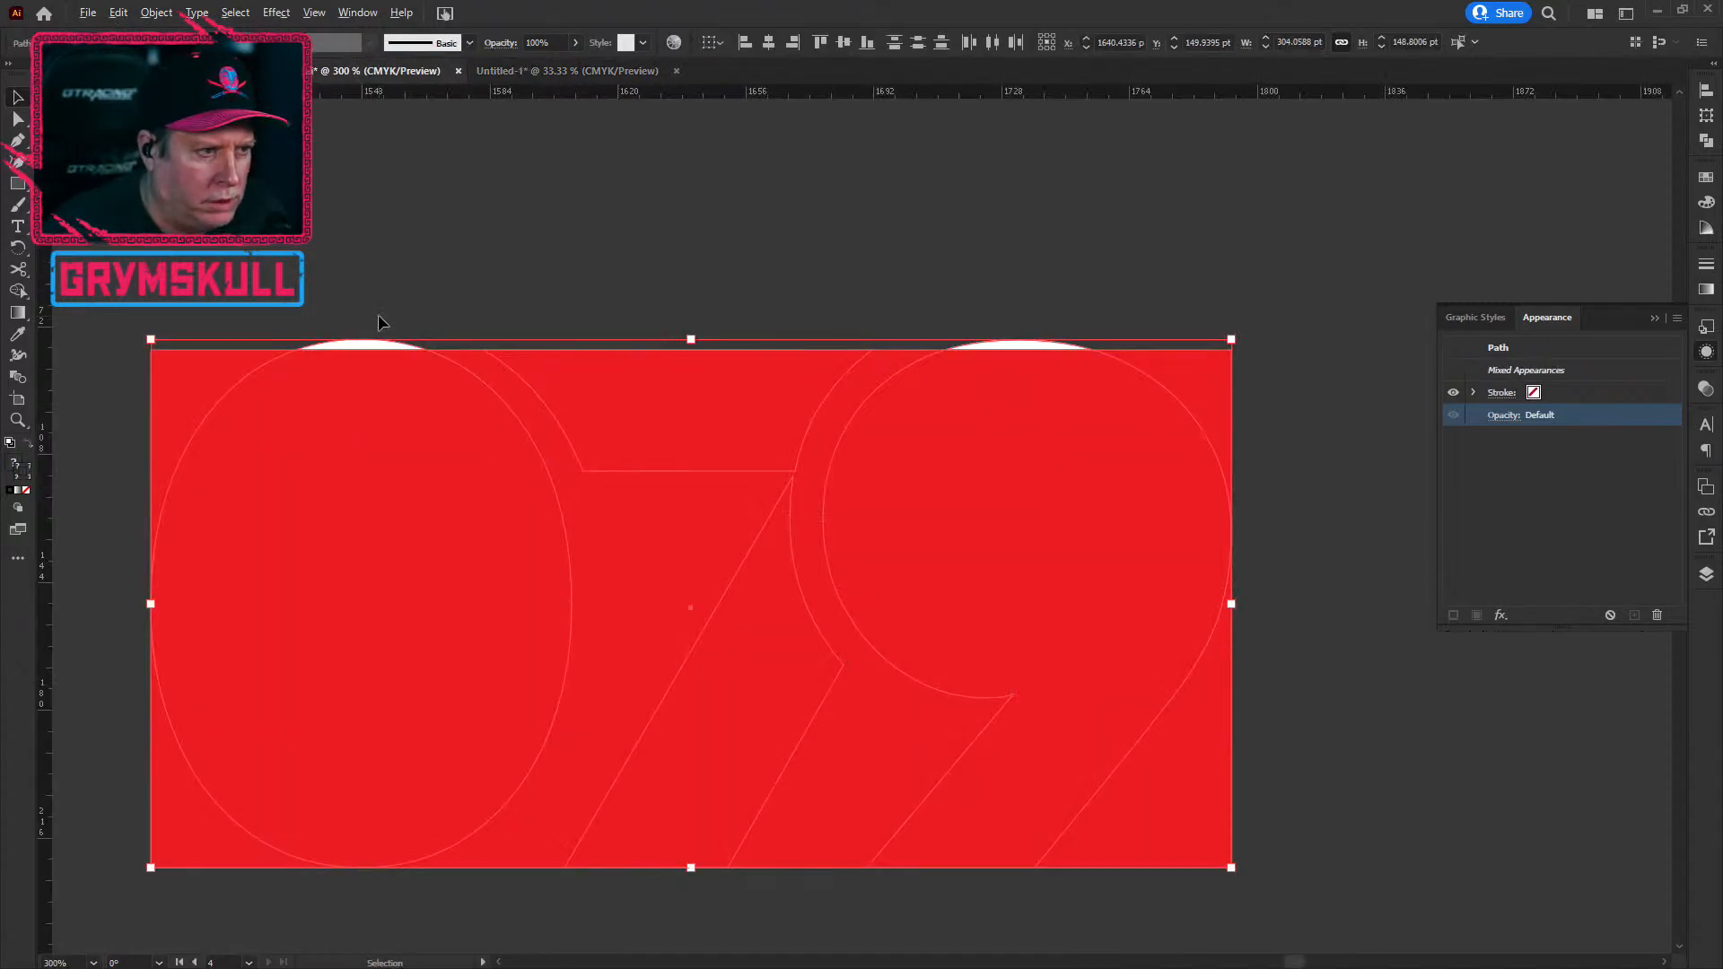
pyautogui.scroll(-4, 380, 323)
pyautogui.scroll(-1, 381, 323)
pyautogui.scroll(2, 380, 323)
pyautogui.moveTo(380, 323); pyautogui.dragTo(1018, 359)
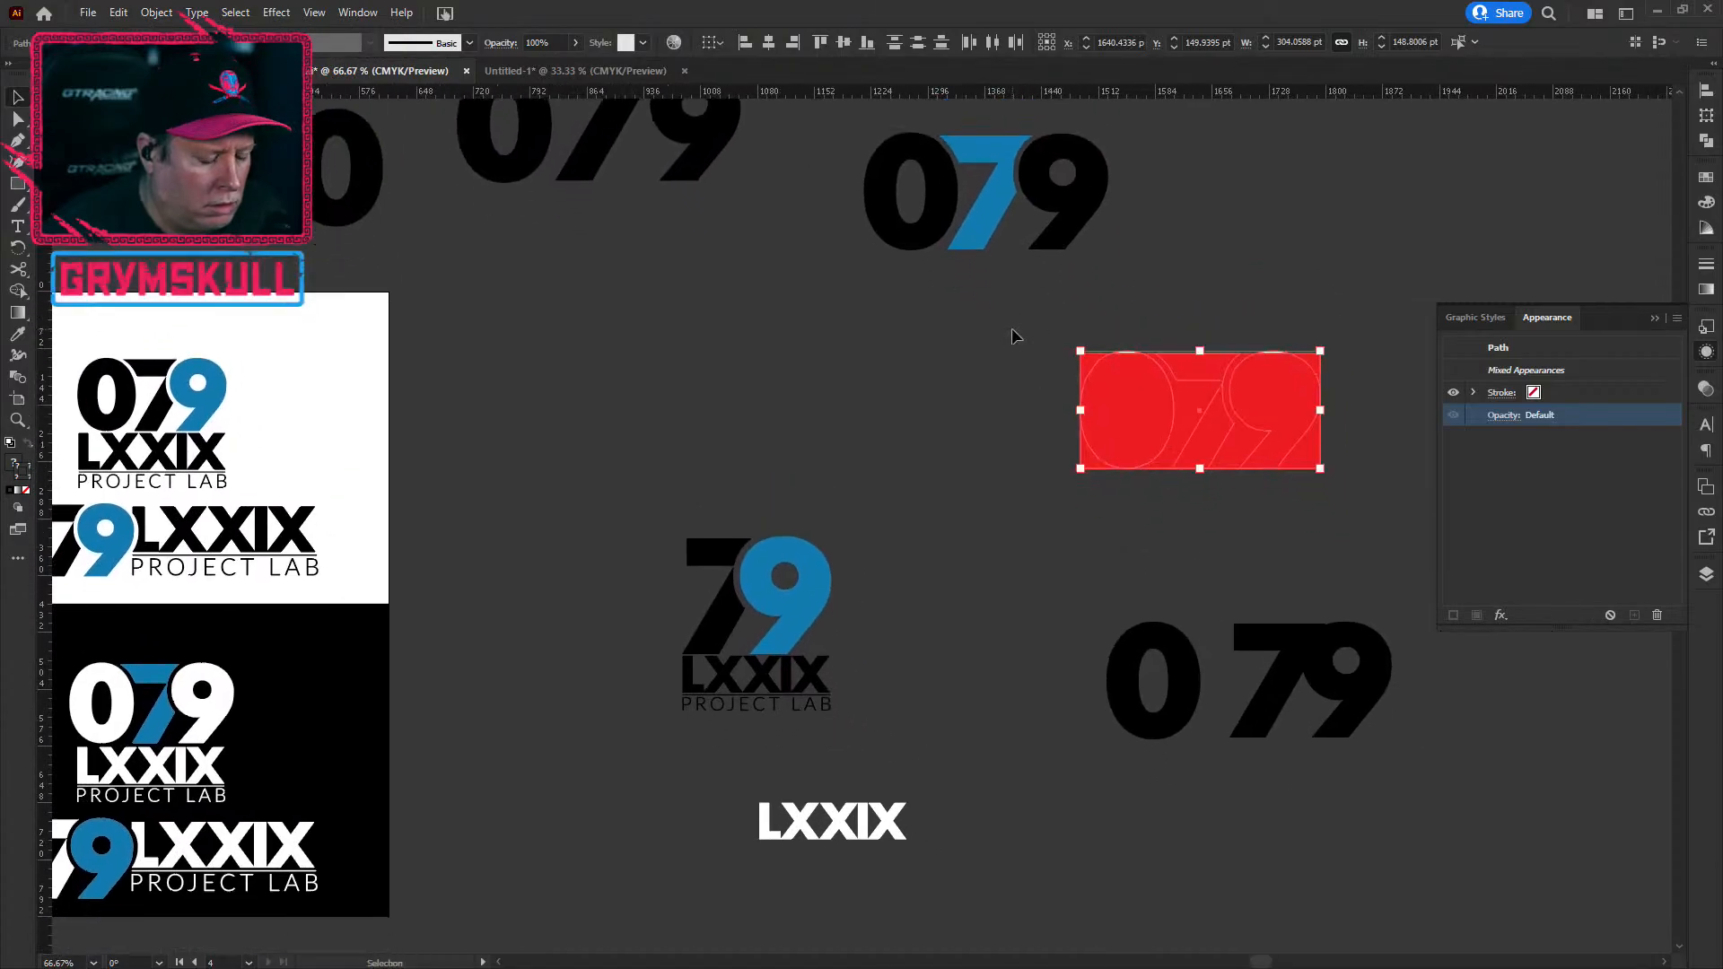
pyautogui.hotkey('ctrl', 'z')
pyautogui.hotkey('ctrl', 'z')
pyautogui.hotkey('ctrl', 'z')
pyautogui.hotkey('ctrl', 'z')
pyautogui.hotkey('ctrl', 'z')
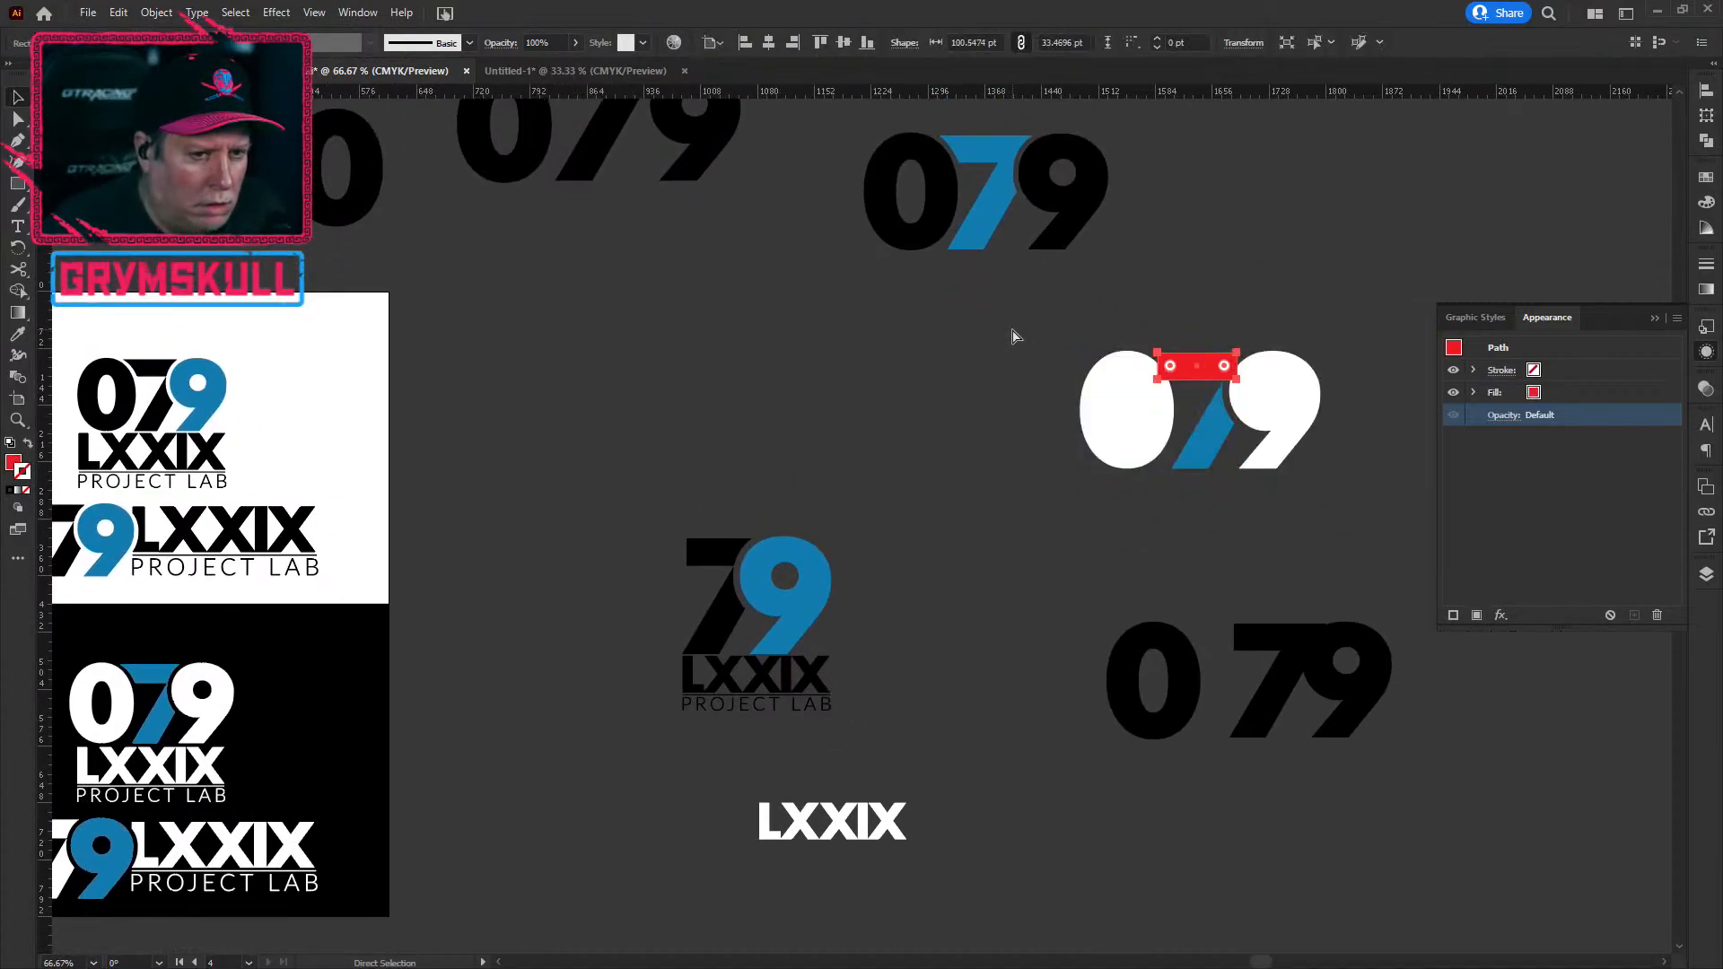
pyautogui.hotkey('ctrl', 'z')
pyautogui.hotkey('ctrl', 'z')
pyautogui.hotkey('ctrl', 'z')
pyautogui.hotkey('ctrl', 'z')
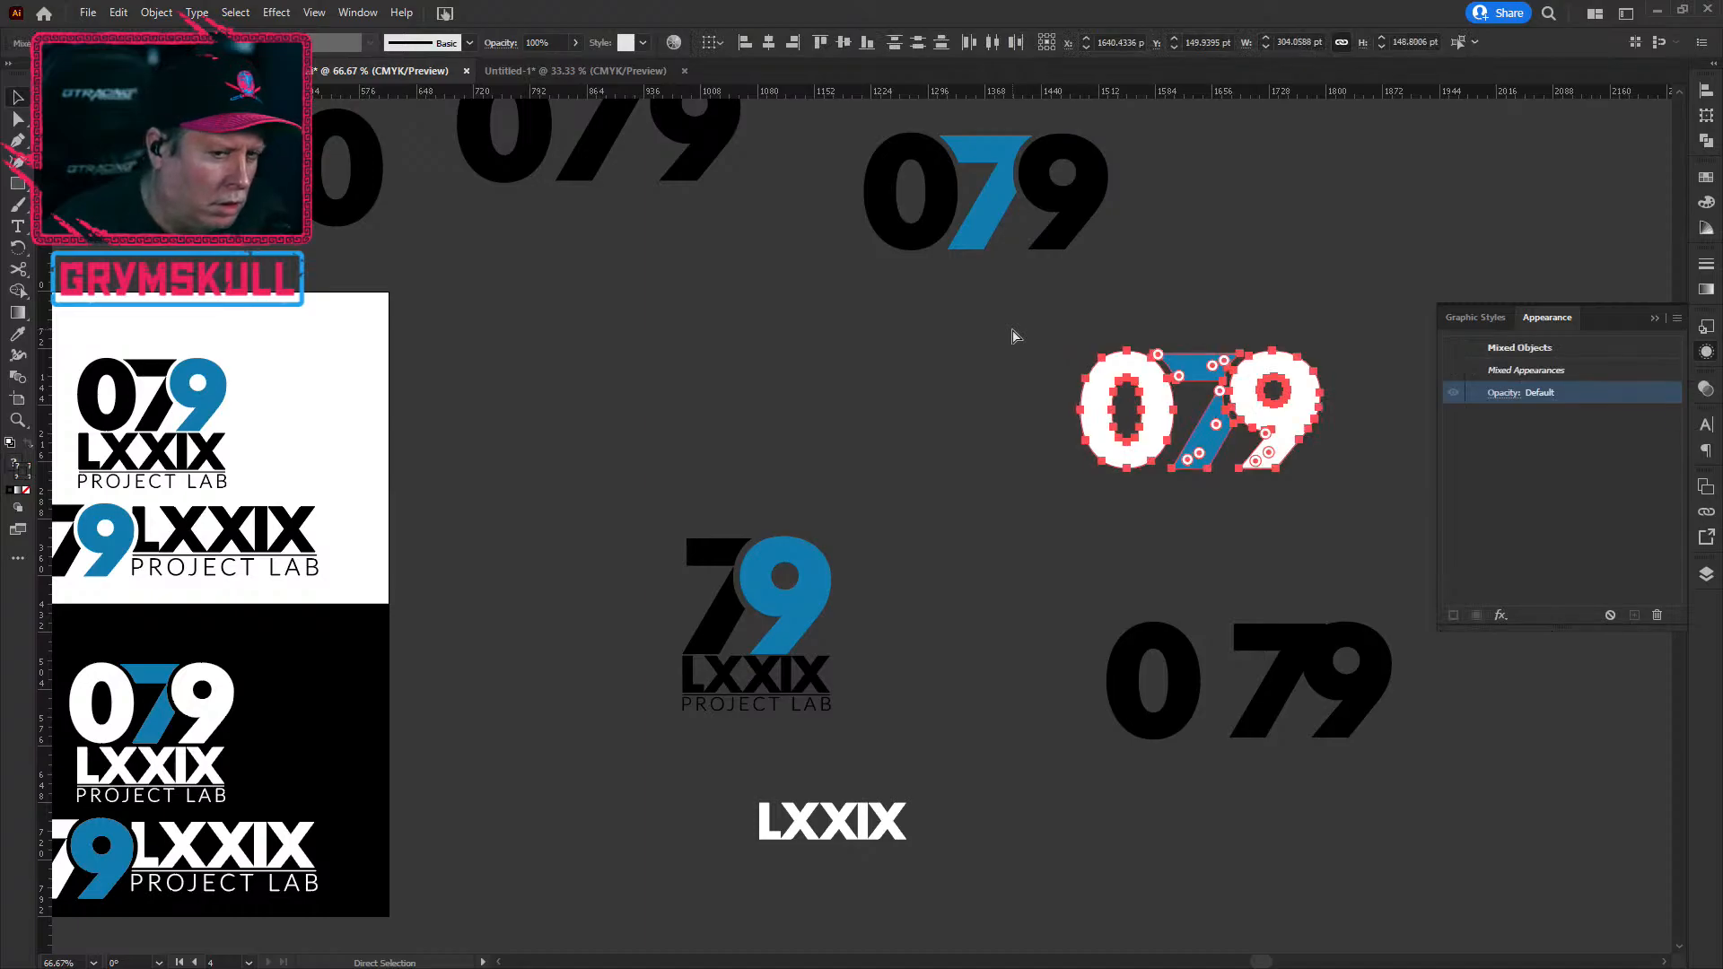
pyautogui.hotkey('ctrl', 'z')
pyautogui.hotkey('ctrl', 'z')
pyautogui.press('v')
# Step: Shift the white 079 group left and duplicate it to its right
pyautogui.click(1113, 485)
pyautogui.click(901, 393)
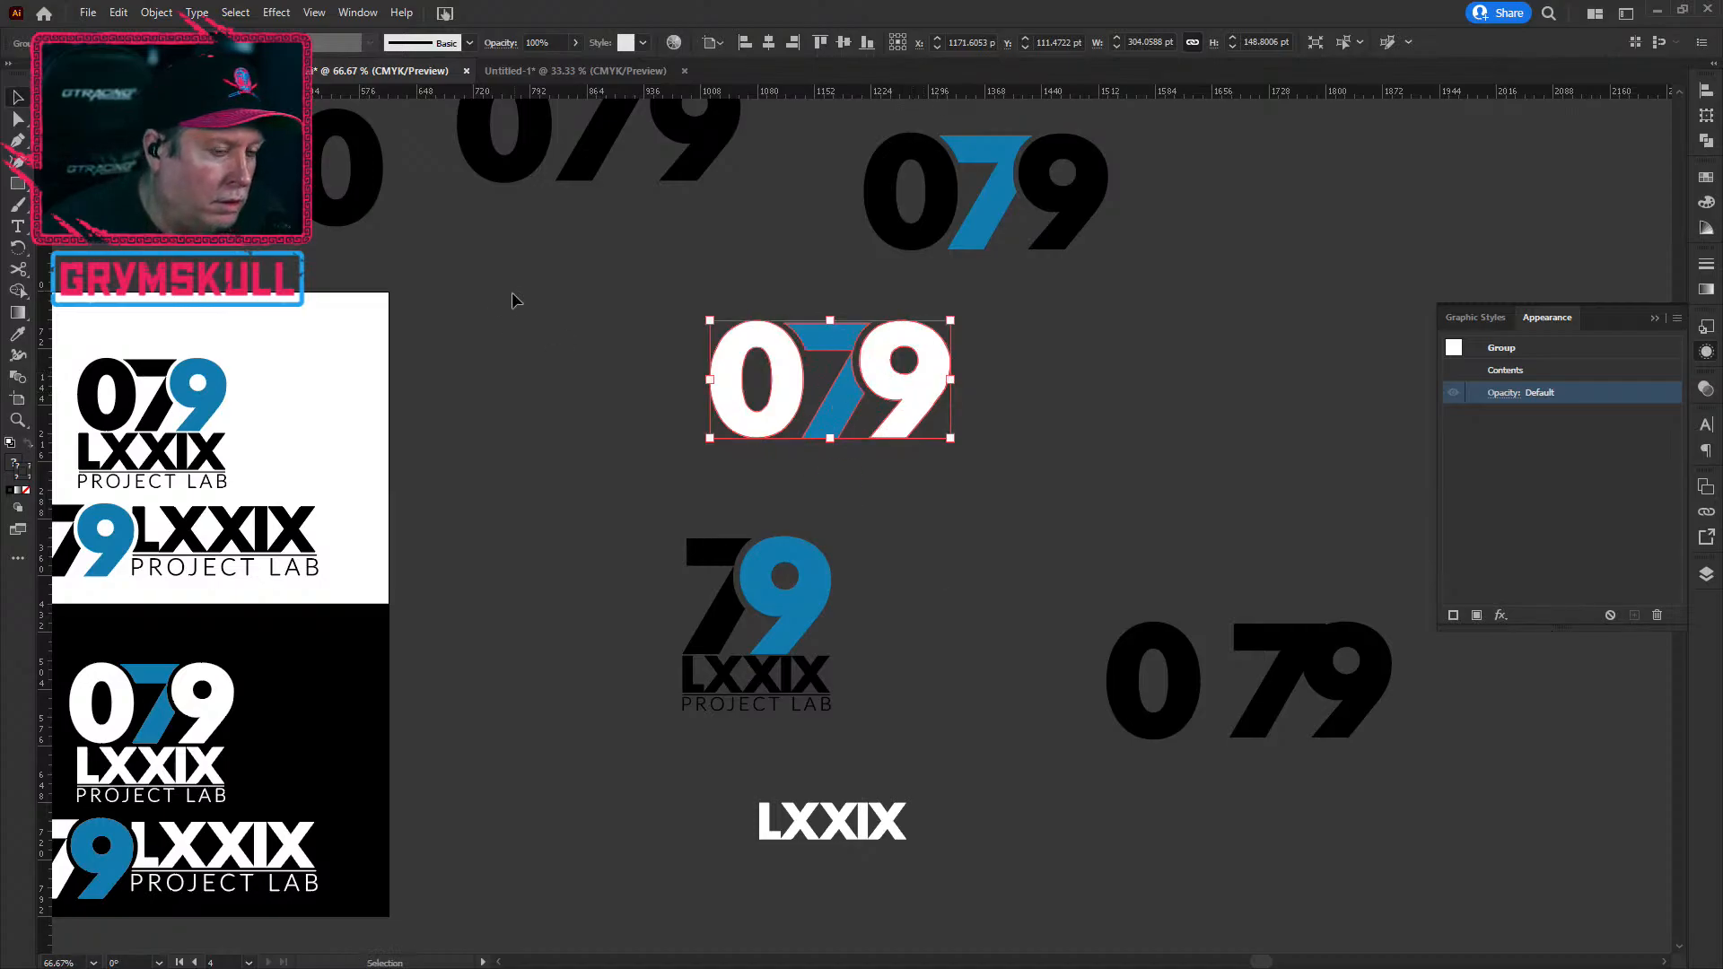
pyautogui.click(1706, 182)
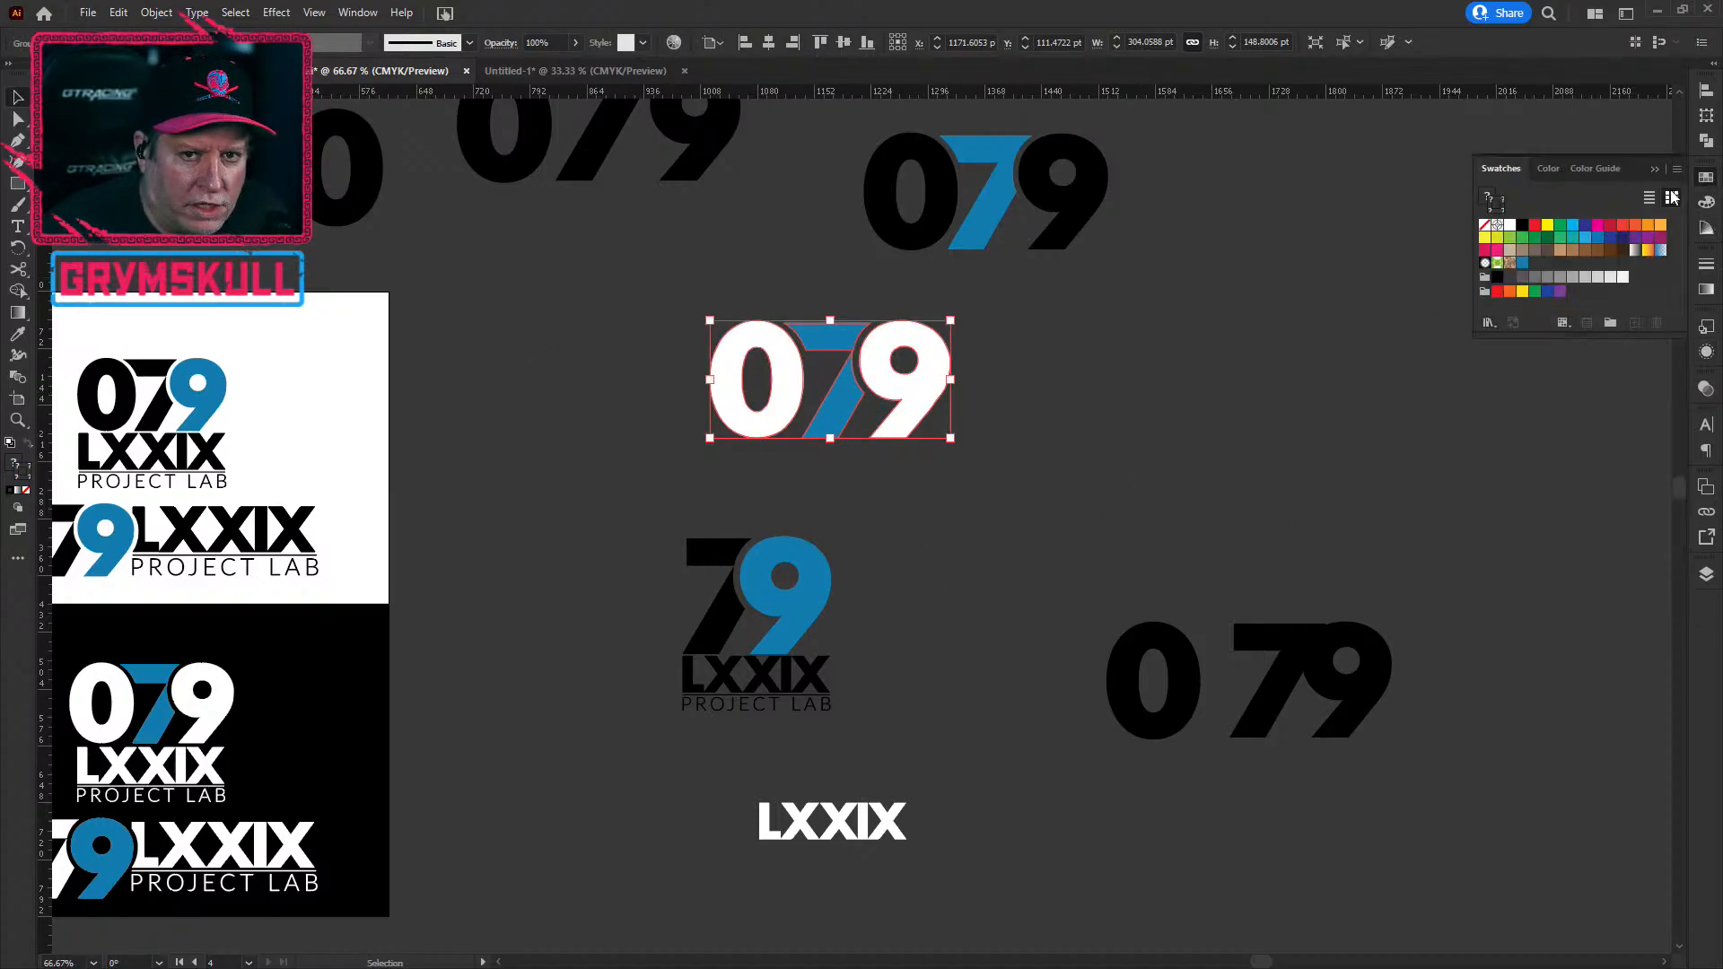
pyautogui.click(1196, 427)
pyautogui.click(924, 397)
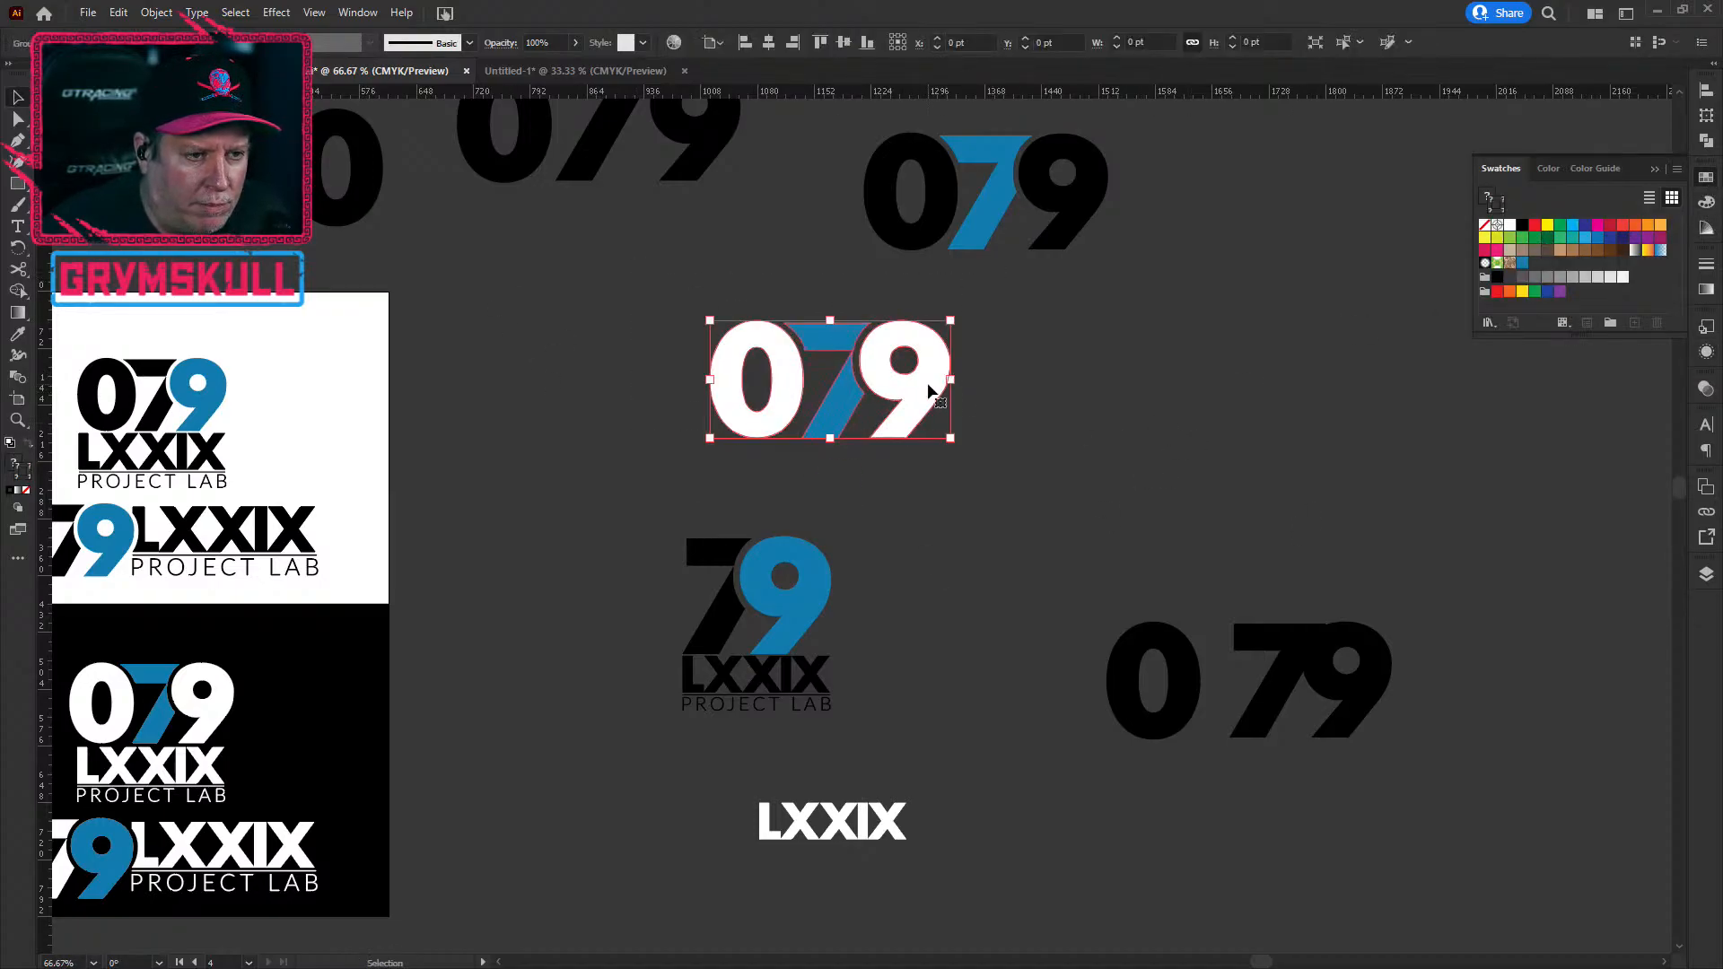
pyautogui.moveTo(927, 398); pyautogui.dragTo(736, 409)
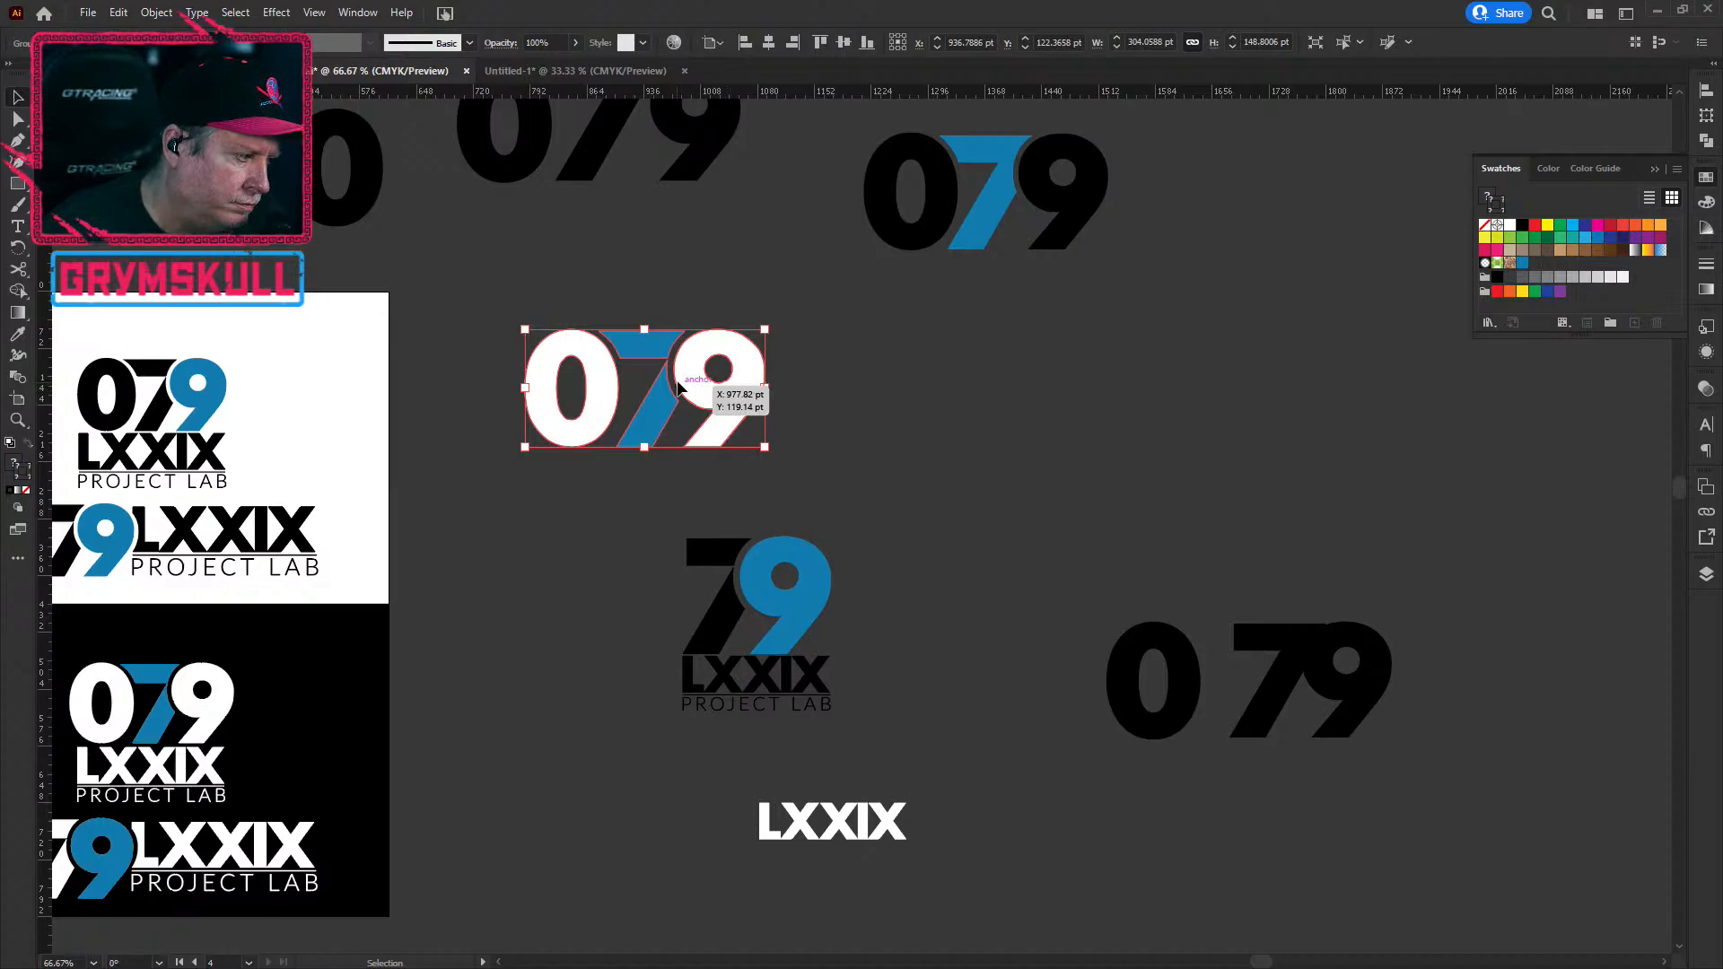
pyautogui.moveTo(680, 386); pyautogui.dragTo(1030, 418)
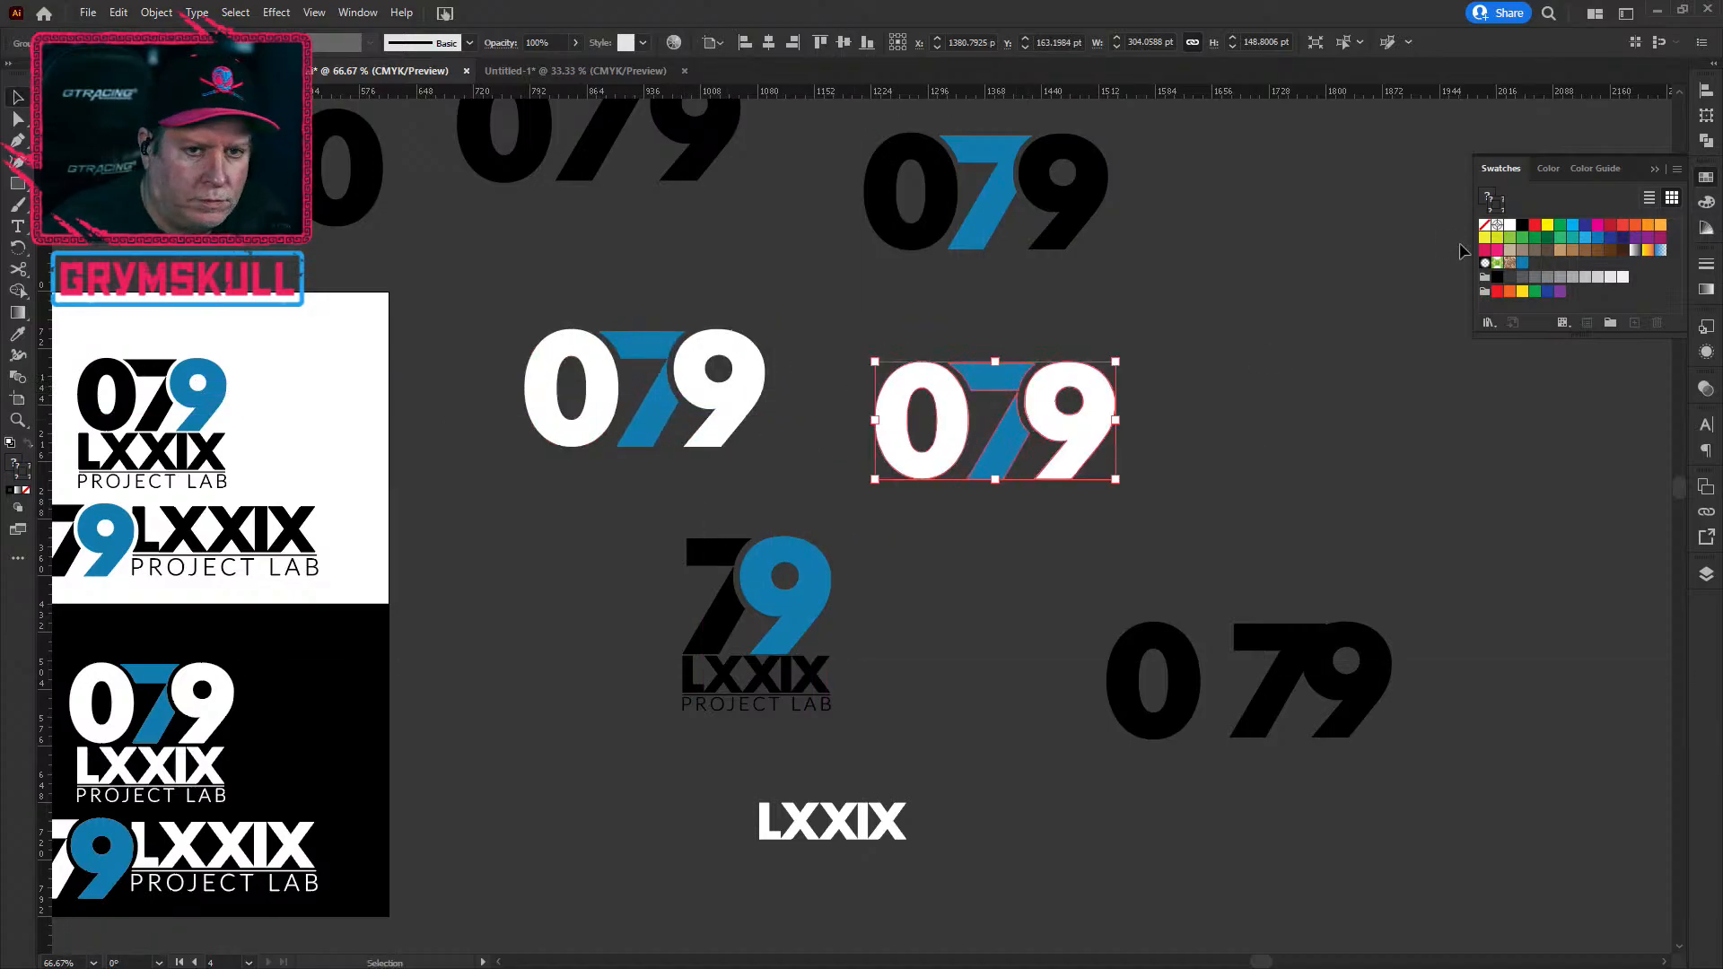
# Step: Fill the right-hand 079 copy black and set its stroke to None
pyautogui.press('x')
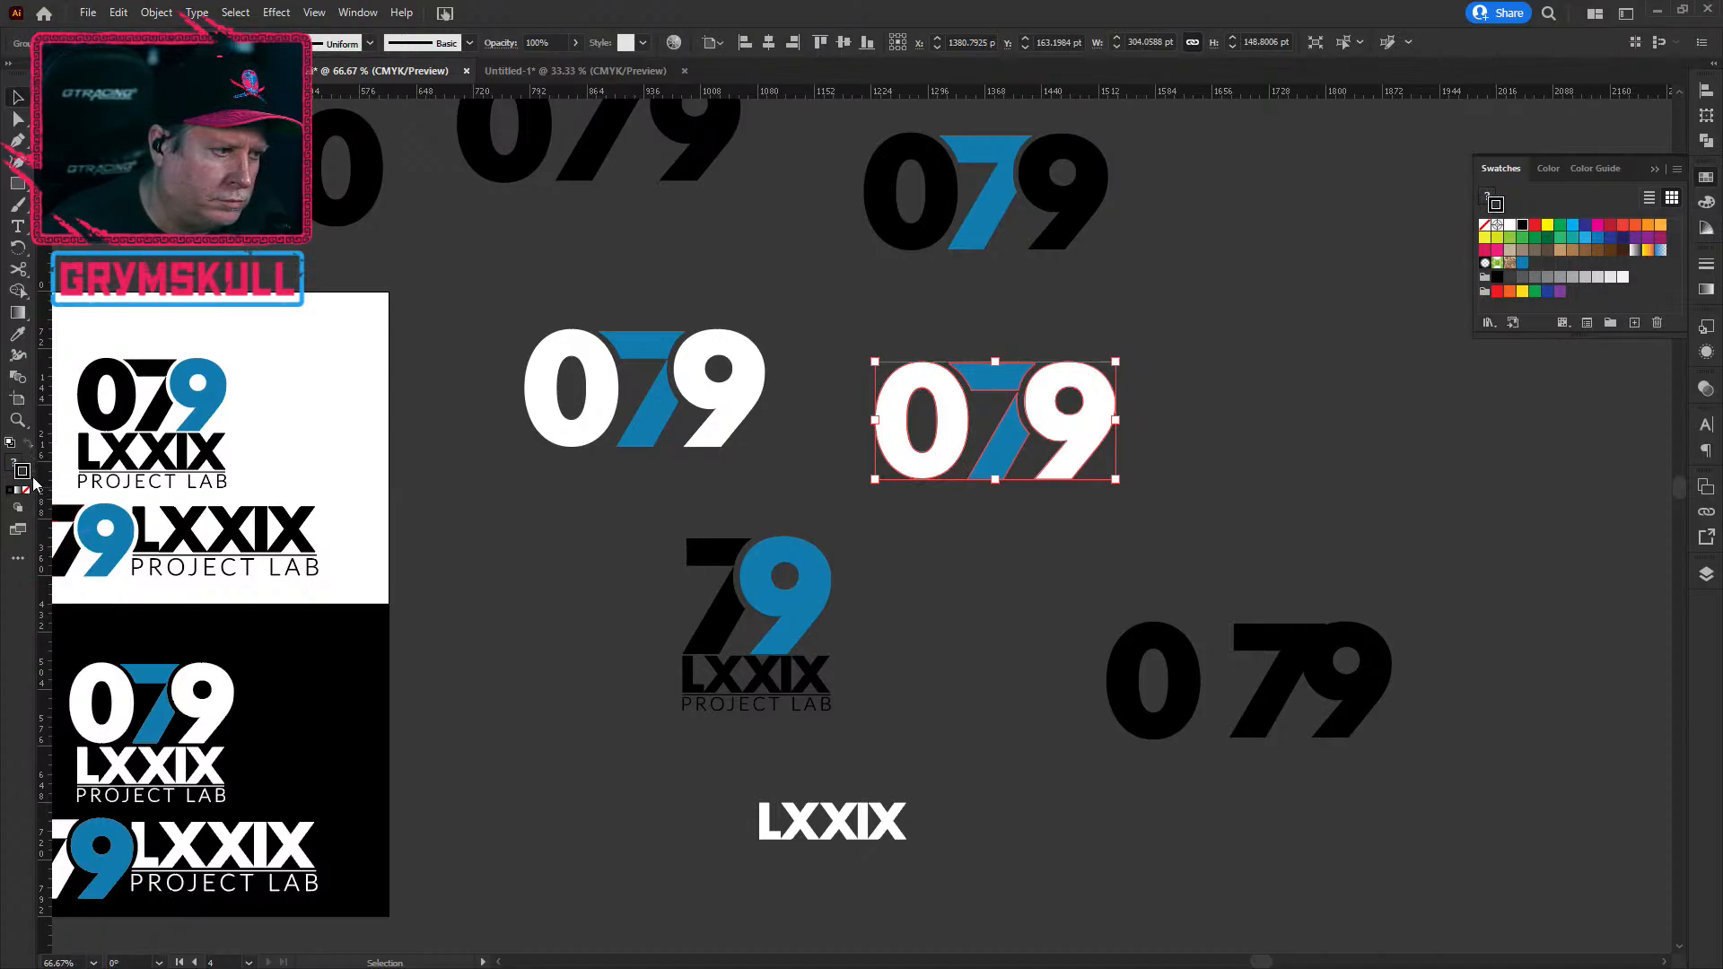
pyautogui.click(1032, 571)
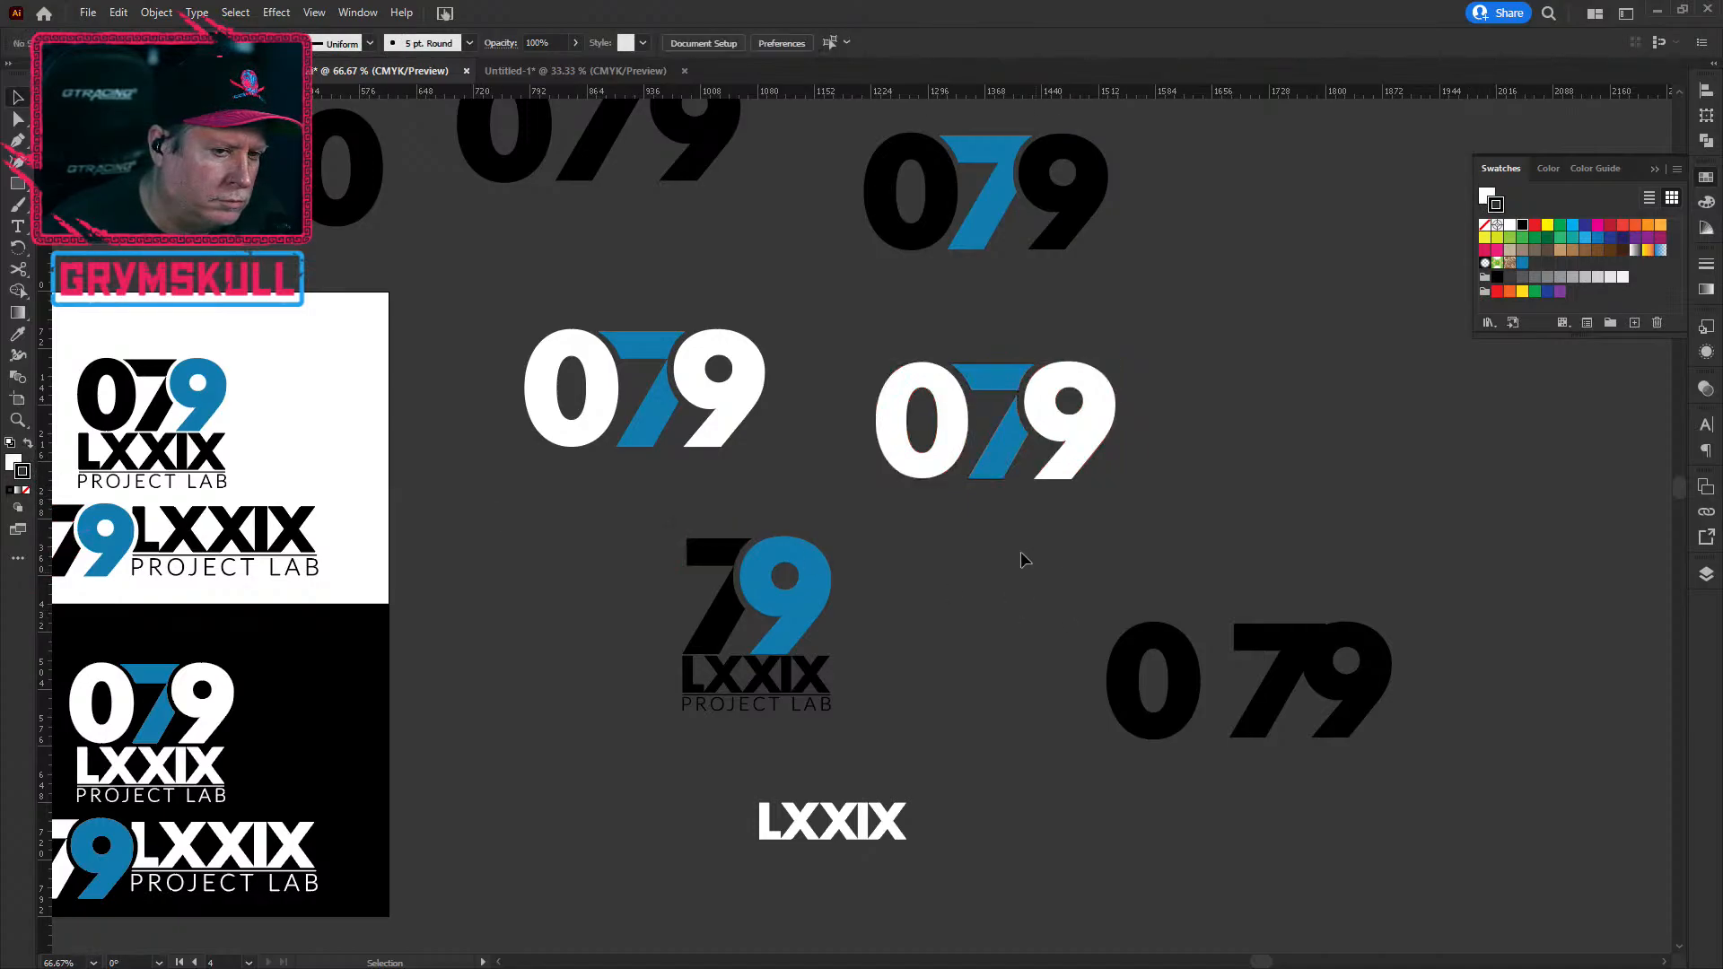
pyautogui.click(28, 443)
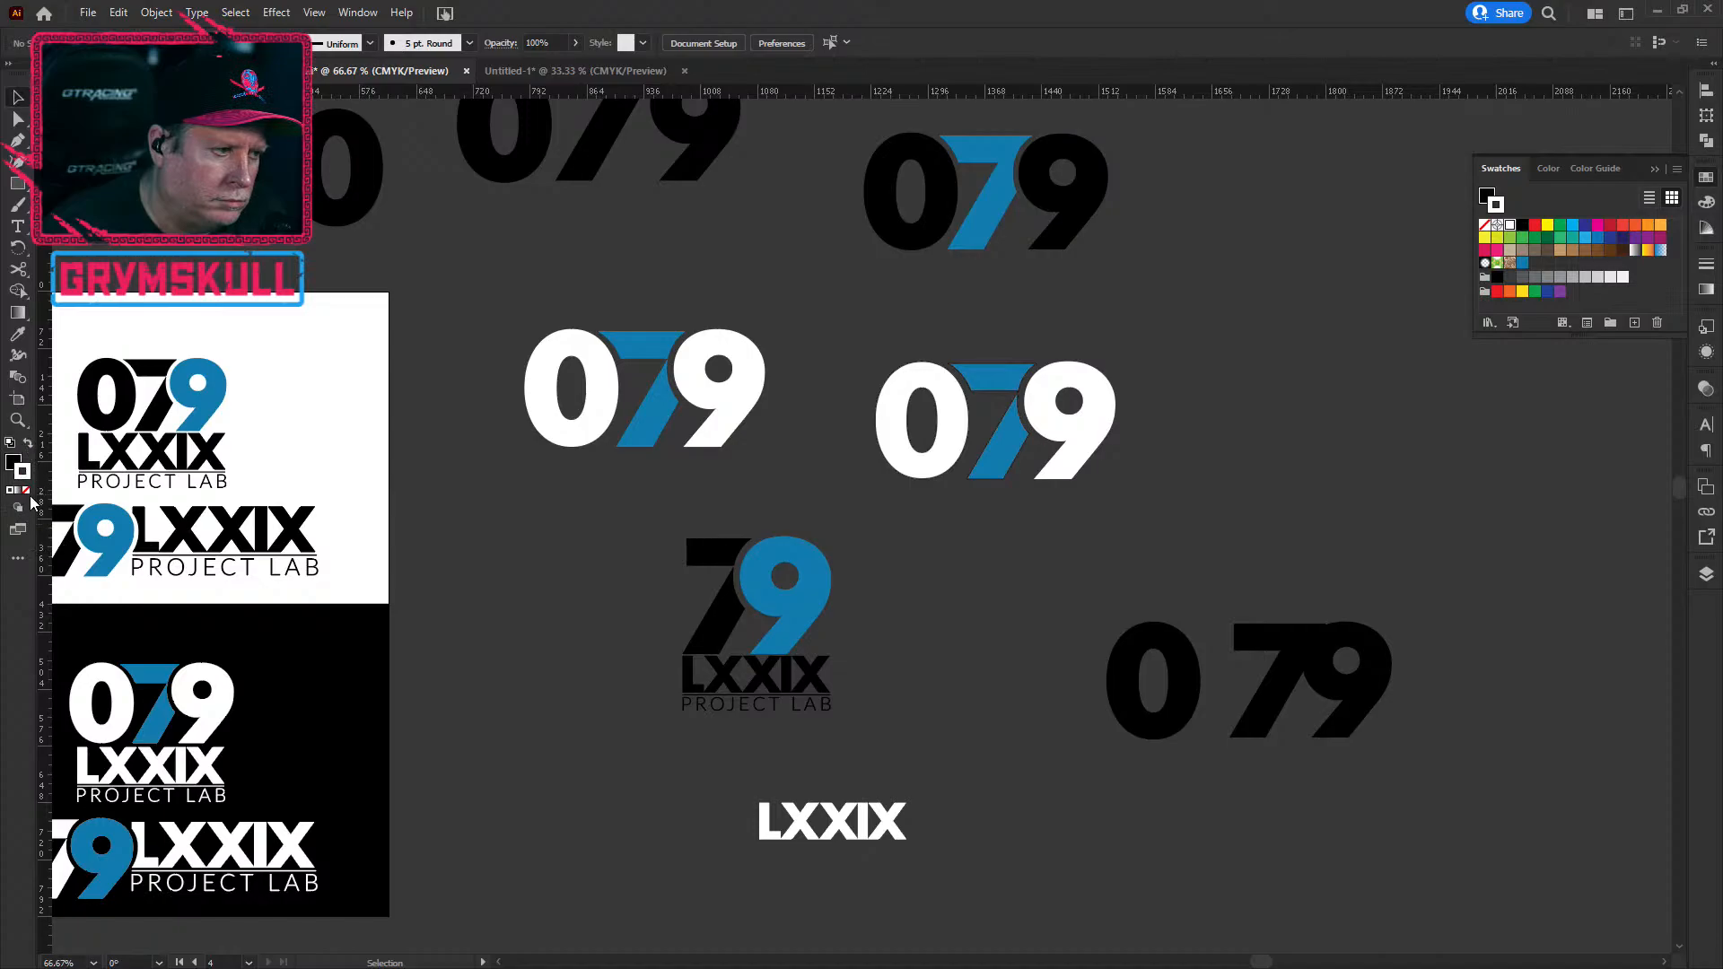
pyautogui.click(26, 491)
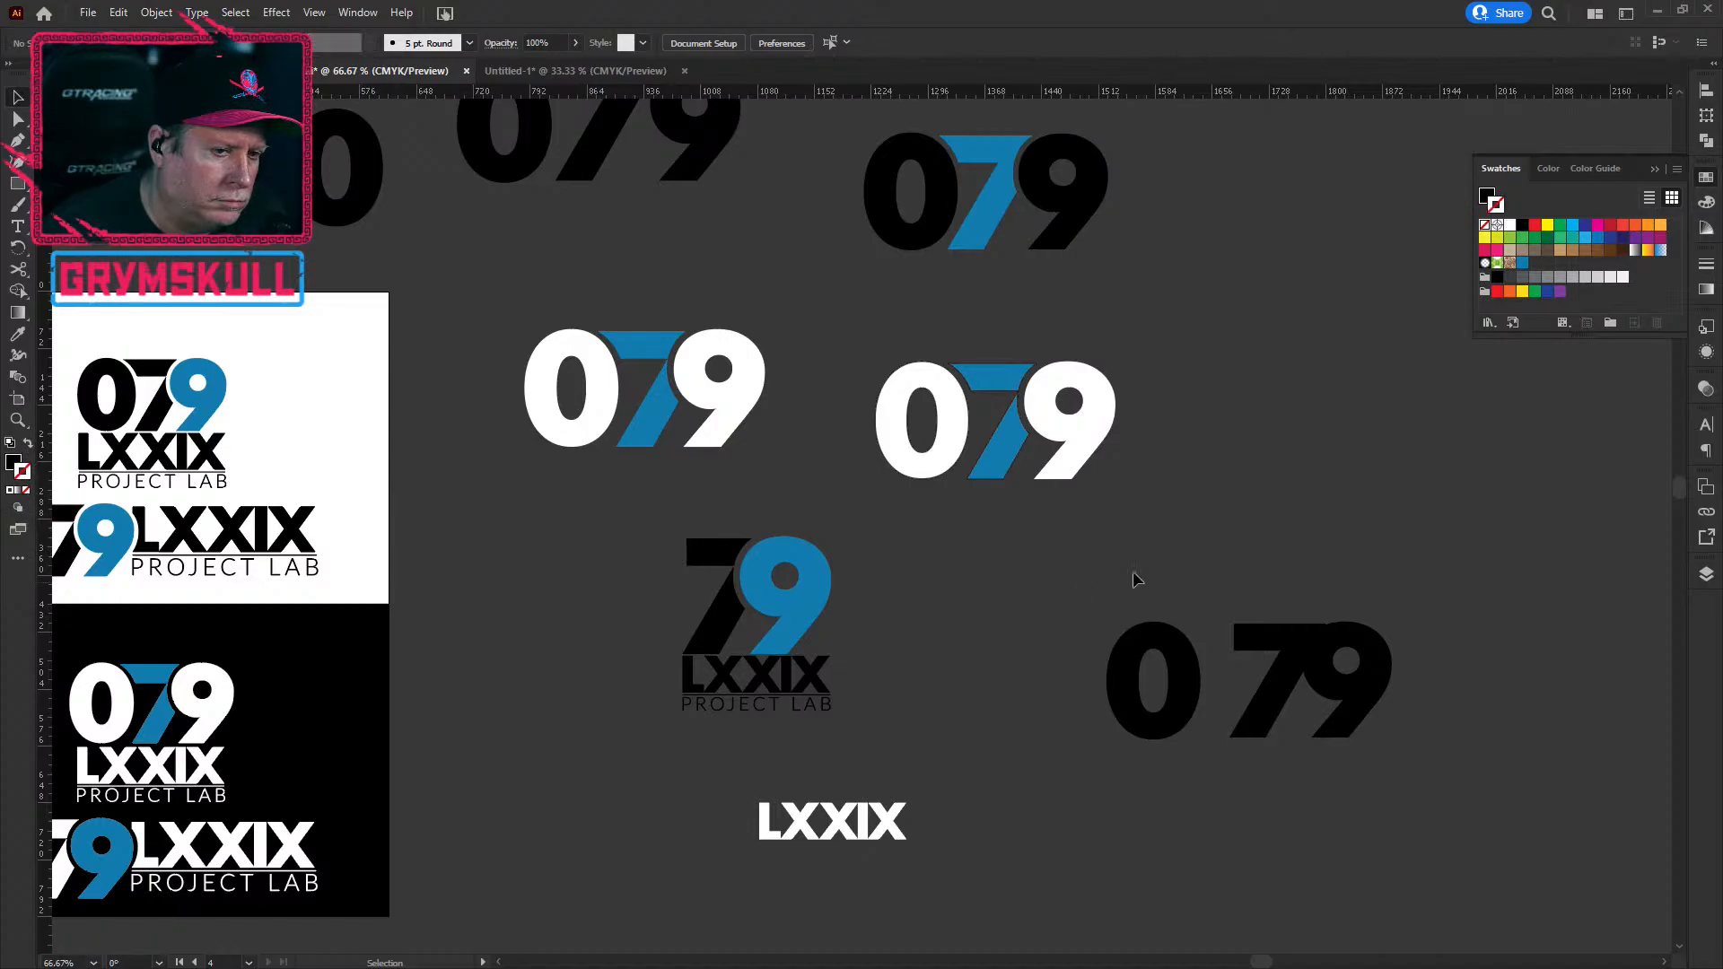
pyautogui.click(1077, 440)
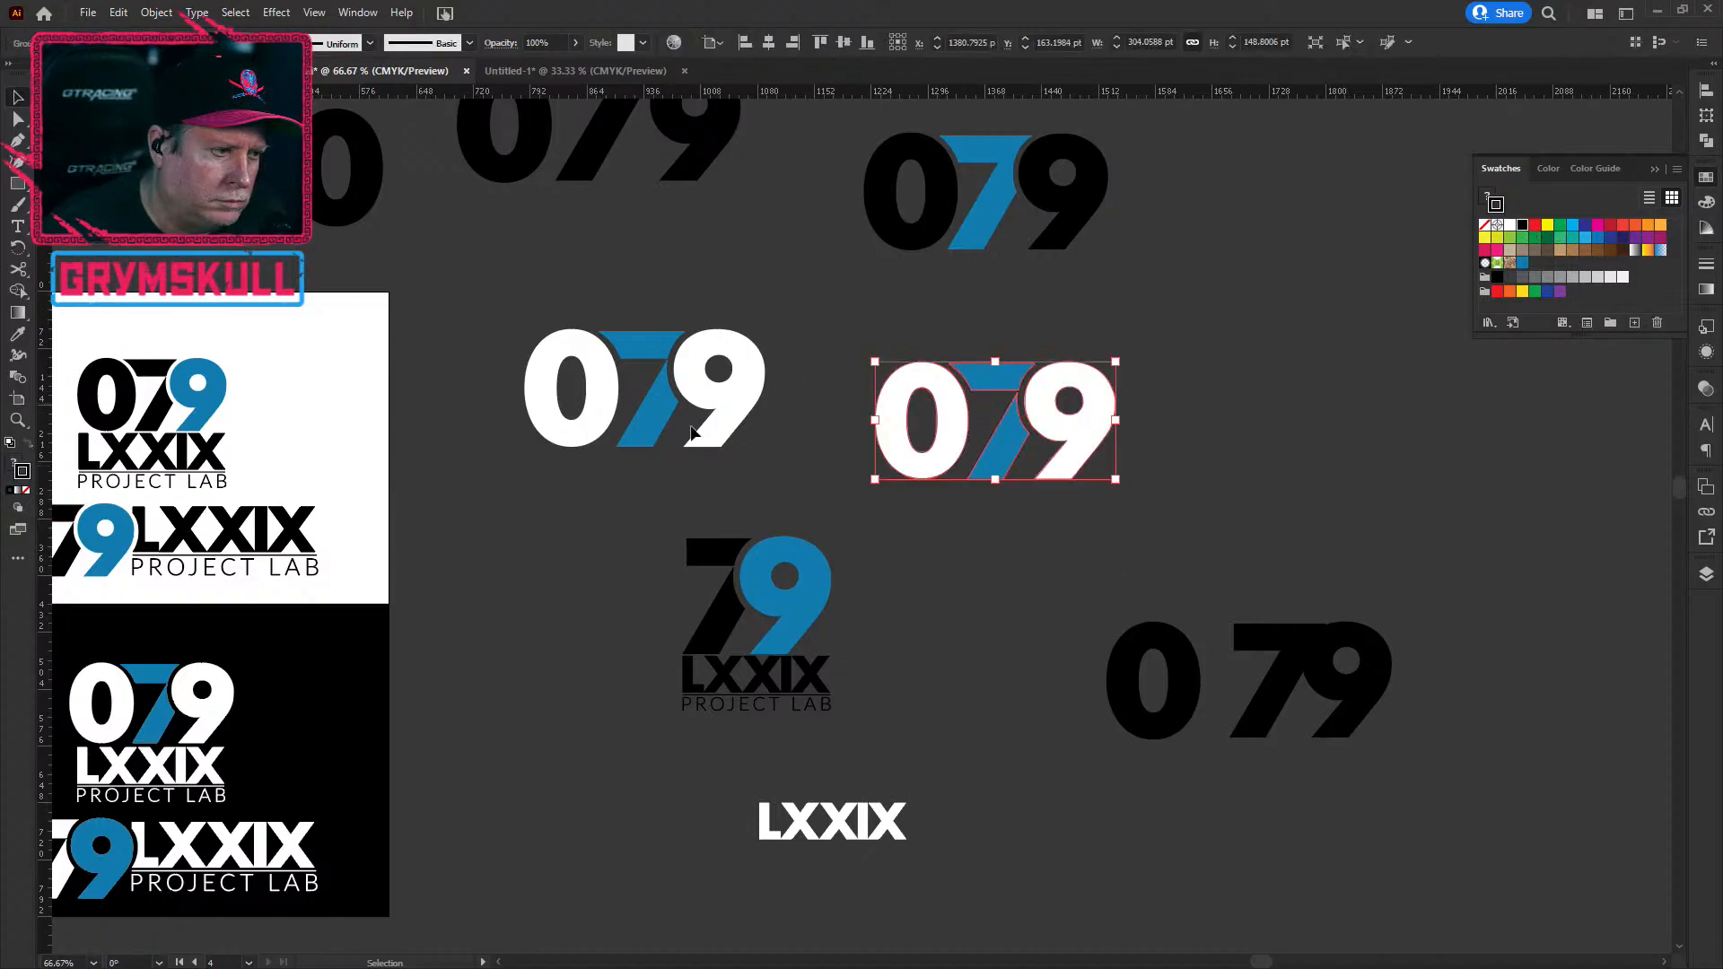
pyautogui.click(22, 467)
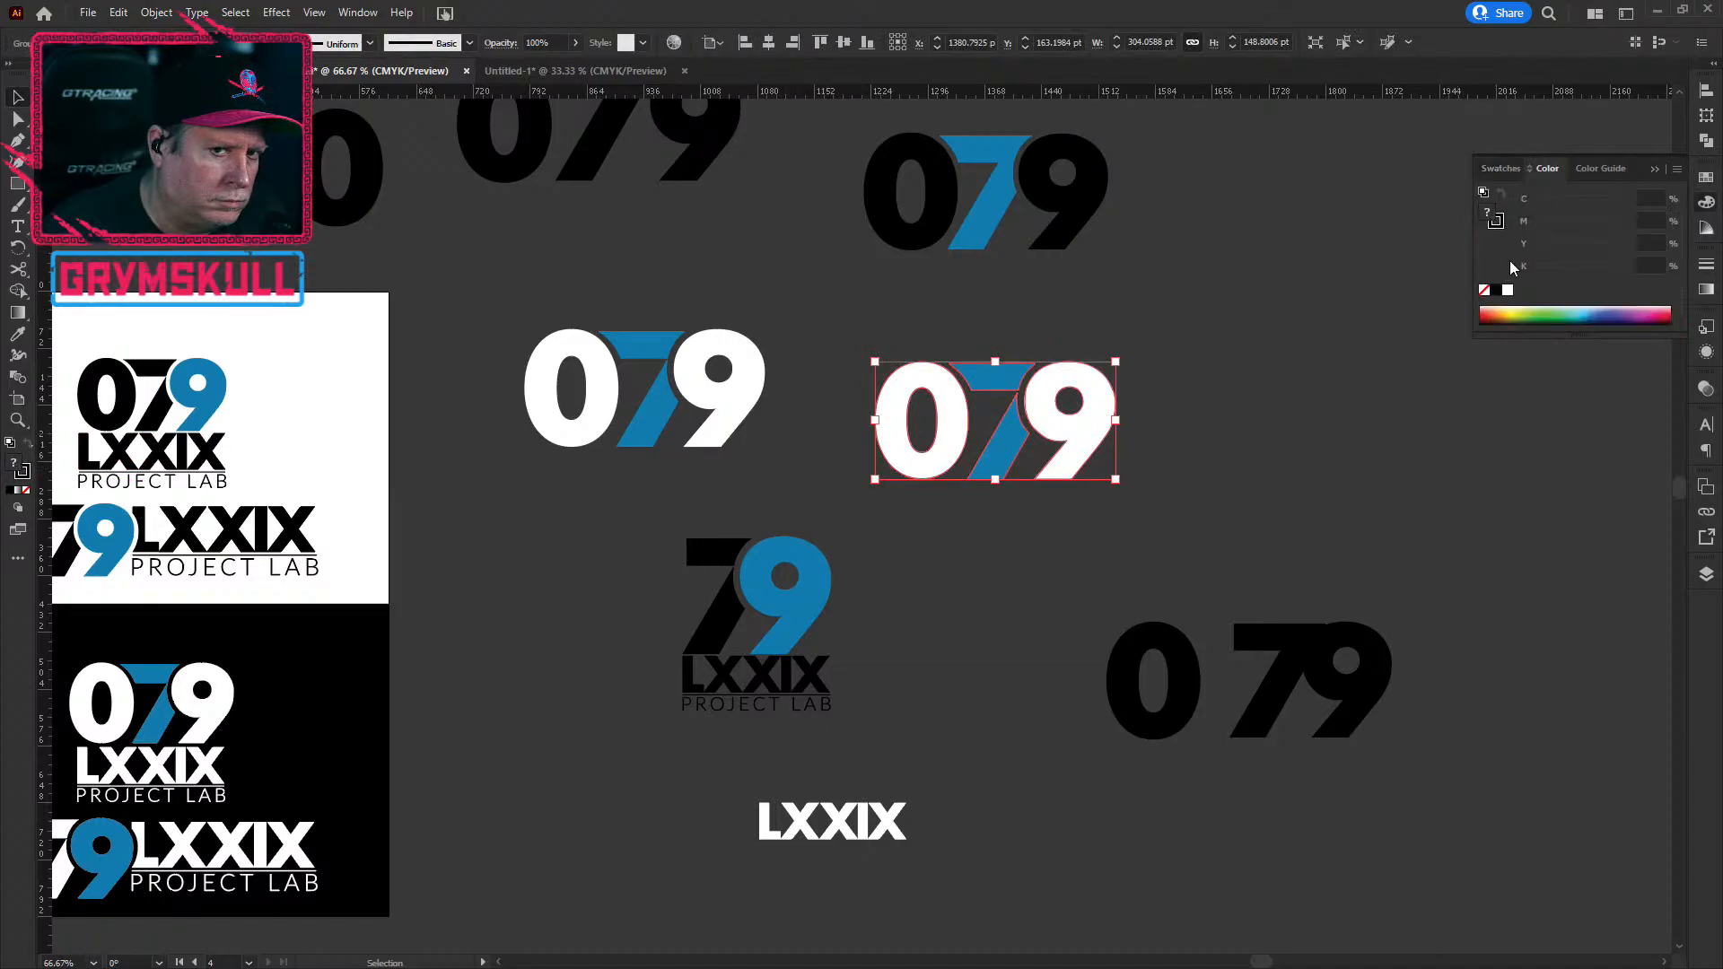
pyautogui.click(1501, 168)
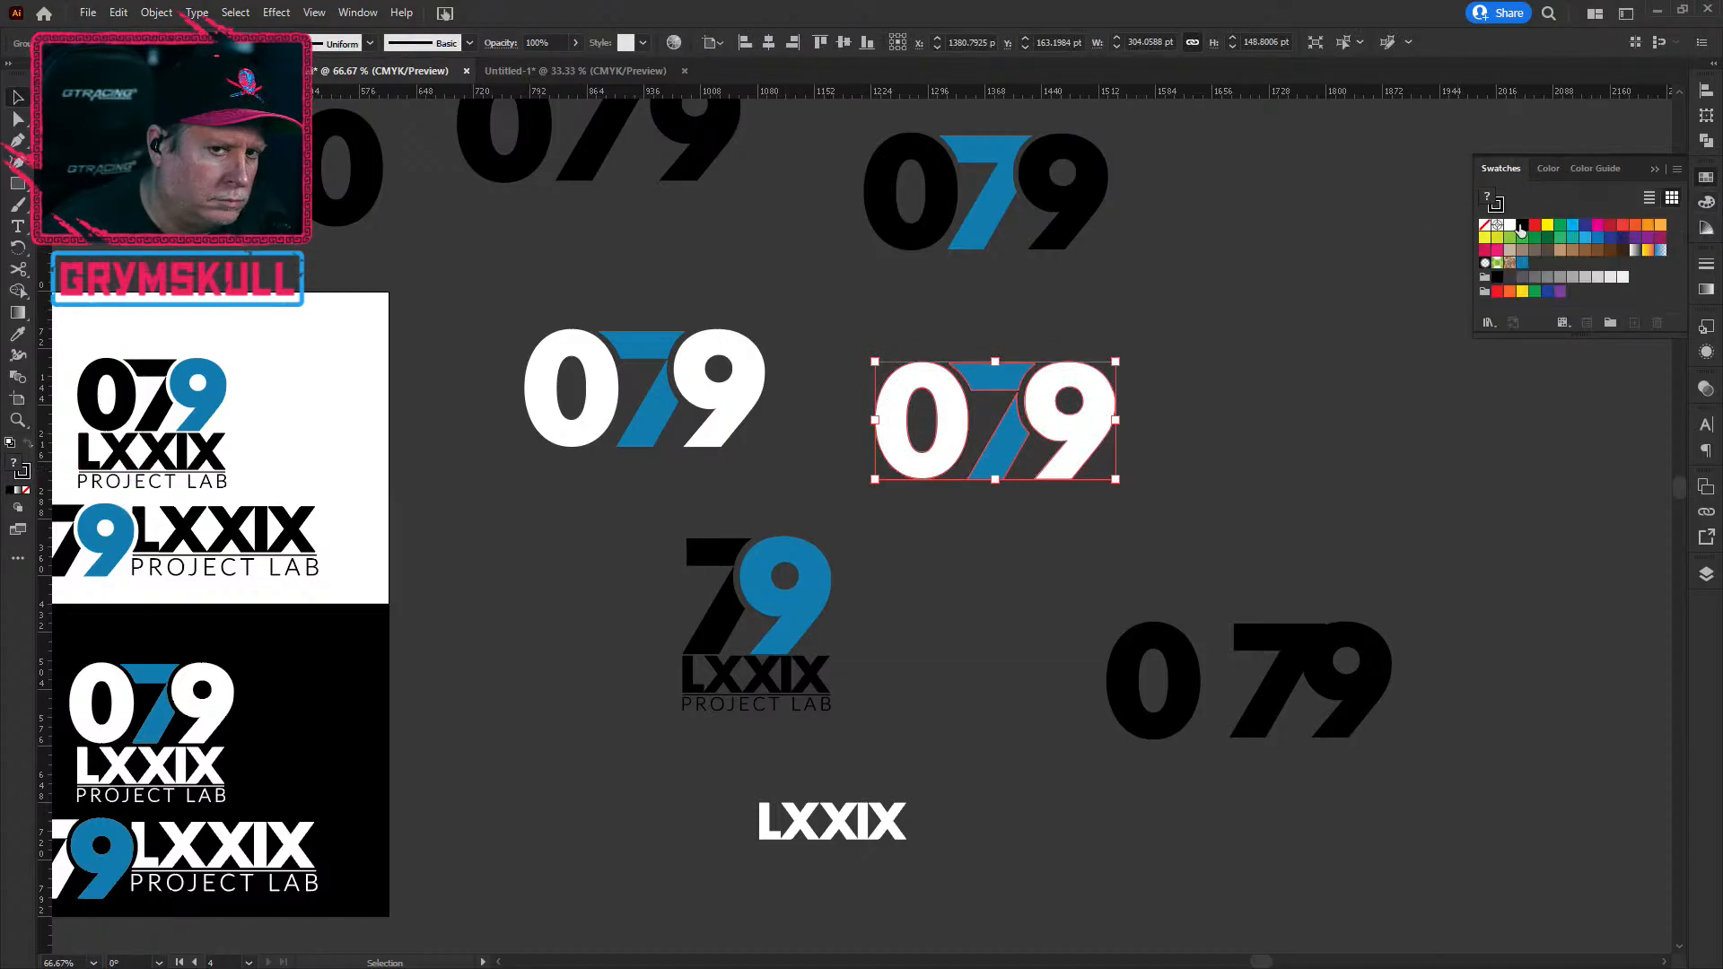
pyautogui.click(1511, 275)
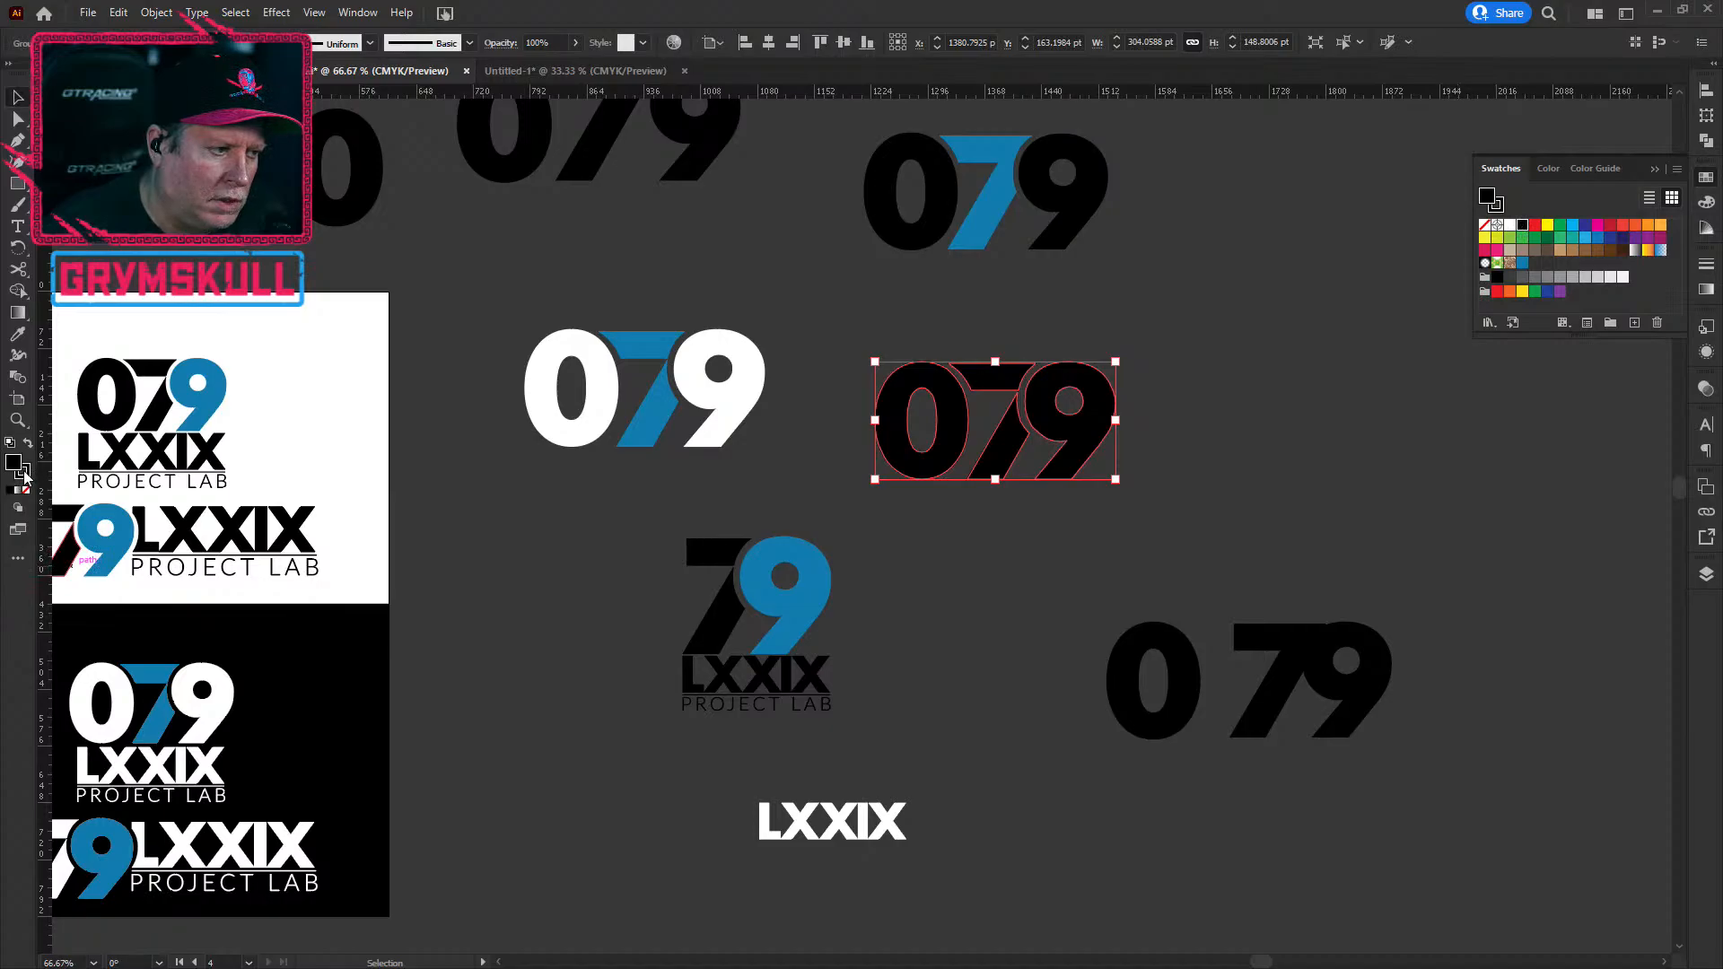
pyautogui.click(23, 477)
pyautogui.click(26, 491)
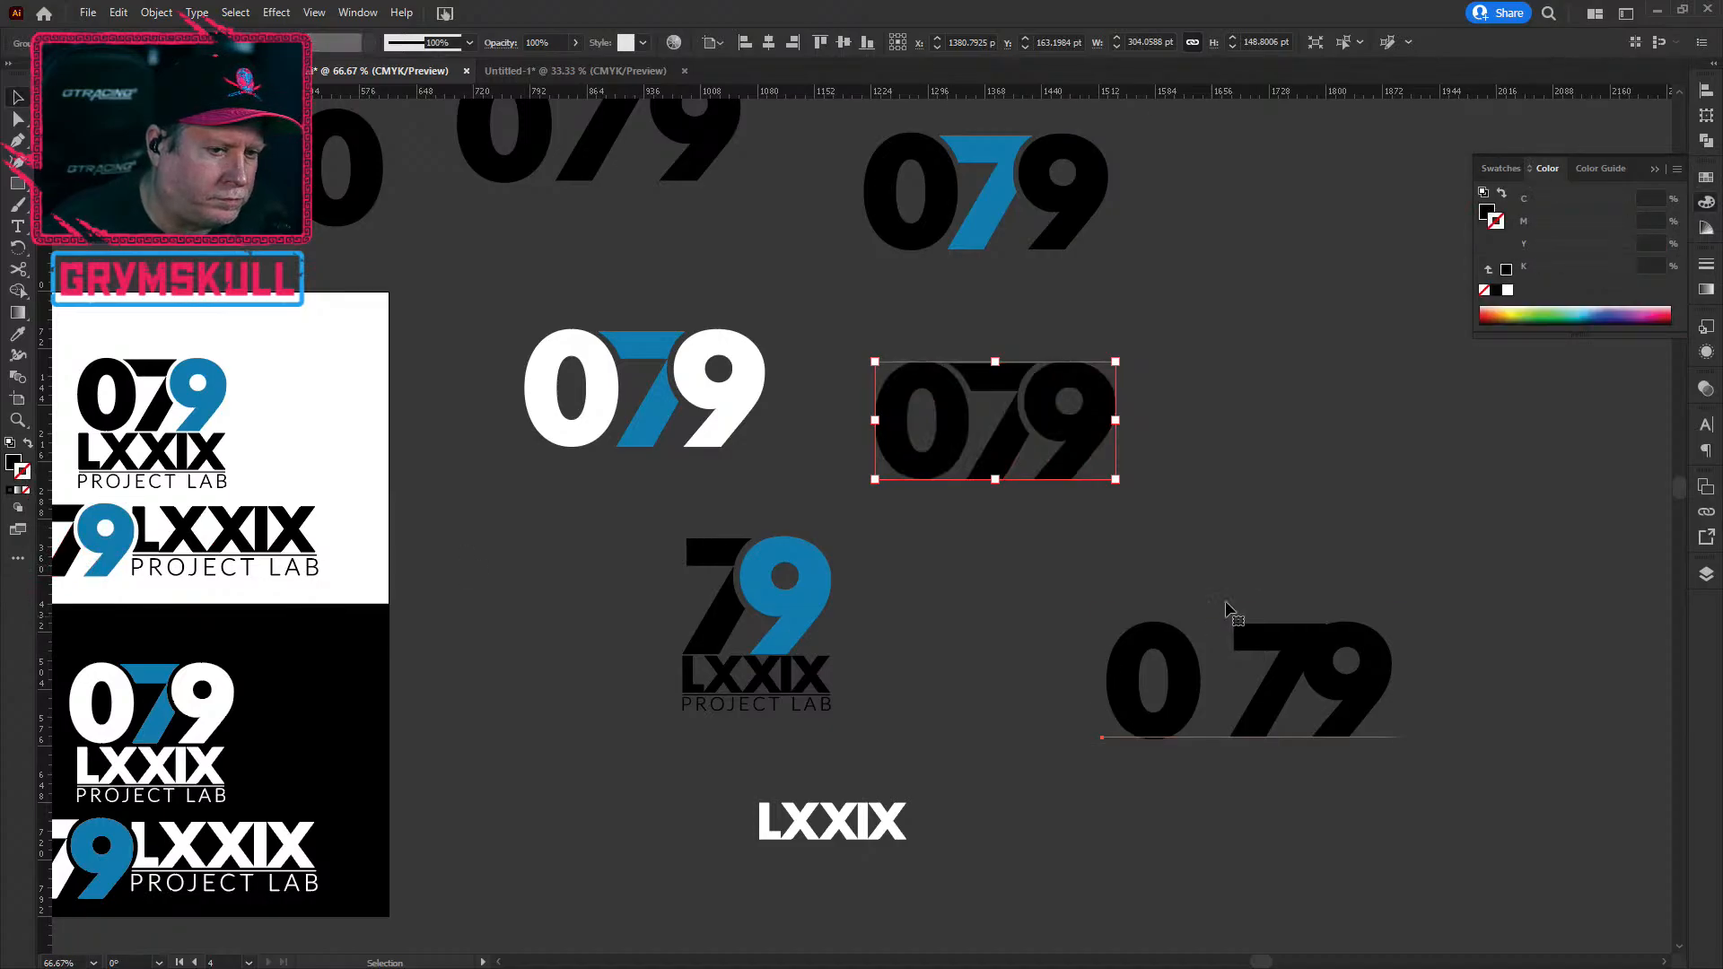
# Step: Copy the black 079 and paste it at the top centre of the Untitled-1 artboard
pyautogui.click(1308, 481)
pyautogui.click(987, 383)
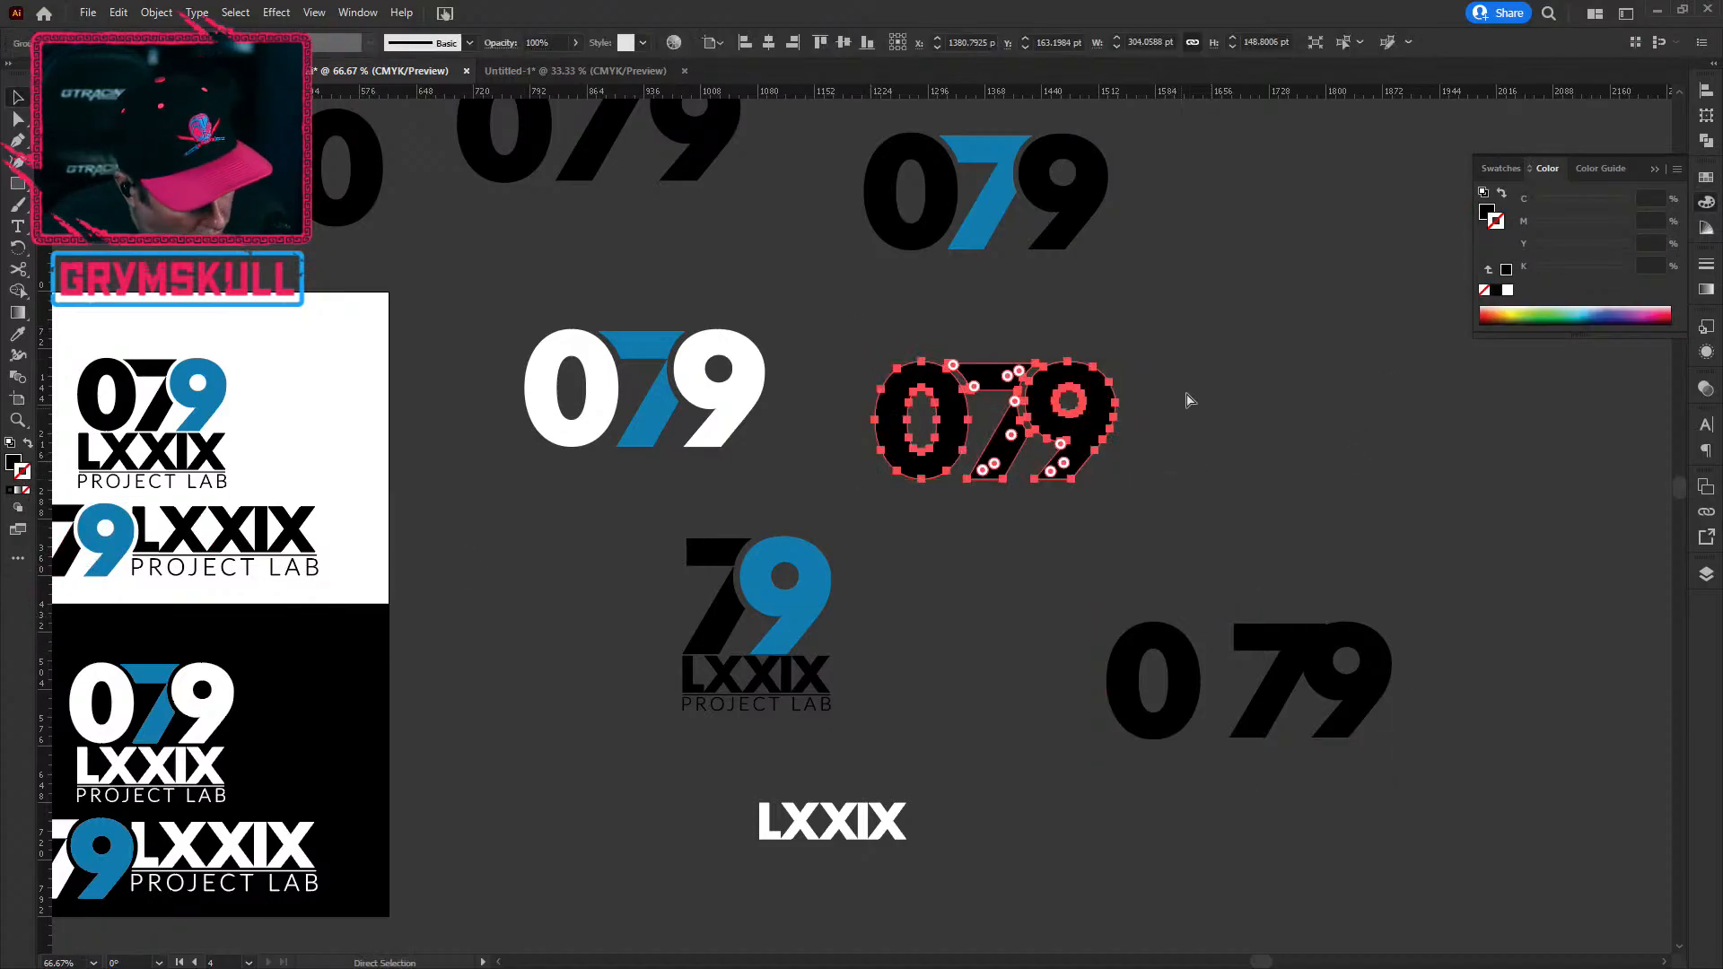
pyautogui.hotkey('ctrl', 'c')
pyautogui.click(579, 72)
pyautogui.hotkey('ctrl', 'v')
pyautogui.moveTo(897, 540); pyautogui.dragTo(814, 509)
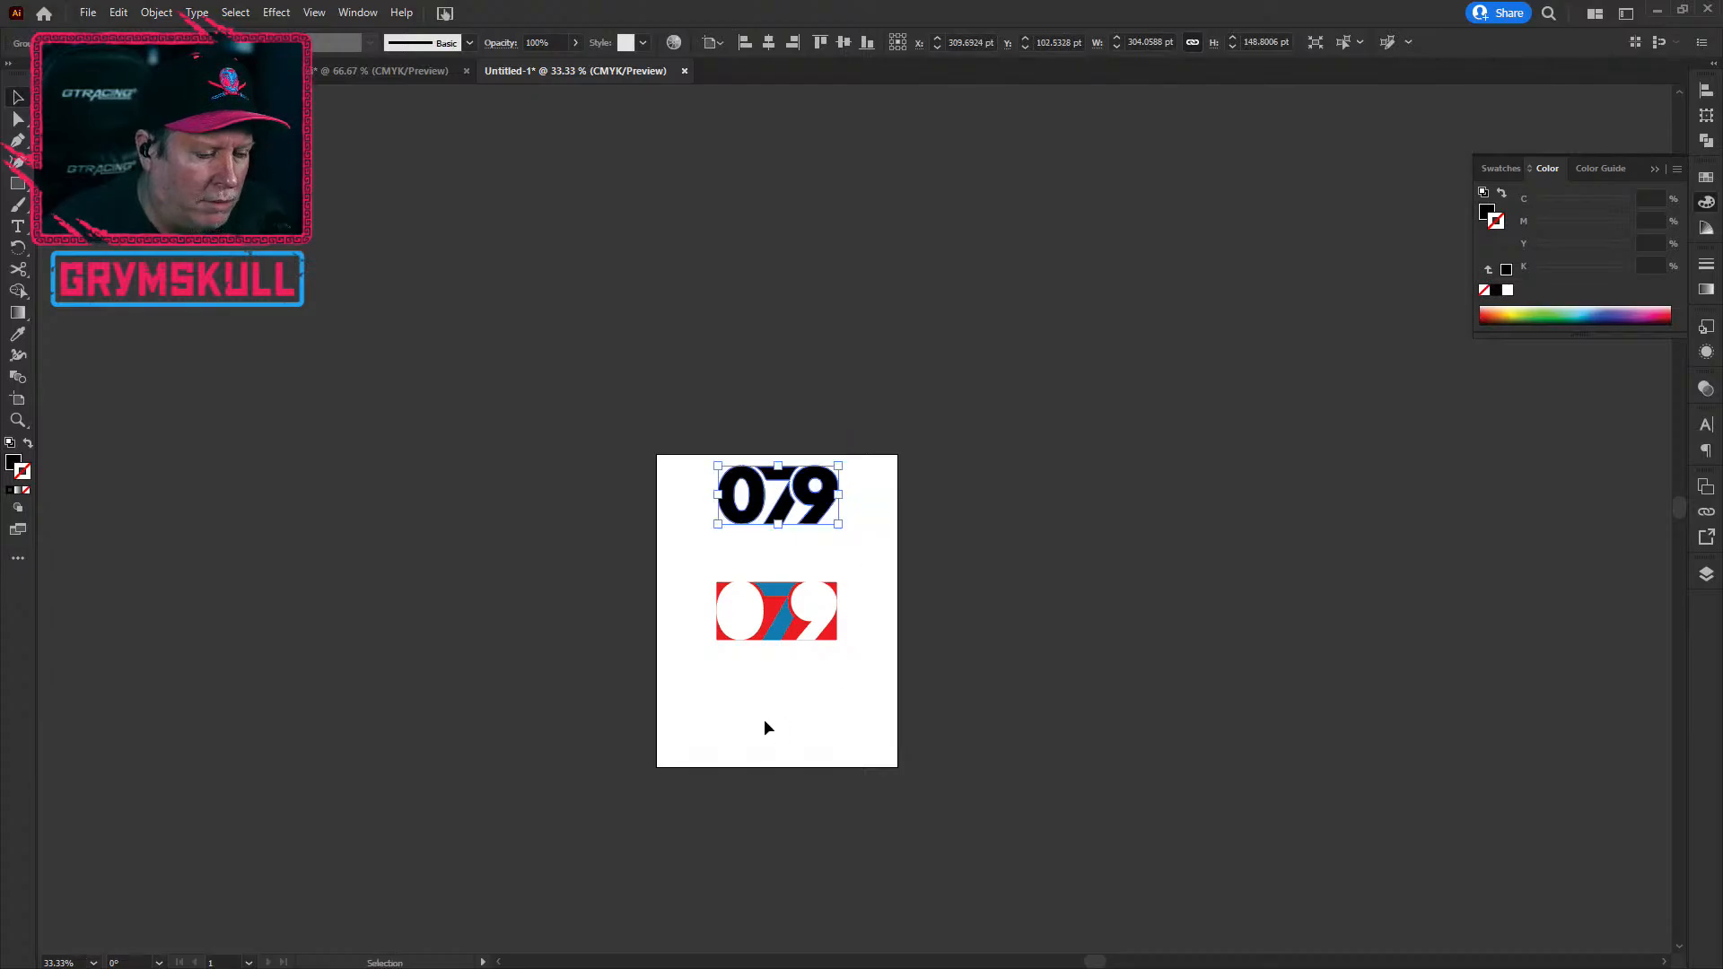
# Step: Place a copy of the red rectangle up behind the black 079
pyautogui.scroll(4, 768, 702)
pyautogui.scroll(-2, 768, 702)
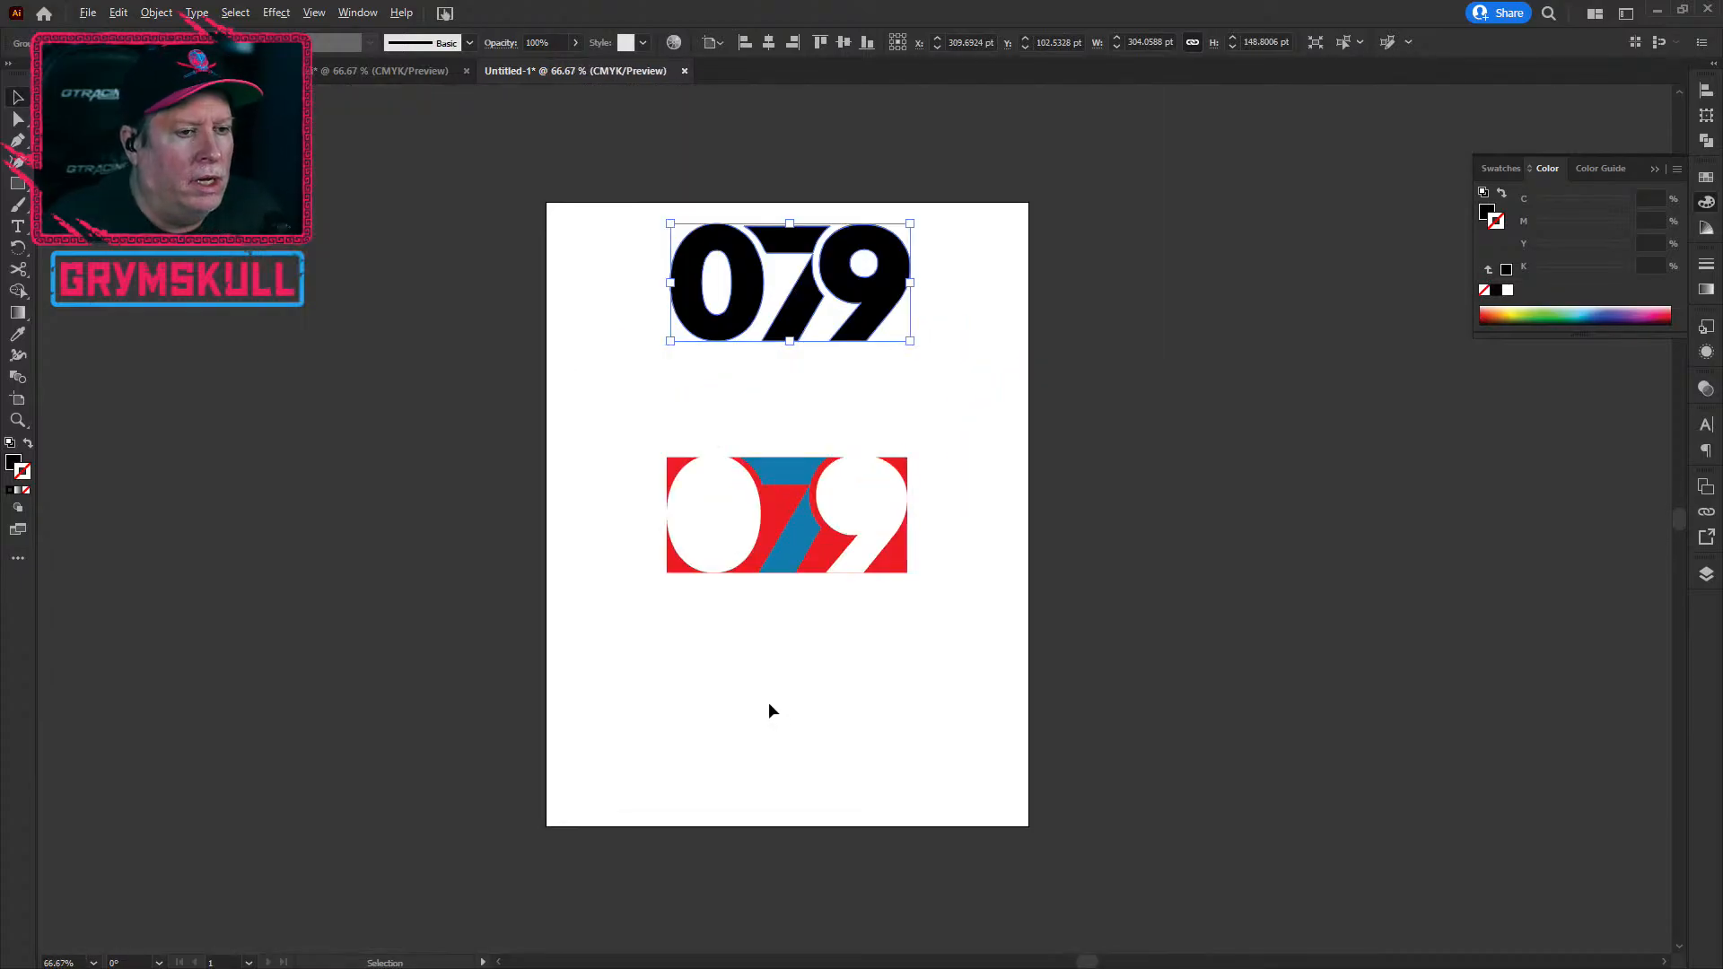
pyautogui.click(894, 564)
pyautogui.moveTo(884, 573); pyautogui.dragTo(869, 341)
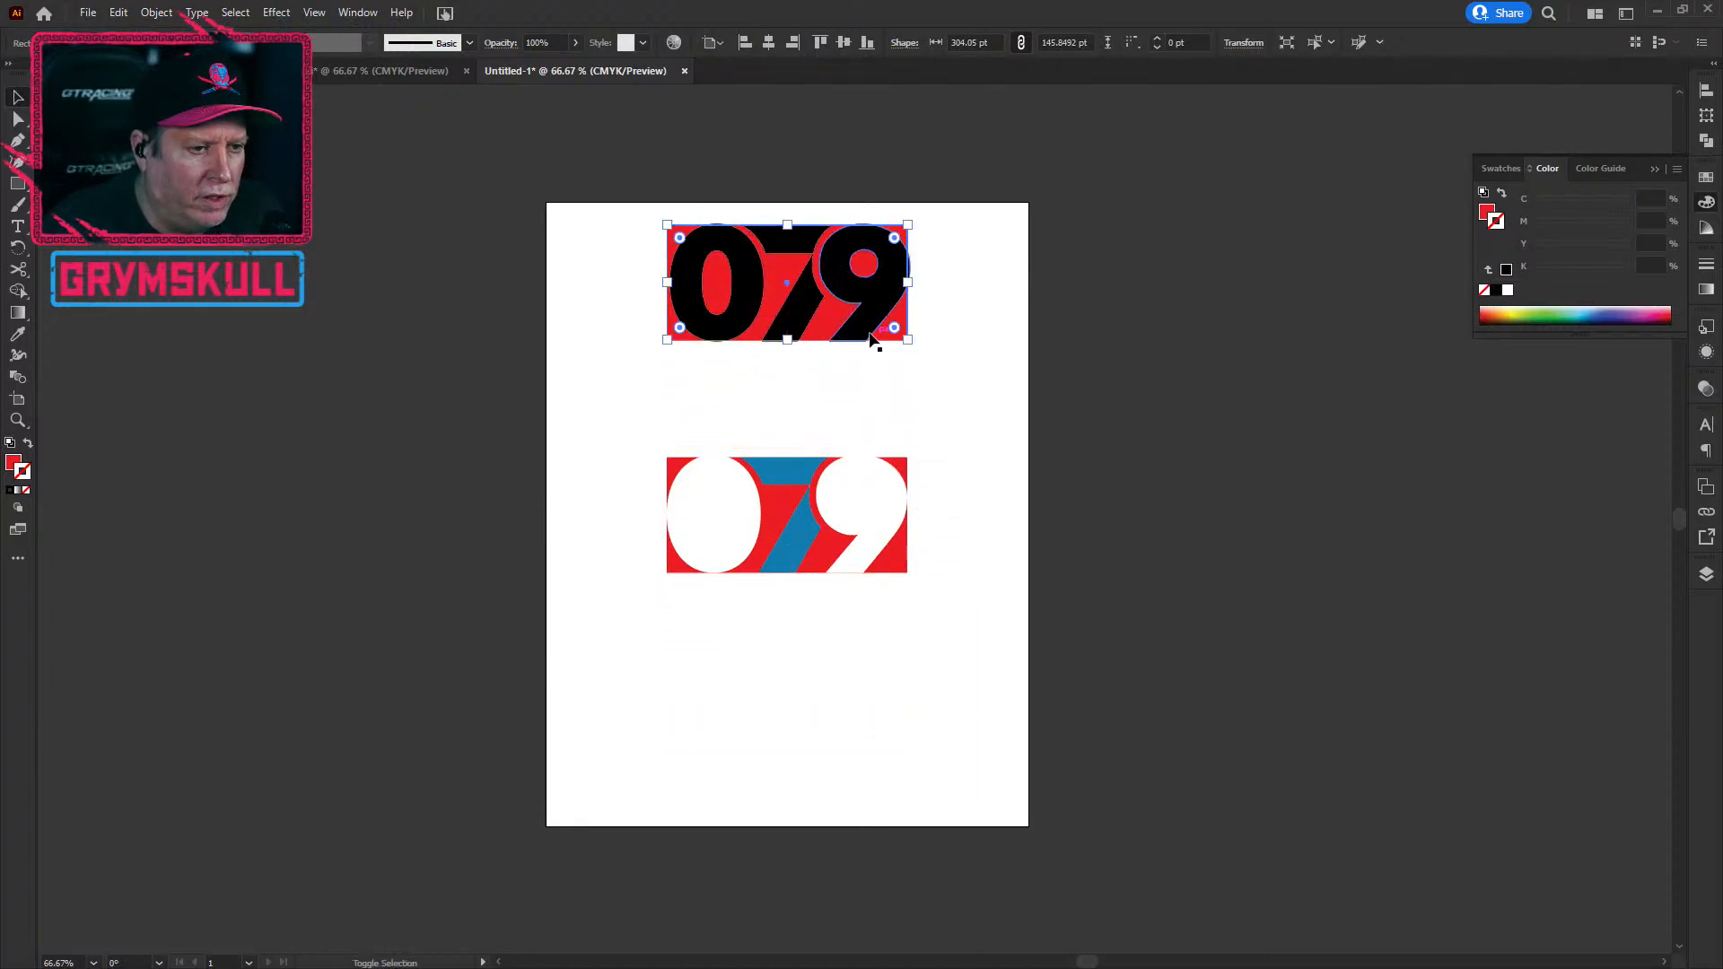
pyautogui.click(752, 644)
# Step: Trim the lower monogram's white 0 and red rectangle with Pathfinder, then inspect the cutaway block
pyautogui.click(698, 538)
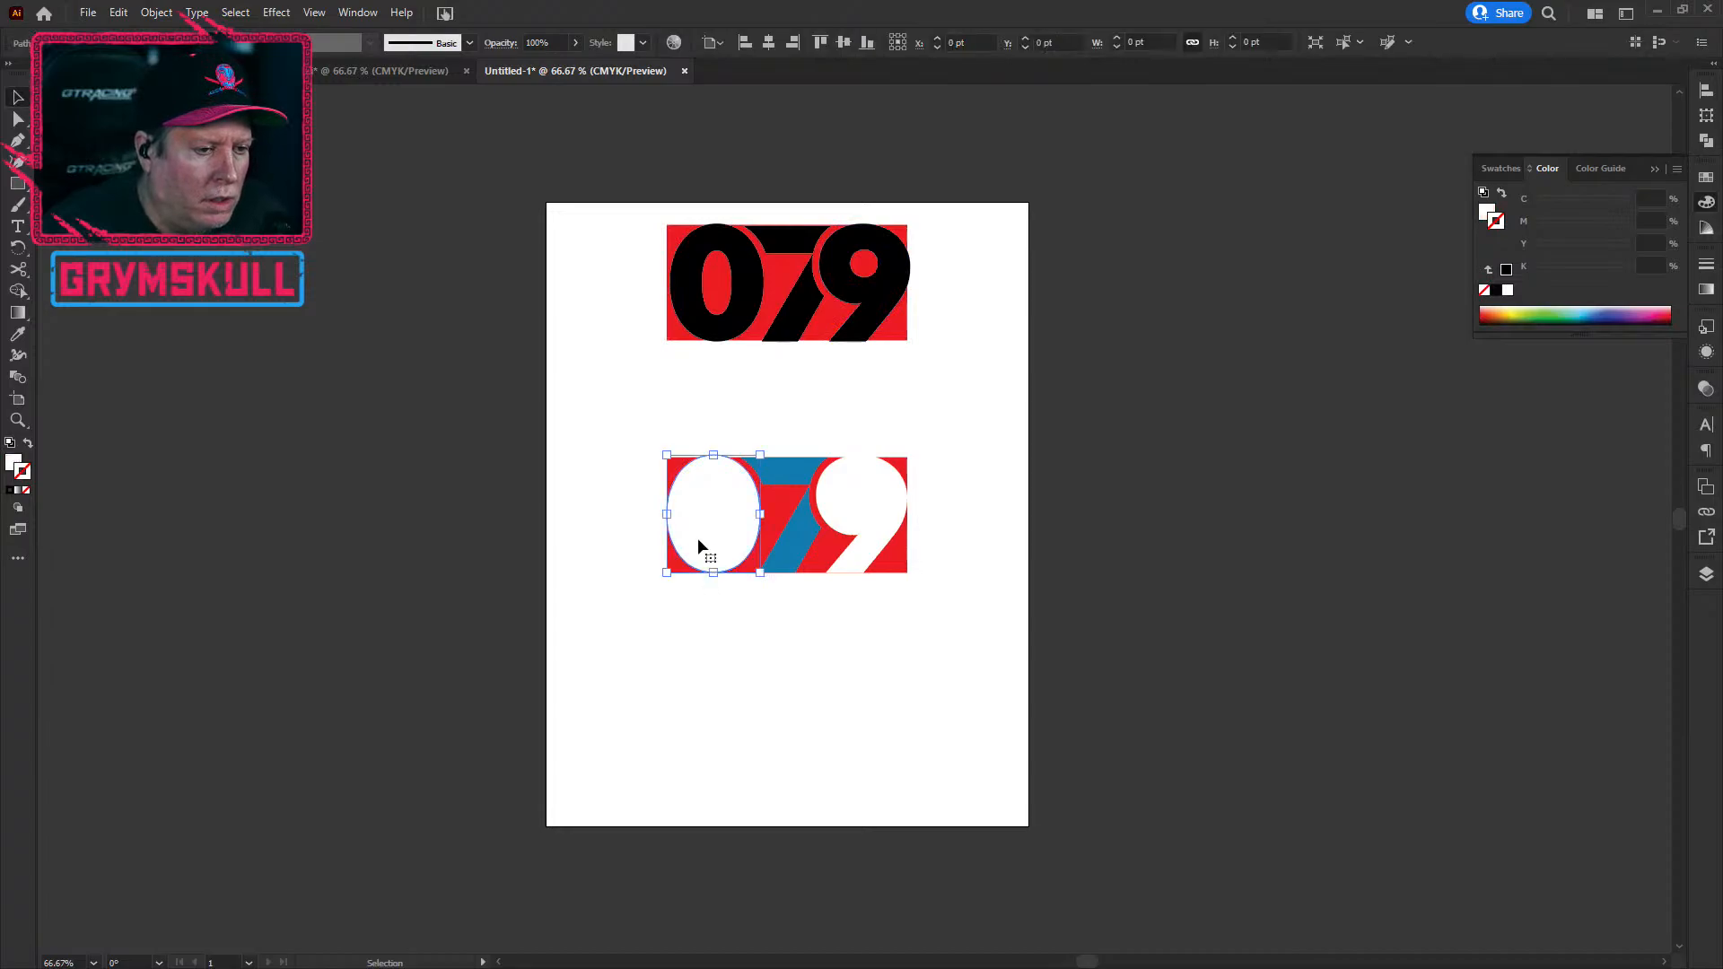
pyautogui.keyDown('shift'); pyautogui.click(898, 577); pyautogui.keyUp('shift')
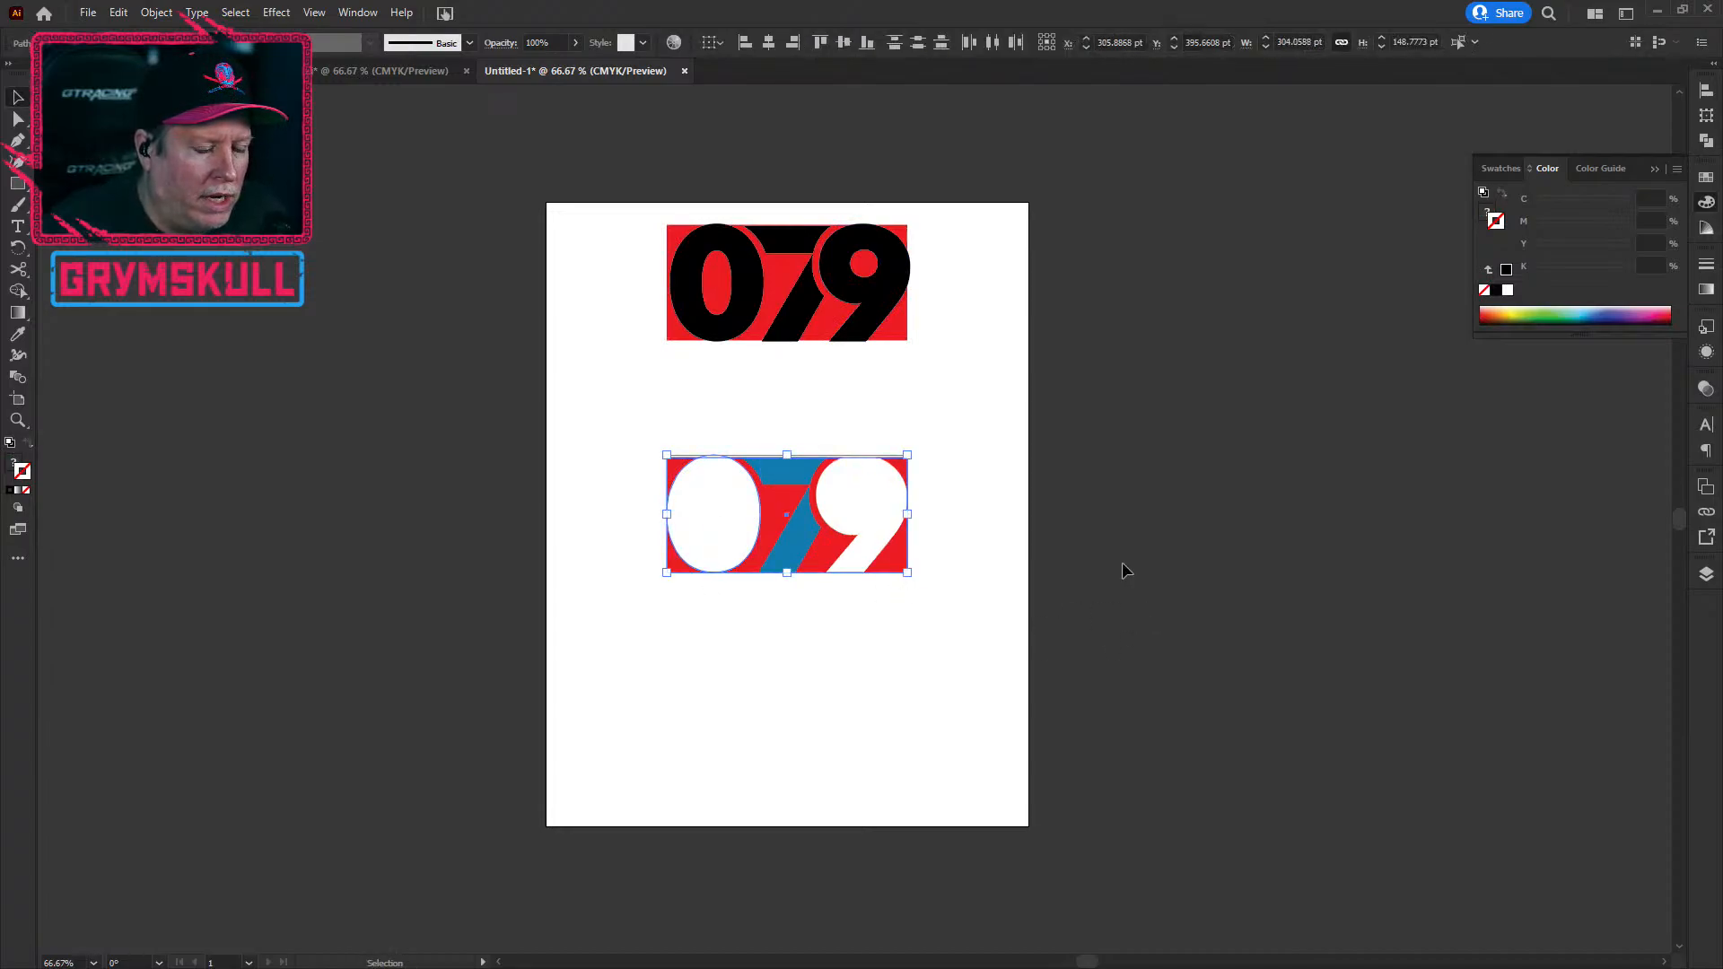
pyautogui.click(1706, 141)
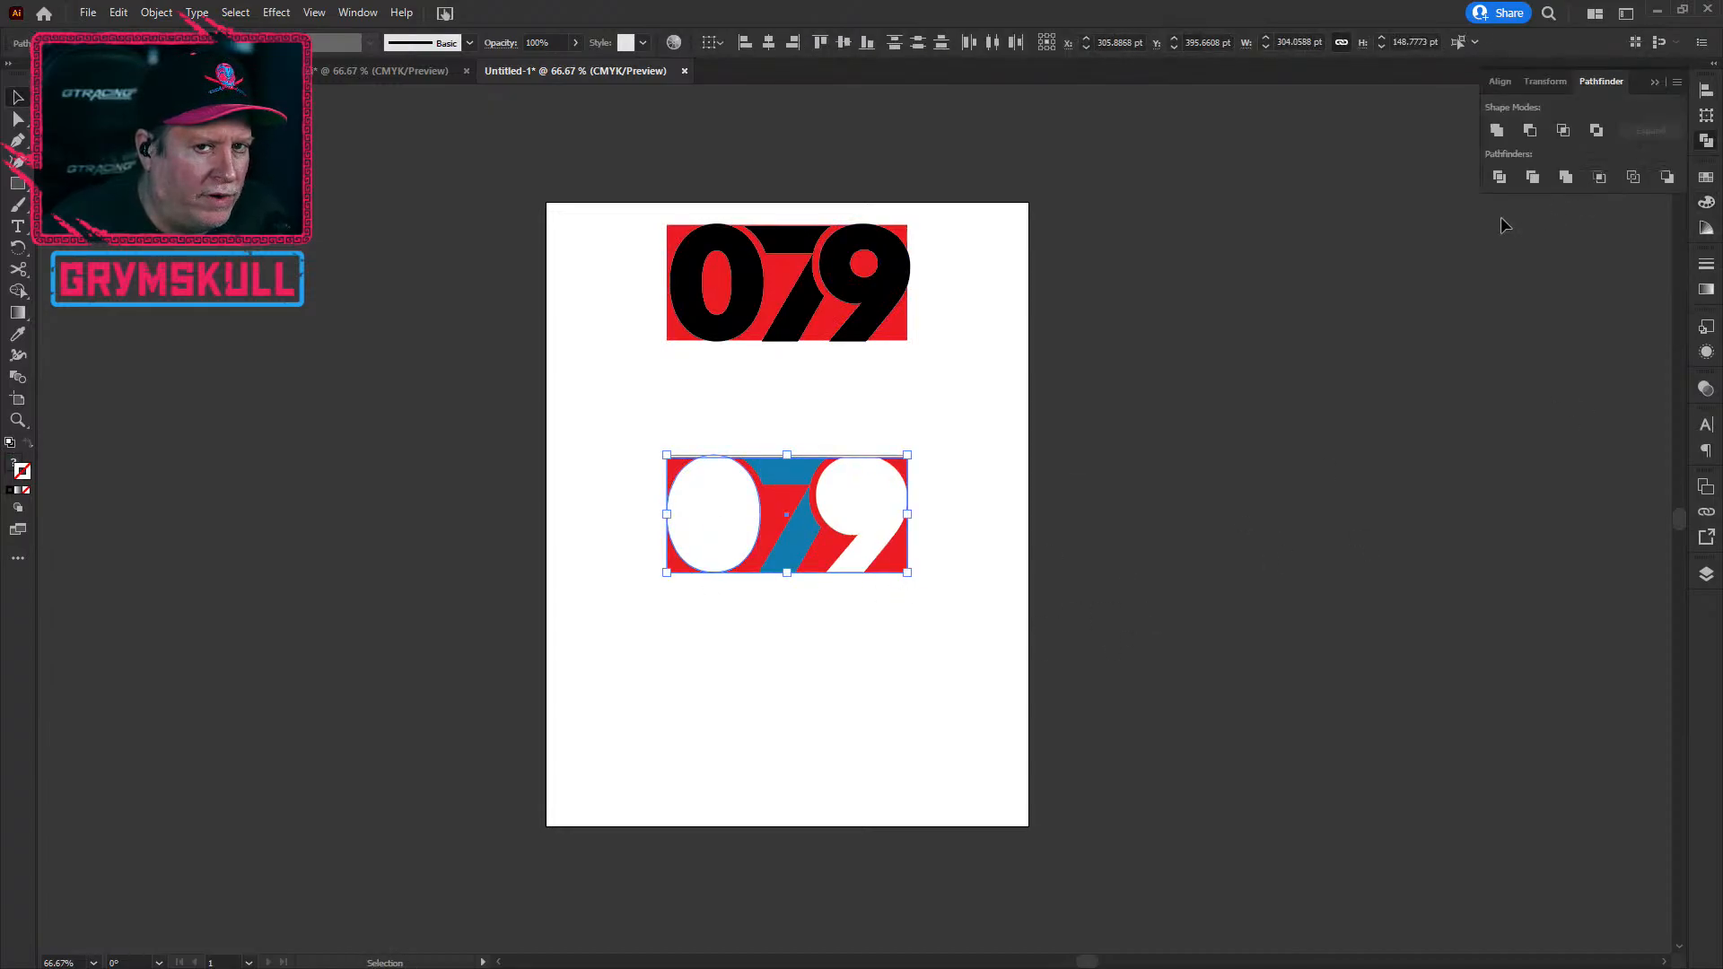
pyautogui.click(1532, 177)
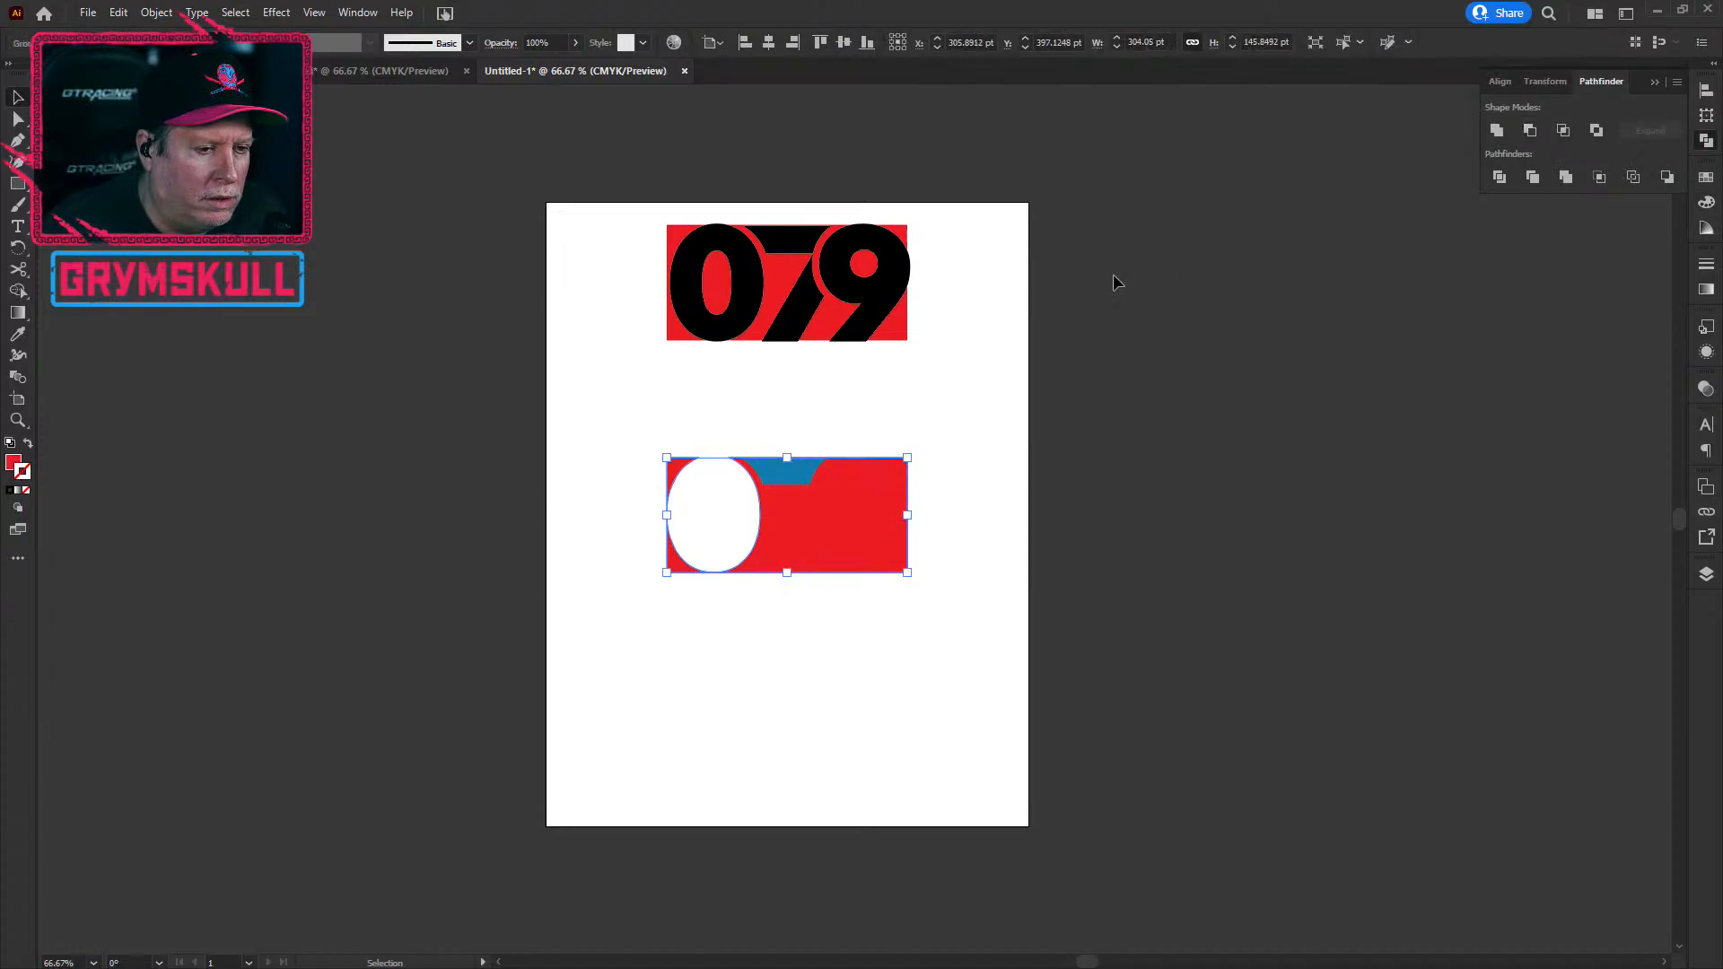
pyautogui.click(974, 605)
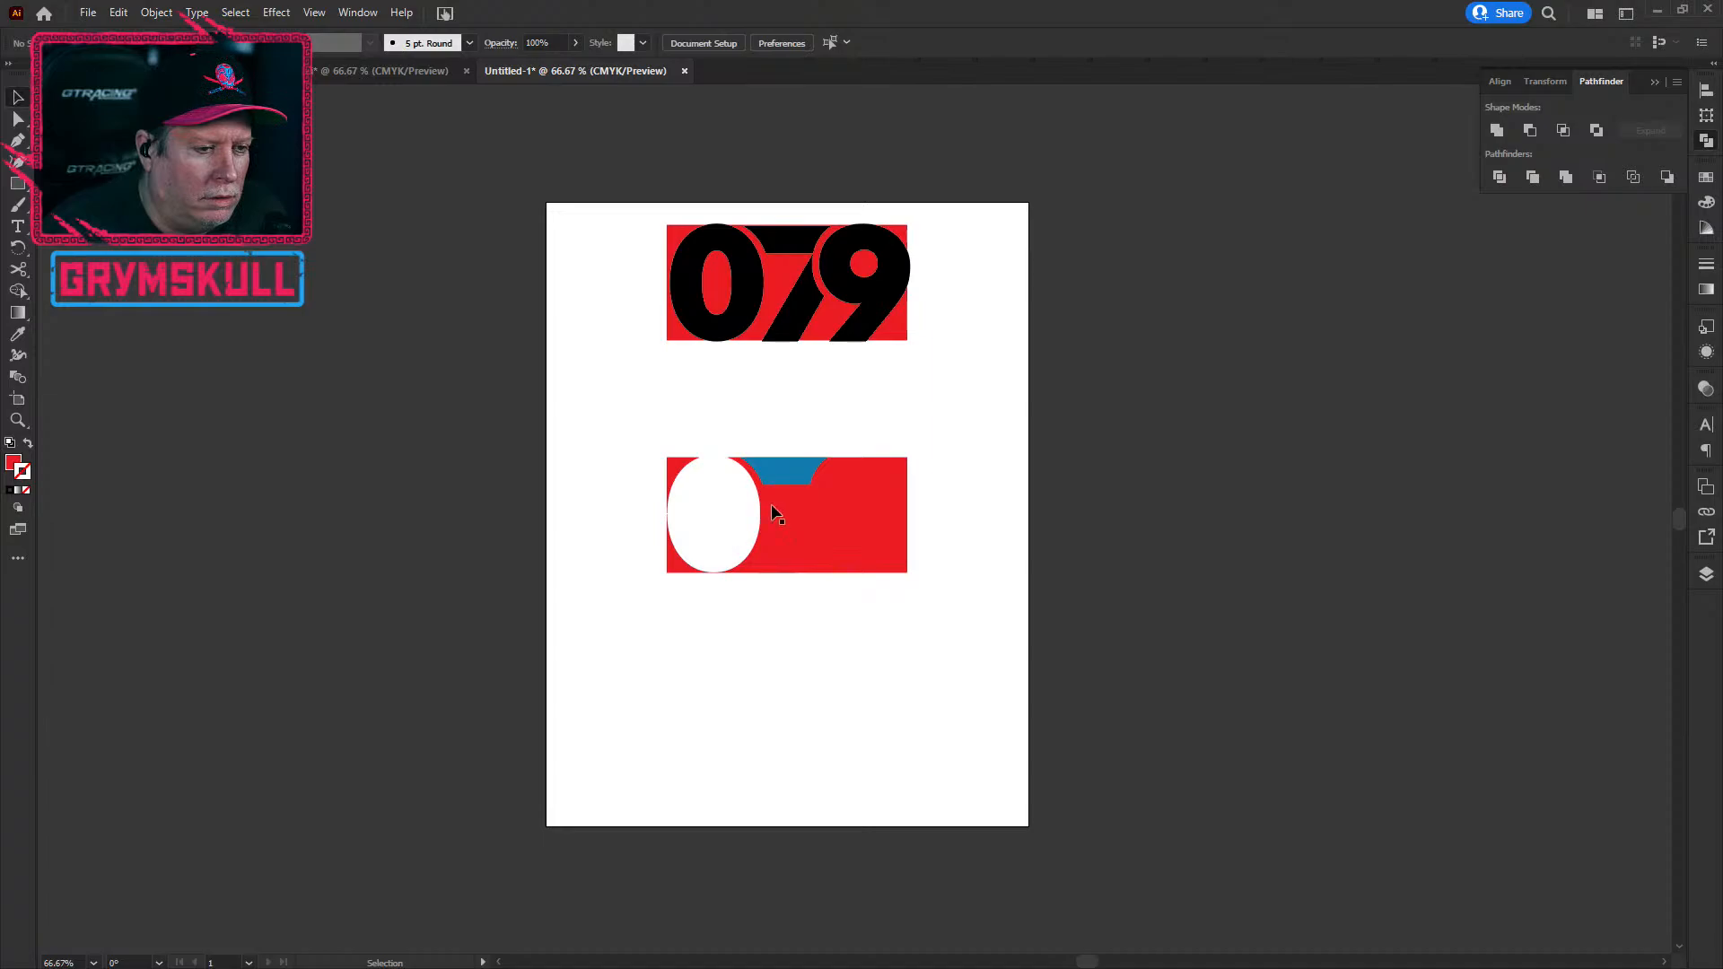
pyautogui.scroll(4, 732, 588)
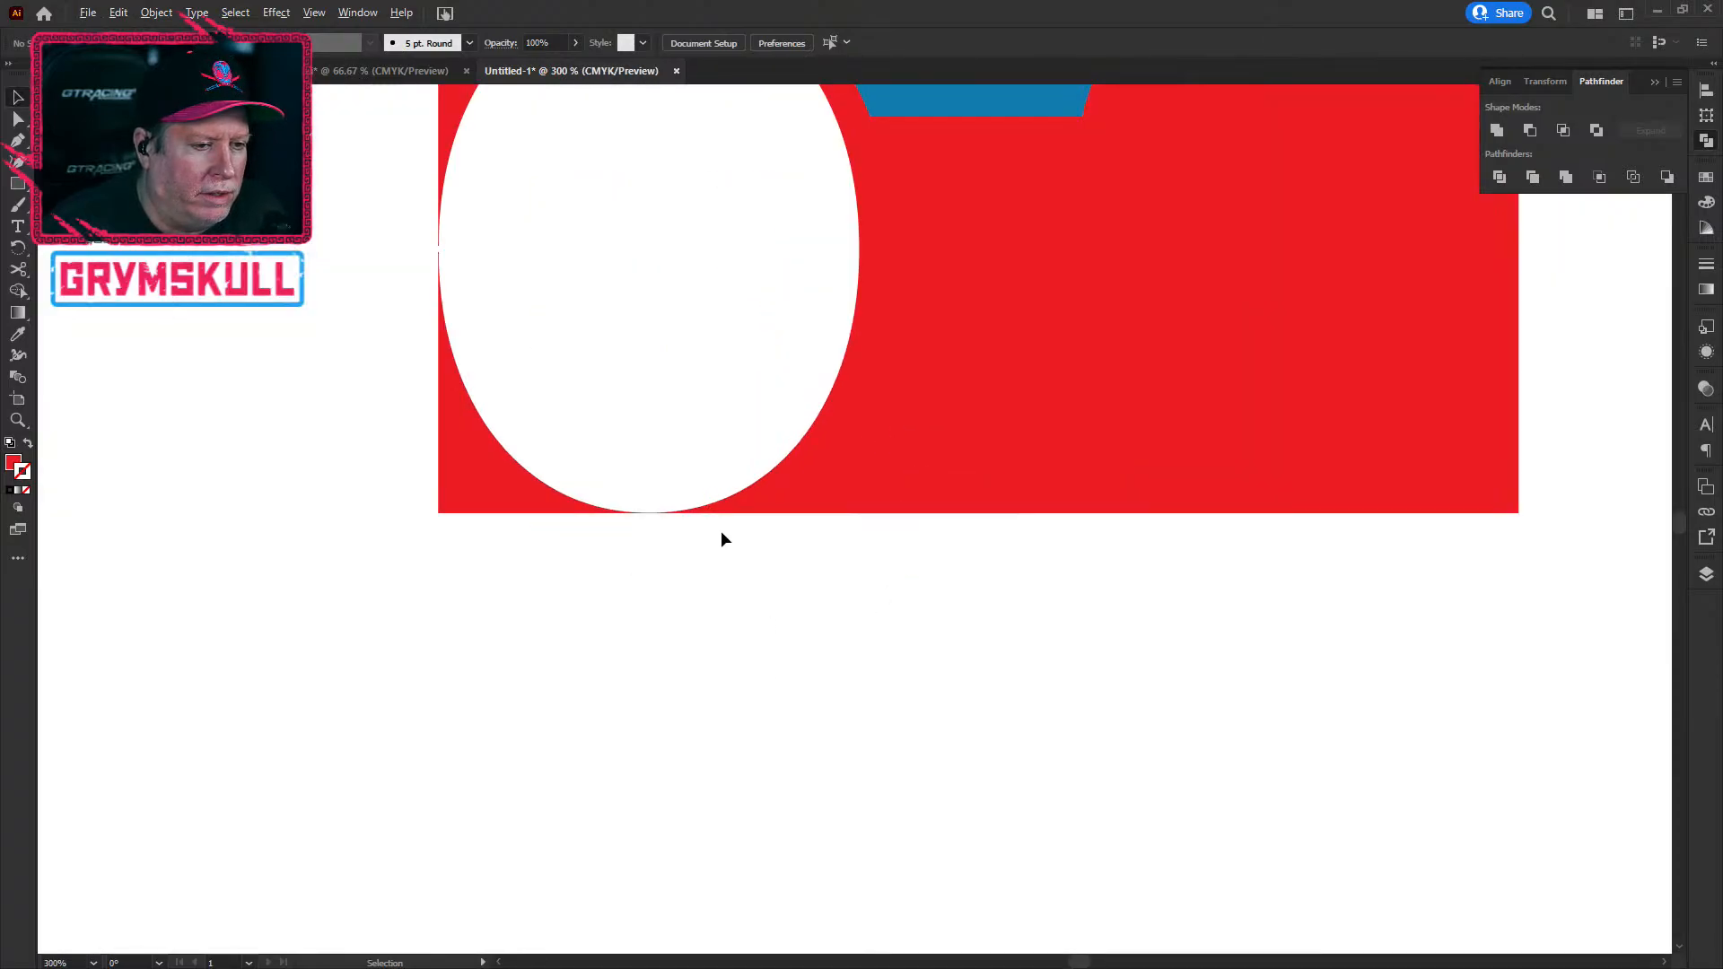
pyautogui.click(795, 493)
pyautogui.click(715, 614)
pyautogui.scroll(-2, 711, 606)
pyautogui.scroll(2, 710, 601)
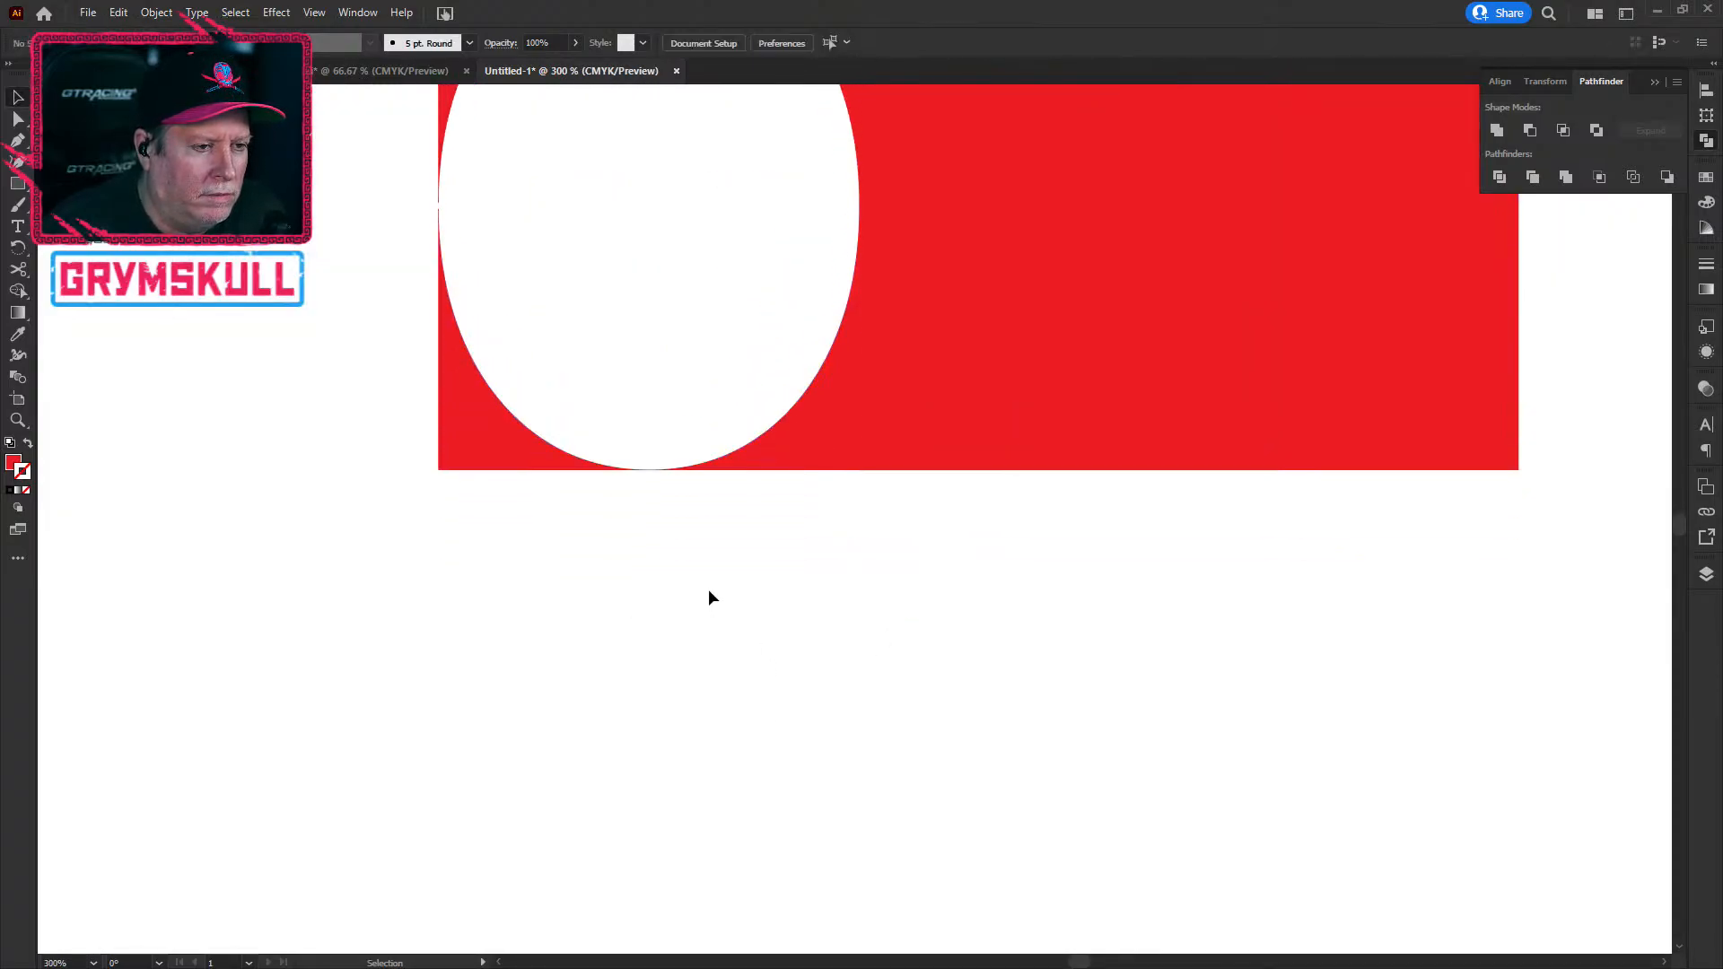
pyautogui.scroll(-4, 689, 618)
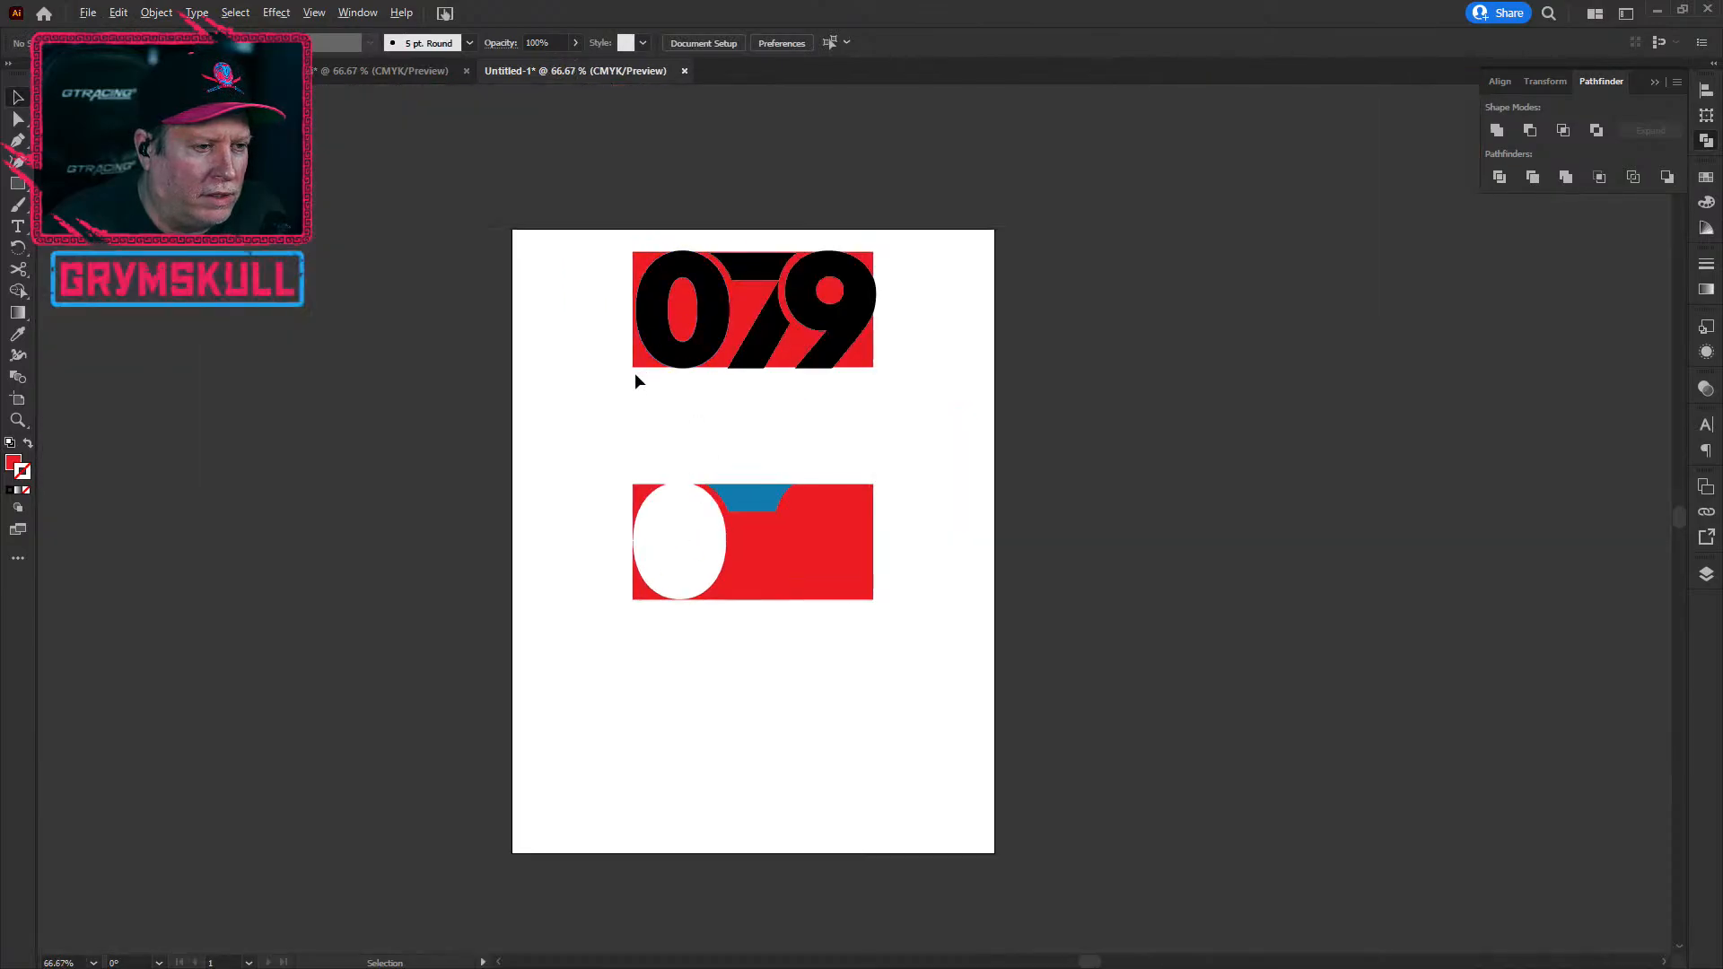
# Step: Drop a red rectangle copy left of the artboard, recolour it green and remove its stroke
pyautogui.moveTo(638, 362); pyautogui.dragTo(146, 476)
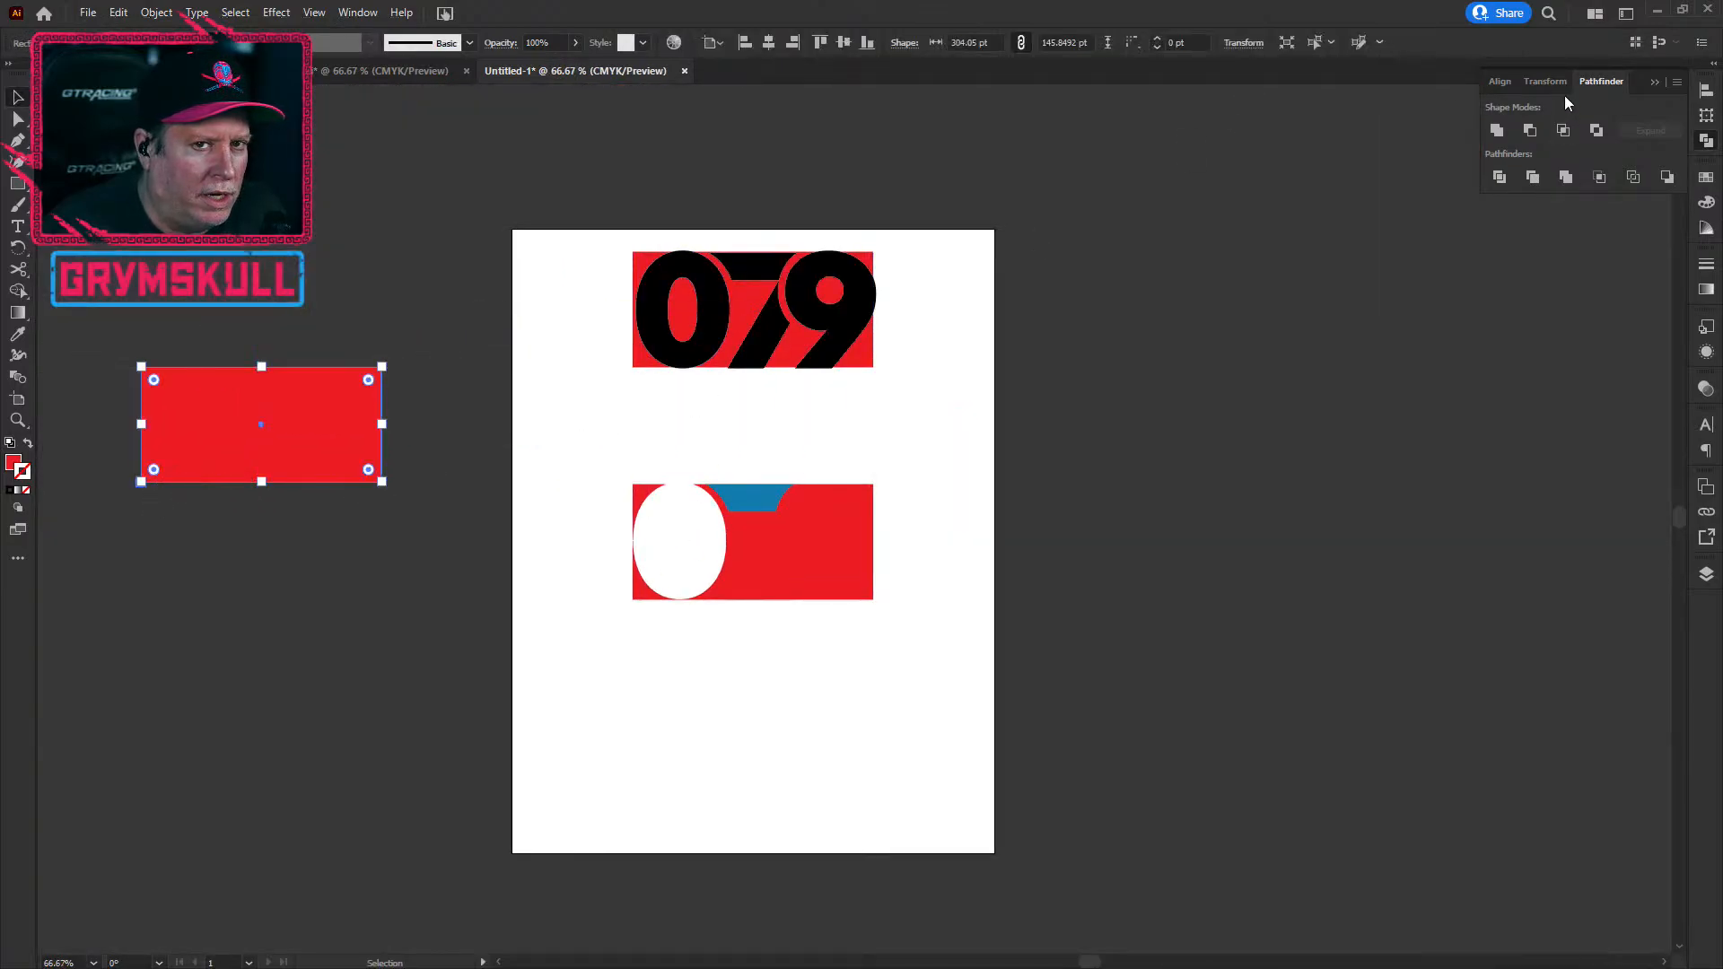
pyautogui.click(1706, 176)
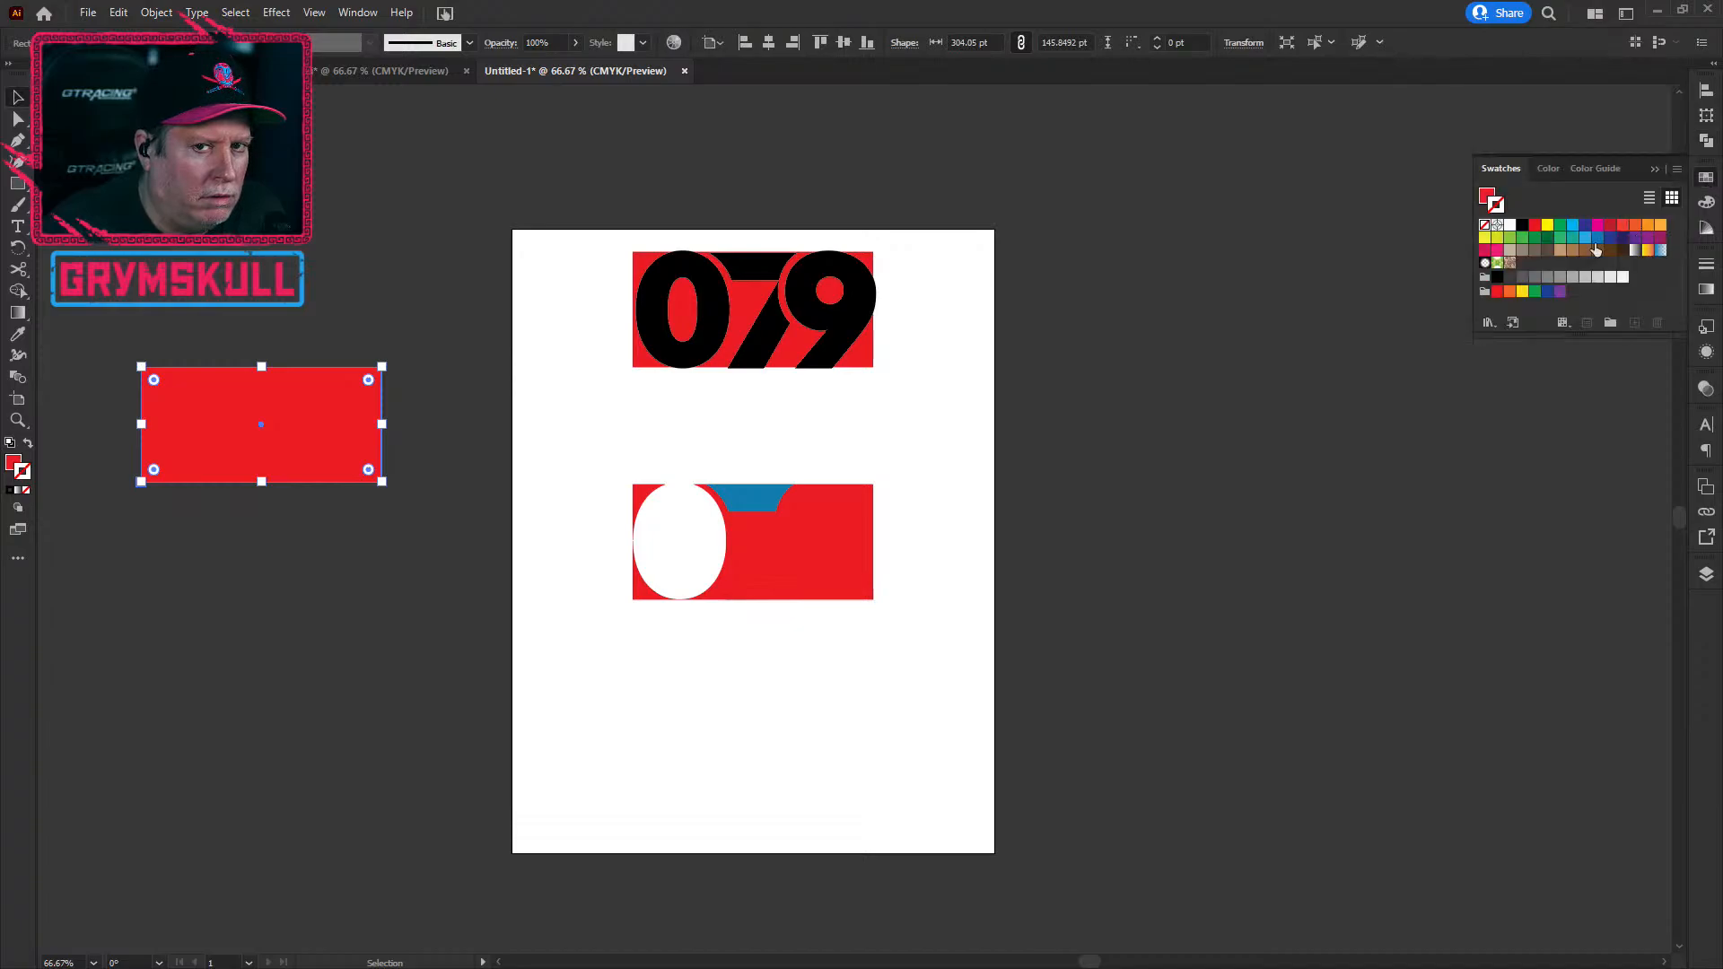
pyautogui.click(1561, 227)
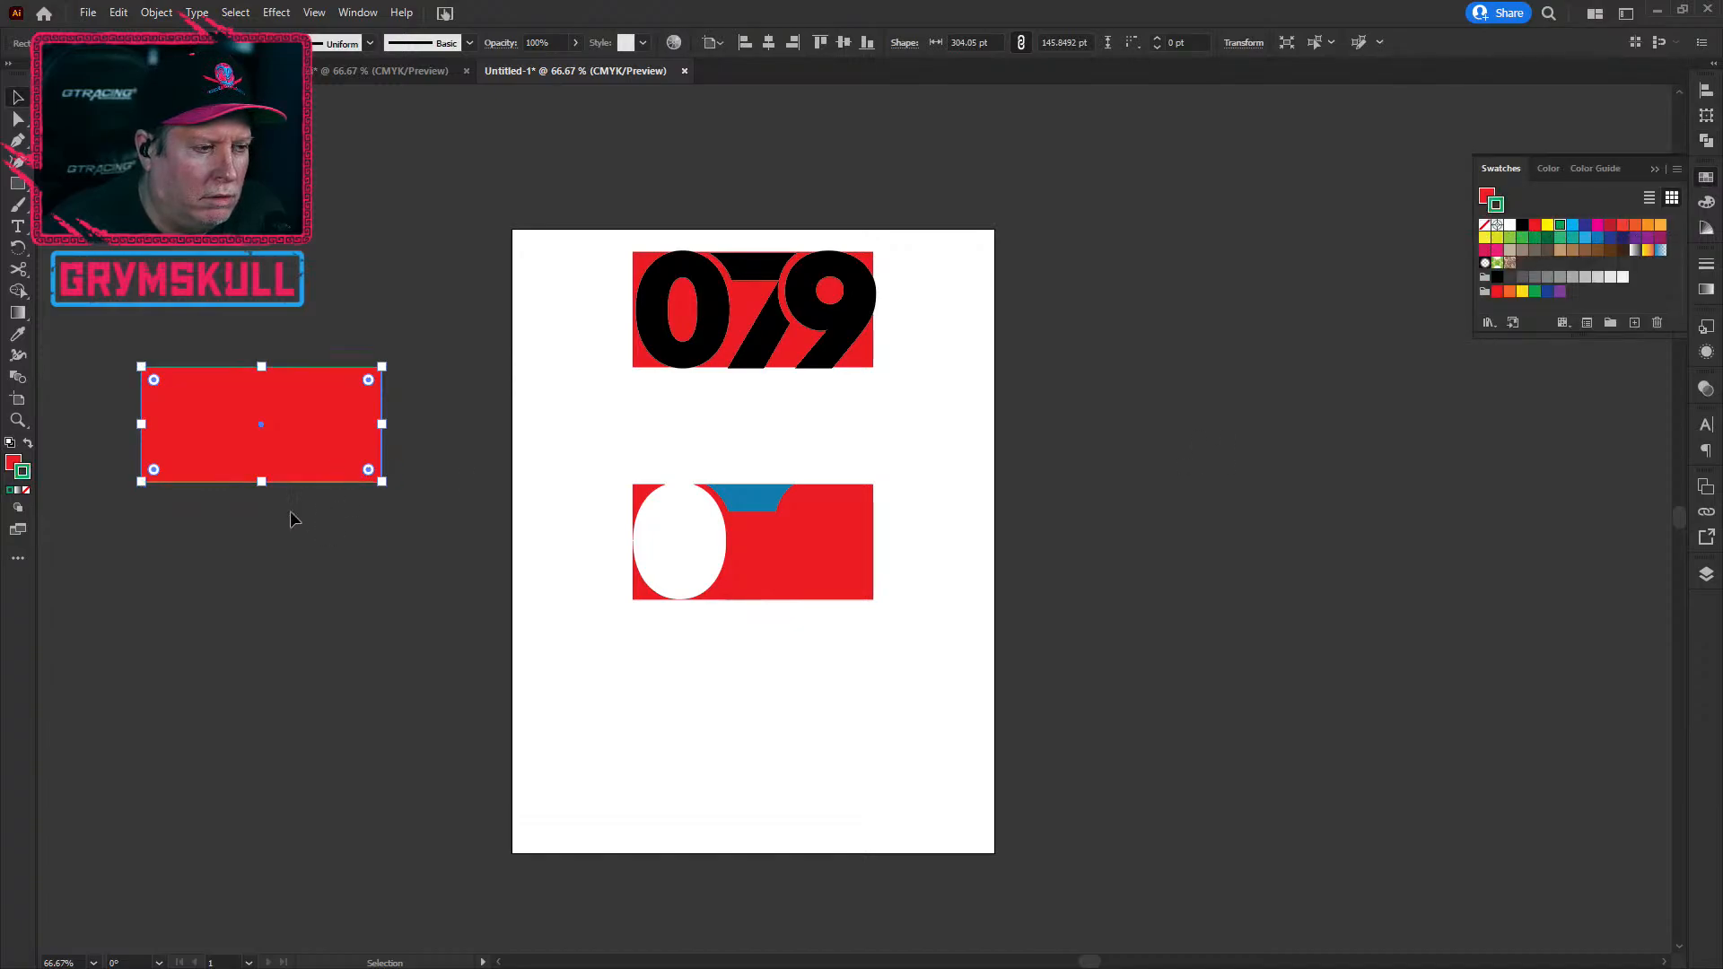
pyautogui.click(28, 443)
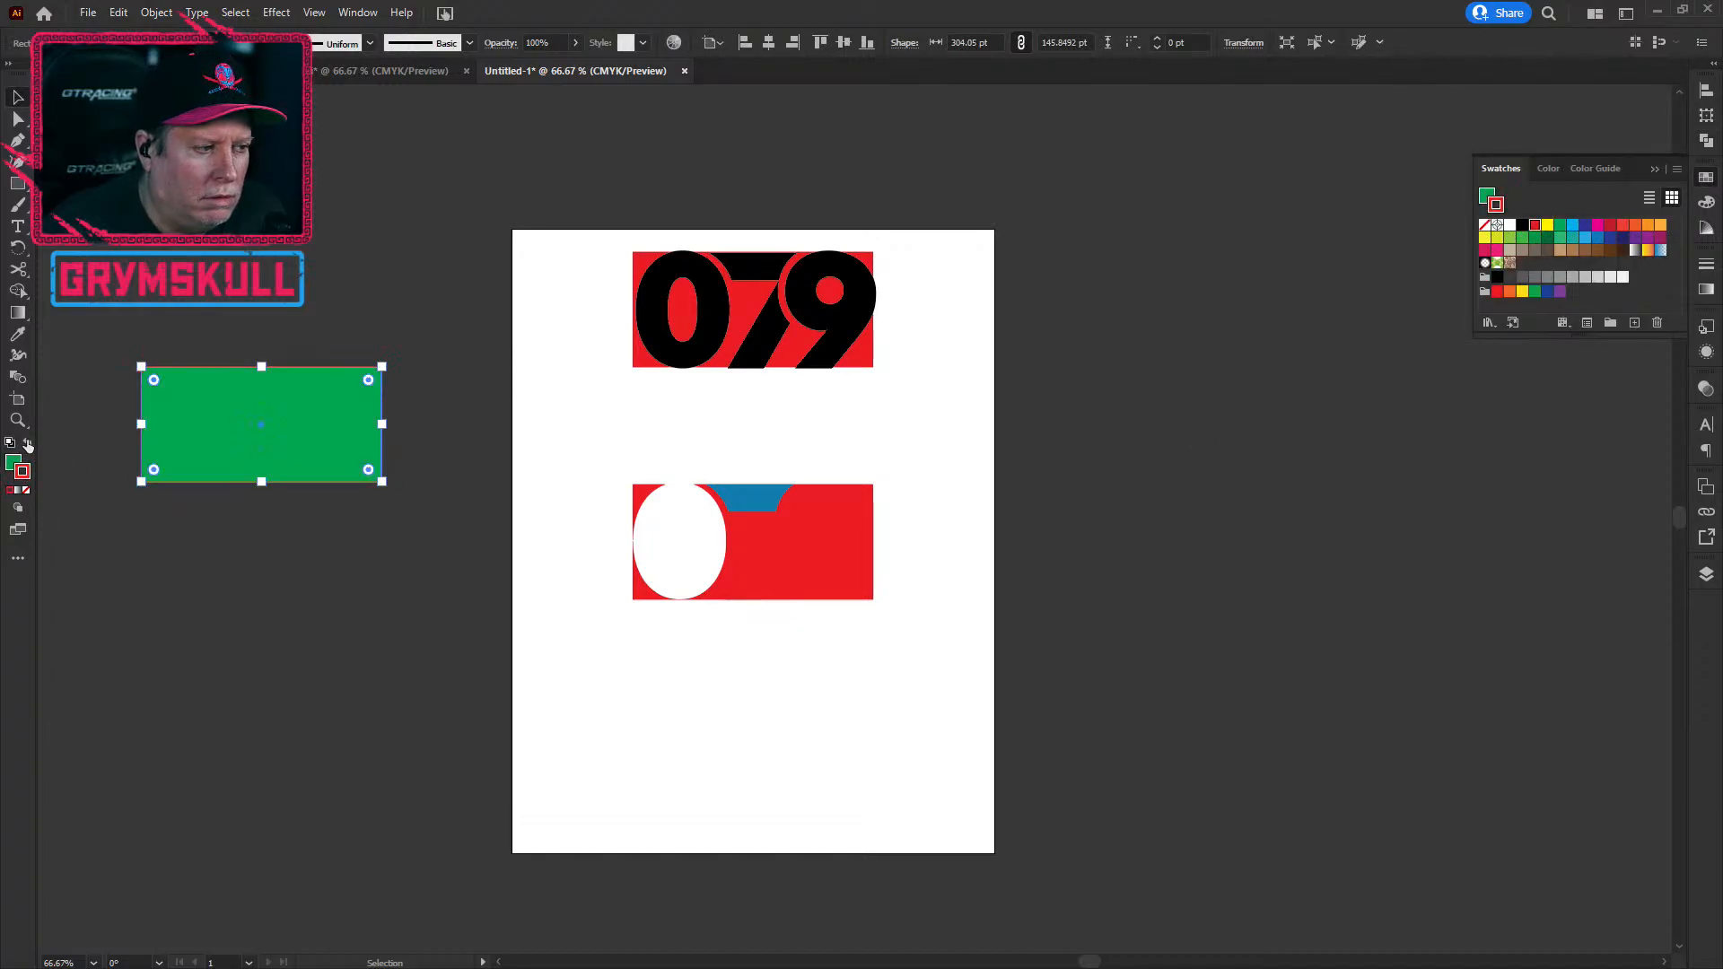
pyautogui.click(26, 490)
pyautogui.moveTo(192, 415)
pyautogui.mouseDown()
pyautogui.moveTo(231, 467)
pyautogui.moveTo(519, 538)
pyautogui.moveTo(514, 521)
pyautogui.moveTo(741, 530)
pyautogui.moveTo(463, 482)
pyautogui.moveTo(357, 410)
pyautogui.moveTo(176, 401)
pyautogui.mouseUp()
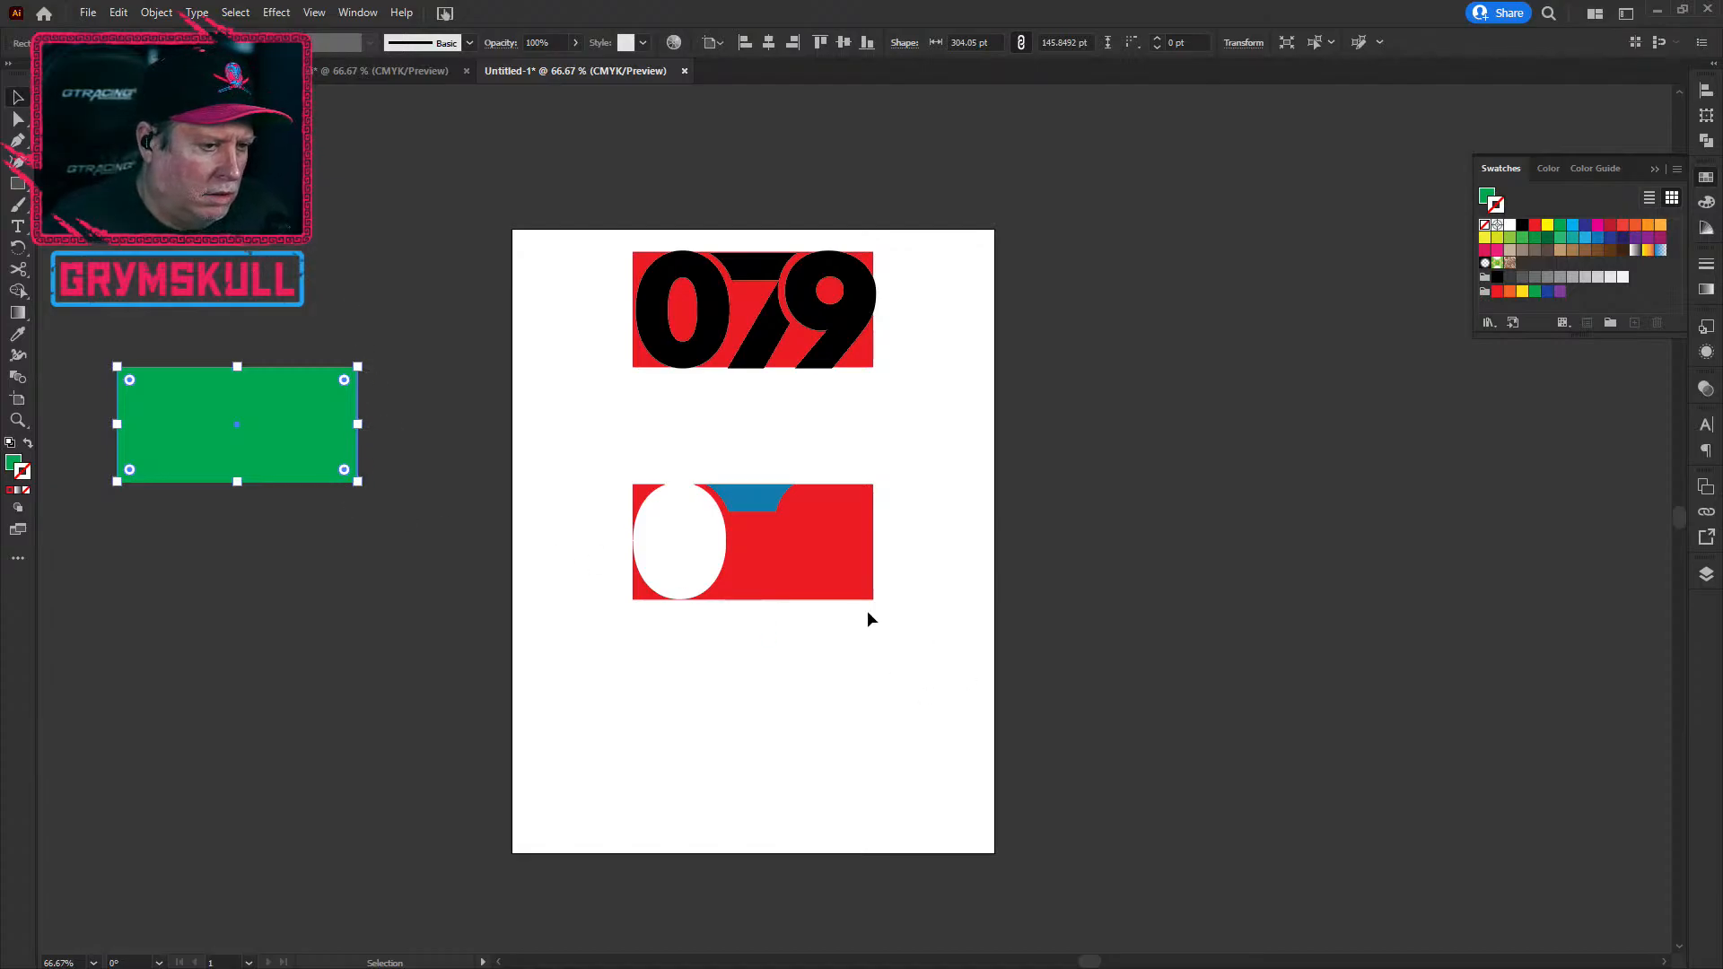
# Step: Bring the blue 7 leg to the front and merge both blue 7 pieces into one compound path
pyautogui.click(827, 659)
pyautogui.scroll(2, 804, 512)
pyautogui.scroll(2, 804, 507)
pyautogui.scroll(-2, 804, 507)
pyautogui.click(689, 588)
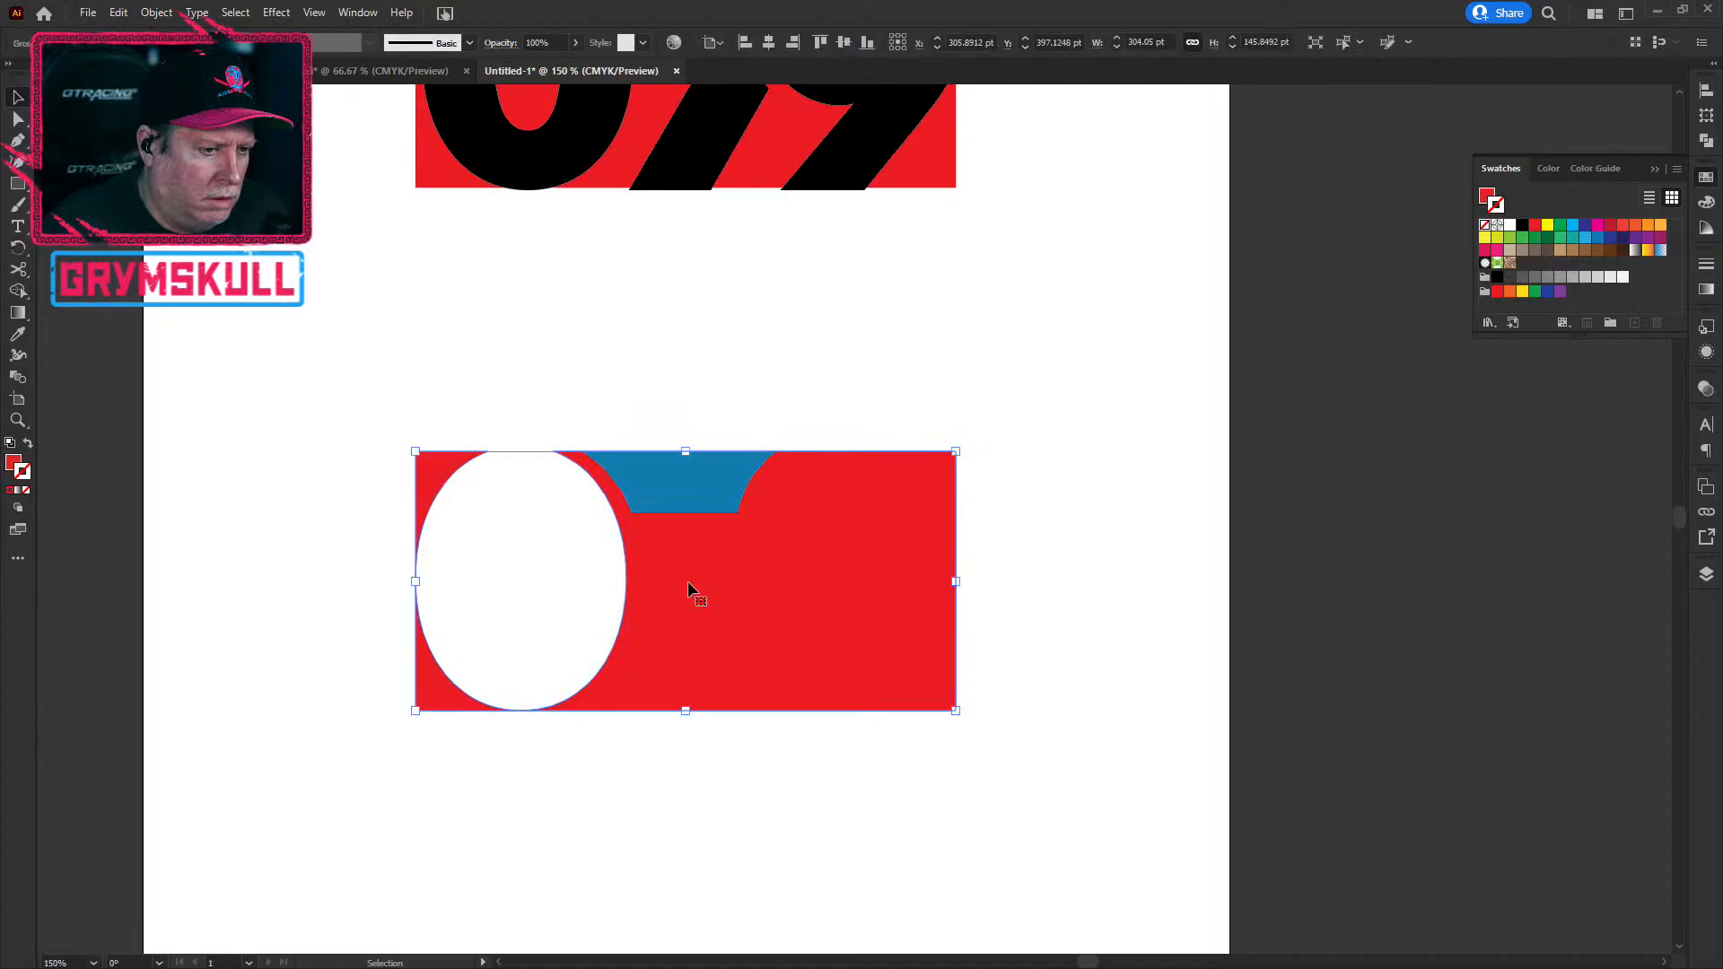
pyautogui.press('a')
pyautogui.hotkey('ctrl', '[')
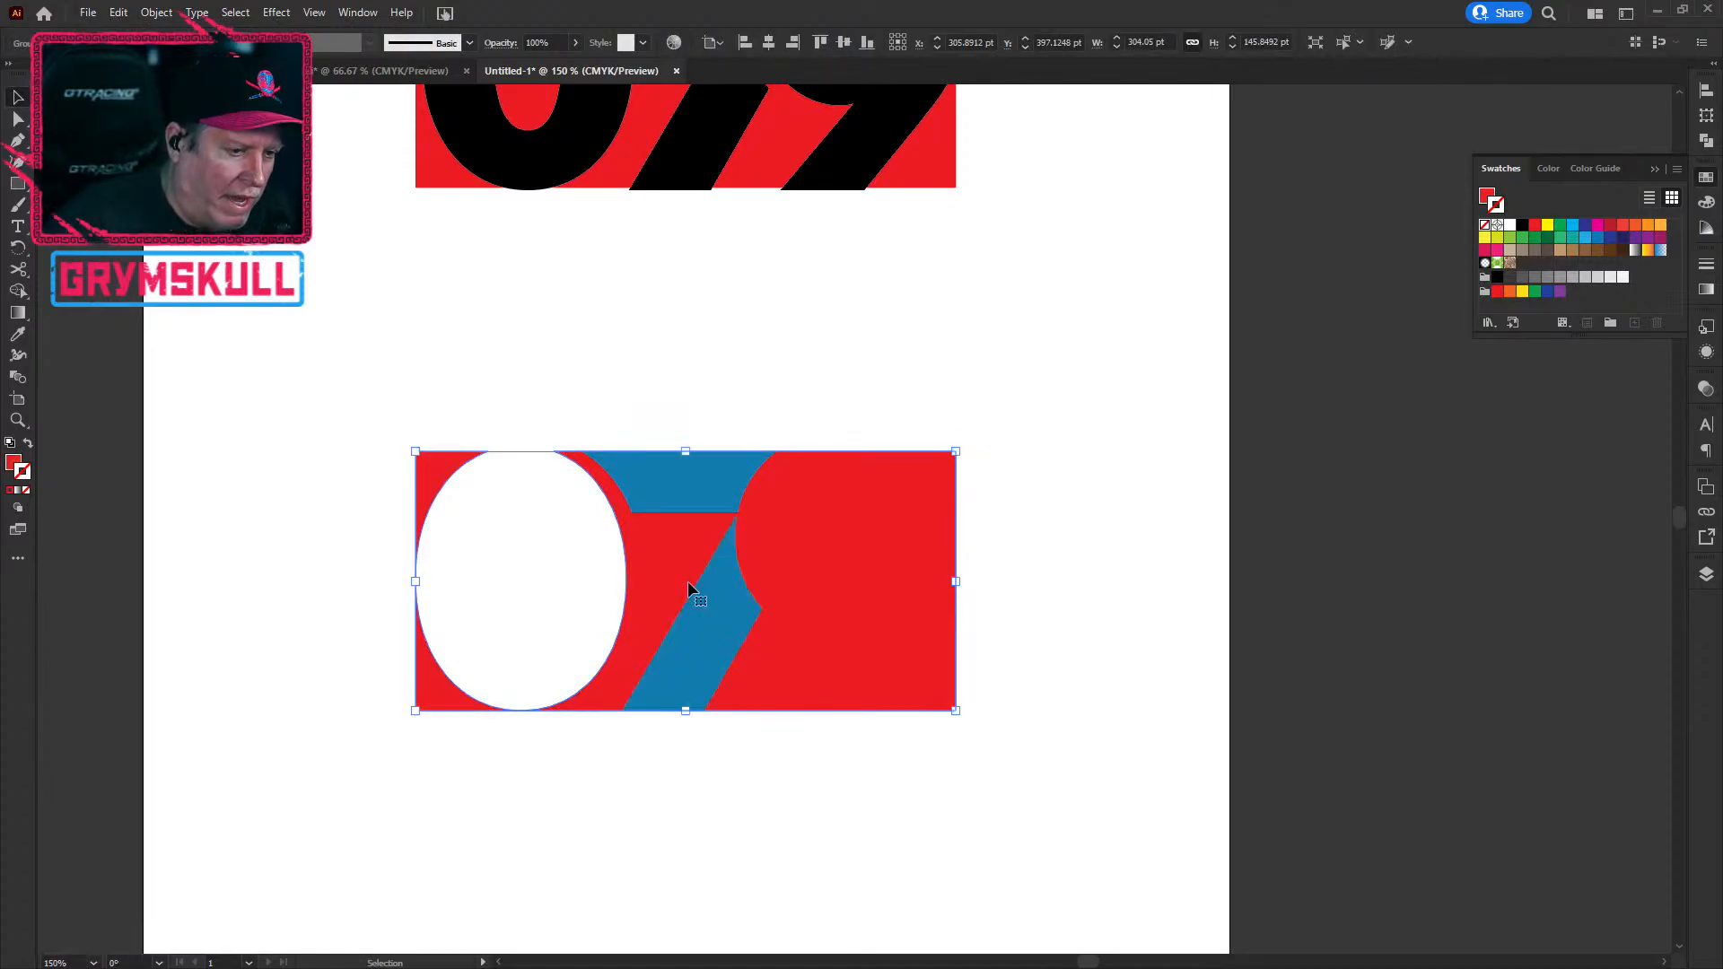
pyautogui.click(647, 484)
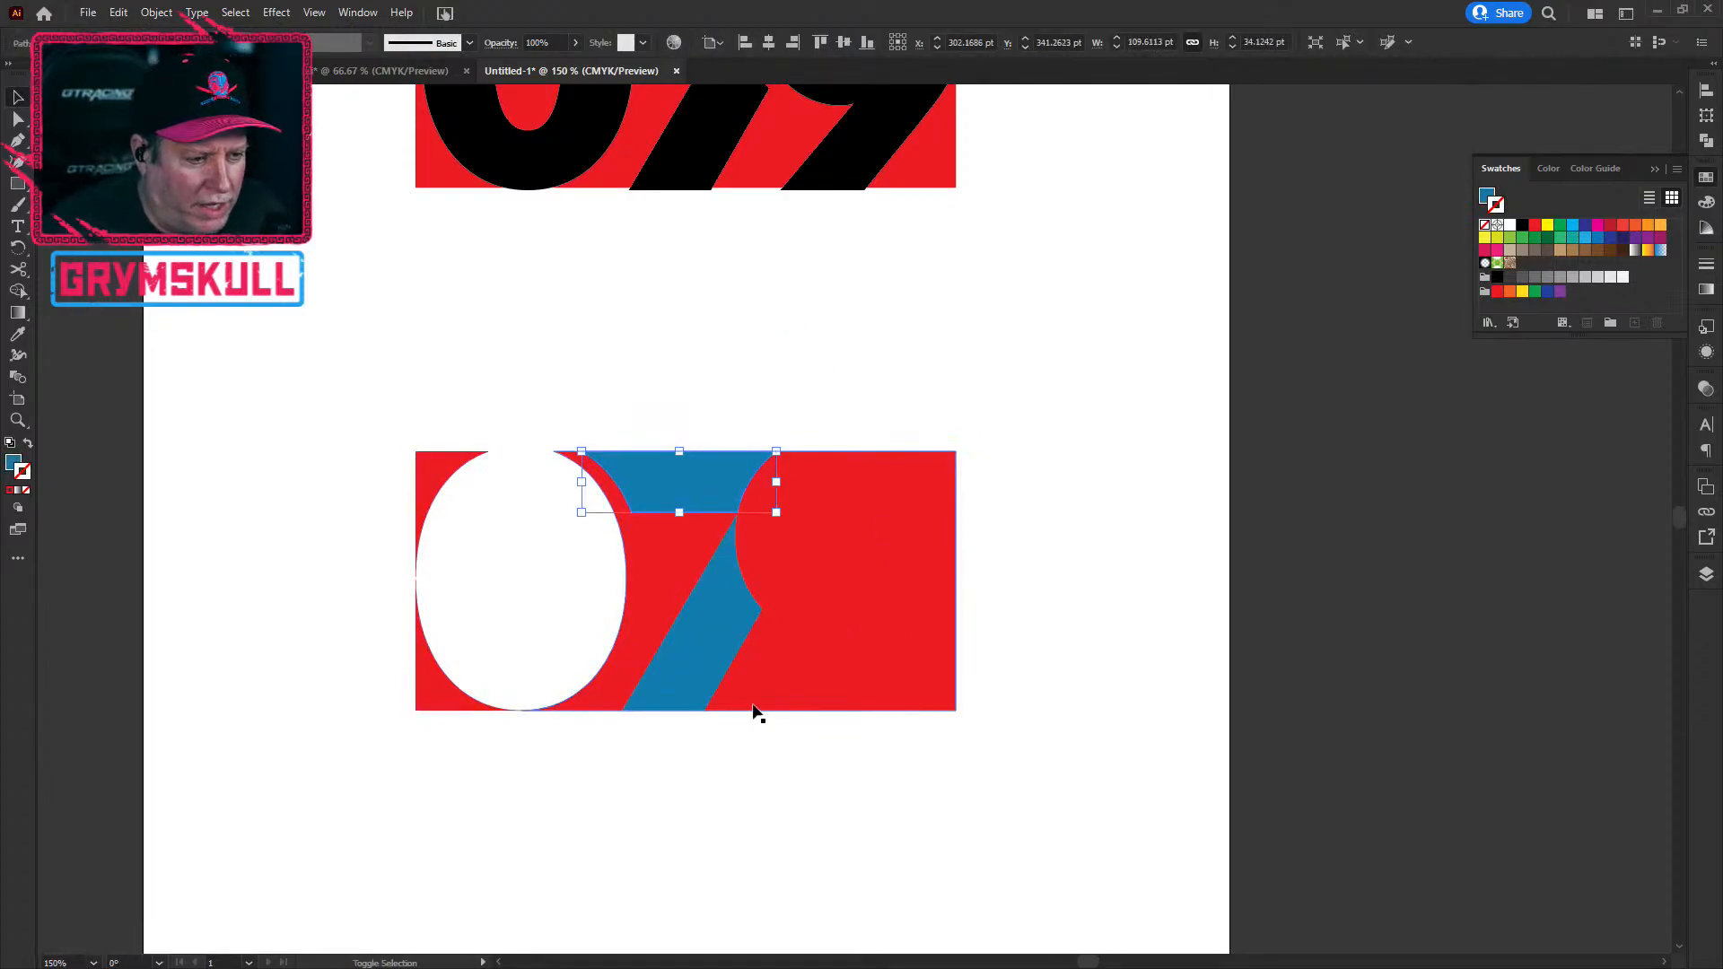
pyautogui.keyDown('shift'); pyautogui.click(700, 680); pyautogui.keyUp('shift')
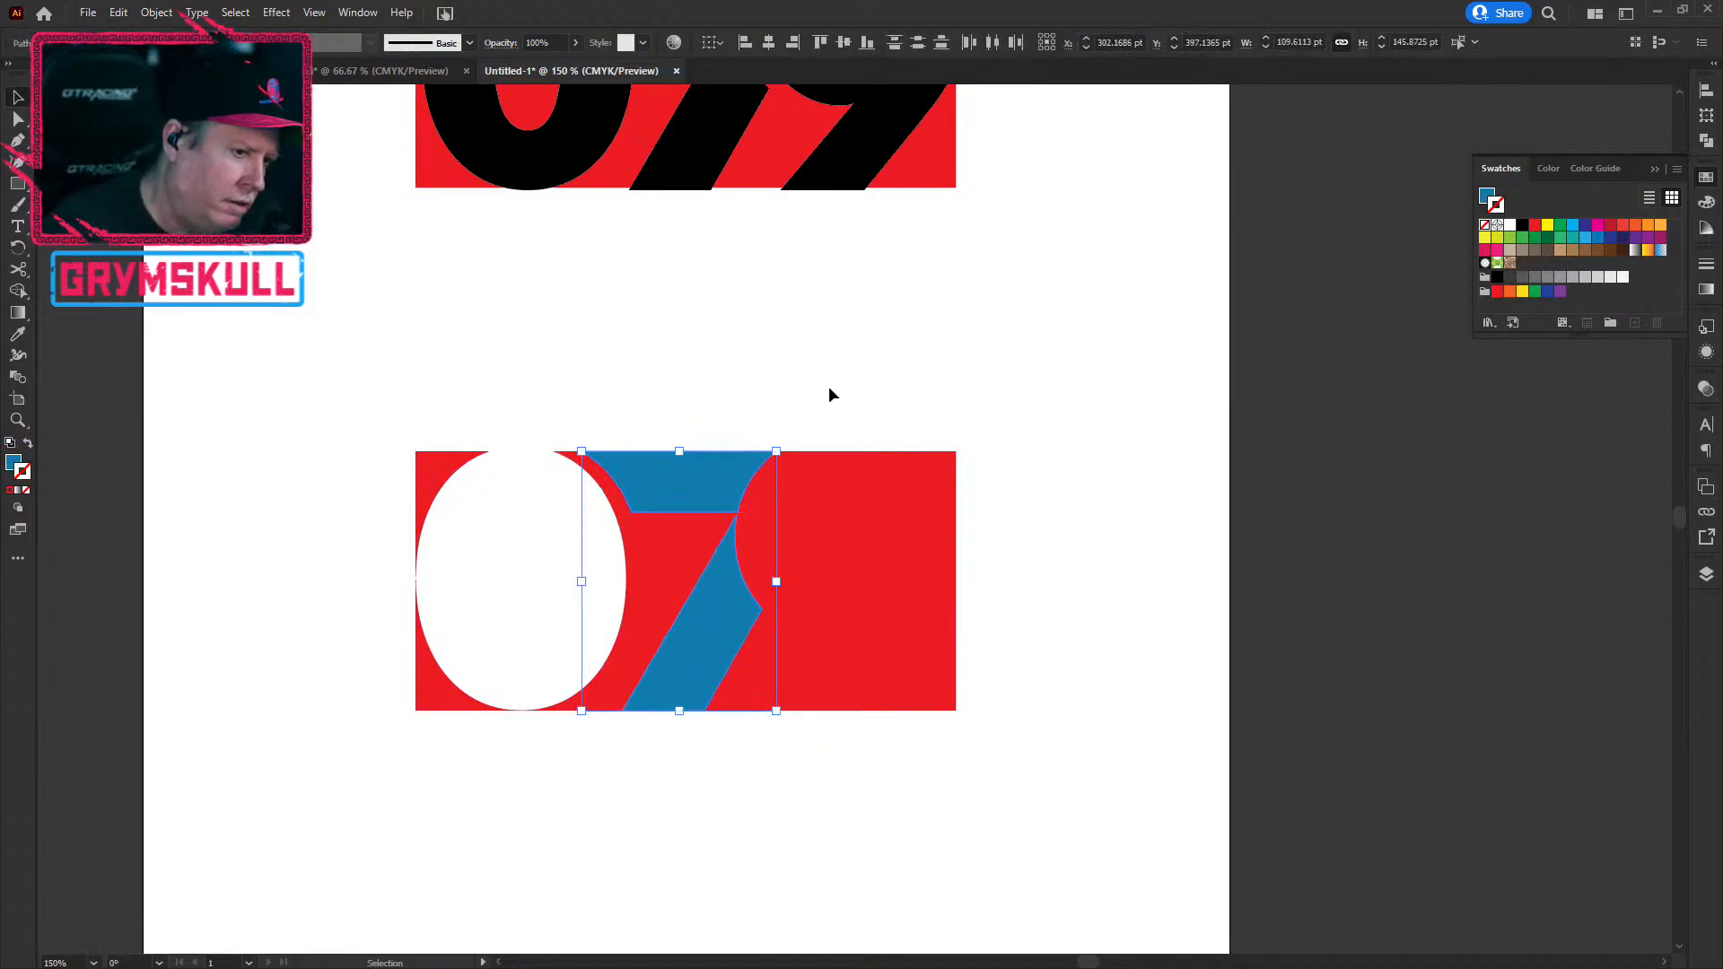
pyautogui.rightClick(659, 487)
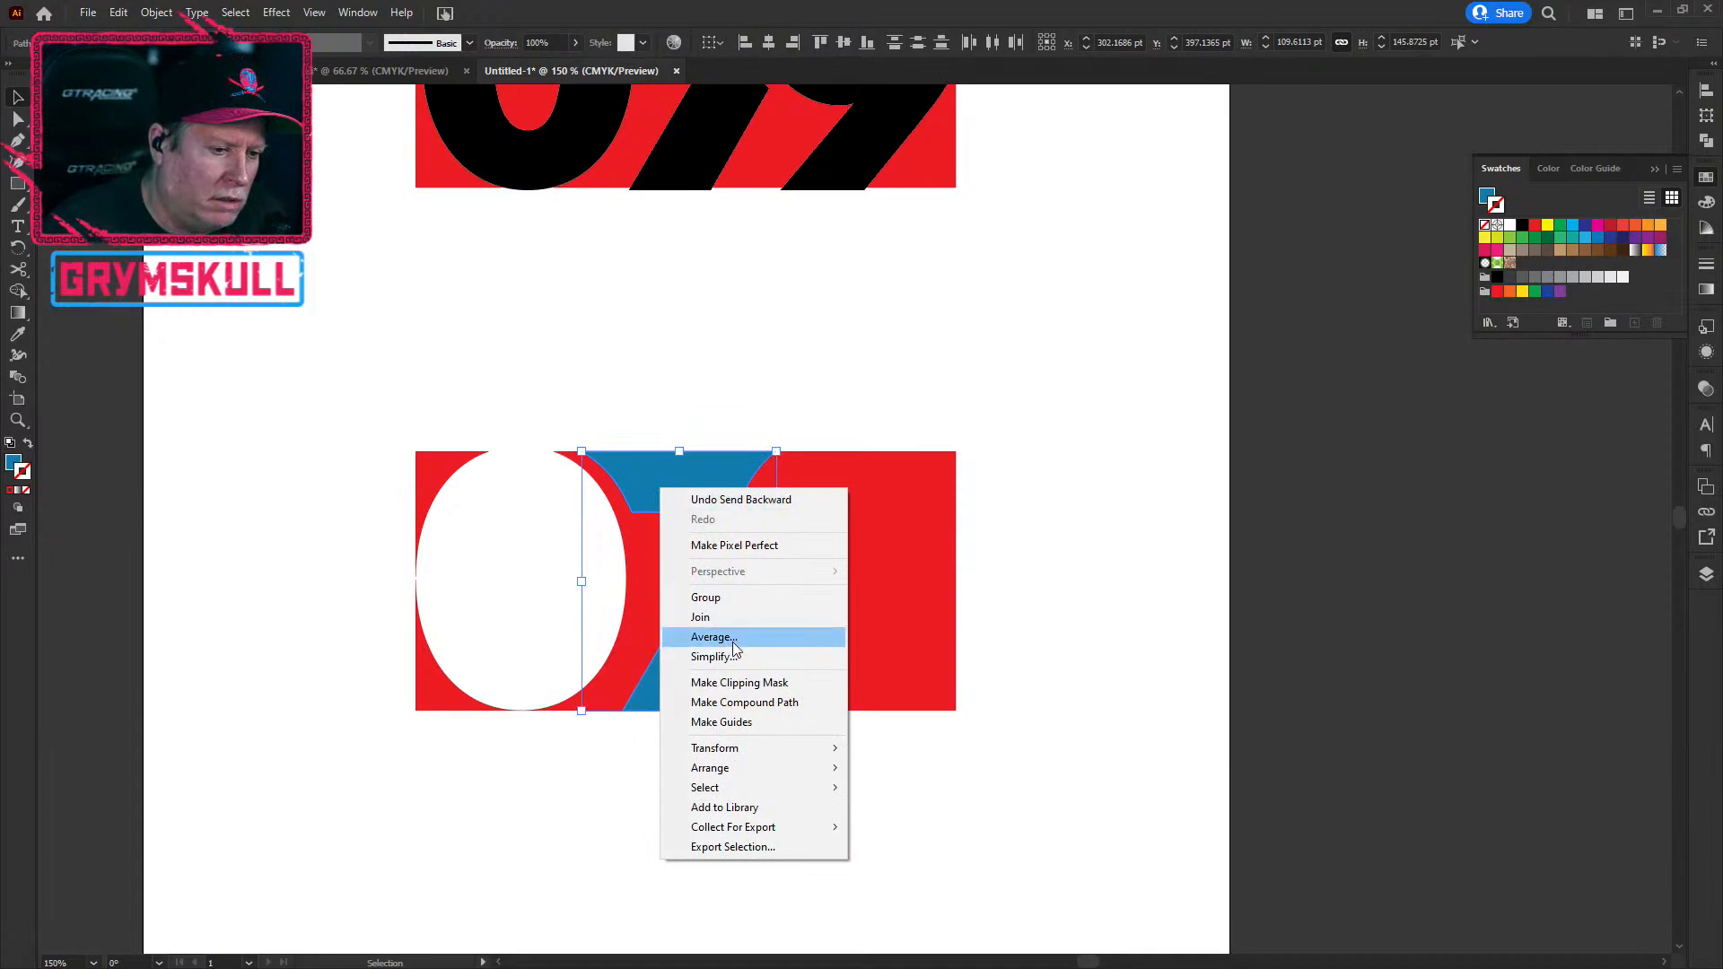
pyautogui.click(769, 704)
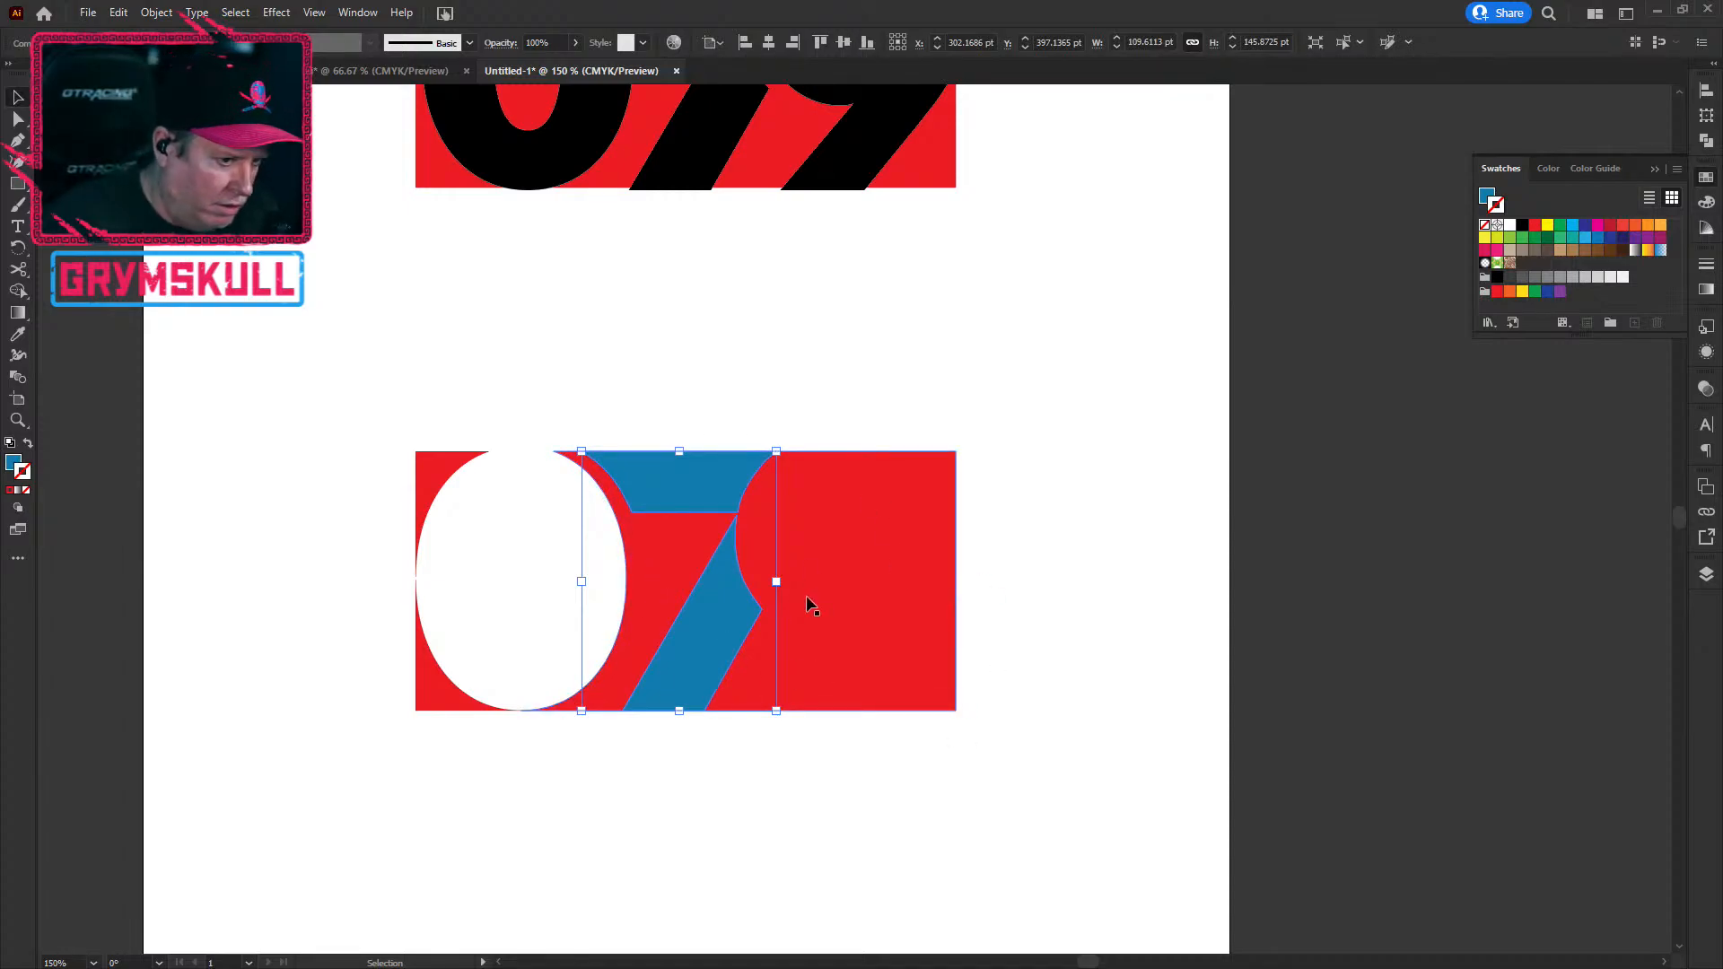
# Step: Apply Pathfinder Minus Front to the blue 7 and red block, leaving a small red curve
pyautogui.click(845, 429)
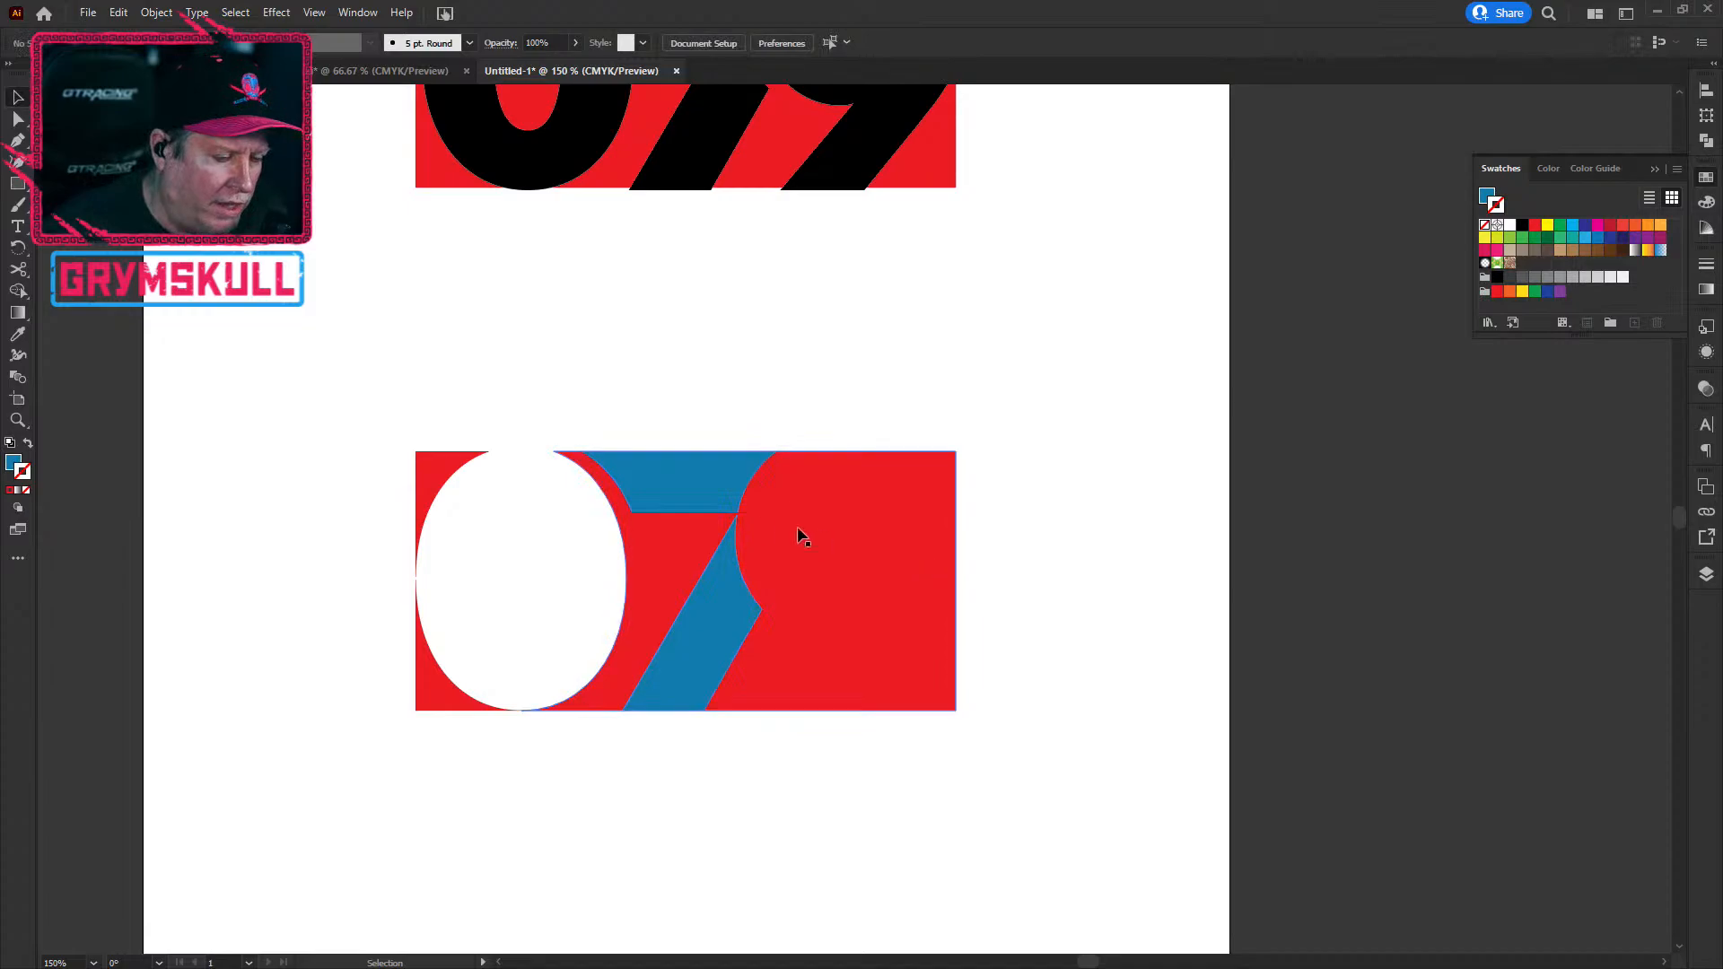
pyautogui.click(686, 501)
pyautogui.keyDown('shift'); pyautogui.click(876, 705); pyautogui.keyUp('shift')
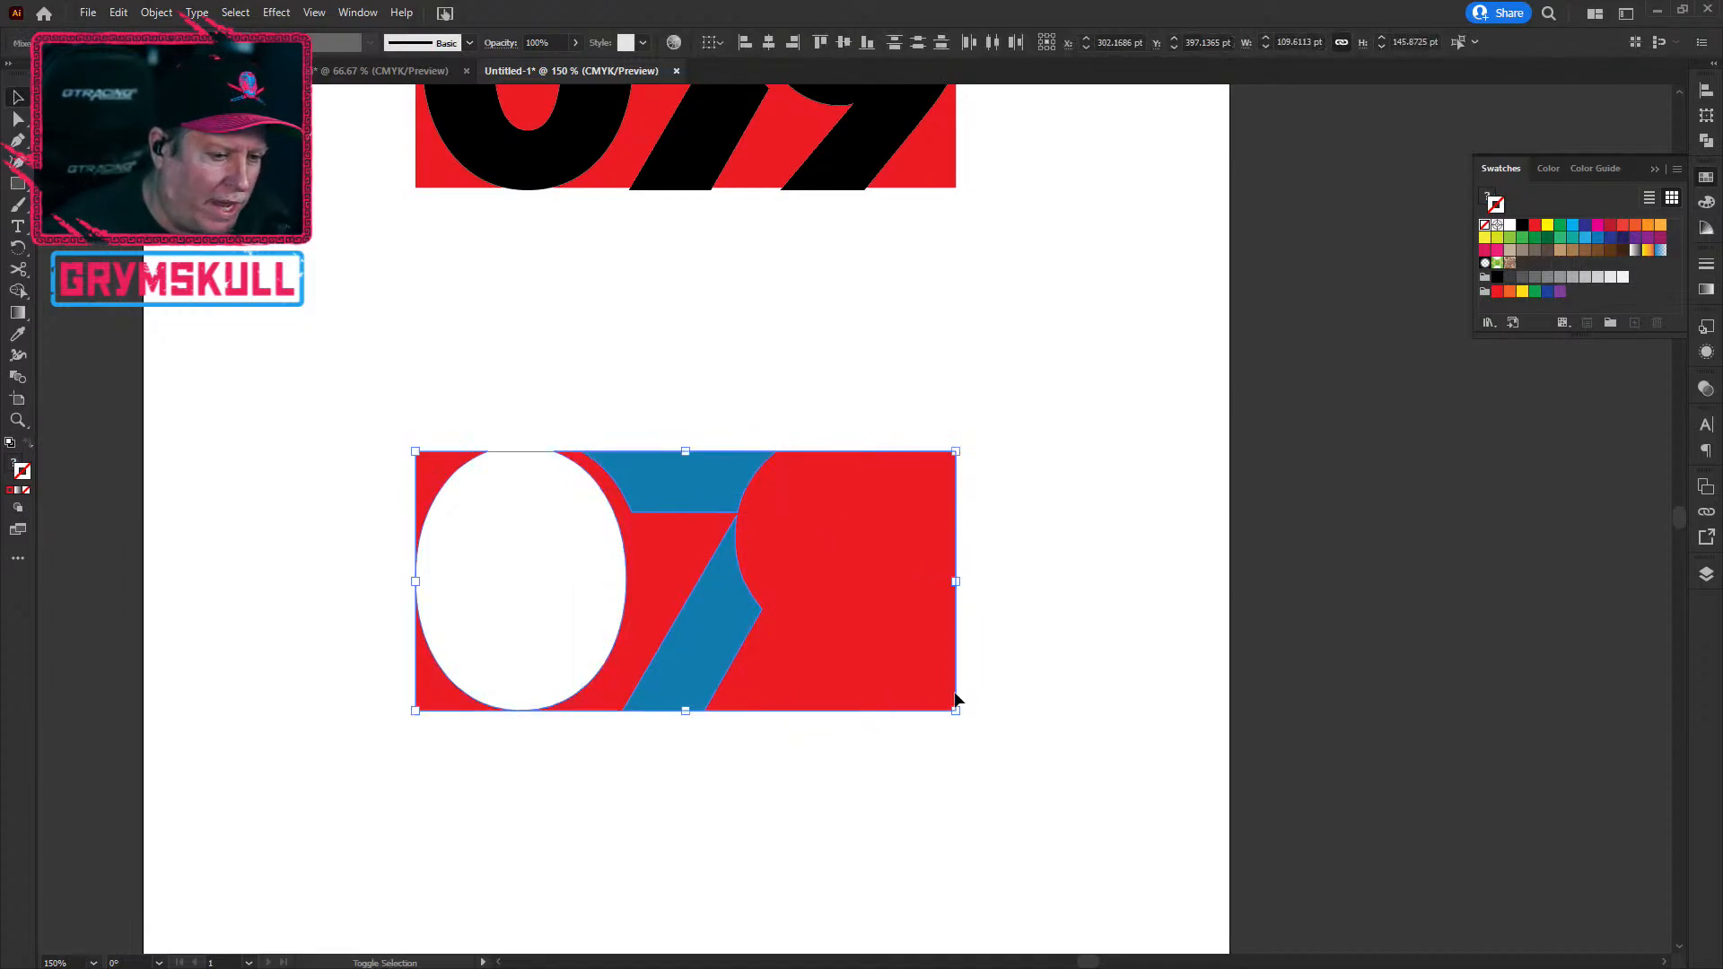
pyautogui.click(1706, 139)
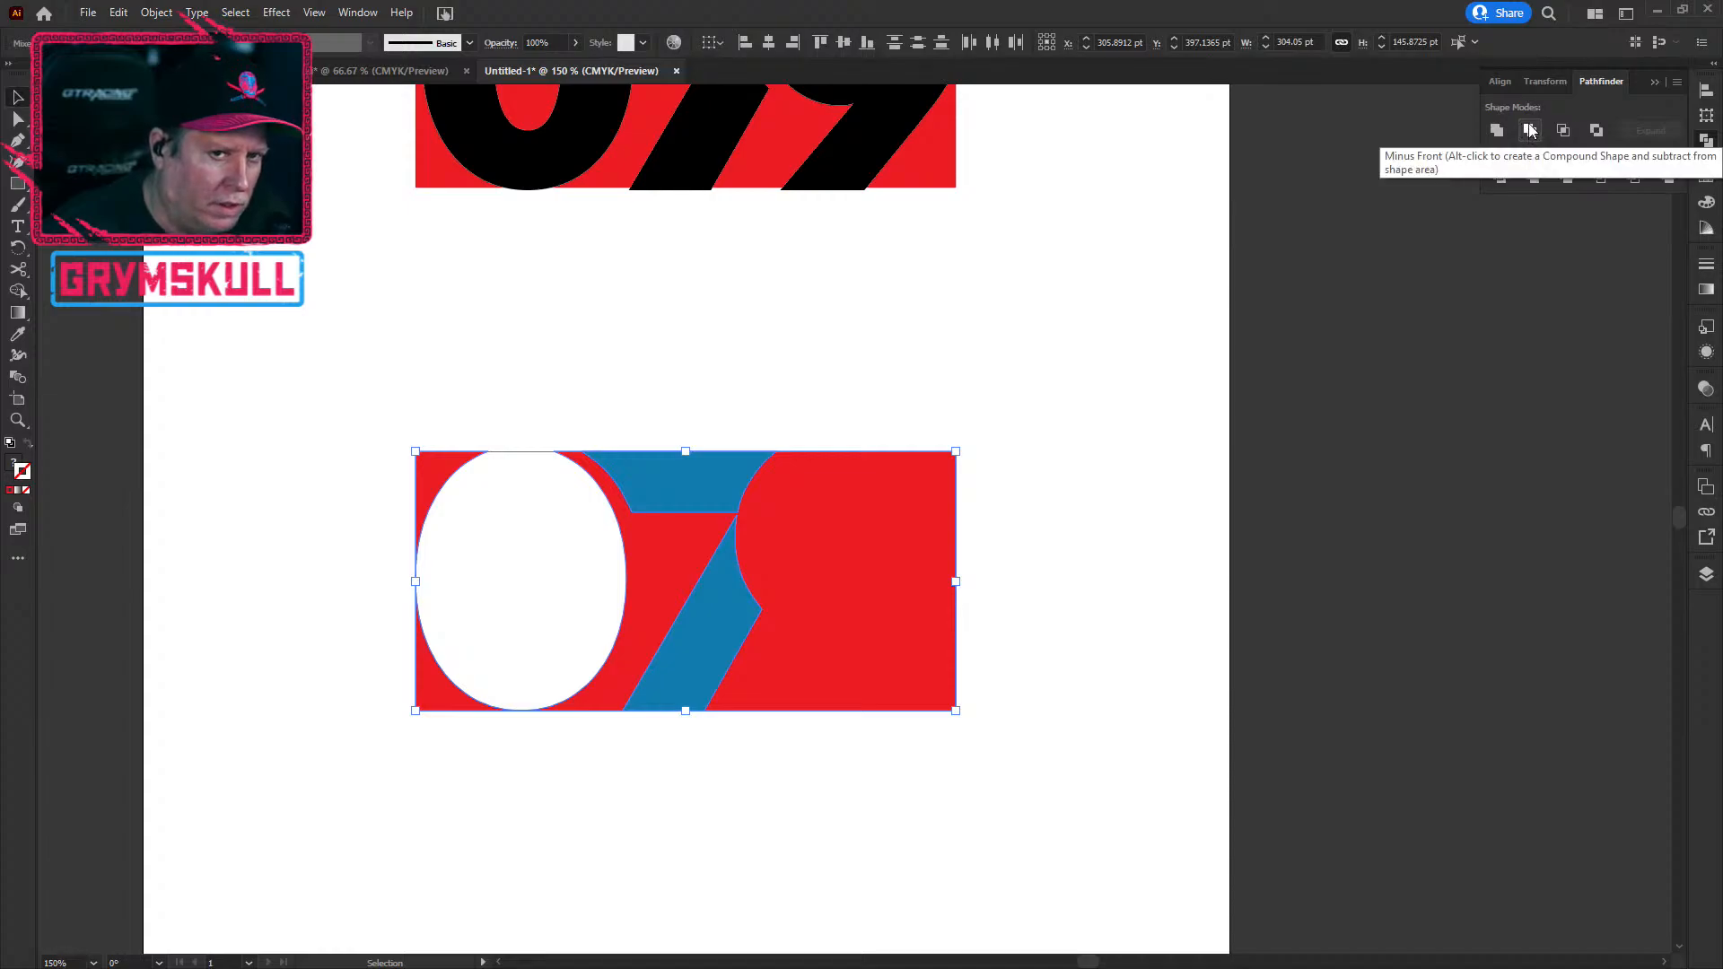
pyautogui.click(1530, 130)
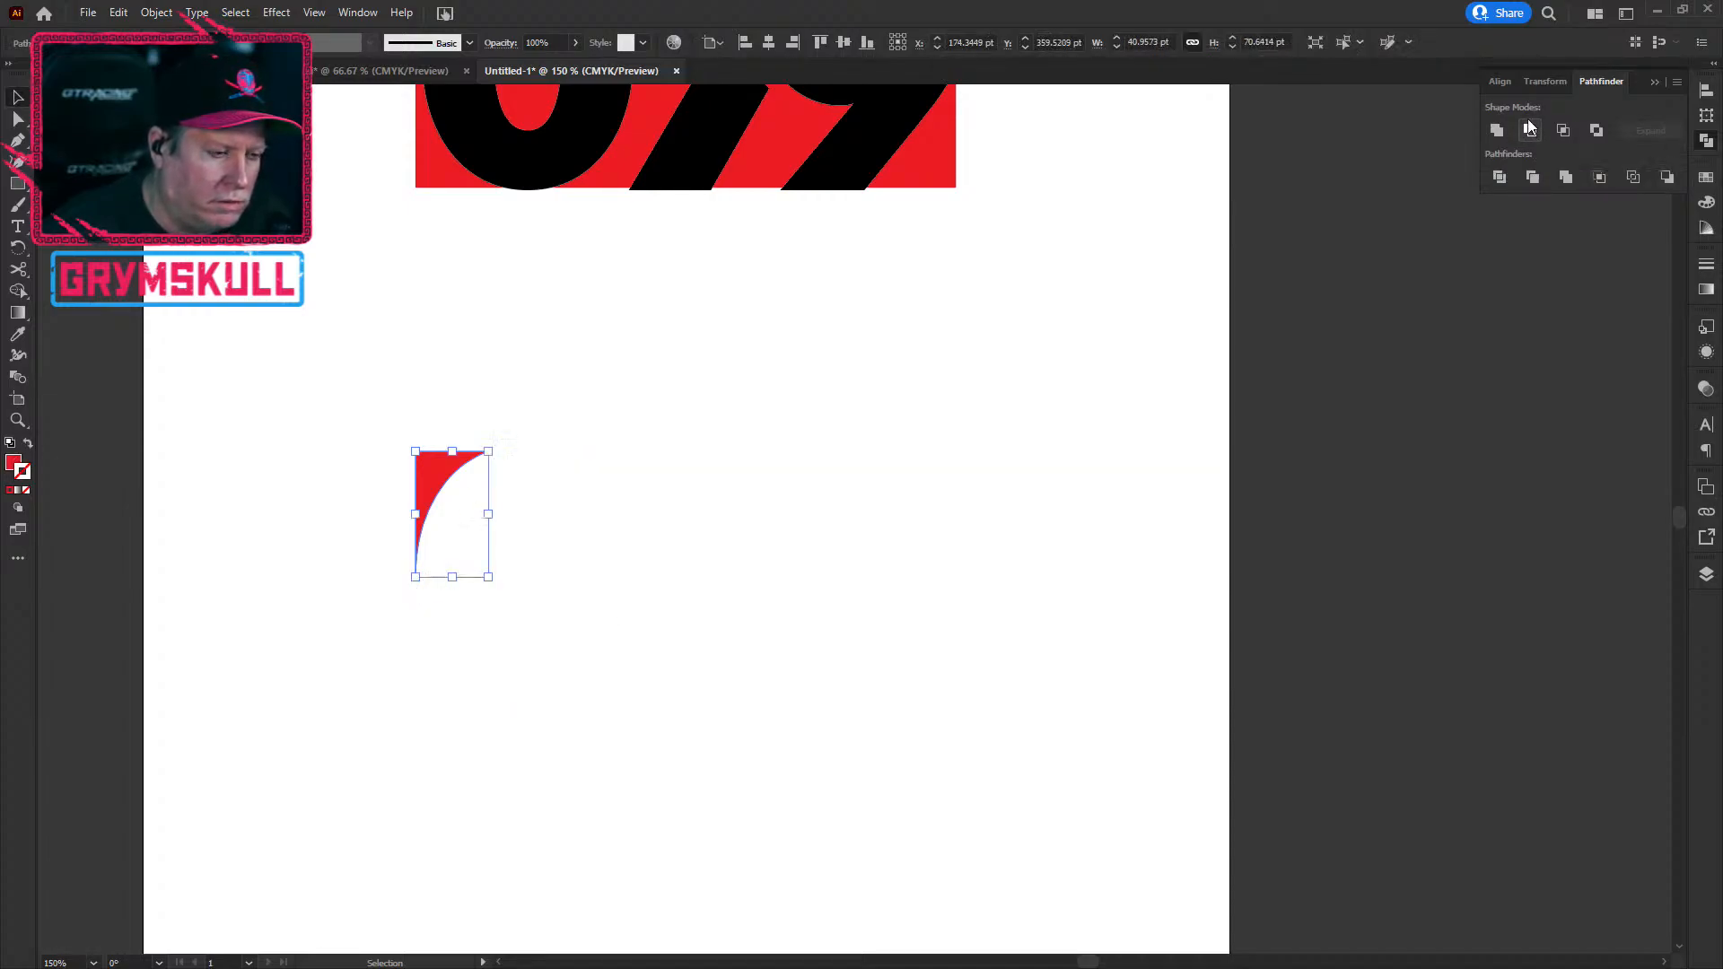
pyautogui.hotkey('ctrl', 'z')
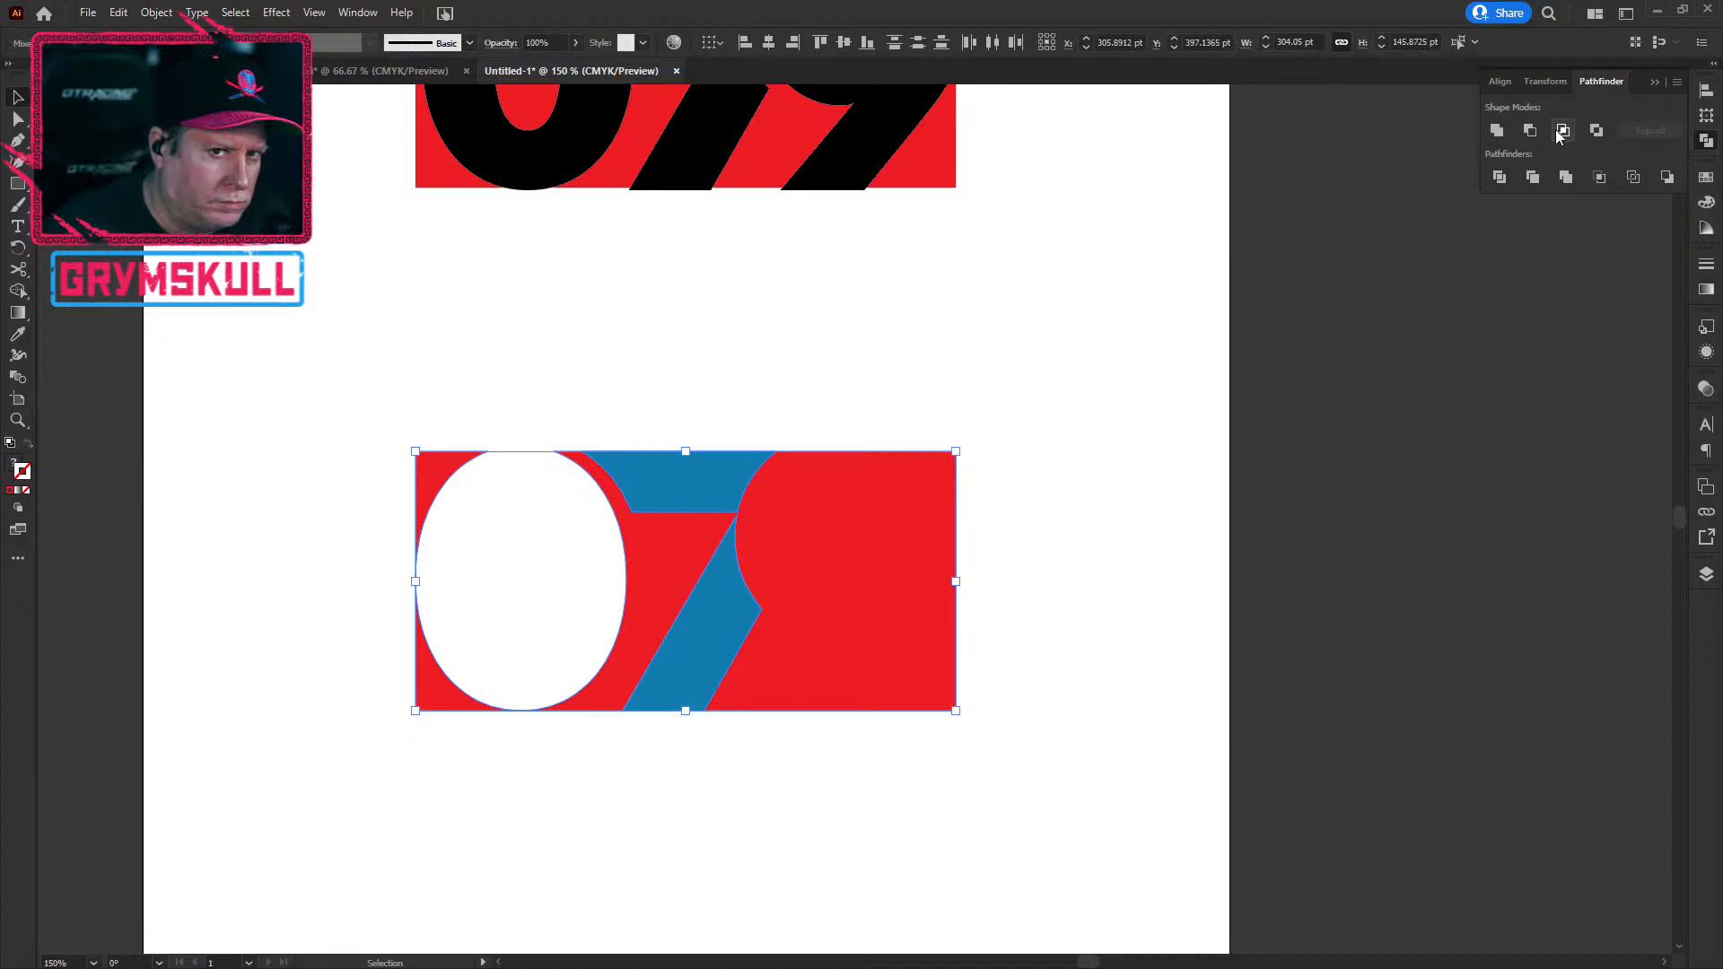
pyautogui.click(1532, 133)
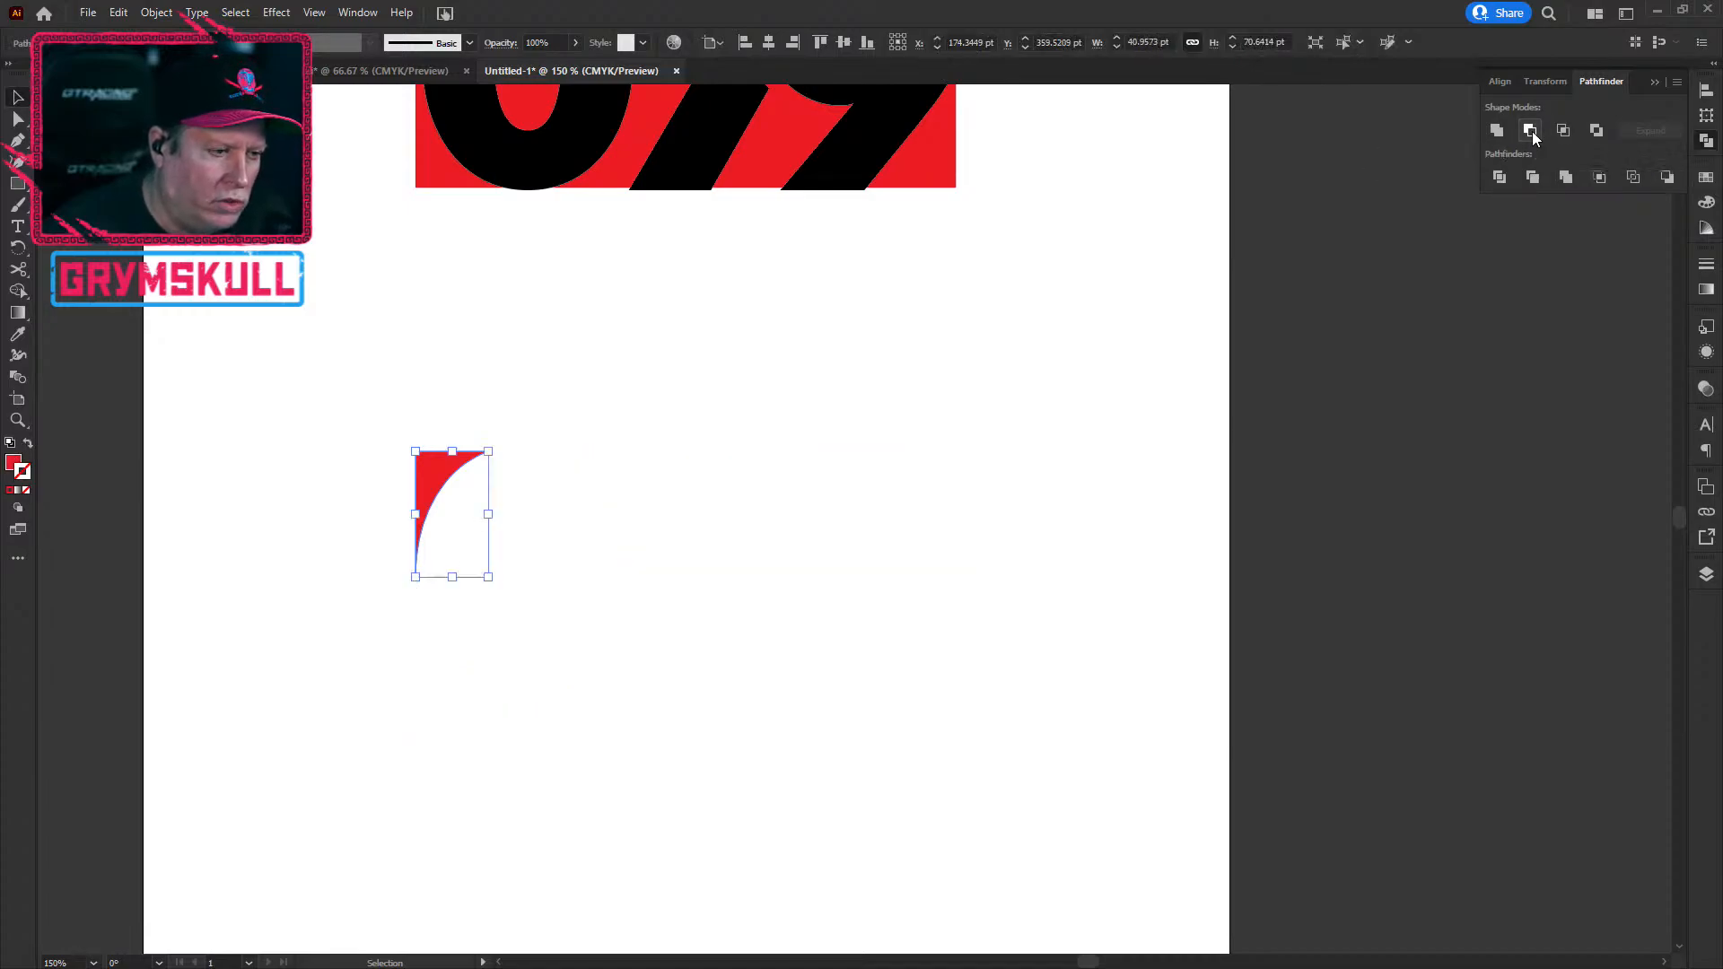
# Step: Undo the Minus Front, then Exclude the blue 7 with the red block to knock out the 0 and 7
pyautogui.hotkey('ctrl', 'z')
pyautogui.click(901, 858)
pyautogui.click(713, 660)
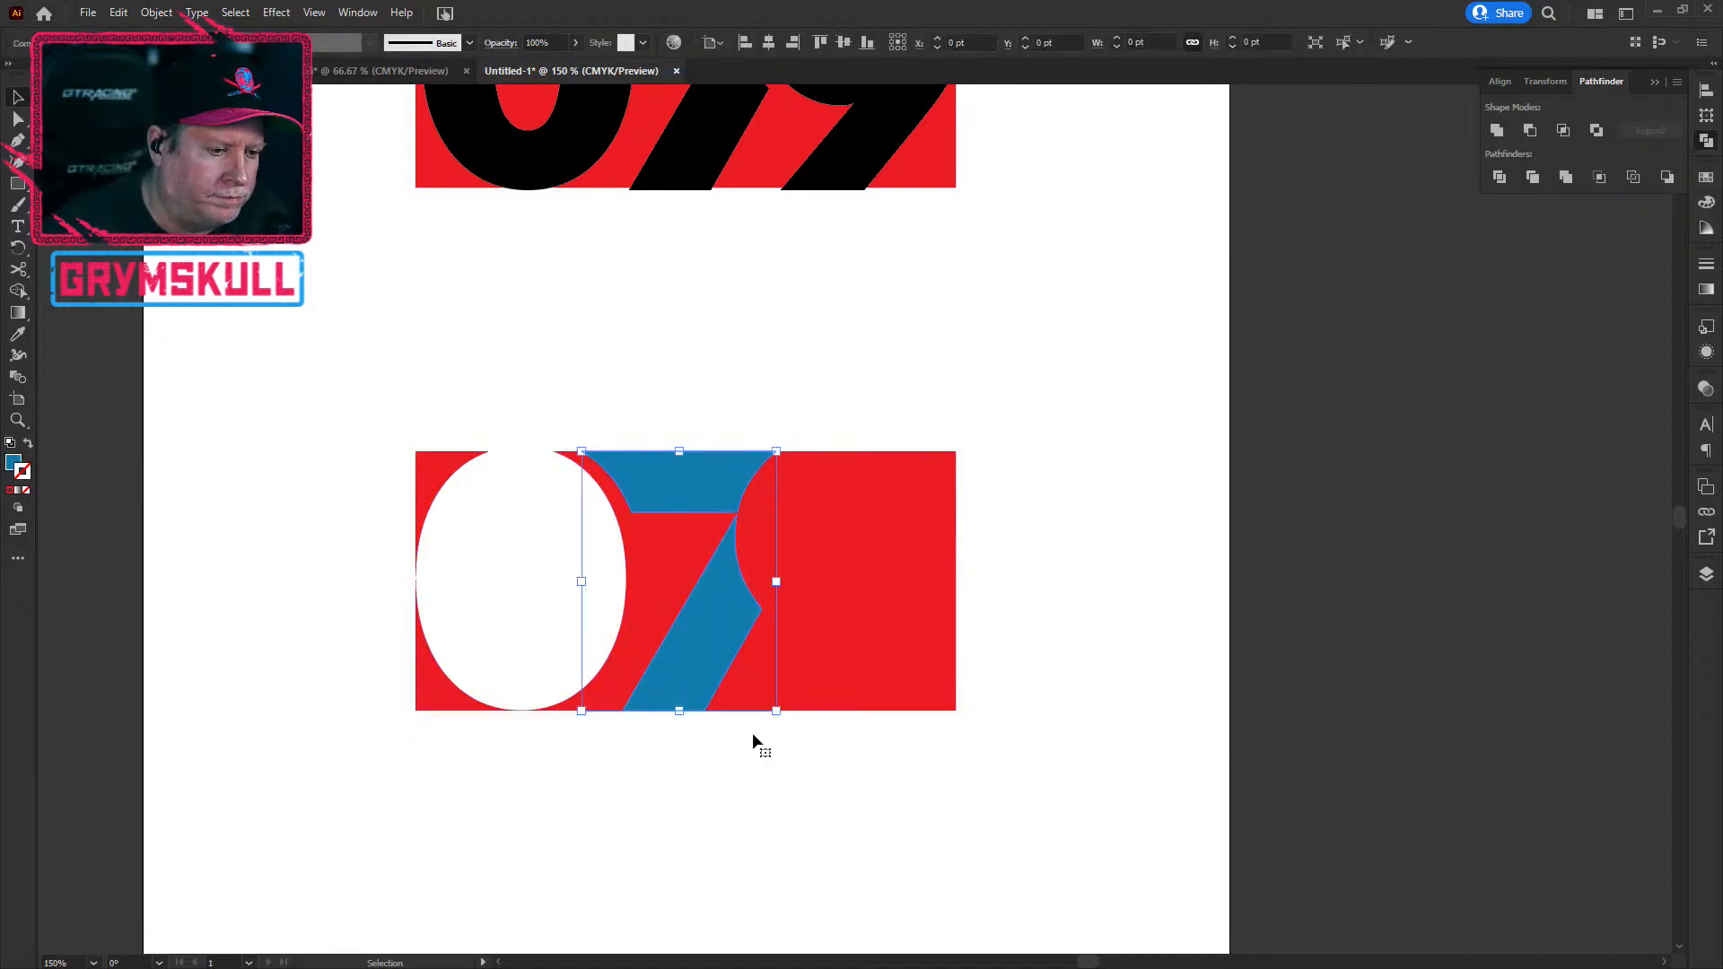
pyautogui.keyDown('shift'); pyautogui.click(818, 700); pyautogui.keyUp('shift')
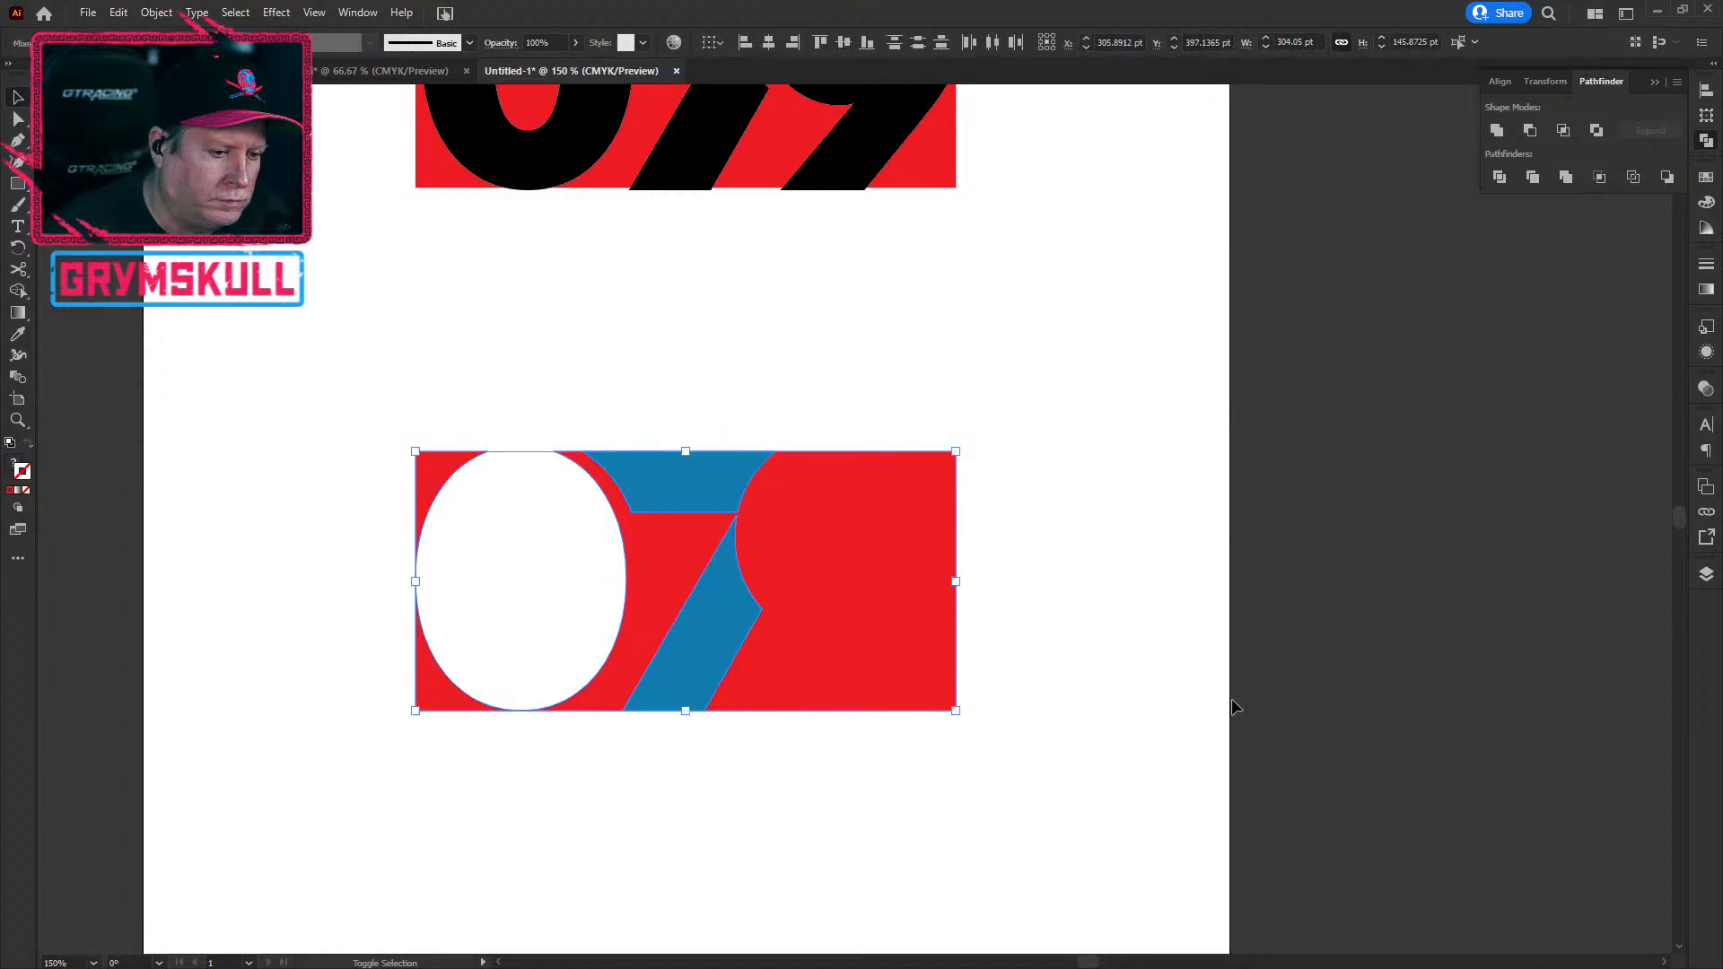
pyautogui.click(1596, 132)
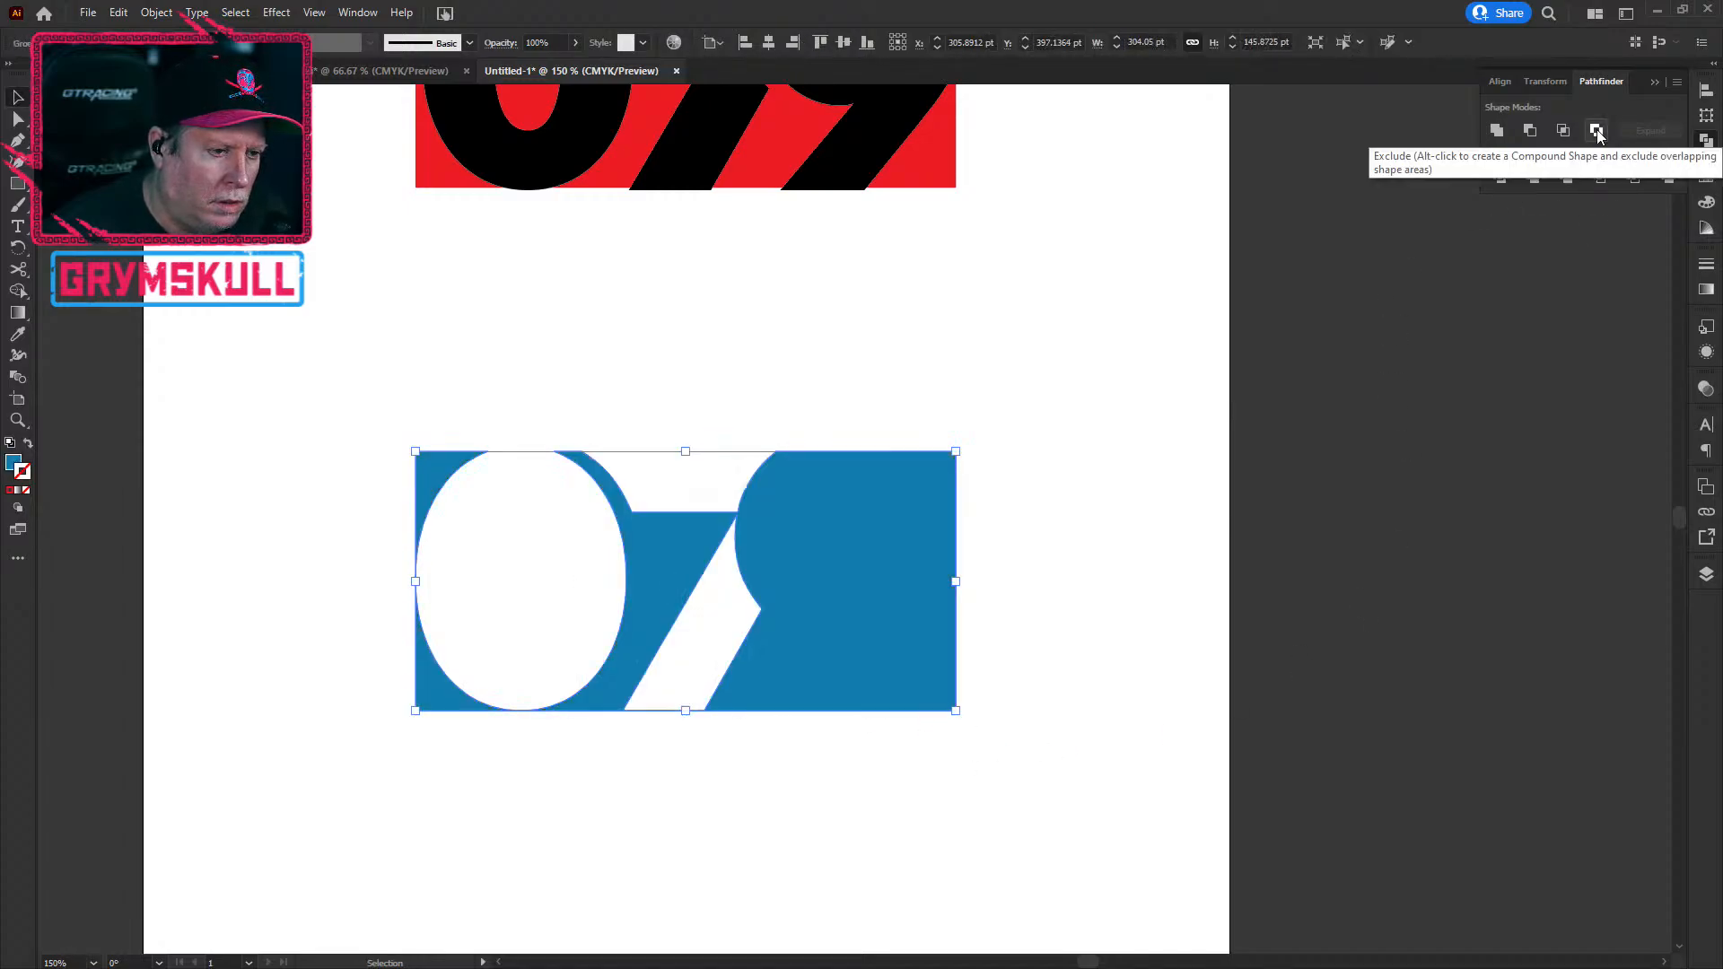
pyautogui.click(760, 797)
pyautogui.click(836, 607)
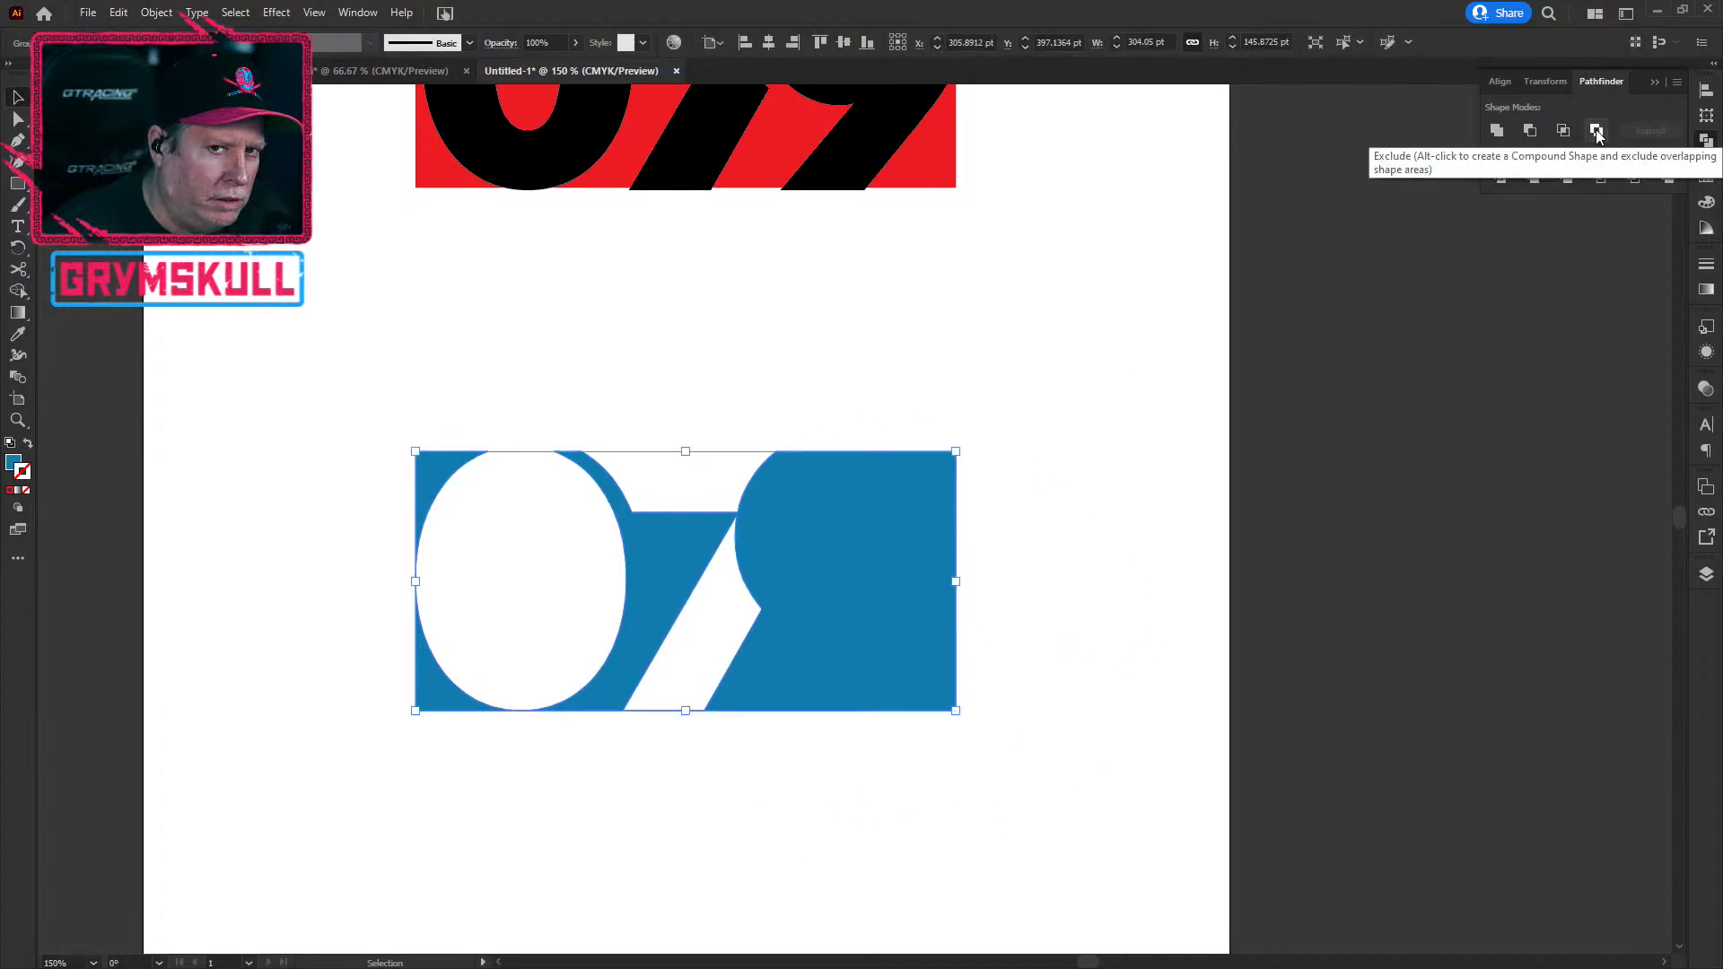
pyautogui.click(742, 890)
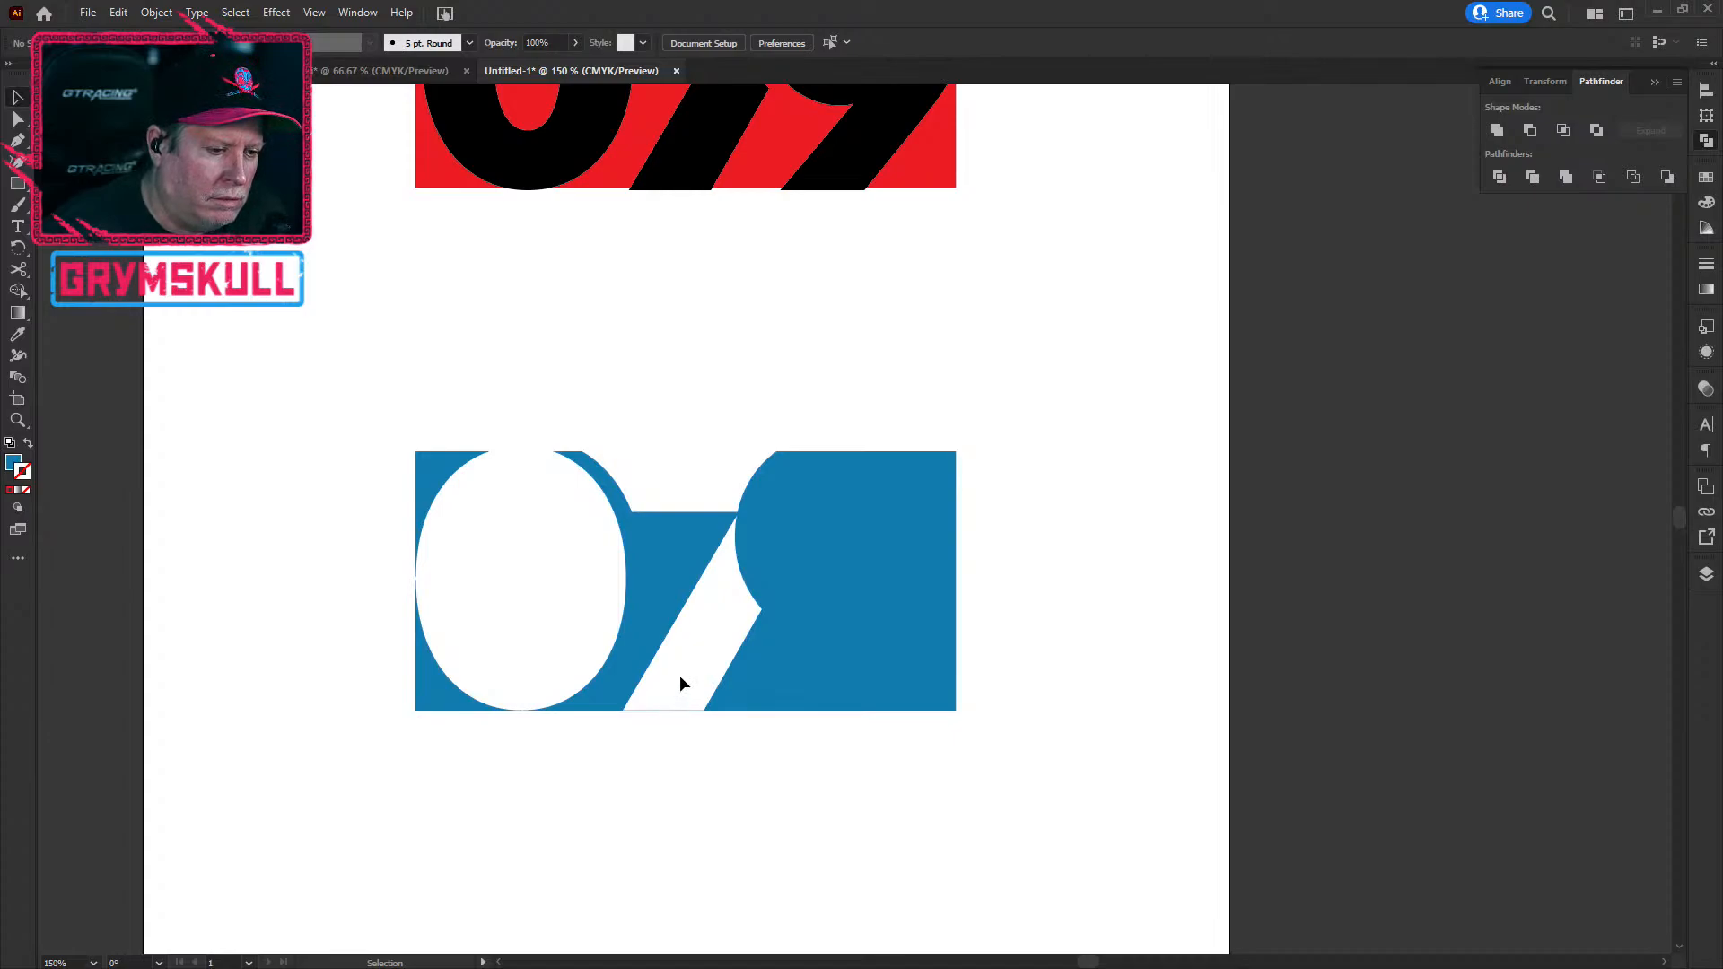
# Step: Undo the Exclude to restore the red block with white 0 and 9 and a blue 7
pyautogui.scroll(7, 624, 745)
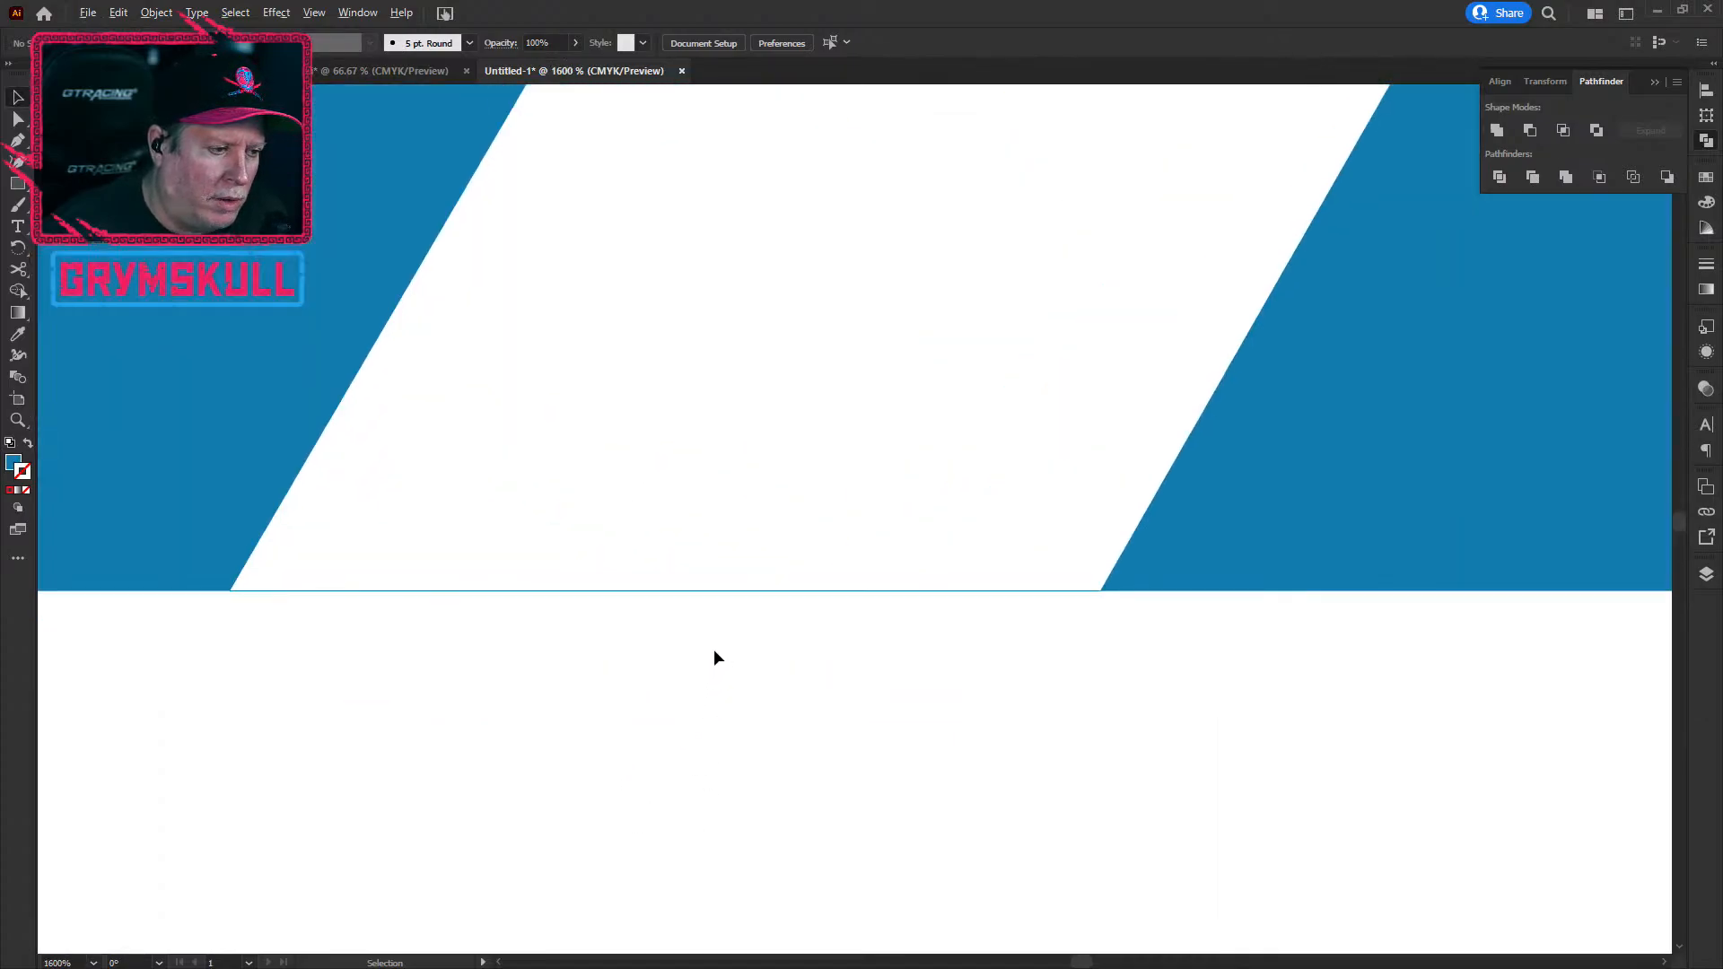
pyautogui.scroll(-3, 386, 587)
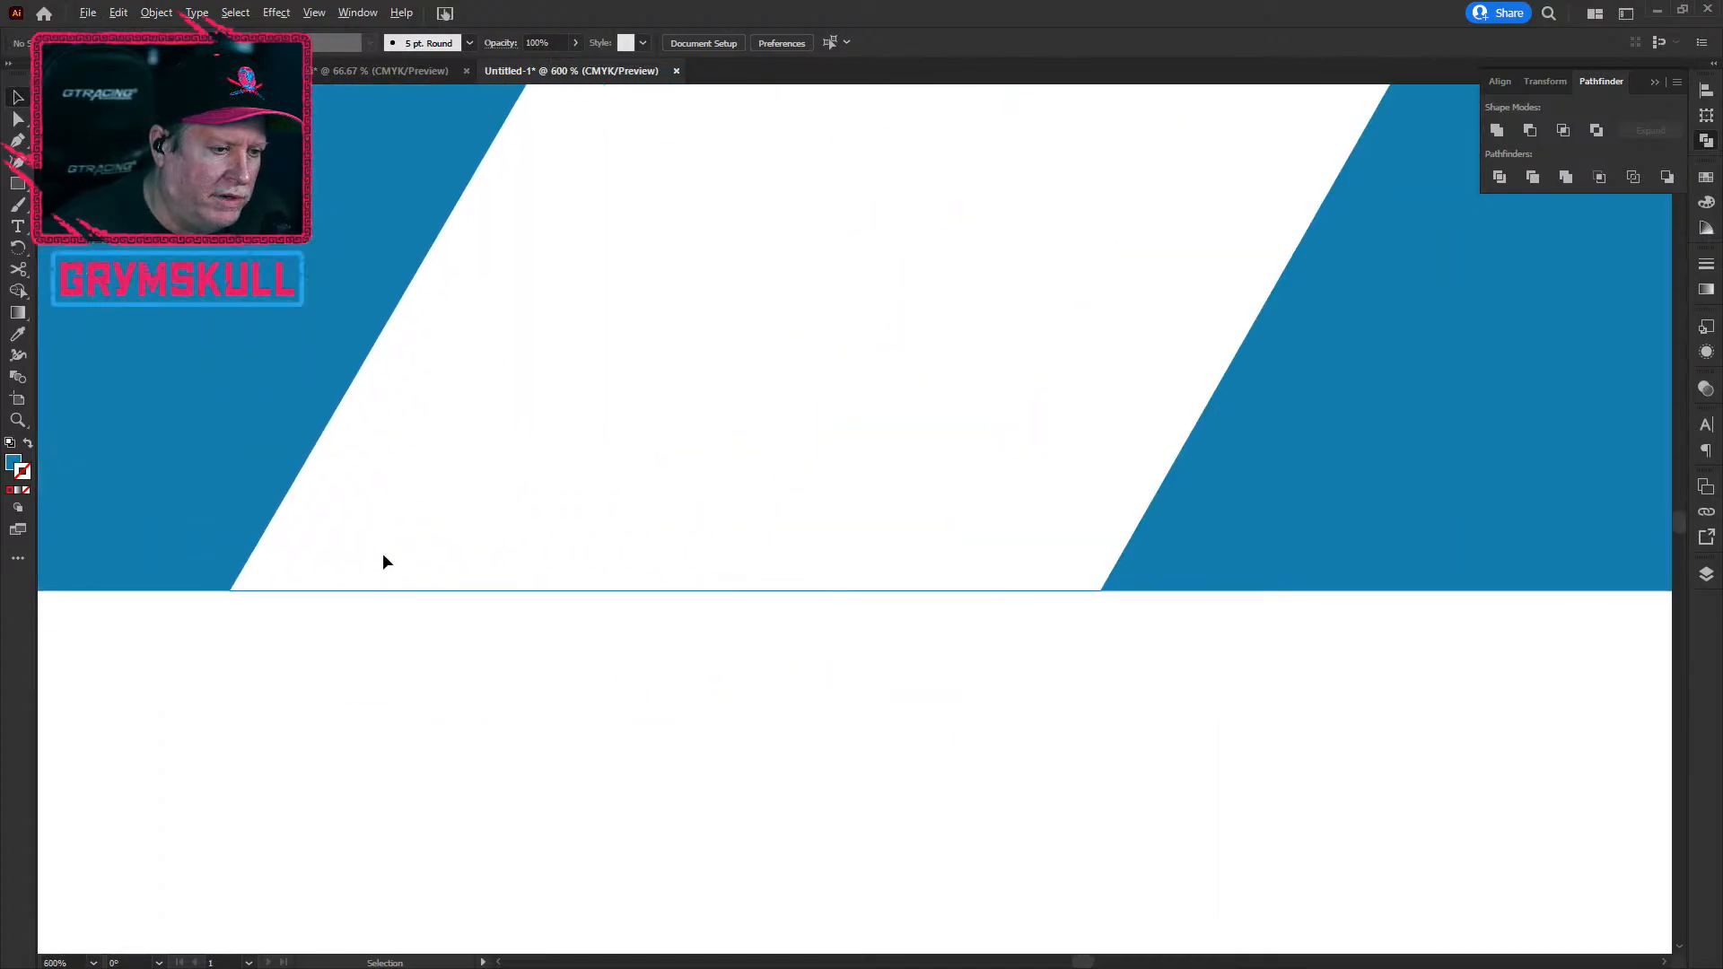
pyautogui.scroll(5, 384, 560)
pyautogui.hotkey('ctrl', 'z')
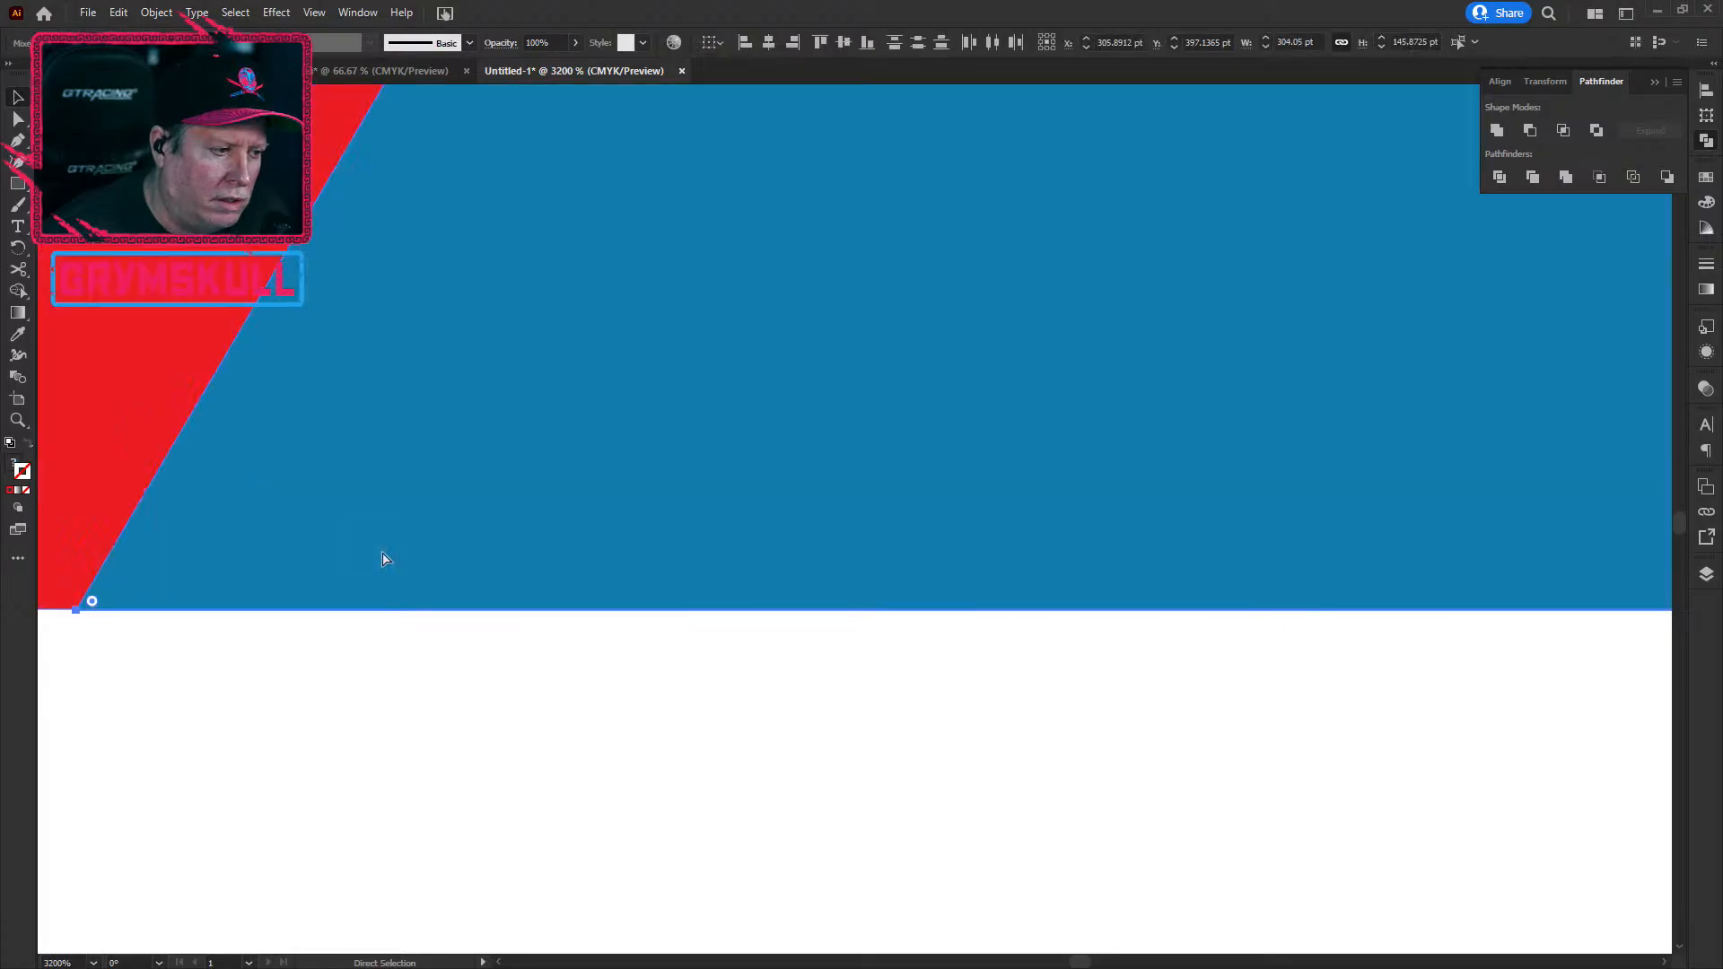
pyautogui.click(351, 767)
pyautogui.scroll(-3, 296, 759)
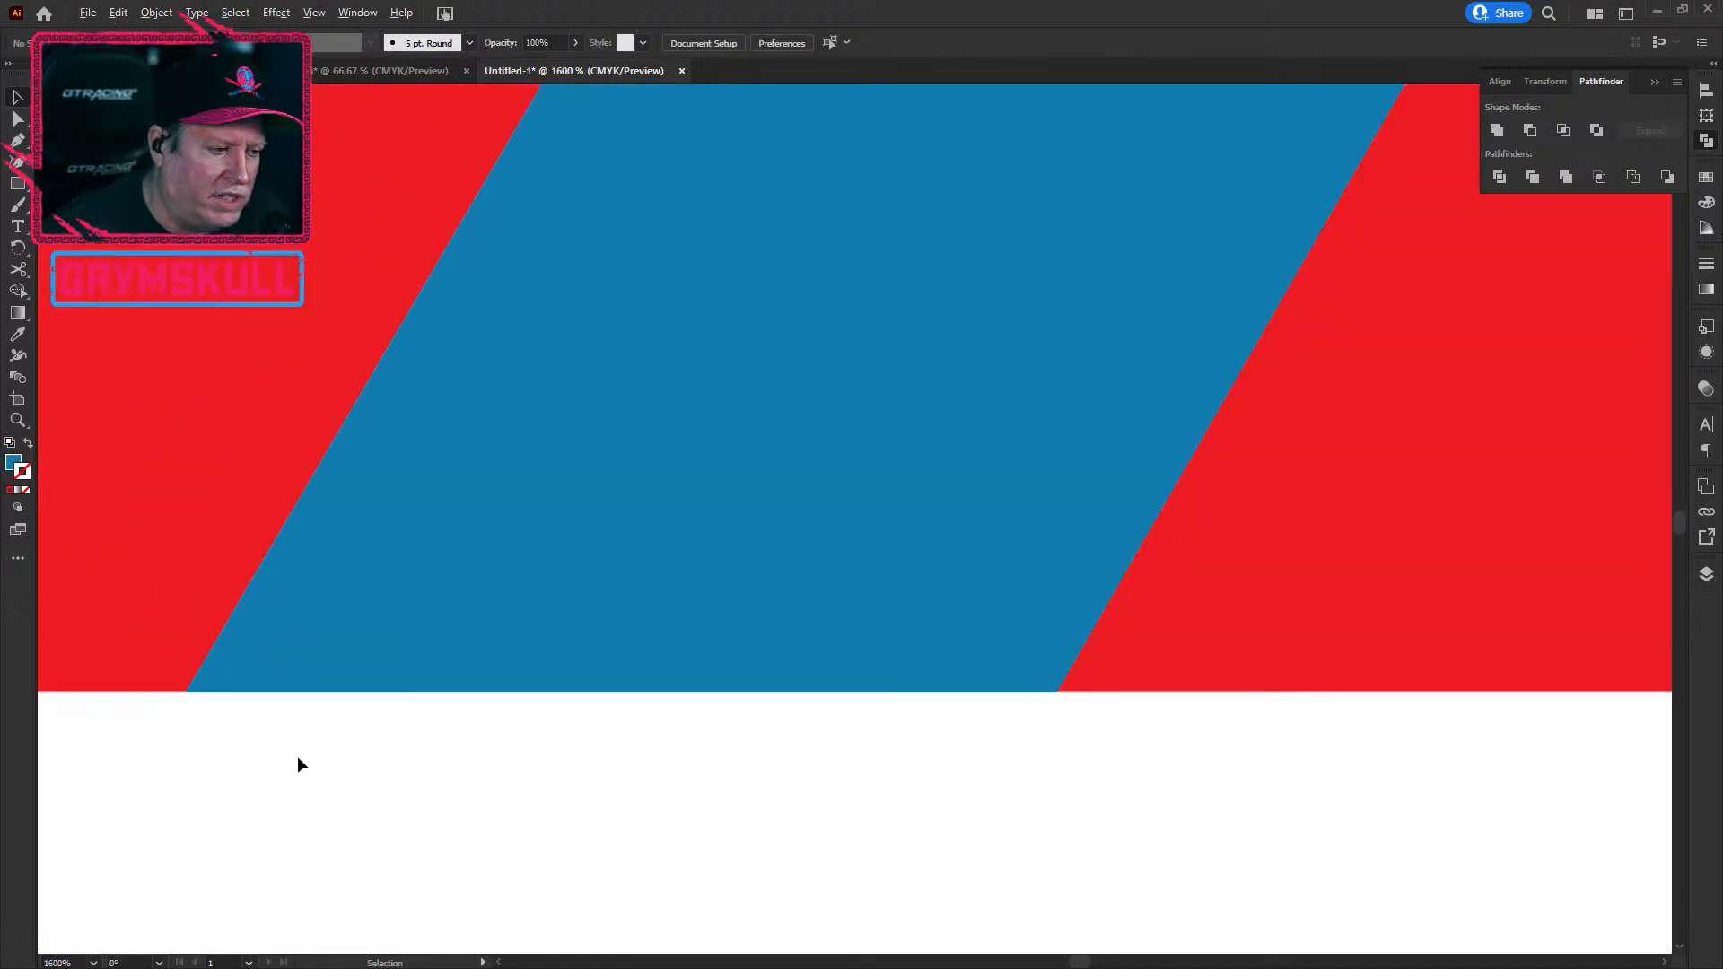
pyautogui.scroll(-3, 299, 759)
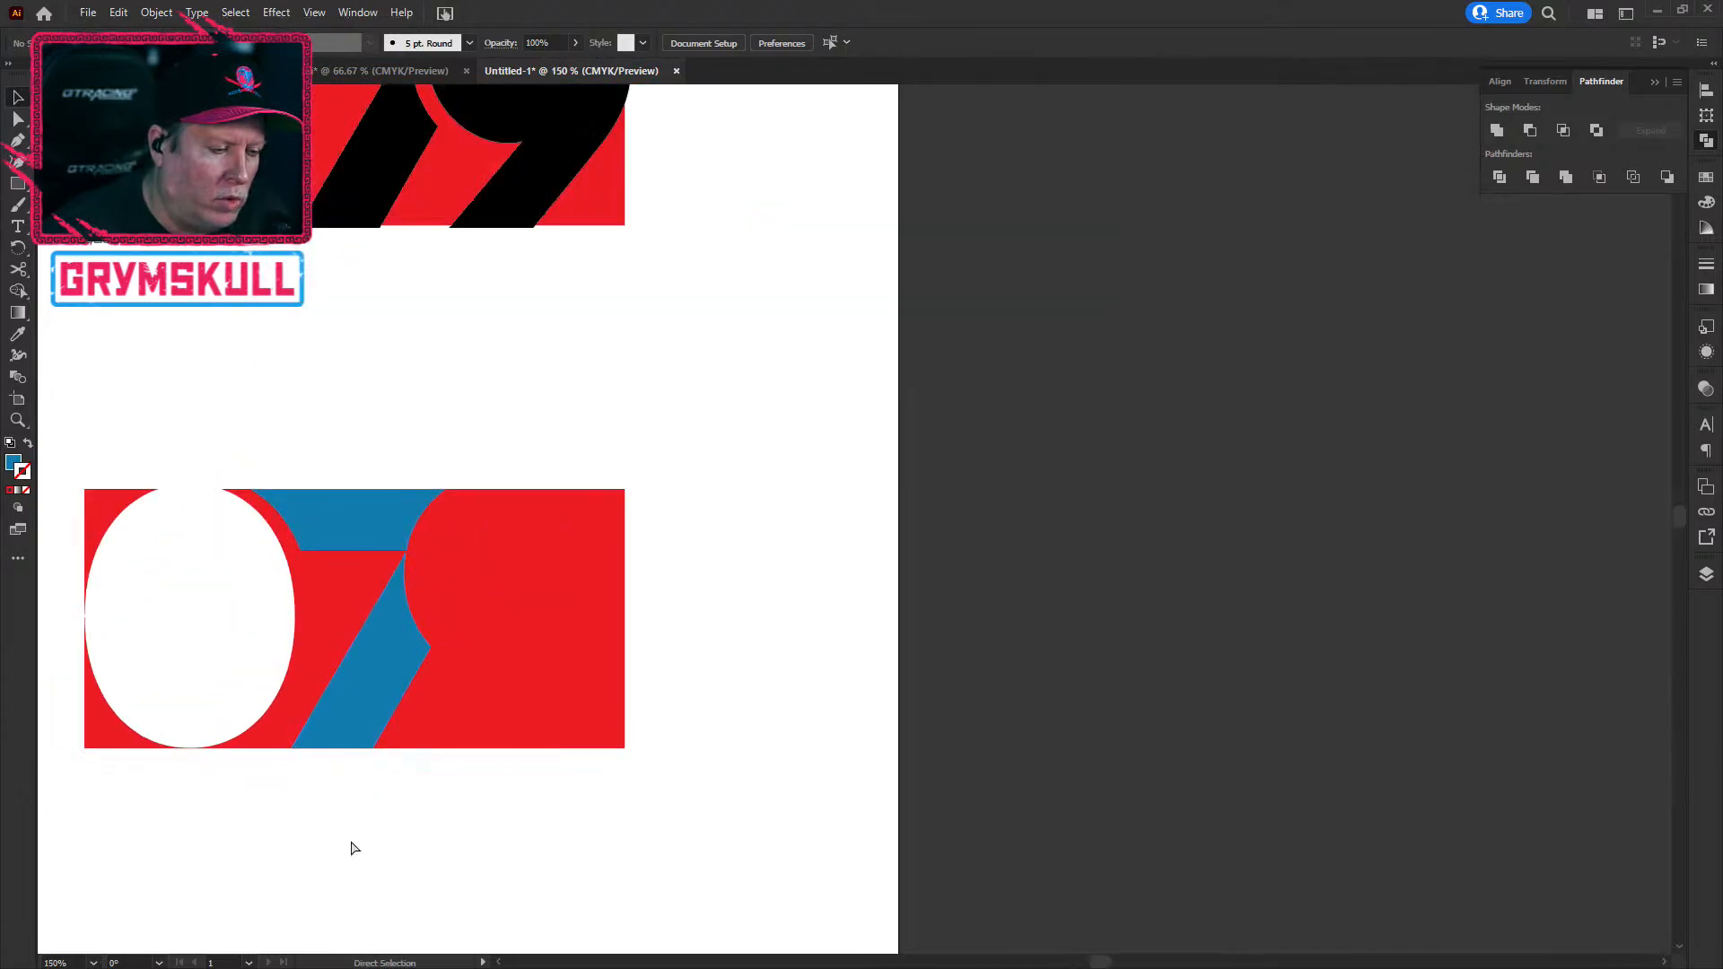
pyautogui.hotkey('ctrl', 'z')
pyautogui.hotkey('ctrl', 'z')
pyautogui.hotkey('ctrl', 'z')
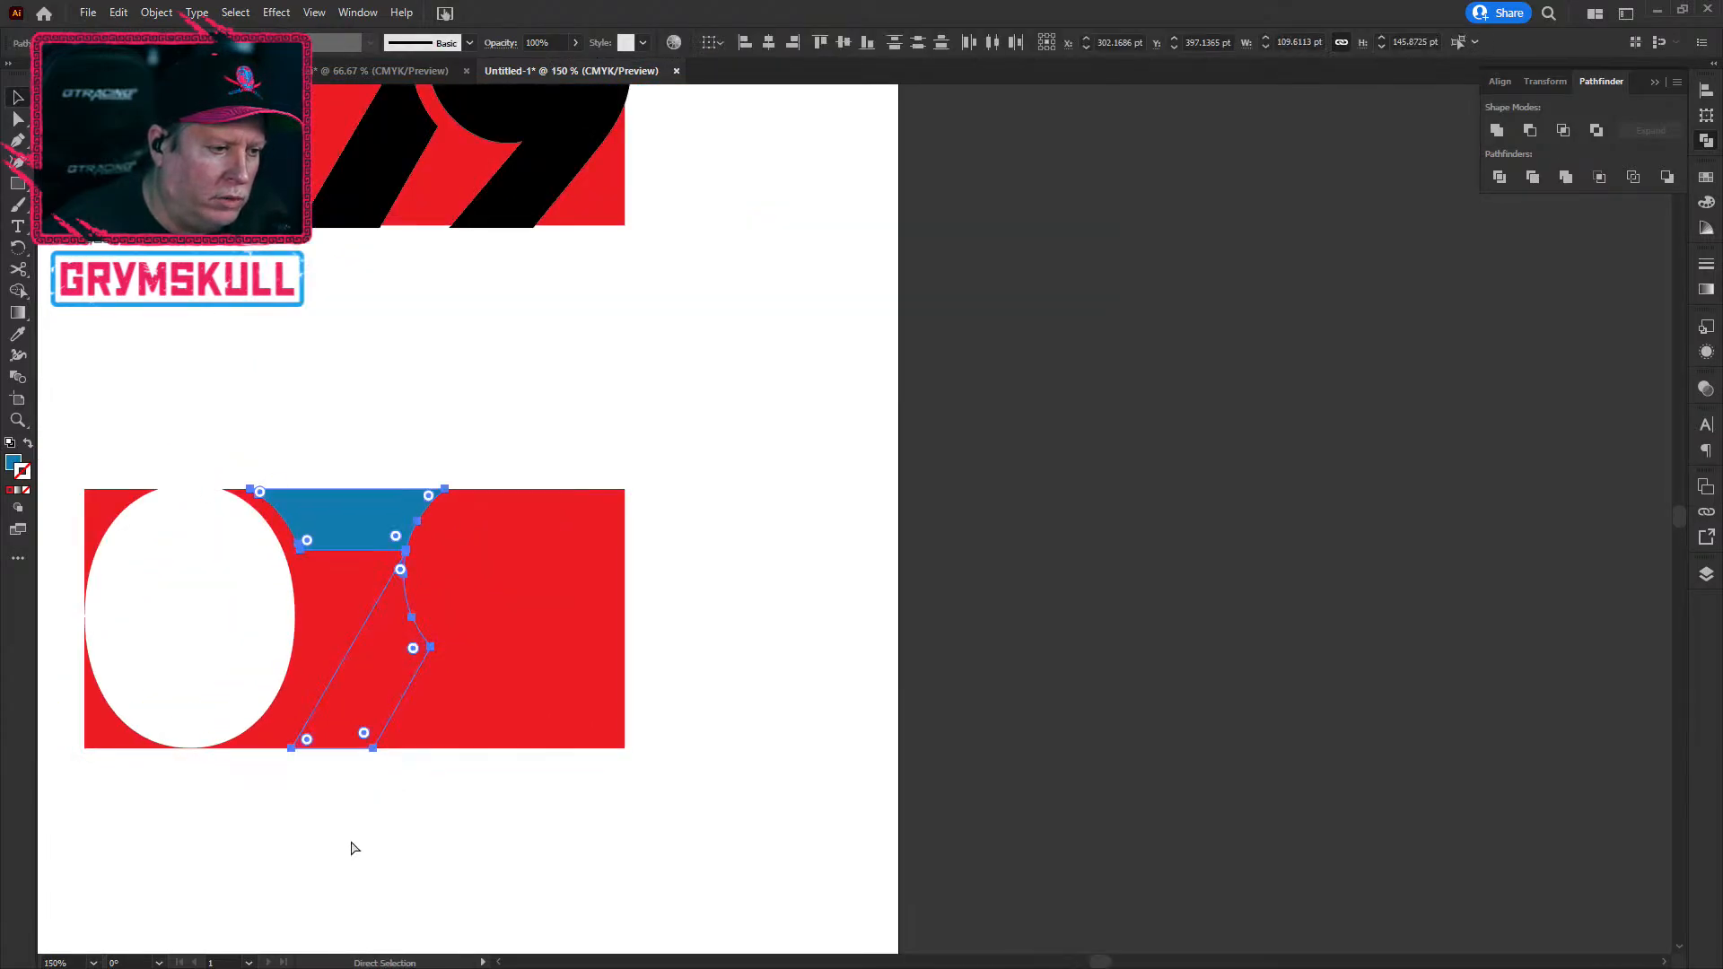
pyautogui.hotkey('ctrl', 'z')
pyautogui.hotkey('ctrl', 'z')
pyautogui.hotkey('ctrl', 'z')
pyautogui.hotkey('ctrl', 'z')
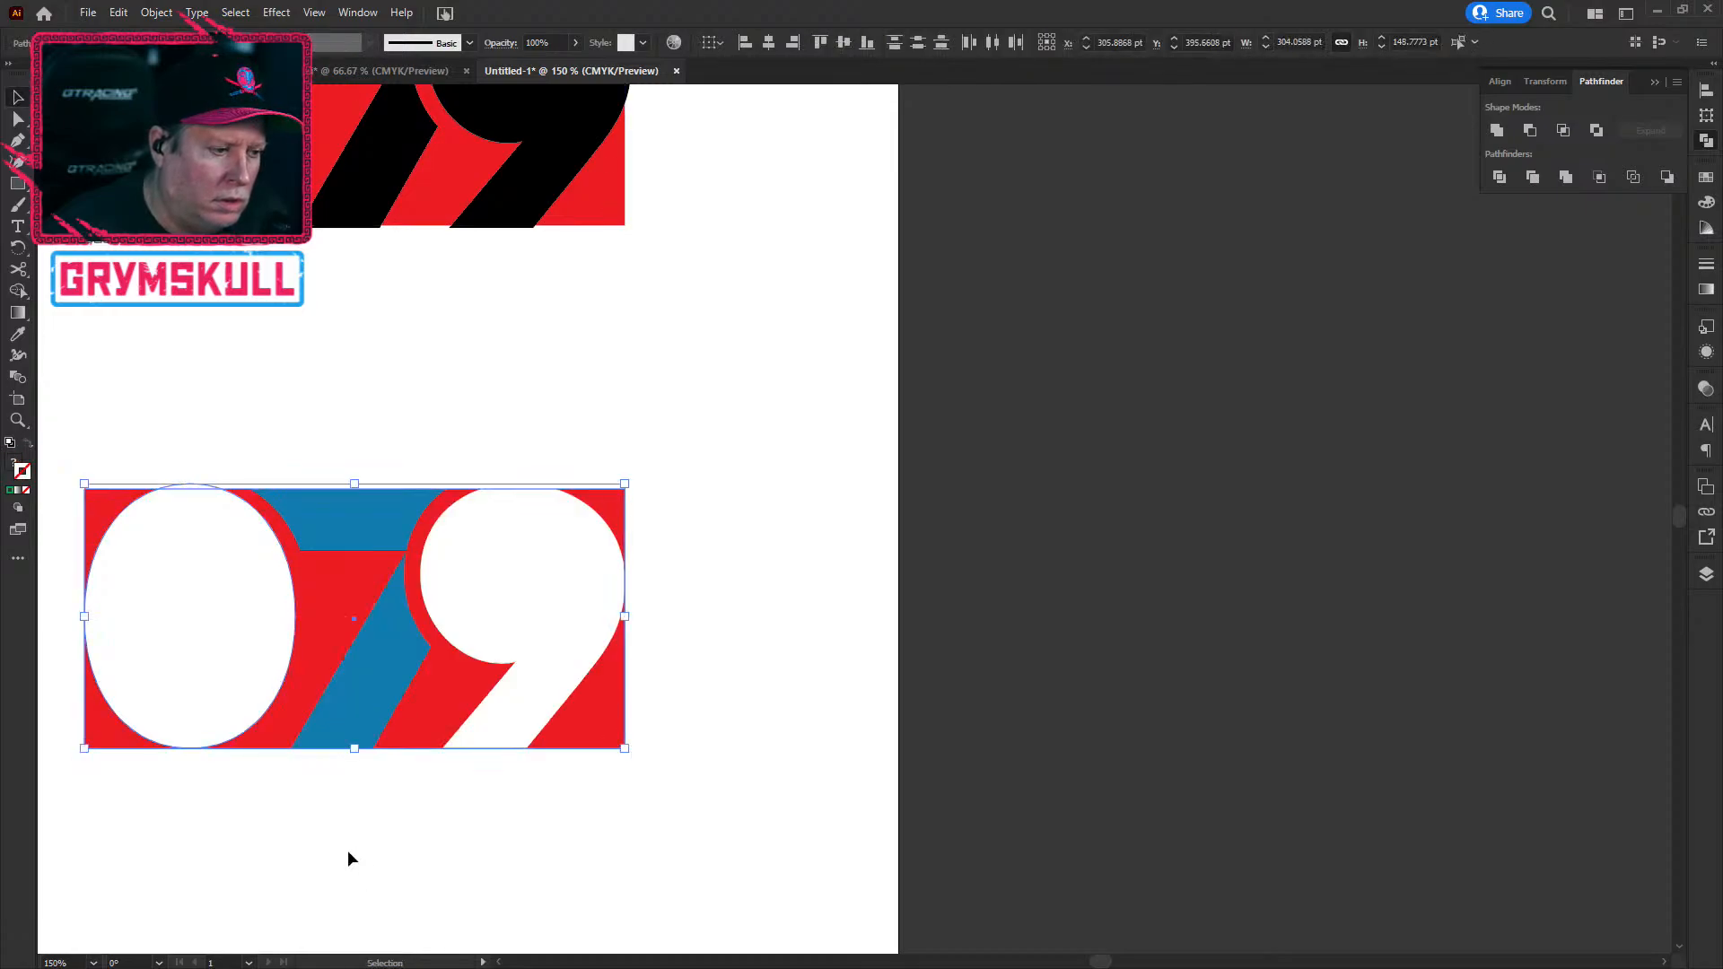
pyautogui.click(350, 849)
# Step: Select the white digit shape and the red block to line up their bottom edges
pyautogui.scroll(1, 411, 886)
pyautogui.scroll(2, 415, 888)
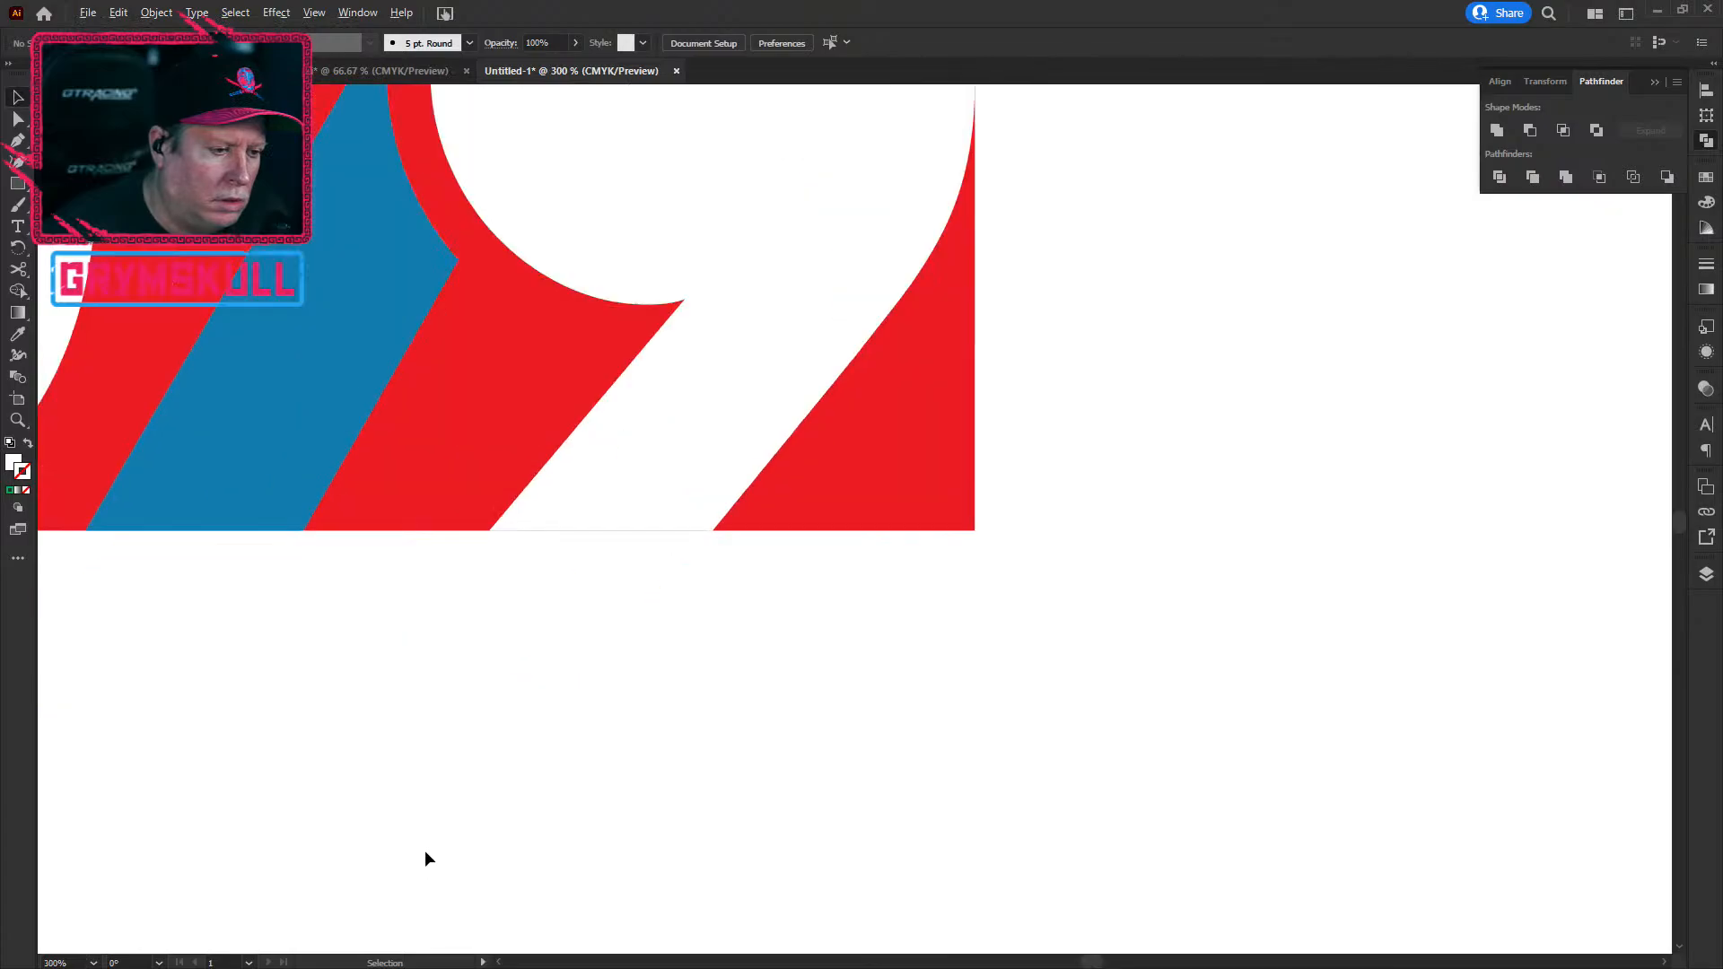
pyautogui.click(600, 503)
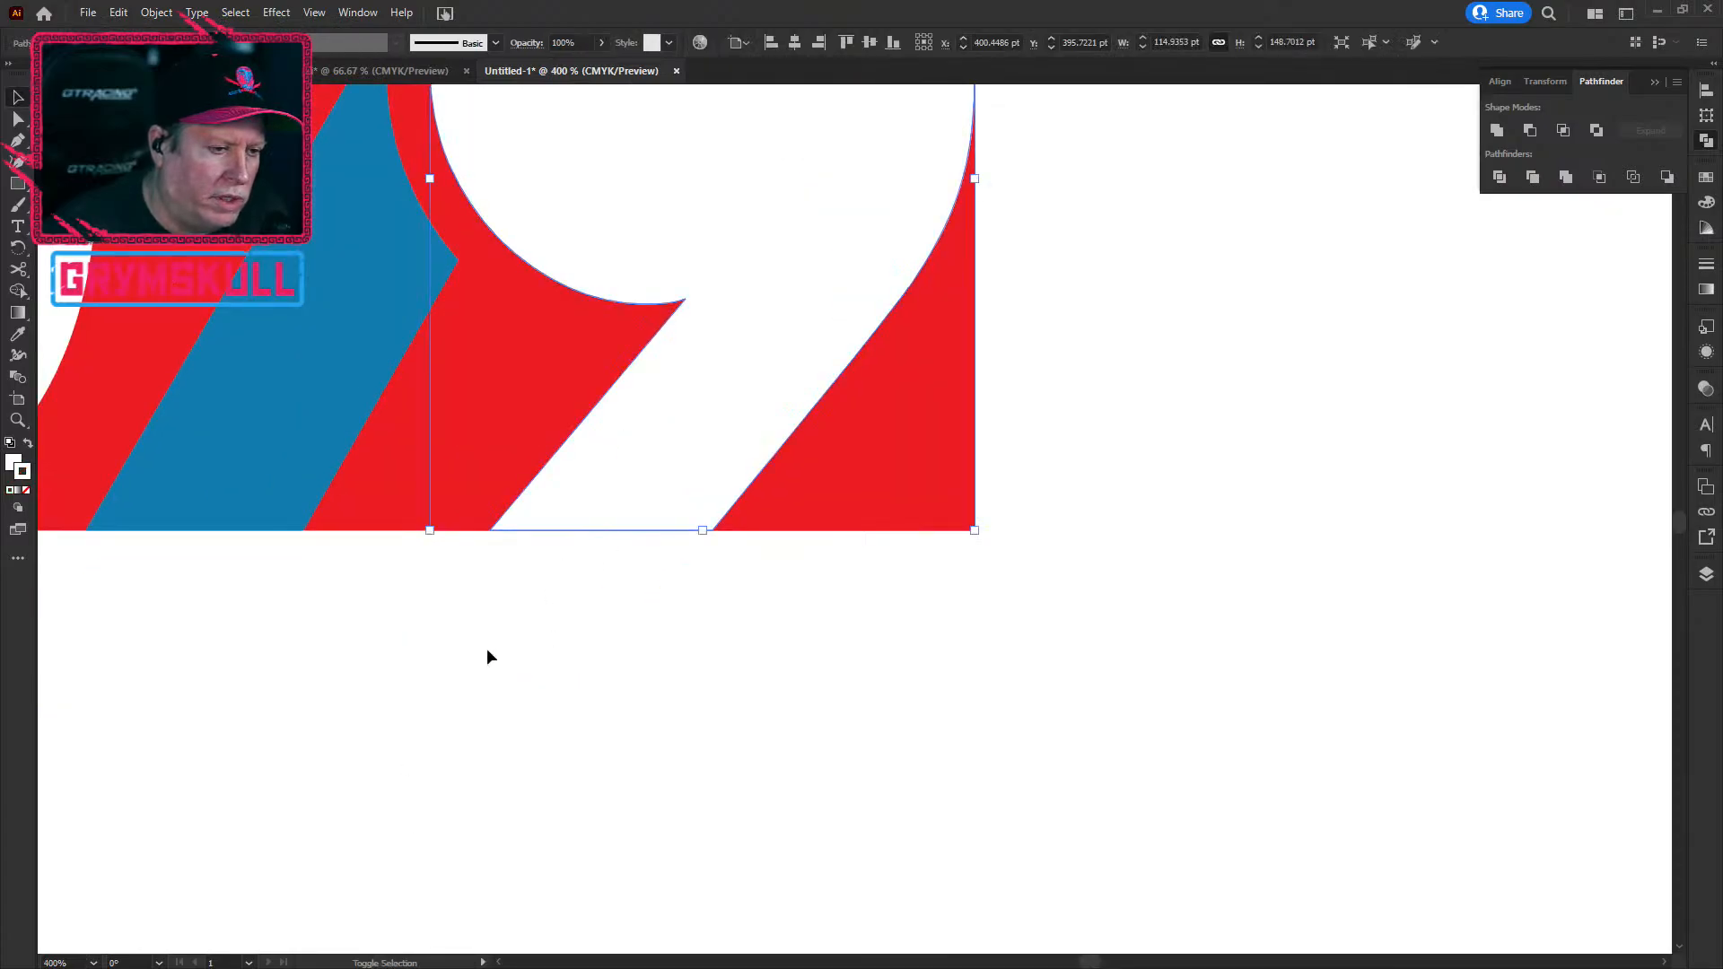
pyautogui.keyDown('shift'); pyautogui.click(359, 520); pyautogui.keyUp('shift')
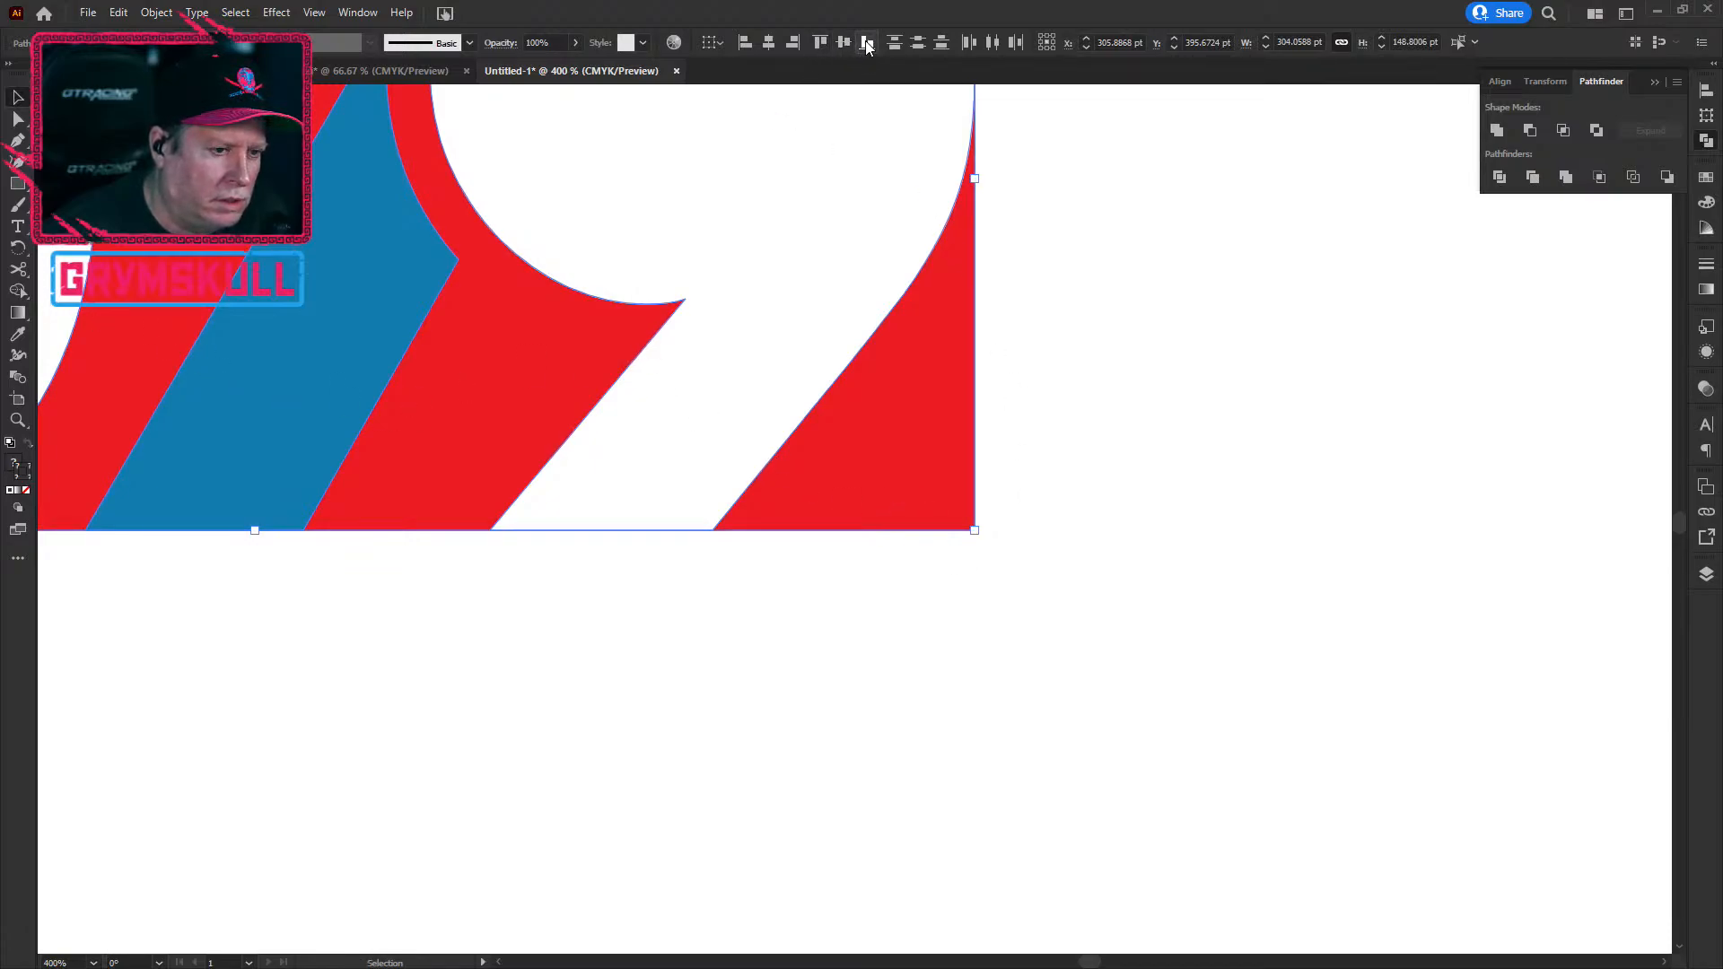
pyautogui.scroll(7, 588, 514)
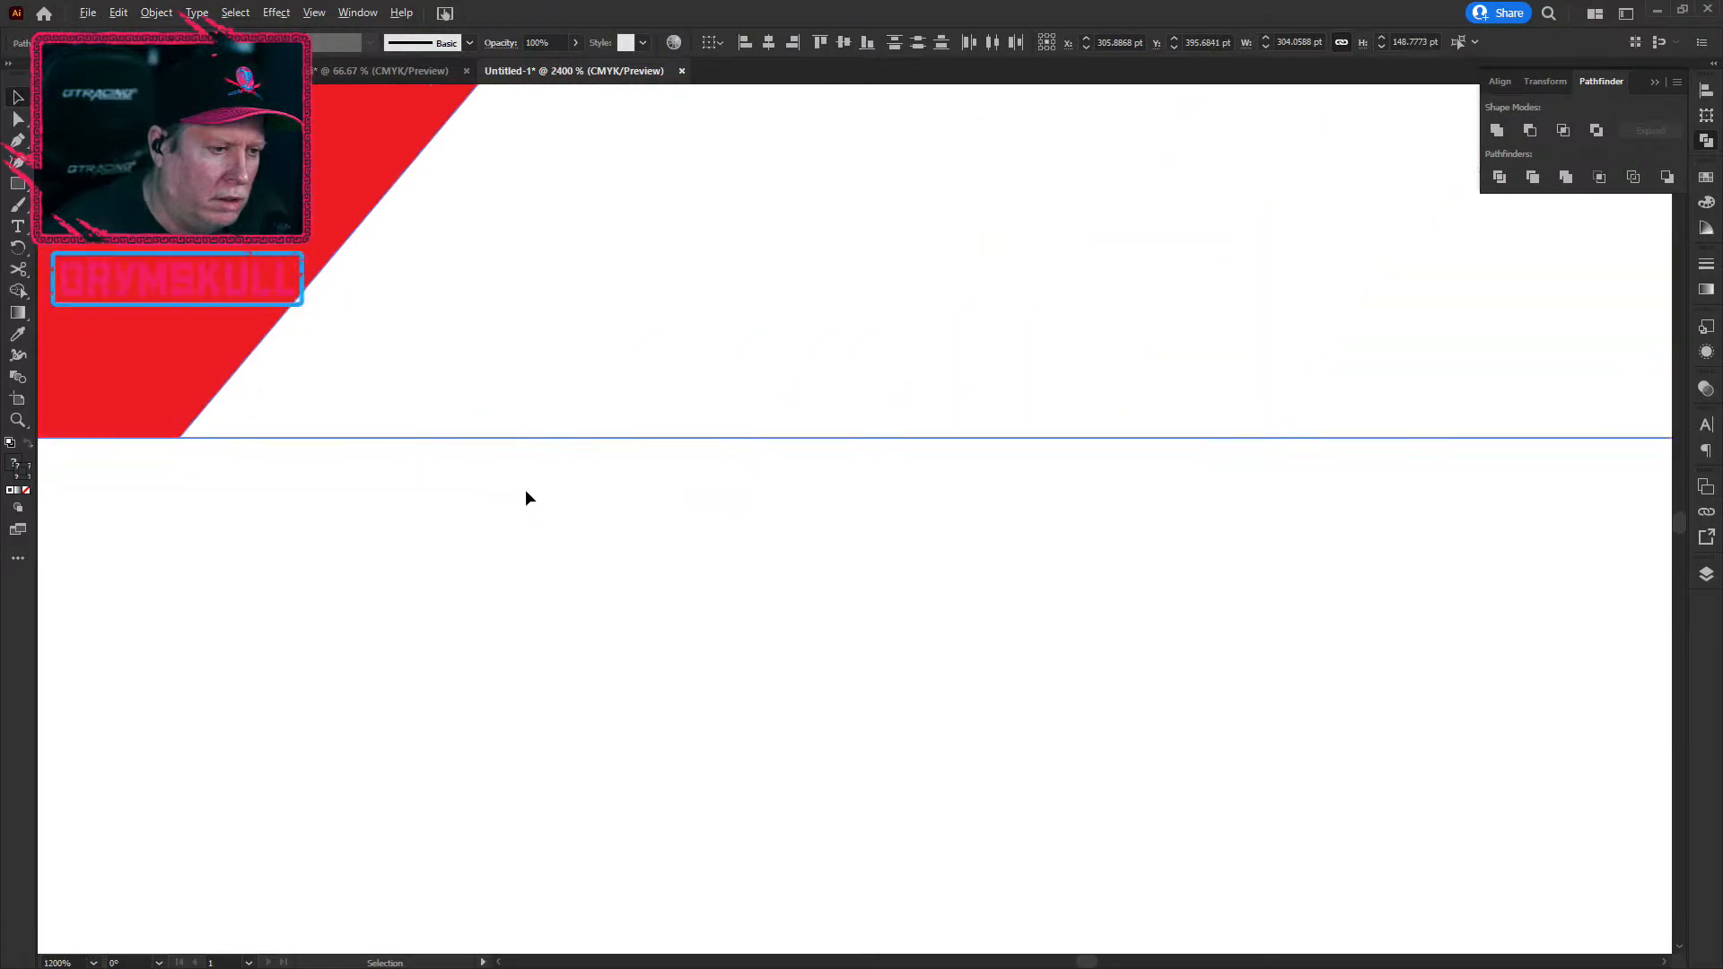
pyautogui.scroll(-1, 514, 470)
pyautogui.click(174, 510)
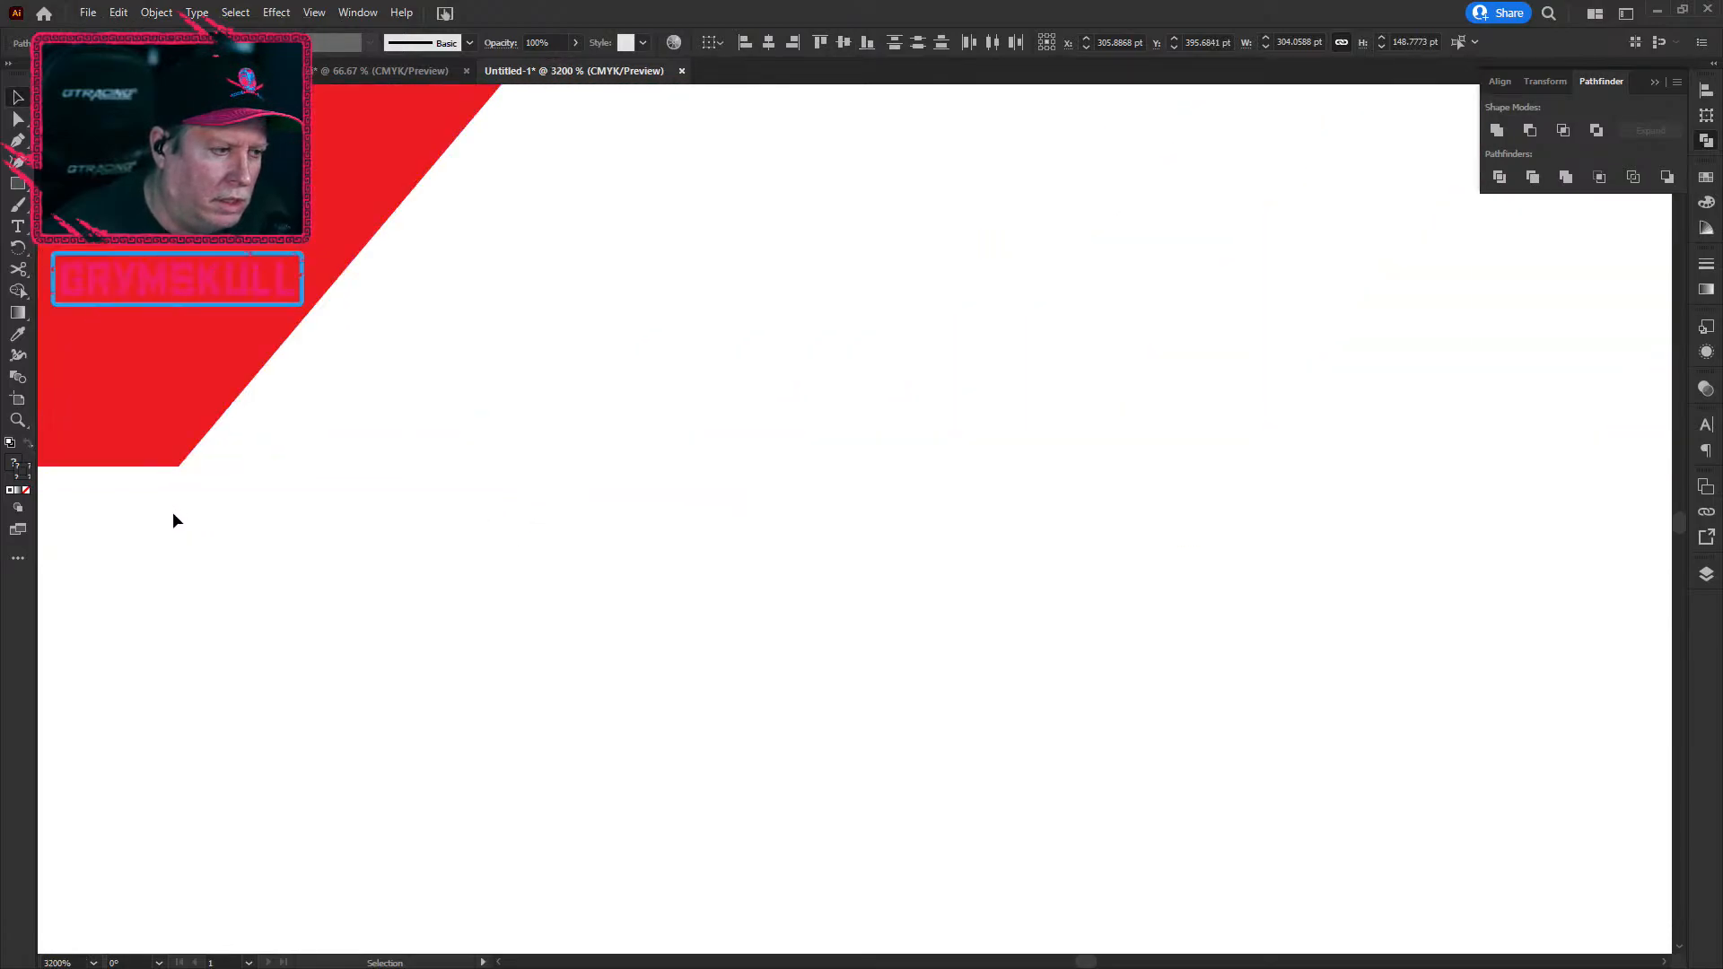
# Step: Inspect the red block's bottom edge up close along the 7 and 0, then zoom back out
pyautogui.moveTo(168, 526); pyautogui.dragTo(1094, 503)
pyautogui.moveTo(233, 500); pyautogui.dragTo(946, 501)
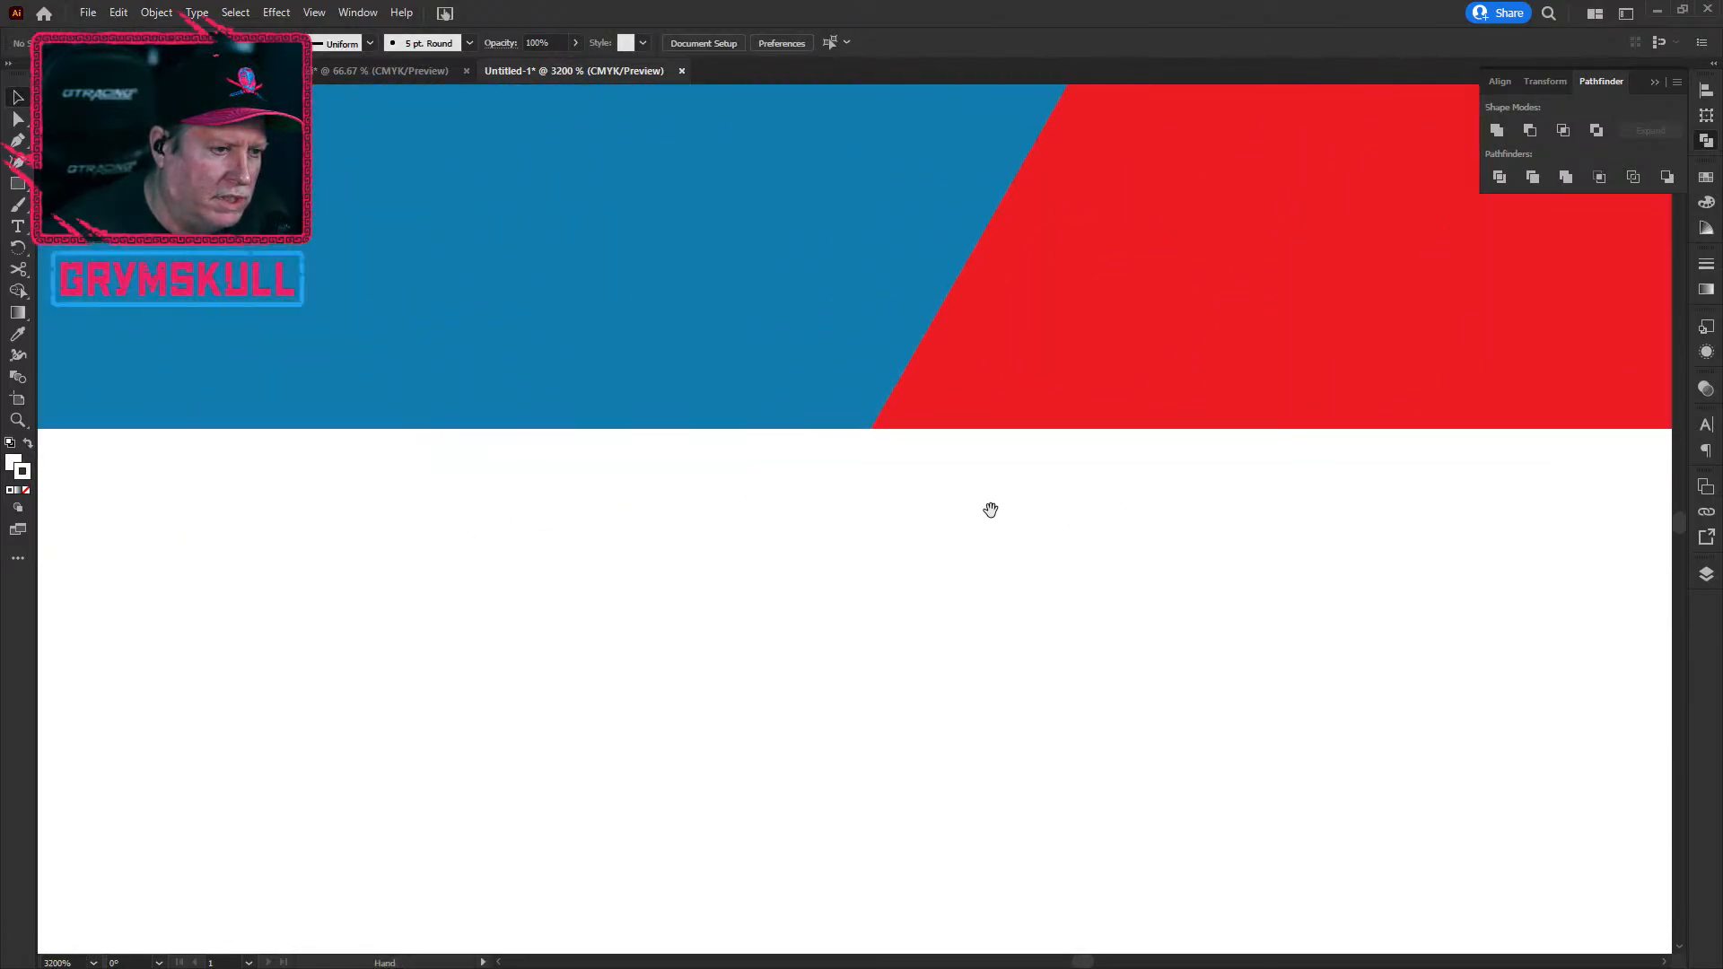
pyautogui.moveTo(348, 528); pyautogui.dragTo(1050, 584)
pyautogui.moveTo(415, 515); pyautogui.dragTo(1255, 485)
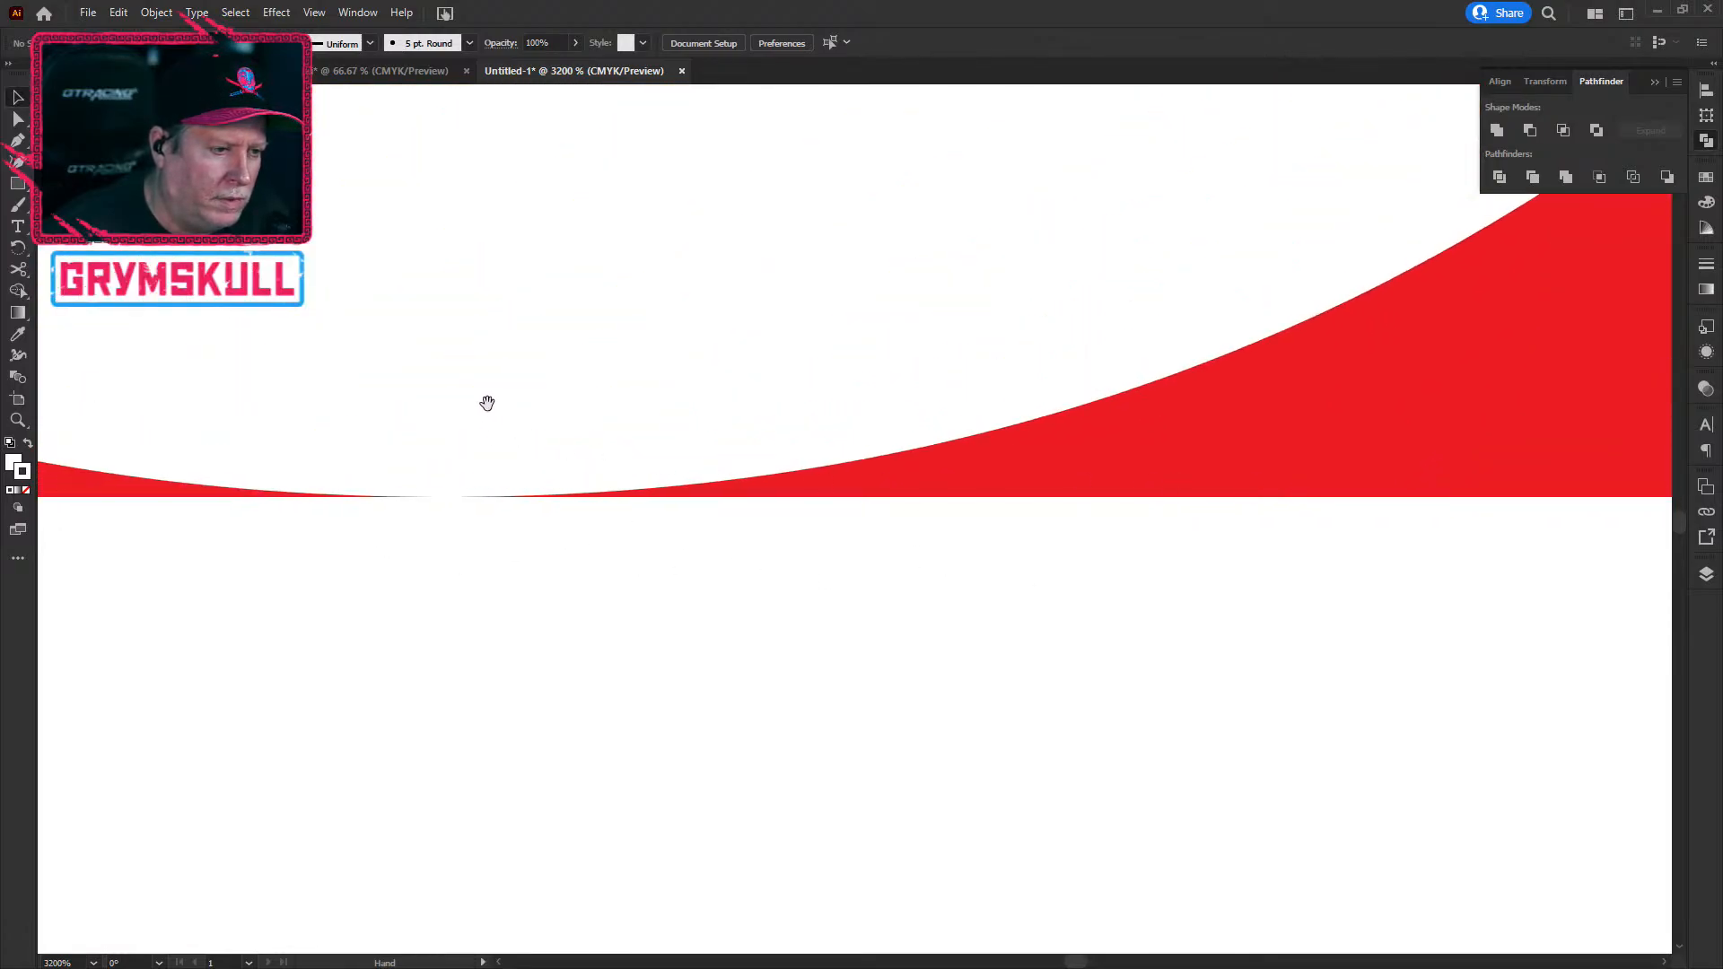
pyautogui.hotkey('ctrl', '1')
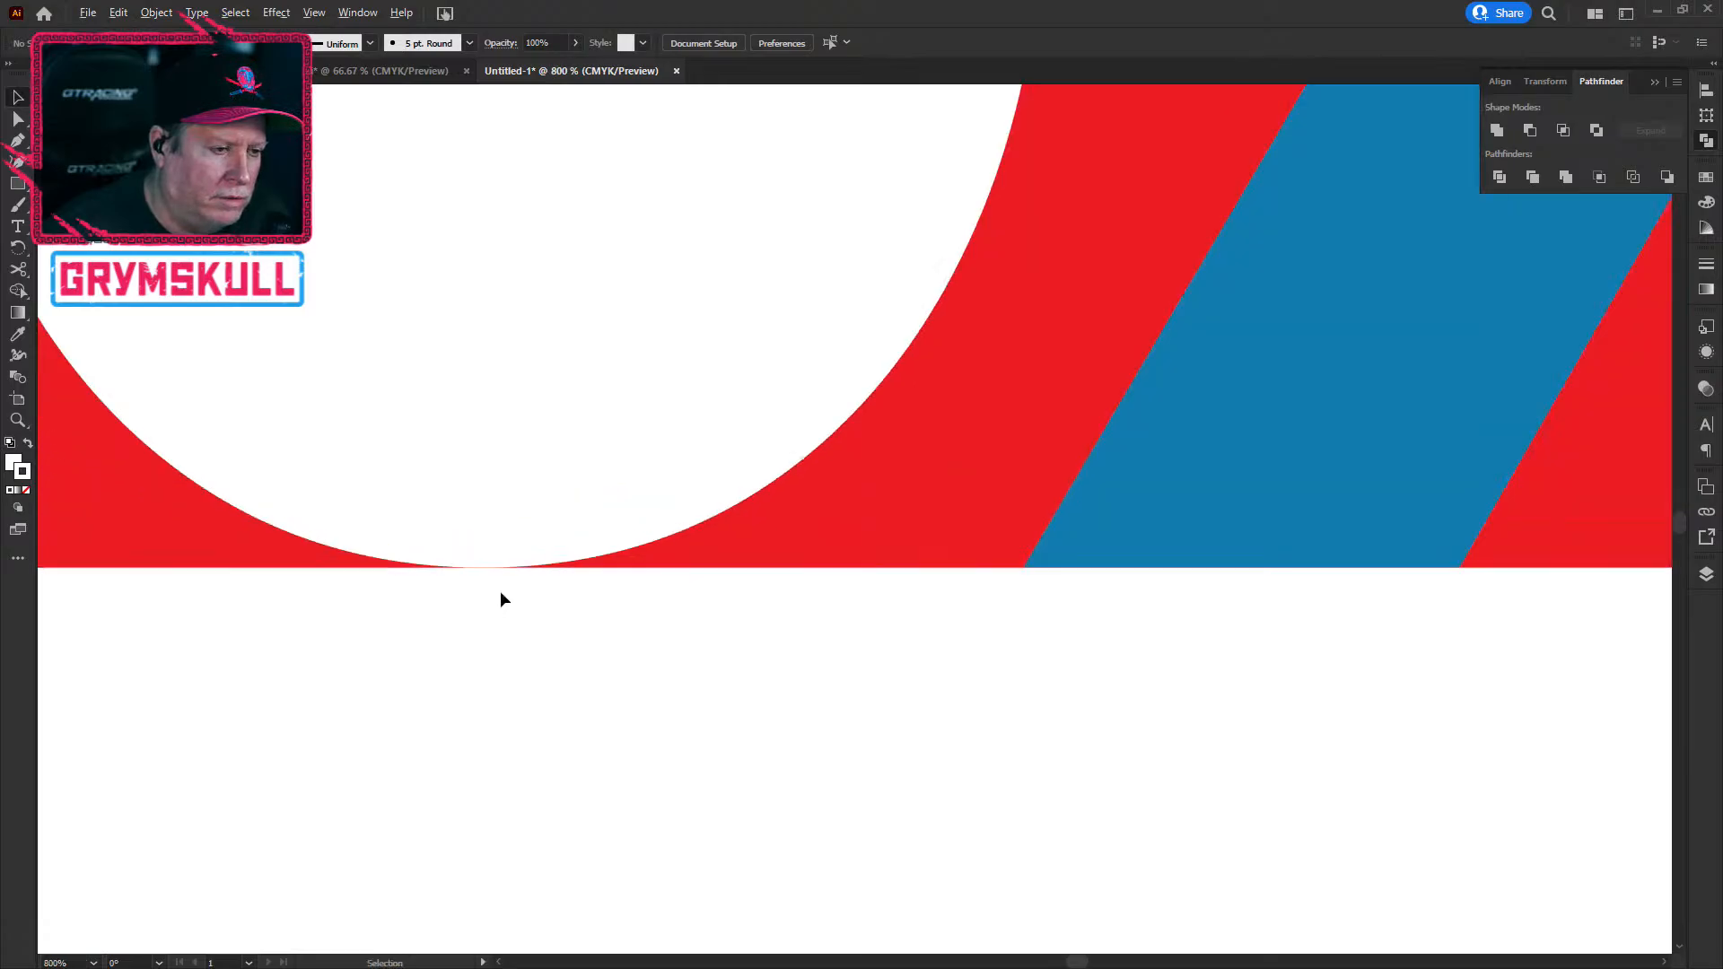
pyautogui.click(628, 440)
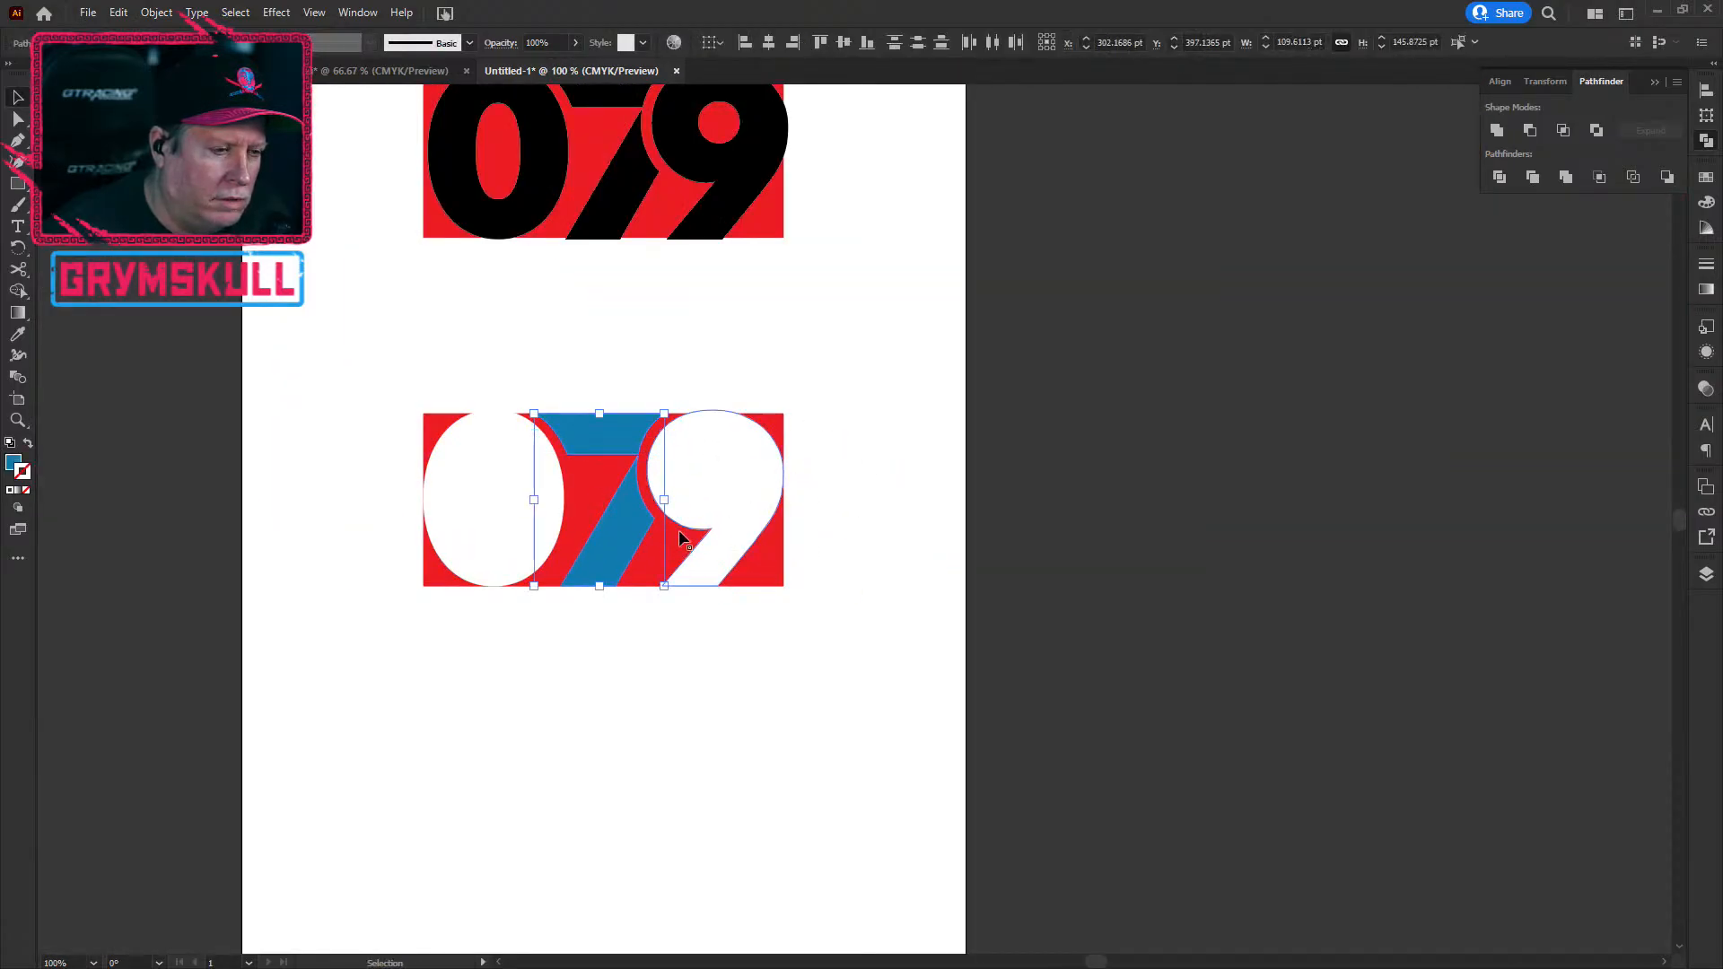
# Step: Combine the 0, 7 and 9 into a single compound path
pyautogui.click(969, 560)
pyautogui.click(610, 440)
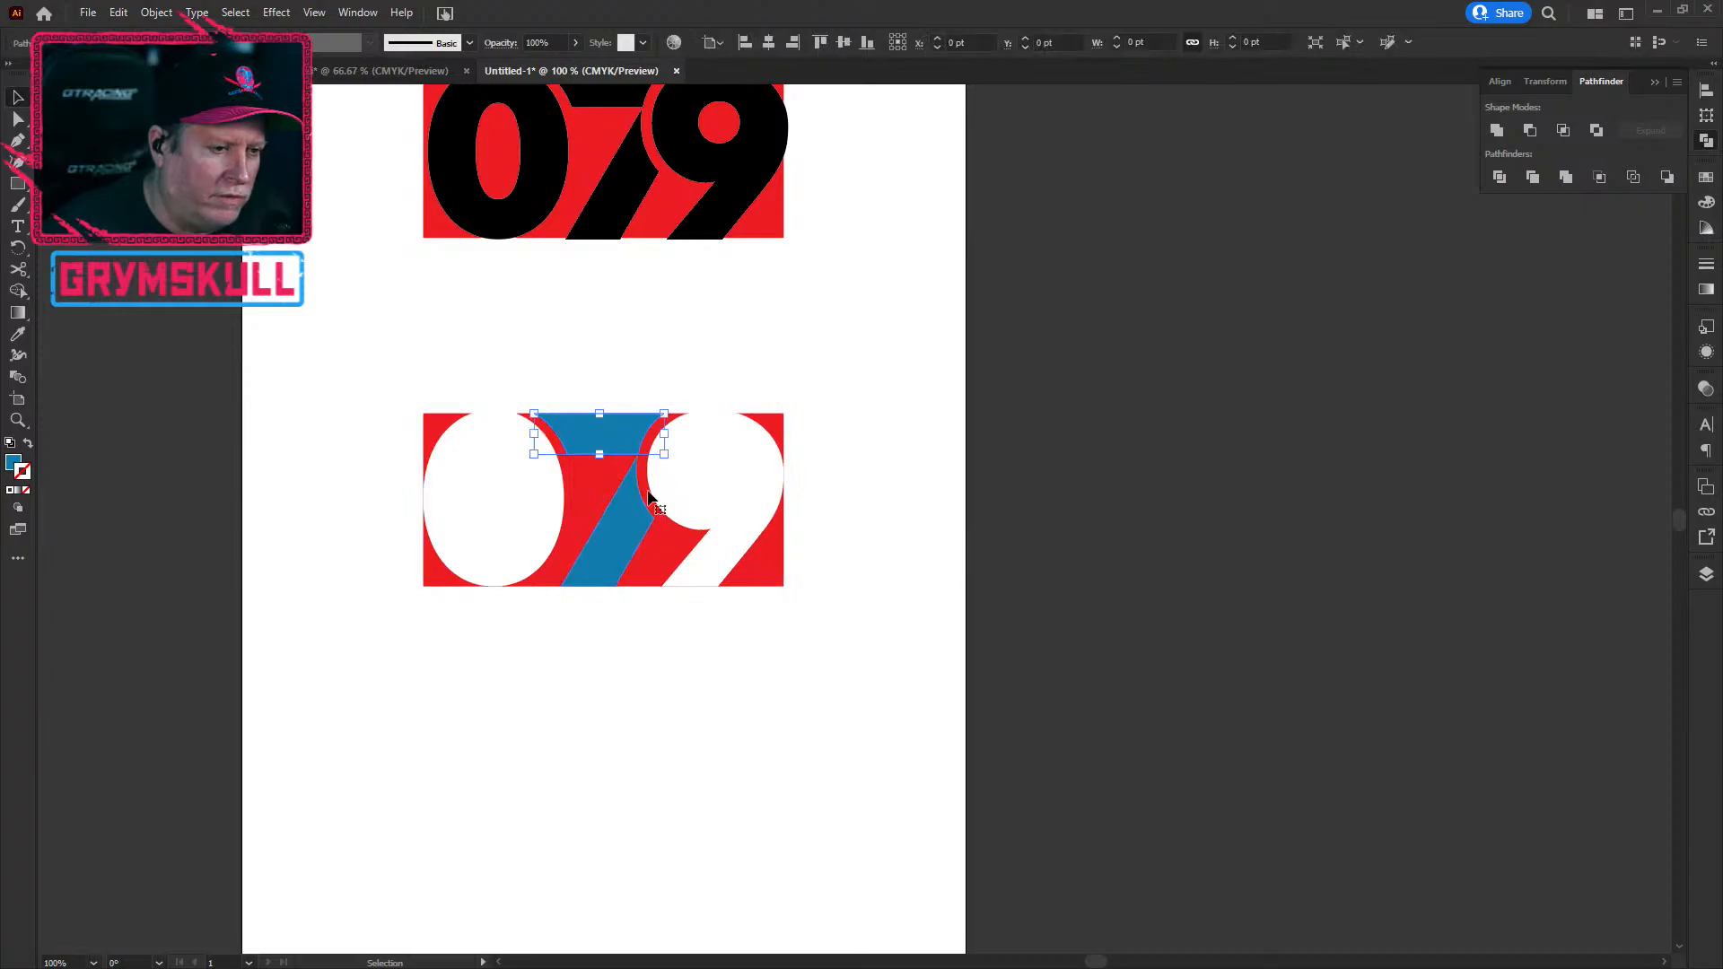
pyautogui.keyDown('shift'); pyautogui.click(691, 502); pyautogui.keyUp('shift')
pyautogui.keyDown('shift'); pyautogui.click(482, 513); pyautogui.keyUp('shift')
pyautogui.rightClick(483, 514)
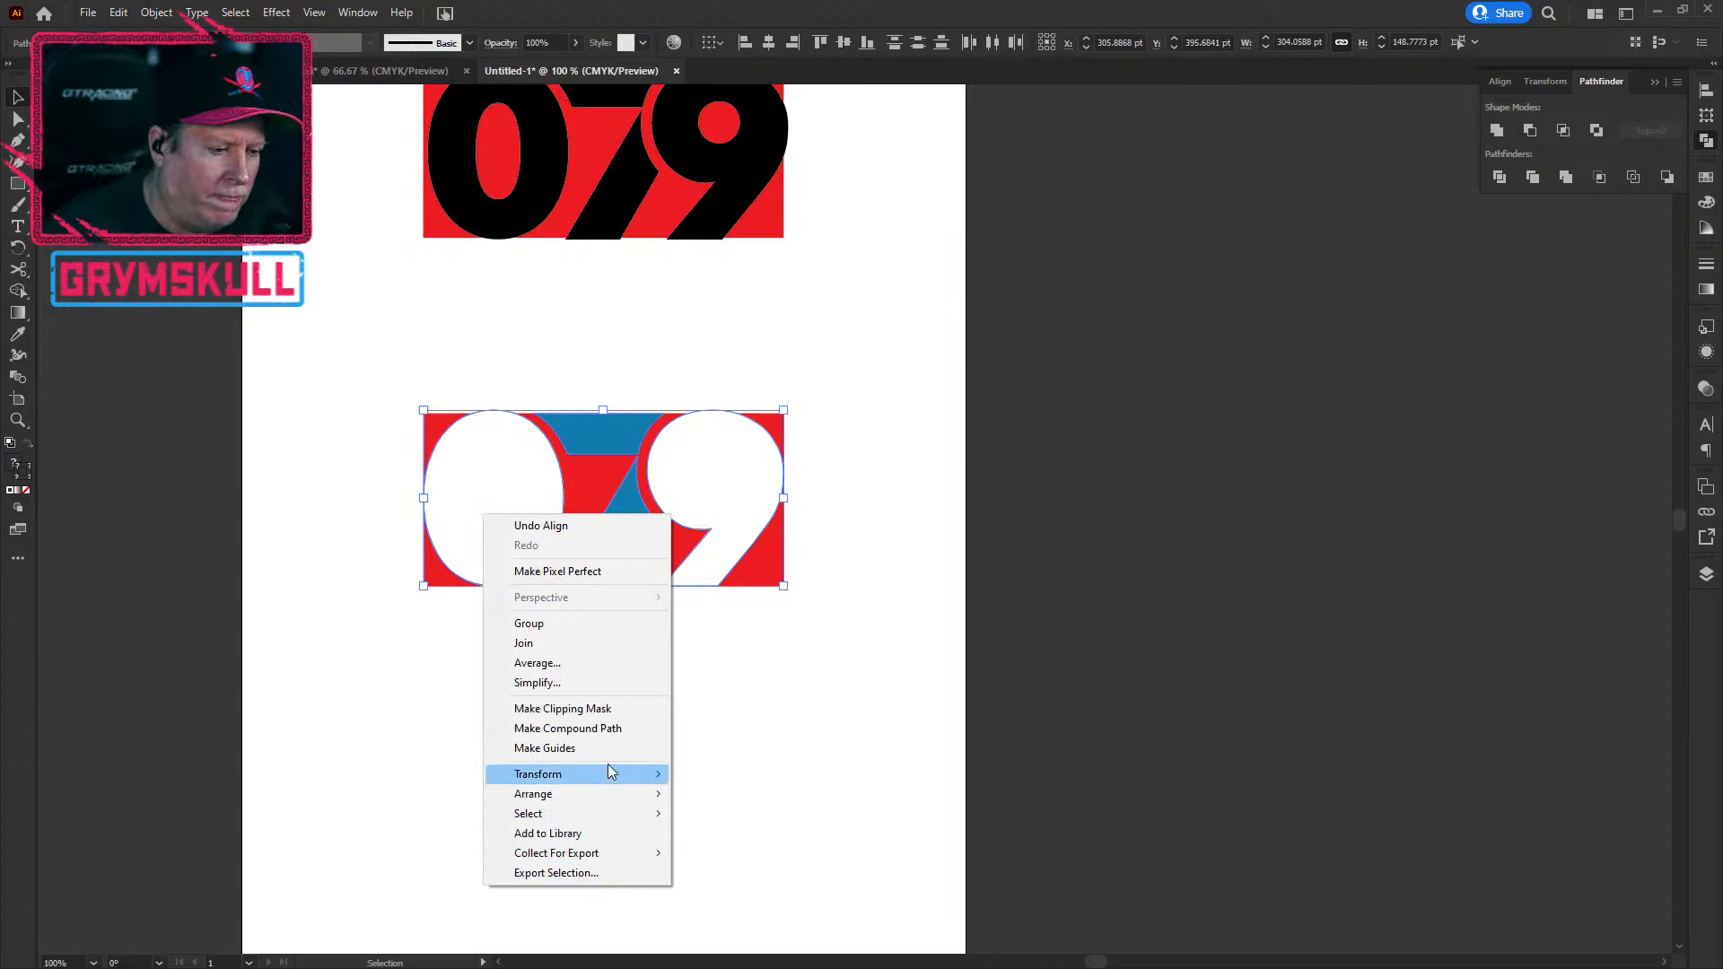
pyautogui.click(621, 729)
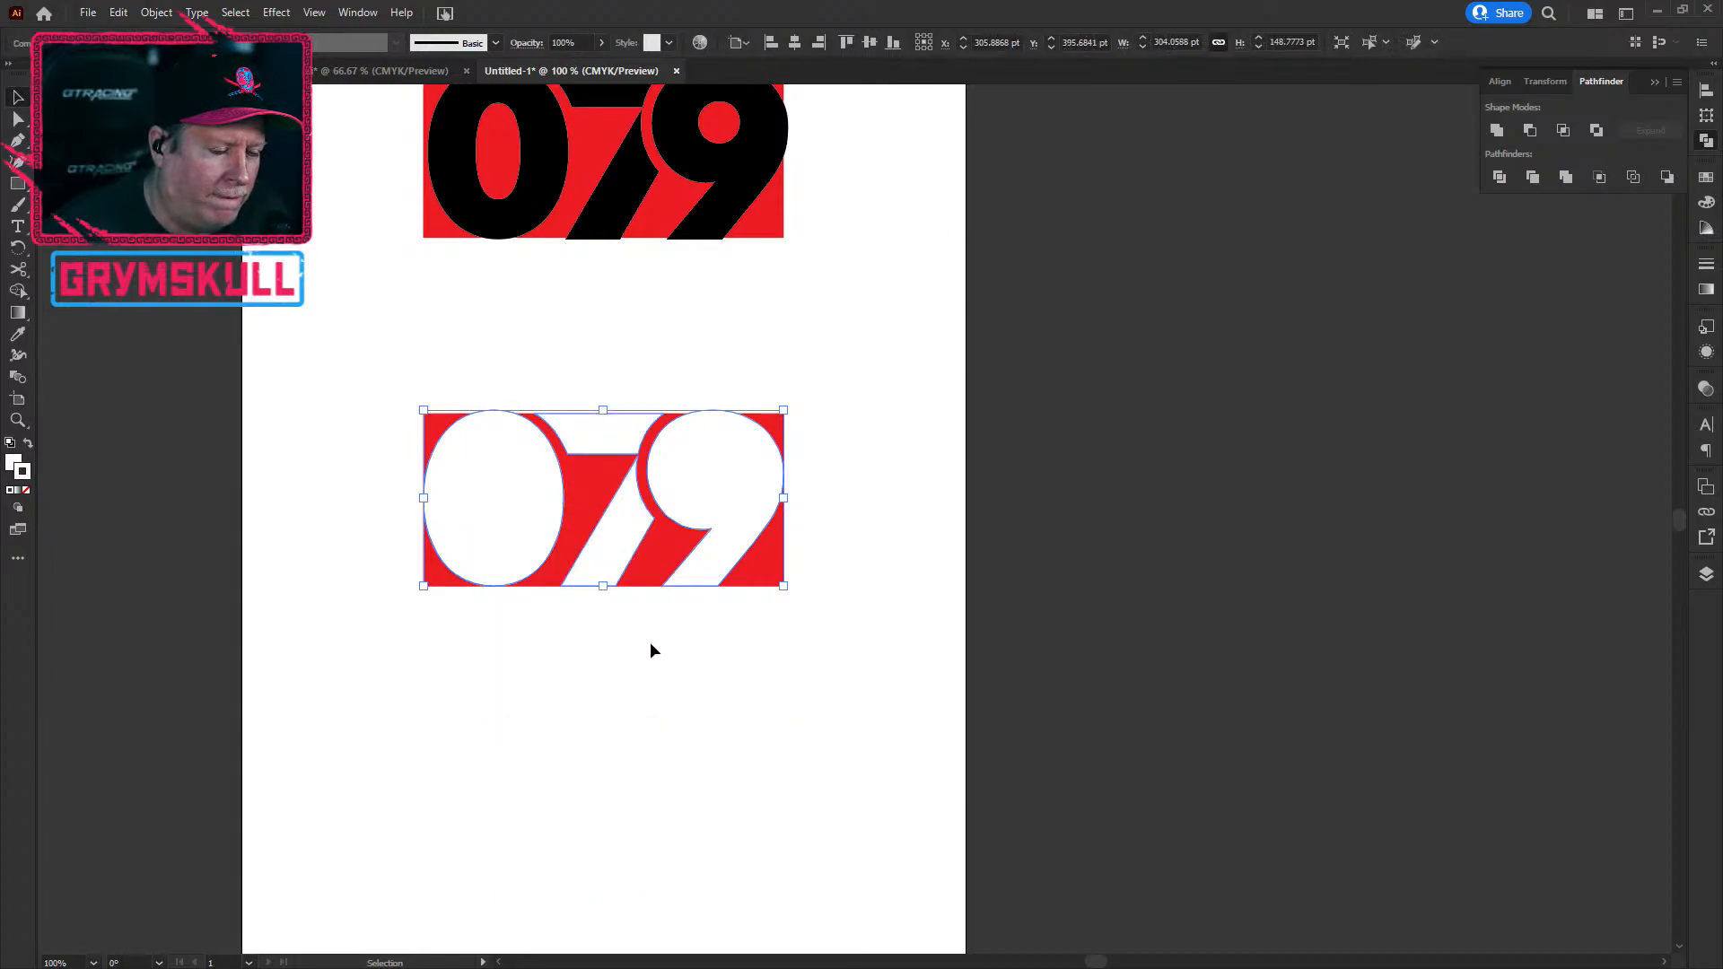
# Step: Apply Minus Front to the digits and red block so the 079 becomes holes
pyautogui.click(940, 557)
pyautogui.click(718, 505)
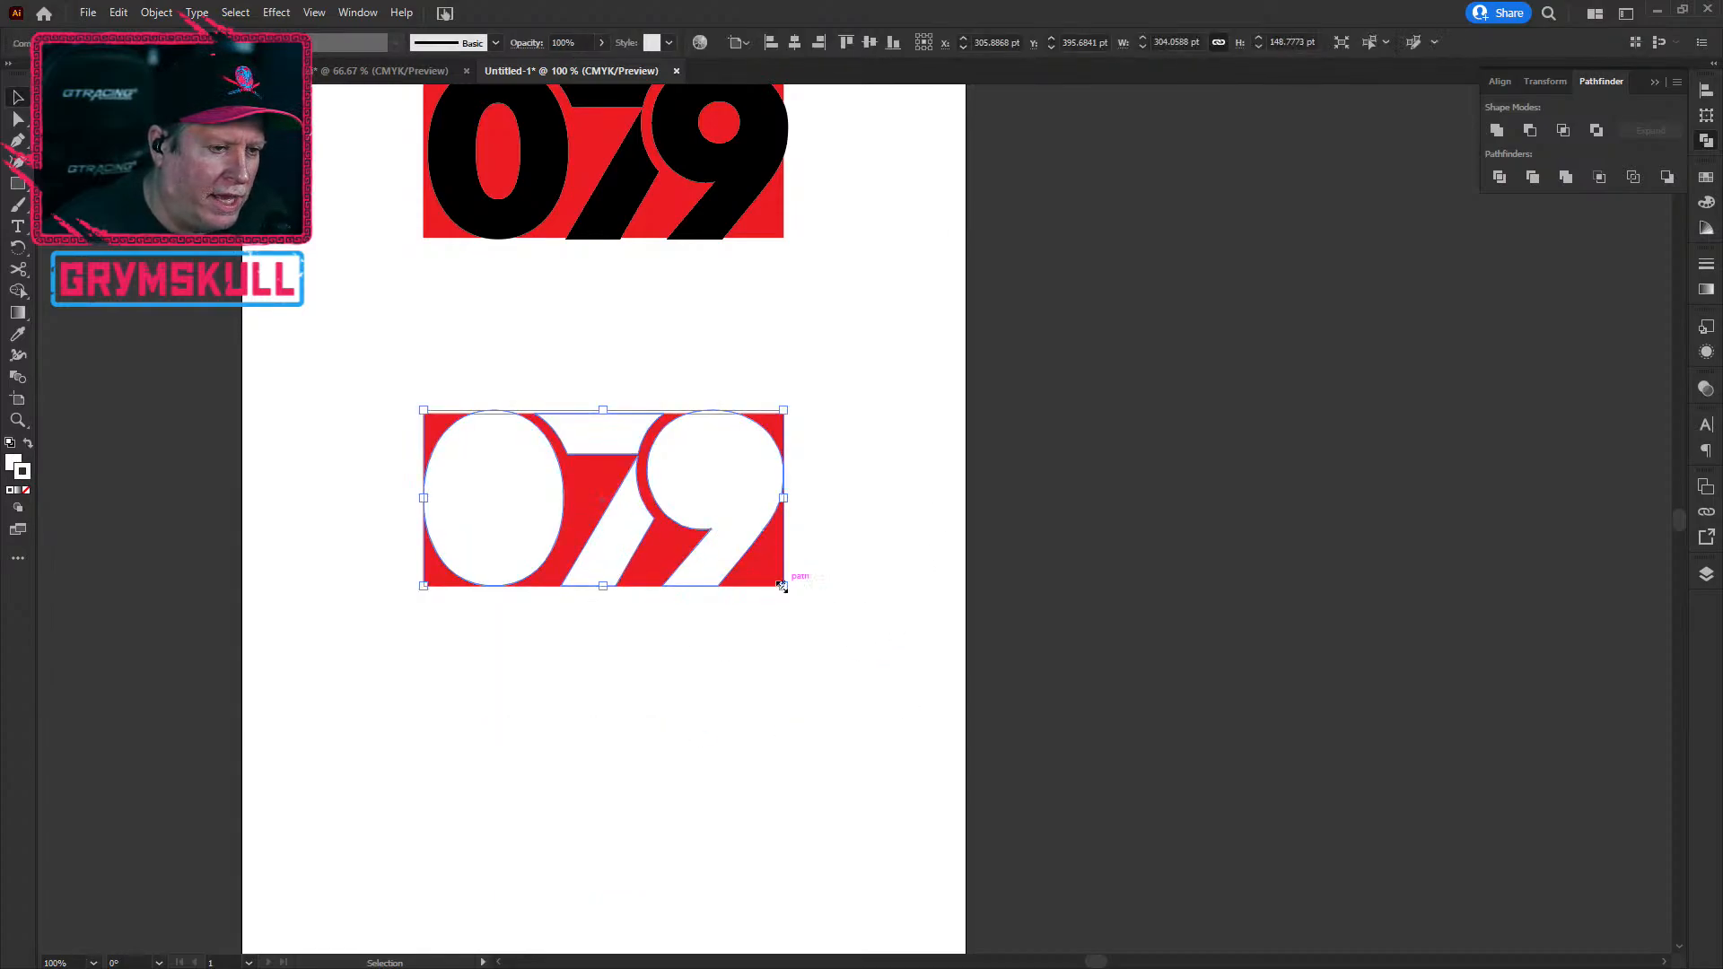
pyautogui.keyDown('shift'); pyautogui.click(776, 585); pyautogui.keyUp('shift')
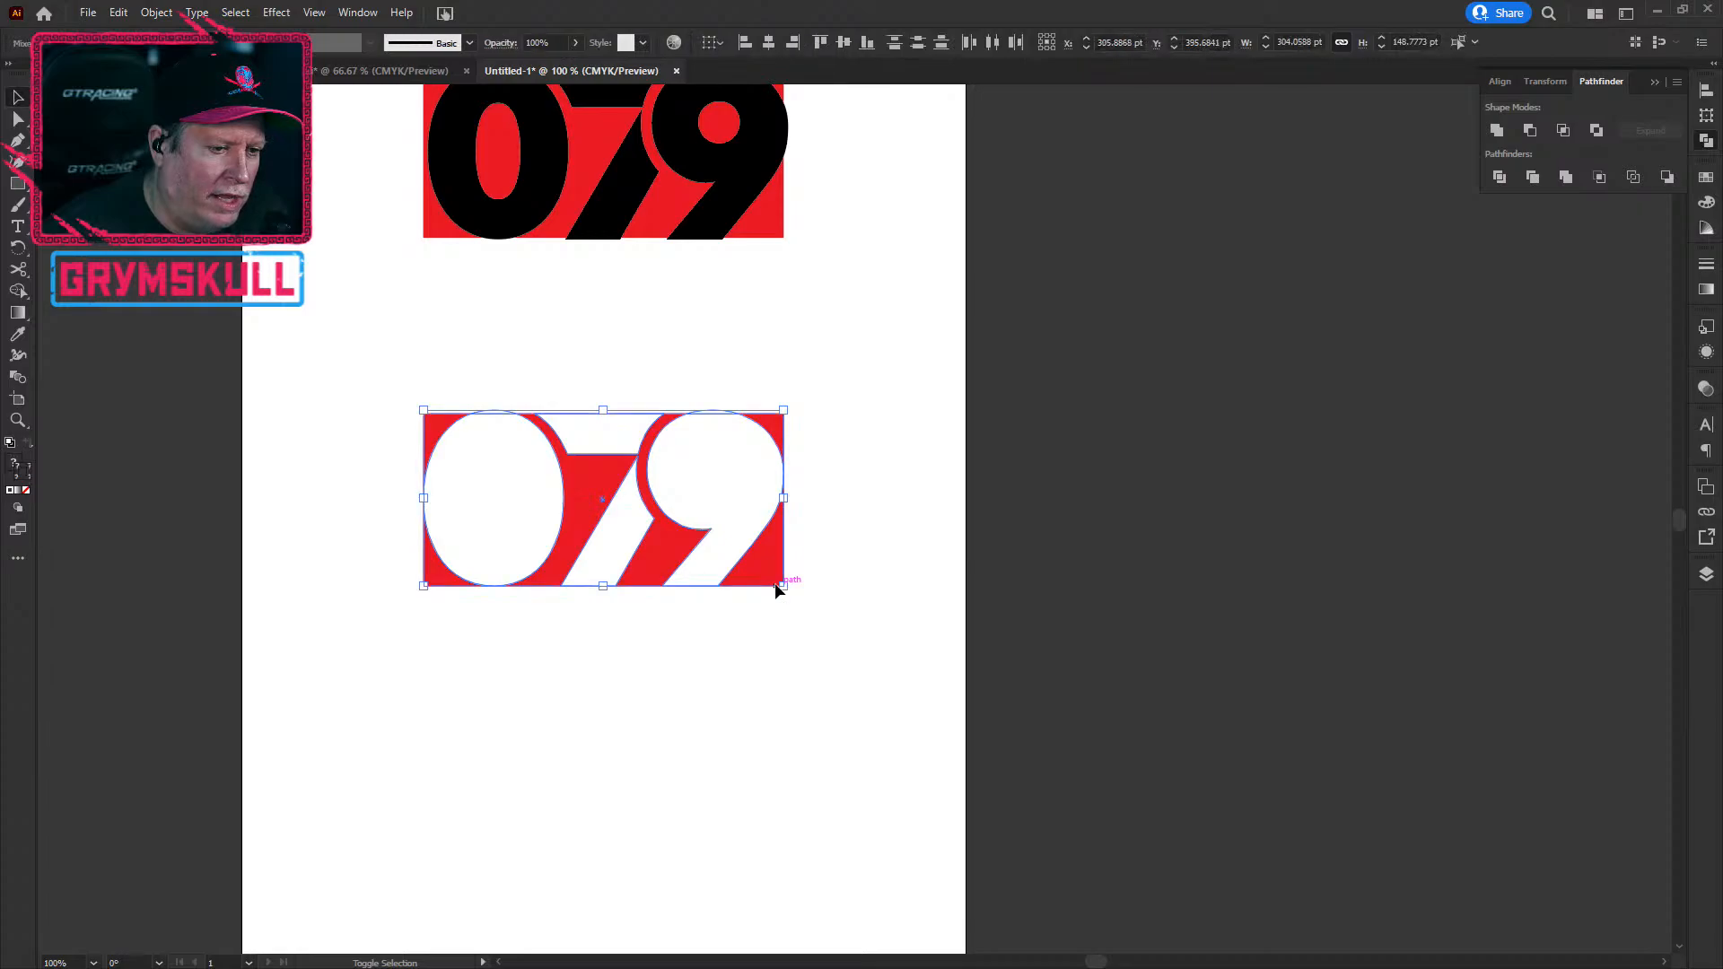
pyautogui.click(1599, 132)
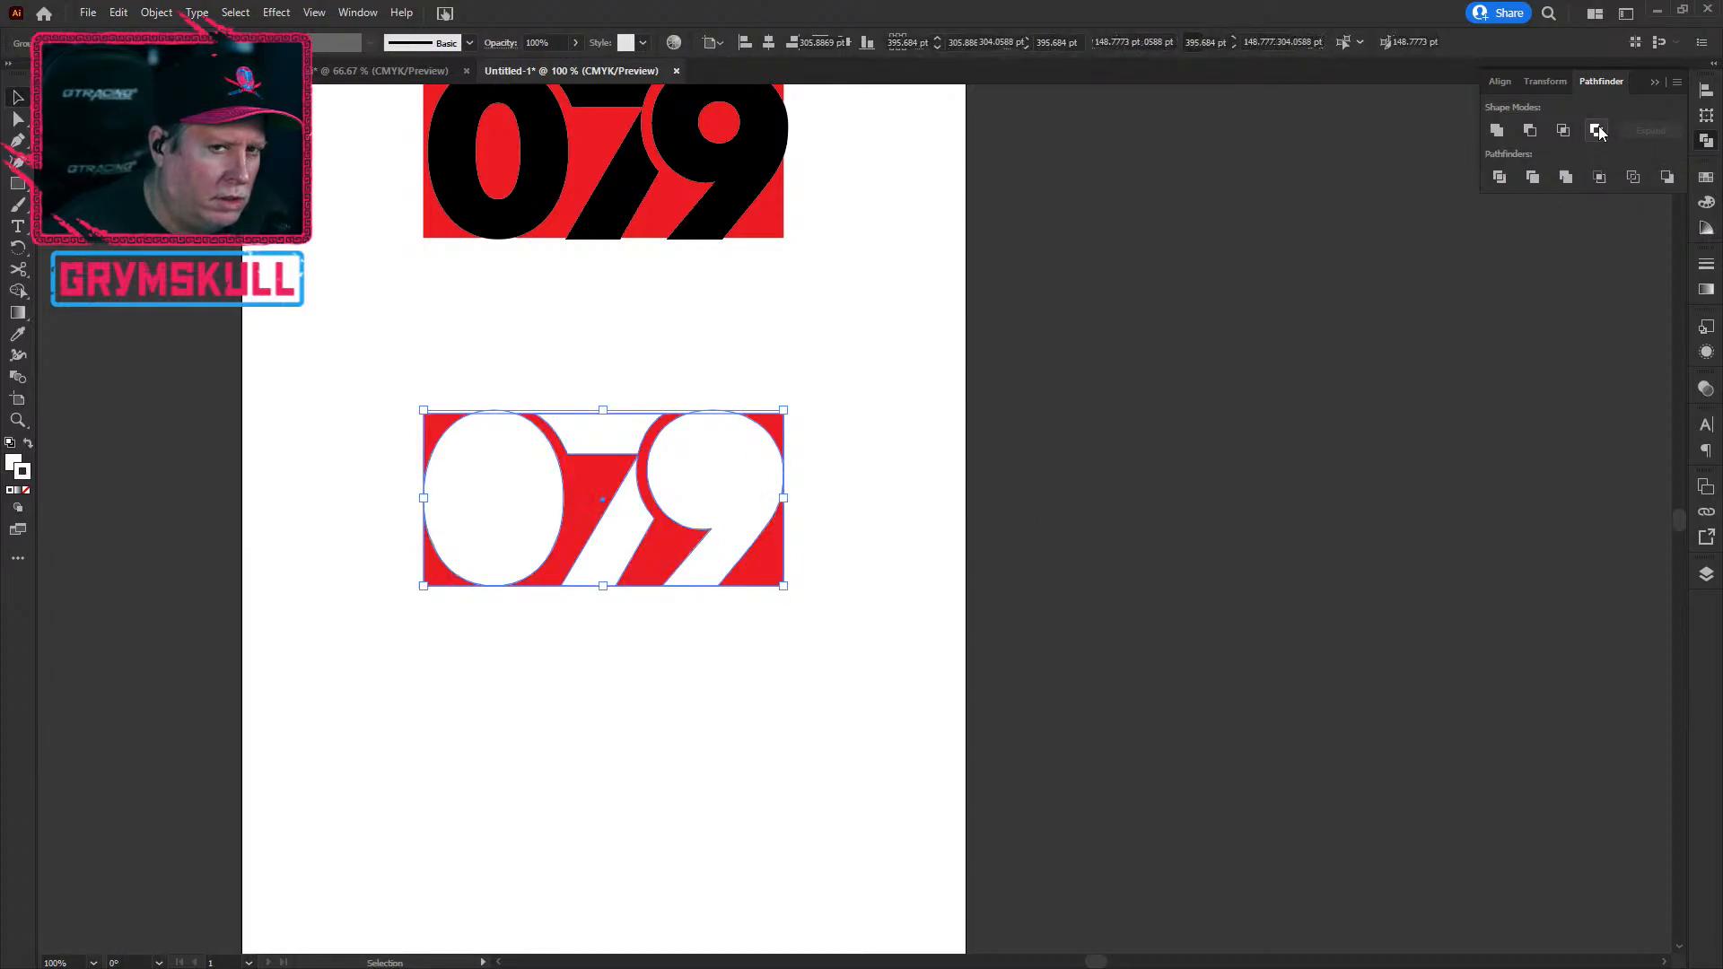
pyautogui.click(1531, 131)
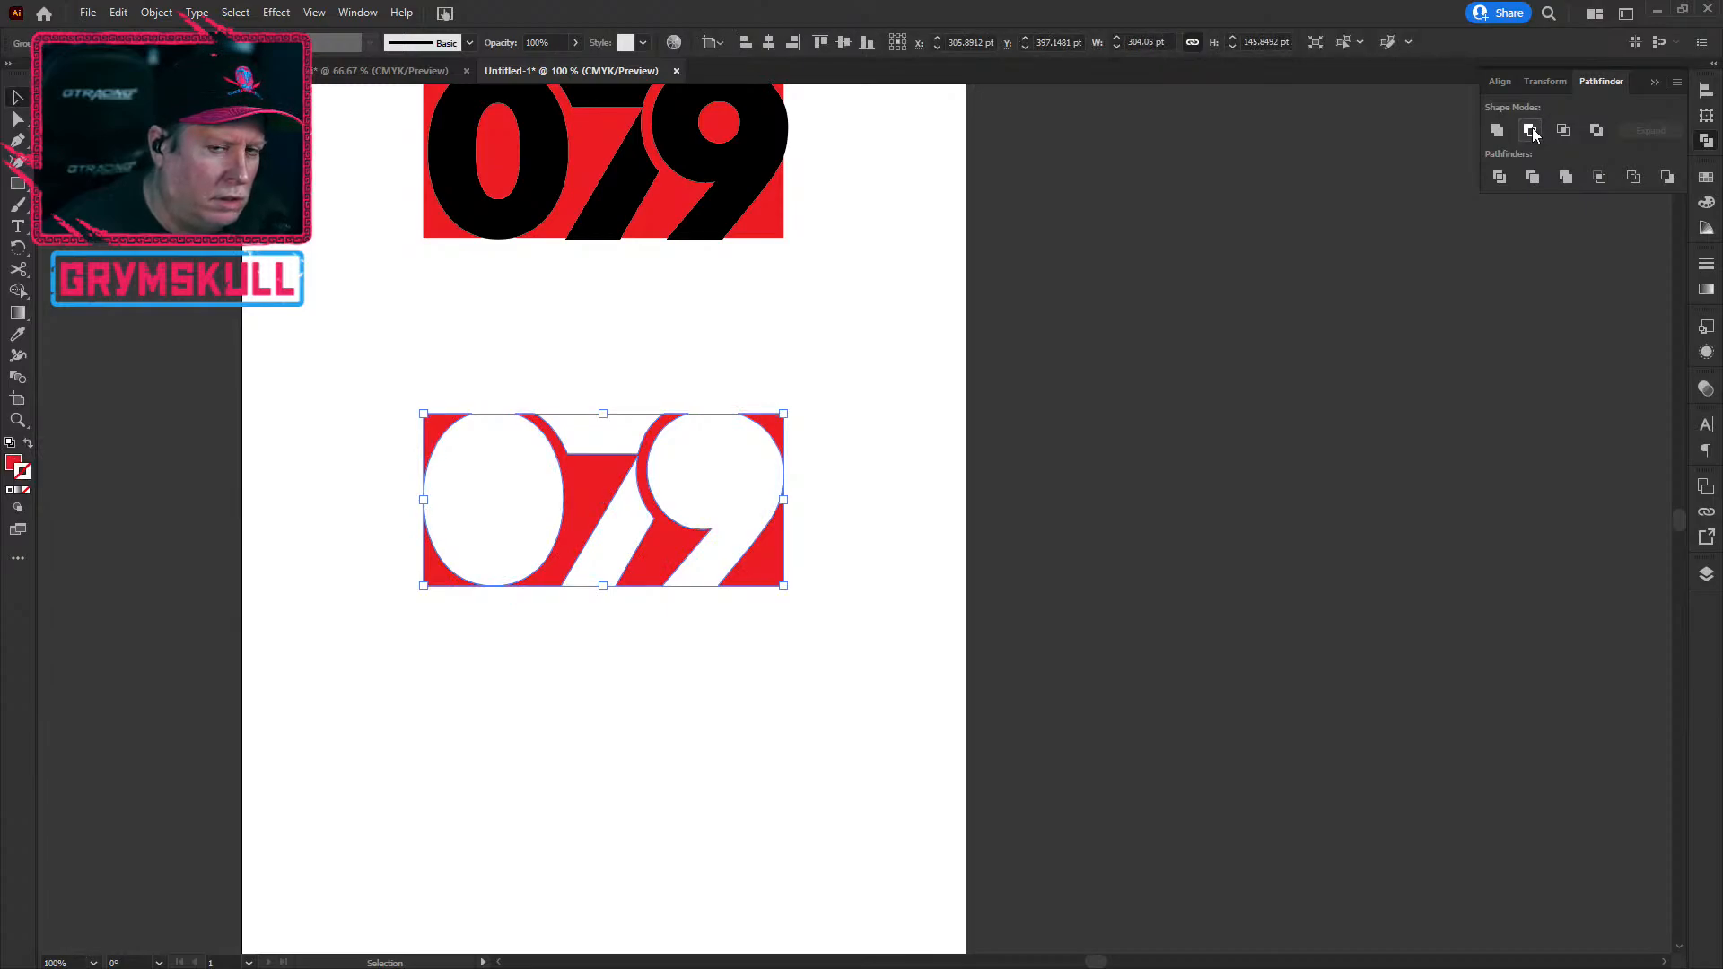
pyautogui.click(717, 655)
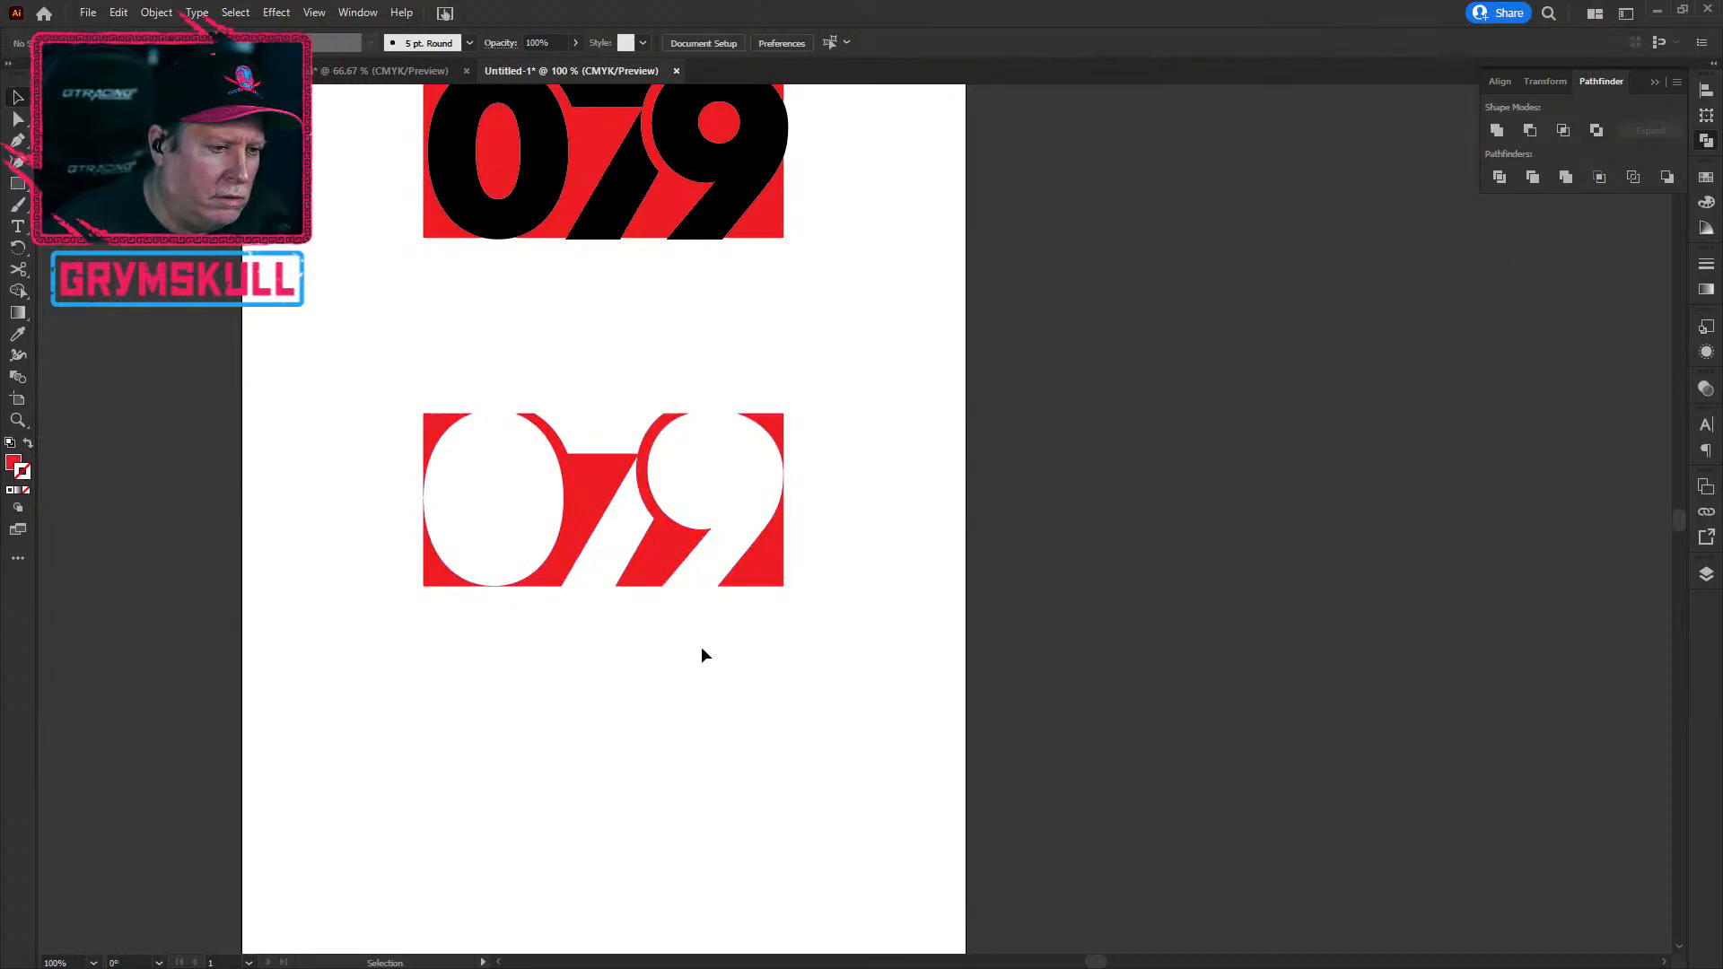
pyautogui.scroll(-1, 583, 659)
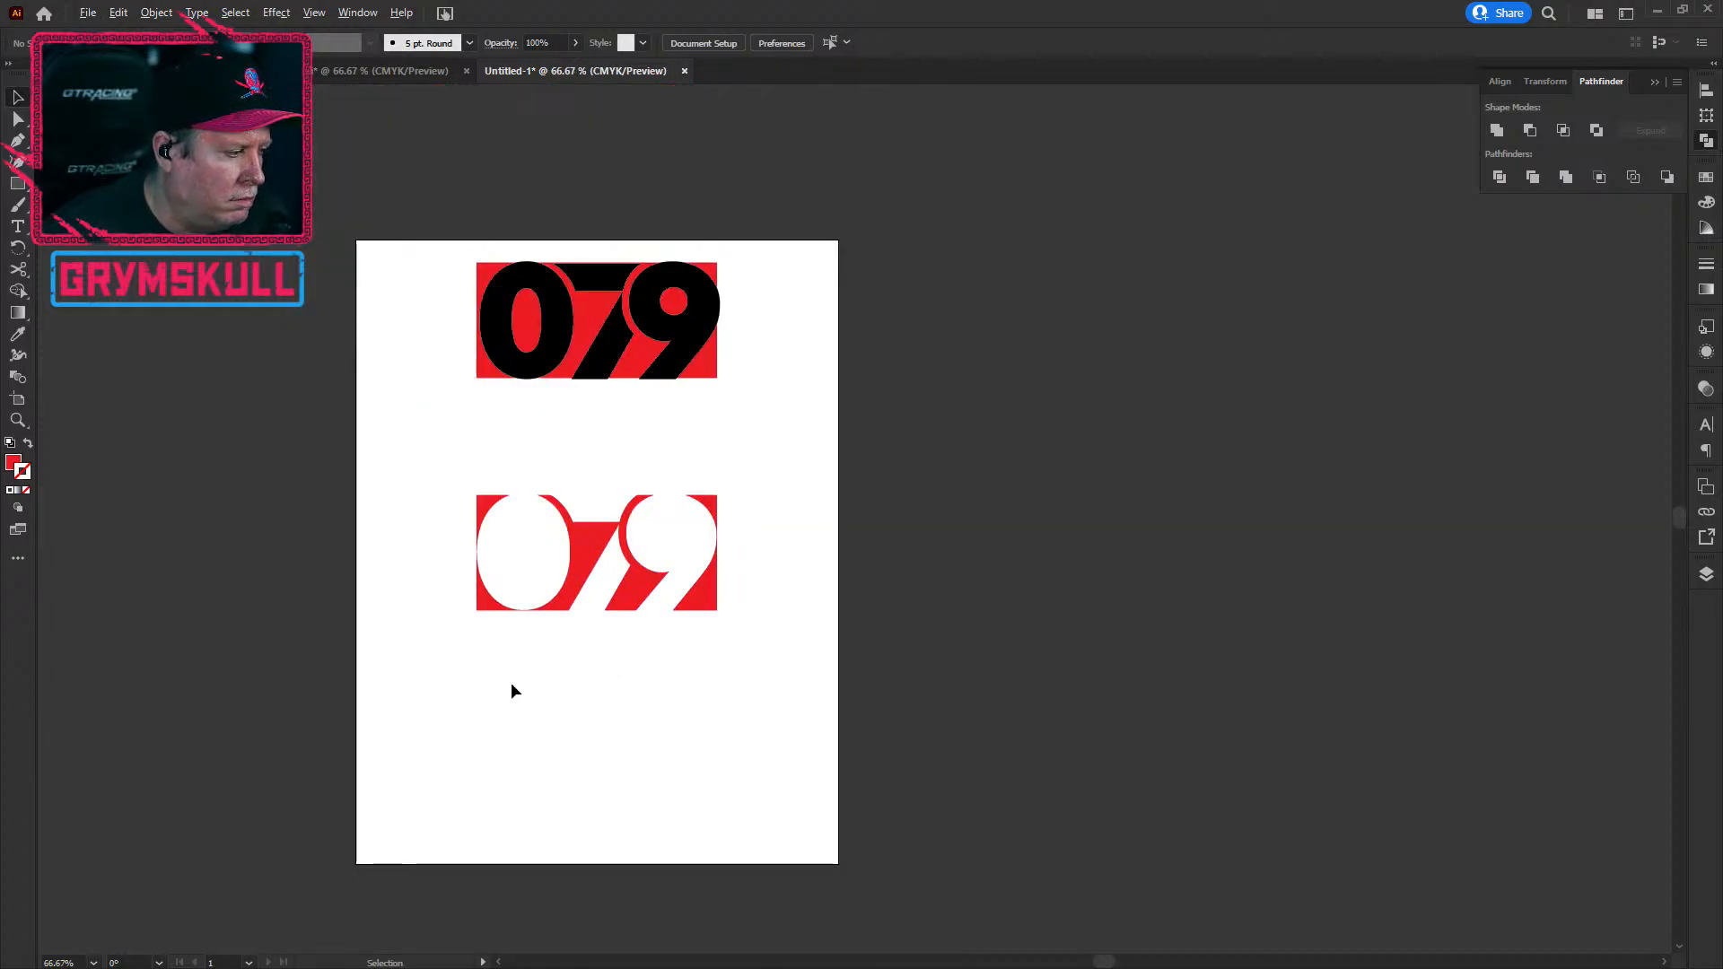
pyautogui.scroll(3, 527, 664)
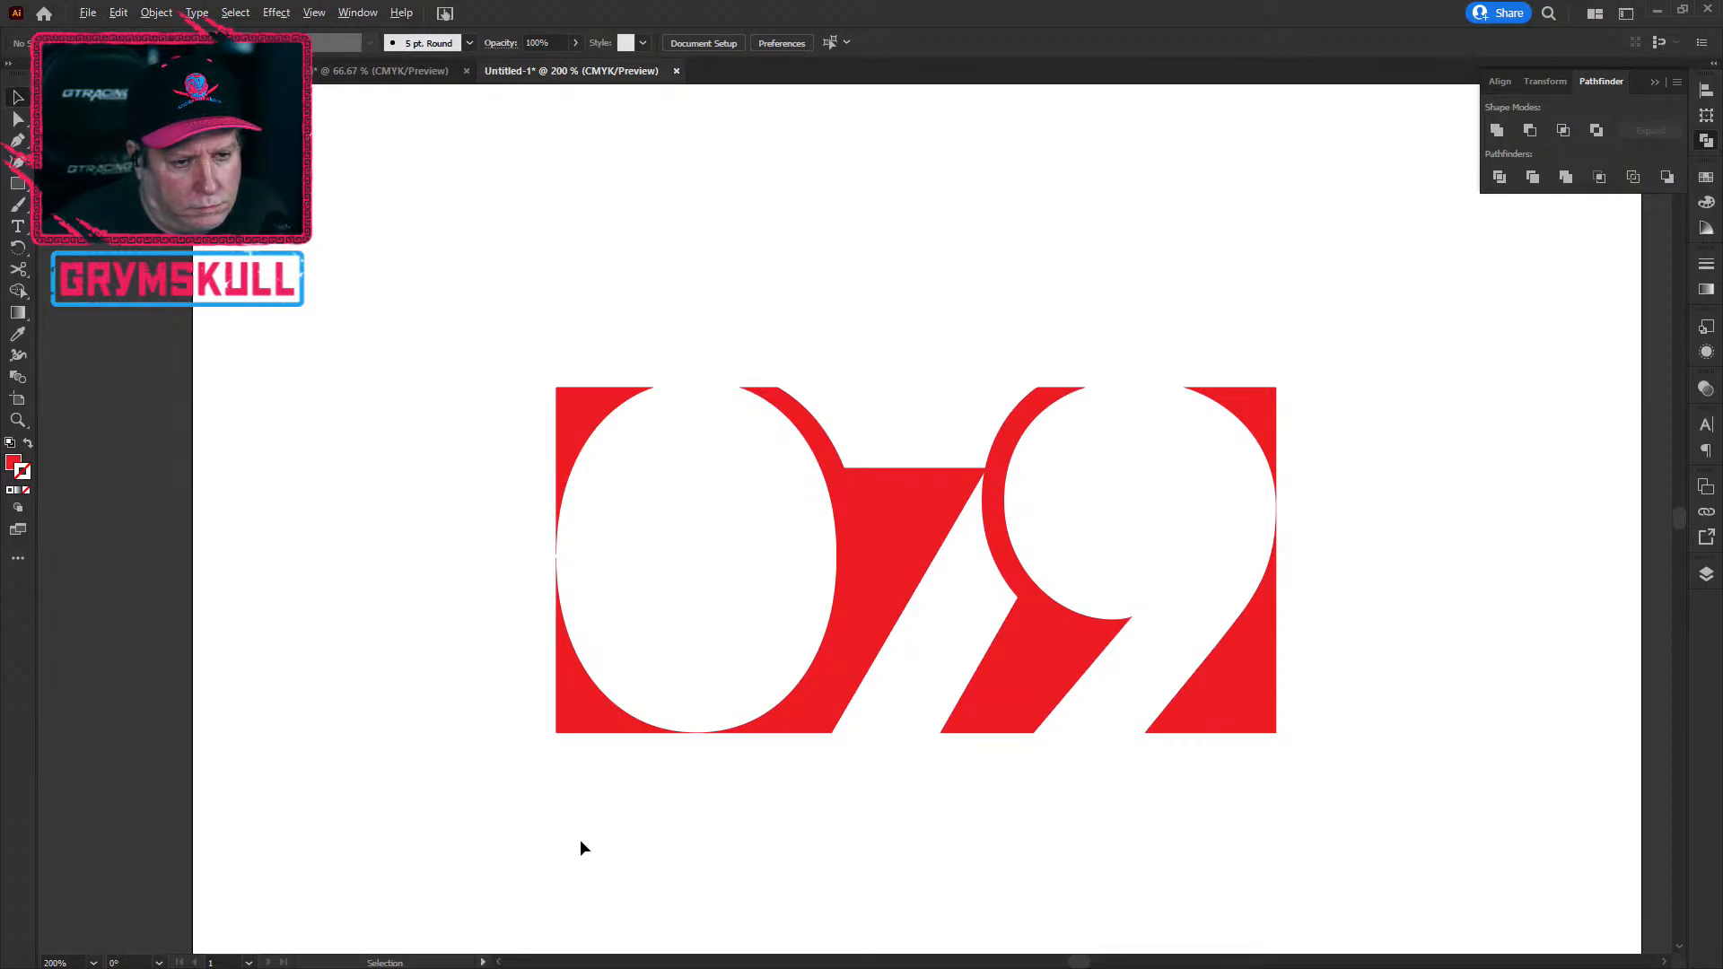
pyautogui.scroll(-2, 579, 836)
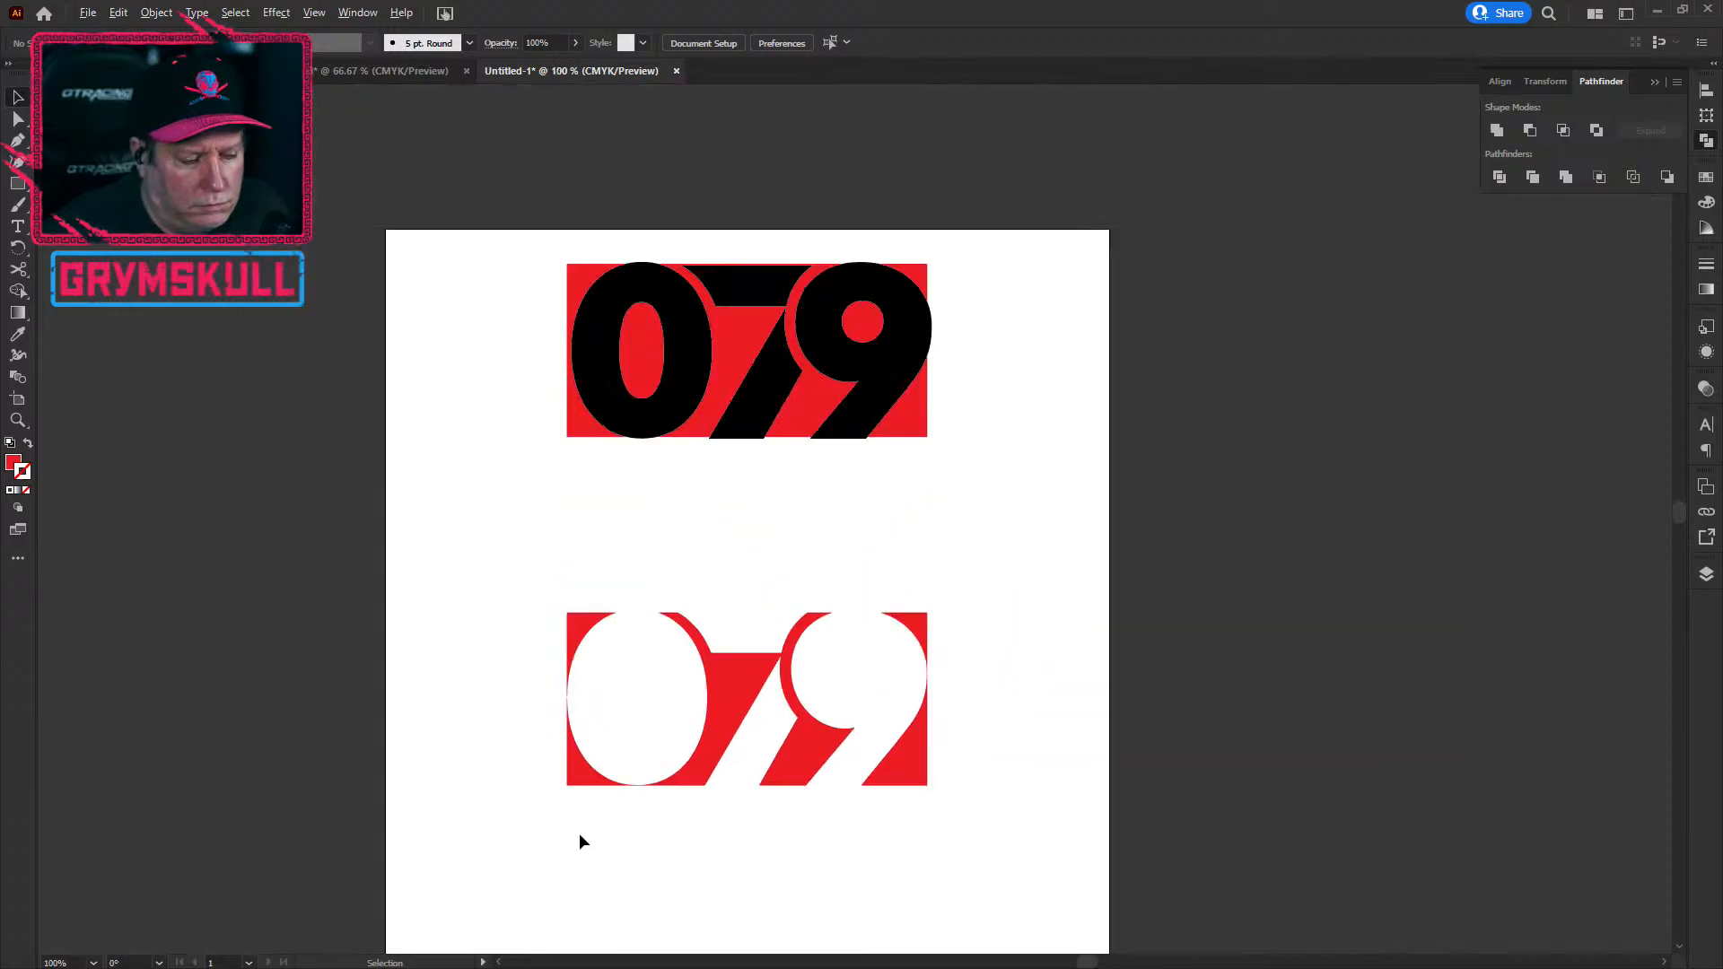
pyautogui.scroll(2, 582, 832)
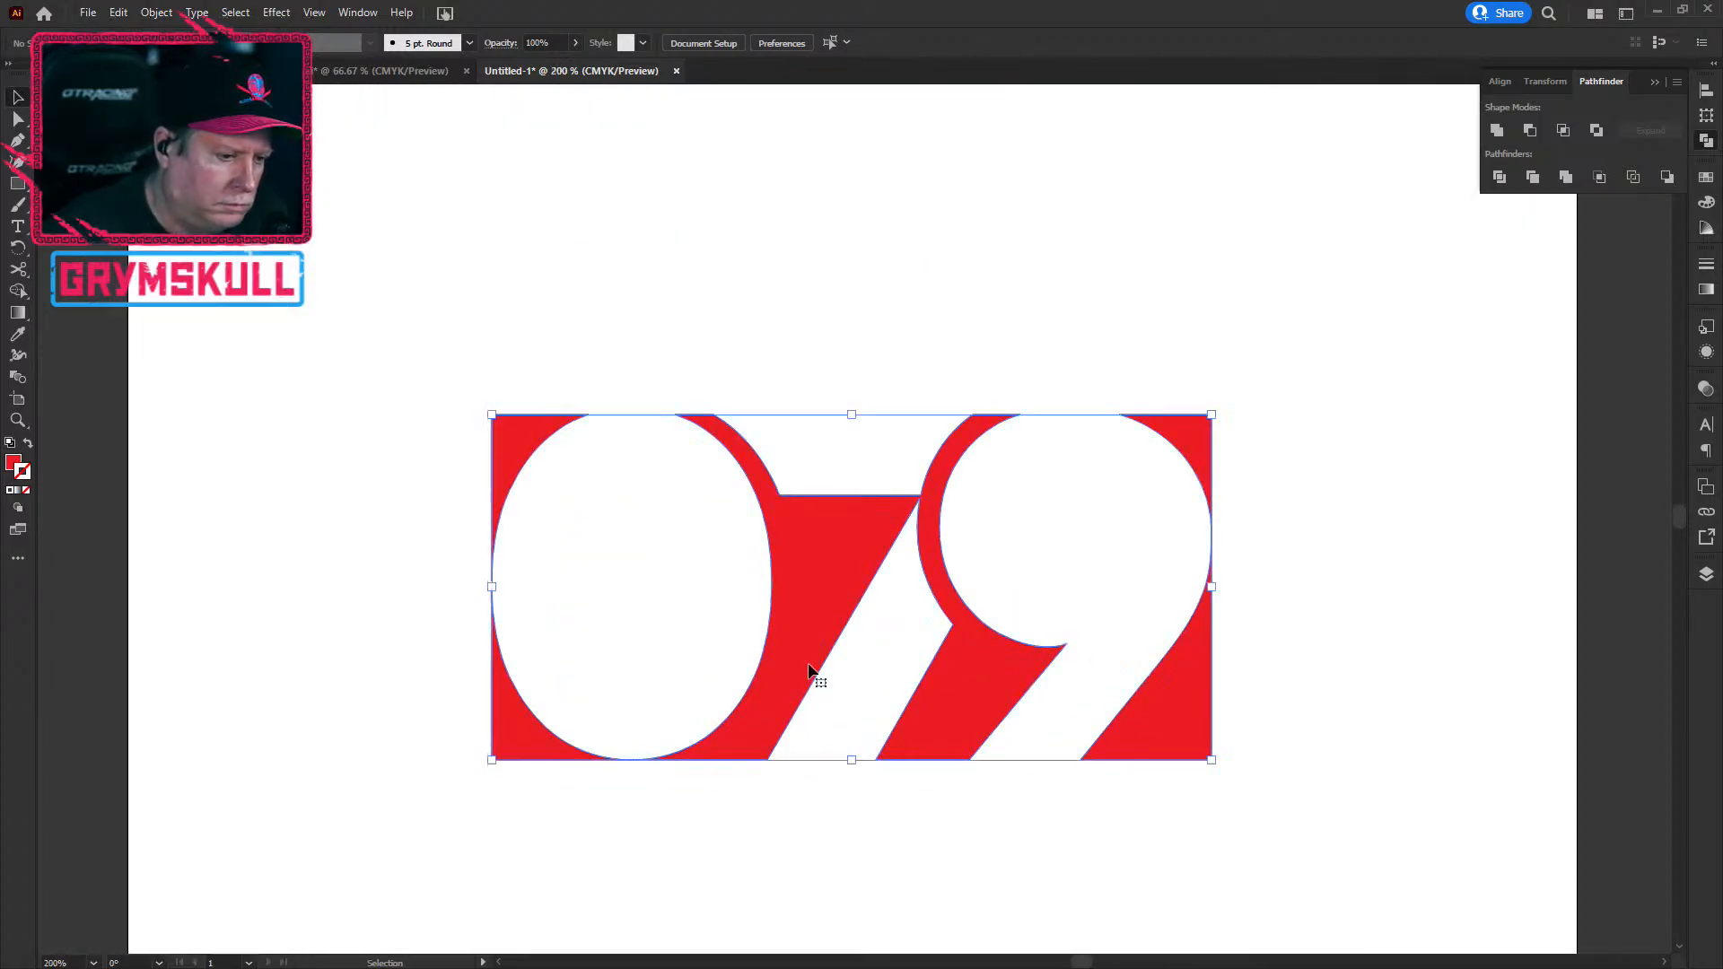
pyautogui.click(508, 715)
pyautogui.click(558, 831)
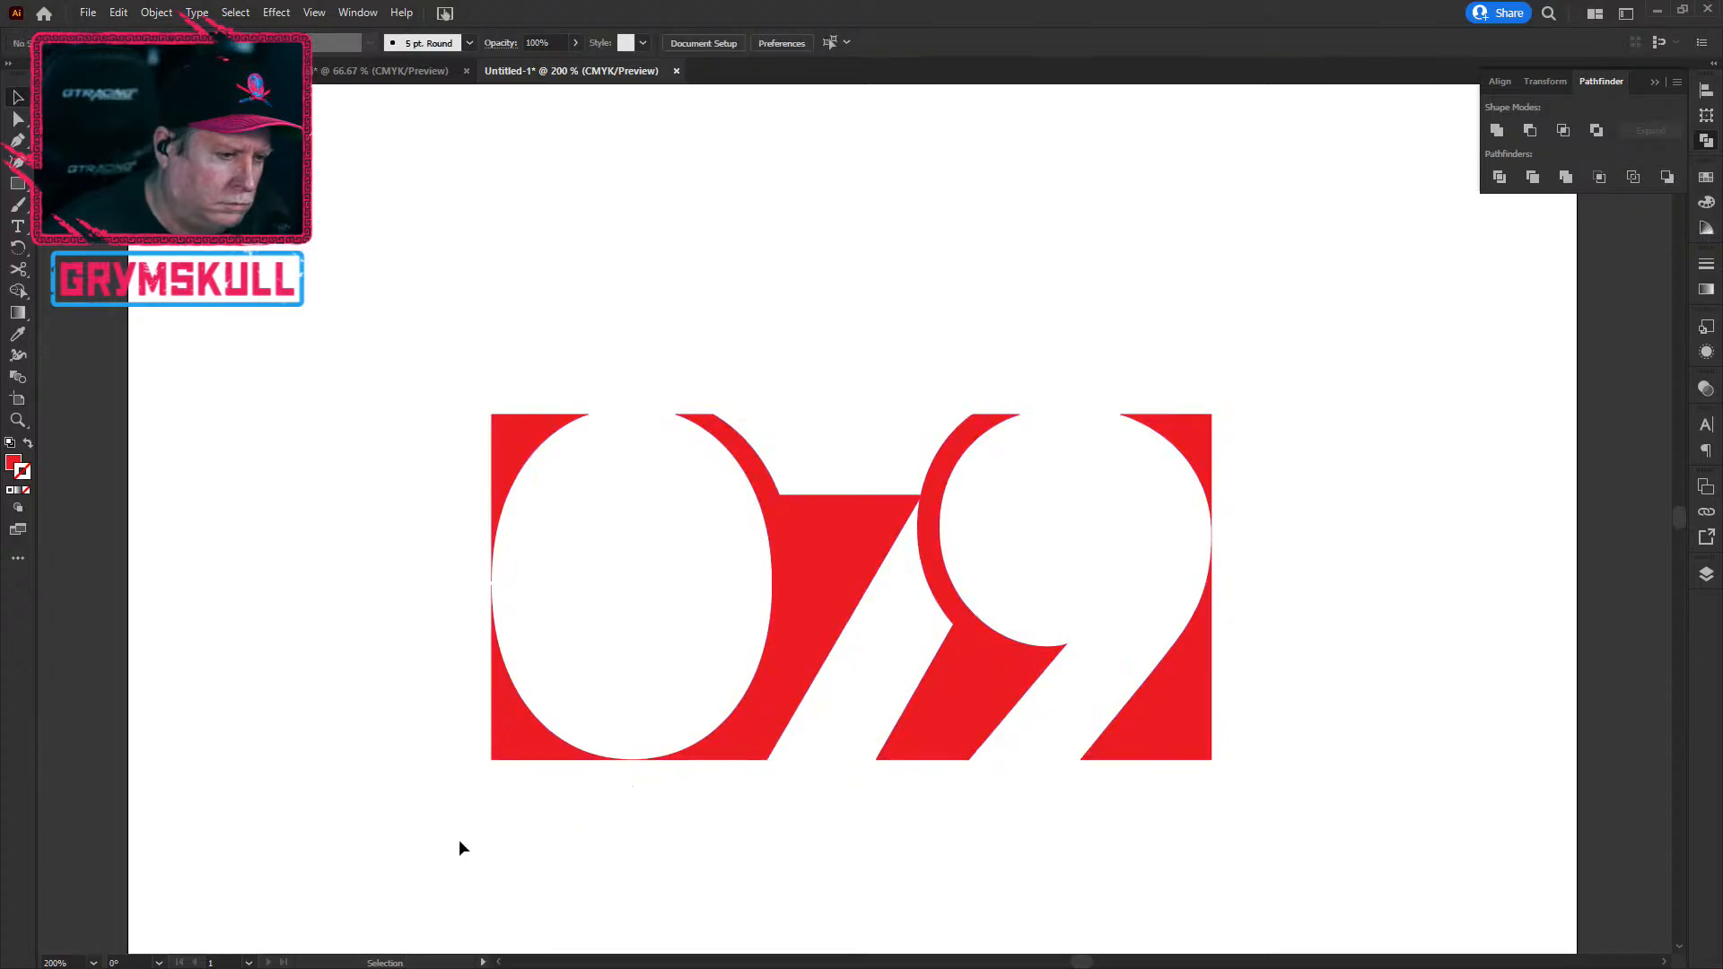
pyautogui.scroll(8, 527, 844)
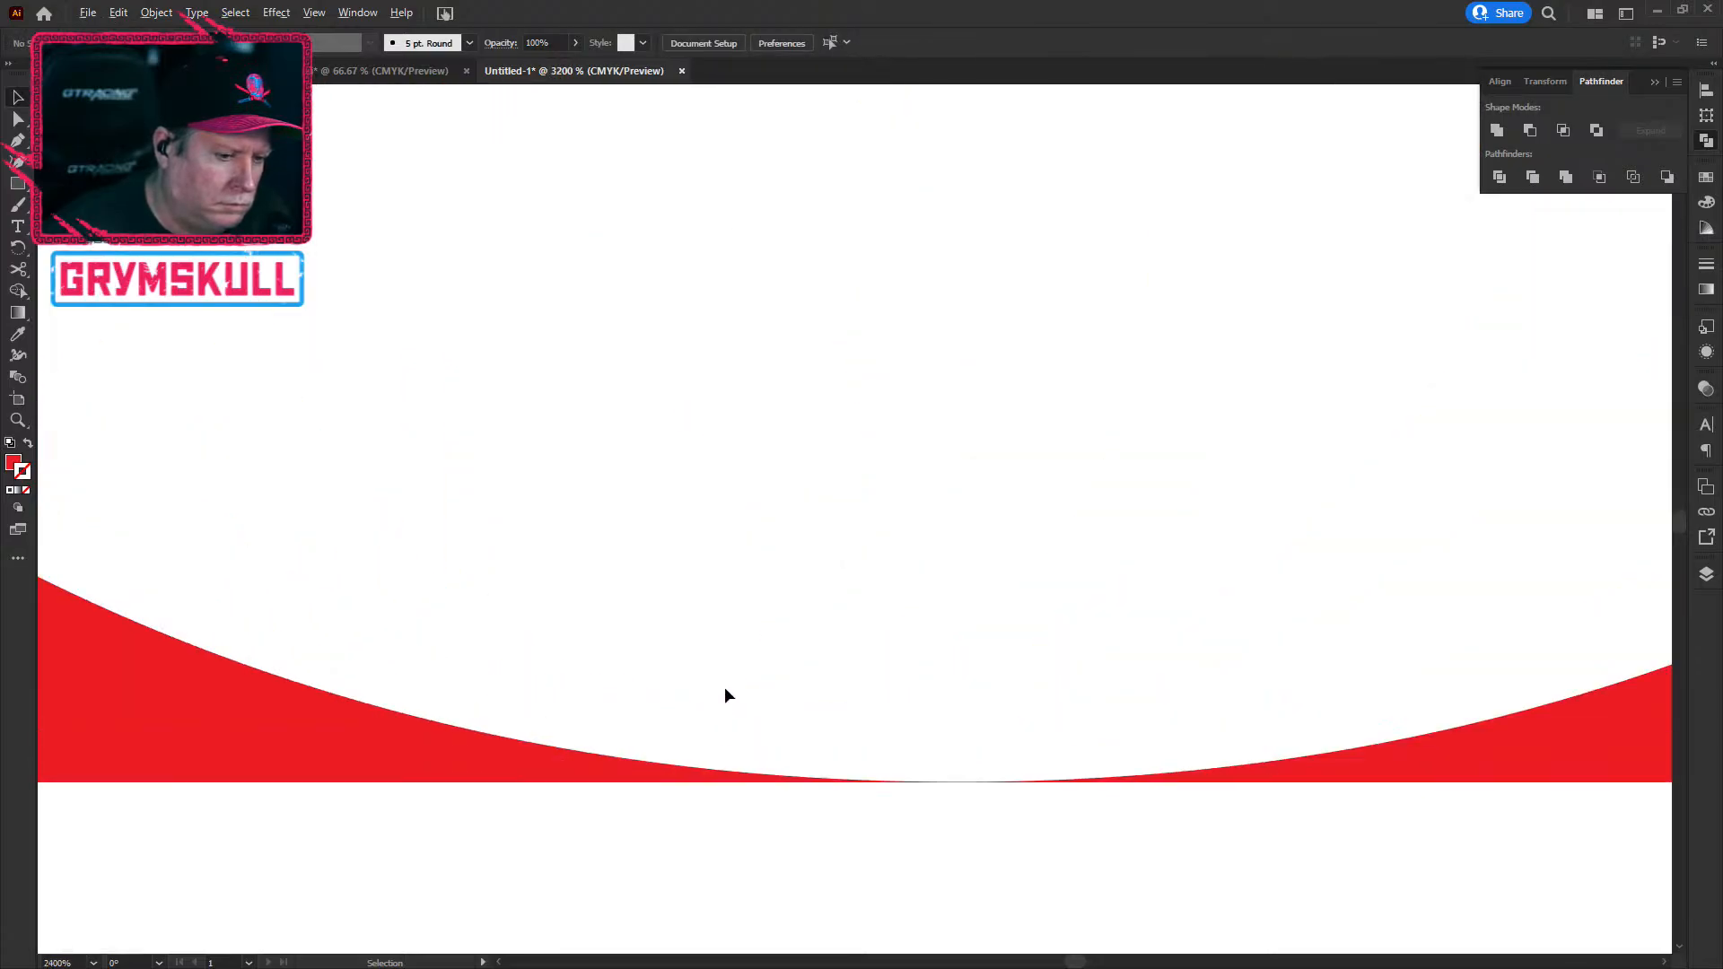
pyautogui.scroll(-6, 725, 687)
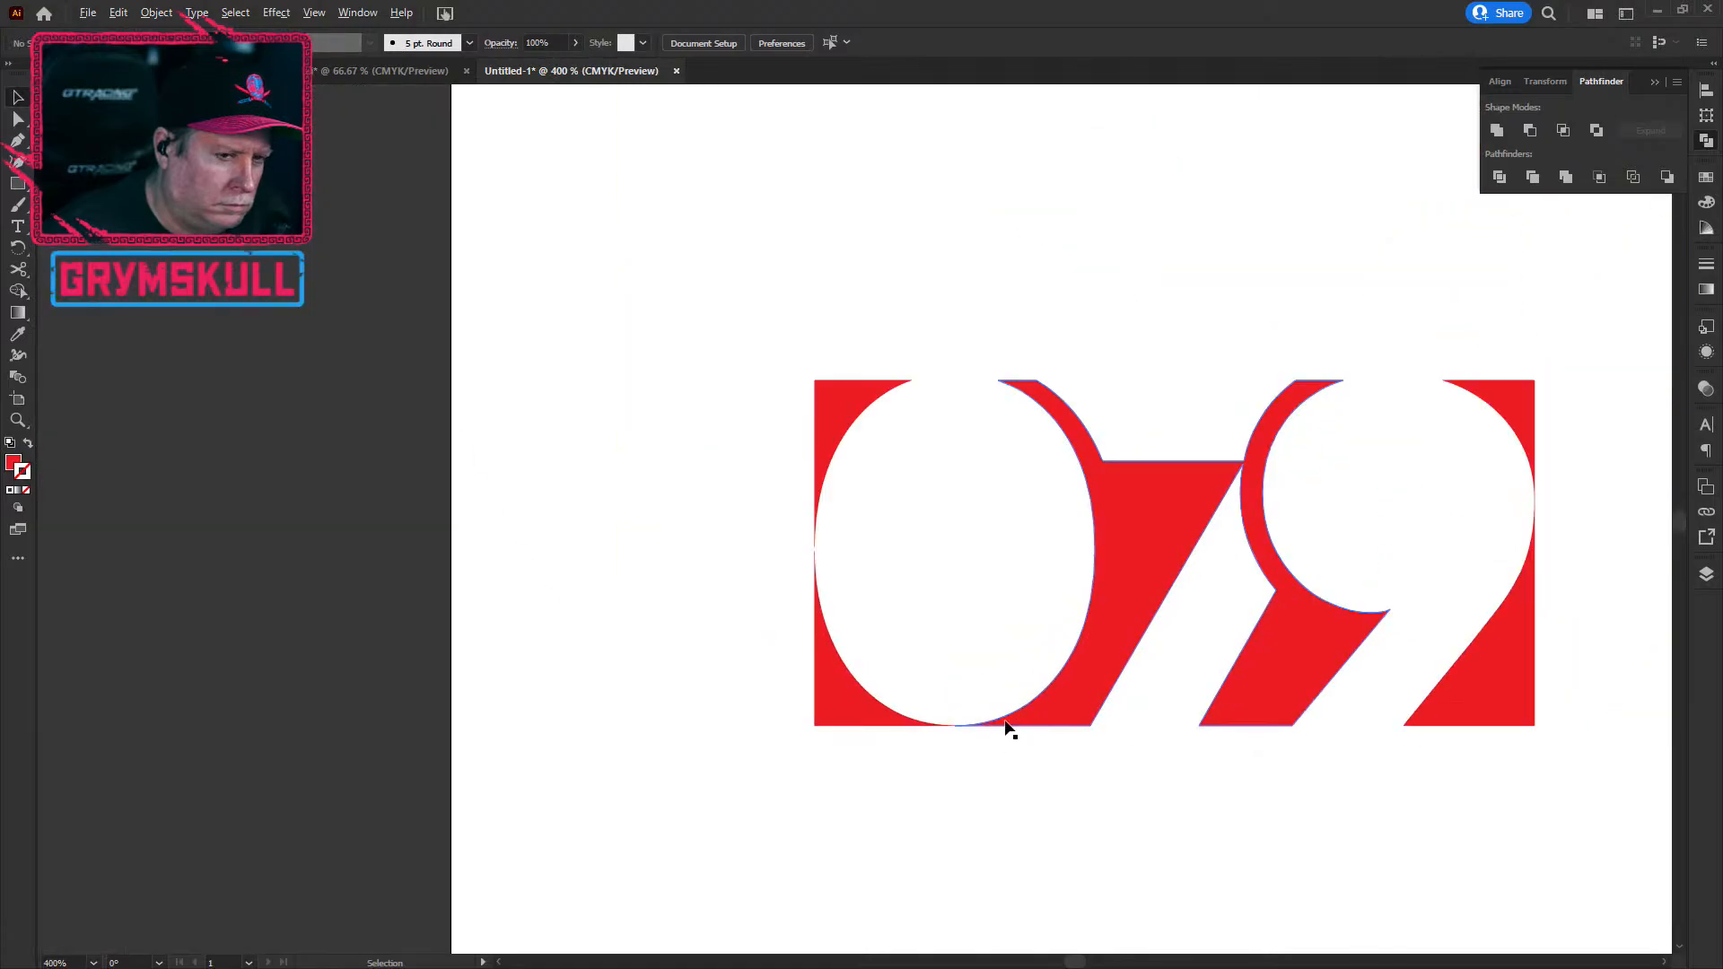
pyautogui.scroll(-3, 1007, 726)
pyautogui.click(1397, 711)
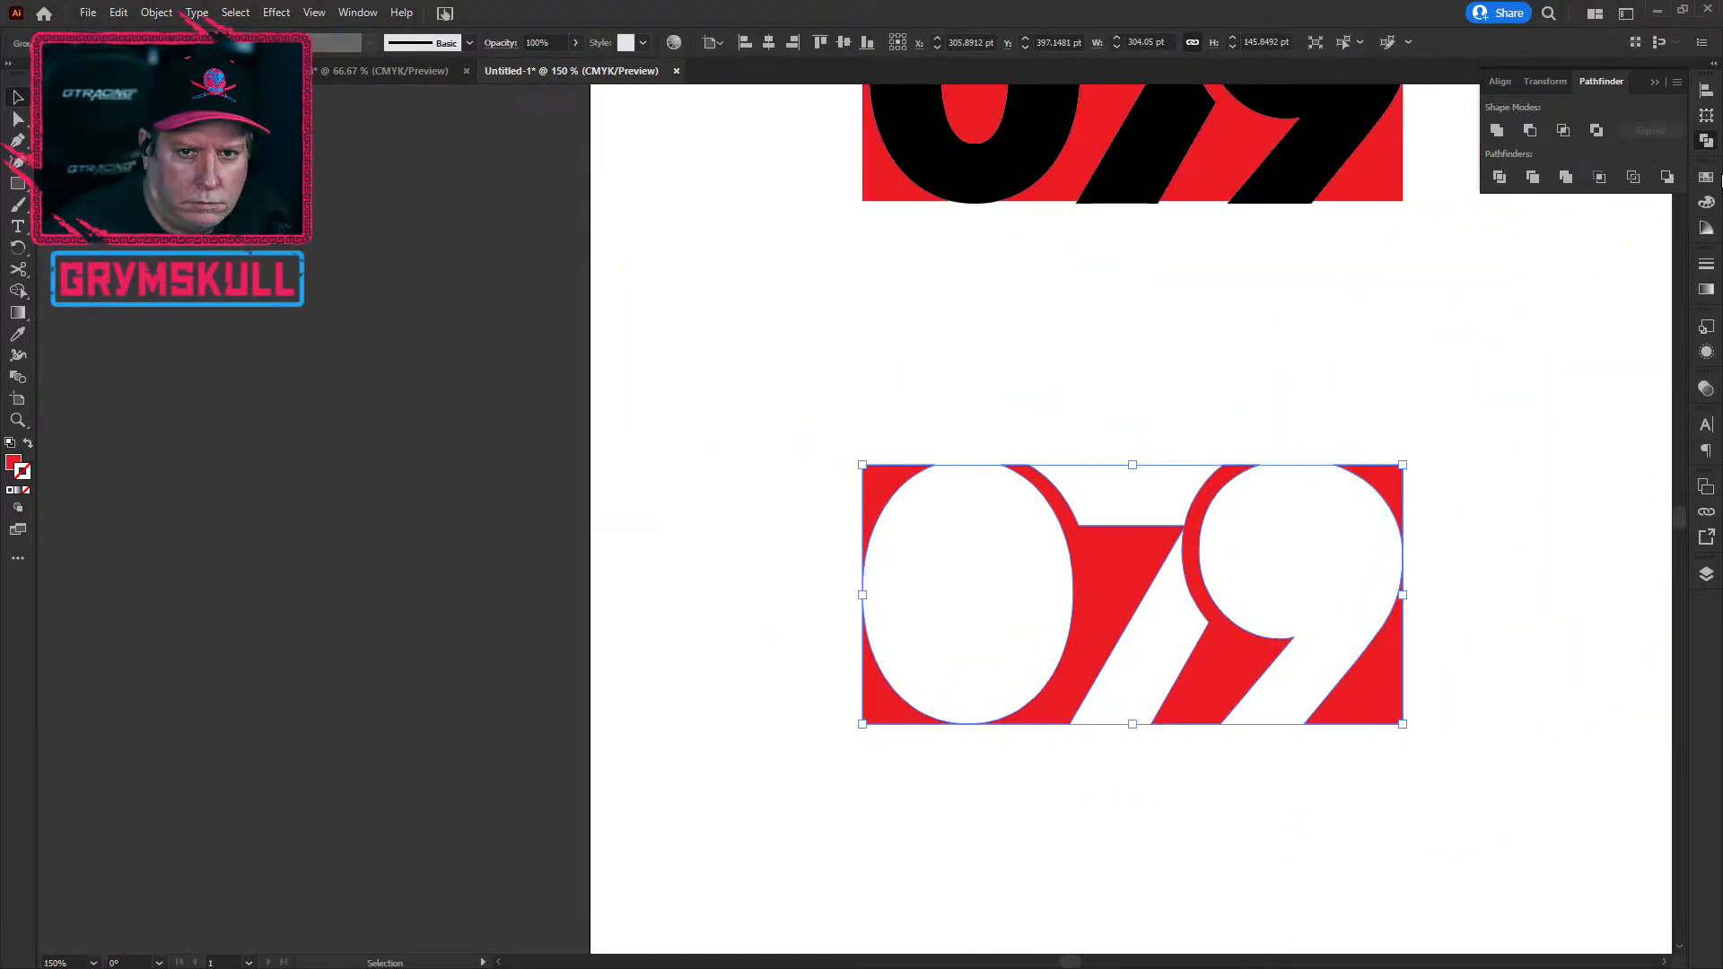
# Step: Set the cutaway 079 block's stroke to None and its fill to the black swatch
pyautogui.click(1706, 177)
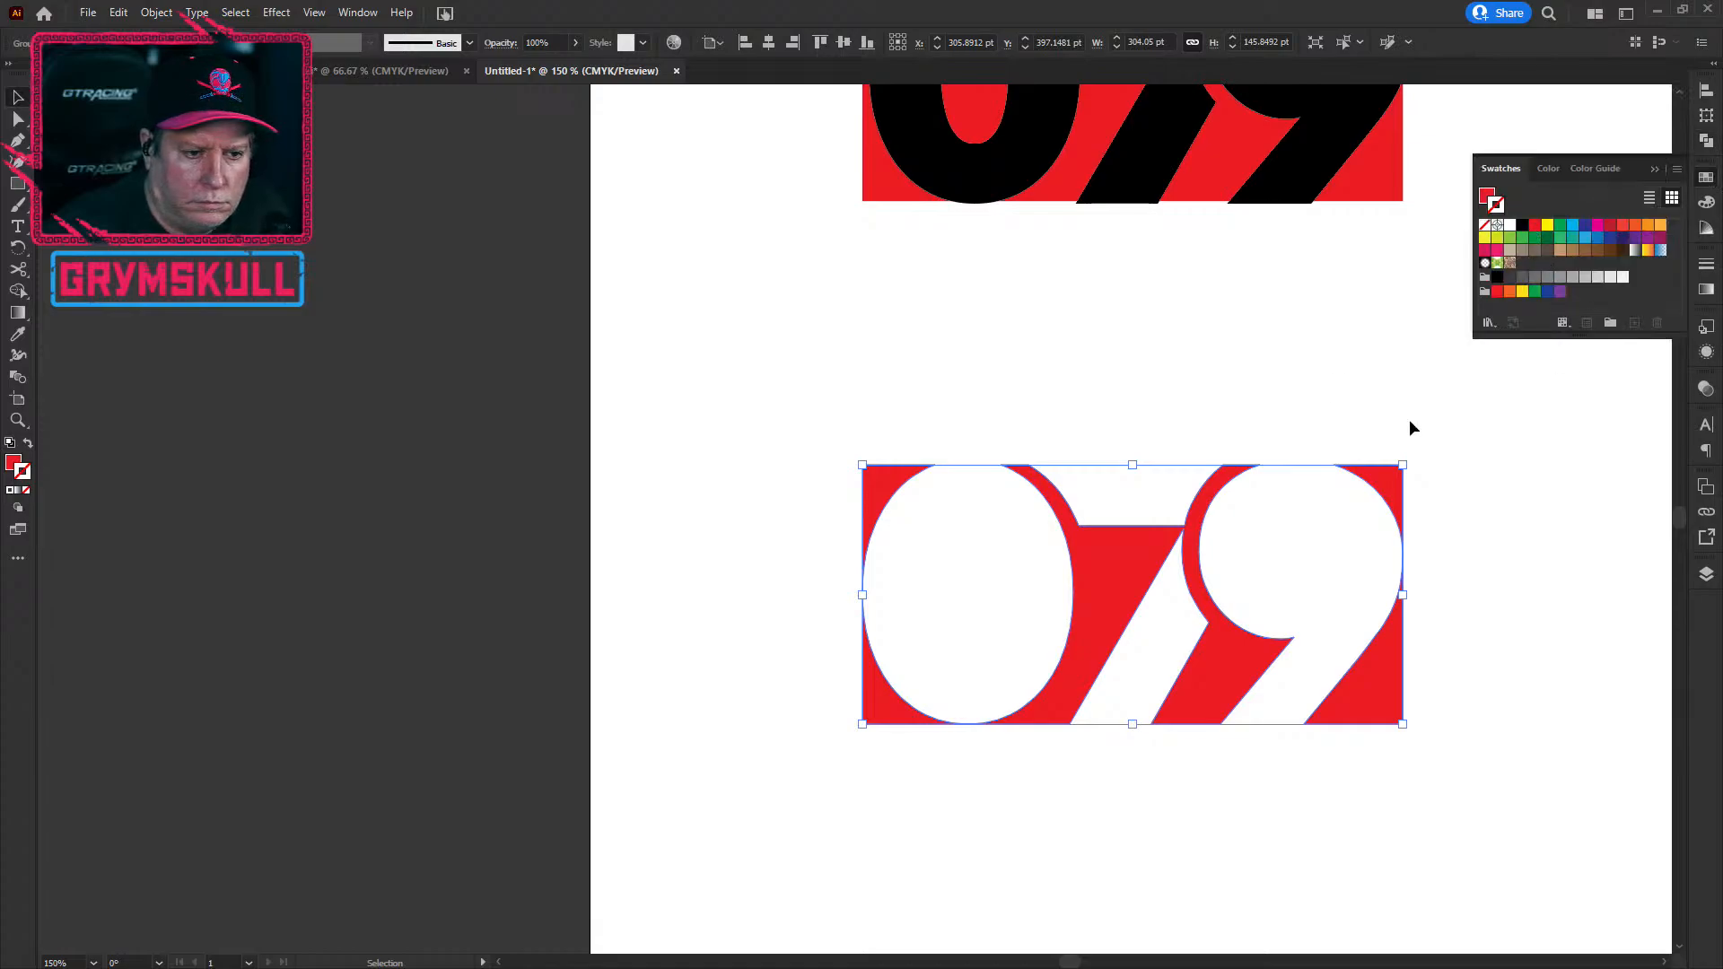
pyautogui.click(1522, 226)
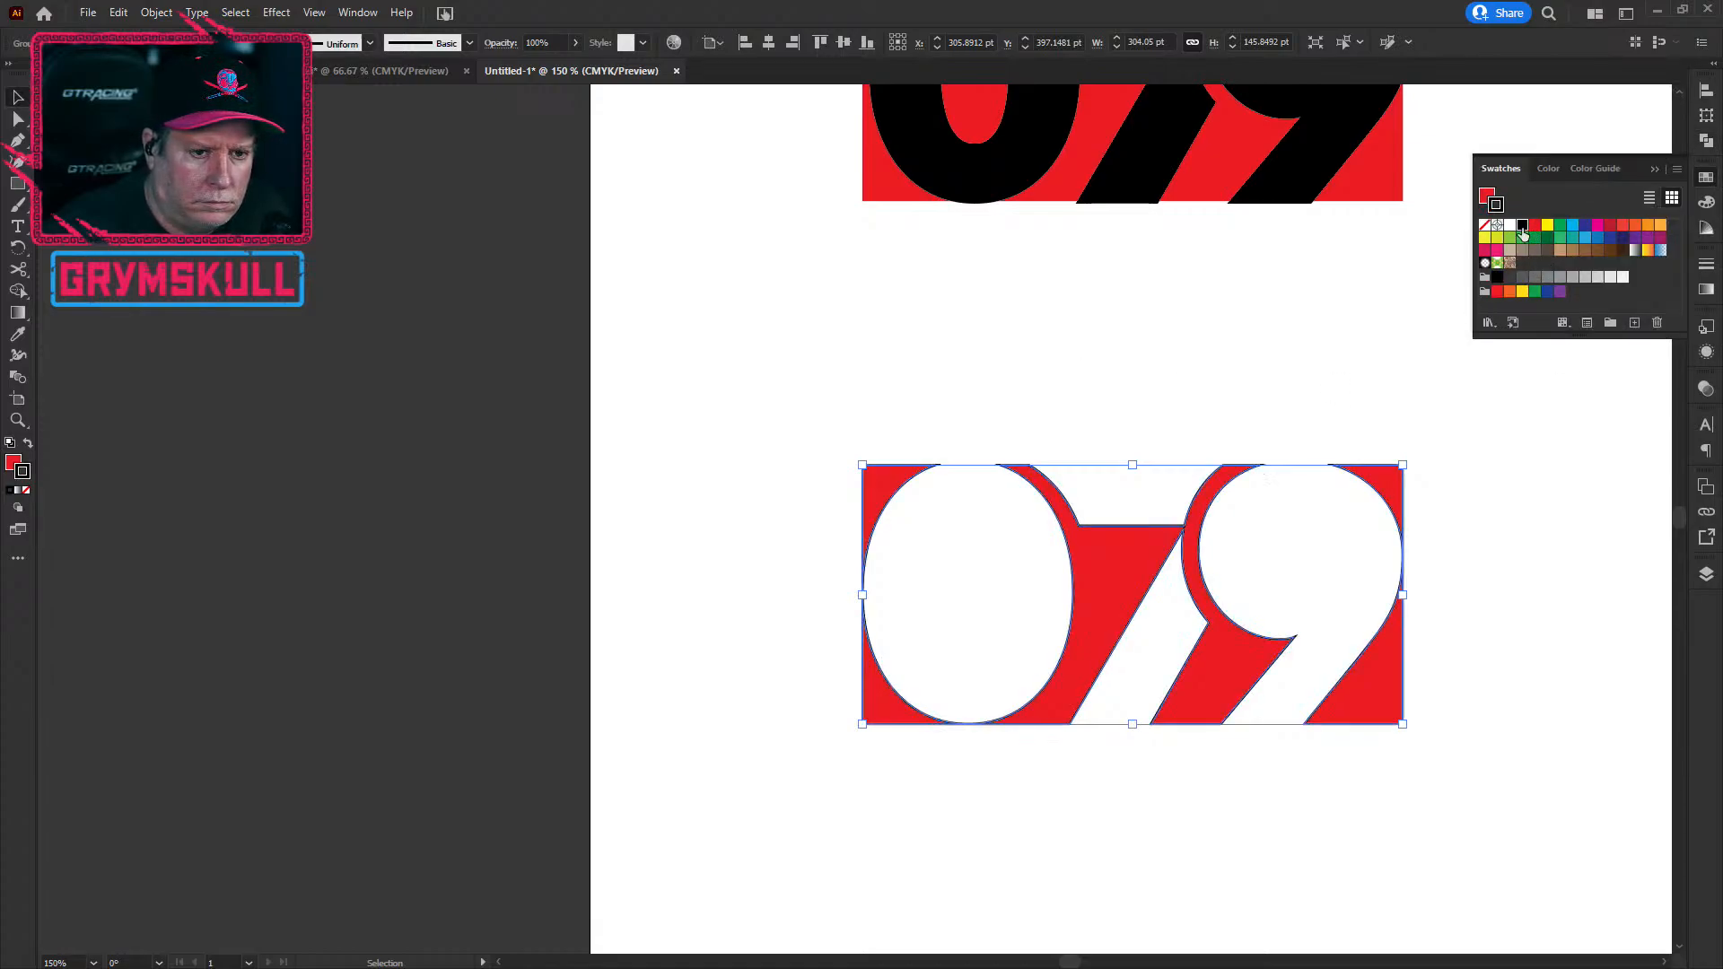
pyautogui.click(26, 490)
pyautogui.click(530, 529)
pyautogui.click(876, 473)
pyautogui.click(14, 463)
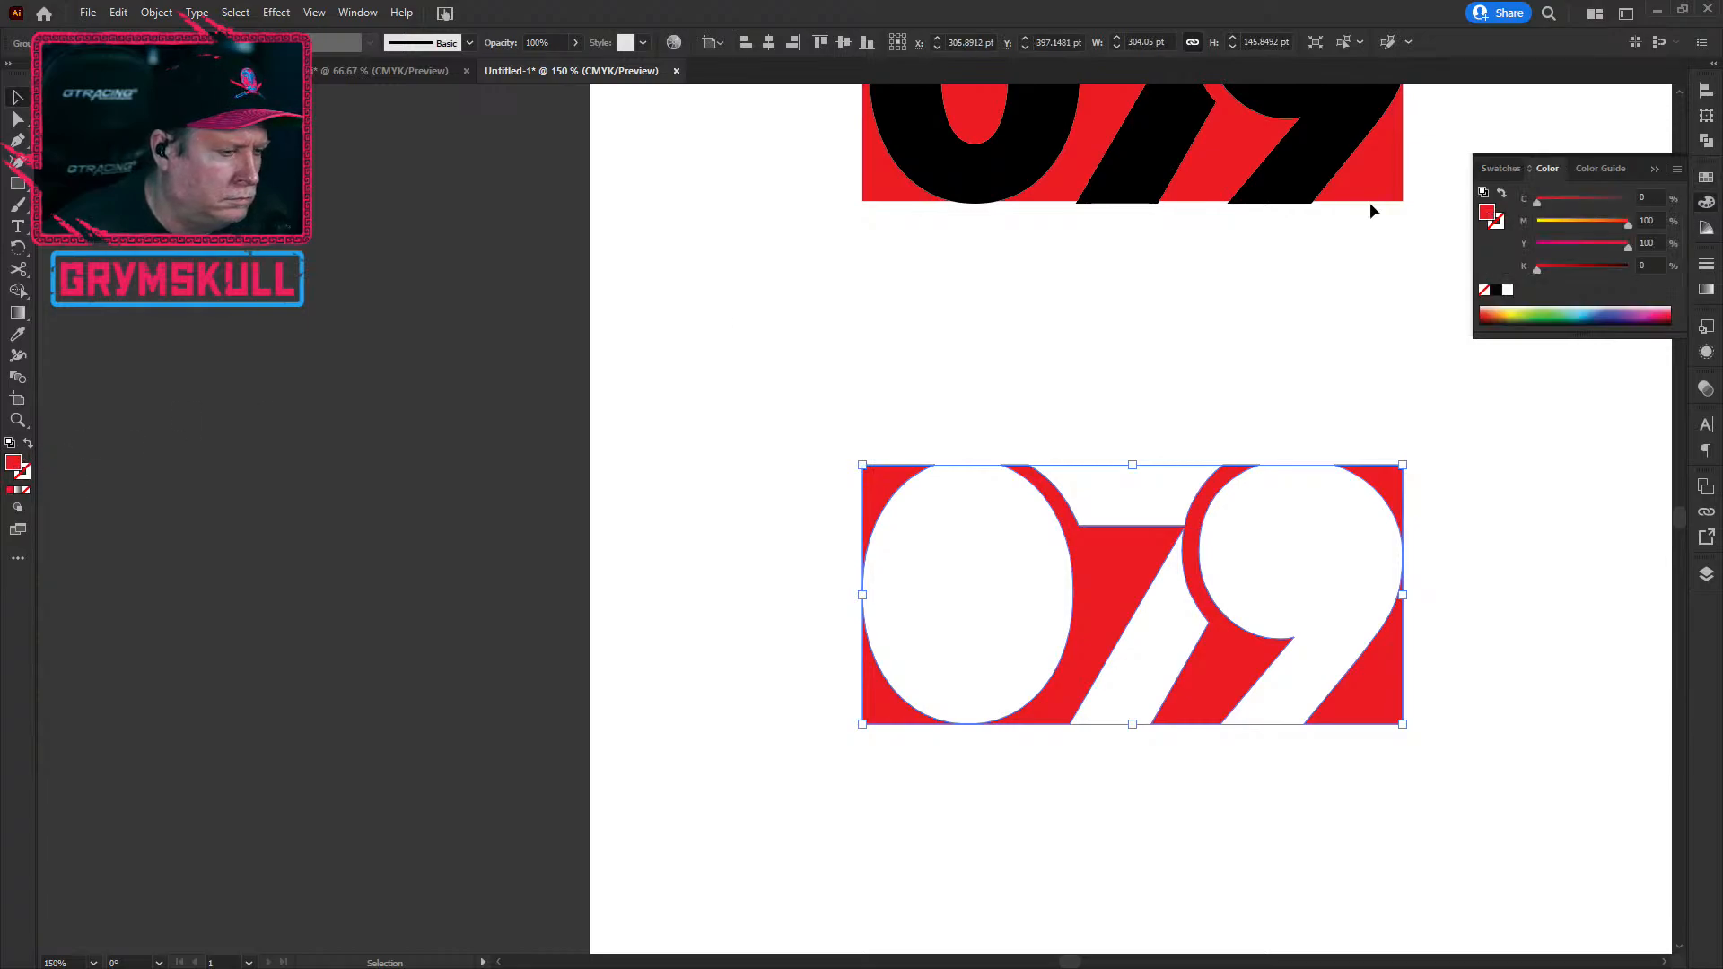
pyautogui.click(1499, 170)
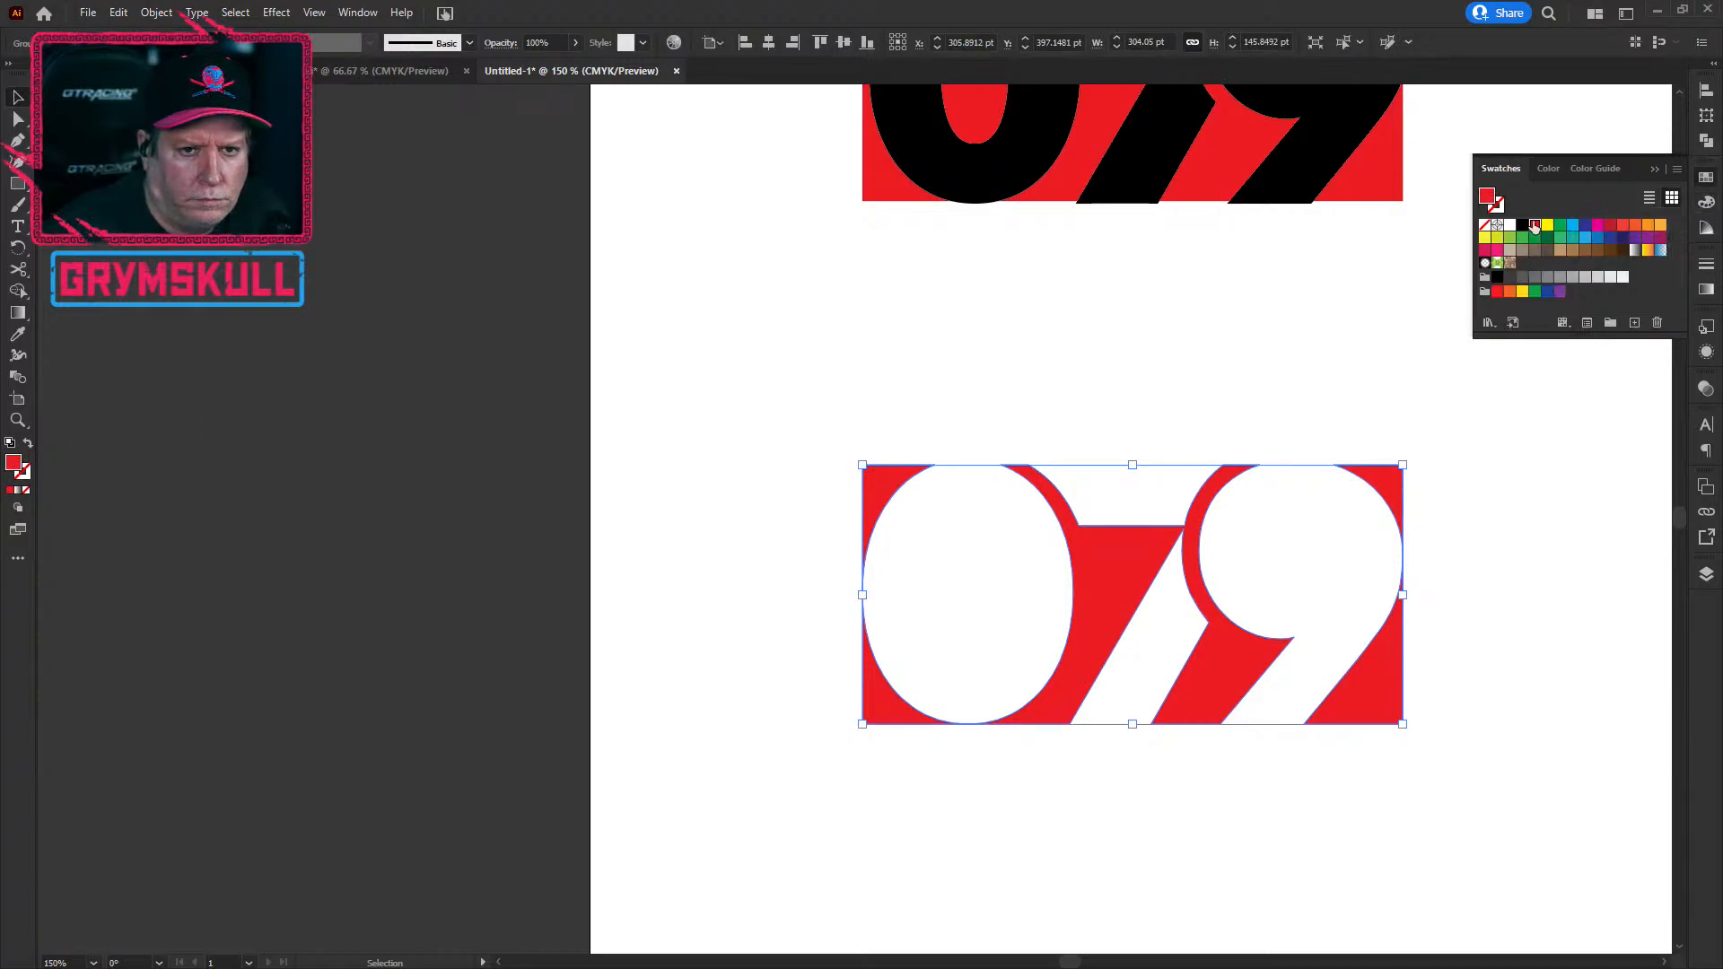
pyautogui.click(1521, 226)
pyautogui.click(908, 403)
pyautogui.scroll(-1, 670, 743)
# Step: Duplicate the black 079 off the artboard's left and ungroup the original
pyautogui.press('space')
pyautogui.moveTo(1047, 907); pyautogui.dragTo(858, 883)
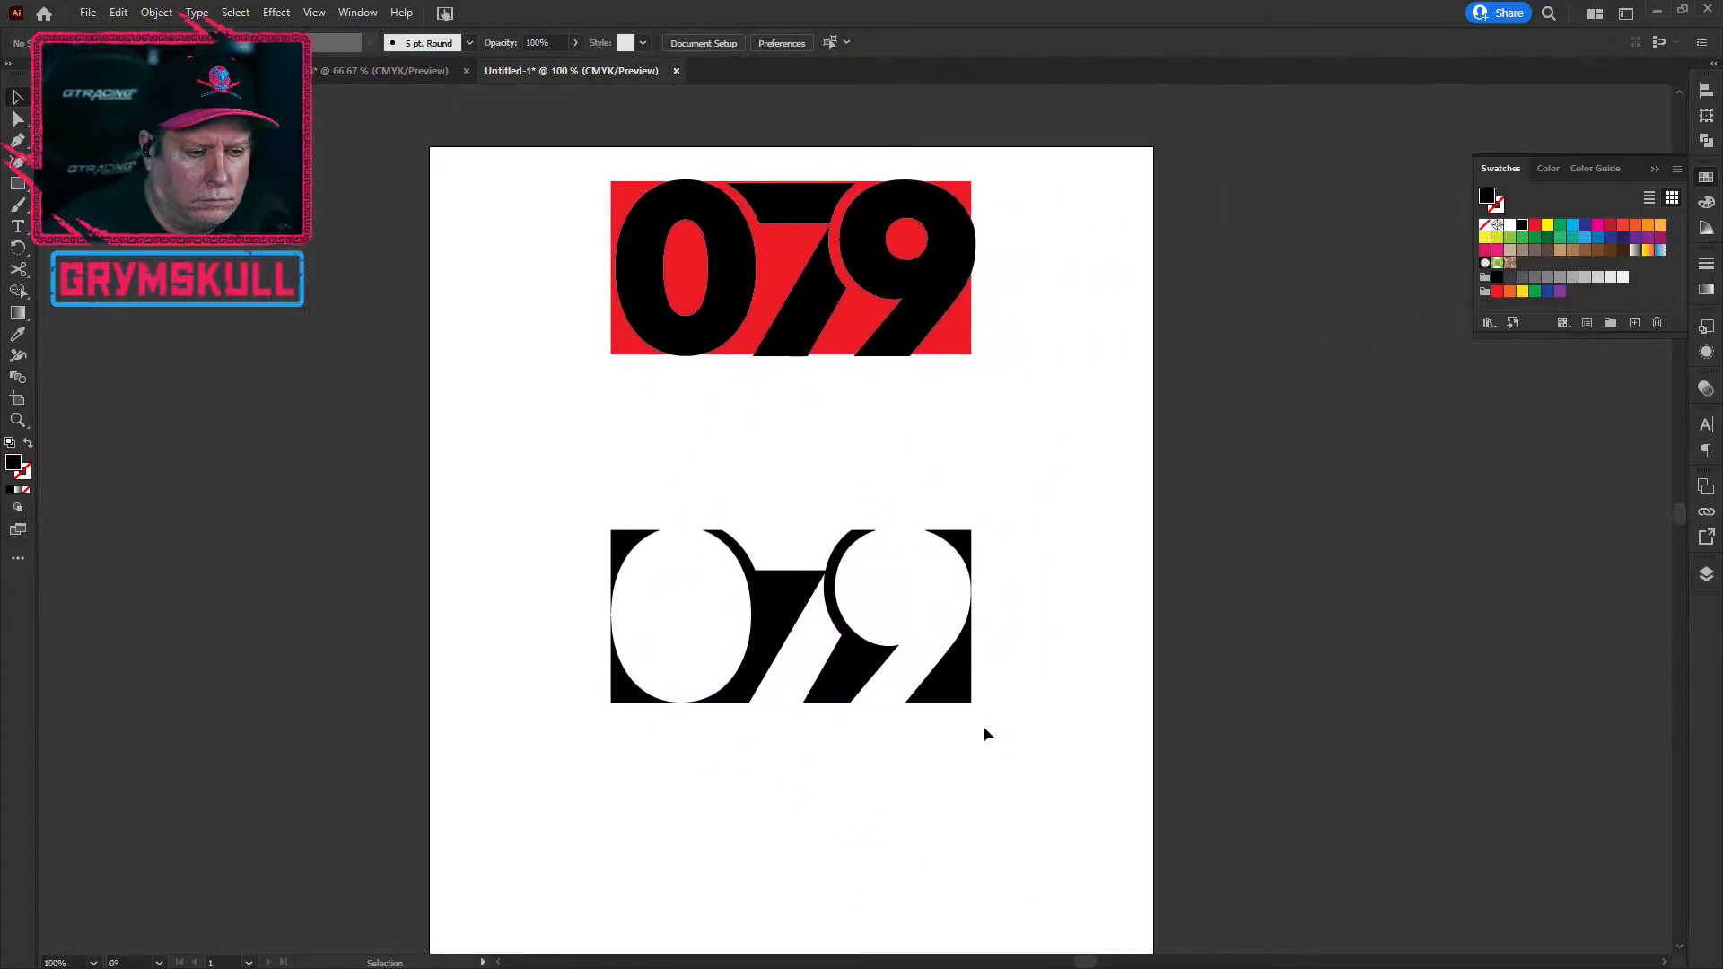
pyautogui.moveTo(962, 692); pyautogui.dragTo(388, 392)
pyautogui.click(977, 772)
pyautogui.click(960, 687)
pyautogui.click(156, 13)
pyautogui.click(207, 119)
pyautogui.click(533, 543)
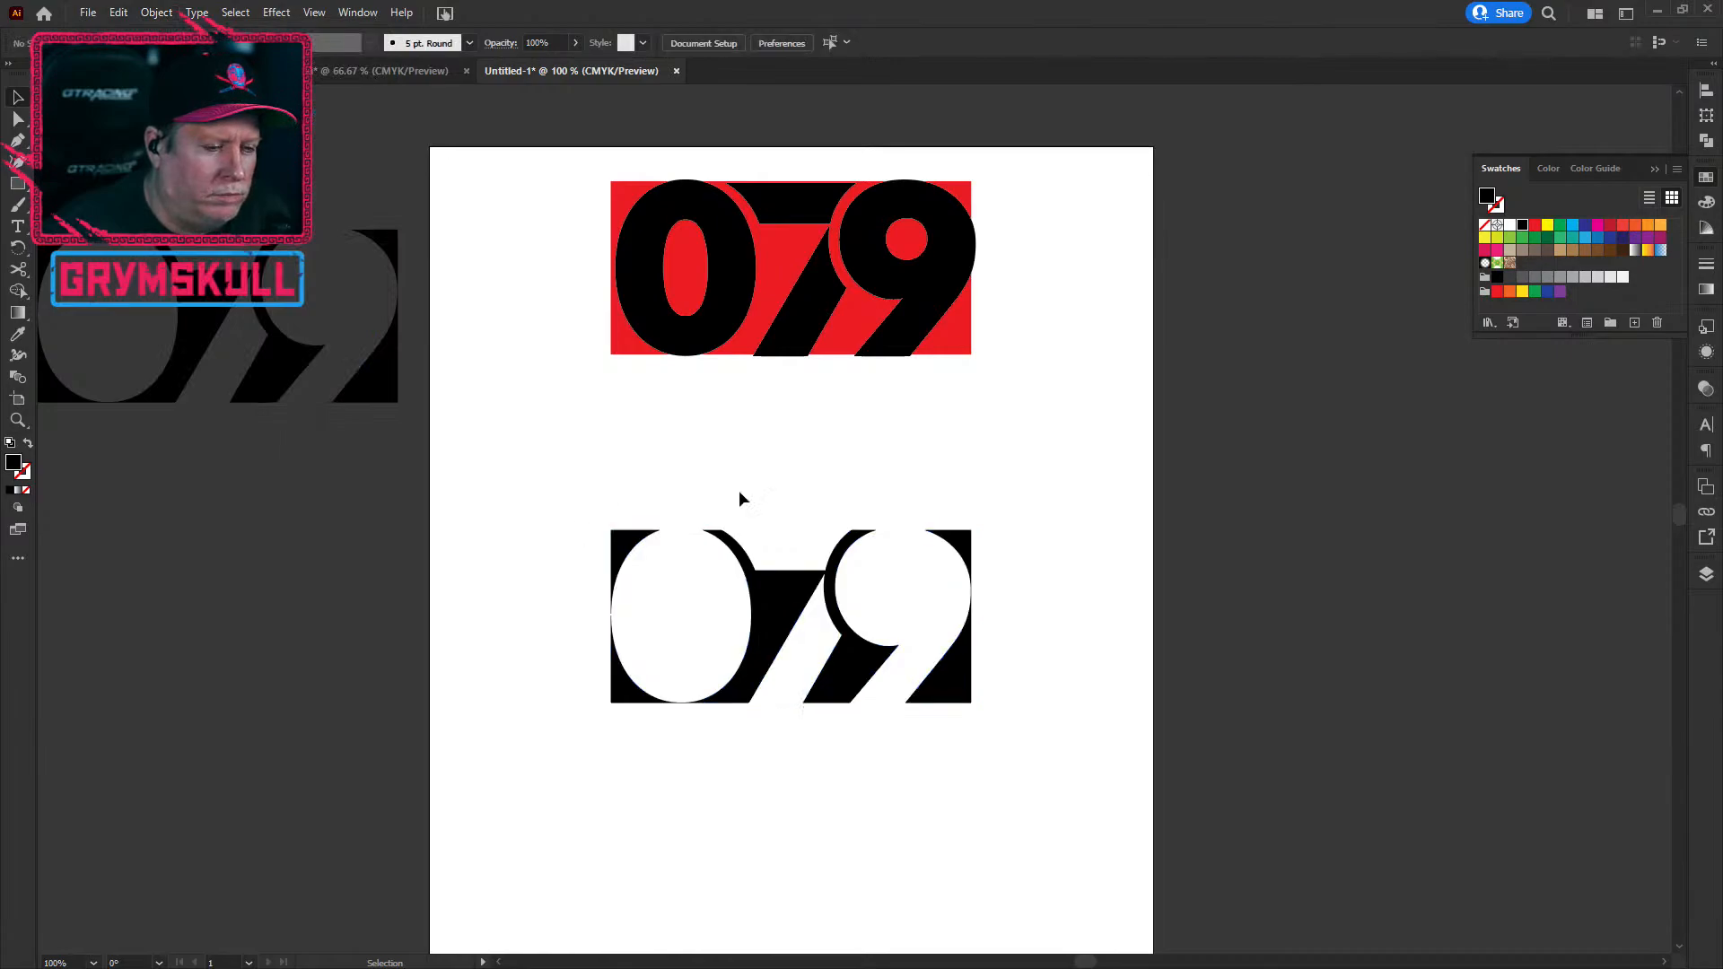
# Step: Drag the 9's right piece off to the right and the 0's left piece off to the left
pyautogui.click(746, 690)
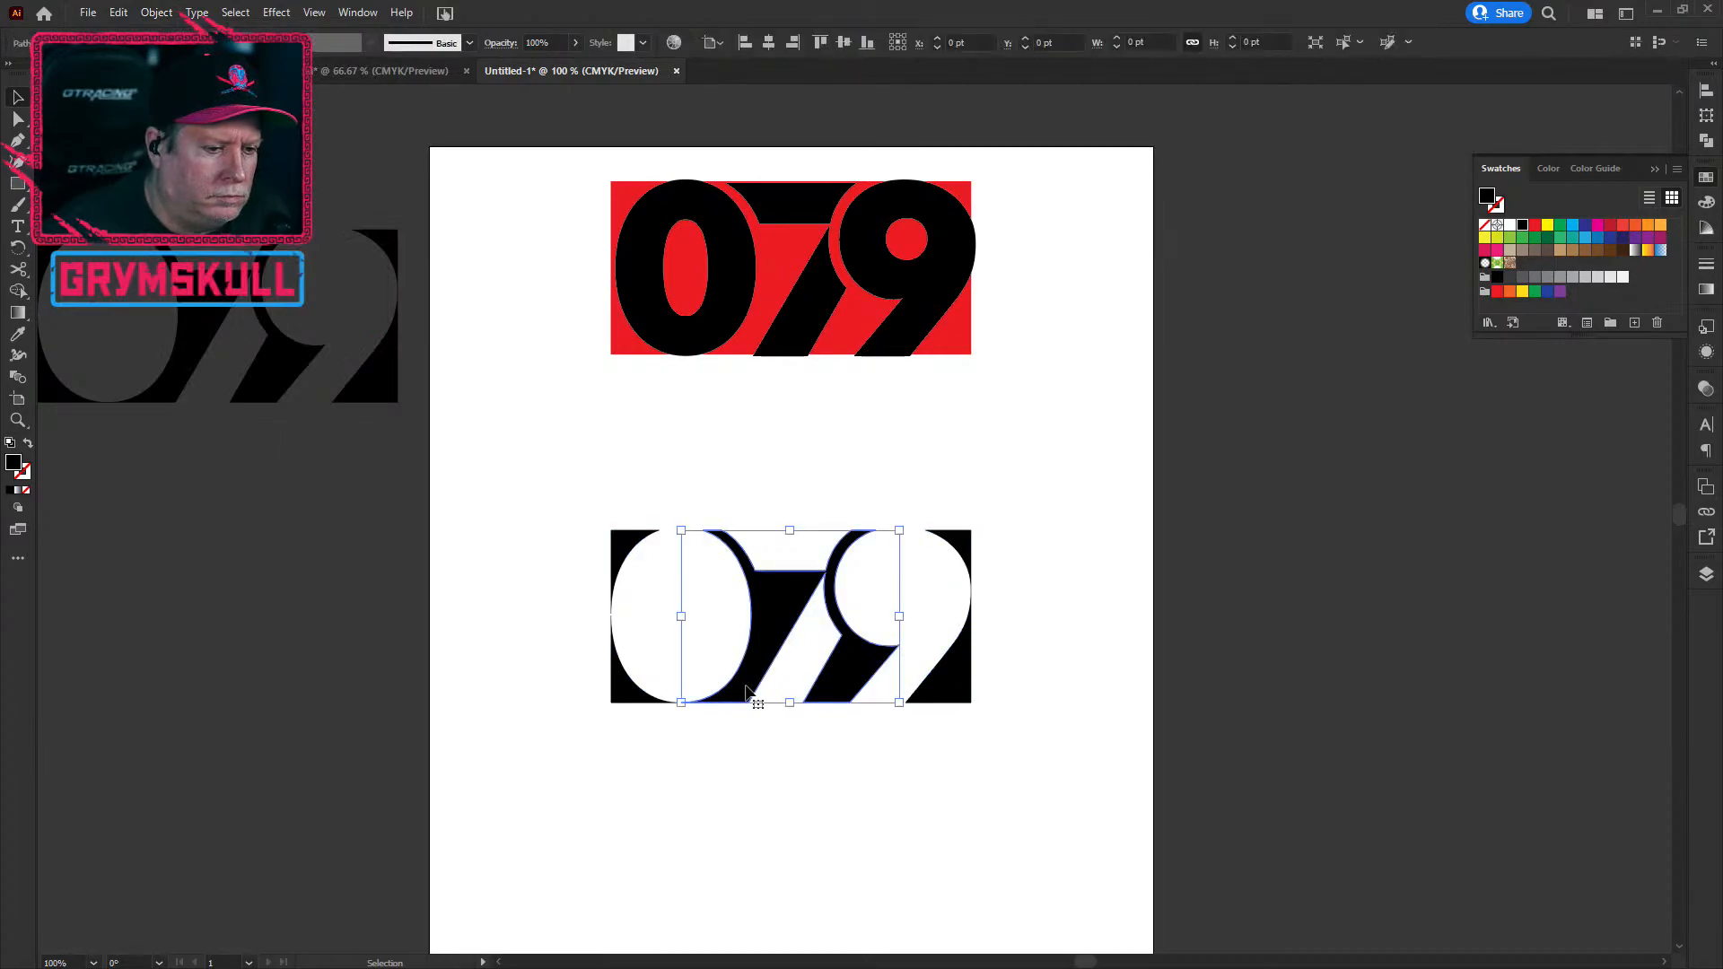
pyautogui.click(662, 732)
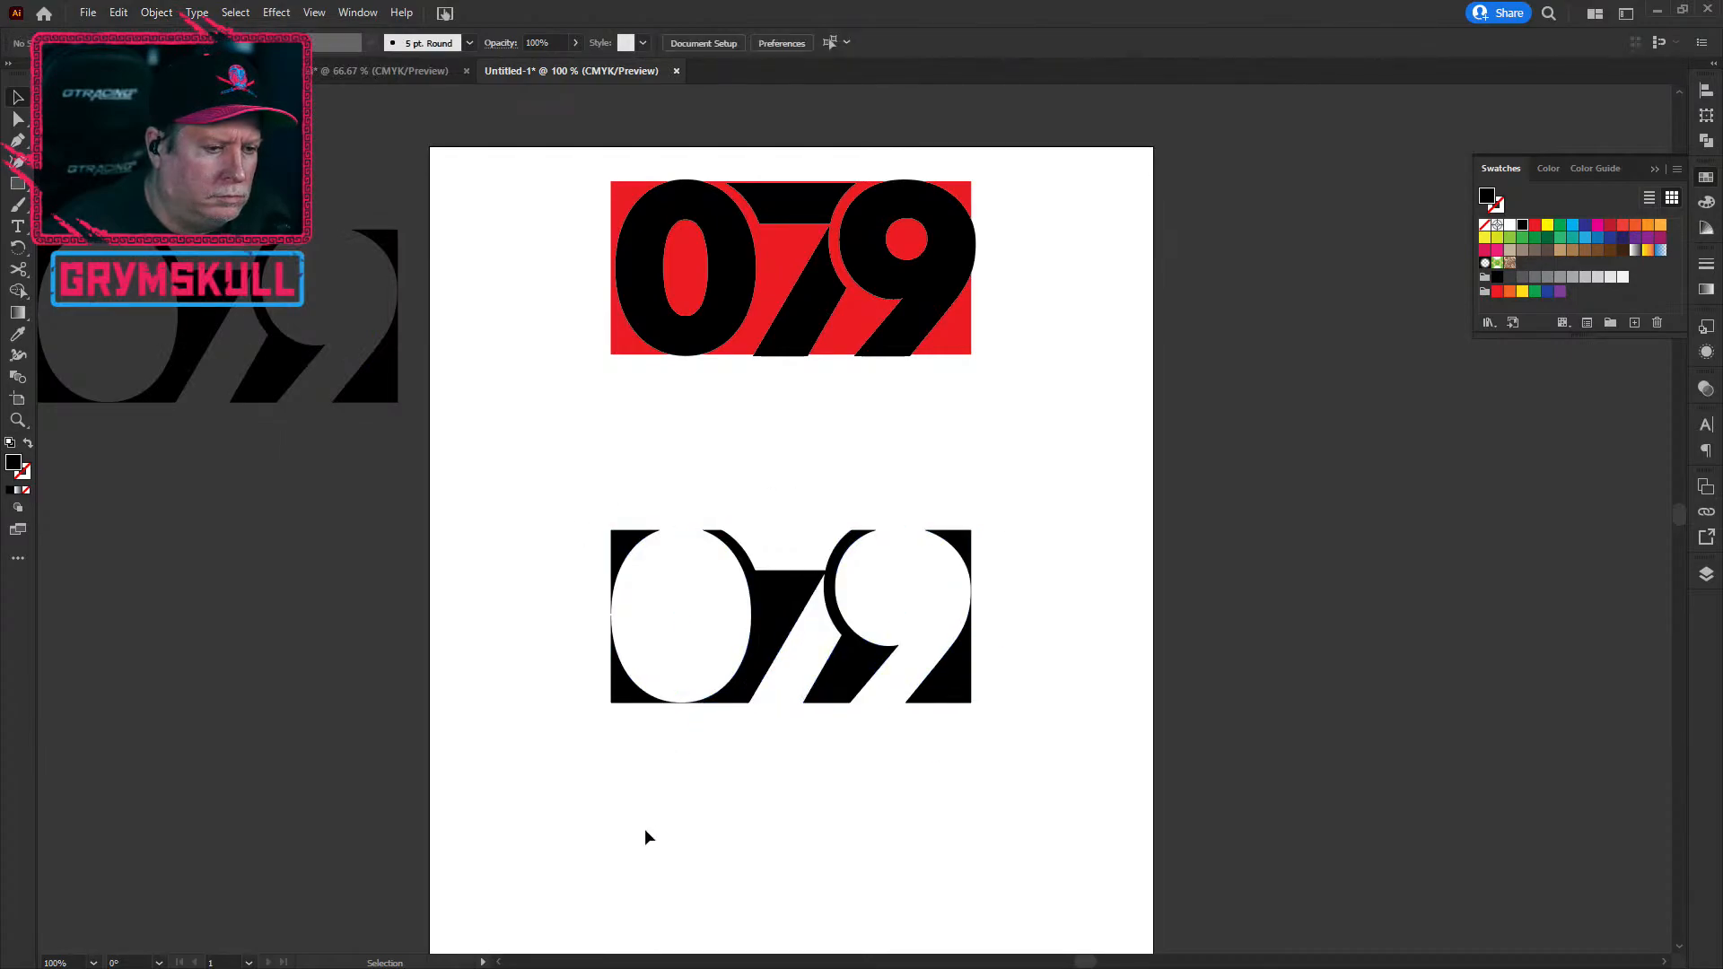
pyautogui.click(626, 534)
pyautogui.click(967, 696)
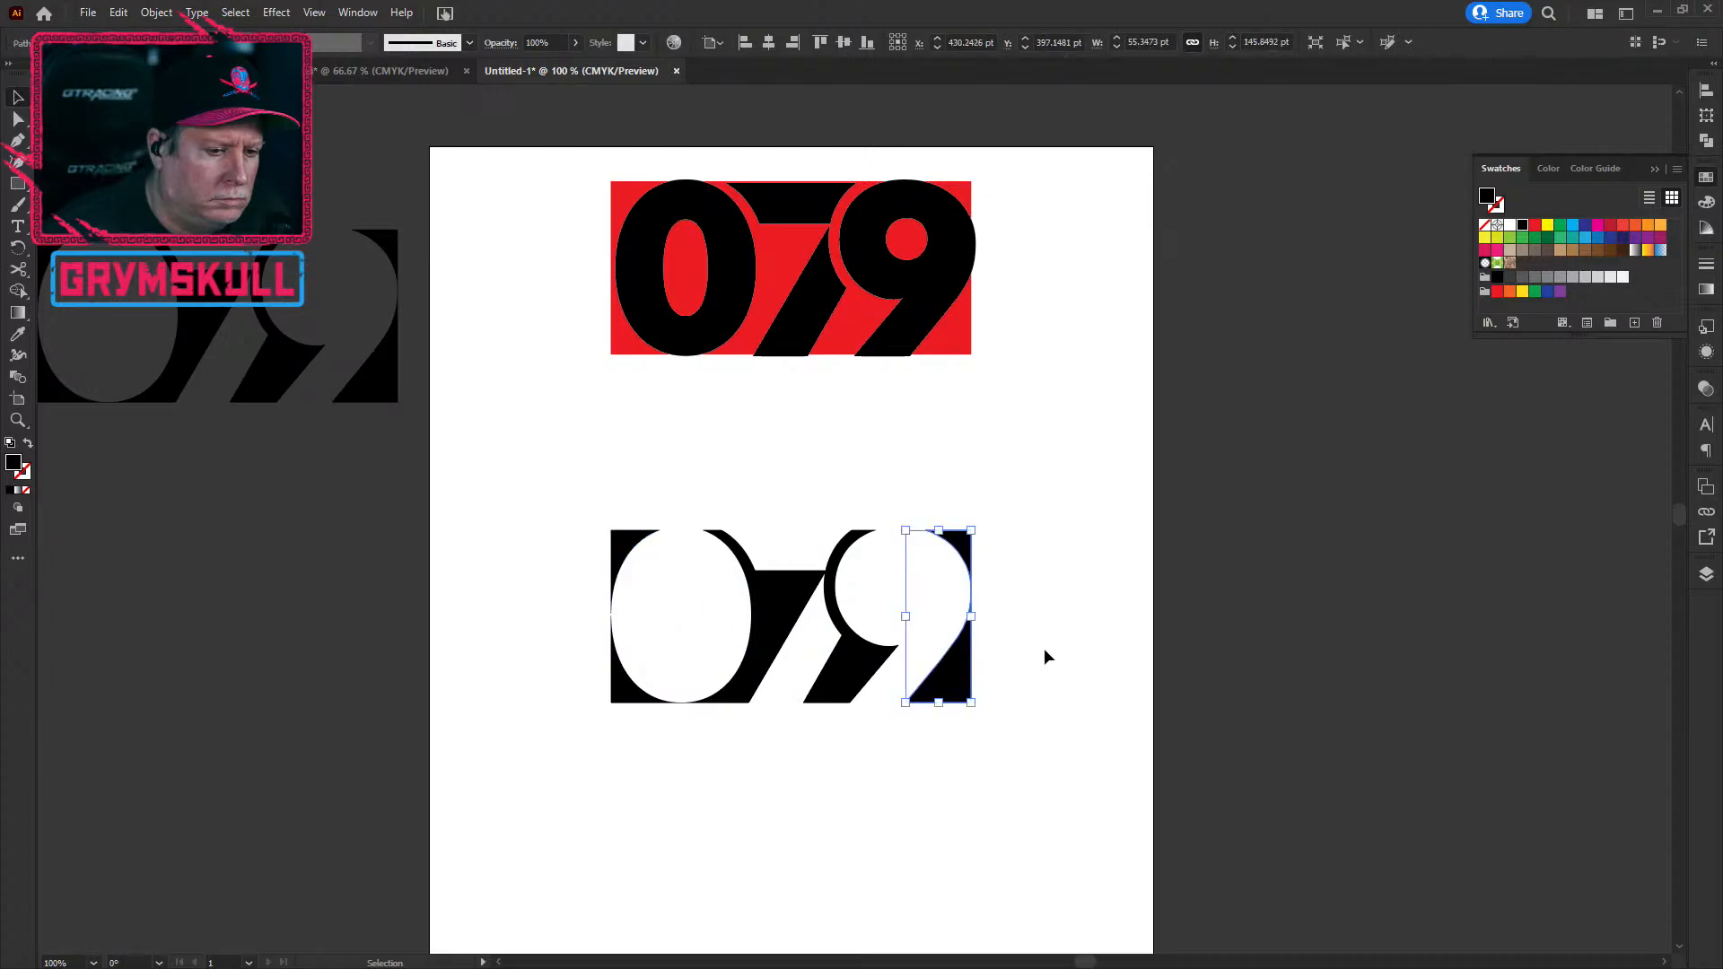
pyautogui.click(1102, 633)
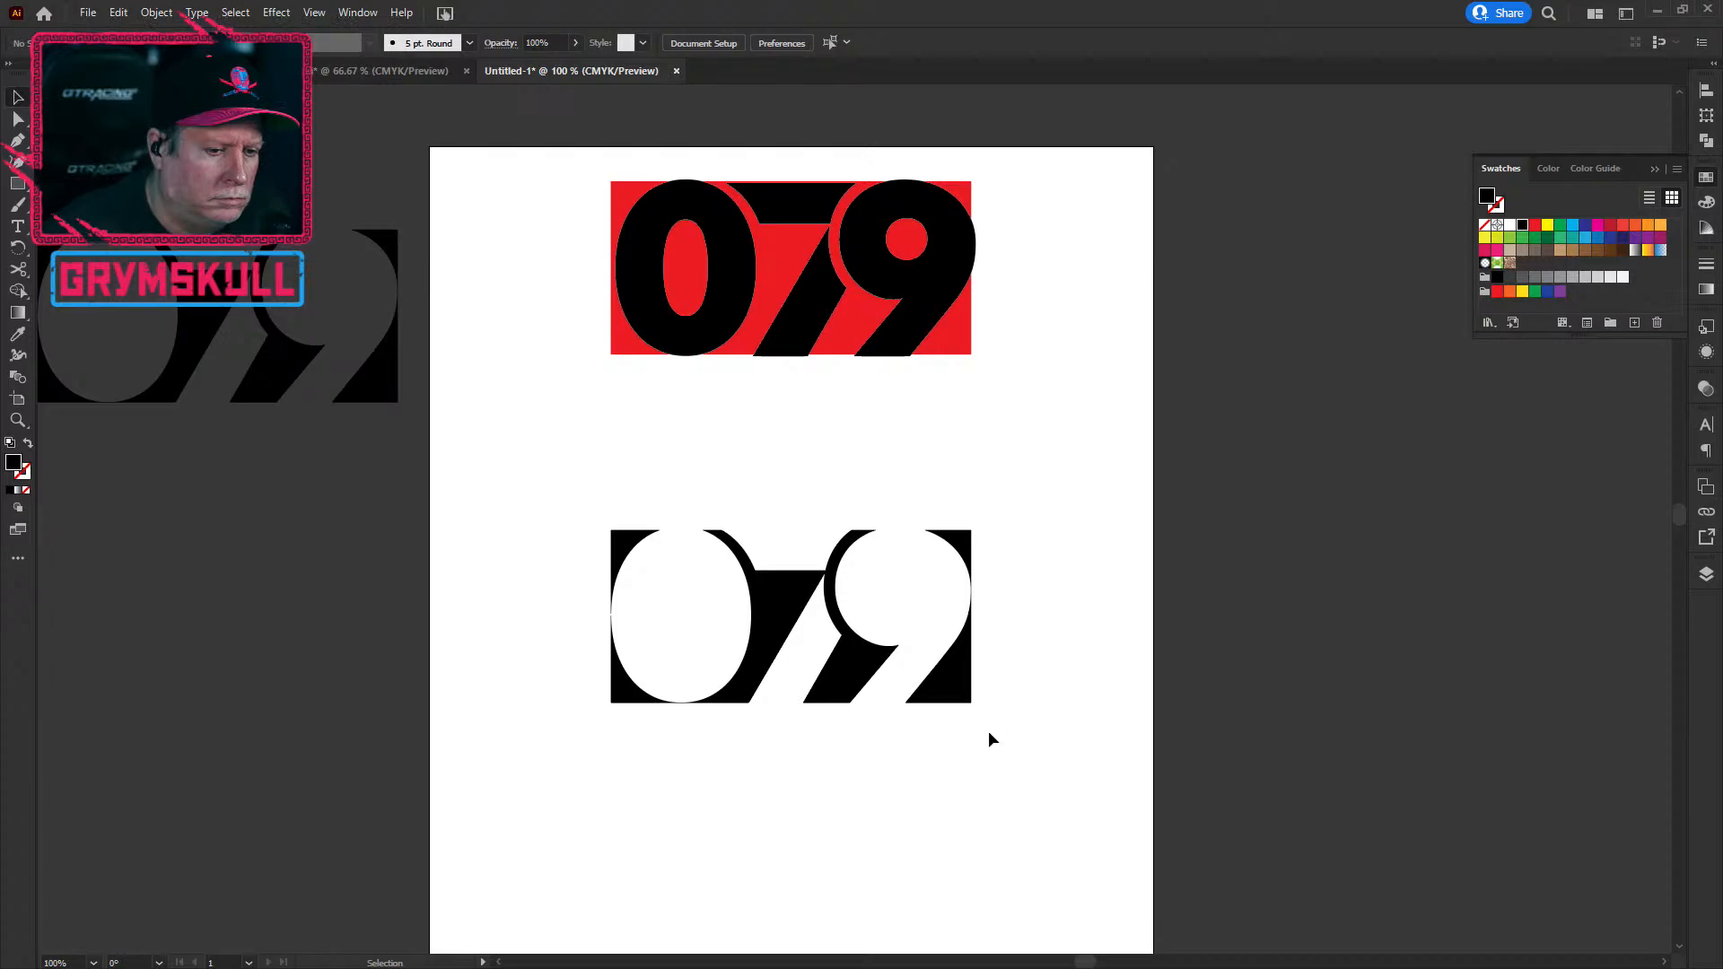
pyautogui.moveTo(957, 695); pyautogui.dragTo(1322, 696)
pyautogui.hotkey('ctrl', 'z')
pyautogui.moveTo(956, 695); pyautogui.dragTo(1458, 696)
pyautogui.click(761, 813)
pyautogui.click(621, 561)
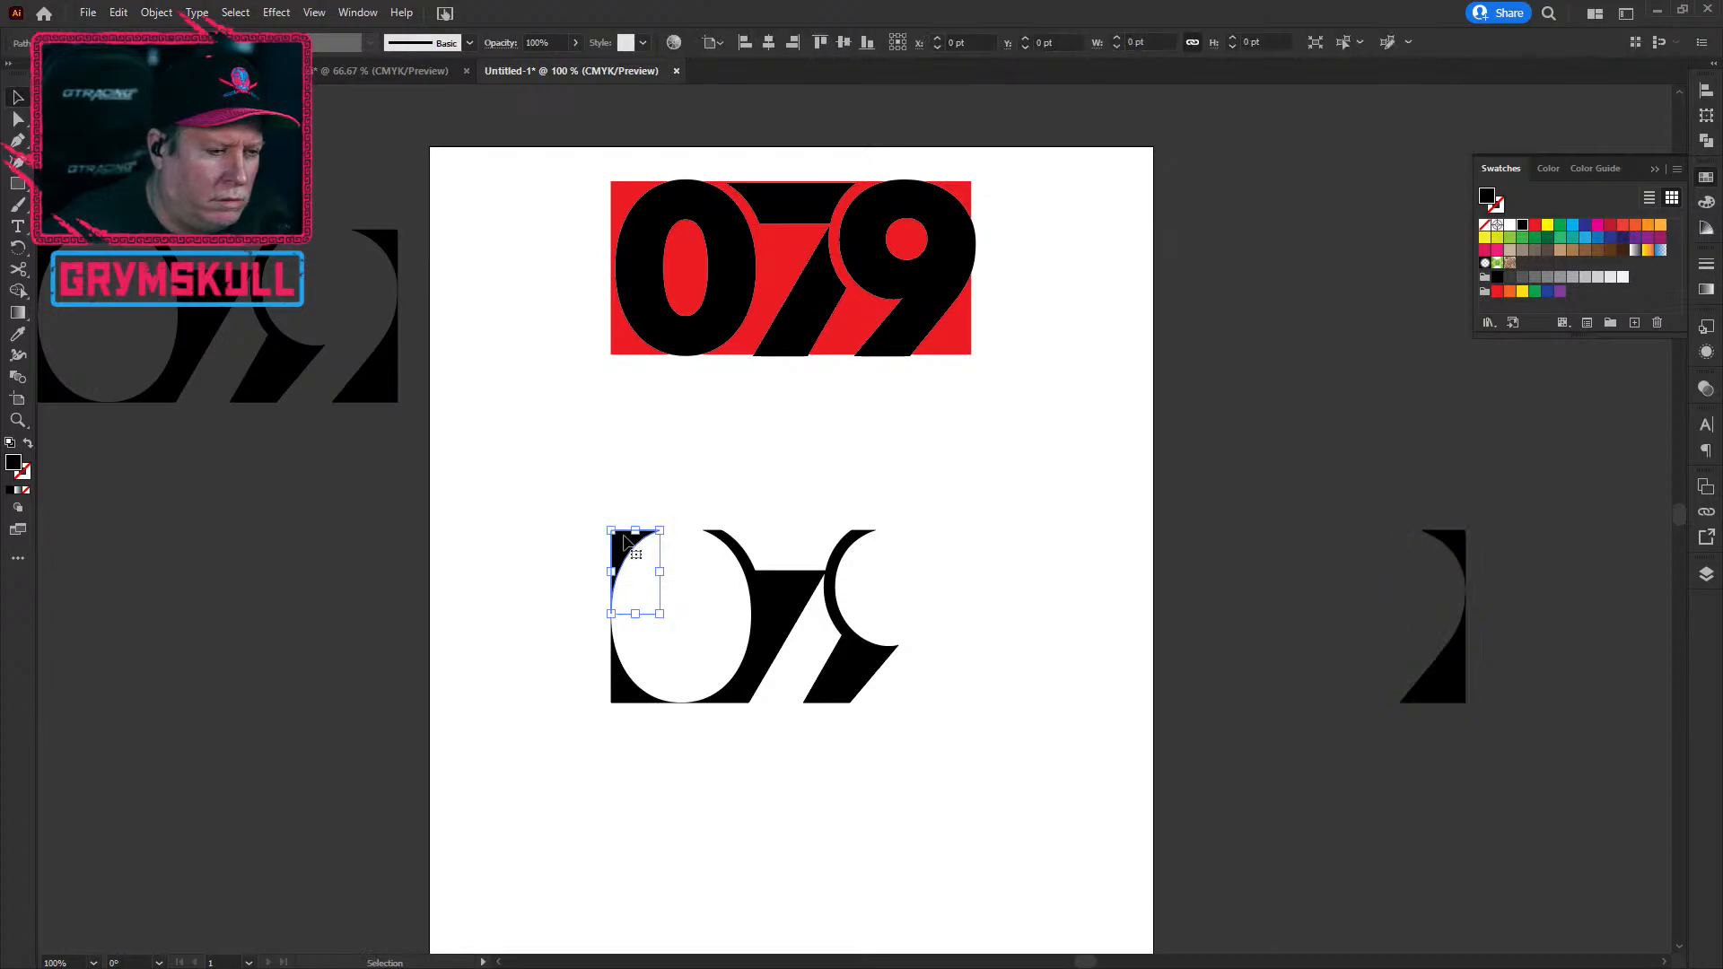
pyautogui.moveTo(628, 704); pyautogui.dragTo(255, 693)
pyautogui.click(985, 882)
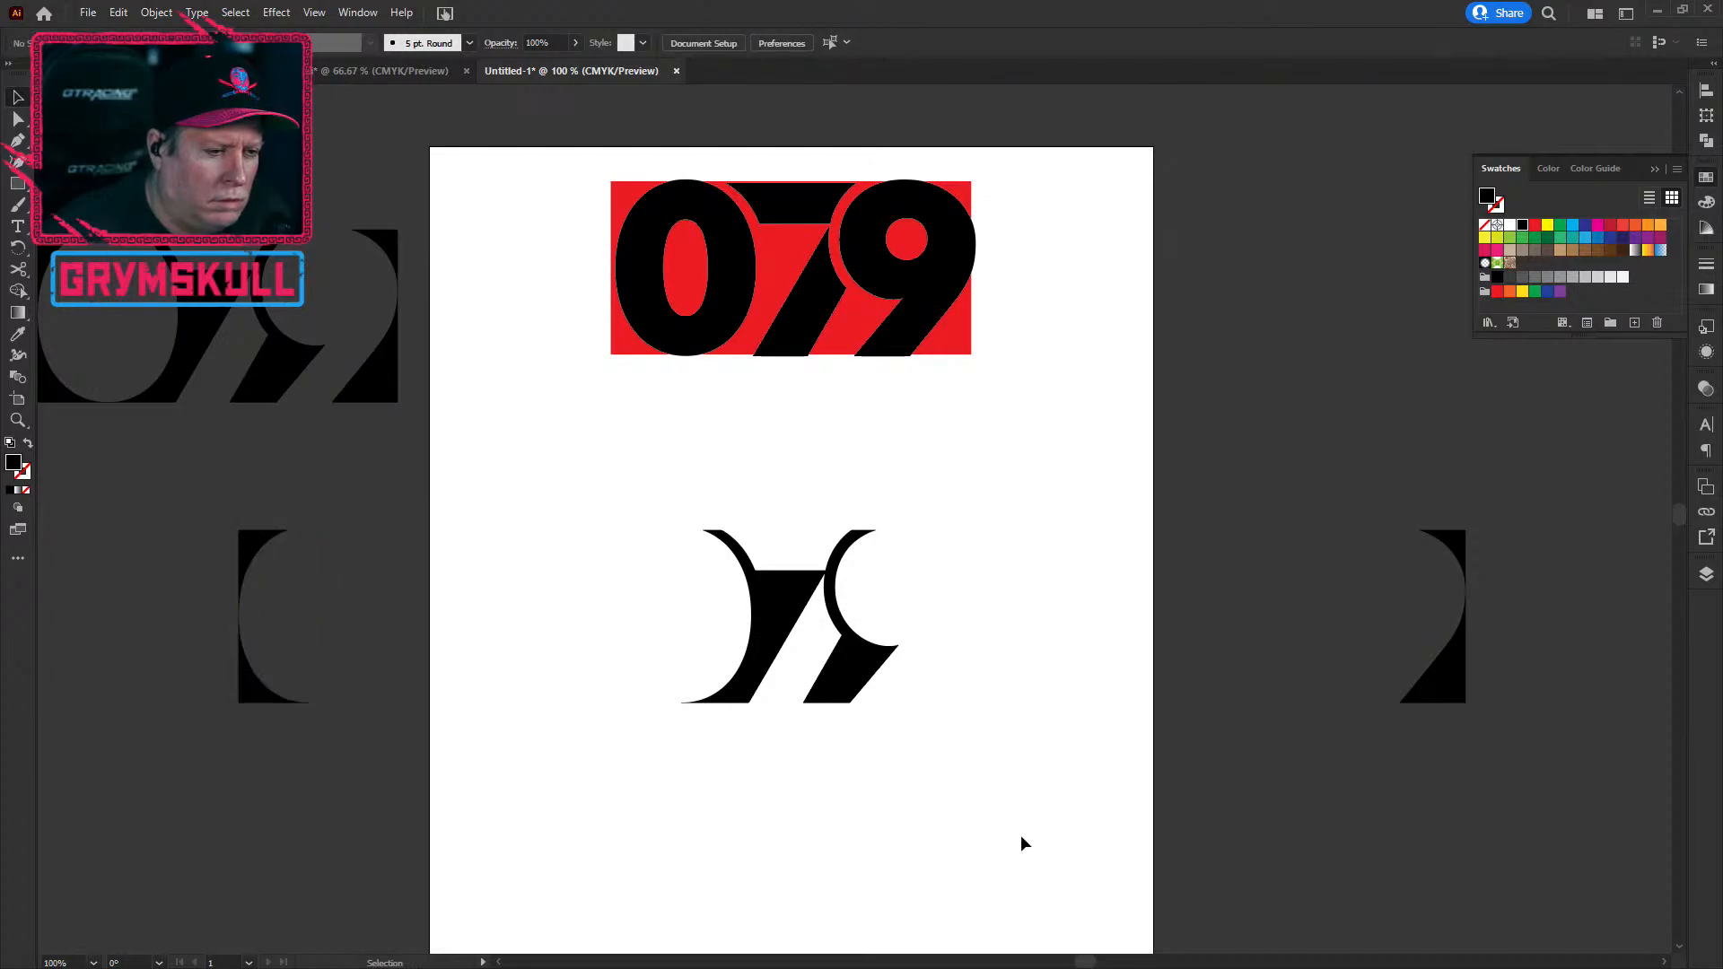
# Step: Try enlarging and lowering the cutaway 79, then undo back to the whole black 079 block
pyautogui.scroll(3, 806, 659)
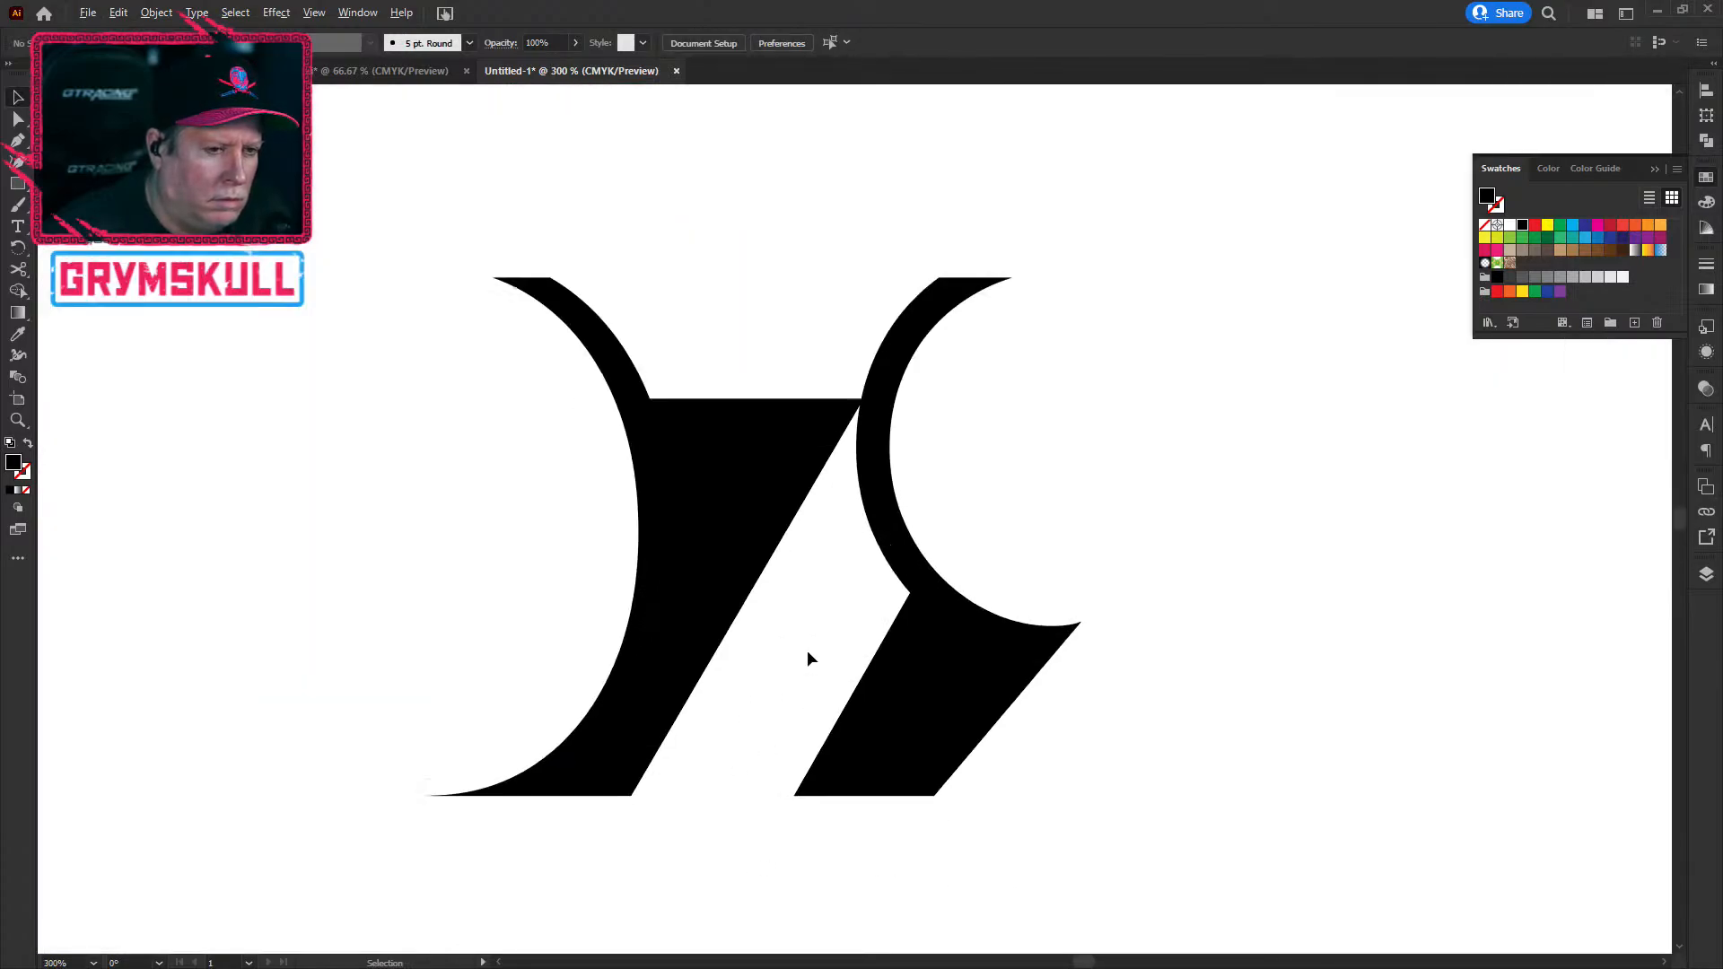
pyautogui.scroll(-3, 806, 652)
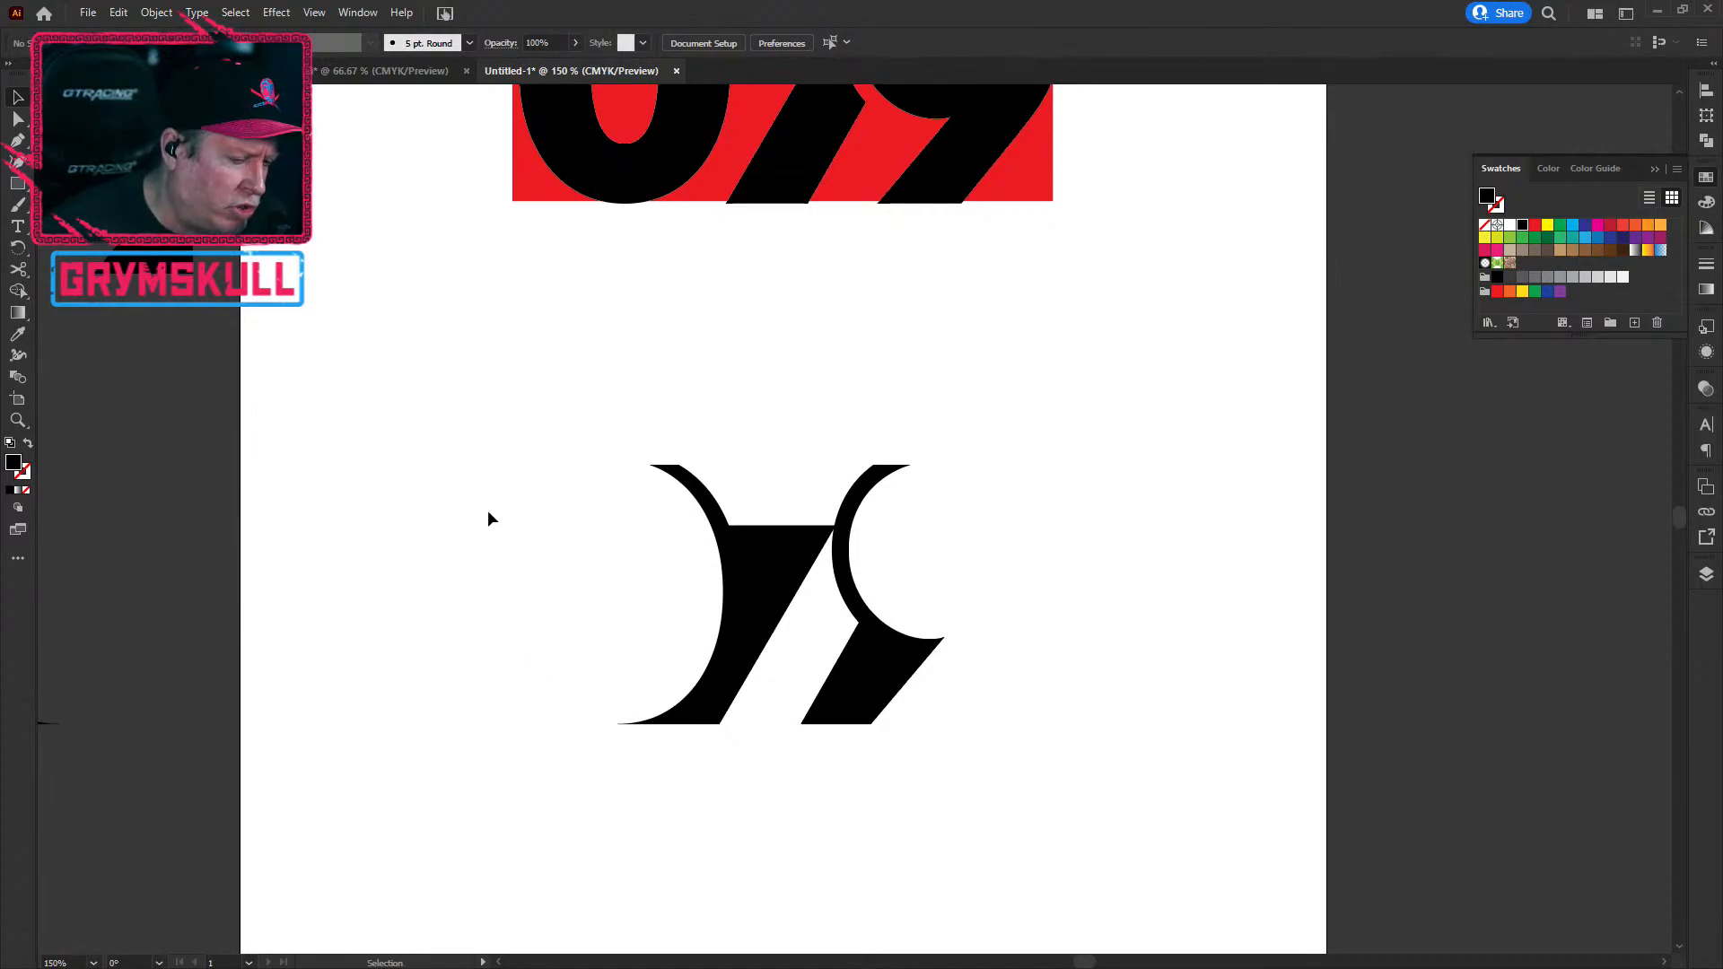
pyautogui.scroll(-3, 487, 505)
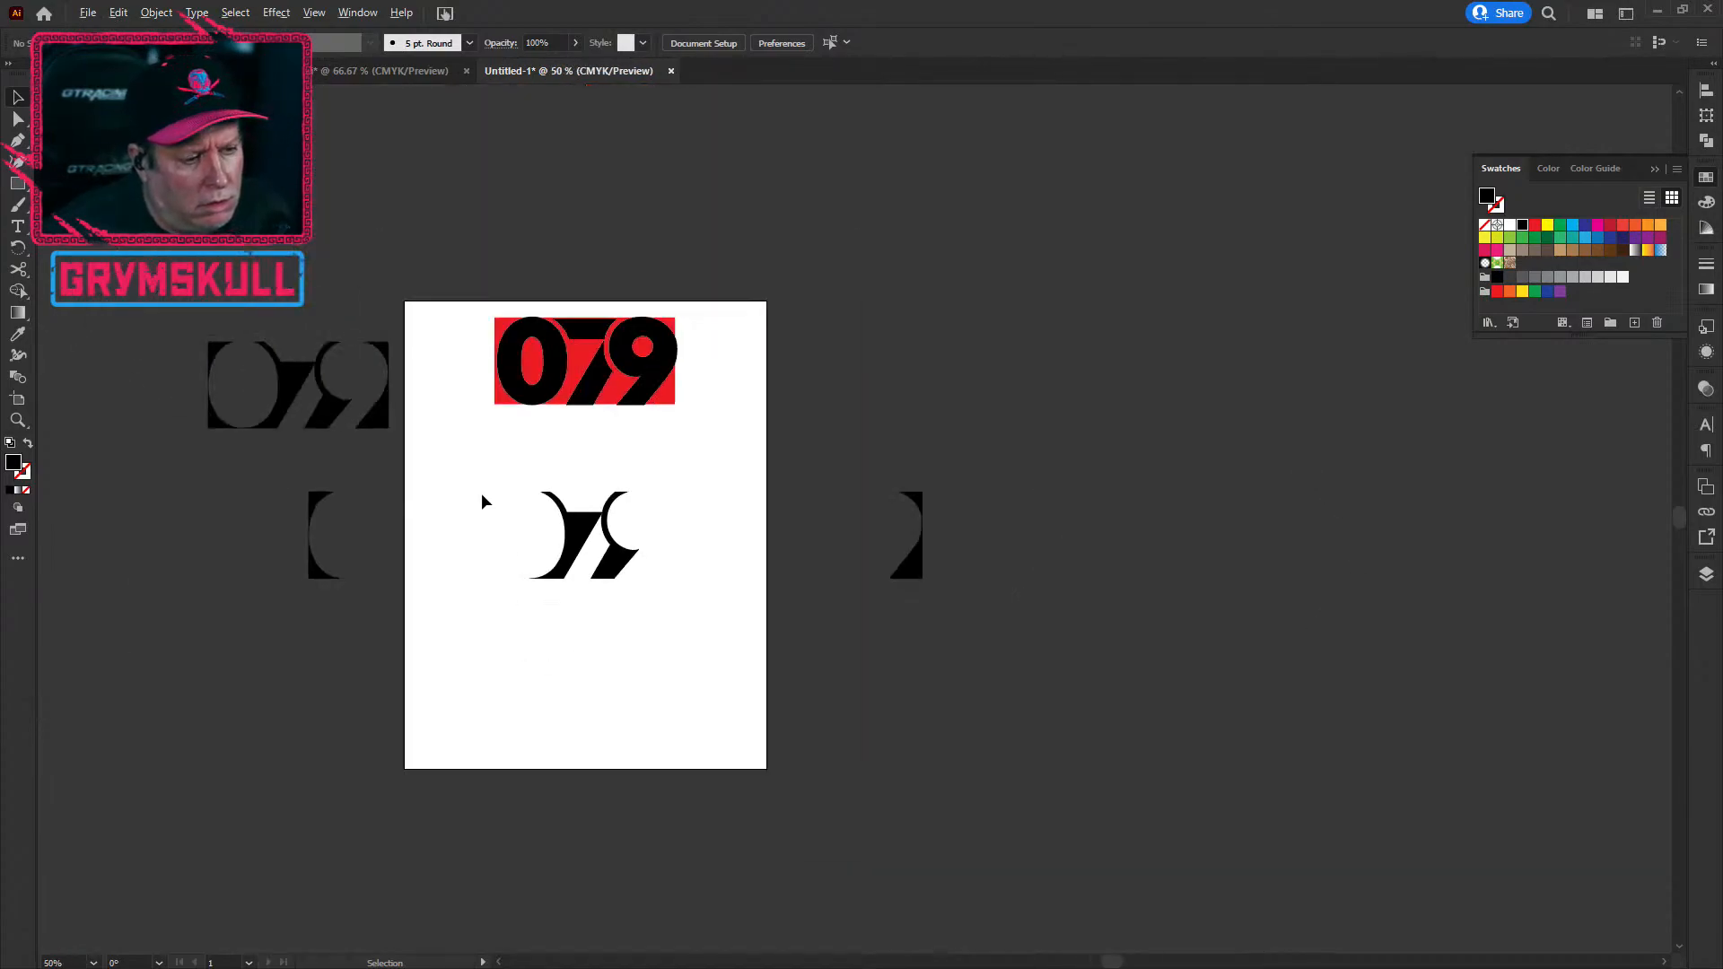
pyautogui.scroll(-1, 481, 490)
pyautogui.scroll(1, 480, 487)
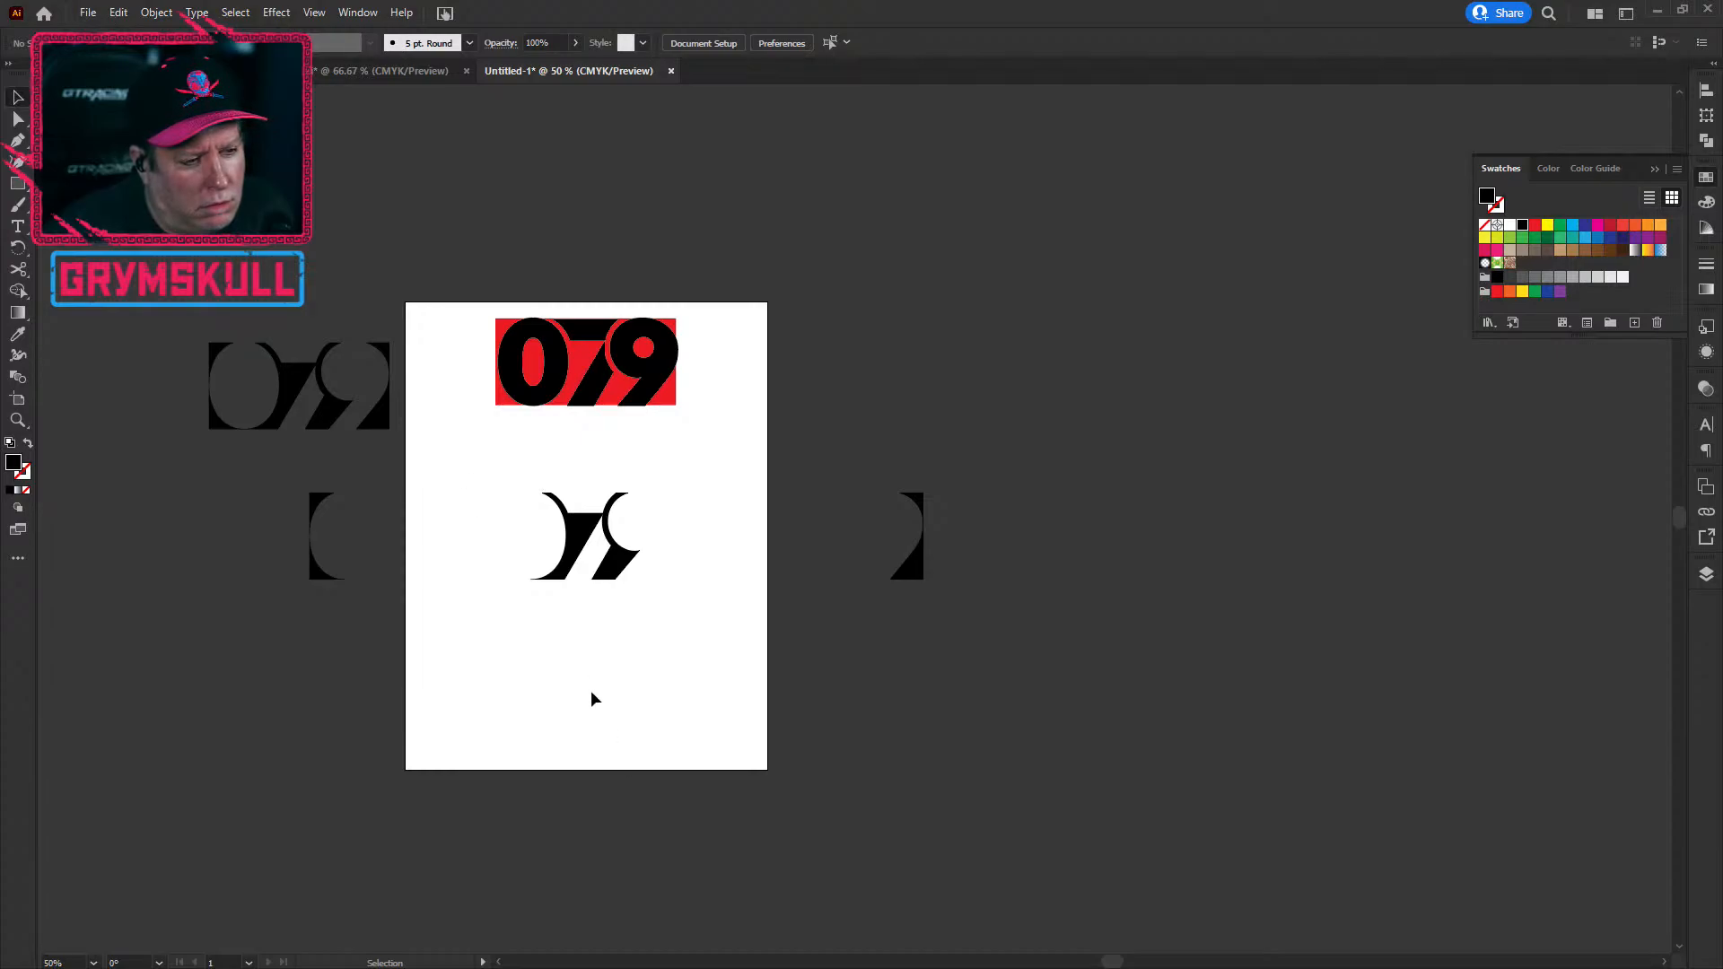
pyautogui.moveTo(522, 489); pyautogui.dragTo(658, 631)
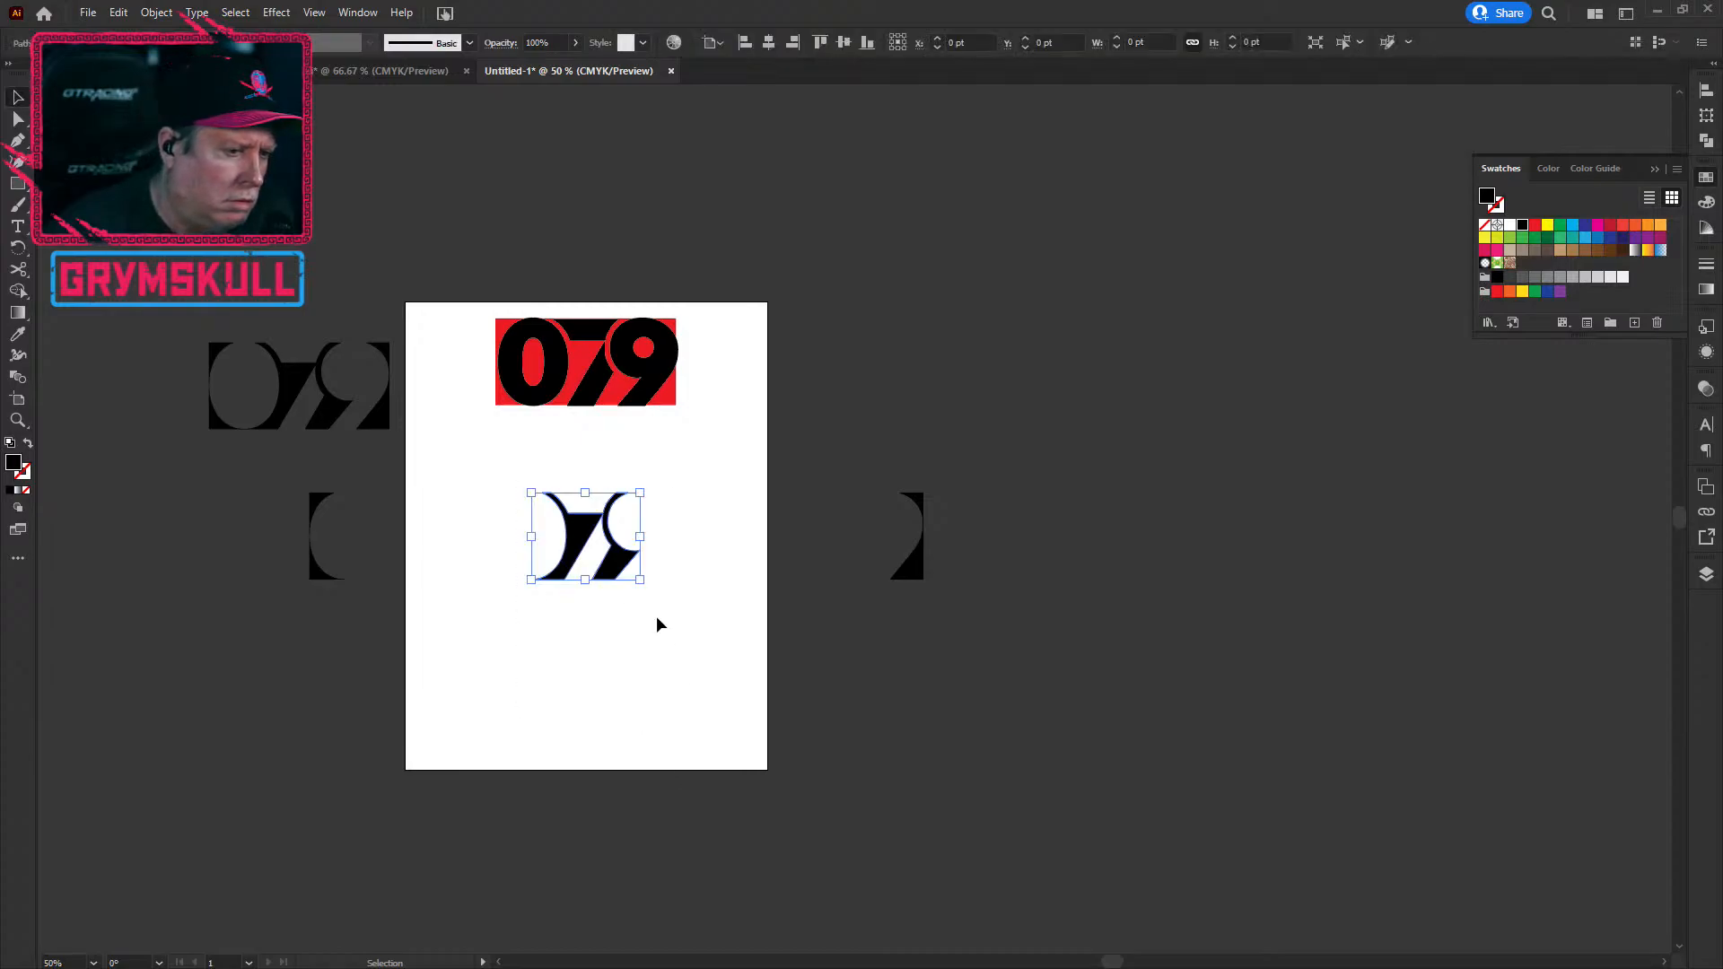
pyautogui.moveTo(644, 489); pyautogui.dragTo(736, 395)
pyautogui.moveTo(683, 589); pyautogui.dragTo(682, 656)
pyautogui.click(853, 818)
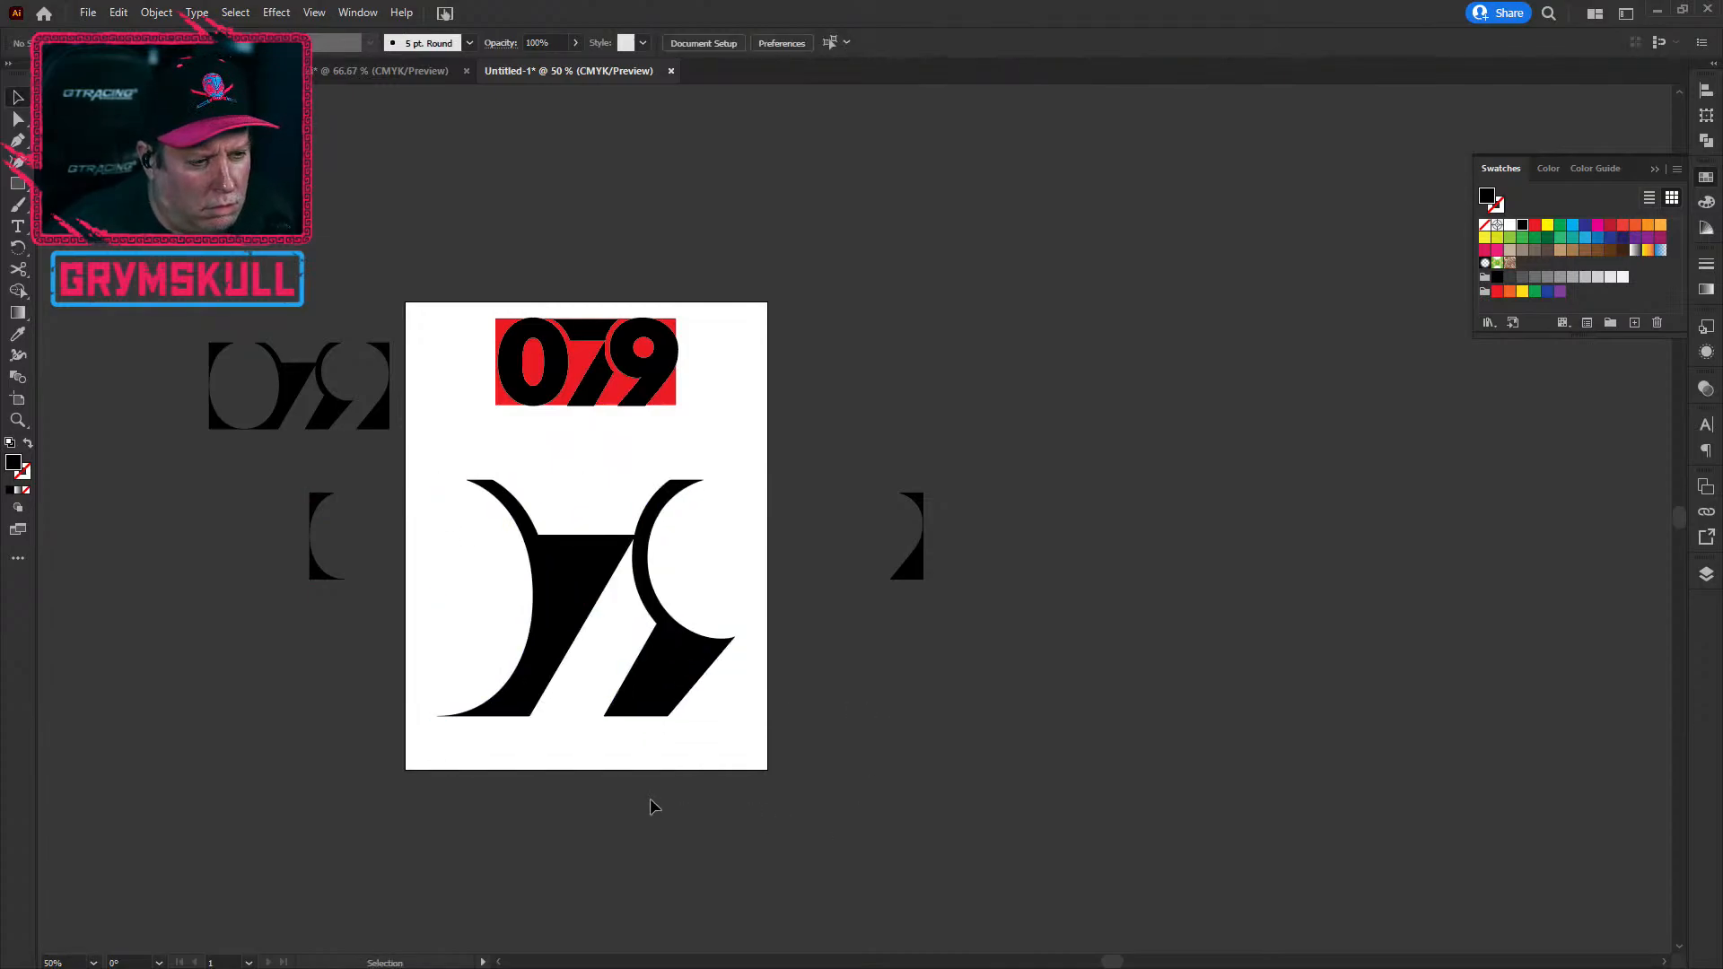
pyautogui.hotkey('ctrl', 'z')
pyautogui.hotkey('ctrl', 'z')
pyautogui.hotkey('ctrl', 'z')
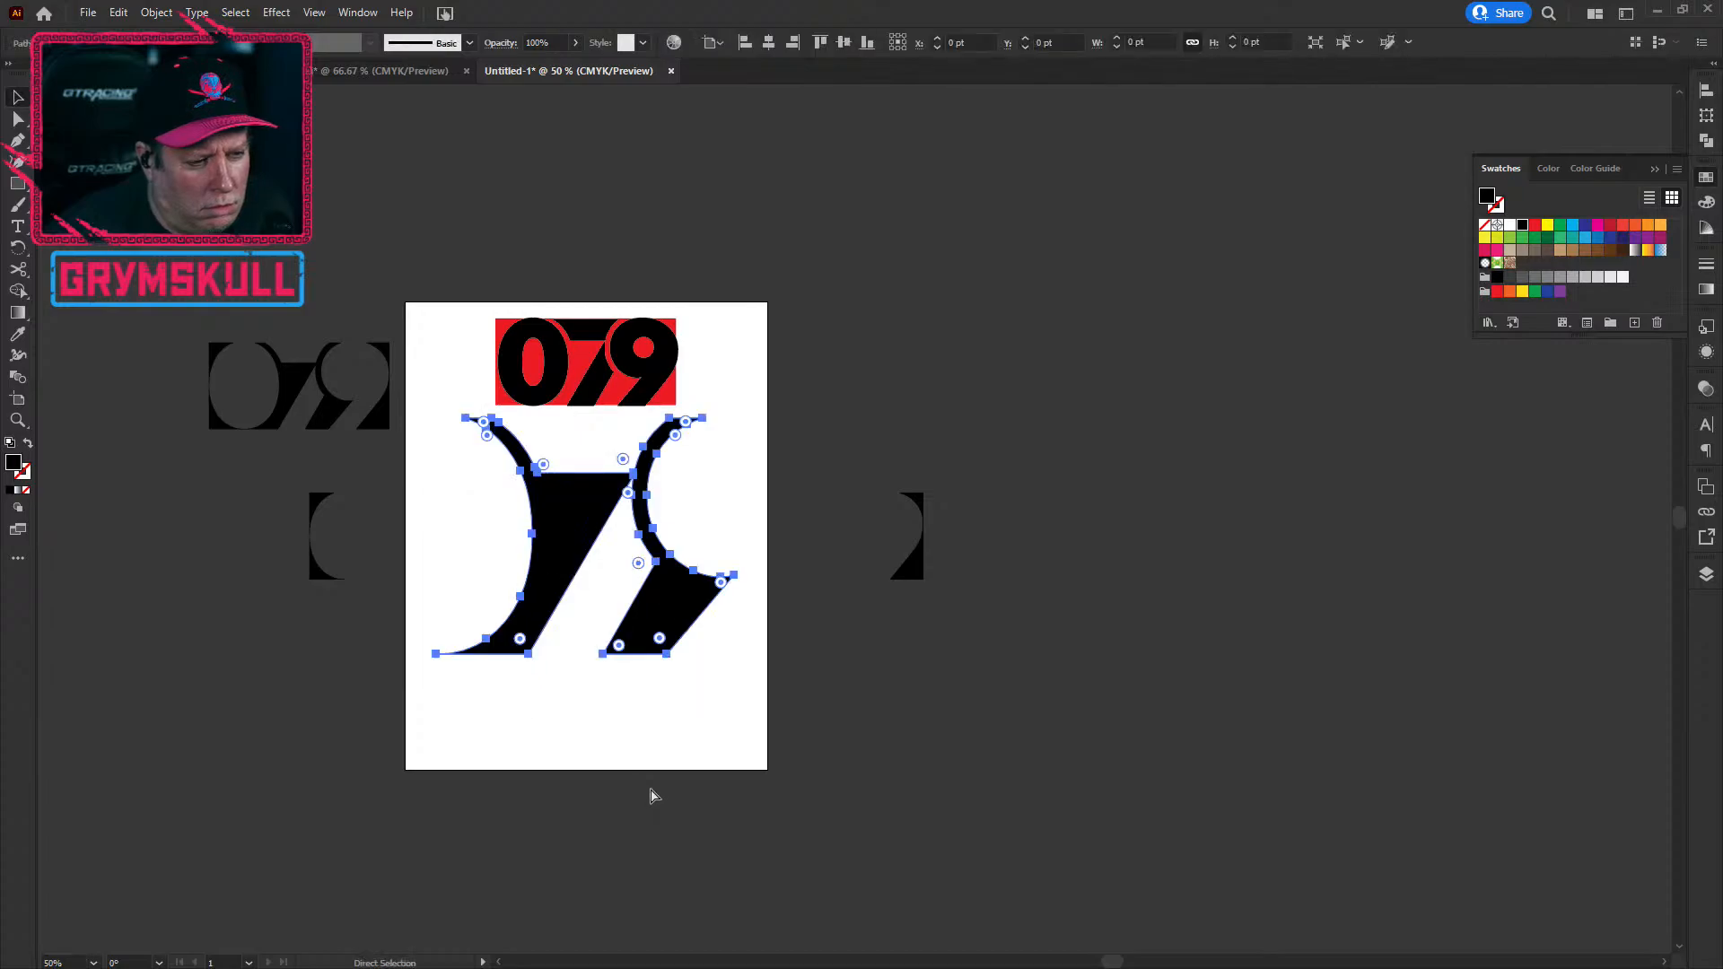
pyautogui.hotkey('ctrl', 'z')
# Step: Place a copy of the red 079 group to the right and ungroup it
pyautogui.click(896, 870)
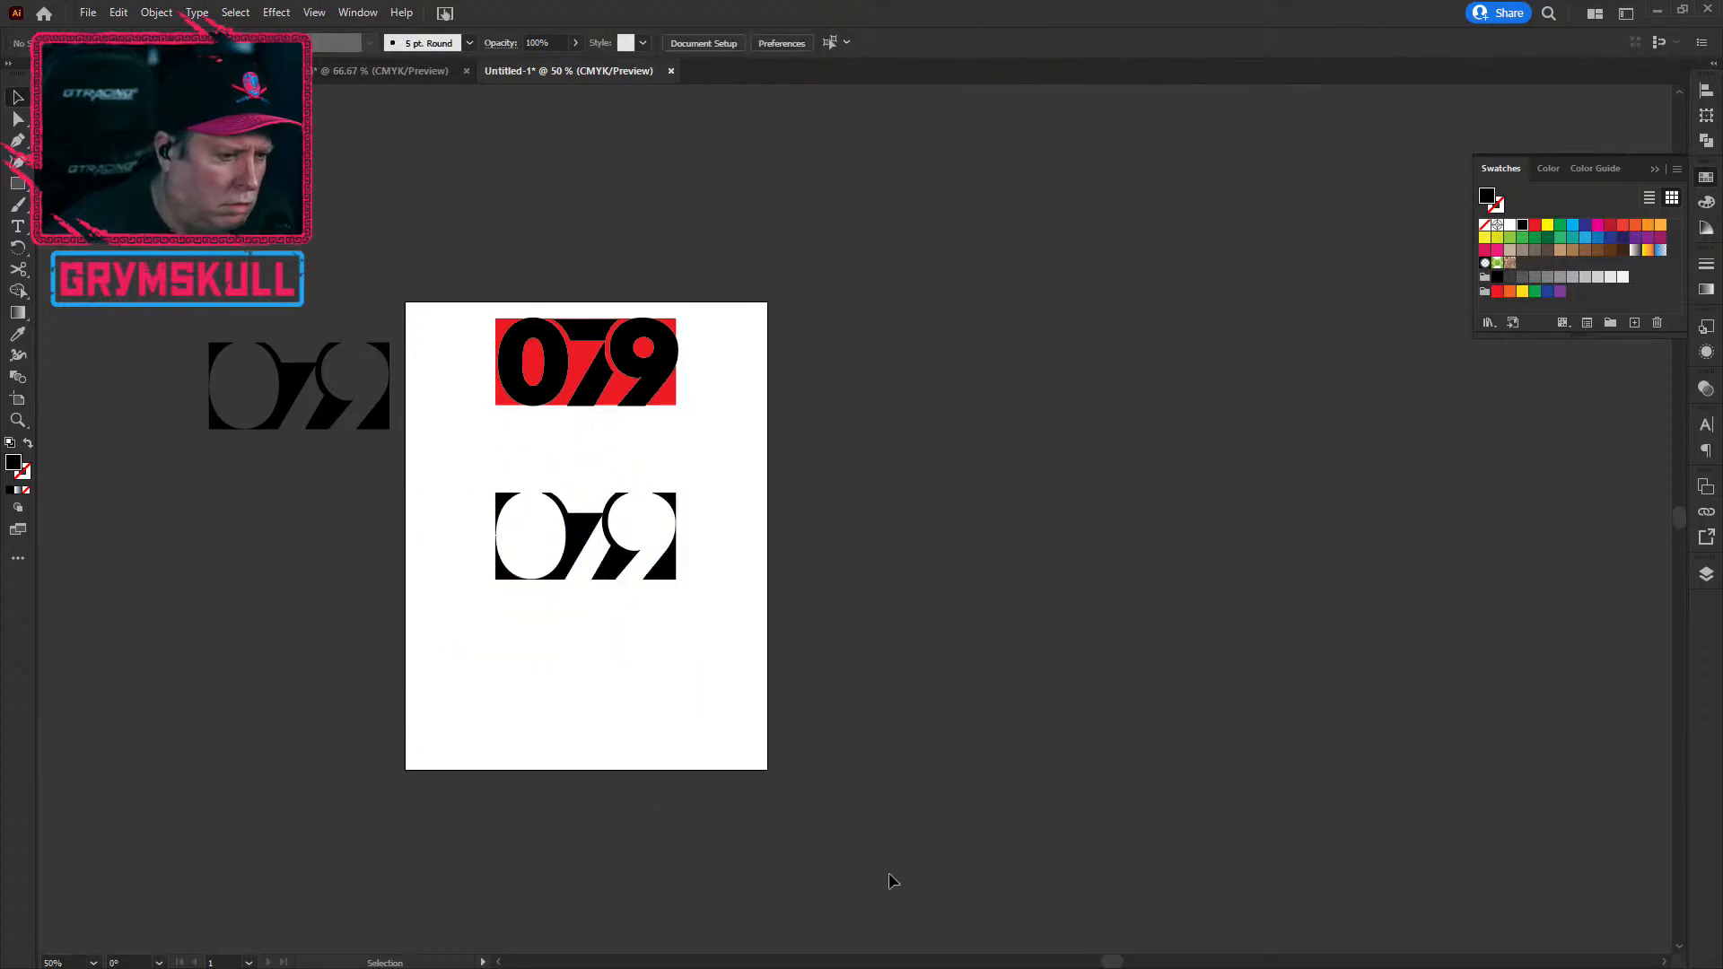
pyautogui.moveTo(474, 472); pyautogui.dragTo(714, 621)
pyautogui.click(910, 585)
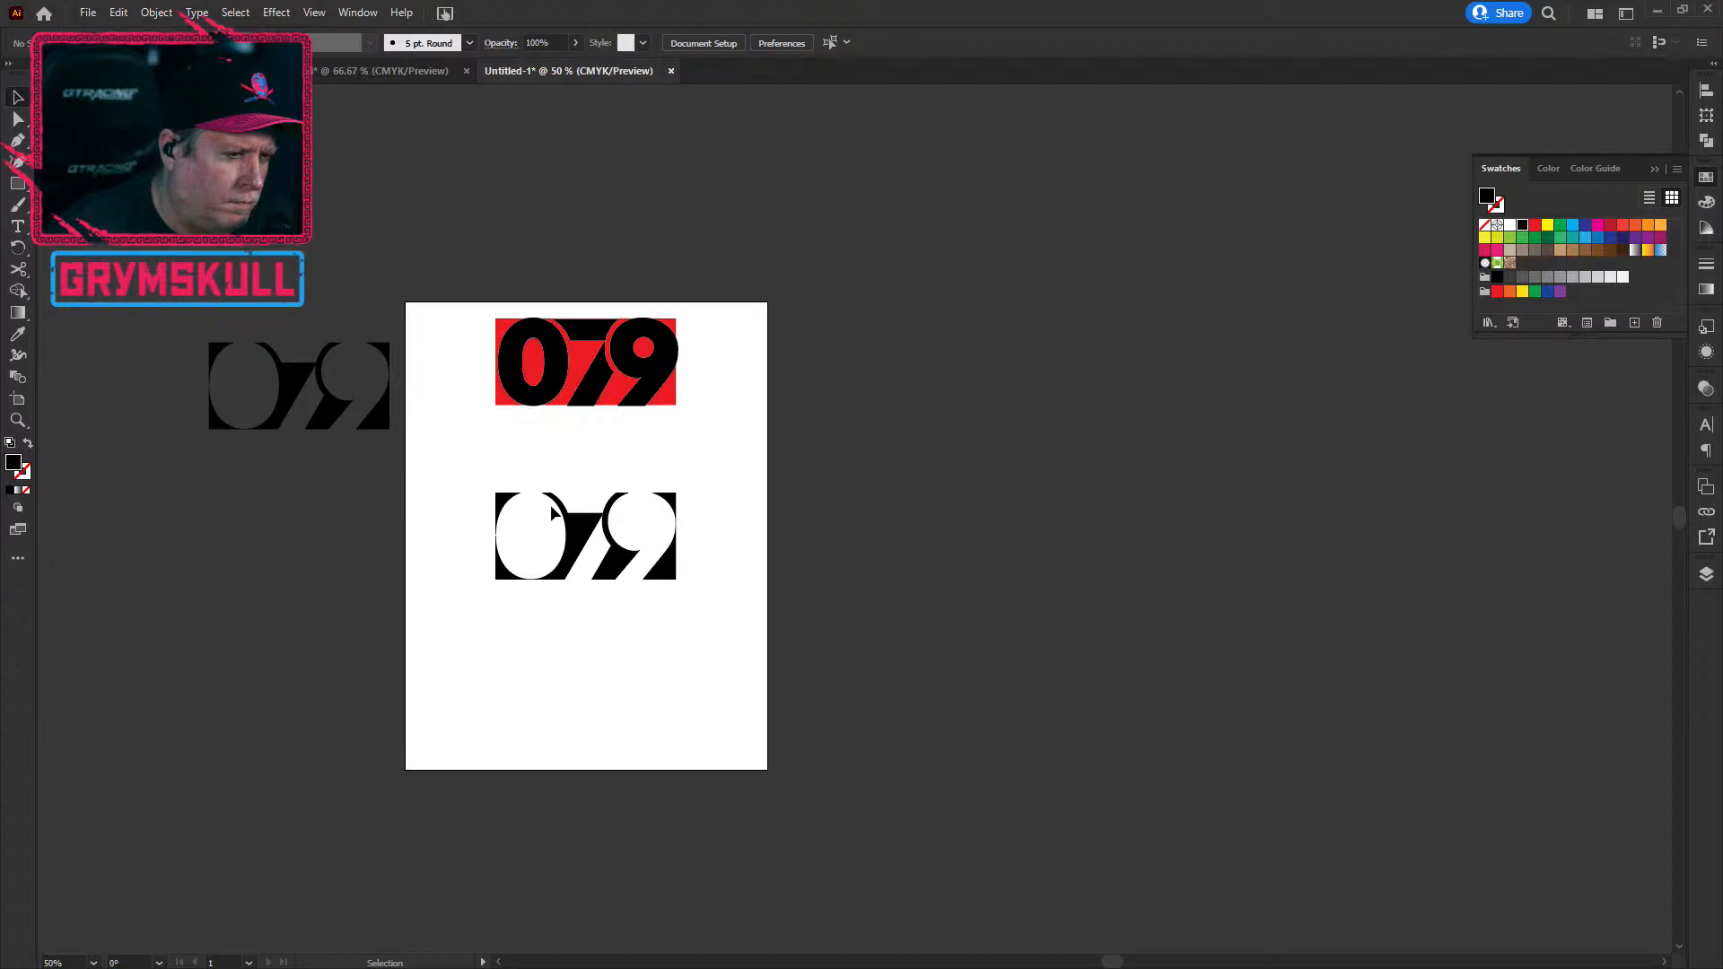
pyautogui.click(575, 382)
pyautogui.moveTo(640, 379); pyautogui.dragTo(993, 379)
pyautogui.click(988, 519)
pyautogui.click(984, 400)
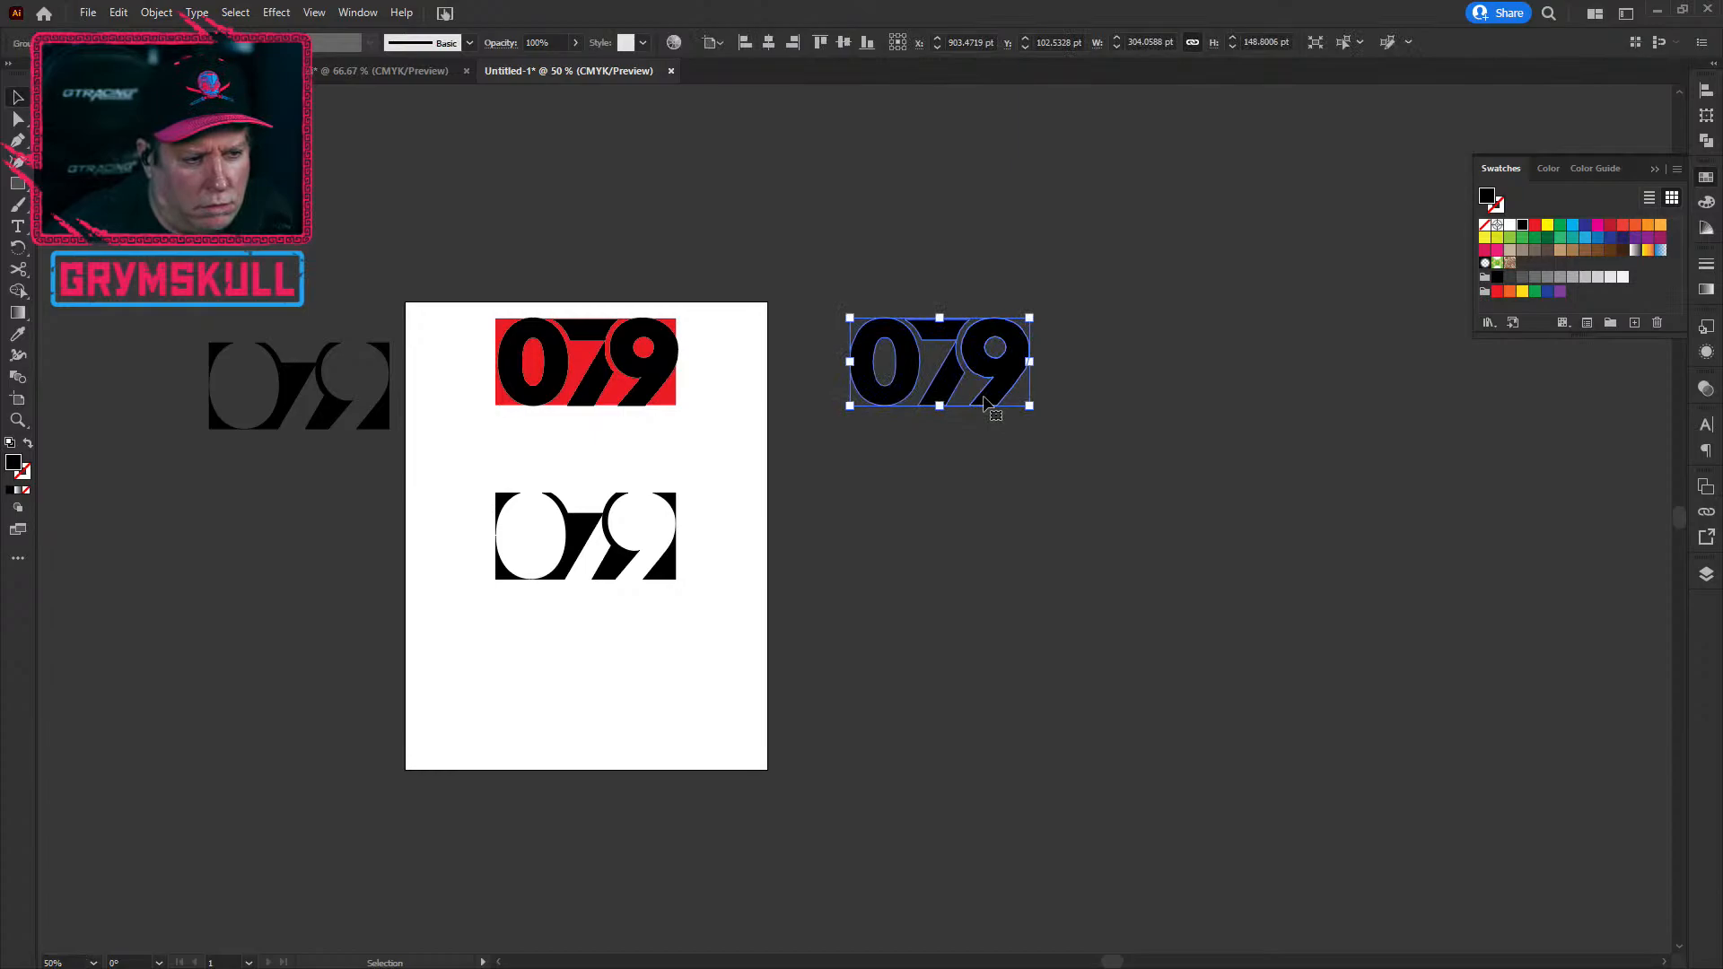
pyautogui.click(154, 15)
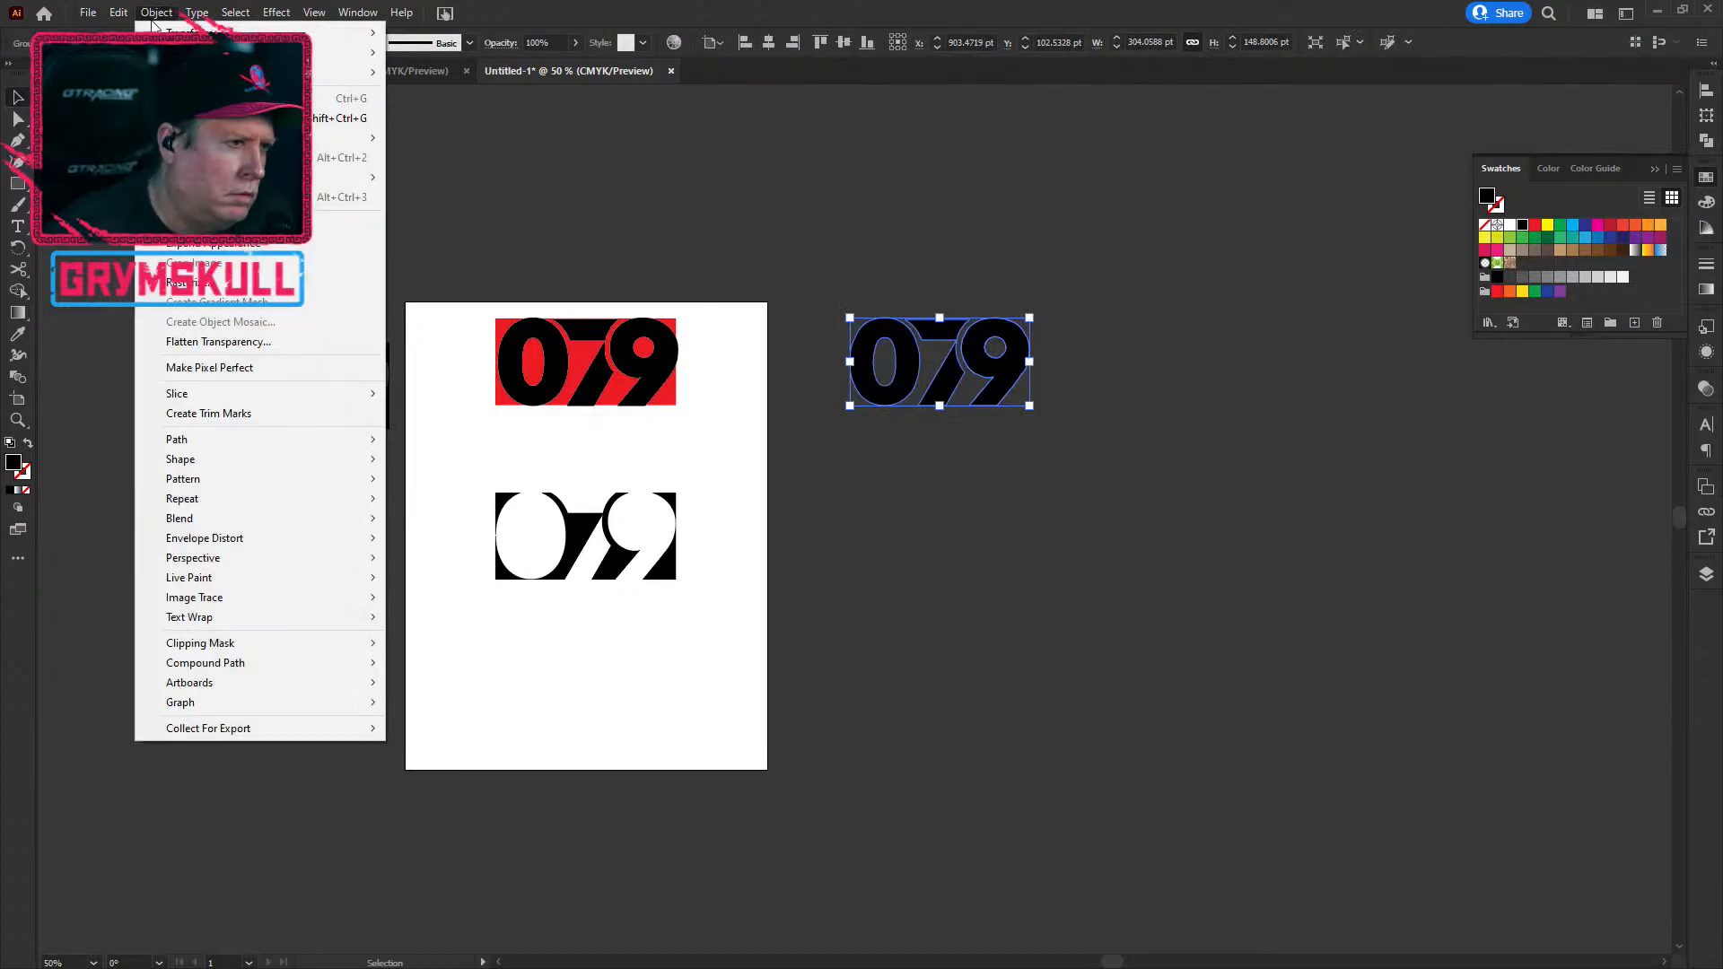
pyautogui.click(269, 117)
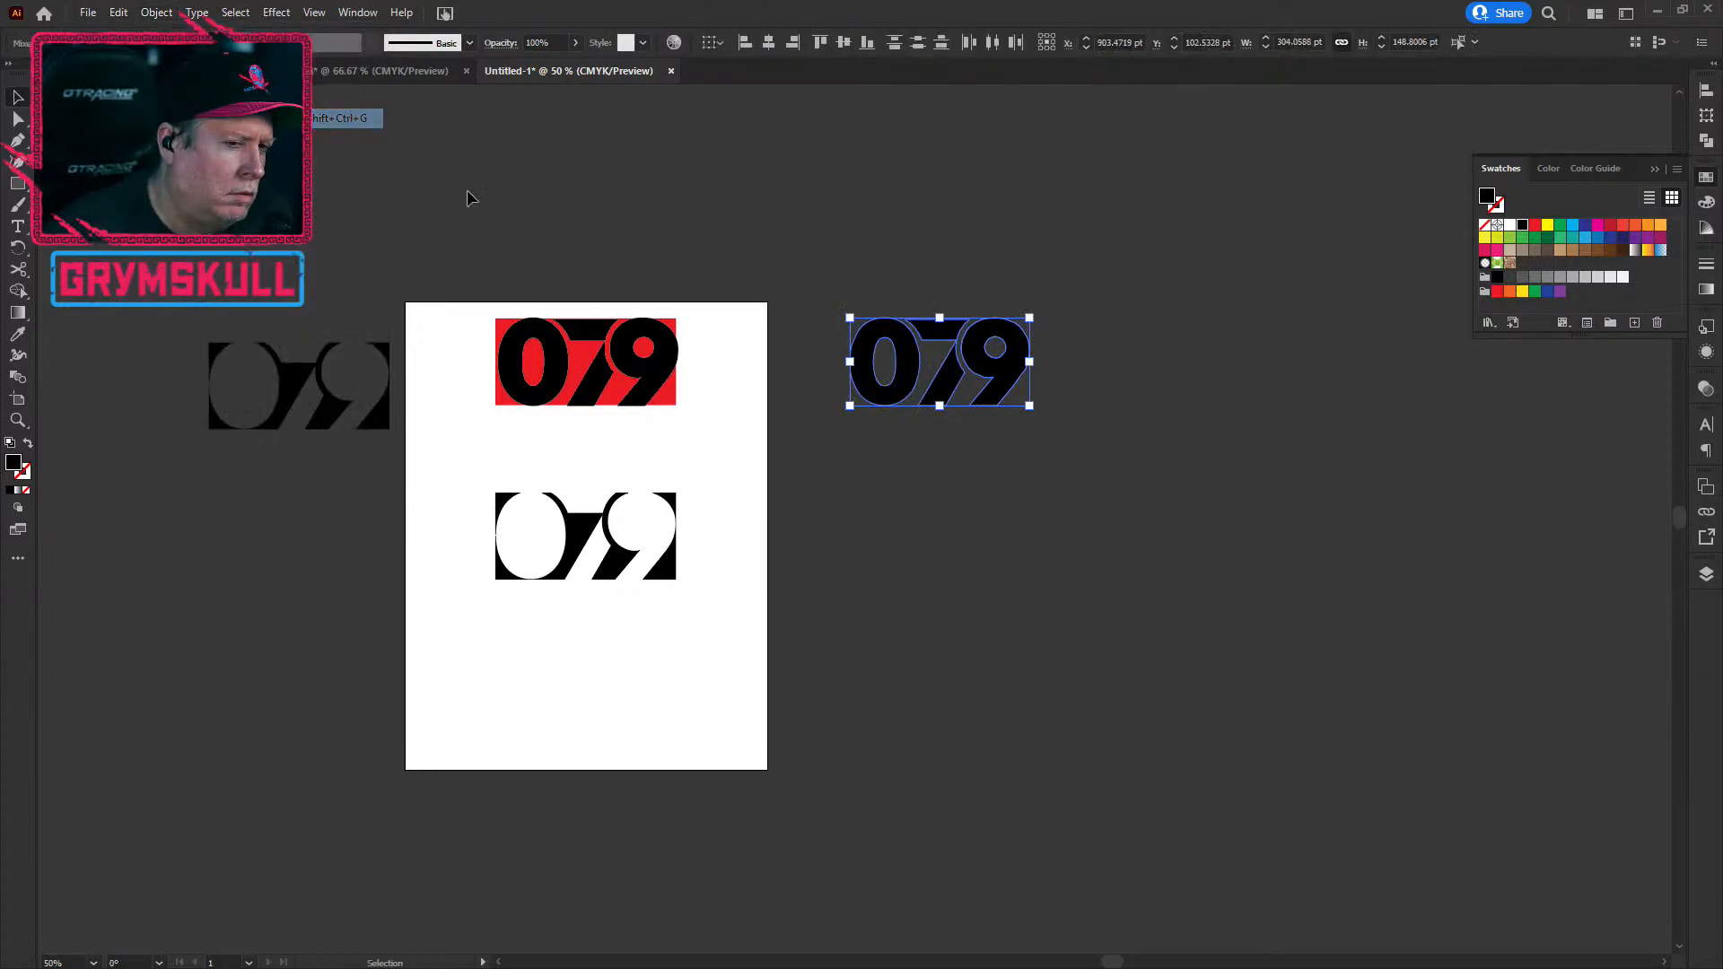
# Step: Release the copied 0's compound path and move its counter into the lower 079's 0
pyautogui.click(1011, 639)
pyautogui.click(887, 409)
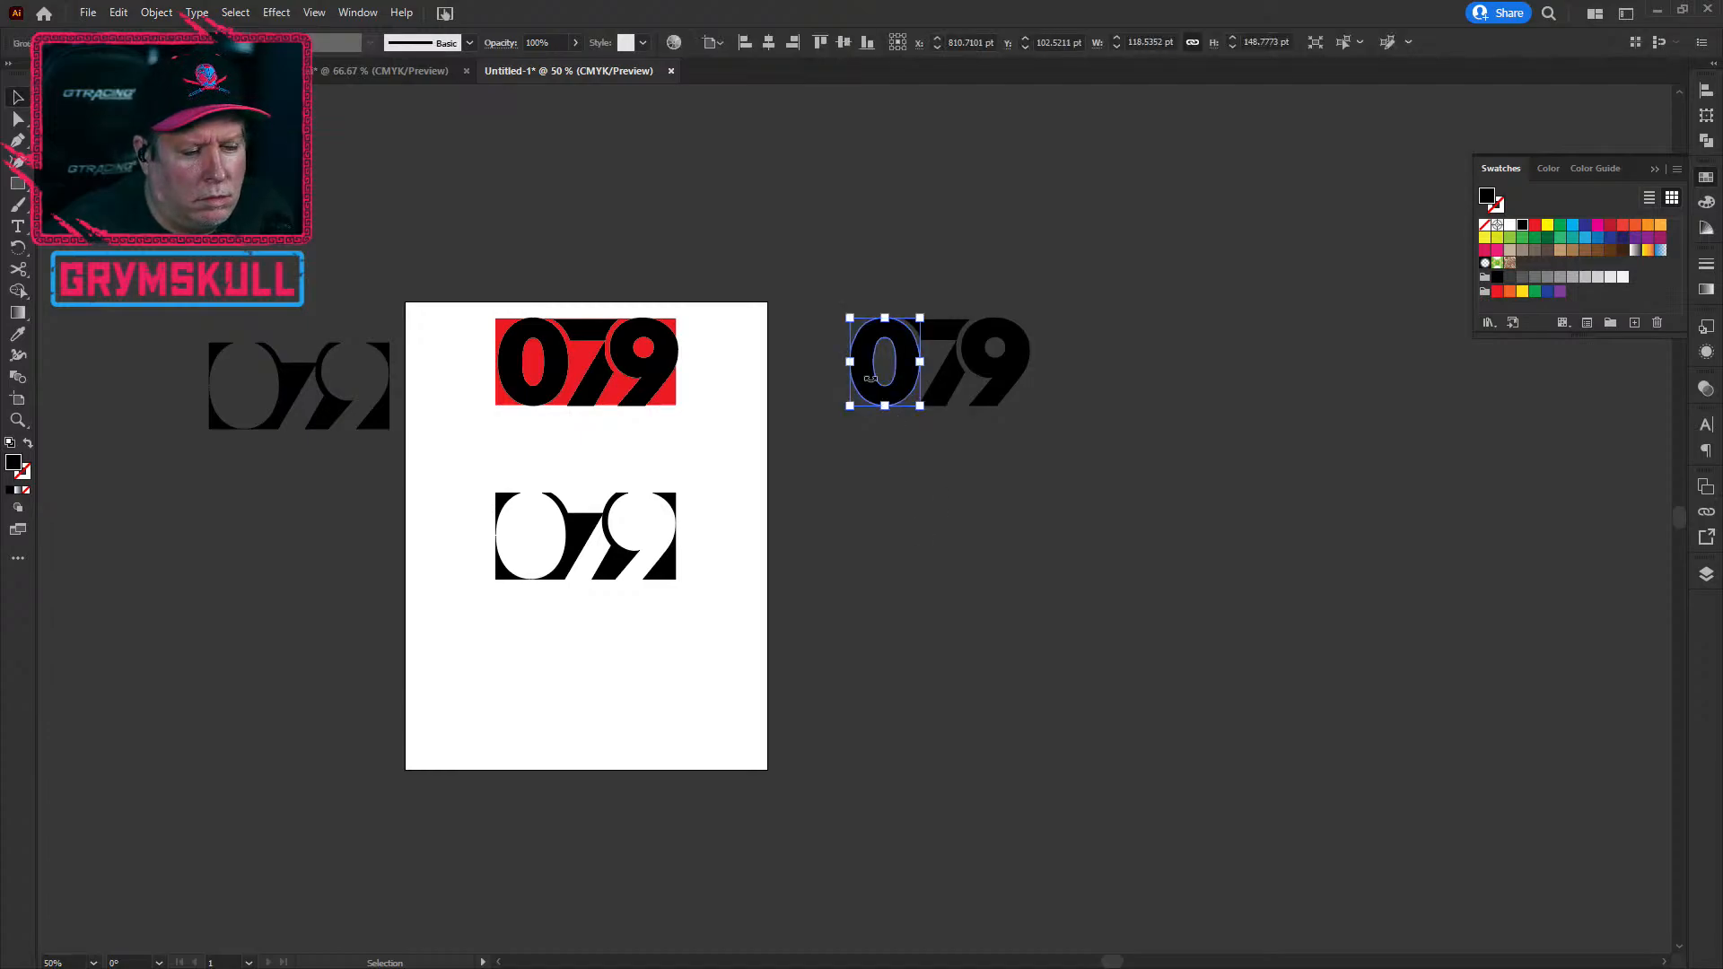
pyautogui.click(156, 13)
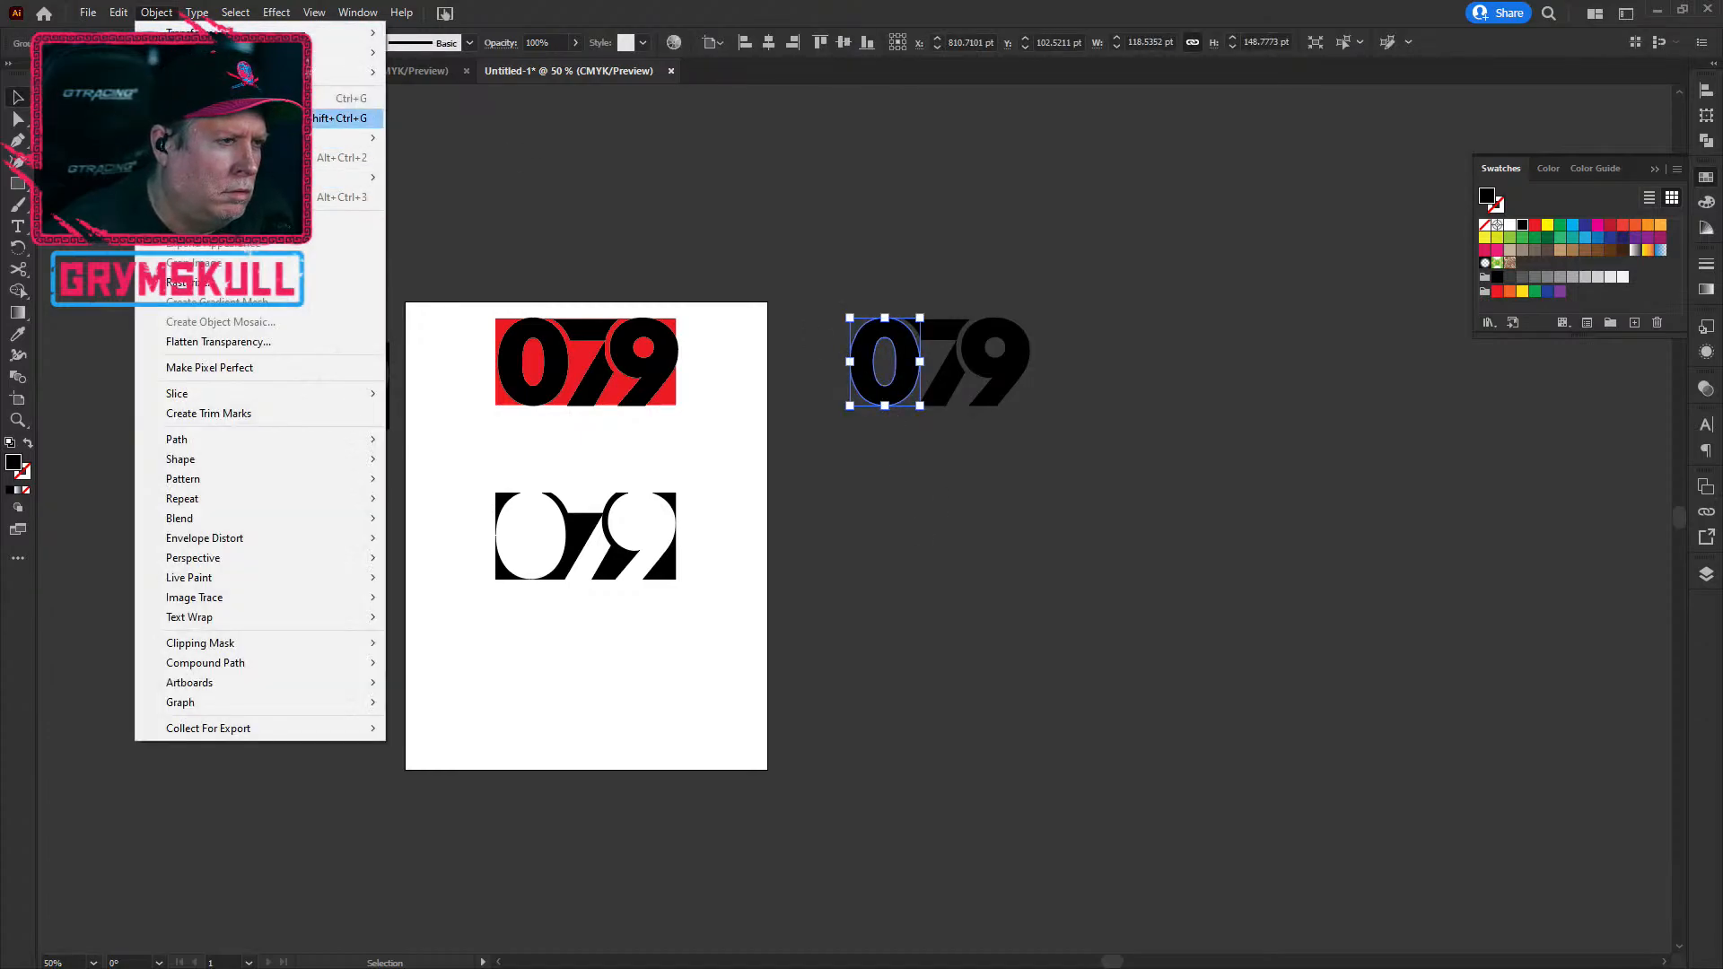
pyautogui.click(269, 118)
pyautogui.click(149, 14)
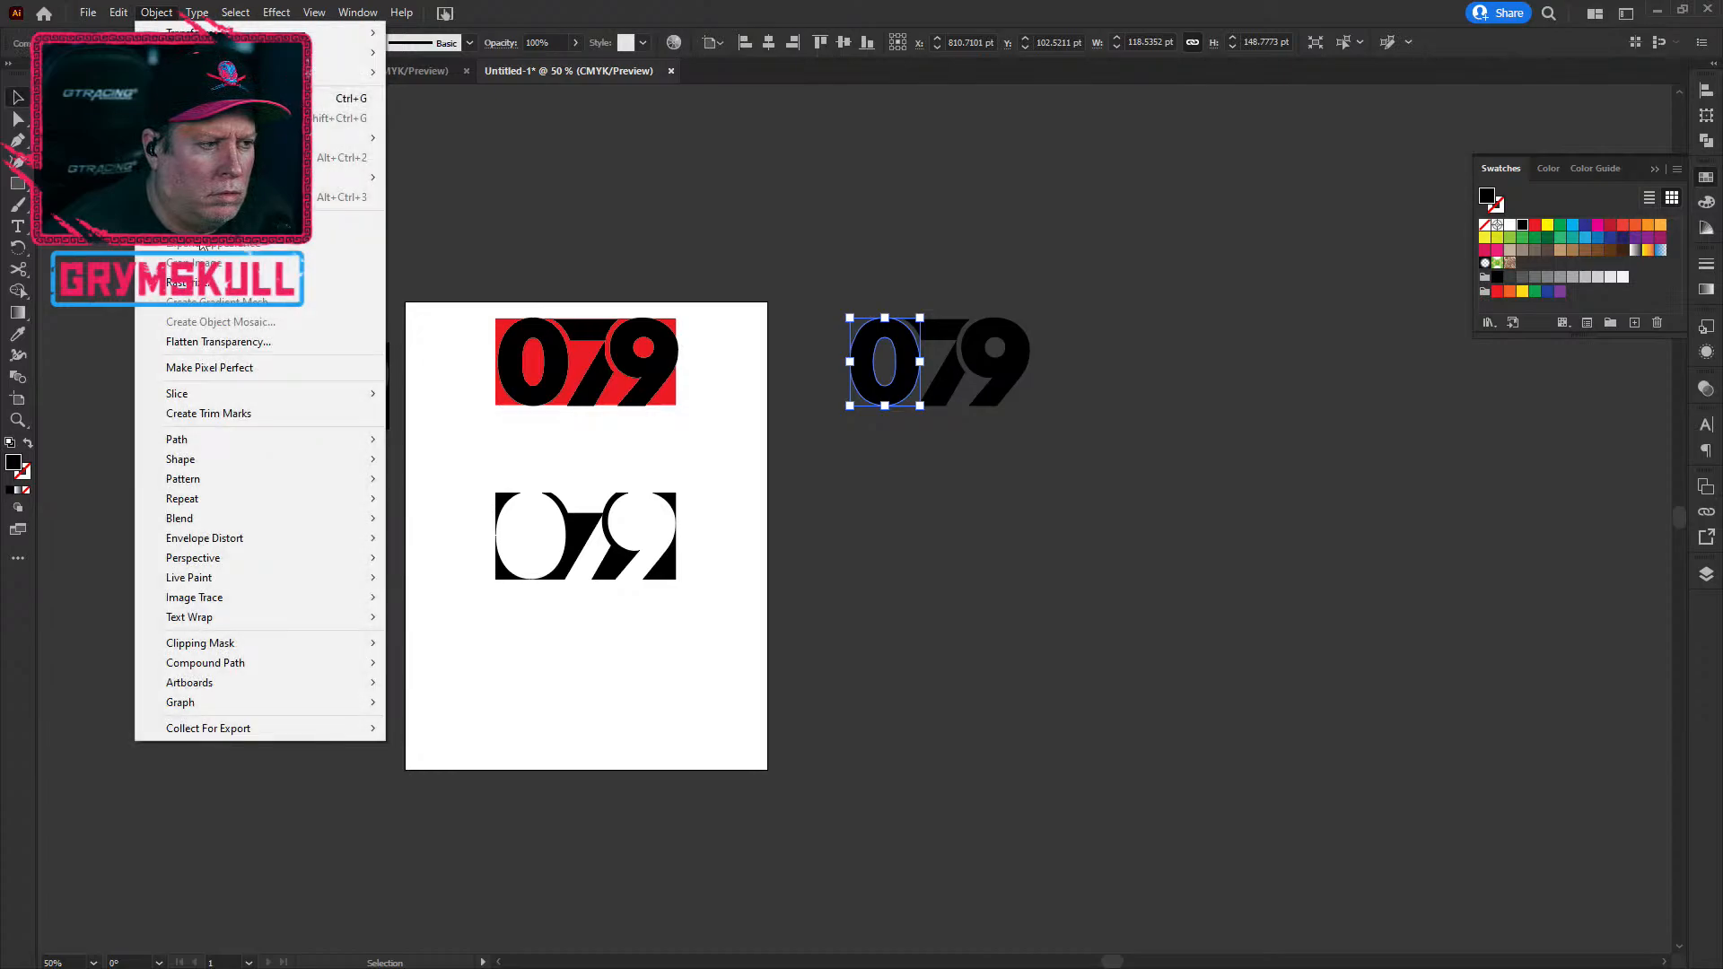
pyautogui.moveTo(304, 661)
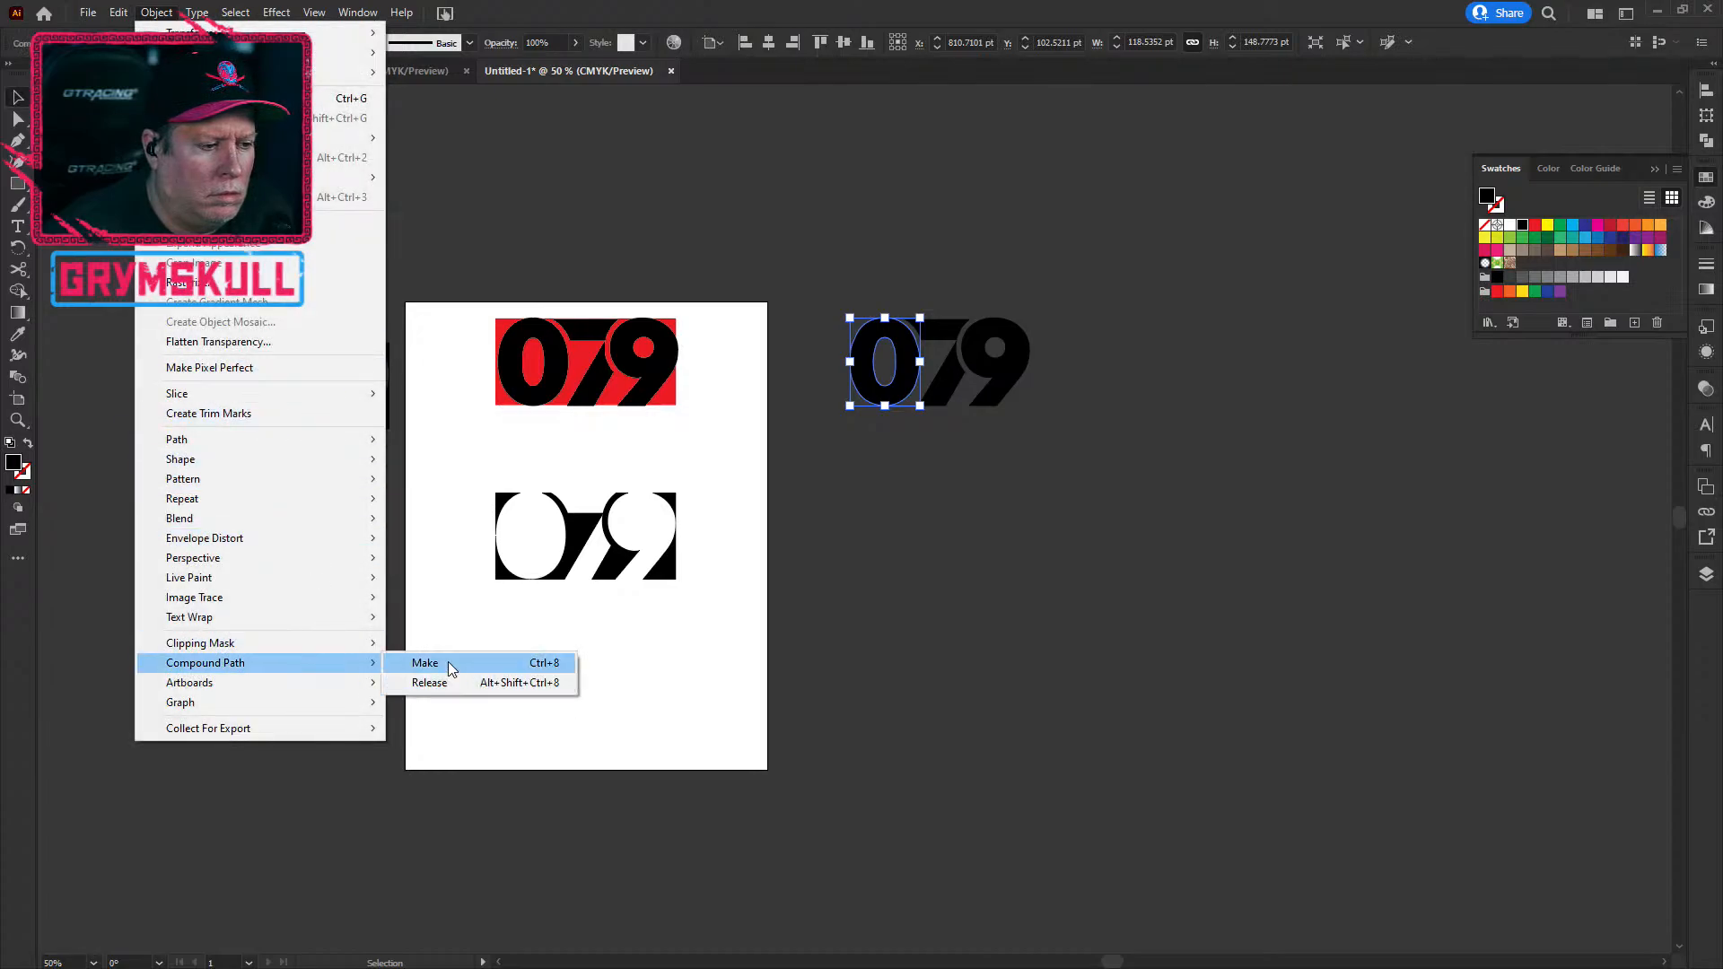
pyautogui.click(445, 682)
pyautogui.moveTo(884, 373); pyautogui.dragTo(534, 541)
pyautogui.click(612, 773)
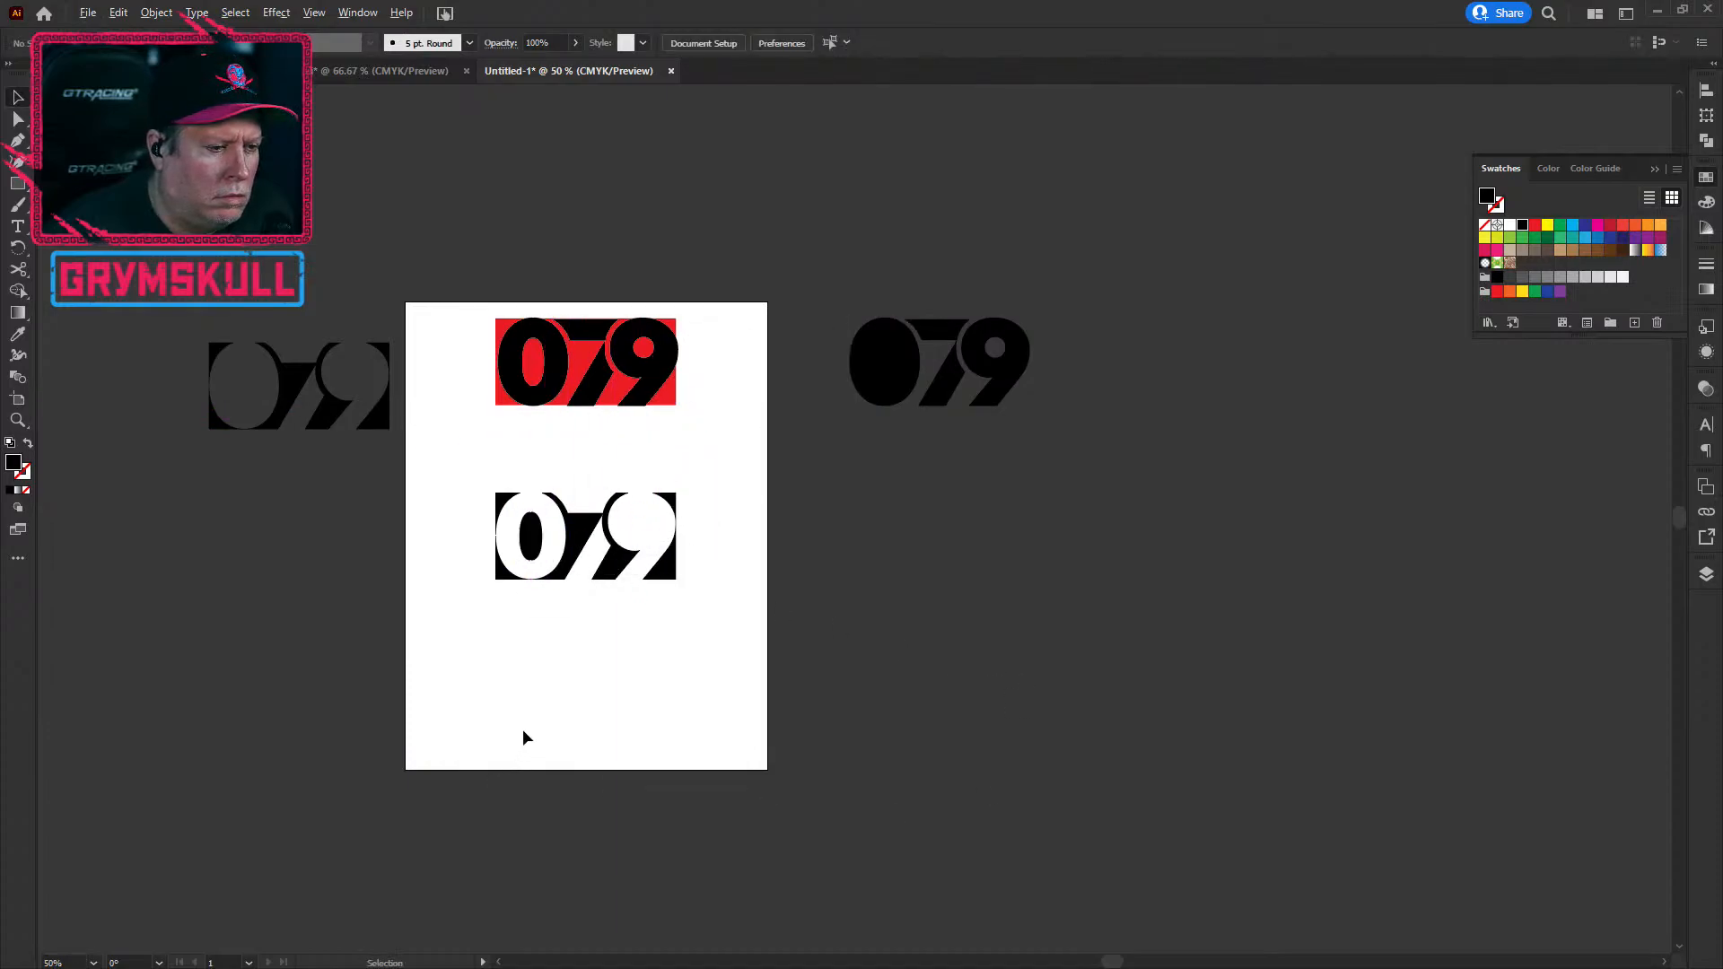
# Step: Release the copied 9's compound path and move its counter into the lower 079's 9
pyautogui.click(982, 383)
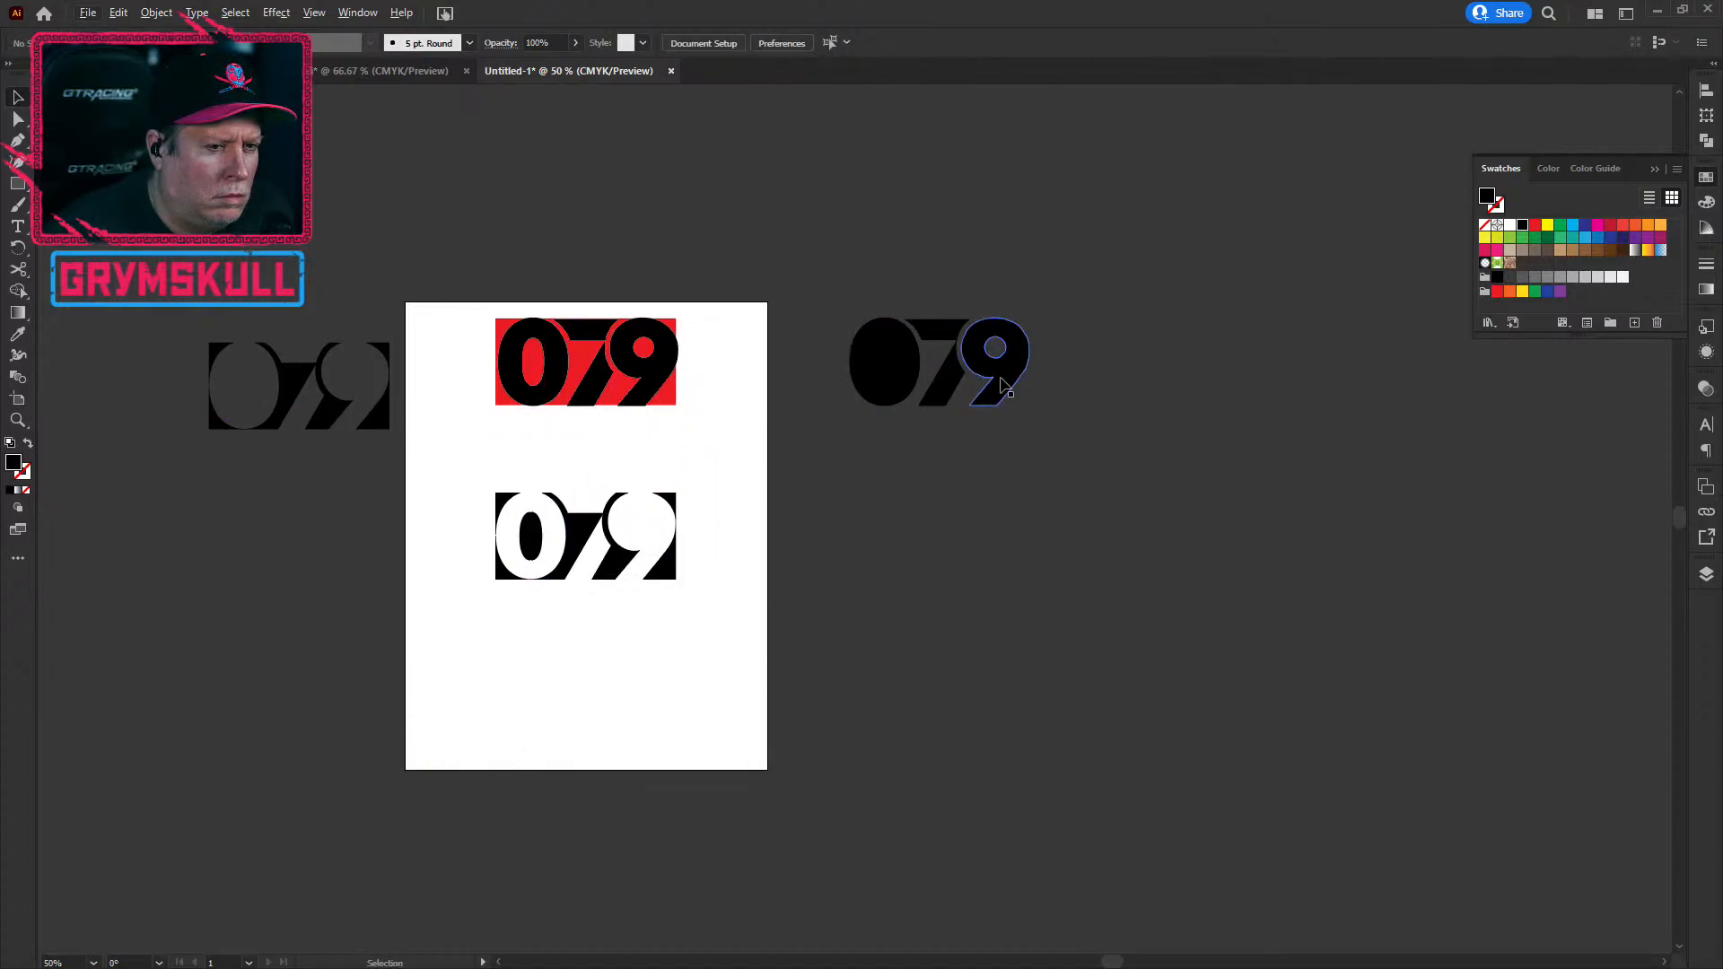
pyautogui.click(156, 12)
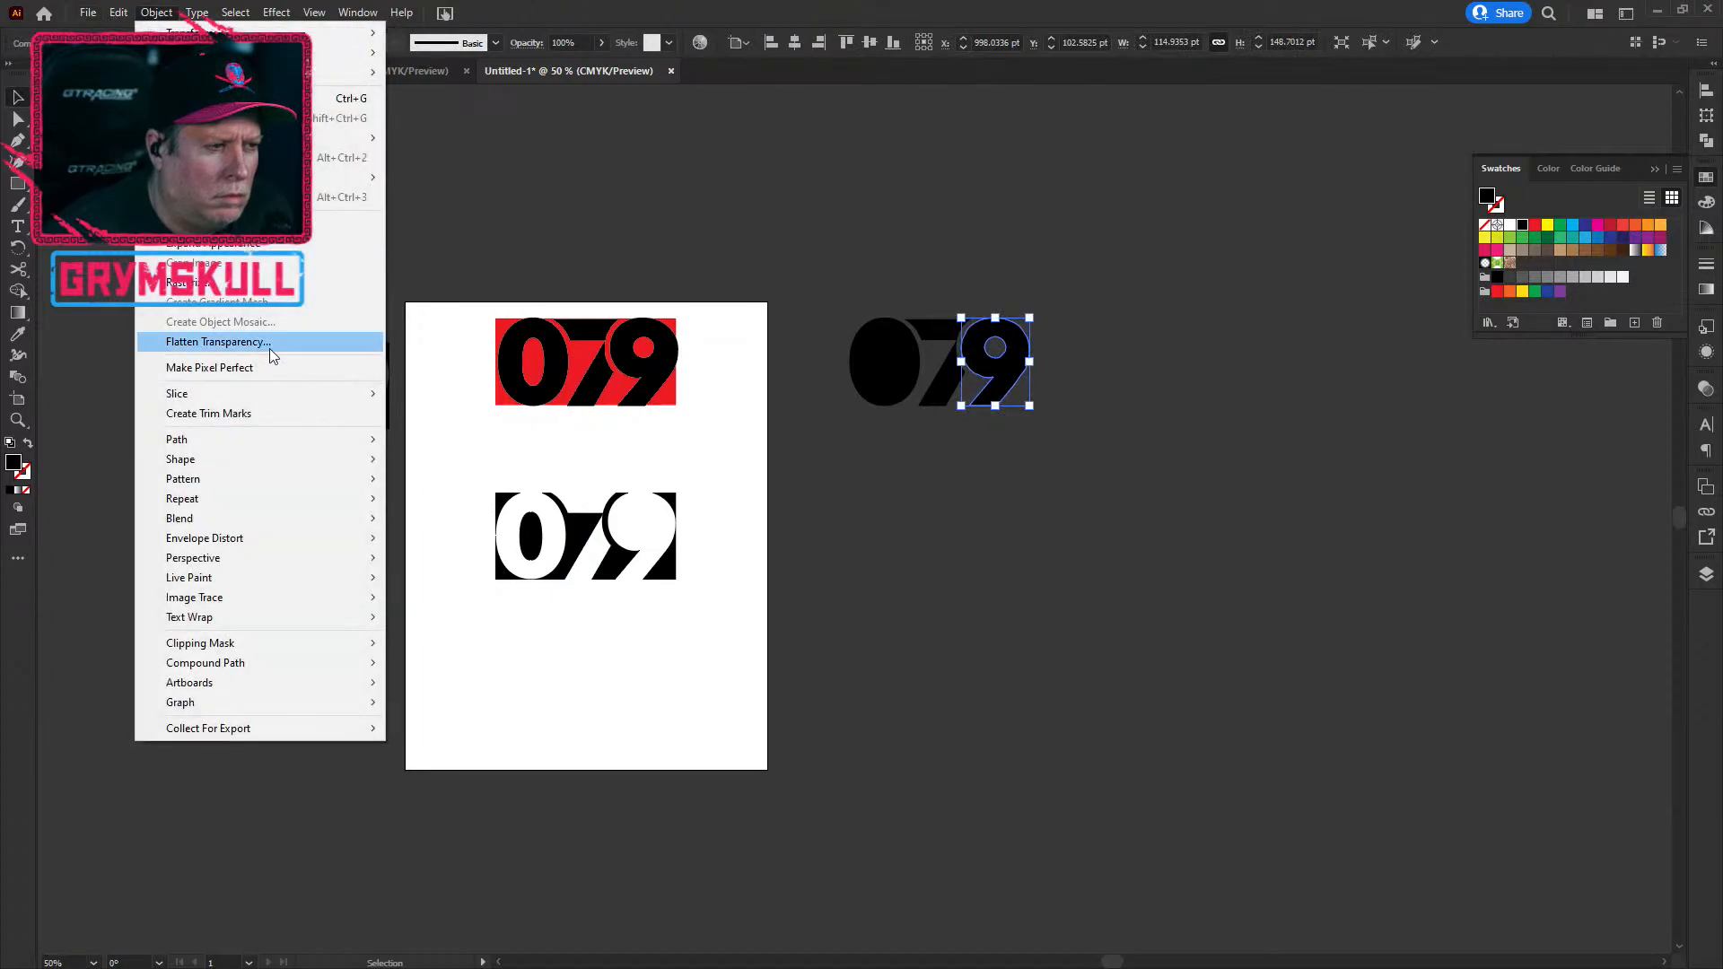
pyautogui.moveTo(284, 664)
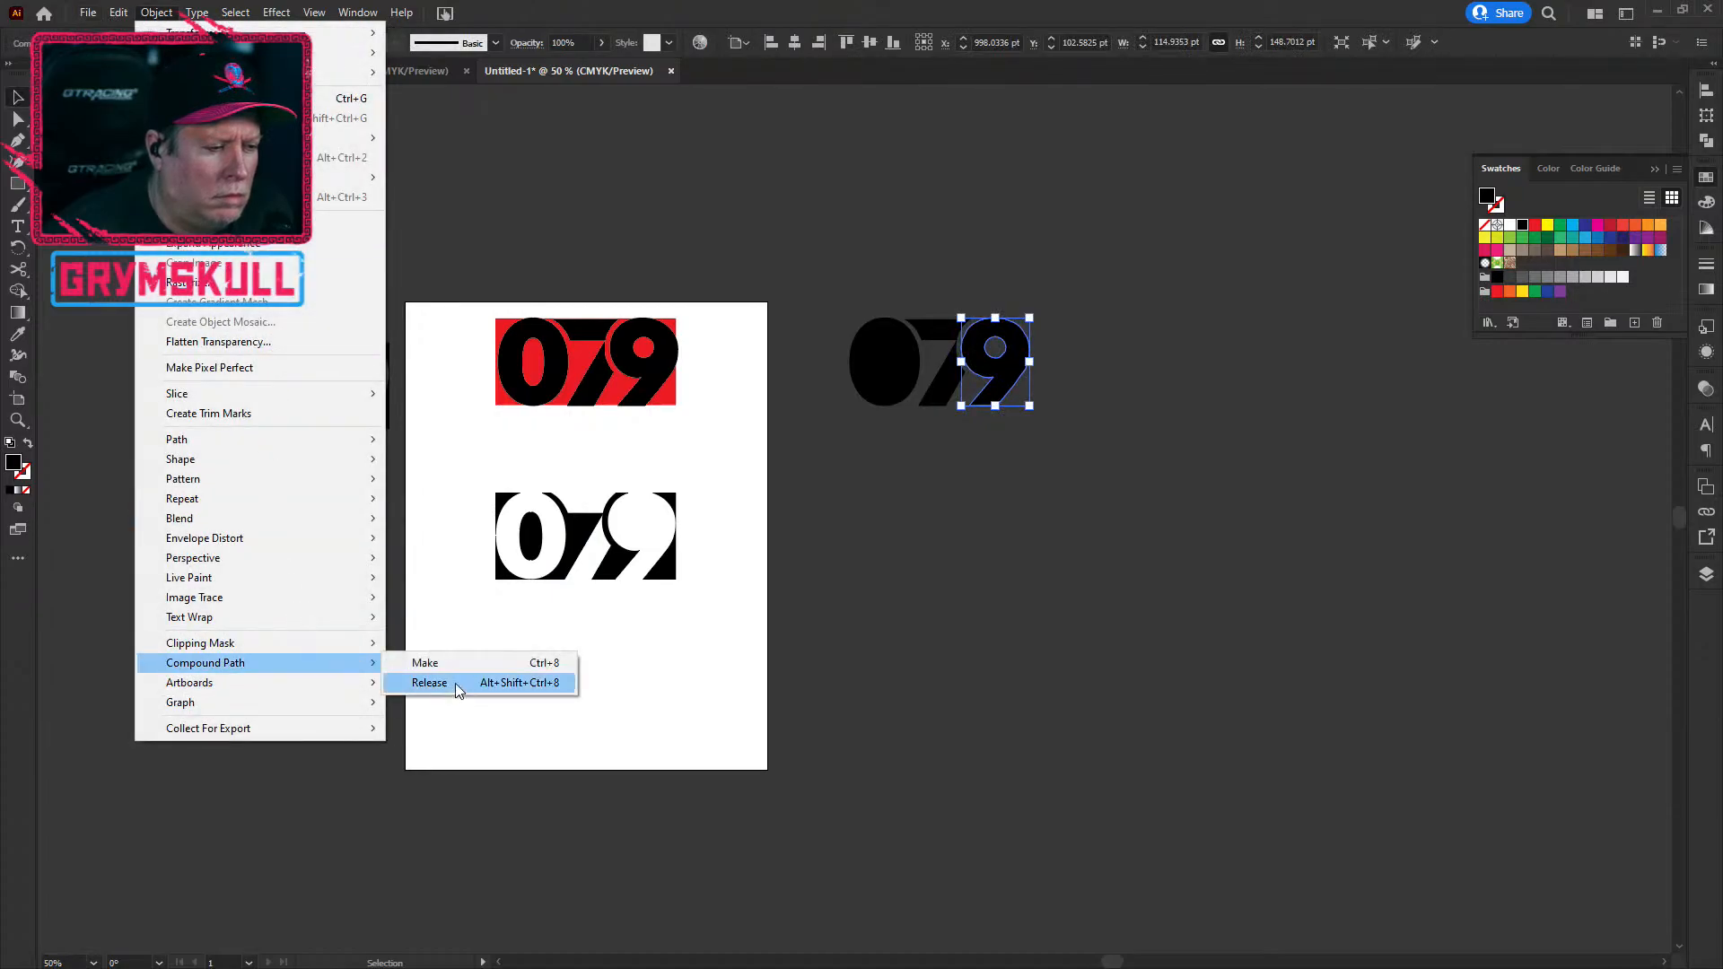
pyautogui.click(455, 682)
pyautogui.click(976, 496)
pyautogui.moveTo(993, 351); pyautogui.dragTo(647, 531)
pyautogui.click(953, 639)
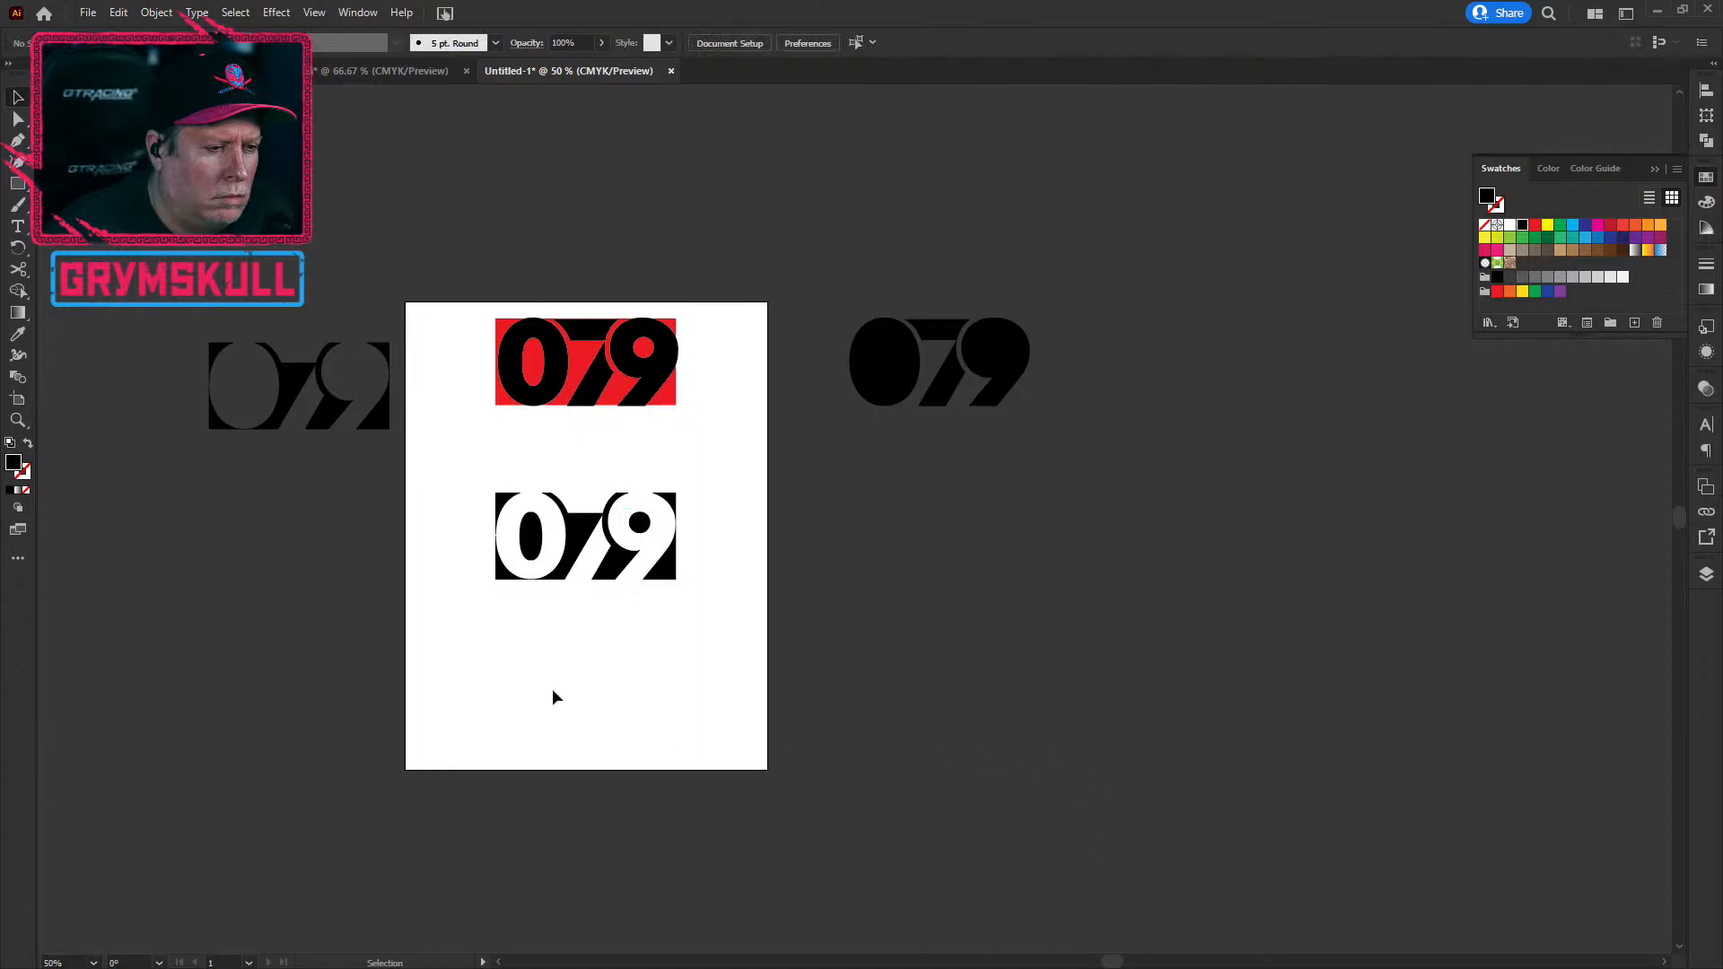
# Step: Move the 0's left piece off the artboard's left and the 9's right piece off its right
pyautogui.scroll(4, 527, 664)
pyautogui.scroll(-4, 528, 664)
pyautogui.click(504, 490)
pyautogui.moveTo(504, 489); pyautogui.dragTo(318, 495)
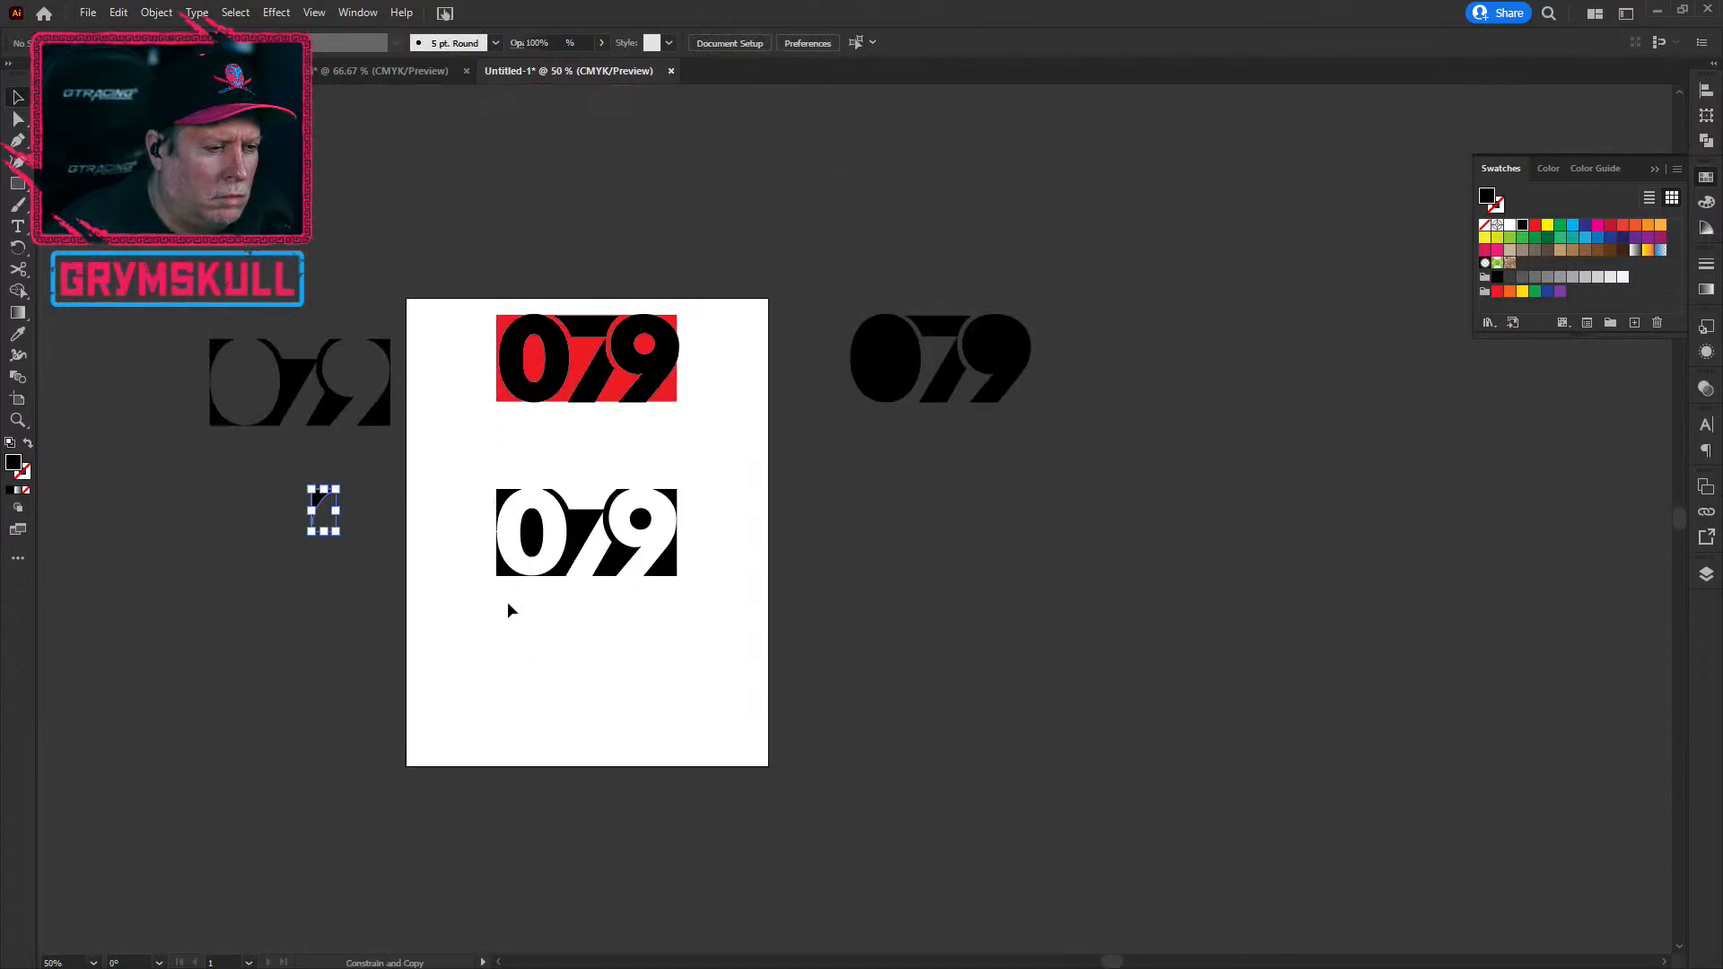
pyautogui.hotkey('ctrl', 'z')
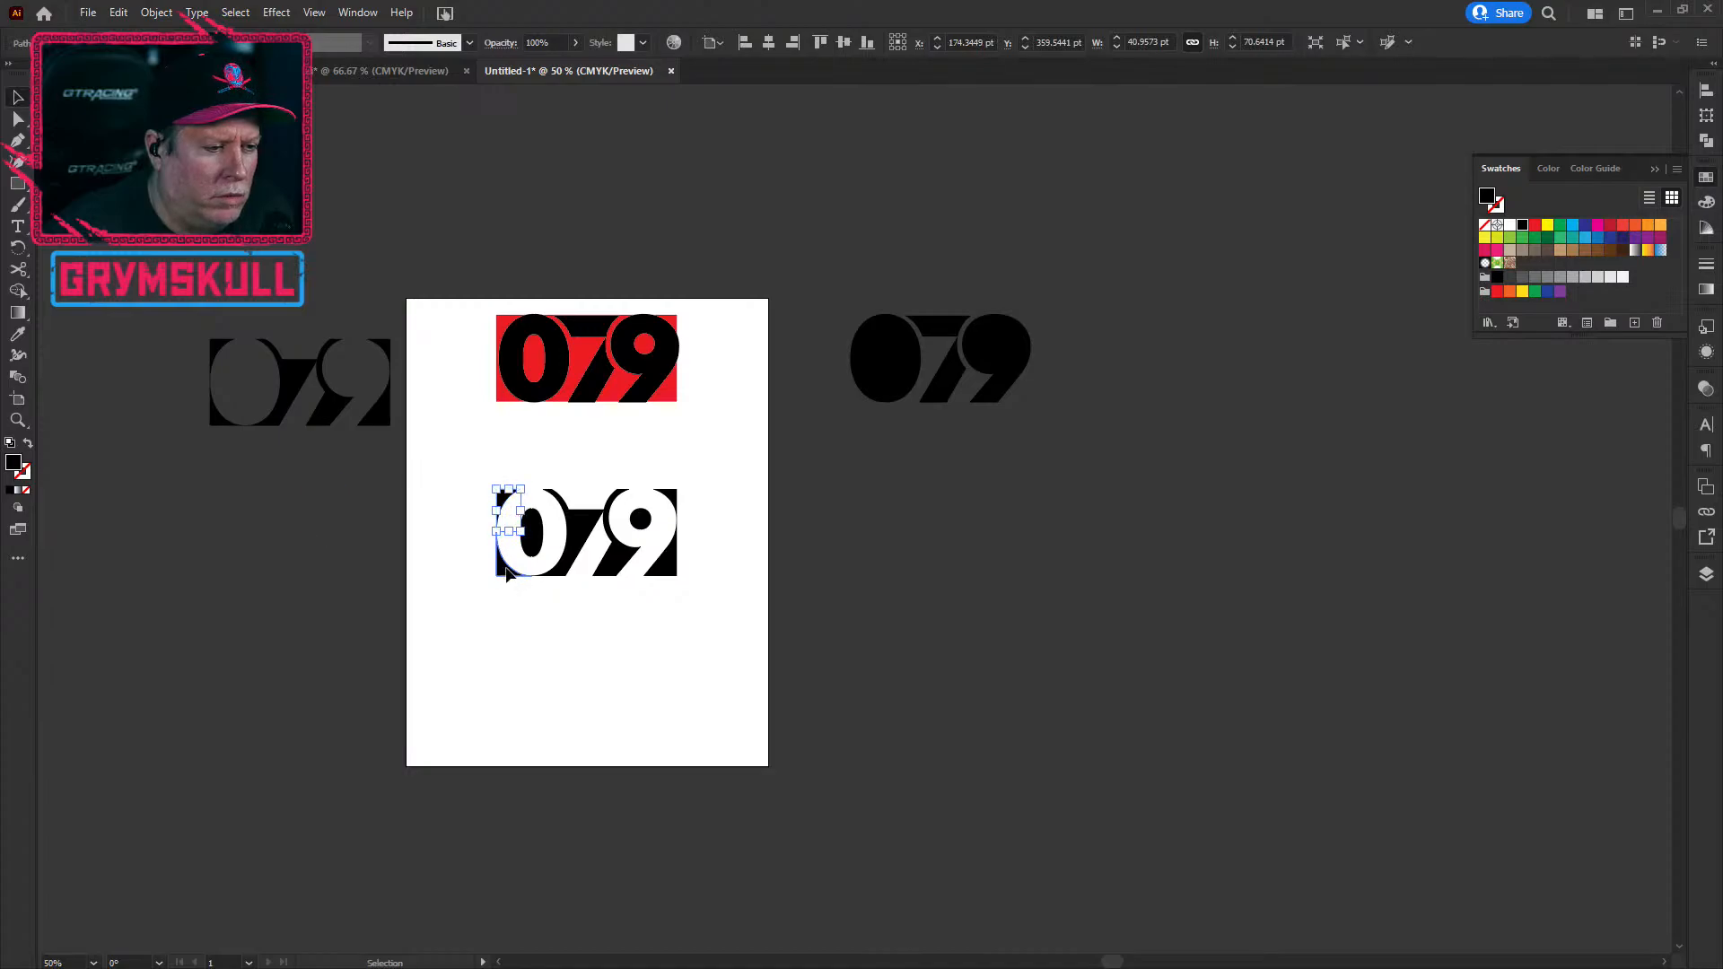
pyautogui.moveTo(507, 572); pyautogui.dragTo(310, 557)
pyautogui.hotkey('ctrl', 'z')
pyautogui.moveTo(509, 502); pyautogui.dragTo(276, 502)
pyautogui.click(677, 572)
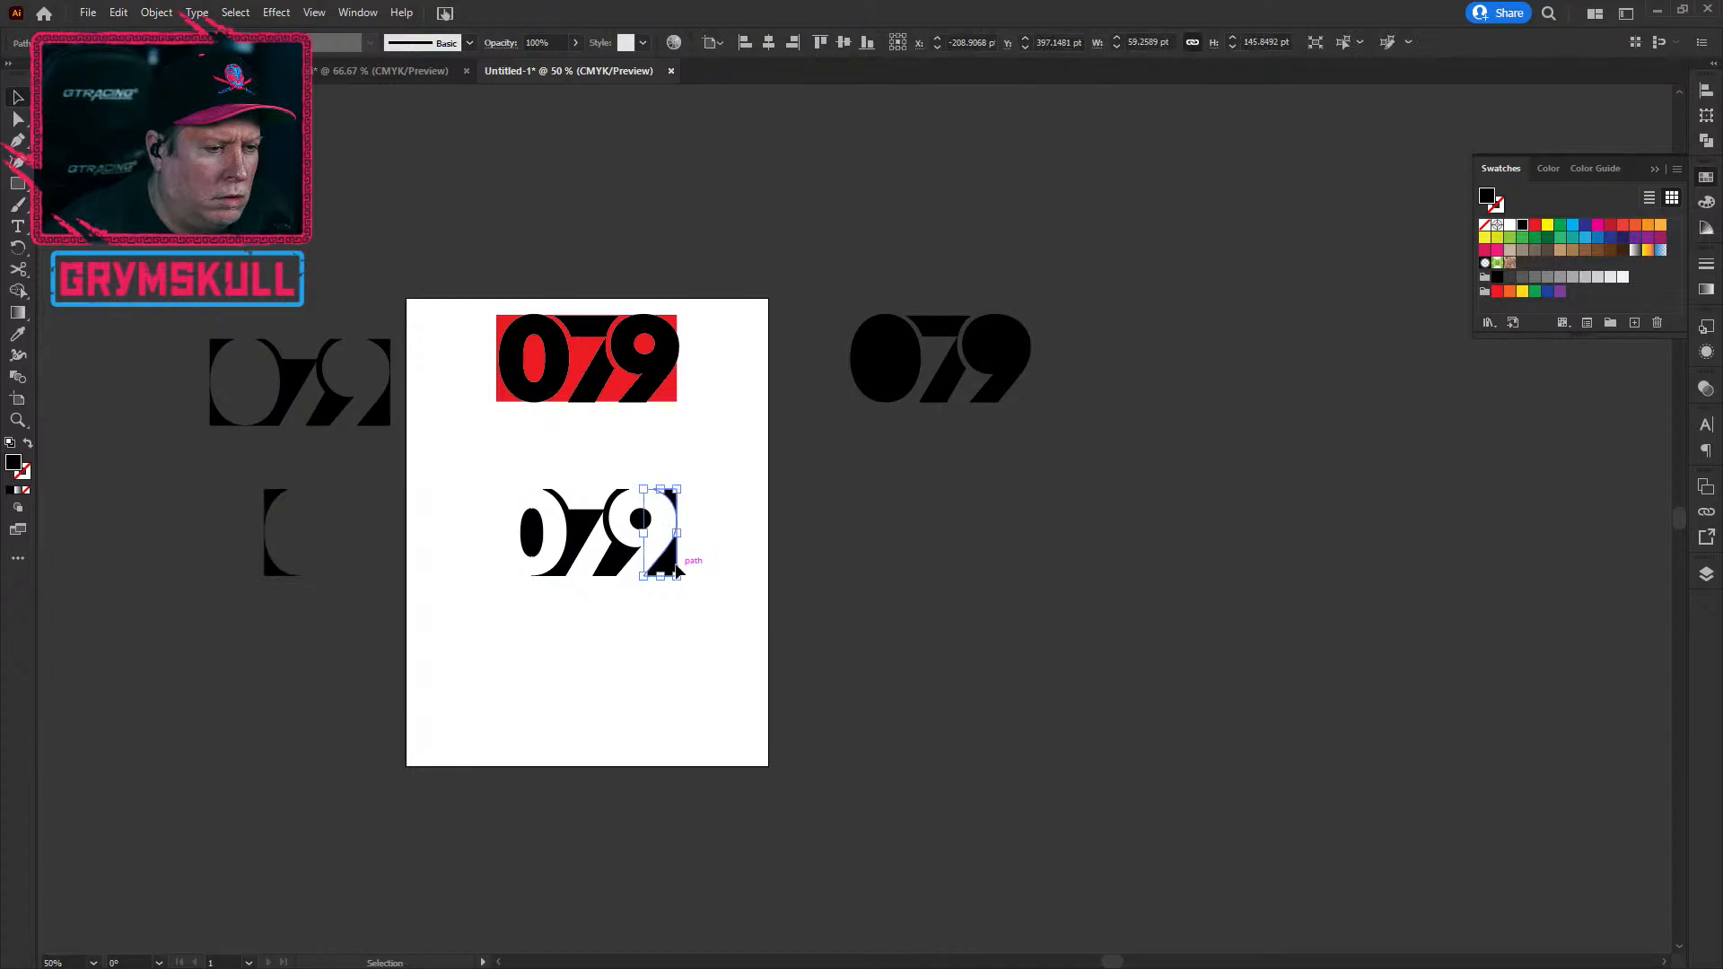
pyautogui.moveTo(677, 571); pyautogui.dragTo(909, 578)
pyautogui.click(963, 935)
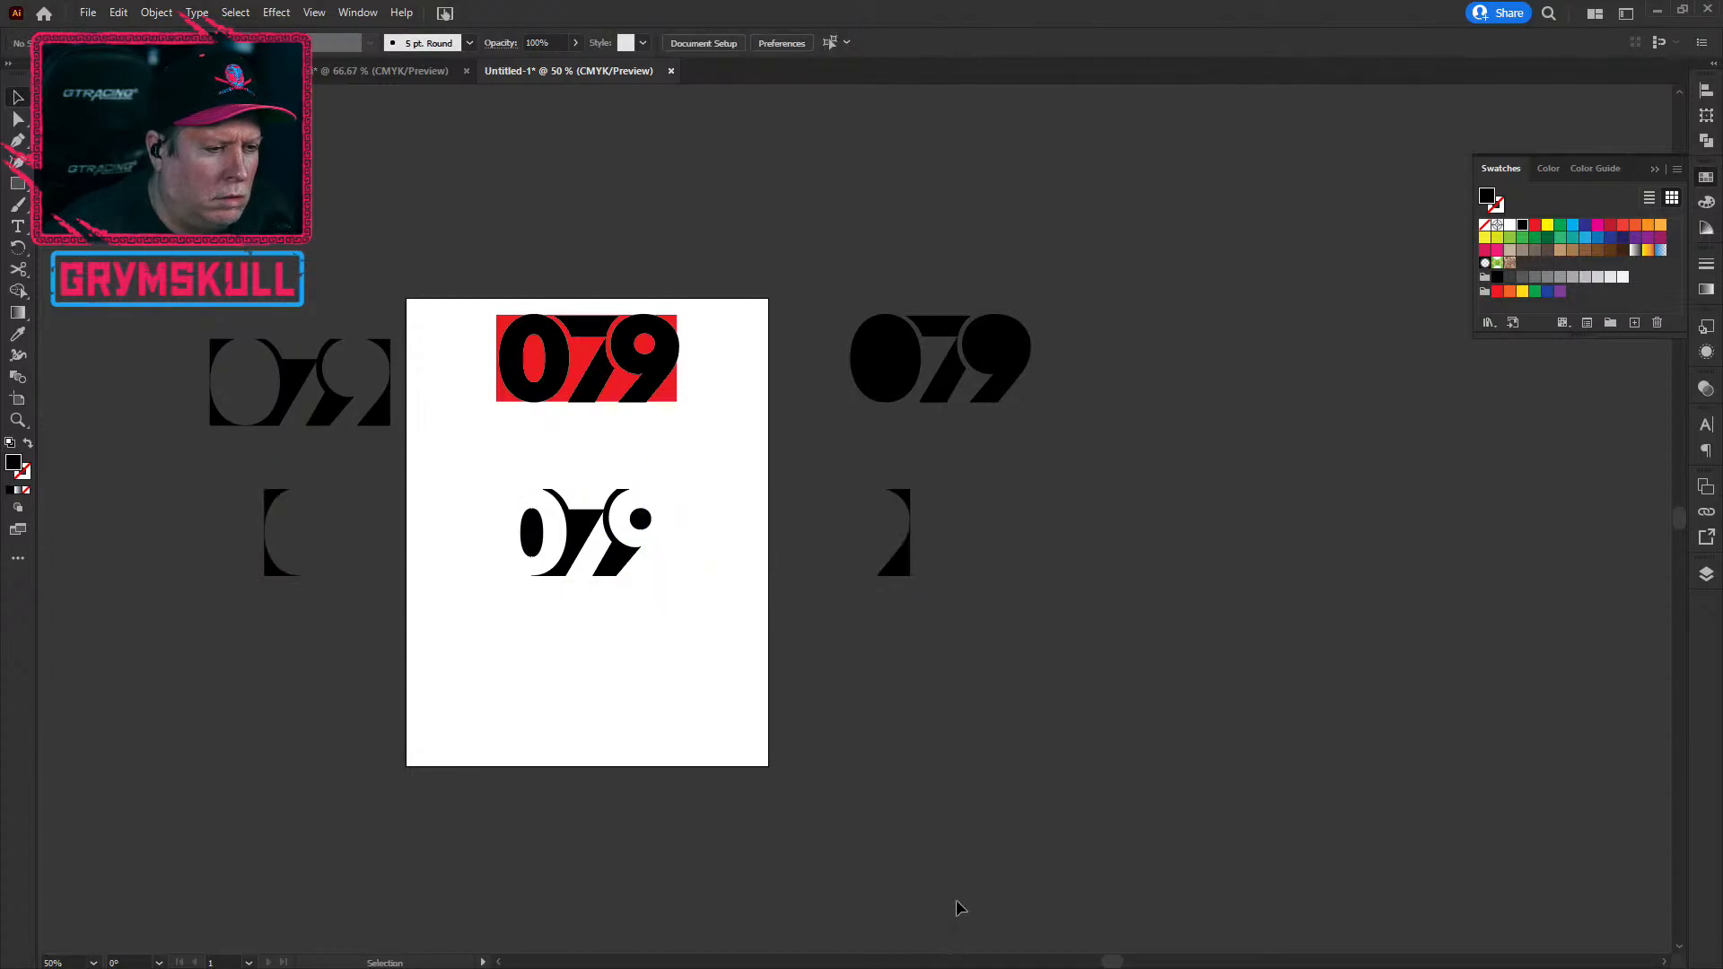
# Step: Drag the 9's dot in the lower cutaway 079 about 4.5 pt to the left
pyautogui.scroll(1, 582, 686)
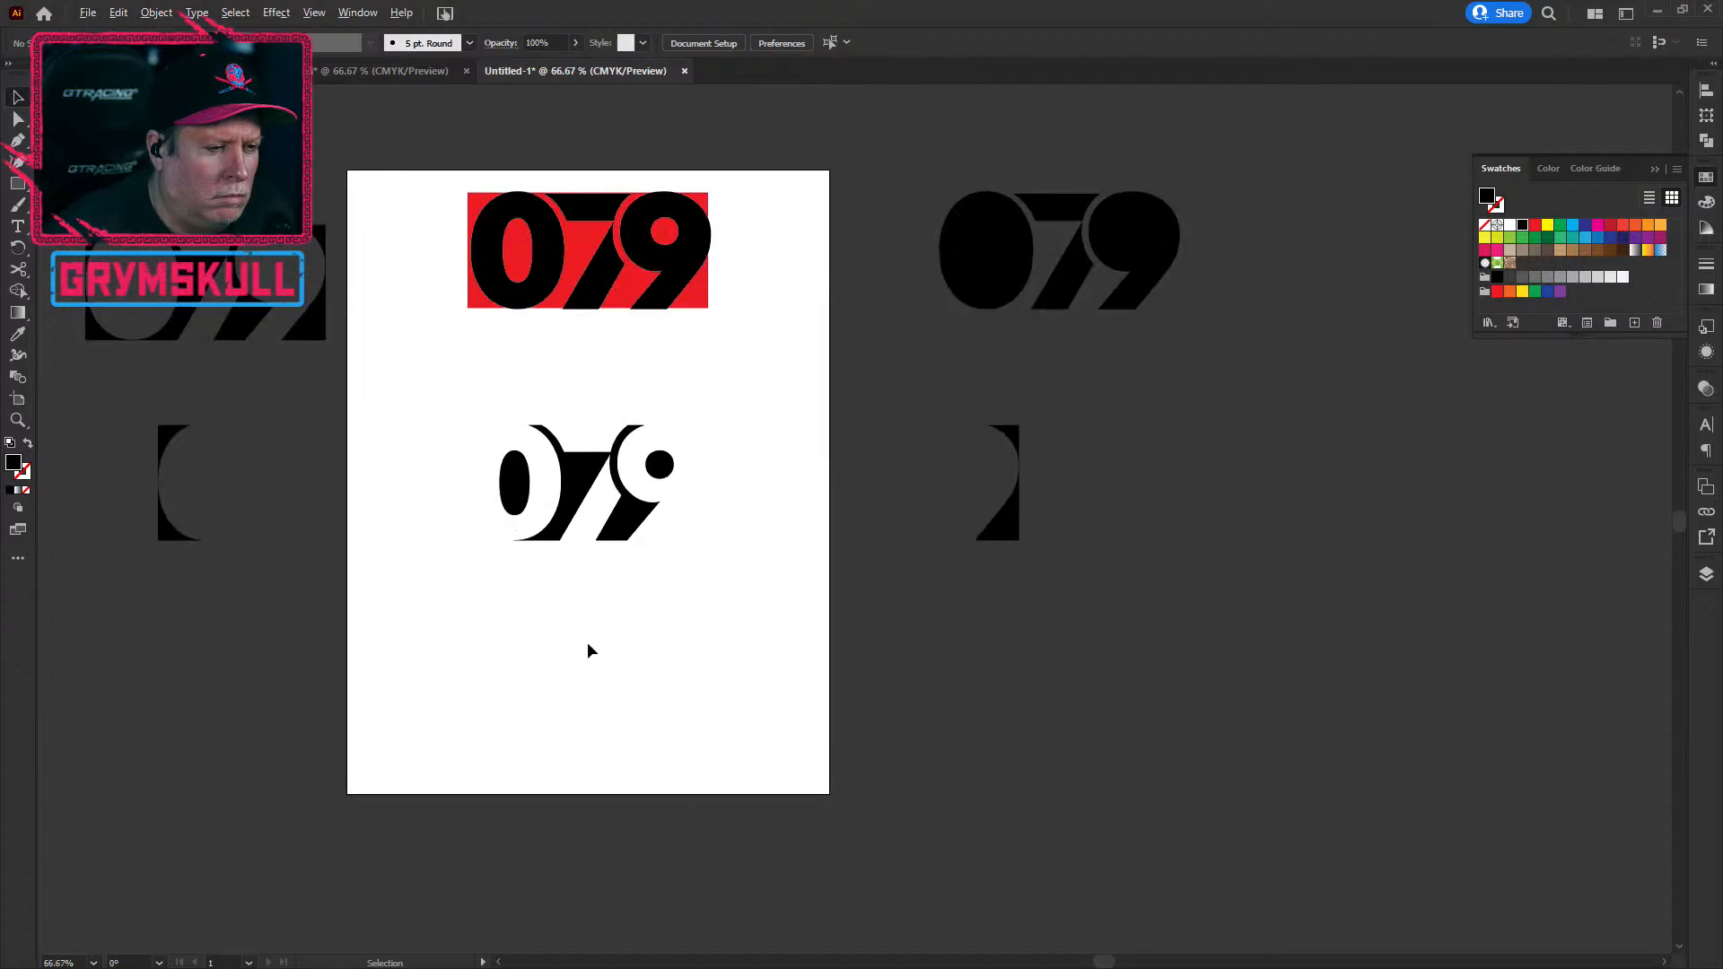
pyautogui.scroll(1, 588, 460)
pyautogui.scroll(1, 592, 470)
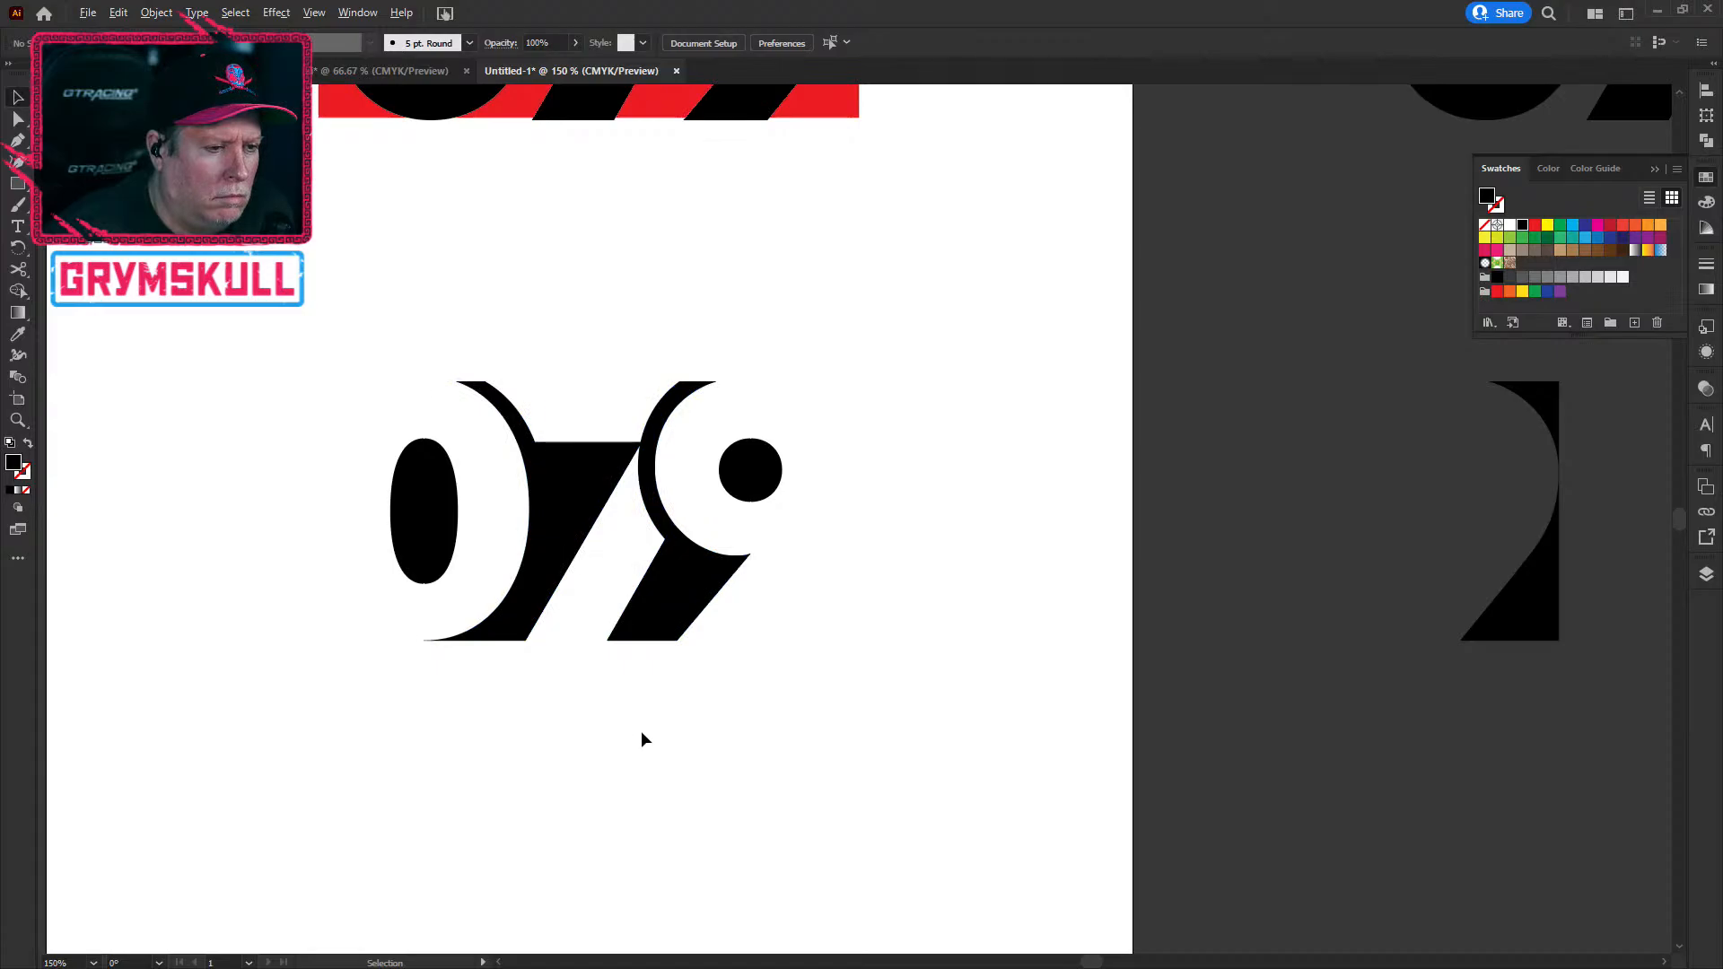
pyautogui.click(679, 637)
pyautogui.scroll(8, 643, 564)
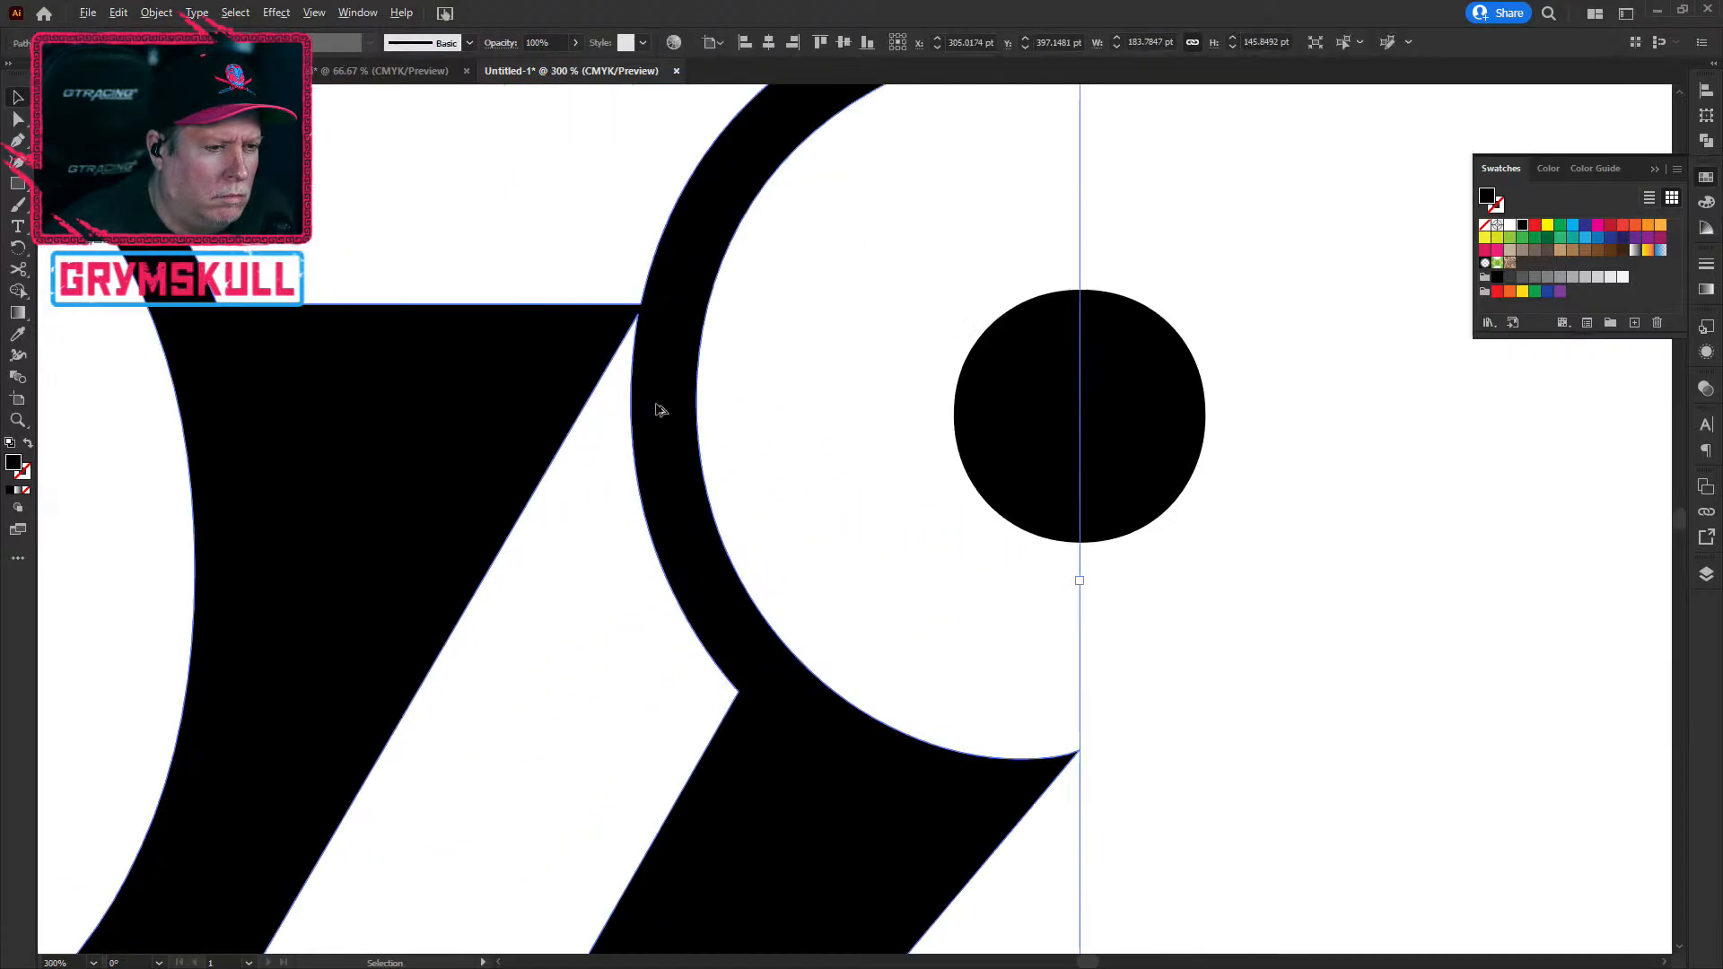
pyautogui.scroll(-3, 605, 451)
pyautogui.scroll(-10, 605, 445)
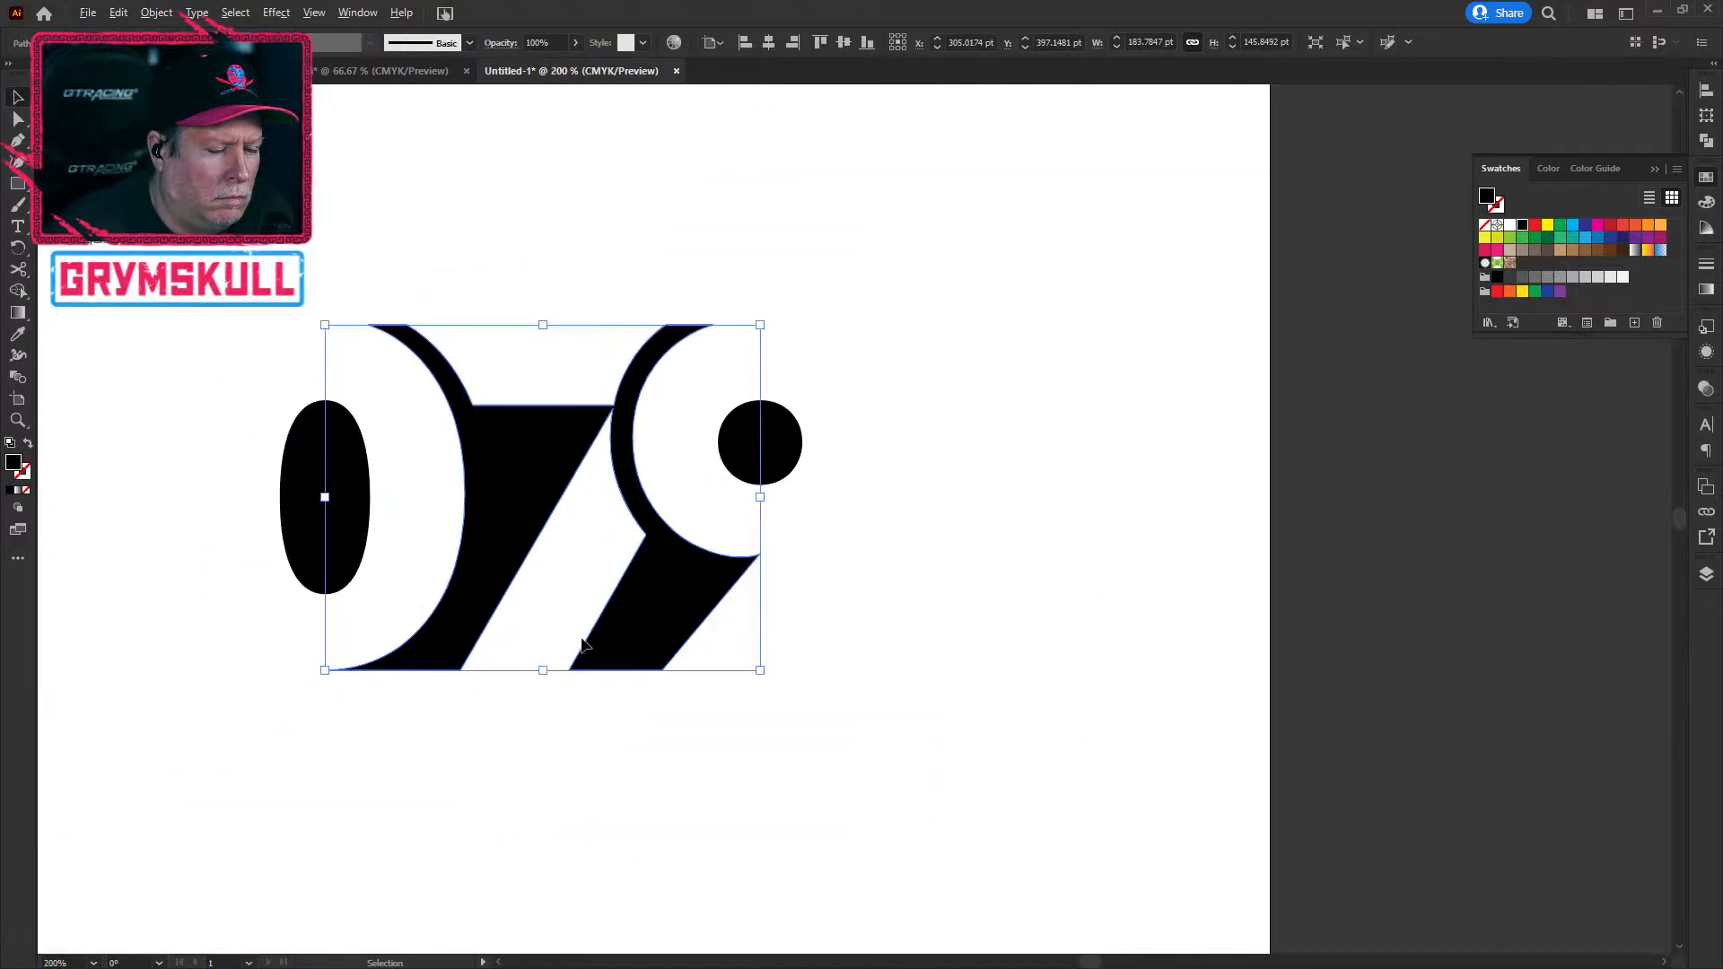
pyautogui.click(689, 589)
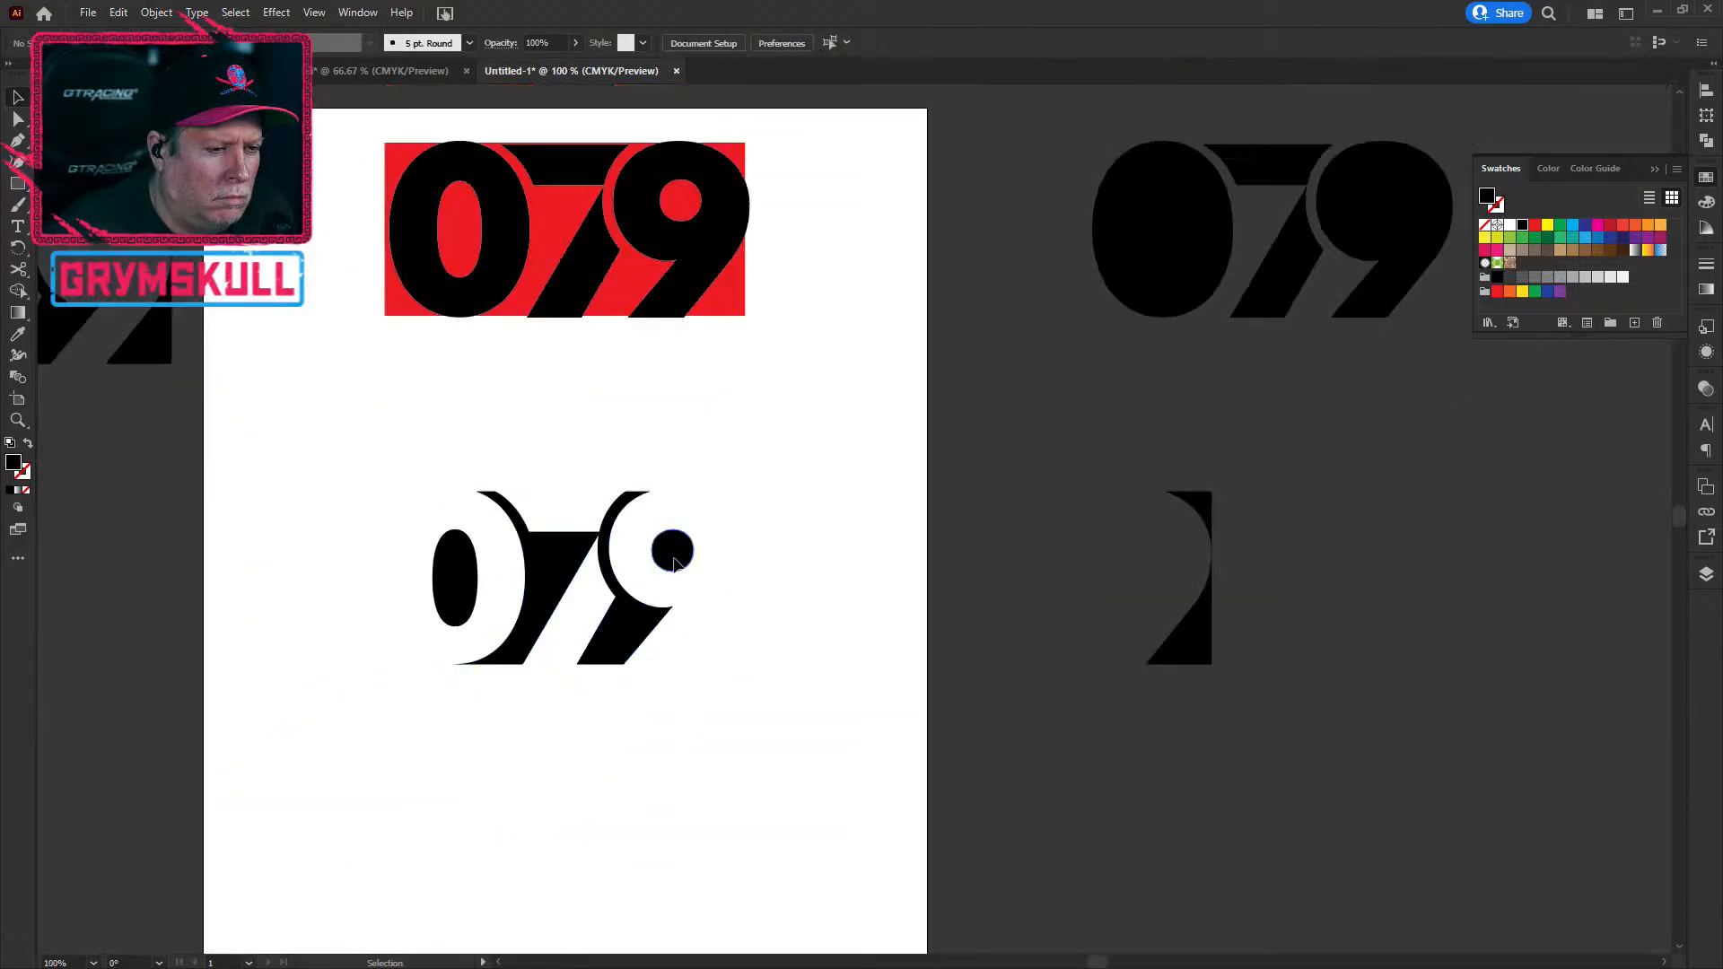
pyautogui.moveTo(675, 563); pyautogui.dragTo(669, 564)
pyautogui.click(805, 830)
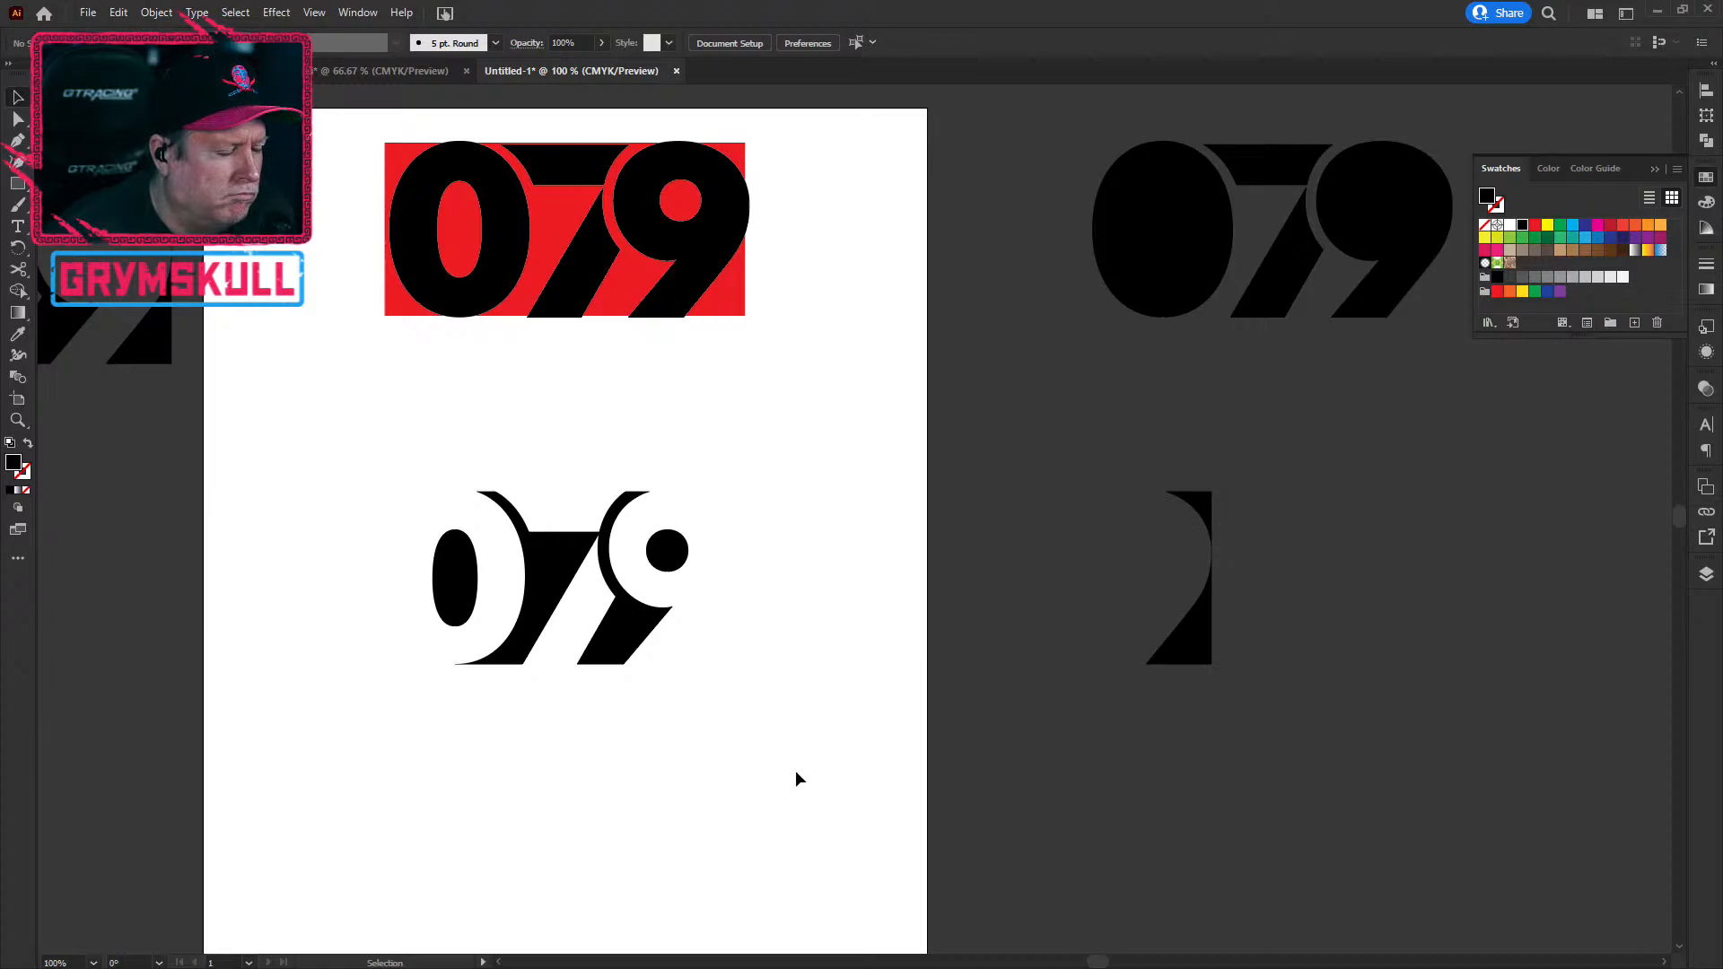
pyautogui.scroll(-2, 622, 777)
pyautogui.moveTo(628, 819); pyautogui.dragTo(754, 765)
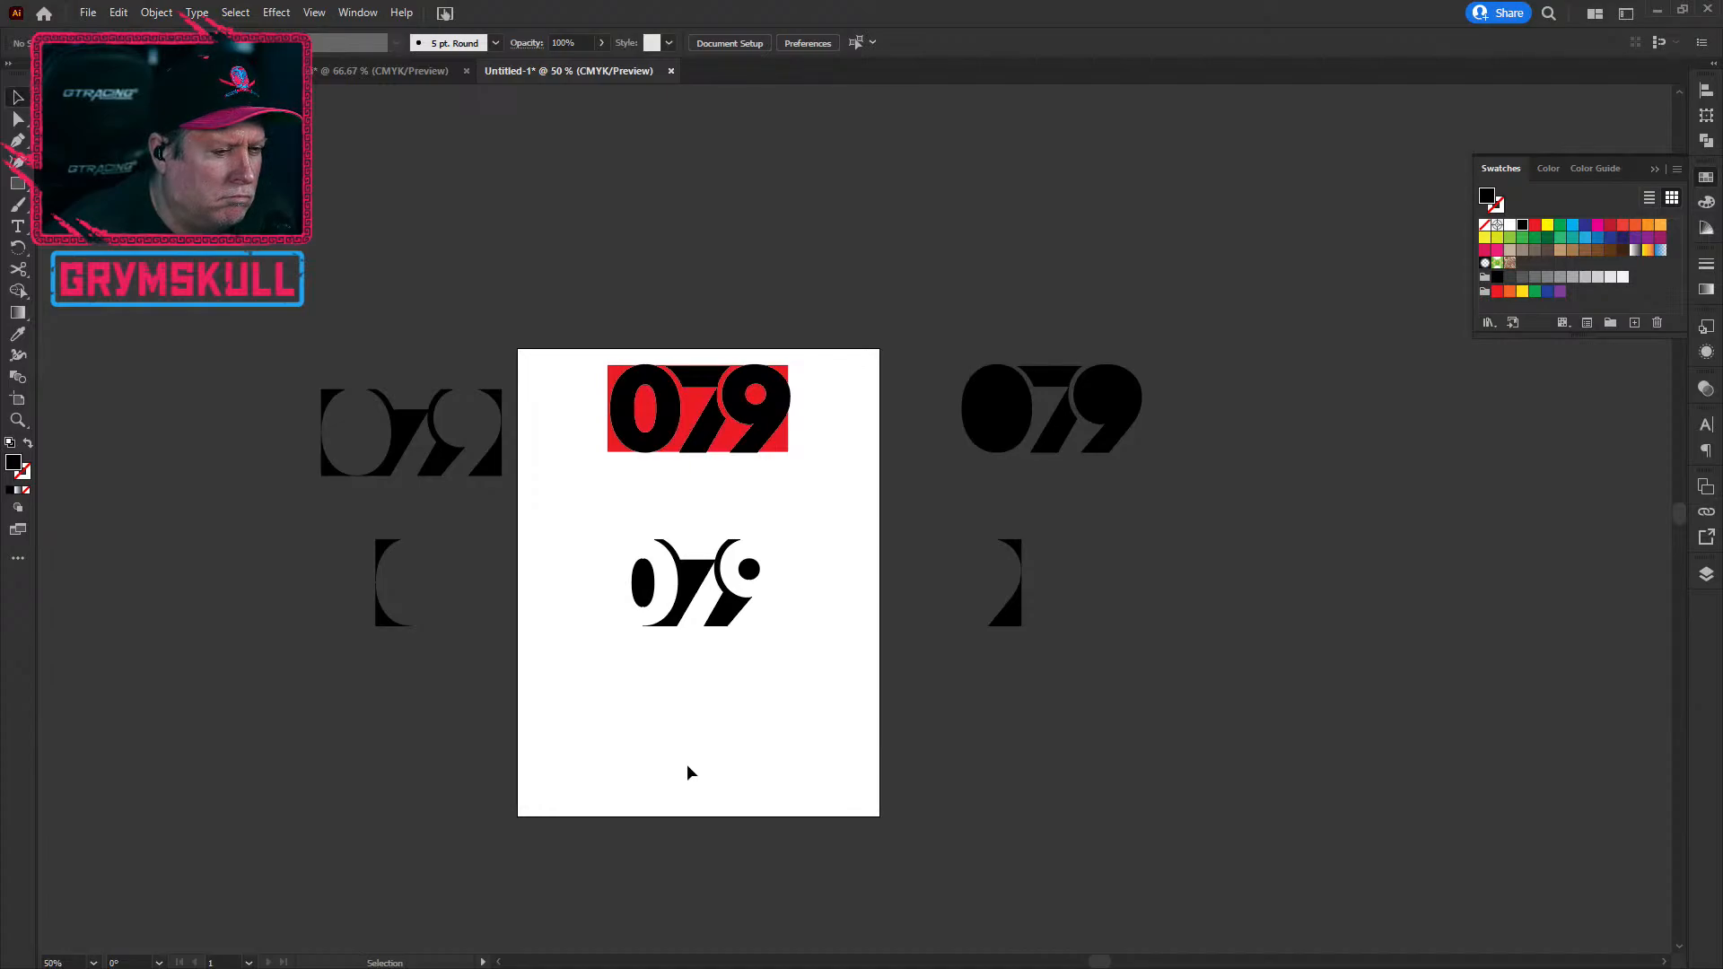
# Step: Undo the side-piece offset and move the cutaway 079 off the artboard to the right
pyautogui.hotkey('ctrl', 'z')
pyautogui.hotkey('ctrl', 'z')
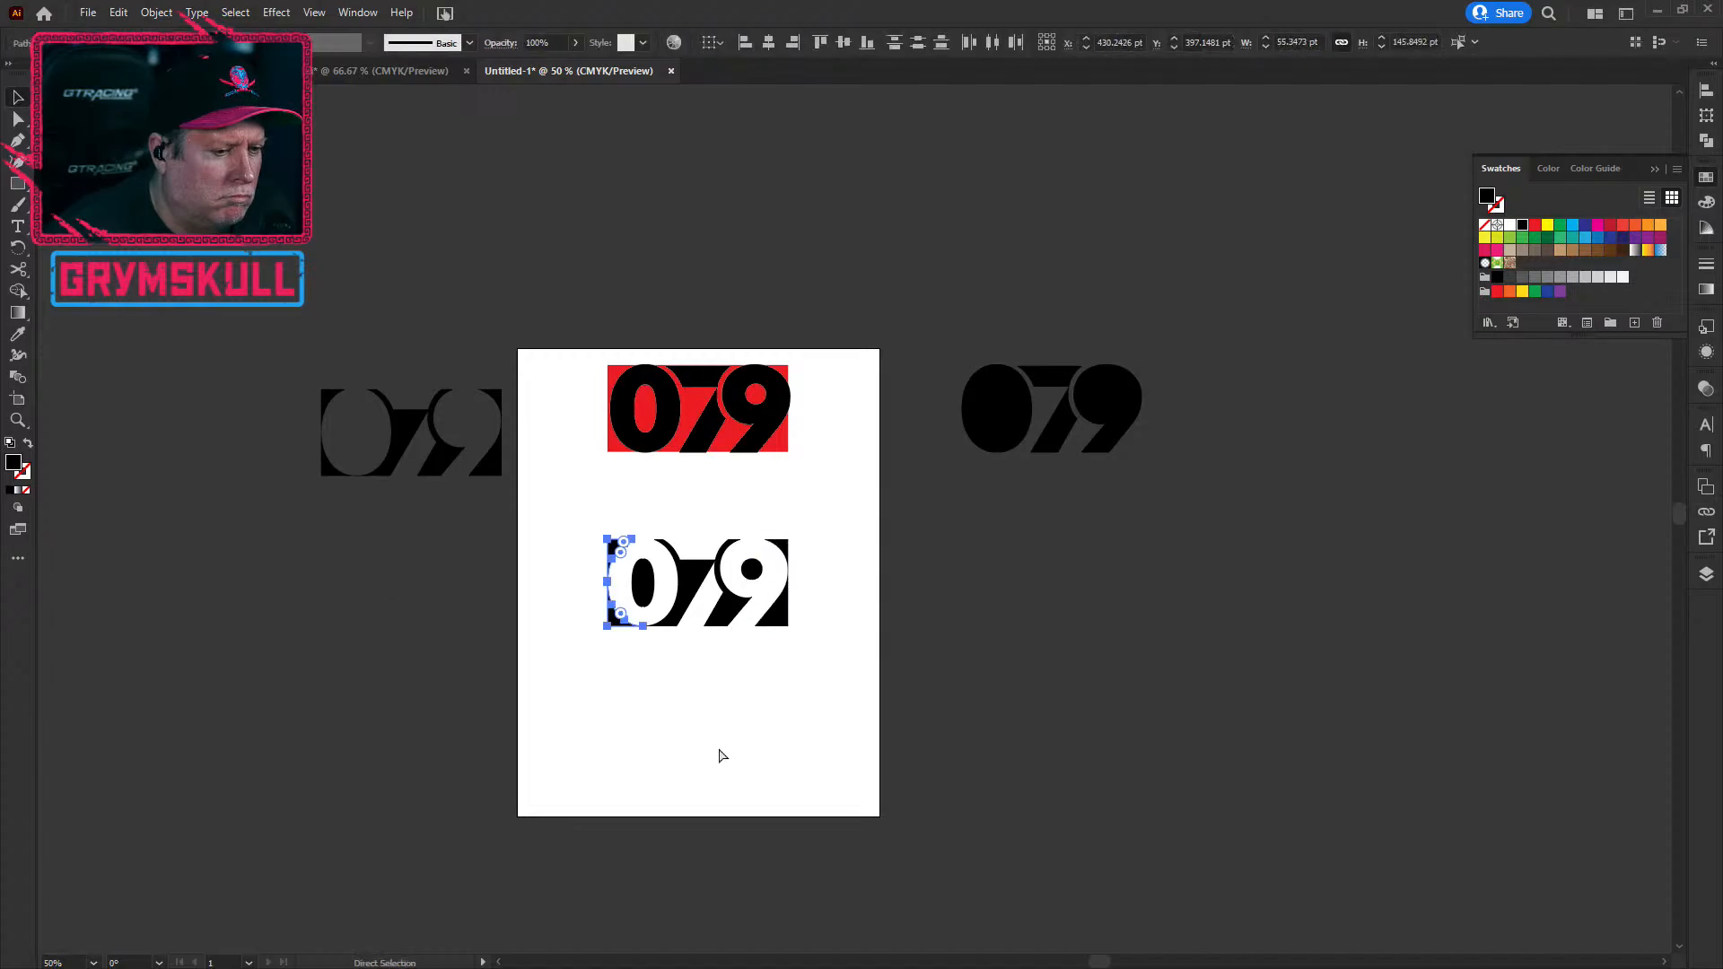
pyautogui.click(768, 807)
pyautogui.moveTo(577, 527); pyautogui.dragTo(839, 726)
pyautogui.moveTo(780, 619); pyautogui.dragTo(1139, 562)
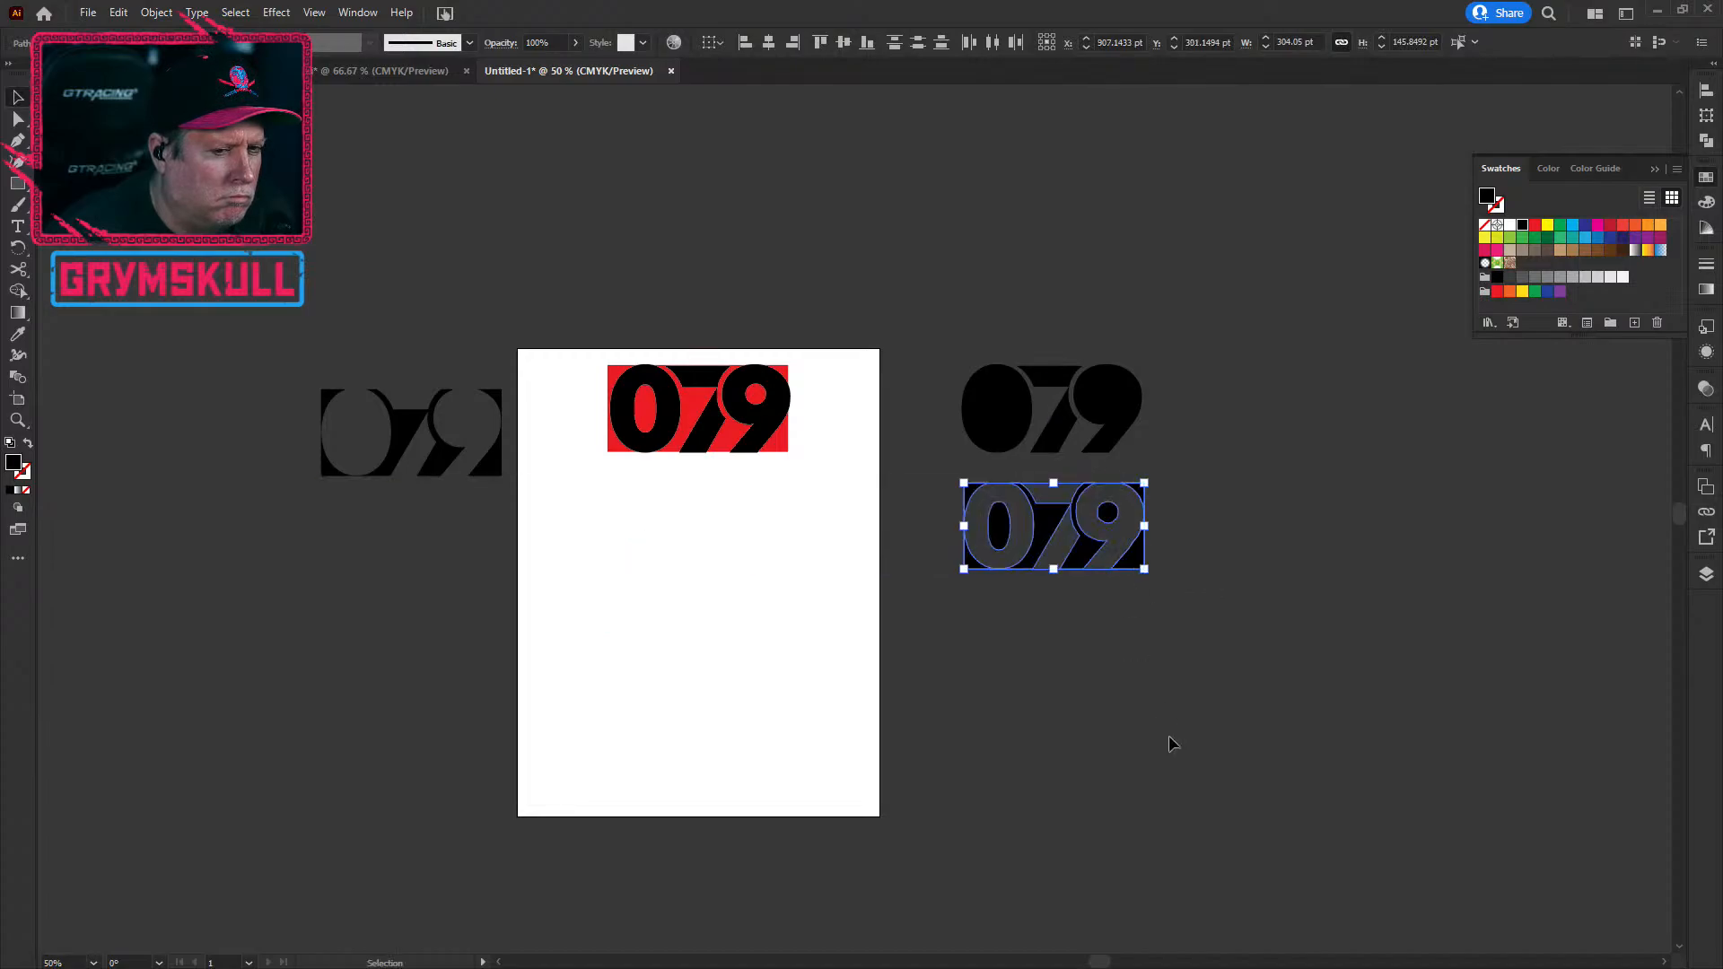
pyautogui.click(883, 747)
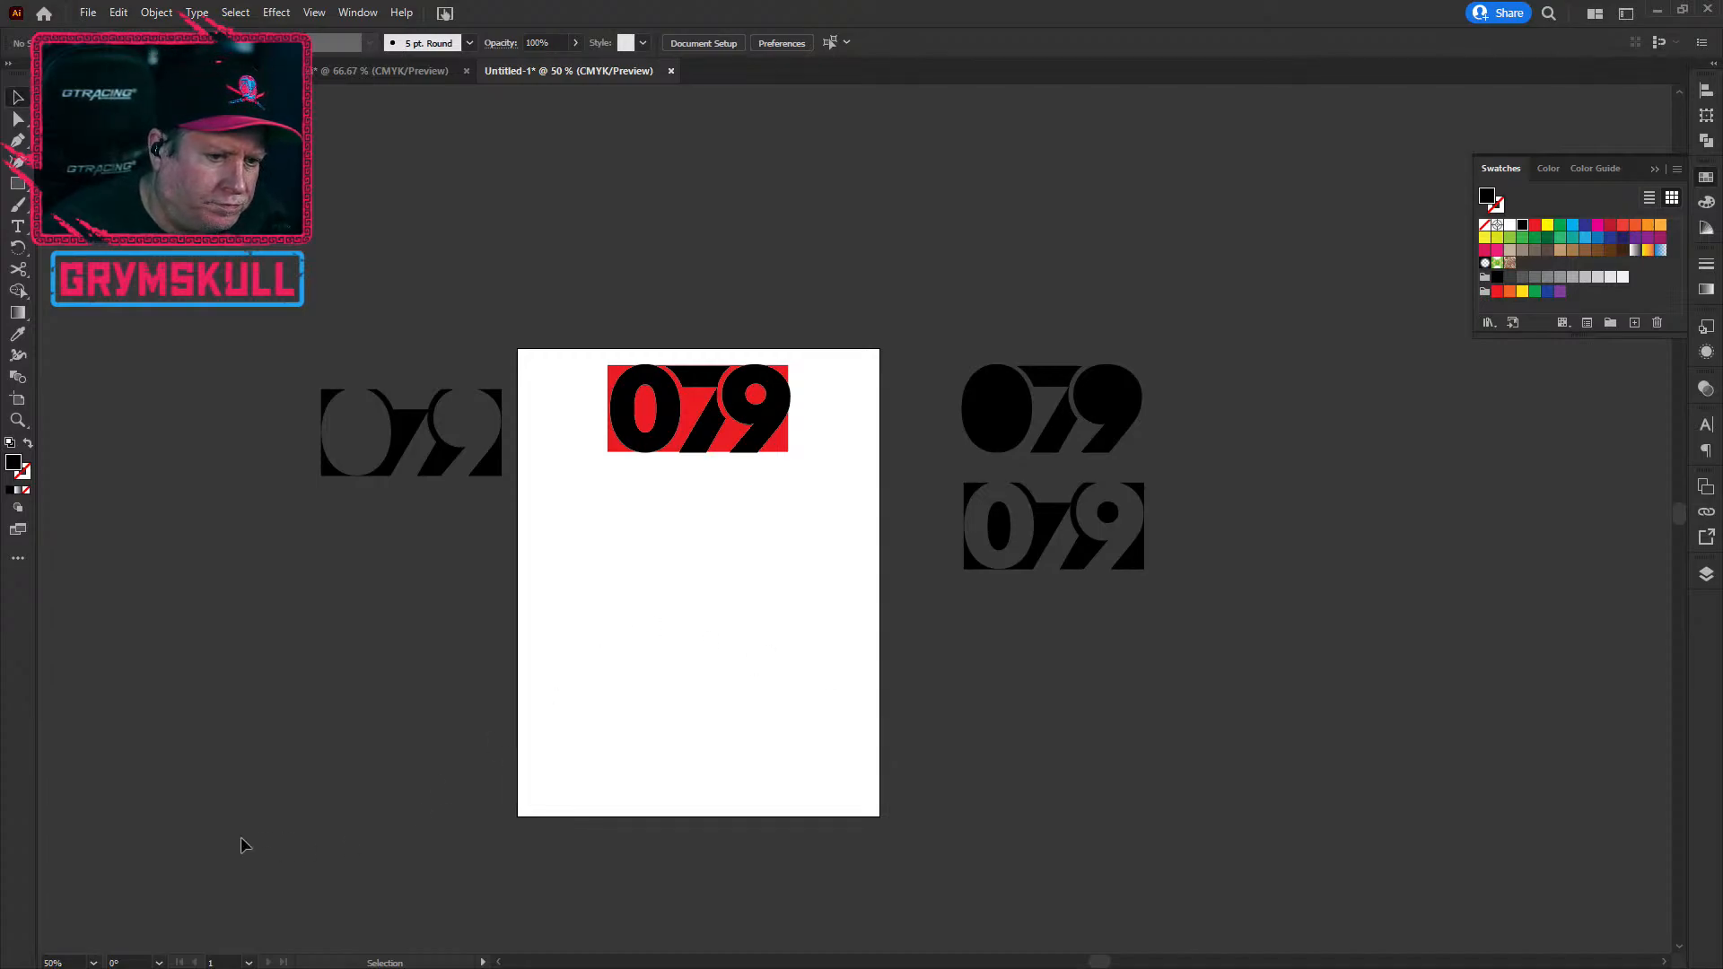
# Step: Move the 079 variant from left of the artboard below the others on the right
pyautogui.moveTo(176, 372); pyautogui.dragTo(492, 539)
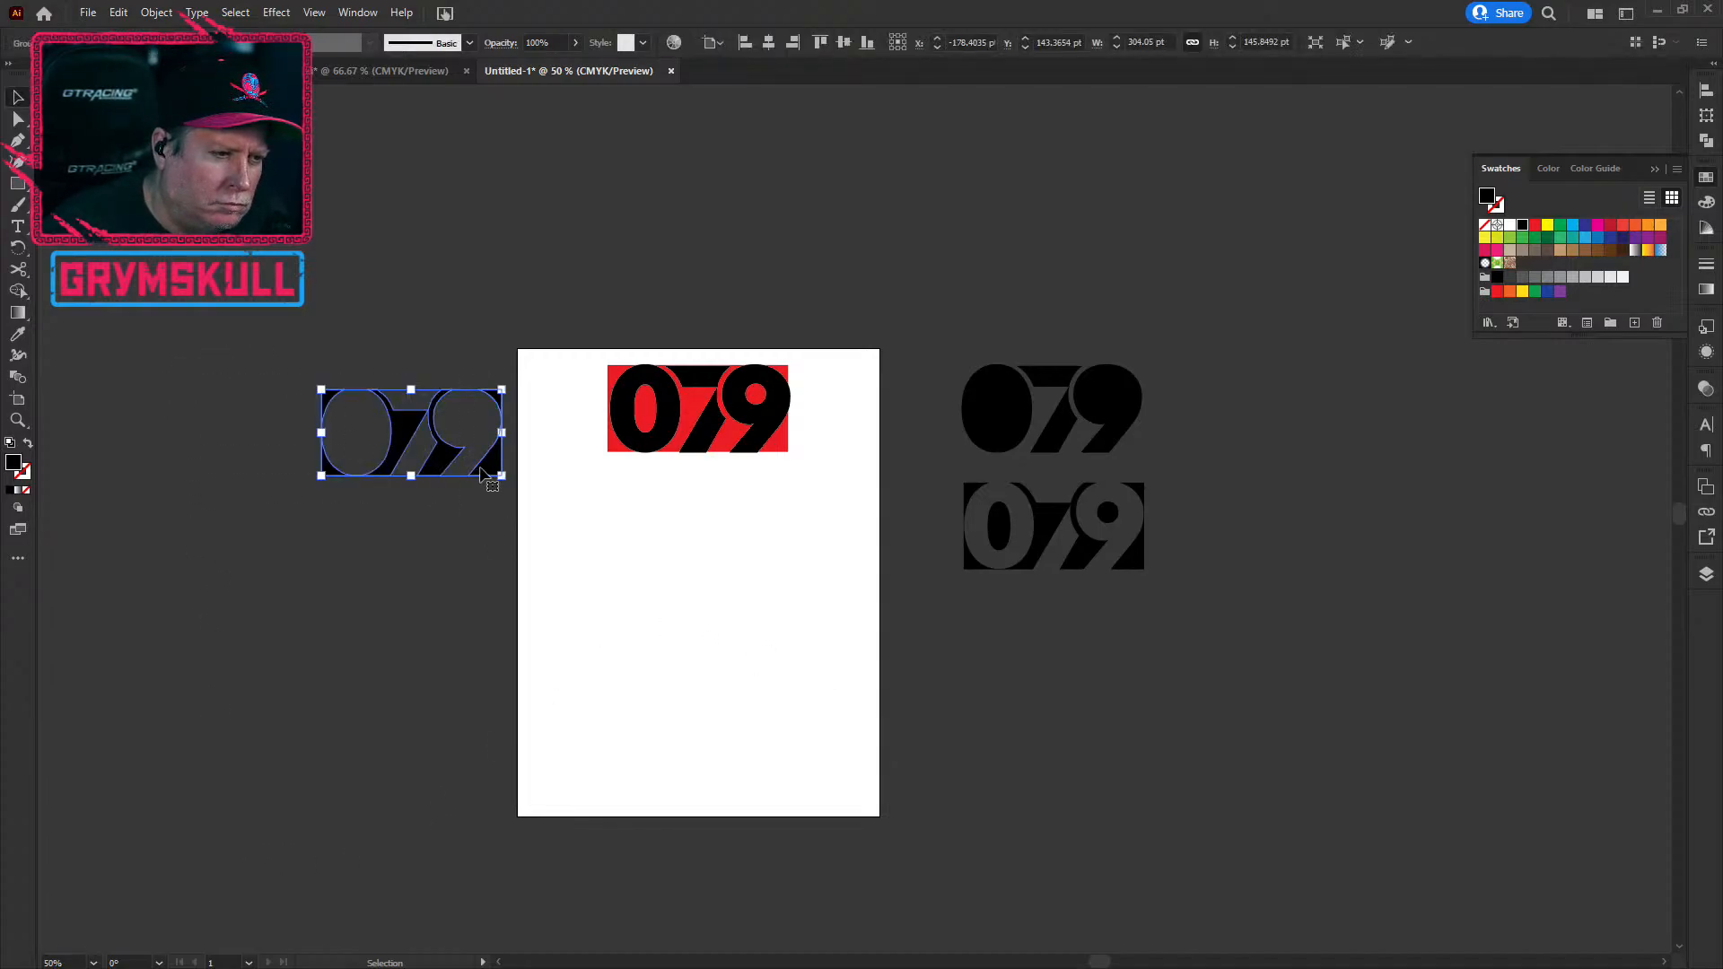
pyautogui.moveTo(504, 459); pyautogui.dragTo(1133, 667)
pyautogui.click(875, 829)
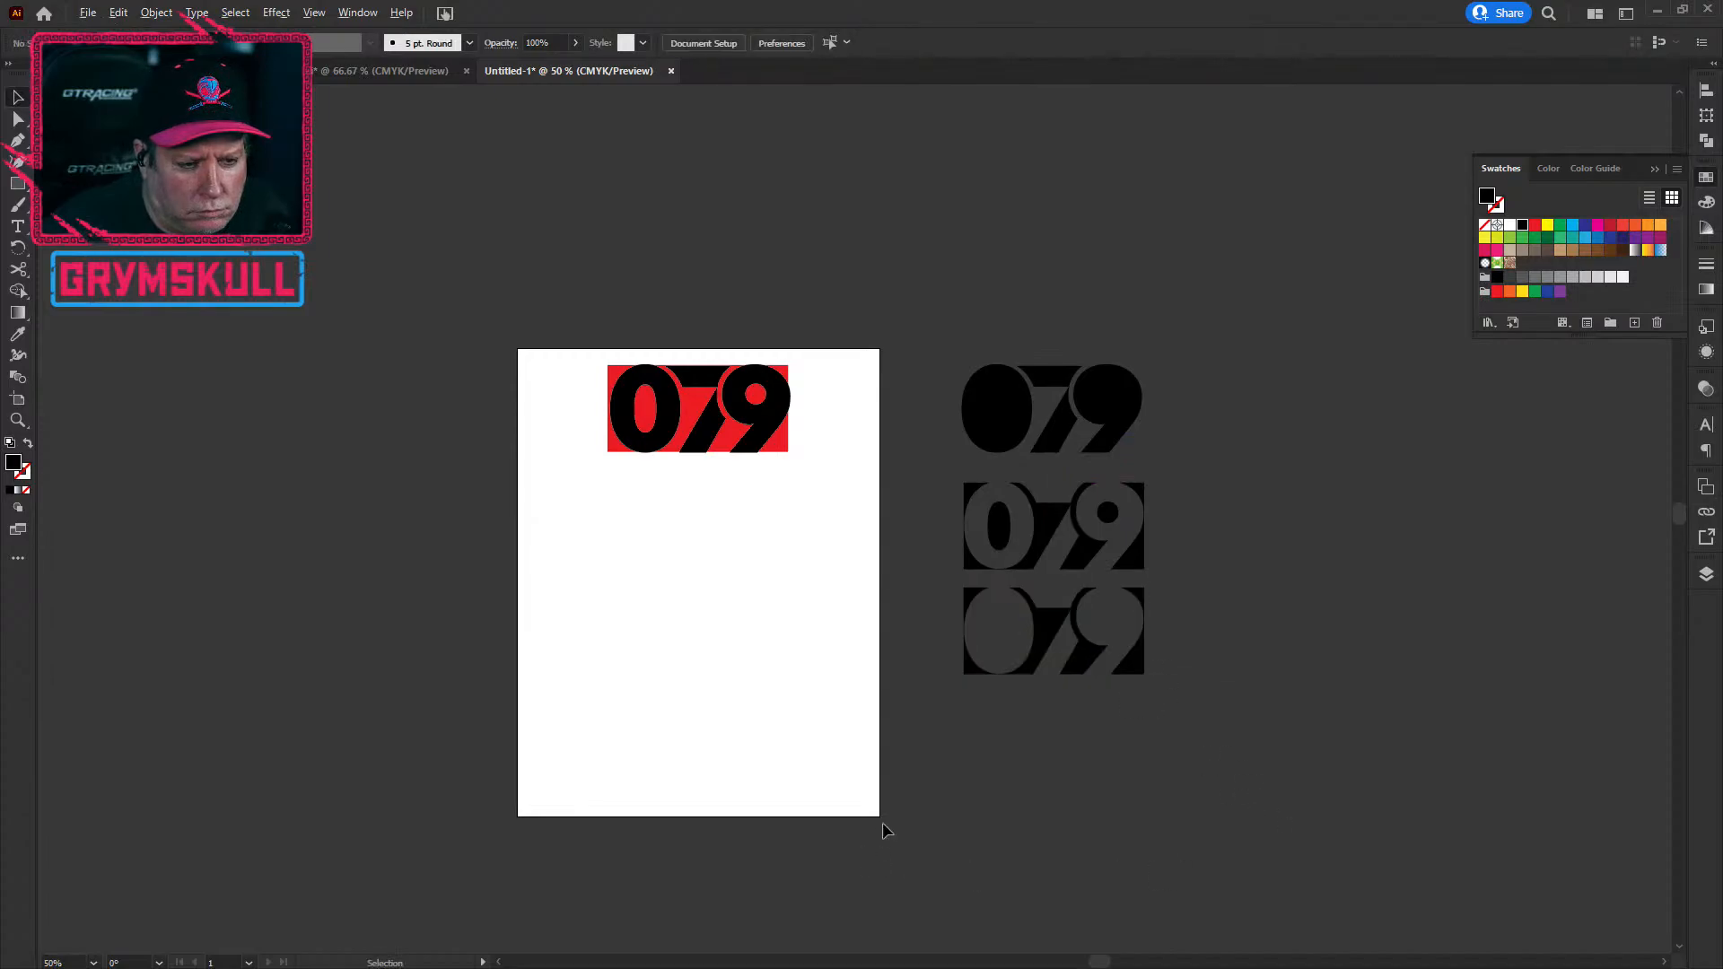
pyautogui.scroll(-2, 922, 792)
pyautogui.scroll(4, 919, 786)
pyautogui.scroll(-3, 906, 771)
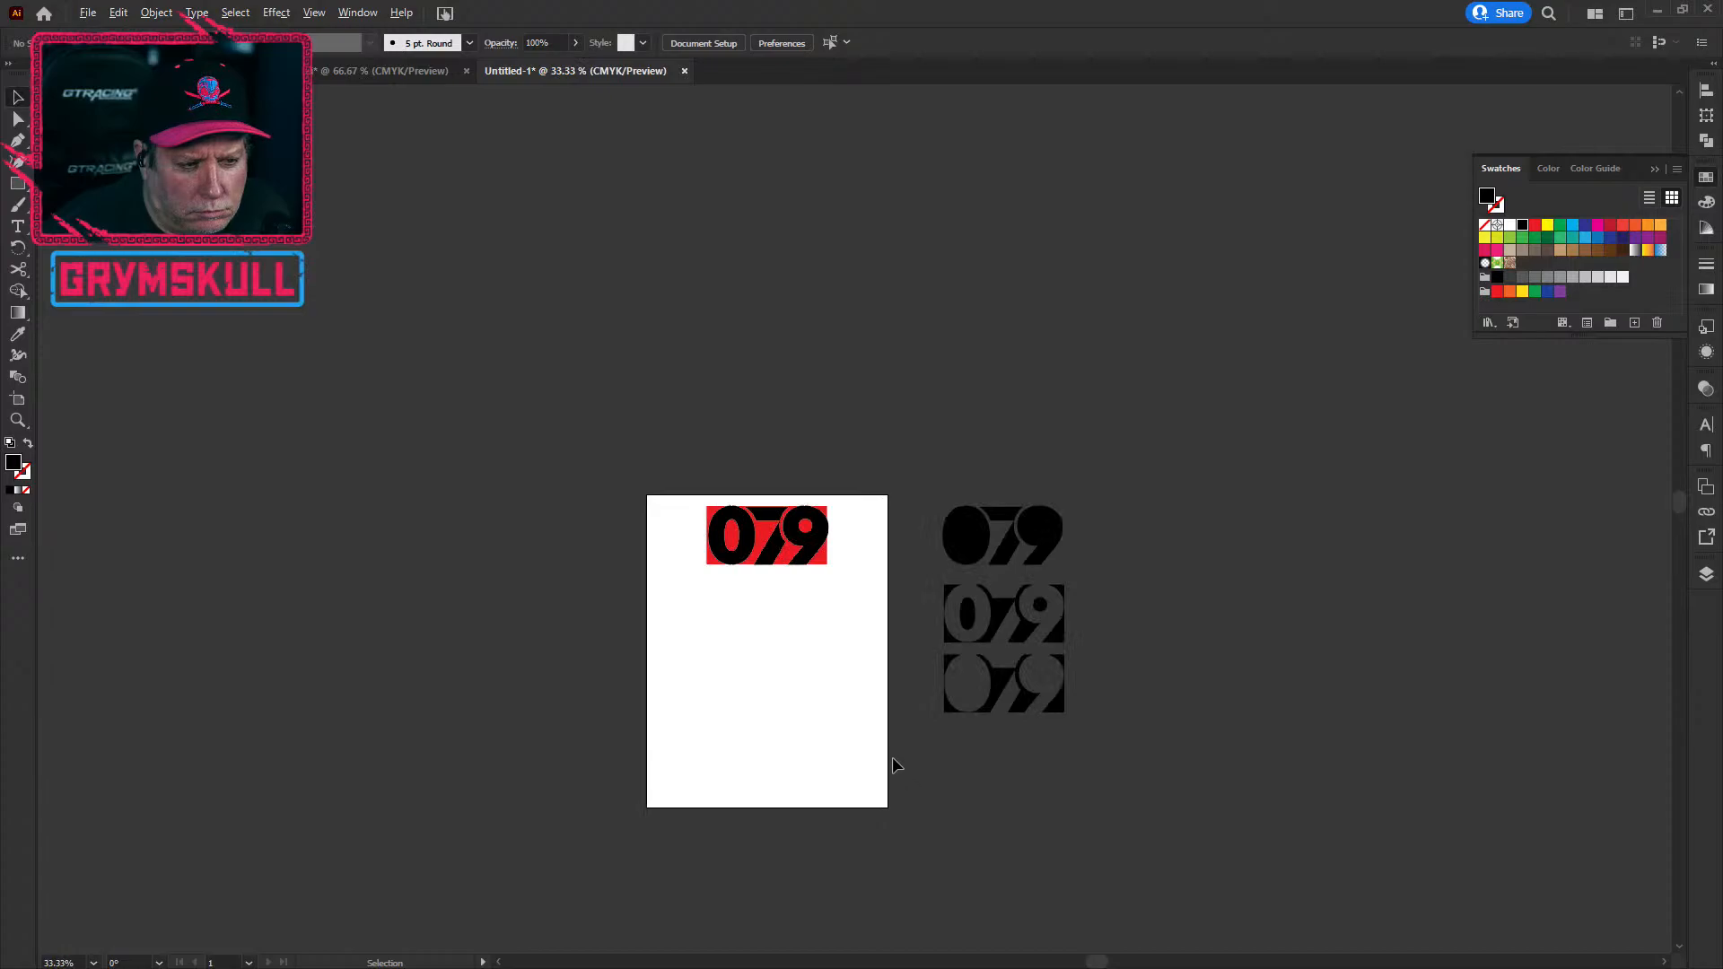
pyautogui.scroll(5, 771, 571)
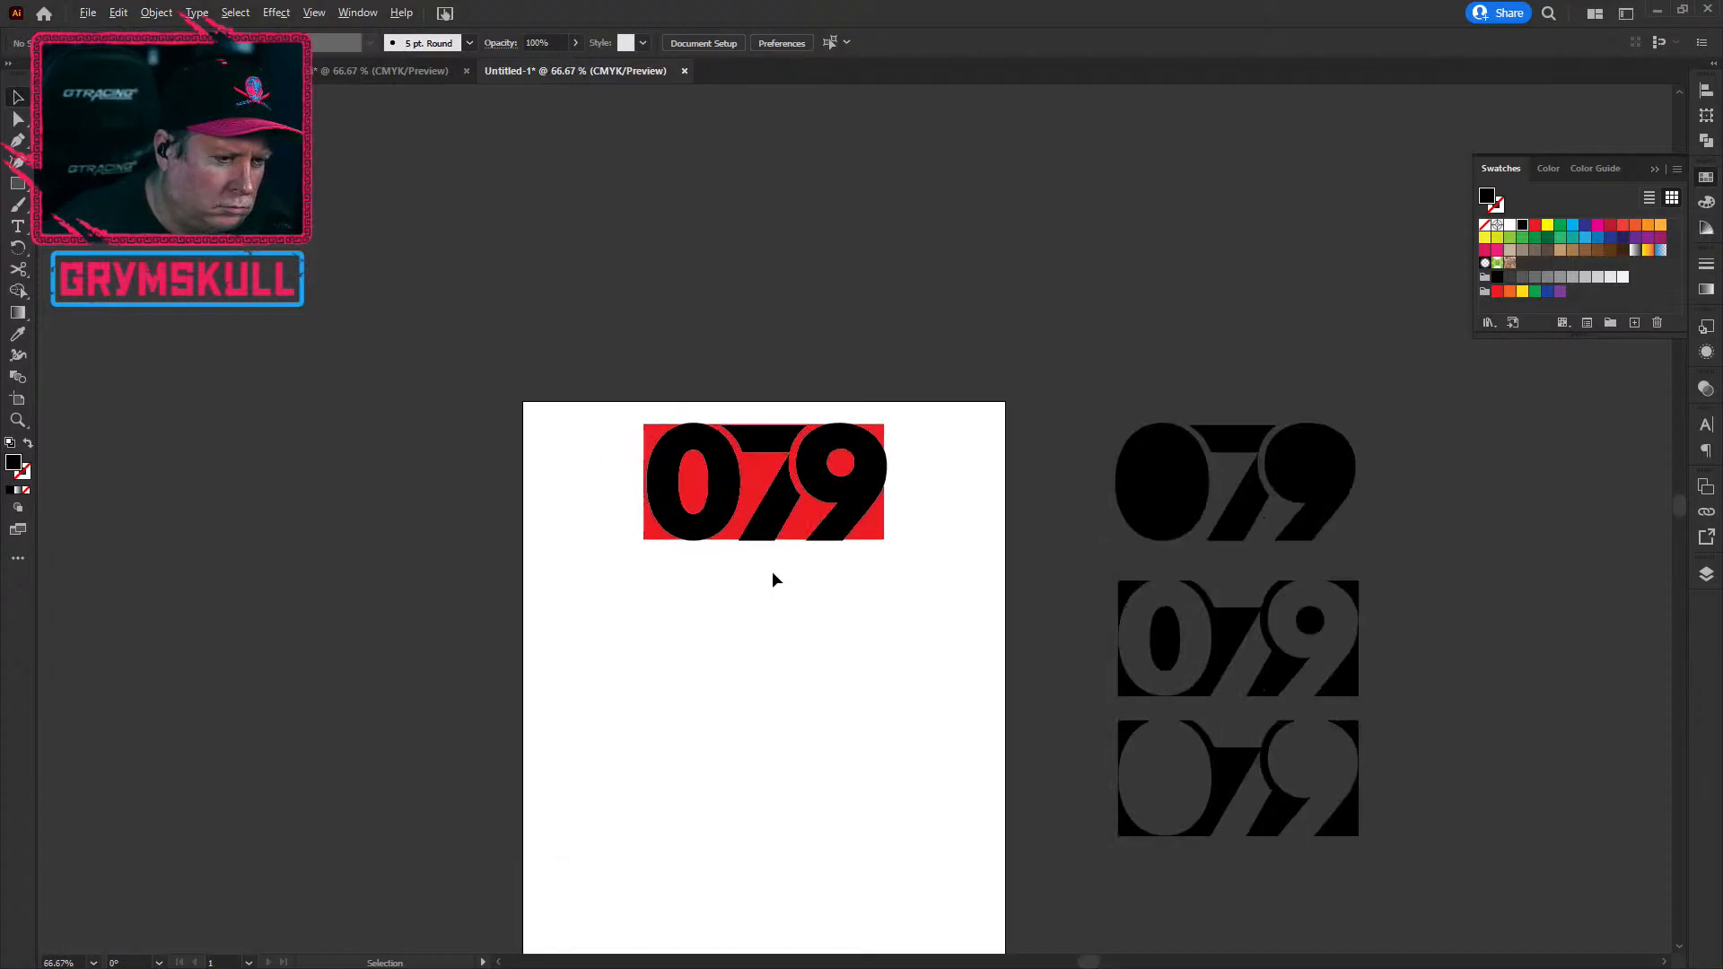
pyautogui.scroll(1, 773, 574)
pyautogui.scroll(-3, 703, 711)
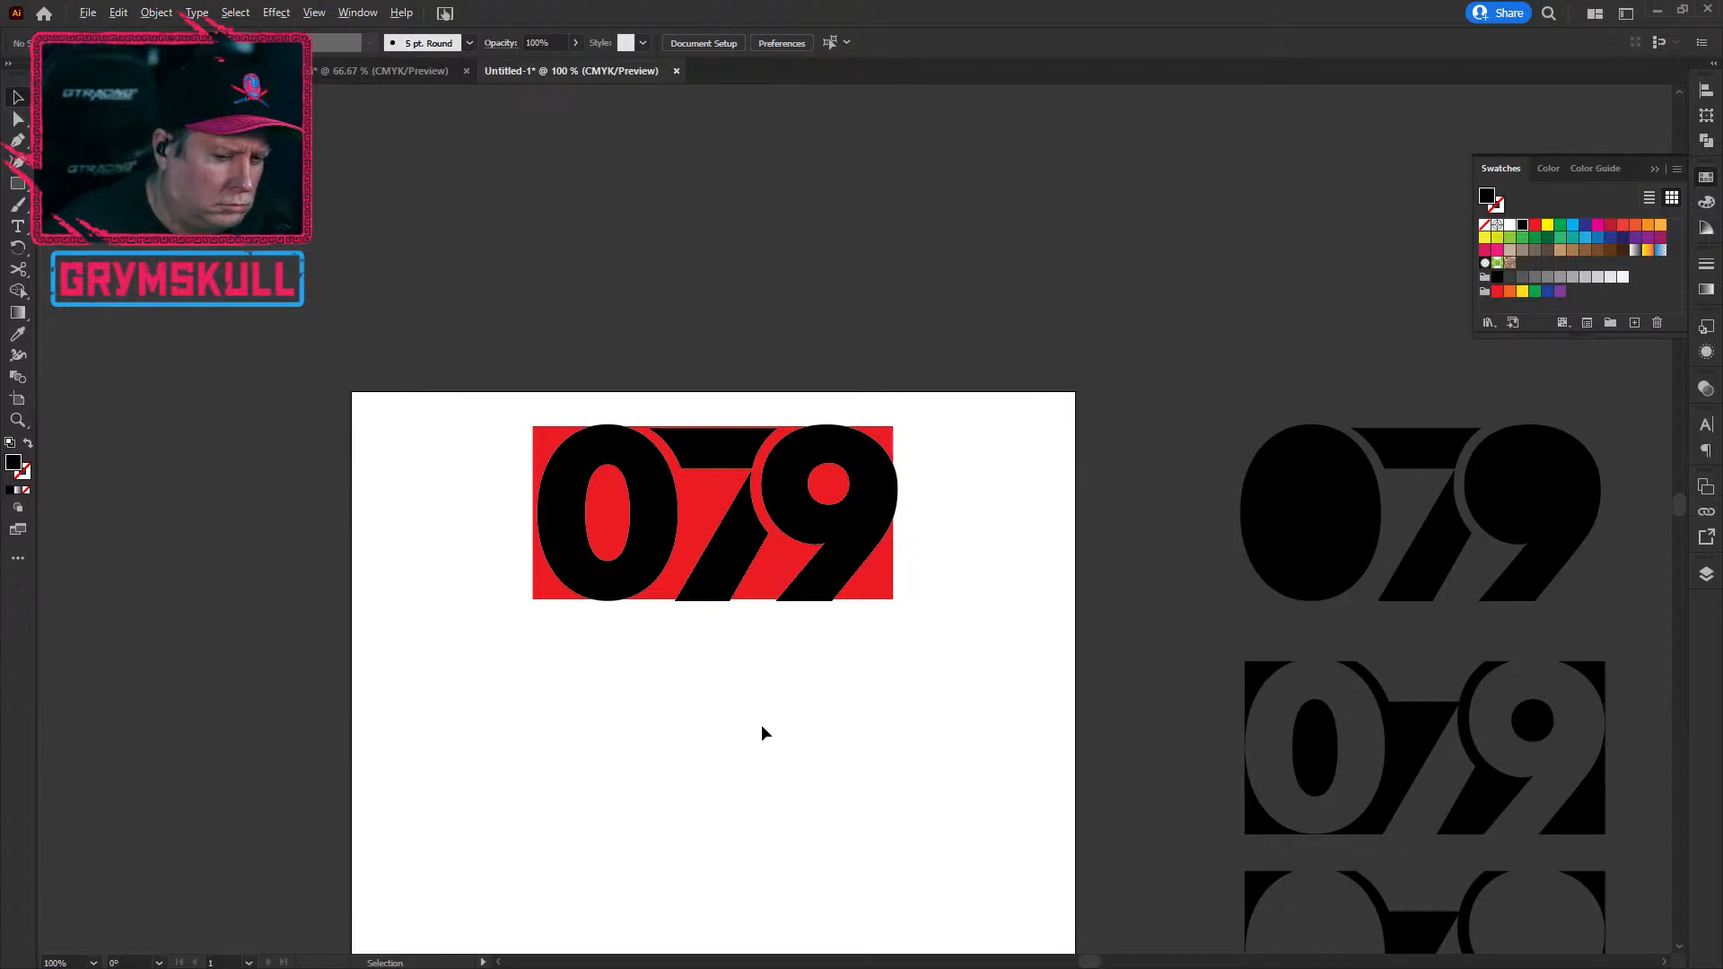
pyautogui.scroll(-1, 761, 733)
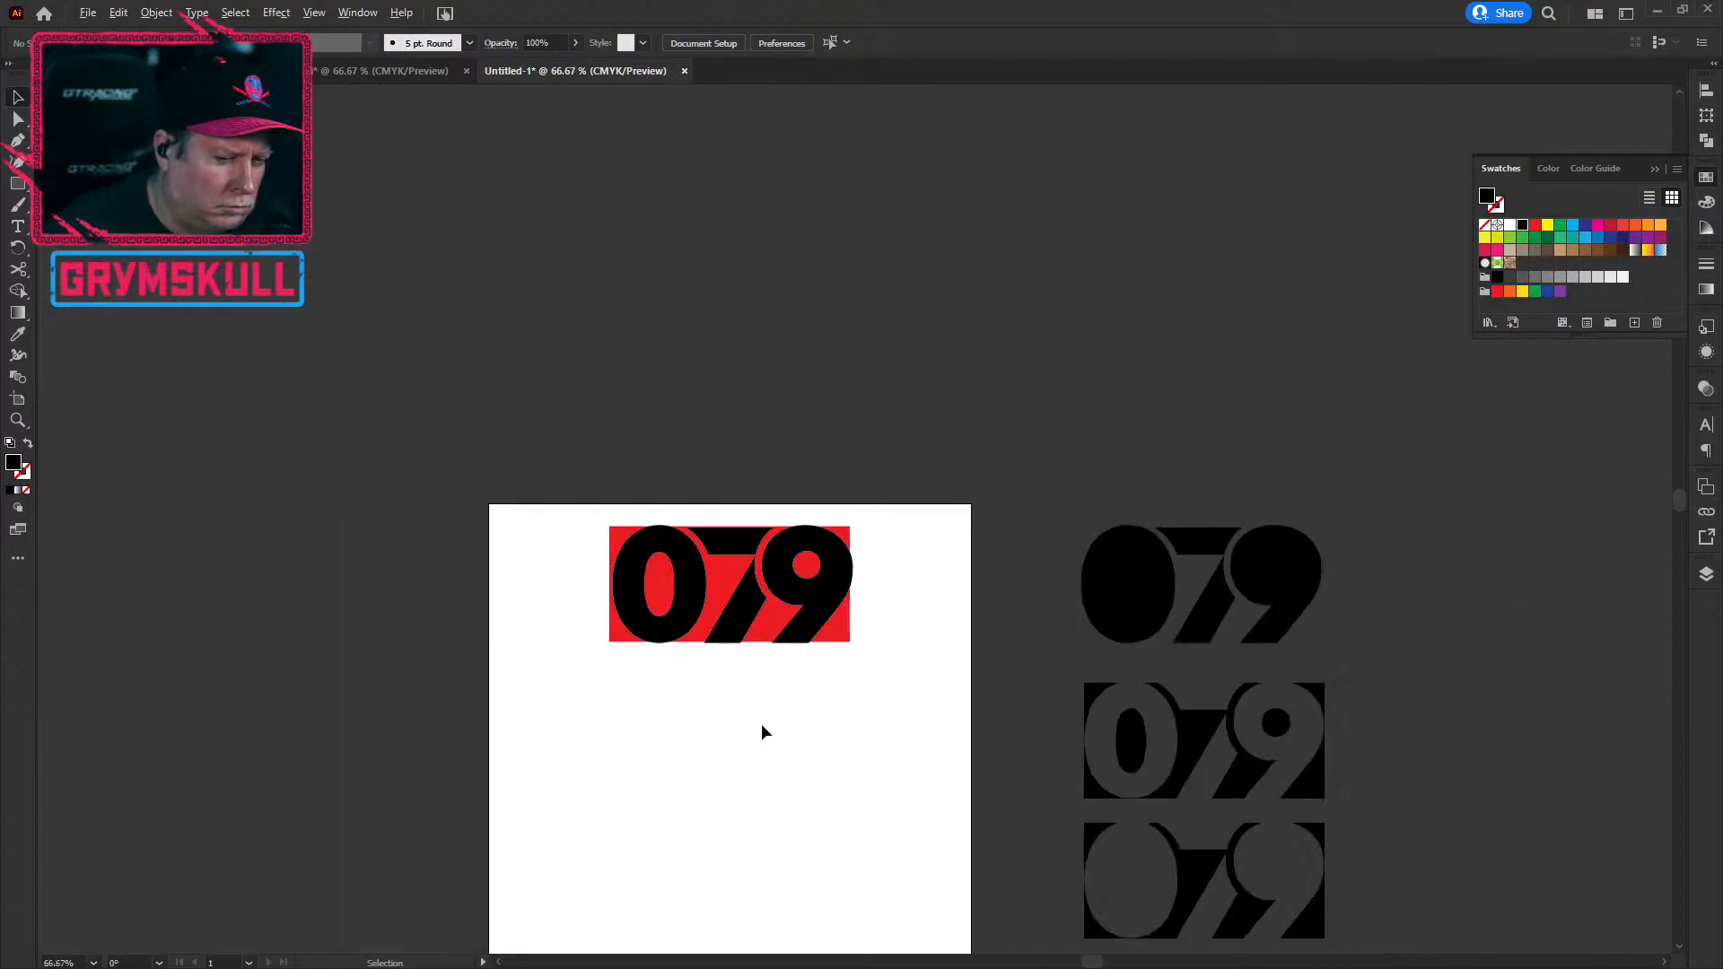
pyautogui.moveTo(1474, 786); pyautogui.dragTo(1197, 461)
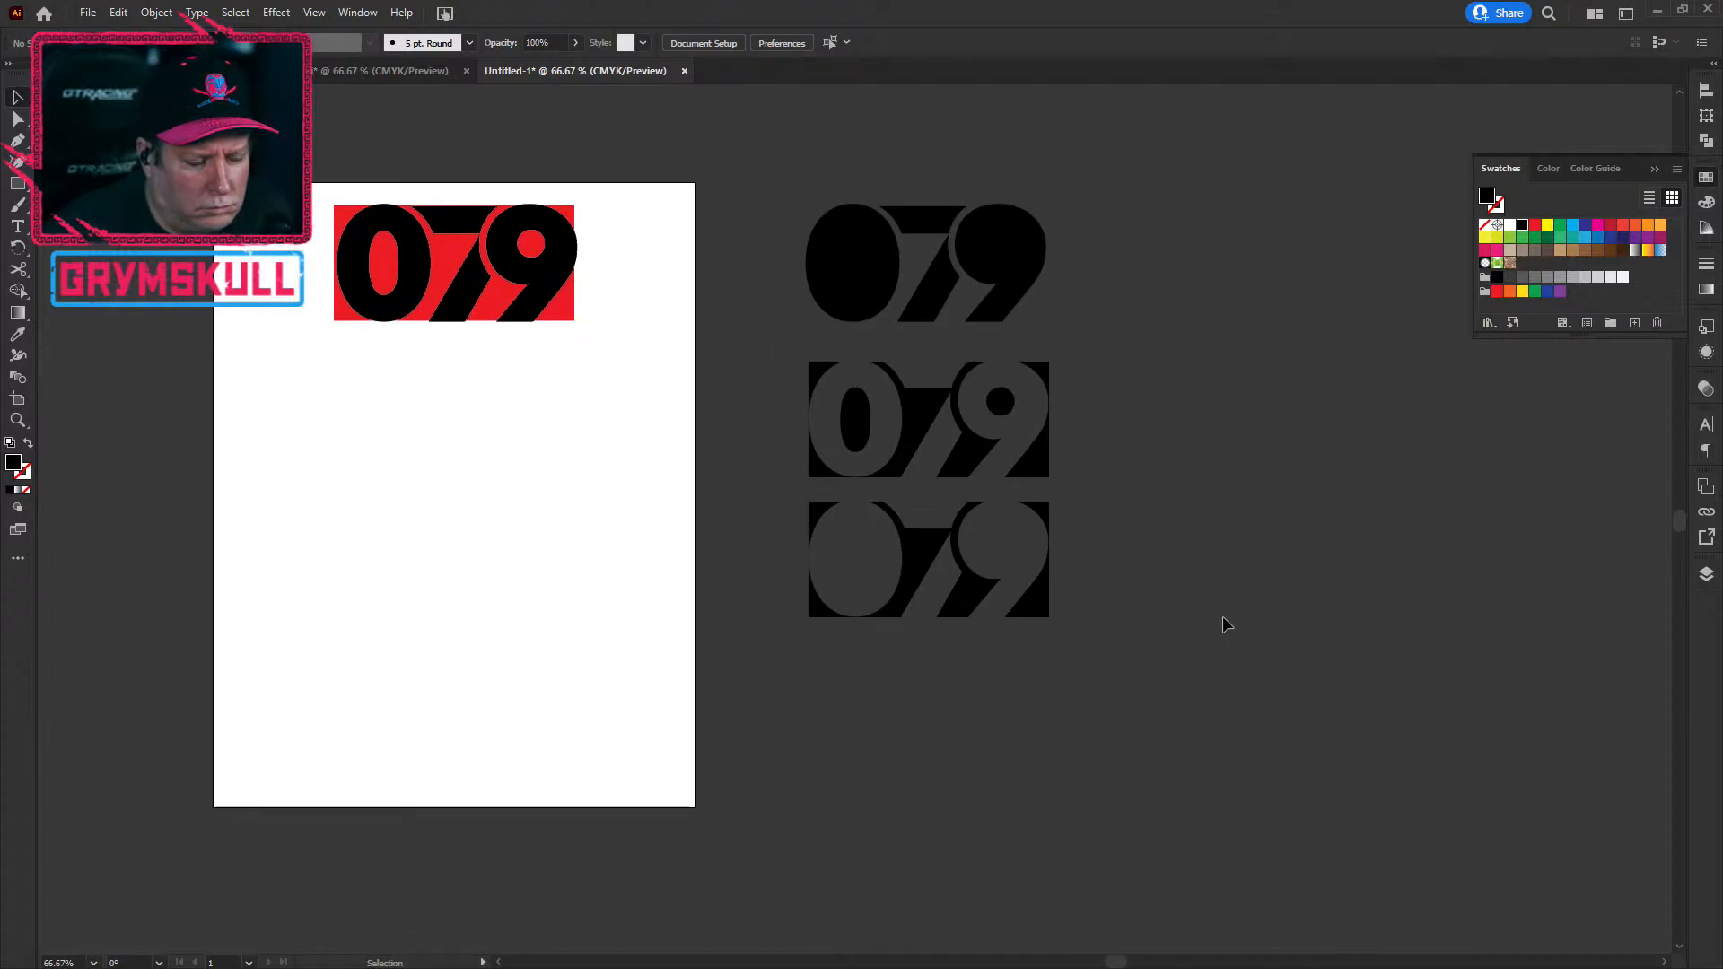
pyautogui.click(941, 614)
pyautogui.scroll(4, 938, 583)
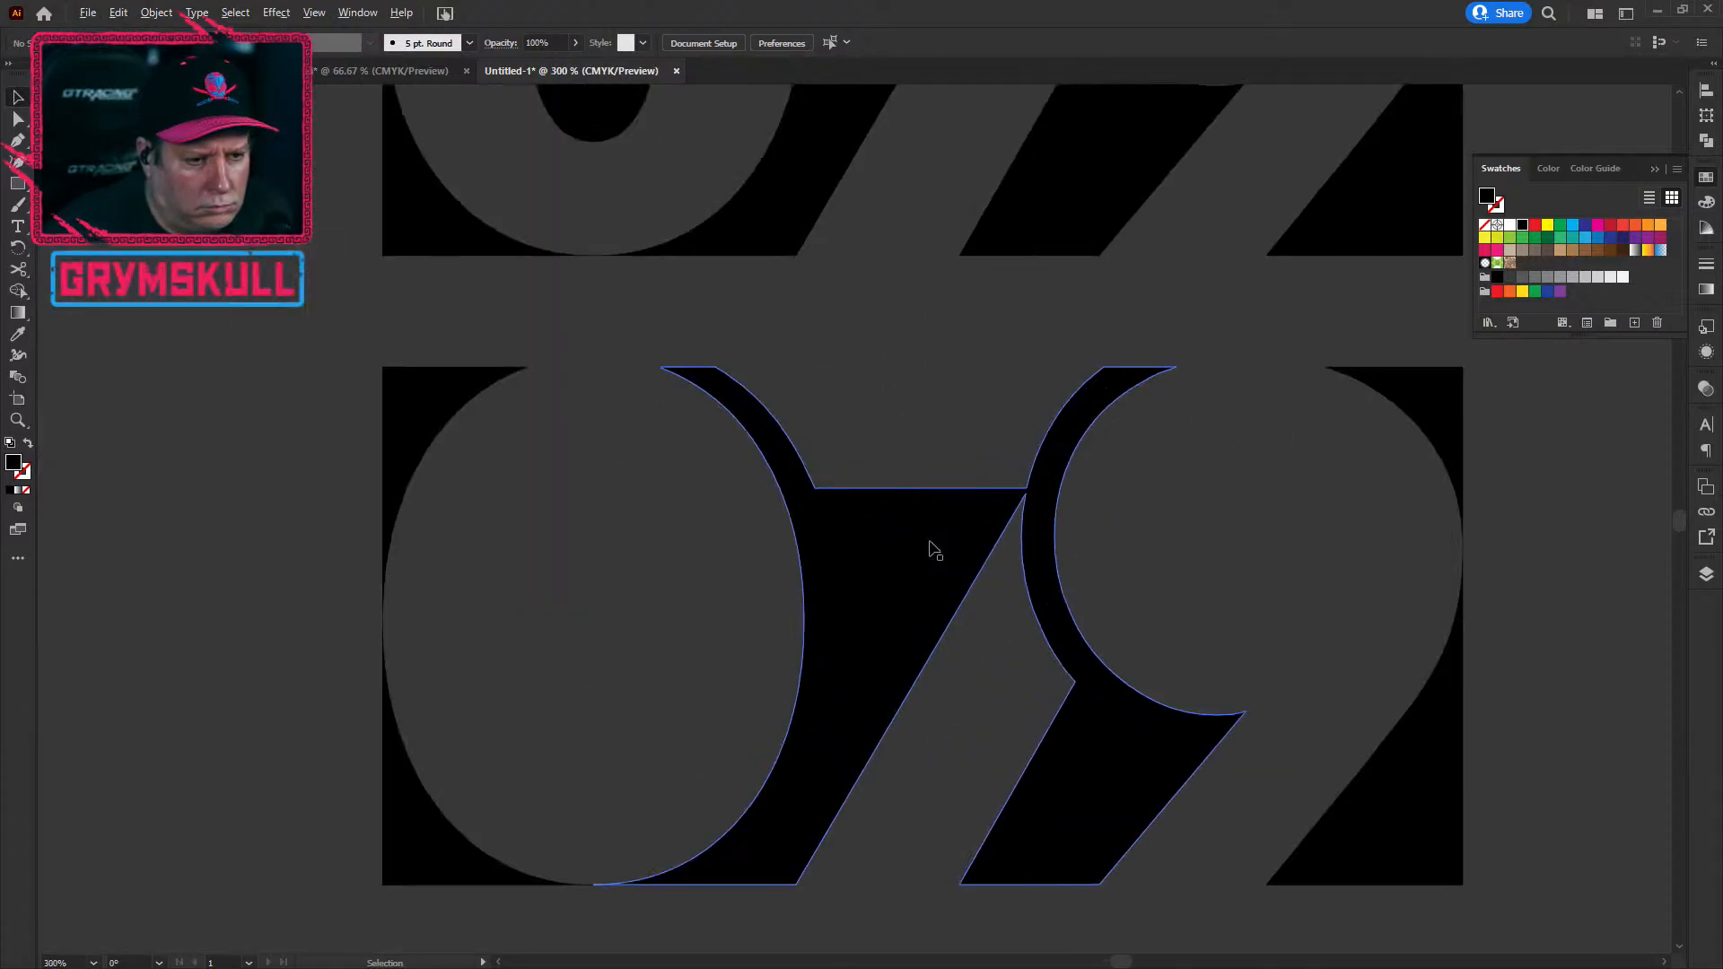
pyautogui.scroll(-2, 934, 549)
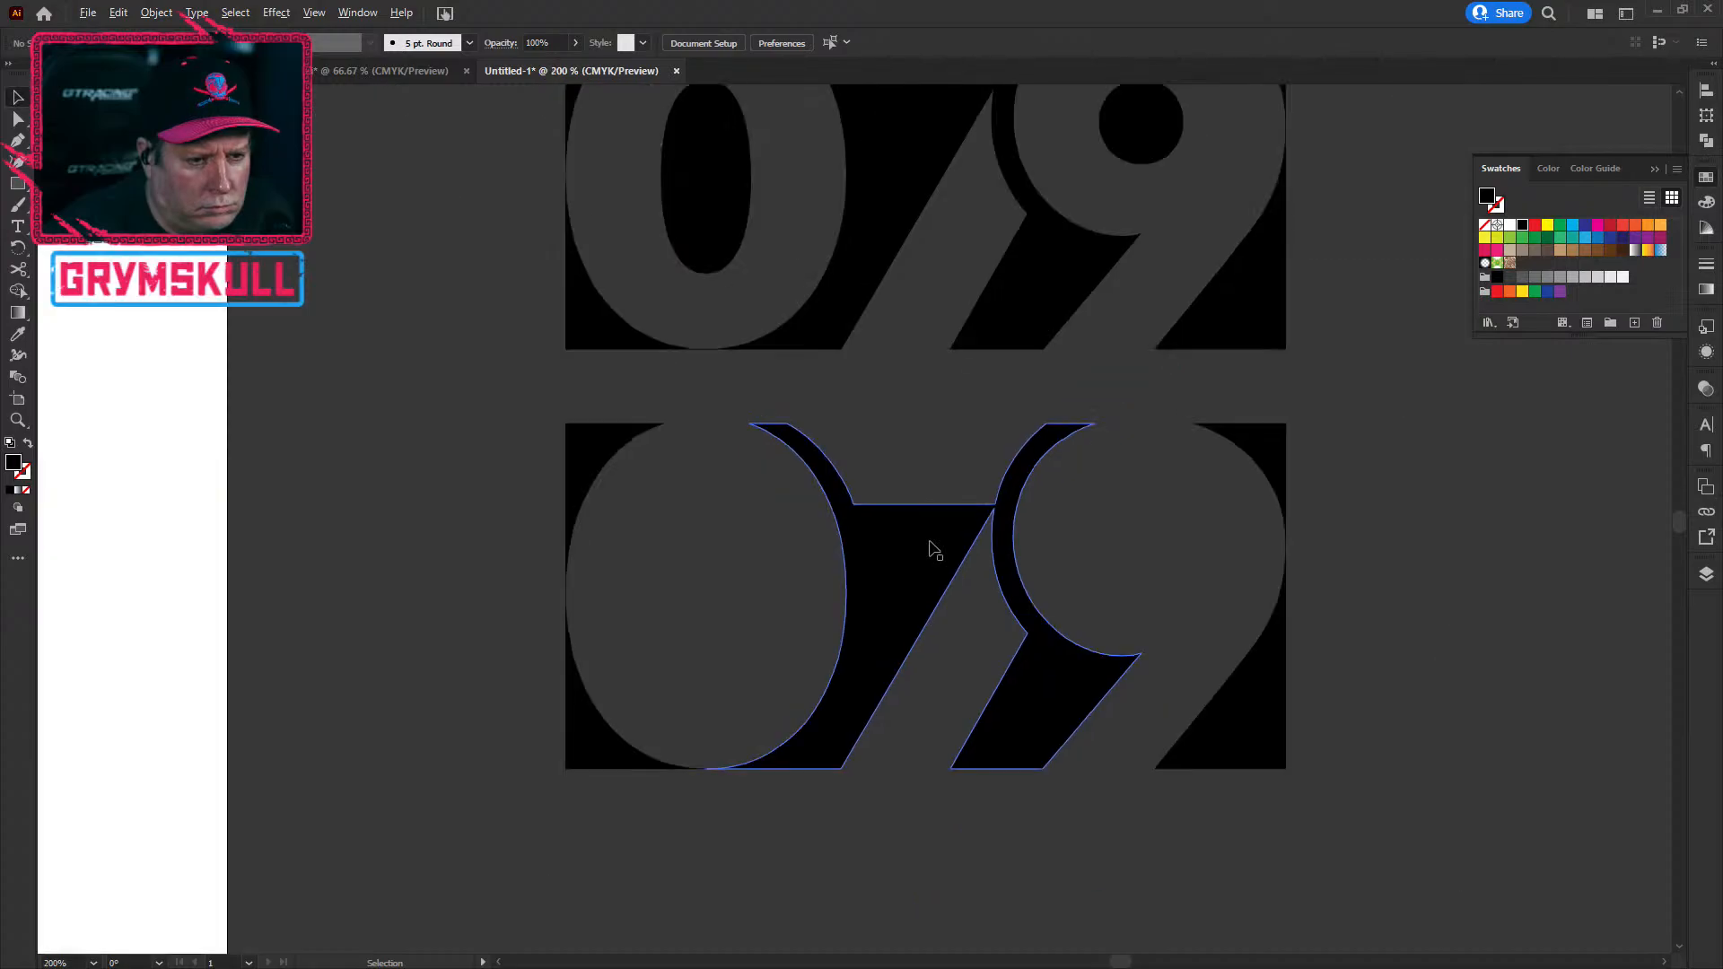
pyautogui.scroll(-1, 933, 549)
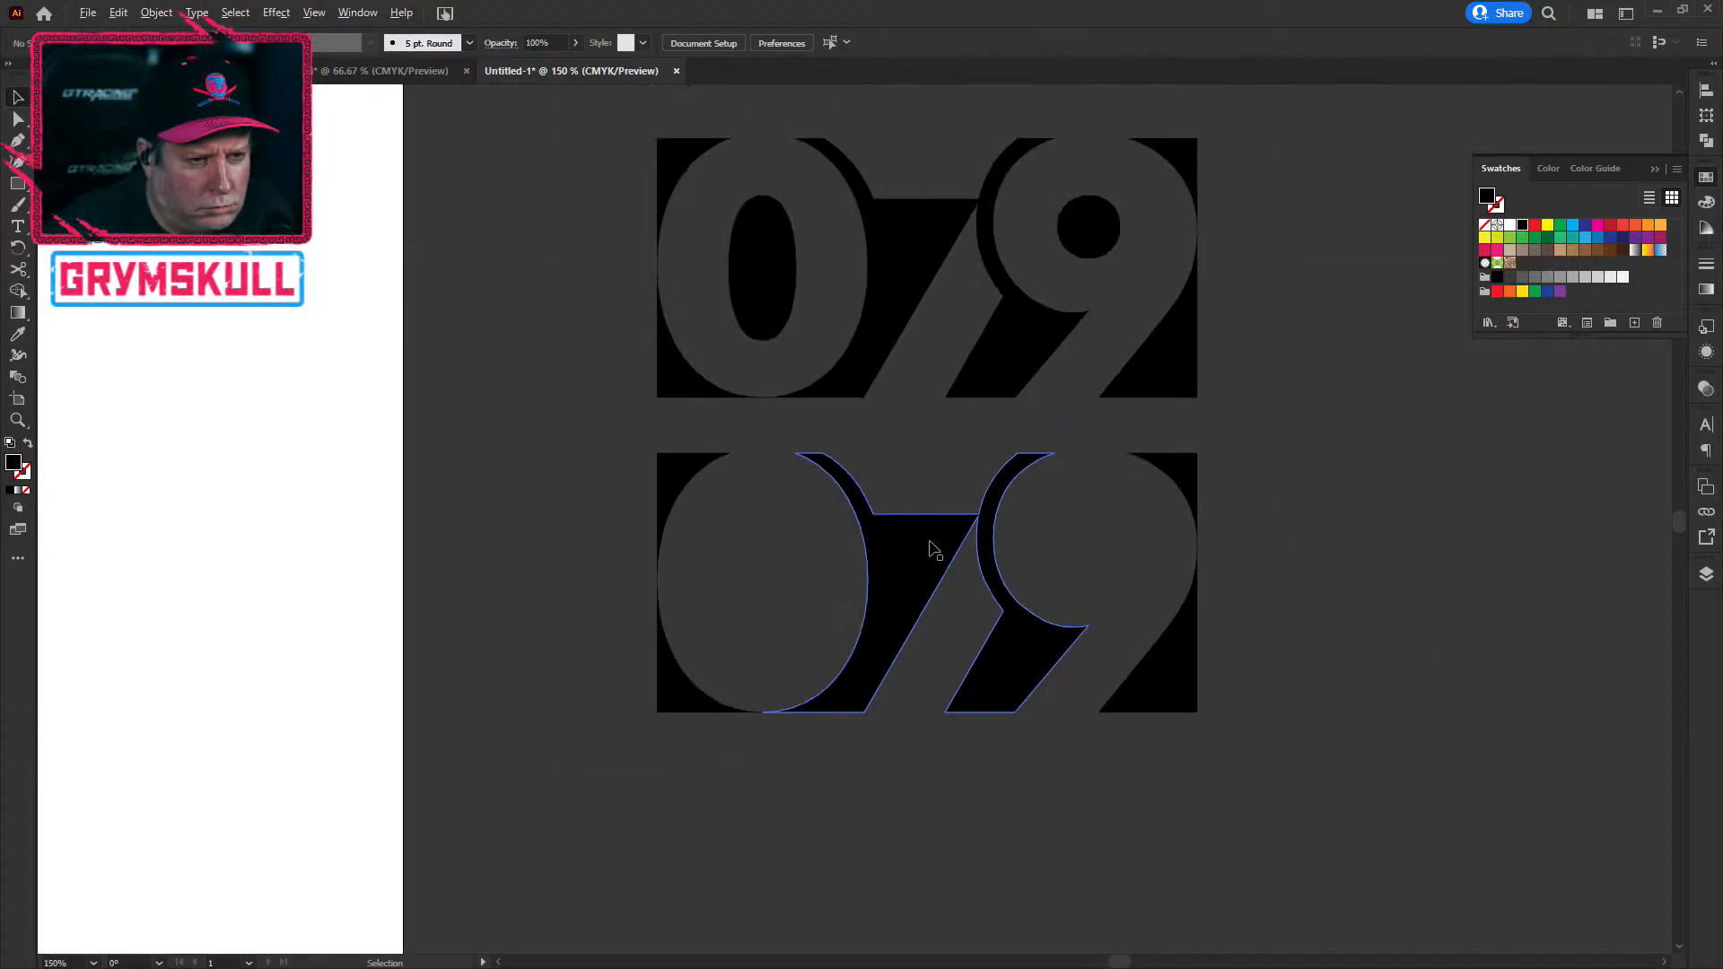
pyautogui.scroll(-2, 933, 549)
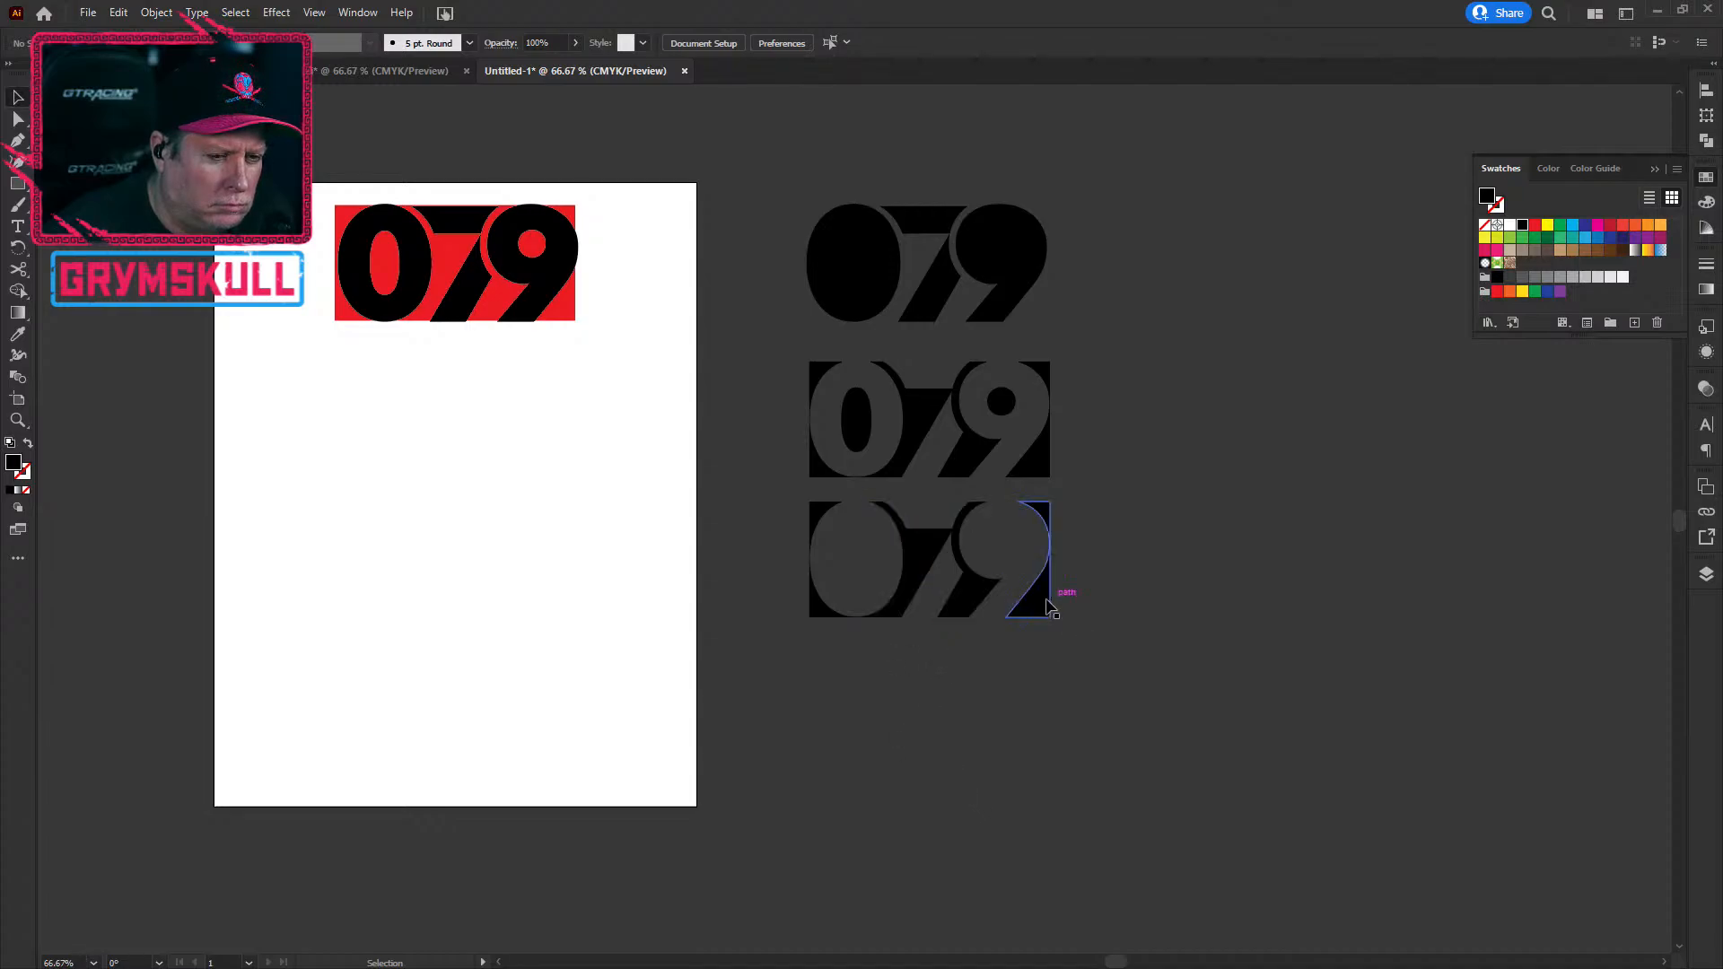
# Step: Alt-drag a copy of the bottom 079 variant to the right of the black 079
pyautogui.click(897, 606)
pyautogui.keyDown('alt'); pyautogui.moveTo(922, 556); pyautogui.dragTo(1202, 262); pyautogui.keyUp('alt')
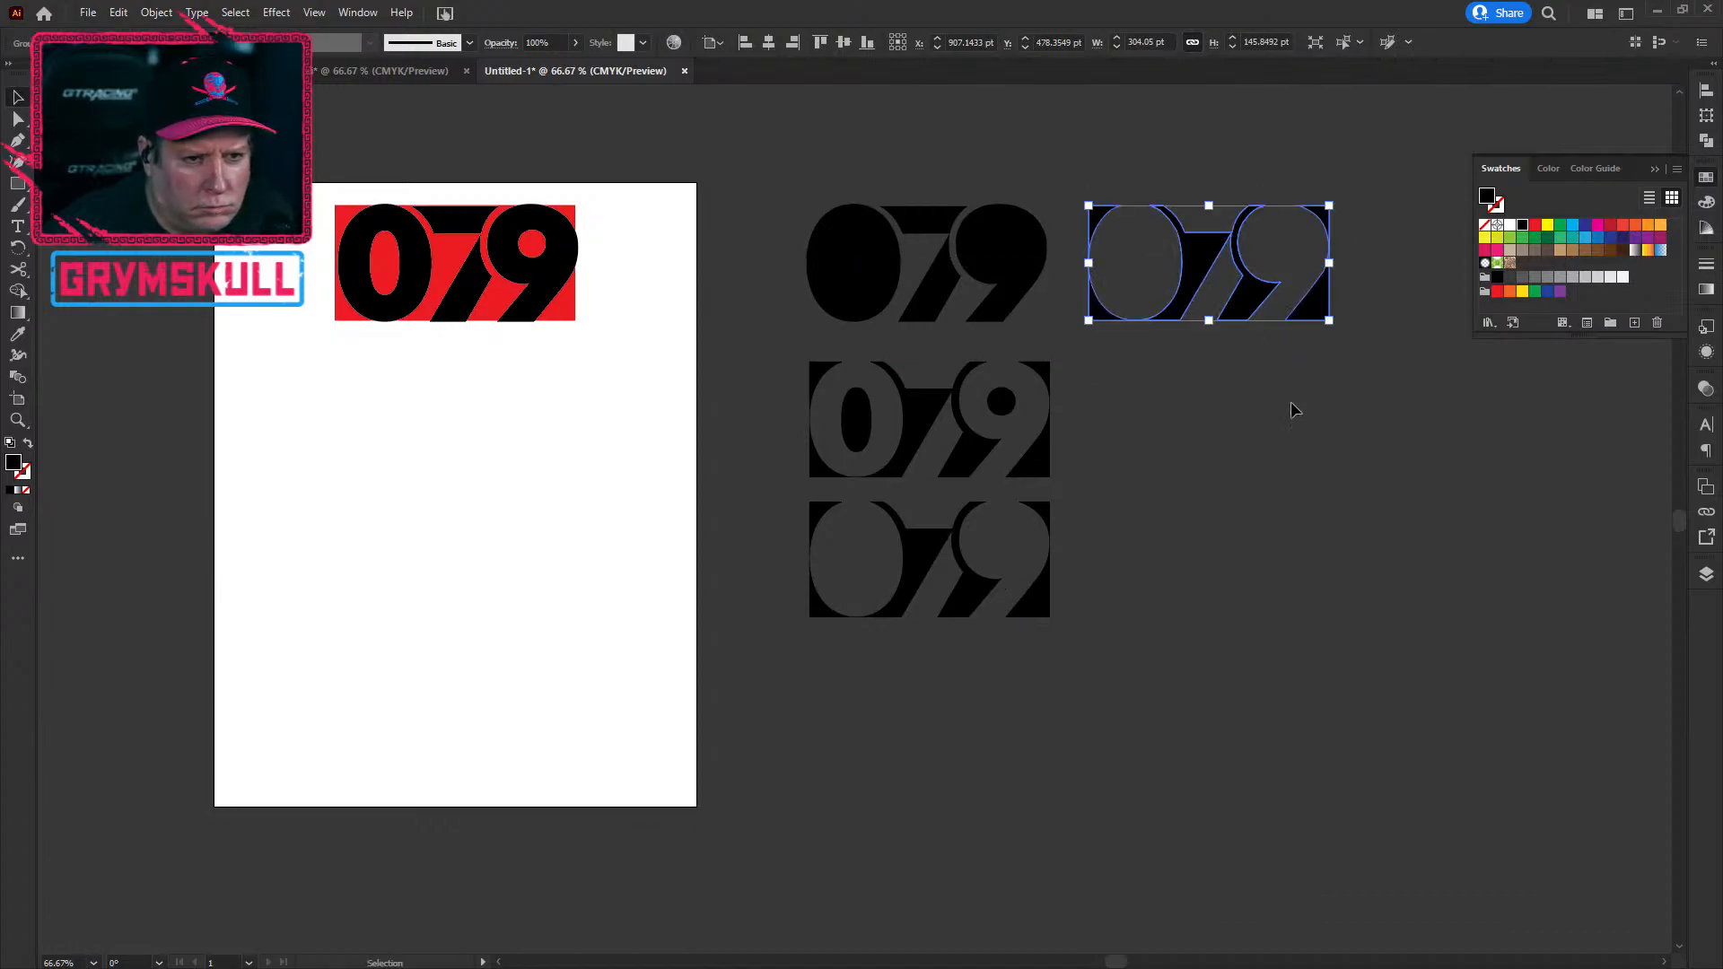
pyautogui.click(1226, 431)
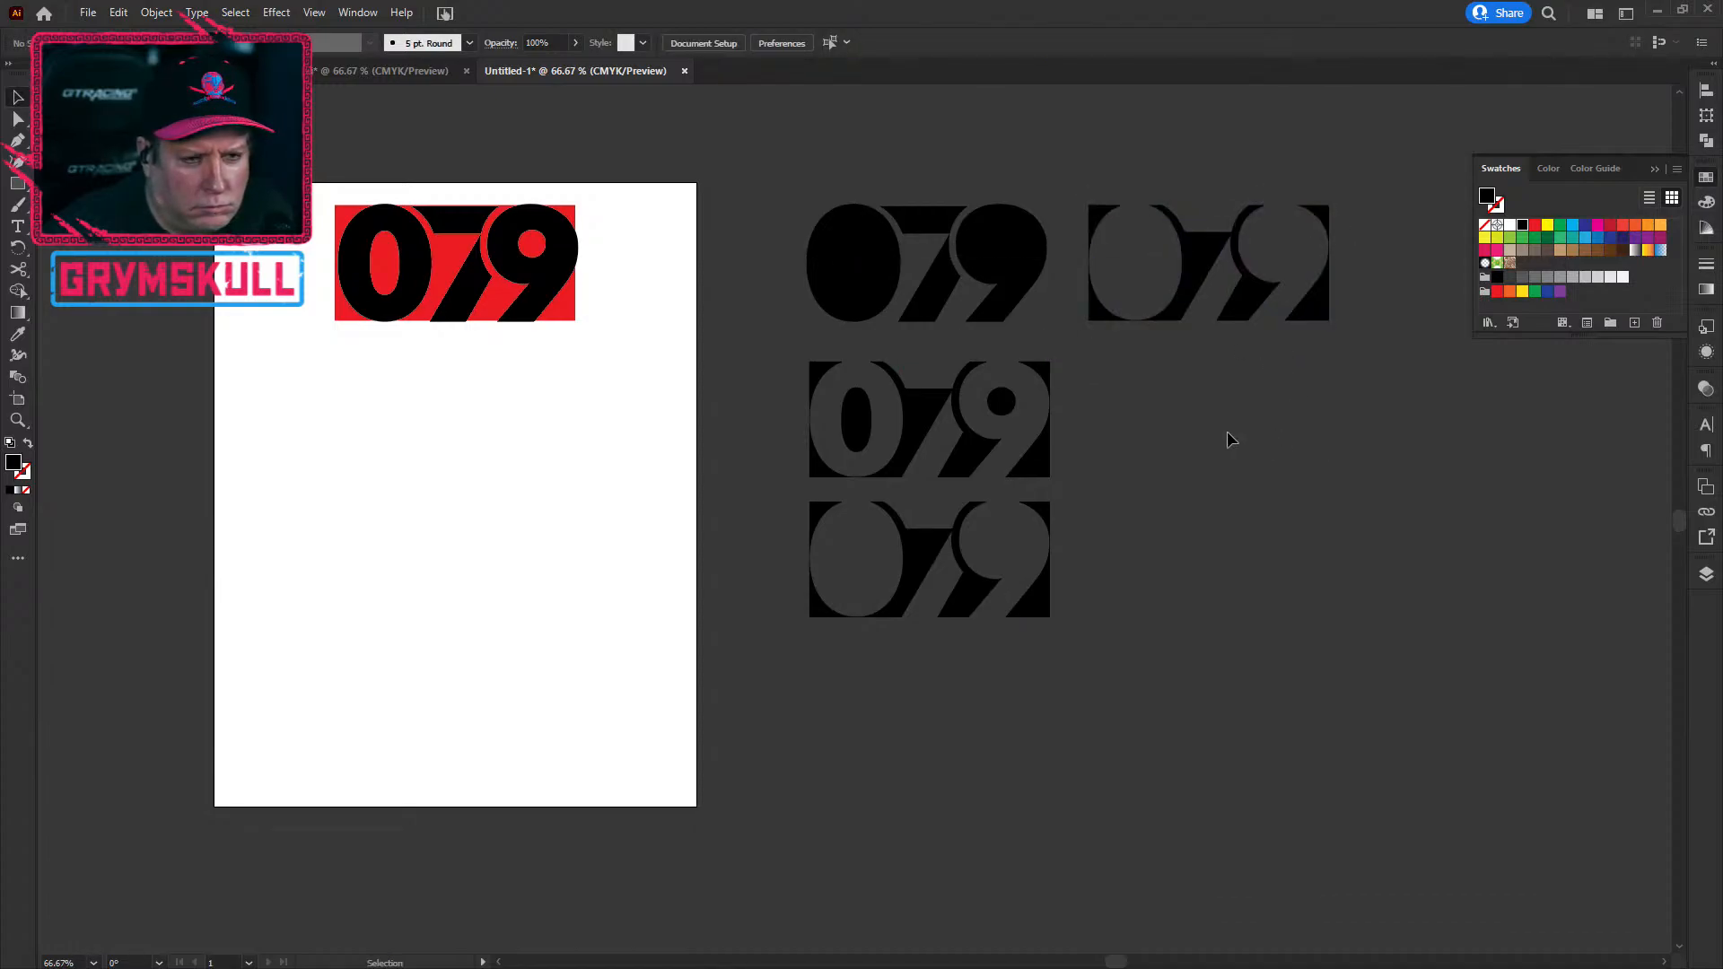
# Step: Ungroup the new copy and delete its middle piece
pyautogui.click(1176, 318)
pyautogui.doubleClick(1176, 317)
pyautogui.click(1185, 305)
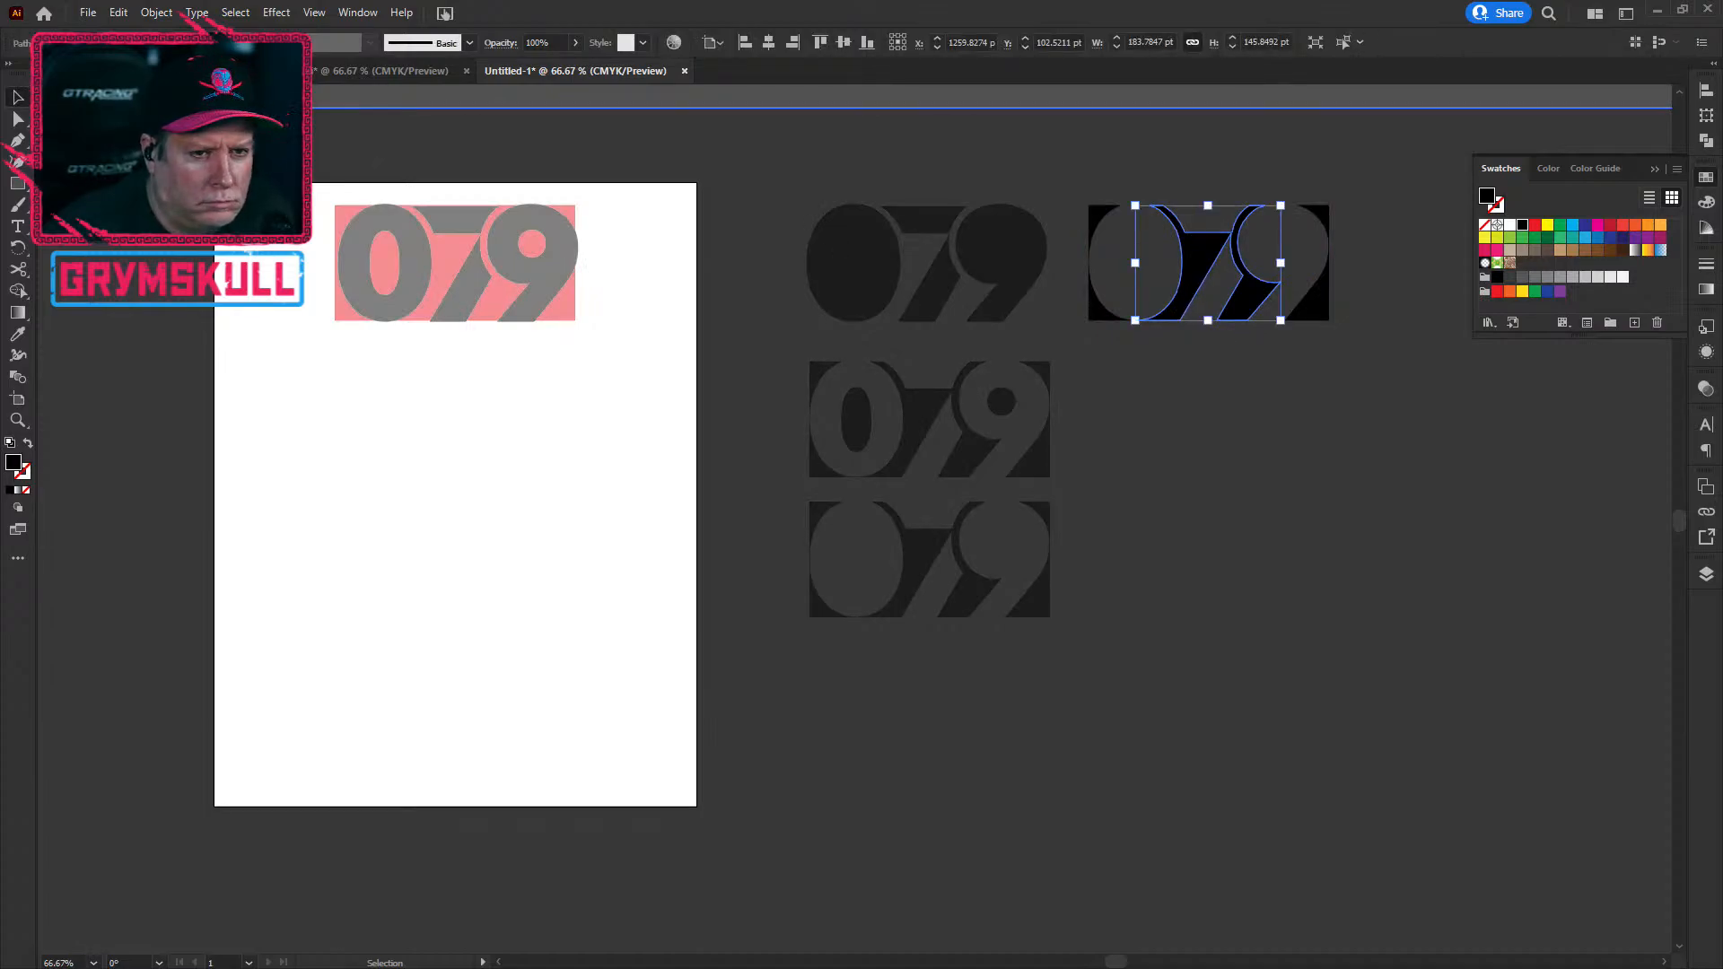
pyautogui.press('Escape')
pyautogui.click(1261, 278)
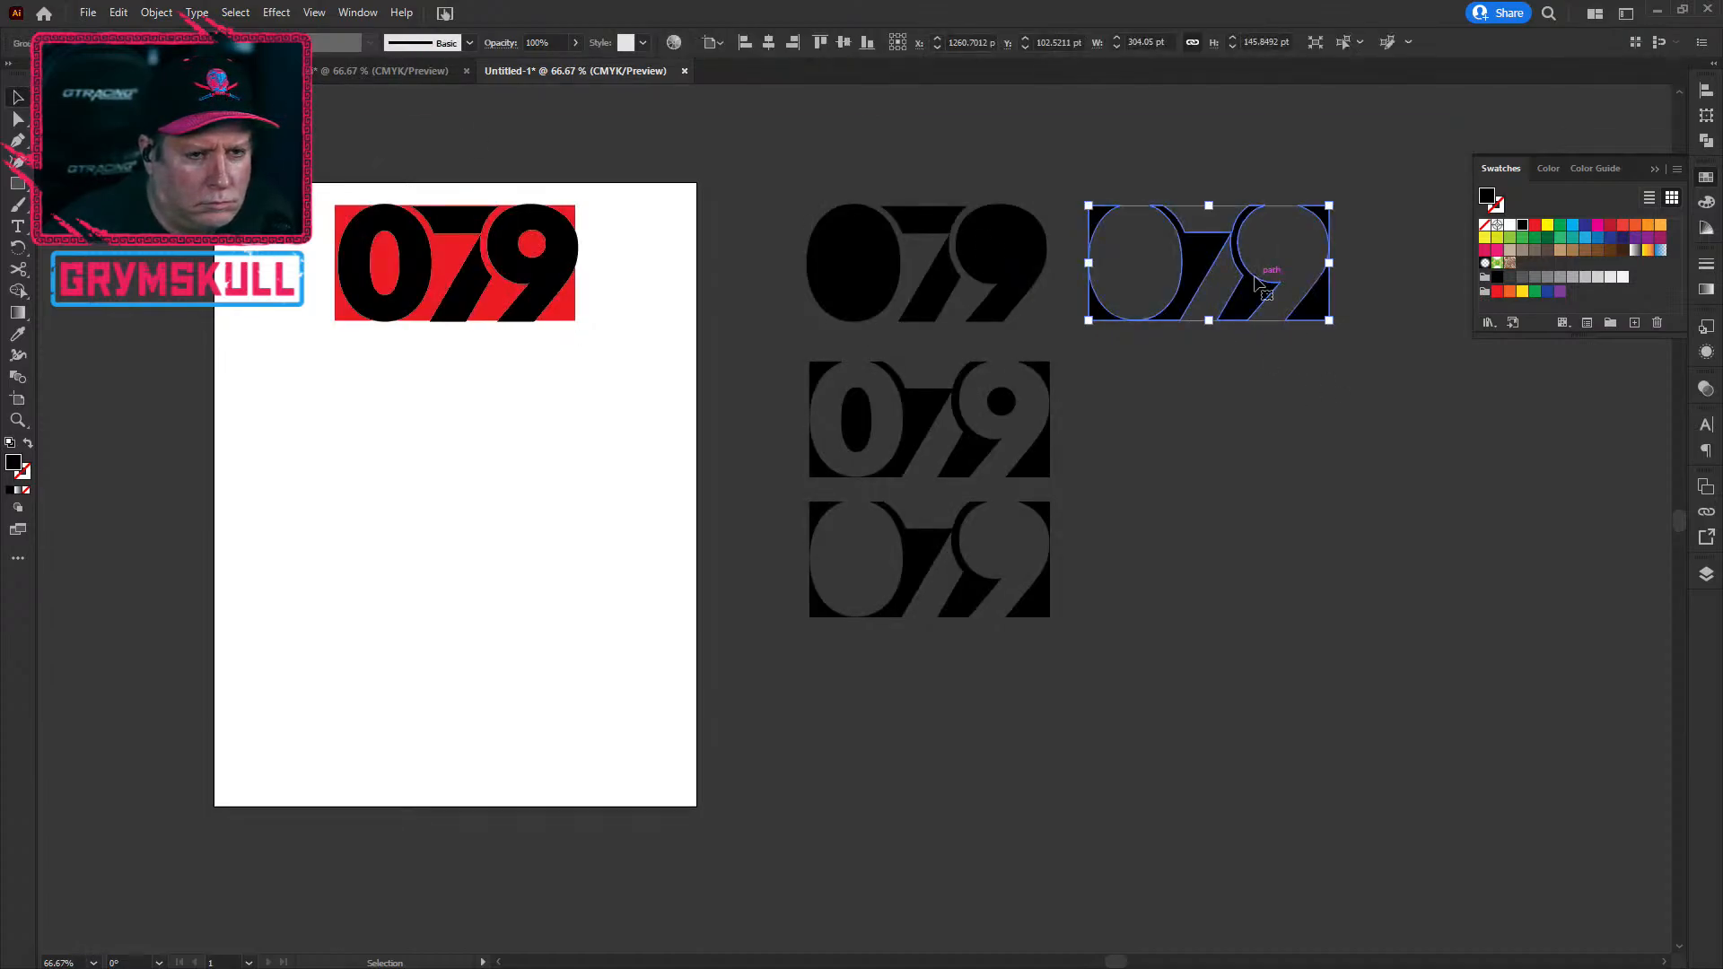
pyautogui.click(156, 12)
pyautogui.click(233, 118)
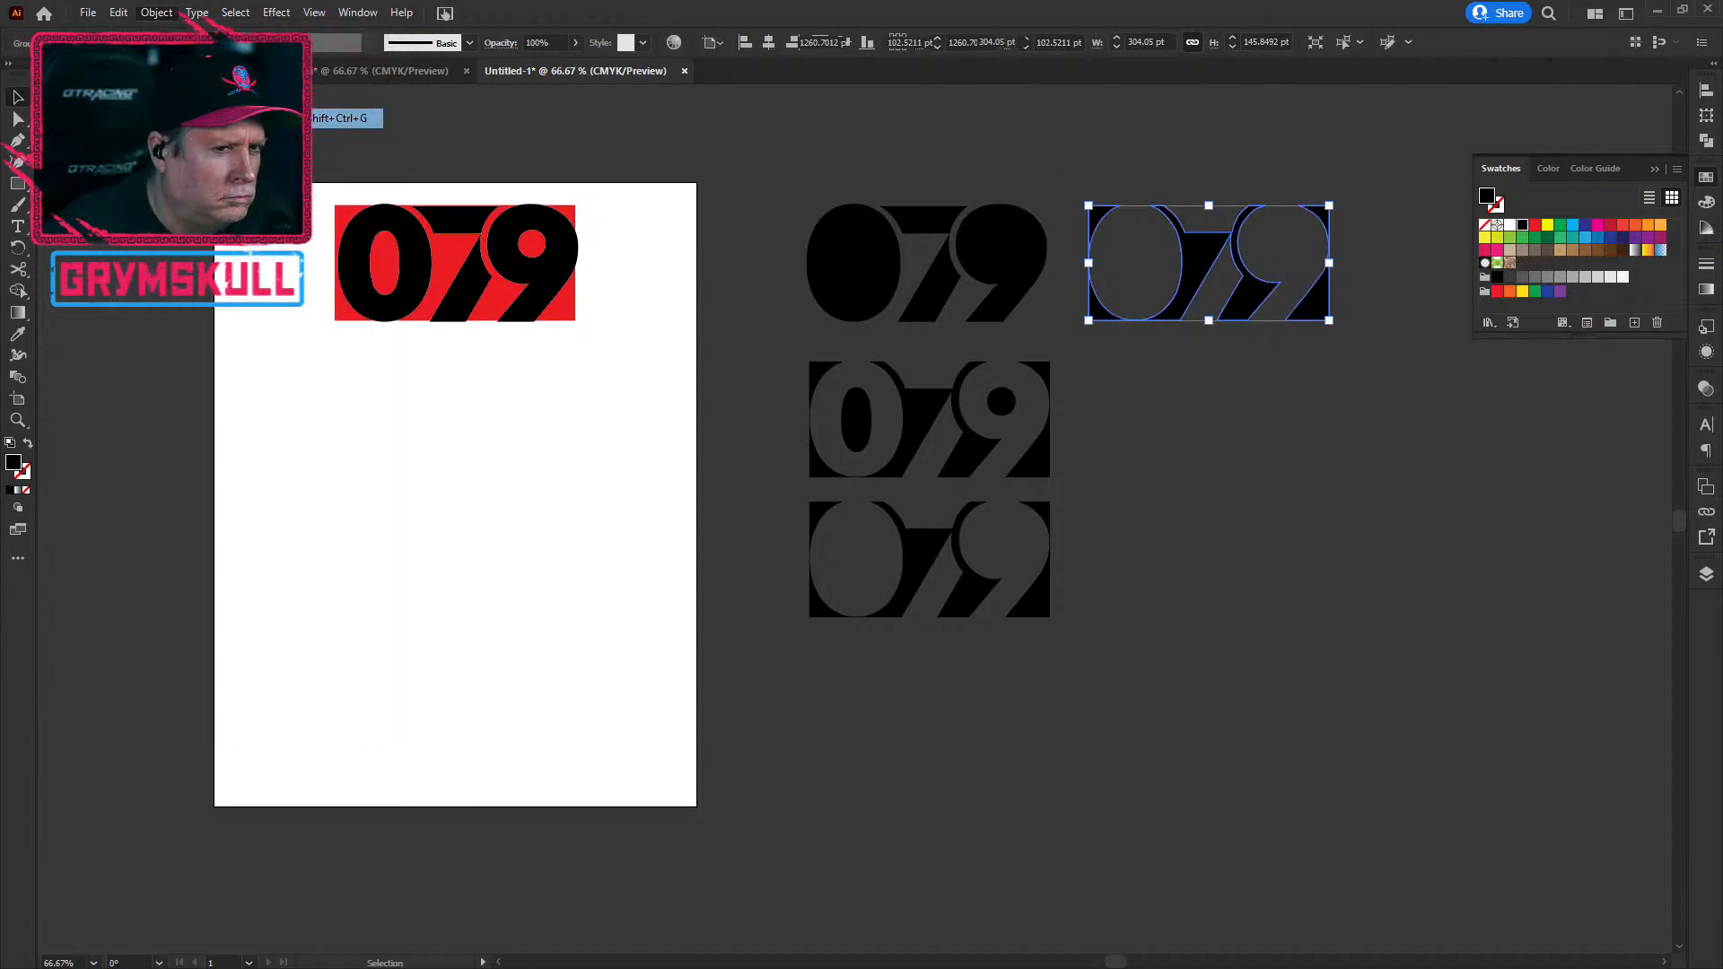
pyautogui.click(1409, 212)
pyautogui.click(1227, 239)
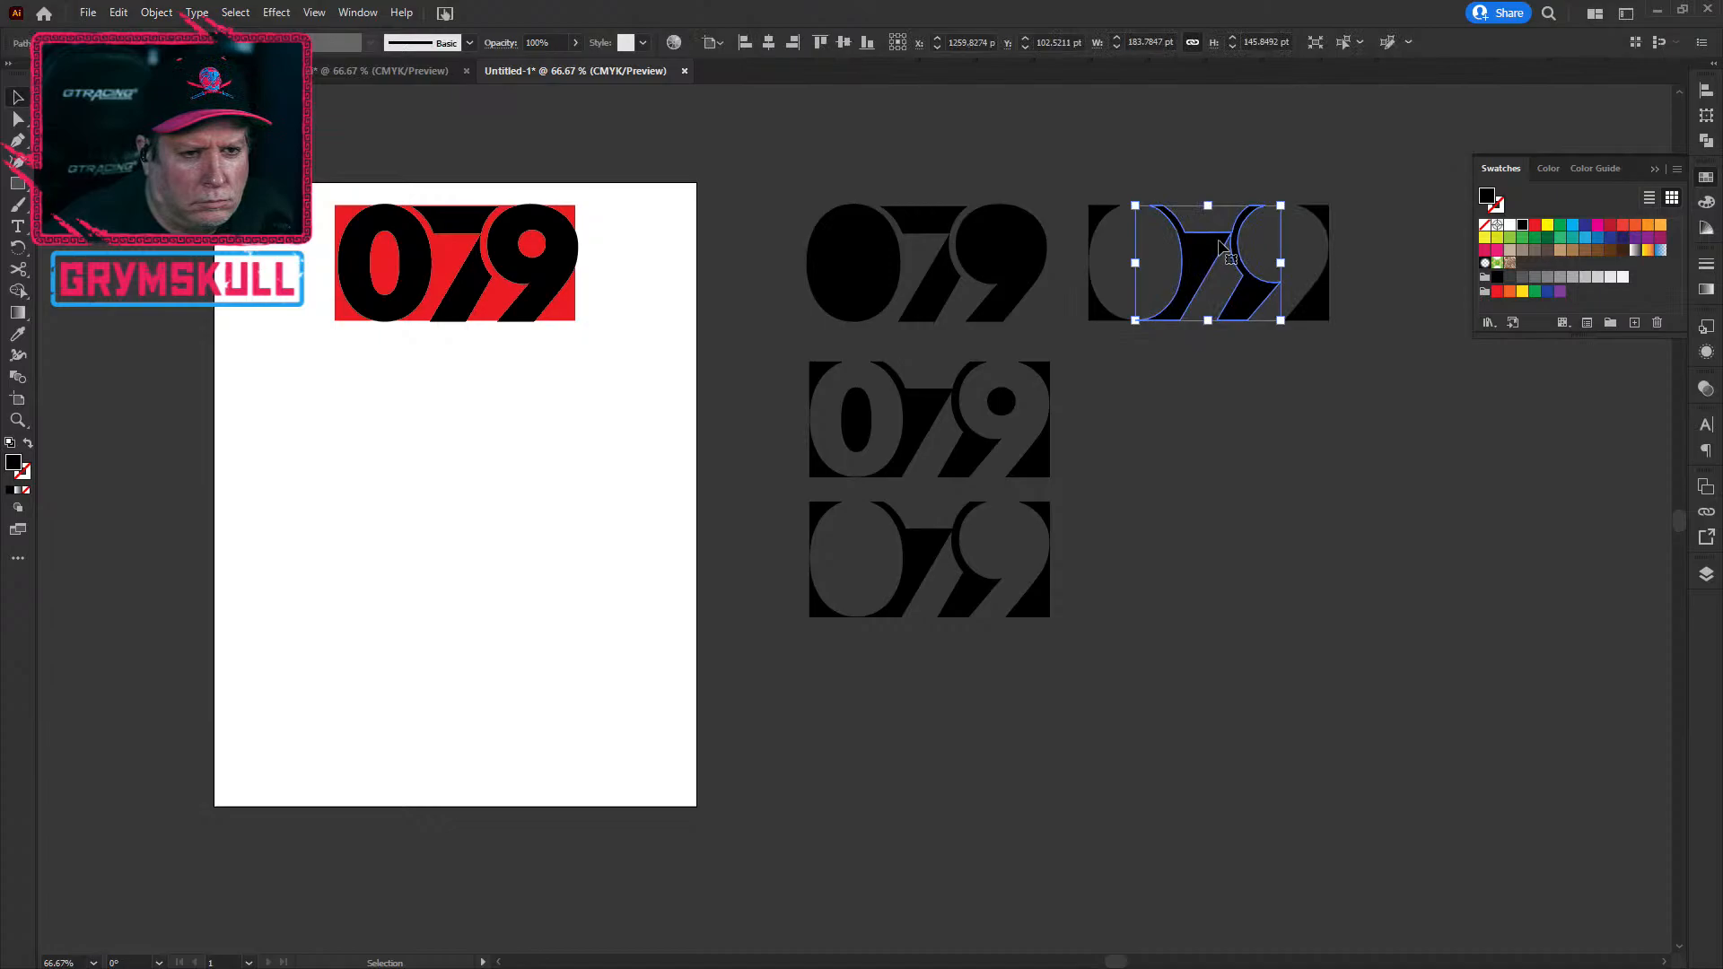
pyautogui.press('Delete')
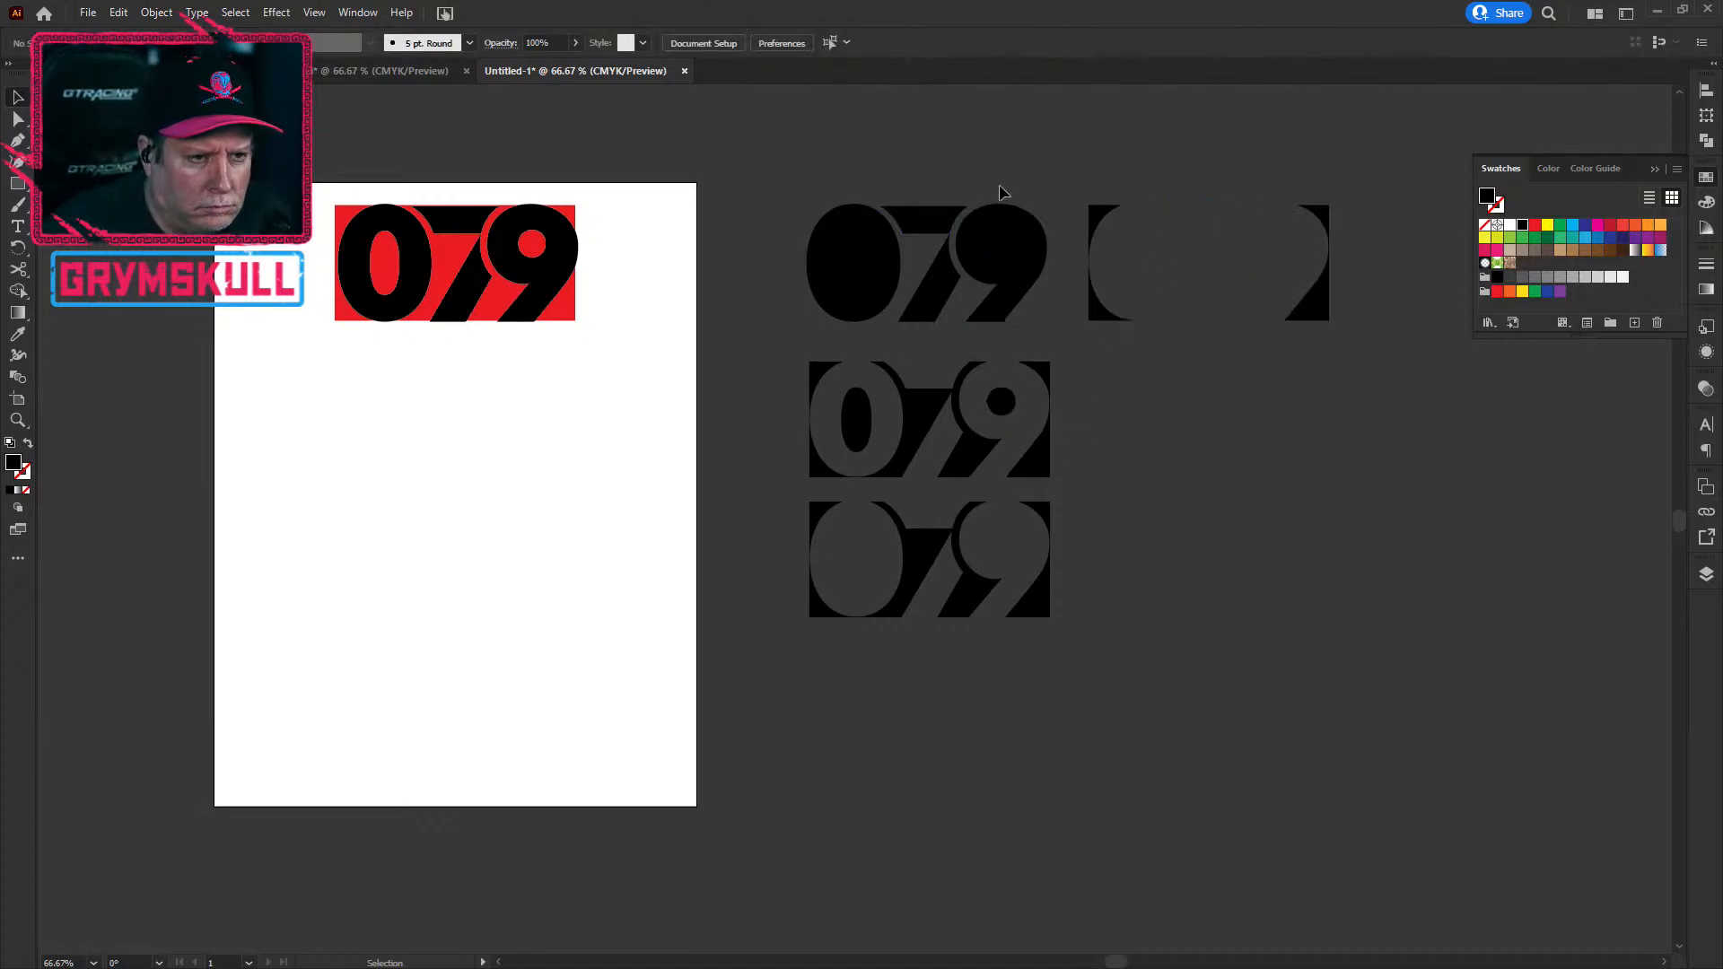
# Step: Copy the black 079's solid 7 into the empty gap of the new variant
pyautogui.click(924, 218)
pyautogui.moveTo(933, 295); pyautogui.dragTo(1218, 285)
pyautogui.click(1369, 589)
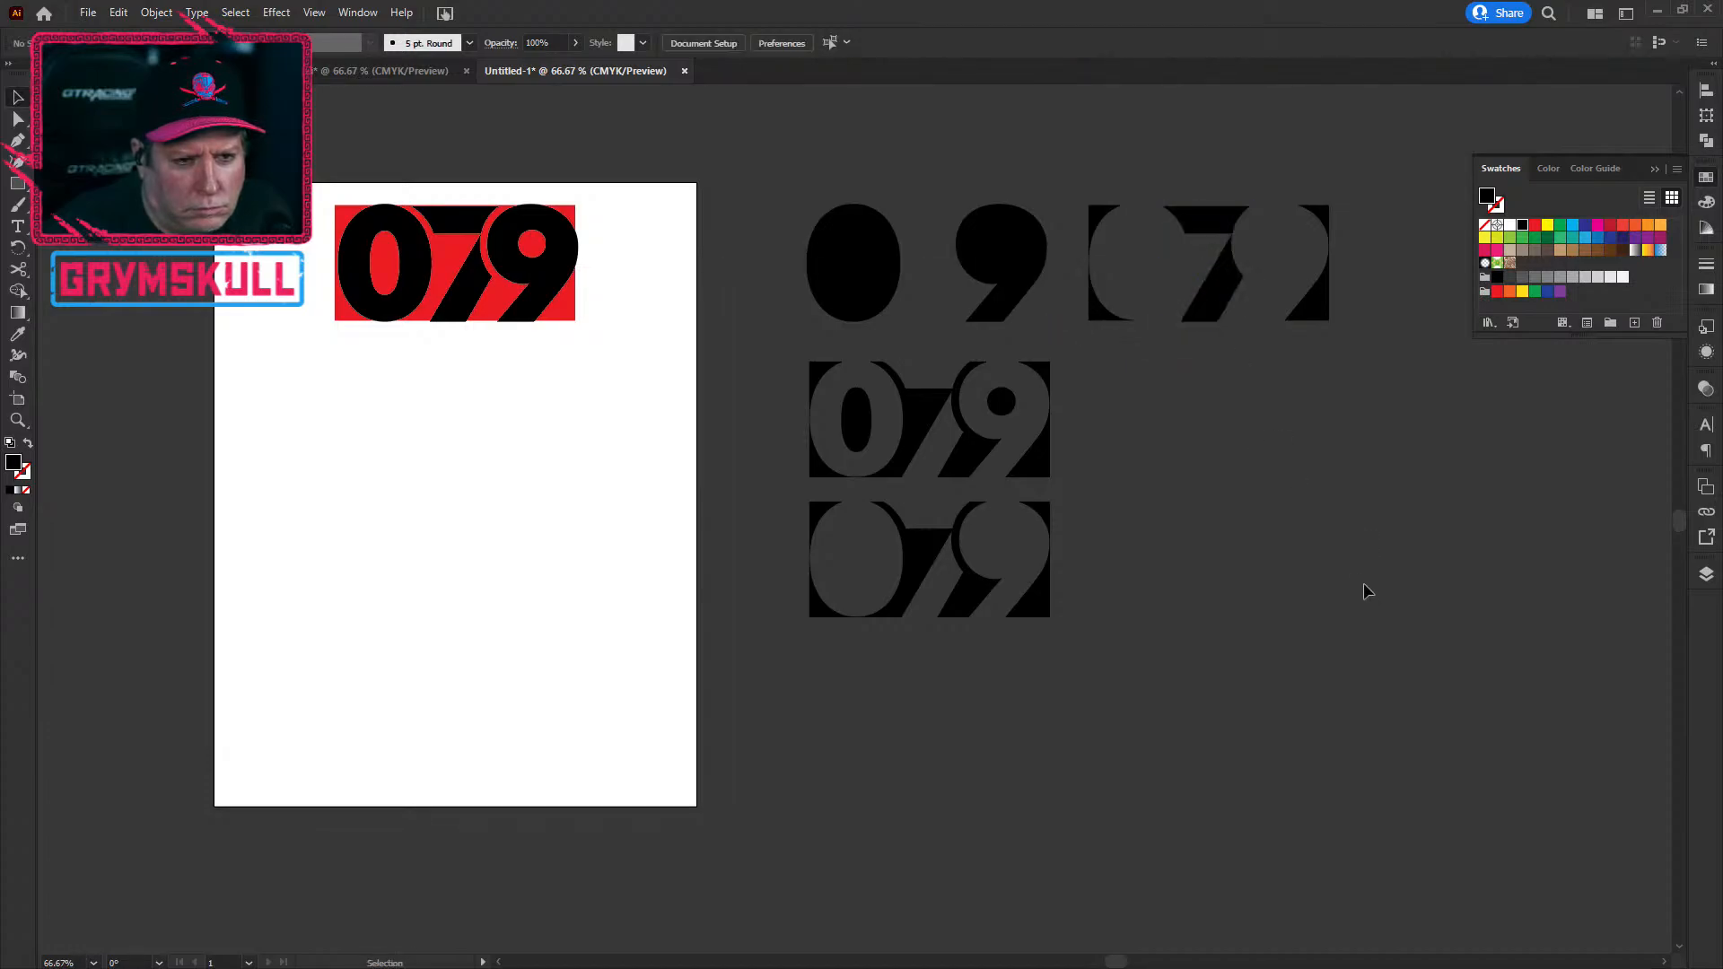
pyautogui.moveTo(1077, 120); pyautogui.dragTo(1427, 470)
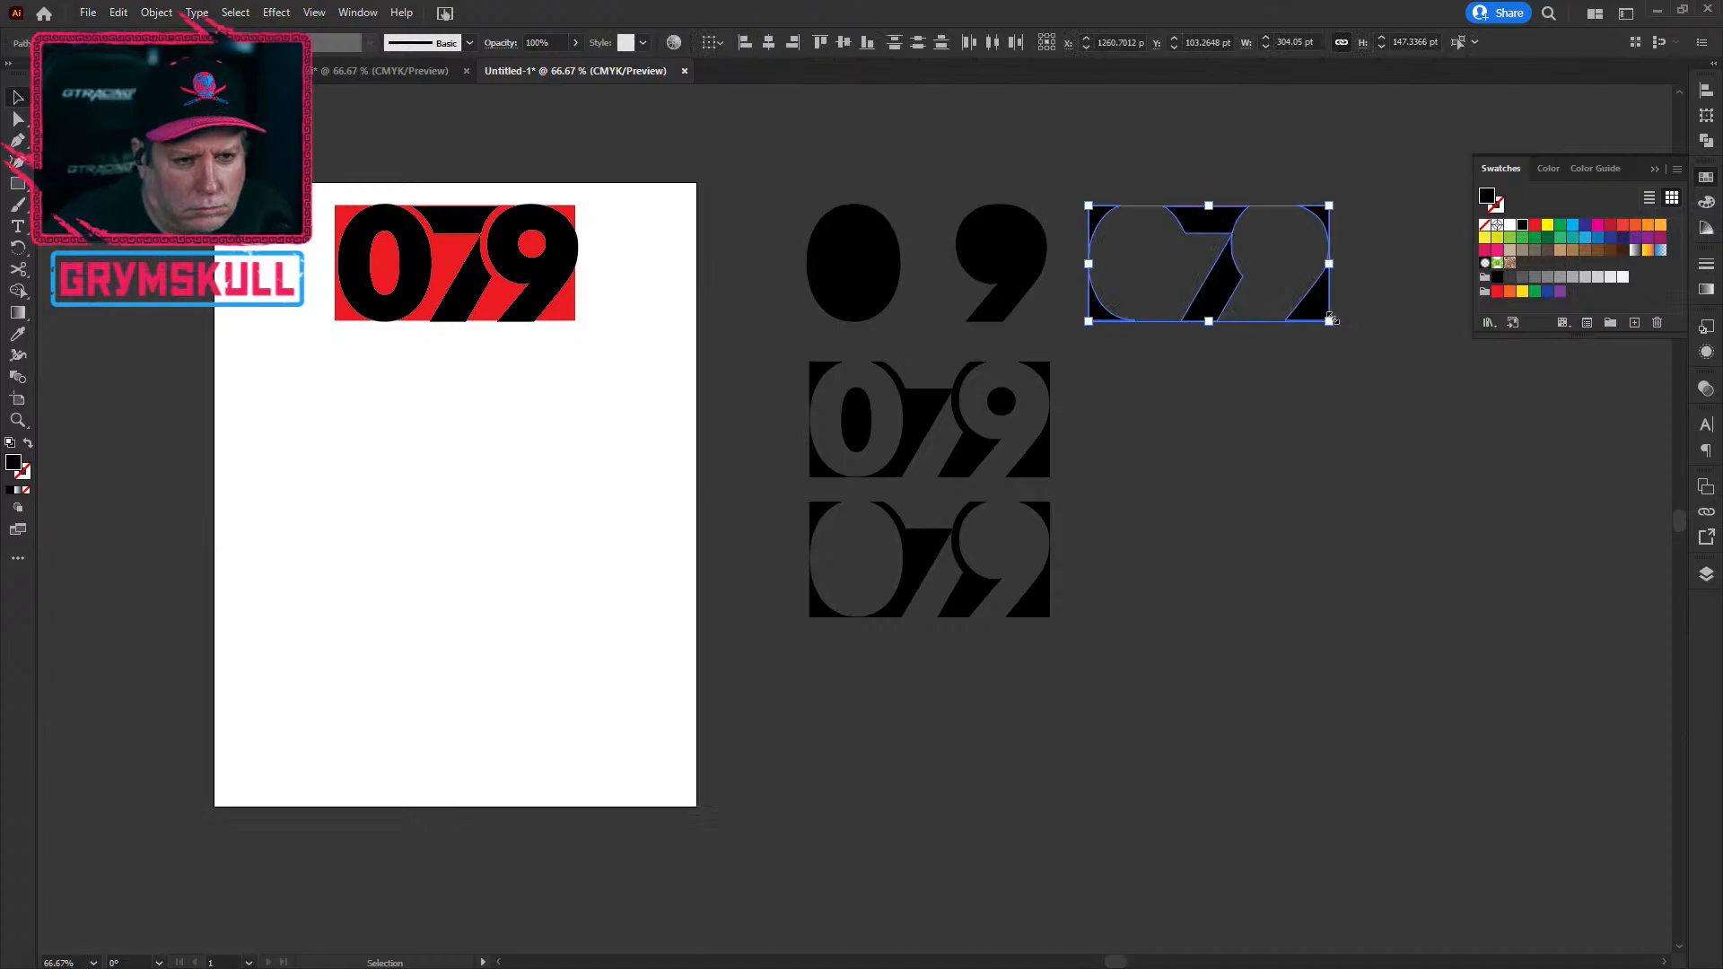
pyautogui.hotkey('ctrl', 'z')
pyautogui.moveTo(952, 279); pyautogui.dragTo(1235, 277)
pyautogui.click(1387, 517)
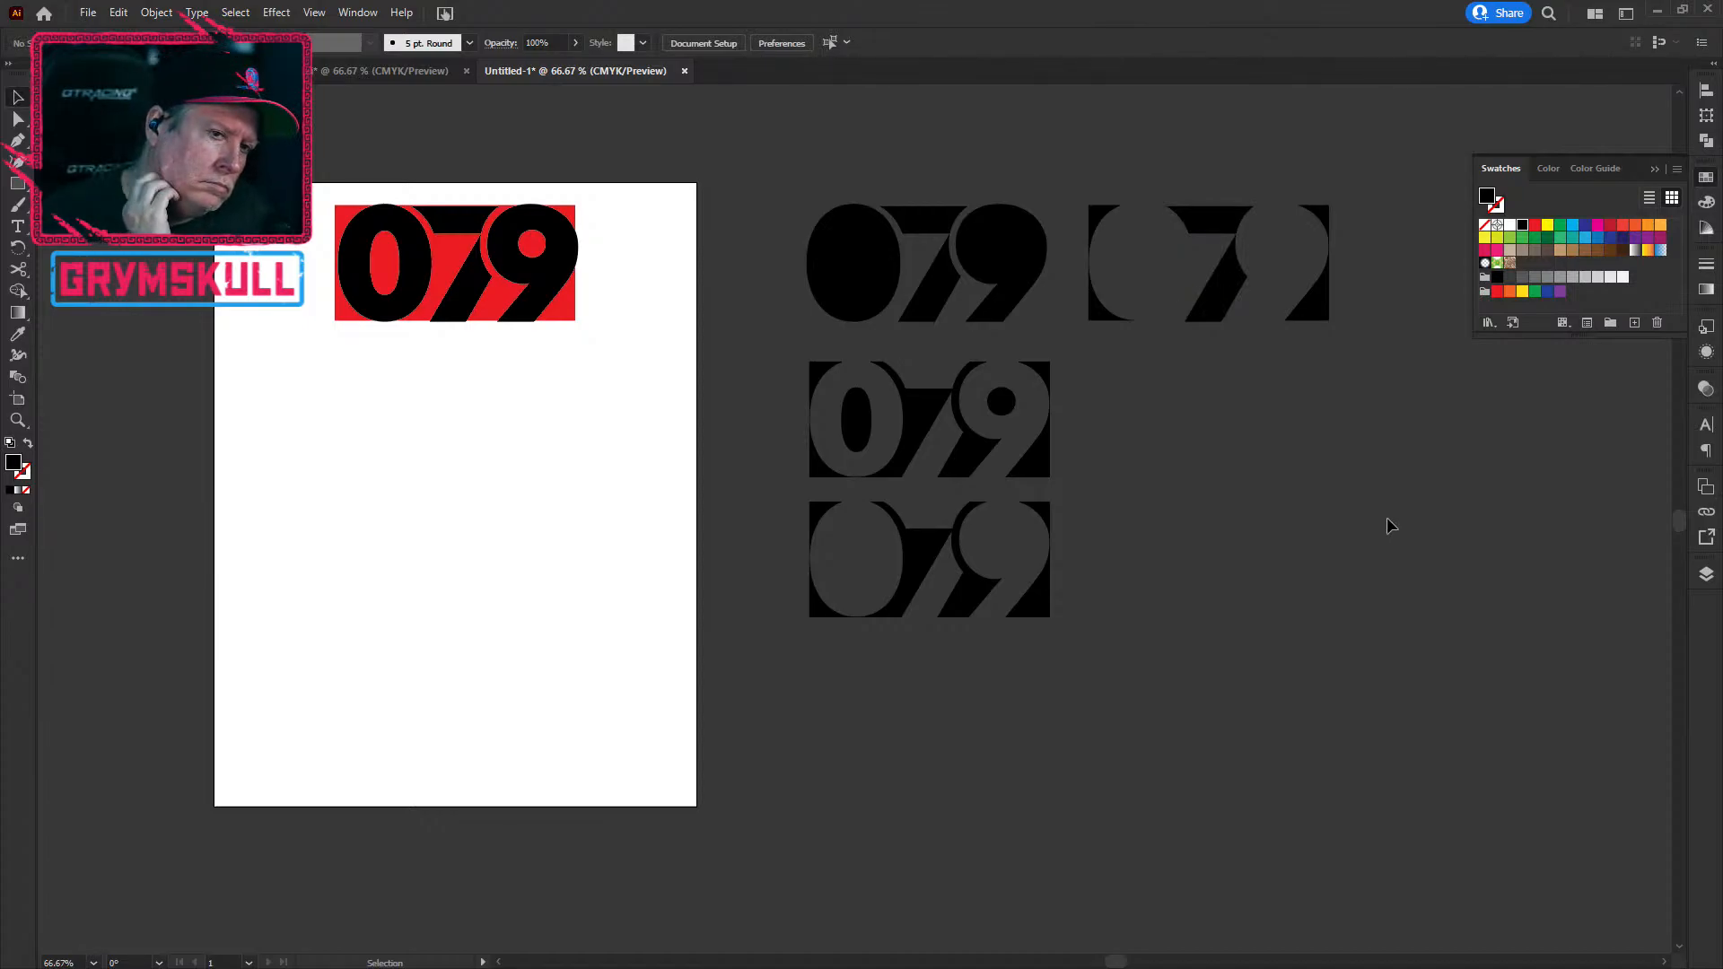
# Step: Place a copy of the top-right variant in the second row
pyautogui.click(856, 419)
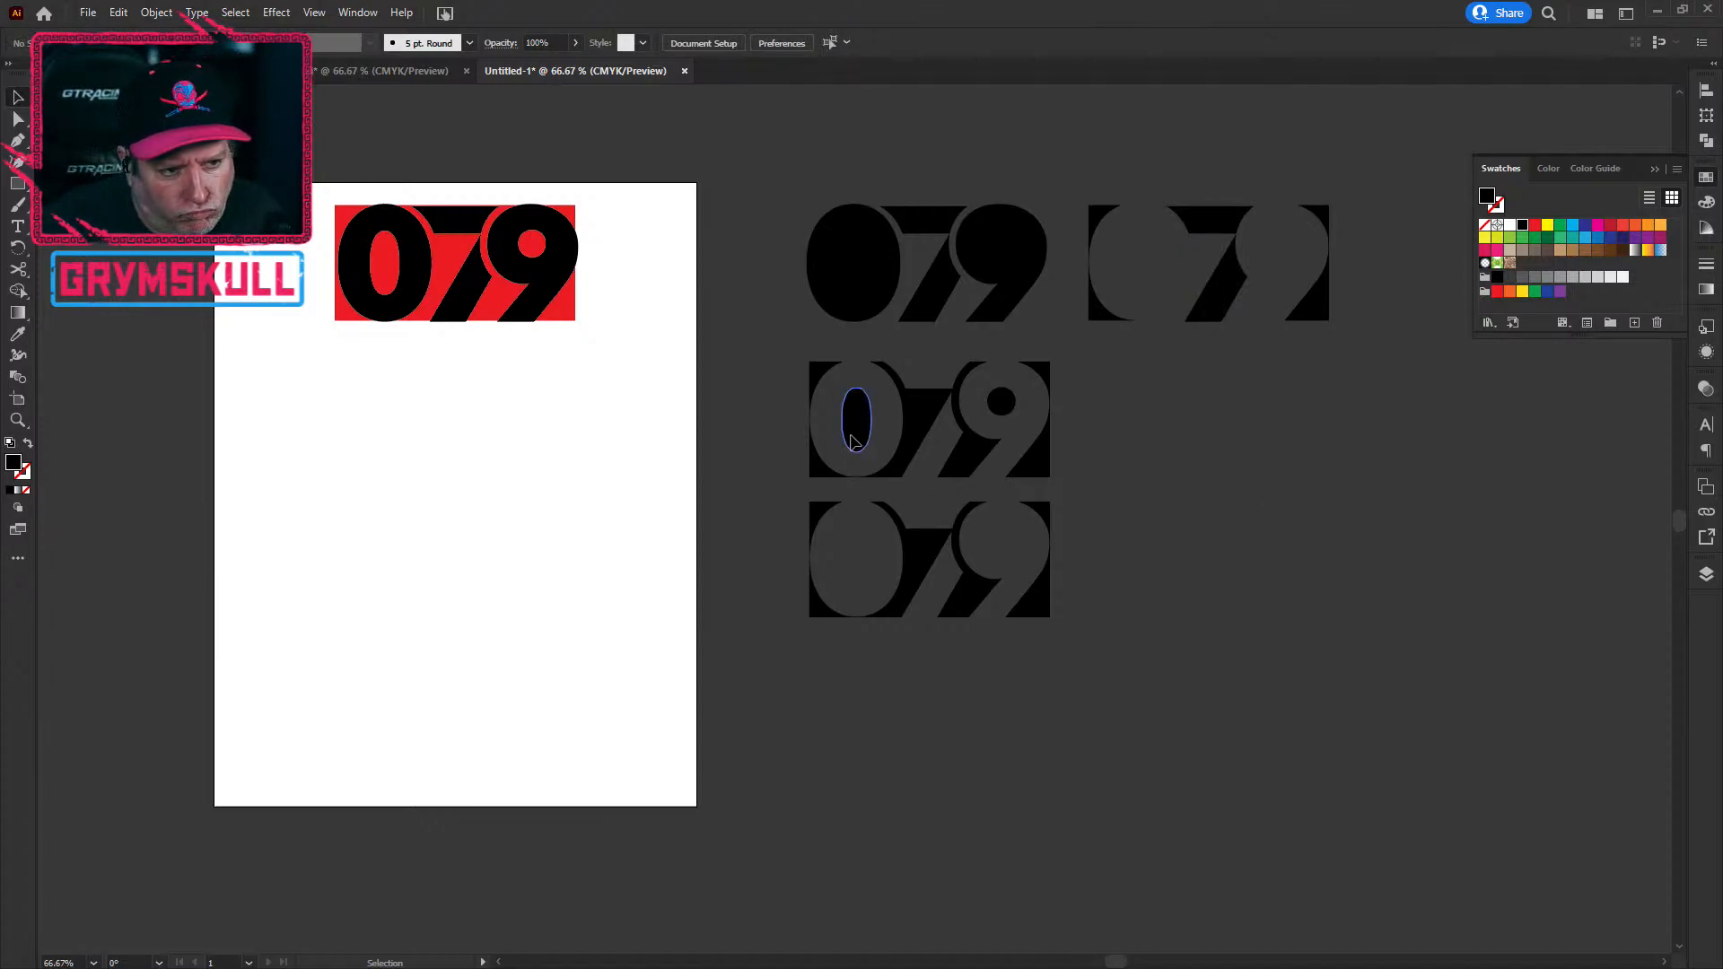
pyautogui.keyDown('shift'); pyautogui.click(993, 410); pyautogui.keyUp('shift')
pyautogui.click(1244, 417)
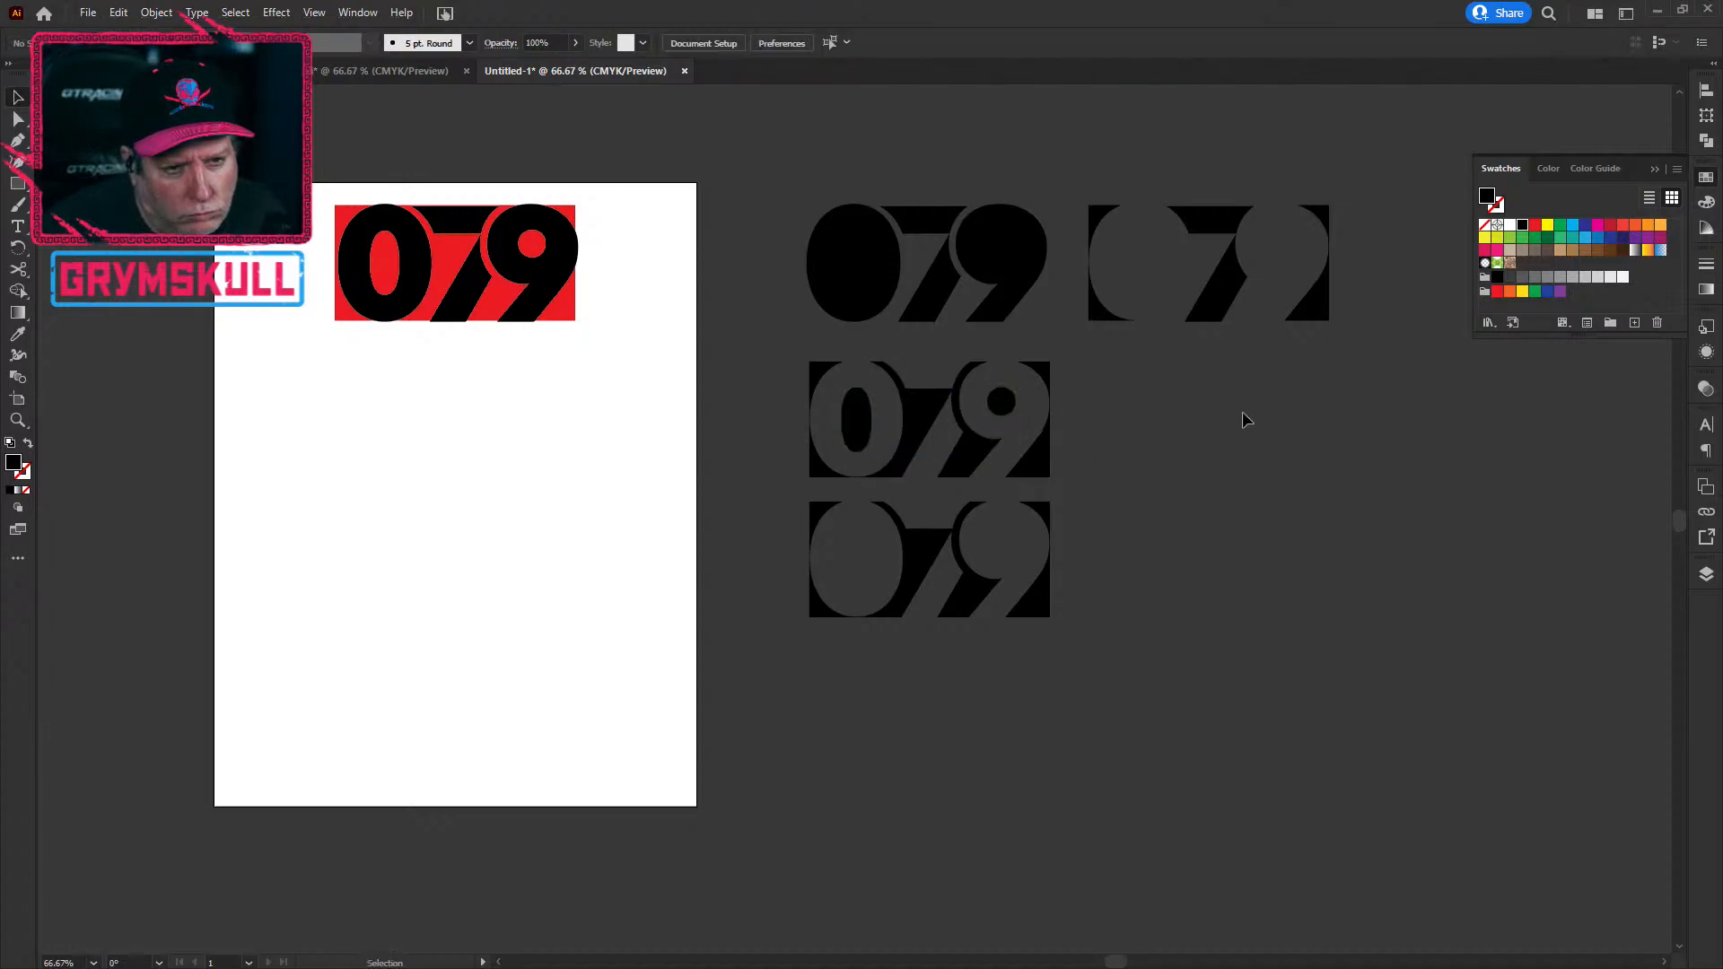
pyautogui.moveTo(1115, 169); pyautogui.dragTo(1359, 473)
pyautogui.click(1158, 577)
# Step: Copy the 0's oval and 9's circle counters straight across into the right second-row variant
pyautogui.click(1002, 405)
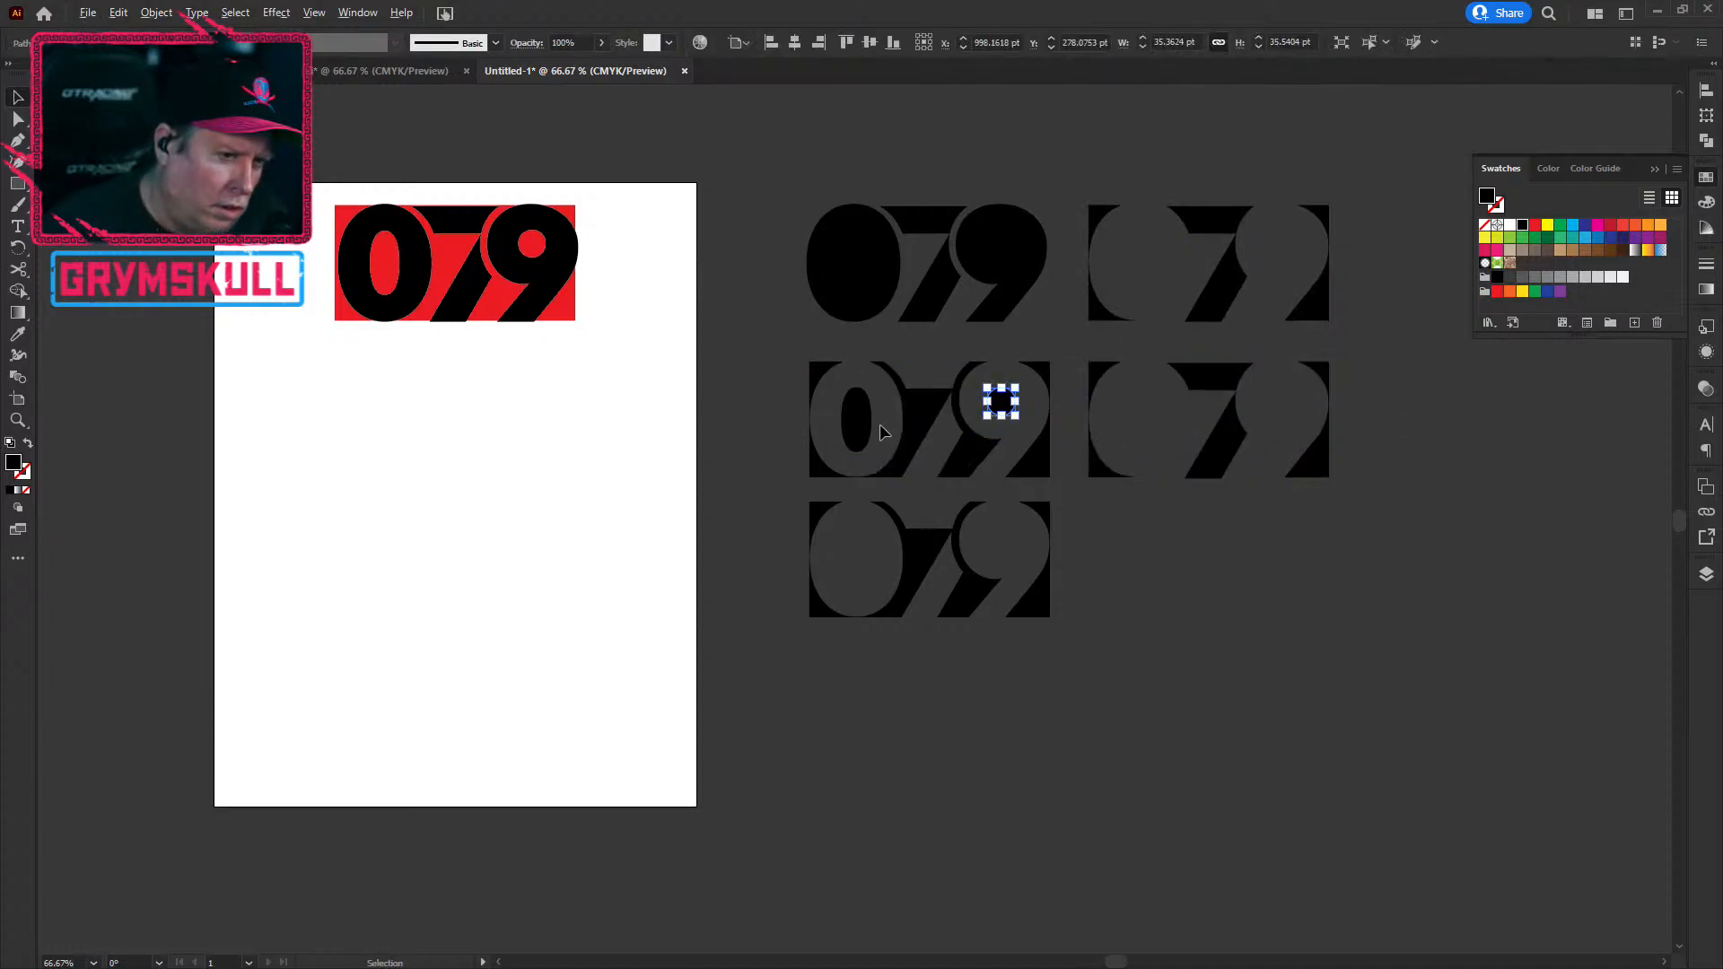
pyautogui.moveTo(873, 427); pyautogui.dragTo(1090, 426)
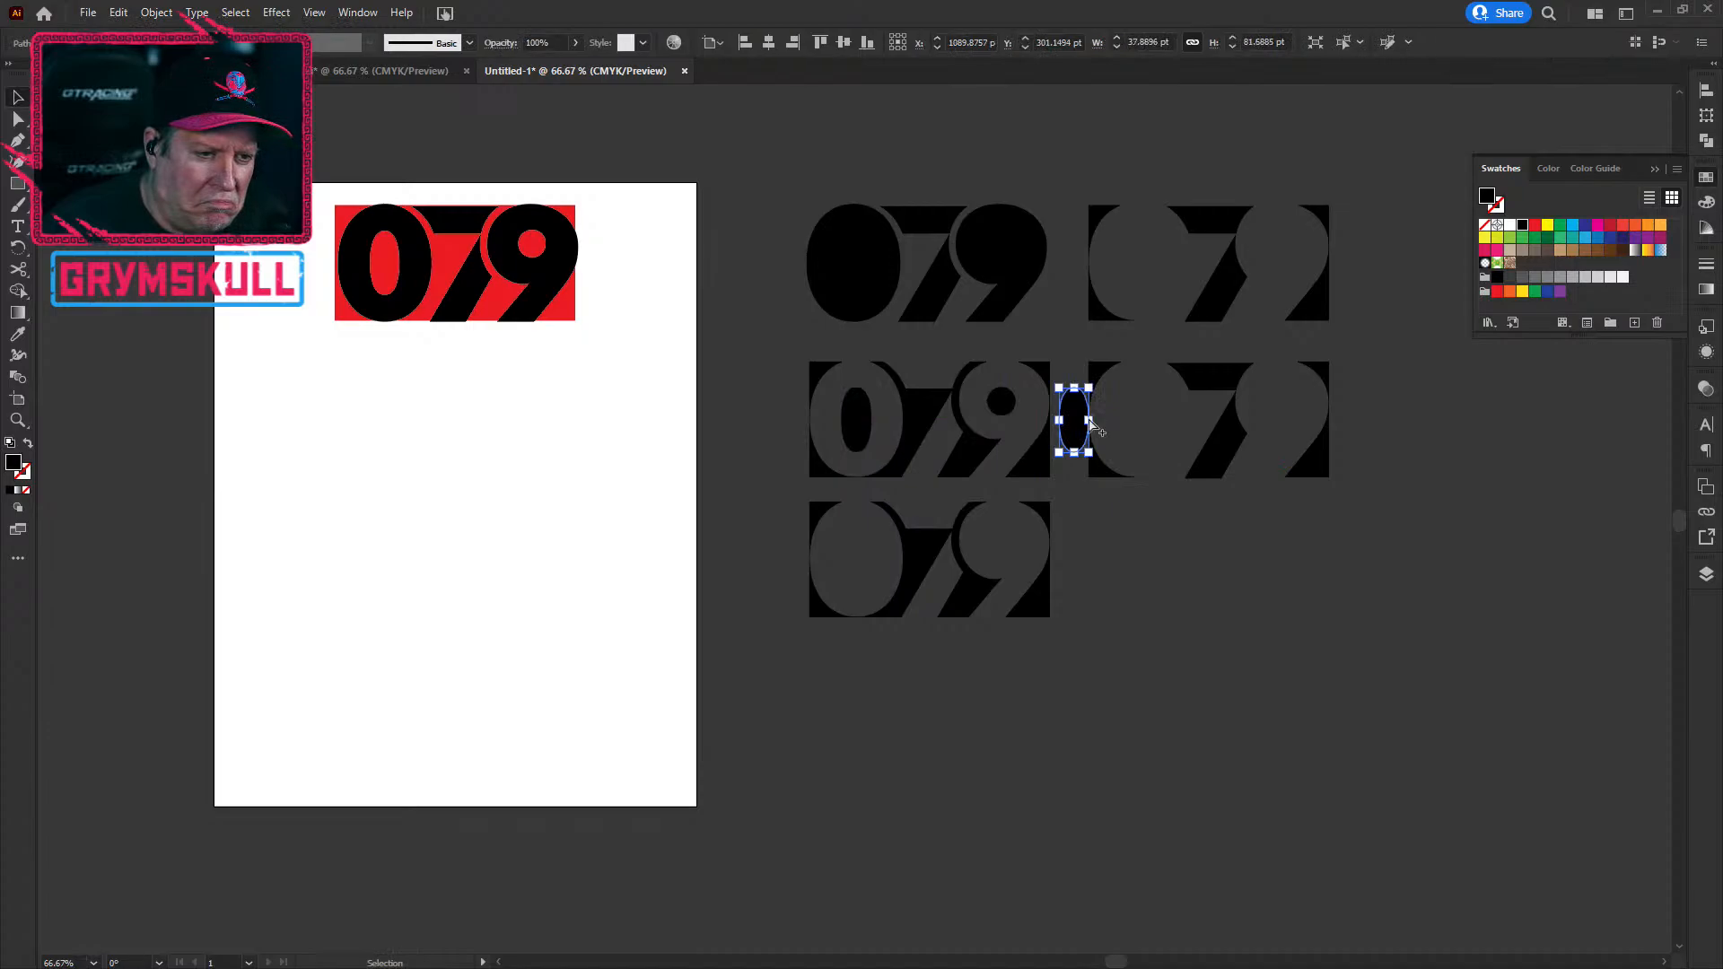
pyautogui.hotkey('ctrl', 'z')
pyautogui.moveTo(855, 419); pyautogui.dragTo(1280, 405)
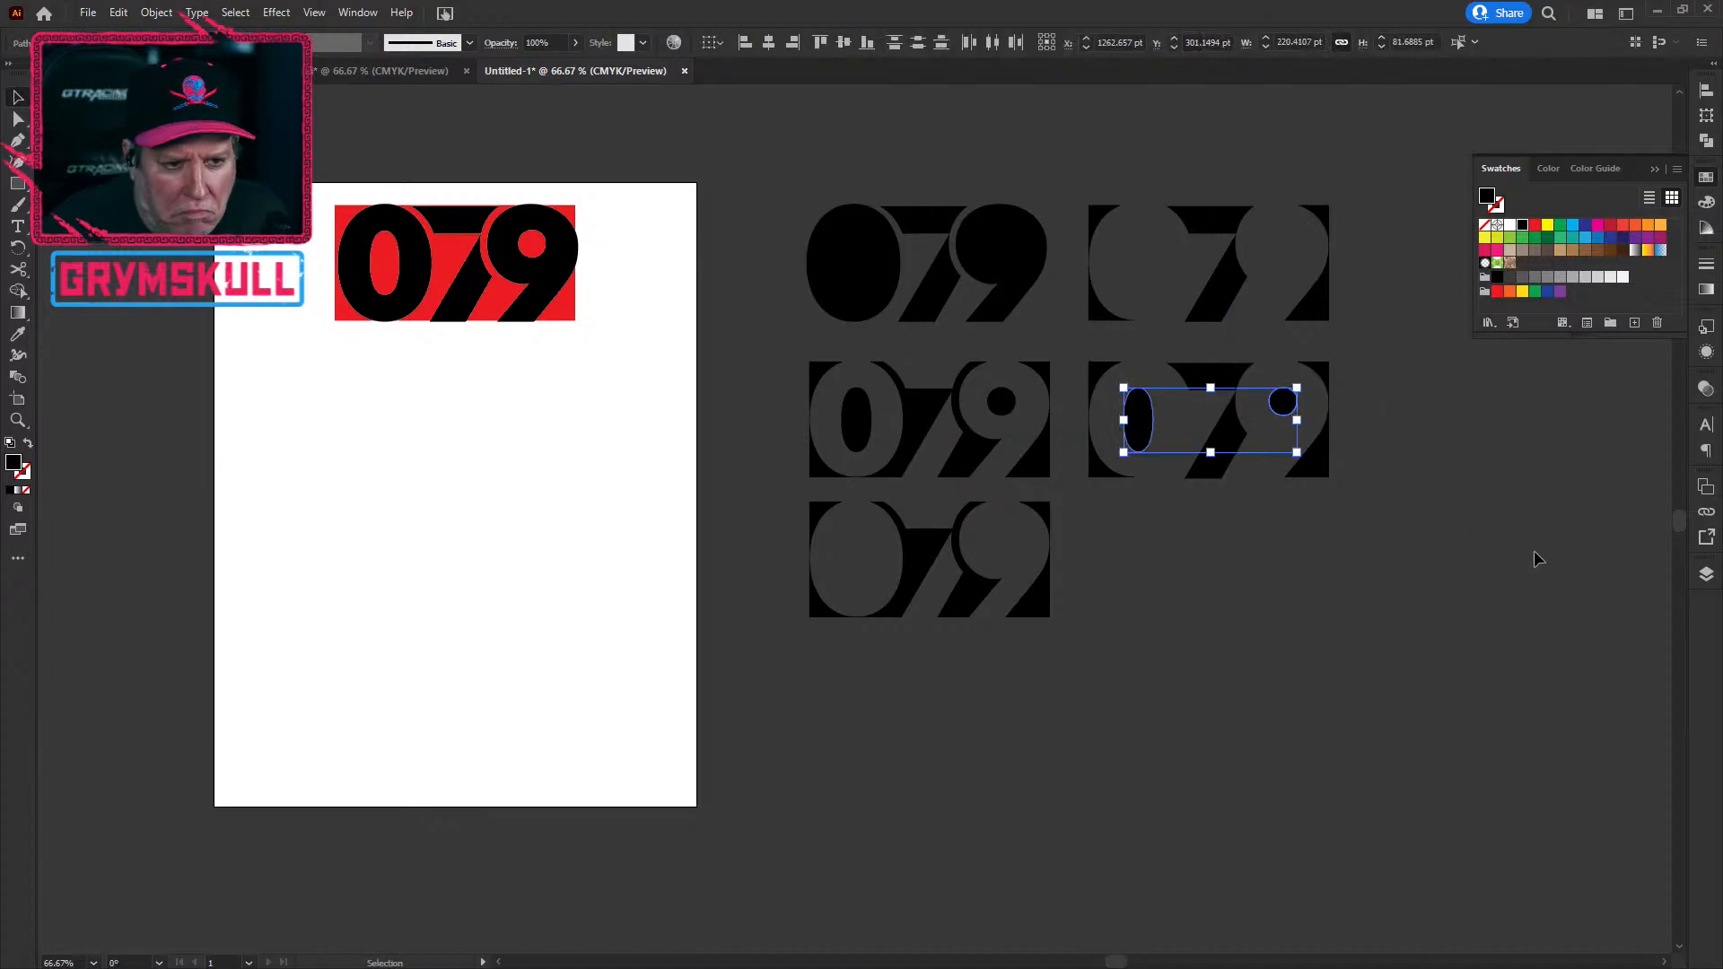
pyautogui.click(1354, 696)
pyautogui.click(1135, 438)
pyautogui.click(1396, 450)
pyautogui.click(1282, 402)
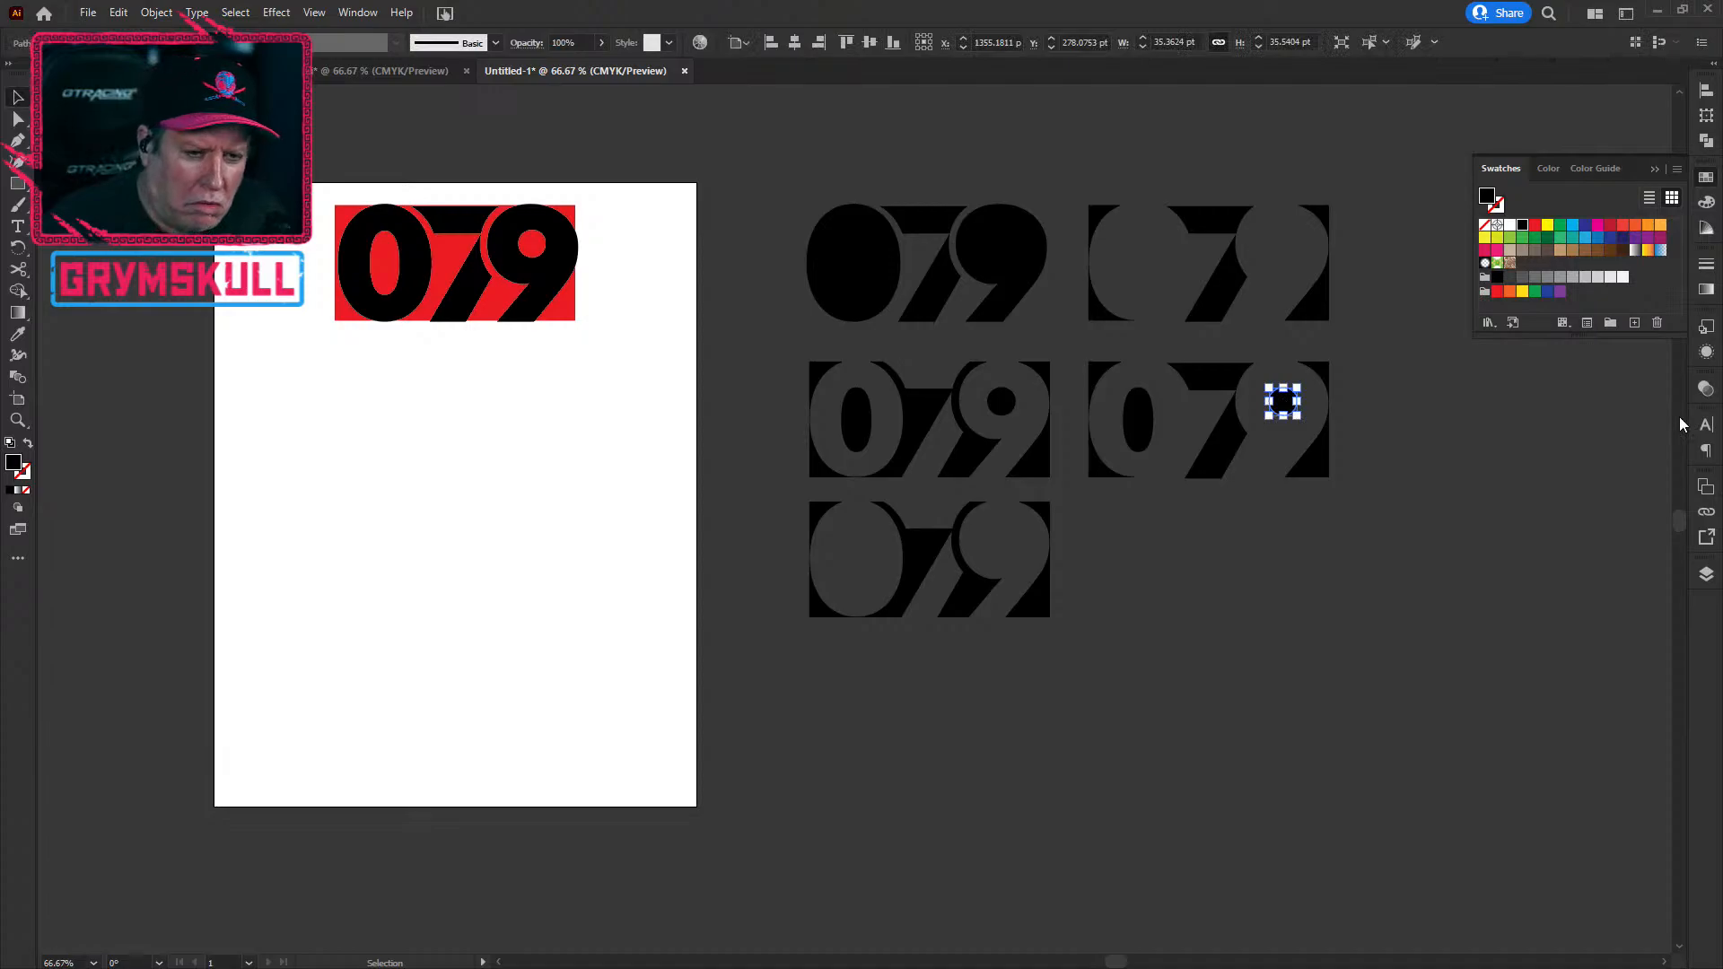
pyautogui.click(1456, 860)
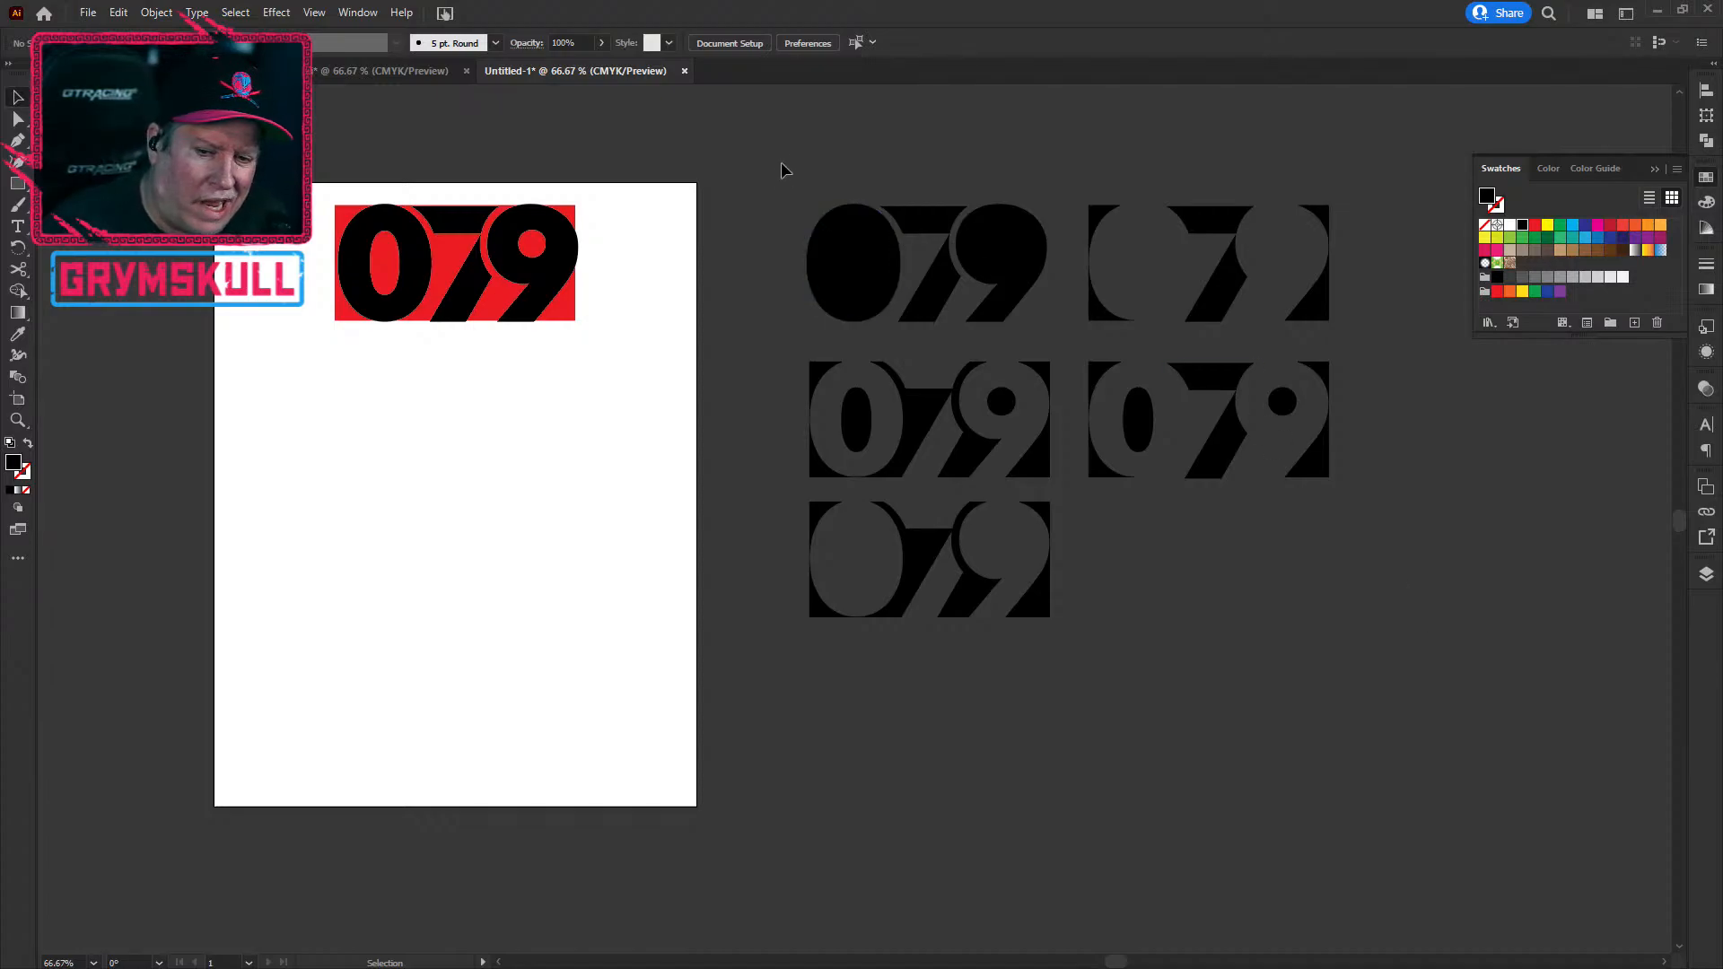
pyautogui.scroll(-3, 792, 160)
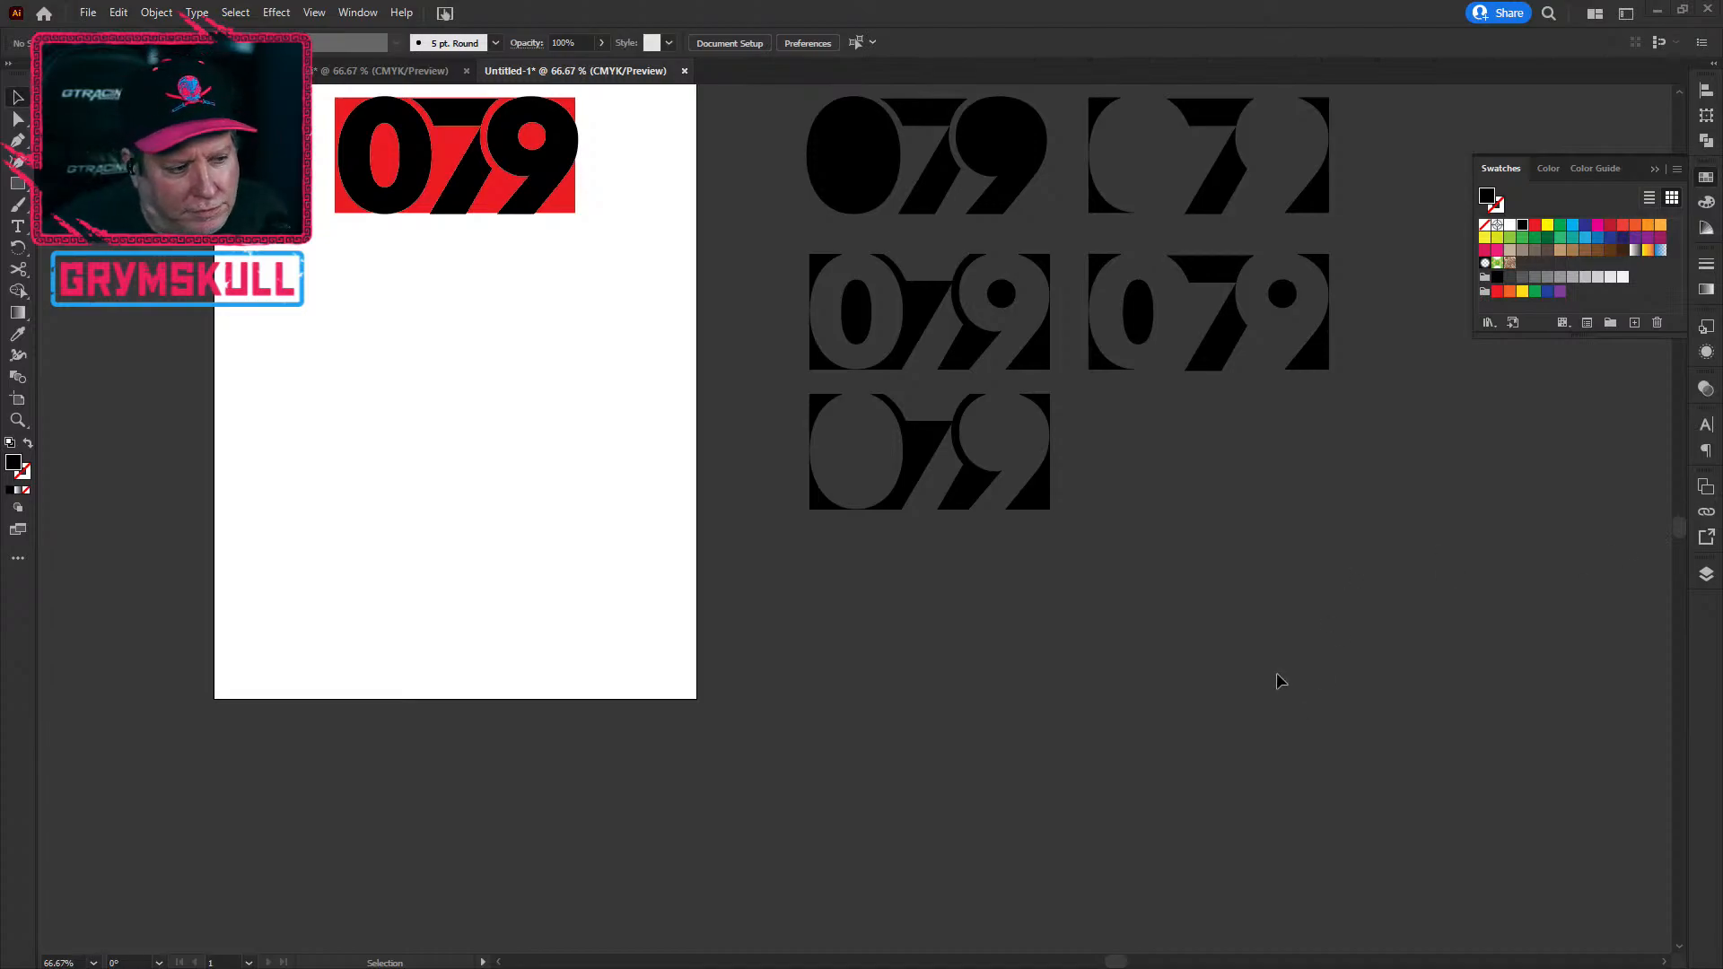
pyautogui.moveTo(1281, 508); pyautogui.dragTo(1140, 693)
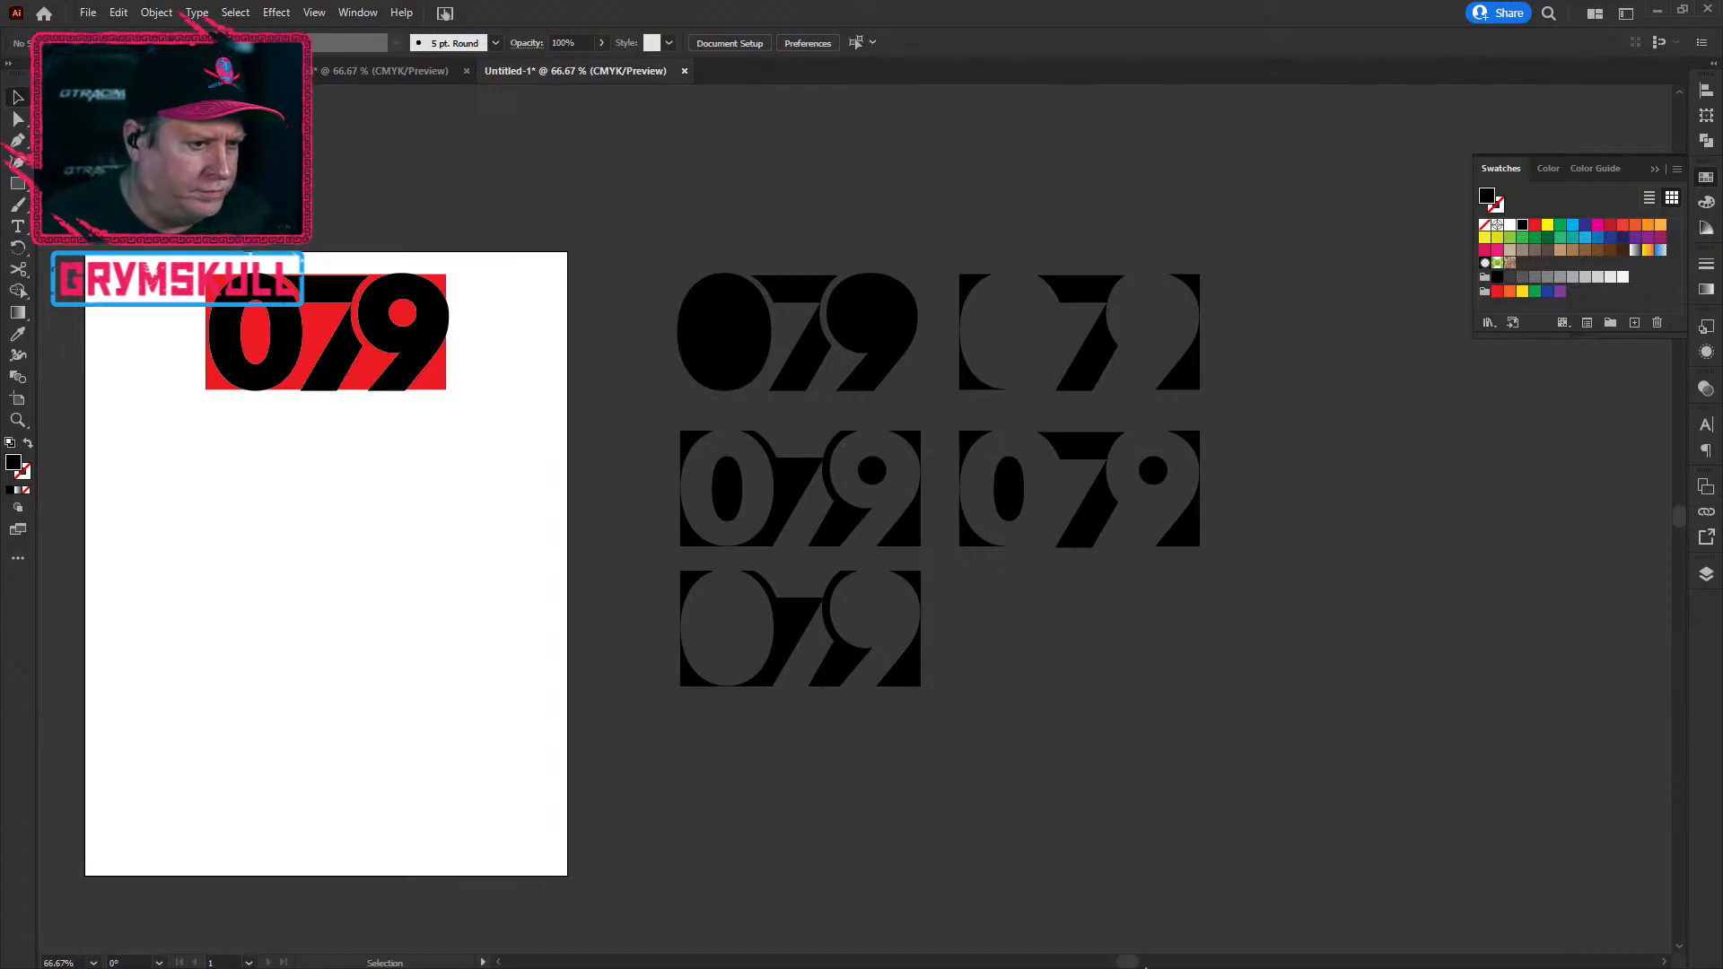
pyautogui.moveTo(149, 191); pyautogui.dragTo(454, 407)
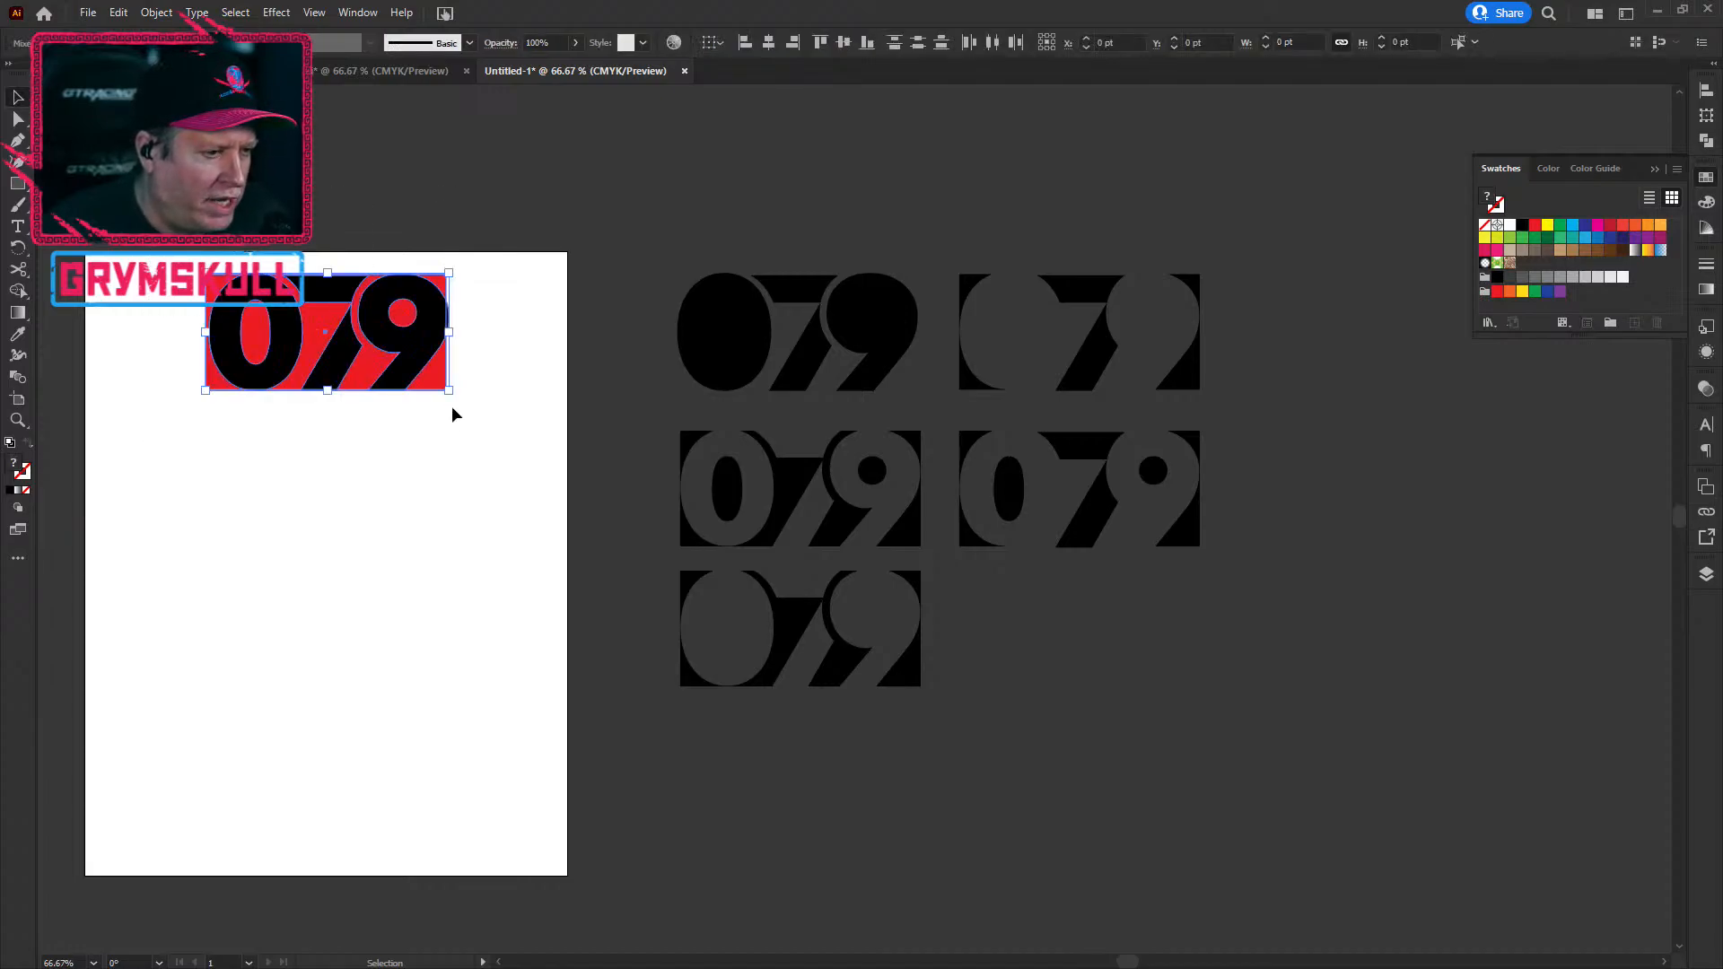
pyautogui.moveTo(165, 168); pyautogui.dragTo(524, 478)
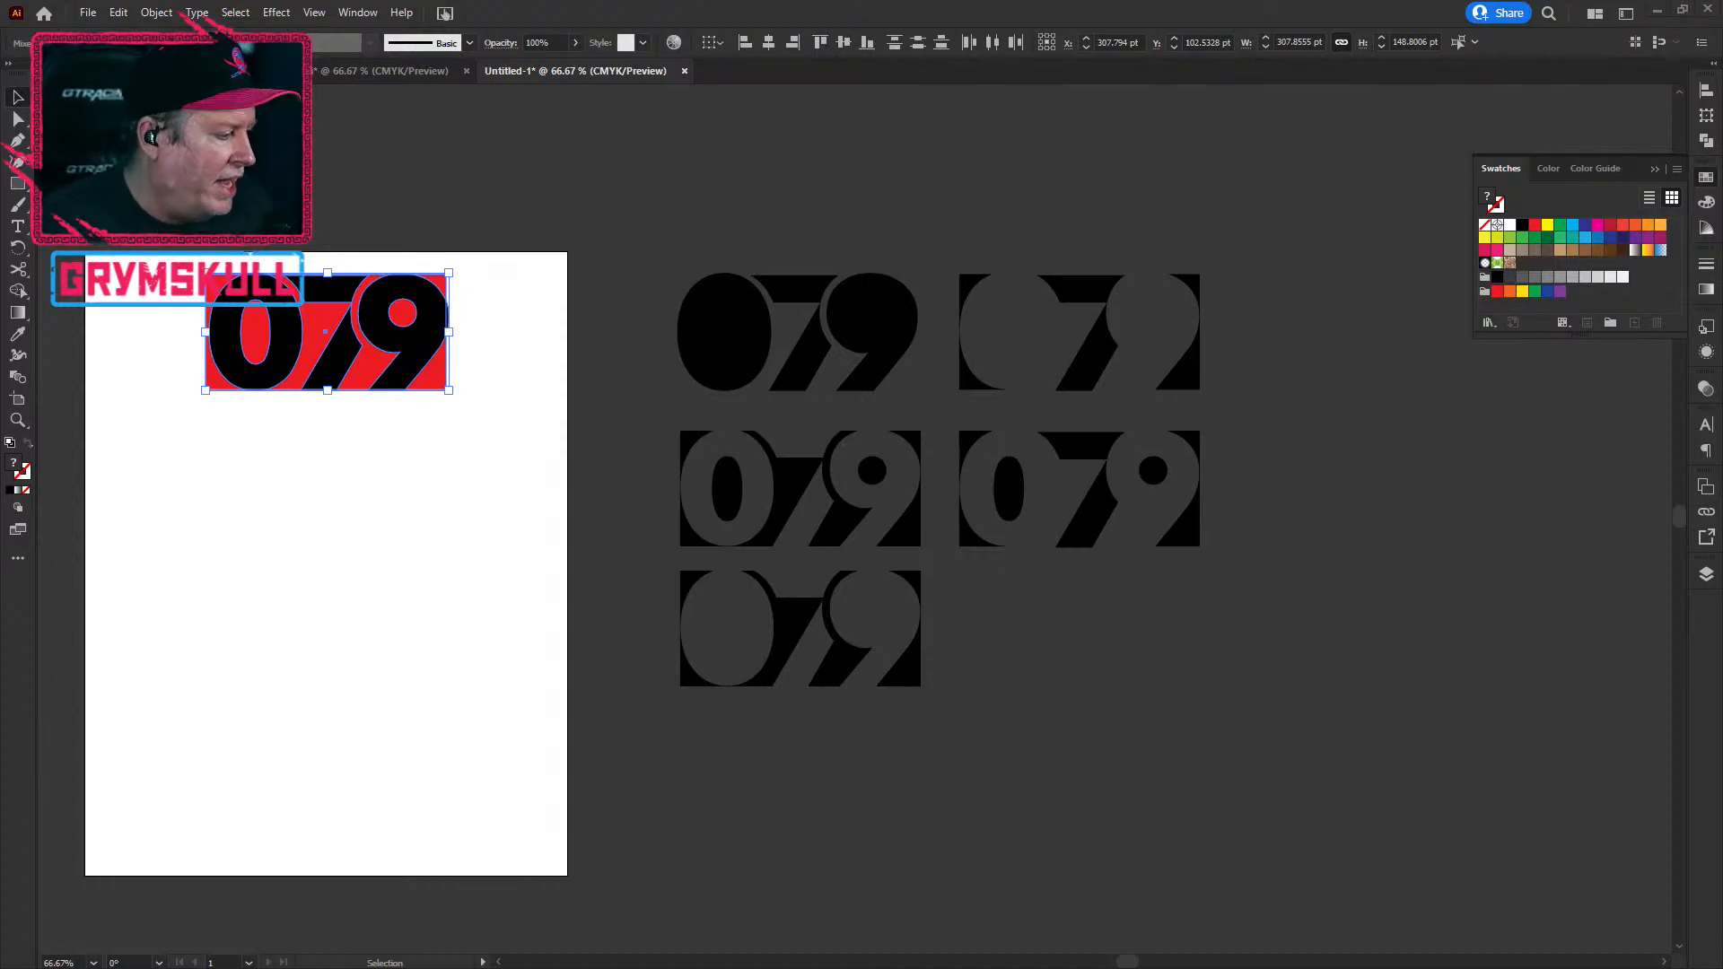
pyautogui.click(375, 197)
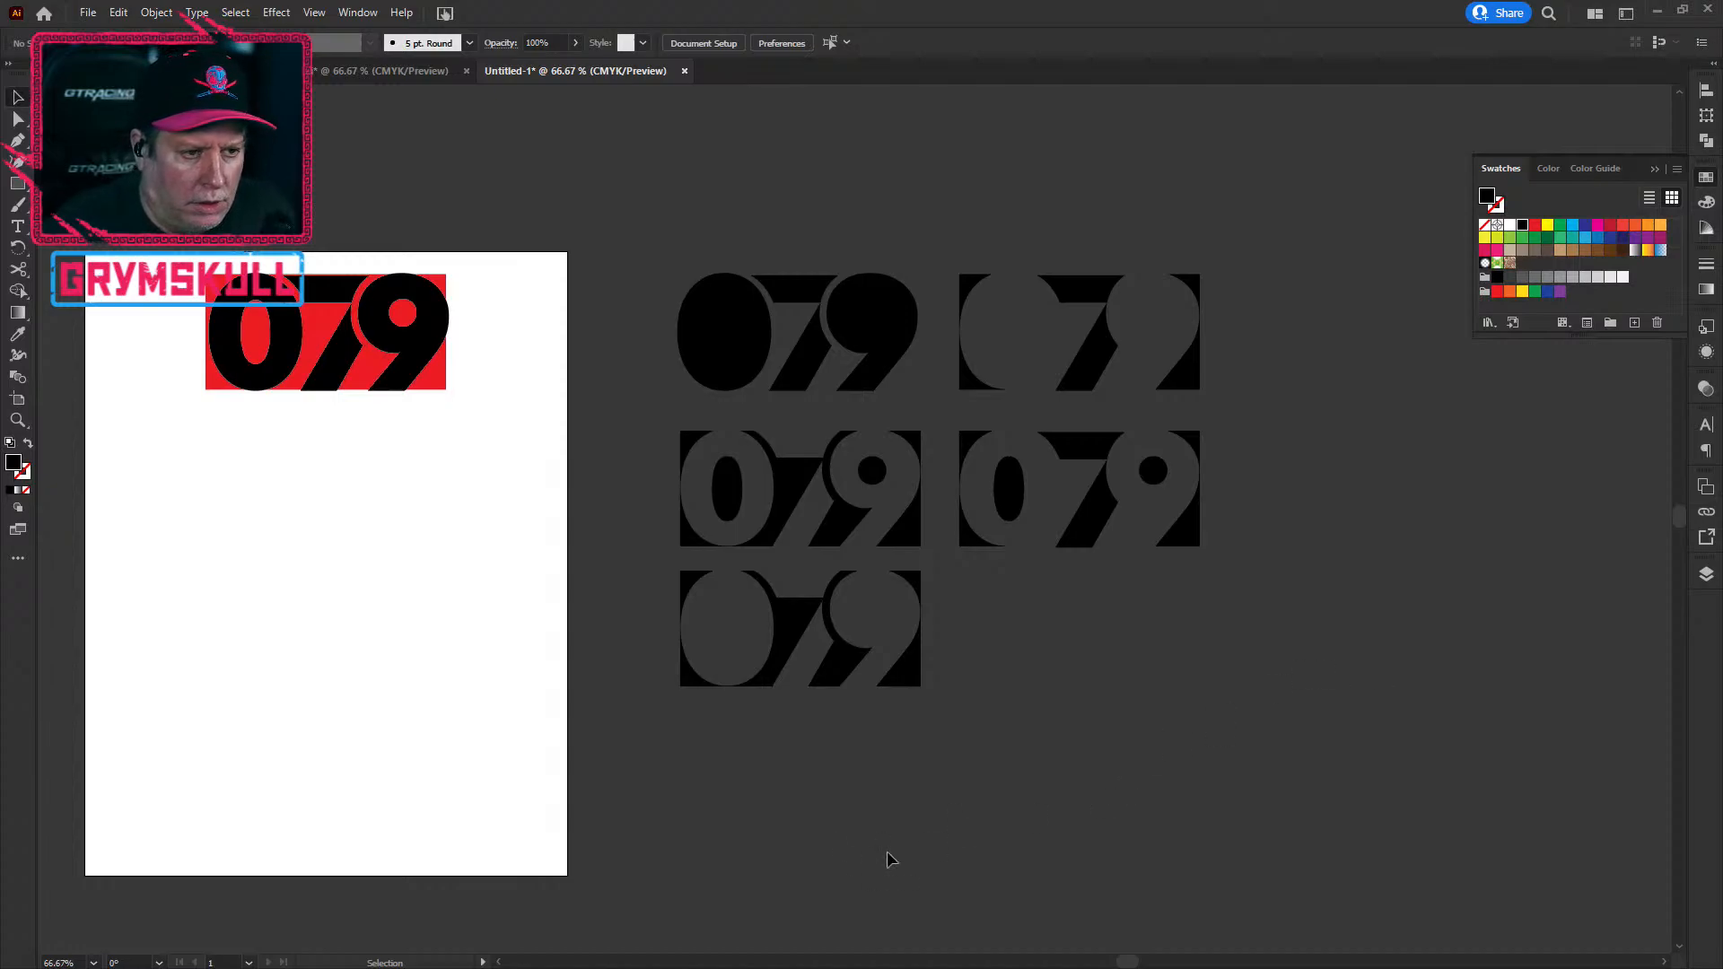
# Step: Select both parts of the top-left variant's 7 and fill them with the light grey swatch
pyautogui.scroll(-2, 465, 777)
pyautogui.scroll(1, 465, 777)
pyautogui.moveTo(457, 758); pyautogui.dragTo(667, 529)
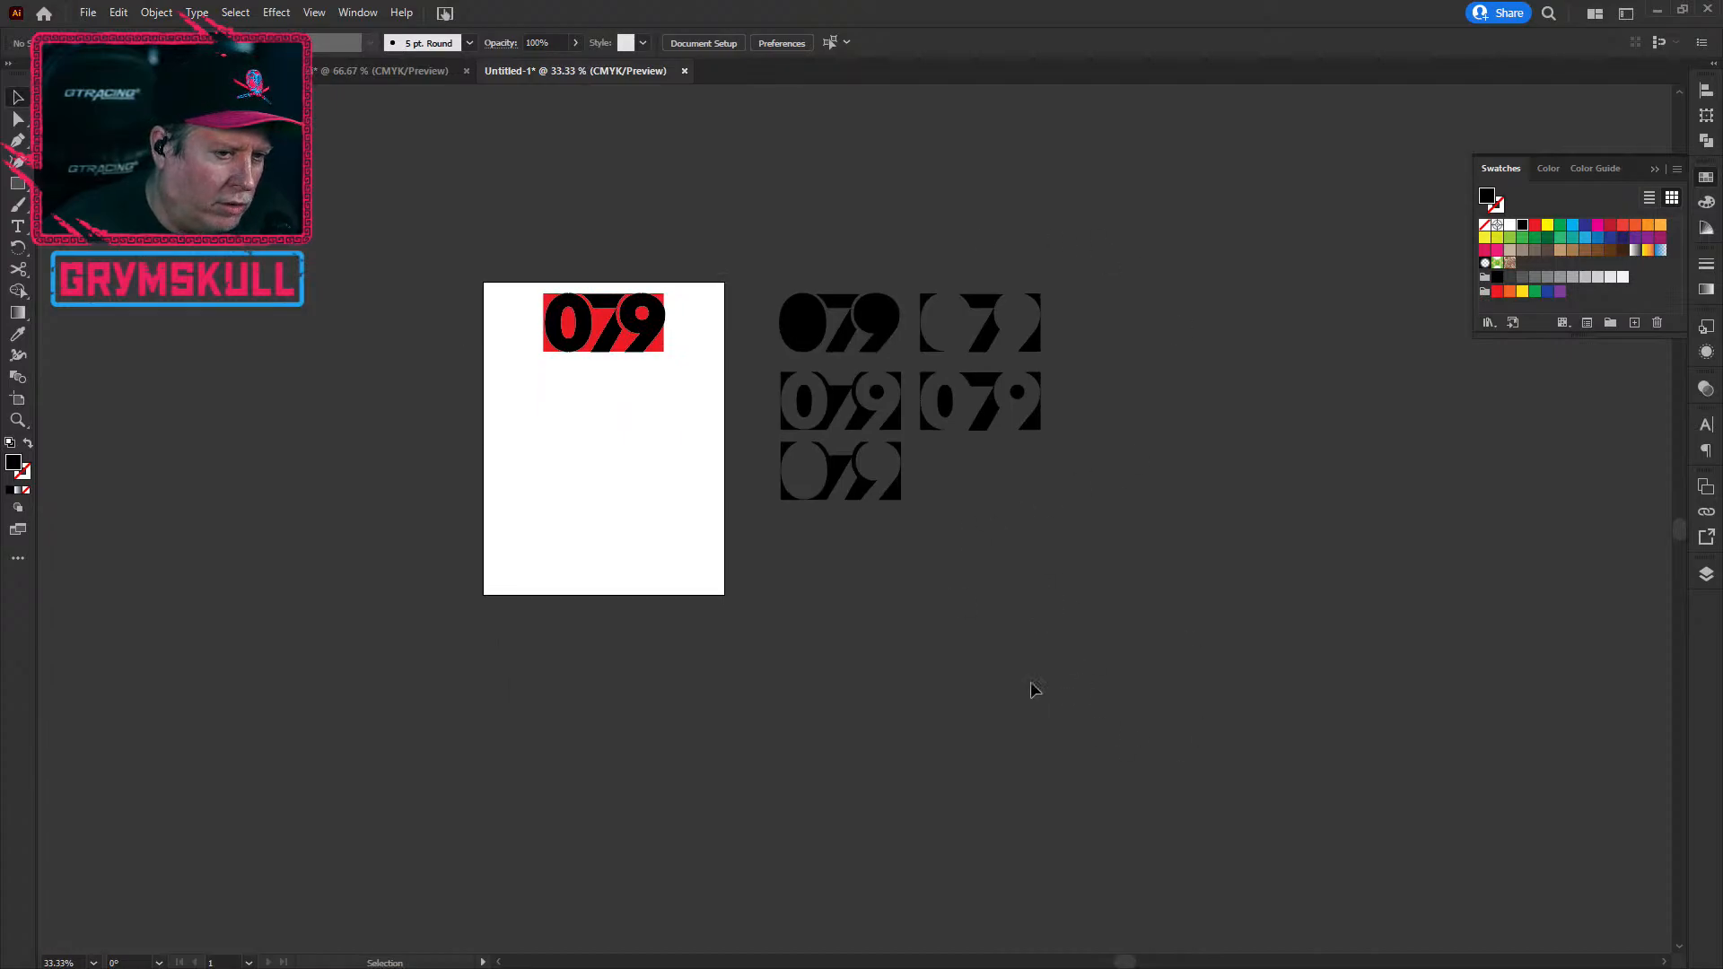
pyautogui.scroll(2, 953, 372)
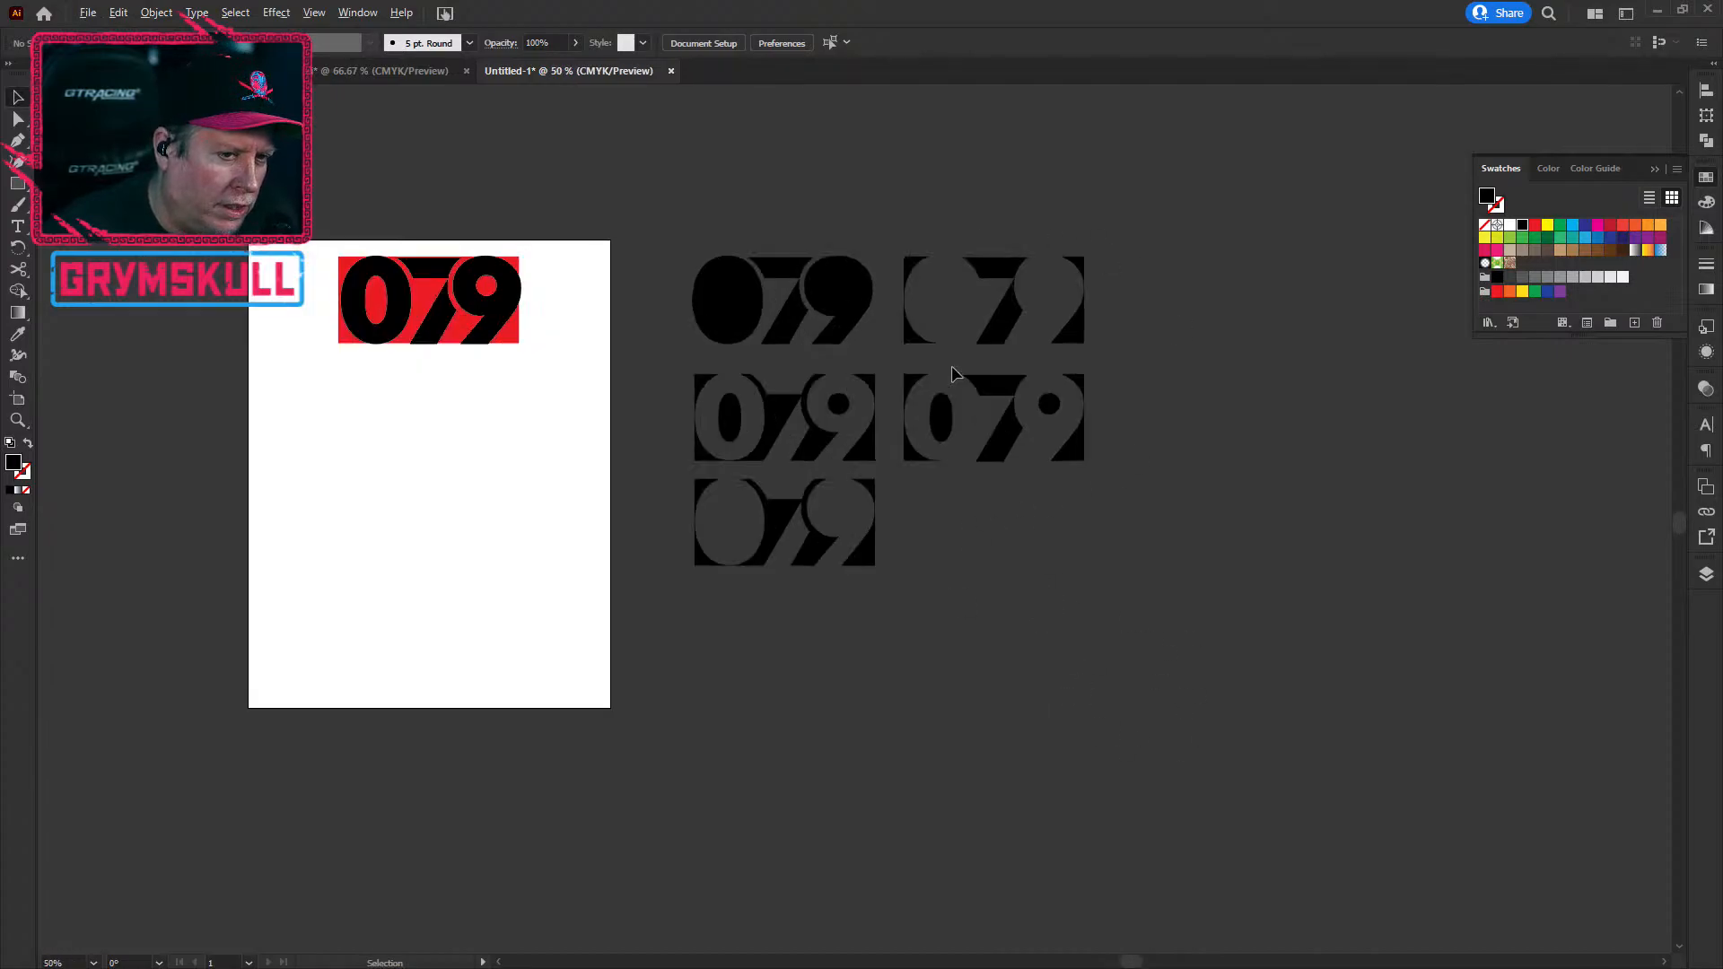
pyautogui.scroll(1, 953, 373)
pyautogui.click(932, 503)
pyautogui.click(995, 713)
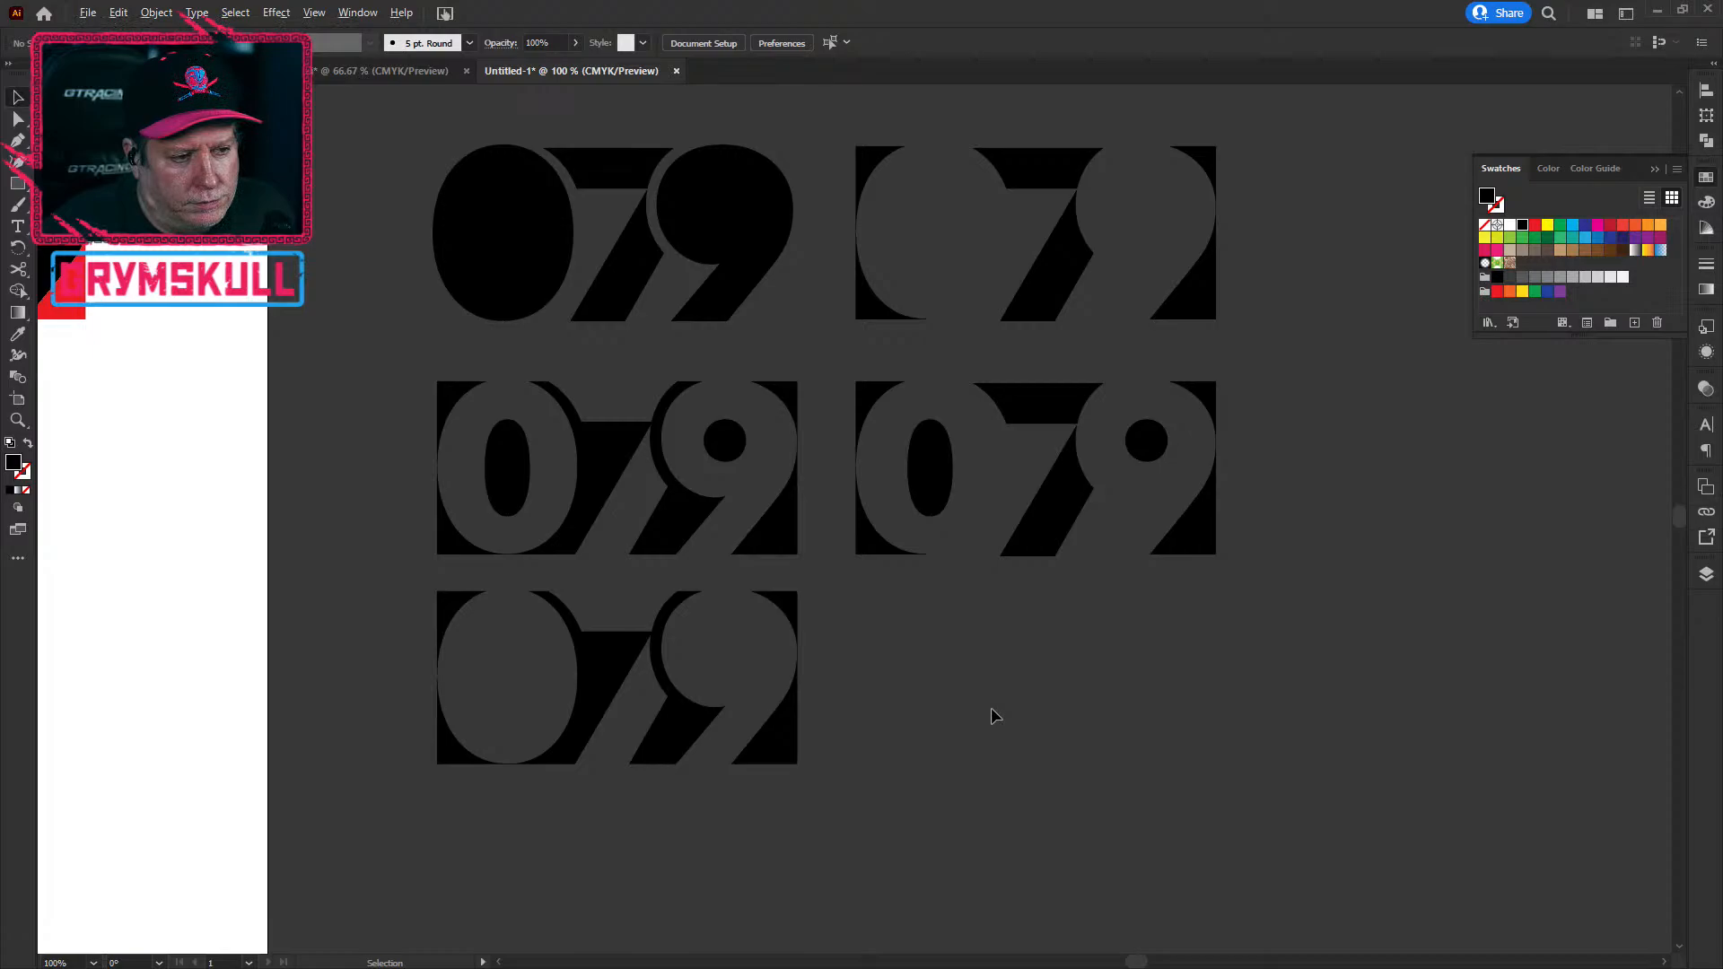
pyautogui.scroll(-1, 990, 708)
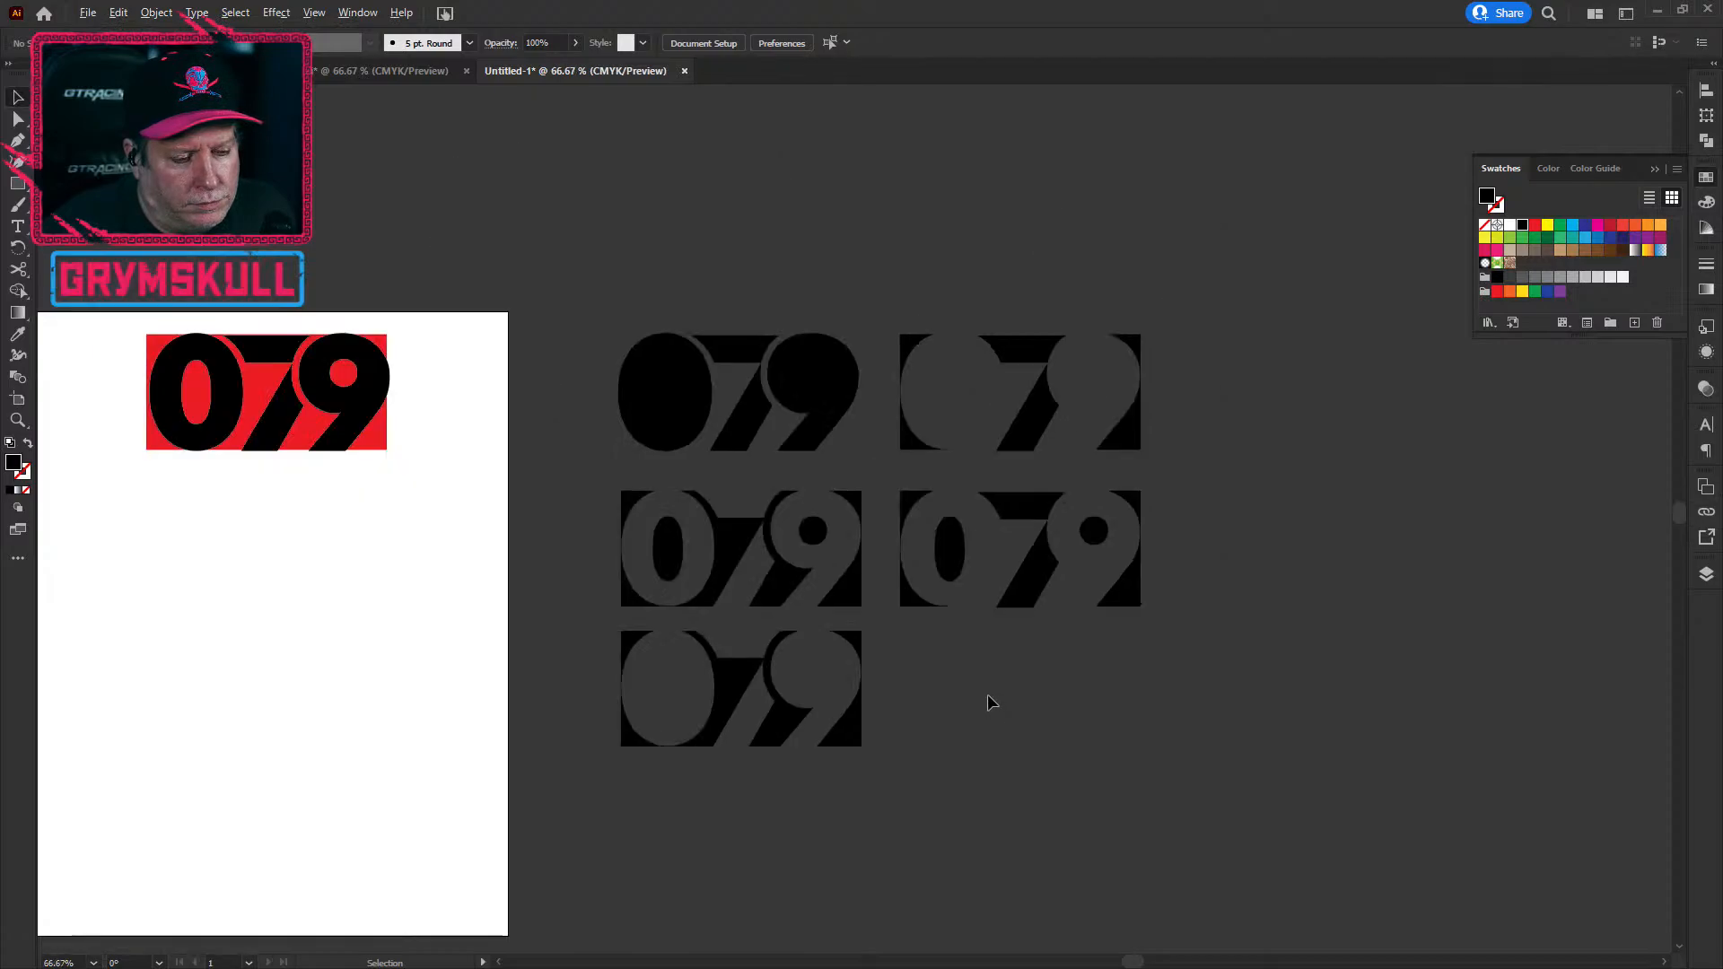
pyautogui.scroll(-1, 985, 689)
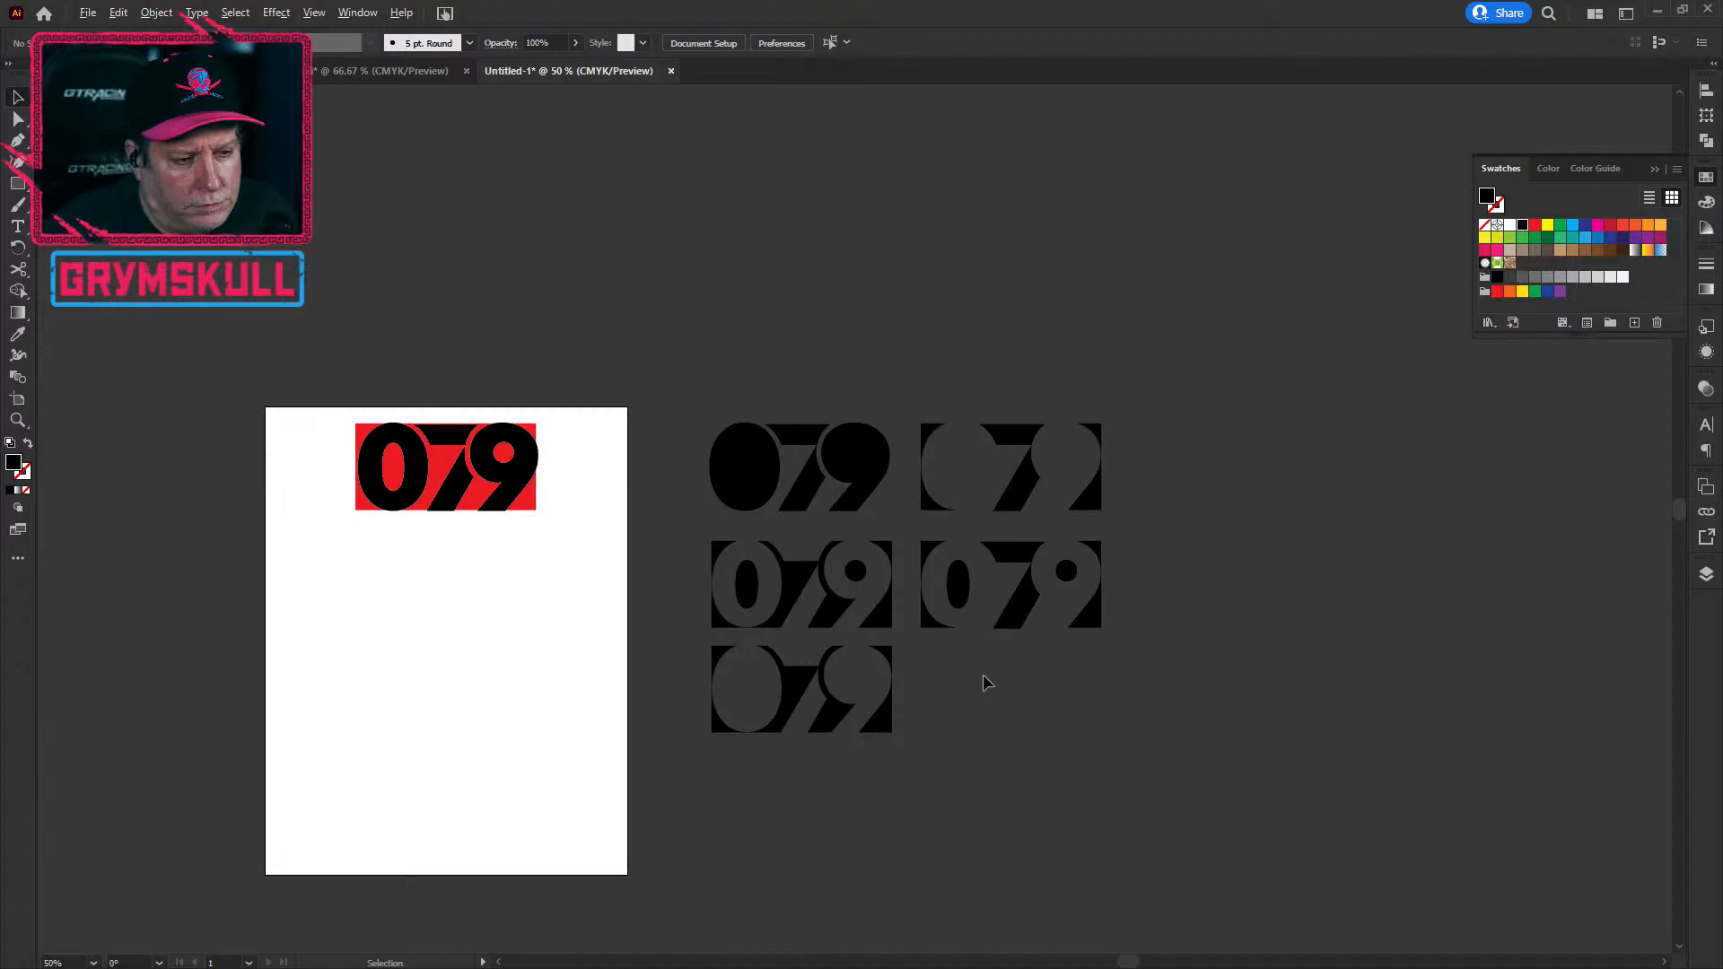
pyautogui.scroll(-1, 982, 675)
pyautogui.scroll(1, 983, 675)
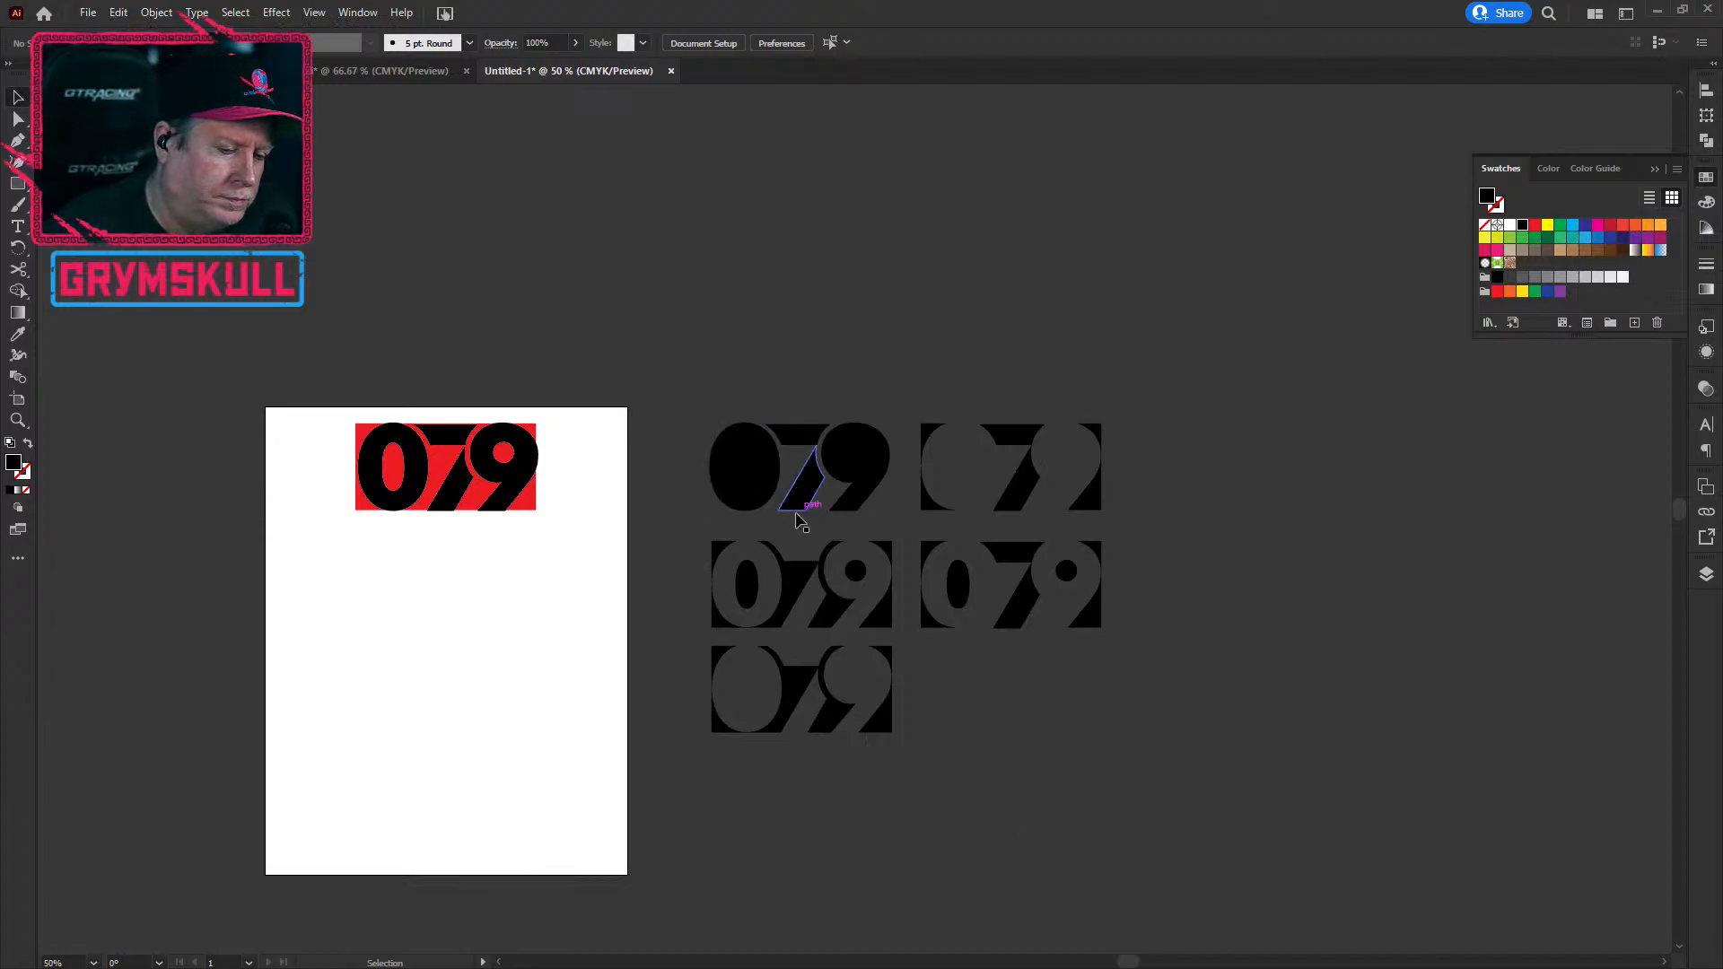
pyautogui.click(793, 480)
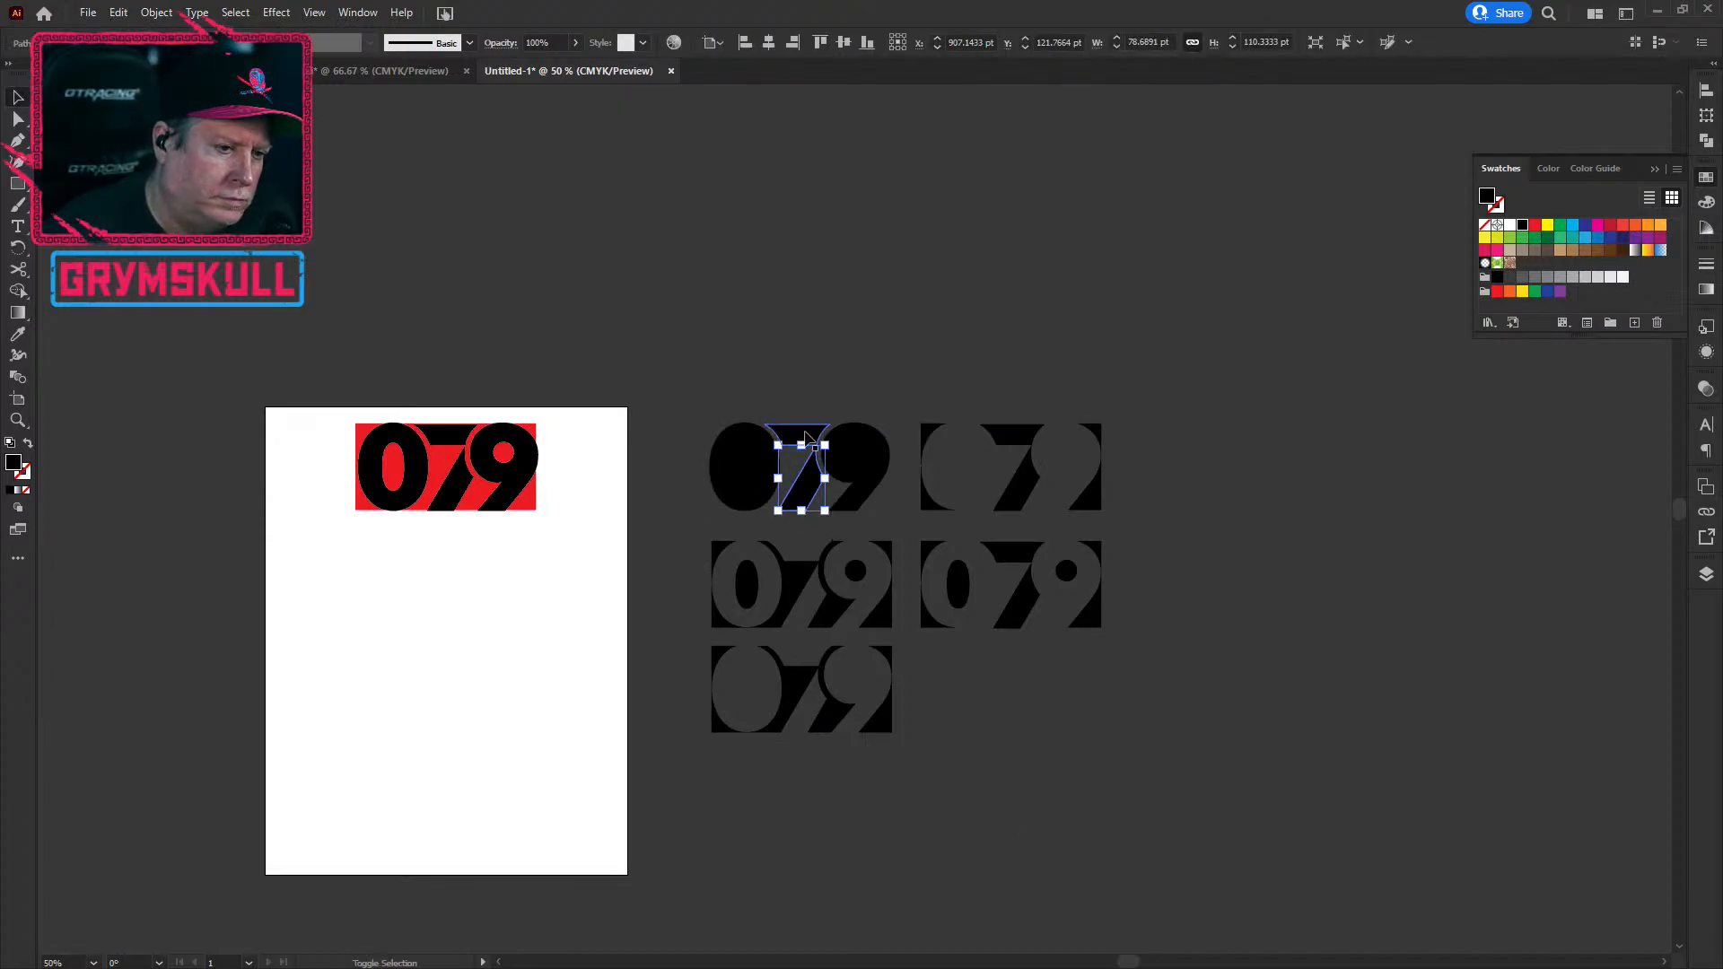
pyautogui.click(838, 384)
pyautogui.click(797, 434)
pyautogui.keyDown('shift'); pyautogui.click(810, 489); pyautogui.keyUp('shift')
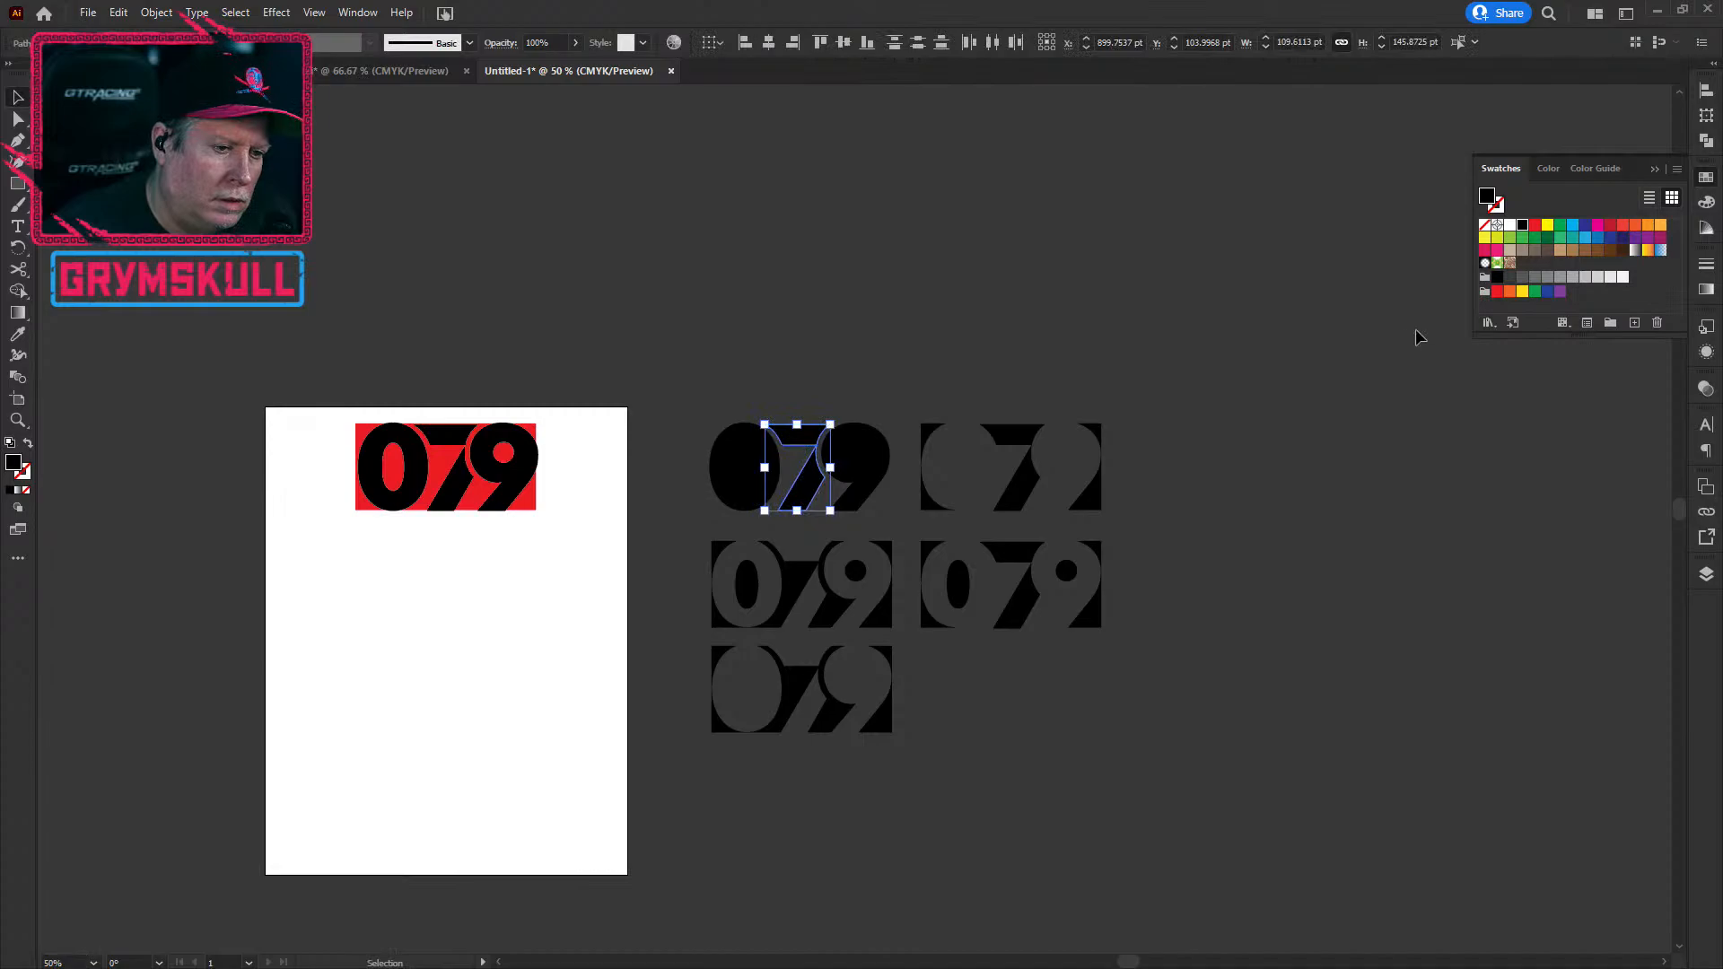
pyautogui.click(1584, 274)
# Step: Fill the middle-left variant's 0 and 9 counters with light grey
pyautogui.click(1429, 607)
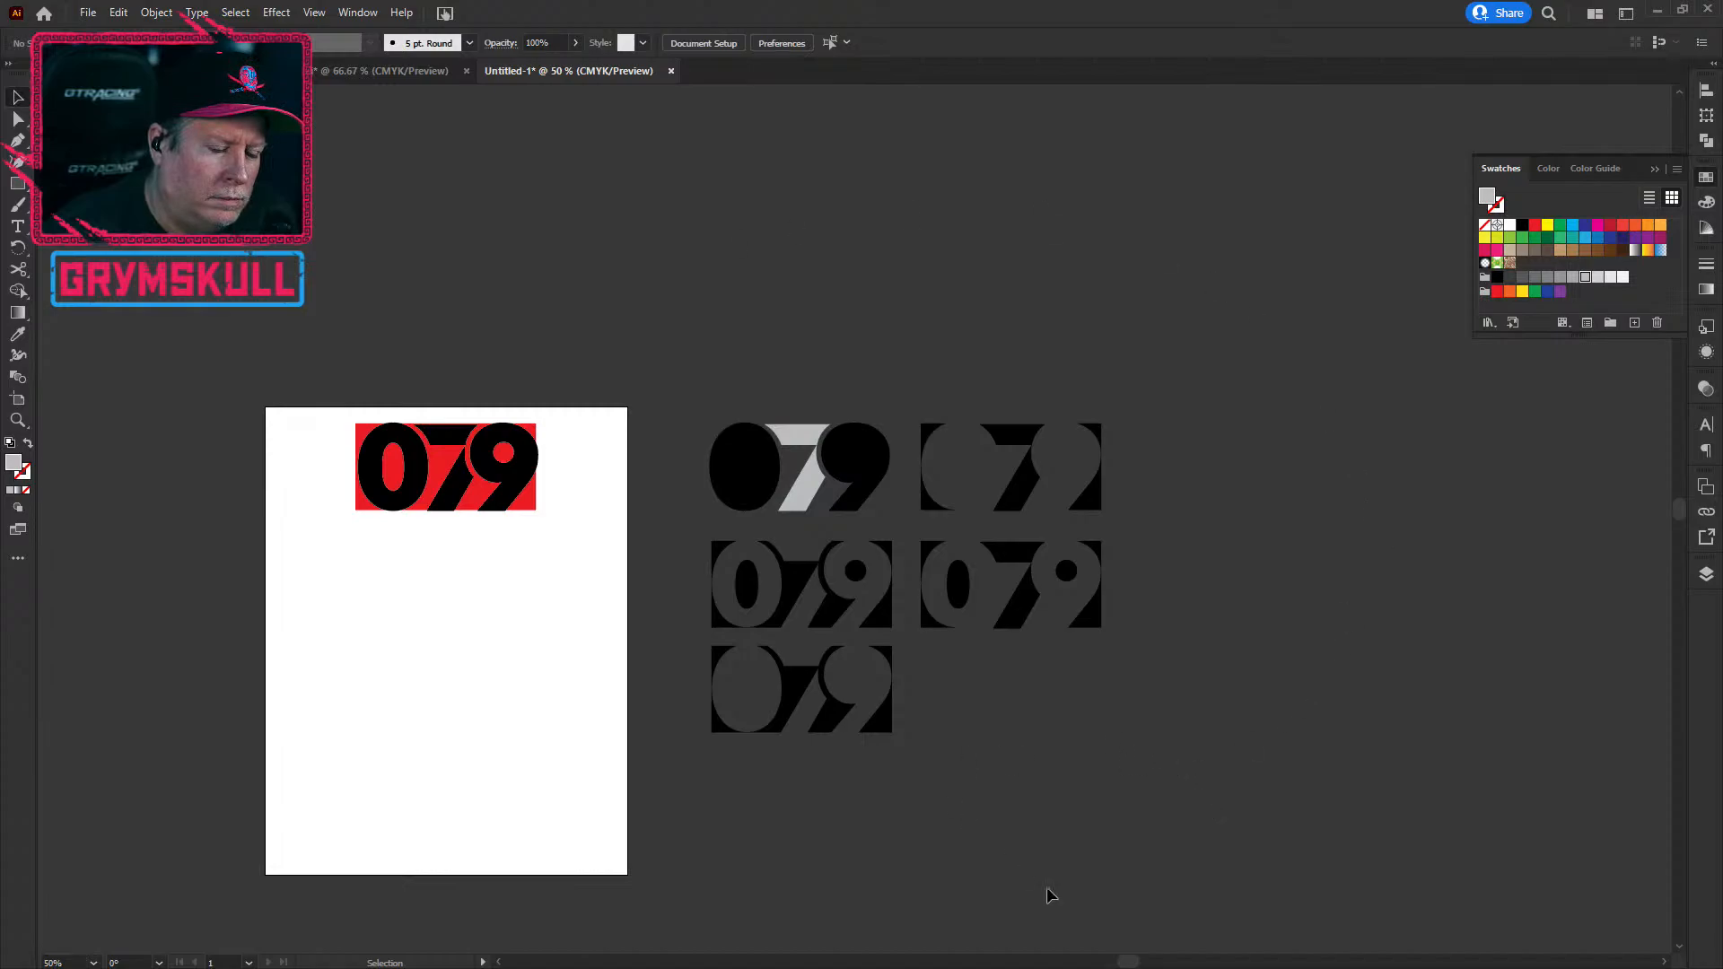
pyautogui.click(750, 587)
pyautogui.keyDown('shift'); pyautogui.click(855, 571); pyautogui.keyUp('shift')
pyautogui.click(1572, 277)
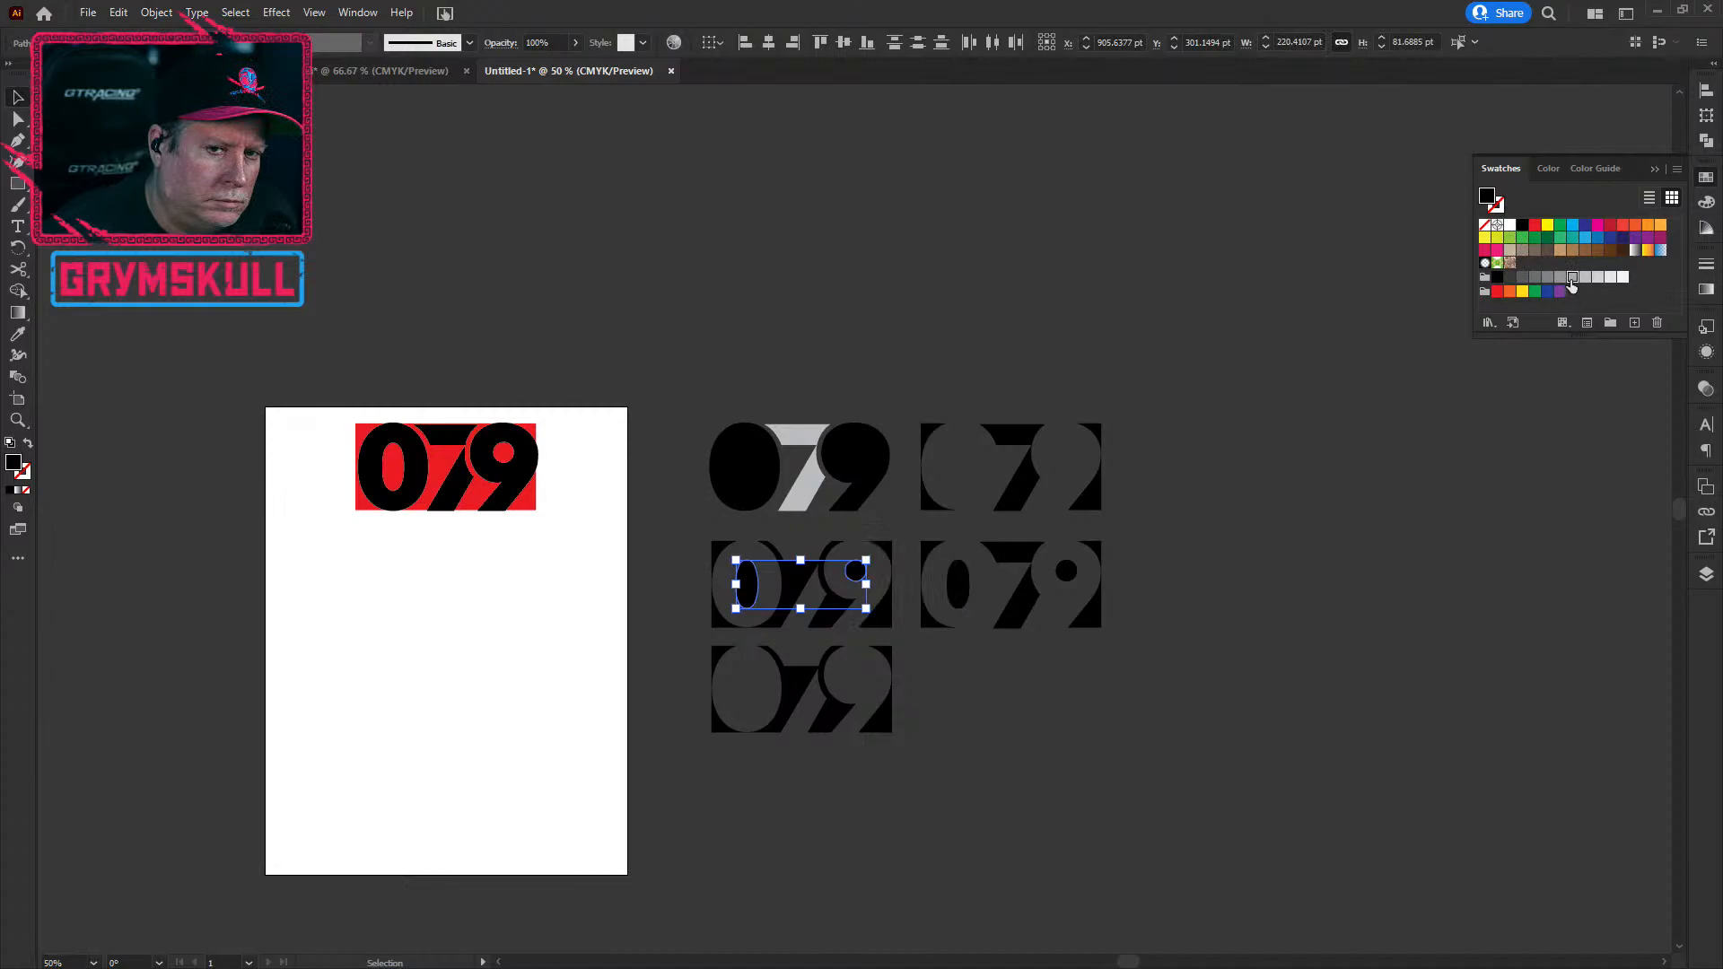
pyautogui.click(1328, 634)
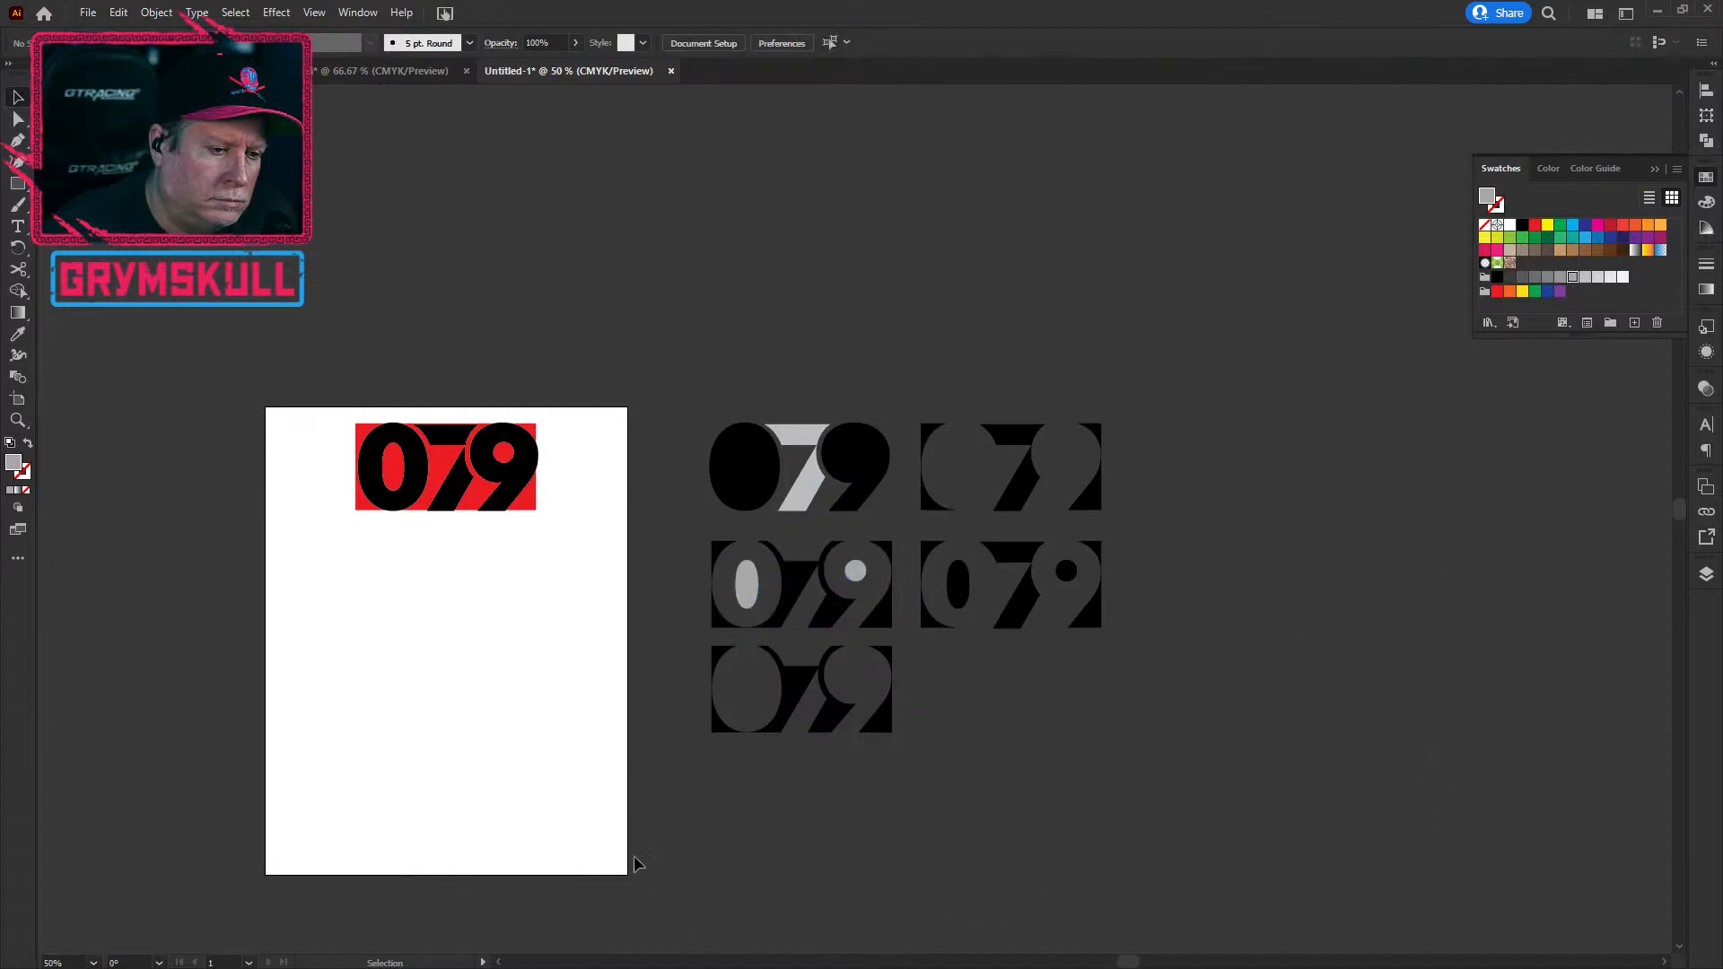
# Step: With Live Paint Bucket (K), paint the bottom variant's 7 and 9 faces white
pyautogui.click(818, 729)
pyautogui.click(916, 832)
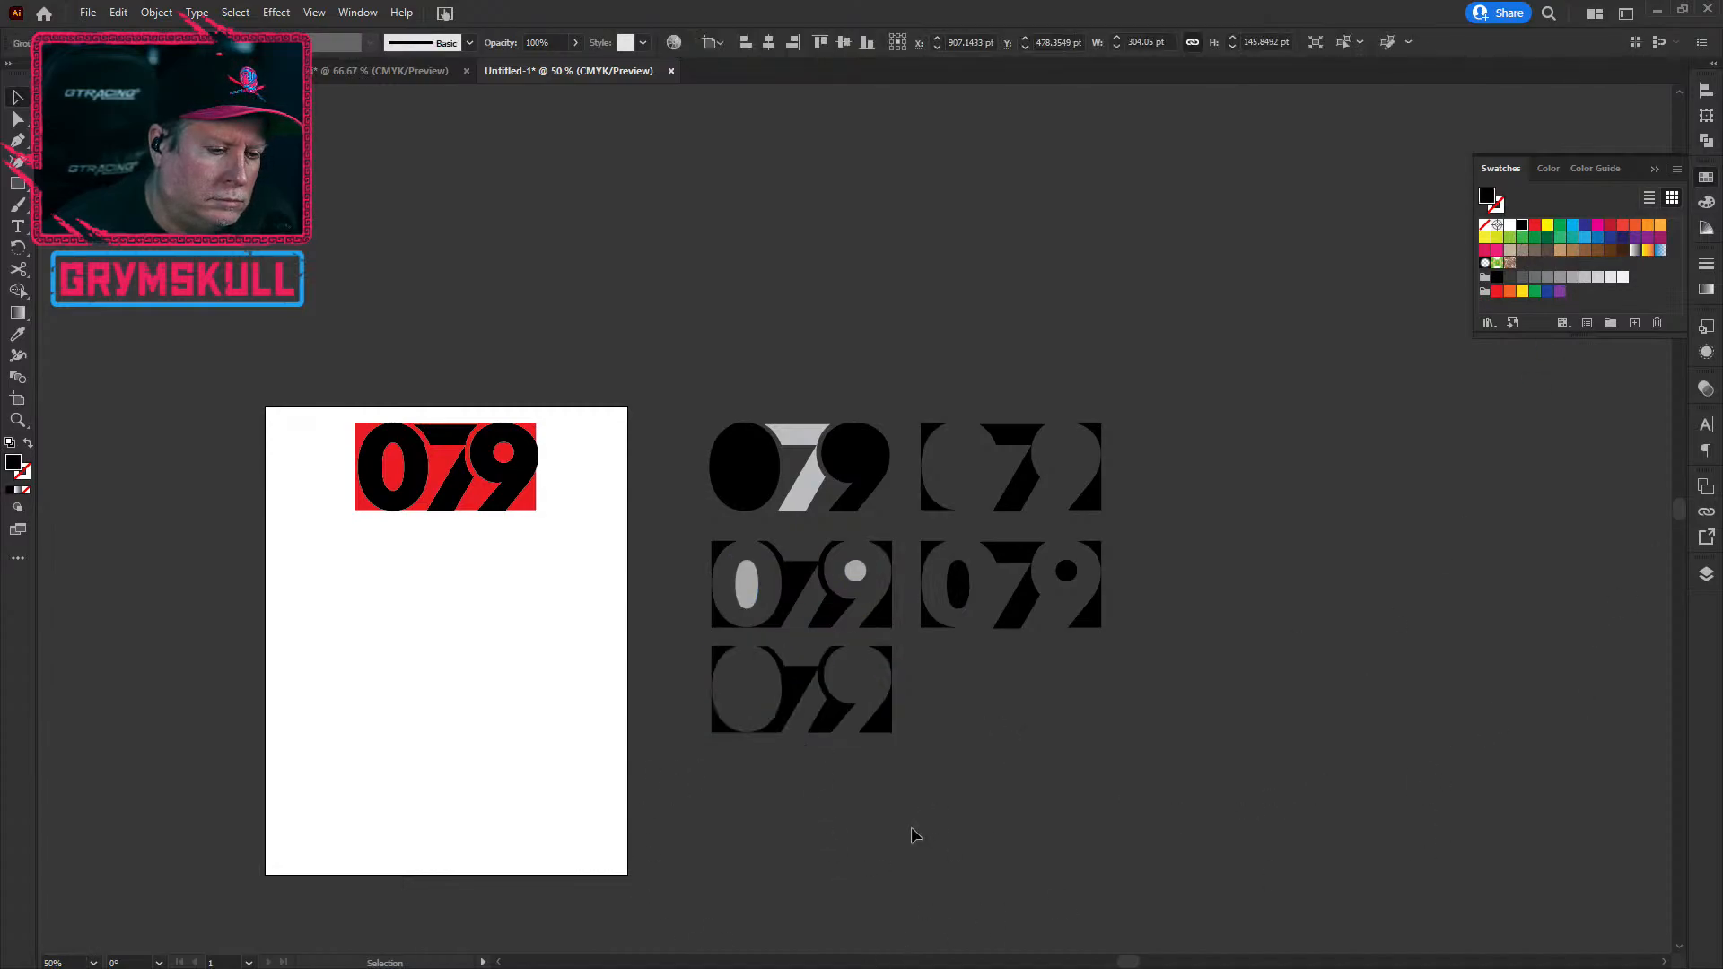
pyautogui.click(17, 291)
pyautogui.press('k')
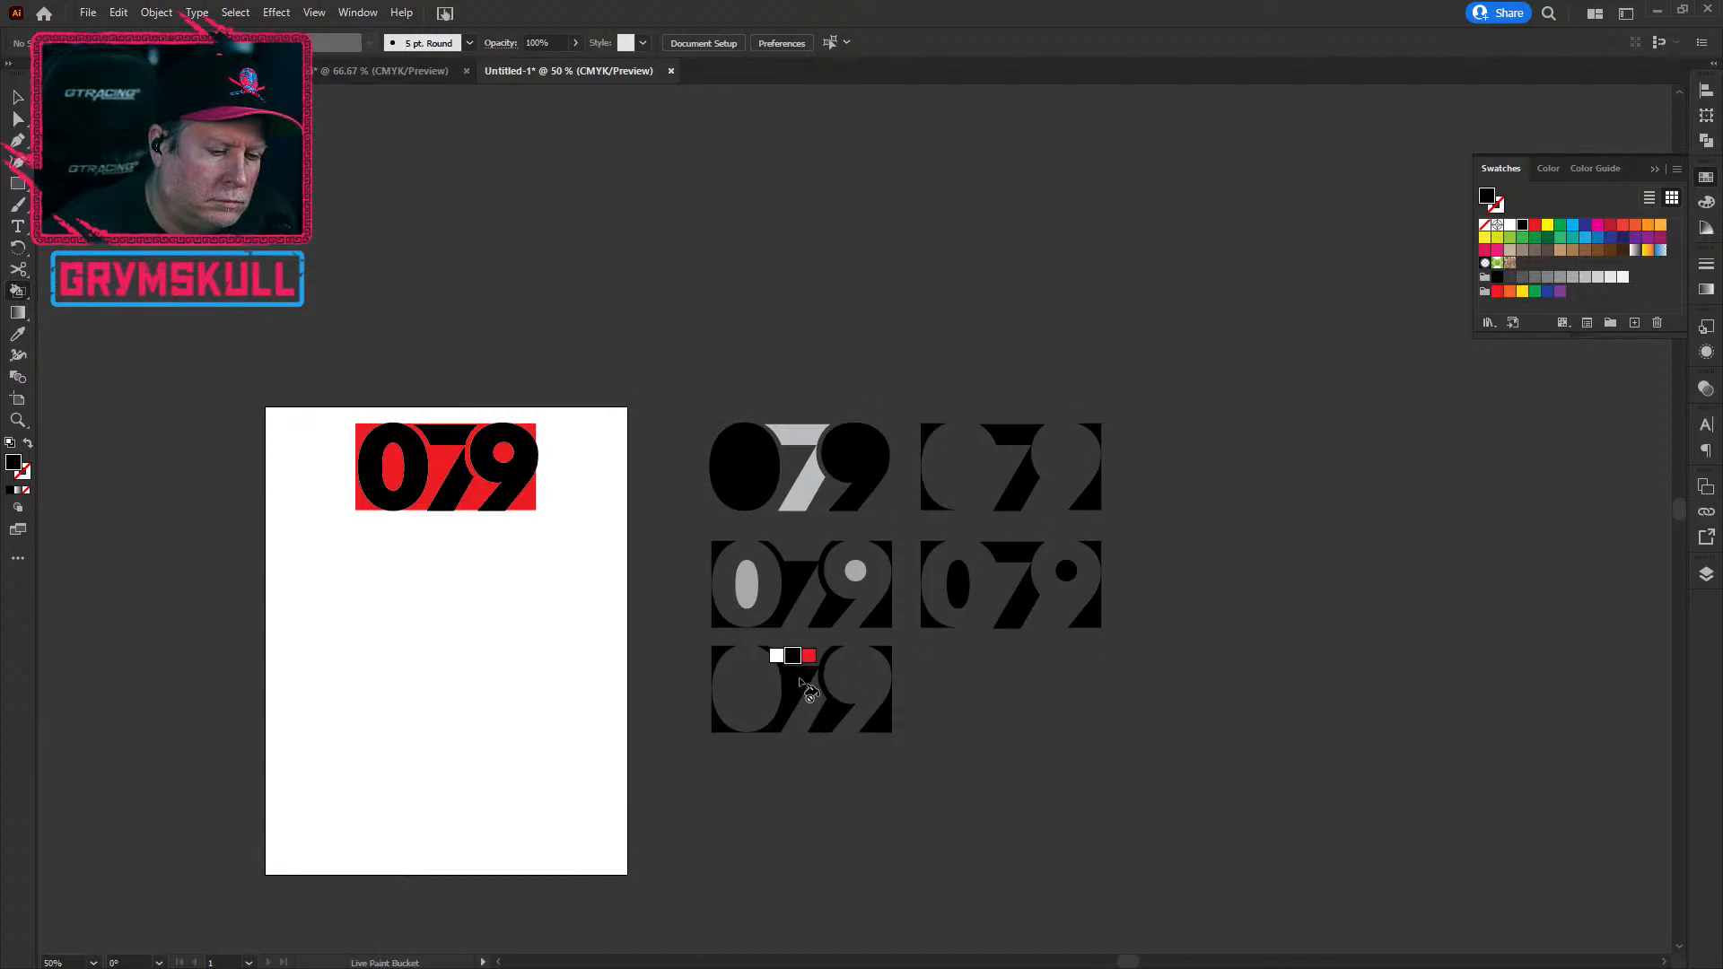
pyautogui.press('Left')
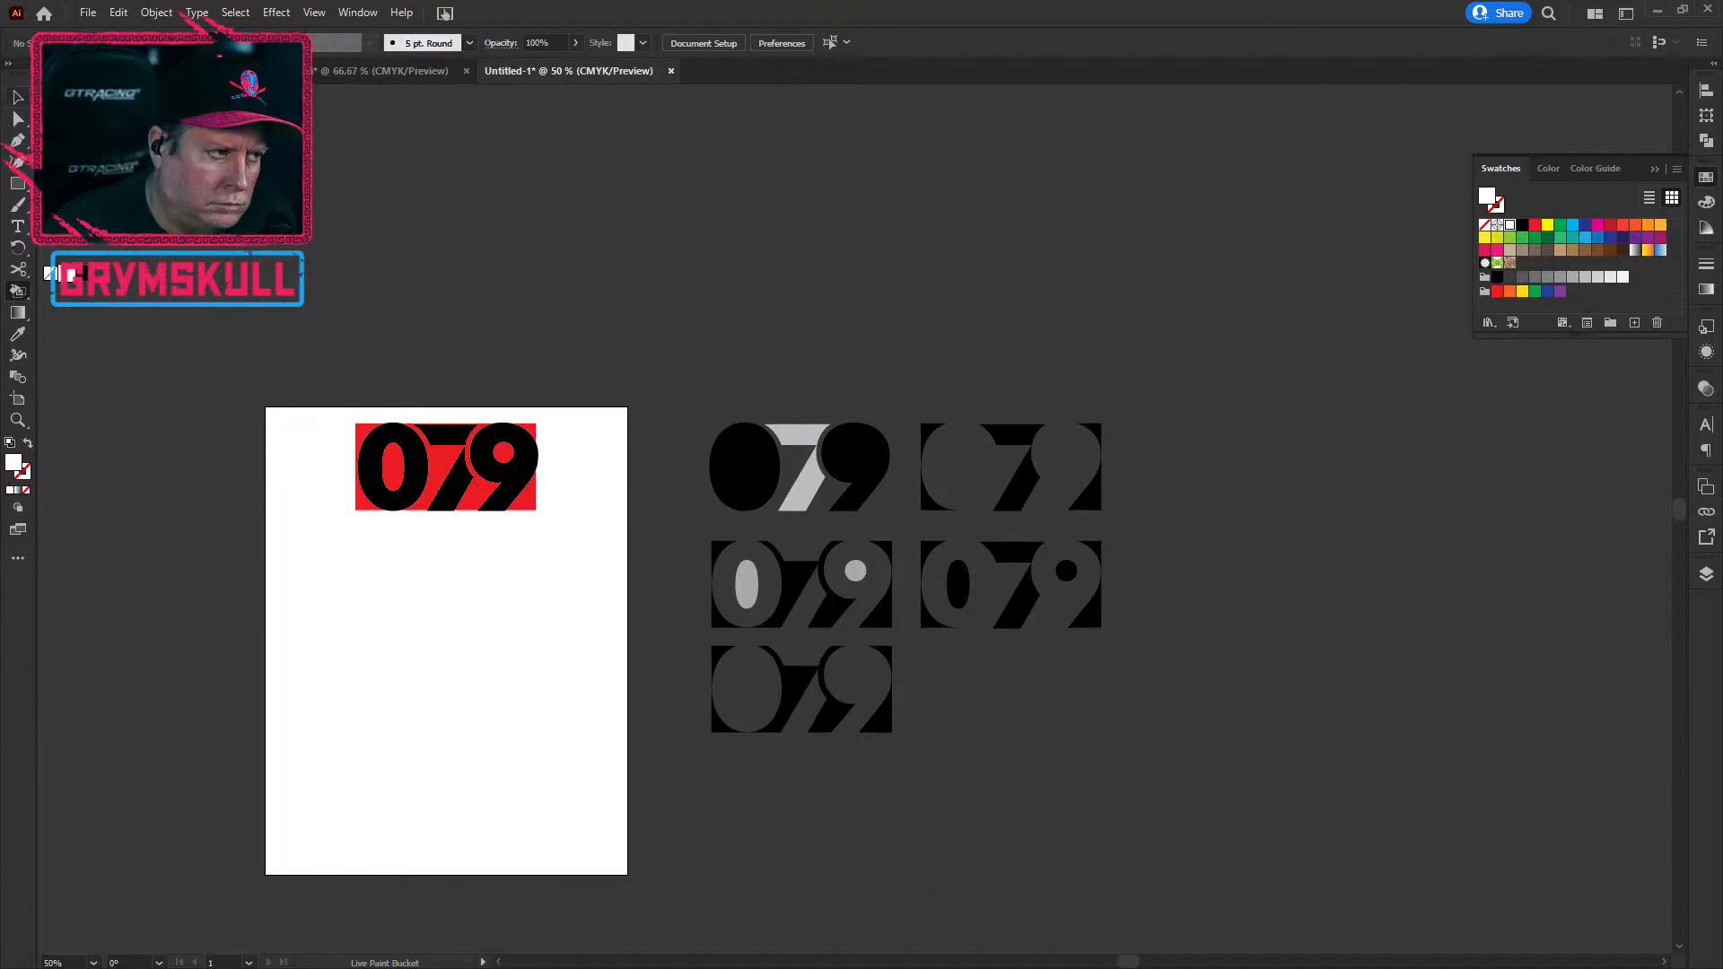
pyautogui.click(803, 689)
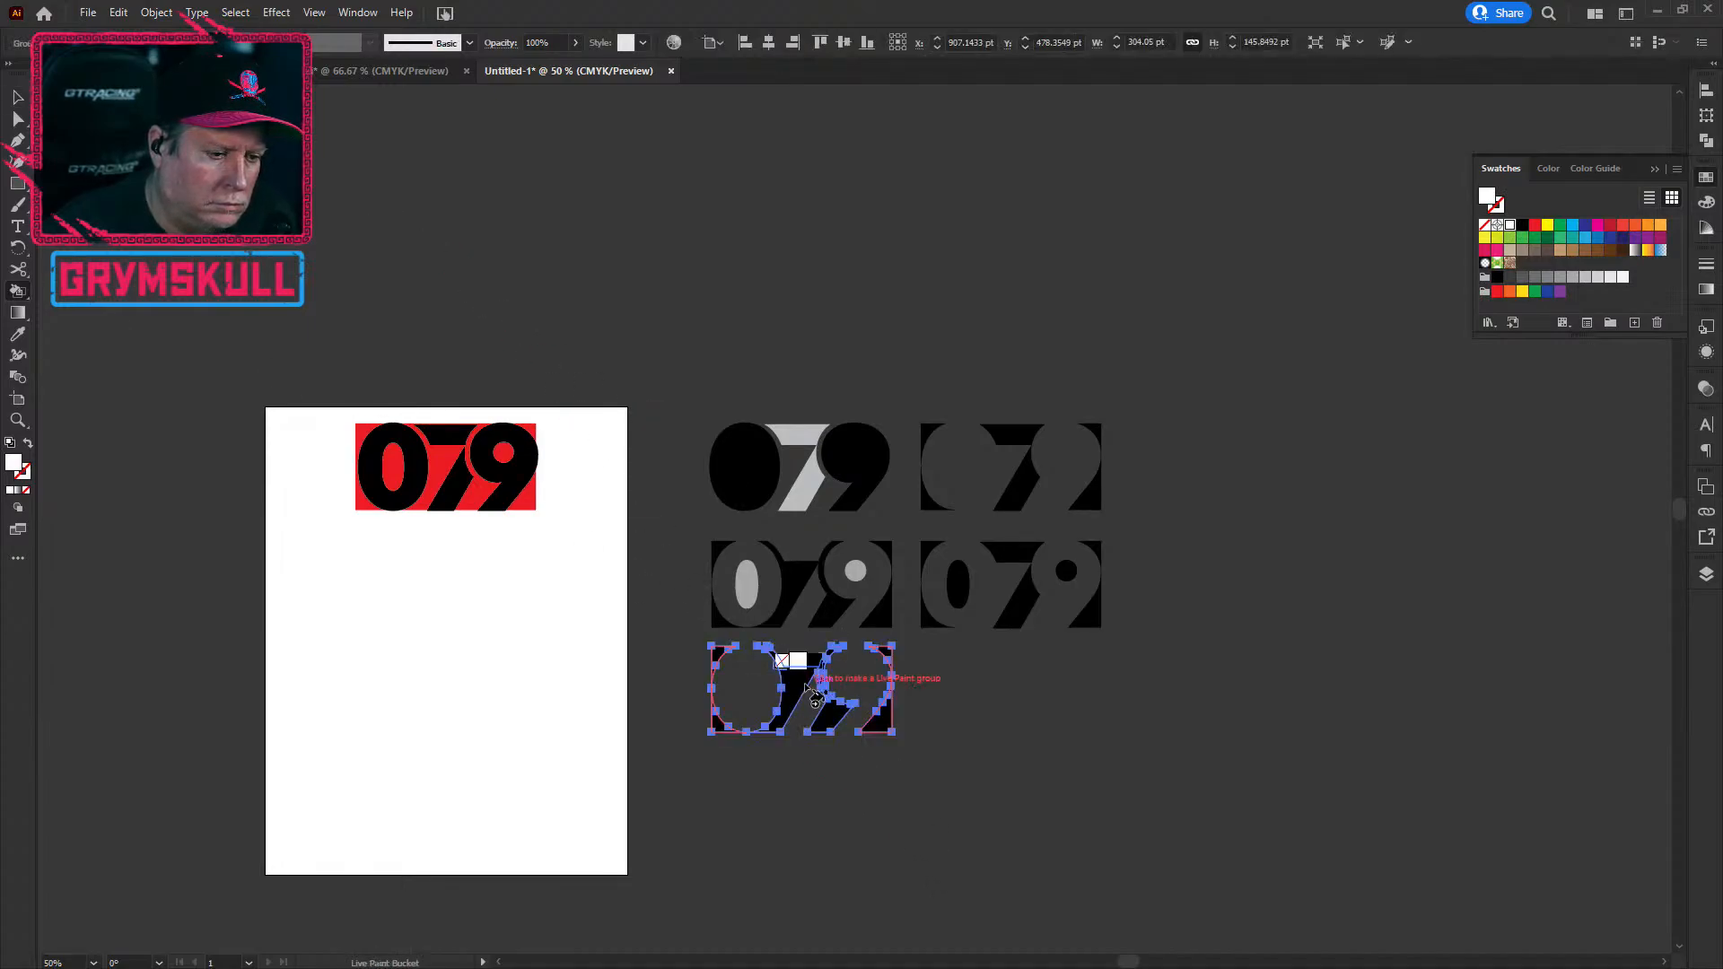
pyautogui.click(834, 717)
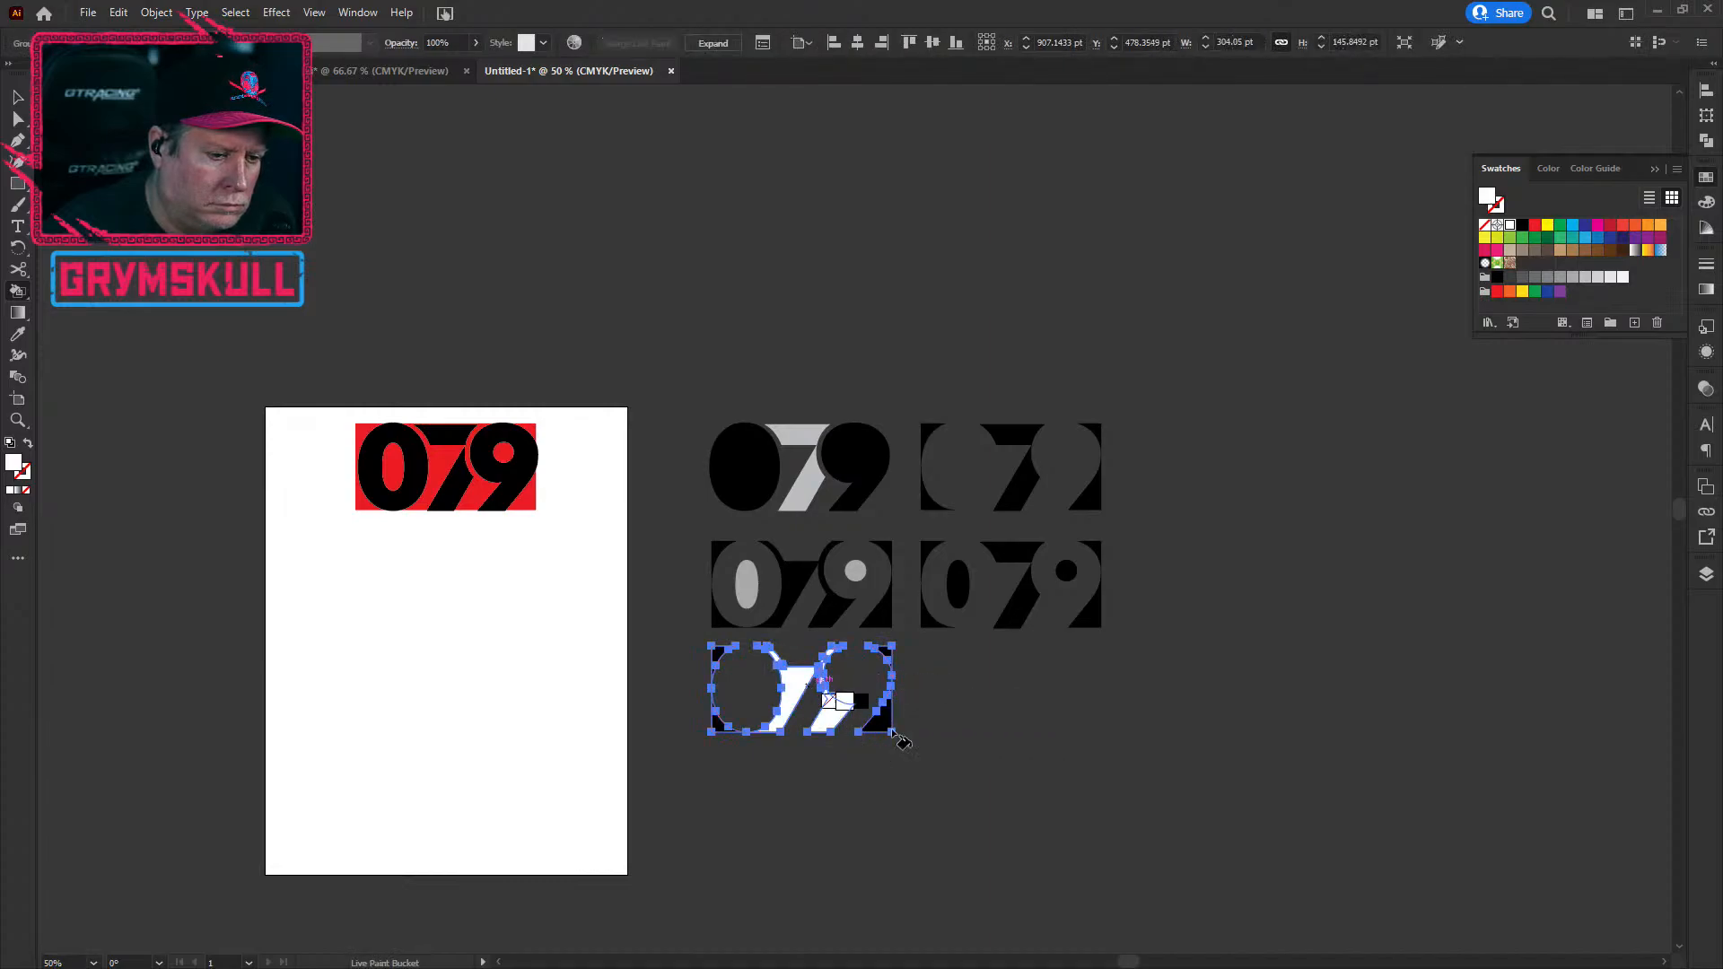
pyautogui.scroll(4, 887, 693)
pyautogui.scroll(-2, 731, 669)
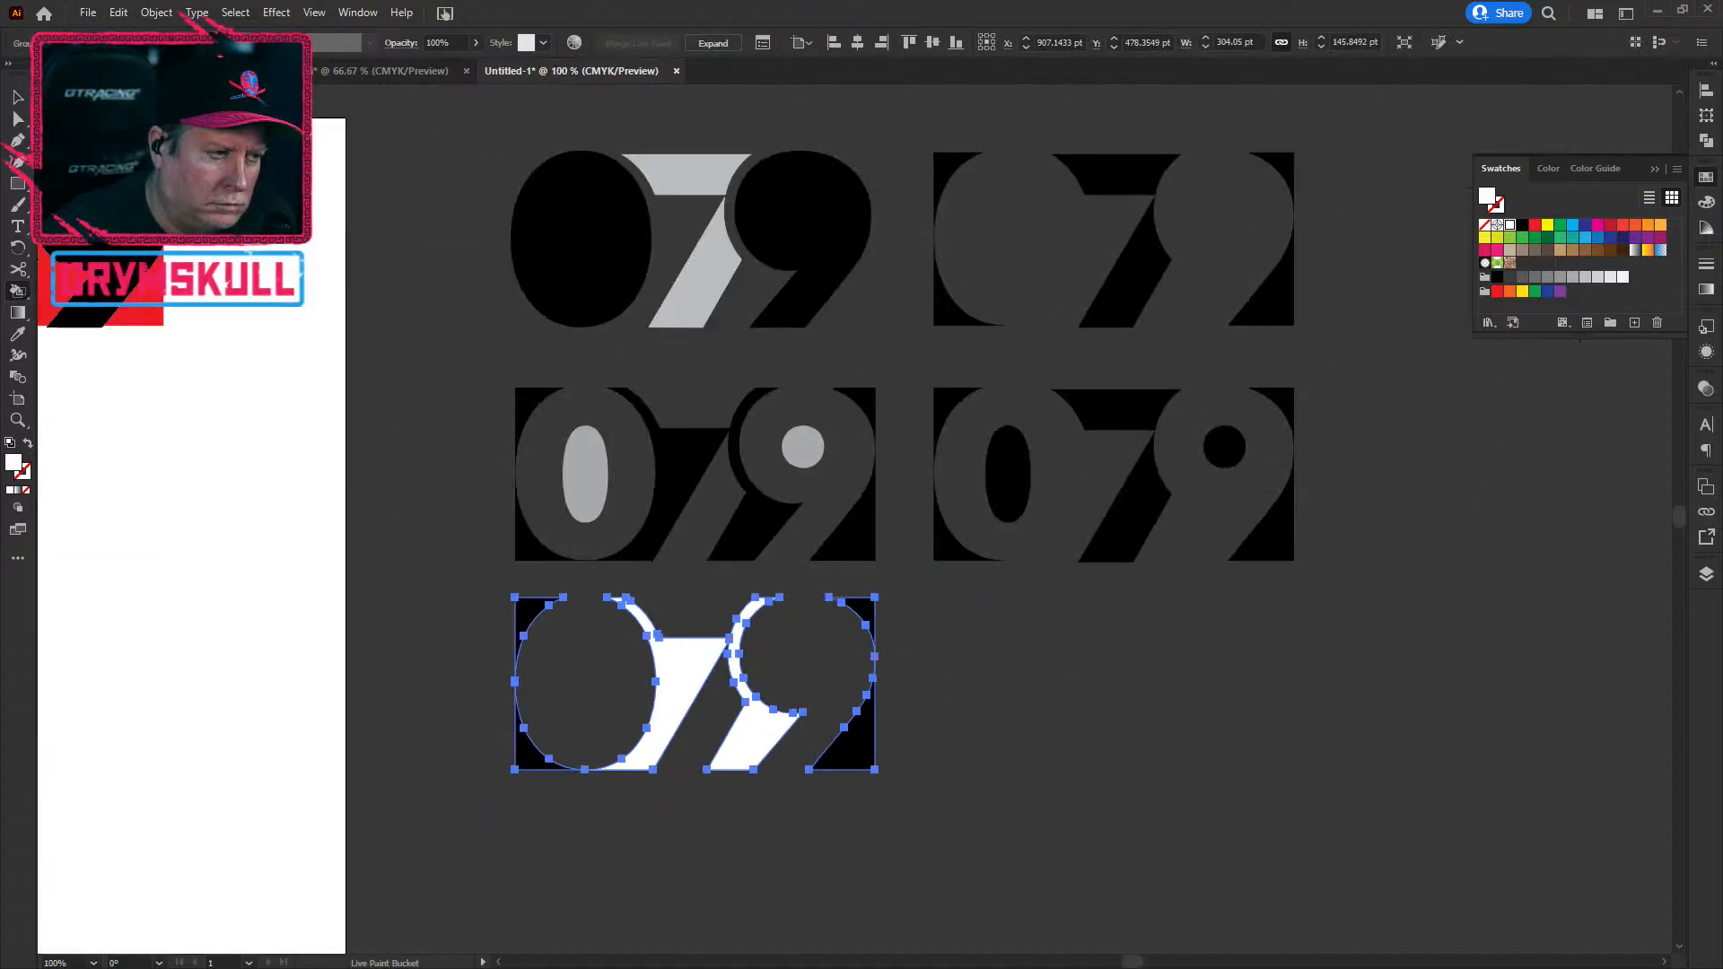
# Step: Paint the two white regions beside the bottom variant's 7 light grey
pyautogui.click(18, 97)
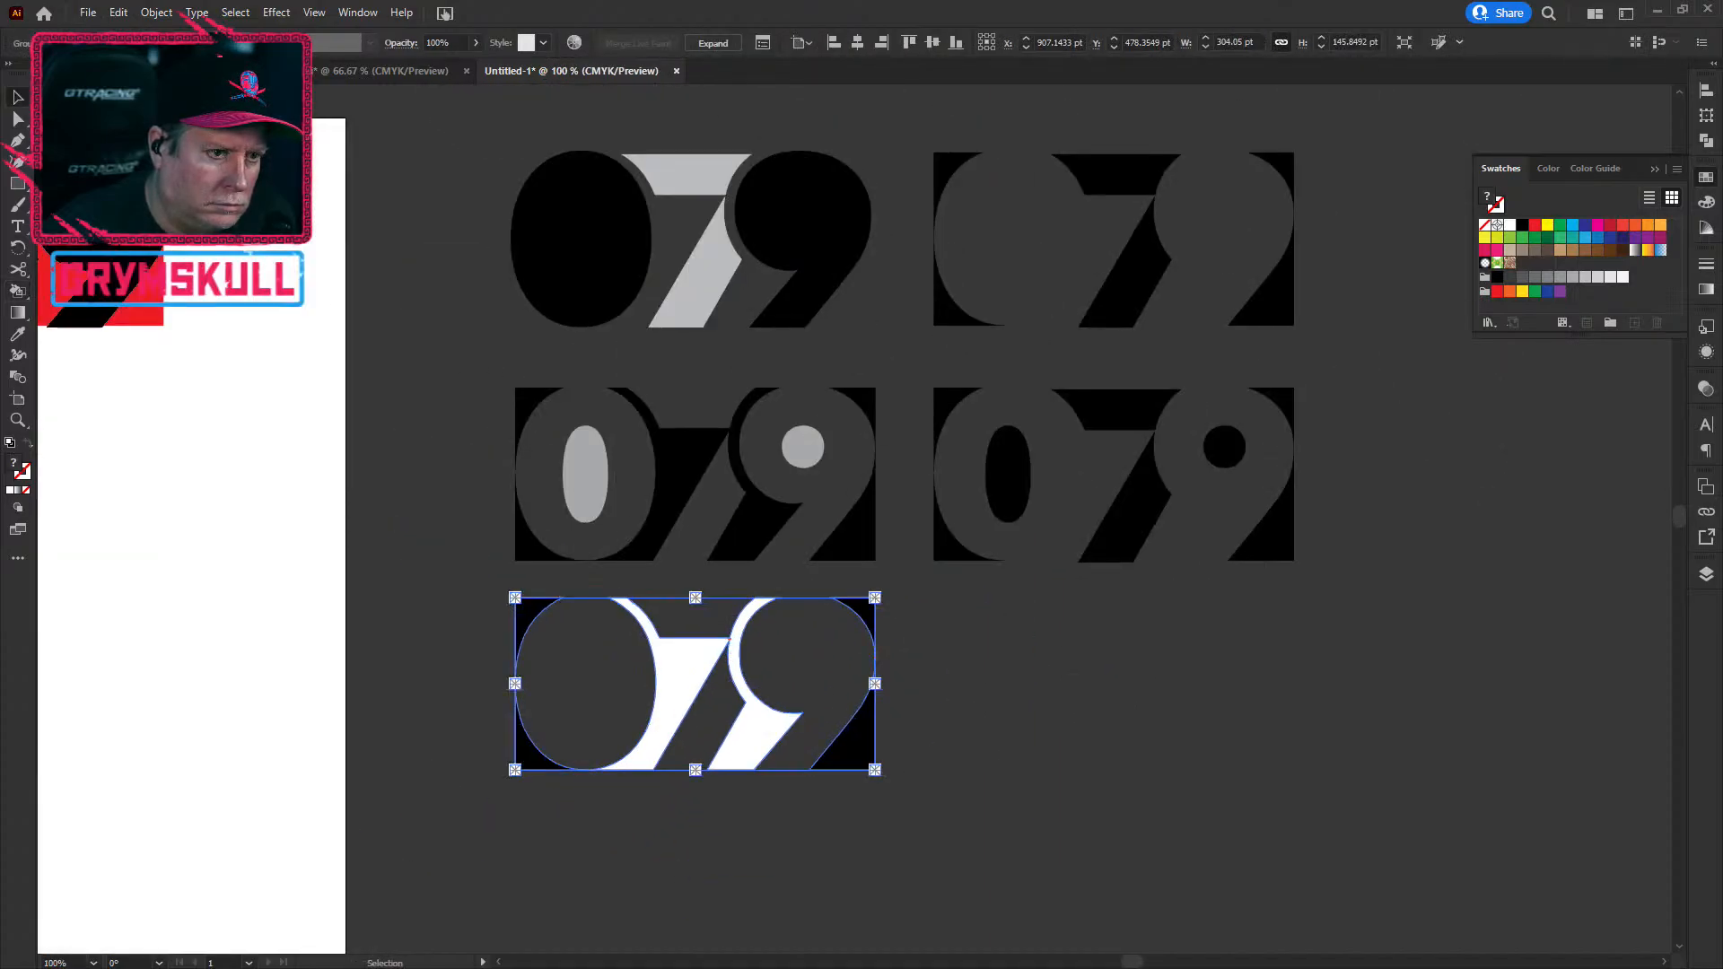
pyautogui.click(1122, 675)
pyautogui.scroll(-1, 439, 677)
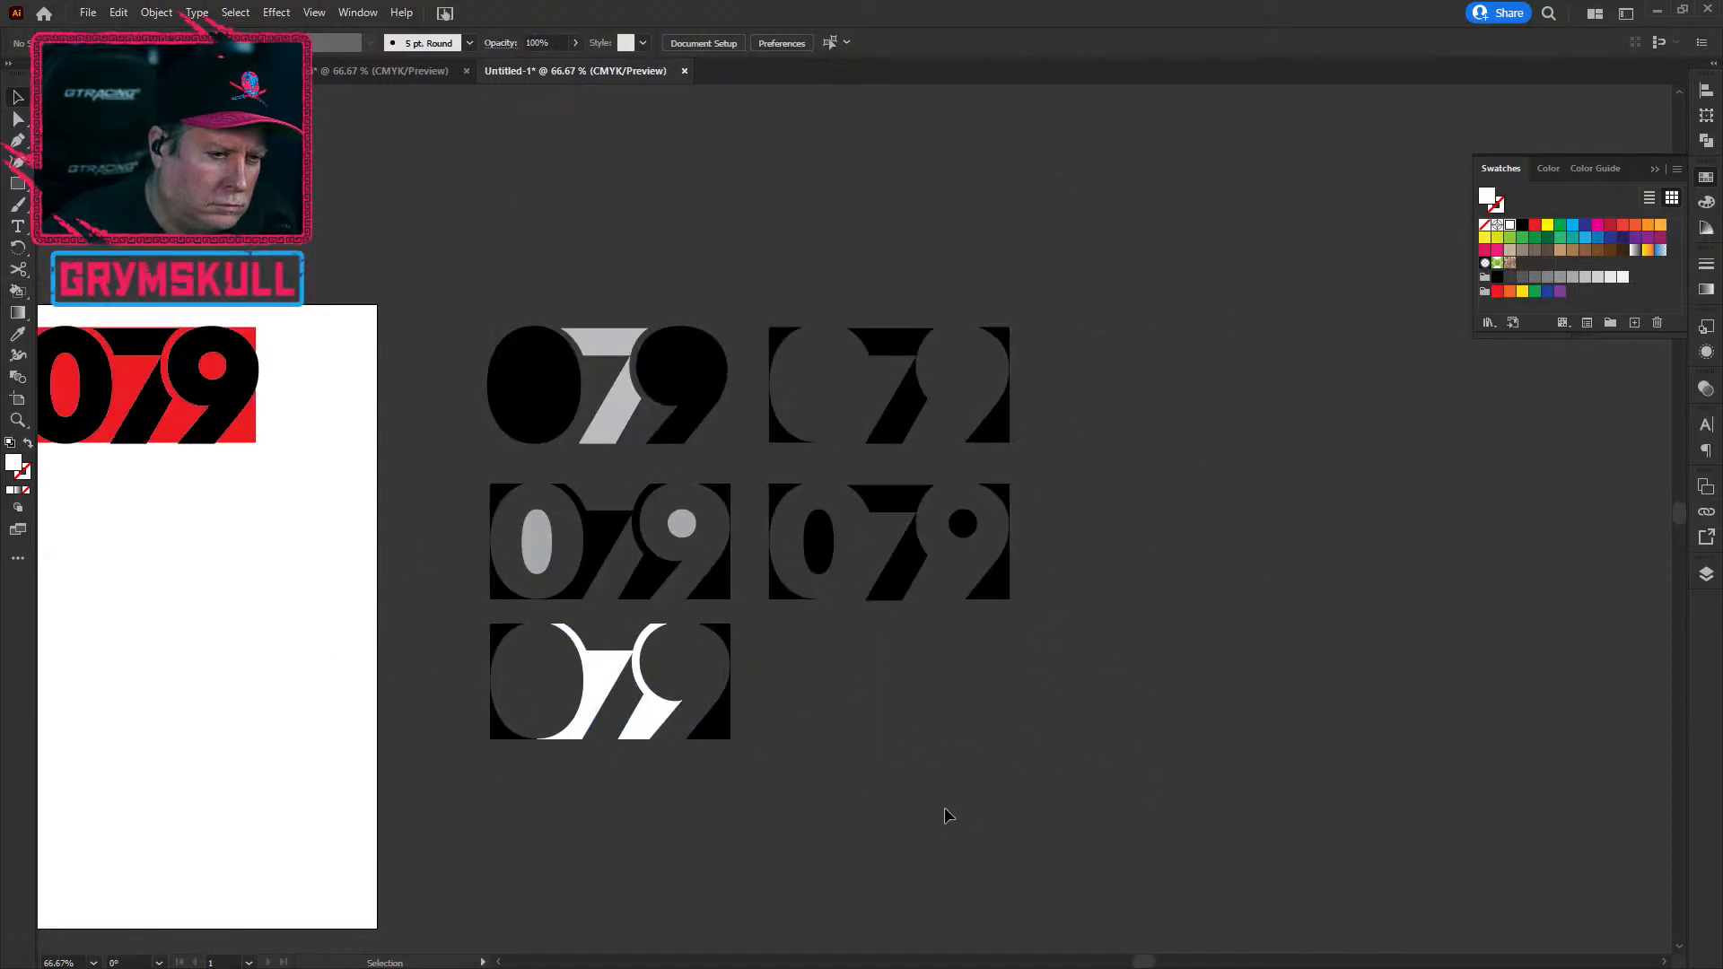
pyautogui.click(18, 289)
pyautogui.press('Left')
pyautogui.press('Left')
pyautogui.press('Left')
pyautogui.press('Left')
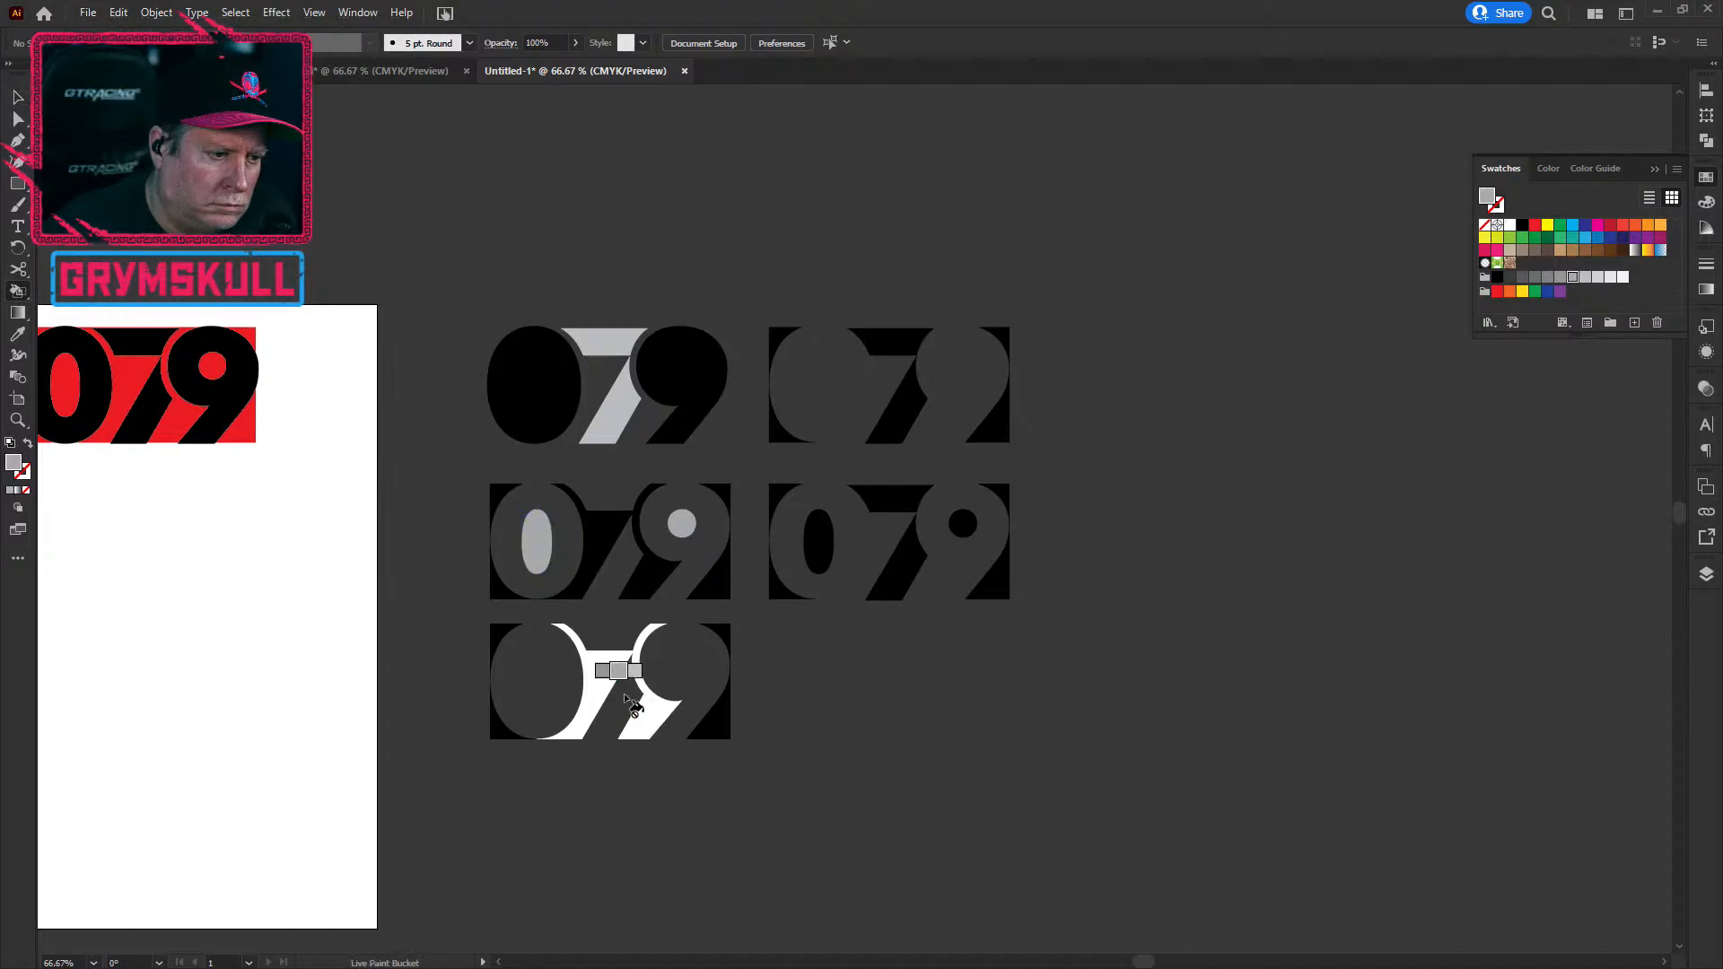
pyautogui.click(626, 700)
pyautogui.click(660, 709)
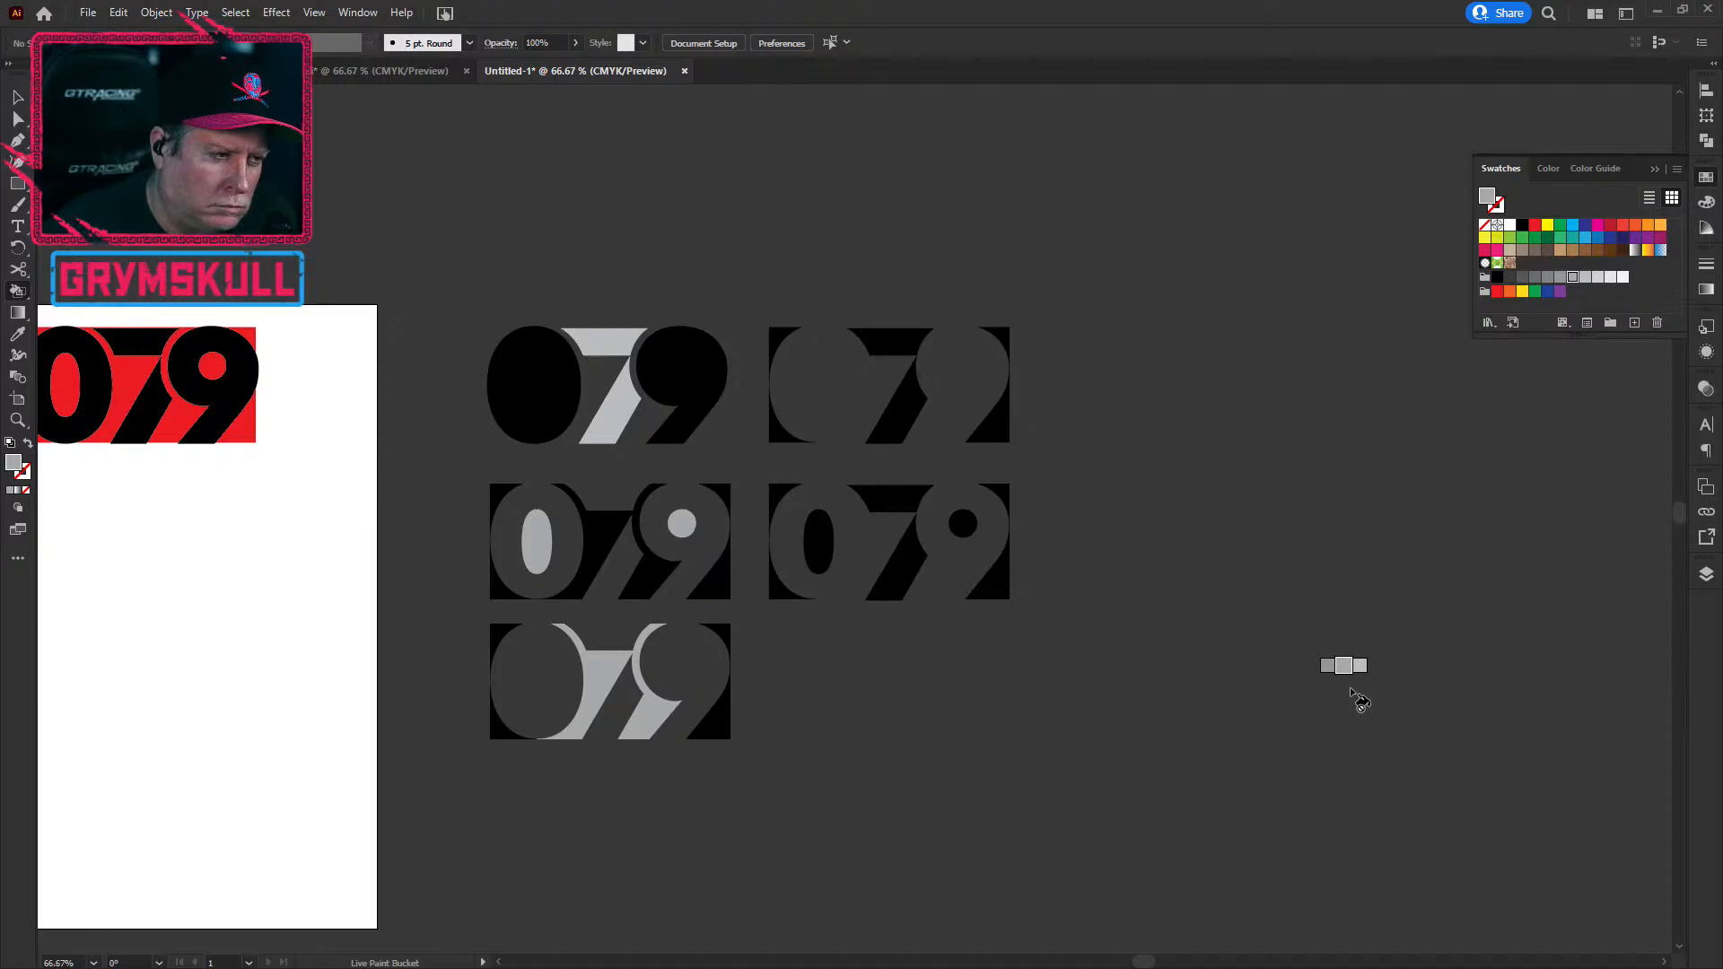
# Step: Alt-drag a duplicate of the 079 monogram group below the red block
pyautogui.scroll(1, 210, 655)
pyautogui.moveTo(203, 535)
pyautogui.mouseDown()
pyautogui.moveTo(598, 659)
pyautogui.moveTo(934, 696)
pyautogui.moveTo(812, 724)
pyautogui.mouseUp()
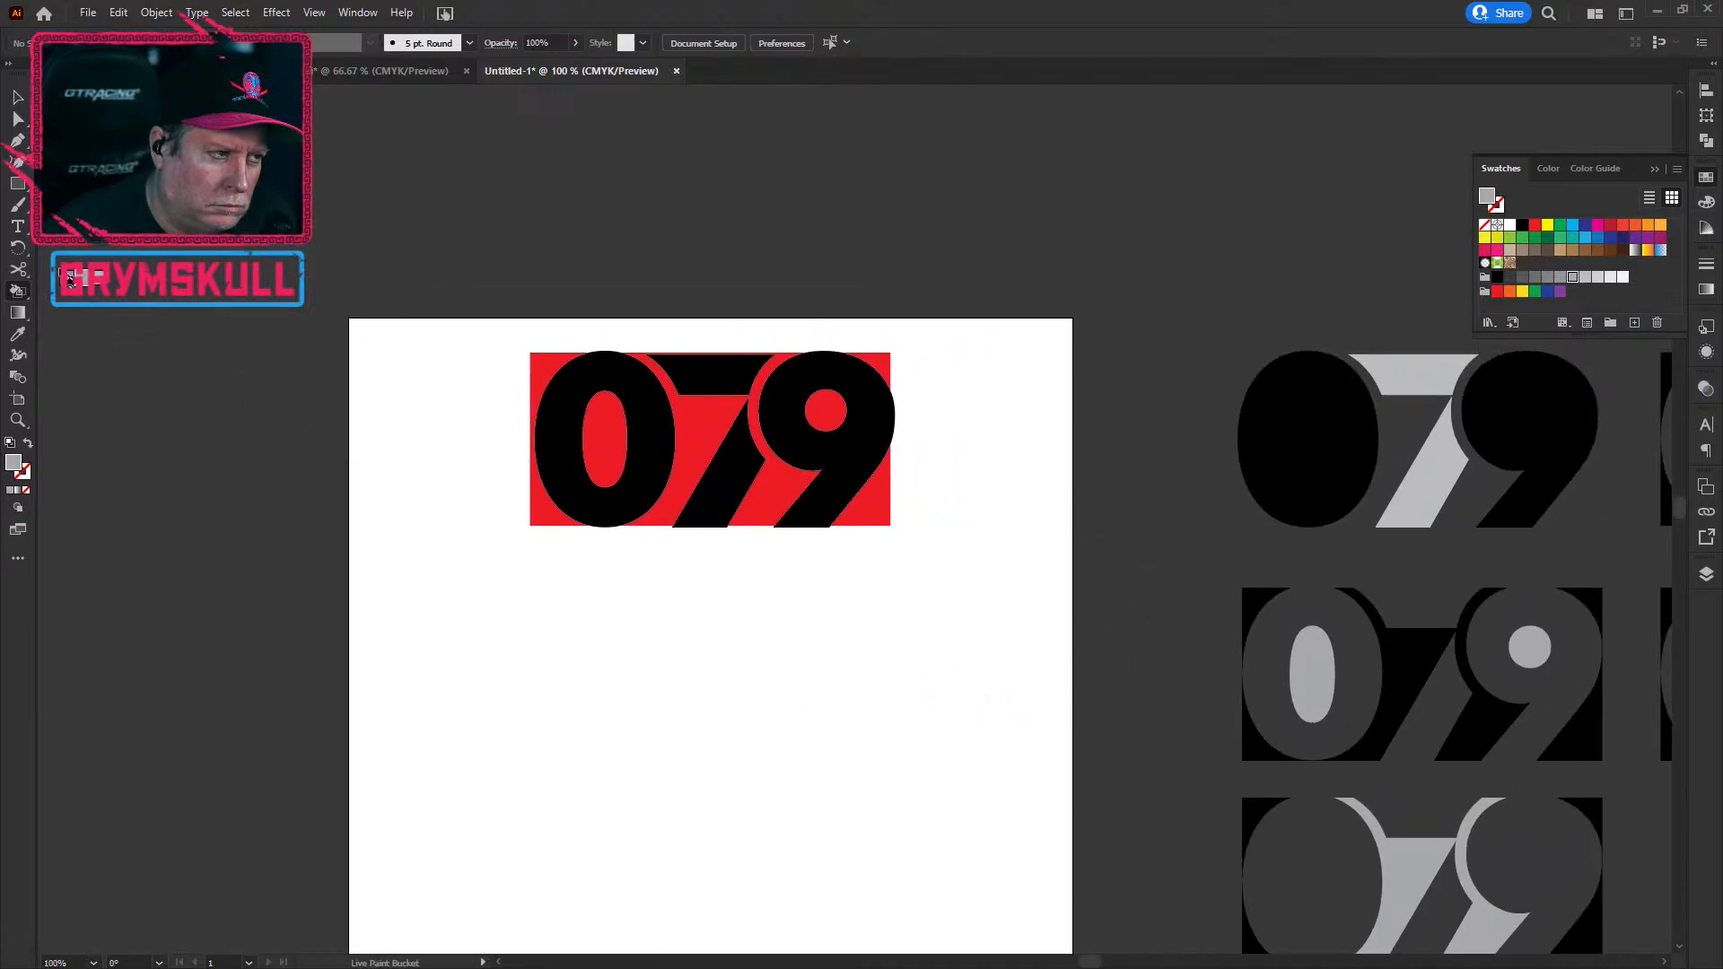
pyautogui.click(17, 97)
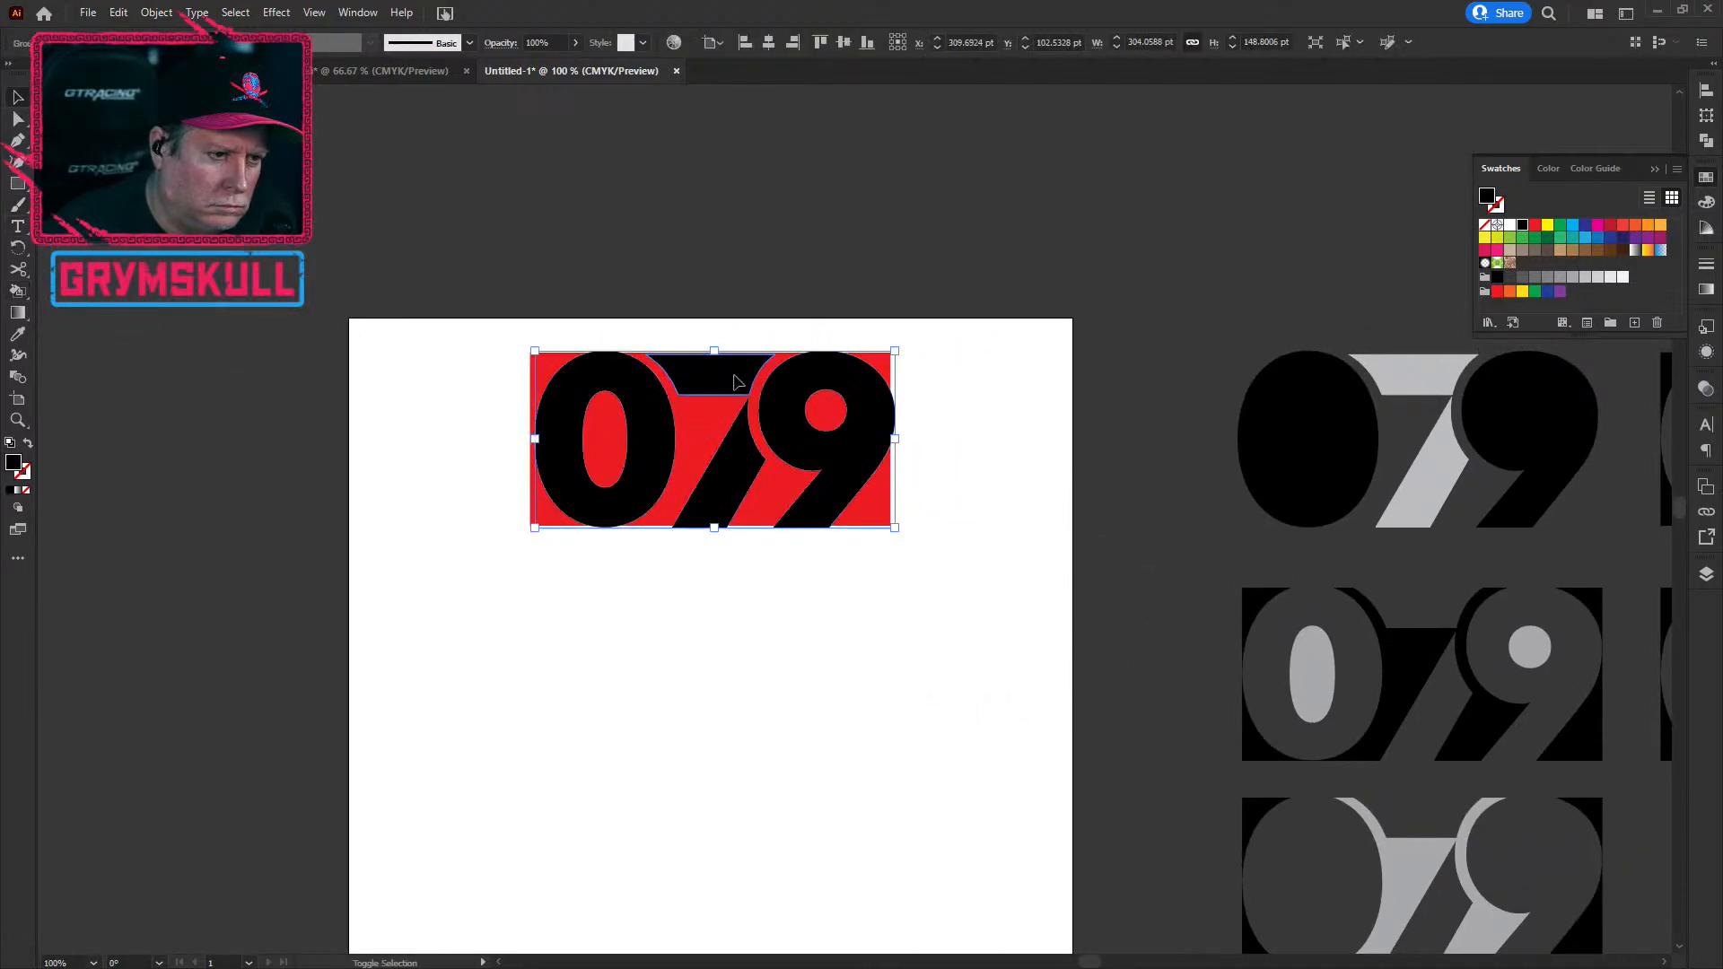
pyautogui.click(864, 444)
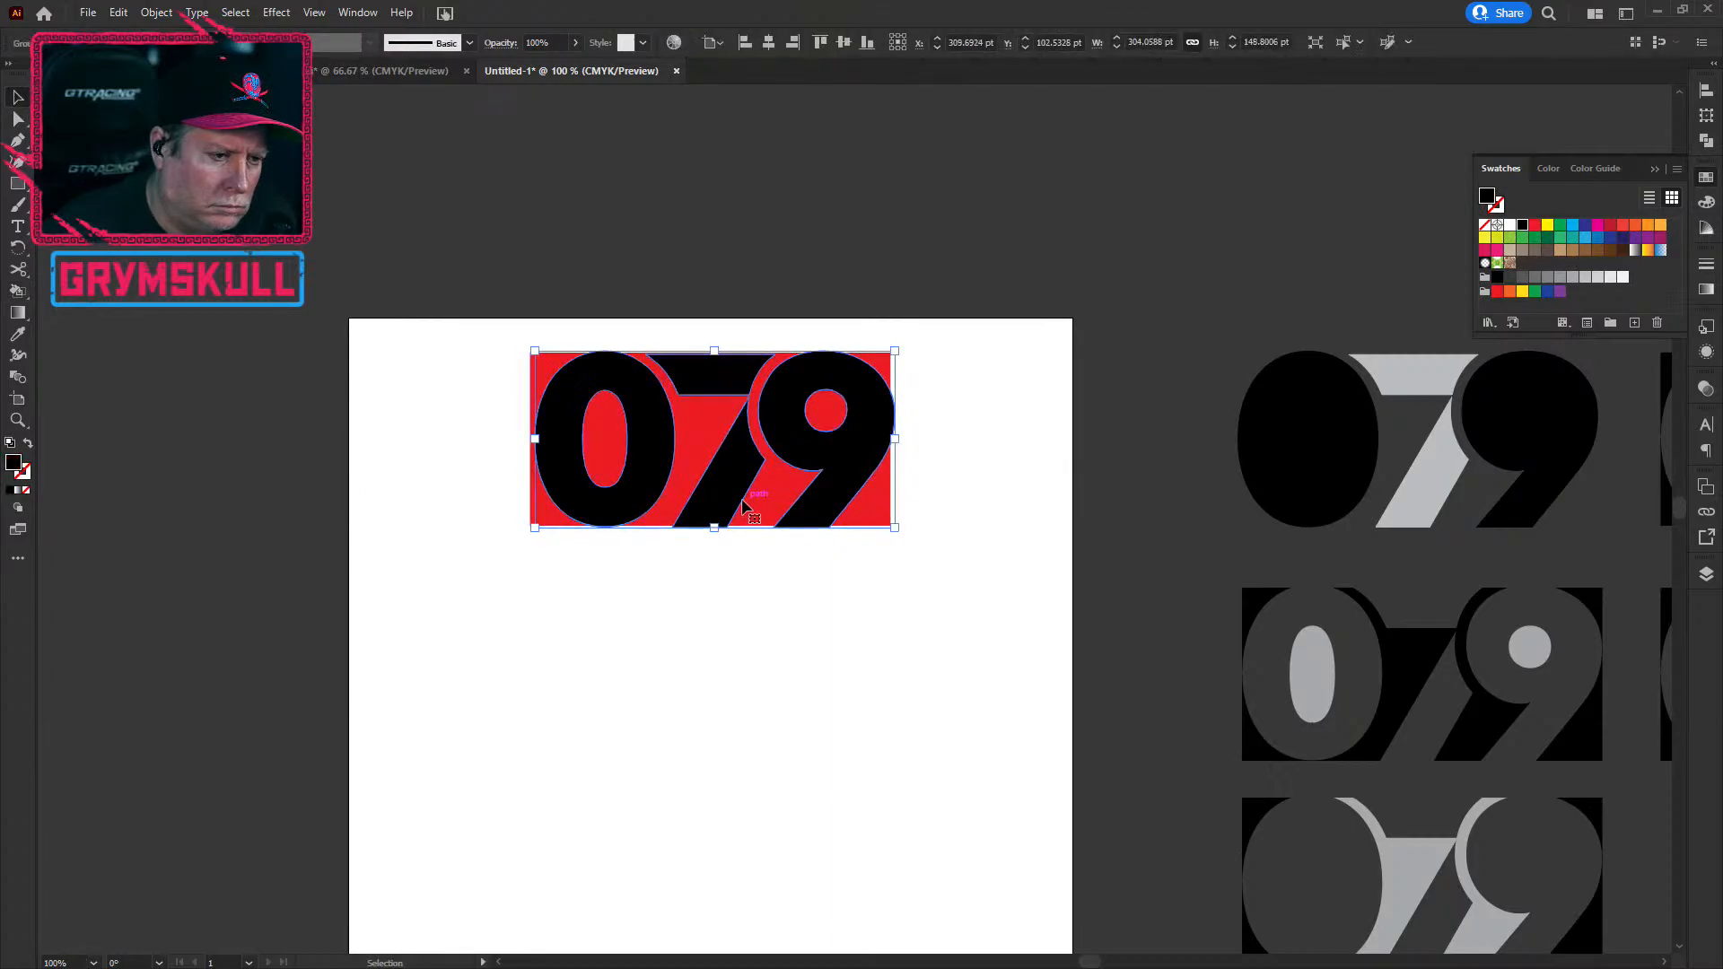
pyautogui.moveTo(734, 500); pyautogui.dragTo(717, 742)
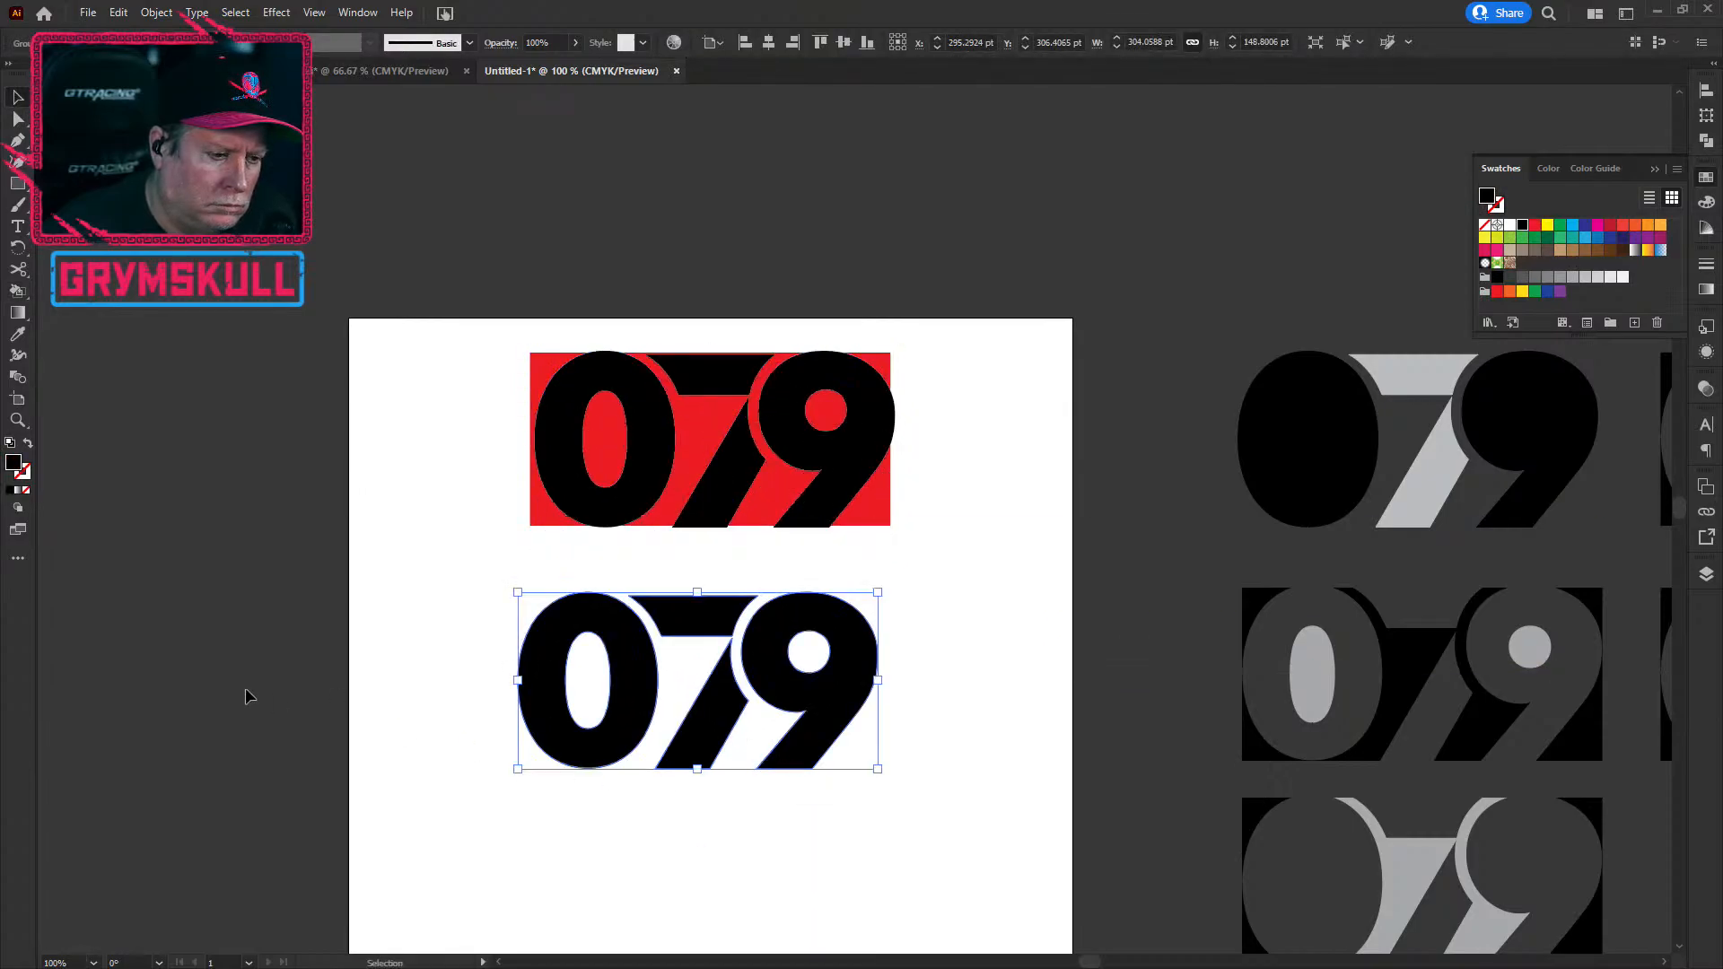
pyautogui.click(28, 444)
pyautogui.click(226, 603)
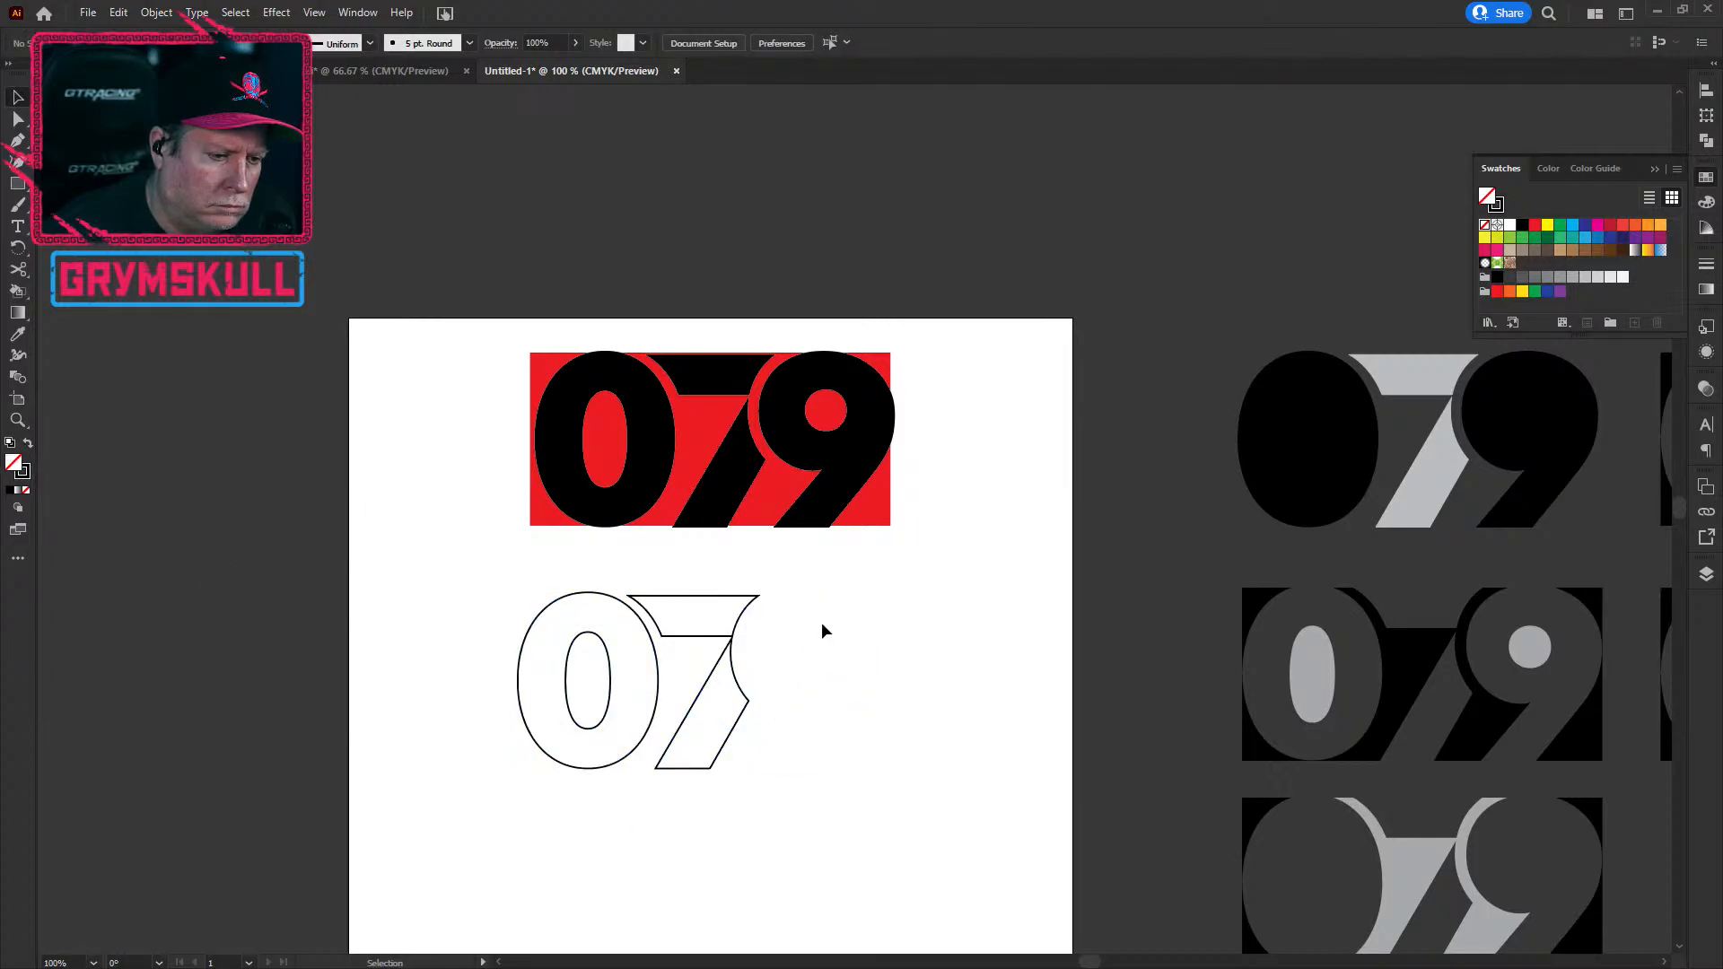
# Step: Make the 079 copy outline-only with a black stroke and no fill
pyautogui.click(811, 641)
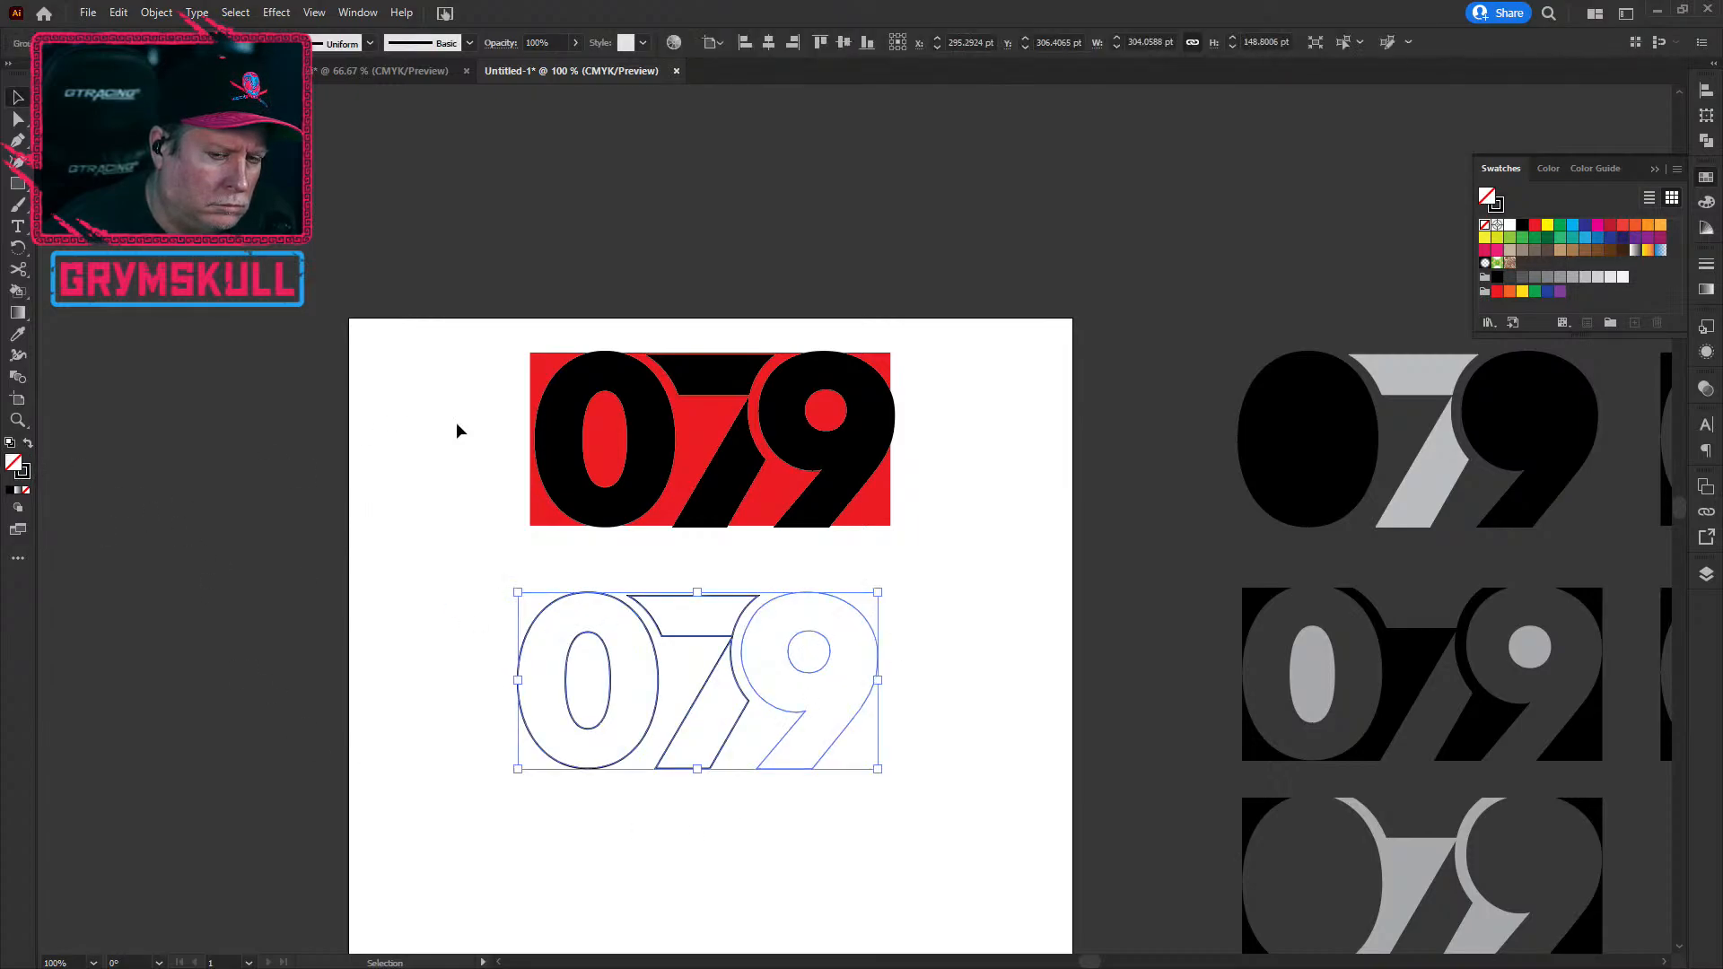
pyautogui.click(1524, 226)
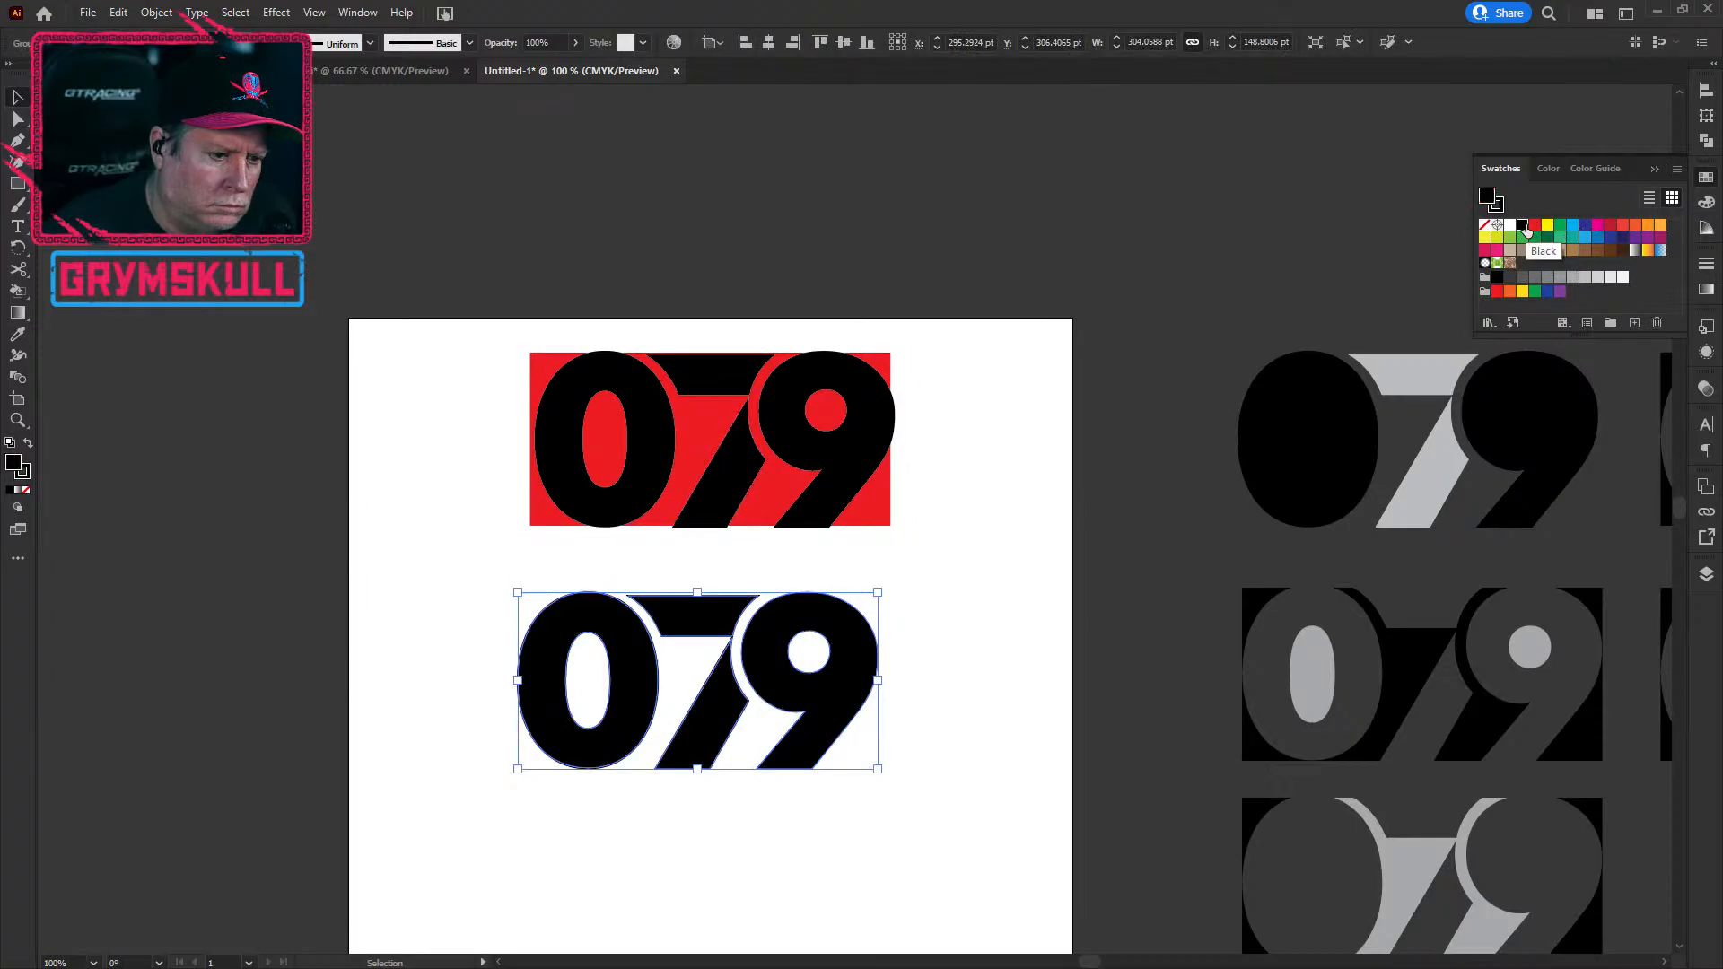
pyautogui.click(1499, 206)
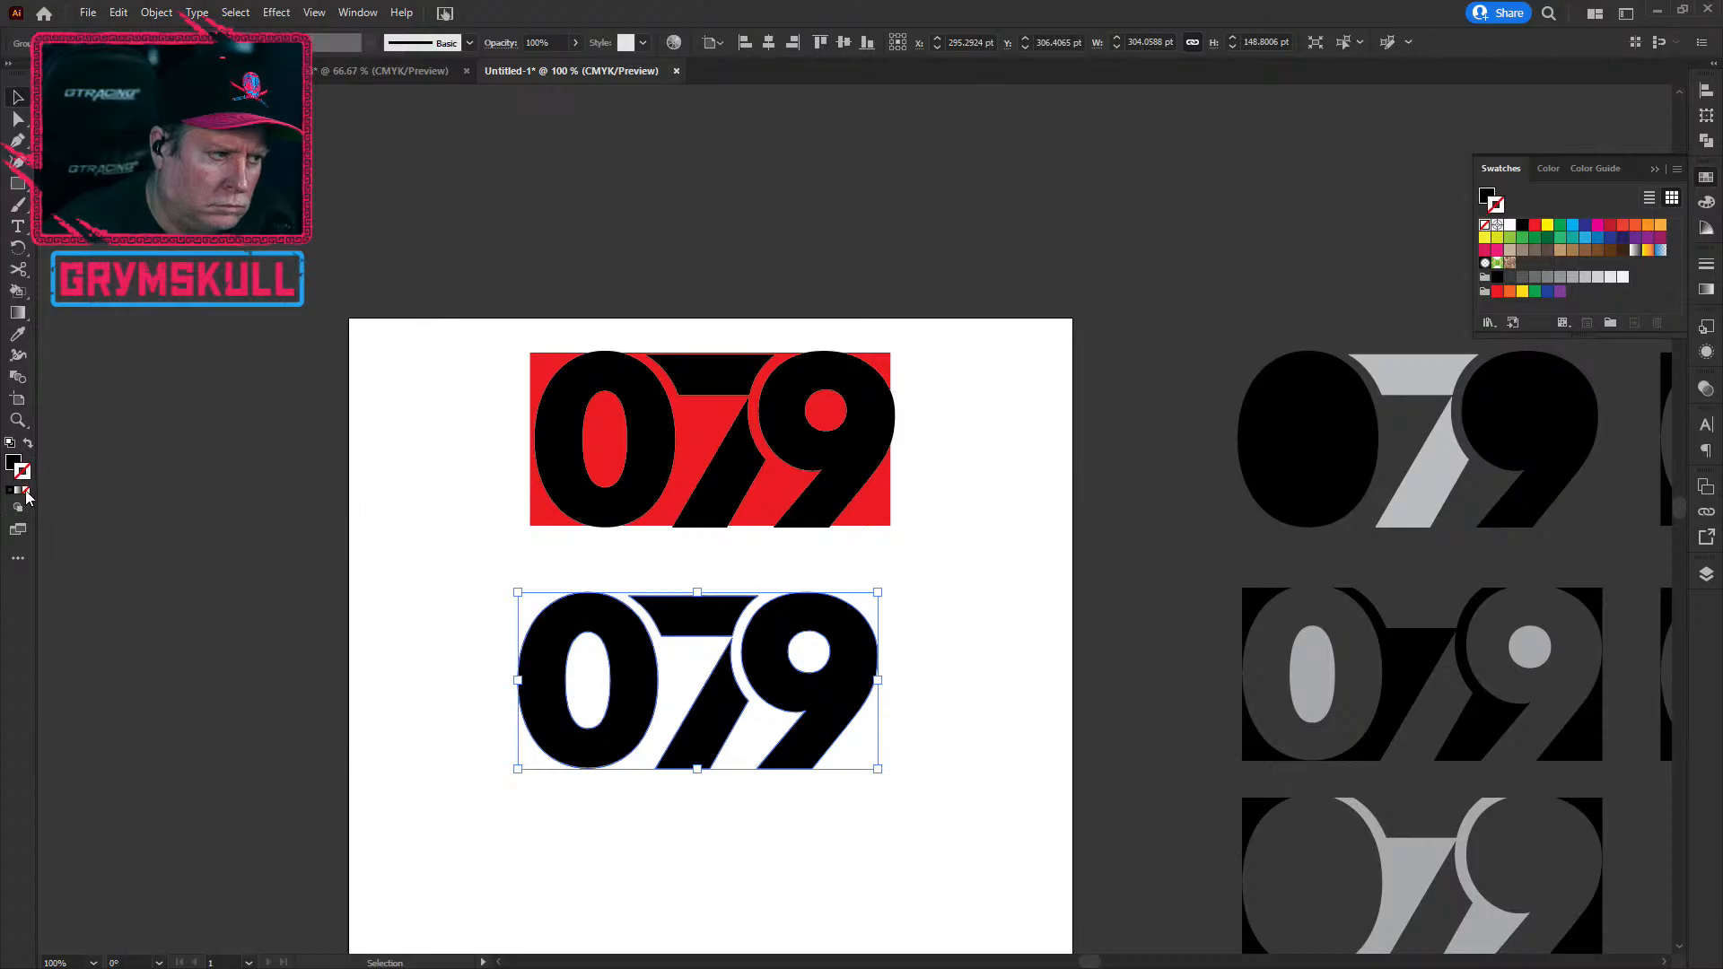
pyautogui.click(28, 445)
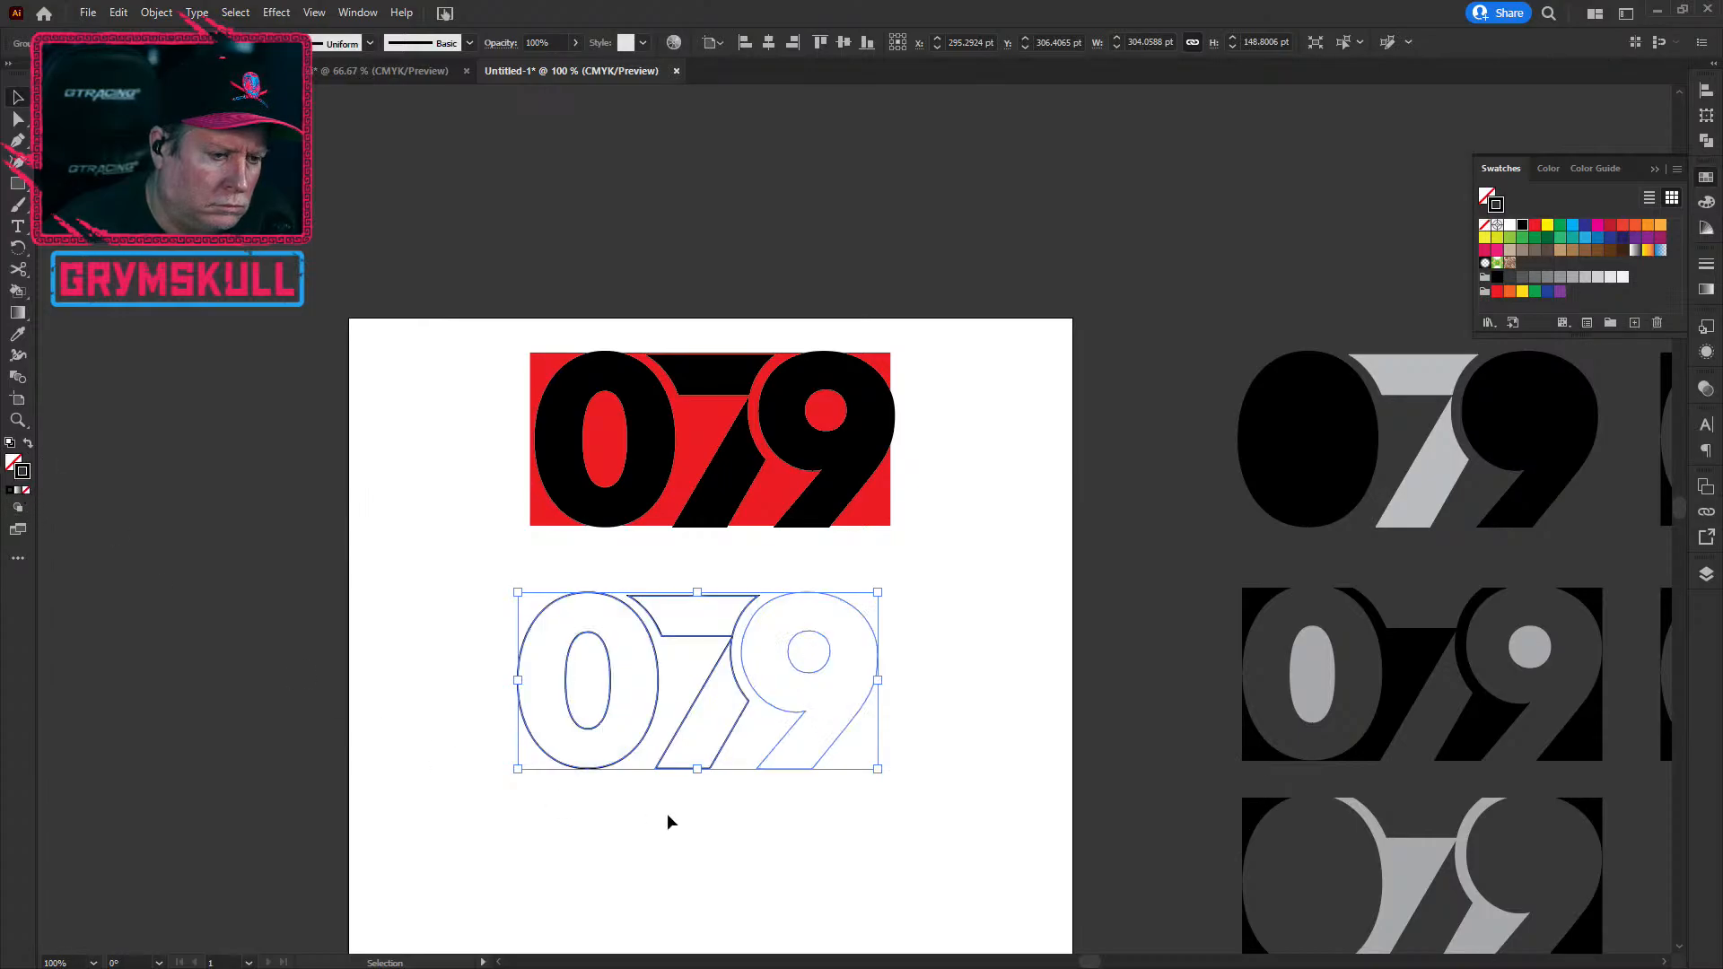
pyautogui.click(853, 800)
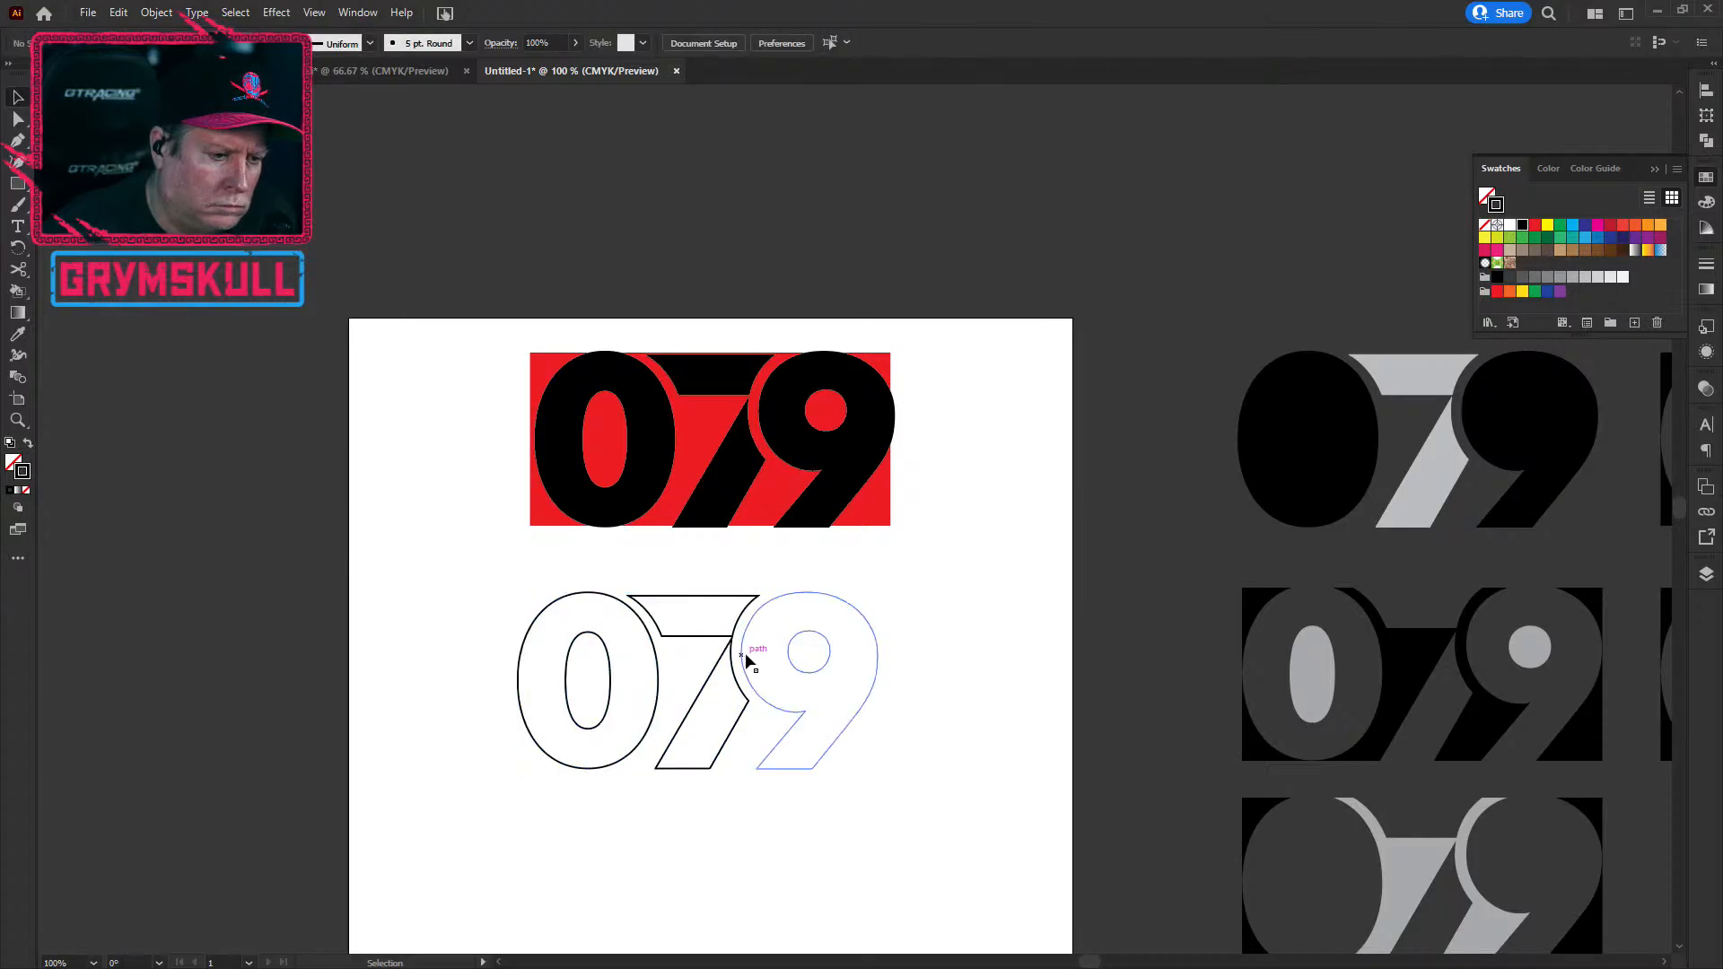
# Step: Ungroup the outlined 079 copy so the 9 is separately selectable
pyautogui.click(786, 597)
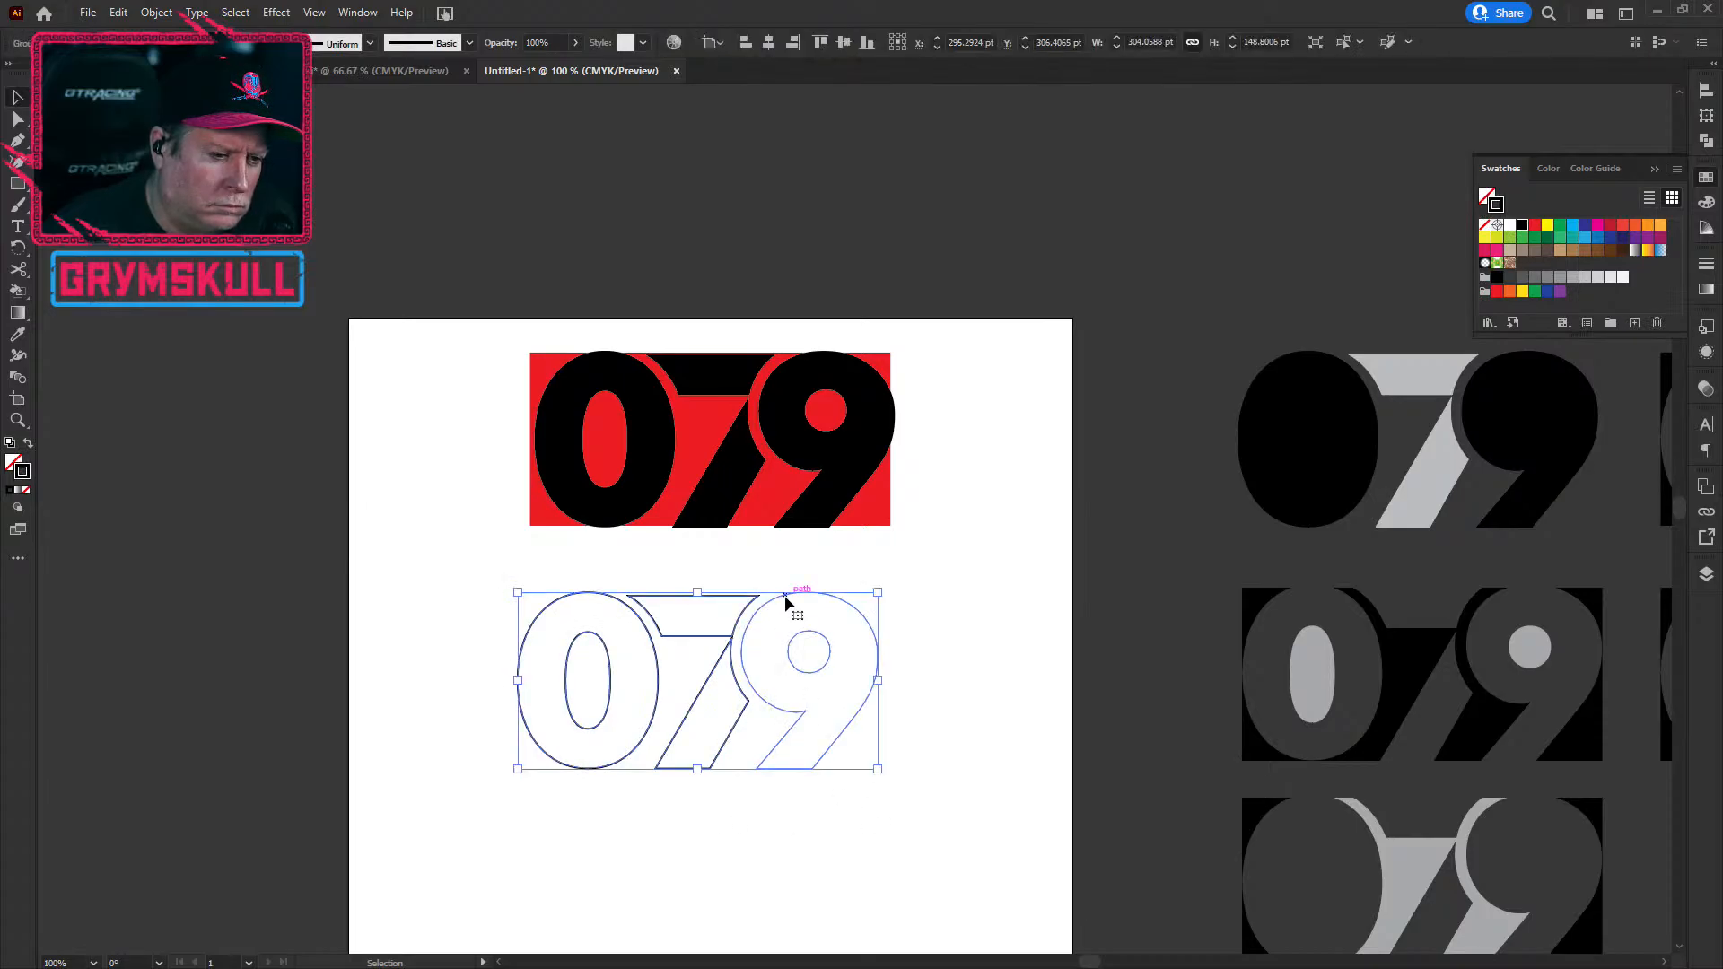
pyautogui.click(156, 12)
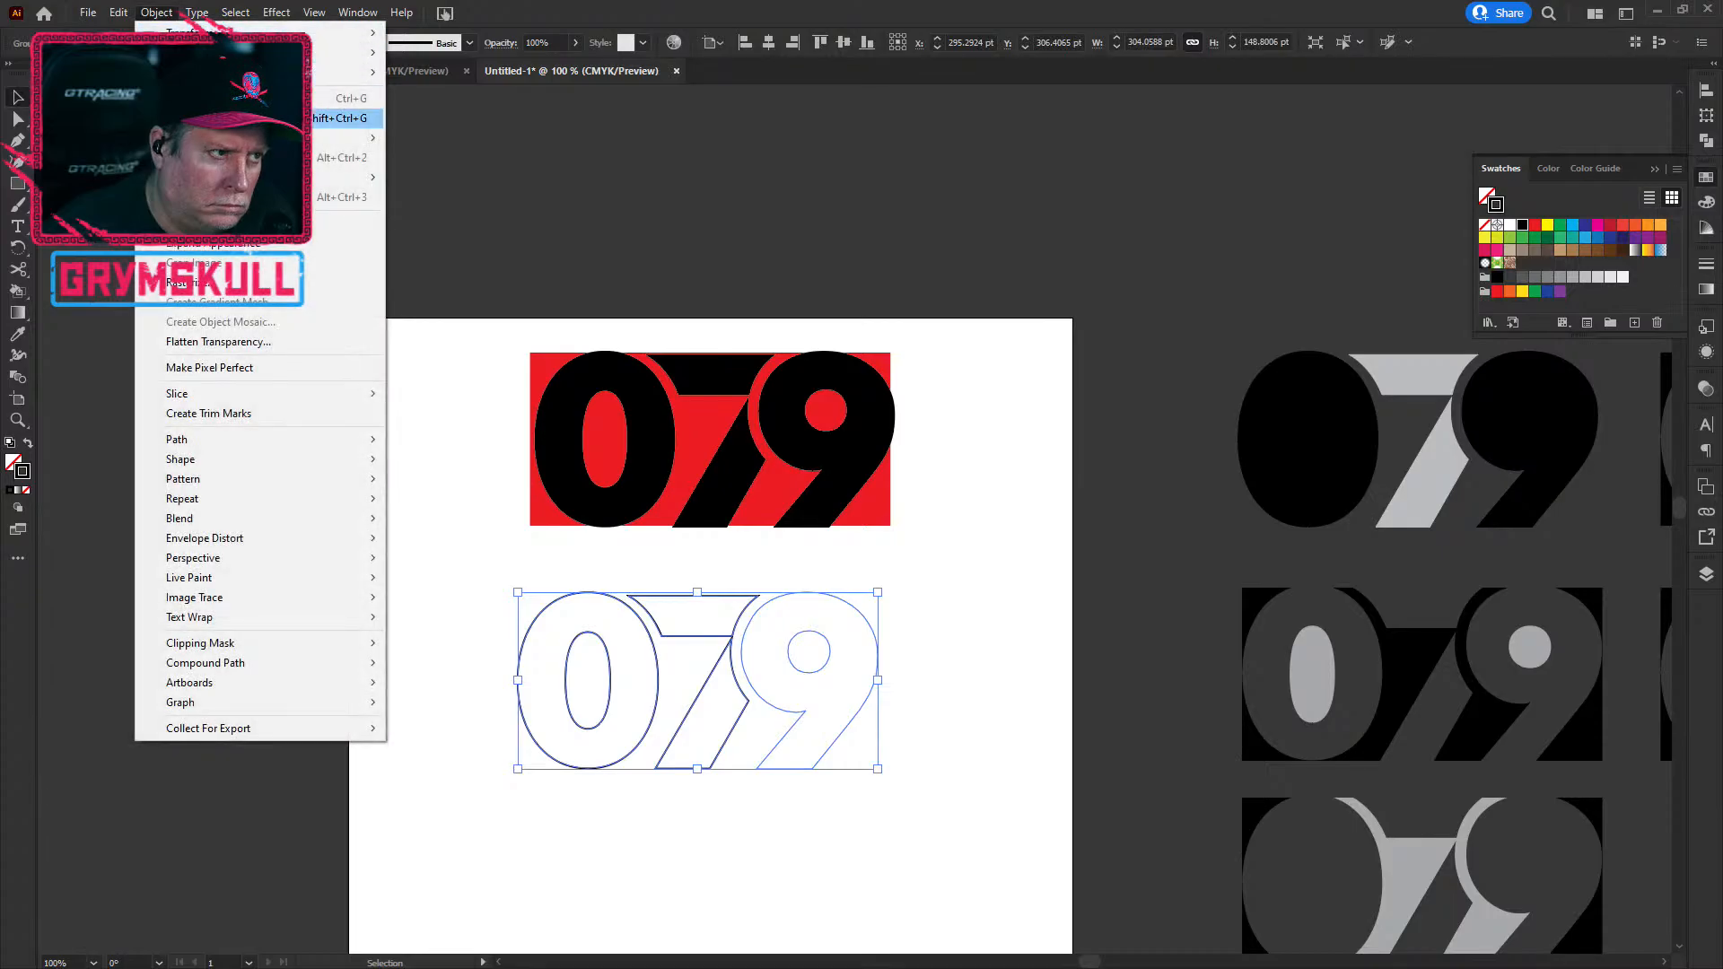
pyautogui.click(225, 118)
pyautogui.click(1024, 694)
pyautogui.click(876, 683)
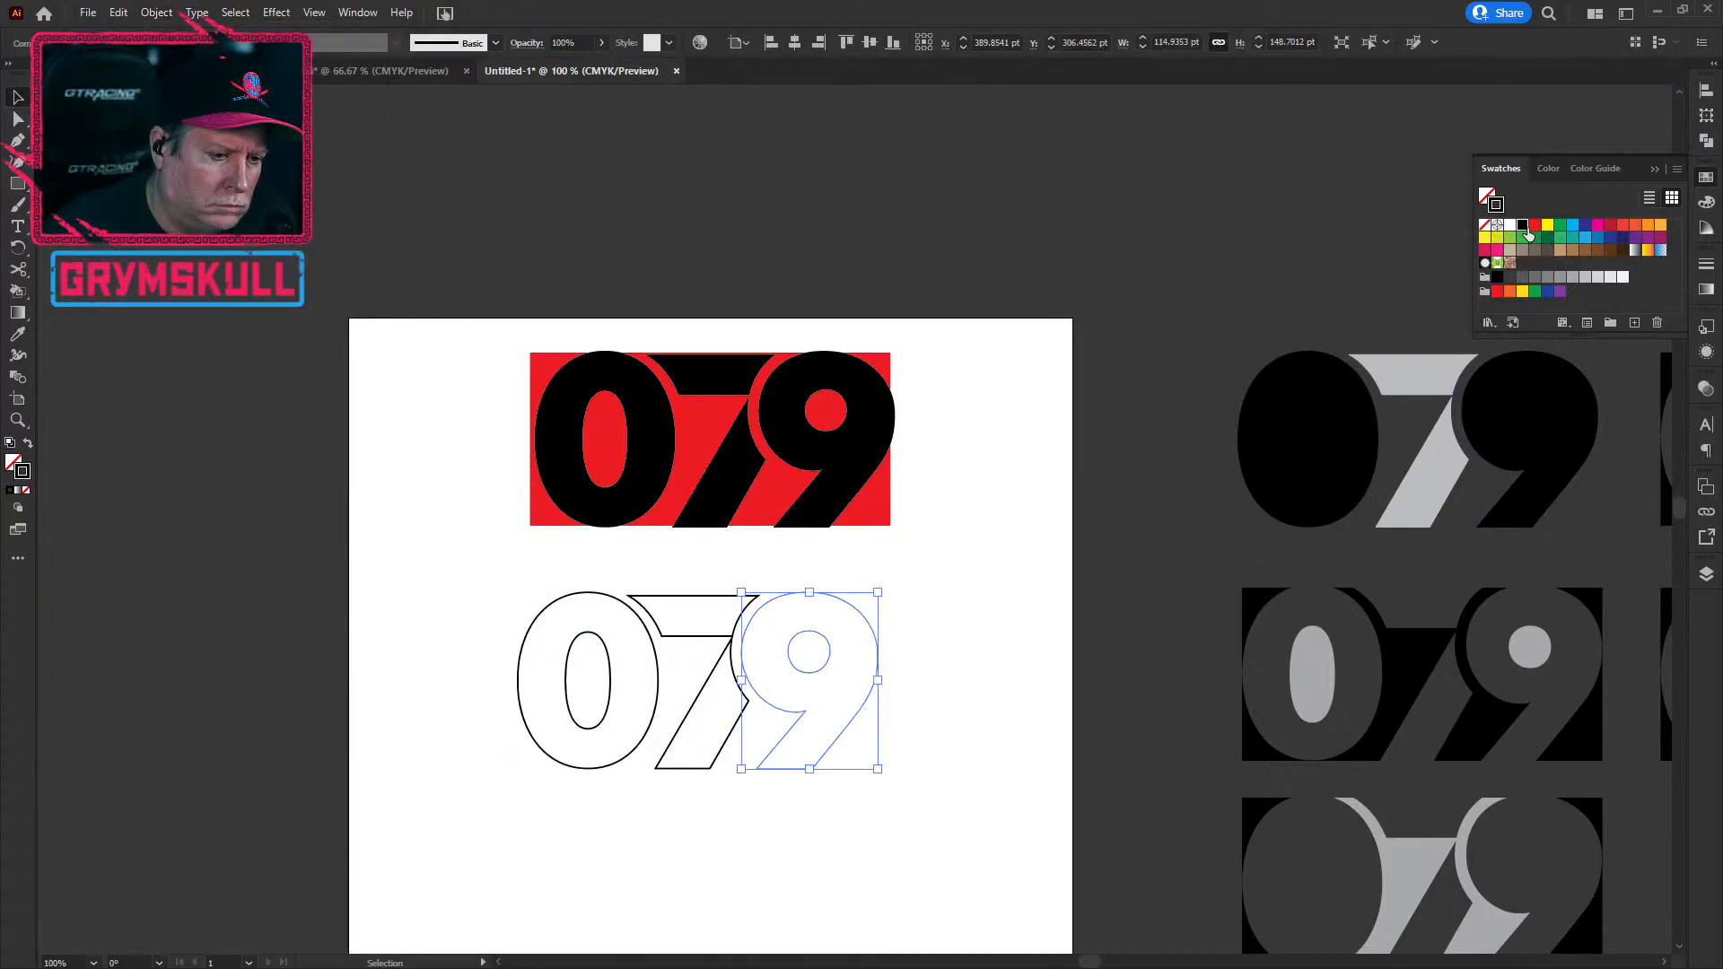
pyautogui.click(866, 804)
# Step: Select the invisible 9 and adjust its stroke weight in the Appearance panel
pyautogui.scroll(5, 795, 596)
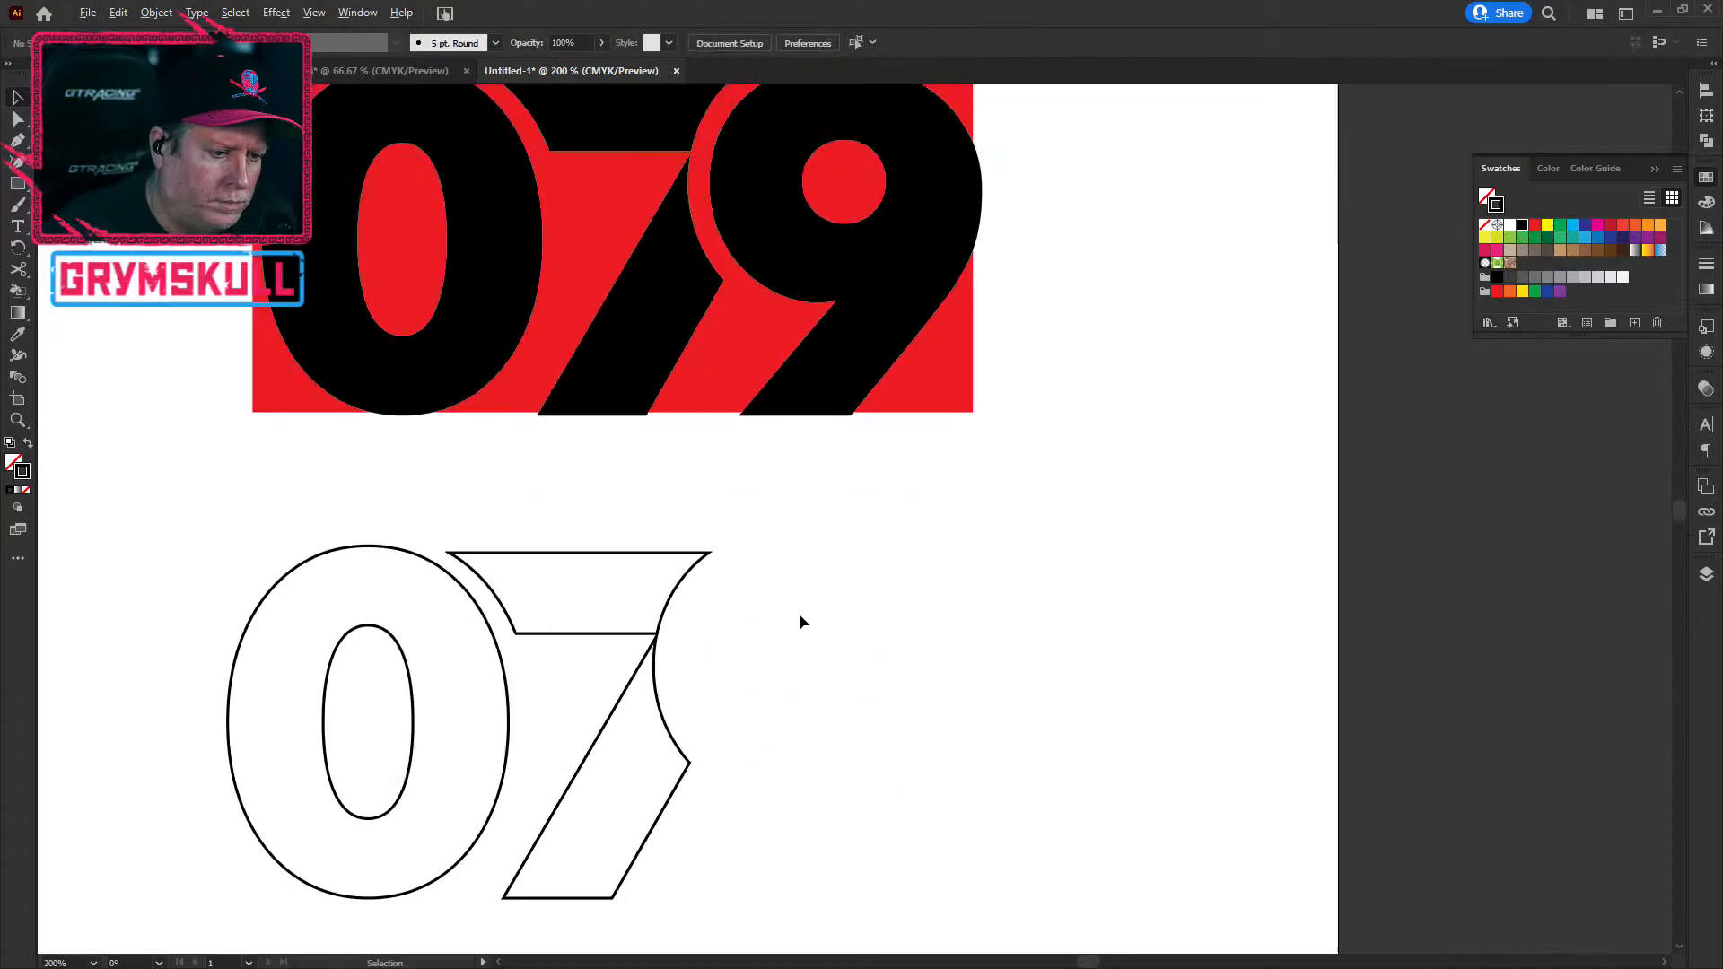
pyautogui.scroll(-2, 795, 596)
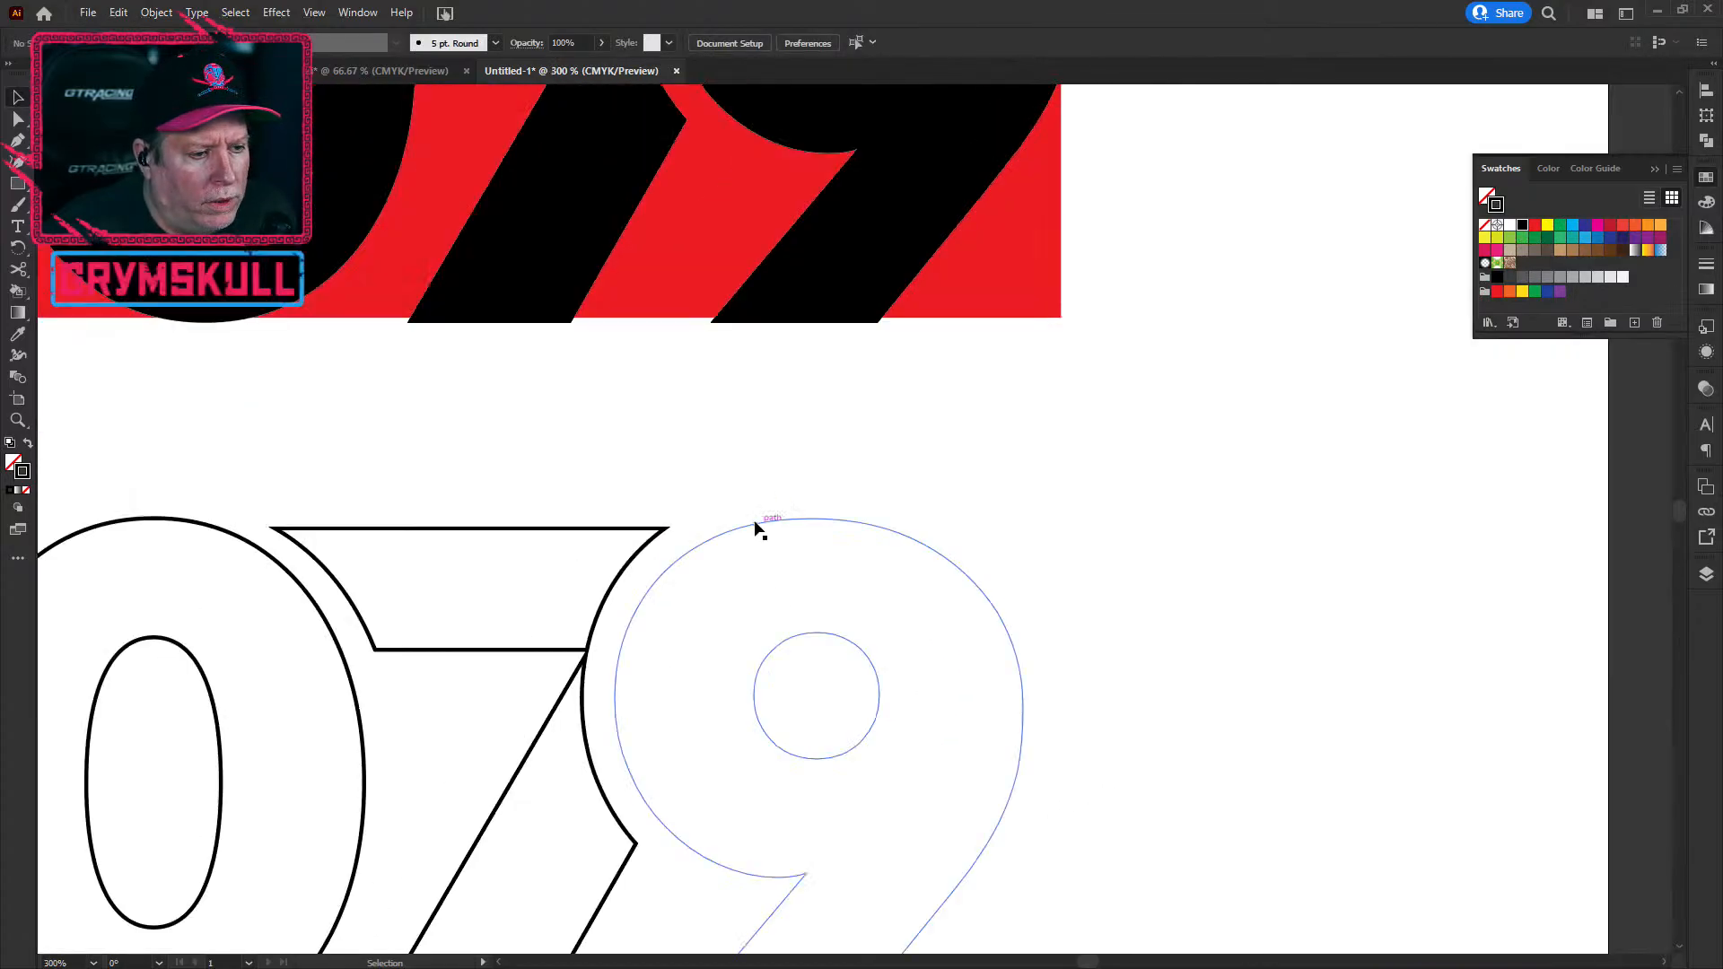
pyautogui.click(755, 522)
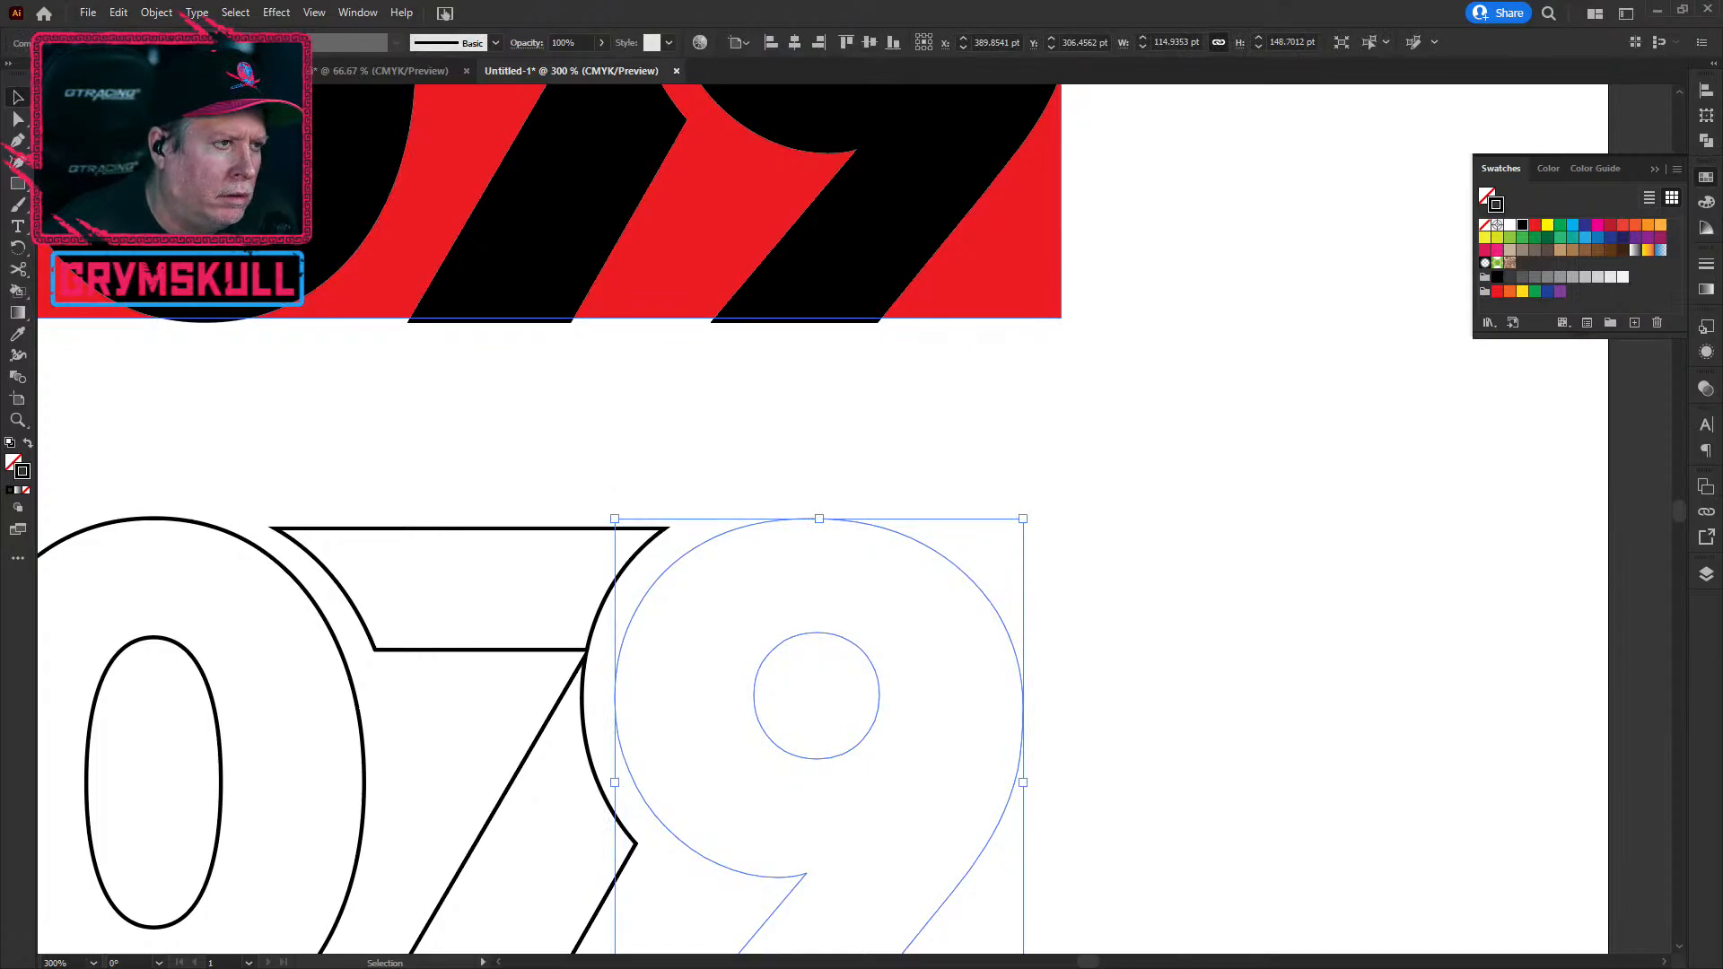
pyautogui.press('Delete')
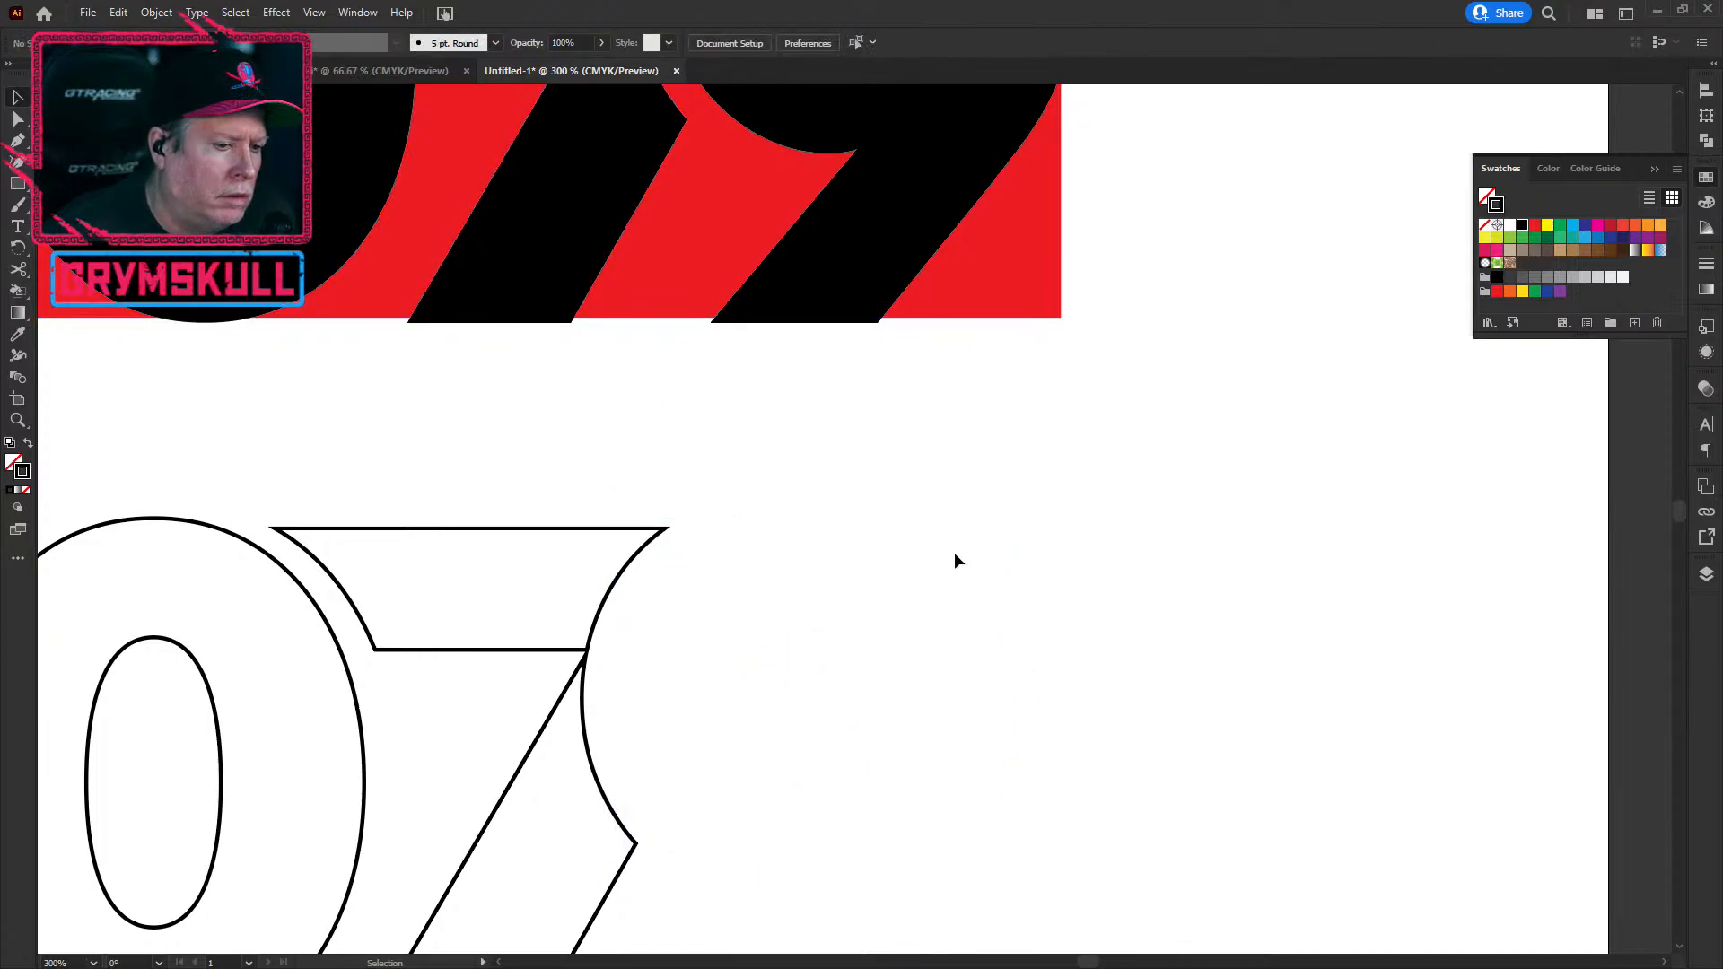
pyautogui.scroll(-2, 503, 616)
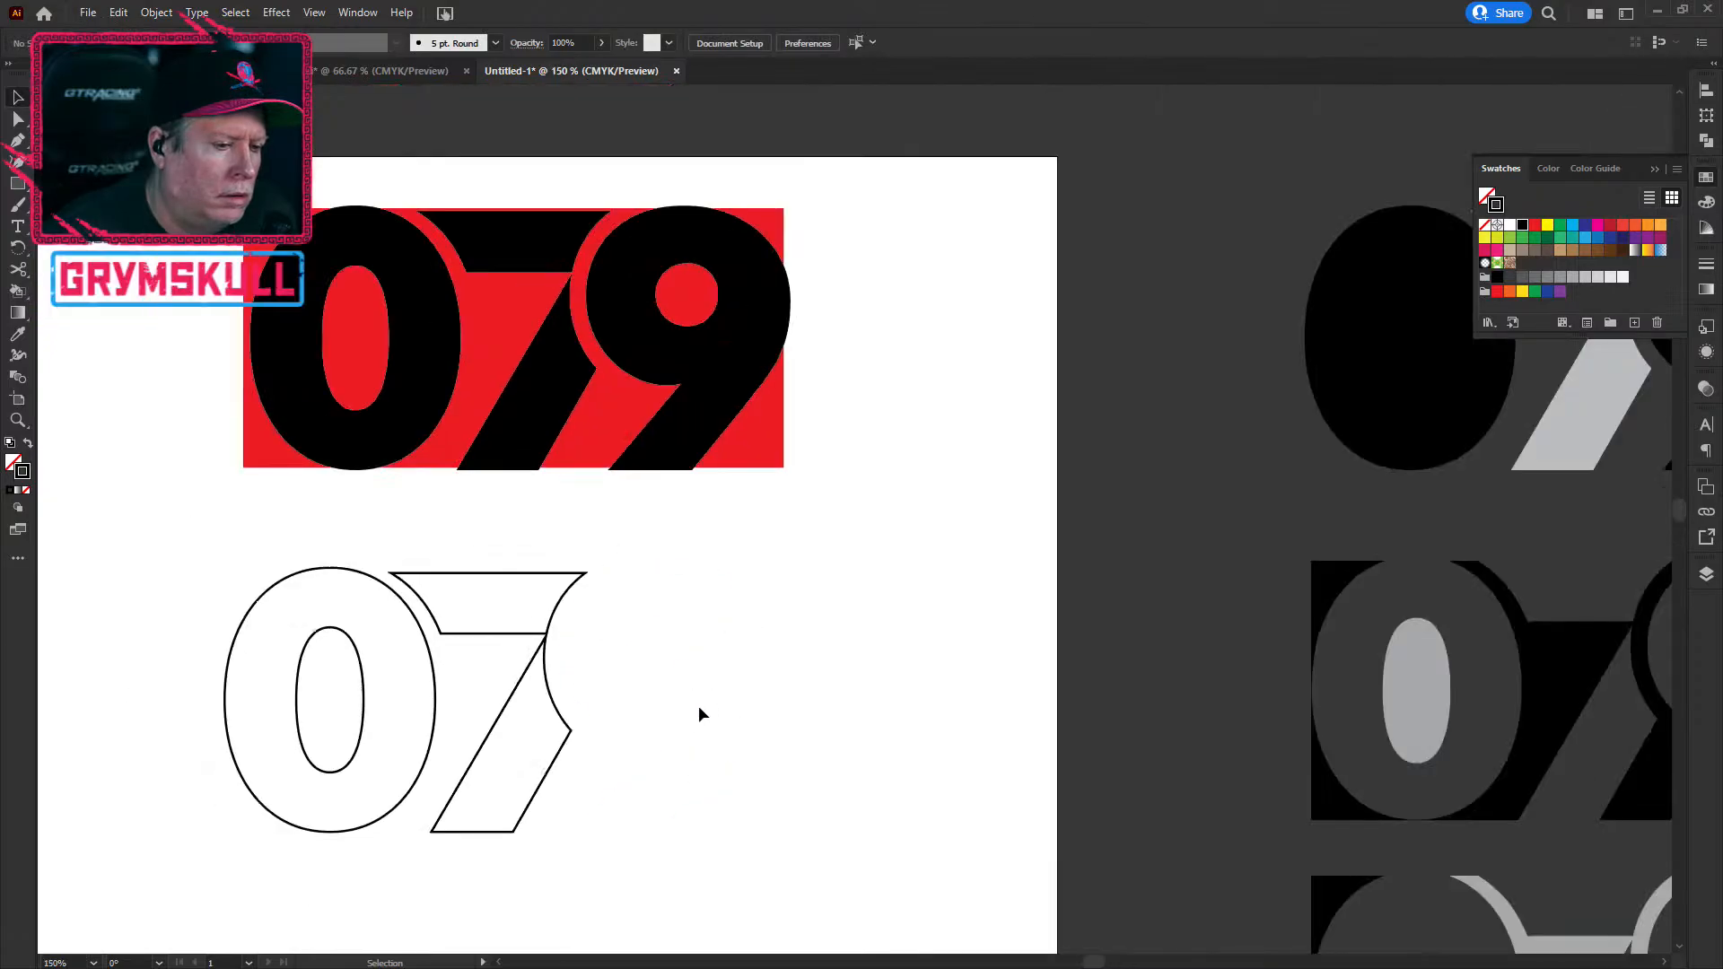
pyautogui.hotkey('ctrl', 'z')
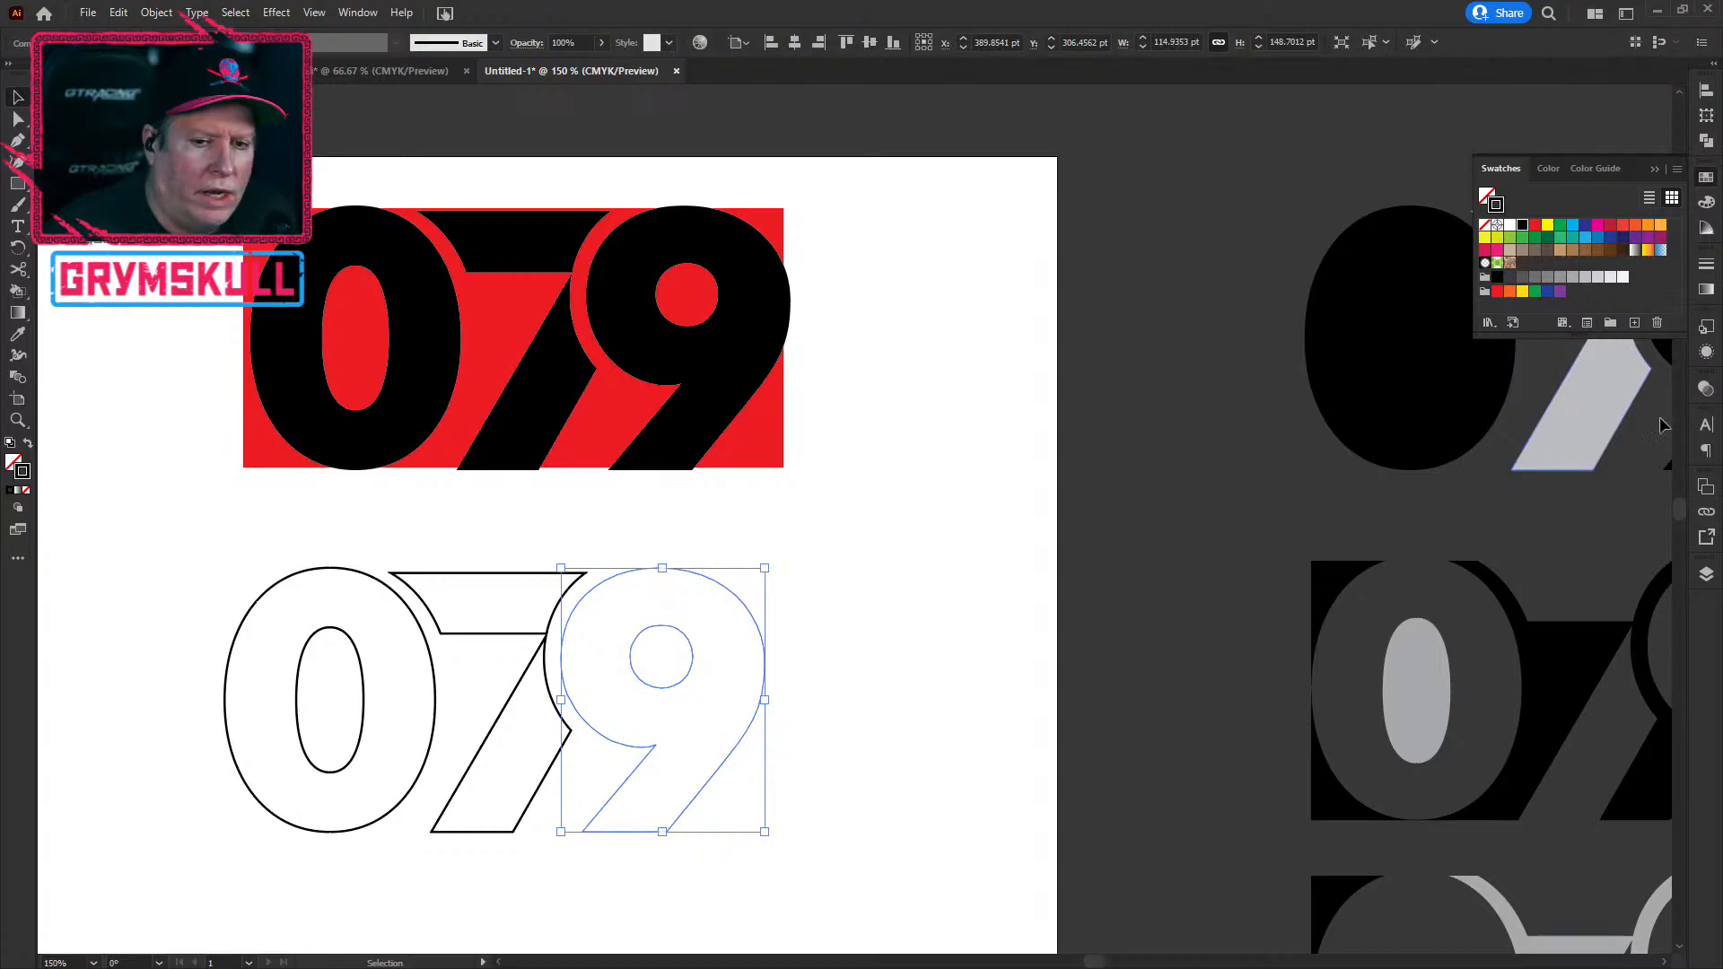
pyautogui.click(1707, 354)
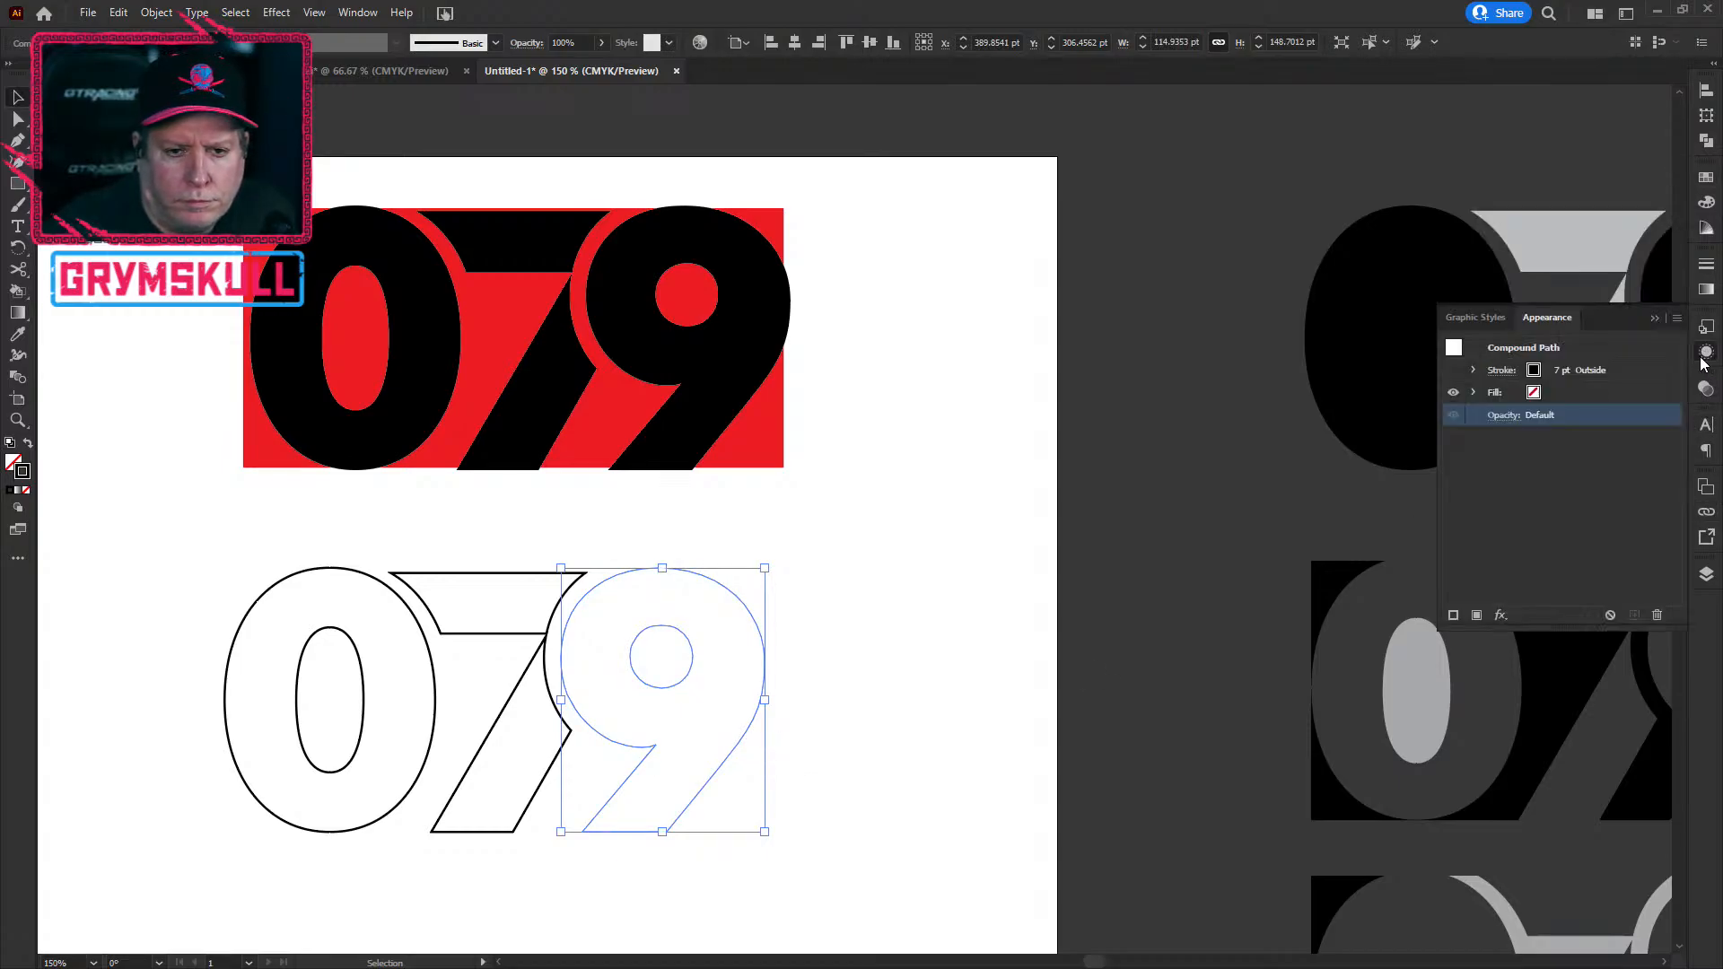
pyautogui.click(1586, 377)
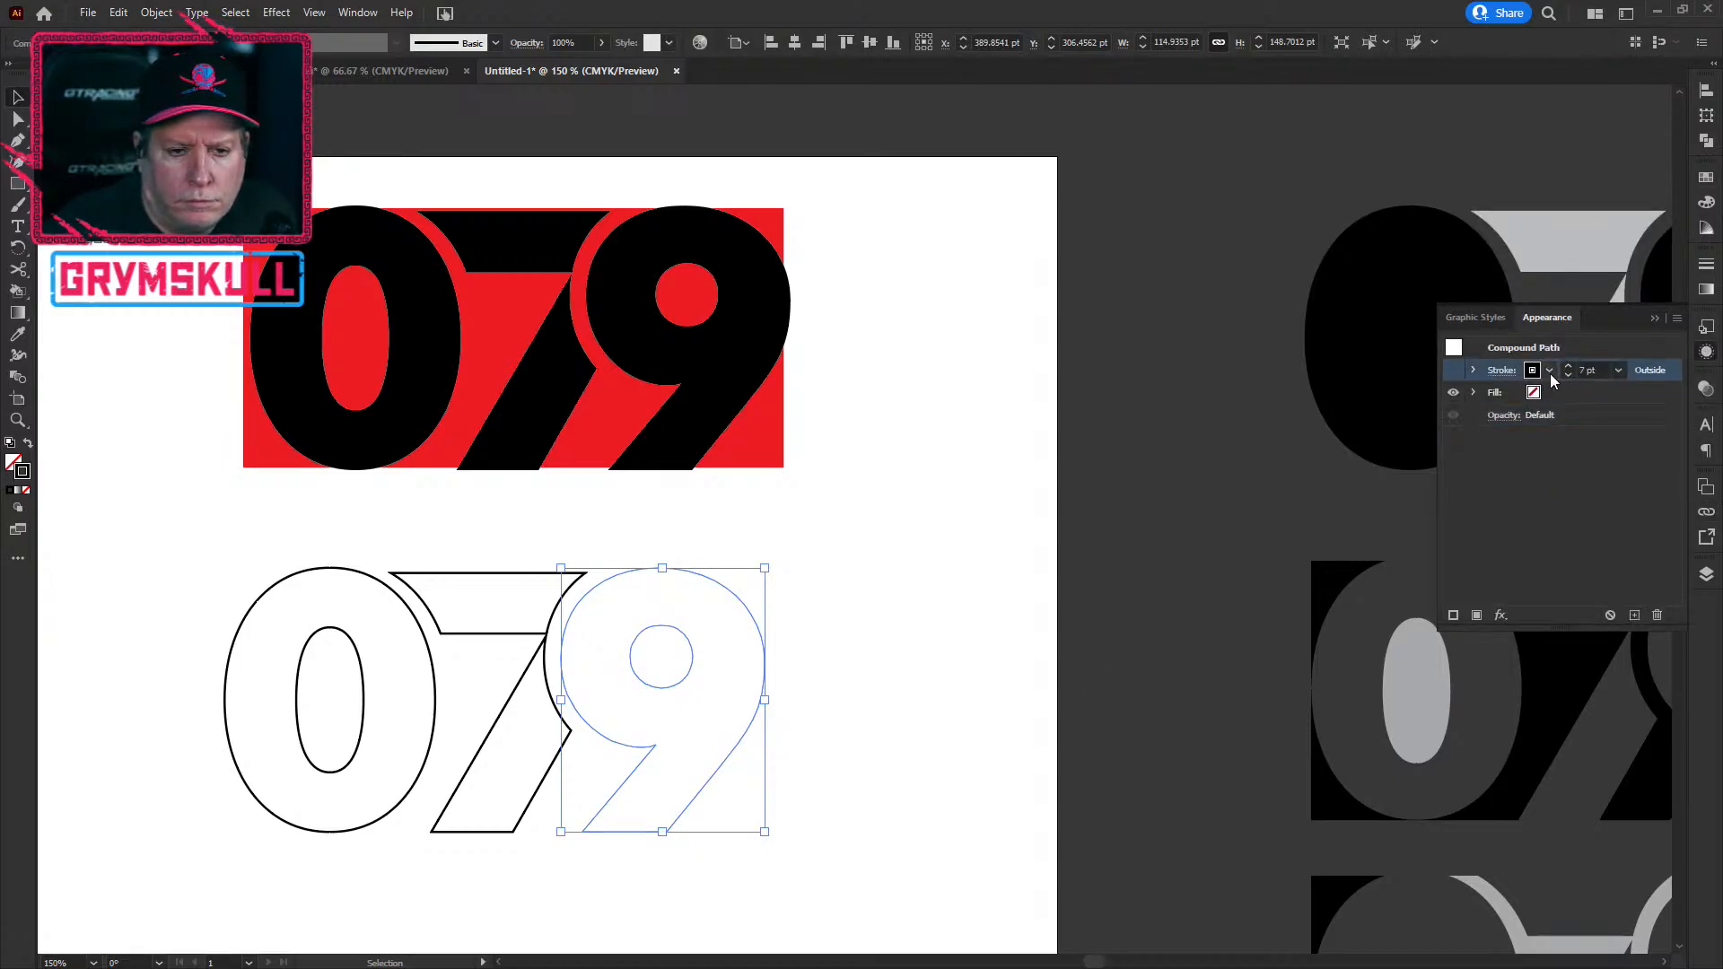
pyautogui.click(1568, 364)
pyautogui.click(1568, 364)
pyautogui.click(1568, 365)
pyautogui.click(1568, 364)
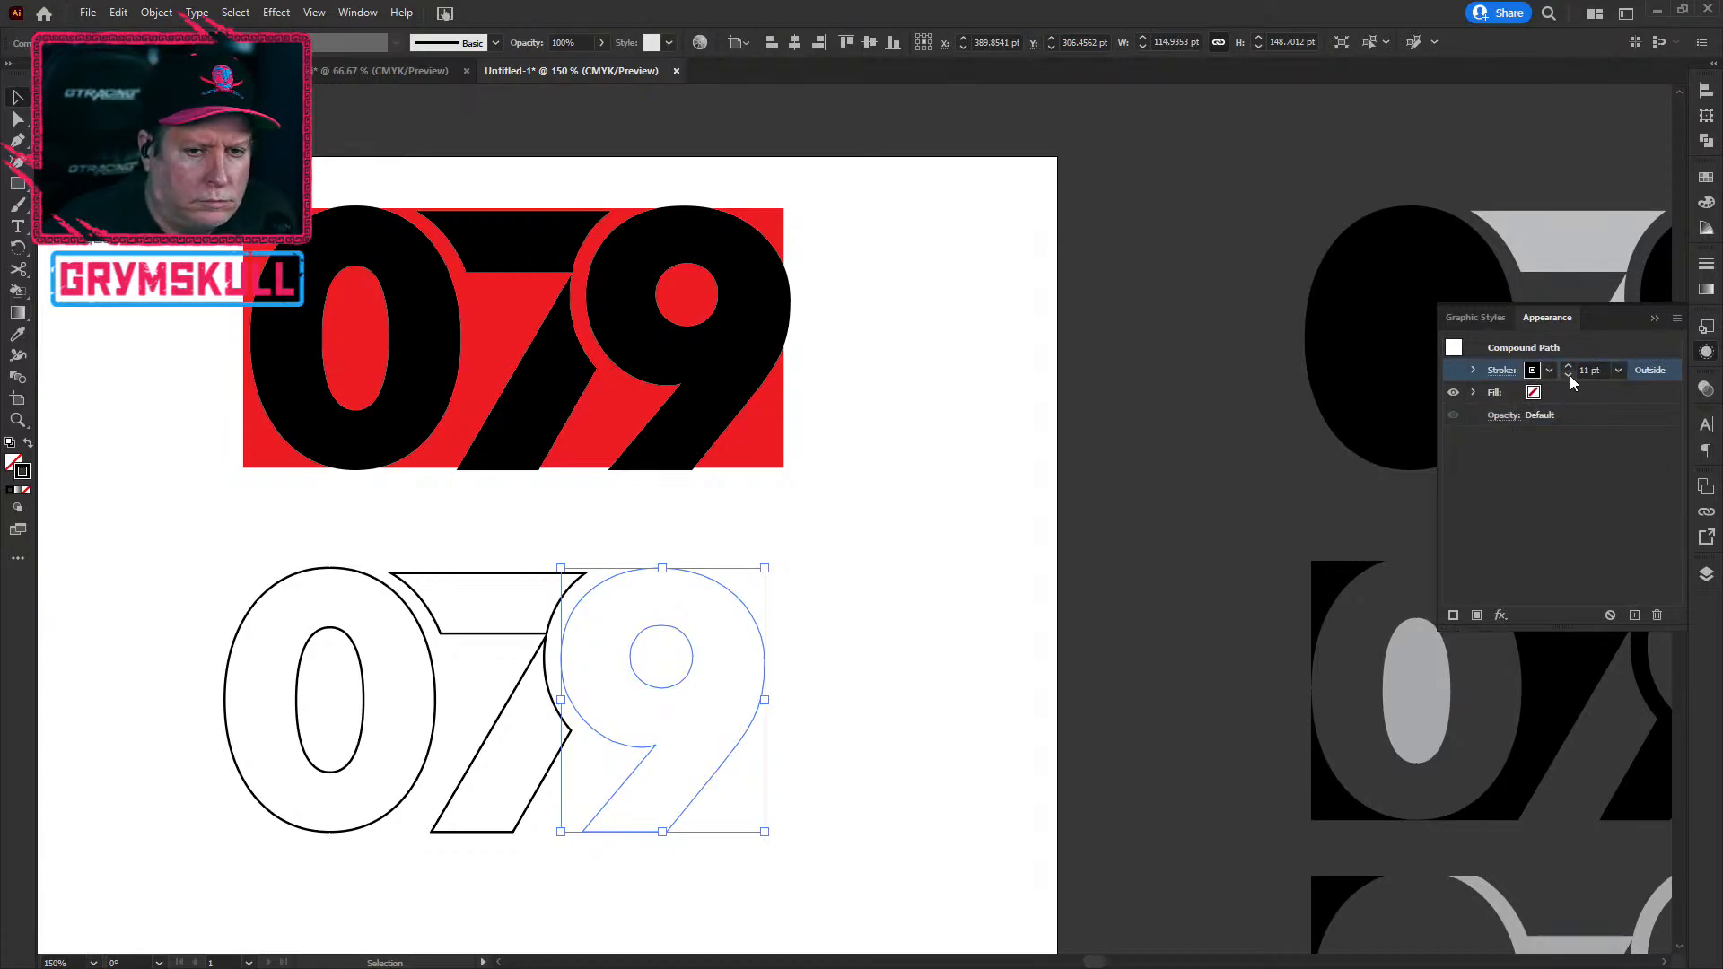
pyautogui.click(1568, 375)
pyautogui.click(1568, 376)
pyautogui.click(1568, 375)
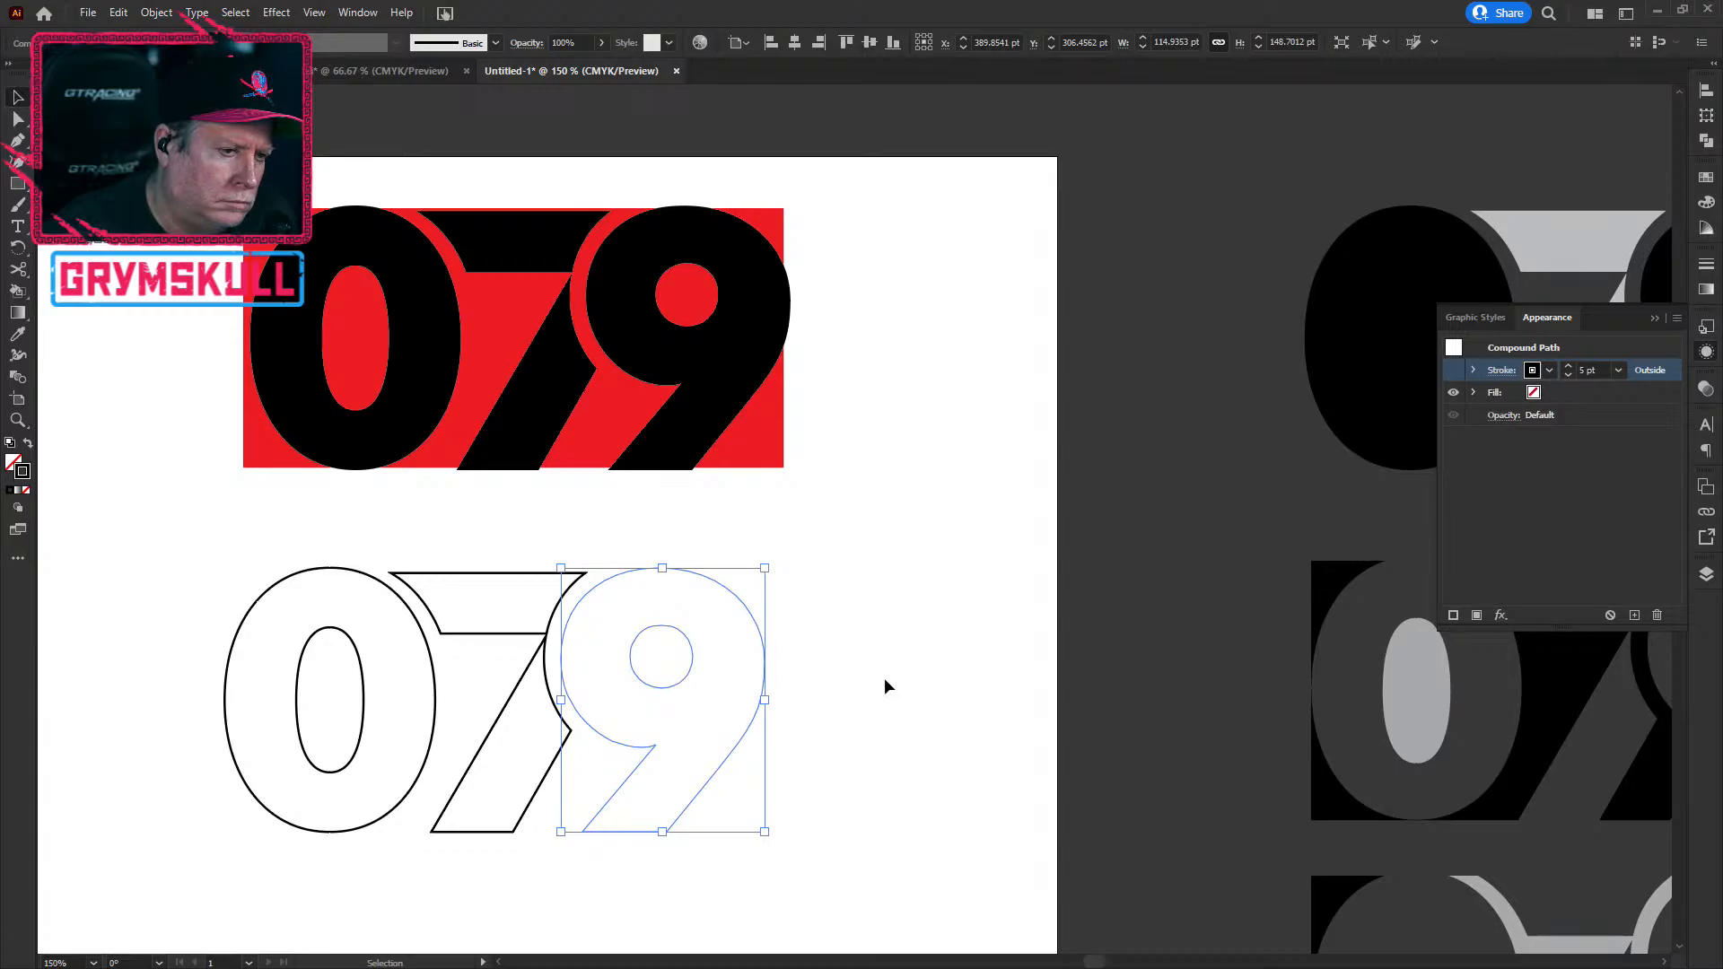
pyautogui.press('Delete')
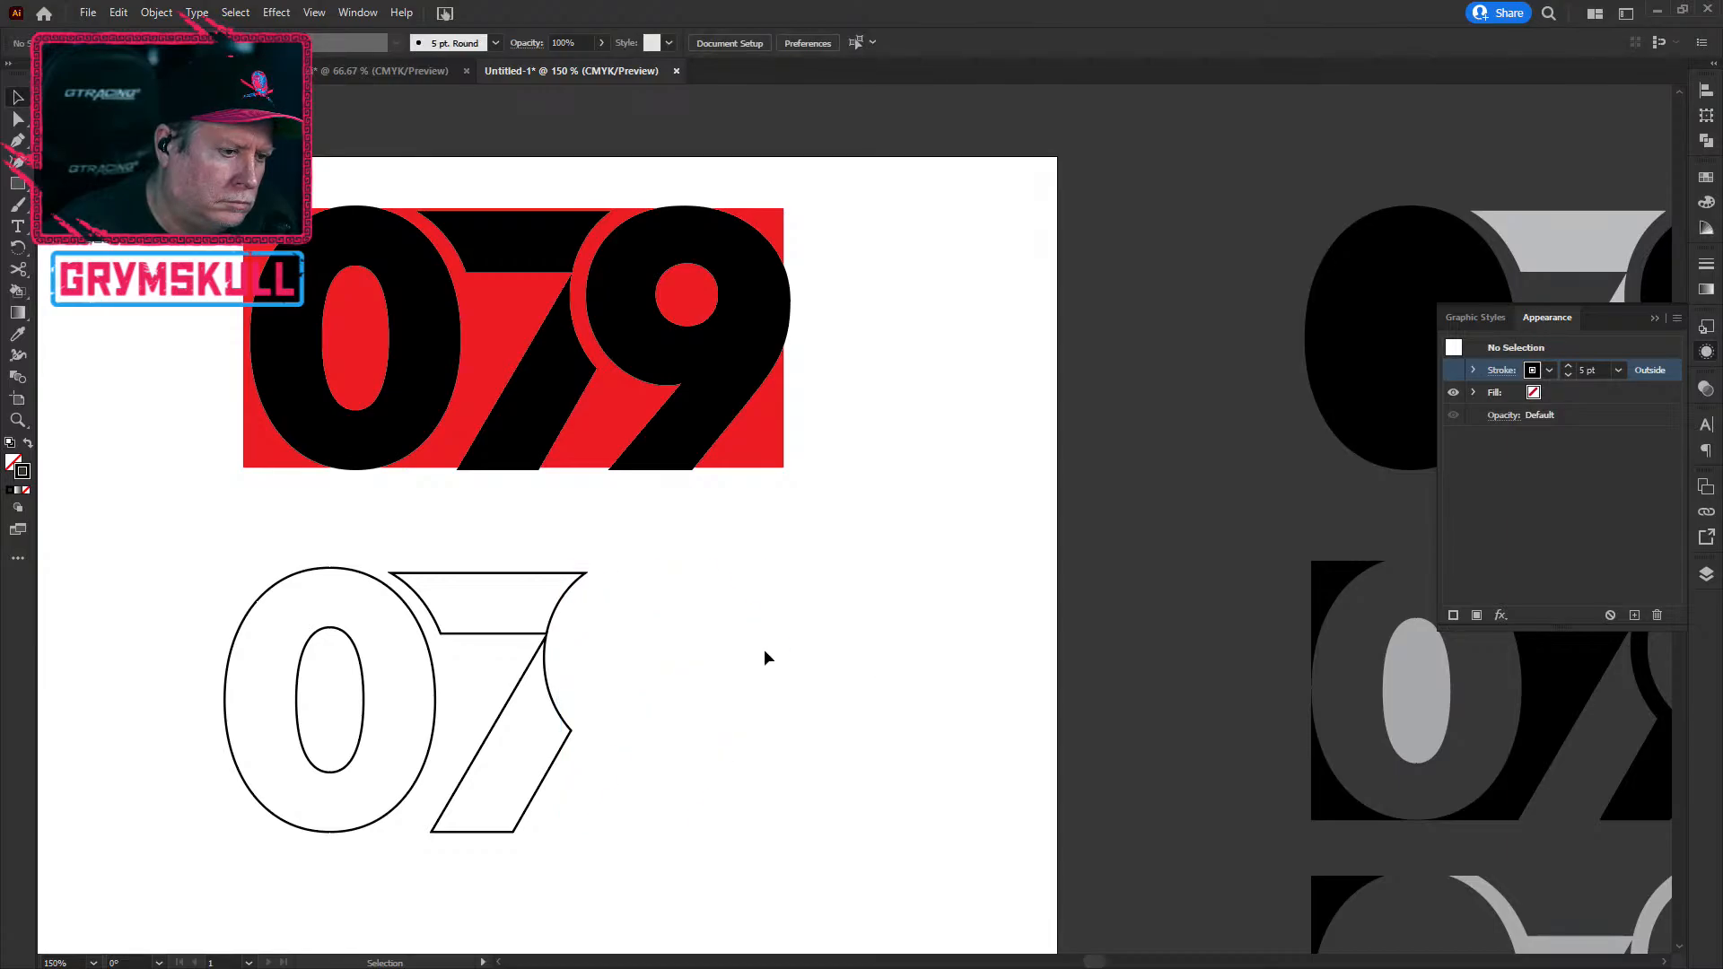
# Step: Give the 9 a visible 1 pt outside stroke with no fill
pyautogui.click(666, 627)
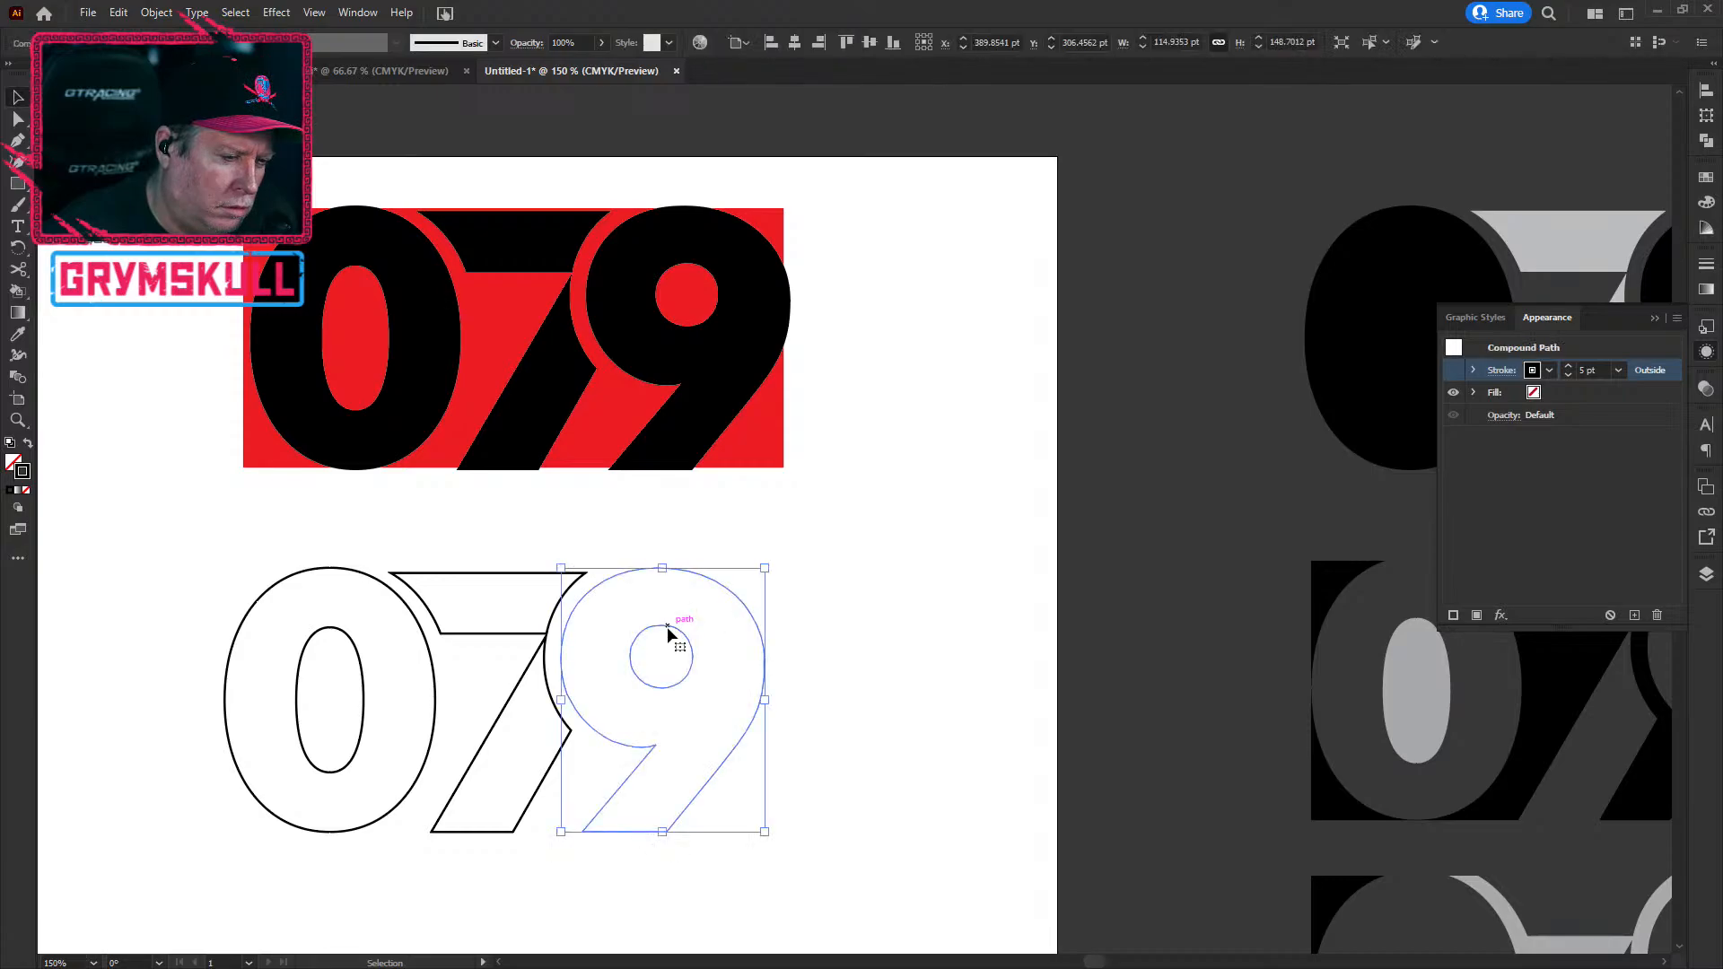
pyautogui.click(27, 446)
pyautogui.click(28, 446)
pyautogui.hotkey('ctrl', 'z')
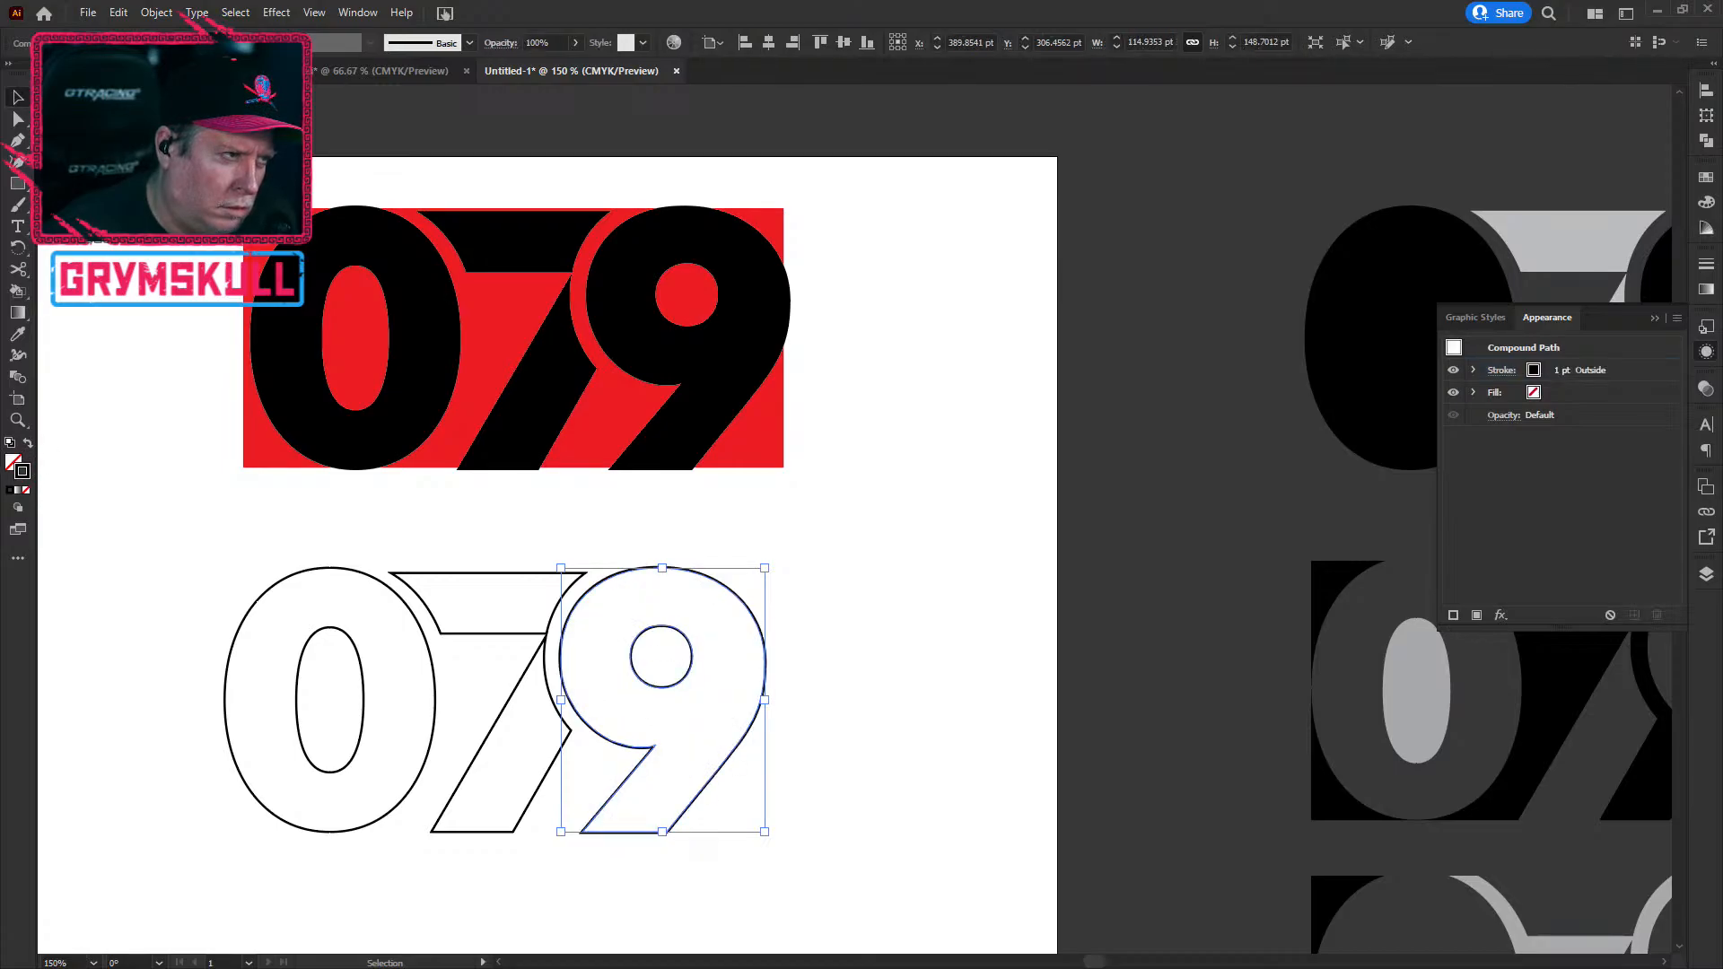
pyautogui.click(966, 556)
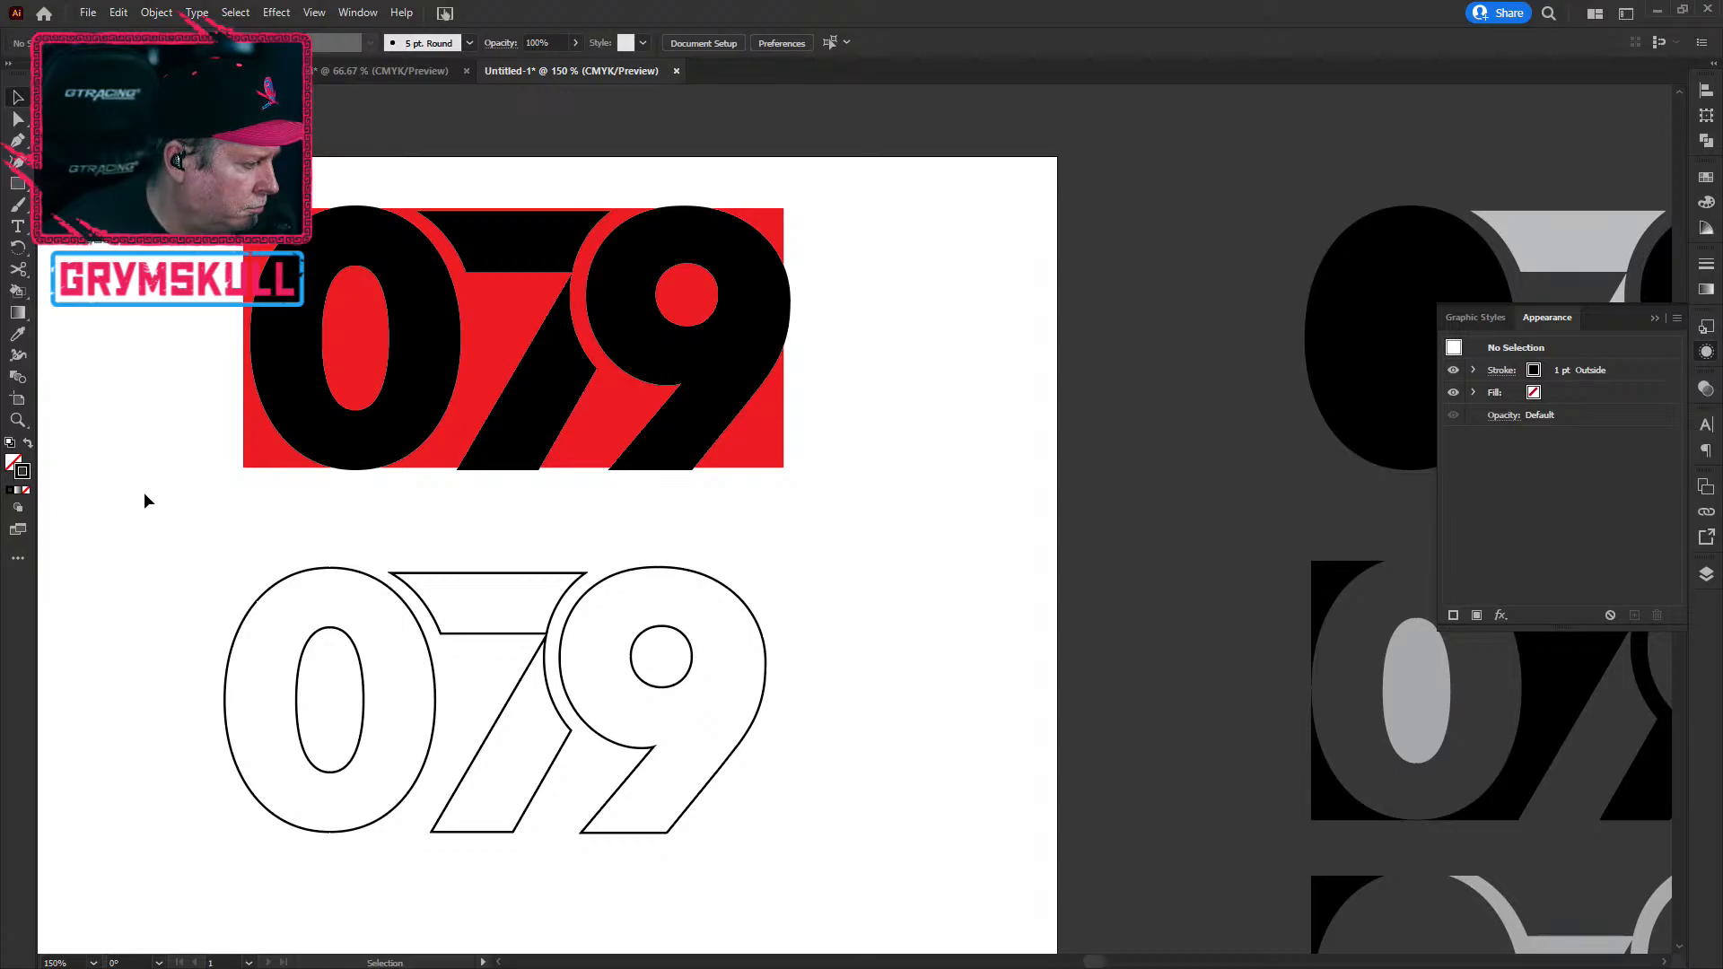
pyautogui.scroll(-2, 144, 492)
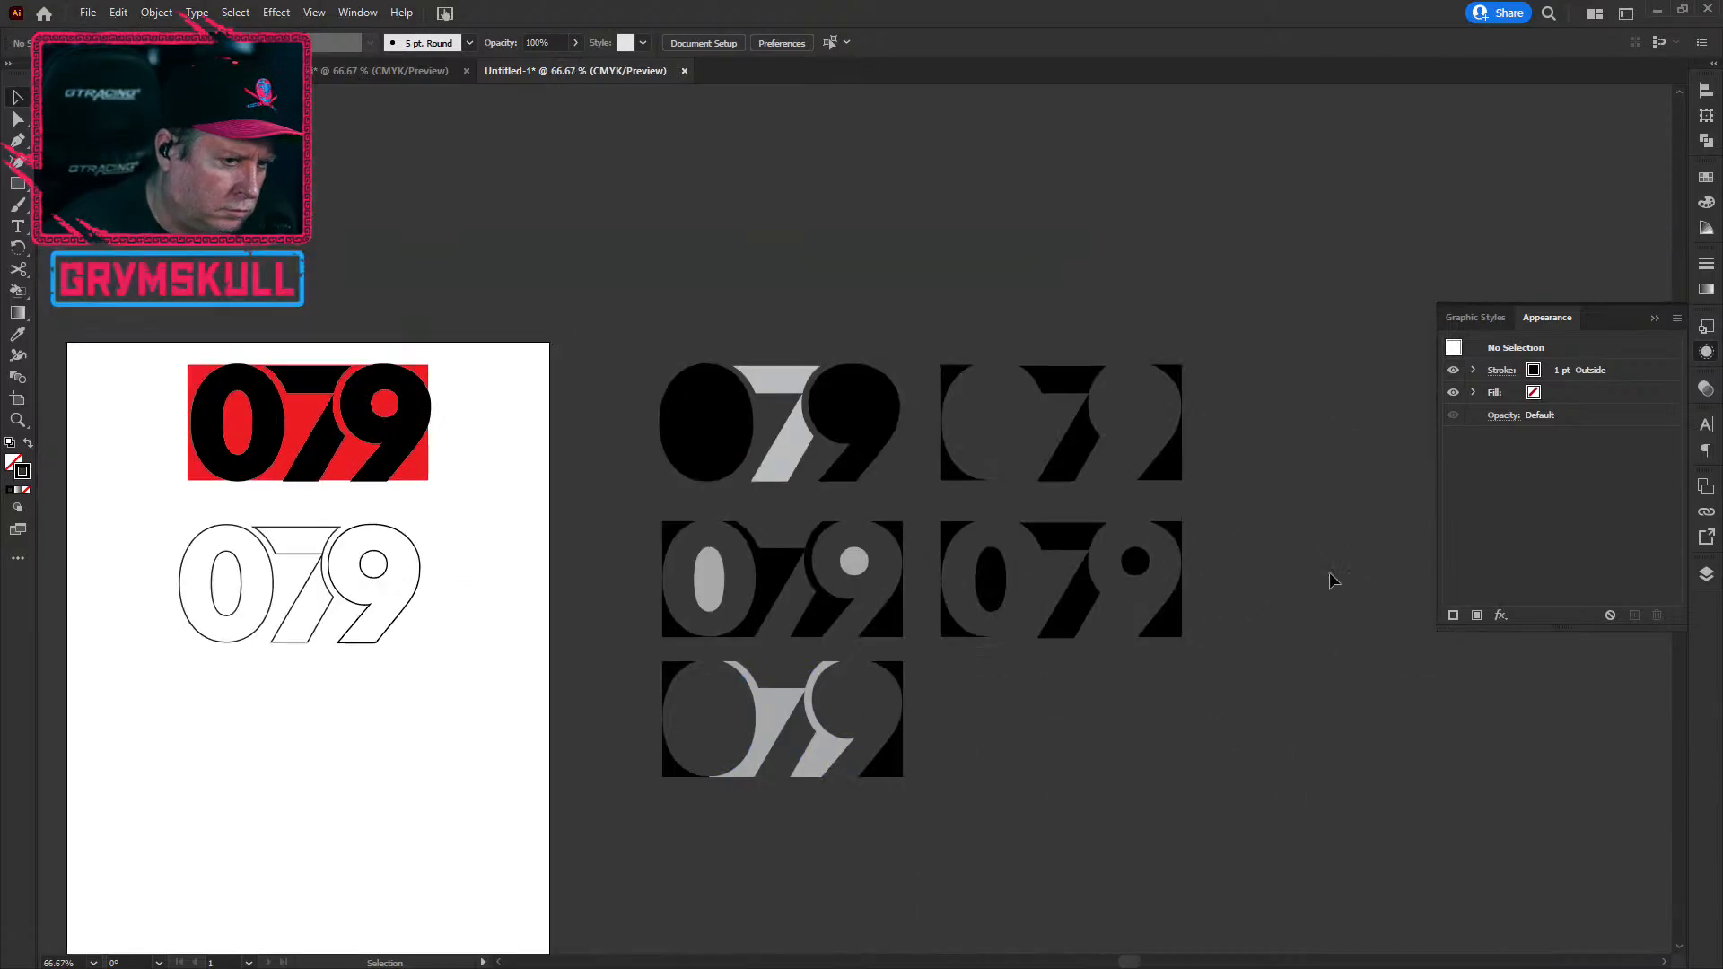
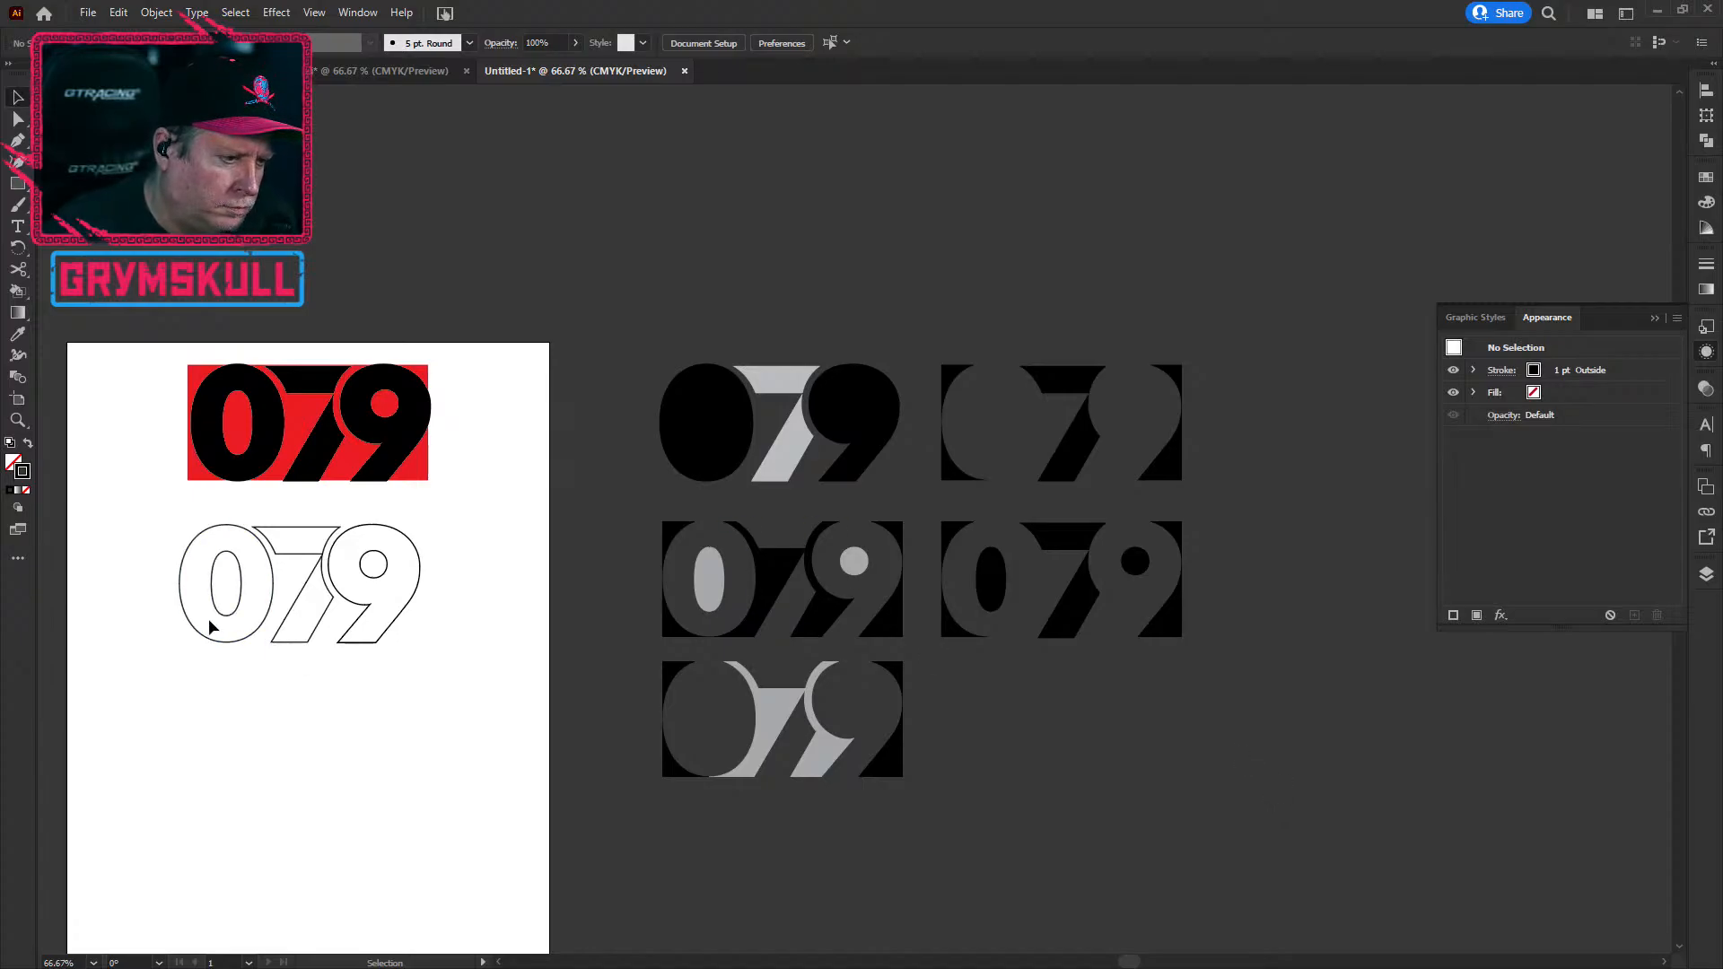
# Step: Select the 0, 7 and 9 outlines and set their stroke weight to 2 pt
pyautogui.scroll(3, 208, 617)
pyautogui.scroll(2, 208, 617)
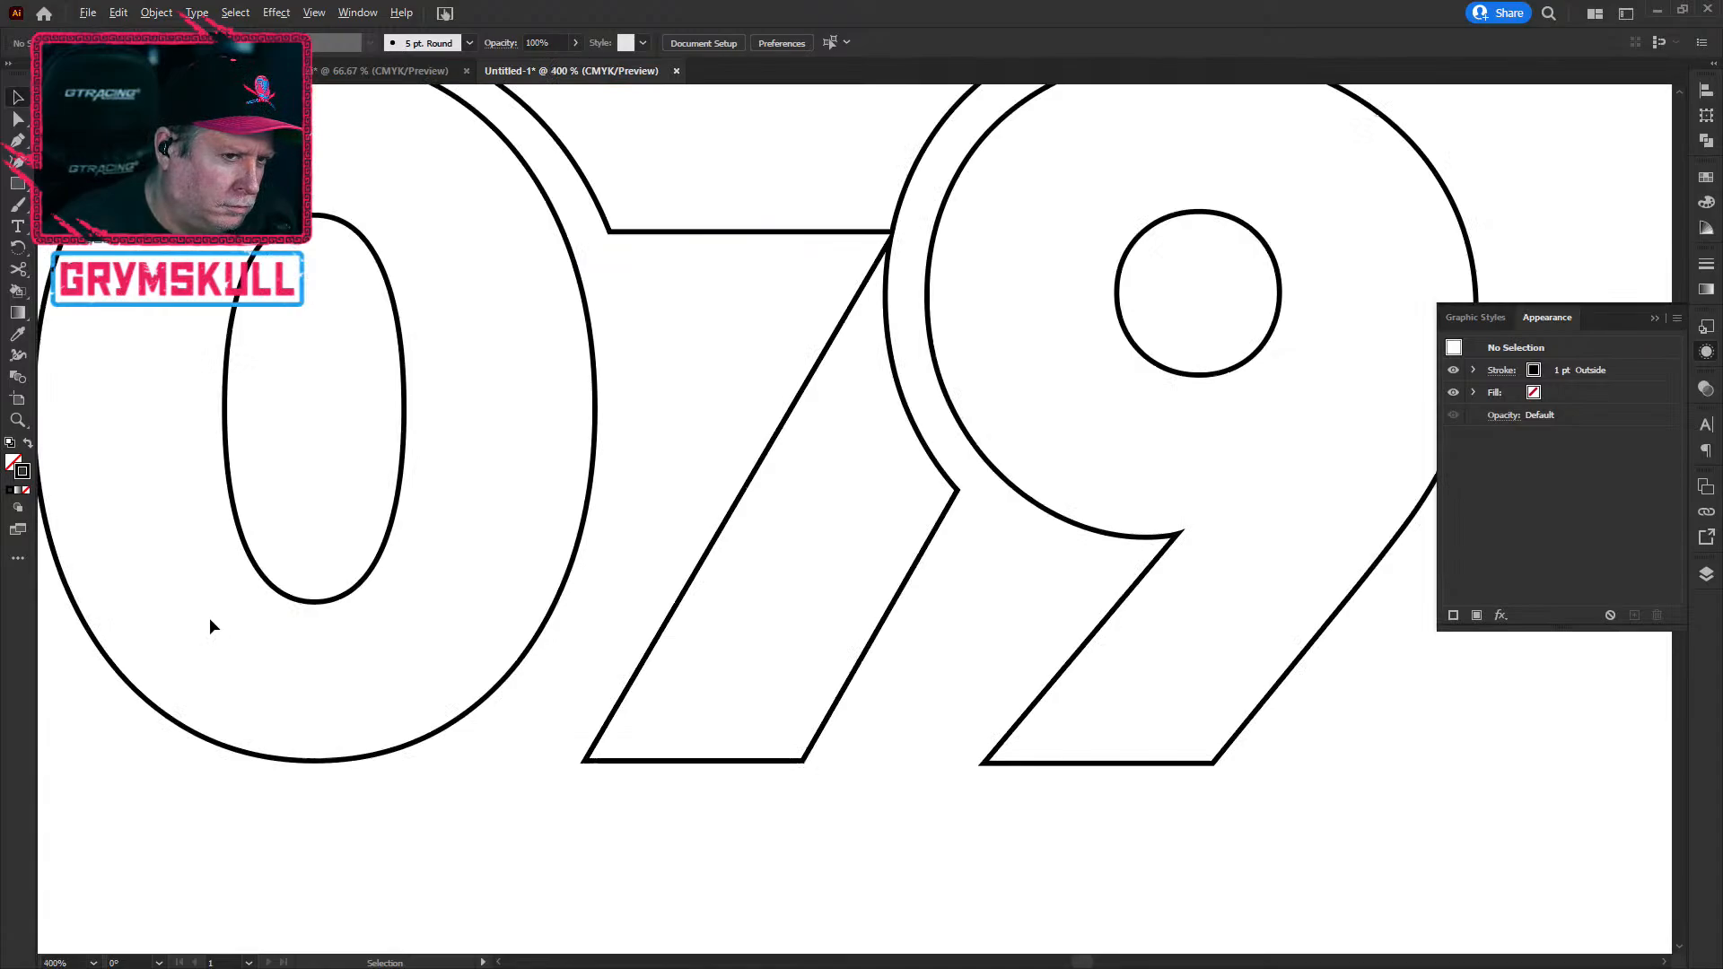
pyautogui.scroll(-1, 208, 617)
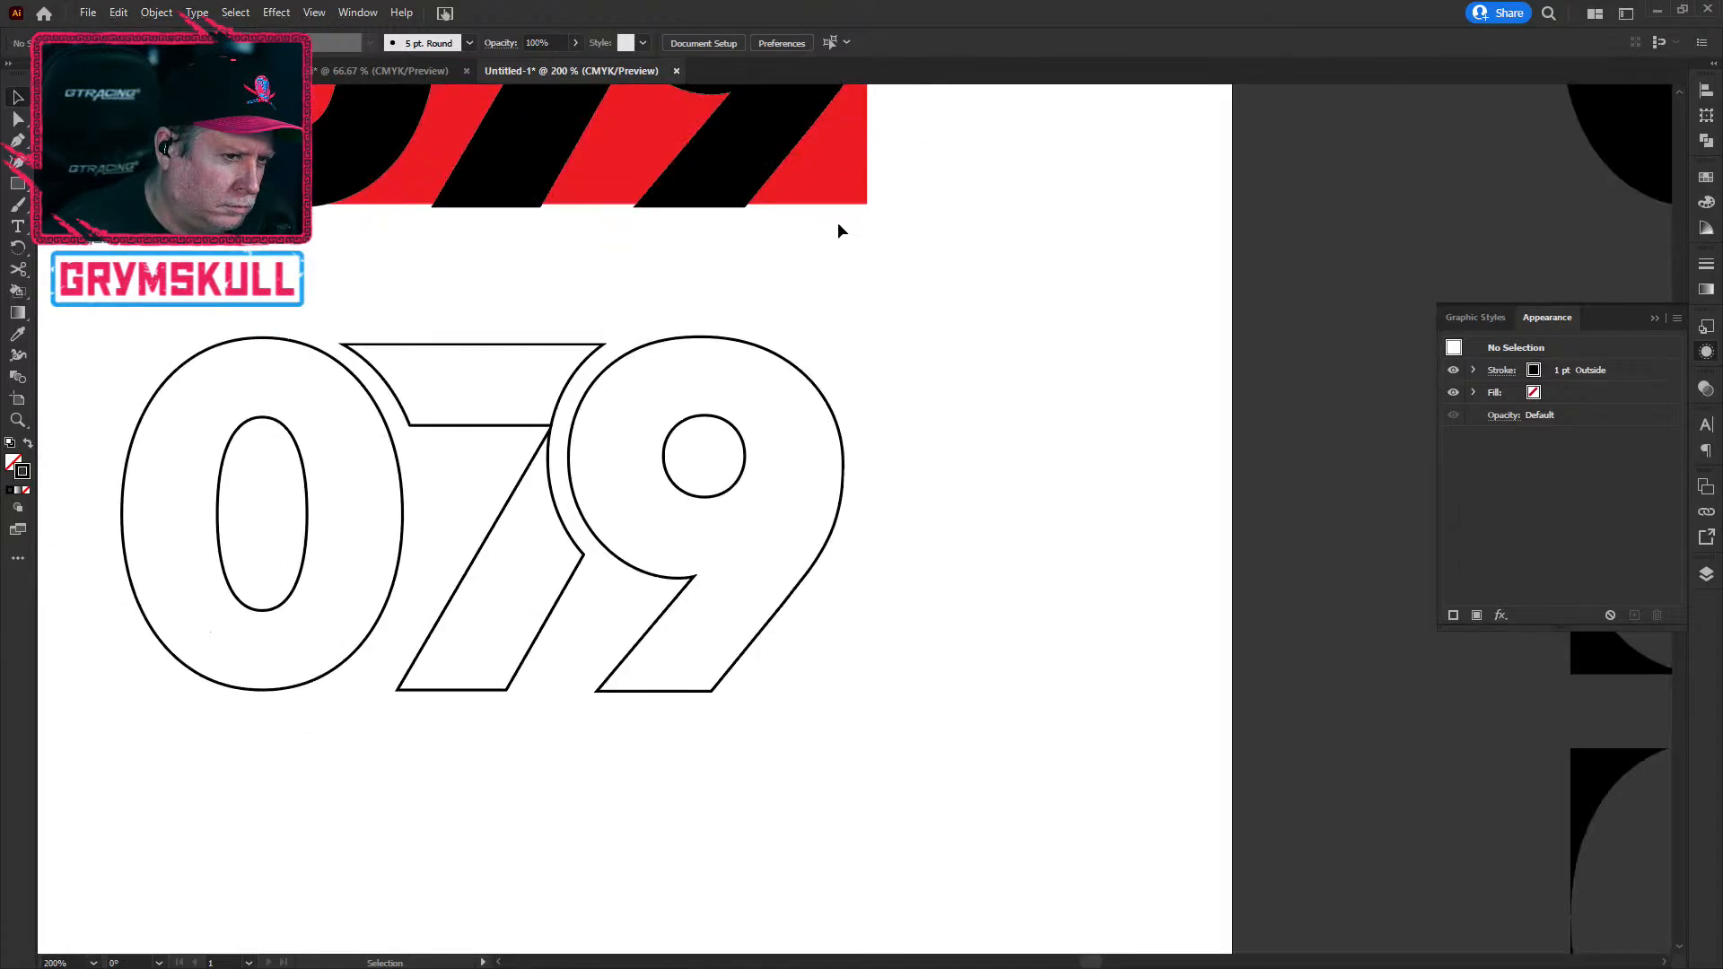
pyautogui.click(793, 605)
pyautogui.click(1046, 600)
pyautogui.moveTo(975, 496); pyautogui.dragTo(323, 546)
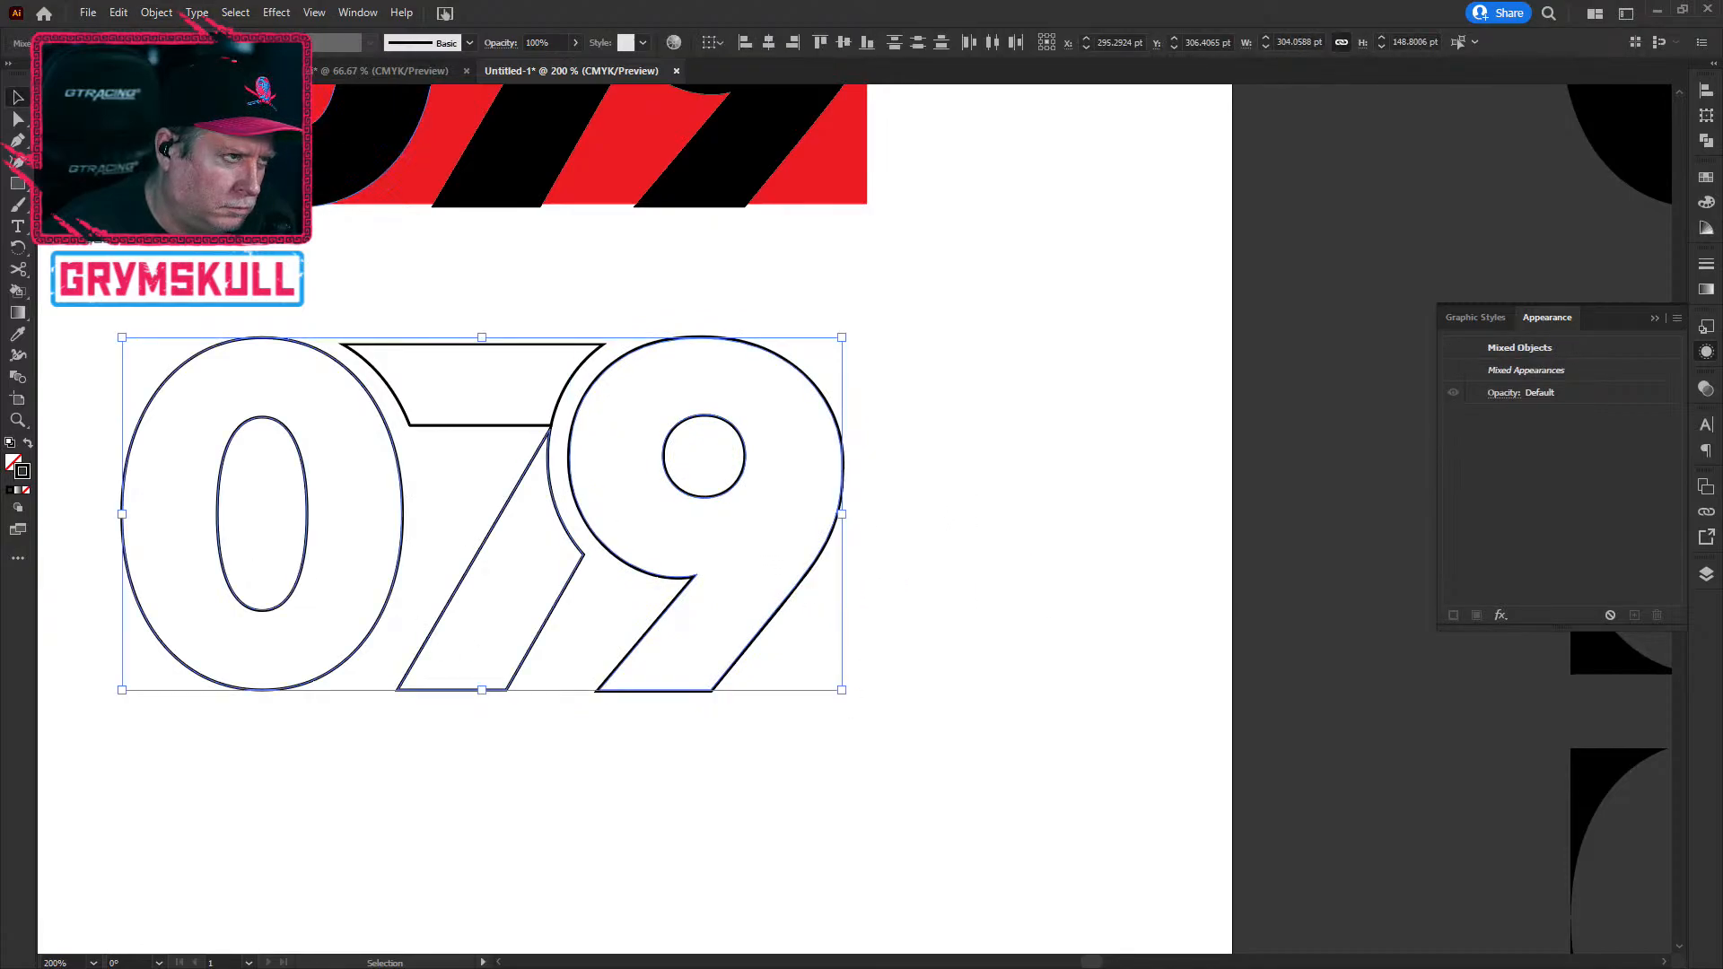
pyautogui.click(221, 39)
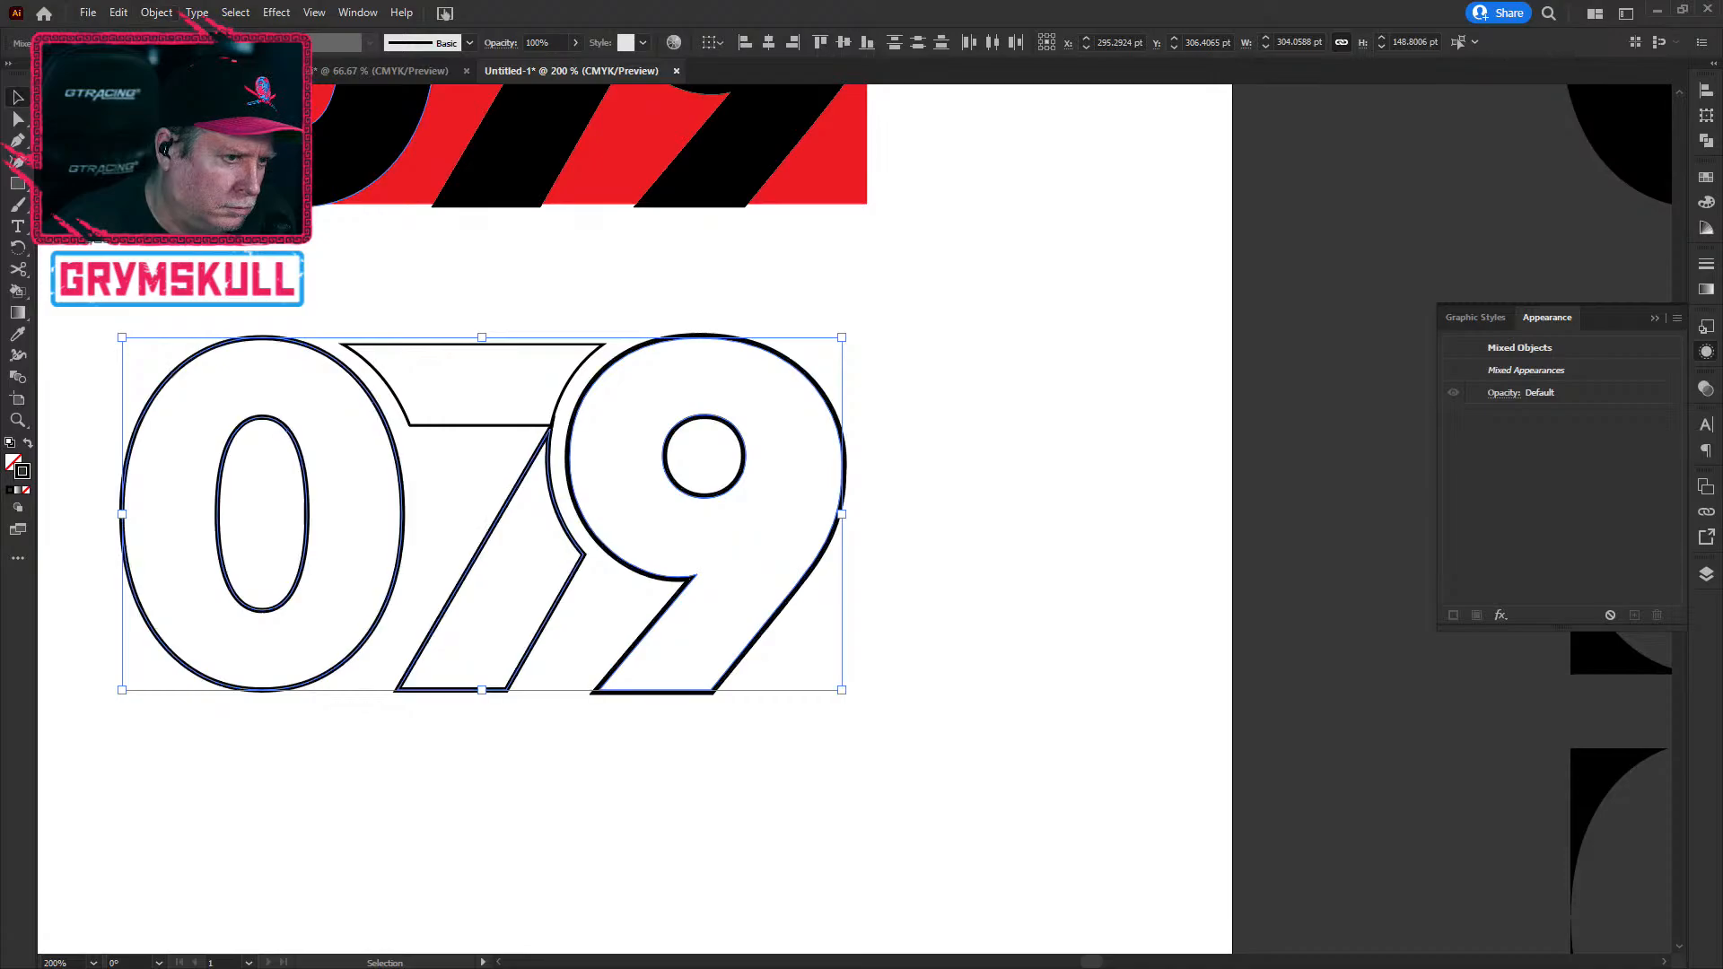
pyautogui.hotkey('ctrl', 'z')
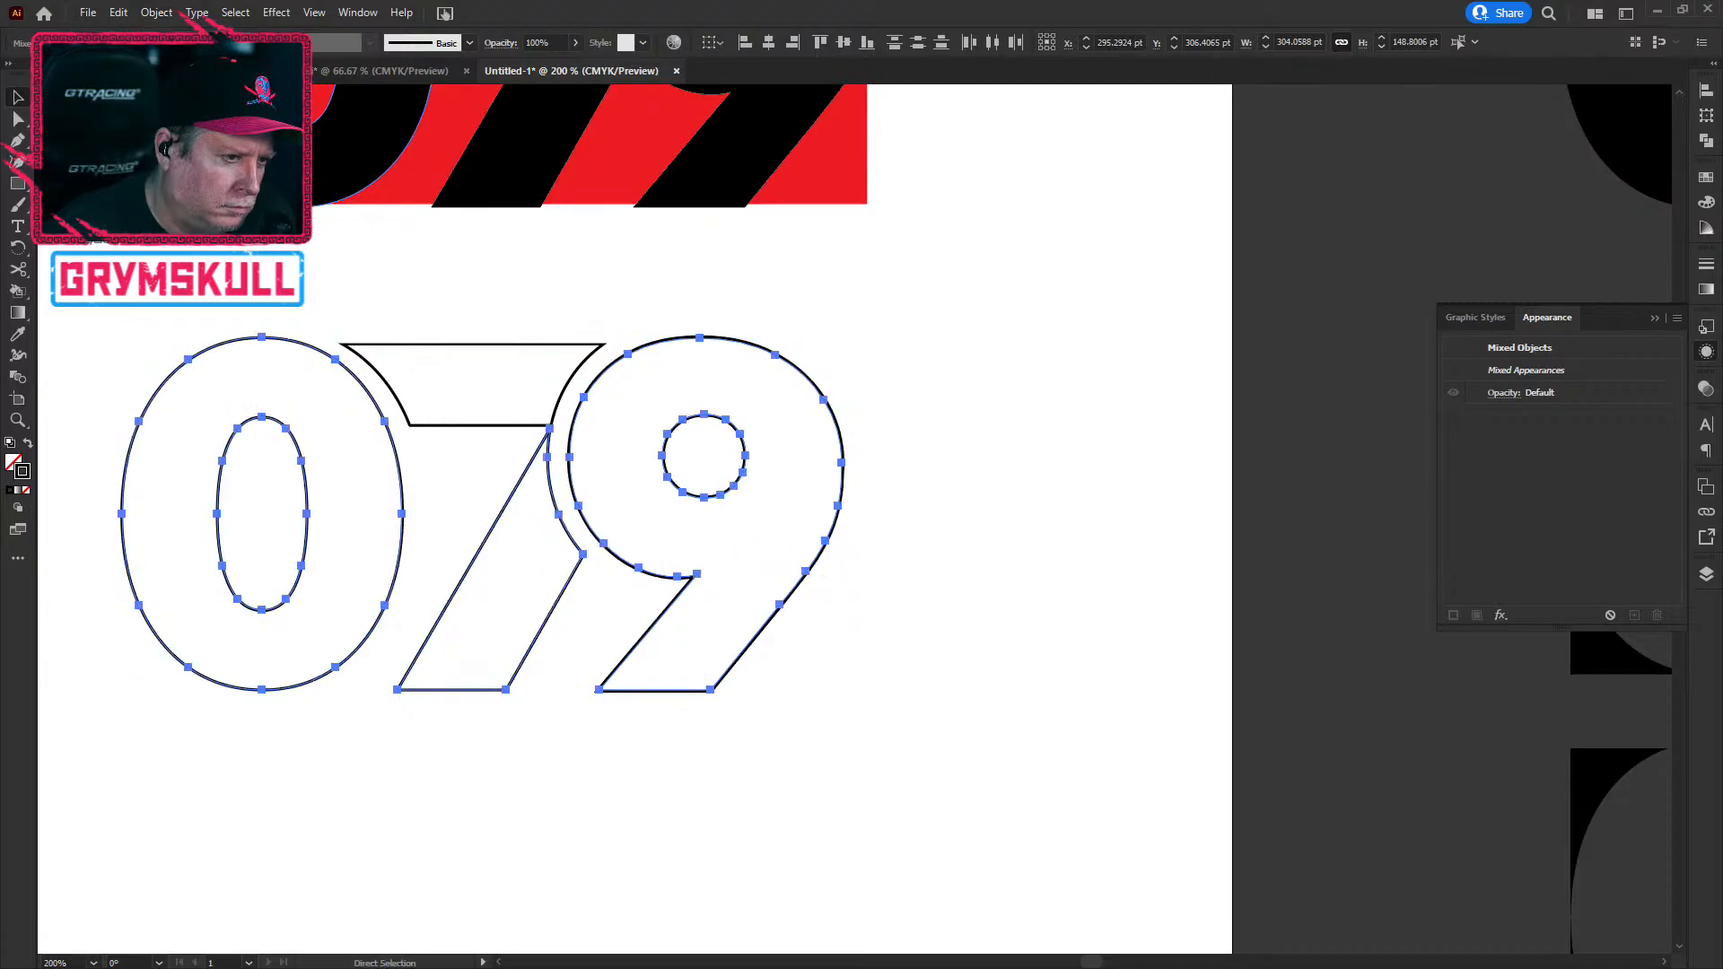
pyautogui.moveTo(143, 218); pyautogui.dragTo(967, 733)
pyautogui.moveTo(83, 296); pyautogui.dragTo(829, 715)
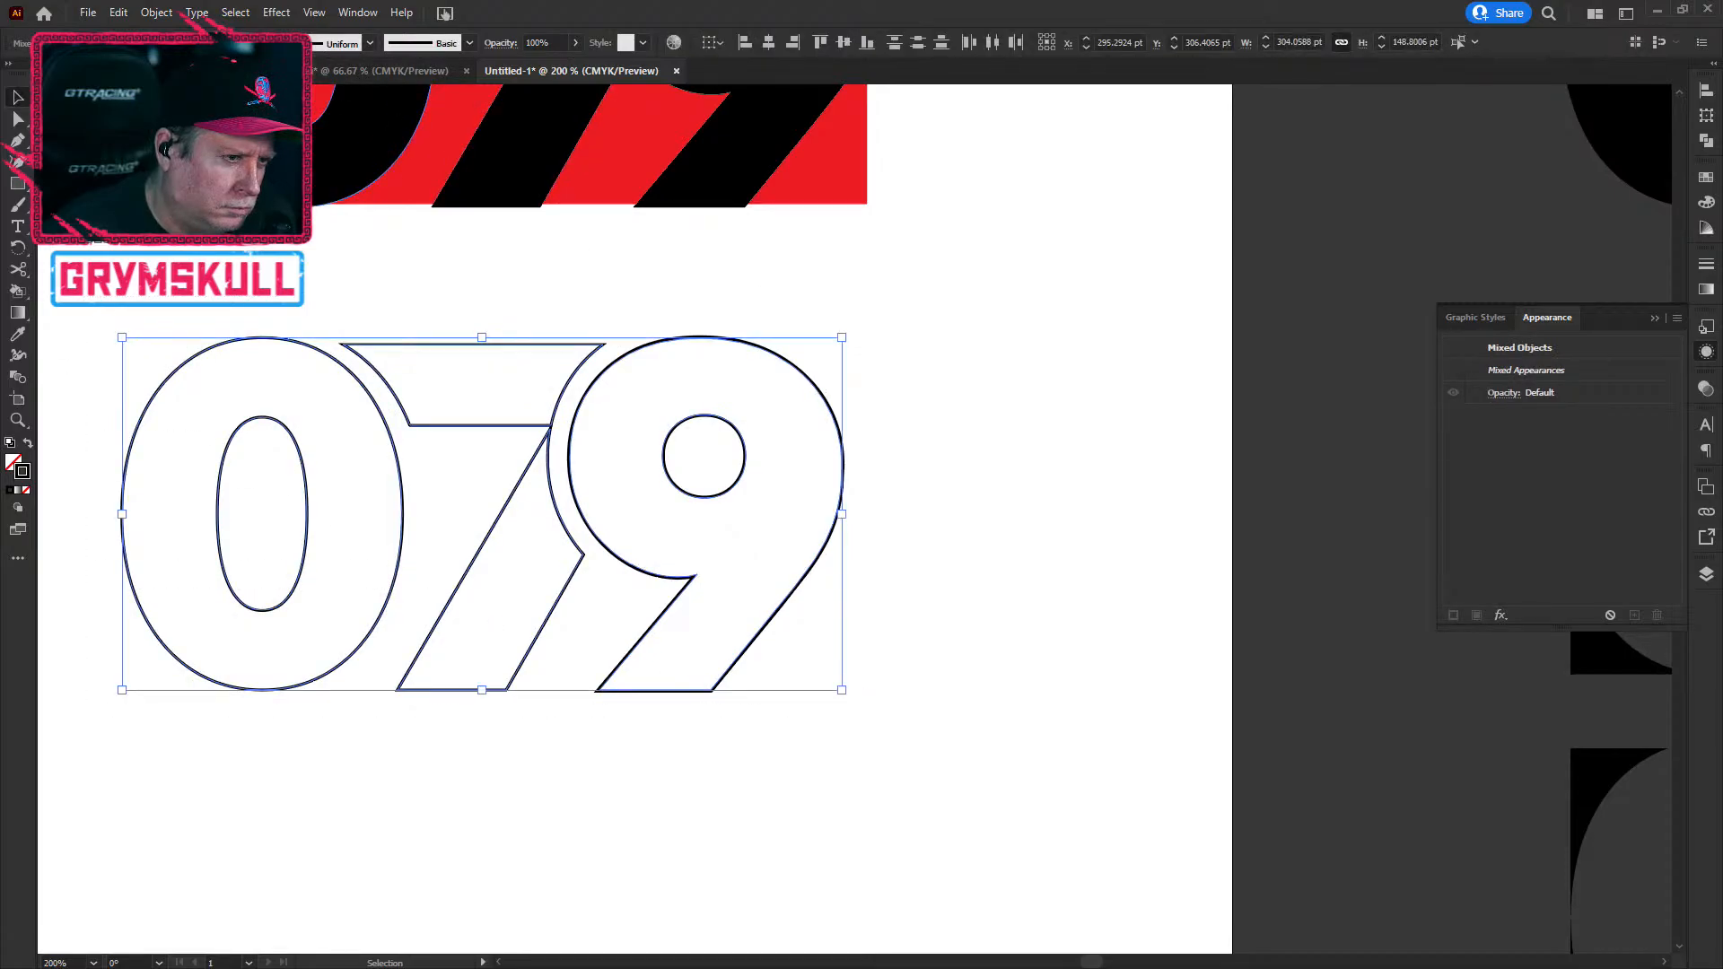
pyautogui.click(218, 38)
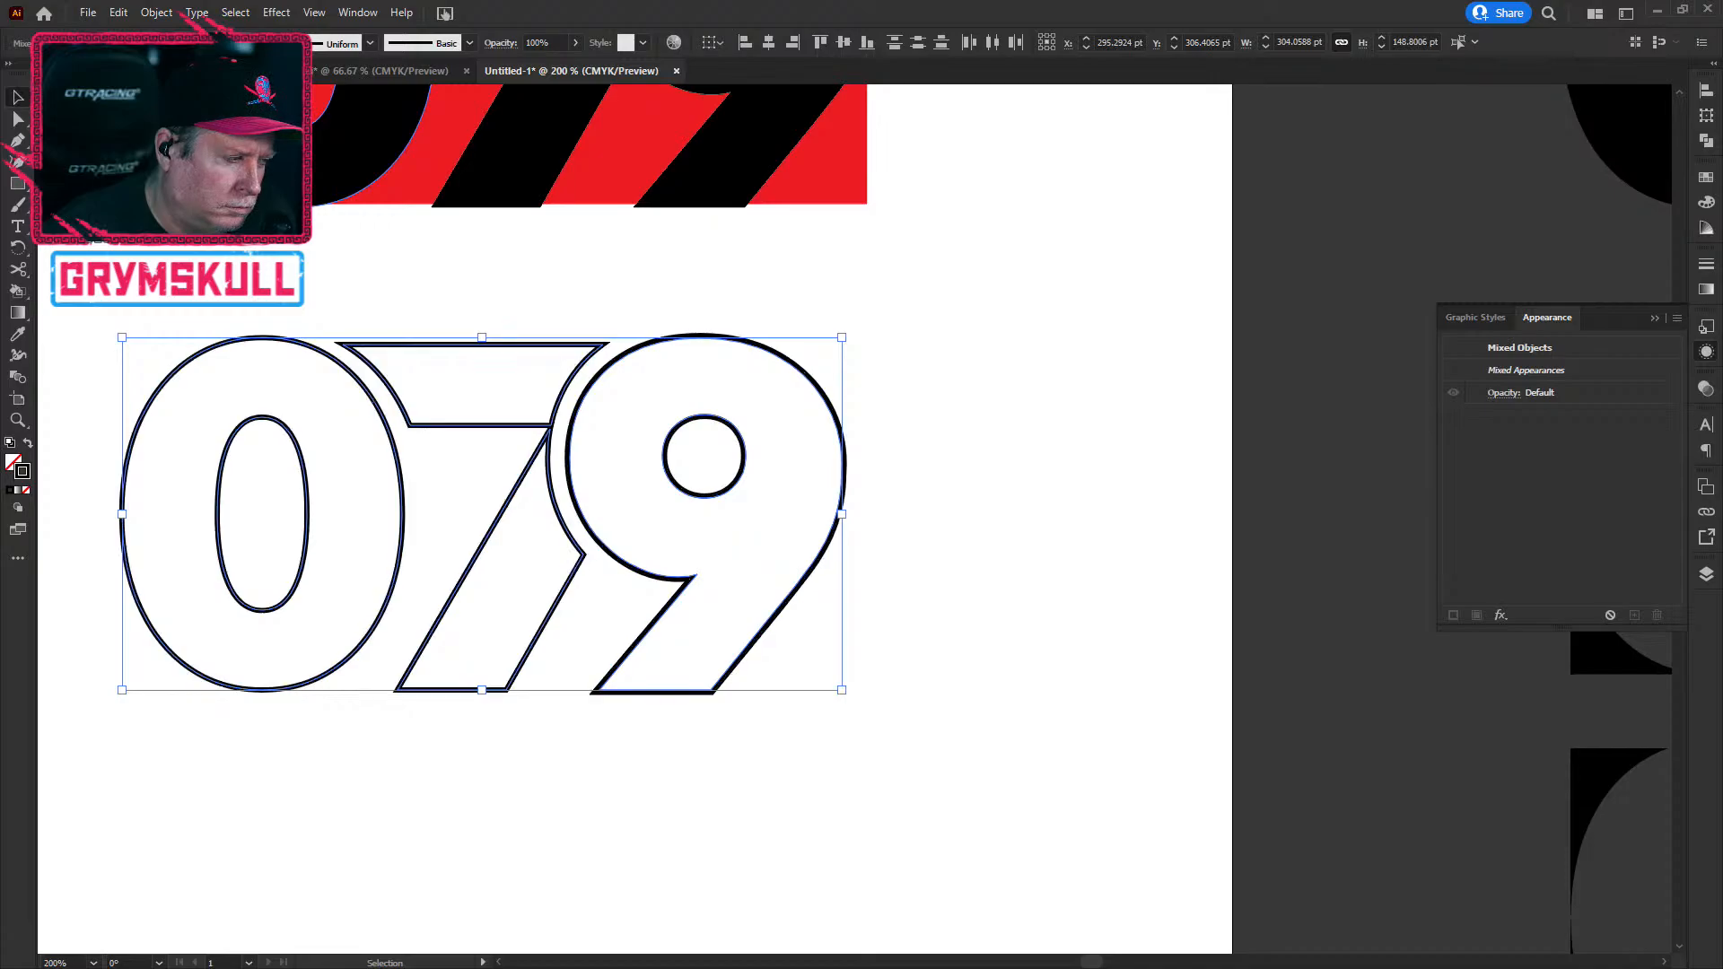
# Step: Look over the neighbouring 079 variations, then deselect the outlines
pyautogui.scroll(-4, 617, 467)
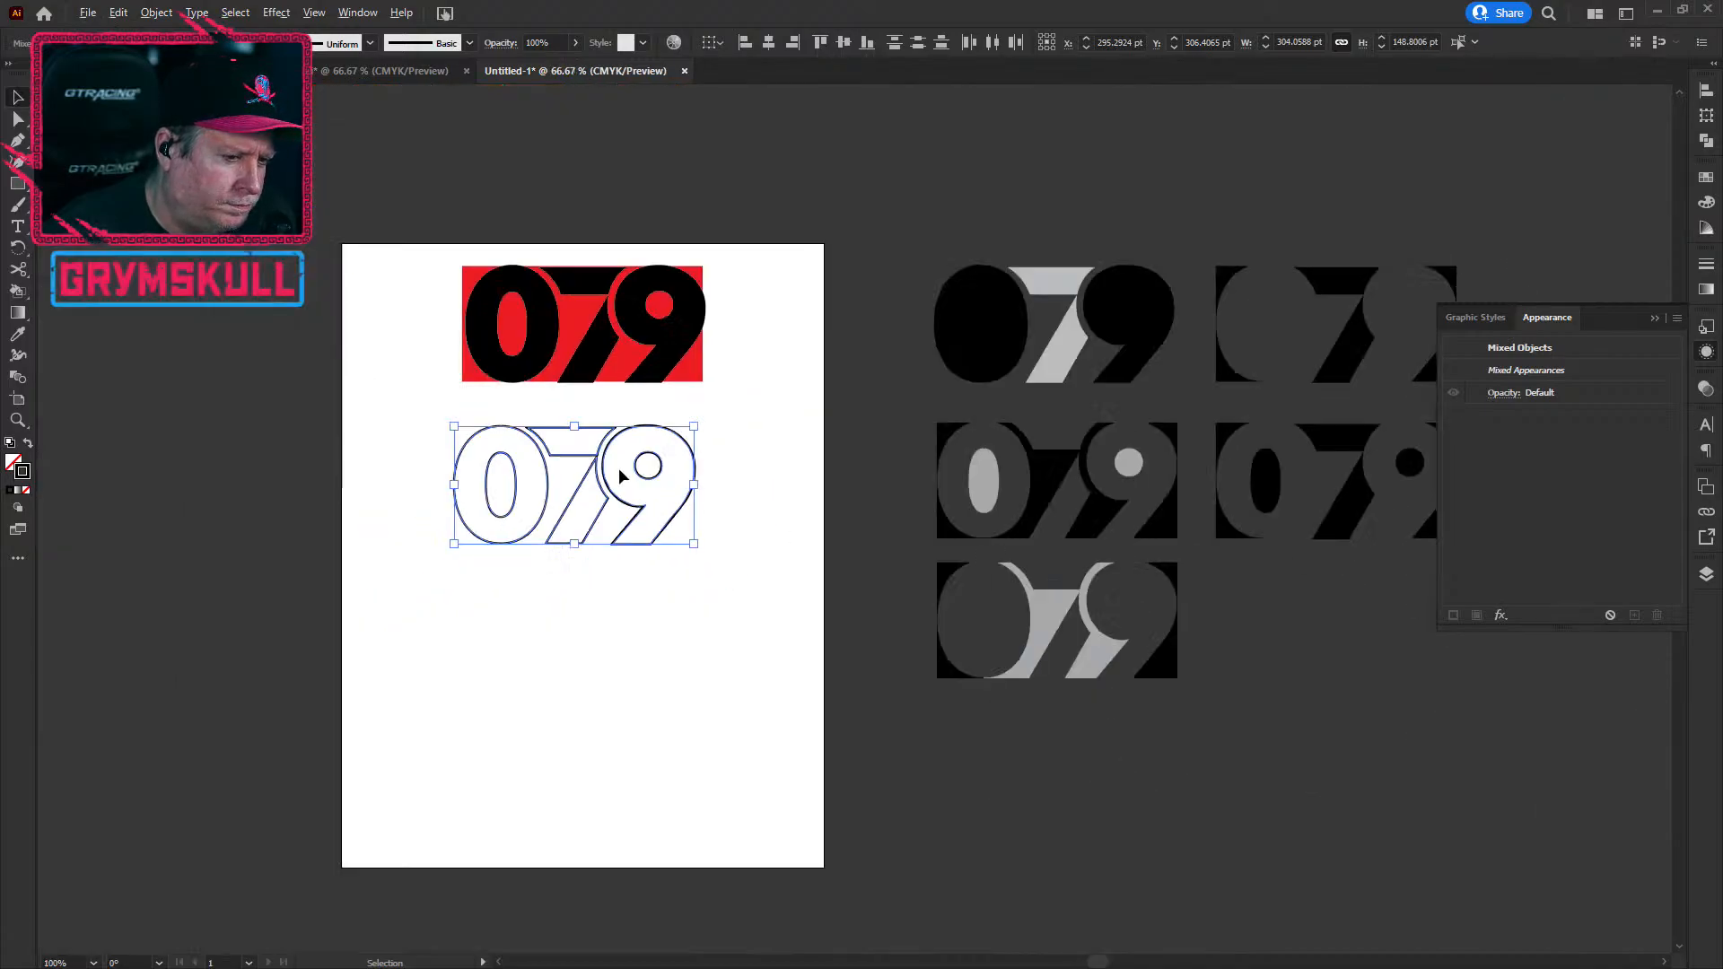
pyautogui.scroll(4, 1216, 482)
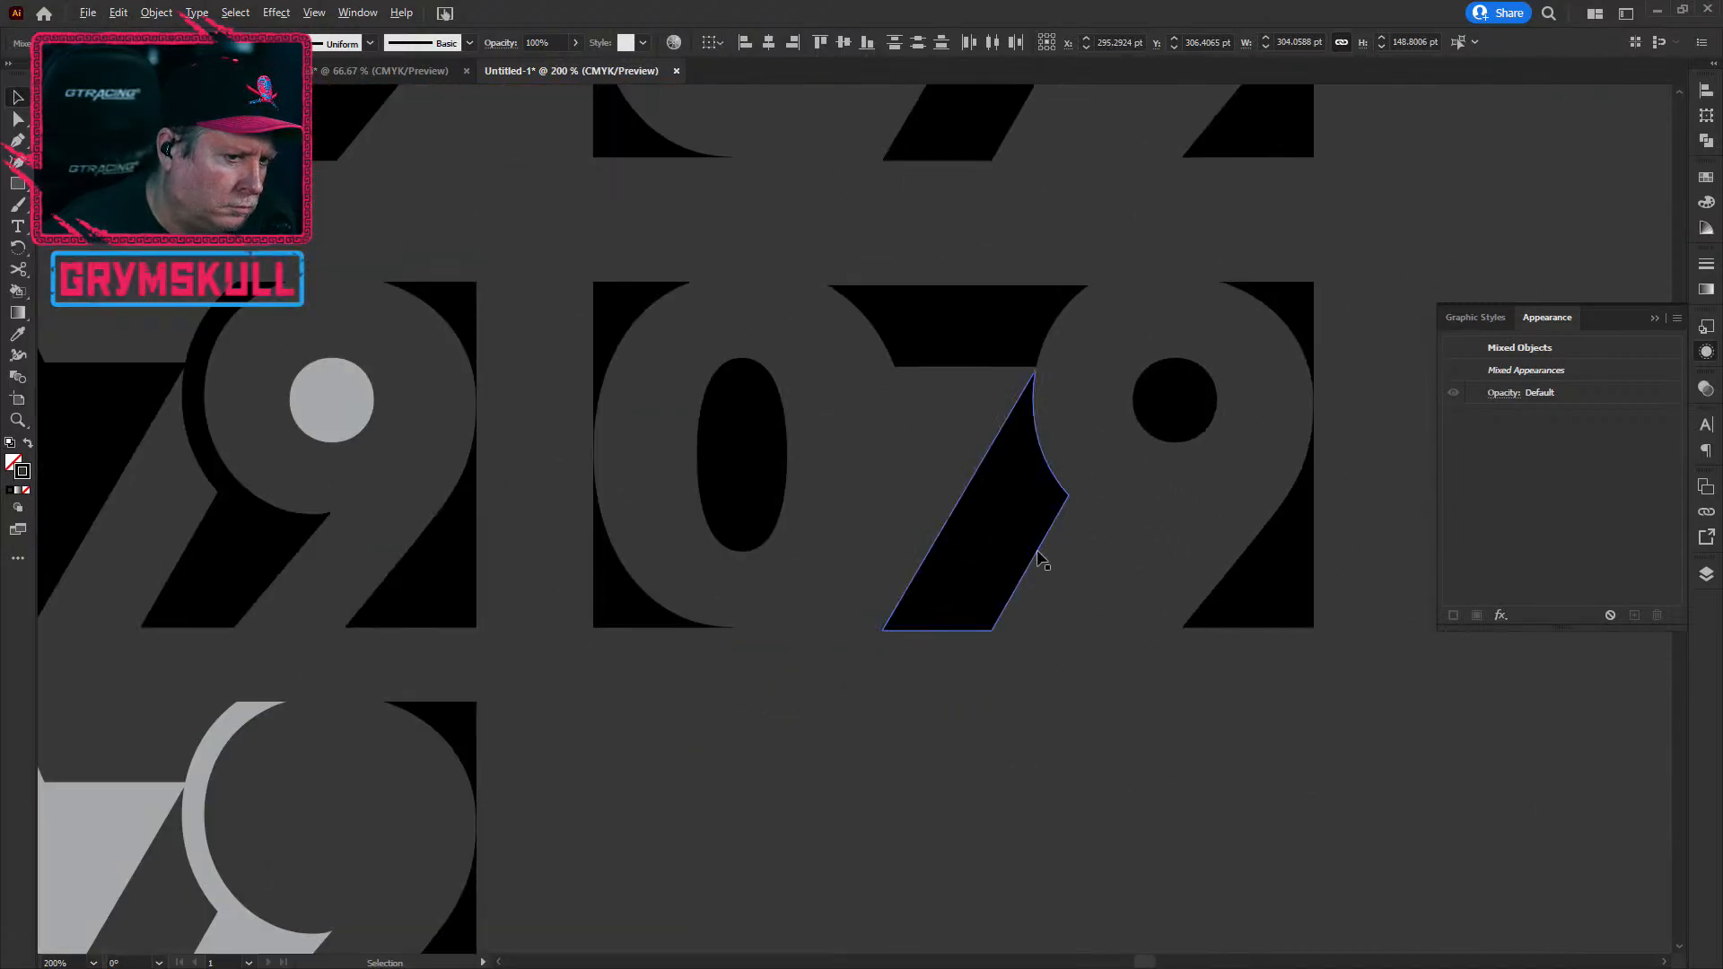
pyautogui.scroll(-1, 805, 696)
pyautogui.moveTo(804, 696); pyautogui.dragTo(1008, 664)
pyautogui.scroll(-1, 1030, 681)
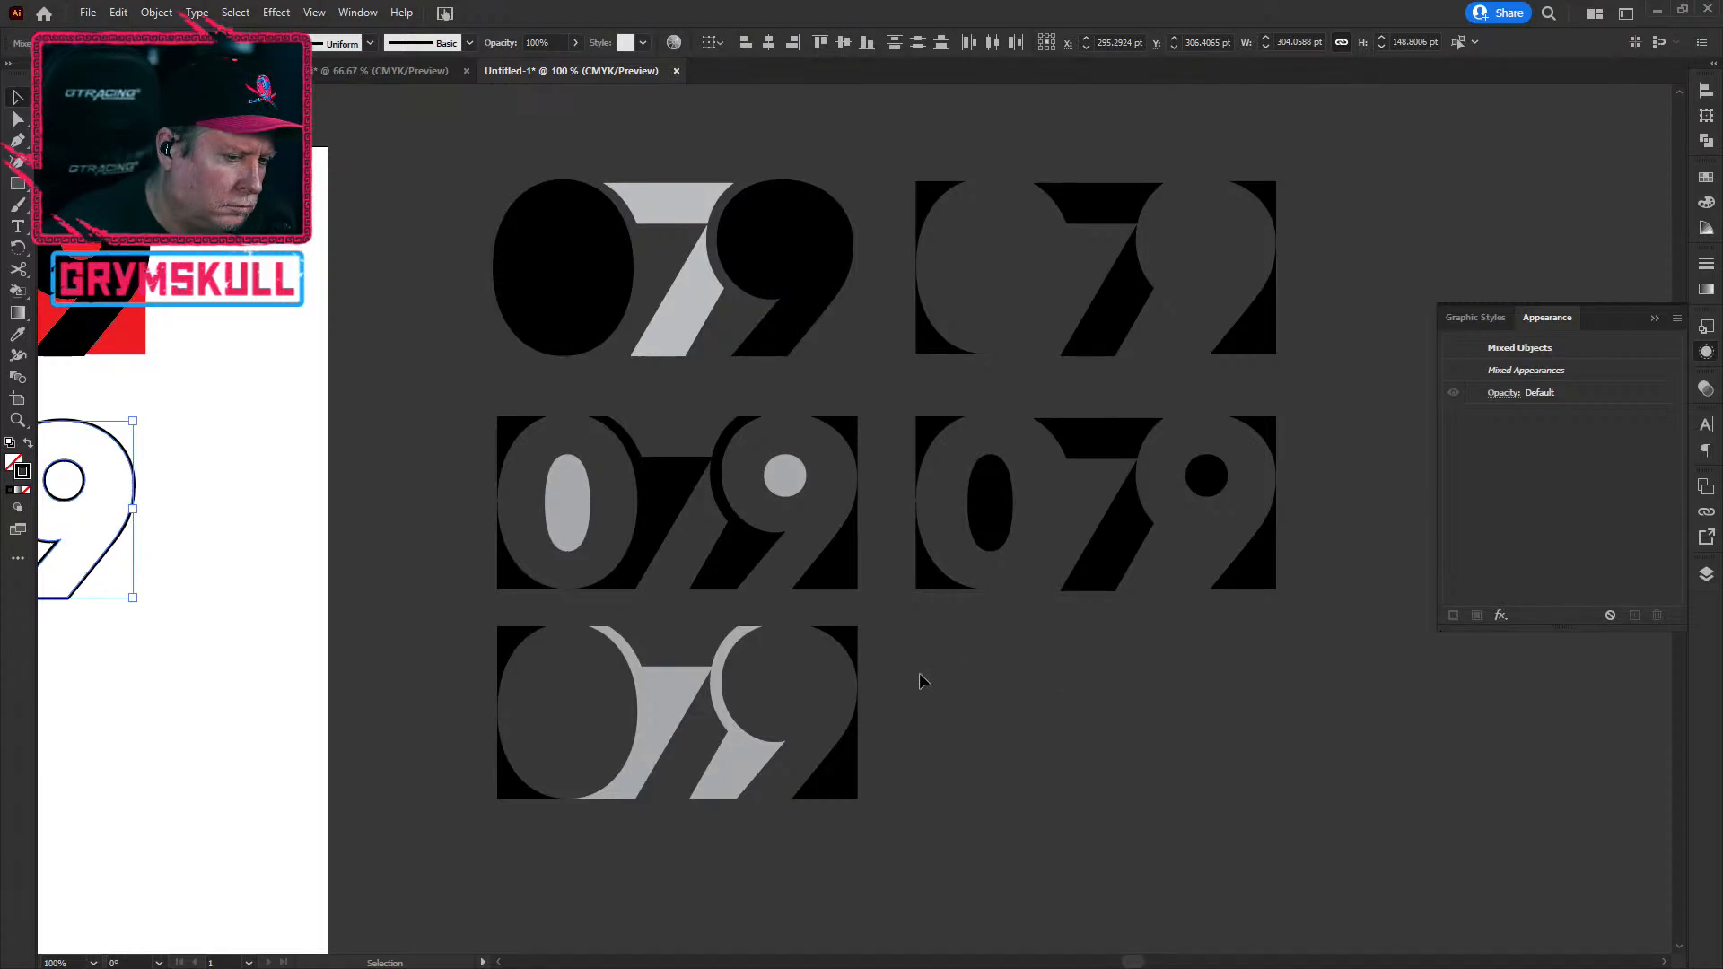
pyautogui.scroll(-1, 139, 676)
pyautogui.moveTo(200, 662); pyautogui.dragTo(602, 545)
pyautogui.click(602, 546)
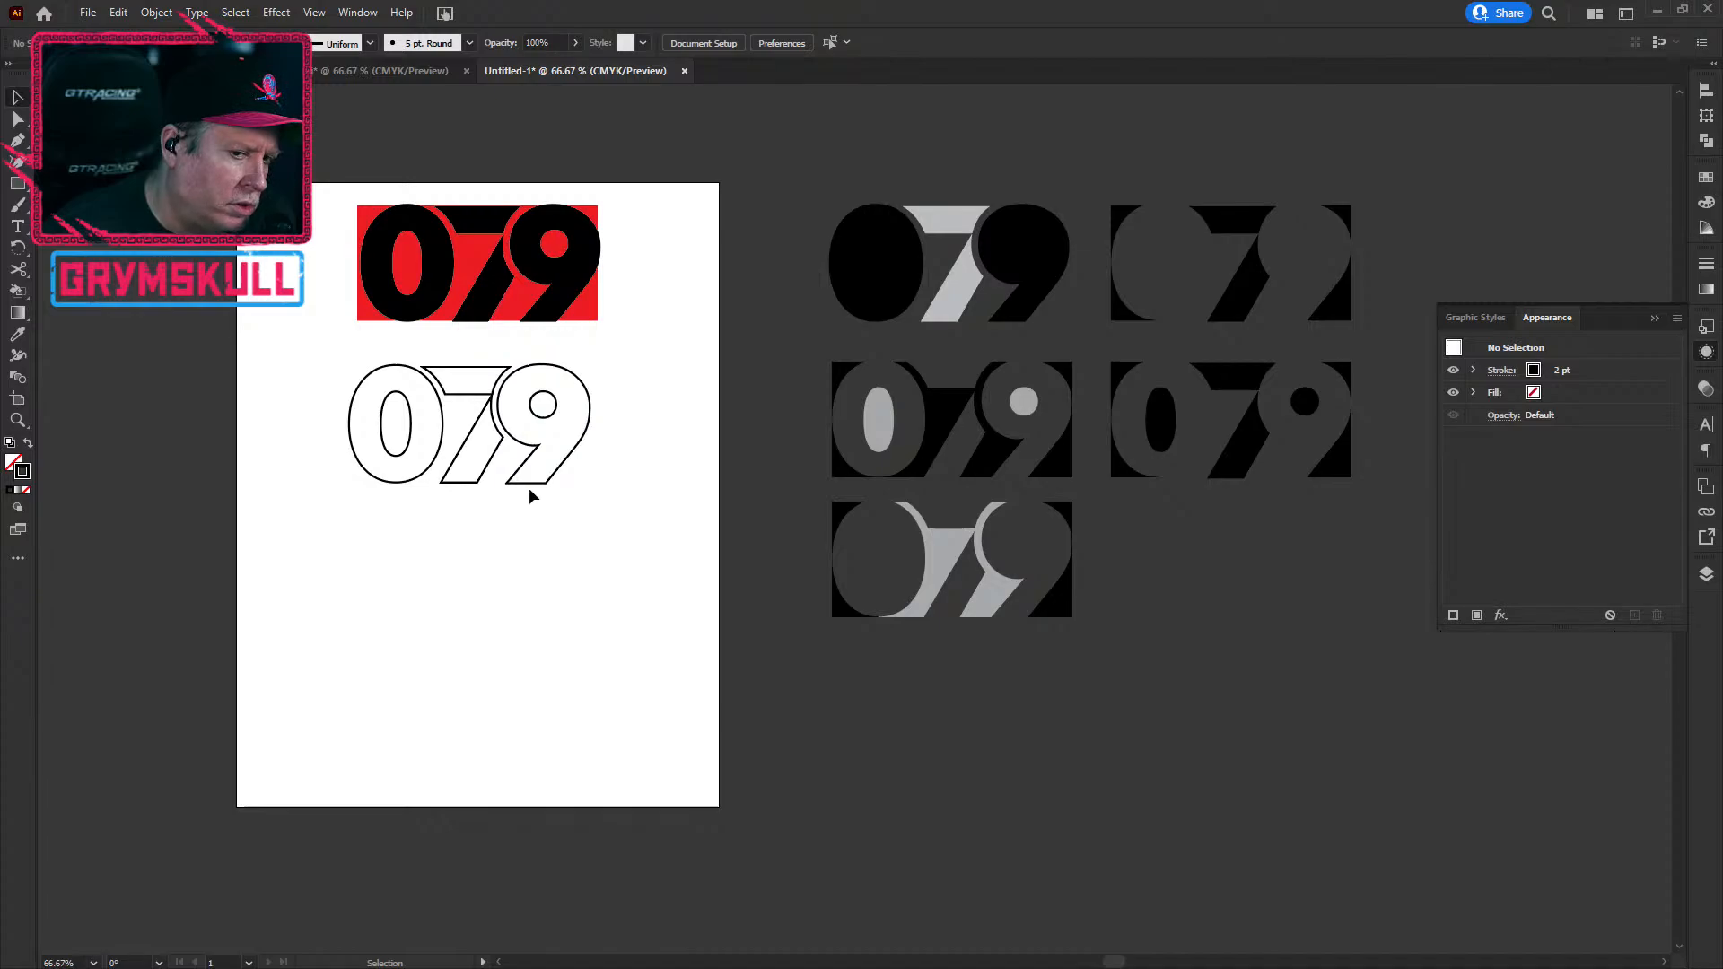
pyautogui.scroll(2, 377, 533)
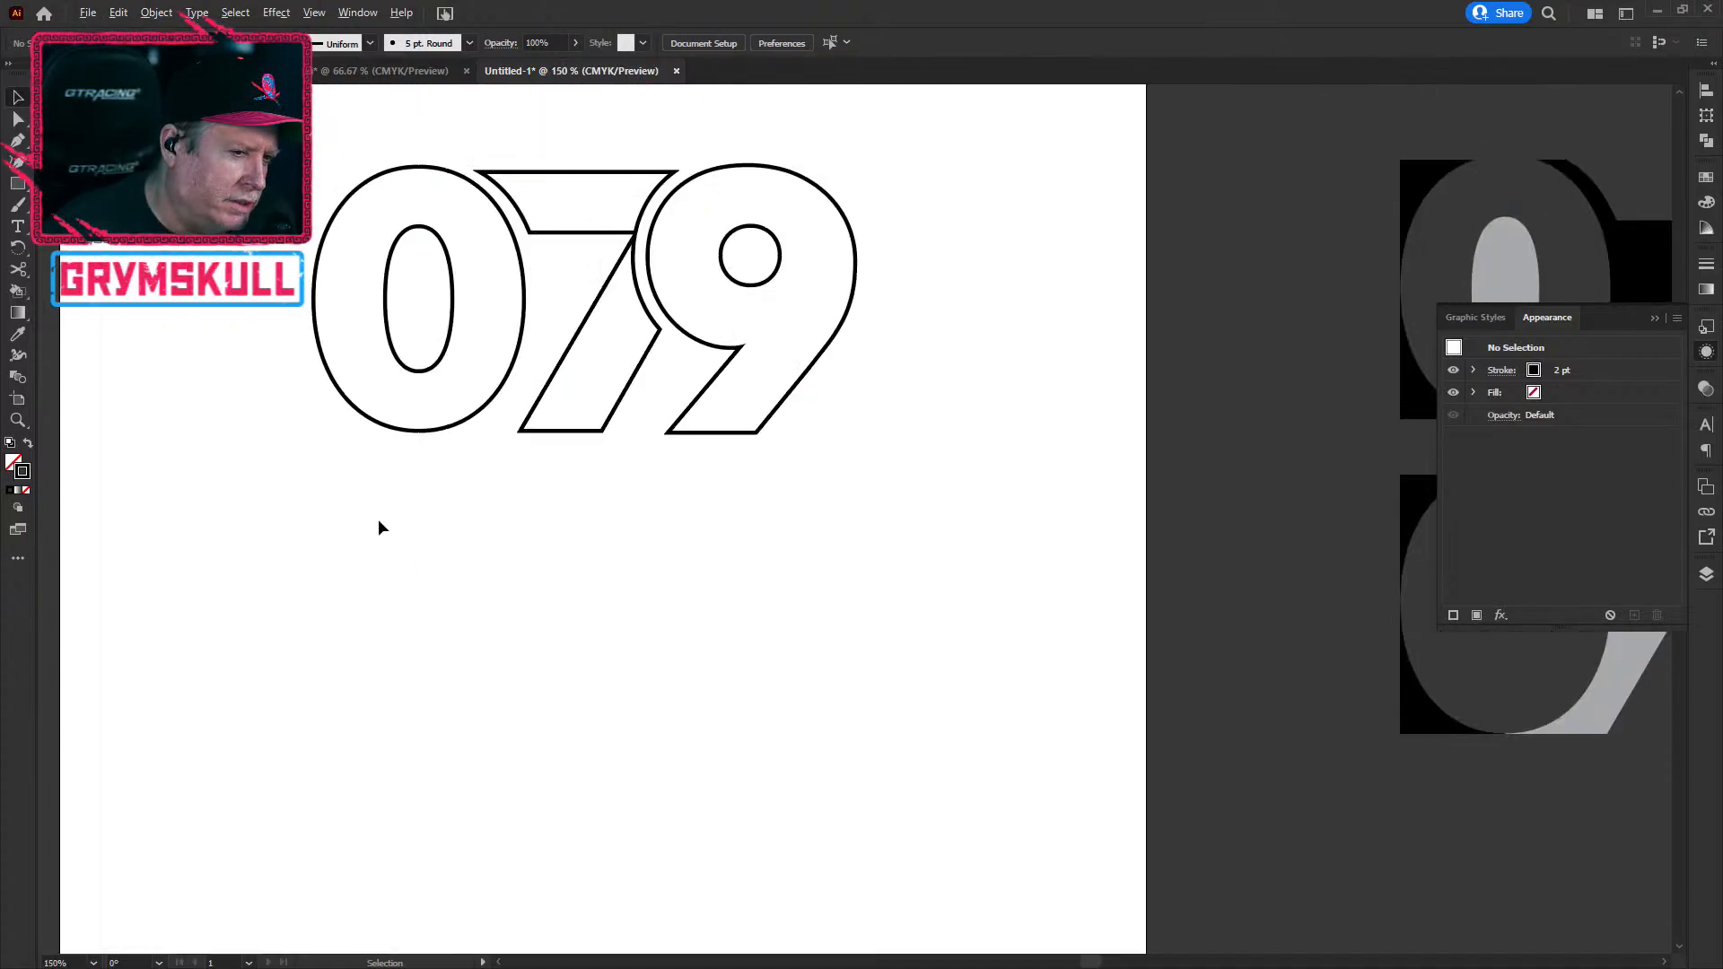
# Step: Select all three digit outlines and lower their stroke weight step by step to 0.25 pt
pyautogui.click(742, 434)
pyautogui.click(790, 548)
pyautogui.moveTo(256, 134); pyautogui.dragTo(861, 490)
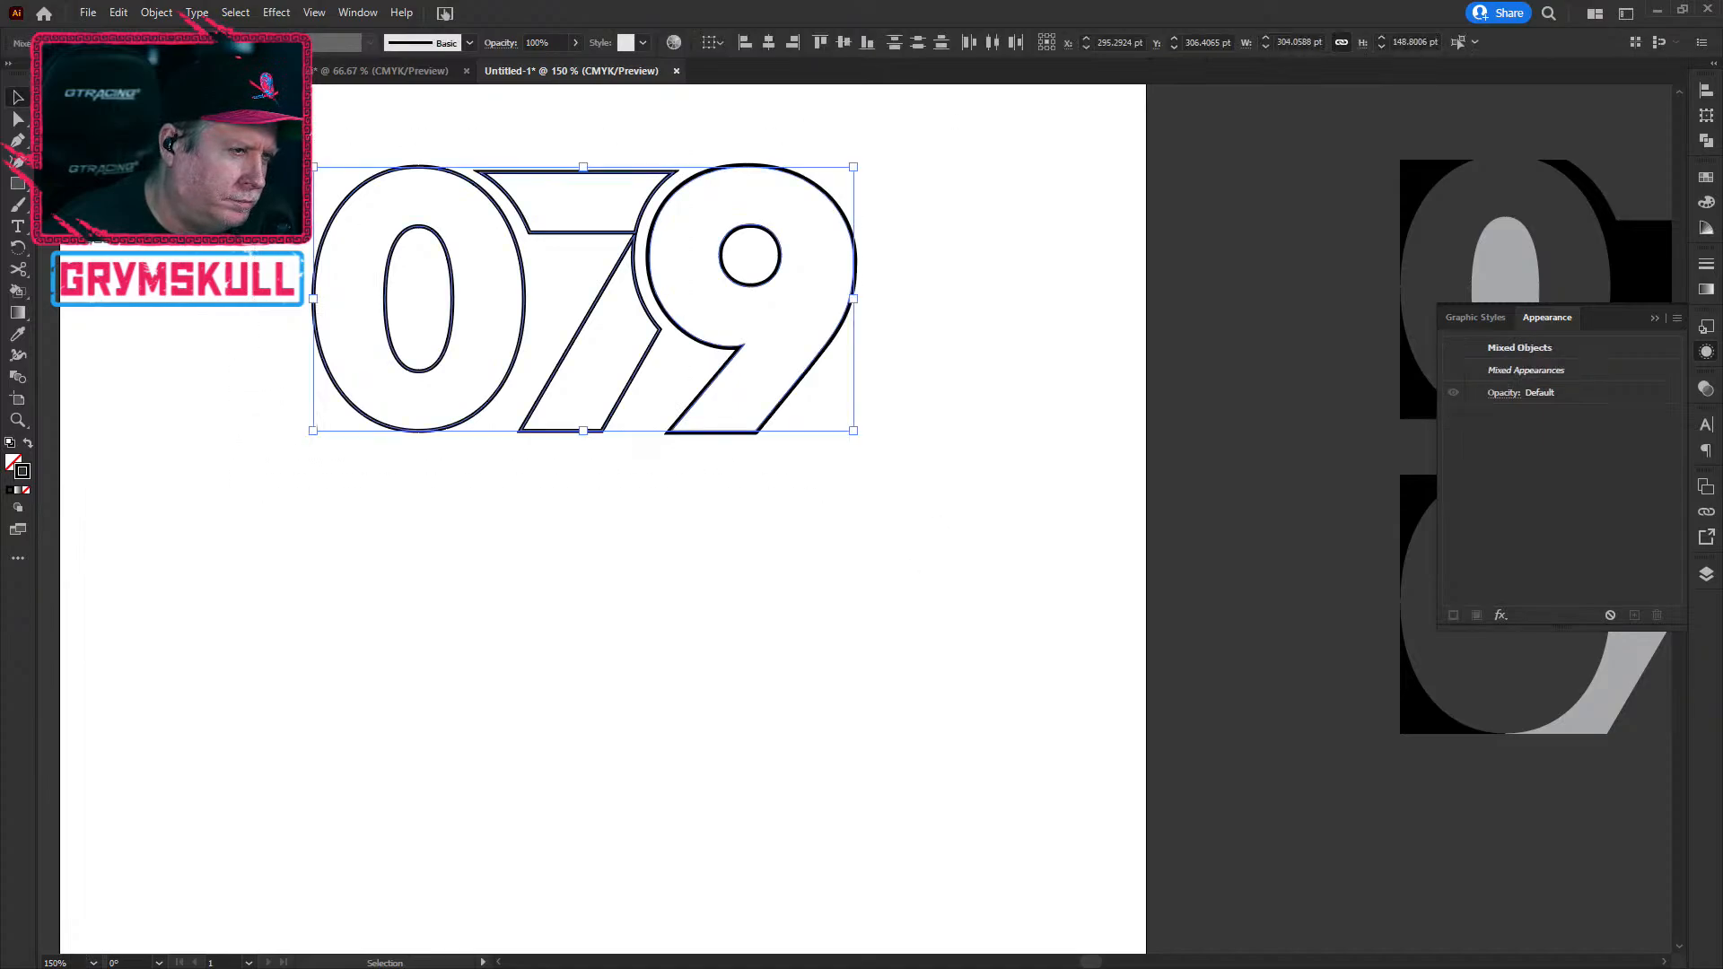
pyautogui.click(217, 46)
pyautogui.click(217, 46)
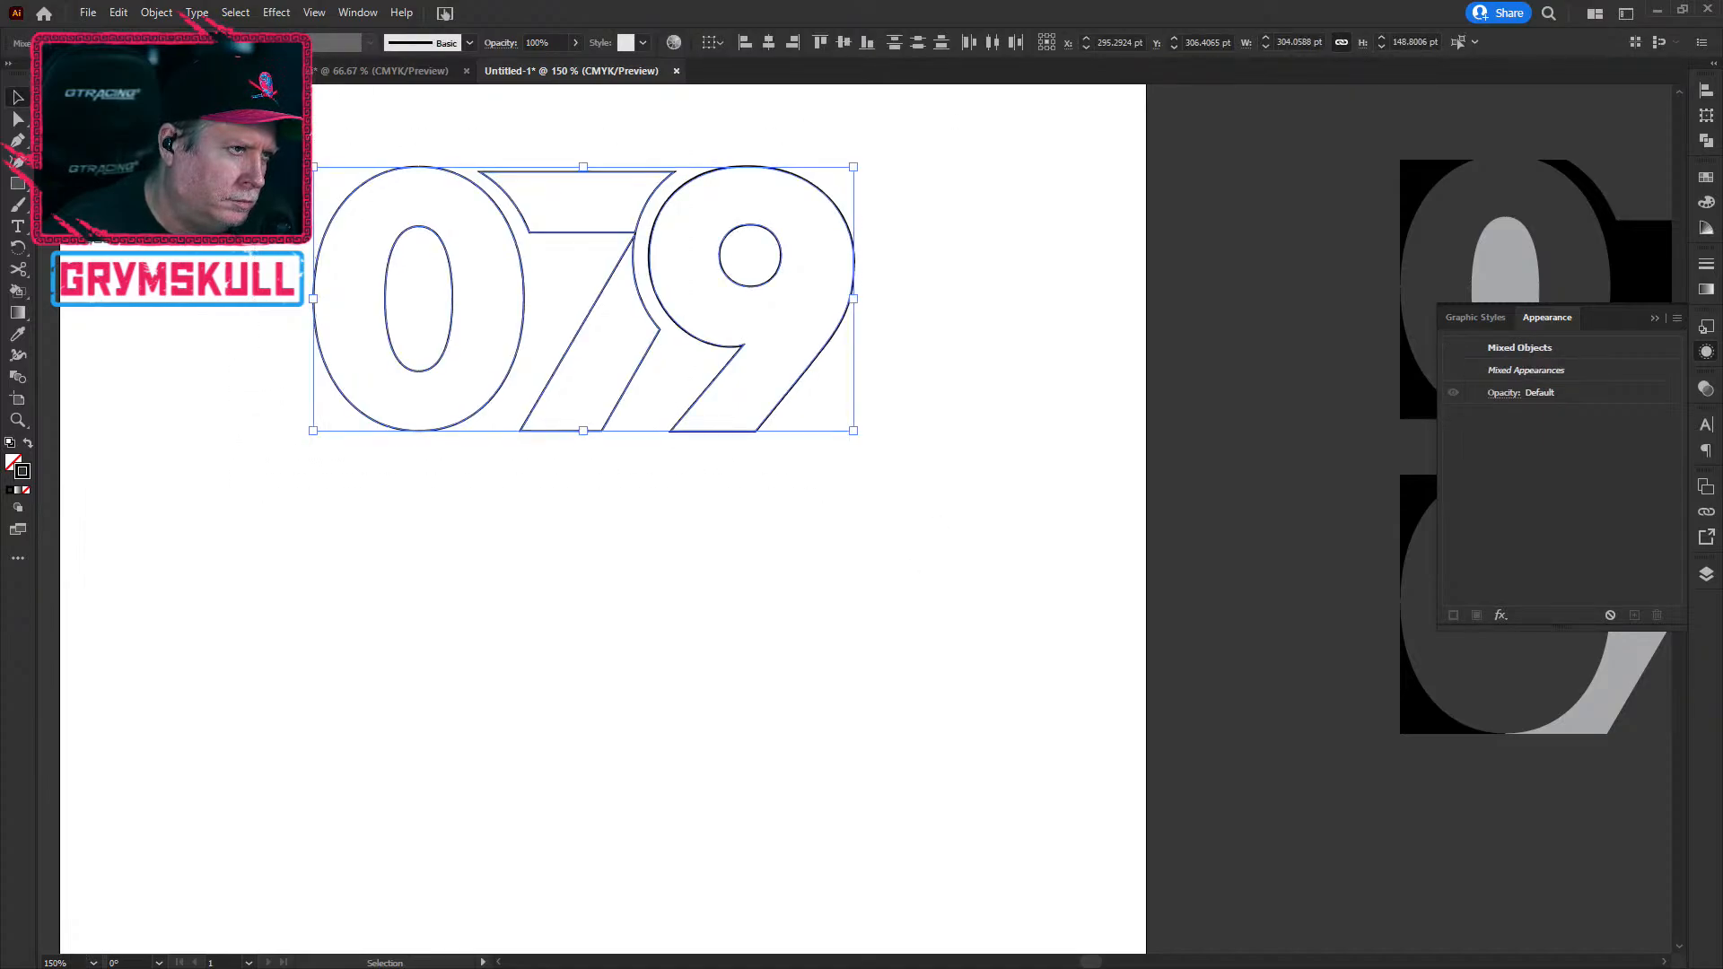
pyautogui.click(218, 46)
pyautogui.click(217, 46)
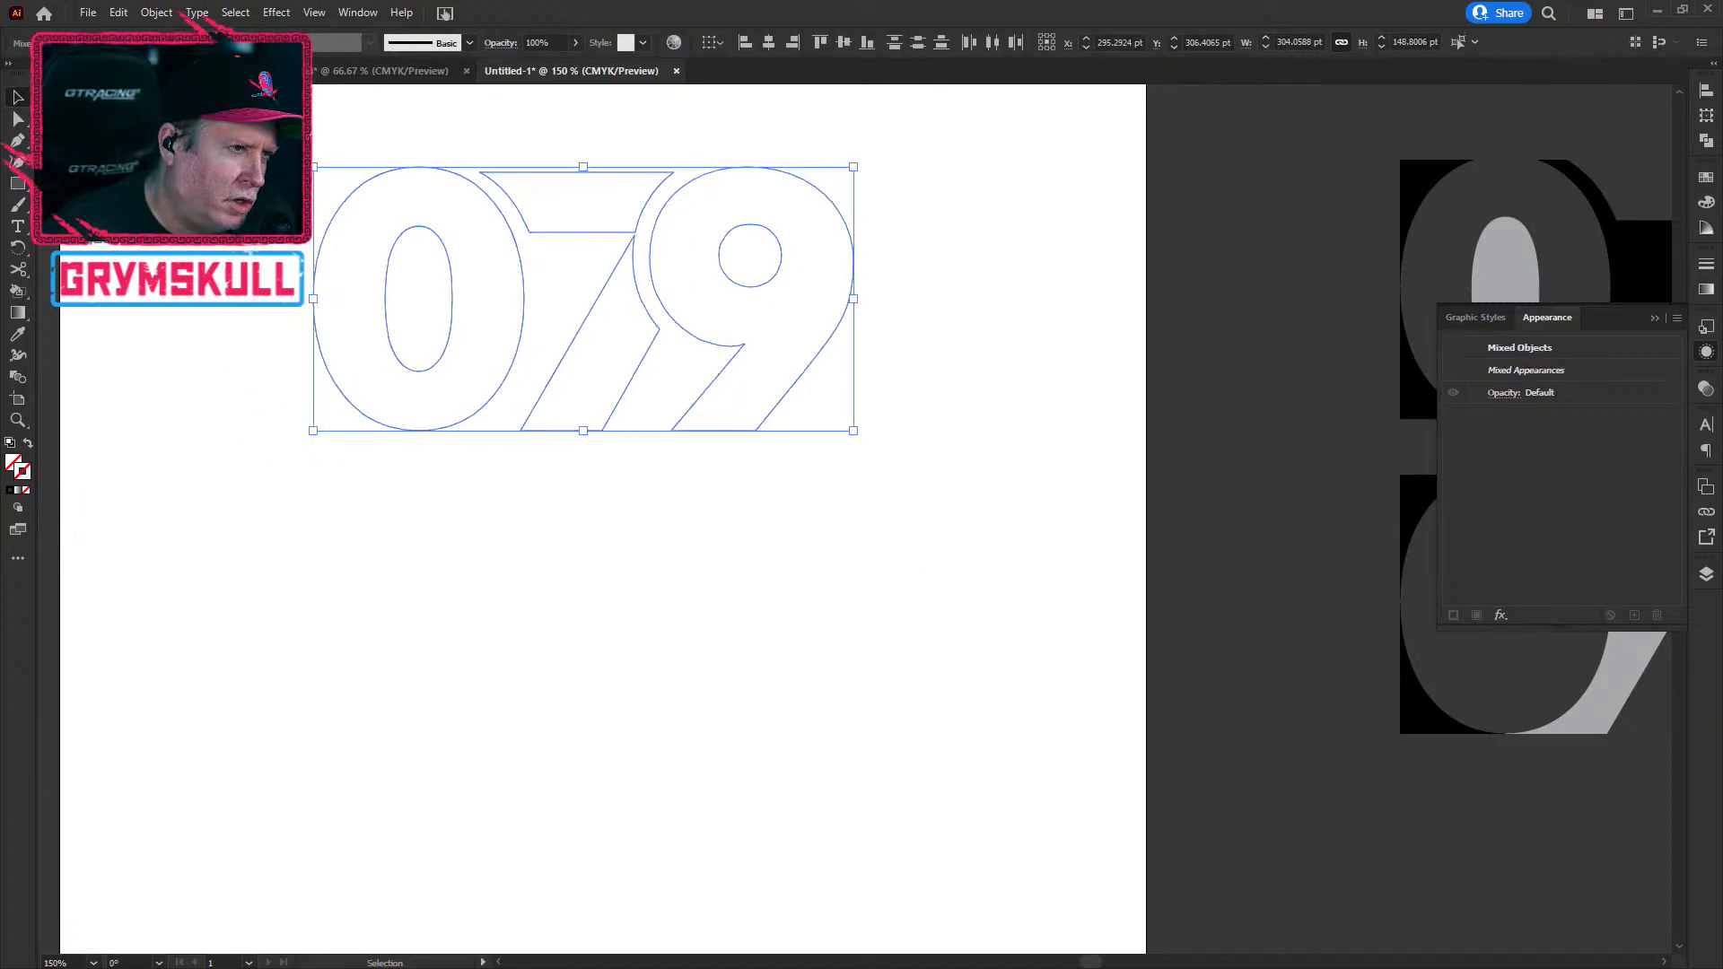
pyautogui.click(266, 276)
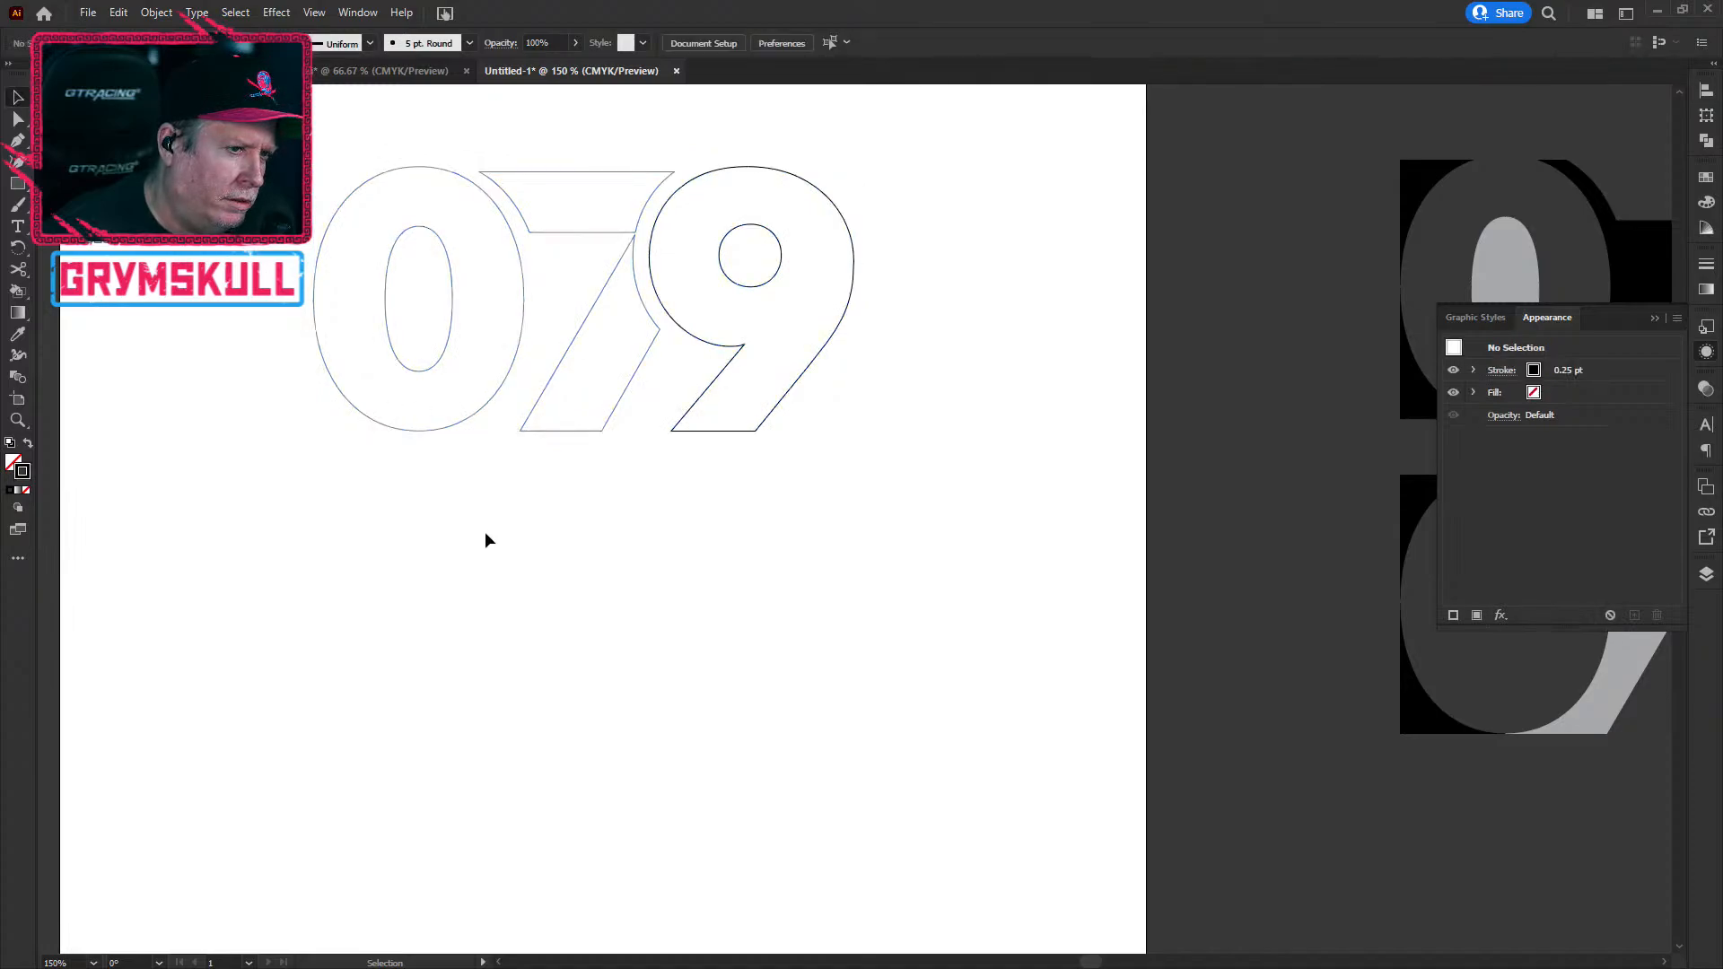
# Step: Select the 9 outline to check its stroke, then bring the whole 9 into view
pyautogui.click(705, 431)
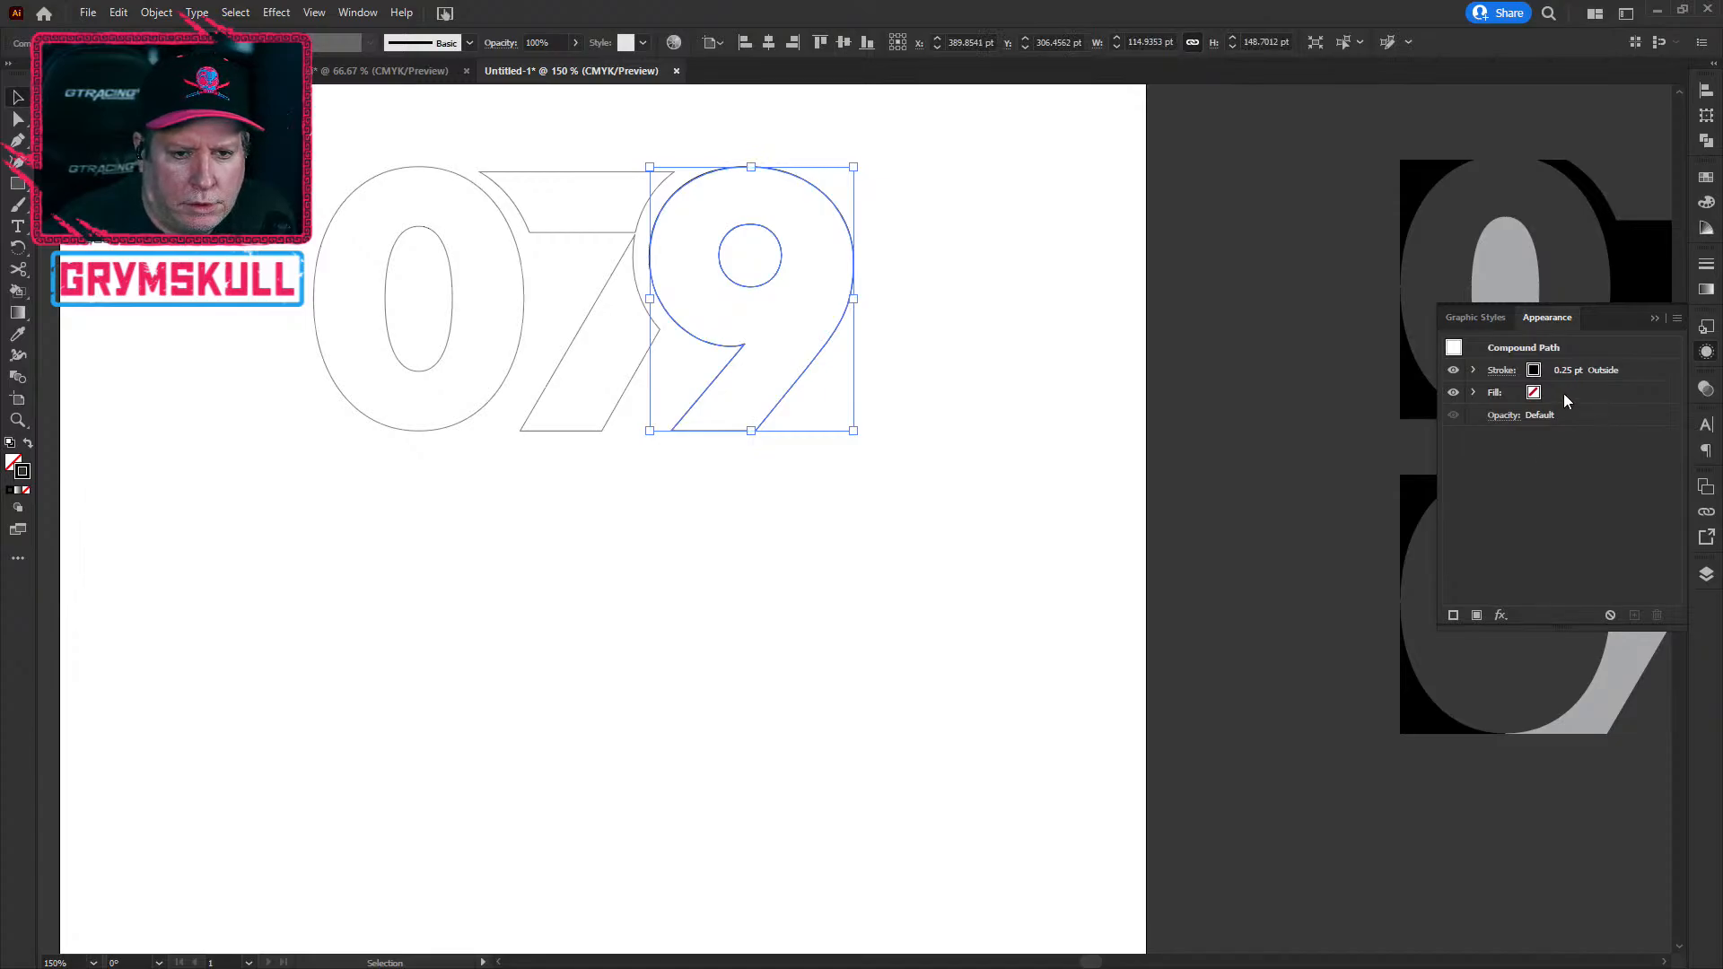
pyautogui.scroll(4, 619, 267)
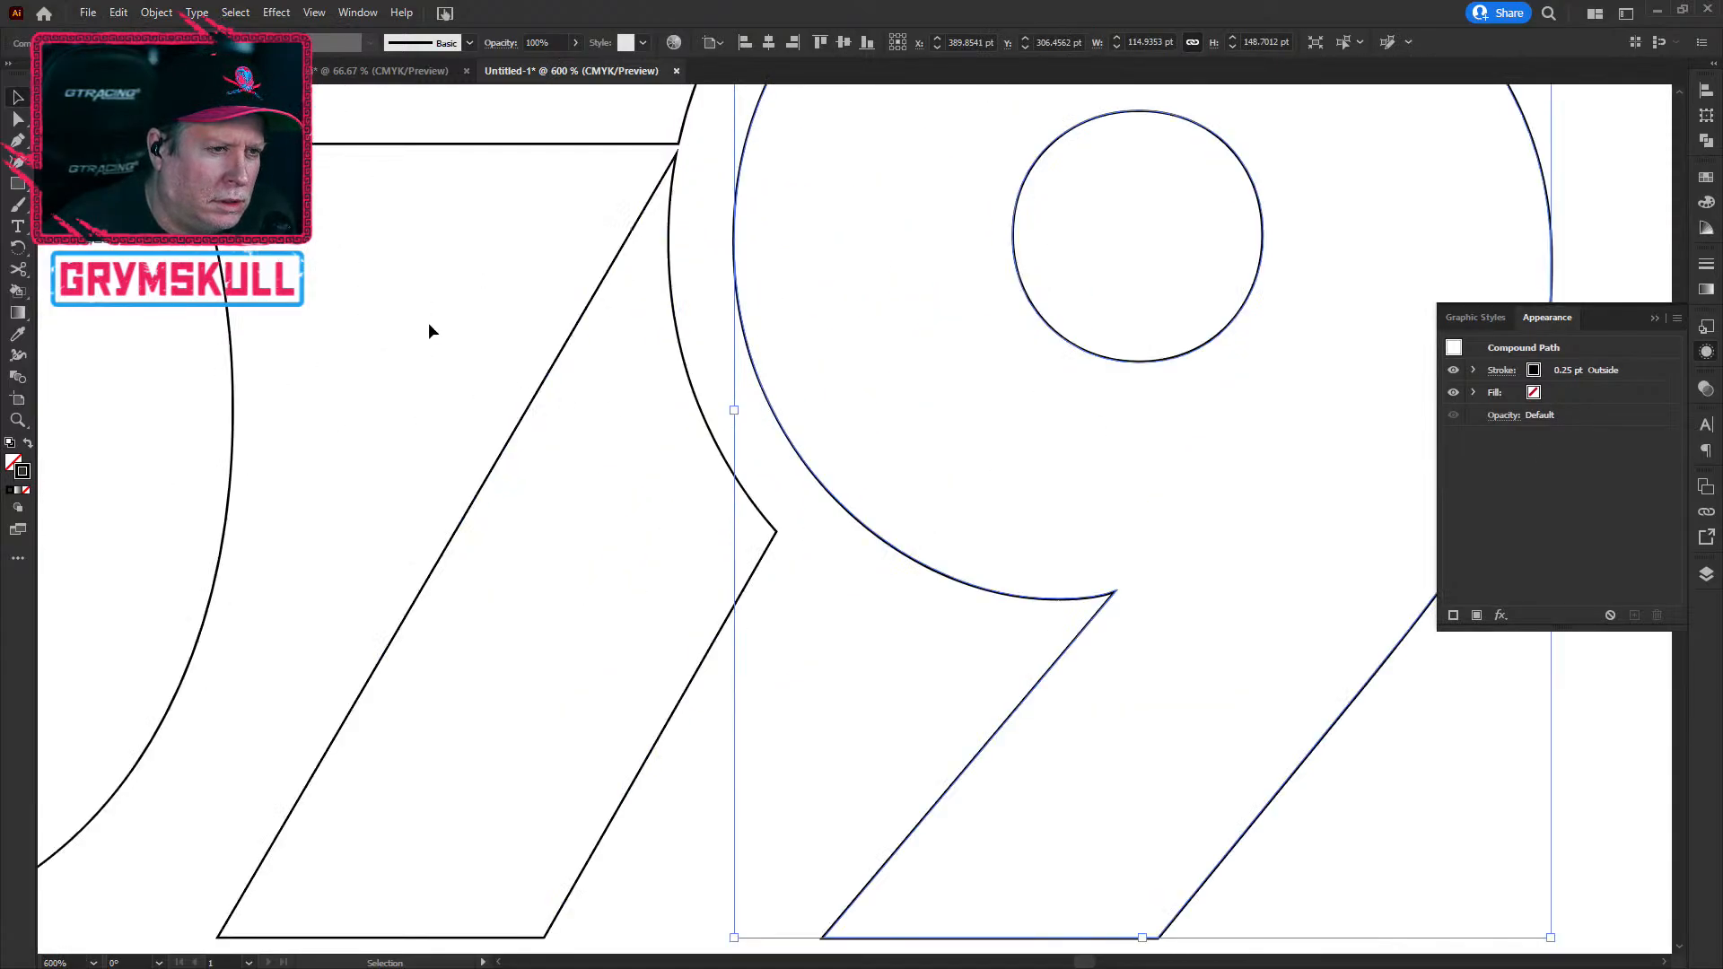
pyautogui.click(424, 370)
pyautogui.scroll(-3, 423, 363)
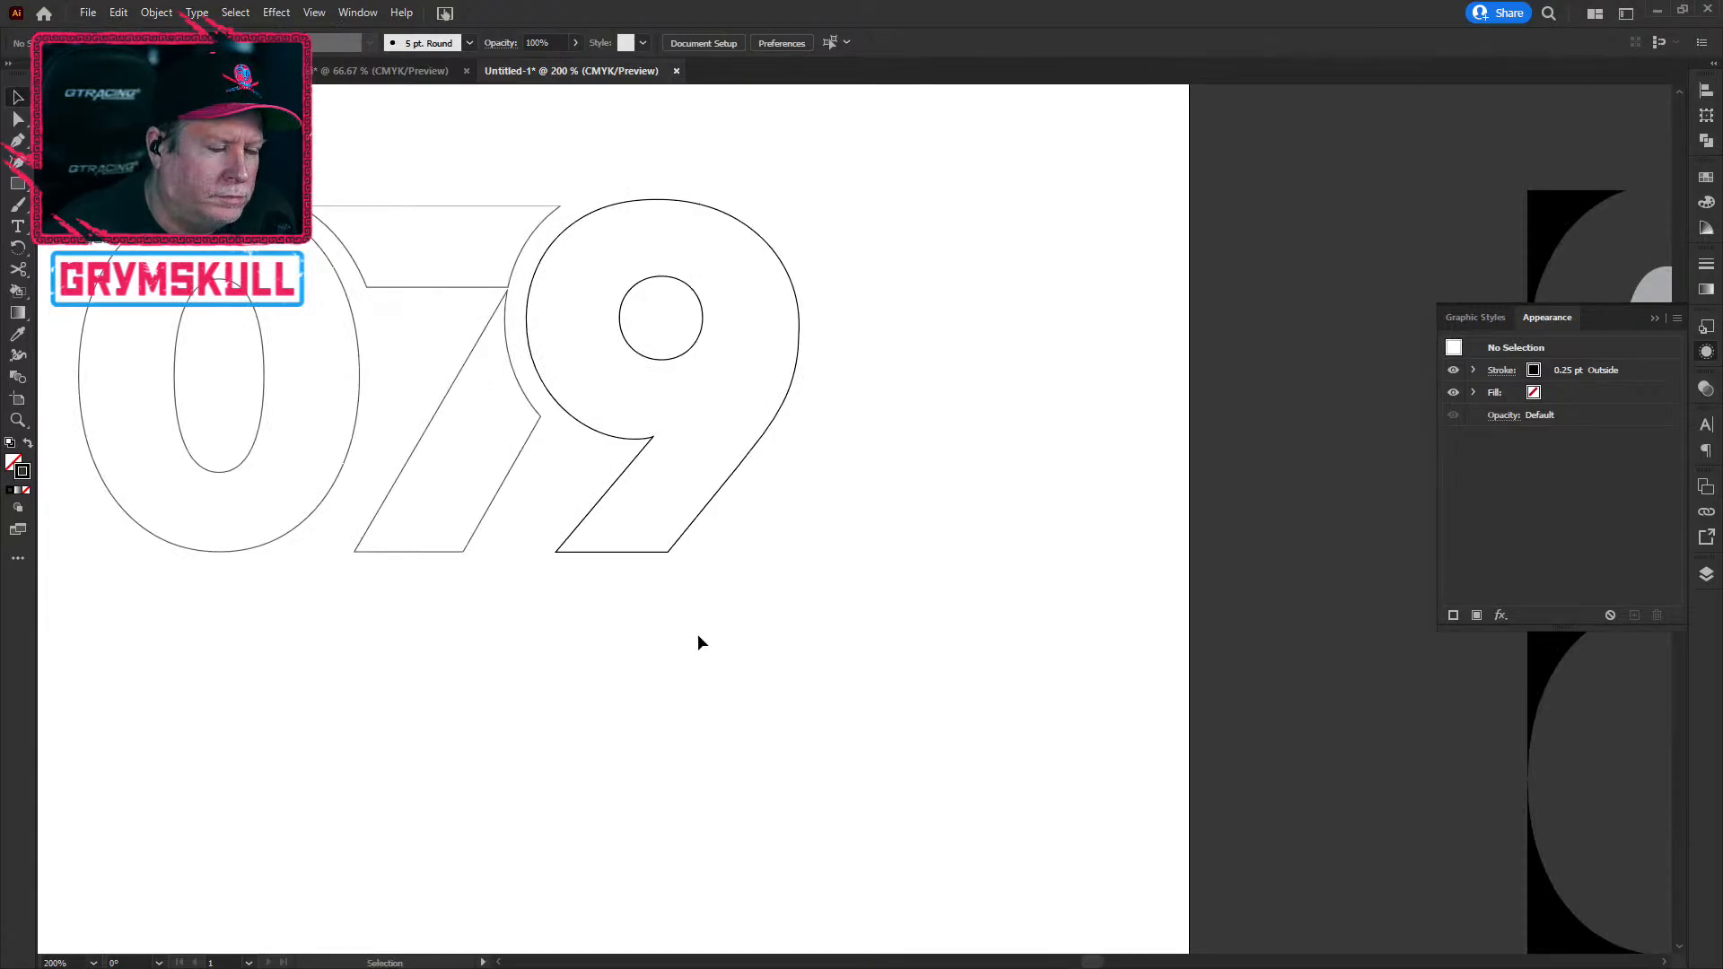
pyautogui.scroll(-3, 698, 633)
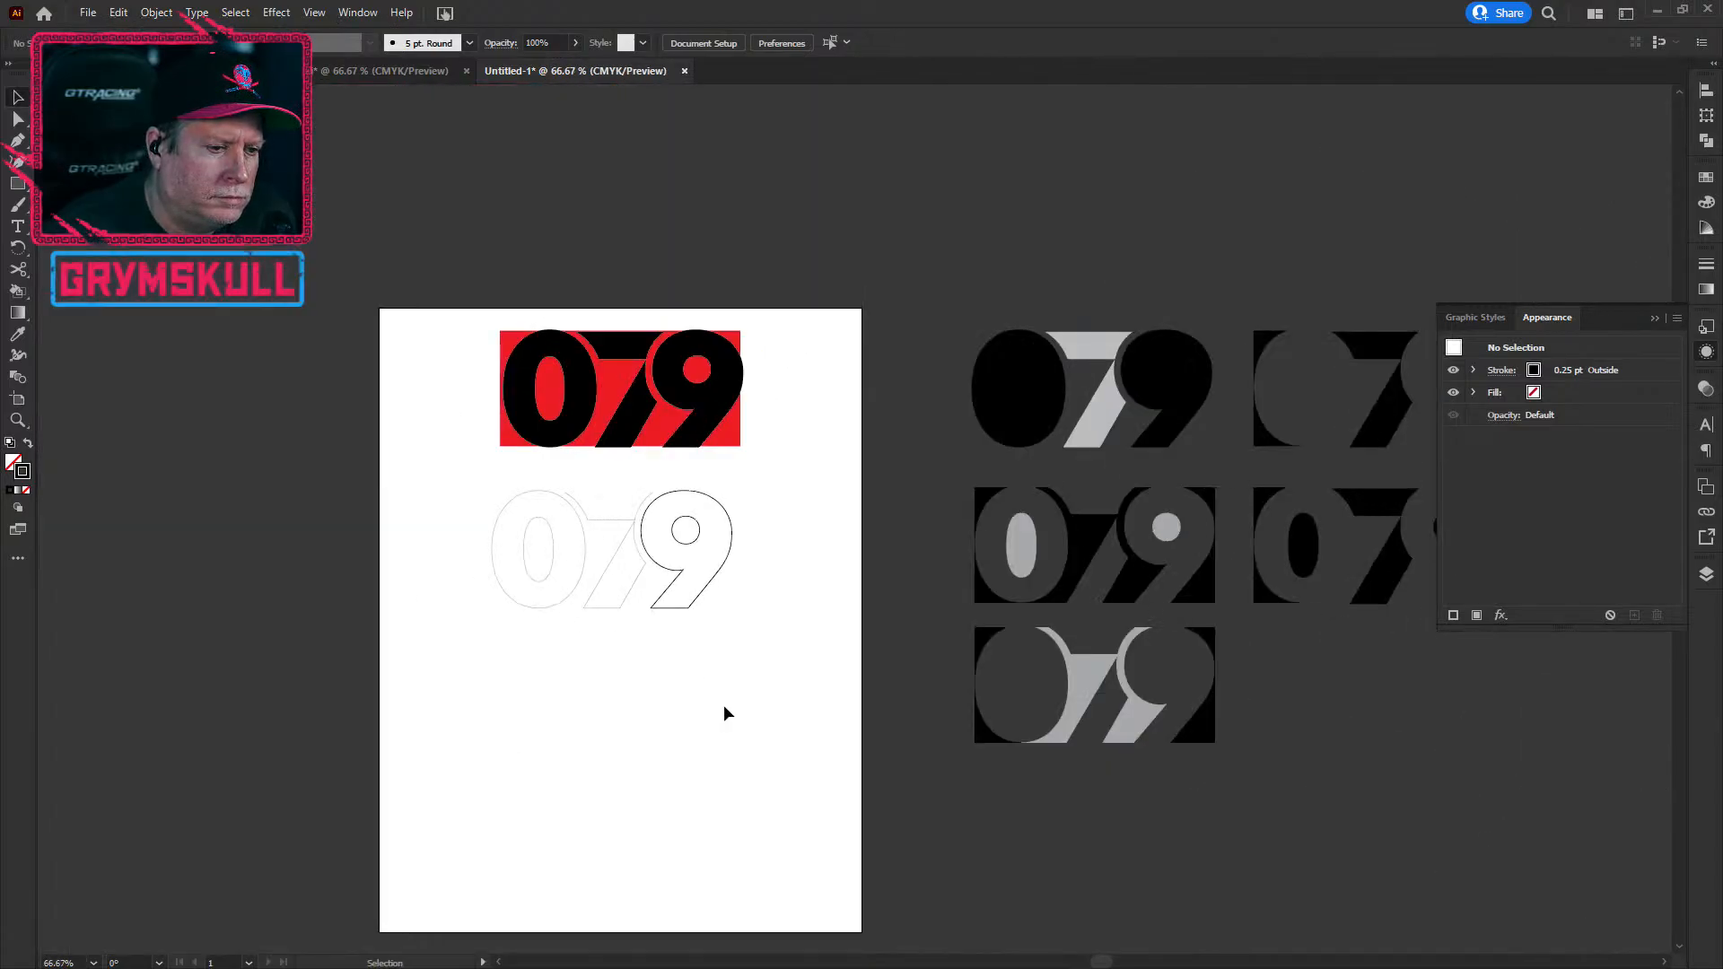
pyautogui.scroll(3, 664, 577)
pyautogui.scroll(-3, 657, 554)
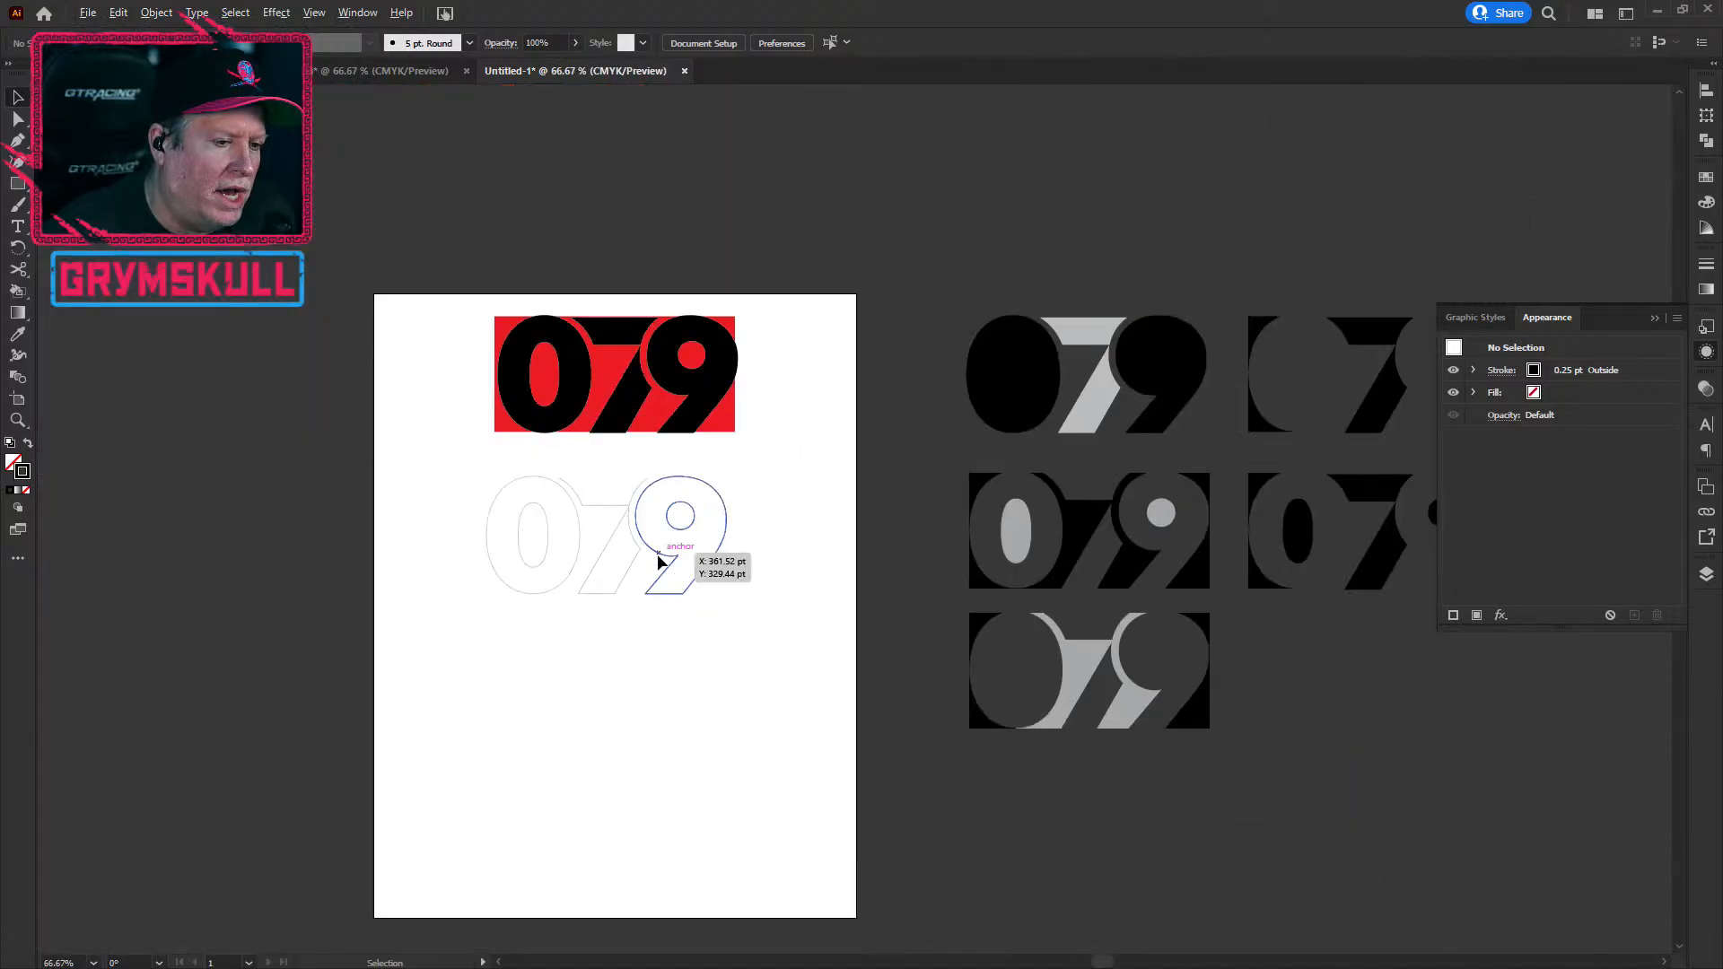
pyautogui.scroll(-2, 664, 592)
pyautogui.scroll(5, 635, 538)
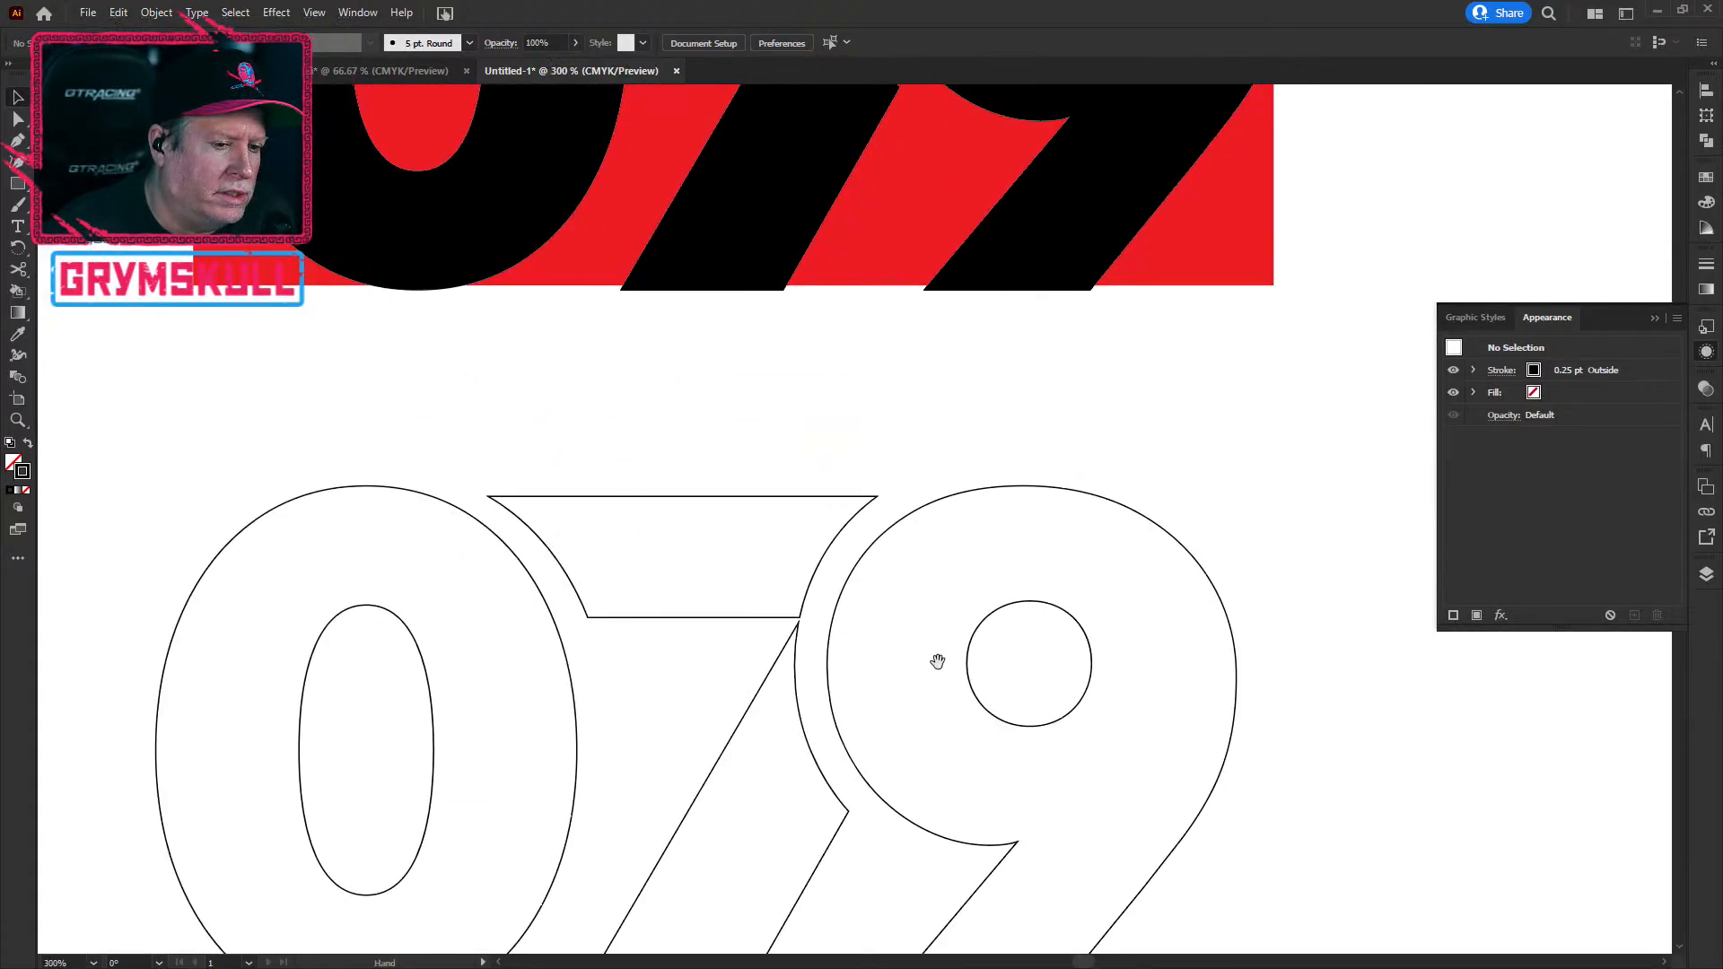
pyautogui.moveTo(938, 662); pyautogui.dragTo(791, 395)
pyautogui.scroll(-2, 634, 653)
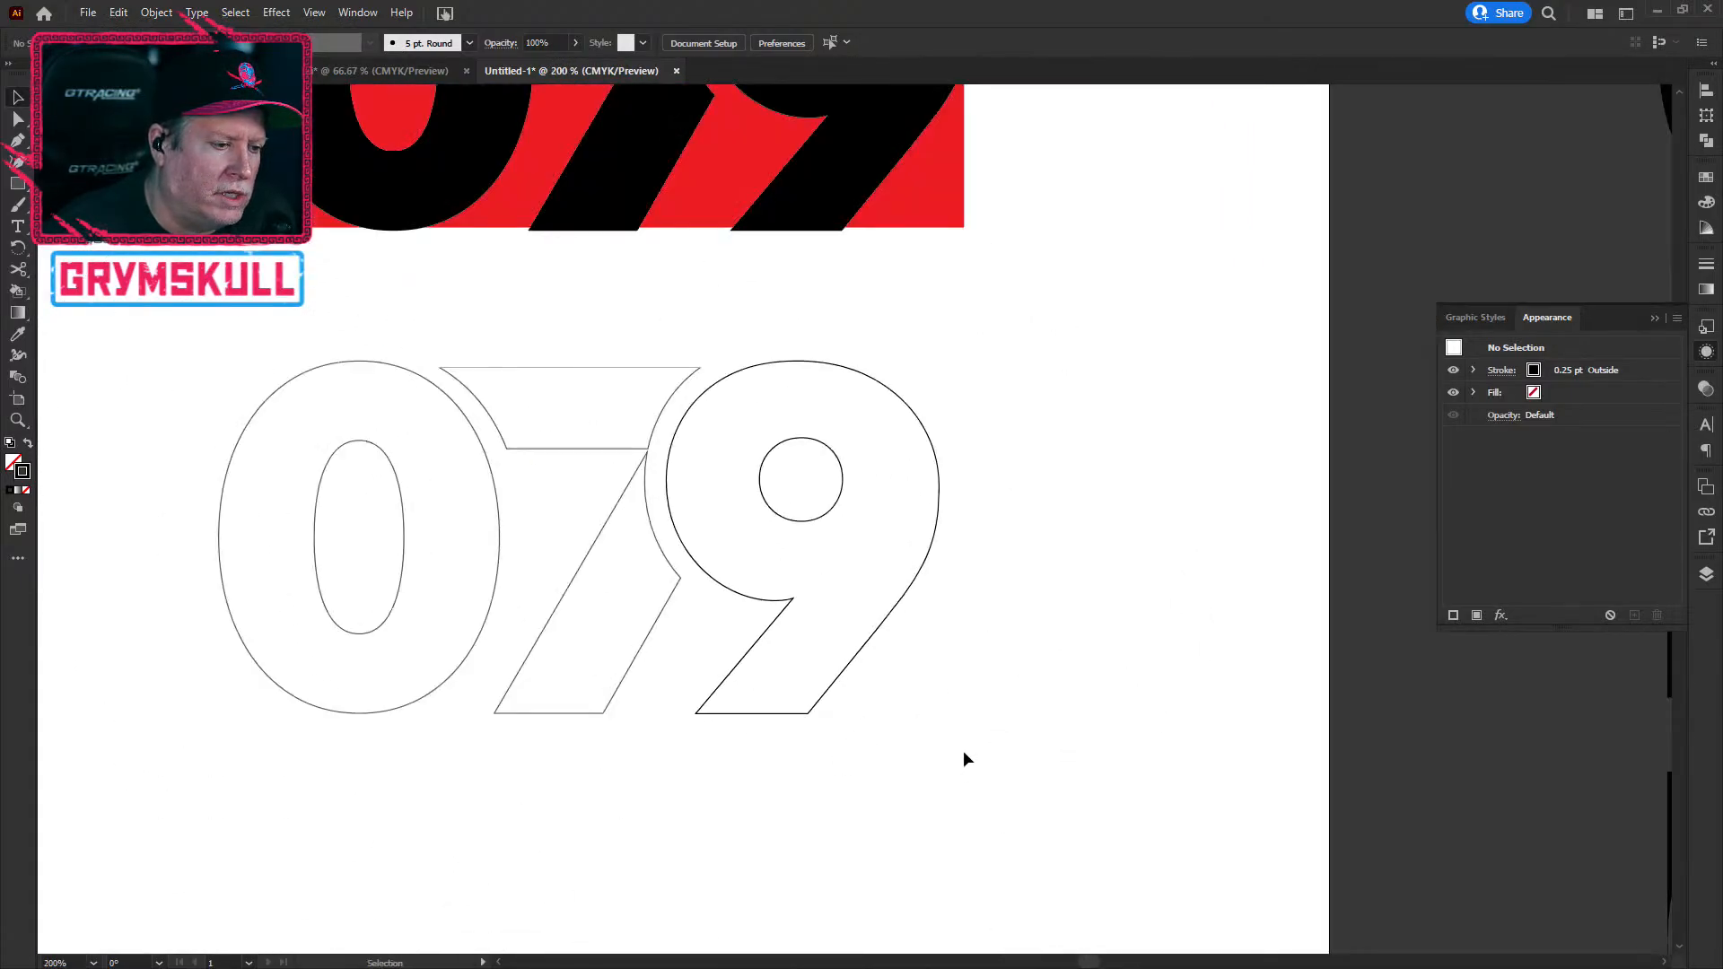
# Step: Move the 0 outline group onto a right-hand 079 variation and line it up with the 0 beneath
pyautogui.click(383, 575)
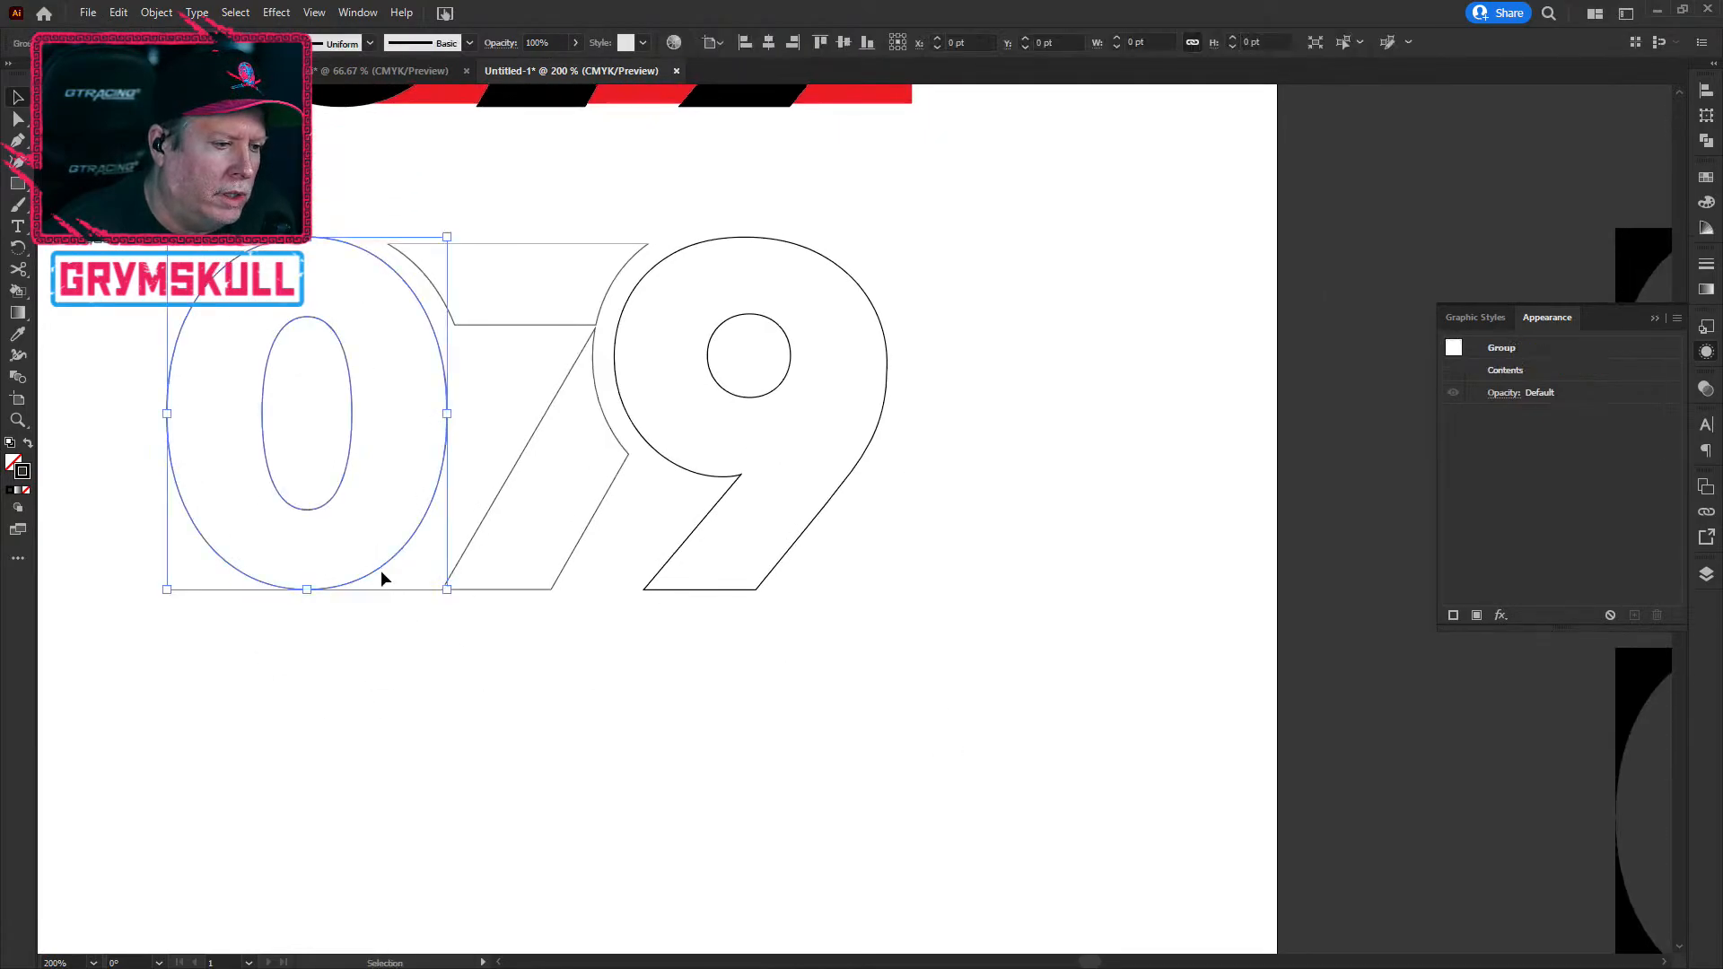
pyautogui.scroll(-2, 442, 606)
pyautogui.moveTo(786, 537); pyautogui.dragTo(531, 531)
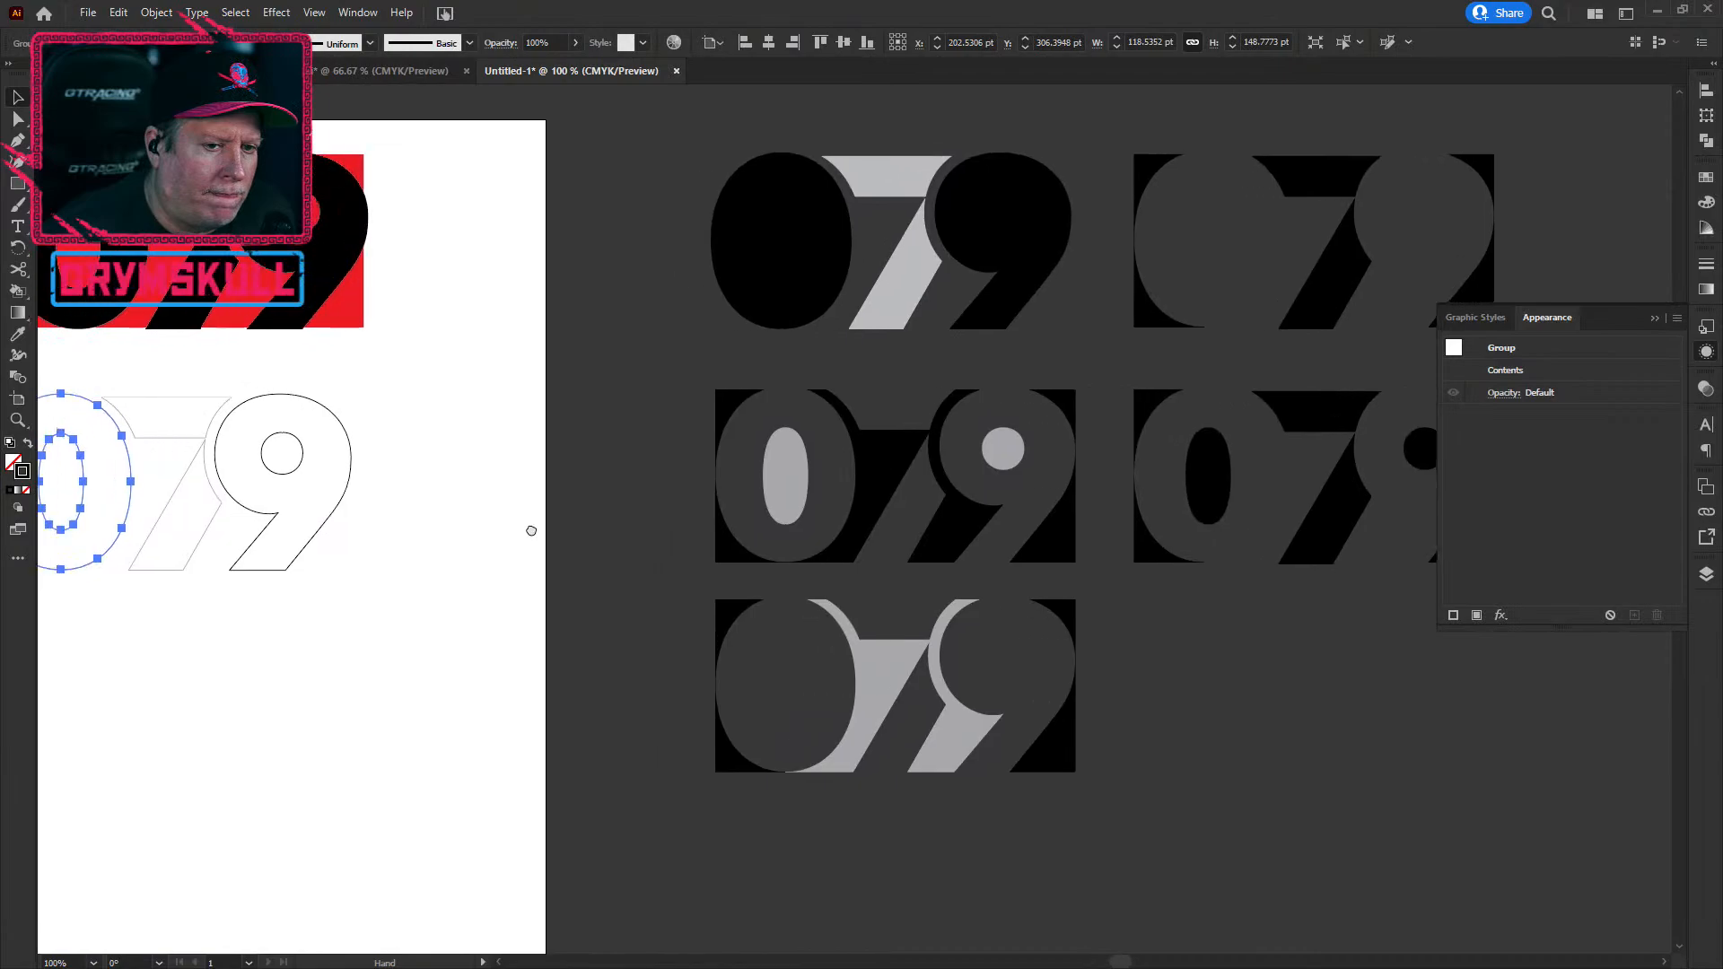
pyautogui.moveTo(108, 548); pyautogui.dragTo(1268, 543)
pyautogui.scroll(3, 1256, 564)
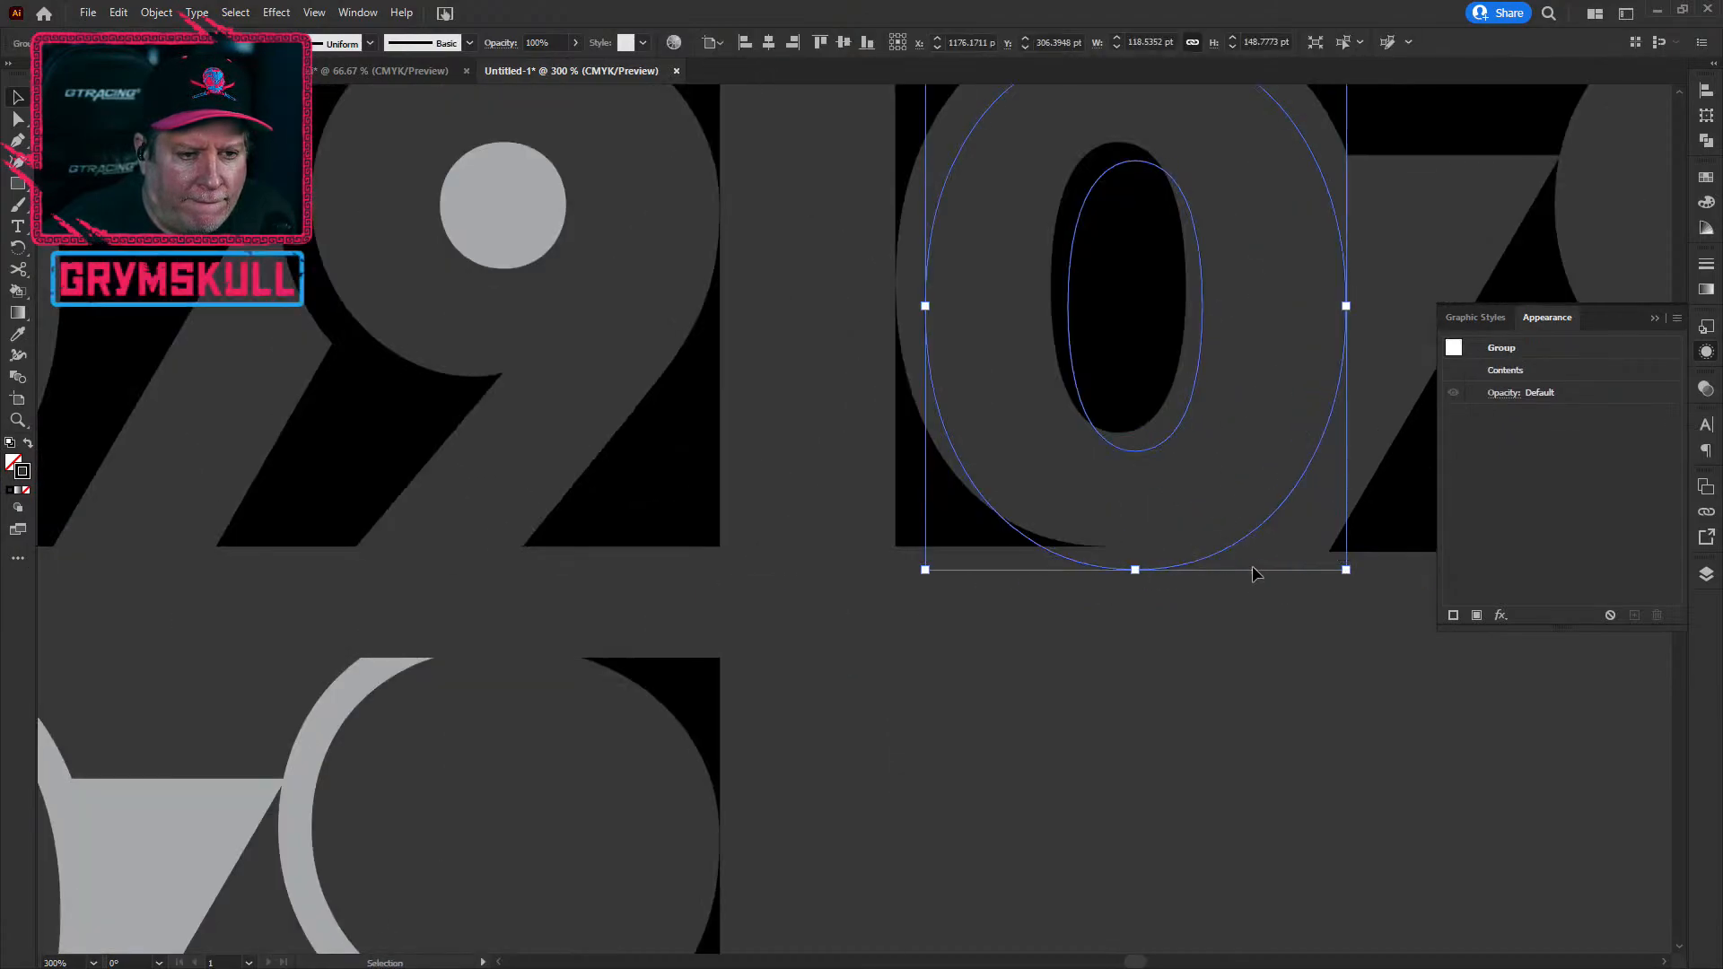
pyautogui.scroll(1, 1252, 566)
pyautogui.moveTo(1157, 554); pyautogui.dragTo(1124, 529)
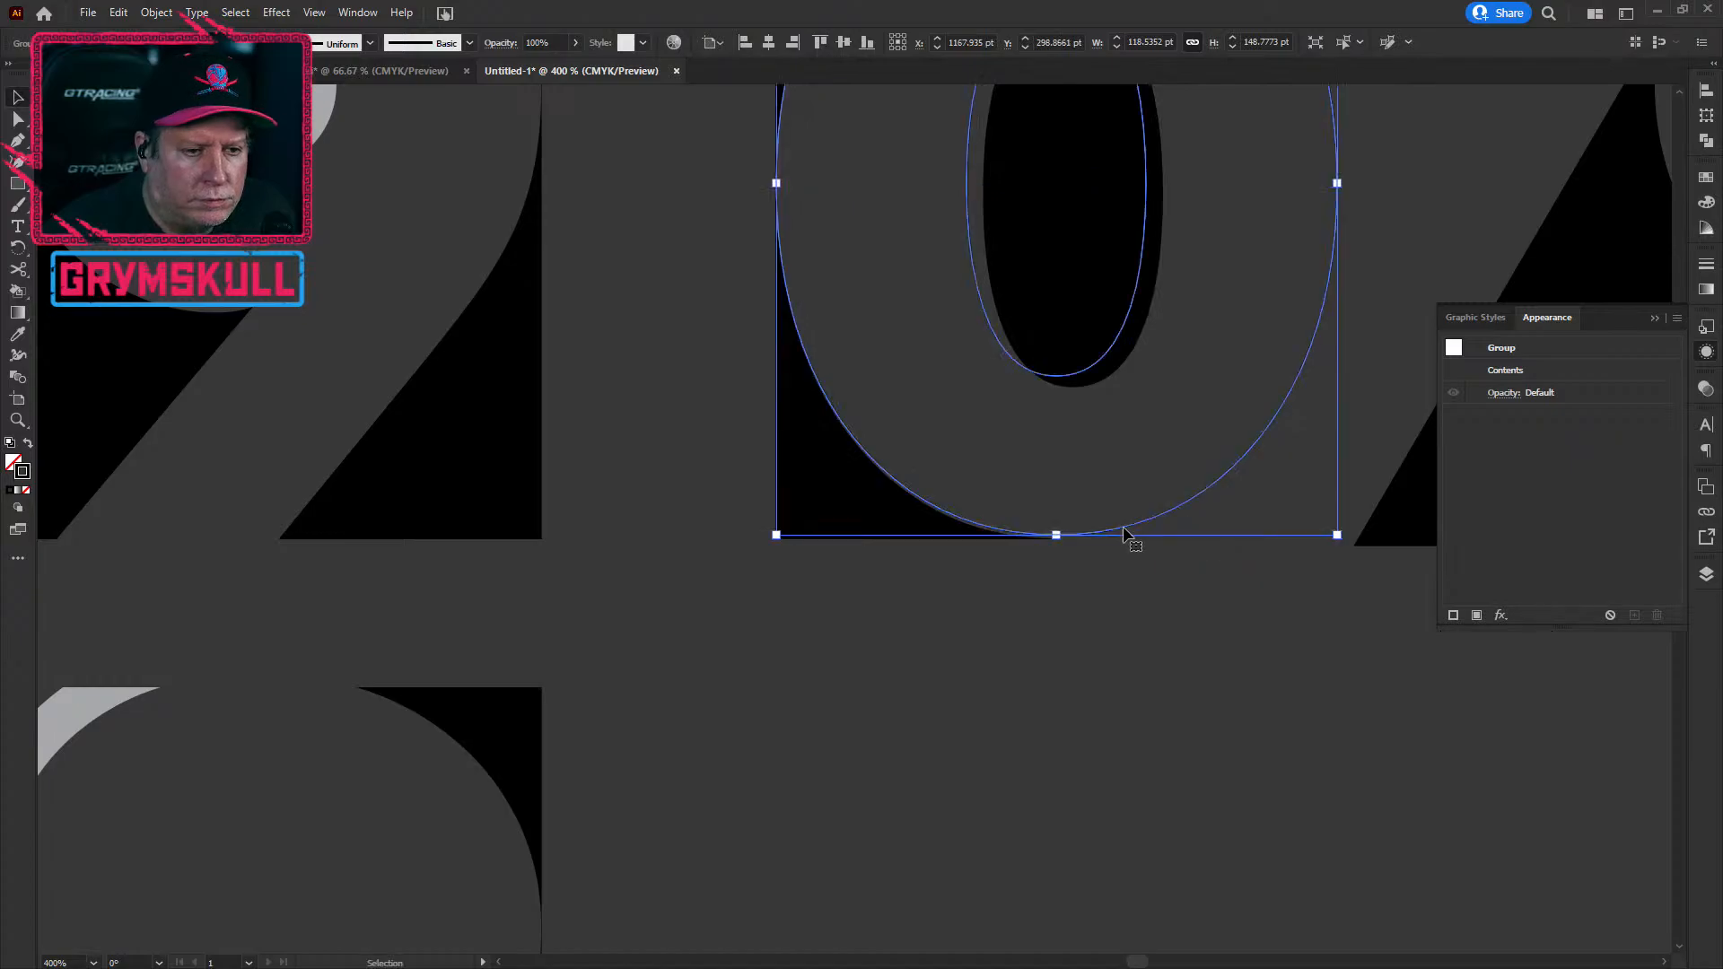
pyautogui.scroll(2, 998, 417)
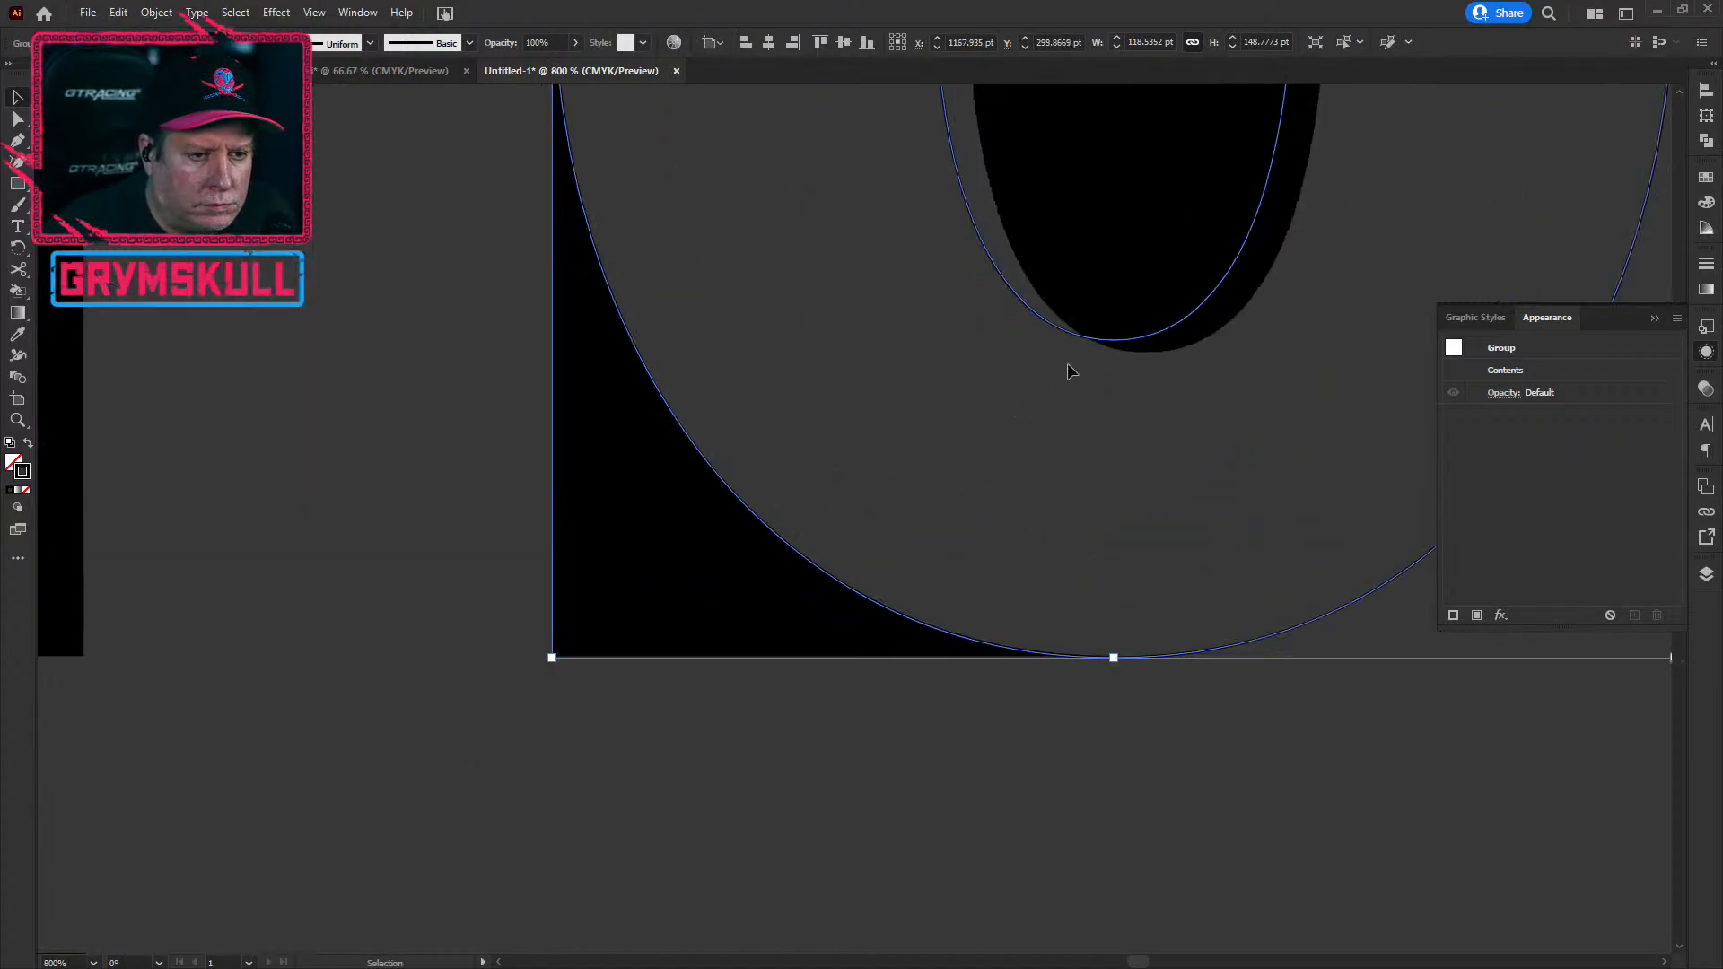
pyautogui.moveTo(1068, 340); pyautogui.dragTo(1101, 349)
pyautogui.scroll(-2, 851, 493)
pyautogui.moveTo(858, 724); pyautogui.dragTo(668, 876)
pyautogui.click(758, 896)
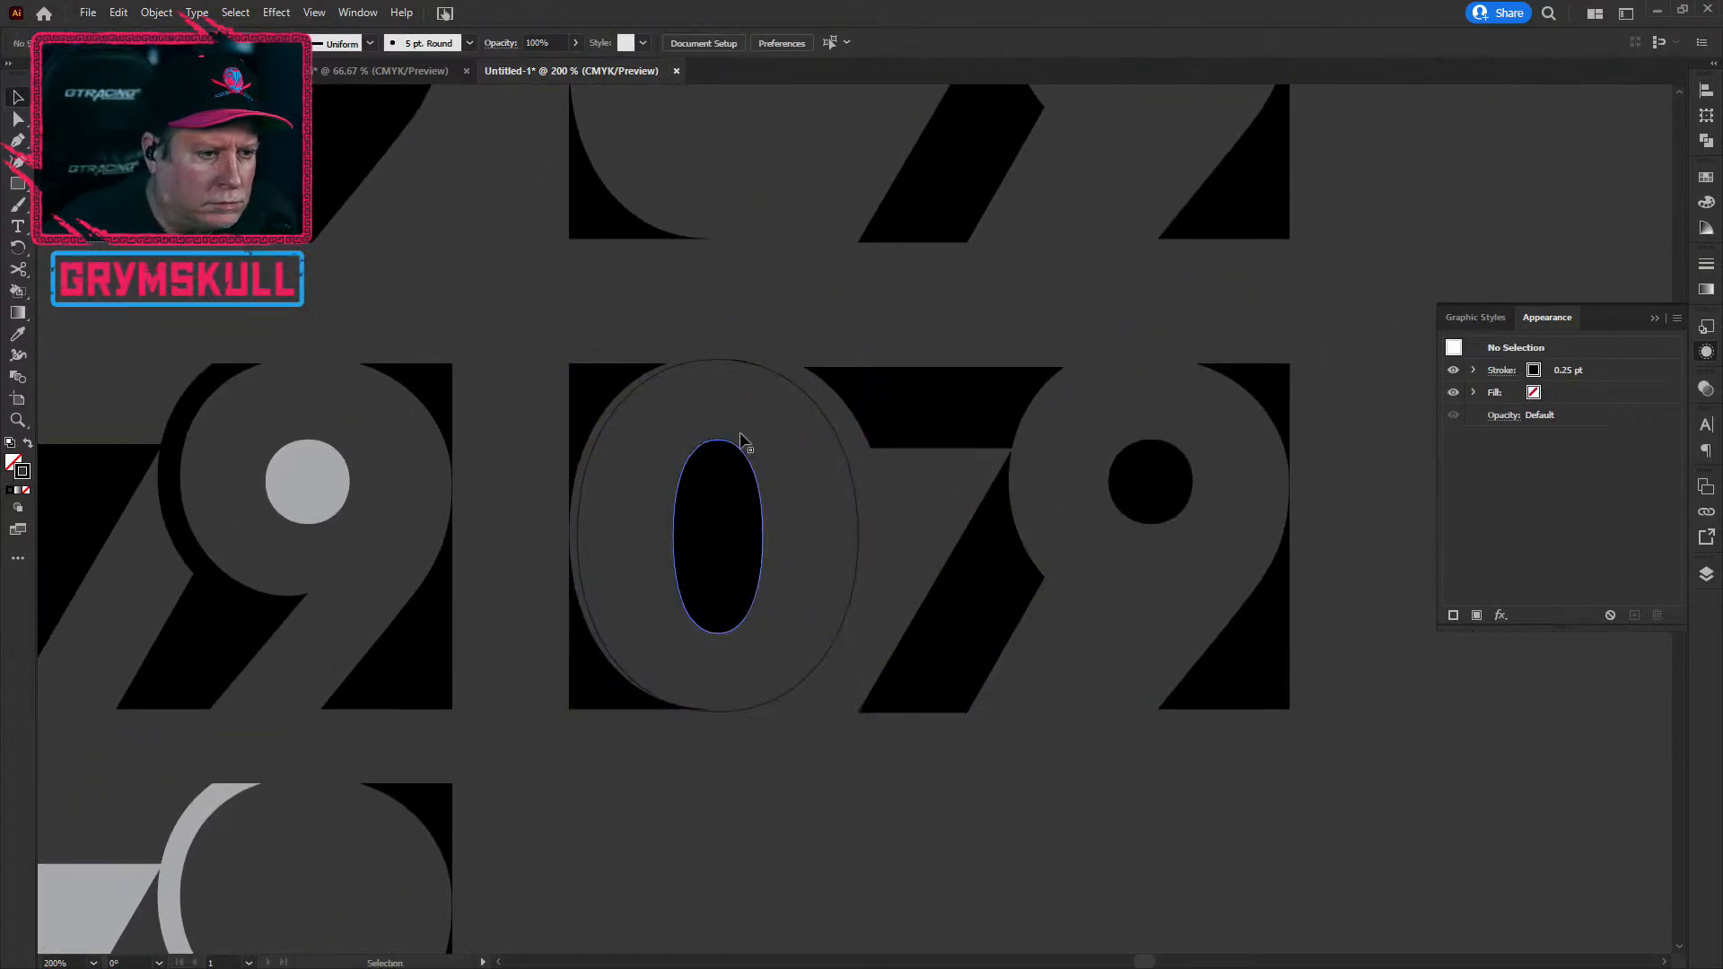
# Step: Nudge the 0's outline slightly up-left, then down onto the baseline
pyautogui.click(635, 375)
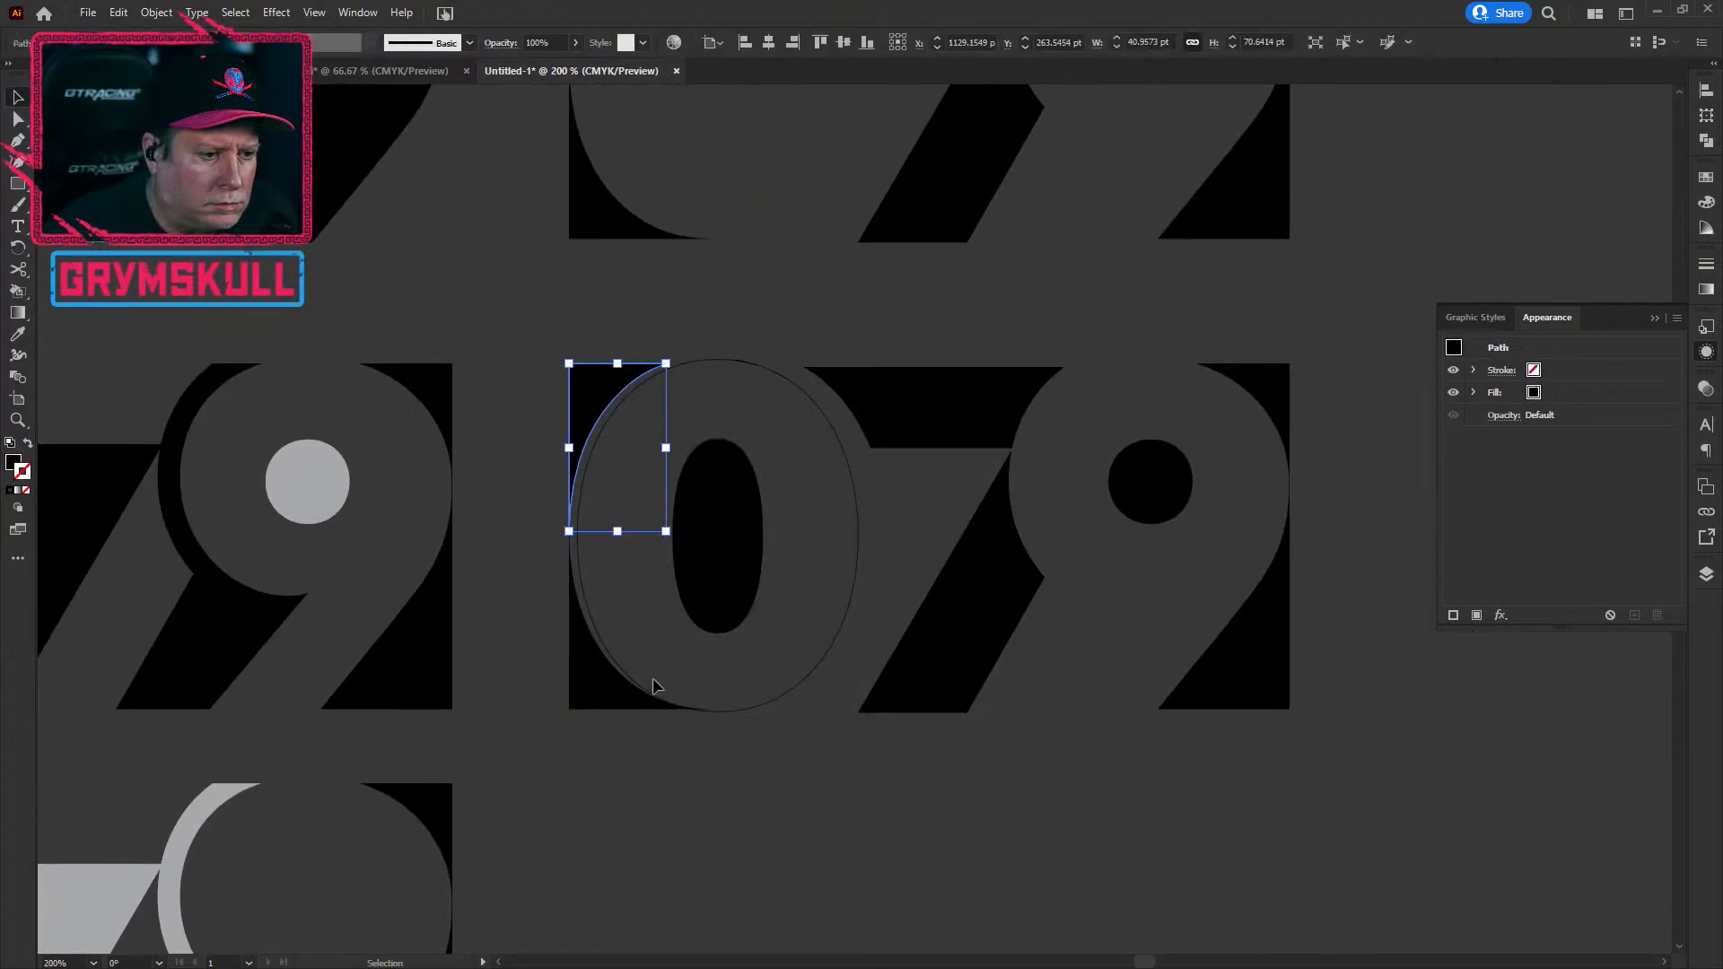
pyautogui.click(599, 687)
pyautogui.scroll(2, 598, 687)
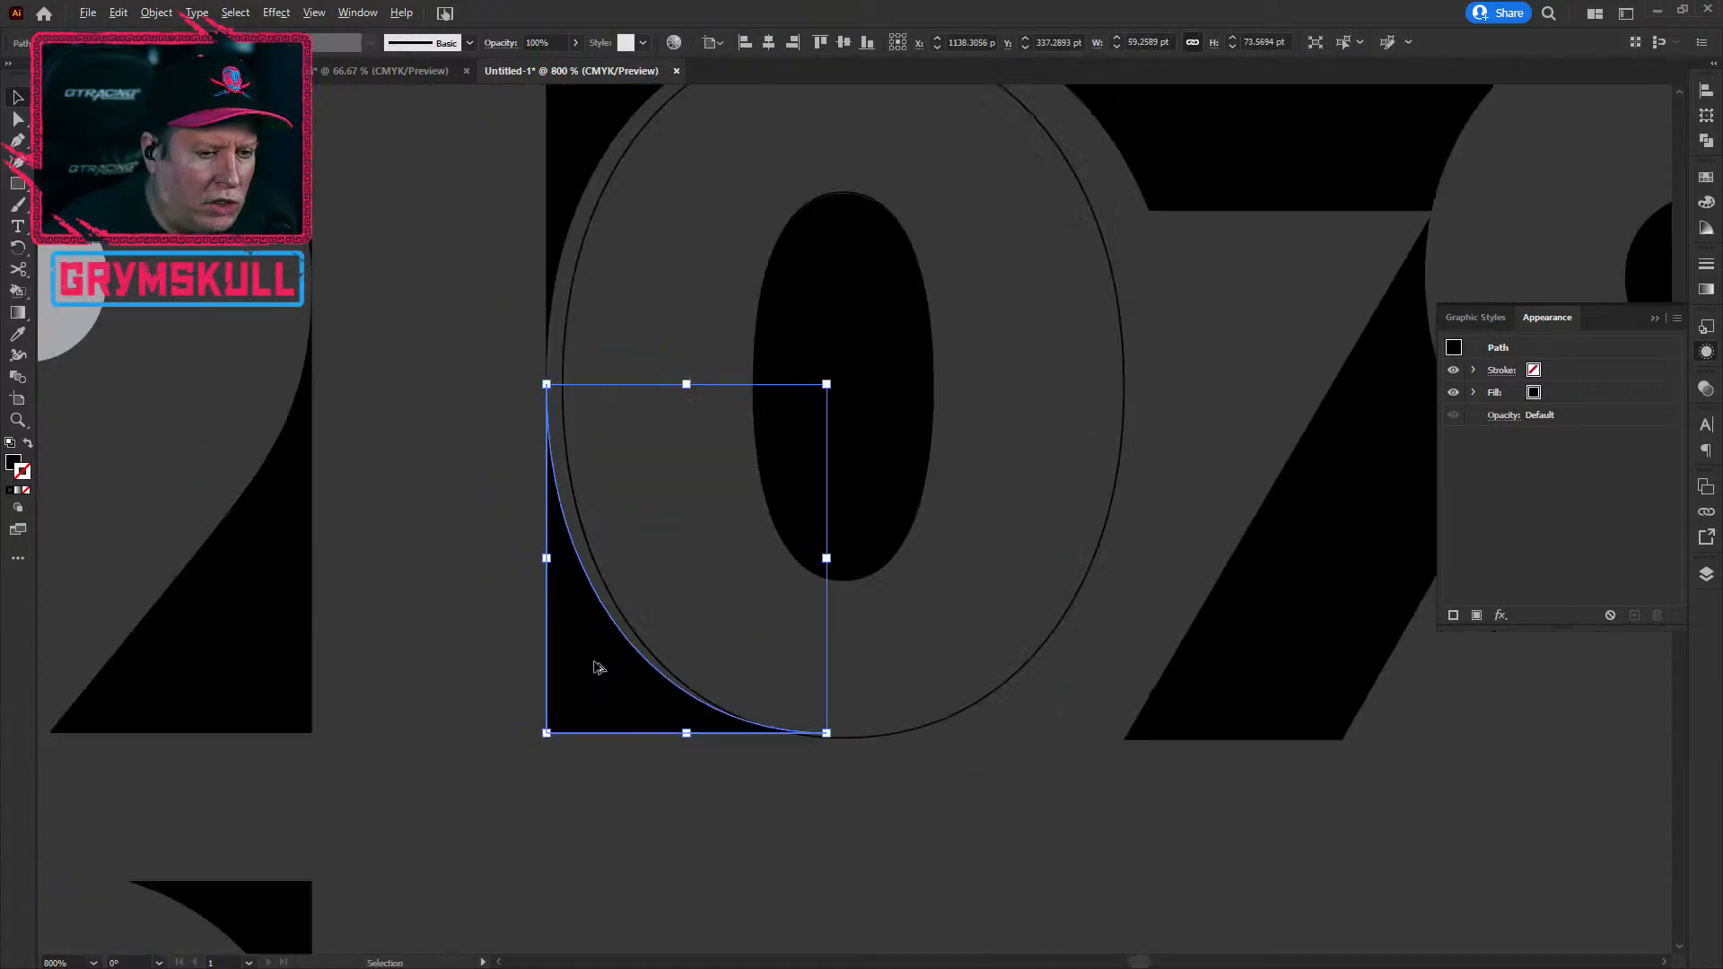
pyautogui.scroll(-3, 598, 667)
pyautogui.click(993, 732)
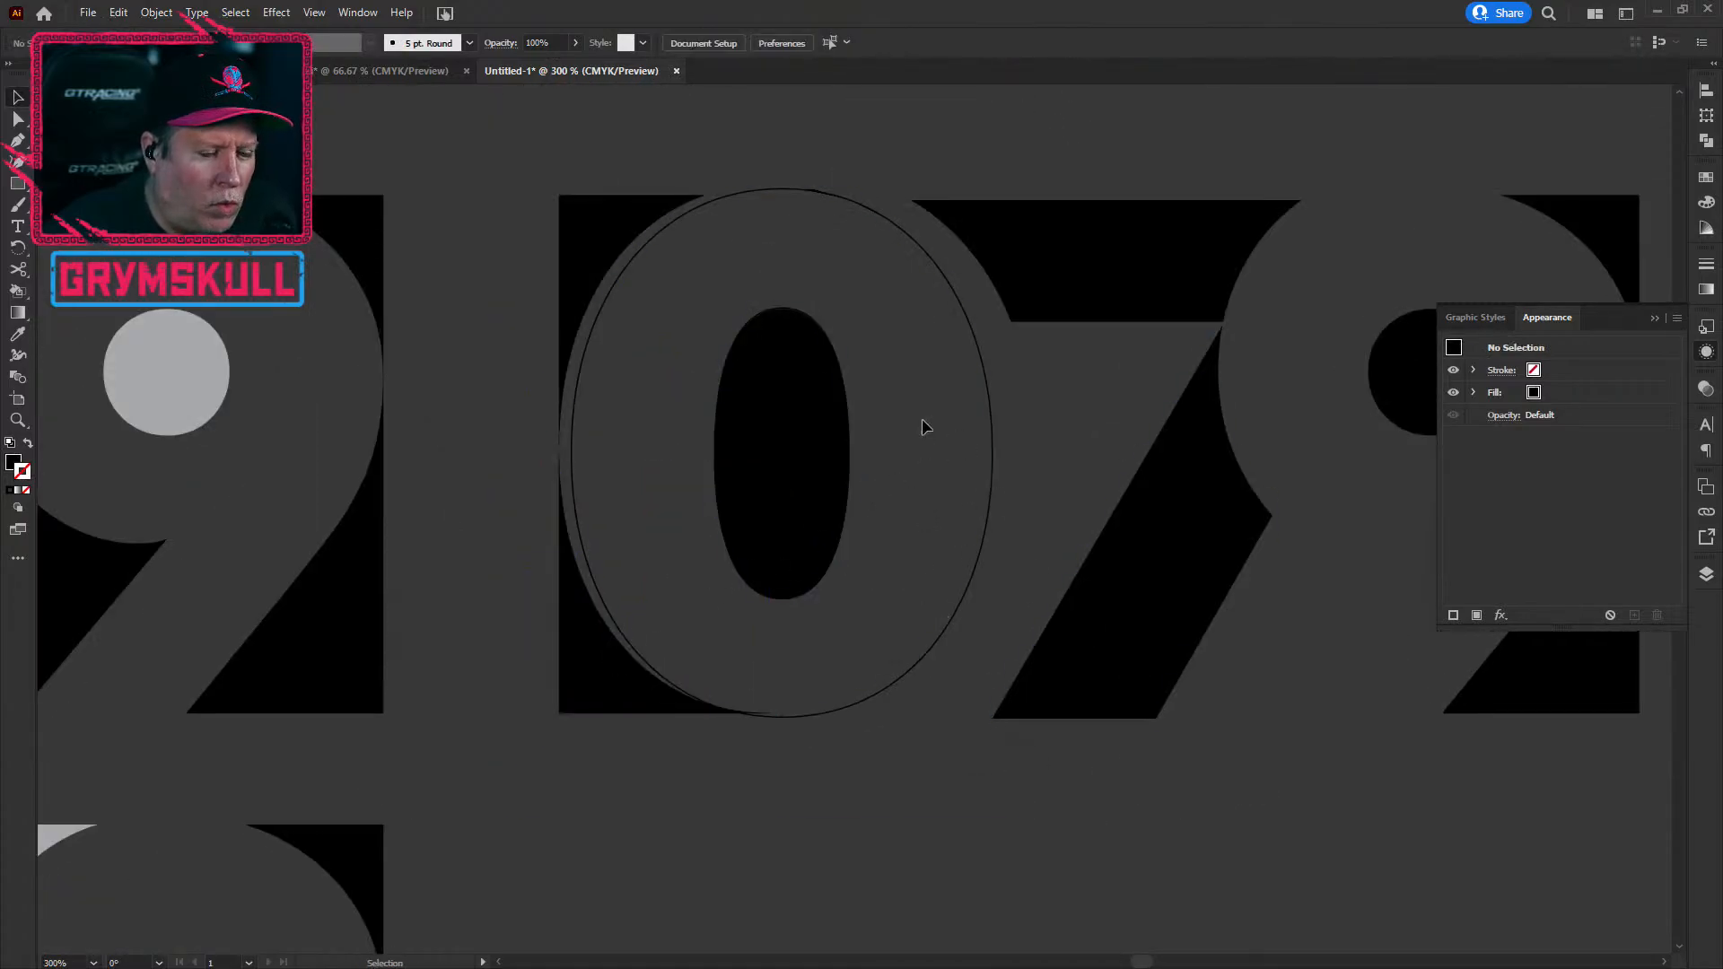
pyautogui.moveTo(586, 342); pyautogui.dragTo(583, 338)
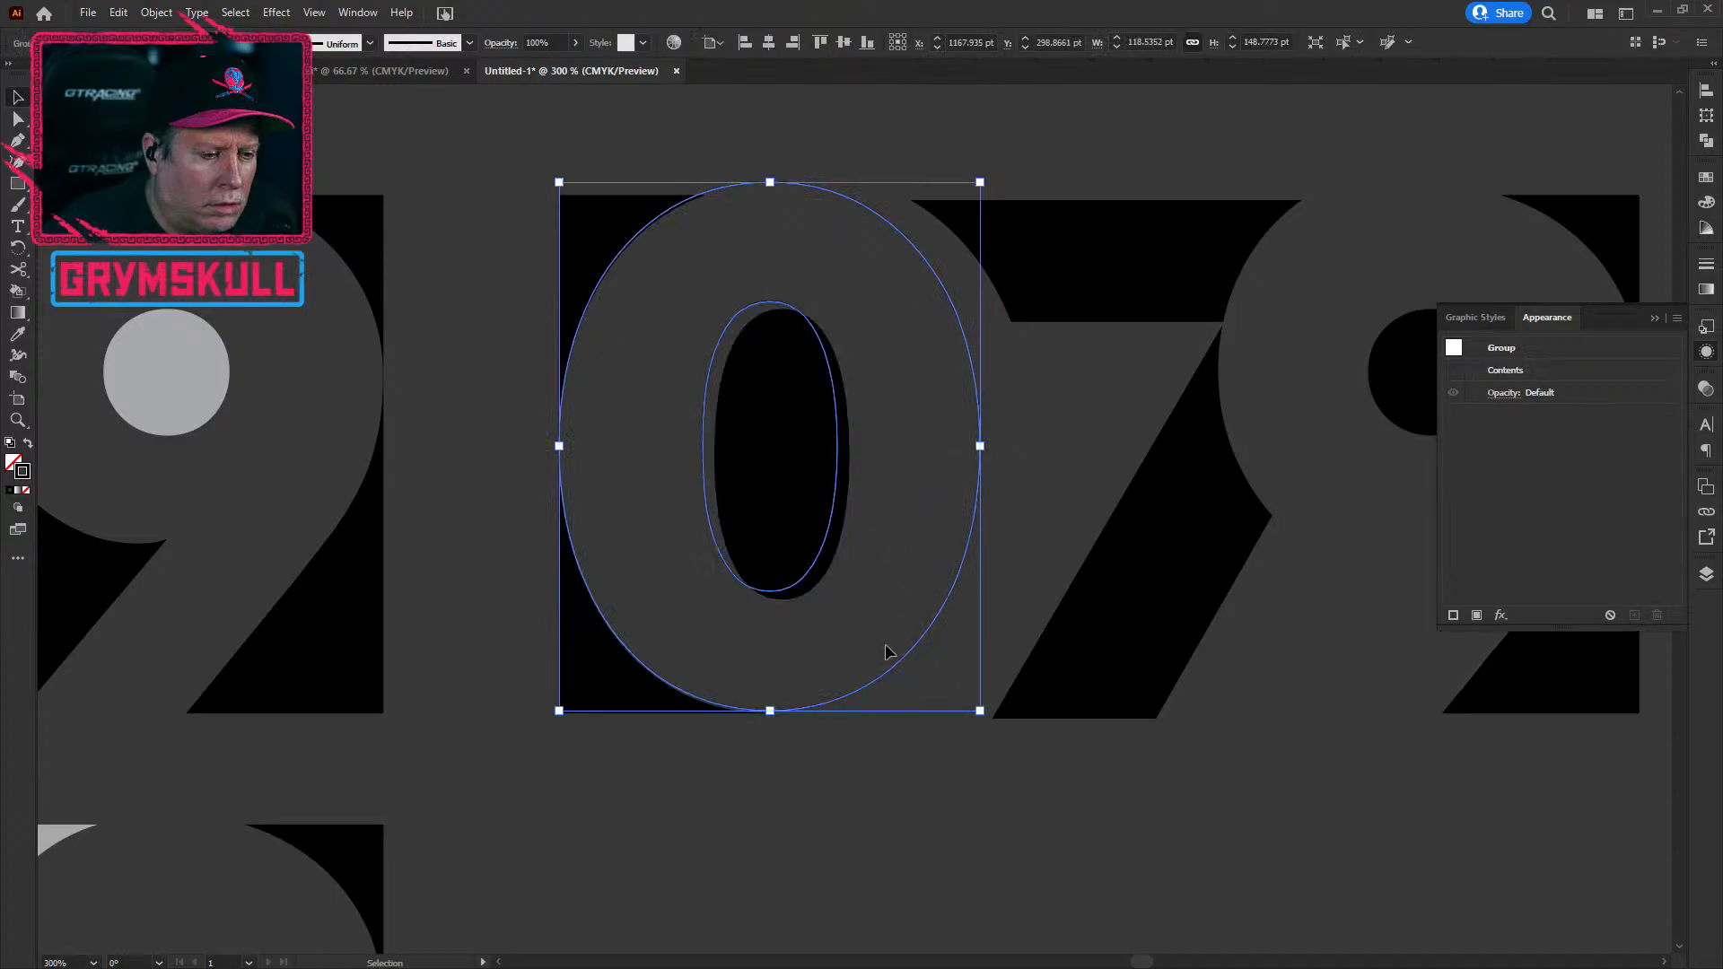
pyautogui.scroll(2, 726, 595)
pyautogui.scroll(2, 844, 880)
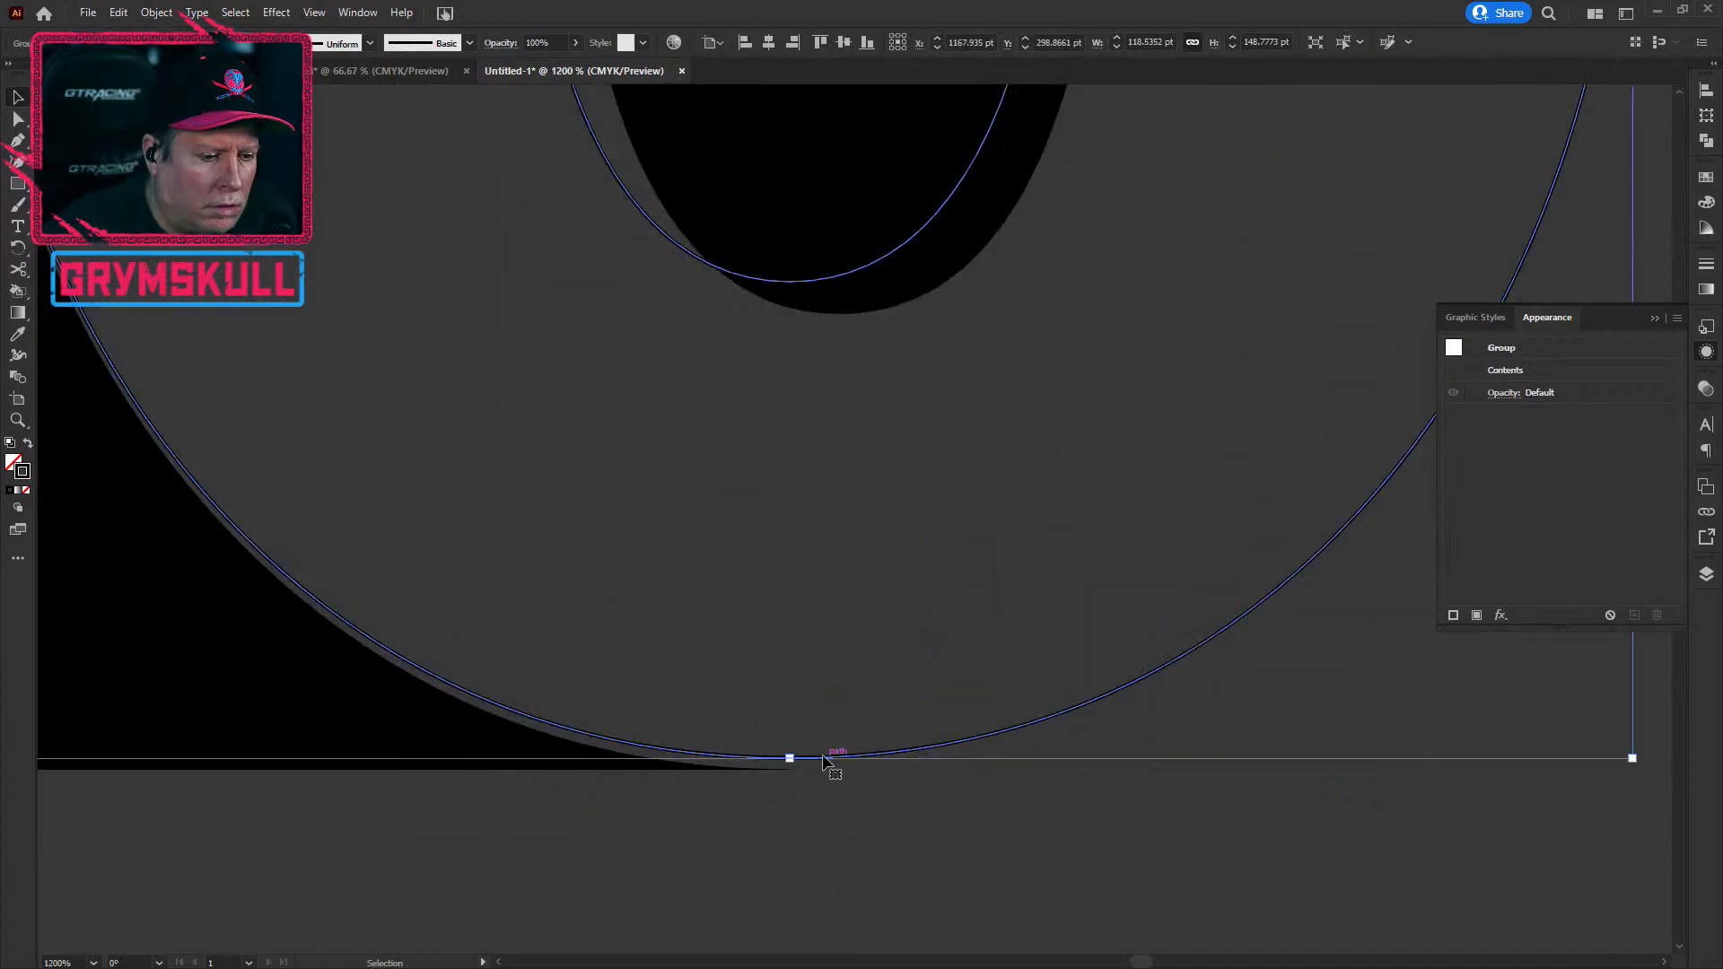
pyautogui.moveTo(825, 756); pyautogui.dragTo(826, 766)
pyautogui.click(795, 849)
# Step: Pan up to the top of the 0 and reselect its outline group
pyautogui.press('space')
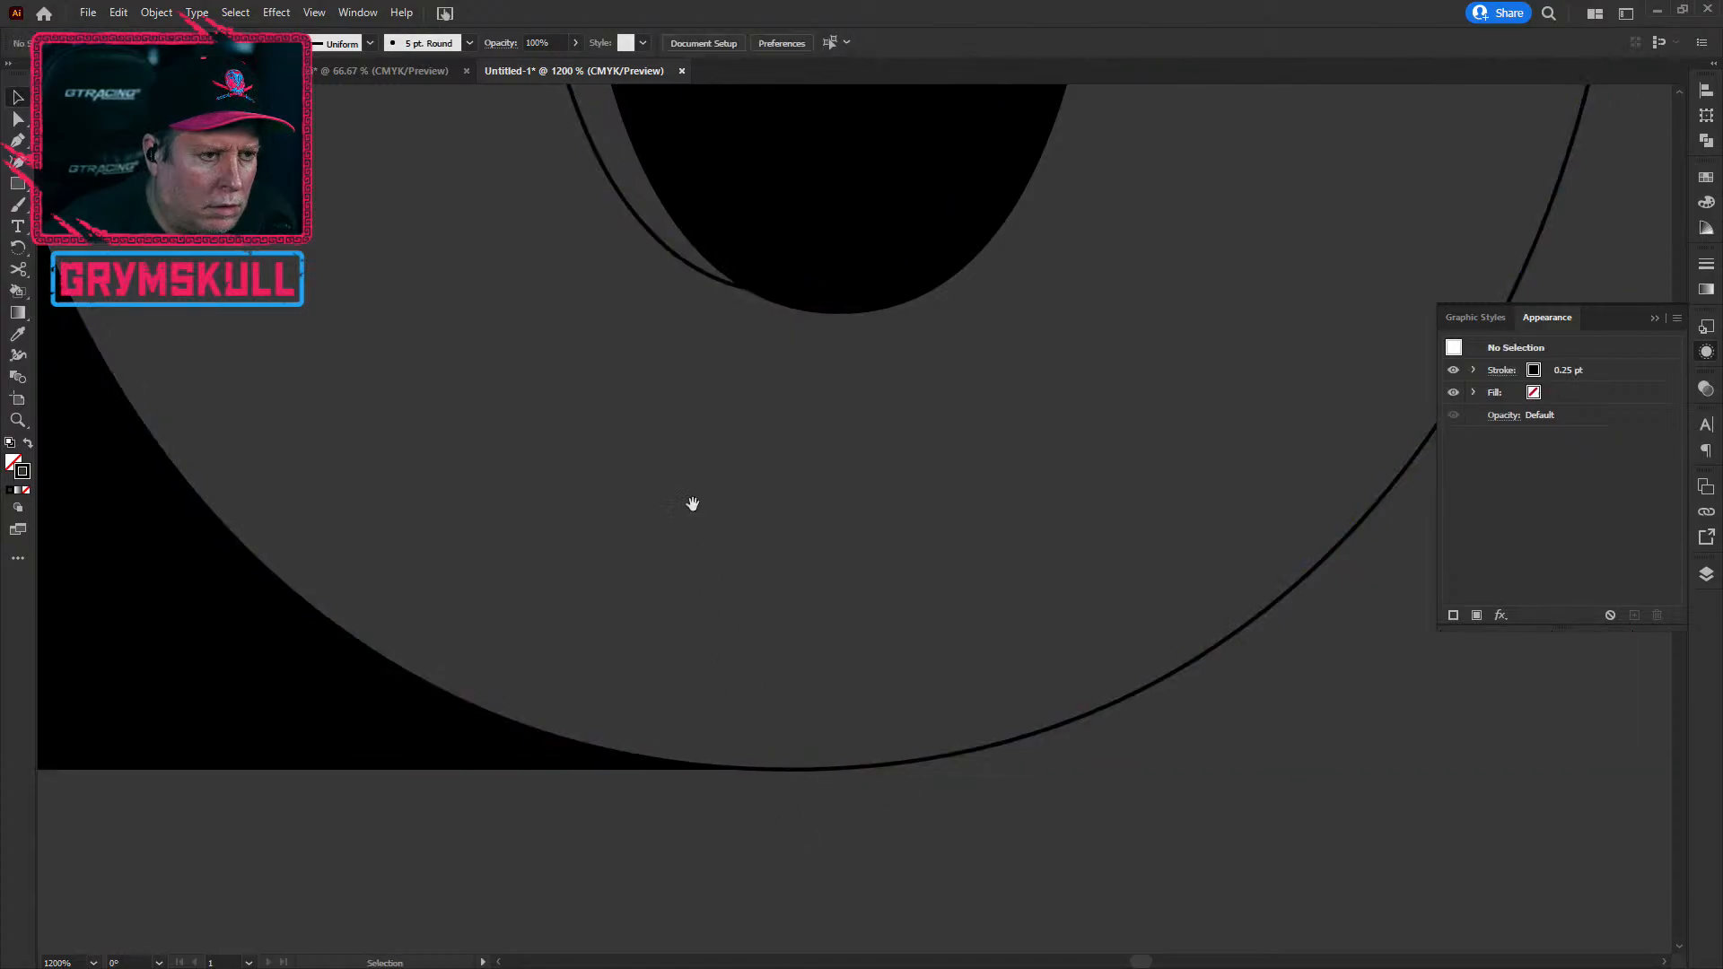
pyautogui.moveTo(692, 503); pyautogui.dragTo(963, 900)
pyautogui.moveTo(685, 537); pyautogui.dragTo(778, 902)
pyautogui.moveTo(583, 296); pyautogui.dragTo(610, 780)
pyautogui.moveTo(753, 511); pyautogui.dragTo(458, 631)
pyautogui.moveTo(648, 438); pyautogui.dragTo(422, 596)
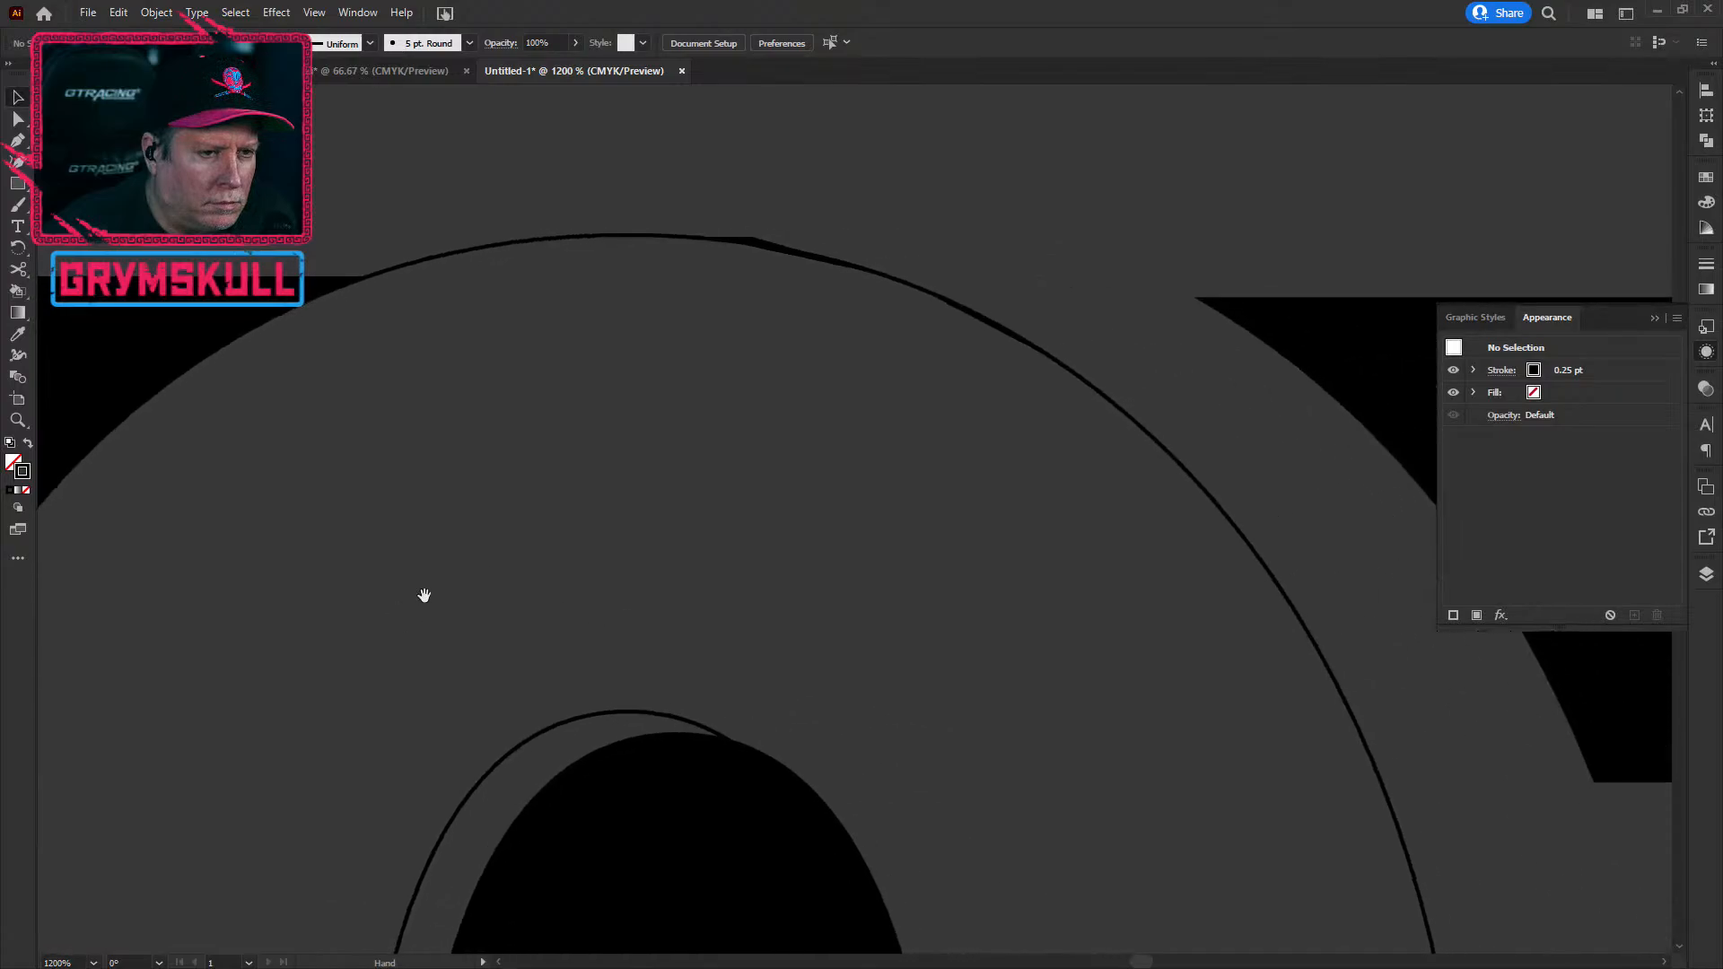
pyautogui.click(765, 242)
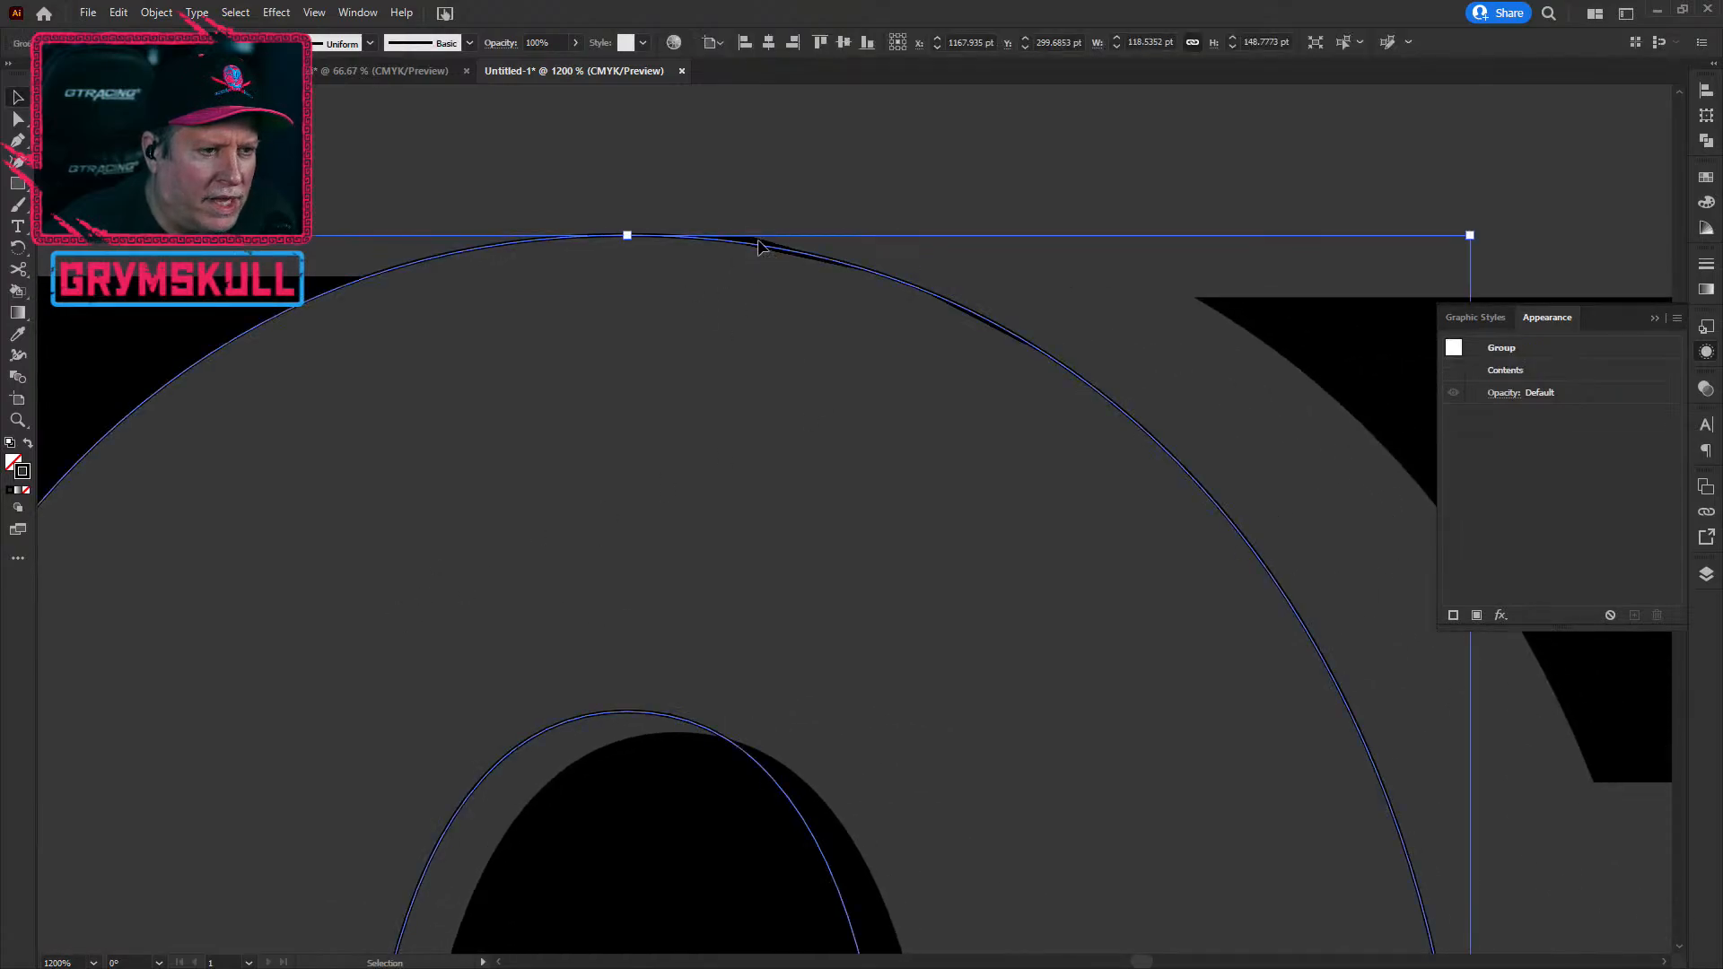
pyautogui.click(771, 229)
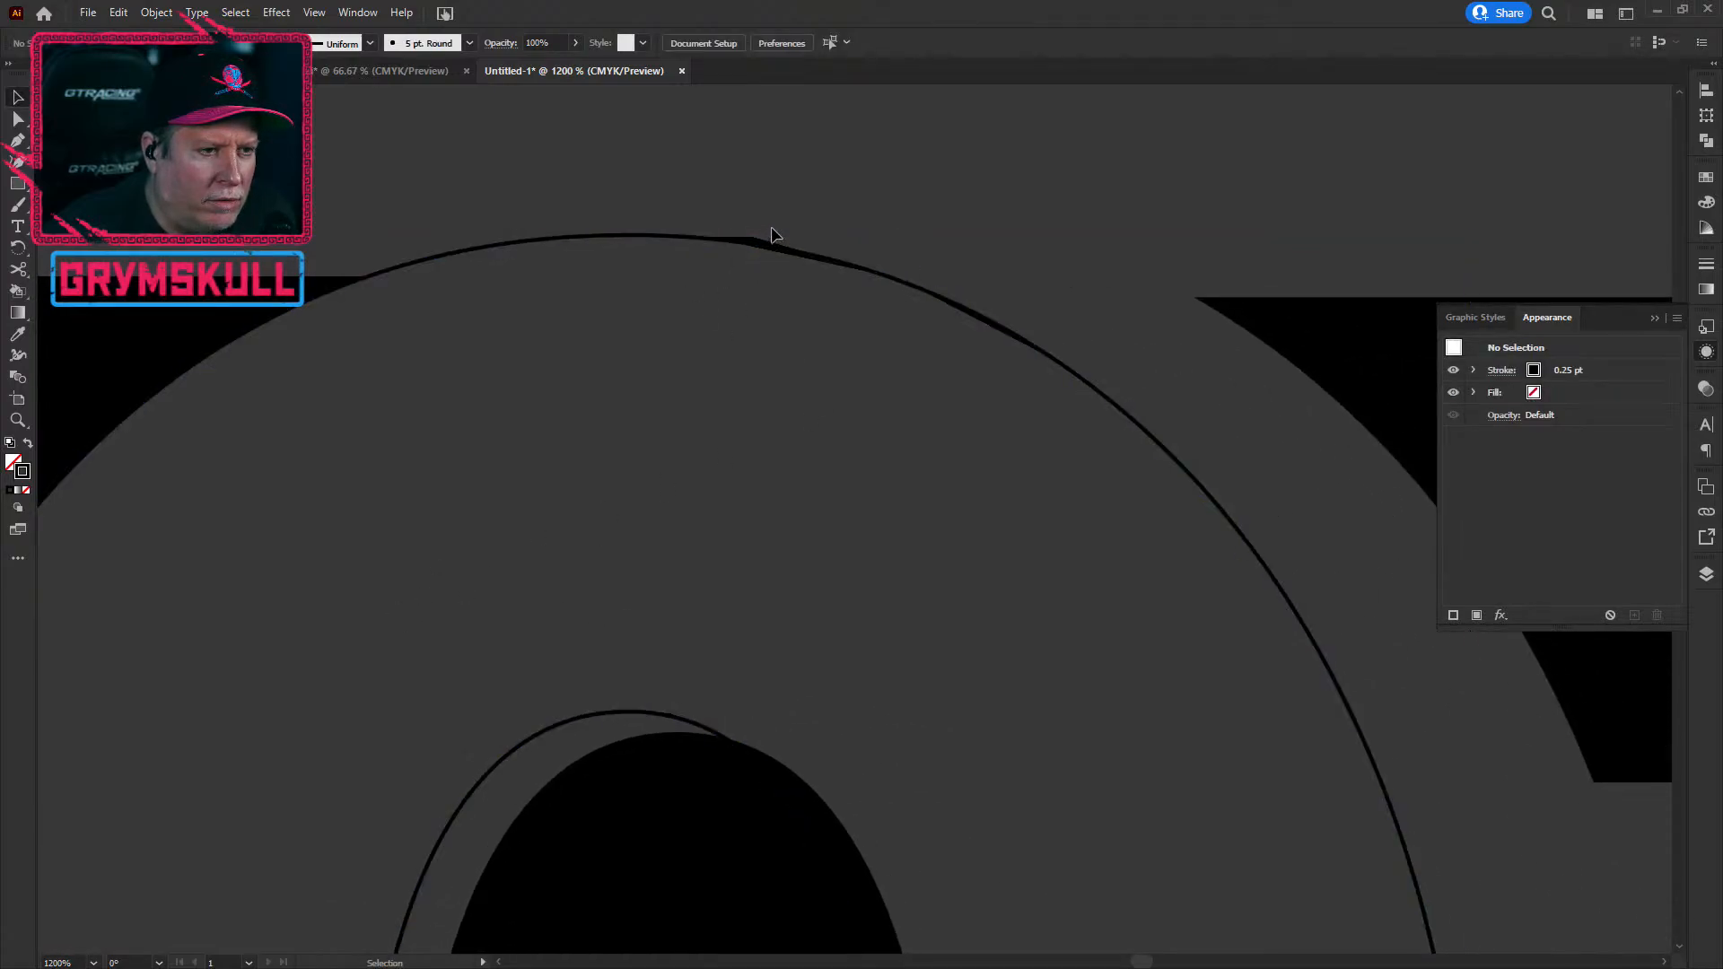
pyautogui.click(508, 244)
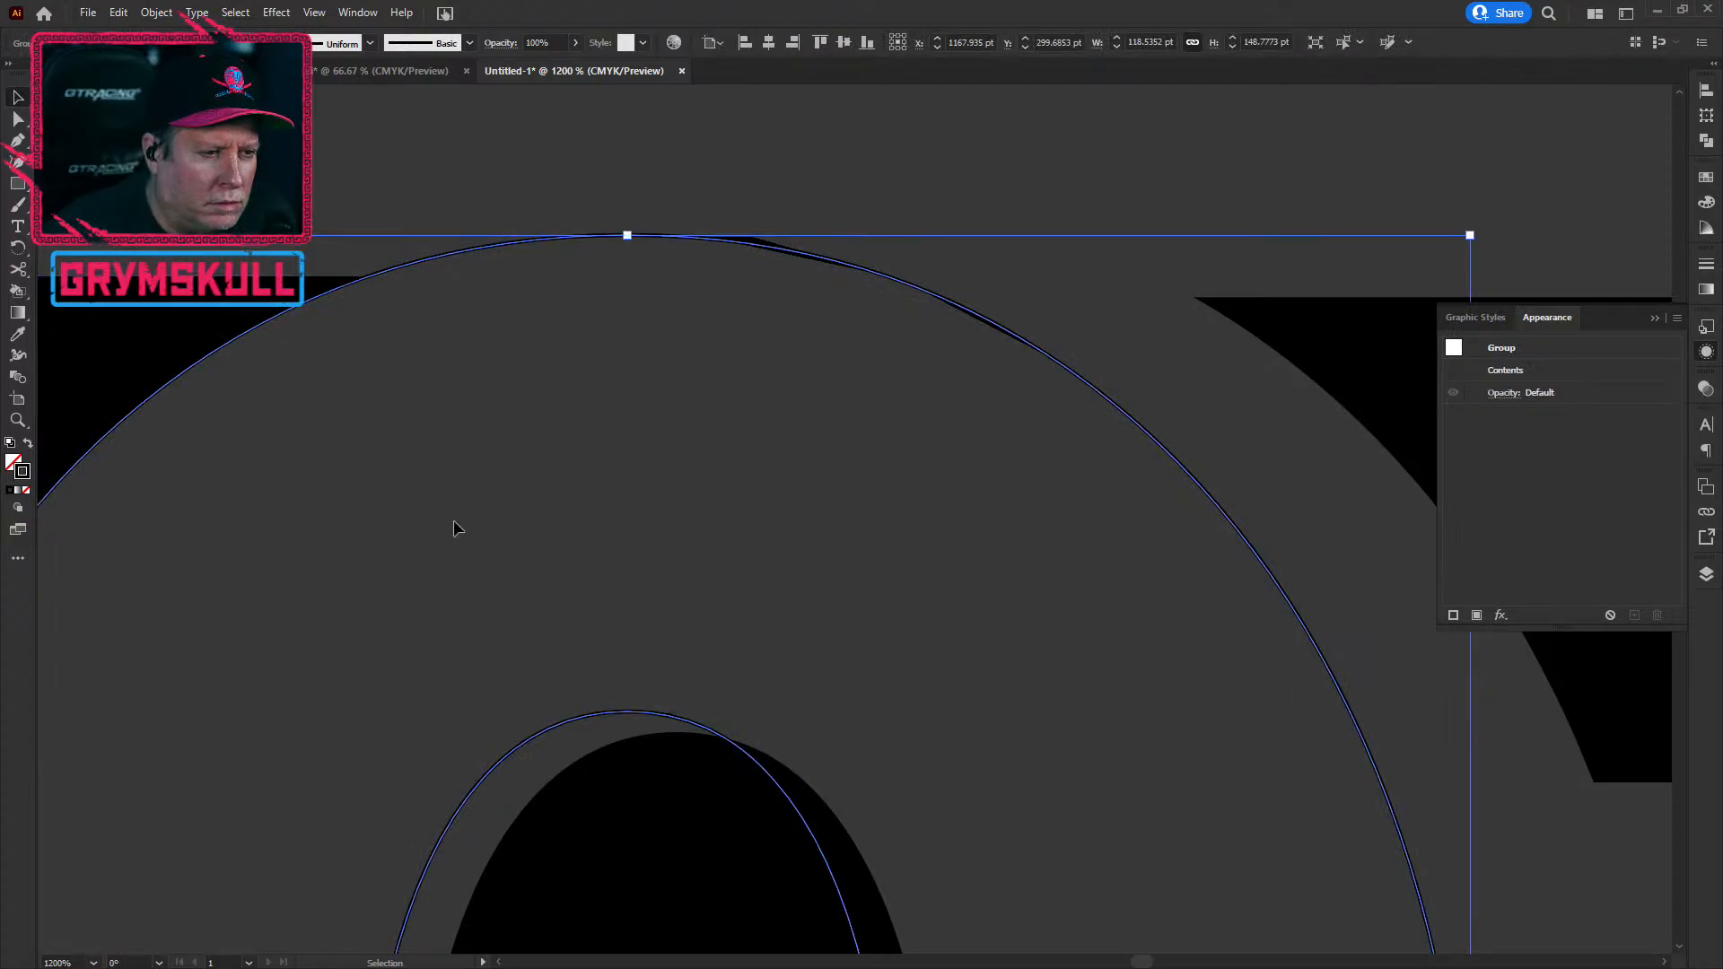
pyautogui.scroll(-3, 454, 524)
# Step: Expand Layer 1 in the Layers panel and hide then show the 0's outline group to compare
pyautogui.click(1708, 574)
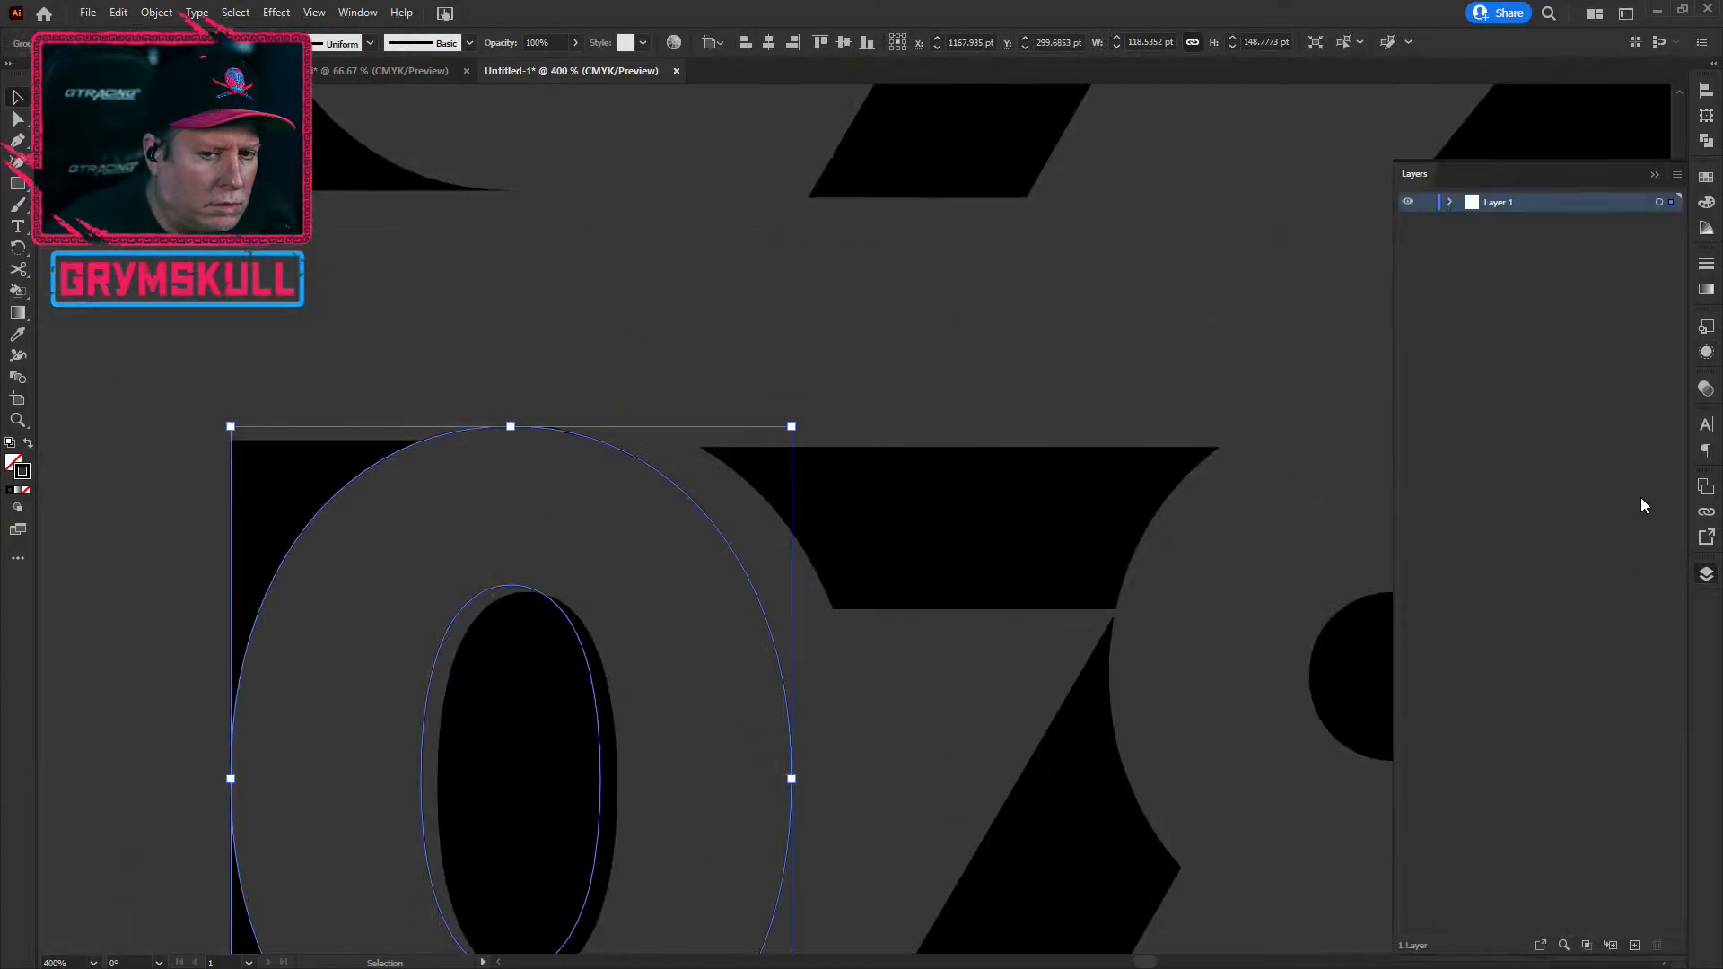
pyautogui.click(1449, 202)
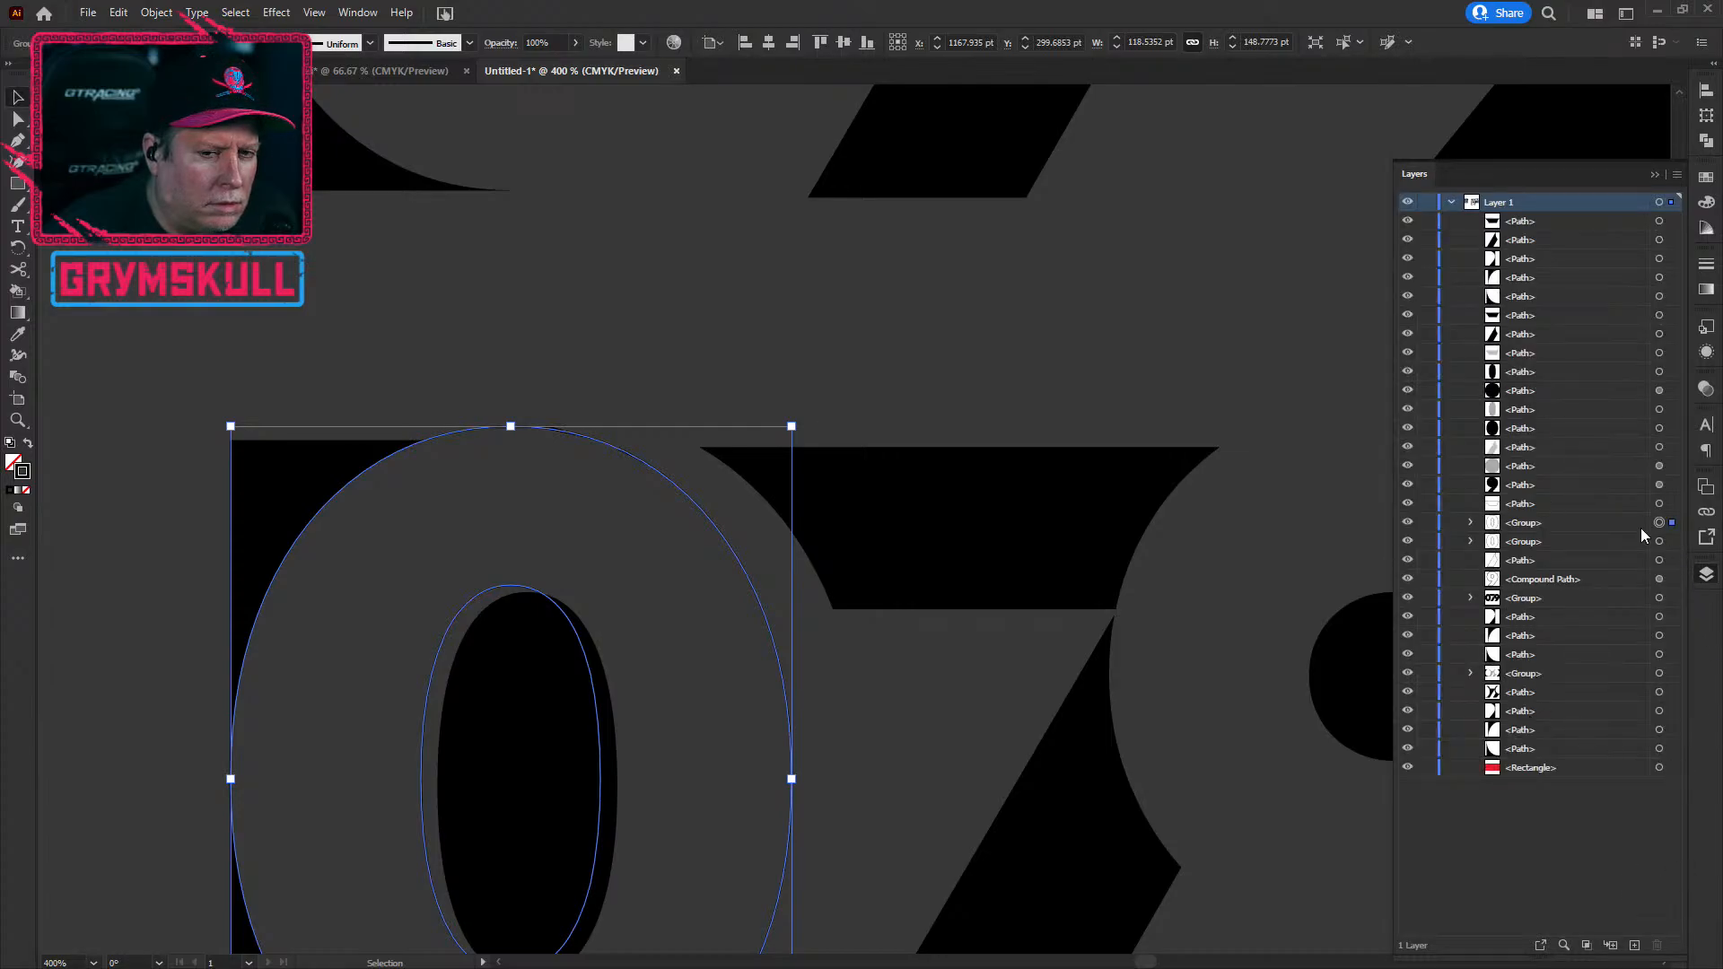
pyautogui.click(1406, 524)
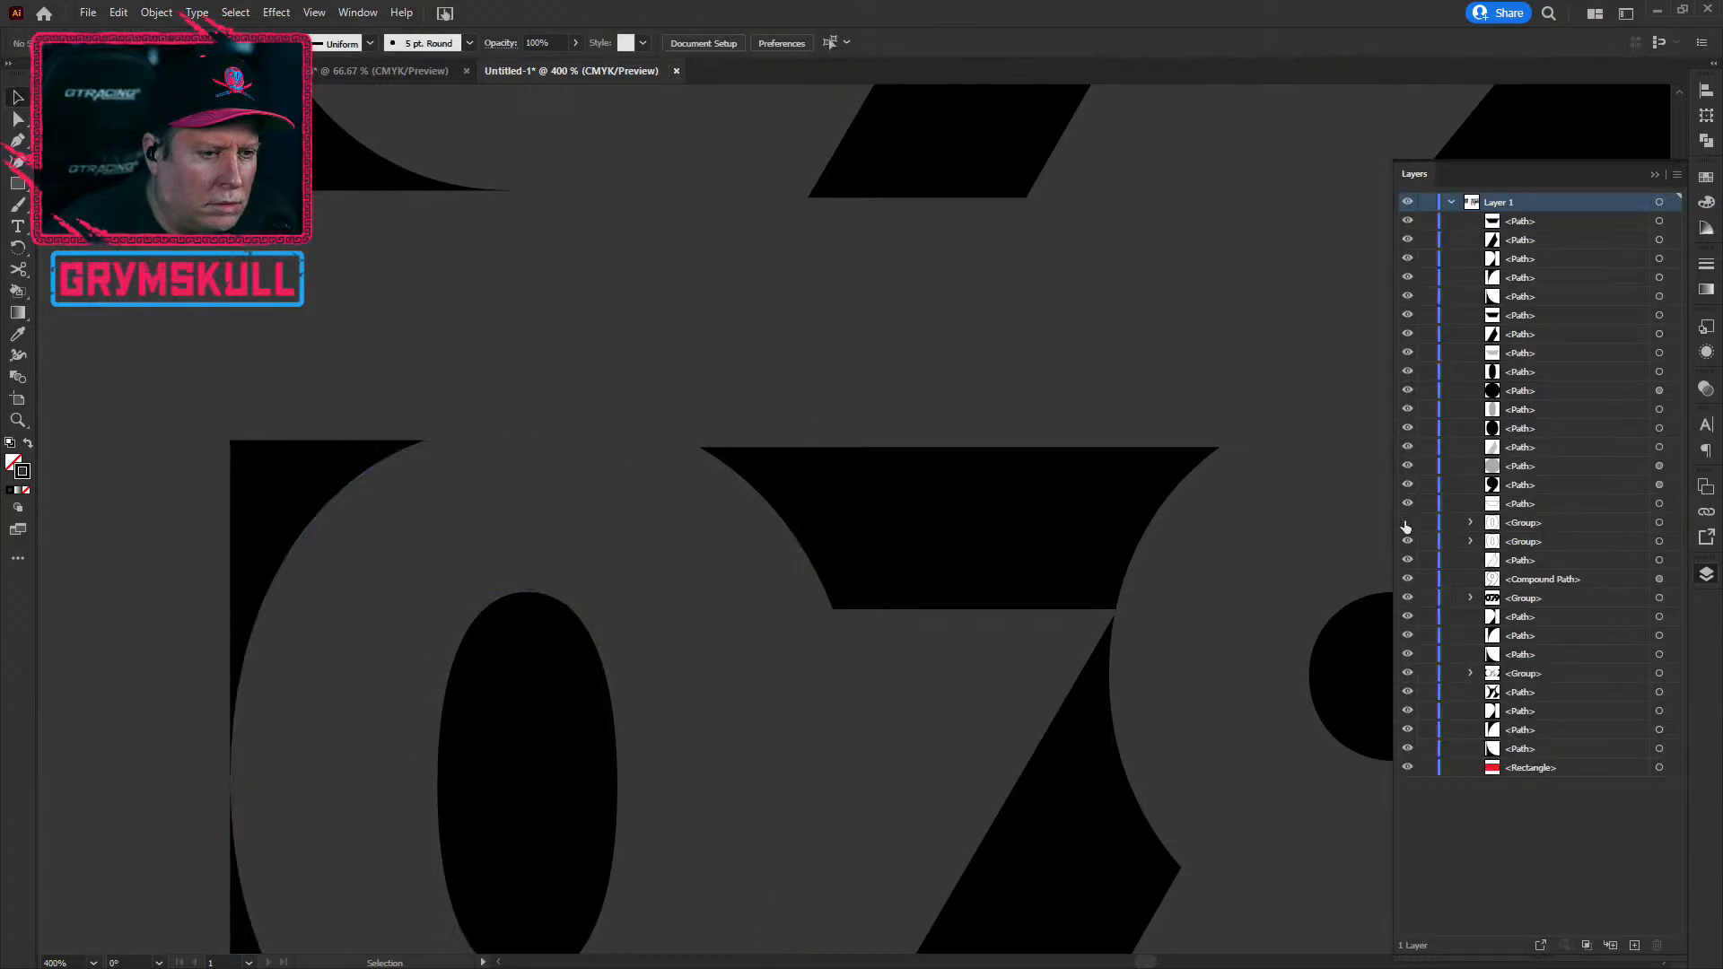
pyautogui.scroll(3, 565, 487)
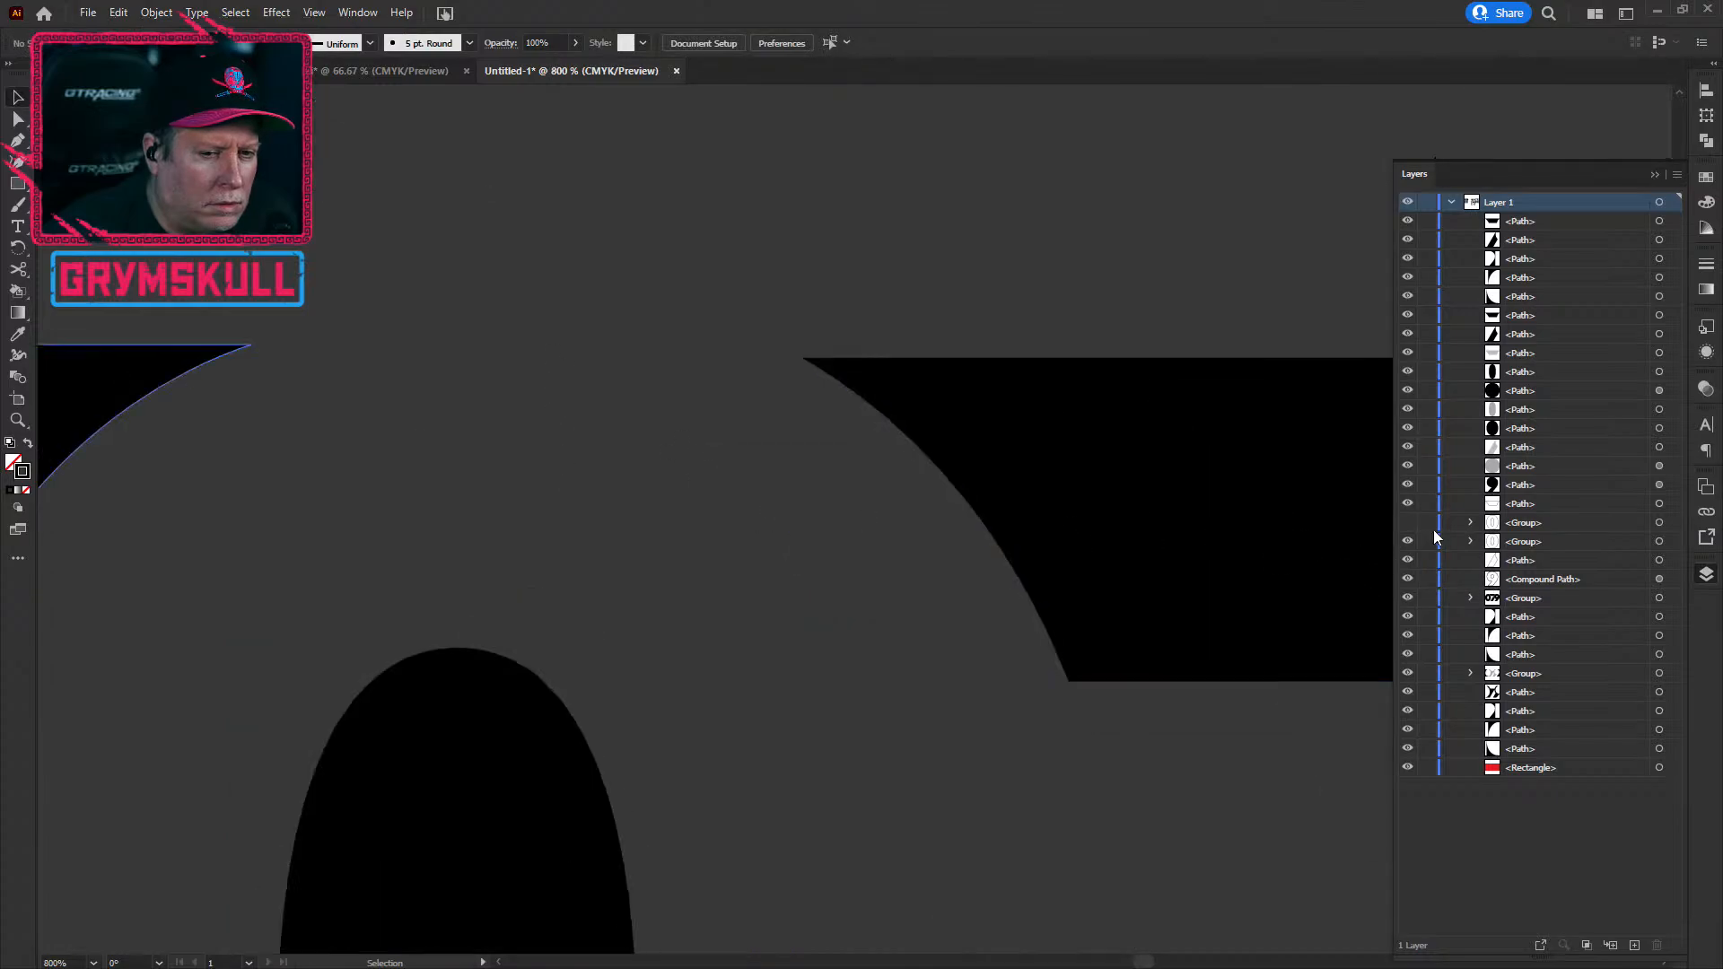
pyautogui.click(1408, 524)
pyautogui.scroll(5, 485, 329)
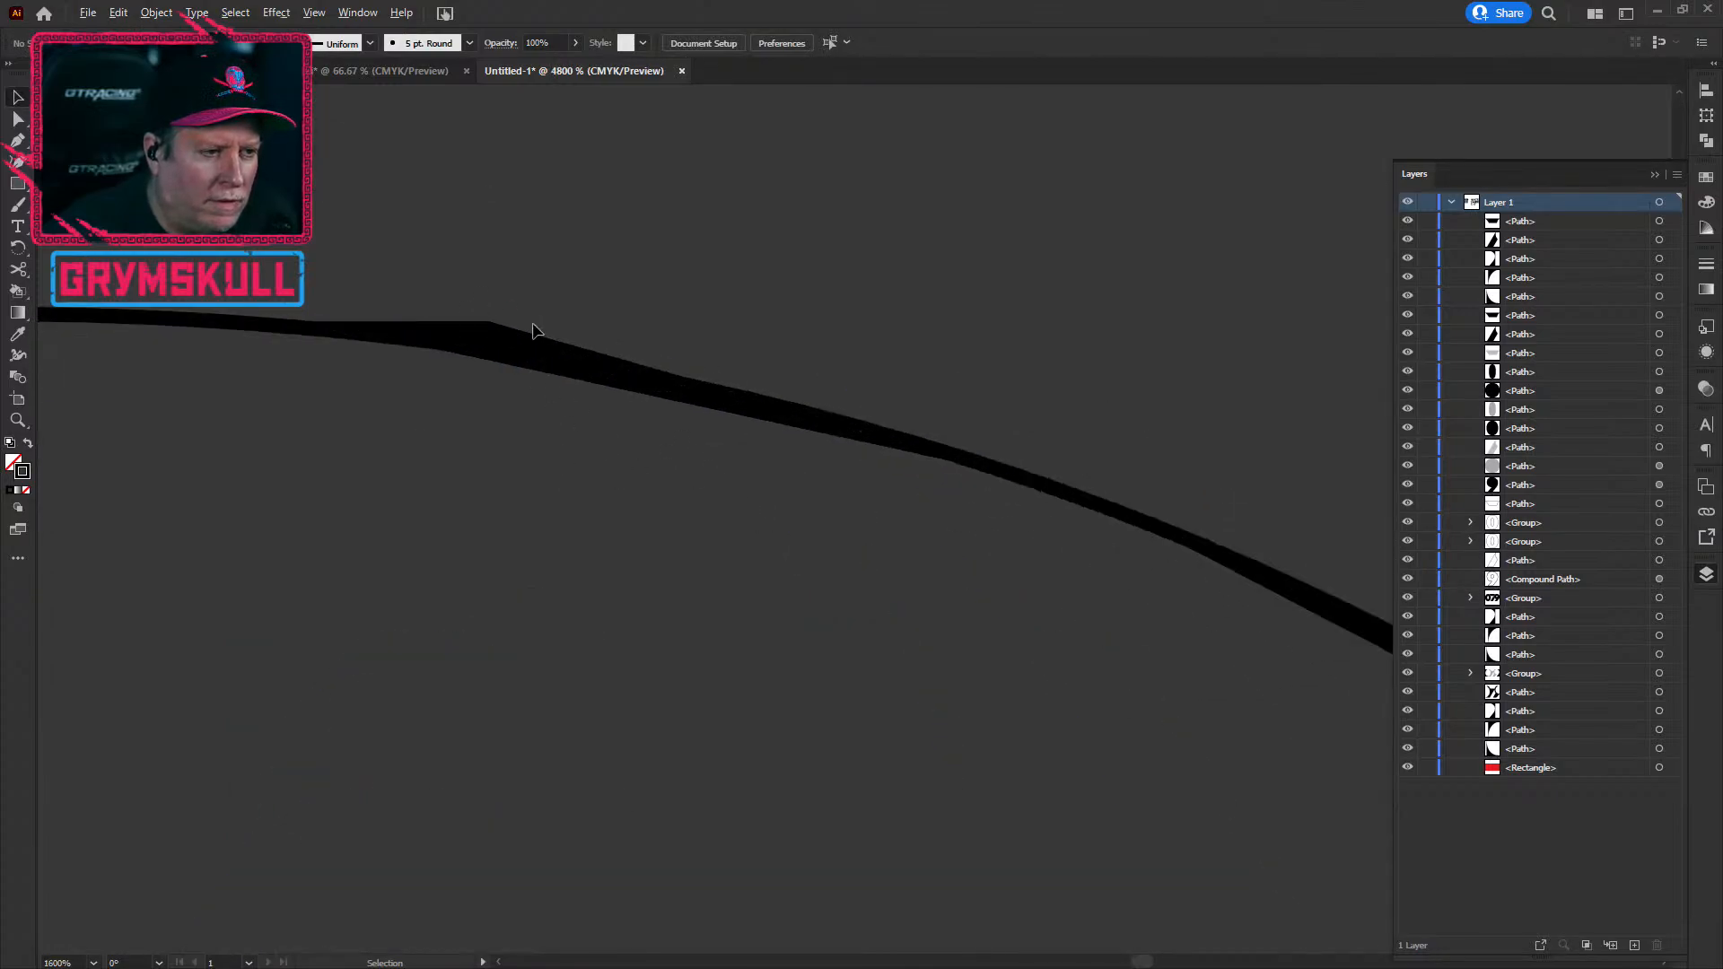
# Step: Select the 0's outline group along the top curve and increase its stroke weight
pyautogui.click(610, 378)
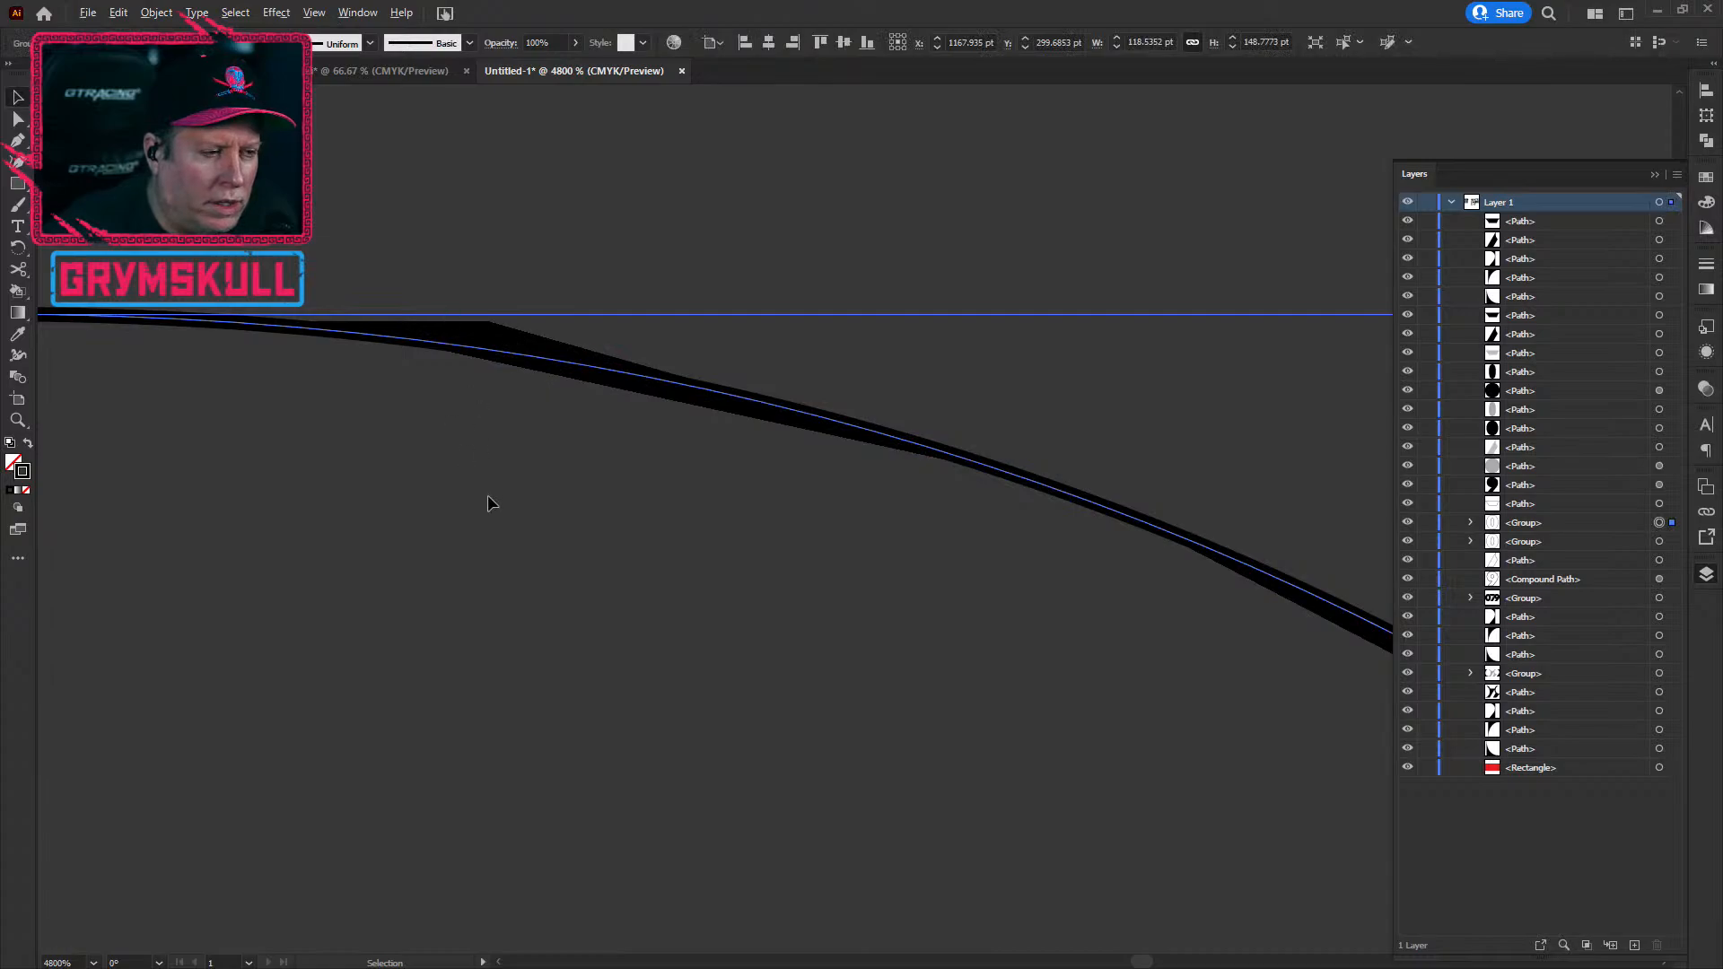
pyautogui.scroll(-1, 487, 493)
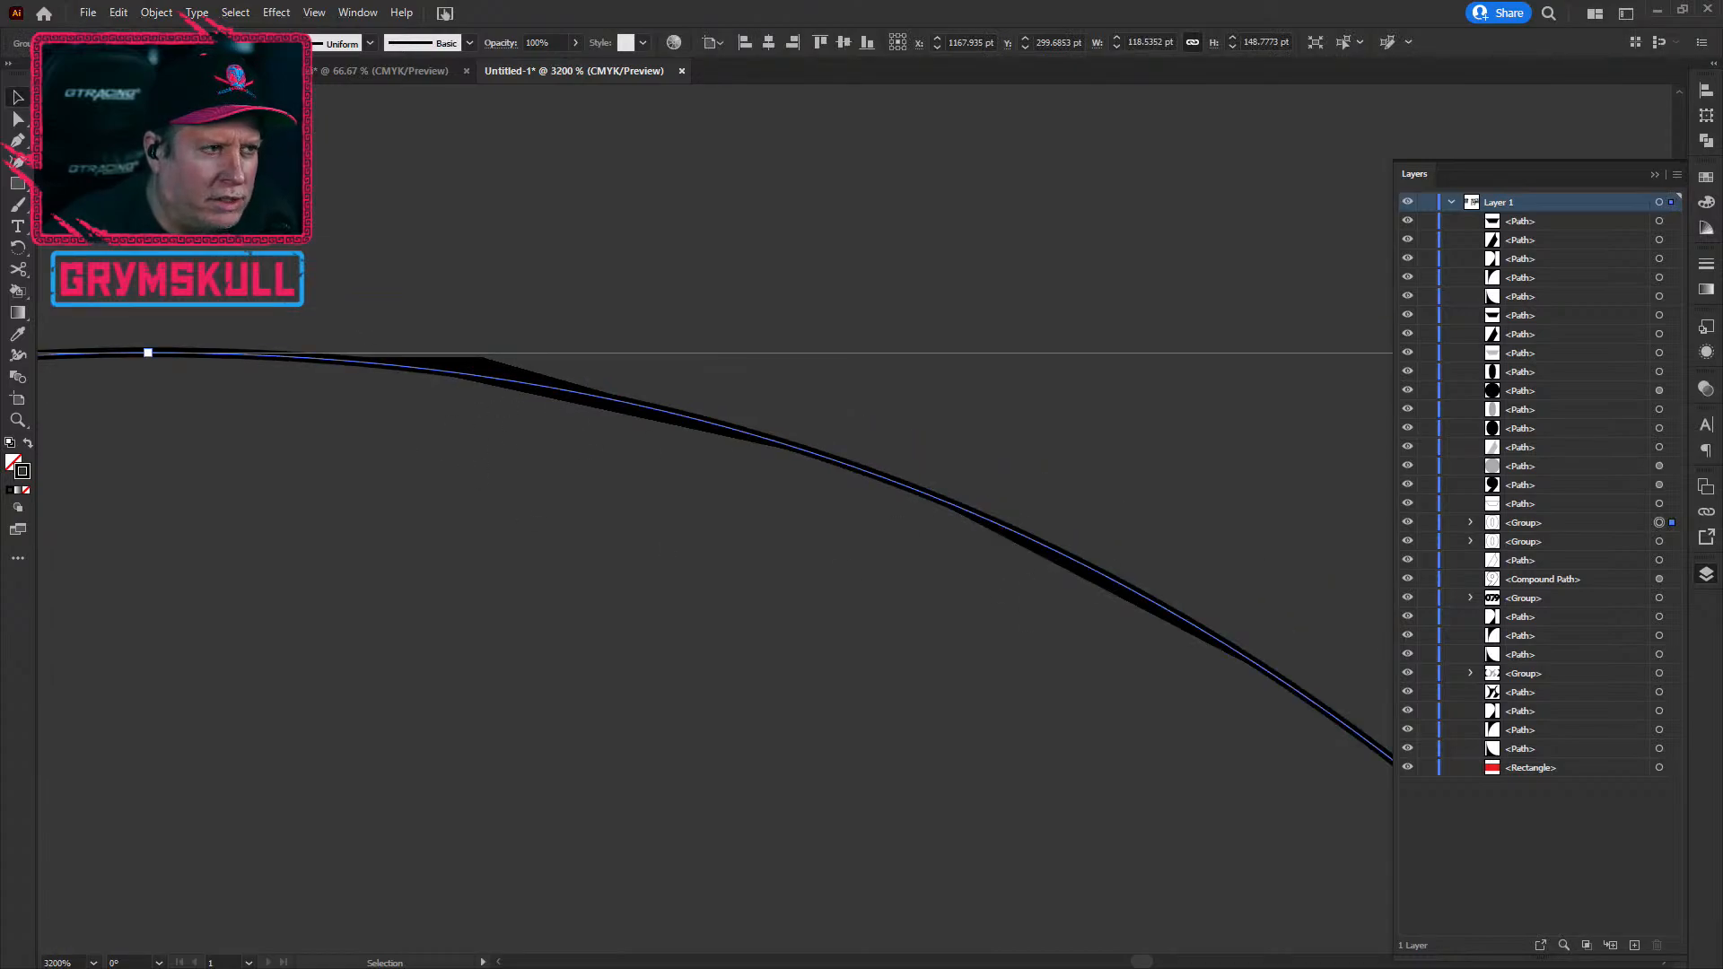
pyautogui.press('Up')
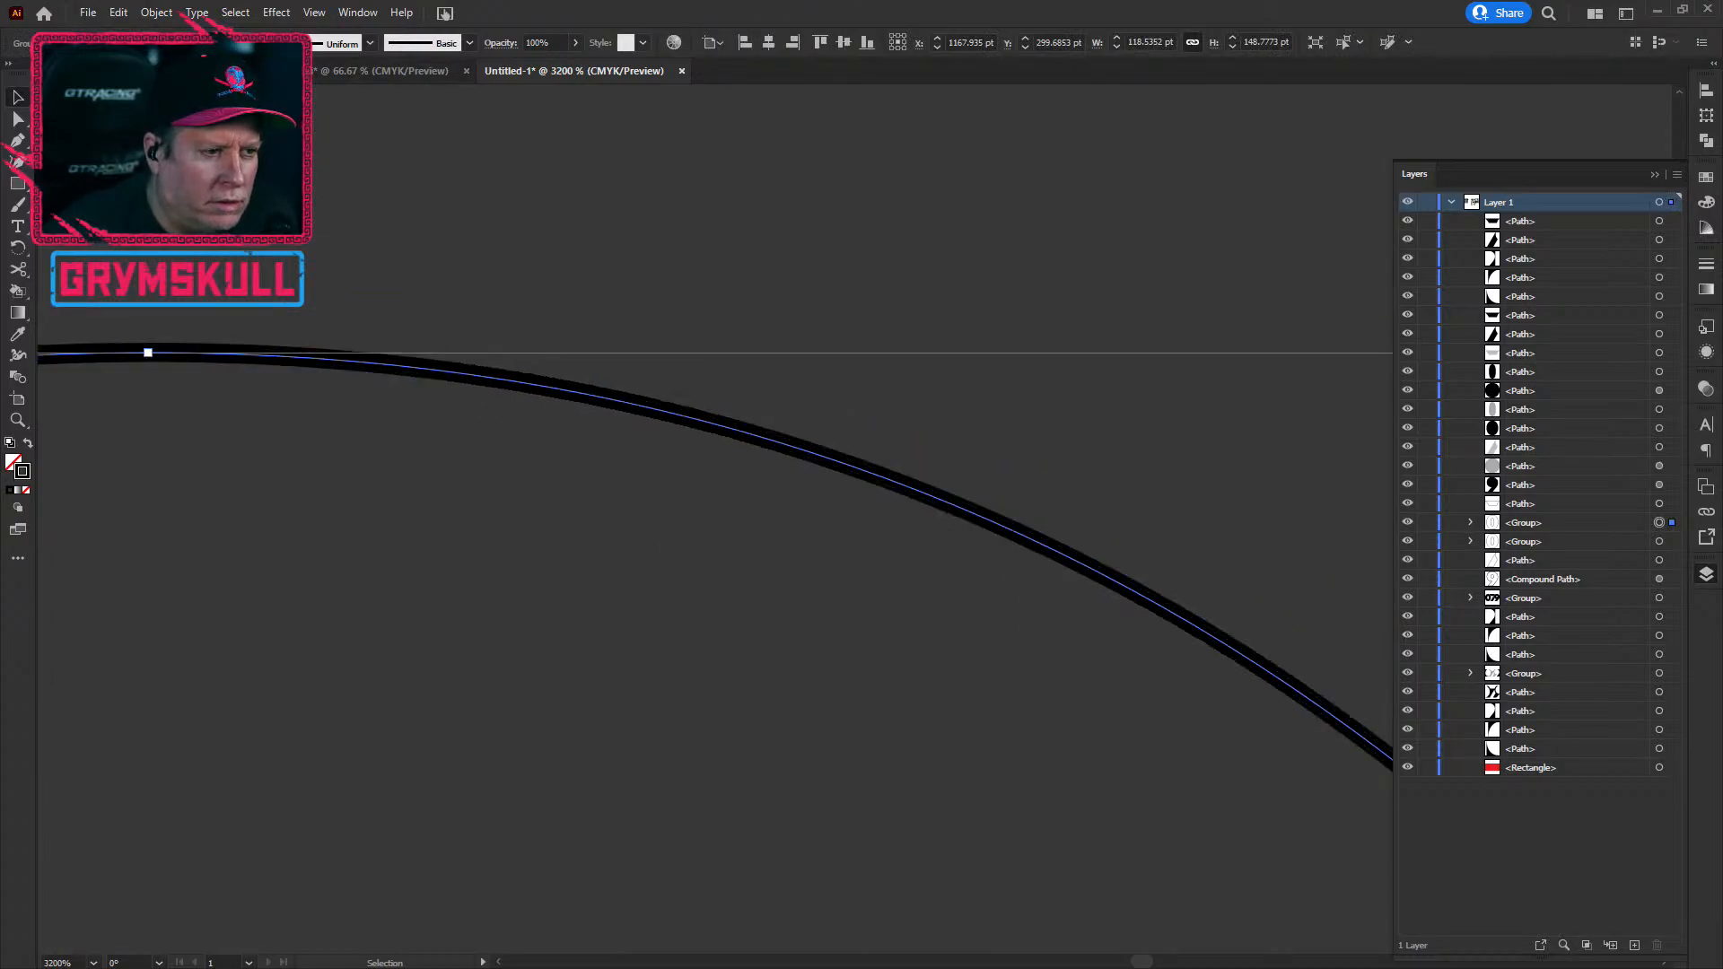
pyautogui.scroll(-1, 296, 348)
pyautogui.moveTo(409, 601); pyautogui.dragTo(1012, 553)
pyautogui.scroll(-2, 660, 604)
pyautogui.moveTo(785, 709); pyautogui.dragTo(762, 439)
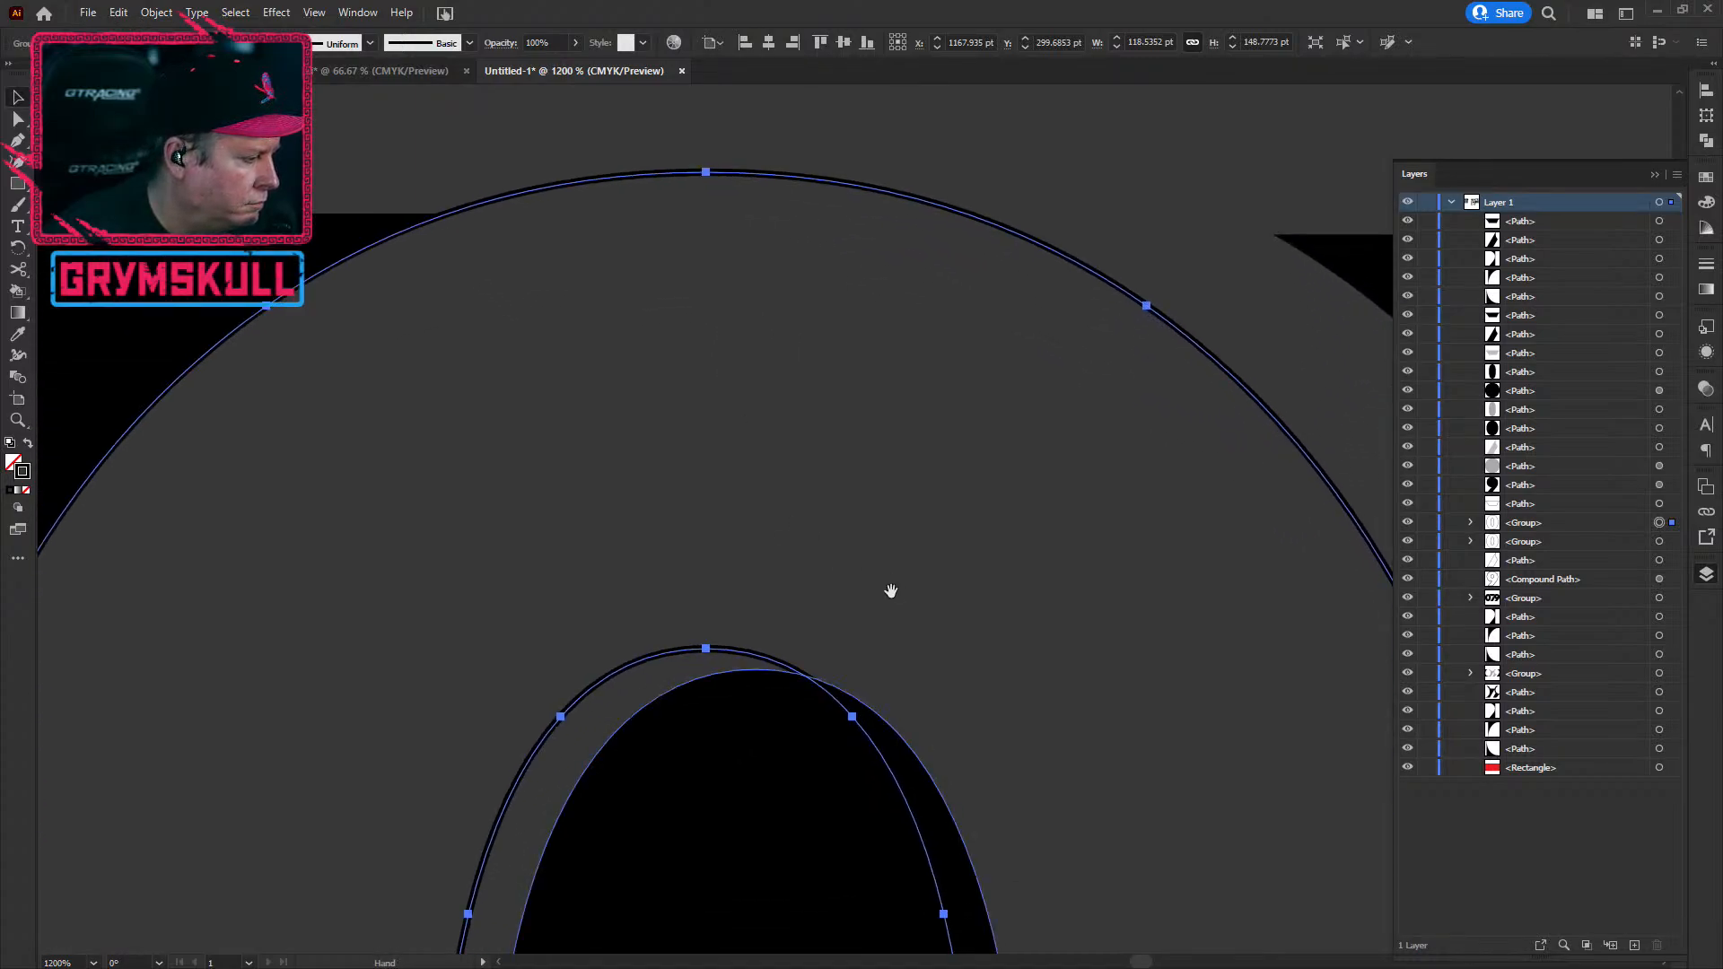
pyautogui.scroll(-3, 722, 603)
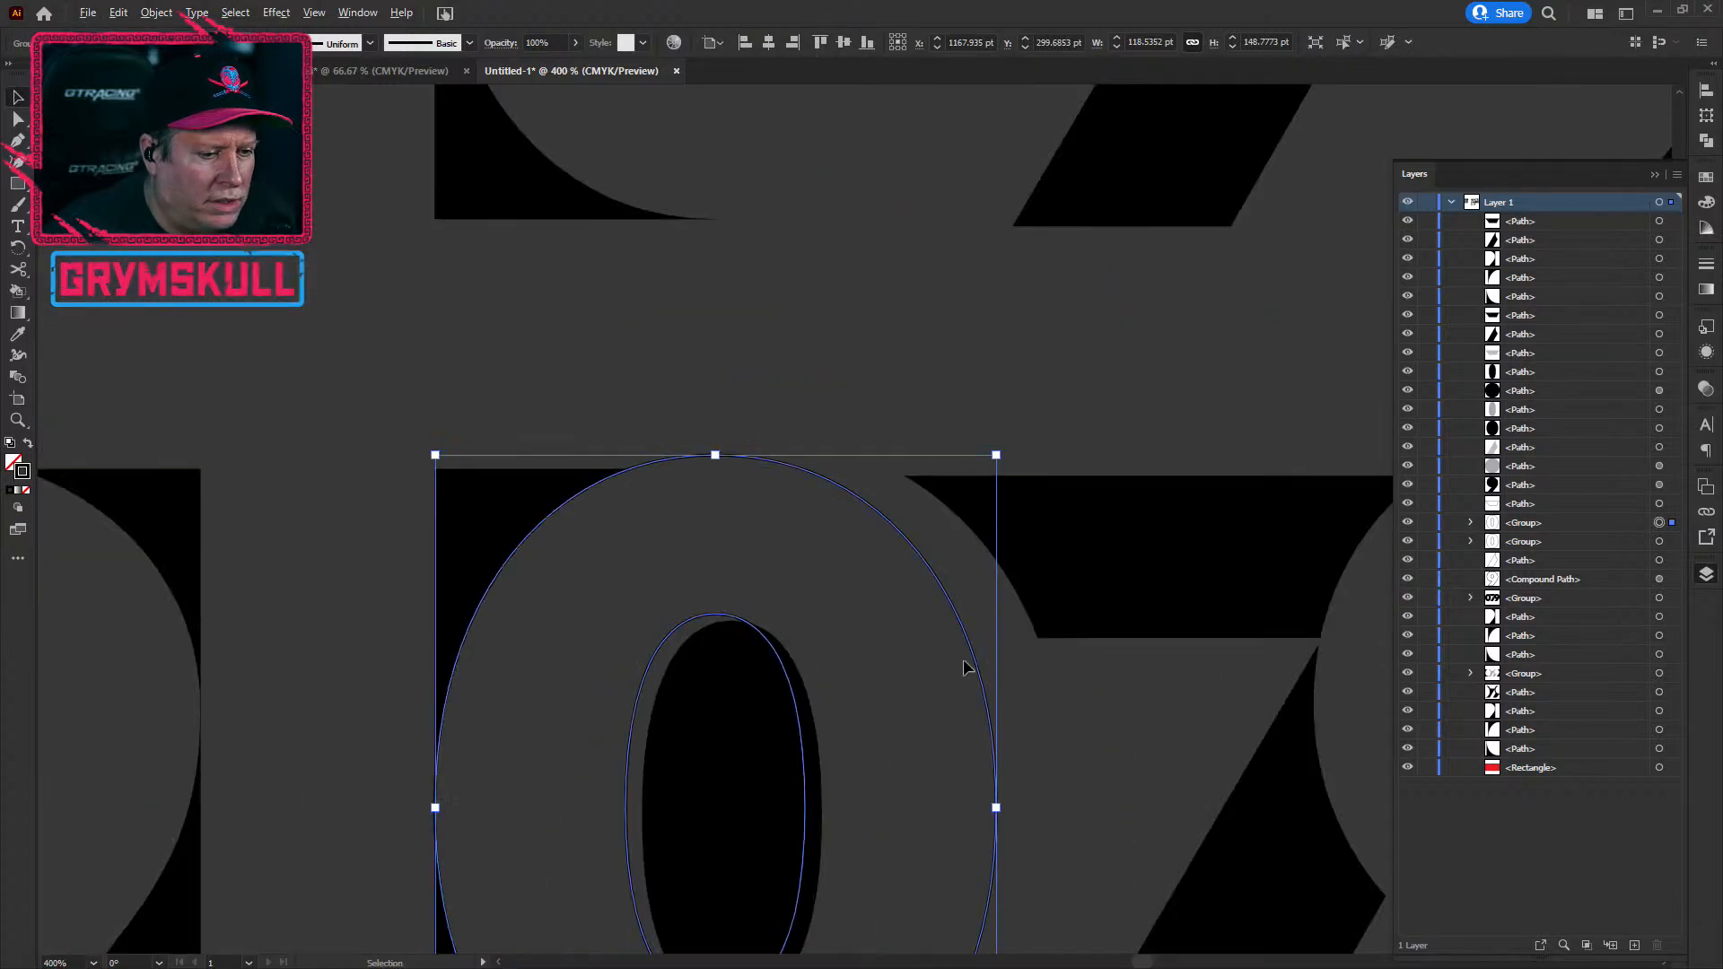
# Step: Nudge the 0's inner oval up and left into alignment
pyautogui.click(734, 783)
pyautogui.moveTo(738, 810); pyautogui.dragTo(717, 805)
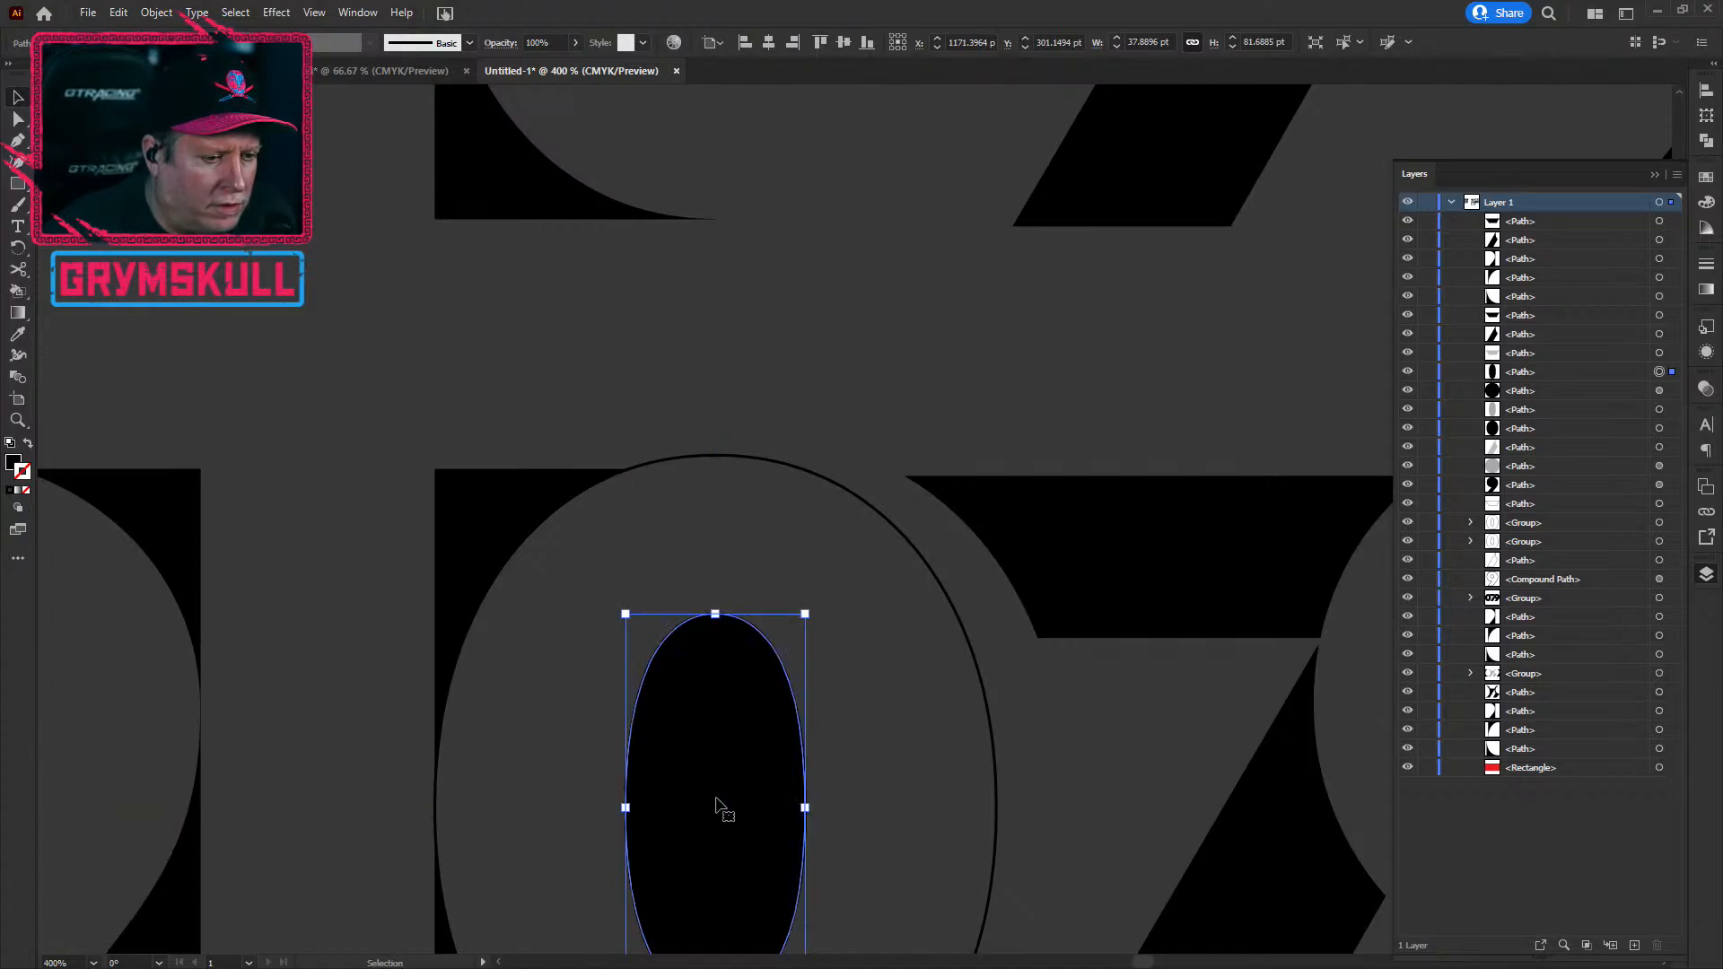
pyautogui.scroll(-1, 716, 800)
pyautogui.moveTo(885, 835); pyautogui.dragTo(850, 389)
pyautogui.click(769, 759)
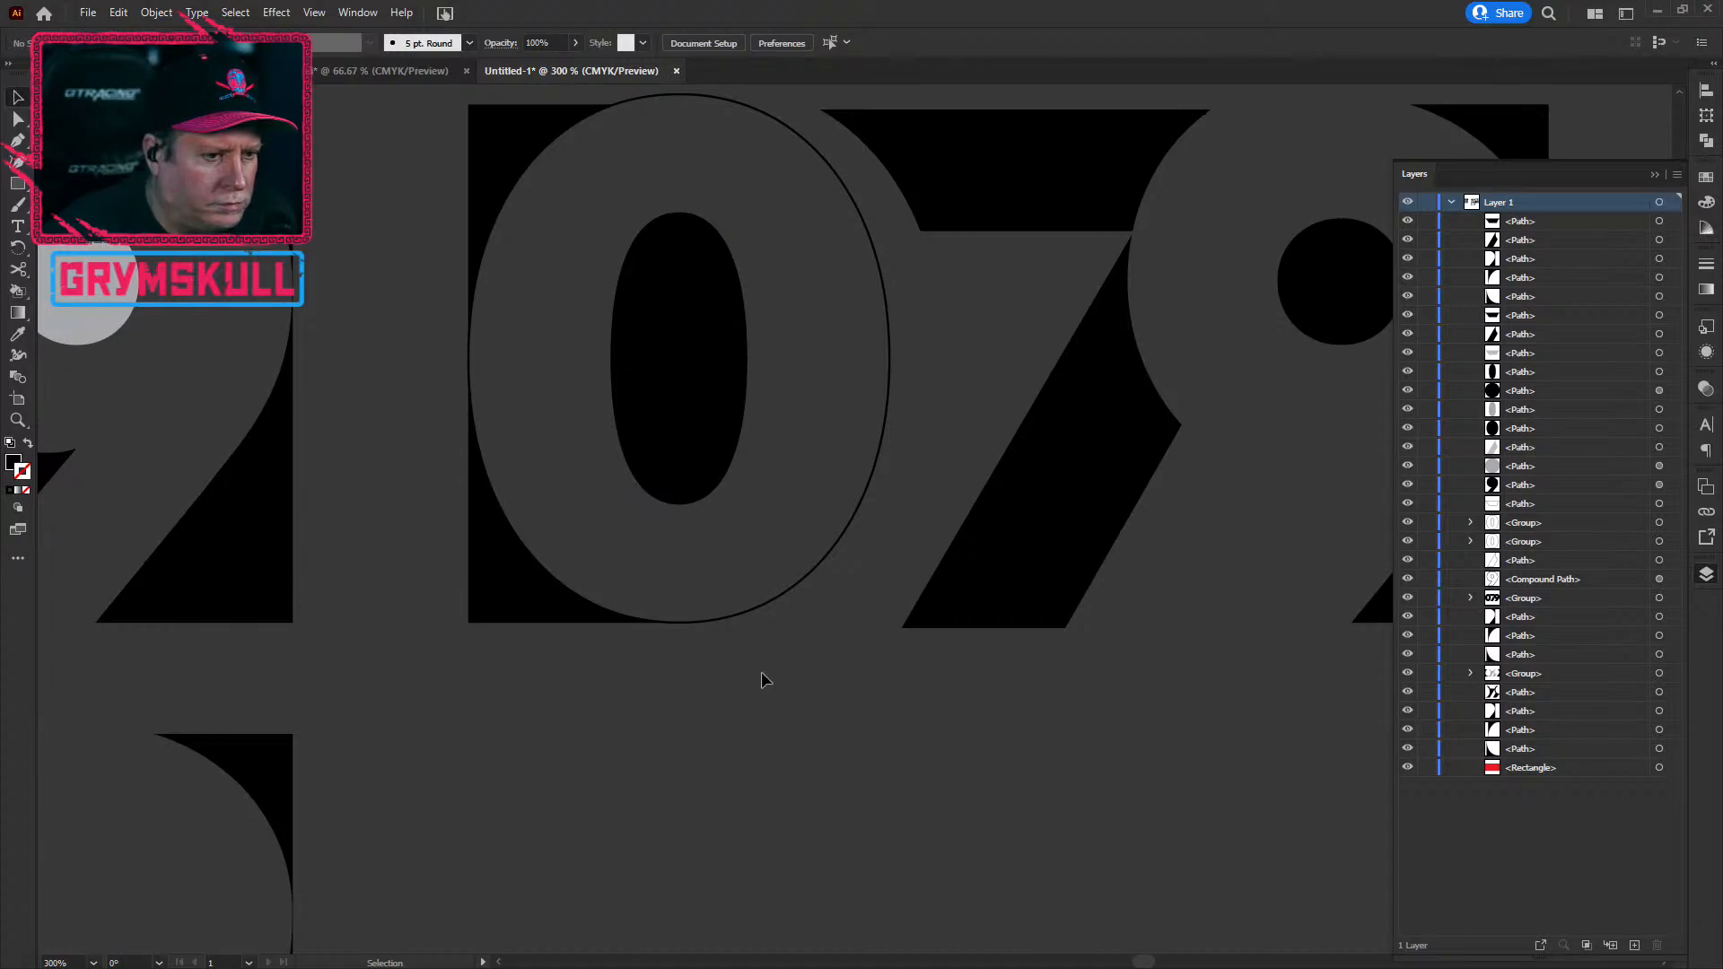
# Step: Marquee-select the 0 together with the 7 and 9
pyautogui.click(764, 621)
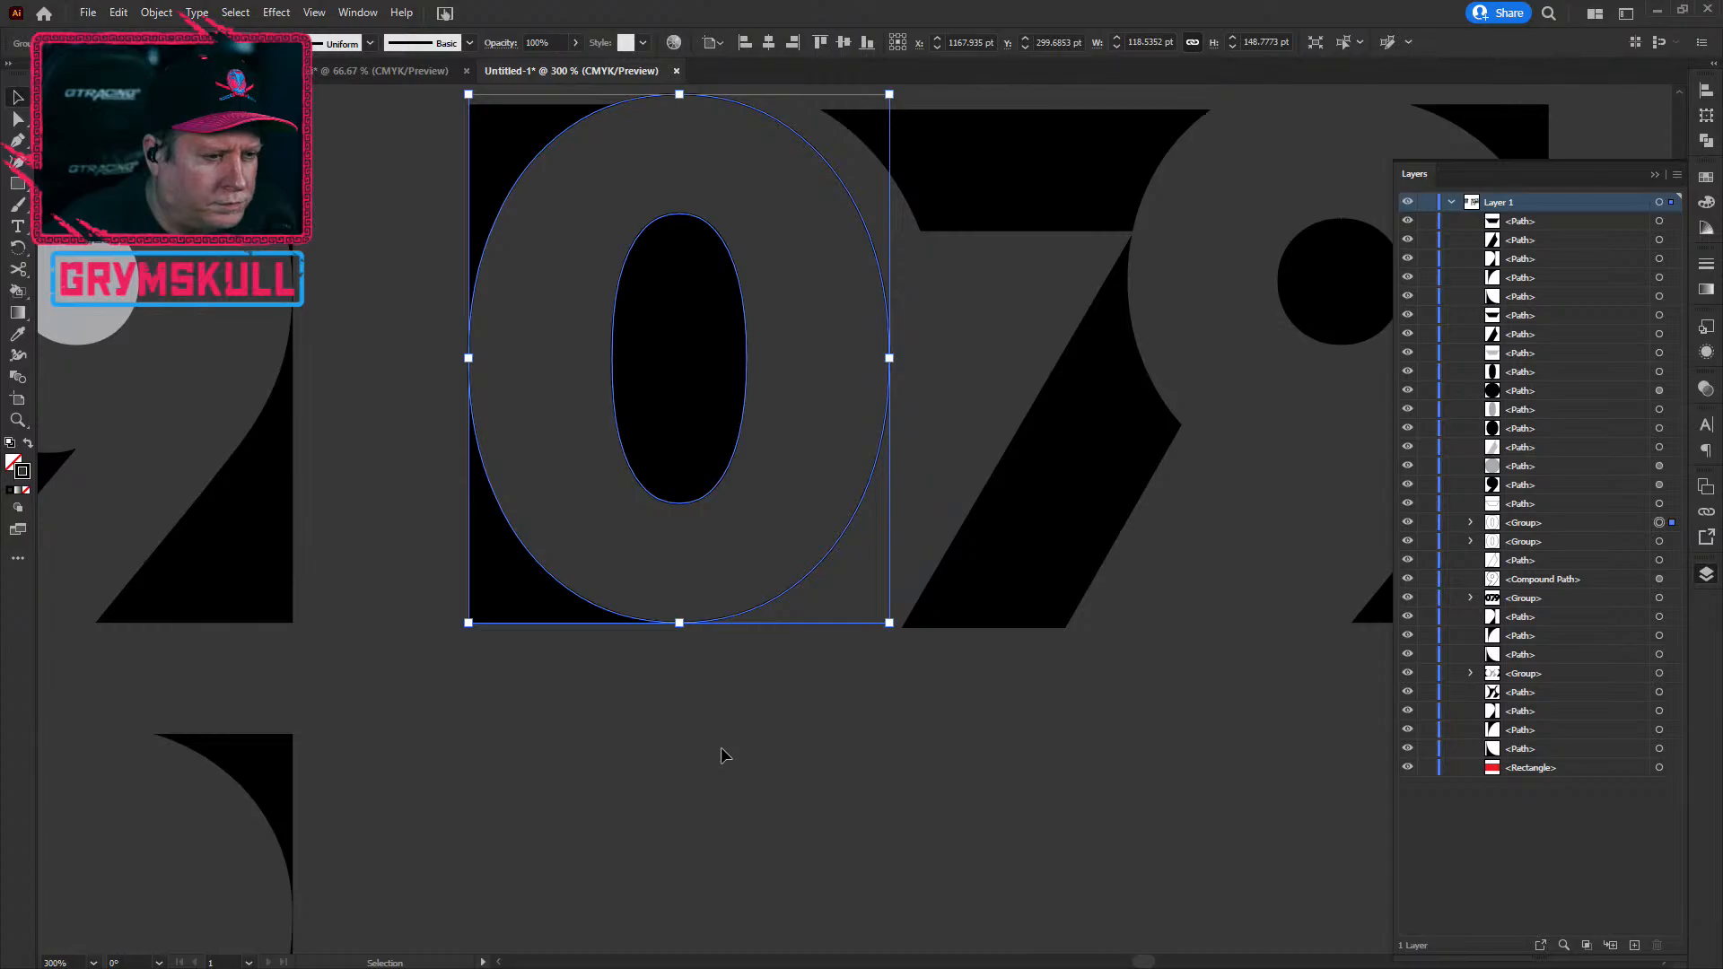
pyautogui.scroll(2, 633, 694)
pyautogui.scroll(1, 643, 671)
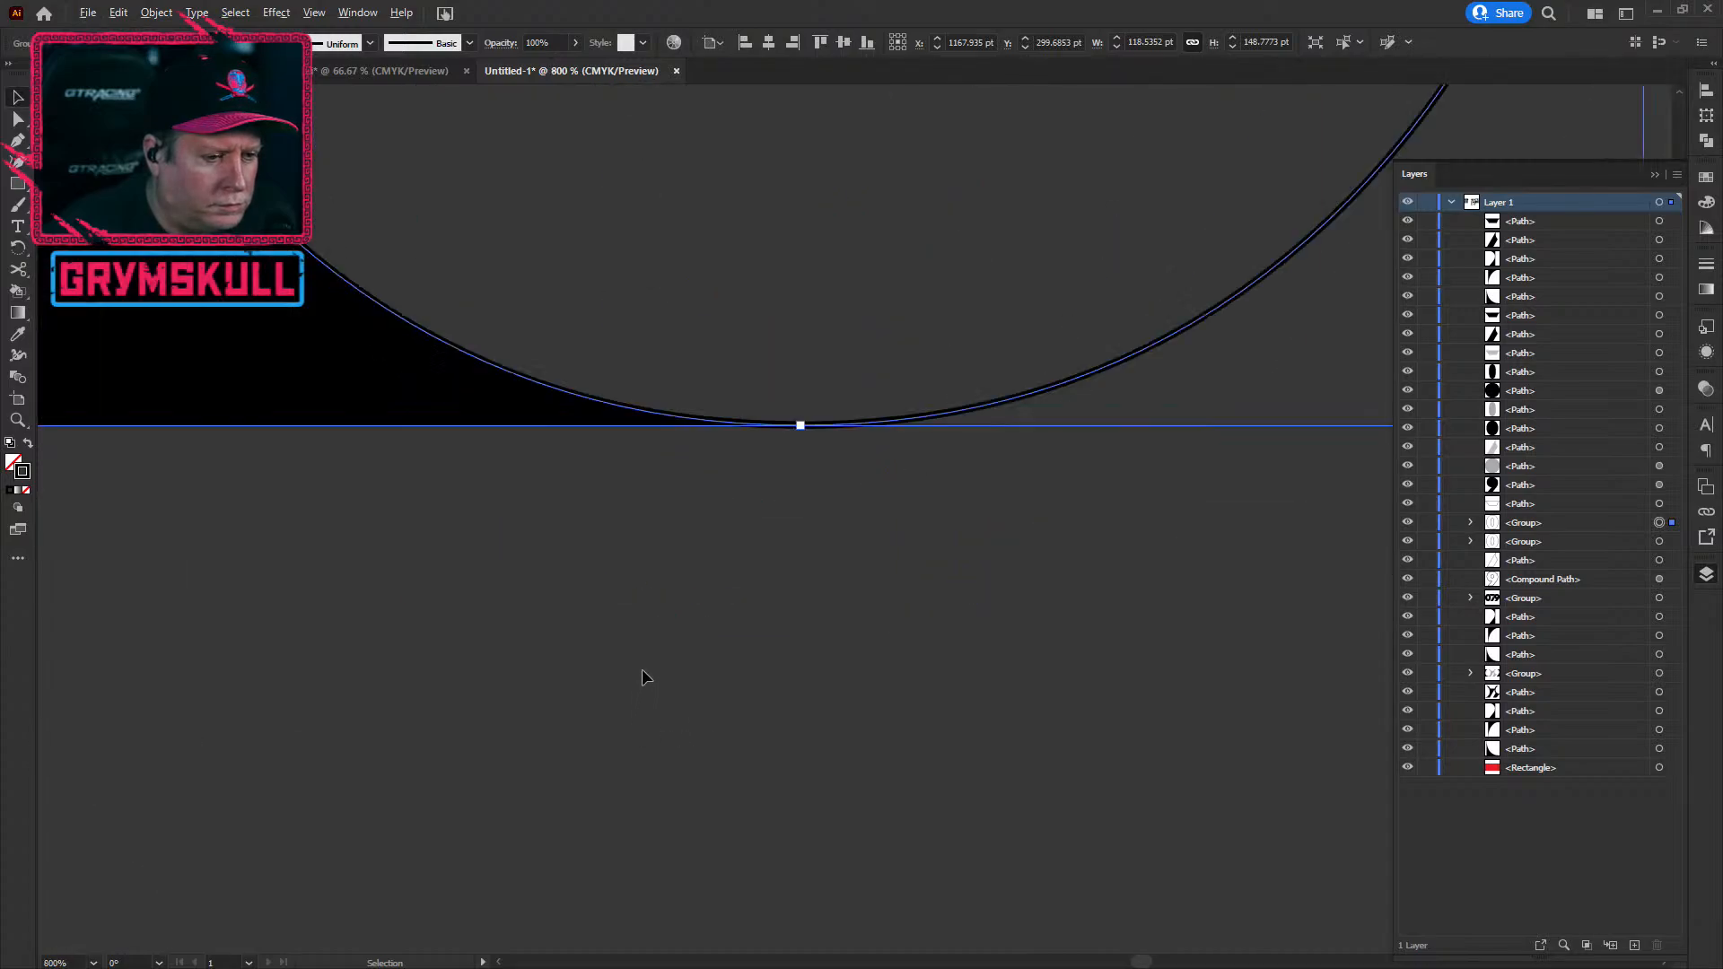
pyautogui.scroll(-3, 642, 670)
pyautogui.click(630, 739)
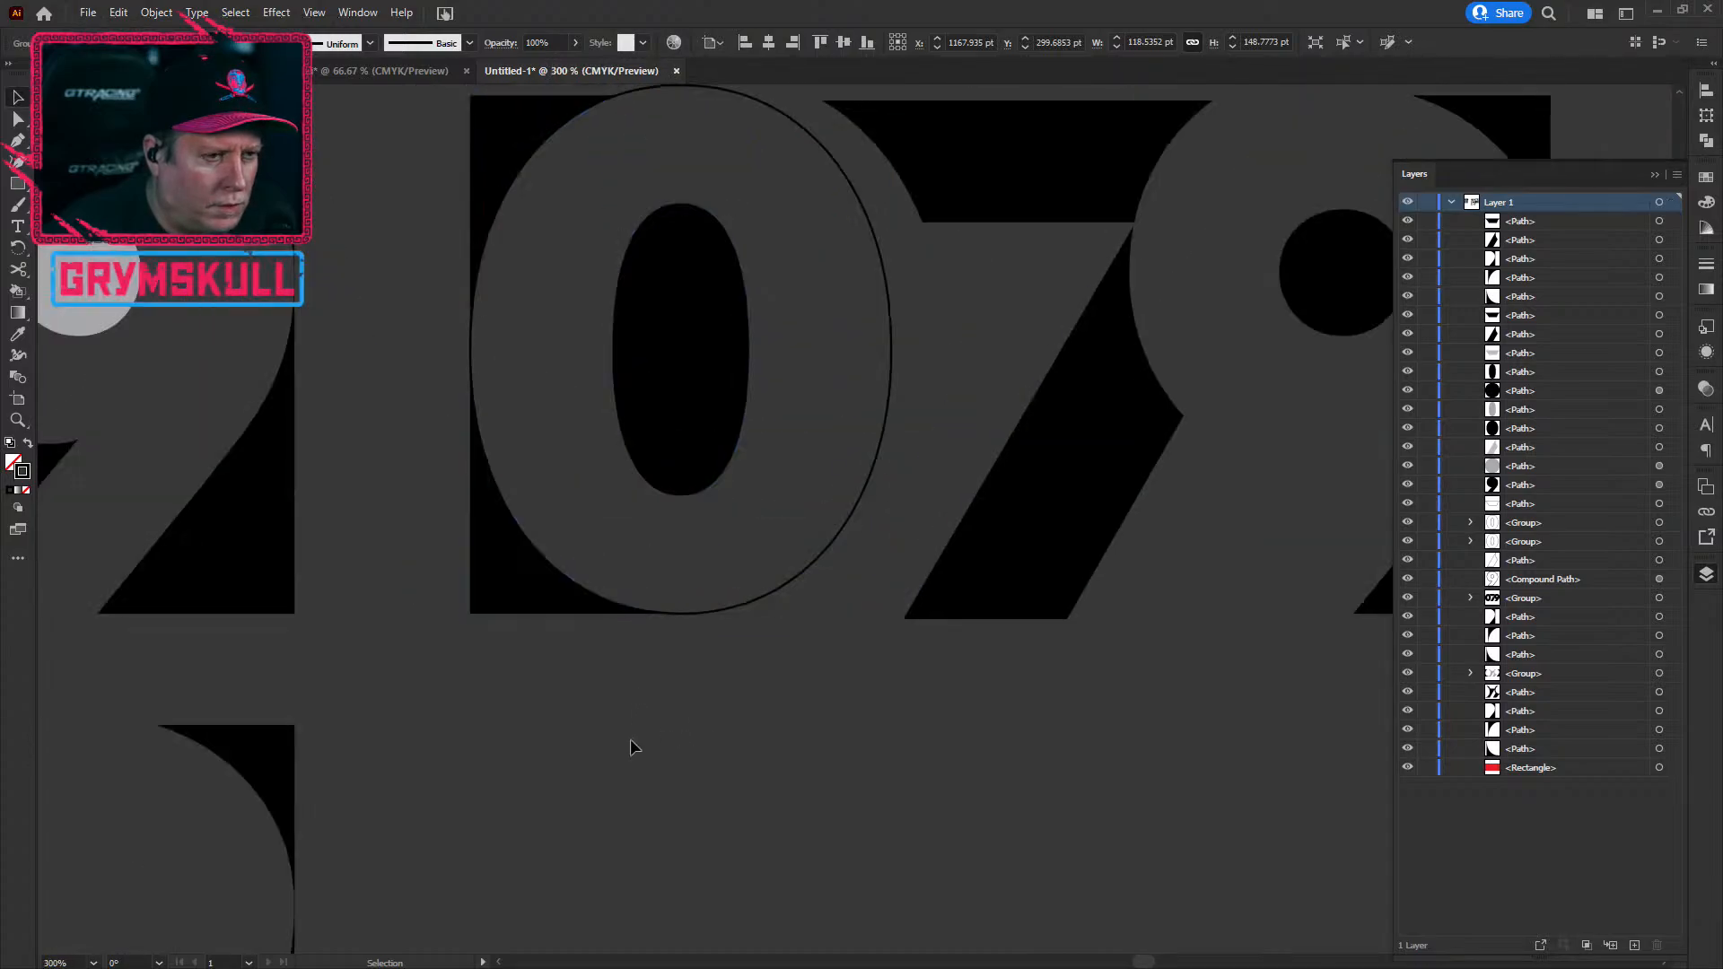
pyautogui.moveTo(495, 632); pyautogui.dragTo(528, 821)
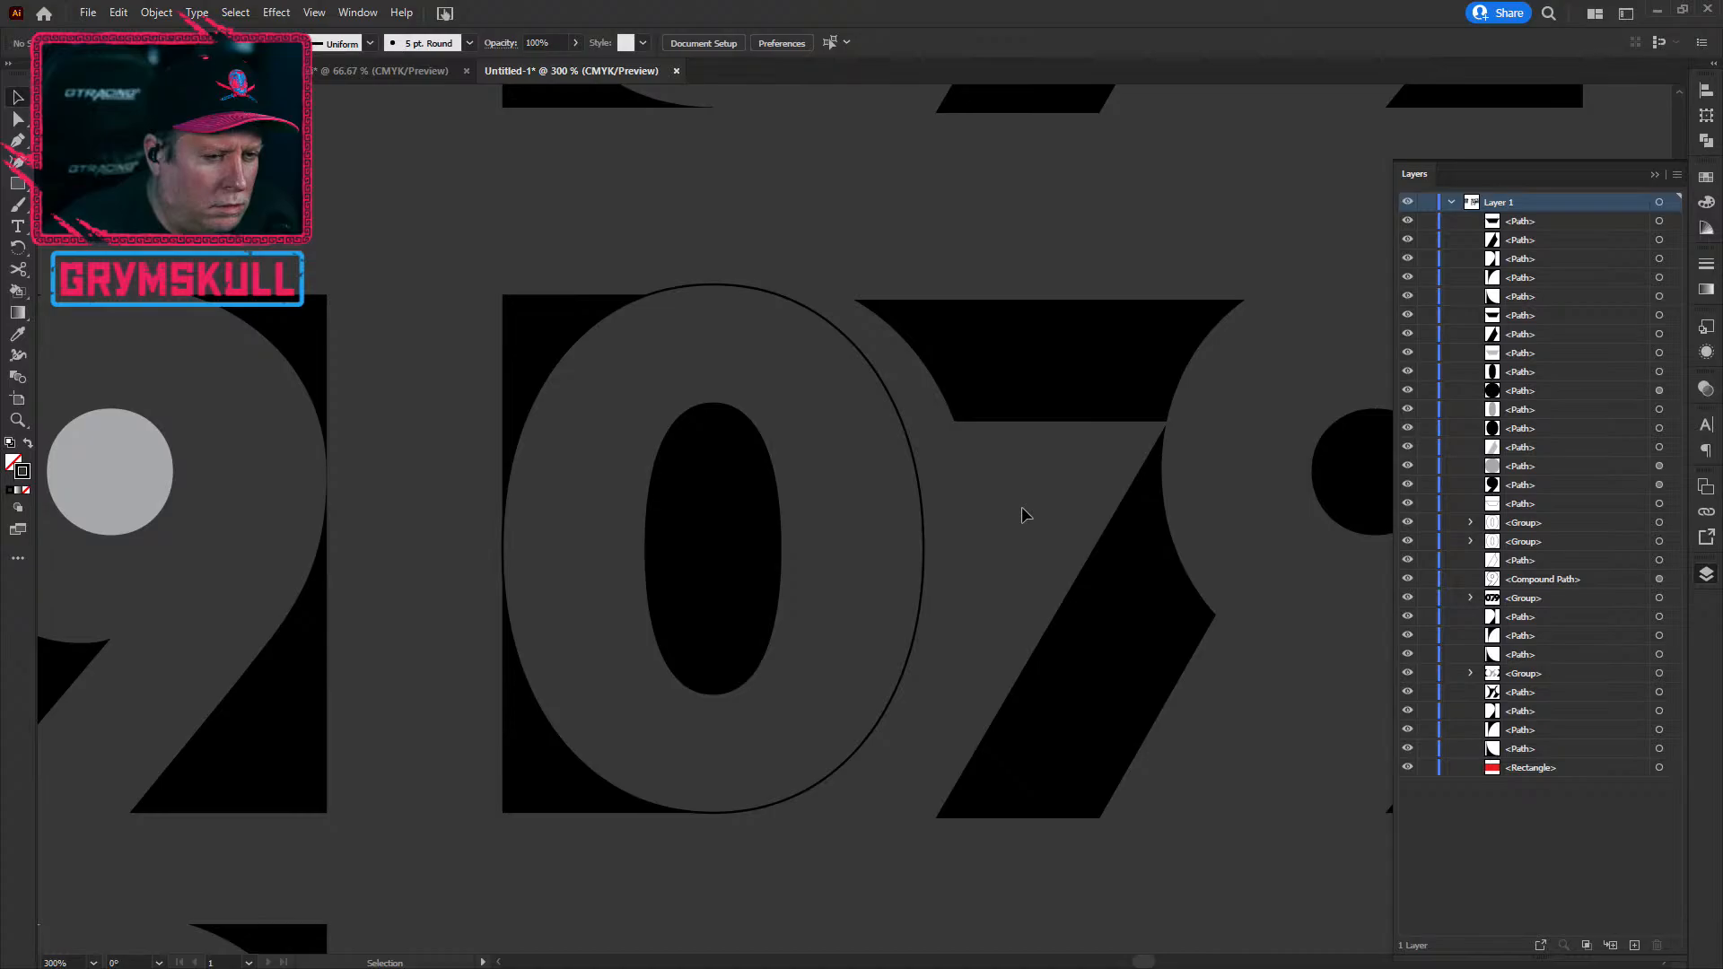
pyautogui.scroll(-1, 778, 666)
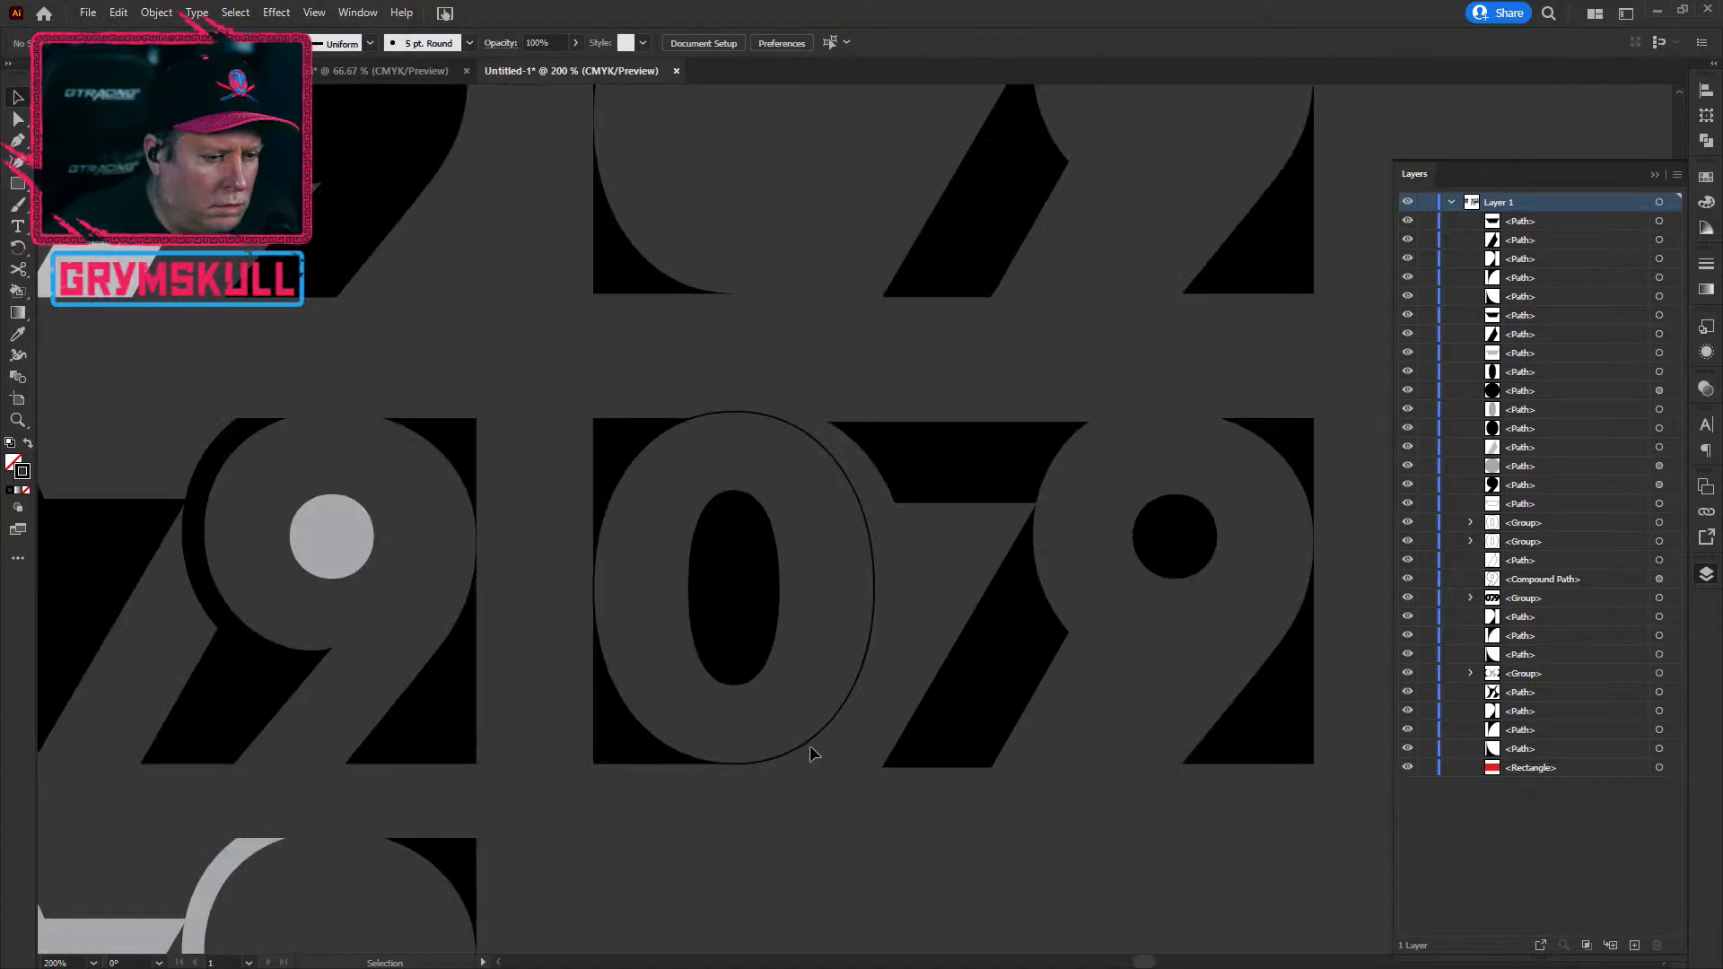
pyautogui.click(818, 745)
pyautogui.scroll(-2, 825, 821)
pyautogui.moveTo(1212, 896); pyautogui.dragTo(884, 734)
# Step: Place a duplicate of the 079 below the original
pyautogui.scroll(-5, 884, 734)
pyautogui.hscroll(2, 987, 538)
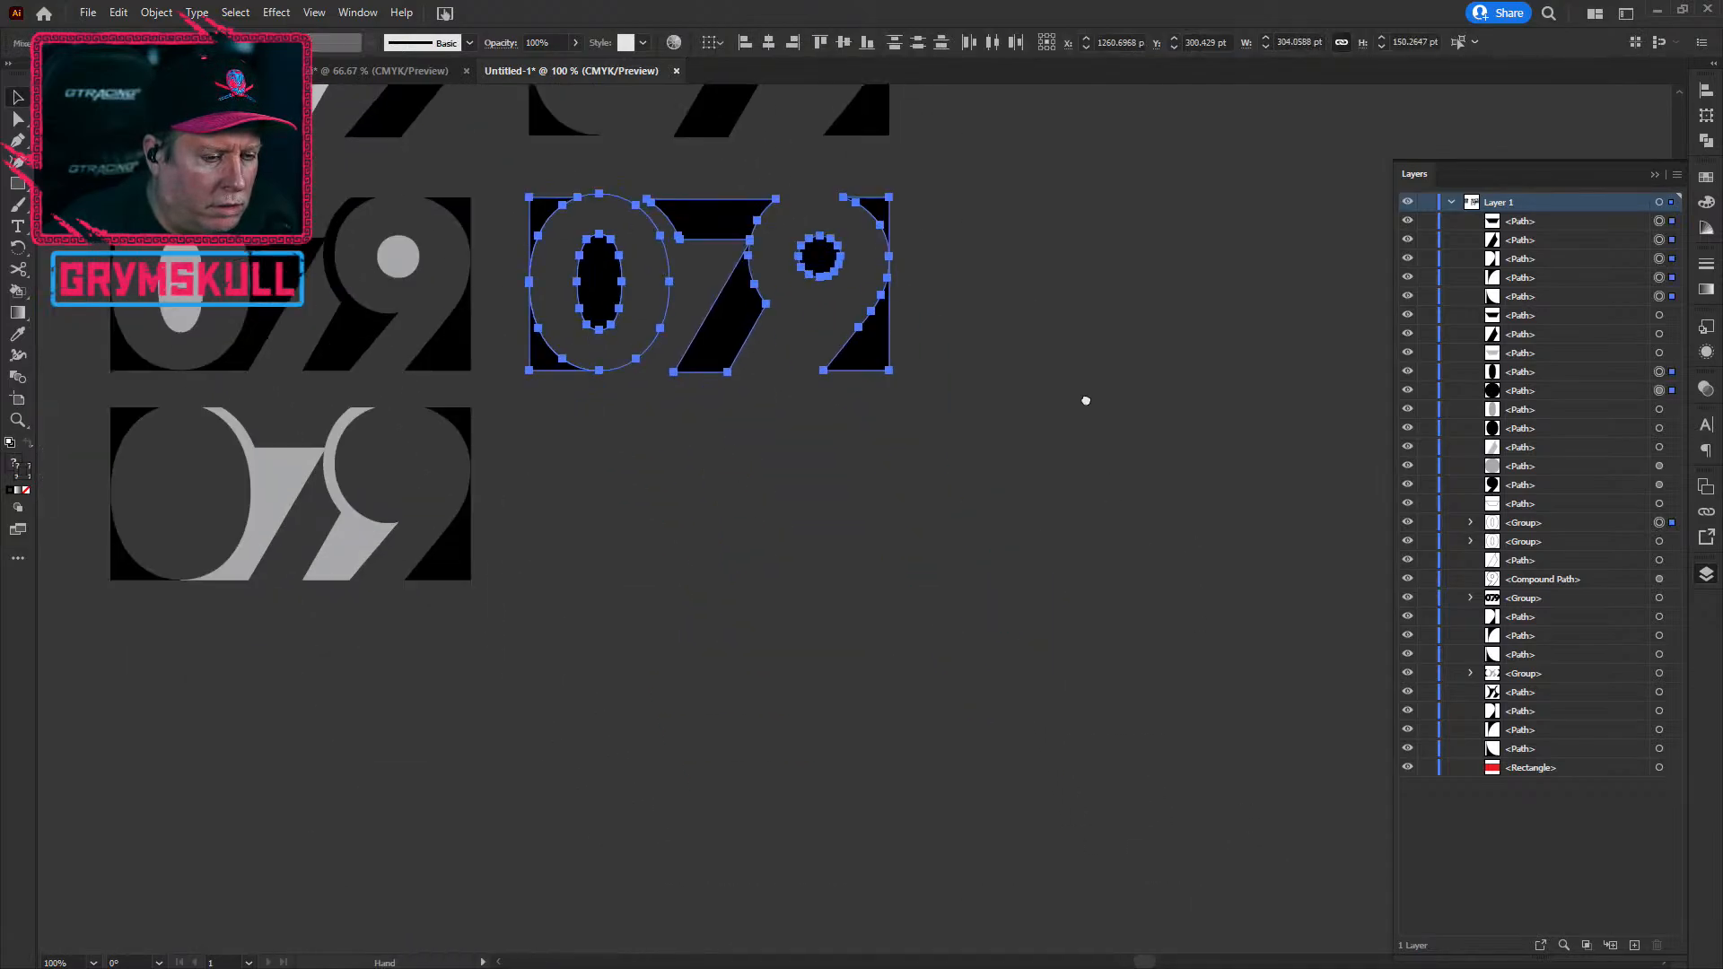
pyautogui.moveTo(843, 278); pyautogui.dragTo(929, 693)
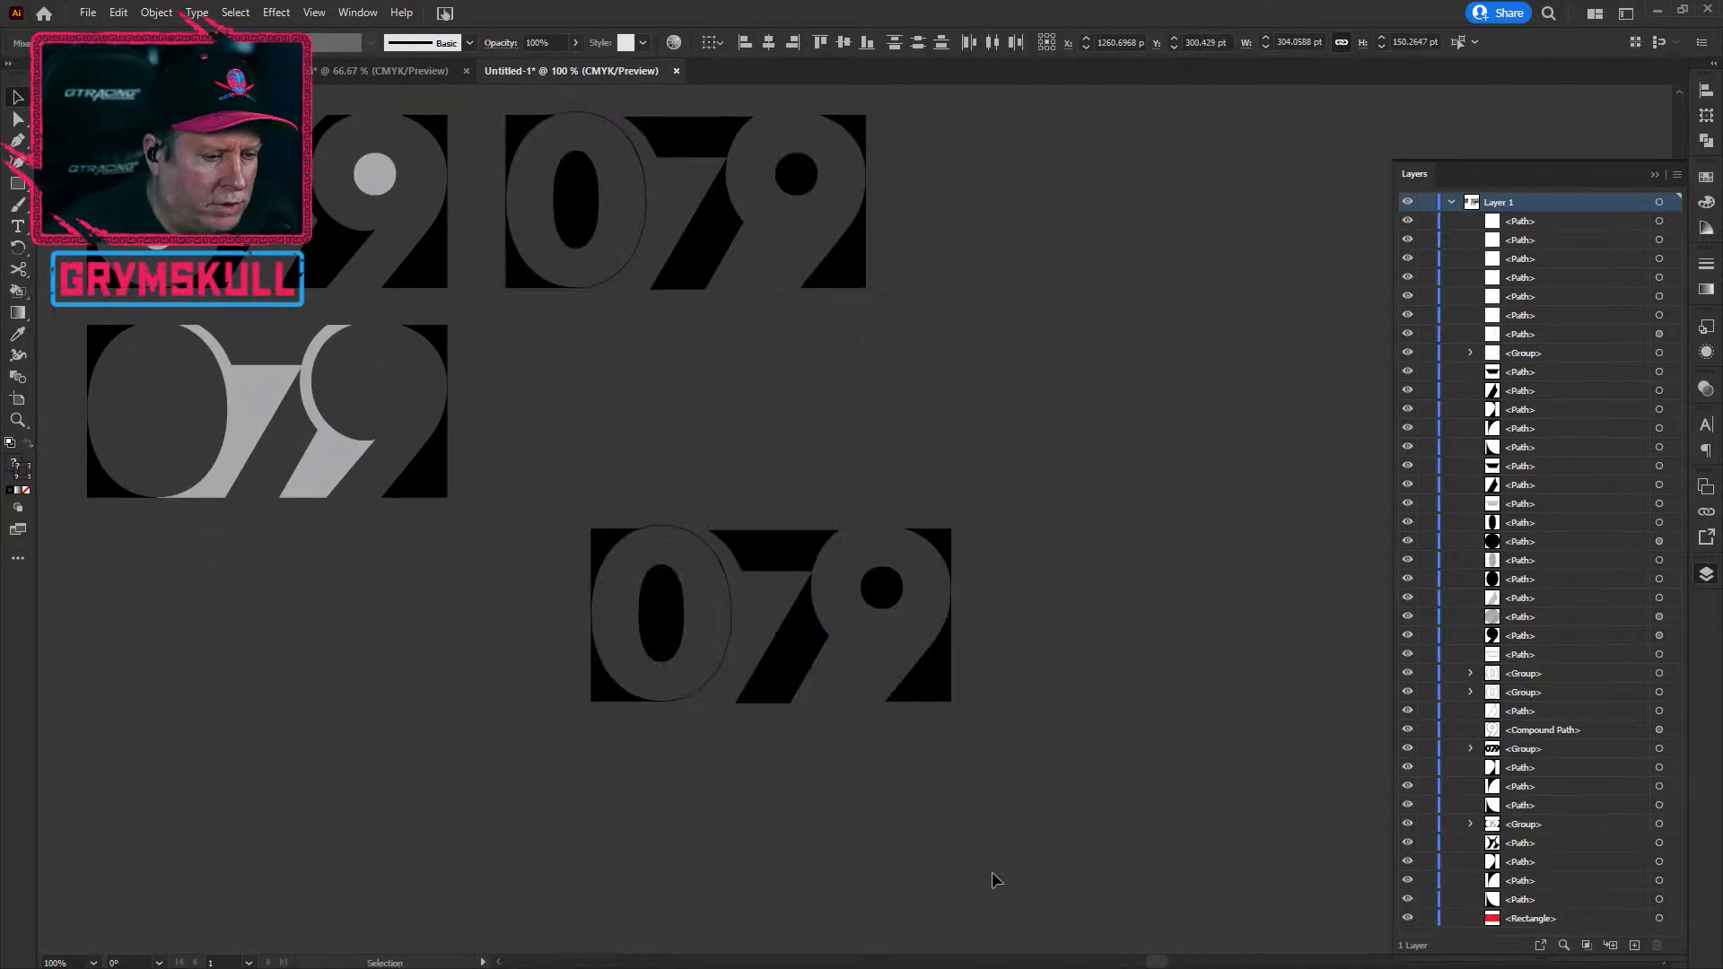
pyautogui.click(716, 758)
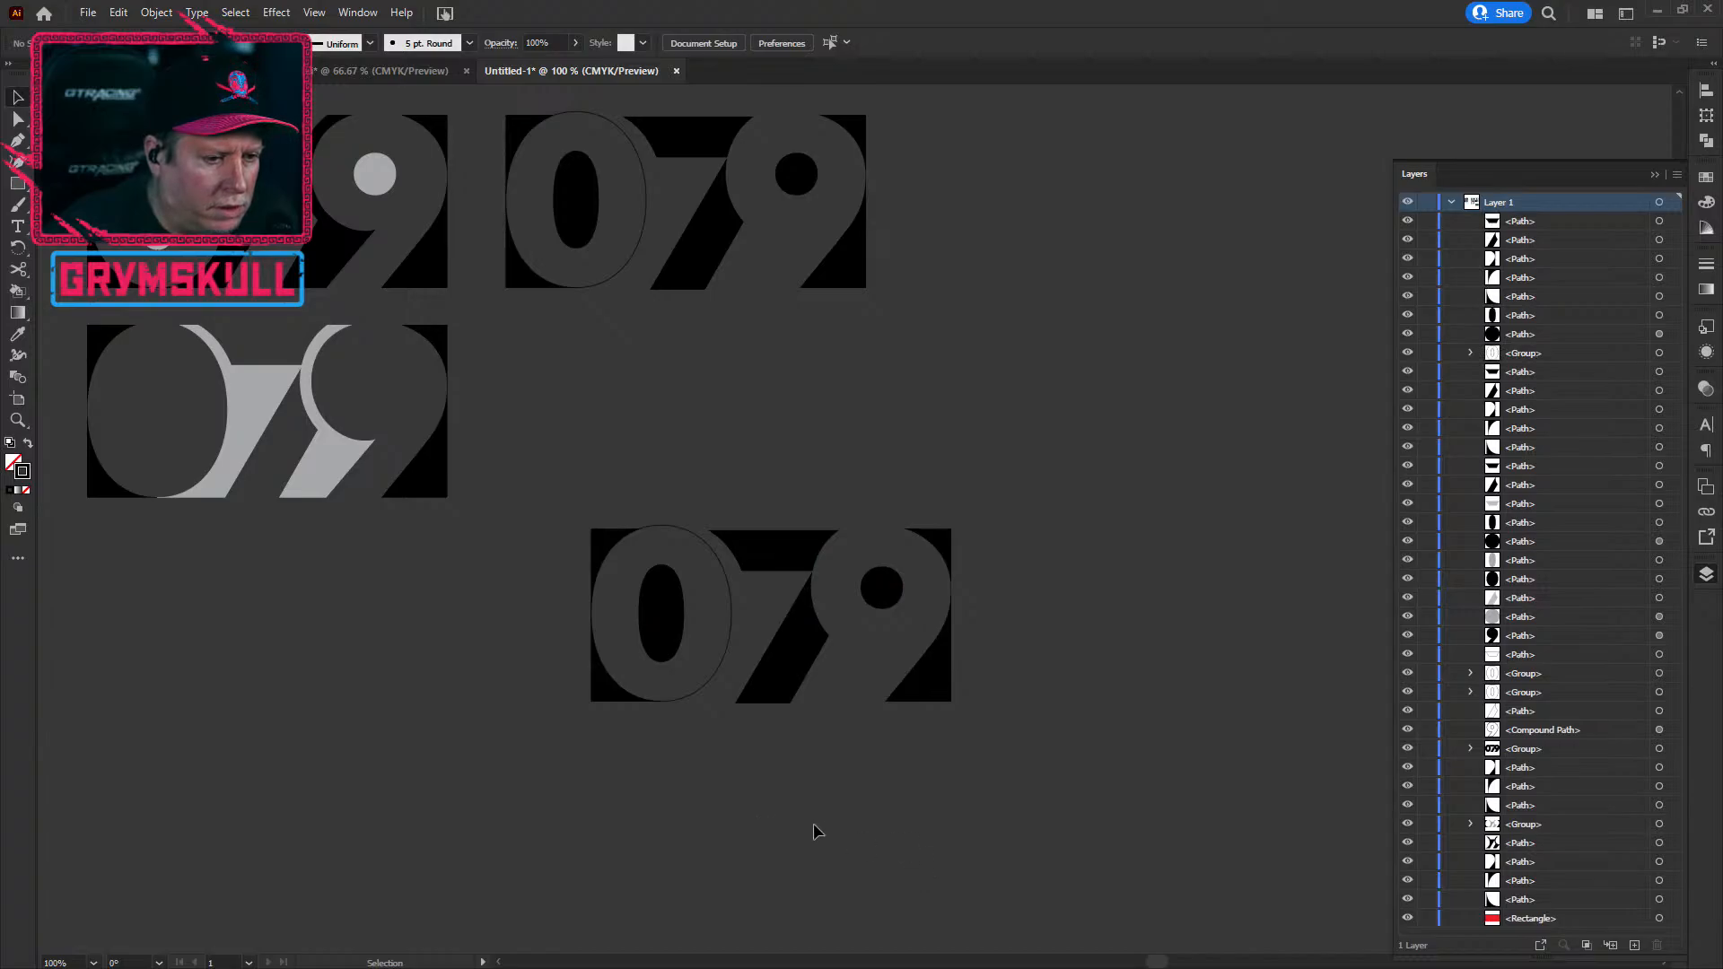
pyautogui.moveTo(409, 635); pyautogui.dragTo(1006, 666)
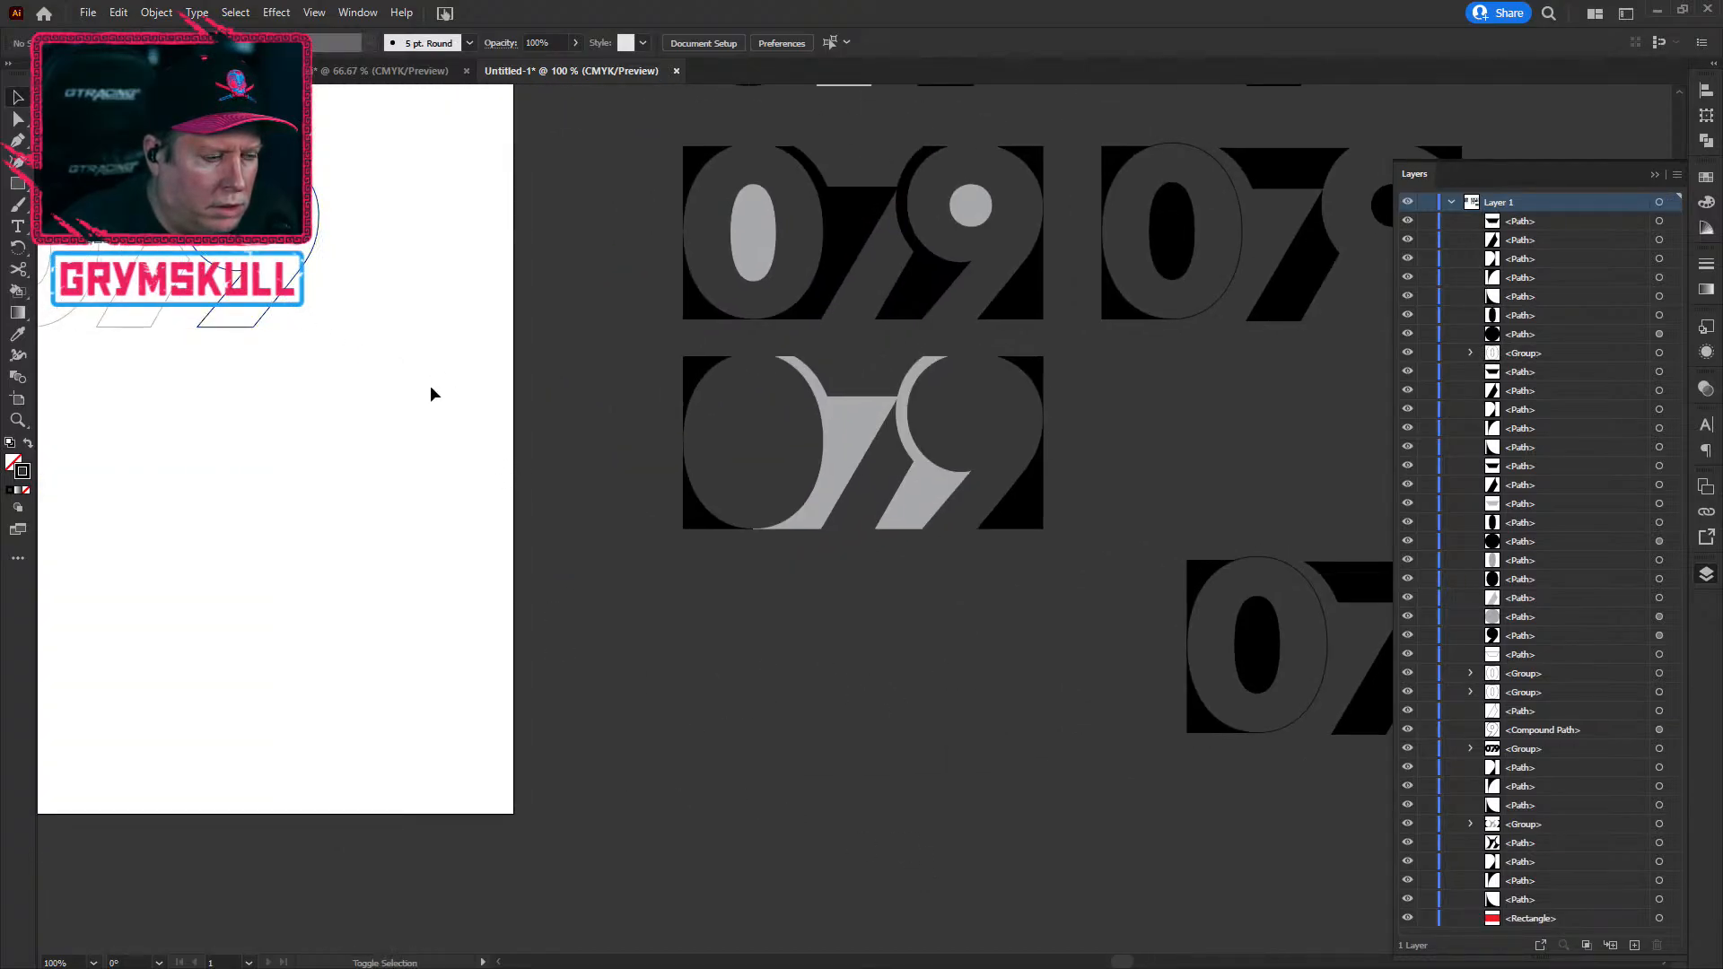
# Step: Drag the outlined 9 shape onto the copy's 9 and nudge it right to line up
pyautogui.moveTo(279, 310); pyautogui.dragTo(993, 789)
pyautogui.moveTo(805, 522); pyautogui.dragTo(210, 448)
pyautogui.moveTo(398, 731); pyautogui.dragTo(912, 630)
pyautogui.scroll(5, 934, 587)
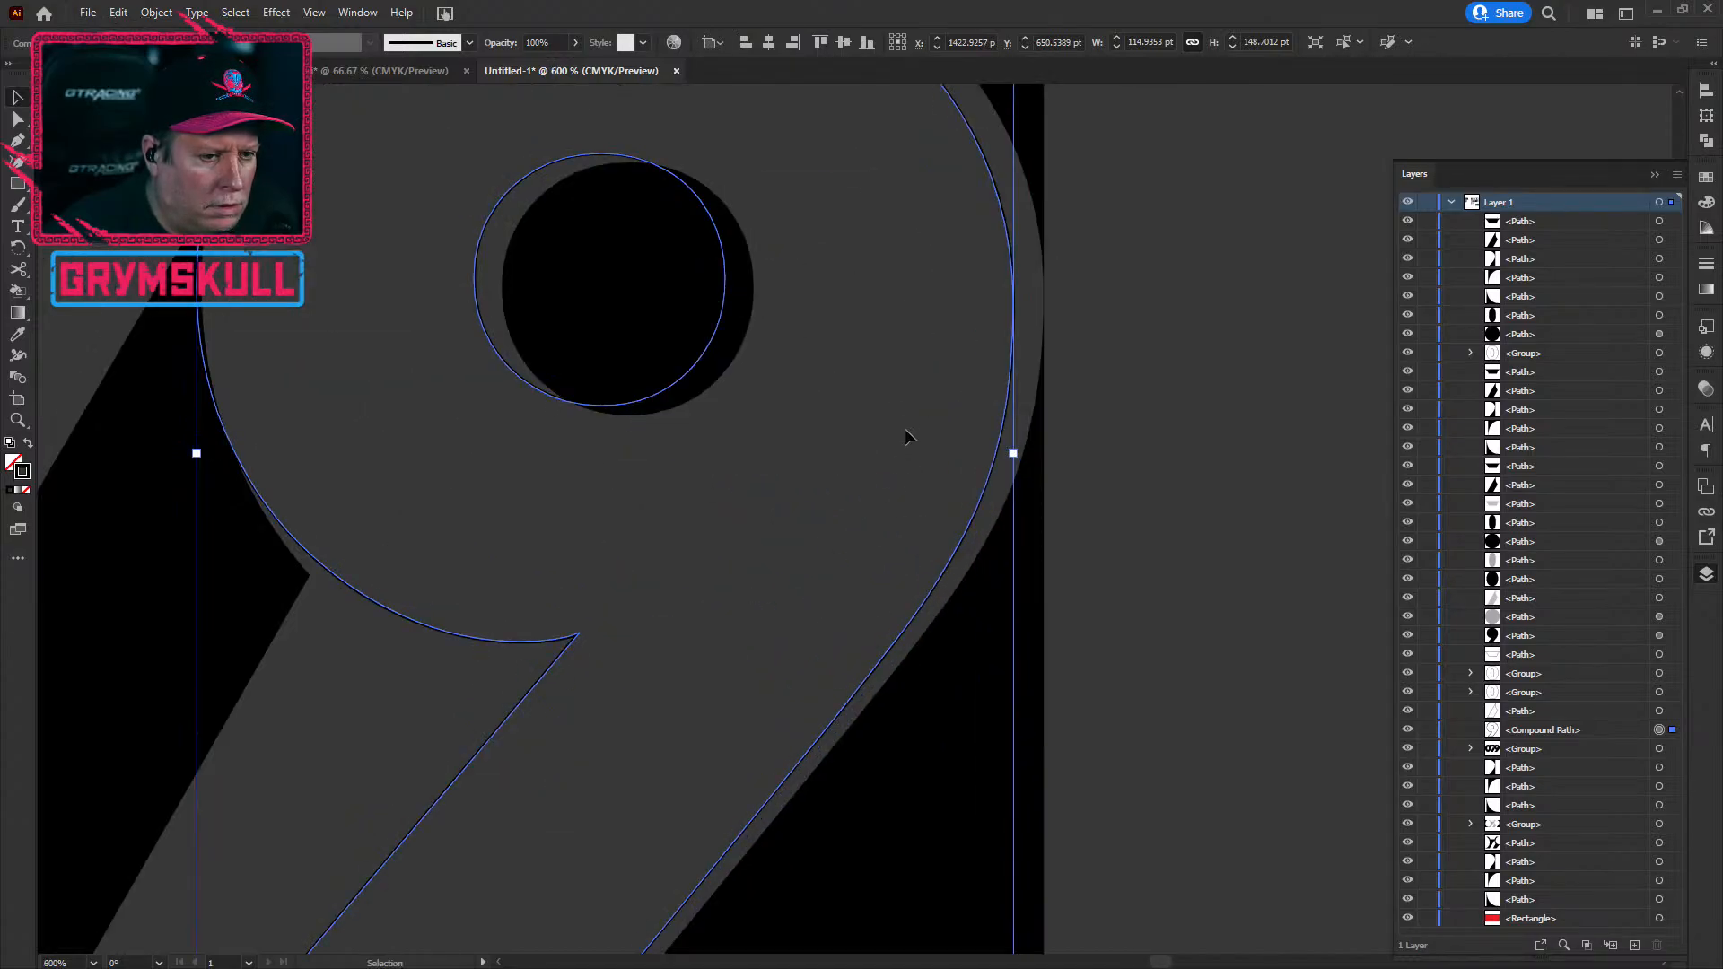
pyautogui.moveTo(944, 589); pyautogui.dragTo(969, 586)
# Step: Raise the 9 outline's bottom edge in small nudges so it sits flush
pyautogui.press('space')
pyautogui.moveTo(774, 820); pyautogui.dragTo(935, 258)
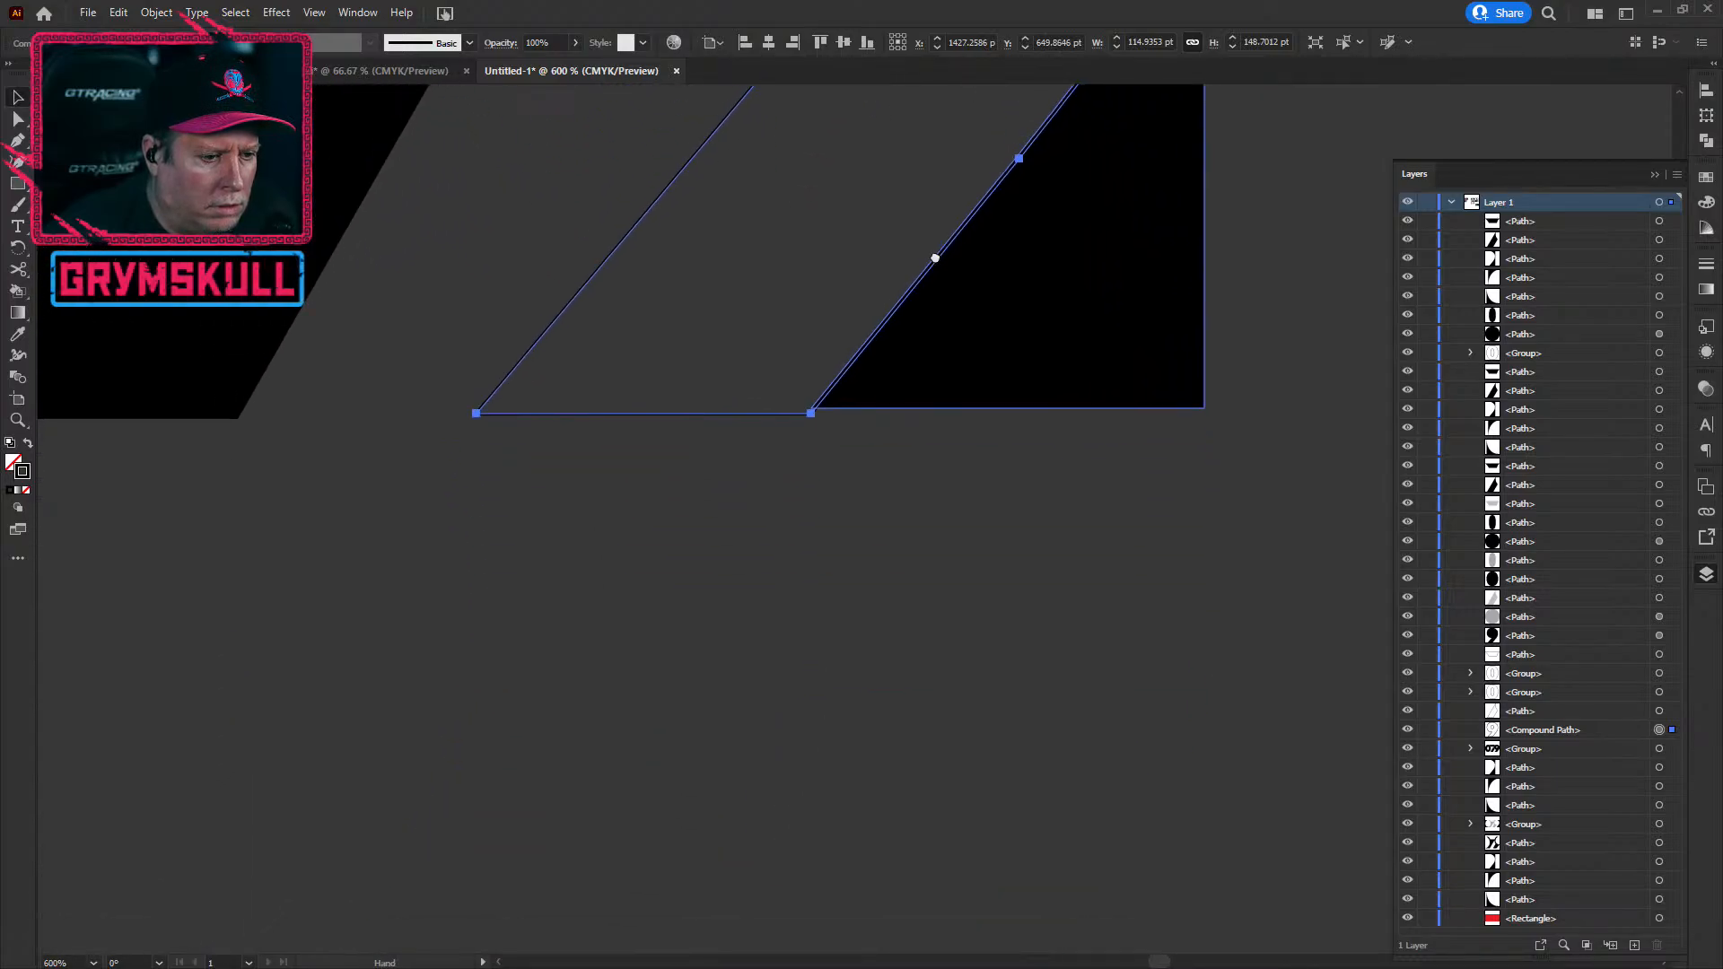
pyautogui.click(714, 510)
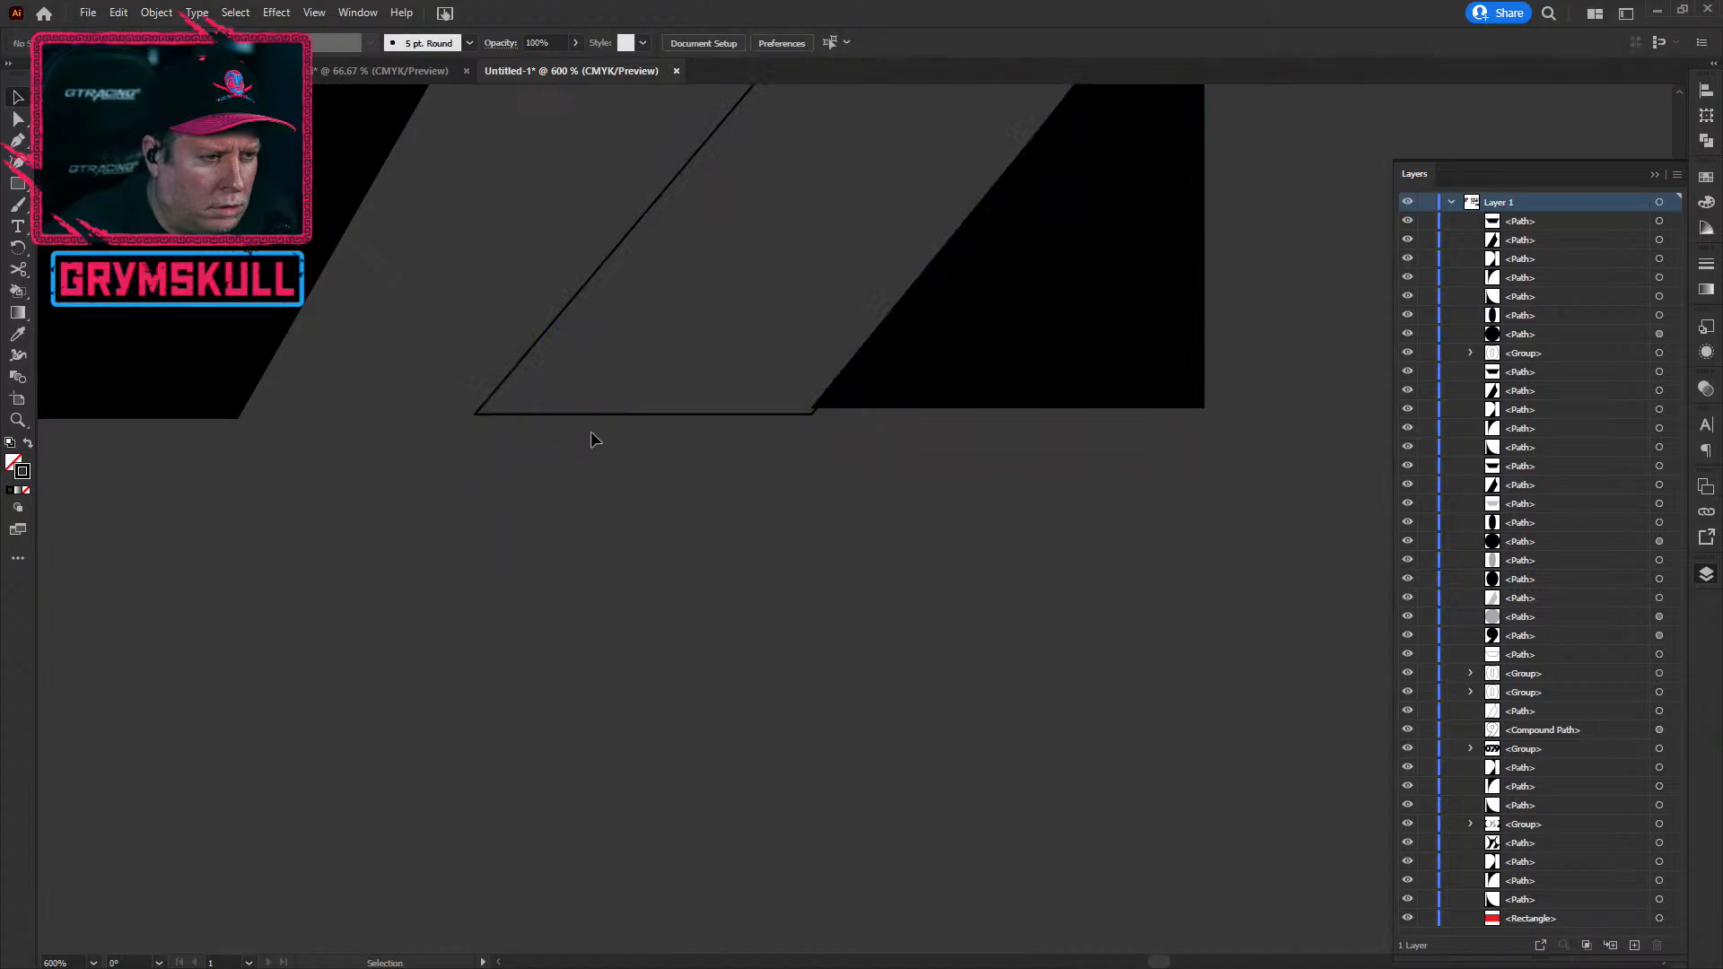
pyautogui.moveTo(599, 415); pyautogui.dragTo(599, 409)
pyautogui.click(603, 518)
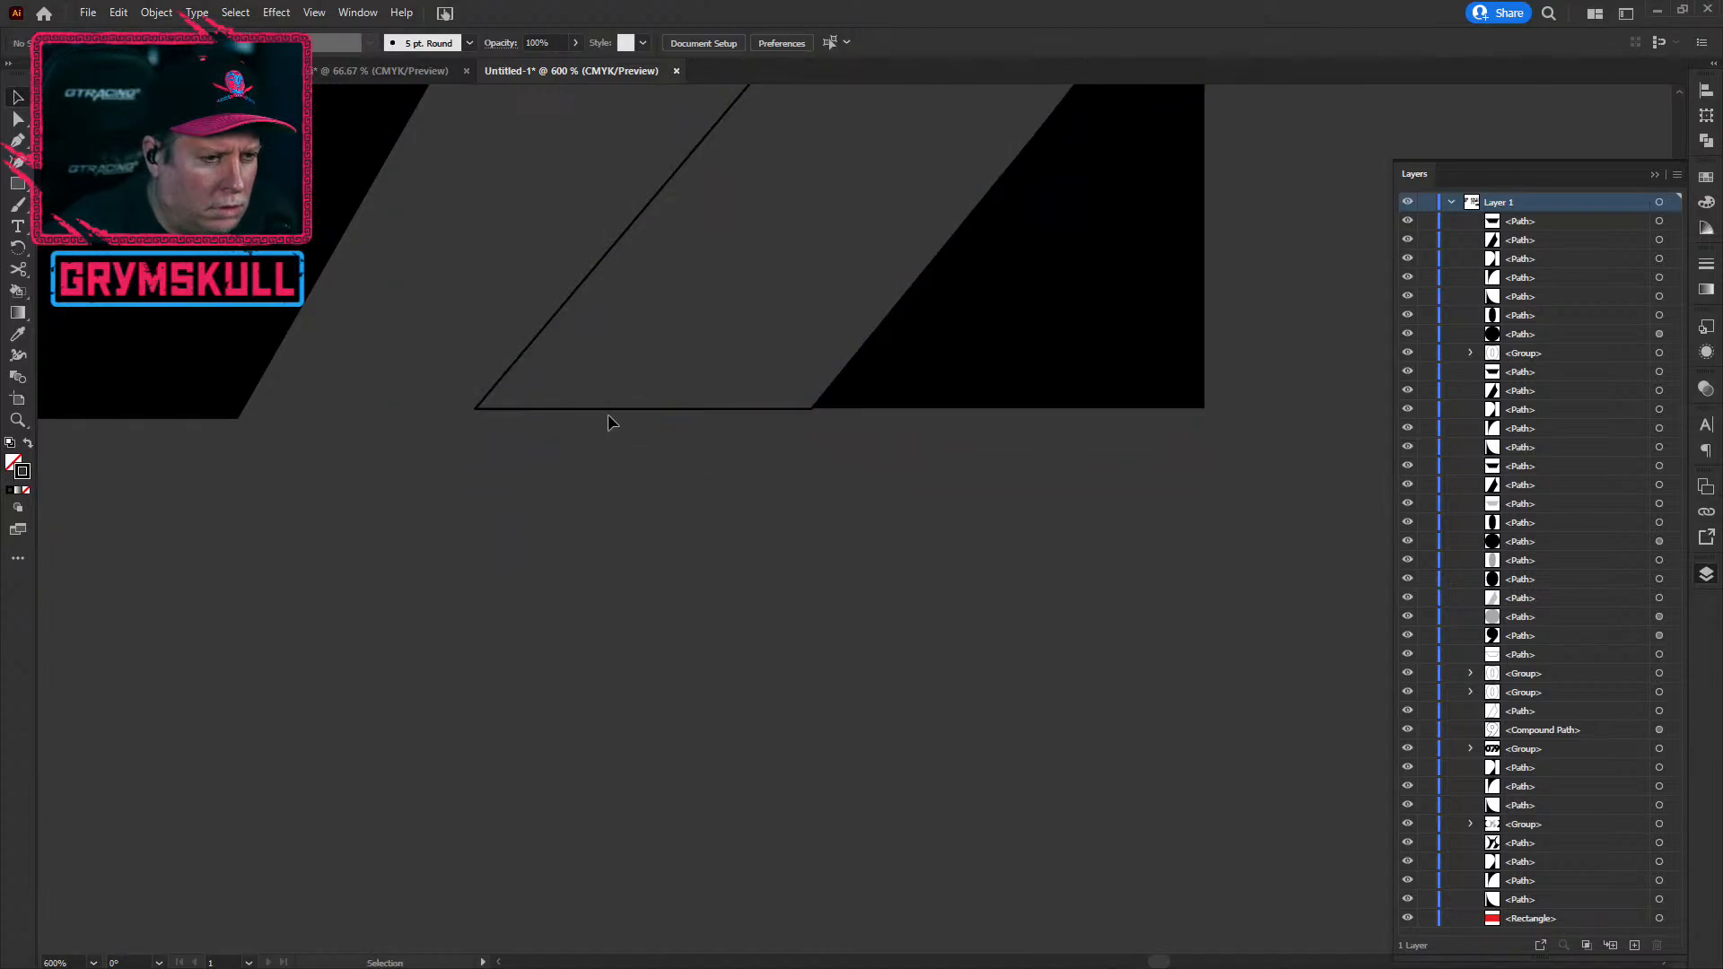
pyautogui.moveTo(609, 411); pyautogui.dragTo(612, 406)
pyautogui.click(640, 480)
pyautogui.scroll(3, 639, 479)
pyautogui.moveTo(1032, 338); pyautogui.dragTo(969, 333)
pyautogui.click(935, 426)
# Step: Move the 9's round counter up about 3 pt
pyautogui.scroll(-1, 554, 470)
pyautogui.scroll(-3, 518, 492)
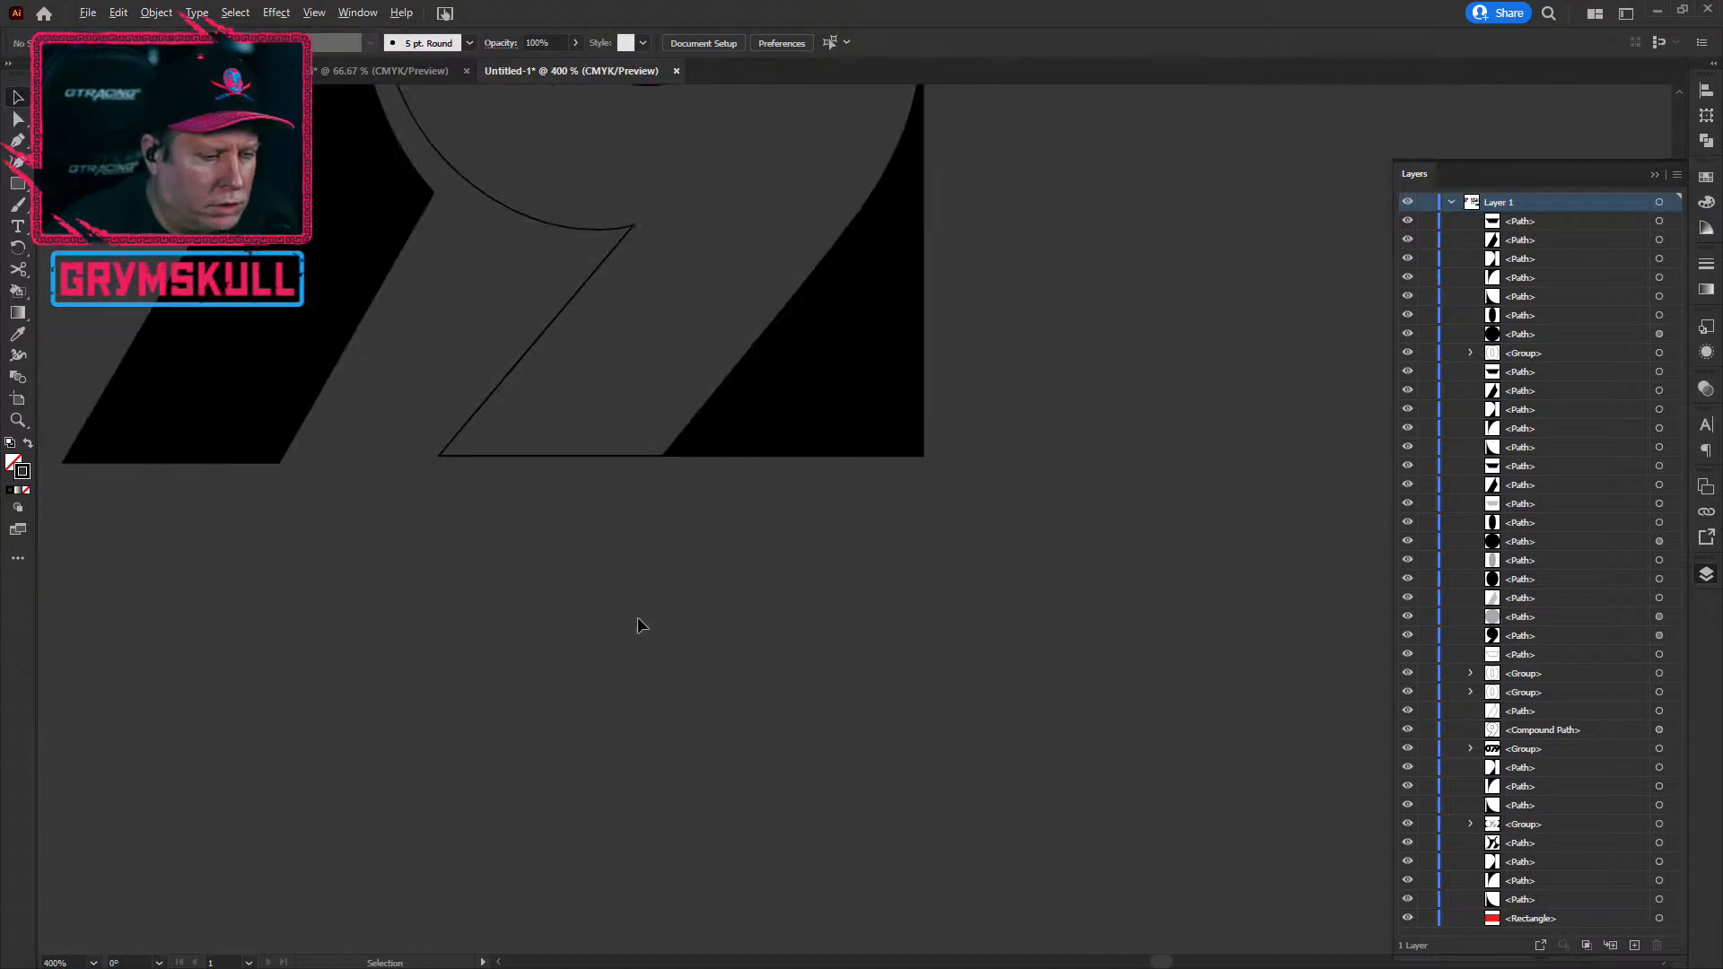
pyautogui.moveTo(719, 281); pyautogui.dragTo(796, 710)
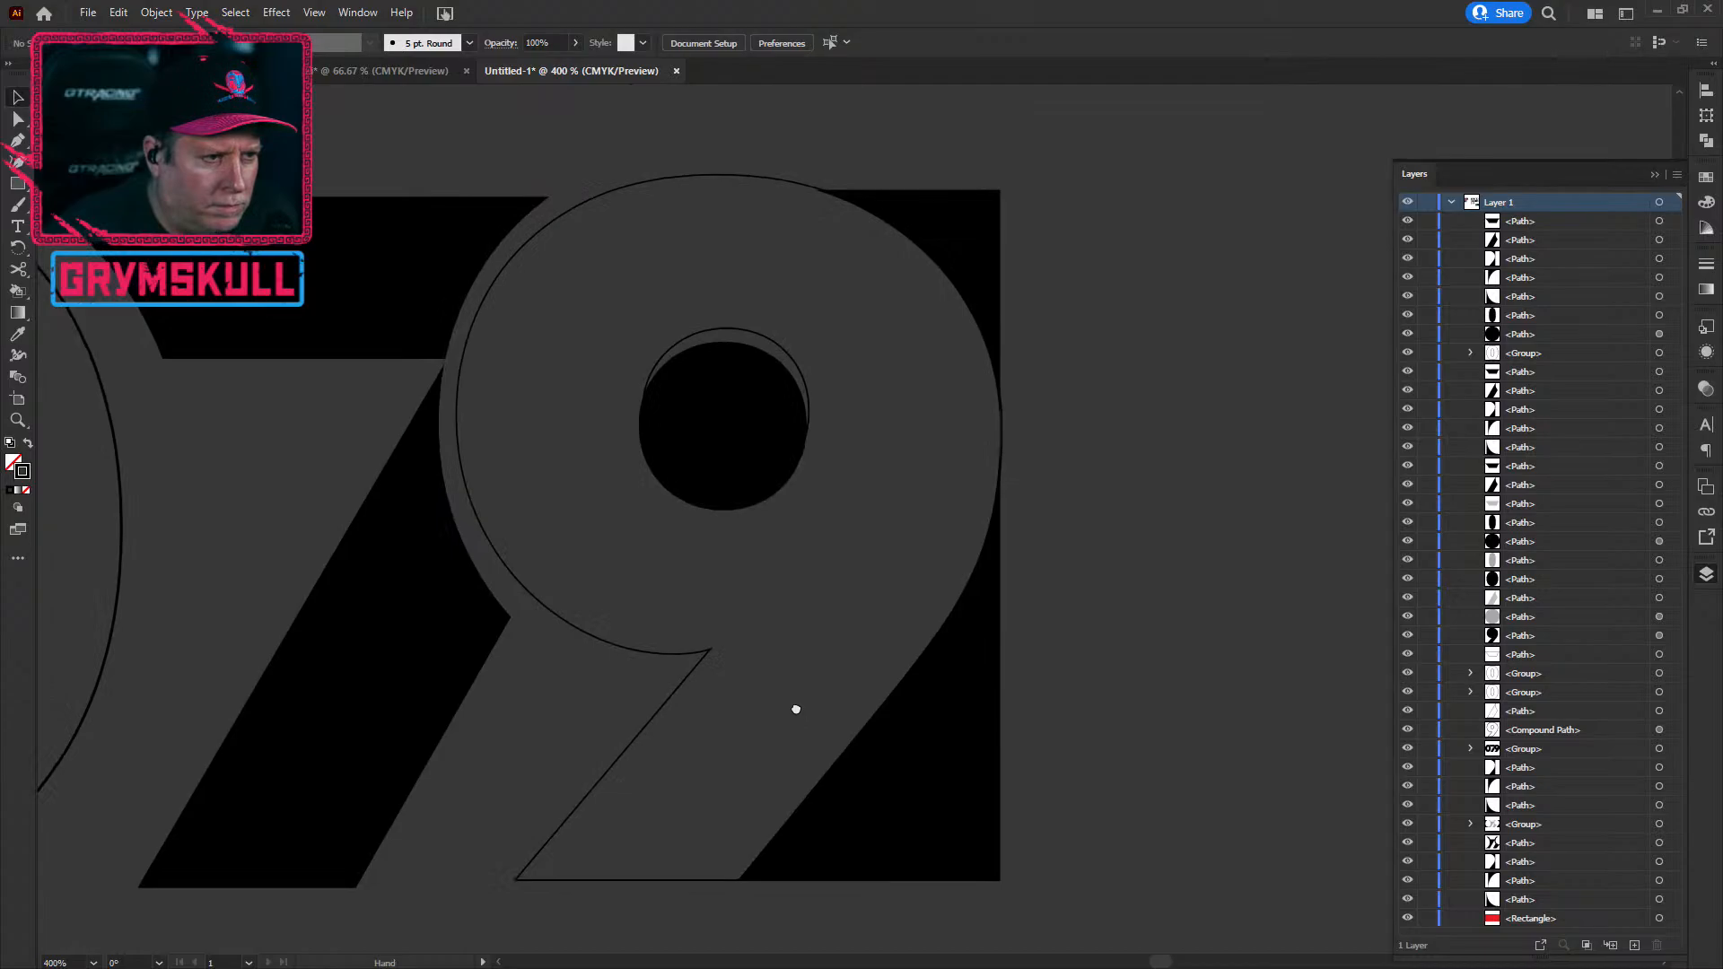
pyautogui.moveTo(729, 452); pyautogui.dragTo(732, 441)
# Step: Shift the 7's black diagonal and top bar slightly to the left
pyautogui.click(197, 553)
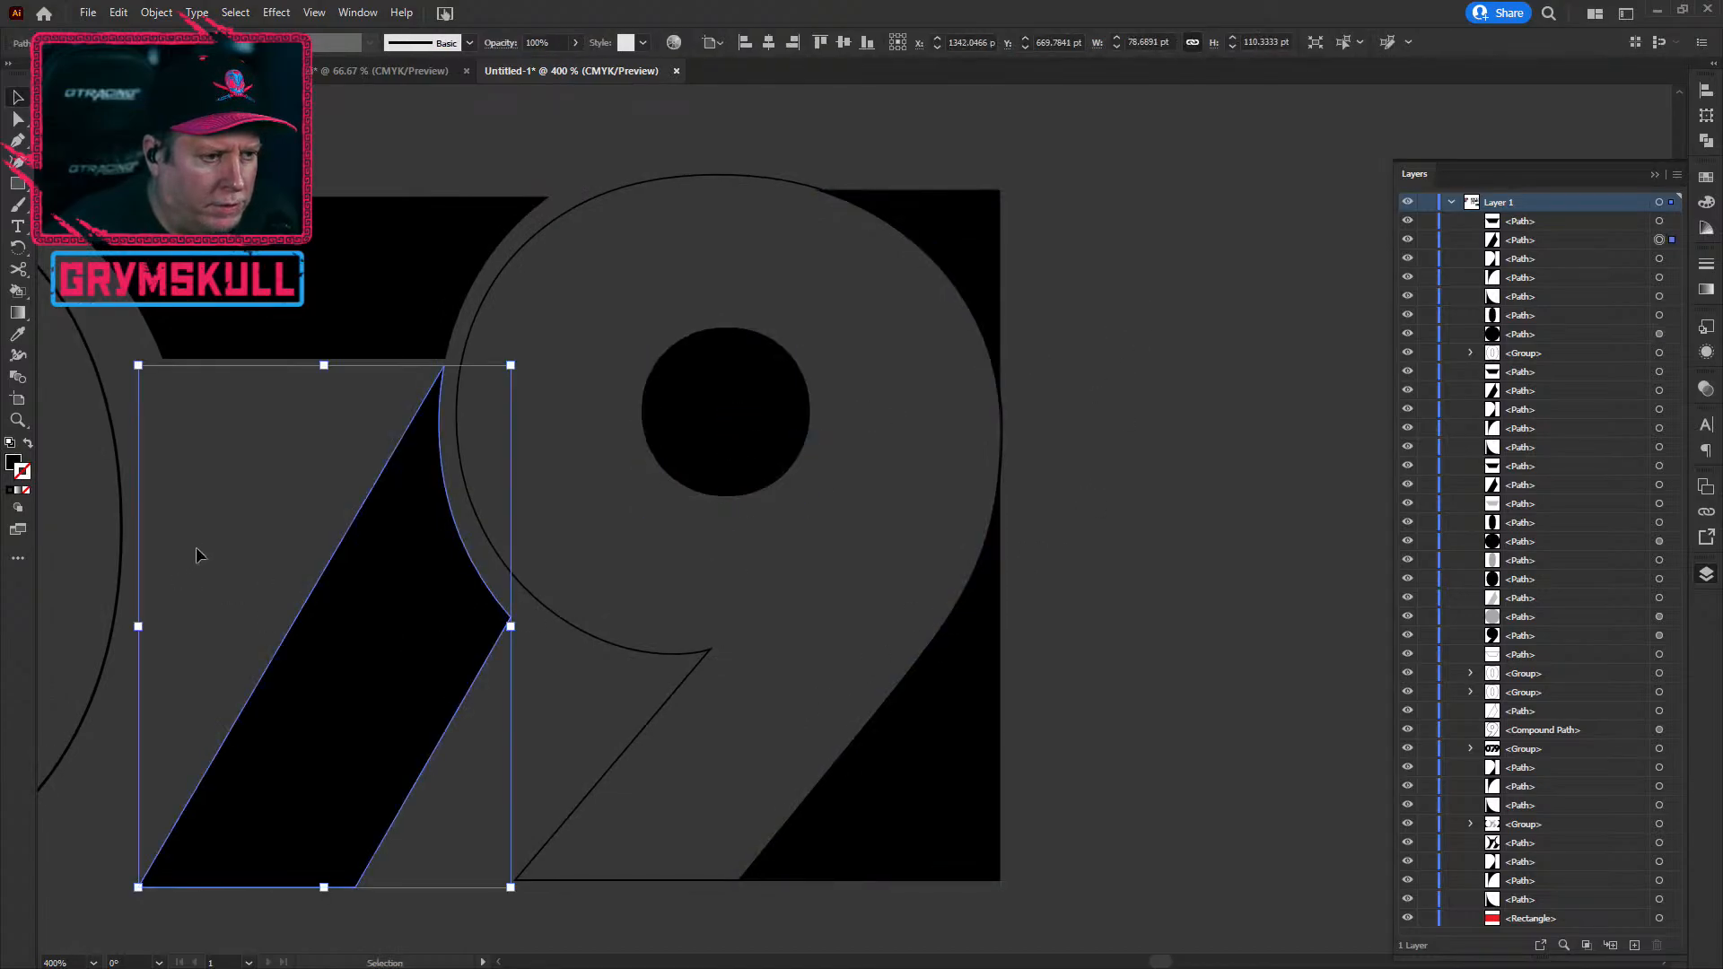
pyautogui.scroll(-1, 196, 553)
pyautogui.moveTo(223, 511); pyautogui.dragTo(756, 424)
pyautogui.click(167, 275)
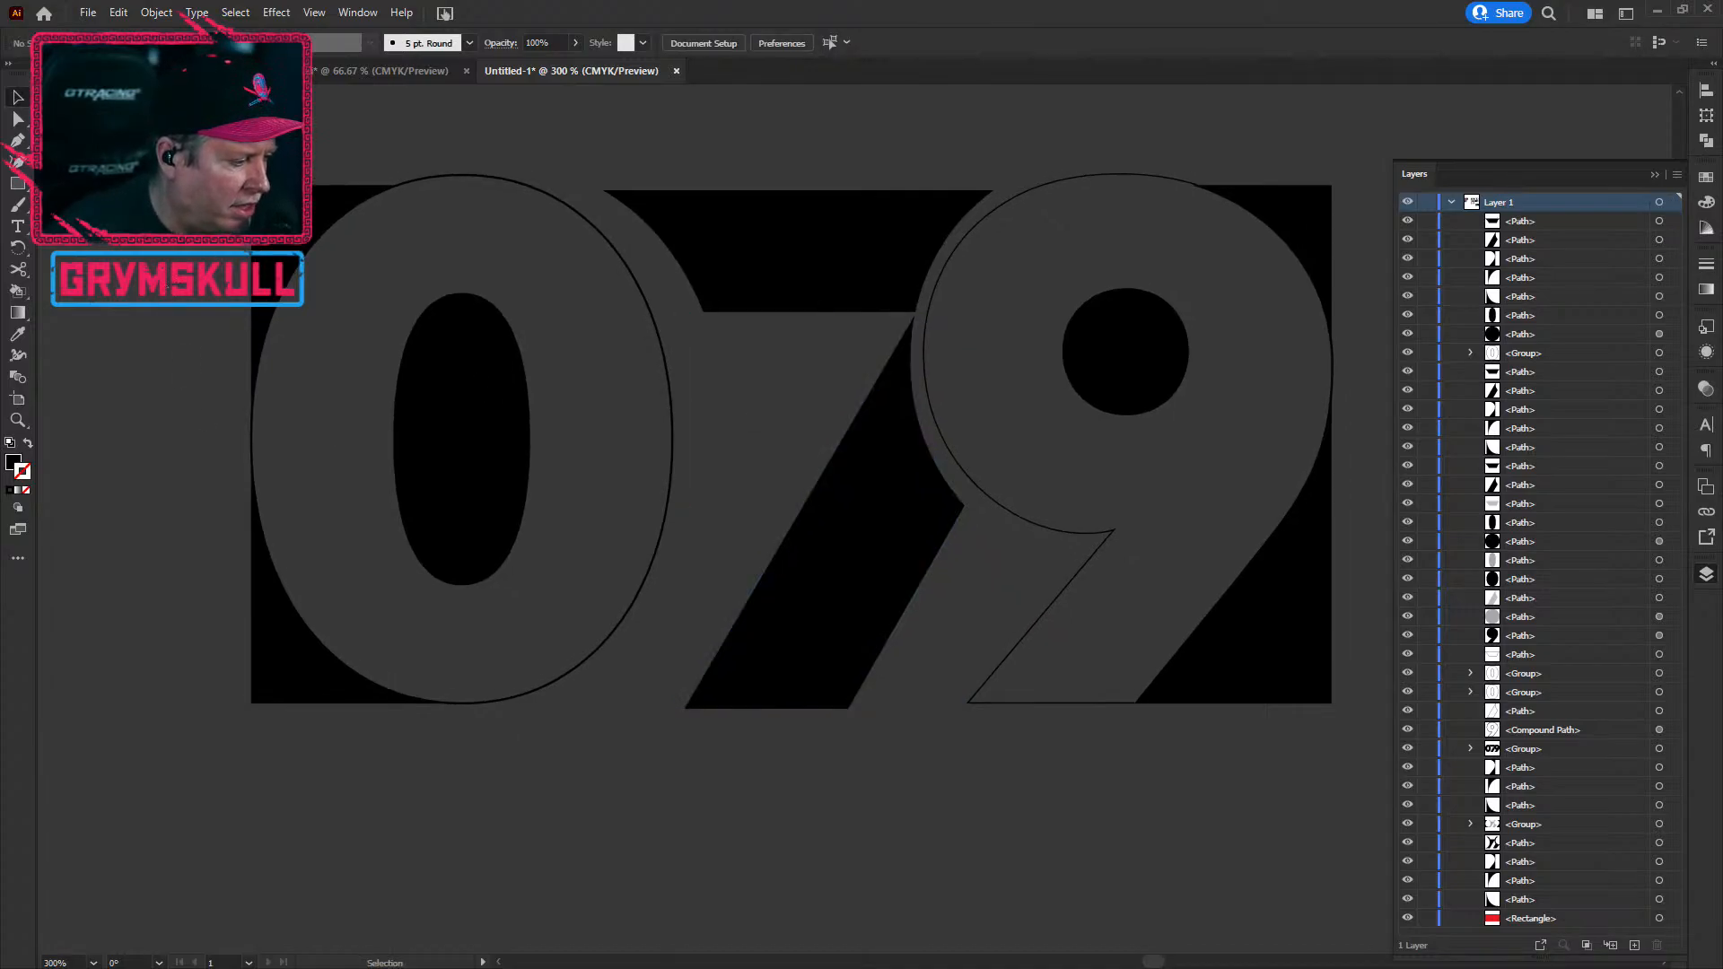
pyautogui.scroll(-1, 802, 859)
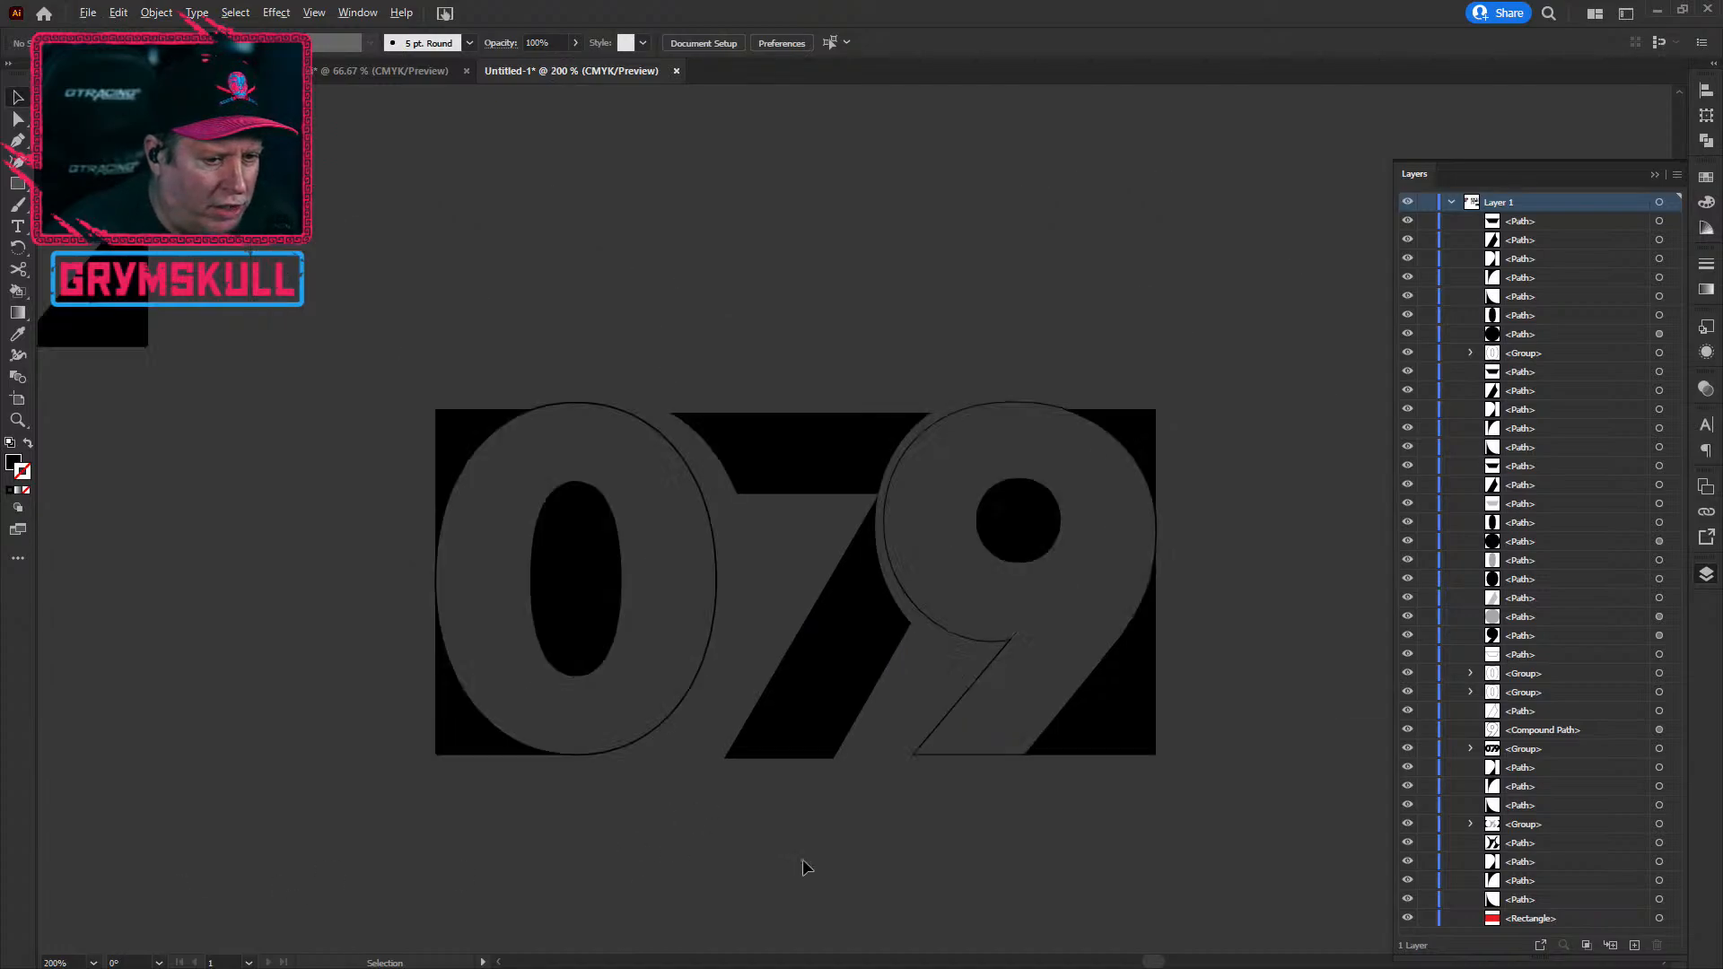
pyautogui.moveTo(860, 870); pyautogui.dragTo(639, 779)
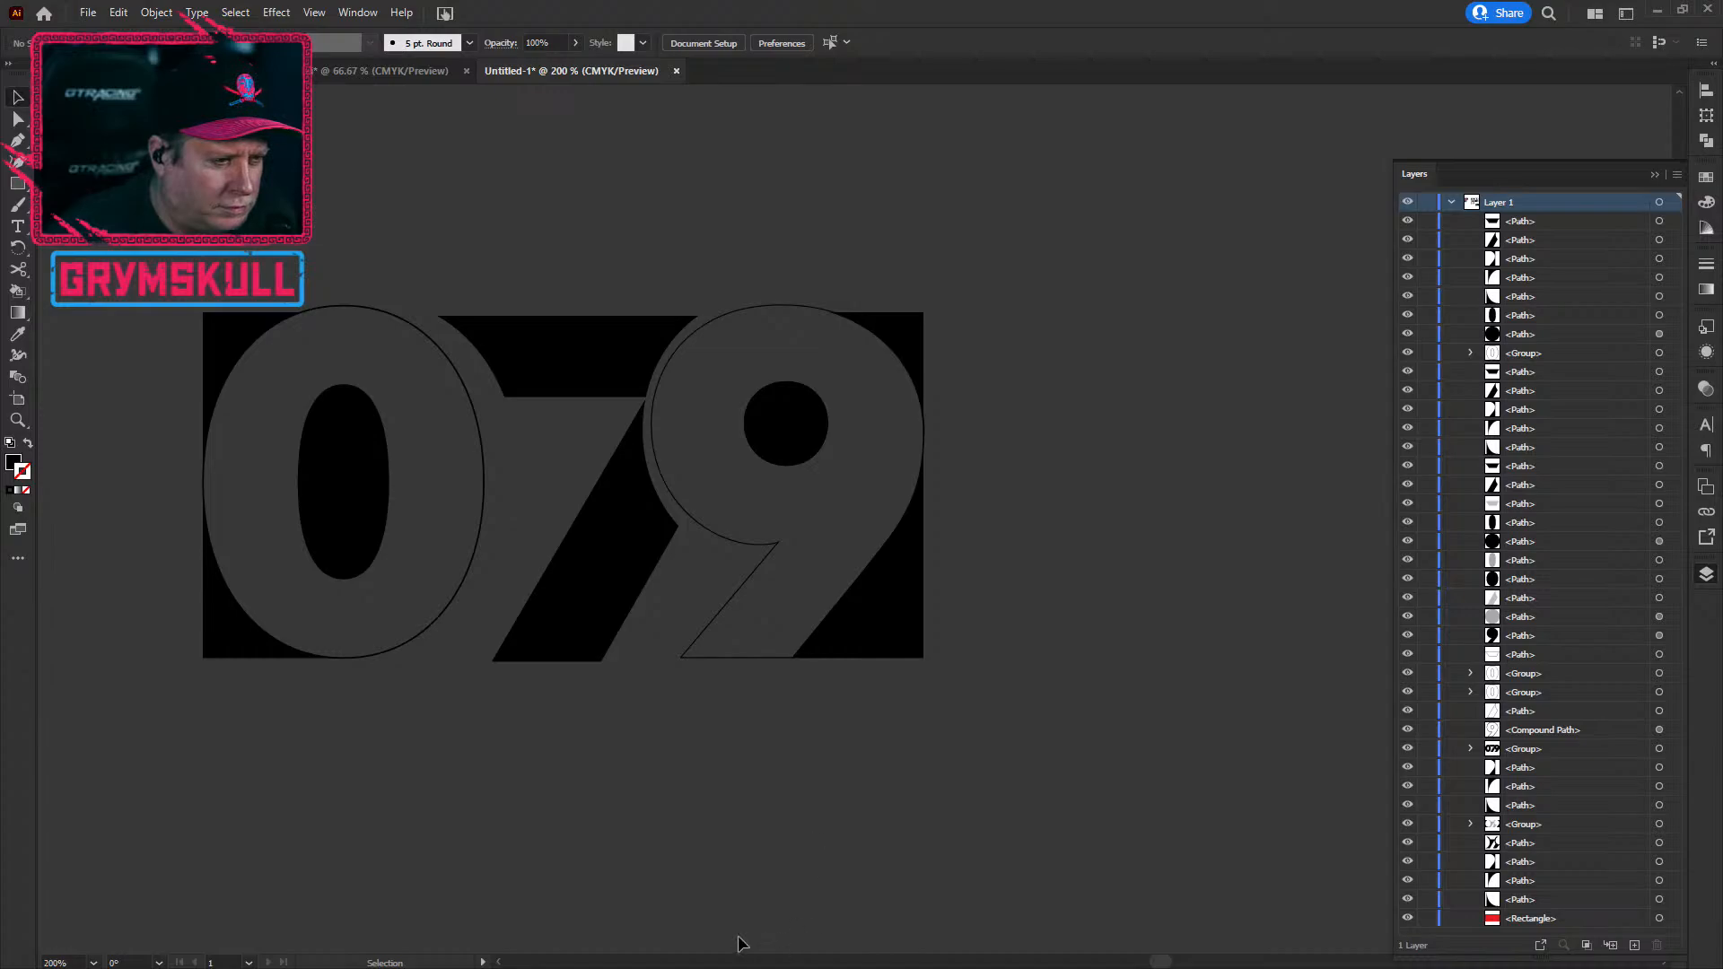
pyautogui.click(535, 618)
pyautogui.moveTo(556, 381); pyautogui.dragTo(541, 383)
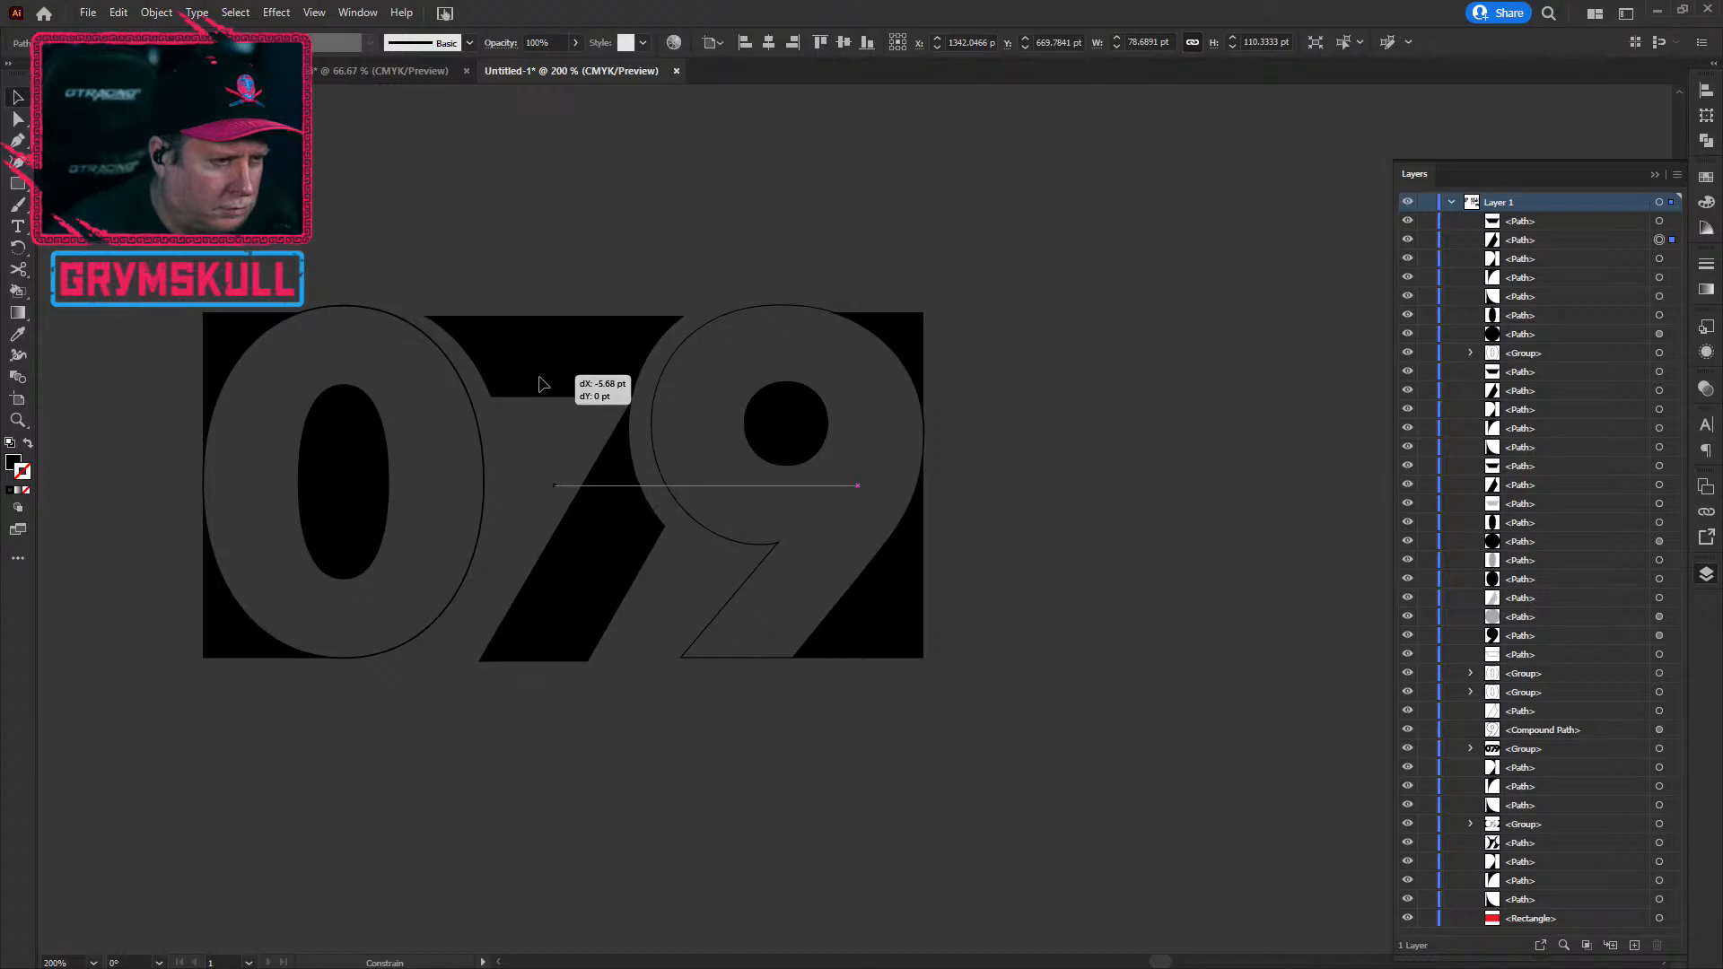
pyautogui.moveTo(541, 383); pyautogui.dragTo(541, 383)
pyautogui.click(390, 789)
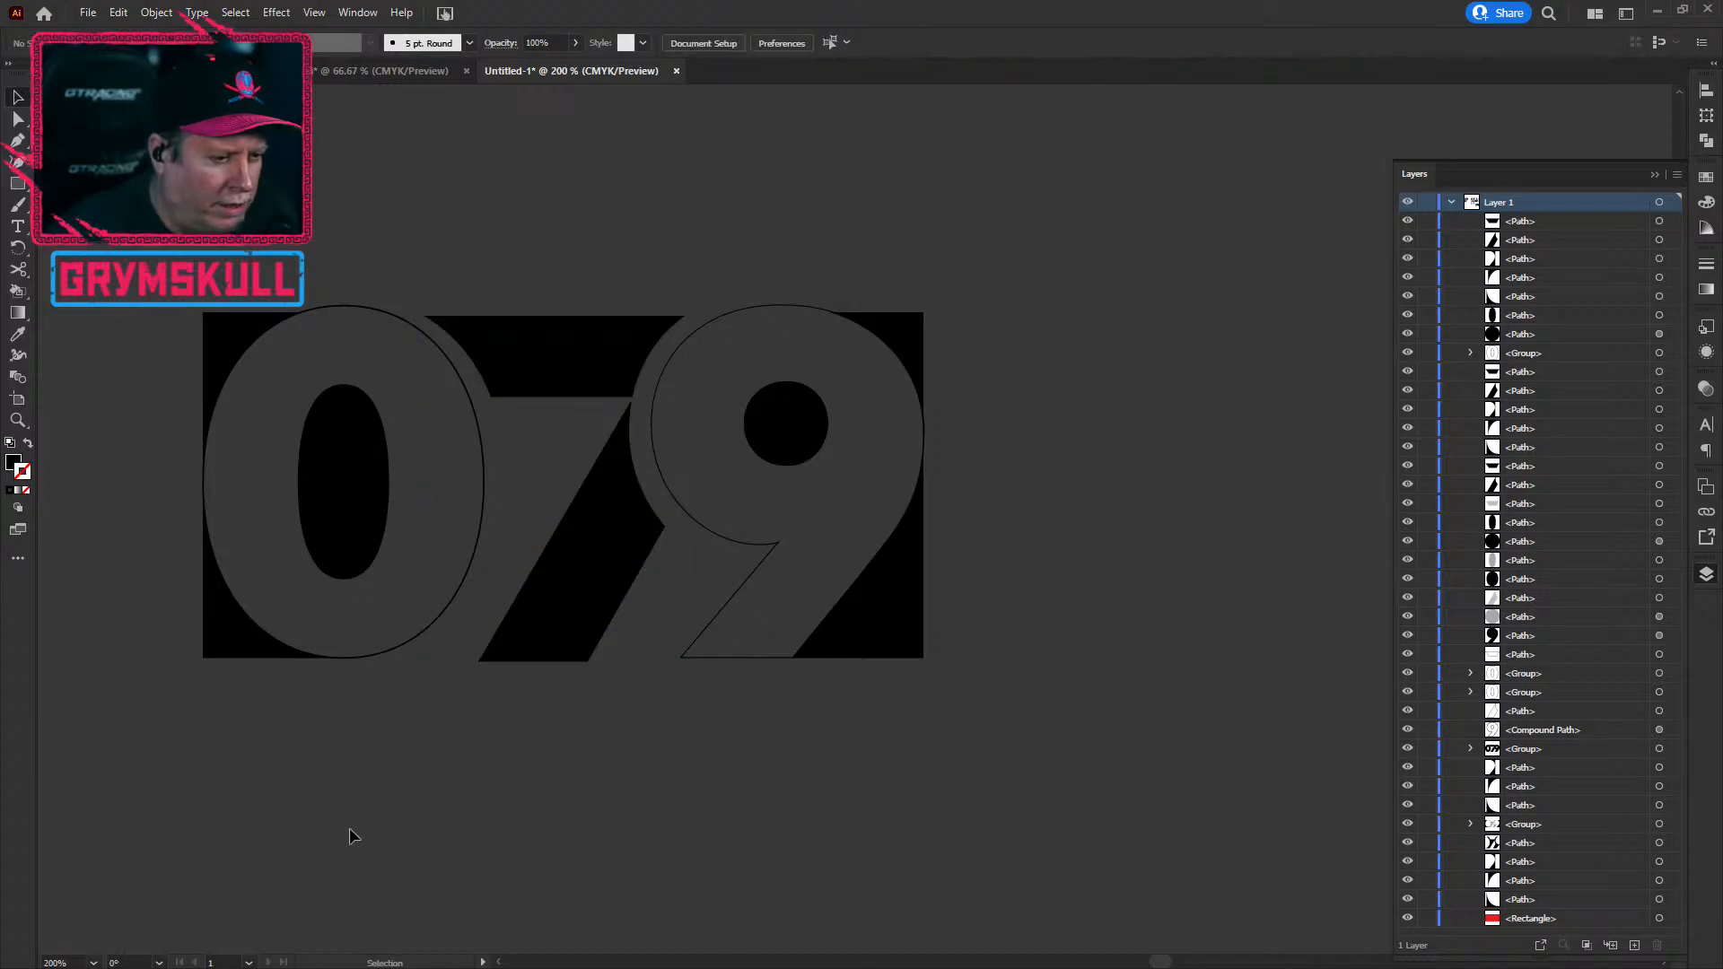
# Step: Slide the 7's black pieces right about 12 pt and deselect
pyautogui.scroll(4, 429, 691)
pyautogui.scroll(-2, 429, 691)
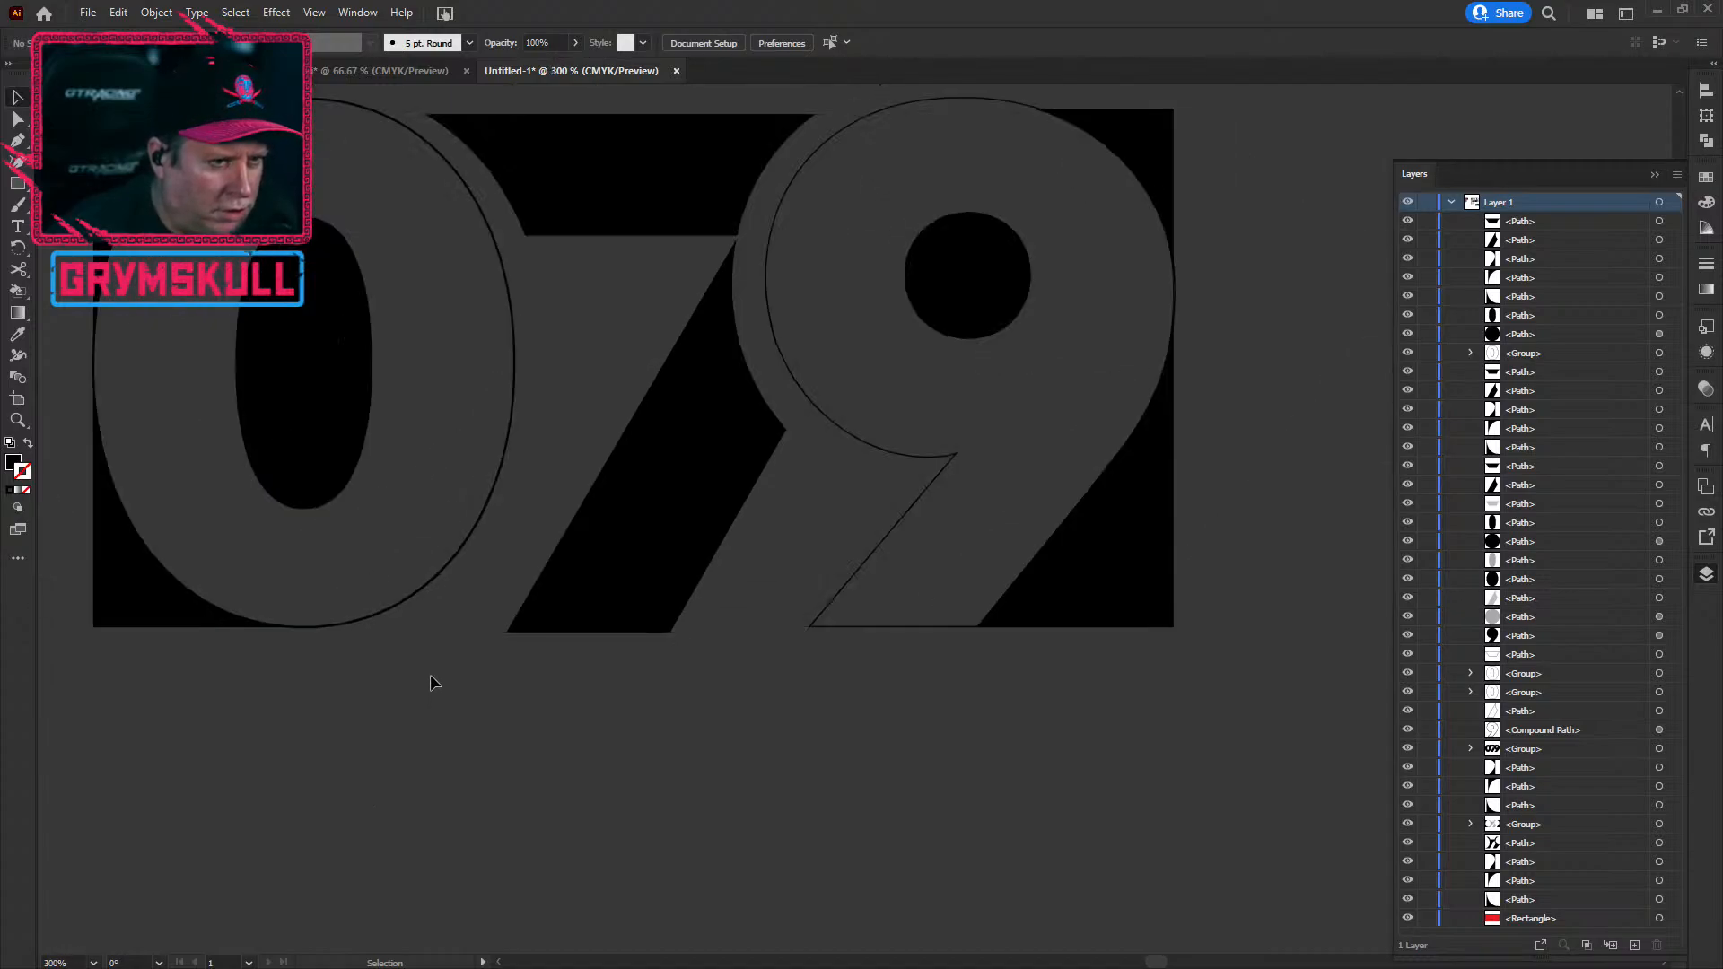
pyautogui.click(630, 619)
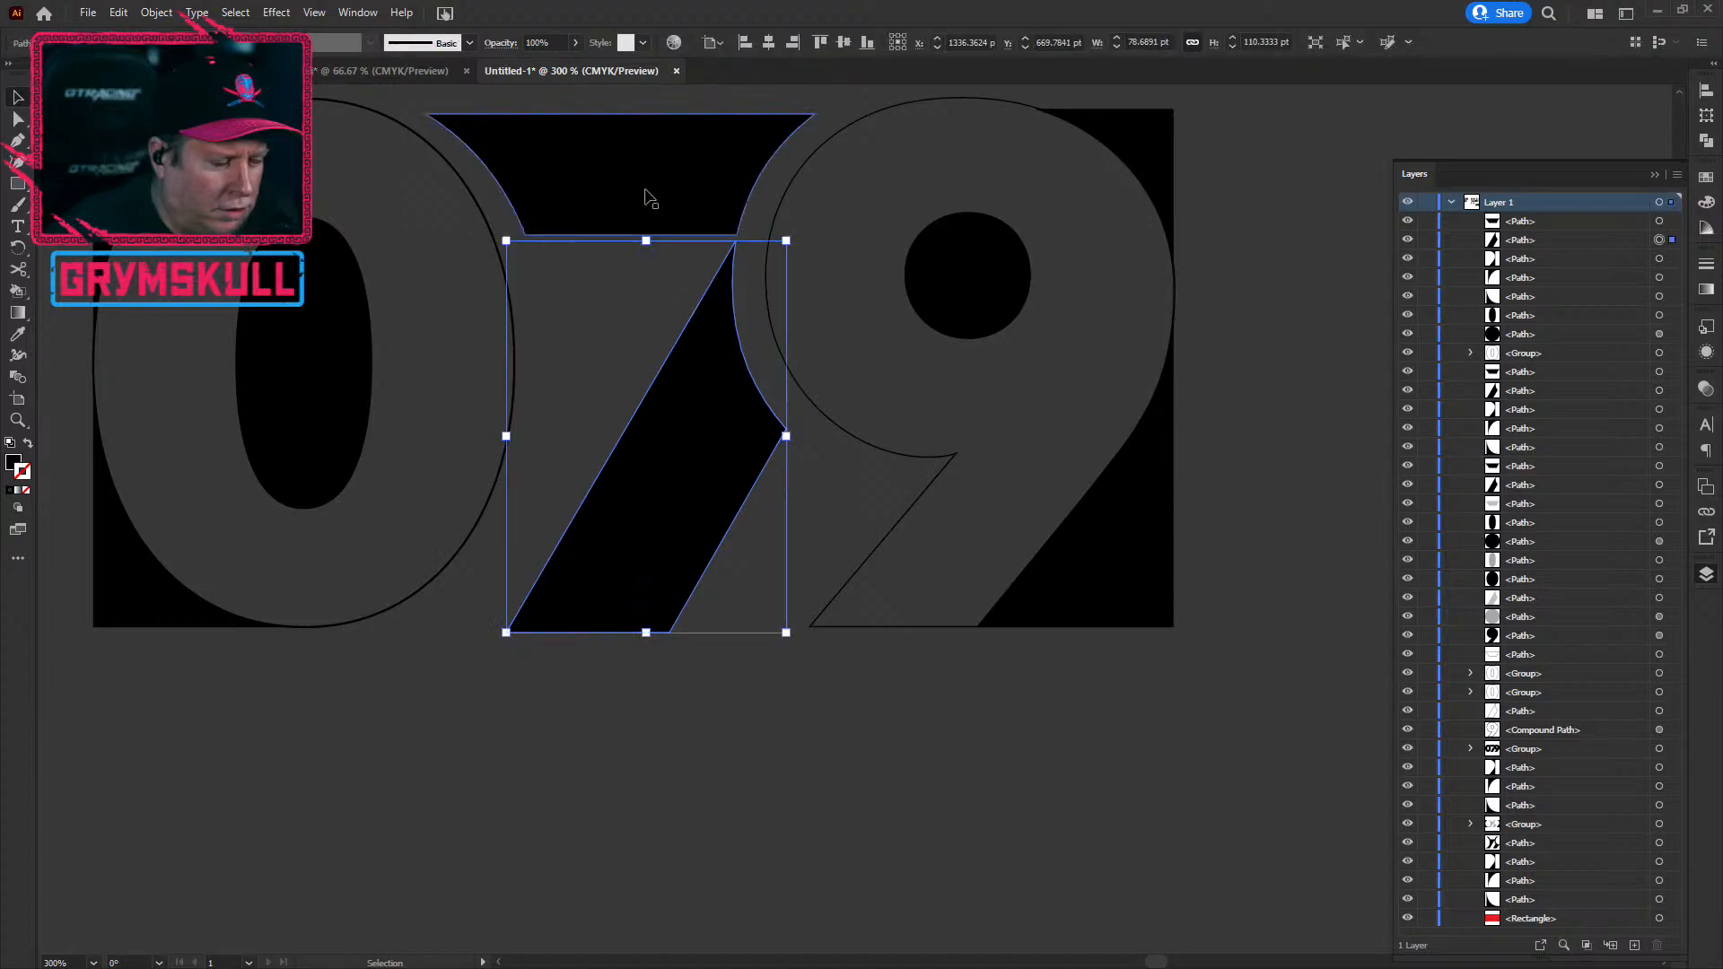
pyautogui.moveTo(647, 197); pyautogui.dragTo(706, 198)
pyautogui.click(300, 858)
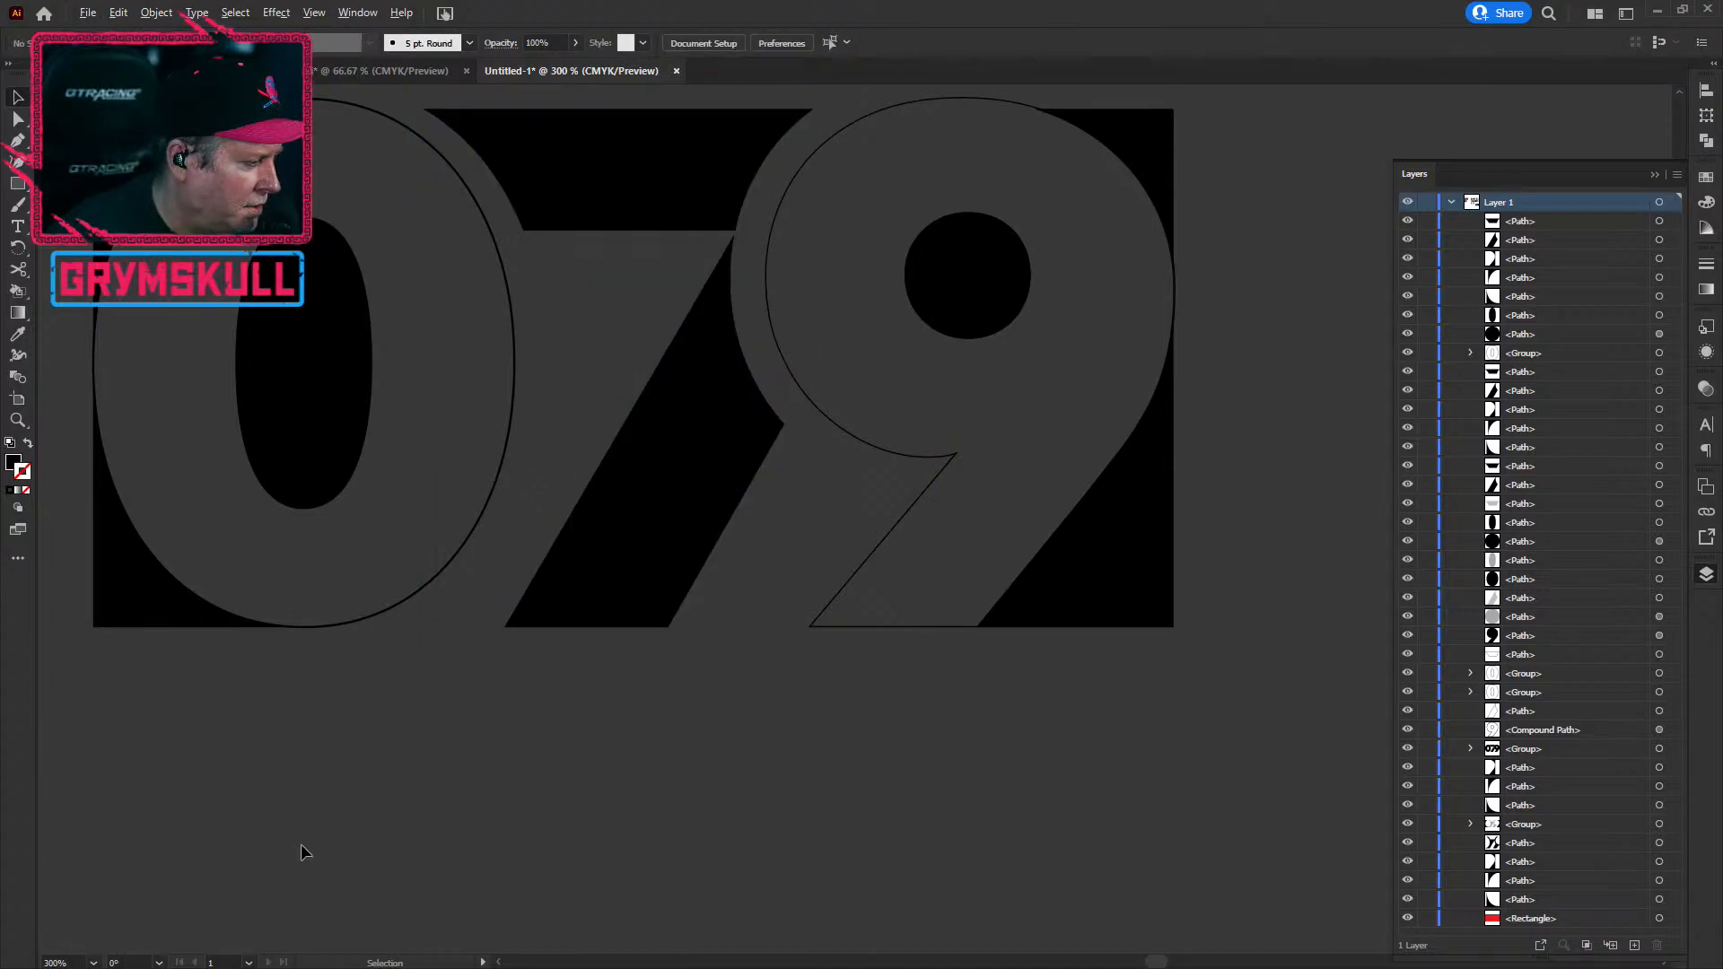
pyautogui.keyDown('alt'); pyautogui.scroll(-1, 300, 842); pyautogui.keyUp('alt')
pyautogui.keyDown('alt'); pyautogui.scroll(-1, 303, 828); pyautogui.keyUp('alt')
pyautogui.keyDown('alt'); pyautogui.scroll(1, 304, 822); pyautogui.keyUp('alt')
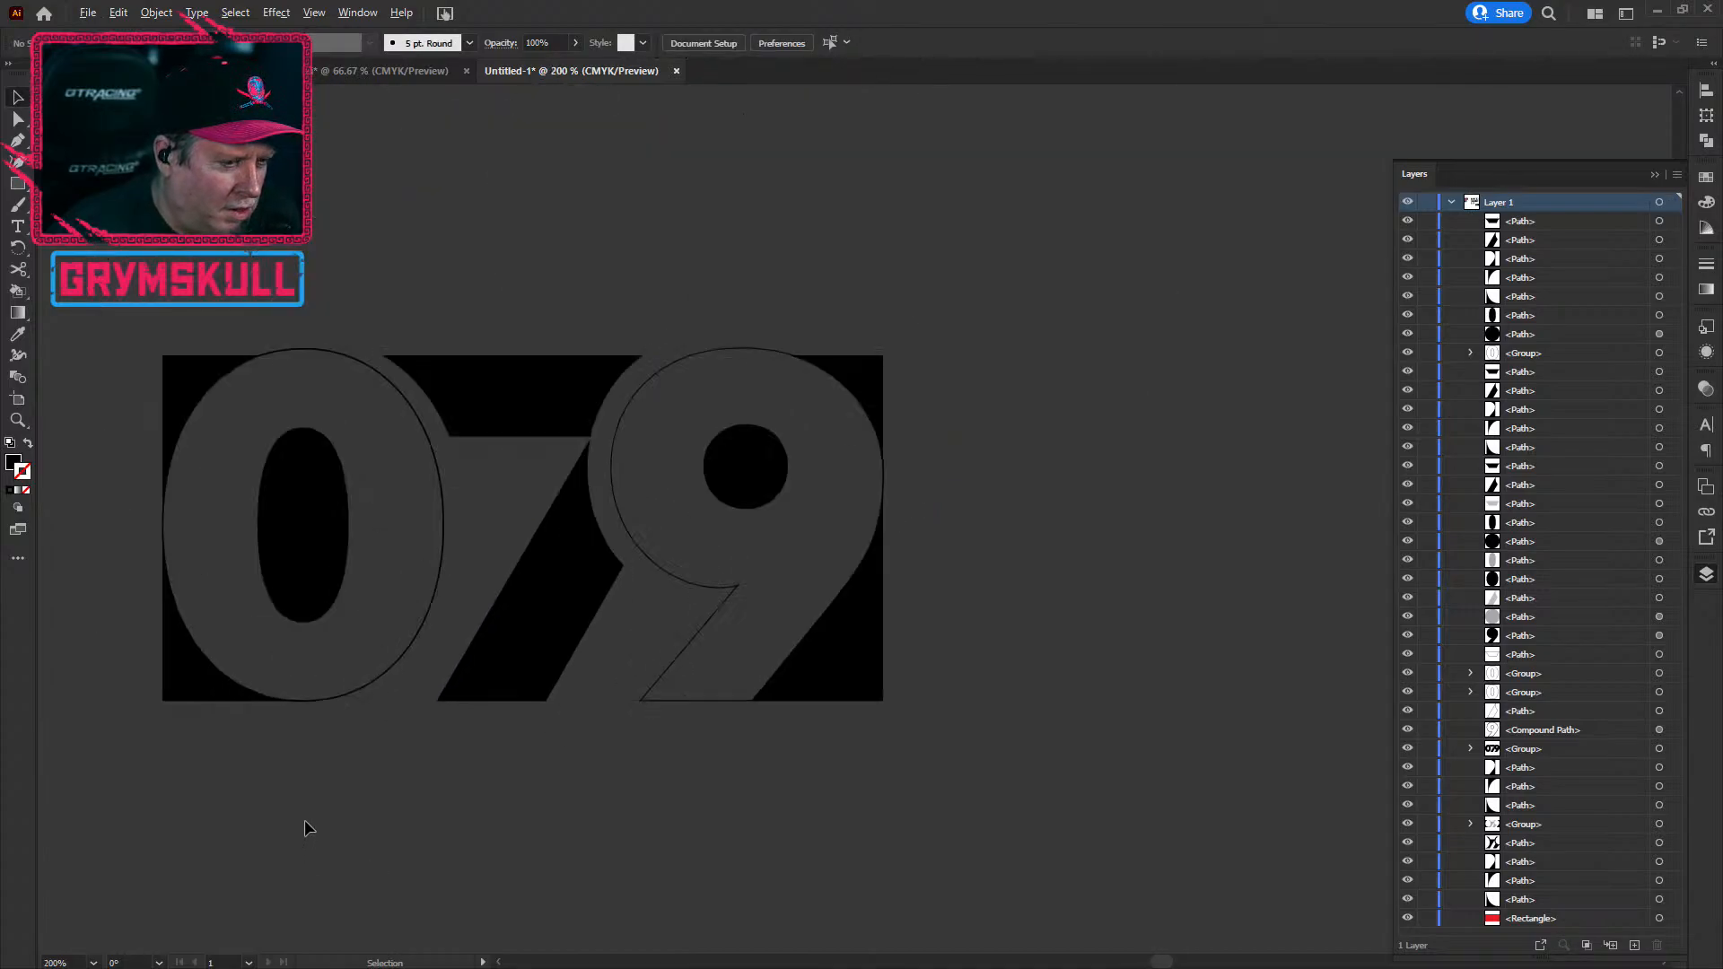
pyautogui.moveTo(305, 806); pyautogui.dragTo(472, 762)
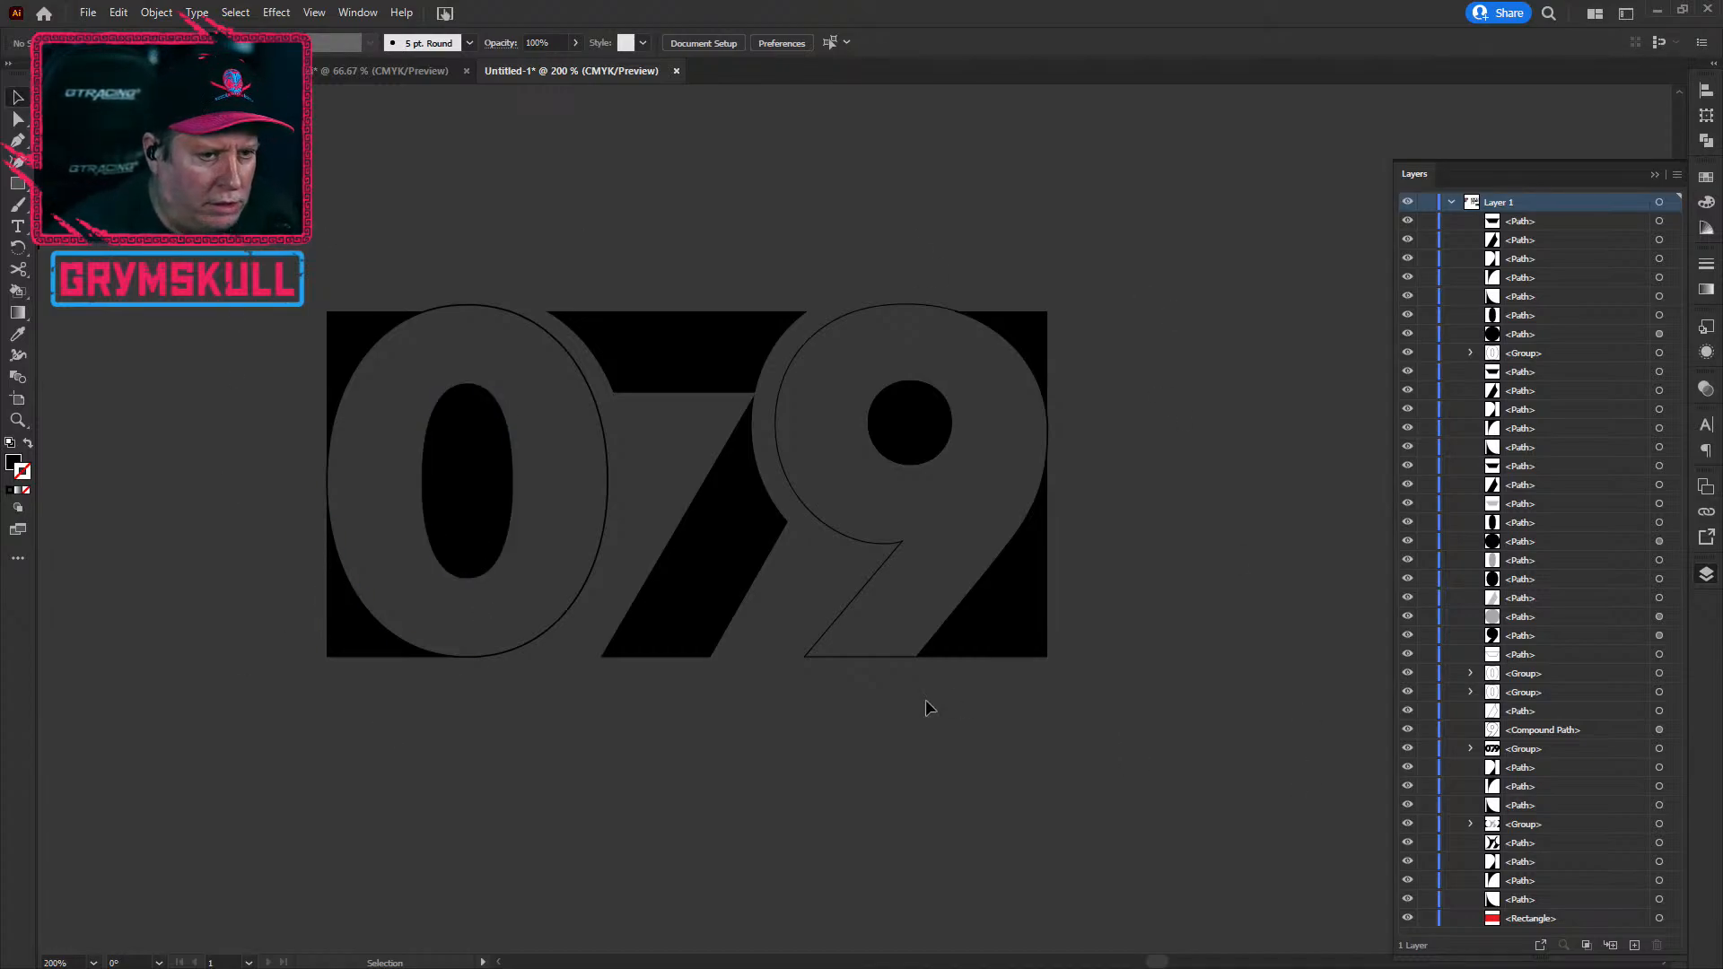
pyautogui.scroll(-1, 814, 811)
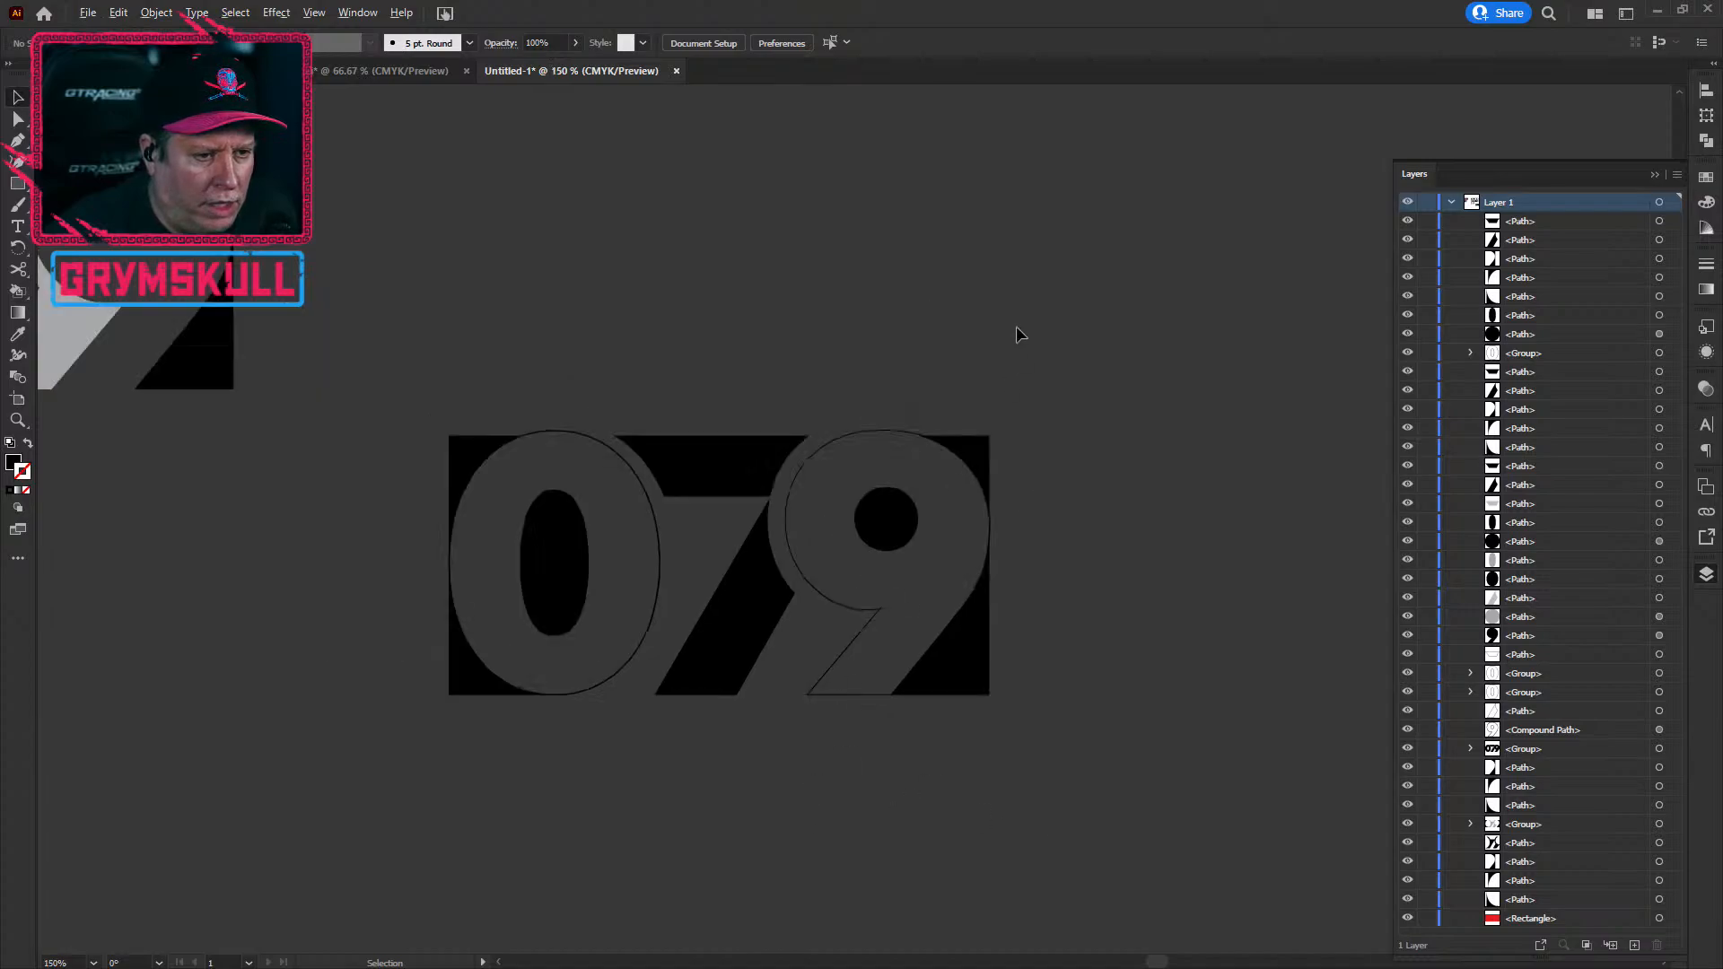
pyautogui.scroll(5, 956, 435)
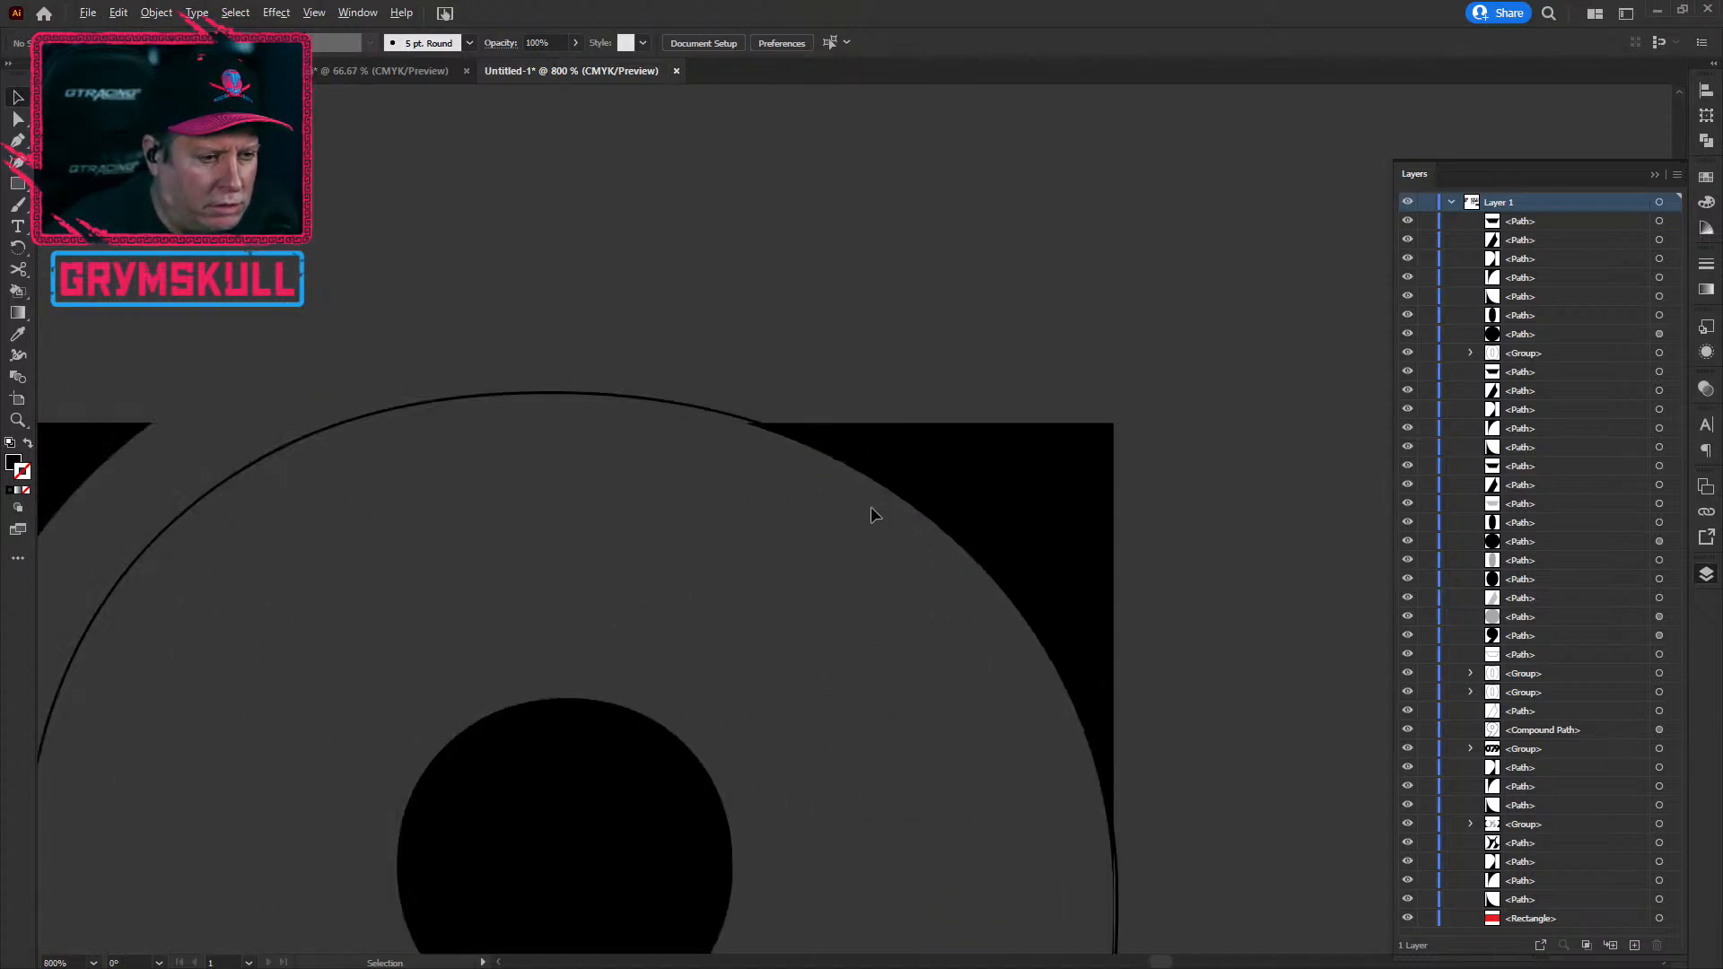
pyautogui.scroll(-2, 870, 506)
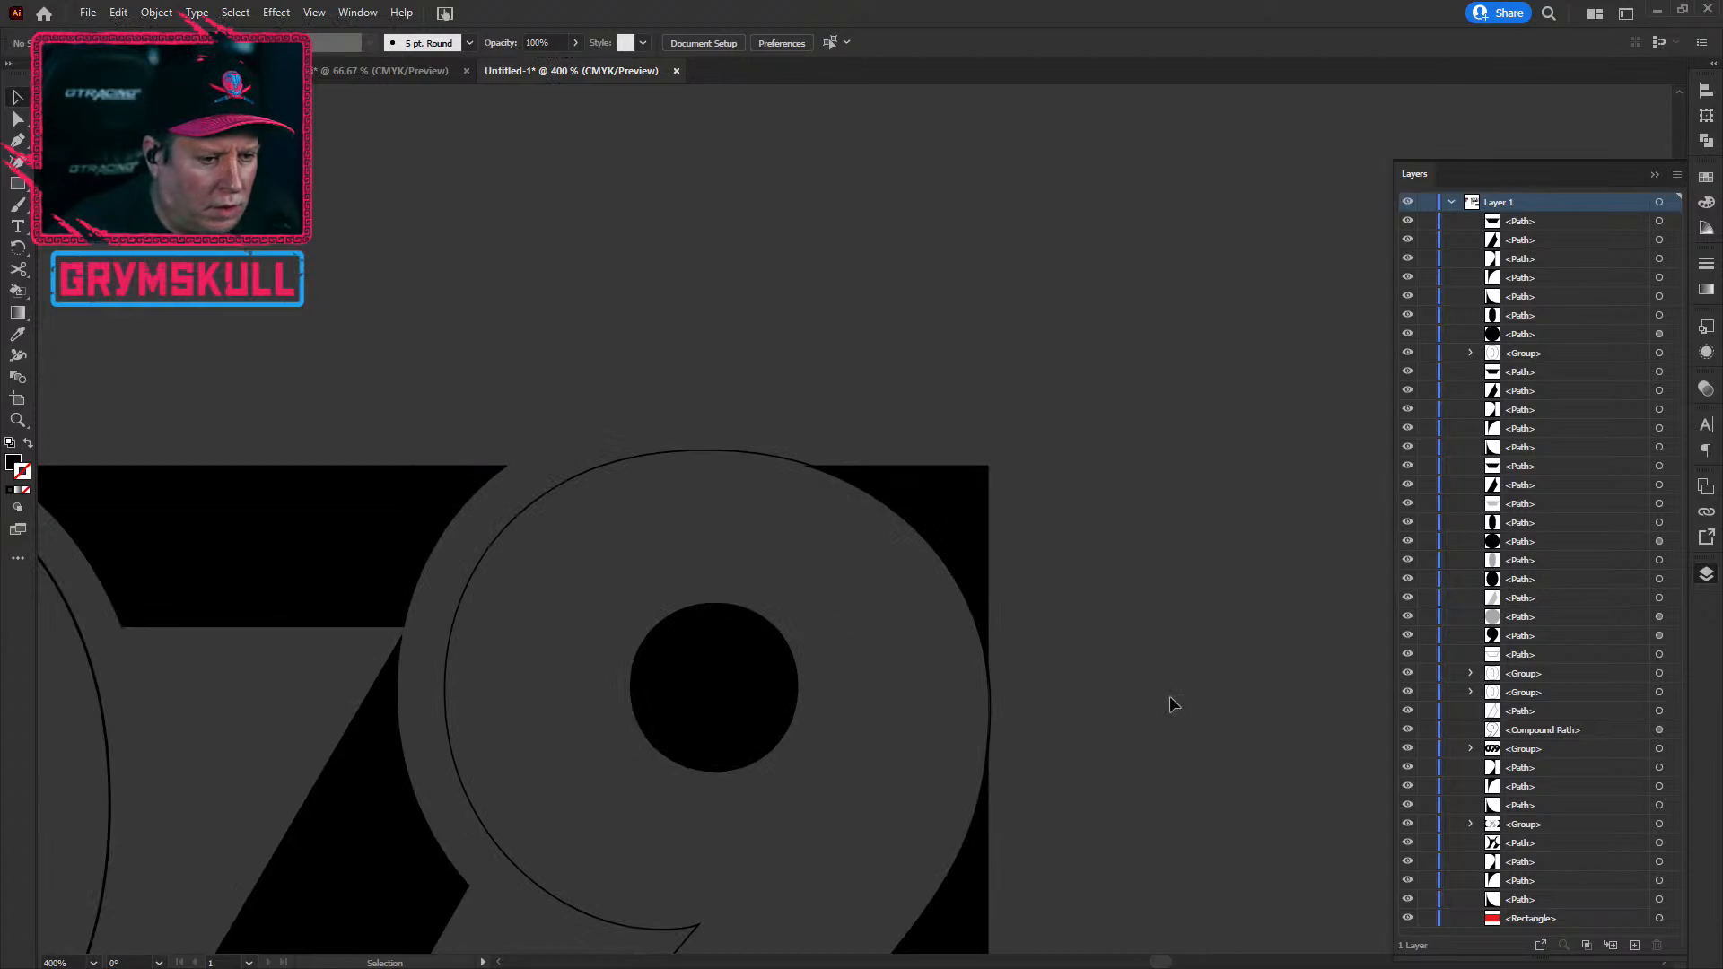
pyautogui.scroll(-10, 1099, 766)
pyautogui.scroll(1, 793, 956)
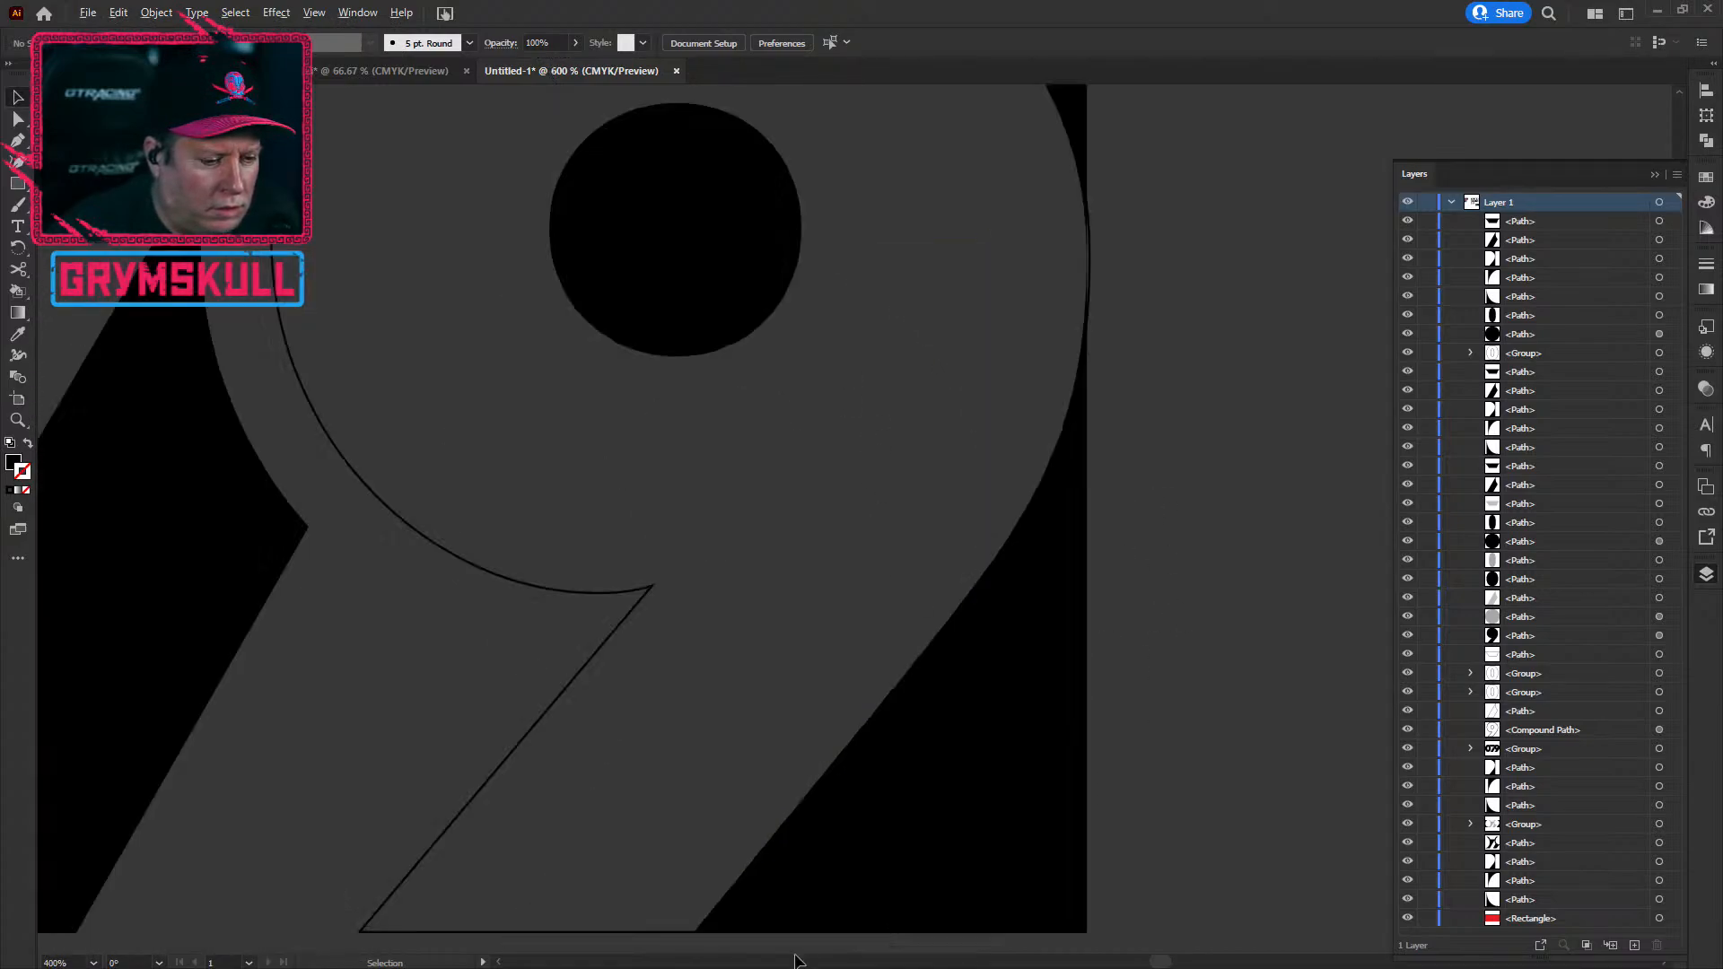
pyautogui.scroll(1, 792, 919)
pyautogui.scroll(-3, 792, 917)
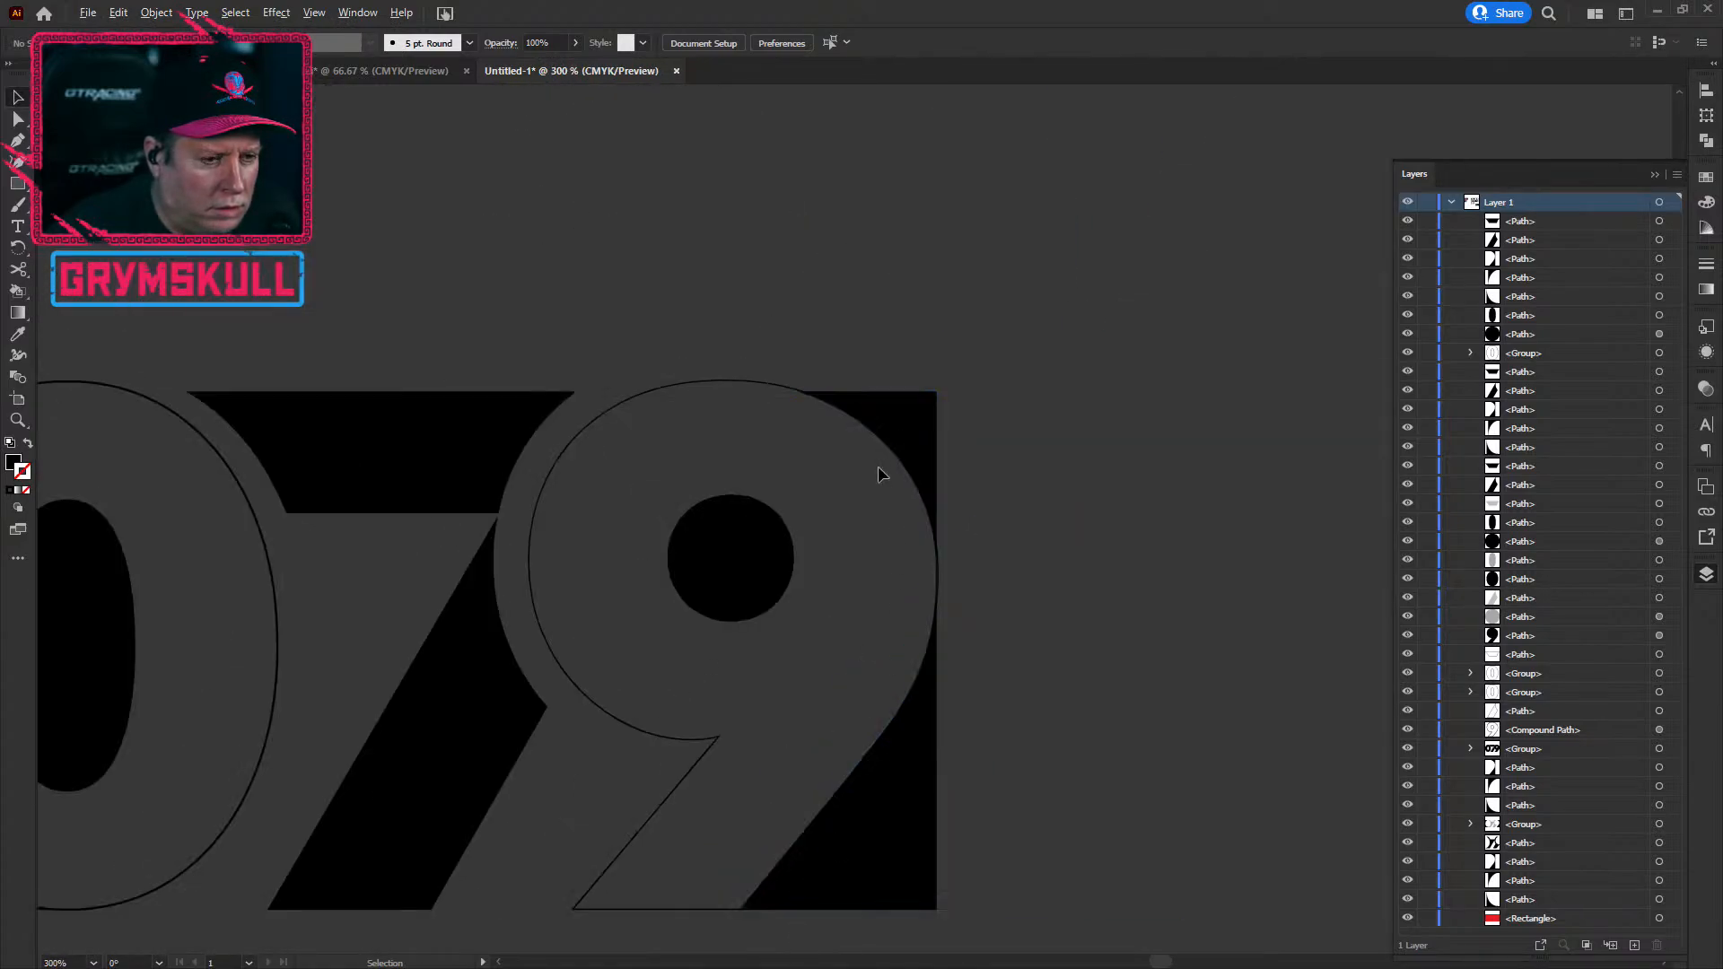
pyautogui.click(890, 426)
pyautogui.keyDown('shift'); pyautogui.click(905, 743); pyautogui.keyUp('shift')
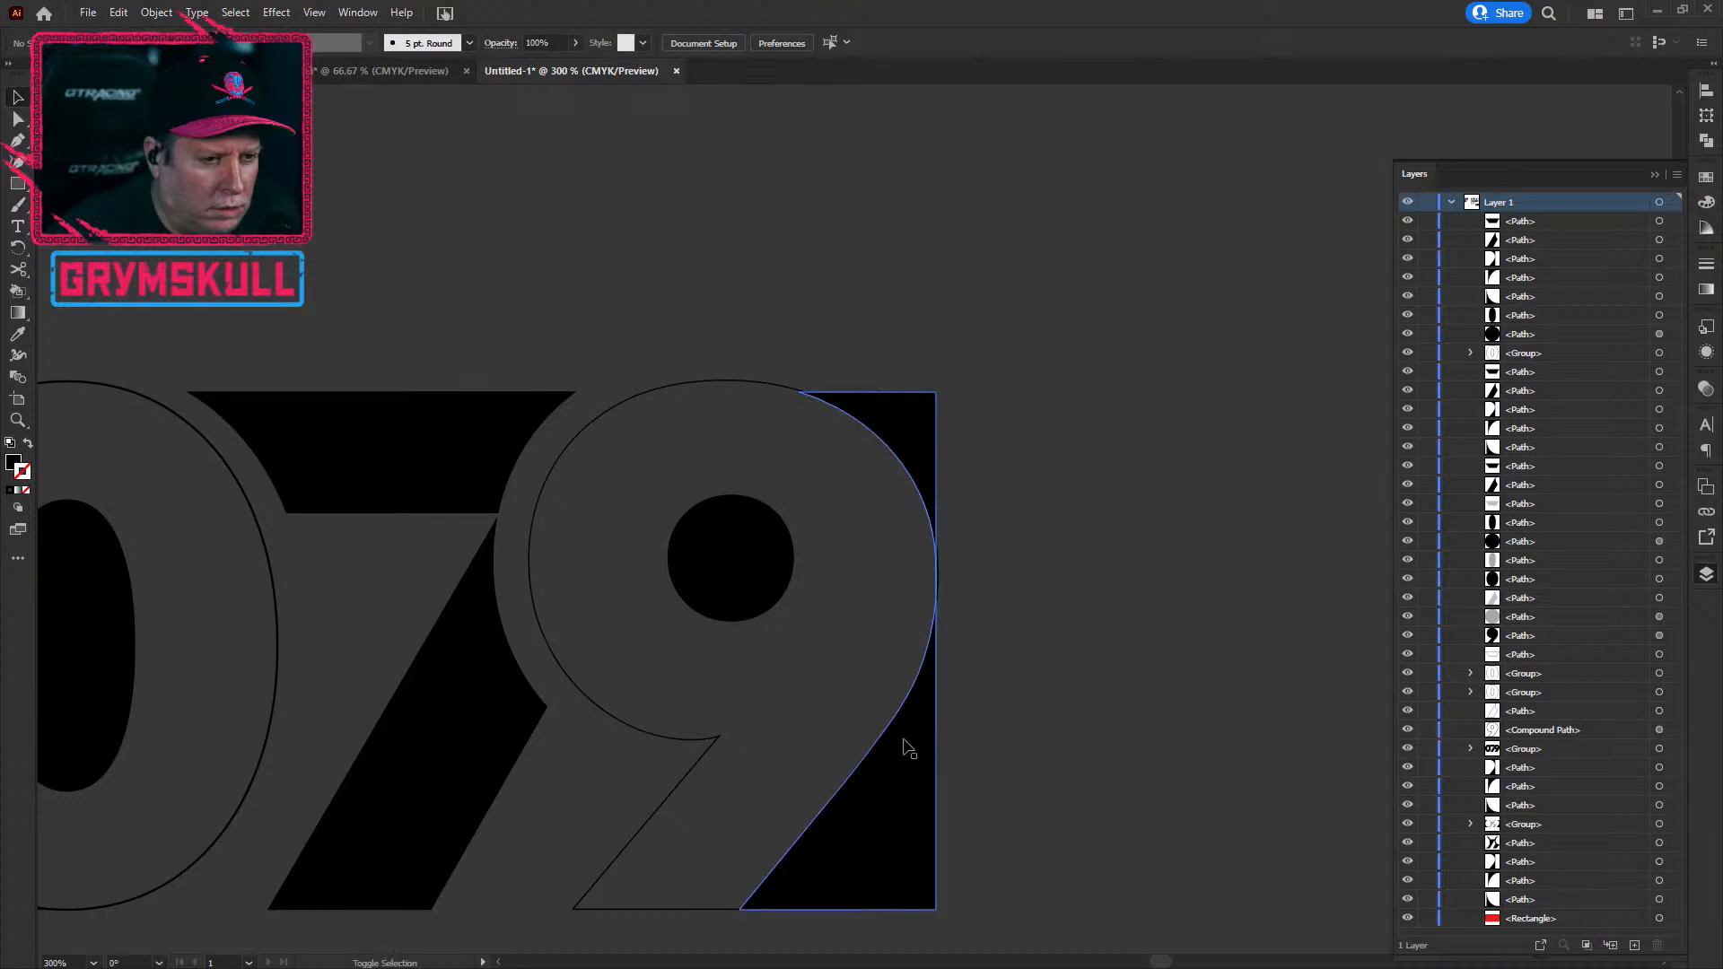
pyautogui.moveTo(881, 792); pyautogui.dragTo(877, 803)
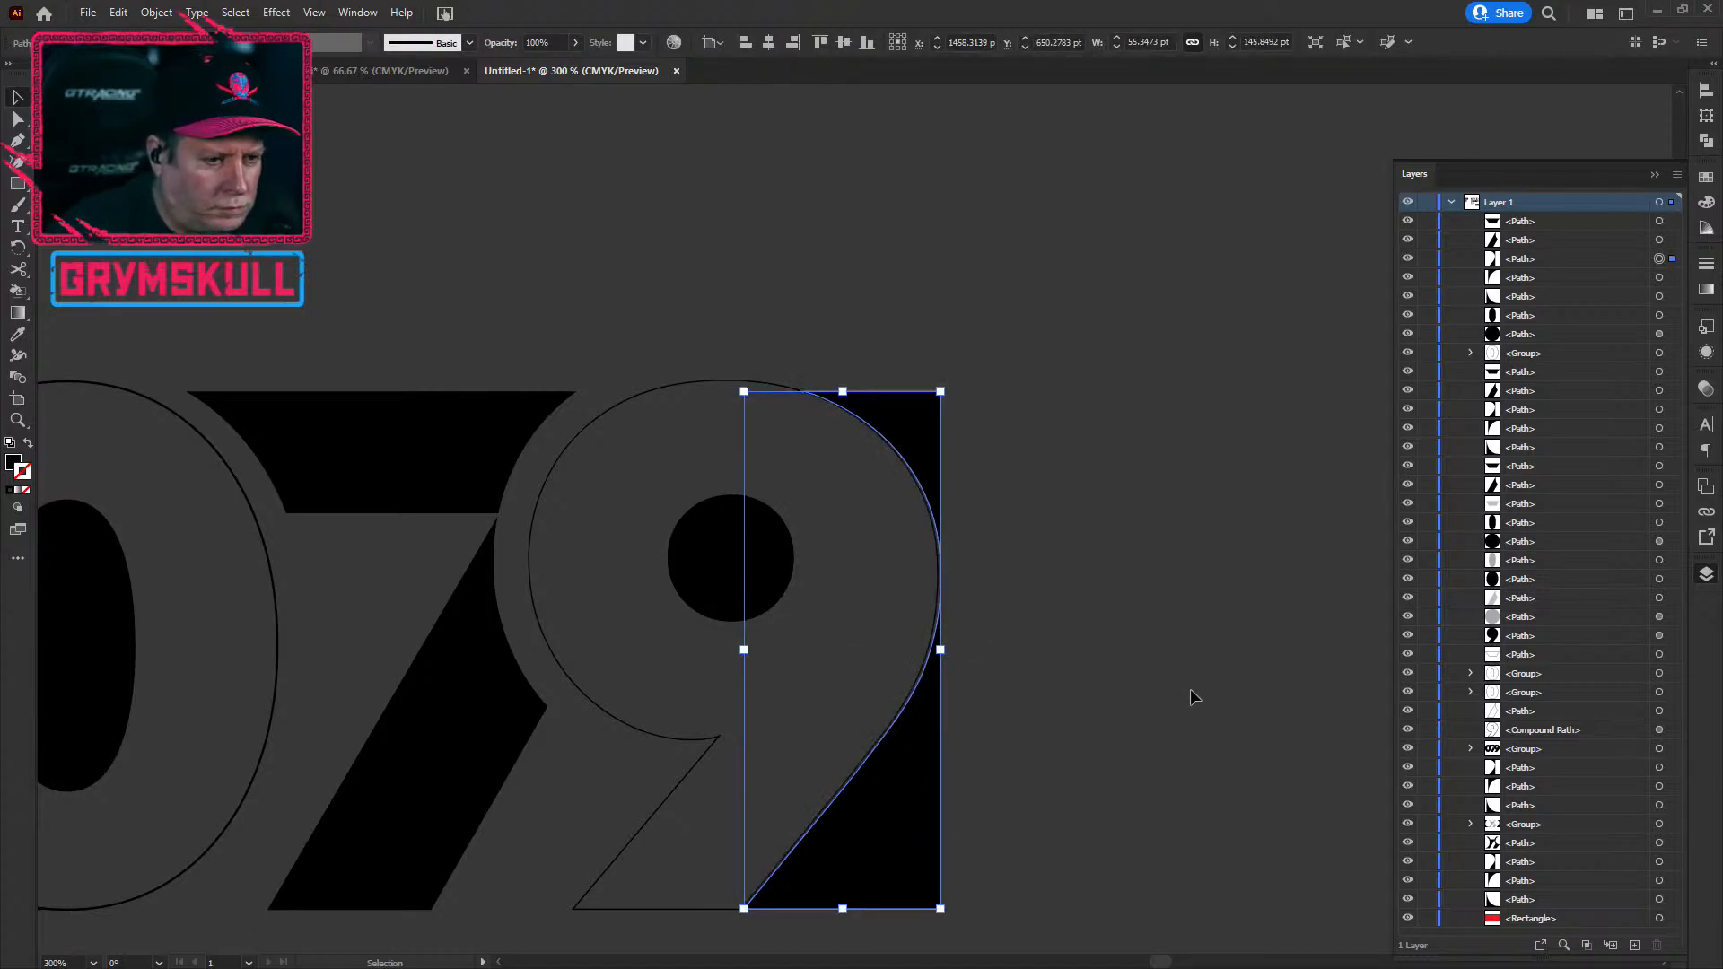
pyautogui.click(1190, 688)
pyautogui.click(917, 824)
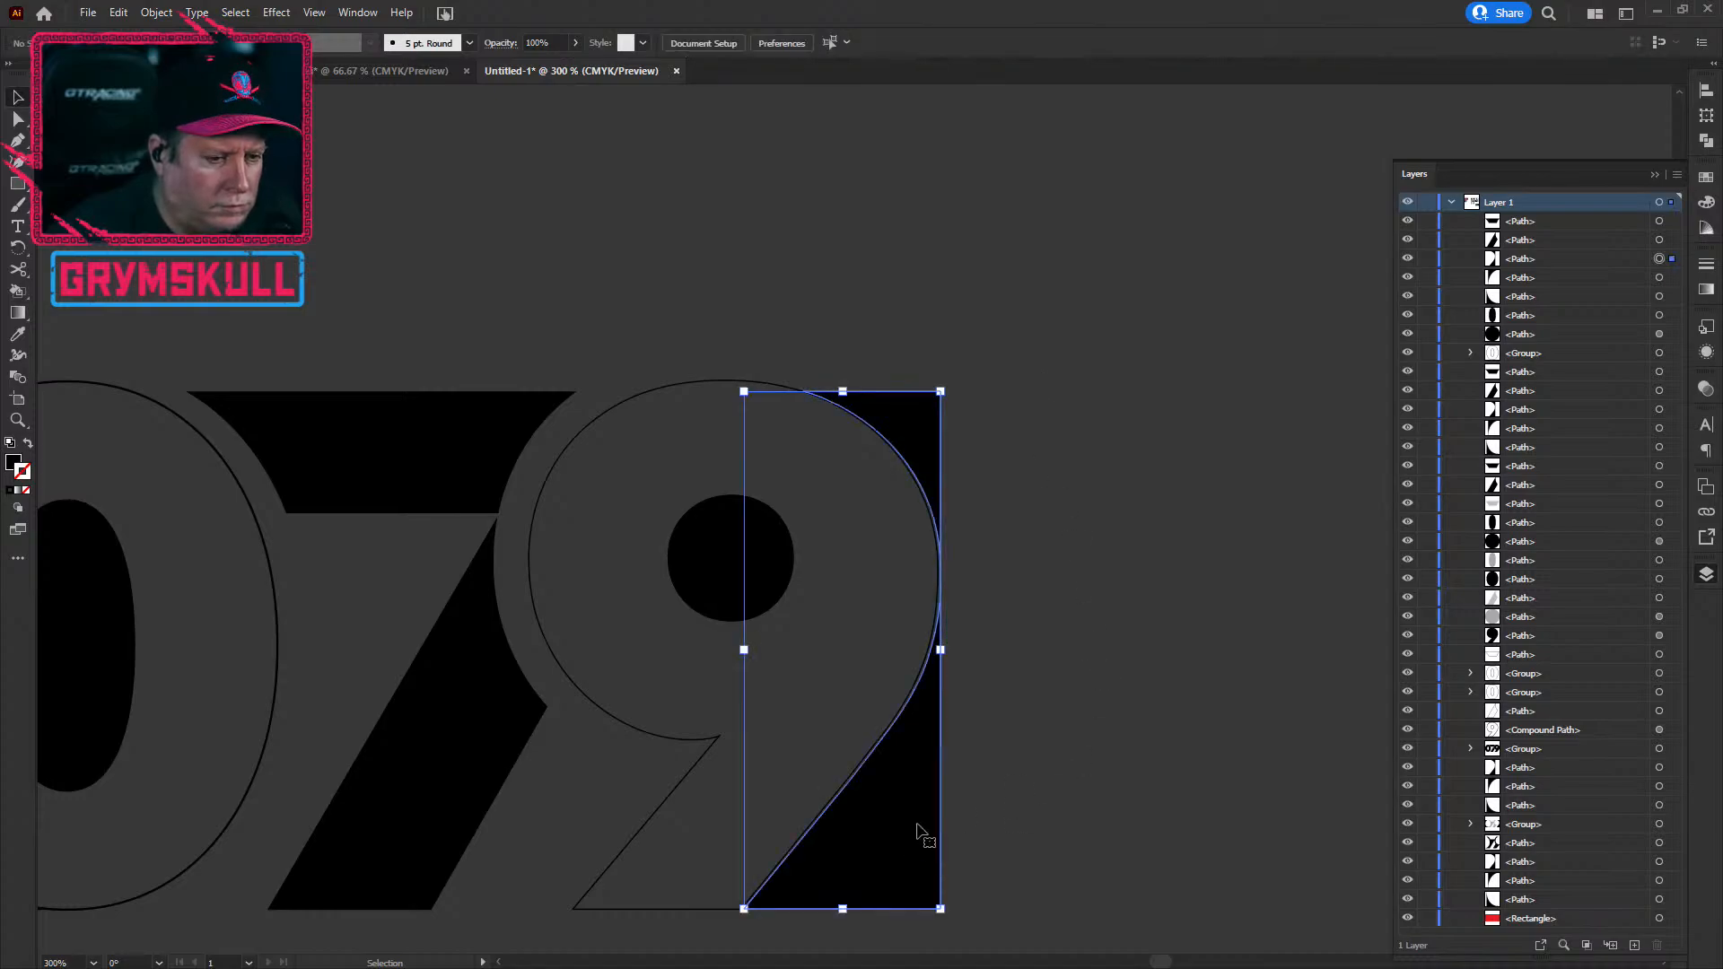
pyautogui.press('Left')
pyautogui.click(1107, 779)
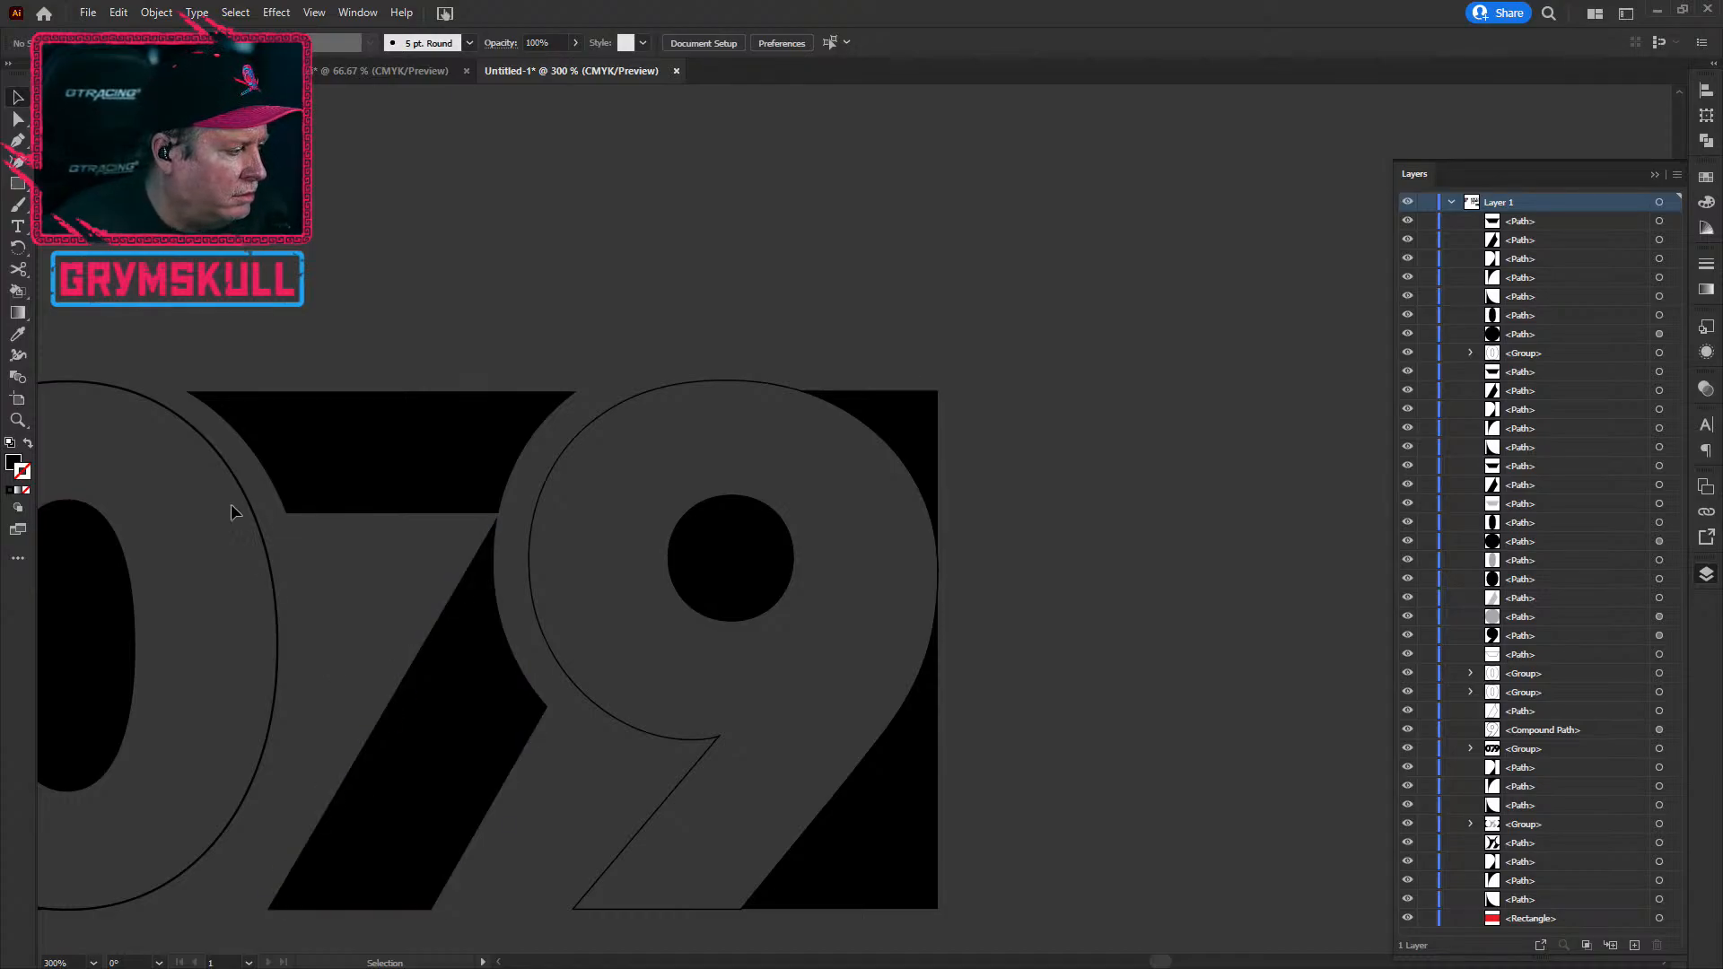
pyautogui.press('space')
pyautogui.moveTo(385, 306); pyautogui.dragTo(699, 245)
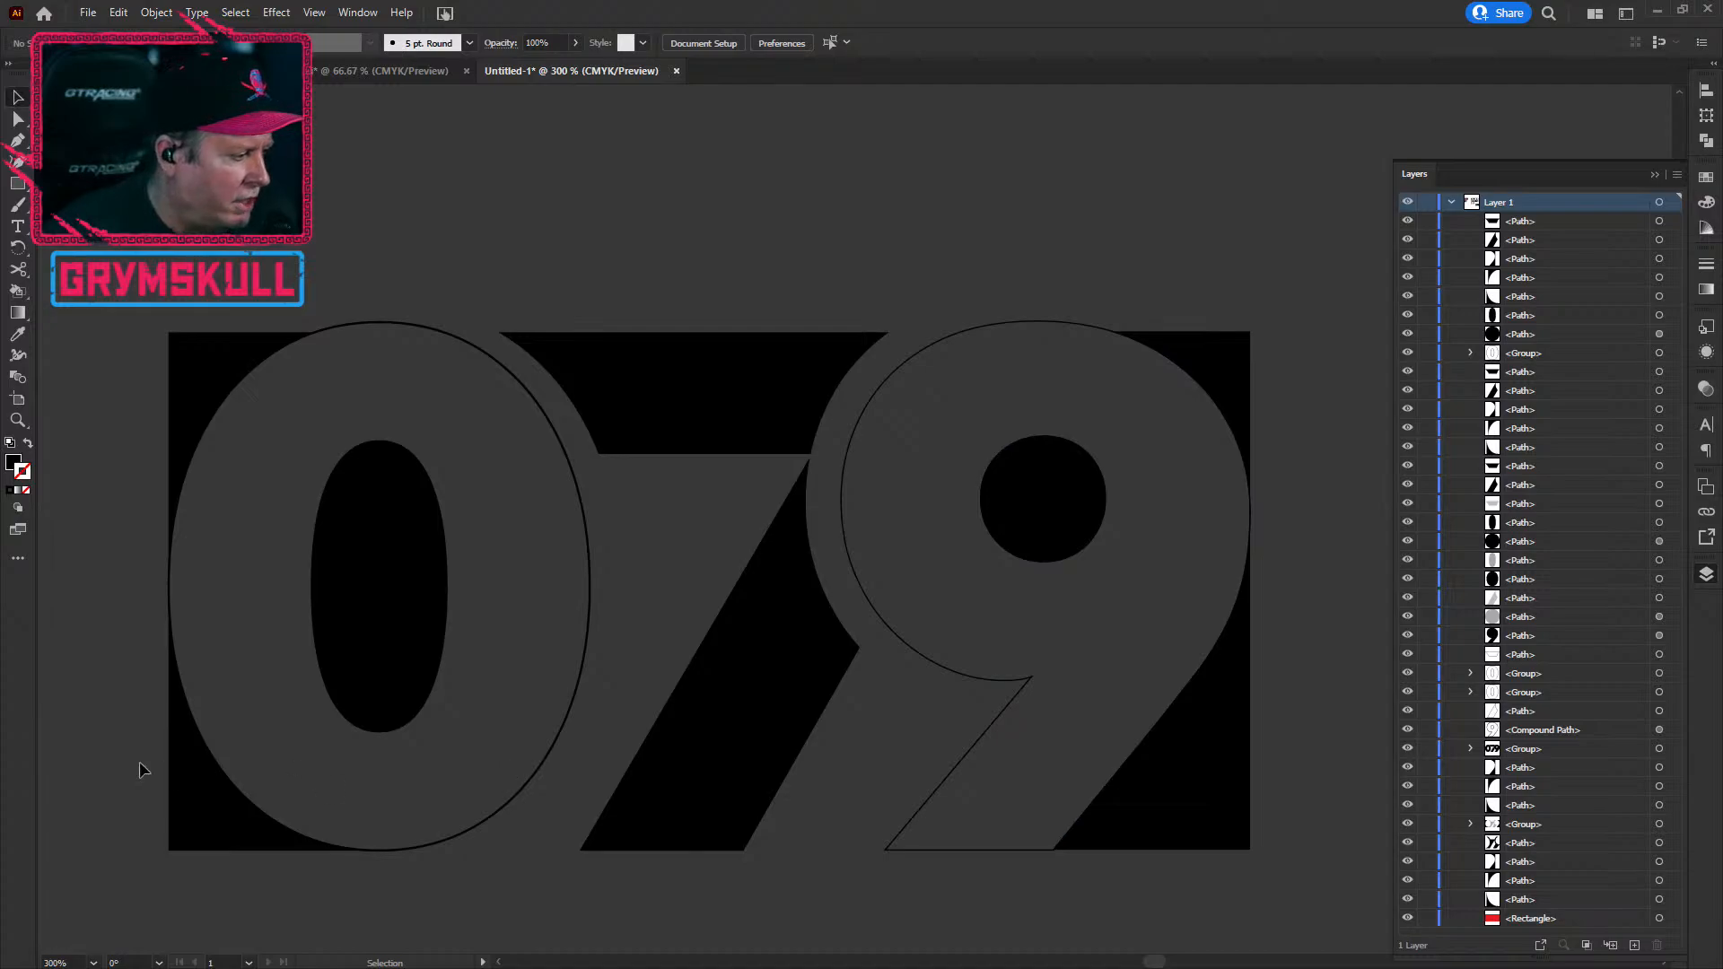
pyautogui.scroll(-1, 143, 745)
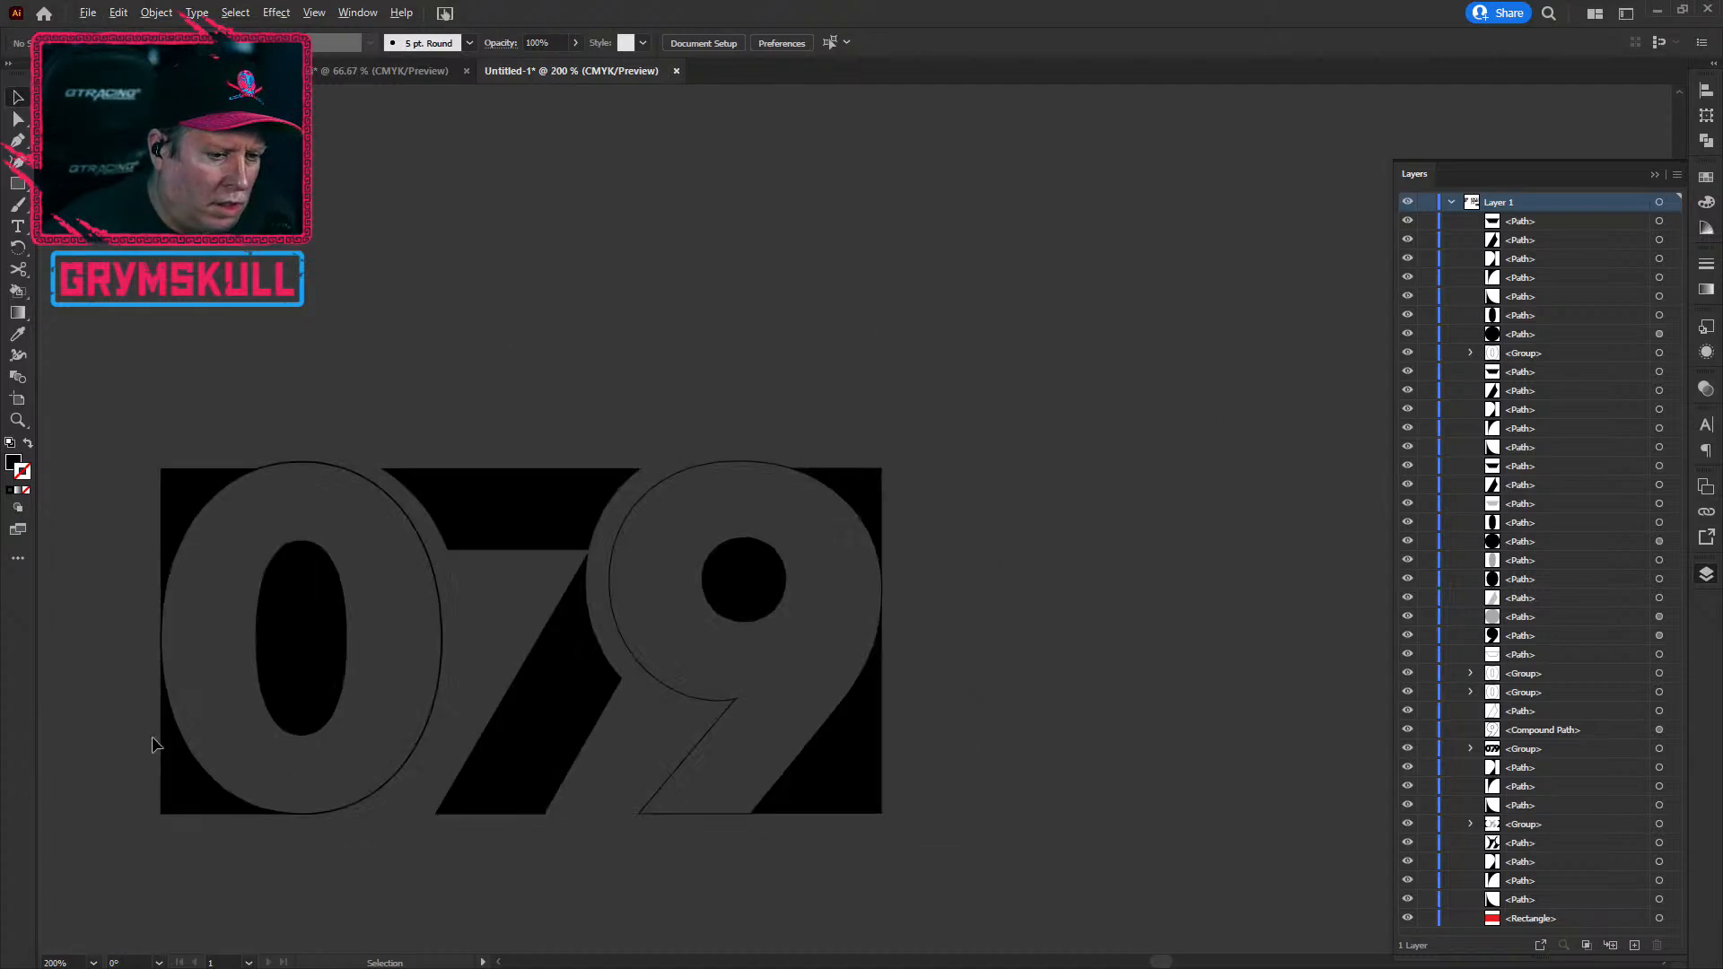
pyautogui.moveTo(520, 858); pyautogui.dragTo(561, 819)
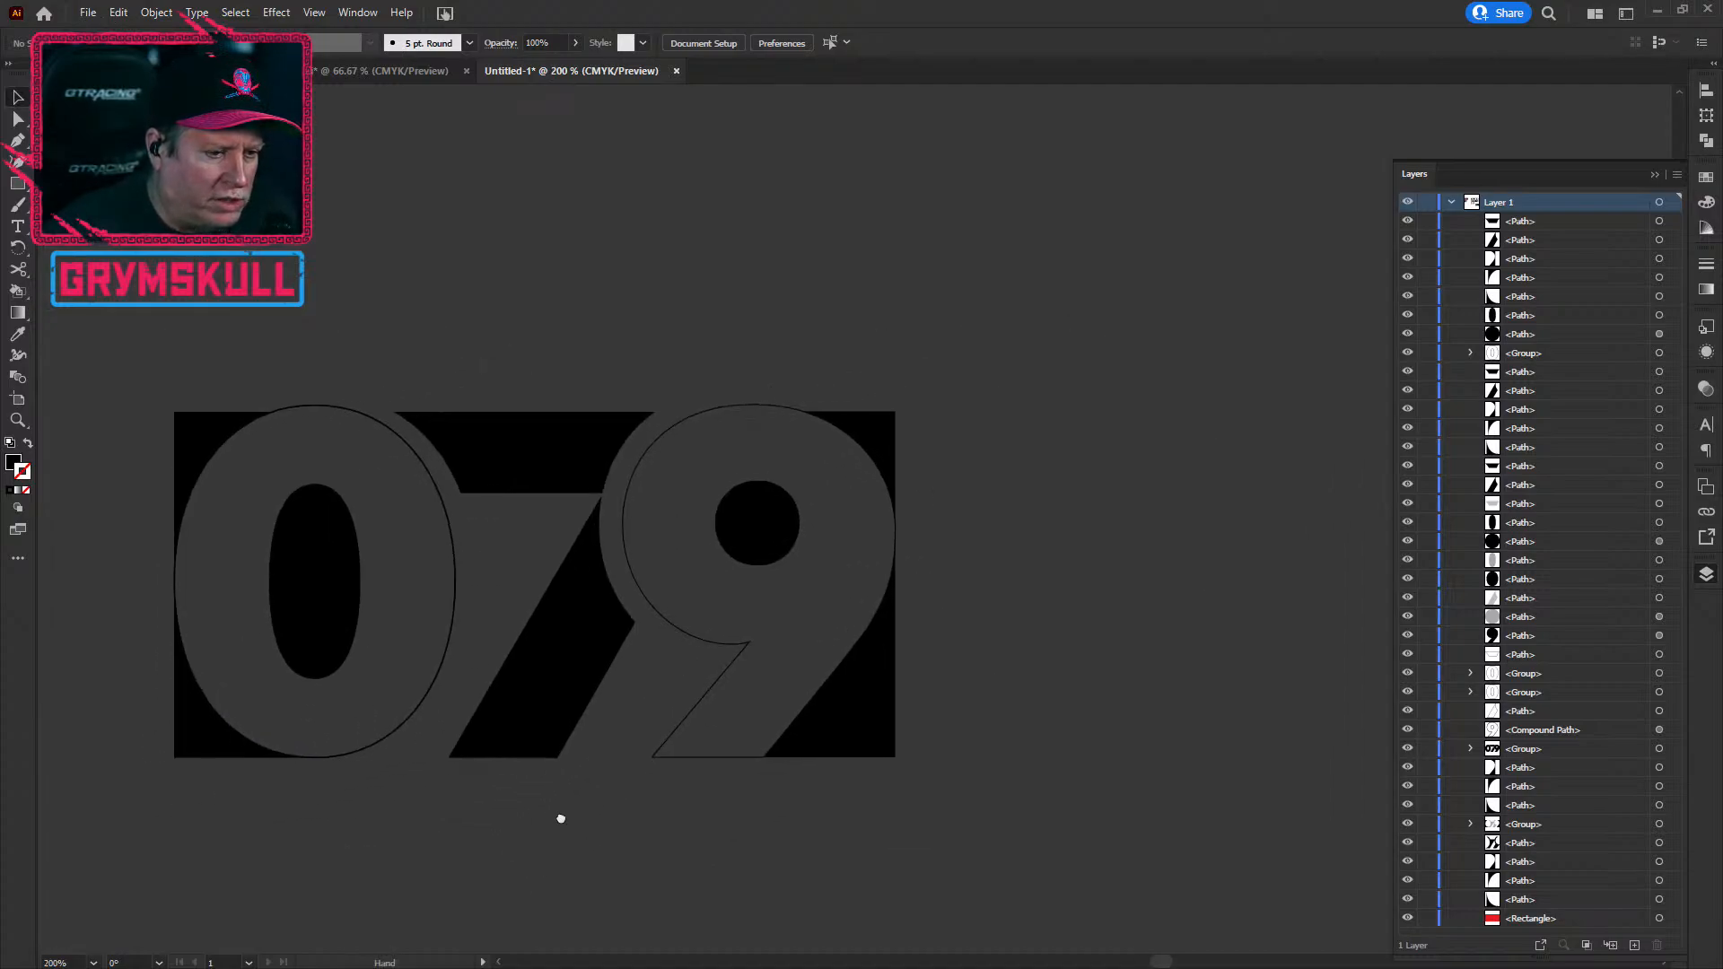
pyautogui.scroll(1, 456, 851)
pyautogui.scroll(-1, 456, 851)
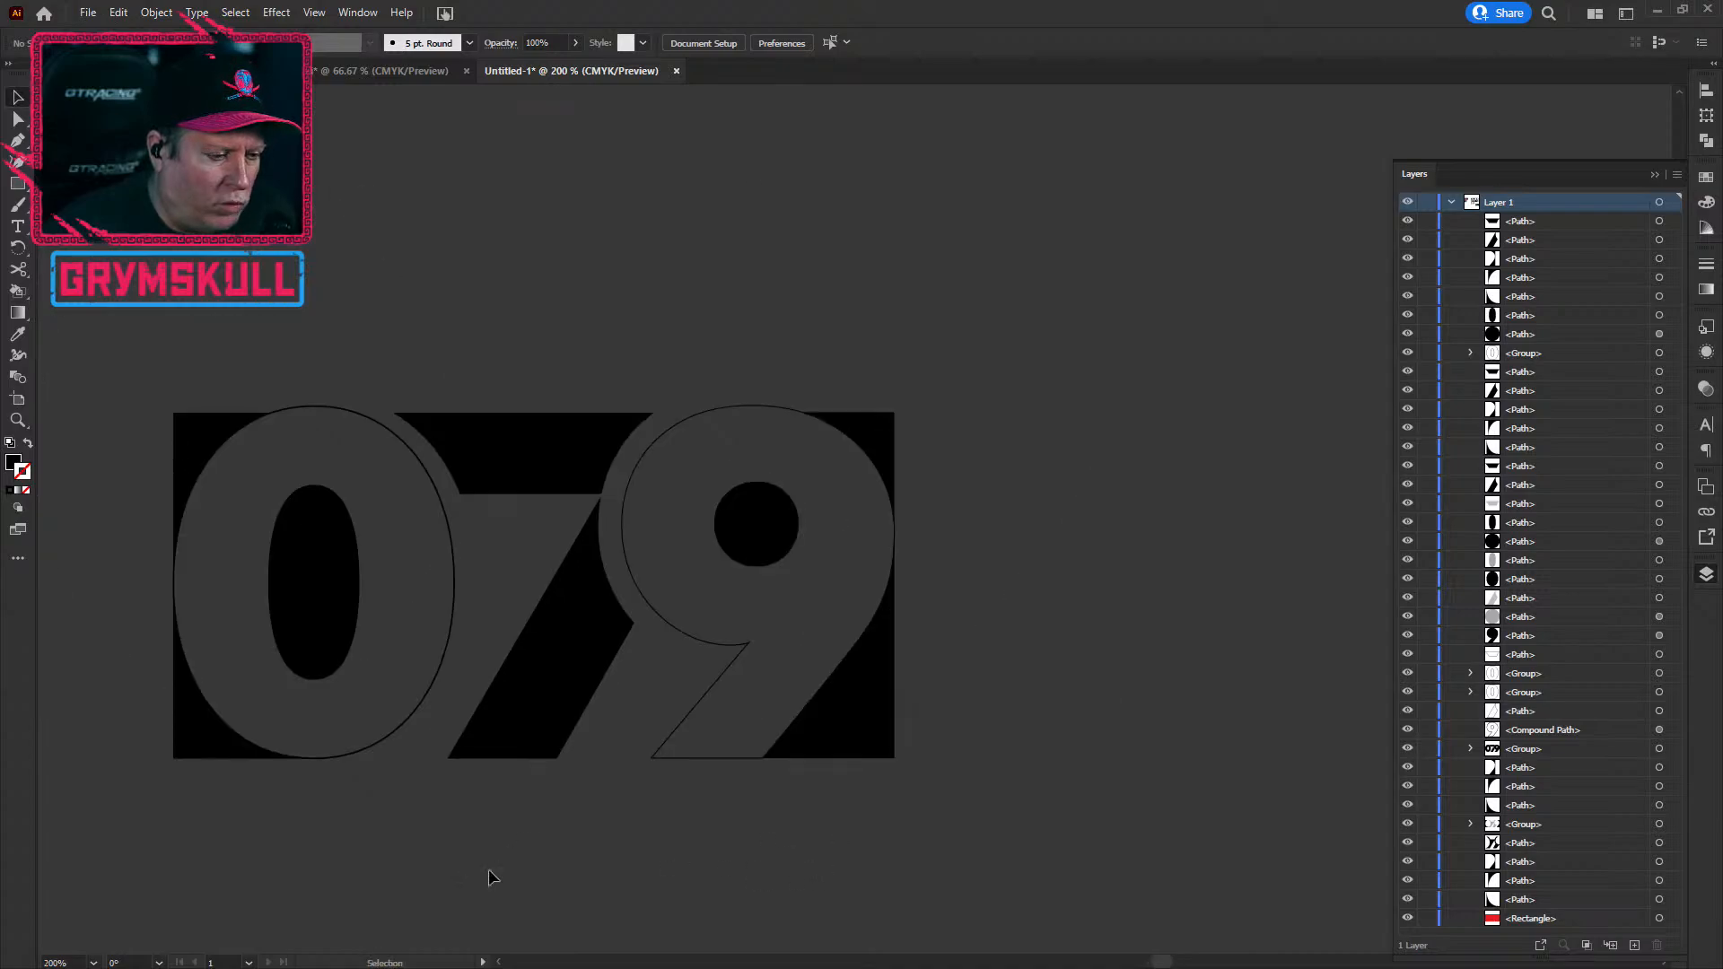
pyautogui.moveTo(561, 882); pyautogui.dragTo(627, 857)
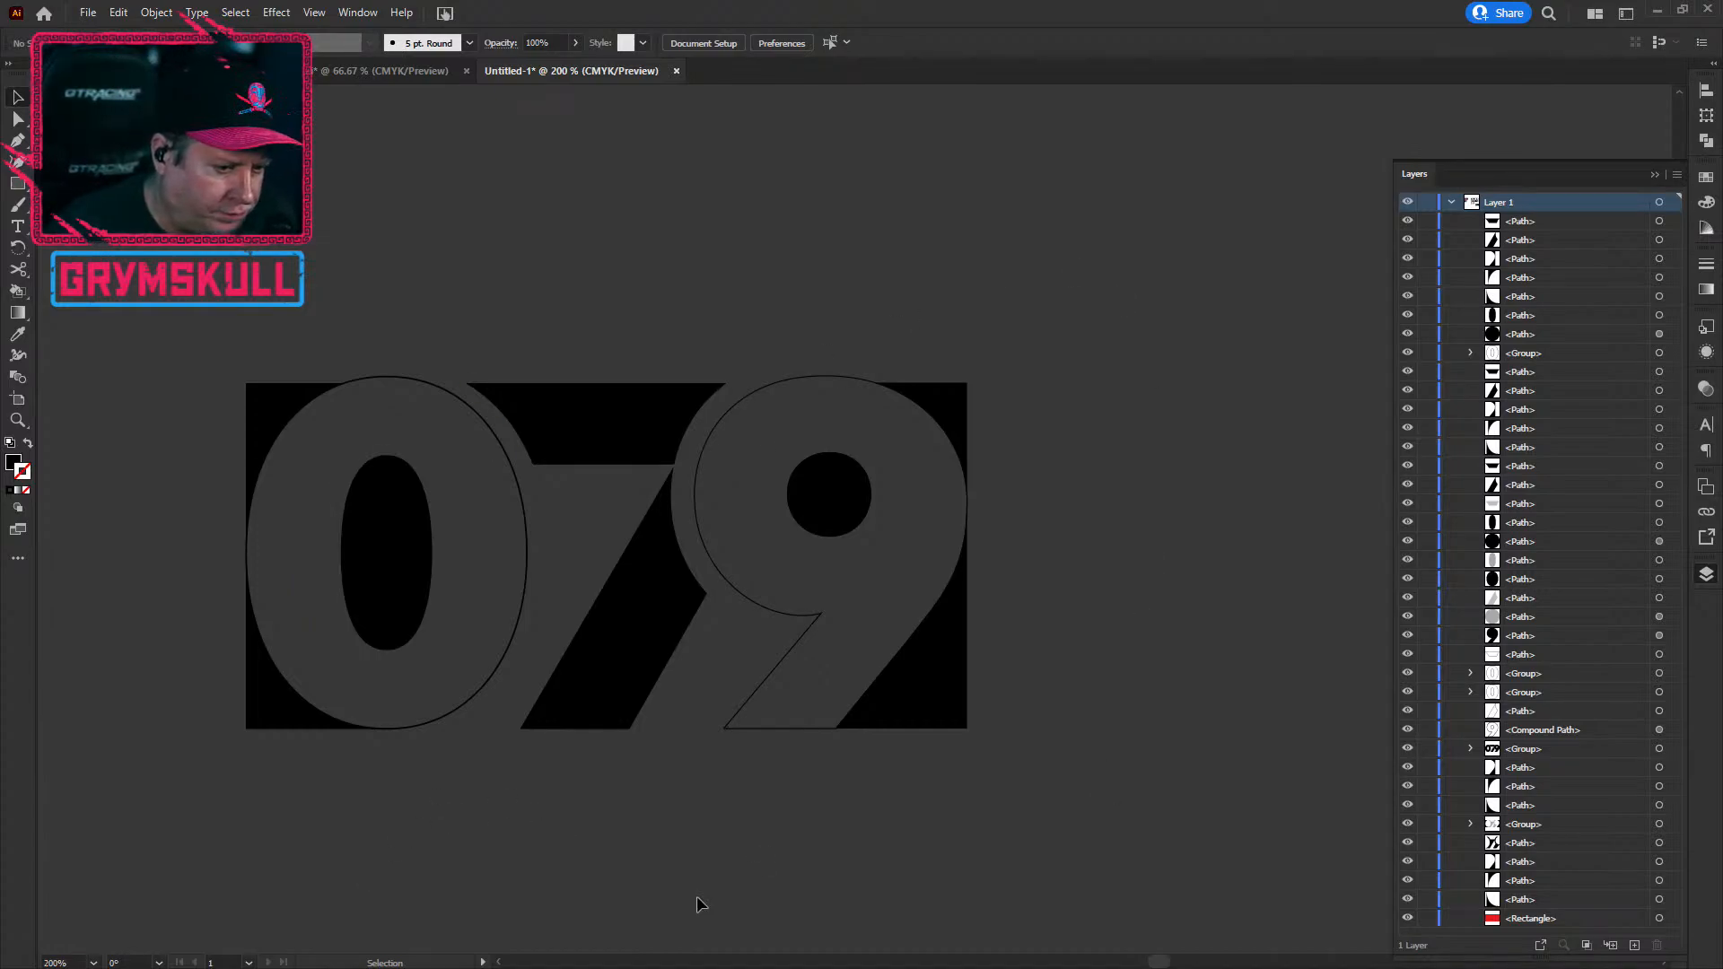
pyautogui.scroll(4, 751, 749)
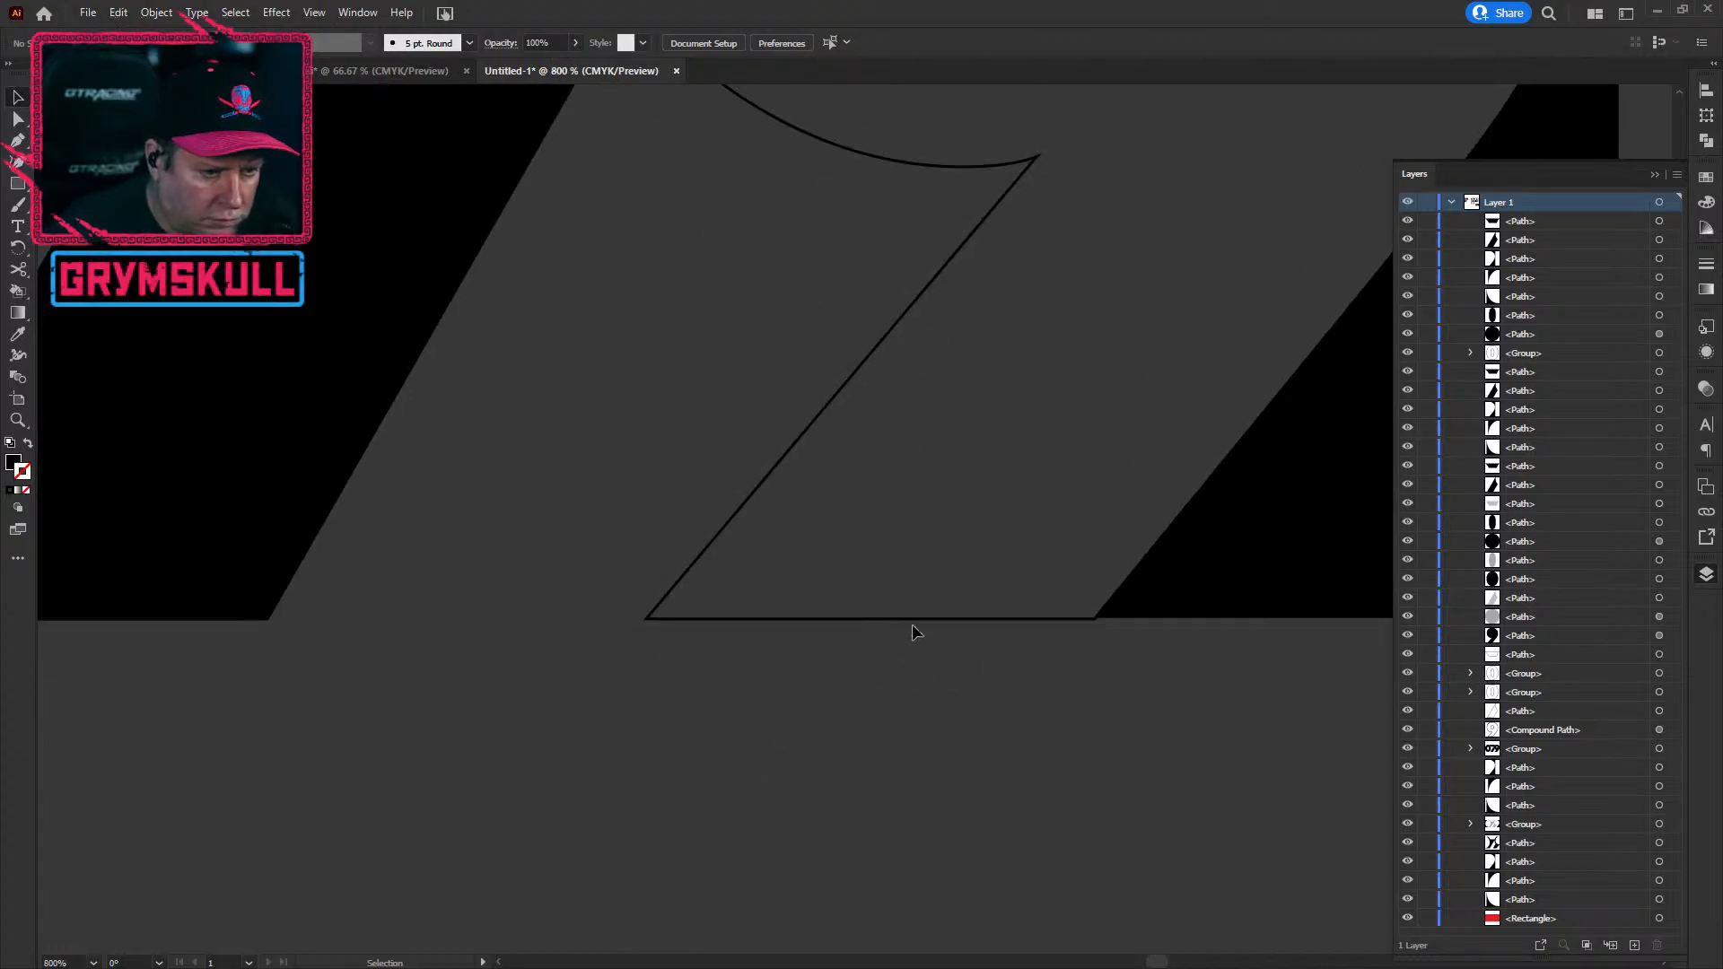
pyautogui.moveTo(909, 619); pyautogui.dragTo(910, 620)
pyautogui.scroll(1, 1006, 692)
pyautogui.scroll(-2, 1004, 695)
pyautogui.click(978, 752)
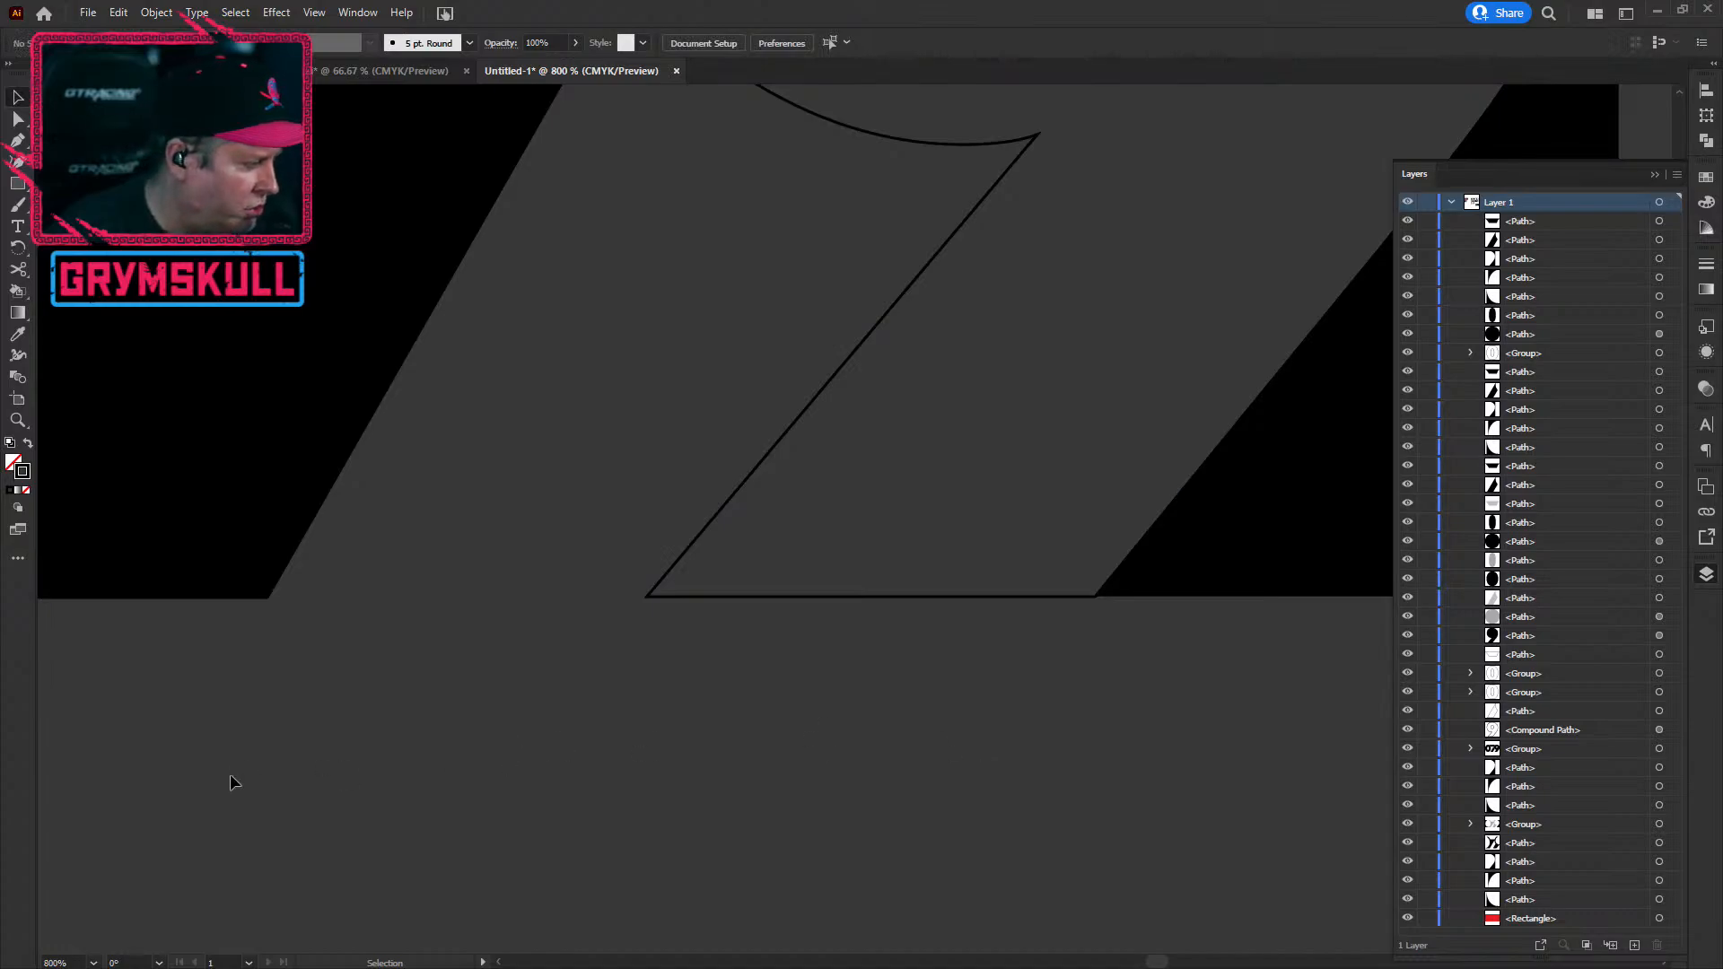
pyautogui.scroll(-6, 230, 773)
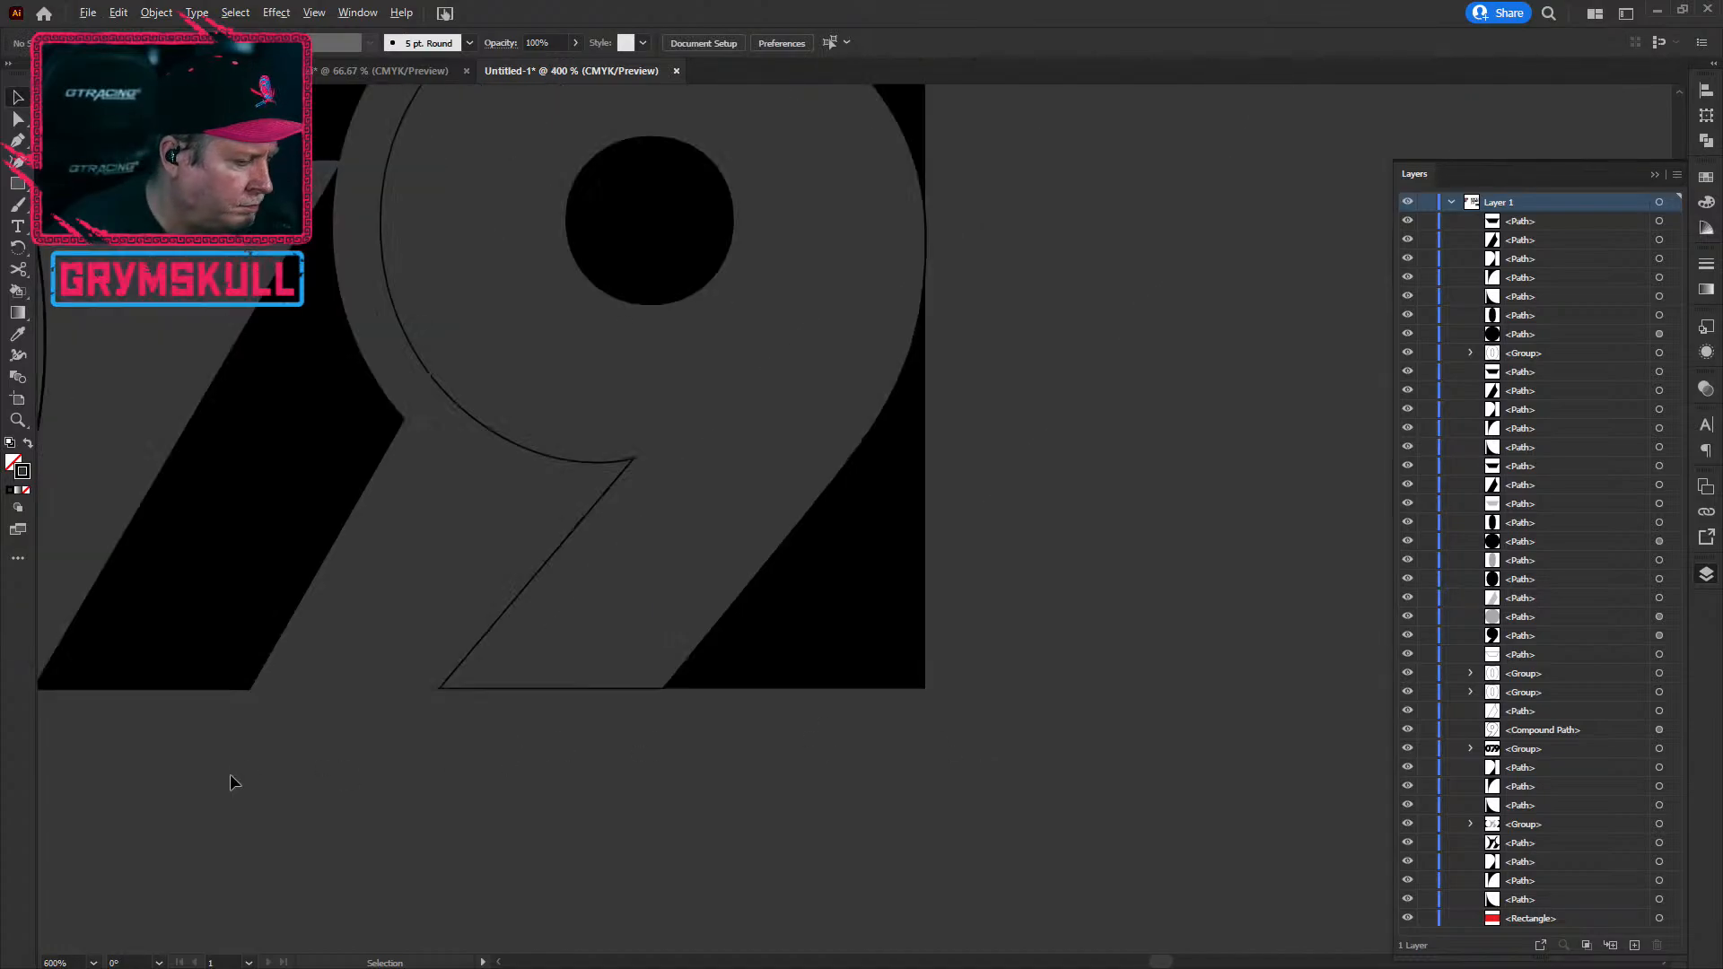
pyautogui.moveTo(458, 801); pyautogui.dragTo(608, 784)
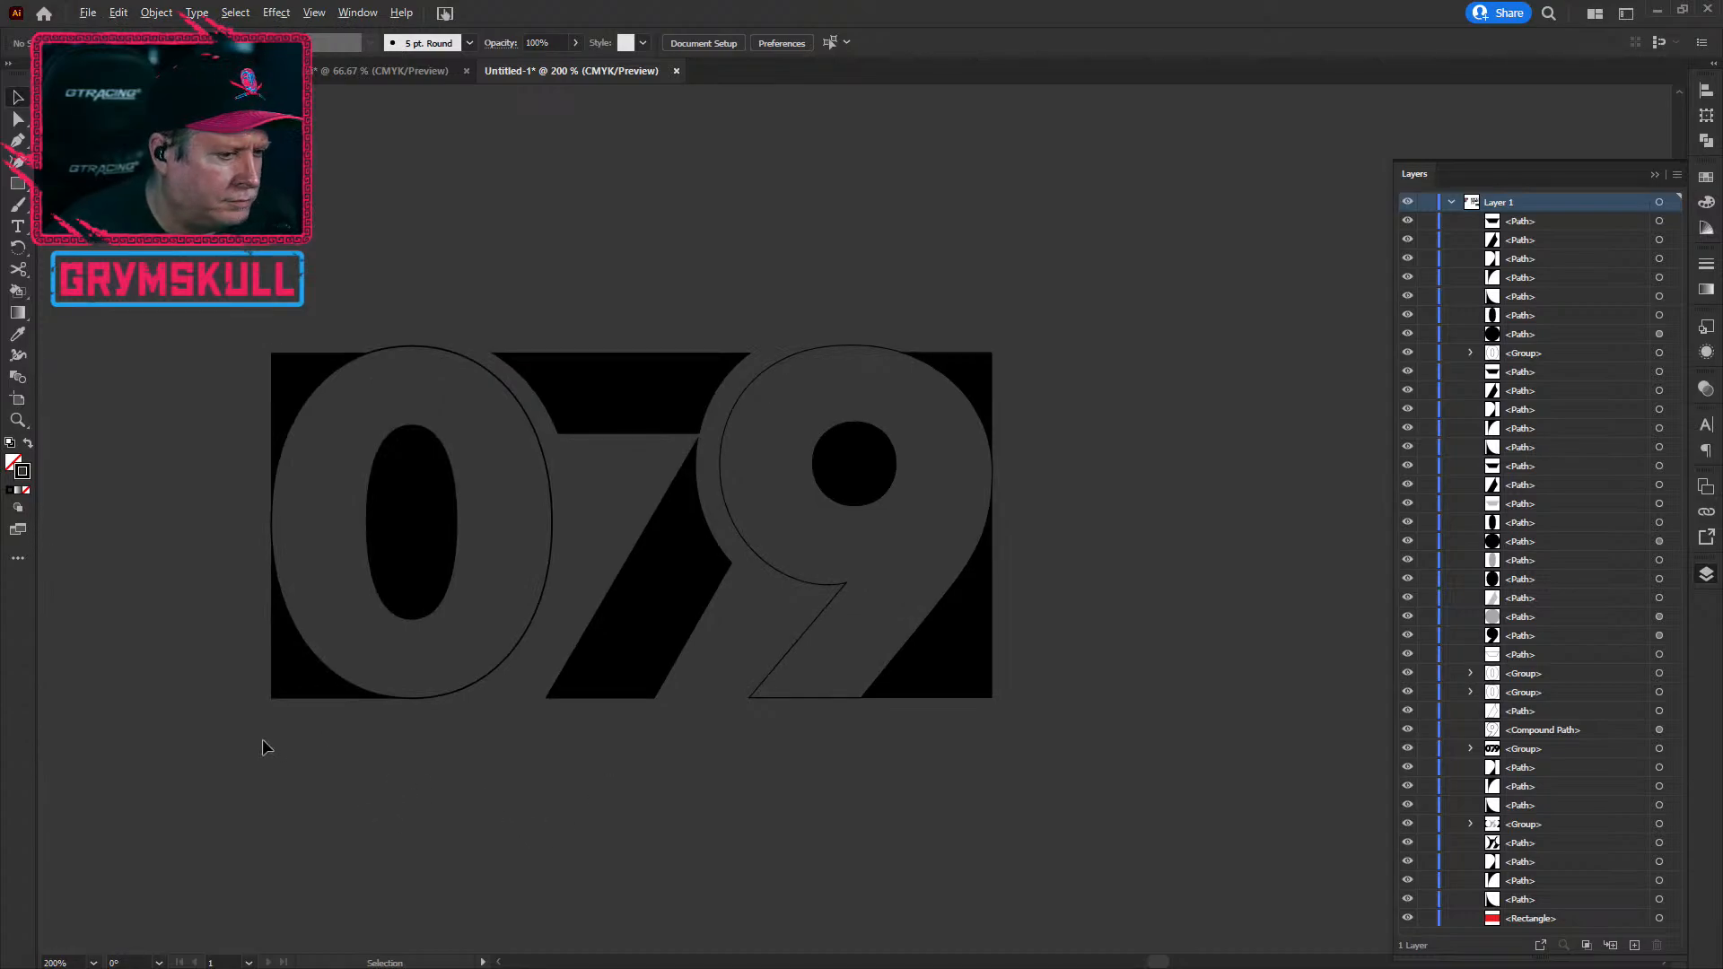
pyautogui.scroll(2, 262, 739)
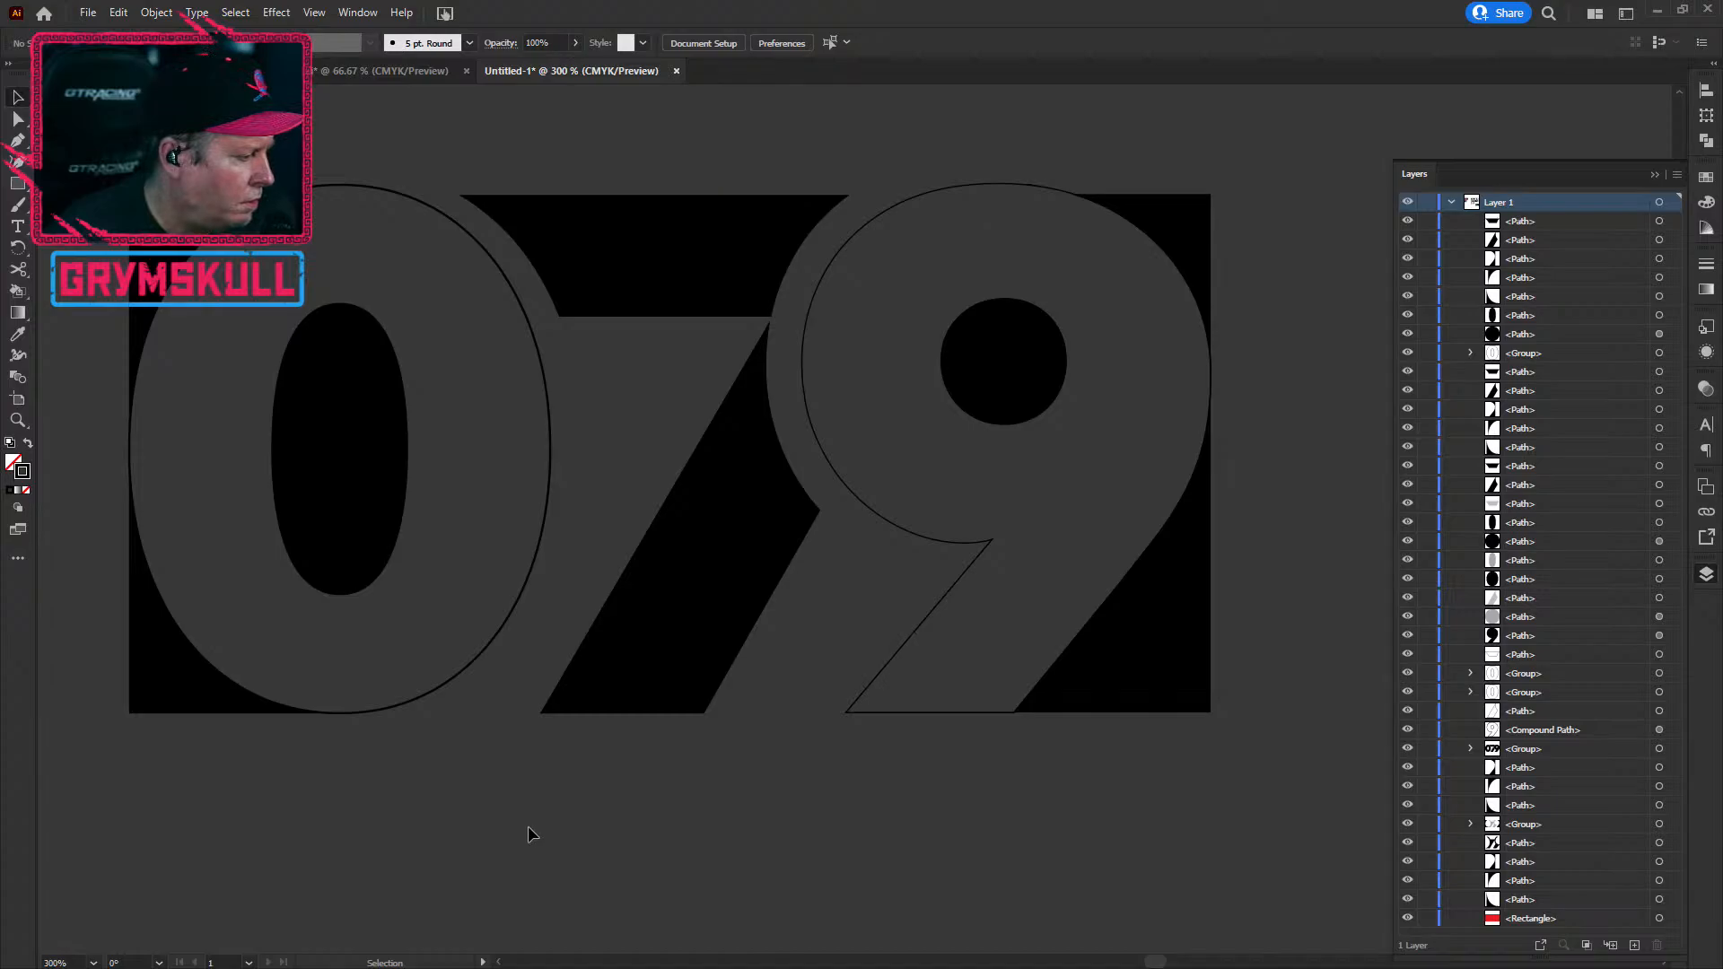
pyautogui.scroll(-1, 490, 833)
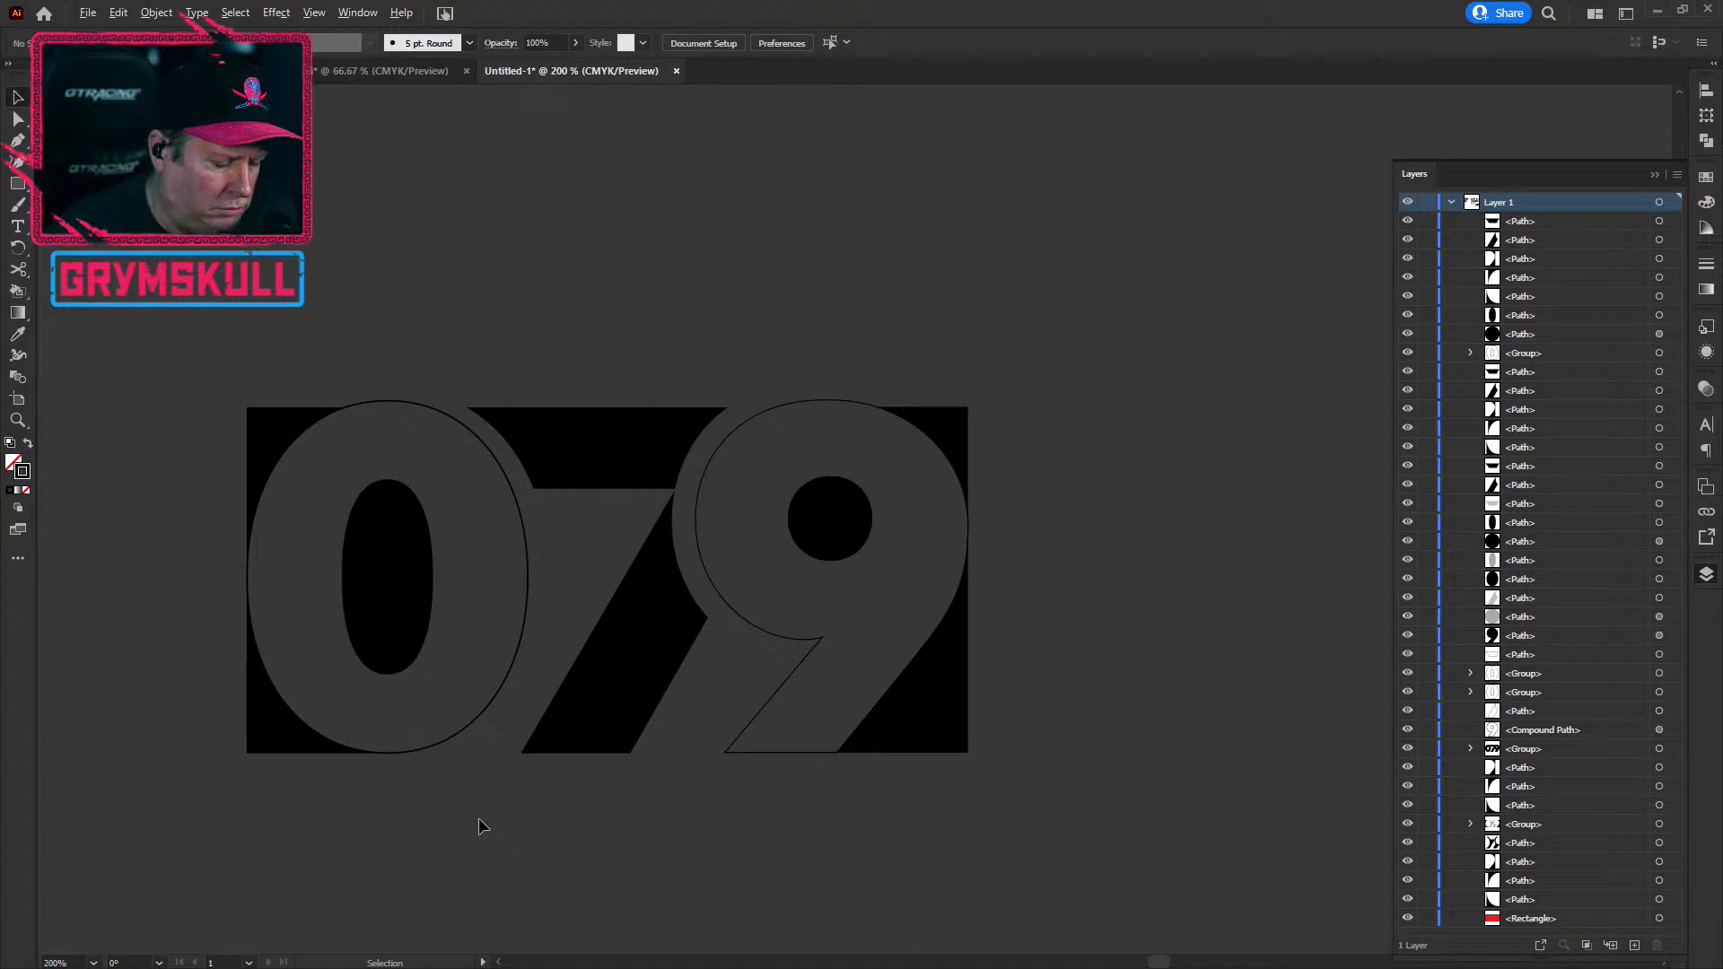
pyautogui.scroll(1, 477, 817)
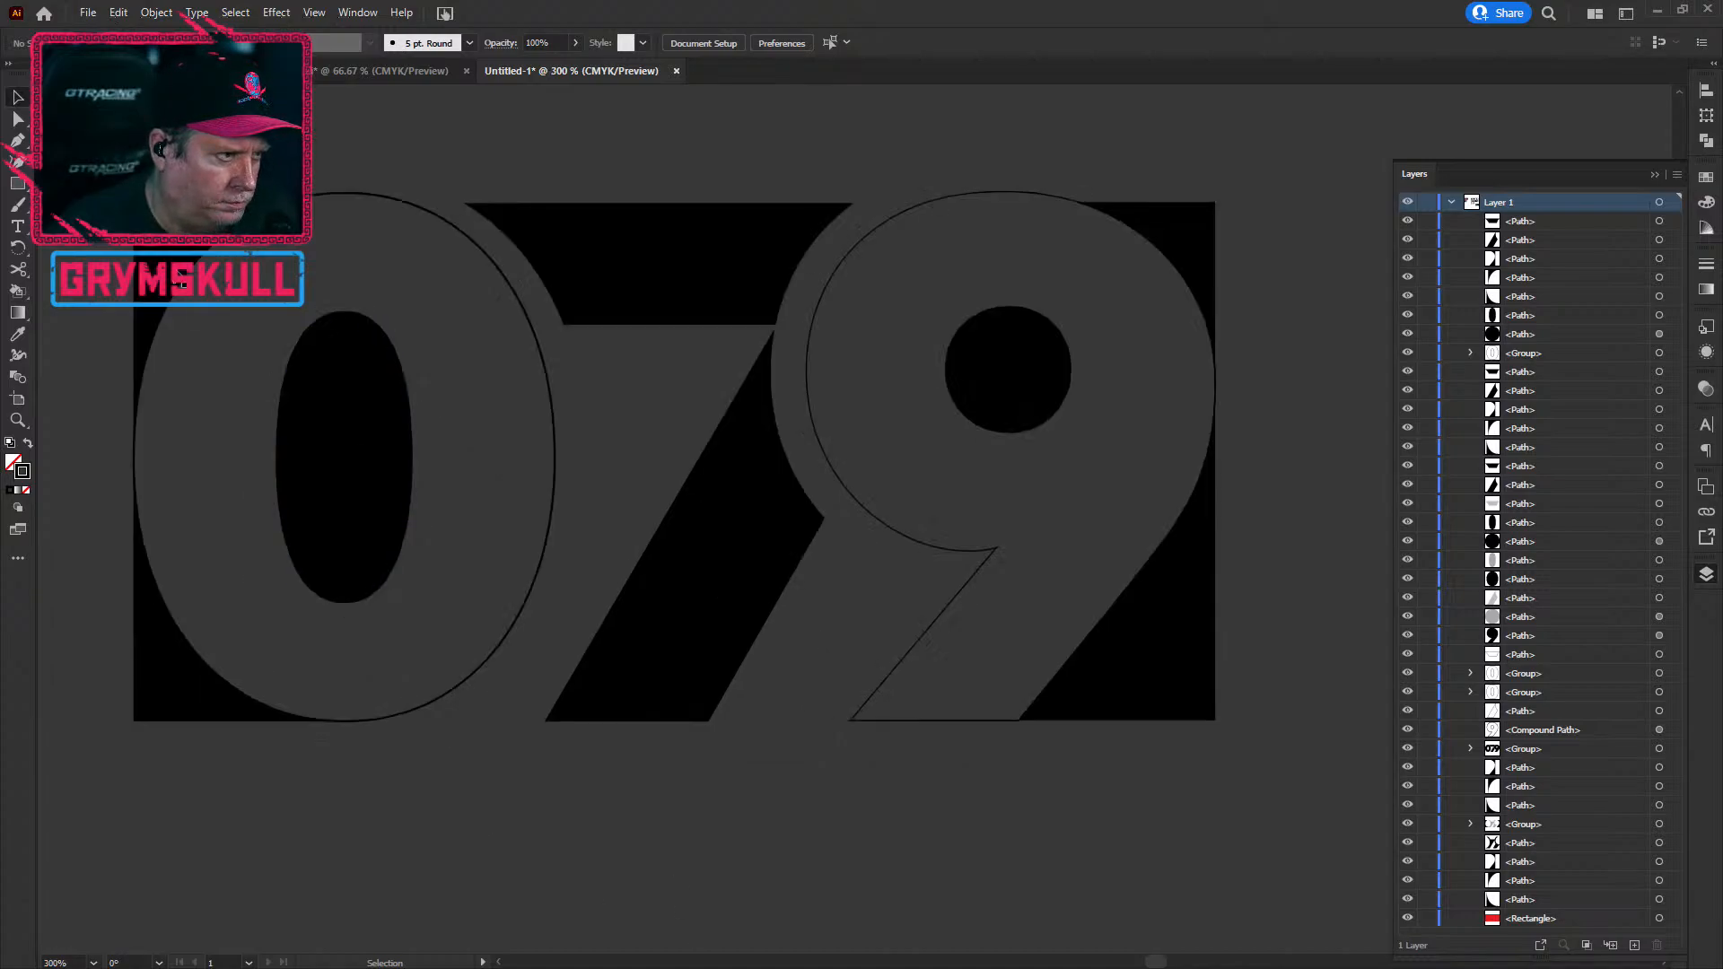
pyautogui.press('p')
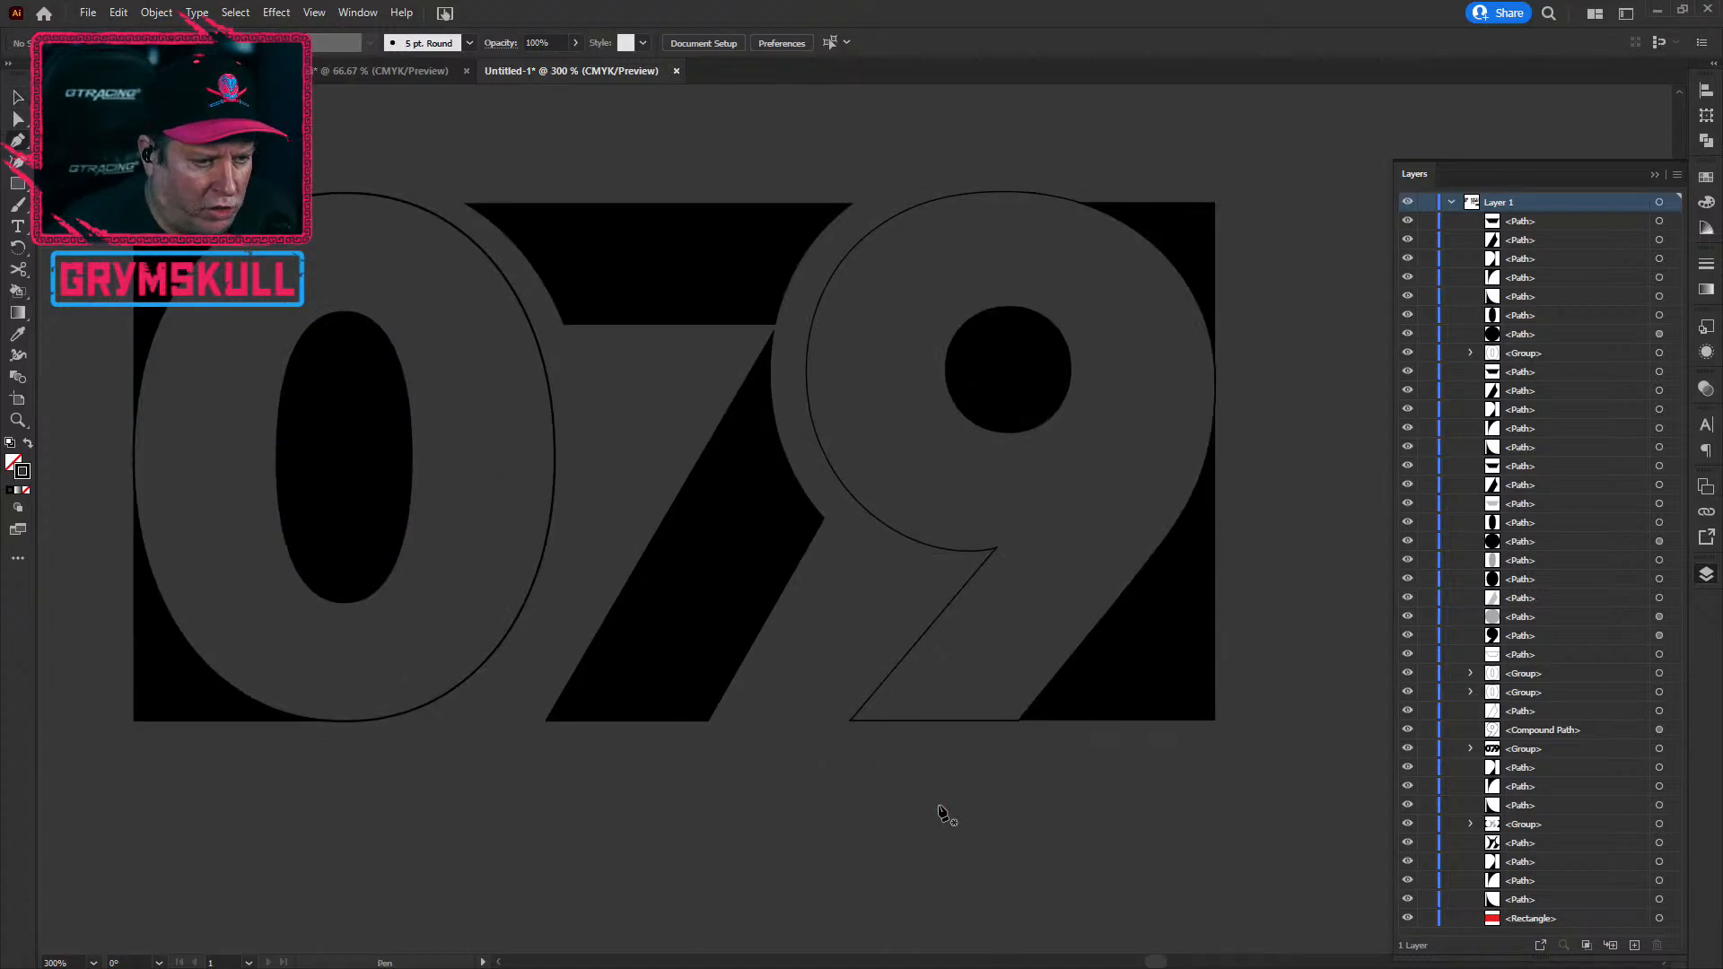
# Step: Select the 9's compound path and undo the accidental one-point pen path
pyautogui.keyDown('ctrl'); pyautogui.click(942, 721); pyautogui.keyUp('ctrl')
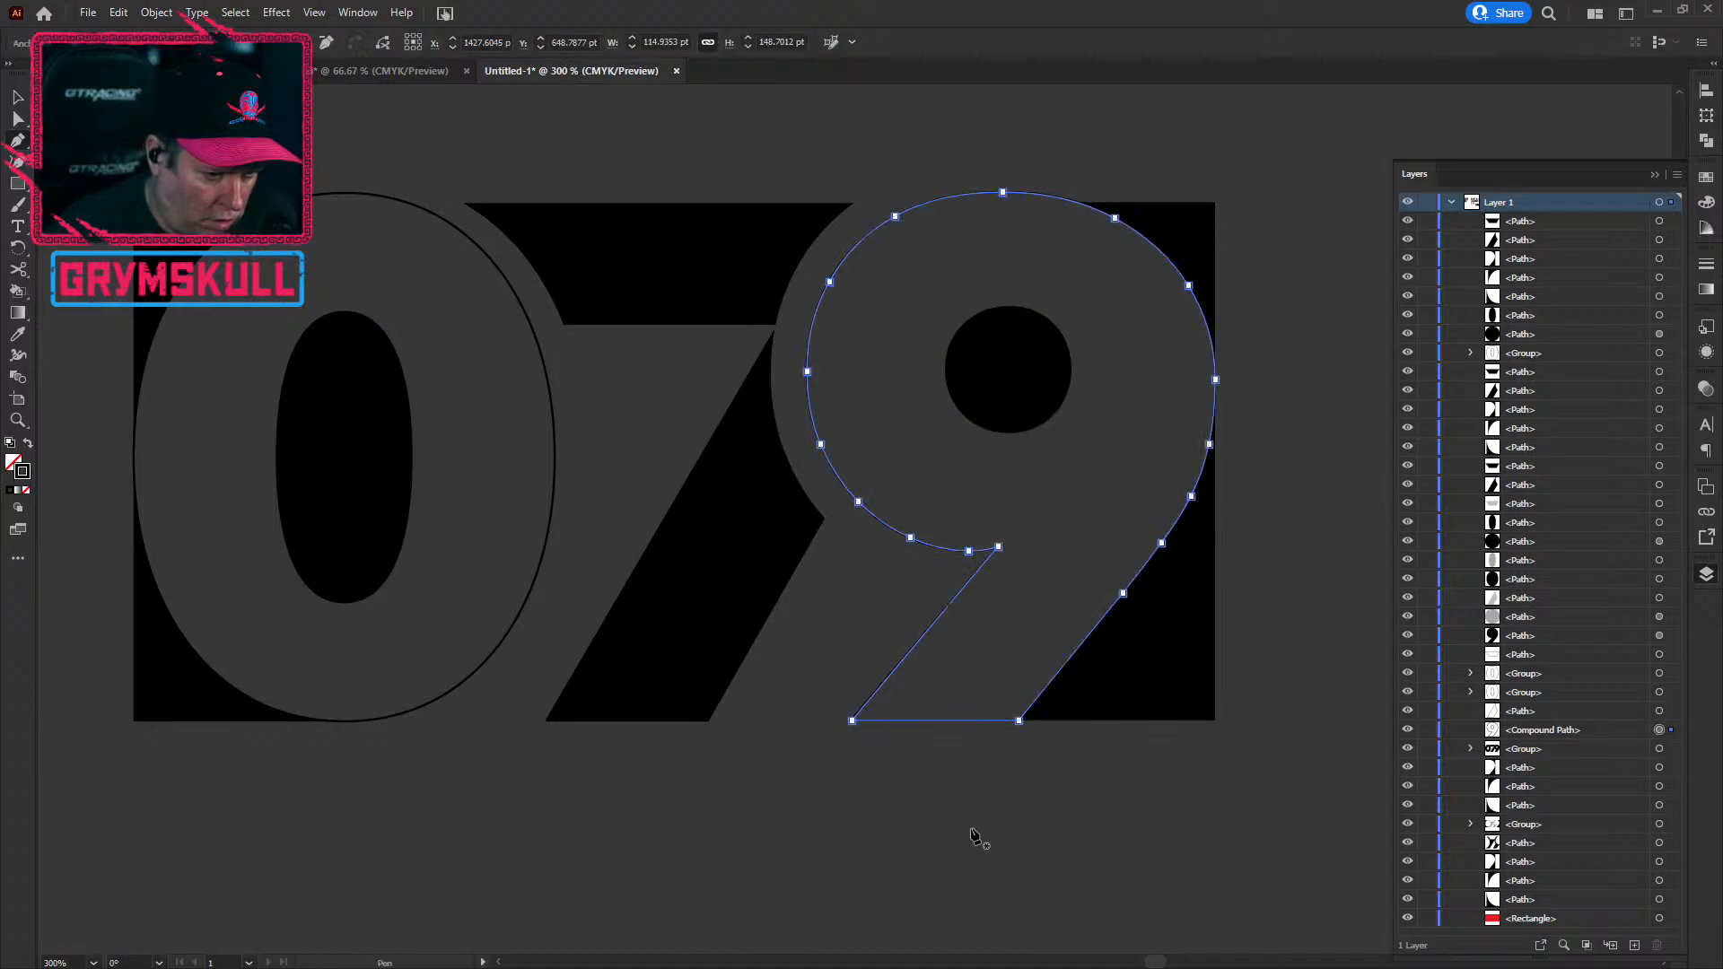
pyautogui.scroll(2, 985, 819)
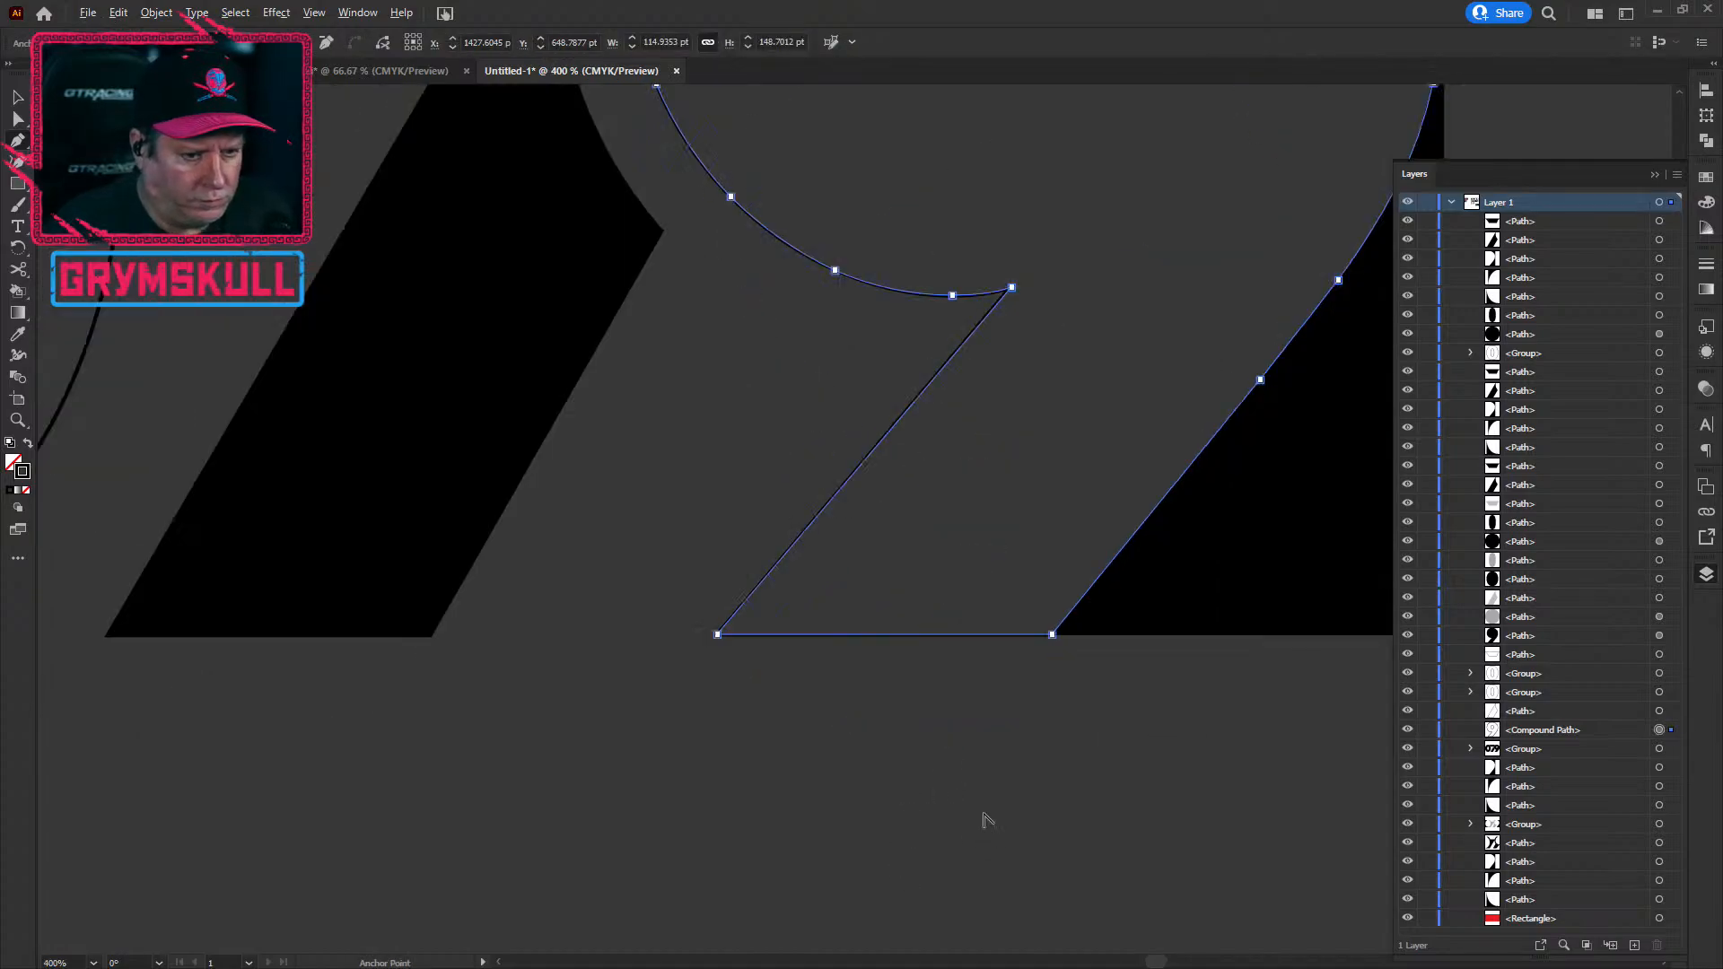
pyautogui.click(1052, 636)
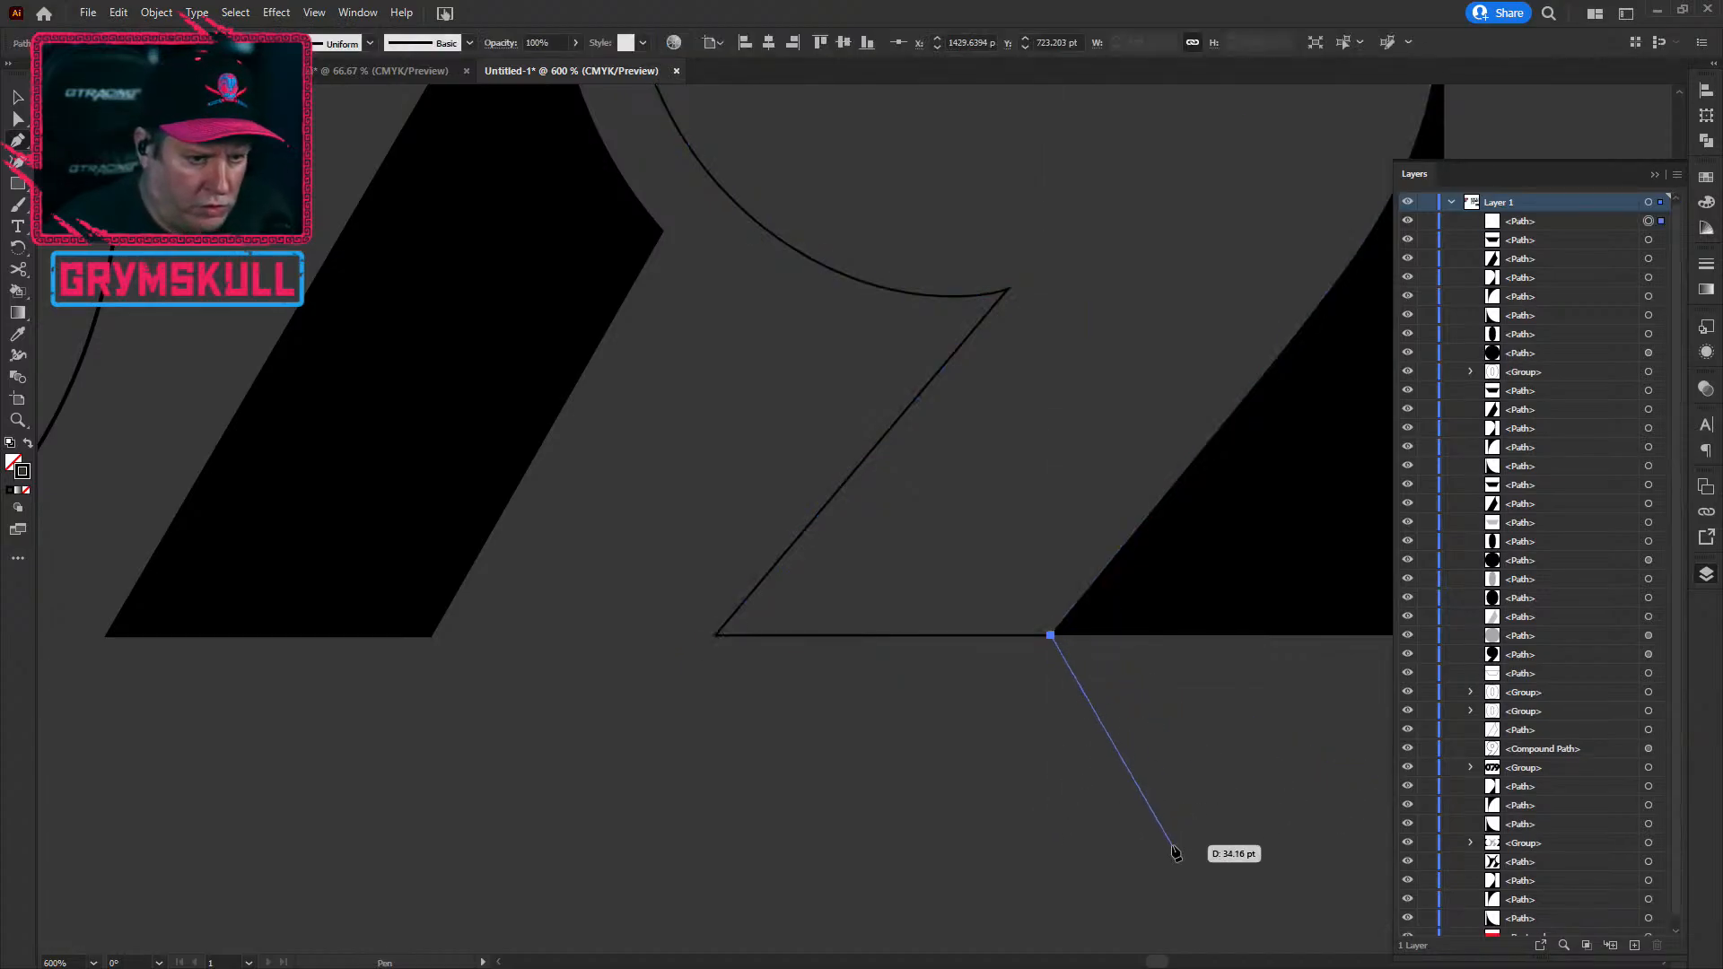
pyautogui.press('z')
pyautogui.hotkey('ctrl', 'z')
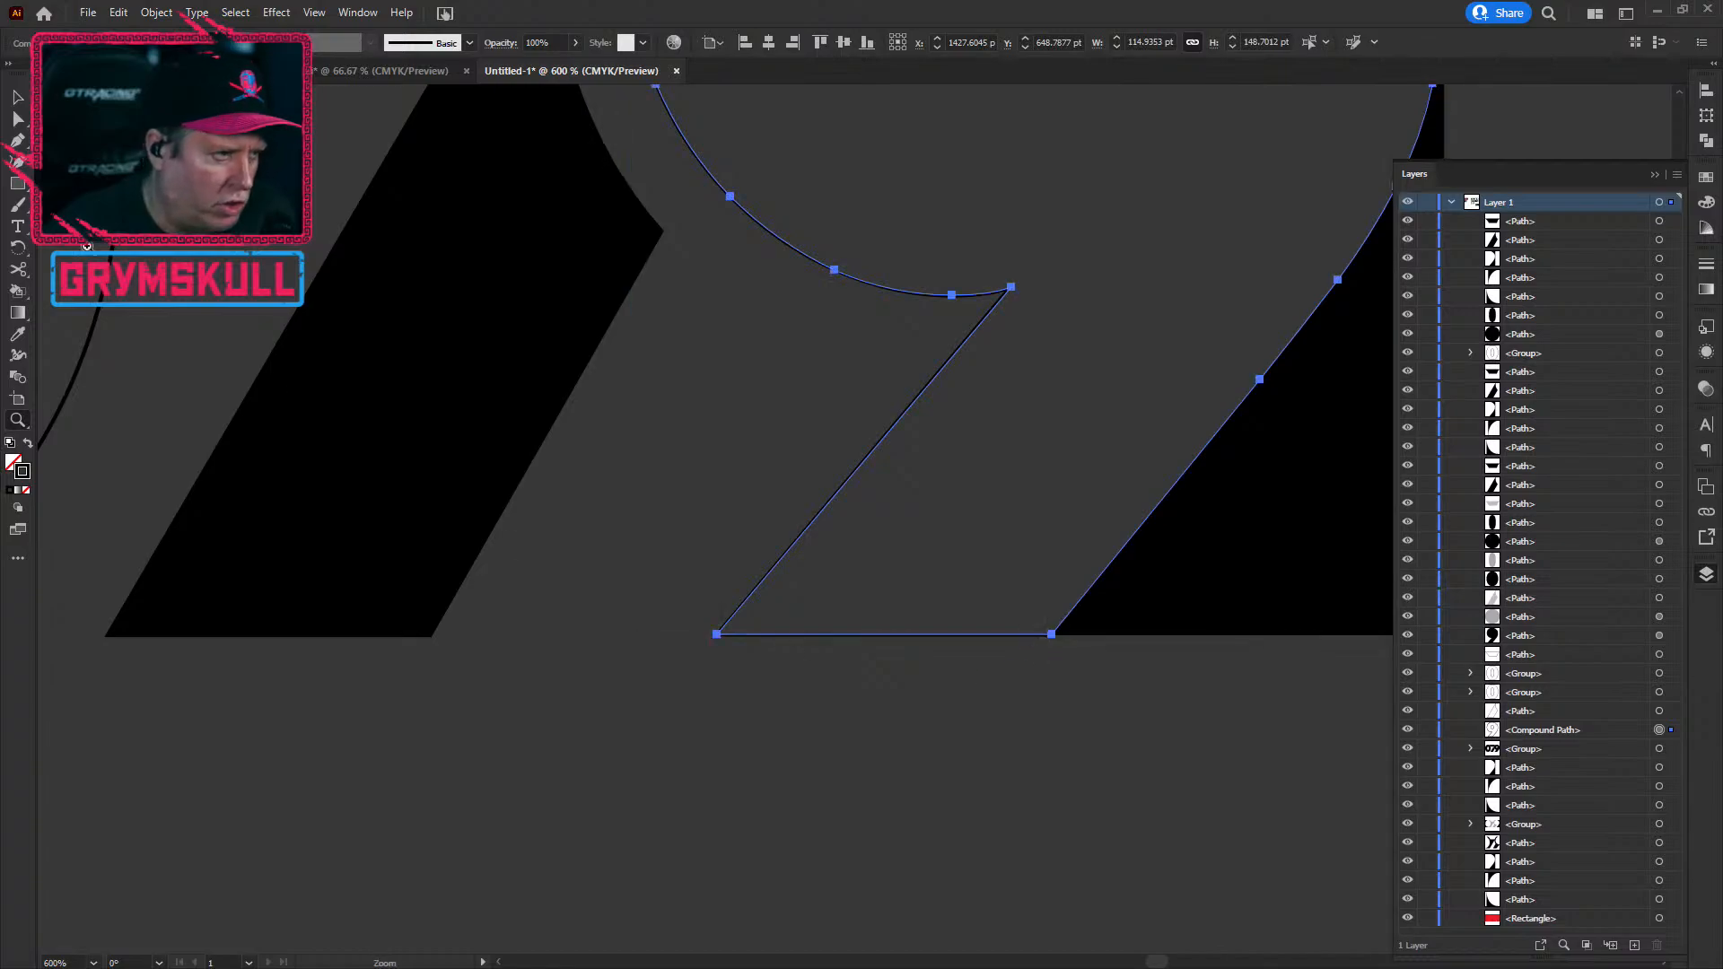
pyautogui.click(17, 142)
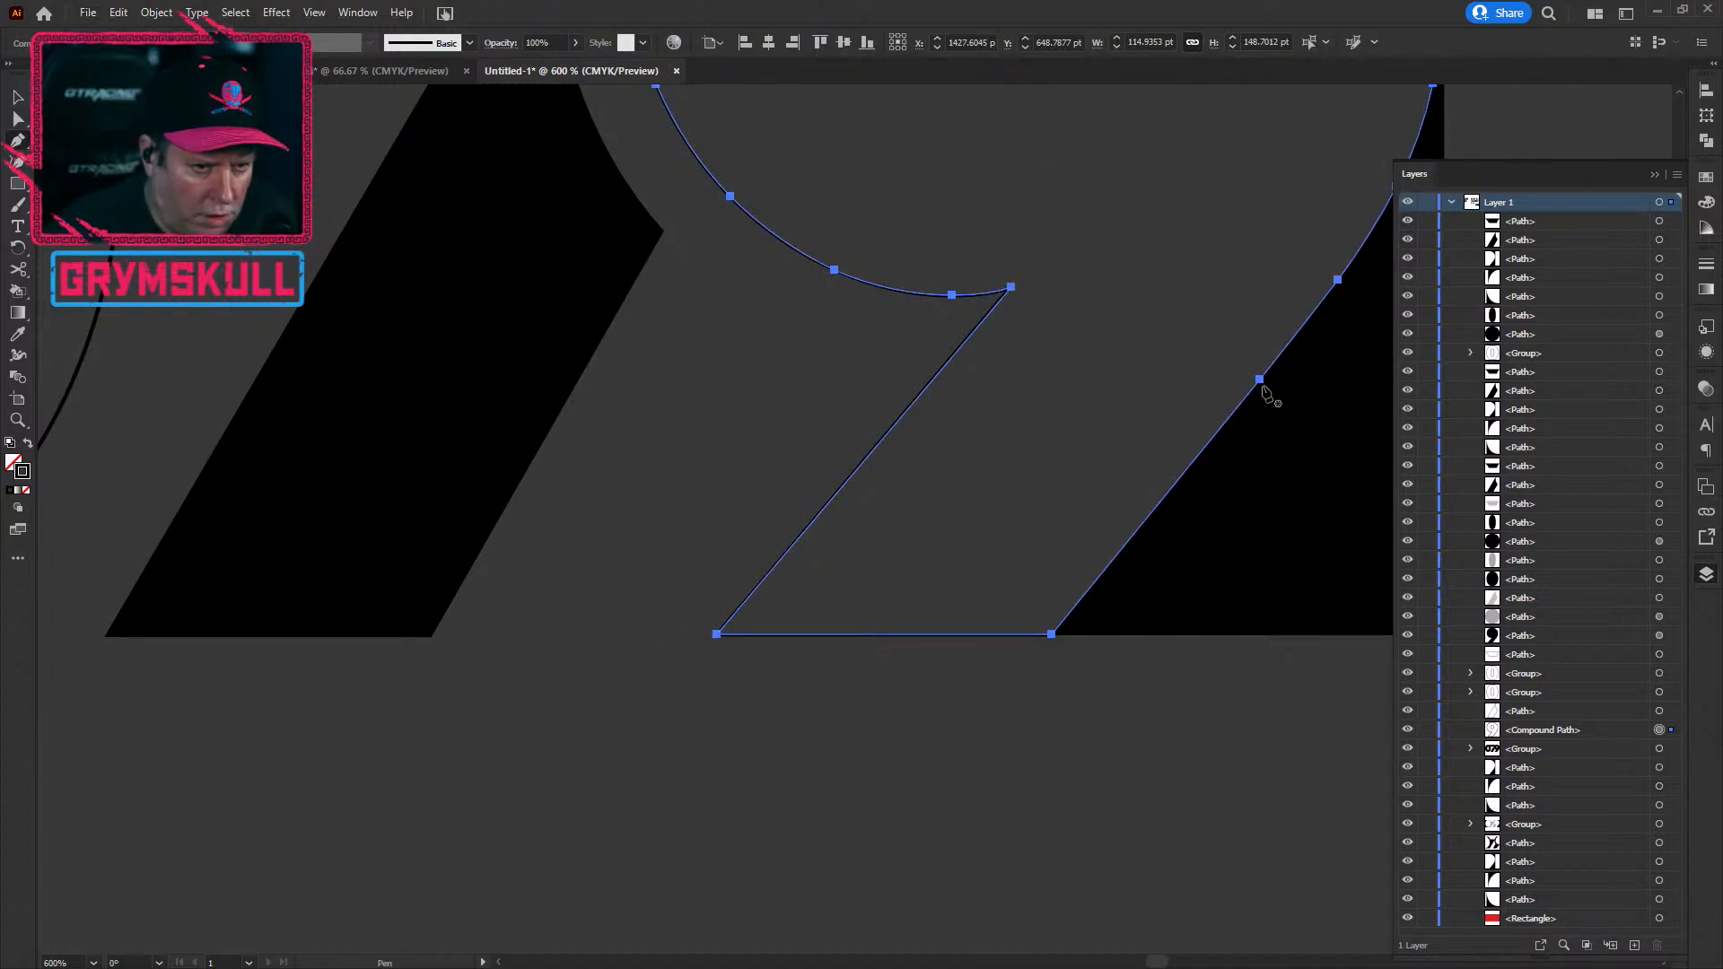
# Step: Zoom in on the 9's diagonal tail edge and delete its extra anchor with the Pen tool
pyautogui.hscroll(-3, 1261, 386)
pyautogui.scroll(-1, 1257, 427)
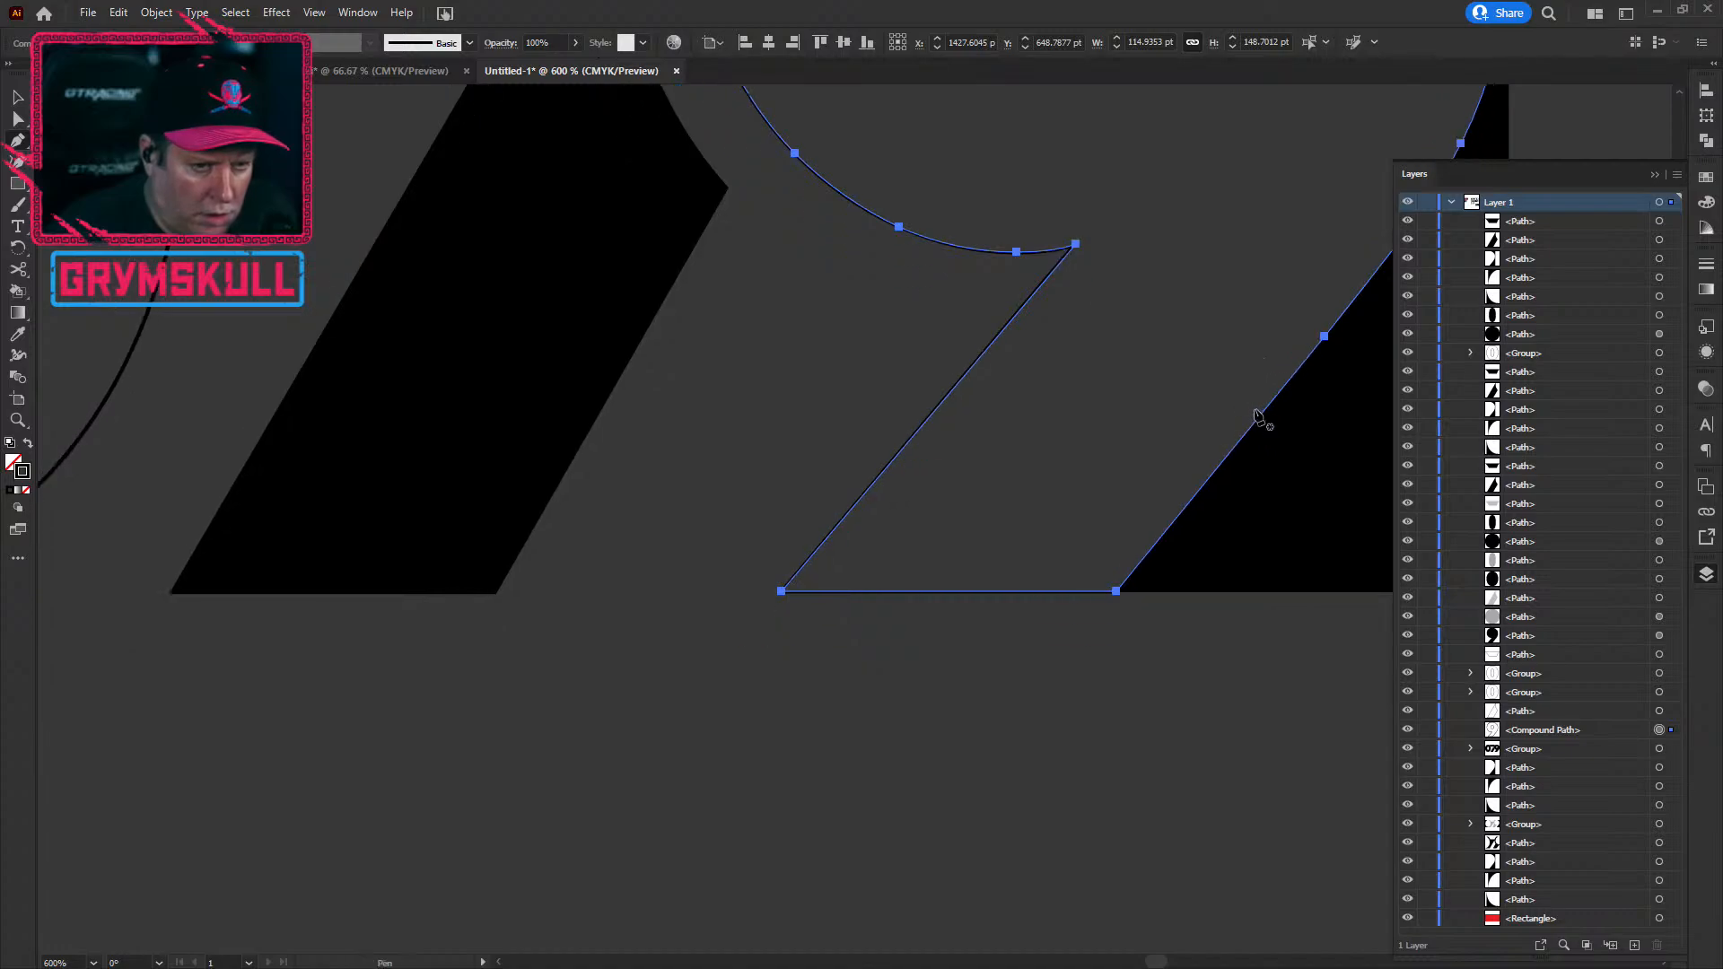
pyautogui.hscroll(10, 1257, 423)
pyautogui.scroll(5, 635, 346)
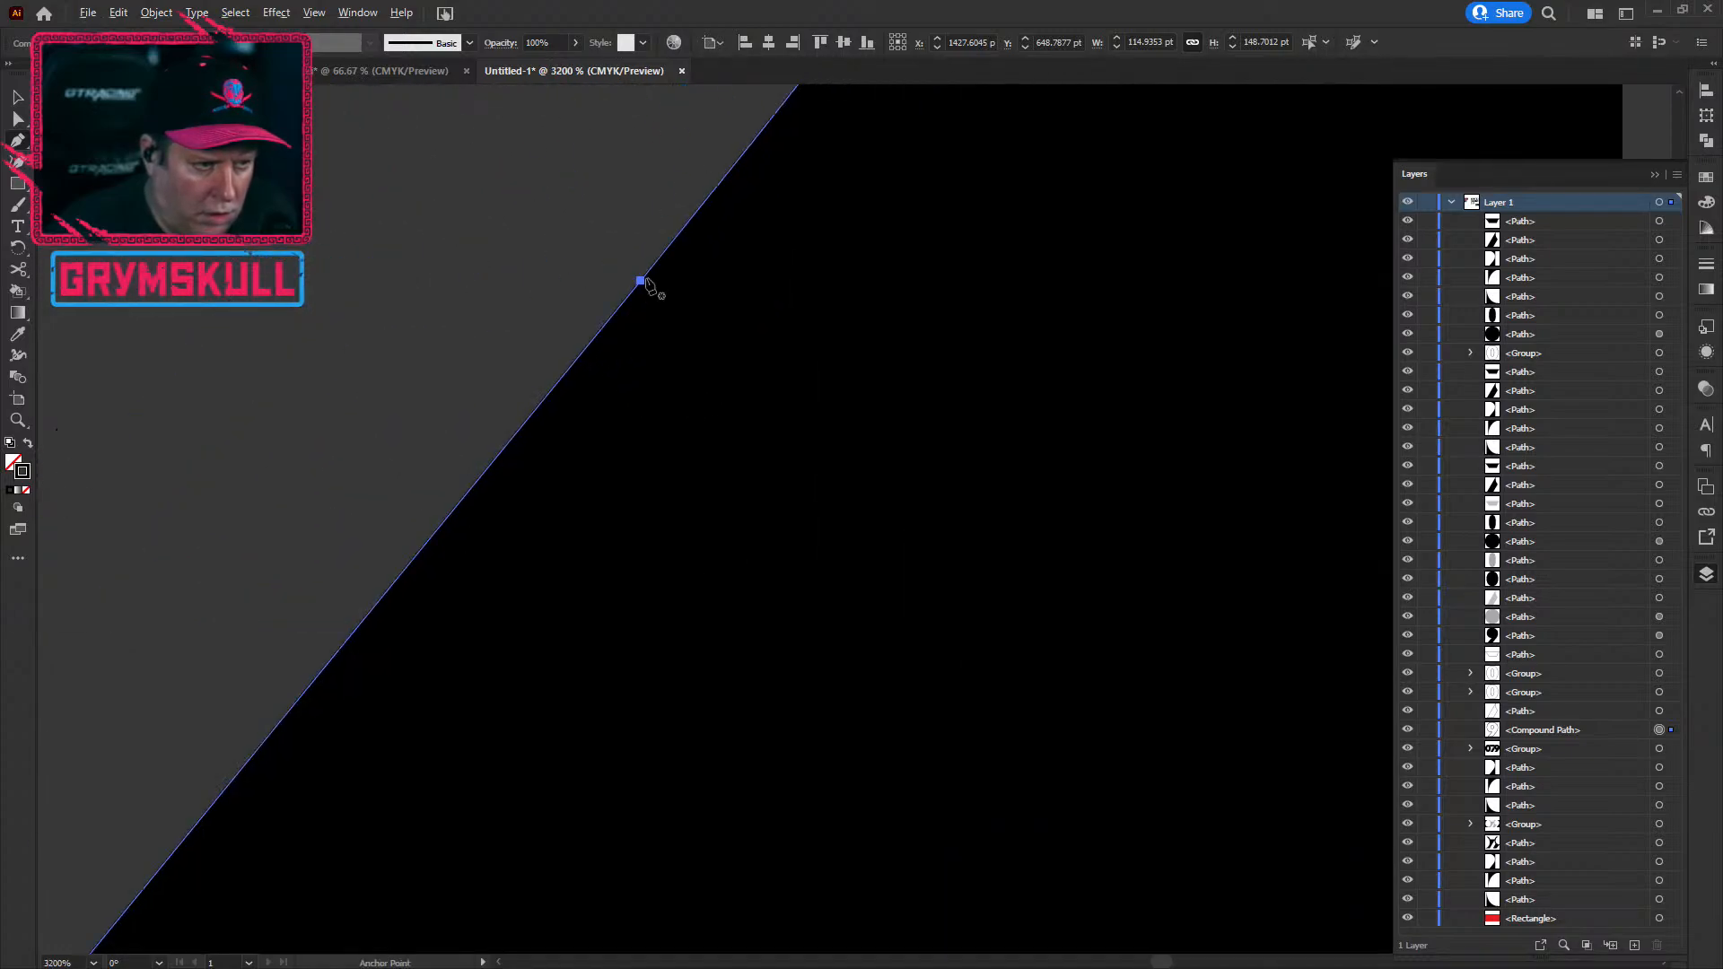
pyautogui.keyDown('ctrl'); pyautogui.click(641, 281); pyautogui.keyUp('ctrl')
pyautogui.scroll(5, 640, 282)
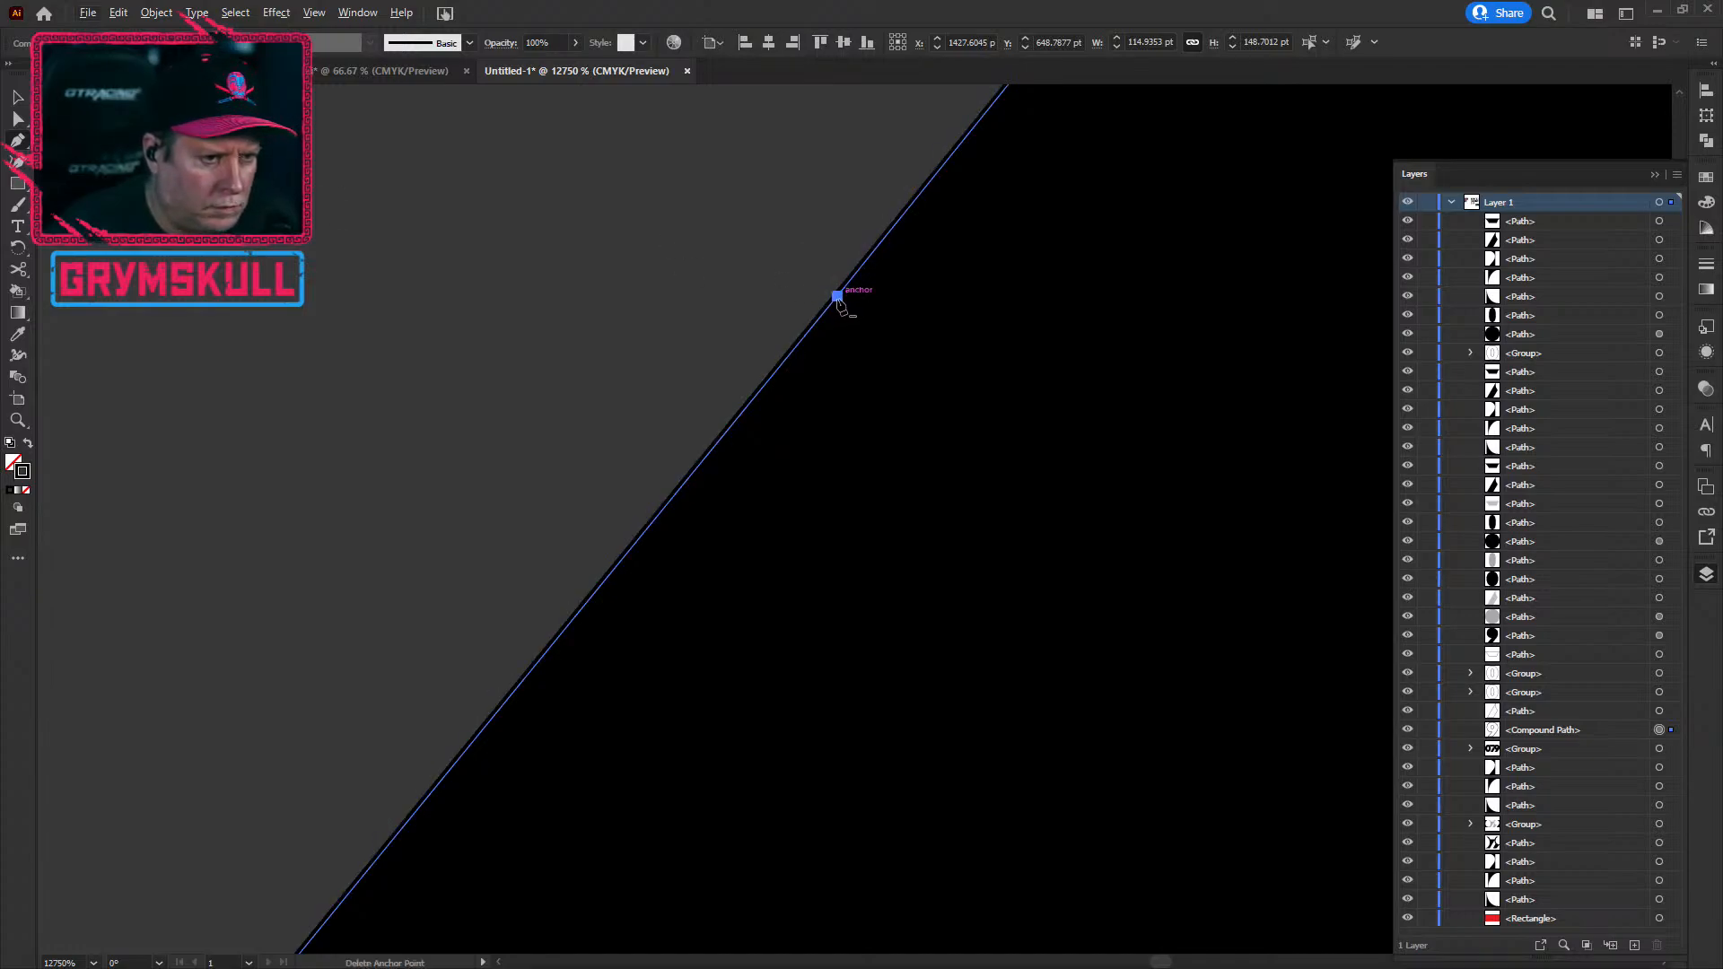
pyautogui.click(838, 297)
pyautogui.scroll(-10, 521, 525)
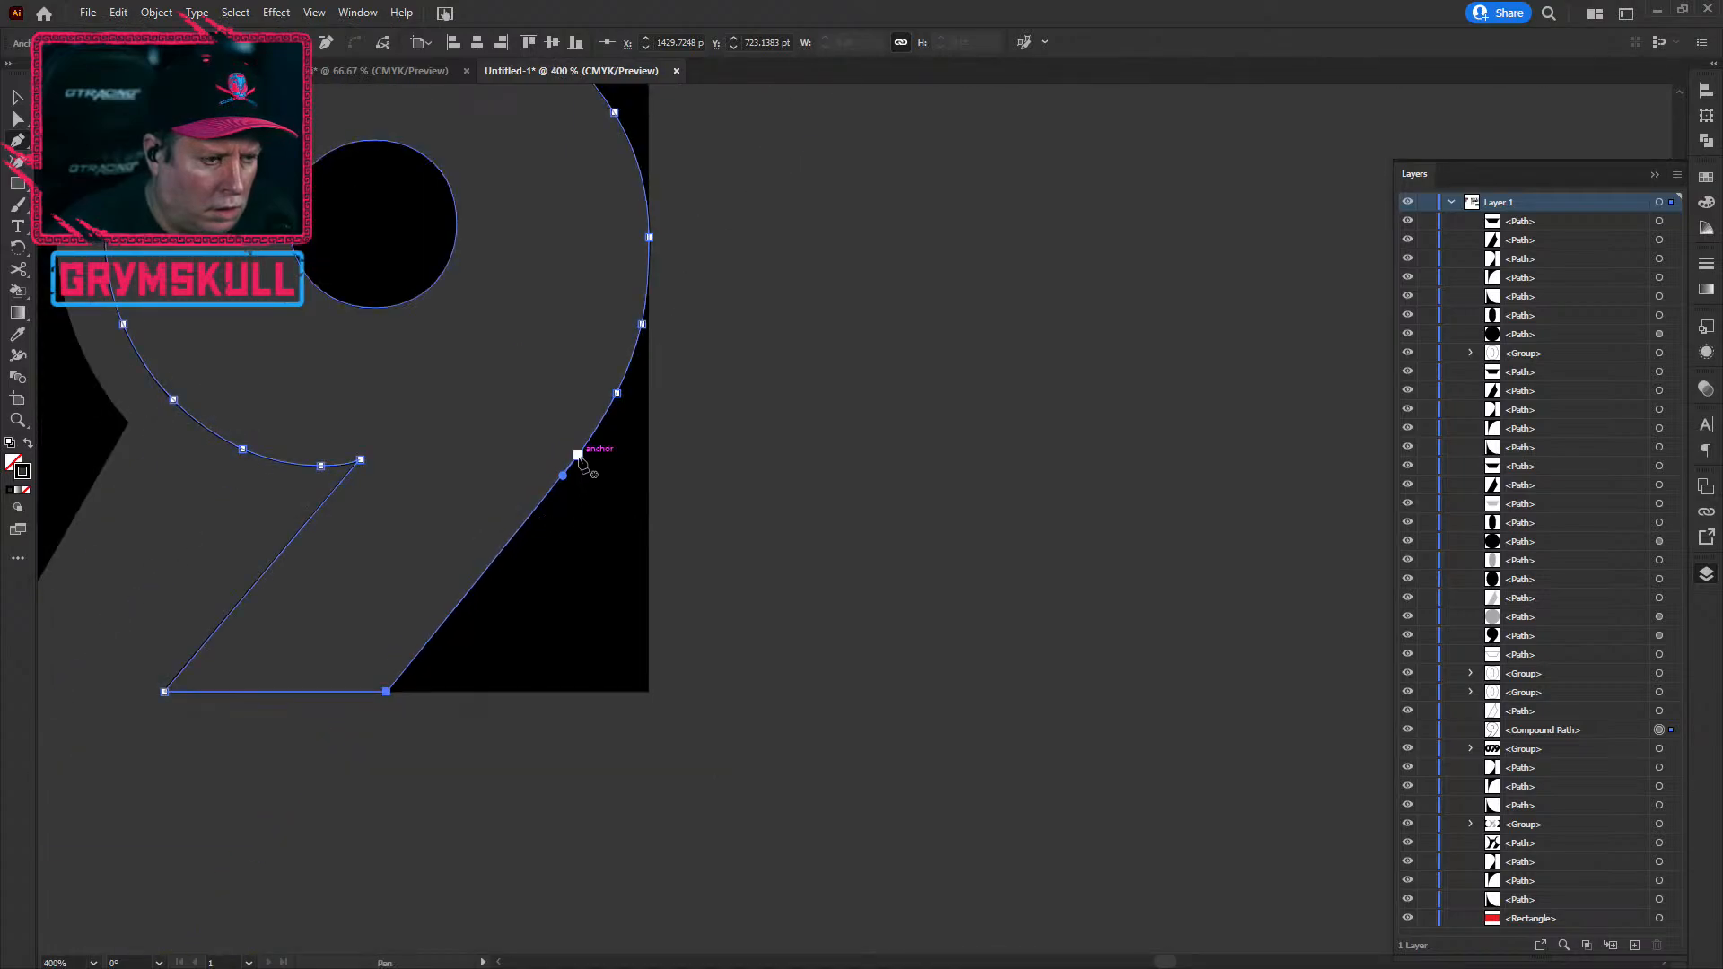
pyautogui.scroll(8, 578, 455)
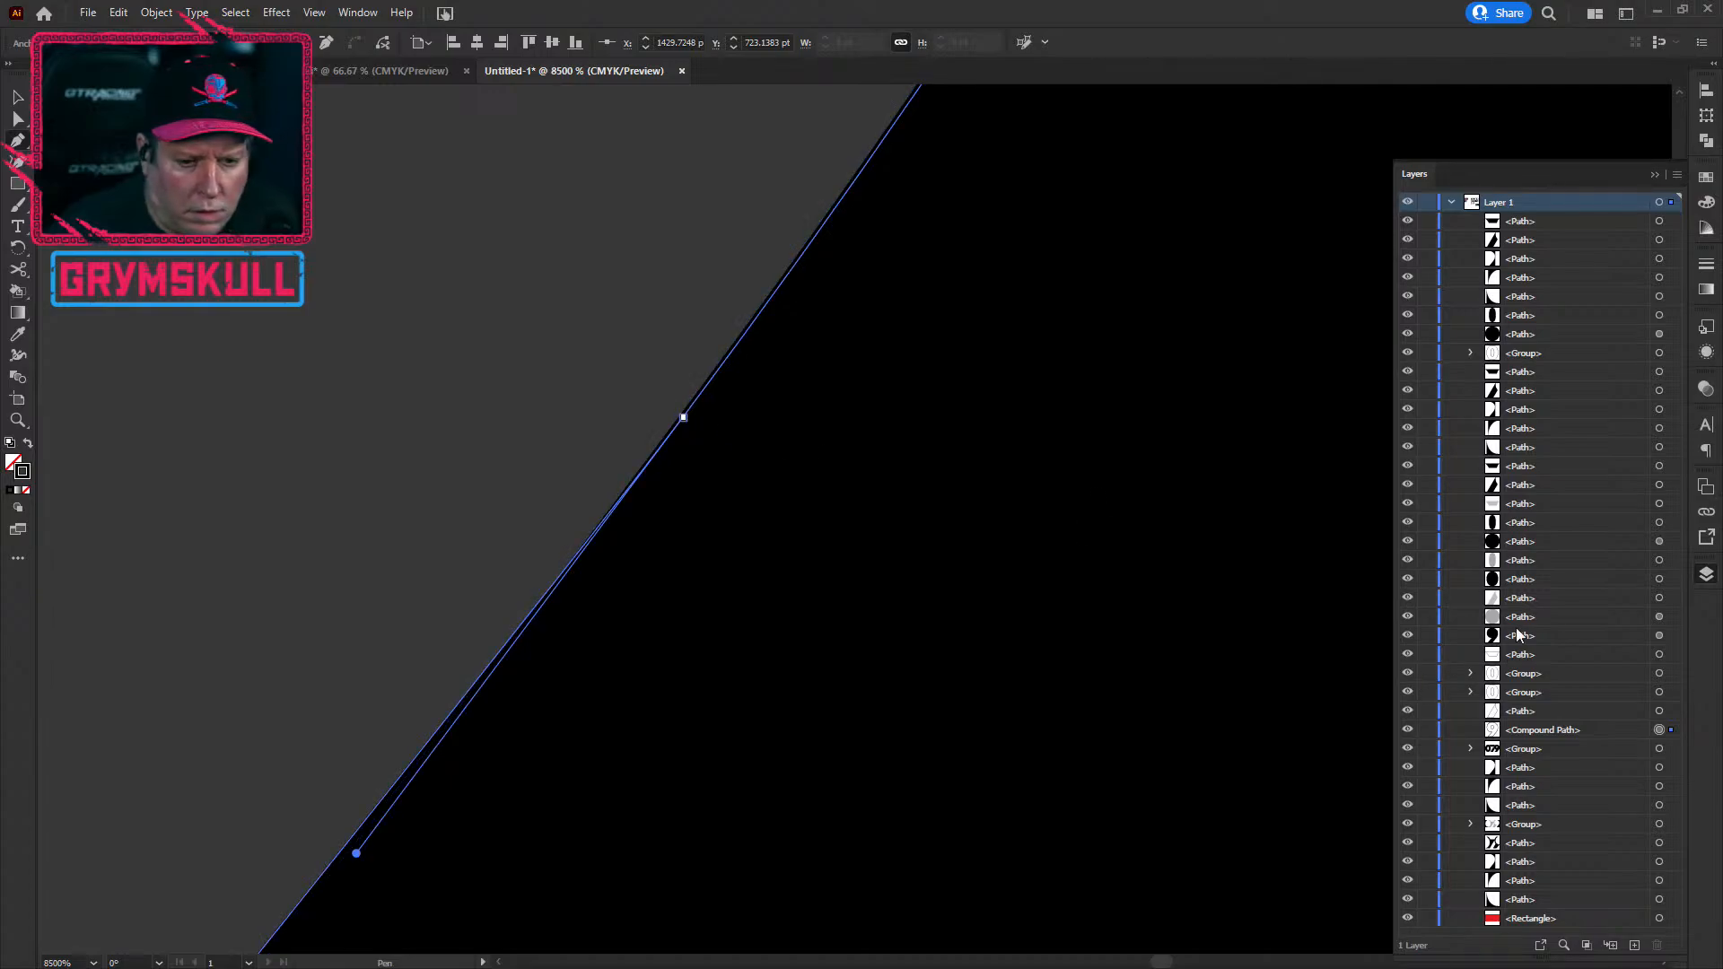
# Step: Toggle the Compound Path's visibility in the Layers panel repeatedly to compare the 9 with and without it
pyautogui.click(1408, 730)
pyautogui.click(1408, 731)
pyautogui.click(1408, 731)
pyautogui.click(1408, 730)
pyautogui.click(1409, 731)
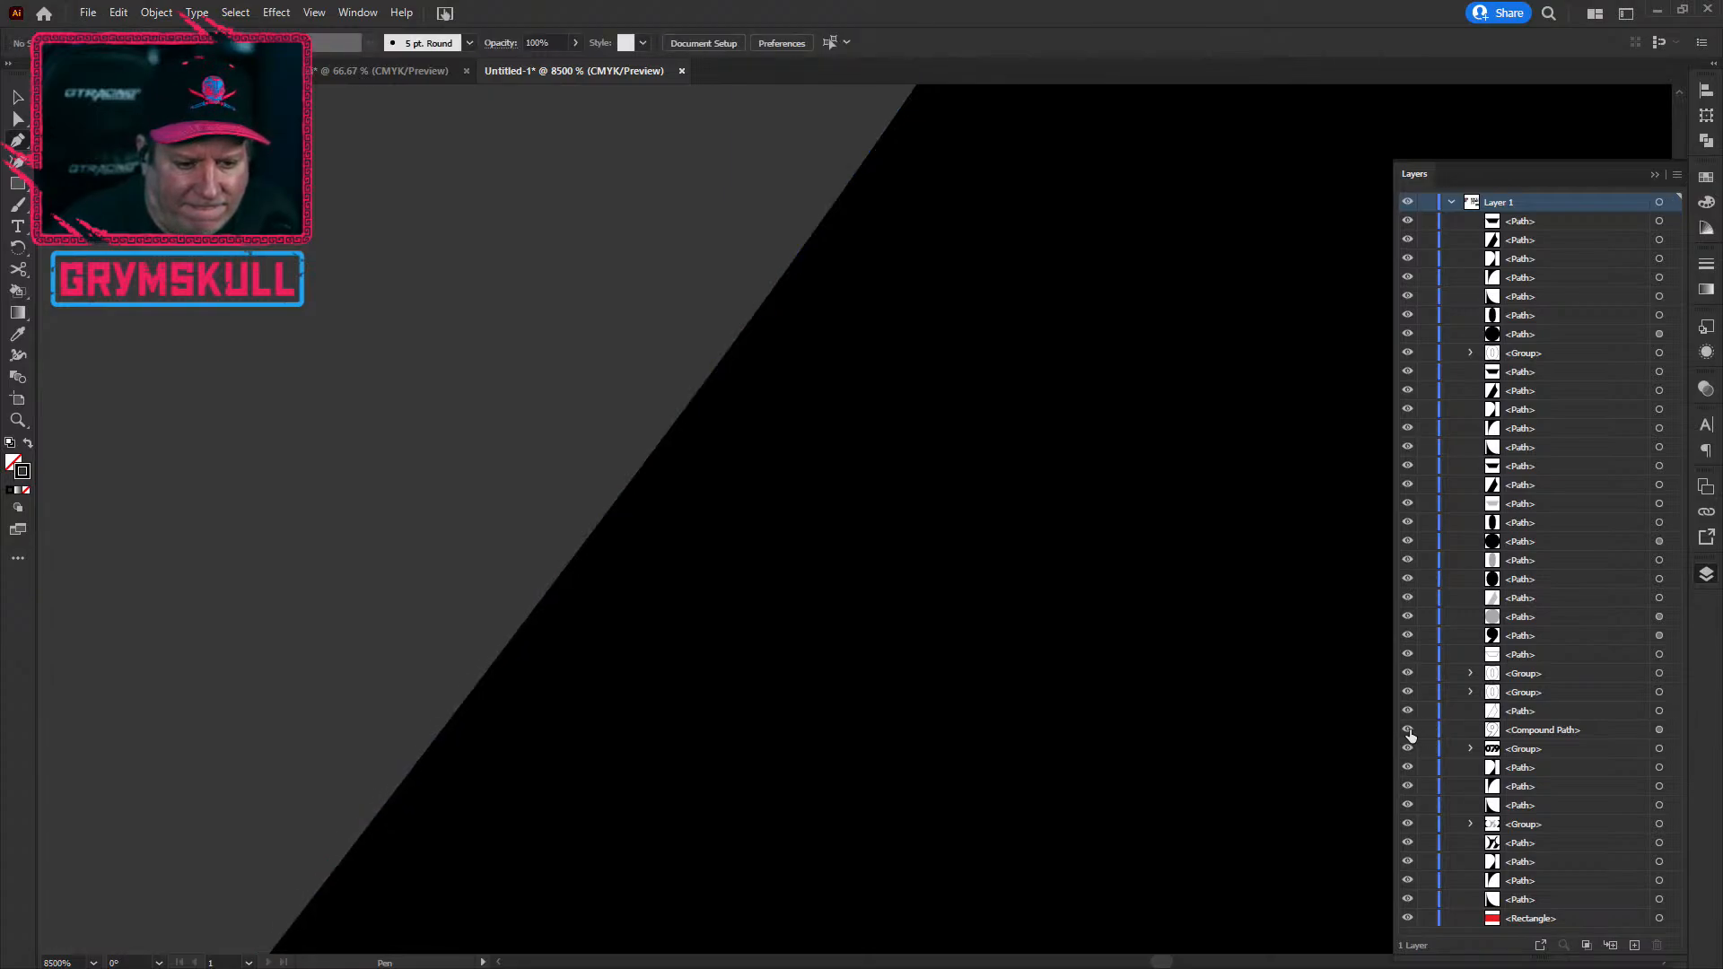
pyautogui.click(1408, 732)
pyautogui.click(1409, 731)
pyautogui.click(1409, 732)
pyautogui.click(1409, 732)
pyautogui.click(1409, 731)
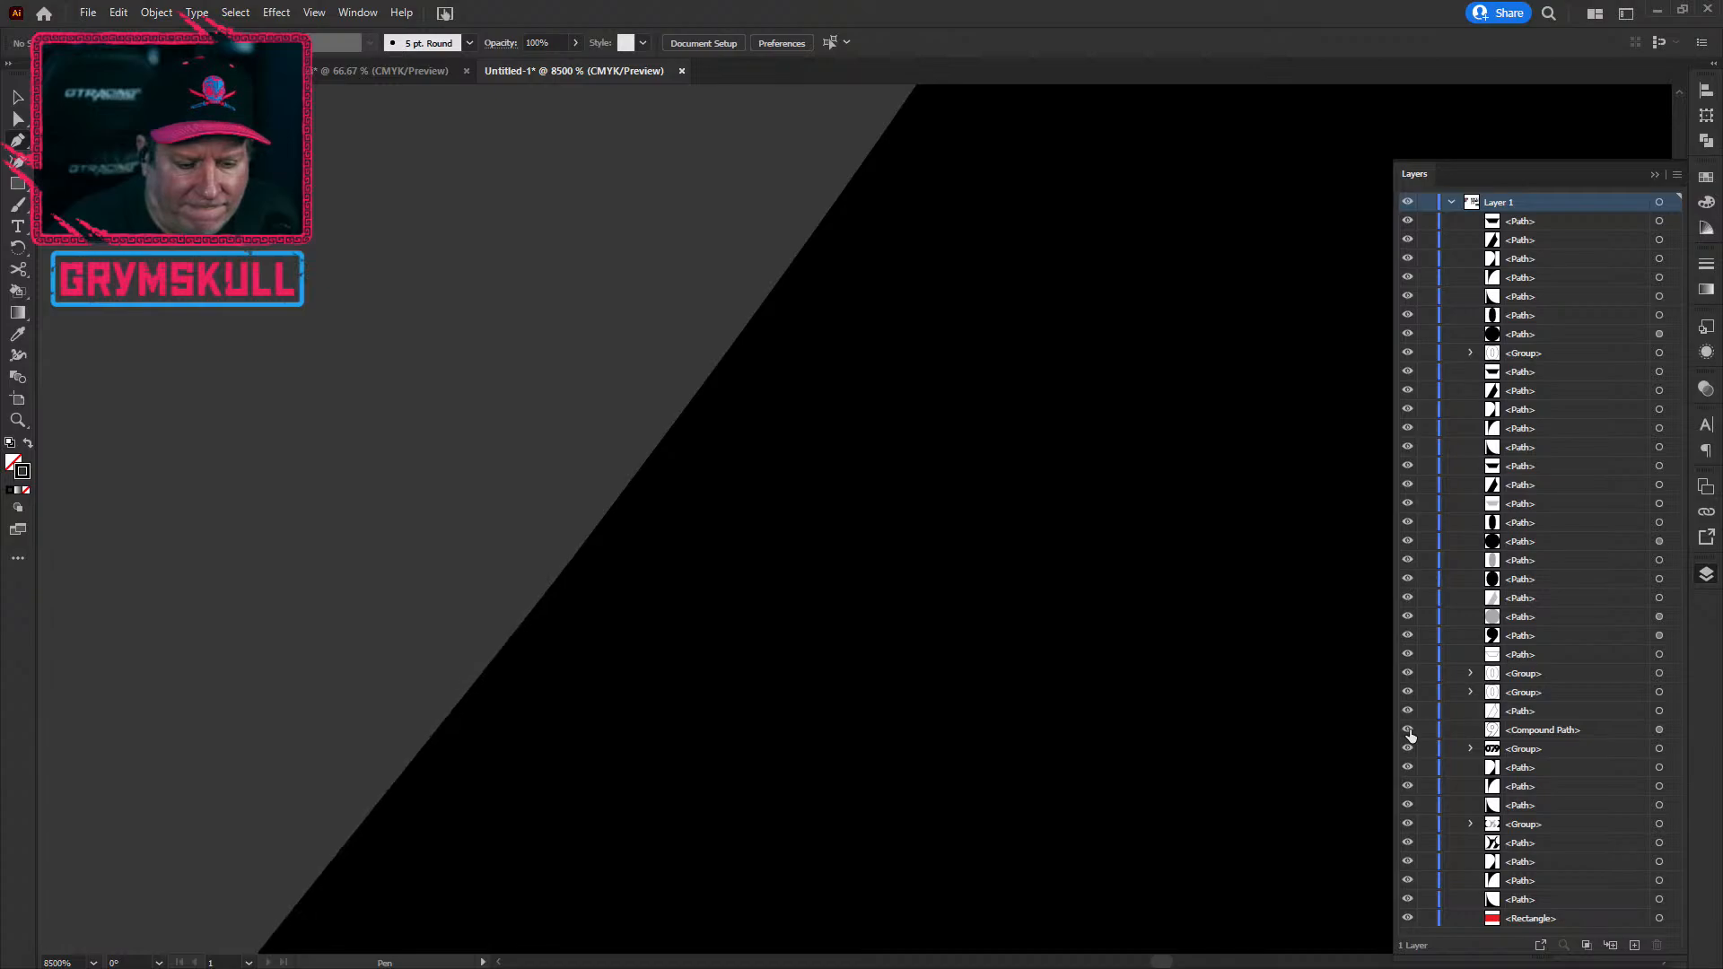
# Step: Hide the third <Path> layer holding the large black shape and target the Compound Path
pyautogui.click(1660, 731)
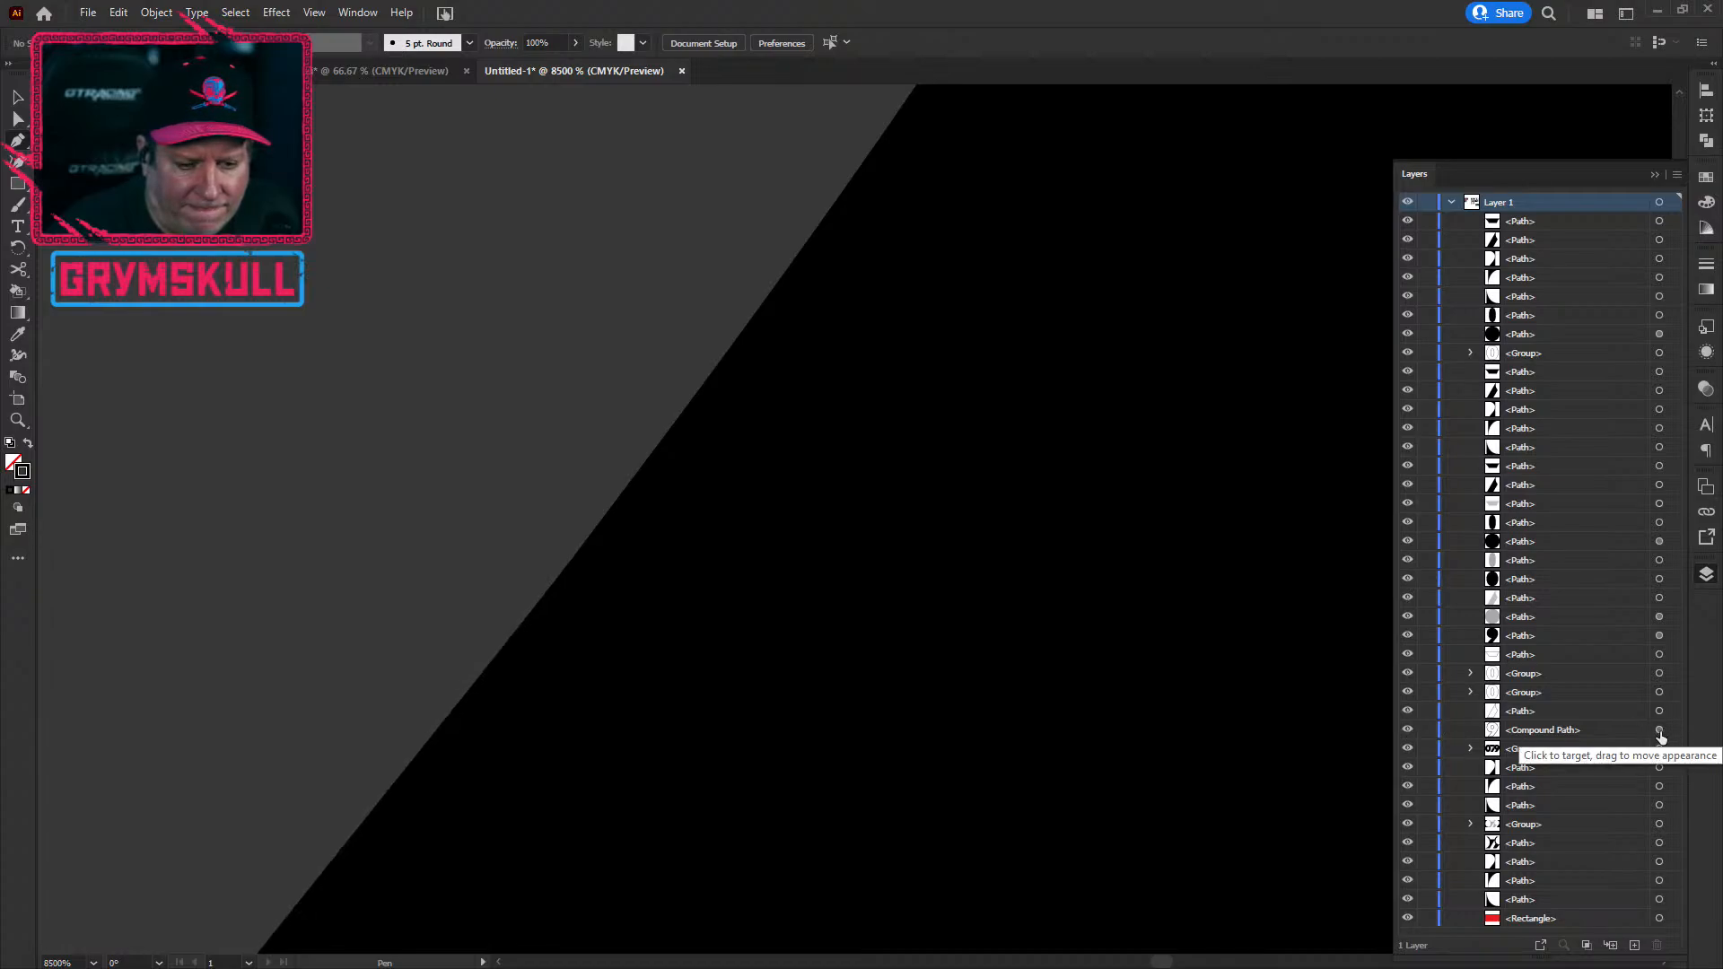
pyautogui.keyDown('ctrl'); pyautogui.click(1180, 632); pyautogui.keyUp('ctrl')
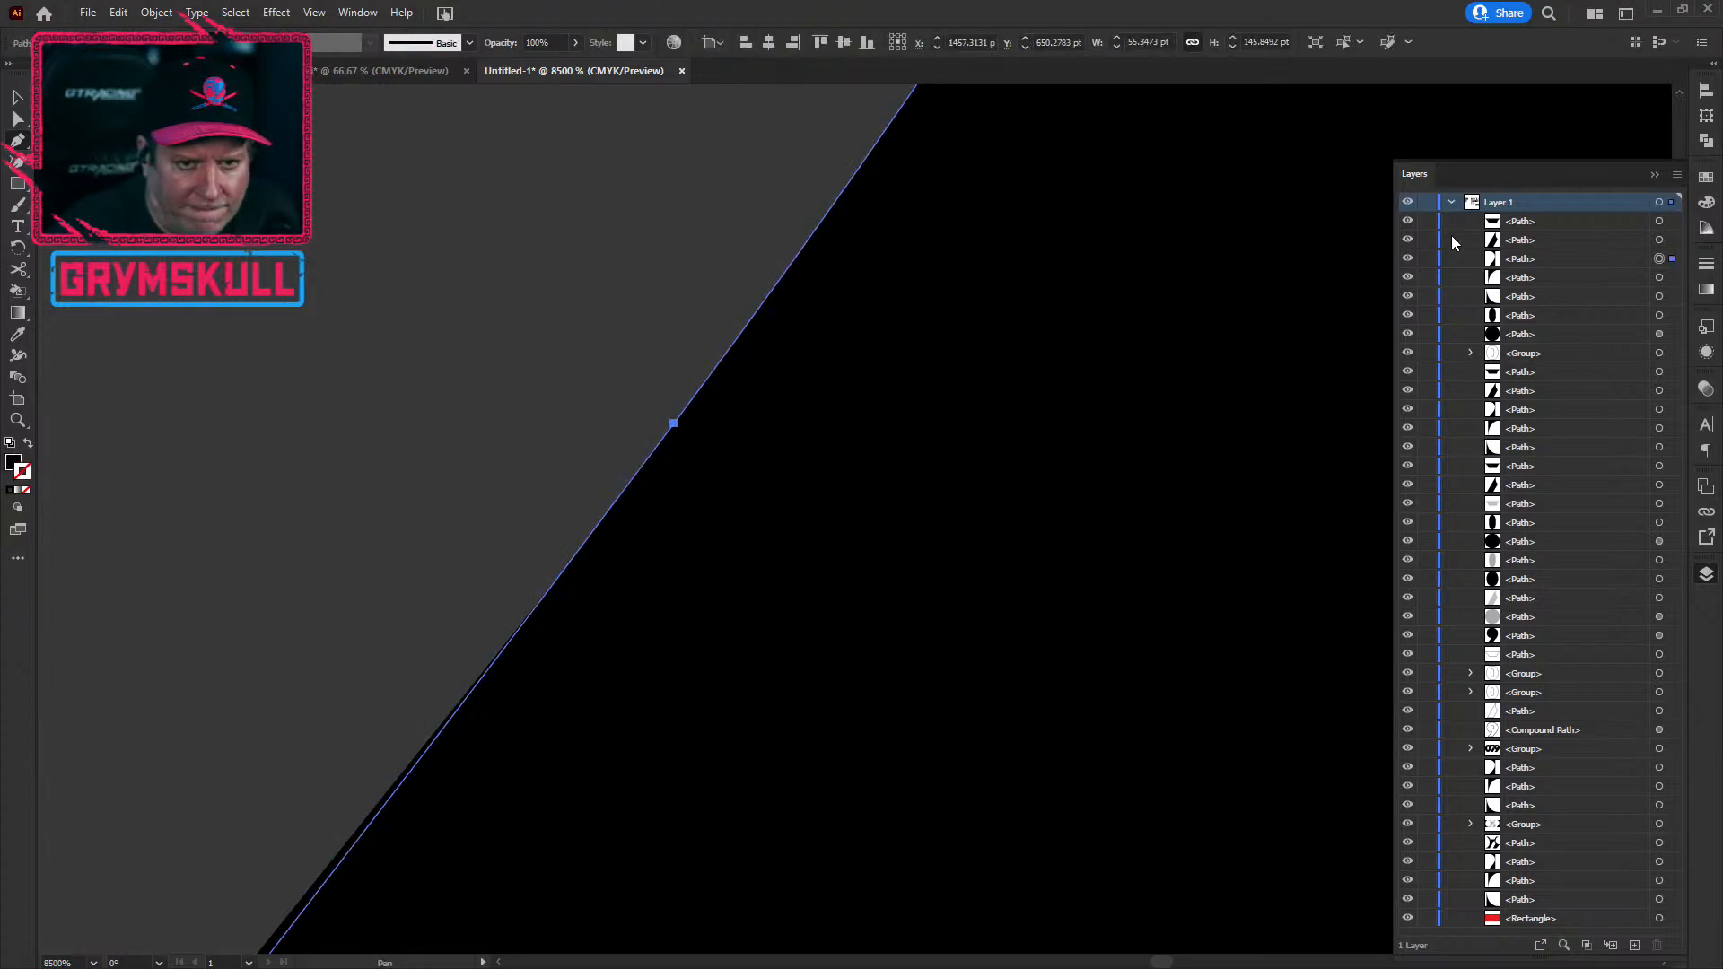
pyautogui.click(1407, 258)
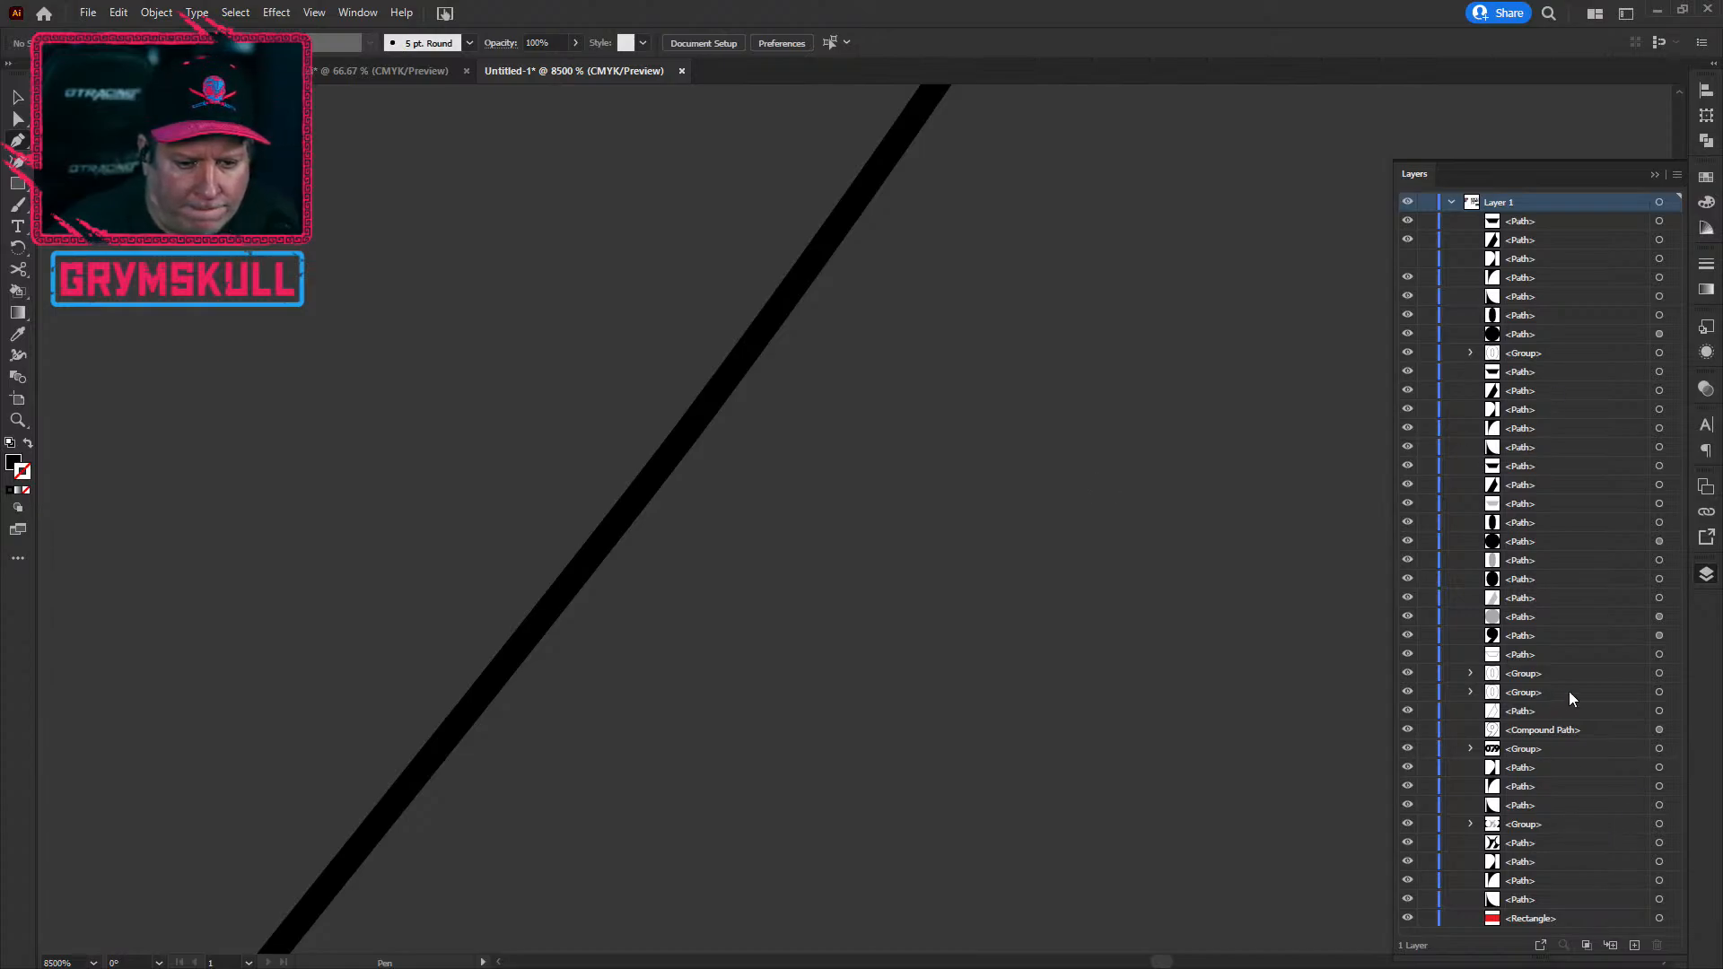
pyautogui.click(1660, 730)
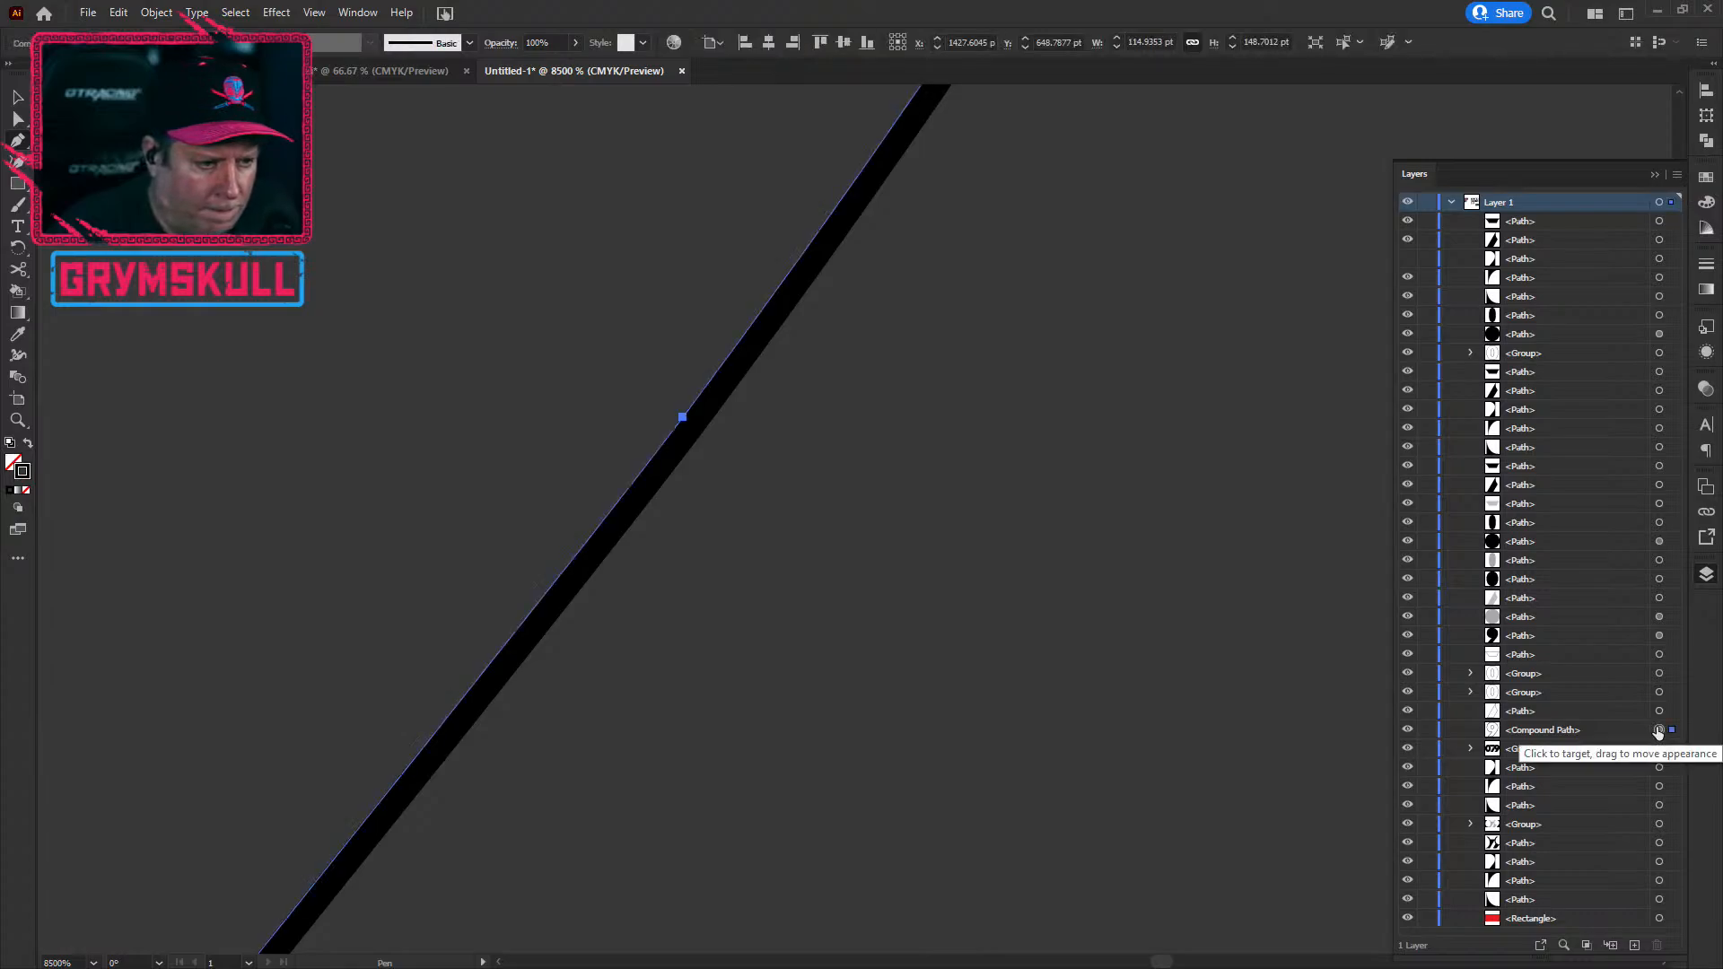
# Step: Delete two stray anchors from the 9 outline and remove the arc's upper end anchor, leaving the path open
pyautogui.scroll(-8, 685, 416)
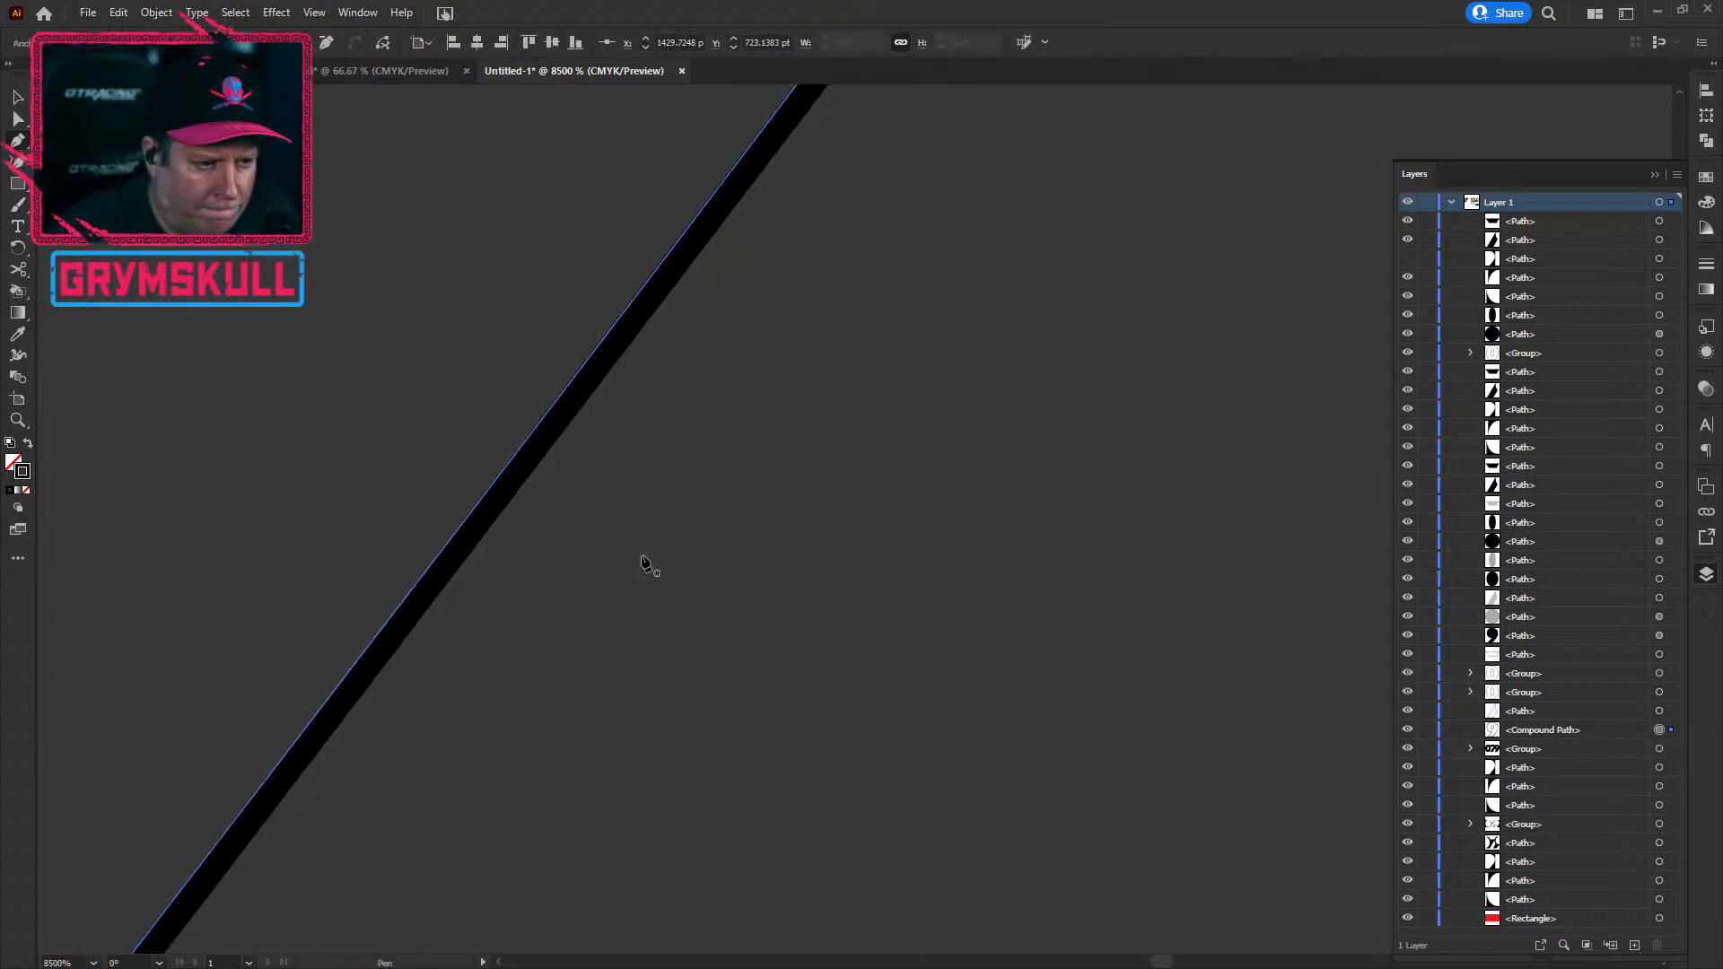
pyautogui.click(830, 379)
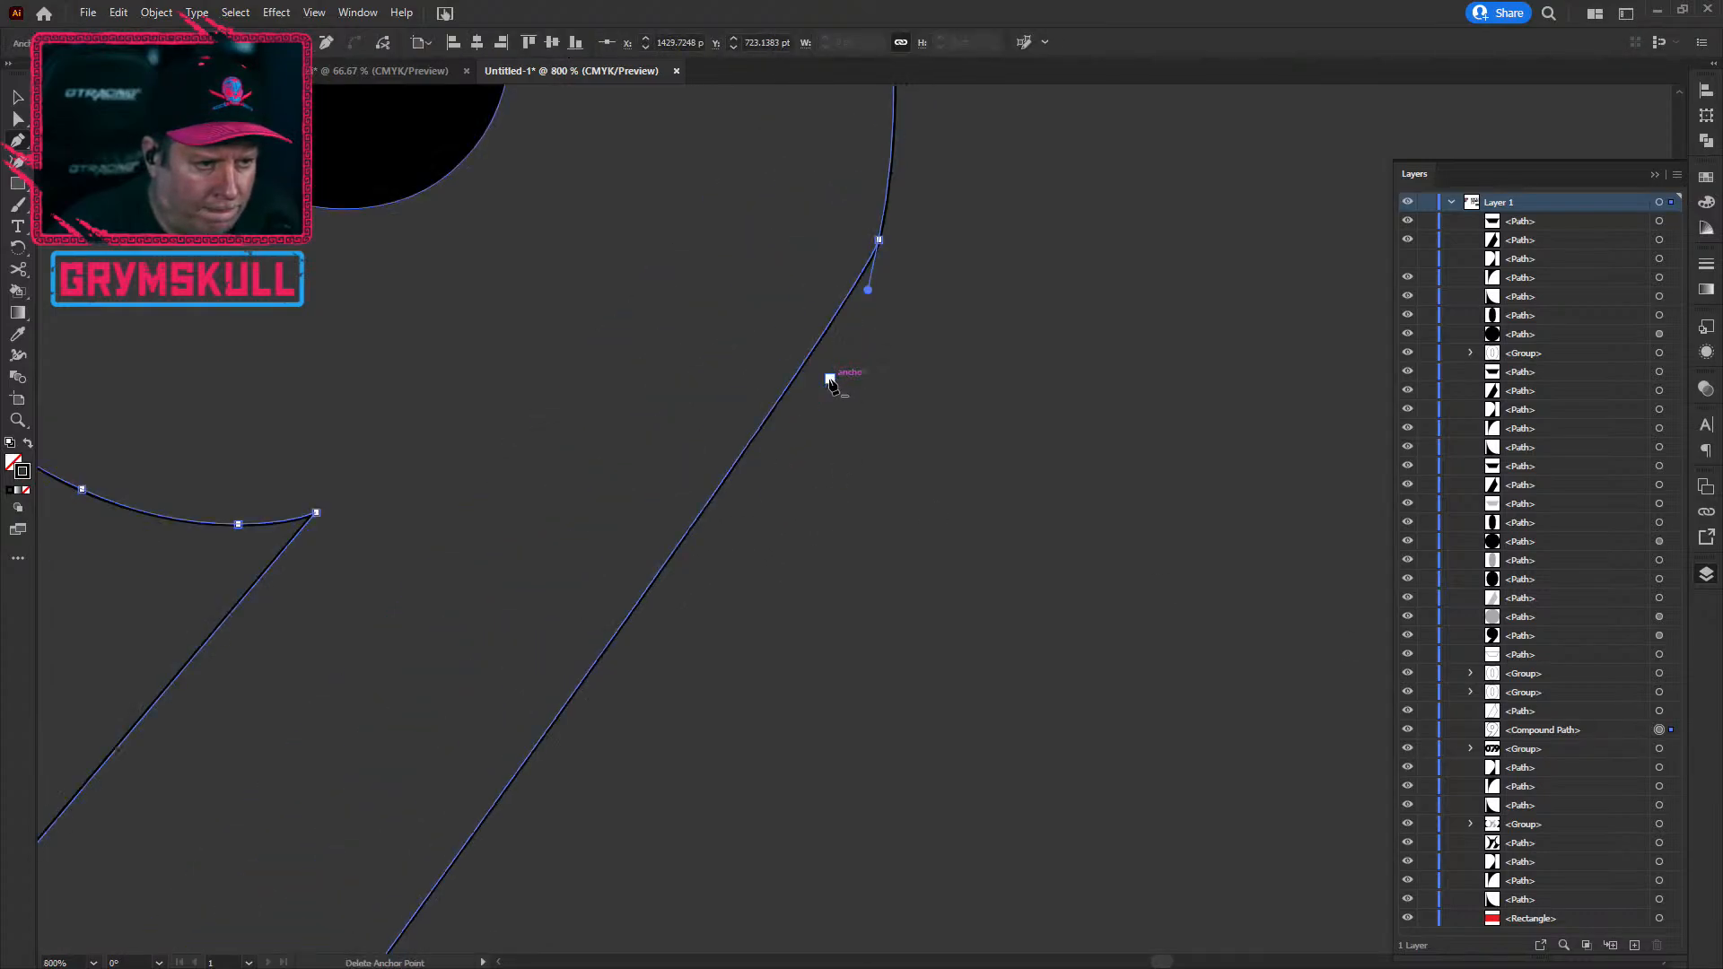
pyautogui.moveTo(913, 247); pyautogui.dragTo(895, 660)
pyautogui.click(860, 653)
pyautogui.keyDown('ctrl'); pyautogui.click(875, 480); pyautogui.keyUp('ctrl')
pyautogui.press('Delete')
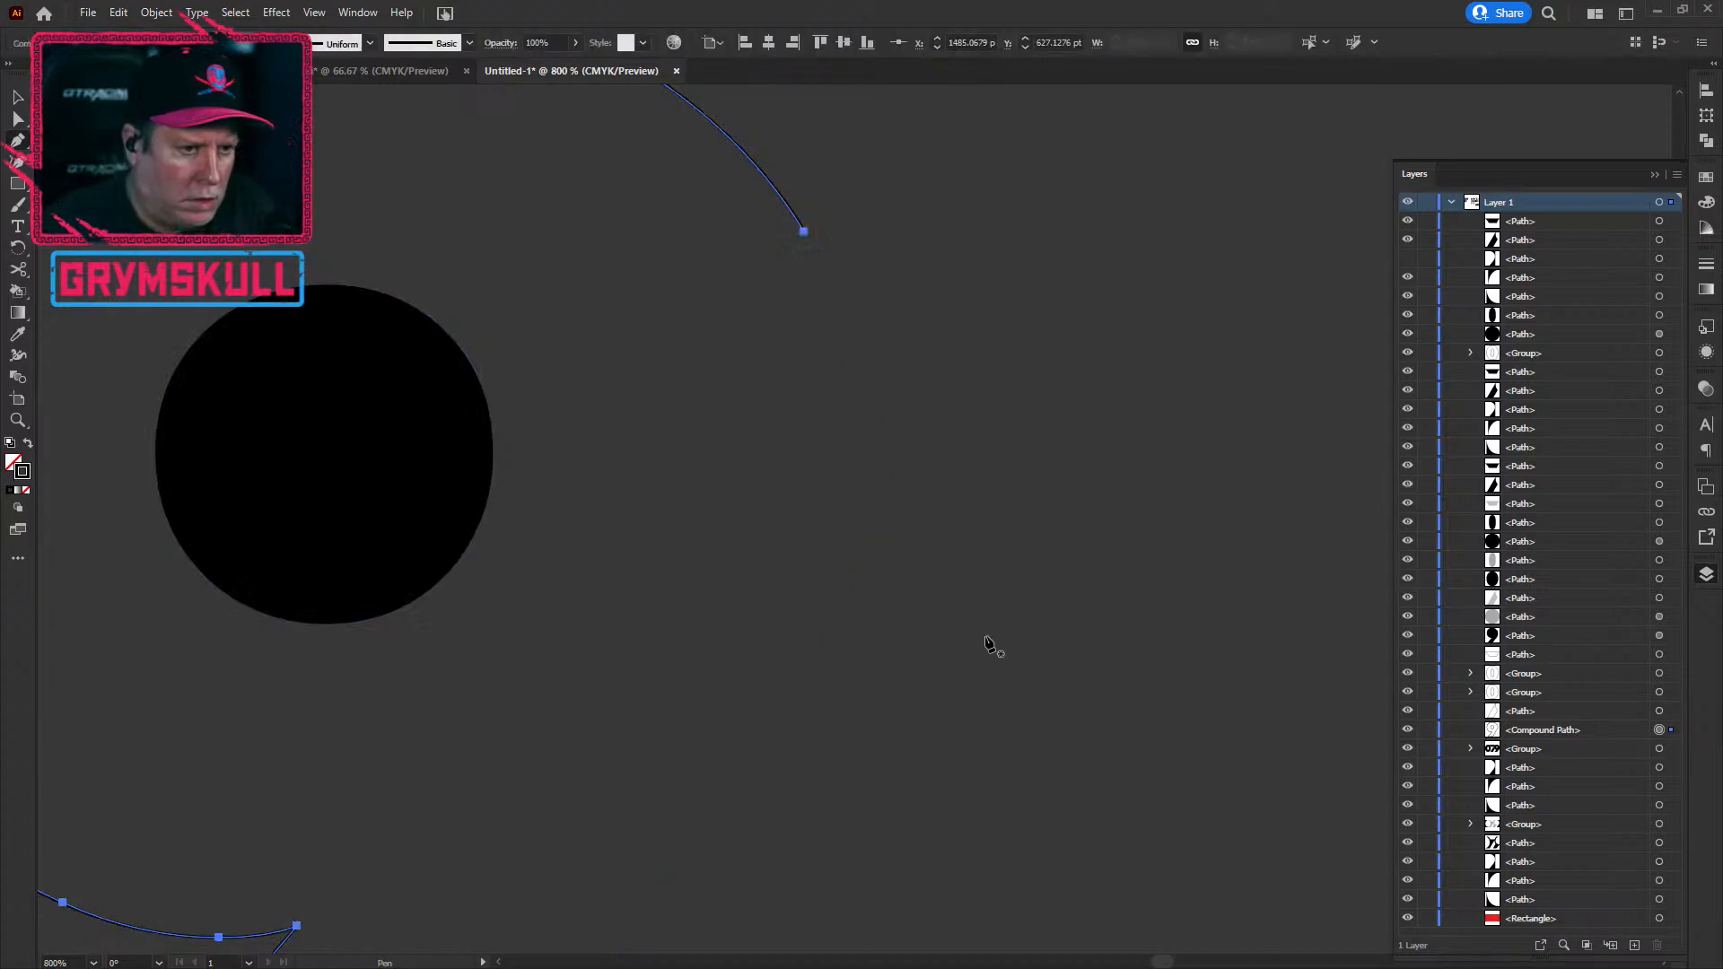
pyautogui.keyDown('alt'); pyautogui.scroll(-3, 696, 528); pyautogui.keyUp('alt')
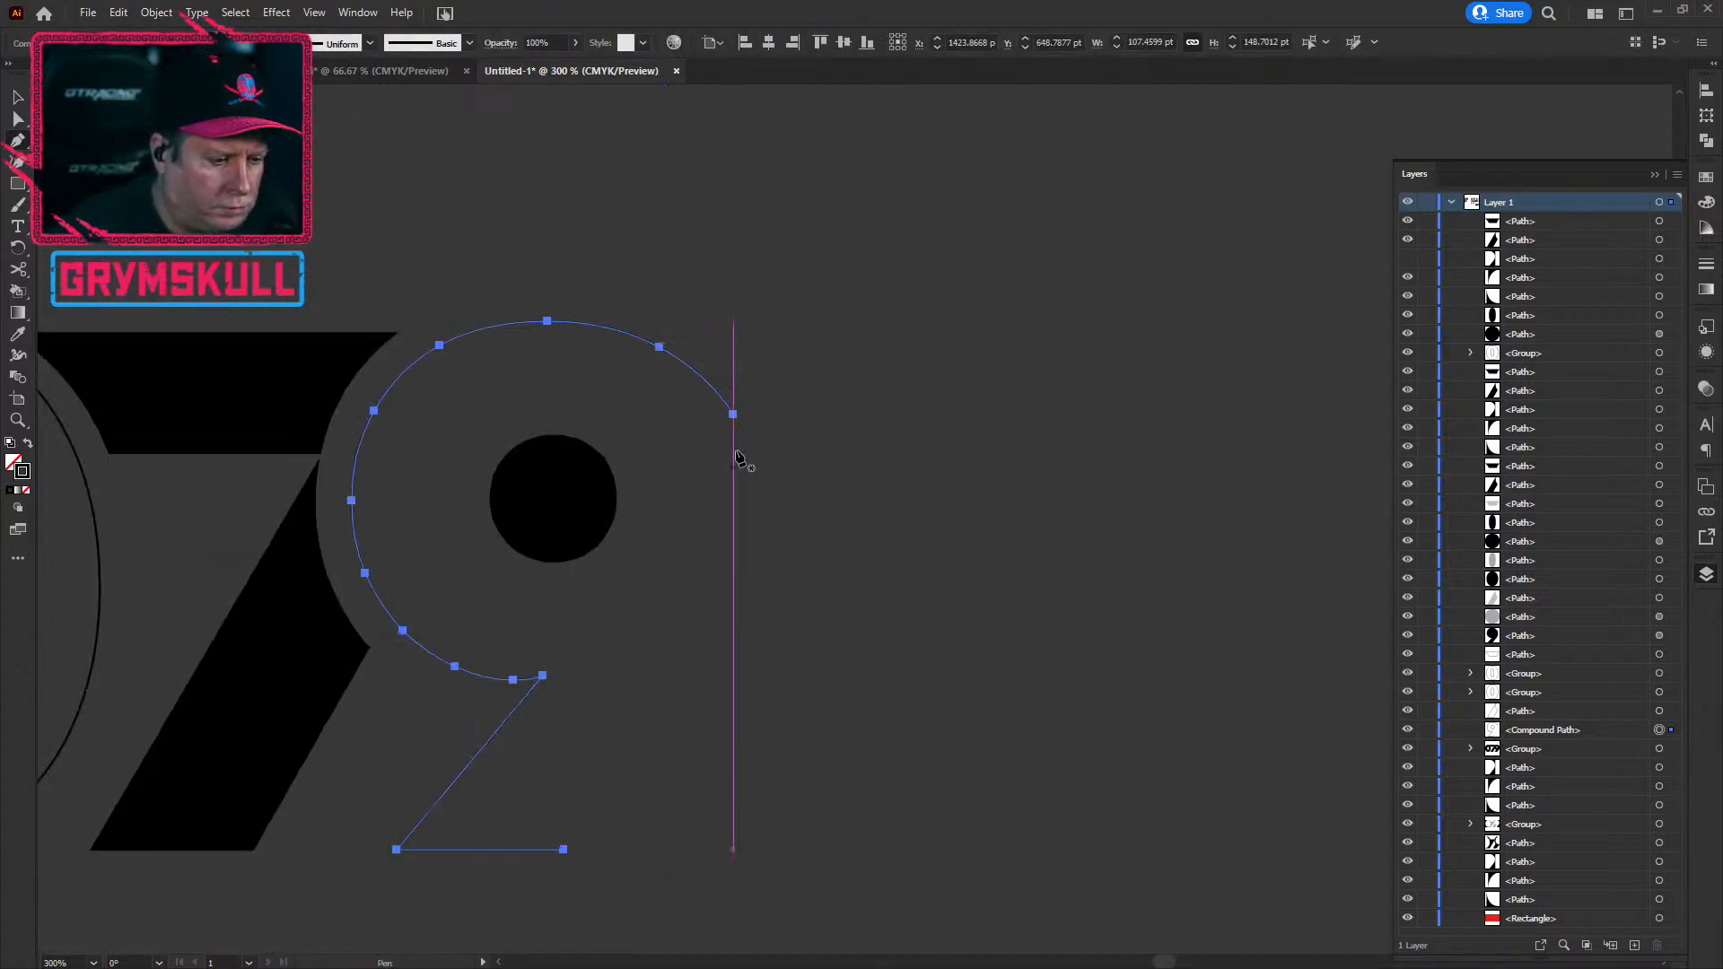
pyautogui.click(733, 414)
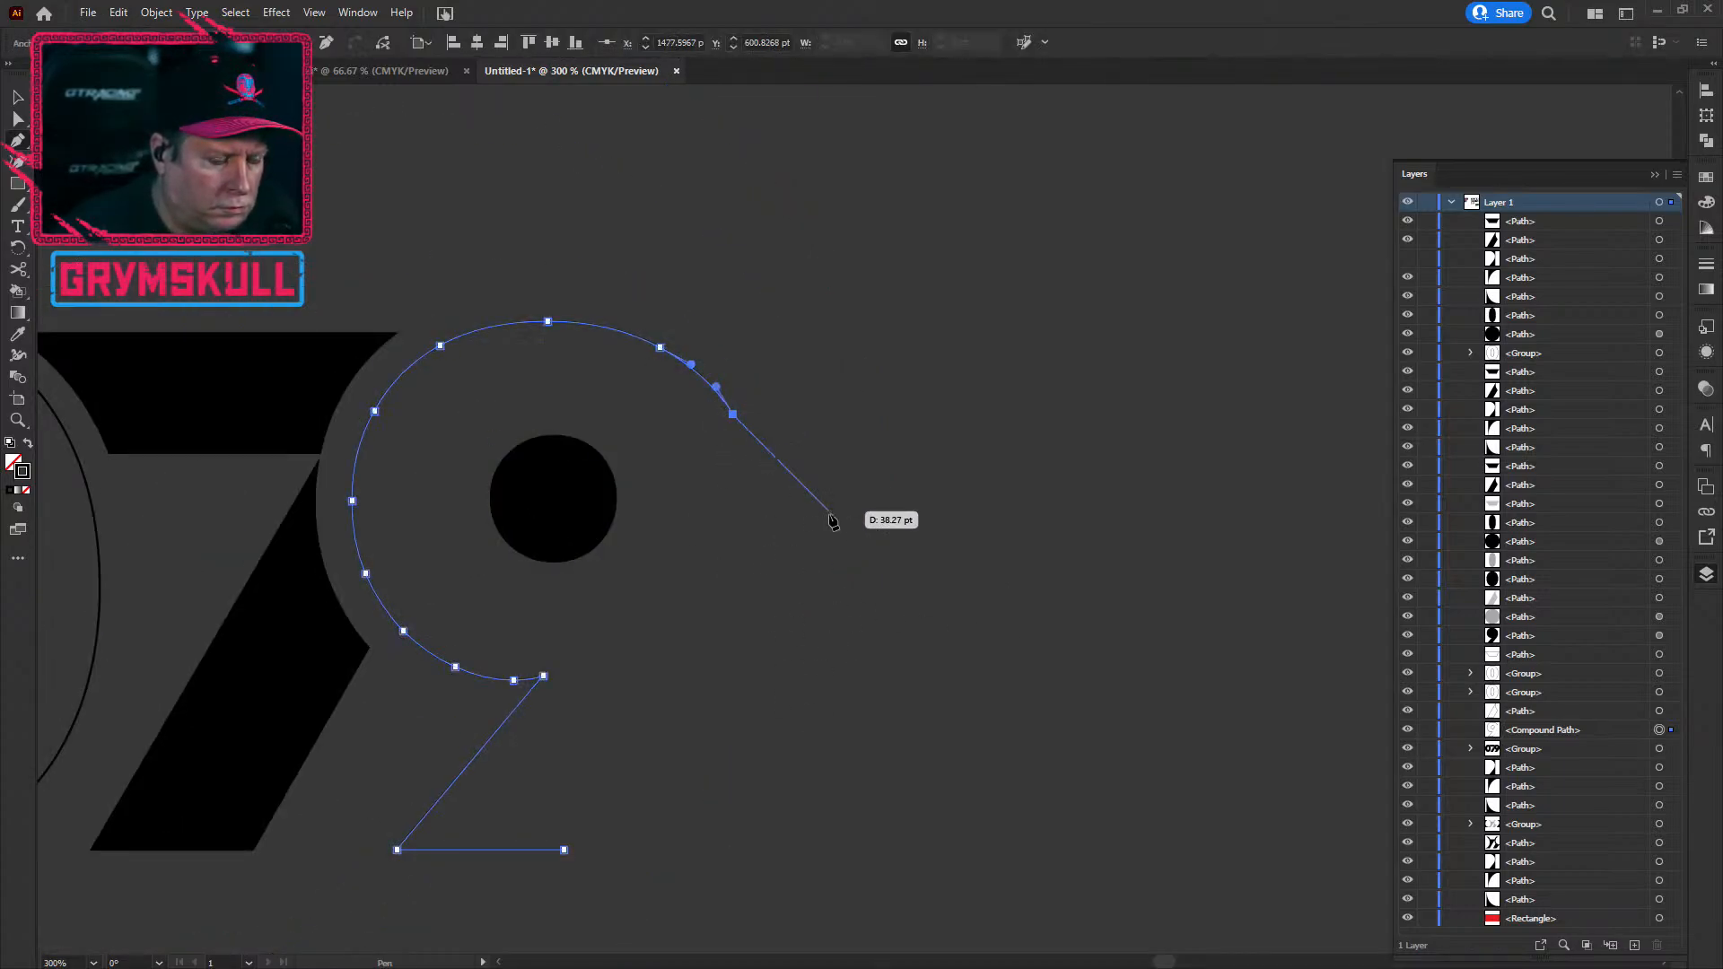
pyautogui.press('Escape')
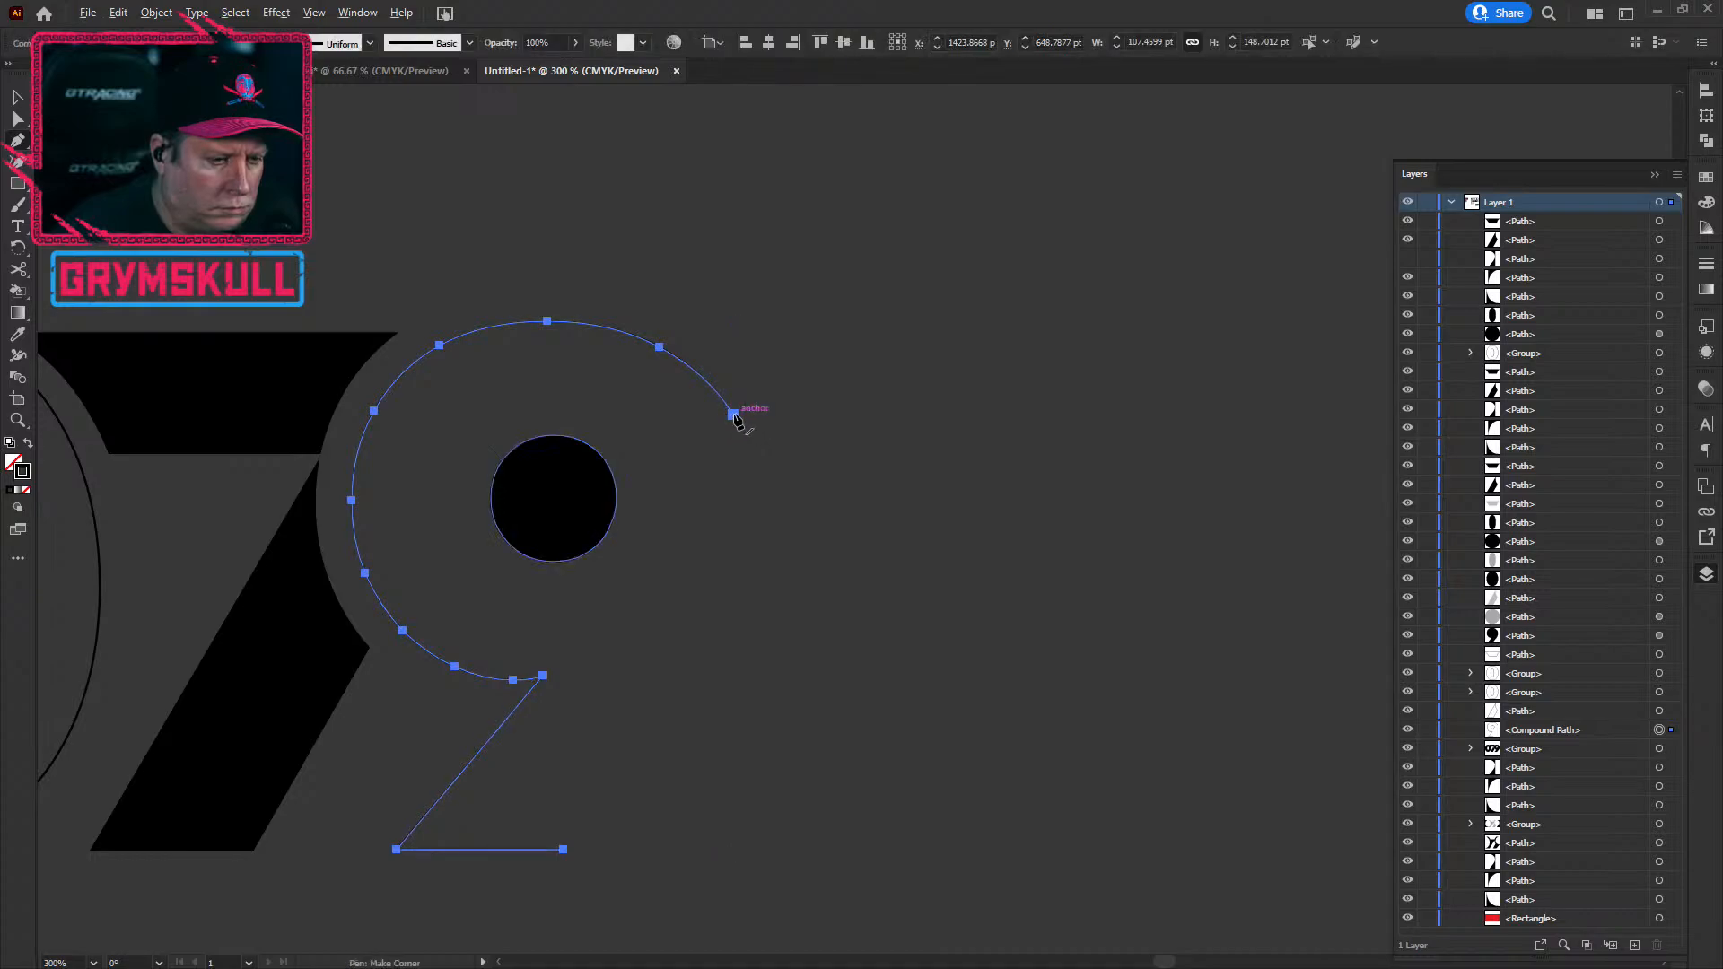
# Step: Delete the curve's middle anchor and the leftover curved segment at the arc's end
pyautogui.keyDown('alt'); pyautogui.scroll(4, 736, 414); pyautogui.keyUp('alt')
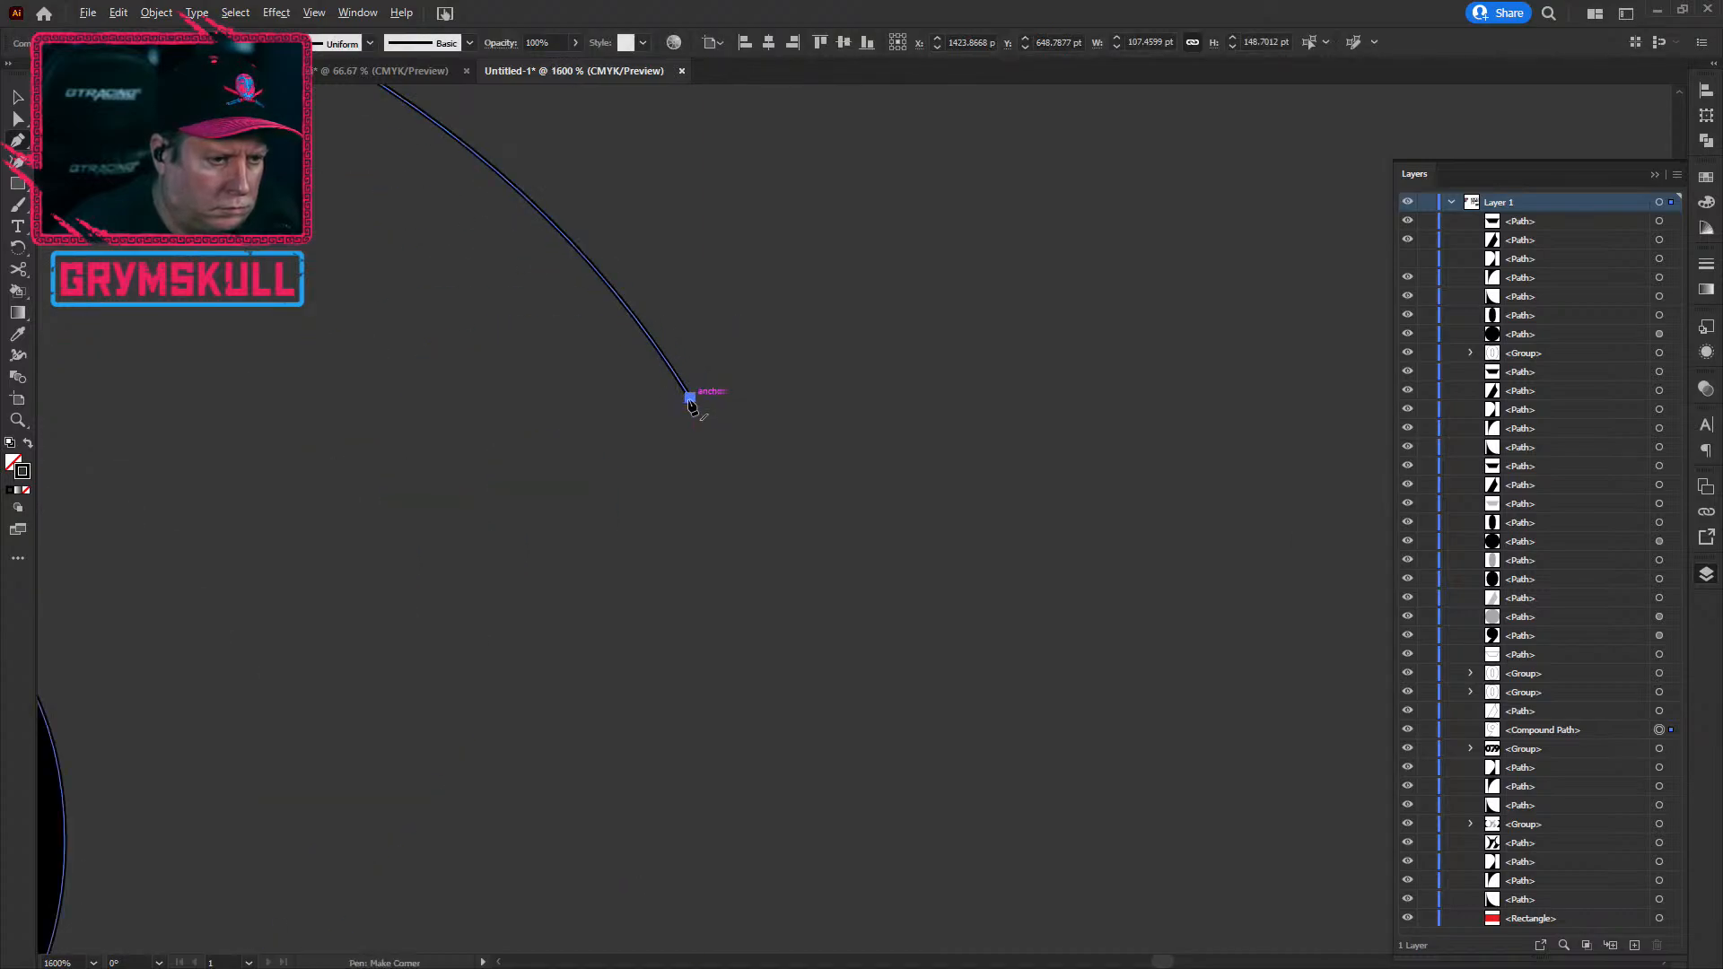
pyautogui.click(689, 398)
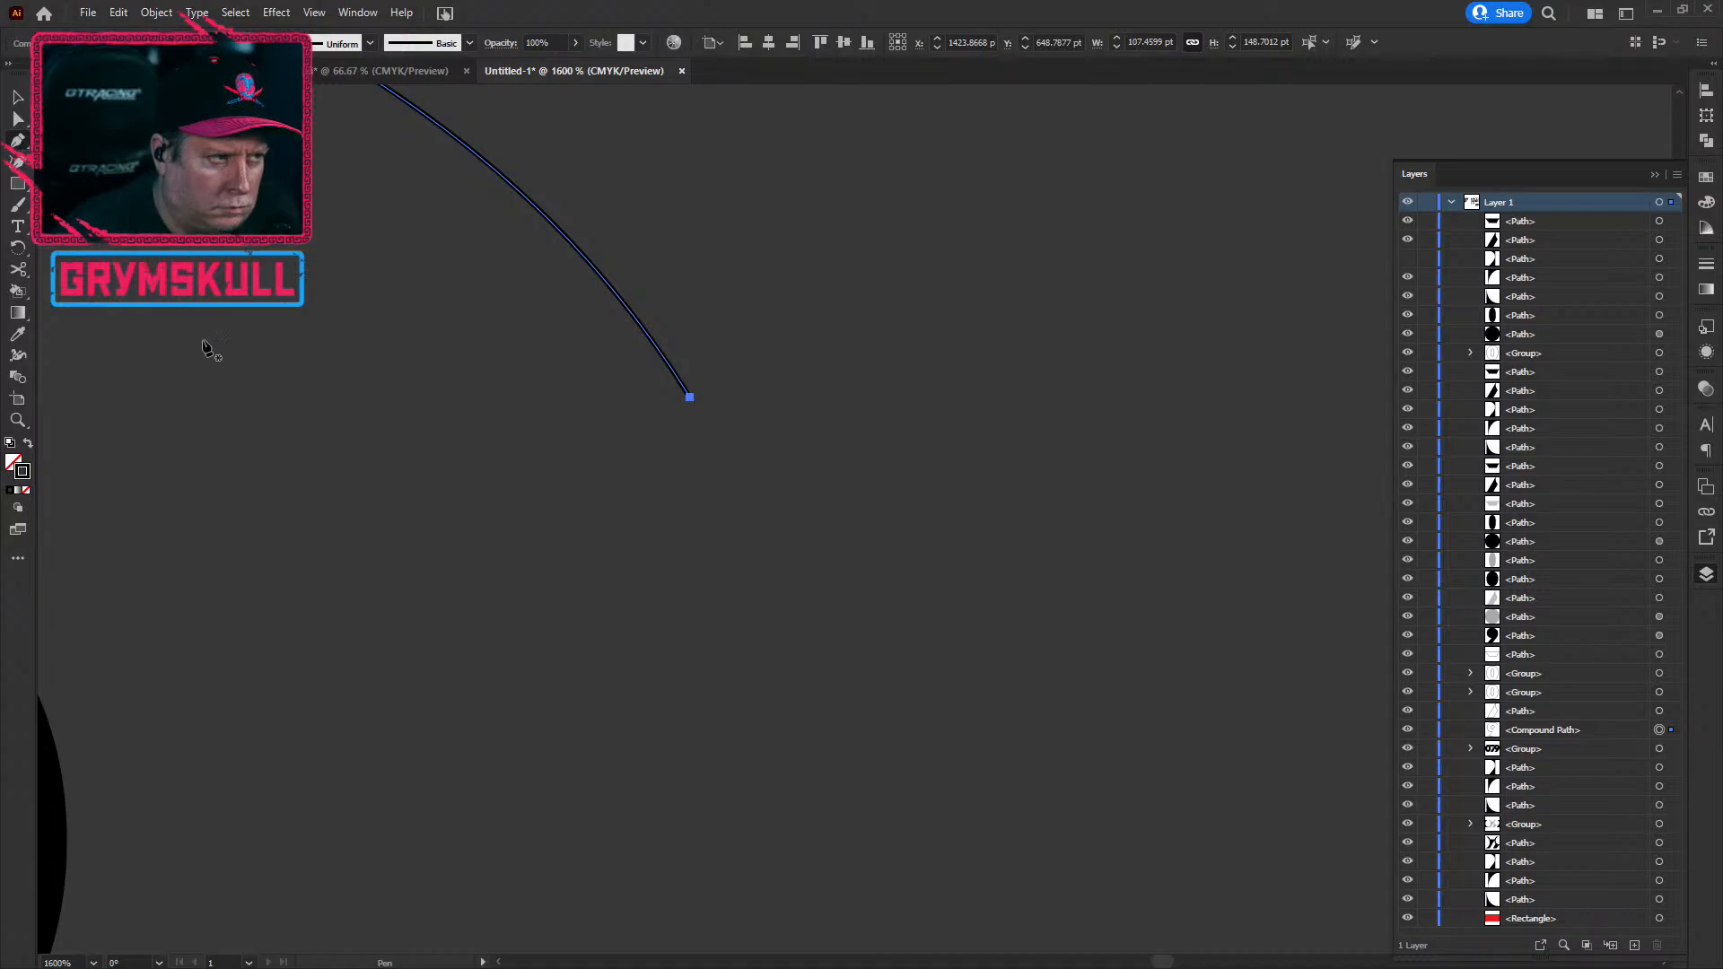
pyautogui.moveTo(320, 377); pyautogui.dragTo(692, 615)
pyautogui.click(711, 319)
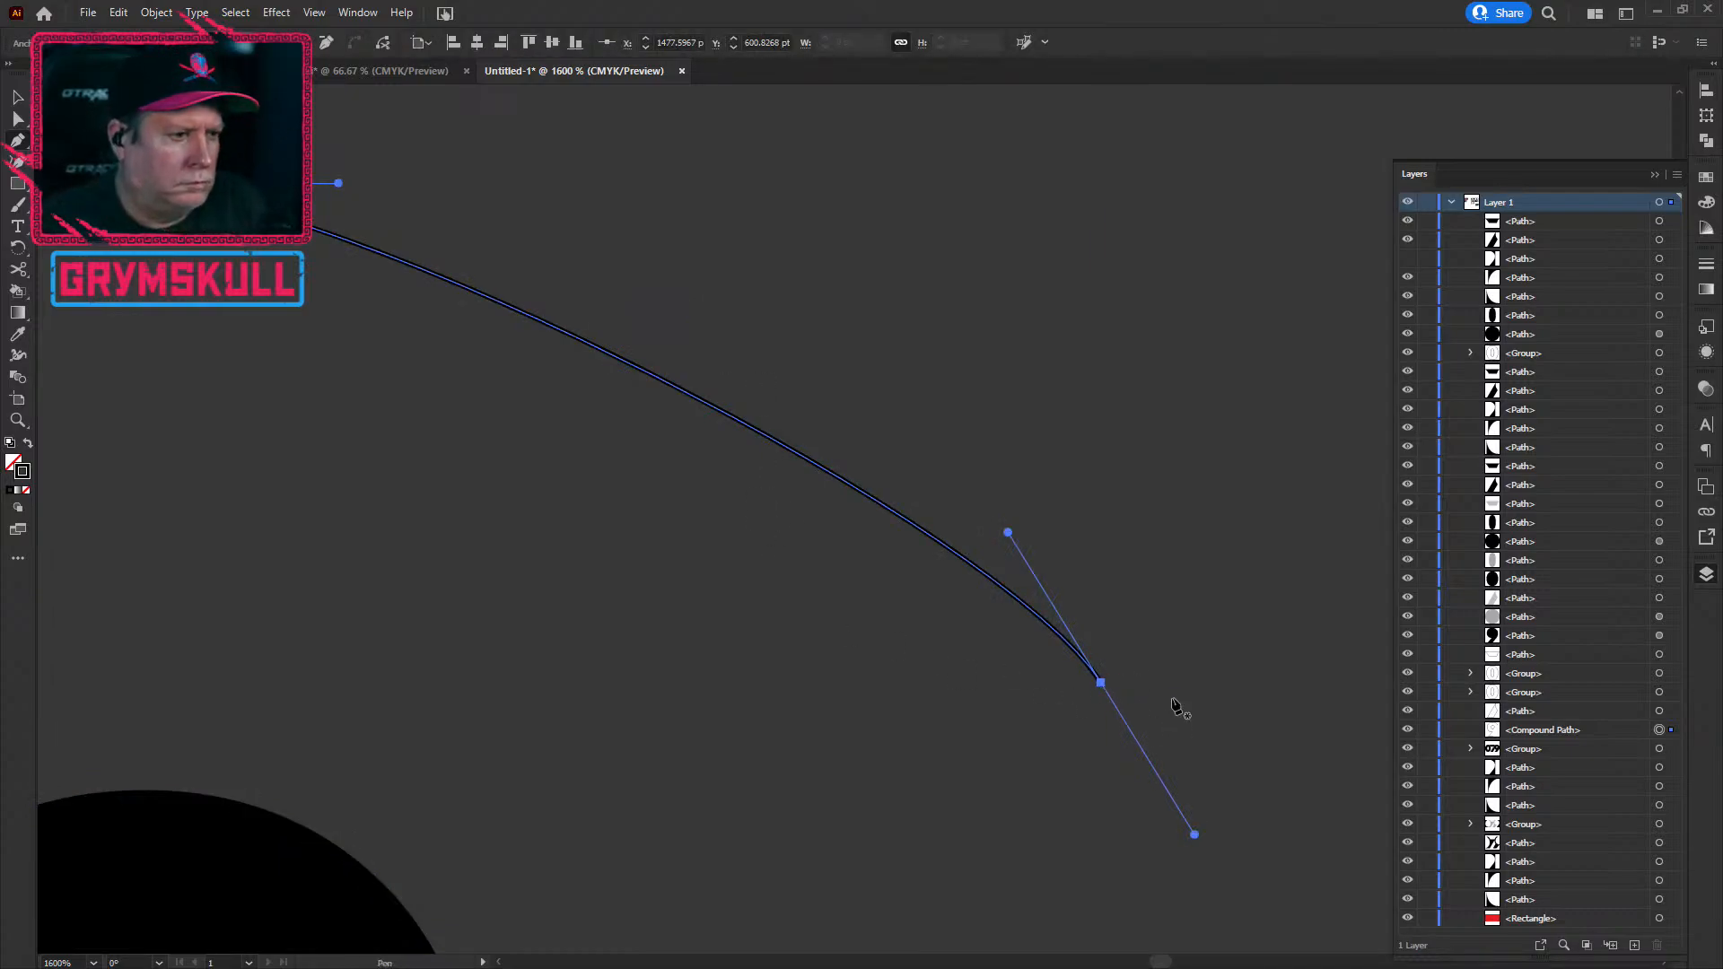
pyautogui.press('Delete')
pyautogui.scroll(-3, 439, 611)
pyautogui.moveTo(589, 843); pyautogui.dragTo(891, 484)
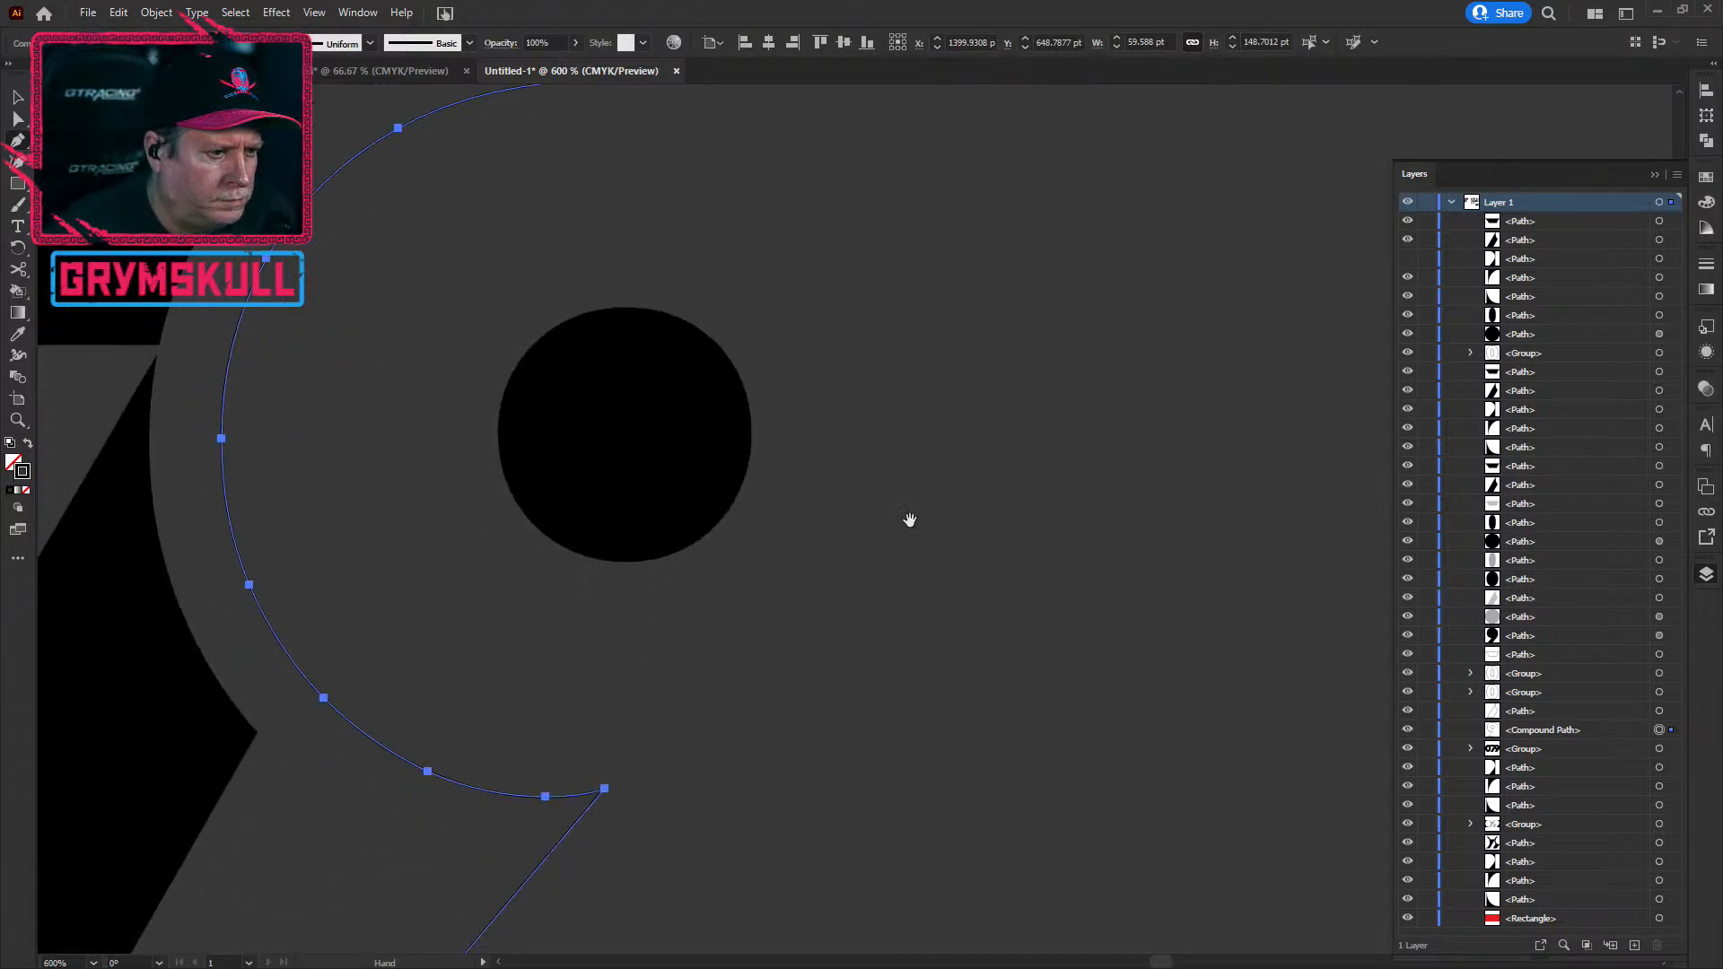
pyautogui.scroll(-6, 891, 484)
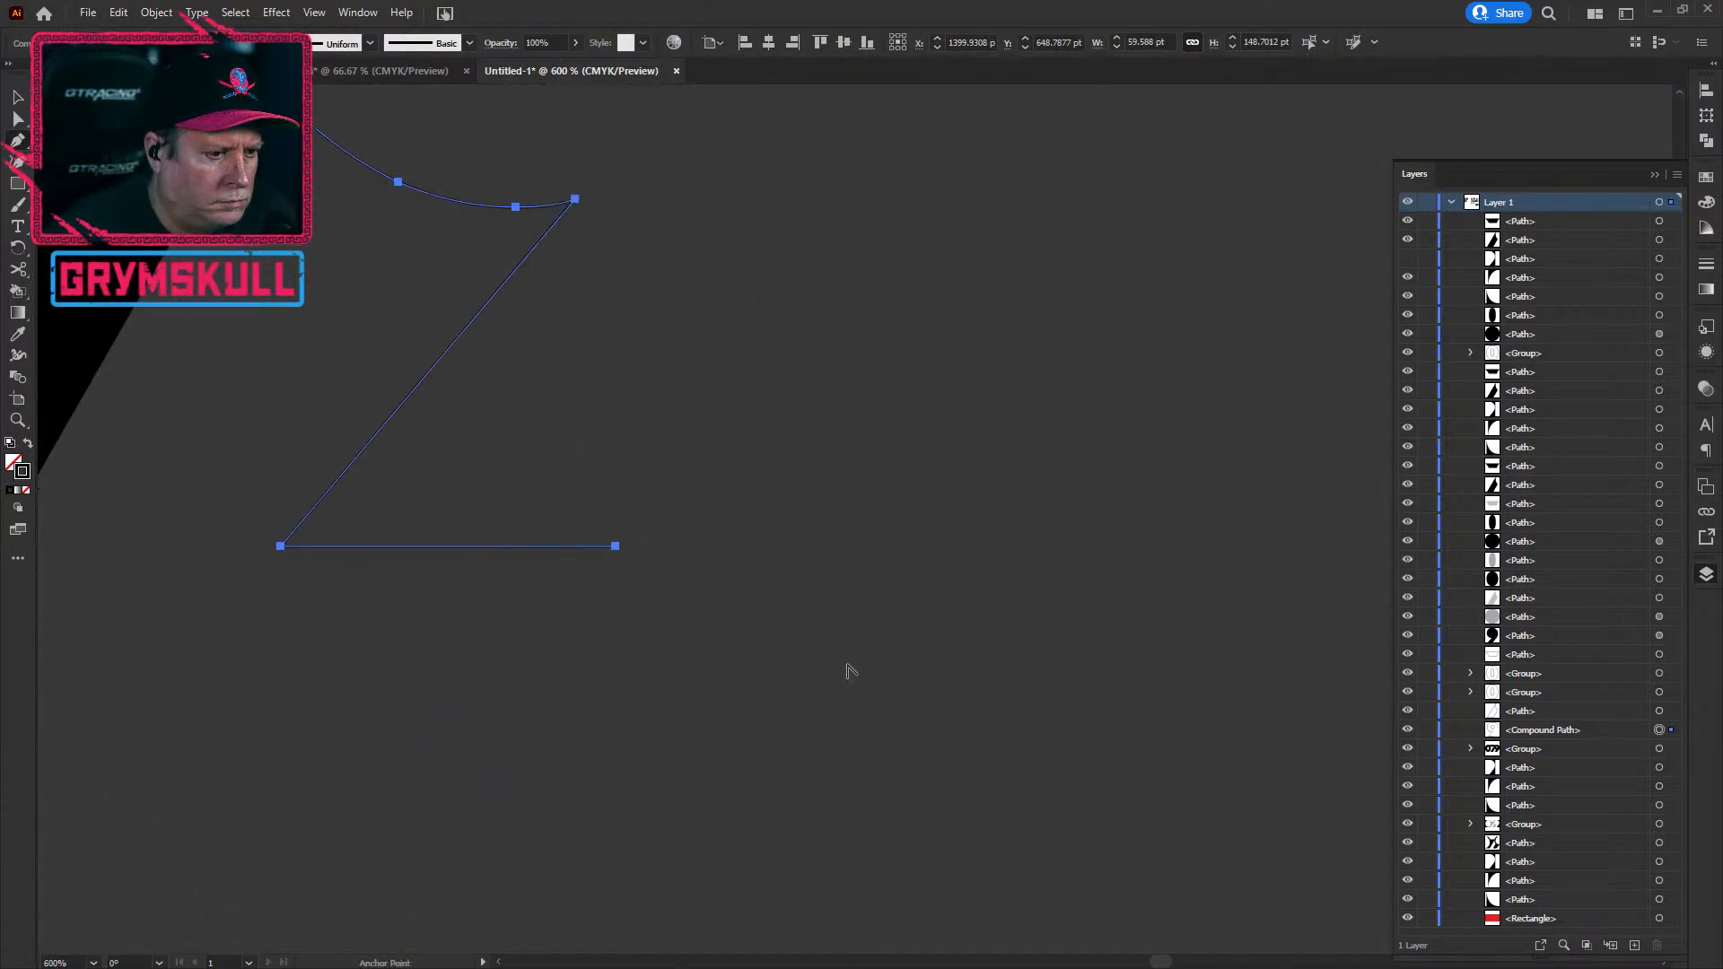
pyautogui.scroll(6, 758, 500)
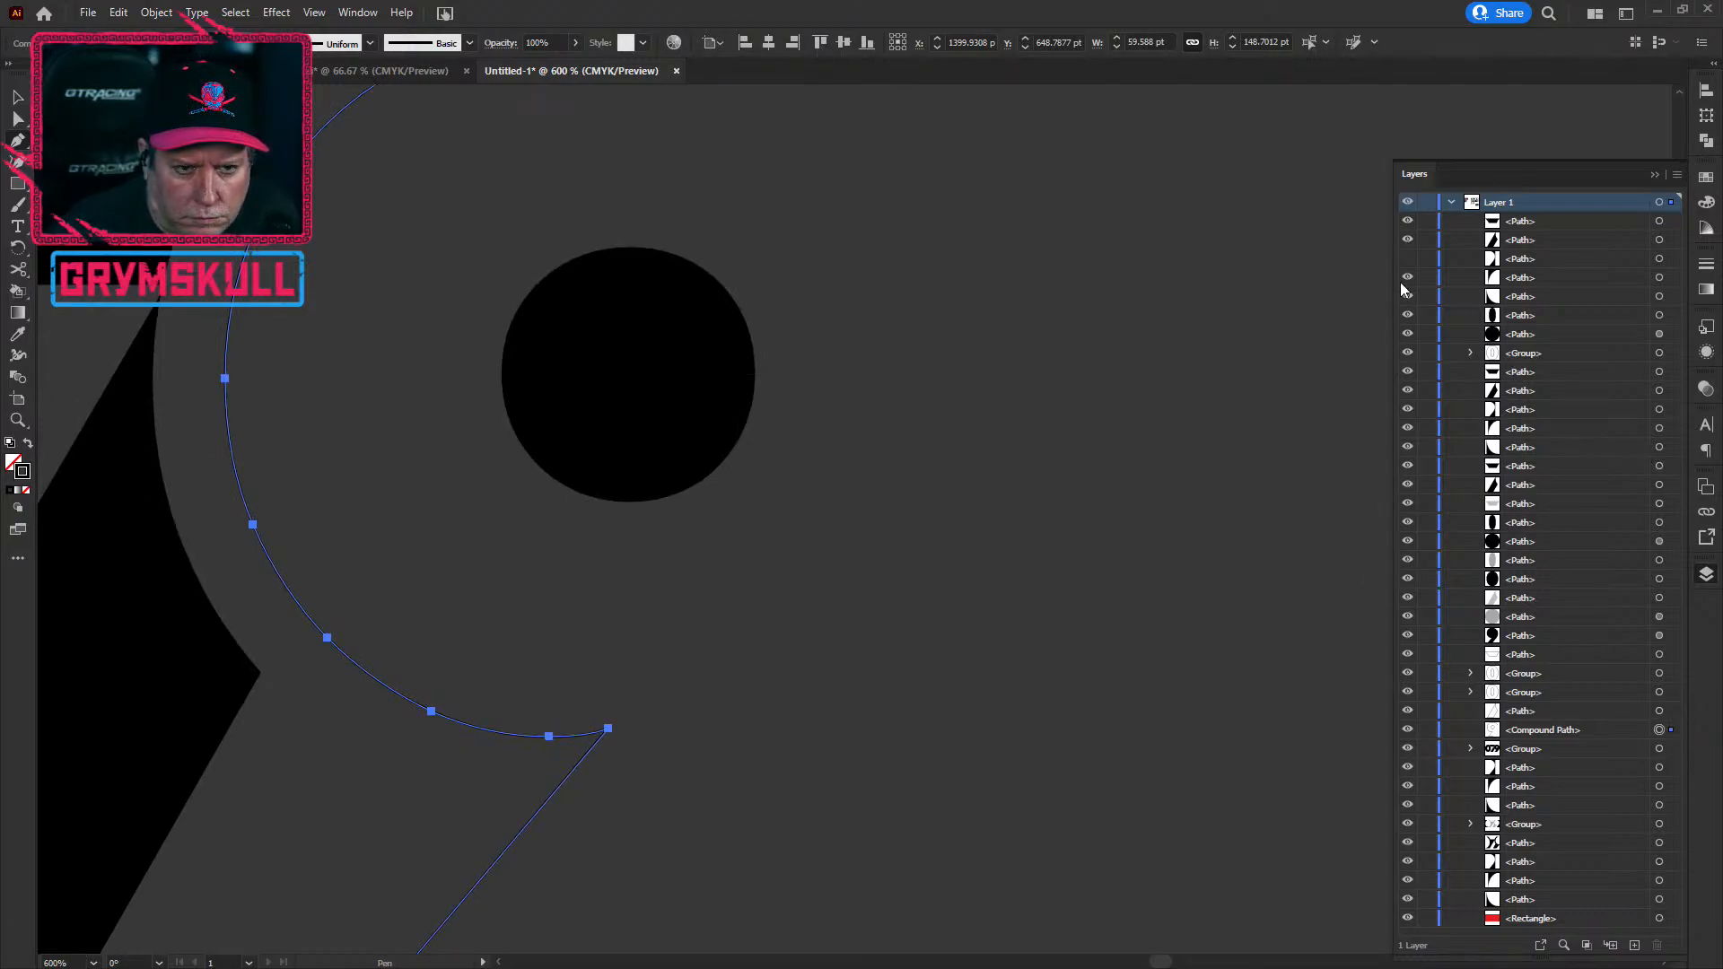
pyautogui.scroll(-2, 797, 601)
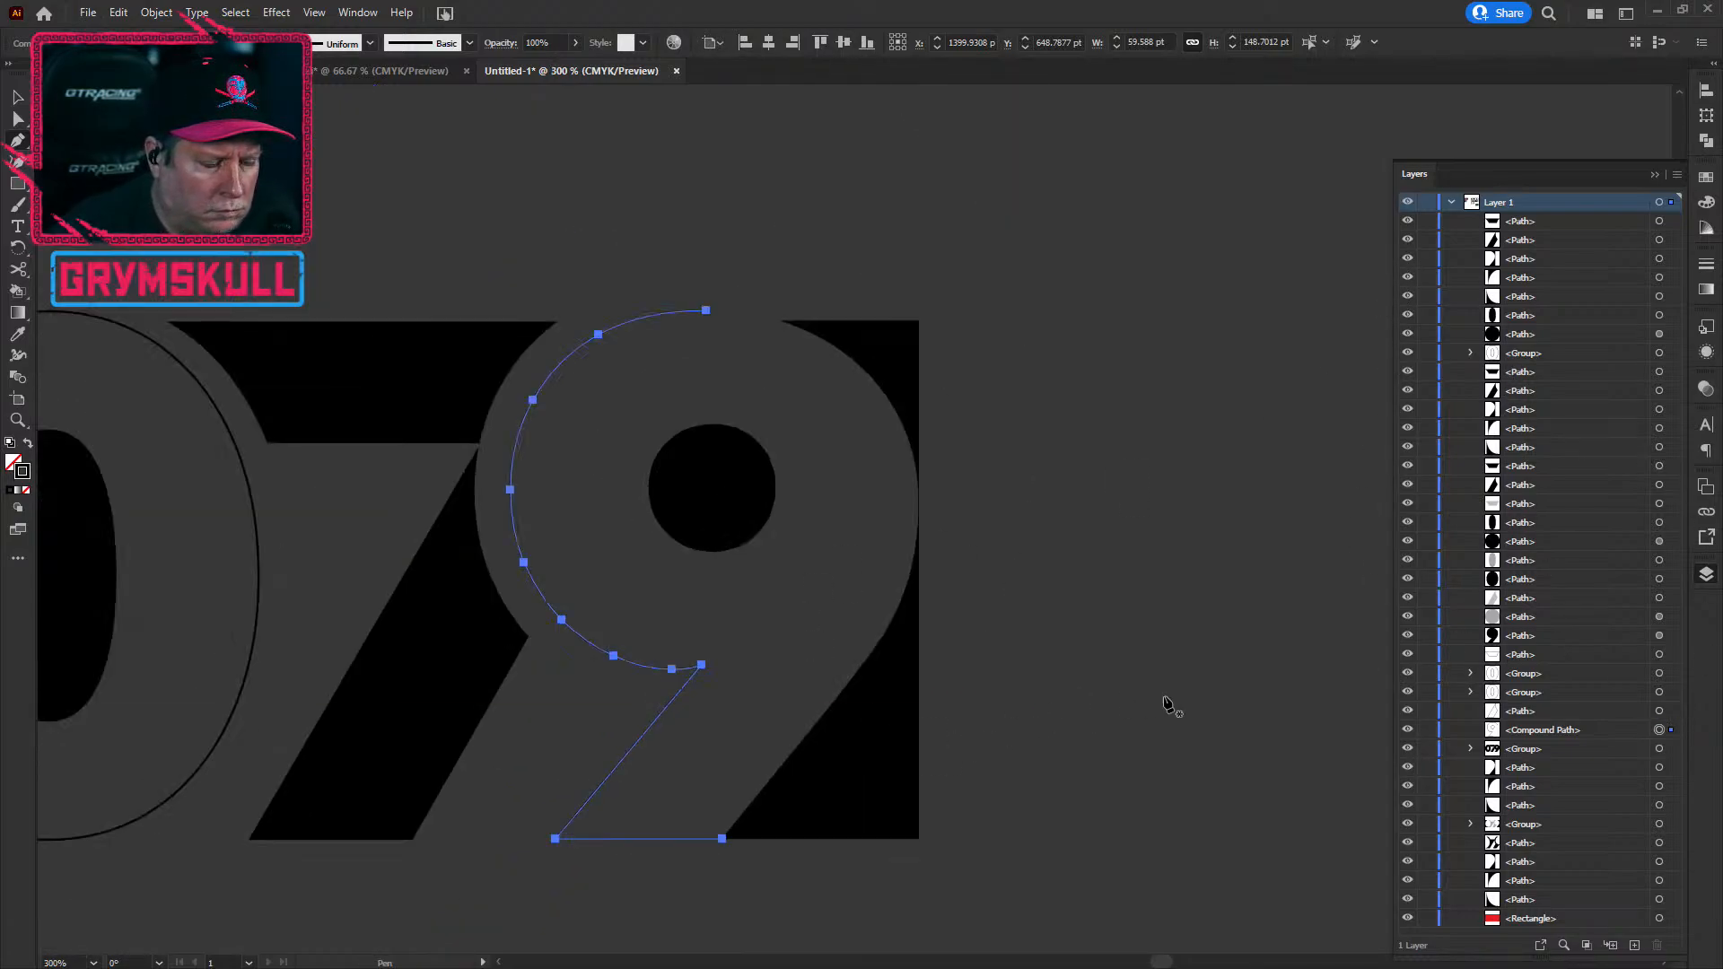
# Step: Deselect the 9 and undo the last two path edits with Ctrl+Z
pyautogui.press('v')
pyautogui.click(1256, 583)
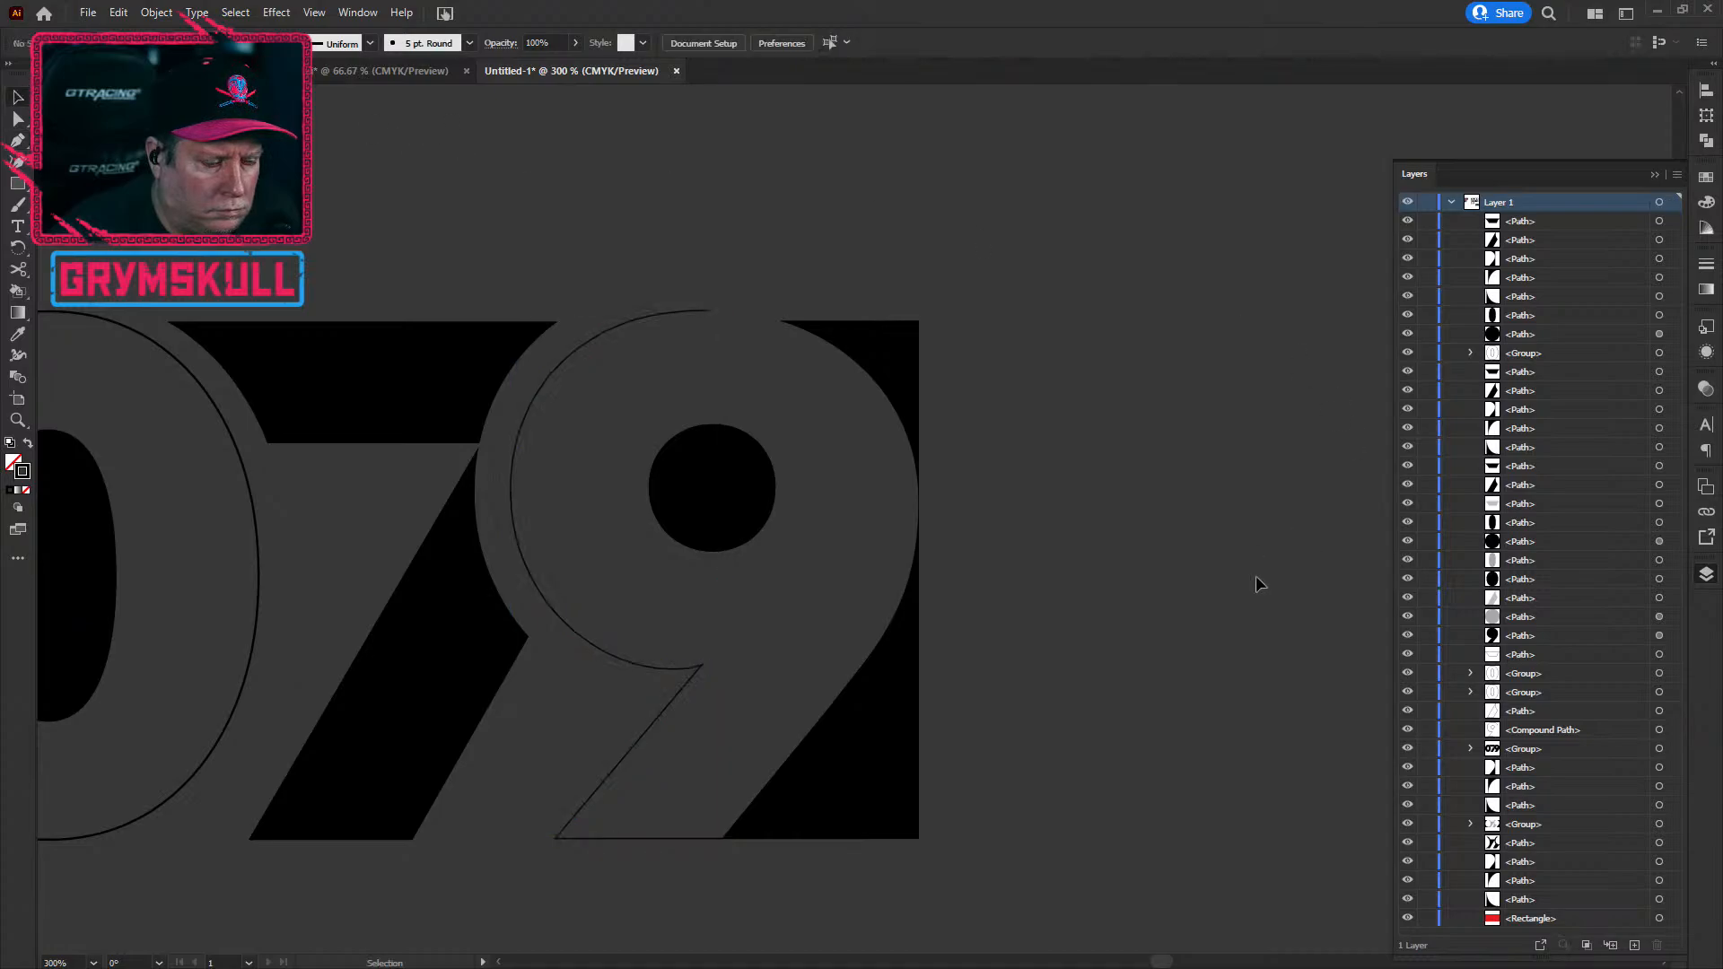
pyautogui.scroll(2, 878, 550)
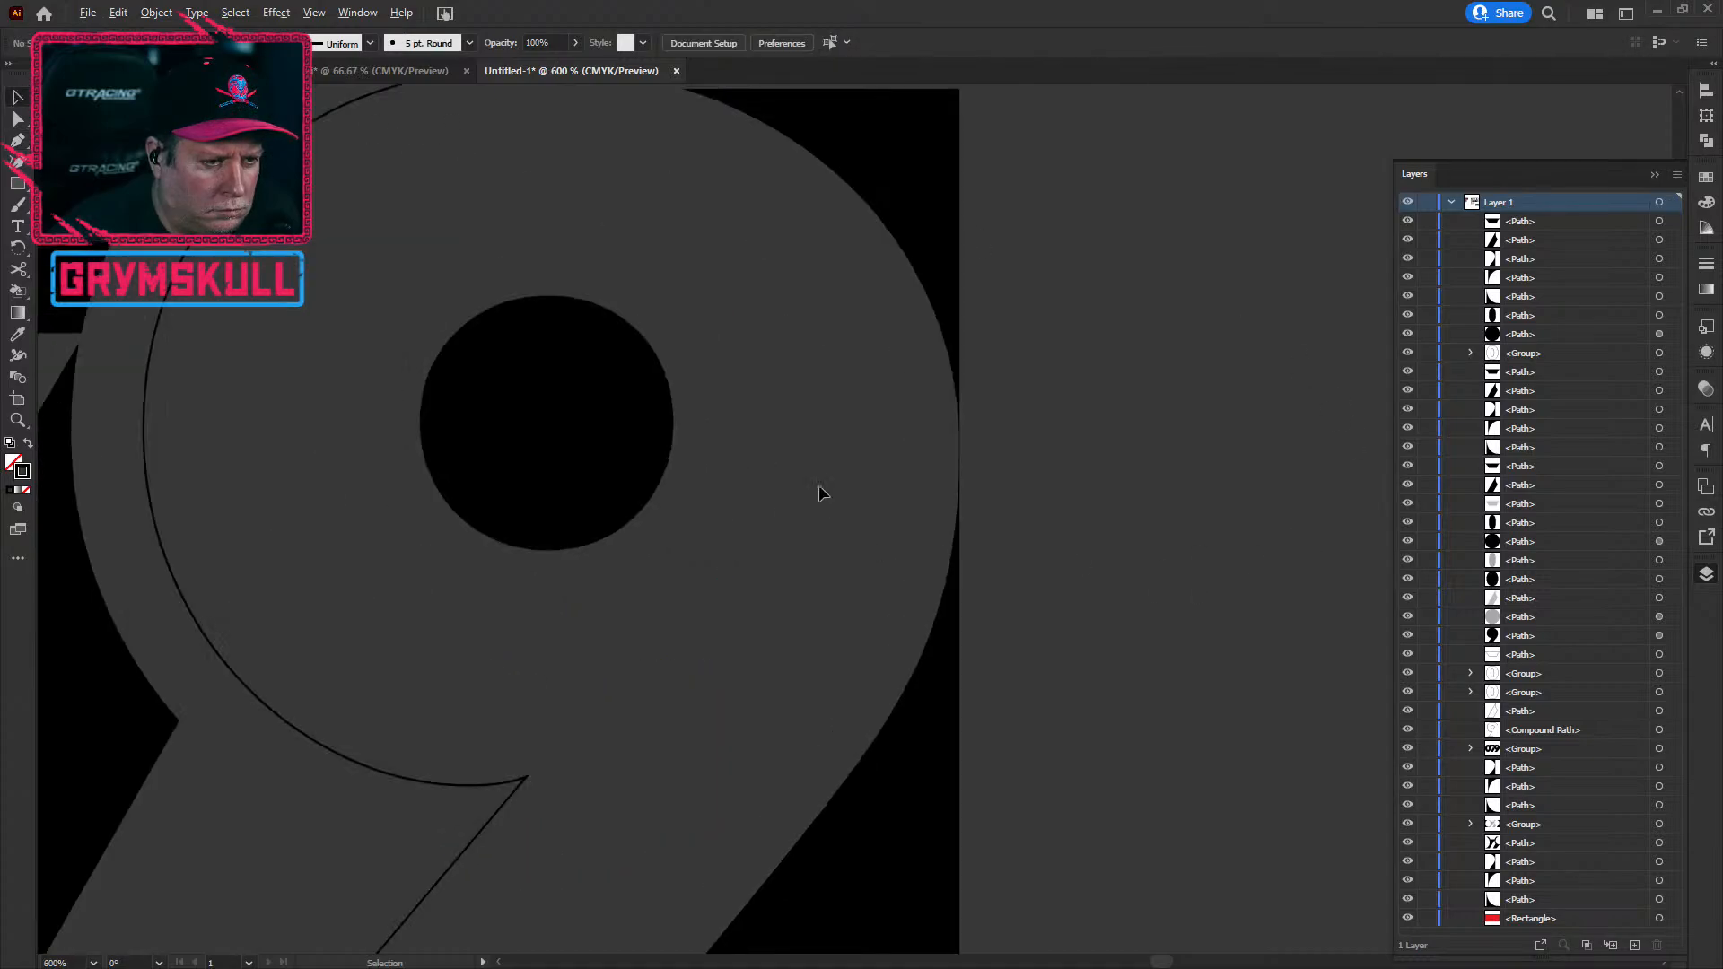
pyautogui.scroll(-3, 675, 395)
pyautogui.press('a')
pyautogui.hotkey('ctrl', 'z')
pyautogui.hotkey('ctrl', 'z')
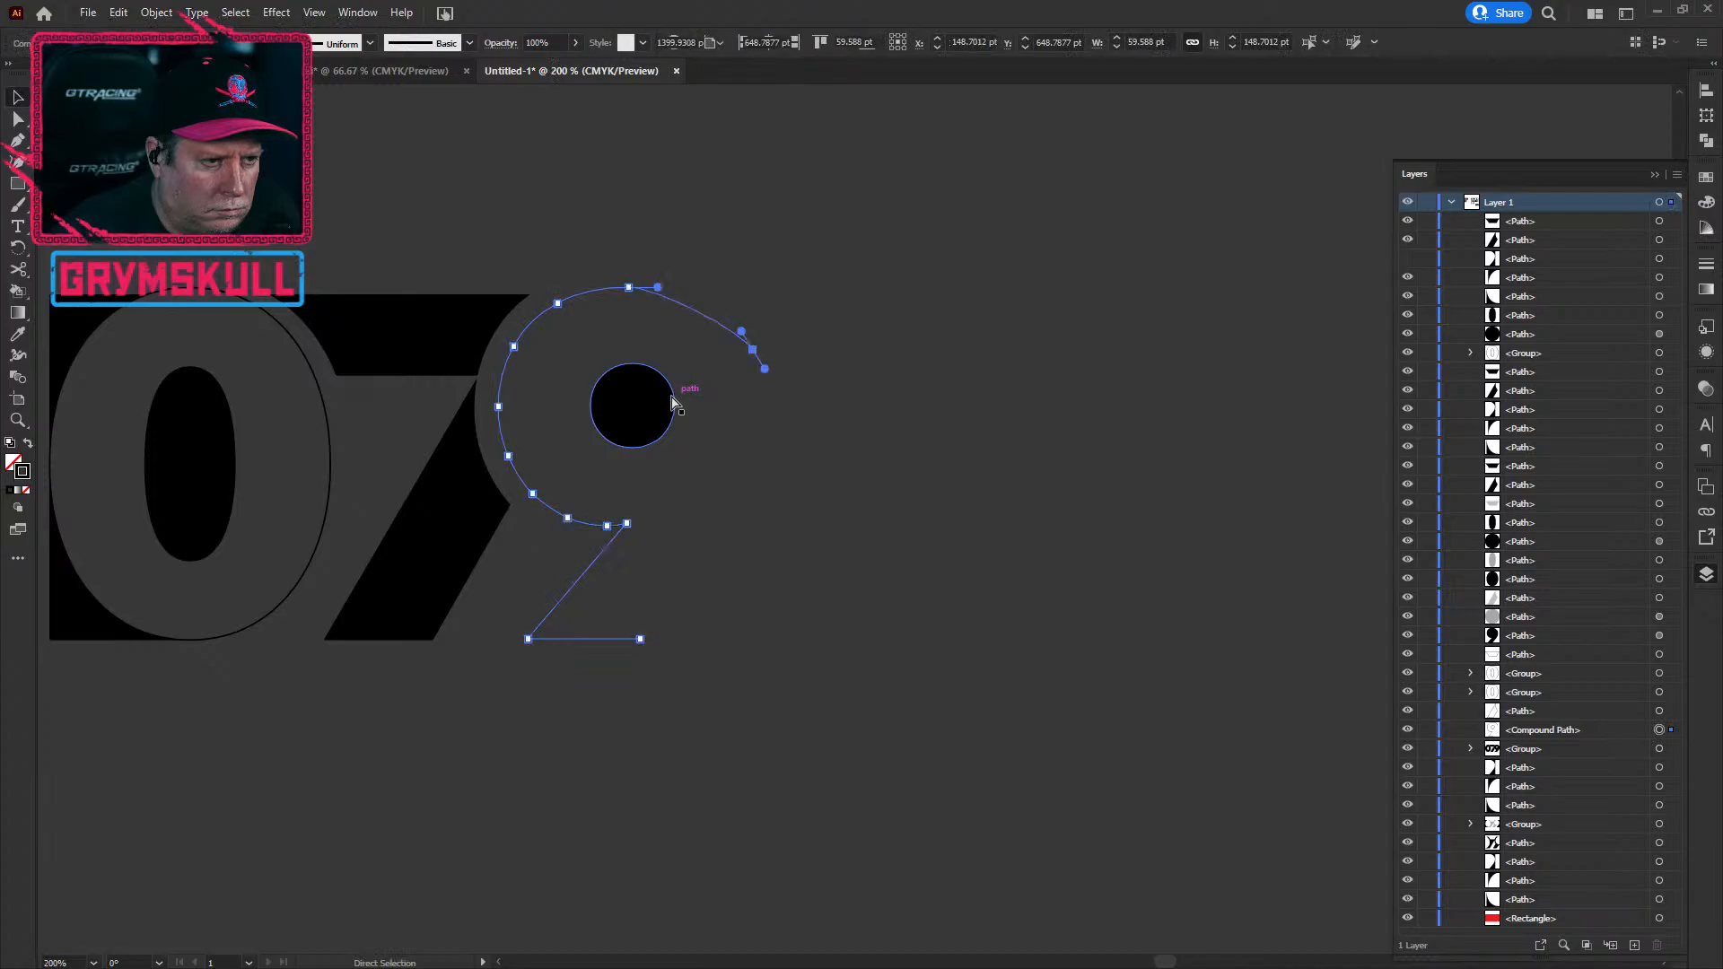
pyautogui.hotkey('ctrl', 'z')
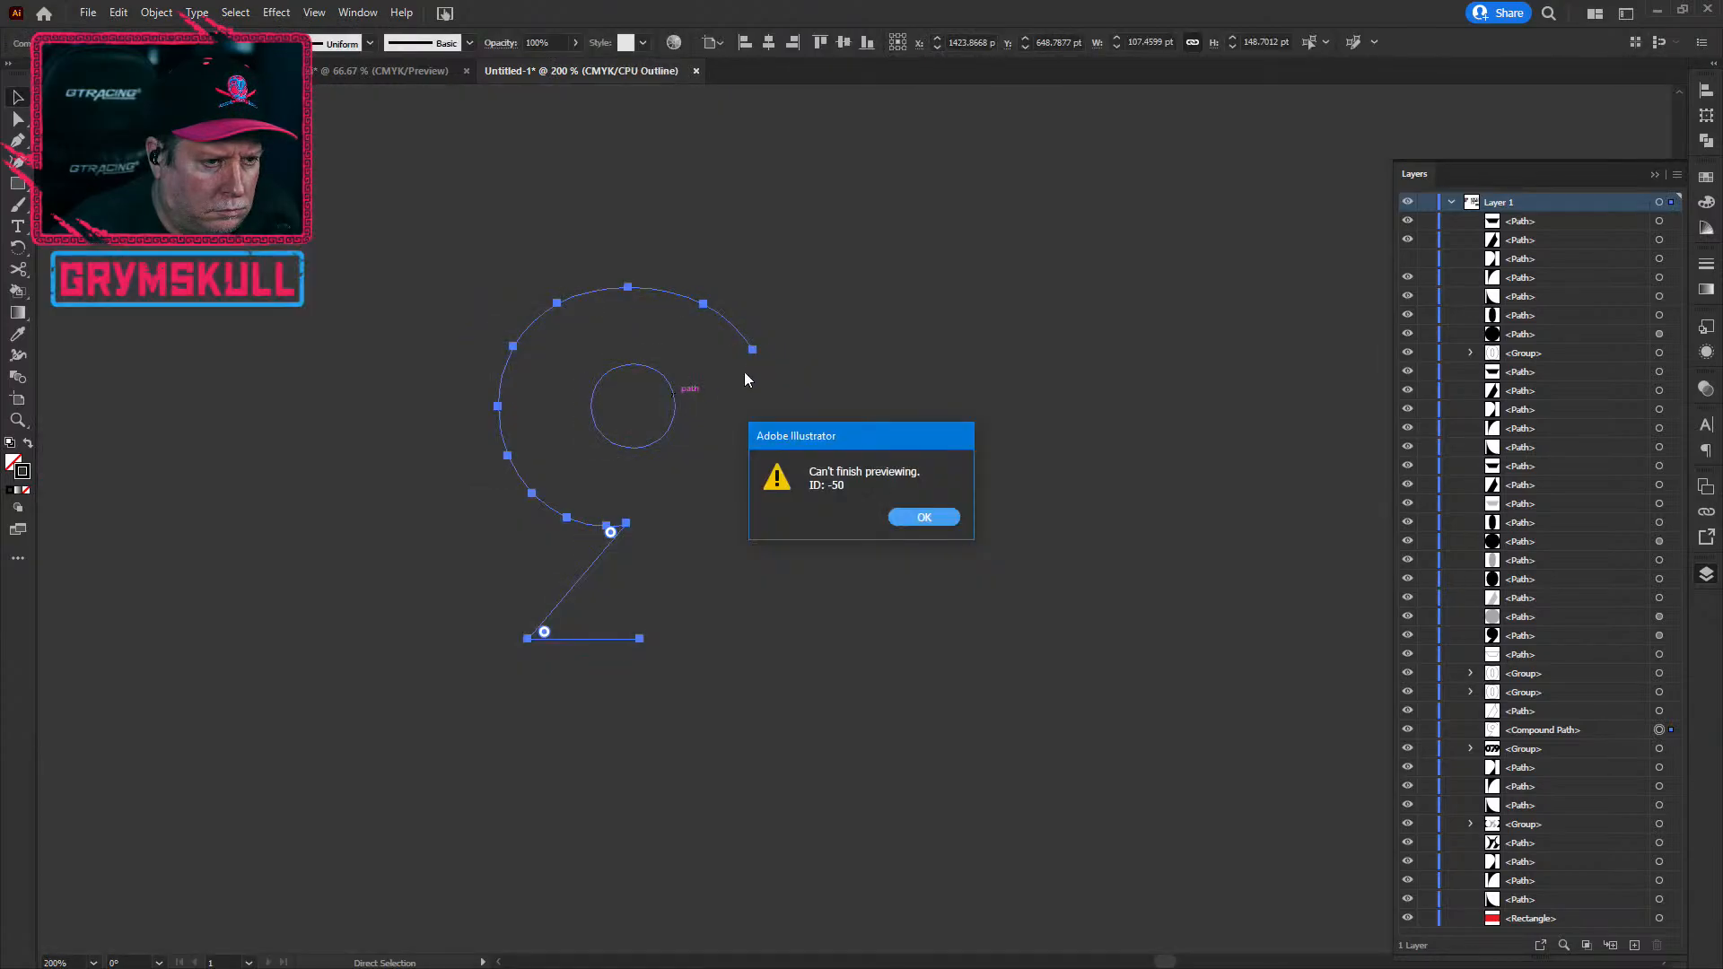
# Step: Dismiss the preview failure warning and restore View > Preview on CPU
pyautogui.click(924, 518)
pyautogui.press('v')
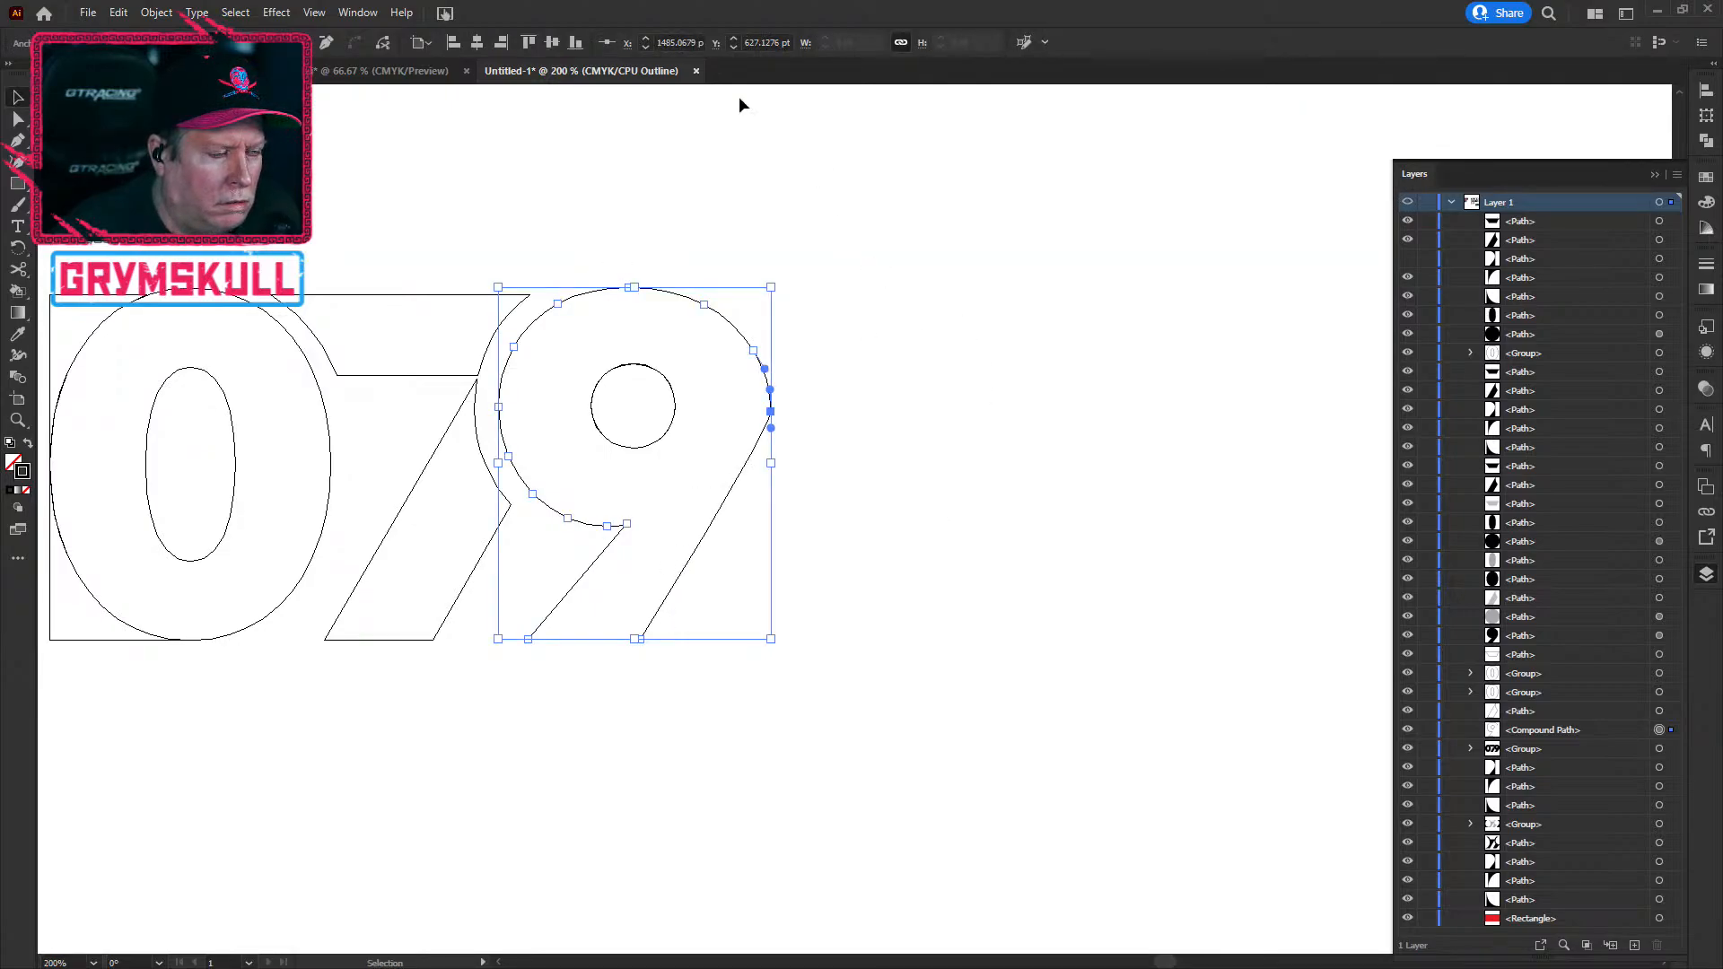
pyautogui.click(314, 12)
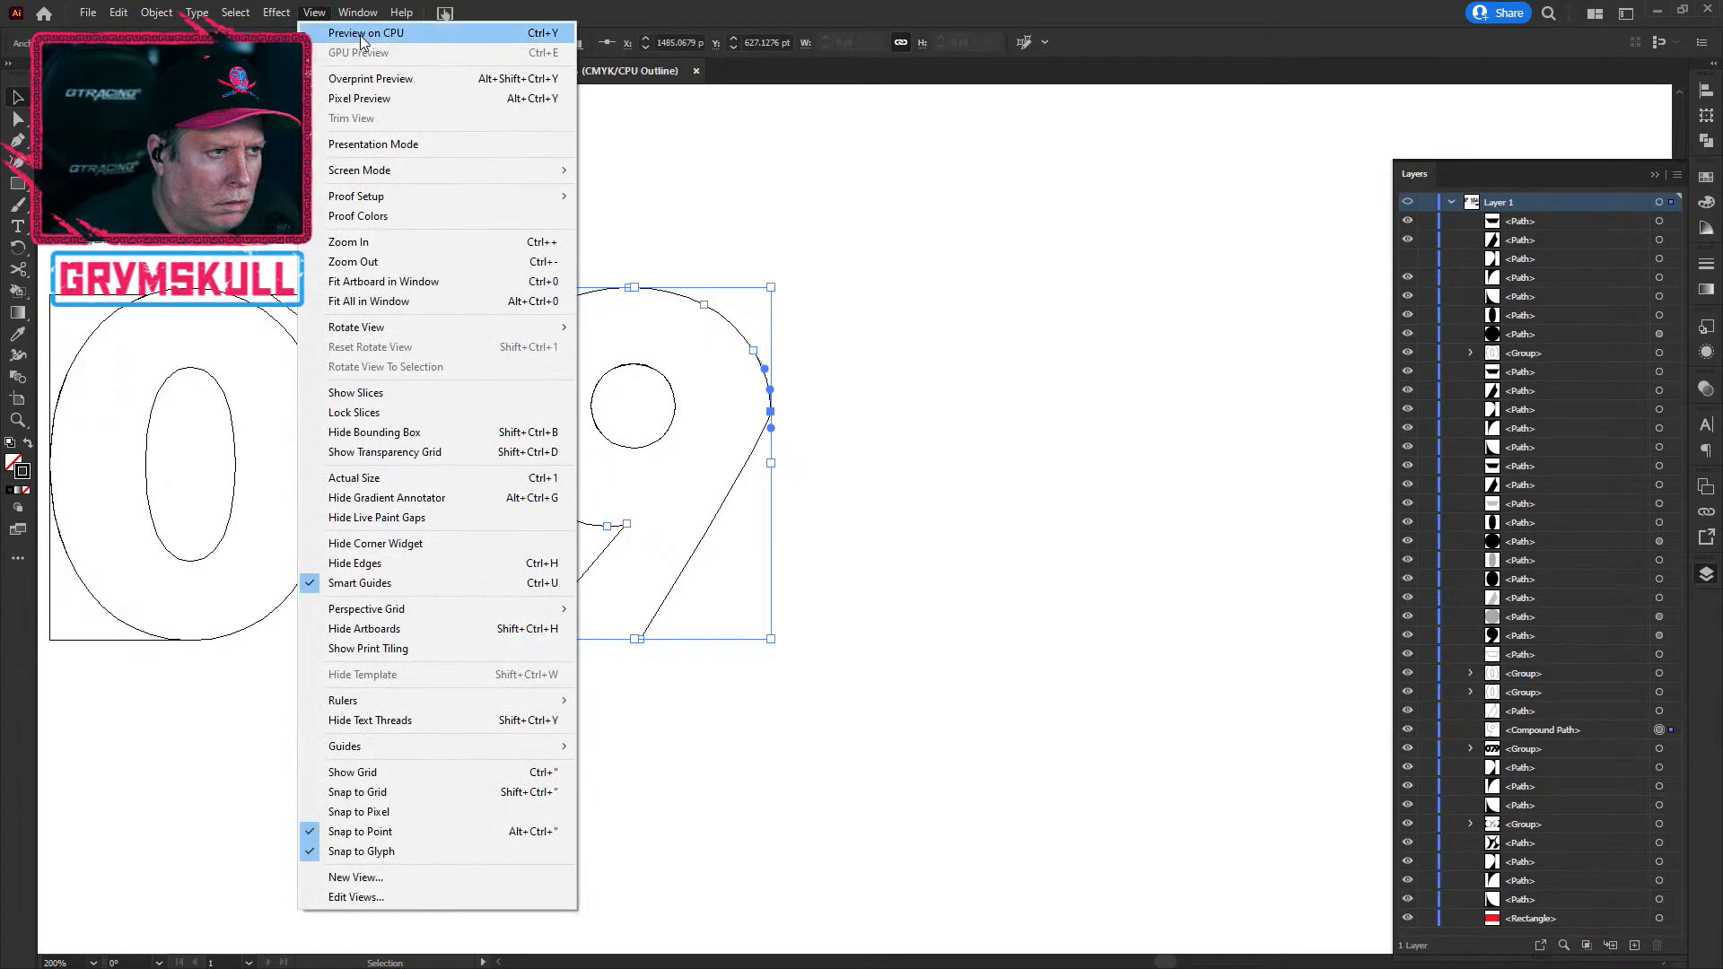
pyautogui.click(362, 34)
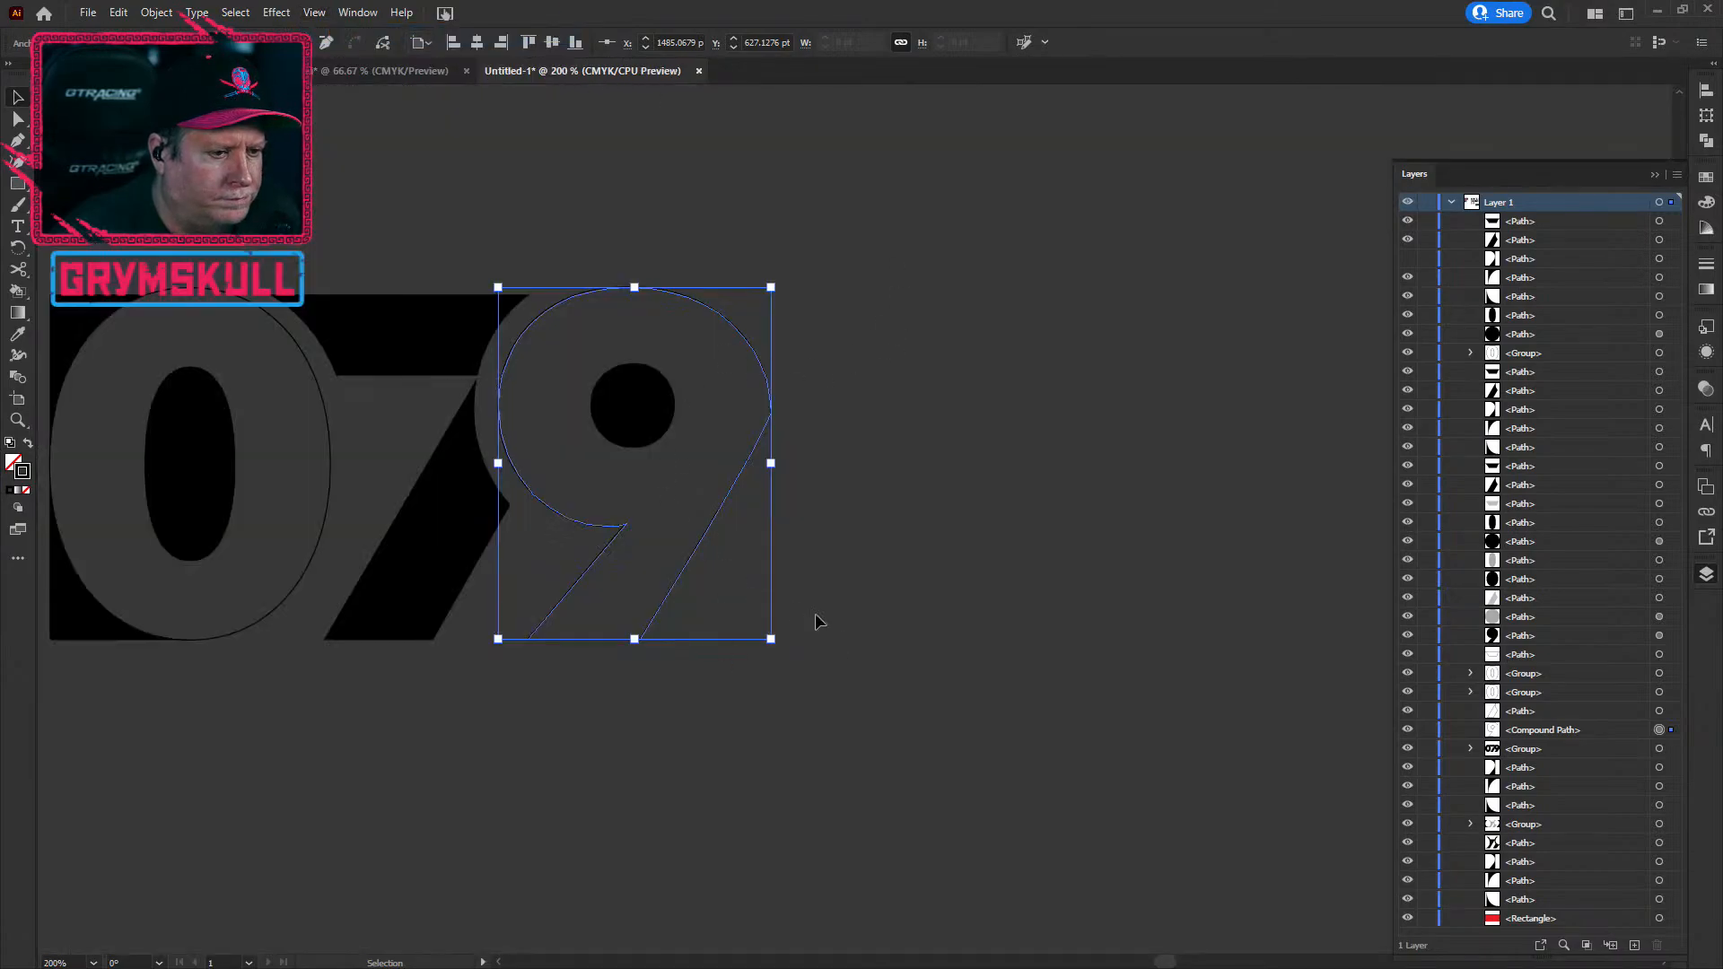
# Step: Switch to Direct Selection to show the 9's anchors and open the Save As dialog
pyautogui.scroll(1, 705, 528)
pyautogui.scroll(1, 705, 528)
pyautogui.scroll(-1, 705, 521)
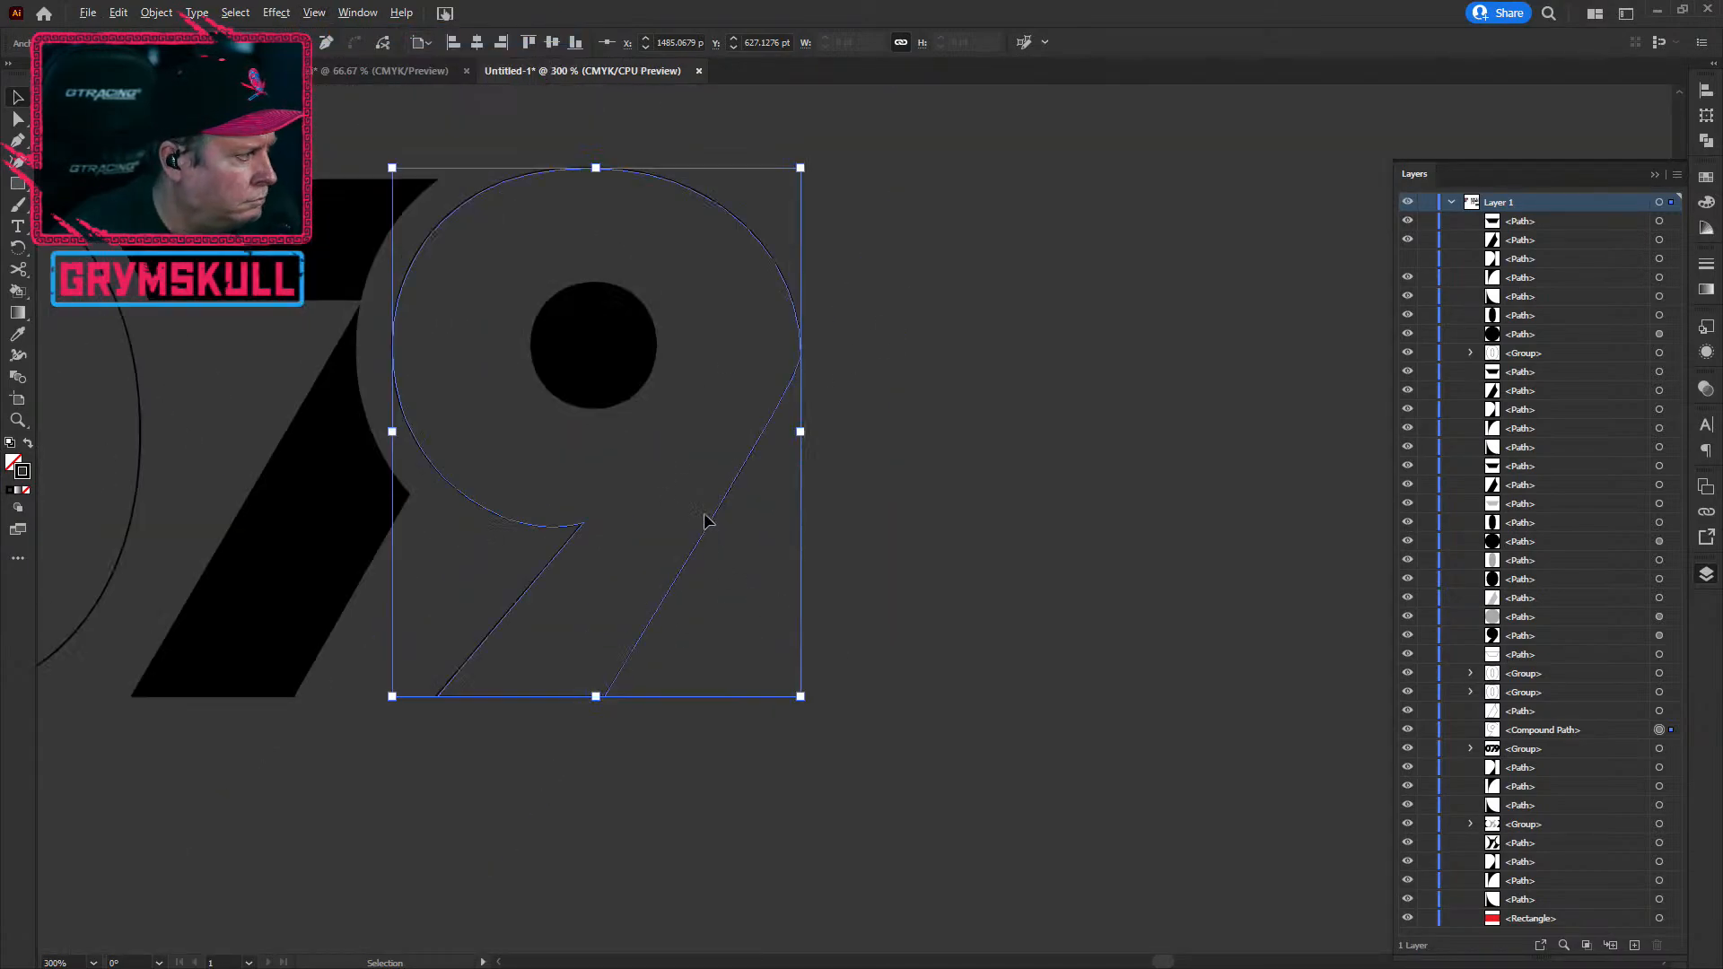
pyautogui.press('a')
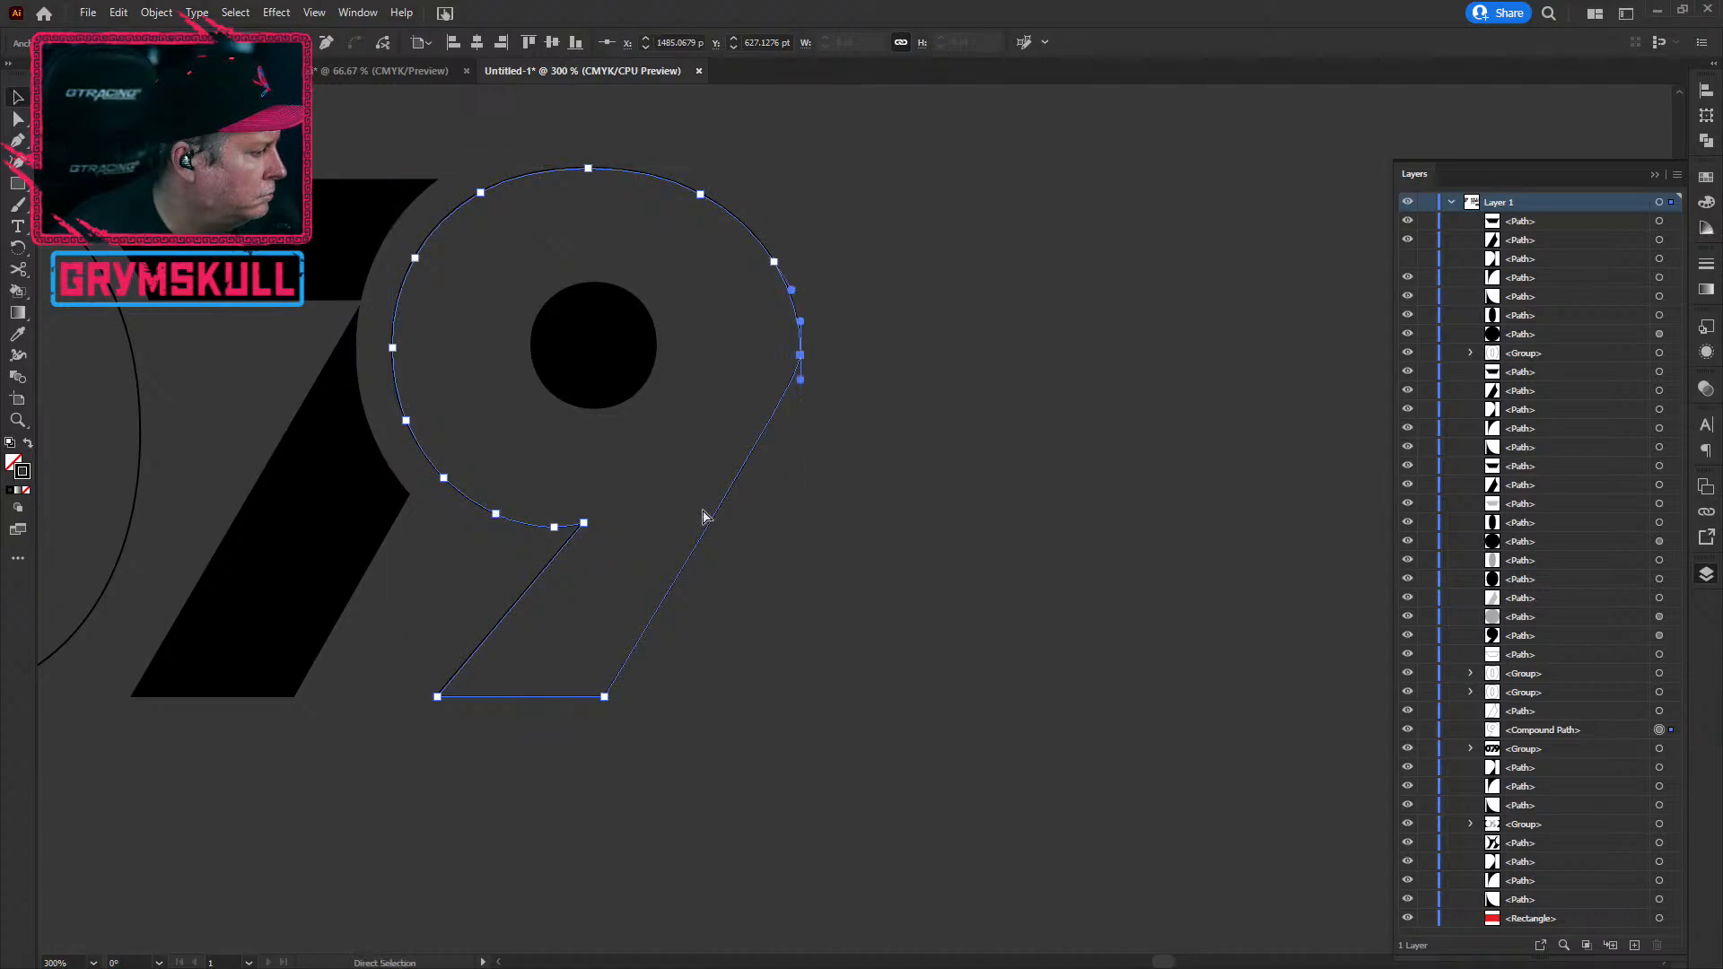
pyautogui.hotkey('ctrl', 's')
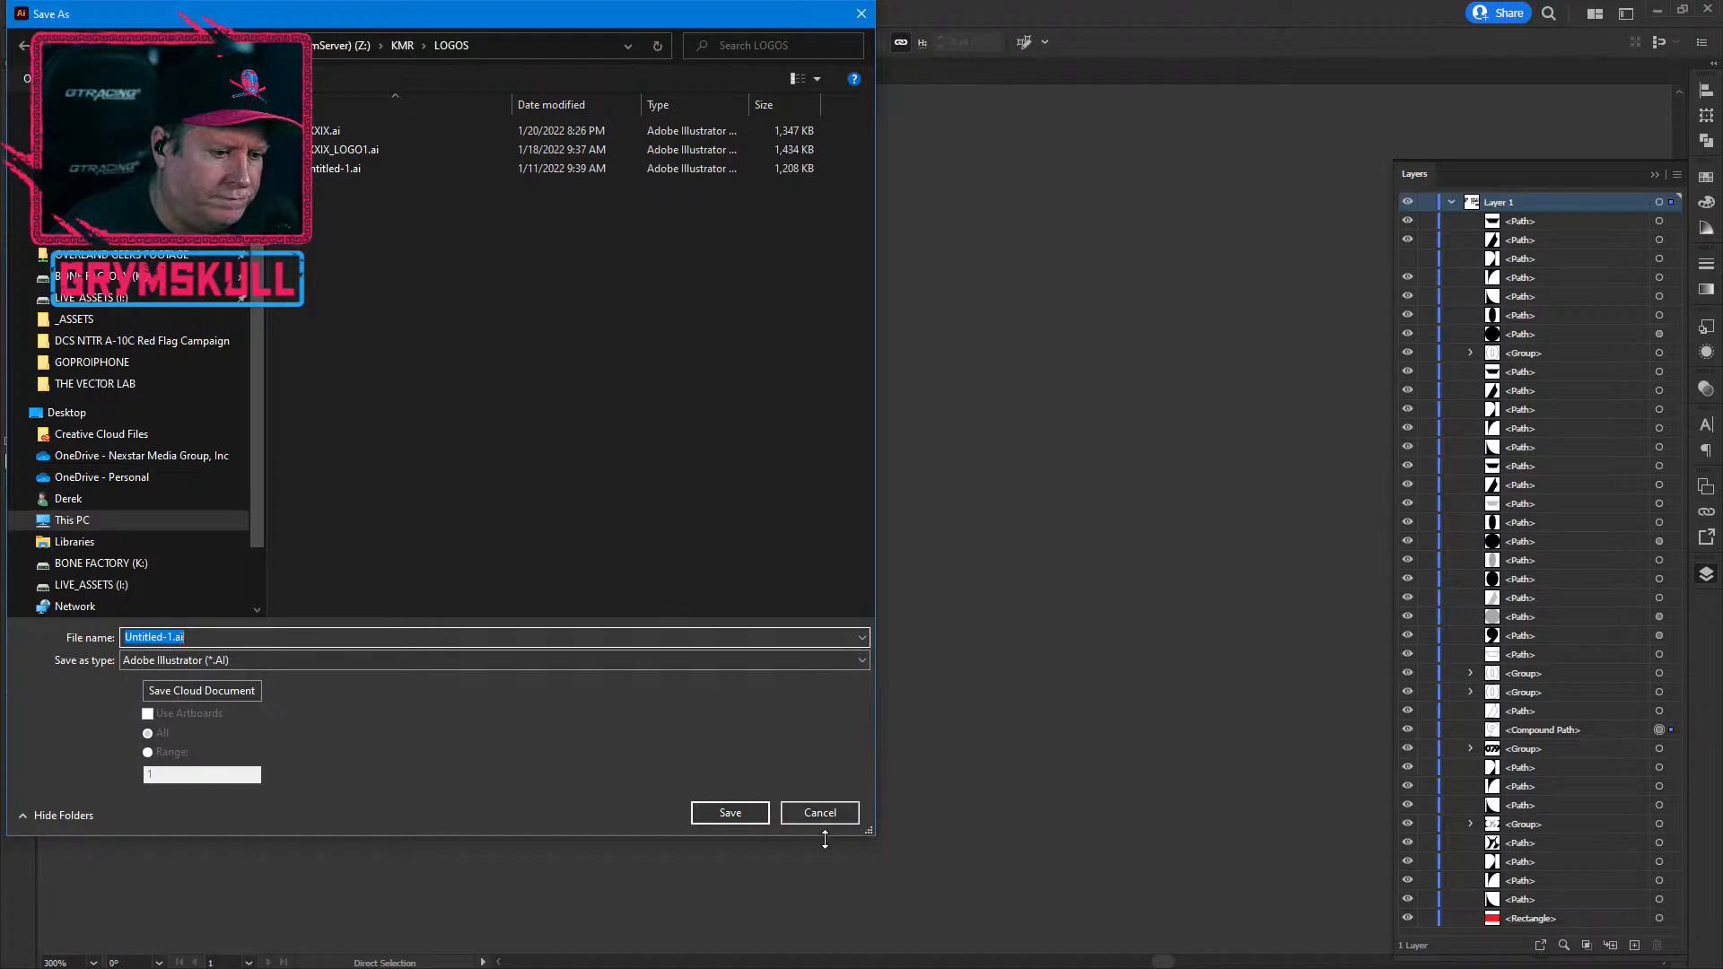
# Step: Cancel the first dialog and restart File > Save As
pyautogui.click(829, 811)
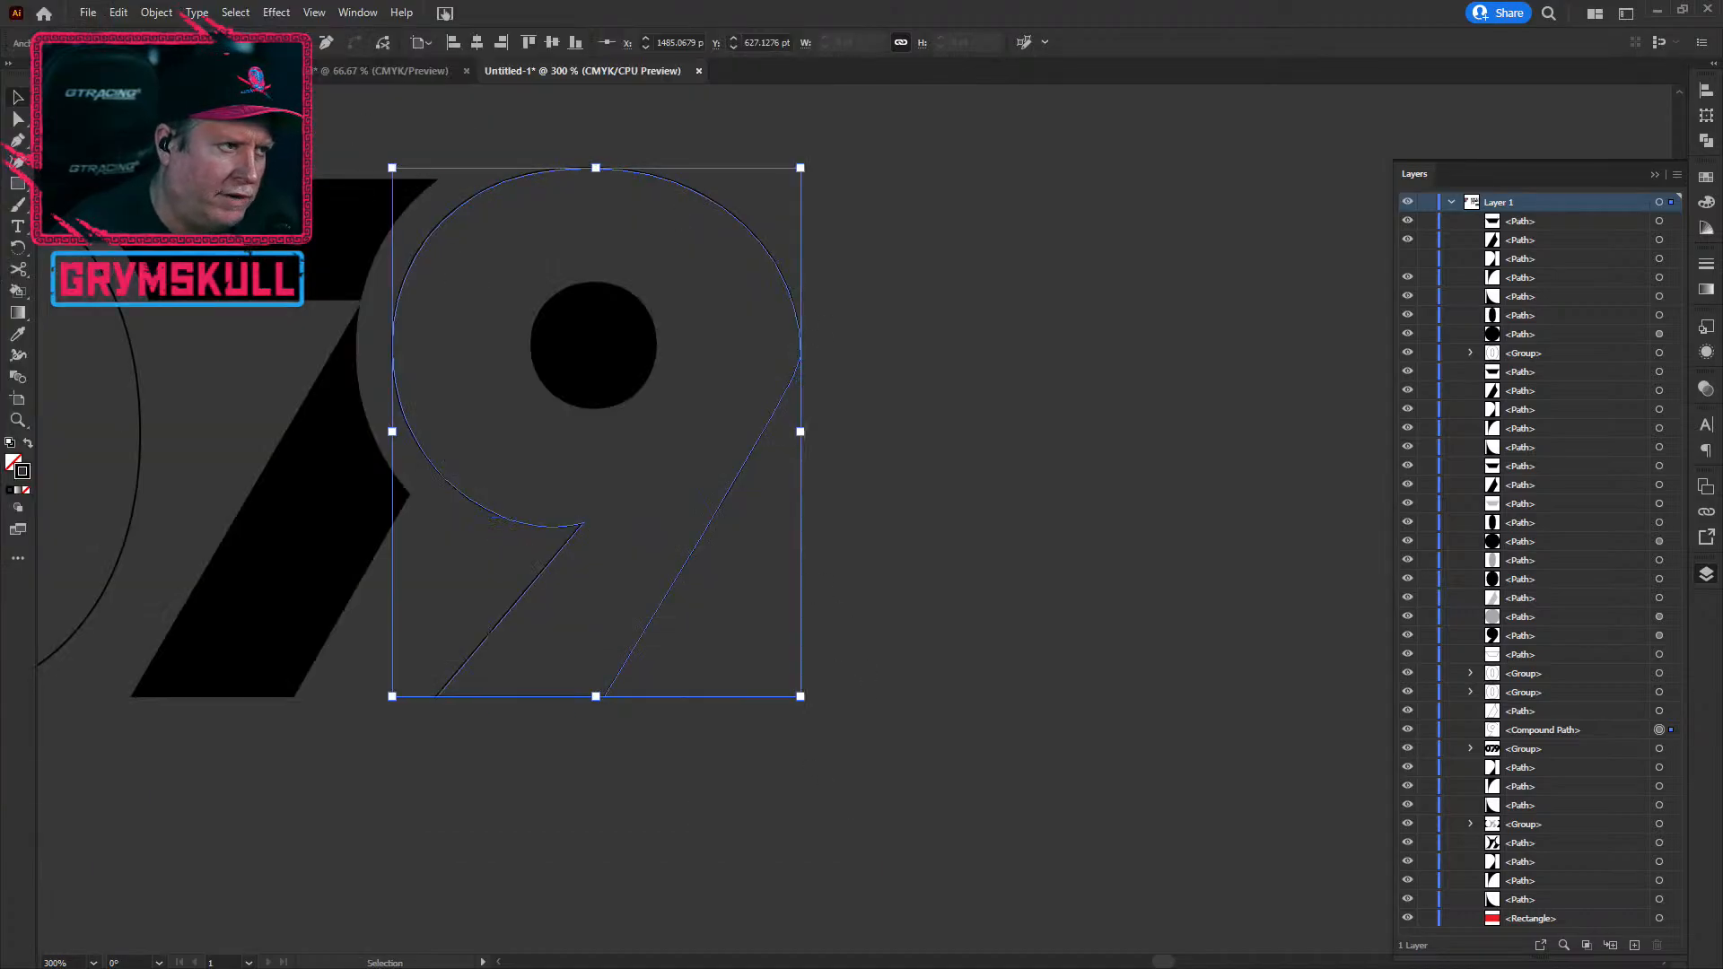
pyautogui.click(90, 13)
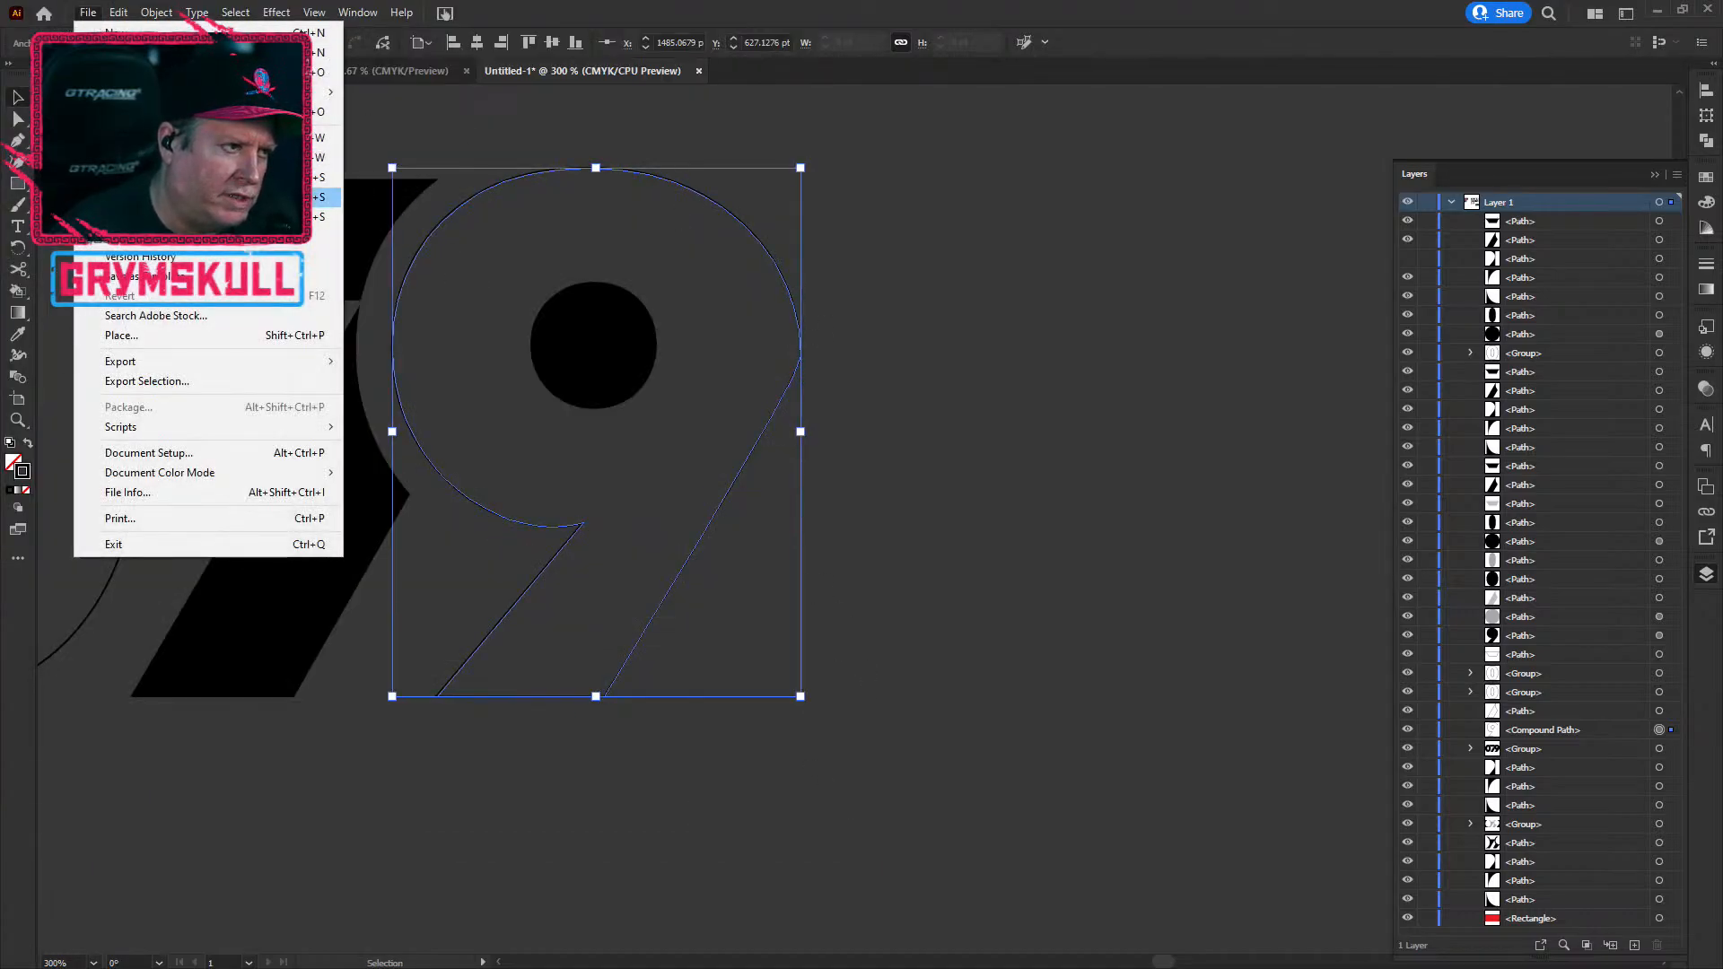
pyautogui.click(233, 197)
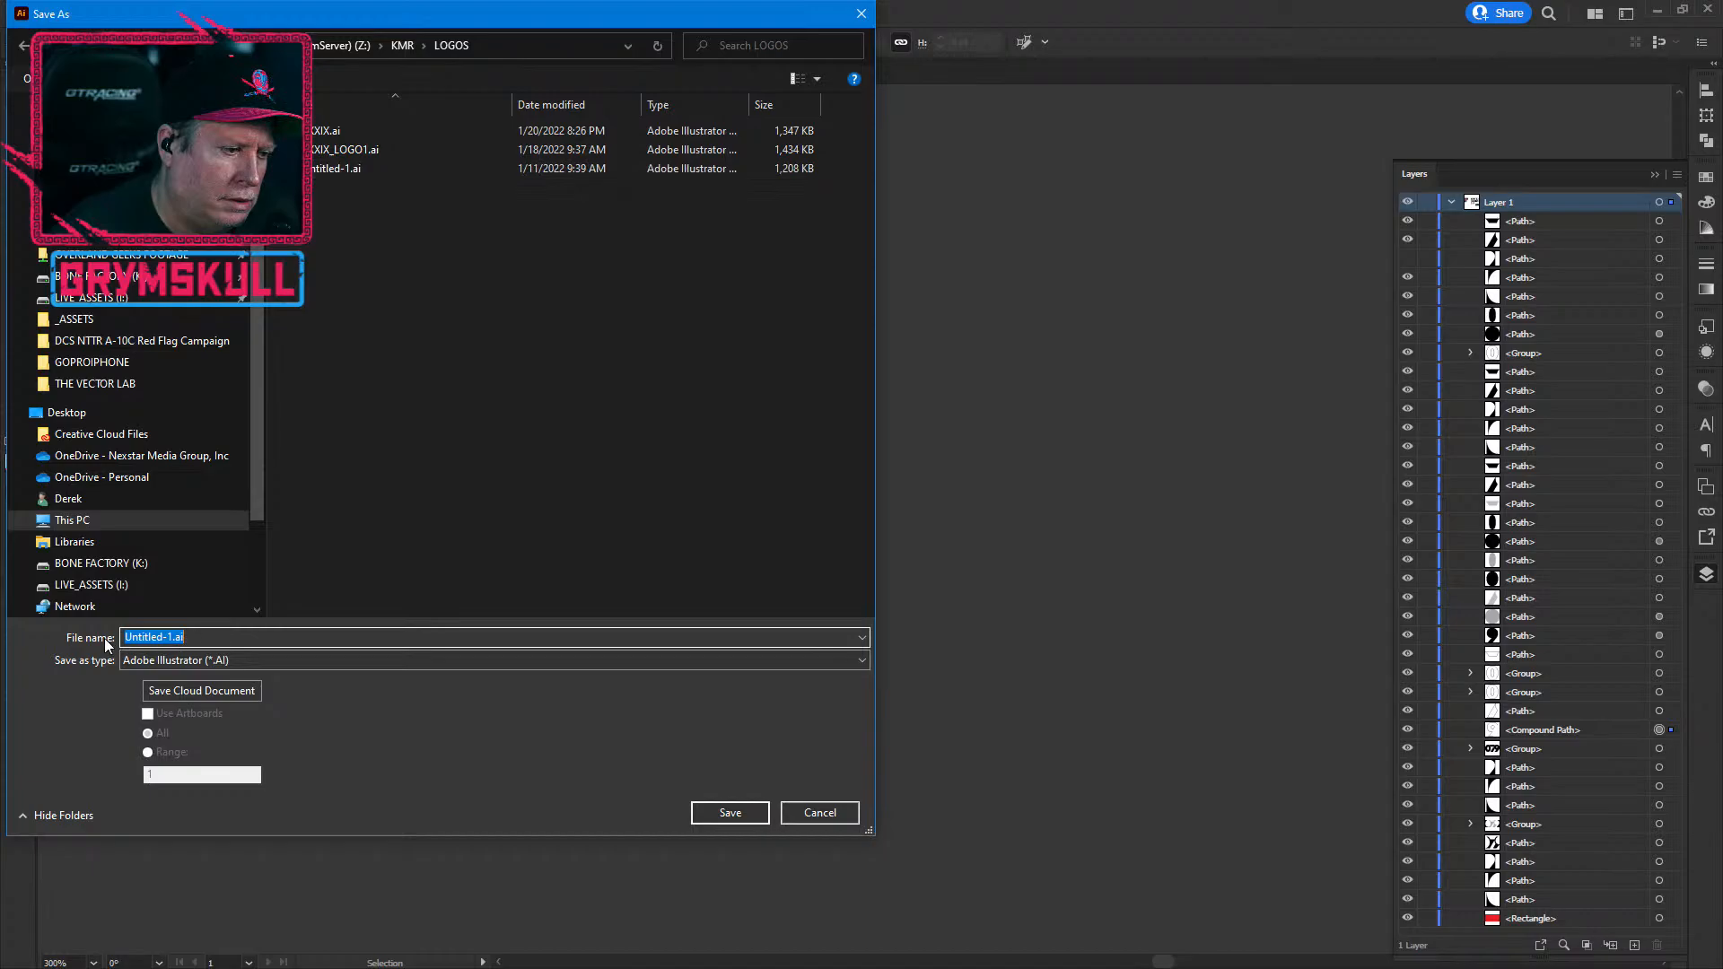
# Step: Rename LXXIX_LOGO1.ai to the new file name LXXIX_ABSTACT.ai and confirm the save
pyautogui.click(327, 153)
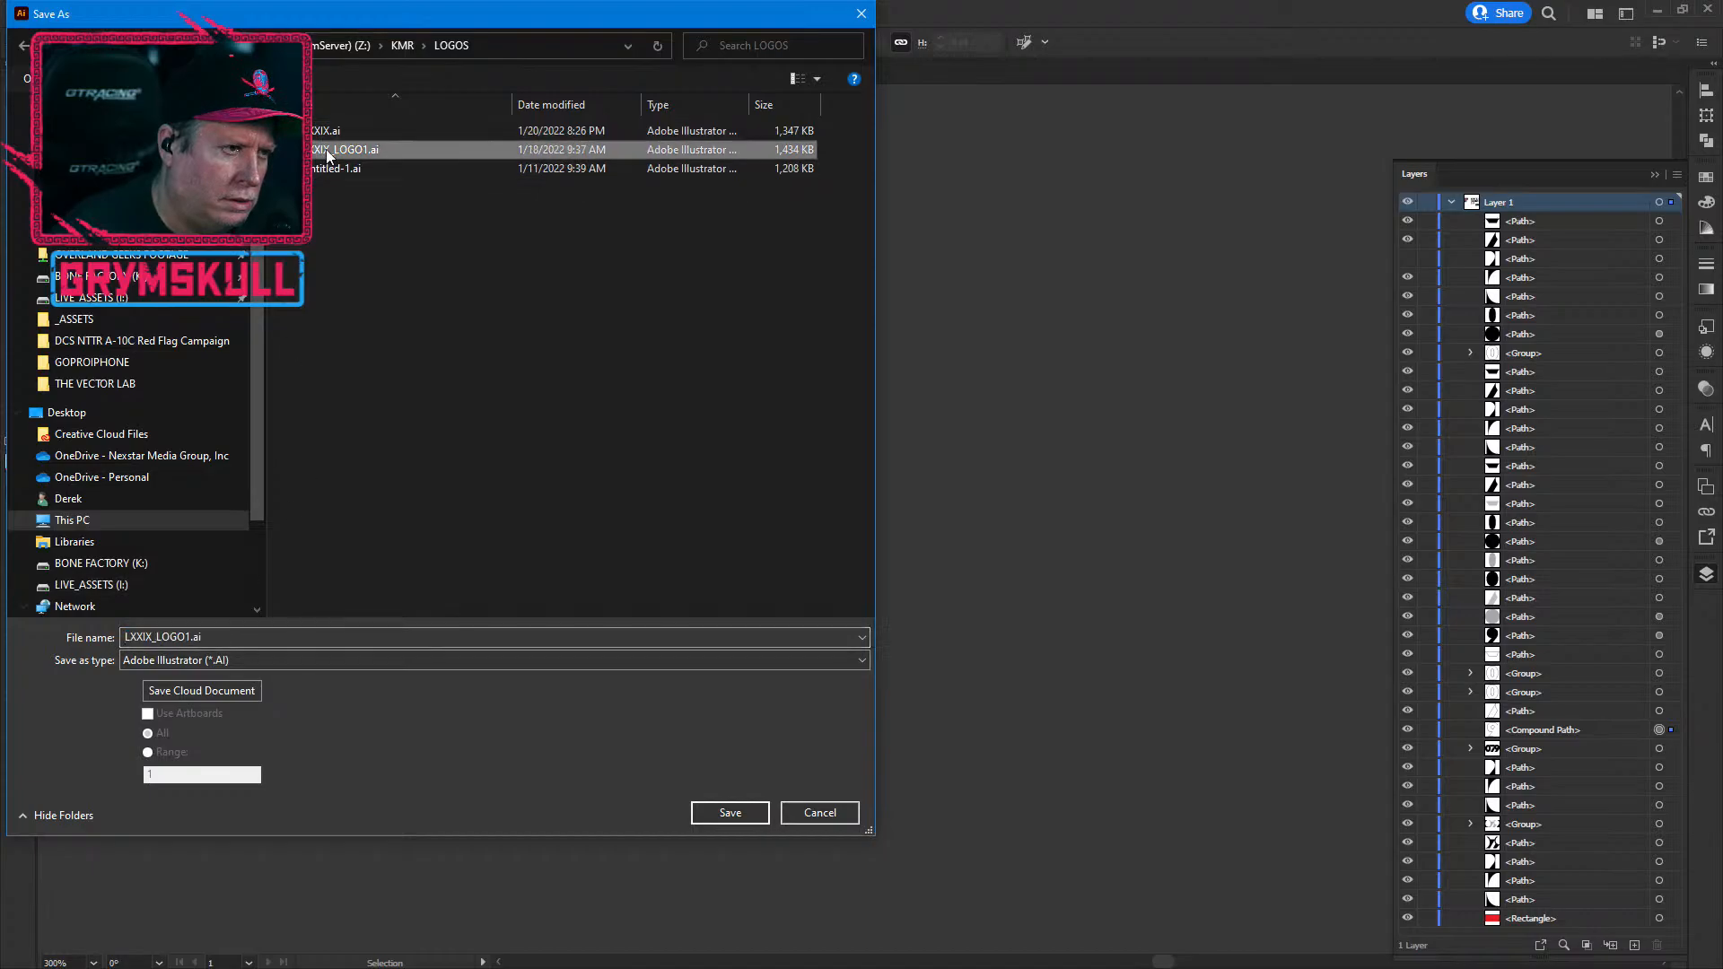
pyautogui.click(158, 658)
pyautogui.click(161, 637)
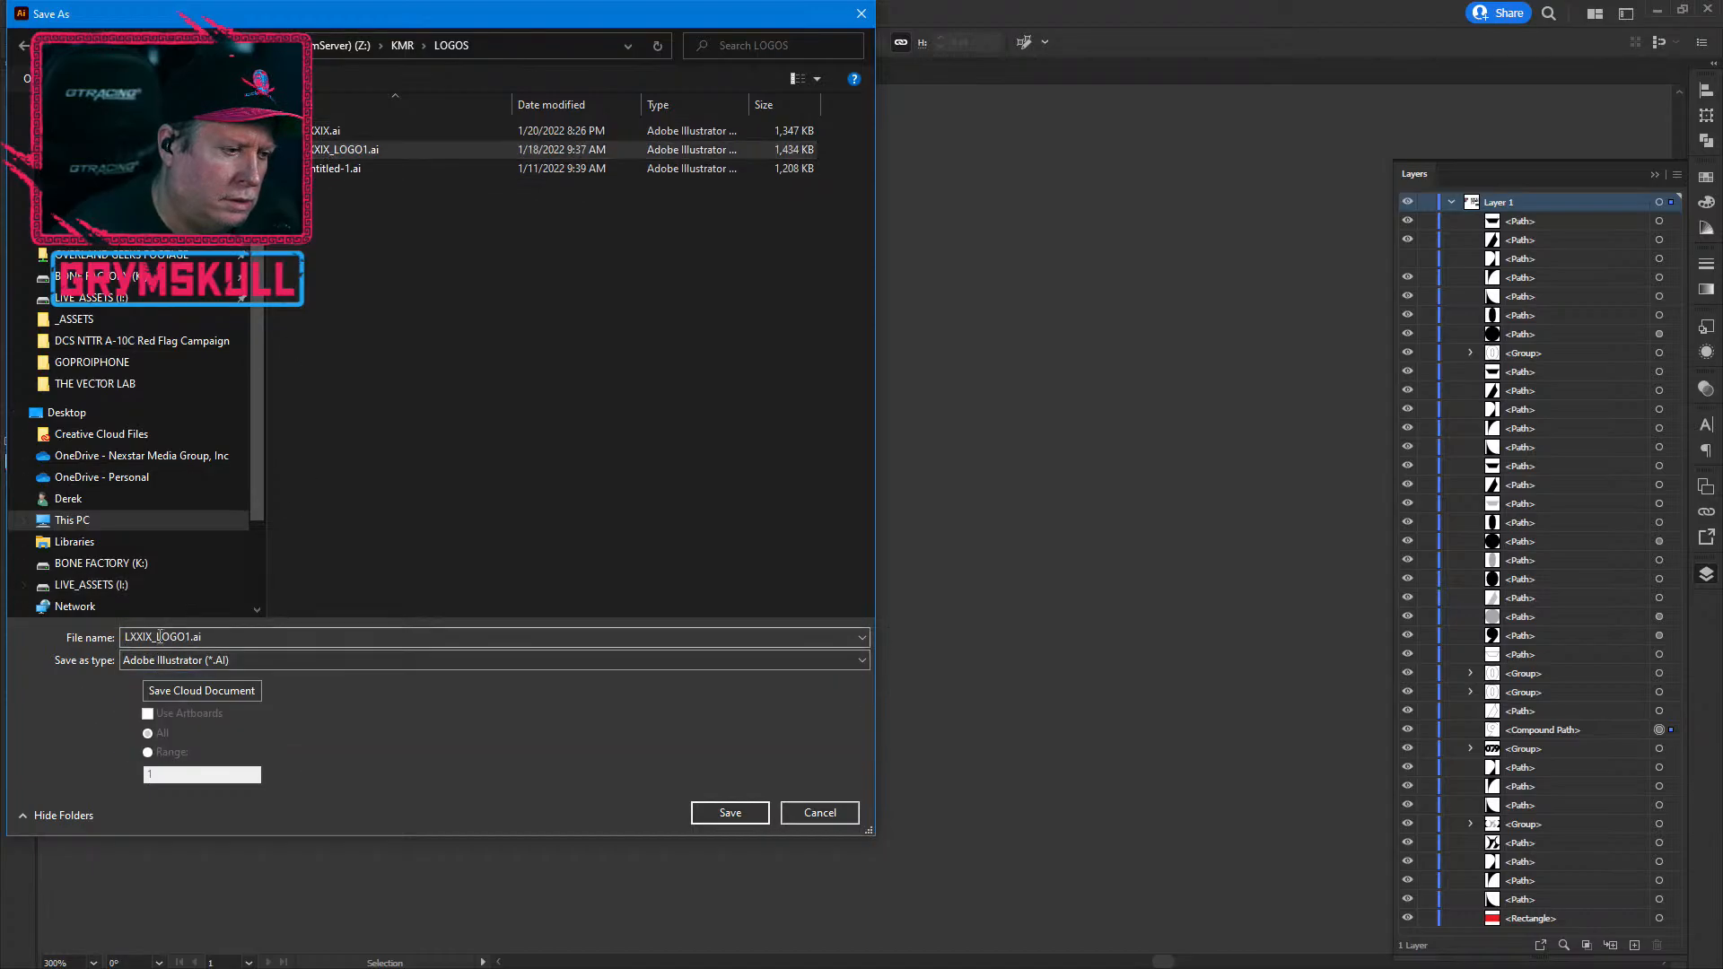
pyautogui.doubleClick(160, 637)
pyautogui.click(181, 638)
pyautogui.moveTo(189, 637); pyautogui.dragTo(155, 639)
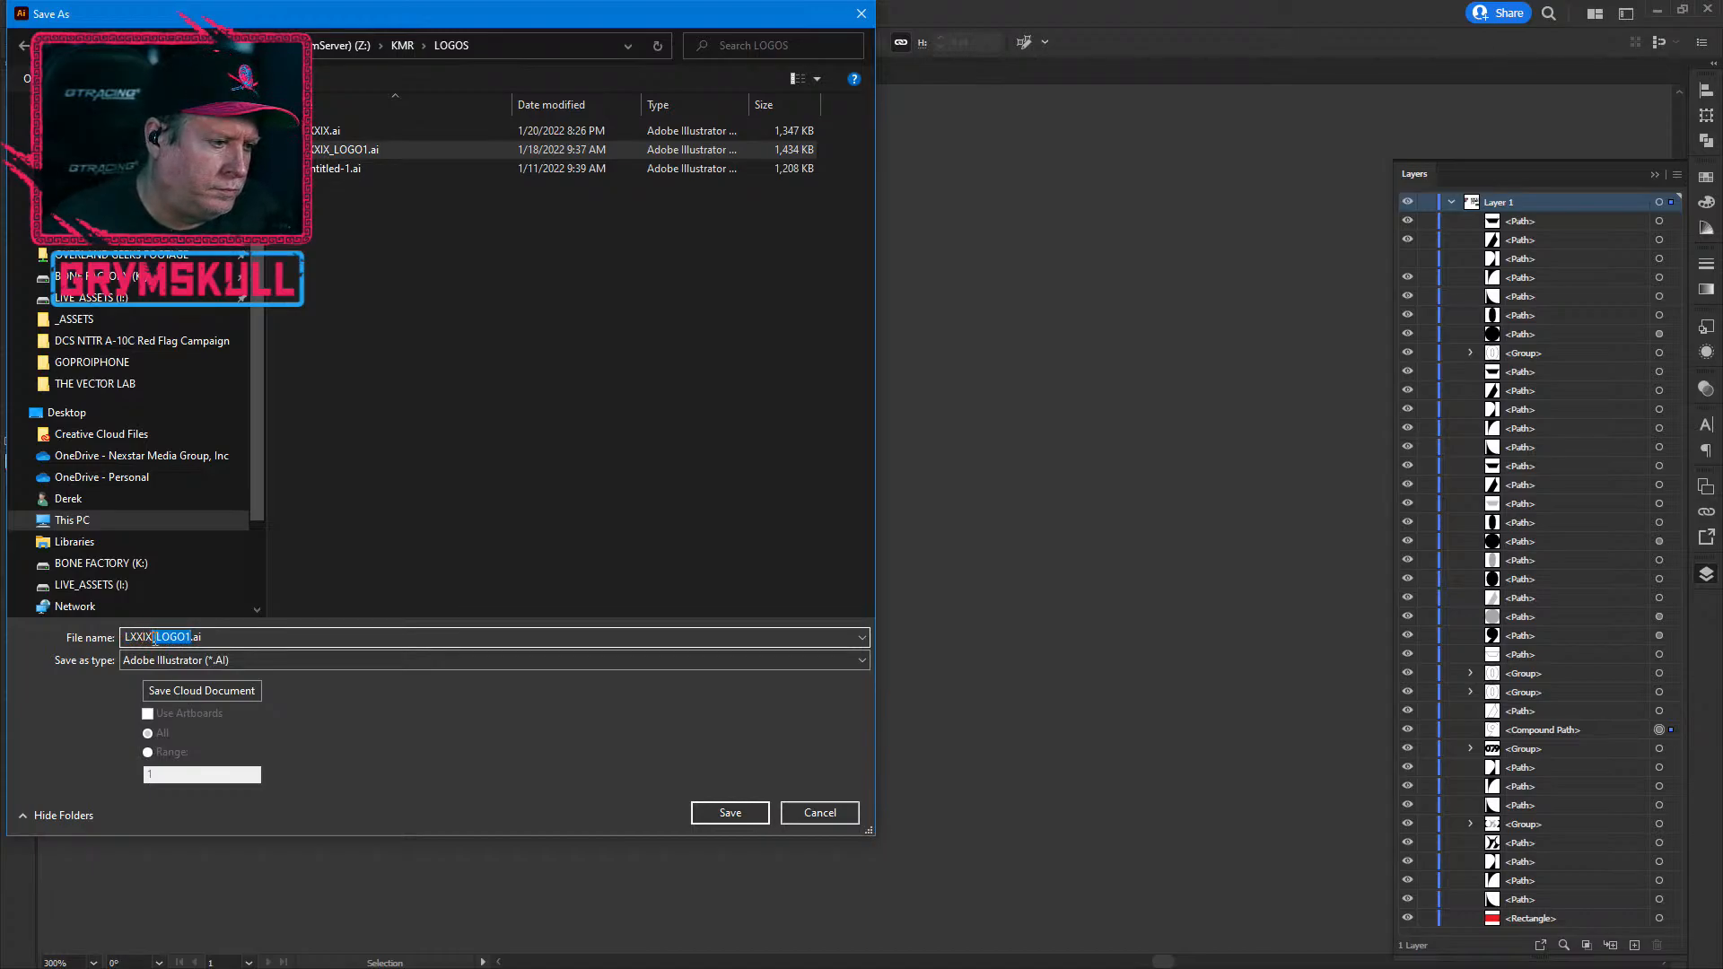
pyautogui.write('ASSETS')
pyautogui.press('Return')
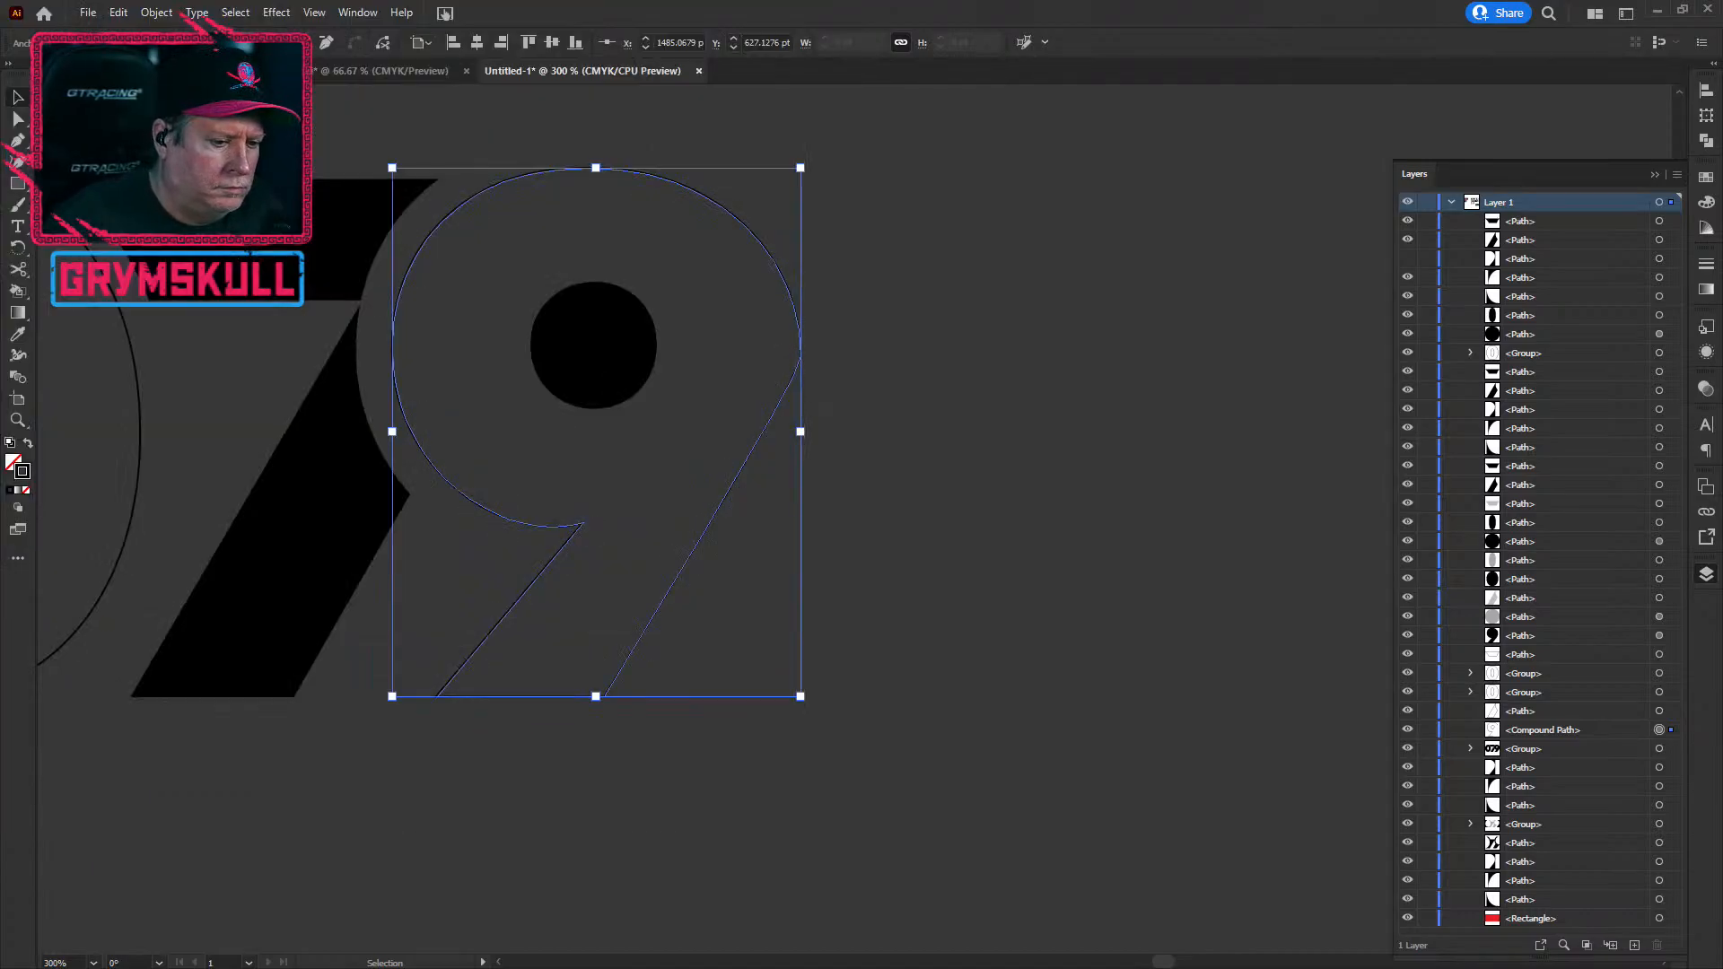
# Step: Accept the Illustrator Options defaults and deselect the 9
pyautogui.click(945, 744)
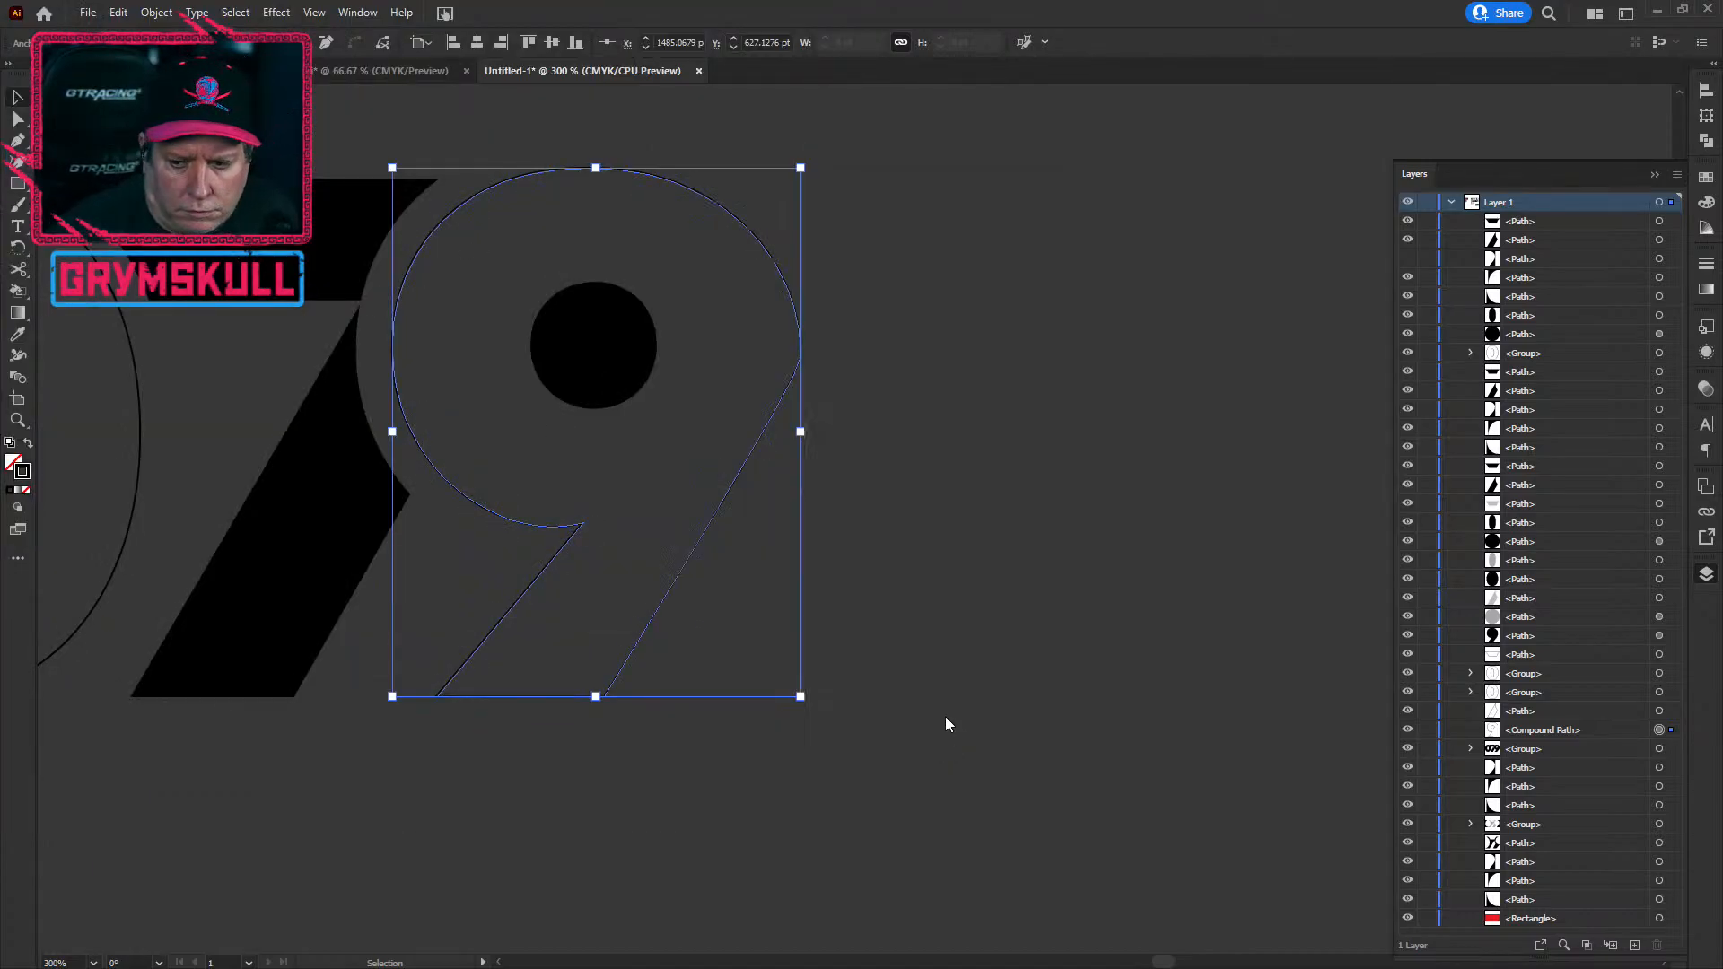
pyautogui.scroll(1, 727, 602)
pyautogui.scroll(-1, 726, 601)
pyautogui.click(980, 670)
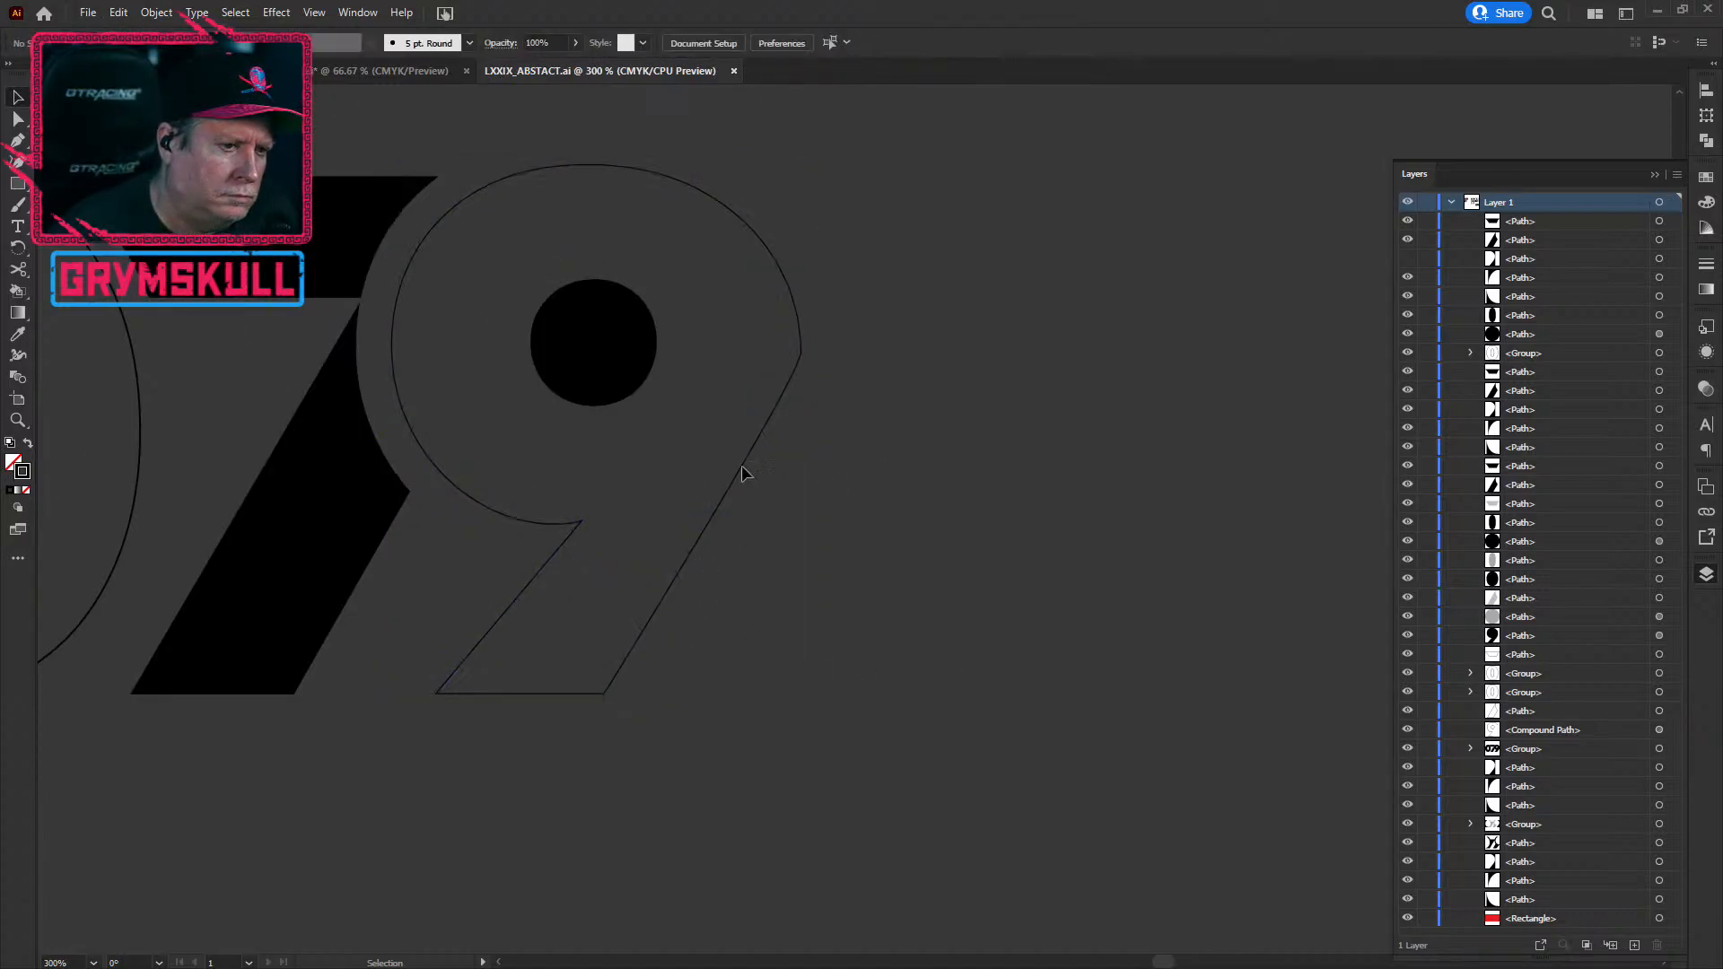
# Step: Delete the anchor on the 9 outline's right side with Direct Selection
pyautogui.scroll(1, 752, 440)
pyautogui.click(764, 450)
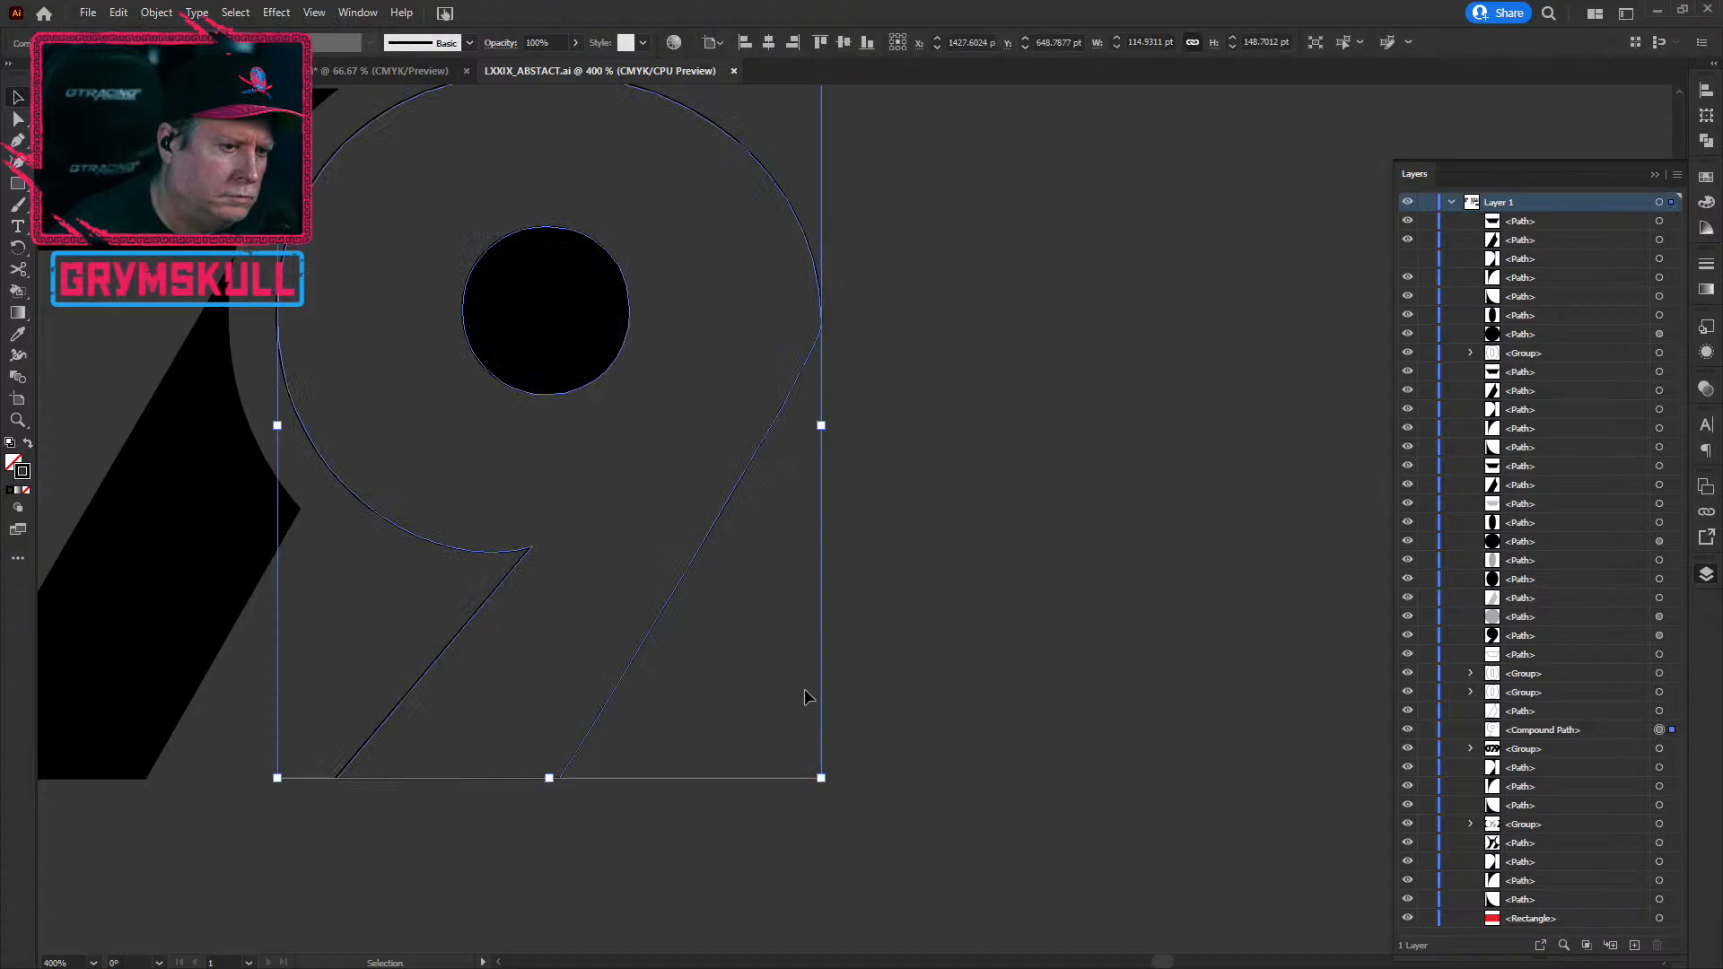
pyautogui.click(18, 120)
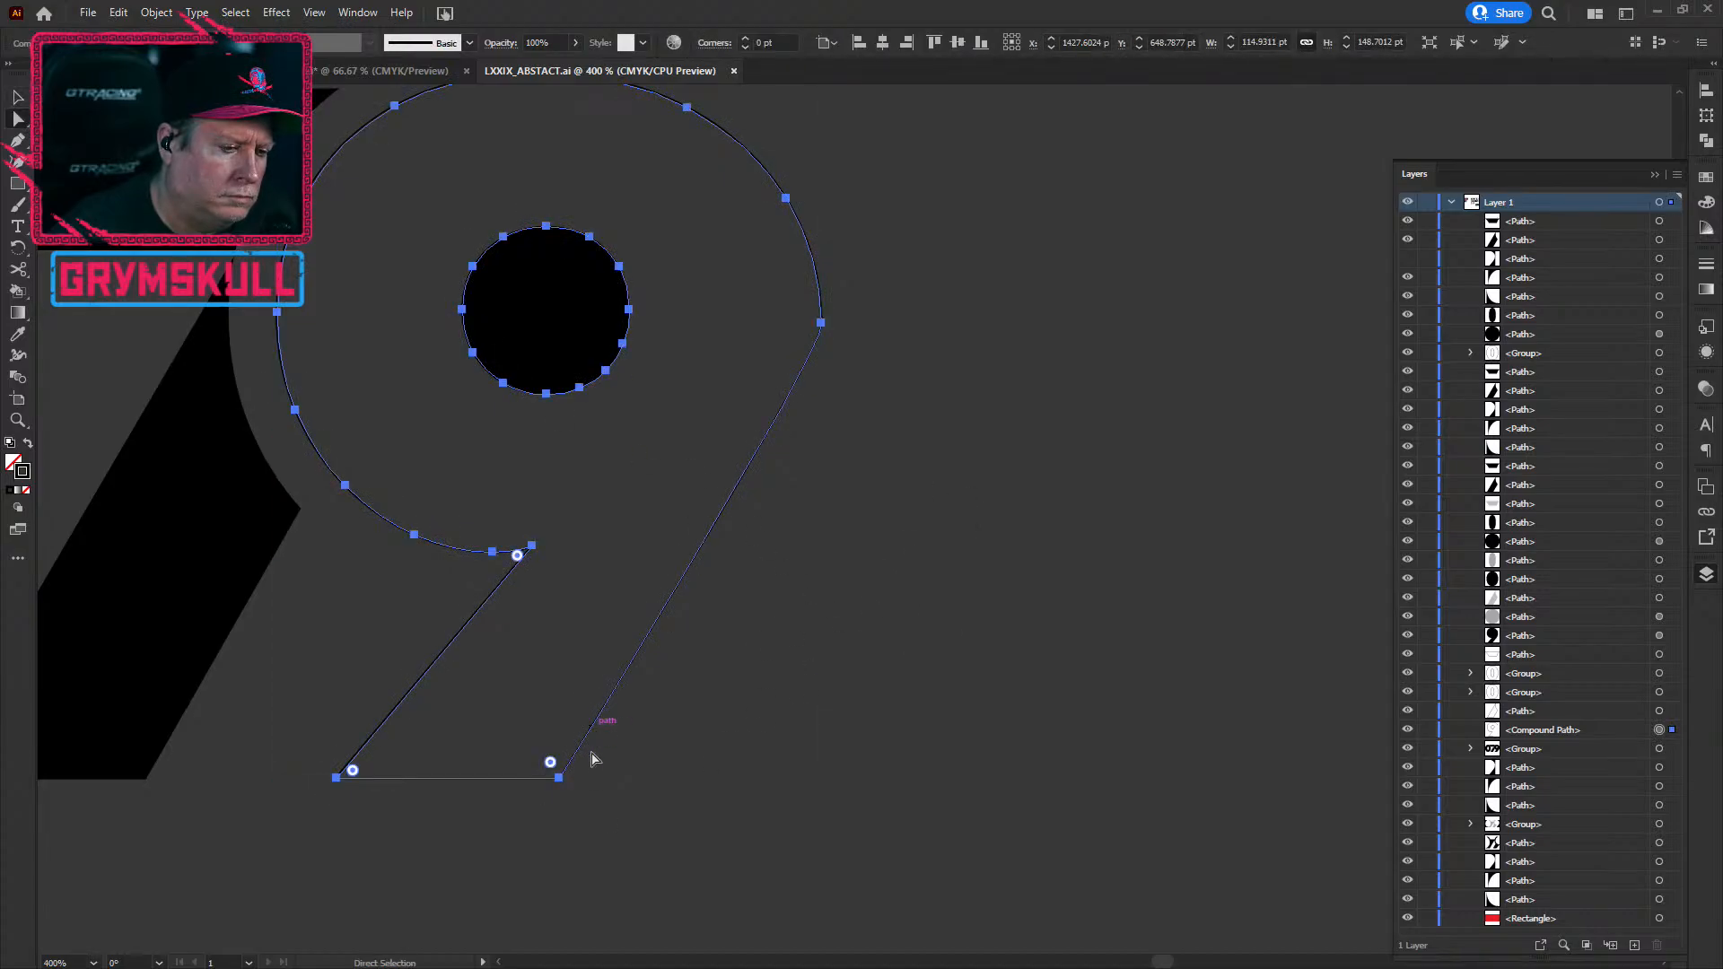
pyautogui.click(820, 322)
pyautogui.press('Delete')
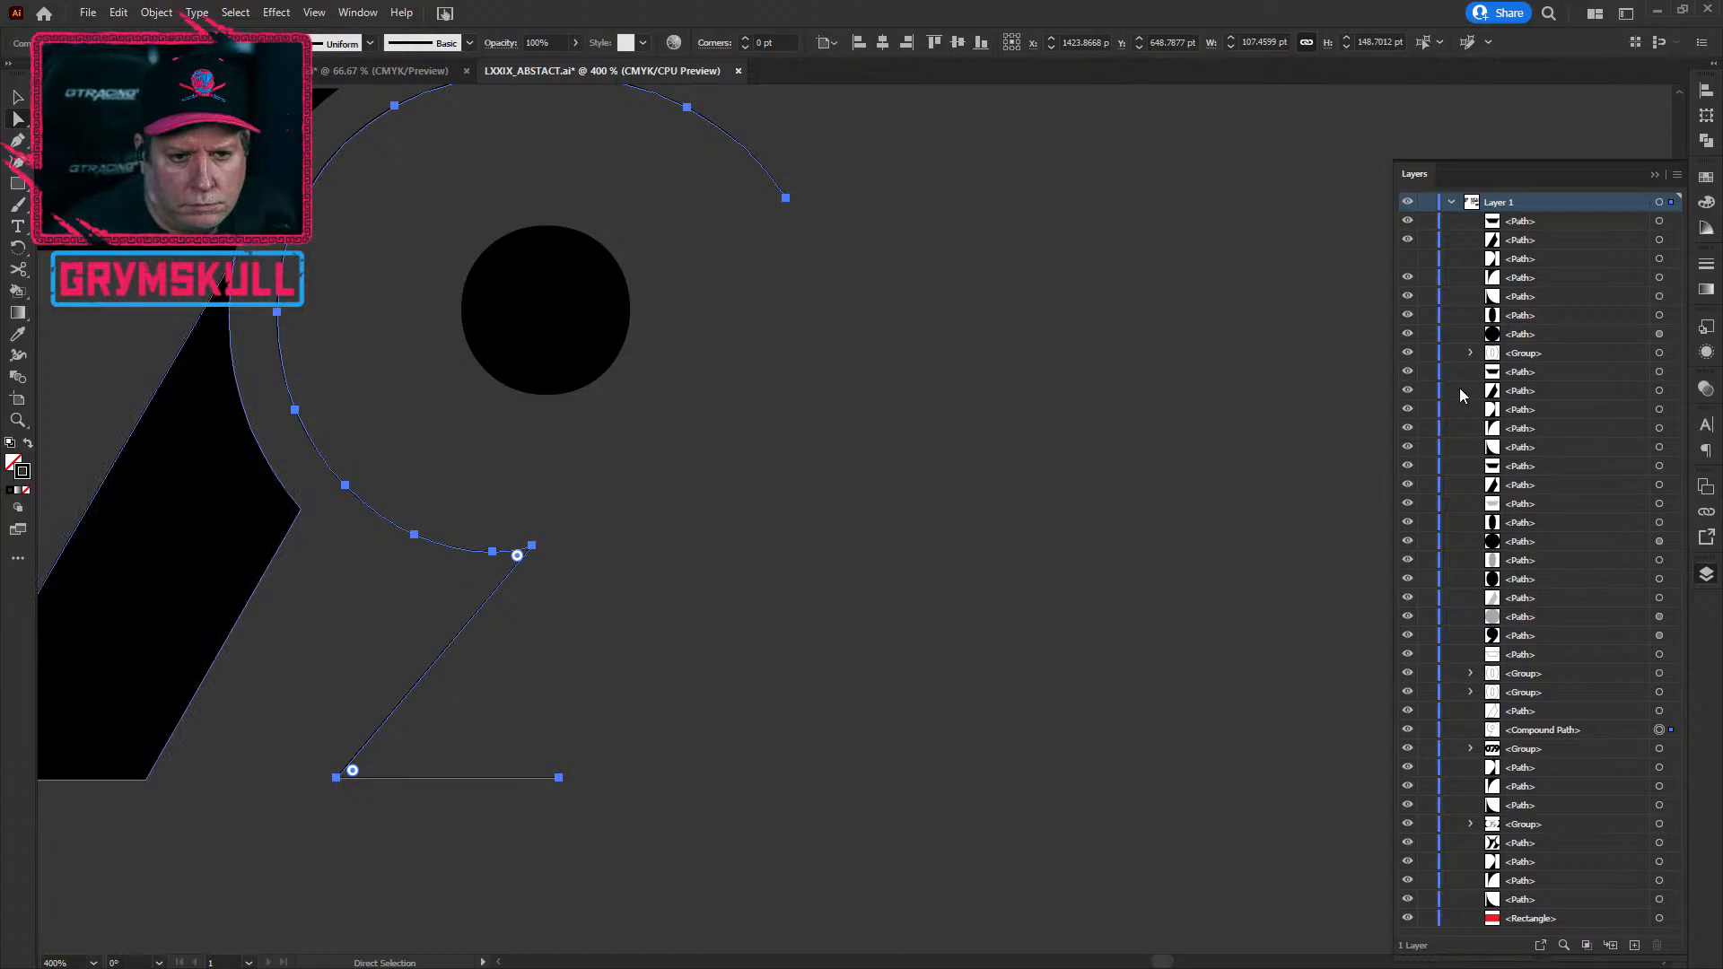
# Step: Unhide the black shape behind the 9 in Layers and frame the whole 079 monogram
pyautogui.click(1407, 259)
pyautogui.click(1009, 699)
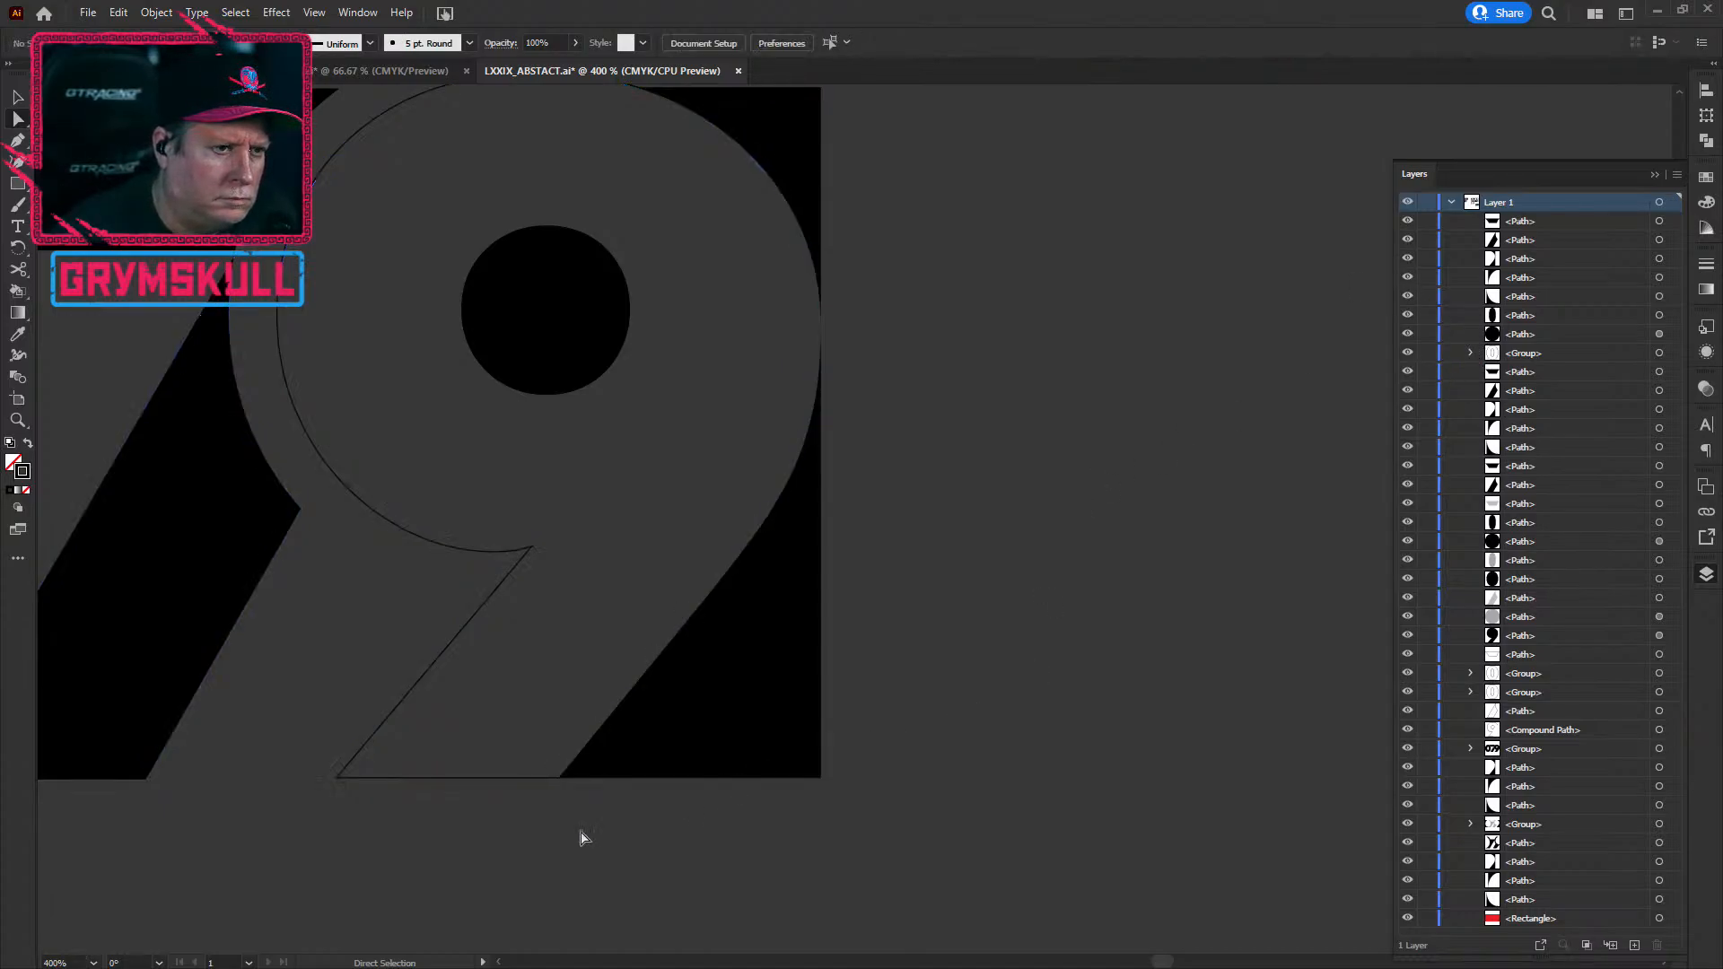
pyautogui.scroll(-1, 560, 843)
pyautogui.moveTo(540, 899); pyautogui.dragTo(814, 967)
pyautogui.moveTo(911, 944); pyautogui.dragTo(878, 902)
pyautogui.scroll(-1, 657, 827)
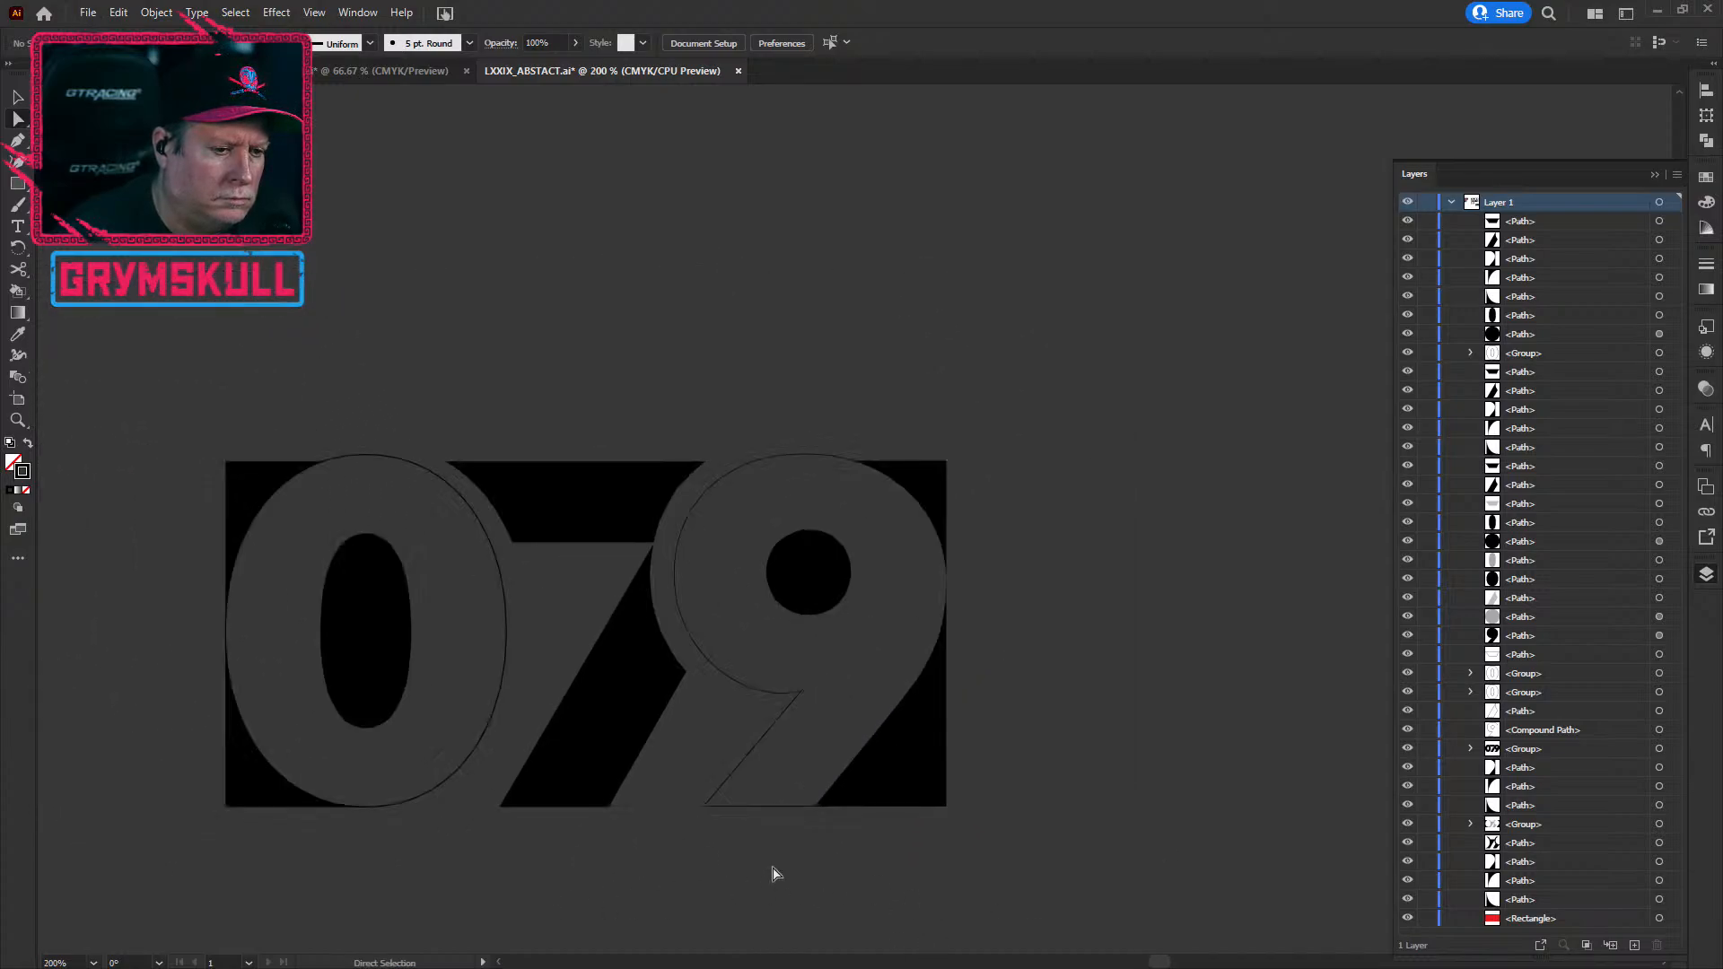
# Step: Swap the 9's inner dot fill and stroke so it becomes a thin outline
pyautogui.click(826, 577)
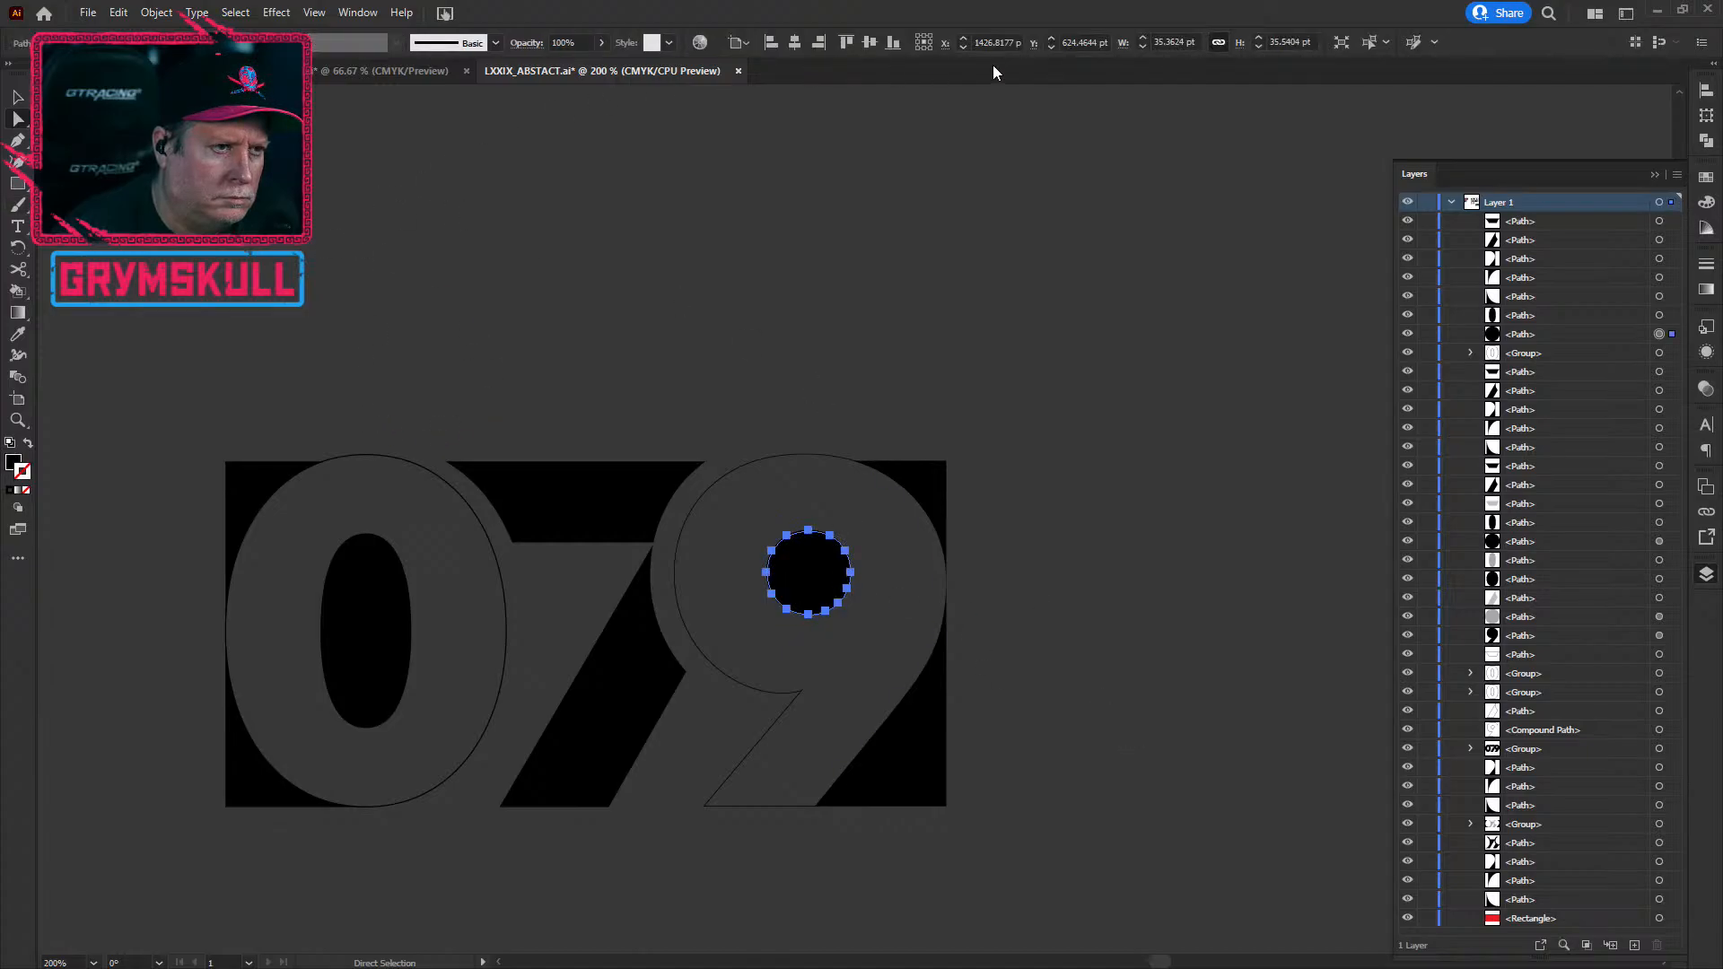
pyautogui.click(28, 444)
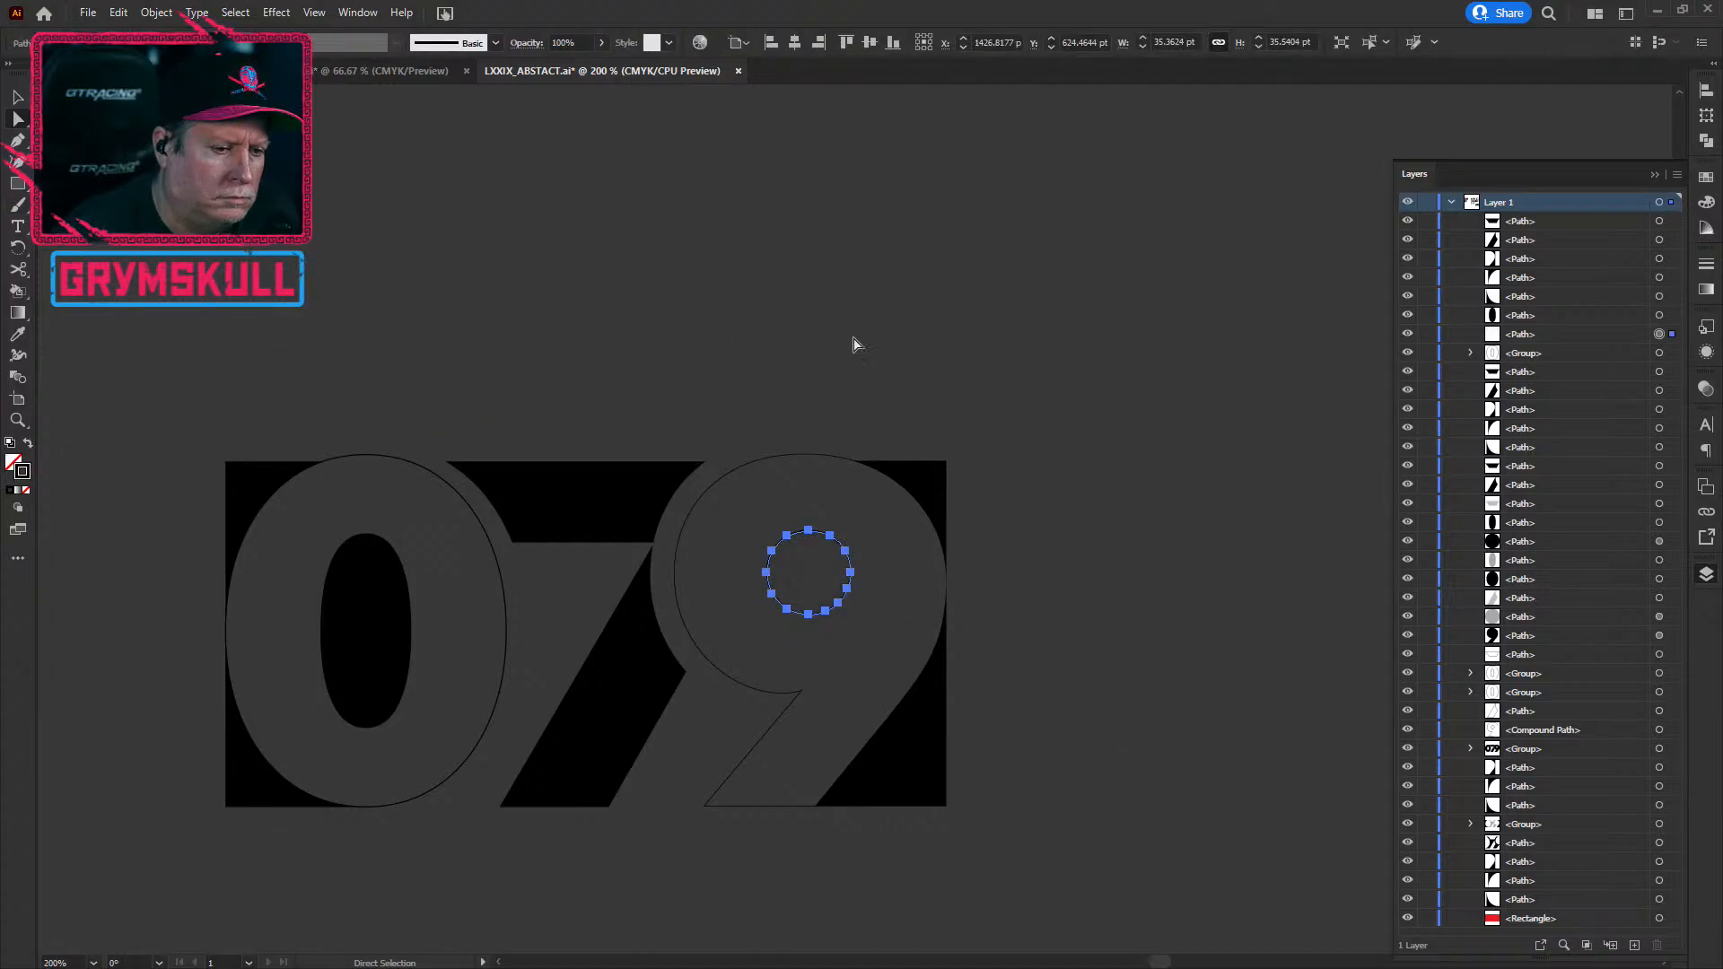
pyautogui.click(1237, 584)
pyautogui.keyDown('alt'); pyautogui.scroll(-1, 634, 939); pyautogui.keyUp('alt')
pyautogui.moveTo(634, 939); pyautogui.dragTo(698, 575)
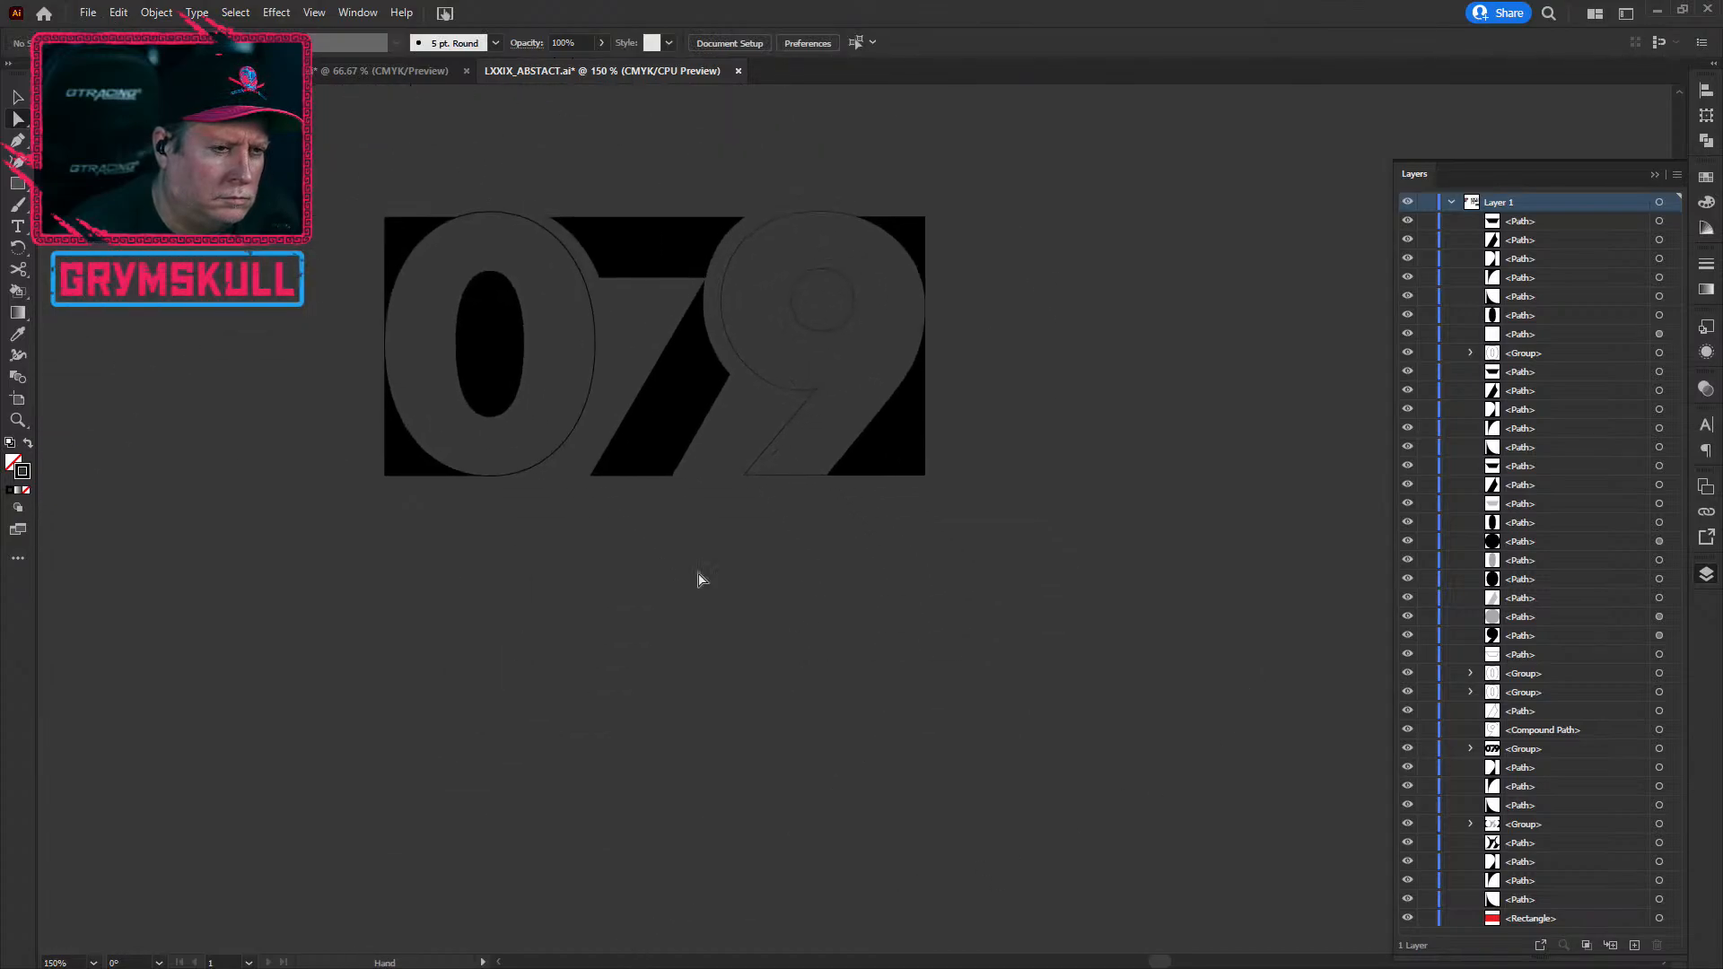
pyautogui.scroll(1, 698, 531)
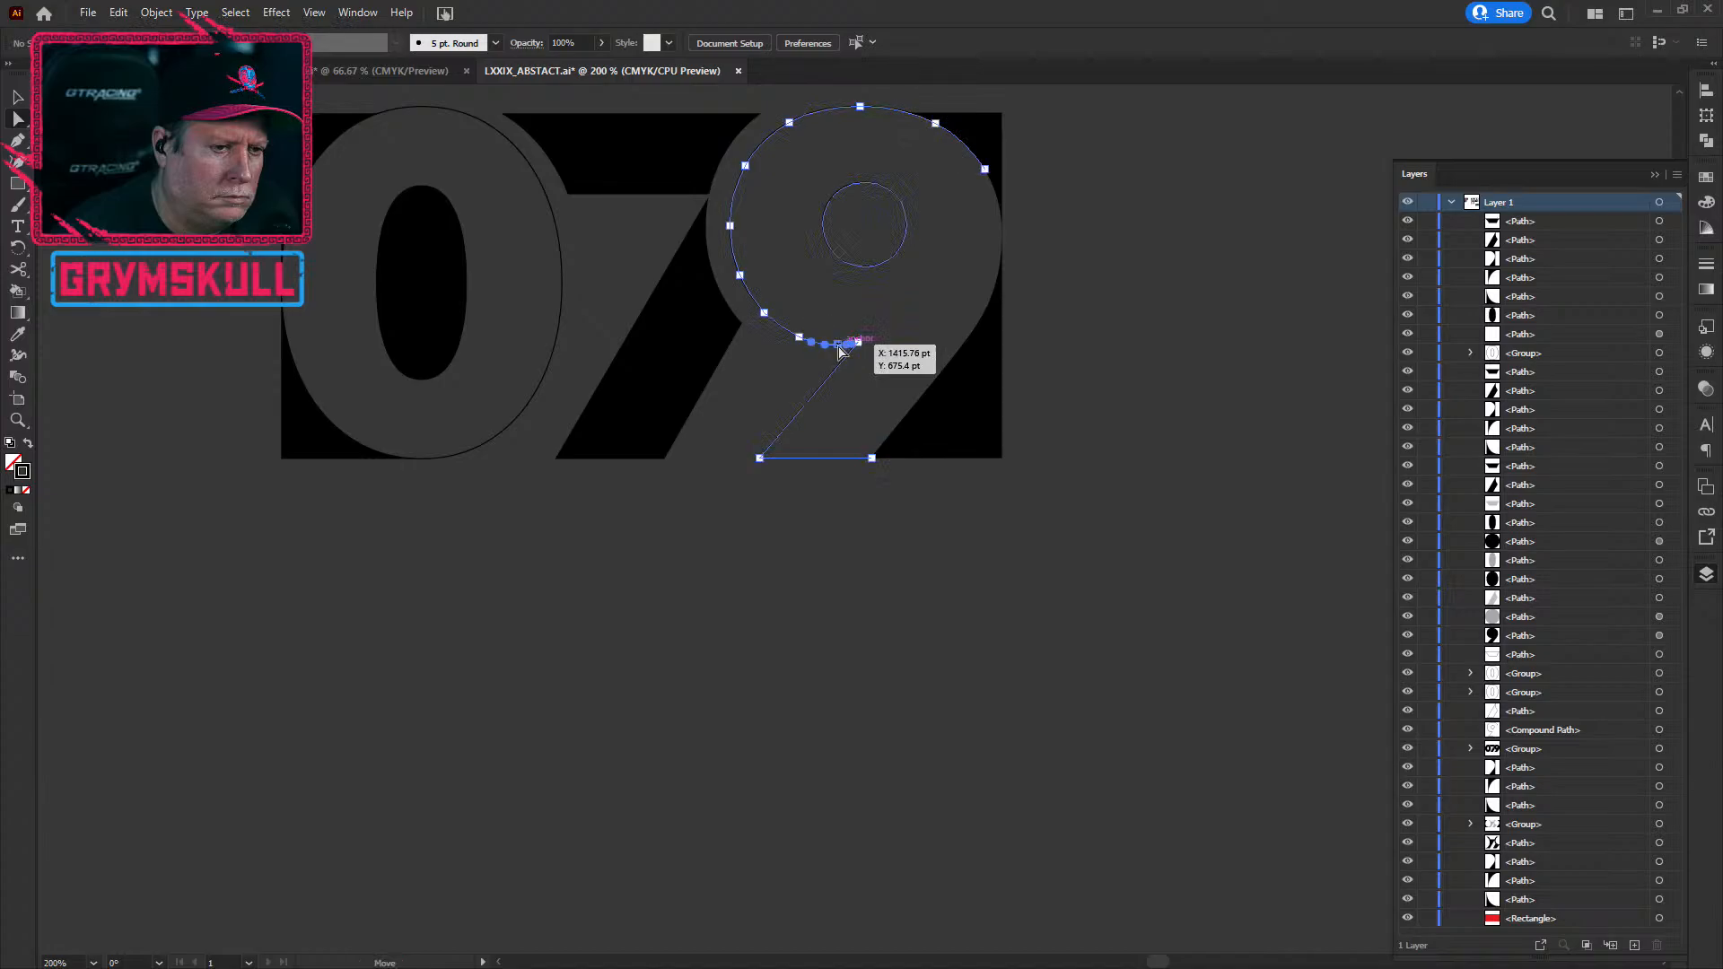
# Step: Raise the 9 path's stroke weight in the Appearance panel from 0.25 pt to 5 pt
pyautogui.click(840, 349)
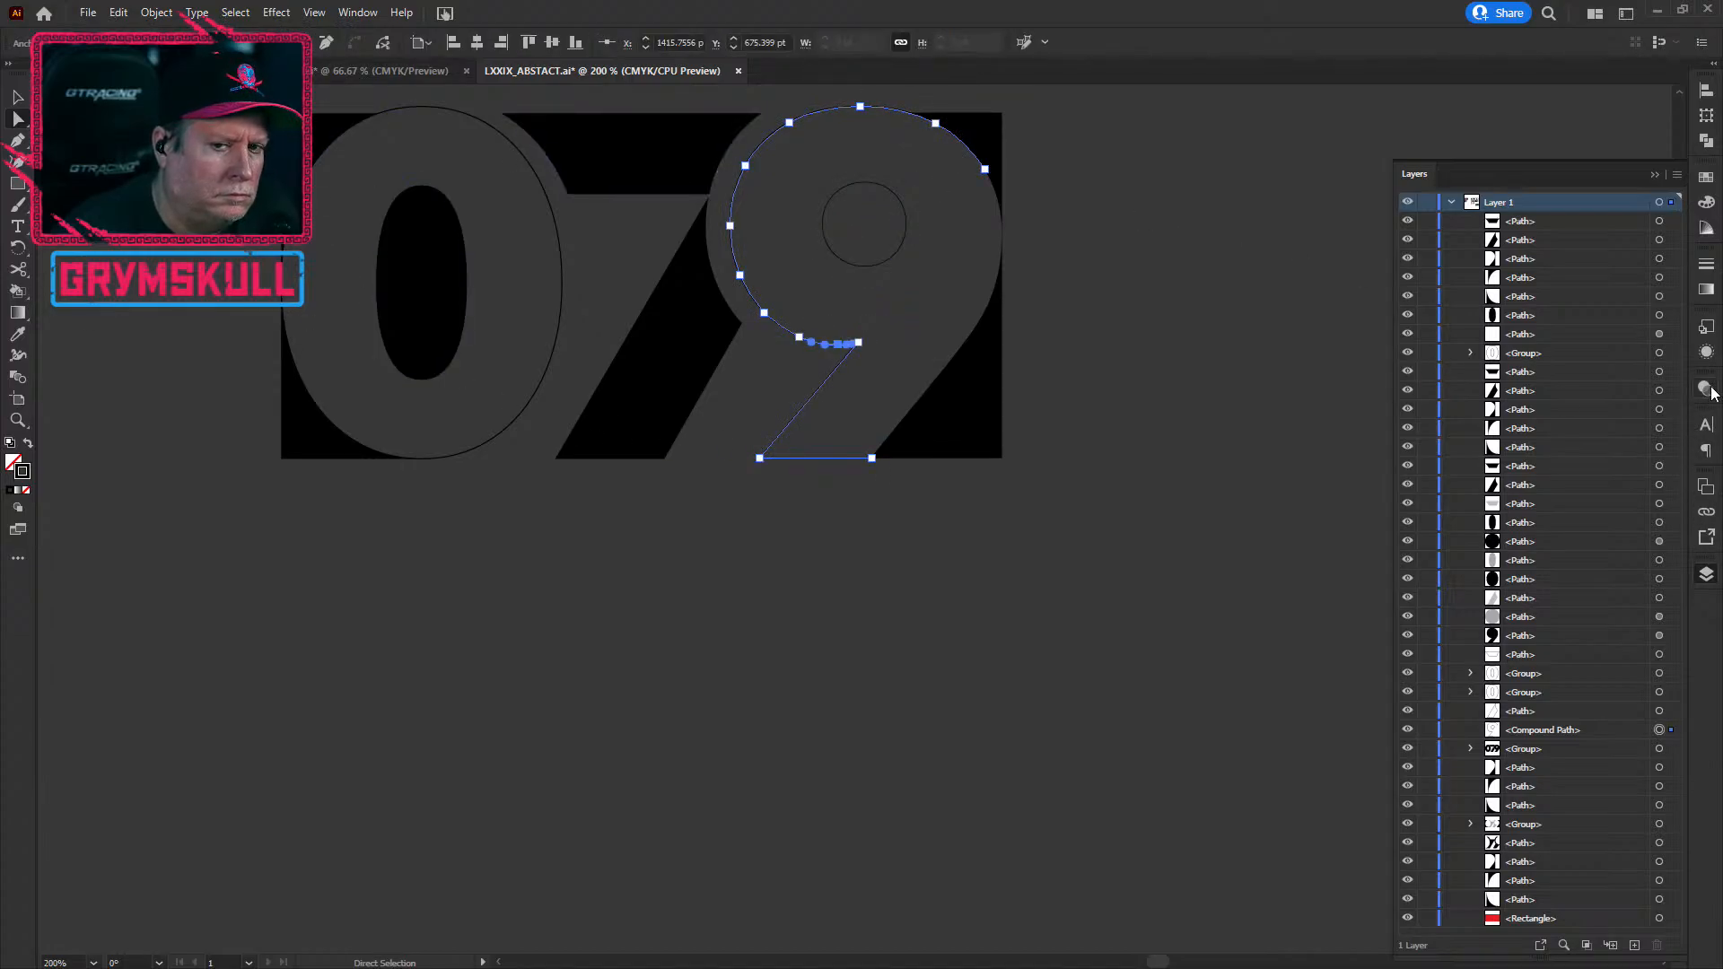
pyautogui.click(1706, 352)
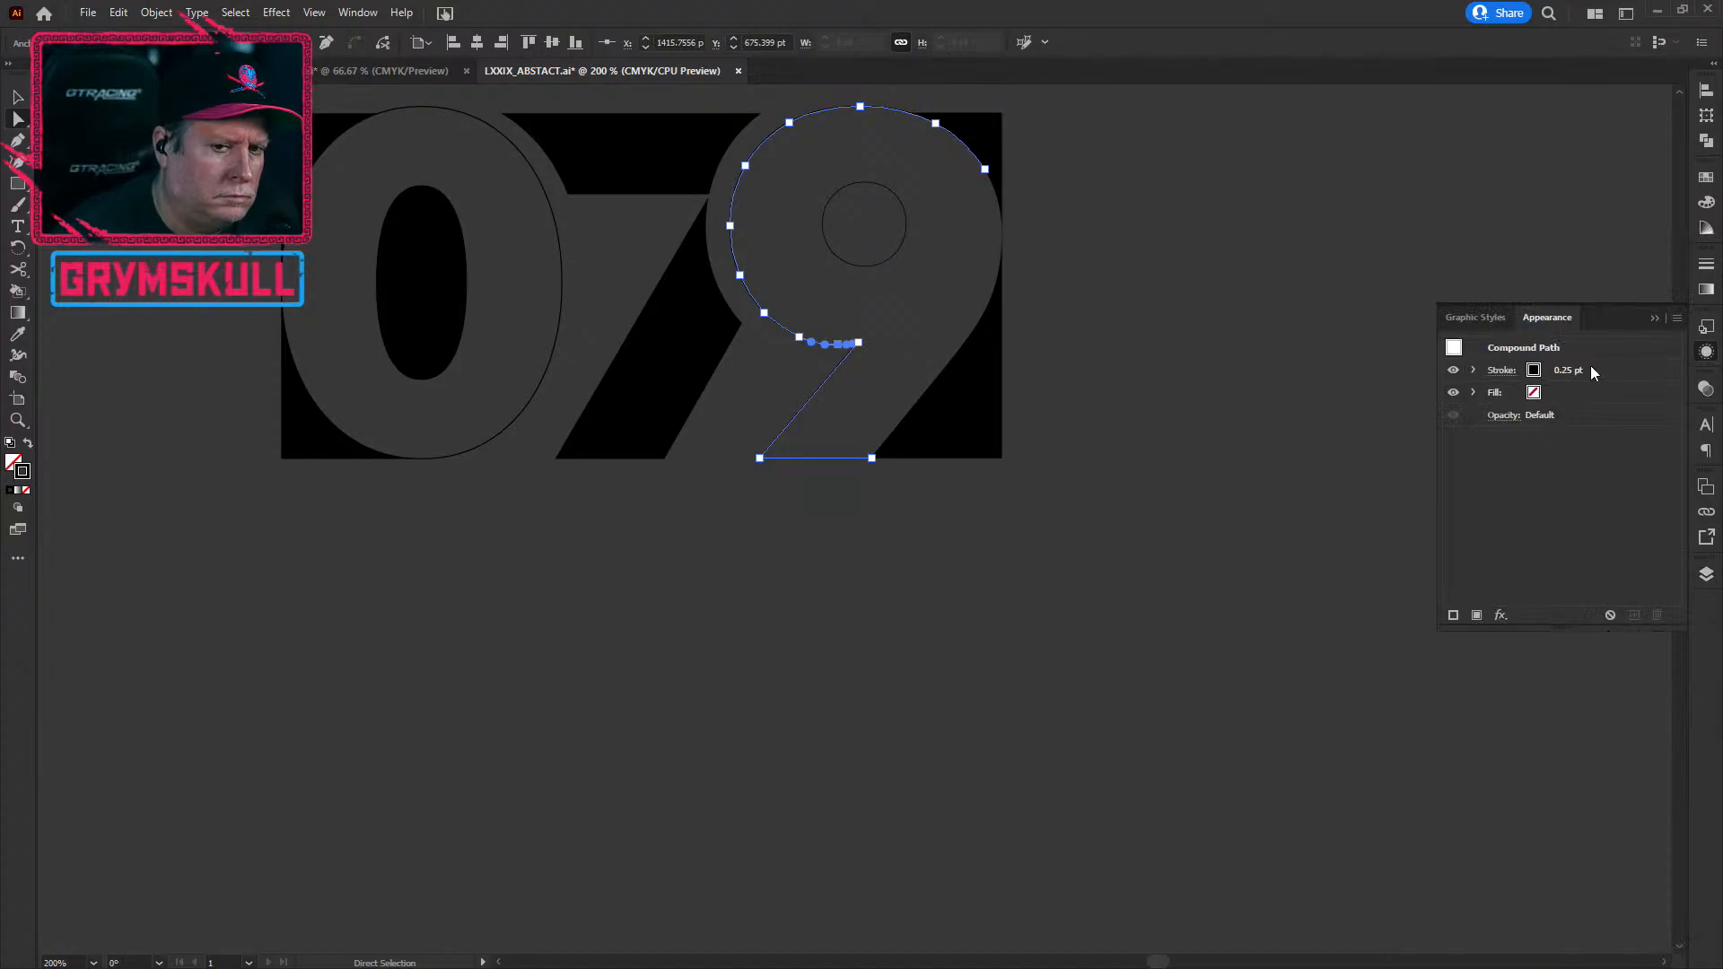
pyautogui.click(1608, 370)
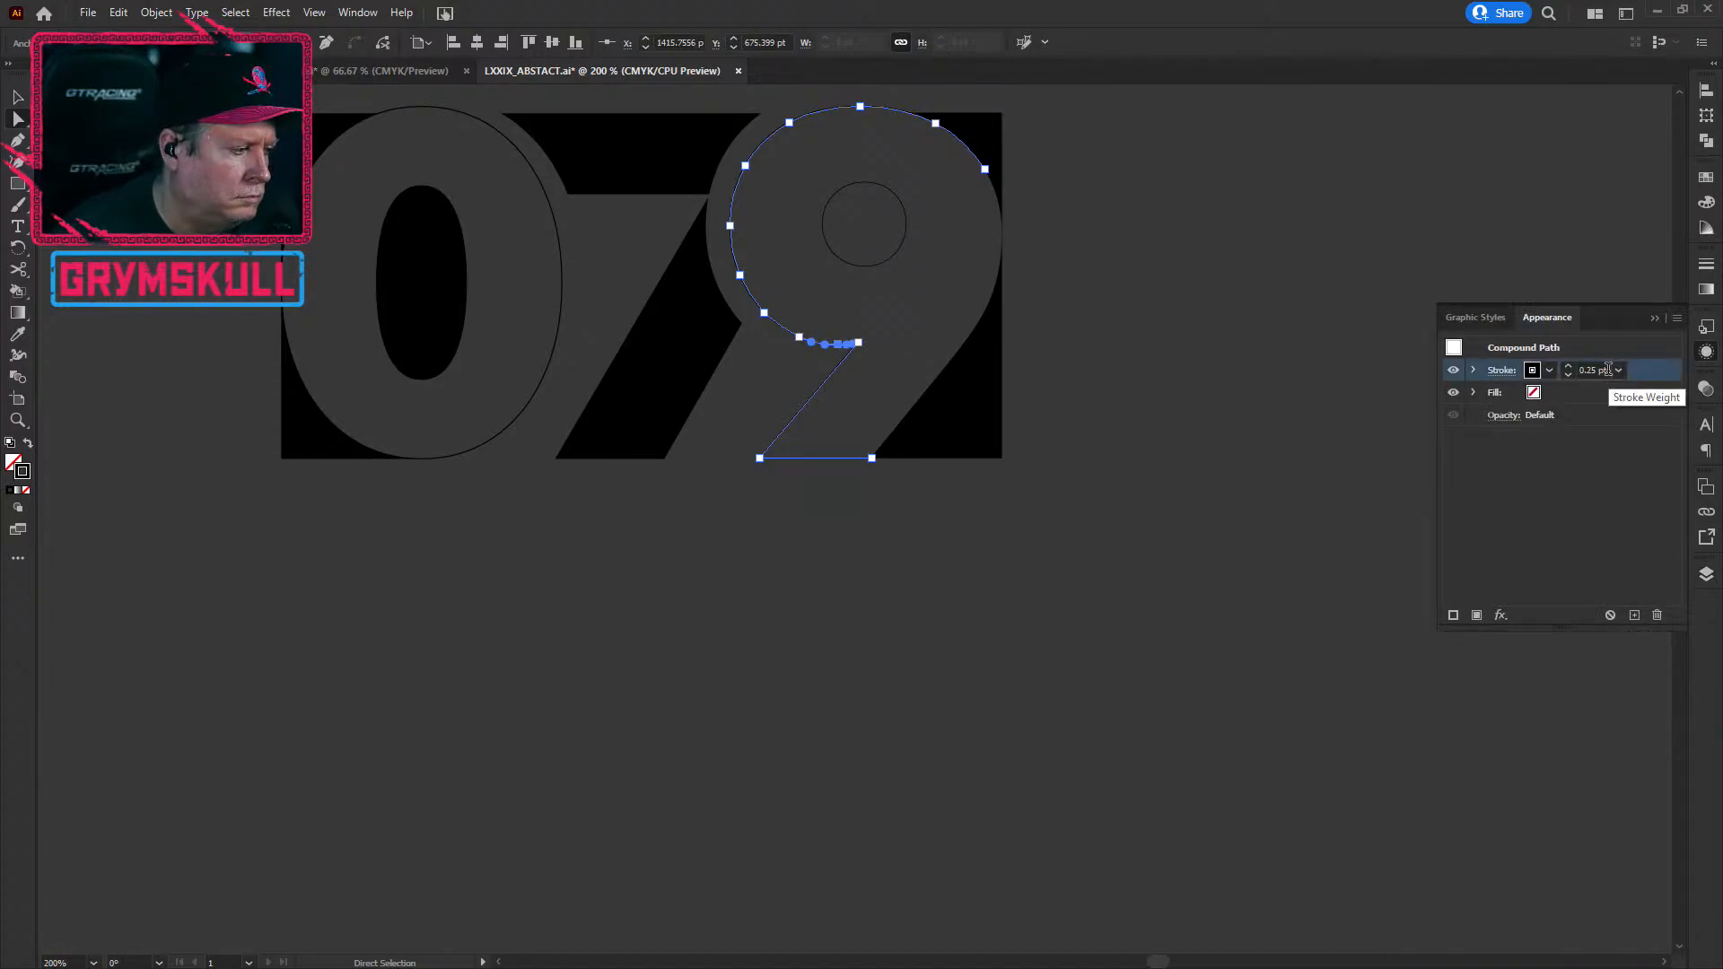
pyautogui.click(1566, 366)
pyautogui.click(1567, 366)
pyautogui.click(1567, 366)
pyautogui.click(1566, 366)
pyautogui.click(1567, 367)
pyautogui.click(1567, 366)
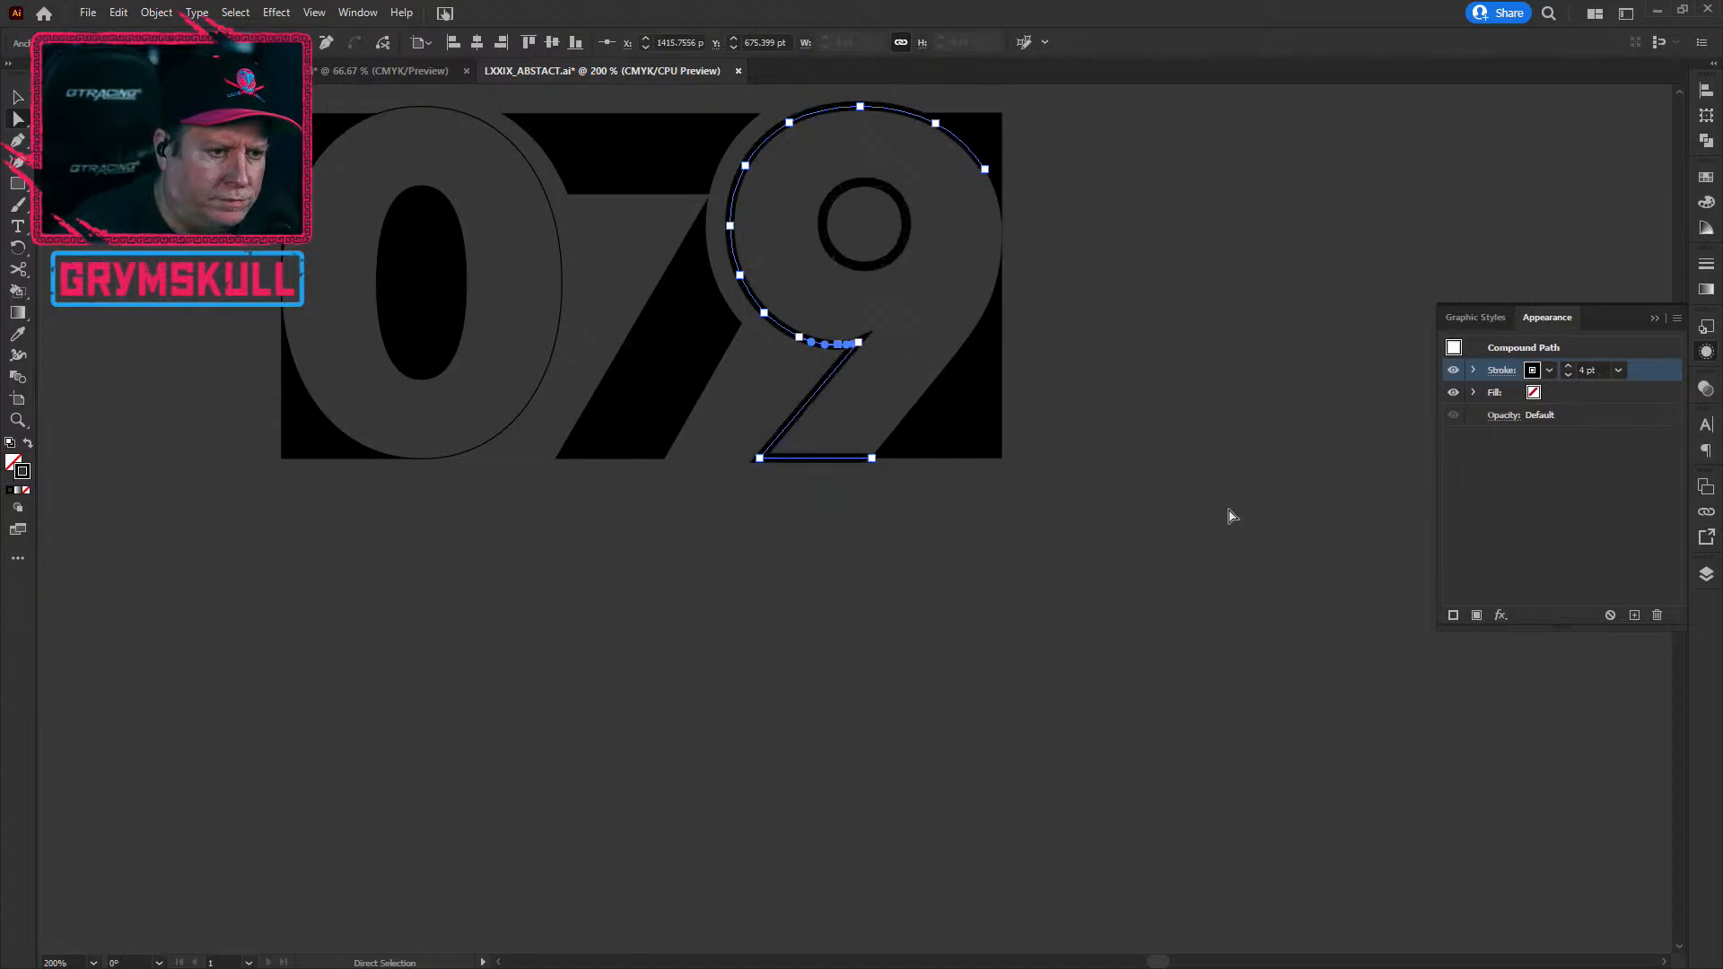
pyautogui.click(1568, 367)
pyautogui.click(990, 761)
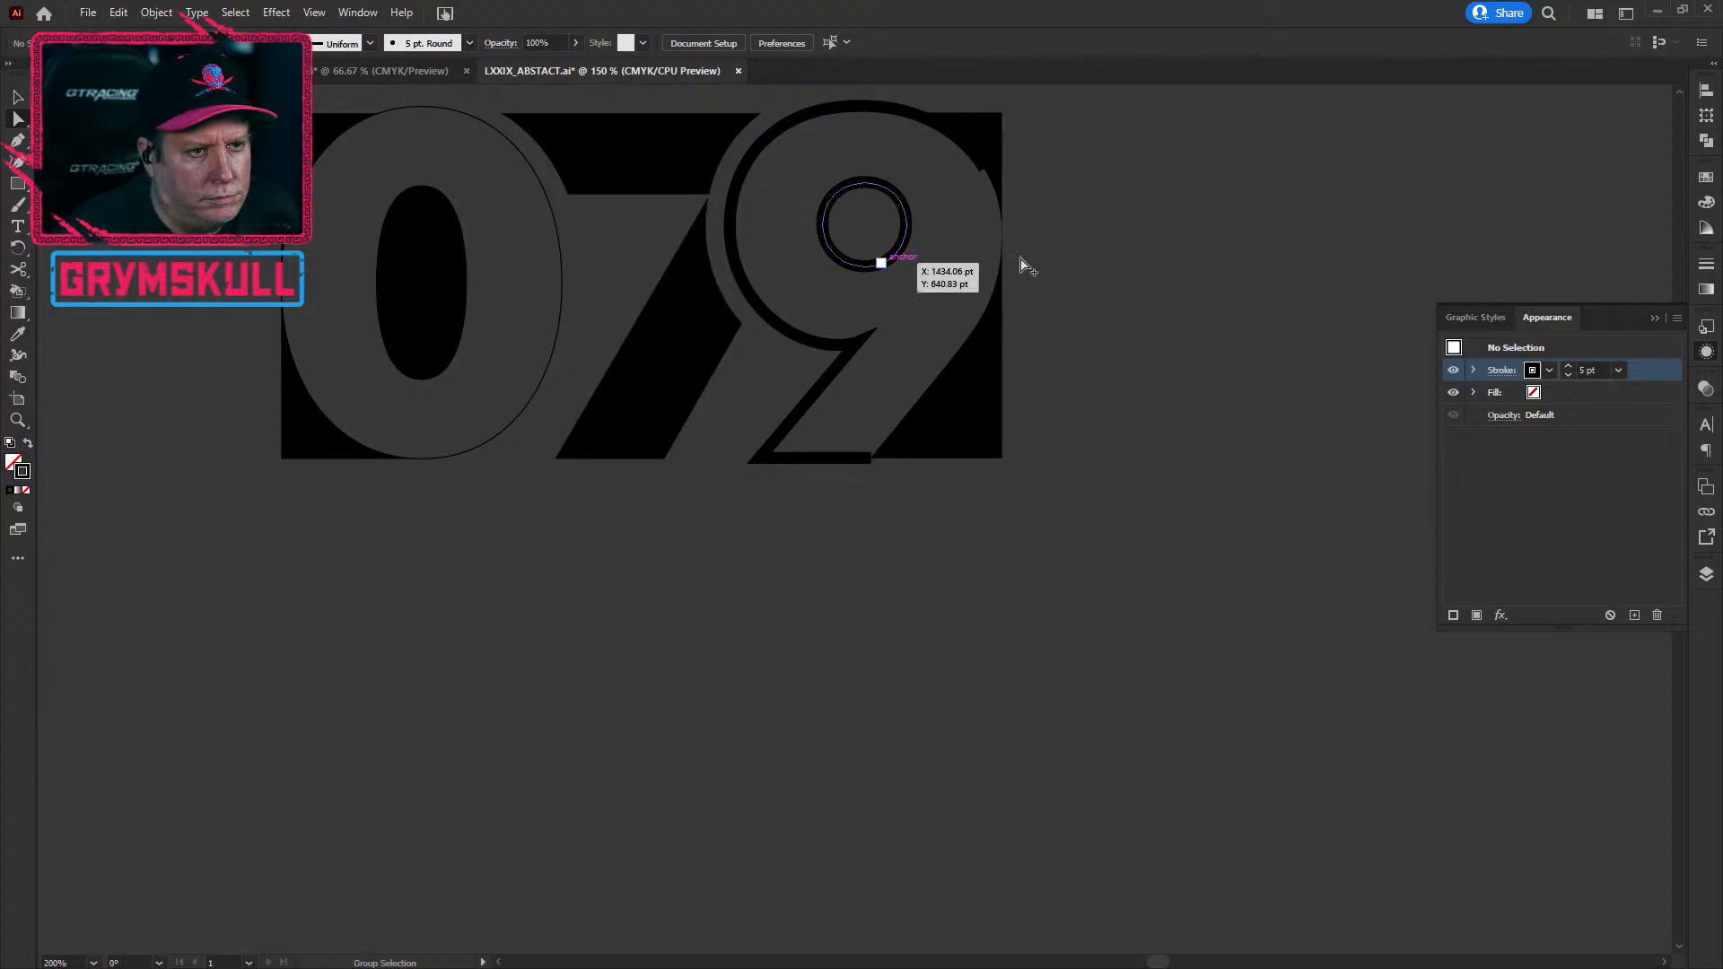
# Step: Set the 9's 5 pt stroke to Align Stroke to Inside via the Appearance stroke options
pyautogui.scroll(-1, 876, 264)
pyautogui.scroll(1, 927, 250)
pyautogui.moveTo(927, 249); pyautogui.dragTo(922, 450)
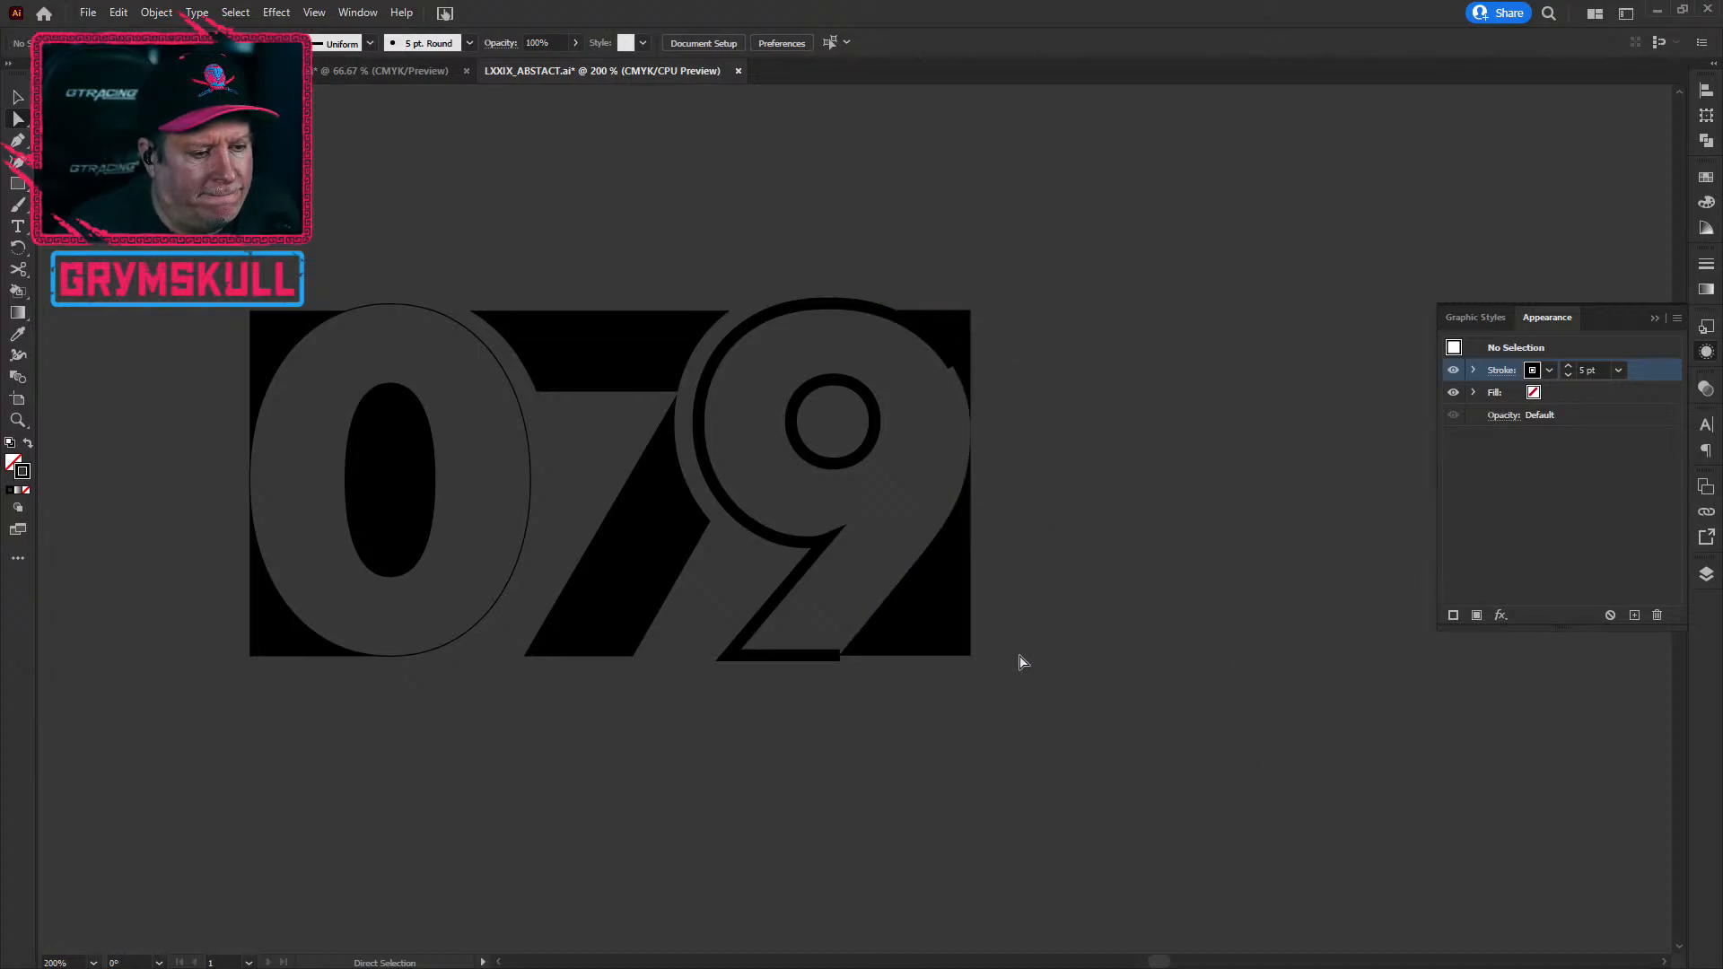
pyautogui.click(1505, 370)
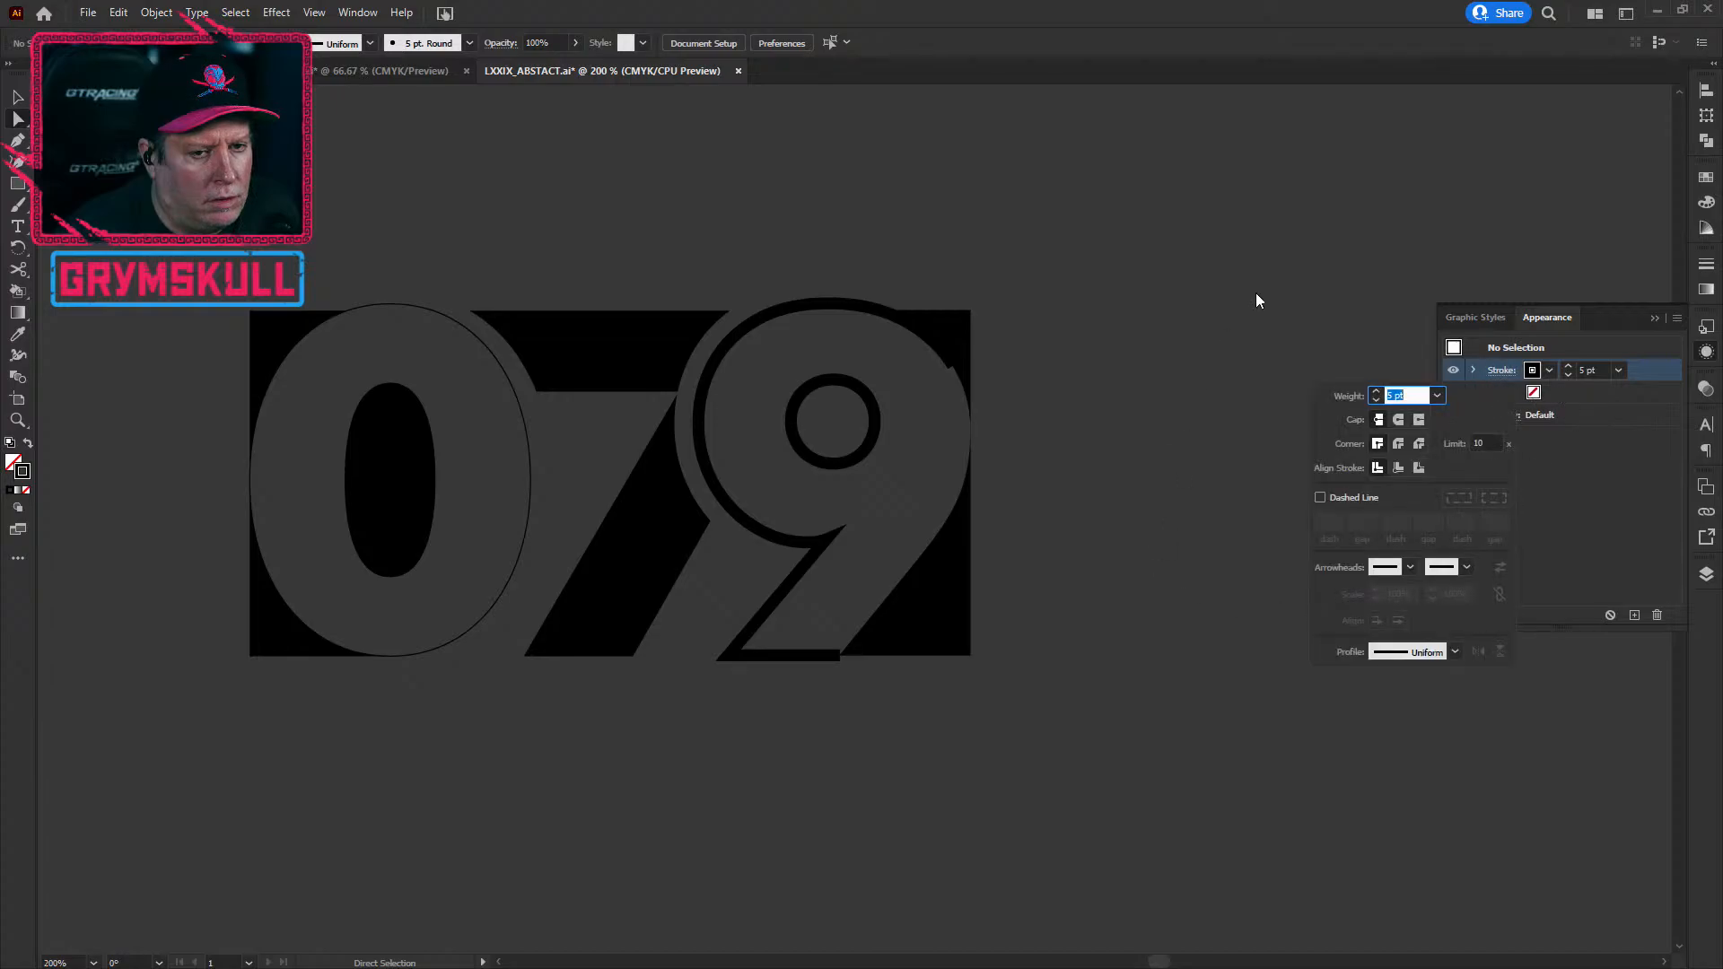
pyautogui.click(1398, 467)
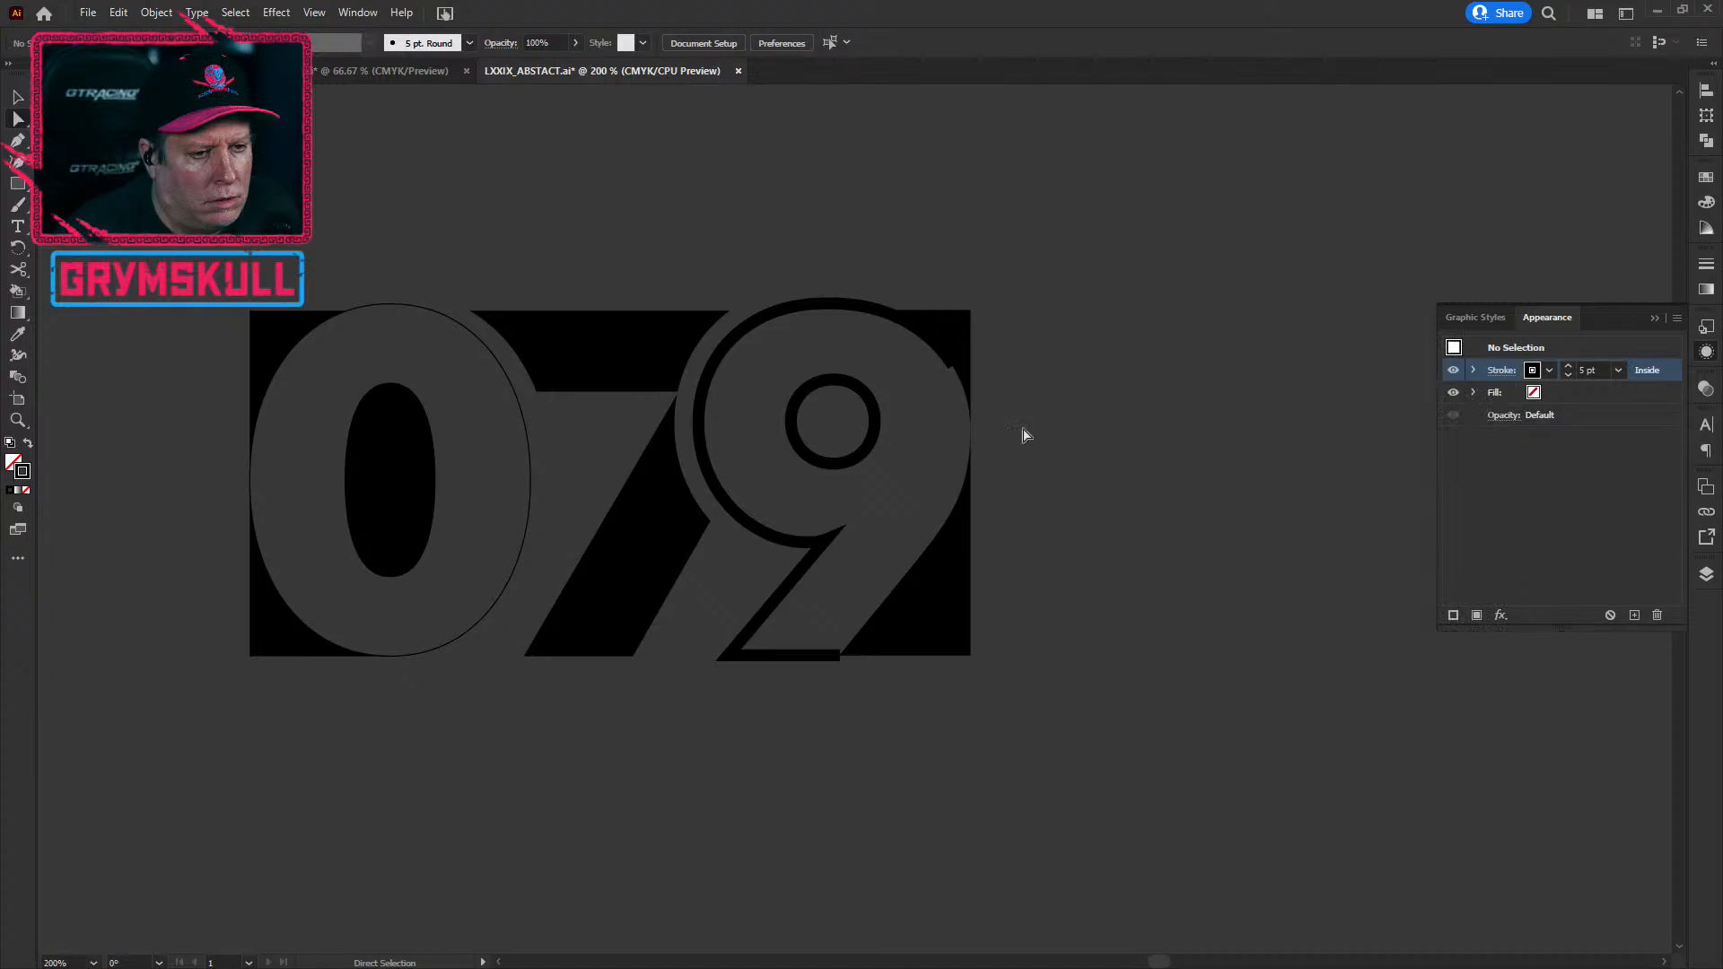
# Step: Reselect the 9 outline and verify its Stroke options from the control bar
pyautogui.click(890, 314)
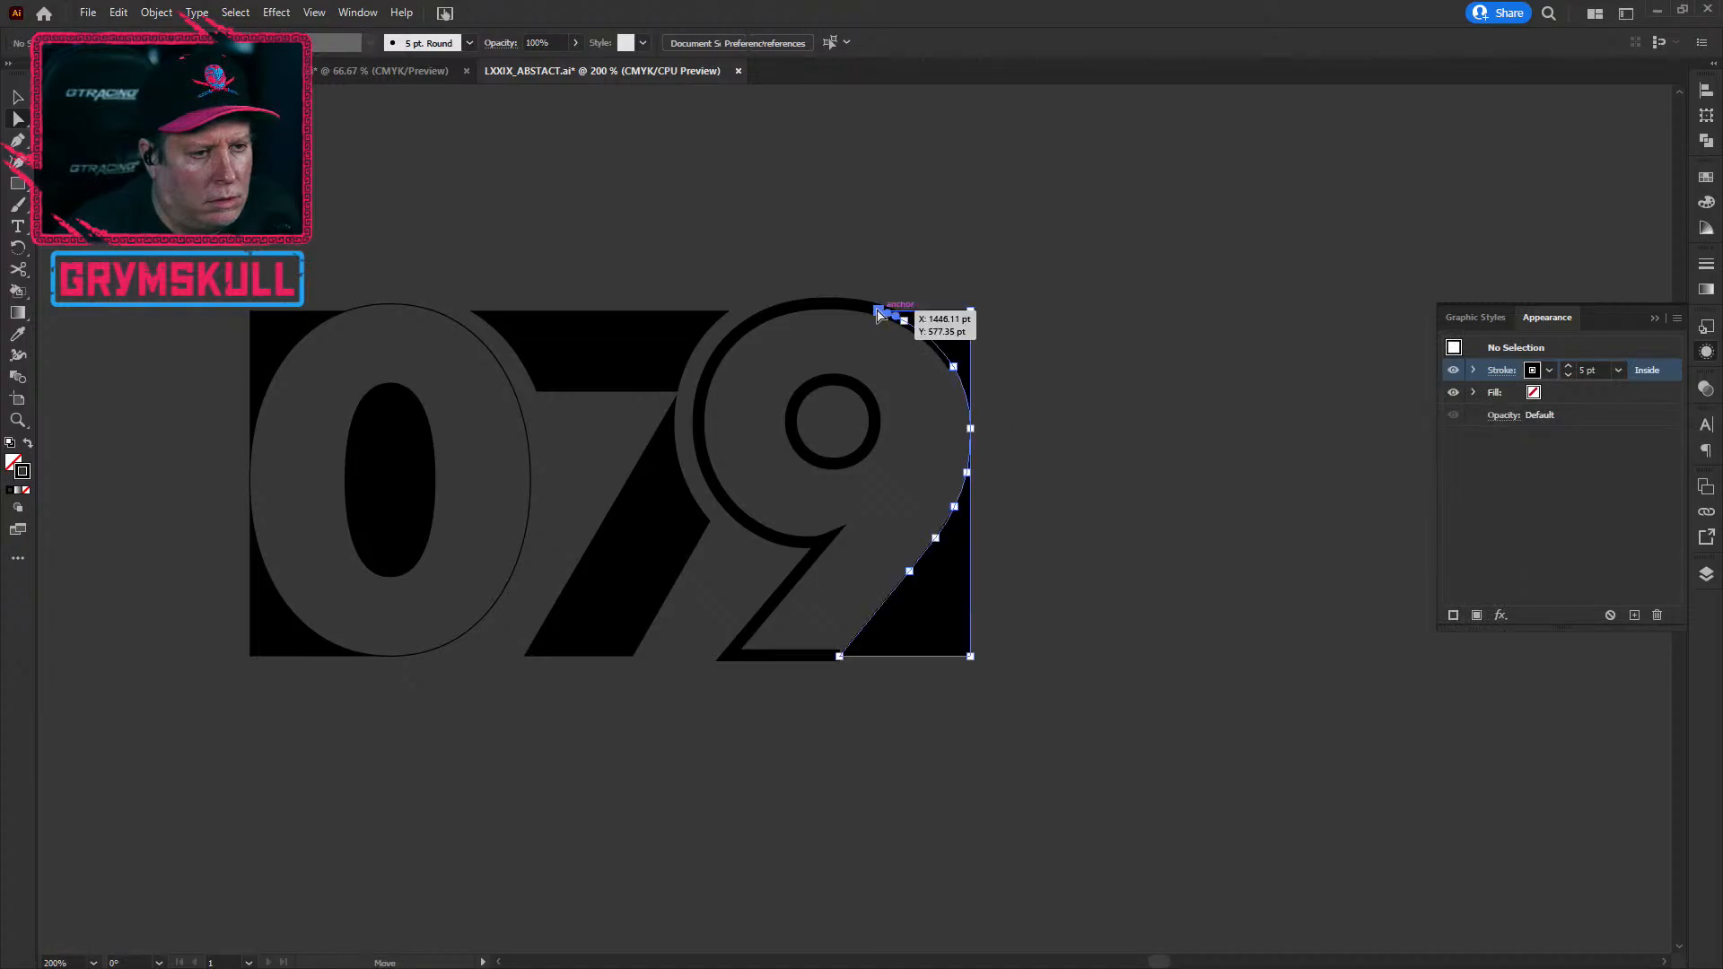
pyautogui.click(799, 314)
pyautogui.click(1504, 373)
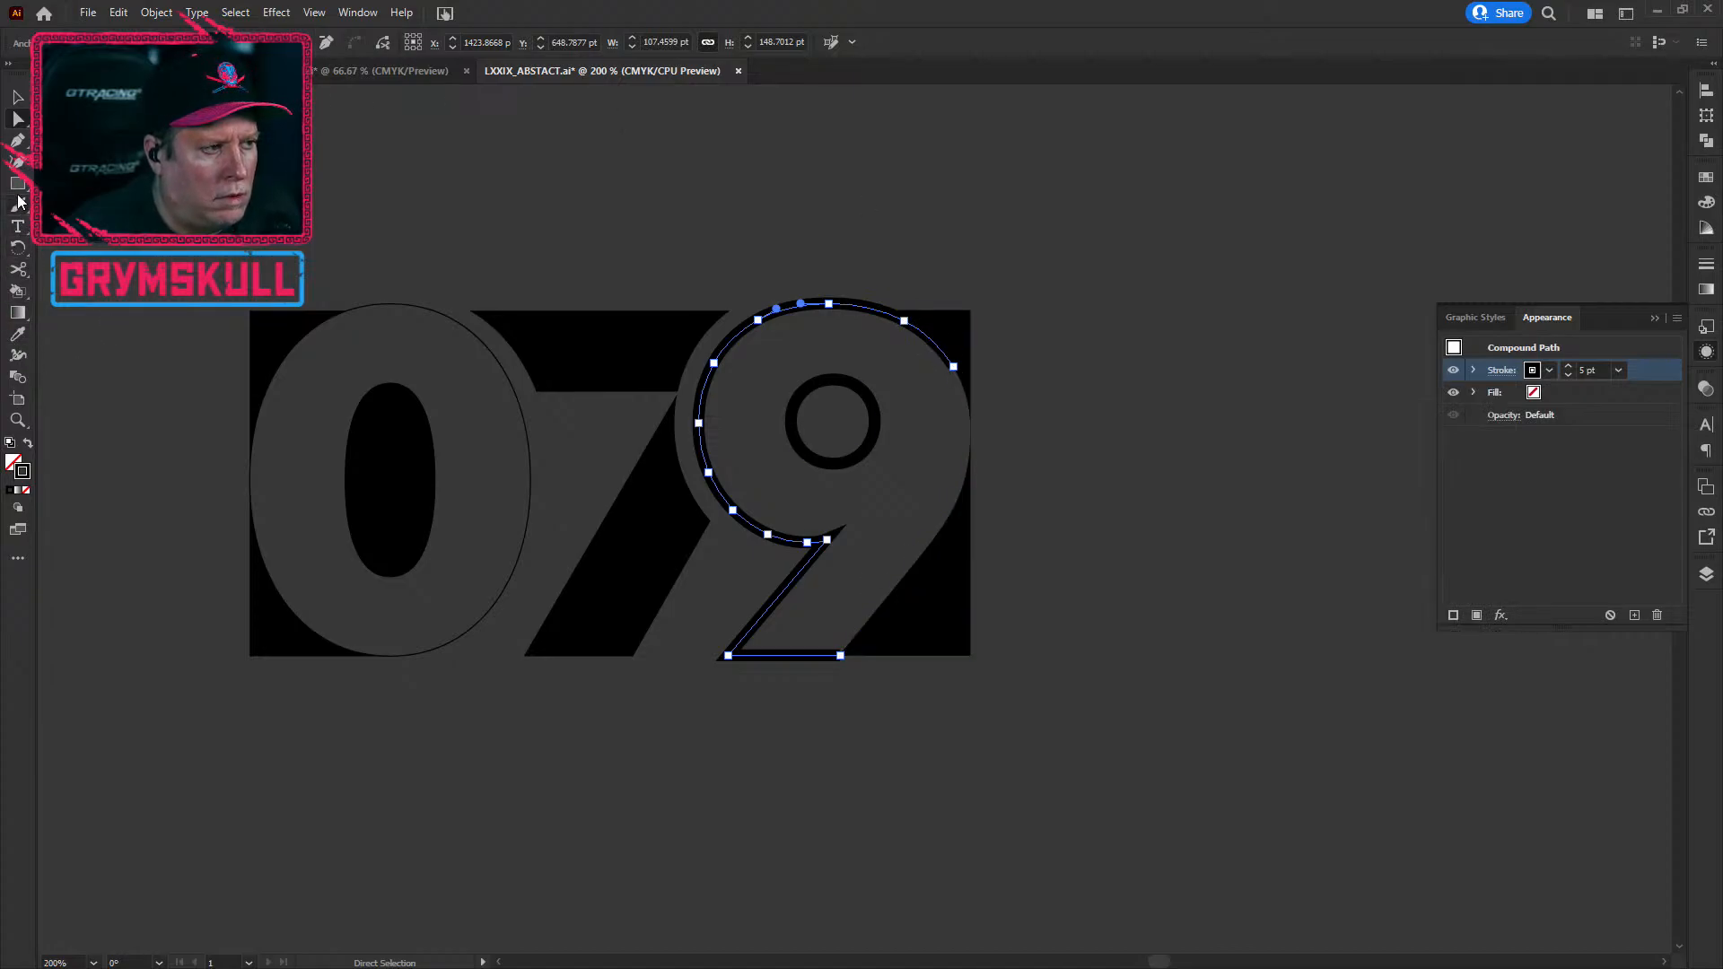
pyautogui.click(18, 96)
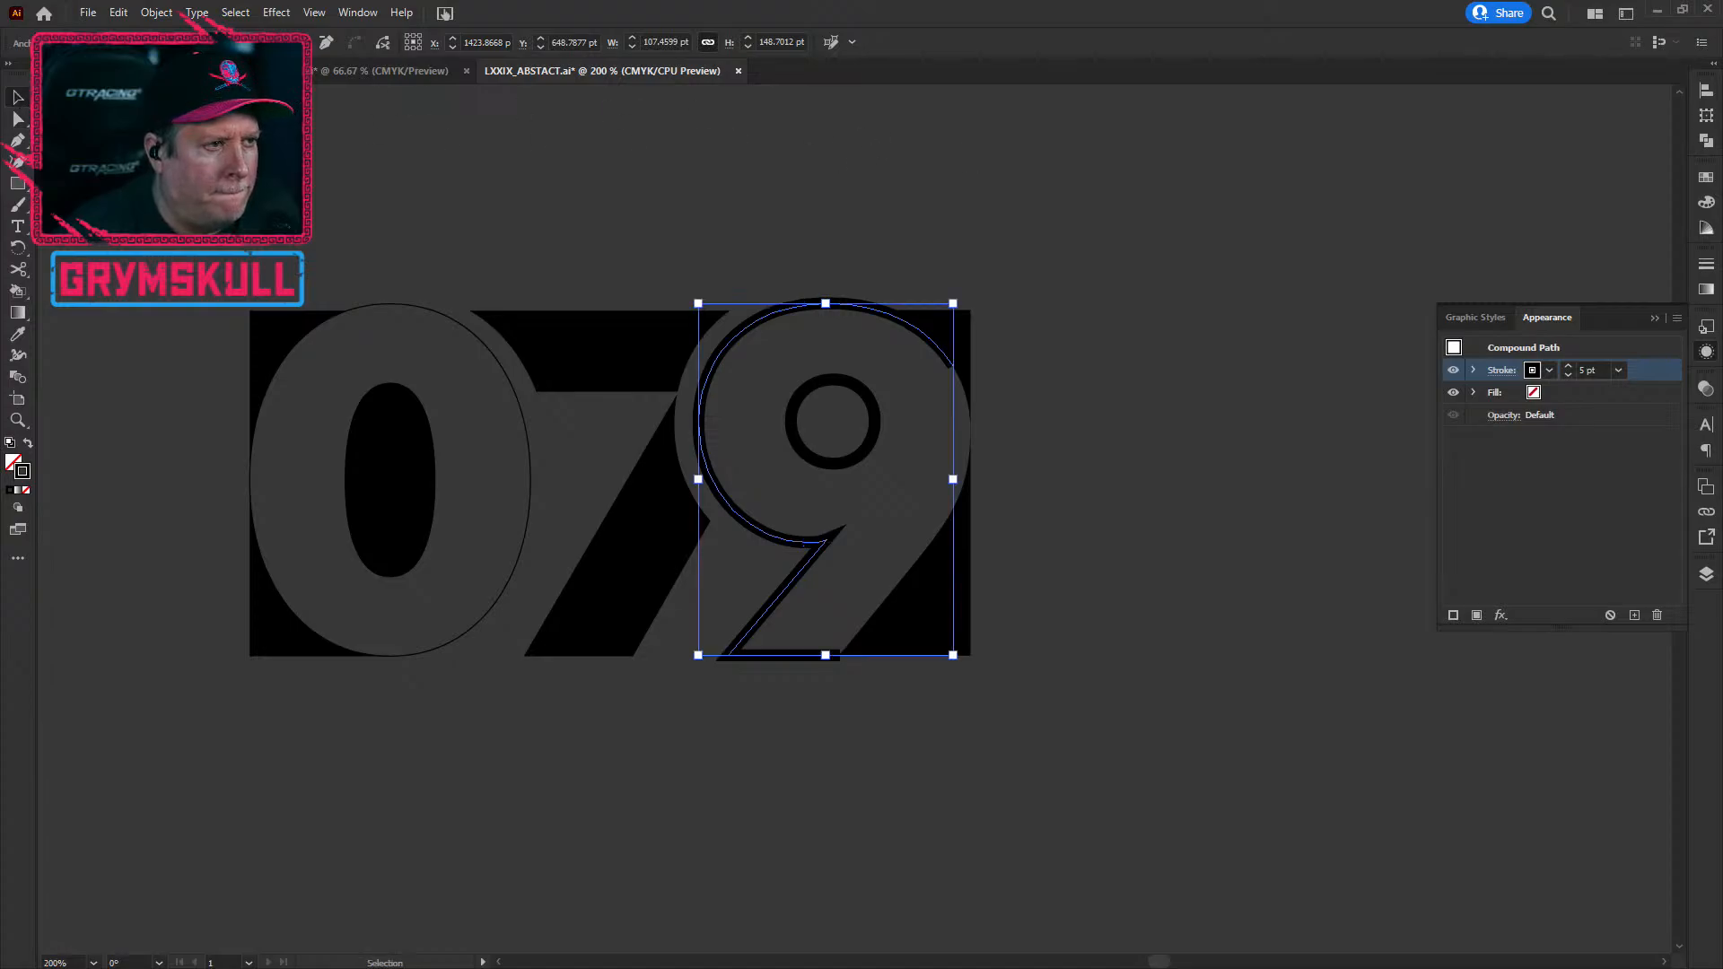
pyautogui.click(881, 244)
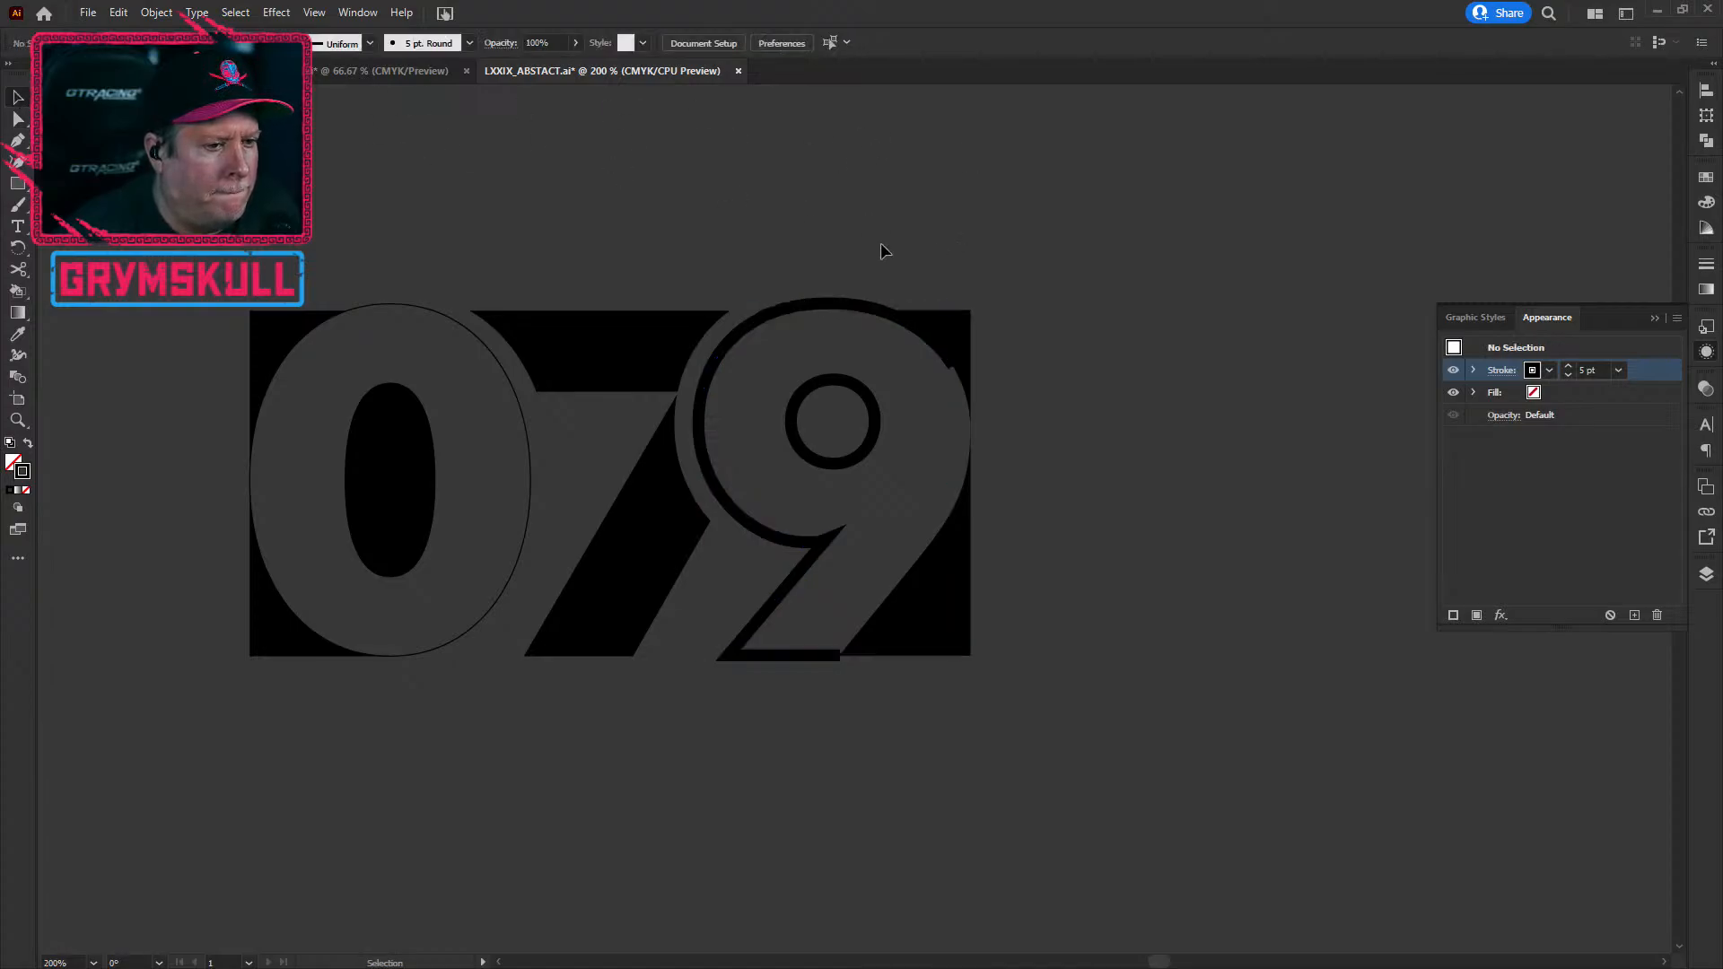
pyautogui.click(817, 320)
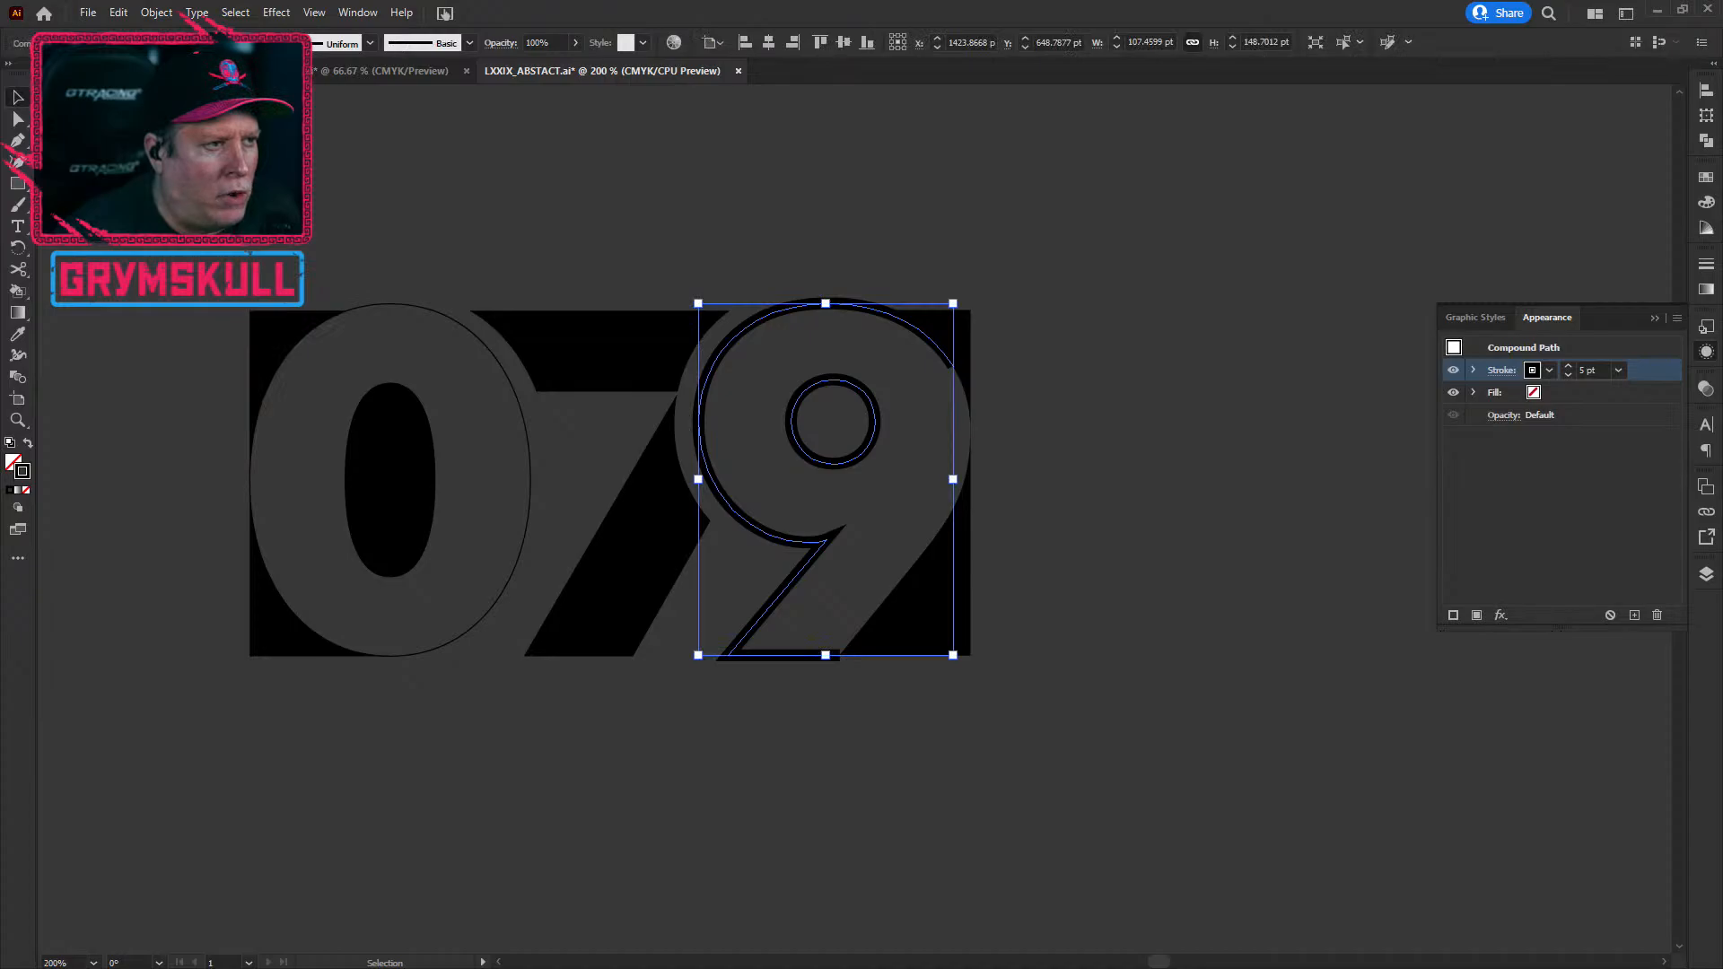
pyautogui.click(185, 43)
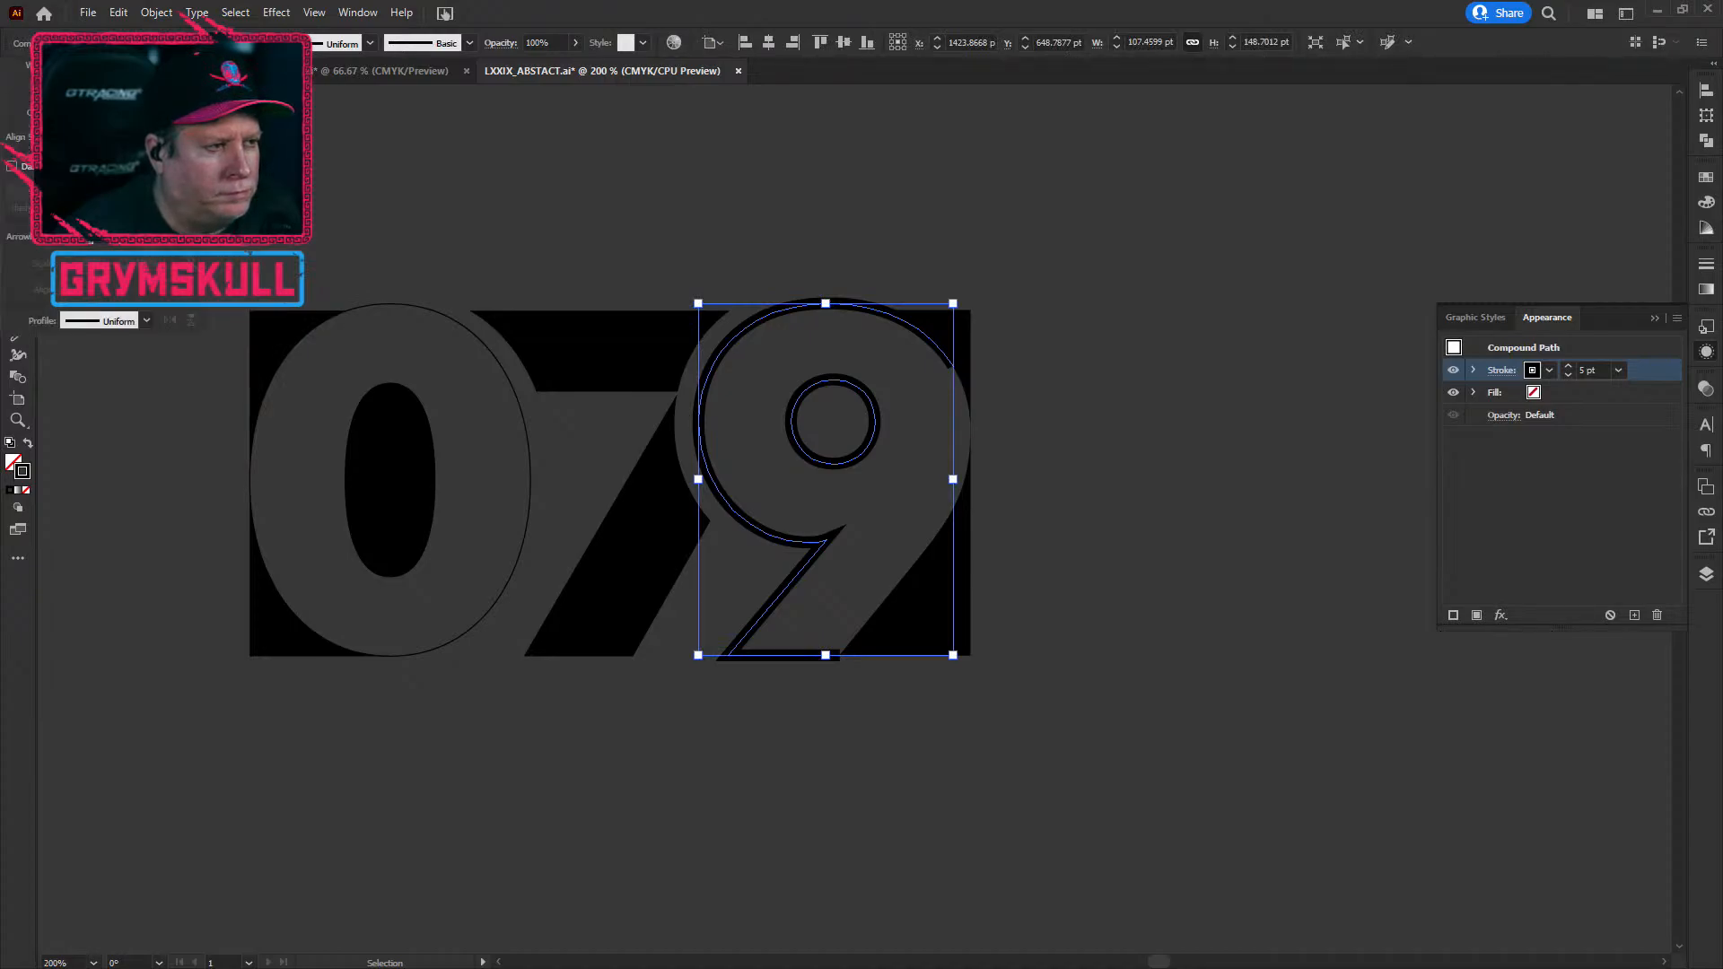
pyautogui.click(536, 144)
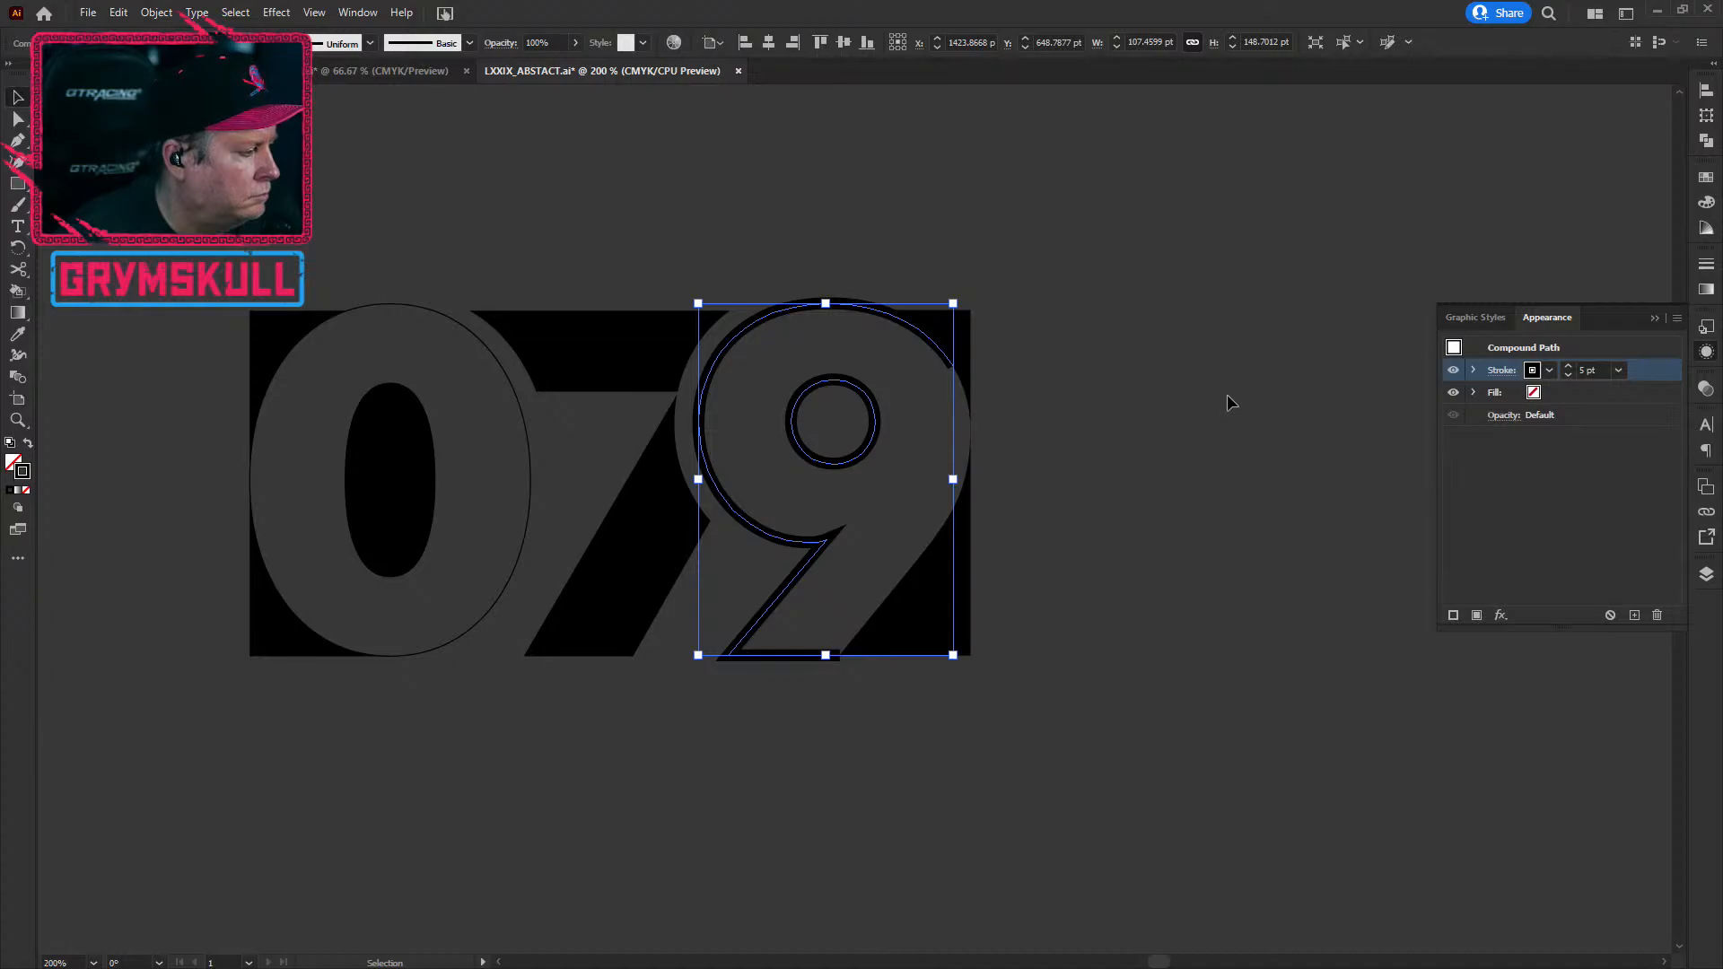
pyautogui.click(1241, 728)
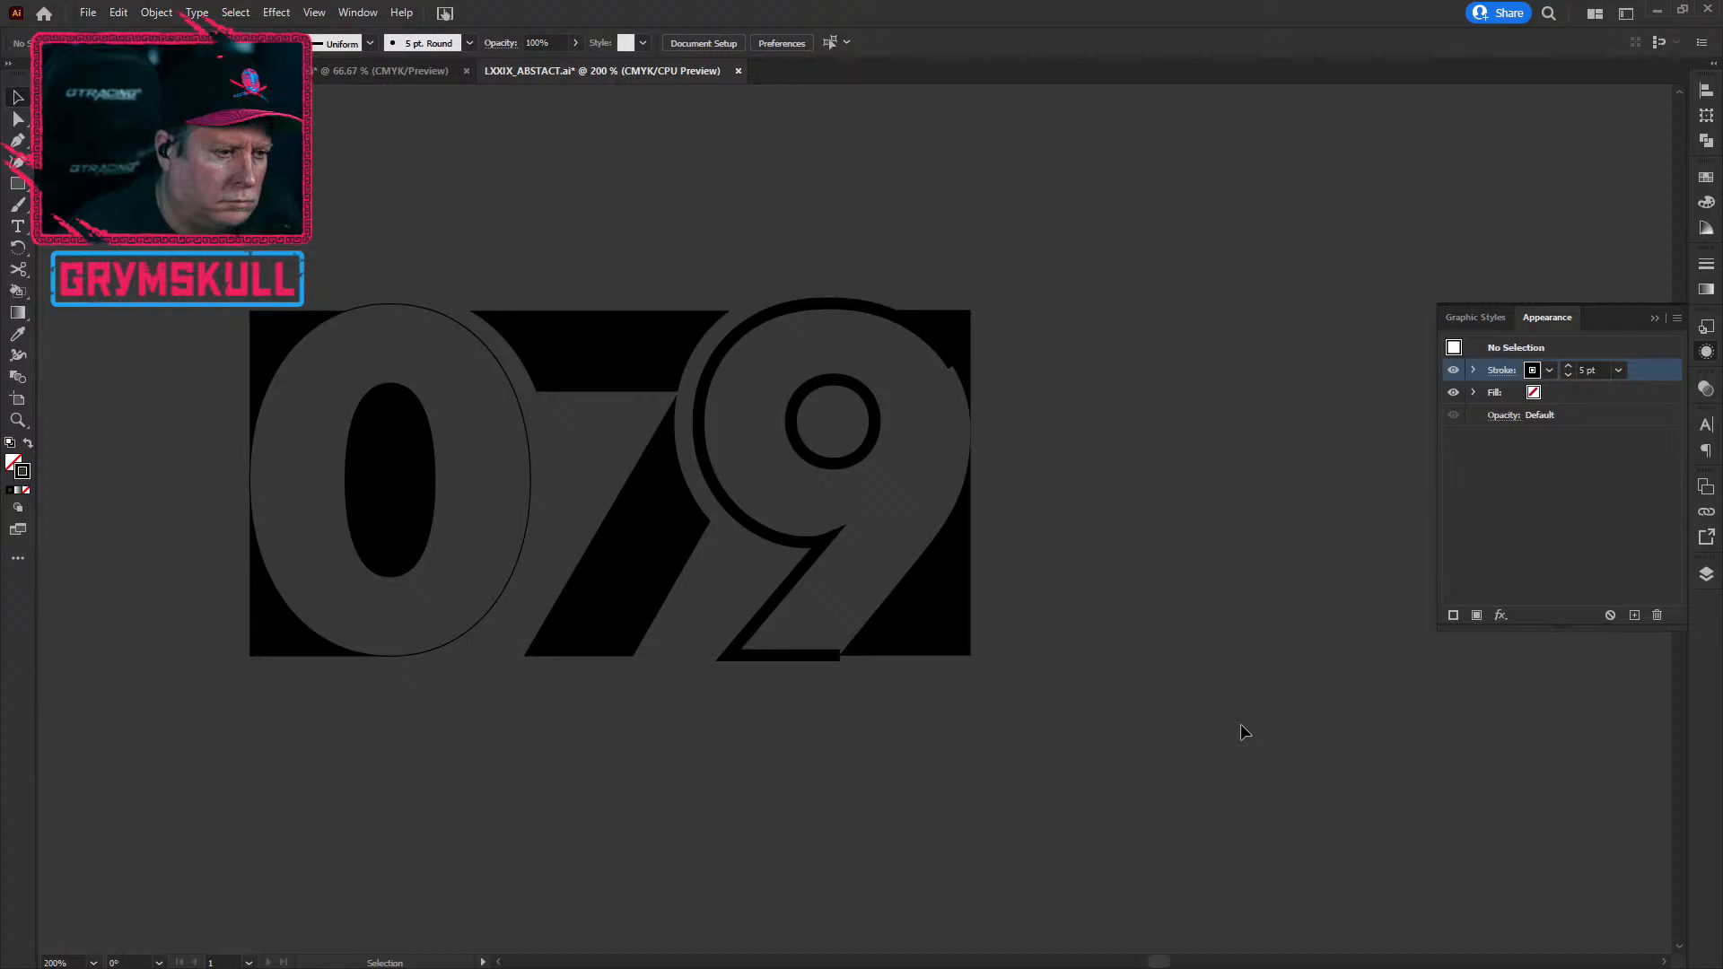
pyautogui.click(427, 661)
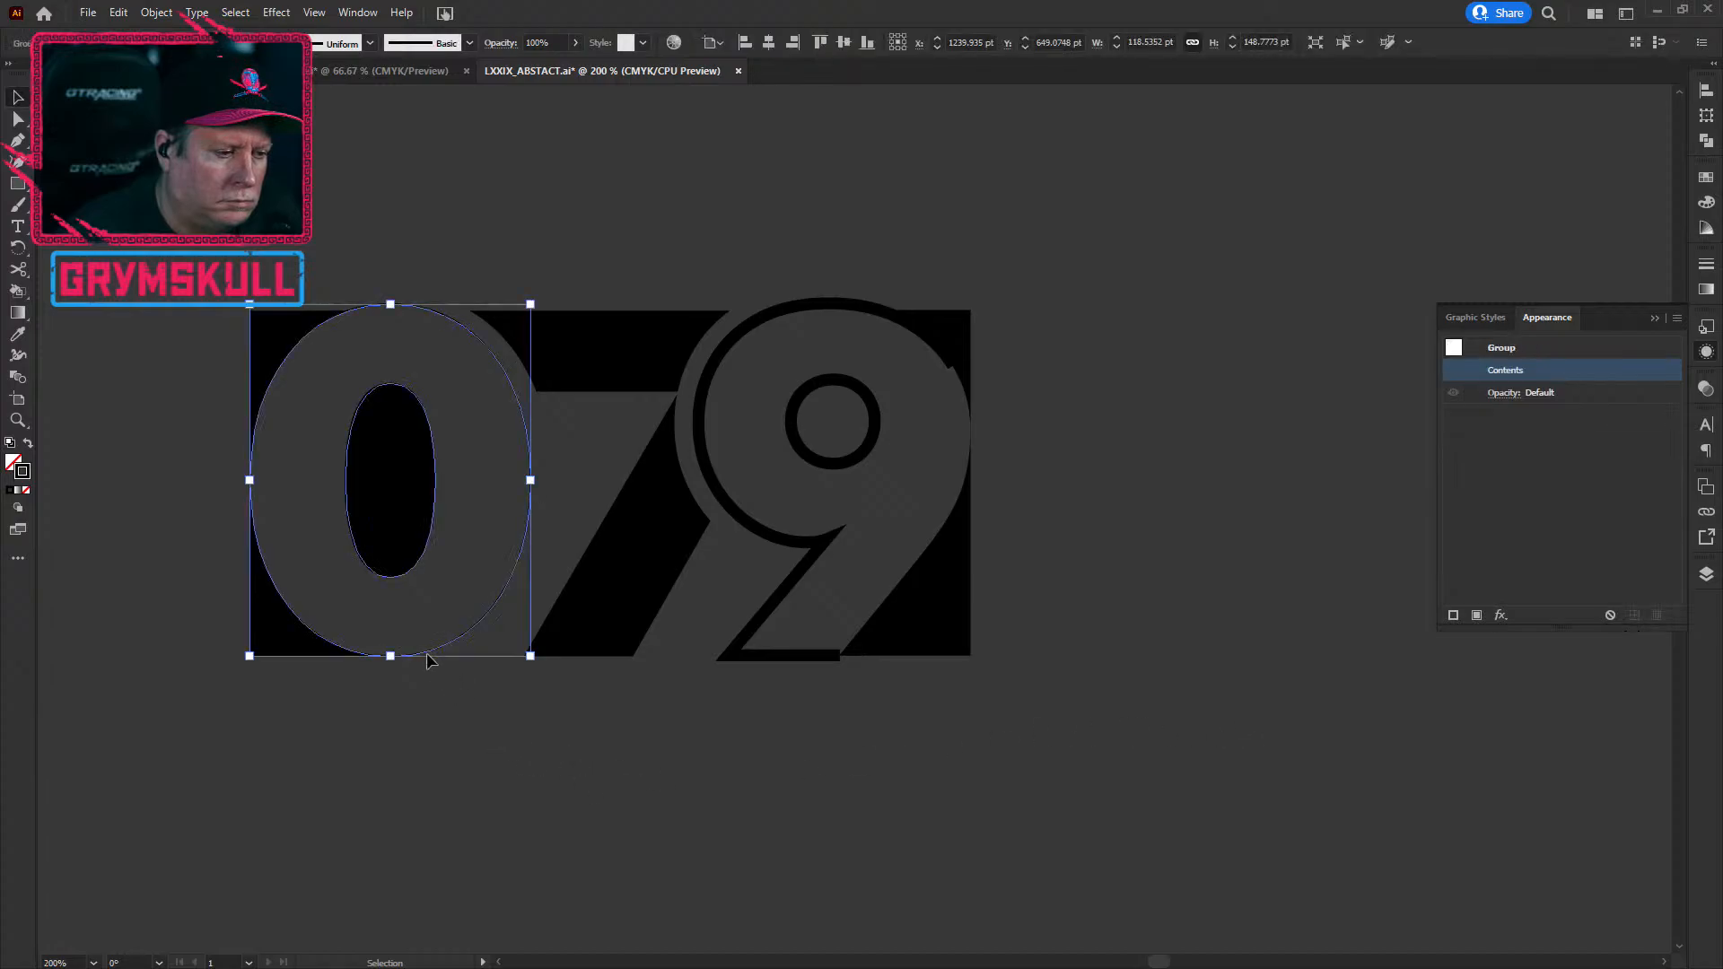
pyautogui.scroll(2, 330, 611)
pyautogui.moveTo(492, 546); pyautogui.dragTo(648, 710)
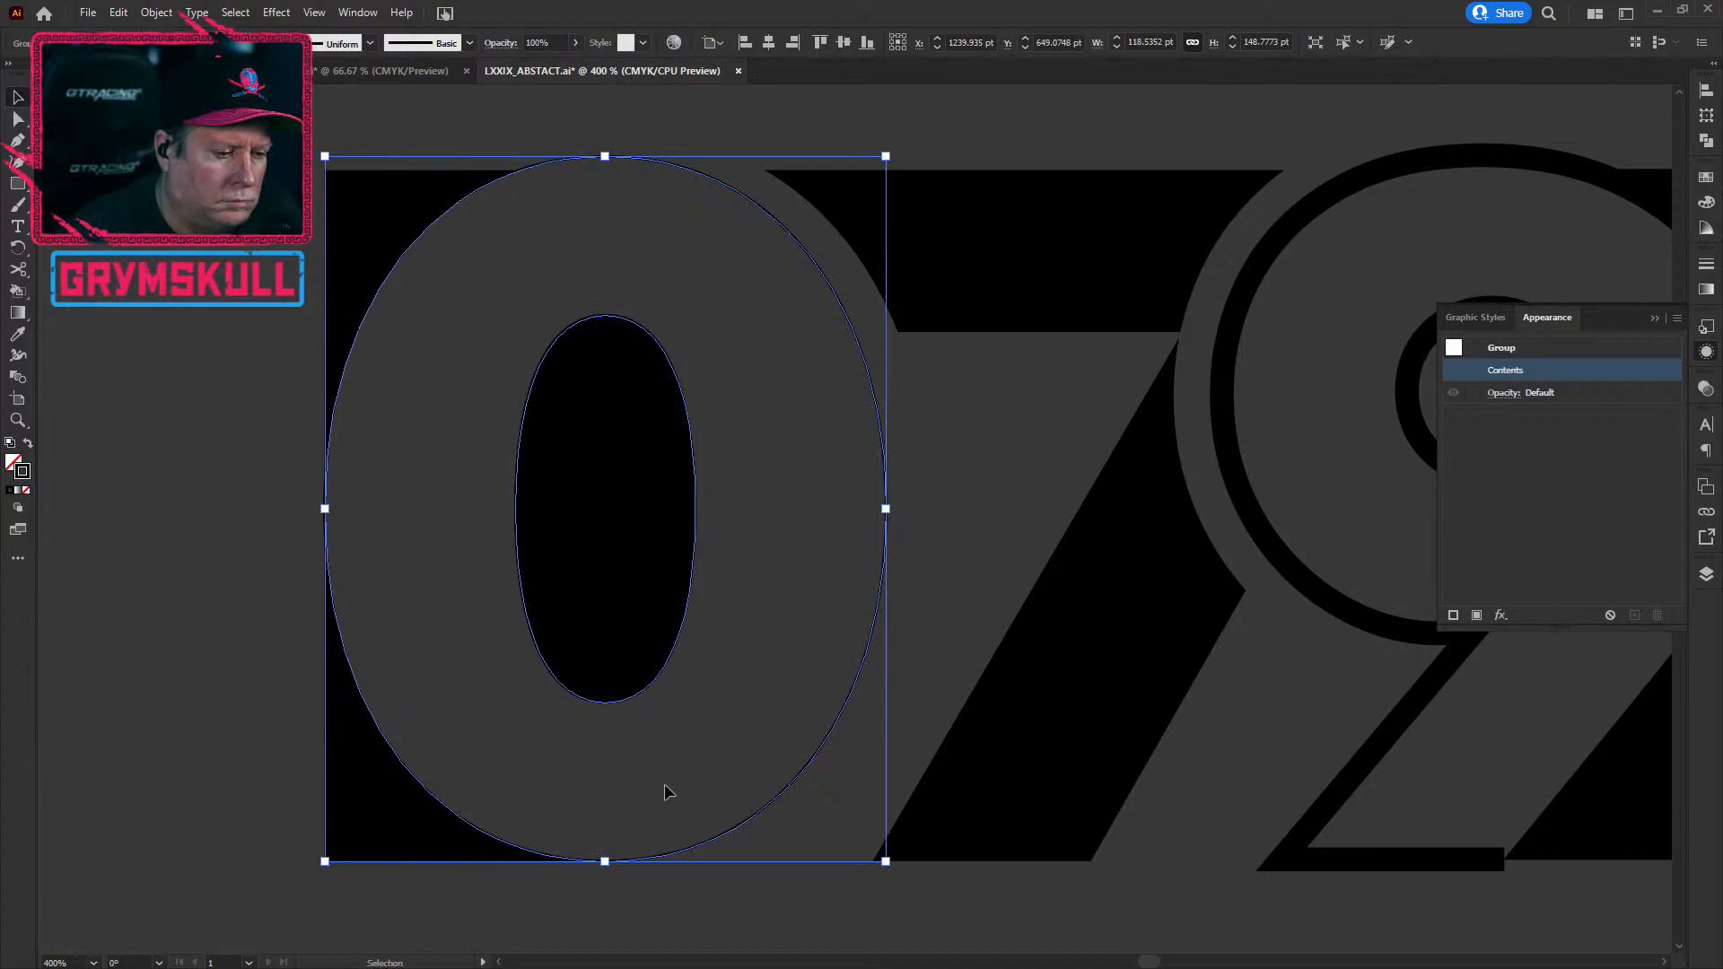
pyautogui.scroll(4, 529, 863)
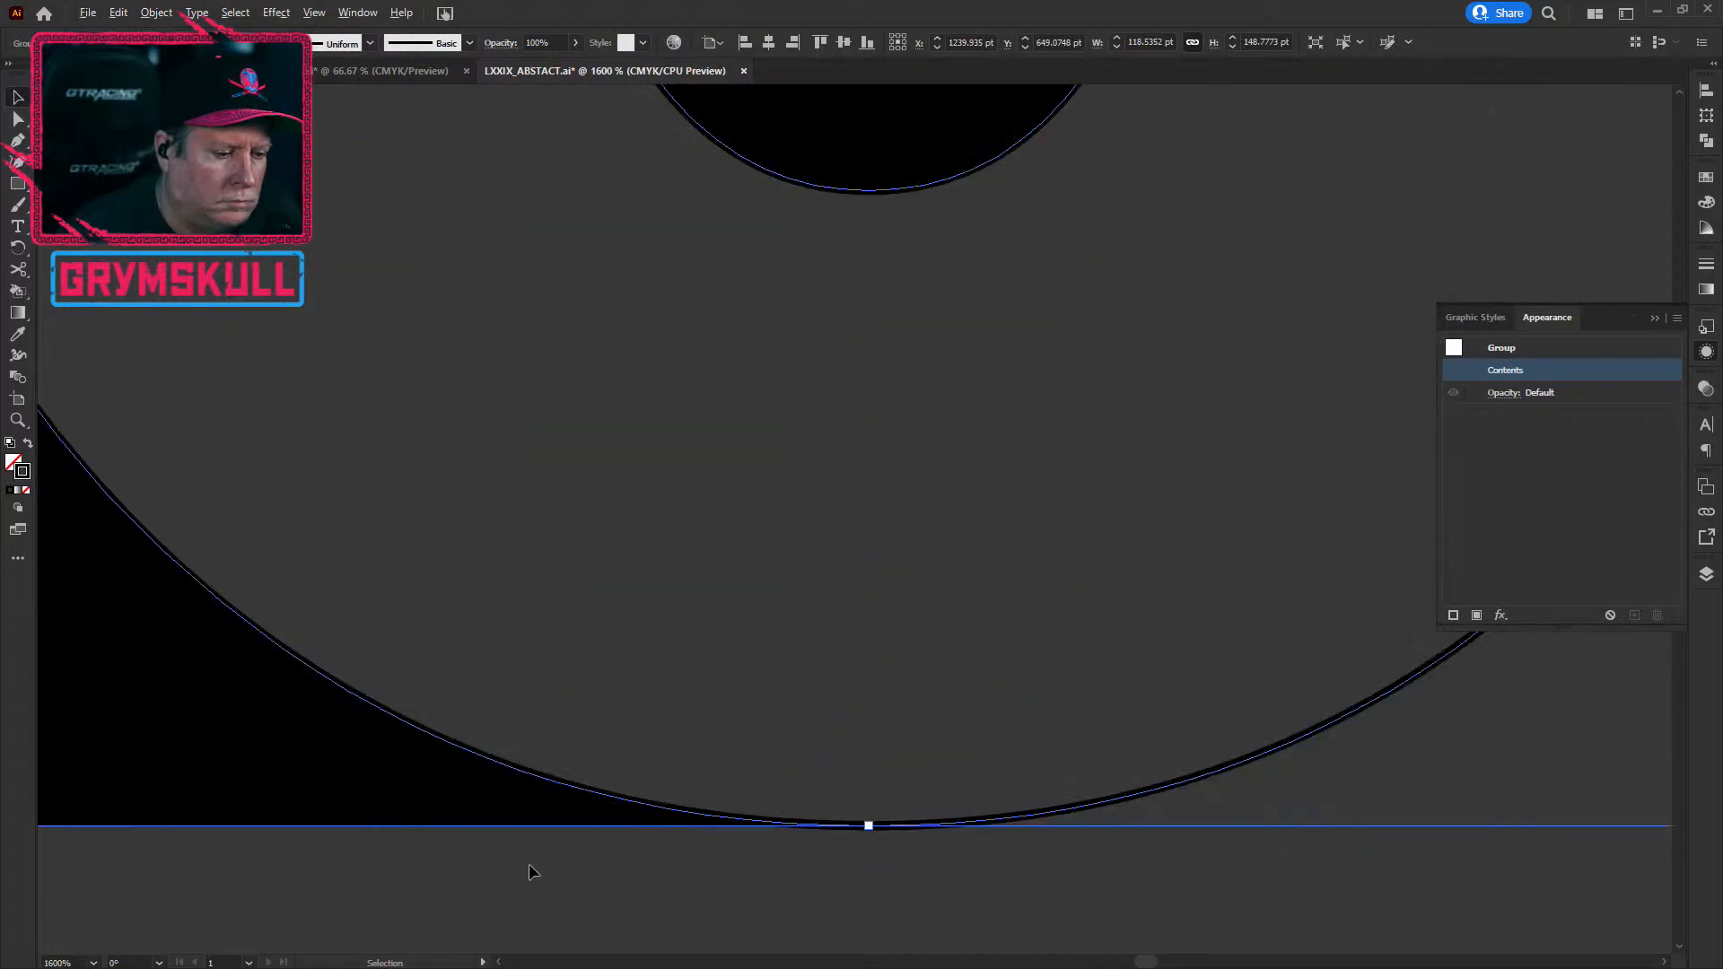
pyautogui.scroll(-2, 530, 856)
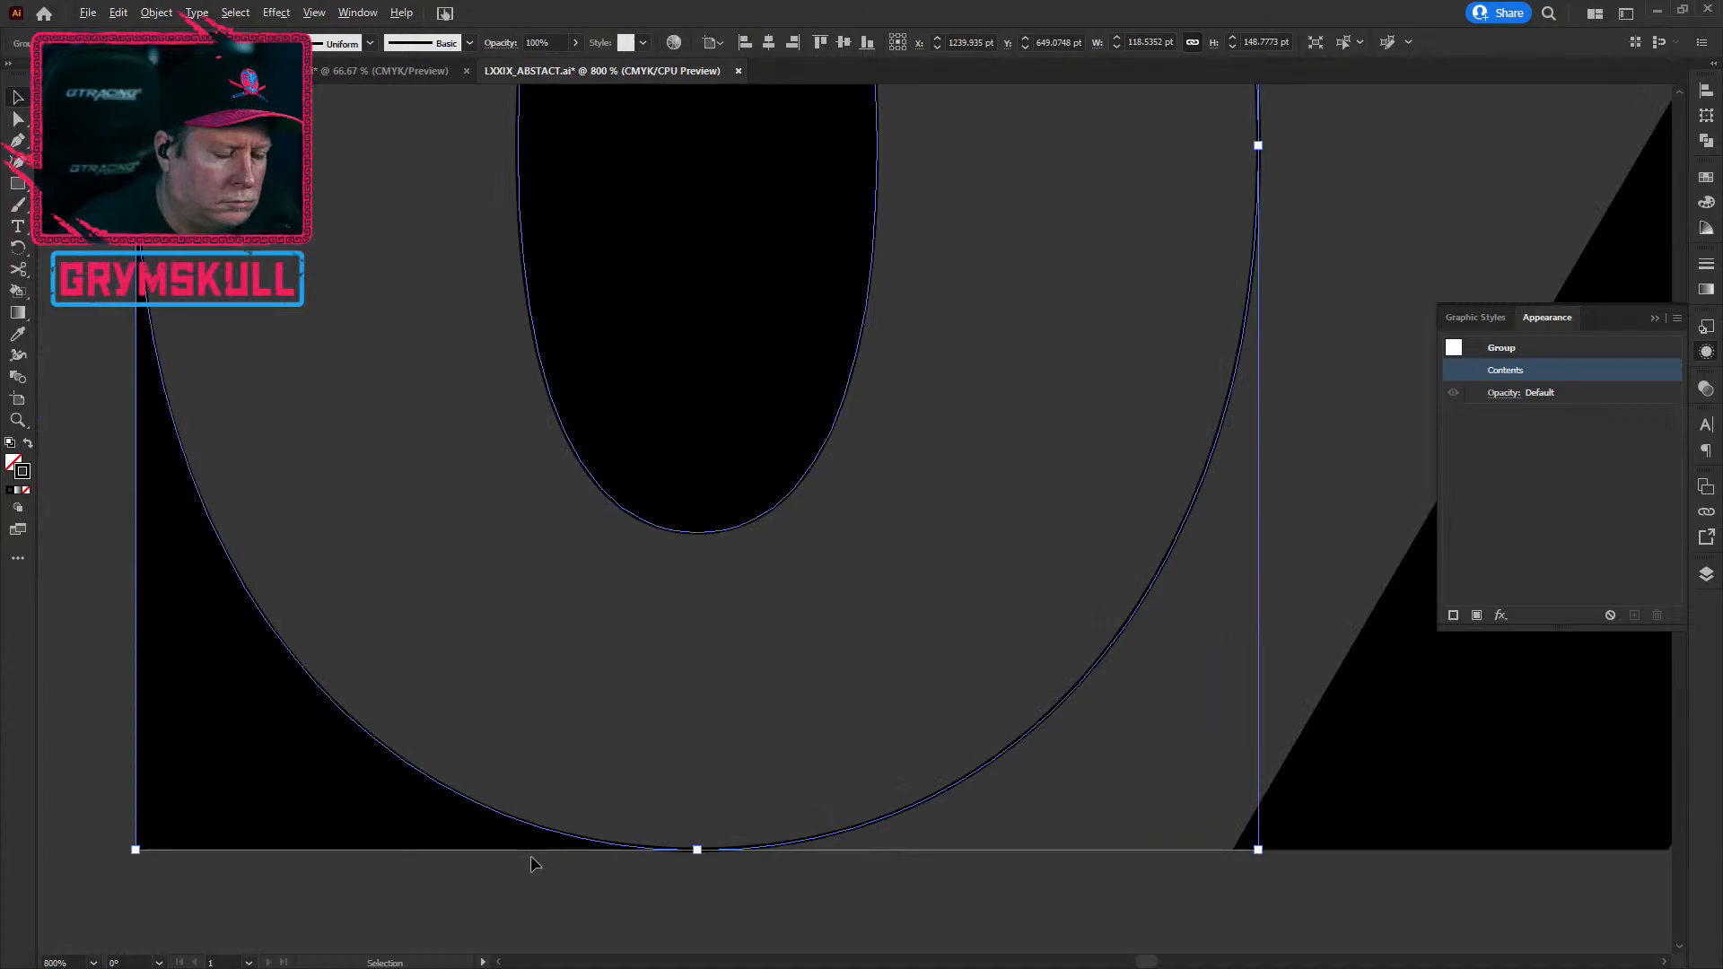
pyautogui.scroll(2, 530, 855)
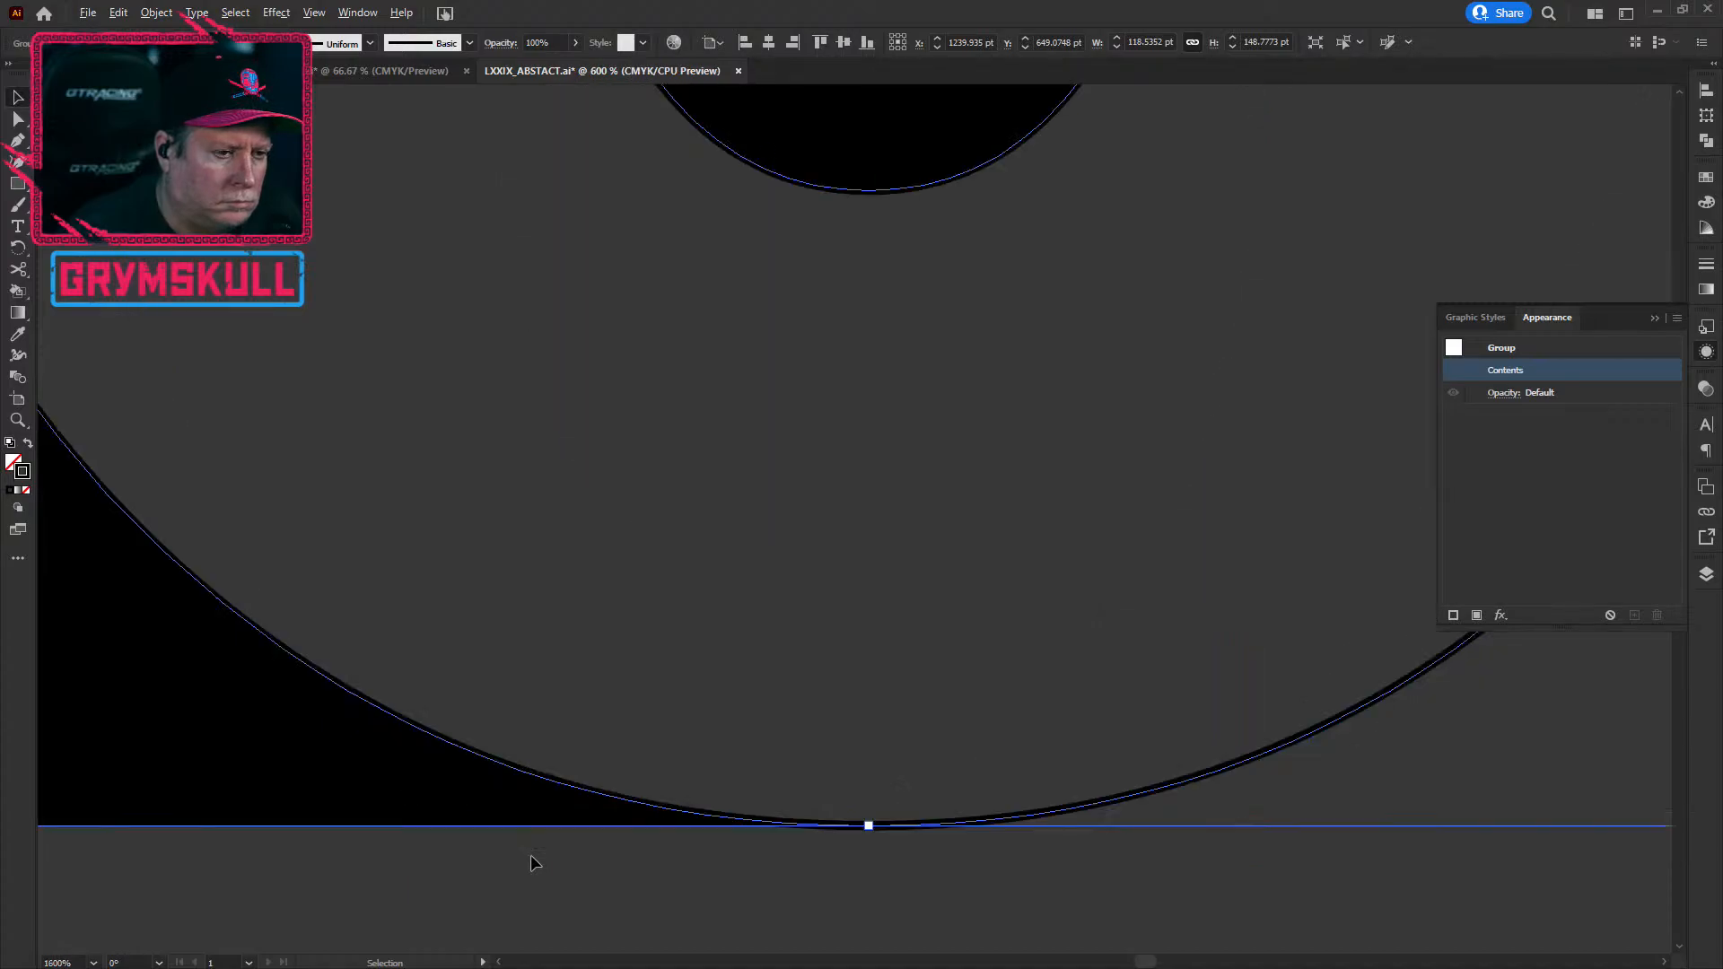
pyautogui.scroll(-4, 530, 854)
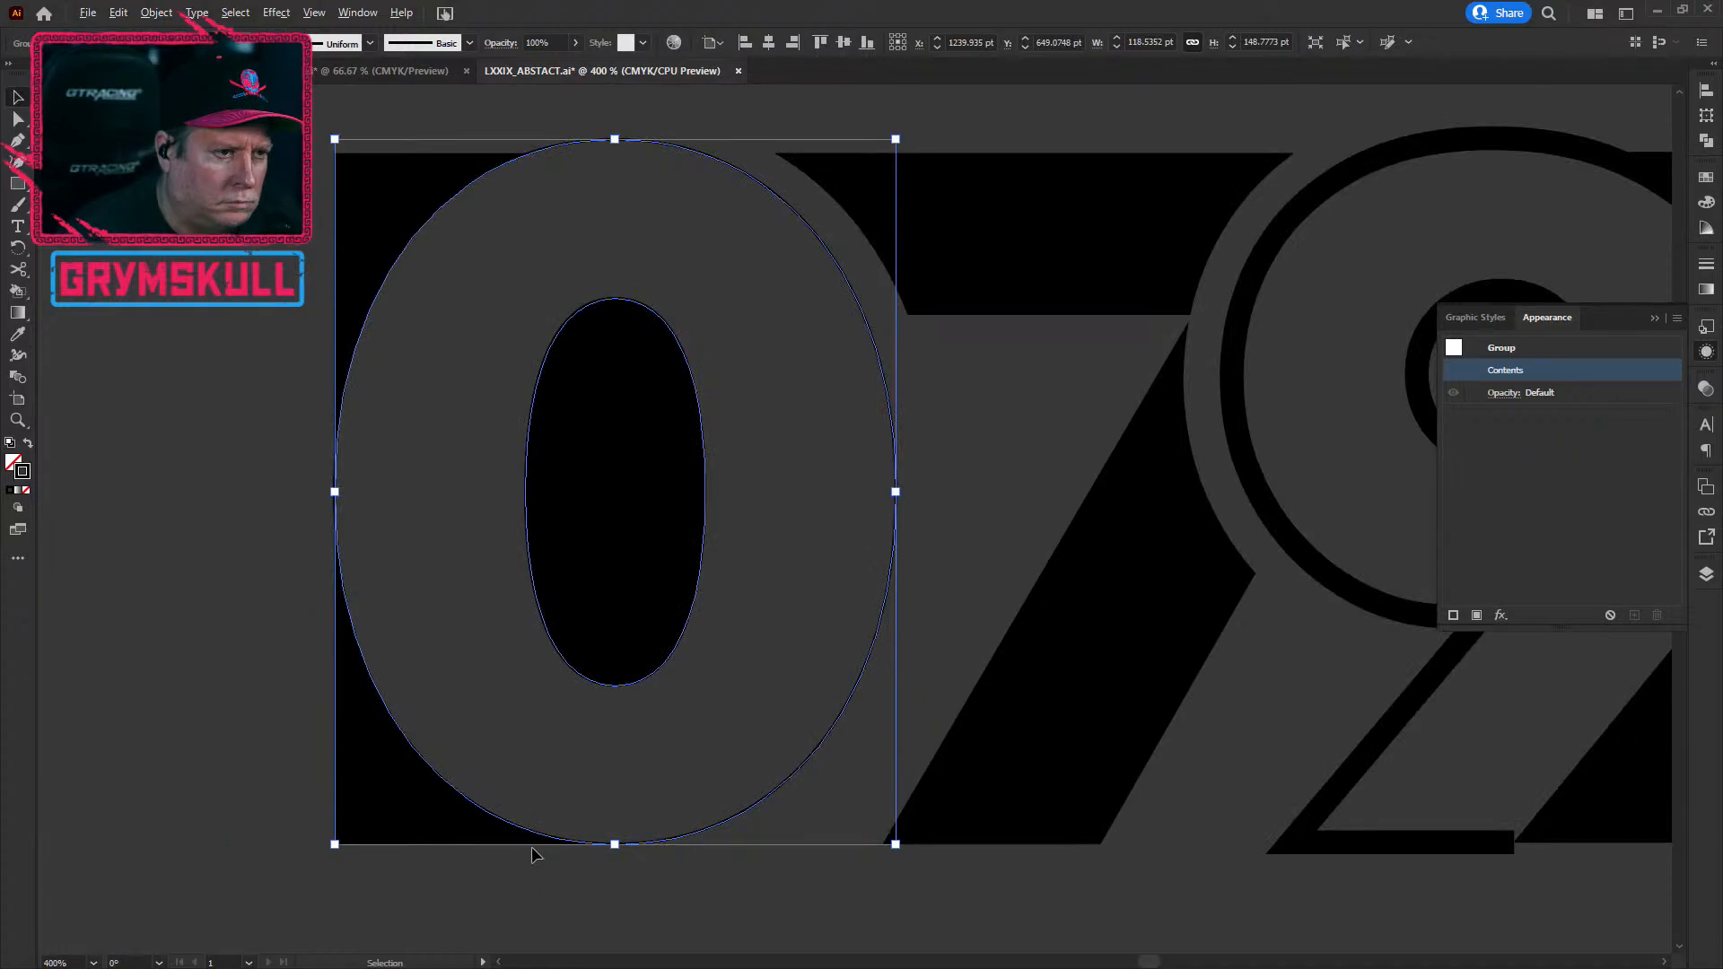
pyautogui.click(779, 426)
pyautogui.click(854, 295)
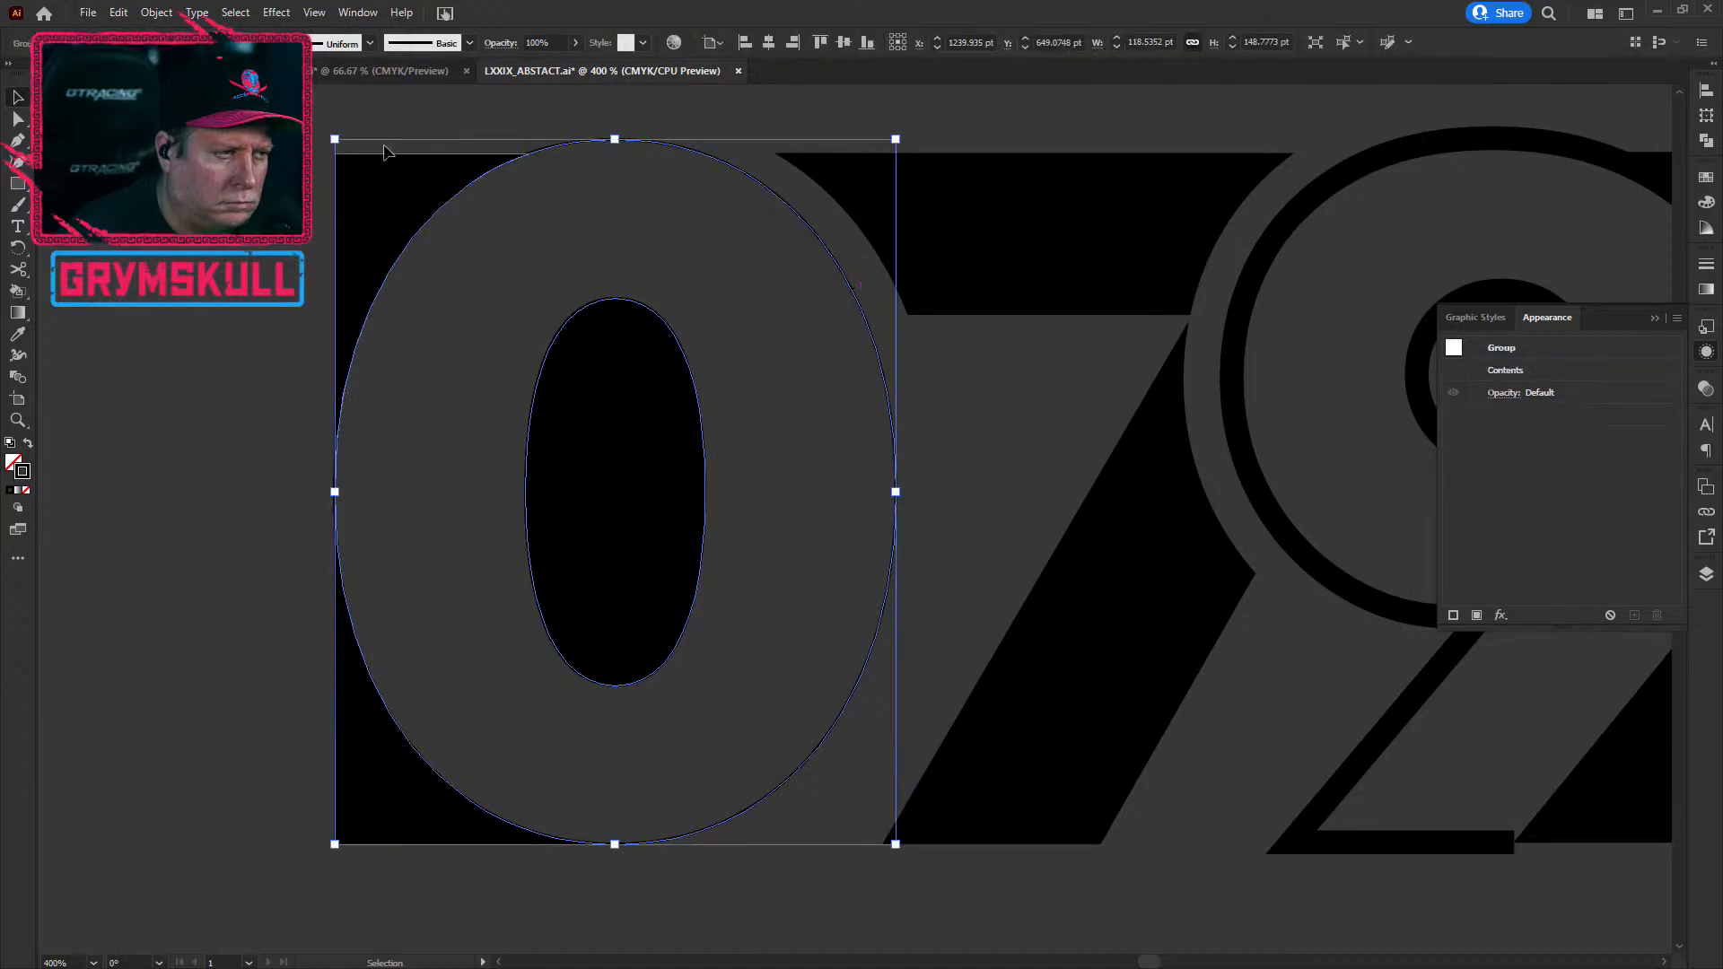
# Step: Release the 0's compound path with Object > Compound Path > Release and clear the selection
pyautogui.click(156, 12)
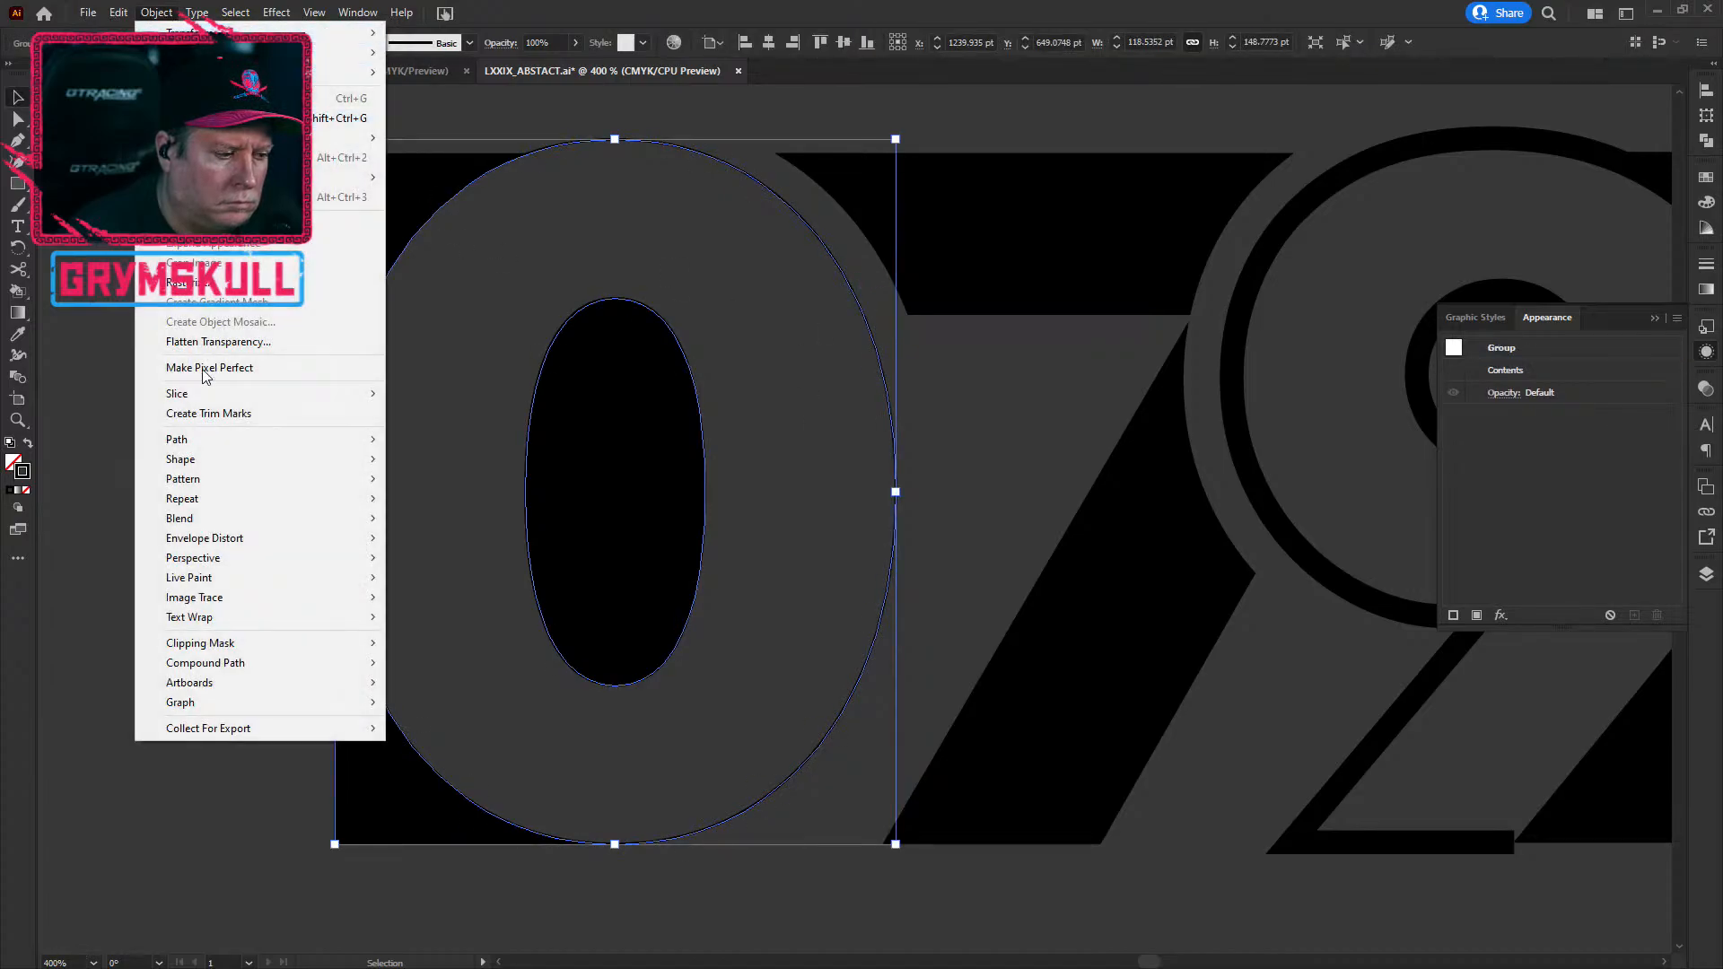
pyautogui.moveTo(248, 666)
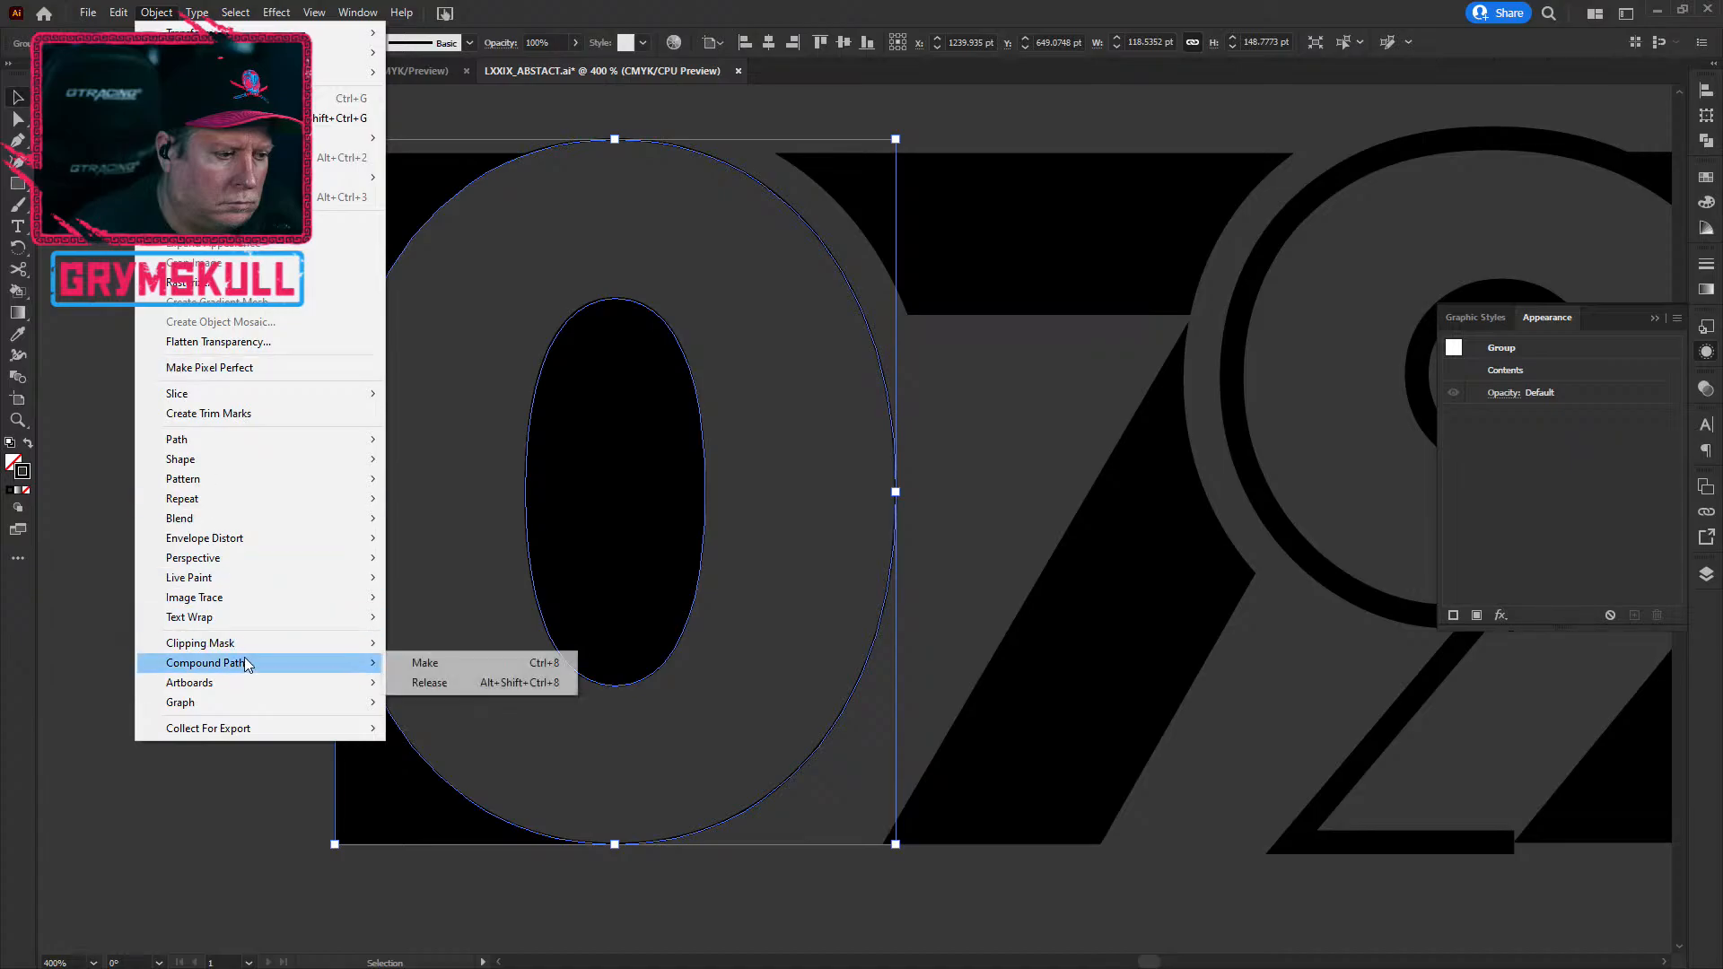
pyautogui.click(422, 684)
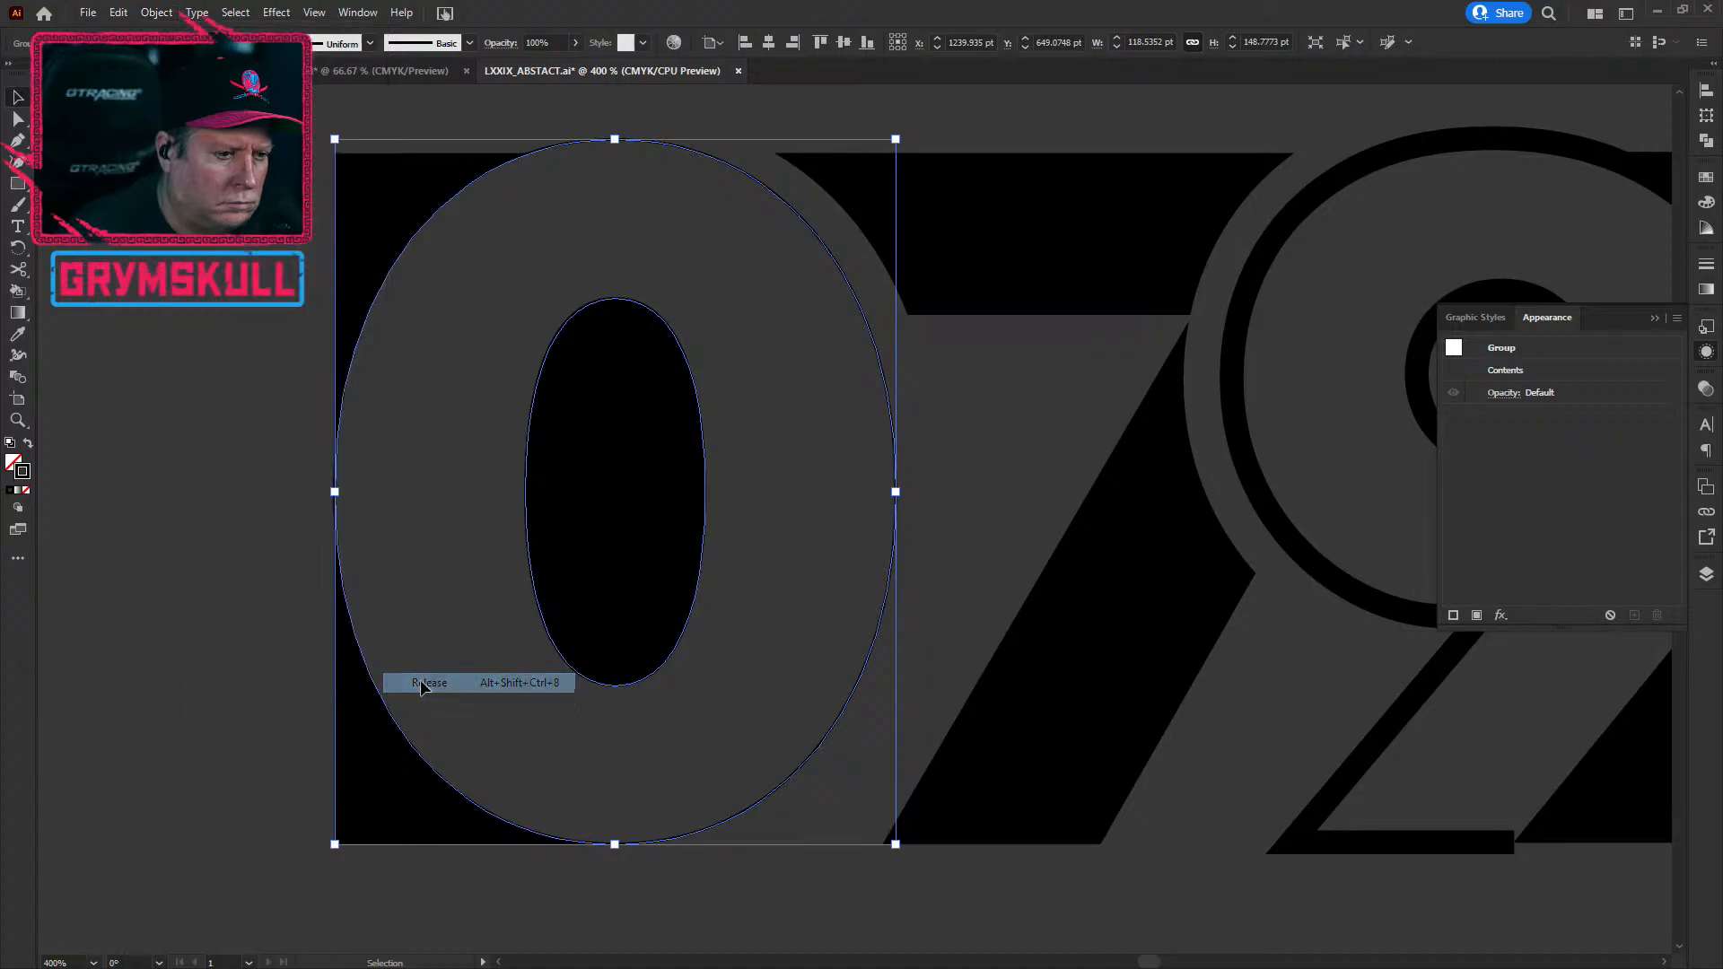
pyautogui.hotkey('ctrl', 'shift', 'a')
# Step: Test-move the 0's inner oval twice, undoing each move to keep it in place
pyautogui.moveTo(646, 308); pyautogui.dragTo(523, 294)
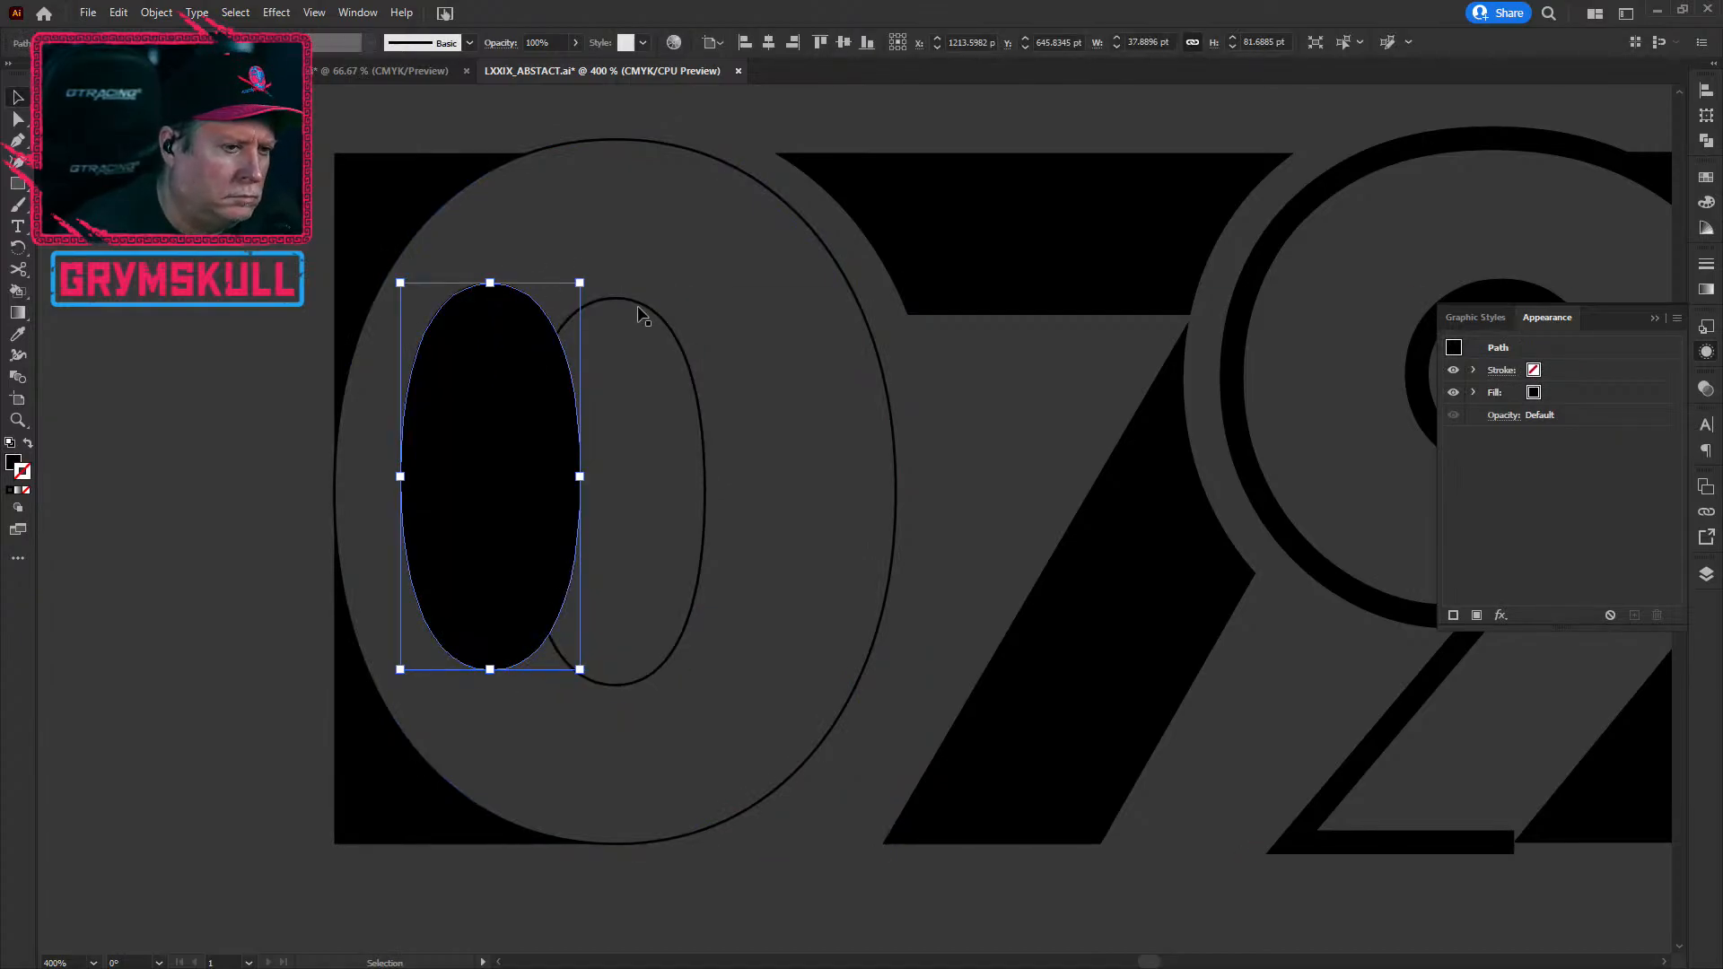
pyautogui.hotkey('ctrl', 'z')
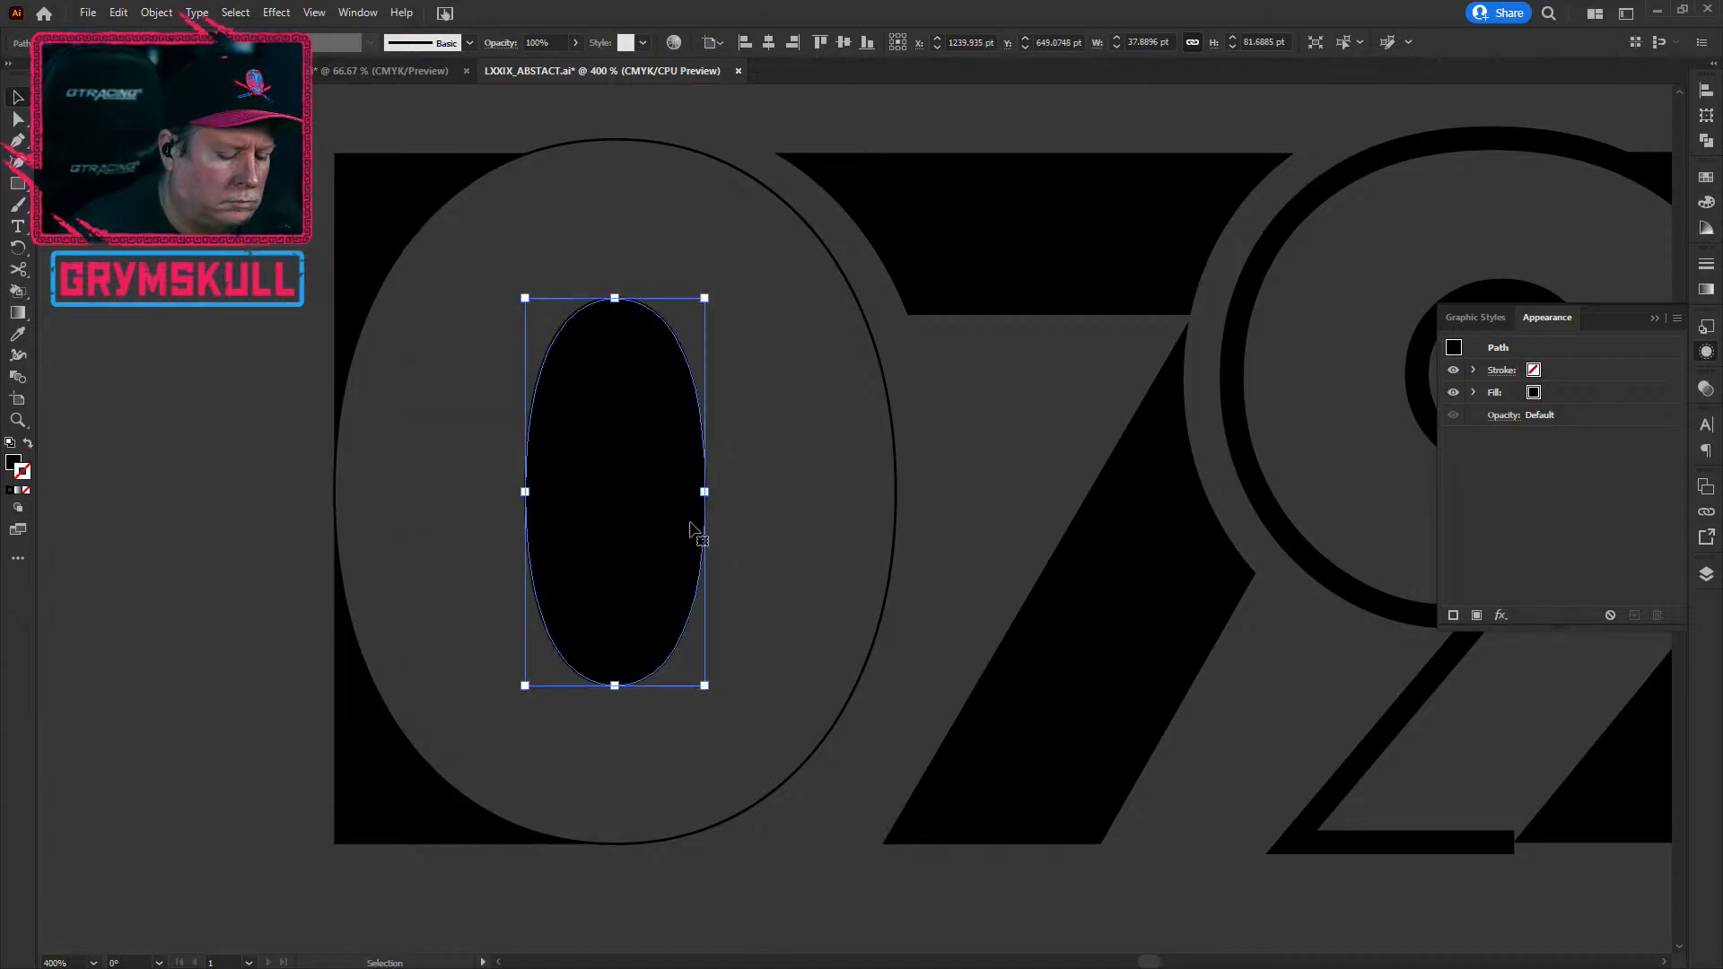
pyautogui.click(704, 395)
pyautogui.moveTo(704, 400); pyautogui.dragTo(746, 381)
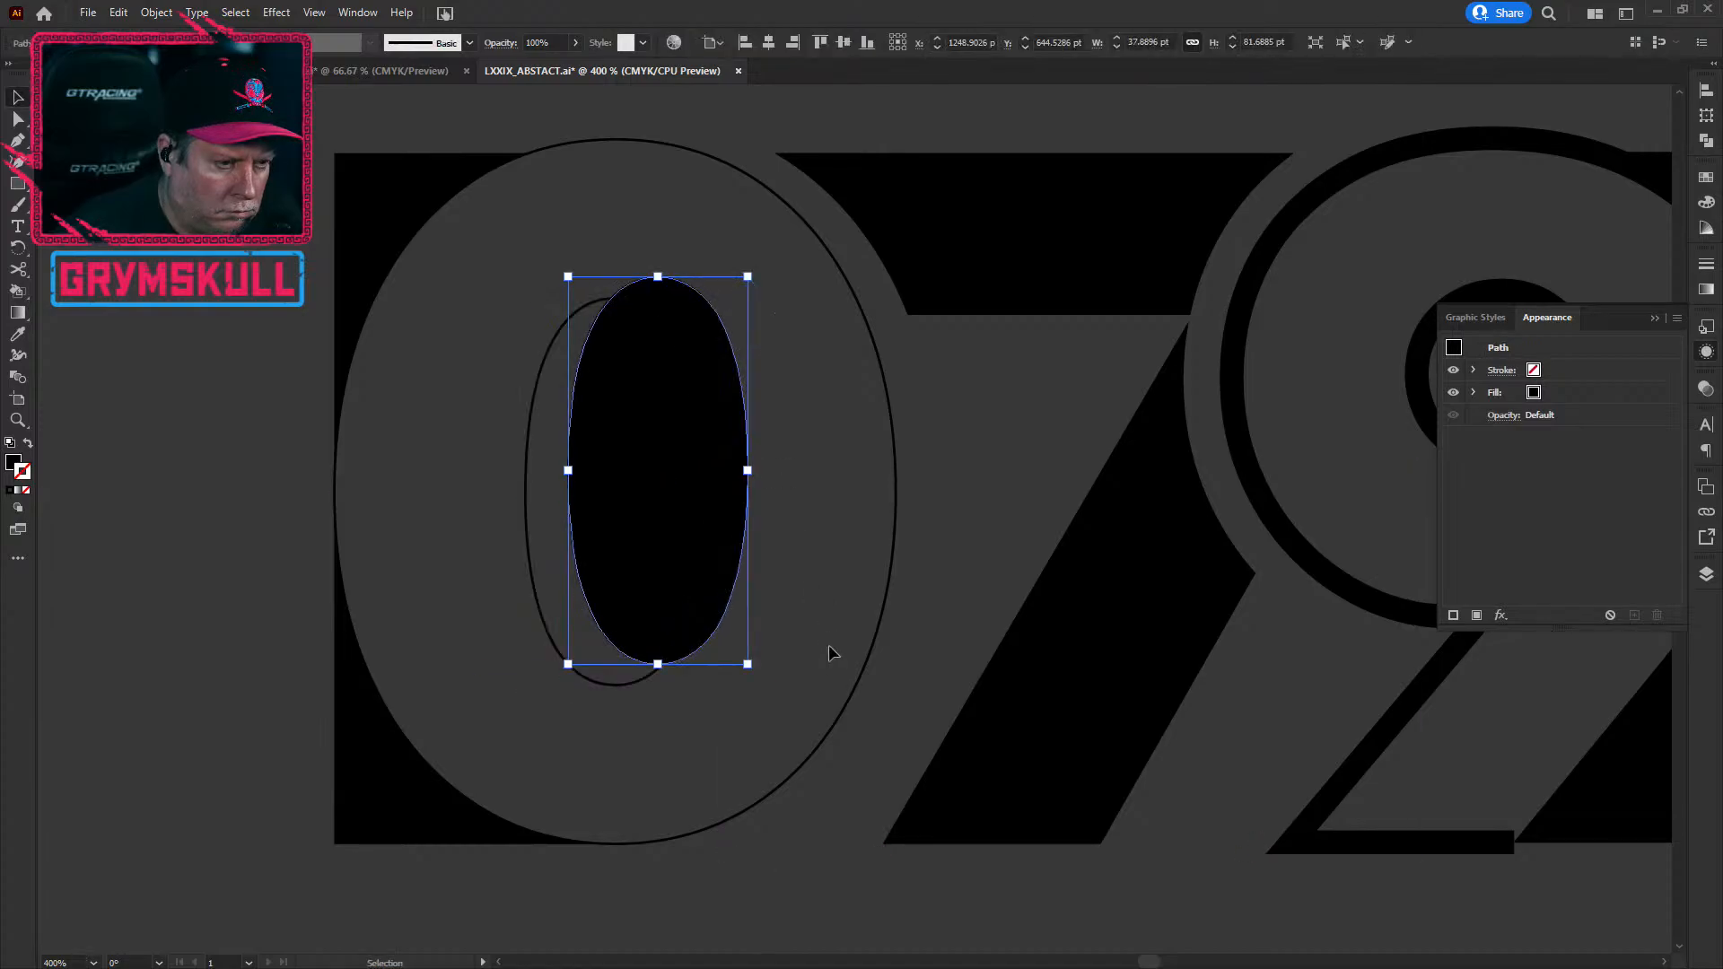
pyautogui.hotkey('ctrl', 'z')
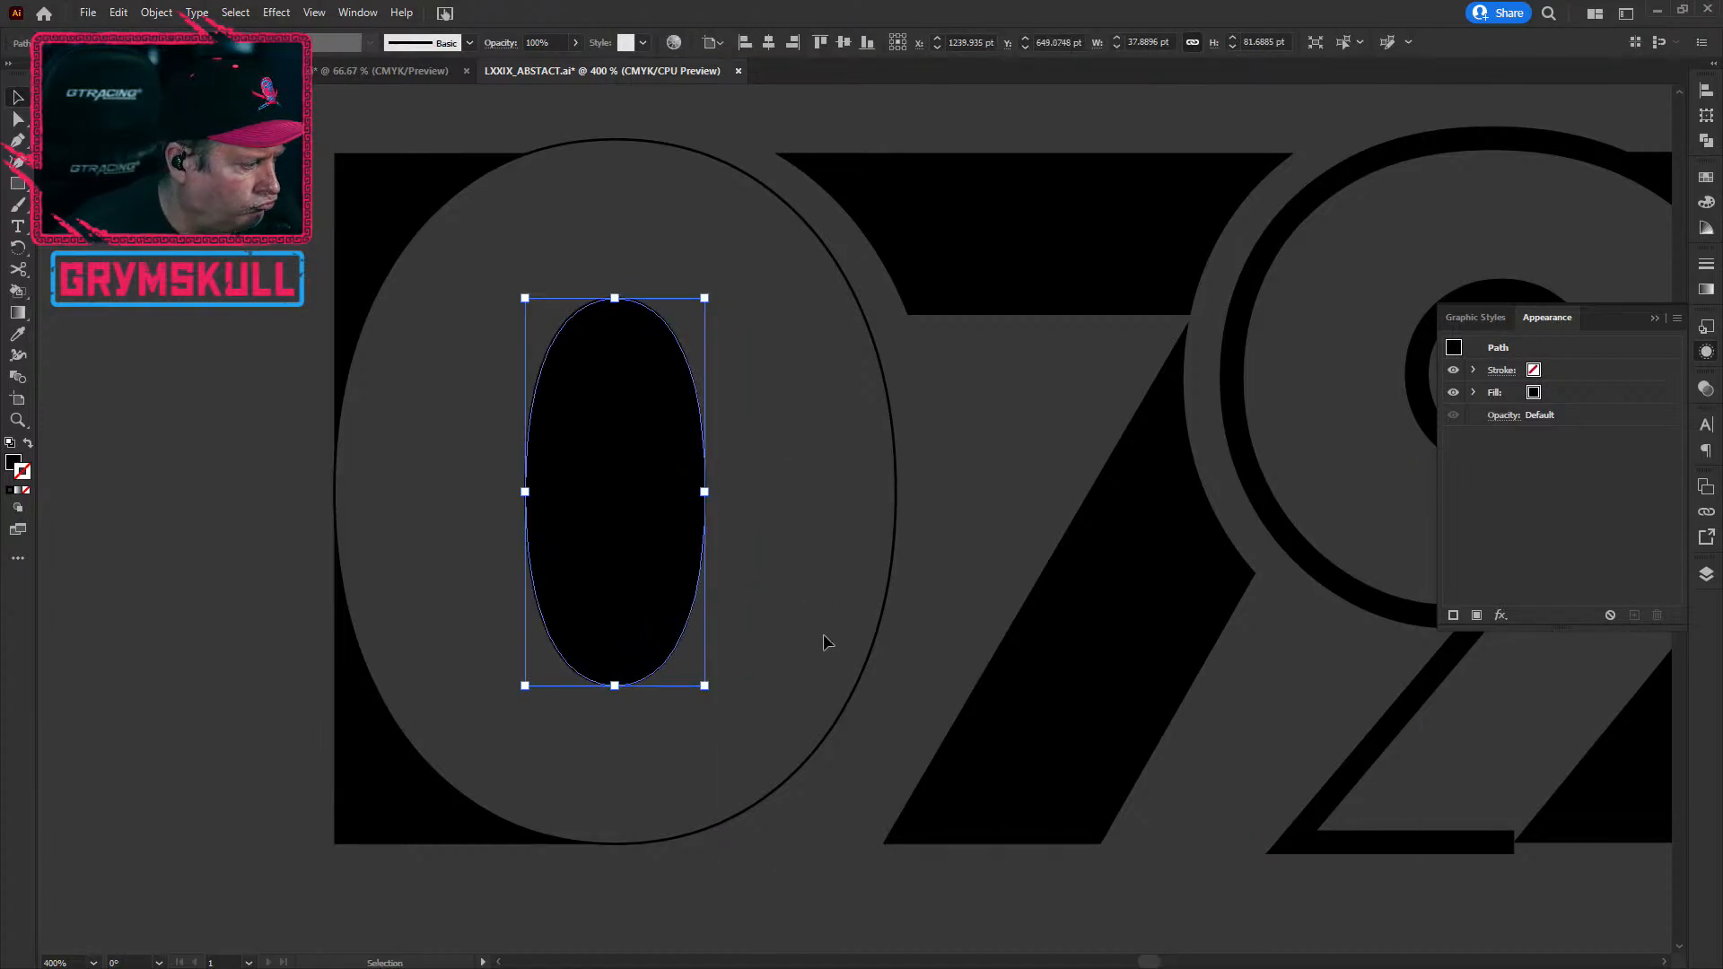
pyautogui.scroll(10, 539, 633)
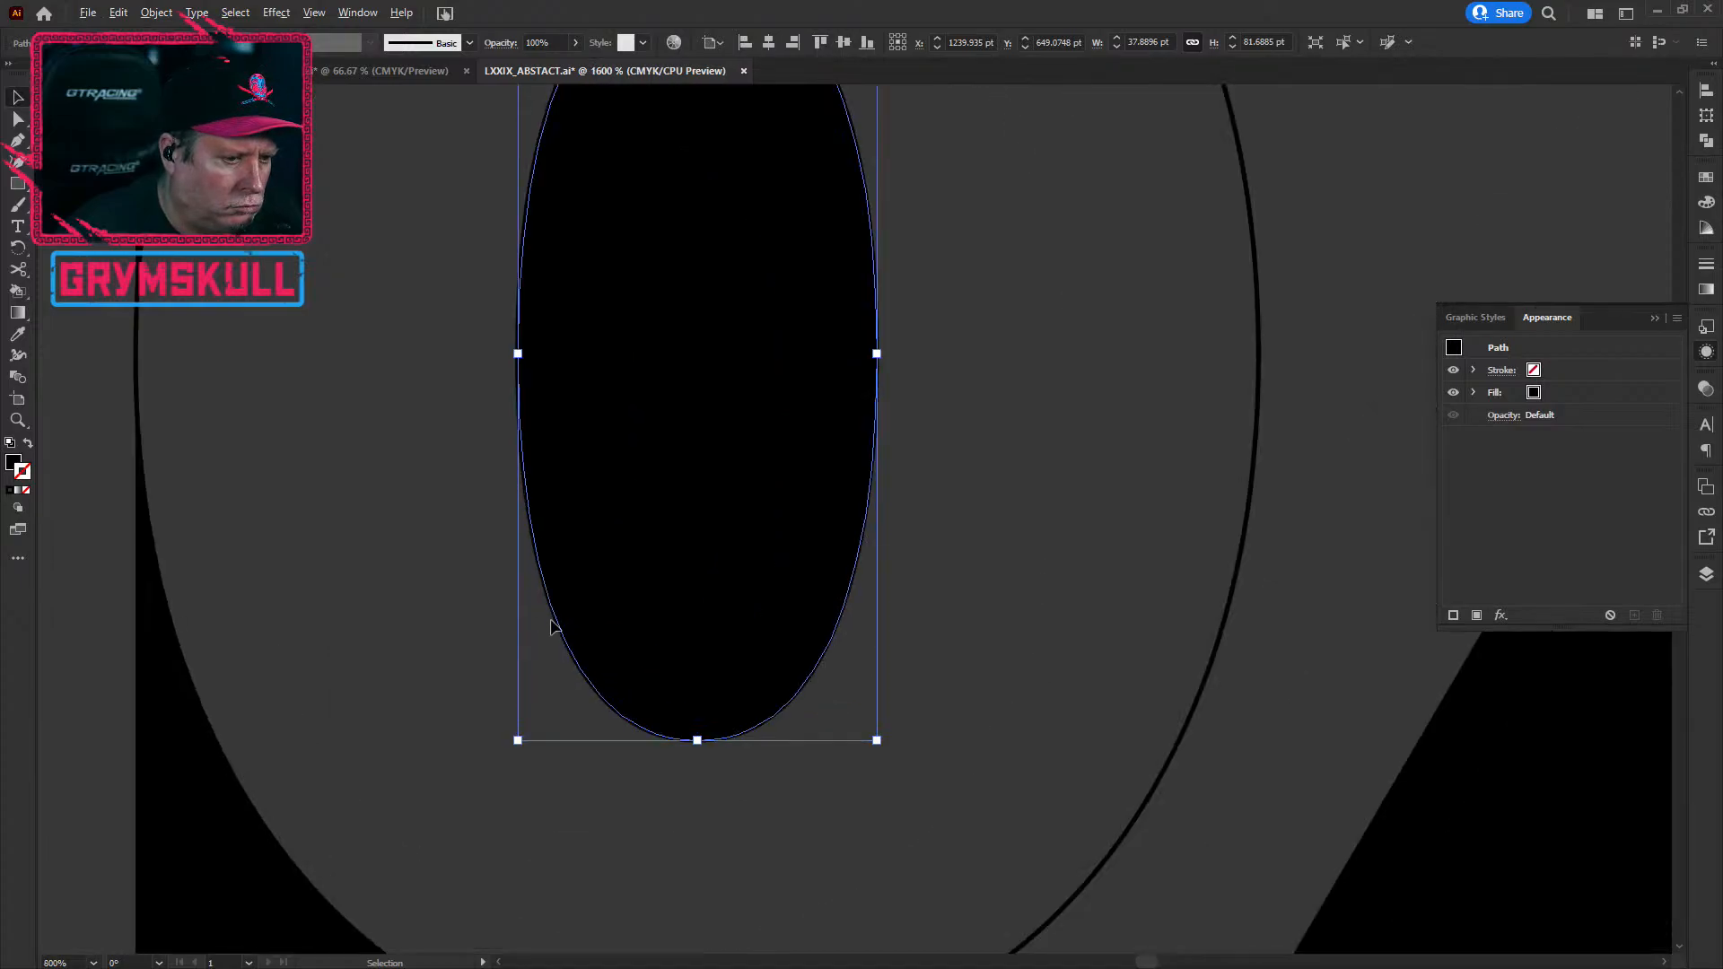
# Step: Hide the 0's large black inner oval path in the Layers panel
pyautogui.click(863, 516)
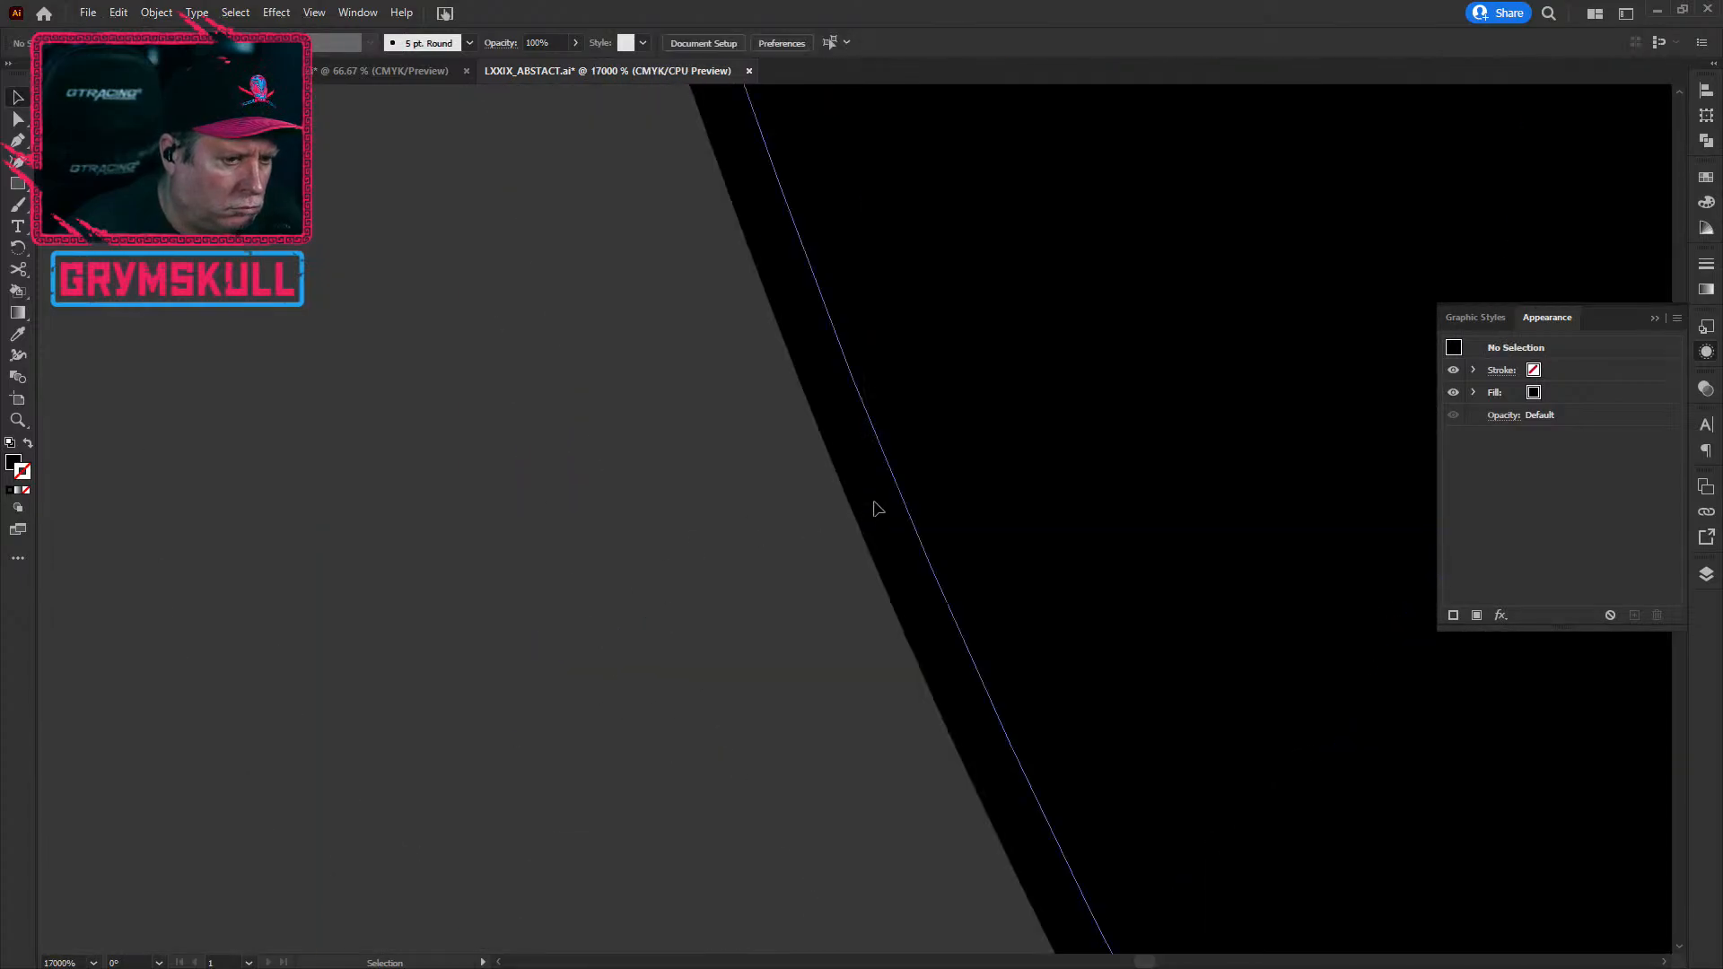
pyautogui.click(940, 478)
pyautogui.click(877, 532)
pyautogui.click(989, 508)
pyautogui.click(1704, 574)
pyautogui.click(1407, 335)
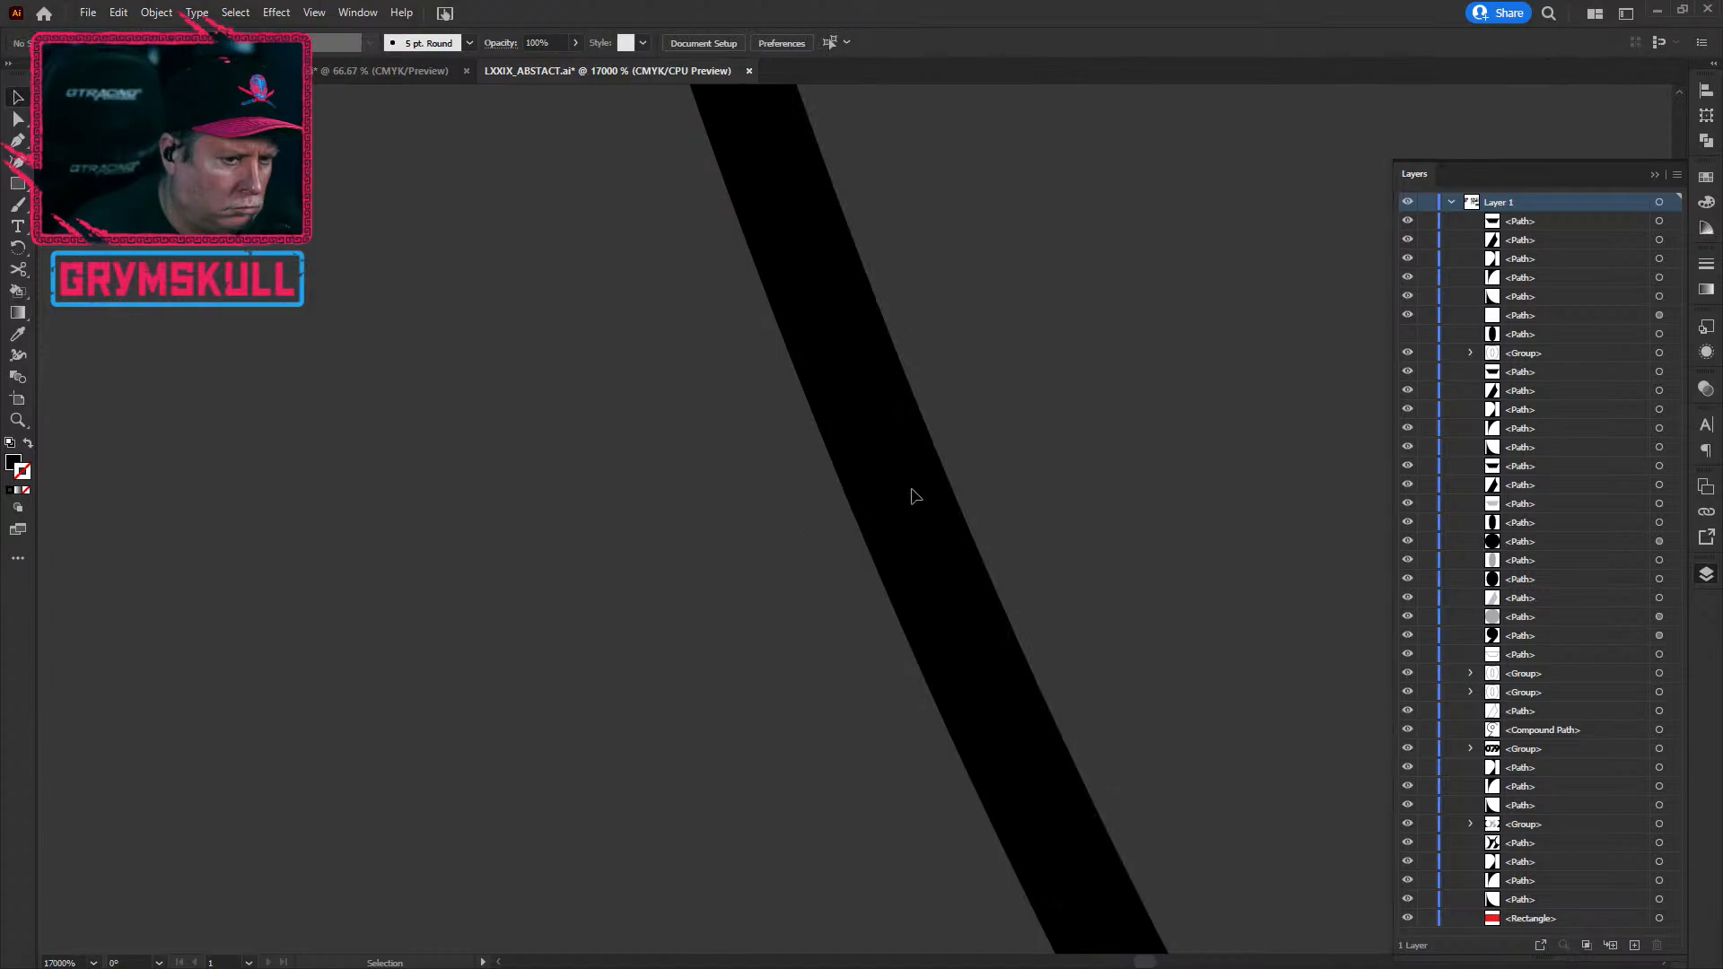
# Step: Delete the thin stray black sliver along the oval's edge and zoom out to the whole 079
pyautogui.click(914, 513)
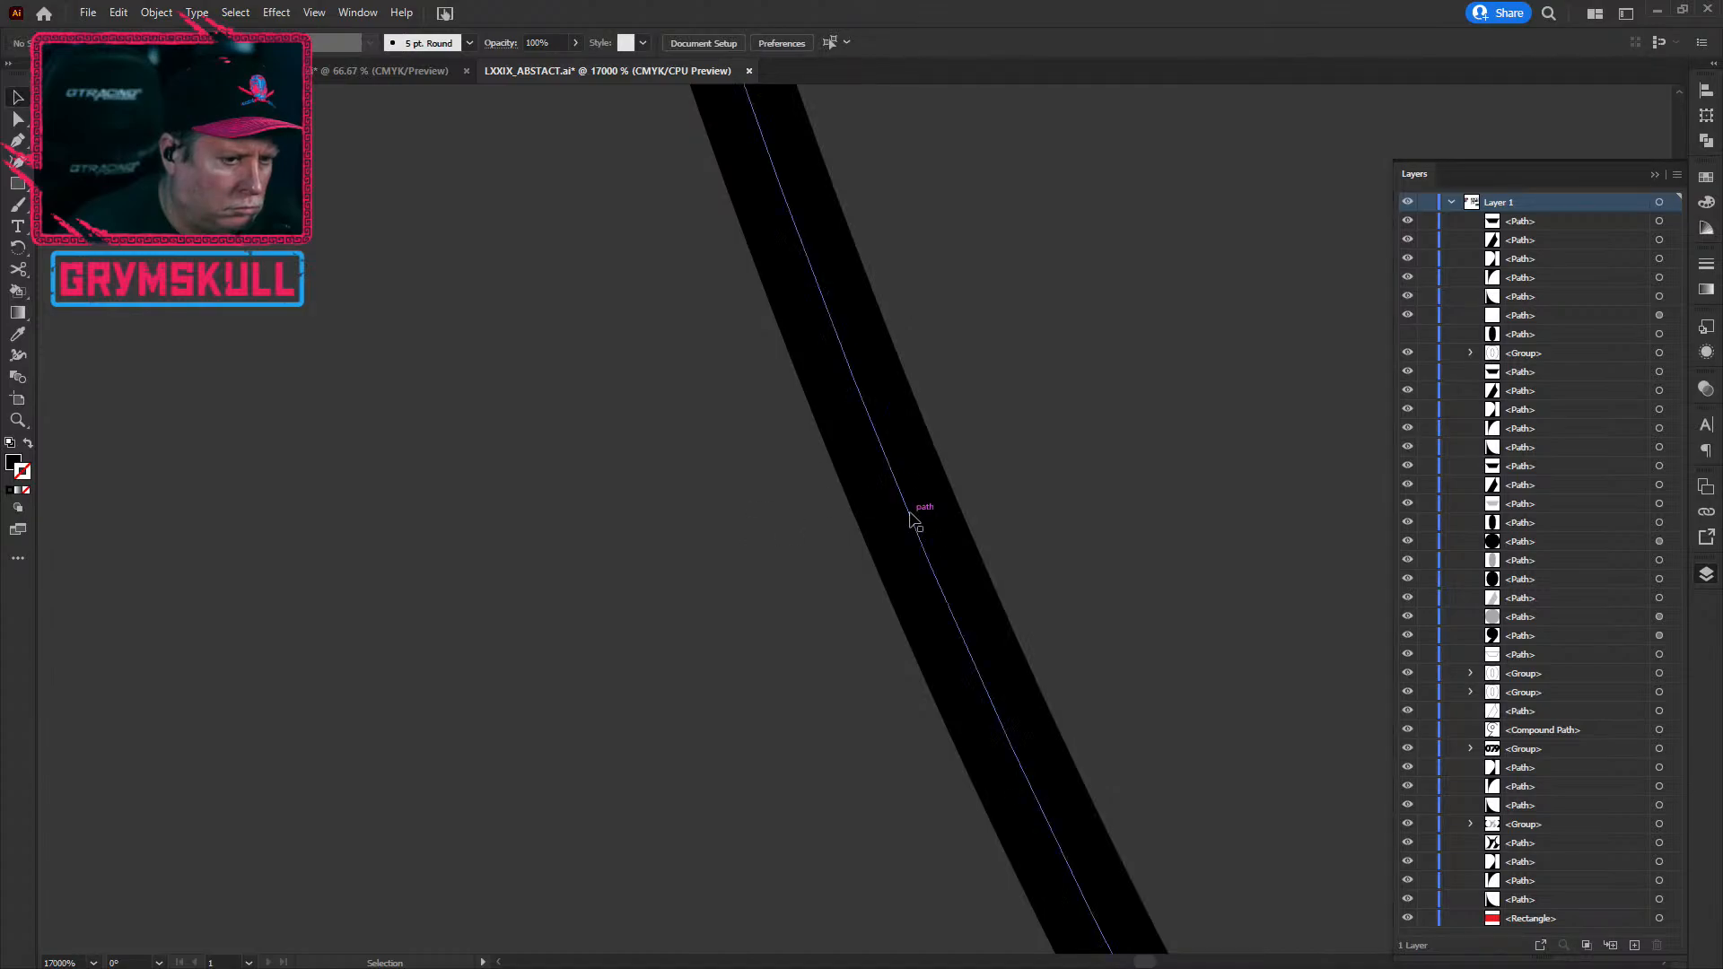
pyautogui.press('Delete')
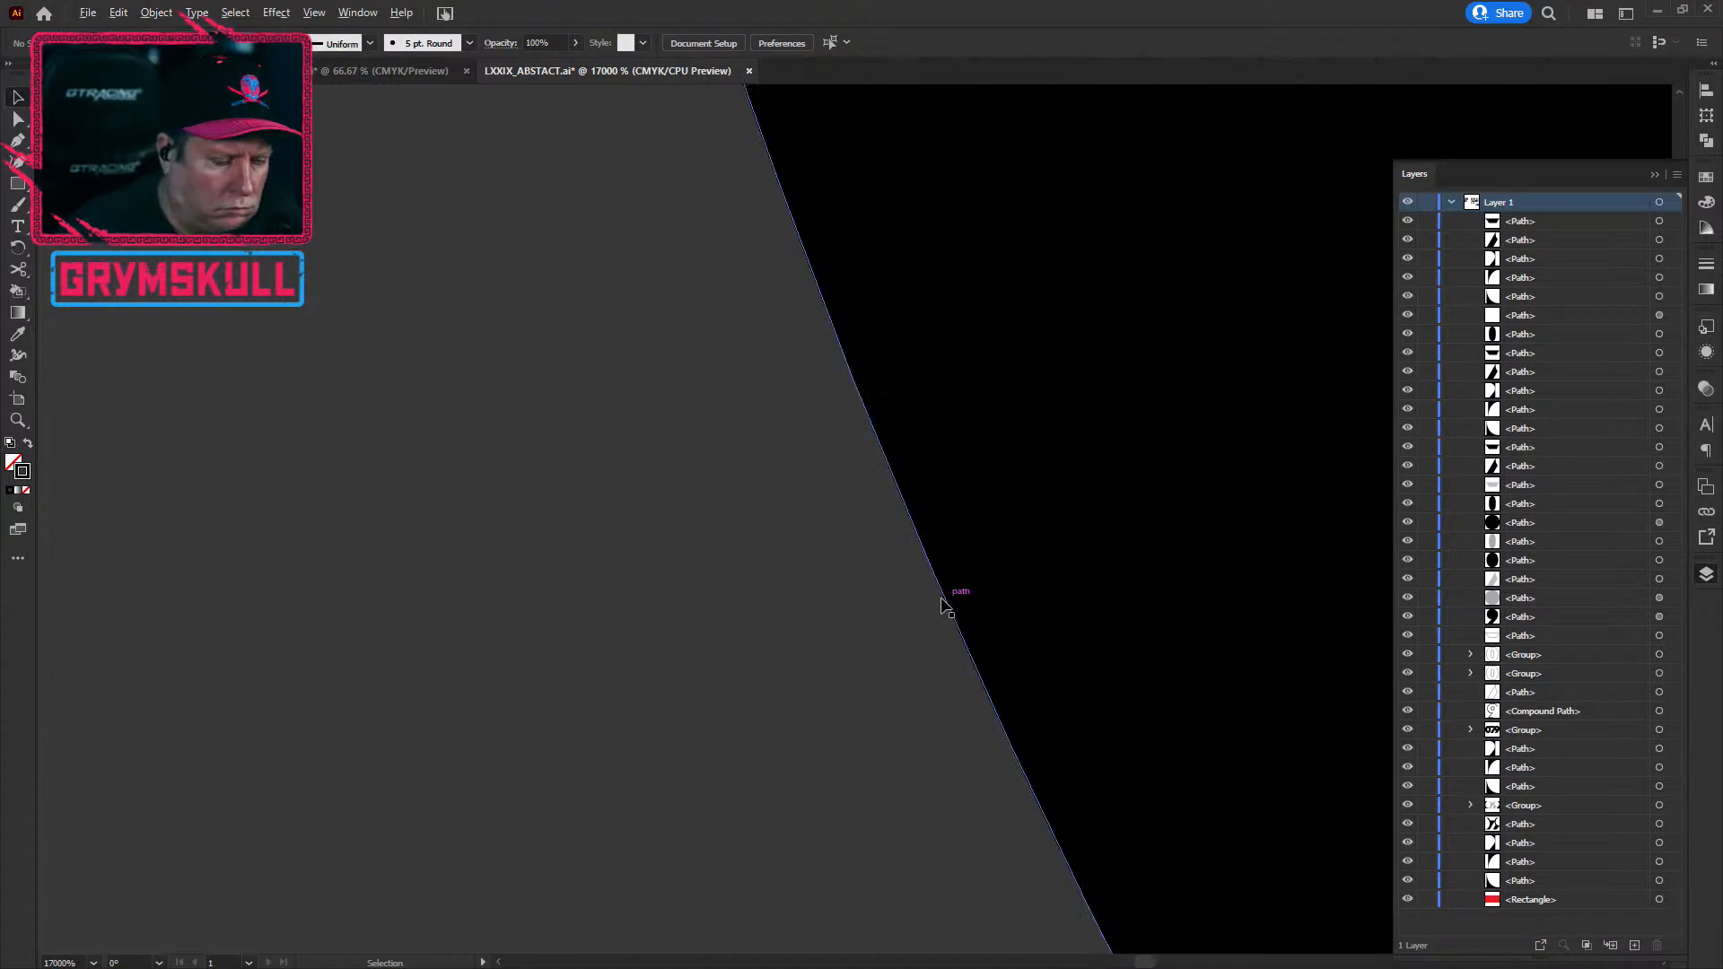
pyautogui.scroll(-3, 944, 604)
pyautogui.scroll(-4, 693, 597)
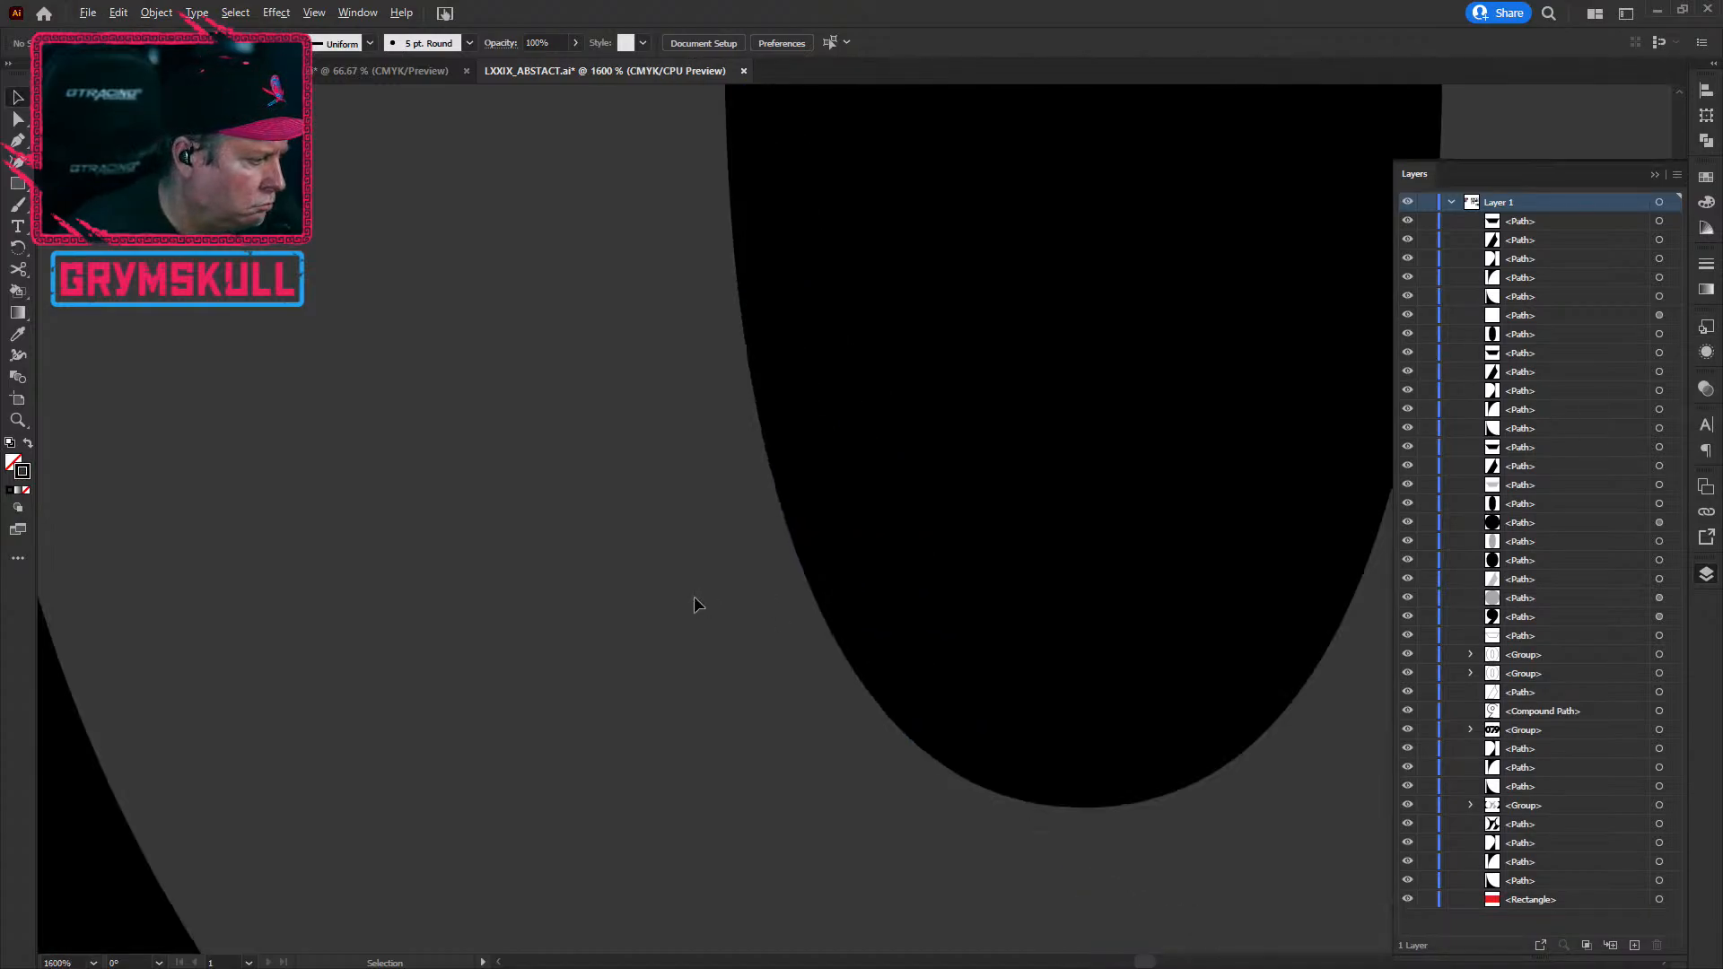
pyautogui.moveTo(675, 335); pyautogui.dragTo(362, 735)
pyautogui.scroll(-3, 362, 729)
pyautogui.scroll(-5, 364, 730)
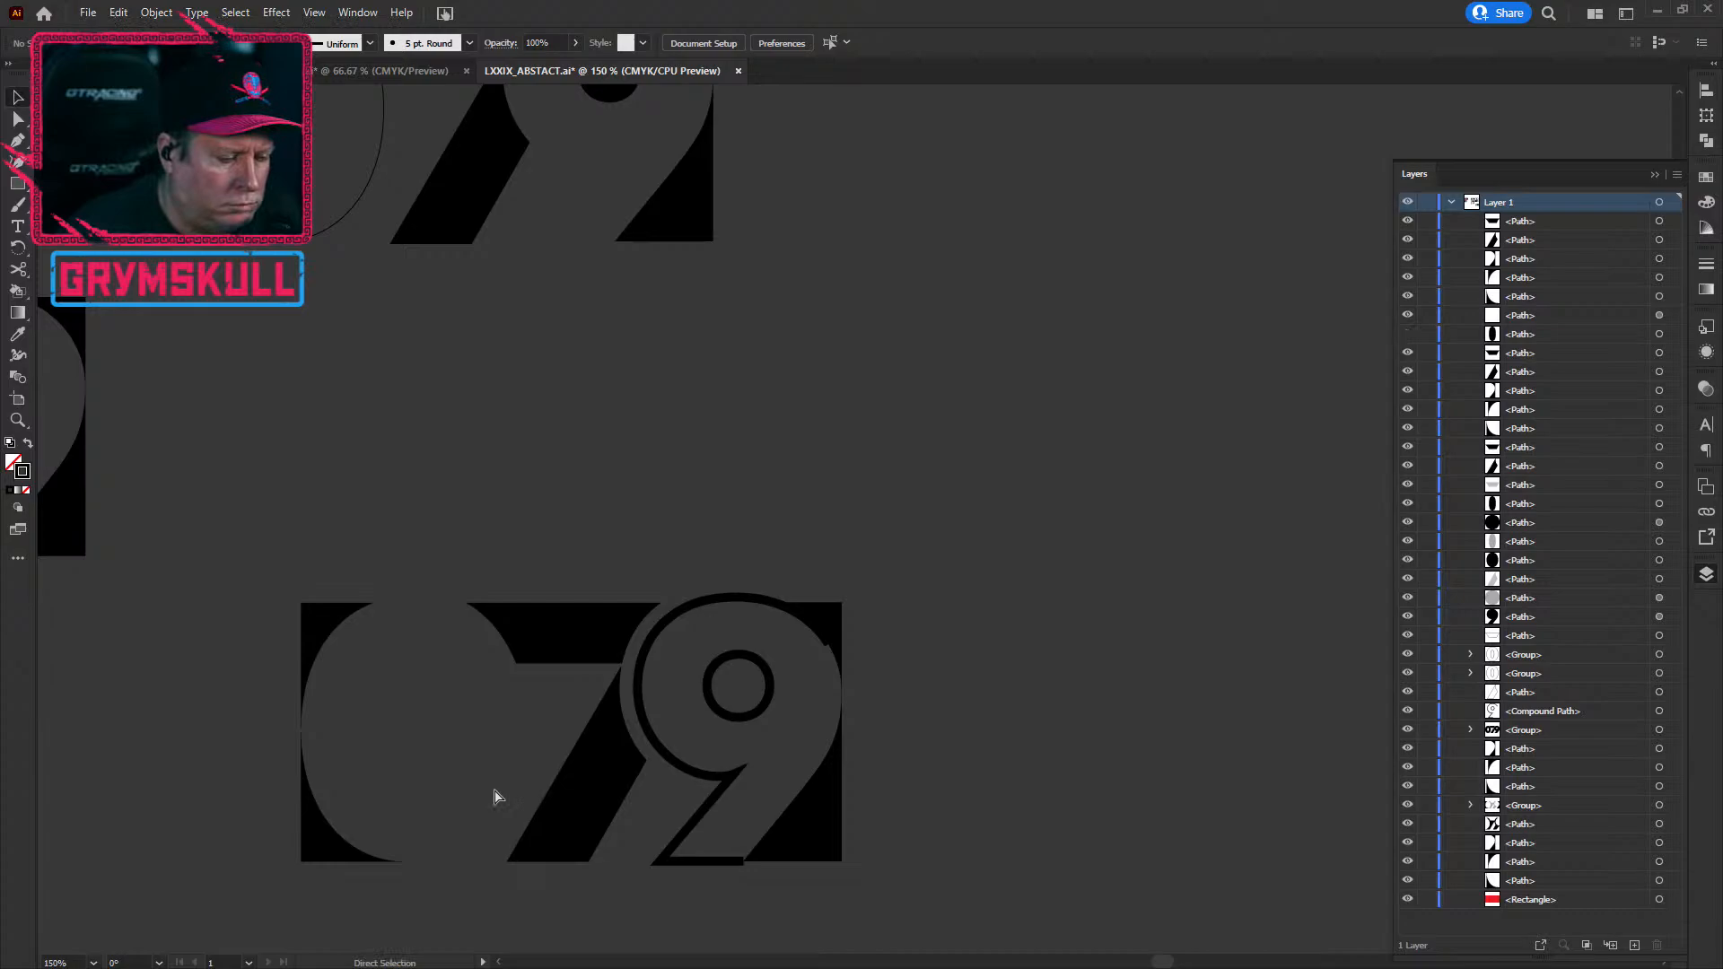
# Step: Join the 0's outer and inner ovals into one compound path
pyautogui.click(495, 796)
pyautogui.press('v')
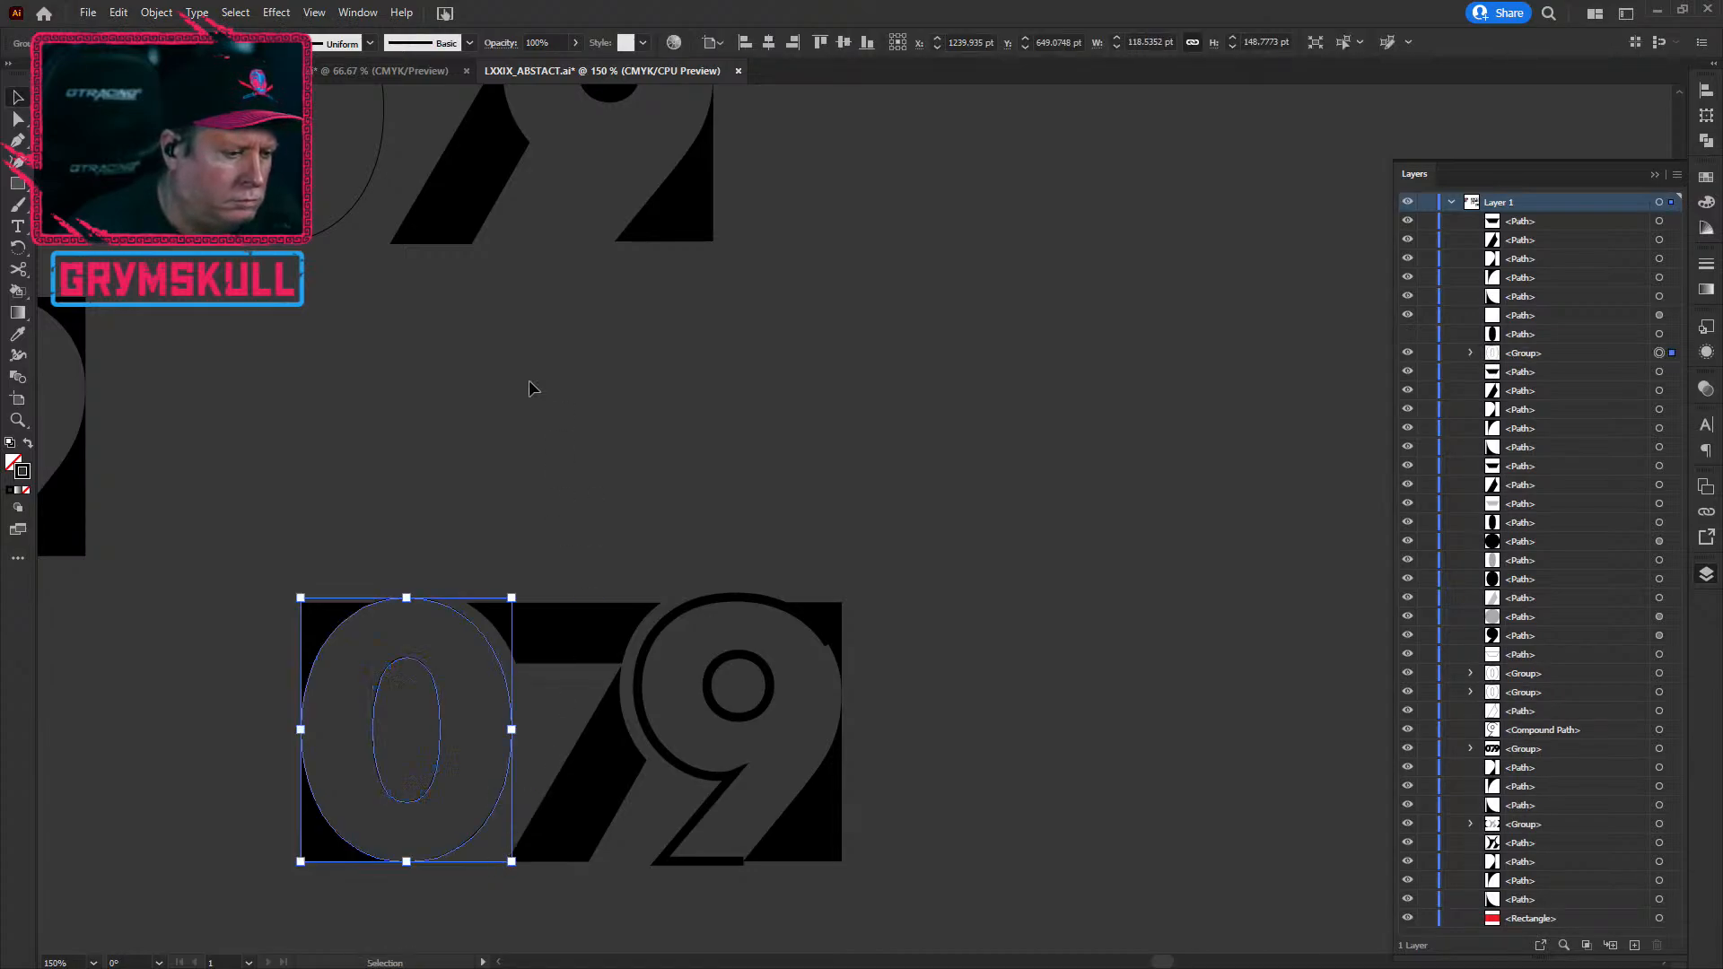
pyautogui.click(162, 12)
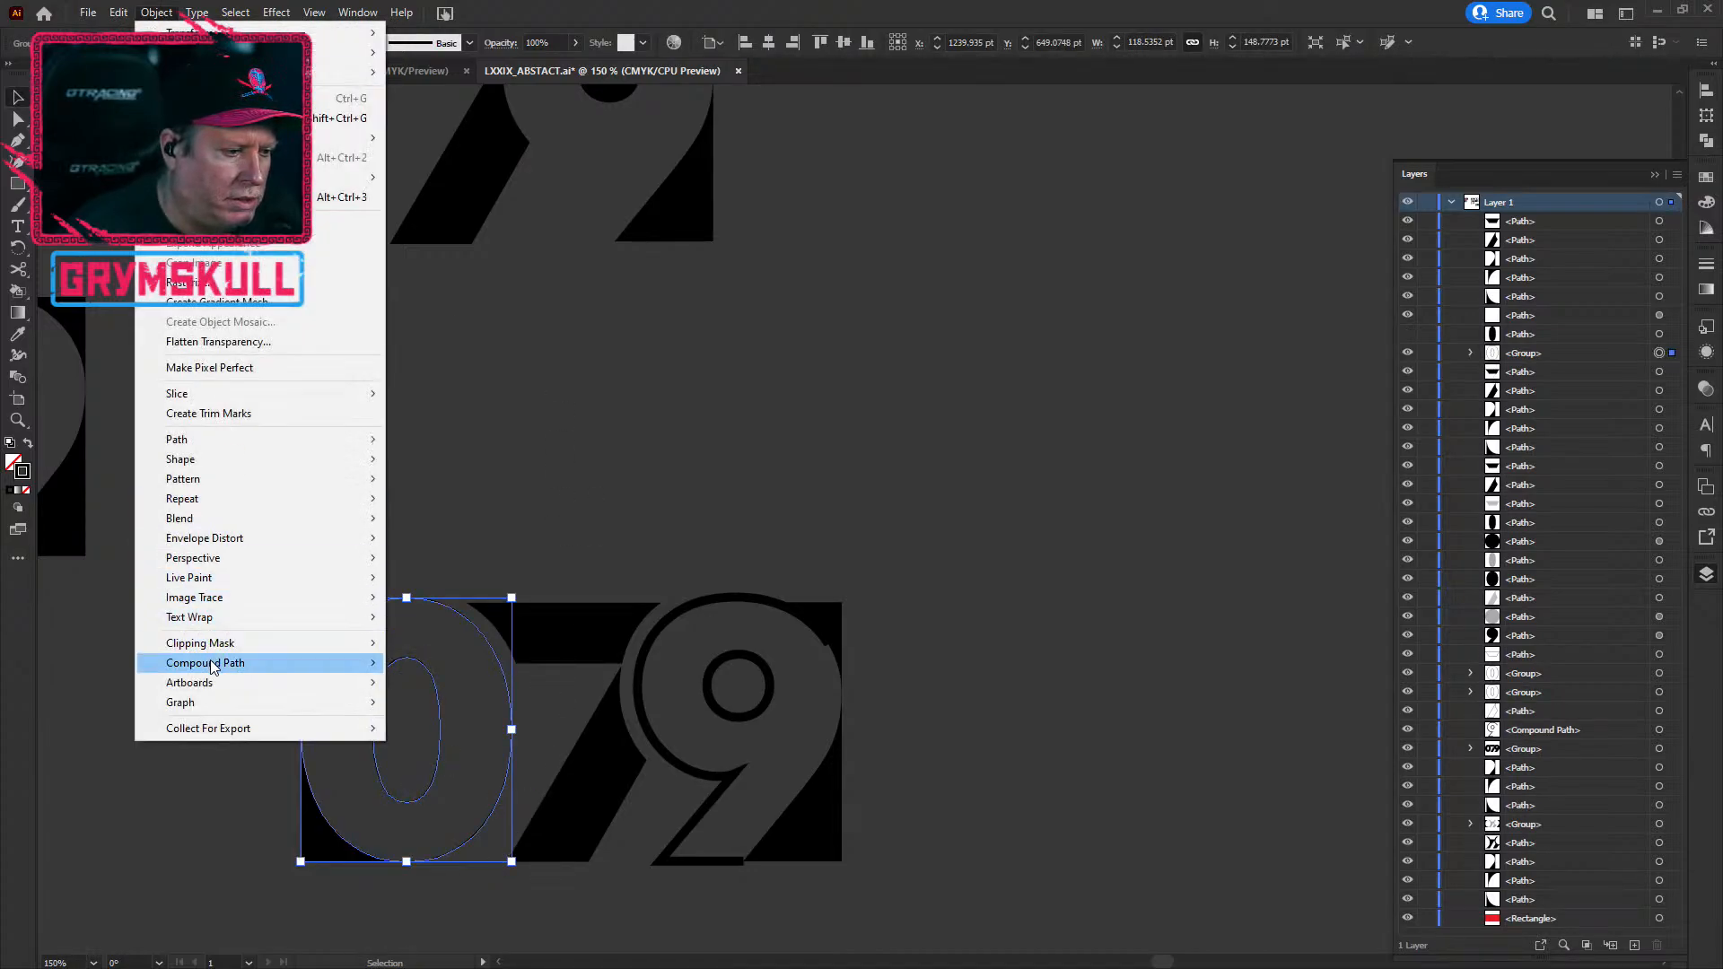
pyautogui.moveTo(338, 669)
pyautogui.click(424, 663)
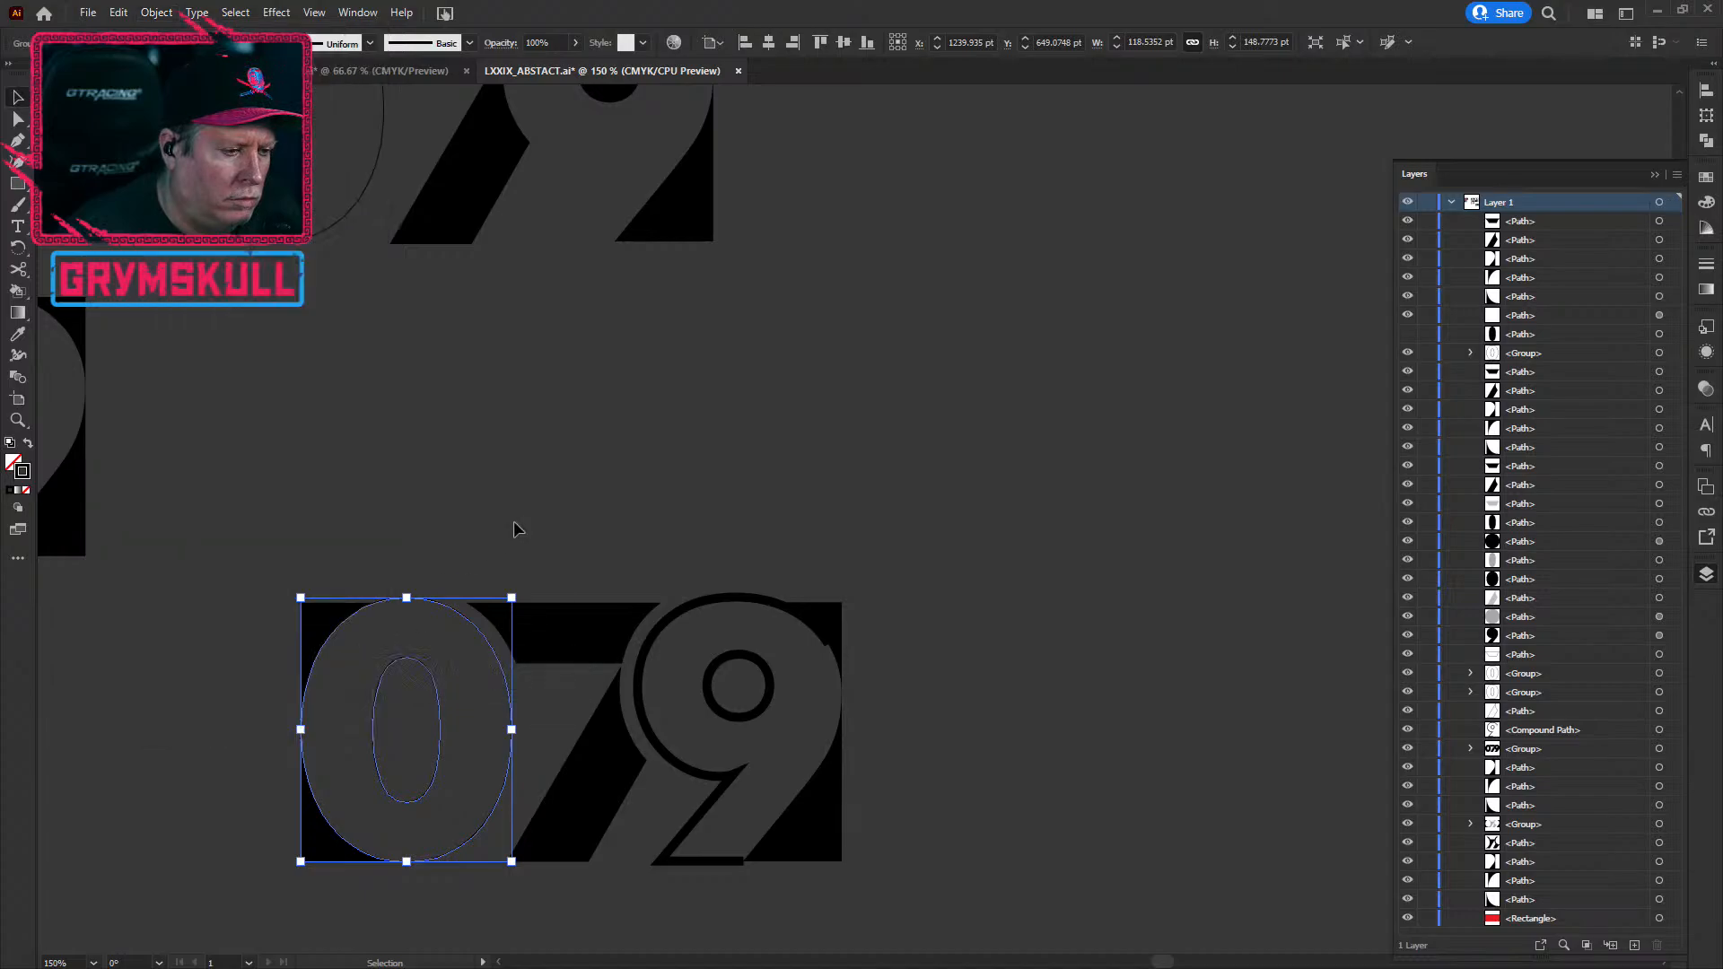
# Step: Ungroup the compound 0, delete its inner oval, then undo the deletion
pyautogui.click(388, 656)
pyautogui.click(440, 653)
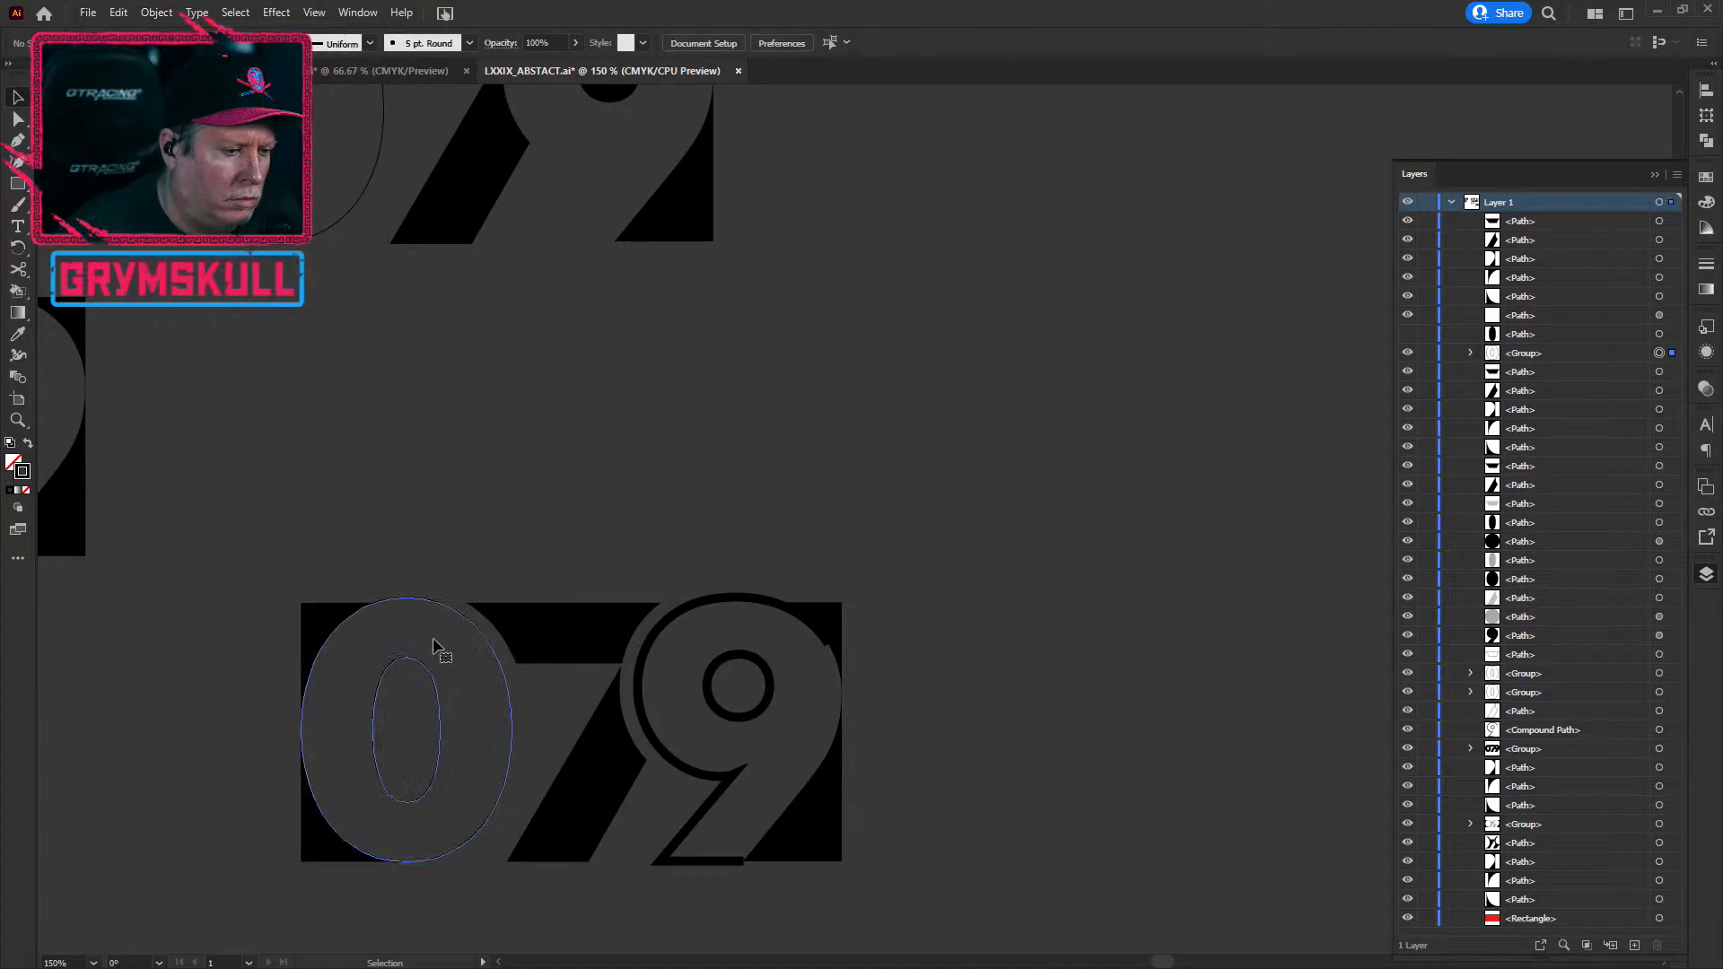
pyautogui.click(157, 13)
pyautogui.click(350, 119)
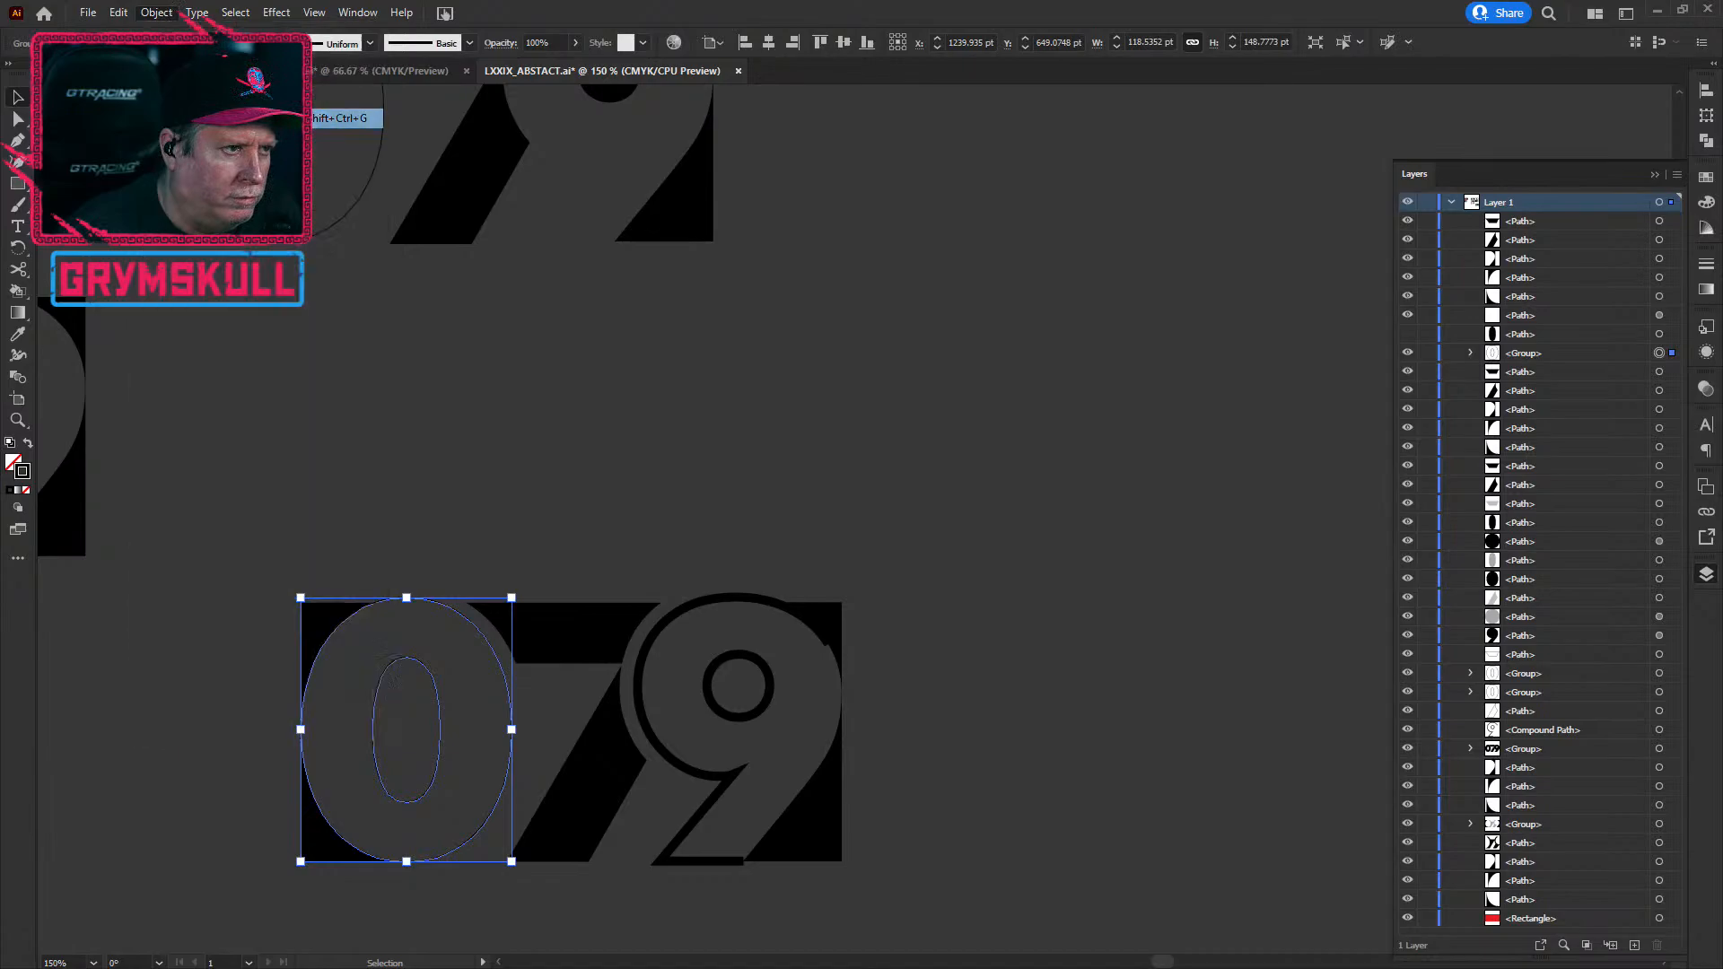
pyautogui.click(467, 735)
pyautogui.click(440, 725)
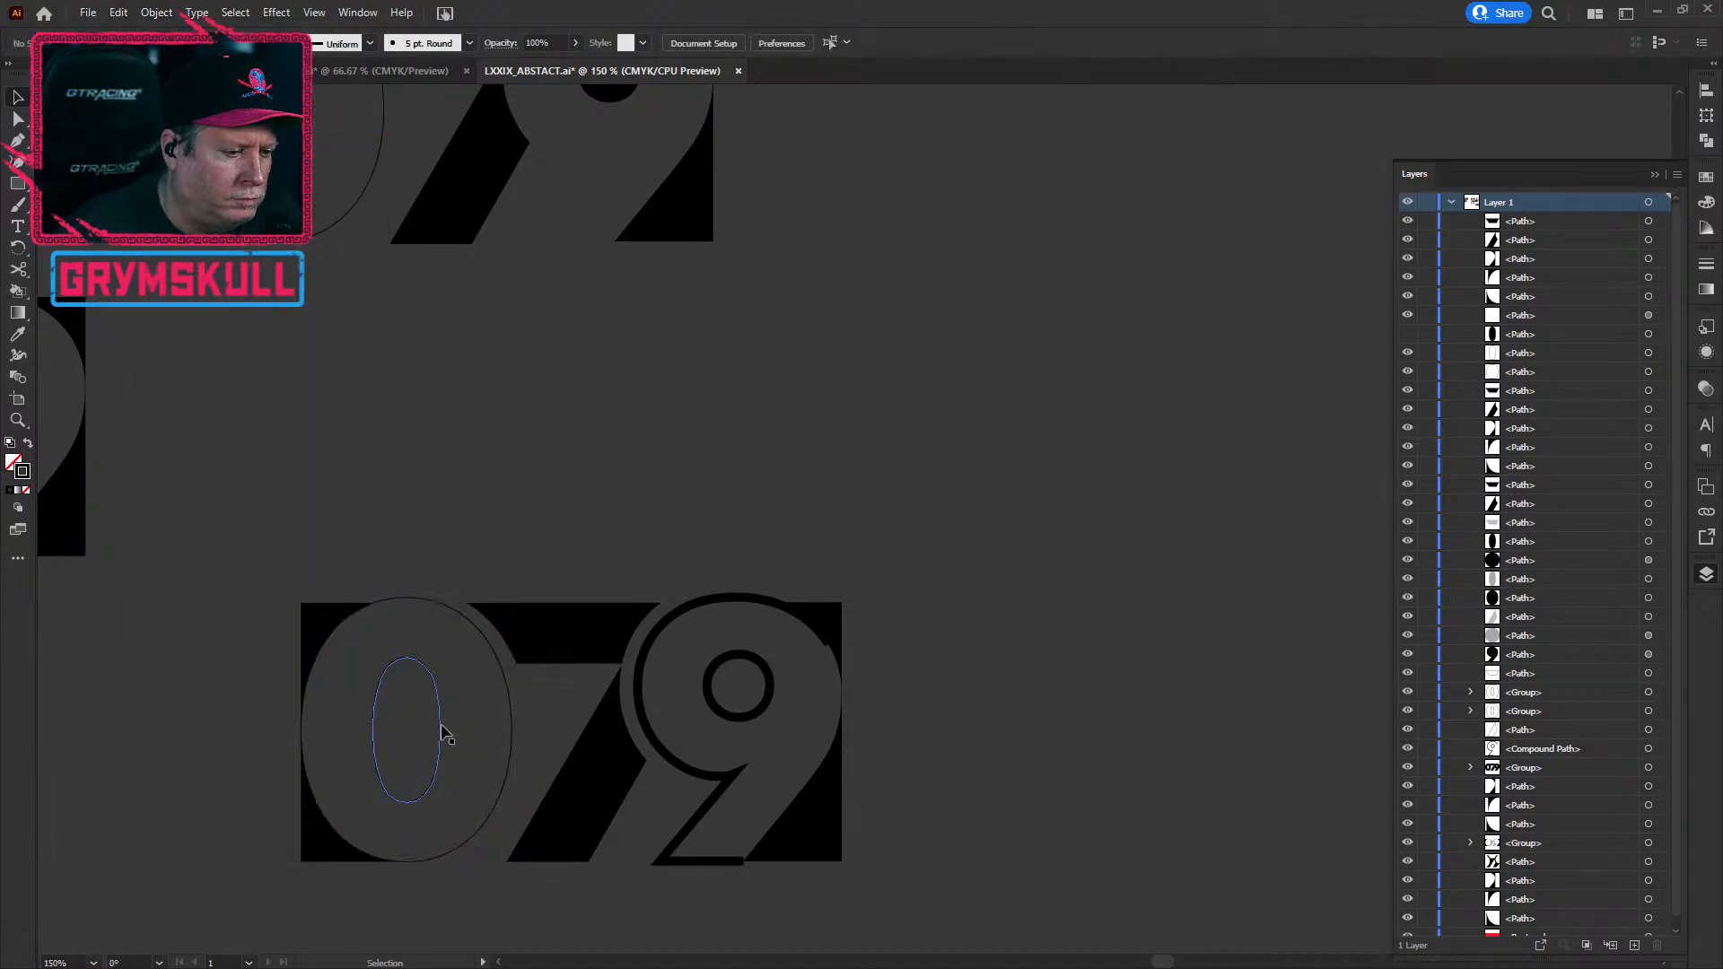
pyautogui.press('Delete')
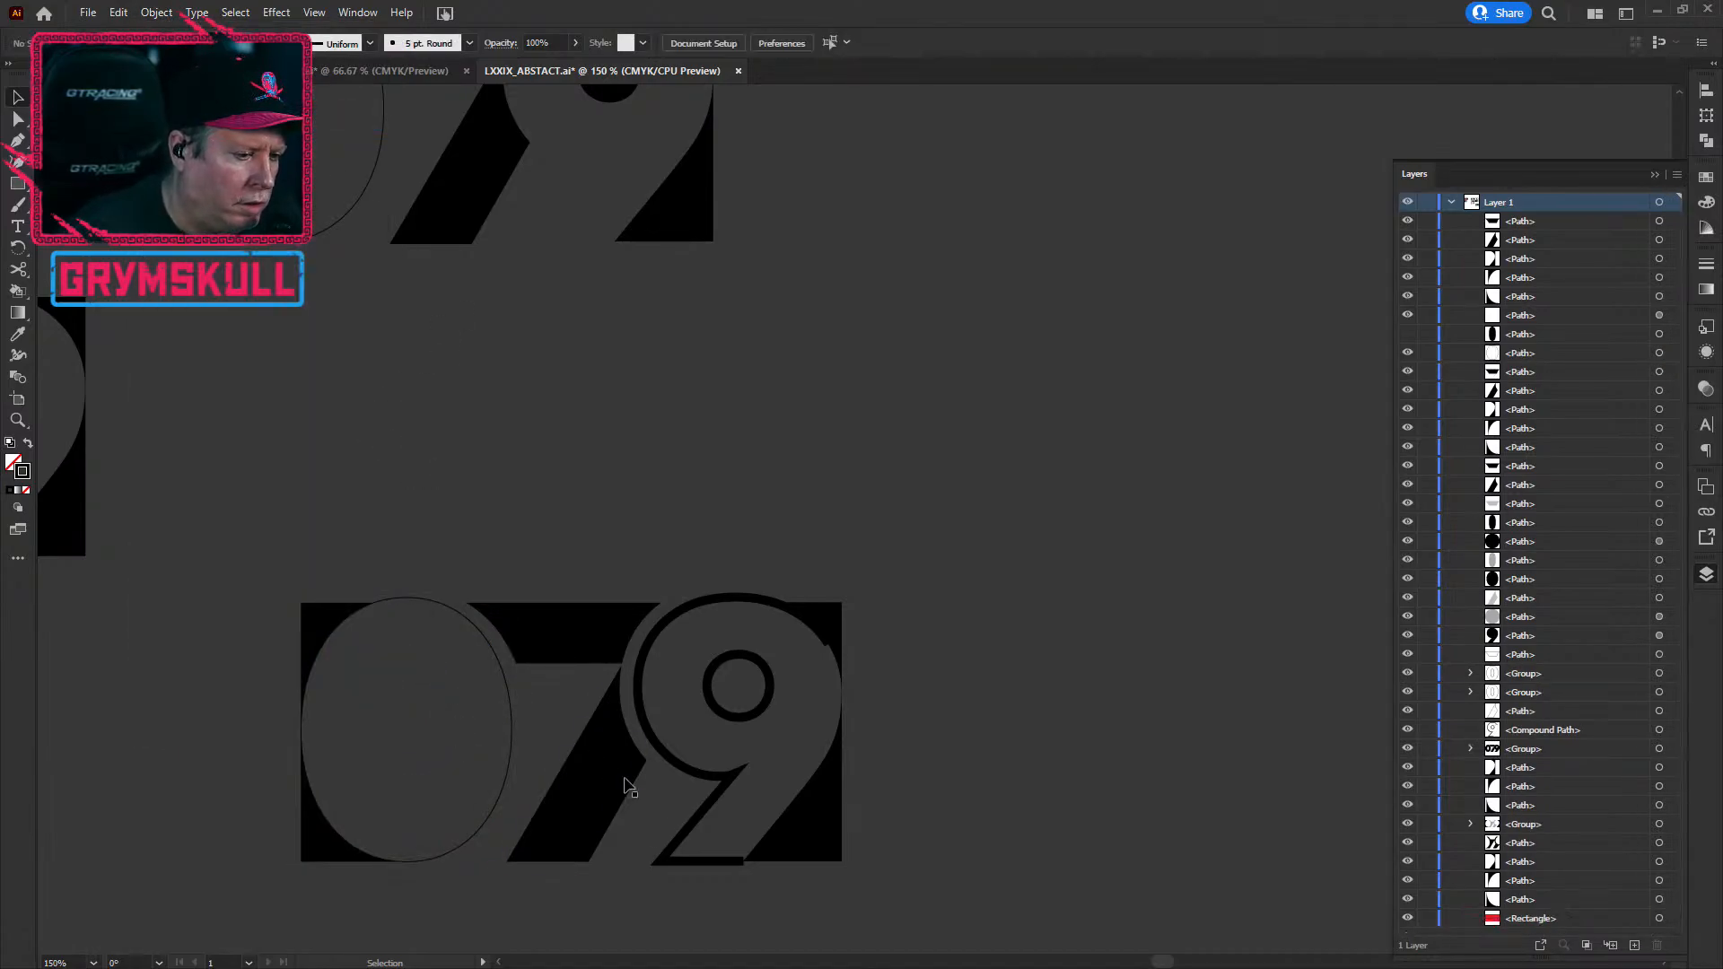
pyautogui.hotkey('ctrl', 'z')
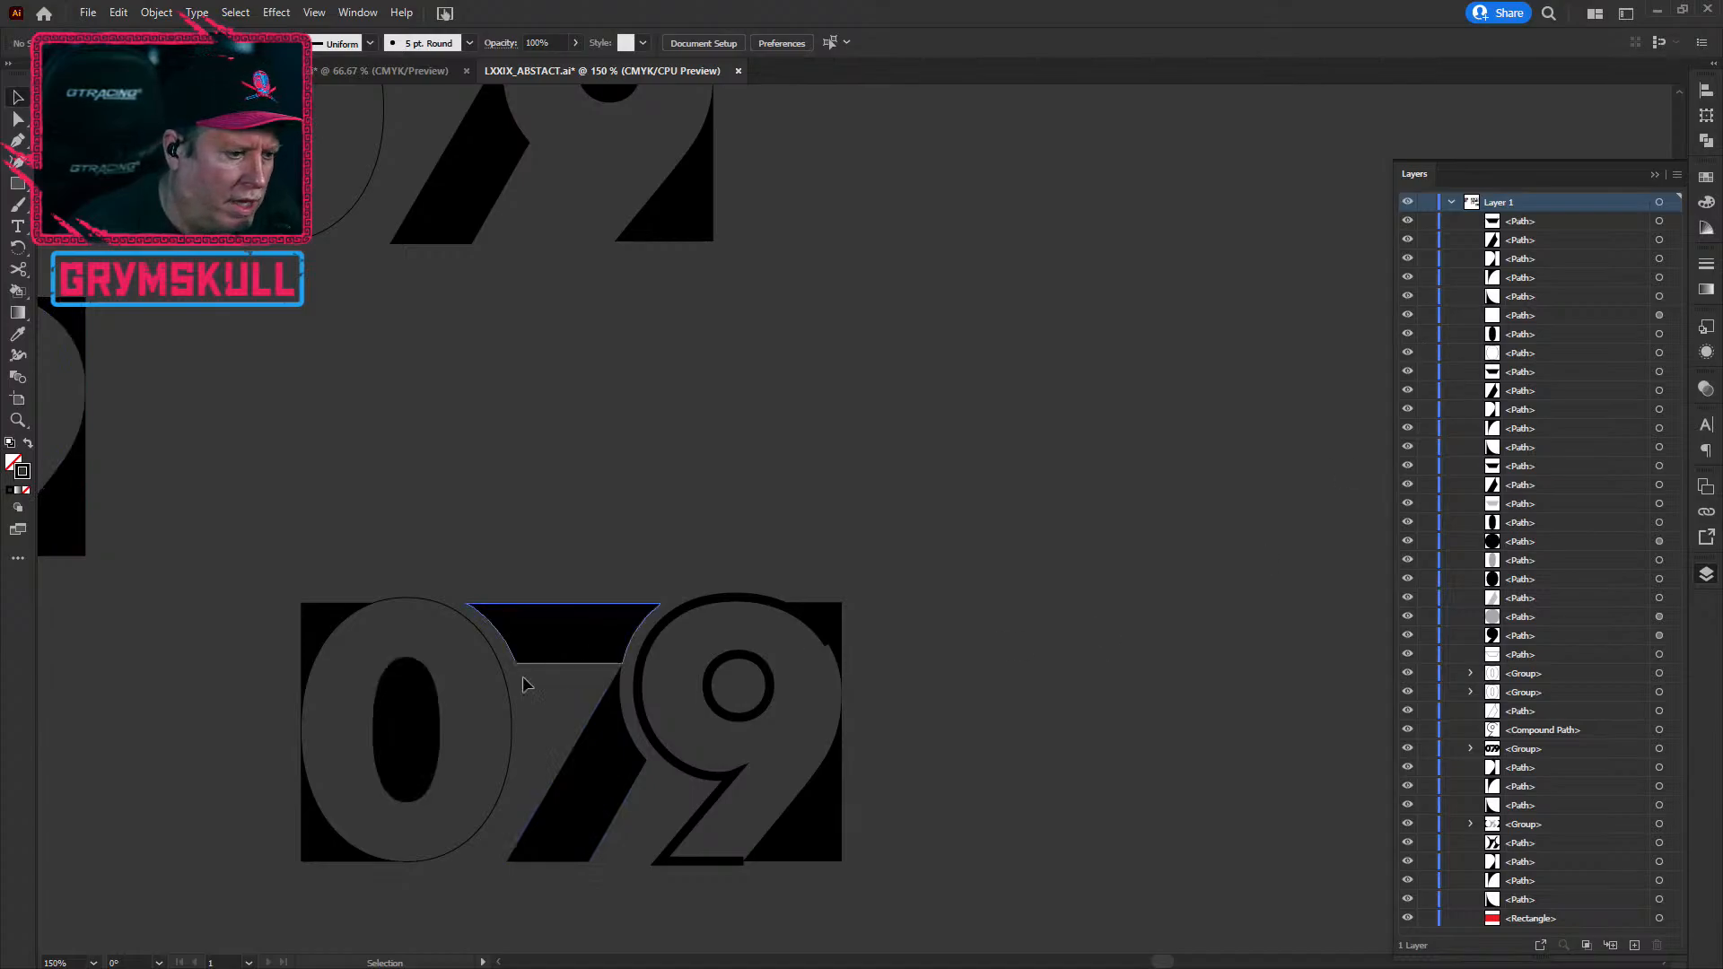
pyautogui.scroll(2, 286, 795)
pyautogui.scroll(2, 252, 666)
pyautogui.scroll(-1, 468, 468)
pyautogui.press('space')
pyautogui.moveTo(857, 697); pyautogui.dragTo(877, 535)
# Step: Hide the black filled shape lying beneath the 0's curved outline
pyautogui.scroll(5, 698, 781)
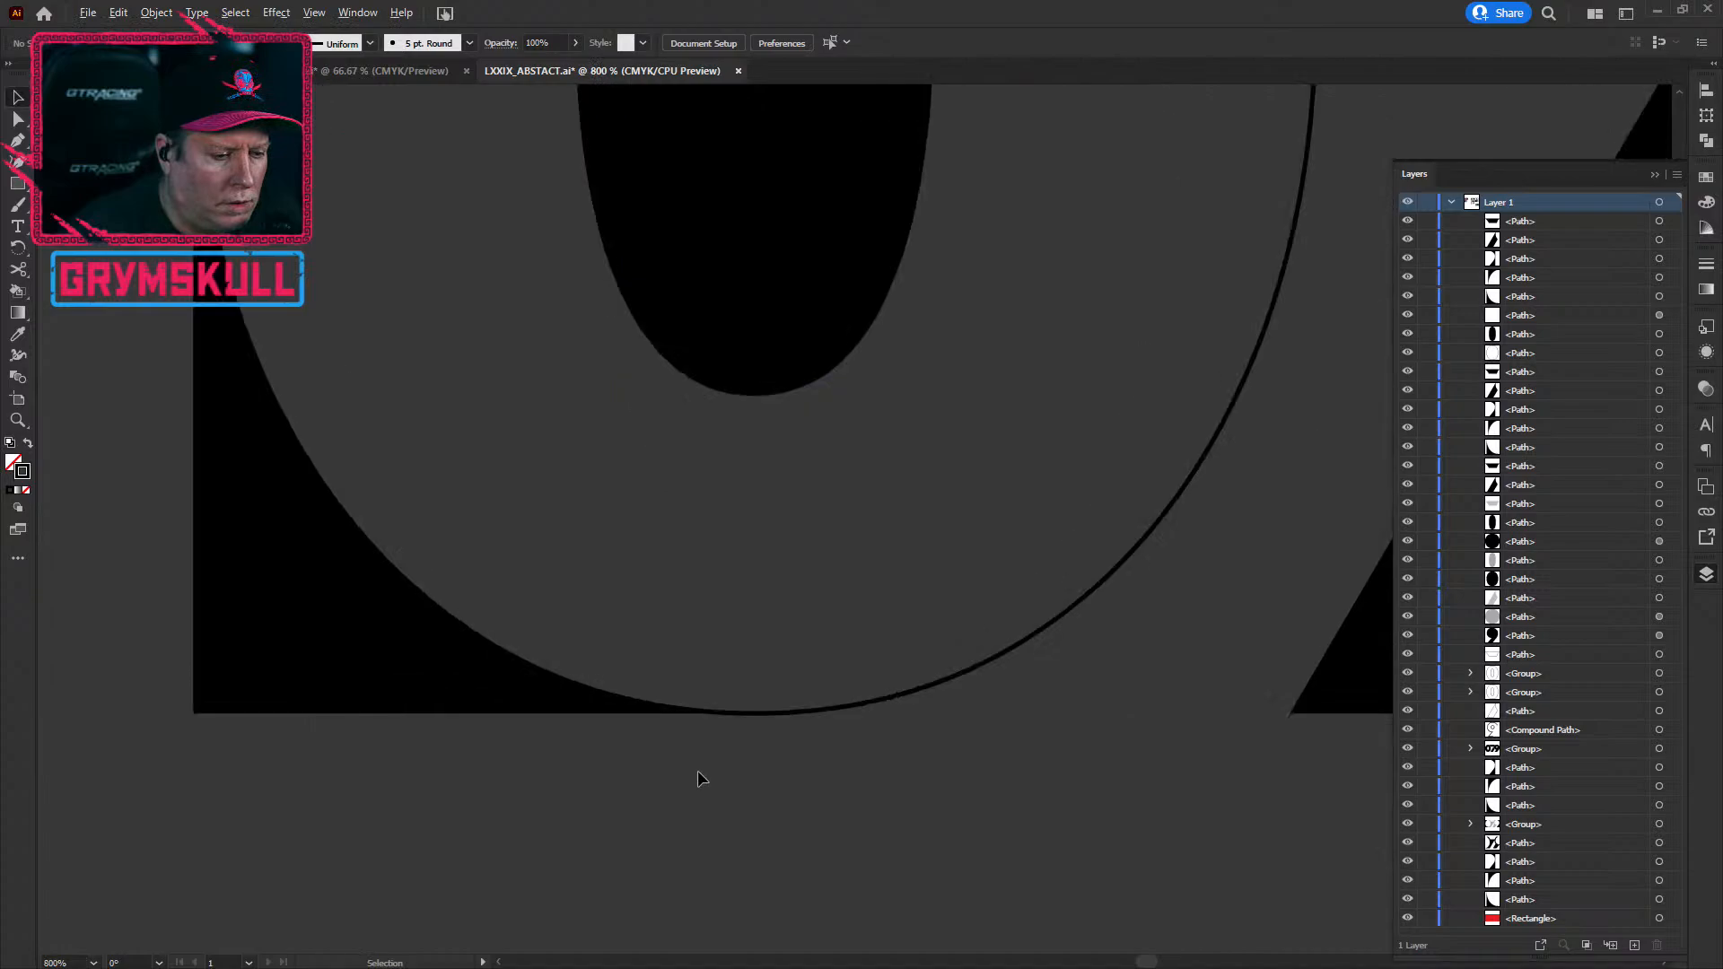
pyautogui.click(812, 599)
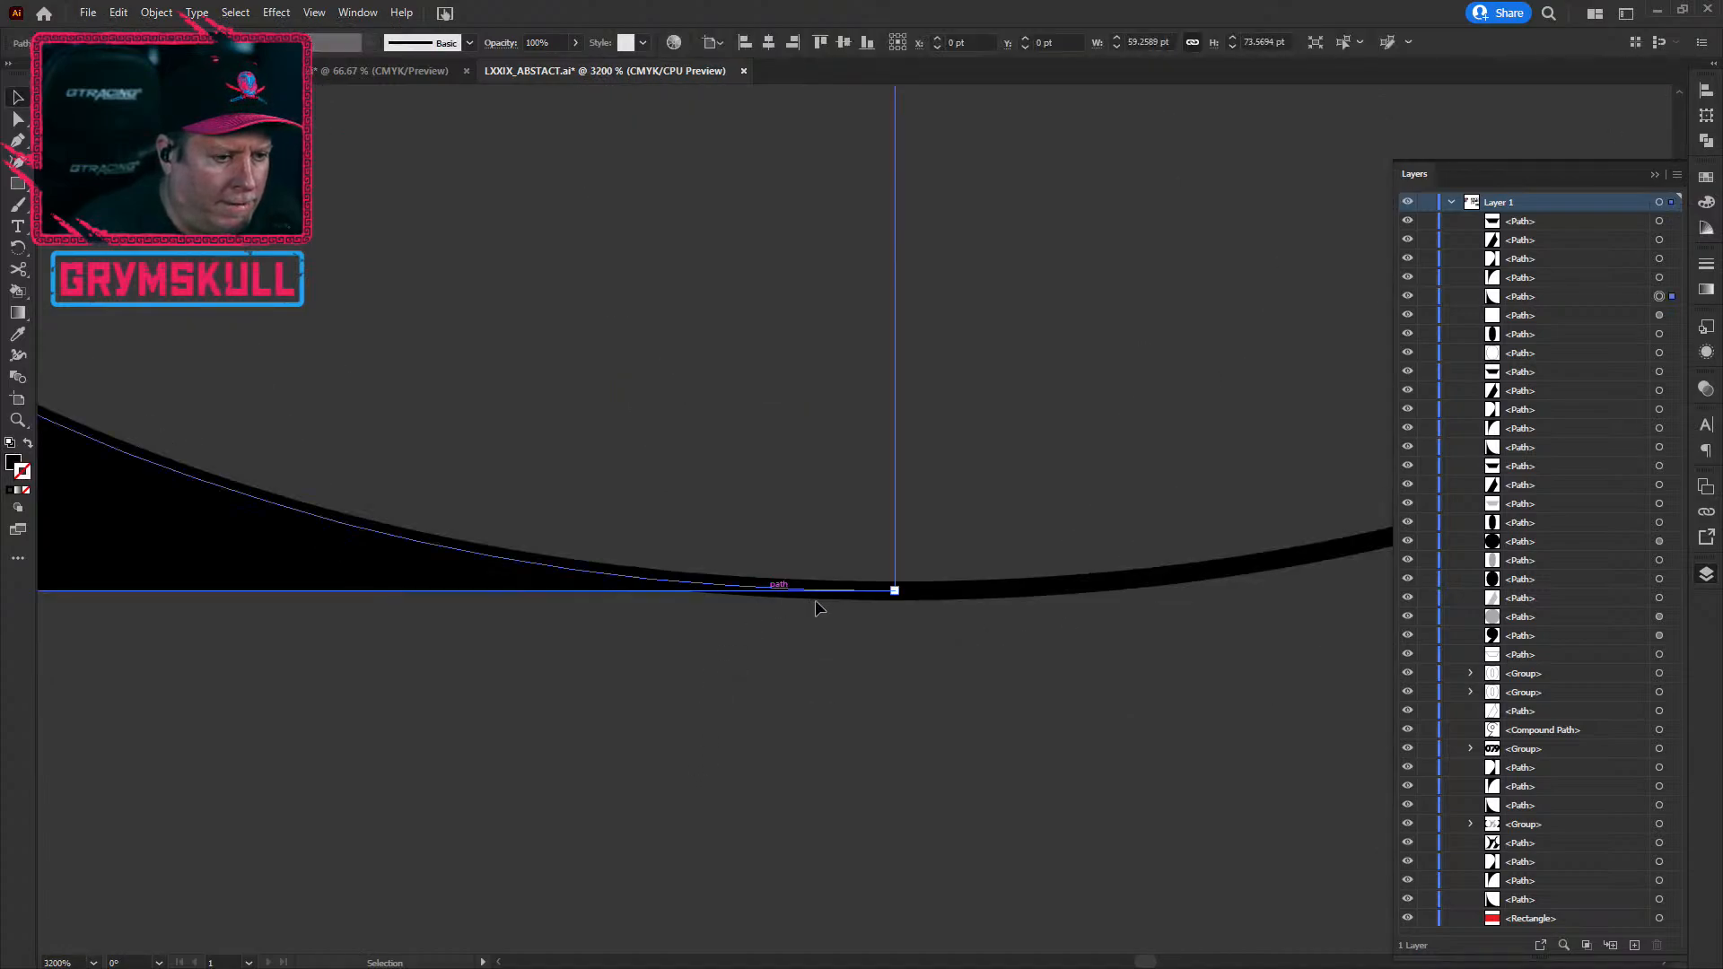
pyautogui.click(939, 596)
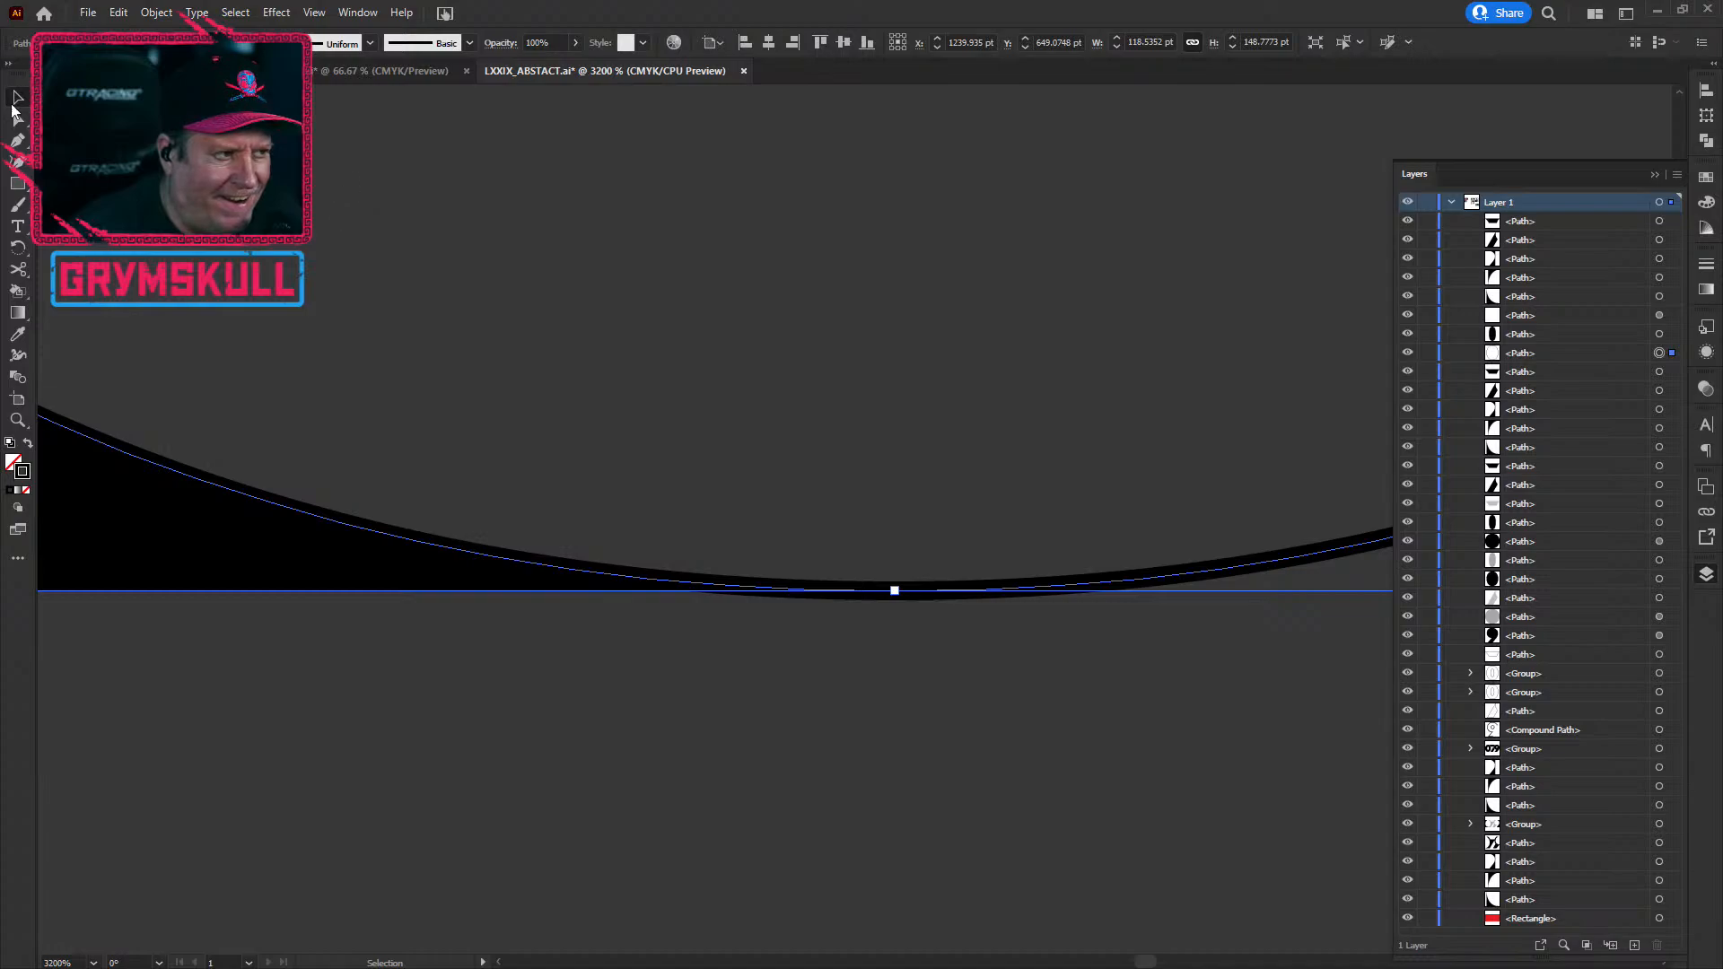
pyautogui.click(18, 141)
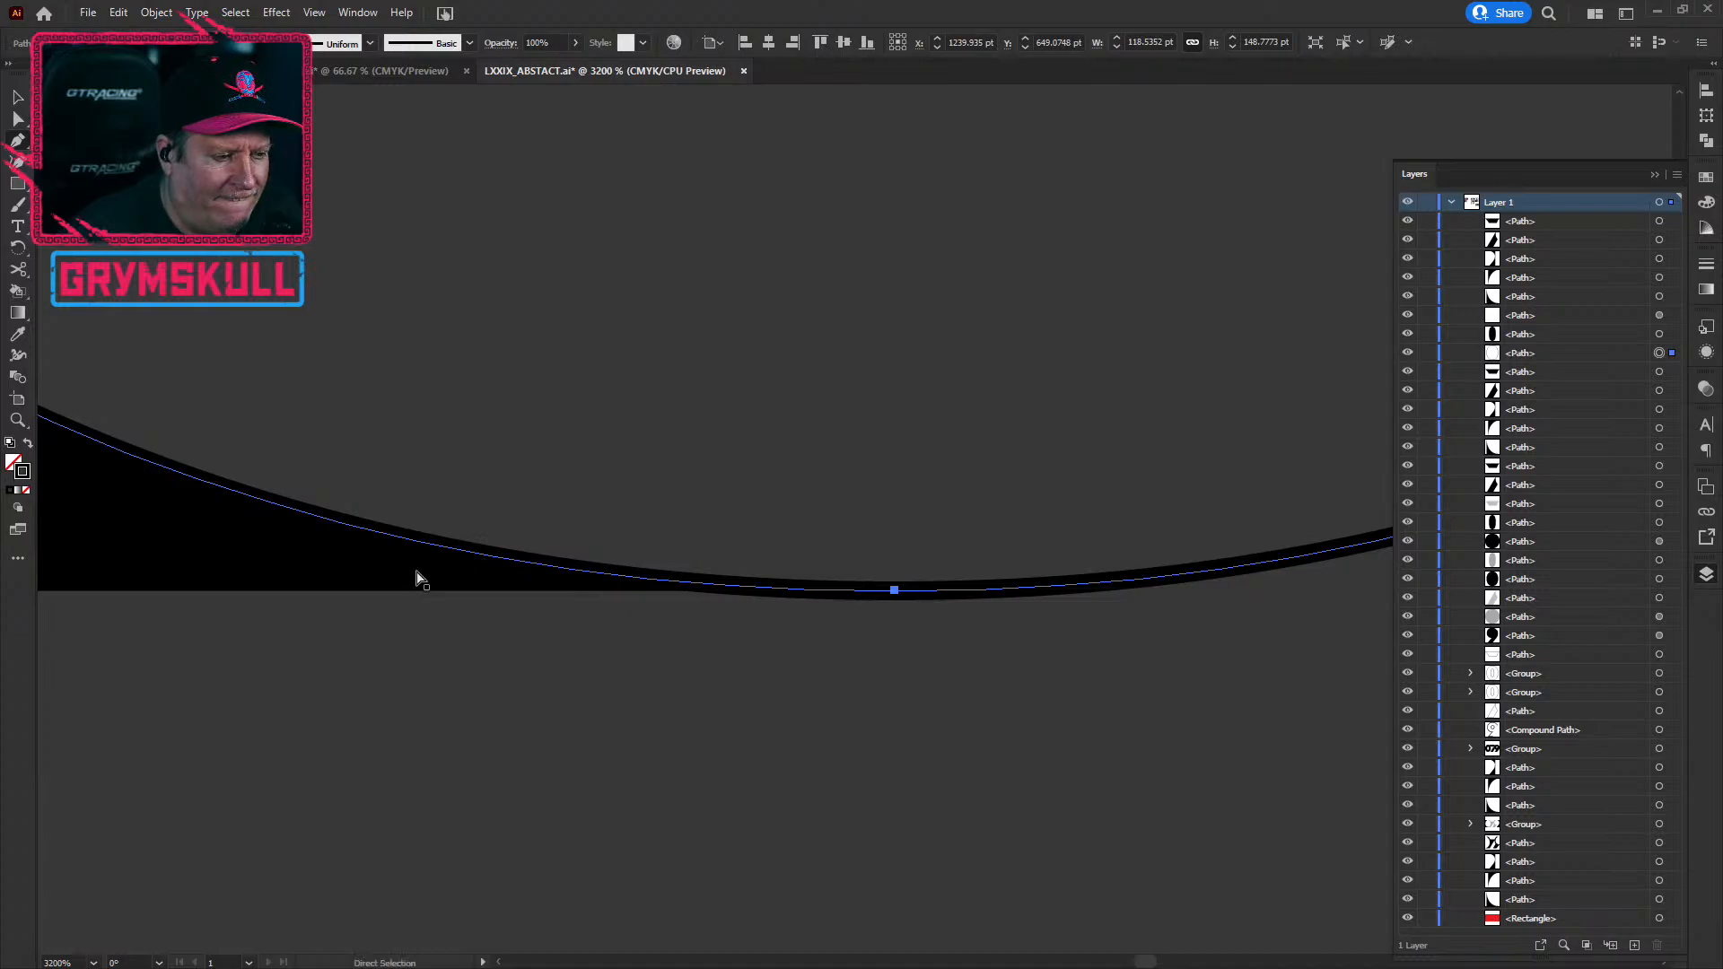
pyautogui.keyDown('ctrl'); pyautogui.click(309, 582); pyautogui.keyUp('ctrl')
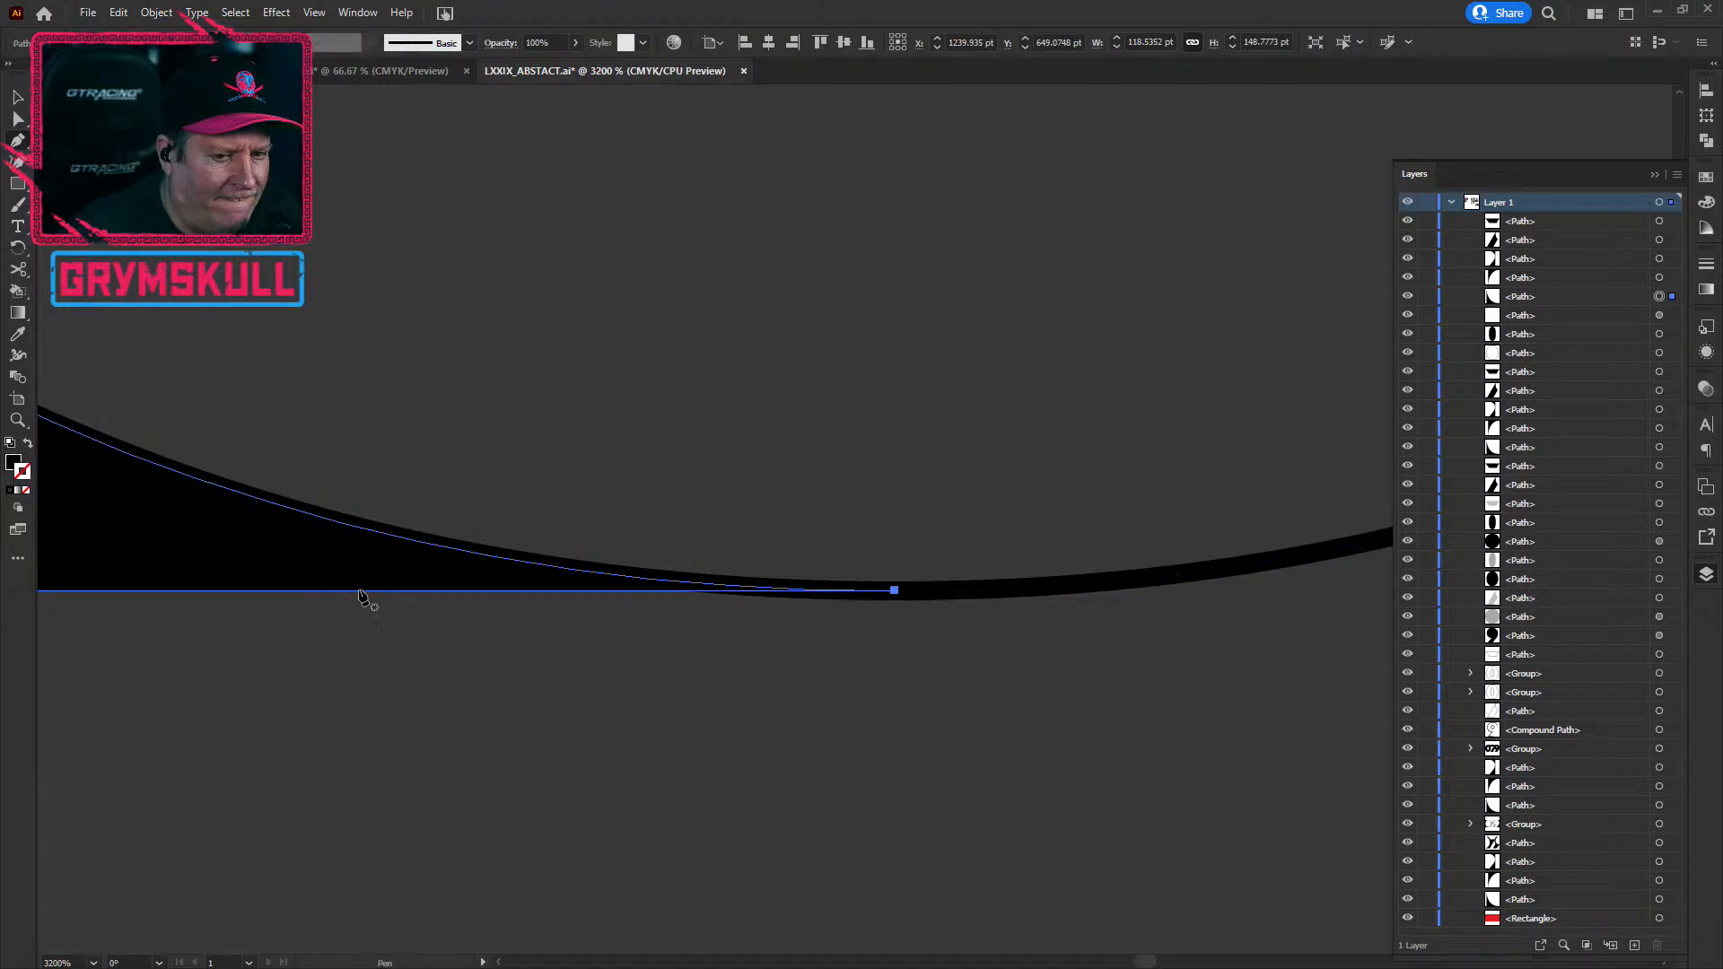
pyautogui.click(1407, 296)
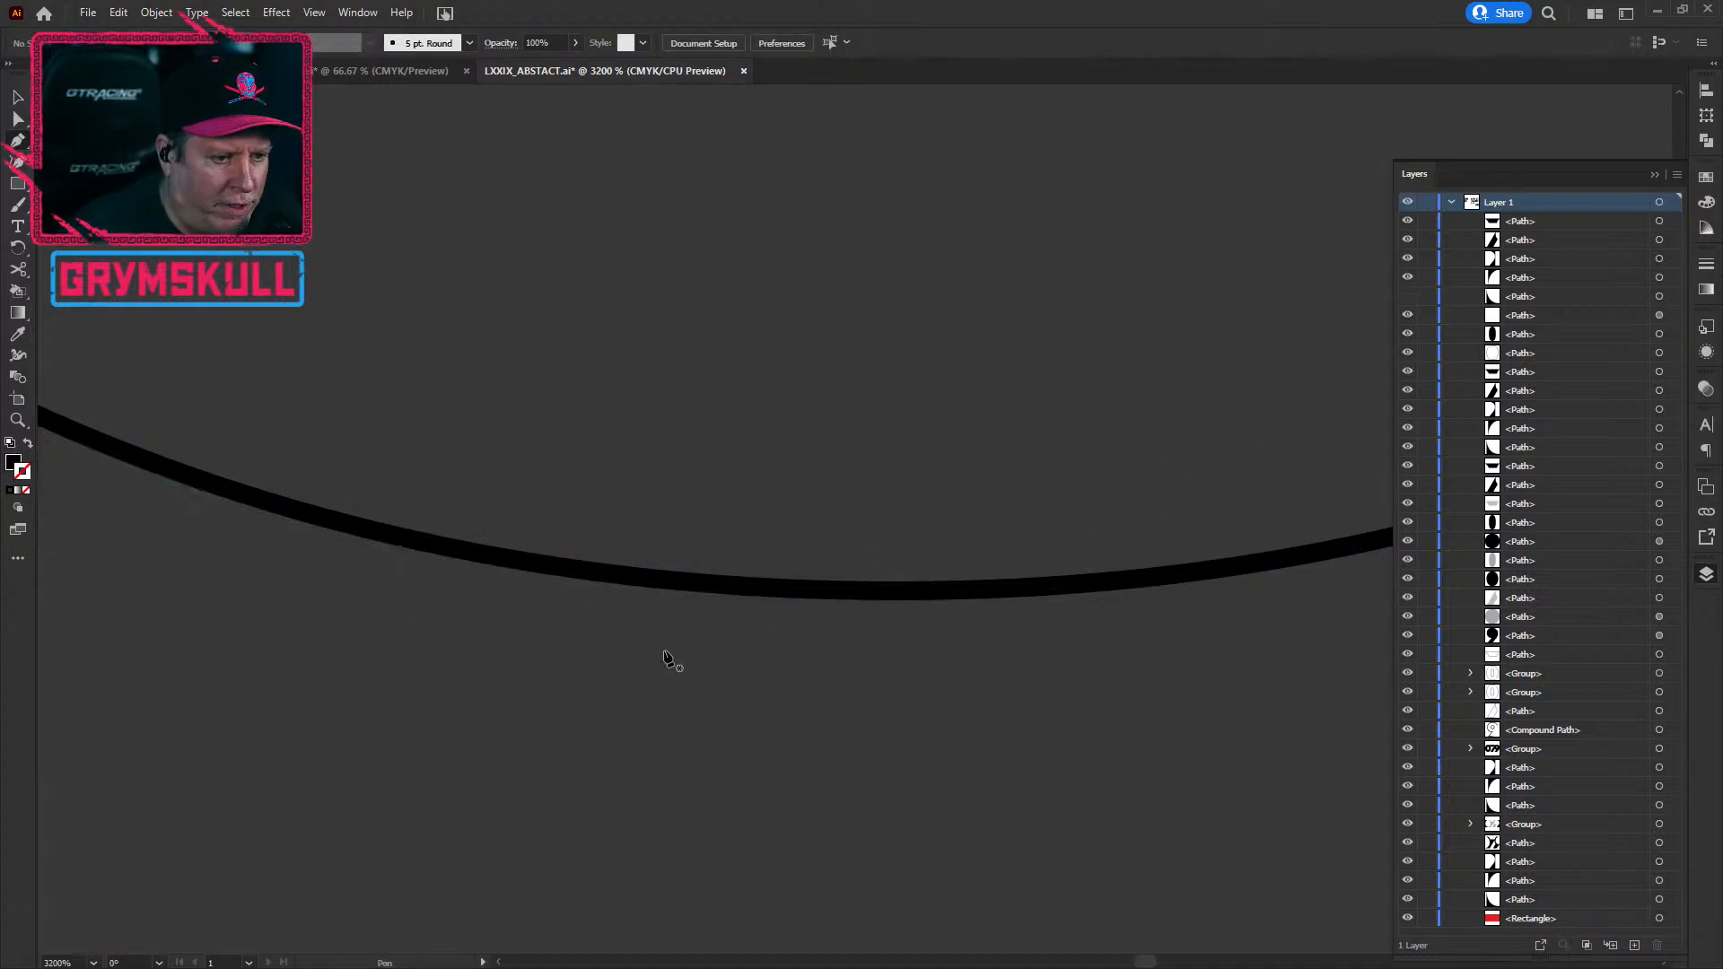
# Step: Add an anchor point on the 0's curved outline path
pyautogui.keyDown('ctrl'); pyautogui.click(589, 578); pyautogui.keyUp('ctrl')
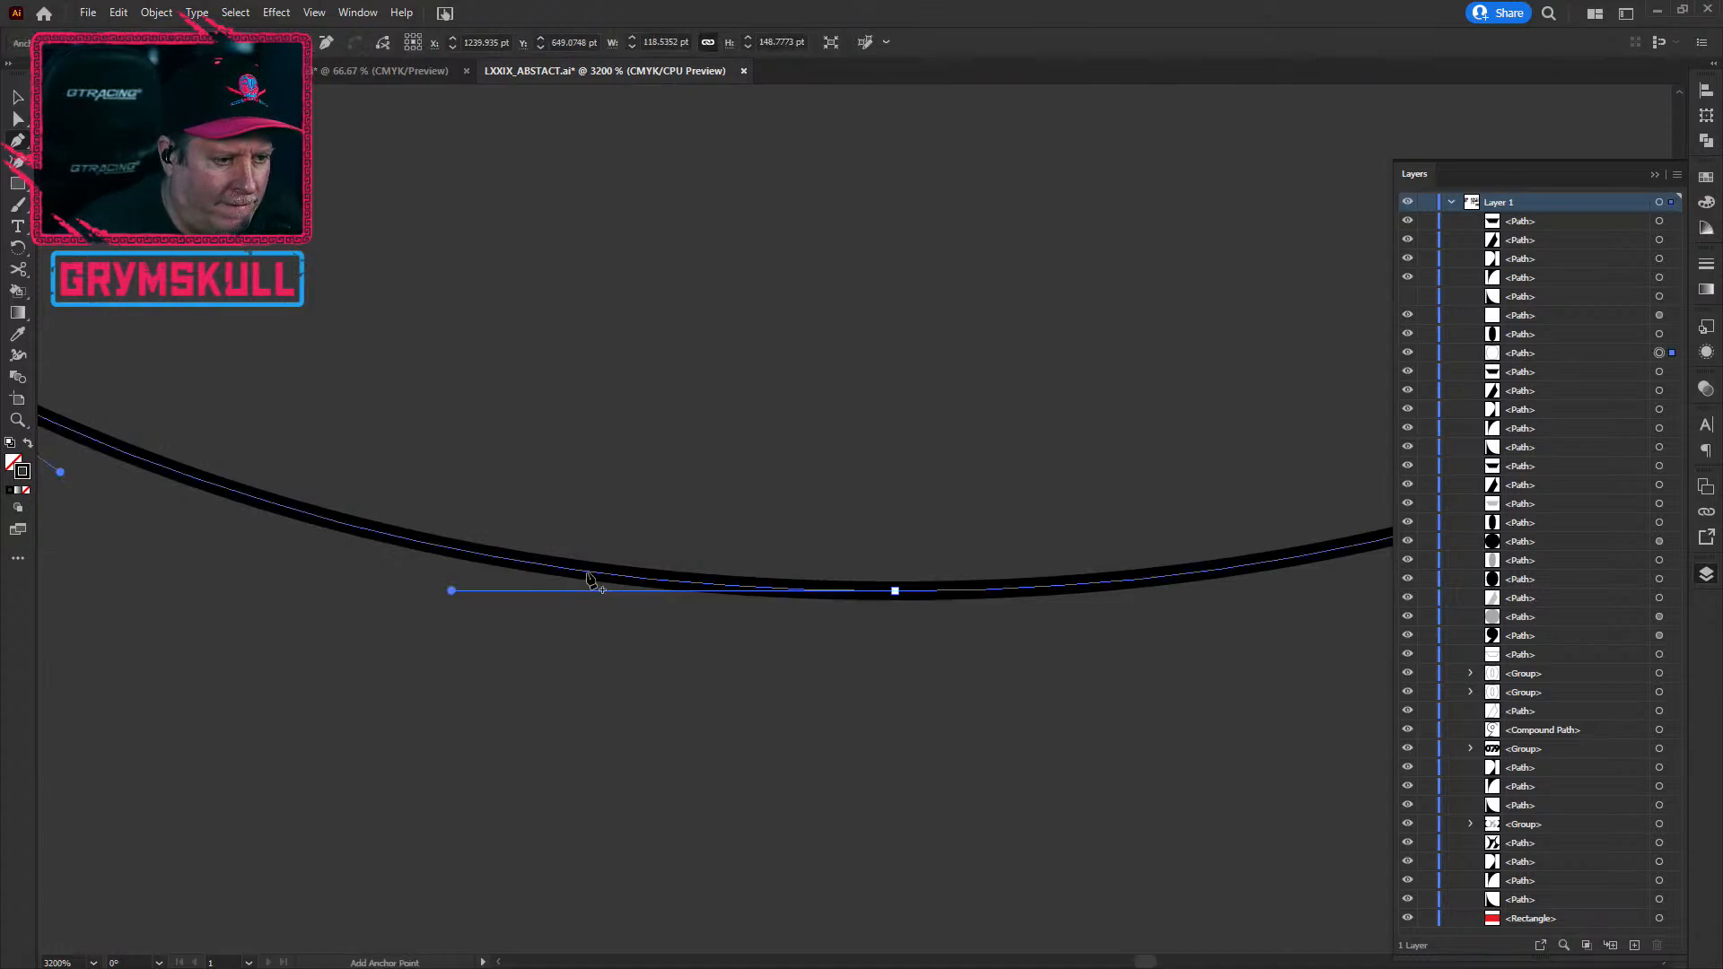
pyautogui.click(588, 575)
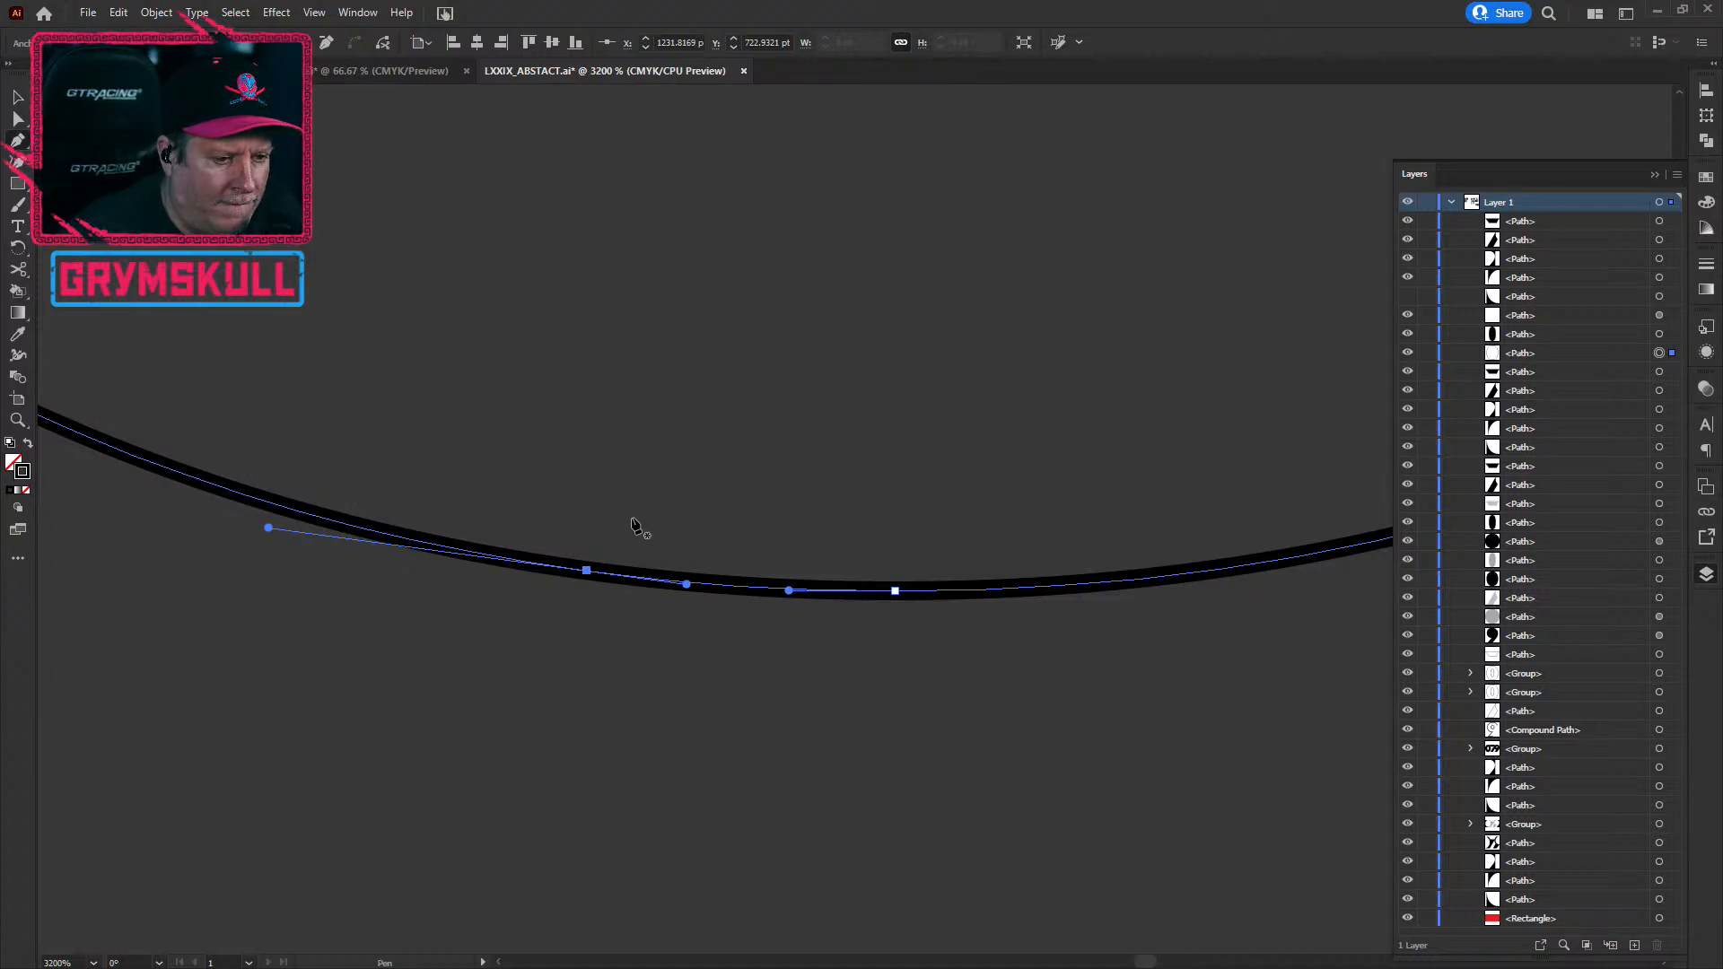
pyautogui.moveTo(476, 397); pyautogui.dragTo(1106, 587)
pyautogui.moveTo(820, 317); pyautogui.dragTo(874, 639)
pyautogui.scroll(-6, 763, 357)
pyautogui.moveTo(708, 507); pyautogui.dragTo(669, 615)
pyautogui.scroll(5, 692, 347)
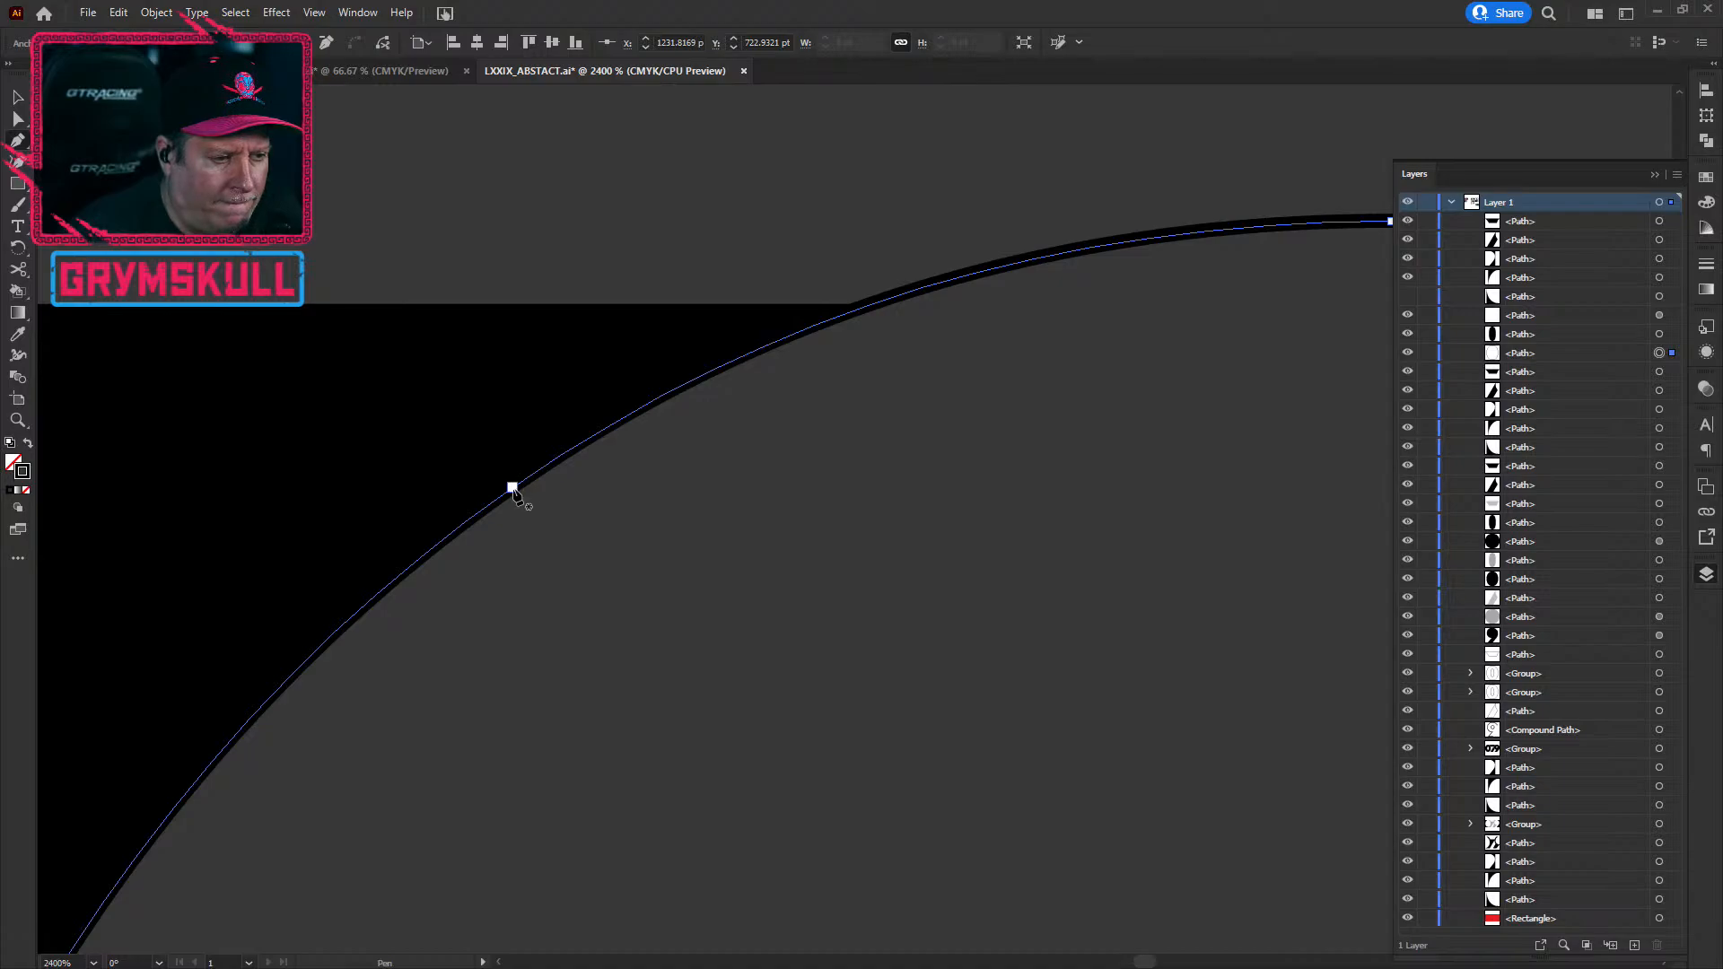
pyautogui.scroll(-3, 516, 705)
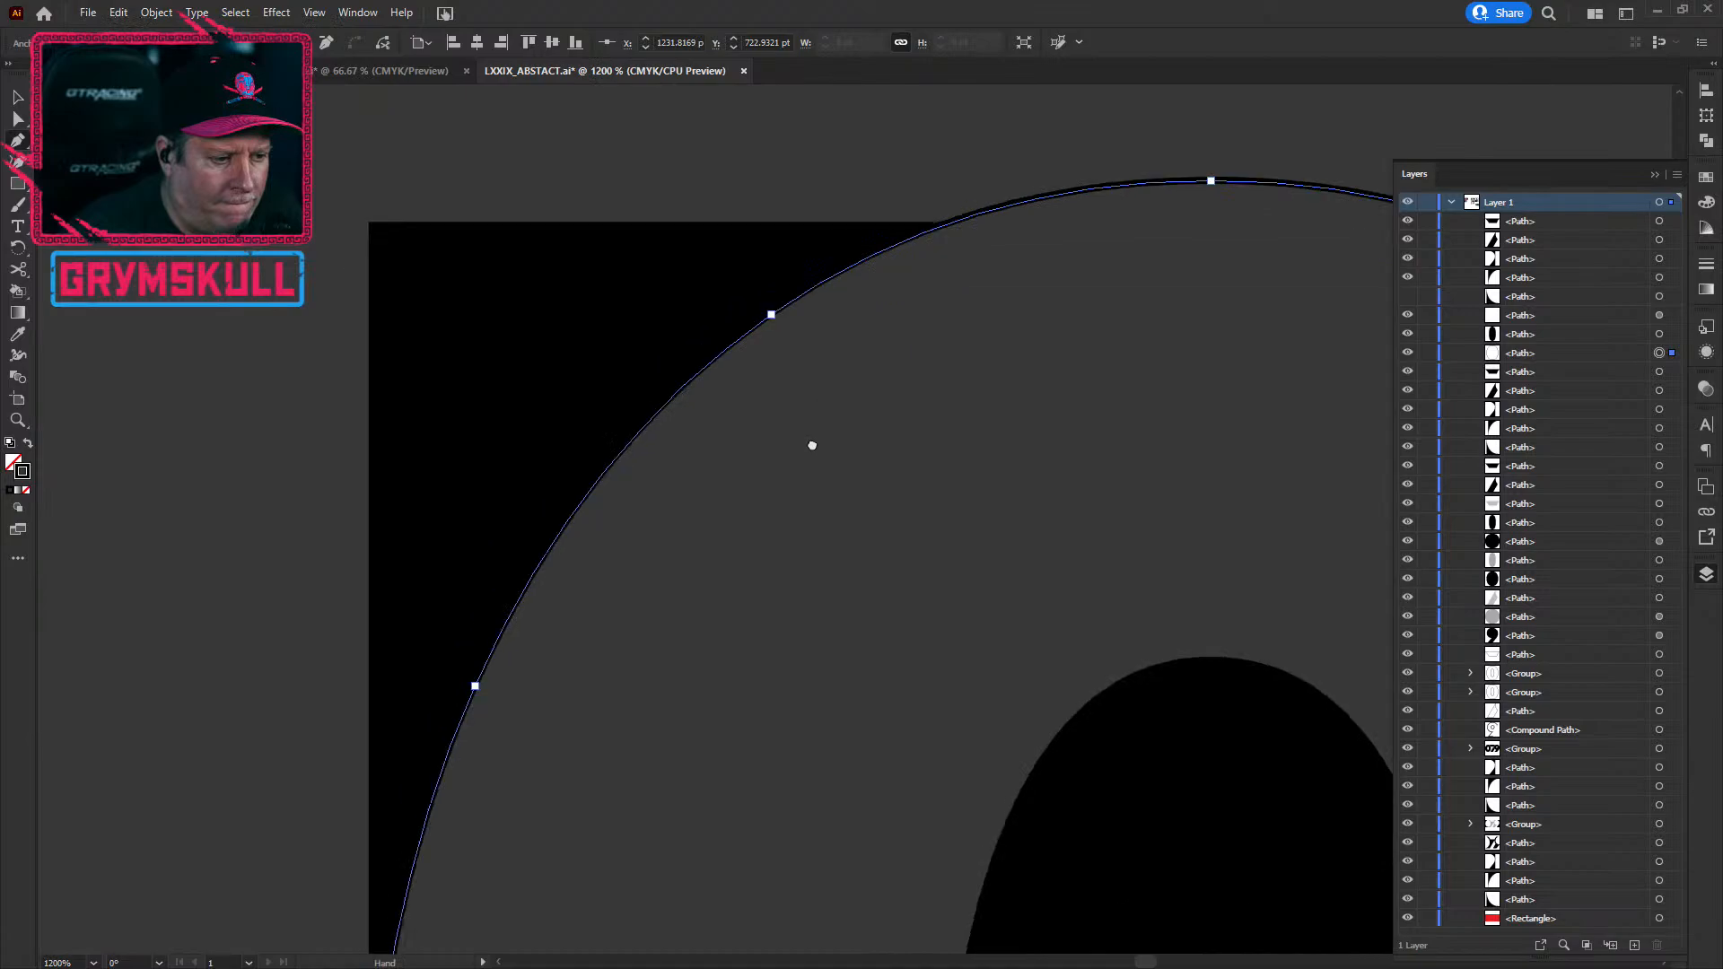
# Step: Delete both end anchors so the 0's outline becomes an open arc curving around the right
pyautogui.click(486, 600)
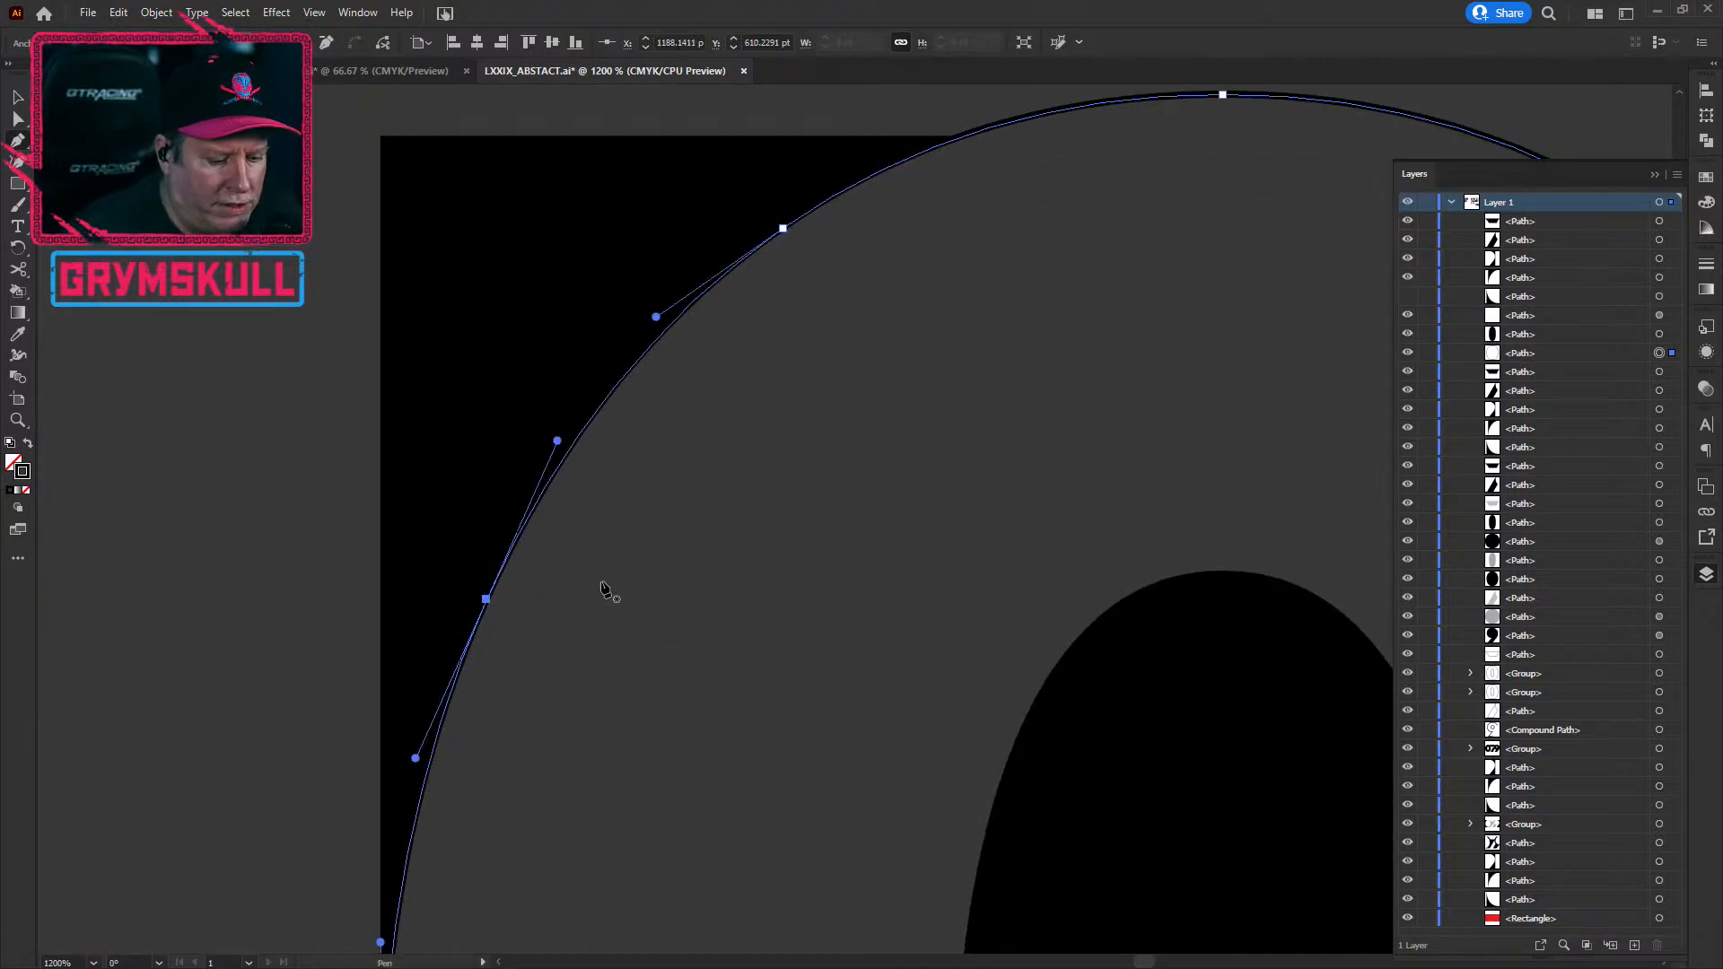
pyautogui.scroll(-5, 724, 412)
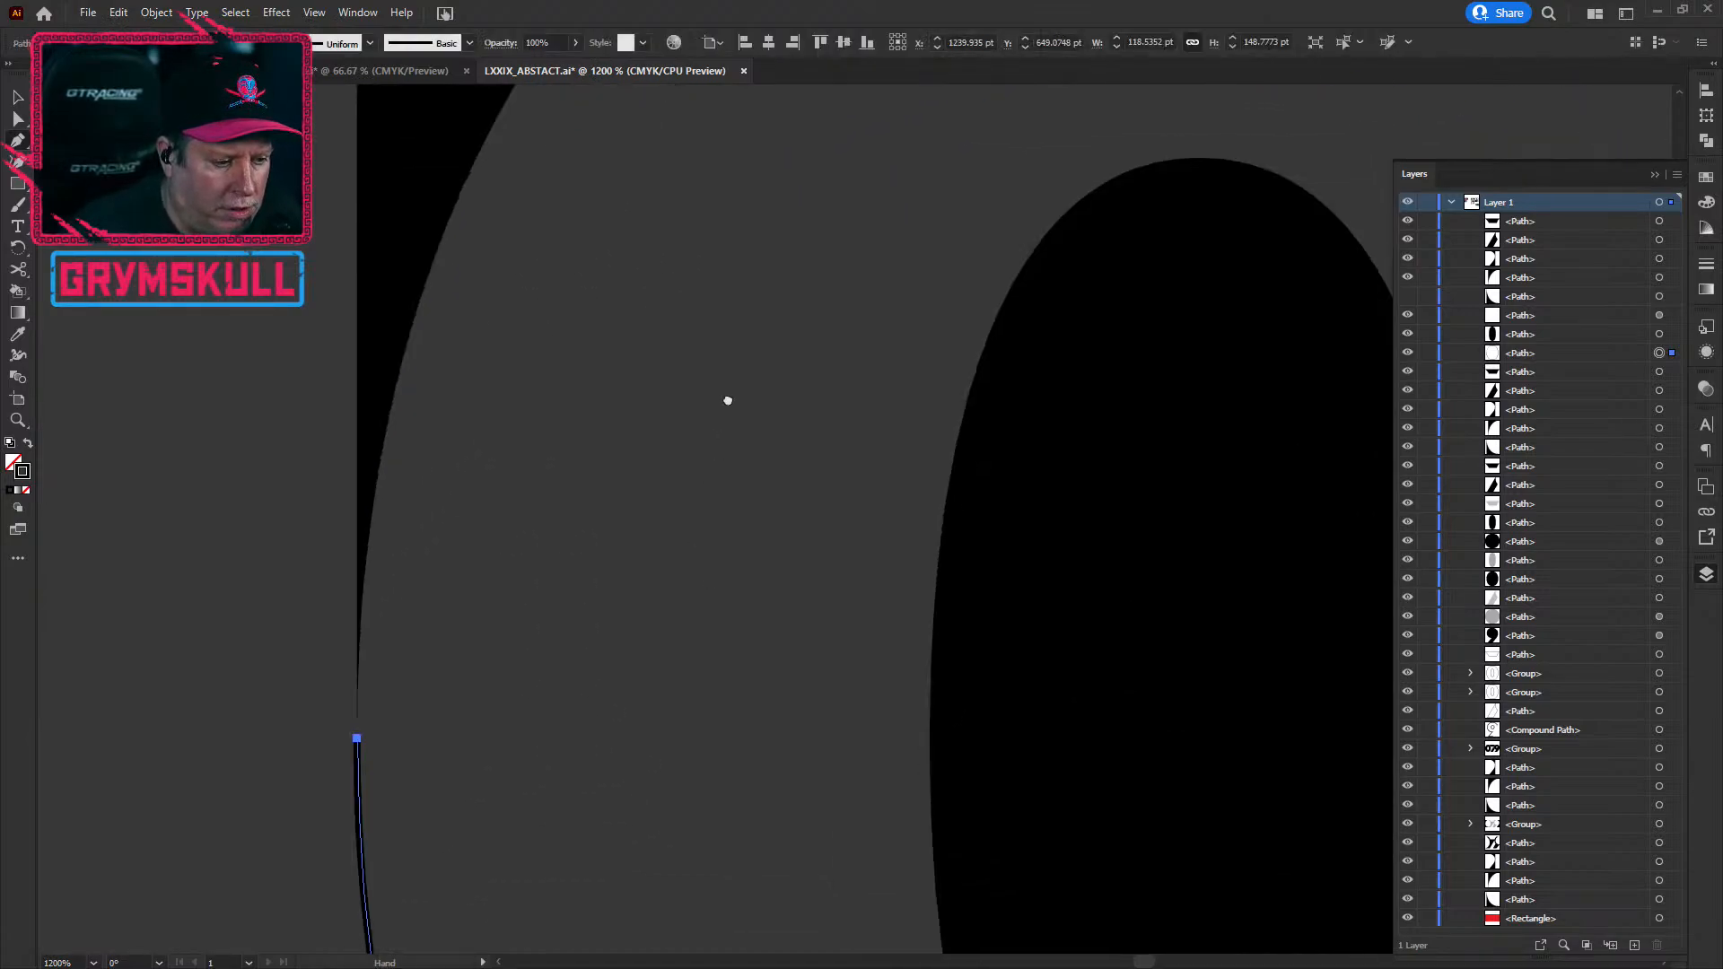
pyautogui.click(358, 606)
pyautogui.press('Delete')
pyautogui.scroll(-4, 542, 602)
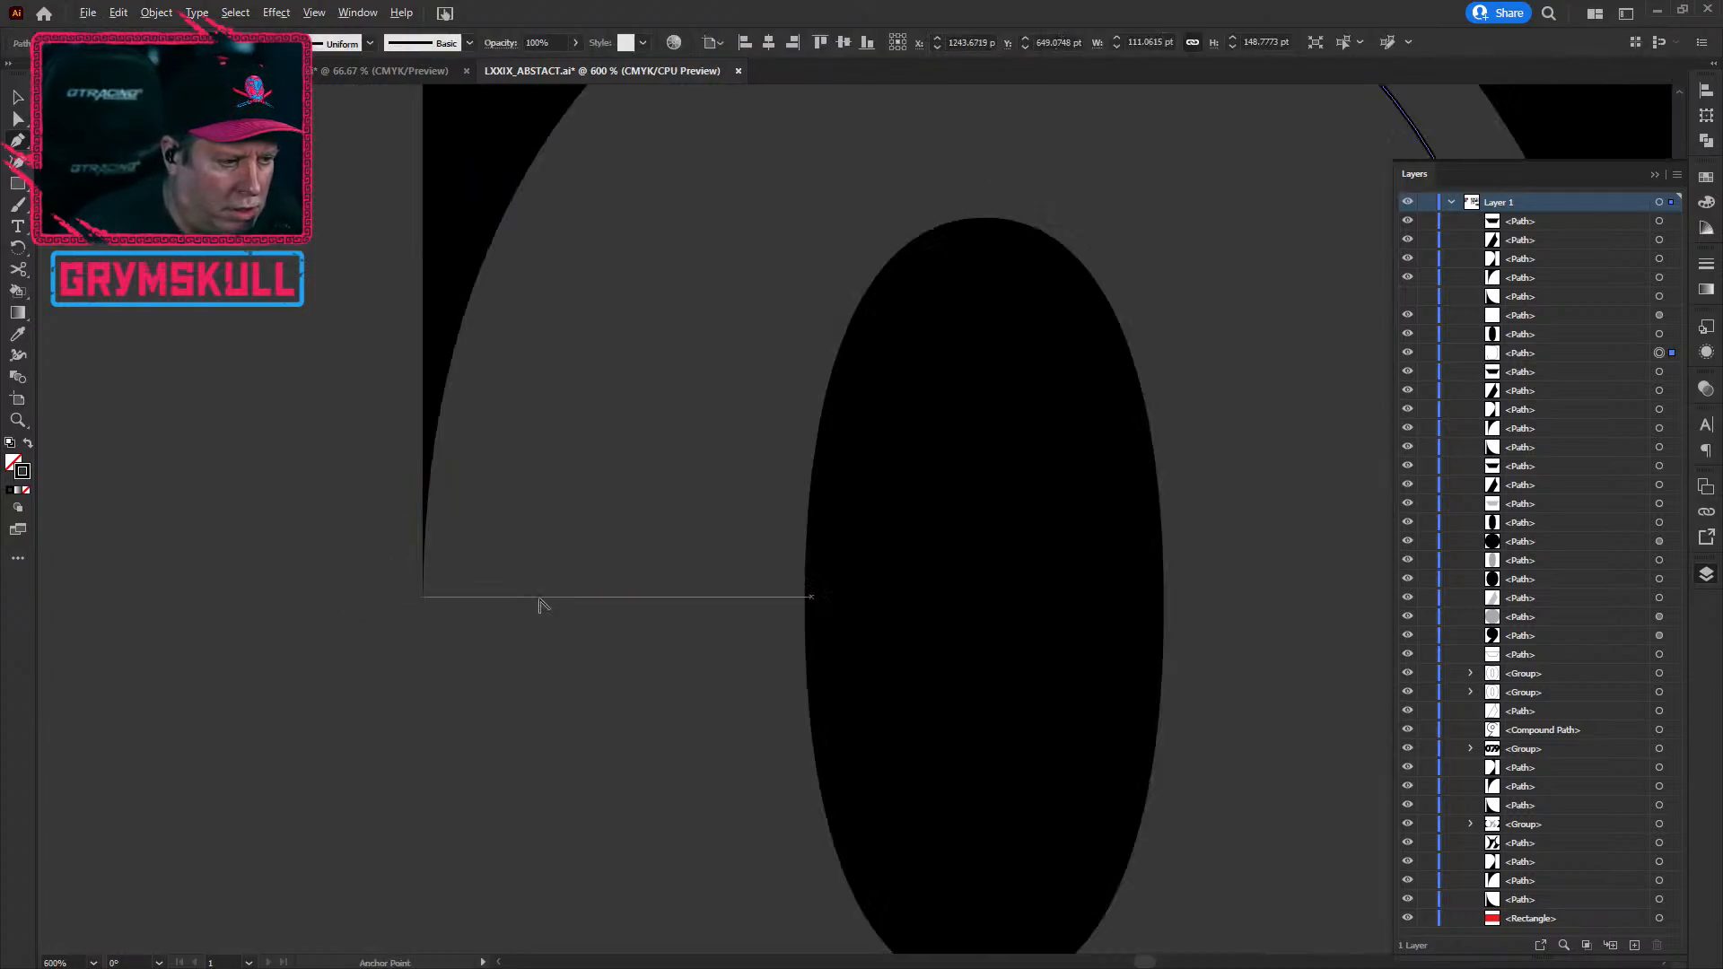
pyautogui.moveTo(603, 709); pyautogui.dragTo(466, 369)
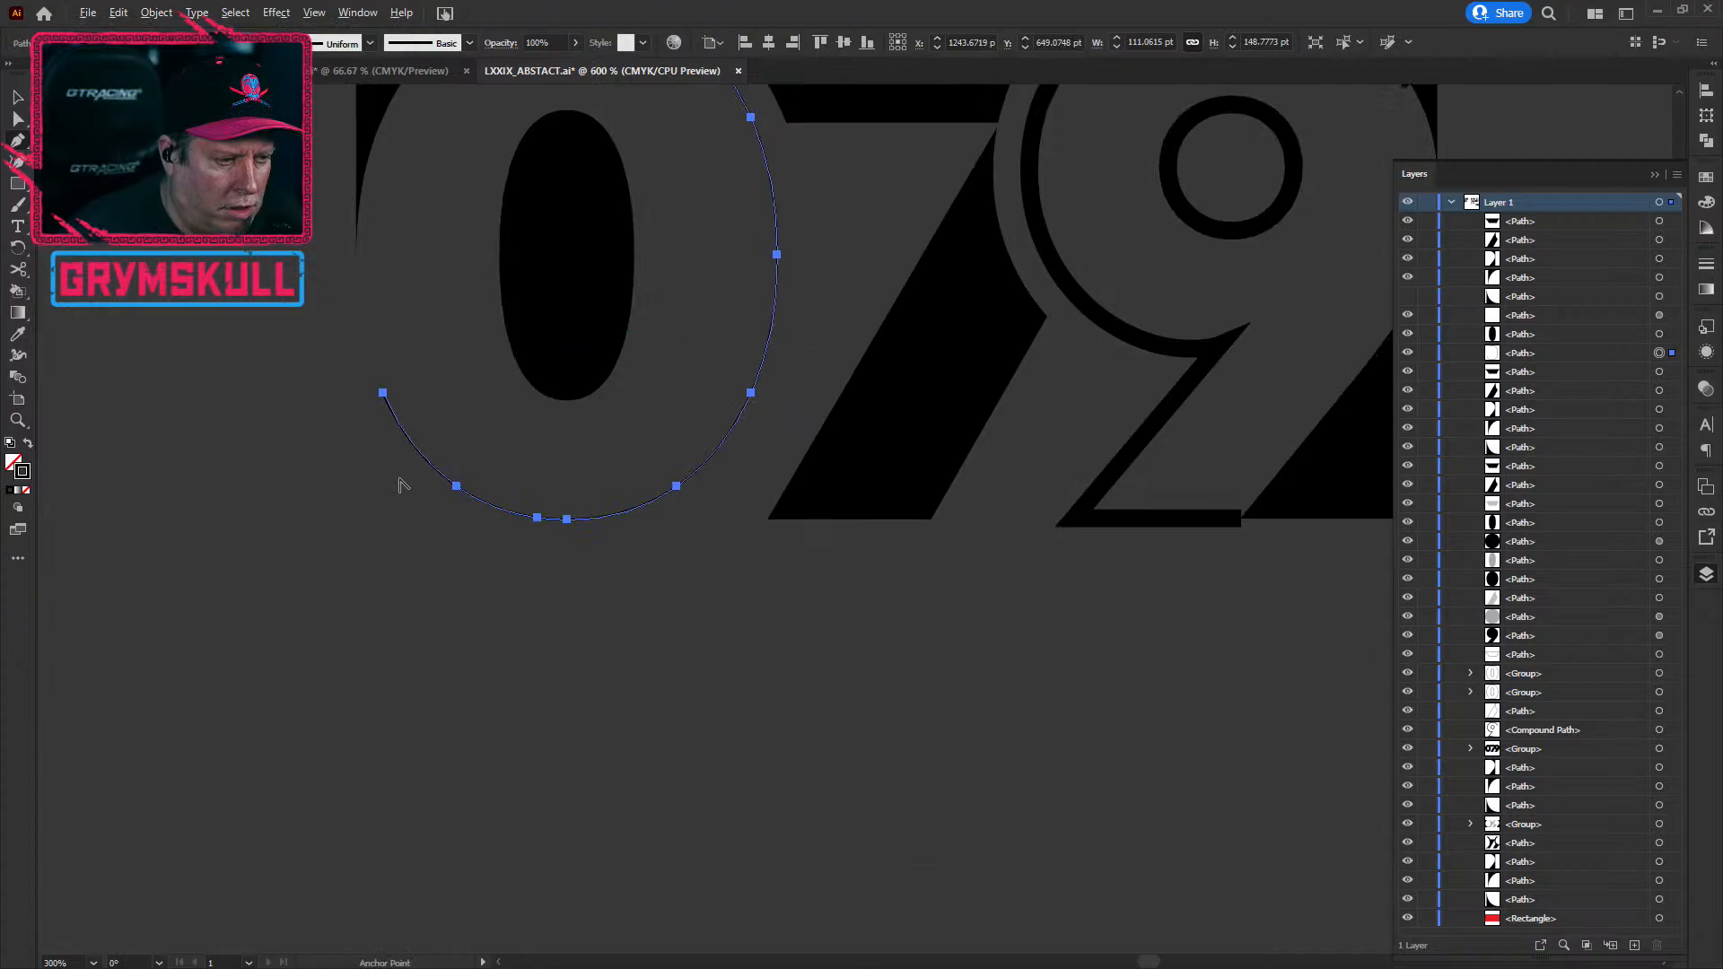
pyautogui.scroll(3, 400, 482)
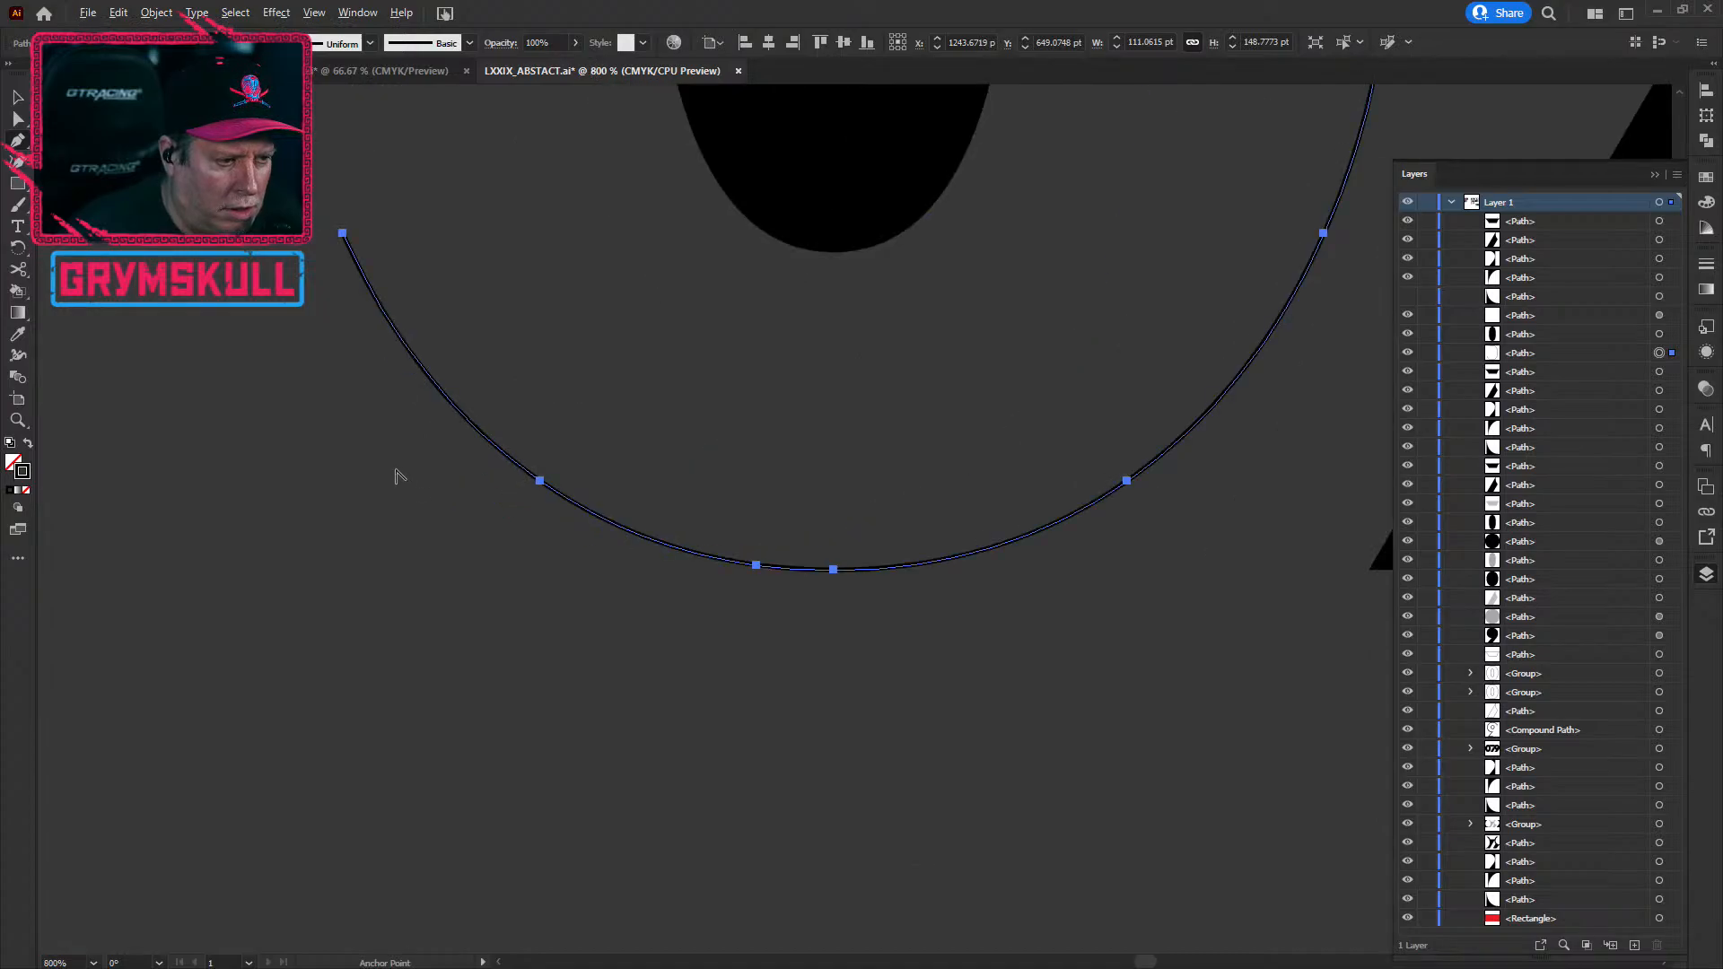
pyautogui.click(342, 235)
pyautogui.press('Delete')
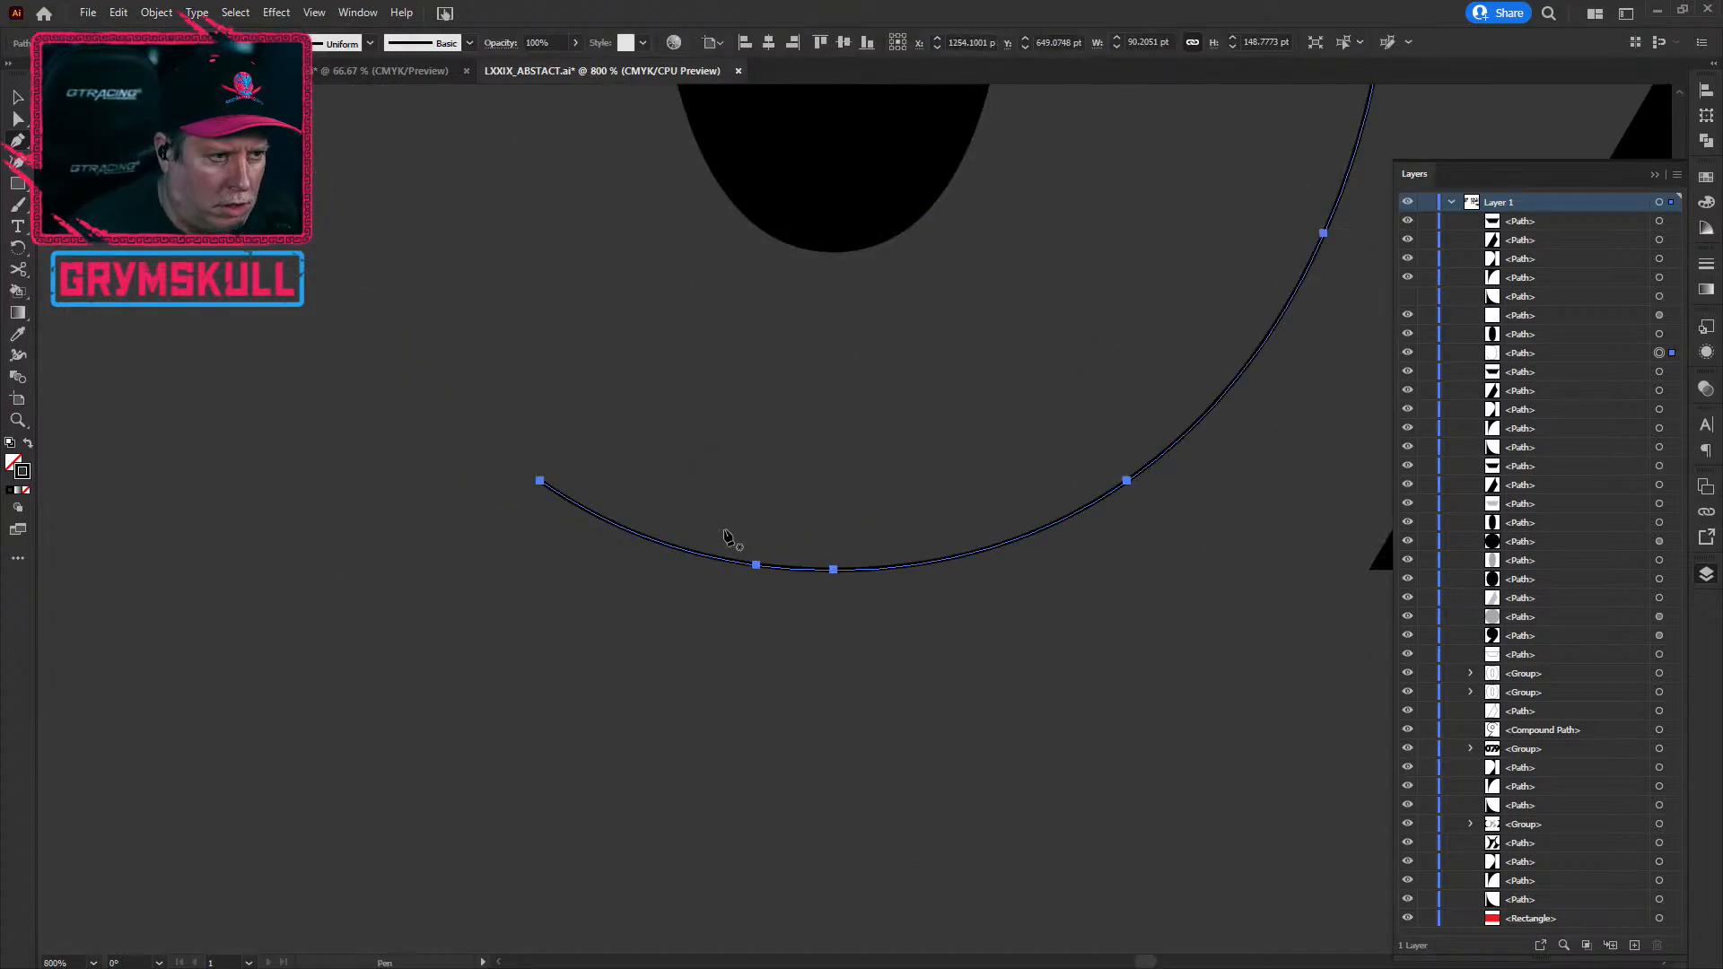
pyautogui.keyDown('alt'); pyautogui.scroll(-4, 691, 727); pyautogui.keyUp('alt')
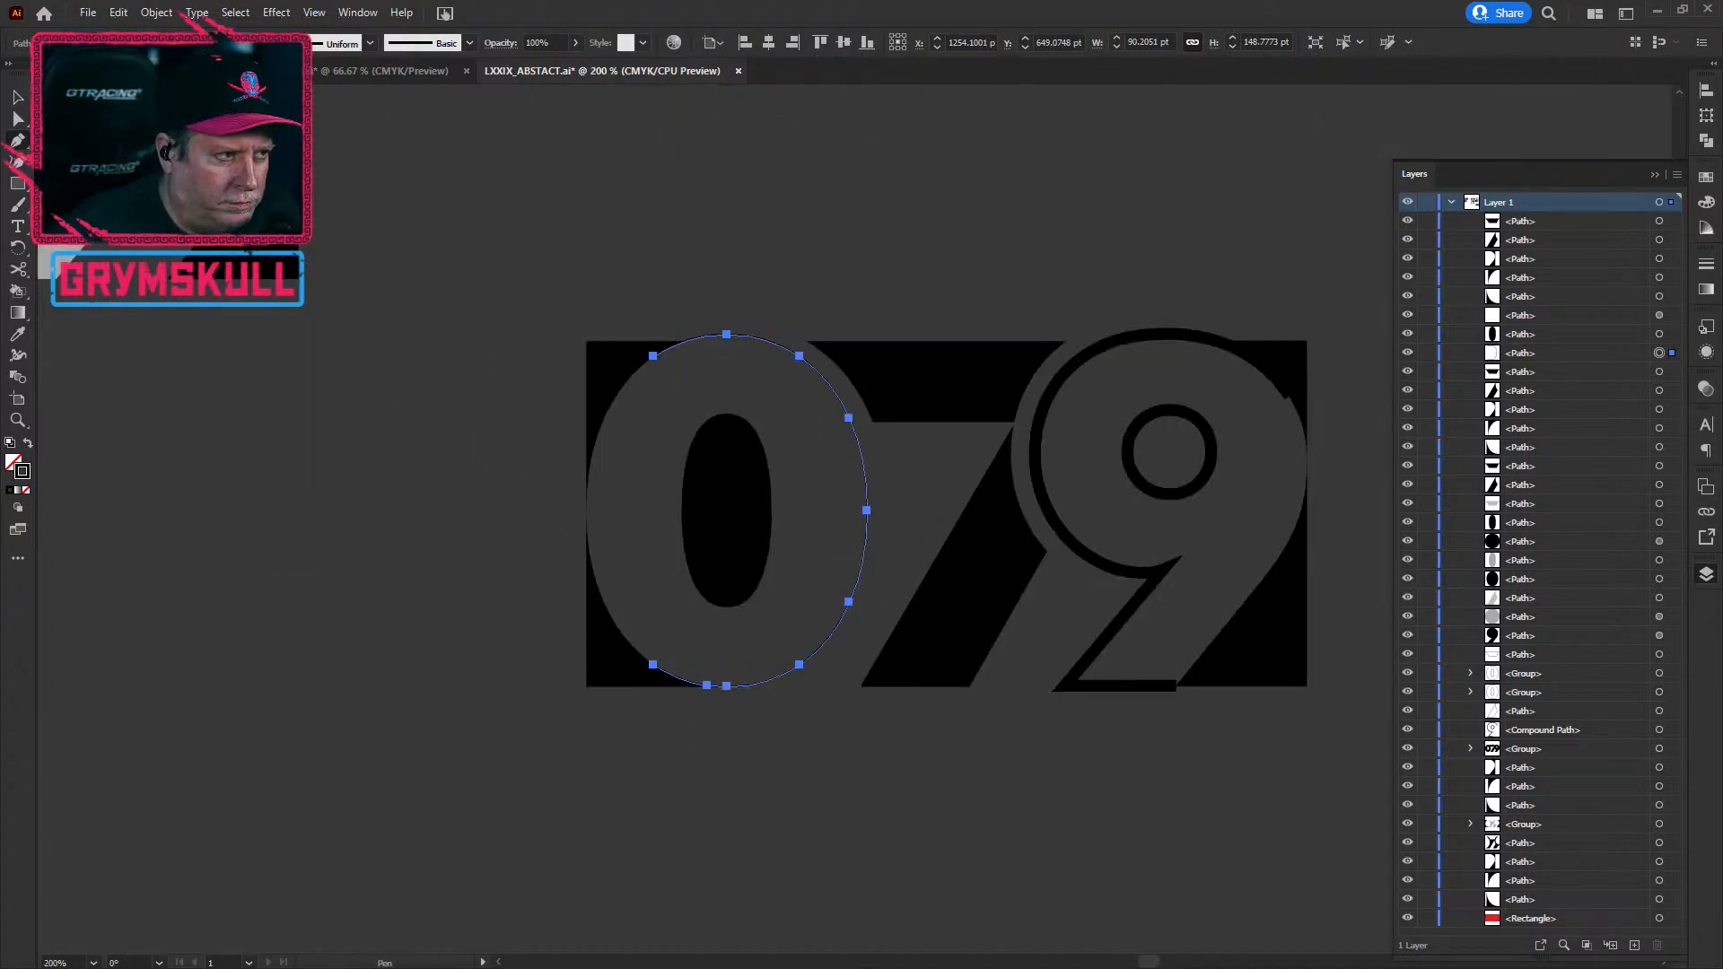
pyautogui.click(17, 96)
pyautogui.click(351, 815)
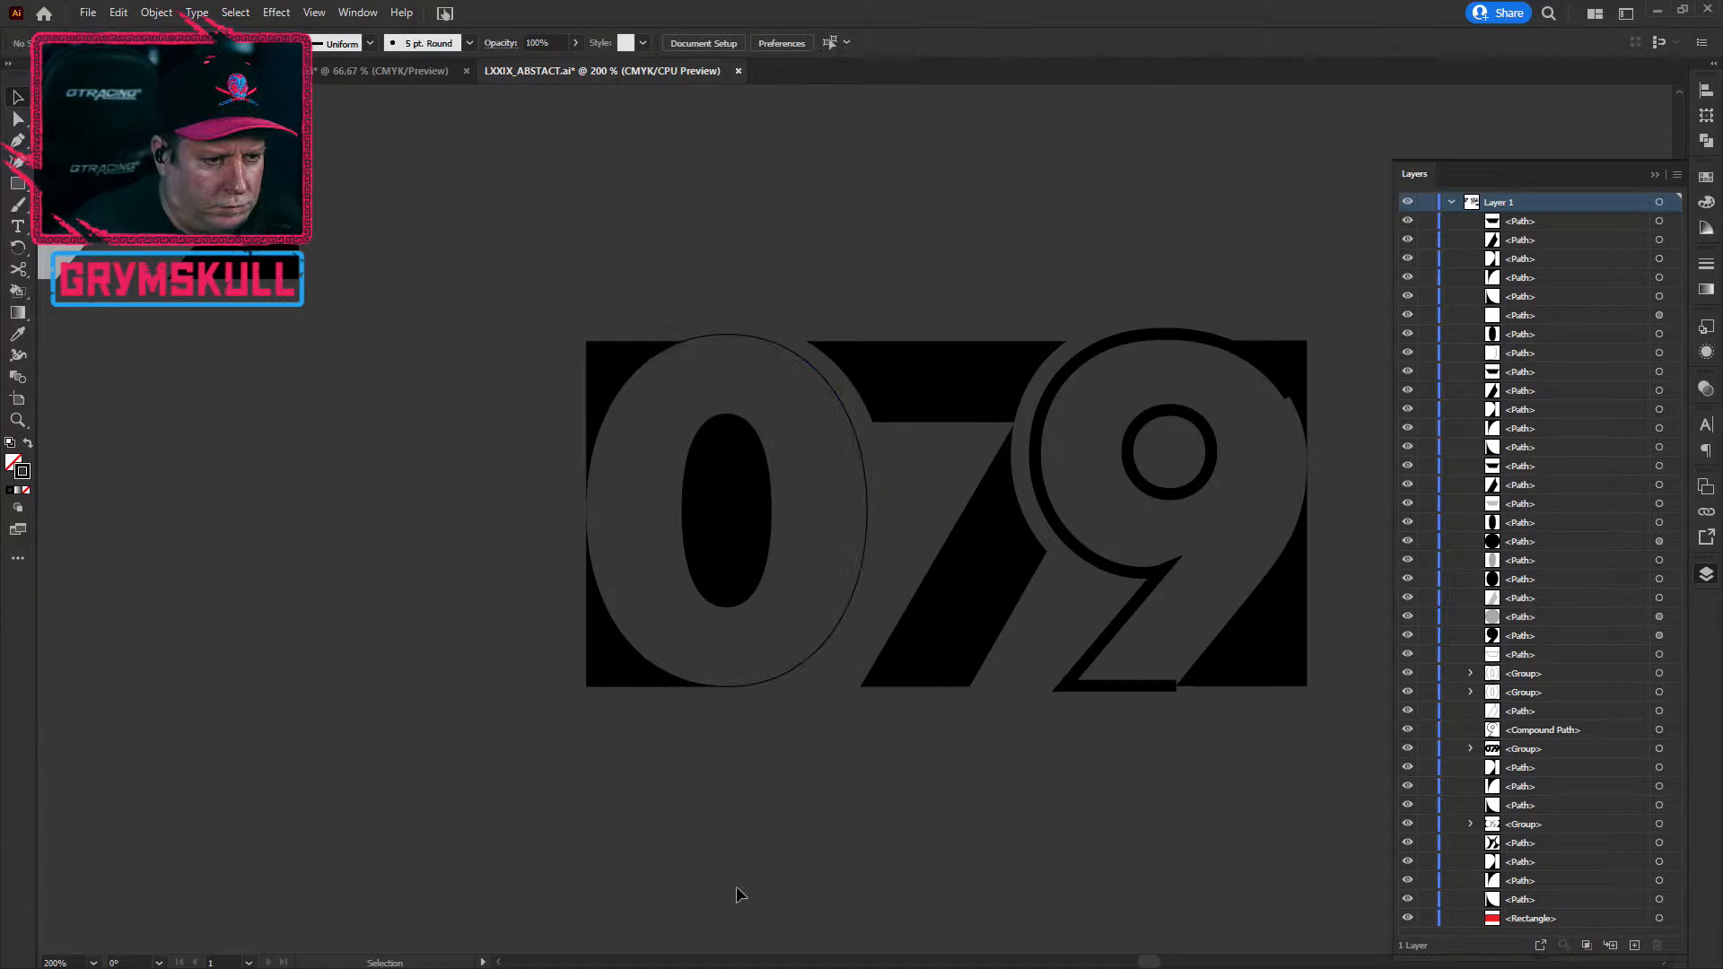
# Step: Select the 9's compound outline path and show its Appearance: 5 pt black stroke, no fill
pyautogui.keyDown('alt'); pyautogui.scroll(-1, 736, 894); pyautogui.keyUp('alt')
pyautogui.click(1038, 739)
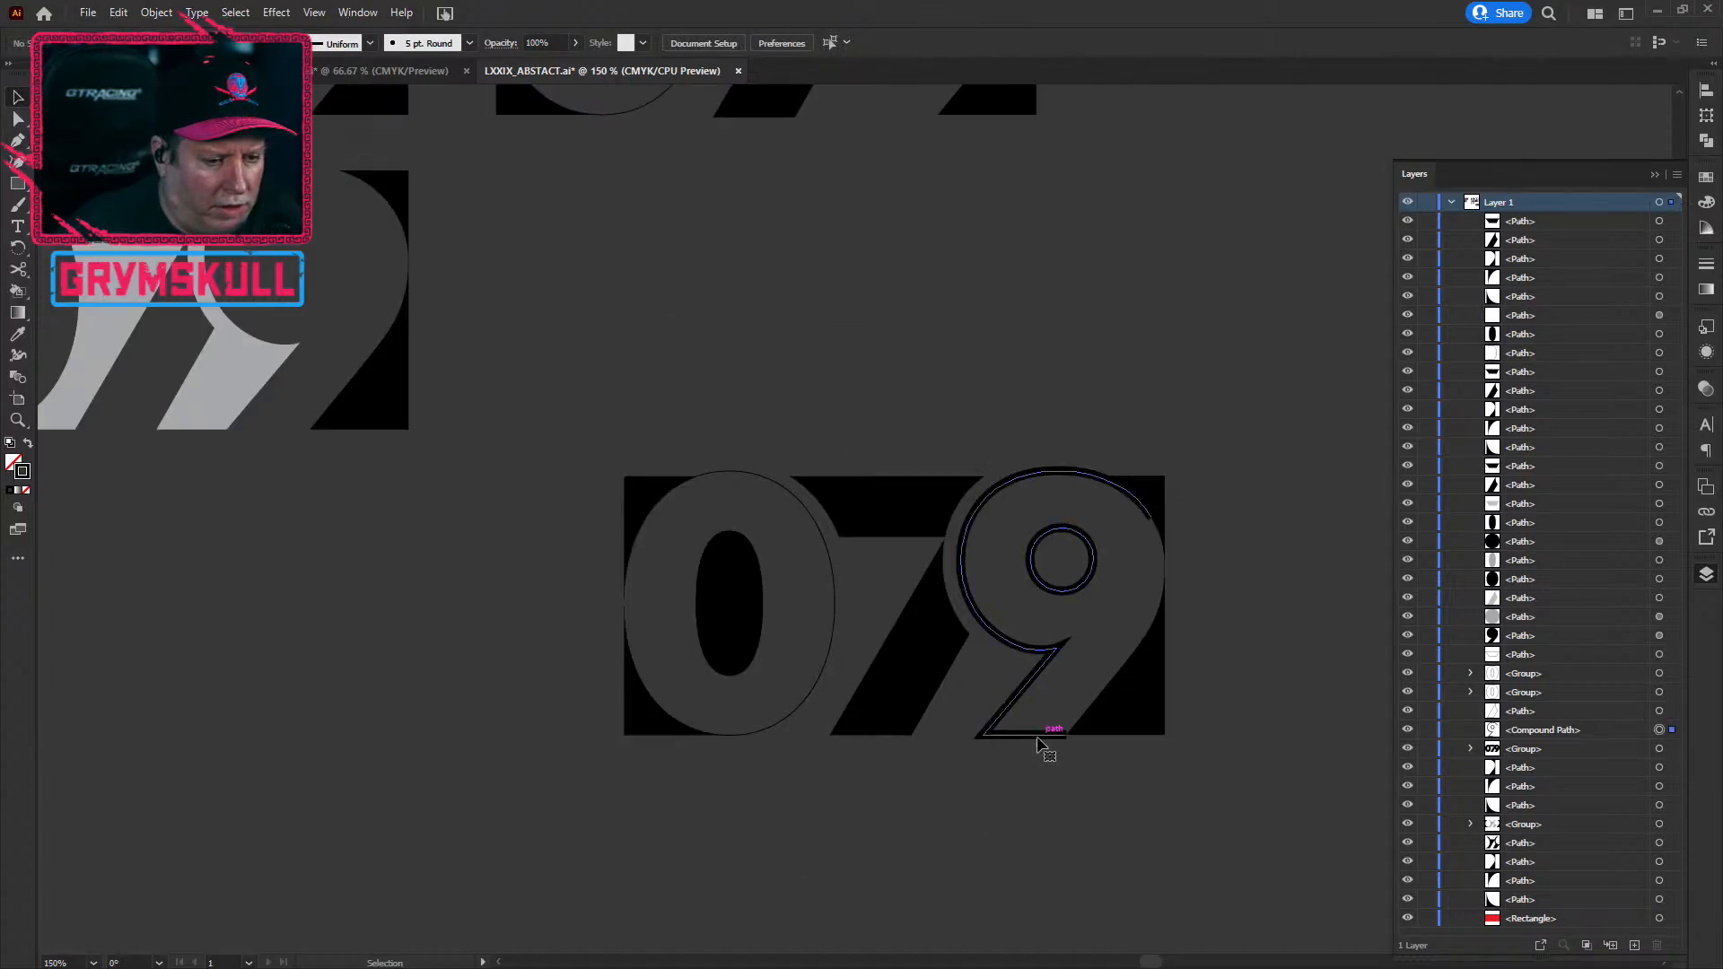
pyautogui.click(755, 472)
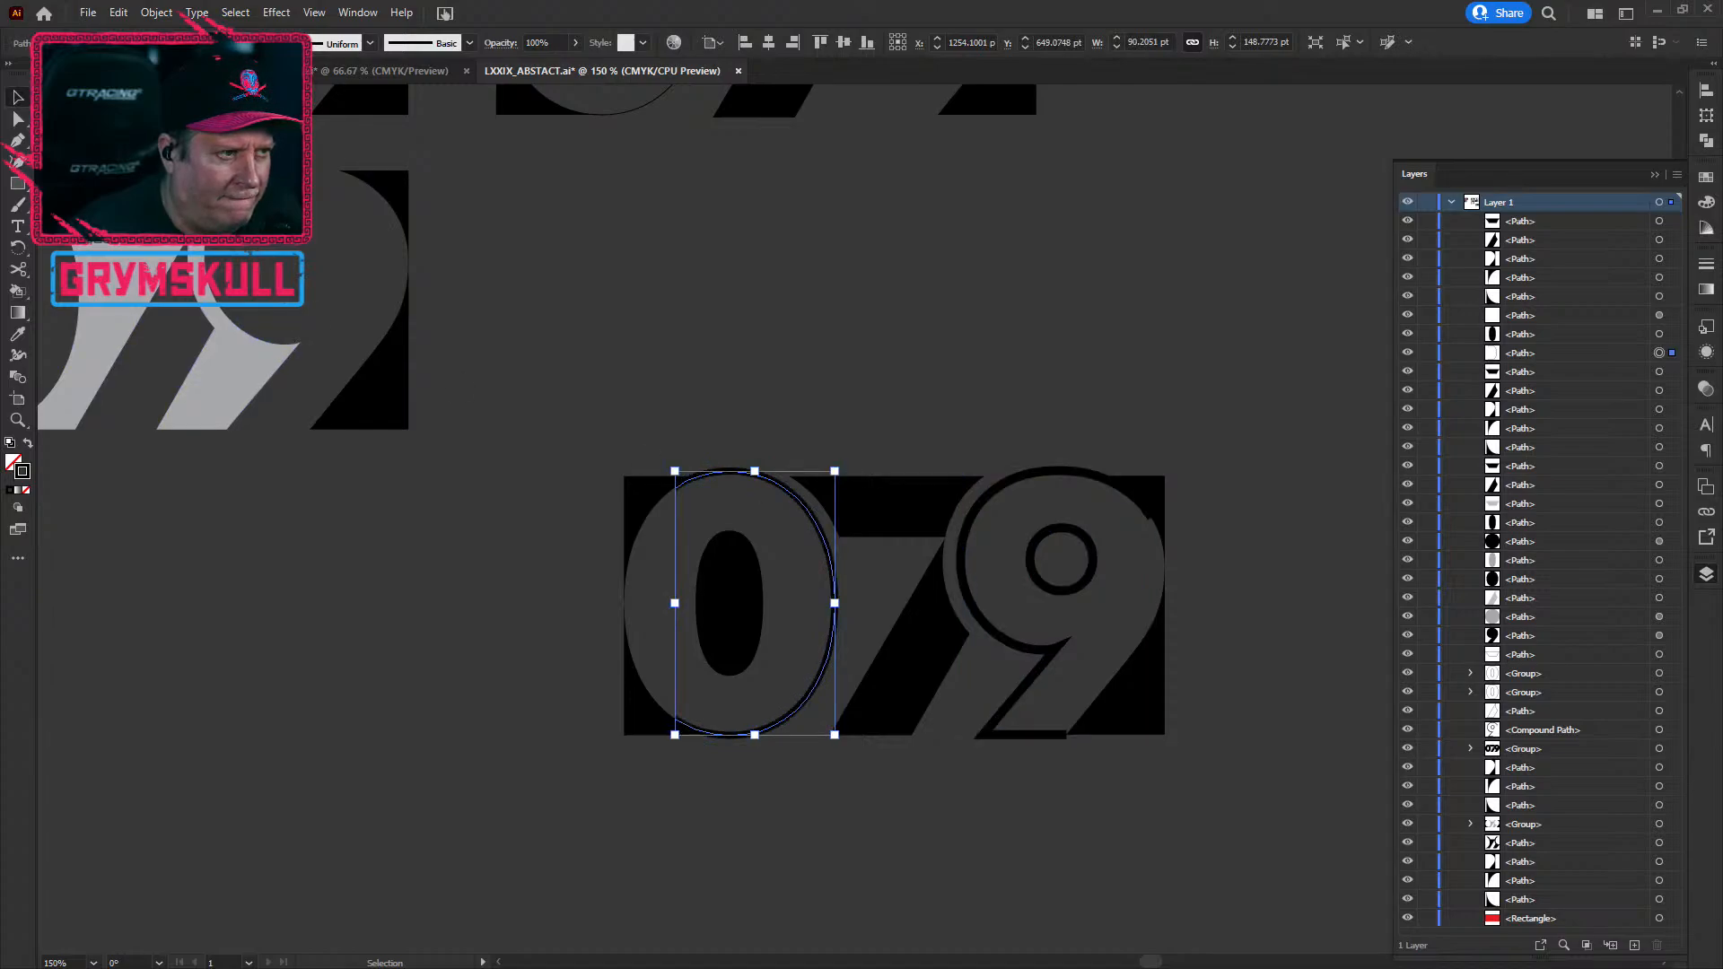
pyautogui.click(467, 795)
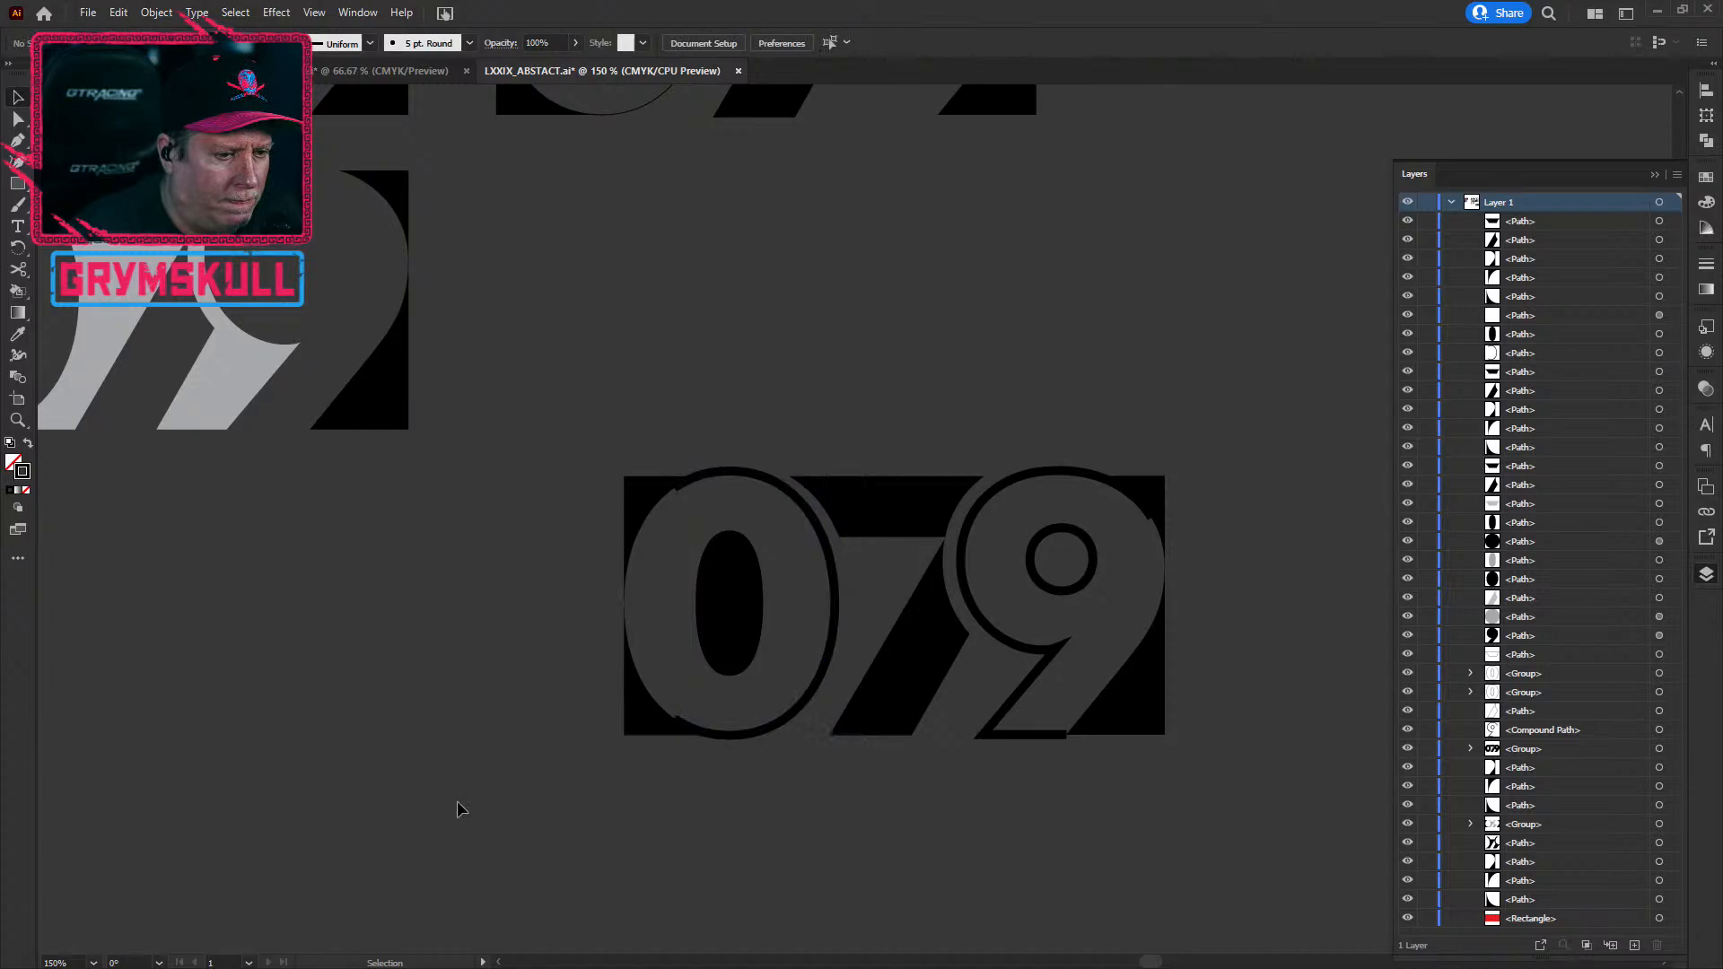
pyautogui.moveTo(426, 816); pyautogui.dragTo(281, 792)
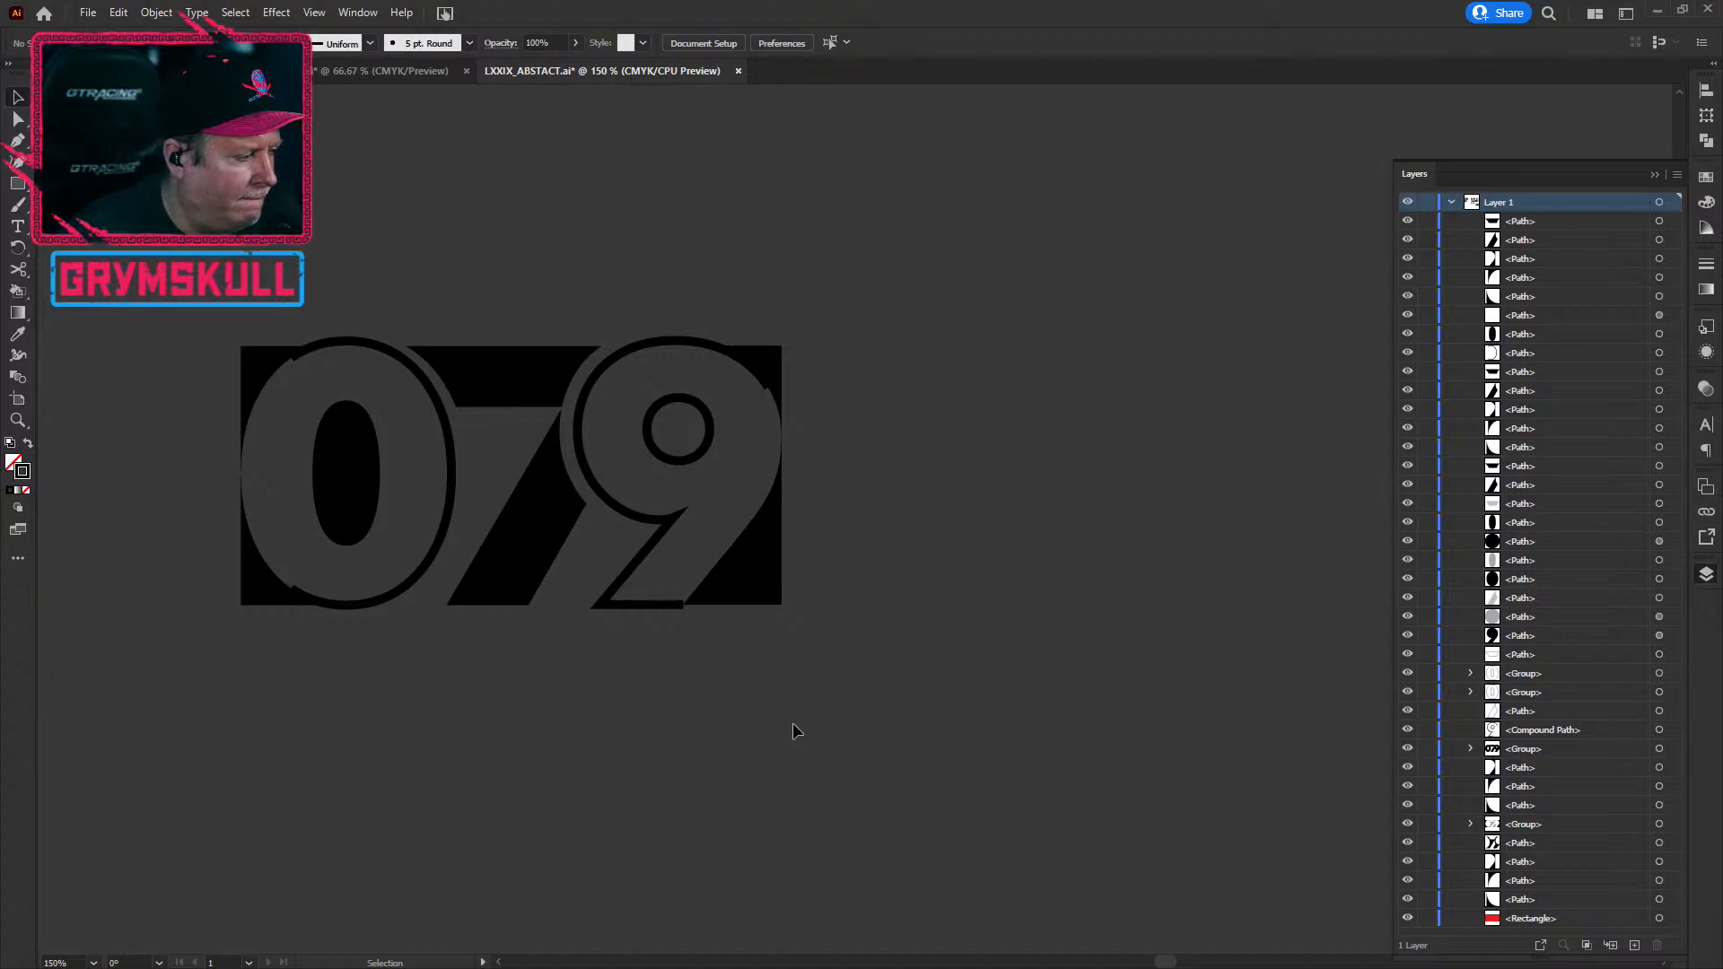
pyautogui.scroll(2, 434, 666)
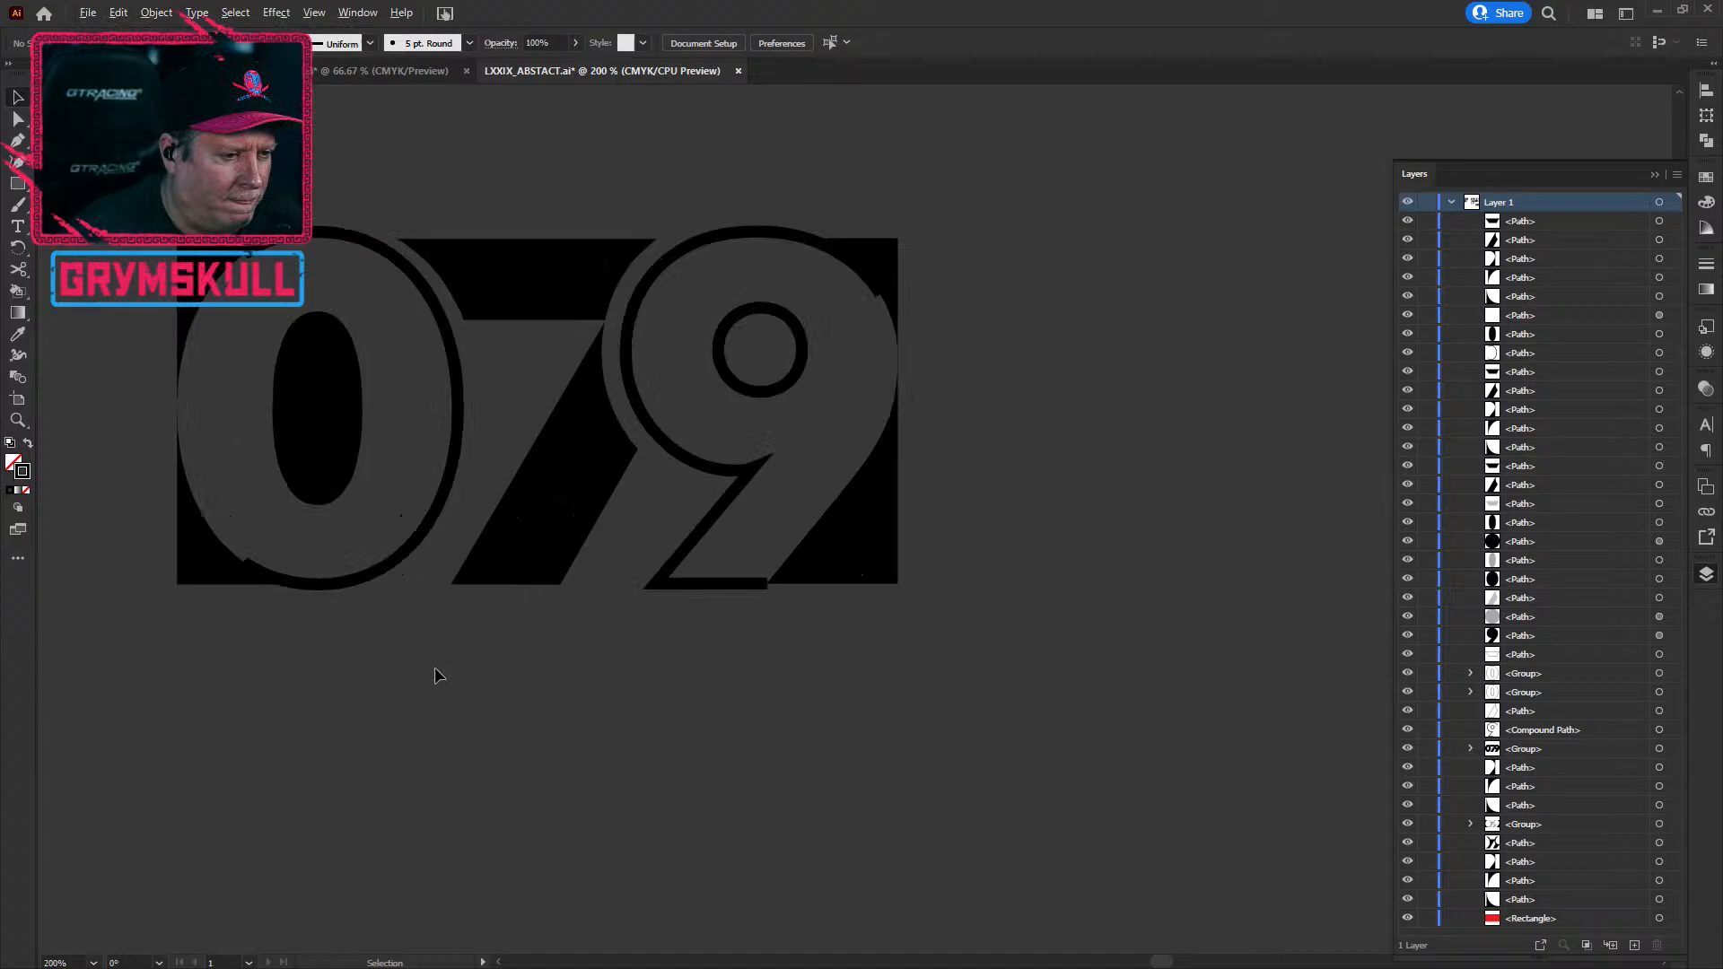
pyautogui.scroll(-1, 434, 666)
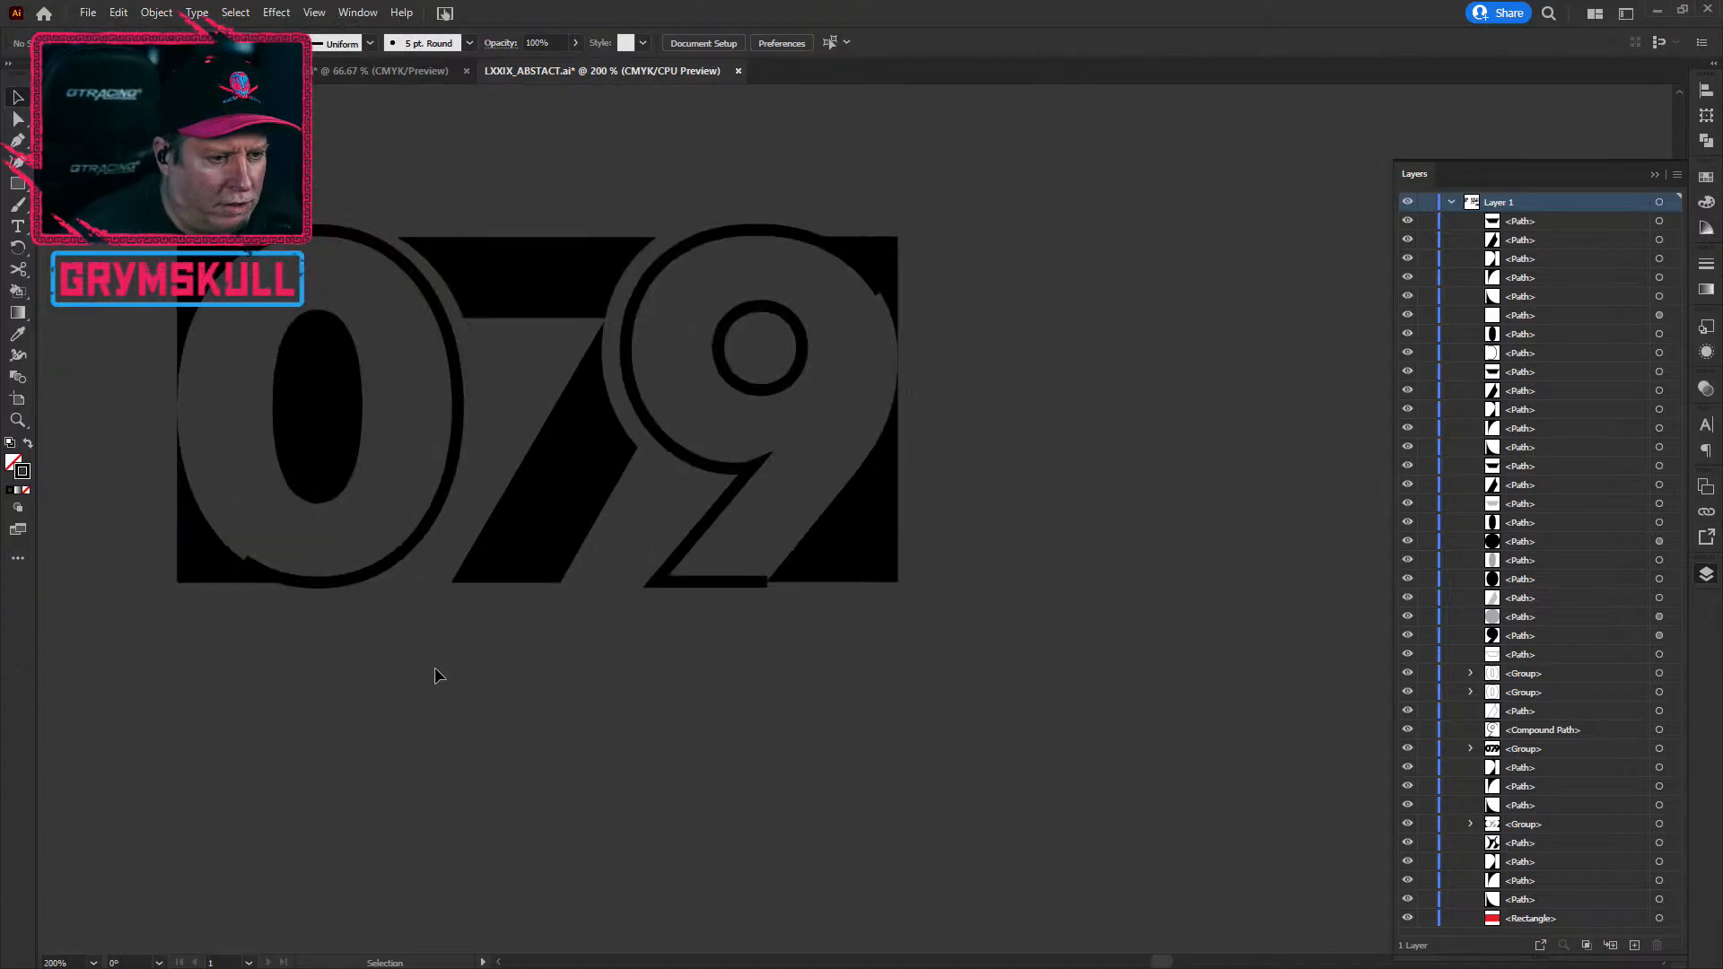
pyautogui.scroll(3, 694, 605)
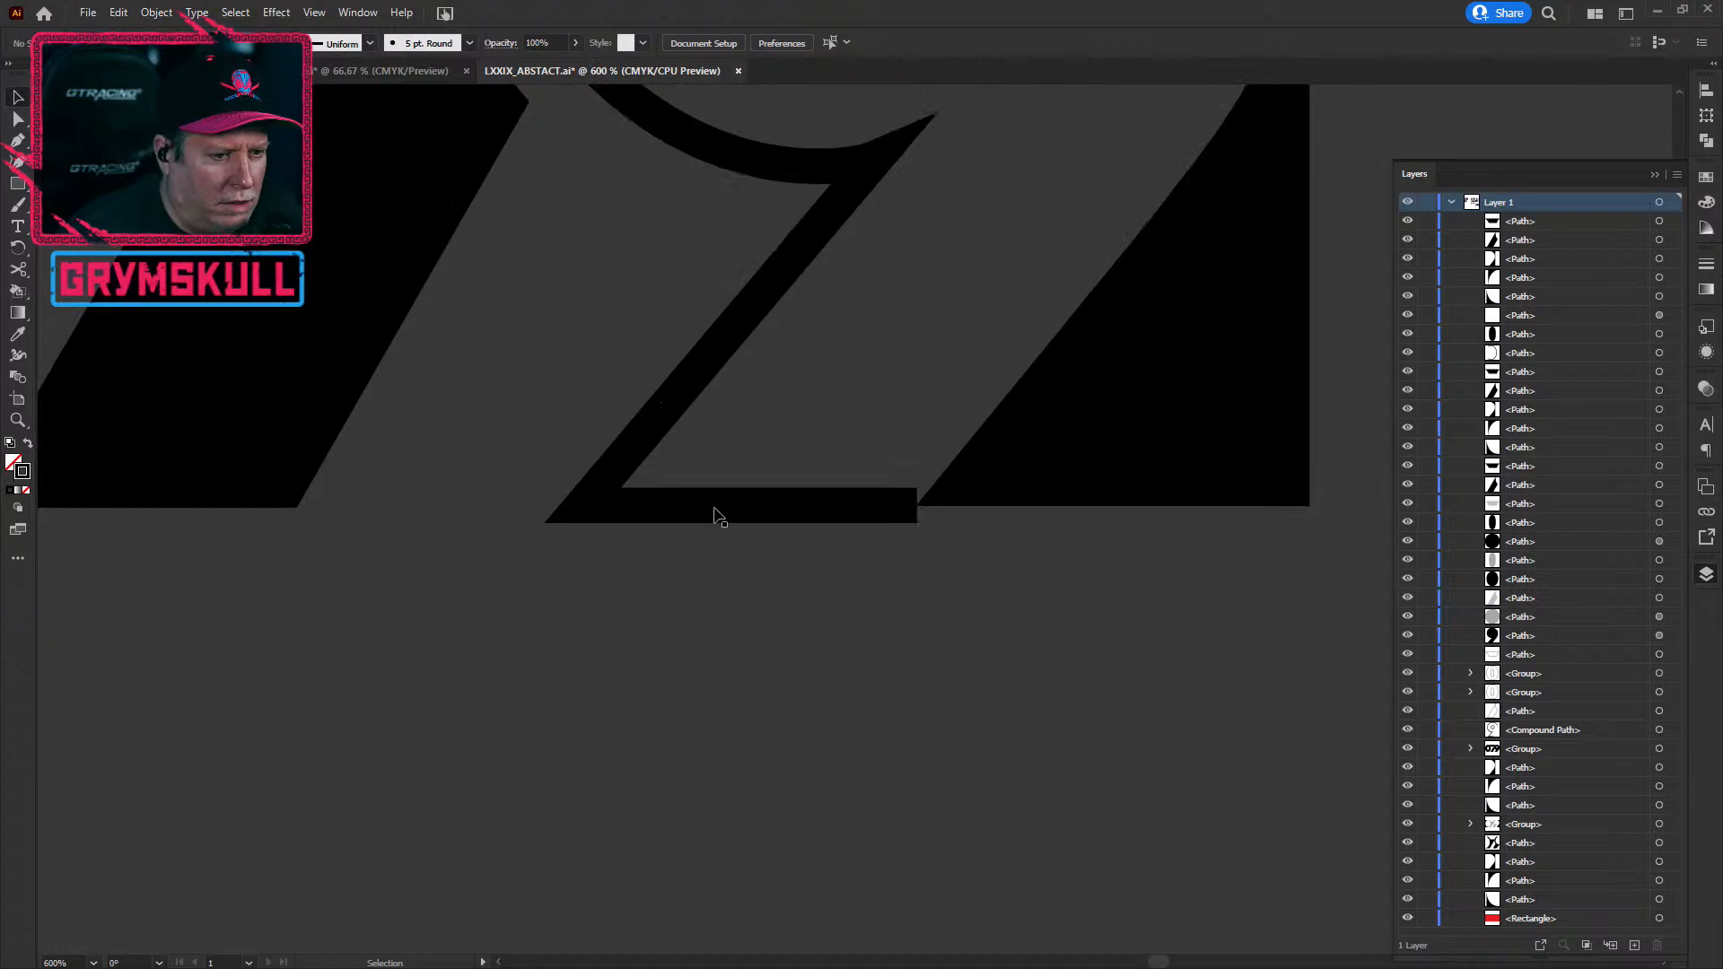
pyautogui.click(717, 512)
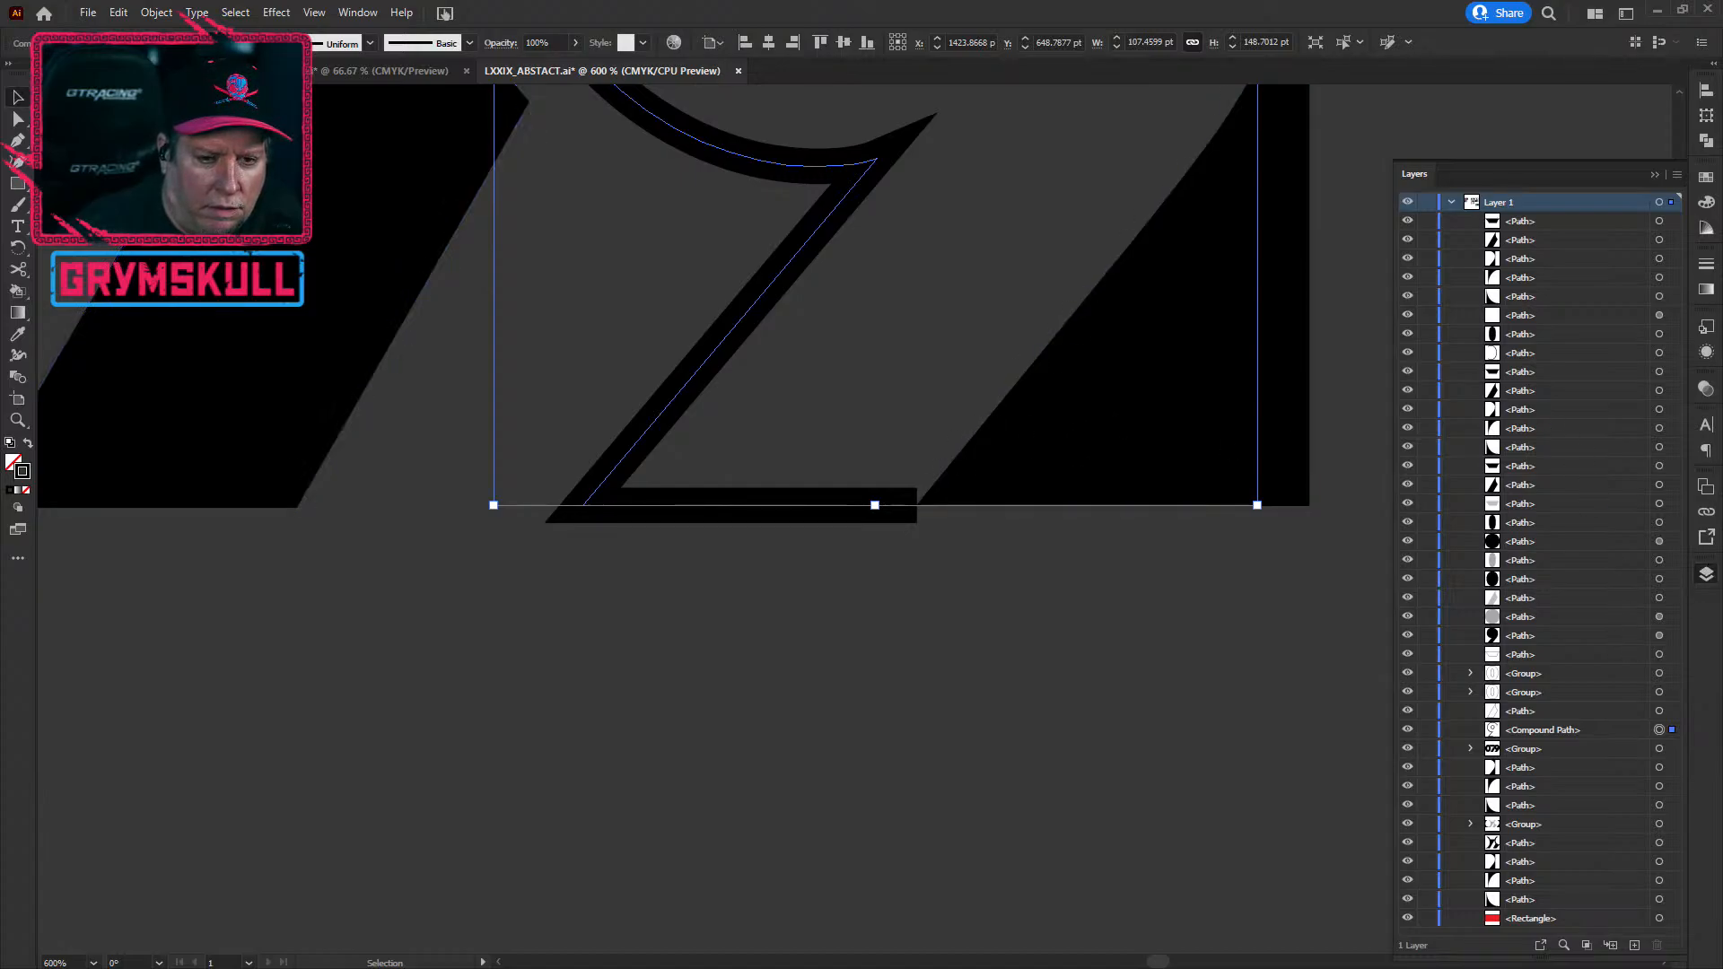
pyautogui.click(1706, 351)
# Step: Remove the 9's old stroke, then apply a 5 pt black stroke from the weight presets
pyautogui.click(1625, 366)
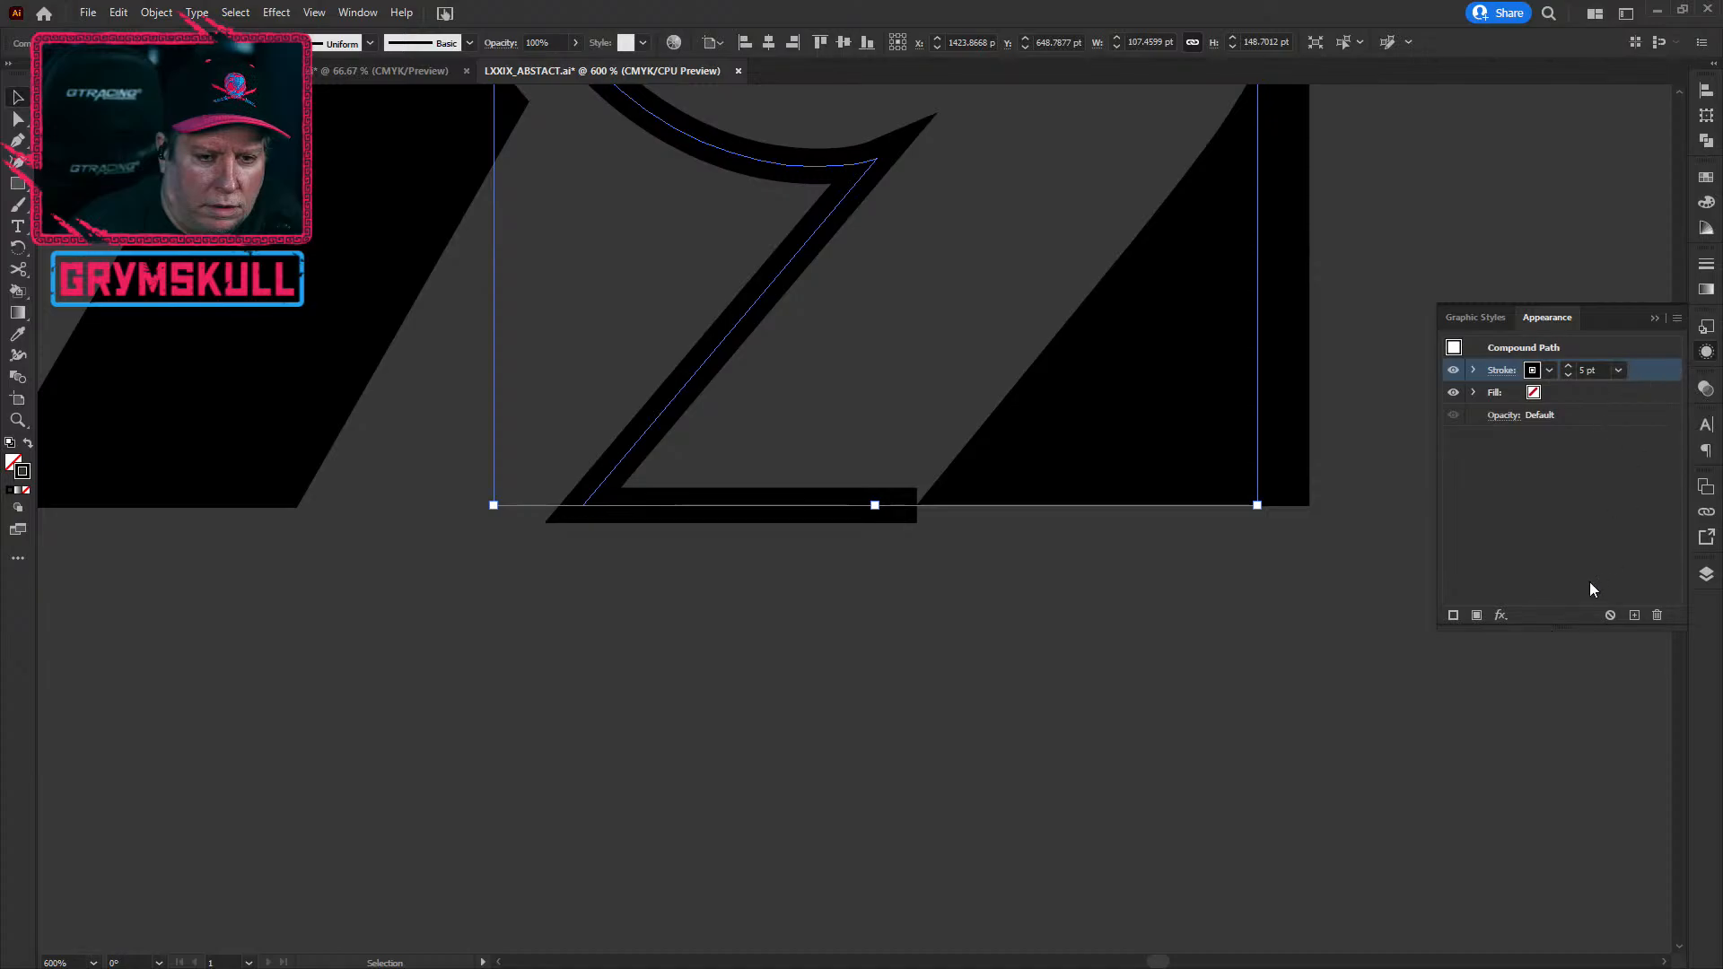
pyautogui.click(1657, 615)
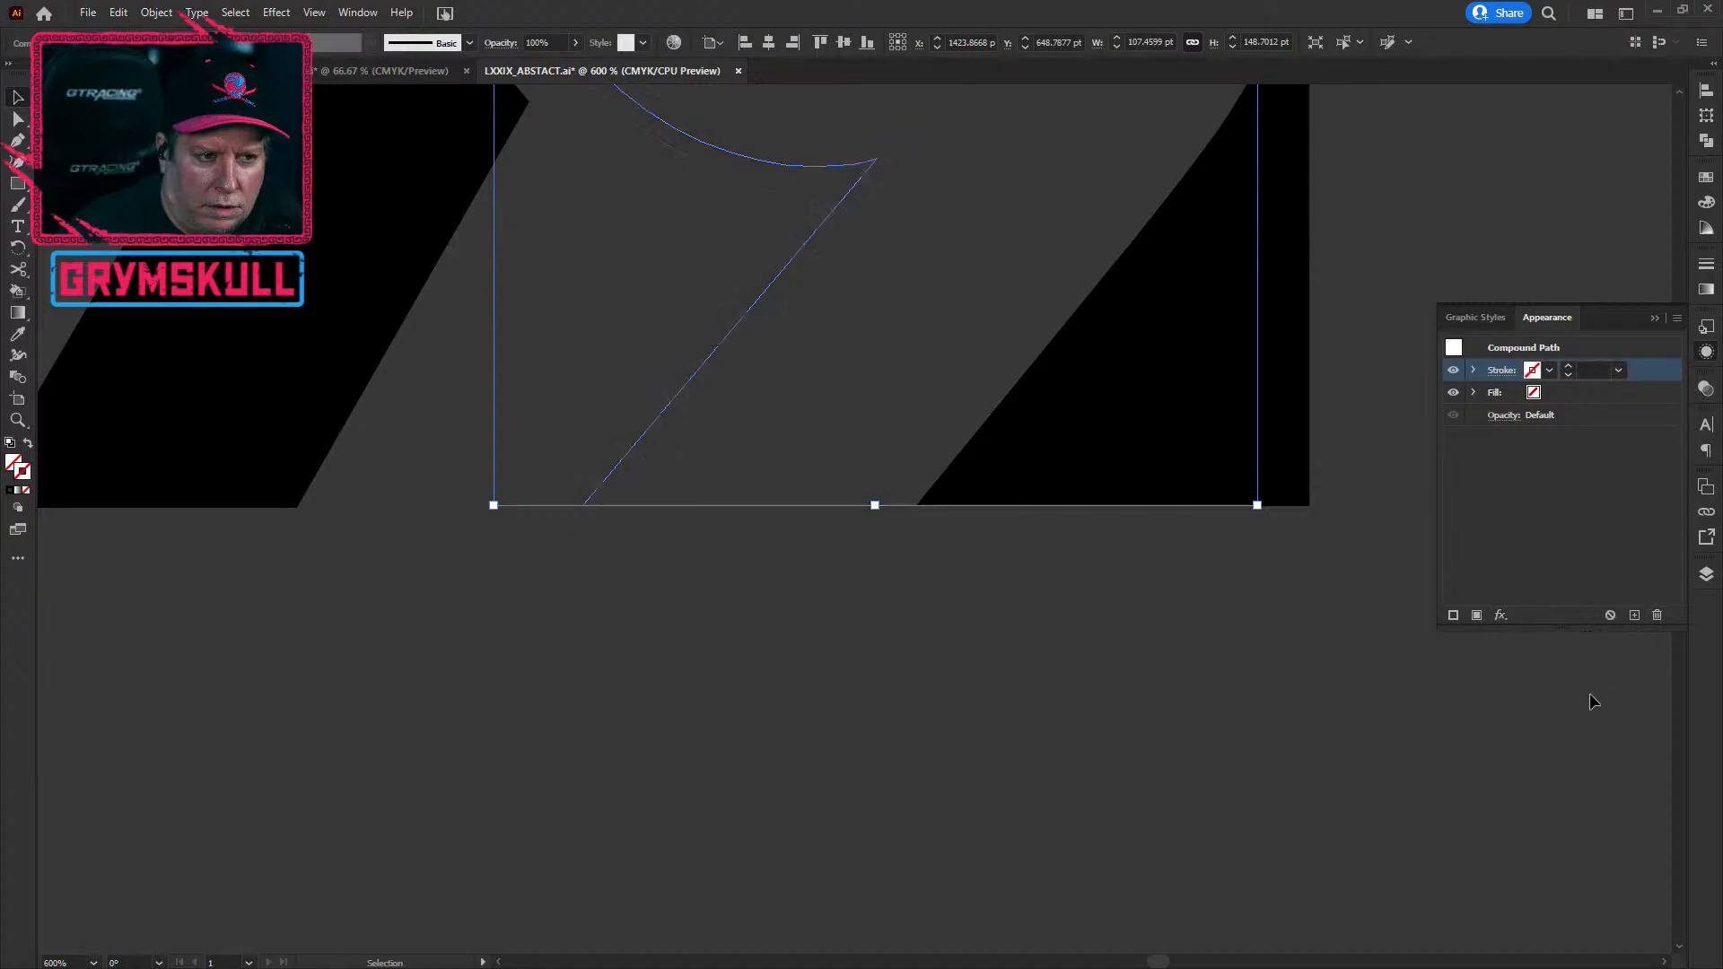
pyautogui.click(1386, 758)
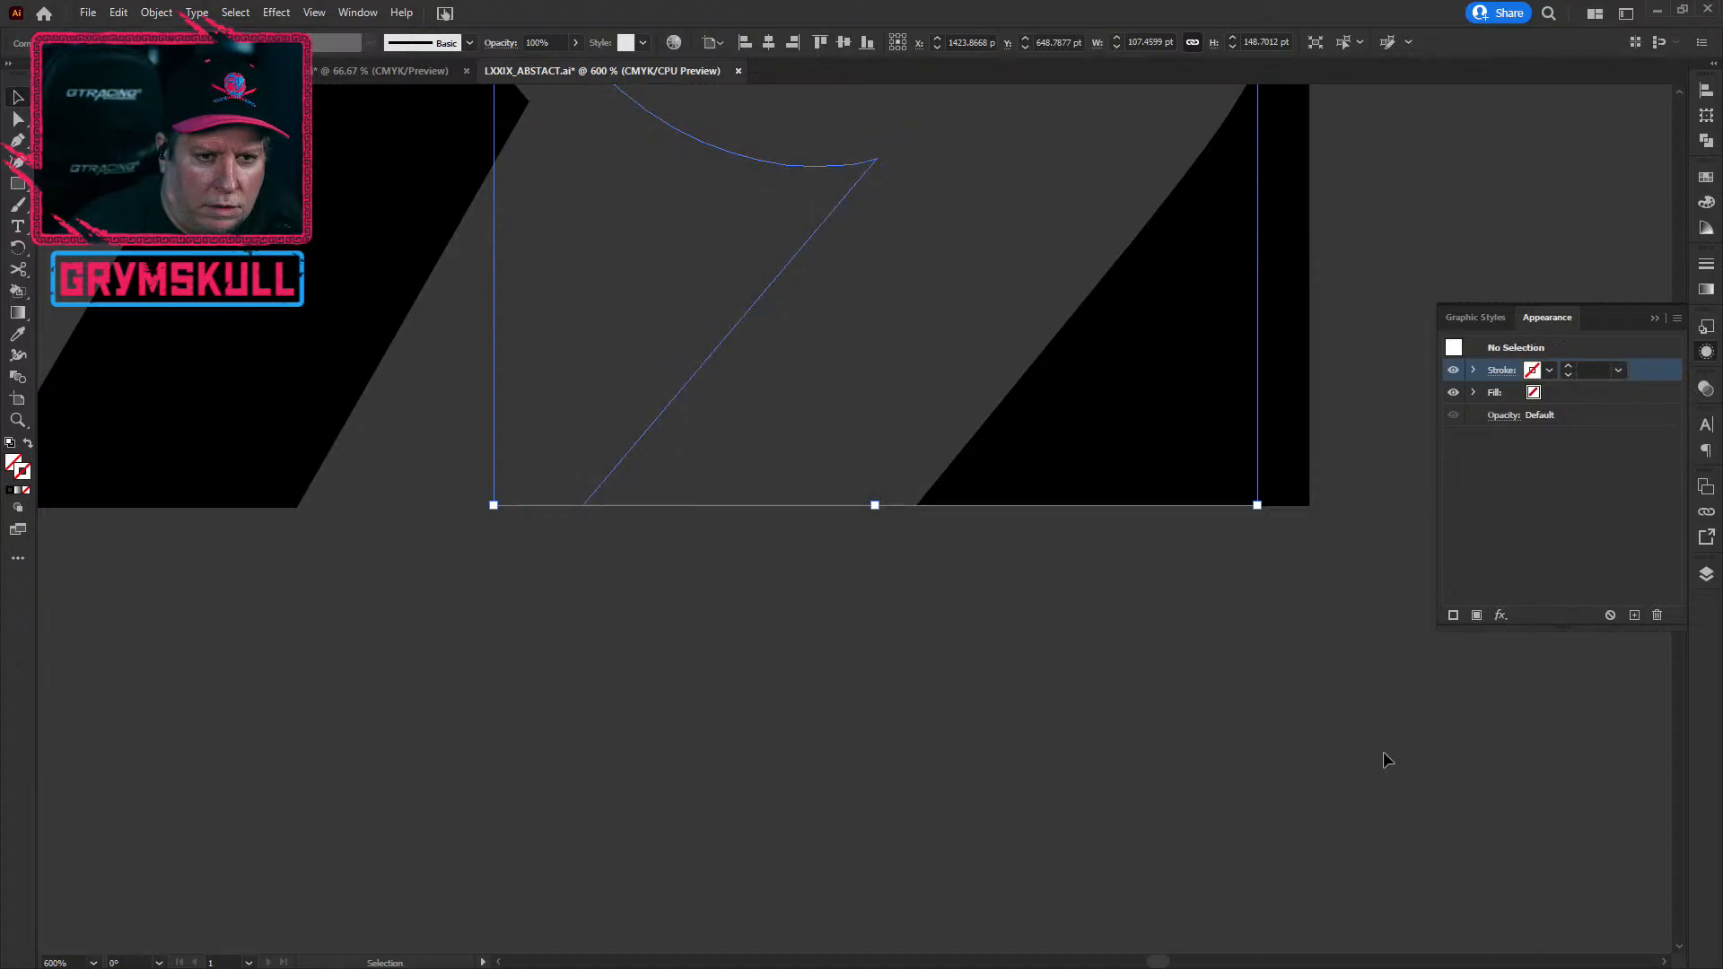
pyautogui.click(700, 377)
pyautogui.moveTo(608, 246); pyautogui.dragTo(639, 840)
pyautogui.moveTo(723, 470); pyautogui.dragTo(815, 753)
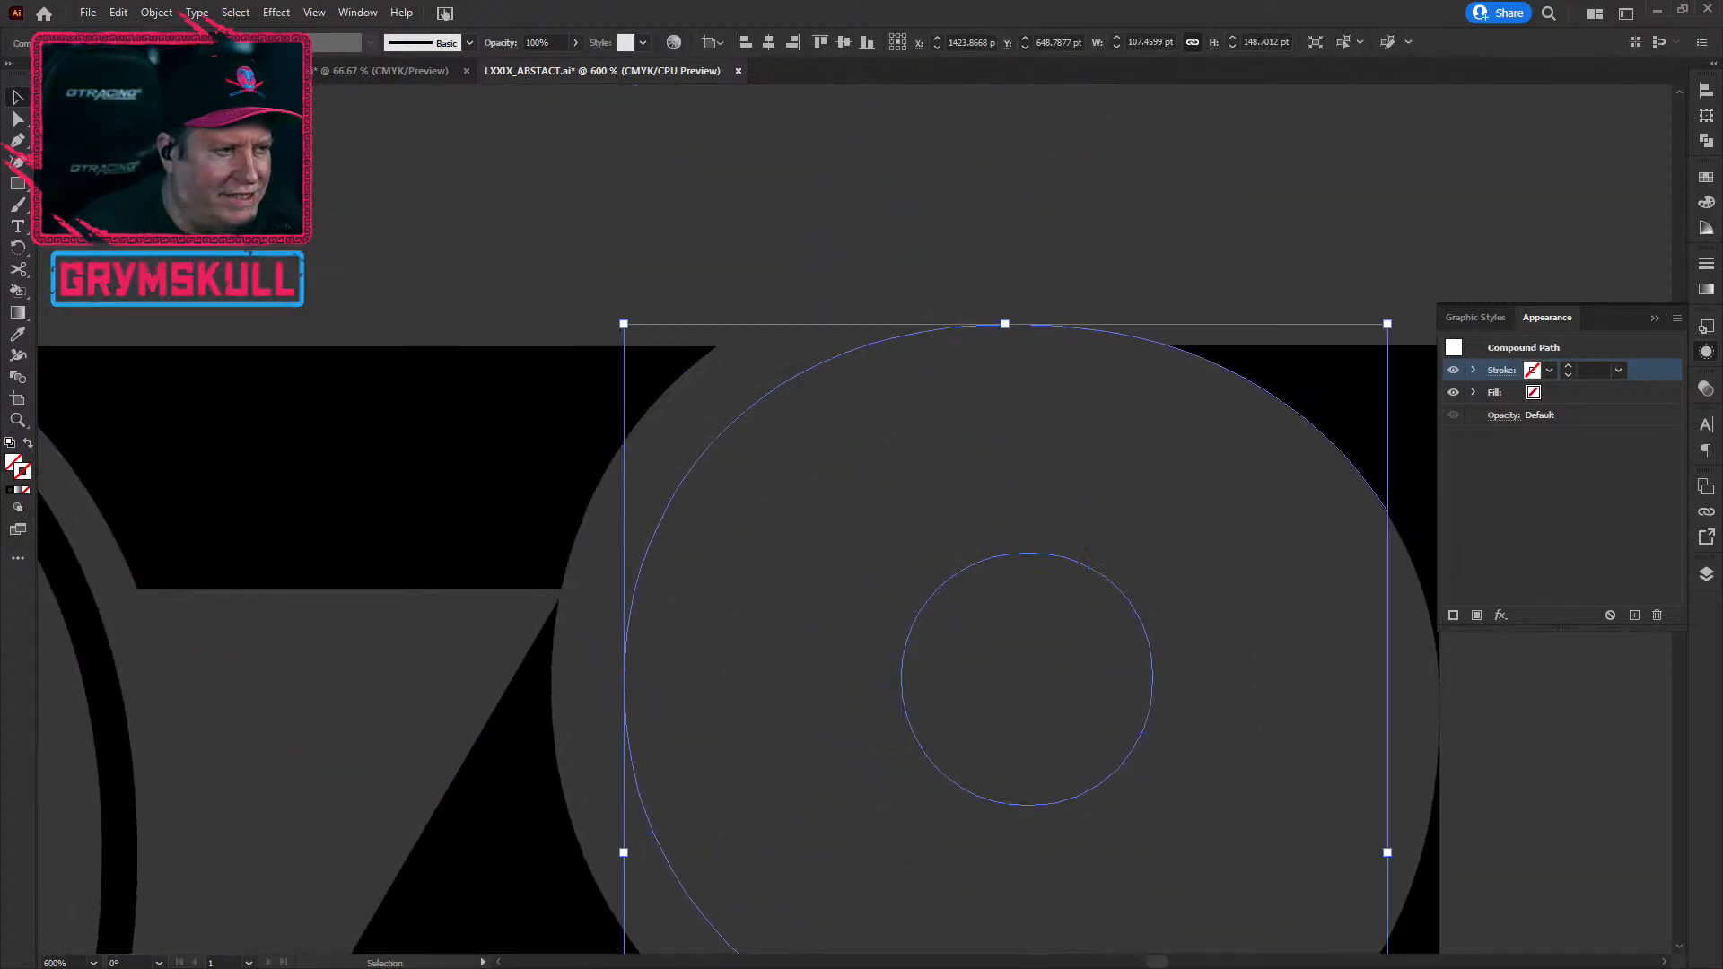
pyautogui.click(190, 42)
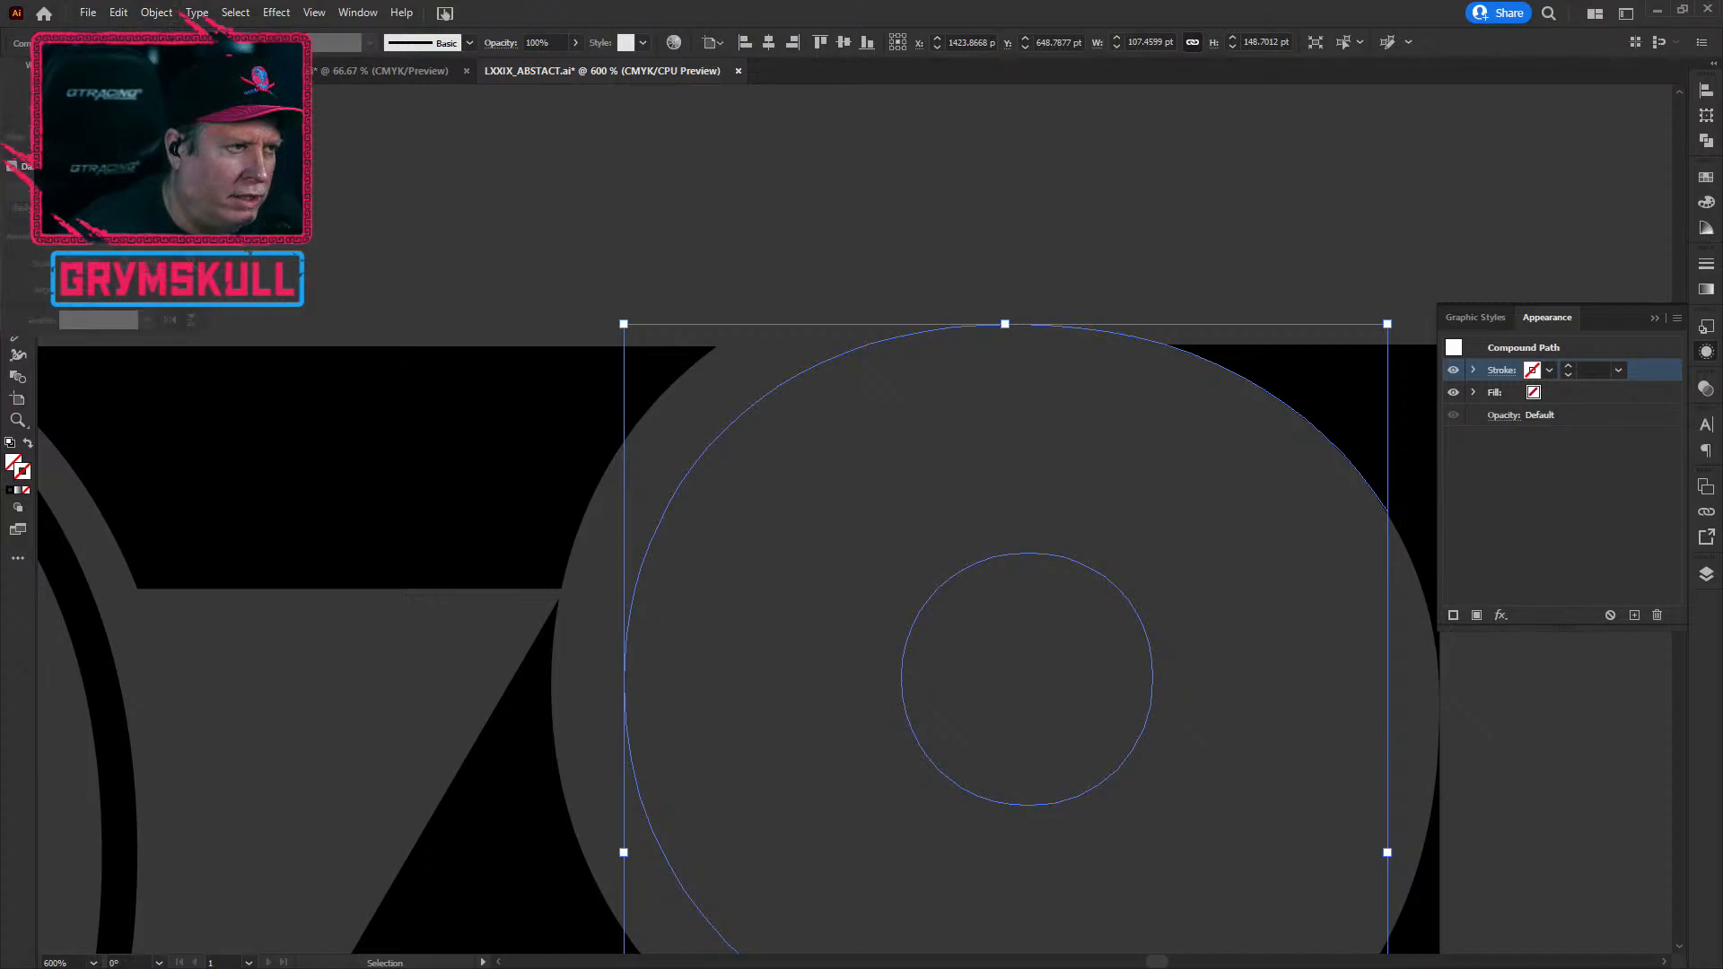
pyautogui.click(129, 65)
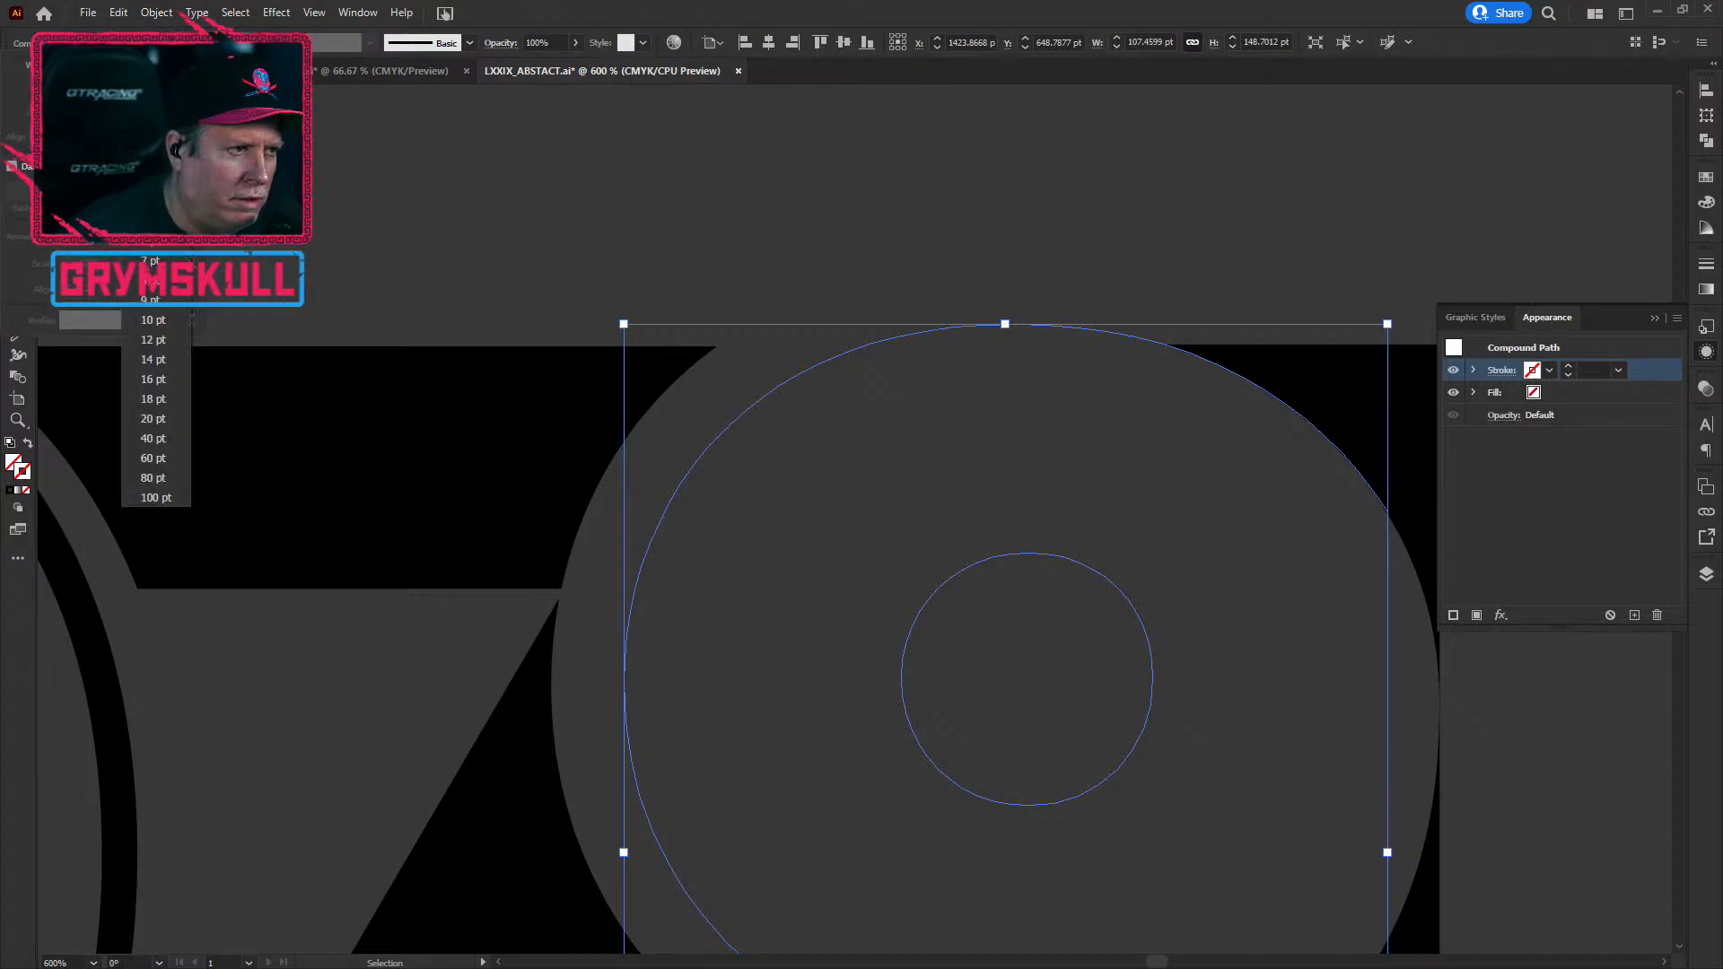
pyautogui.click(151, 220)
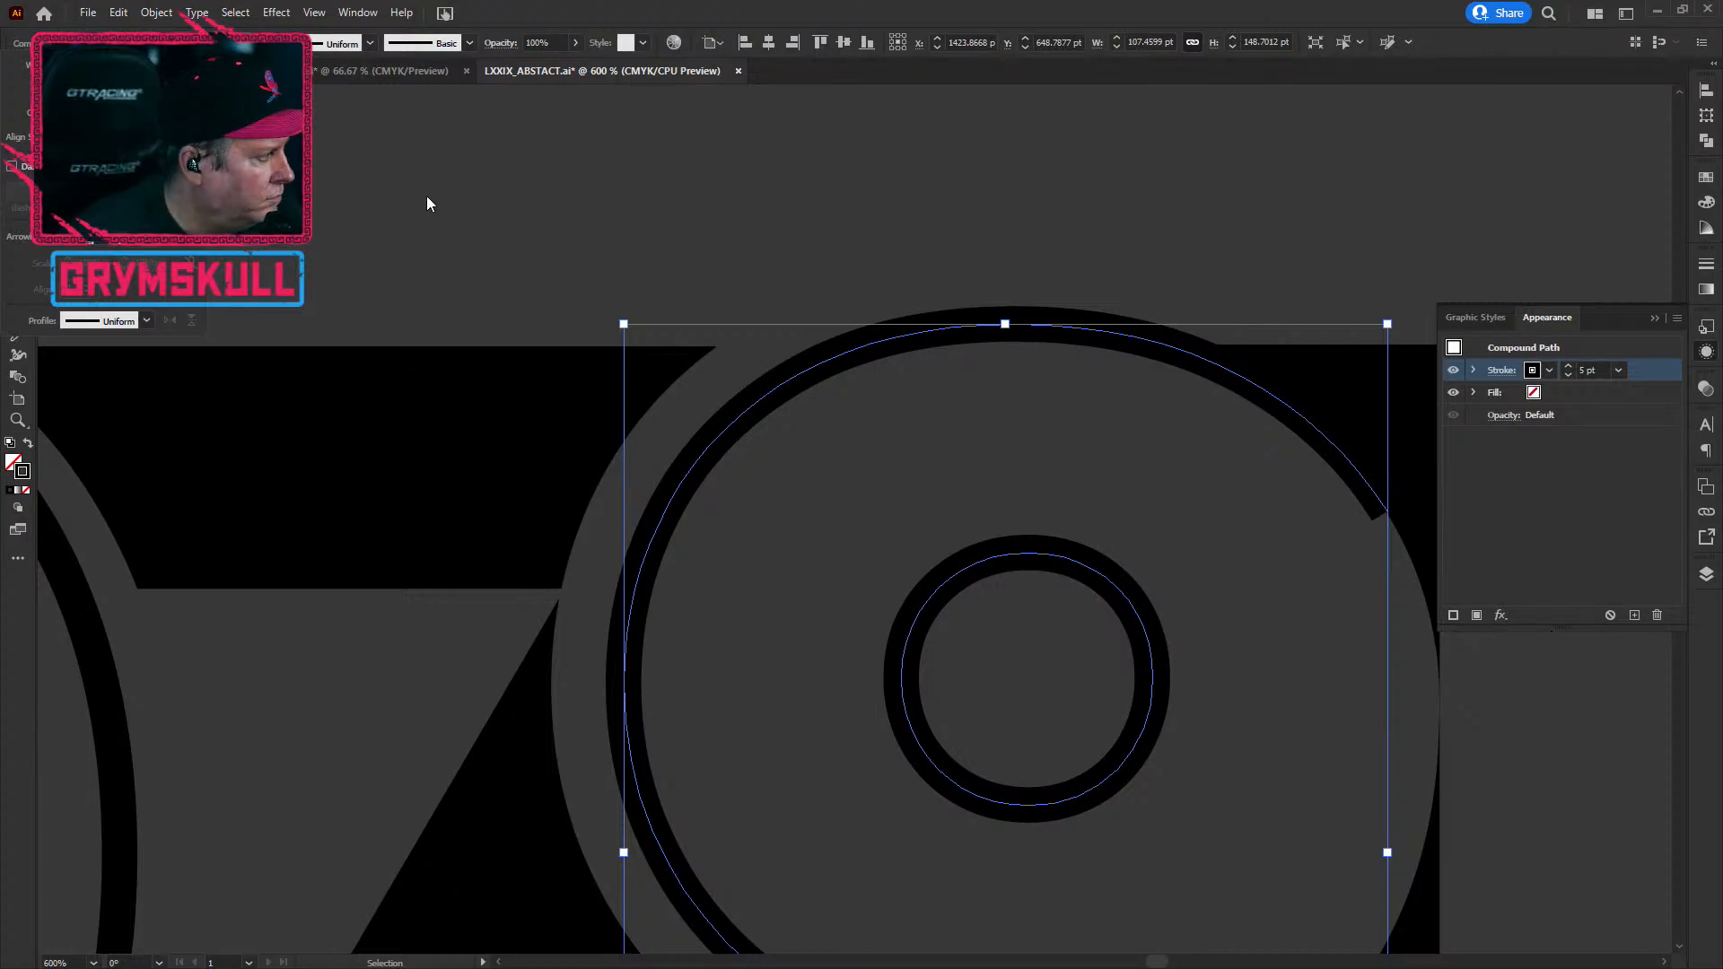
# Step: Delete the 9's bottom corner segment, then restore it with undo
pyautogui.scroll(-1, 1166, 562)
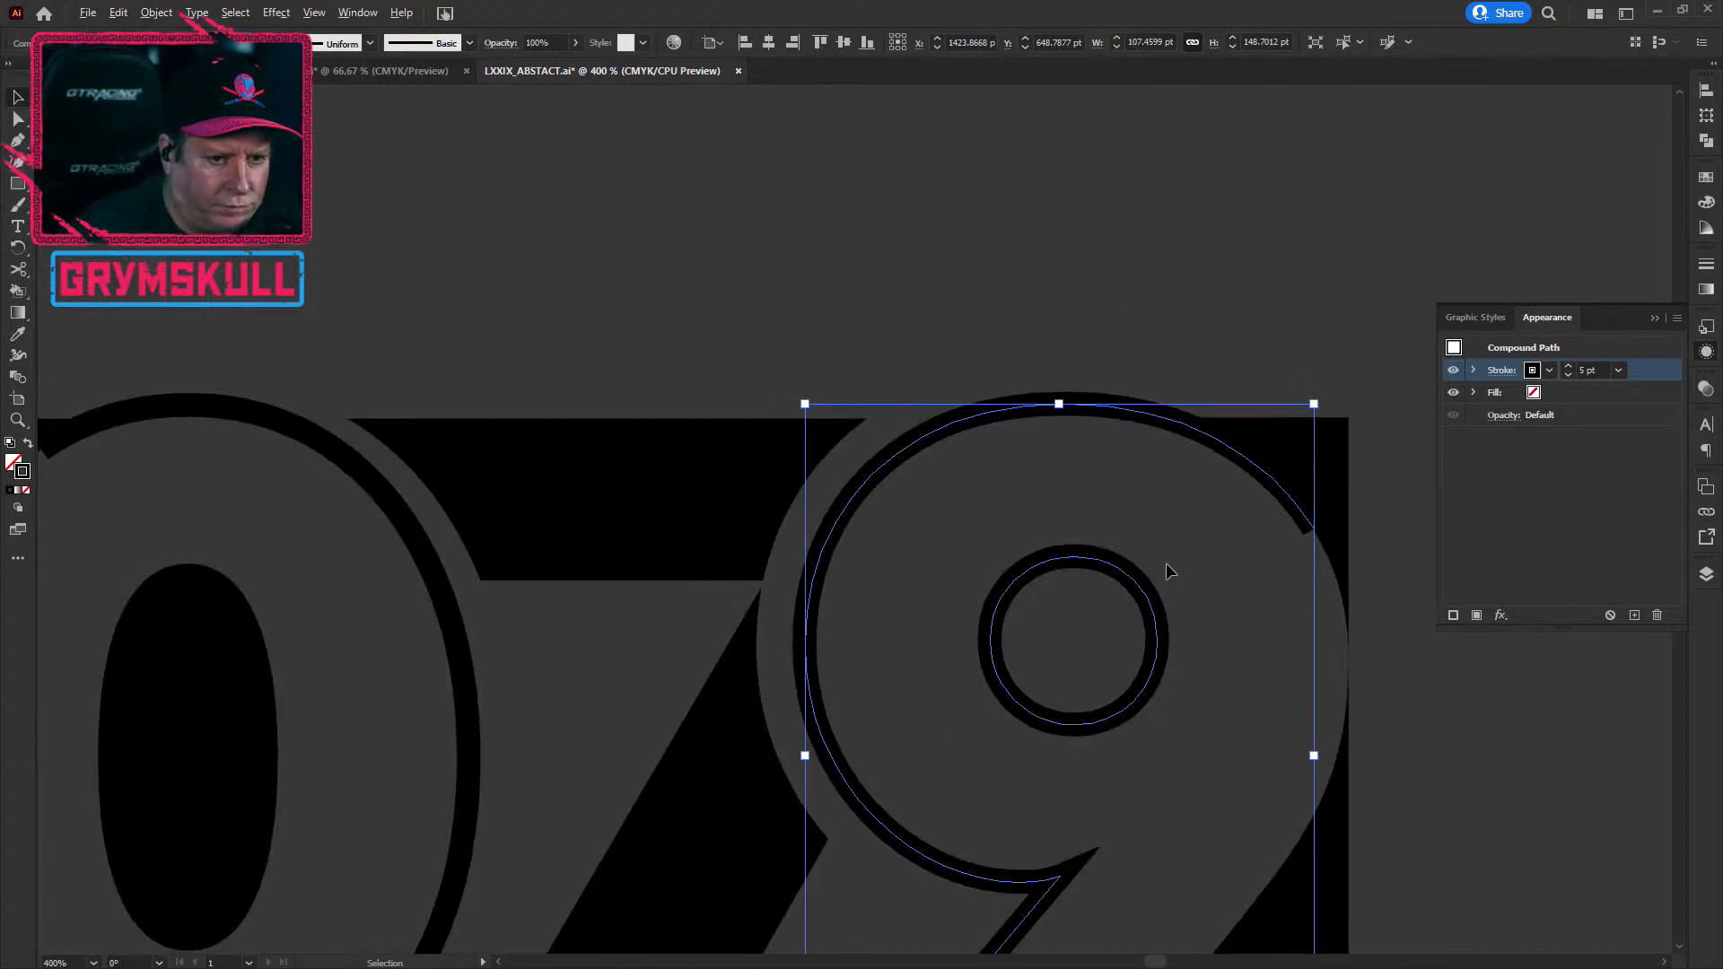
pyautogui.moveTo(1311, 646); pyautogui.dragTo(980, 332)
pyautogui.click(774, 854)
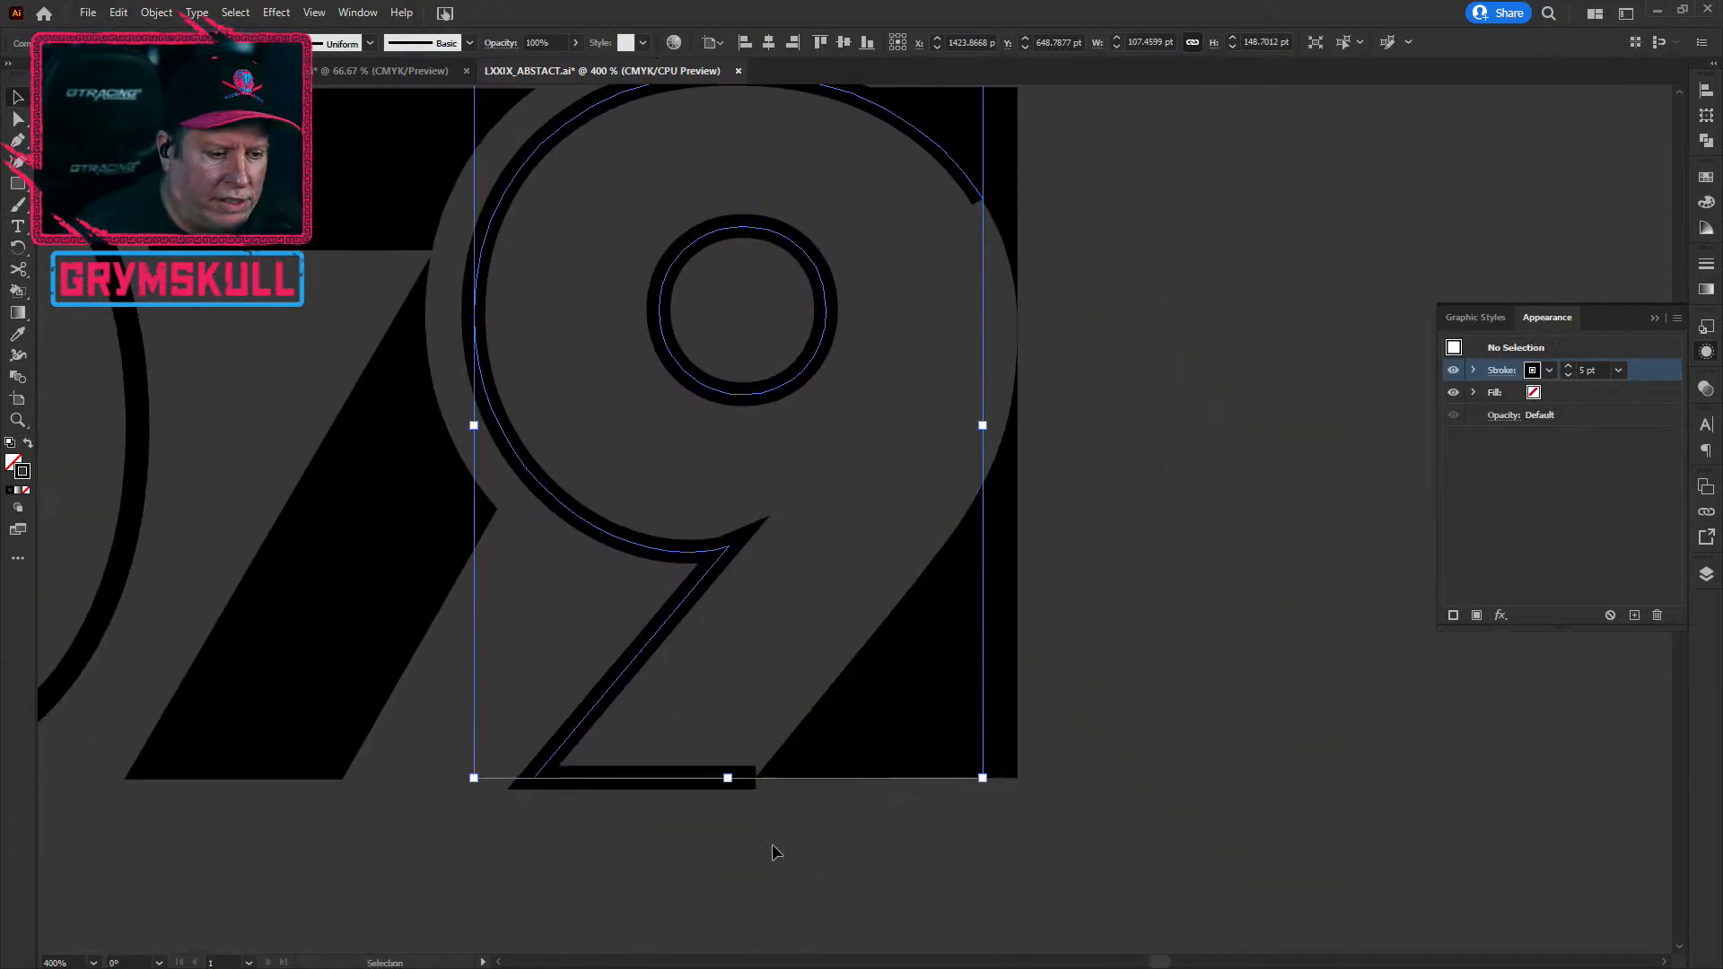
pyautogui.scroll(4, 758, 794)
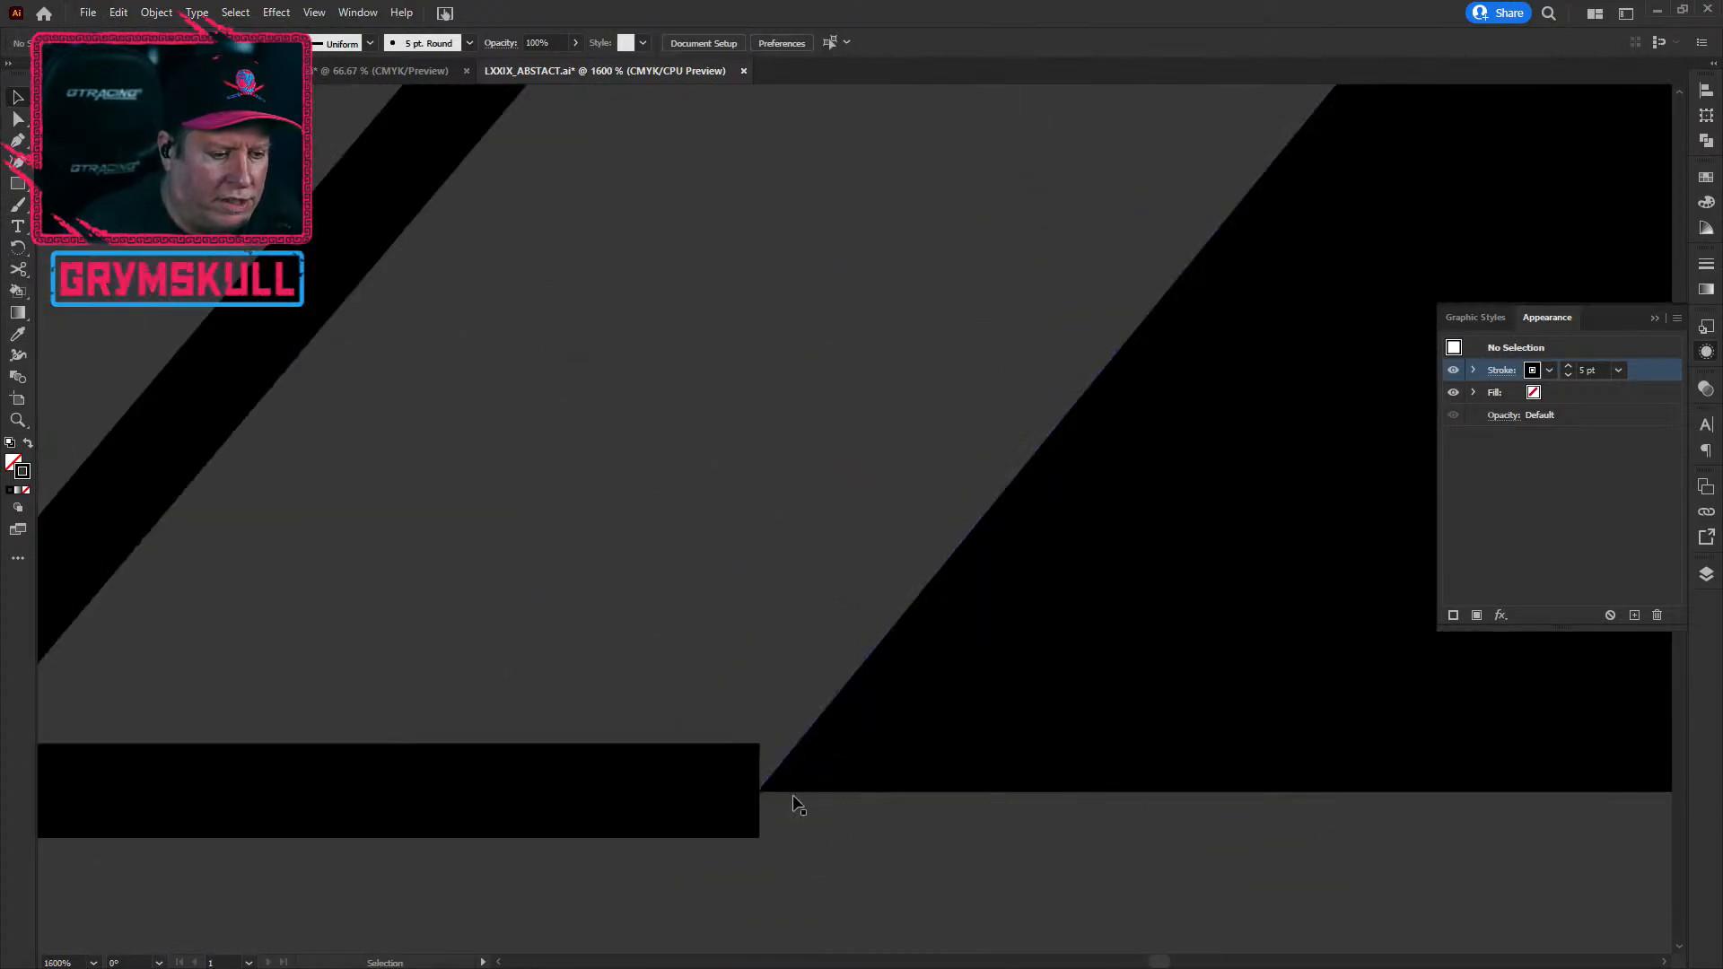
pyautogui.click(746, 799)
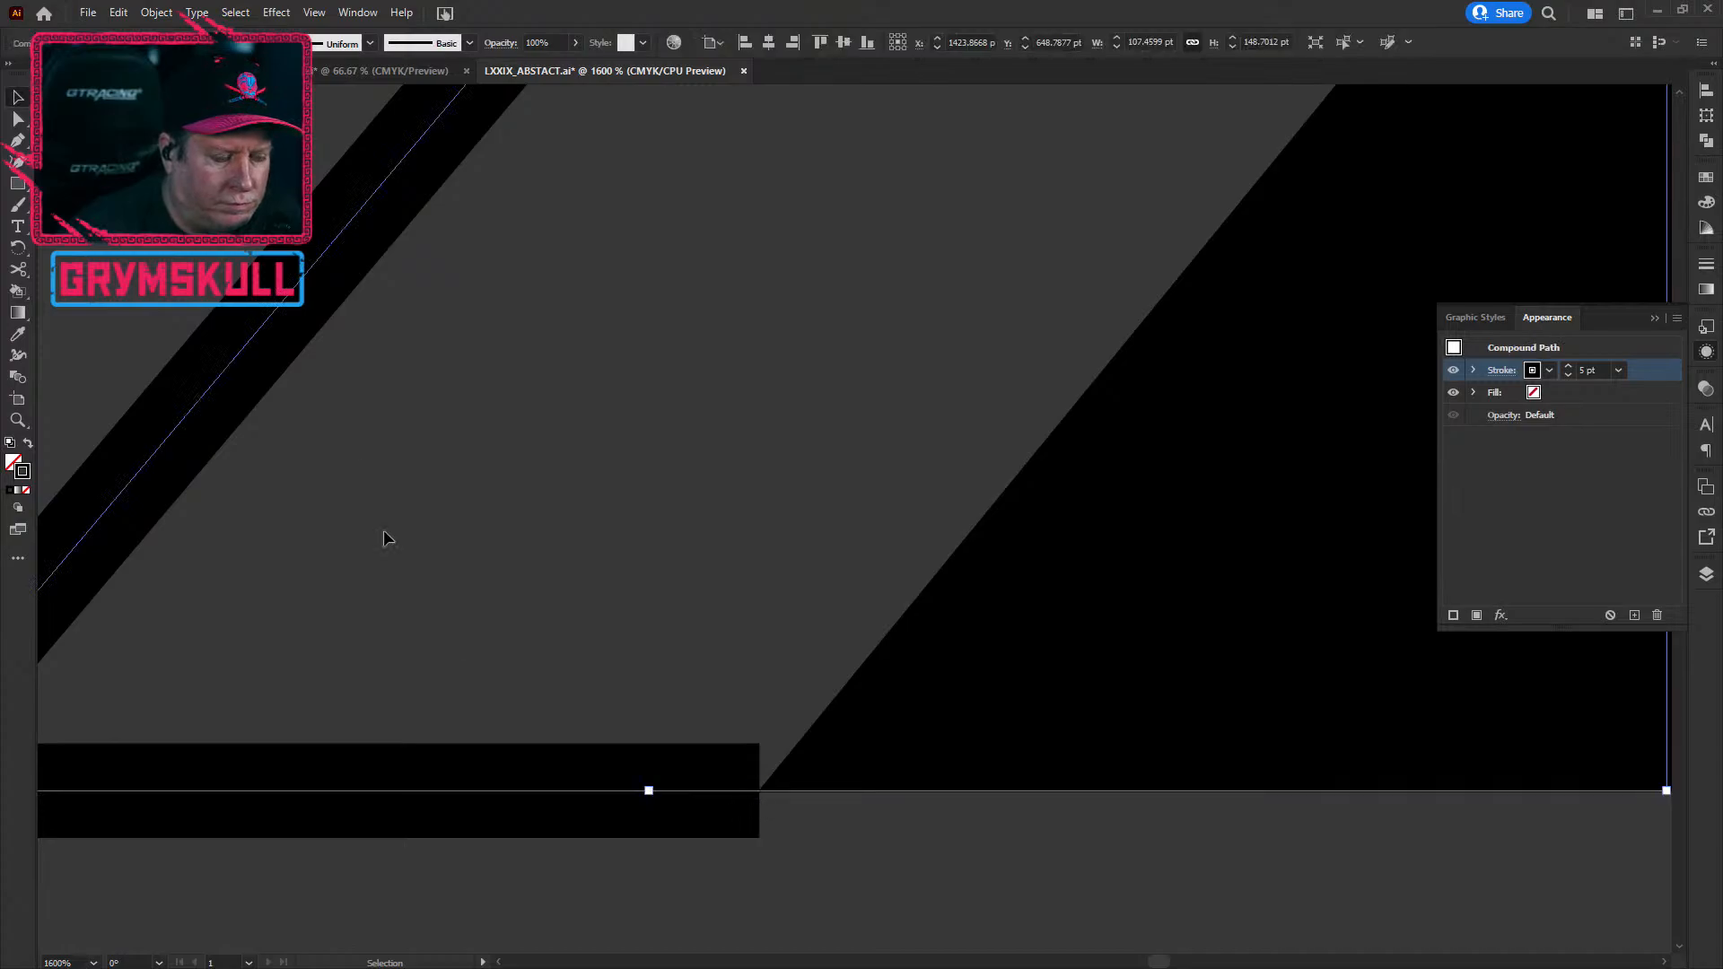
pyautogui.click(17, 118)
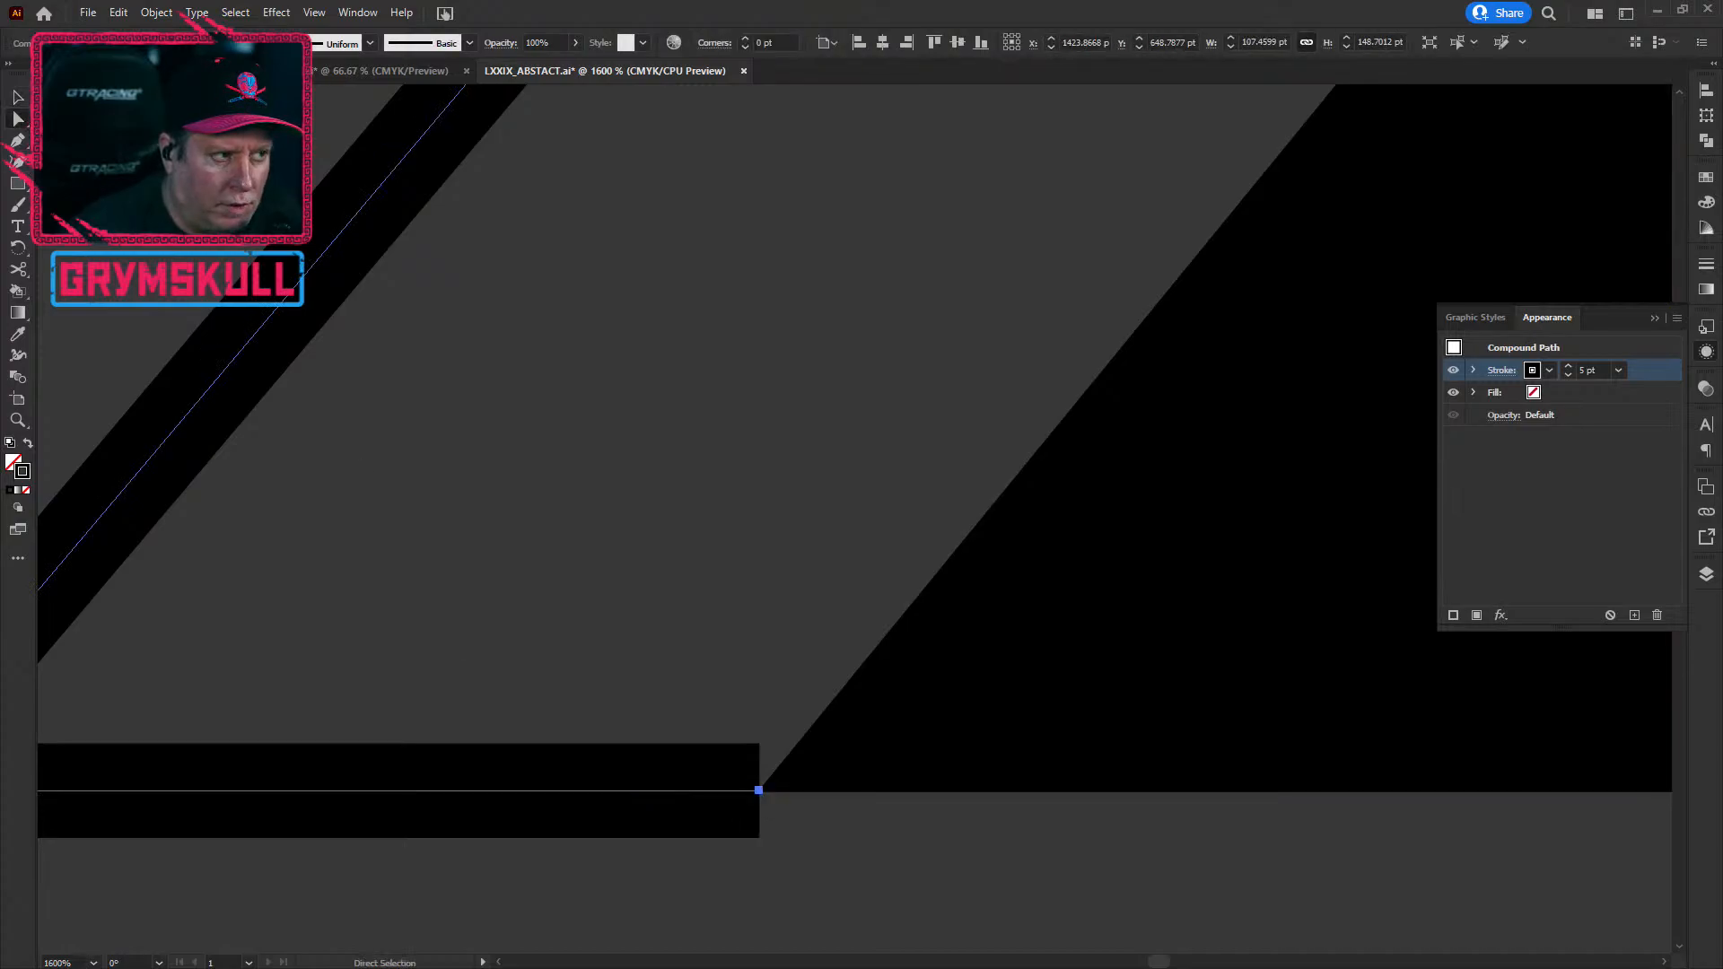
pyautogui.click(760, 789)
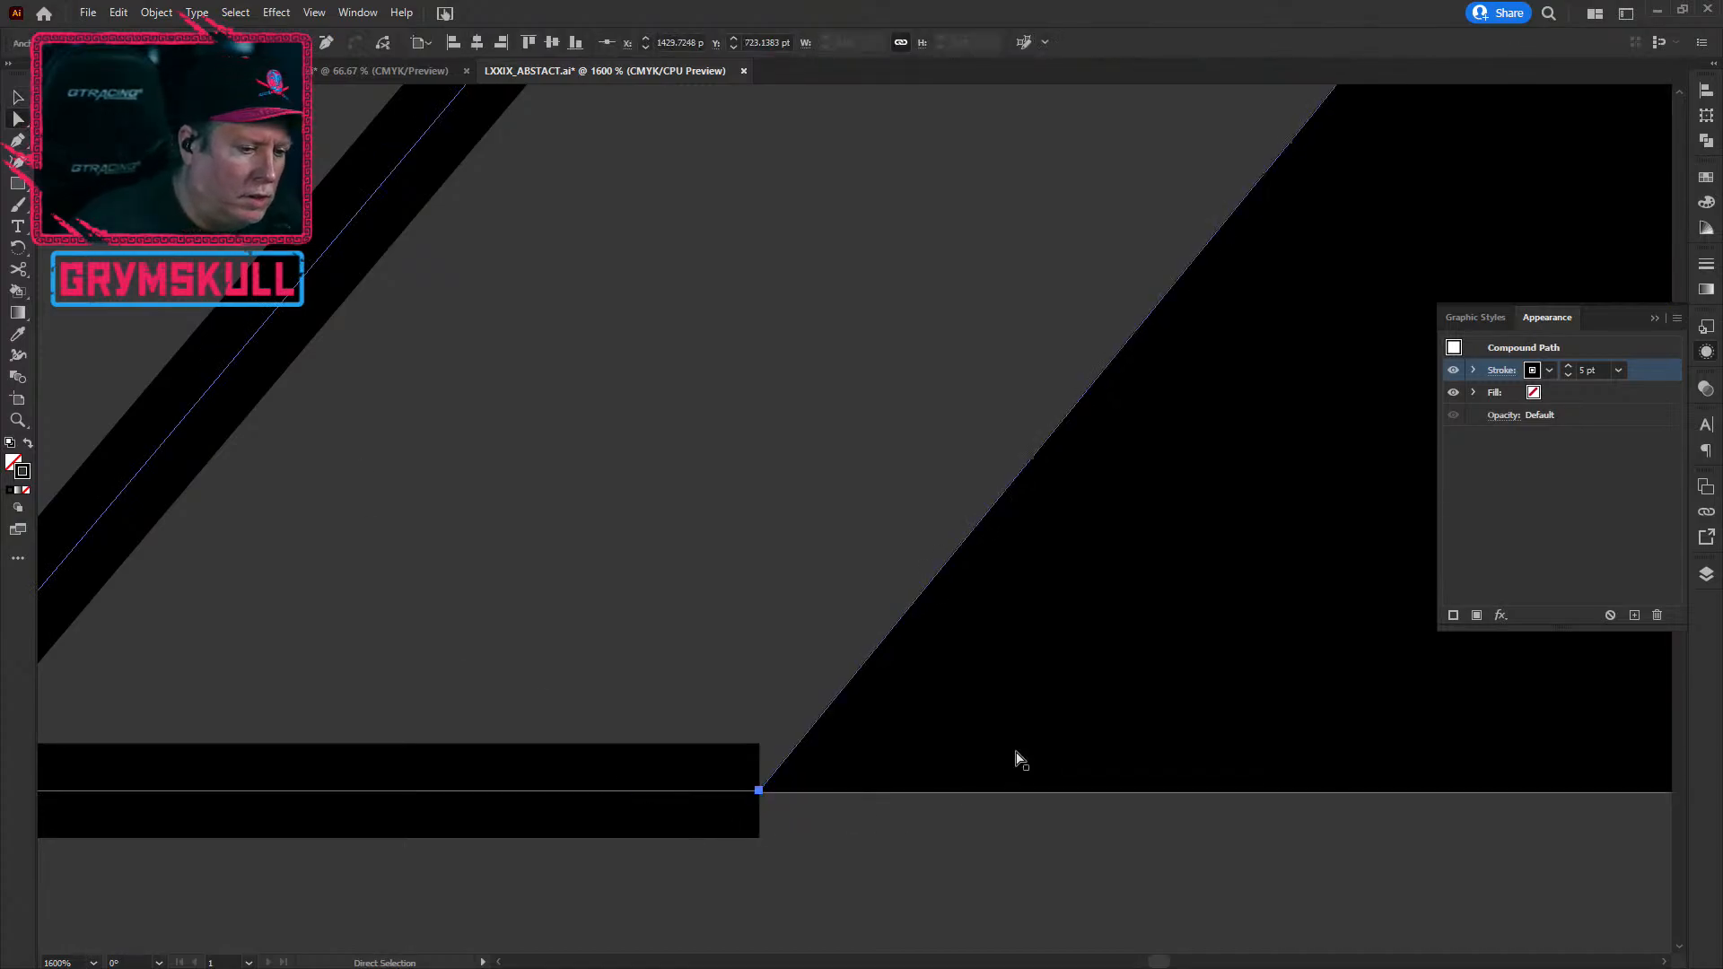
pyautogui.press('Delete')
pyautogui.scroll(-1, 761, 632)
pyautogui.scroll(-1, 596, 607)
pyautogui.moveTo(728, 459); pyautogui.dragTo(793, 379)
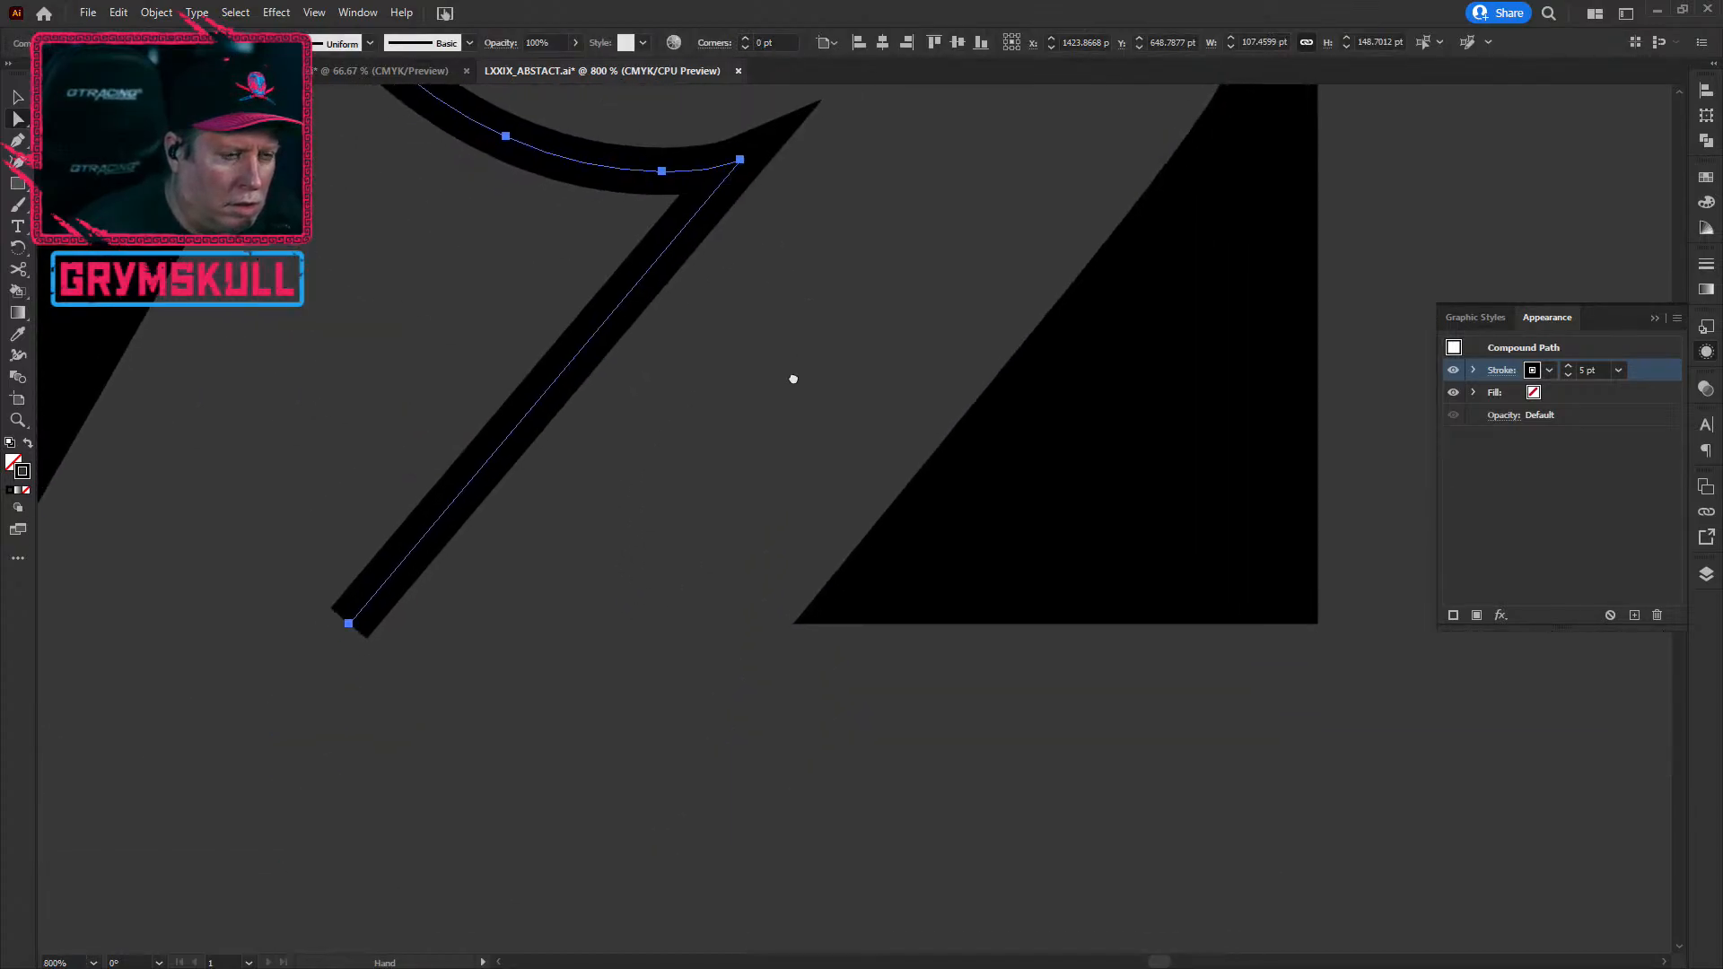
pyautogui.hotkey('ctrl', 'z')
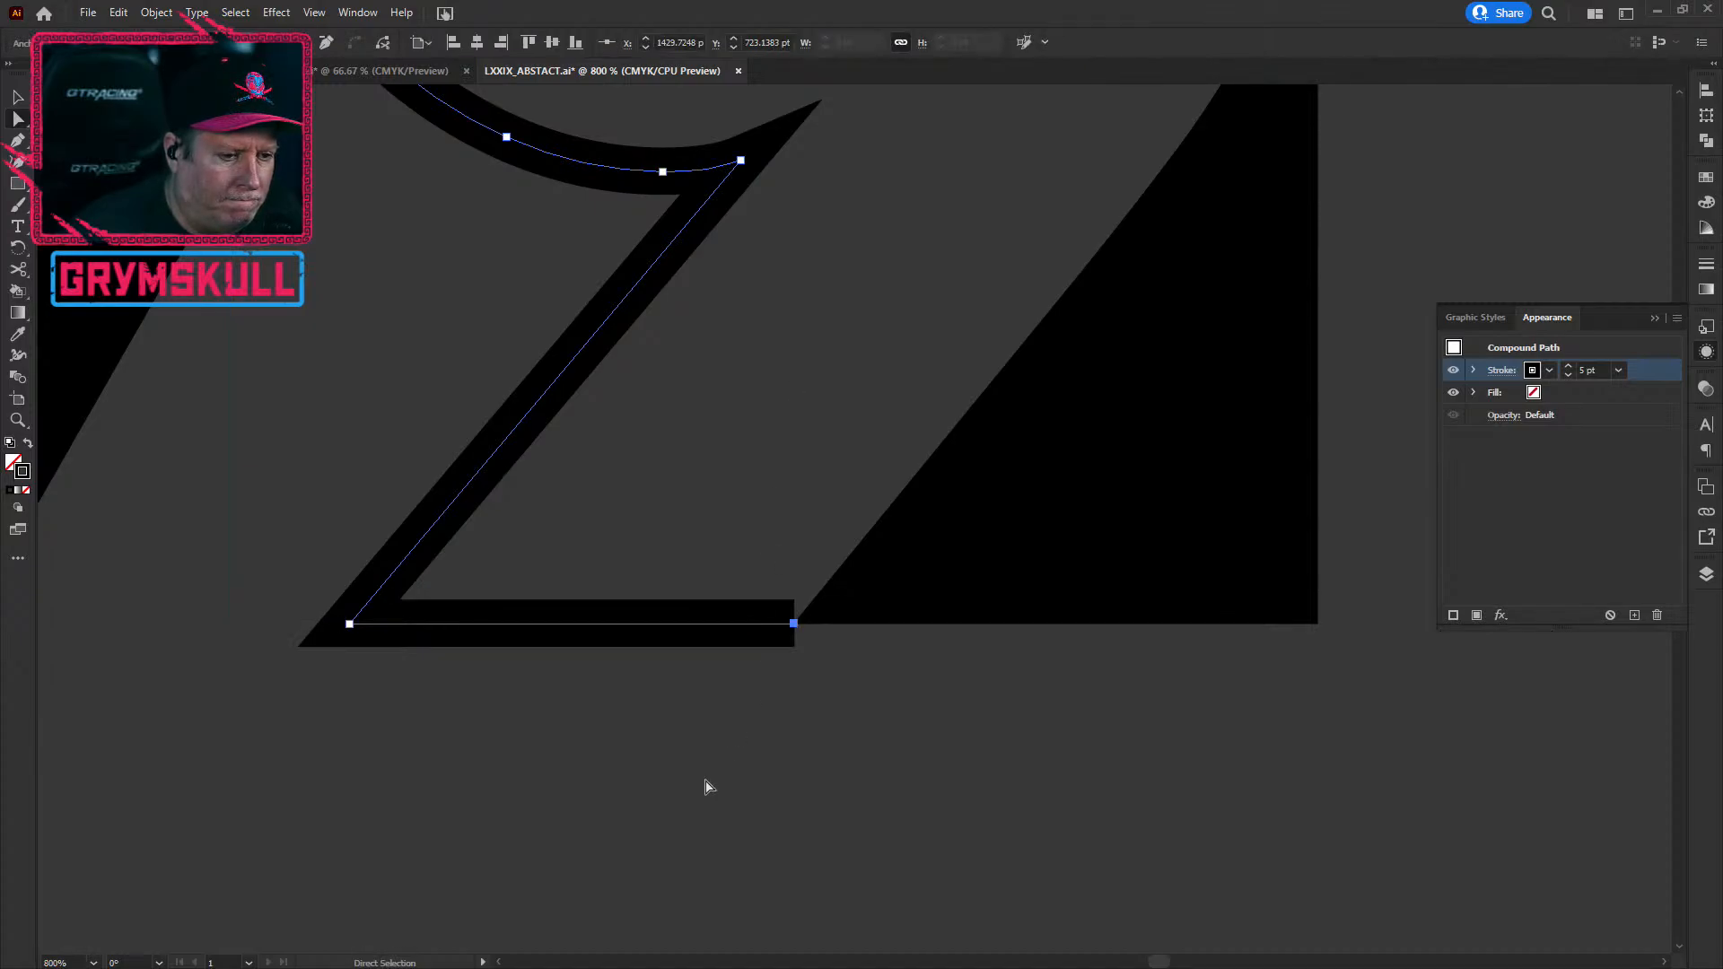
# Step: Drag the 9's bottom anchor right to line up with the black cutaway shape
pyautogui.scroll(-1, 703, 782)
pyautogui.scroll(-1, 702, 779)
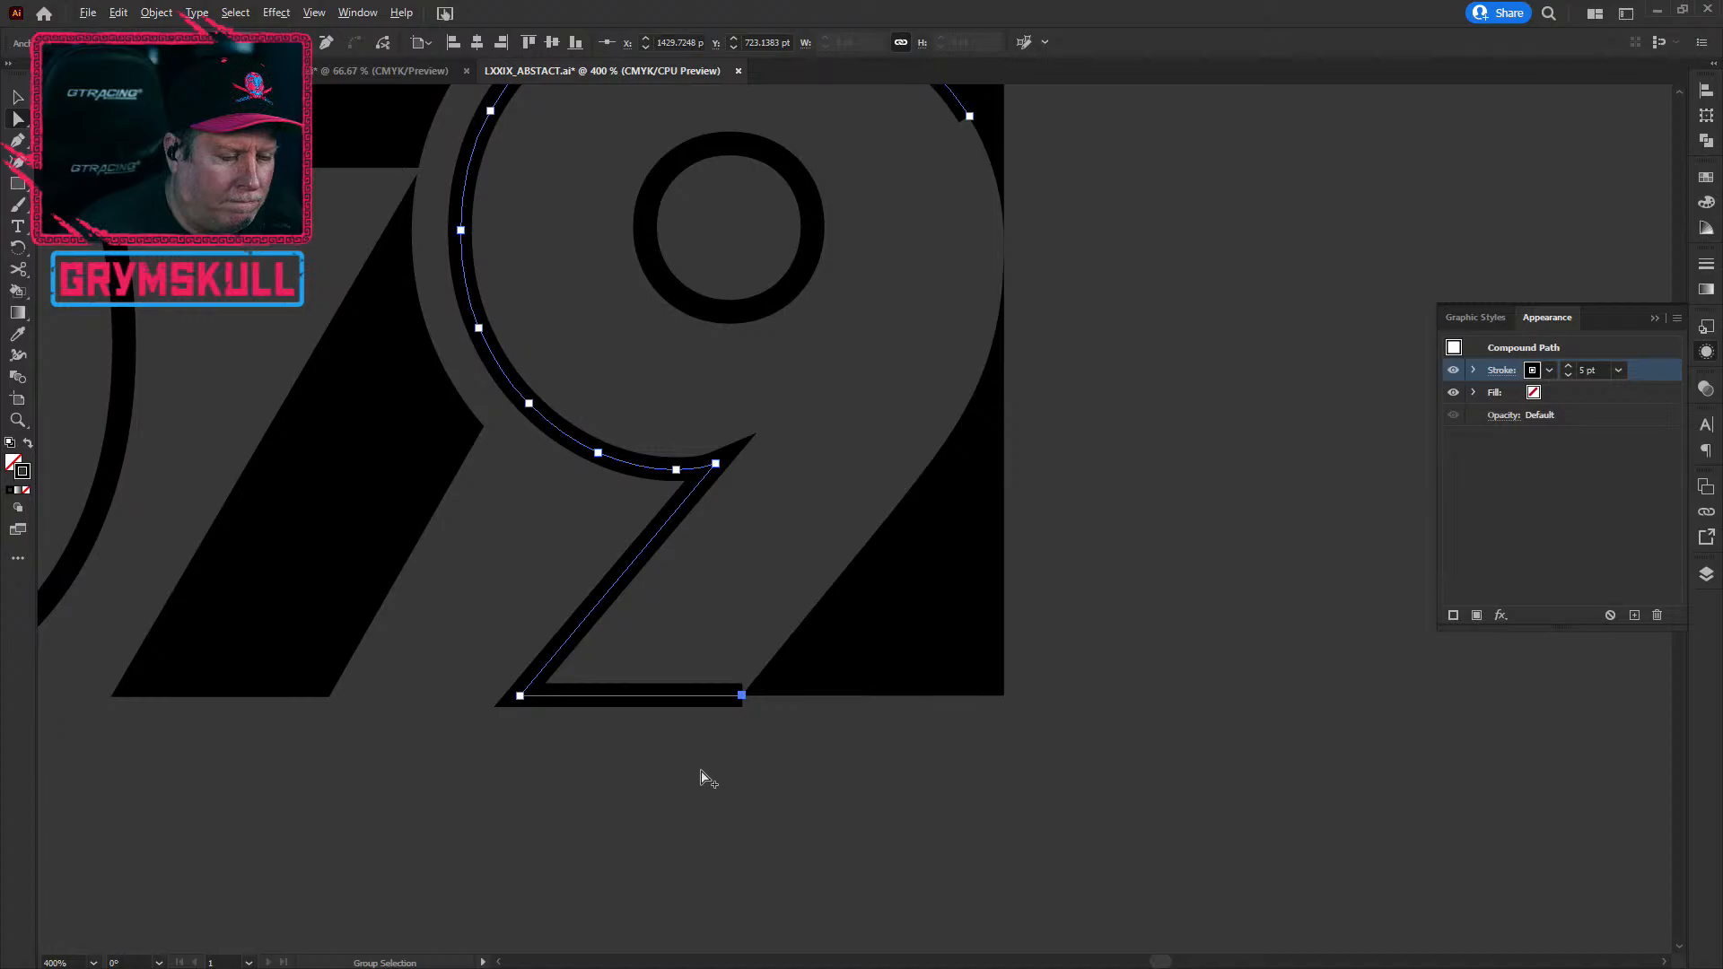
pyautogui.keyDown('alt'); pyautogui.click(702, 779); pyautogui.keyUp('alt')
pyautogui.click(724, 696)
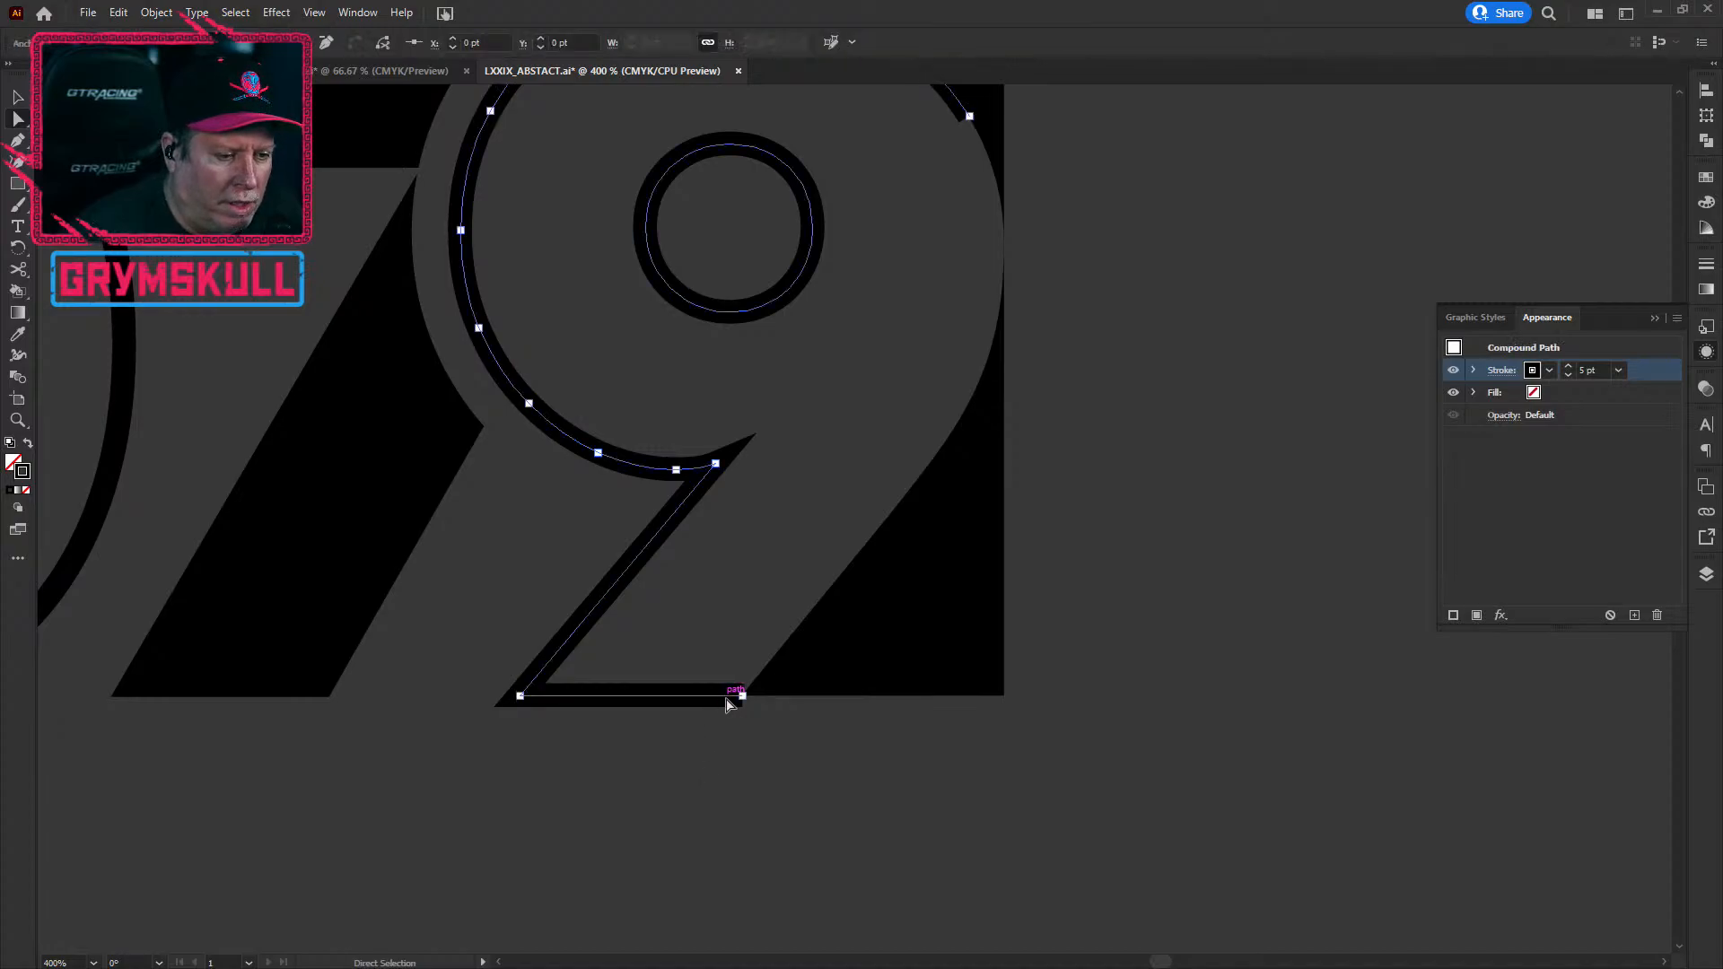
pyautogui.click(742, 696)
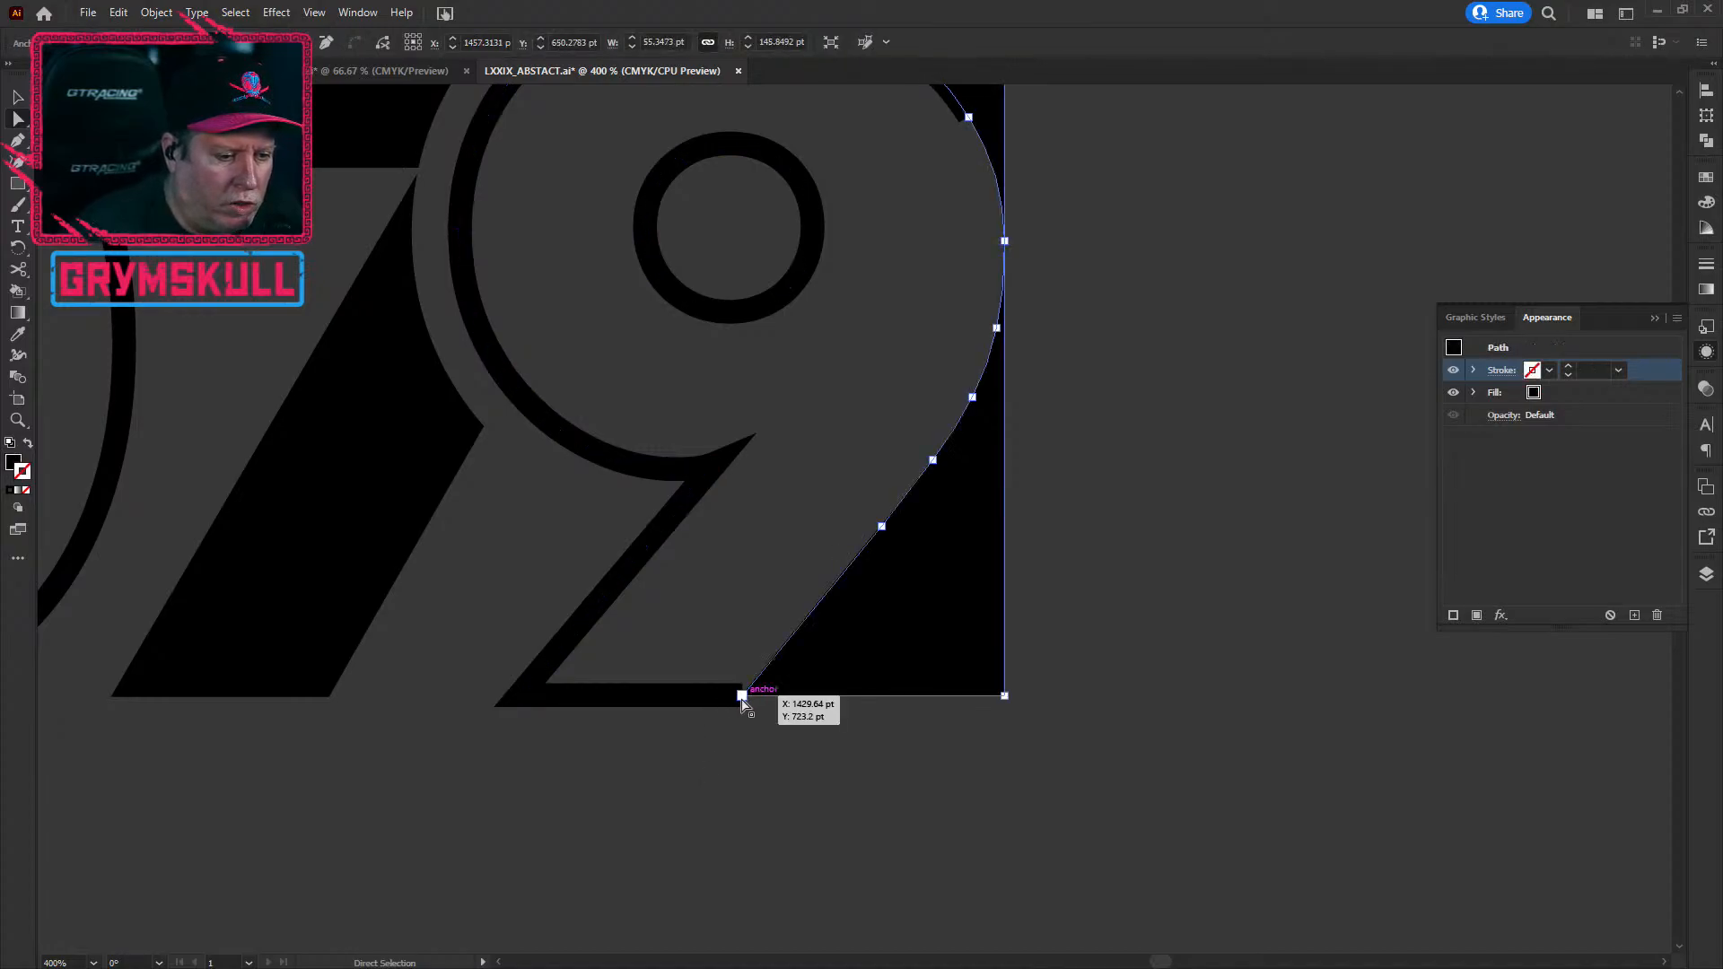
pyautogui.click(742, 697)
pyautogui.moveTo(744, 706); pyautogui.dragTo(1003, 707)
# Step: Review the 079 artwork and undo the last two edits
pyautogui.click(965, 783)
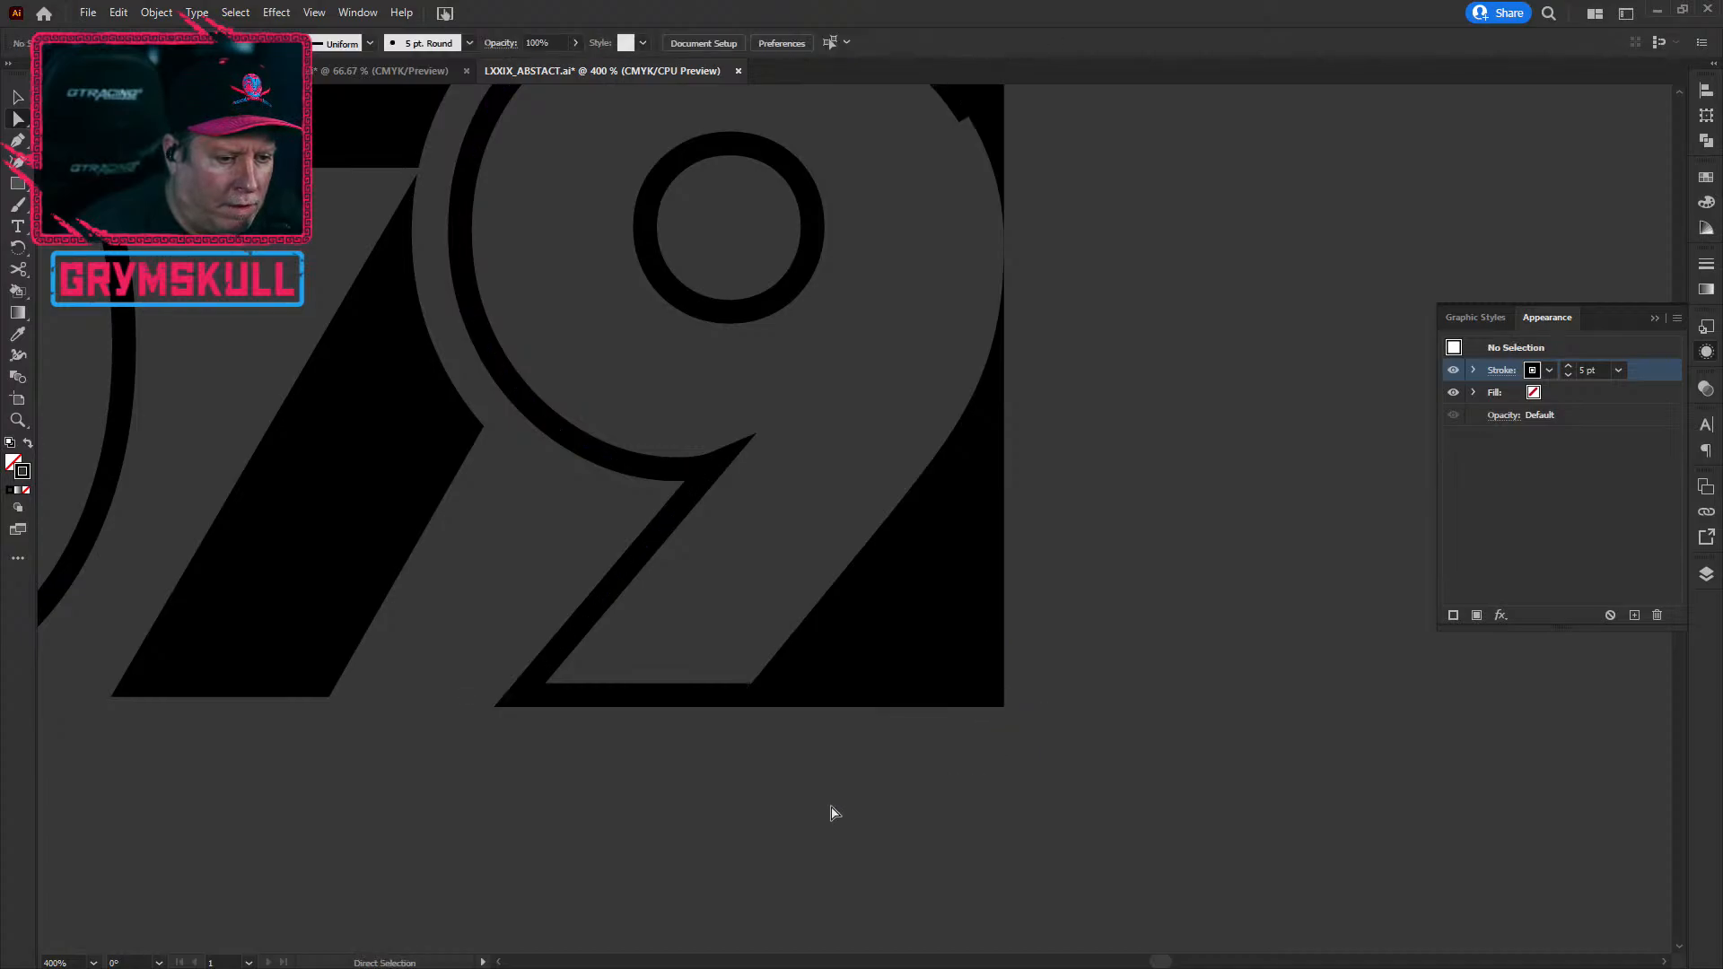
pyautogui.scroll(-1, 591, 815)
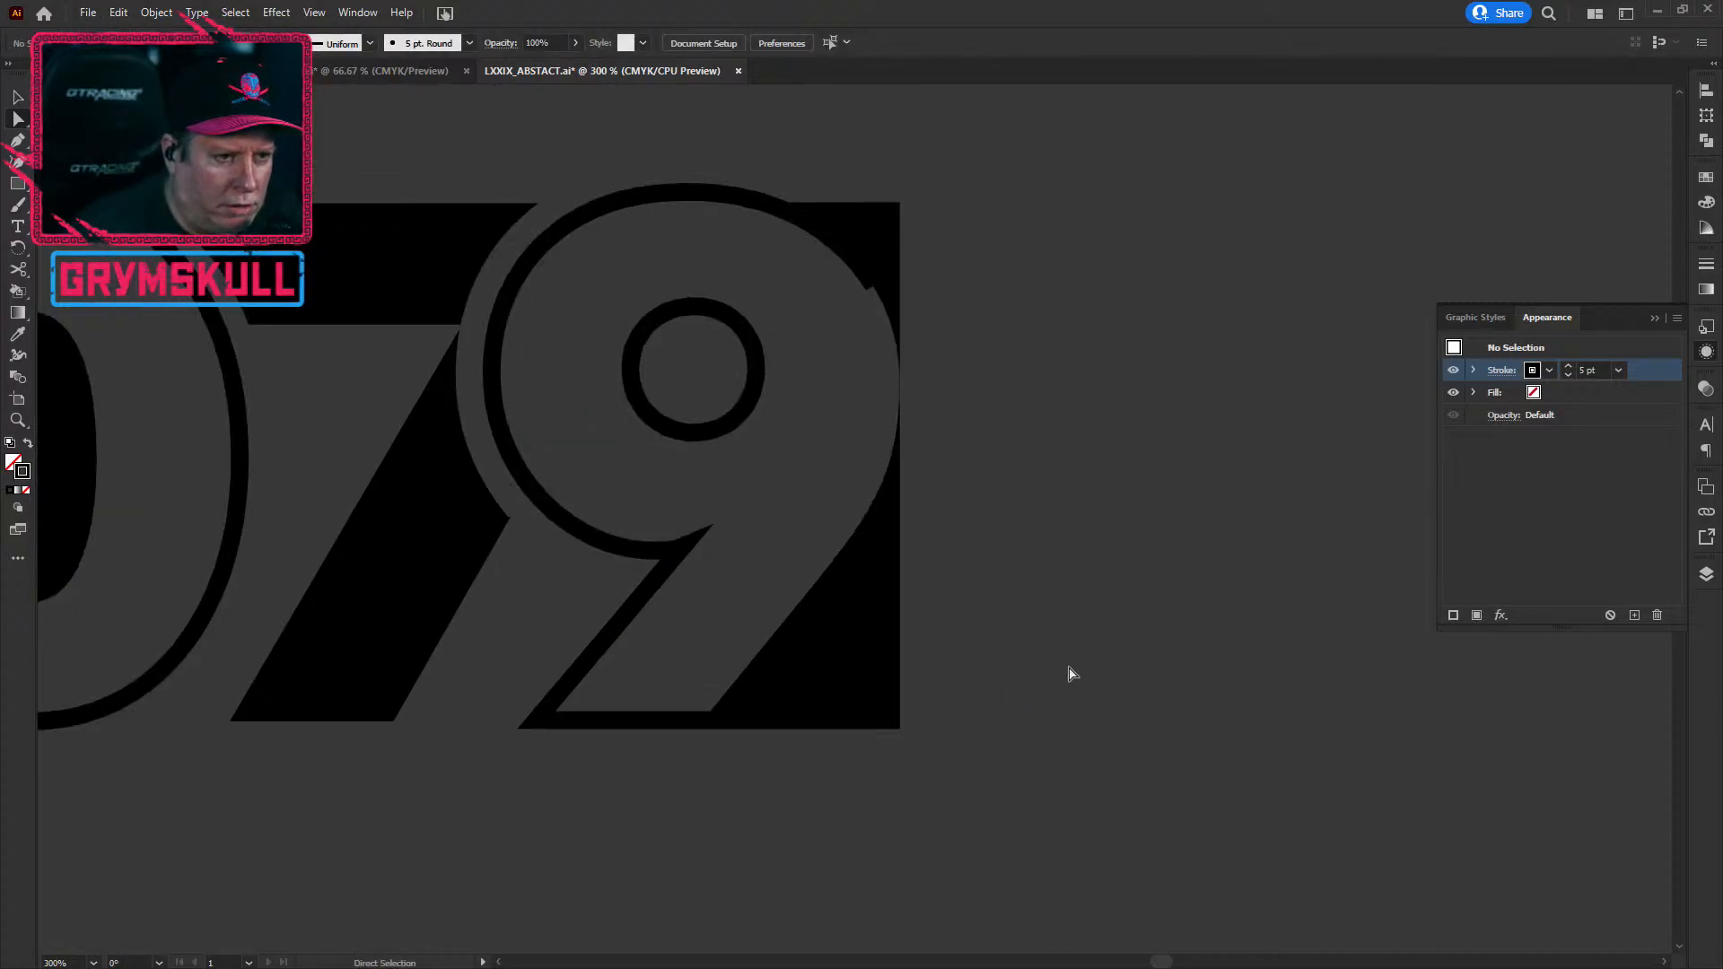
pyautogui.moveTo(781, 892); pyautogui.dragTo(1190, 717)
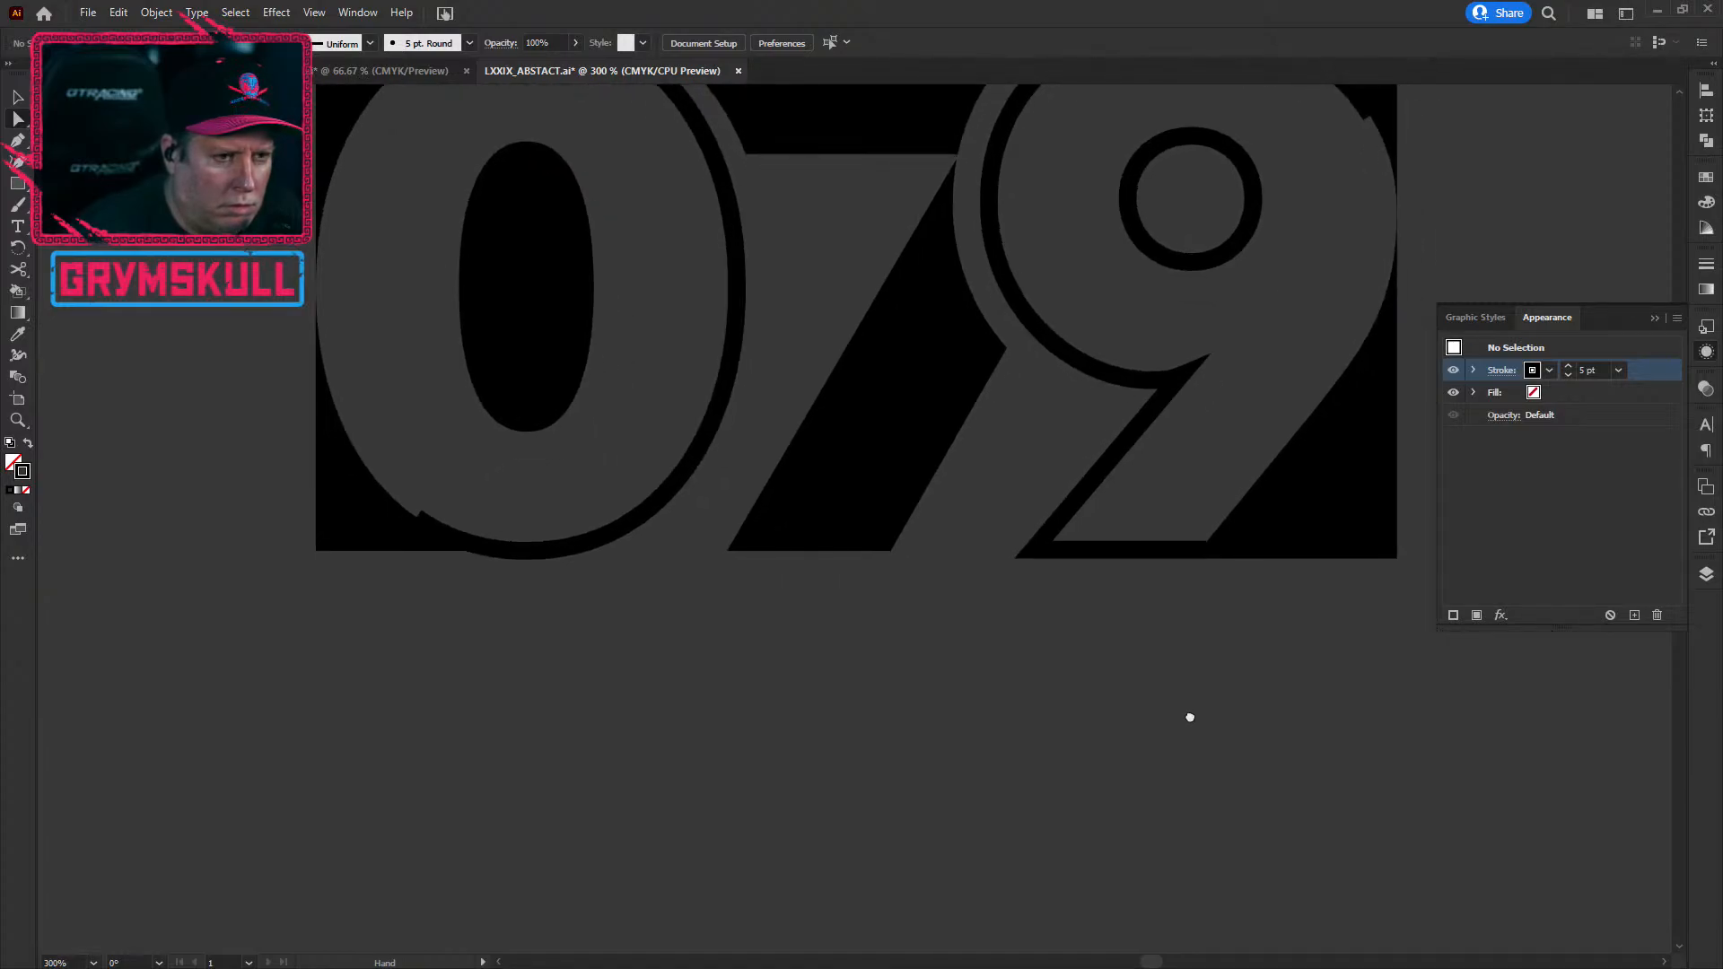
pyautogui.moveTo(1158, 741); pyautogui.dragTo(934, 950)
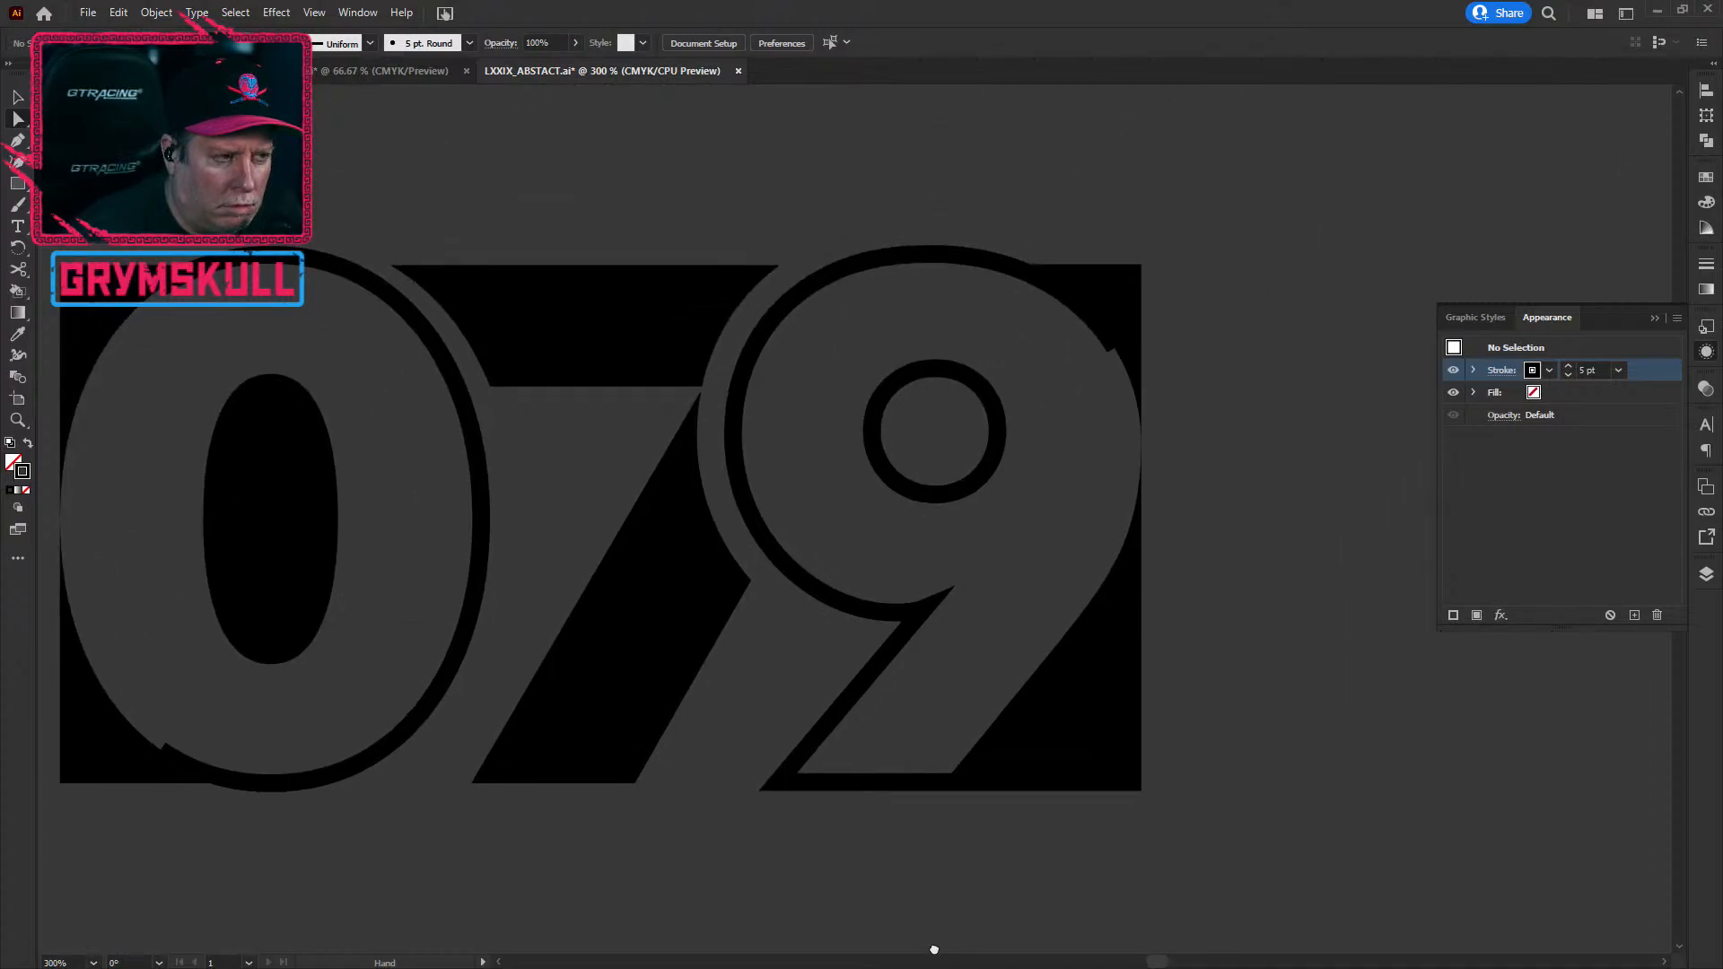
pyautogui.moveTo(934, 948); pyautogui.dragTo(1241, 938)
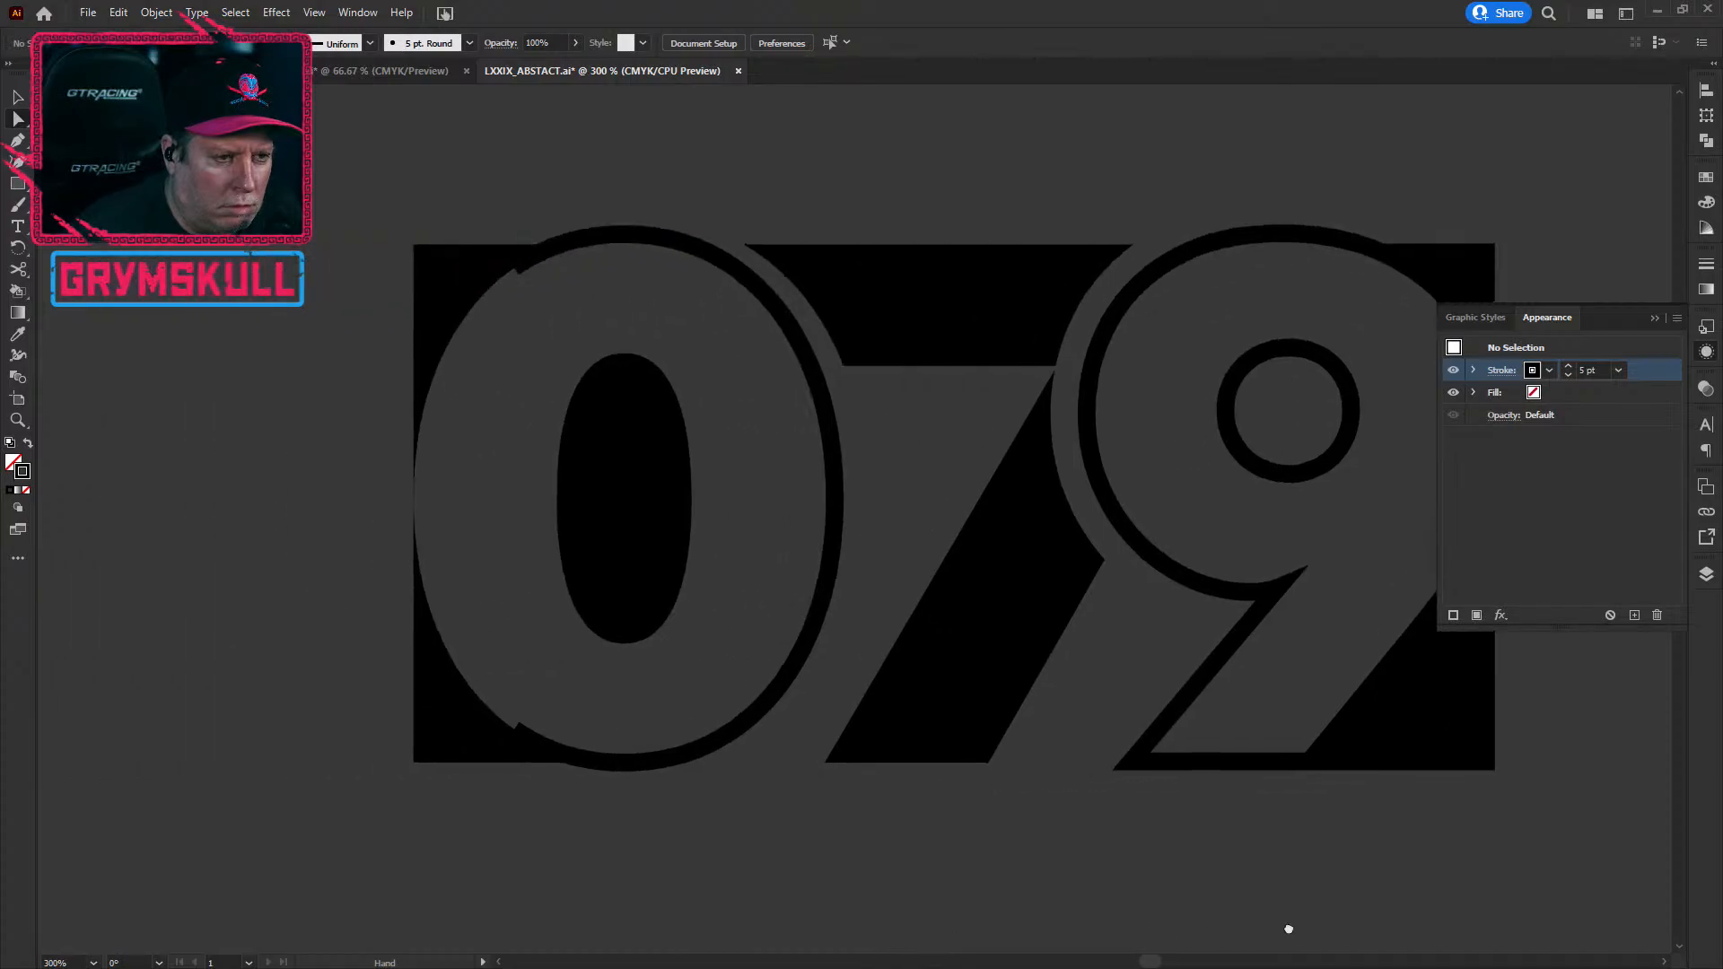
pyautogui.moveTo(1288, 929); pyautogui.dragTo(948, 851)
pyautogui.hotkey('ctrl', 'z')
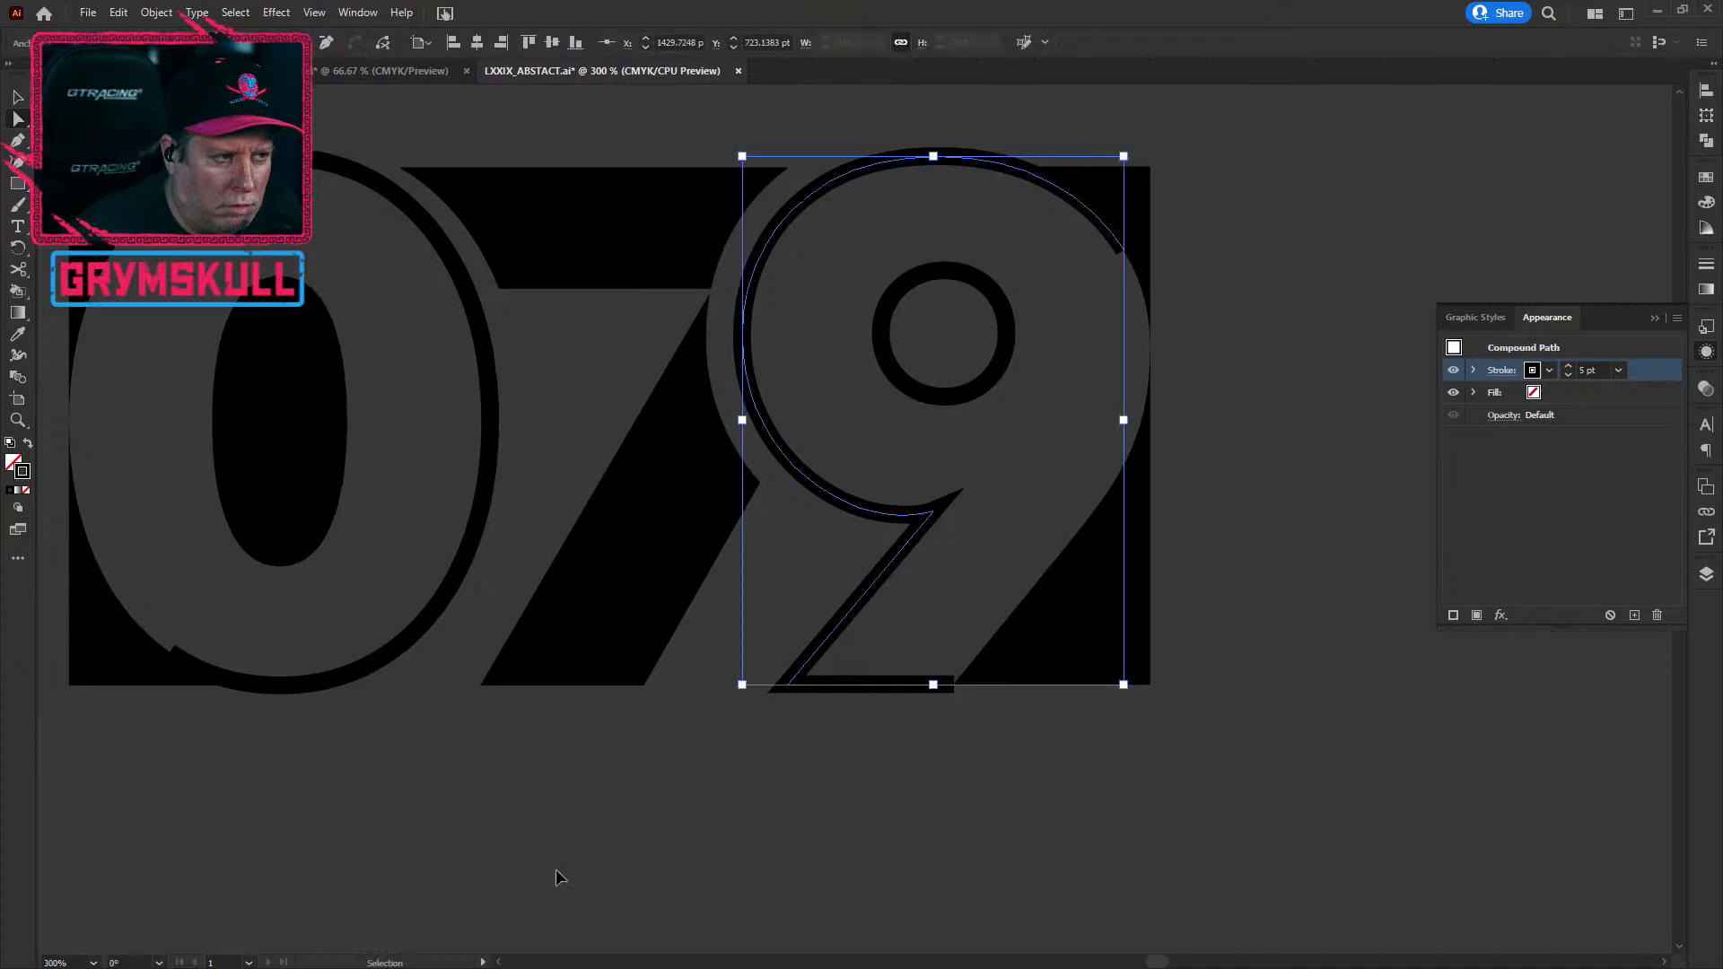
pyautogui.hotkey('ctrl', 'z')
pyautogui.hotkey('ctrl', 'z')
pyautogui.hotkey('ctrl', 'z')
pyautogui.hotkey('ctrl', 'z')
pyautogui.hotkey('ctrl', 'z')
pyautogui.hotkey('ctrl', 'z')
pyautogui.hotkey('ctrl', 'z')
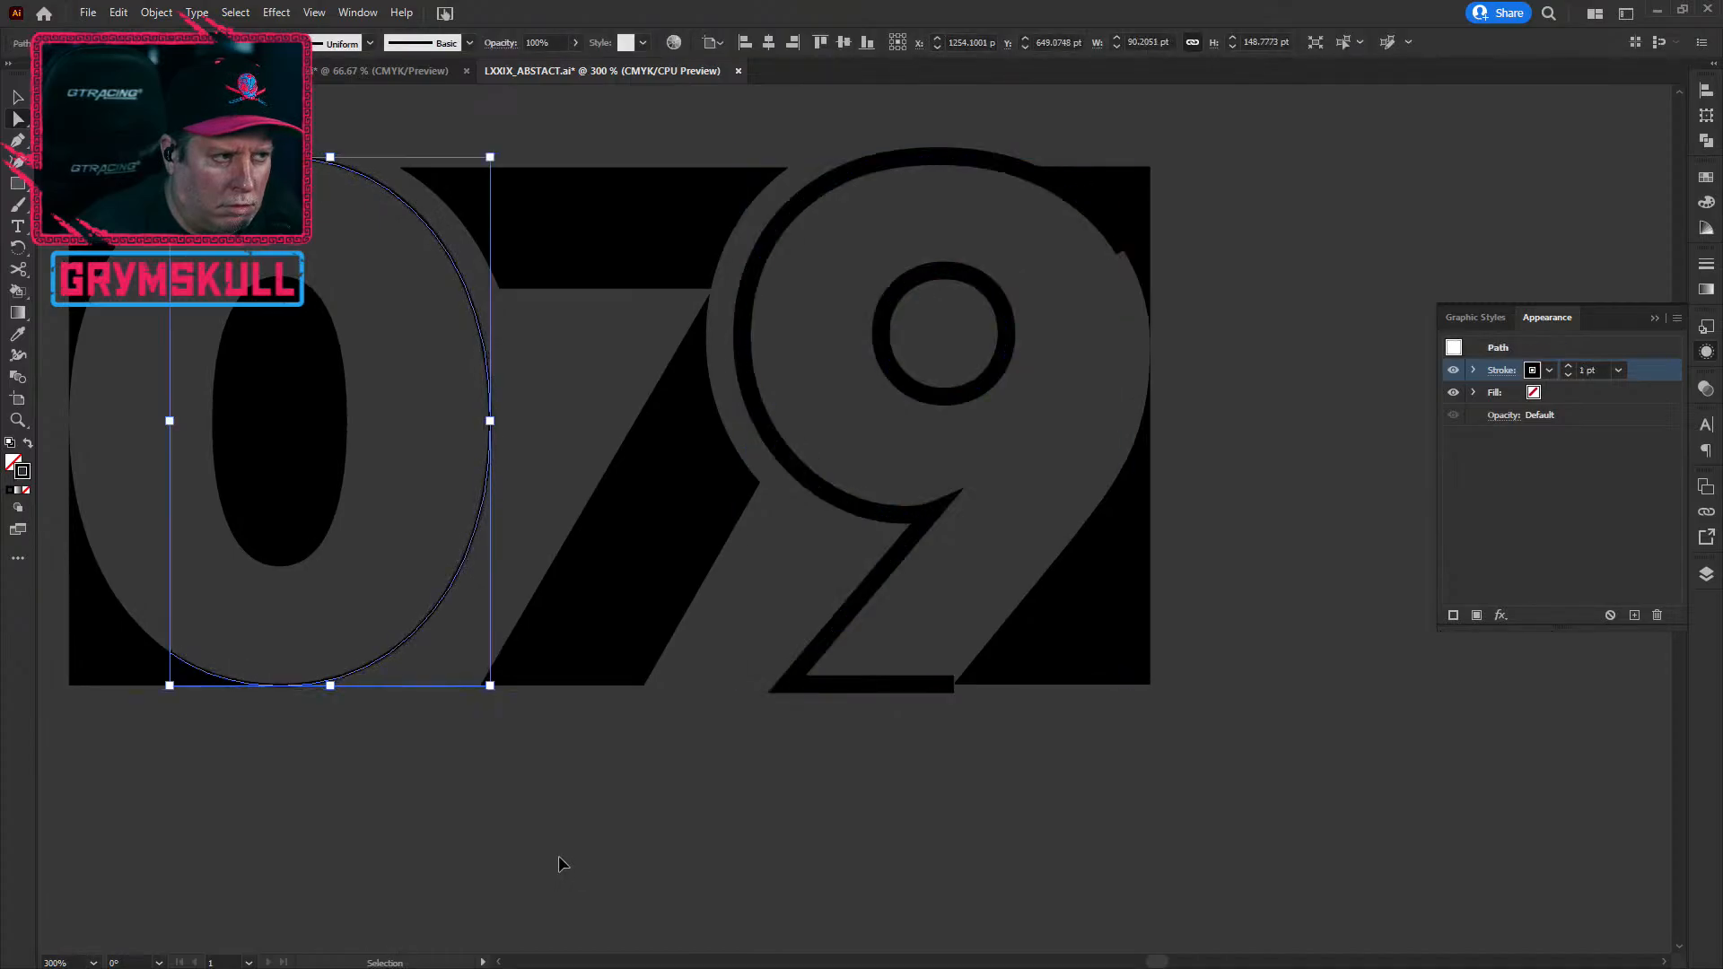
# Step: Step back through the edit history, redoing the 9's thick stroke
pyautogui.hotkey('ctrl', 'z')
pyautogui.hotkey('ctrl', 'z')
pyautogui.hotkey('ctrl', 'z')
pyautogui.hotkey('ctrl', 'z')
pyautogui.hotkey('ctrl', 'z')
pyautogui.hotkey('ctrl', 'z')
pyautogui.hotkey('ctrl', 'z')
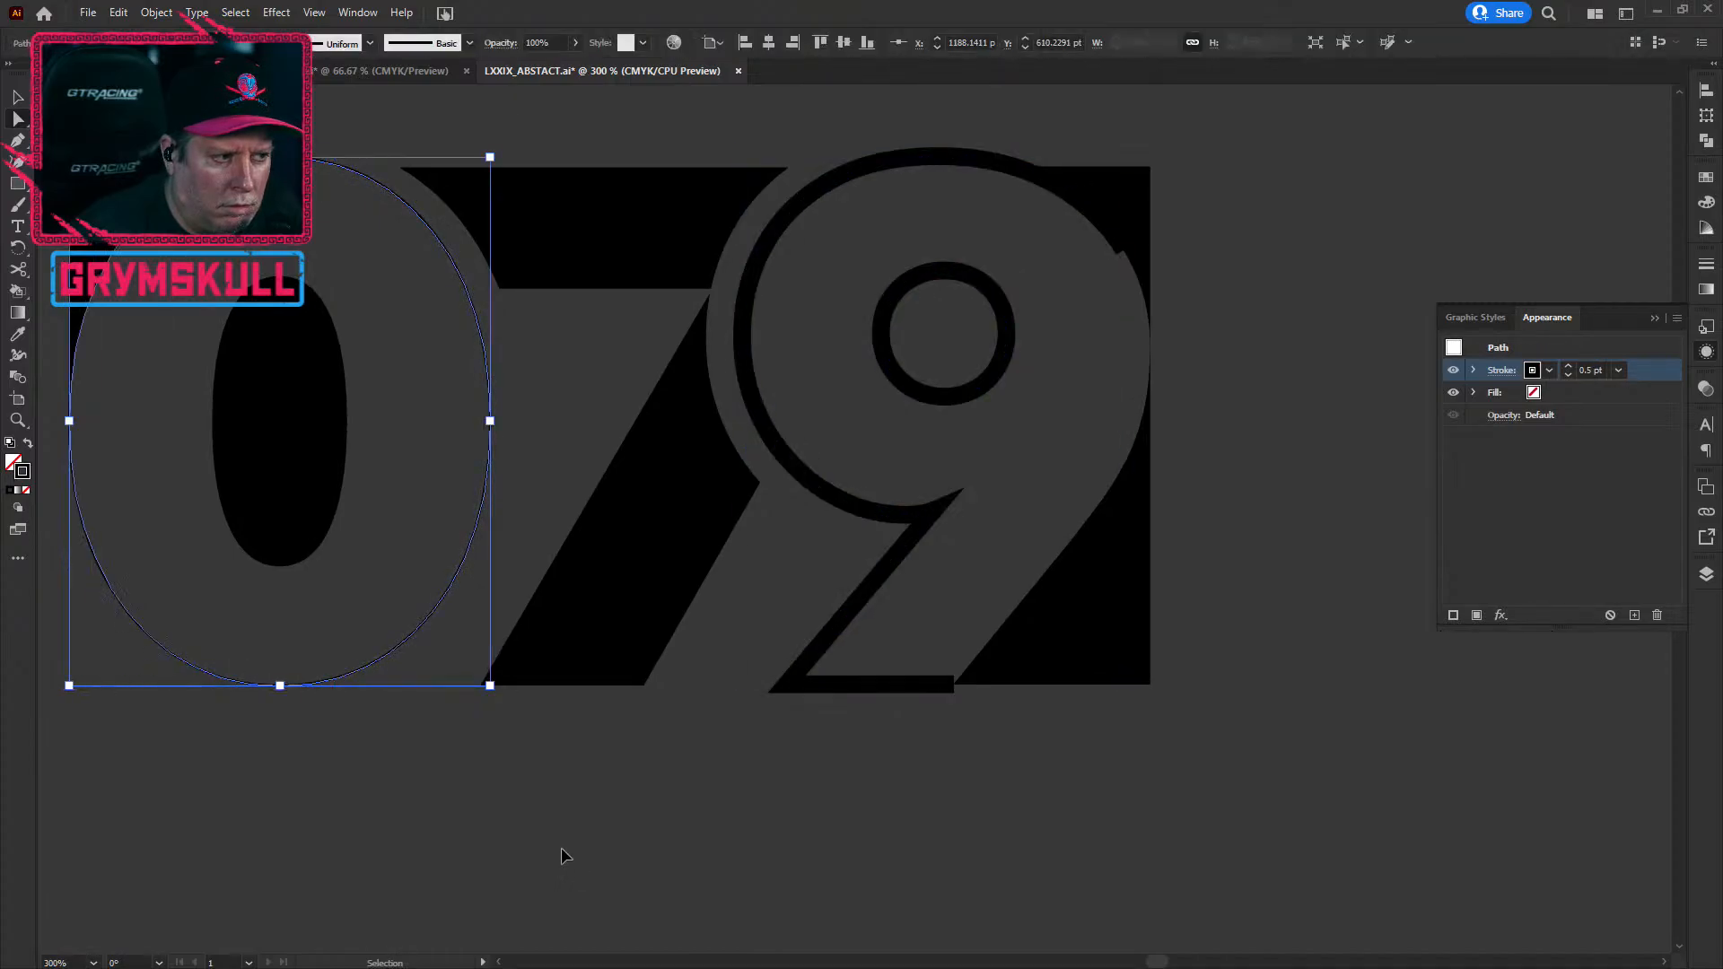
pyautogui.hotkey('ctrl', 'z')
pyautogui.hotkey('ctrl', 'z')
pyautogui.hotkey('ctrl', 'z')
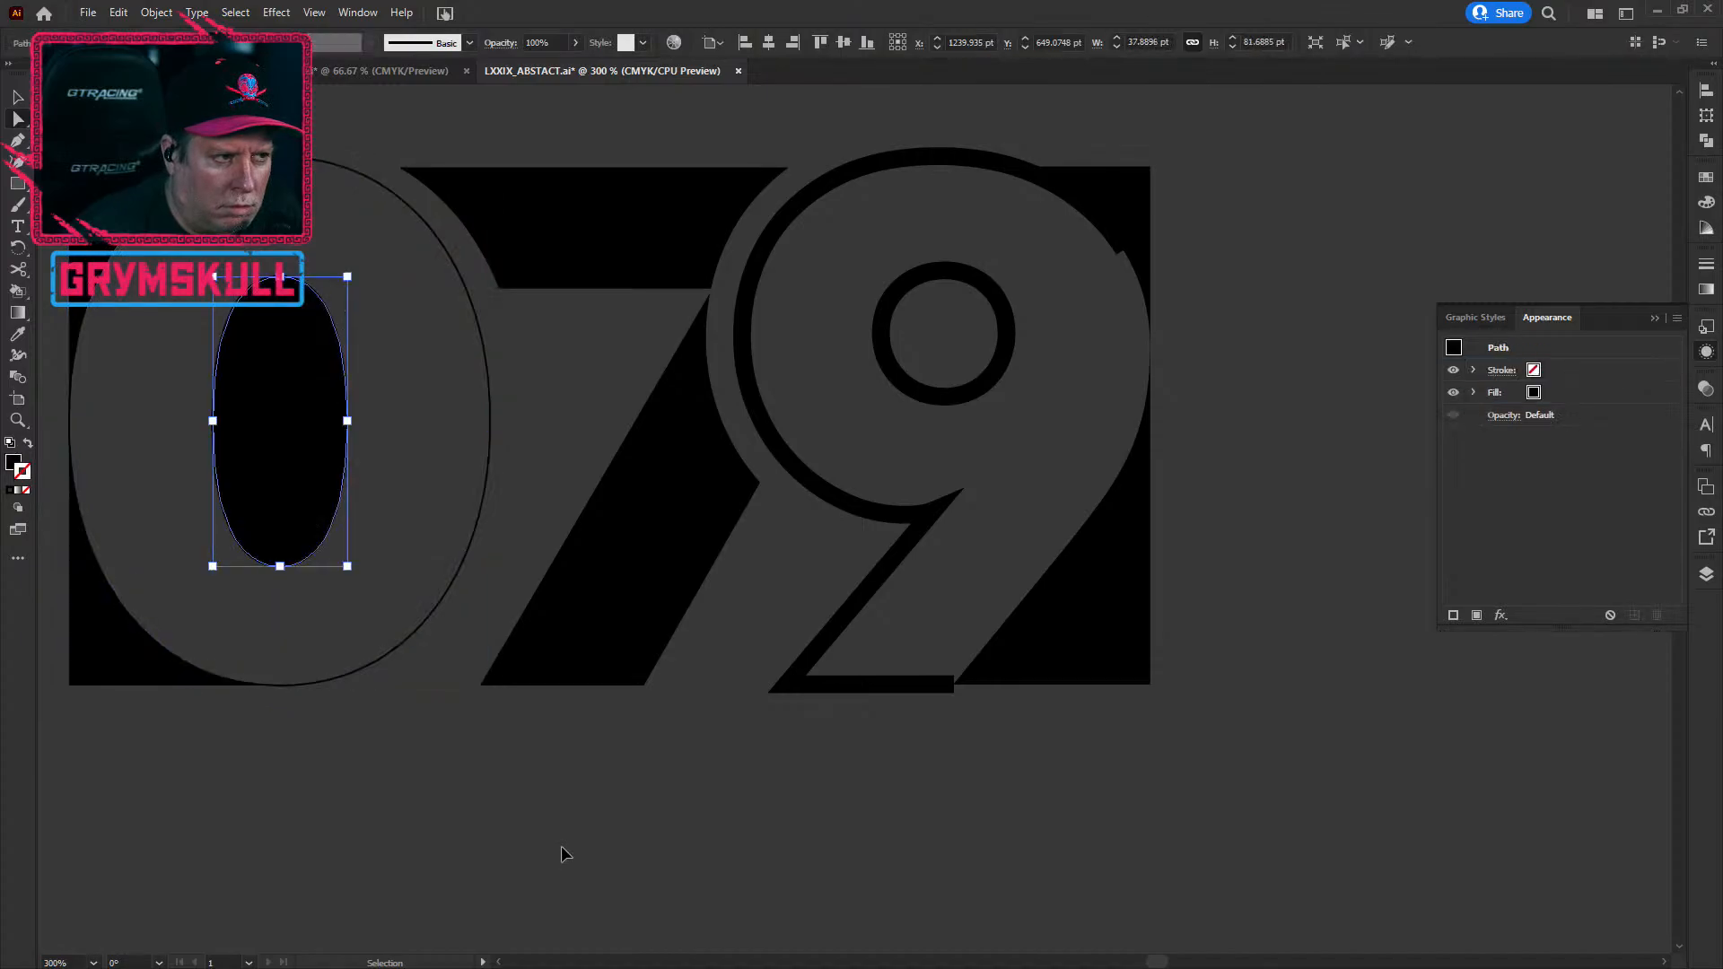
pyautogui.hotkey('ctrl', 'z')
pyautogui.hotkey('ctrl', 'z')
pyautogui.hotkey('ctrl', 'z')
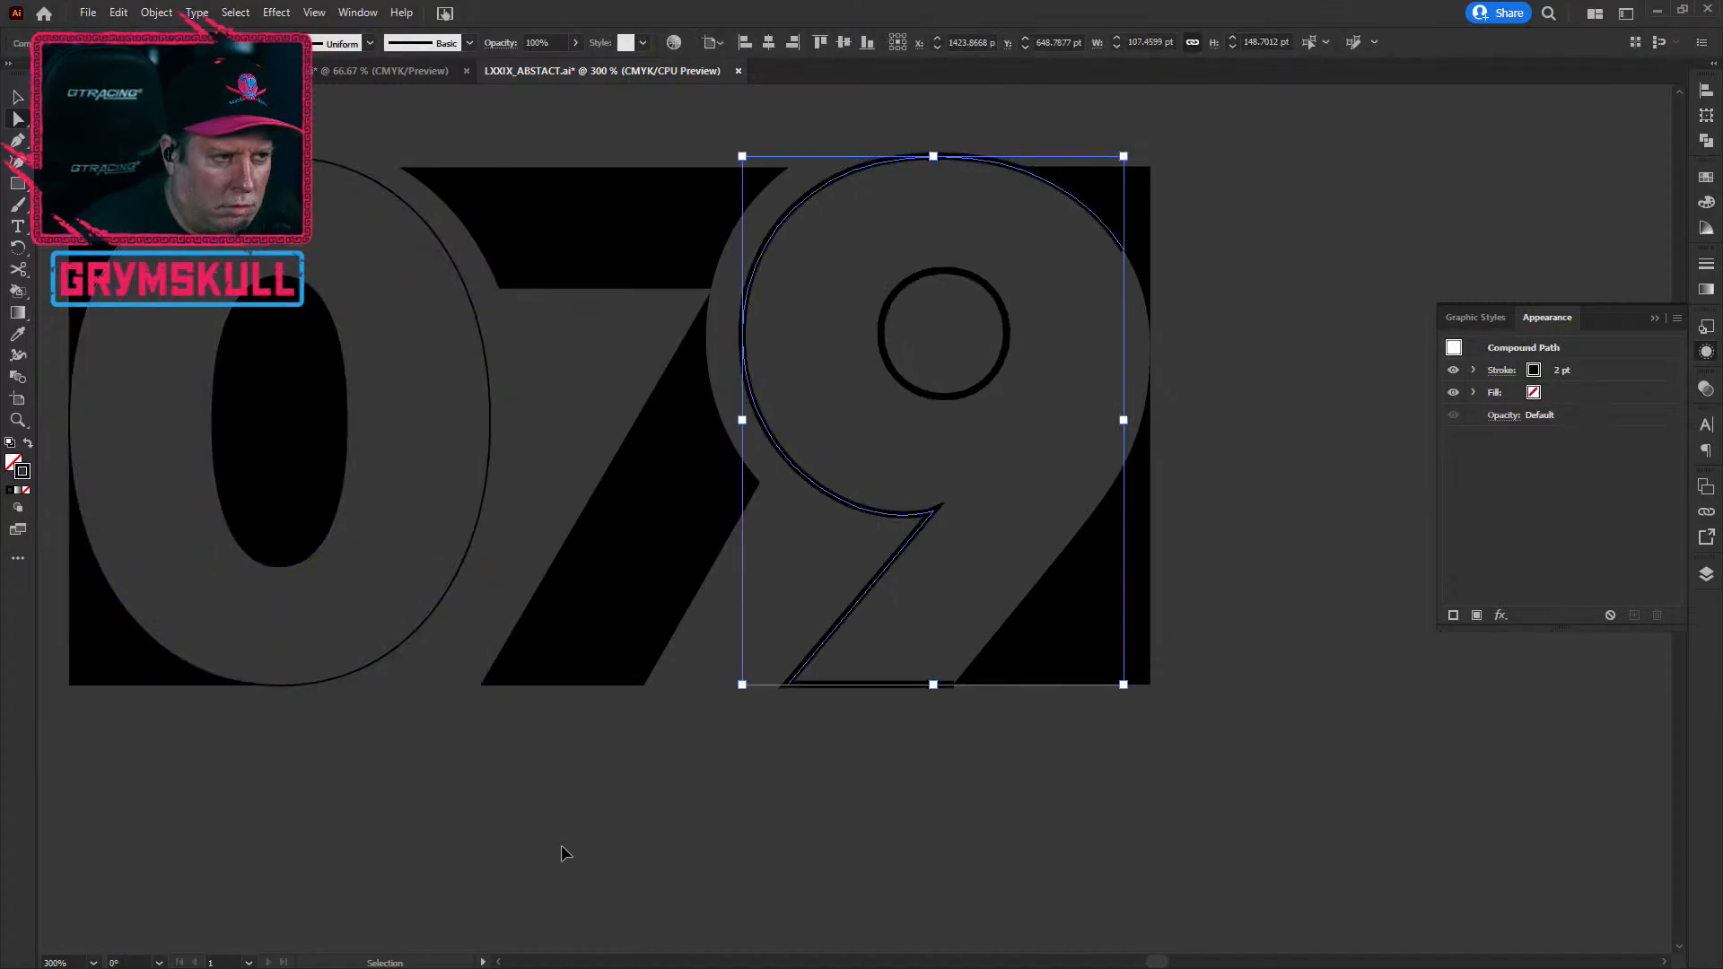
pyautogui.hotkey('ctrl', 'z')
pyautogui.hotkey('ctrl', 'z')
pyautogui.hotkey('ctrl', 'z')
pyautogui.hotkey('ctrl', 'shift', 'z')
pyautogui.hotkey('ctrl', 'shift', 'z')
pyautogui.hotkey('ctrl', 'shift', 'z')
pyautogui.hotkey('ctrl', 'shift', 'z')
pyautogui.click(565, 850)
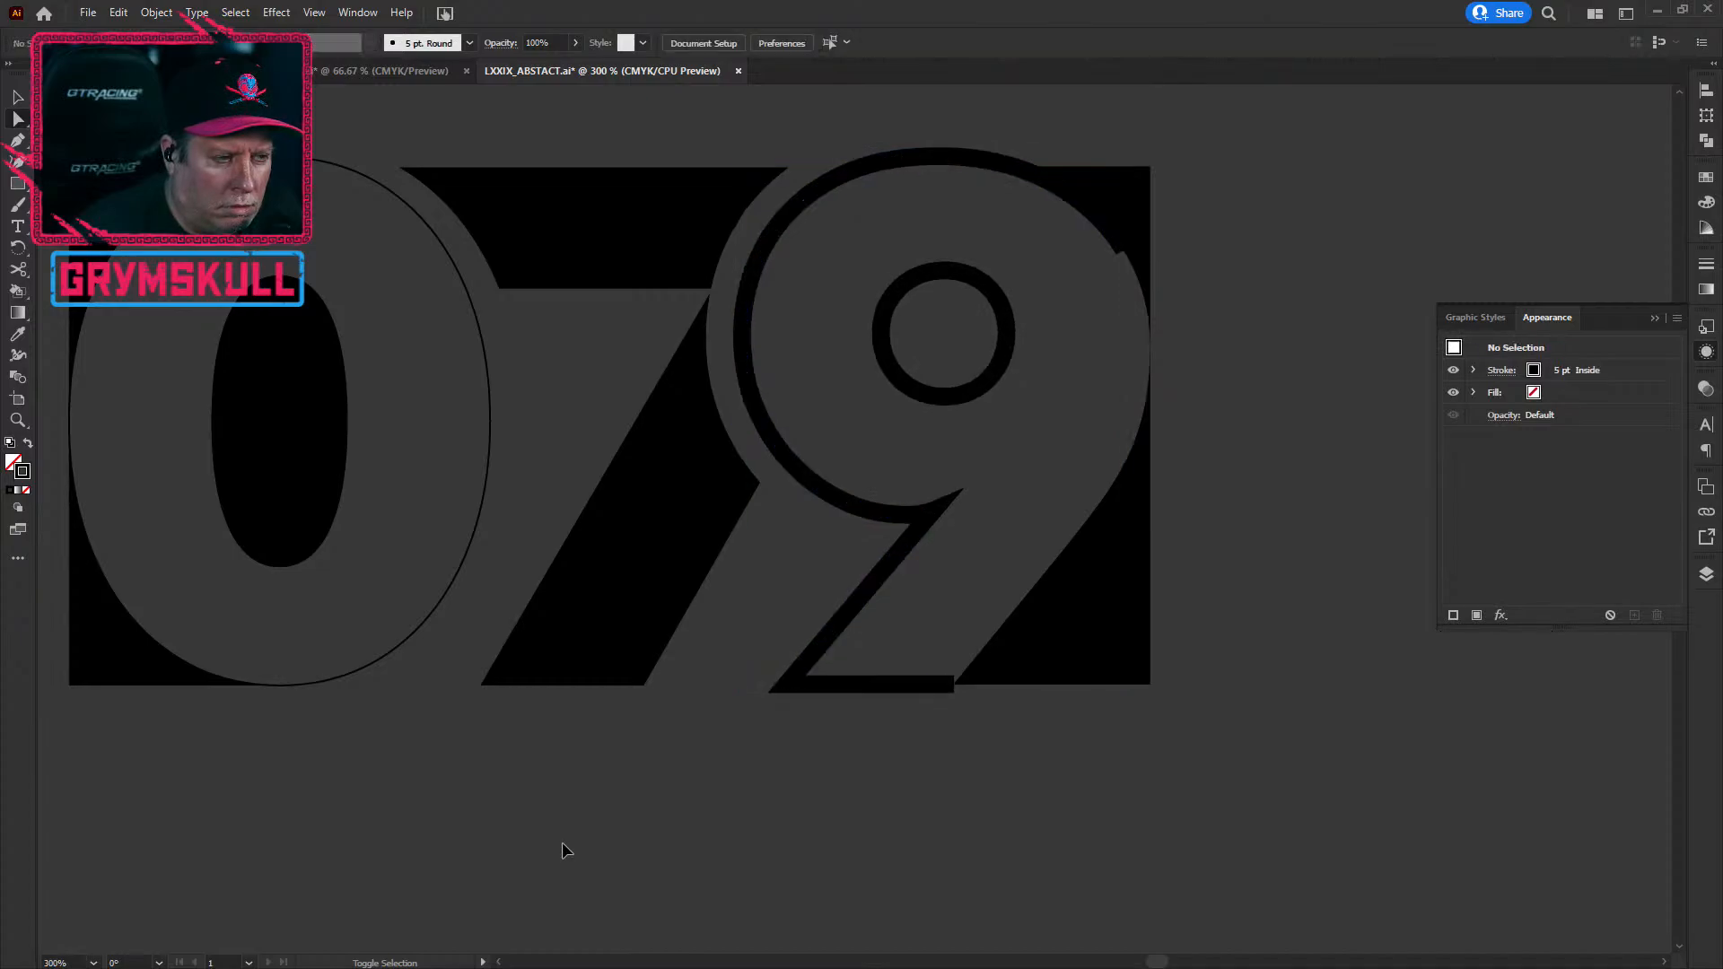
pyautogui.hotkey('ctrl', 'z')
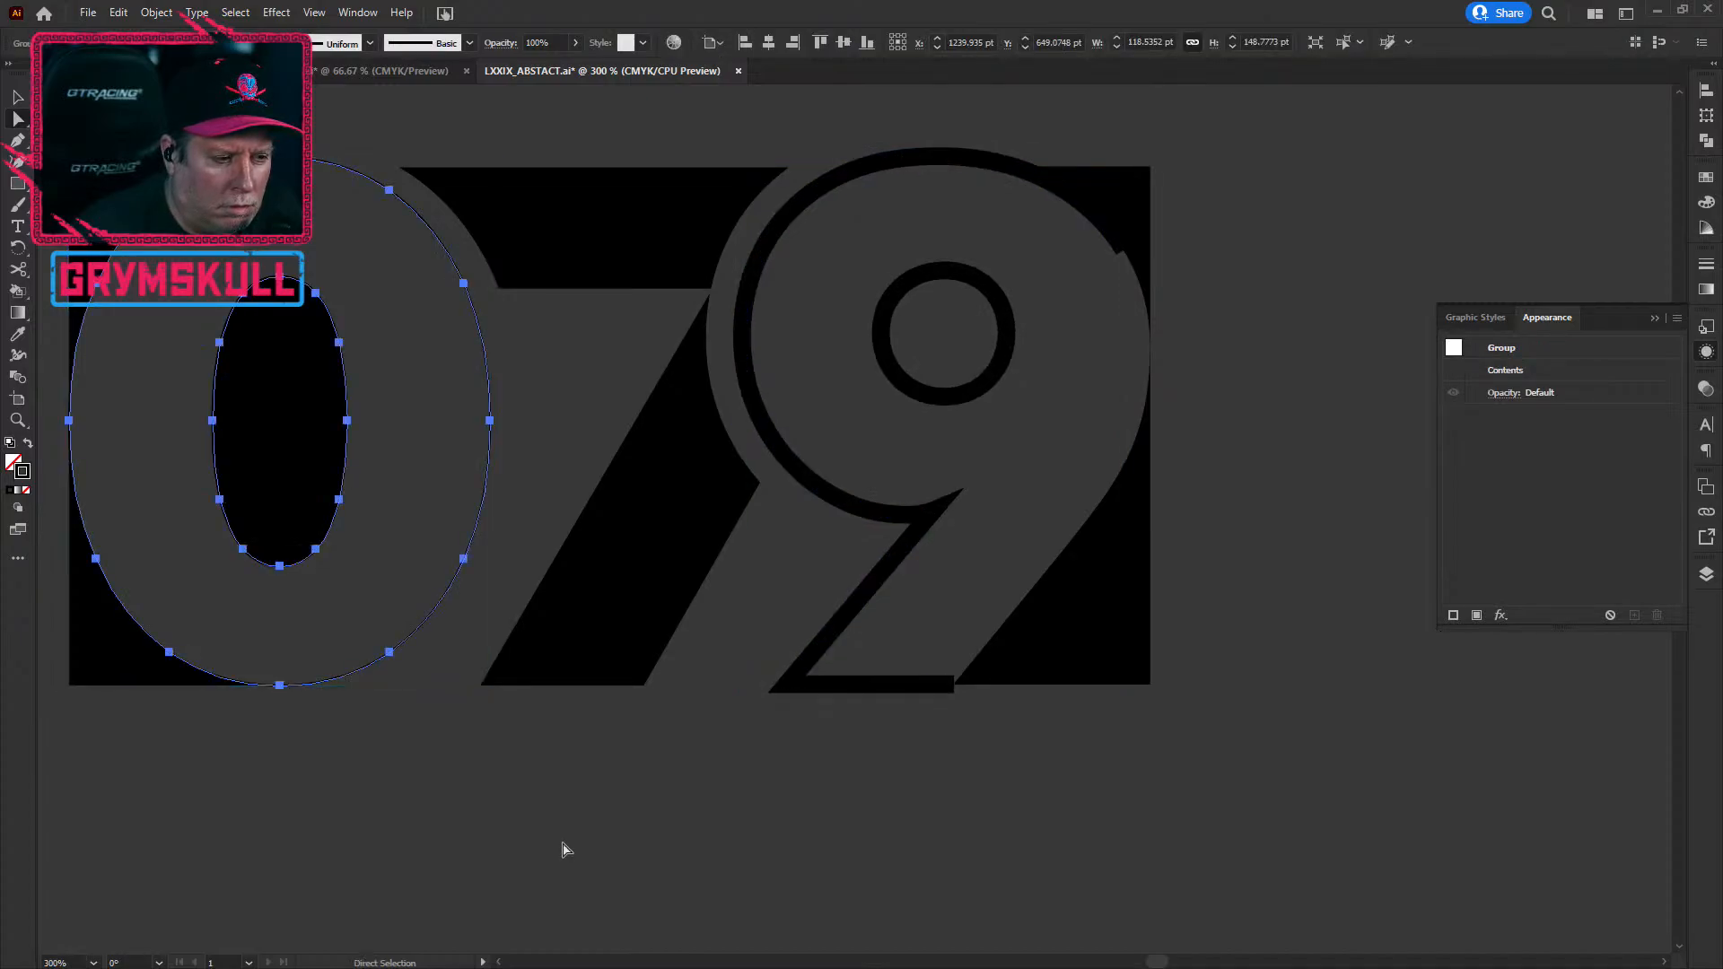
pyautogui.click(562, 836)
# Step: Set the 0's outer outline stroke to 5 pt
pyautogui.click(443, 601)
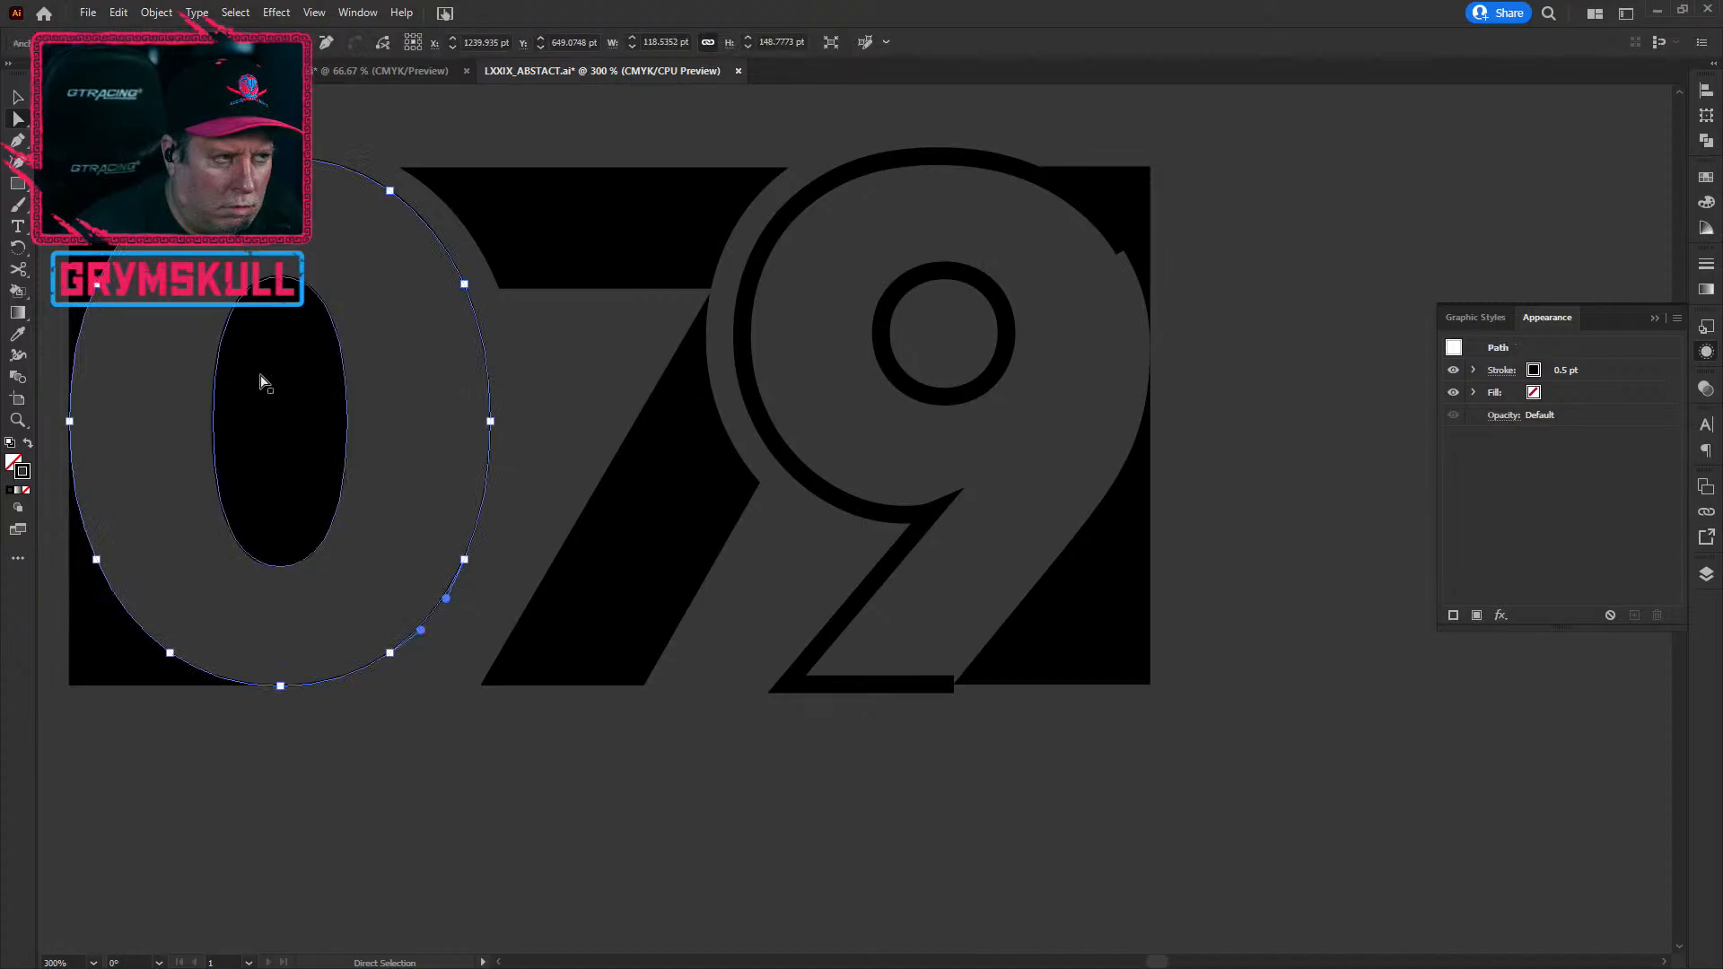
pyautogui.click(1616, 375)
pyautogui.click(1567, 366)
pyautogui.click(1567, 366)
pyautogui.click(1567, 366)
pyautogui.click(1567, 375)
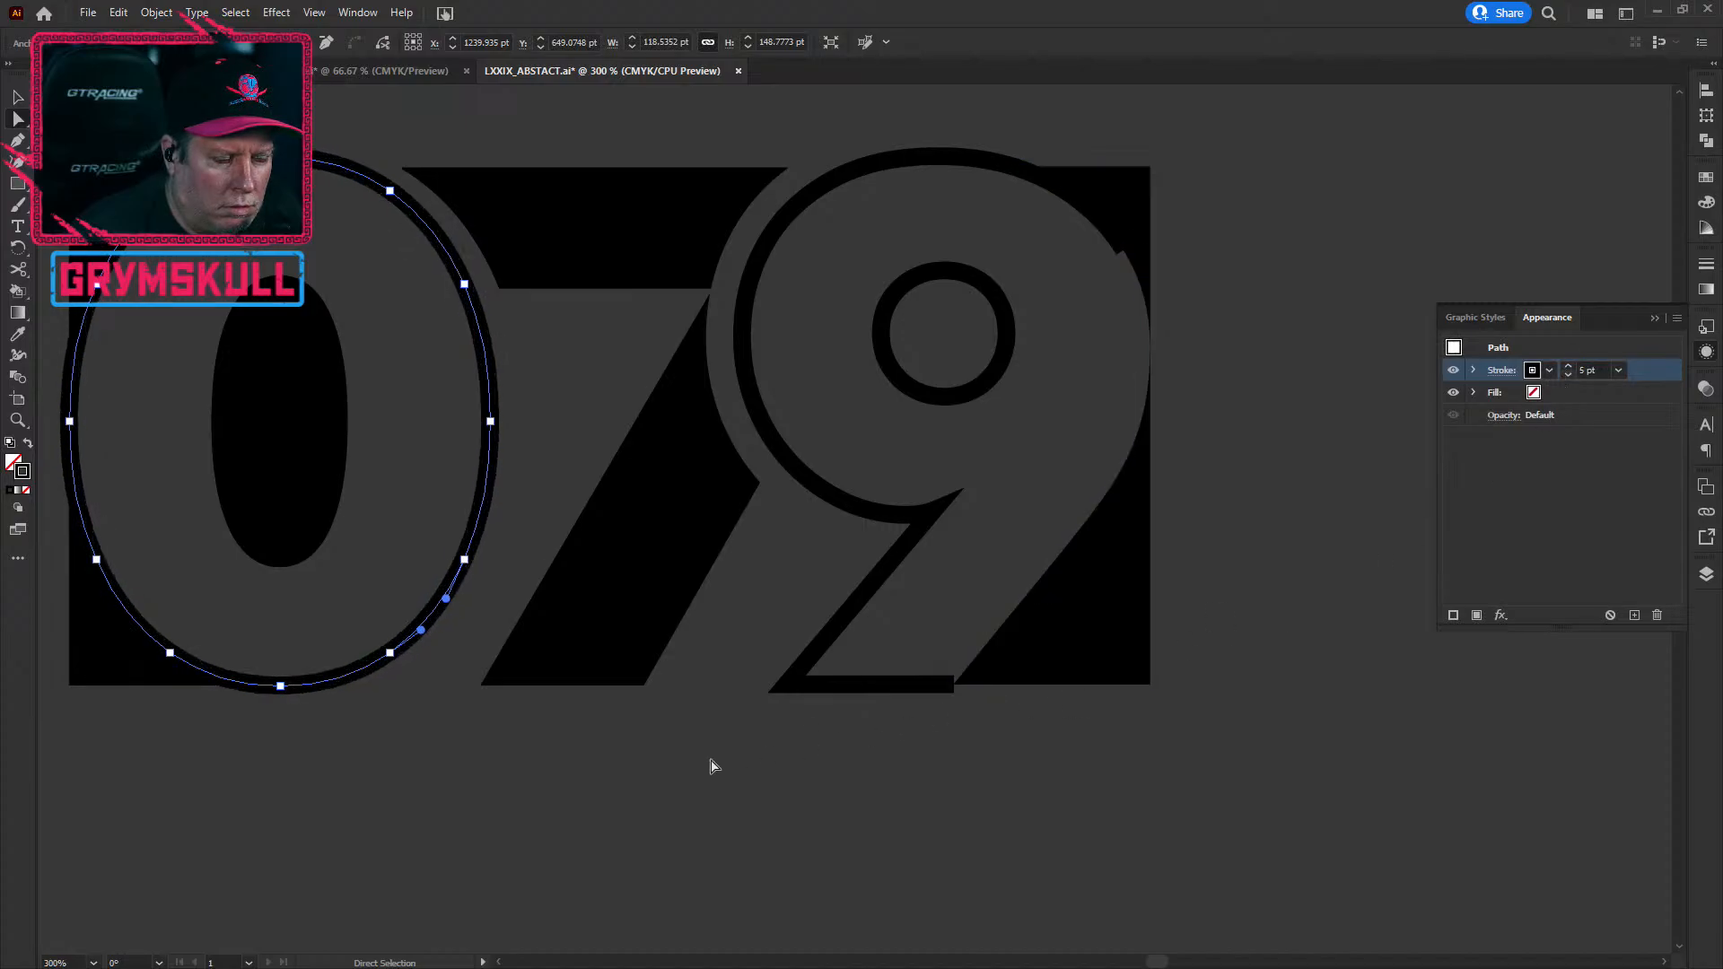
pyautogui.click(292, 790)
# Step: Lower the 0's outer ellipse stroke to 4 pt and deselect it
pyautogui.scroll(-1, 293, 790)
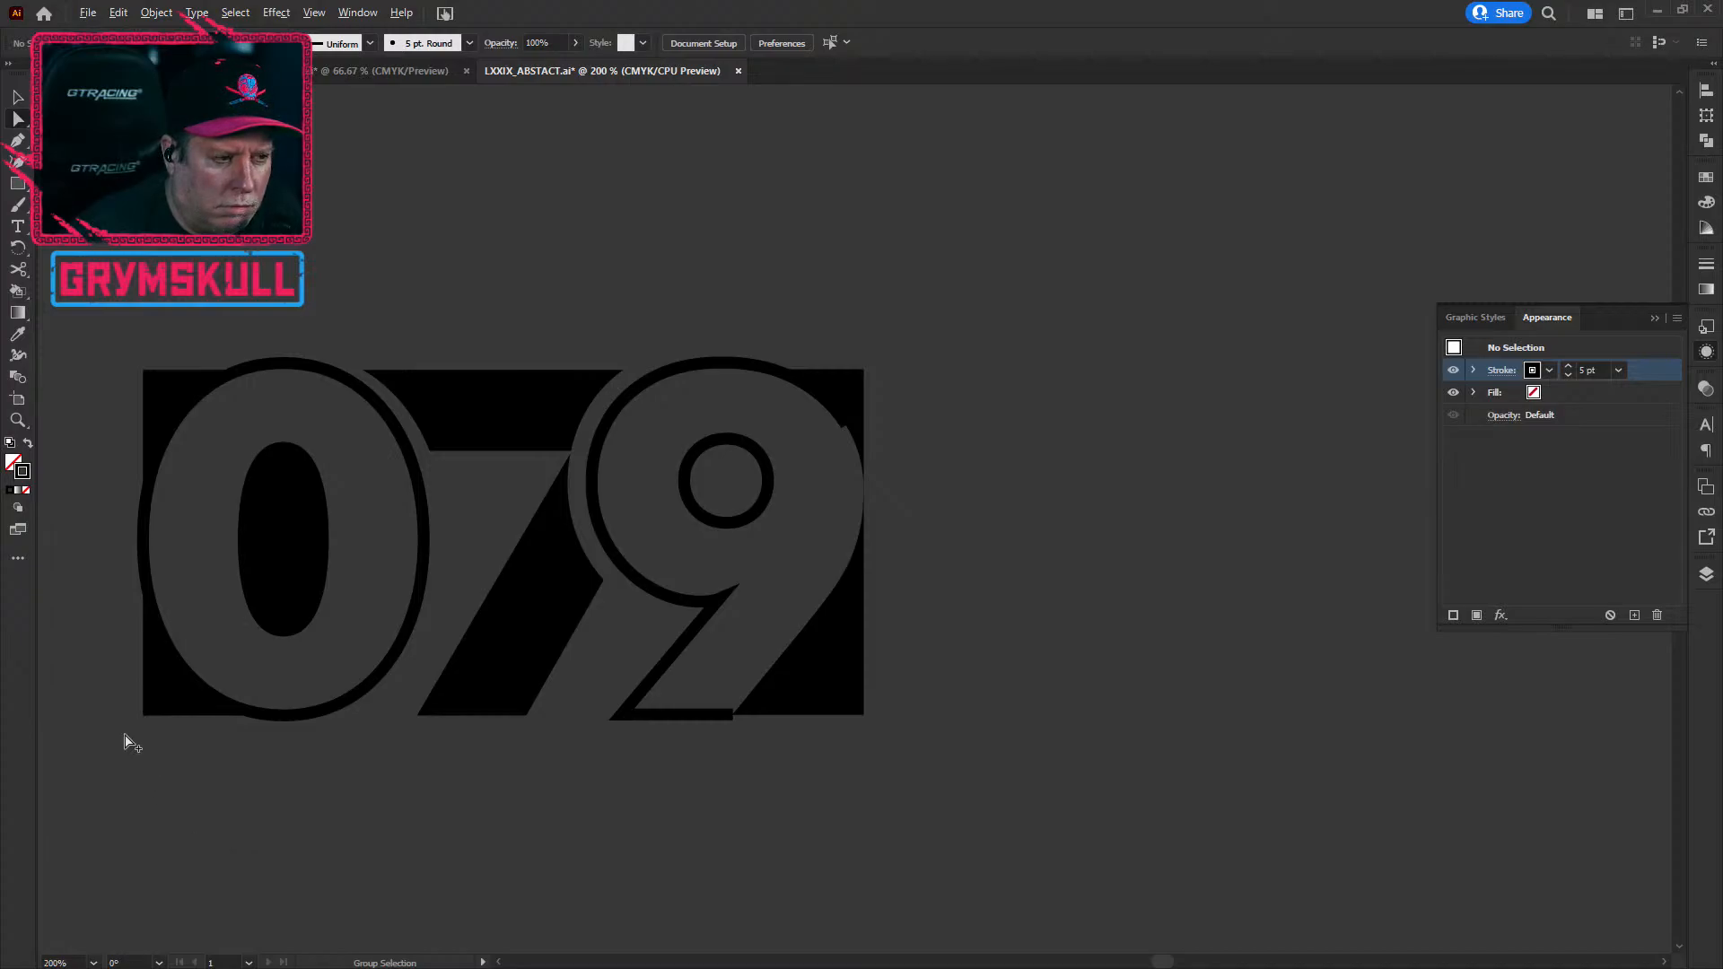
pyautogui.click(1568, 373)
pyautogui.click(1569, 373)
pyautogui.click(1568, 373)
pyautogui.click(424, 578)
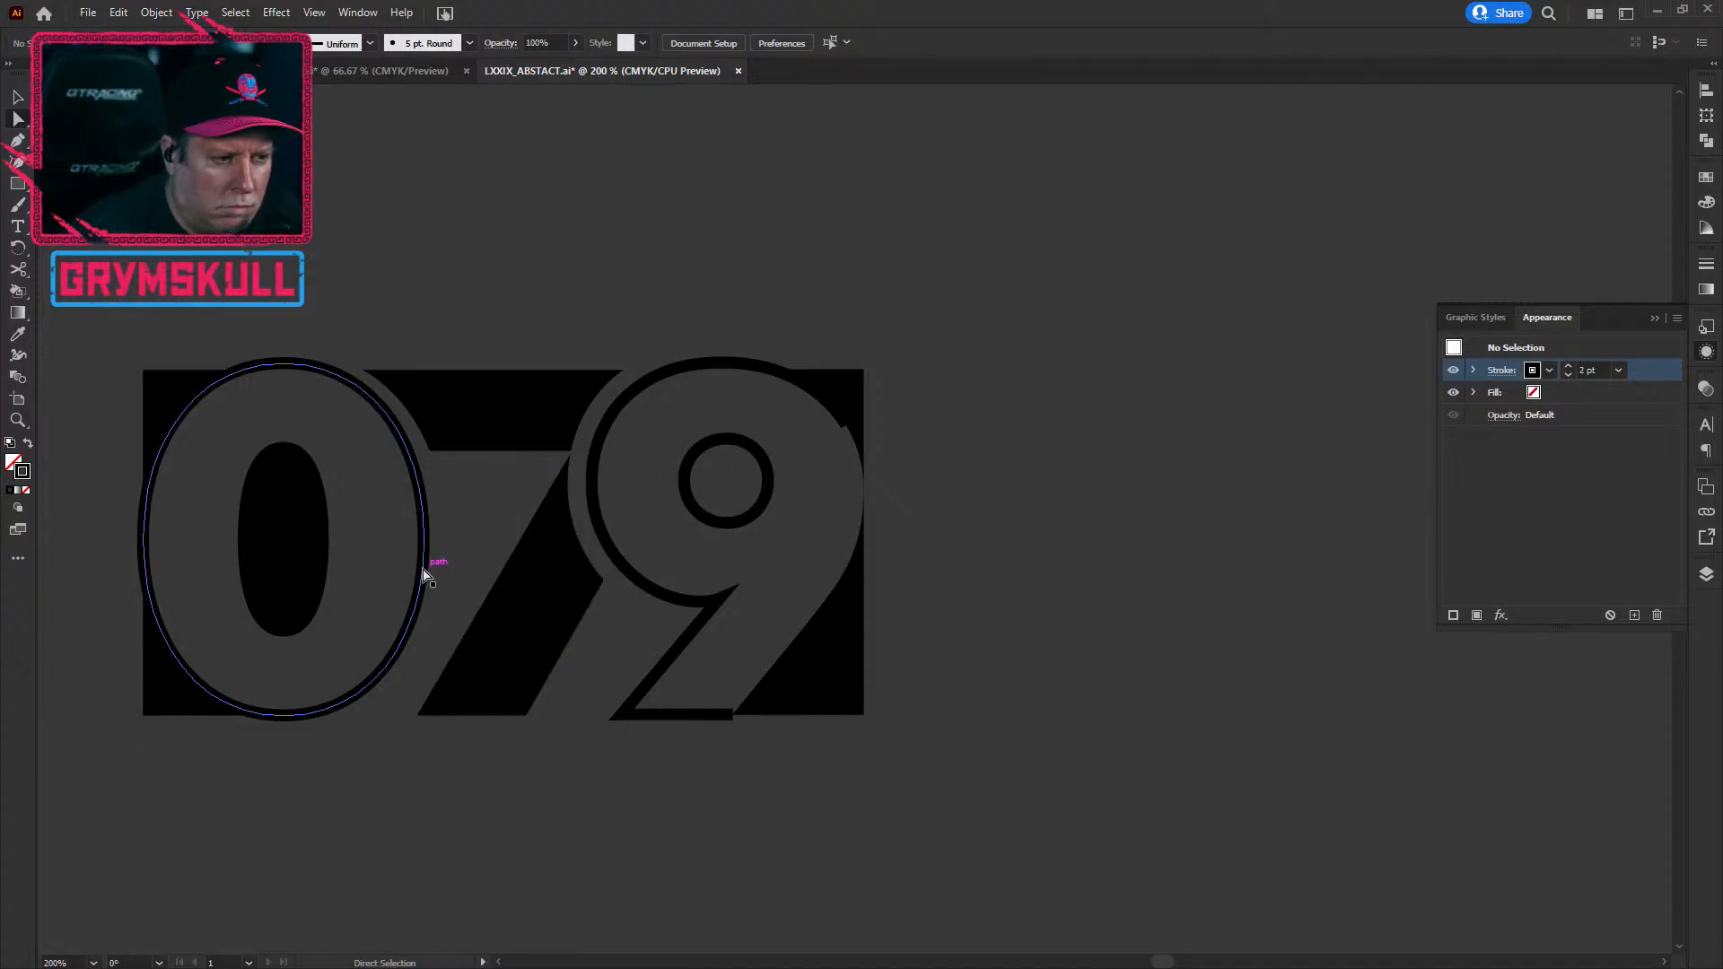
pyautogui.click(1567, 374)
pyautogui.scroll(1, 223, 678)
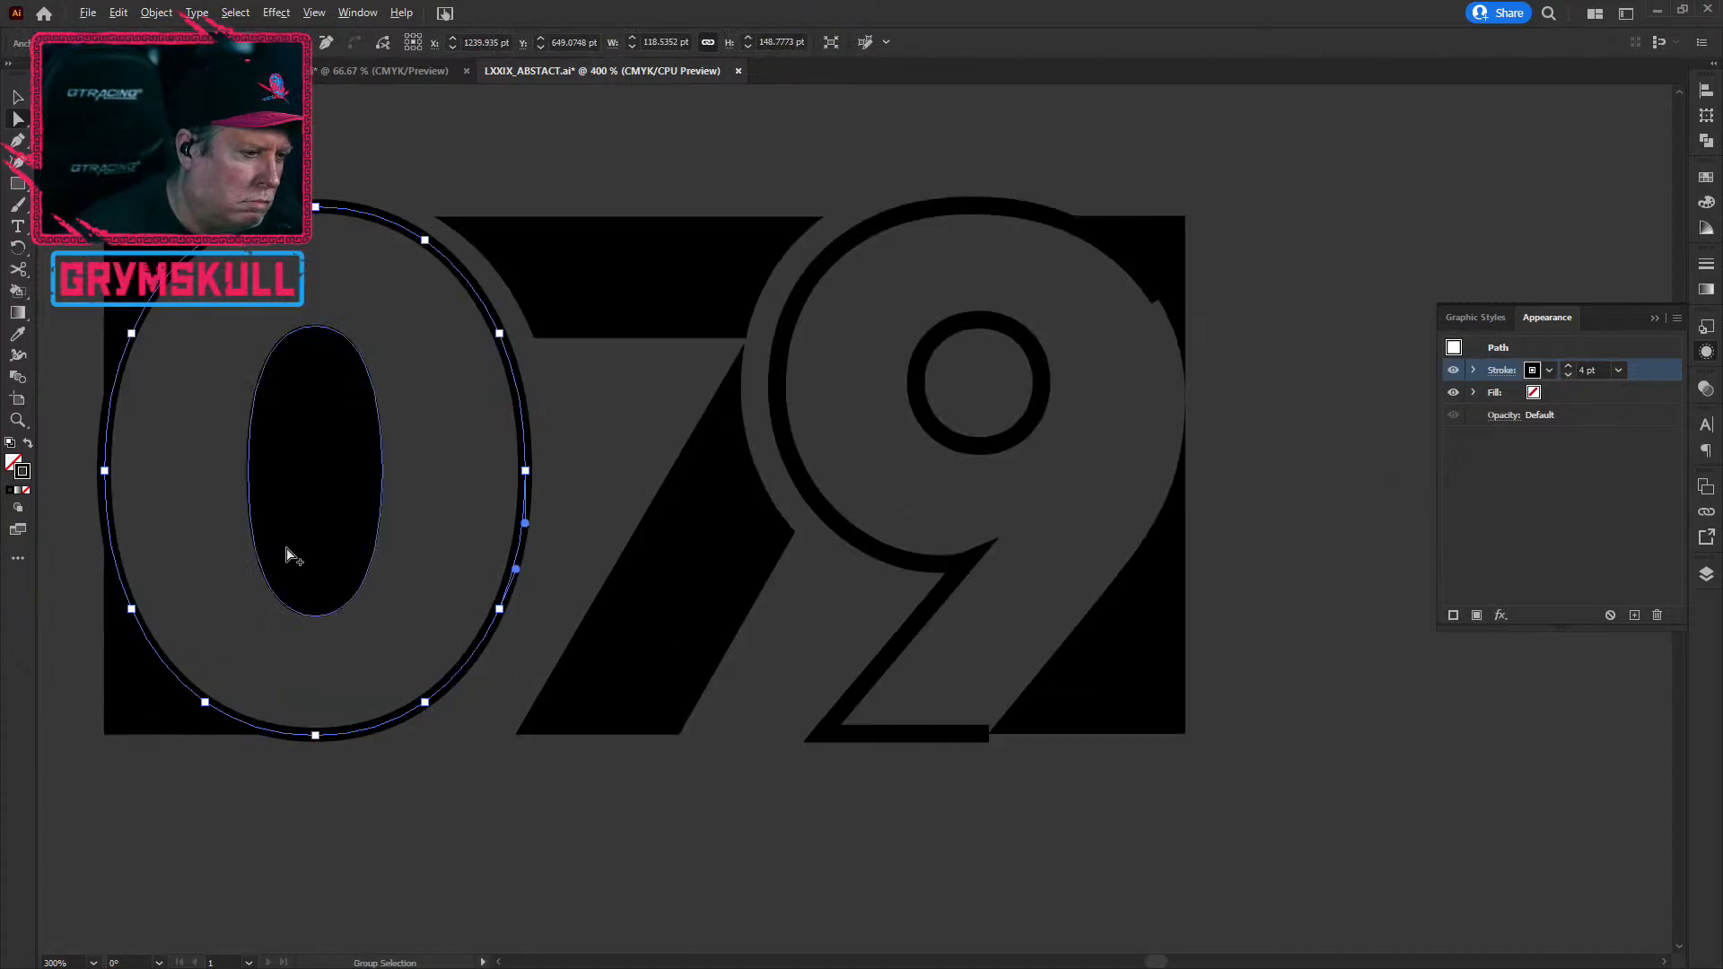
pyautogui.click(545, 764)
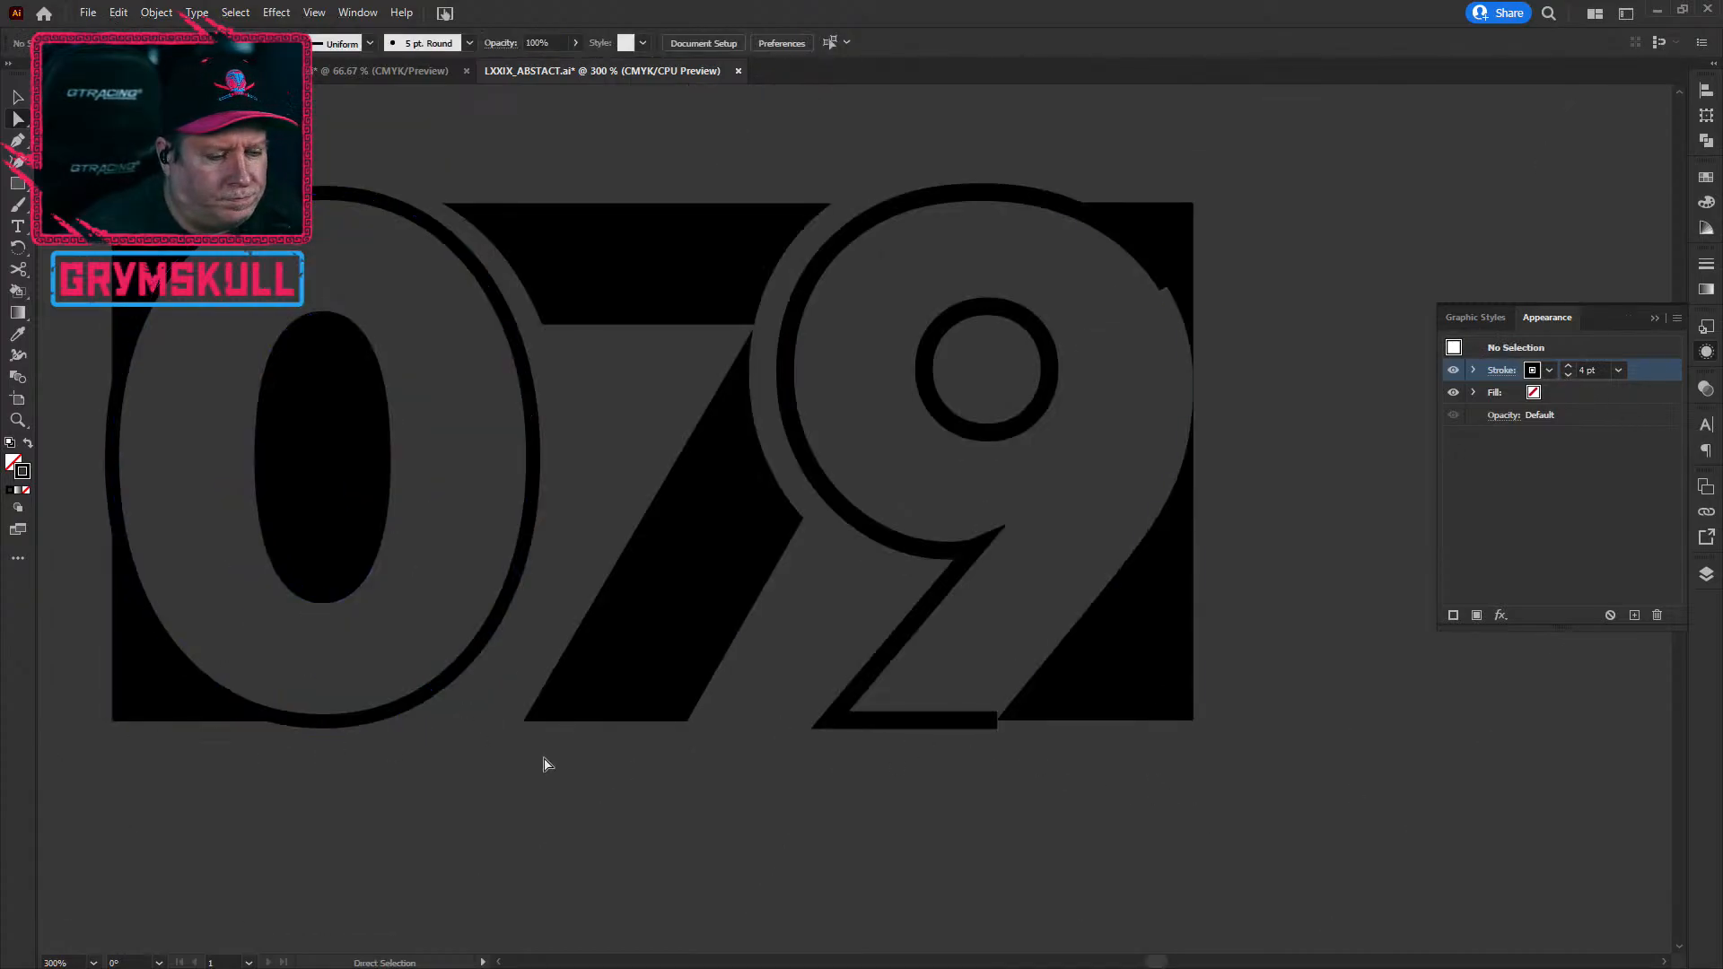
pyautogui.scroll(-2, 461, 731)
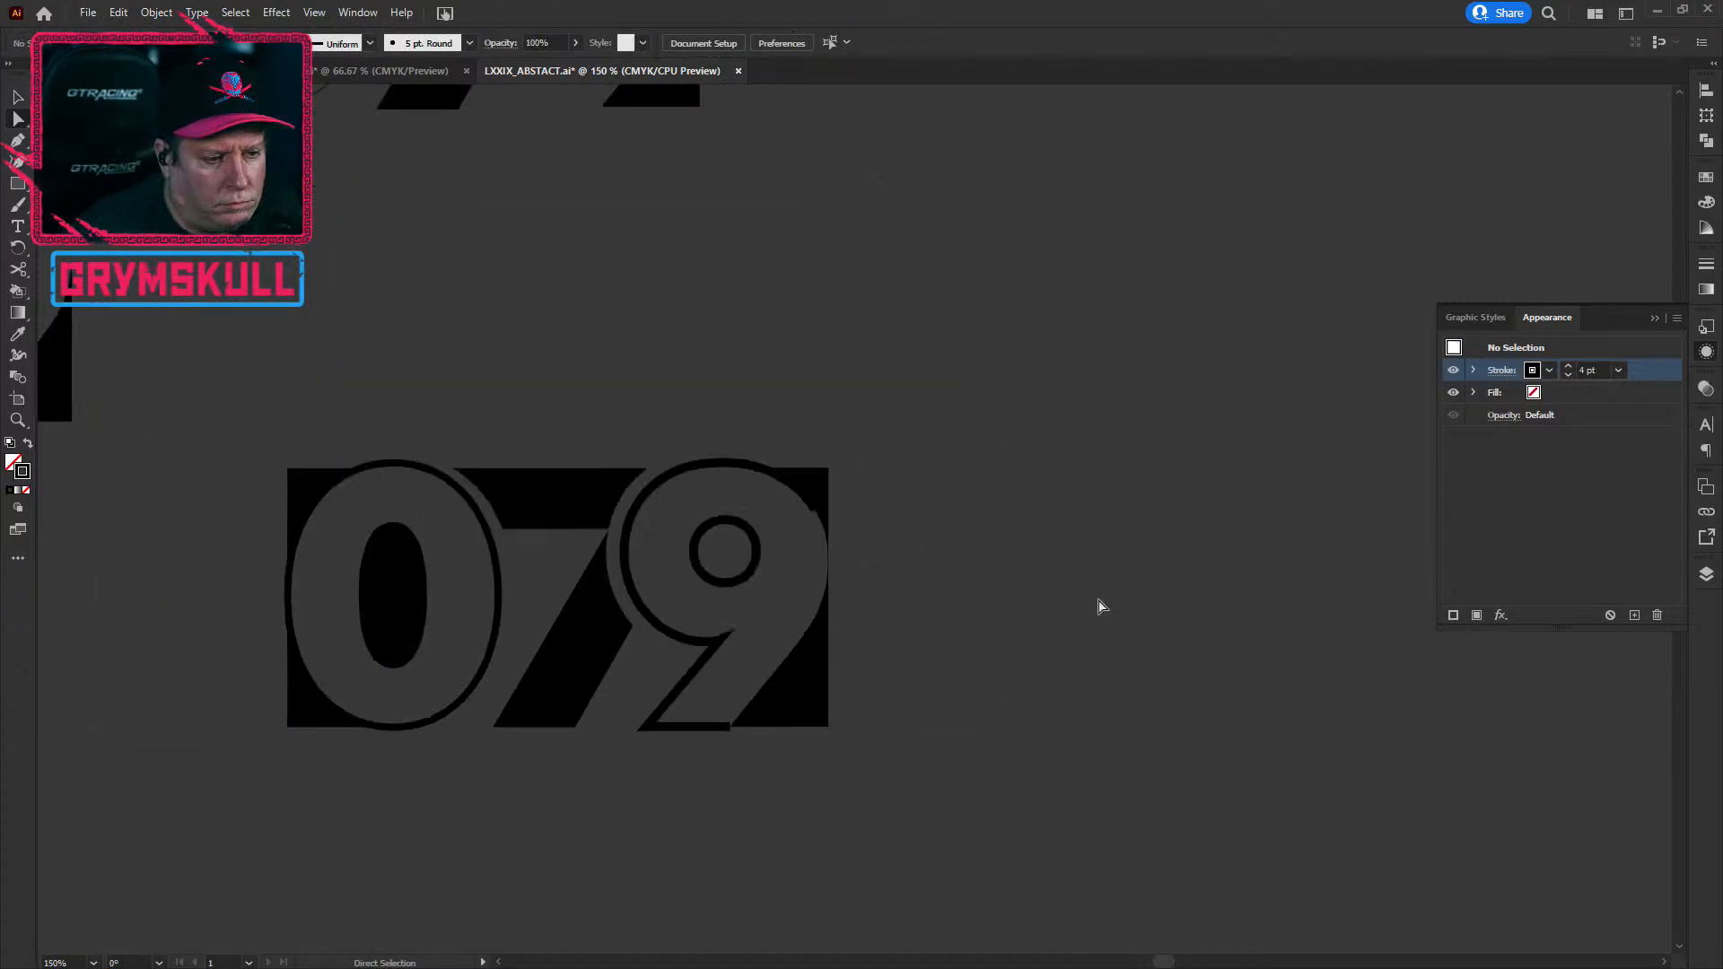
# Step: Move the new outlined 079 into the empty slot among the six 079 variations
pyautogui.scroll(-2, 953, 588)
pyautogui.moveTo(1089, 661); pyautogui.dragTo(1116, 831)
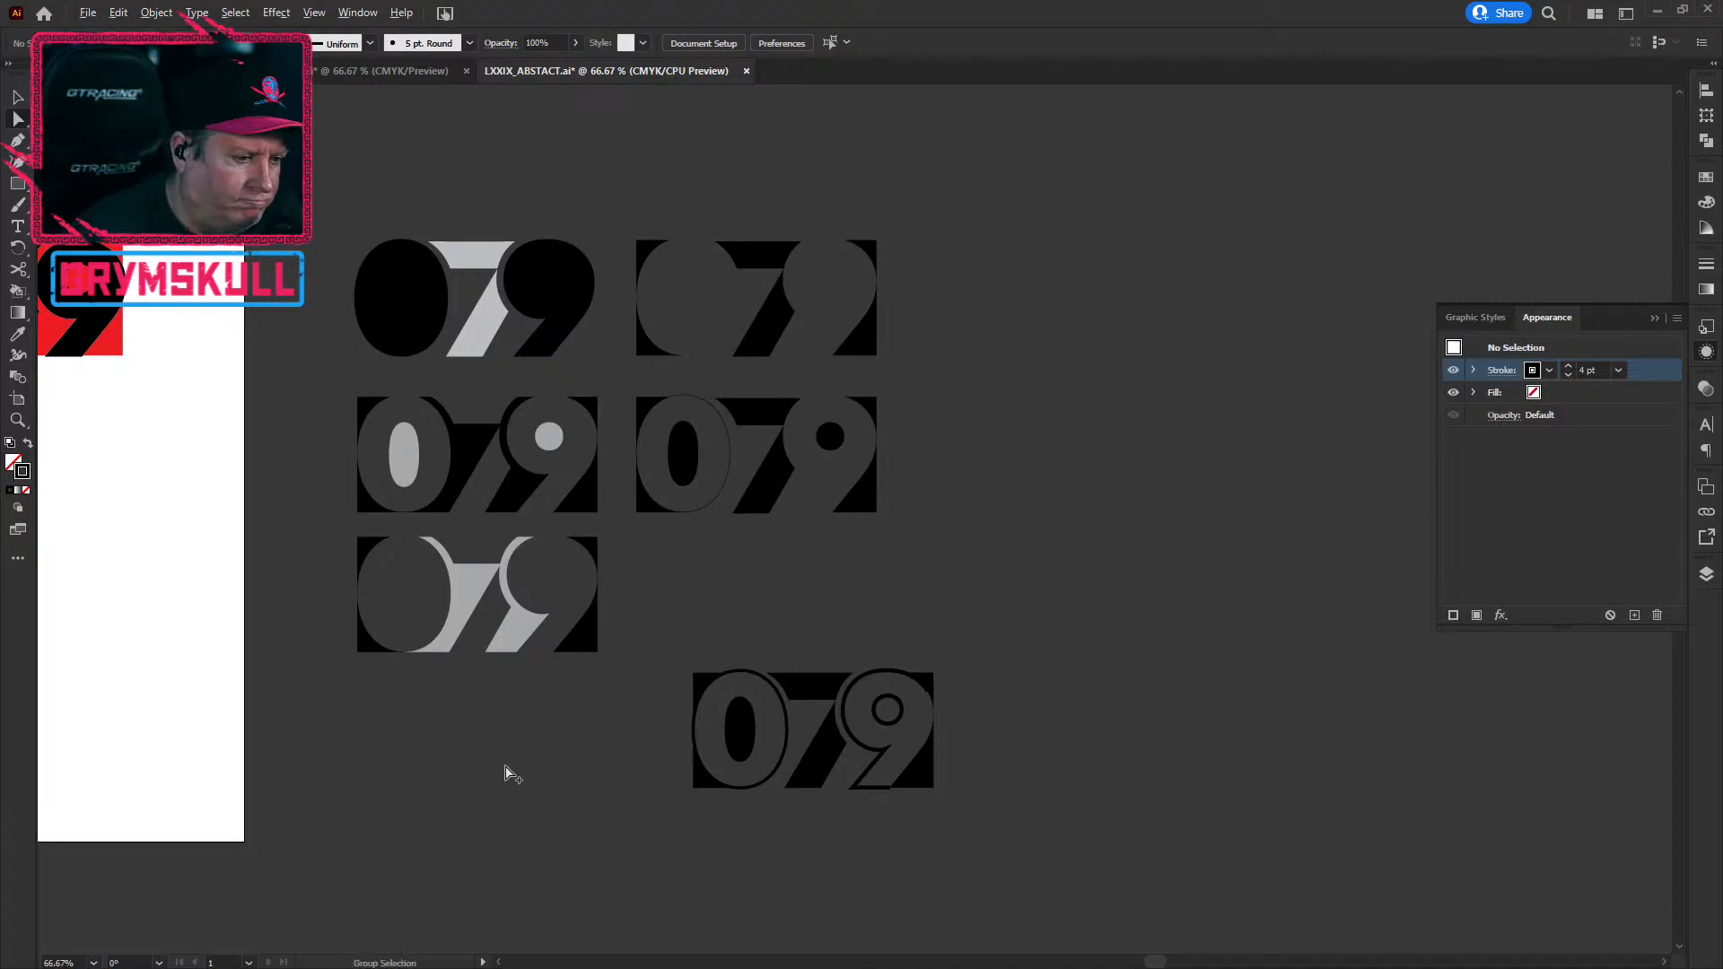
pyautogui.scroll(-1, 505, 763)
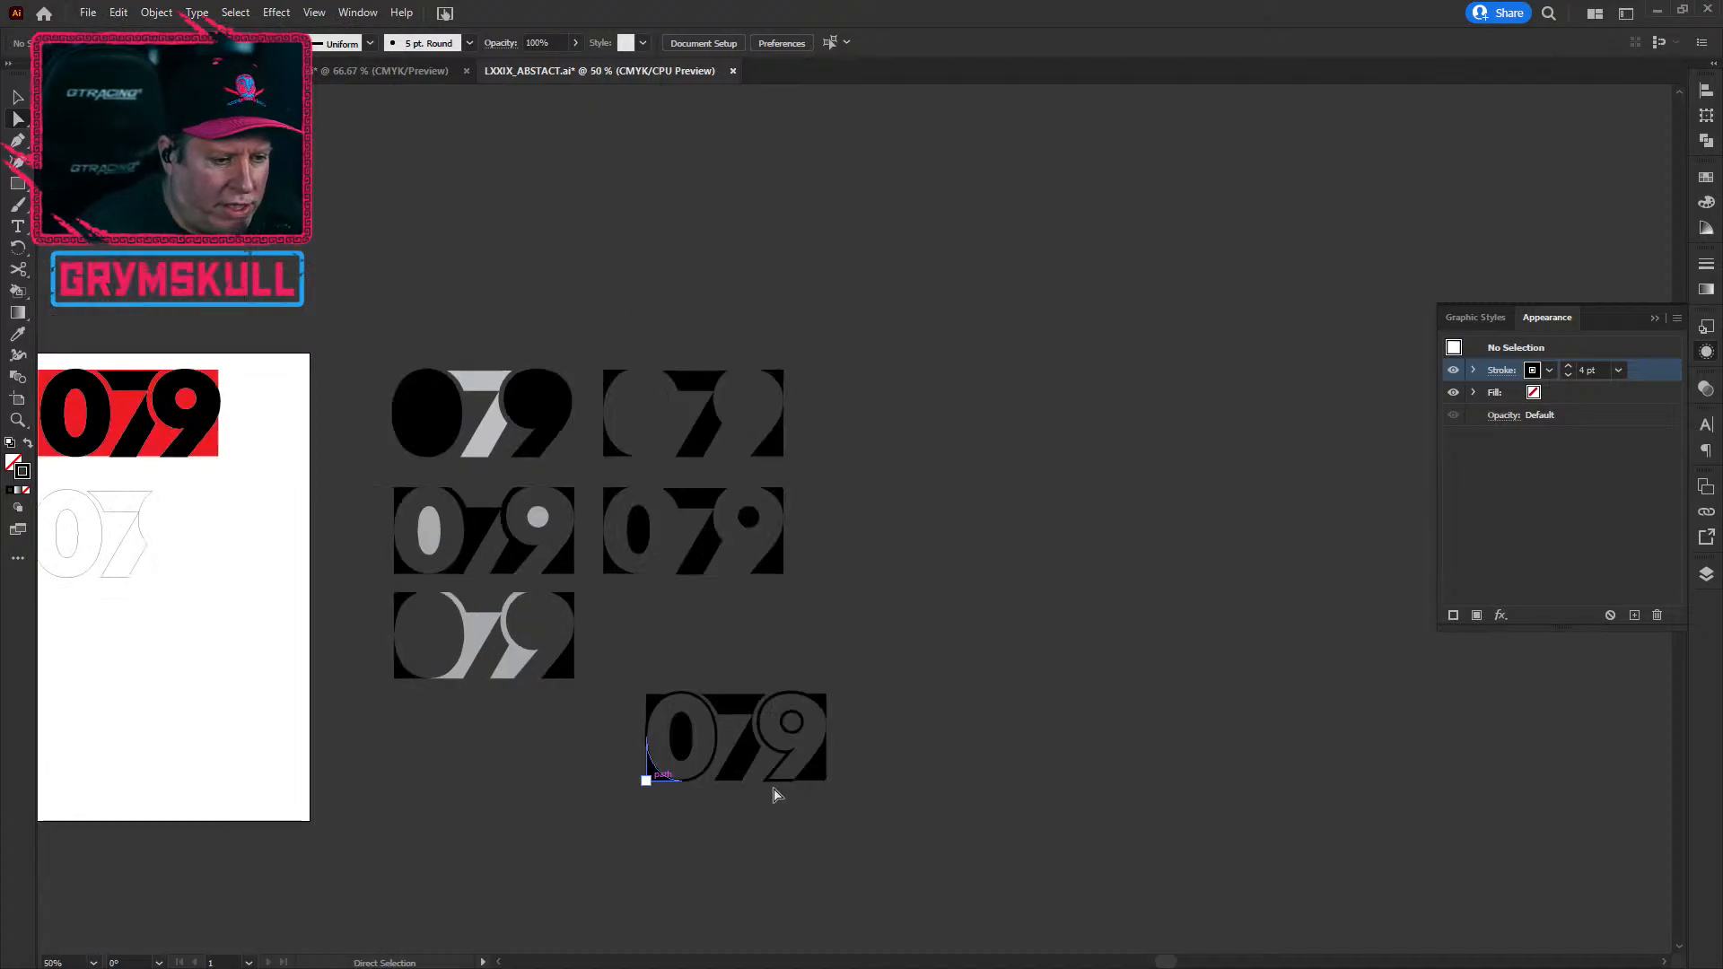
pyautogui.moveTo(939, 840); pyautogui.dragTo(621, 666)
pyautogui.moveTo(745, 763); pyautogui.dragTo(705, 657)
pyautogui.click(735, 854)
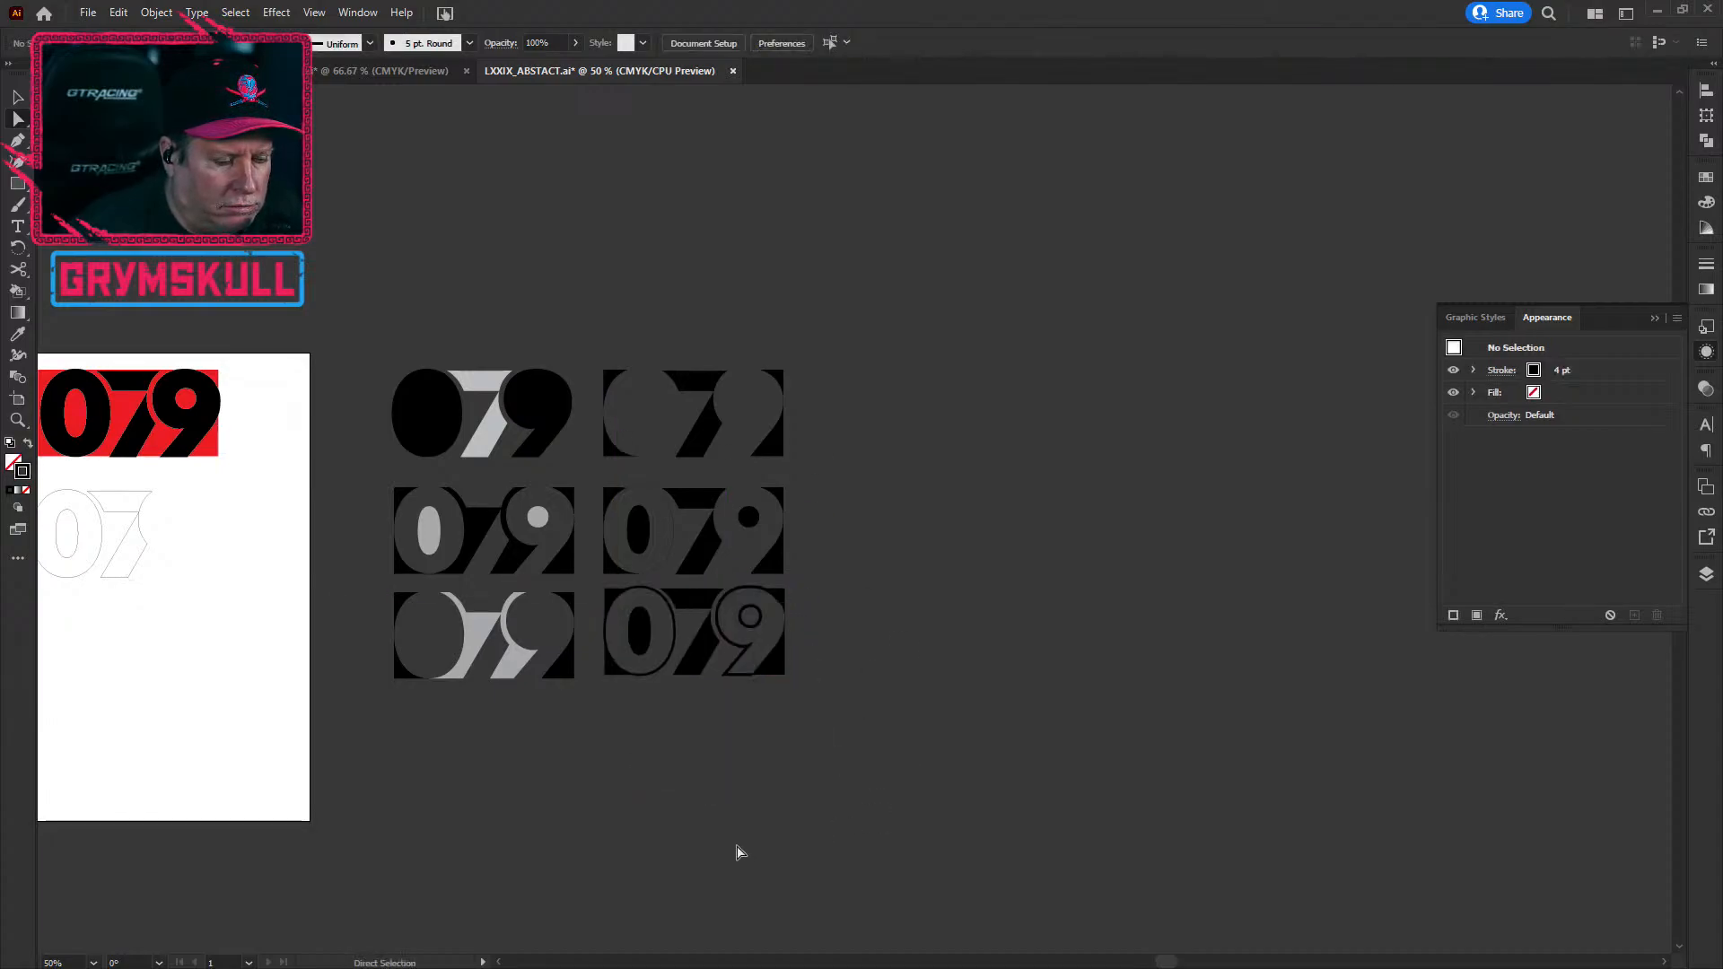
pyautogui.moveTo(368, 296); pyautogui.dragTo(969, 795)
pyautogui.click(1045, 759)
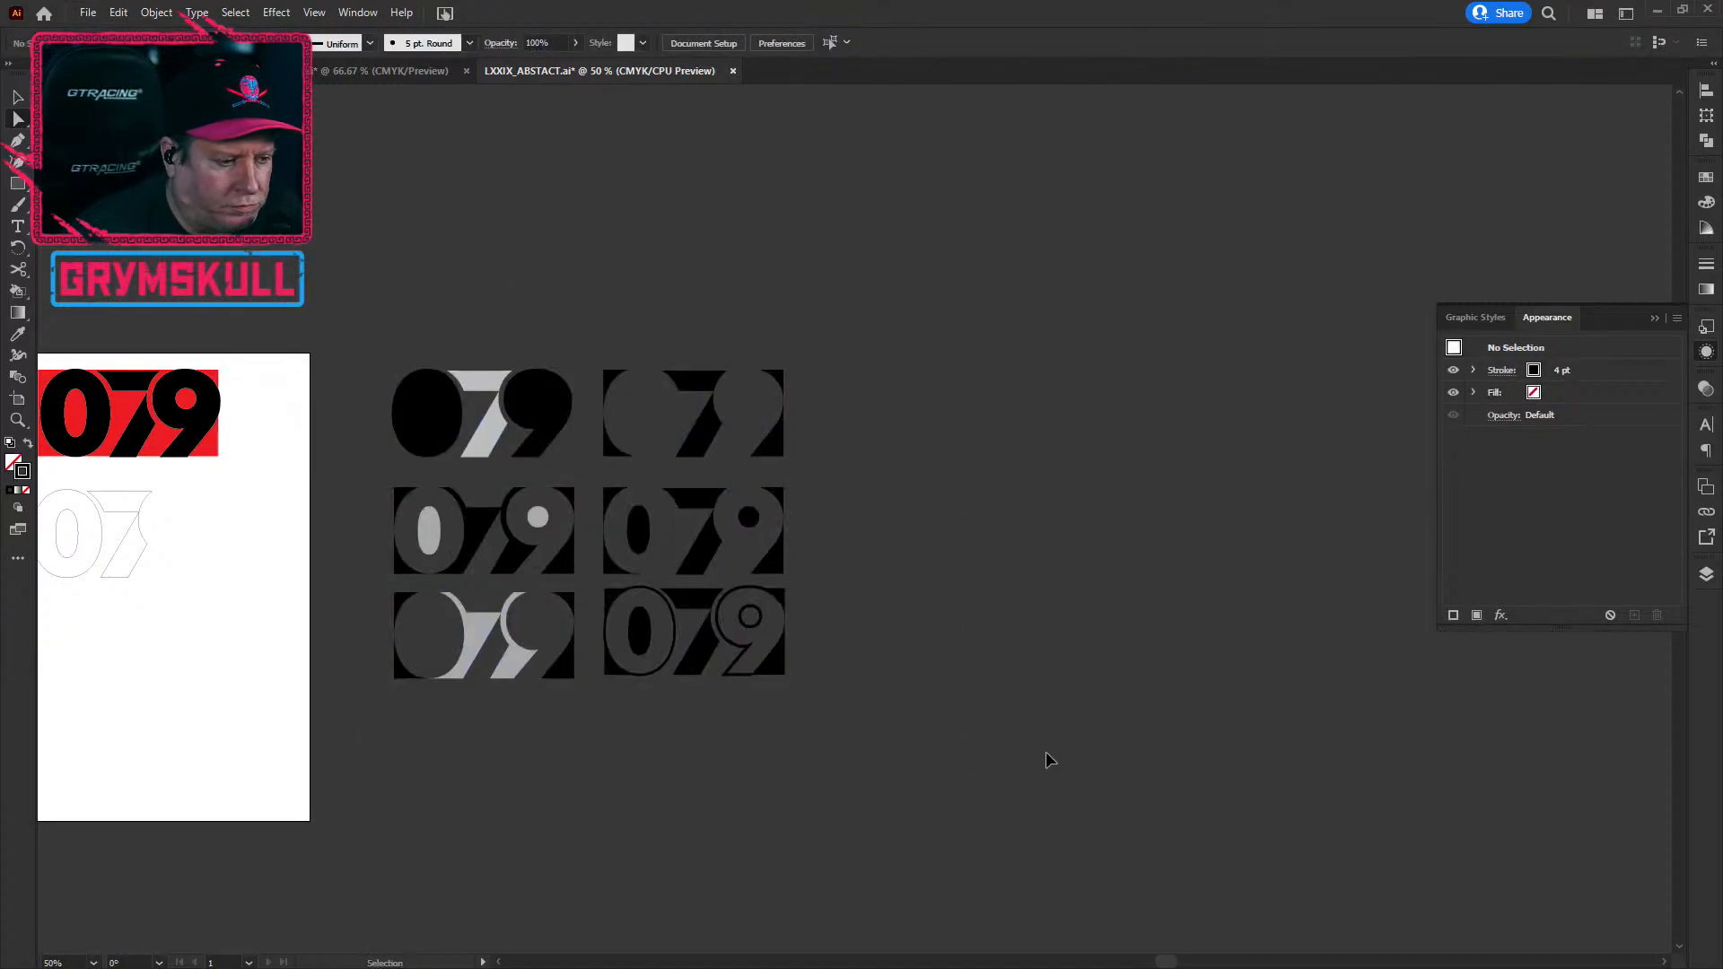
# Step: Save, then close the LXXIX_LOGO1.ai and LXXIX_ABSTACT.ai documents
pyautogui.hotkey('ctrl', 's')
pyautogui.moveTo(518, 836); pyautogui.dragTo(730, 725)
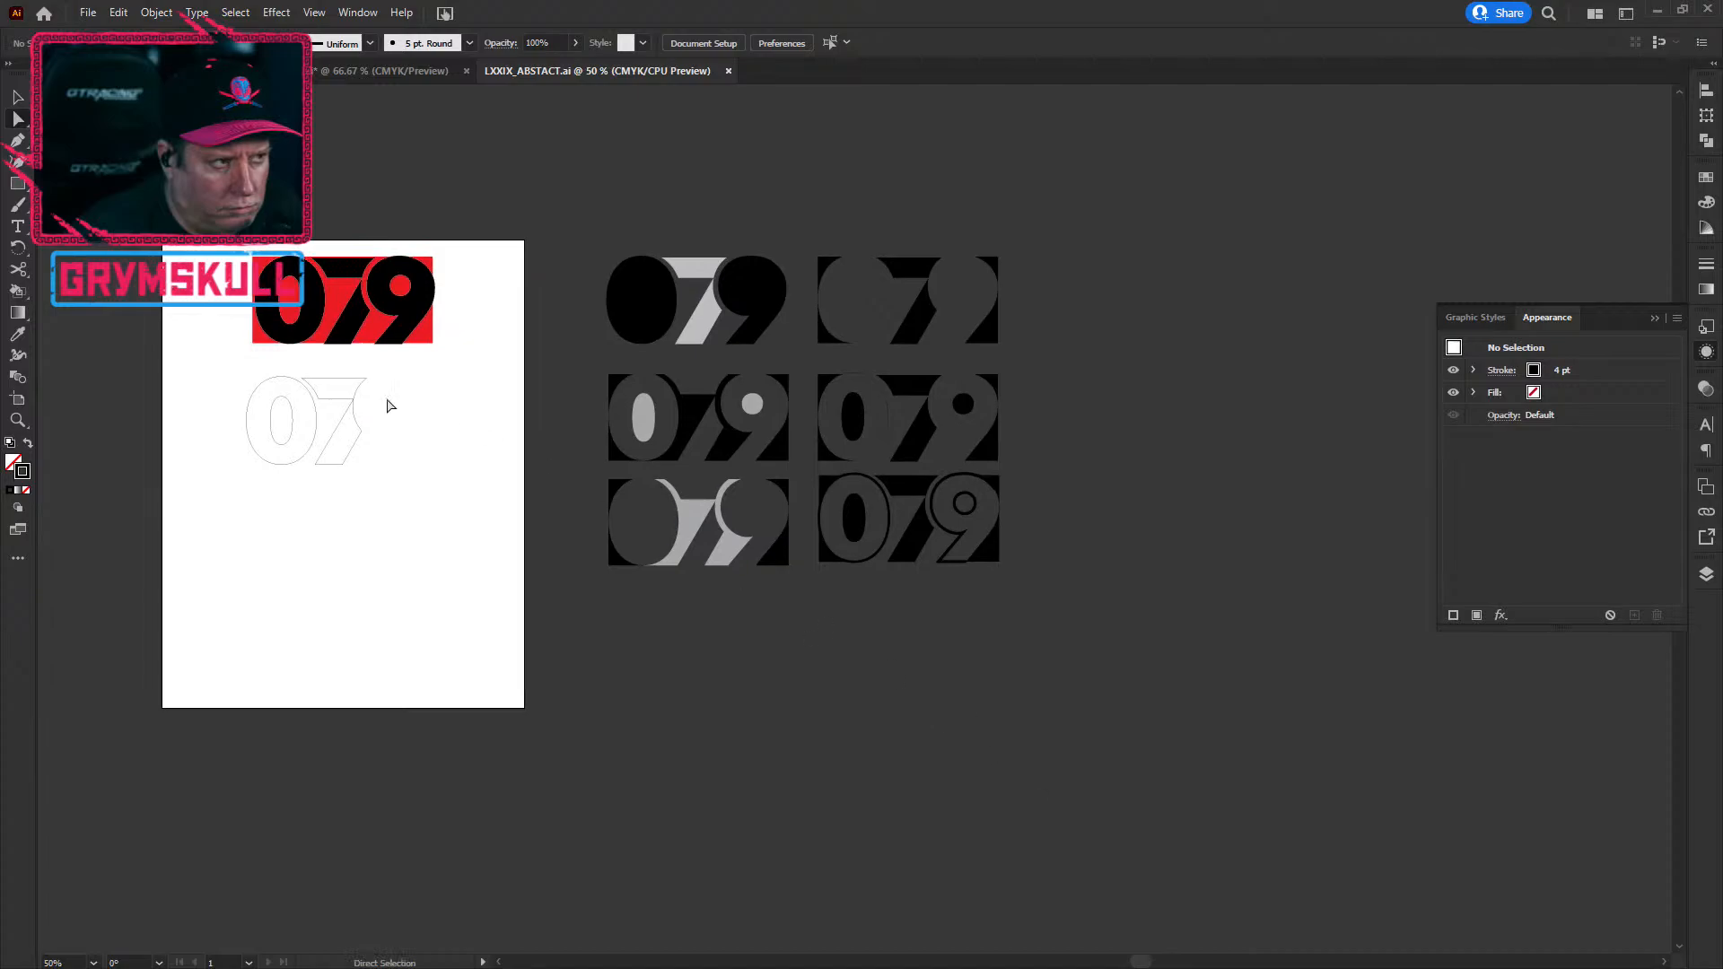
pyautogui.click(221, 71)
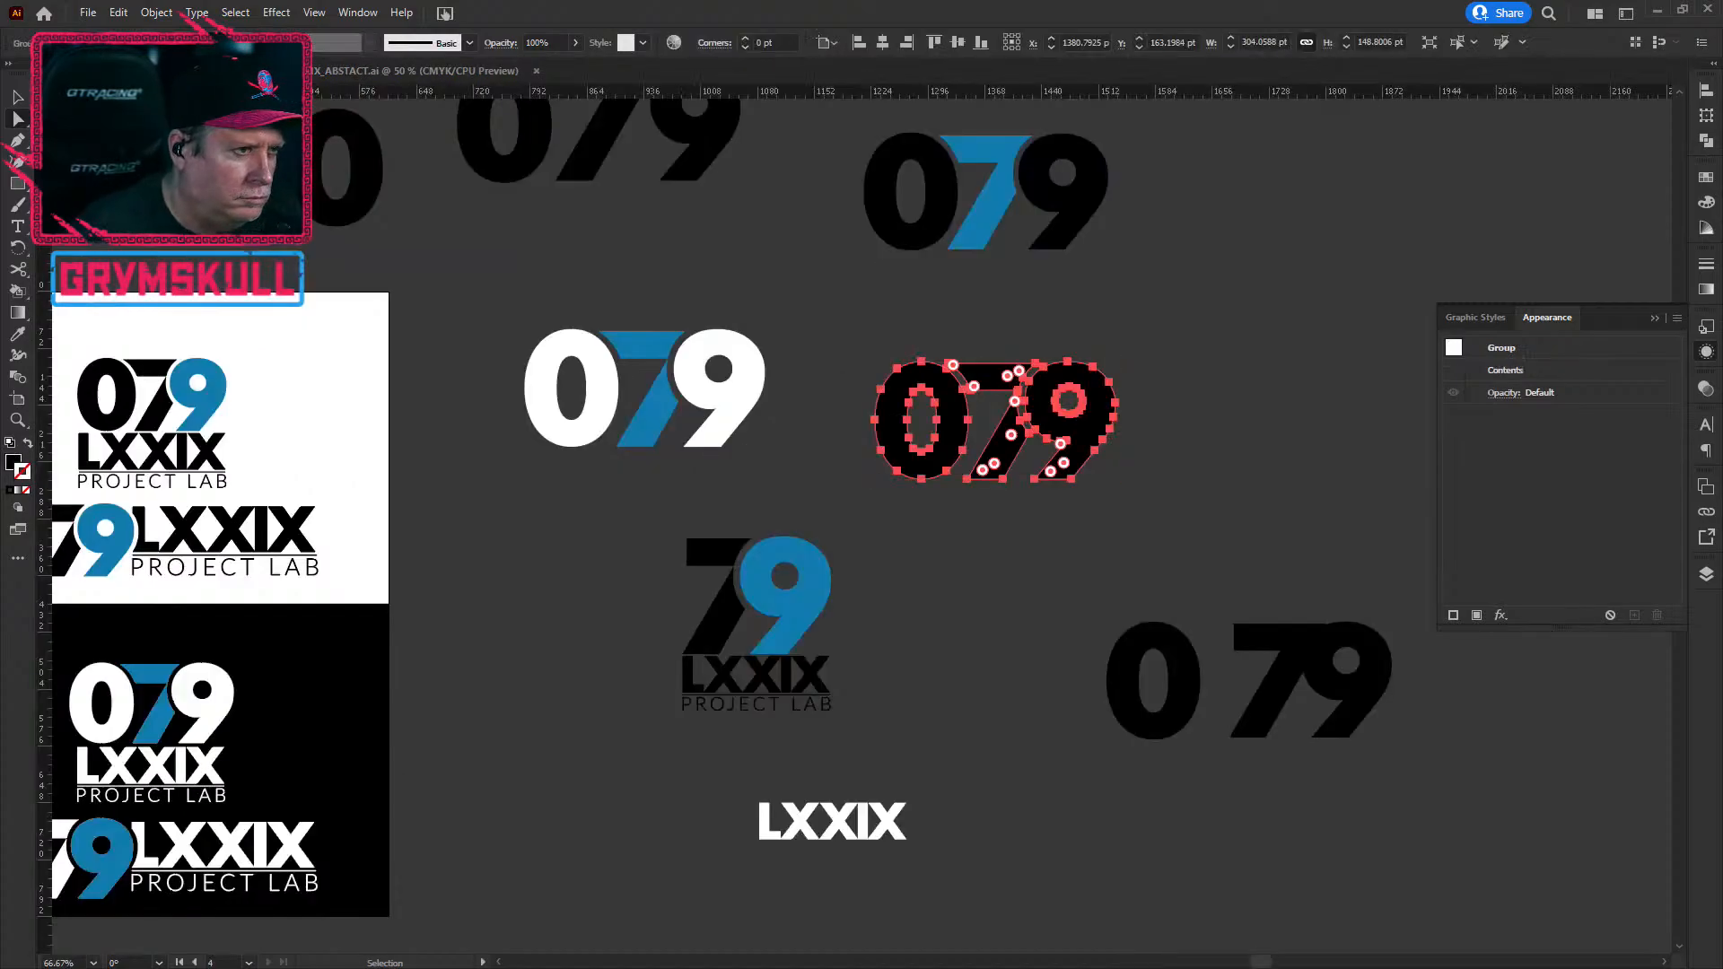
pyautogui.hotkey('ctrl', 's')
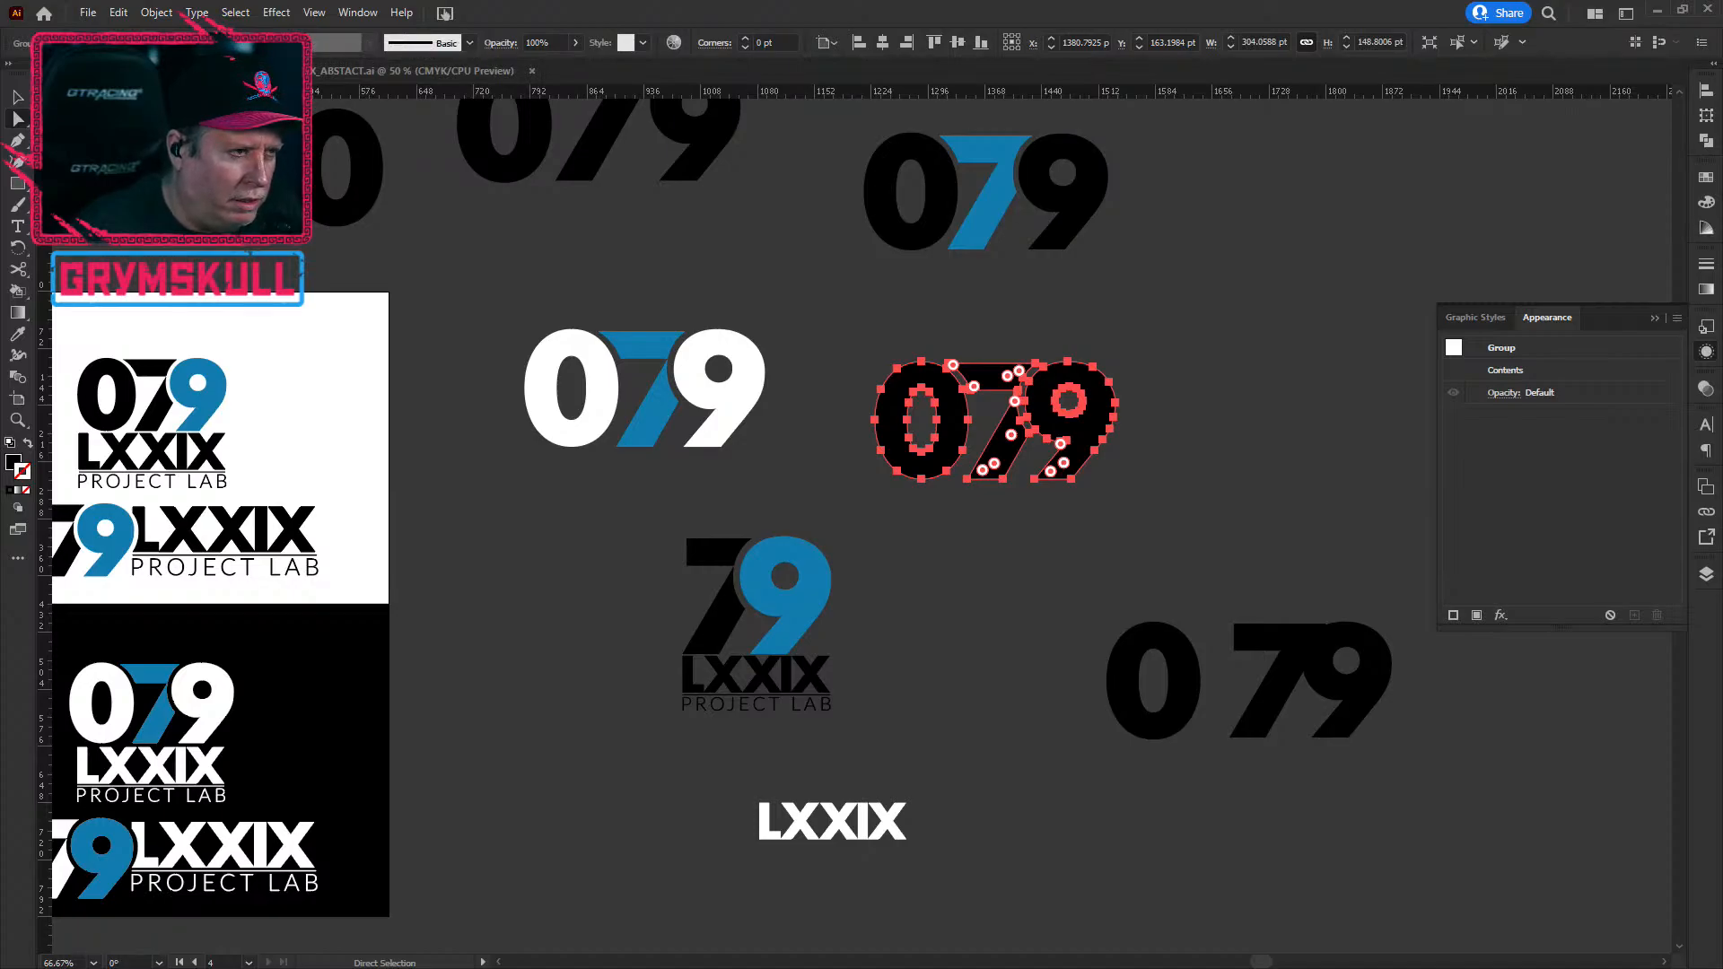
pyautogui.click(269, 71)
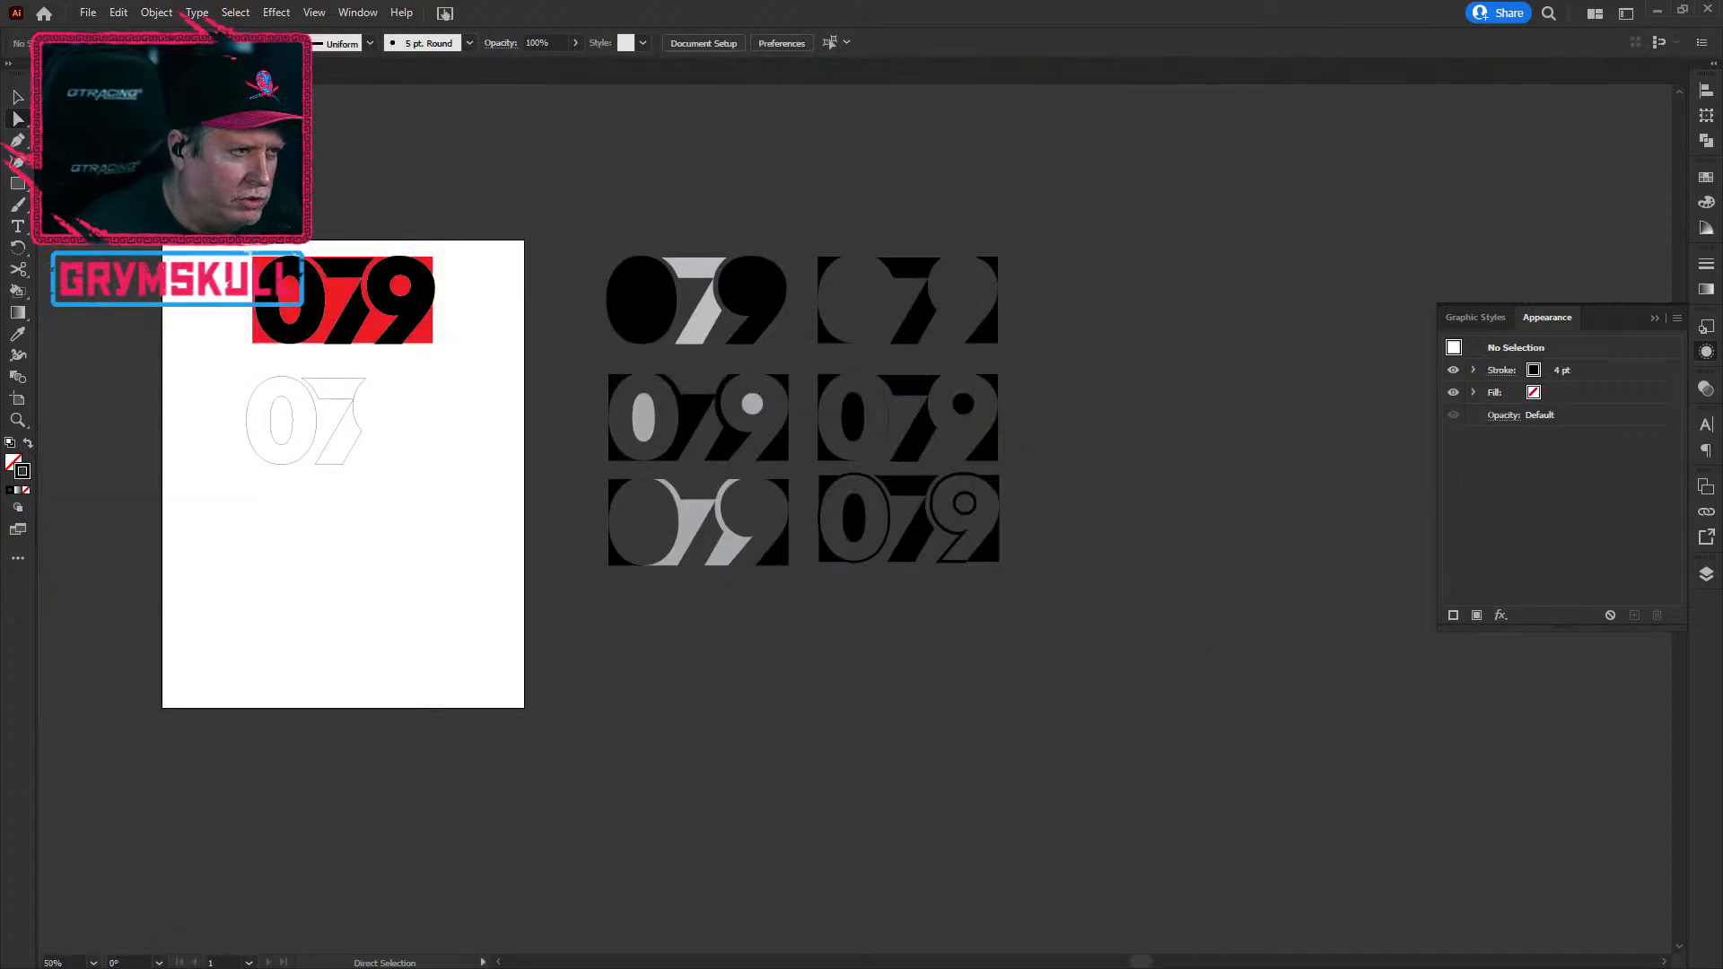
pyautogui.click(267, 72)
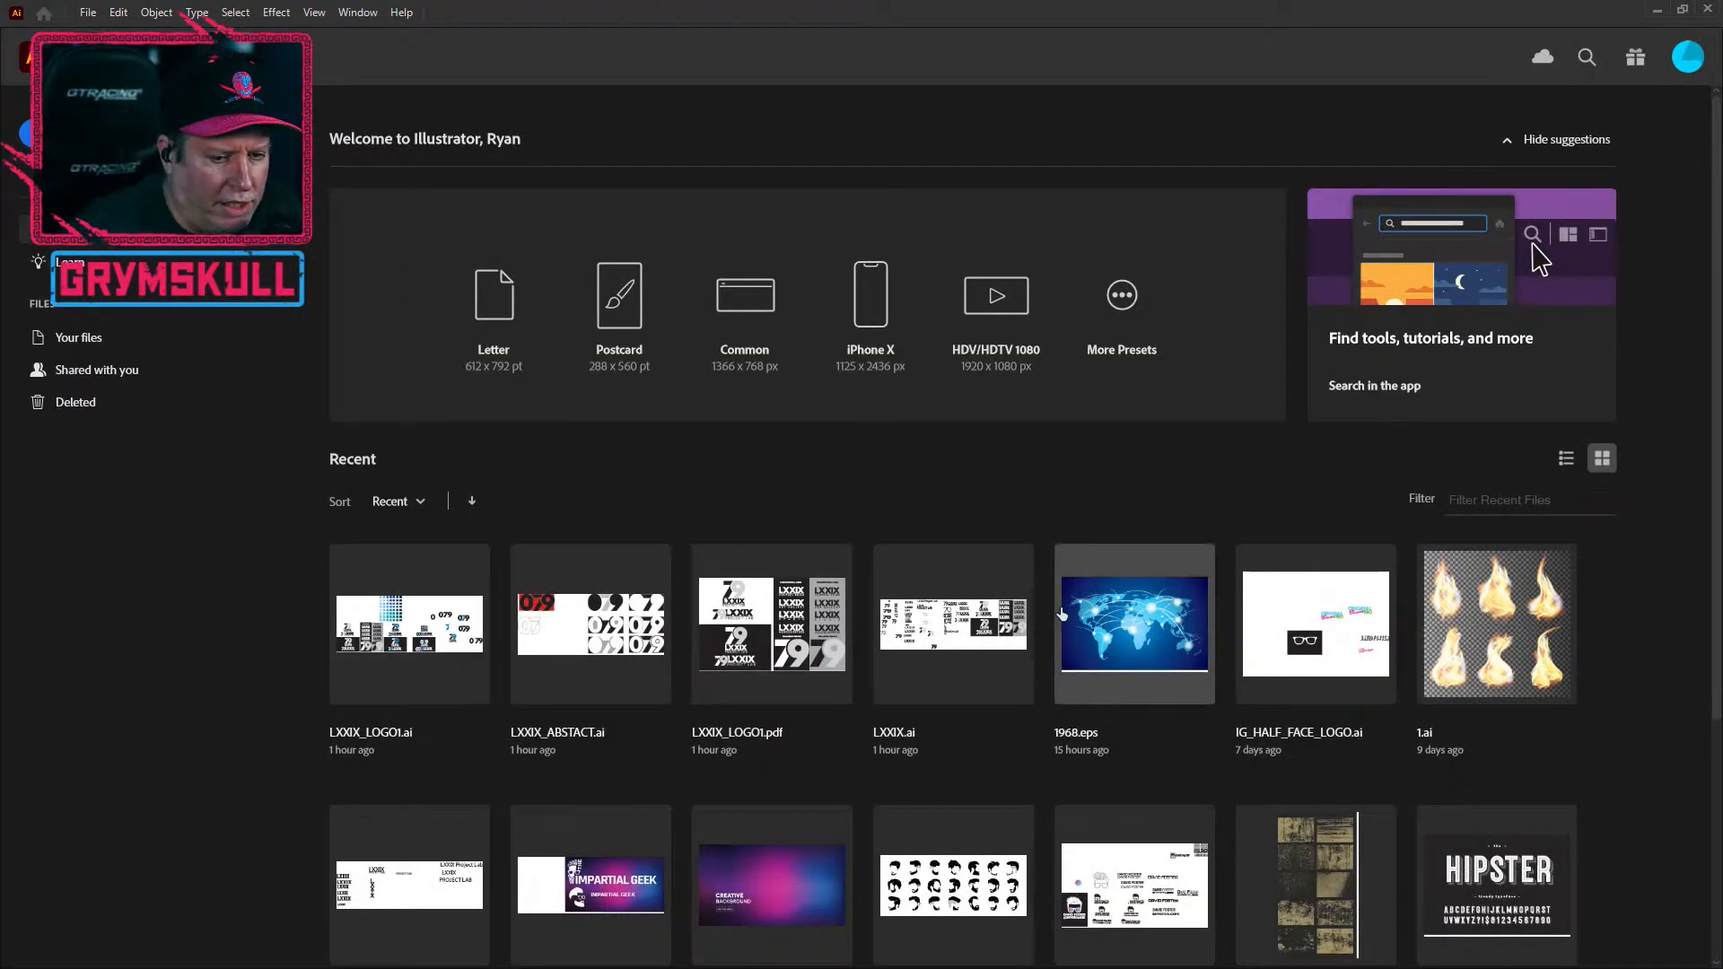
# Step: Close the LXXIX logo document and open another logo file from the recent files
pyautogui.scroll(-3, 951, 673)
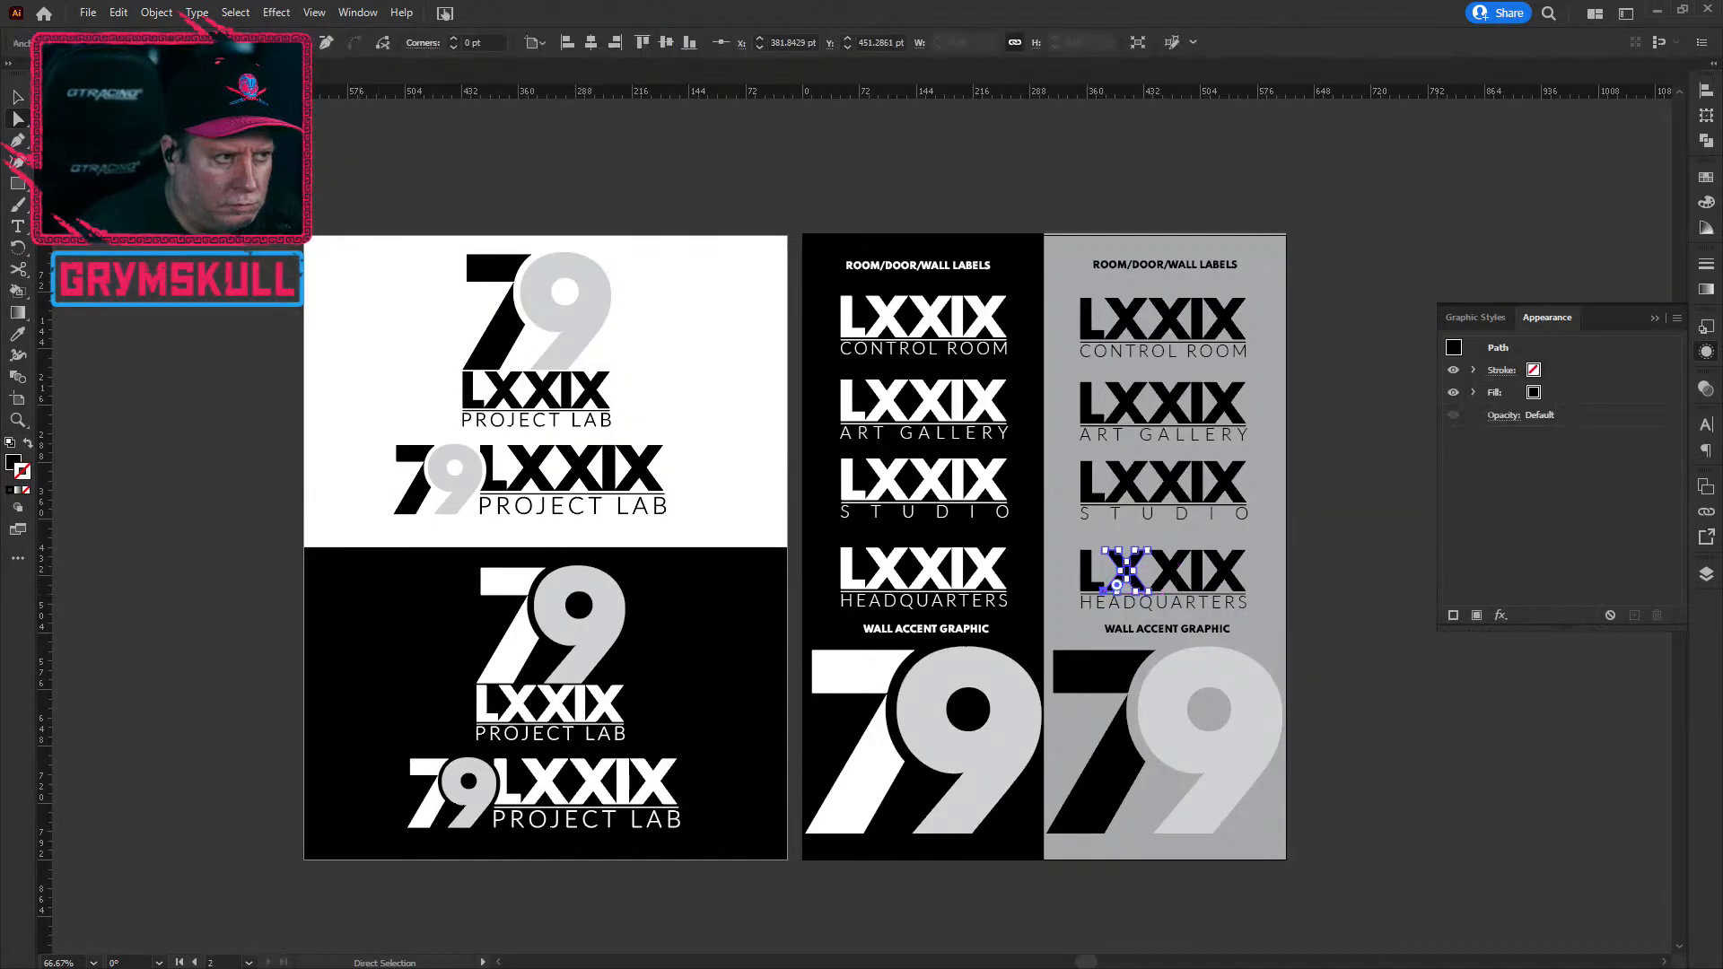
pyautogui.hotkey('ctrl', 'w')
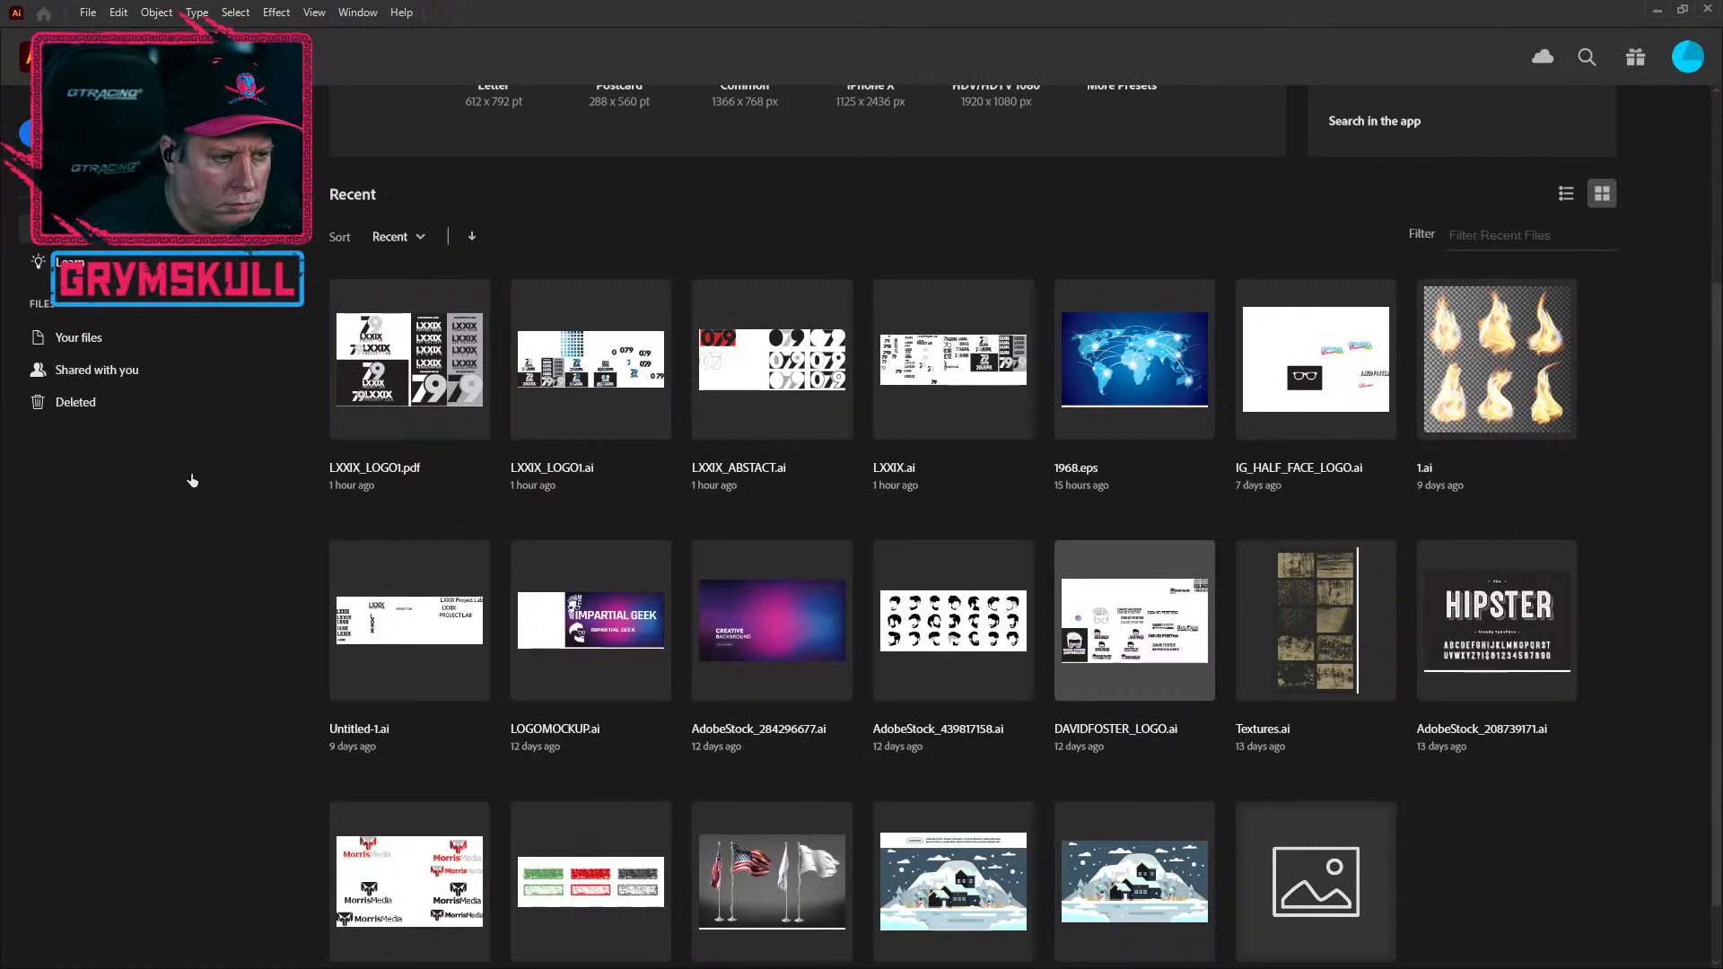
pyautogui.click(1100, 692)
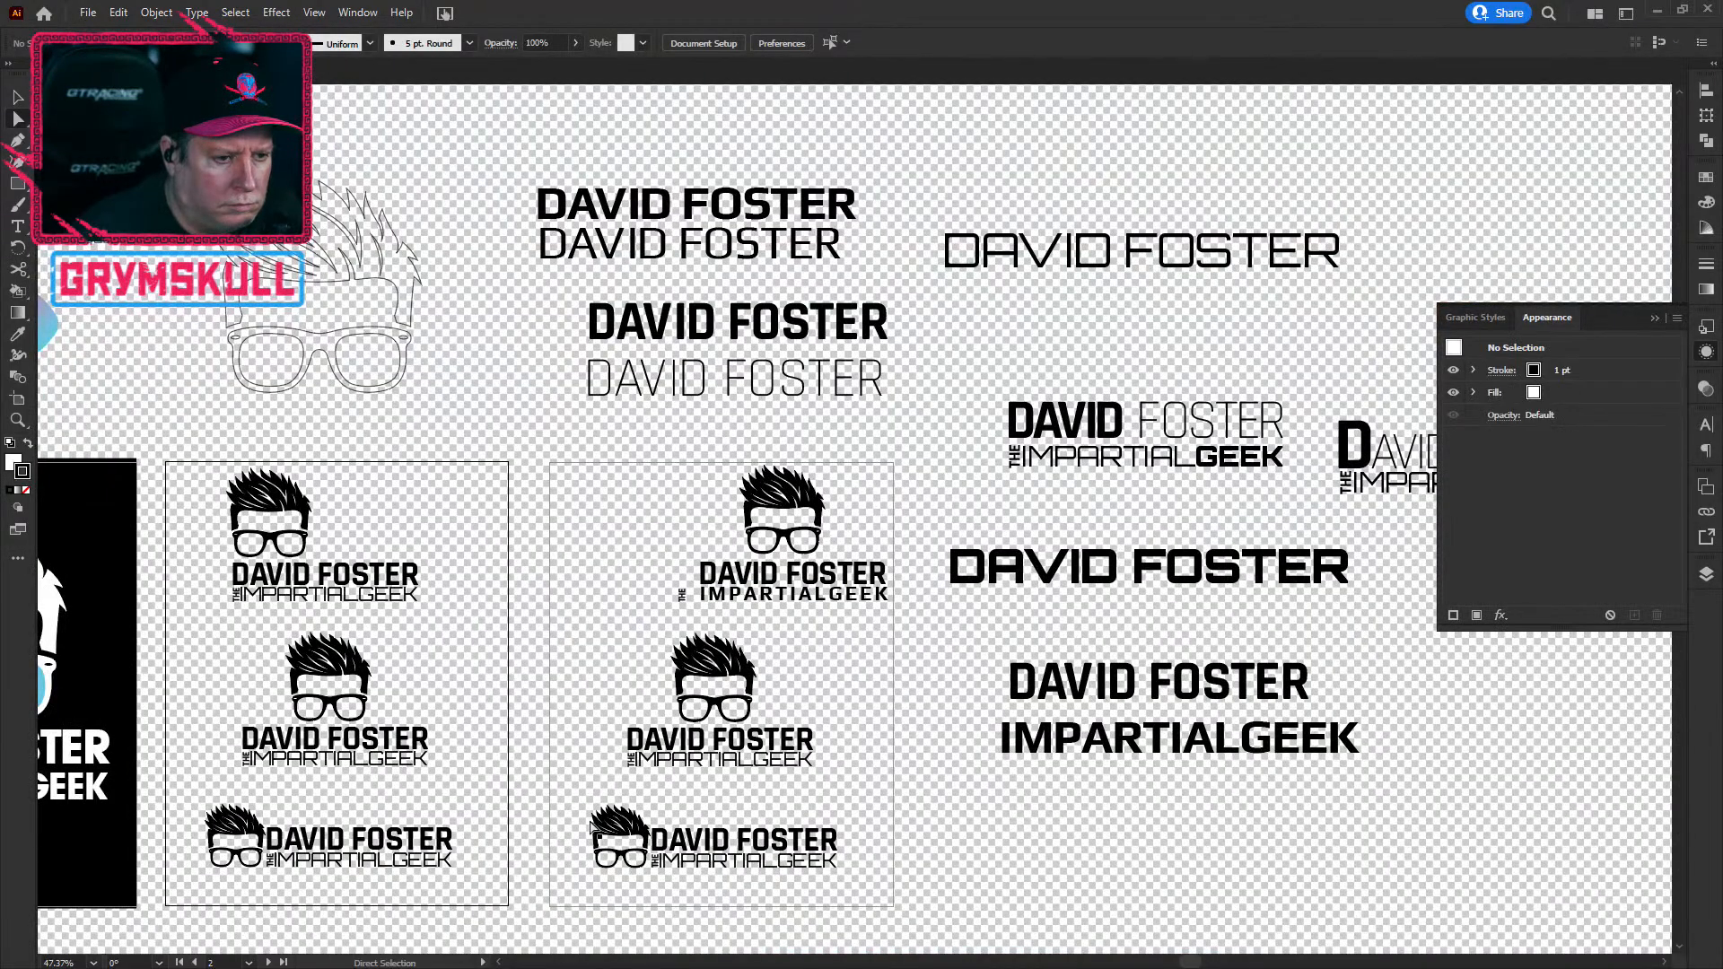
# Step: Scroll and pan through that file to look over its logo variations
pyautogui.scroll(-1, 492, 801)
pyautogui.moveTo(523, 700); pyautogui.dragTo(629, 746)
pyautogui.scroll(-4, 592, 717)
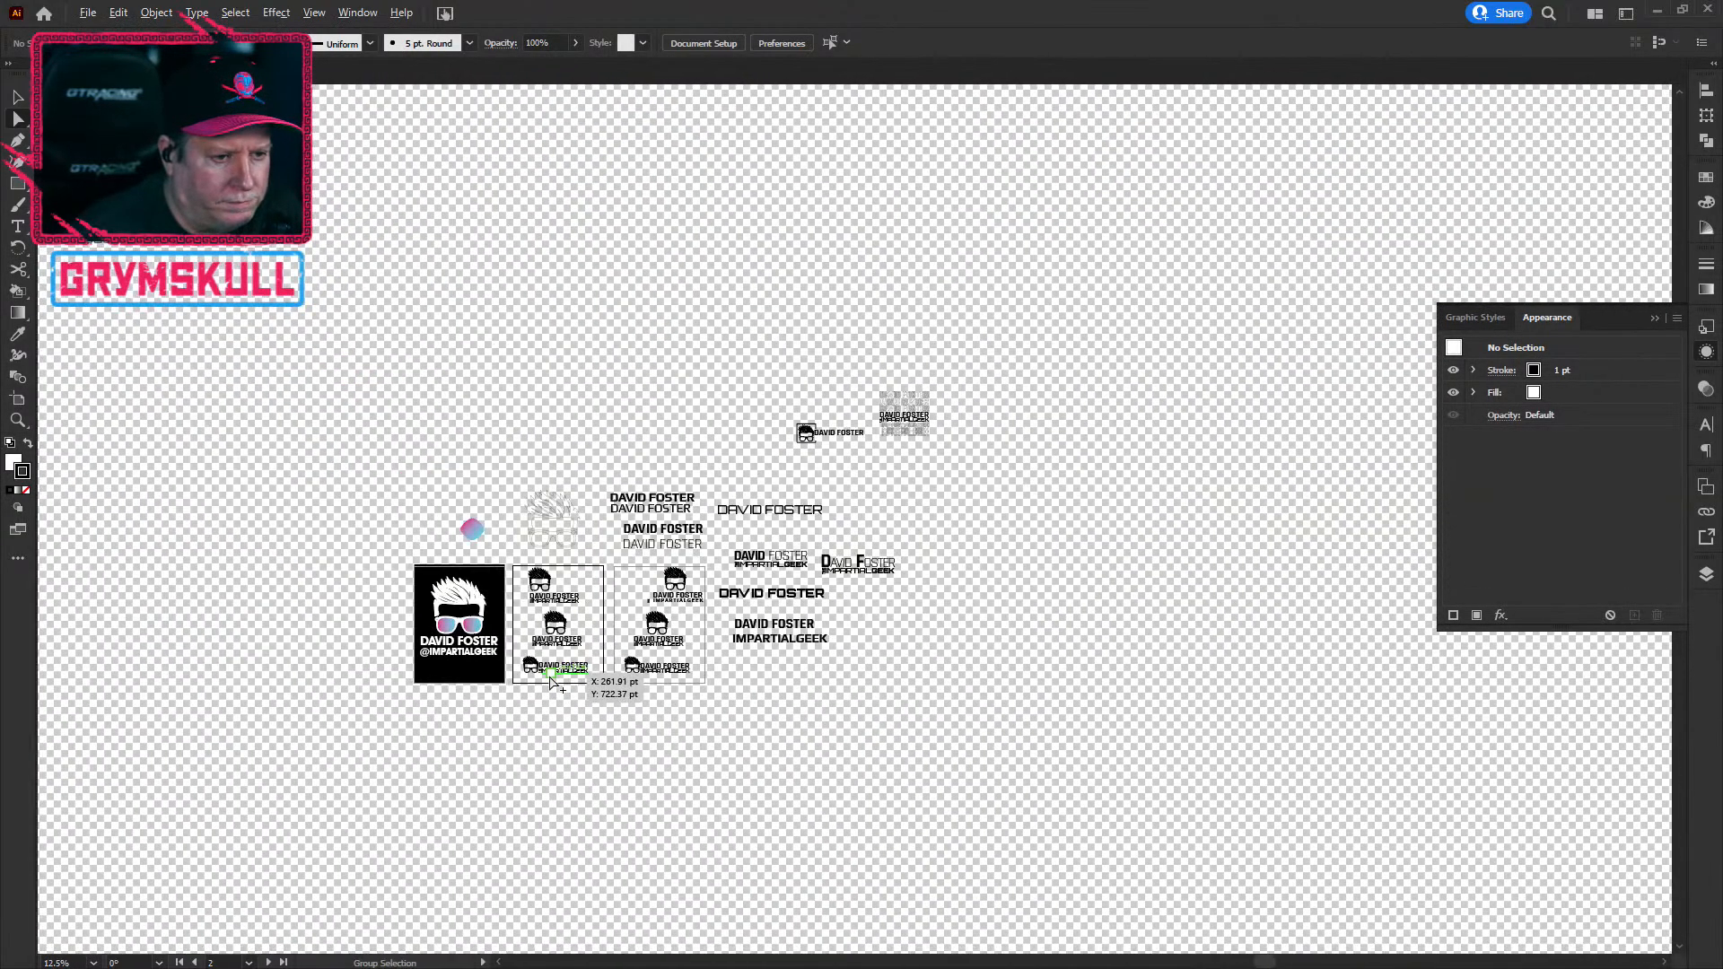
pyautogui.scroll(2, 551, 682)
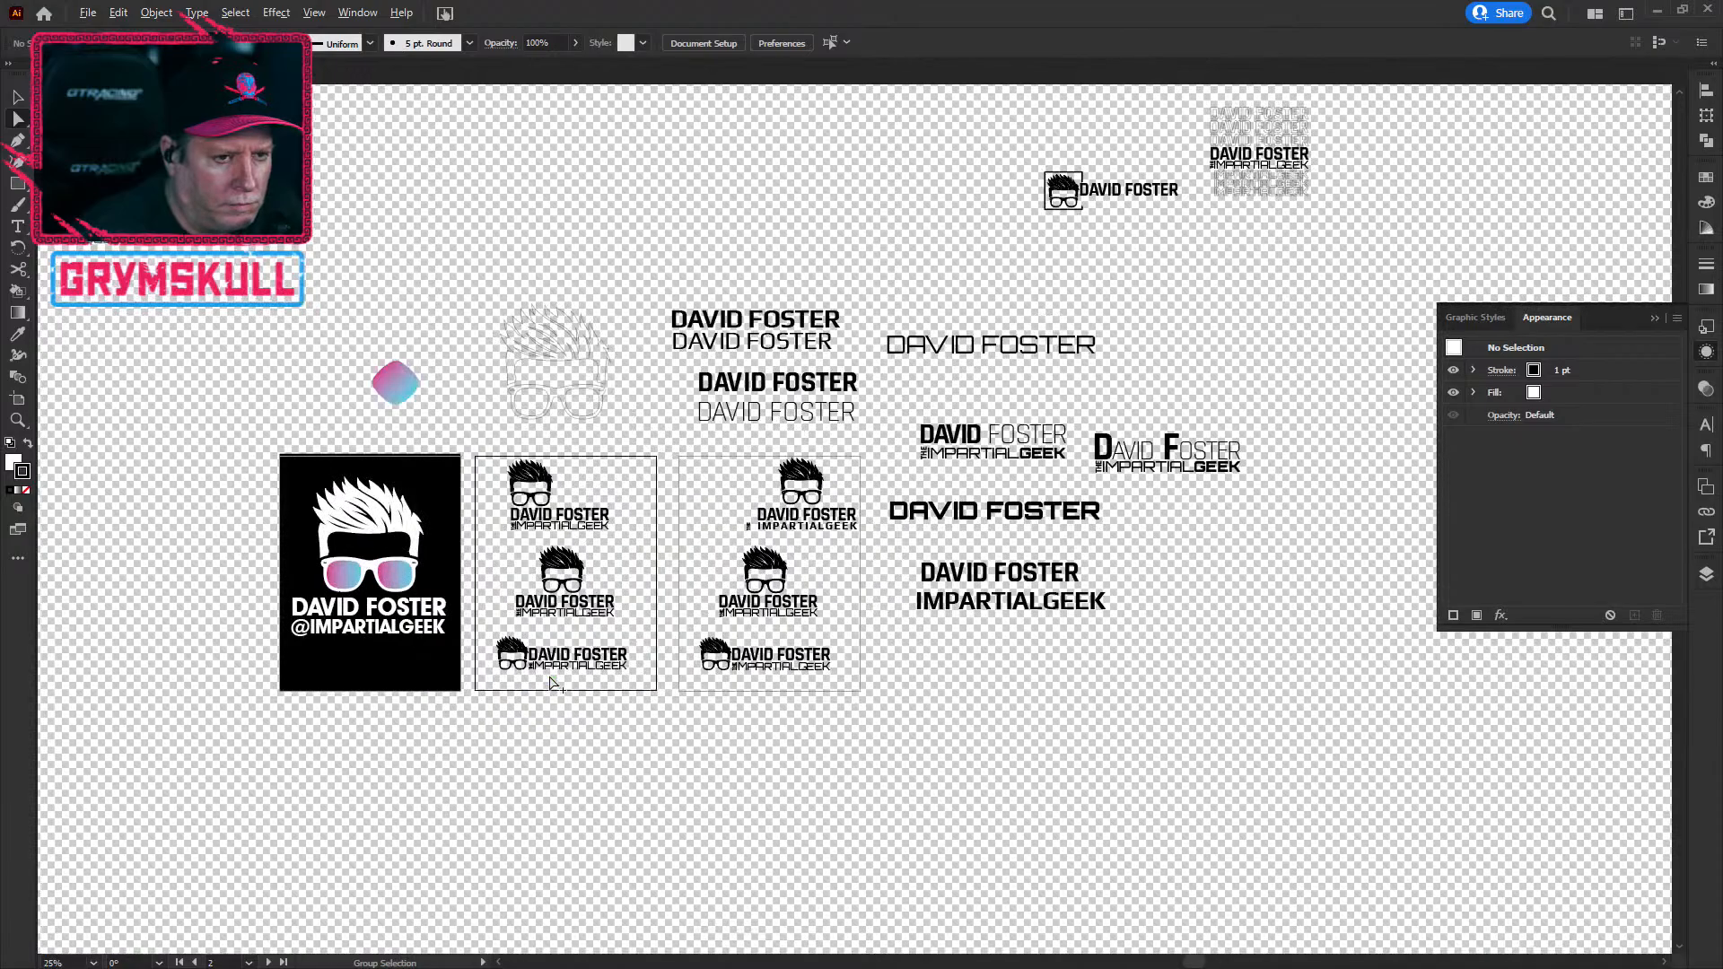
pyautogui.scroll(-1, 551, 682)
# Step: Close that logo file and open IG_HALF_FACE_LOGO.ai from the recent files
pyautogui.click(87, 12)
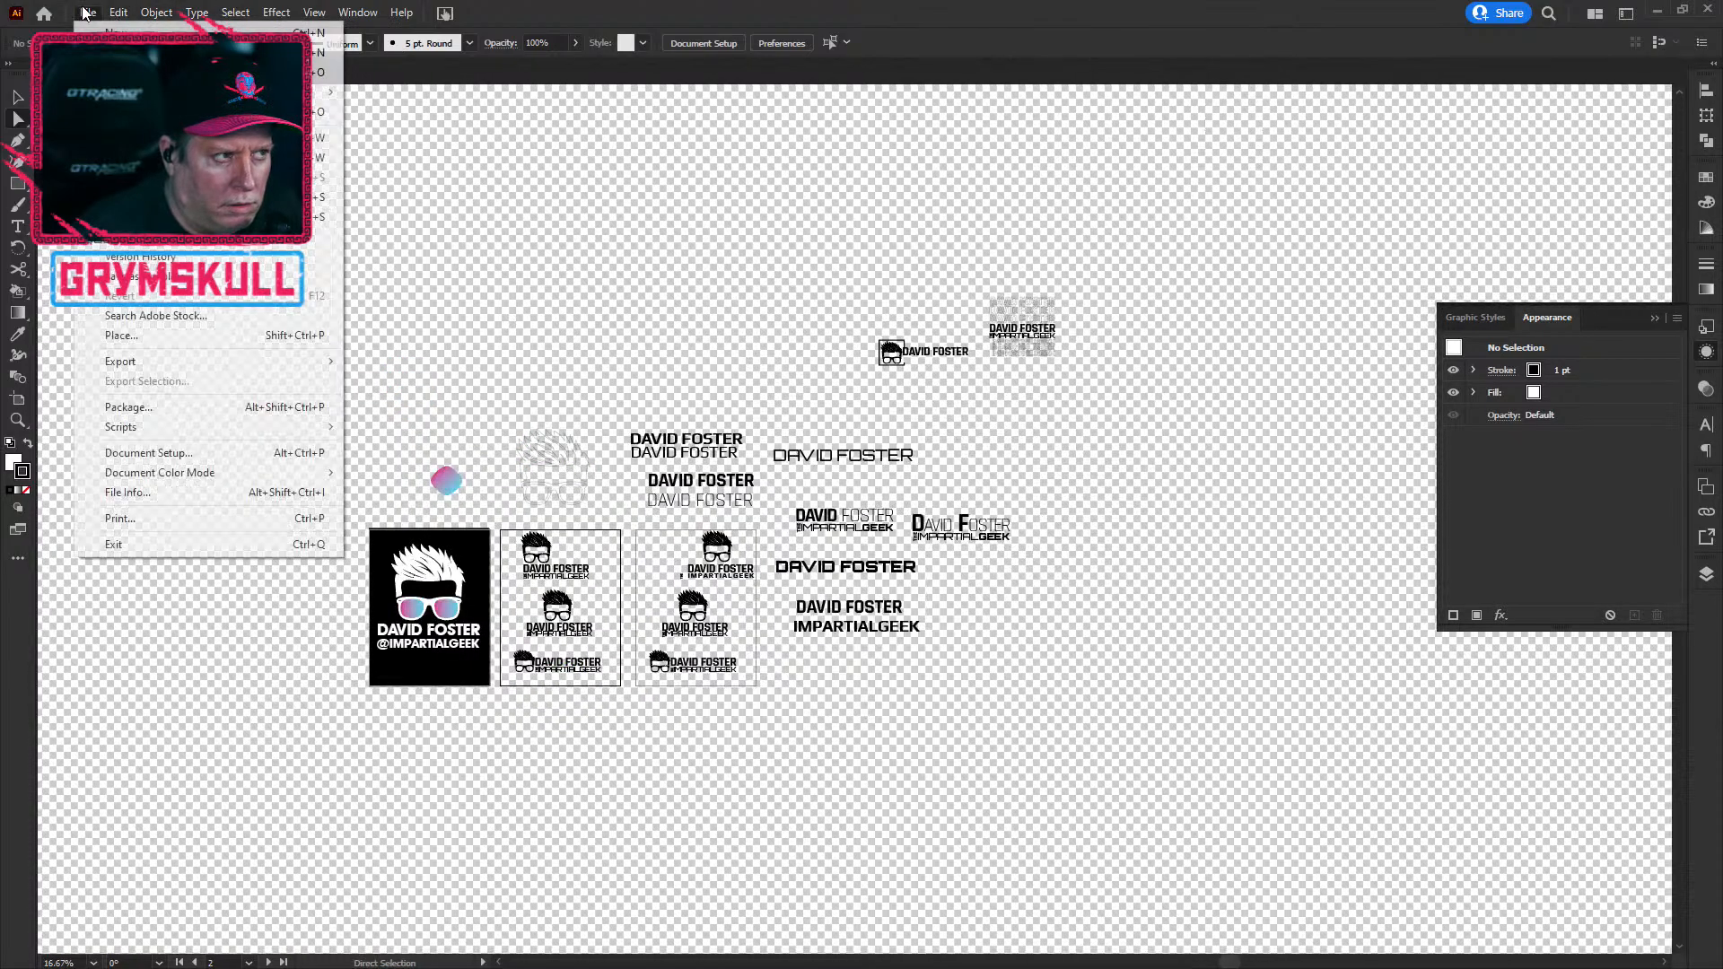
pyautogui.click(48, 19)
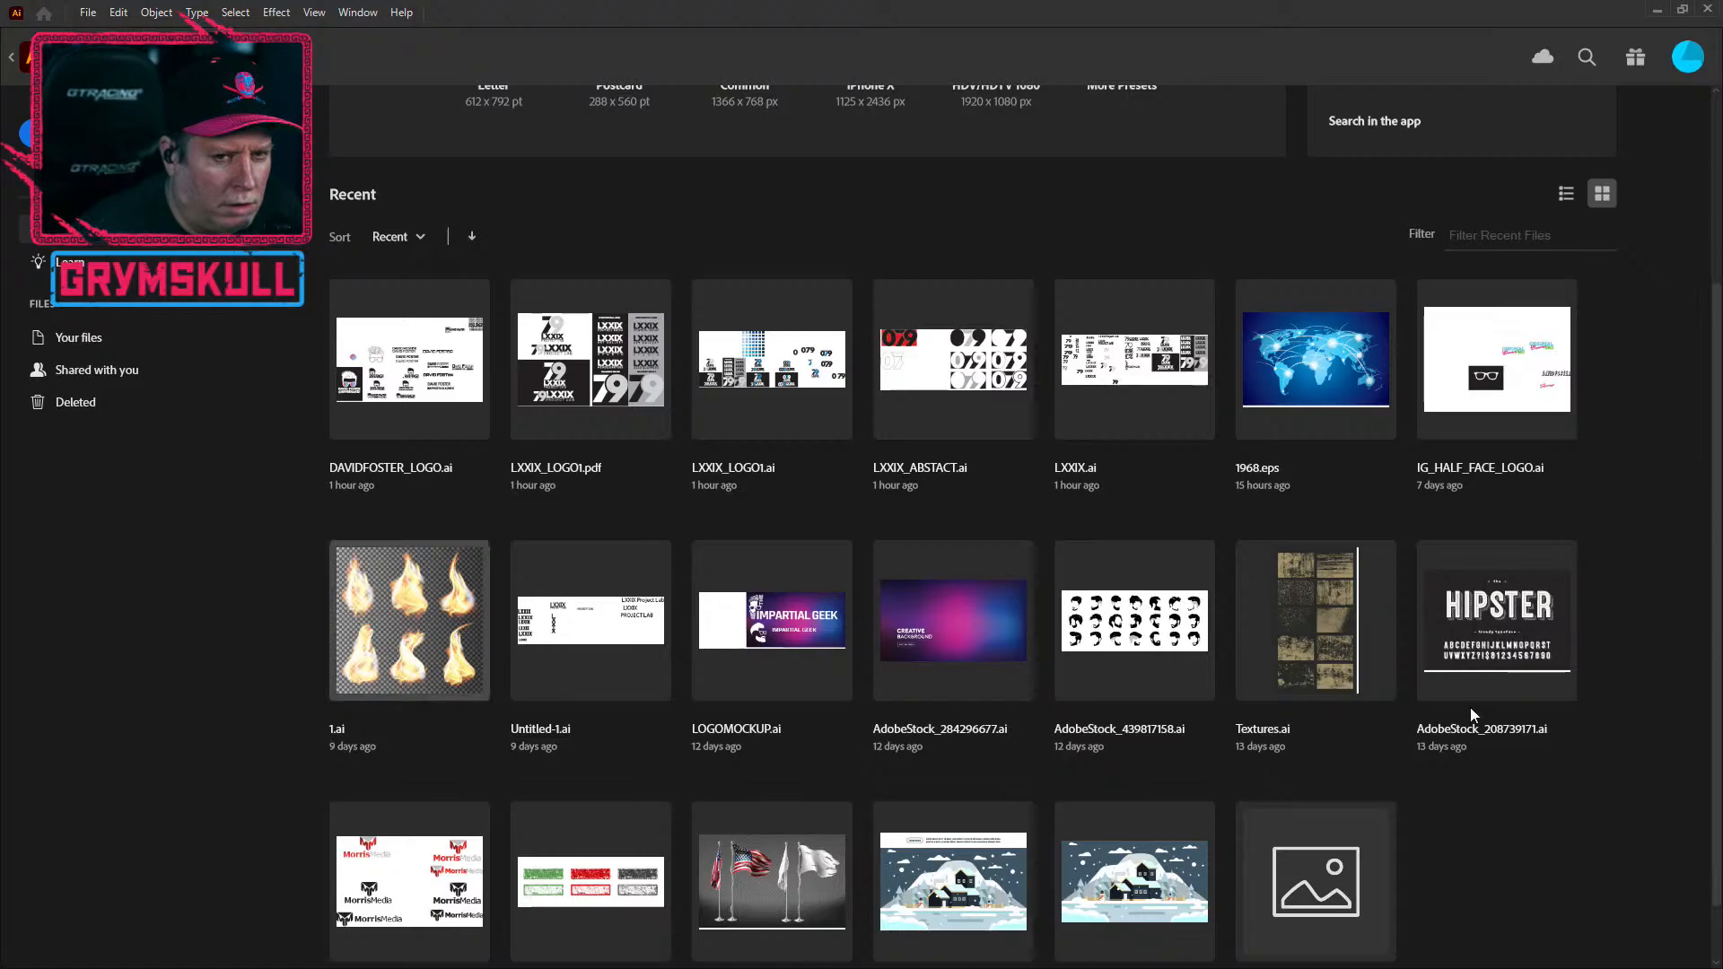
pyautogui.click(1497, 364)
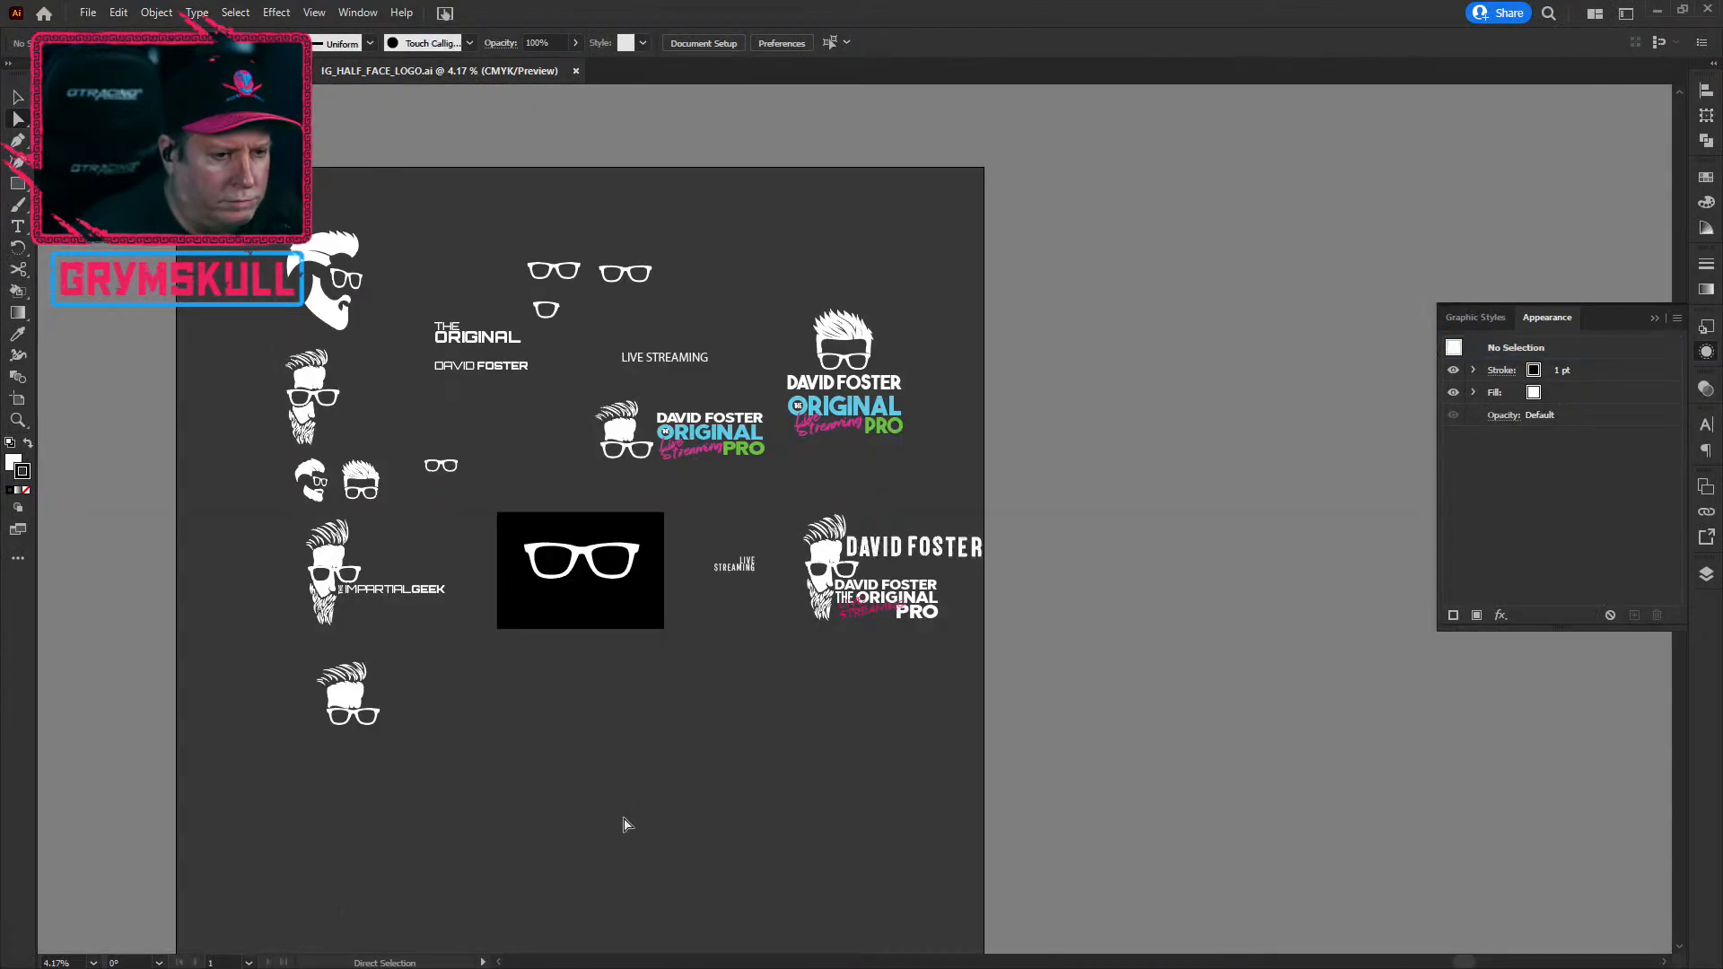
pyautogui.scroll(-1, 628, 819)
pyautogui.scroll(2, 900, 589)
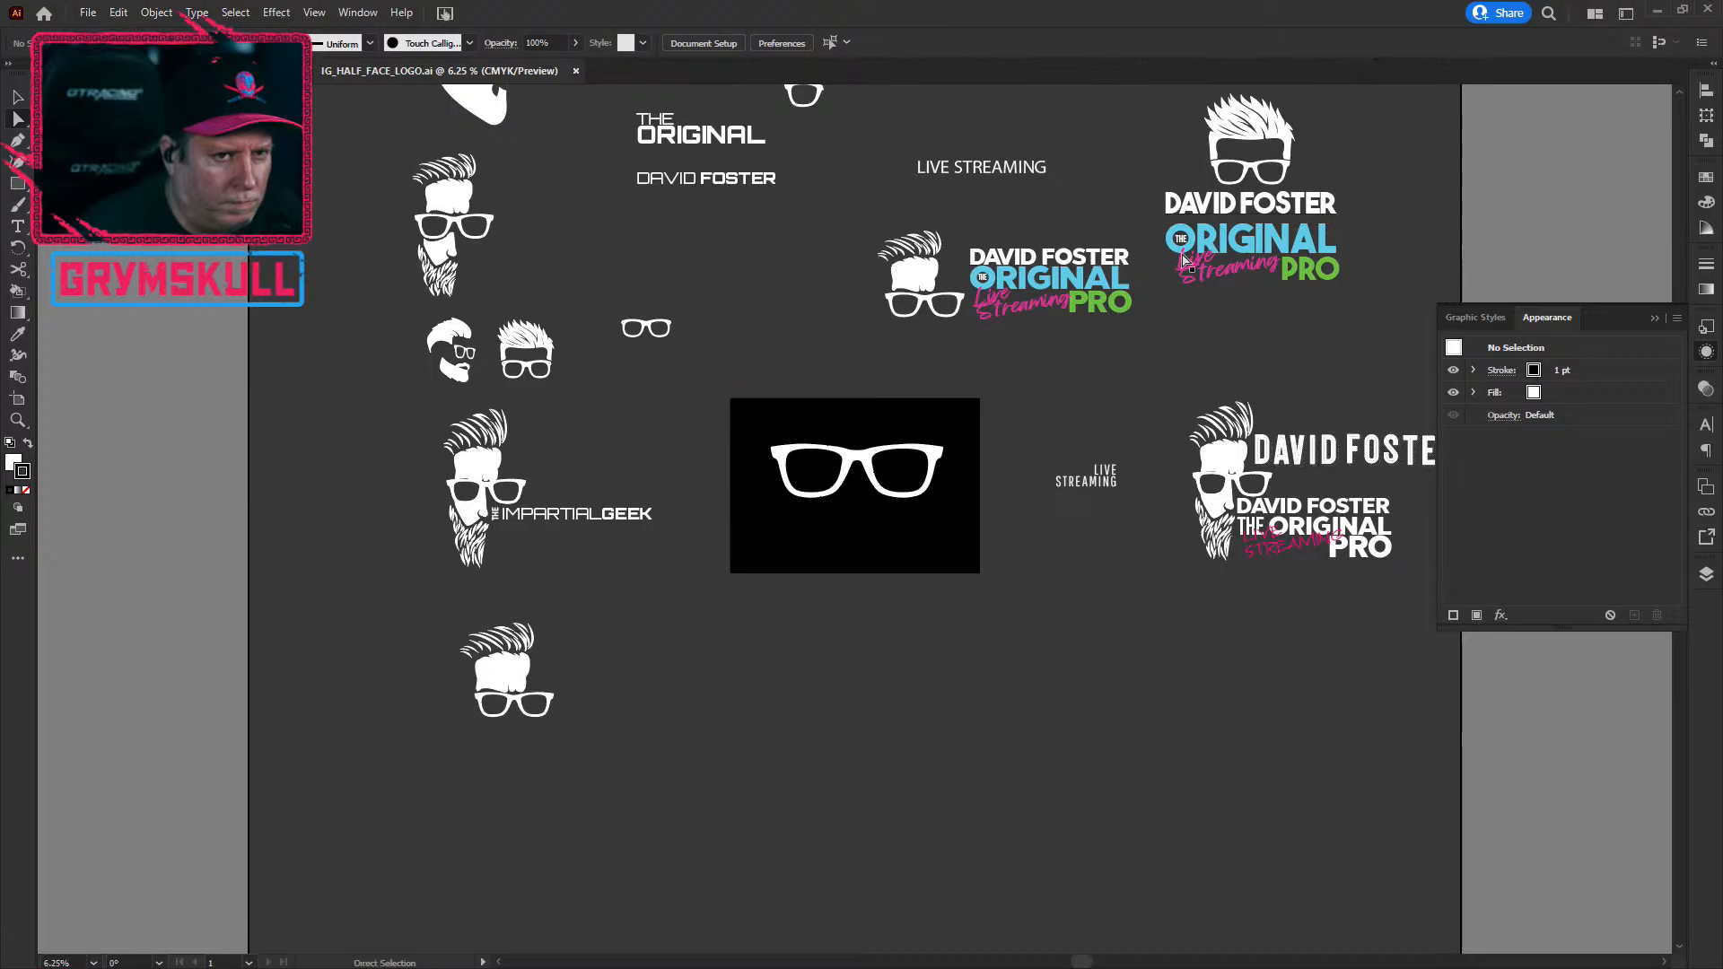
pyautogui.moveTo(1040, 386); pyautogui.dragTo(754, 662)
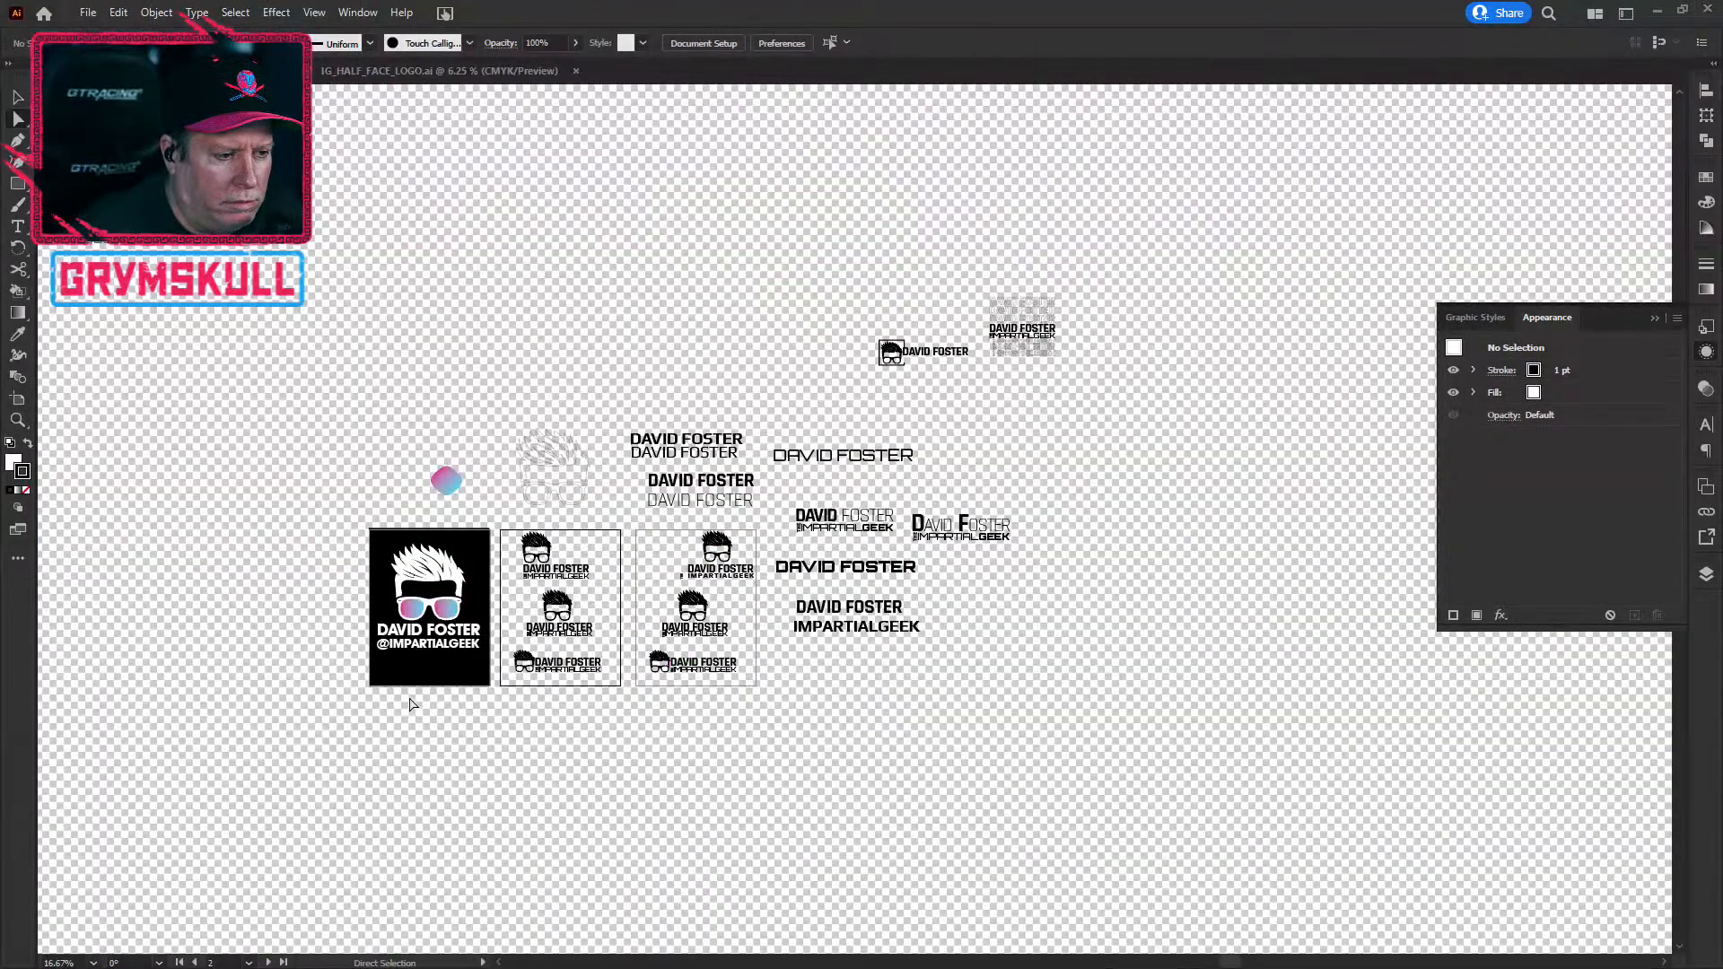
pyautogui.scroll(3, 422, 633)
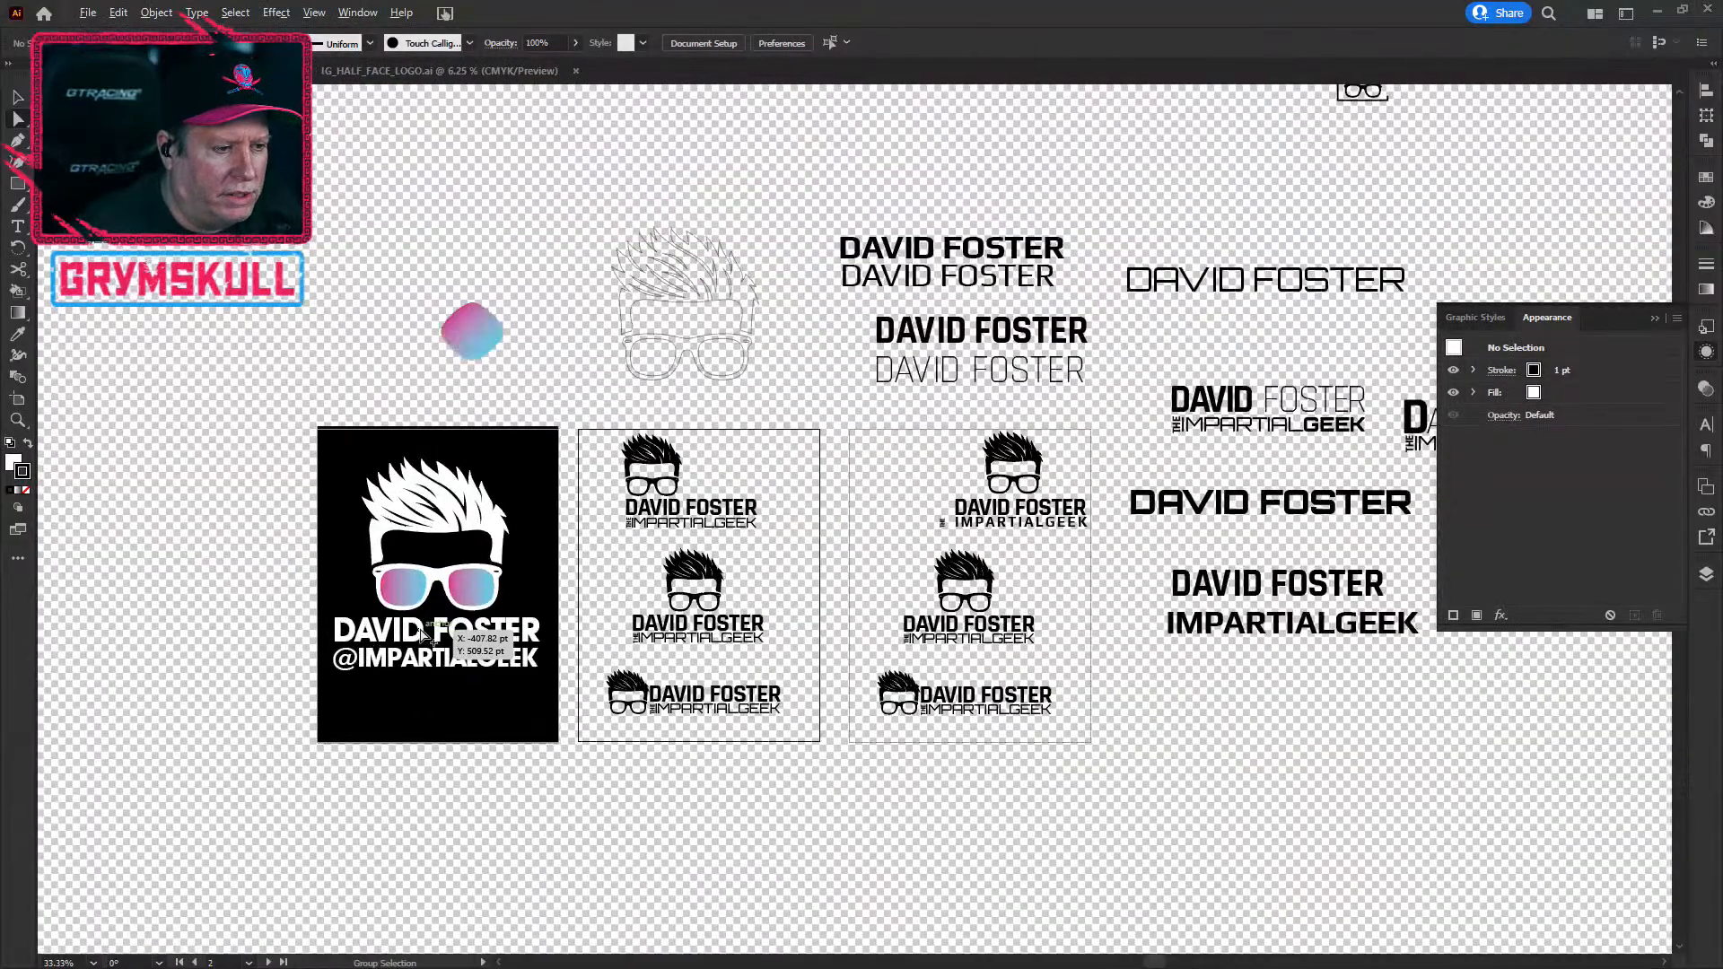
pyautogui.scroll(4, 421, 633)
pyautogui.scroll(-2, 422, 633)
pyautogui.moveTo(769, 565); pyautogui.dragTo(844, 552)
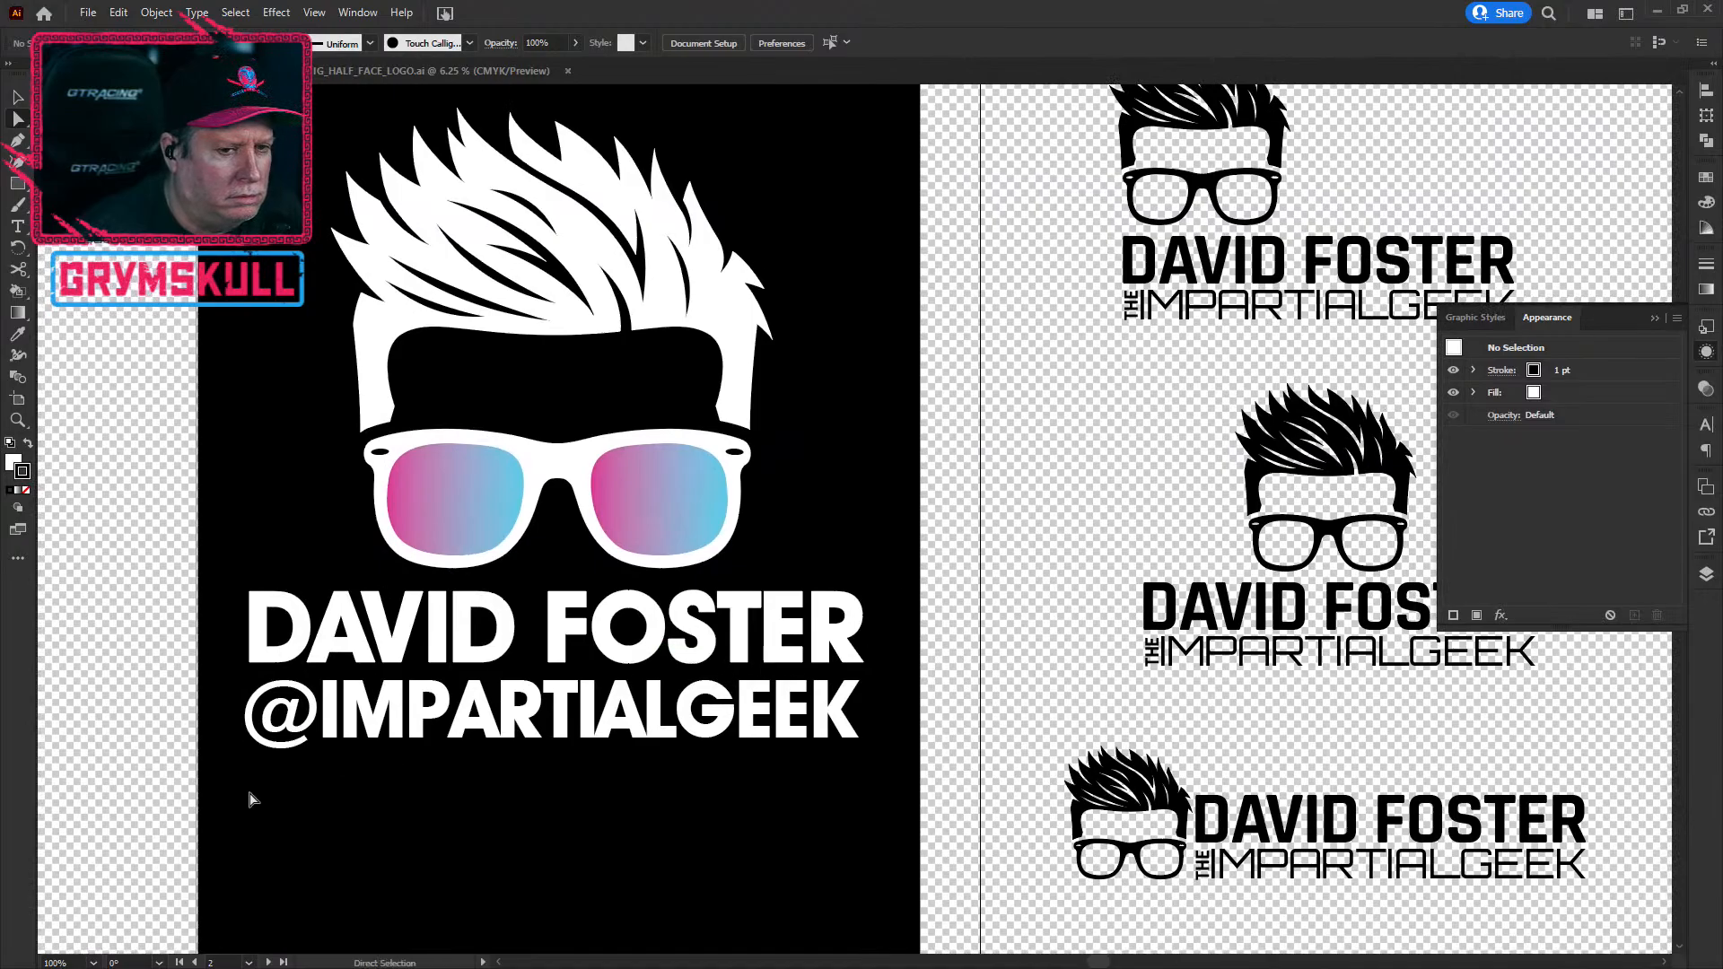
pyautogui.press('alt')
pyautogui.scroll(-1, 260, 792)
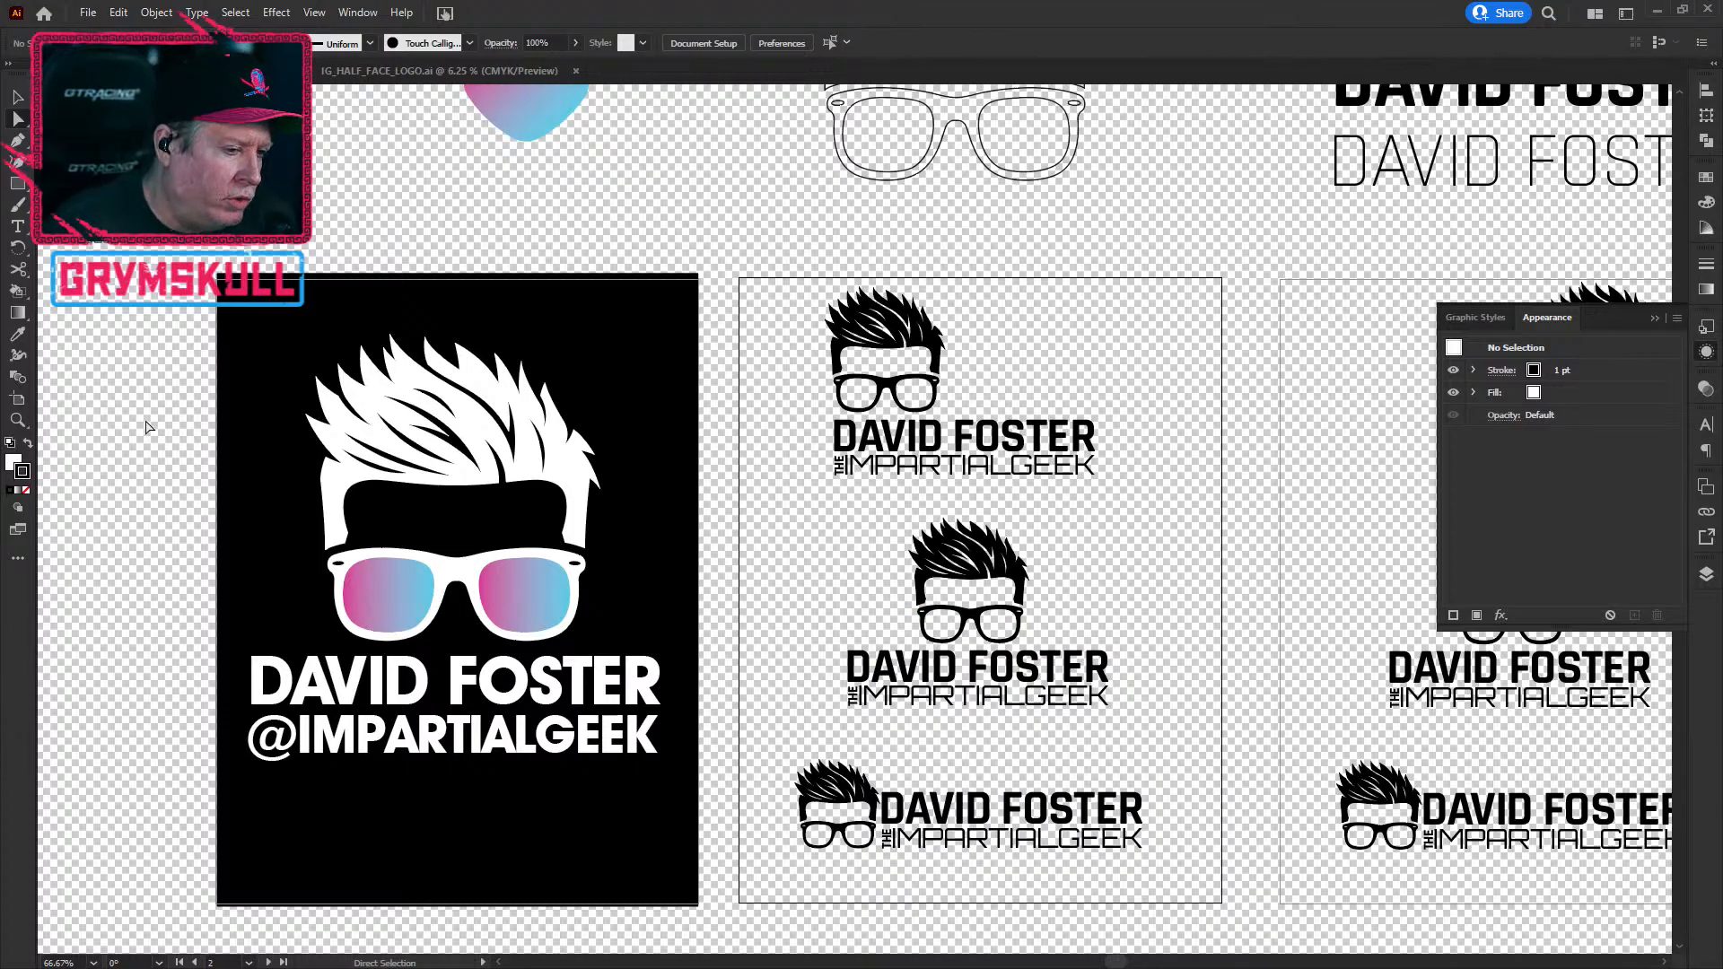
pyautogui.press('alt')
pyautogui.scroll(-1, 197, 639)
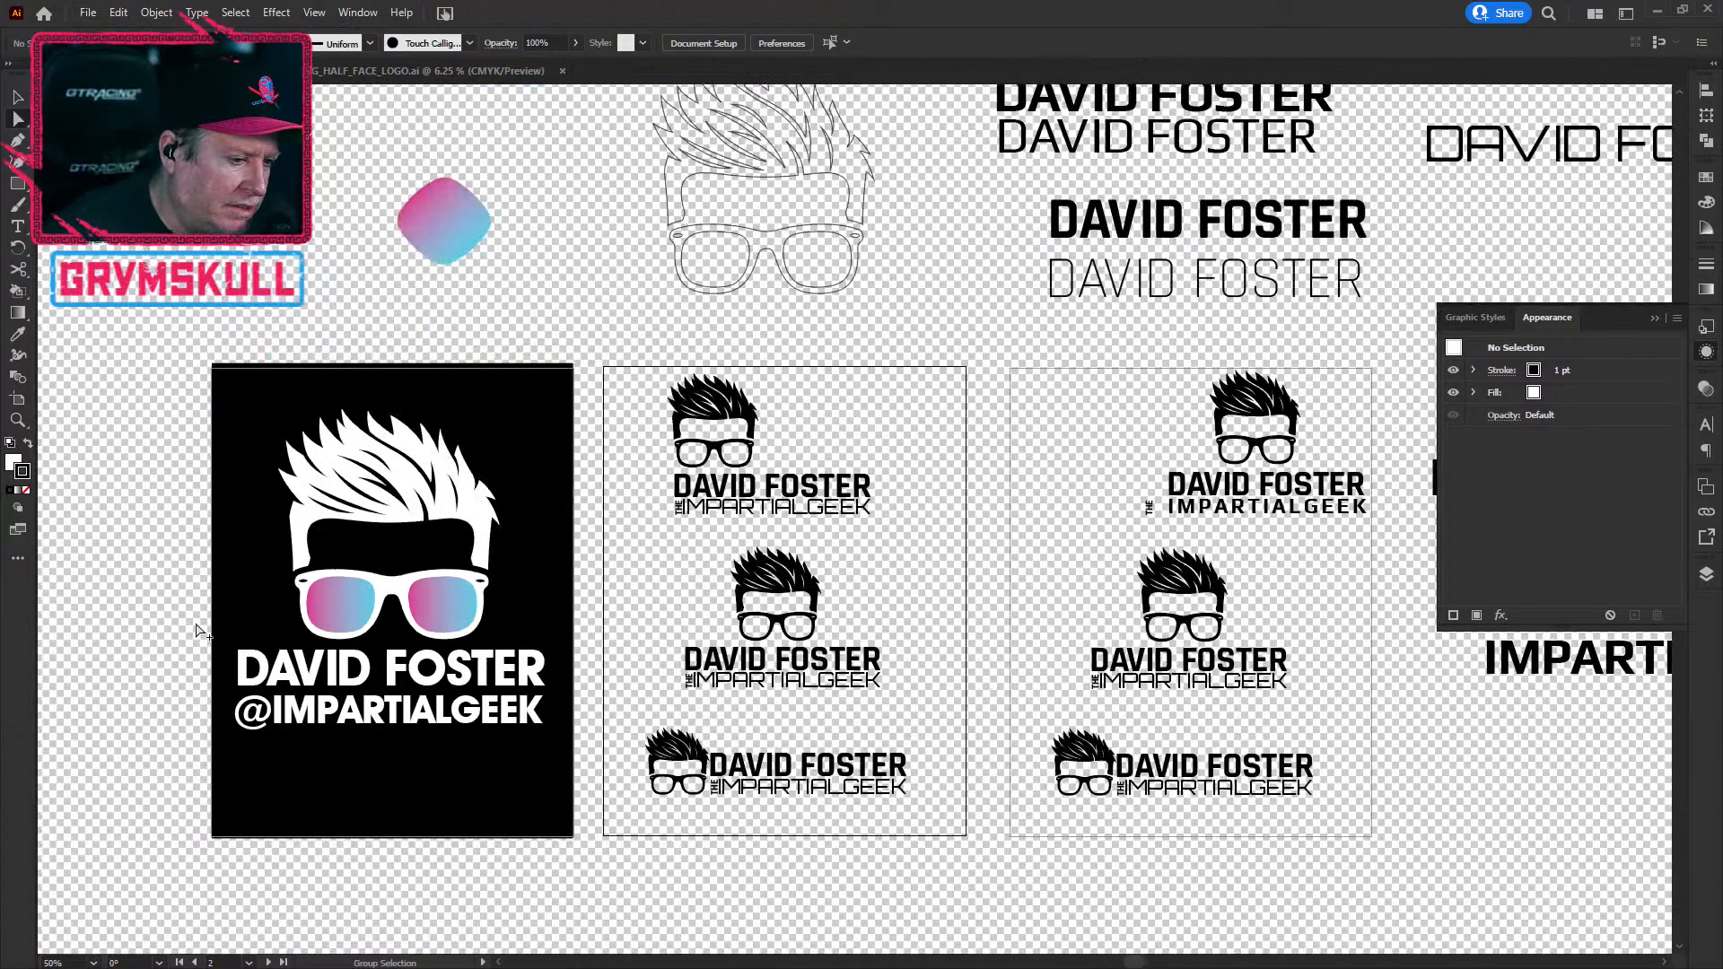
pyautogui.scroll(-1, 170, 642)
pyautogui.scroll(-1, 153, 574)
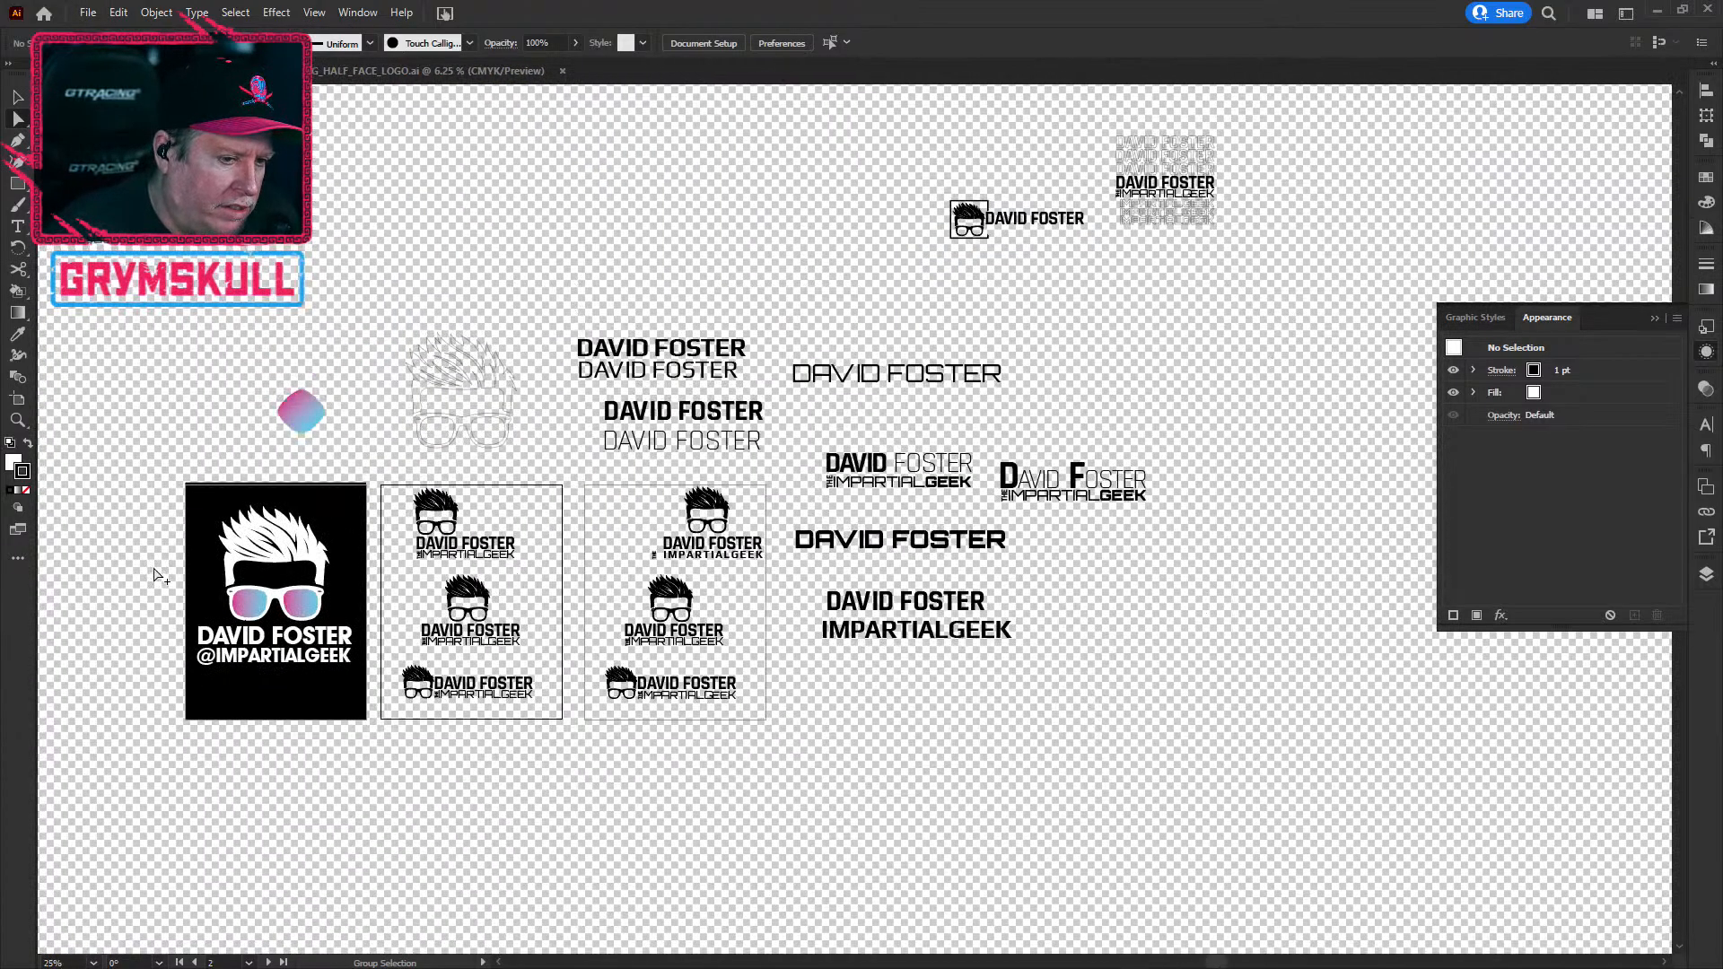
pyautogui.scroll(2, 153, 562)
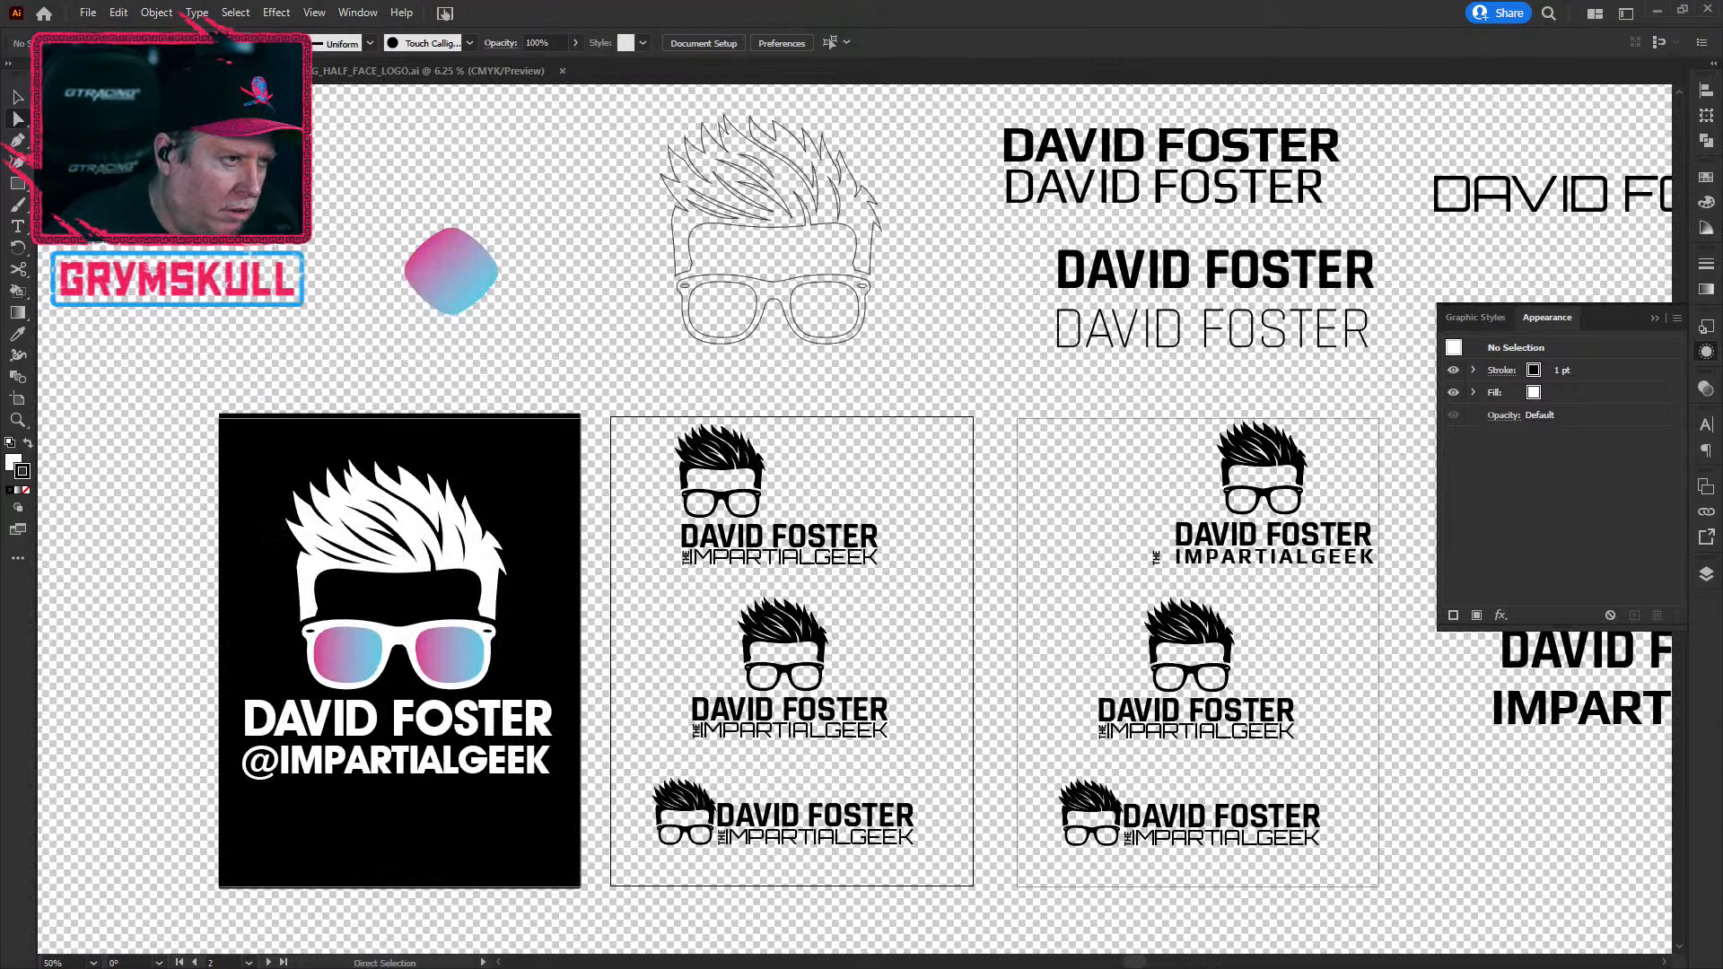
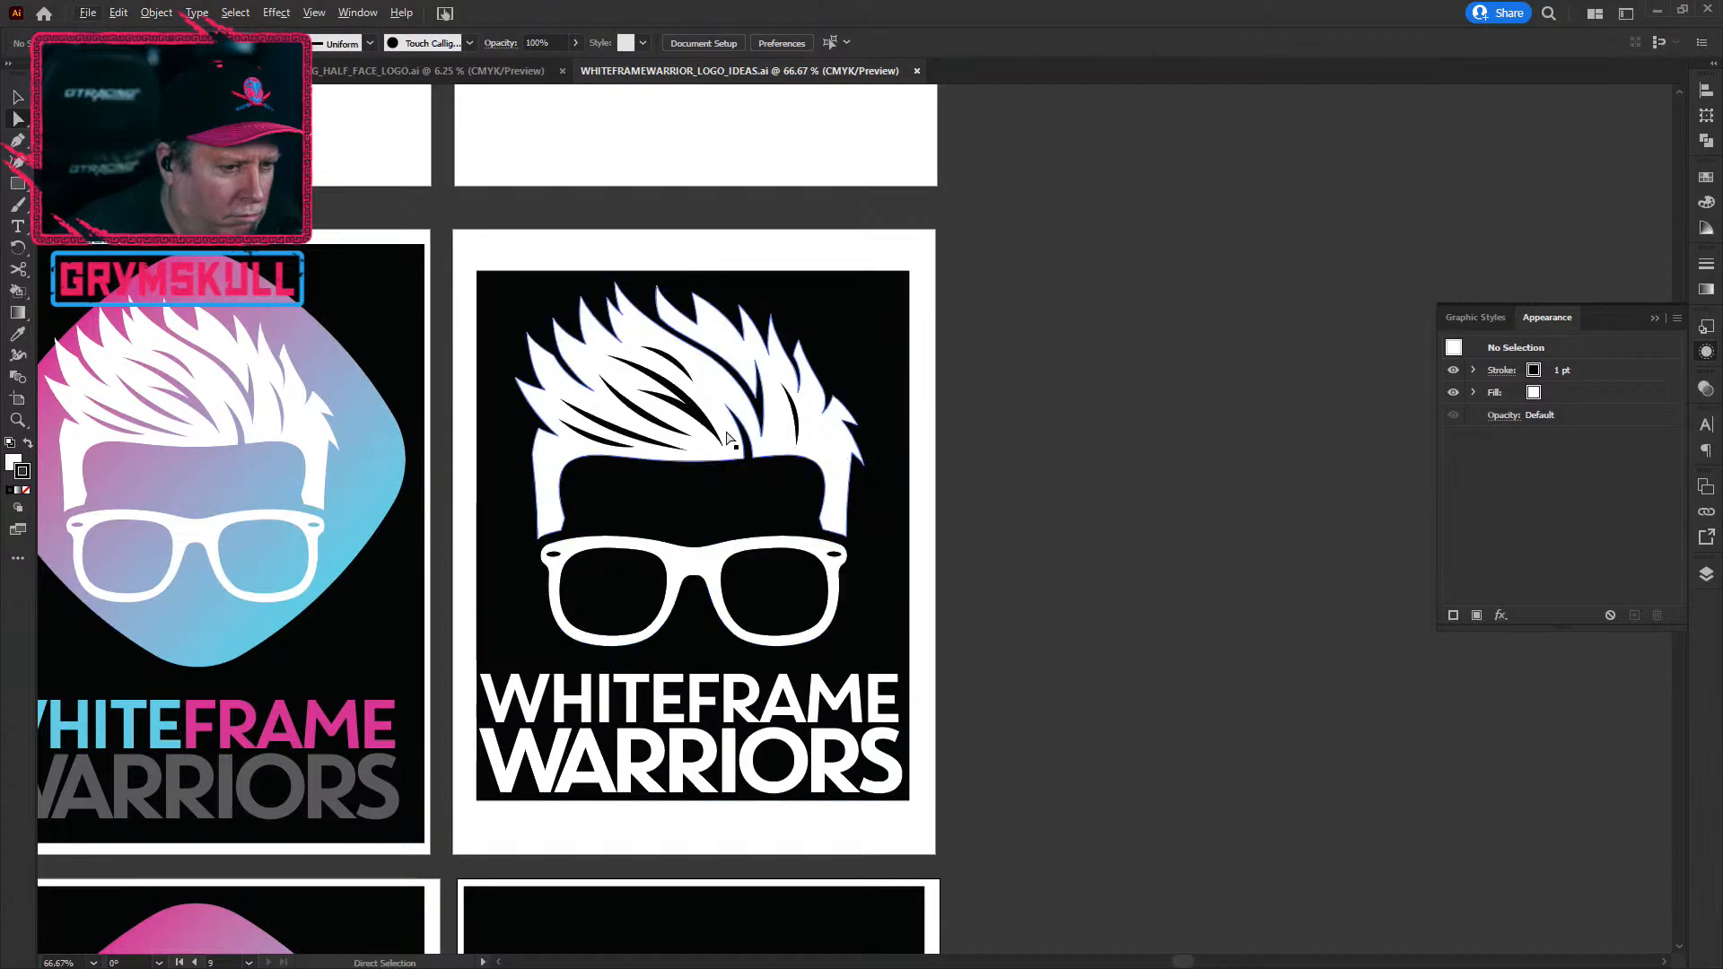
# Step: Nudge a hair strand's bottom anchor point on the black Whiteframe Warriors logo
pyautogui.click(712, 560)
pyautogui.click(694, 699)
pyautogui.click(792, 758)
pyautogui.moveTo(797, 444); pyautogui.dragTo(798, 447)
pyautogui.click(938, 581)
pyautogui.scroll(-3, 897, 570)
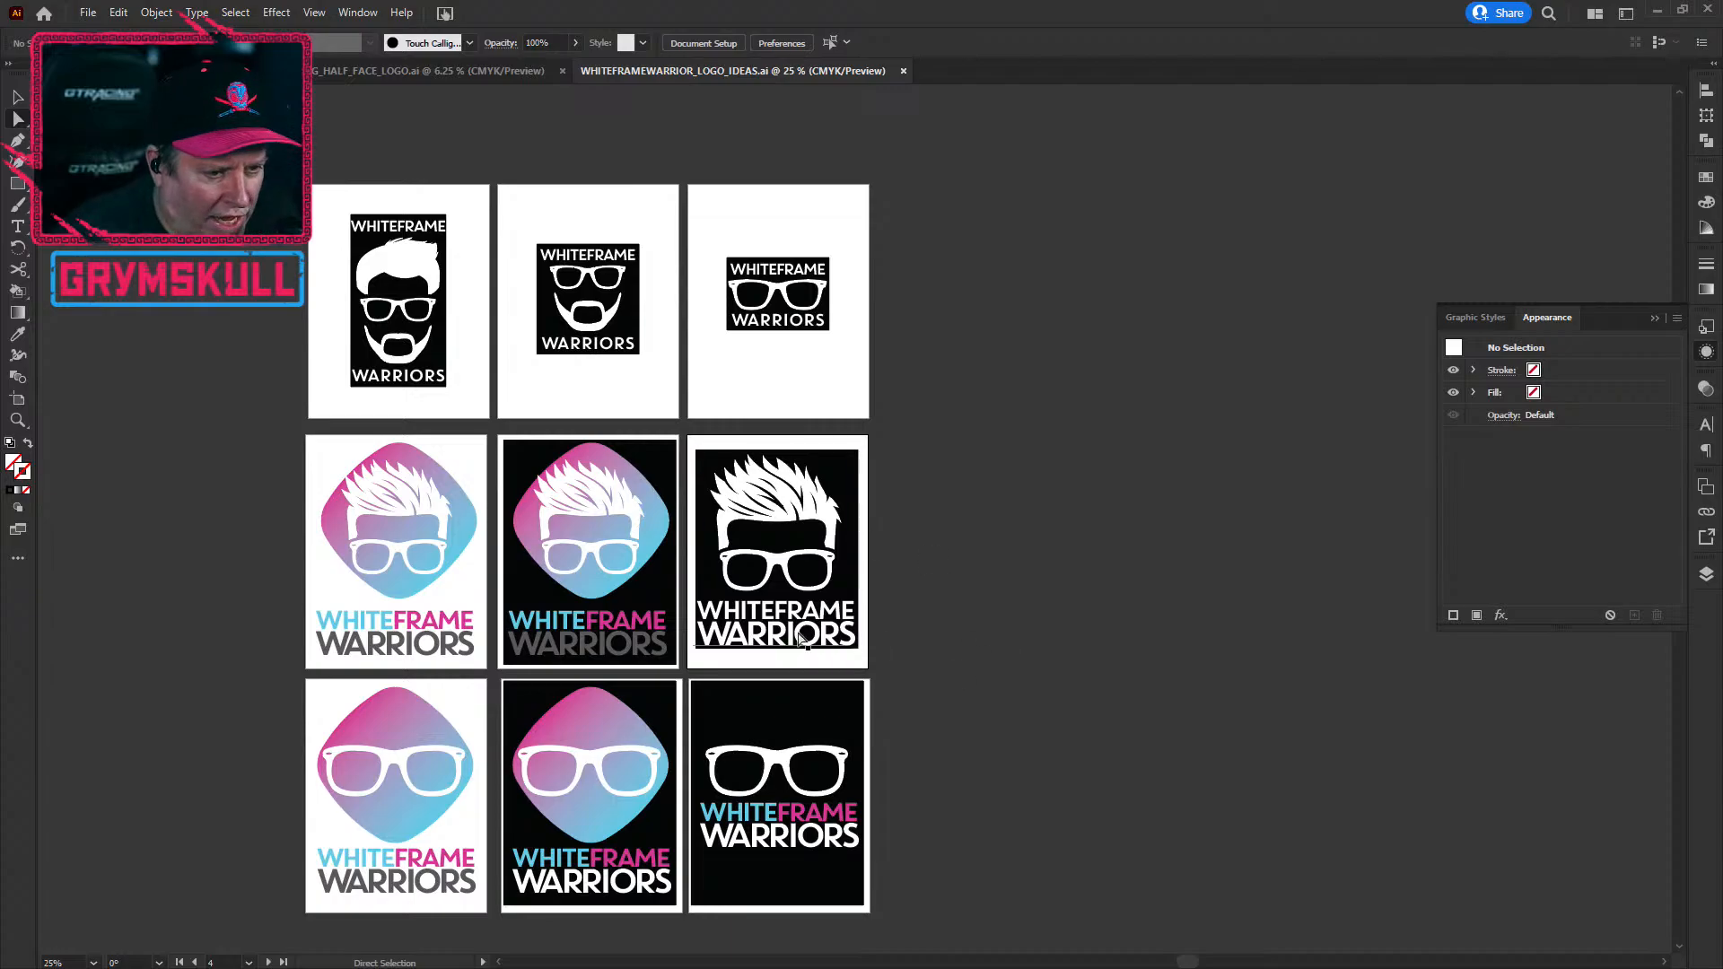
pyautogui.click(483, 69)
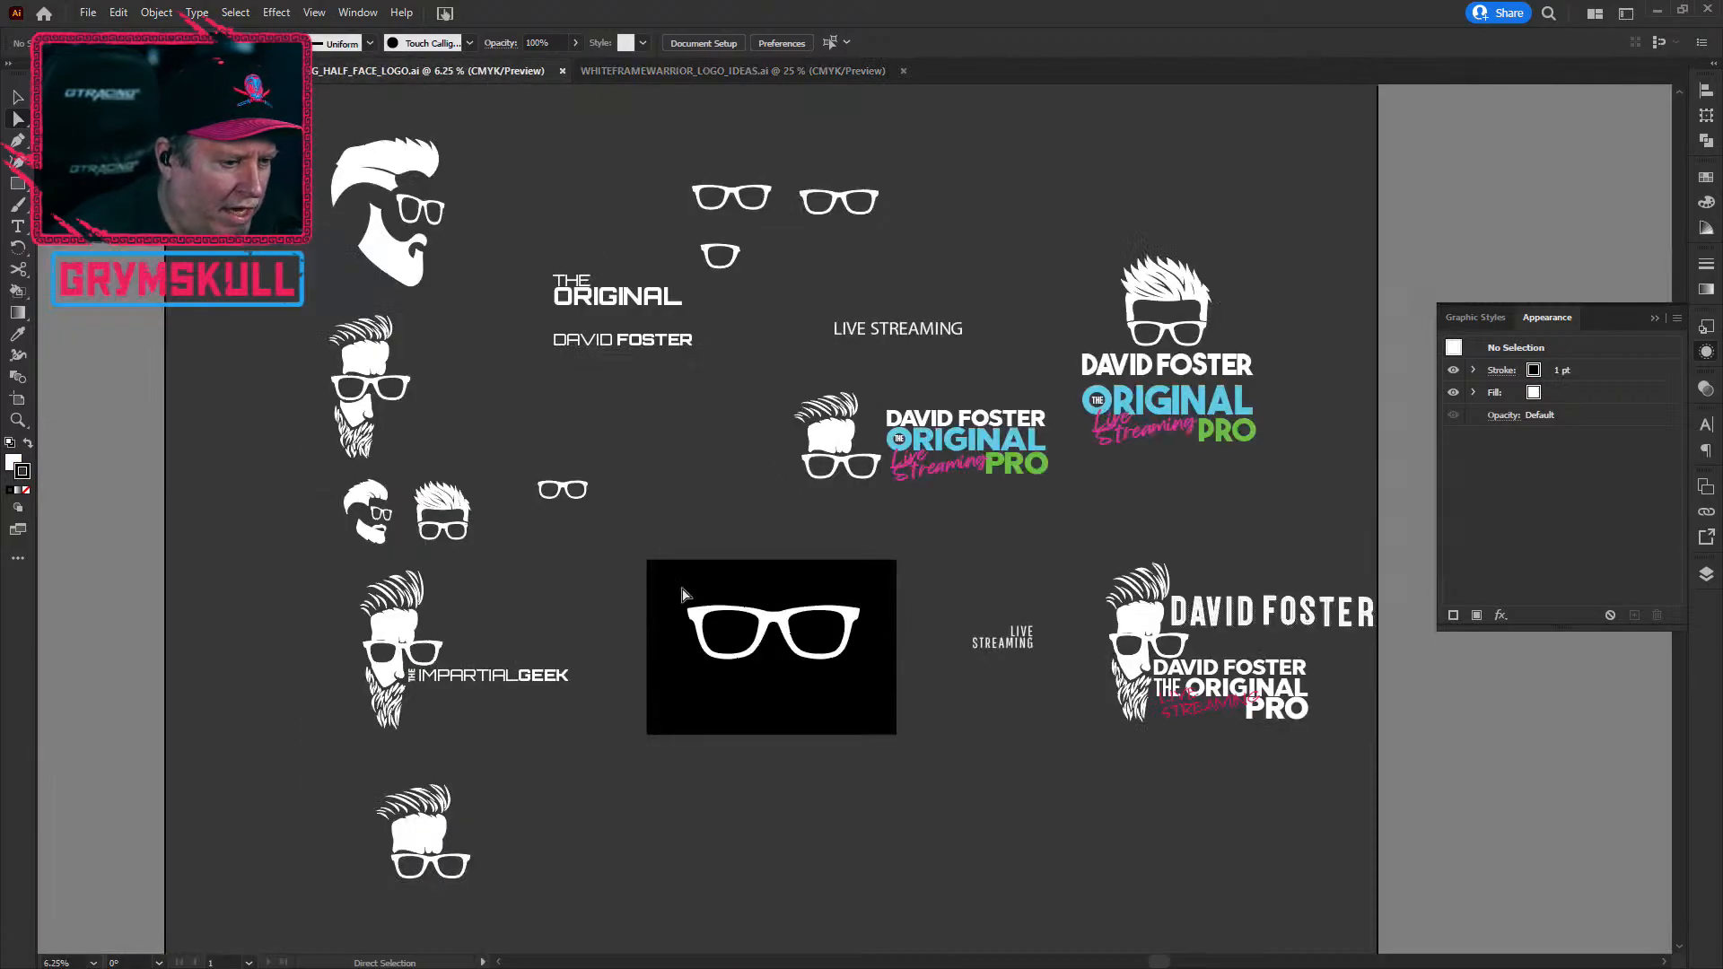
pyautogui.click(179, 70)
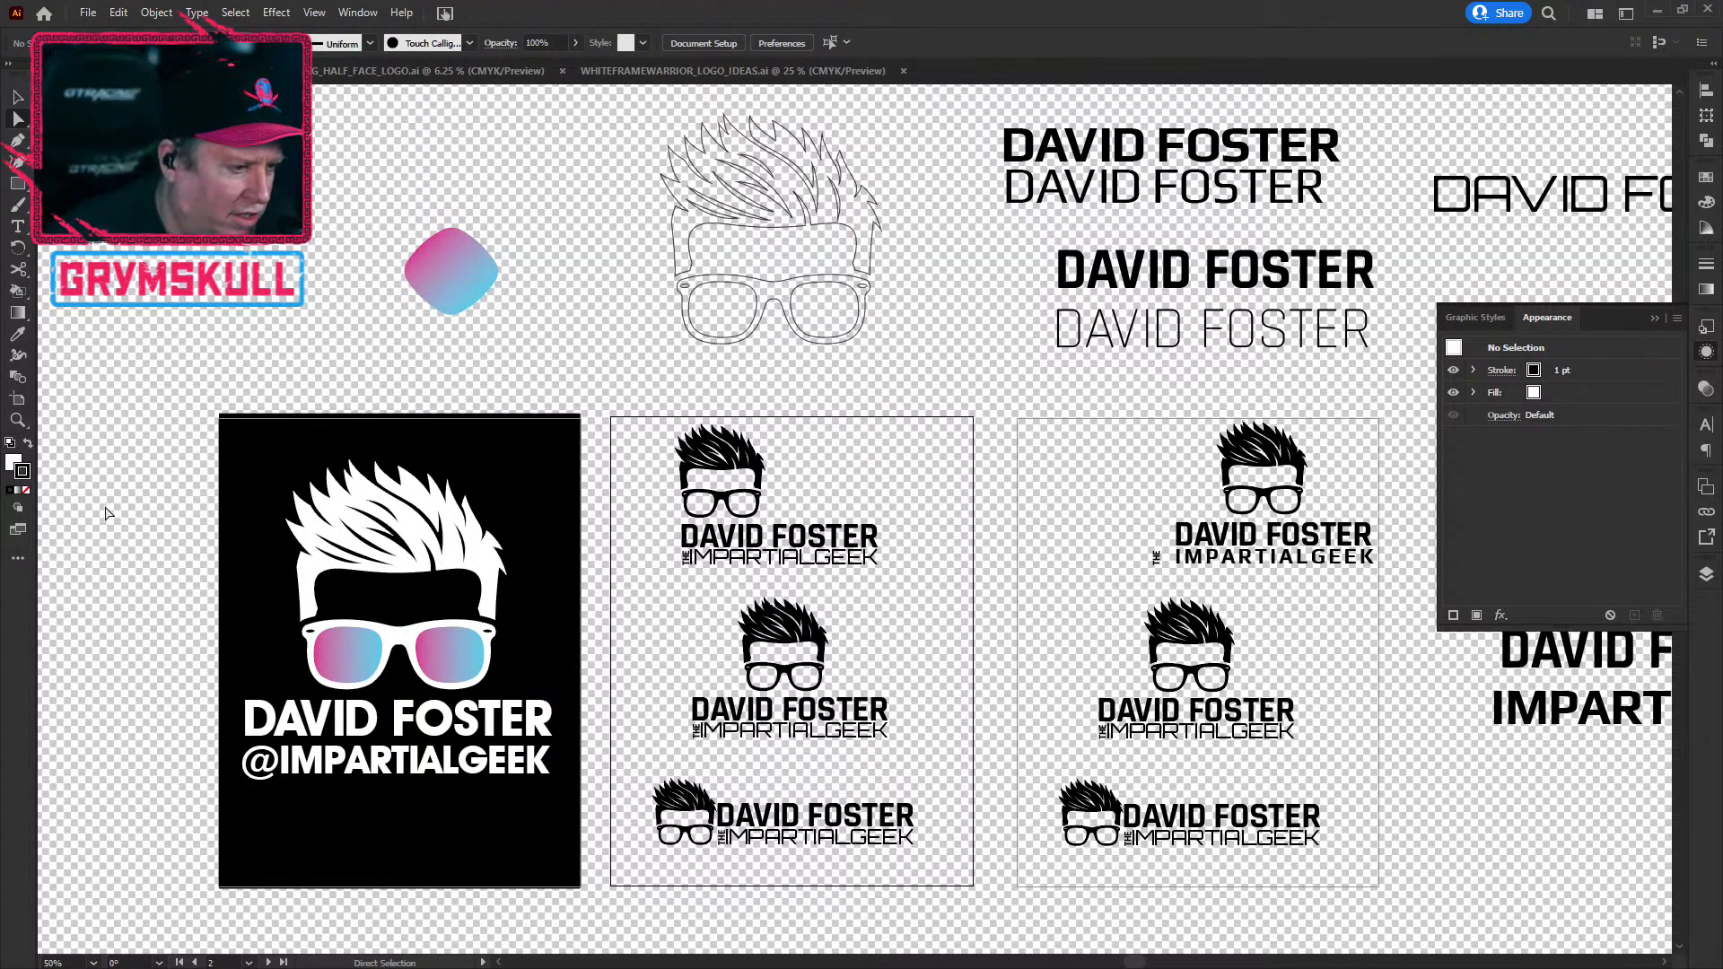
pyautogui.scroll(4, 370, 716)
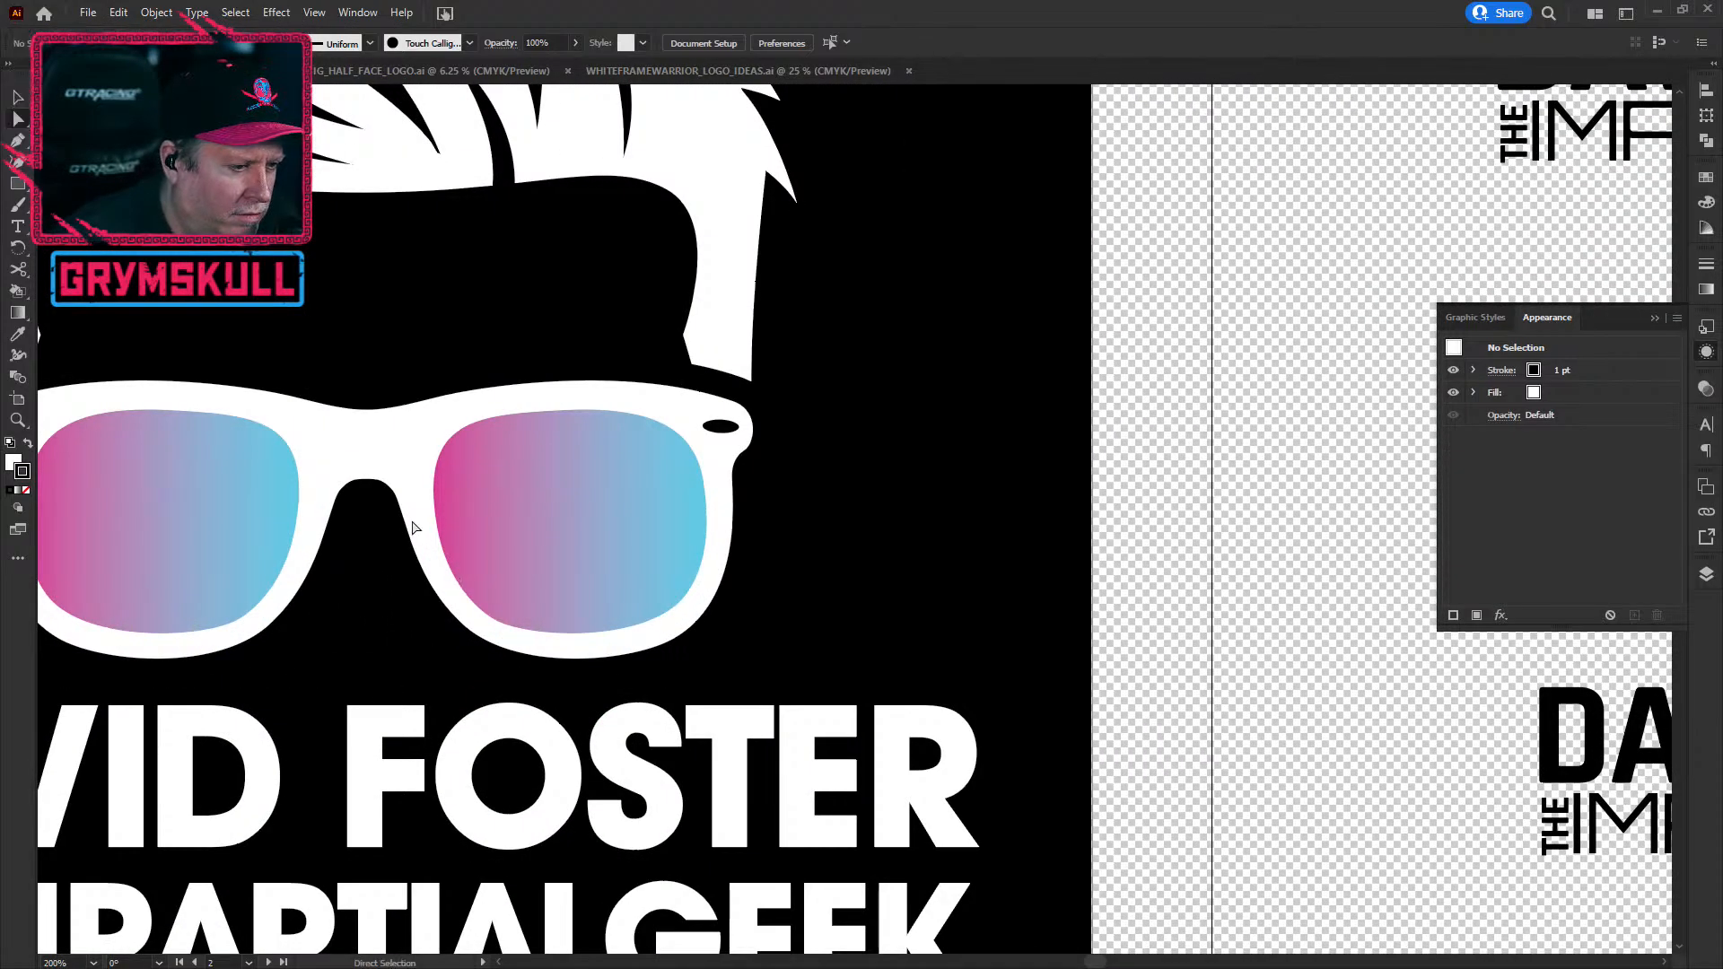
pyautogui.scroll(-3, 467, 561)
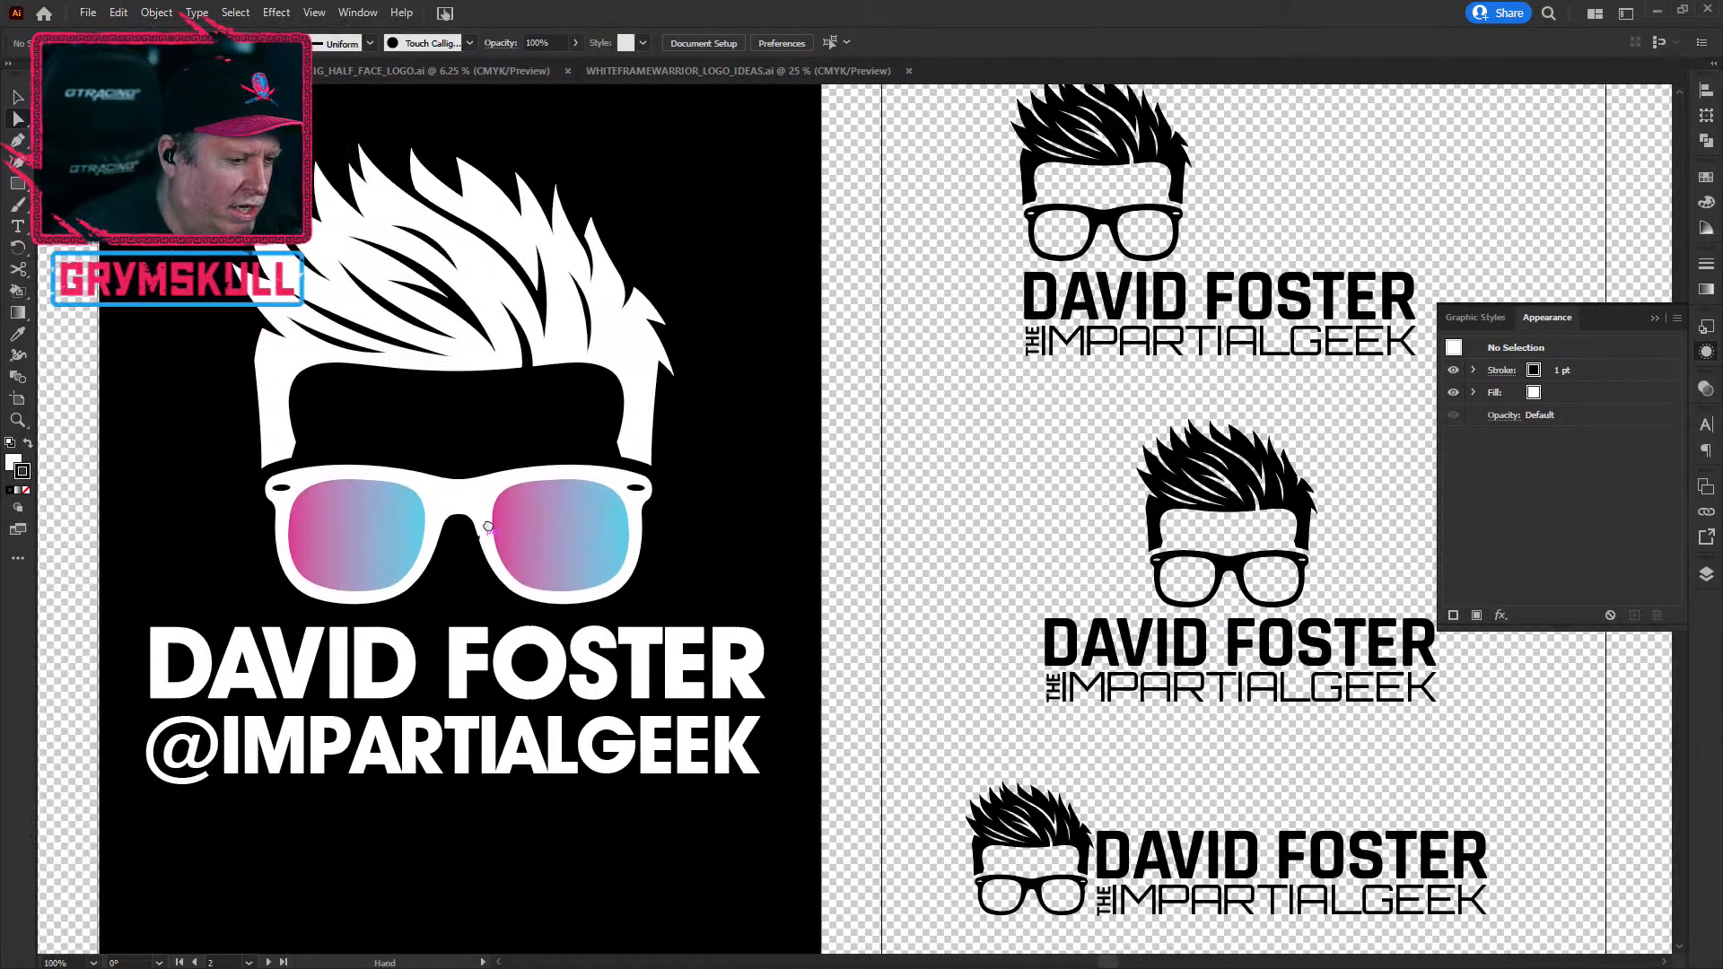
pyautogui.moveTo(488, 527); pyautogui.dragTo(535, 559)
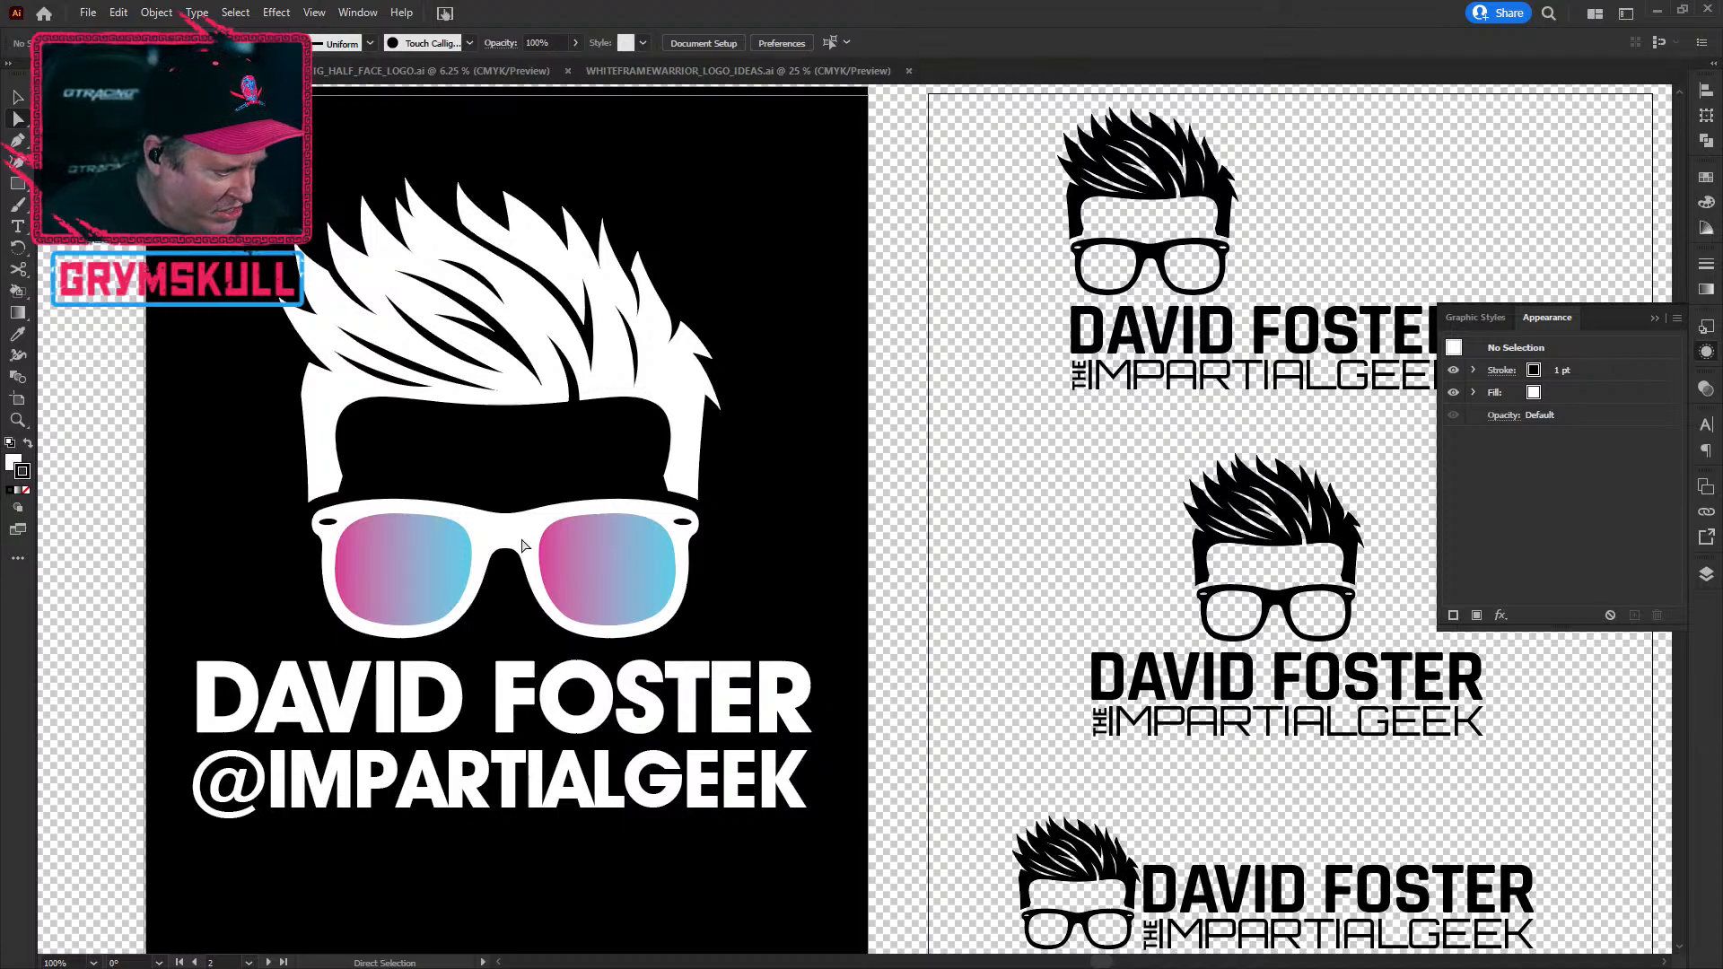
pyautogui.hotkey('ctrl', '-')
pyautogui.hotkey('ctrl', '-')
pyautogui.hotkey('ctrl', '-')
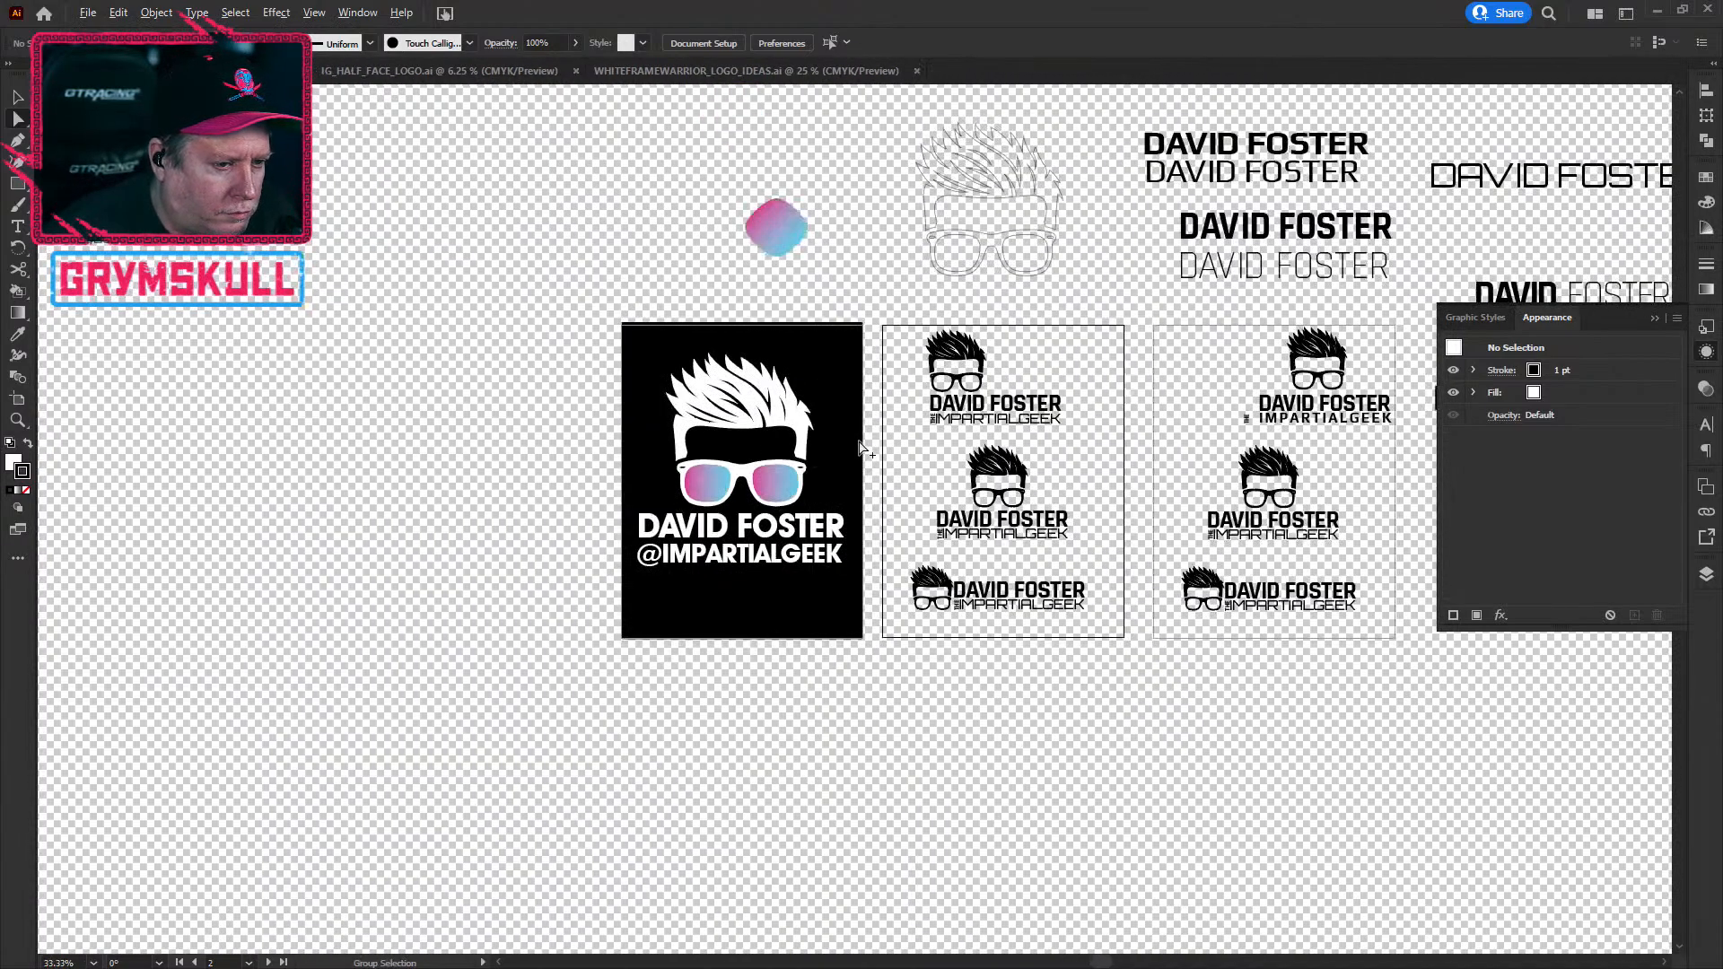
pyautogui.moveTo(1043, 453); pyautogui.dragTo(565, 566)
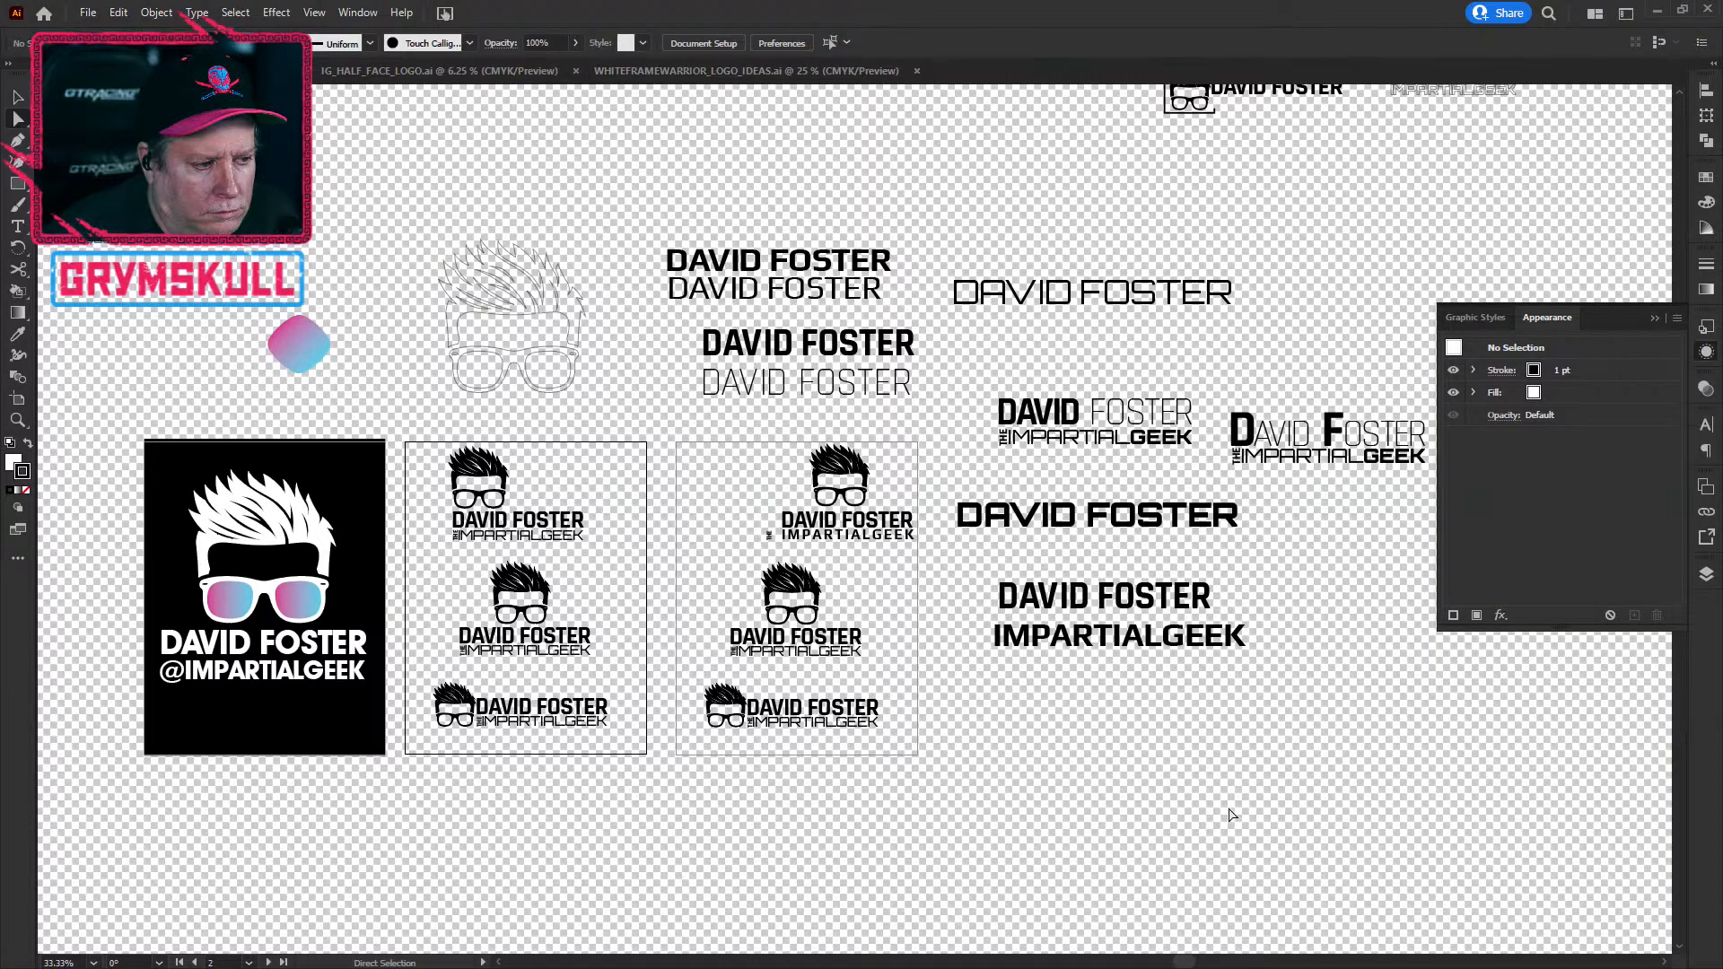
pyautogui.click(400, 70)
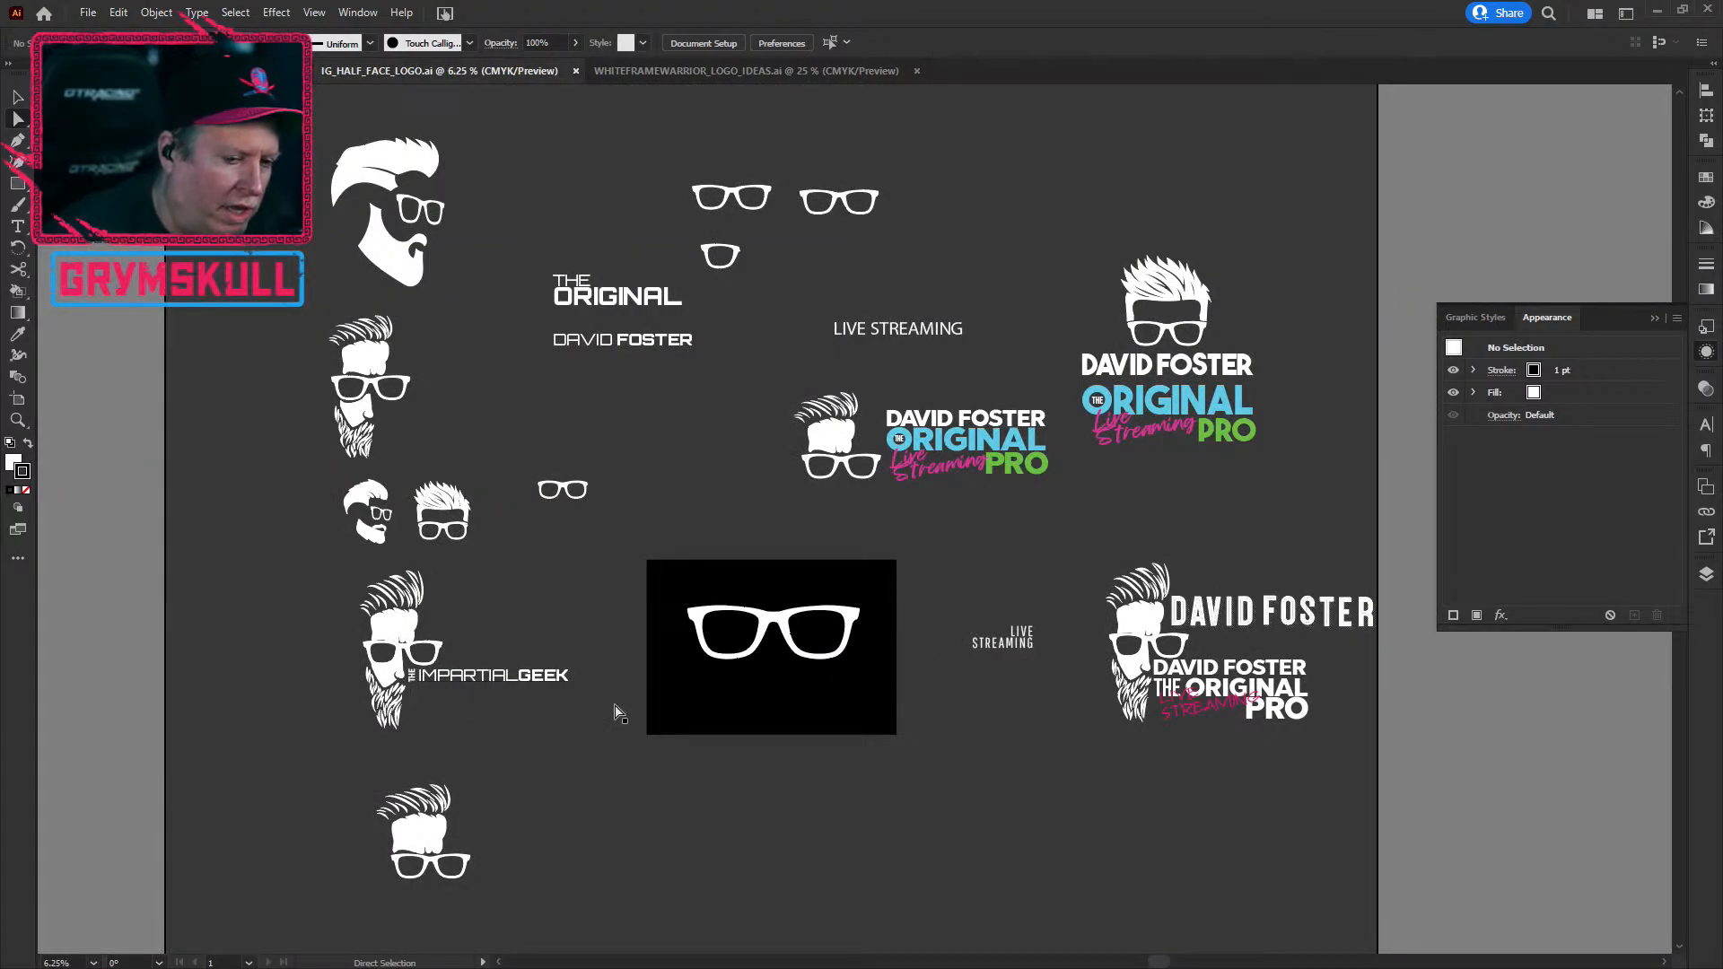
# Step: Raise the lower white head's forehead shape and hair slightly upward
pyautogui.scroll(3, 364, 728)
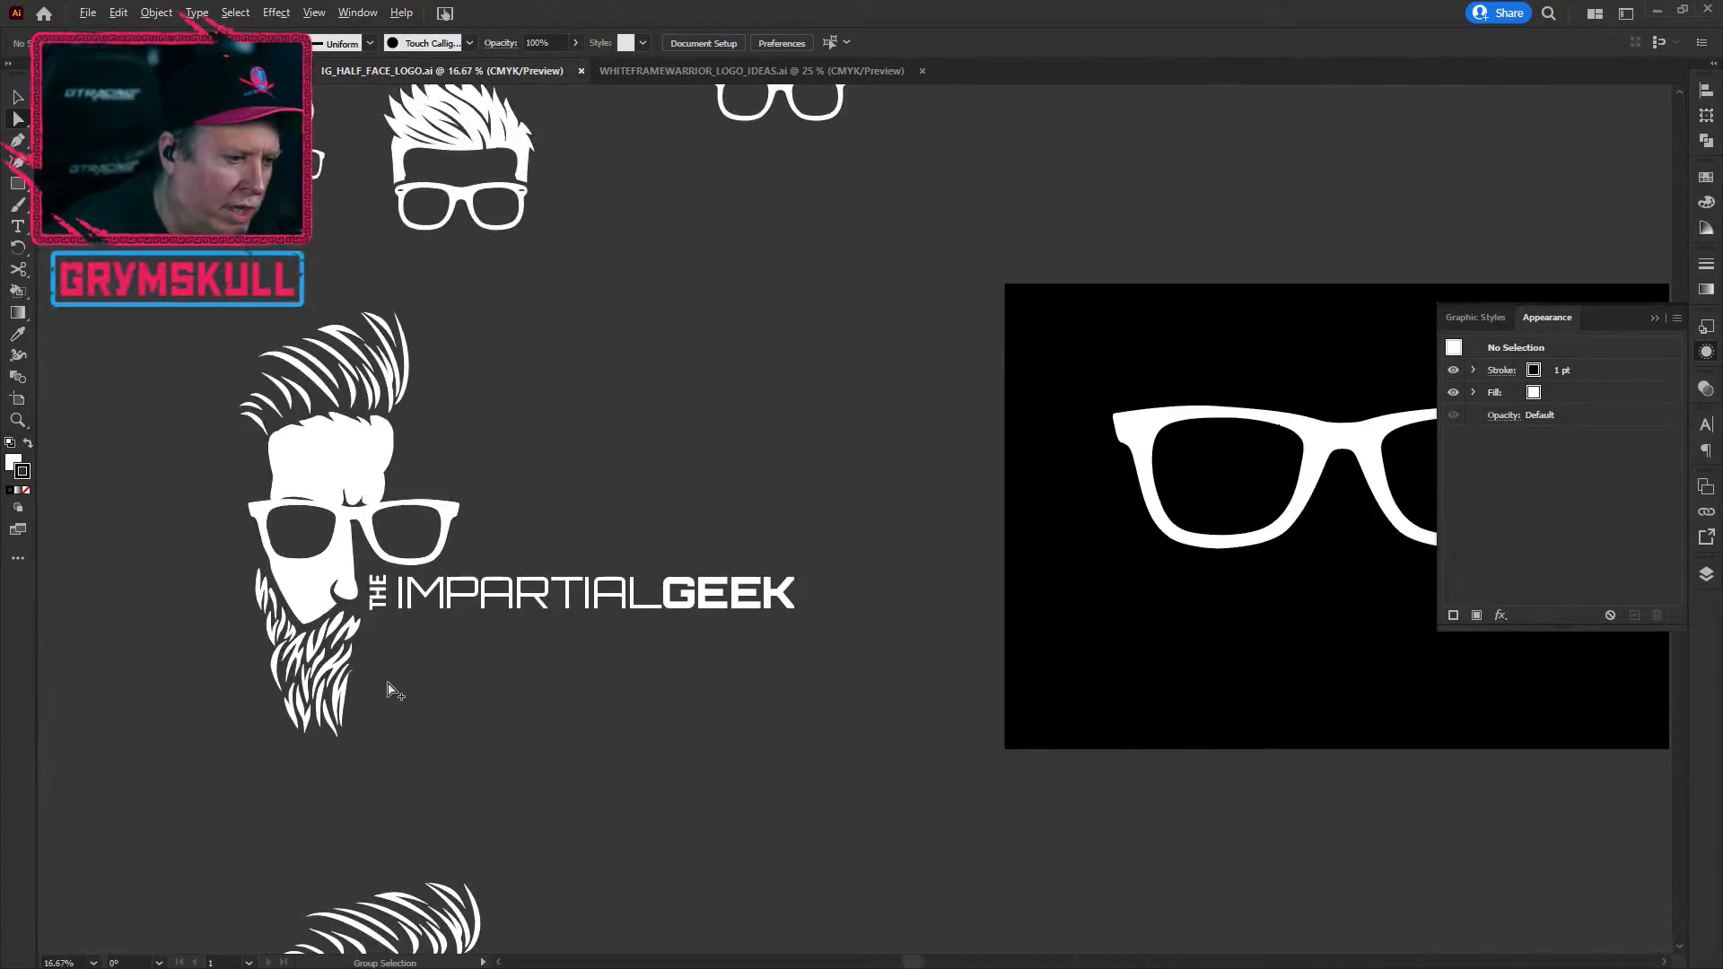
pyautogui.moveTo(533, 759); pyautogui.dragTo(646, 577)
pyautogui.moveTo(714, 726); pyautogui.dragTo(870, 827)
pyautogui.scroll(1, 729, 615)
pyautogui.scroll(-1, 704, 569)
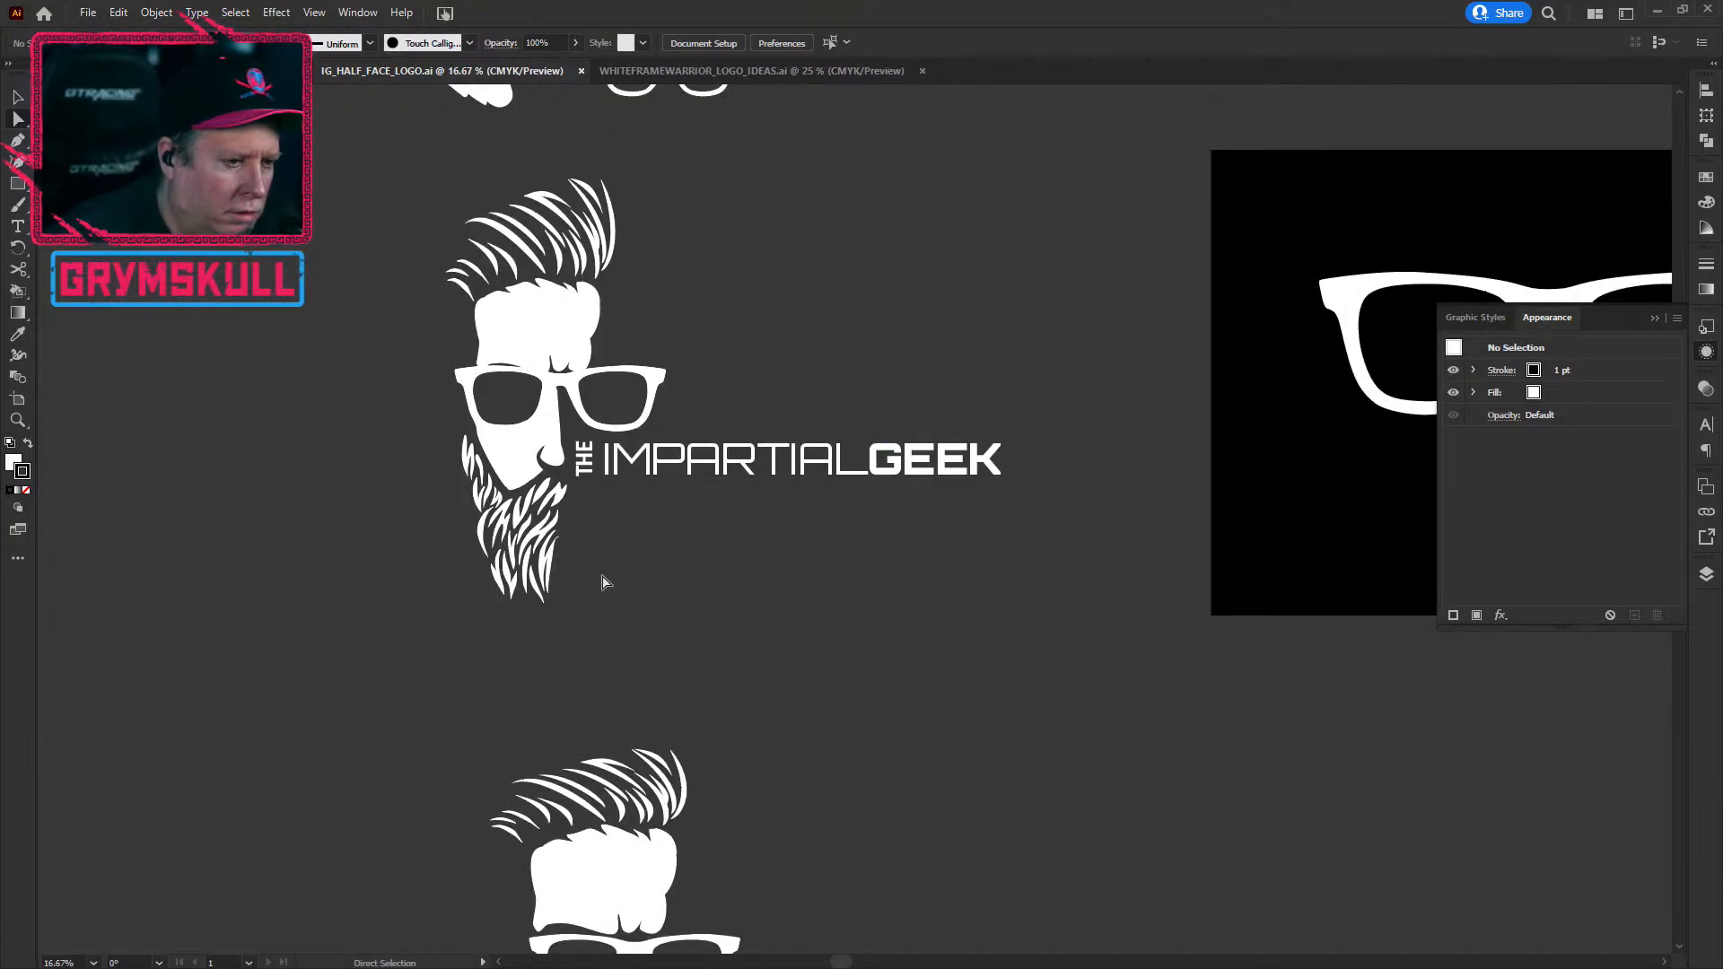
pyautogui.moveTo(789, 464); pyautogui.dragTo(803, 571)
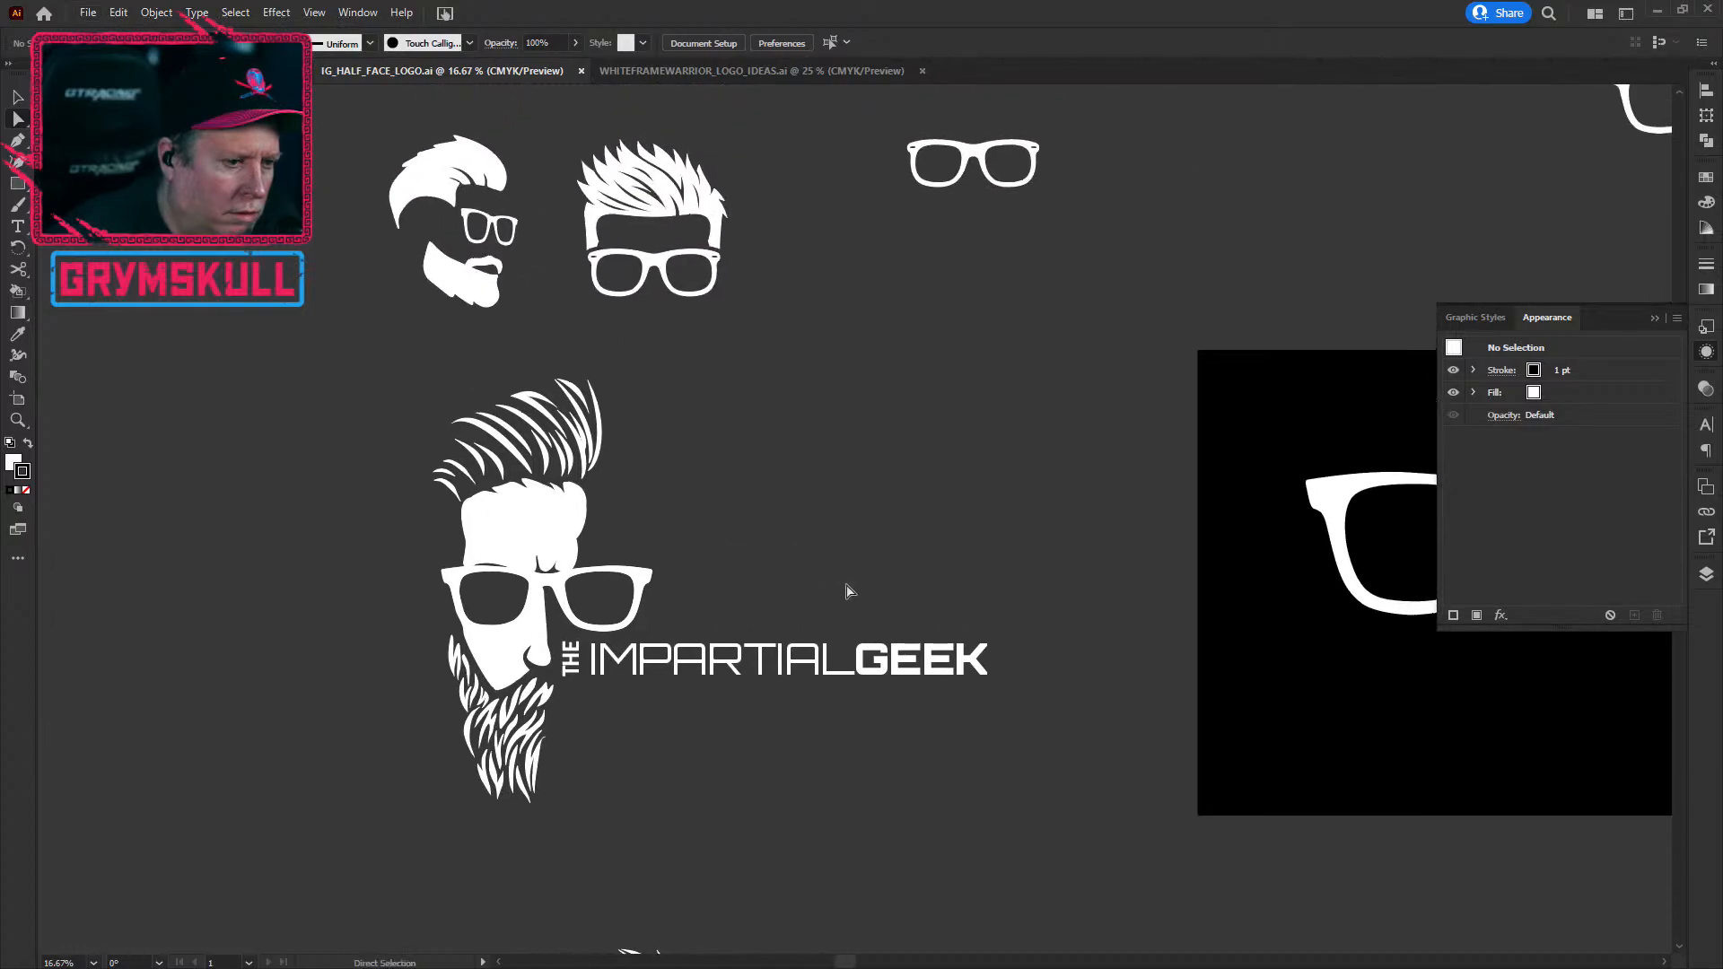
pyautogui.click(535, 527)
pyautogui.click(824, 560)
pyautogui.moveTo(334, 371); pyautogui.dragTo(638, 530)
pyautogui.moveTo(561, 523); pyautogui.dragTo(560, 515)
pyautogui.click(719, 534)
# Step: Pan across the other logo artboards, then fit the whole artboard in the window
pyautogui.scroll(-1, 770, 572)
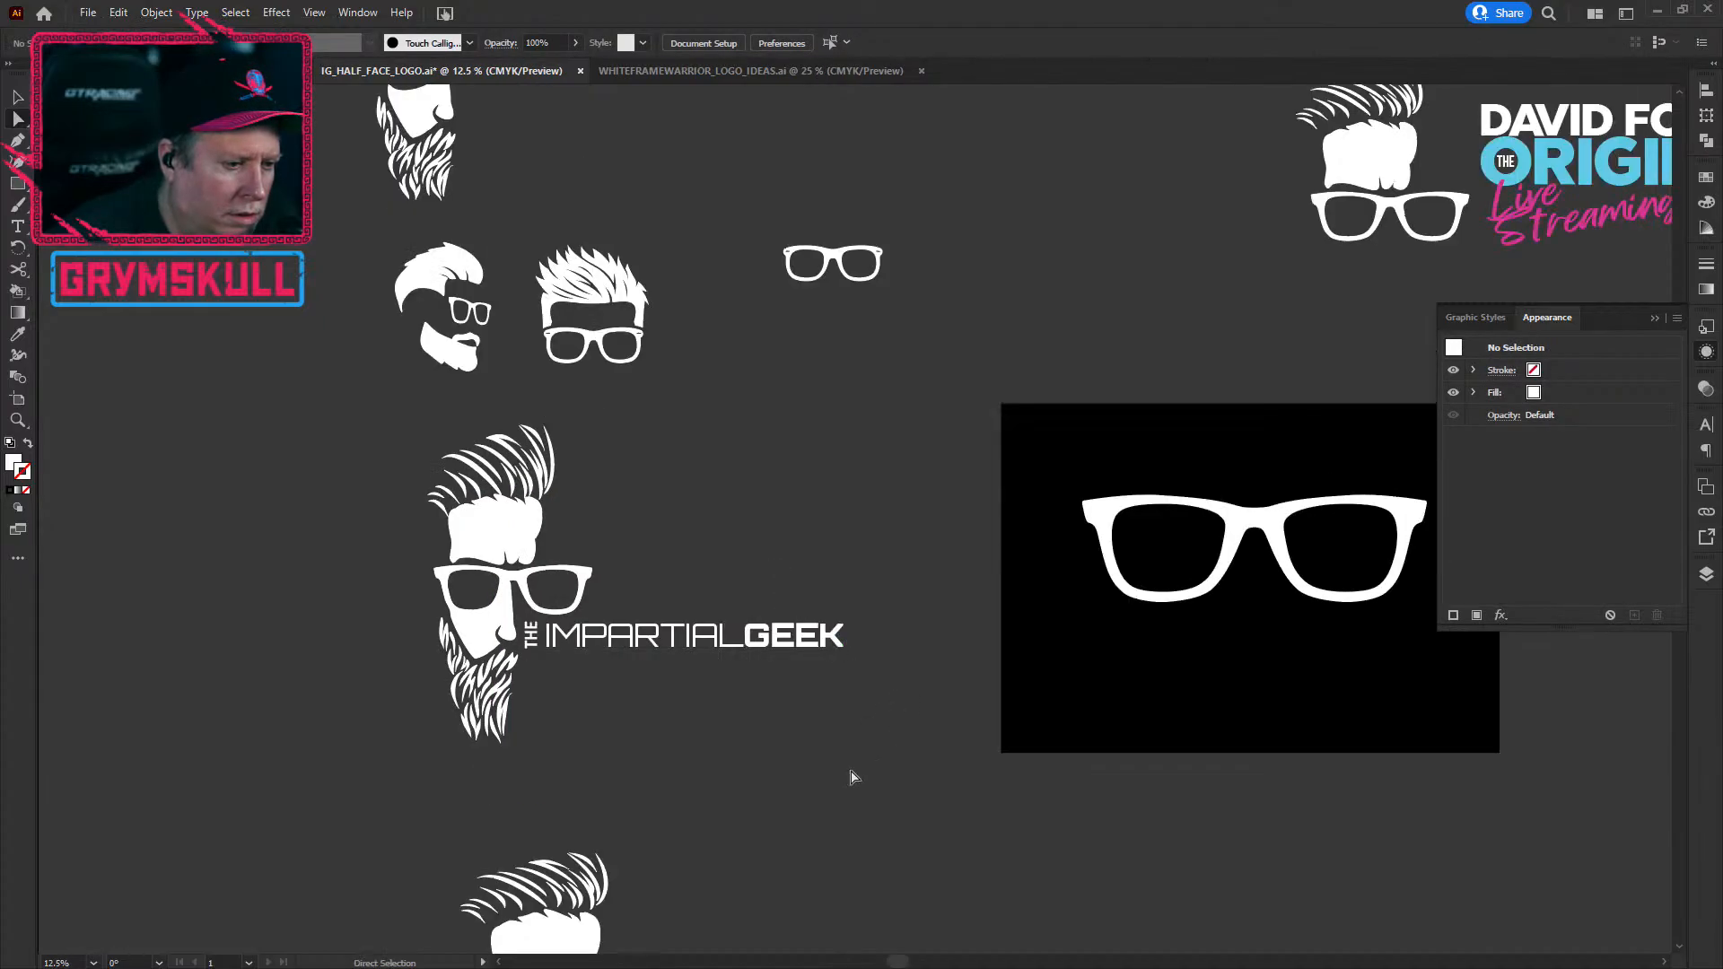
pyautogui.scroll(-1, 732, 563)
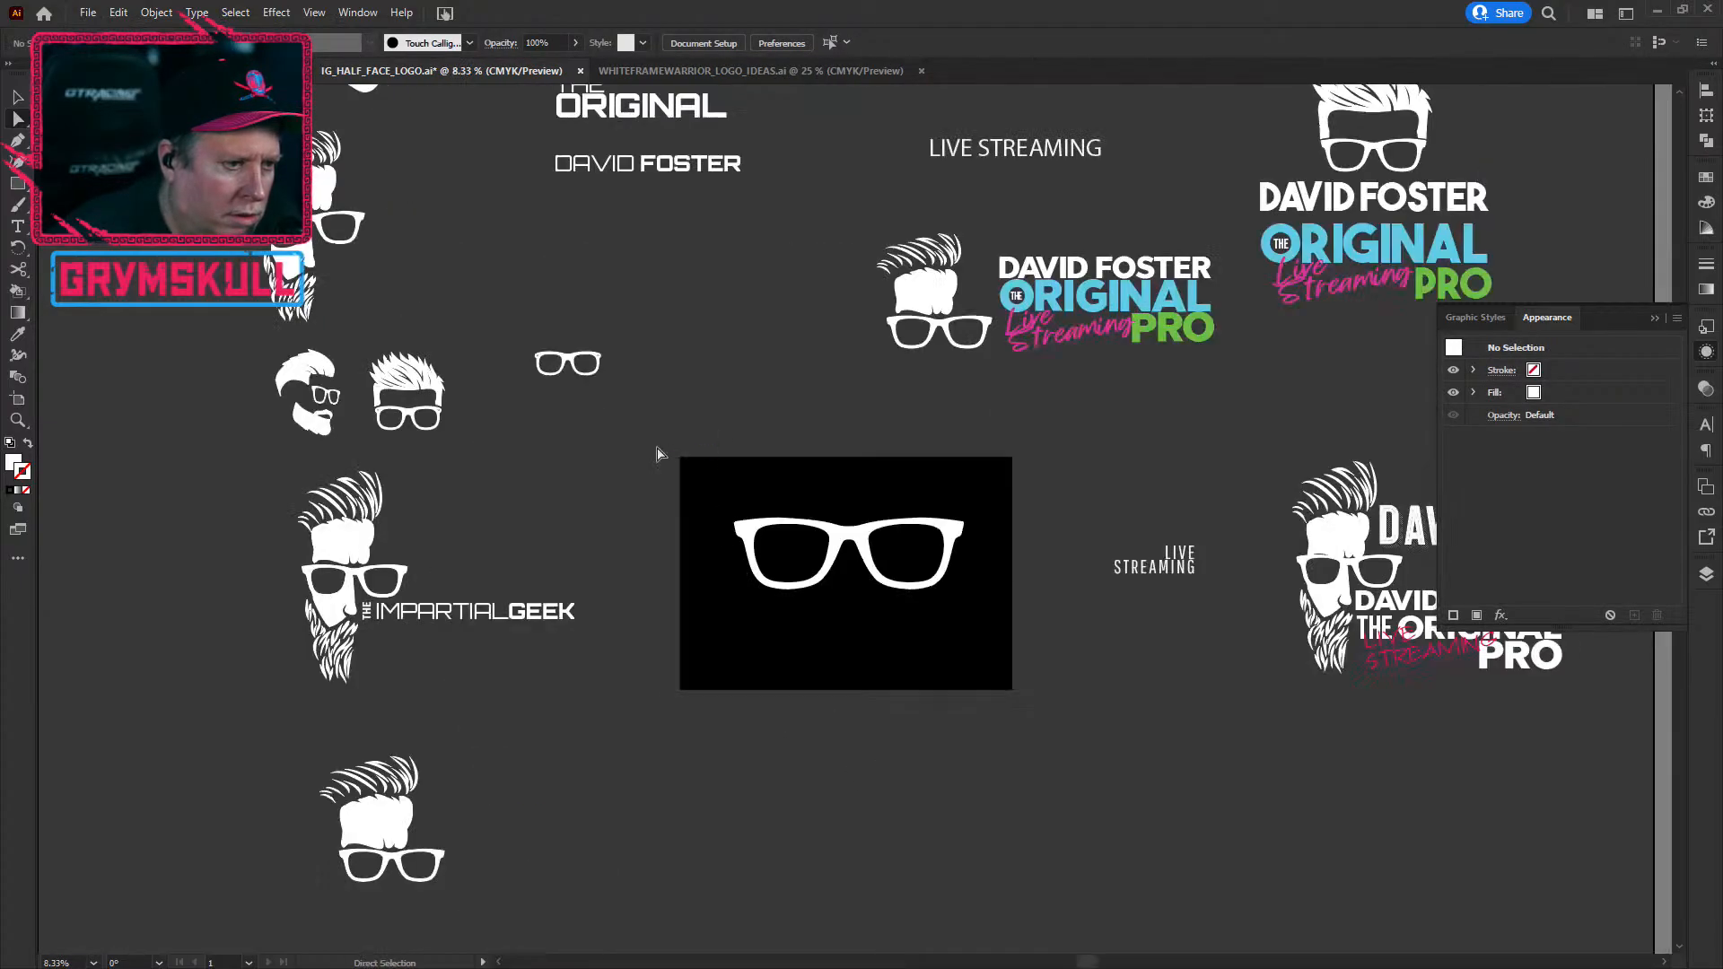
pyautogui.moveTo(551, 494); pyautogui.dragTo(780, 742)
pyautogui.moveTo(696, 460); pyautogui.dragTo(583, 412)
pyautogui.moveTo(676, 803); pyautogui.dragTo(741, 668)
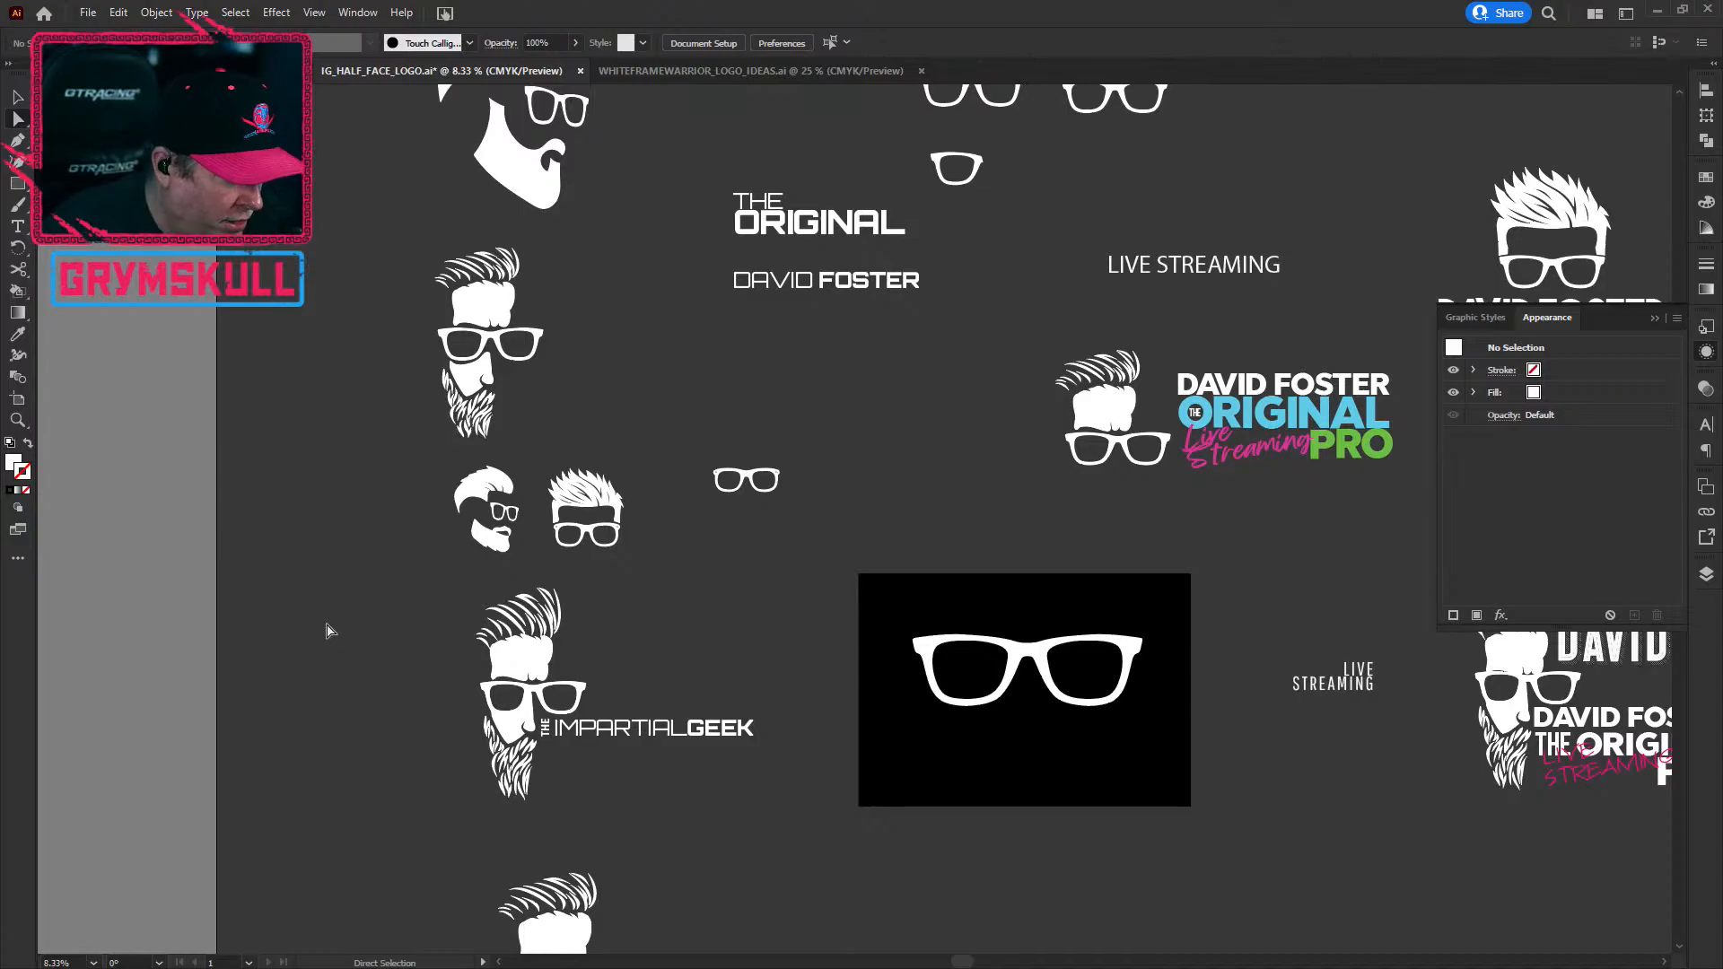
pyautogui.scroll(-1, 346, 586)
pyautogui.scroll(2, 340, 574)
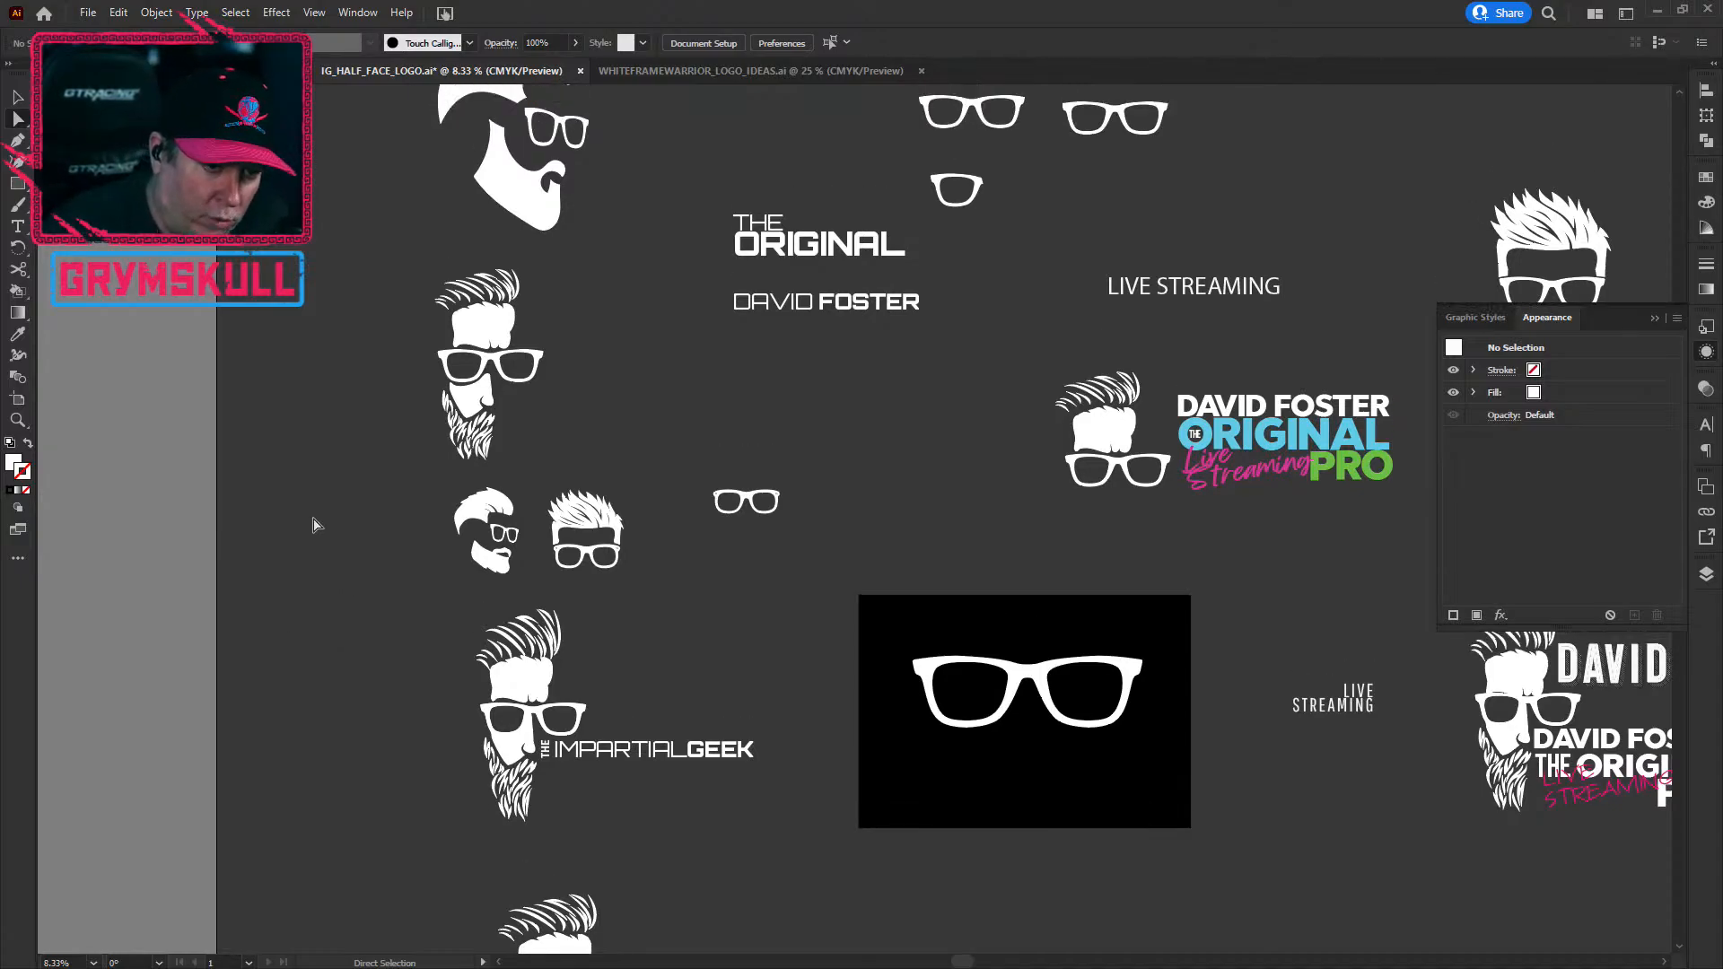
pyautogui.hotkey('ctrl', '0')
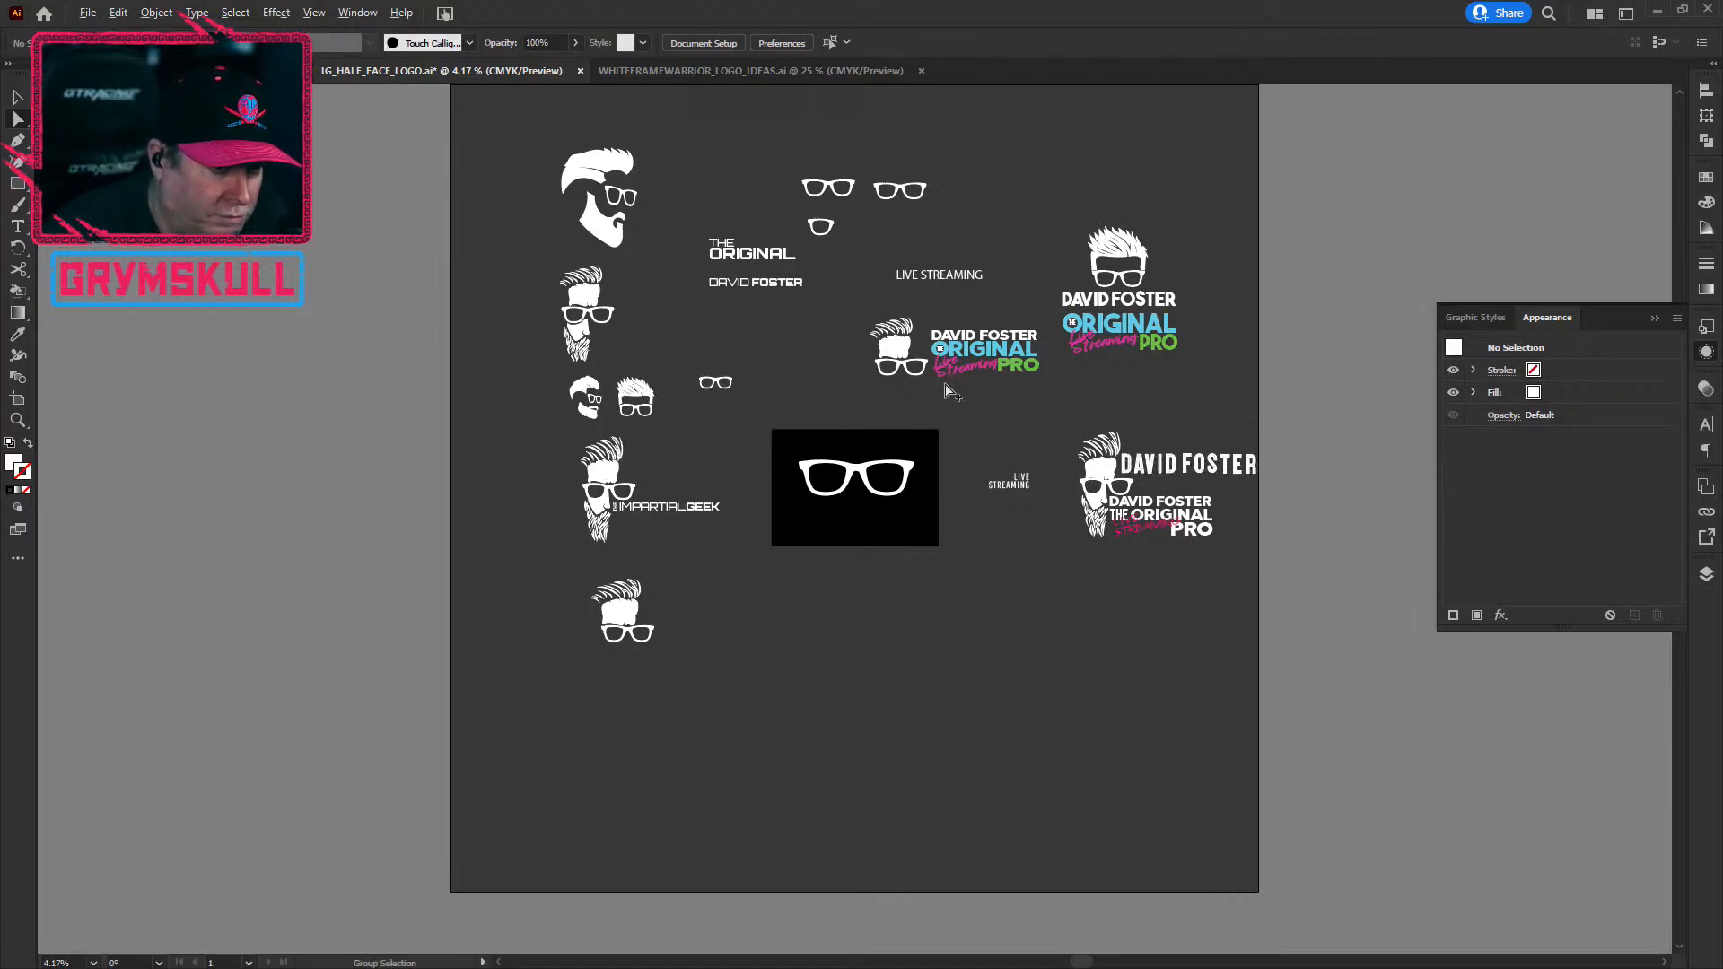
pyautogui.scroll(2, 950, 386)
pyautogui.moveTo(1292, 319); pyautogui.dragTo(769, 427)
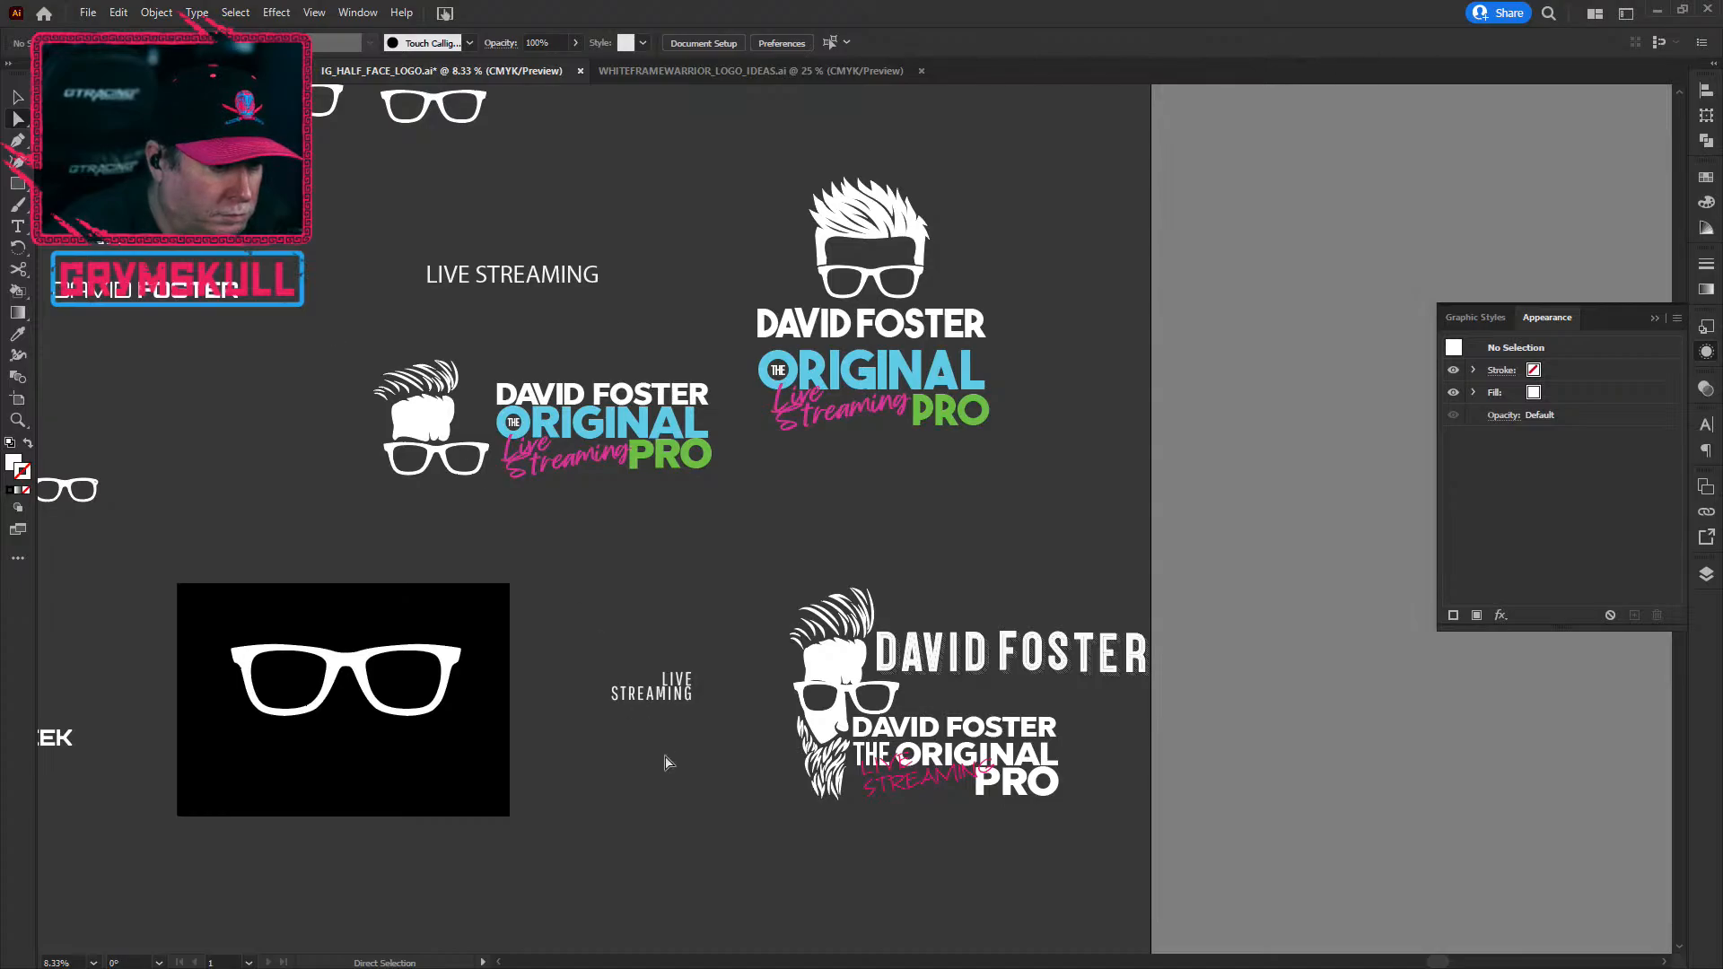
pyautogui.press('alt')
pyautogui.scroll(1, 813, 912)
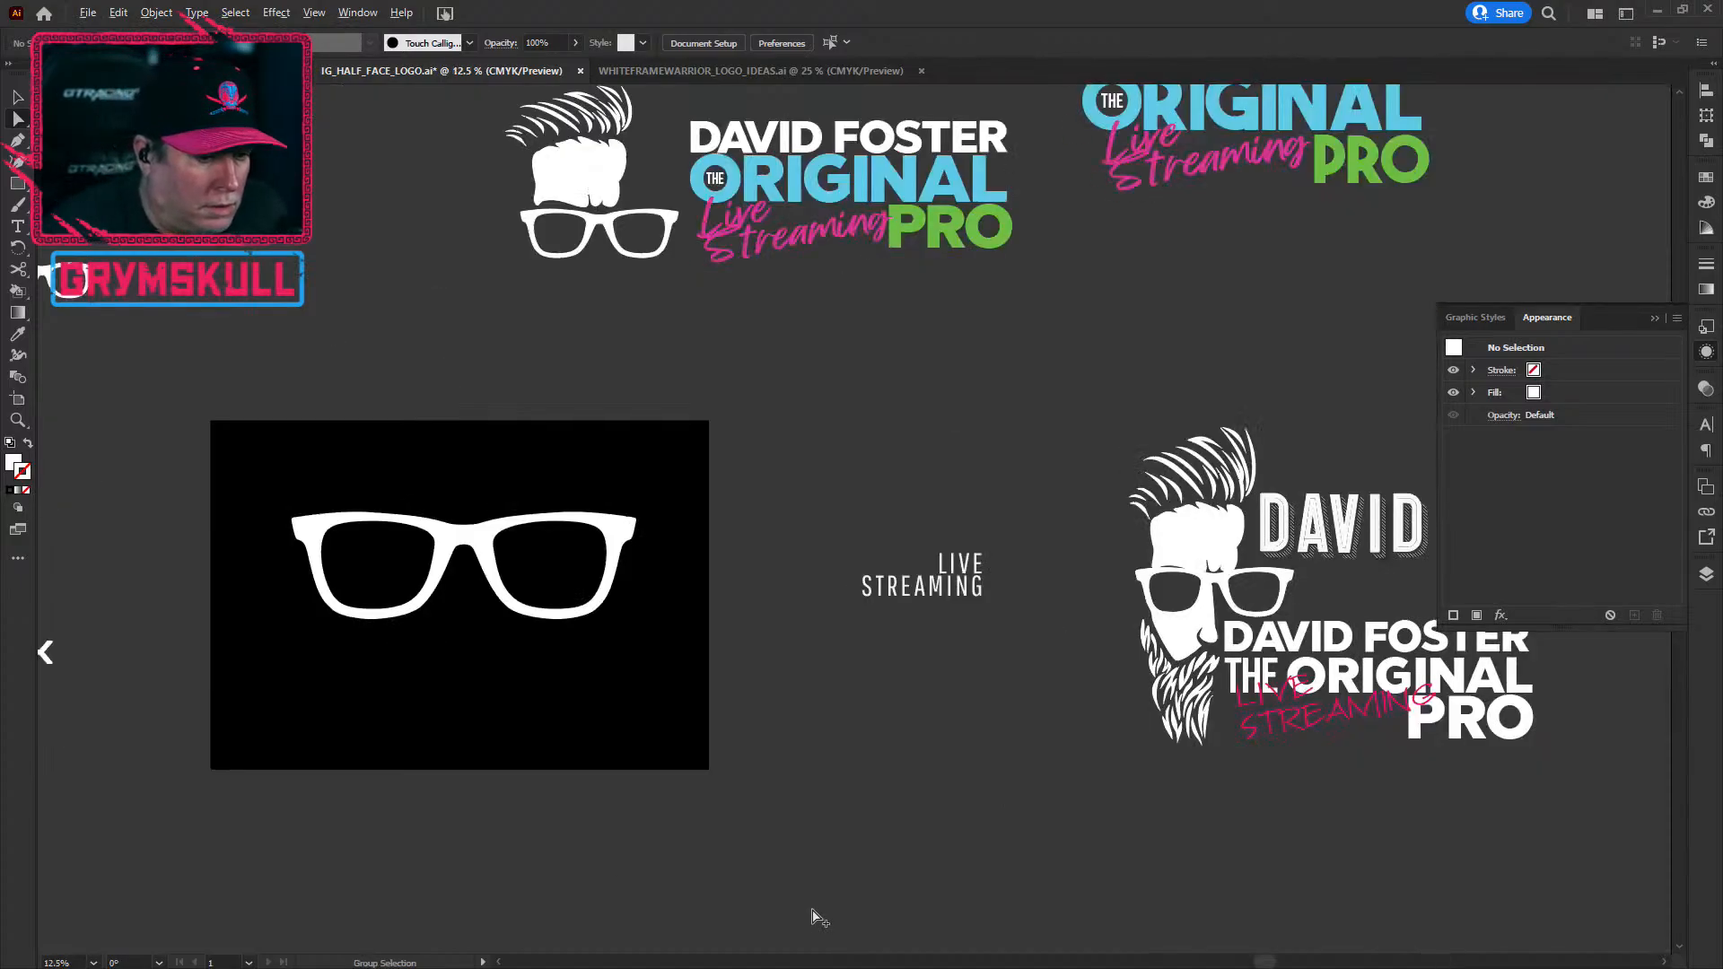
pyautogui.scroll(-1, 812, 911)
pyautogui.press('space')
pyautogui.moveTo(644, 547); pyautogui.dragTo(655, 389)
pyautogui.moveTo(696, 669); pyautogui.dragTo(612, 713)
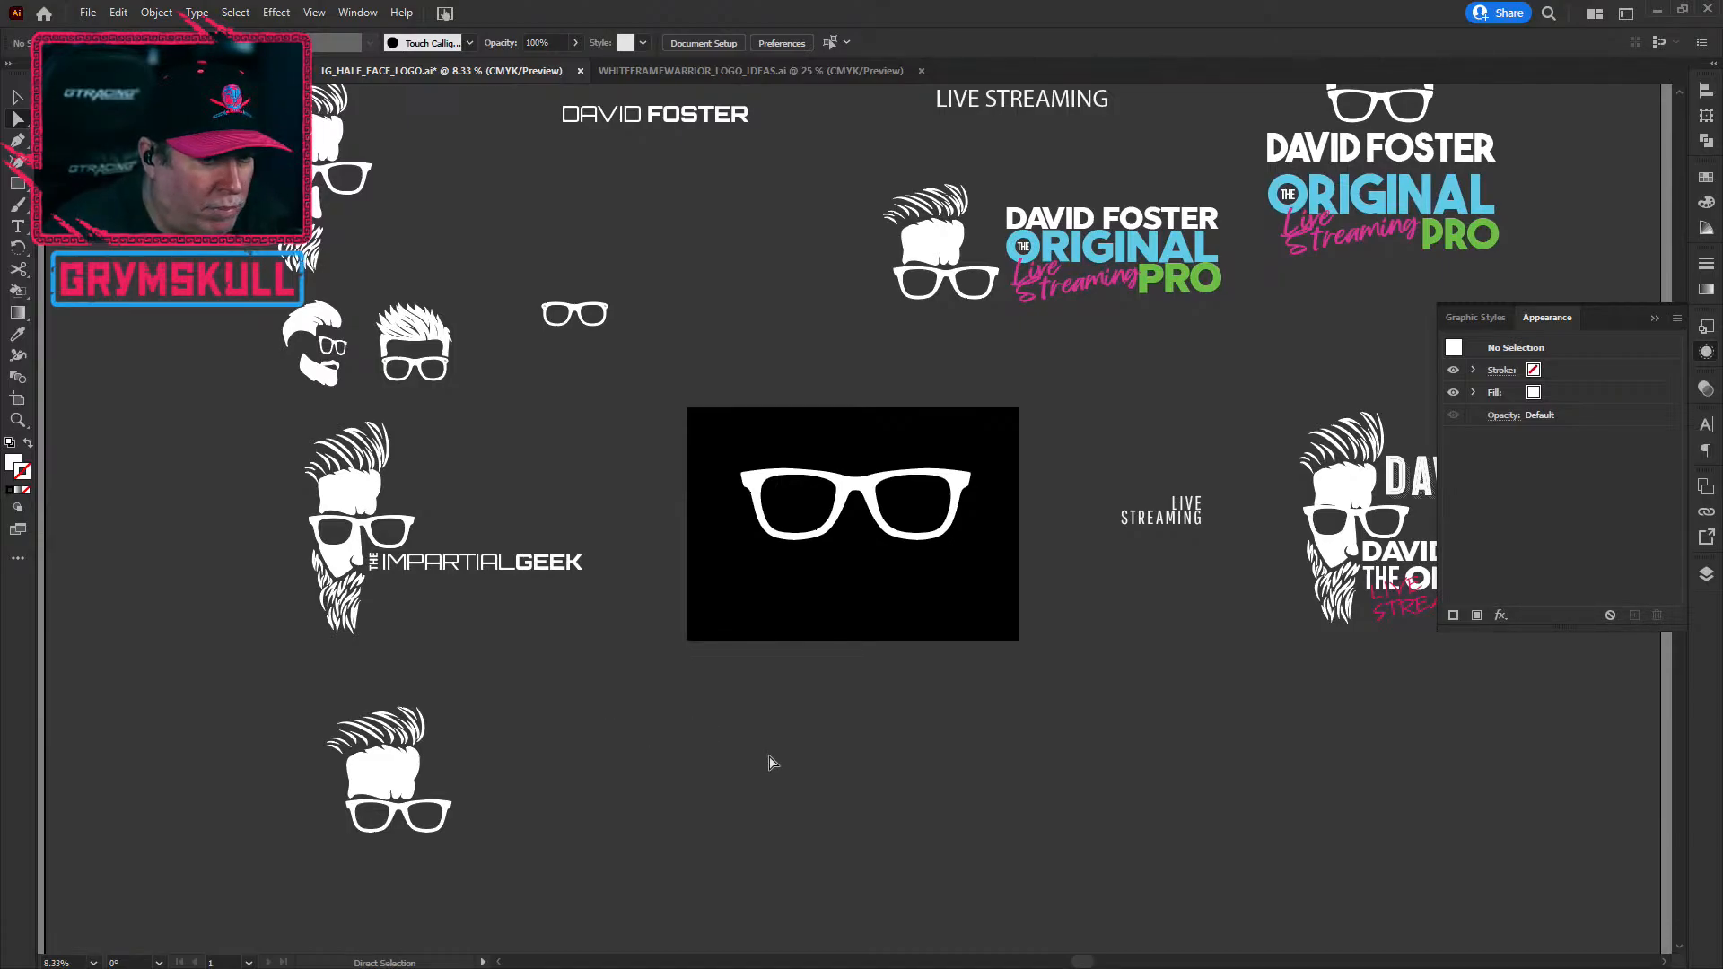
pyautogui.scroll(-1, 996, 692)
pyautogui.moveTo(1015, 514); pyautogui.dragTo(920, 634)
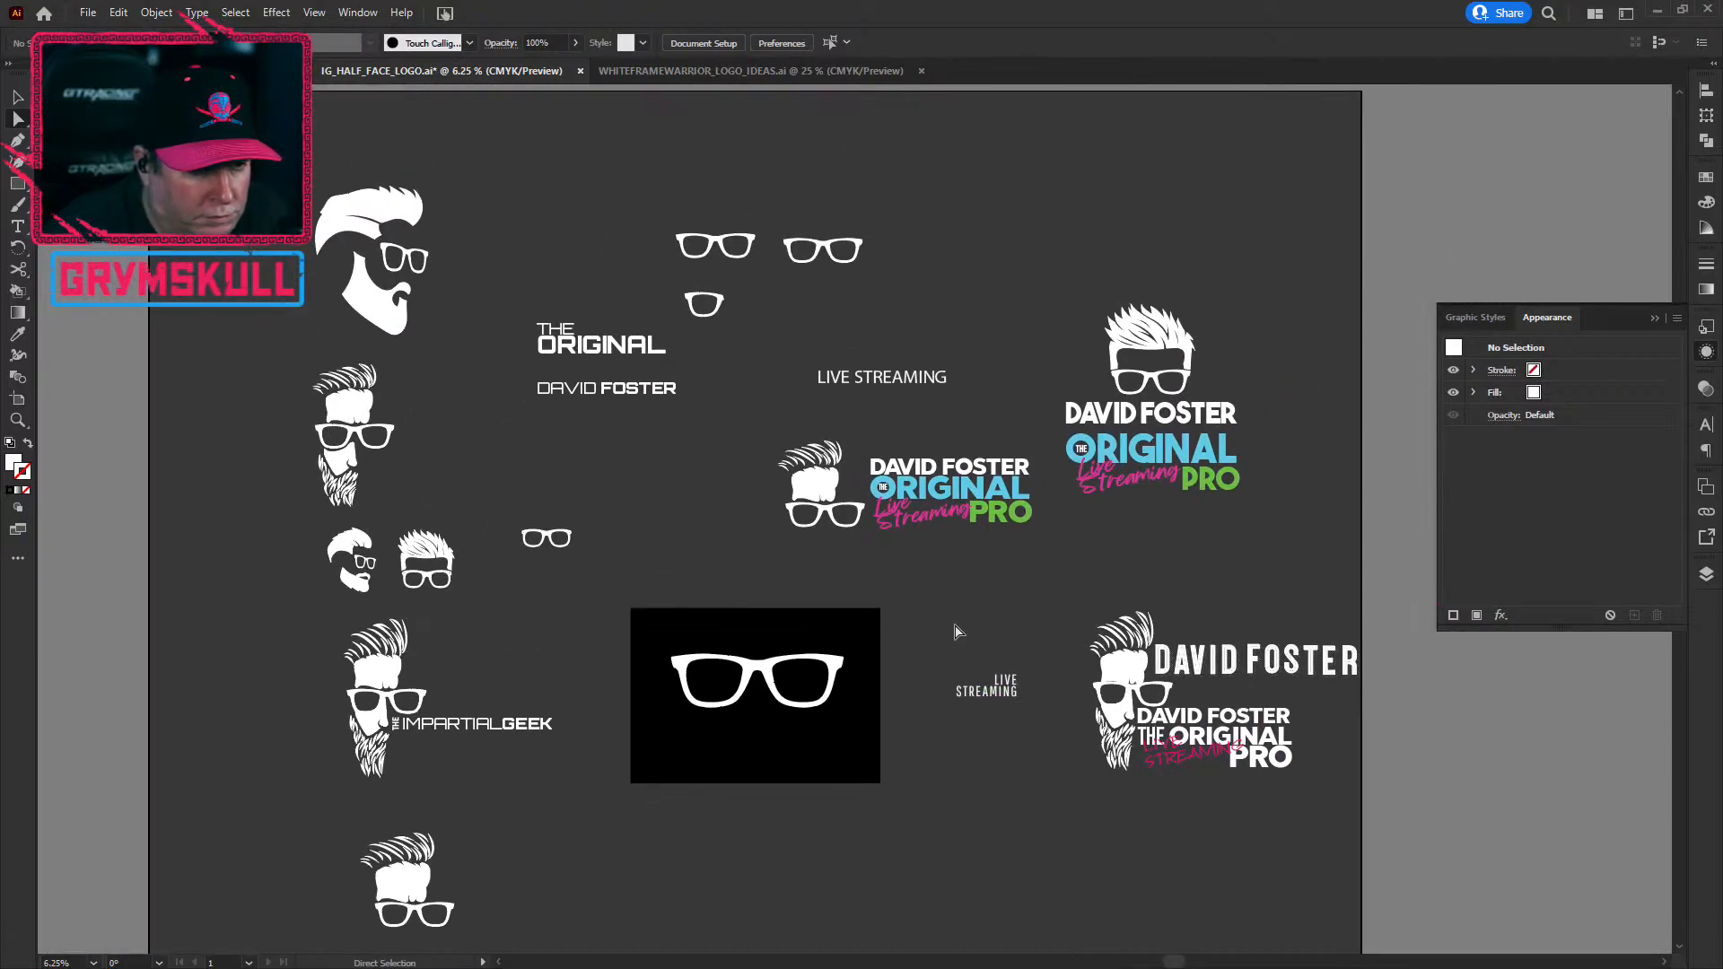
pyautogui.scroll(2, 962, 616)
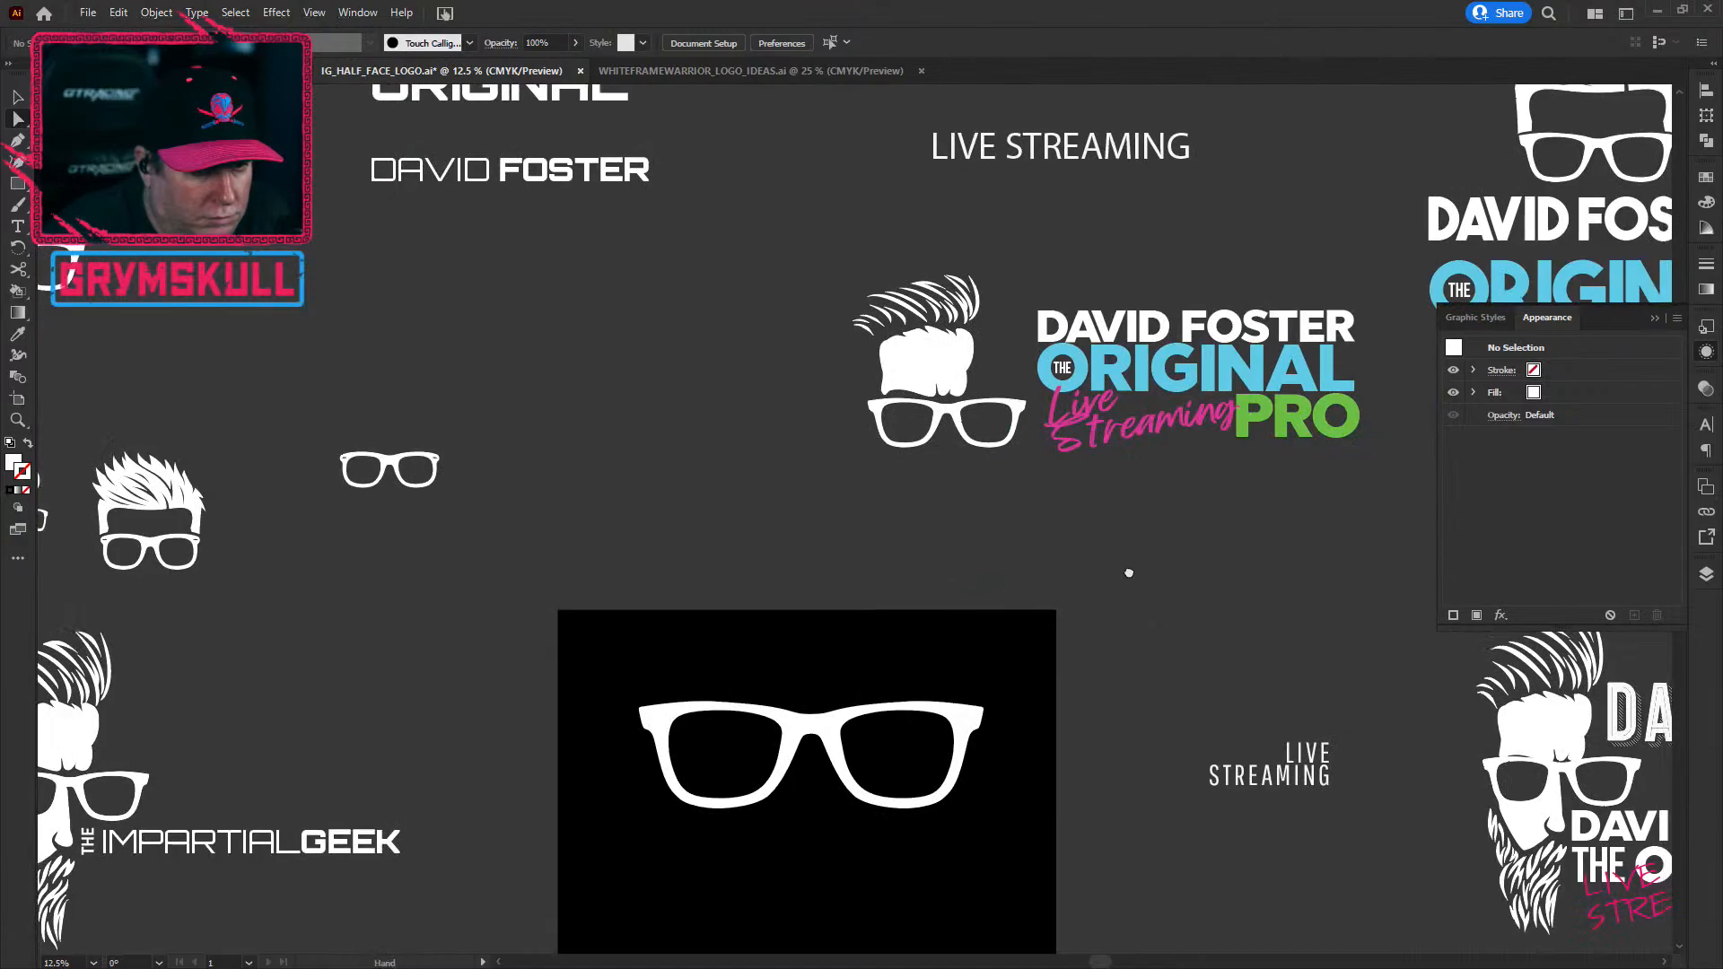
pyautogui.moveTo(1128, 569); pyautogui.dragTo(661, 642)
pyautogui.click(770, 406)
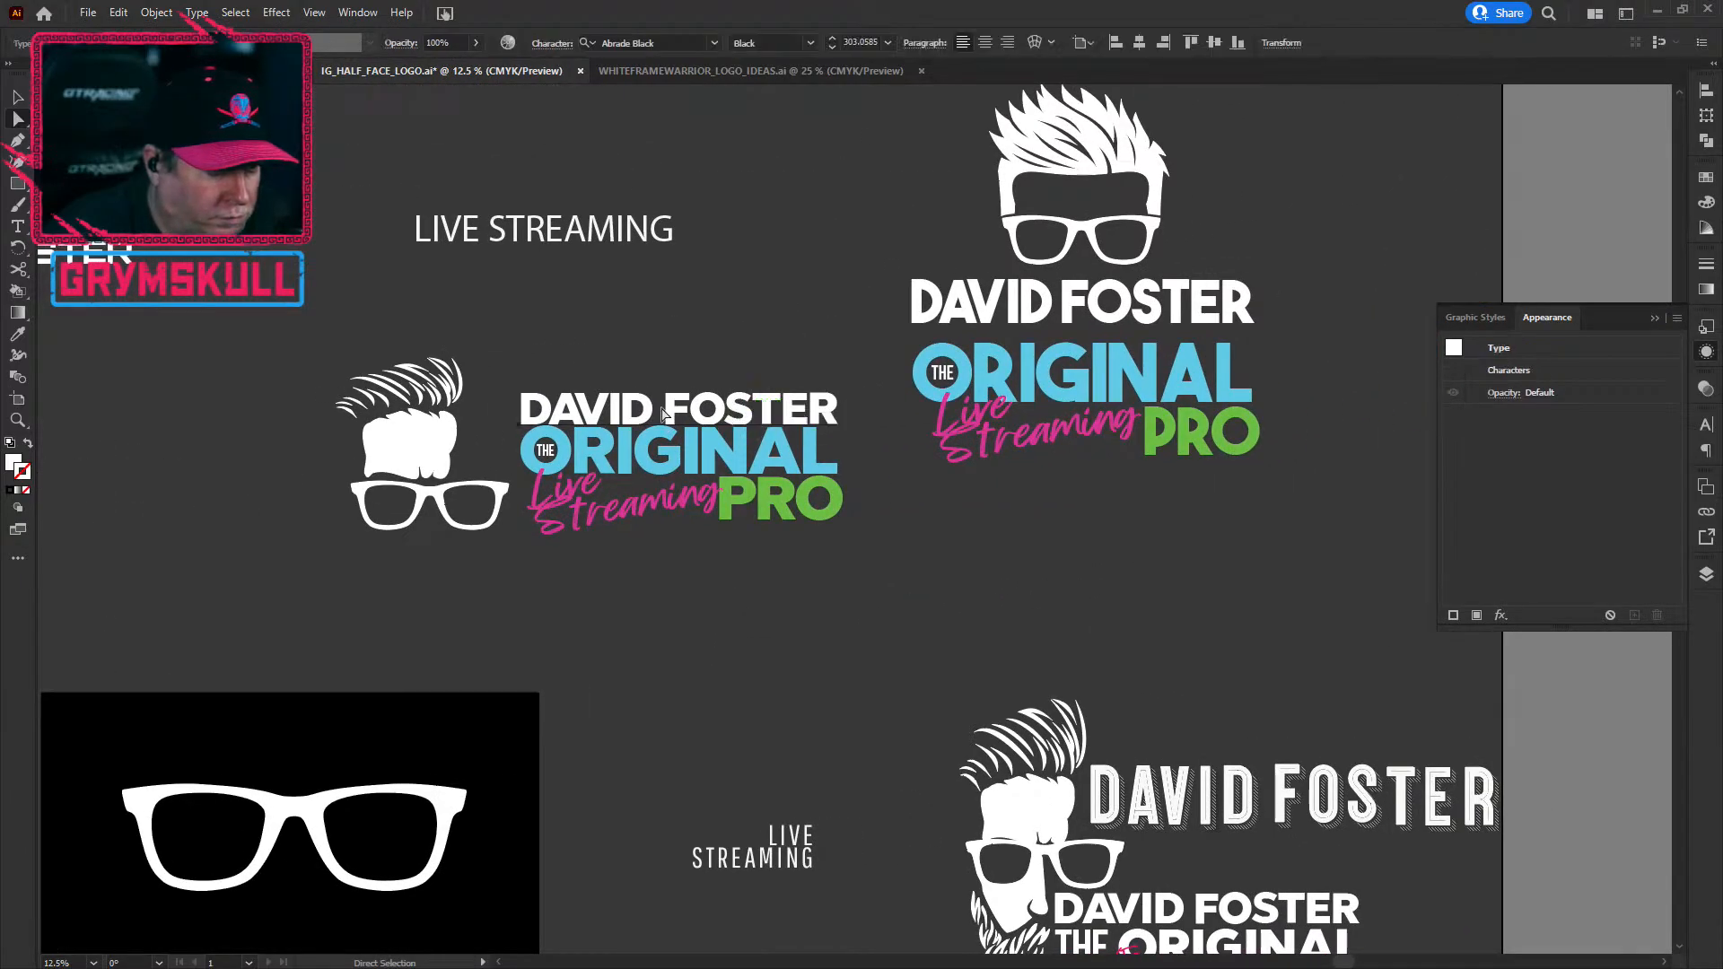
pyautogui.click(634, 360)
pyautogui.click(531, 403)
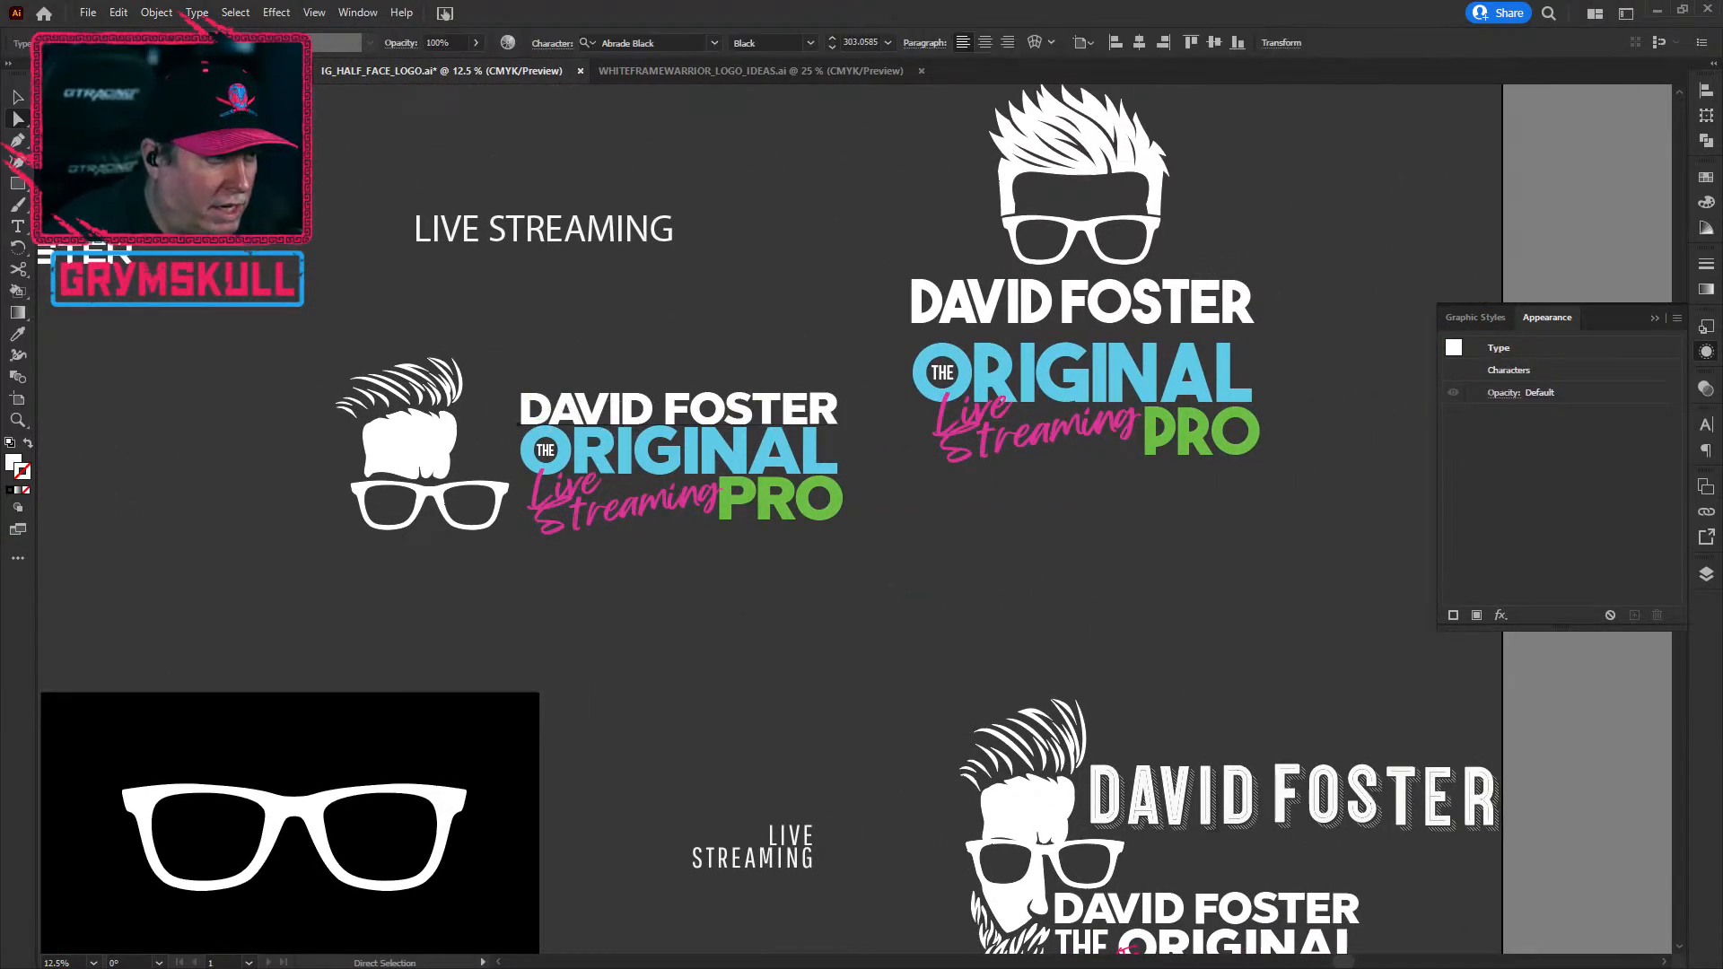
pyautogui.click(14, 98)
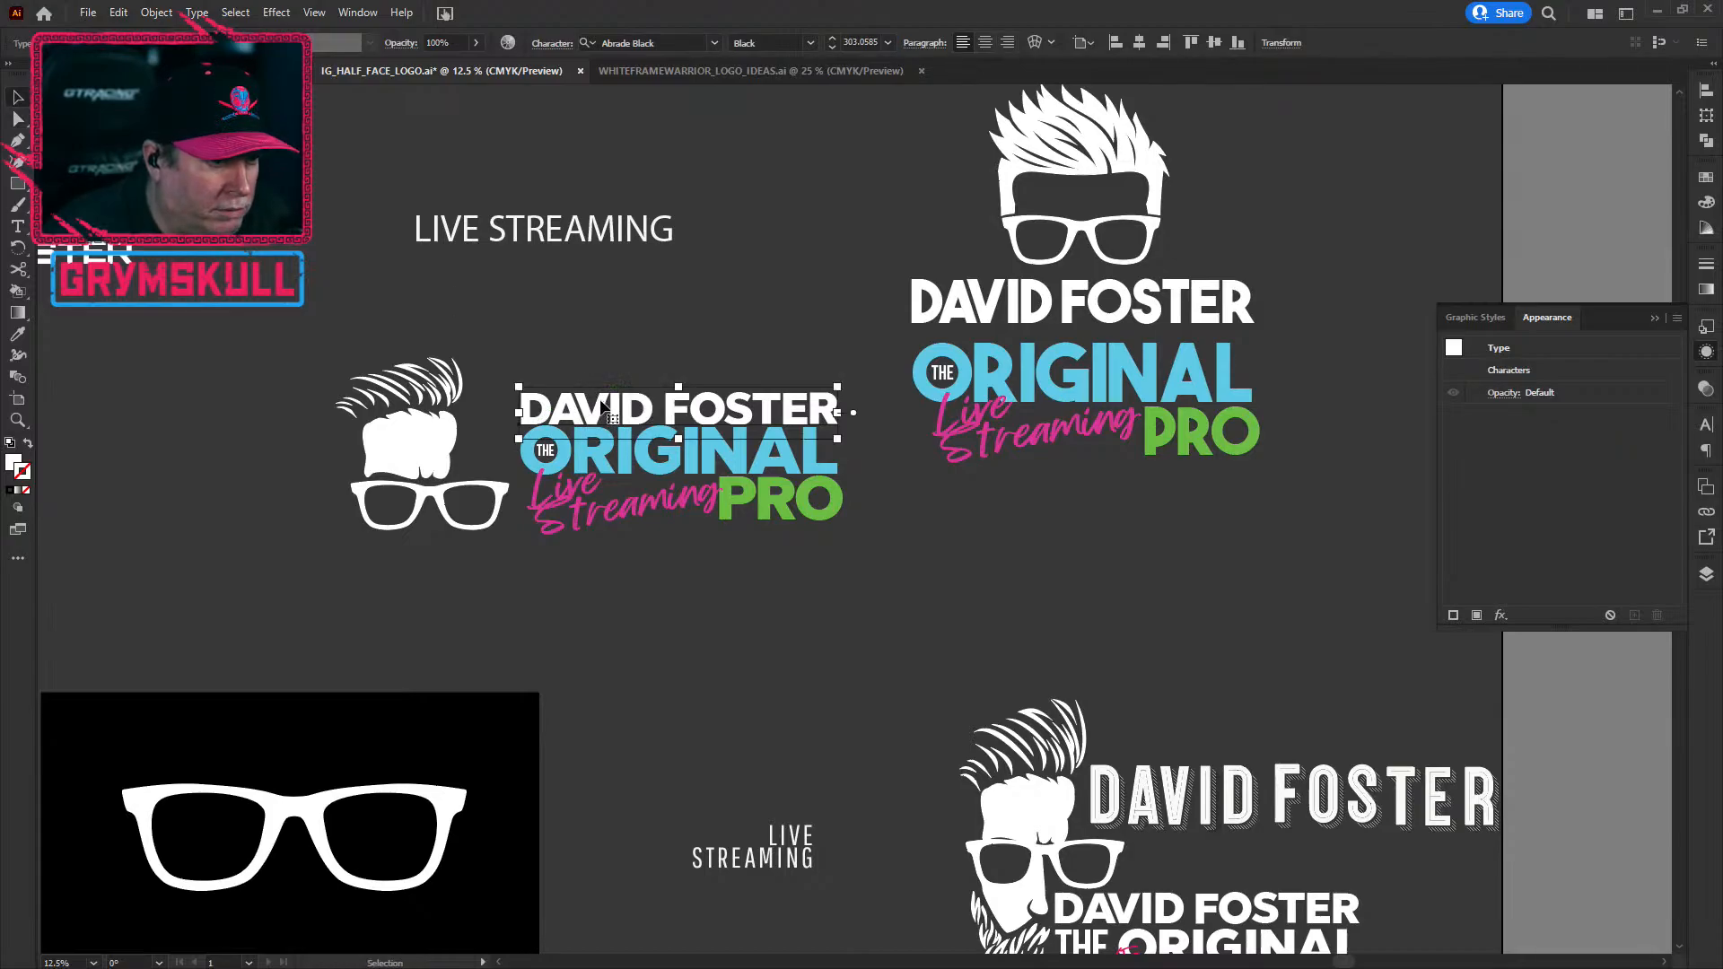
pyautogui.moveTo(604, 409); pyautogui.dragTo(606, 413)
pyautogui.click(707, 632)
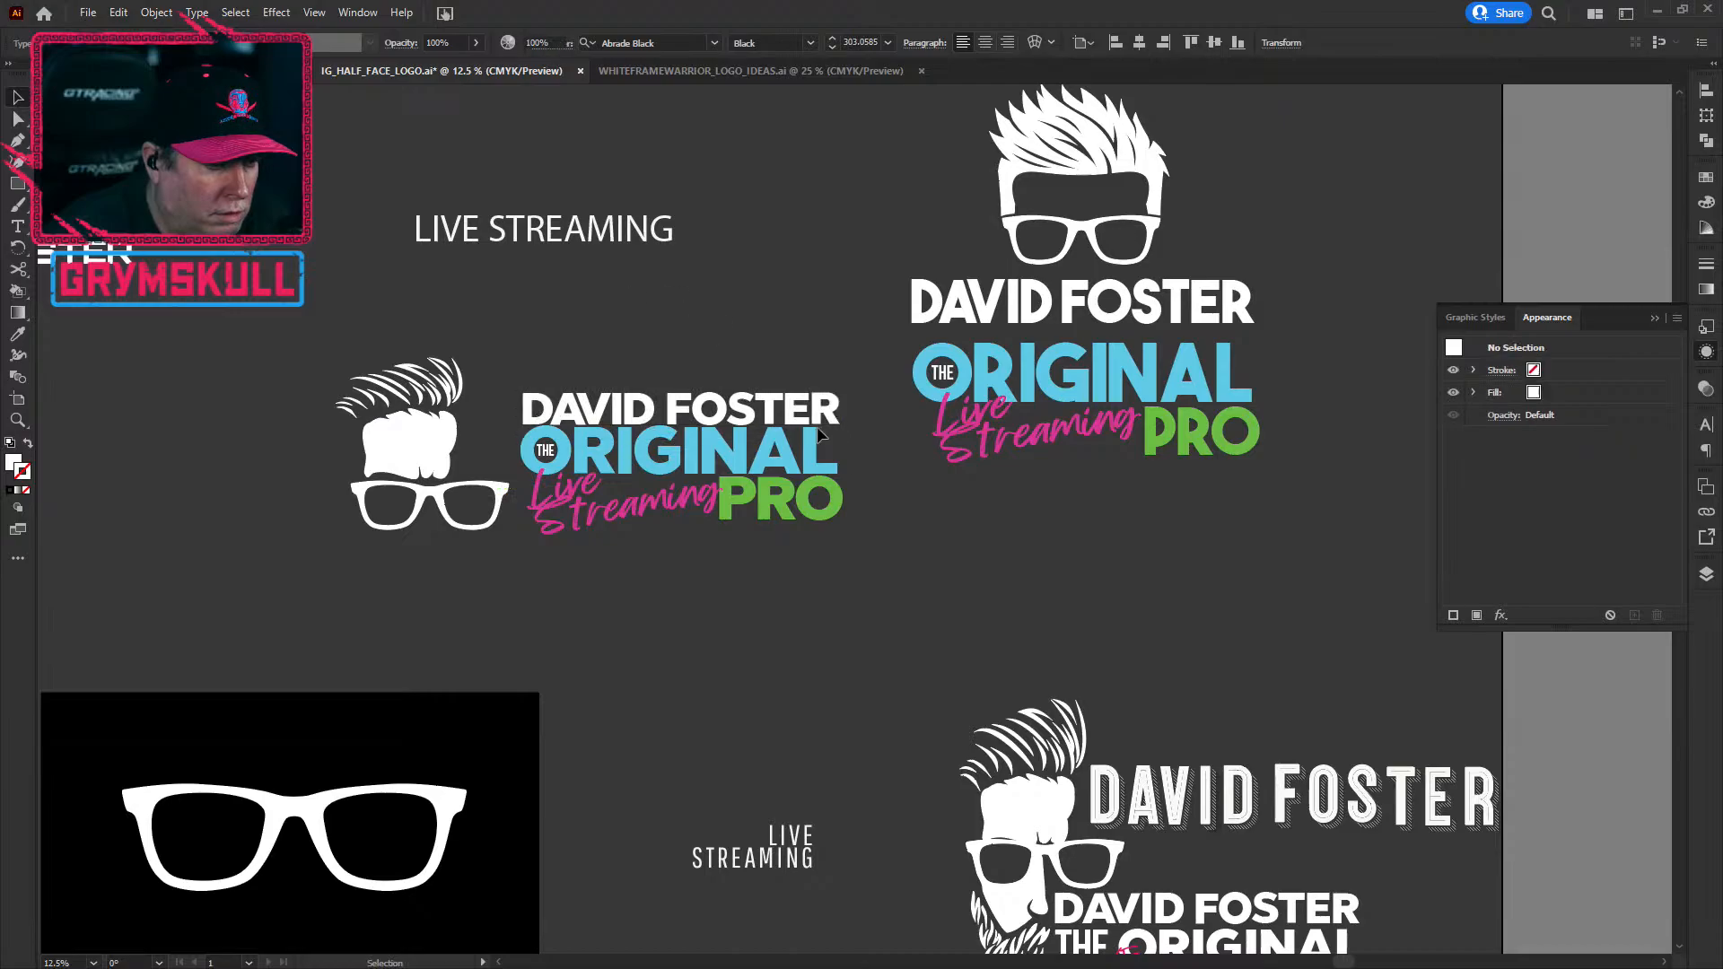
pyautogui.scroll(-1, 701, 585)
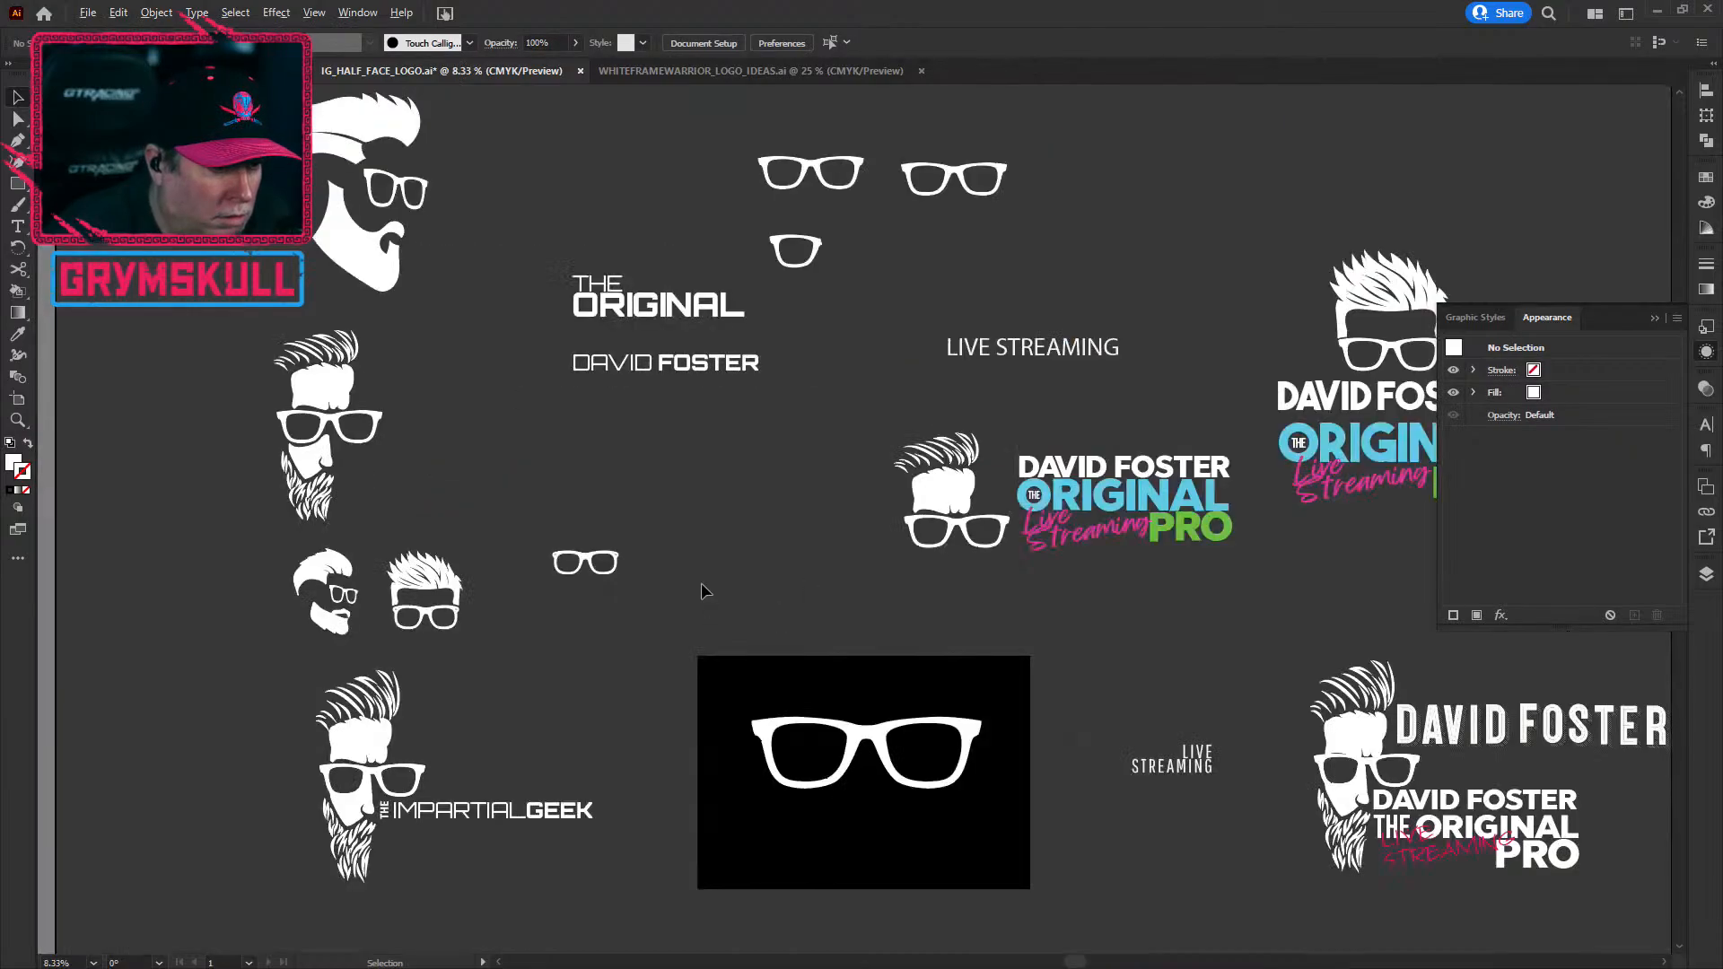
pyautogui.moveTo(786, 481); pyautogui.dragTo(382, 503)
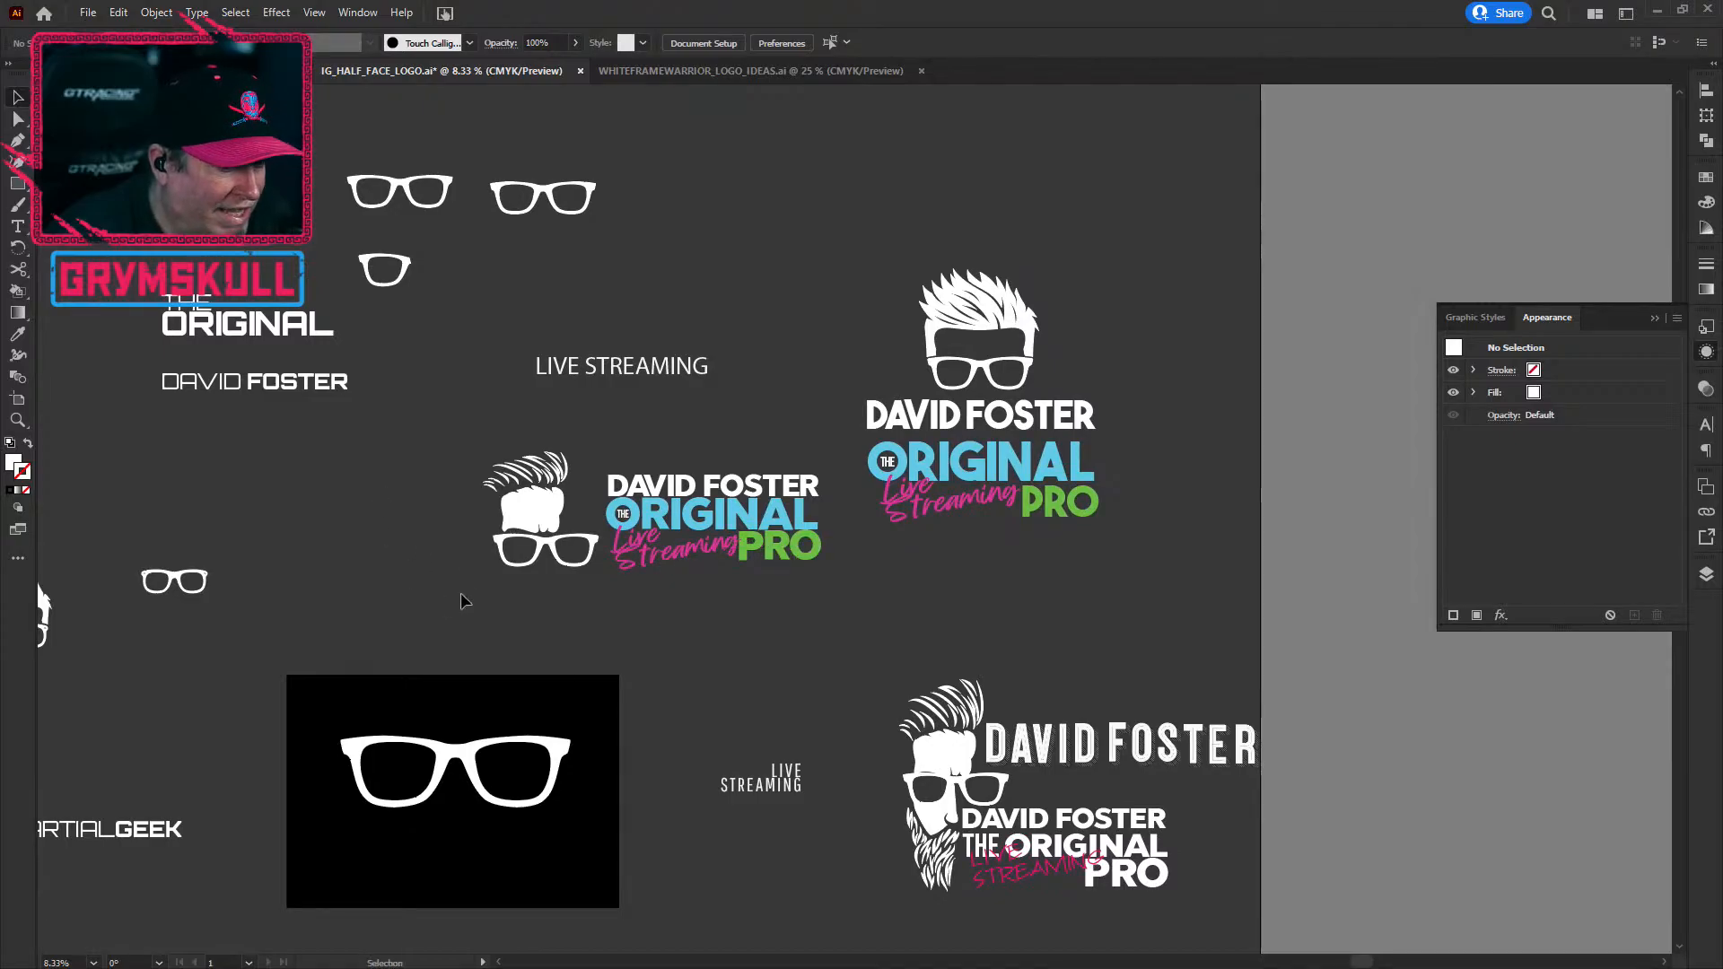
pyautogui.scroll(-1, 463, 559)
pyautogui.moveTo(1235, 661); pyautogui.dragTo(805, 639)
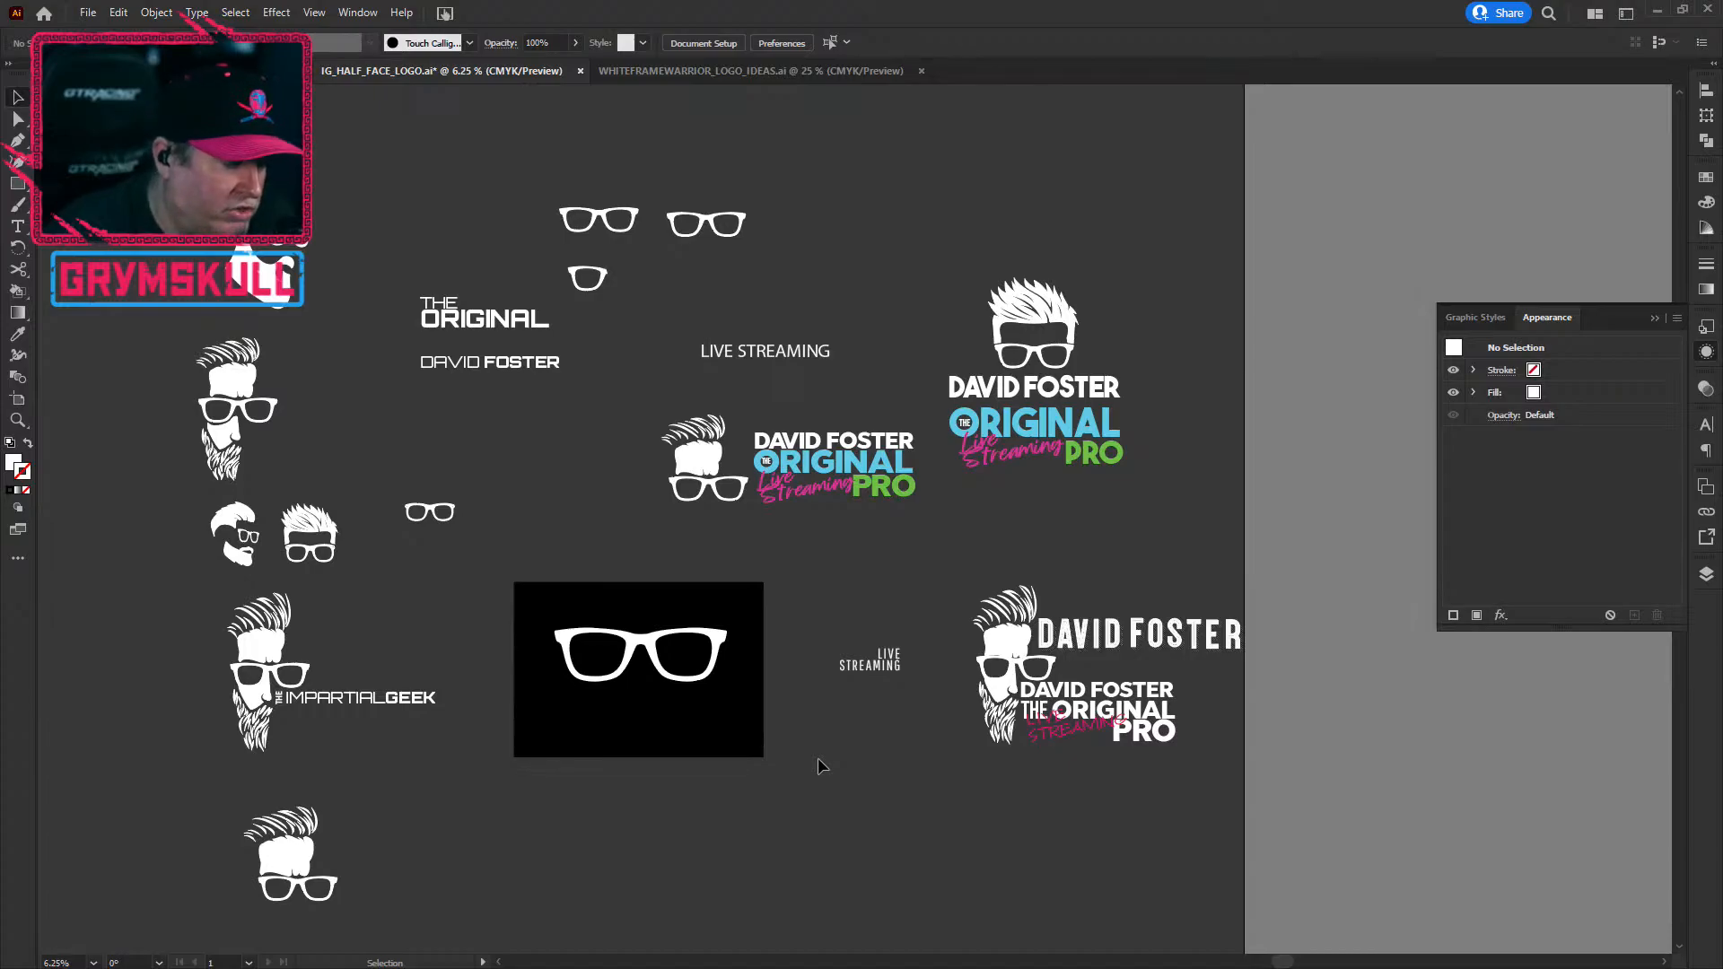
pyautogui.scroll(-1, 995, 824)
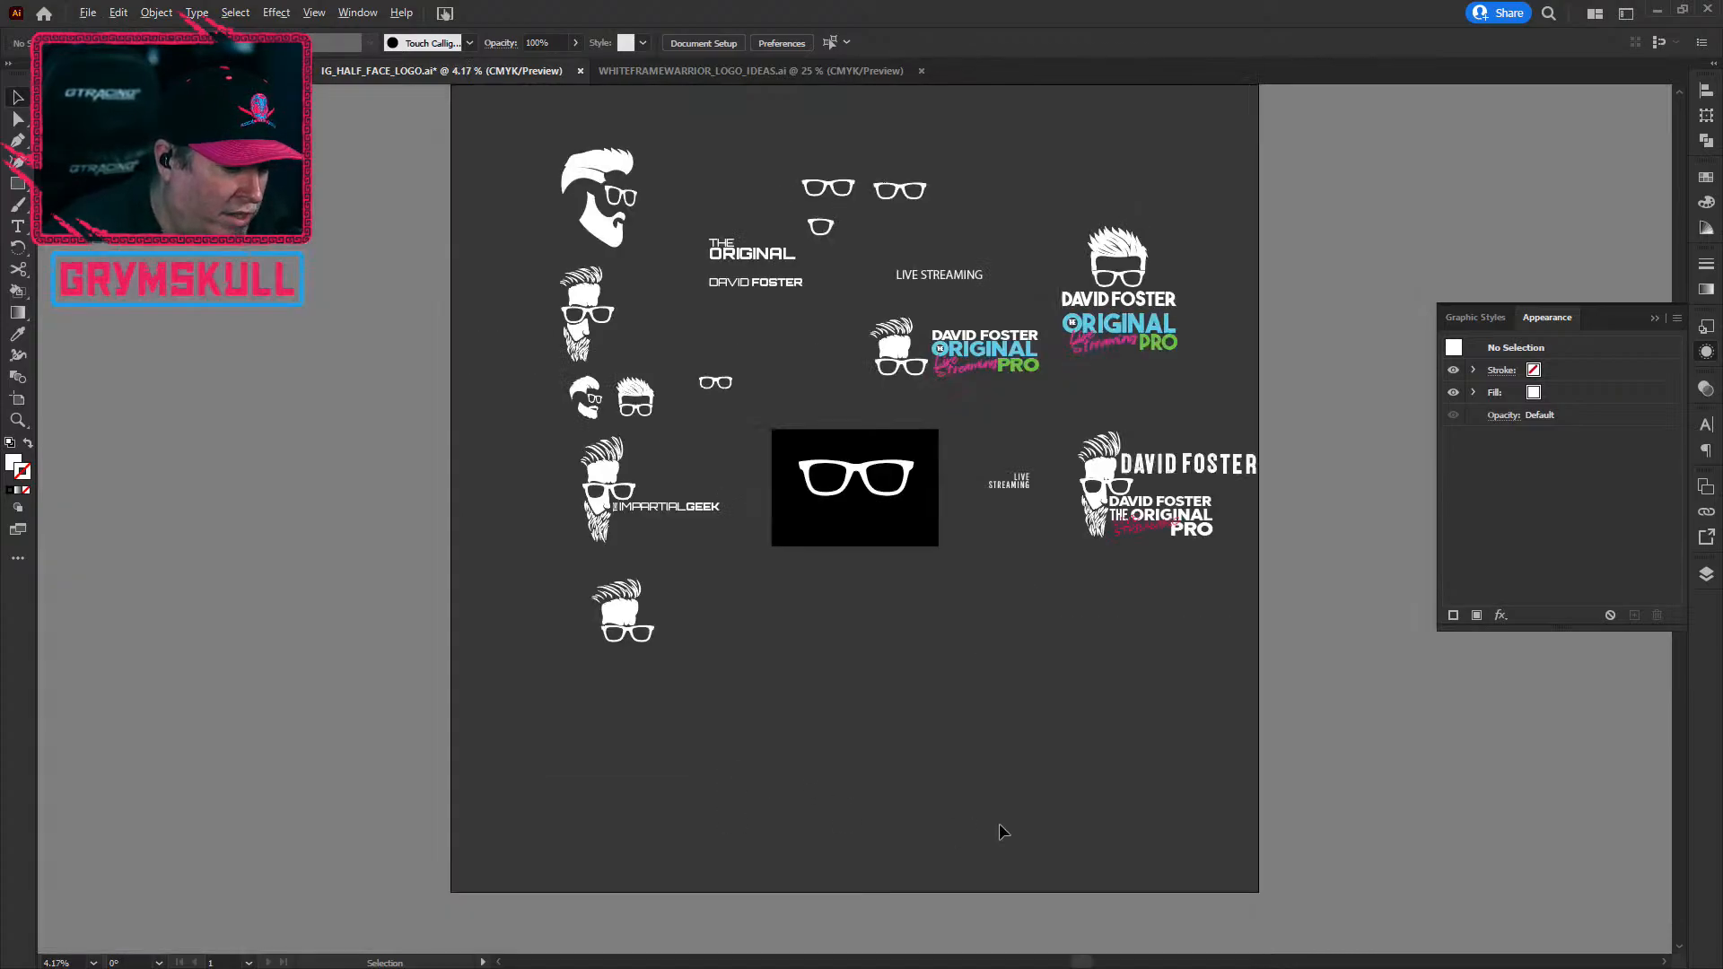
pyautogui.scroll(1, 1052, 762)
pyautogui.moveTo(1262, 477); pyautogui.dragTo(655, 680)
pyautogui.scroll(3, 660, 637)
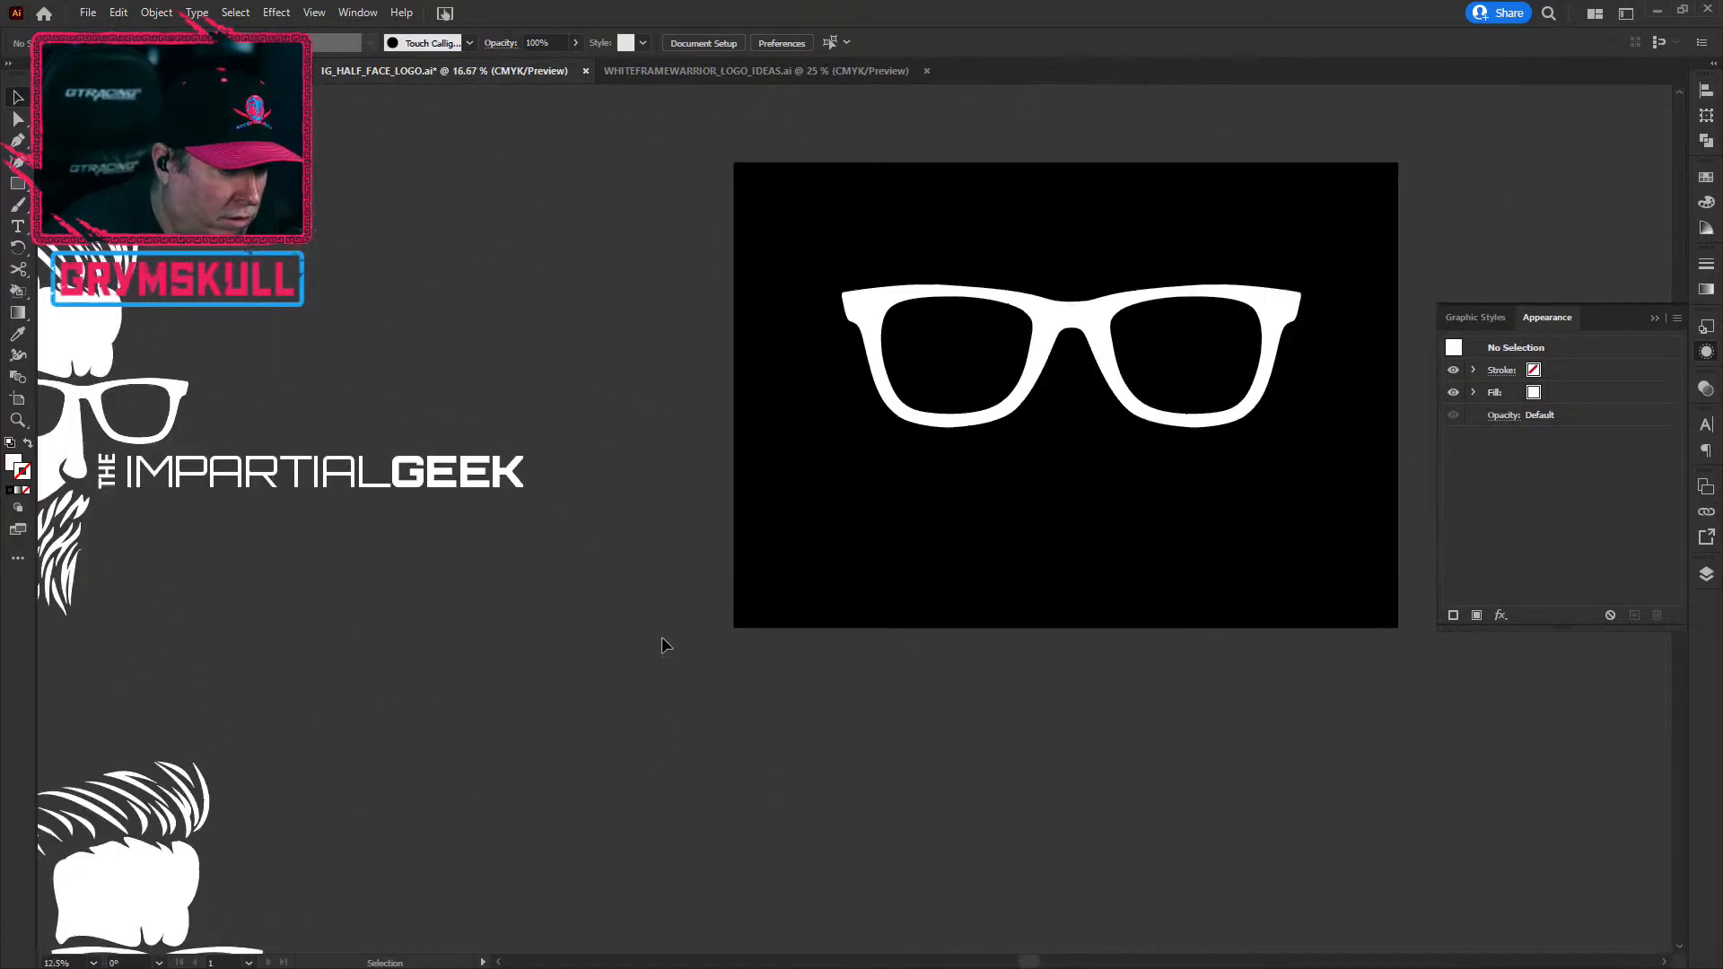
pyautogui.hotkey('alt', 'space')
pyautogui.press('Escape')
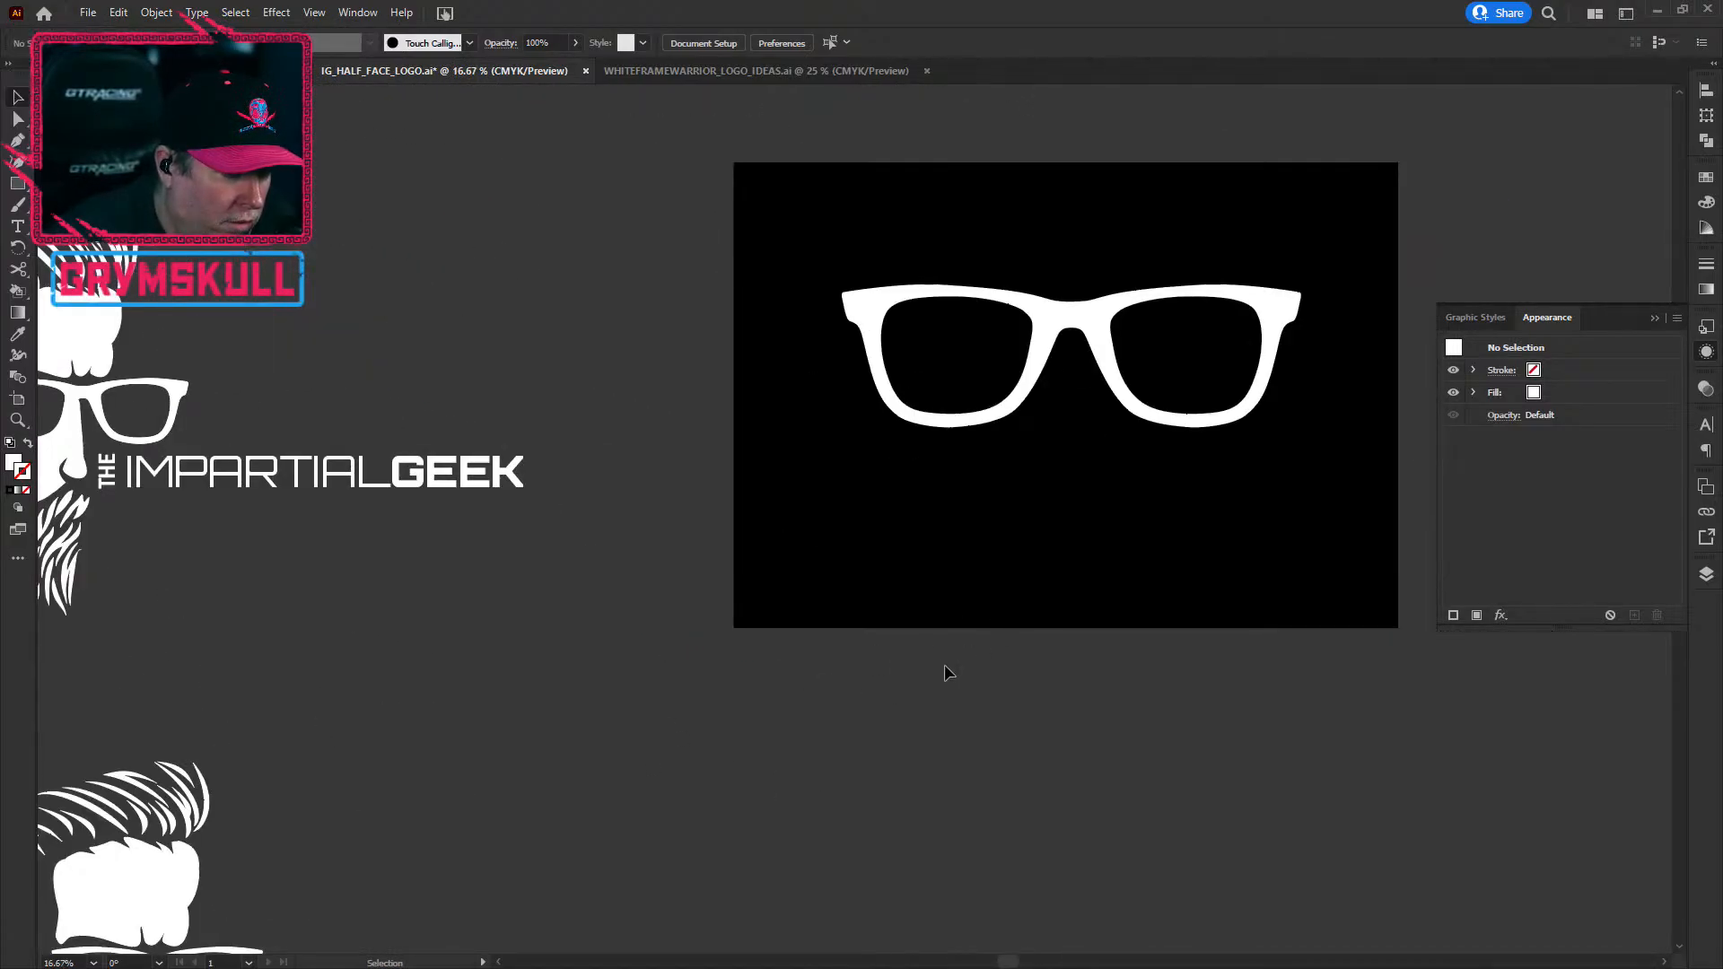
pyautogui.scroll(-1, 967, 664)
pyautogui.moveTo(1009, 582); pyautogui.dragTo(690, 579)
pyautogui.moveTo(1209, 620); pyautogui.dragTo(465, 569)
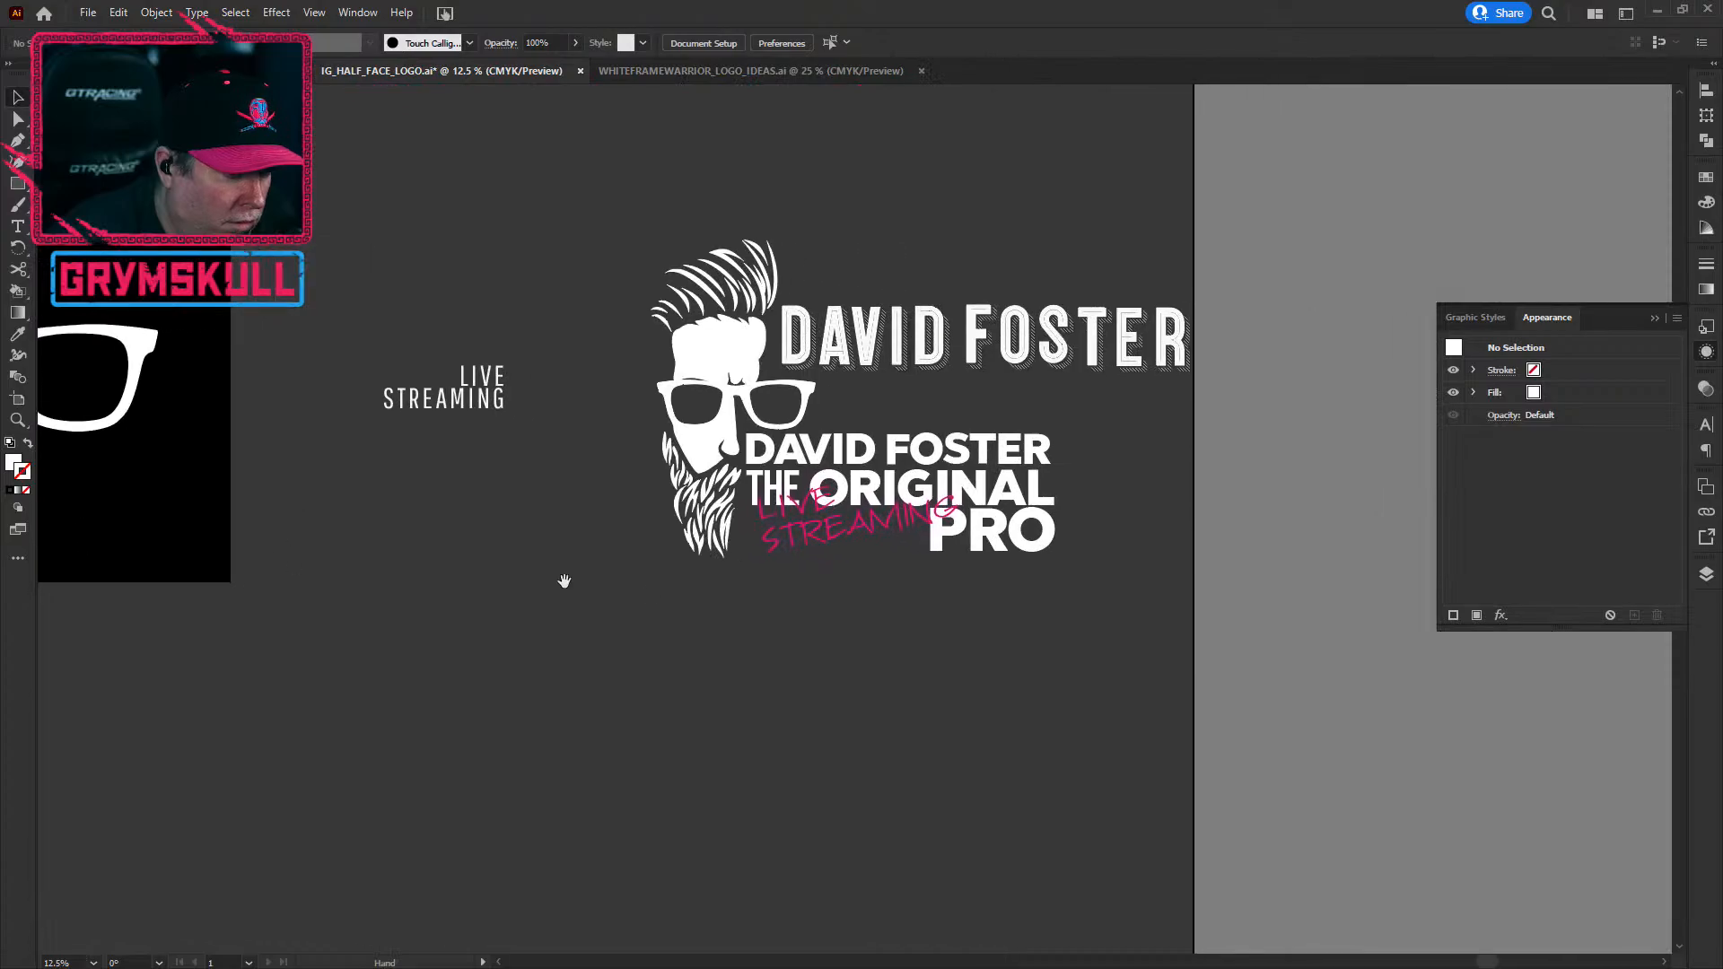
pyautogui.moveTo(876, 676); pyautogui.dragTo(585, 727)
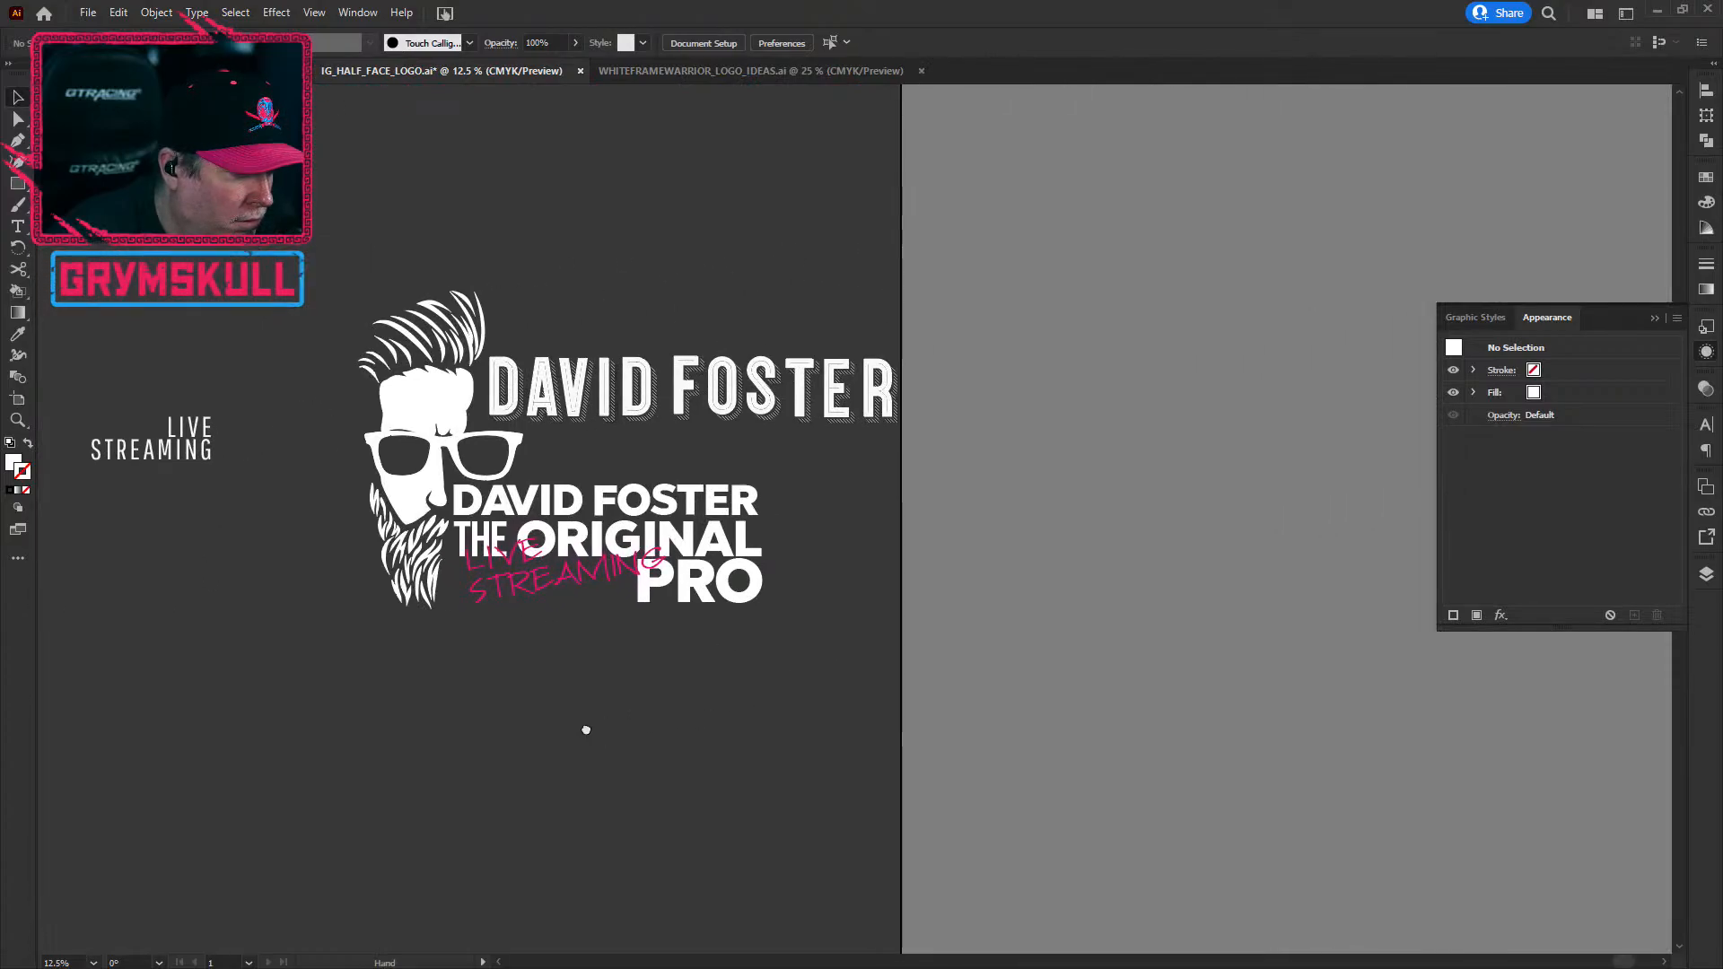
pyautogui.moveTo(458, 715); pyautogui.dragTo(506, 727)
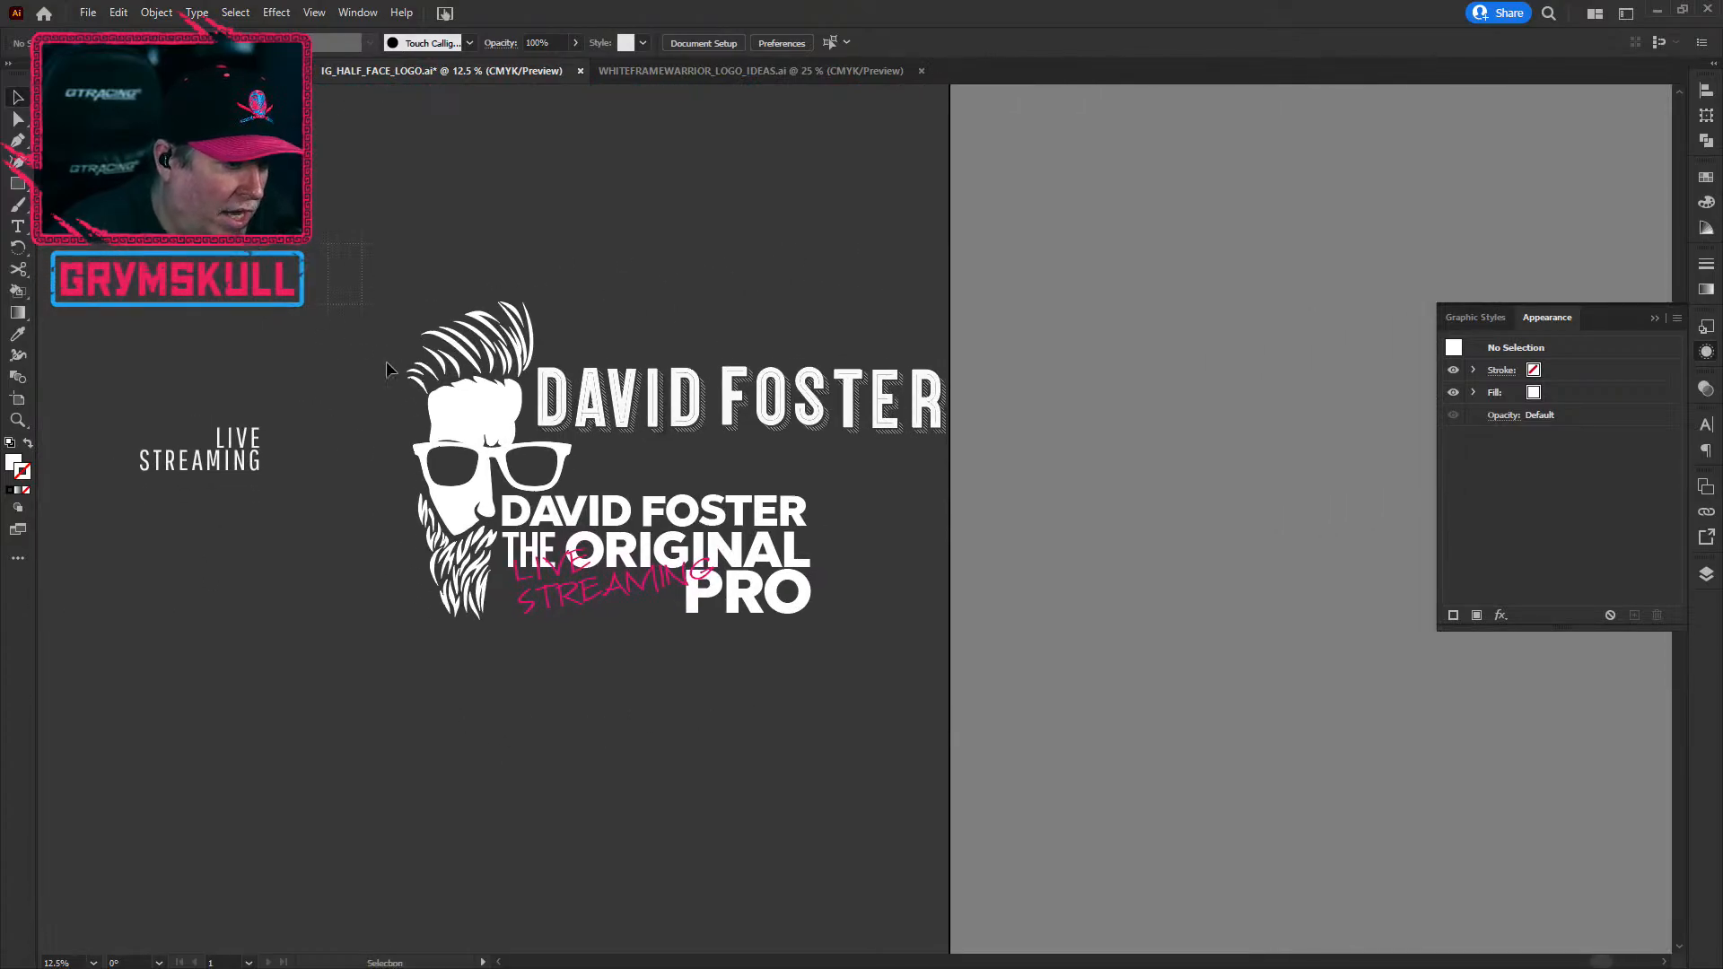
# Step: Inspect the face-and-beard group and the standalone bearded face logo by selecting them
pyautogui.click(457, 619)
pyautogui.click(423, 685)
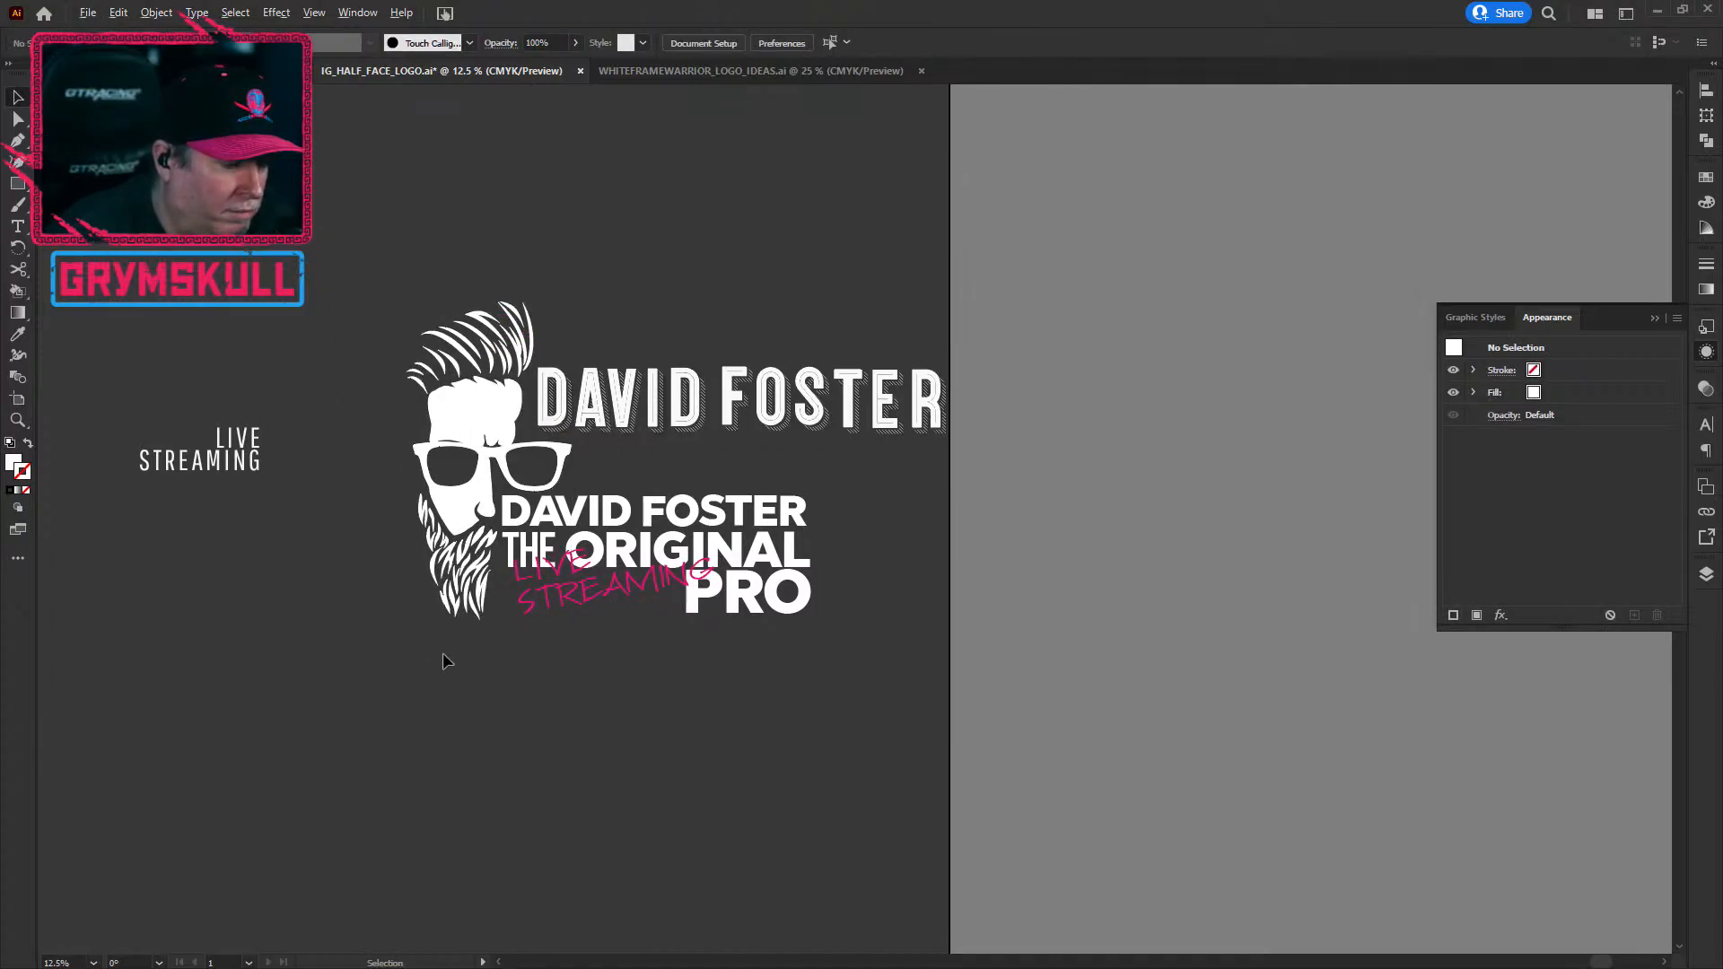
pyautogui.scroll(-1, 444, 656)
pyautogui.moveTo(349, 771); pyautogui.dragTo(656, 738)
pyautogui.moveTo(509, 442); pyautogui.dragTo(561, 442)
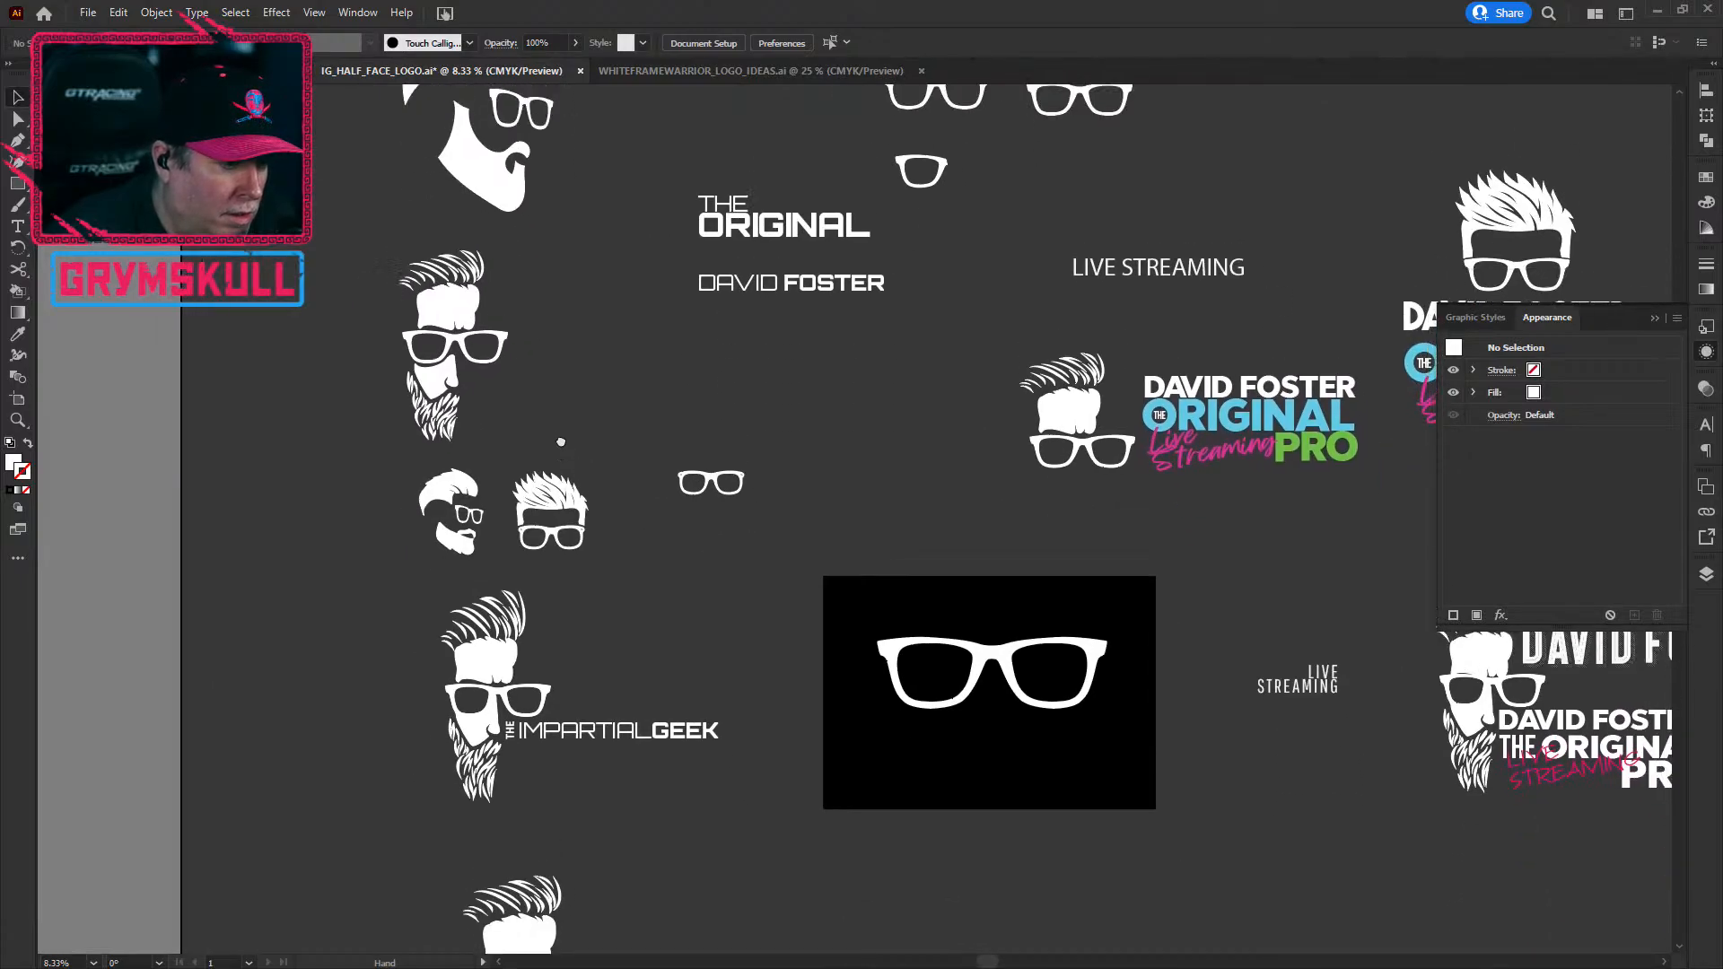
pyautogui.moveTo(347, 239); pyautogui.dragTo(513, 429)
pyautogui.click(615, 682)
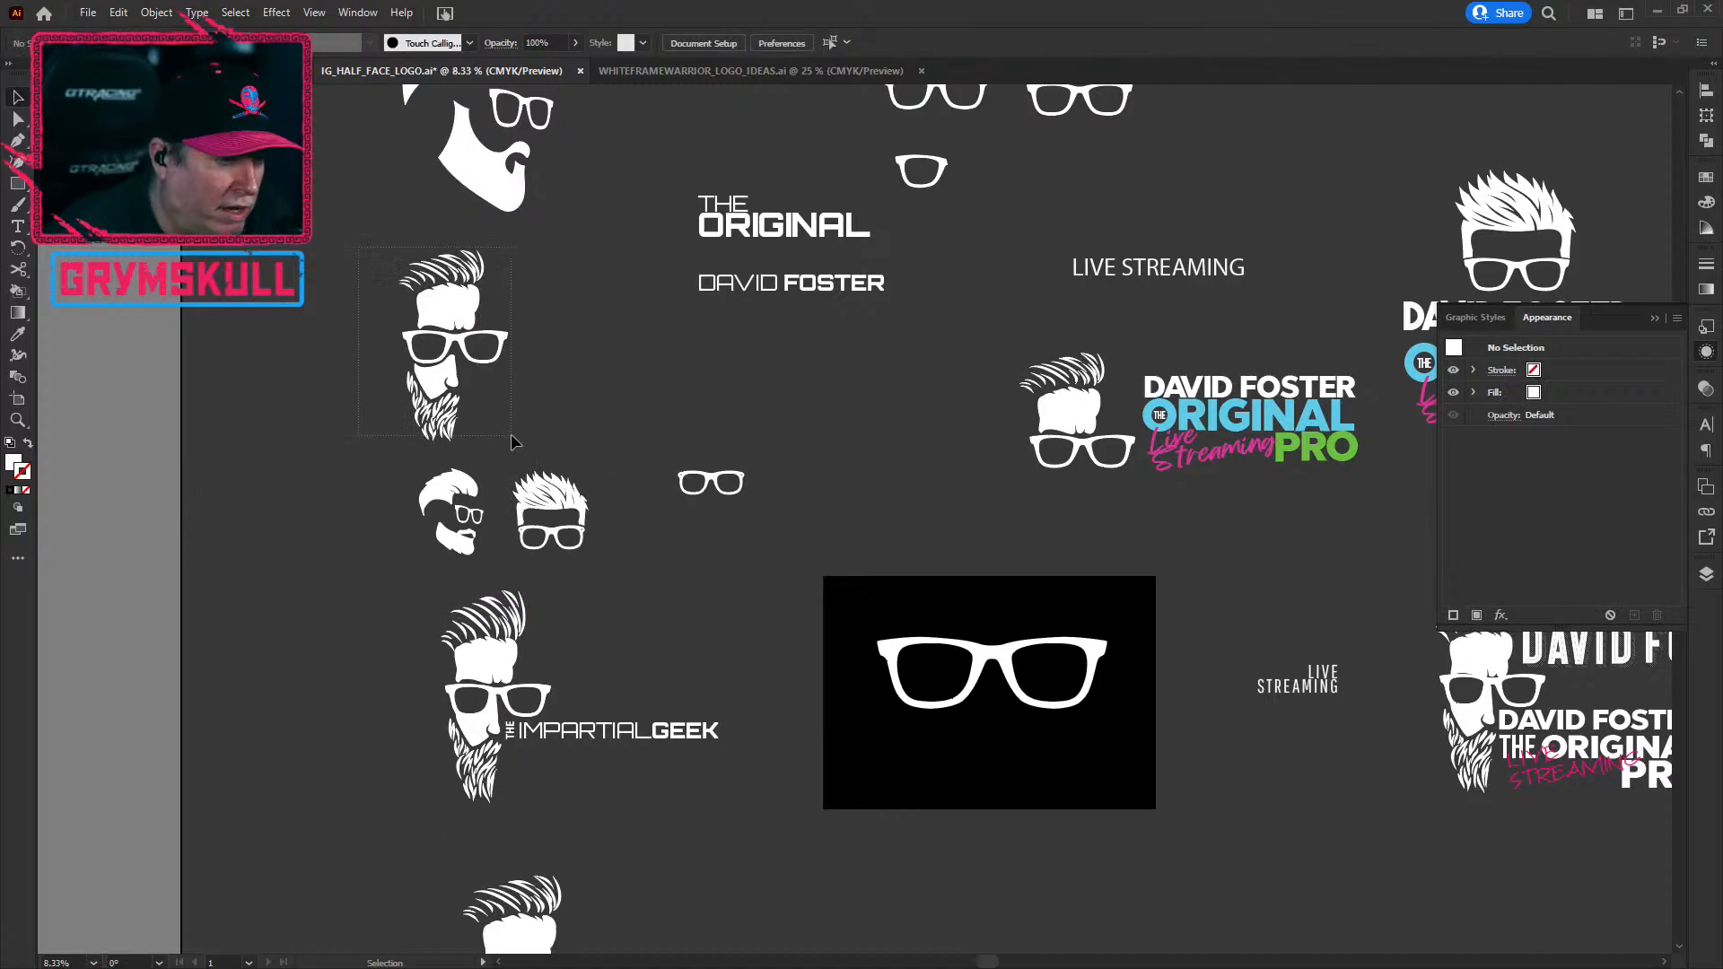
pyautogui.moveTo(511, 440); pyautogui.dragTo(513, 441)
pyautogui.click(719, 415)
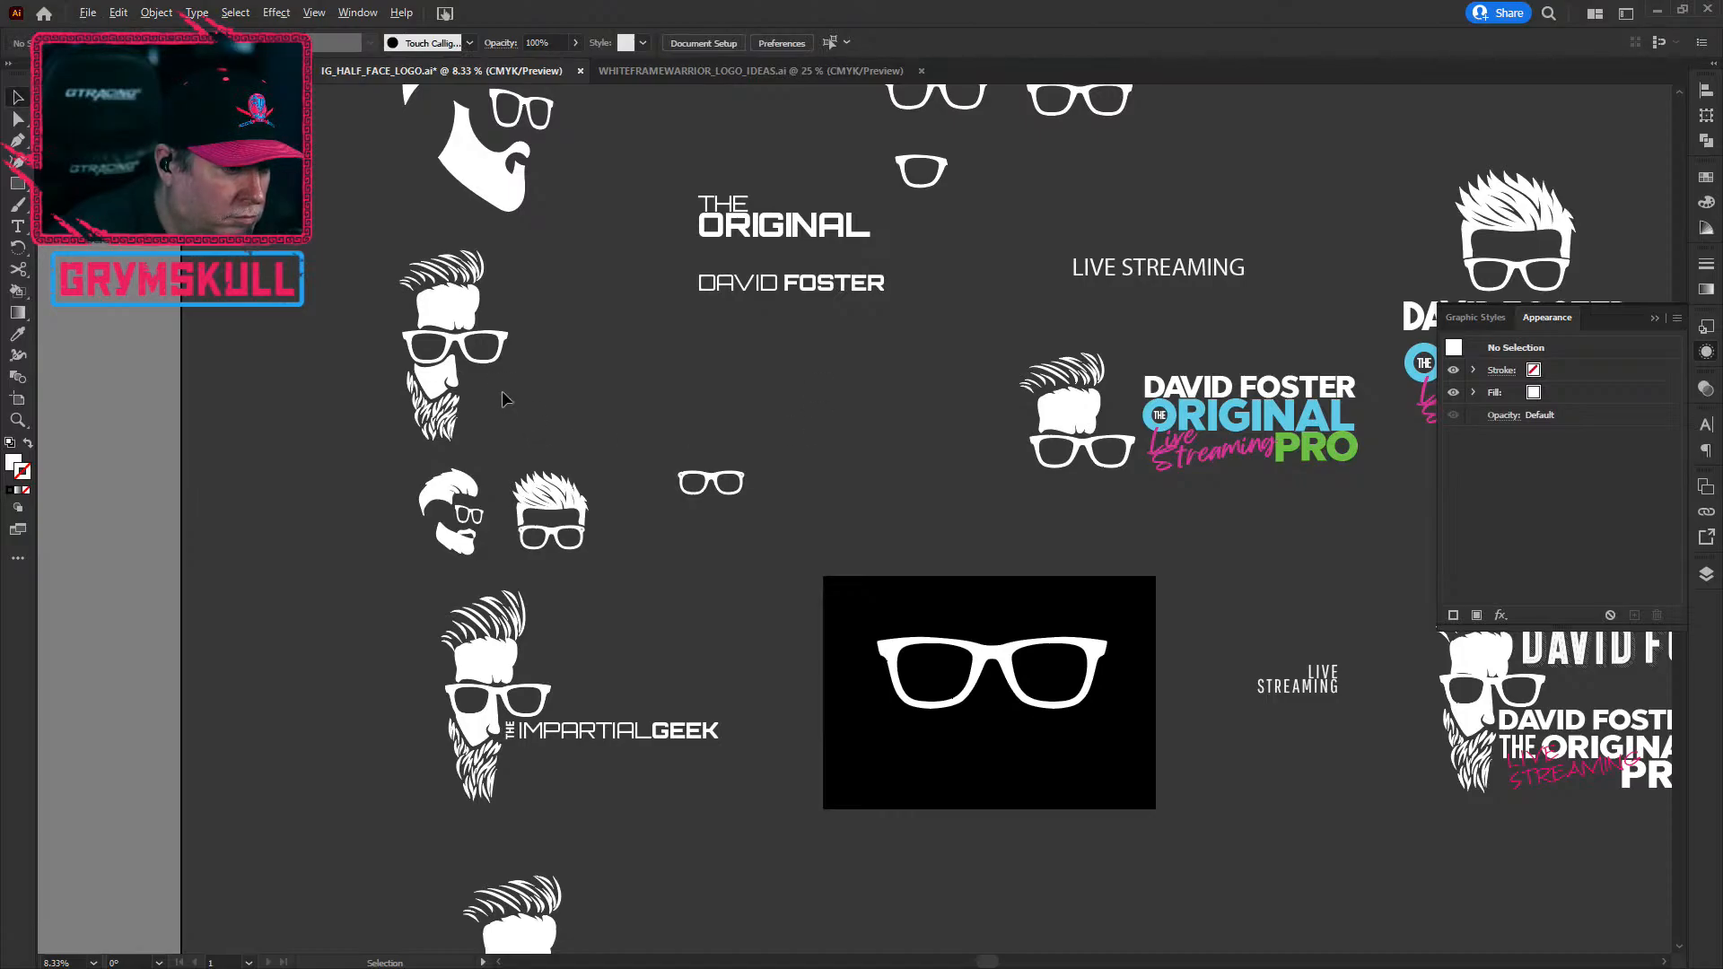
pyautogui.scroll(4, 473, 368)
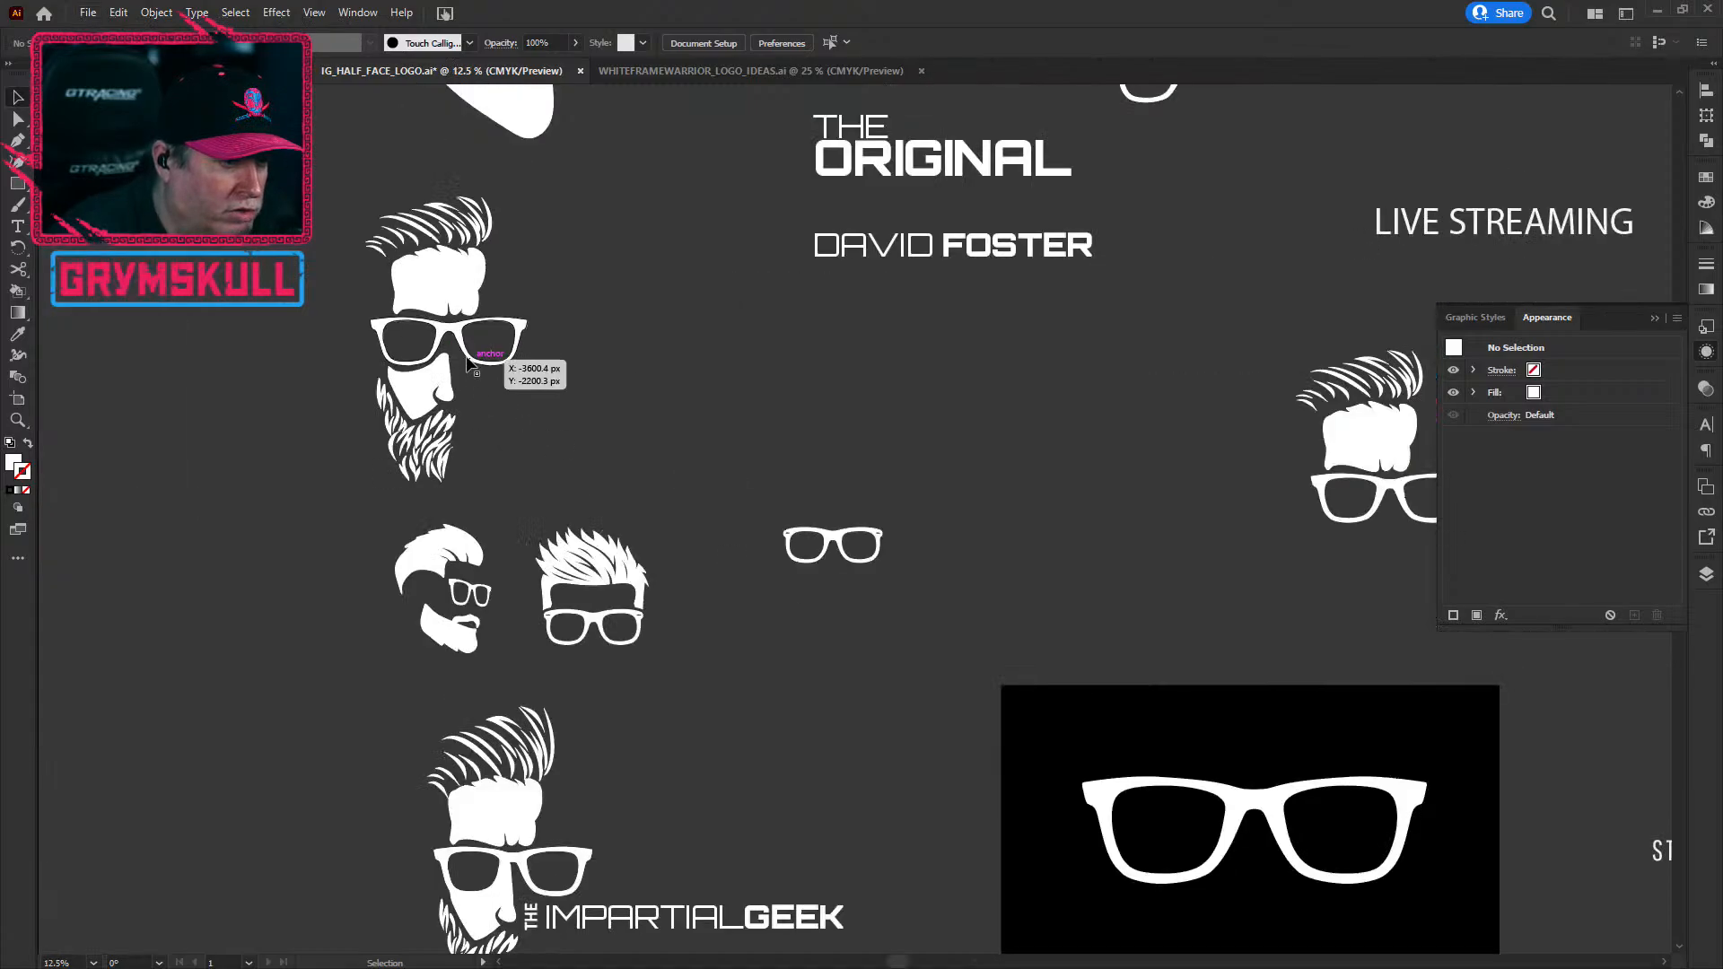
pyautogui.scroll(-1, 871, 524)
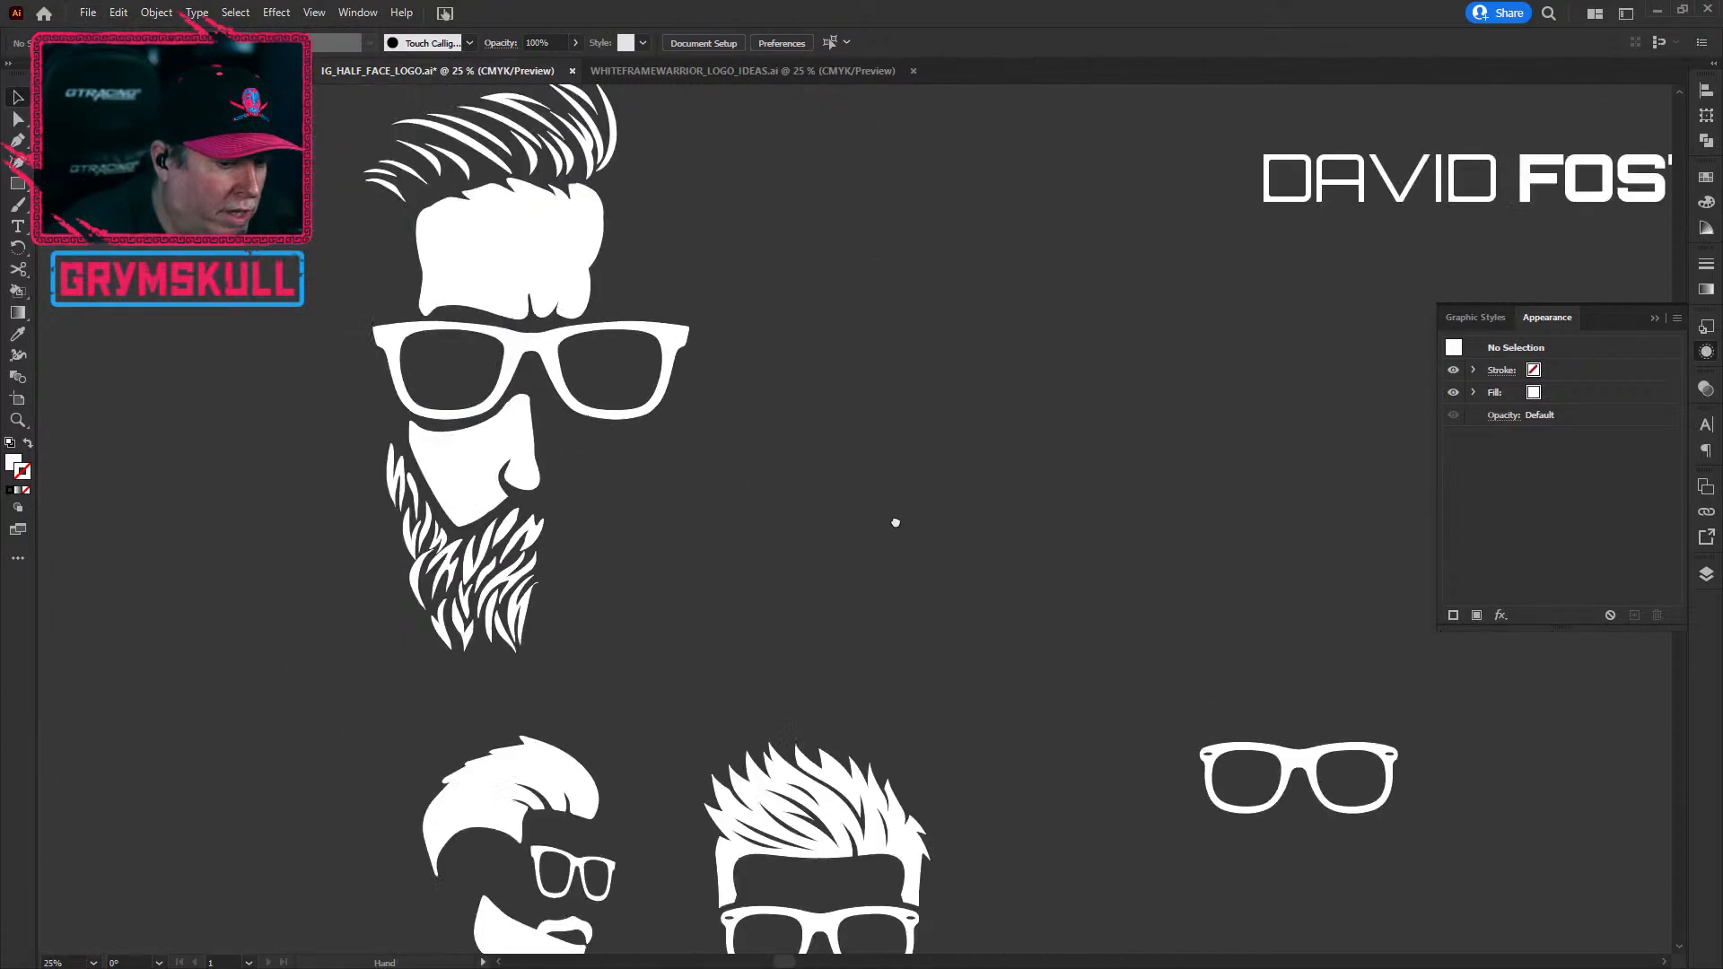
pyautogui.moveTo(895, 531); pyautogui.dragTo(500, 368)
pyautogui.moveTo(388, 331); pyautogui.dragTo(713, 493)
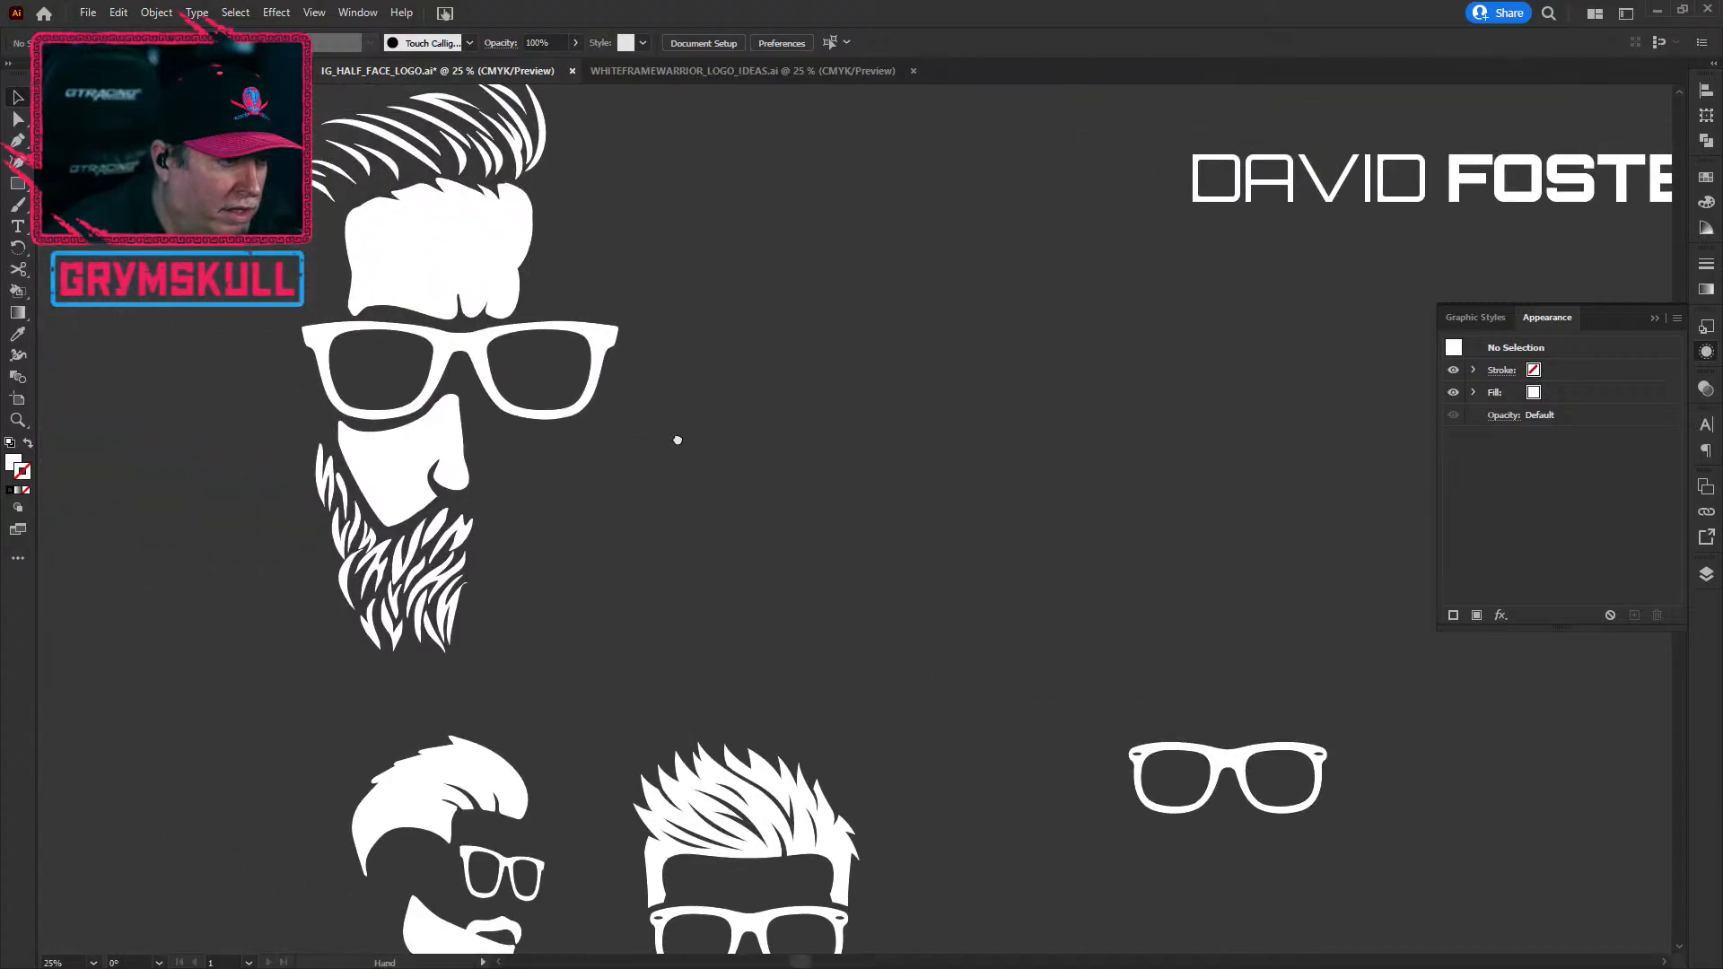
pyautogui.click(558, 334)
pyautogui.scroll(-1, 712, 419)
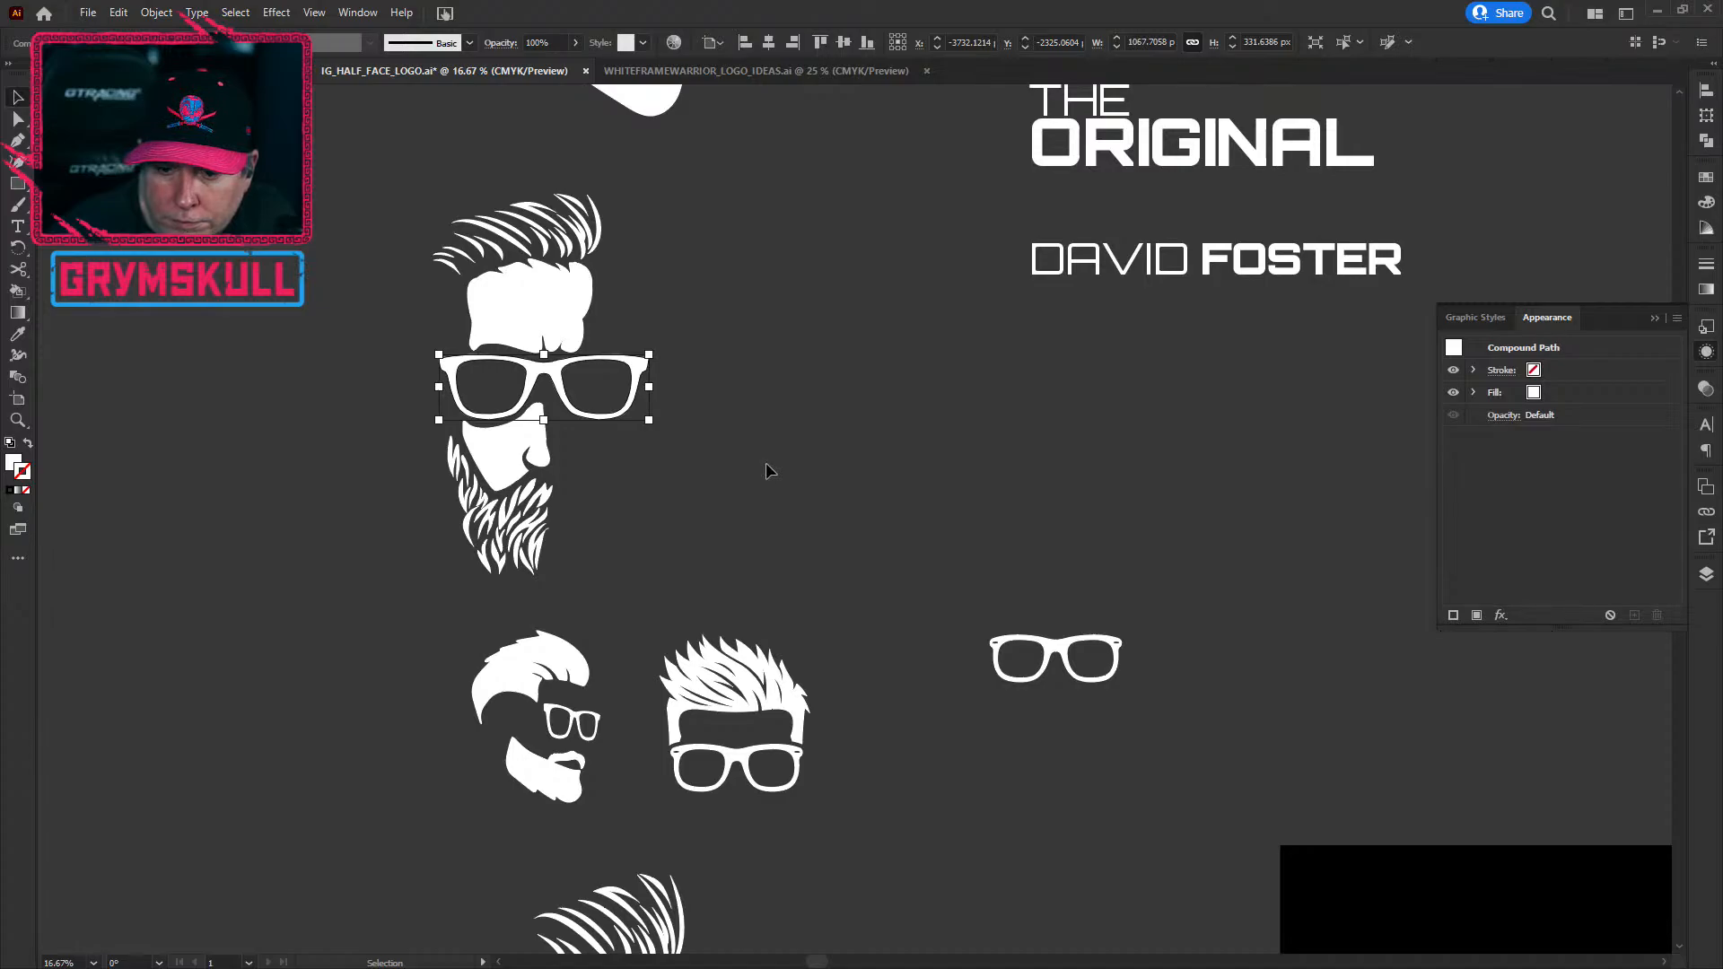
pyautogui.hotkey('ctrl', '-')
pyautogui.hotkey('ctrl', '-')
pyautogui.hotkey('ctrl', '-')
pyautogui.hotkey('ctrl', '-')
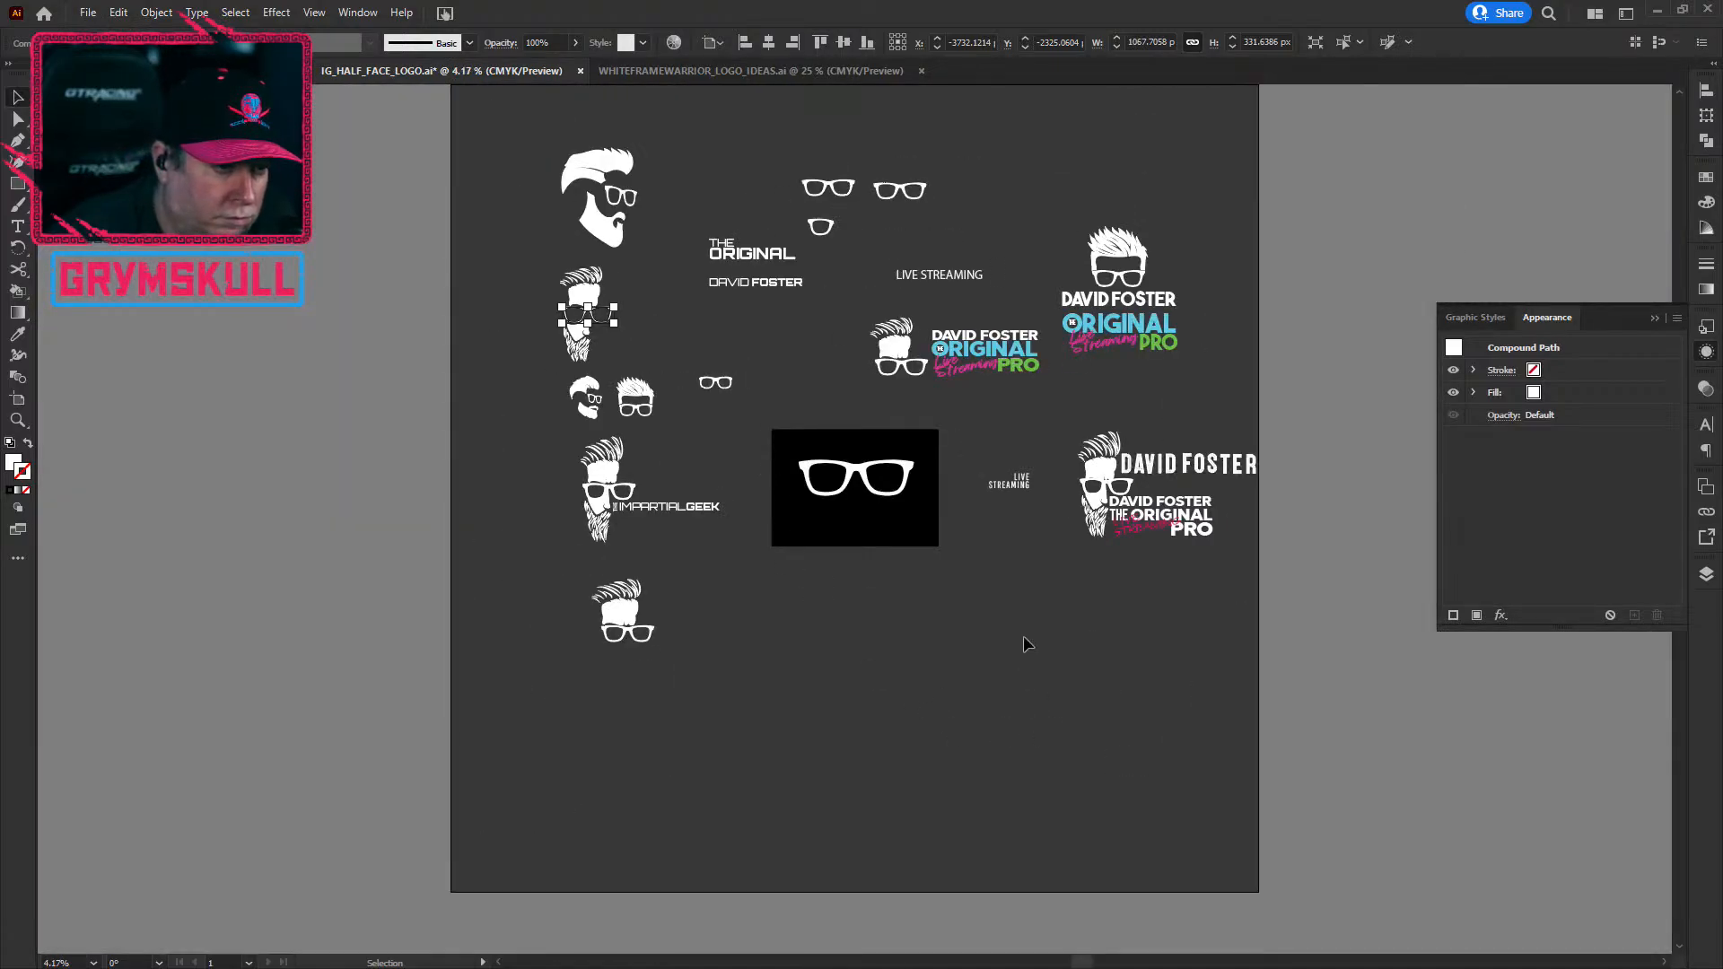
pyautogui.click(1024, 644)
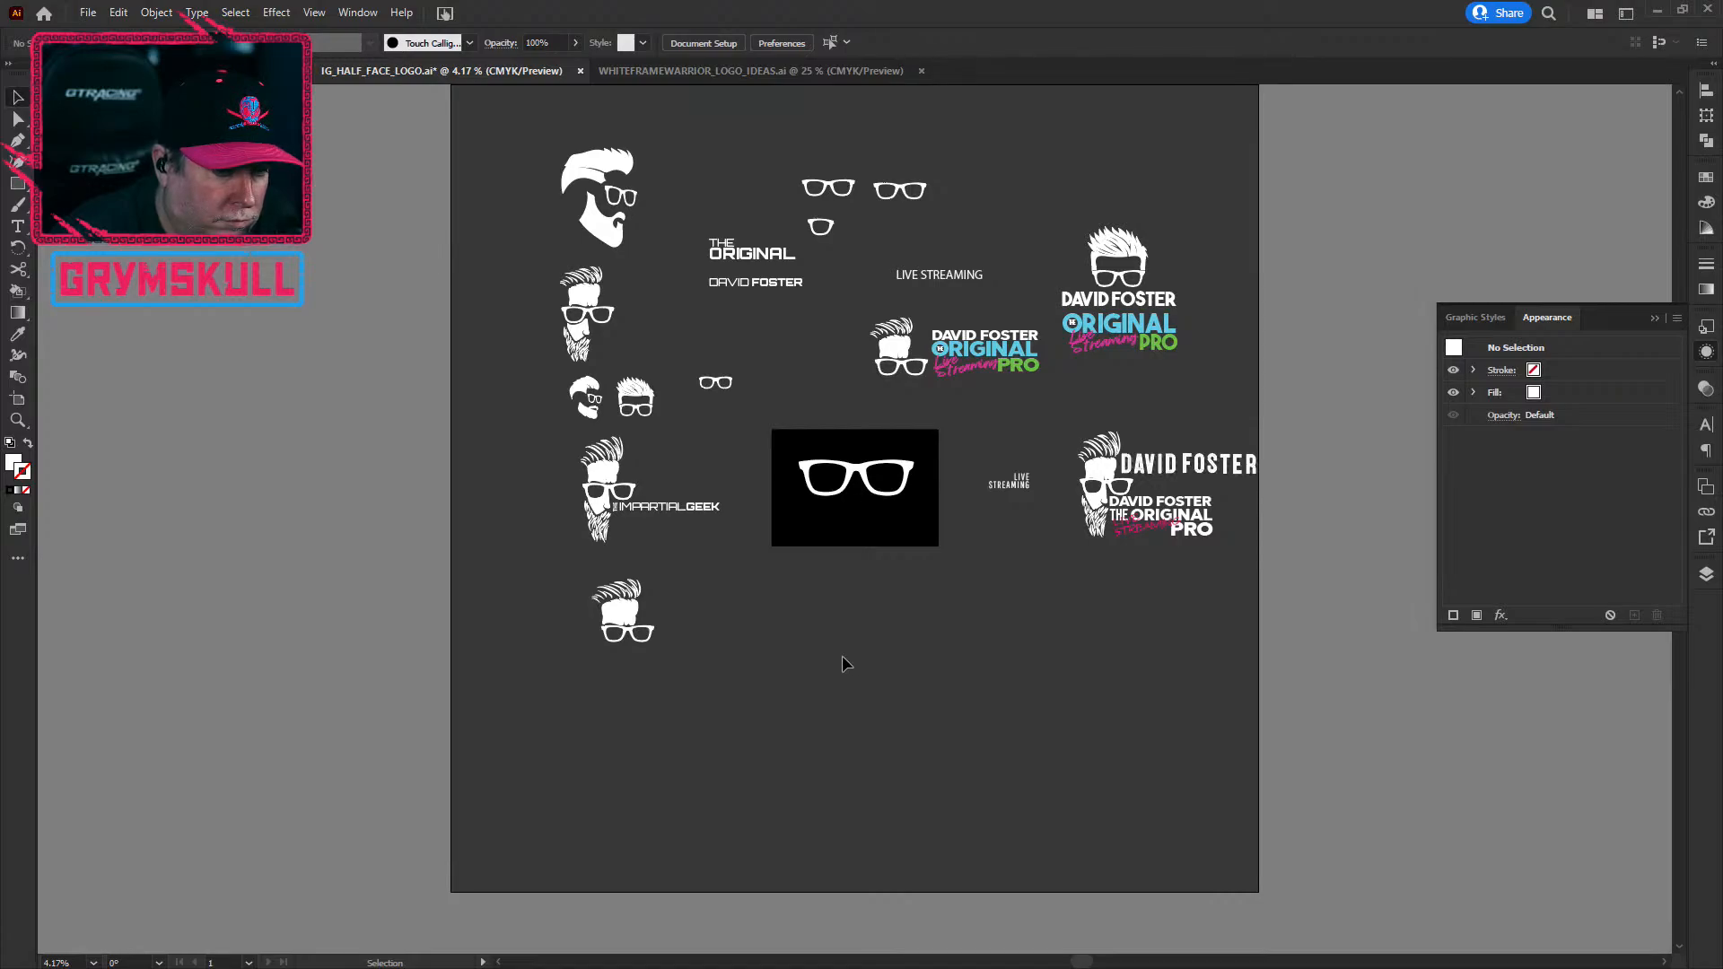
pyautogui.scroll(2, 974, 636)
pyautogui.moveTo(1168, 551); pyautogui.dragTo(408, 599)
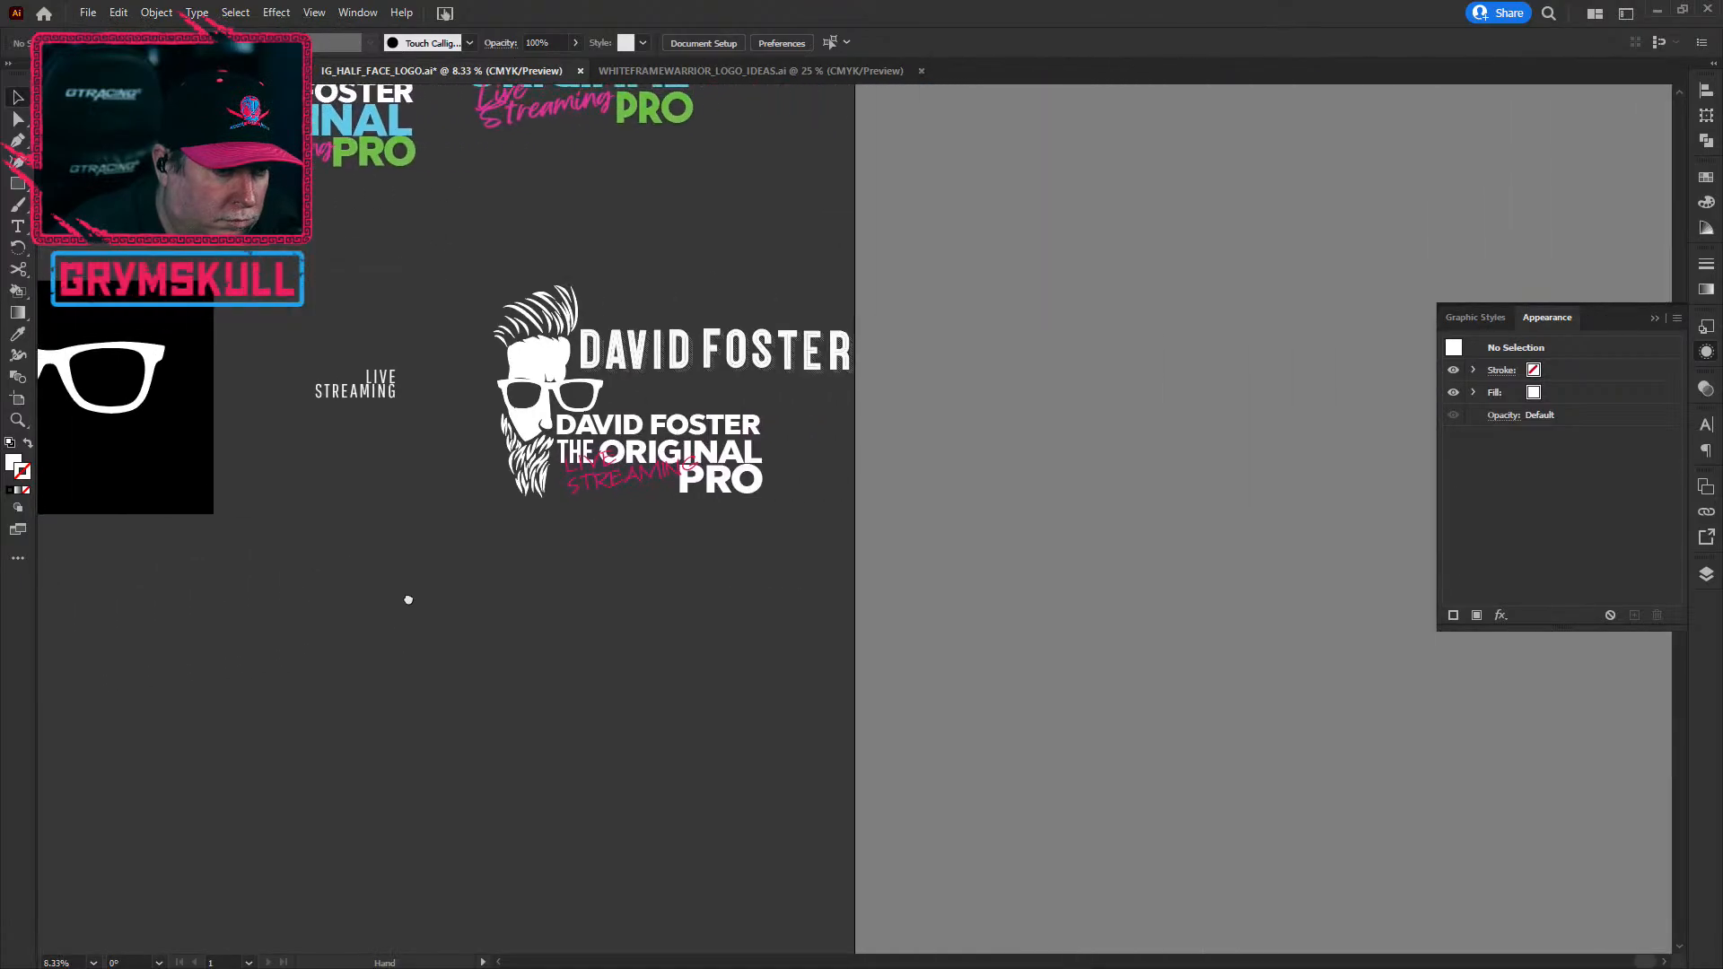
pyautogui.click(538, 492)
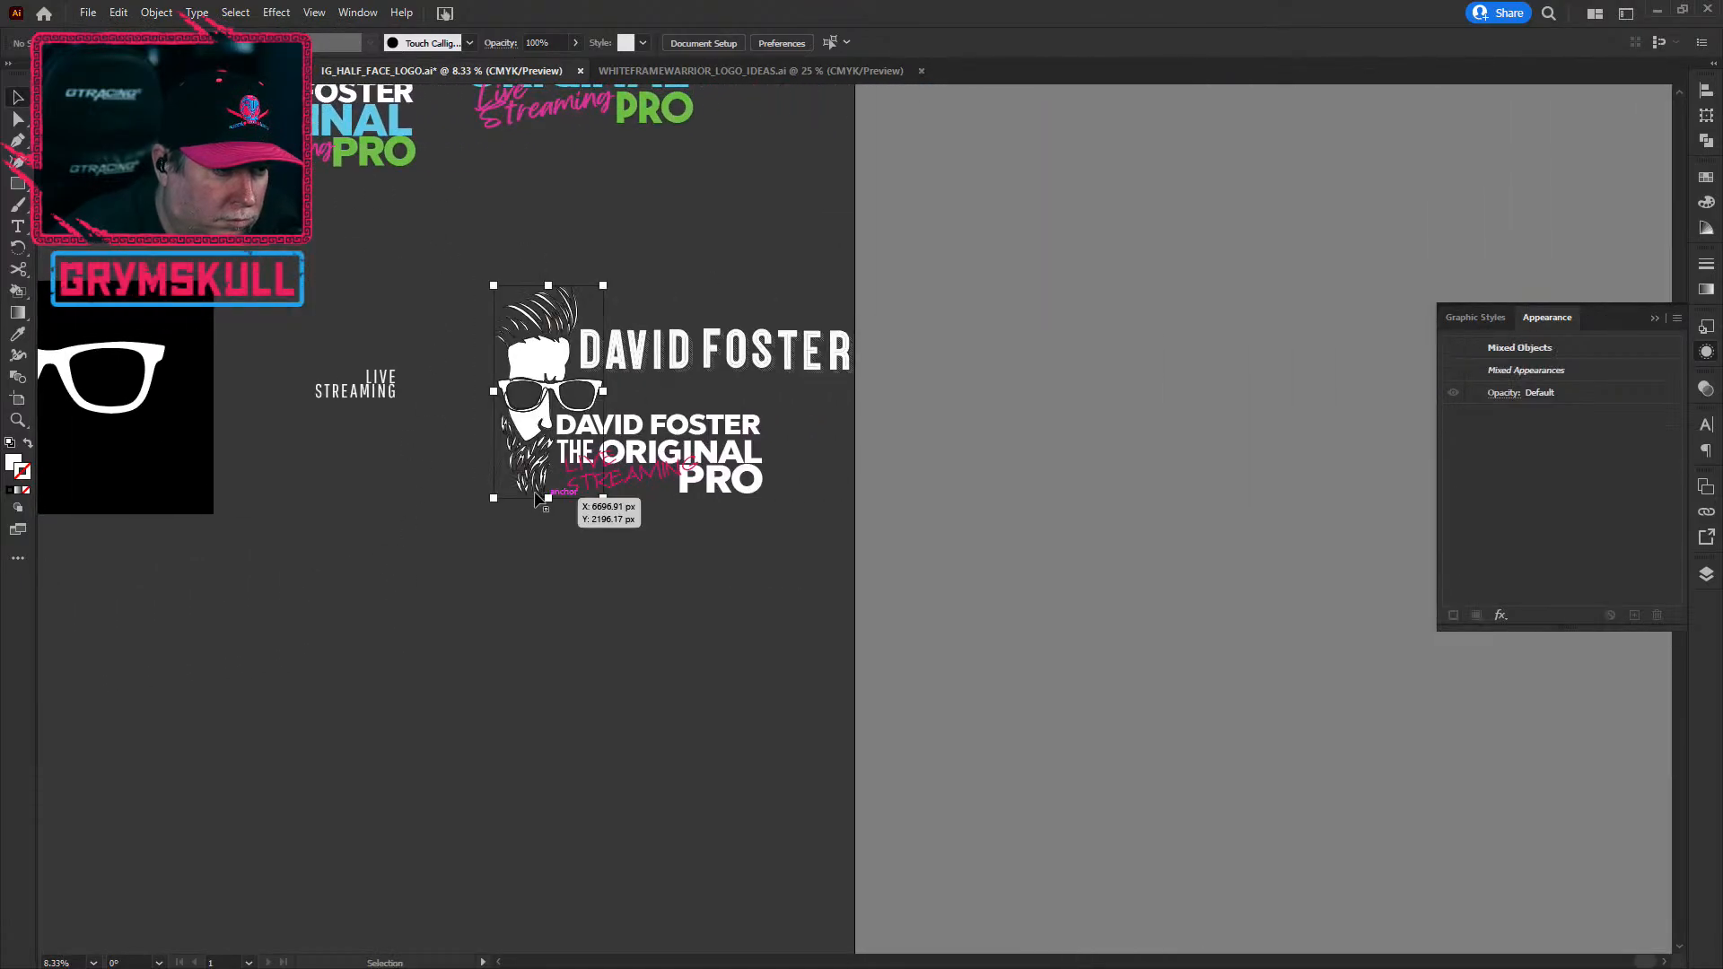
pyautogui.click(455, 653)
pyautogui.hotkey('ctrl', '0')
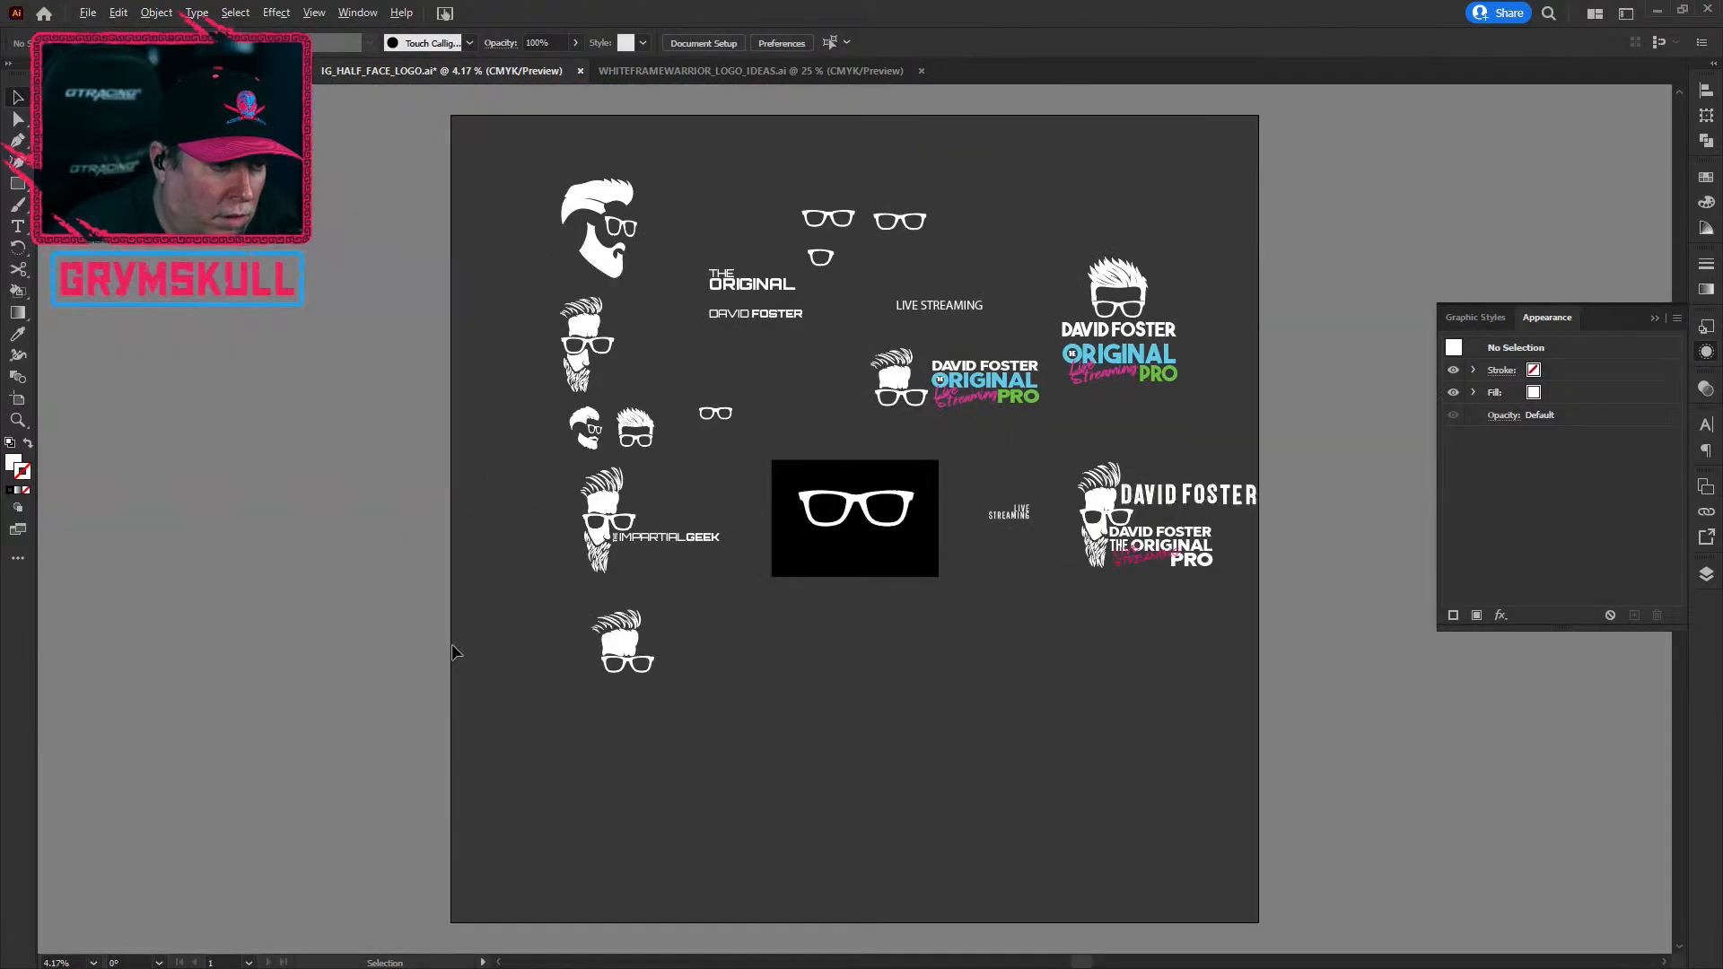
pyautogui.click(597, 384)
pyautogui.moveTo(596, 384); pyautogui.dragTo(811, 636)
pyautogui.click(1080, 746)
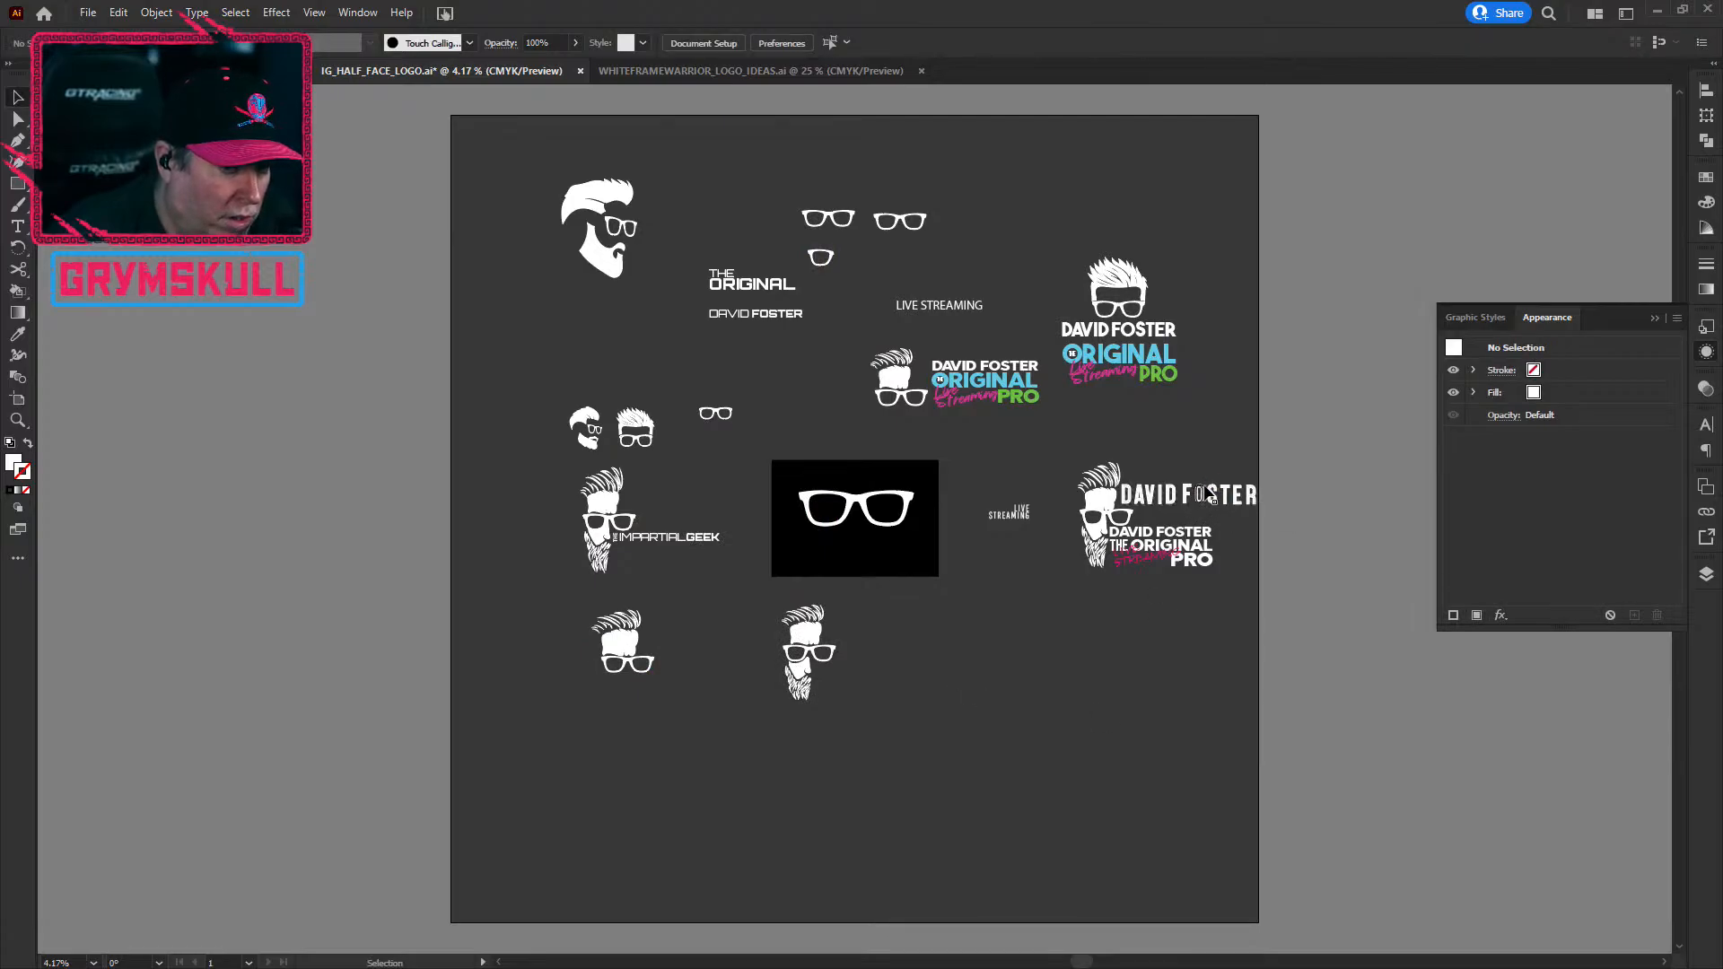
pyautogui.click(1023, 376)
pyautogui.moveTo(1014, 368); pyautogui.dragTo(972, 670)
pyautogui.hotkey('ctrl', 'z')
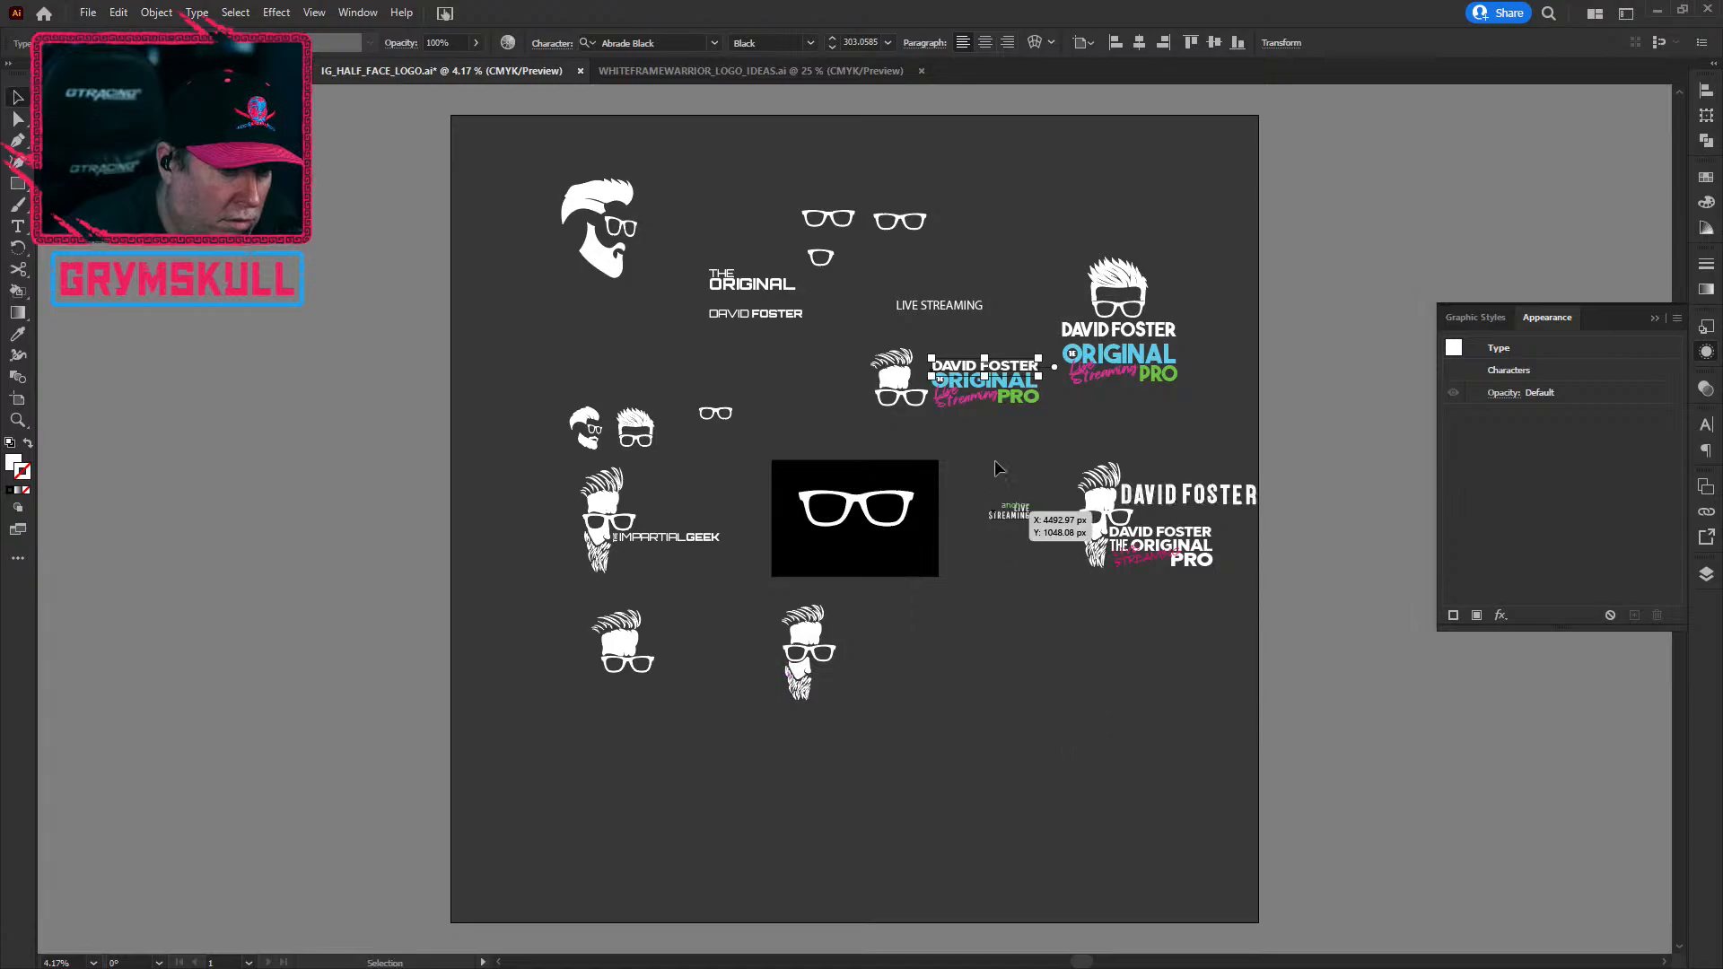
pyautogui.moveTo(1012, 368); pyautogui.dragTo(898, 671)
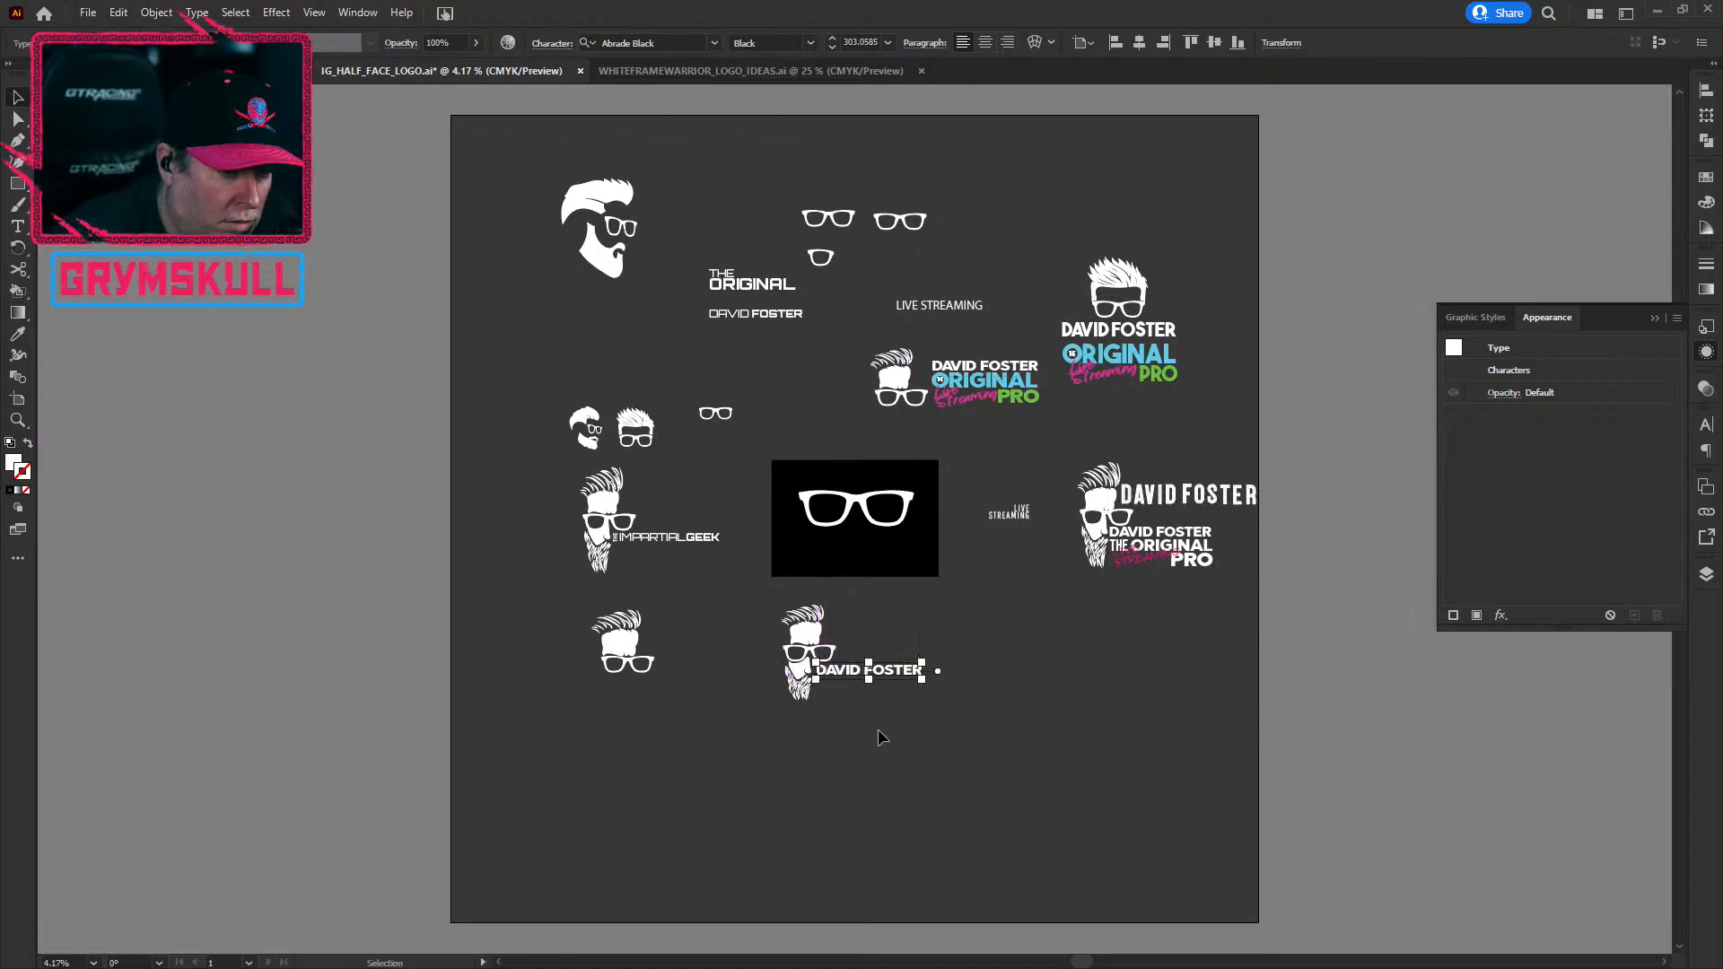
pyautogui.click(879, 733)
pyautogui.keyDown('alt'); pyautogui.scroll(1, 847, 663); pyautogui.keyUp('alt')
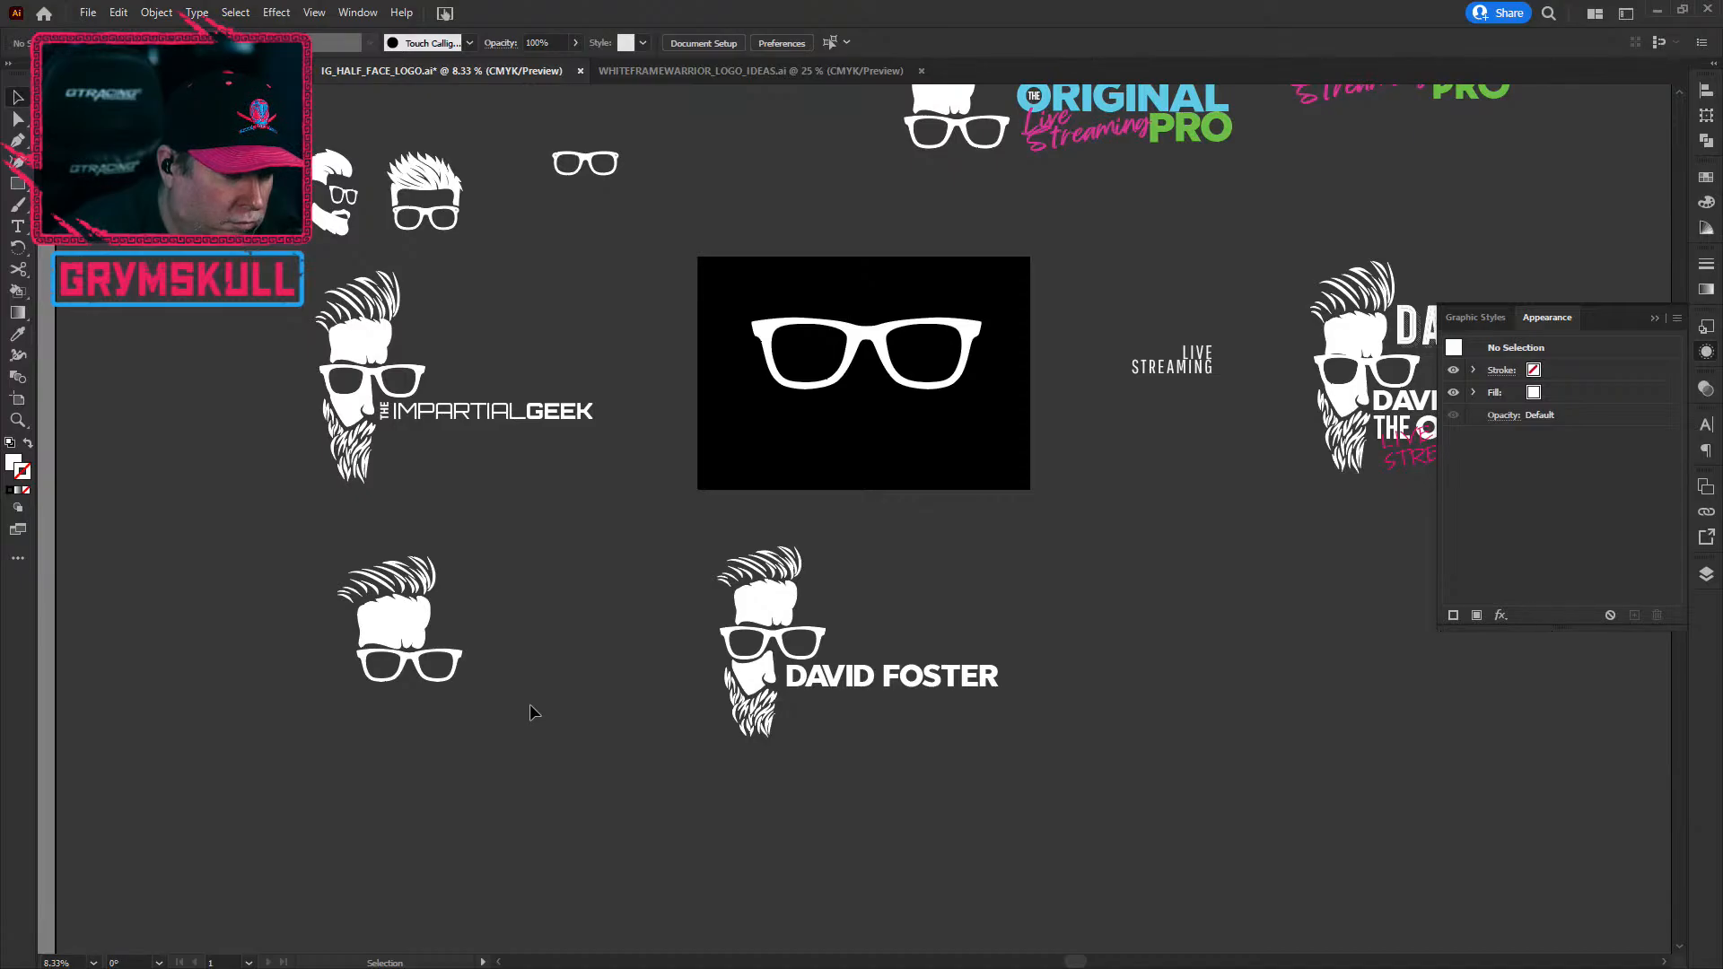
pyautogui.moveTo(389, 612); pyautogui.dragTo(411, 617)
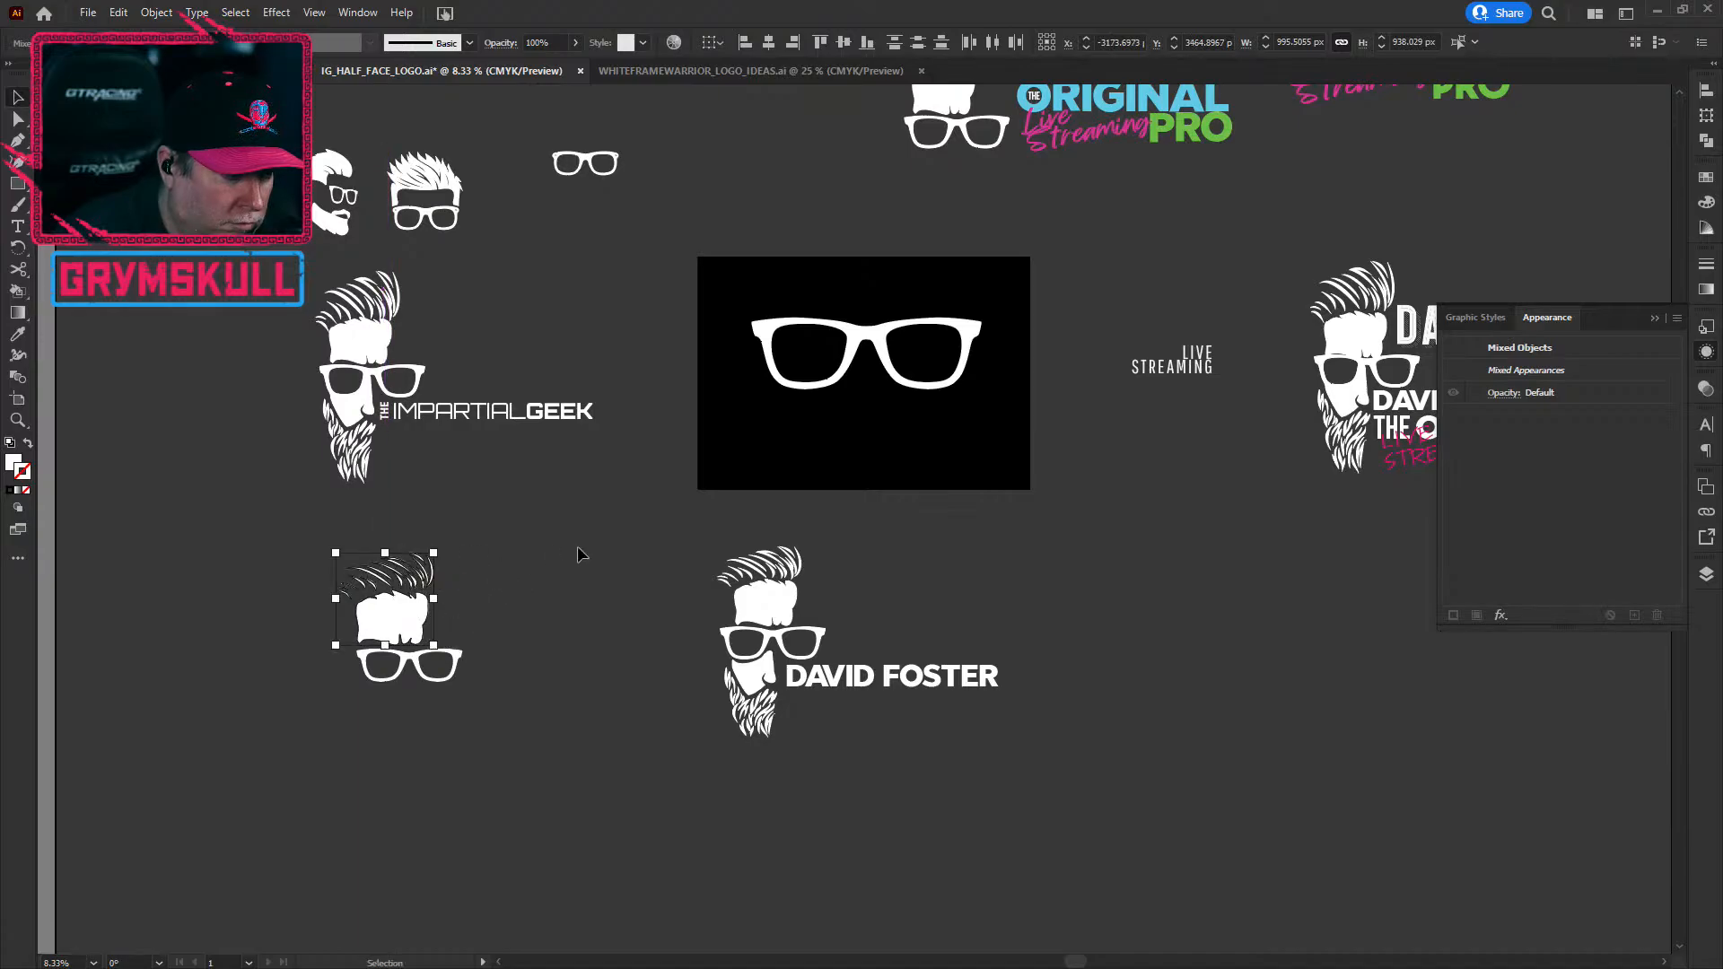
pyautogui.click(569, 712)
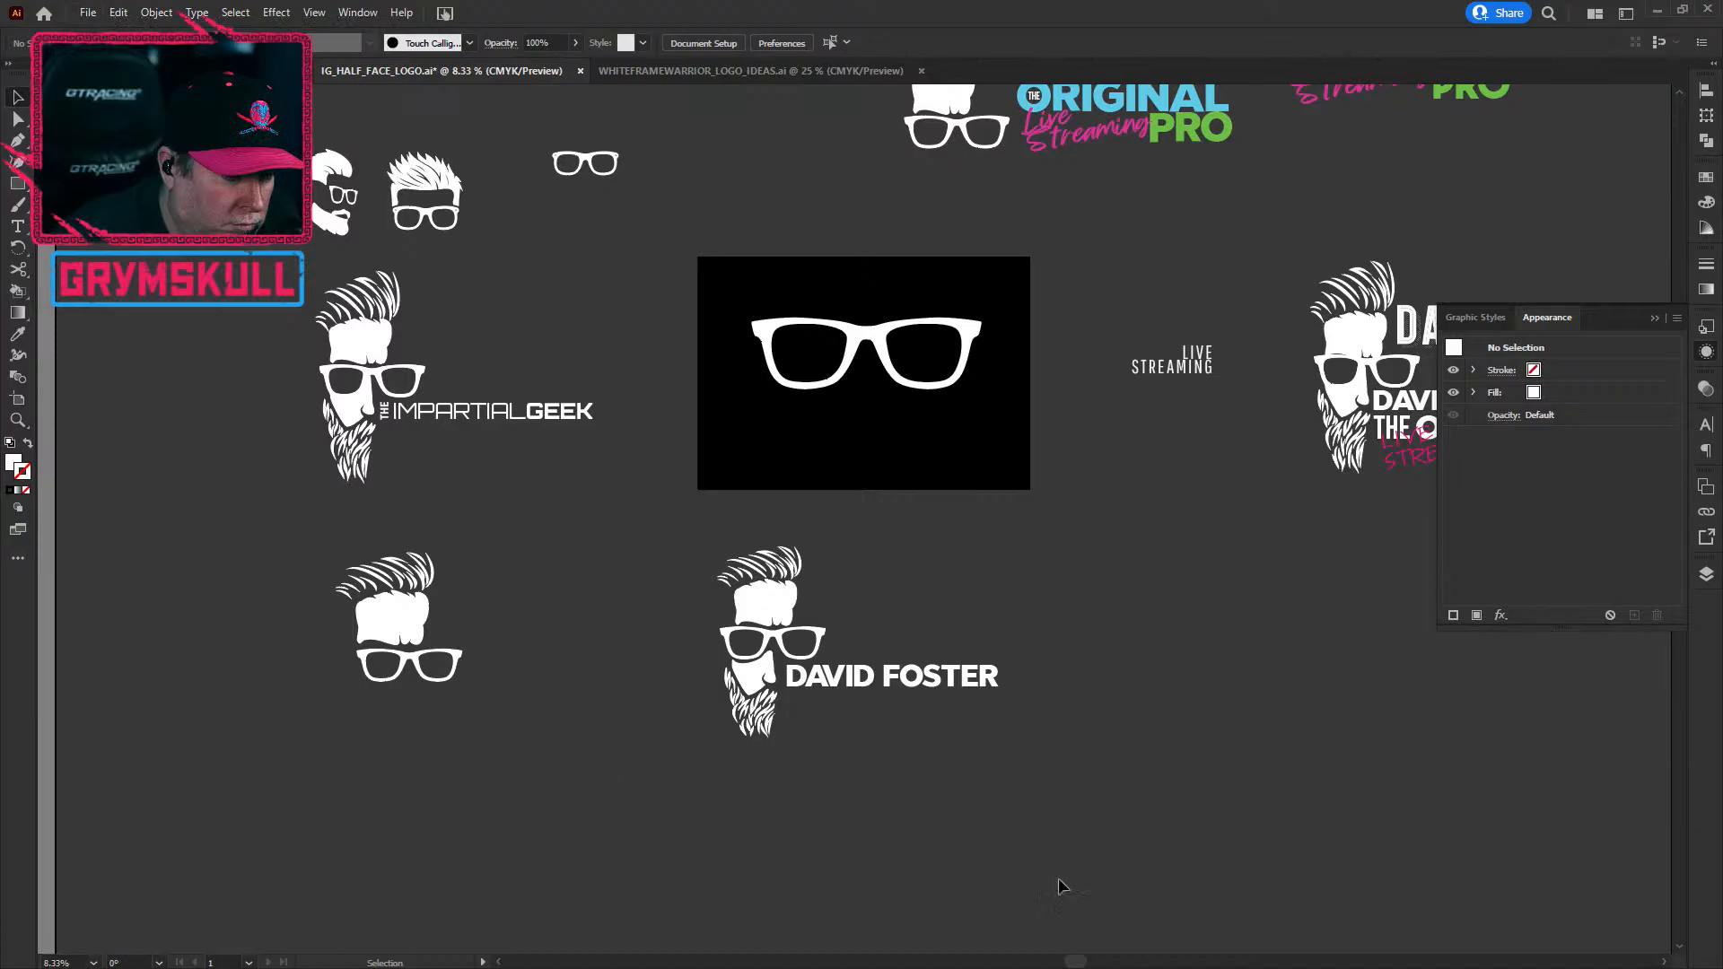
pyautogui.click(958, 687)
pyautogui.moveTo(1002, 696); pyautogui.dragTo(1382, 875)
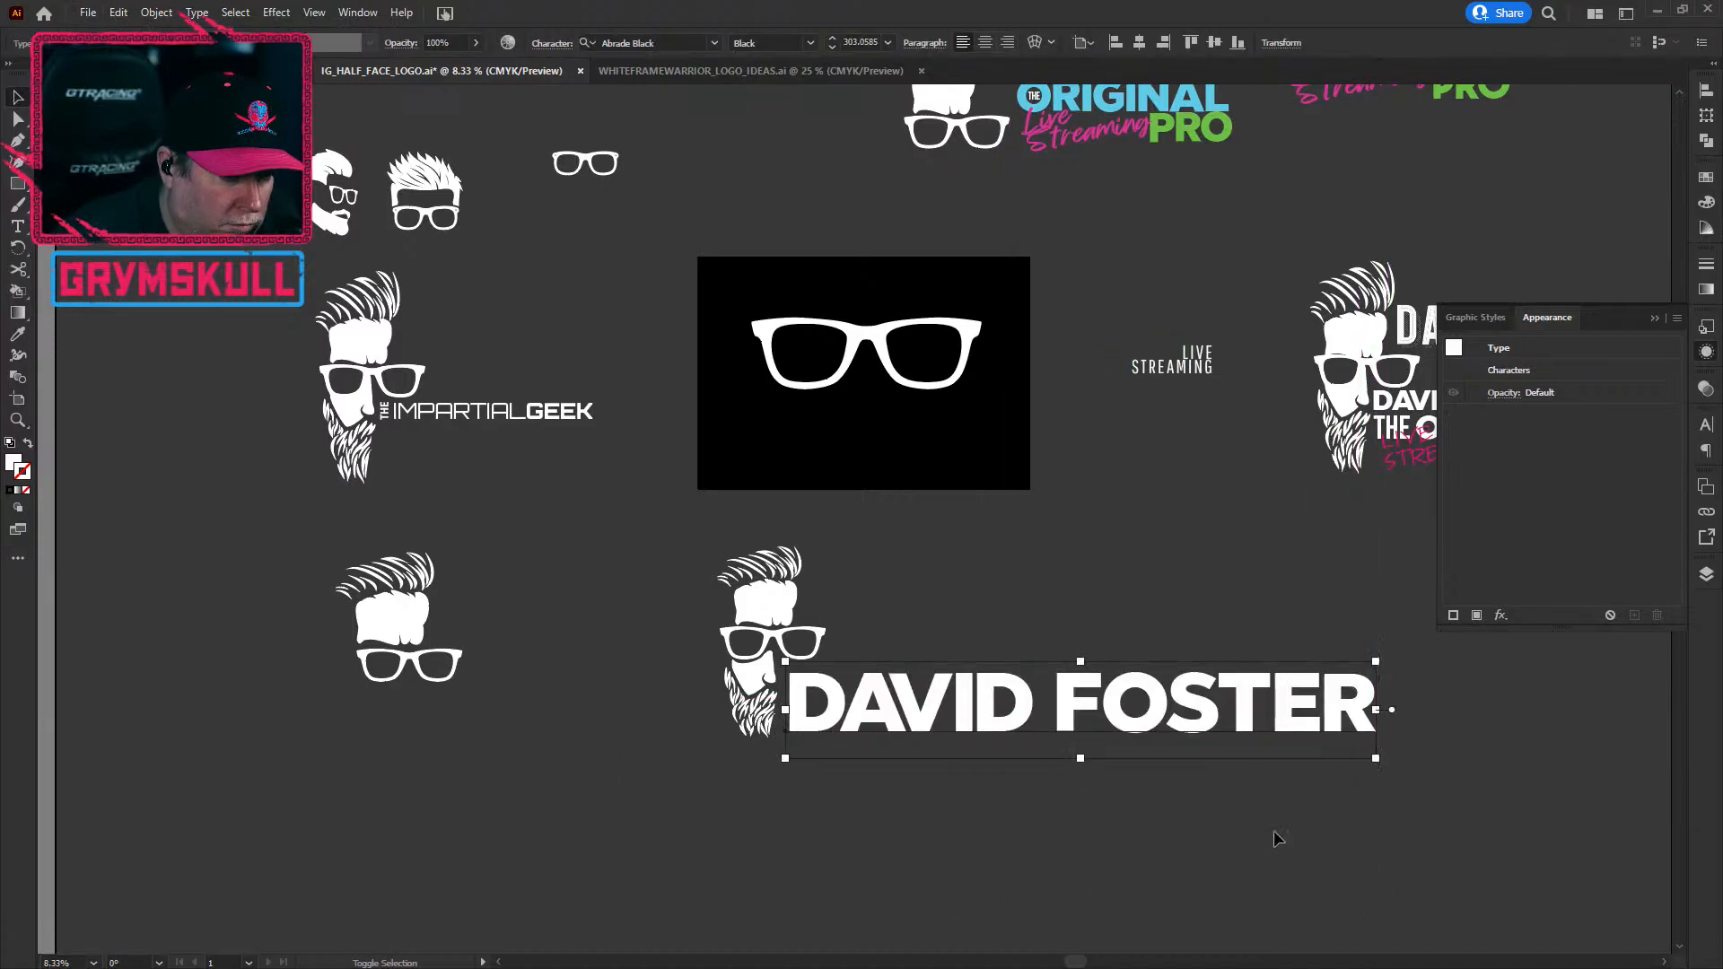
pyautogui.click(1274, 835)
pyautogui.moveTo(984, 727); pyautogui.dragTo(982, 719)
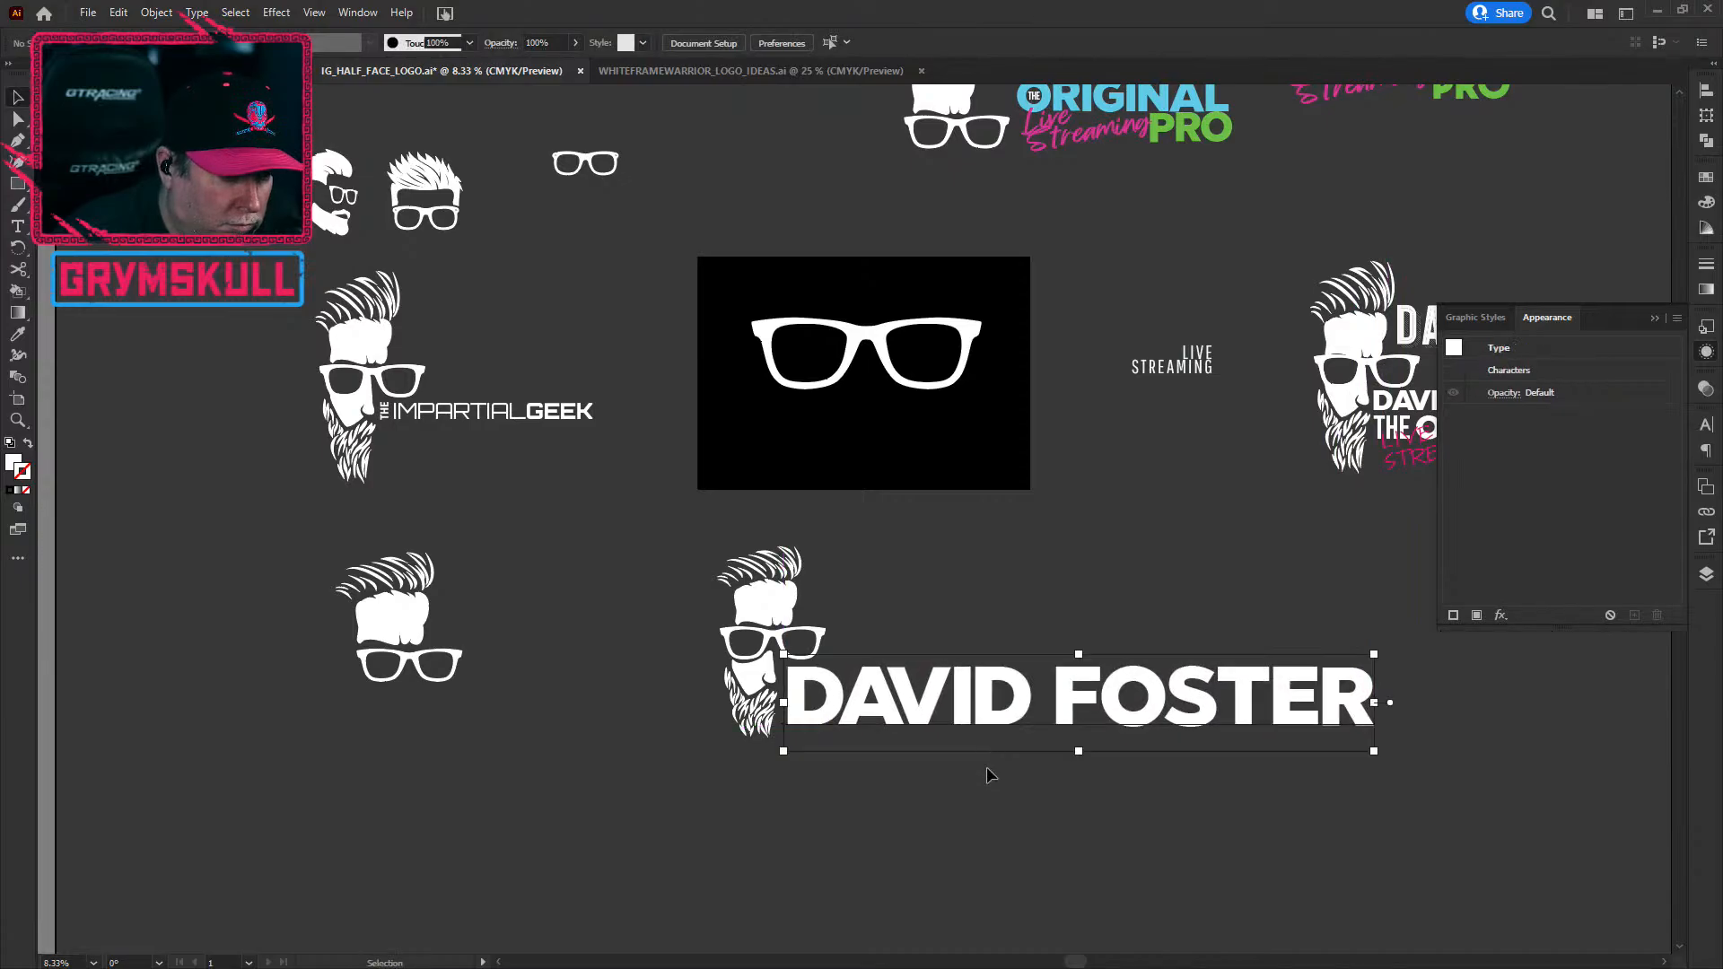
pyautogui.press('space')
pyautogui.moveTo(1173, 827); pyautogui.dragTo(875, 746)
pyautogui.click(298, 689)
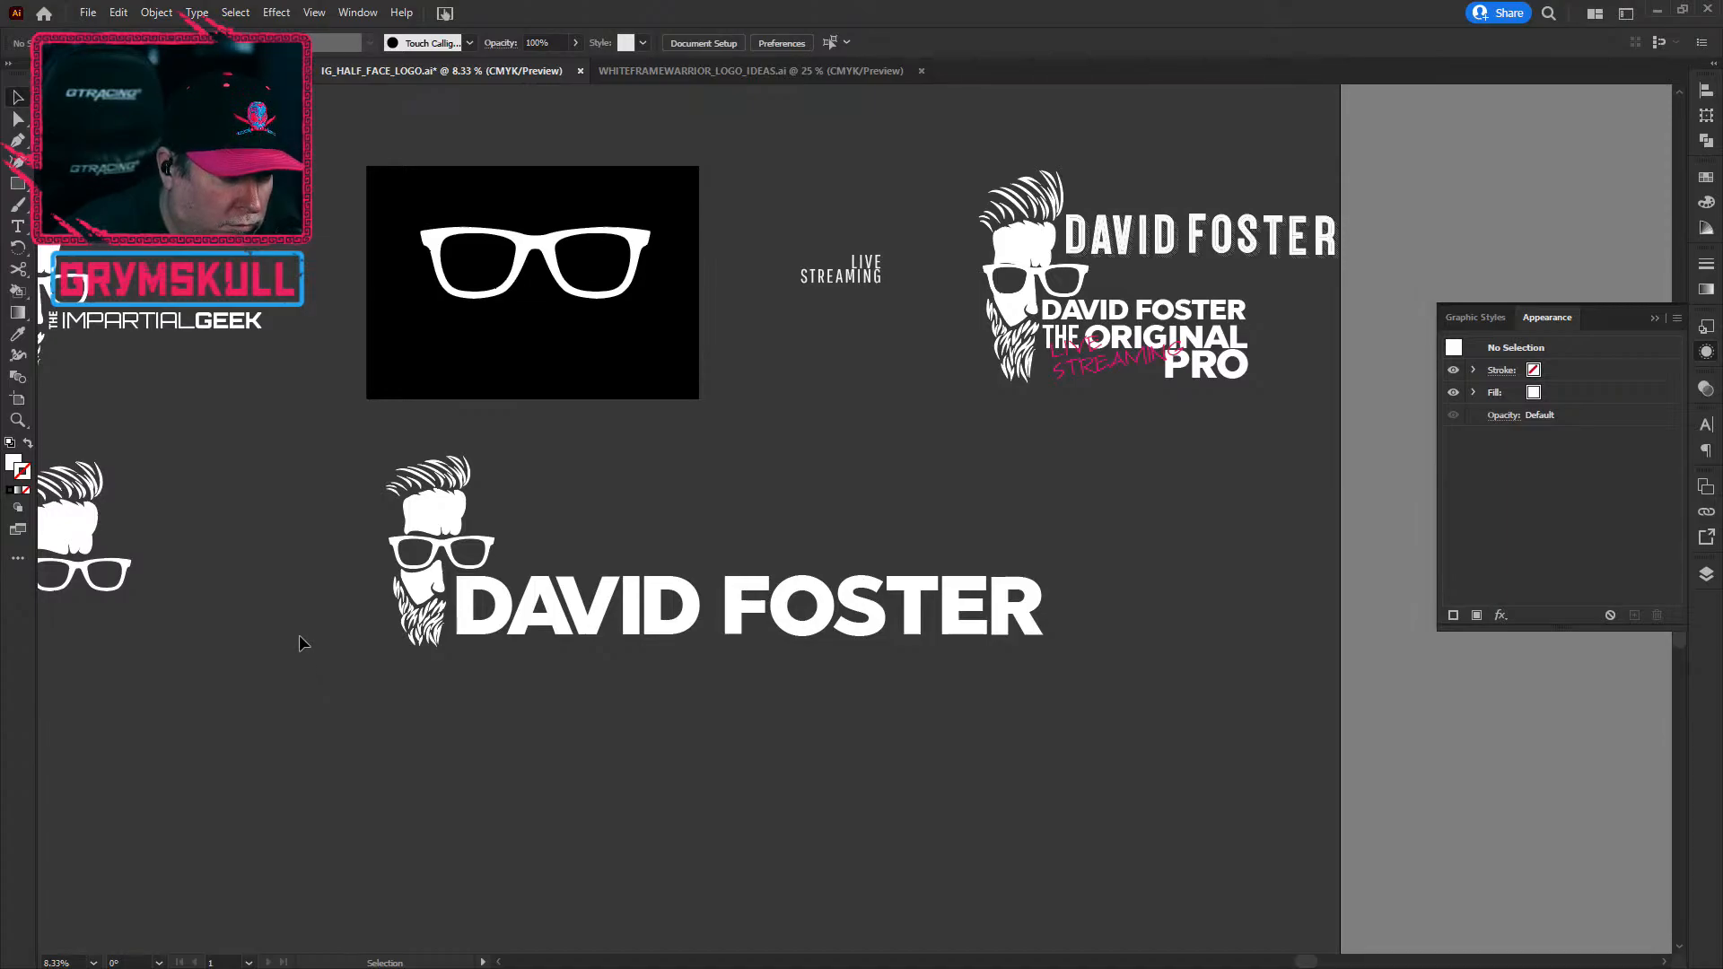
pyautogui.moveTo(372, 459); pyautogui.dragTo(999, 746)
pyautogui.moveTo(1023, 610); pyautogui.dragTo(1023, 687)
pyautogui.click(521, 760)
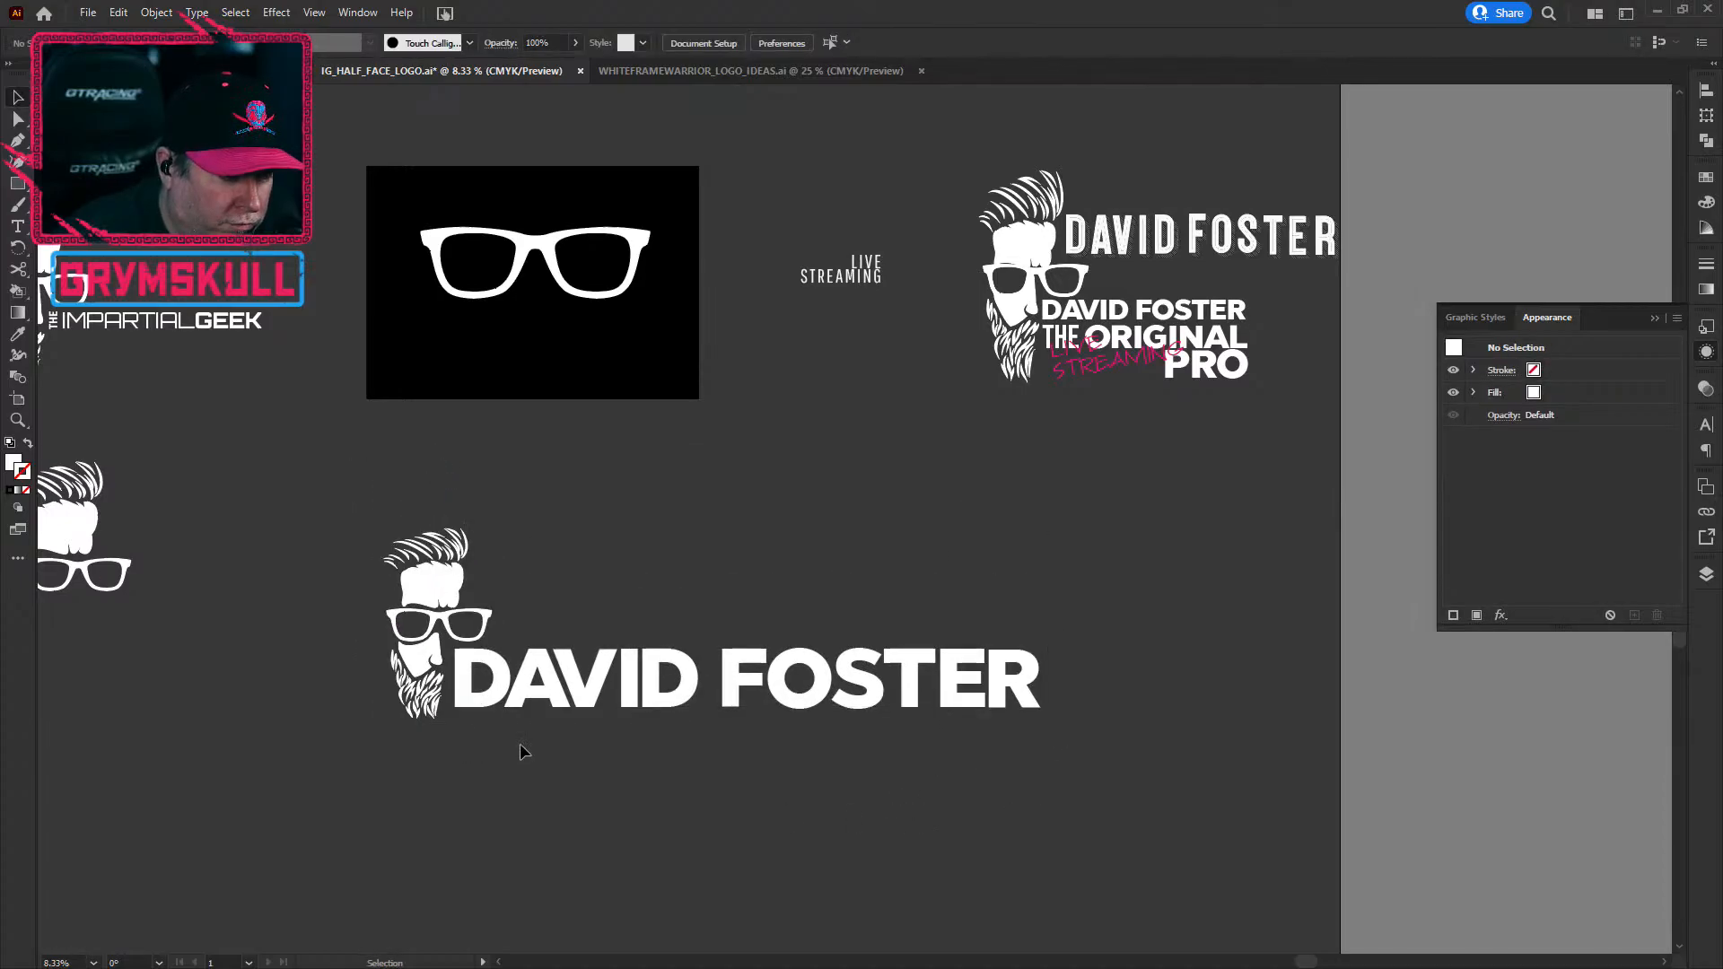
pyautogui.click(842, 287)
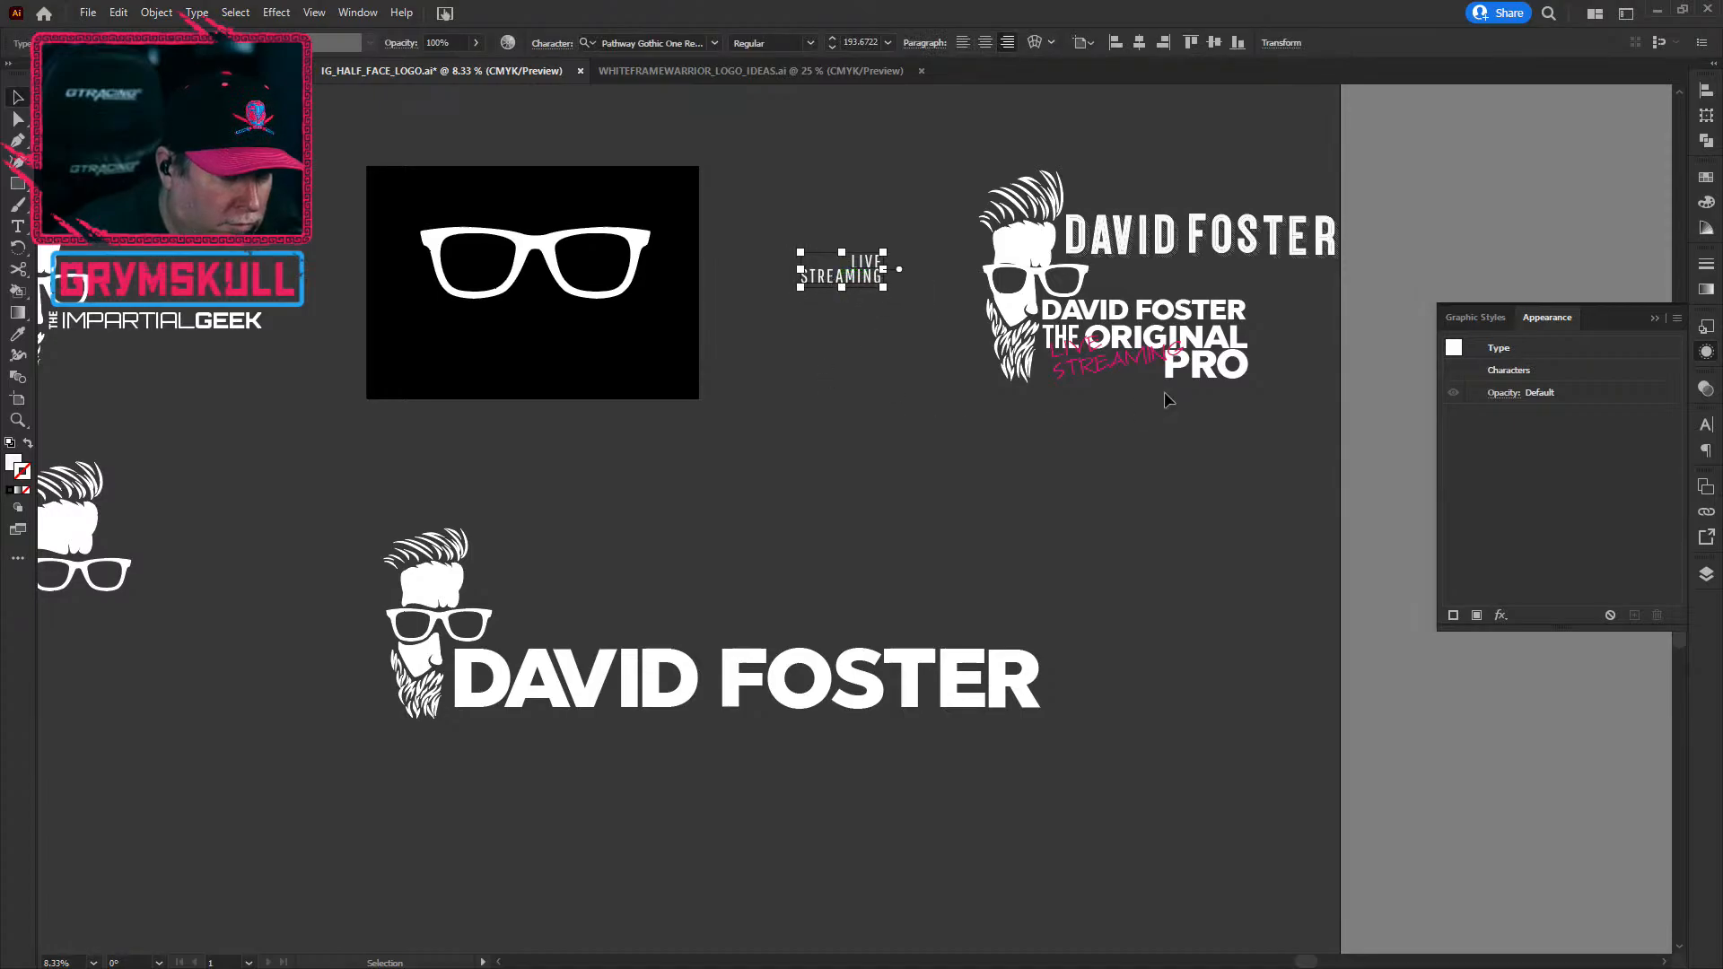
pyautogui.click(1185, 521)
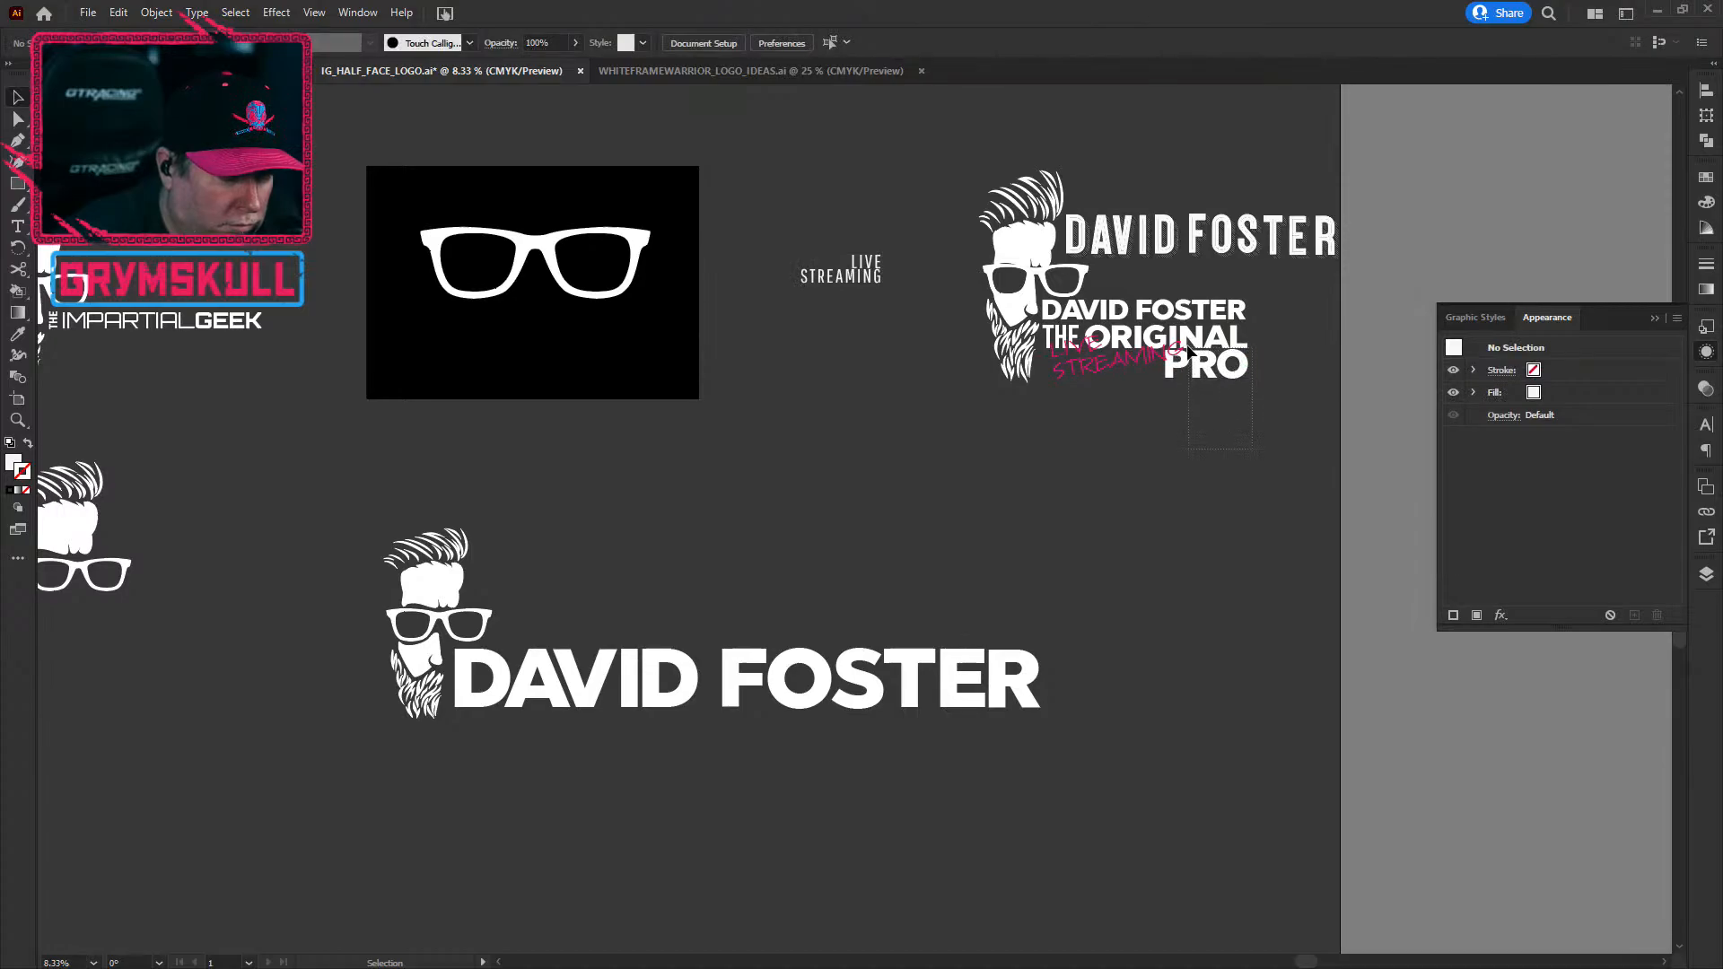
pyautogui.moveTo(1187, 377); pyautogui.dragTo(657, 818)
pyautogui.click(847, 824)
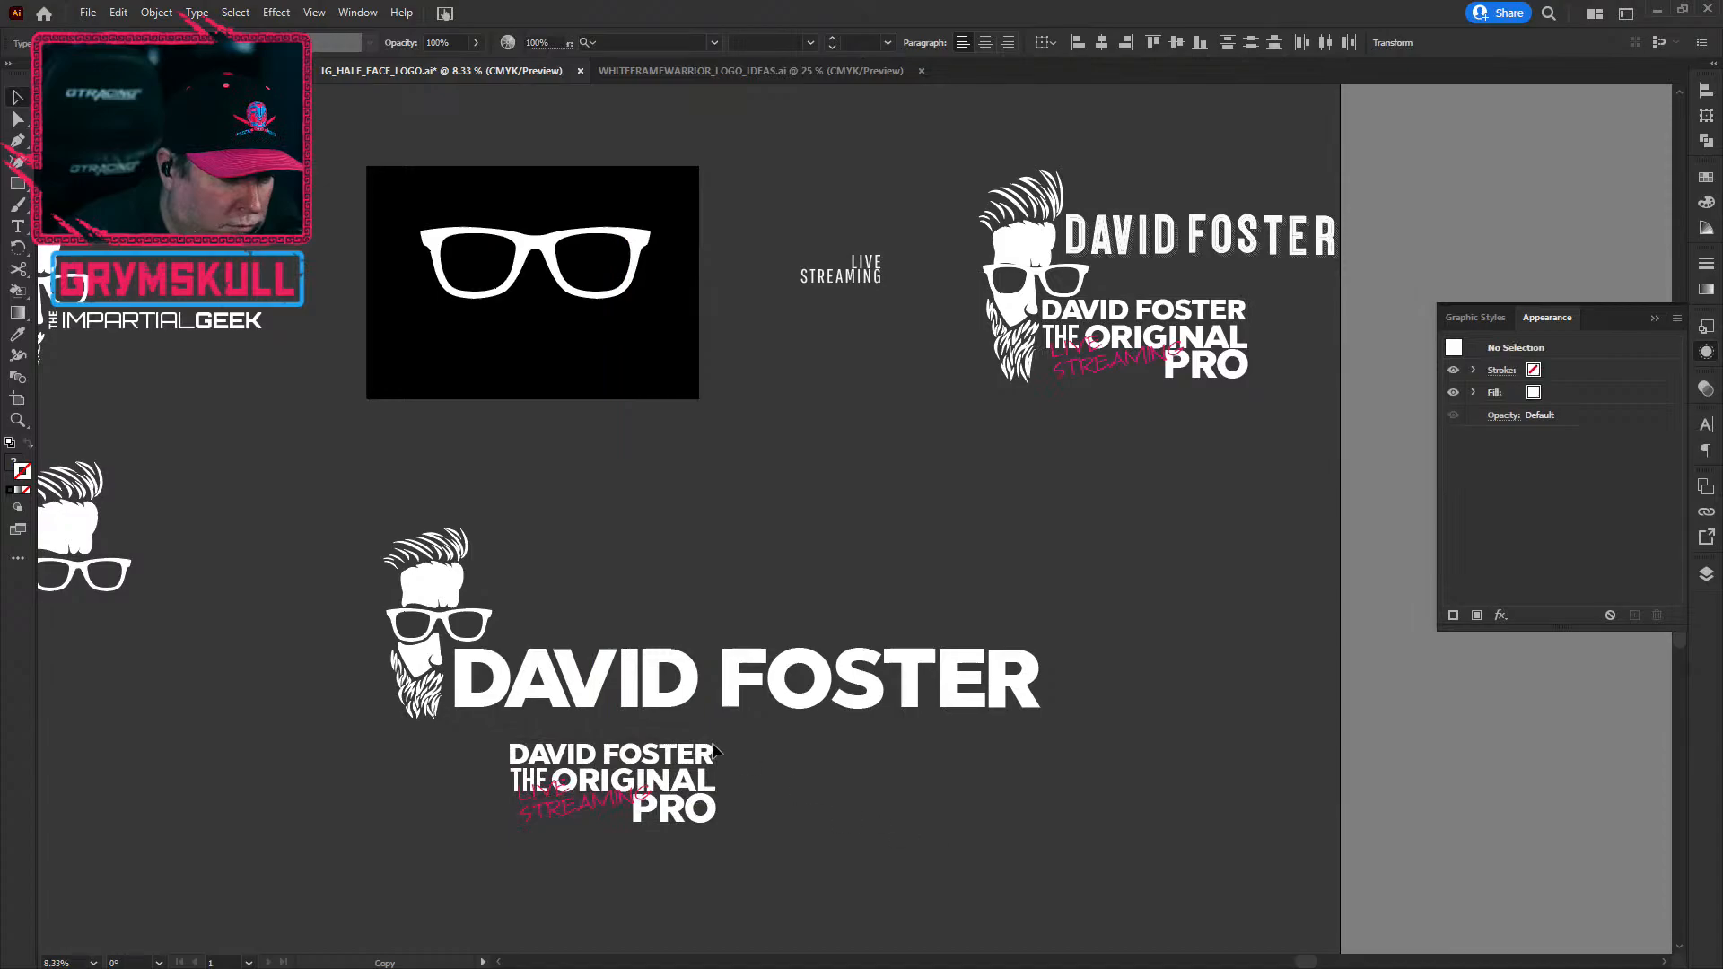
pyautogui.moveTo(706, 758); pyautogui.dragTo(1297, 546)
pyautogui.click(883, 844)
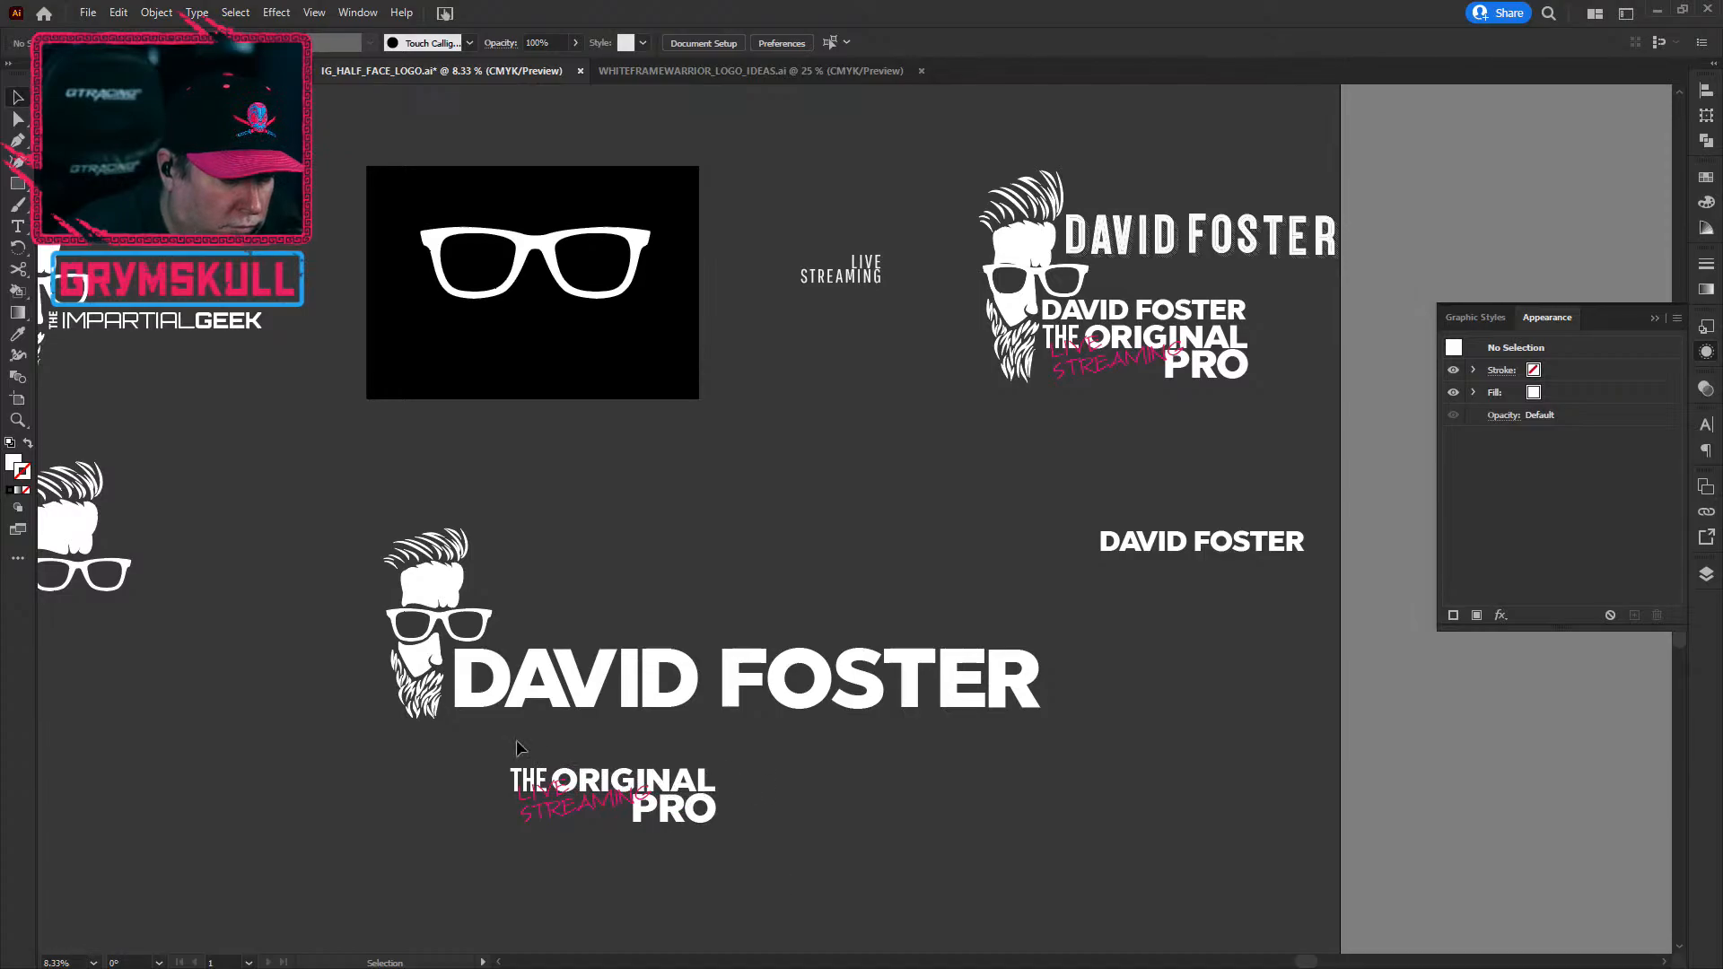
pyautogui.moveTo(635, 778); pyautogui.dragTo(583, 725)
pyautogui.moveTo(691, 805); pyautogui.dragTo(1070, 877)
# Step: Duplicate THE ORIGINAL to sit below FOSTER
pyautogui.click(596, 735)
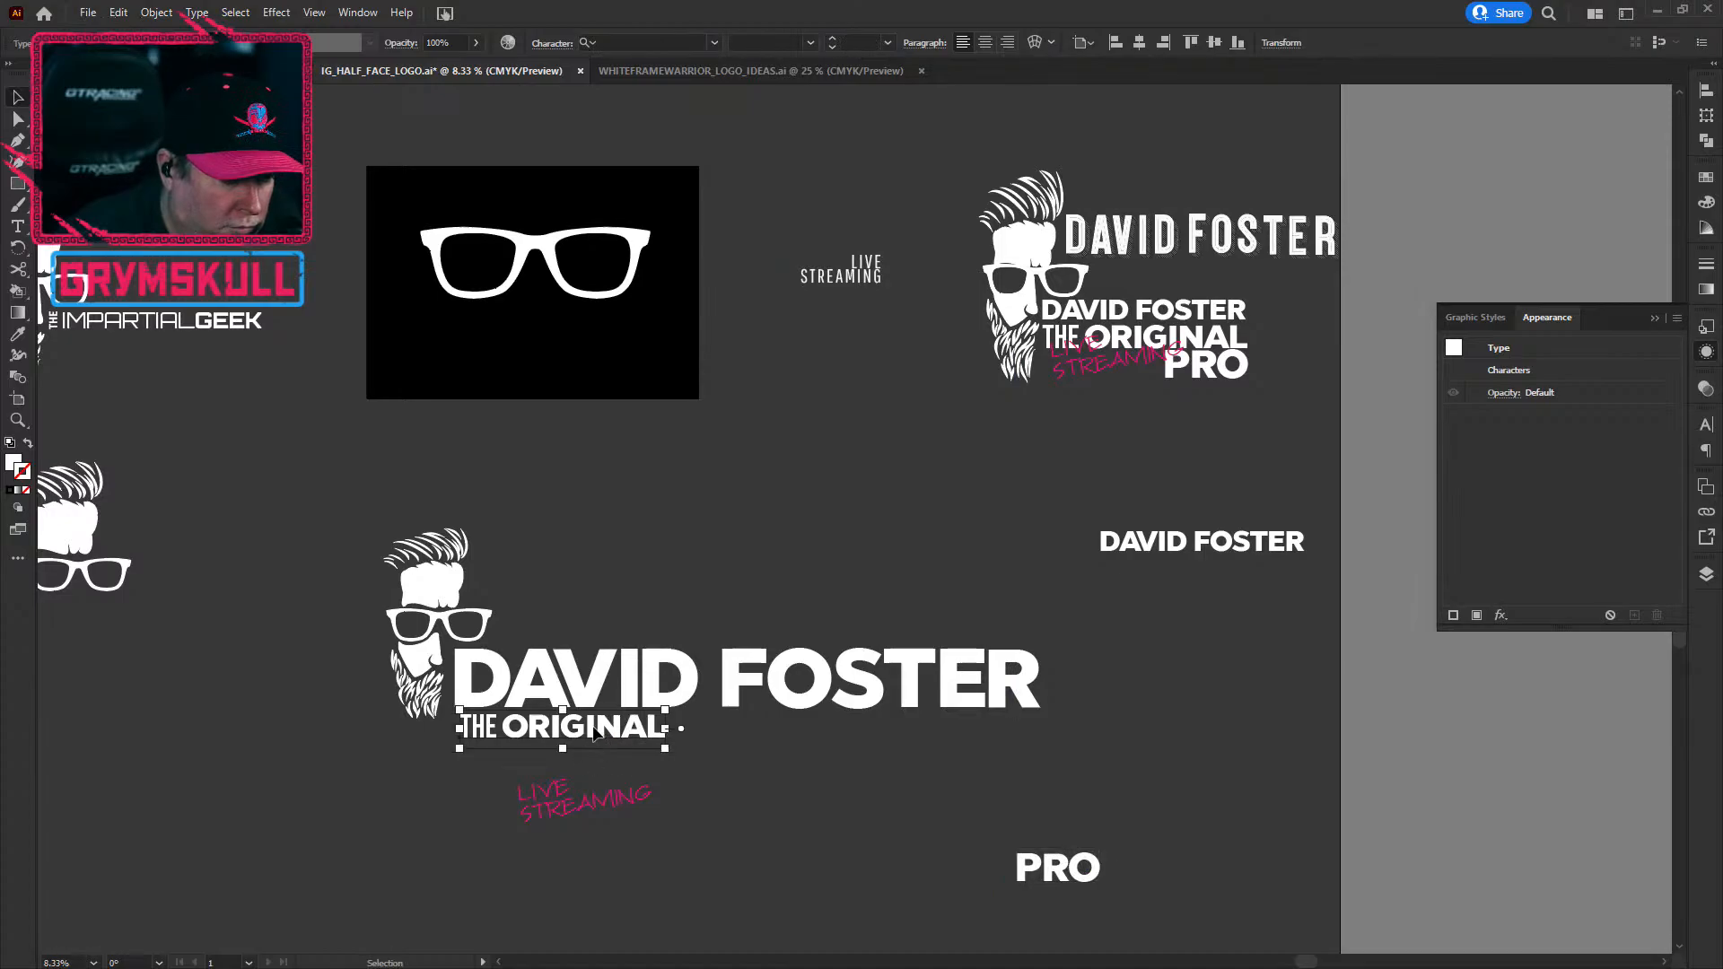
pyautogui.click(627, 734)
pyautogui.moveTo(624, 731); pyautogui.dragTo(976, 747)
pyautogui.hotkey('ctrl', 'shift', 'a')
# Step: Retype the duplicated line as 'PRO' and shift it slightly right
pyautogui.press('t')
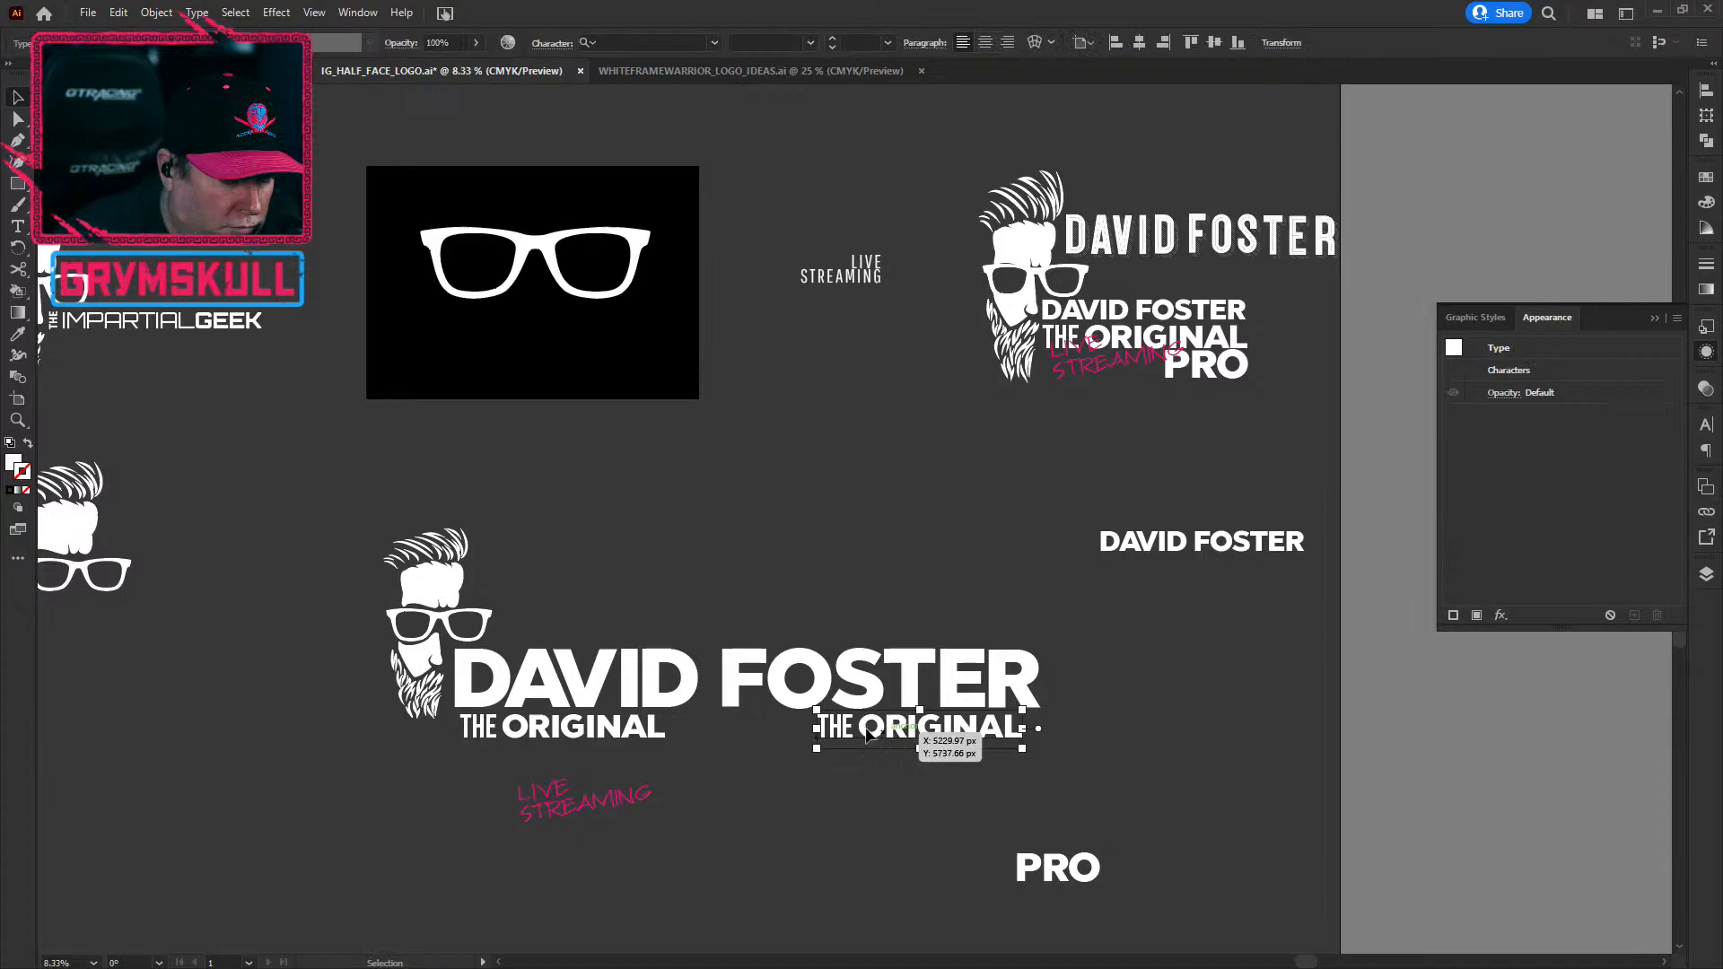
pyautogui.click(858, 729)
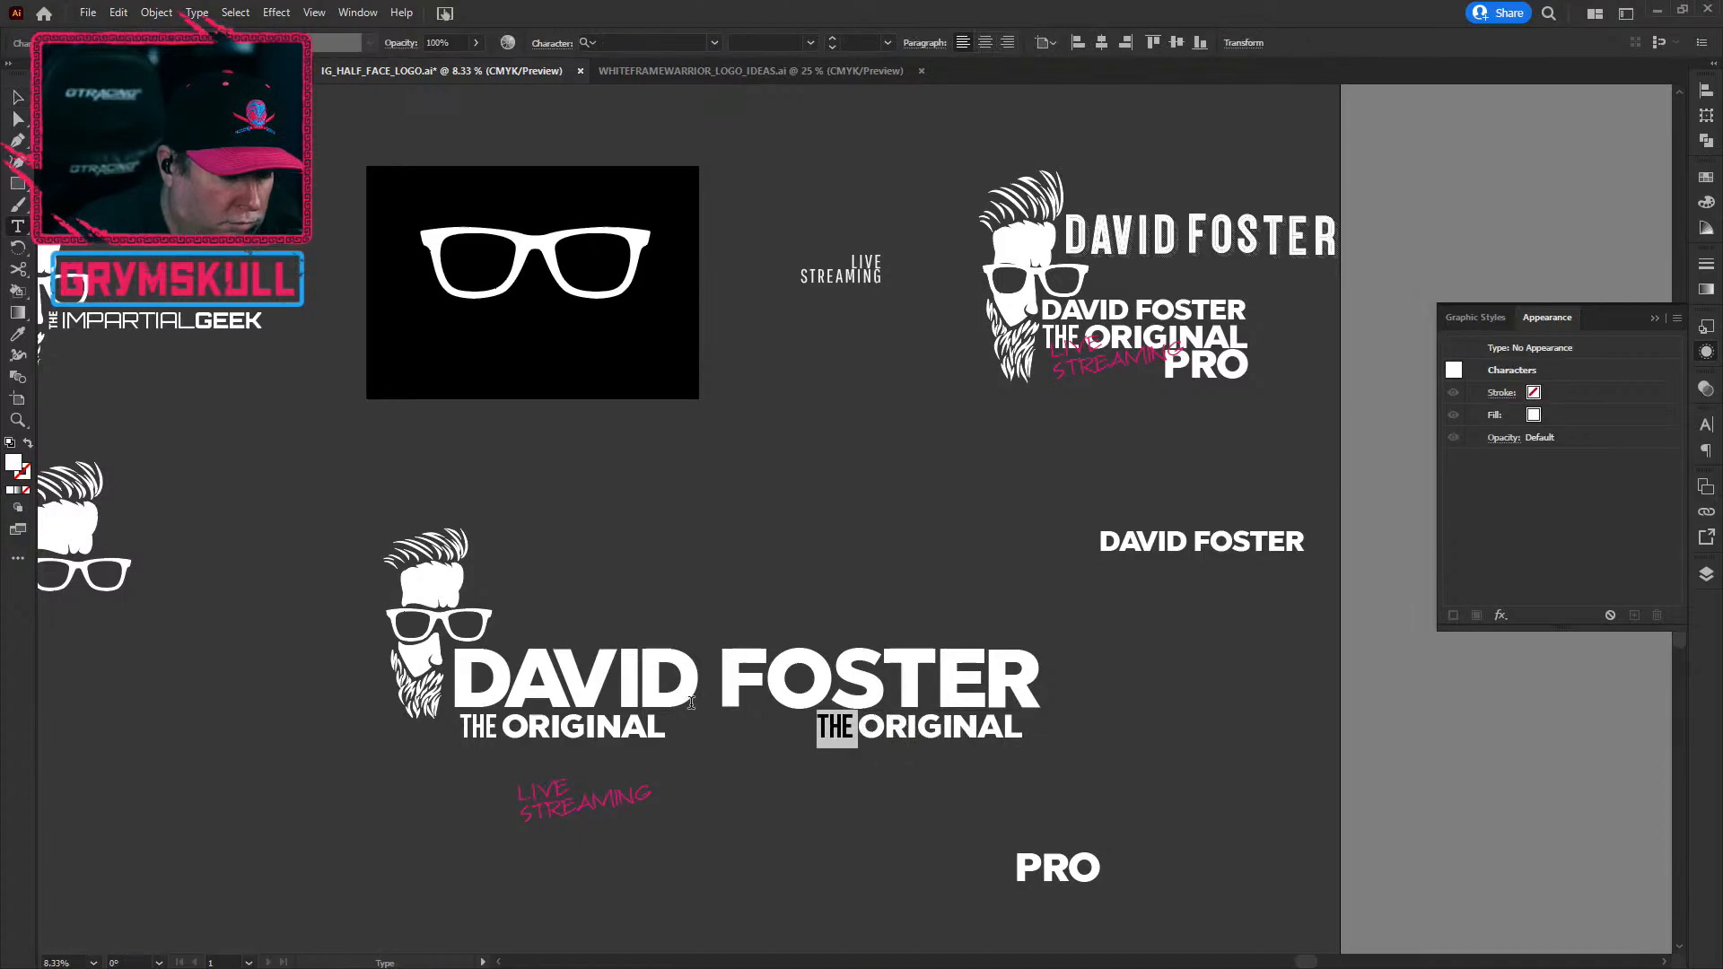
pyautogui.press('BackSpace')
pyautogui.press('BackSpace')
pyautogui.press('BackSpace')
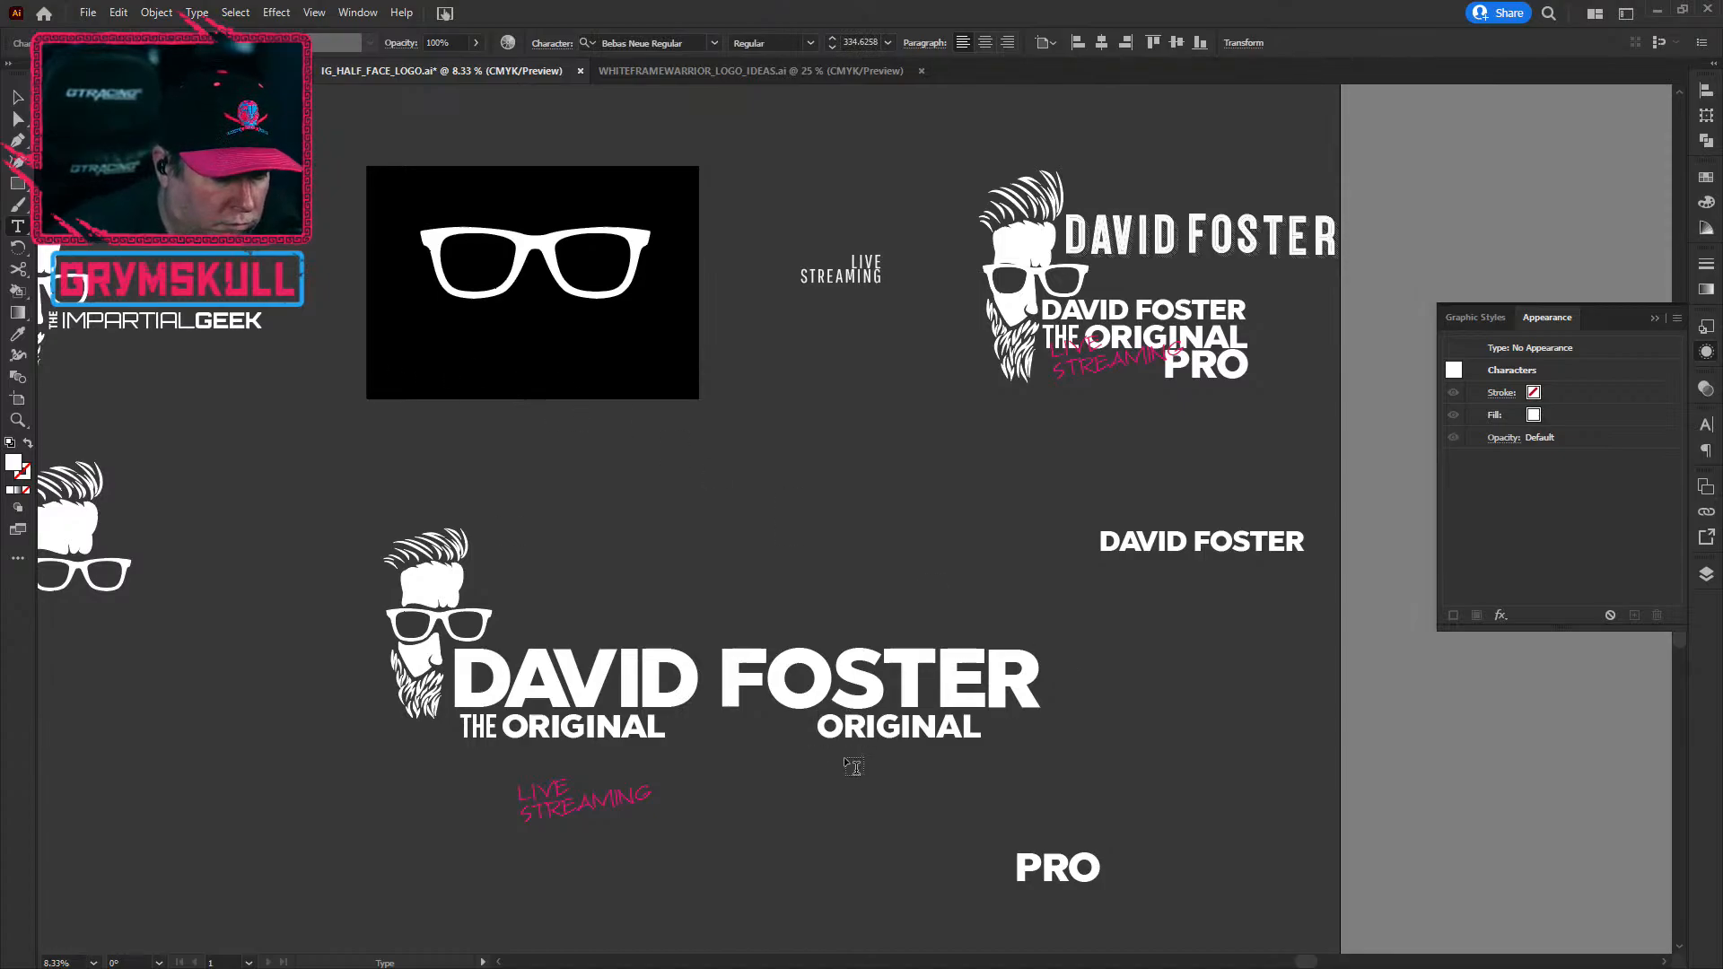
pyautogui.moveTo(831, 682); pyautogui.dragTo(1122, 732)
pyautogui.click(1012, 789)
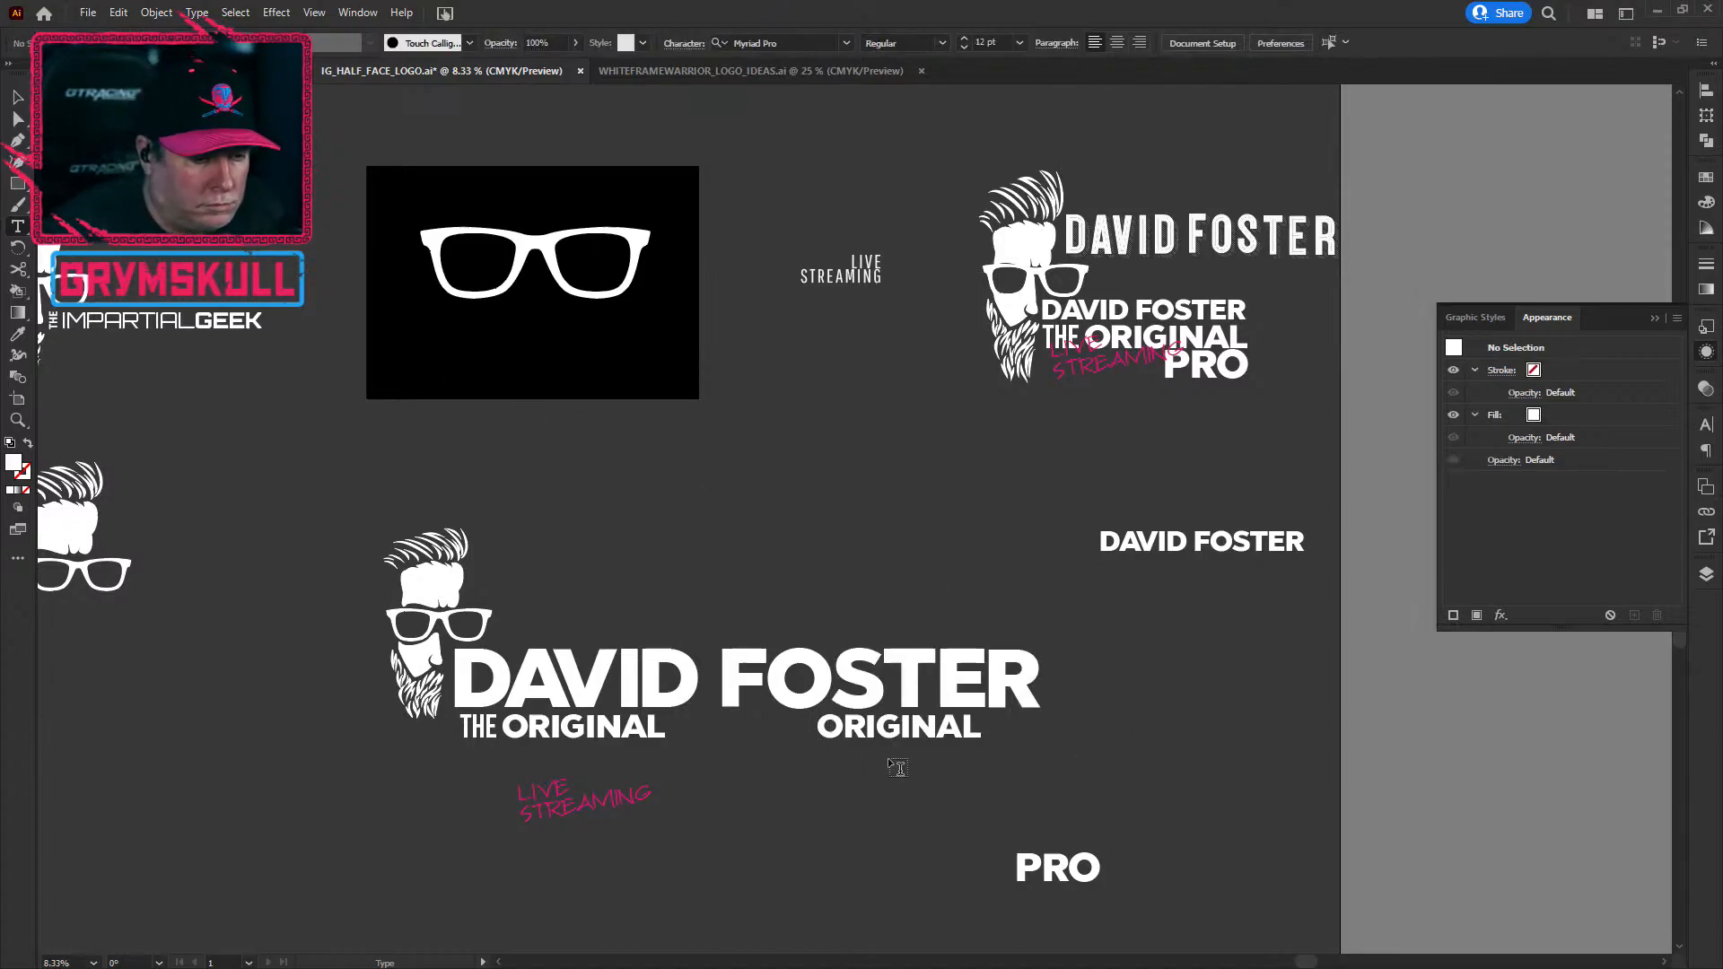
pyautogui.click(865, 731)
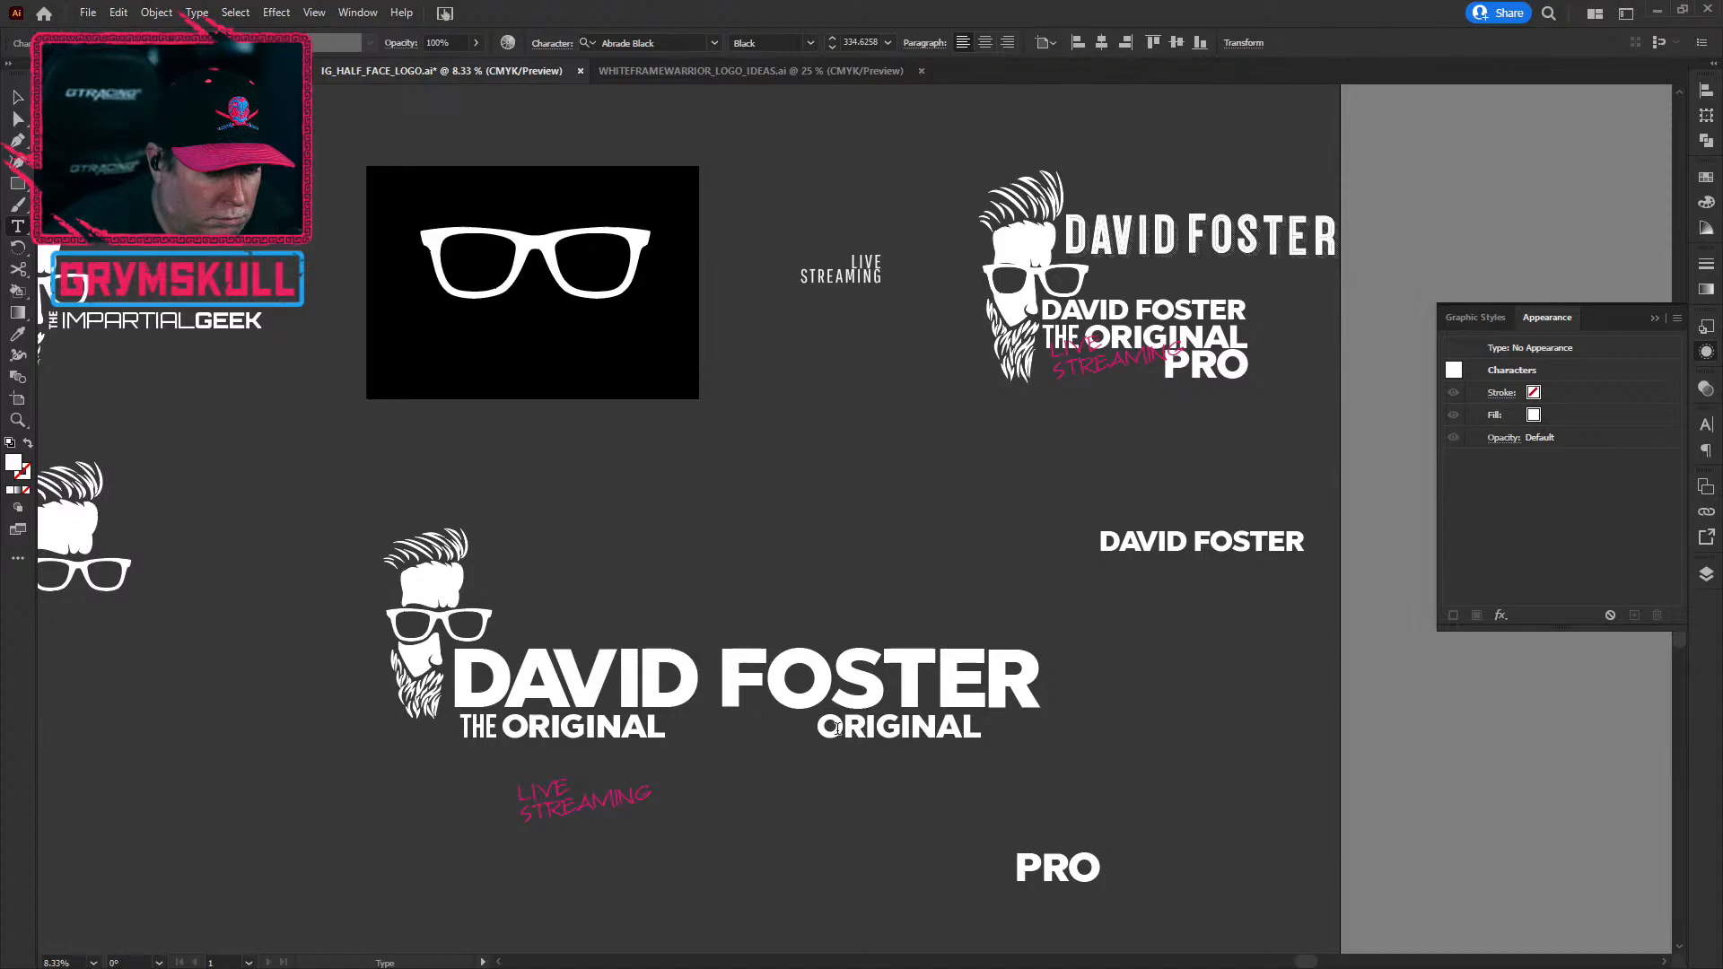
pyautogui.moveTo(822, 736); pyautogui.dragTo(1053, 757)
pyautogui.write('PRO')
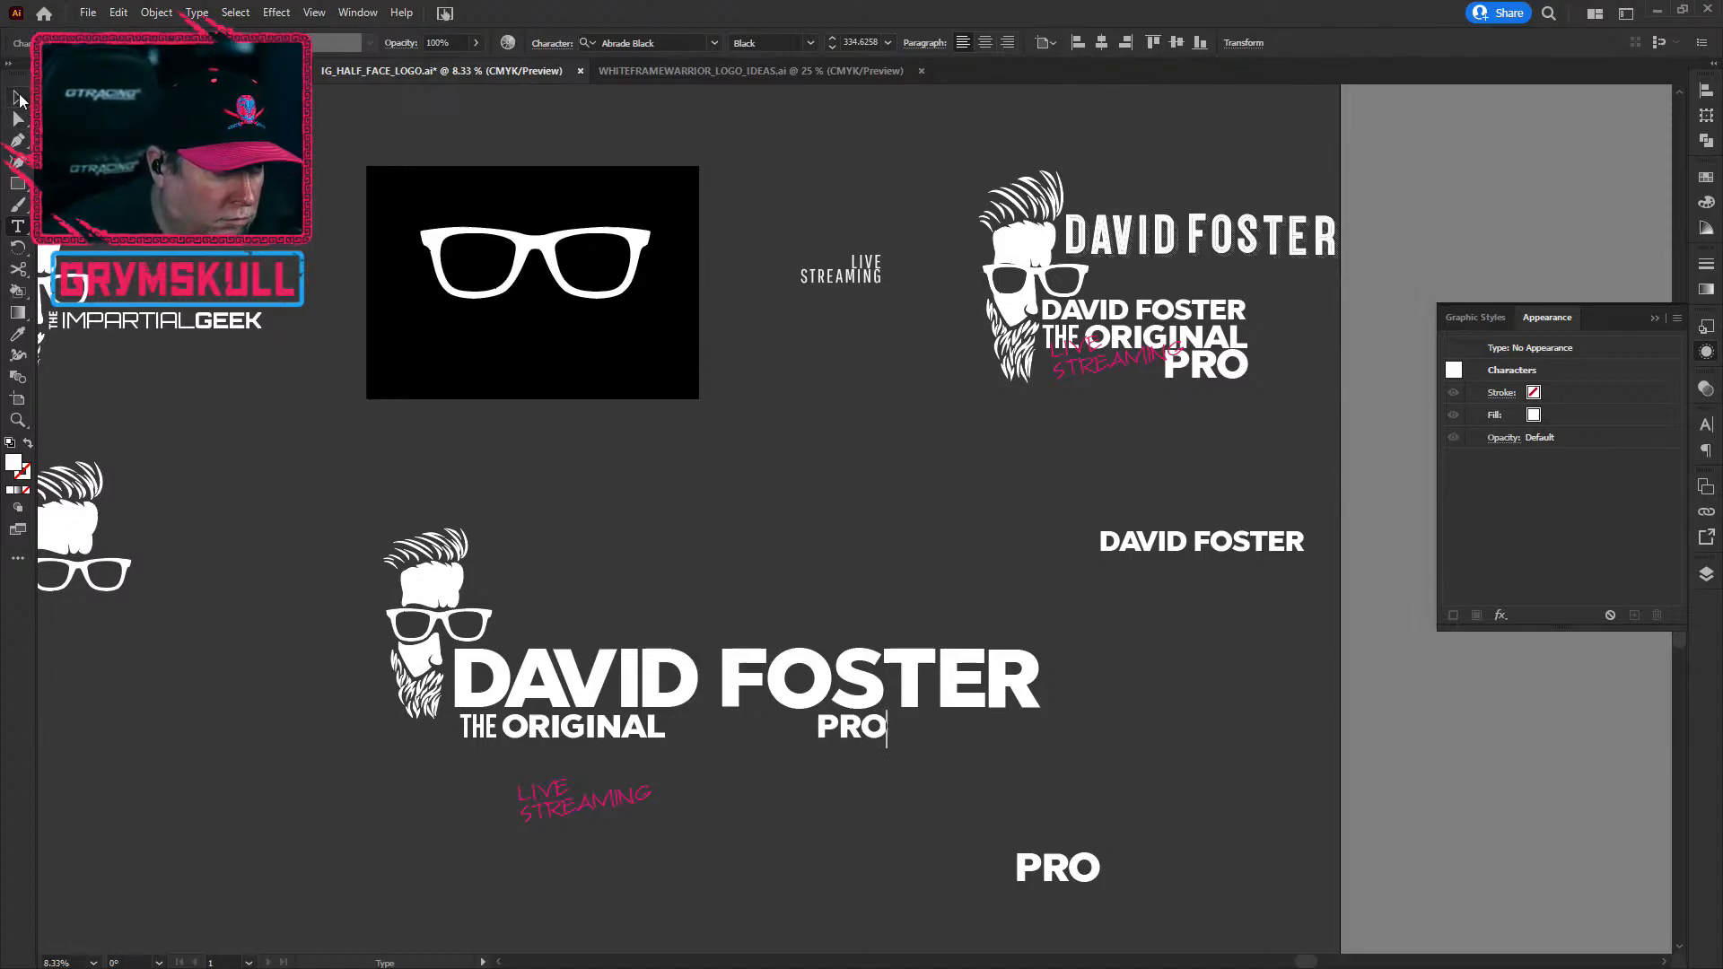
pyautogui.press('Escape')
pyautogui.moveTo(855, 728); pyautogui.dragTo(885, 736)
pyautogui.click(769, 842)
# Step: Place pink LIVE STREAMING between THE ORIGINAL and PRO, scaling all three to the name's width
pyautogui.moveTo(638, 801); pyautogui.dragTo(807, 739)
pyautogui.click(866, 728)
pyautogui.keyDown('shift'); pyautogui.click(628, 732); pyautogui.keyUp('shift')
pyautogui.keyDown('shift'); pyautogui.click(782, 740); pyautogui.keyUp('shift')
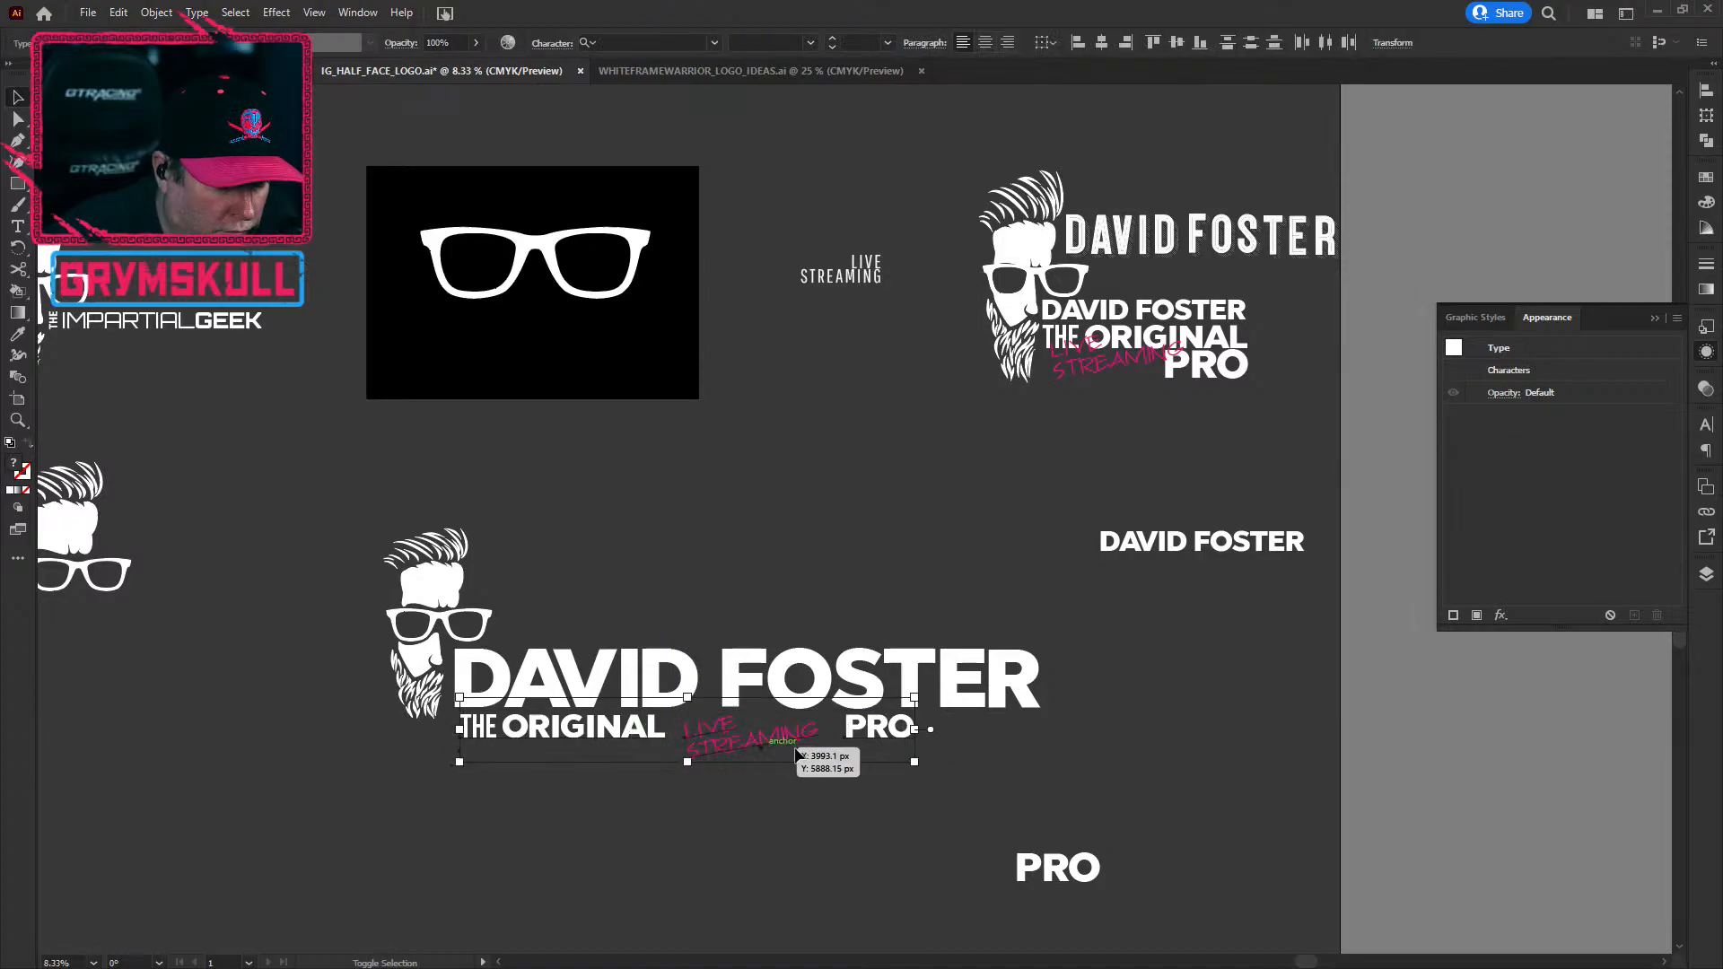
pyautogui.moveTo(912, 766); pyautogui.dragTo(985, 737)
# Step: Enlarge the pink LIVE STREAMING script and nudge it up just under FOSTER
pyautogui.click(844, 745)
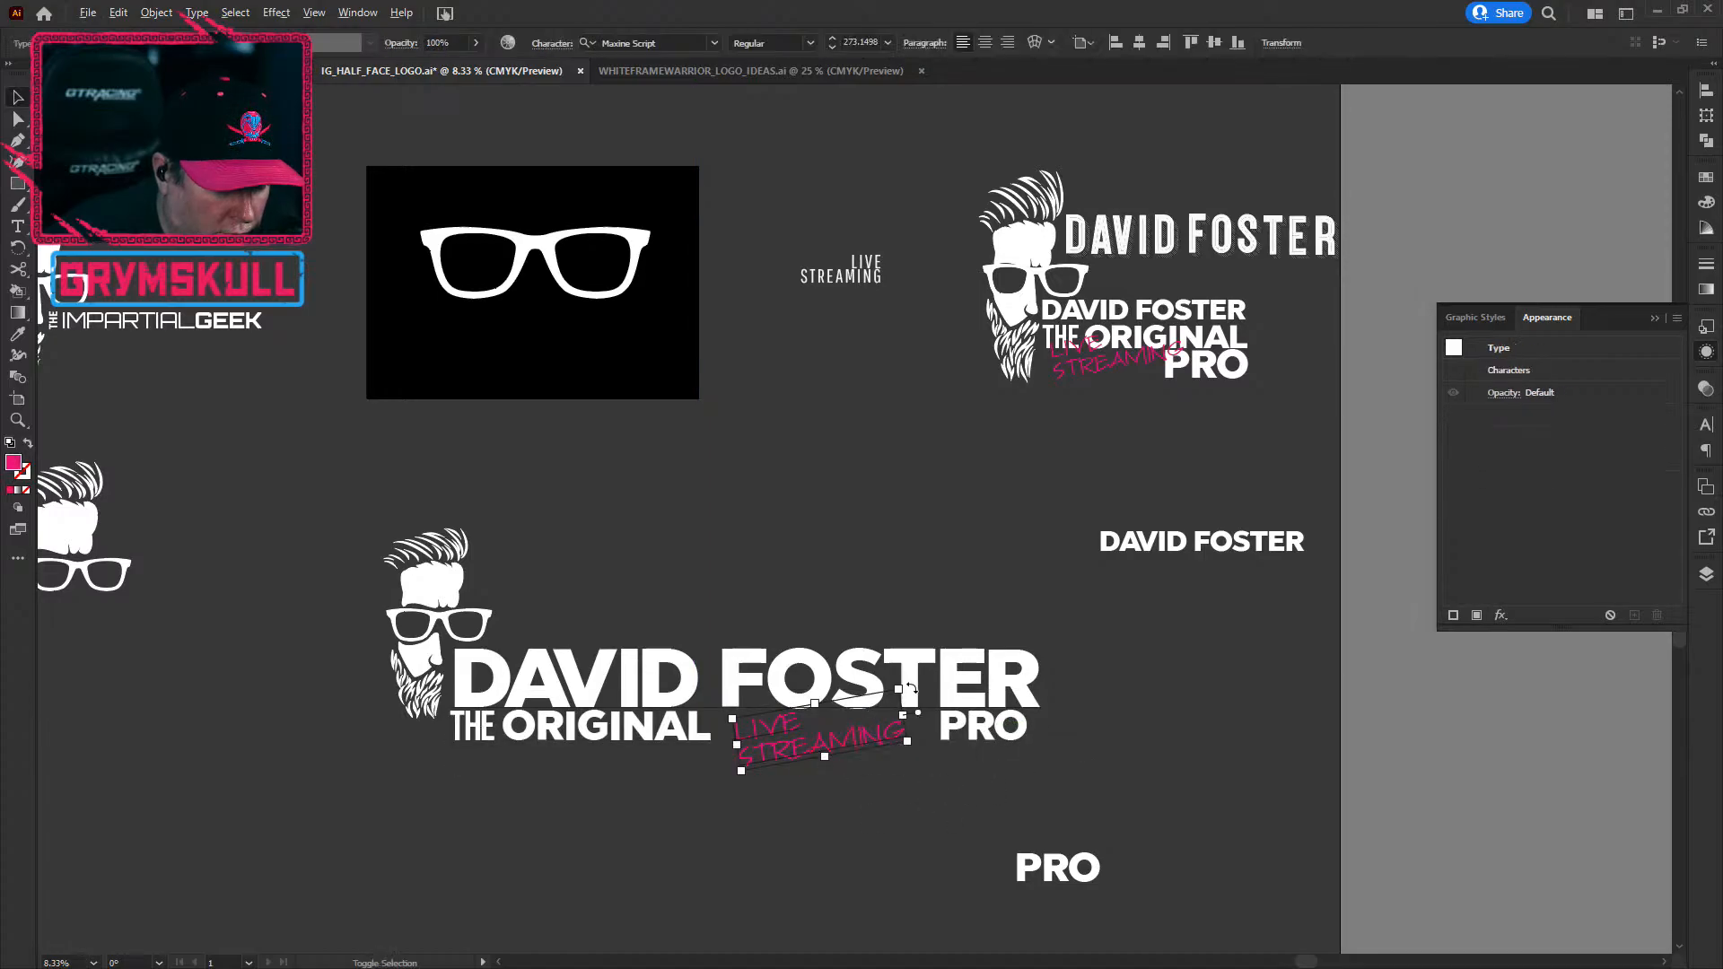
pyautogui.moveTo(904, 691); pyautogui.dragTo(923, 678)
pyautogui.moveTo(888, 741); pyautogui.dragTo(889, 725)
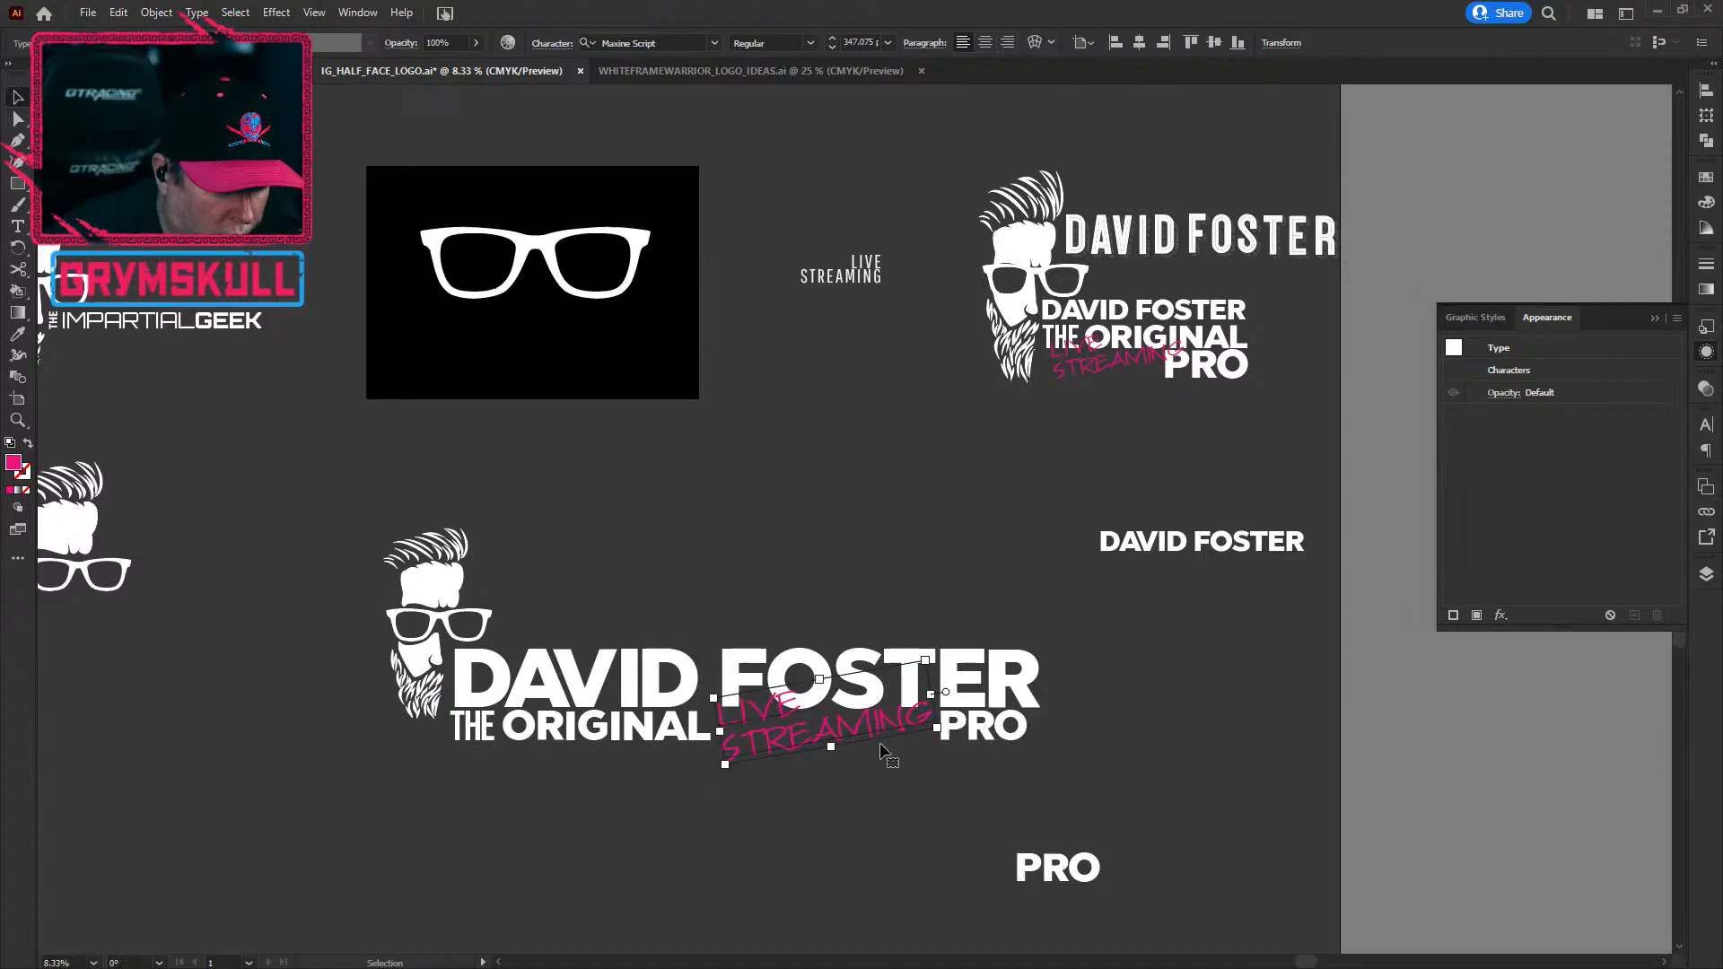
pyautogui.click(1039, 760)
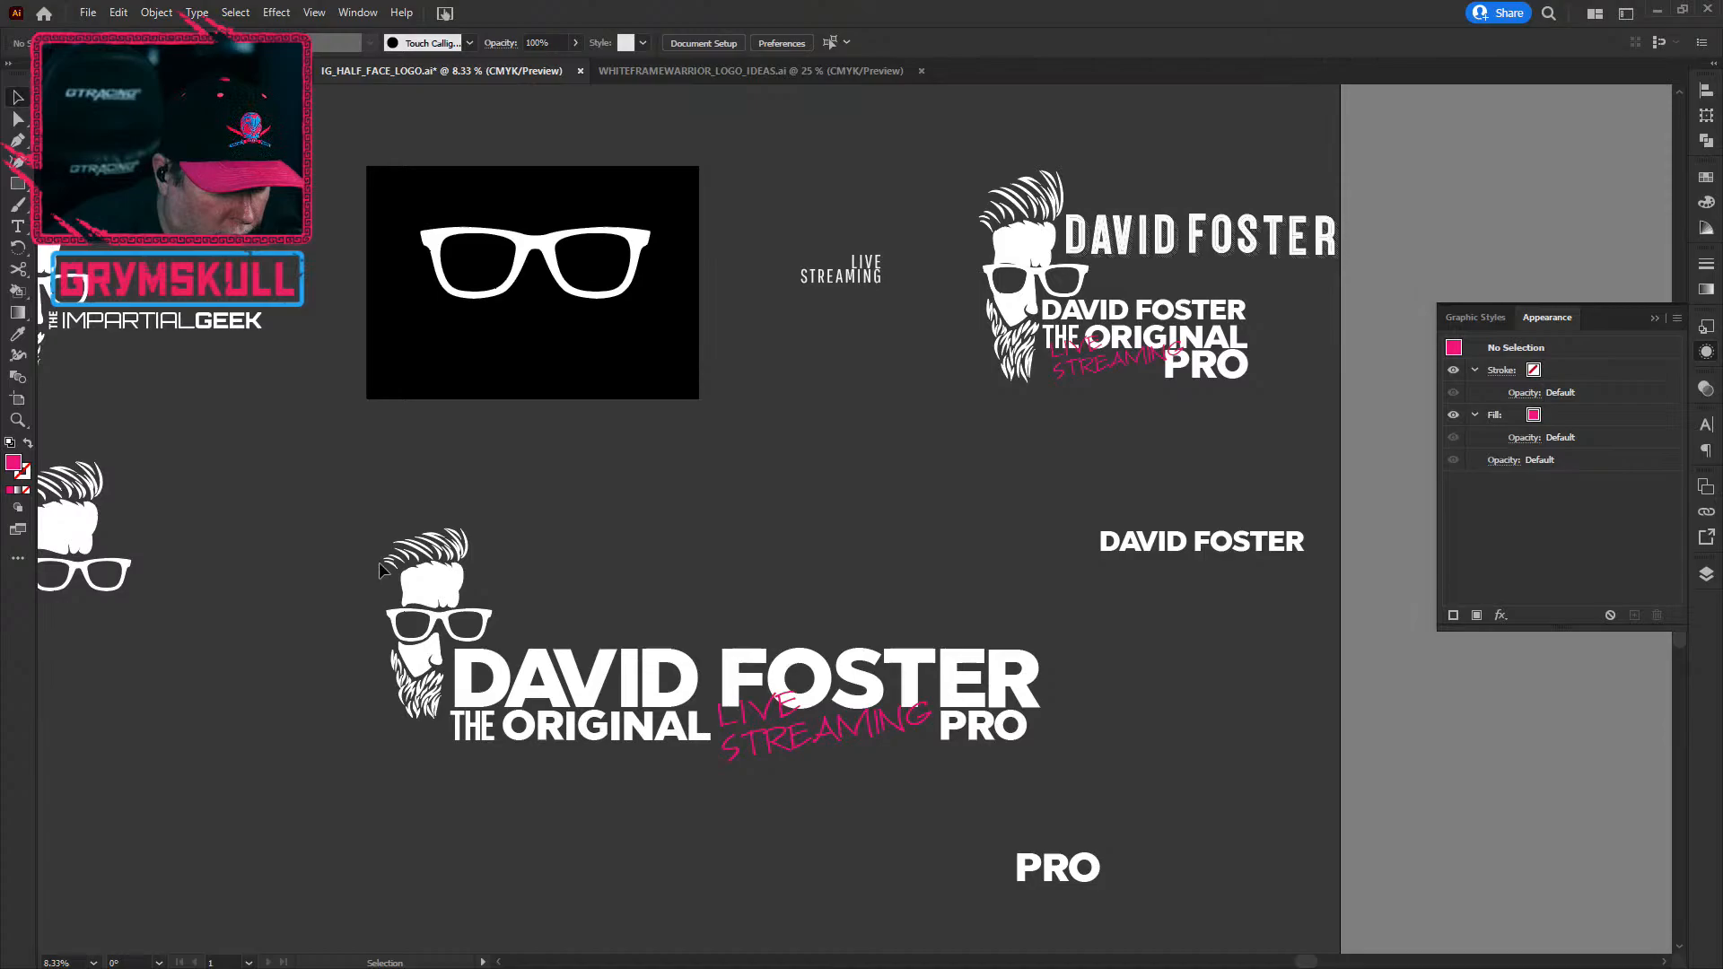
# Step: Try enlarging the bearded face artwork, then undo the resize
pyautogui.click(445, 691)
pyautogui.moveTo(384, 709); pyautogui.dragTo(350, 755)
pyautogui.hotkey('ctrl', 'z')
pyautogui.click(442, 875)
# Step: Select the face artwork pieces and shift them to the left
pyautogui.scroll(1, 330, 643)
pyautogui.moveTo(343, 451); pyautogui.dragTo(476, 739)
pyautogui.click(417, 901)
pyautogui.moveTo(380, 460); pyautogui.dragTo(479, 759)
pyautogui.moveTo(497, 558); pyautogui.dragTo(335, 542)
pyautogui.hotkey('ctrl', 'z')
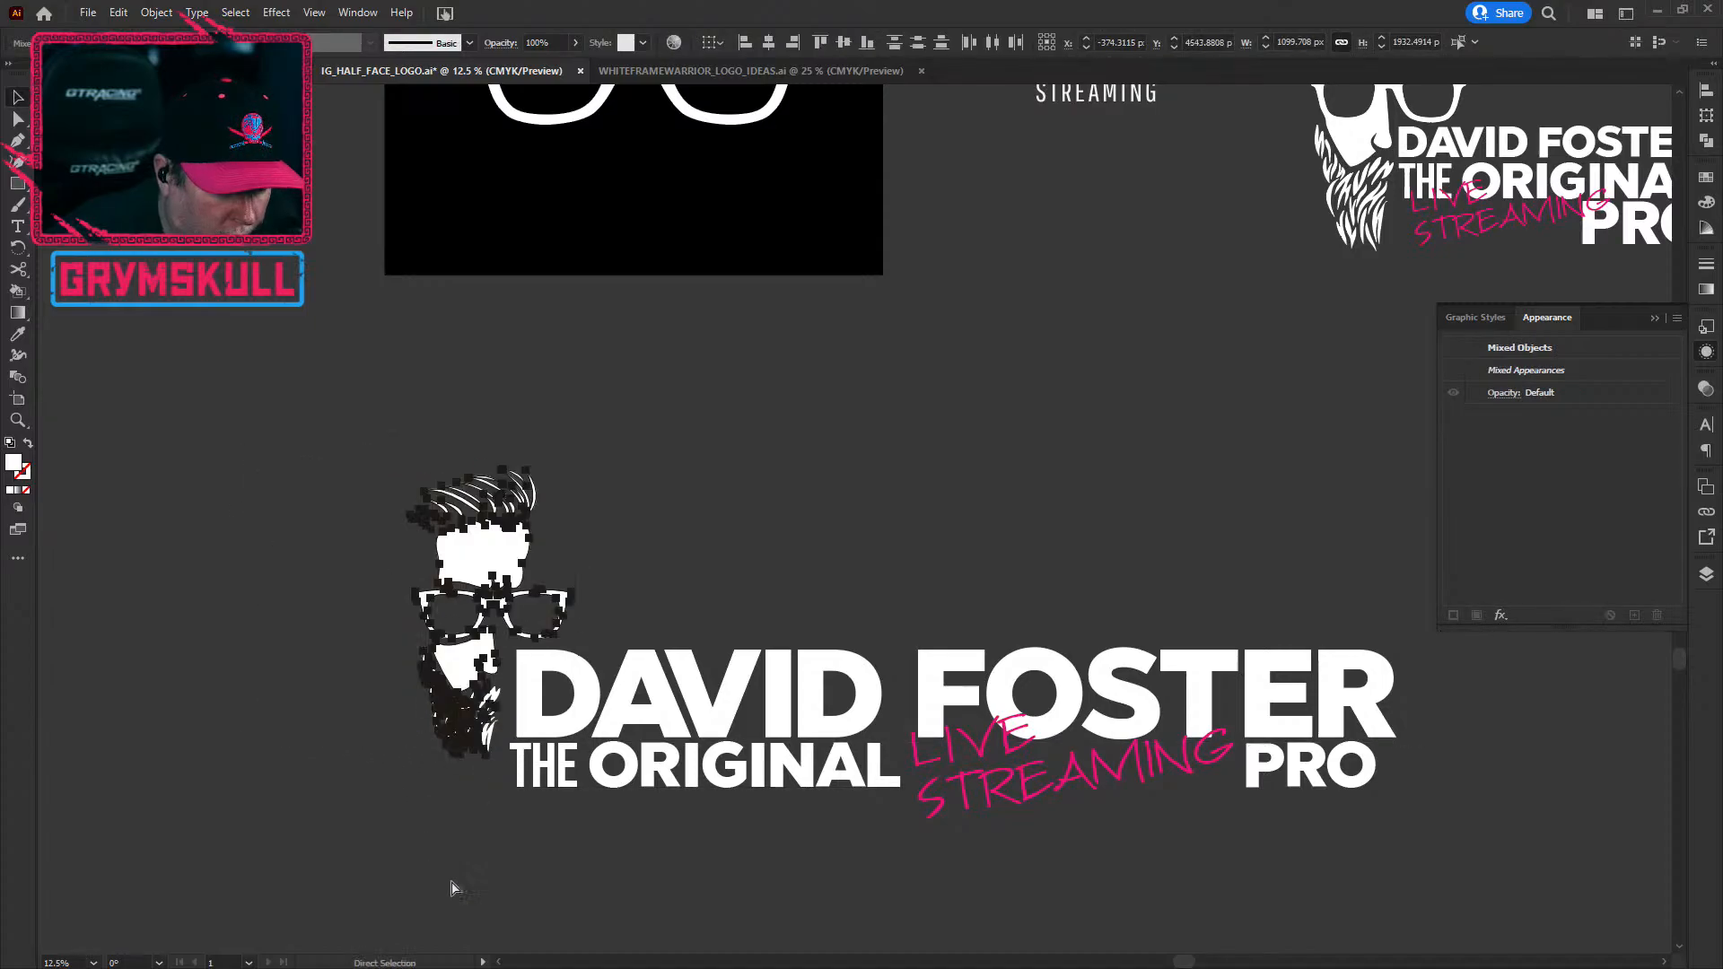
pyautogui.click(805, 702)
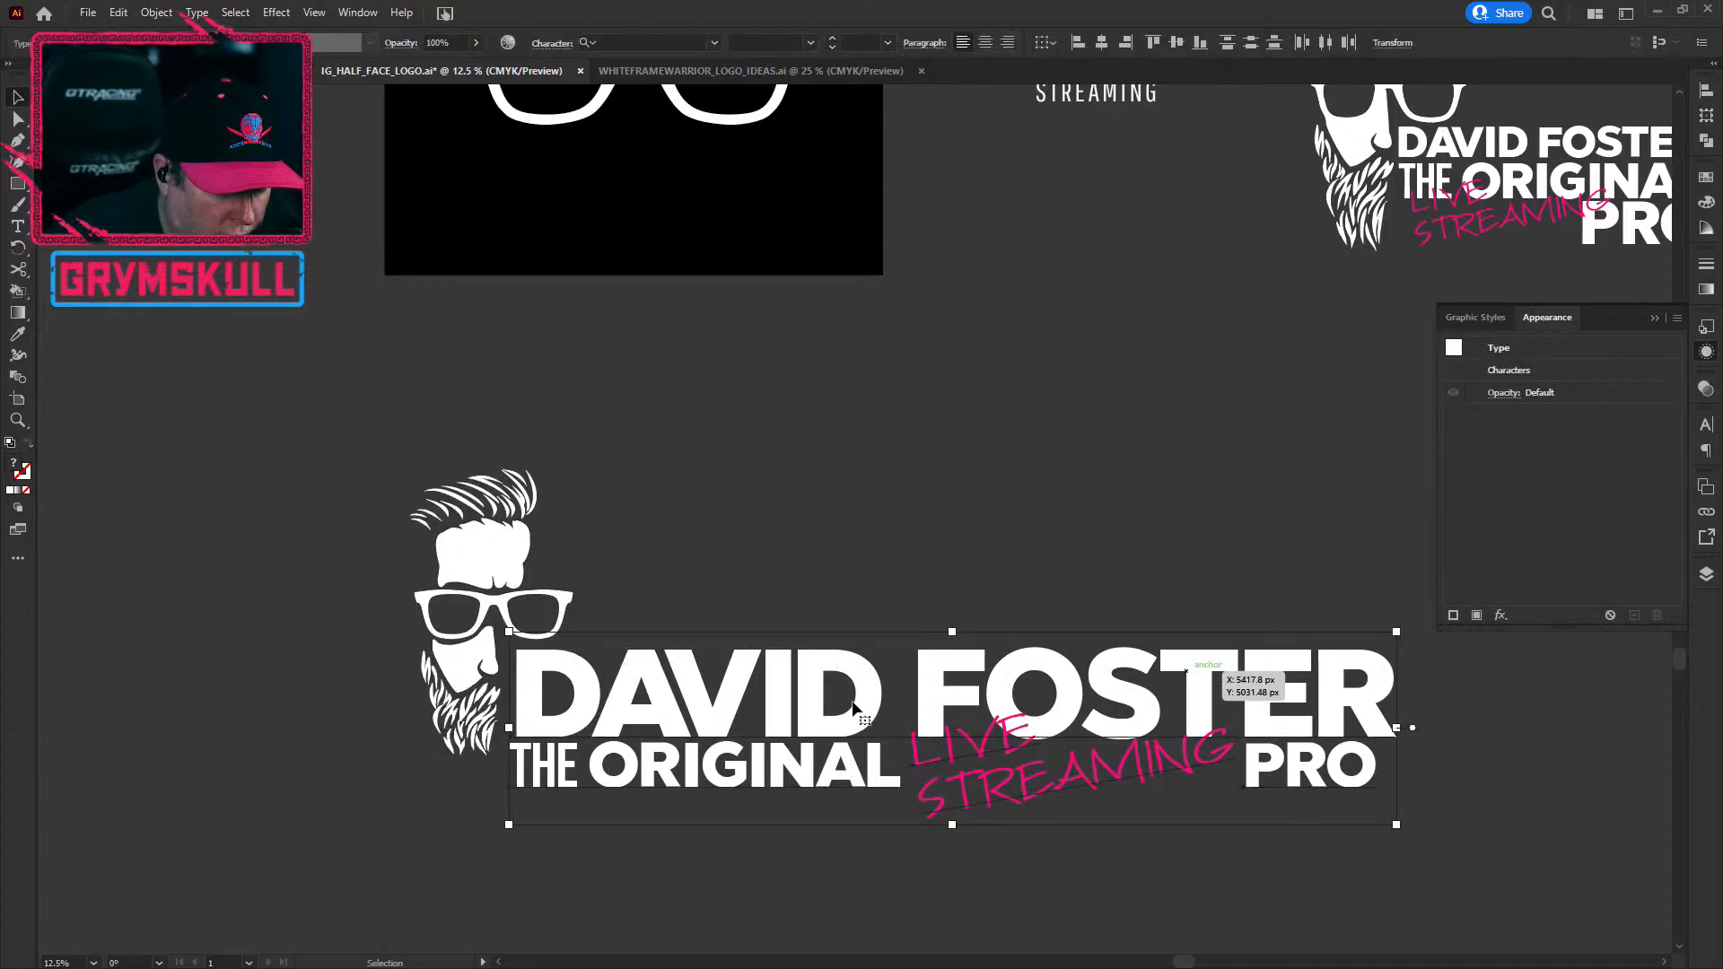
pyautogui.moveTo(805, 701); pyautogui.dragTo(1028, 708)
pyautogui.moveTo(373, 454); pyautogui.dragTo(577, 762)
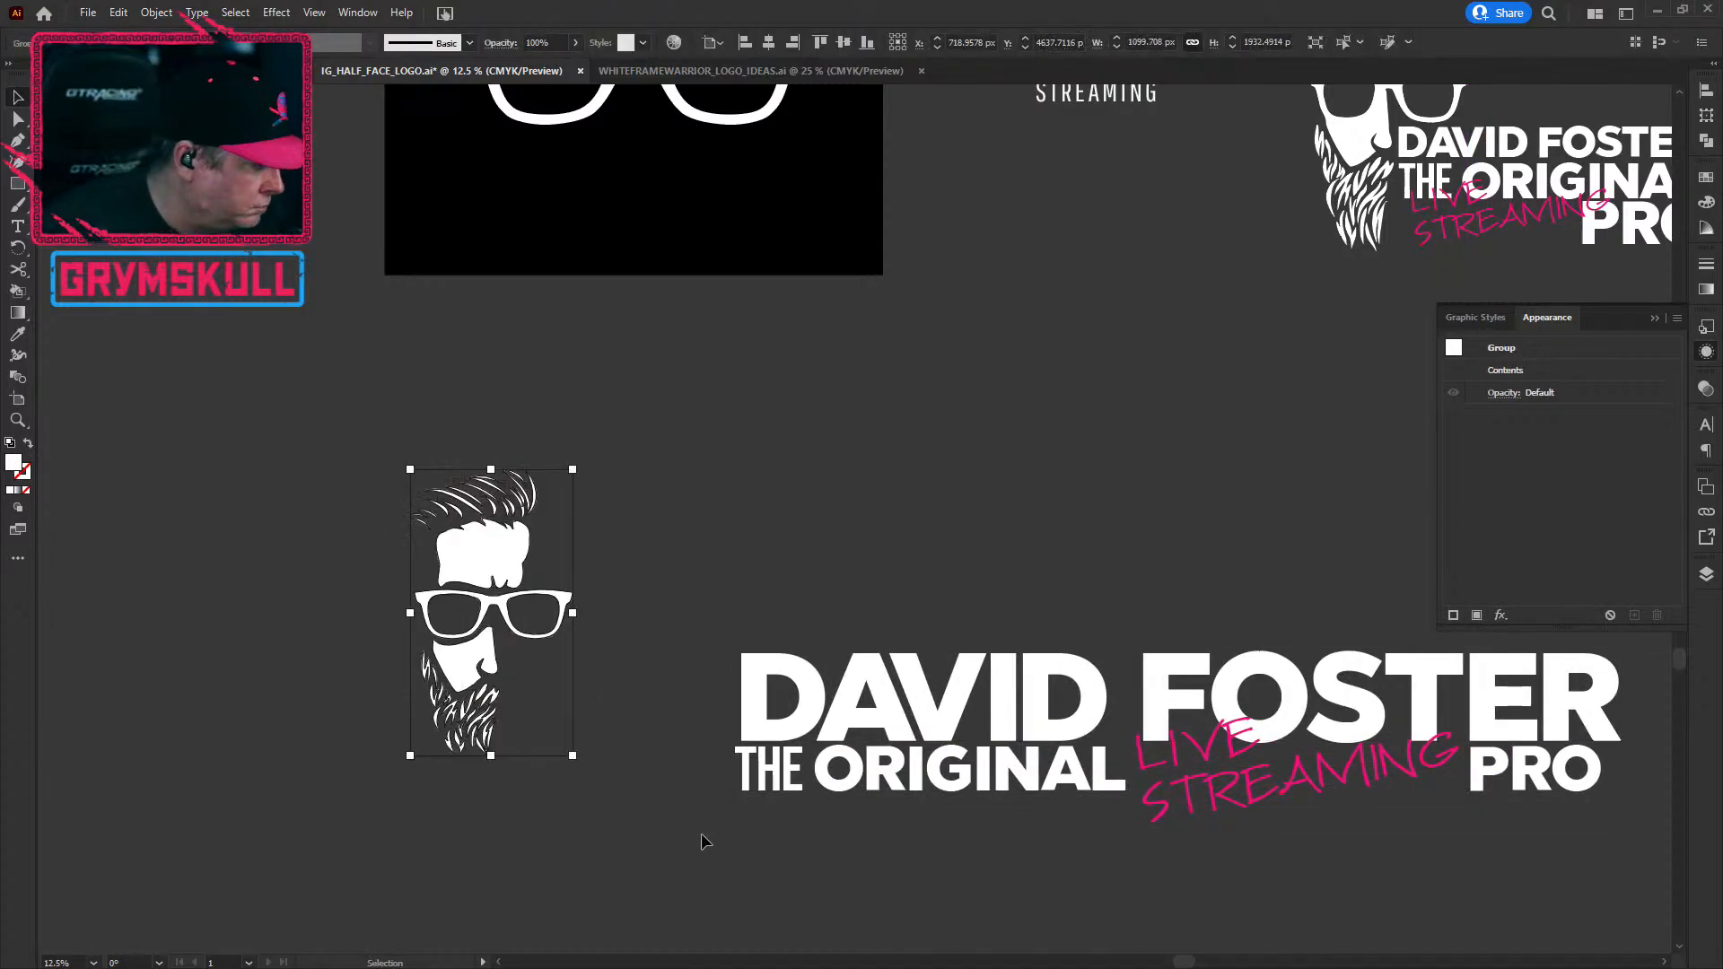
pyautogui.moveTo(312, 405); pyautogui.dragTo(604, 885)
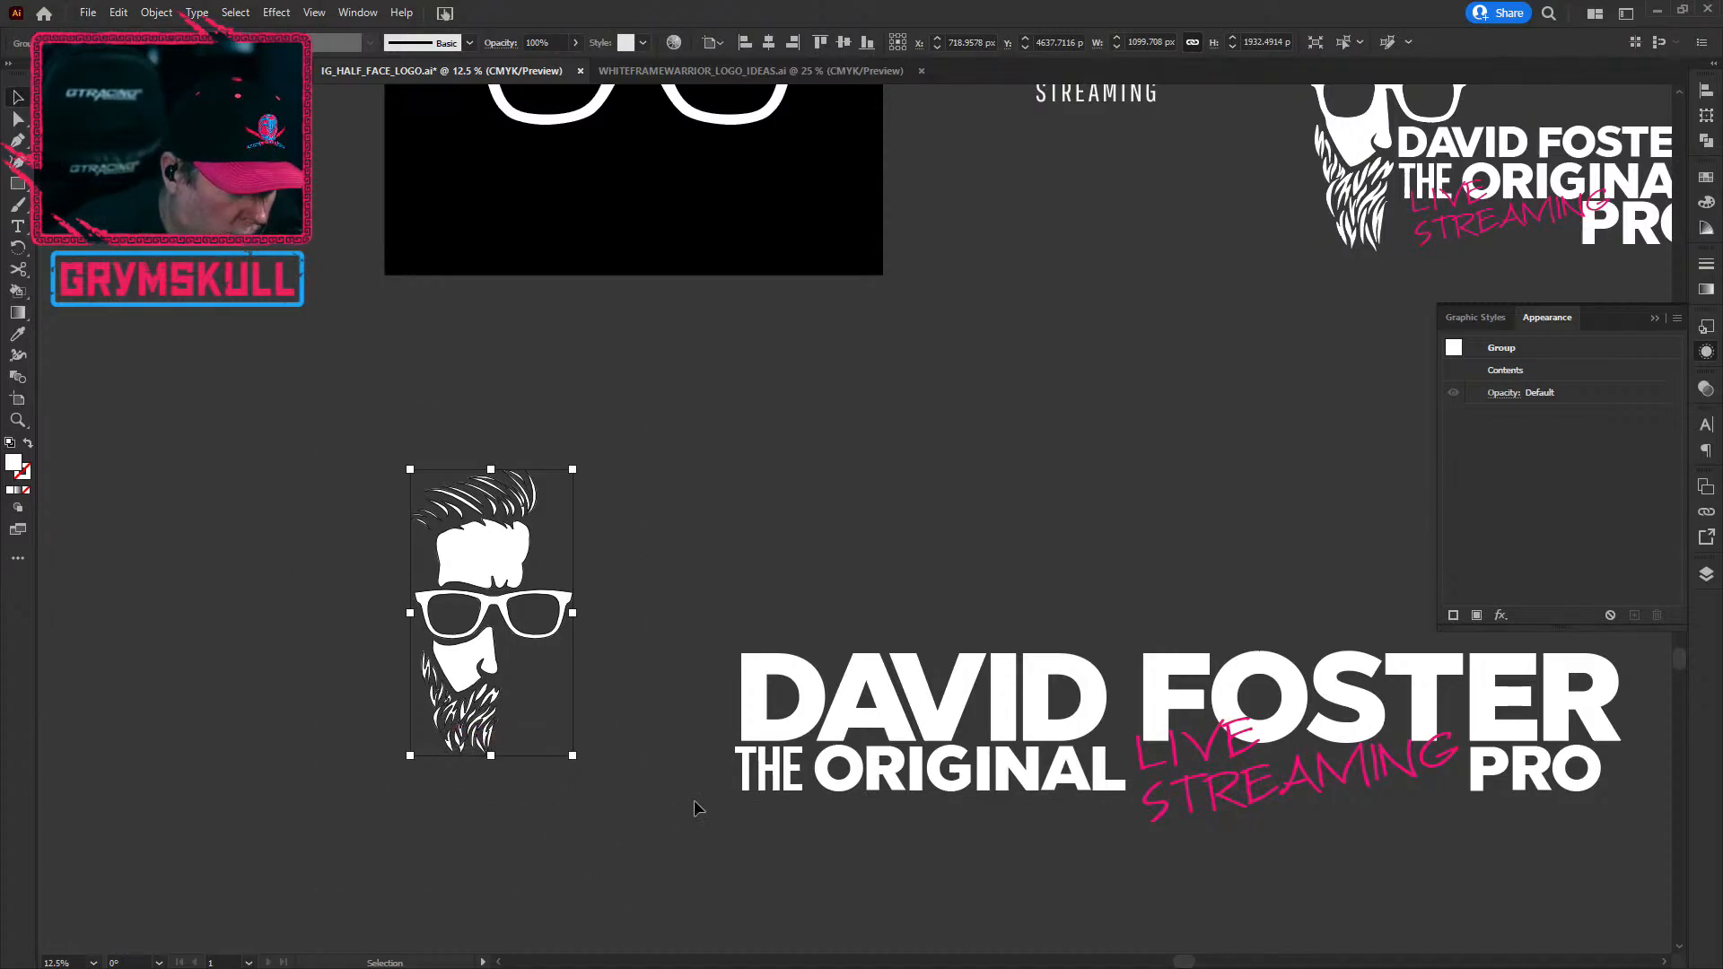
pyautogui.moveTo(511, 550); pyautogui.dragTo(725, 558)
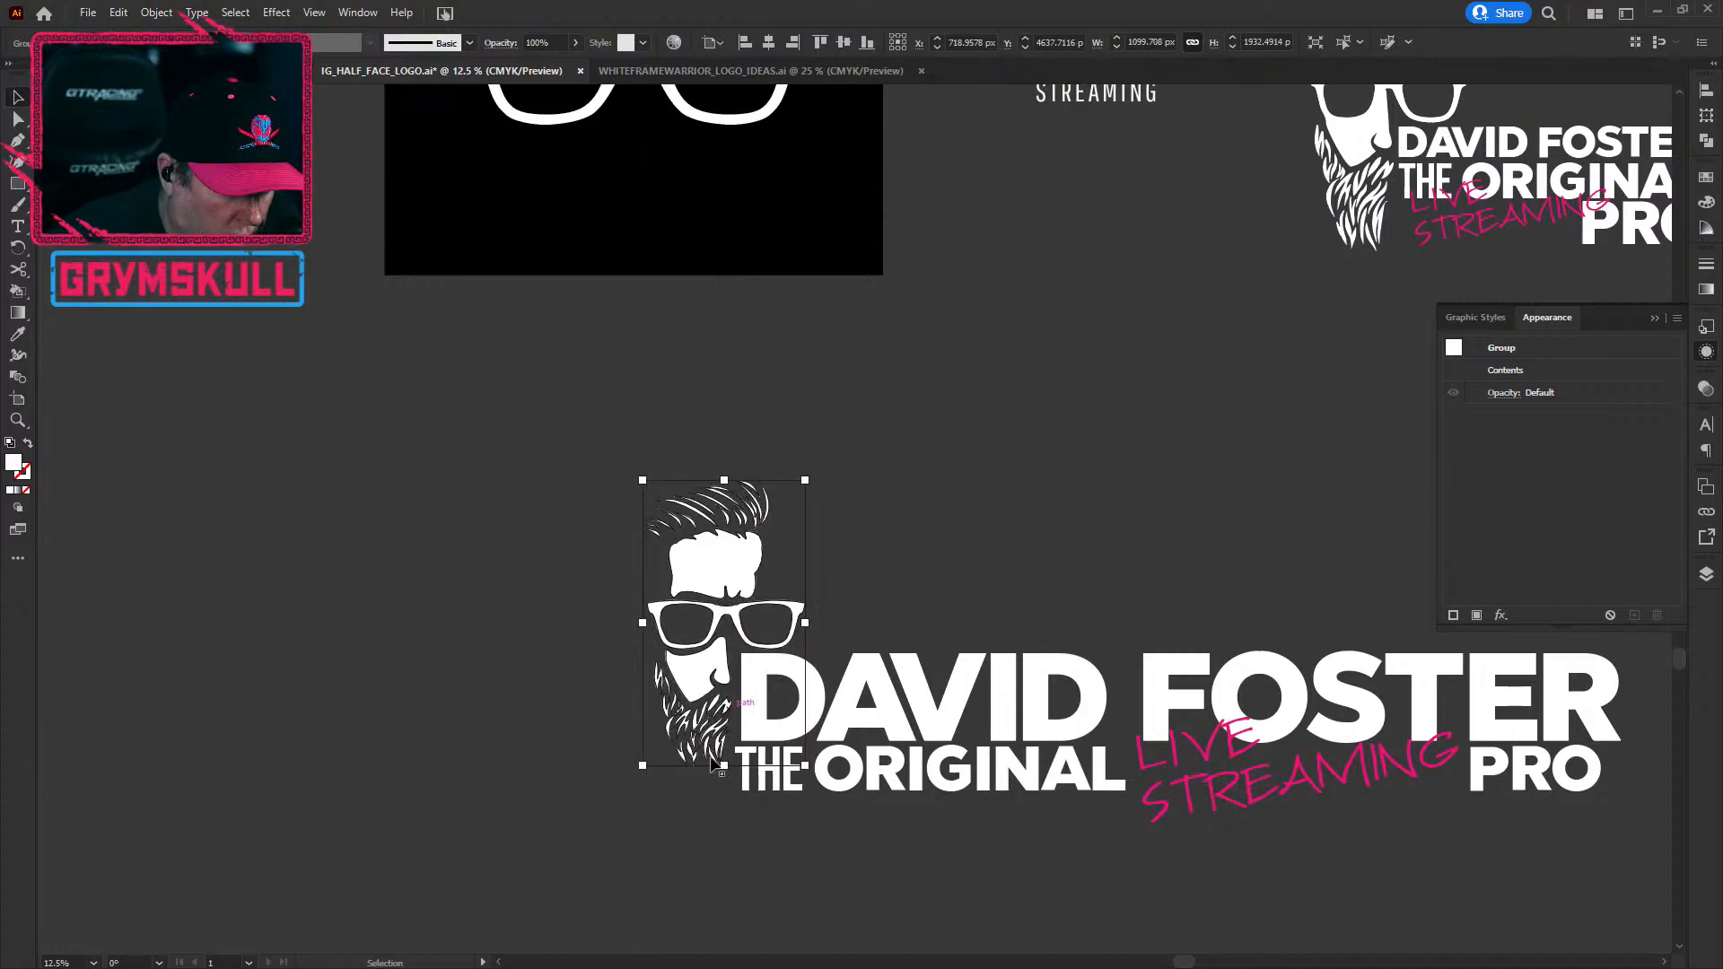
# Step: Scale the face logo up to match the text height and nudge it slightly right
pyautogui.moveTo(642, 766); pyautogui.dragTo(617, 795)
pyautogui.moveTo(644, 710); pyautogui.dragTo(644, 692)
pyautogui.moveTo(623, 786)
pyautogui.mouseDown()
pyautogui.moveTo(656, 736)
pyautogui.moveTo(603, 807)
pyautogui.mouseUp()
pyautogui.moveTo(643, 751); pyautogui.dragTo(655, 738)
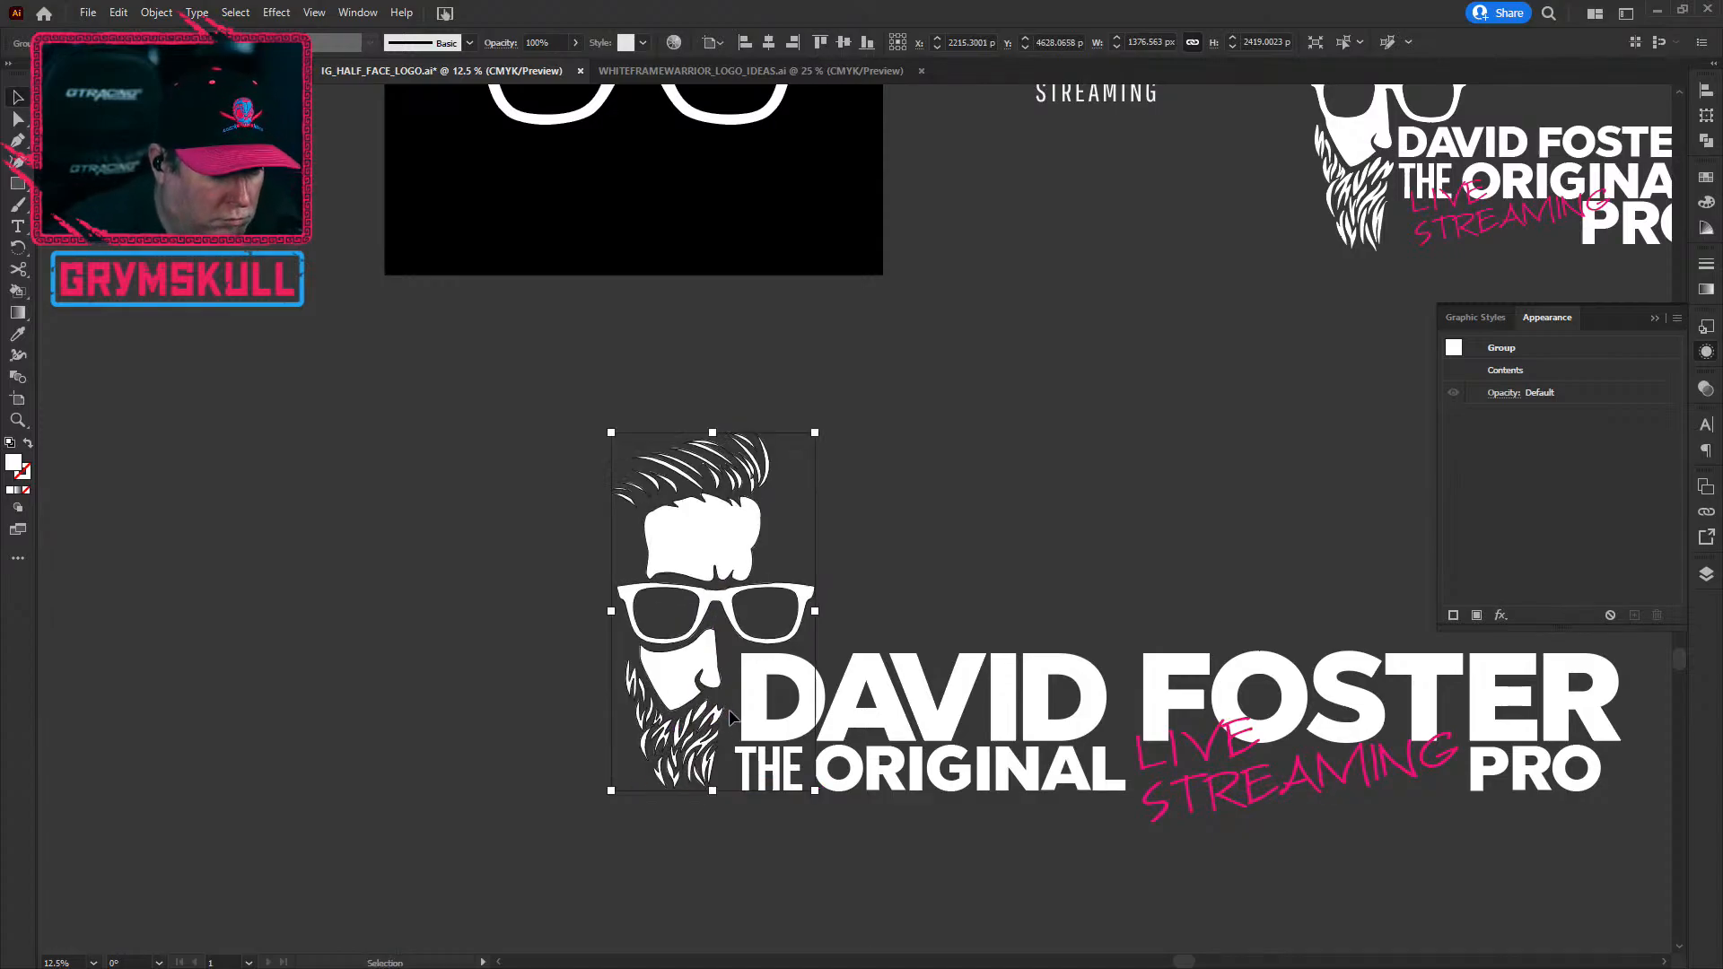
pyautogui.press('Right')
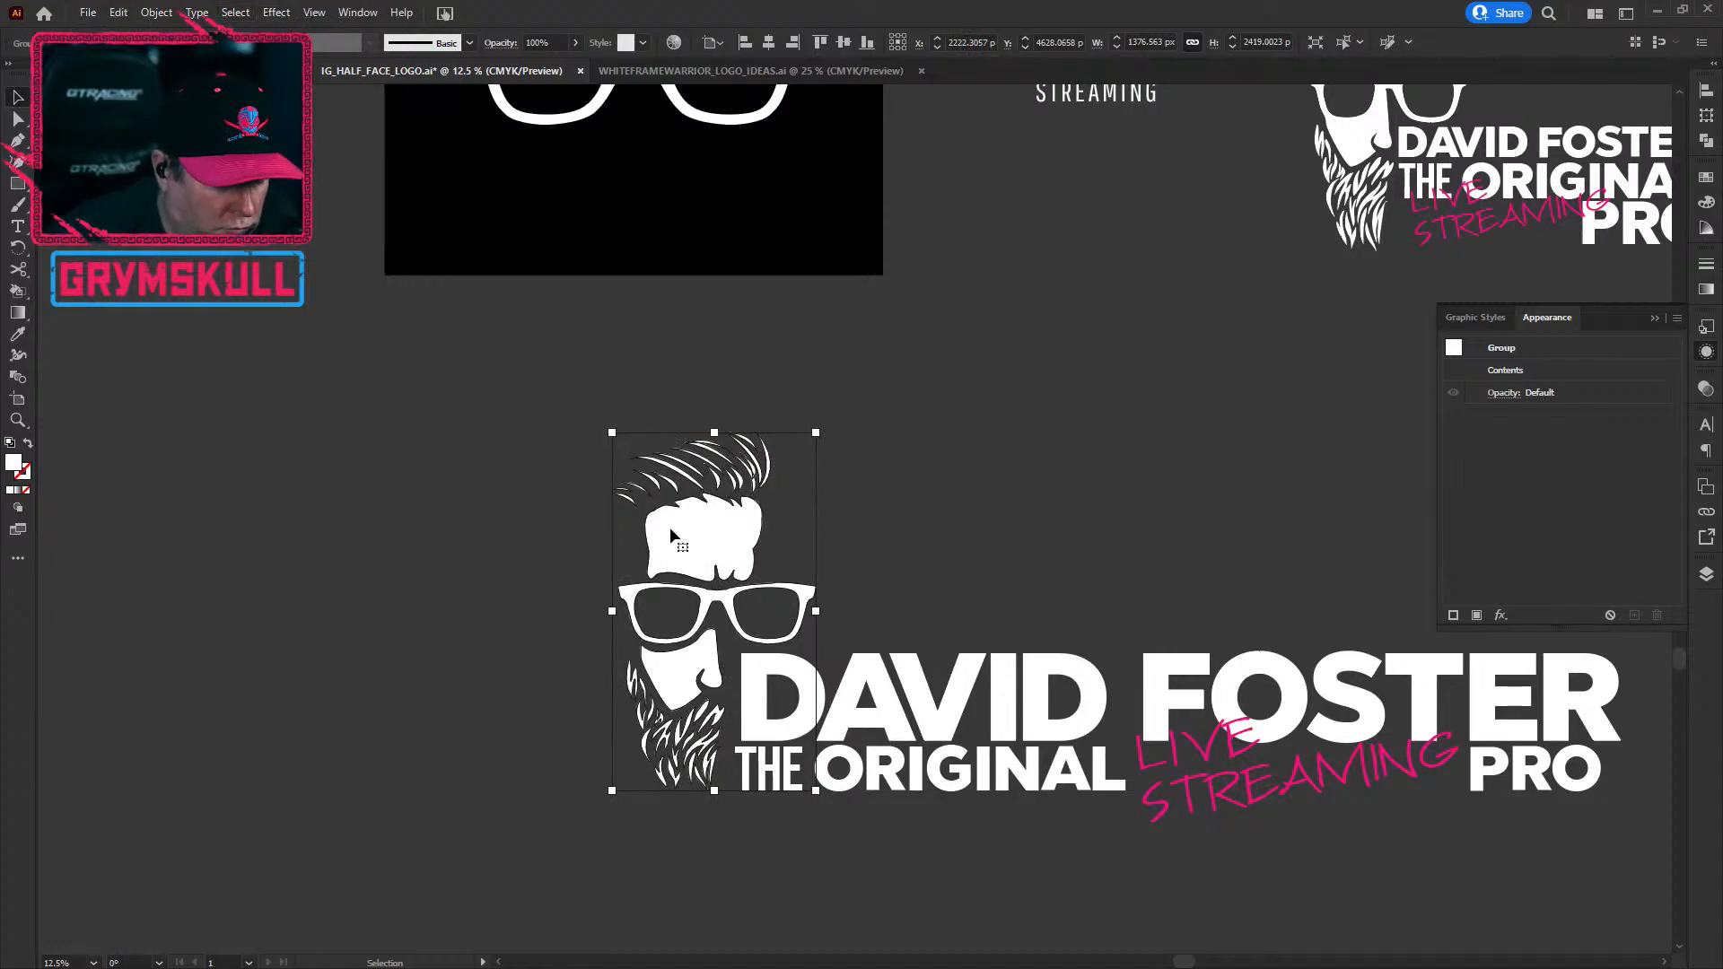
pyautogui.press('Right')
pyautogui.press('Right')
pyautogui.press('Right')
pyautogui.press('Right')
pyautogui.press('Right')
pyautogui.press('Right')
pyautogui.press('Right')
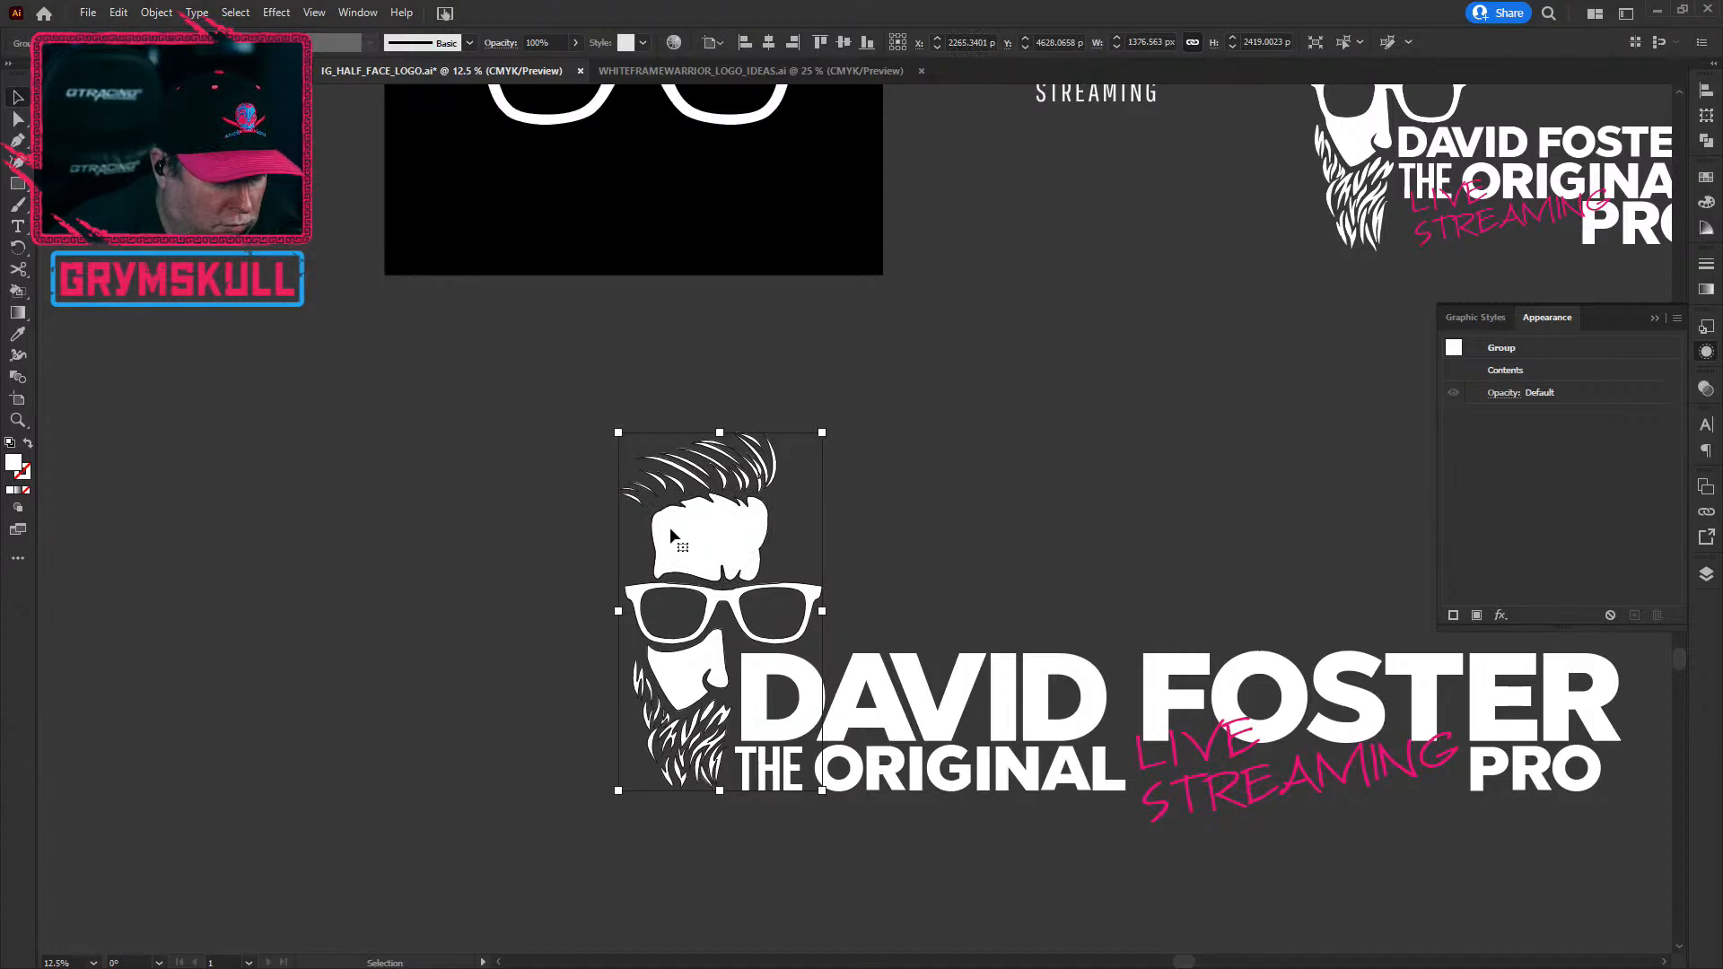
# Step: Shift the pink LIVE STREAMING script slightly up and right within the lockup
pyautogui.press('space')
pyautogui.moveTo(1132, 885); pyautogui.dragTo(713, 835)
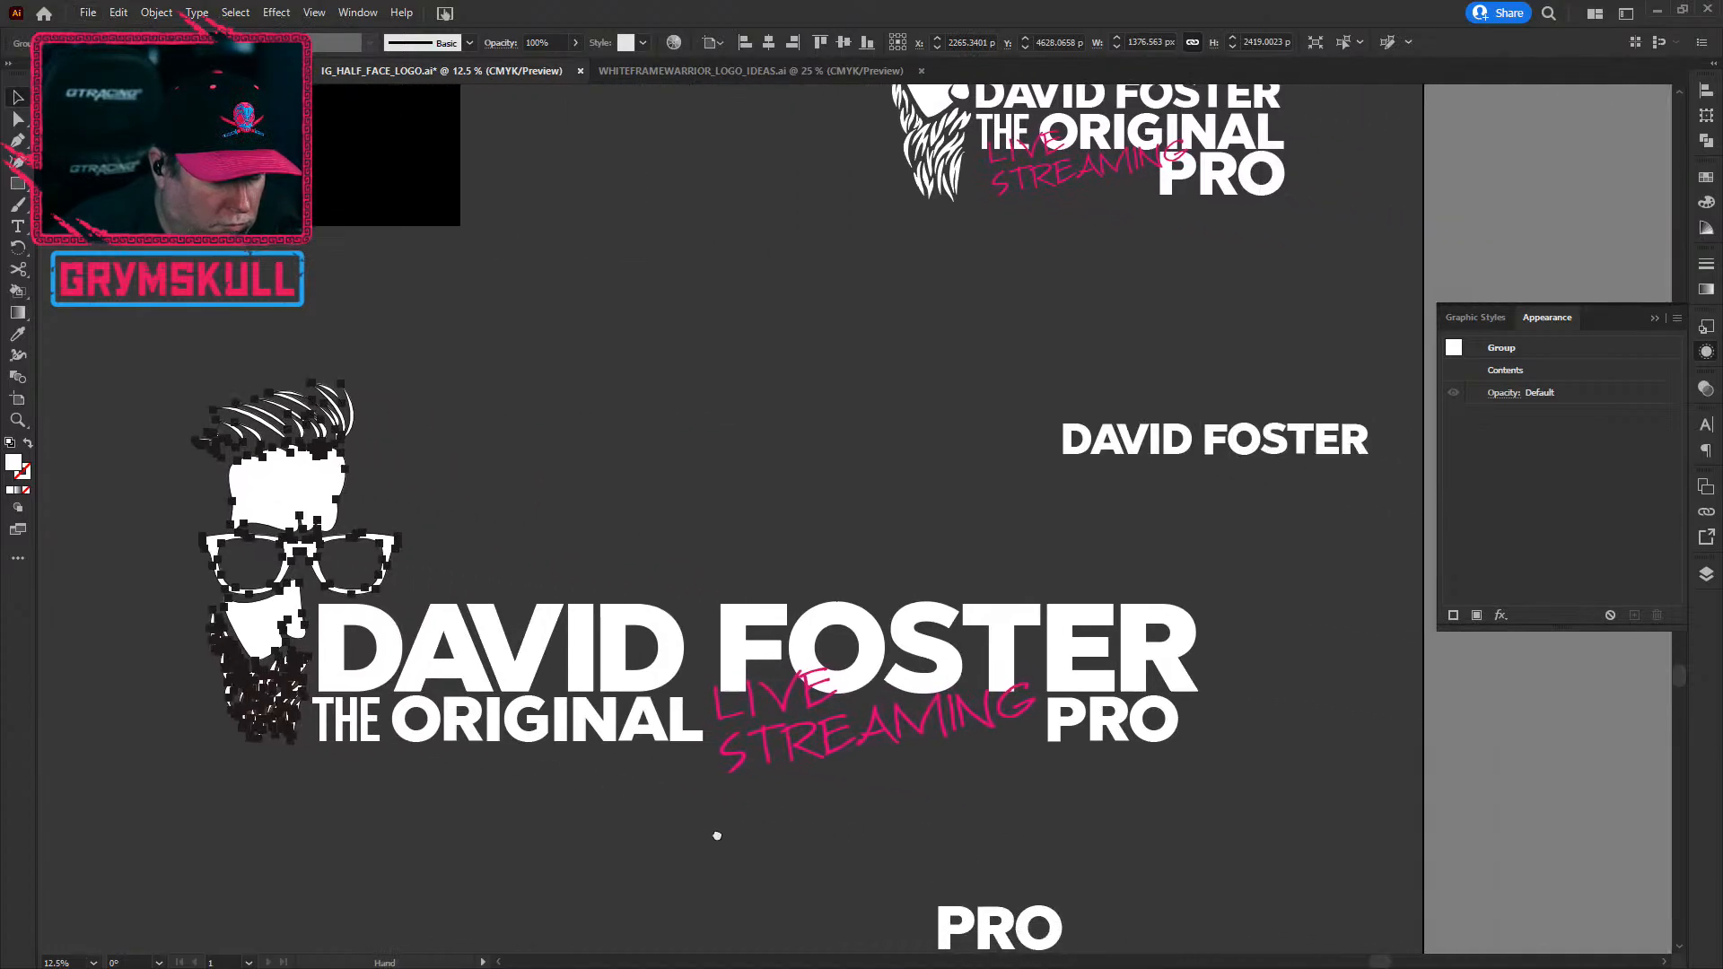
pyautogui.click(1215, 862)
pyautogui.click(1052, 926)
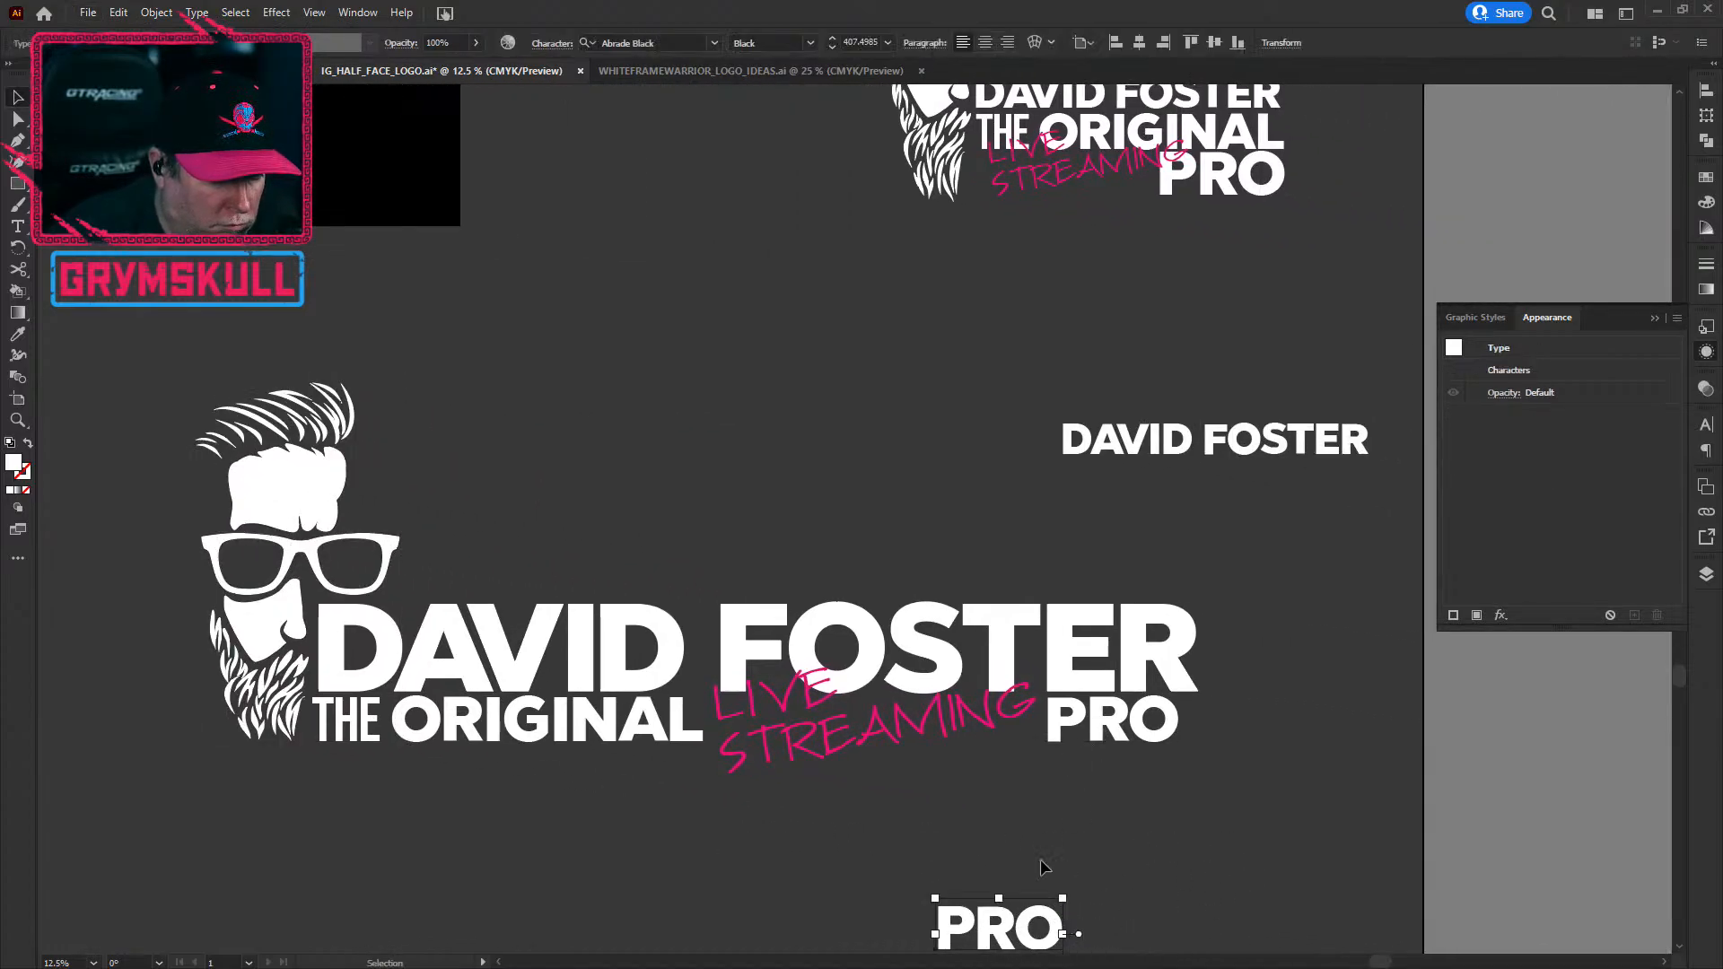
pyautogui.scroll(-1, 665, 862)
pyautogui.press('space')
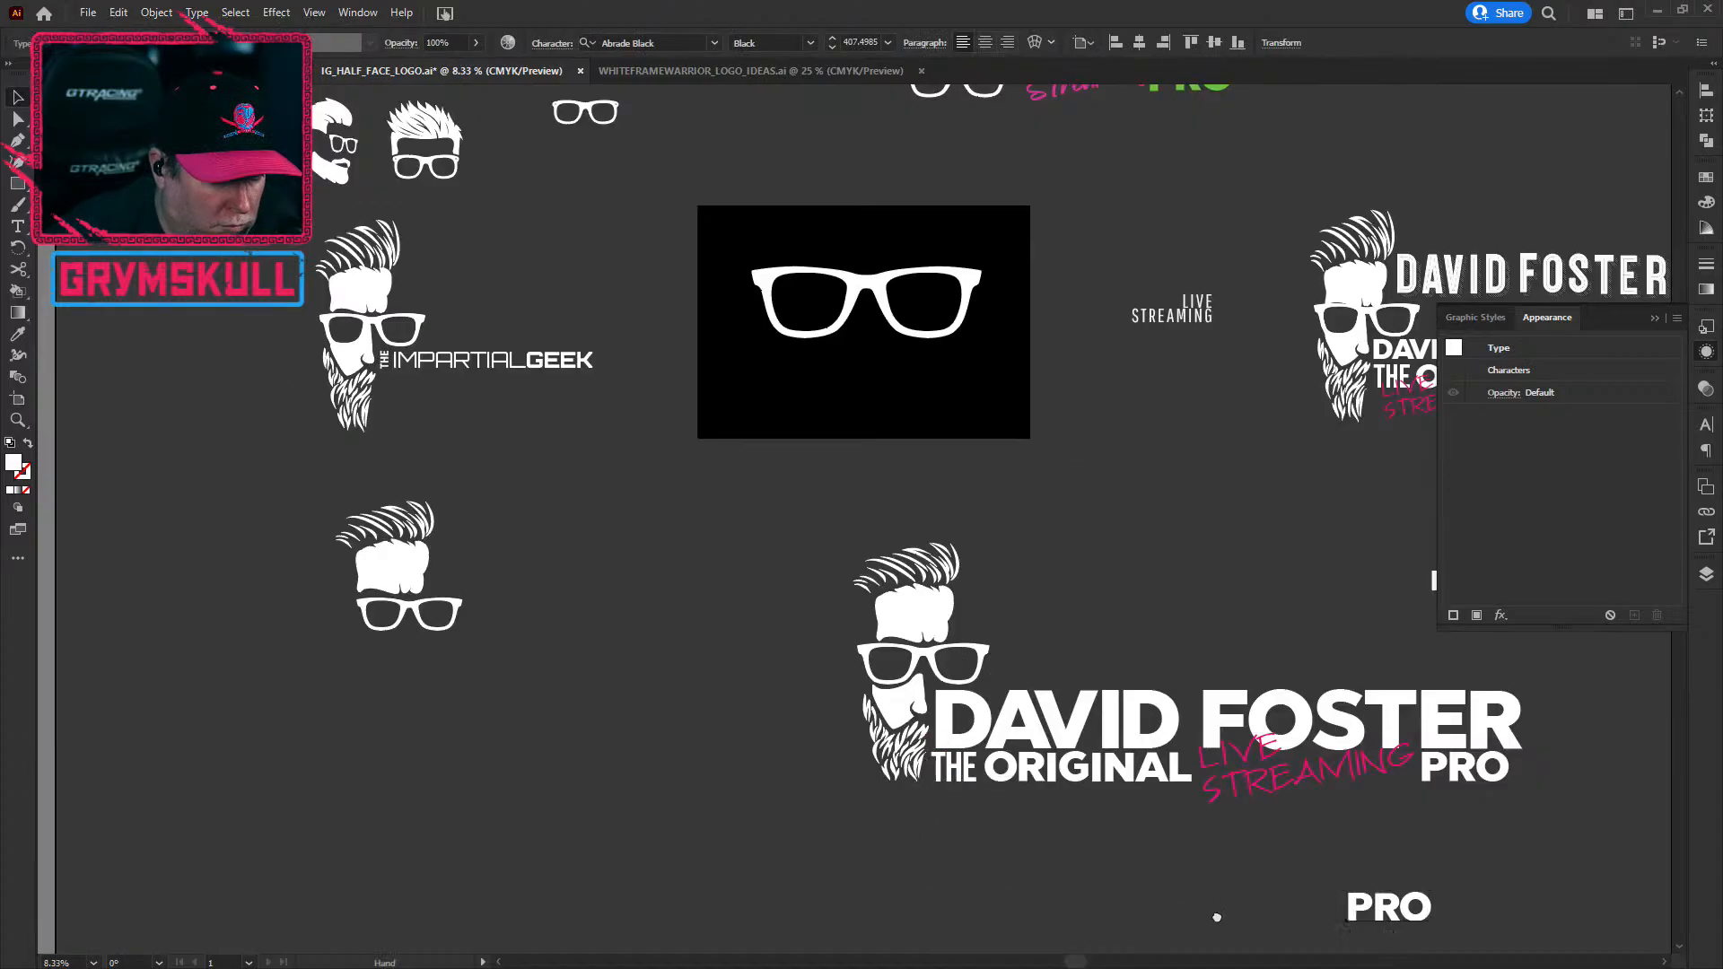
pyautogui.moveTo(1219, 921); pyautogui.dragTo(688, 845)
pyautogui.moveTo(746, 708); pyautogui.dragTo(745, 709)
pyautogui.click(390, 806)
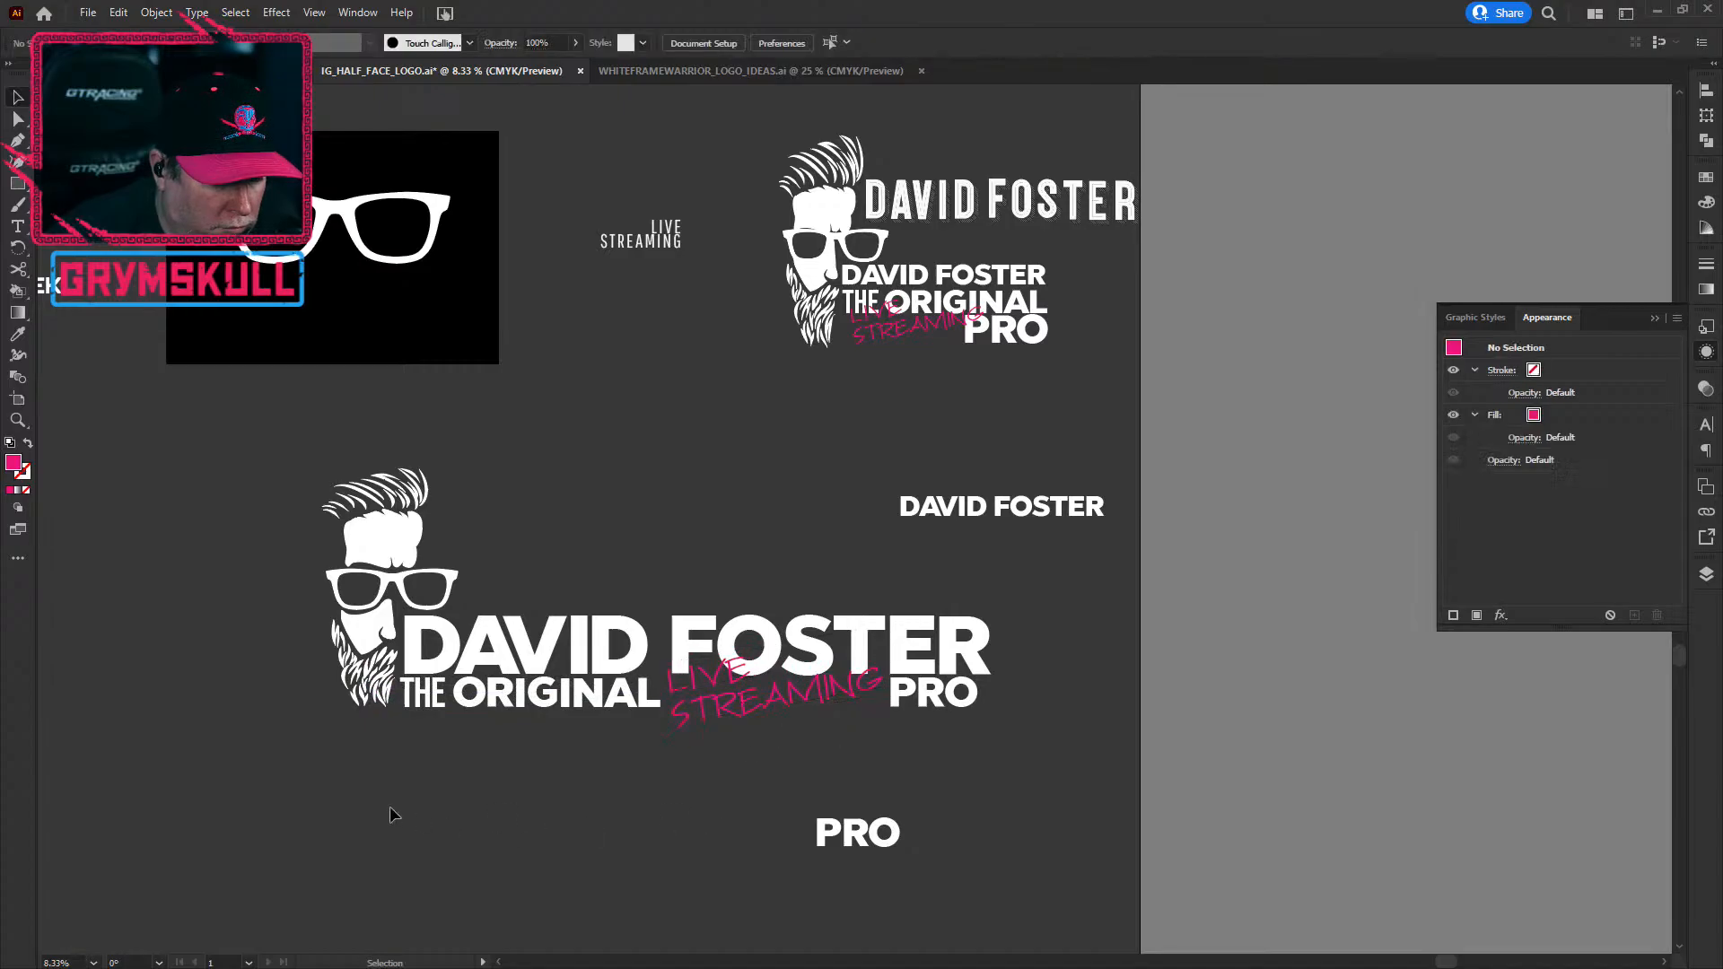
pyautogui.scroll(-1, 368, 797)
pyautogui.scroll(1, 368, 797)
pyautogui.moveTo(1055, 877); pyautogui.dragTo(524, 857)
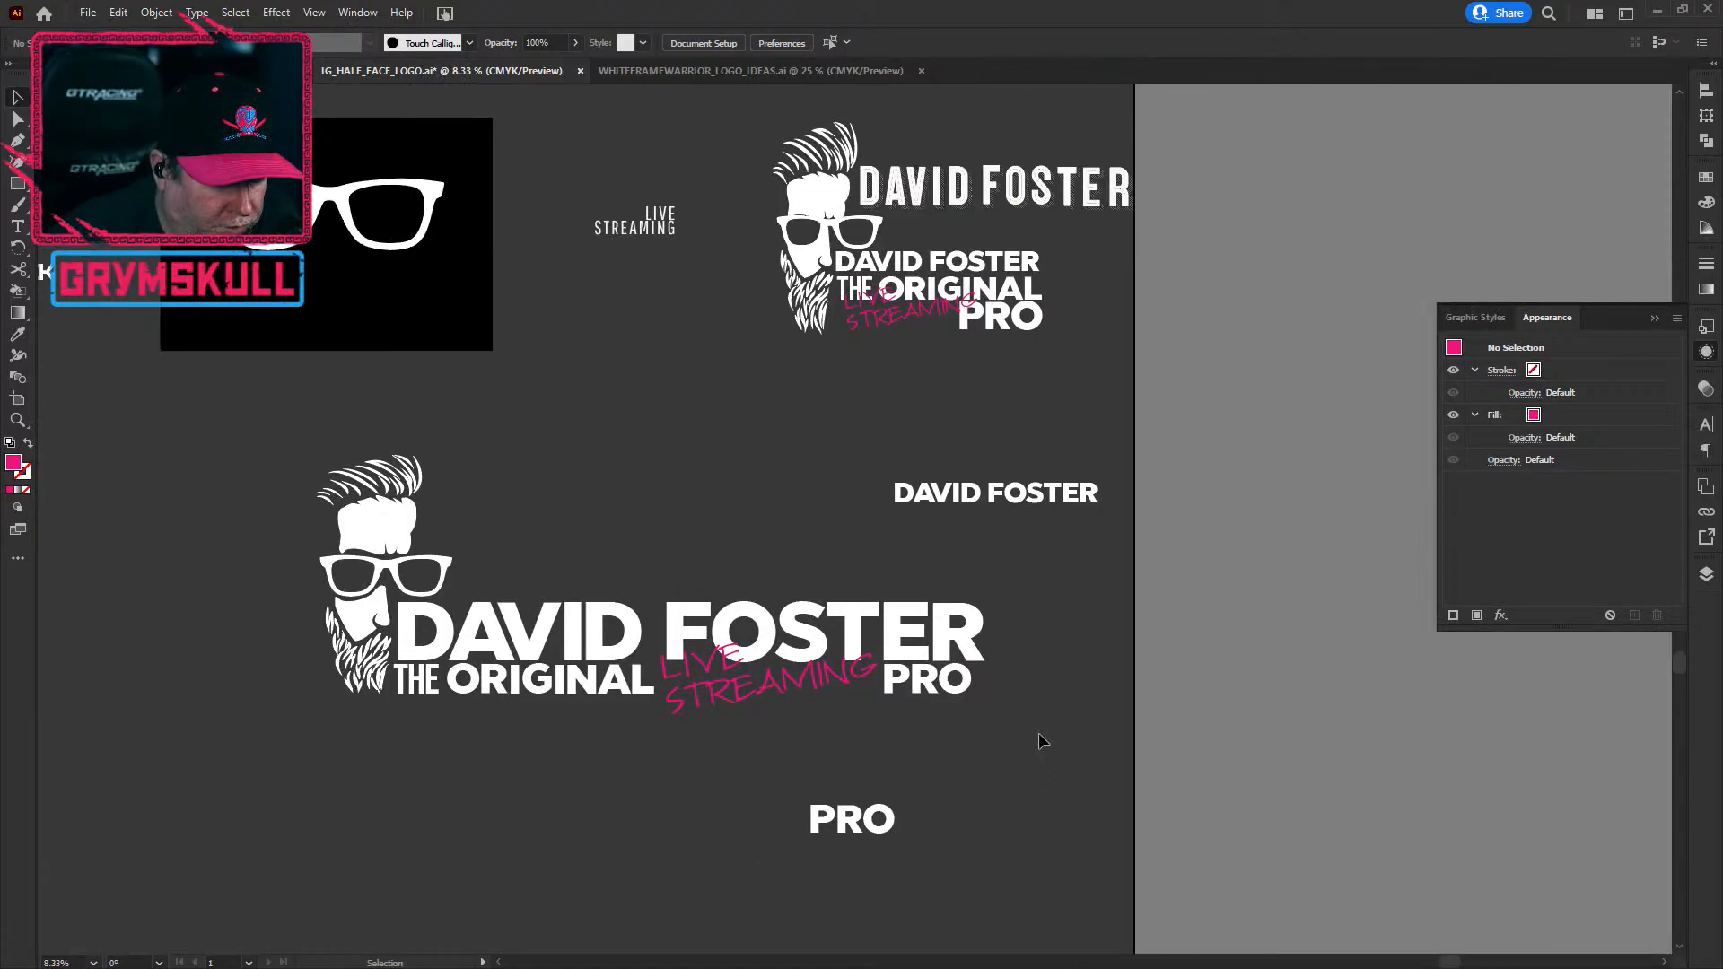
pyautogui.moveTo(1082, 496); pyautogui.dragTo(1361, 850)
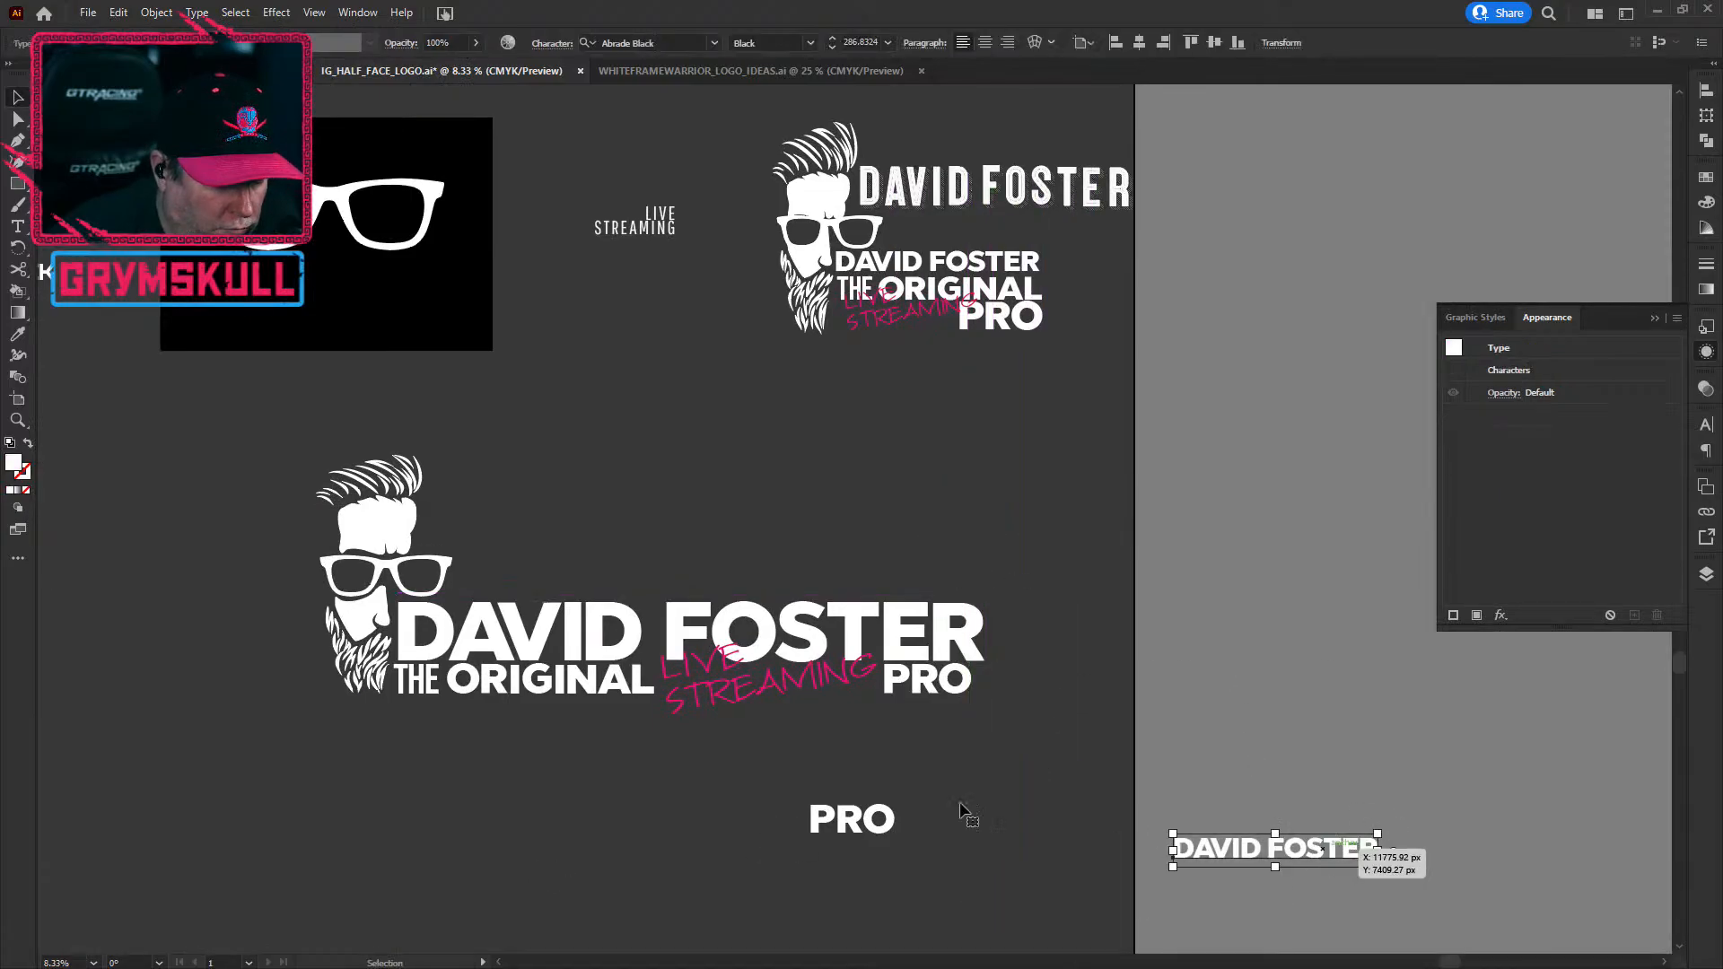
# Step: Drag the horizontal lockup off to the right of the artboard and zoom out
pyautogui.moveTo(1006, 758); pyautogui.dragTo(1007, 759)
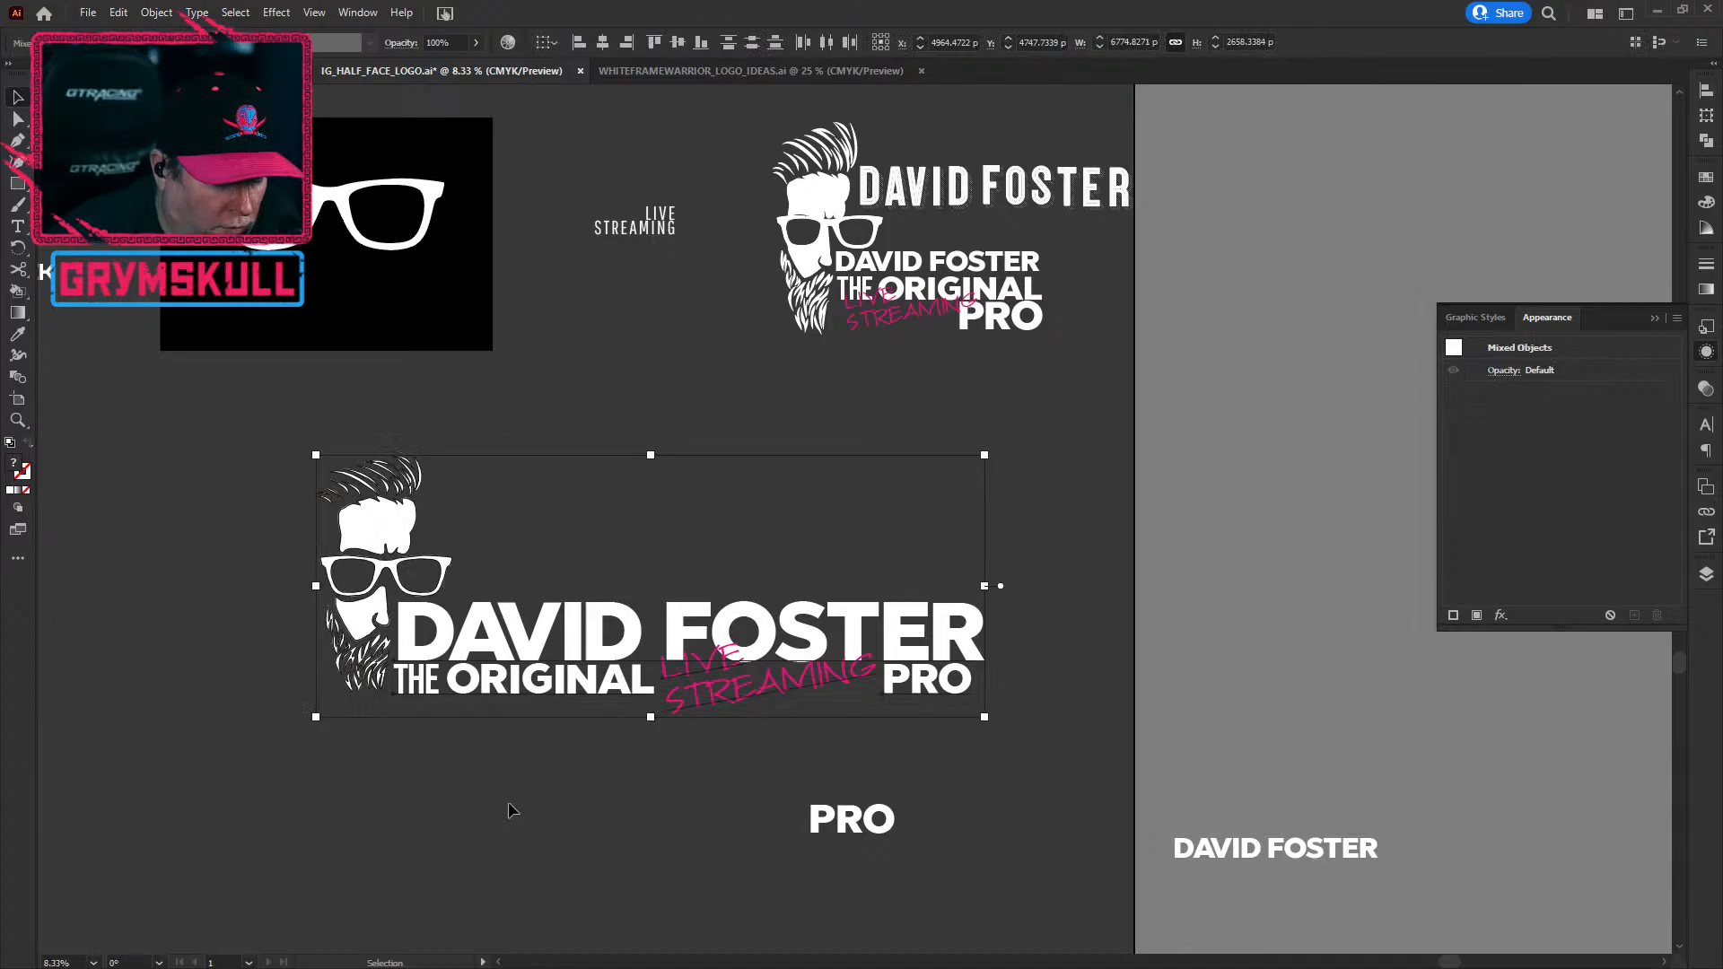
pyautogui.scroll(-1, 484, 781)
pyautogui.moveTo(1069, 835); pyautogui.dragTo(653, 870)
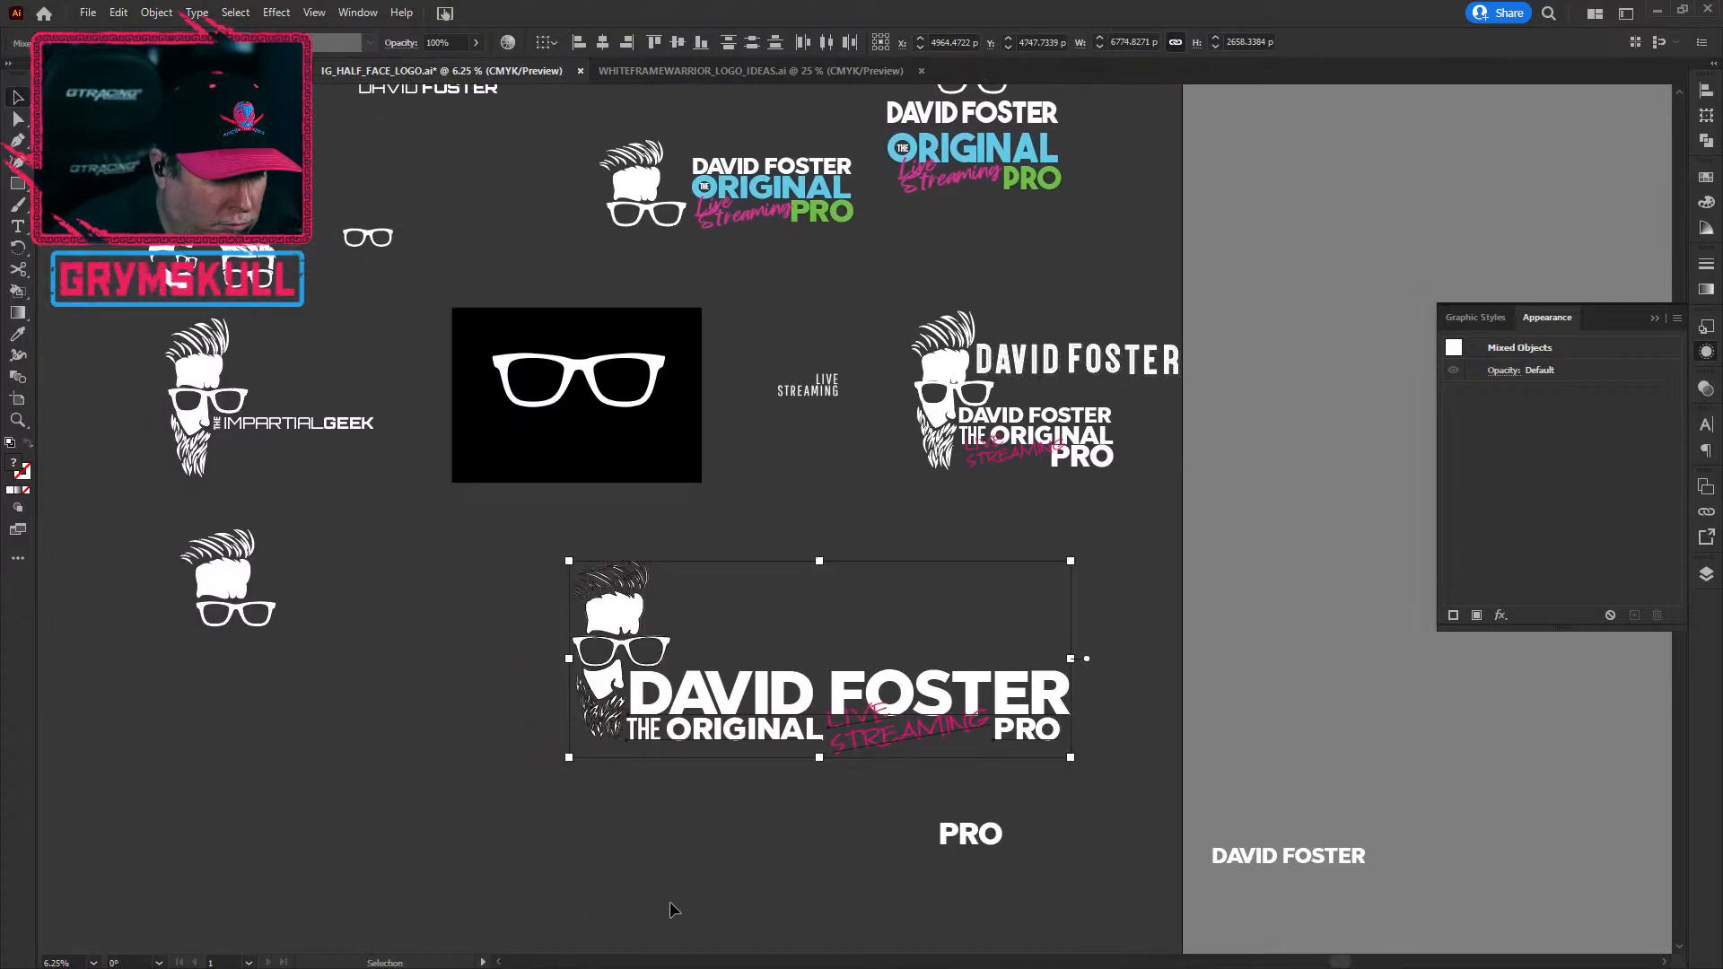
pyautogui.click(671, 906)
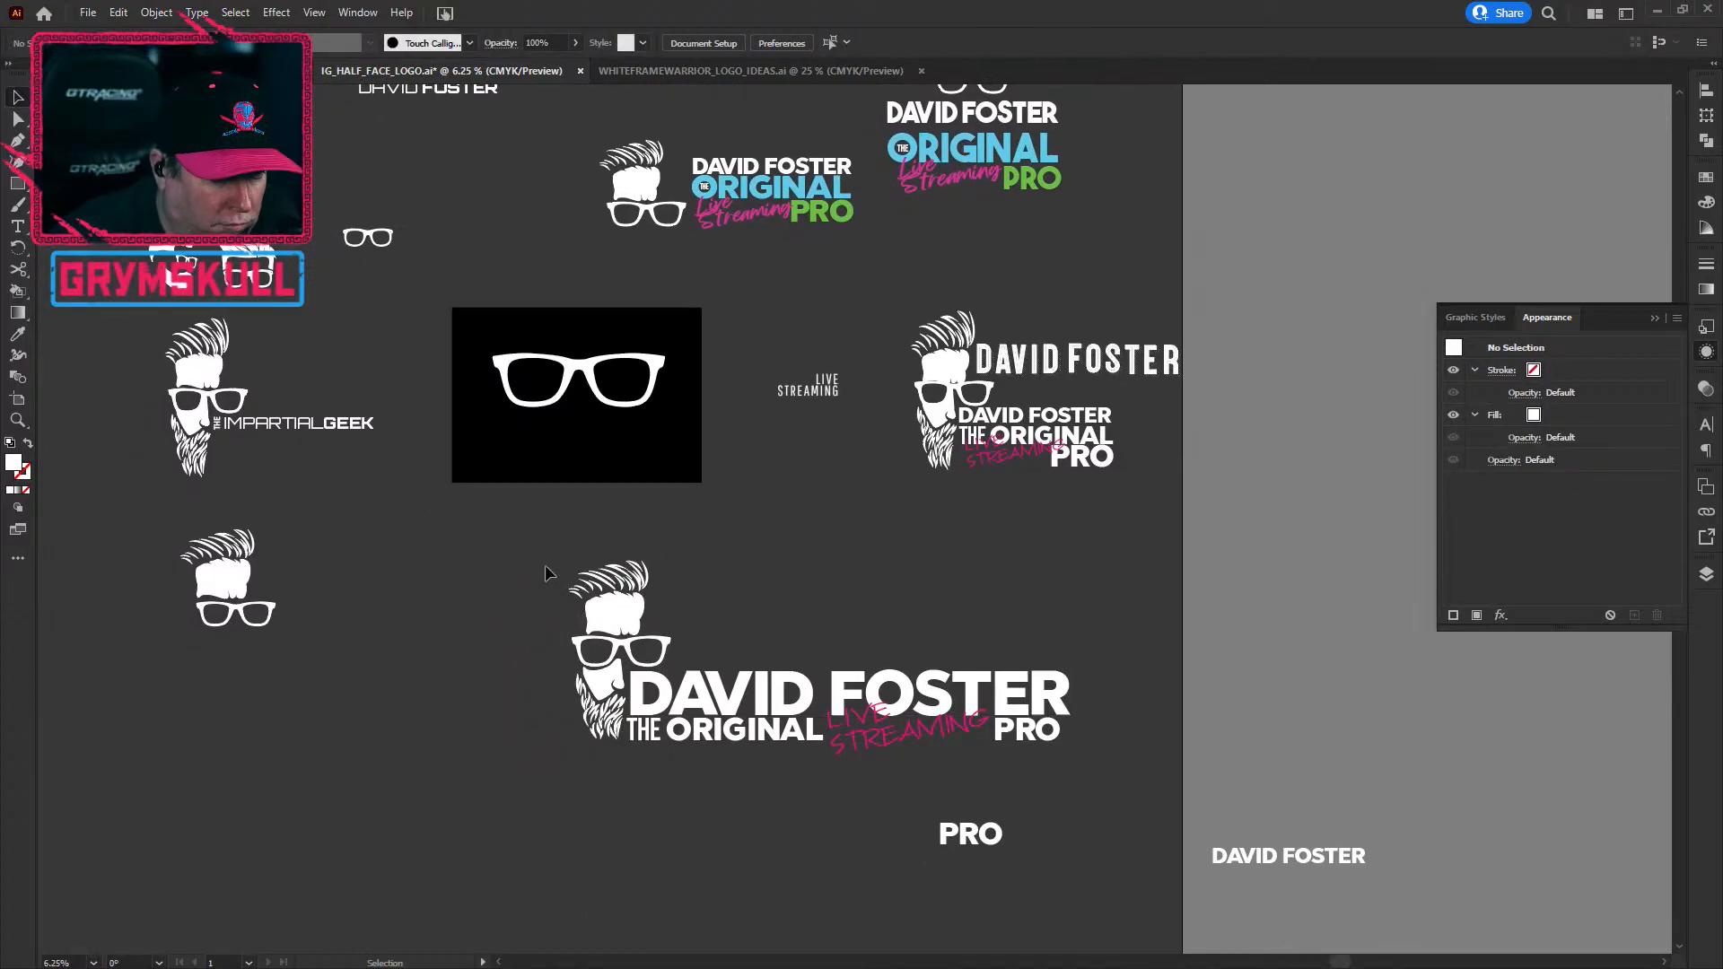
pyautogui.moveTo(667, 667); pyautogui.dragTo(1289, 266)
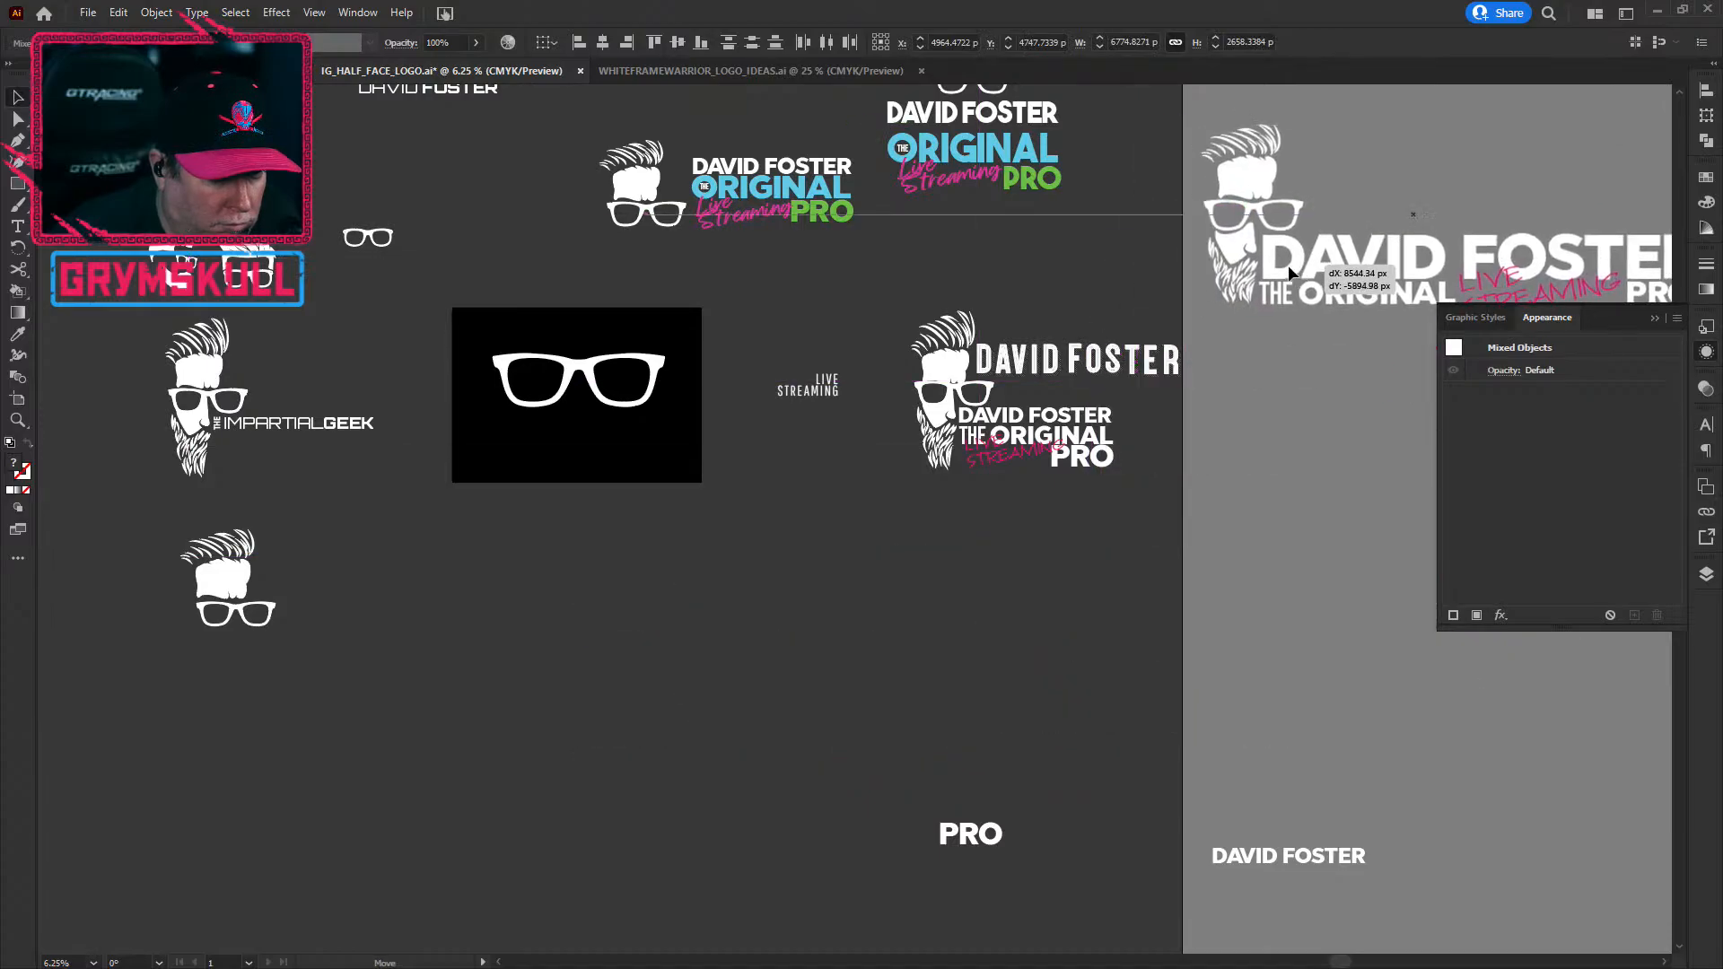
pyautogui.click(632, 714)
pyautogui.hotkey('ctrl', '-')
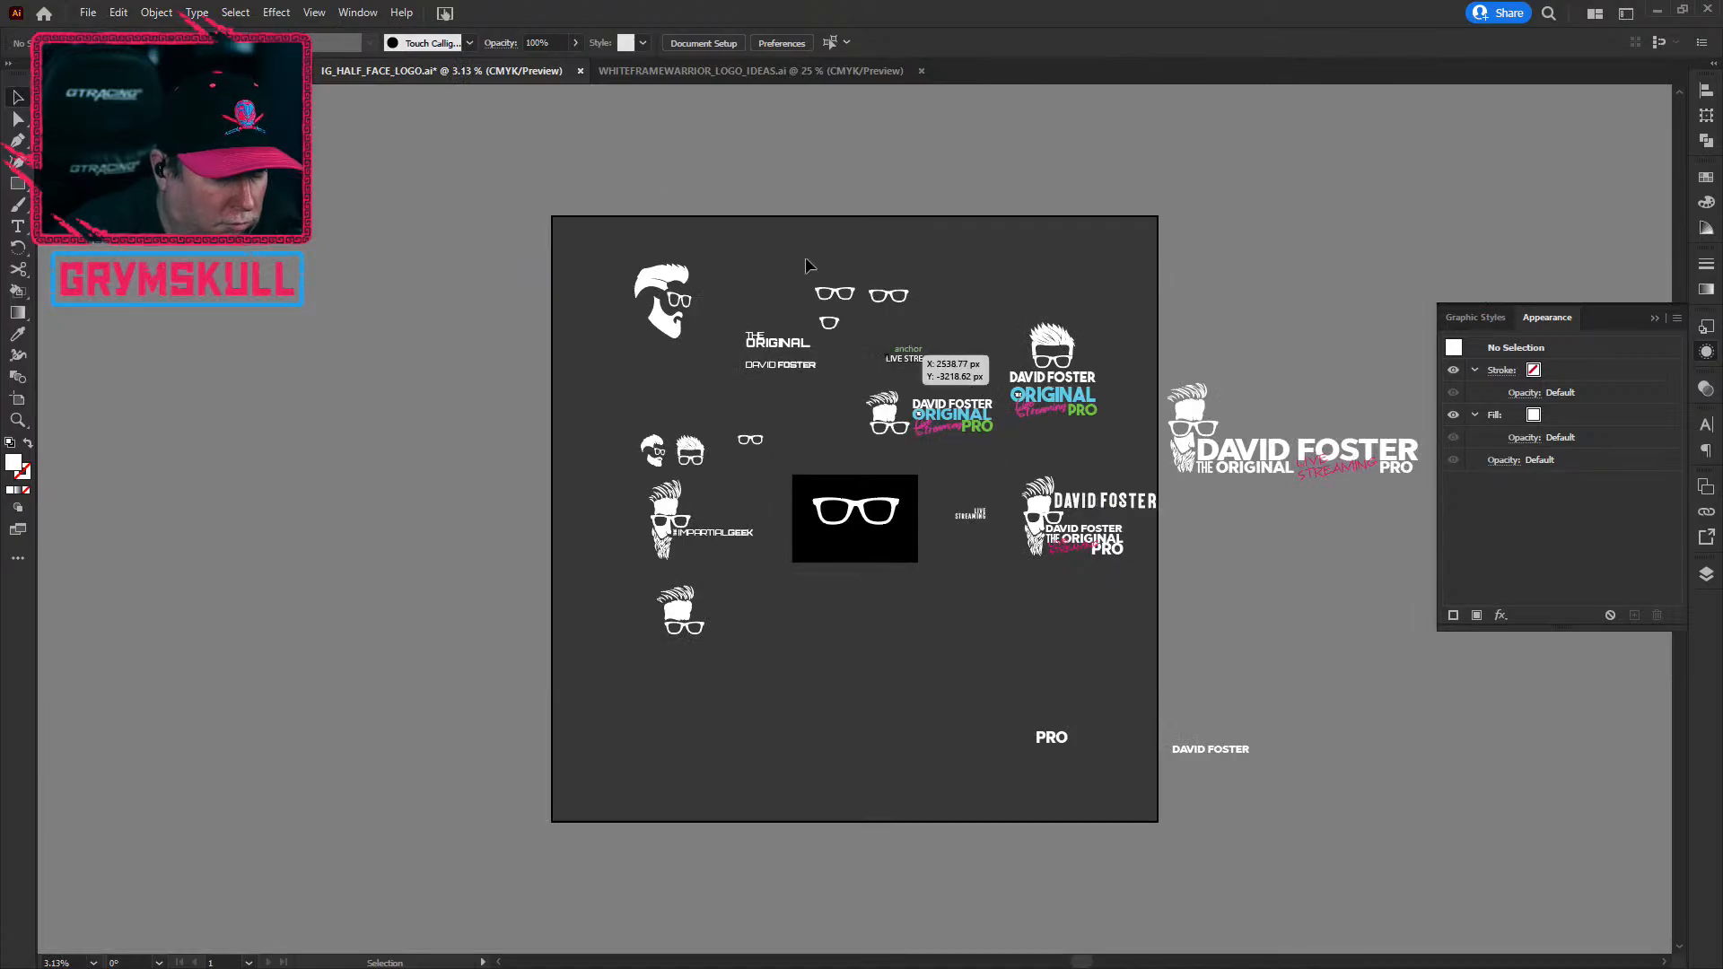
# Step: Place the horizontal lockup in the artboard's lower-left corner
pyautogui.click(17, 401)
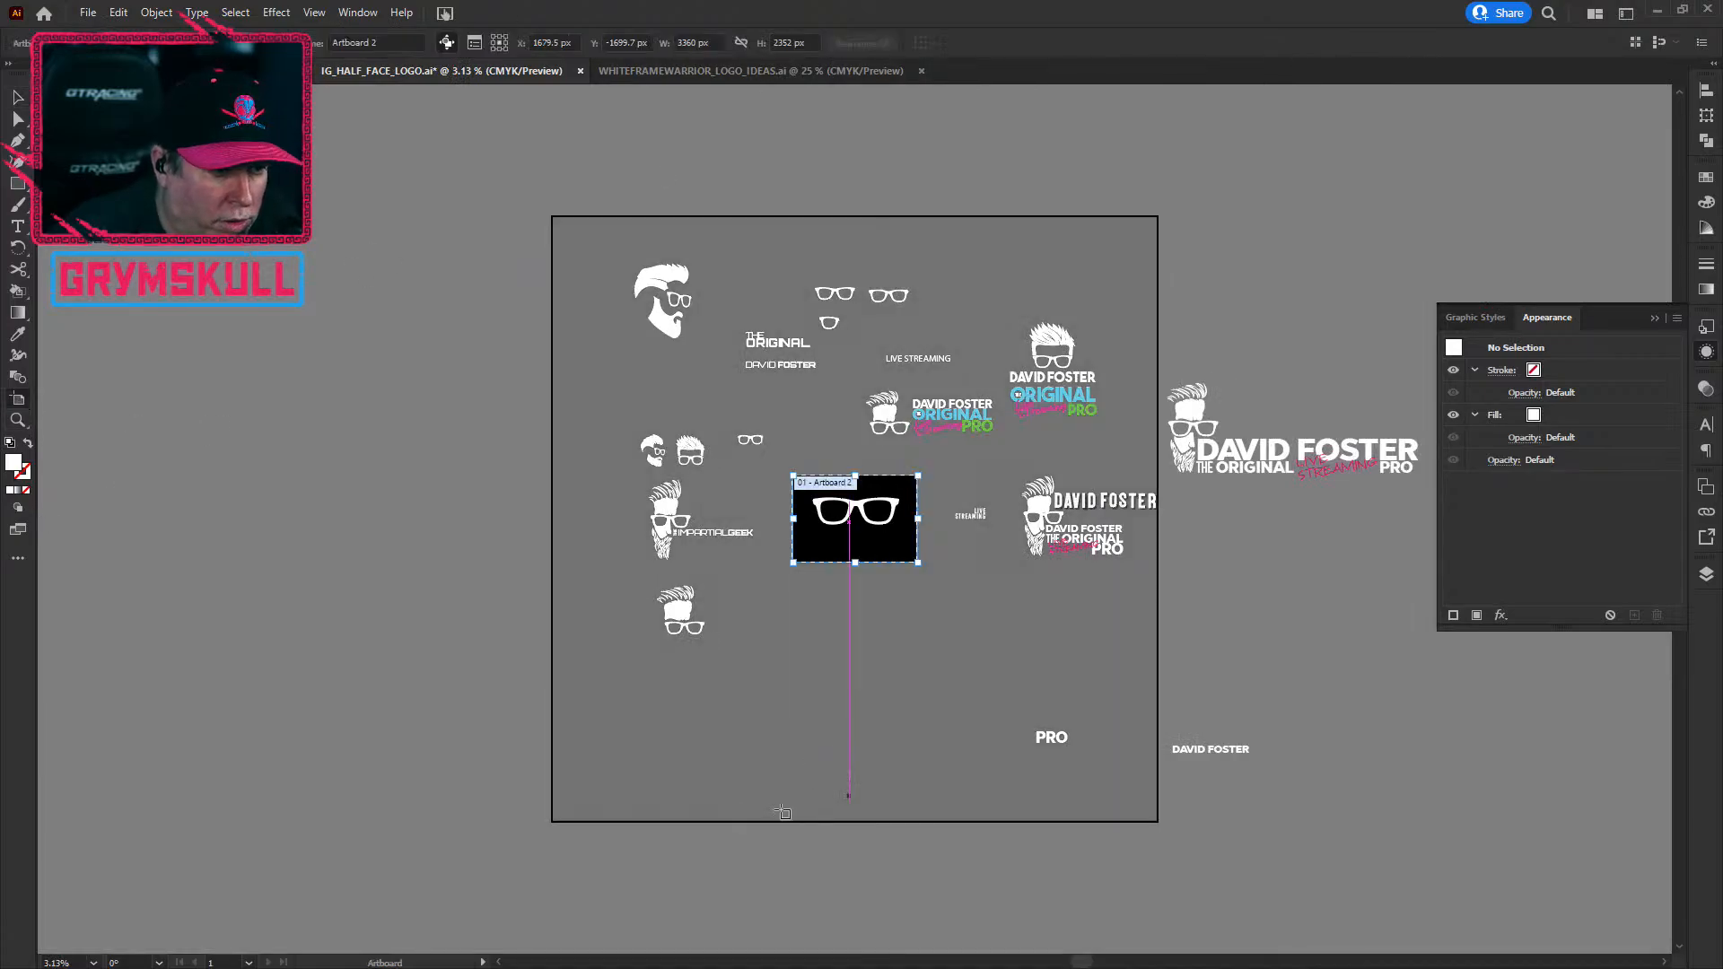
pyautogui.click(24, 104)
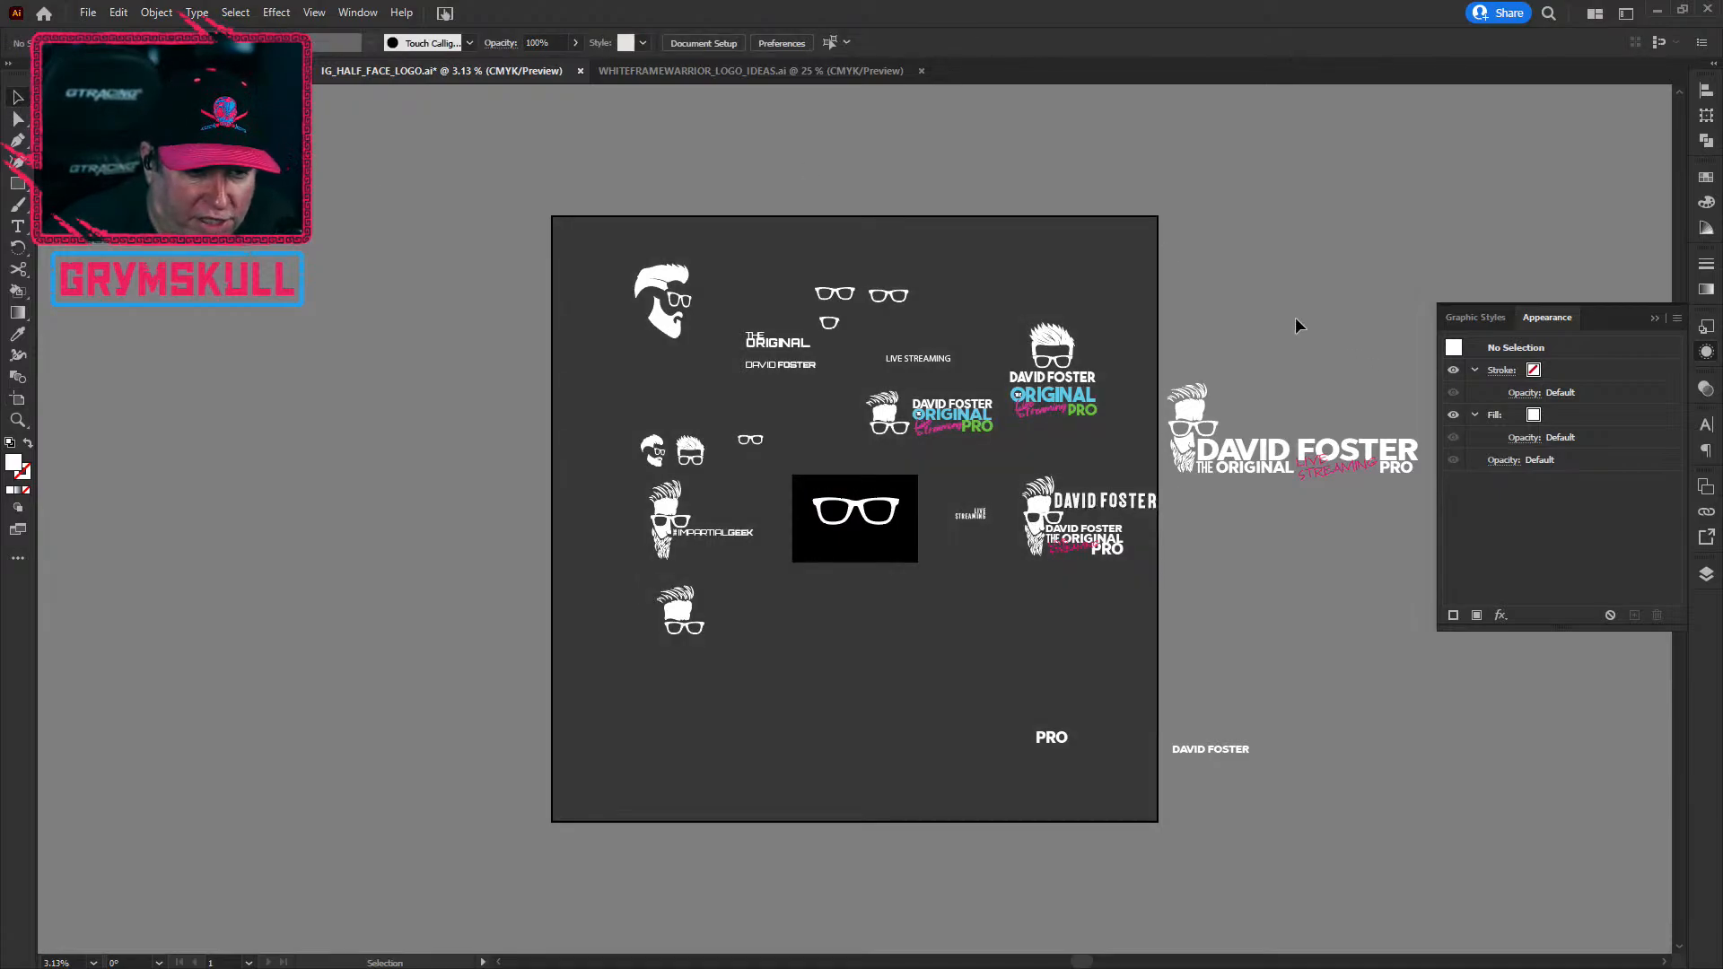
pyautogui.moveTo(1396, 270); pyautogui.dragTo(1134, 225)
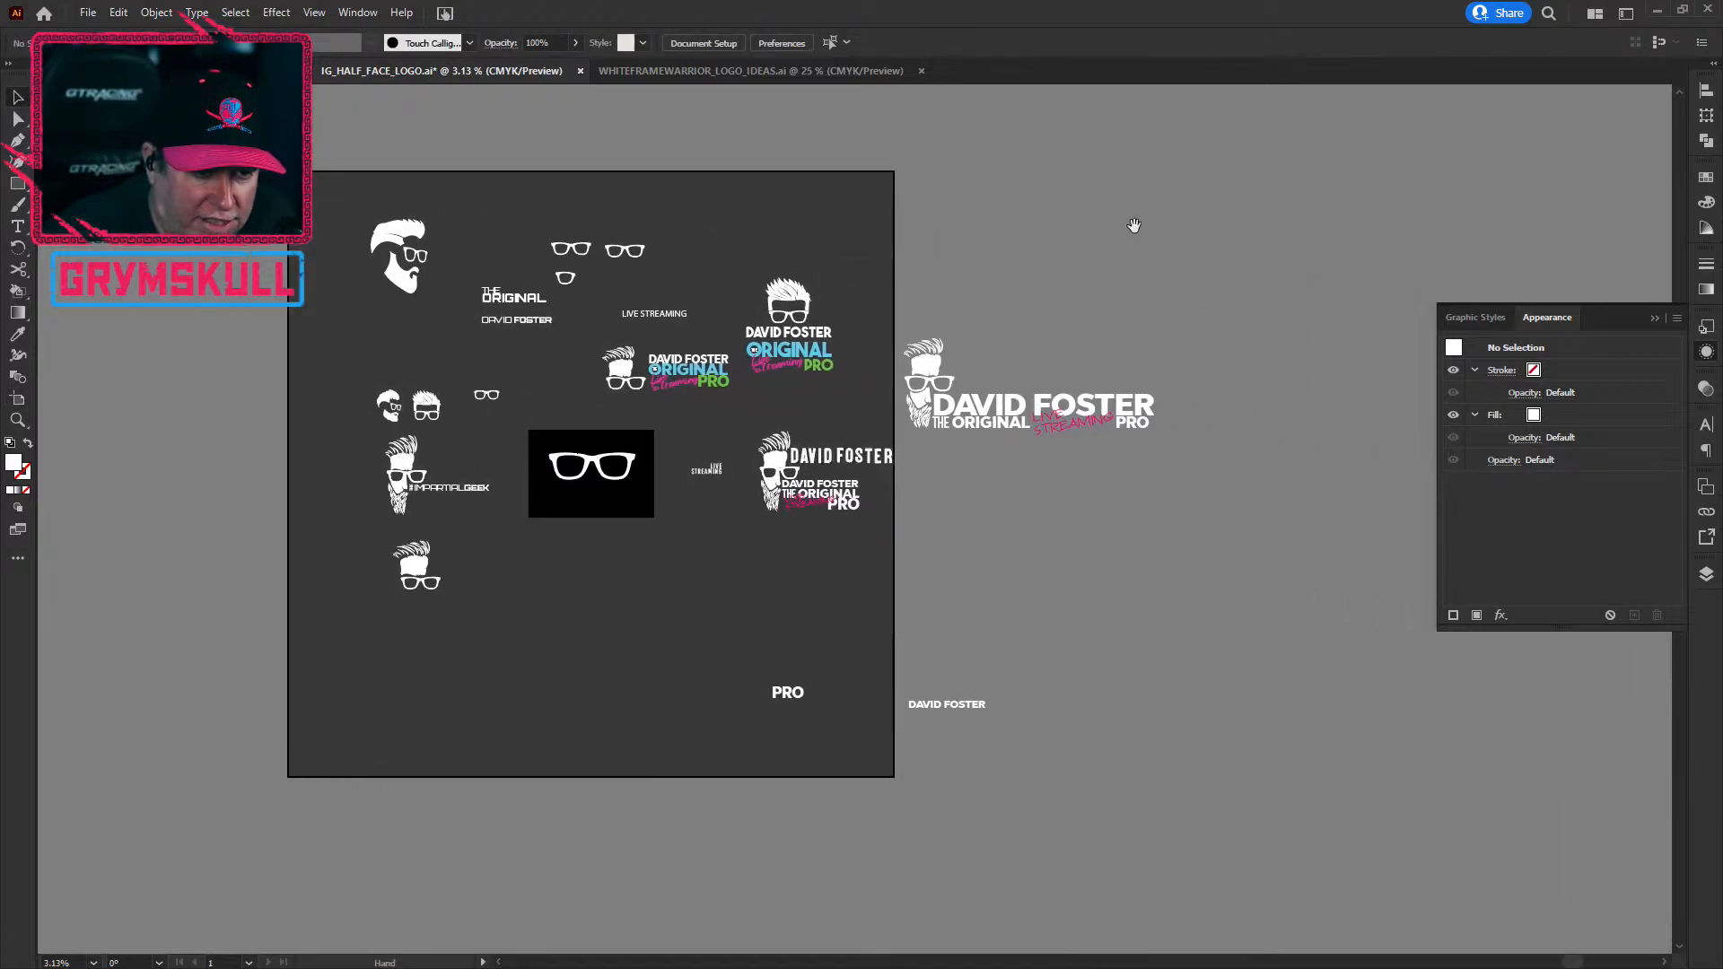
pyautogui.click(918, 442)
pyautogui.moveTo(924, 377); pyautogui.dragTo(312, 699)
pyautogui.click(554, 622)
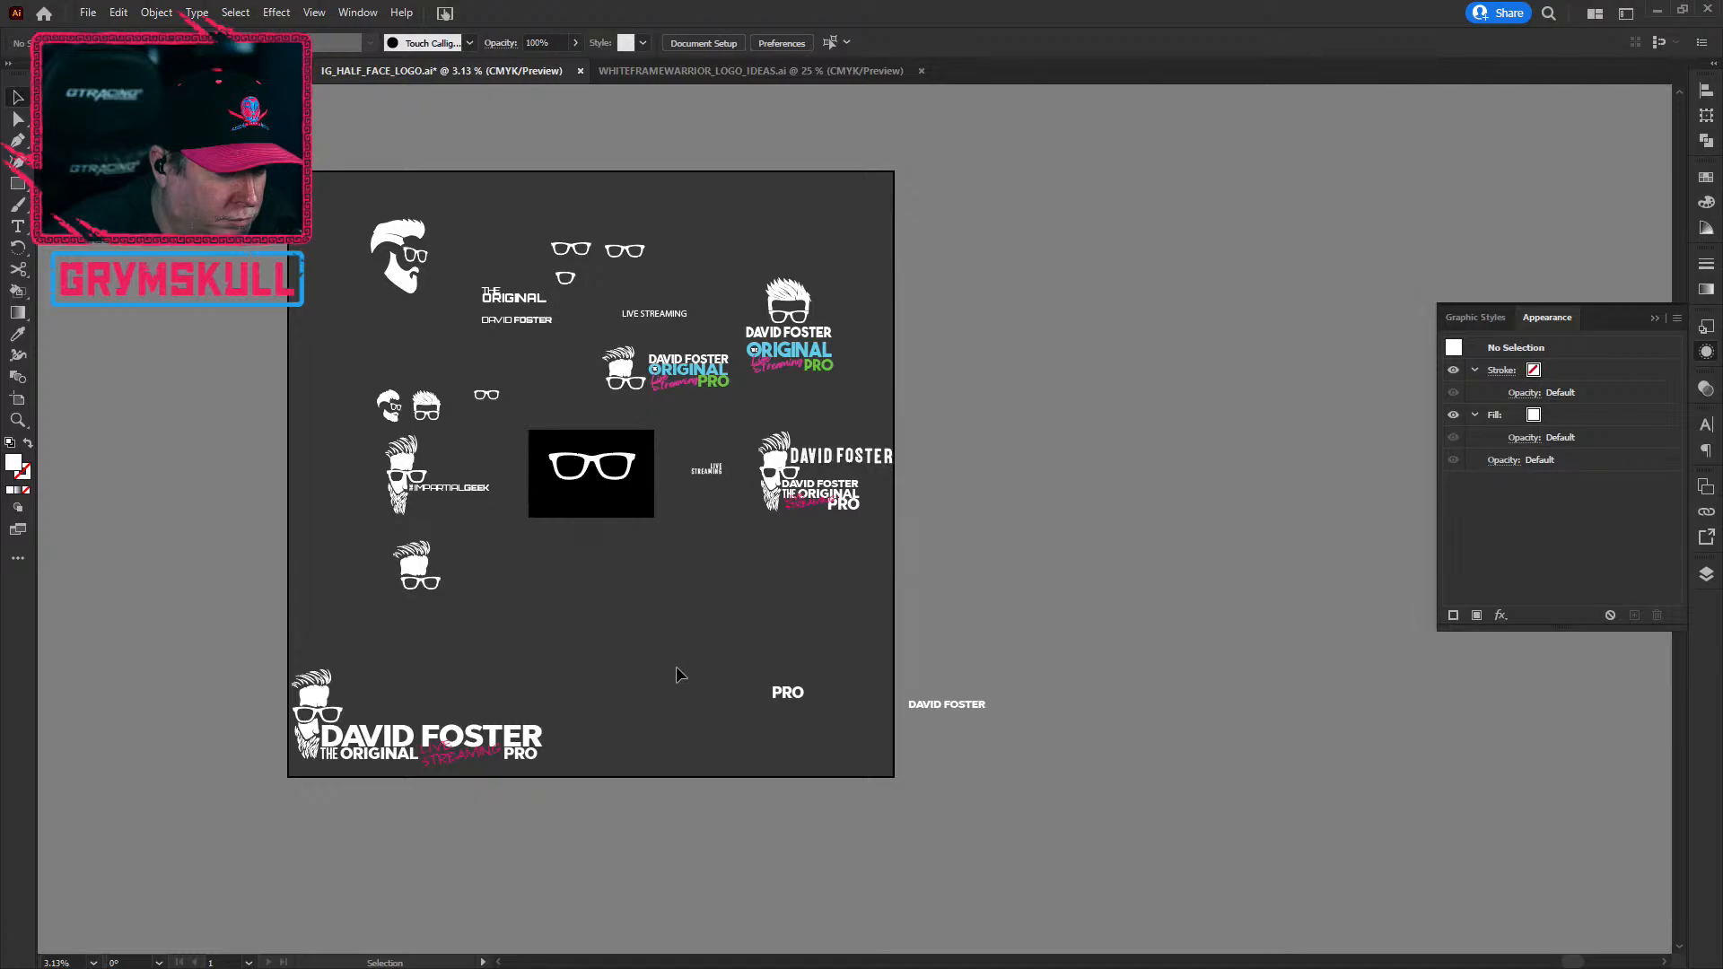
pyautogui.click(944, 705)
pyautogui.moveTo(932, 700); pyautogui.dragTo(824, 710)
pyautogui.click(820, 650)
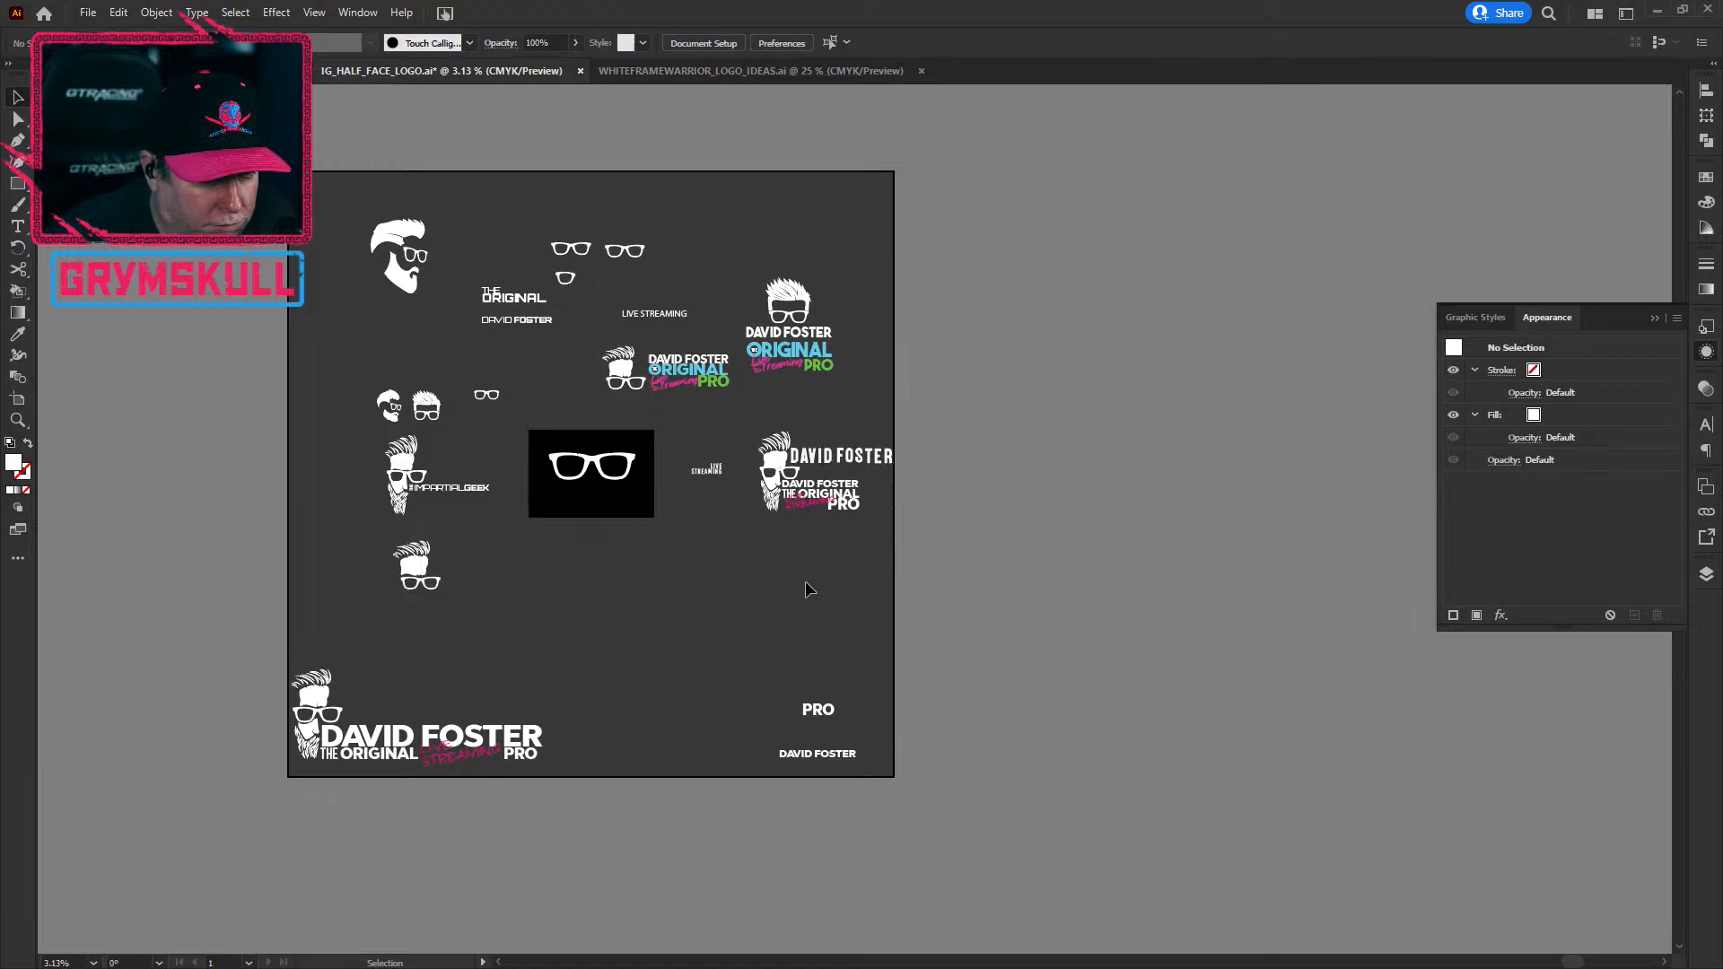
pyautogui.click(825, 454)
pyautogui.scroll(5, 820, 437)
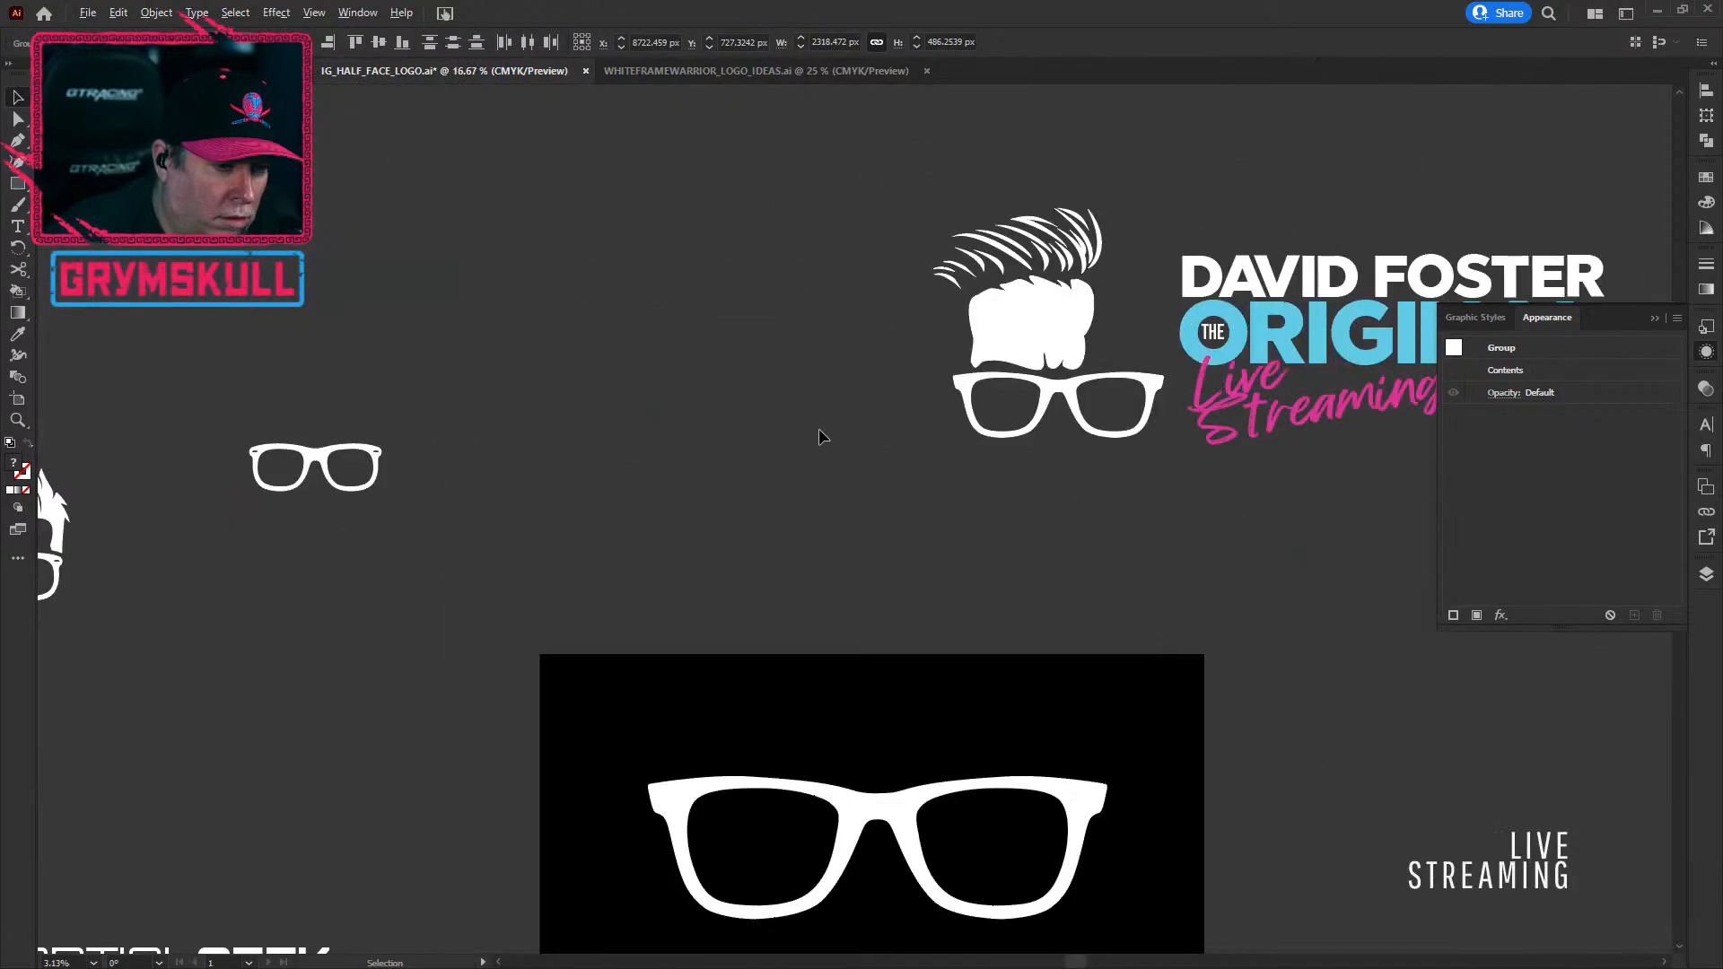
pyautogui.moveTo(1069, 515); pyautogui.dragTo(0, 373)
pyautogui.moveTo(805, 652); pyautogui.dragTo(776, 655)
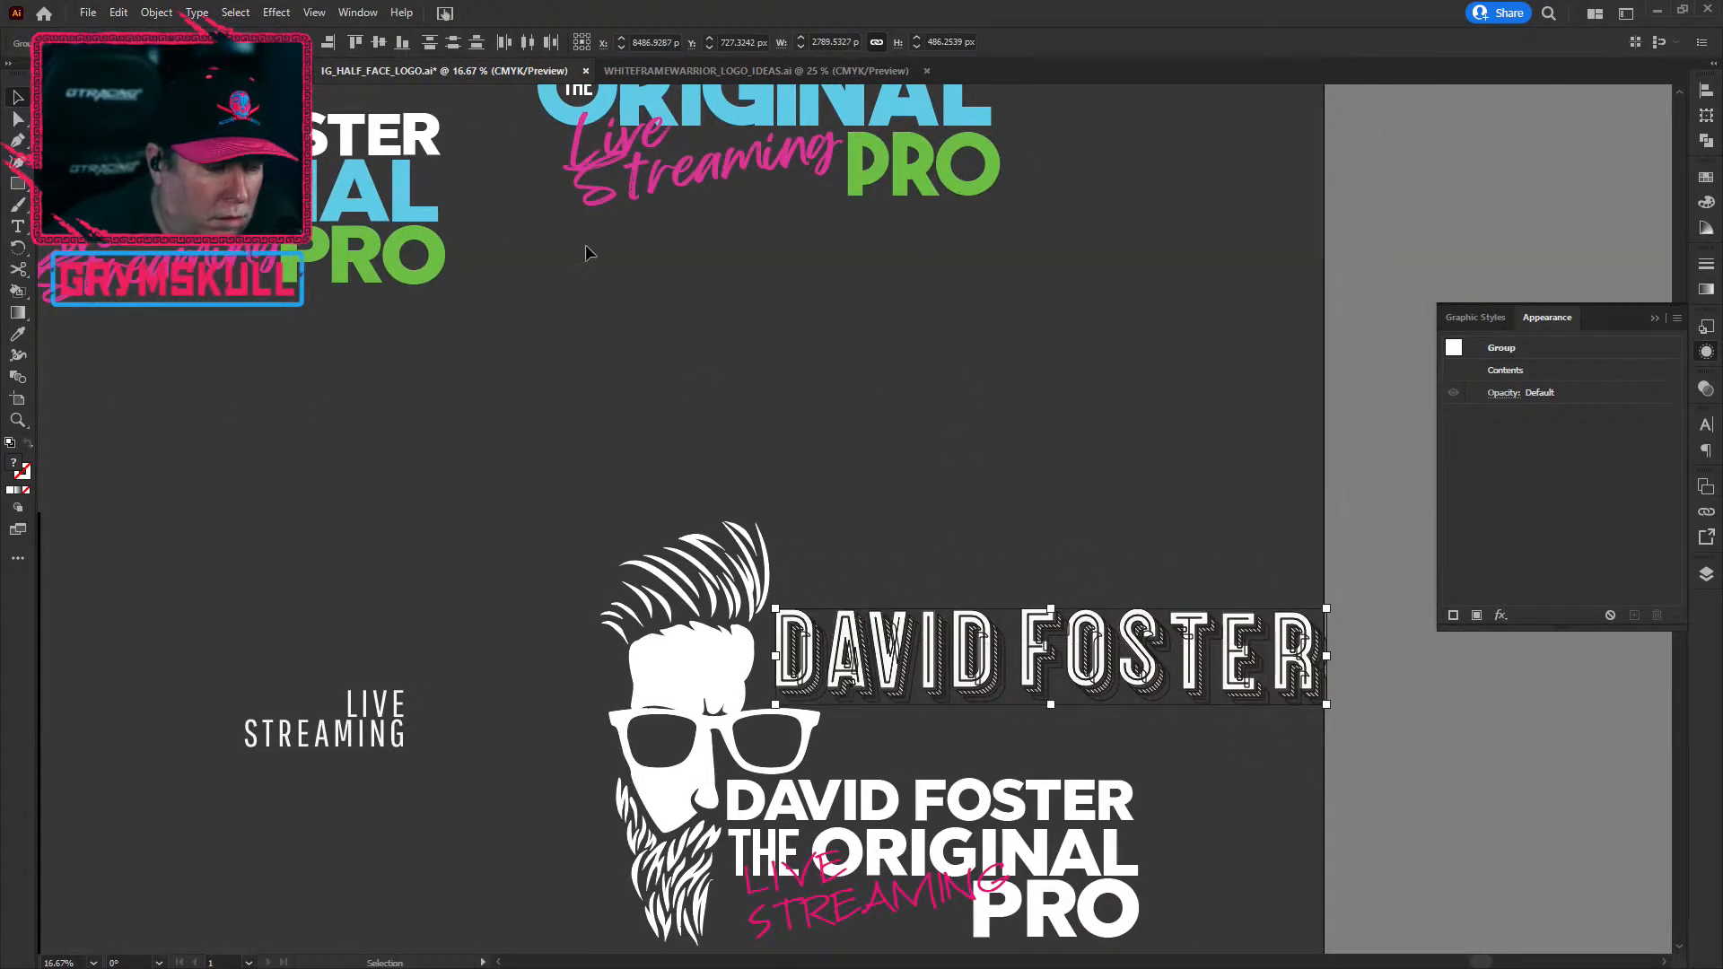
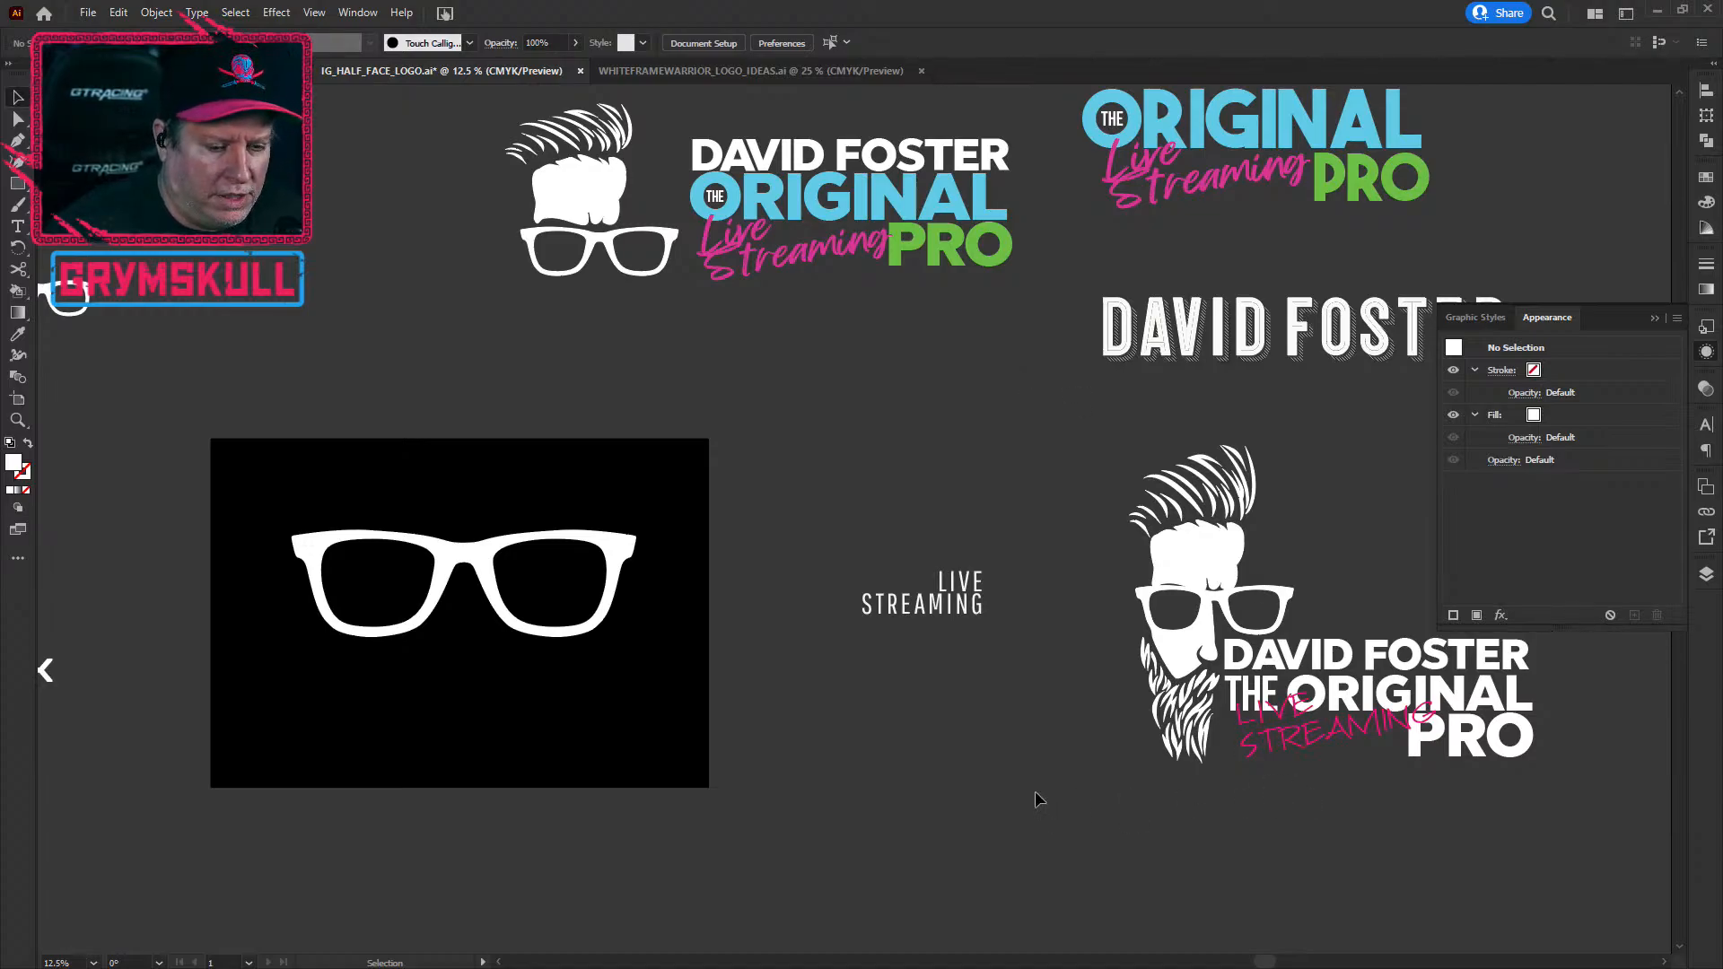
pyautogui.moveTo(1389, 550); pyautogui.dragTo(1467, 425)
pyautogui.moveTo(849, 649); pyautogui.dragTo(900, 331)
pyautogui.scroll(-2, 894, 578)
pyautogui.scroll(-2, 894, 578)
pyautogui.moveTo(901, 758); pyautogui.dragTo(958, 531)
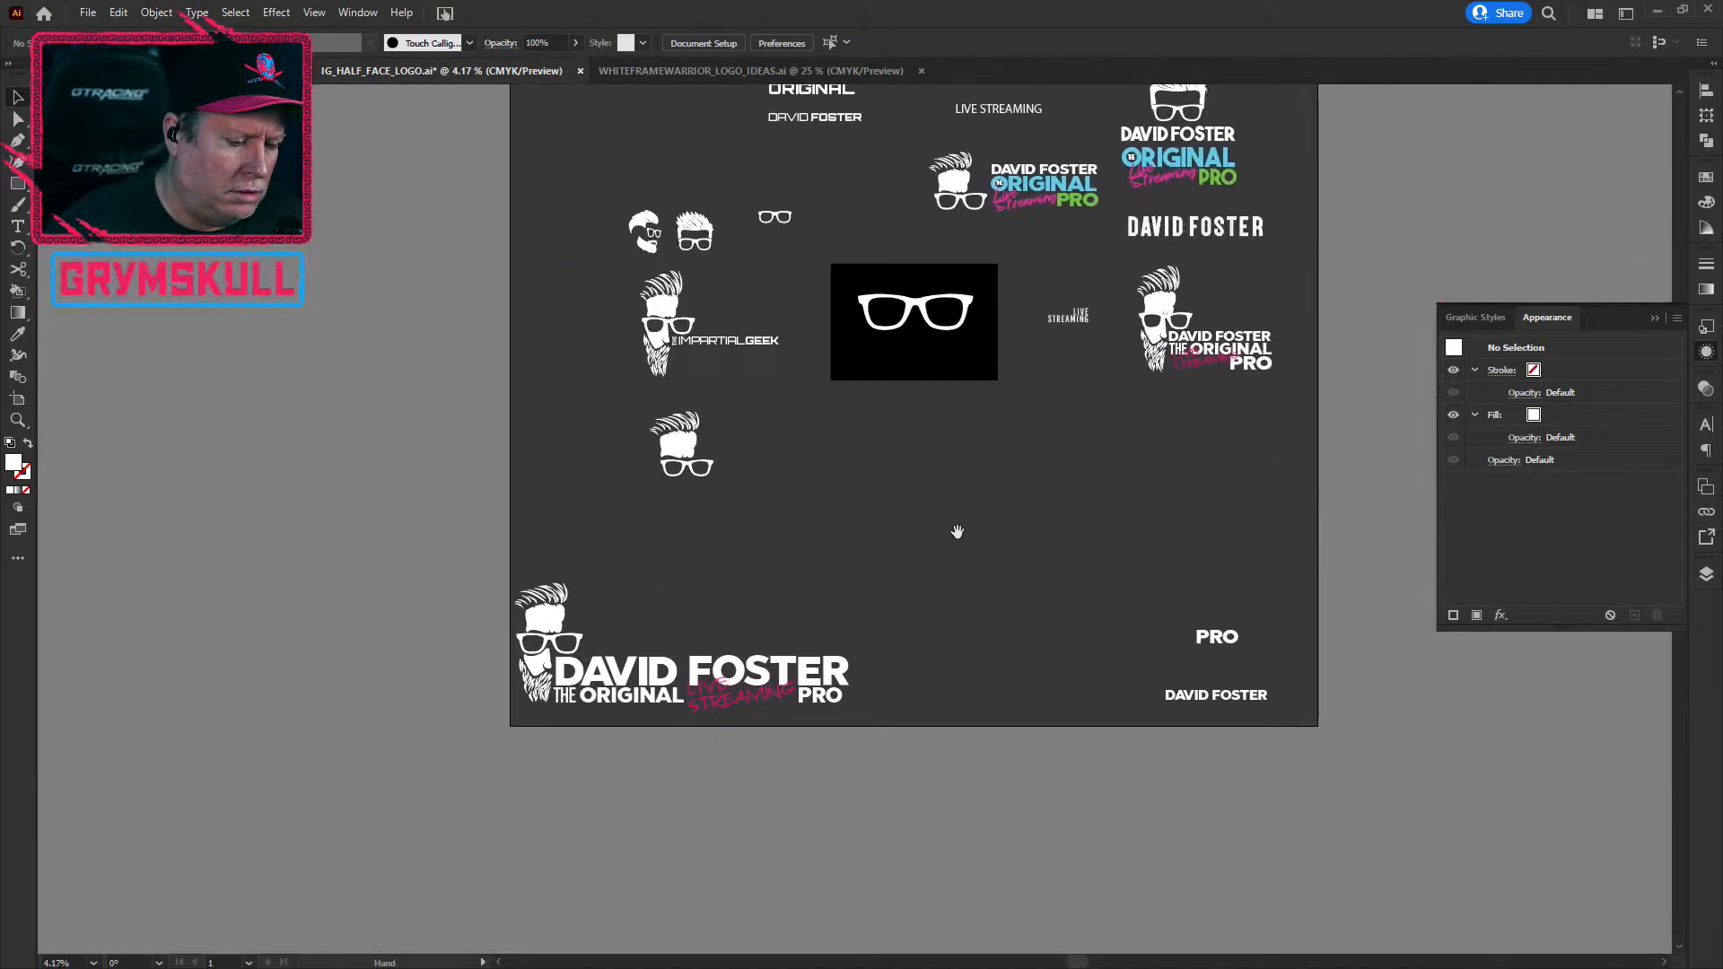
pyautogui.scroll(2, 569, 703)
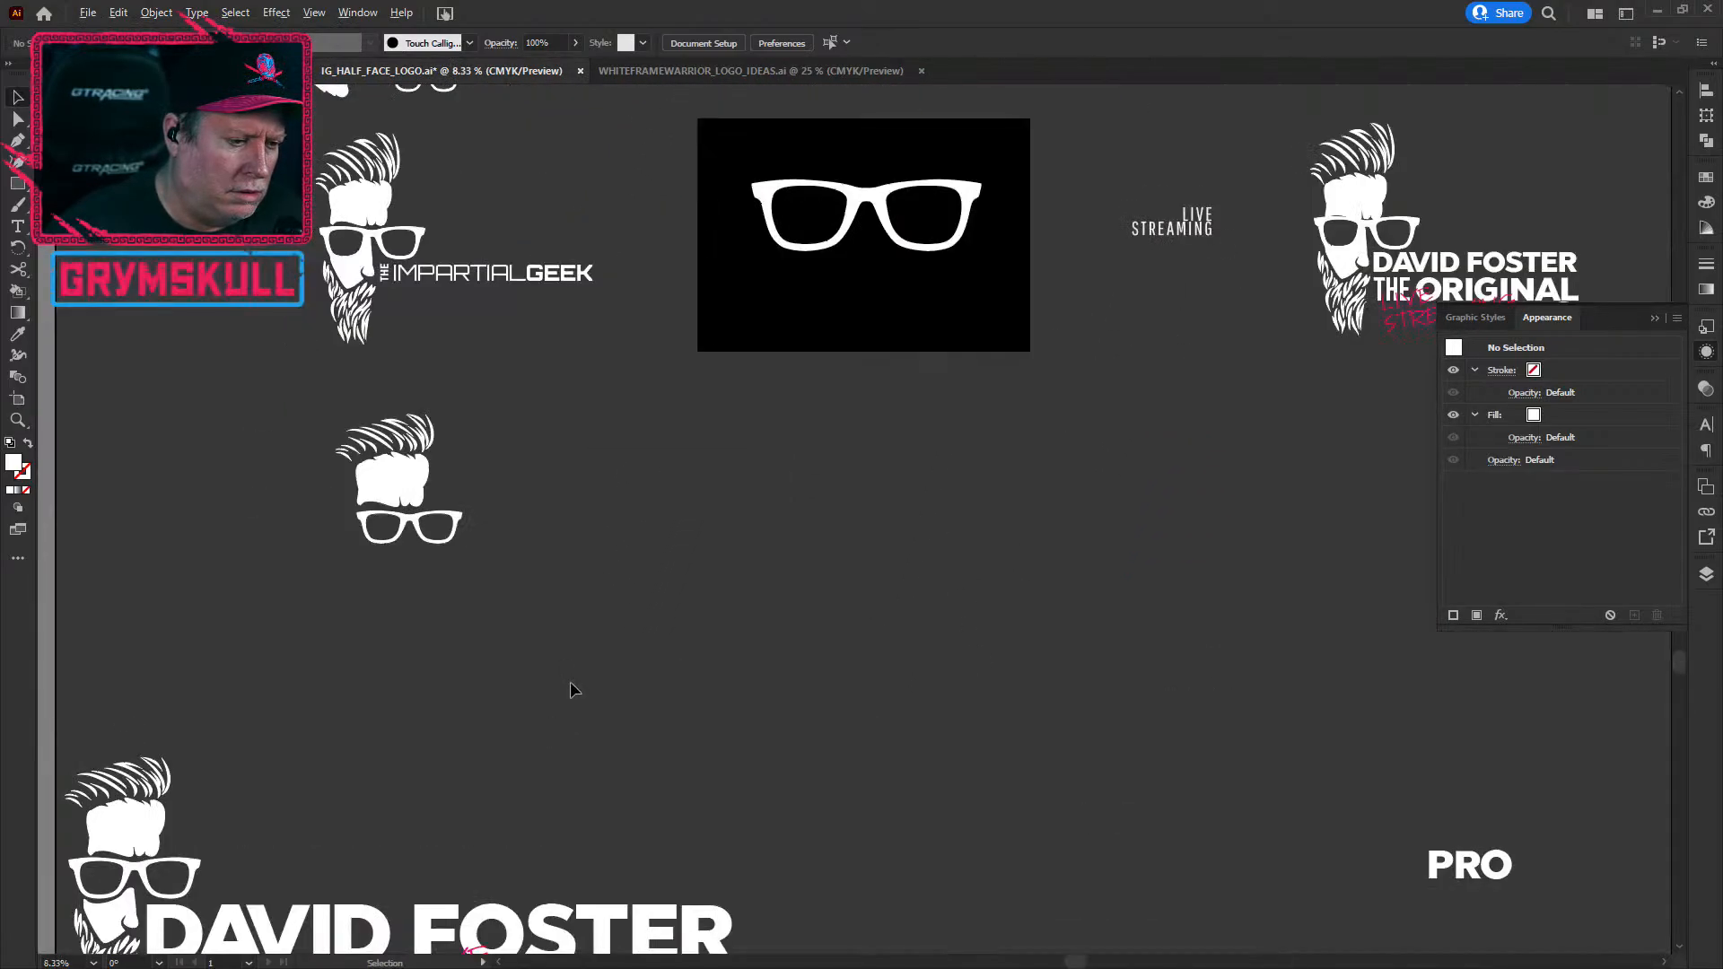
pyautogui.scroll(-1, 569, 691)
pyautogui.moveTo(562, 750); pyautogui.dragTo(730, 543)
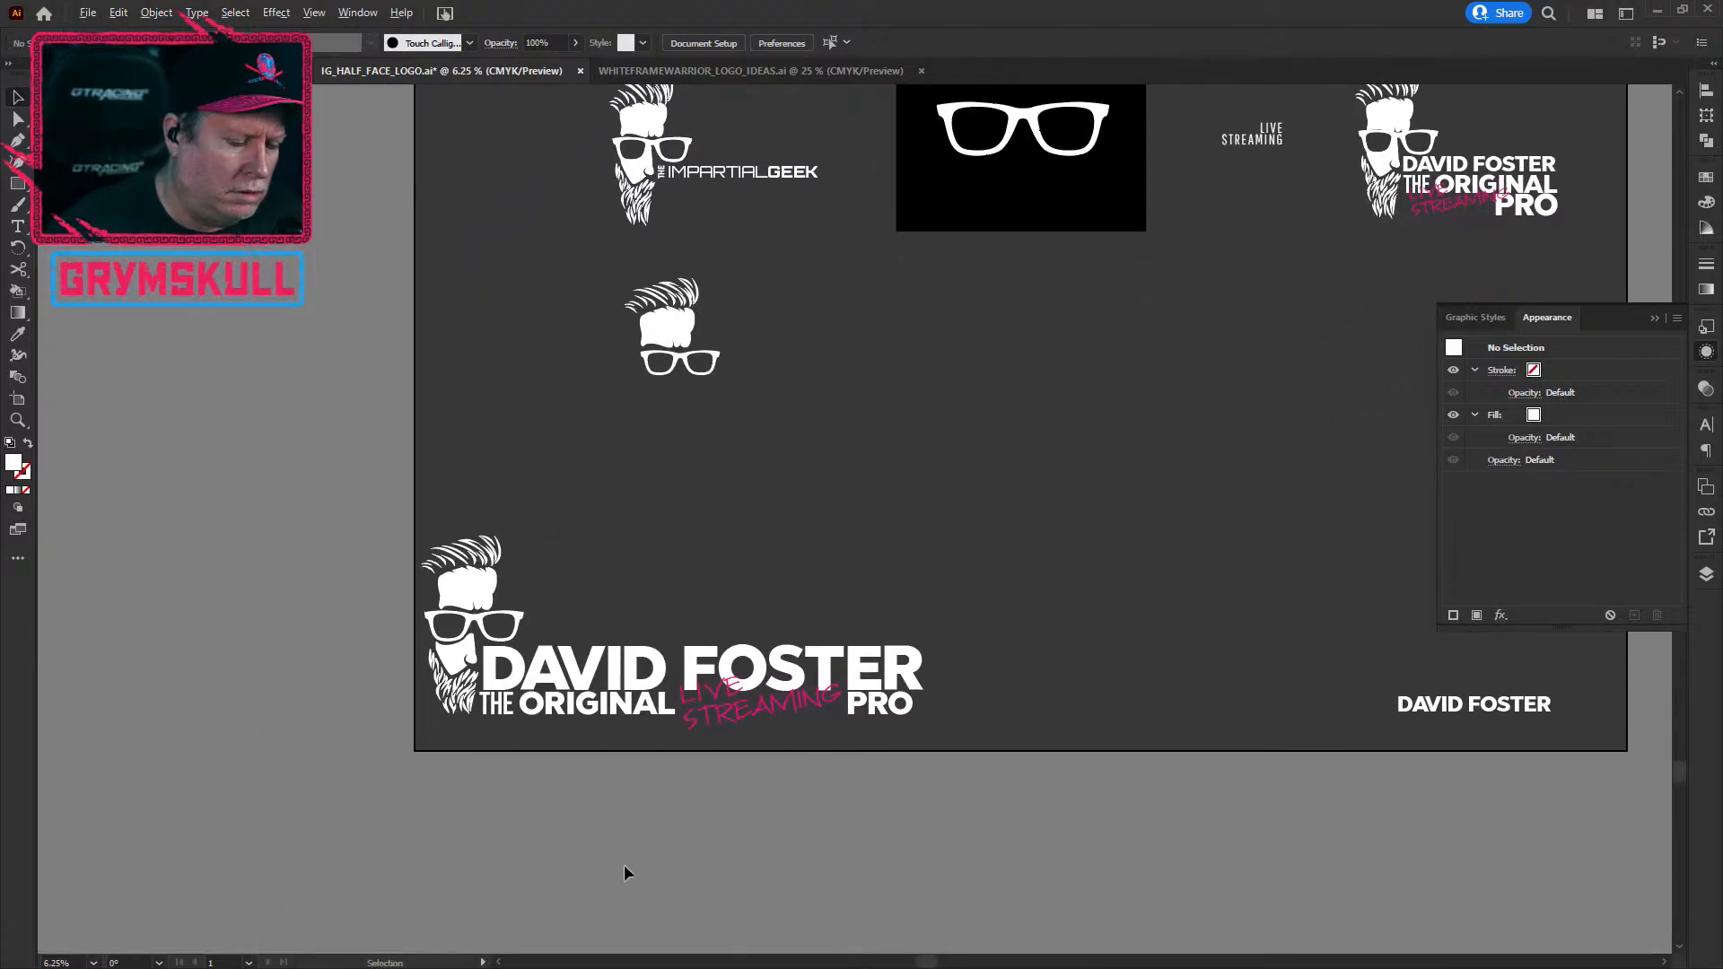
pyautogui.scroll(1, 625, 867)
pyautogui.moveTo(627, 704); pyautogui.dragTo(905, 438)
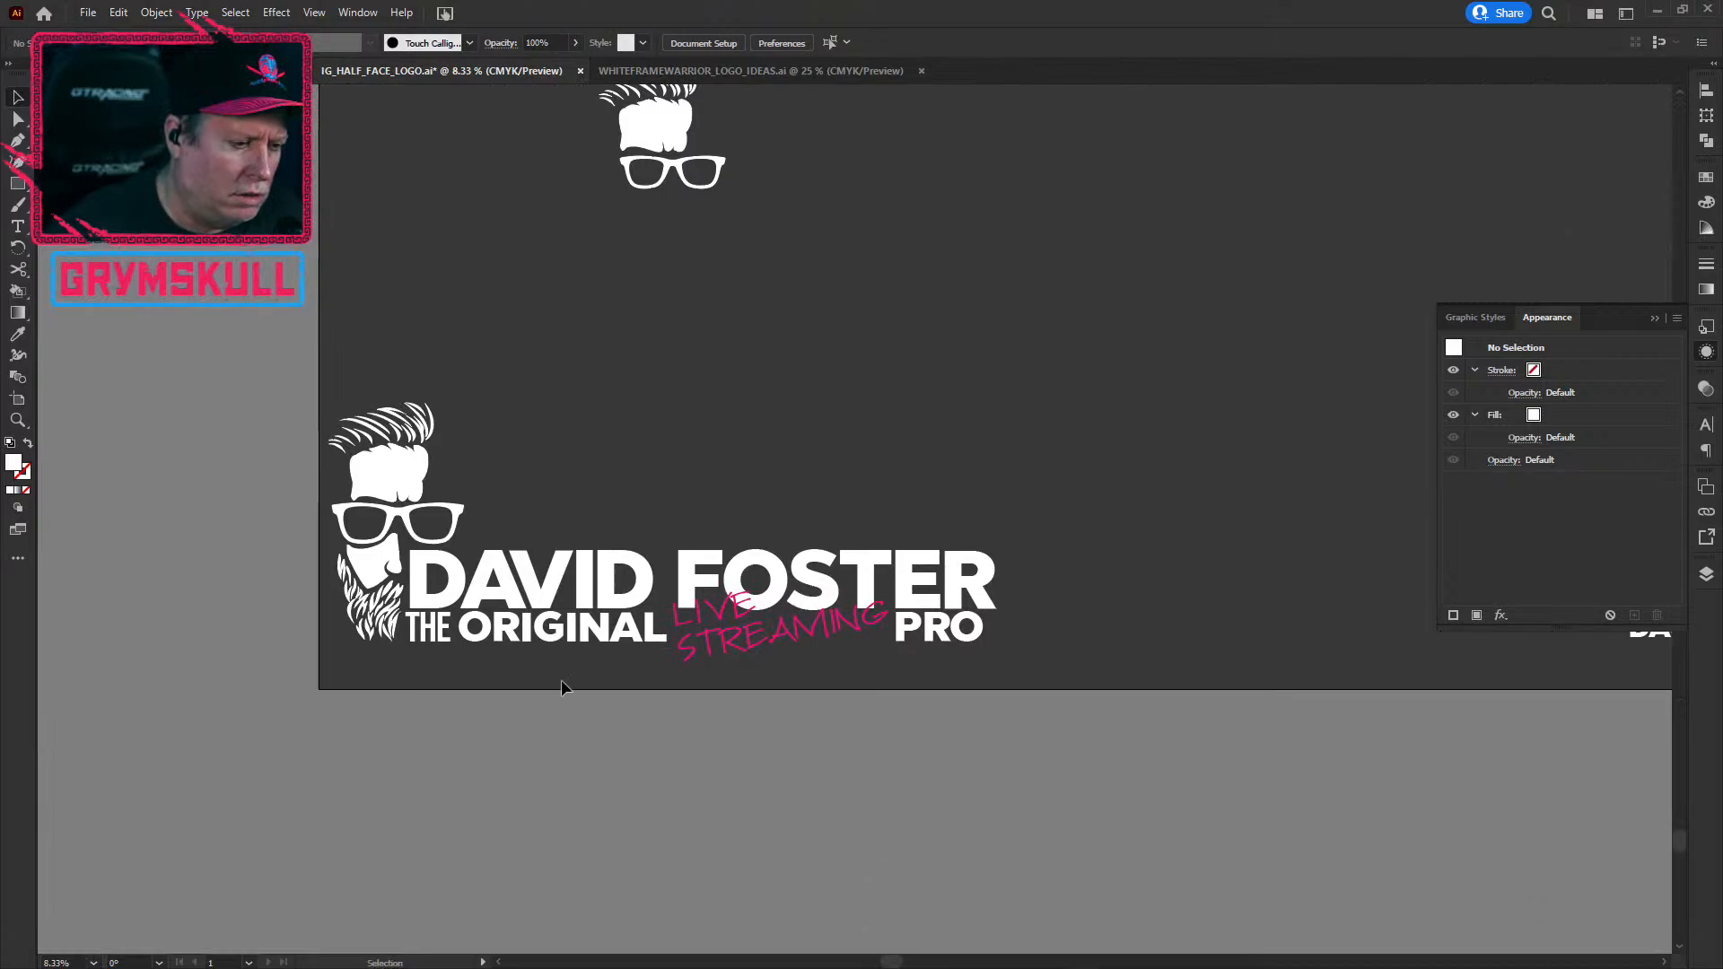
pyautogui.moveTo(341, 356); pyautogui.dragTo(1111, 707)
pyautogui.moveTo(952, 585); pyautogui.dragTo(977, 571)
pyautogui.click(933, 920)
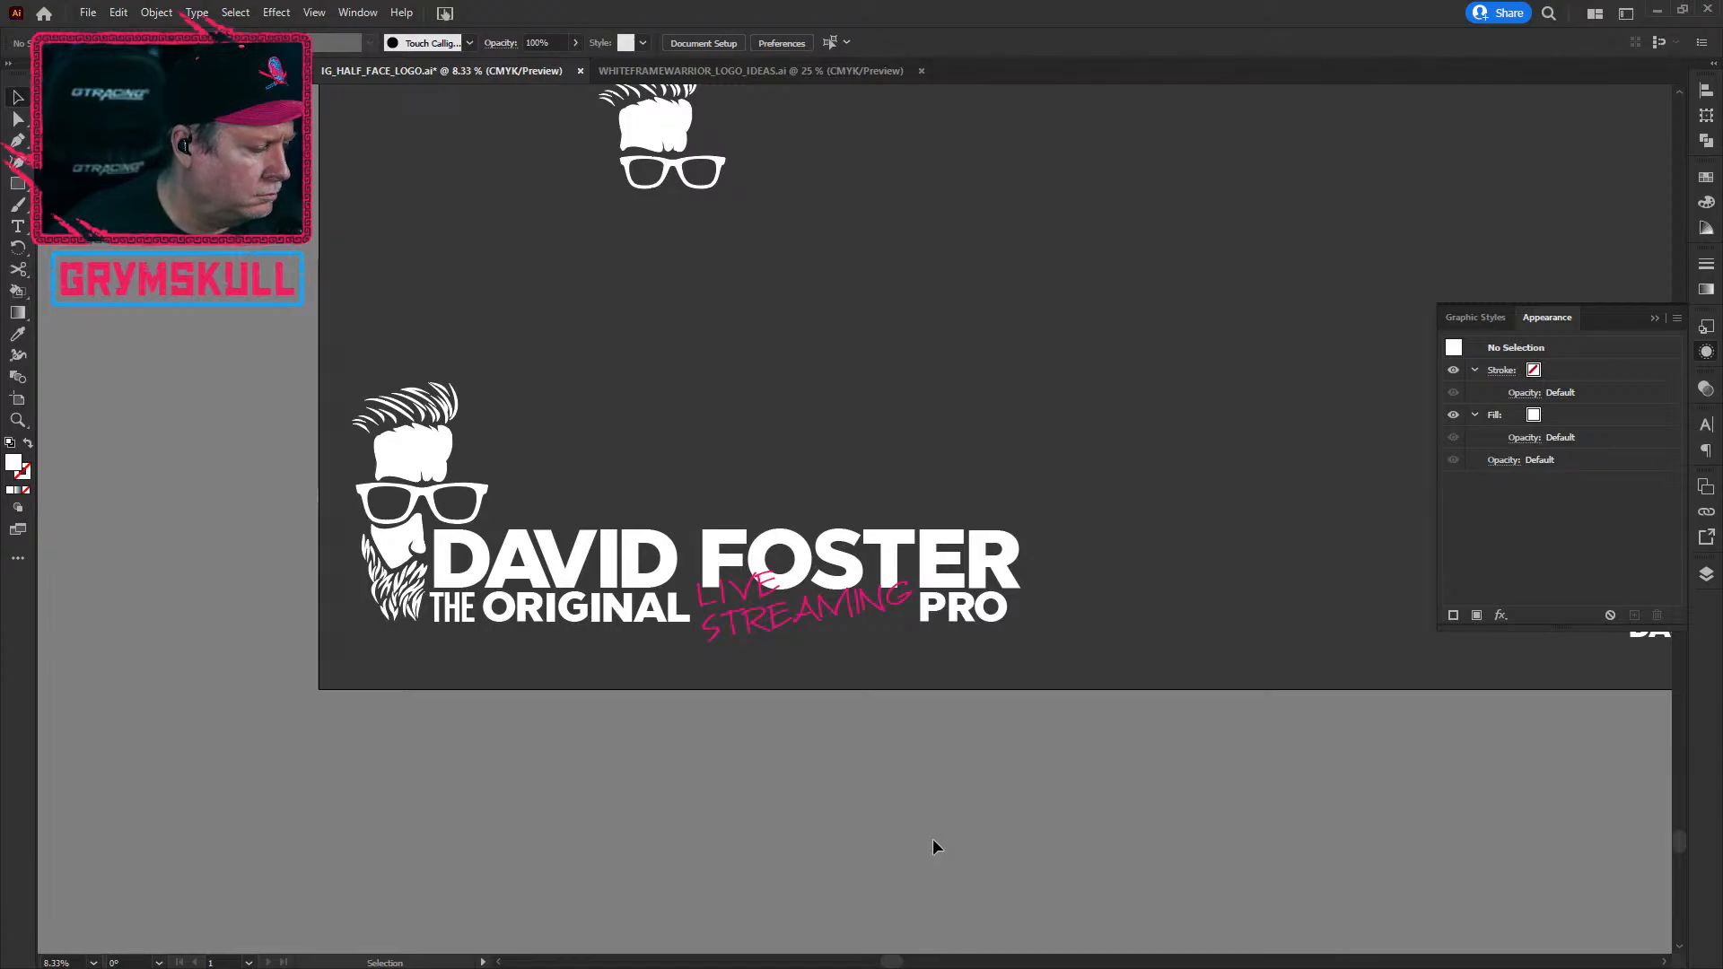
pyautogui.hotkey('ctrl', '-')
pyautogui.moveTo(718, 708); pyautogui.dragTo(934, 577)
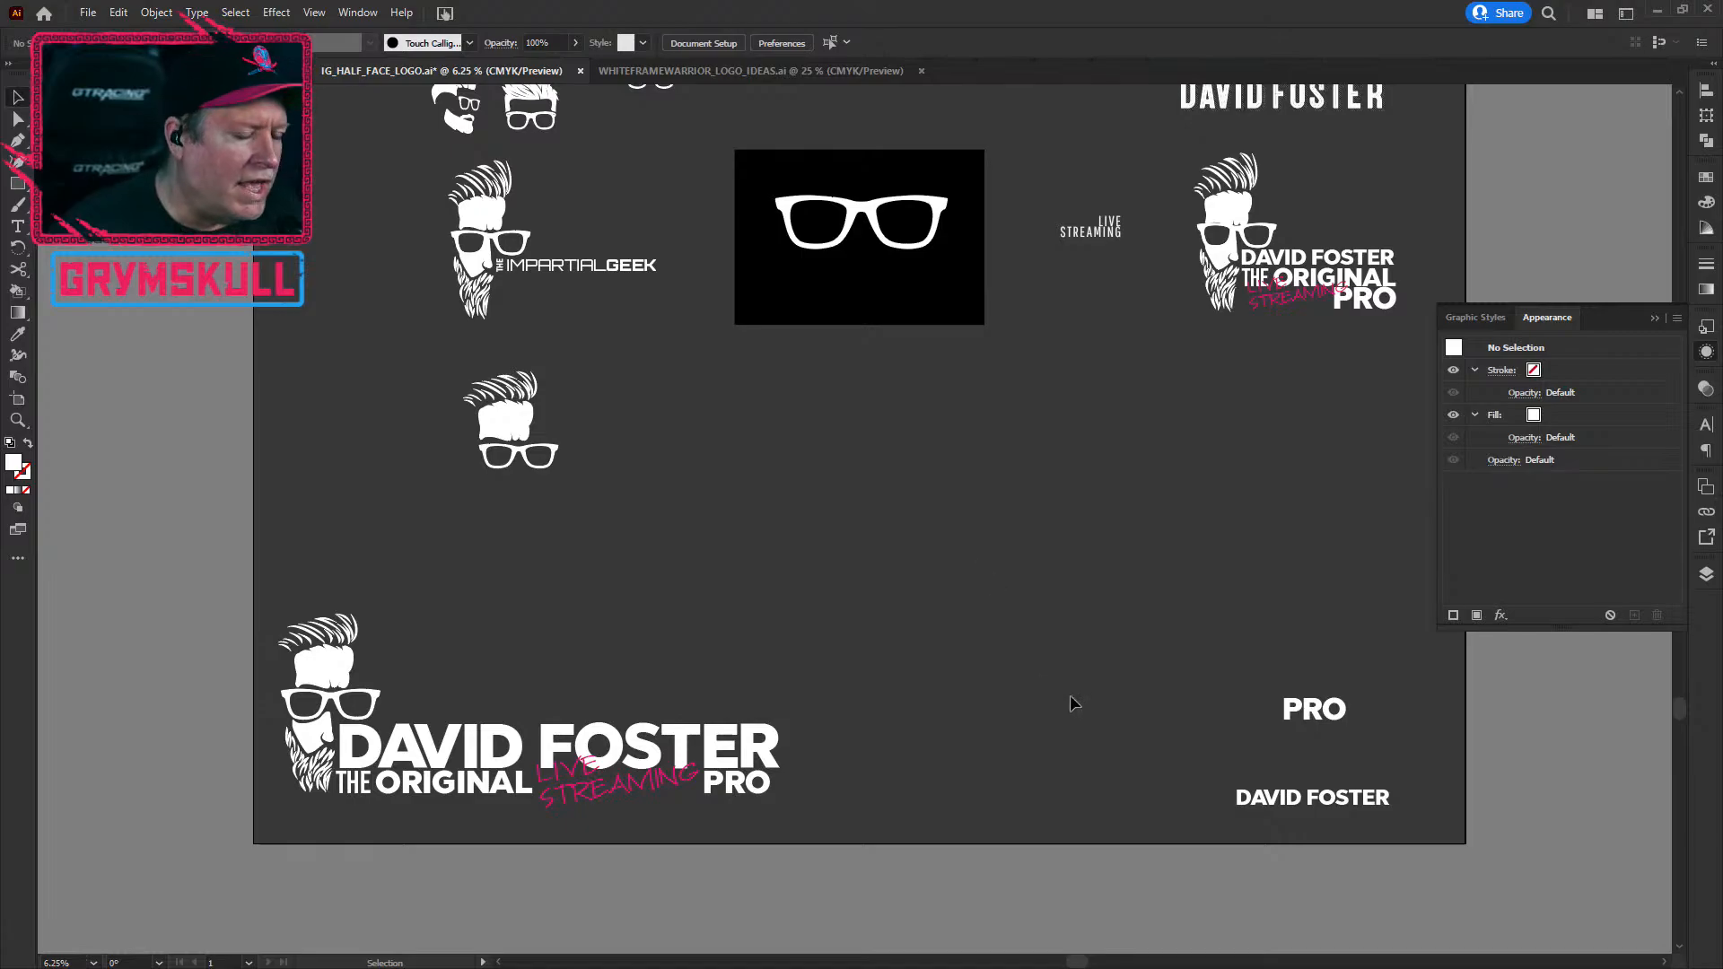
pyautogui.hotkey('ctrl', '+')
pyautogui.hotkey('ctrl', '-')
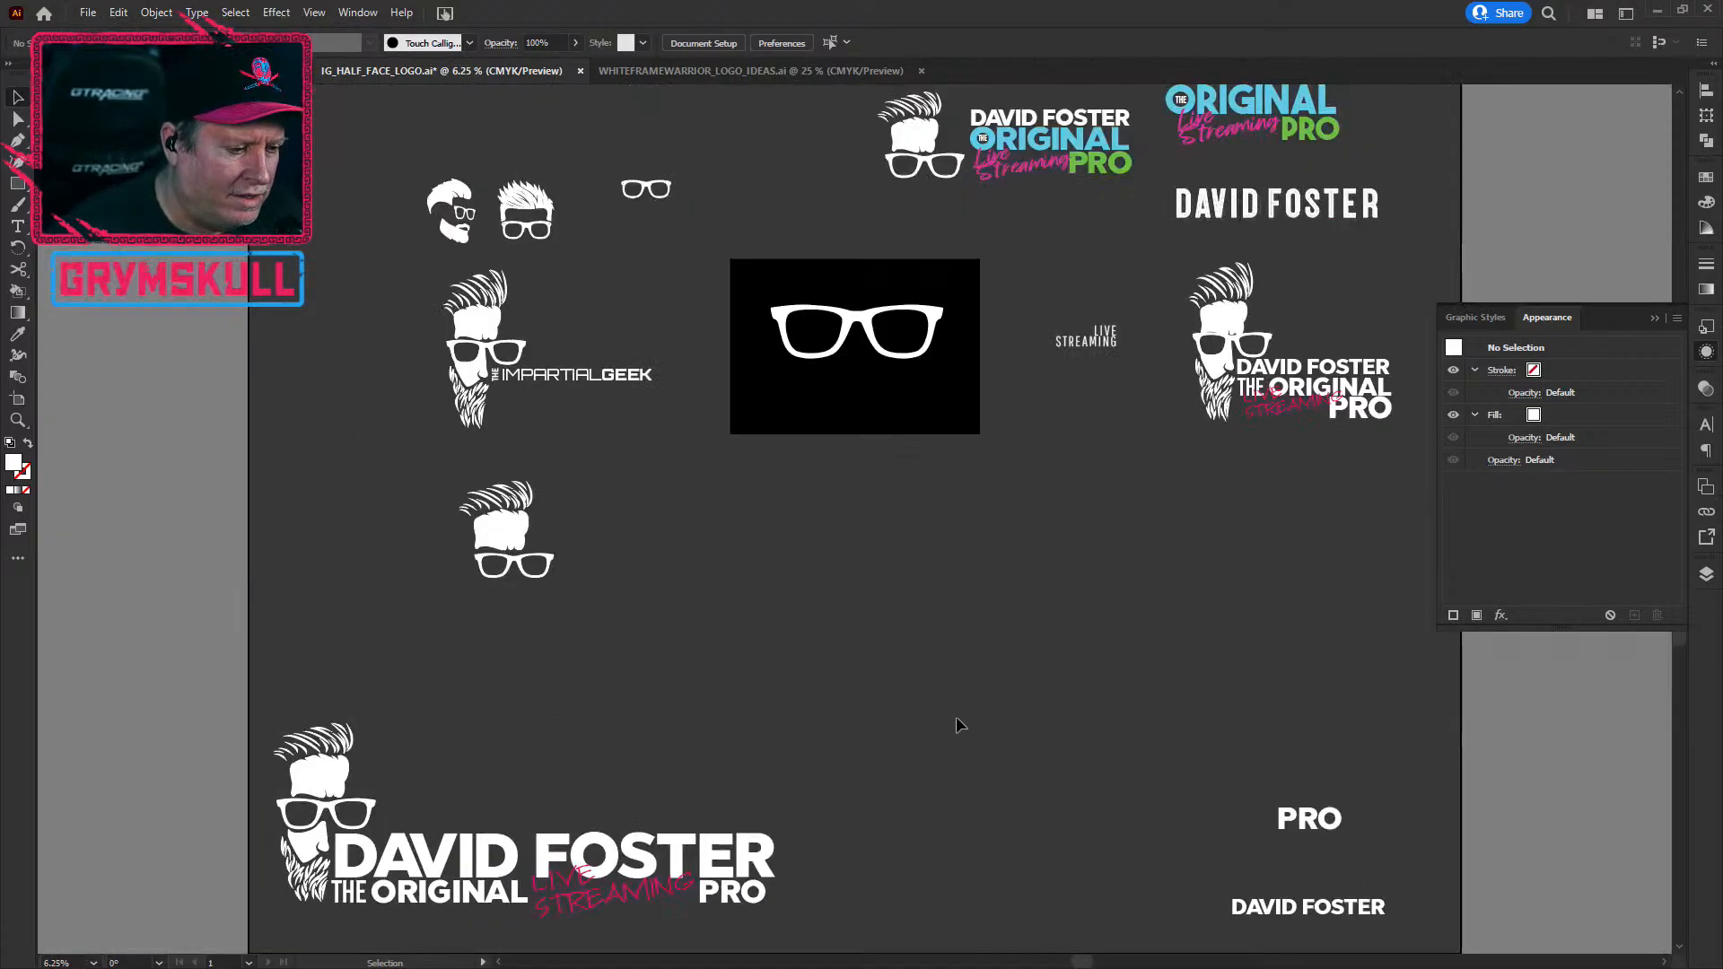
pyautogui.keyDown('space'); pyautogui.moveTo(822, 676); pyautogui.dragTo(861, 735); pyautogui.keyUp('space')
pyautogui.scroll(5, 861, 735)
pyautogui.moveTo(569, 450); pyautogui.dragTo(409, 366)
pyautogui.hotkey('ctrl', '-')
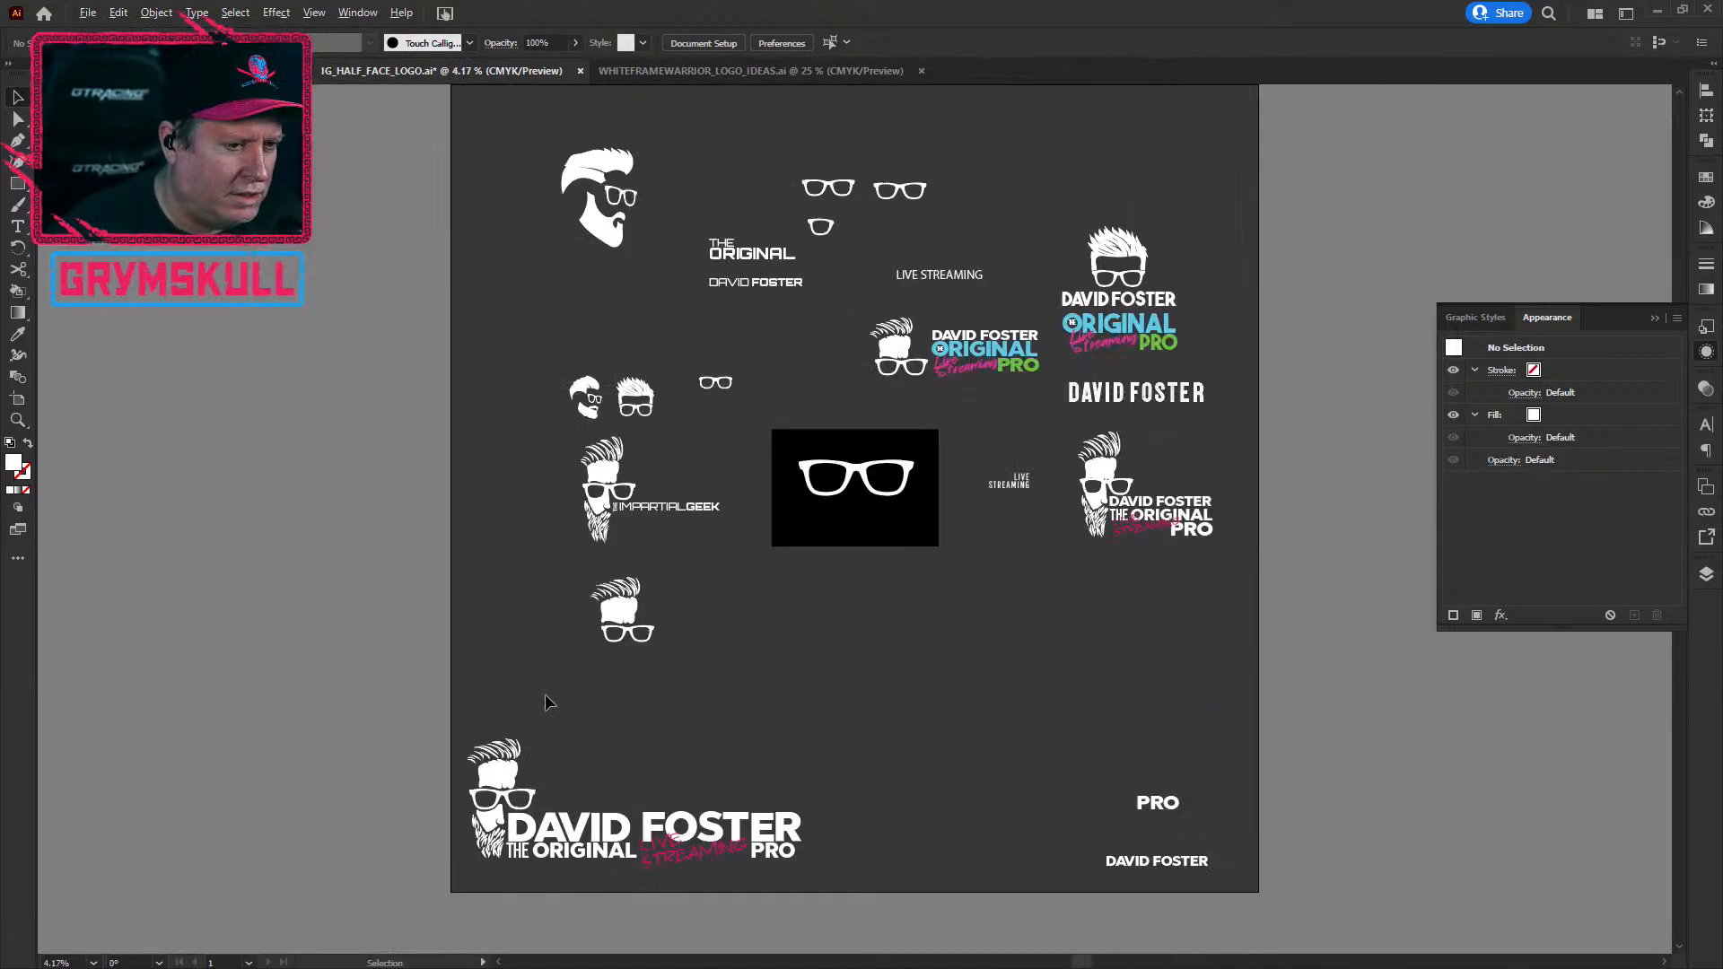
pyautogui.moveTo(838, 653); pyautogui.dragTo(745, 699)
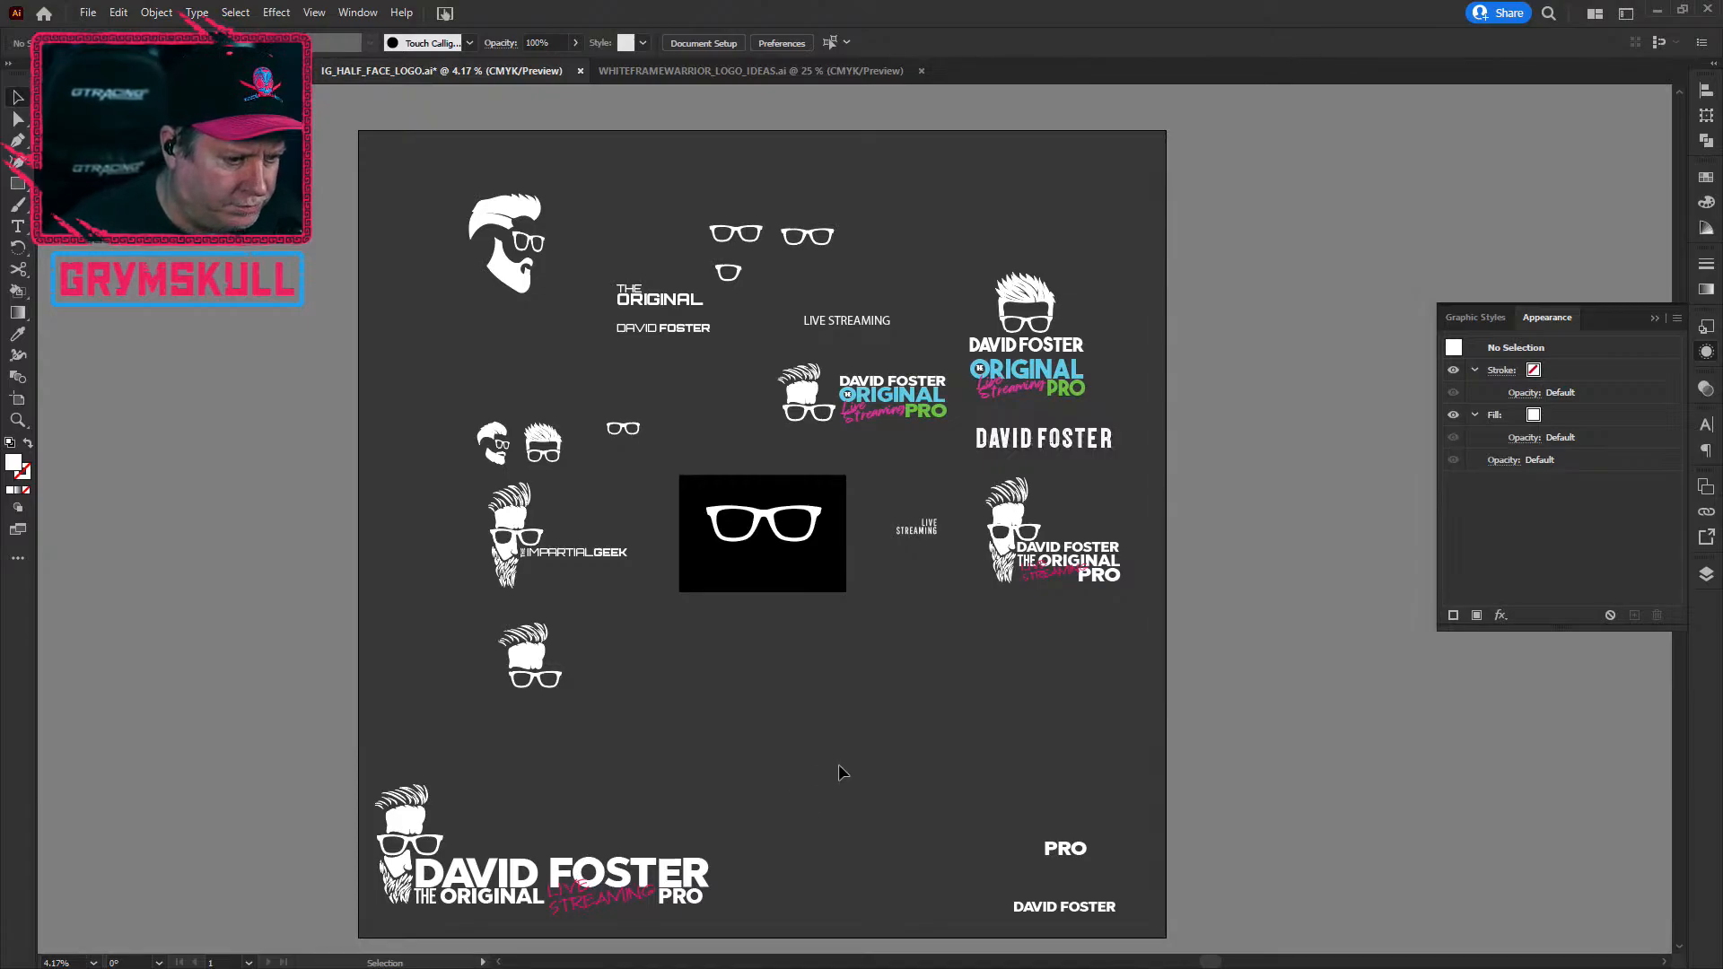
pyautogui.scroll(1, 839, 765)
pyautogui.scroll(-1, 840, 766)
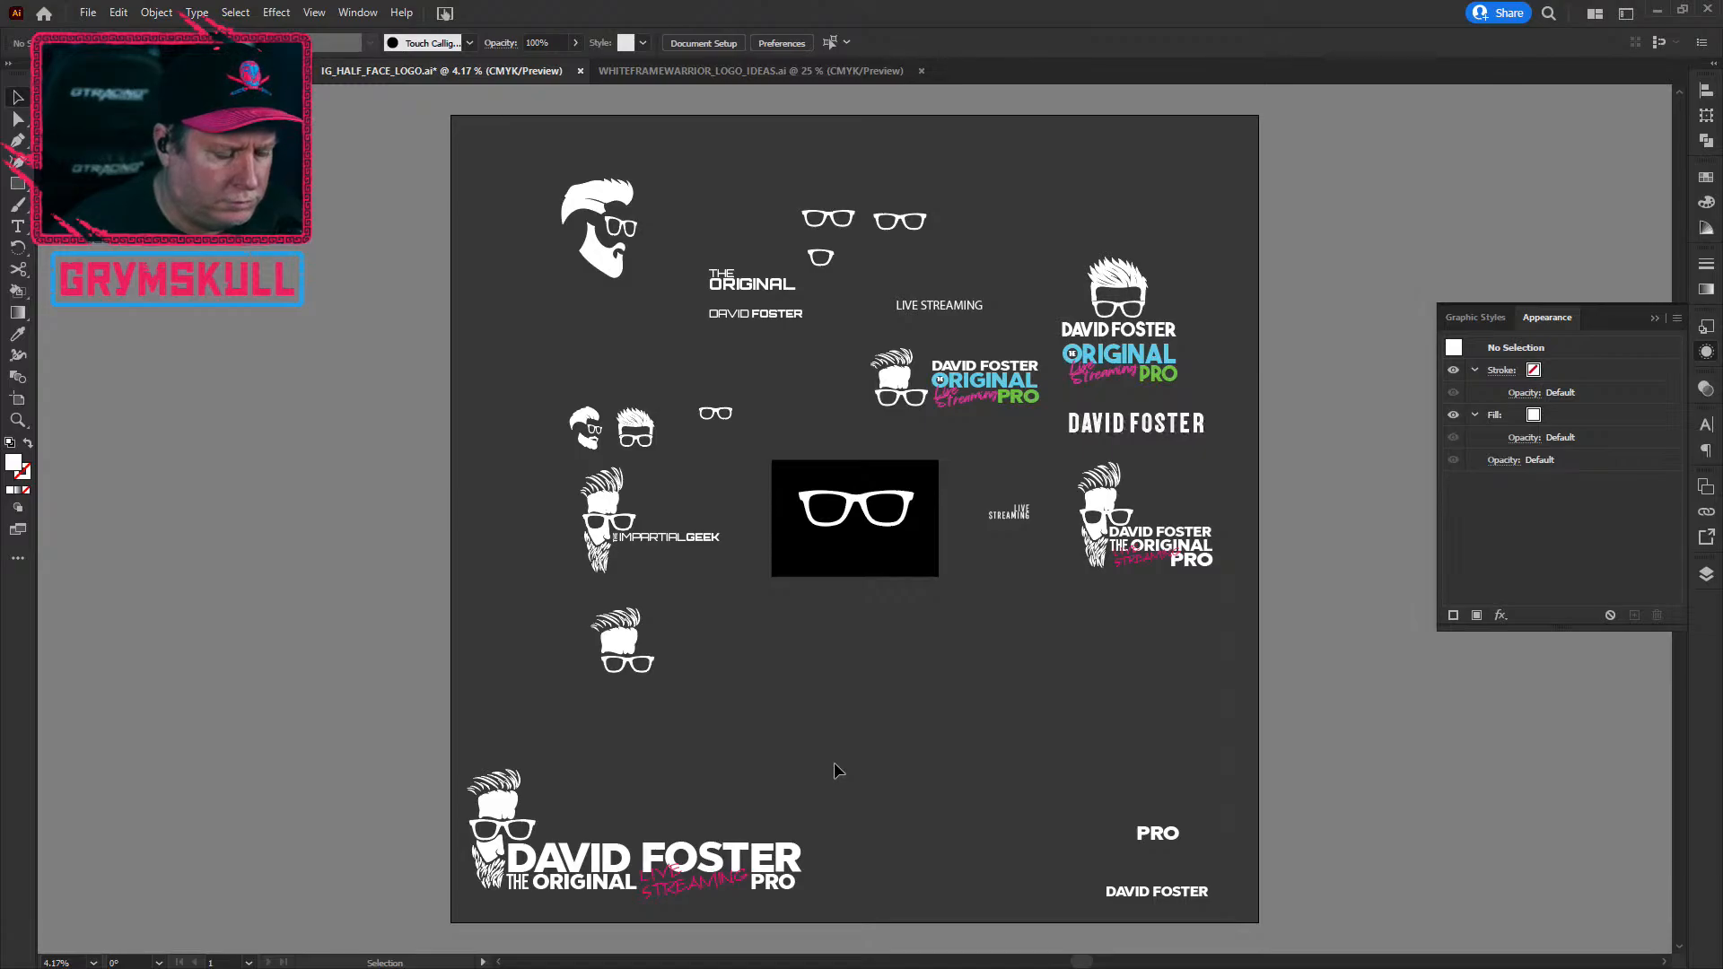
pyautogui.press('space')
pyautogui.moveTo(833, 762); pyautogui.dragTo(852, 657)
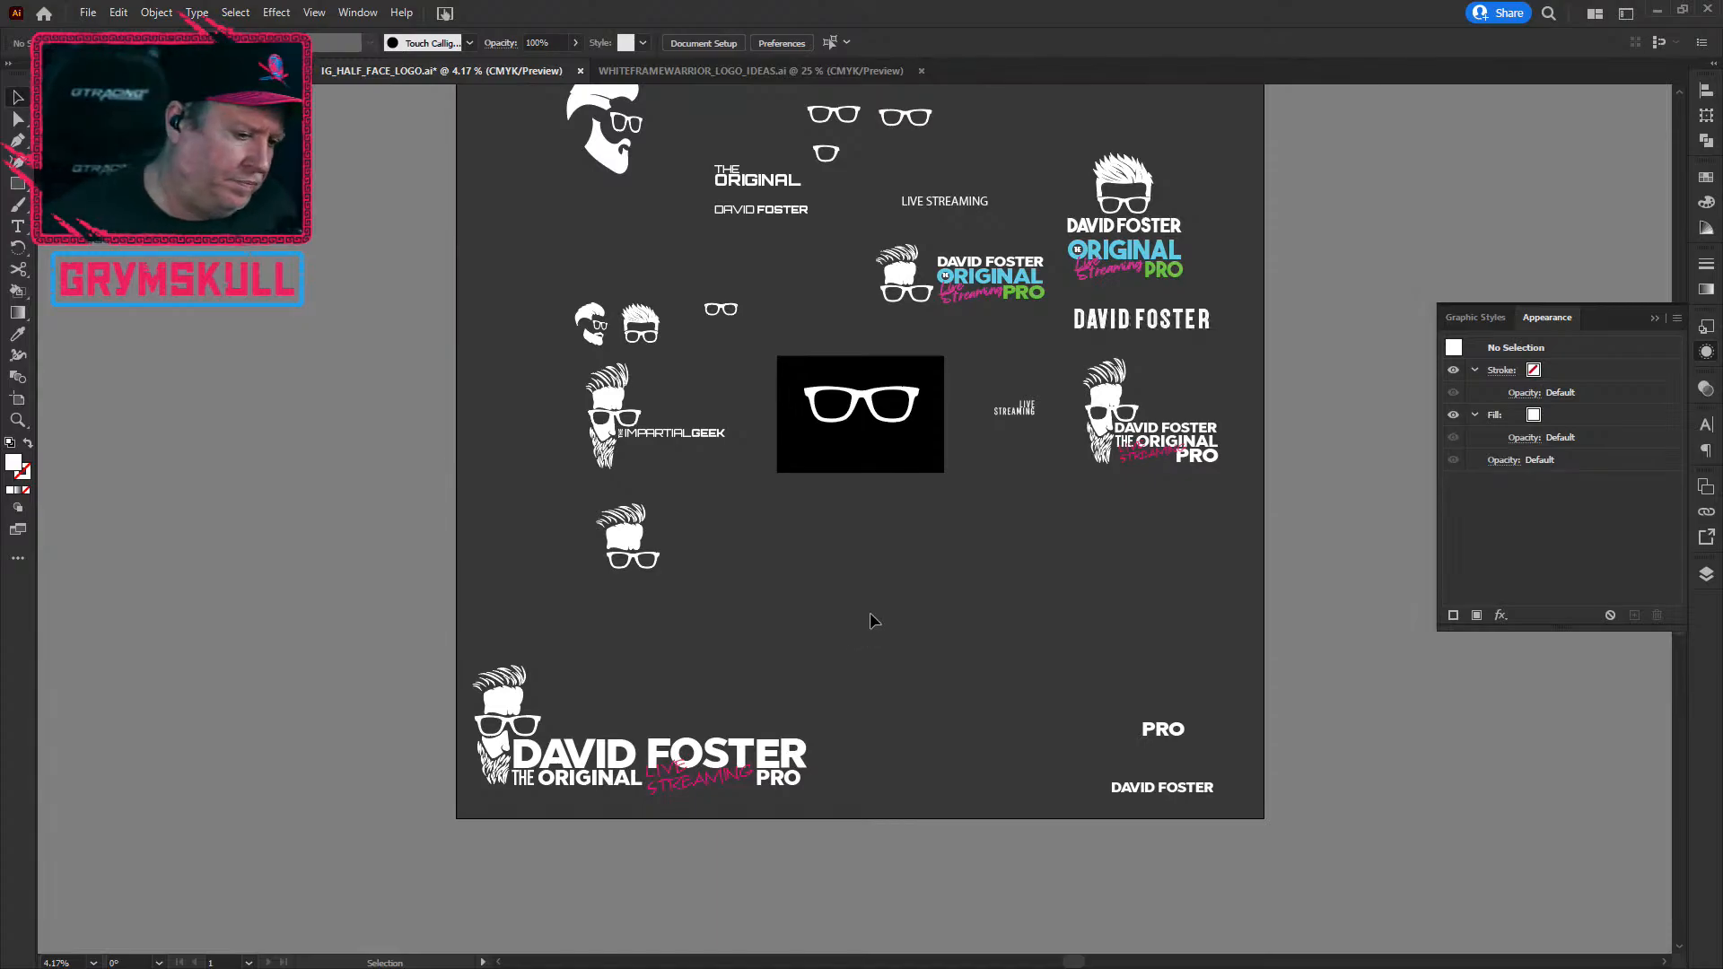
pyautogui.scroll(-1, 752, 786)
pyautogui.scroll(3, 738, 763)
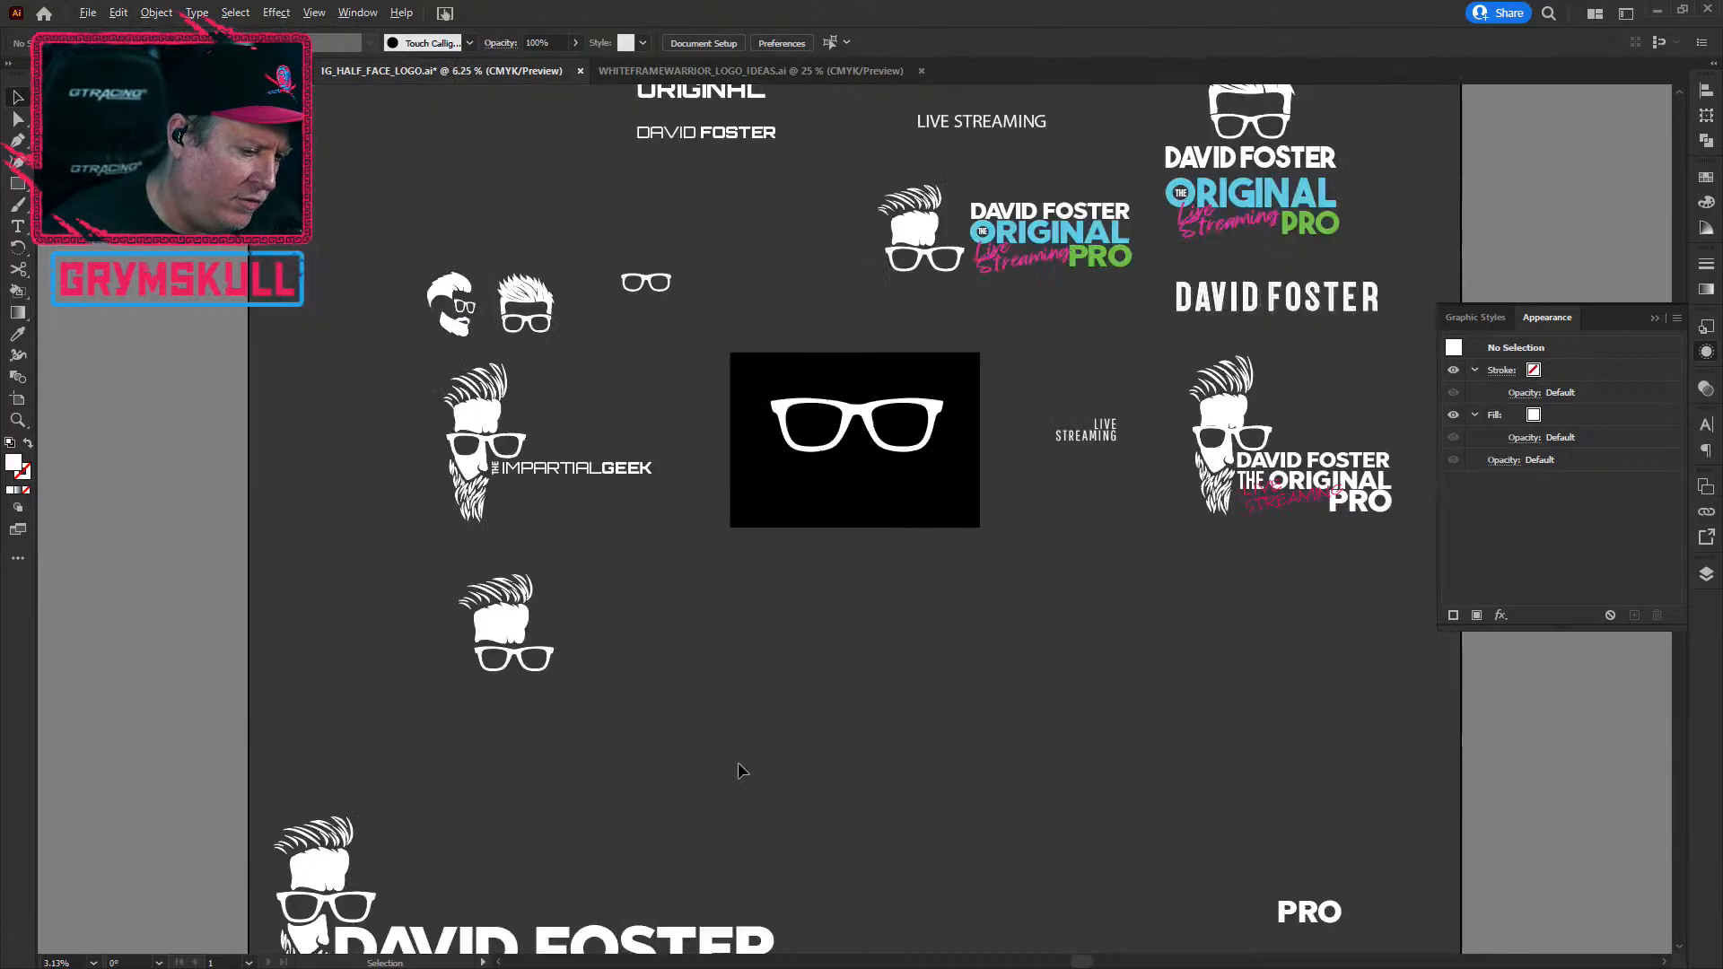
pyautogui.press('space')
pyautogui.moveTo(718, 794); pyautogui.dragTo(889, 379)
# Step: Move LIVE STREAMING below the artboard and try placing PRO beside THE ORIGINAL
pyautogui.moveTo(935, 611); pyautogui.dragTo(1111, 407)
pyautogui.moveTo(850, 450); pyautogui.dragTo(894, 668)
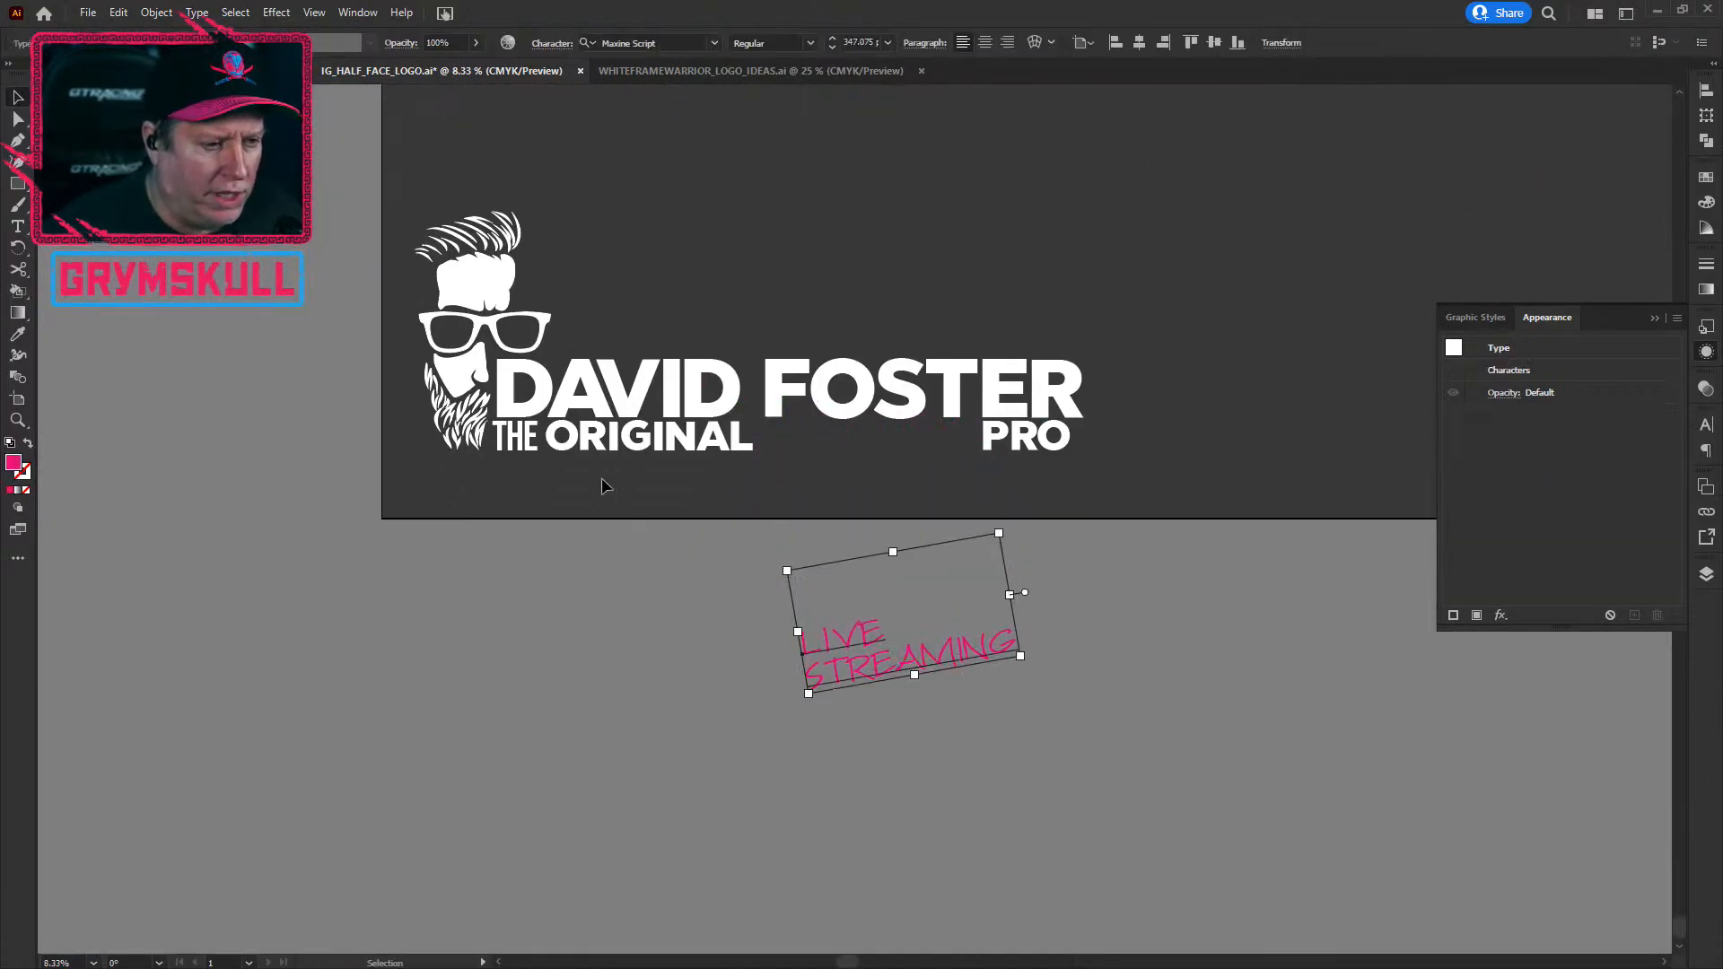
pyautogui.click(999, 444)
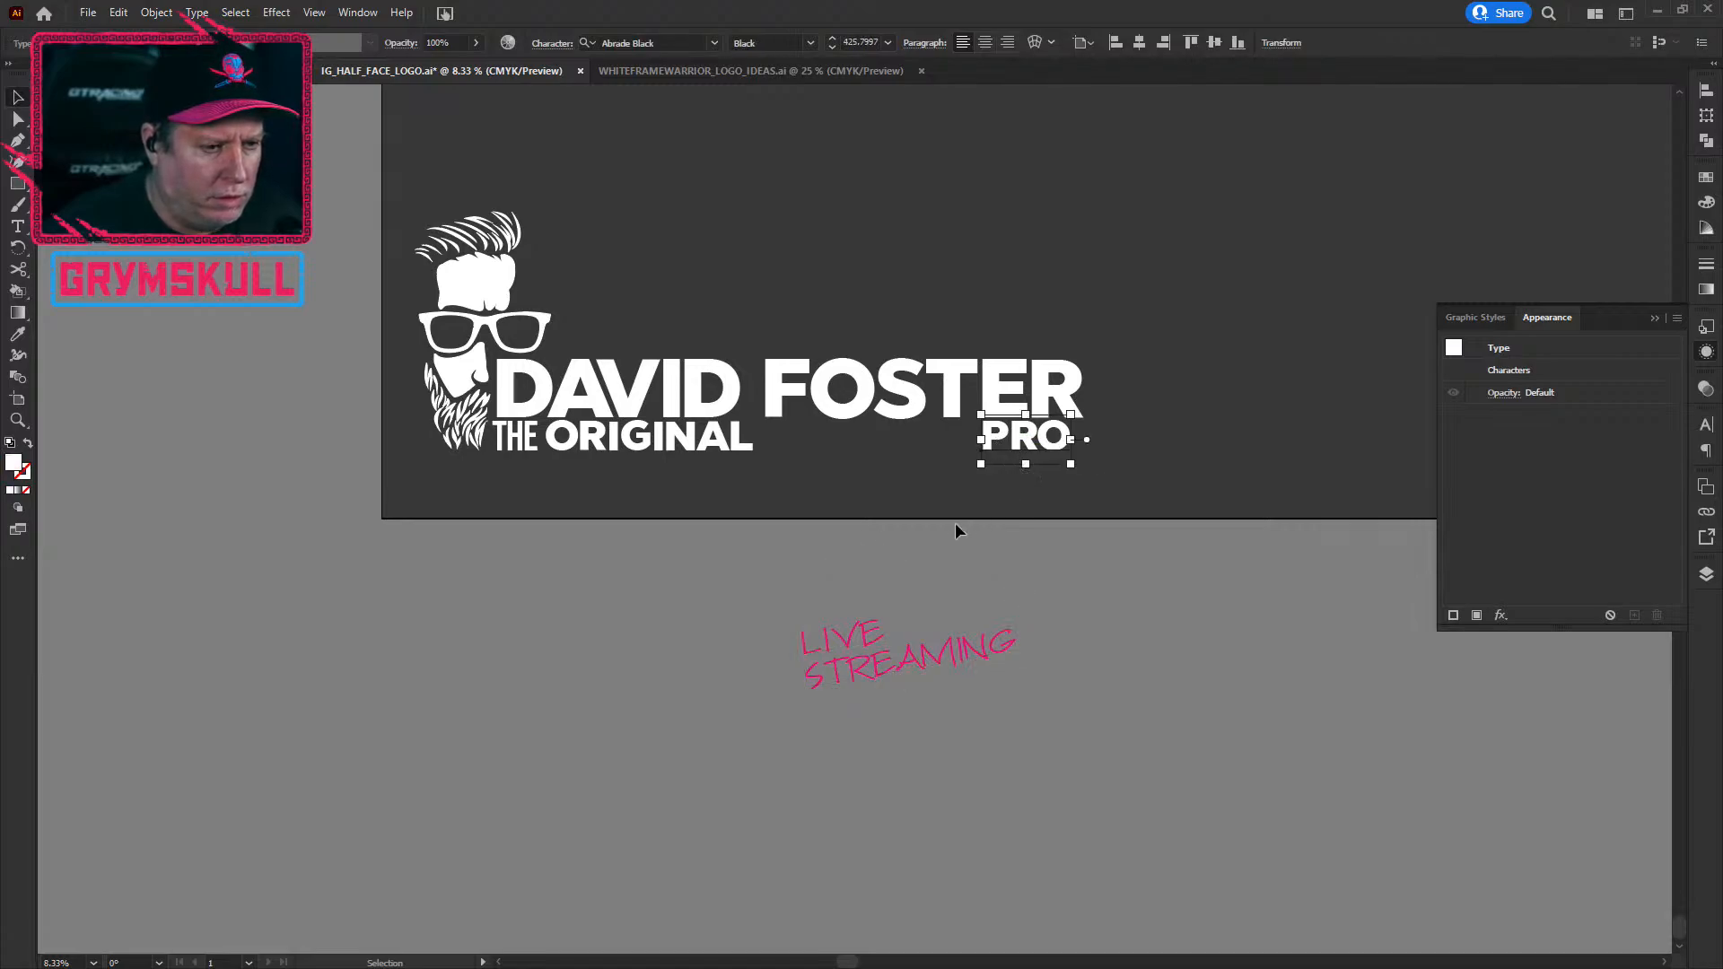
pyautogui.click(594, 453)
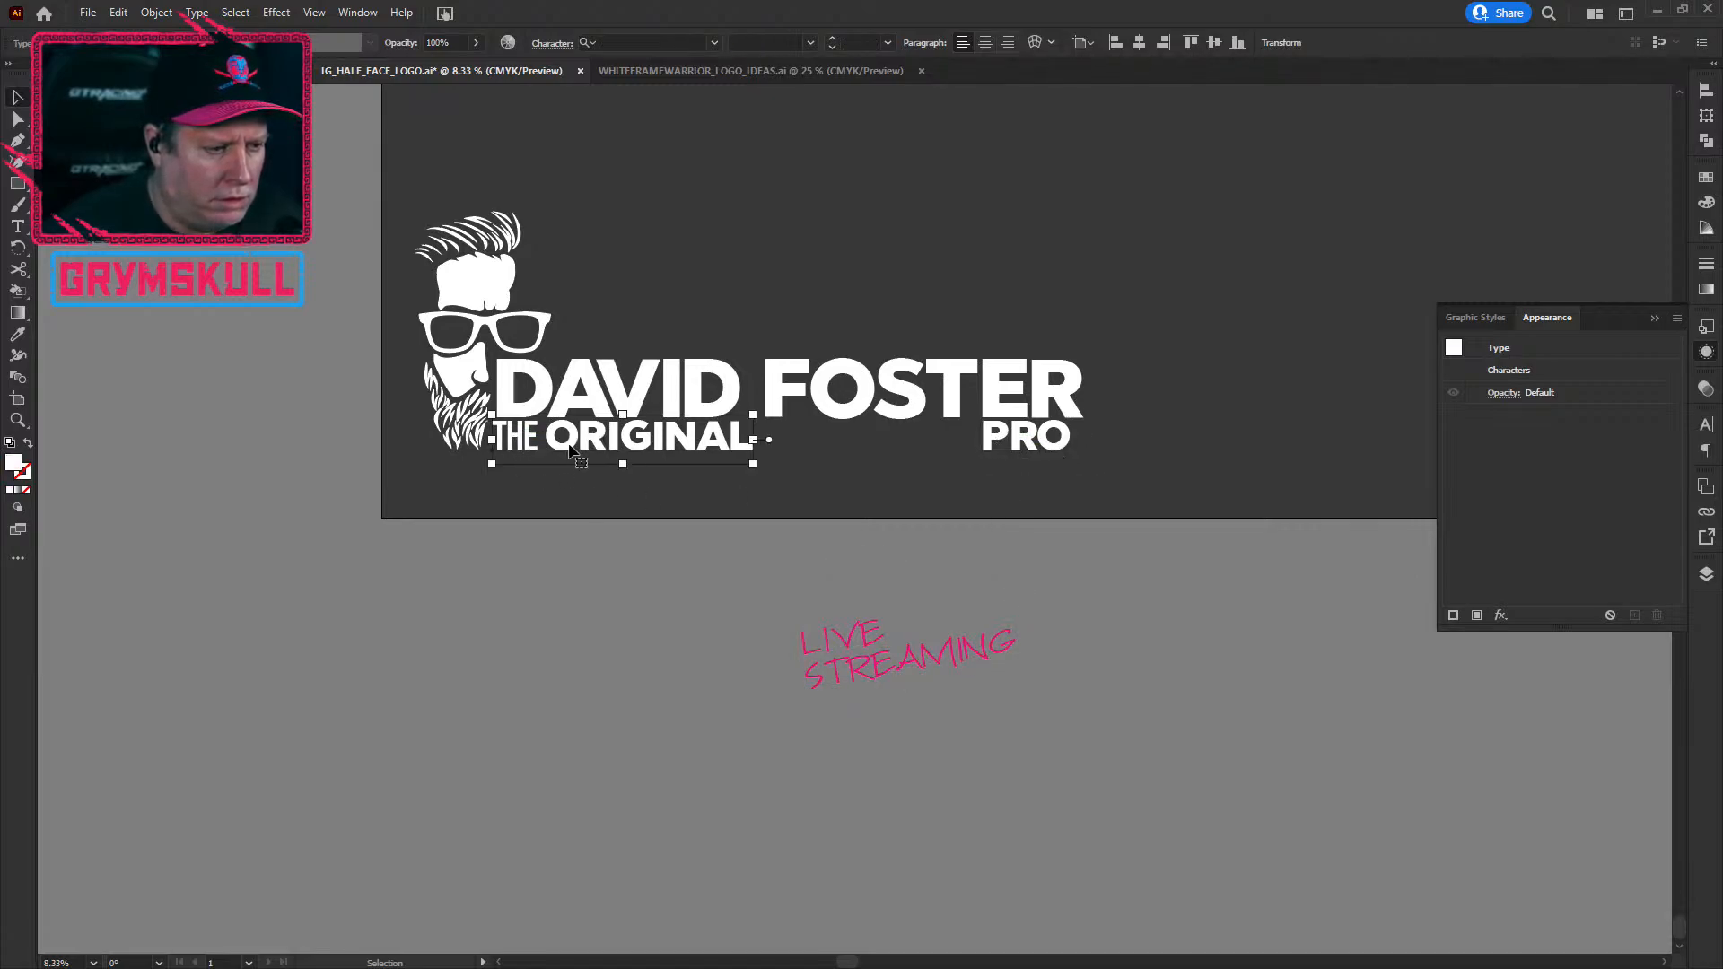
pyautogui.moveTo(1037, 440); pyautogui.dragTo(817, 439)
pyautogui.click(767, 511)
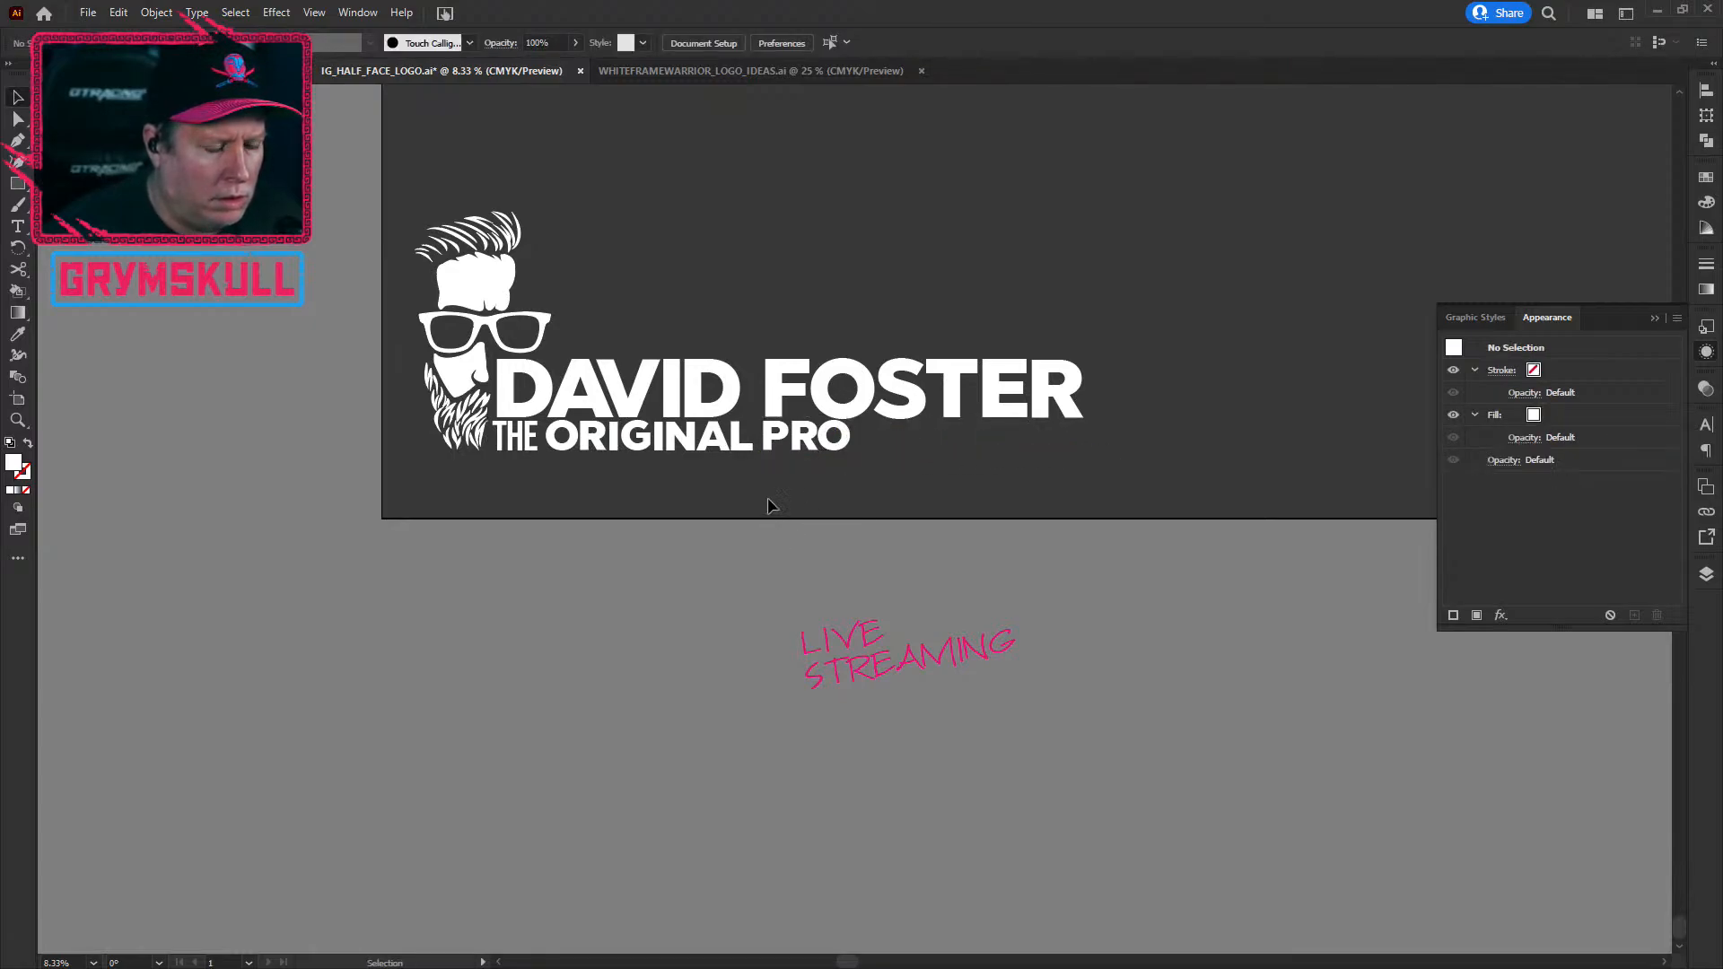
# Step: Undo that, then fit the pink LIVE STREAMING script between THE ORIGINAL and PRO
pyautogui.hotkey('ctrl', 'z')
pyautogui.hotkey('ctrl', 'z')
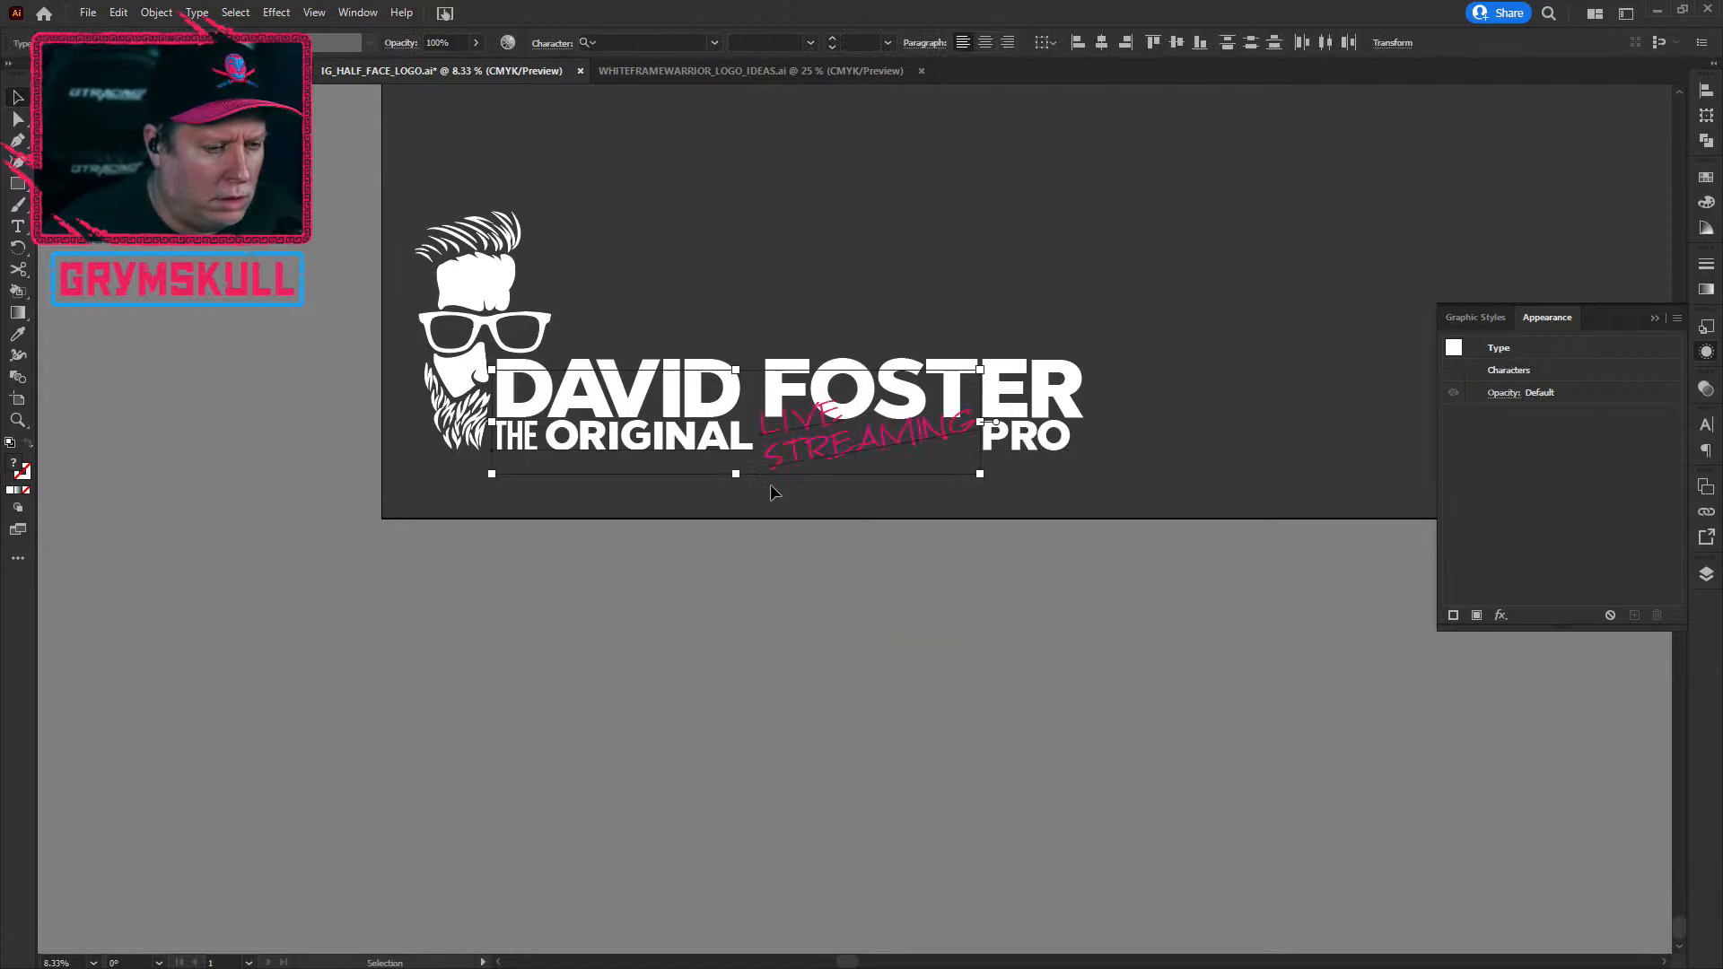
pyautogui.click(925, 215)
pyautogui.moveTo(845, 463)
pyautogui.mouseDown()
pyautogui.moveTo(837, 446)
pyautogui.moveTo(853, 460)
pyautogui.mouseUp()
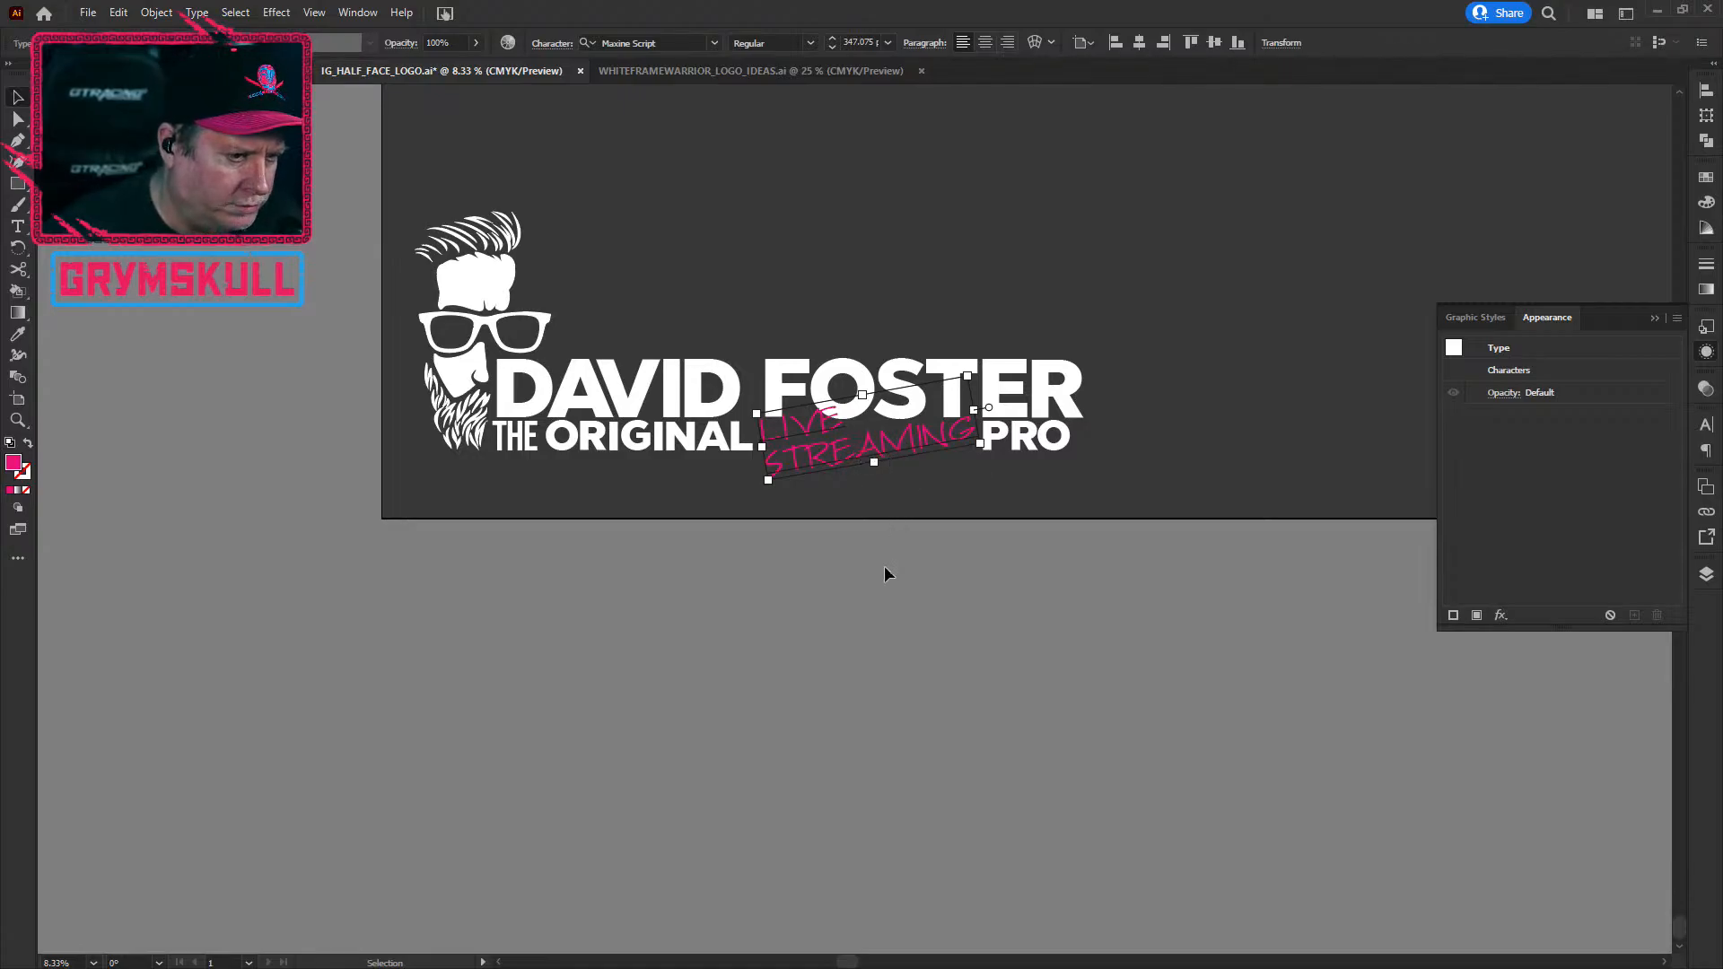
pyautogui.scroll(-1, 884, 567)
pyautogui.scroll(1, 884, 568)
pyautogui.scroll(-1, 887, 566)
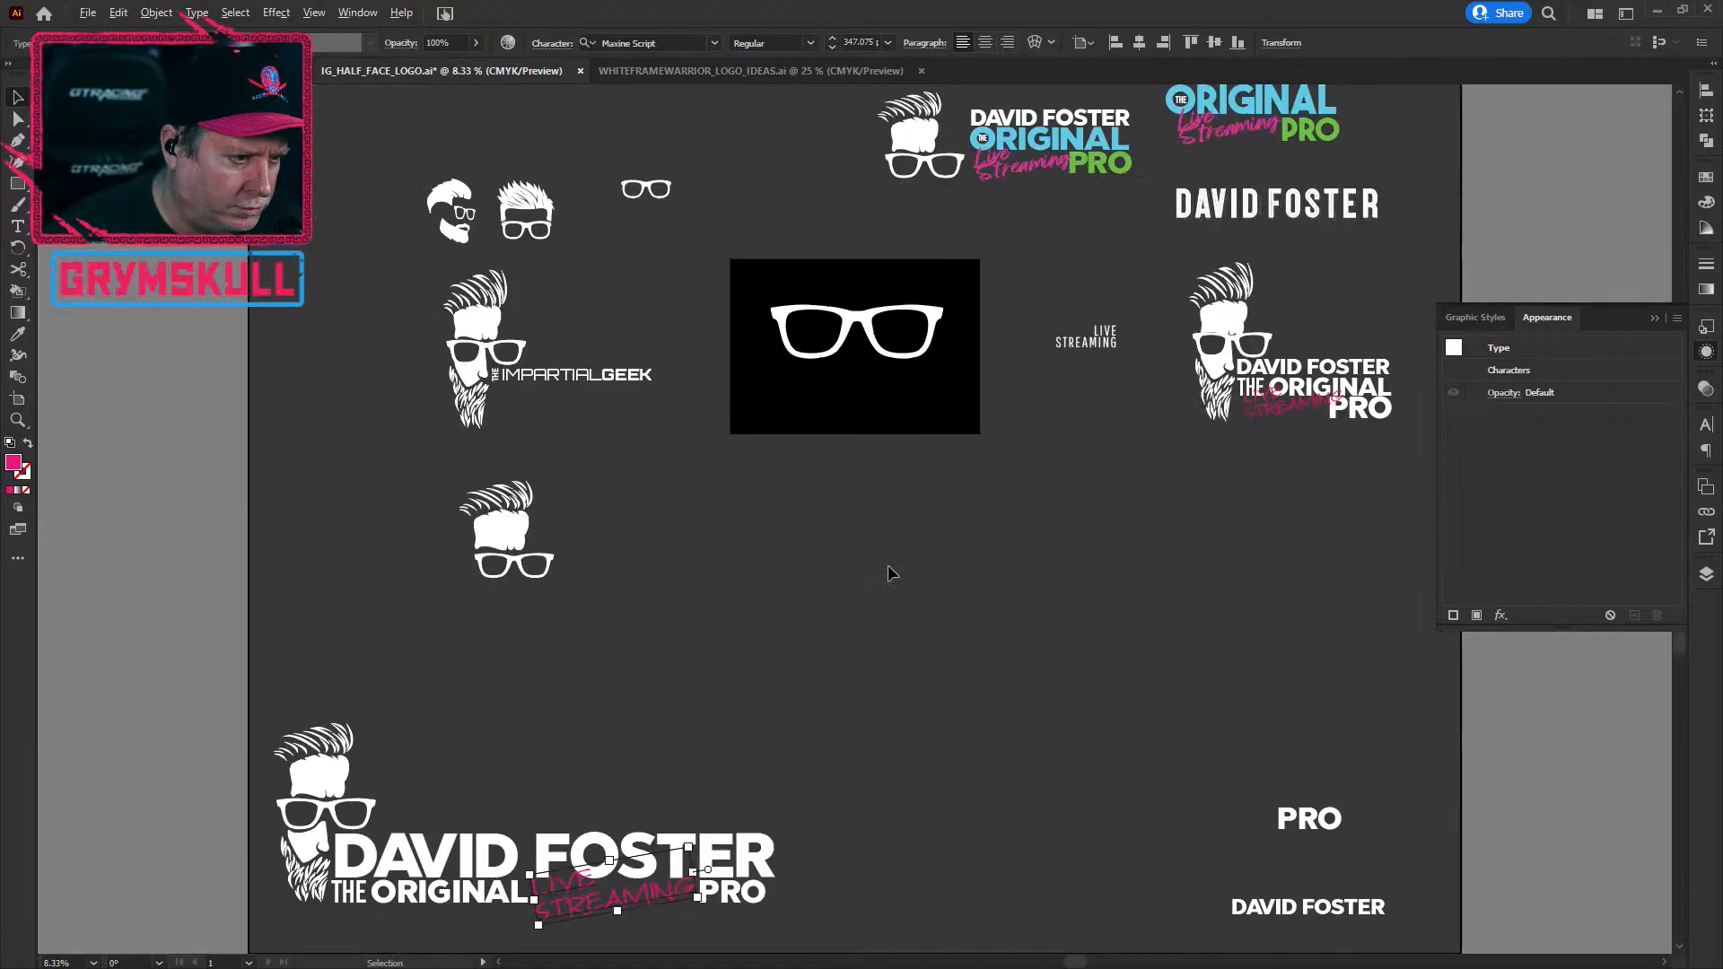
pyautogui.moveTo(861, 669); pyautogui.dragTo(892, 404)
pyautogui.moveTo(924, 604); pyautogui.dragTo(966, 884)
pyautogui.click(930, 638)
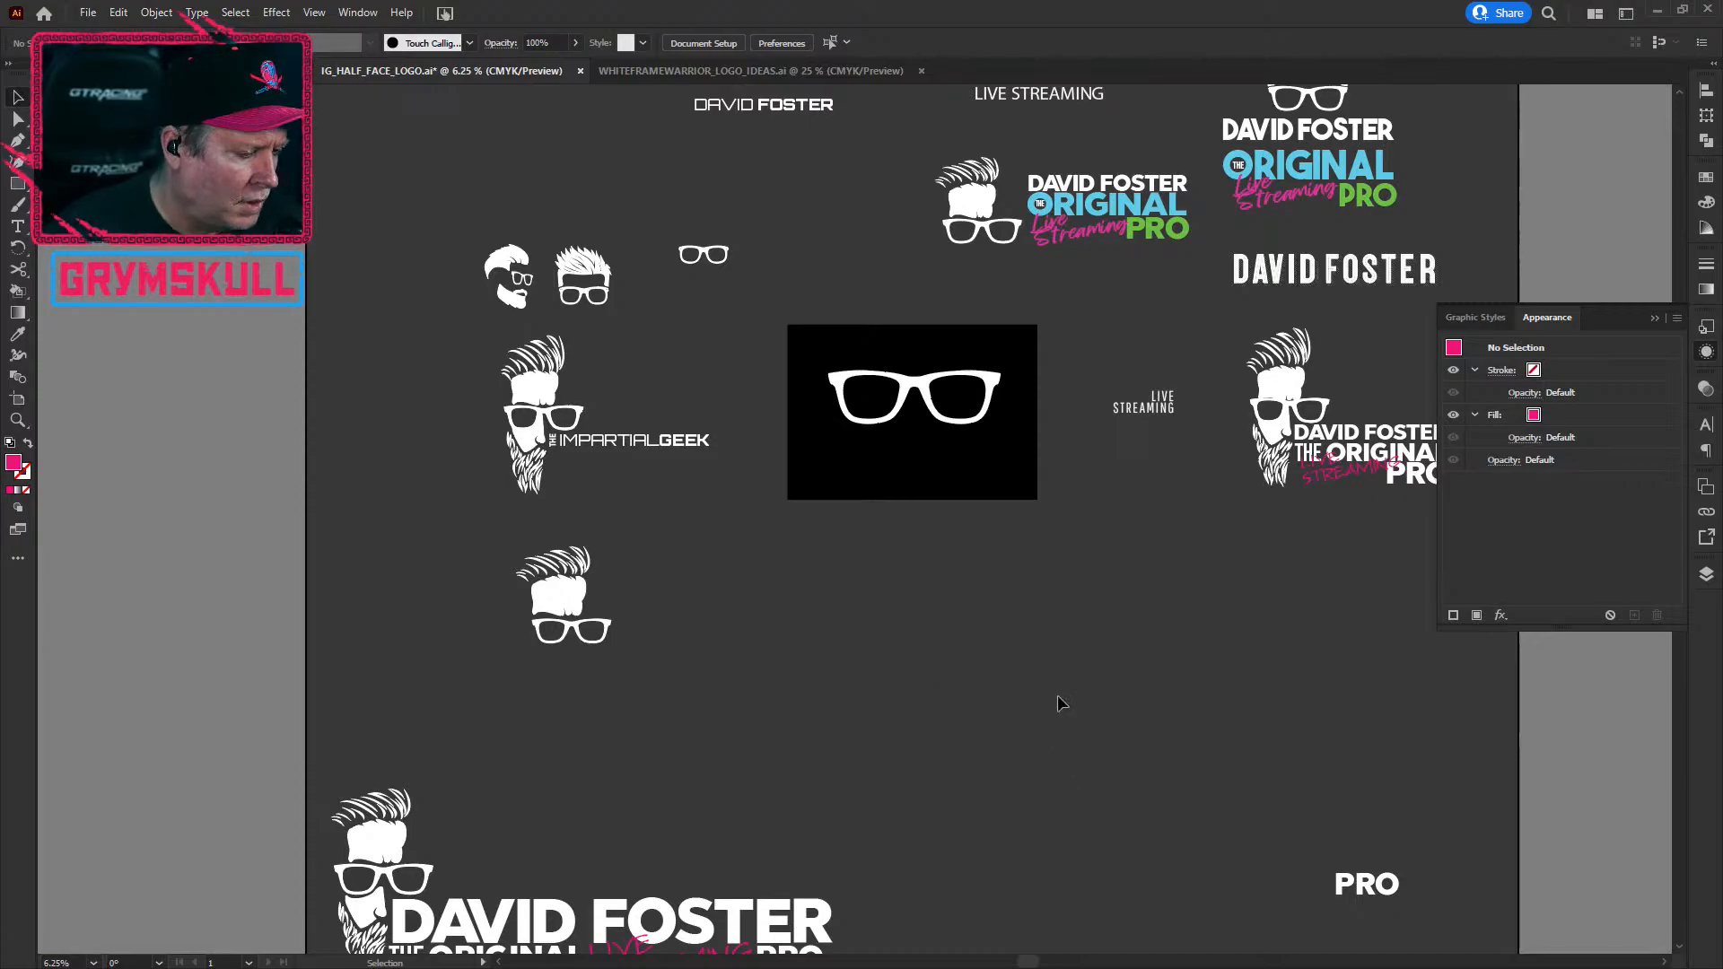
pyautogui.hotkey('ctrl', '-')
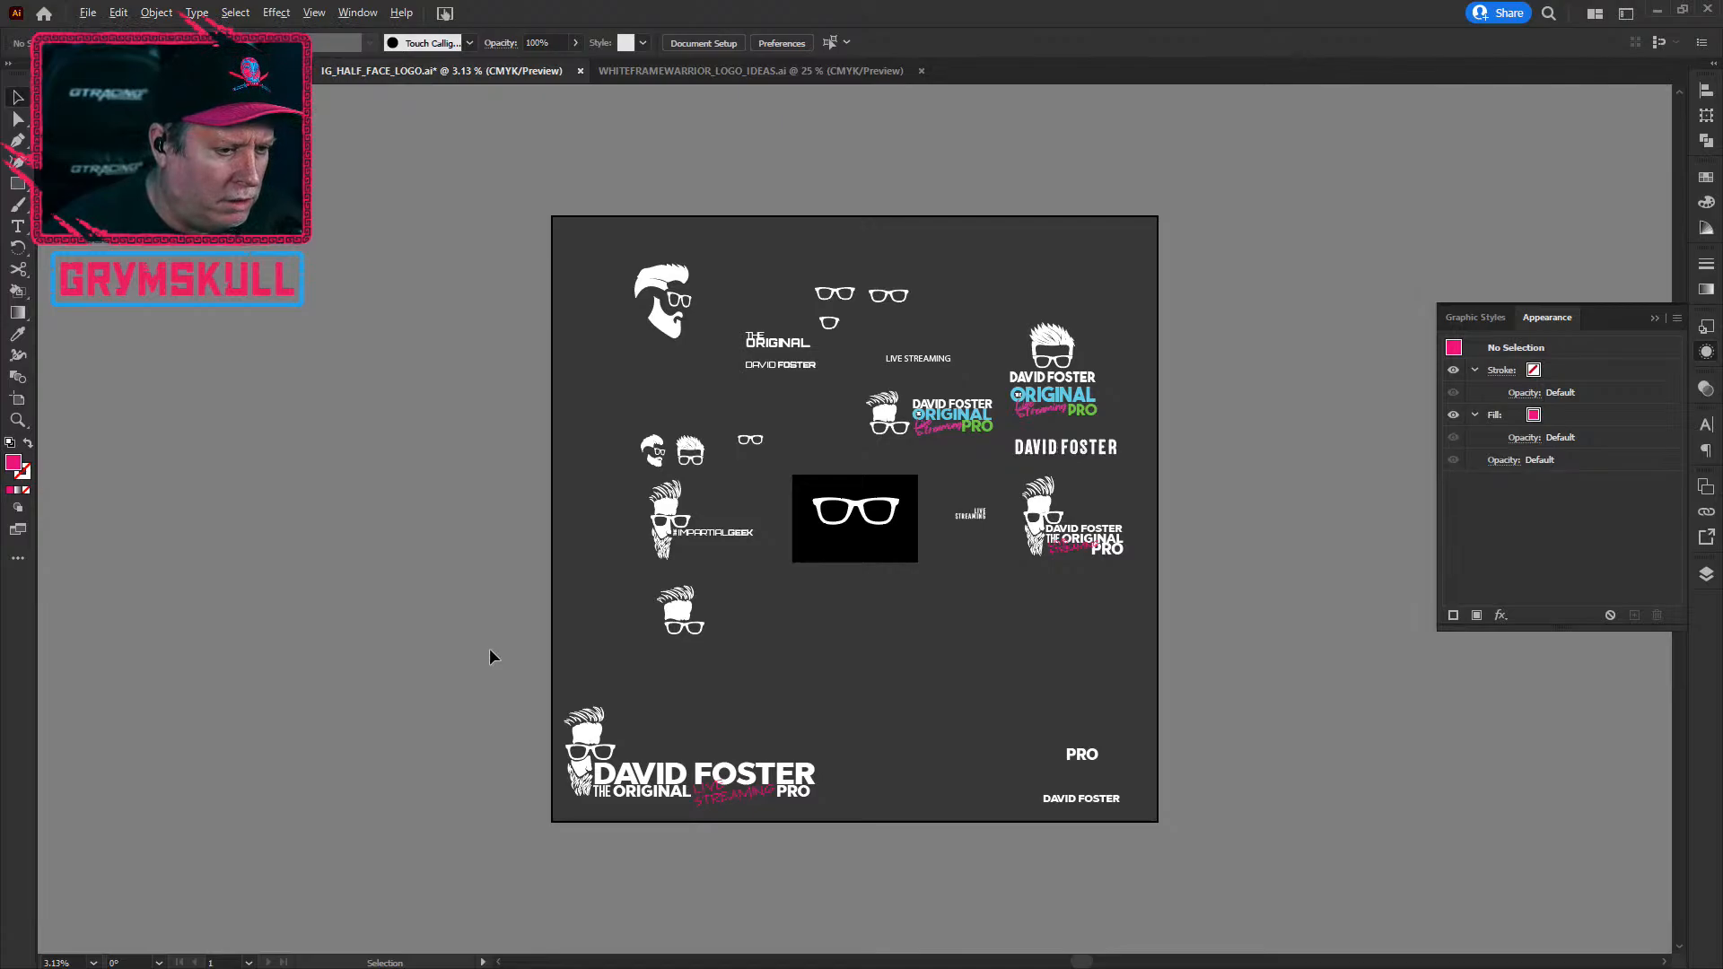
pyautogui.hotkey('ctrl', '+')
pyautogui.hotkey('ctrl', '-')
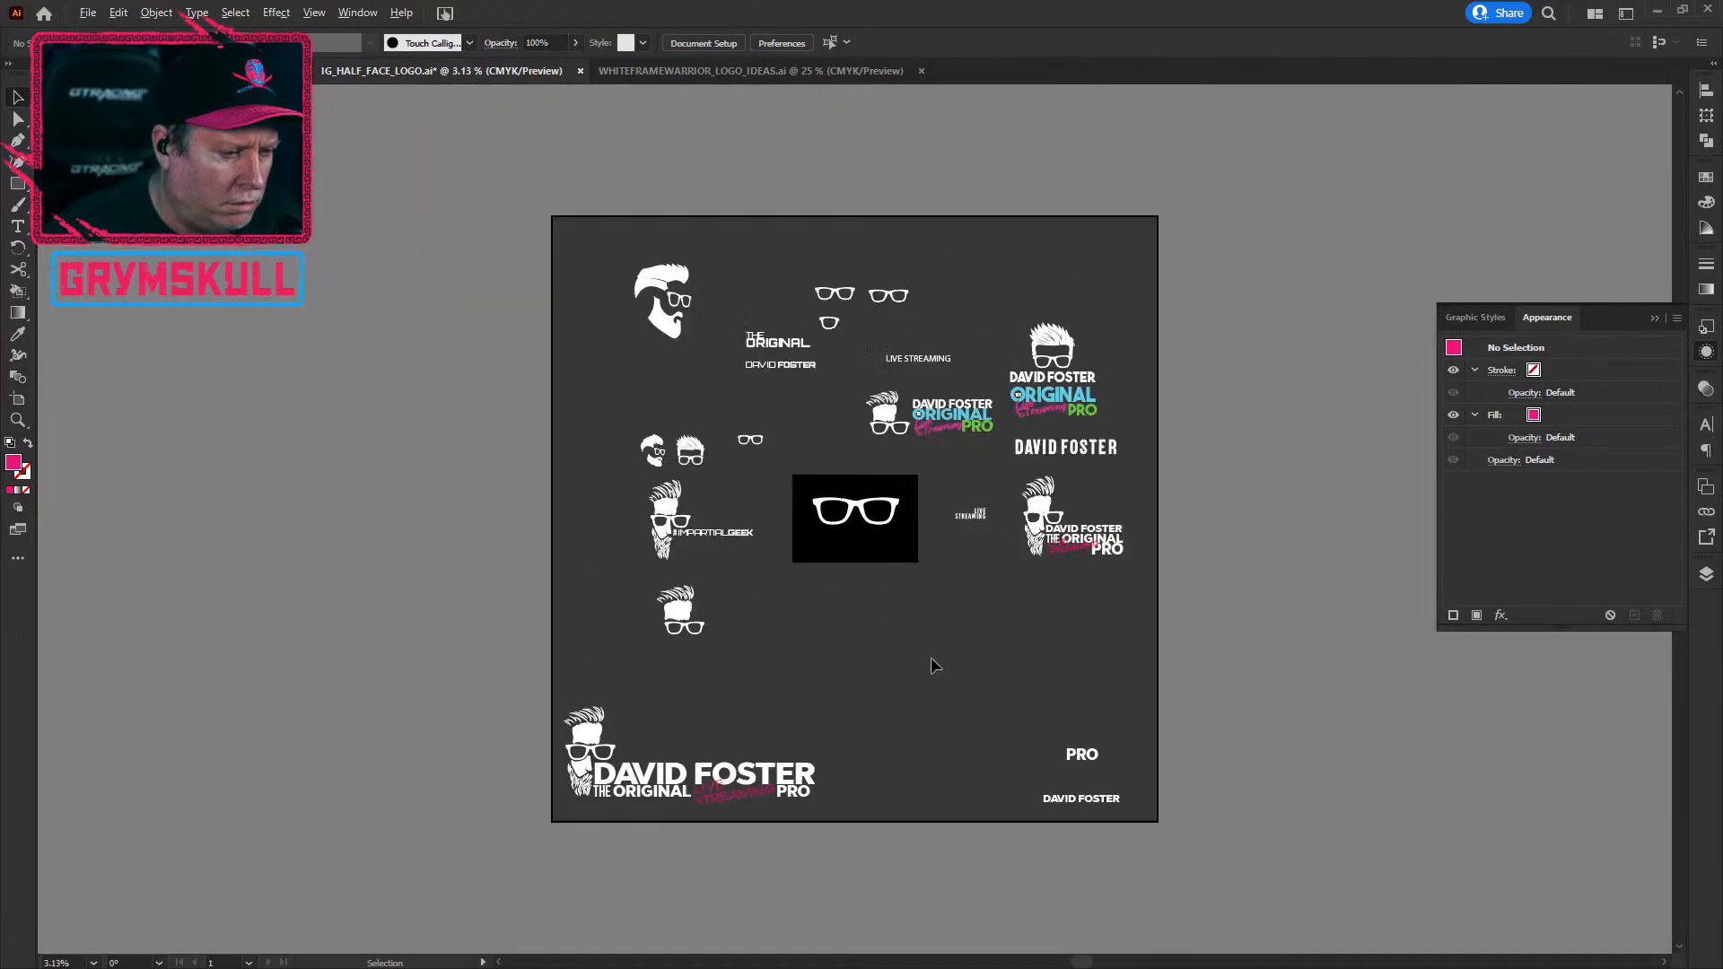
pyautogui.moveTo(1066, 486); pyautogui.dragTo(1003, 456)
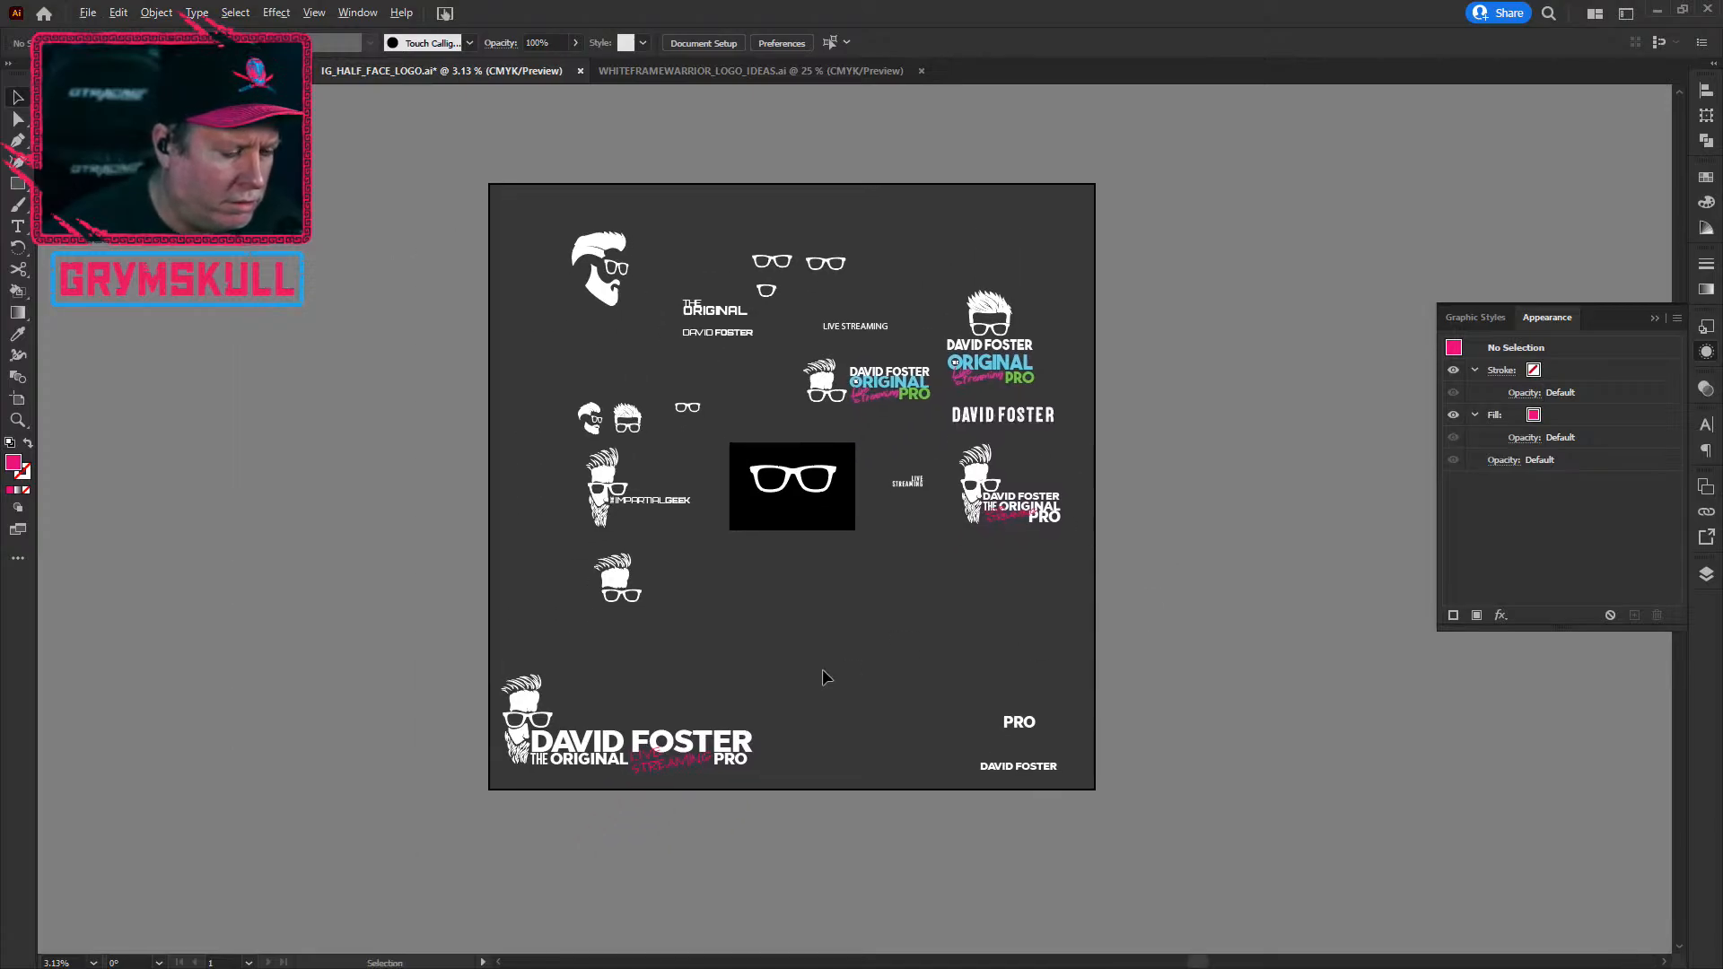
pyautogui.hotkey('ctrl', '+')
pyautogui.hotkey('ctrl', '-')
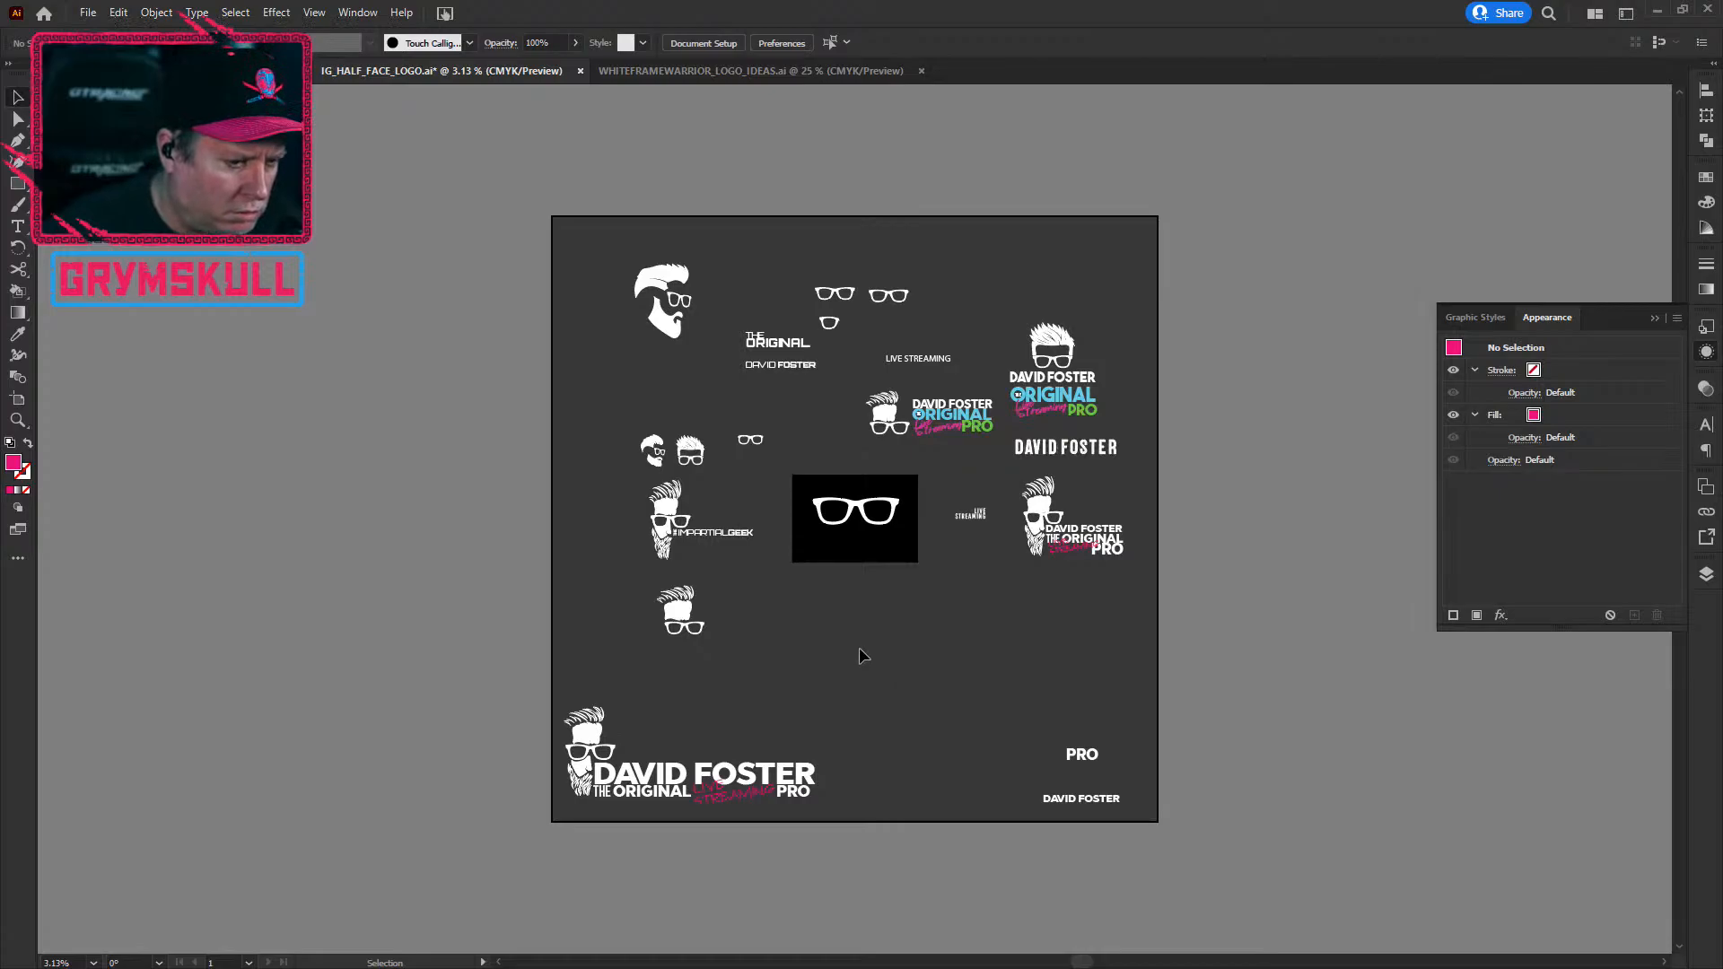
pyautogui.scroll(1, 870, 636)
pyautogui.hotkey('ctrl', '+')
pyautogui.hotkey('ctrl', '+')
pyautogui.hotkey('ctrl', '-')
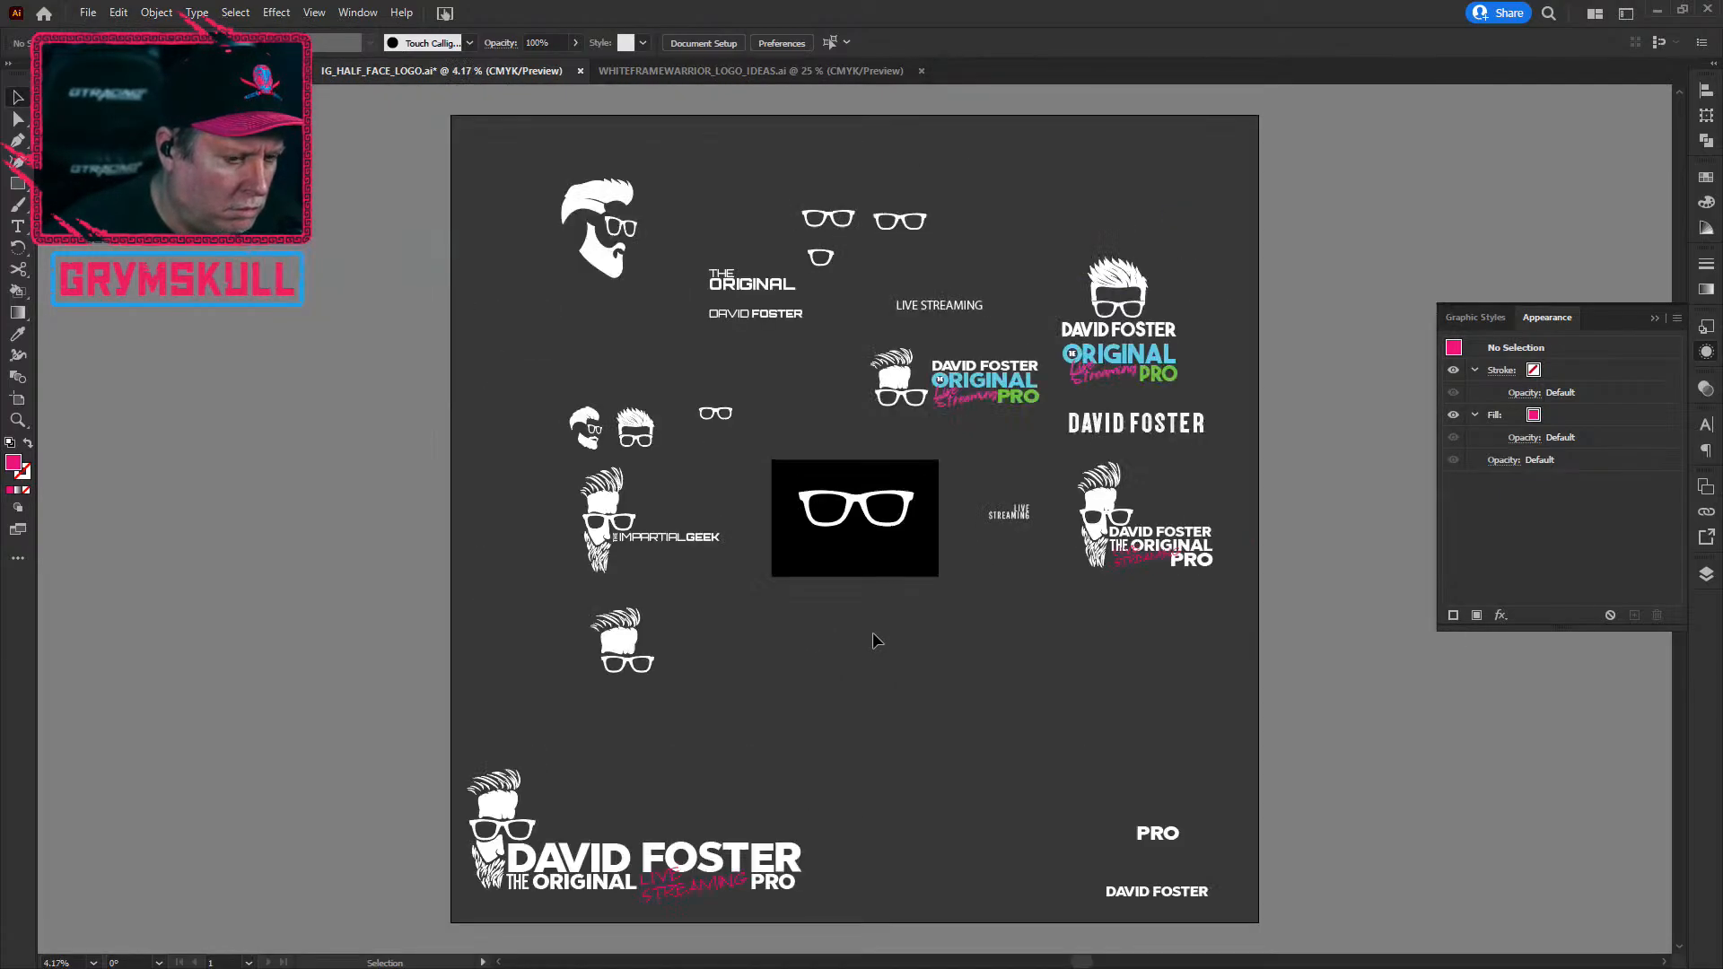
pyautogui.moveTo(1020, 692); pyautogui.dragTo(716, 702)
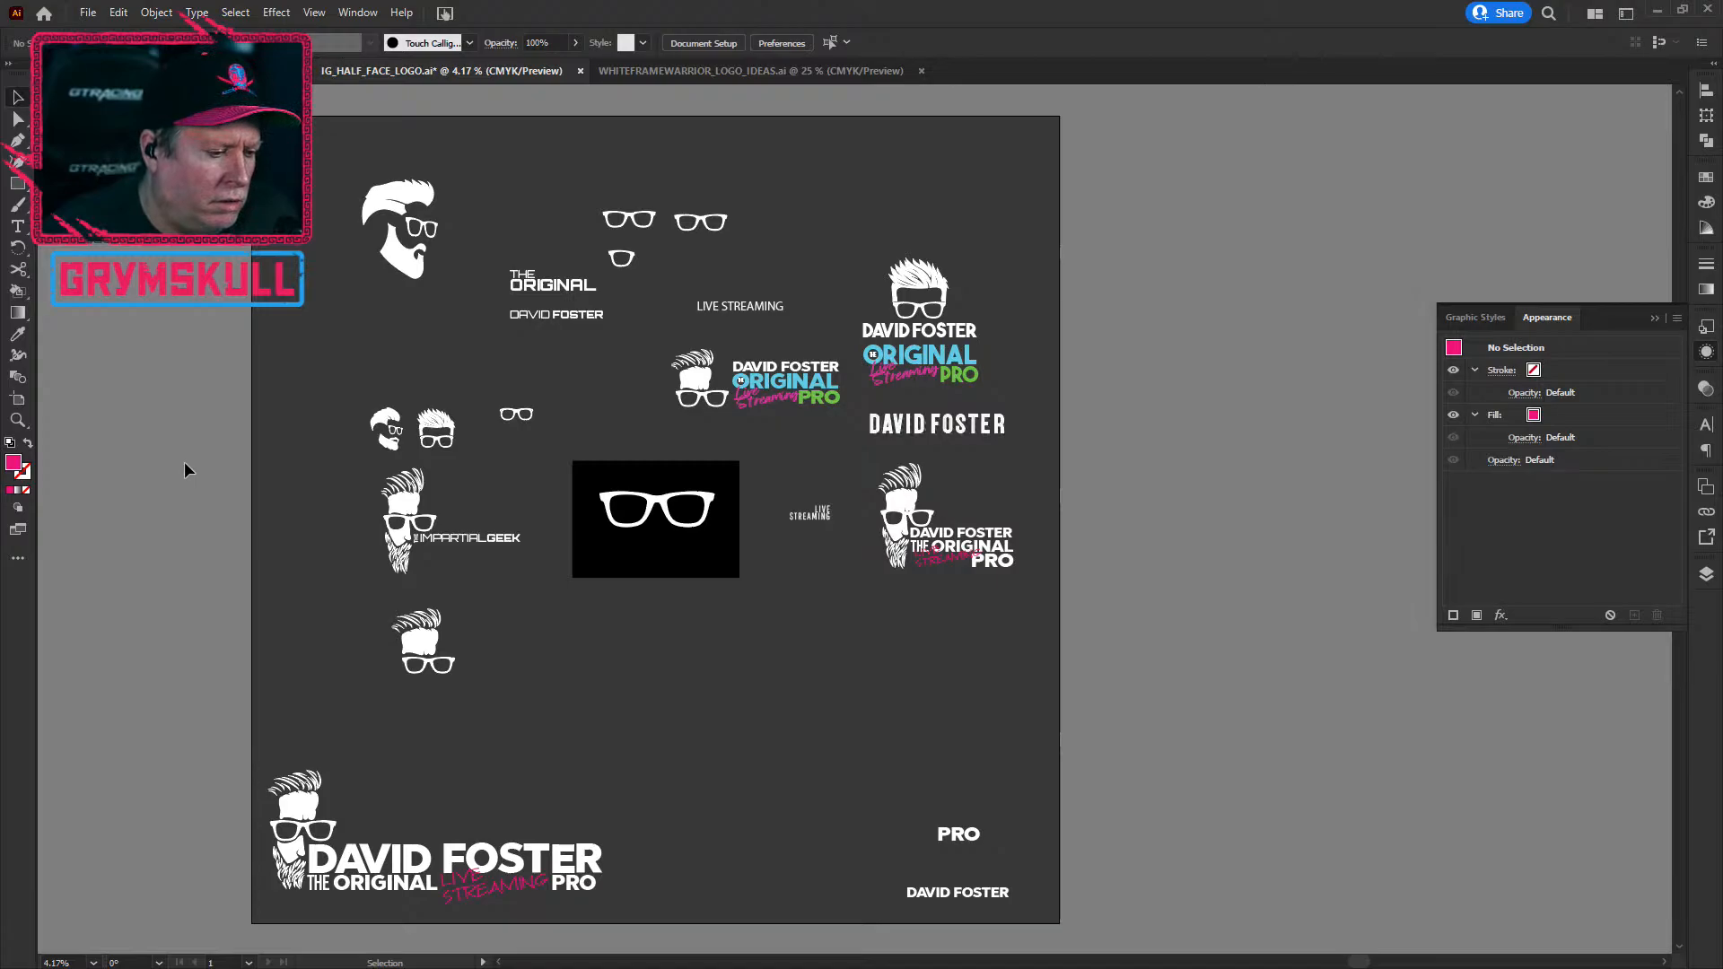
pyautogui.hotkey('ctrl', '-')
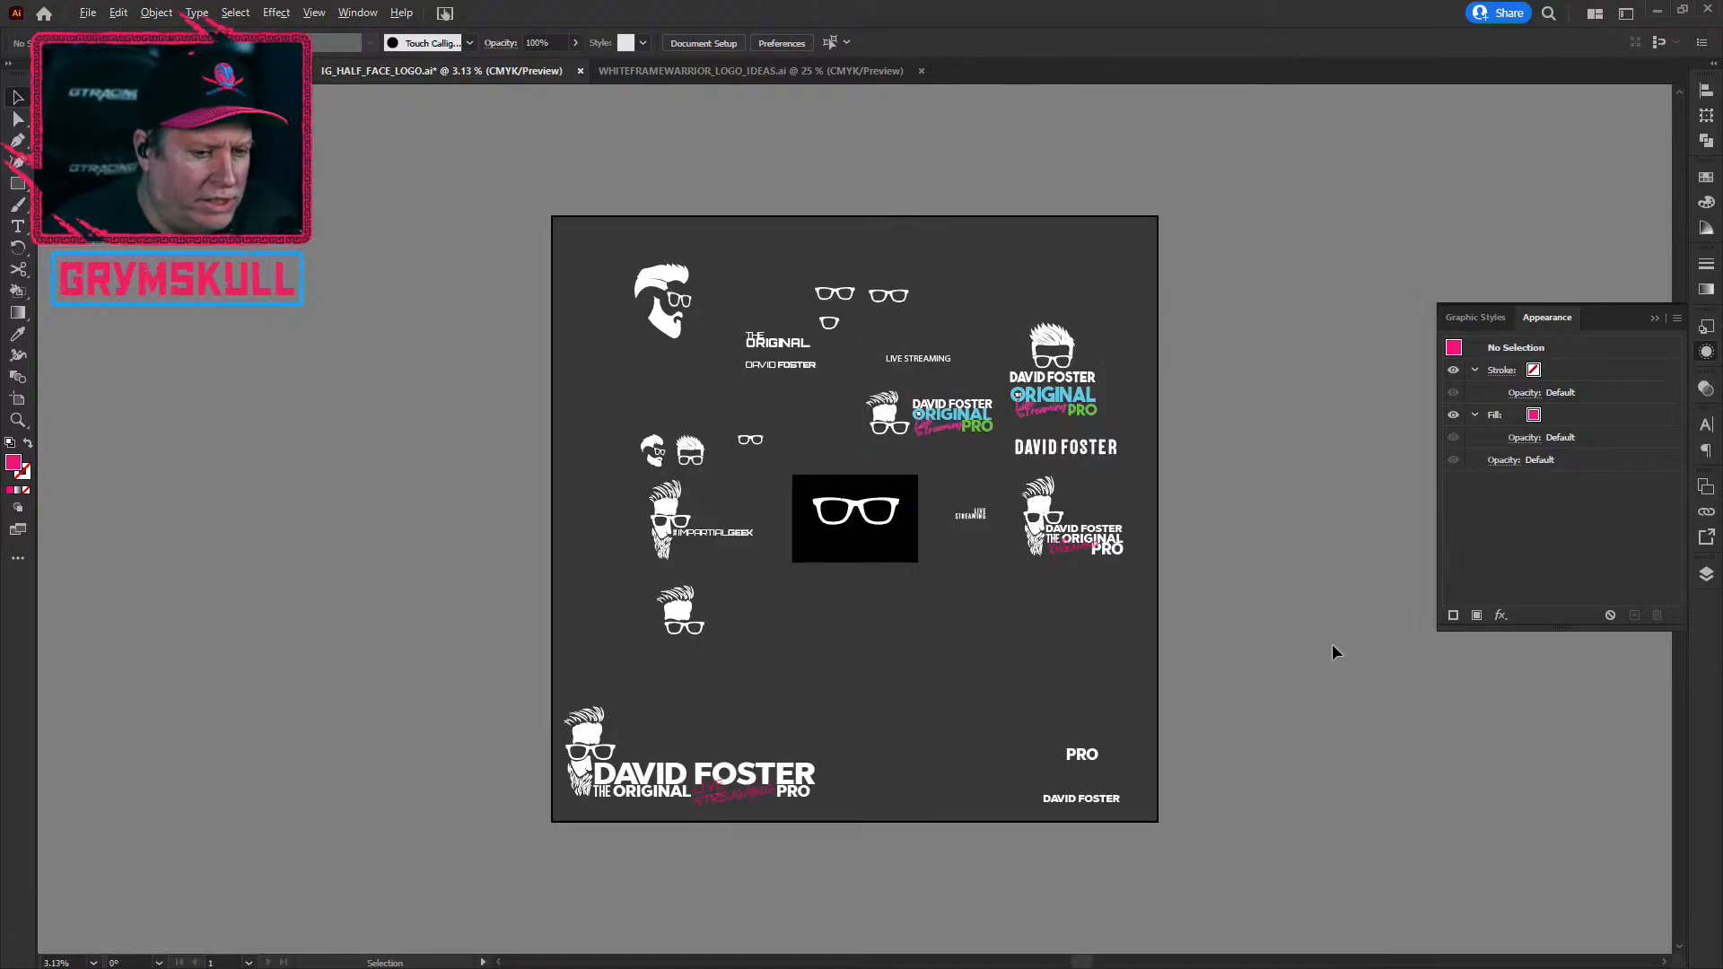
pyautogui.hotkey('ctrl', '+')
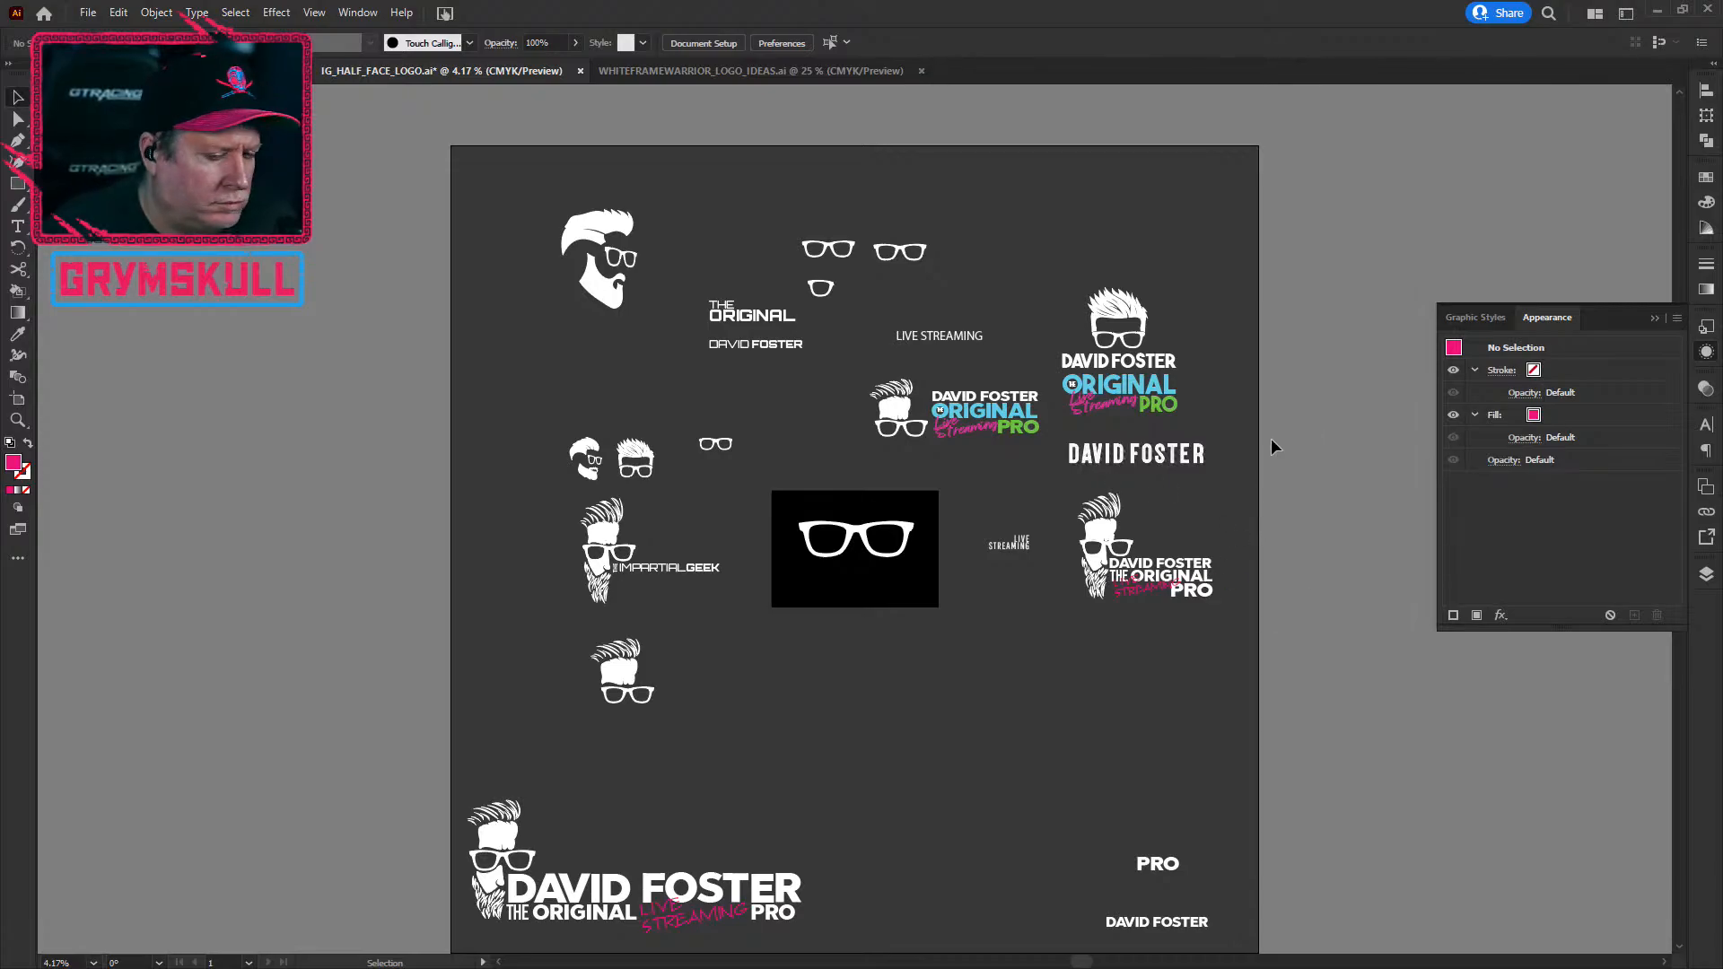
pyautogui.hotkey('ctrl', '-')
pyautogui.moveTo(1298, 521); pyautogui.dragTo(1065, 569)
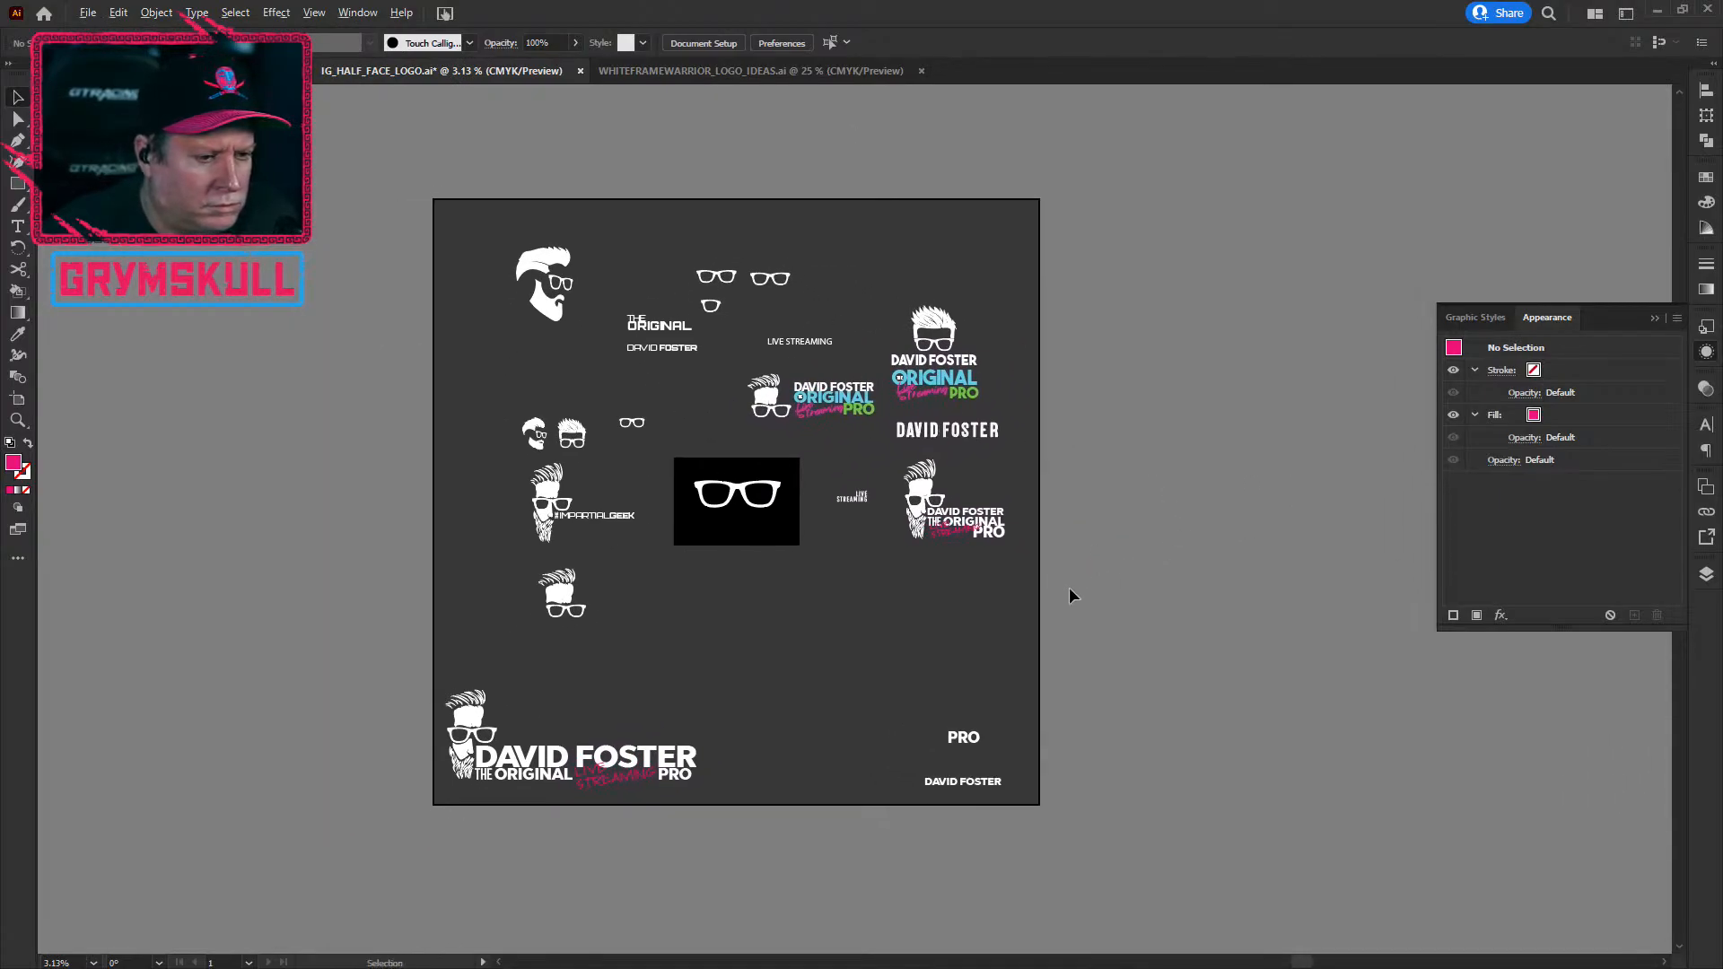
pyautogui.hotkey('ctrl', '0')
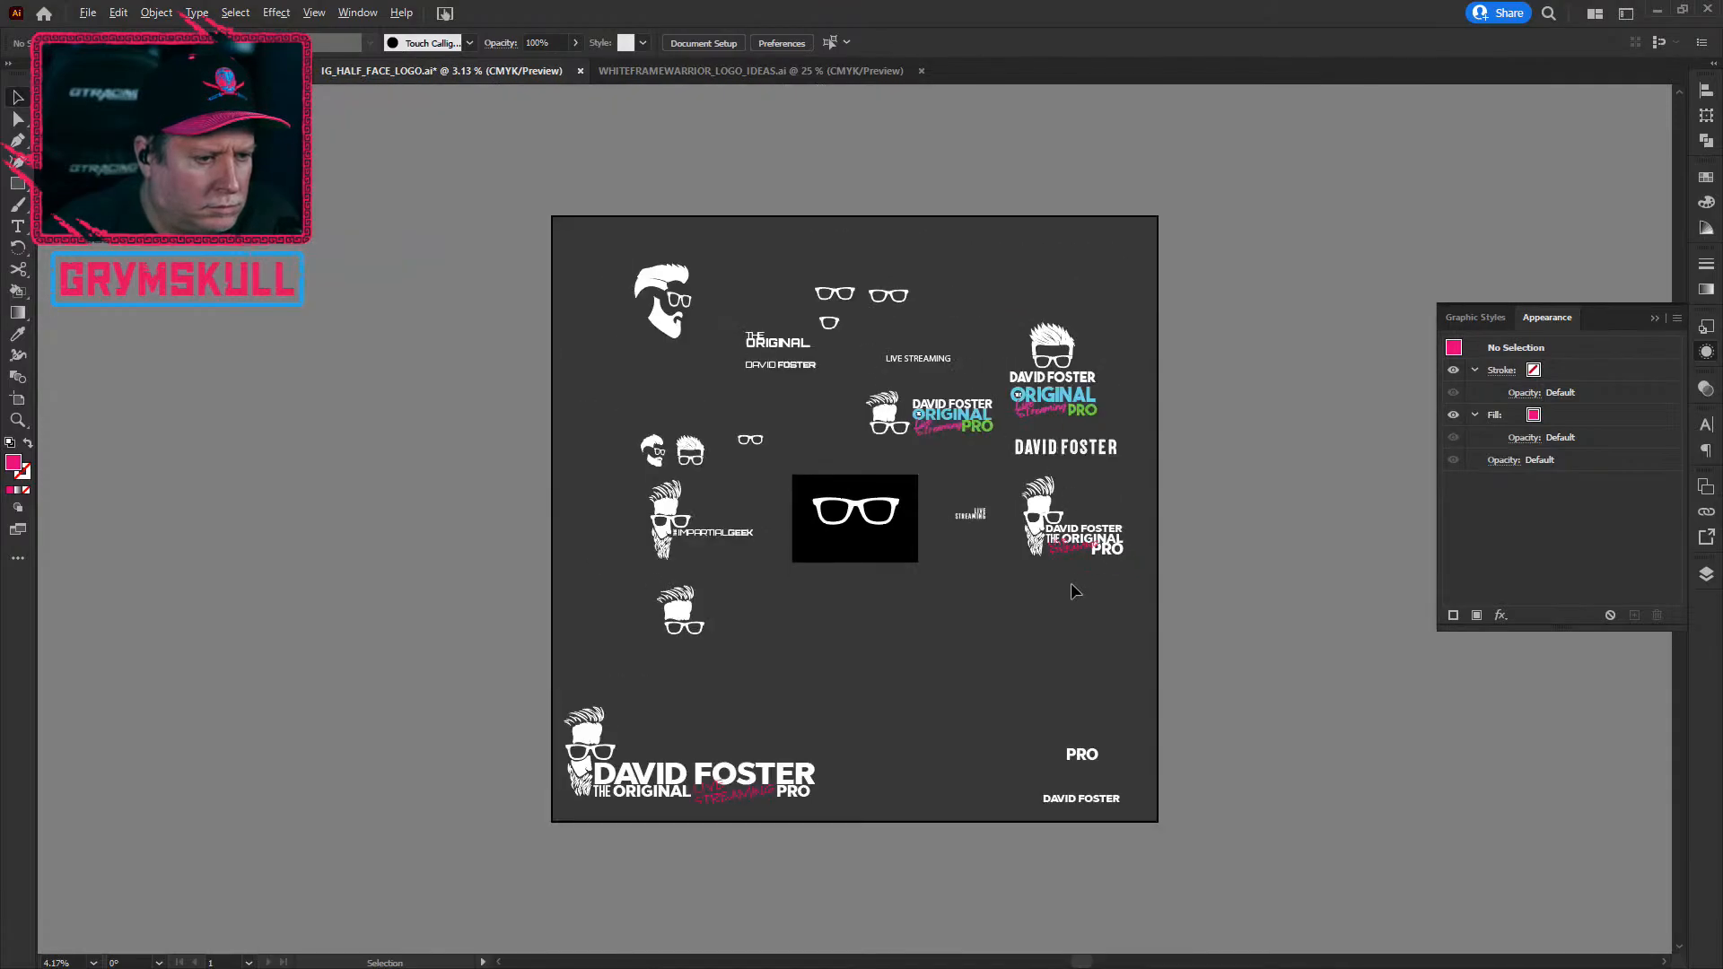
pyautogui.moveTo(1258, 417); pyautogui.dragTo(1176, 427)
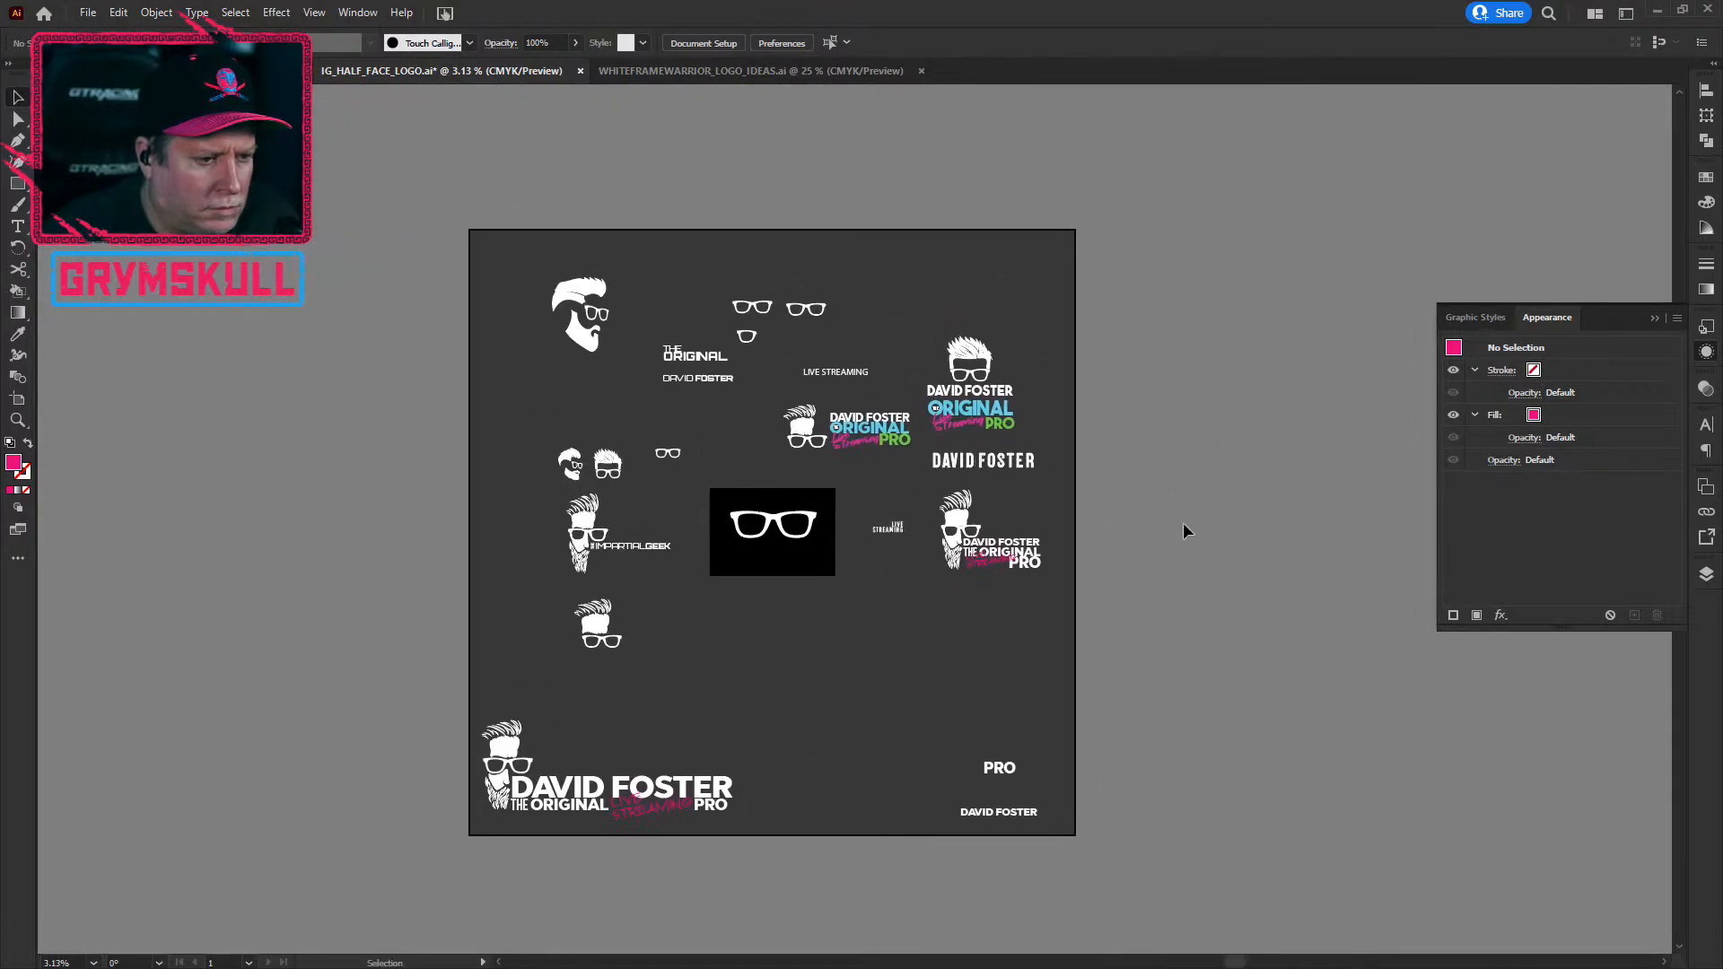
pyautogui.moveTo(1166, 508); pyautogui.dragTo(1014, 501)
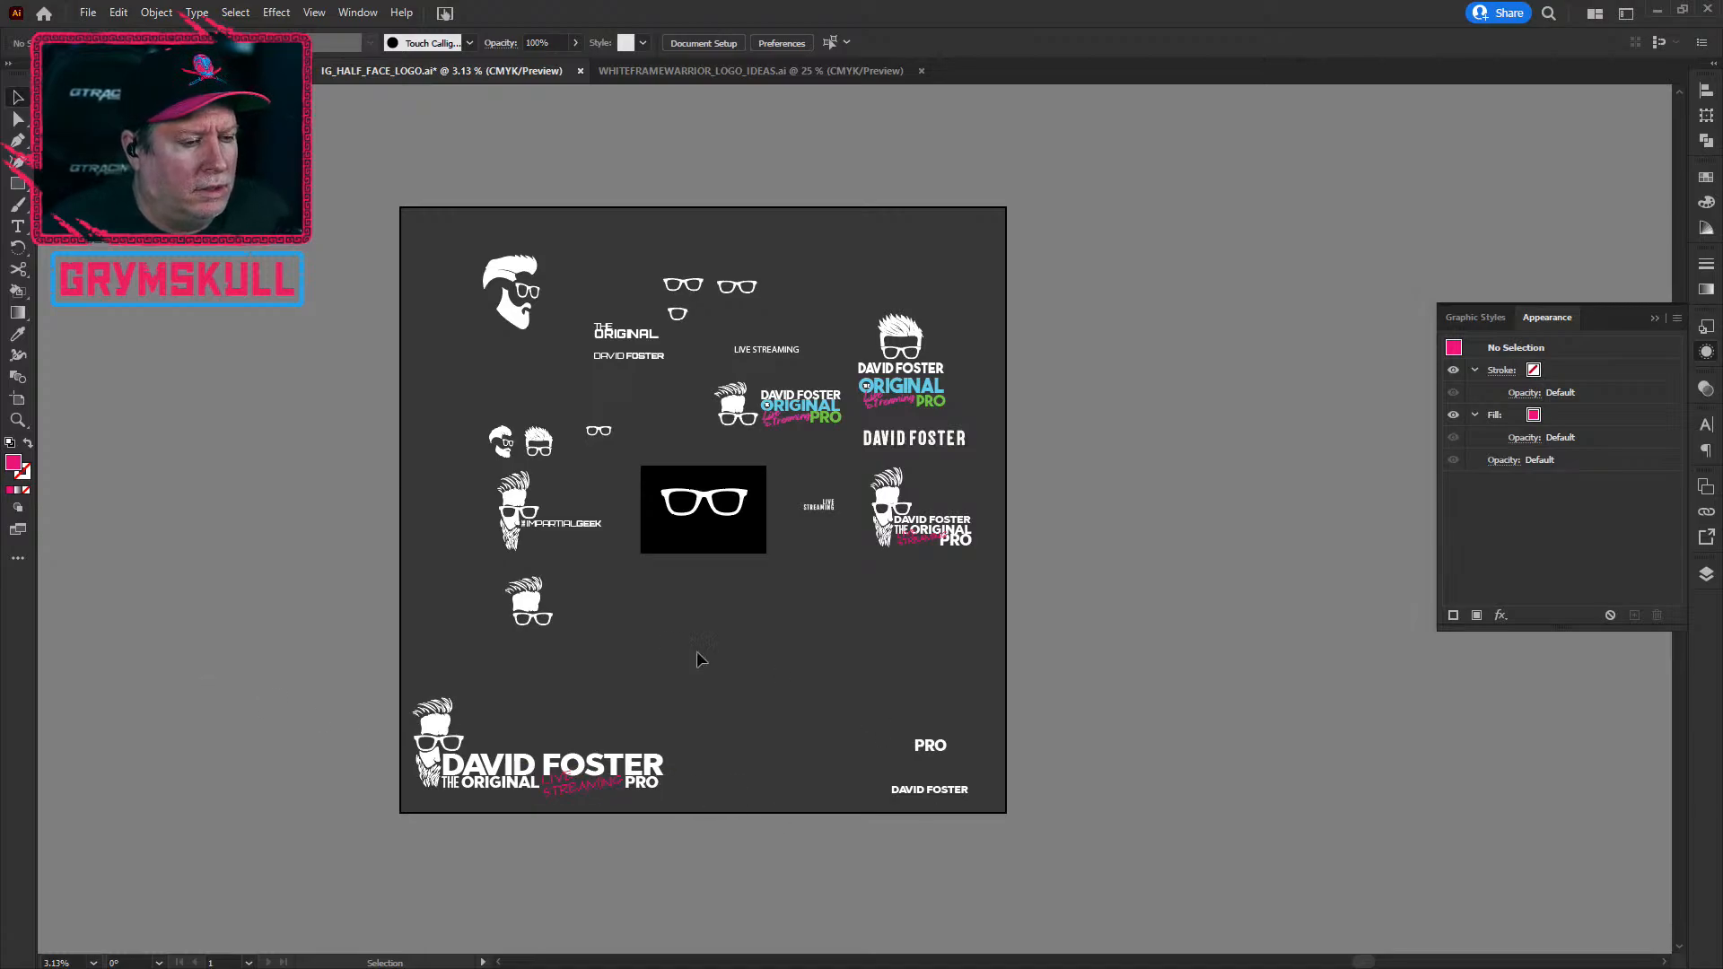
pyautogui.hotkey('ctrl', '0')
pyautogui.hotkey('ctrl', '-')
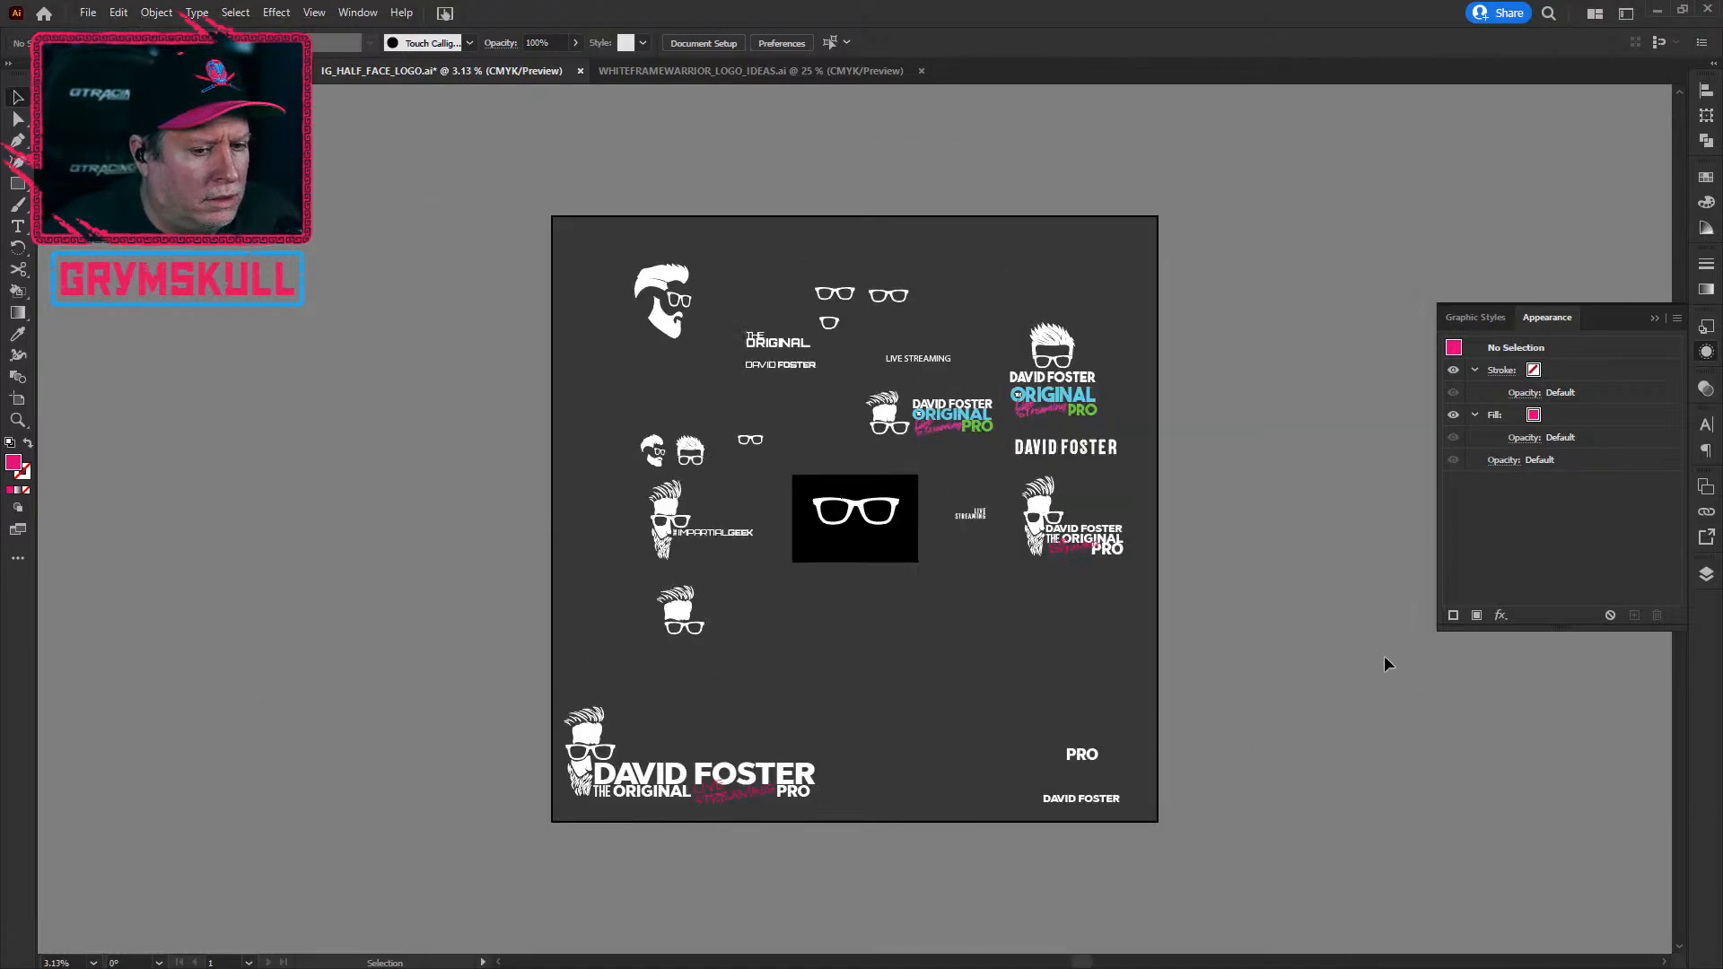
pyautogui.moveTo(1268, 428); pyautogui.dragTo(1042, 412)
pyautogui.moveTo(1118, 457); pyautogui.dragTo(1100, 503)
pyautogui.moveTo(1058, 562); pyautogui.dragTo(1096, 492)
pyautogui.moveTo(1011, 581); pyautogui.dragTo(1019, 554)
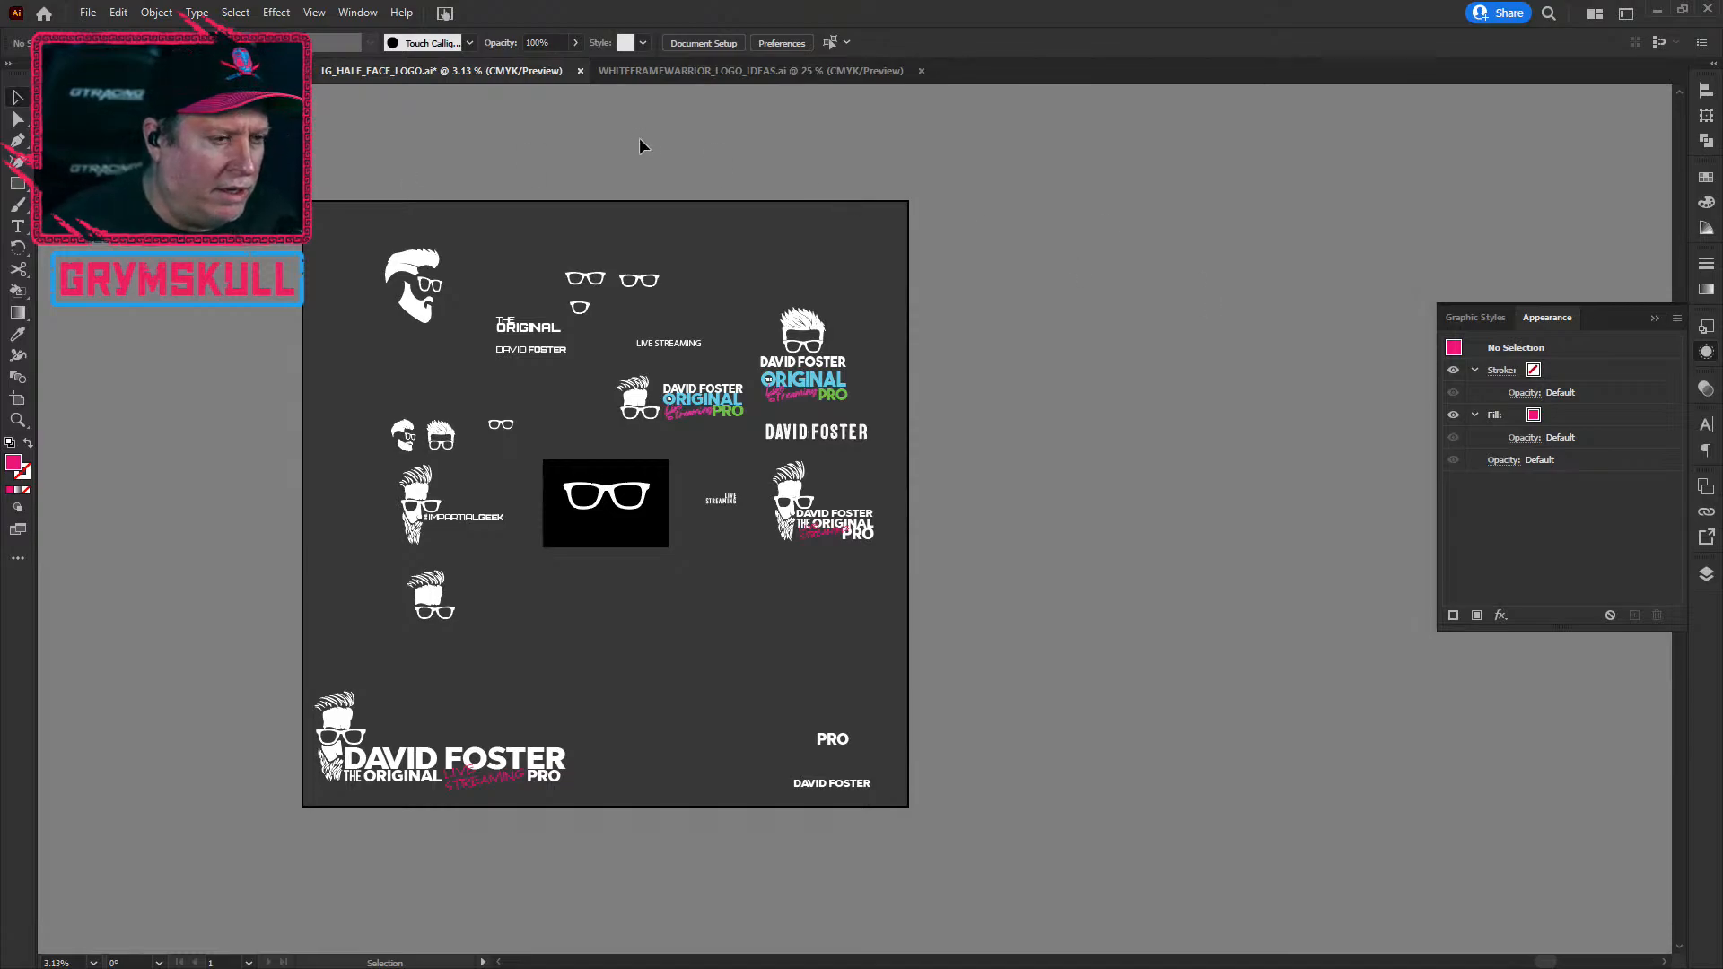
pyautogui.moveTo(309, 175); pyautogui.dragTo(357, 232)
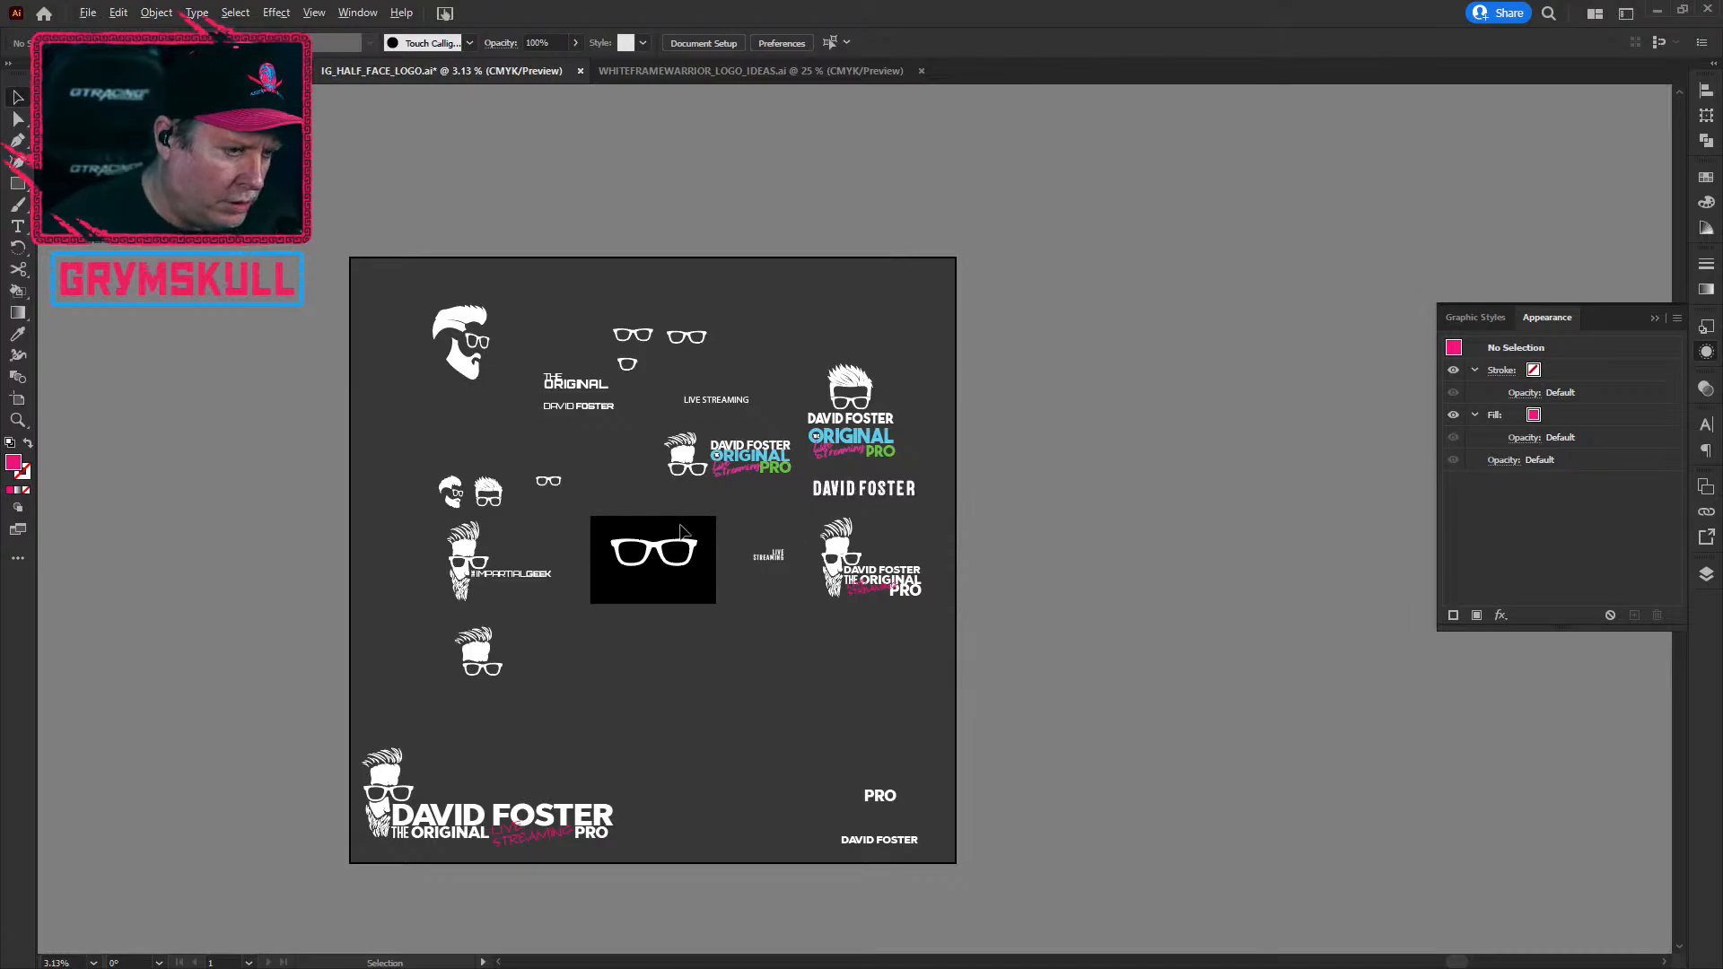
# Step: Fit and zoom the artboard, shift the bearded head logo toward the top-left, and check the small head logos
pyautogui.hotkey('ctrl', '0')
pyautogui.hotkey('ctrl', '+')
pyautogui.click(590, 272)
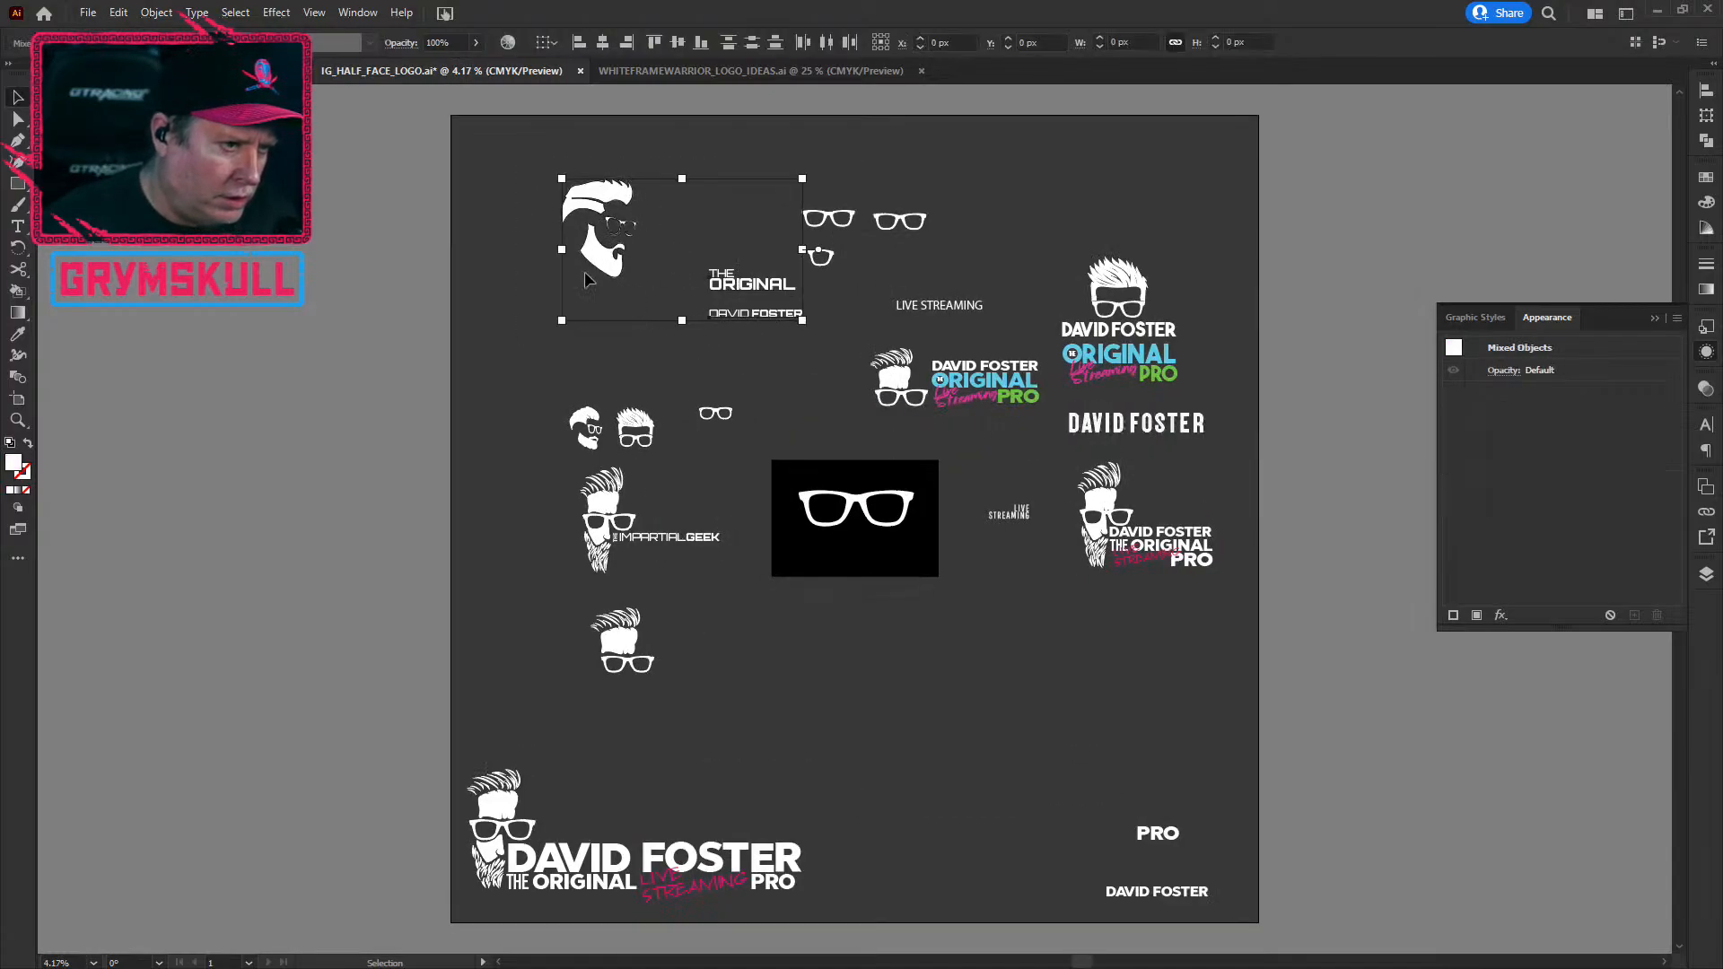
pyautogui.click(491, 238)
pyautogui.moveTo(596, 235); pyautogui.dragTo(534, 208)
pyautogui.moveTo(516, 347)
pyautogui.mouseDown()
pyautogui.moveTo(576, 464)
pyautogui.moveTo(606, 468)
pyautogui.moveTo(534, 321)
pyautogui.mouseUp()
pyautogui.click(637, 428)
pyautogui.scroll(6, 644, 413)
pyautogui.scroll(-4, 642, 412)
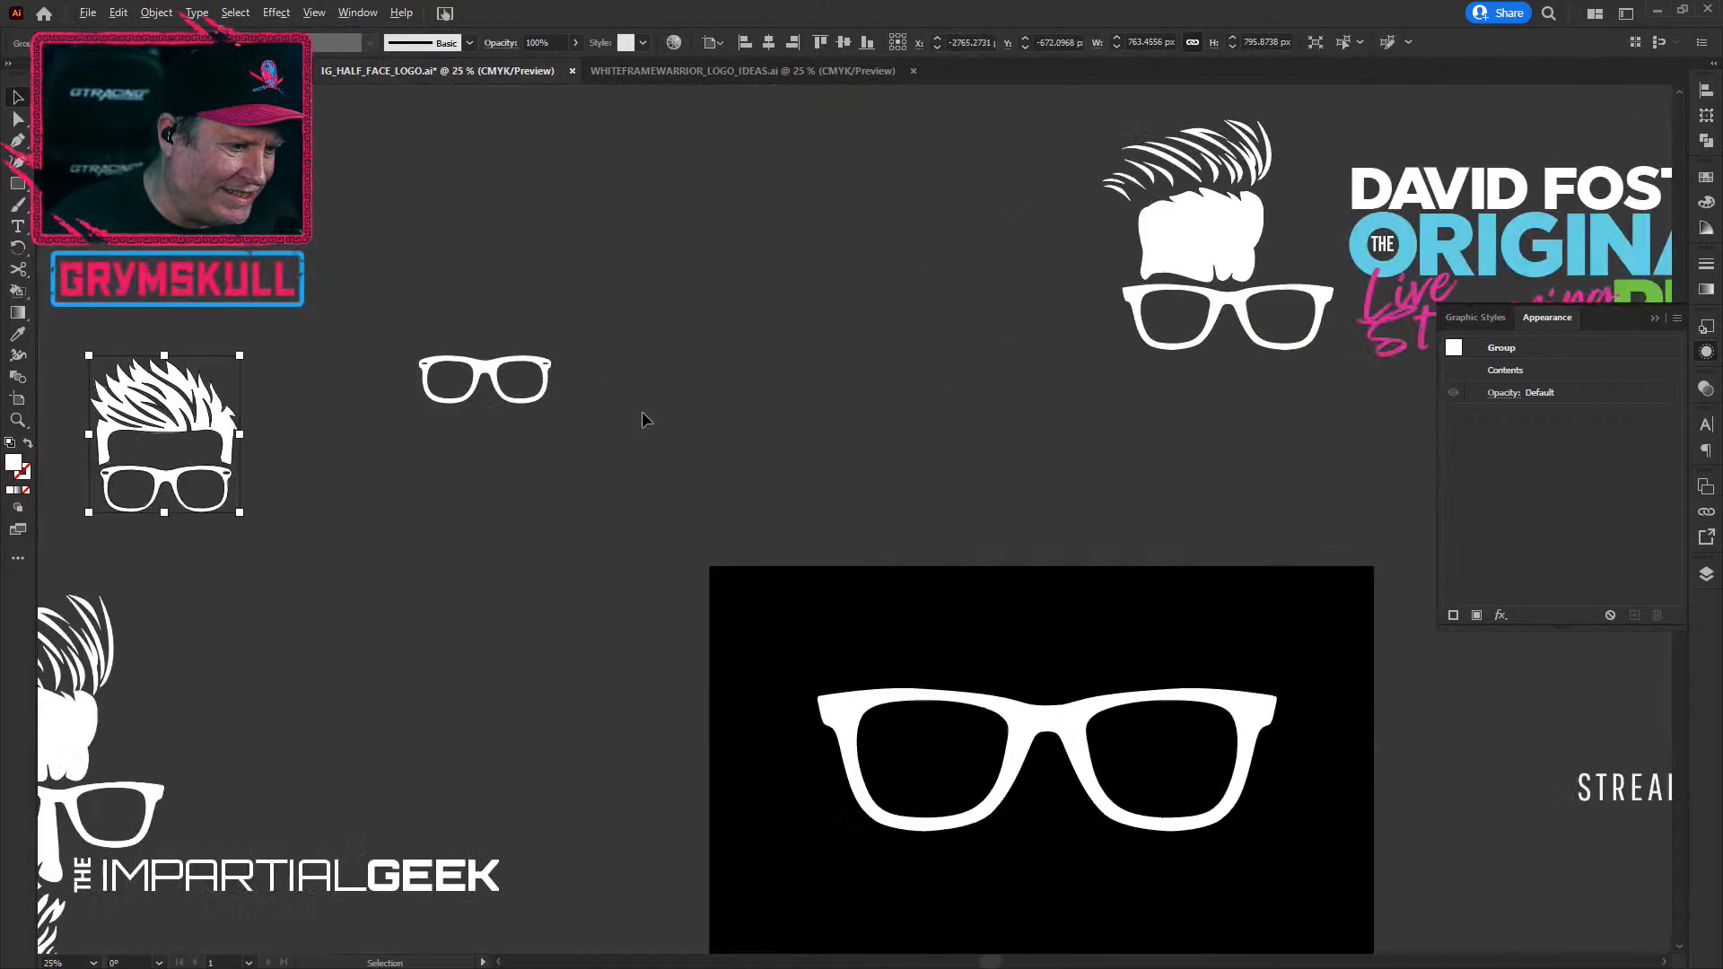
pyautogui.click(524, 777)
pyautogui.scroll(-3, 262, 783)
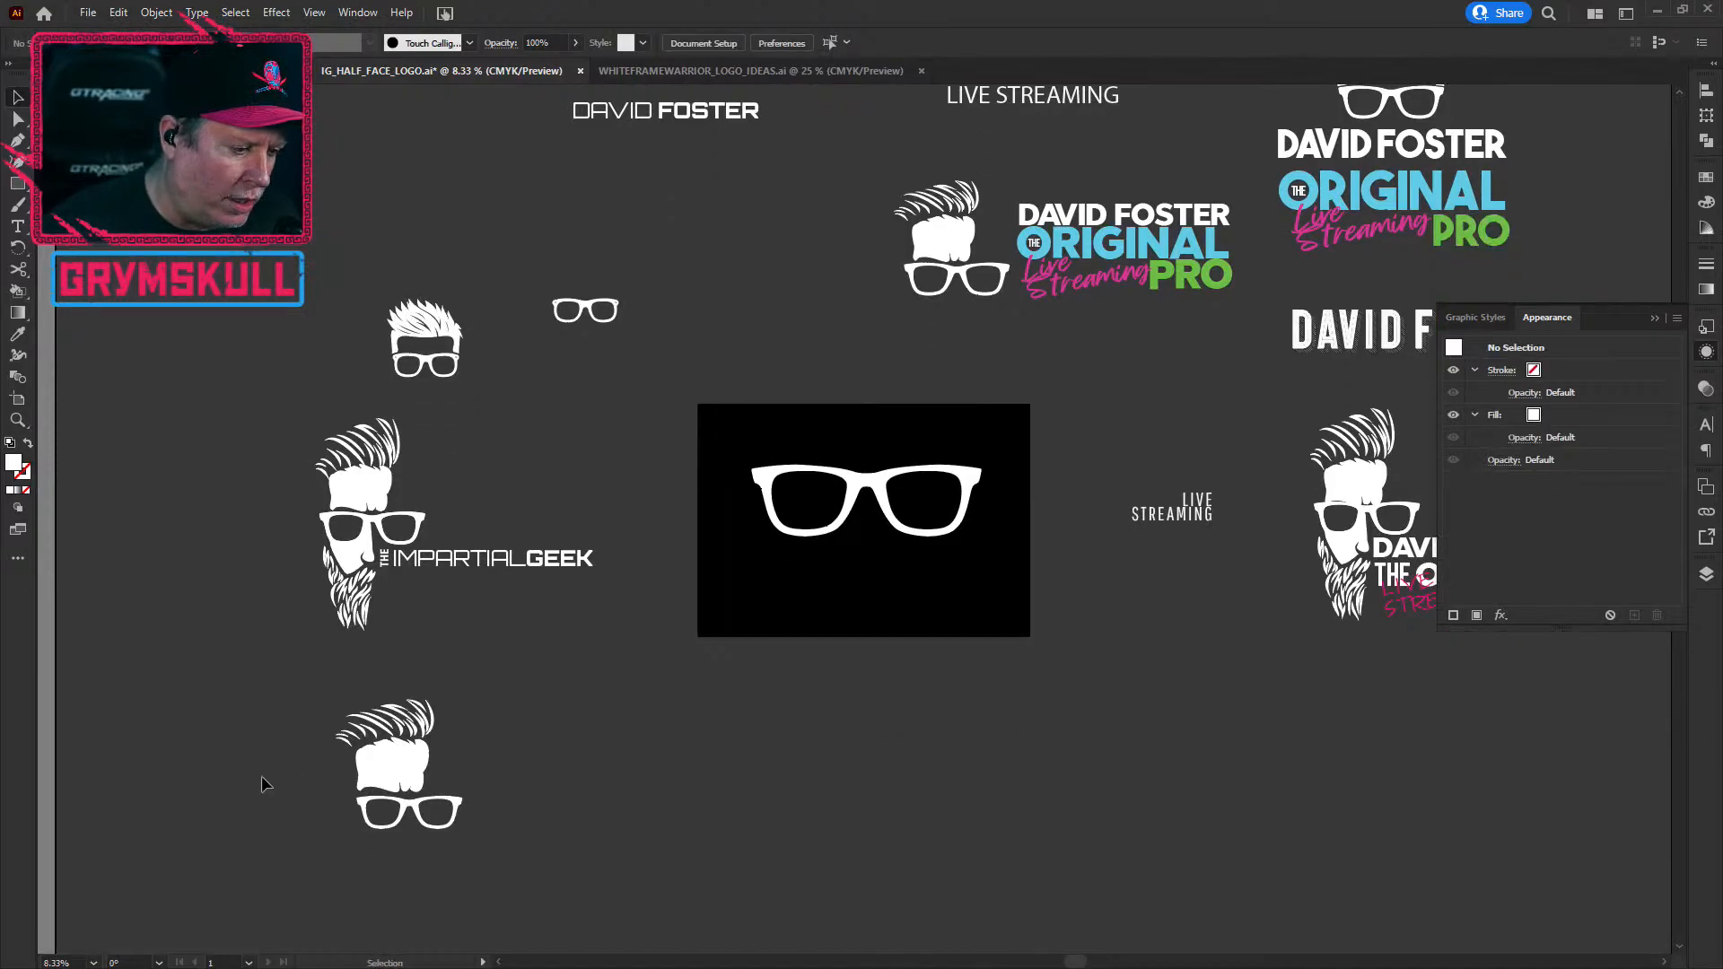
pyautogui.scroll(-5, 261, 775)
pyautogui.scroll(-3, 811, 732)
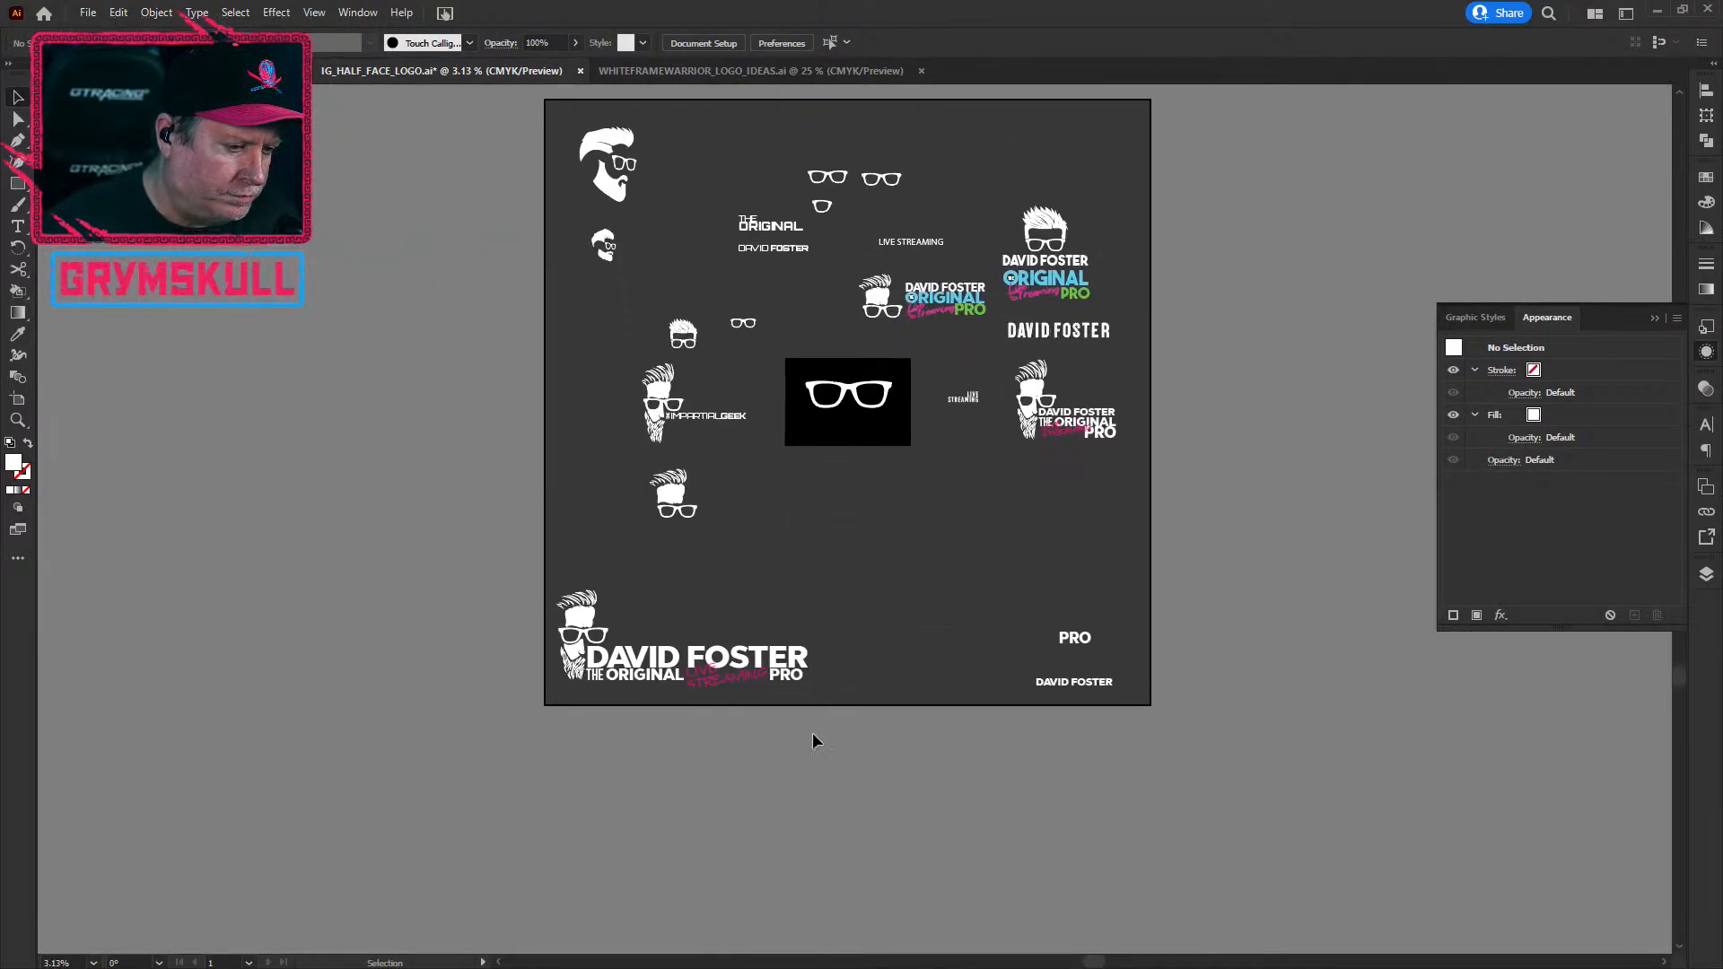
pyautogui.scroll(2, 670, 718)
pyautogui.scroll(-1, 670, 718)
pyautogui.scroll(-4, 678, 743)
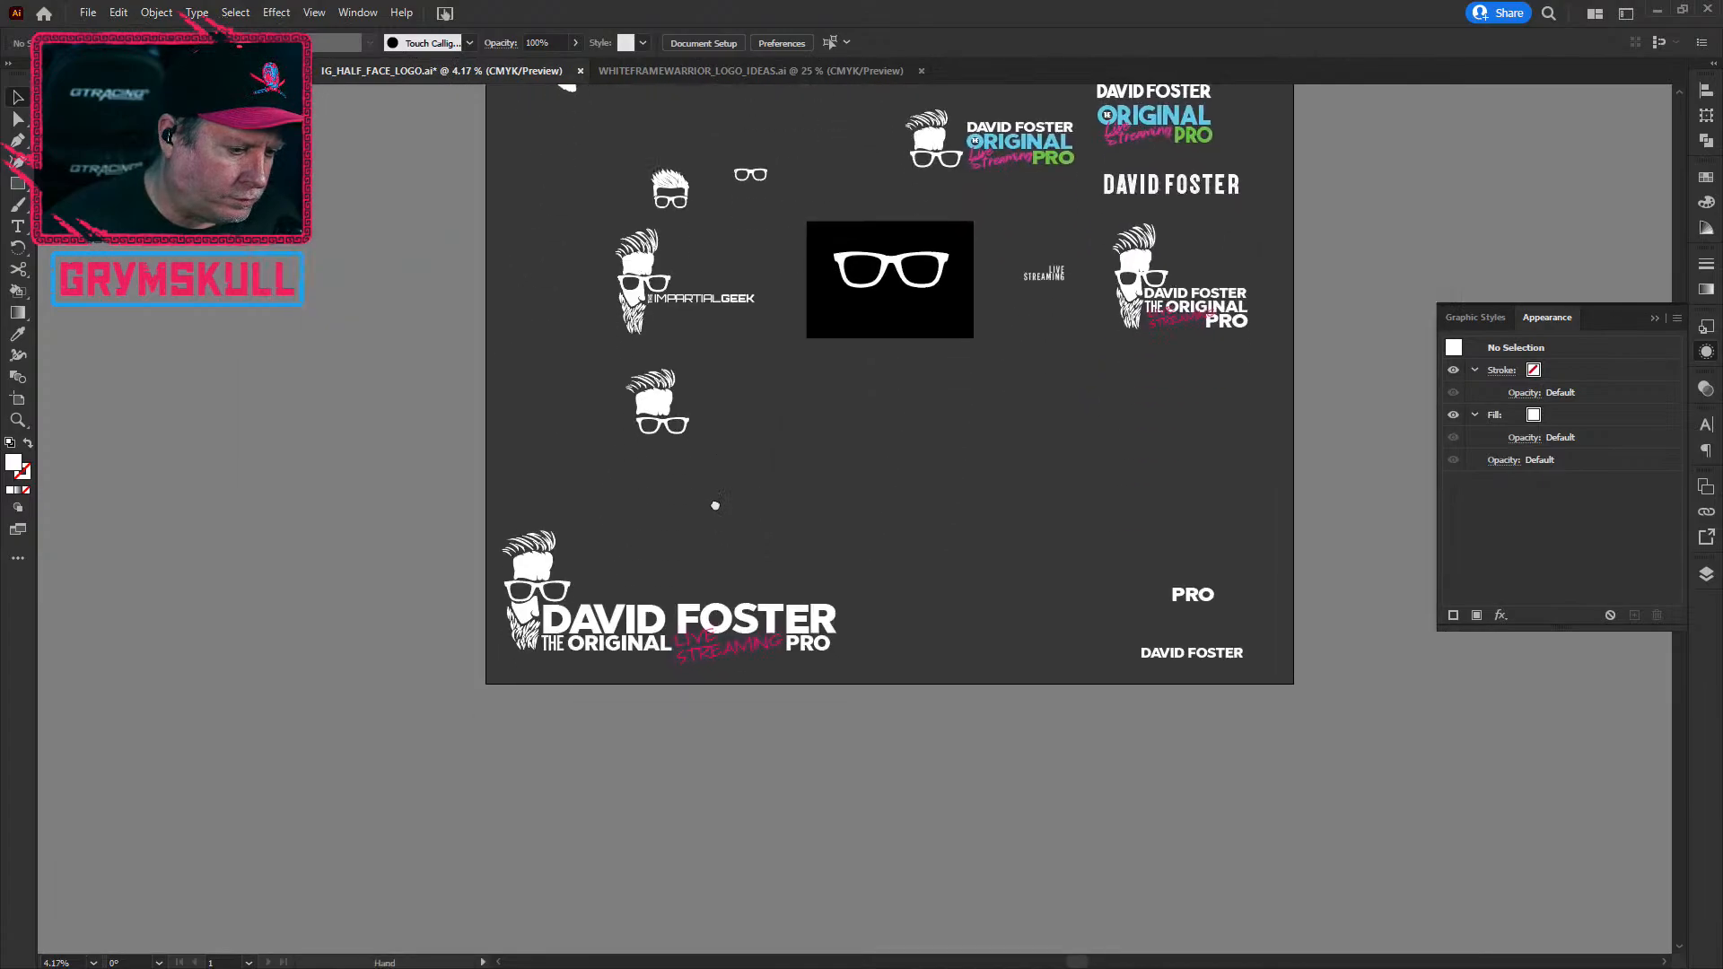
pyautogui.scroll(1, 594, 715)
pyautogui.moveTo(596, 715); pyautogui.dragTo(768, 571)
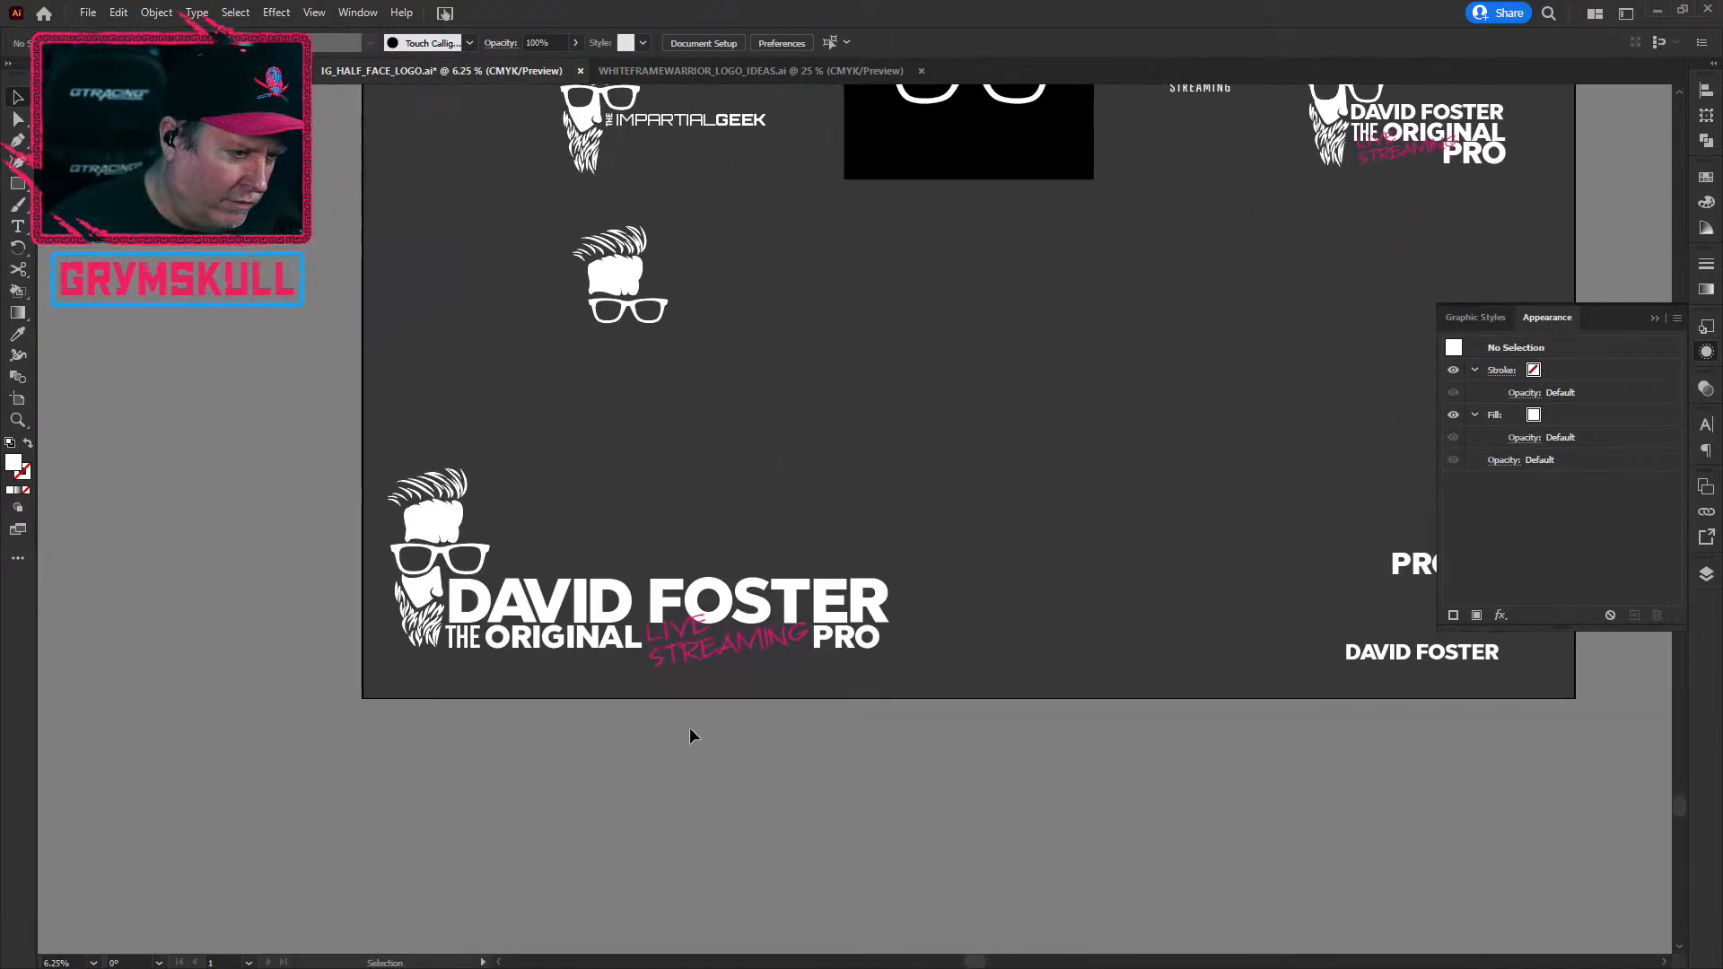
pyautogui.click(513, 622)
pyautogui.moveTo(1008, 528); pyautogui.dragTo(304, 506)
pyautogui.click(987, 449)
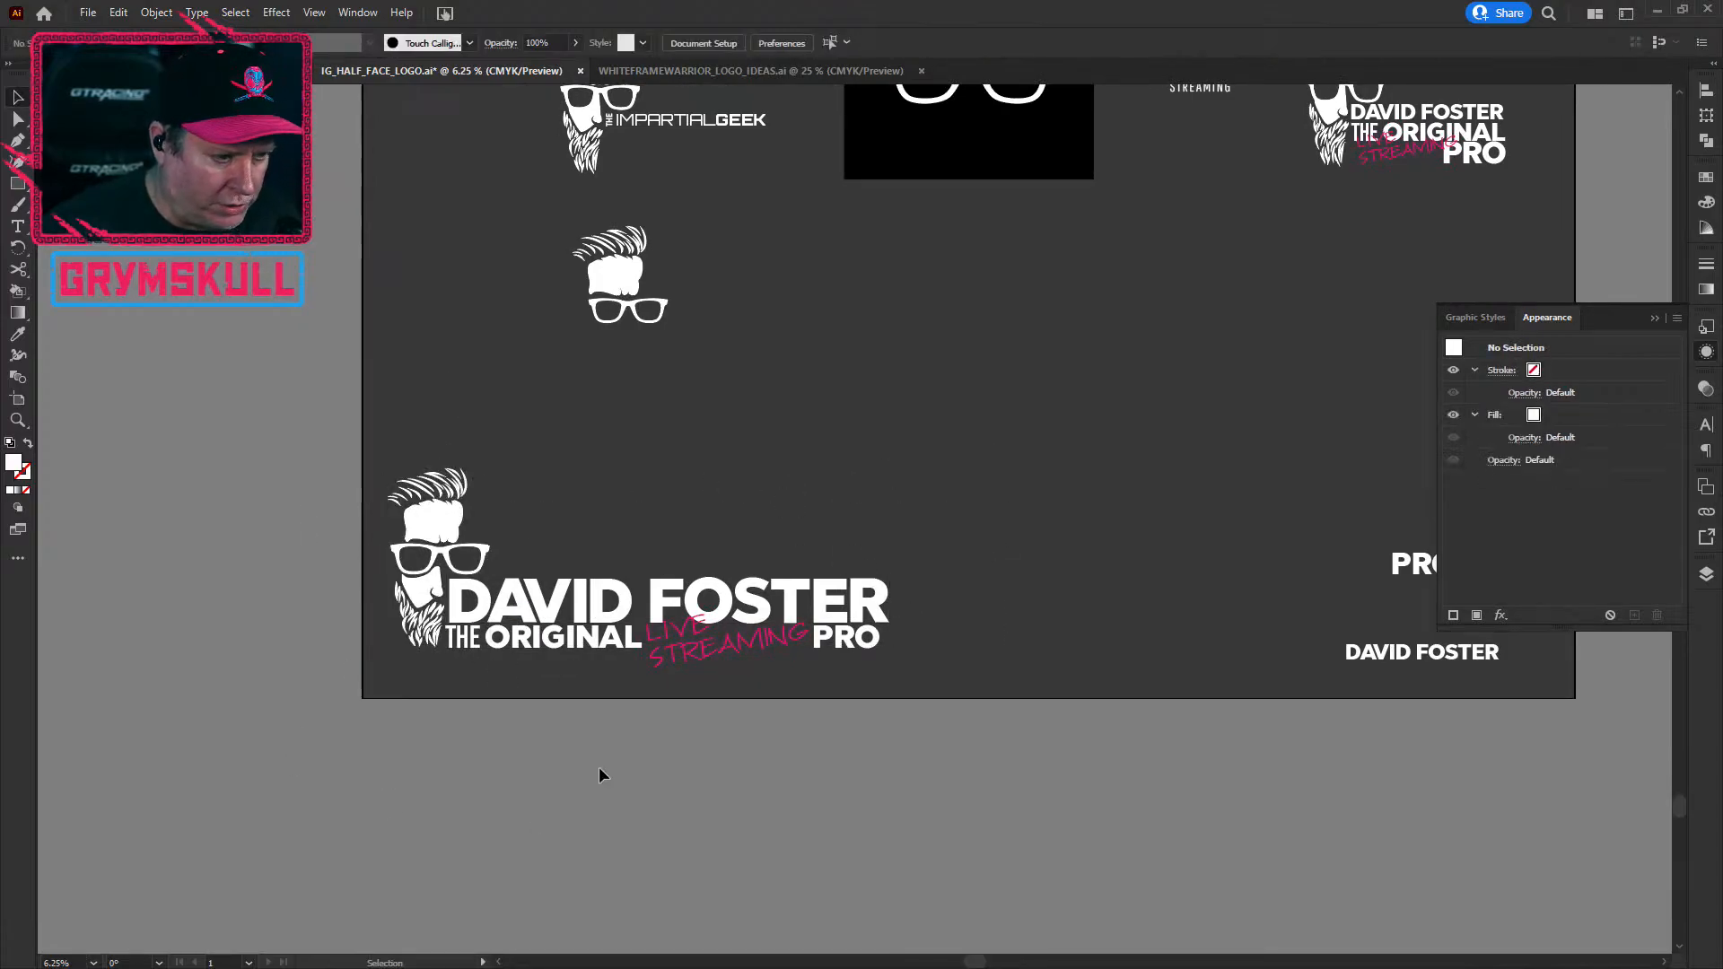
# Step: Fit the whole artboard, then select THE ORIGINAL in the bottom lockup
pyautogui.hotkey('ctrl', '0')
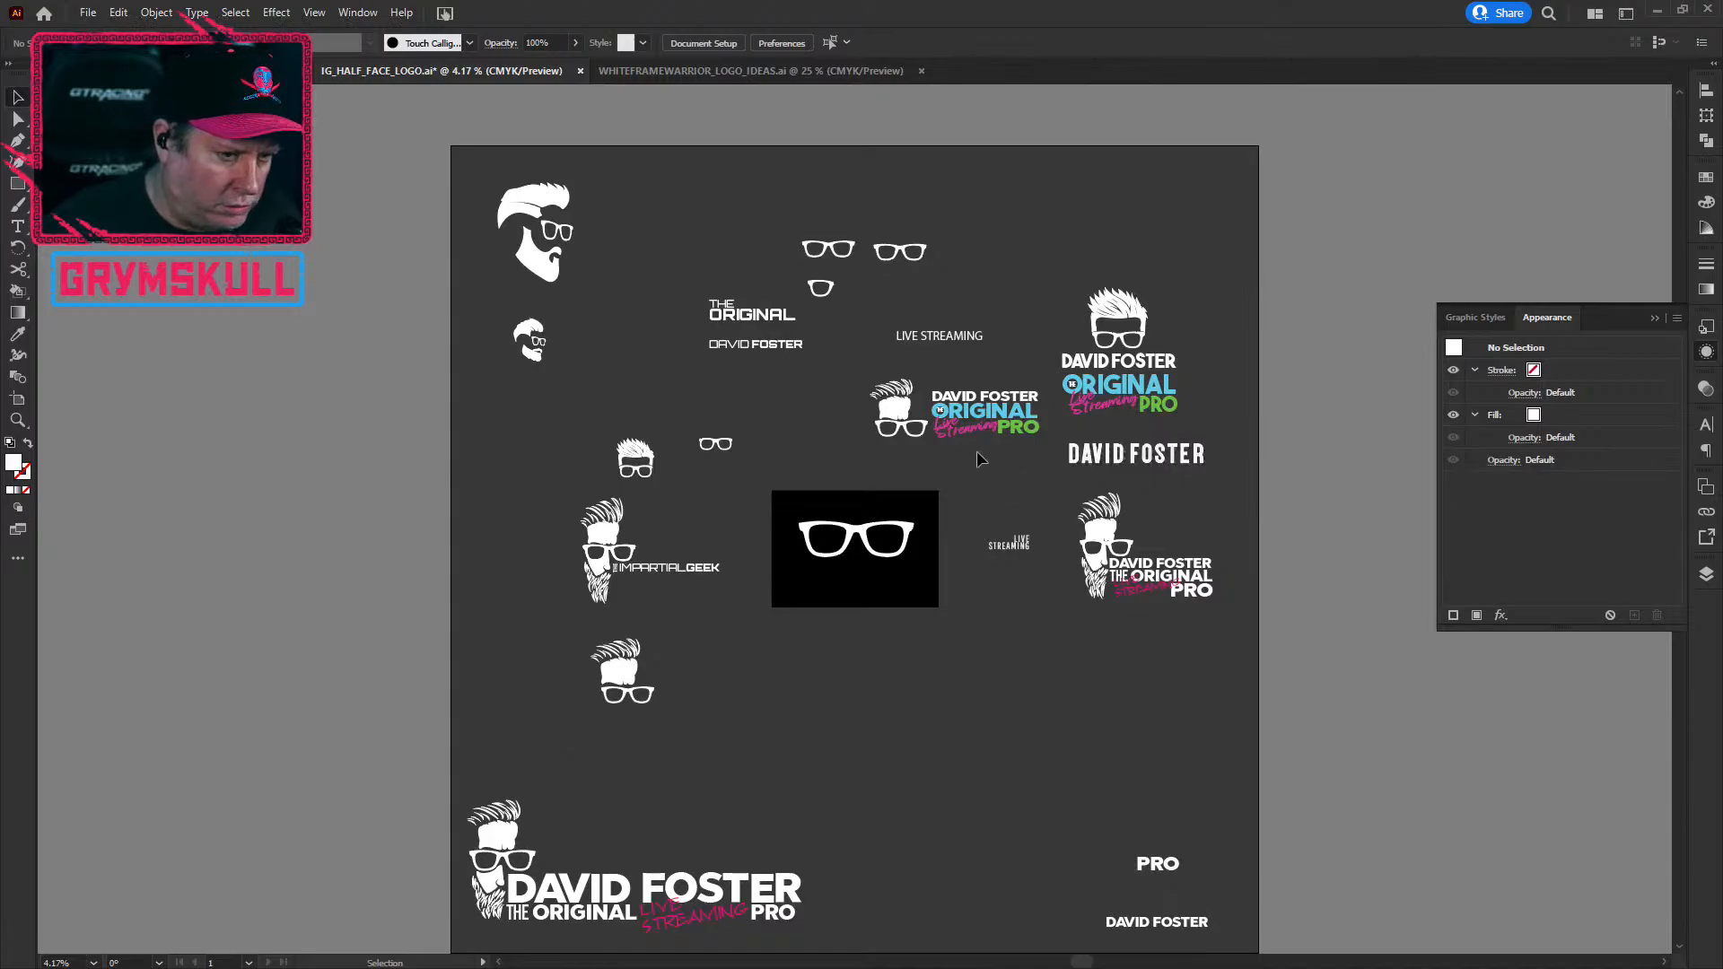
pyautogui.moveTo(924, 819); pyautogui.dragTo(781, 571)
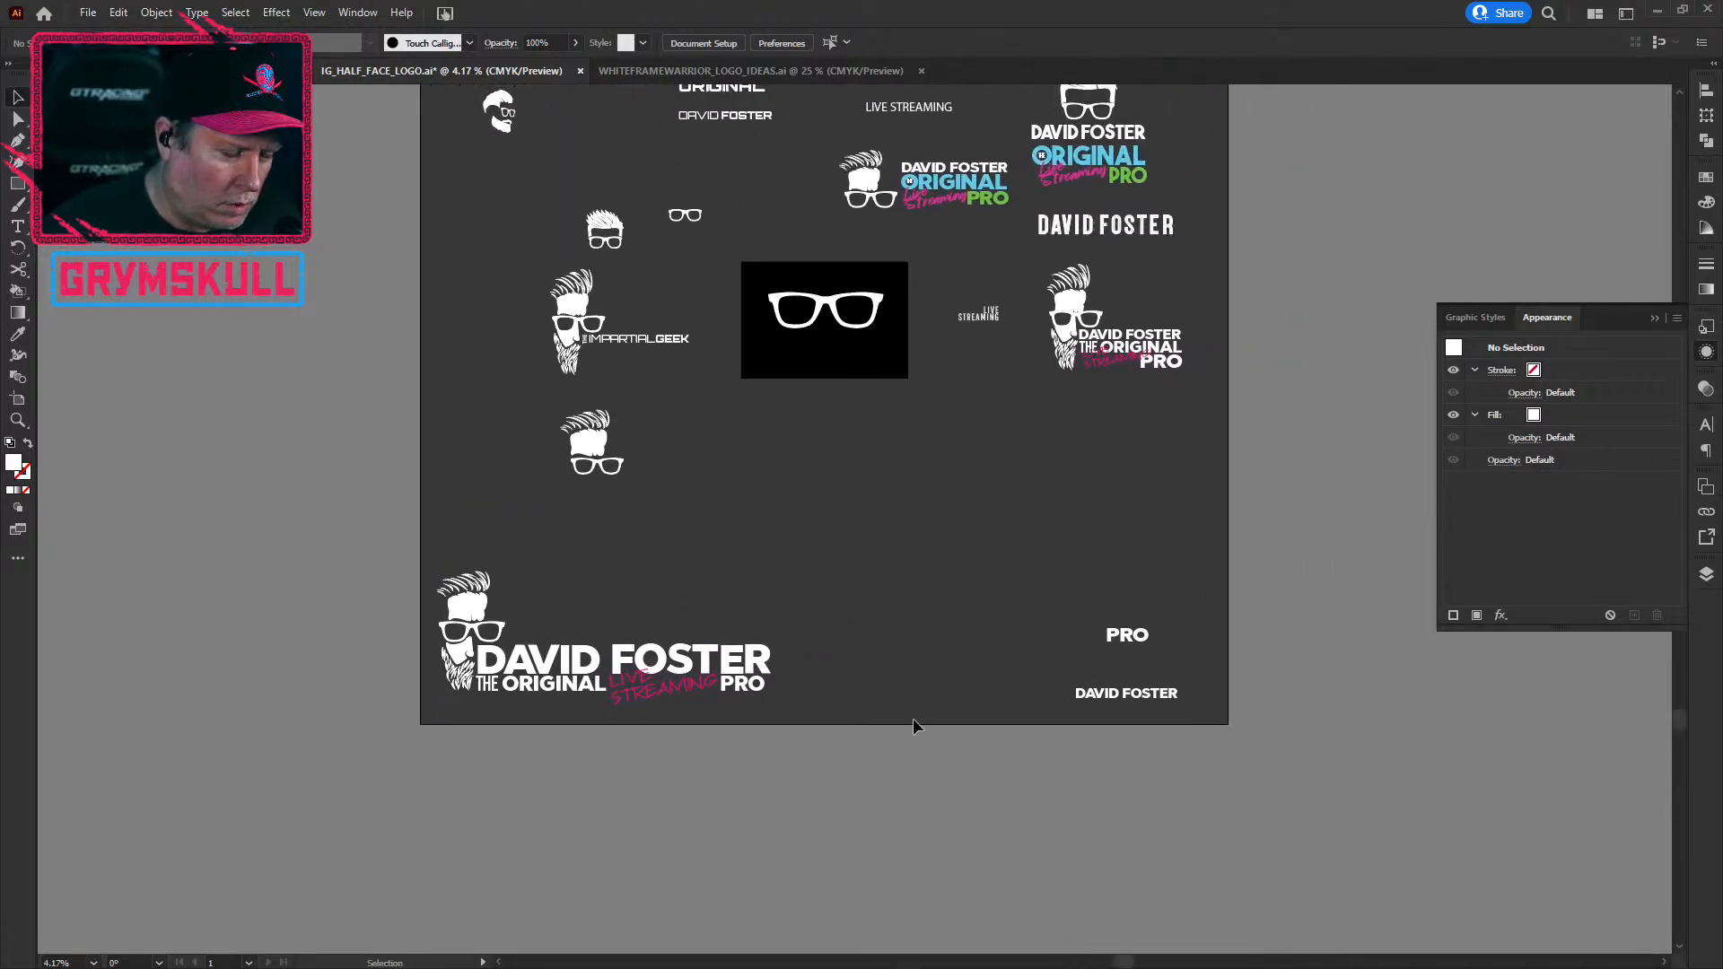
pyautogui.click(537, 686)
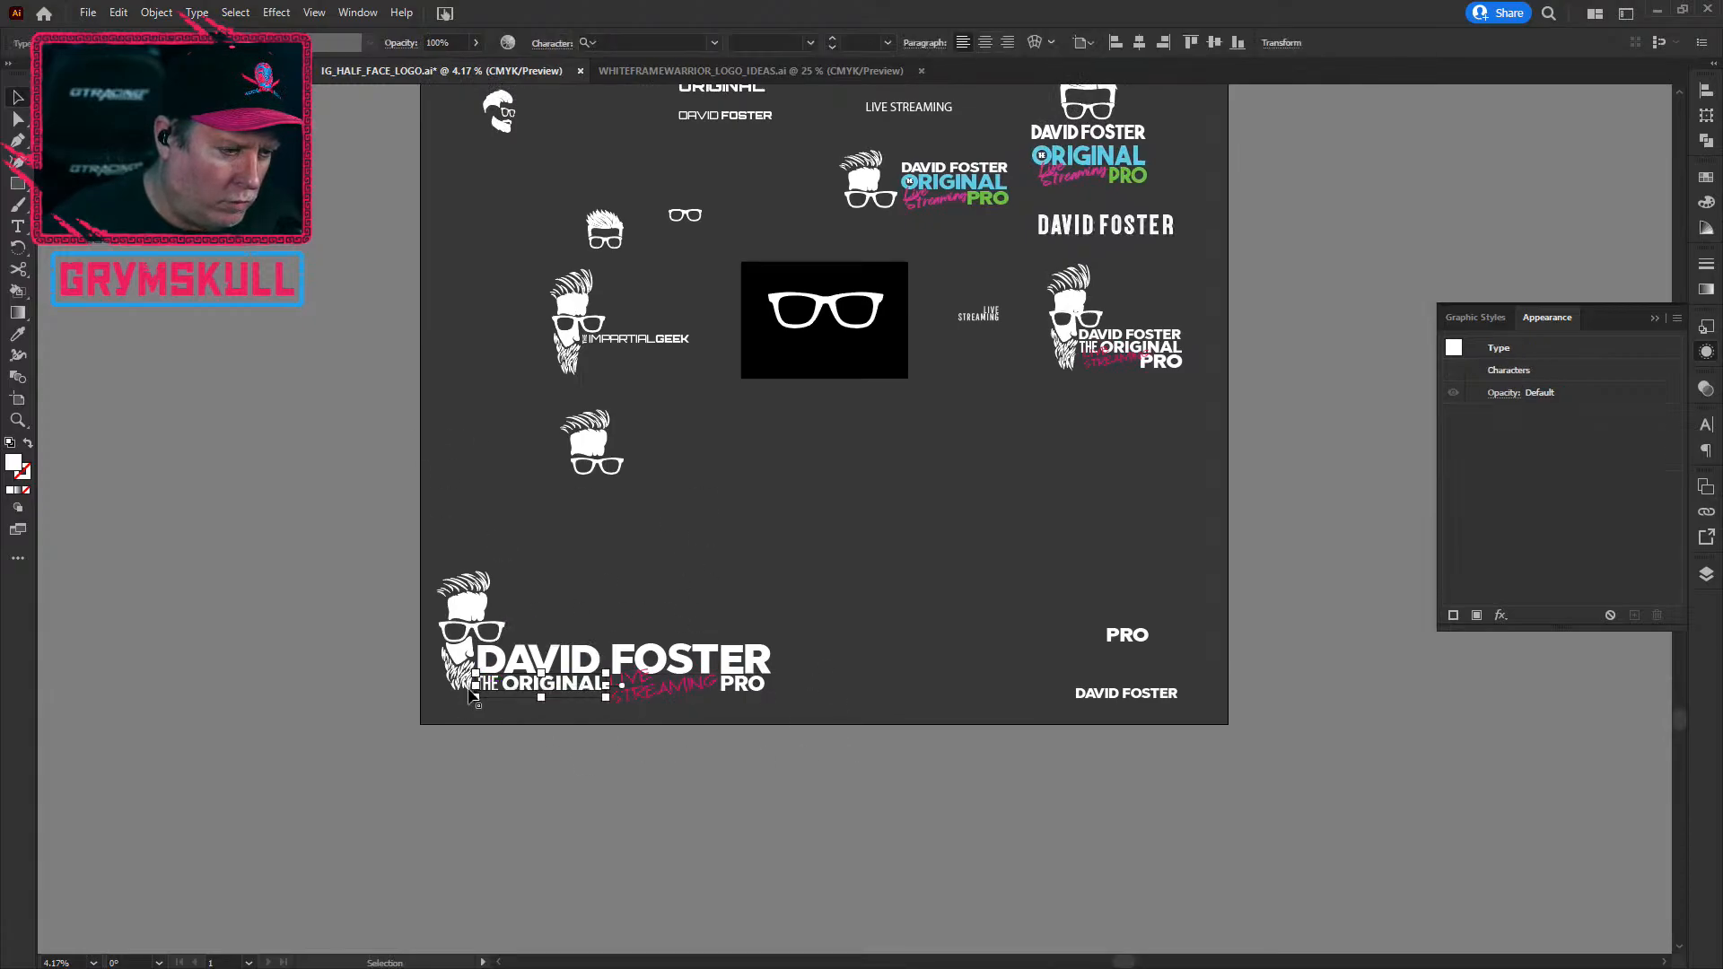
# Step: Give the word ORIGINAL the cyan sampled from the colour logo's ORIGINAL
pyautogui.doubleClick(520, 689)
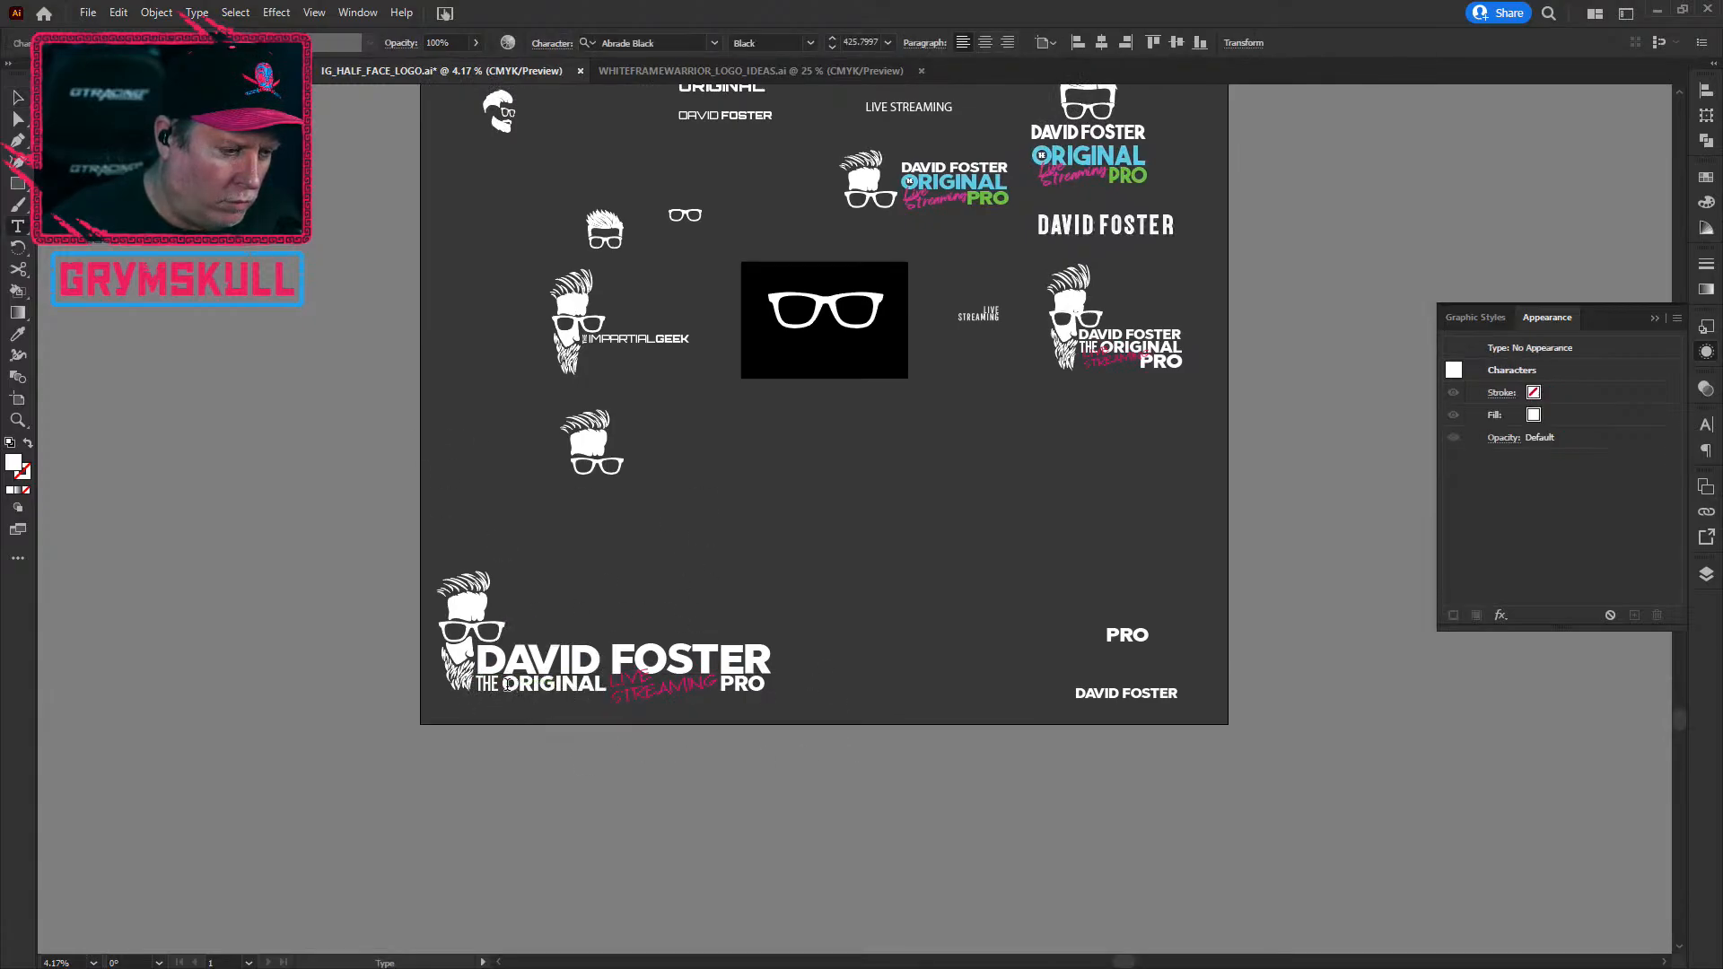
pyautogui.moveTo(508, 685); pyautogui.dragTo(612, 690)
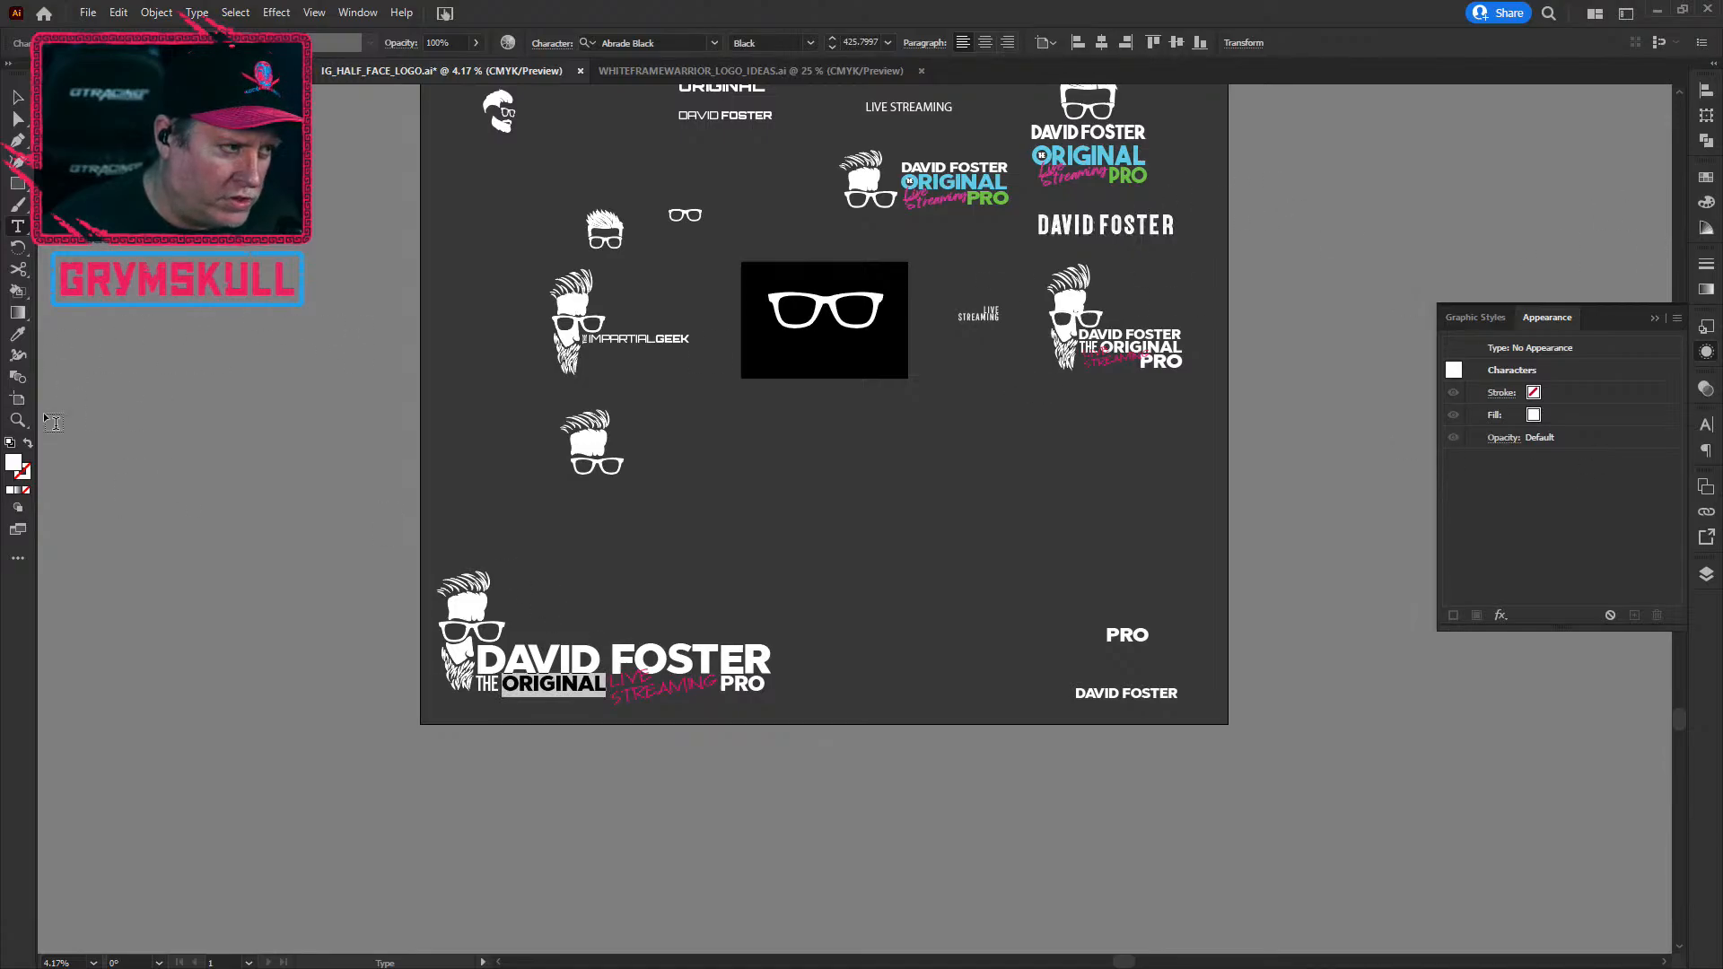
pyautogui.click(17, 334)
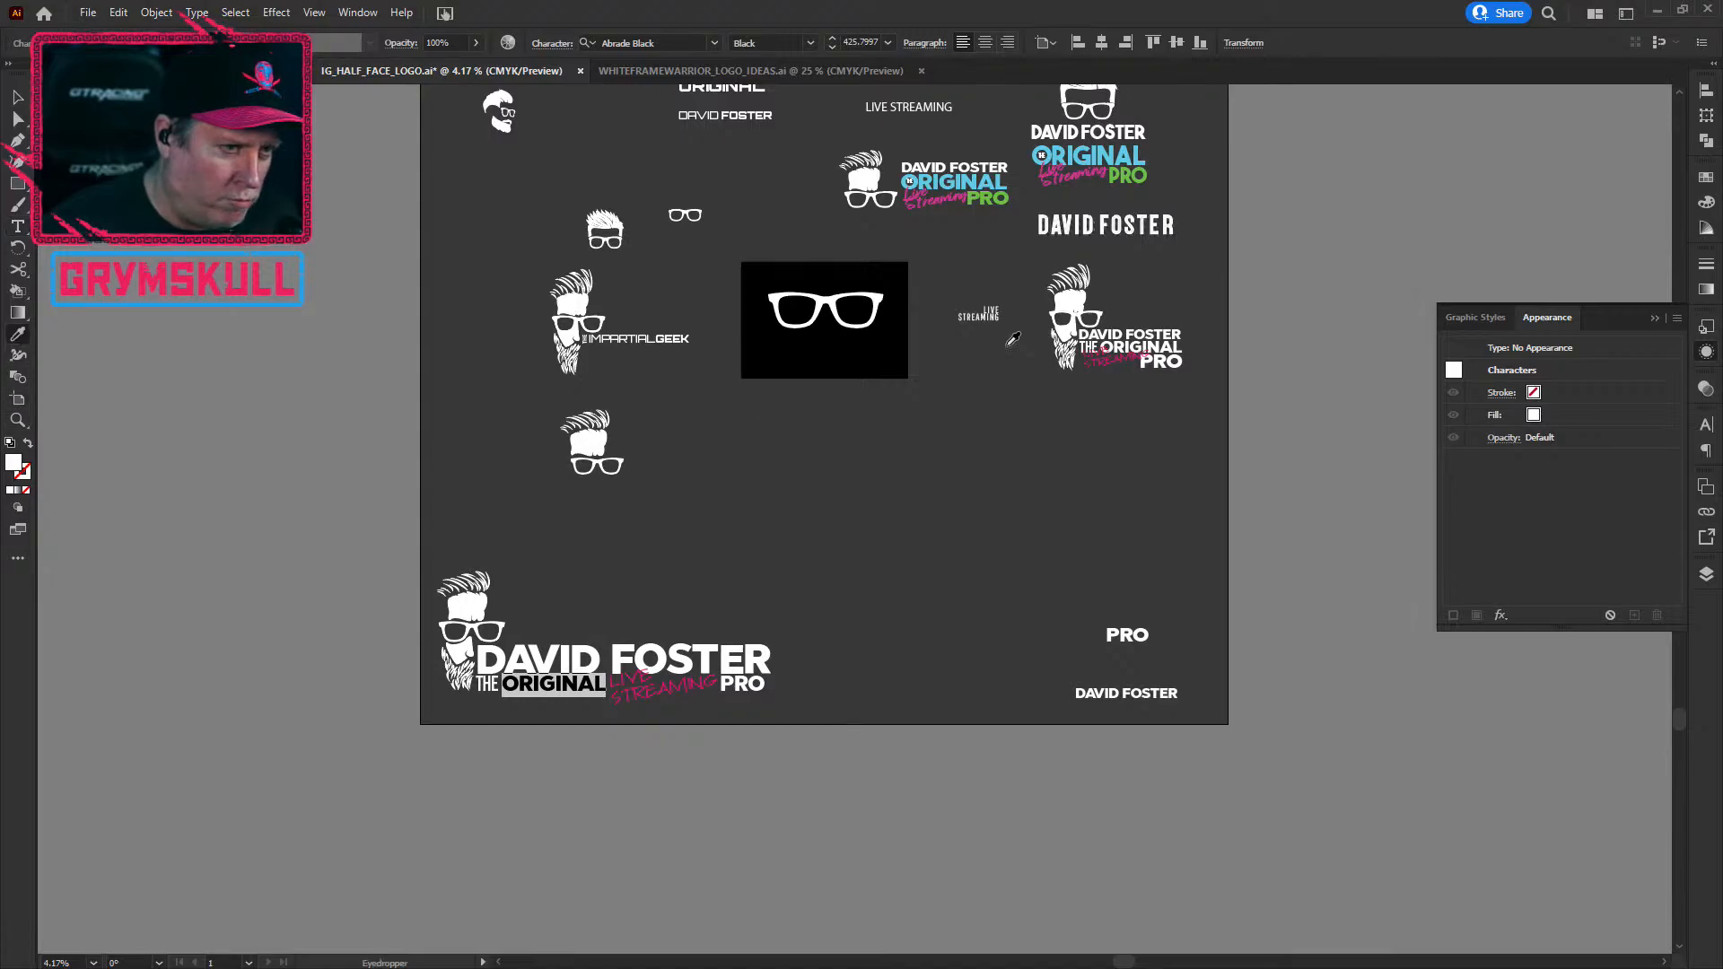
pyautogui.click(930, 178)
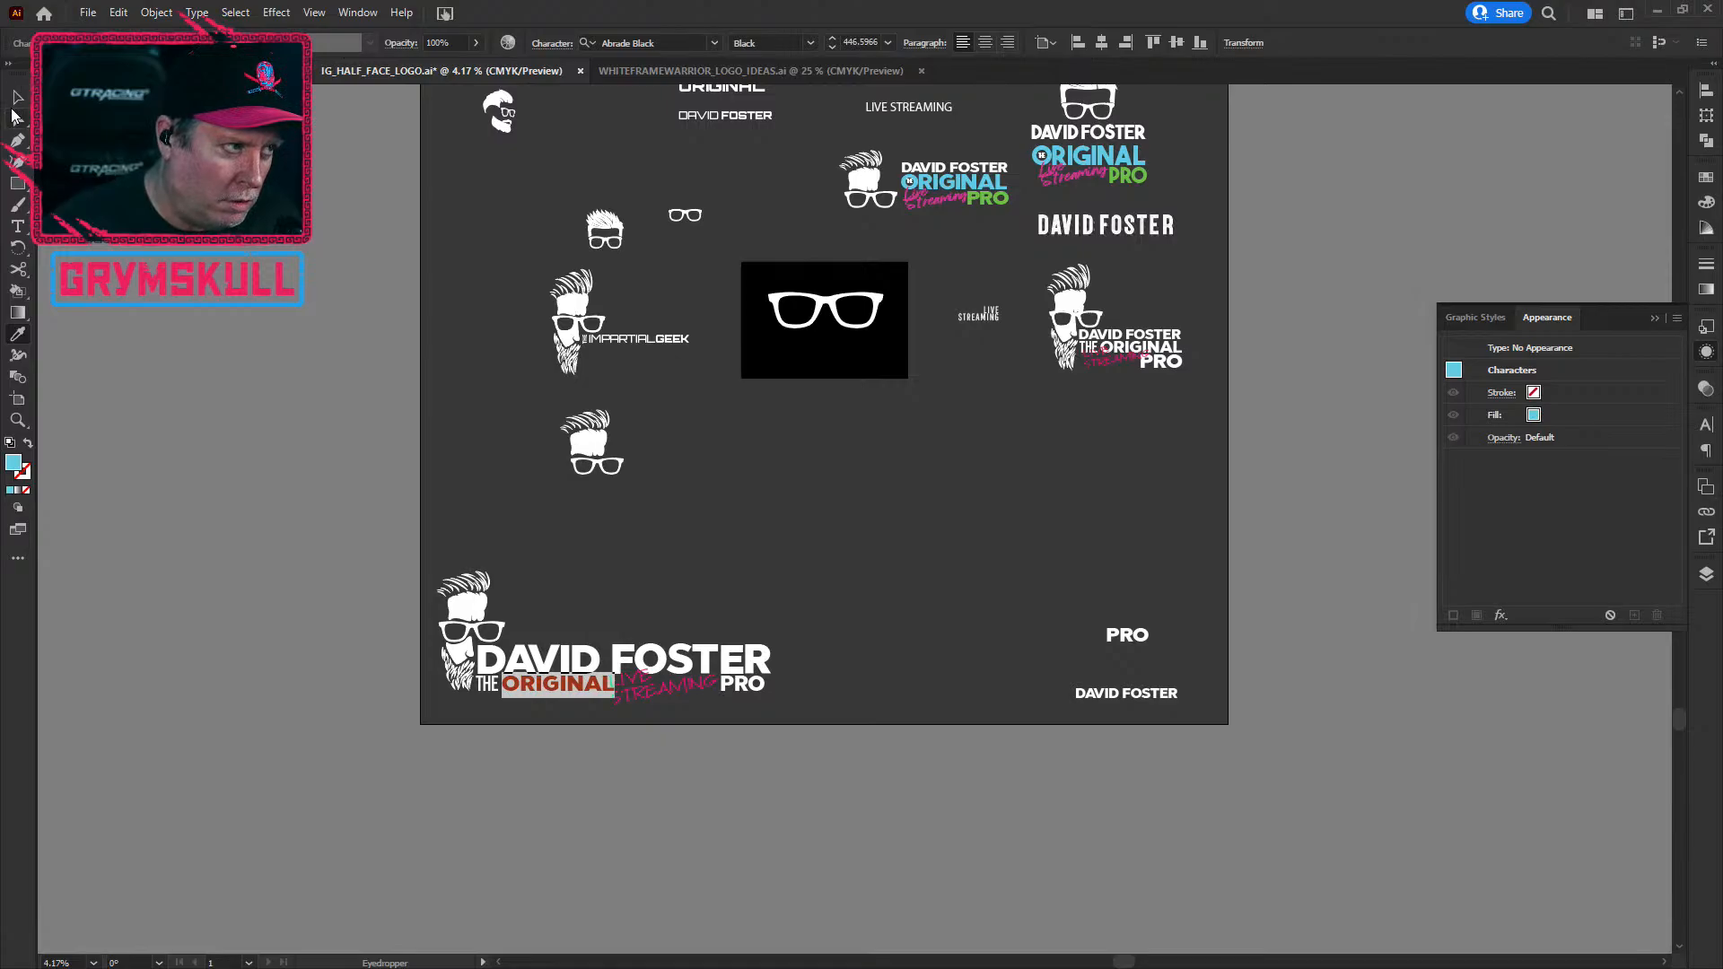
# Step: Return to the Selection tool and select PRO in the bottom-left lockup
pyautogui.click(17, 97)
pyautogui.scroll(2, 722, 718)
pyautogui.scroll(-1, 741, 733)
pyautogui.moveTo(738, 767); pyautogui.dragTo(841, 433)
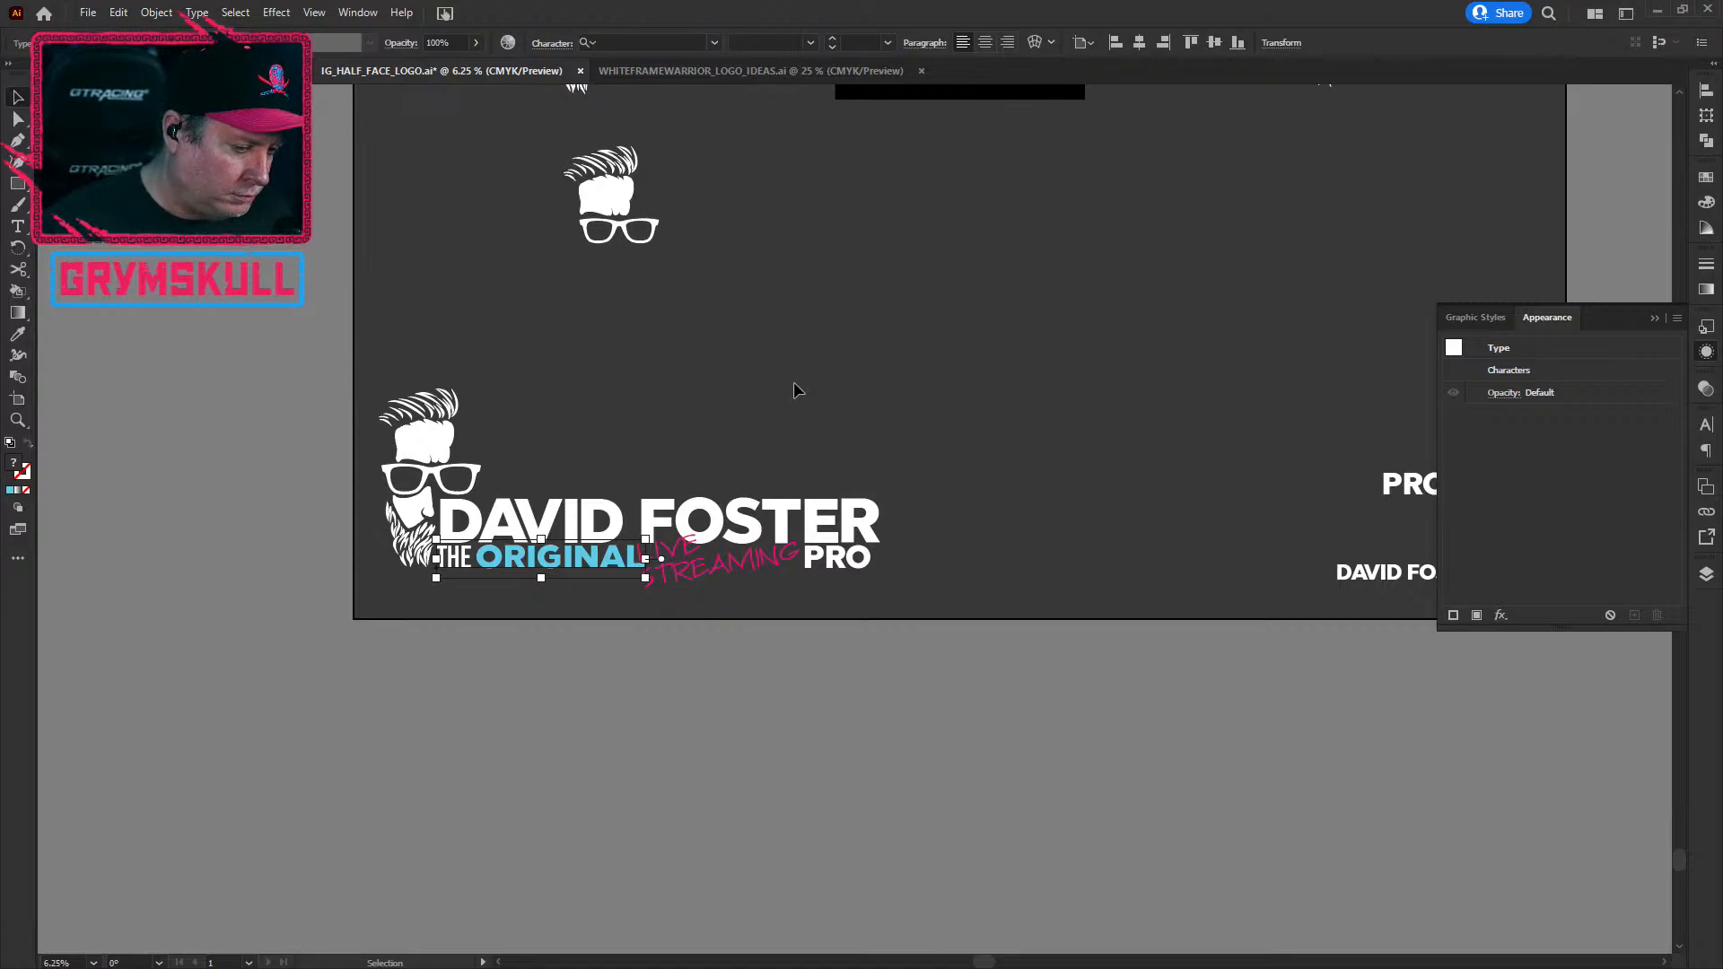
pyautogui.click(839, 556)
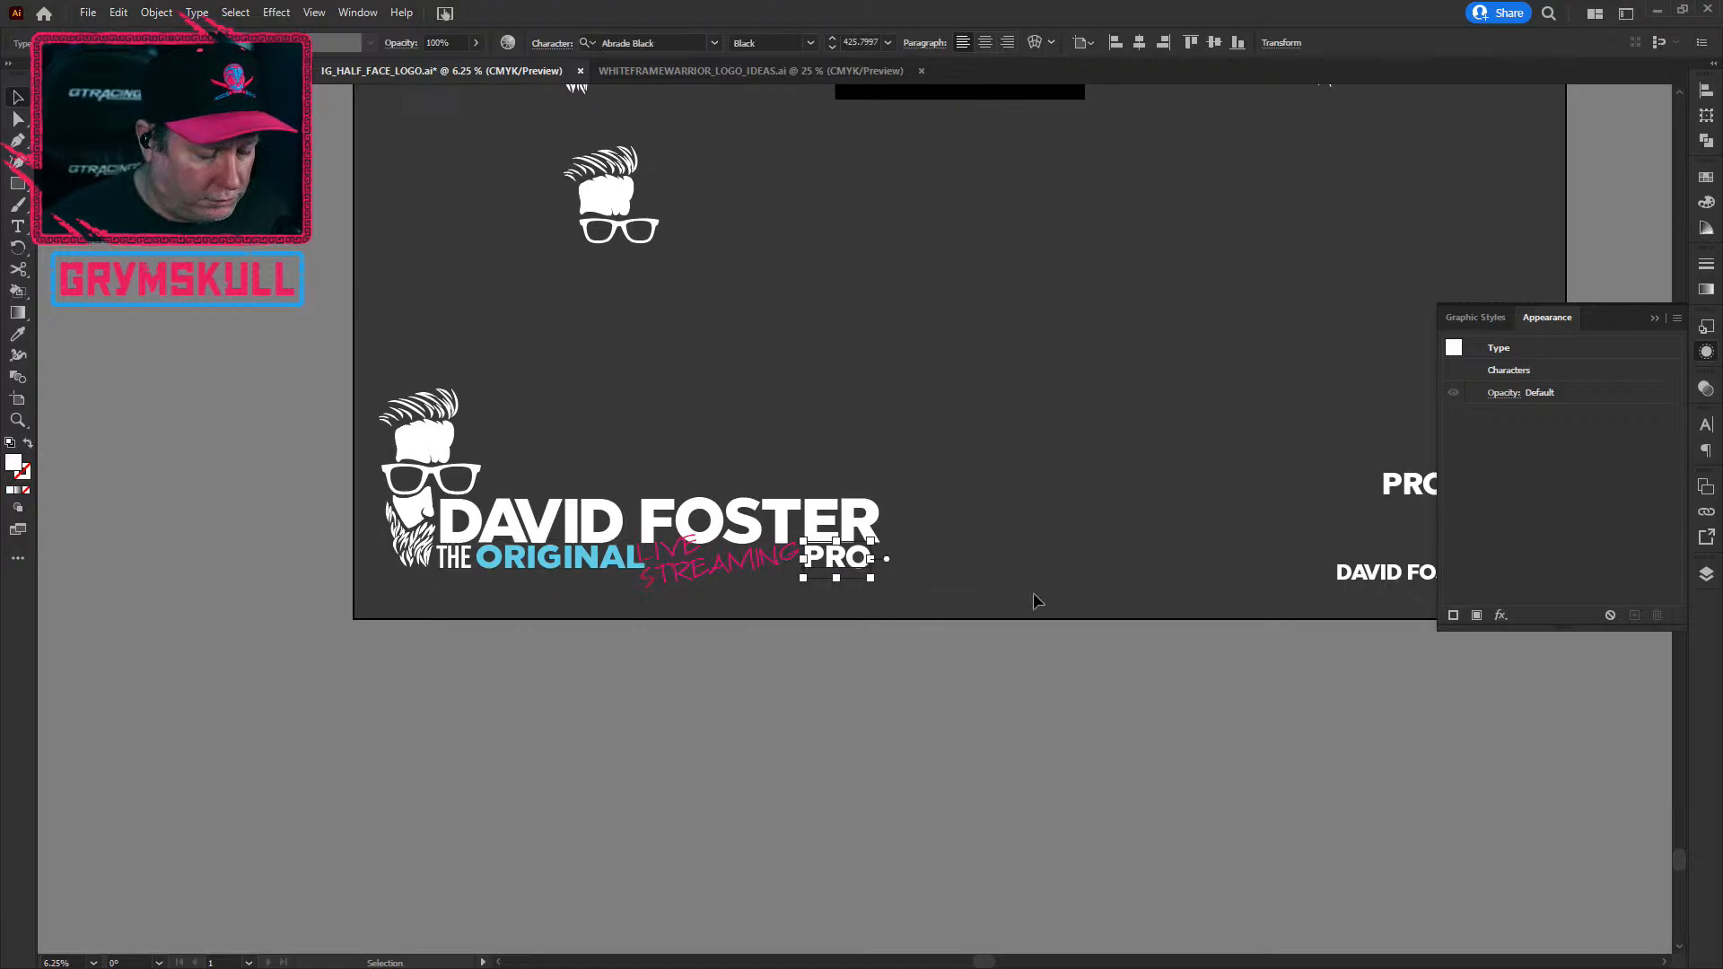
# Step: Eyedrop the colour logo's green onto the bottom lockup's PRO, then deselect it
pyautogui.scroll(-1, 619, 460)
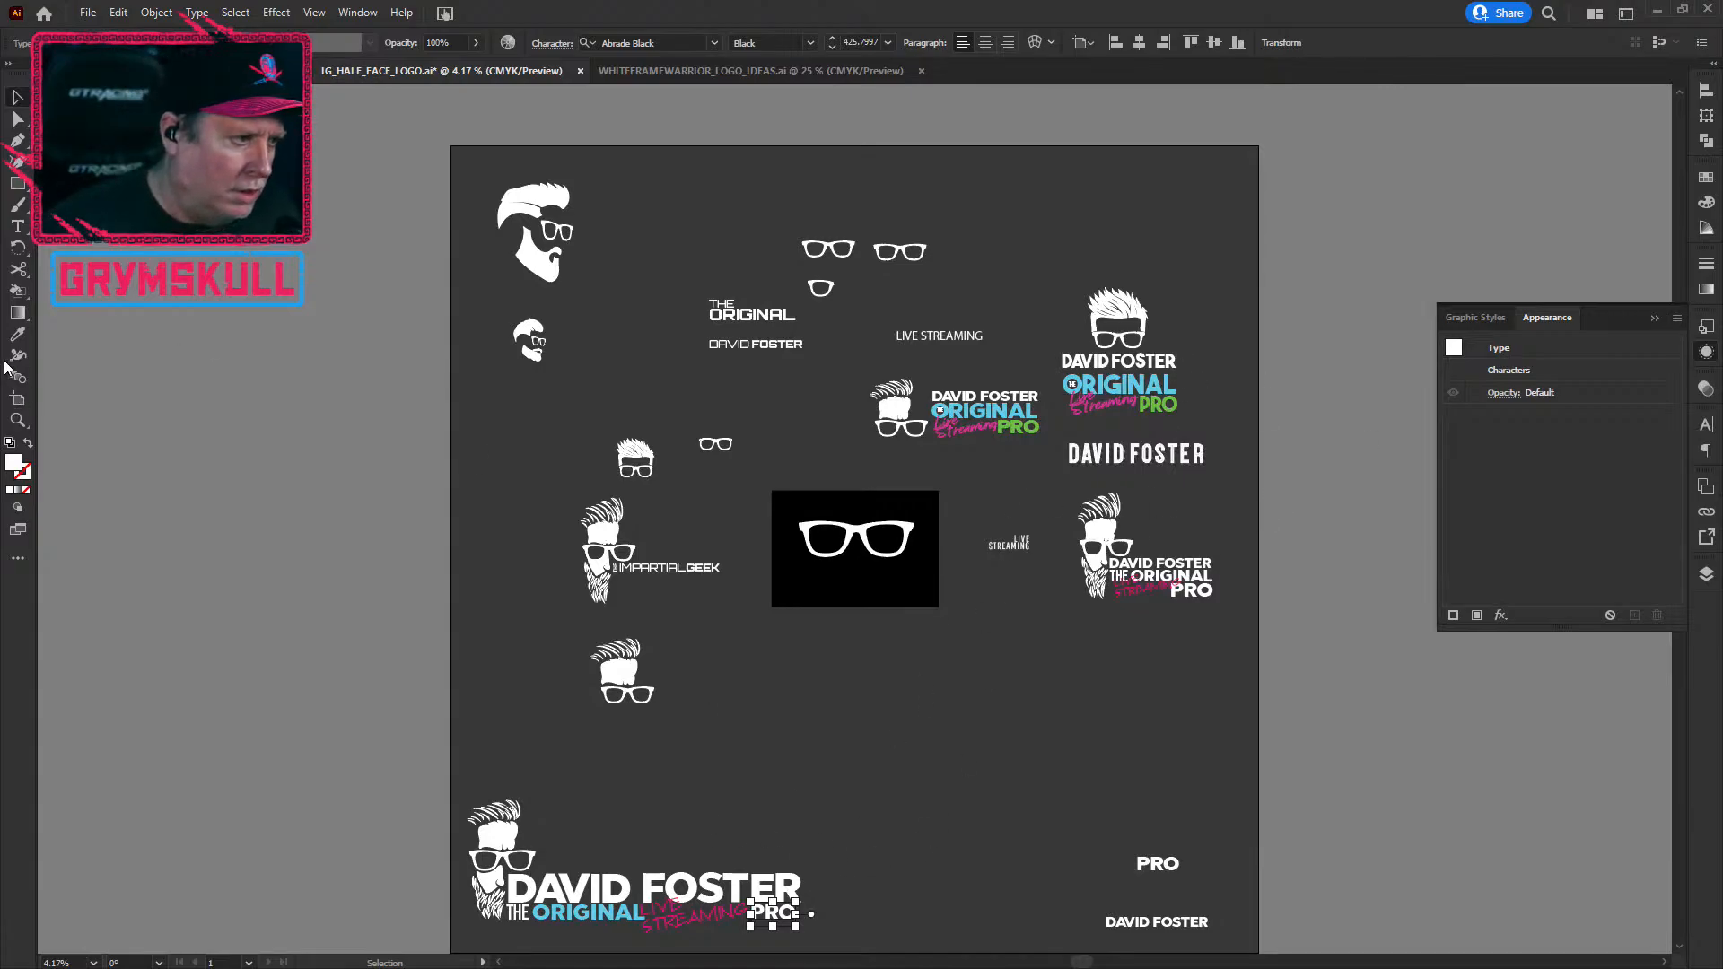
pyautogui.click(18, 334)
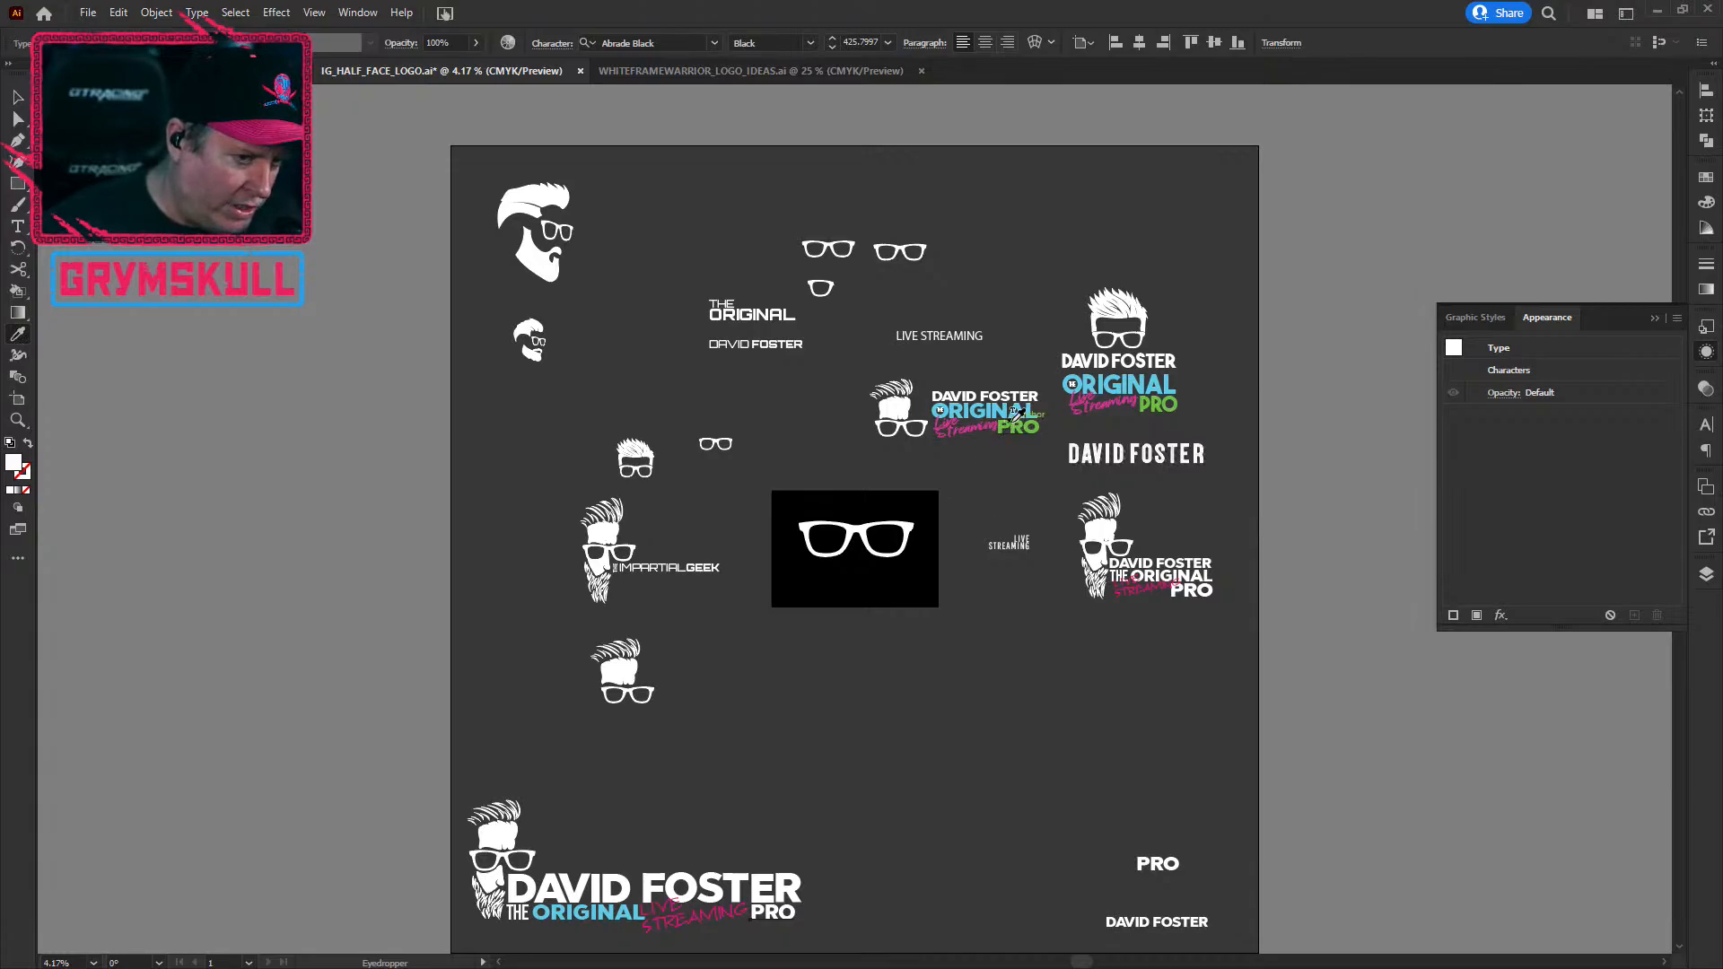
pyautogui.click(1014, 417)
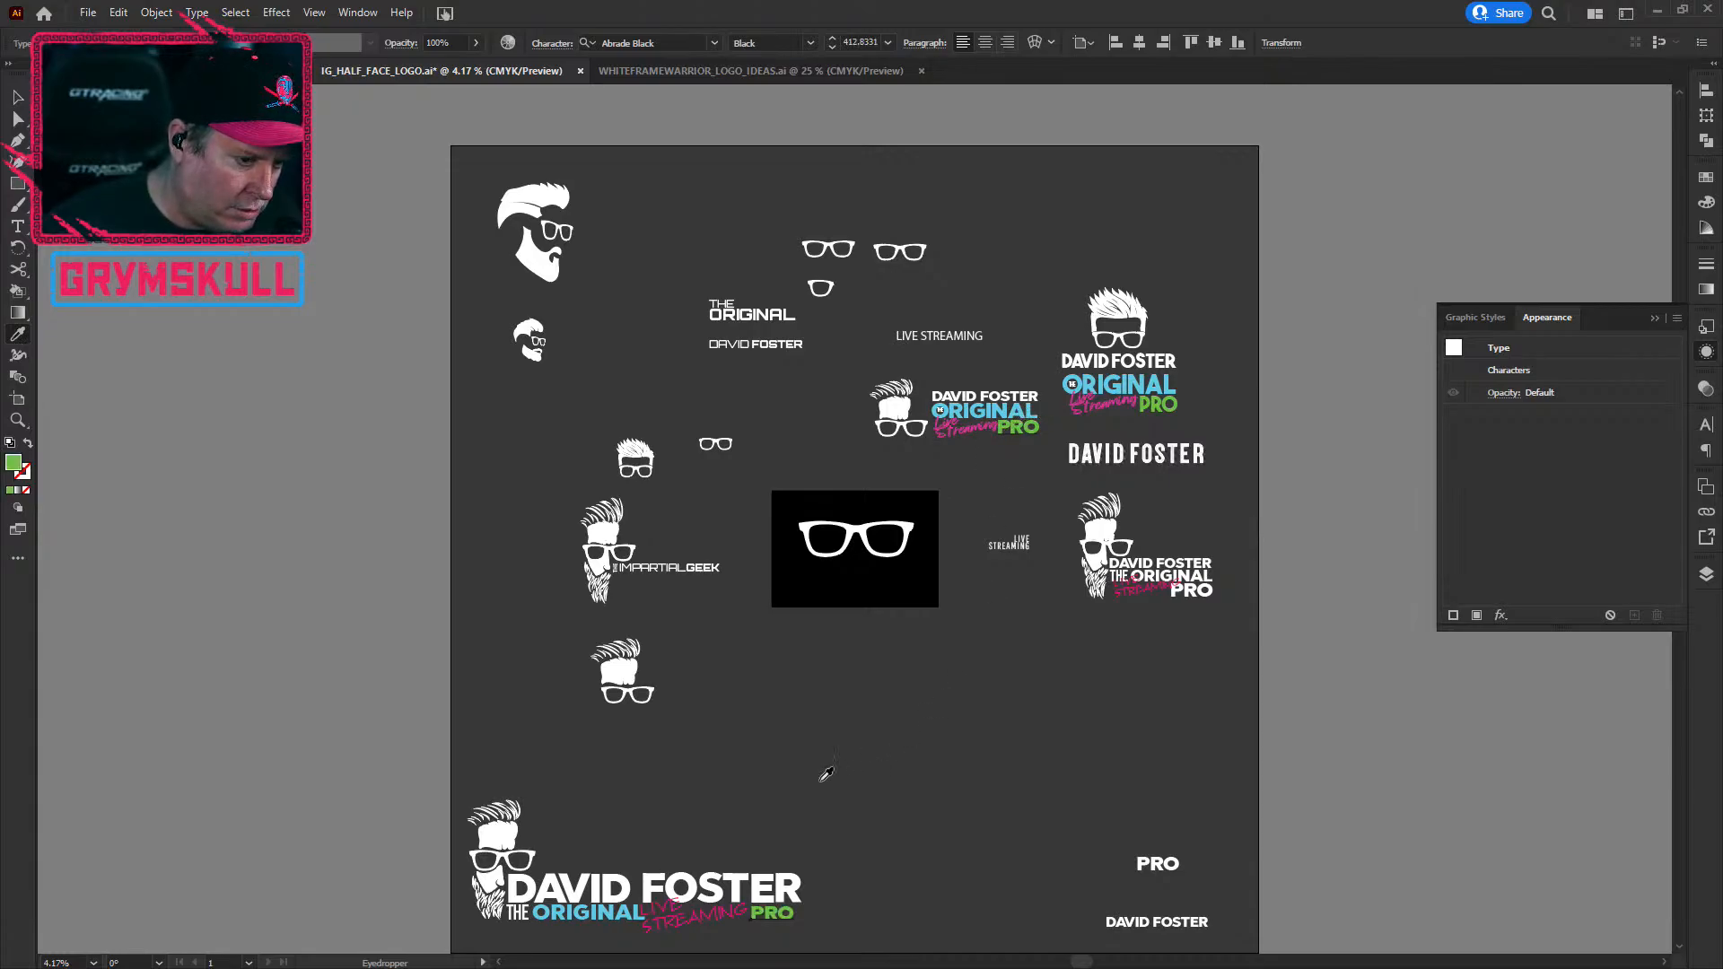
pyautogui.click(18, 96)
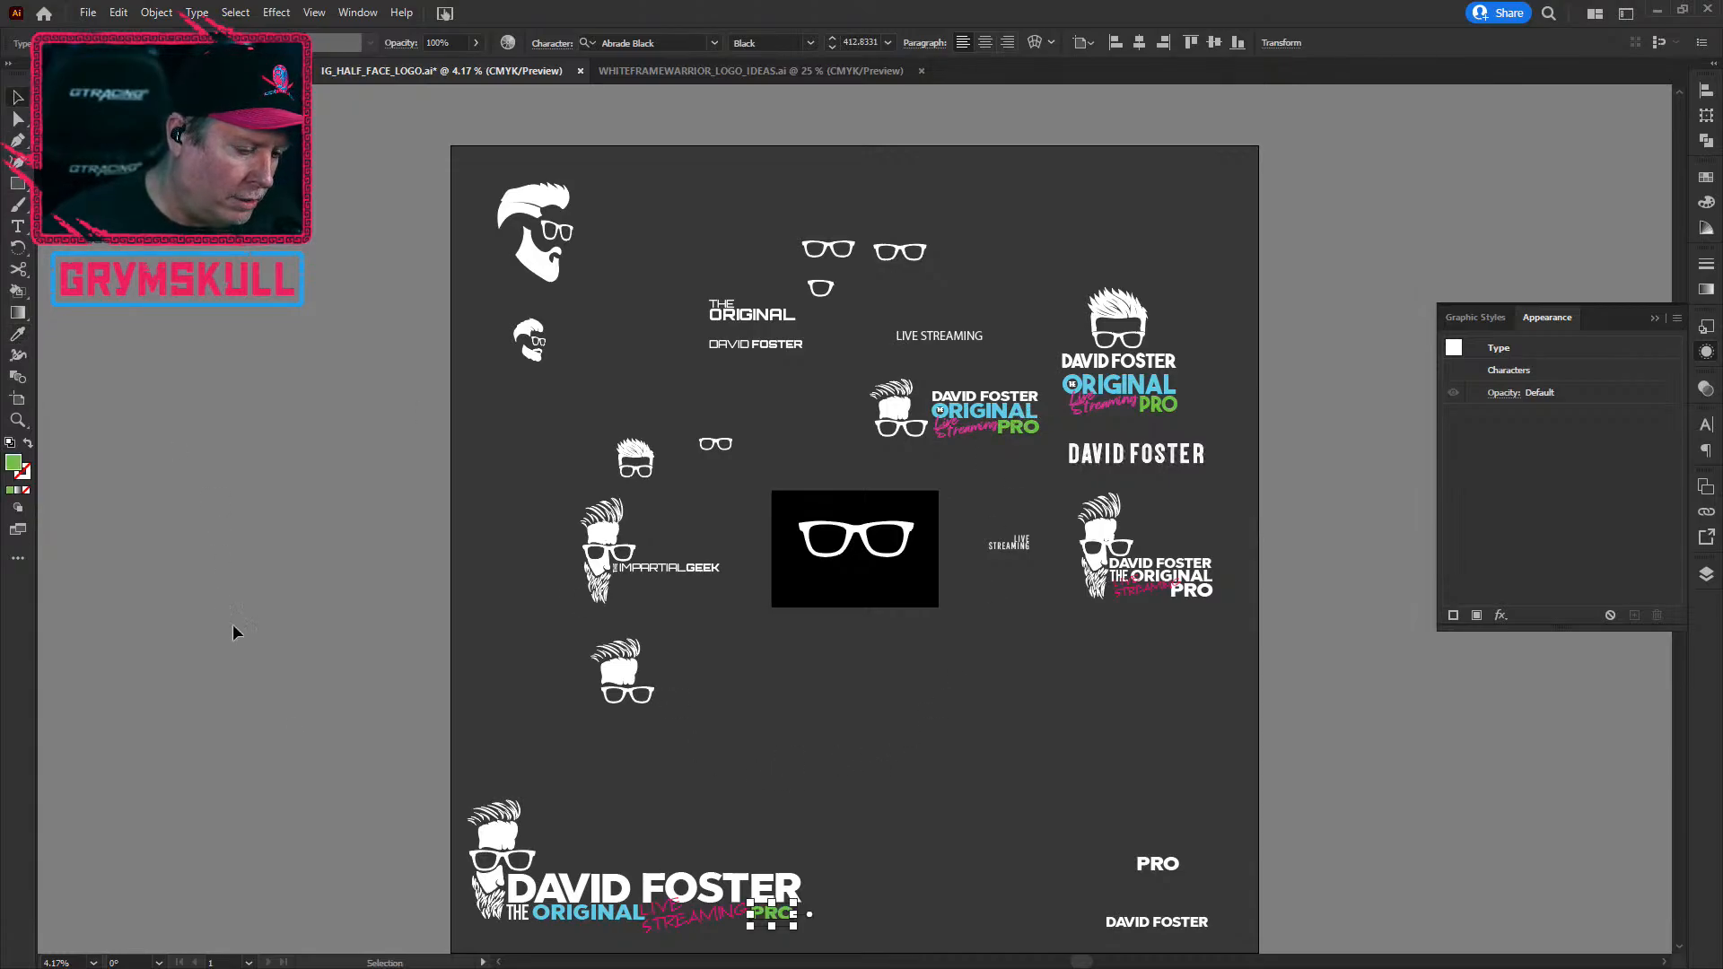
pyautogui.scroll(1, 700, 812)
pyautogui.moveTo(716, 784); pyautogui.dragTo(720, 440)
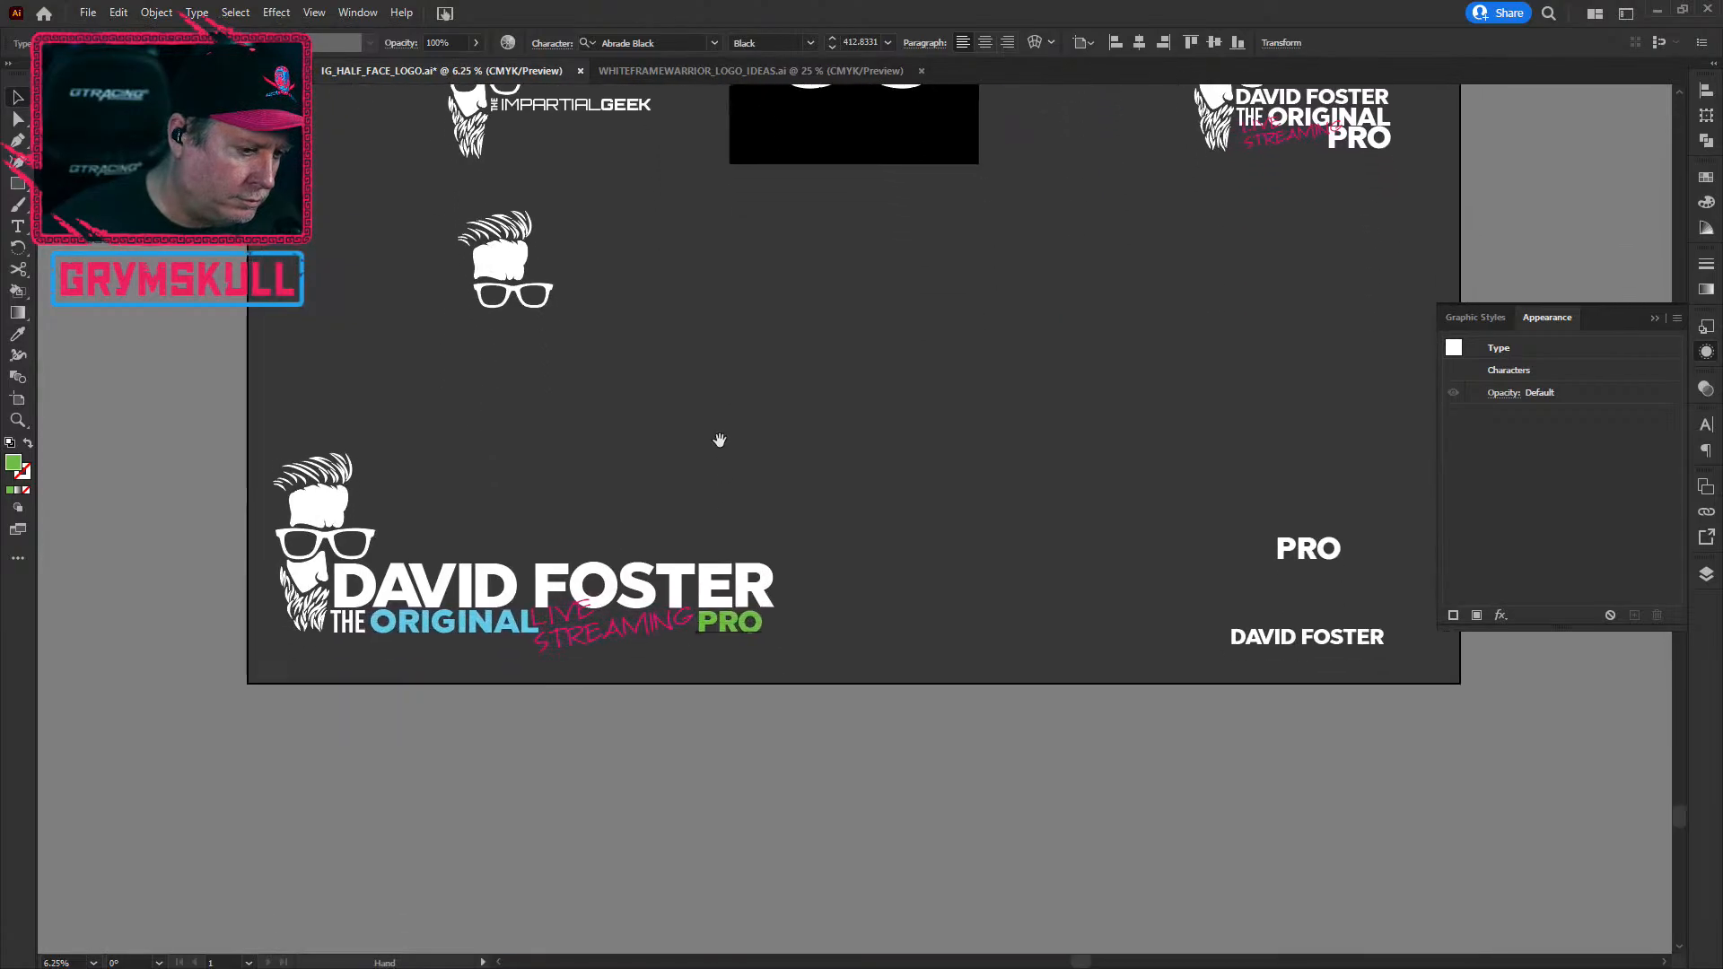
pyautogui.click(540, 850)
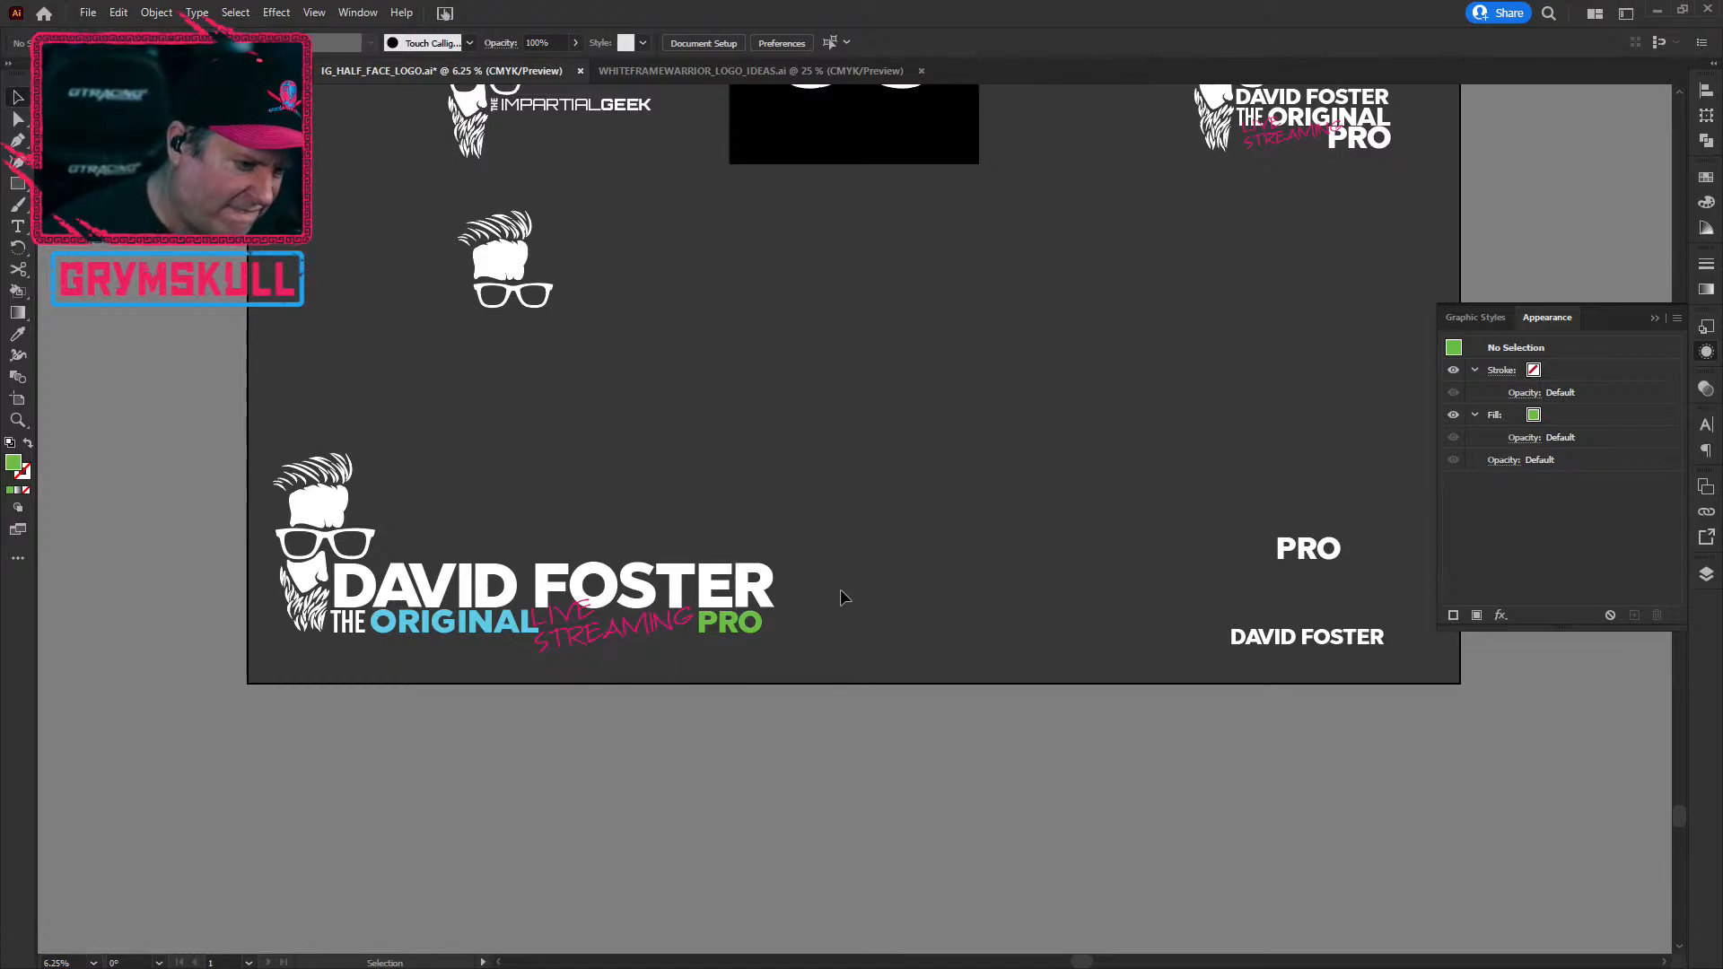
# Step: Nudge the green PRO slightly right and select the pink LIVE STREAMING script
pyautogui.moveTo(741, 631); pyautogui.dragTo(753, 632)
pyautogui.click(639, 631)
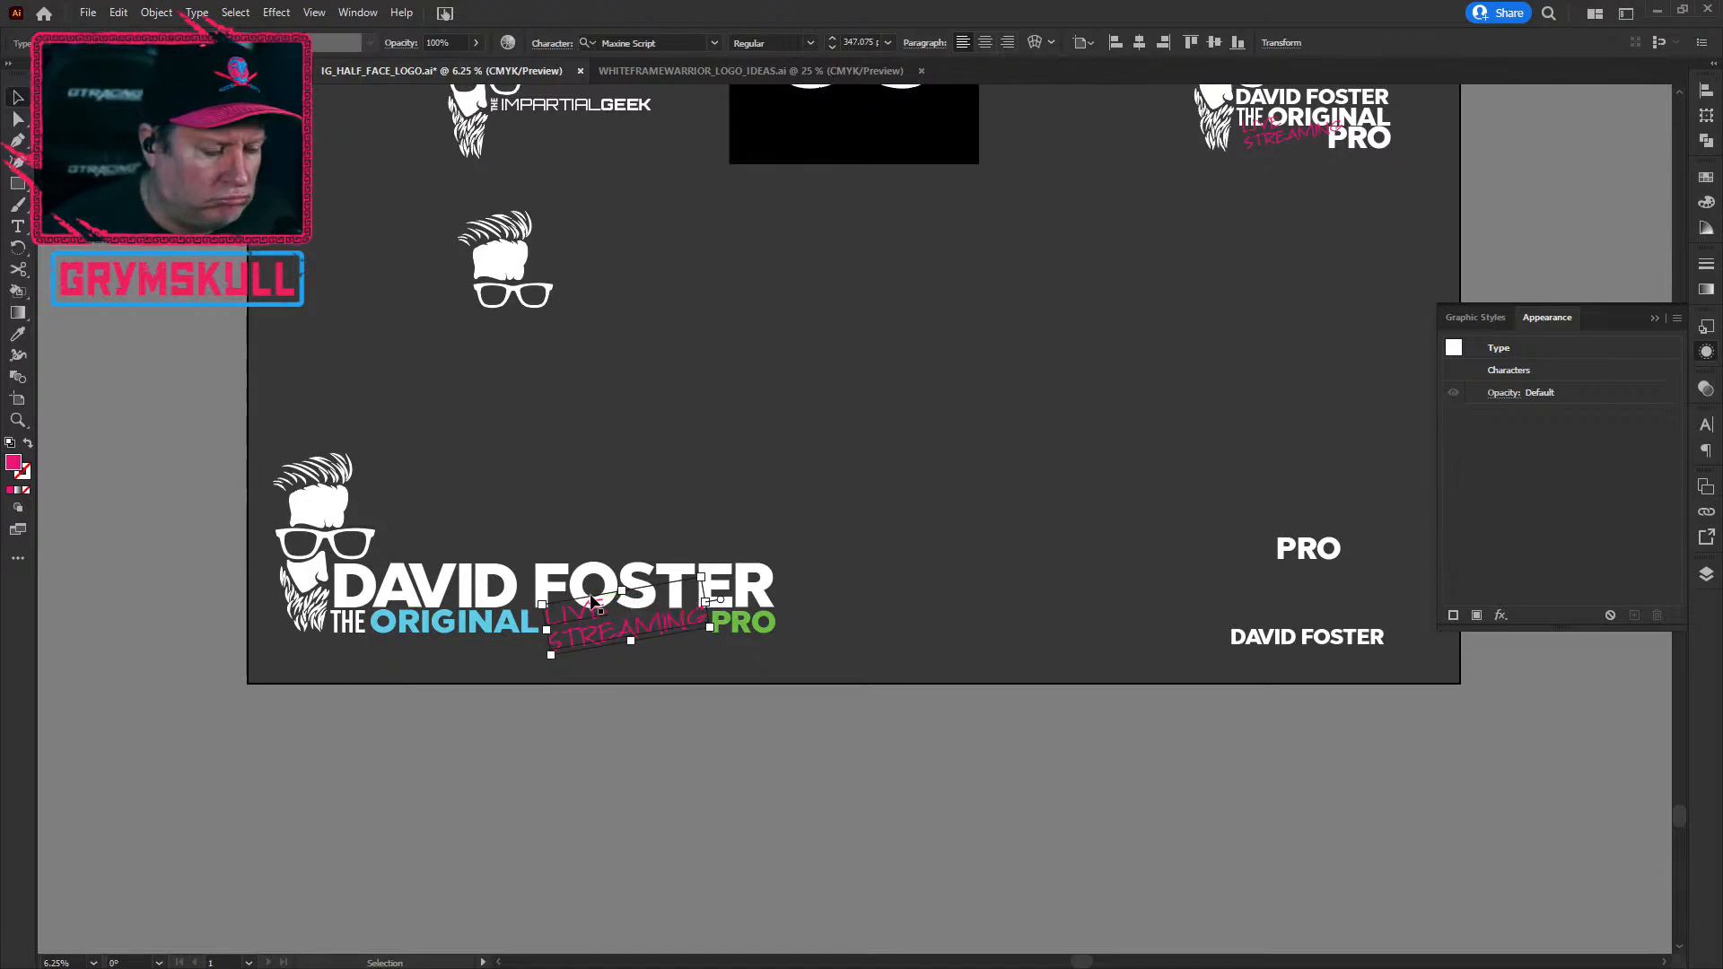
pyautogui.click(424, 736)
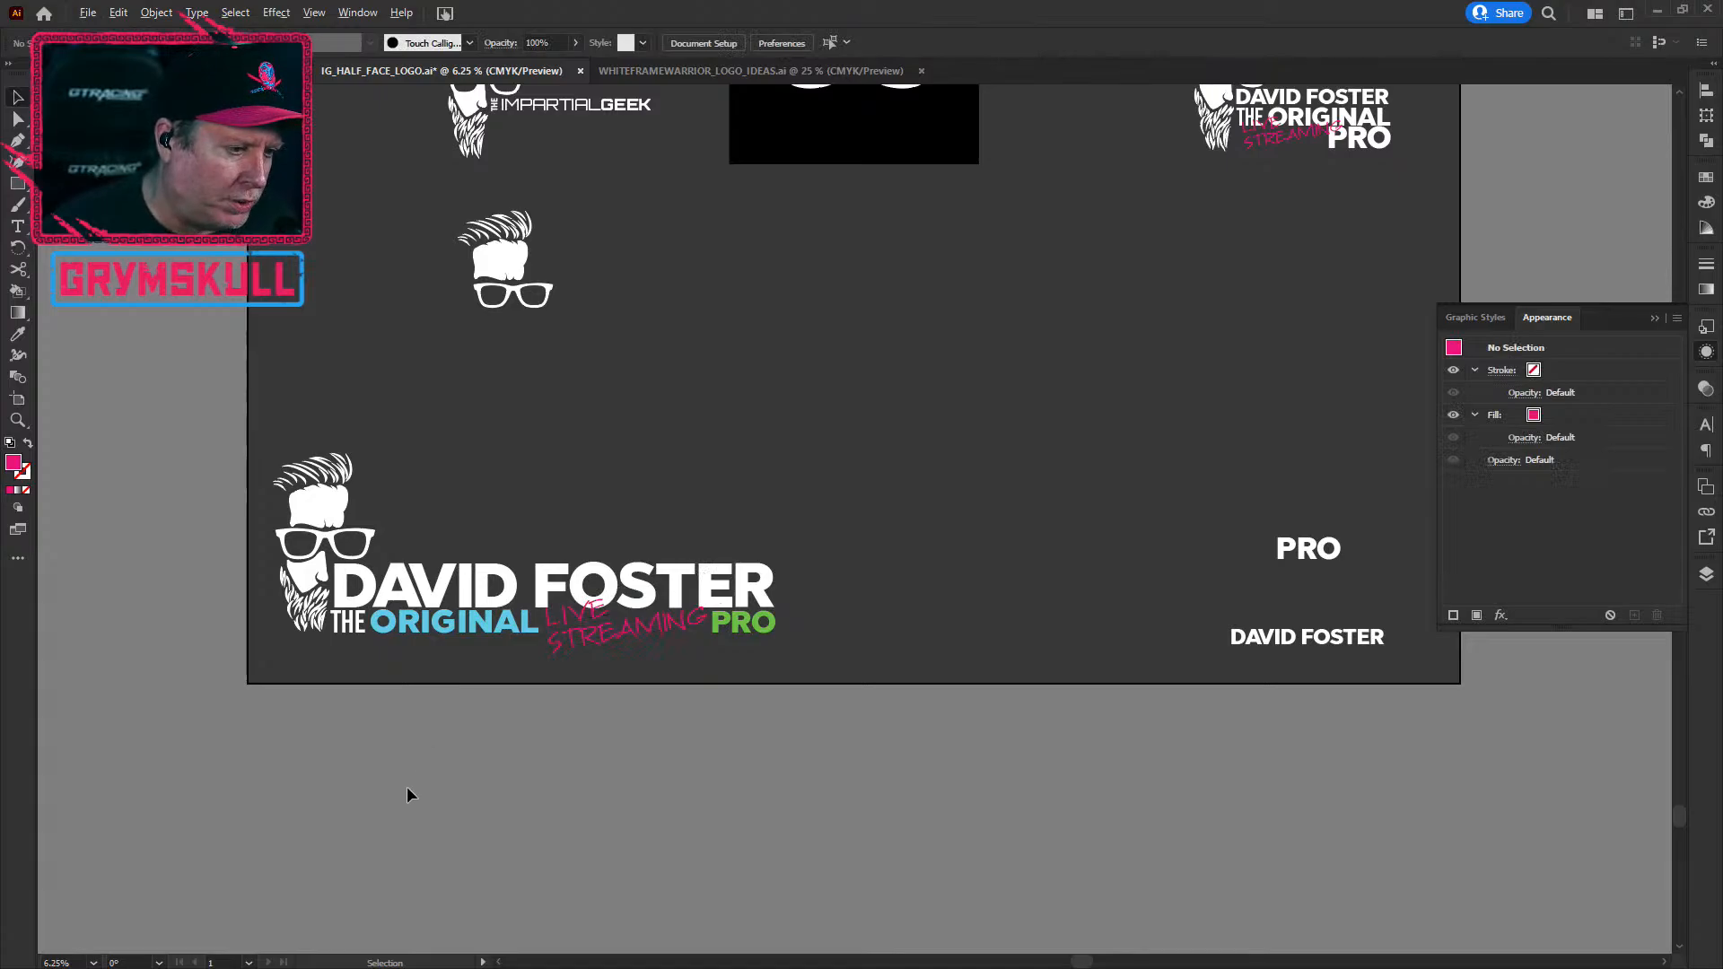
pyautogui.scroll(-1, 408, 786)
pyautogui.scroll(1, 408, 786)
pyautogui.press('space')
pyautogui.moveTo(566, 721); pyautogui.dragTo(709, 568)
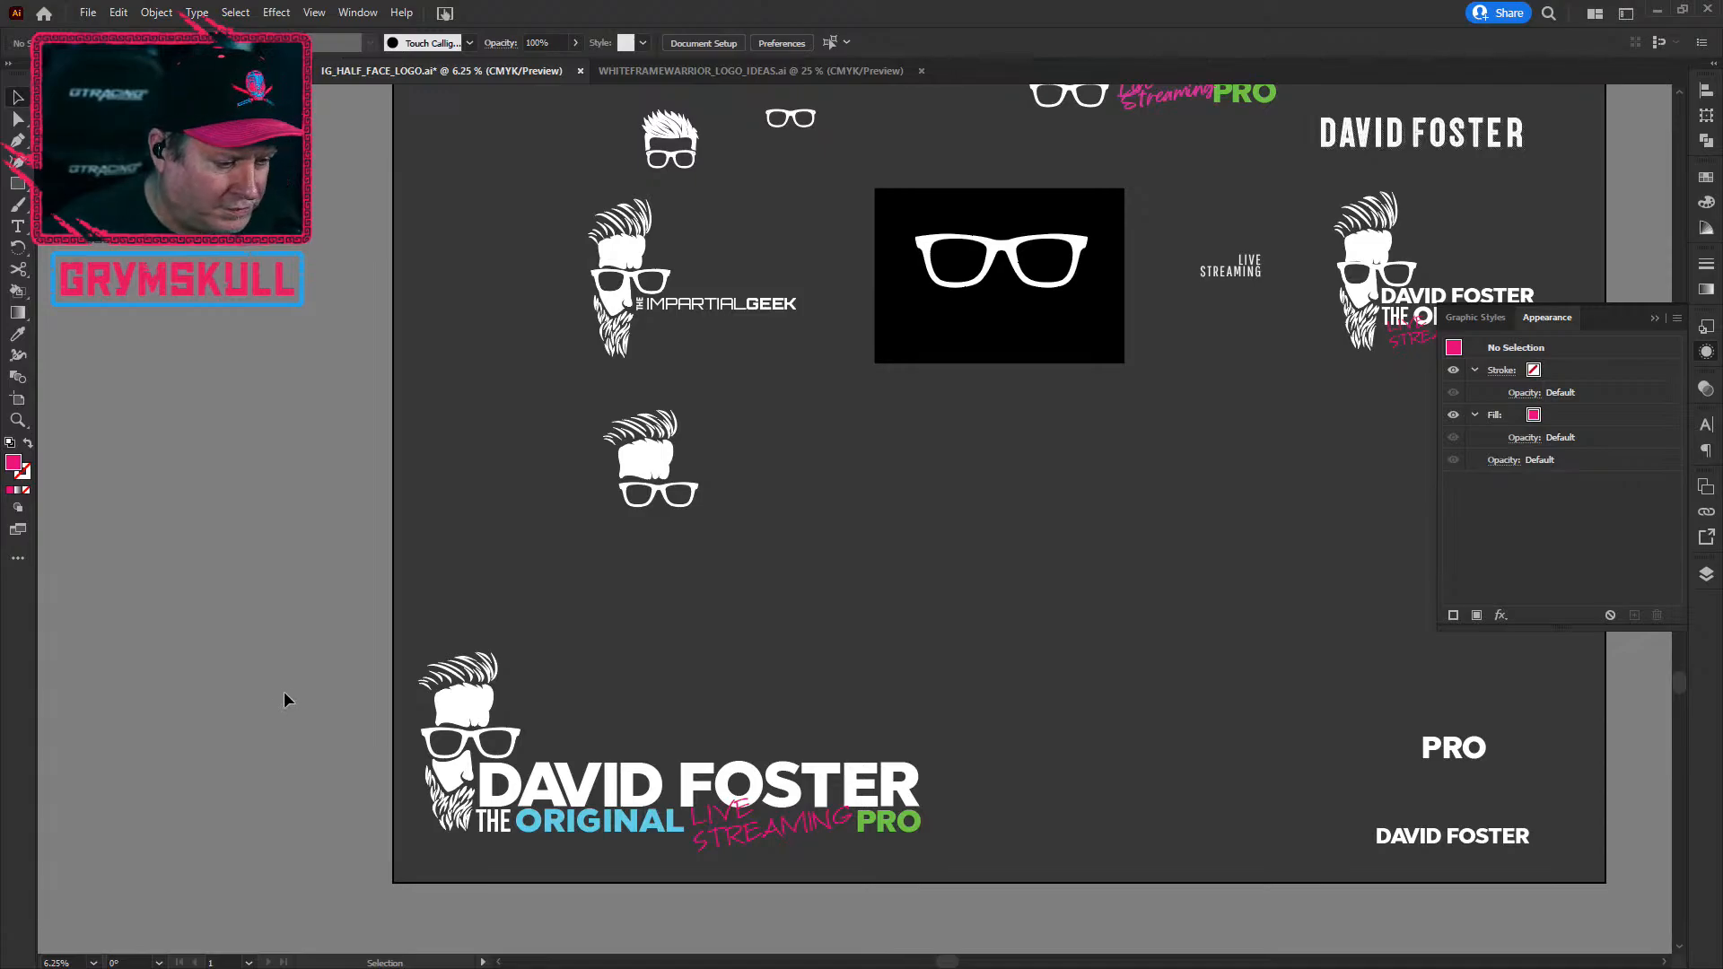
pyautogui.moveTo(416, 604); pyautogui.dragTo(1056, 939)
pyautogui.click(1012, 835)
pyautogui.click(1059, 805)
pyautogui.moveTo(1118, 679); pyautogui.dragTo(373, 854)
pyautogui.click(1019, 689)
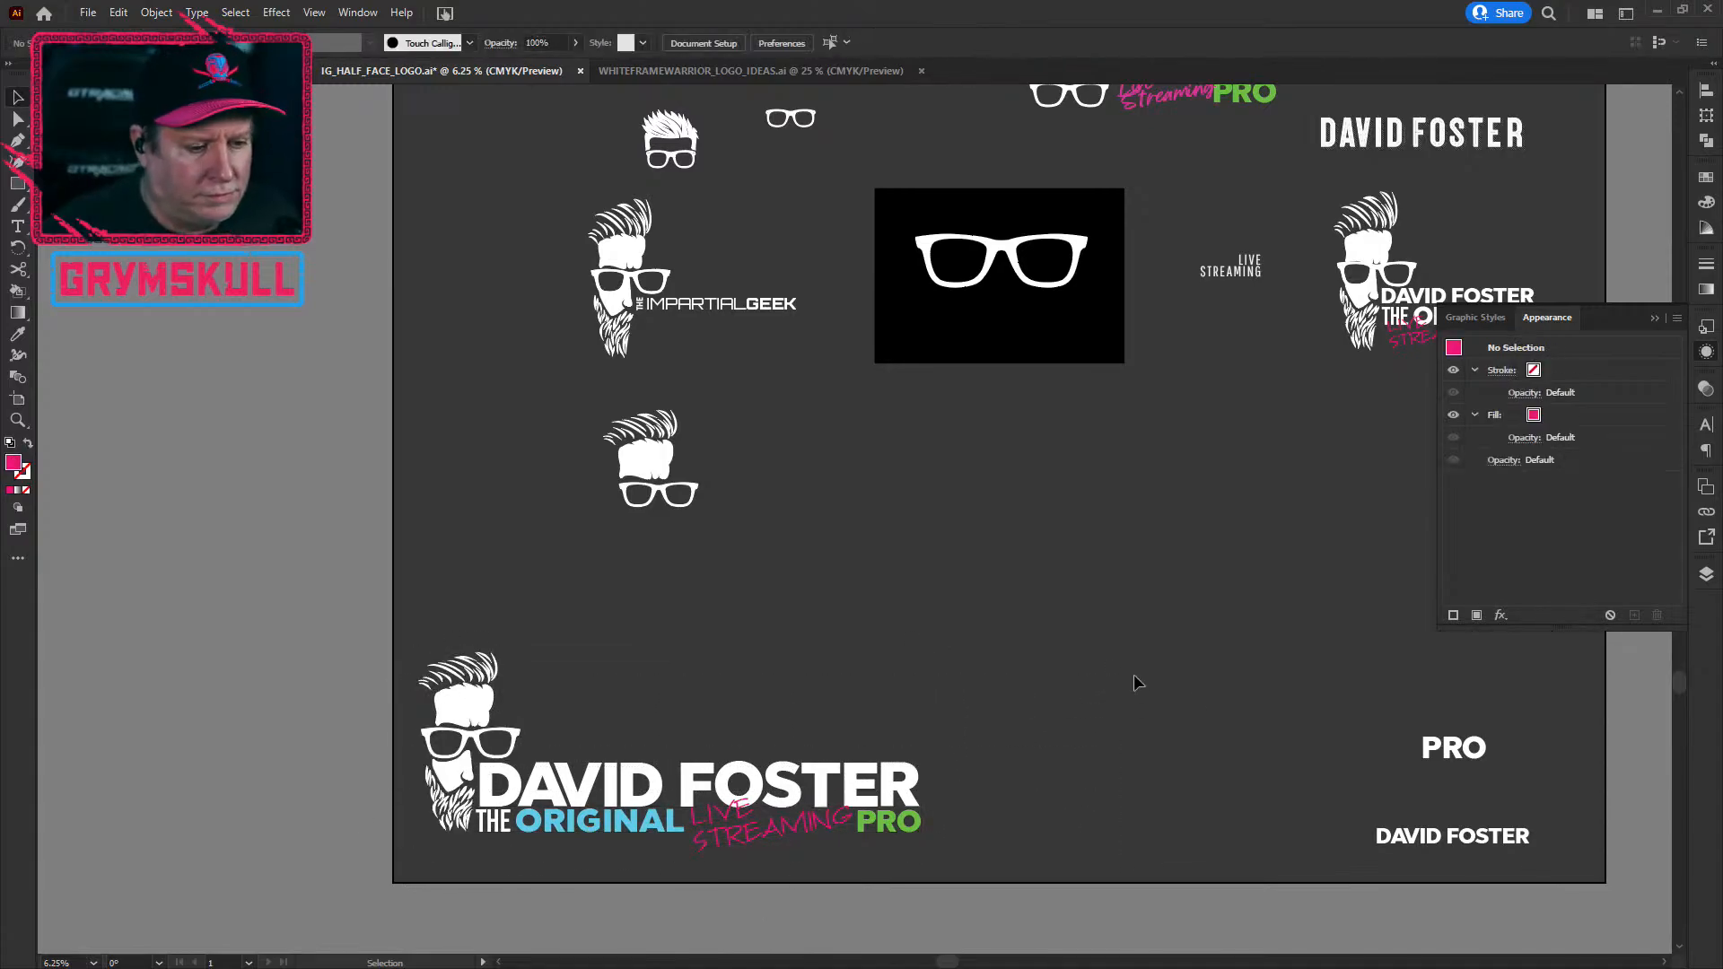
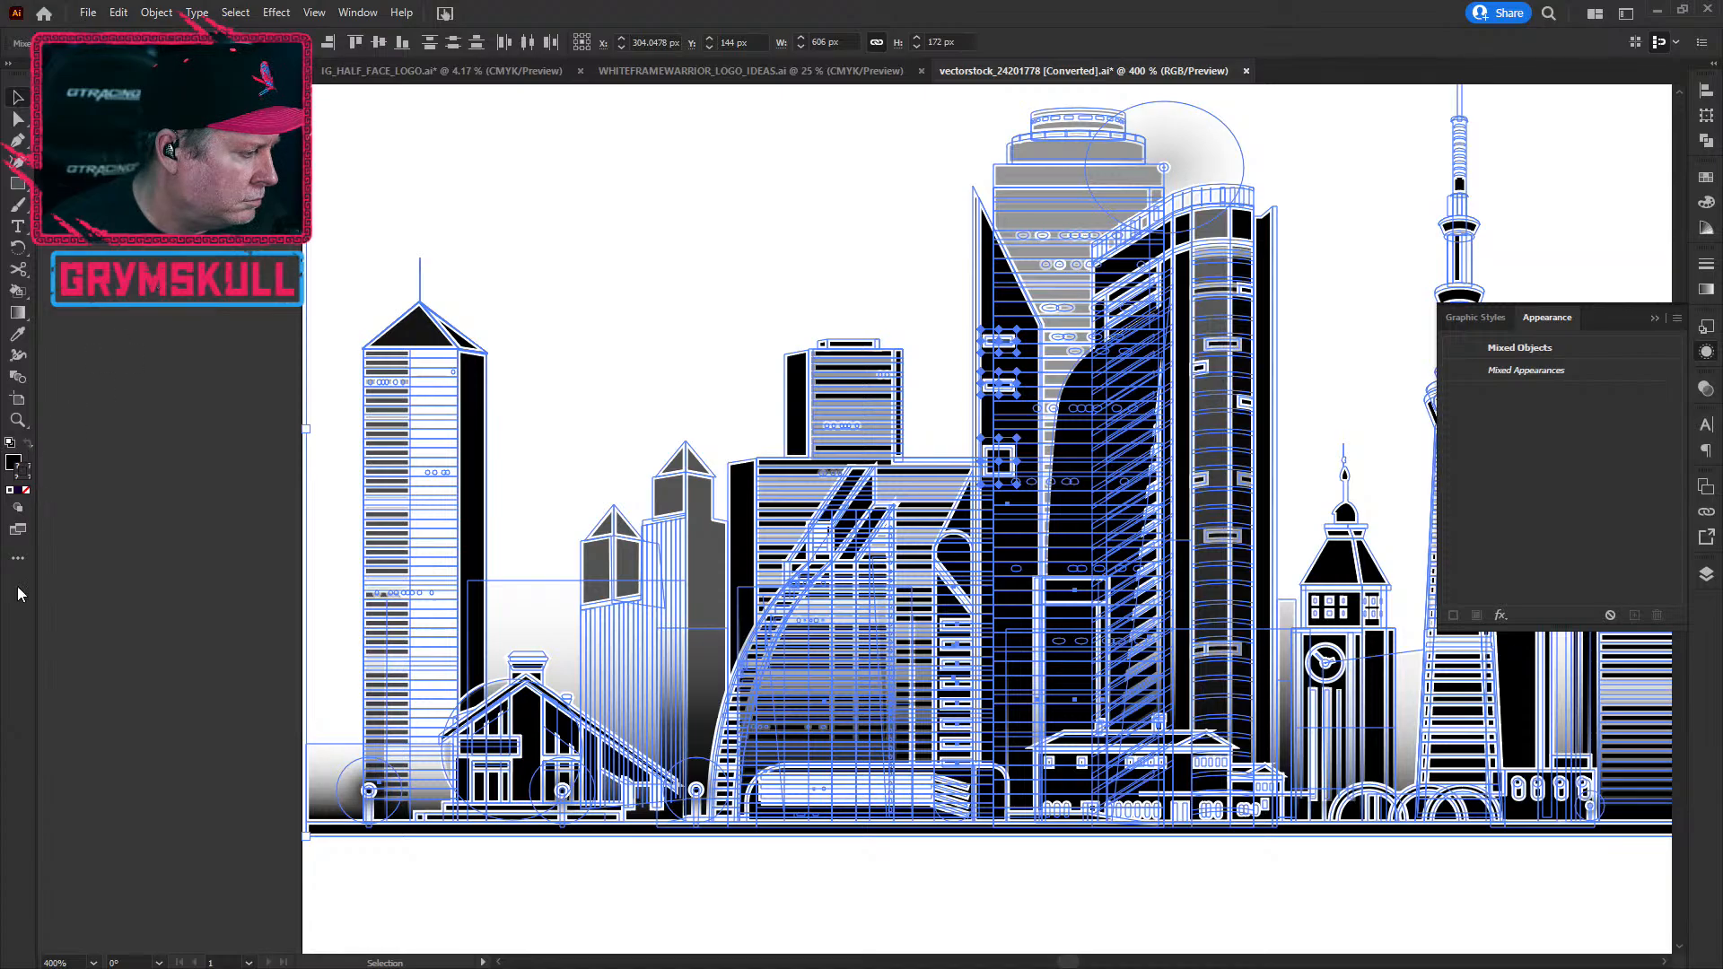
# Step: Hide edges, close the Appearance panel and deselect to see the full skyline, including the right tower
pyautogui.scroll(-1, 987, 463)
pyautogui.scroll(1, 987, 463)
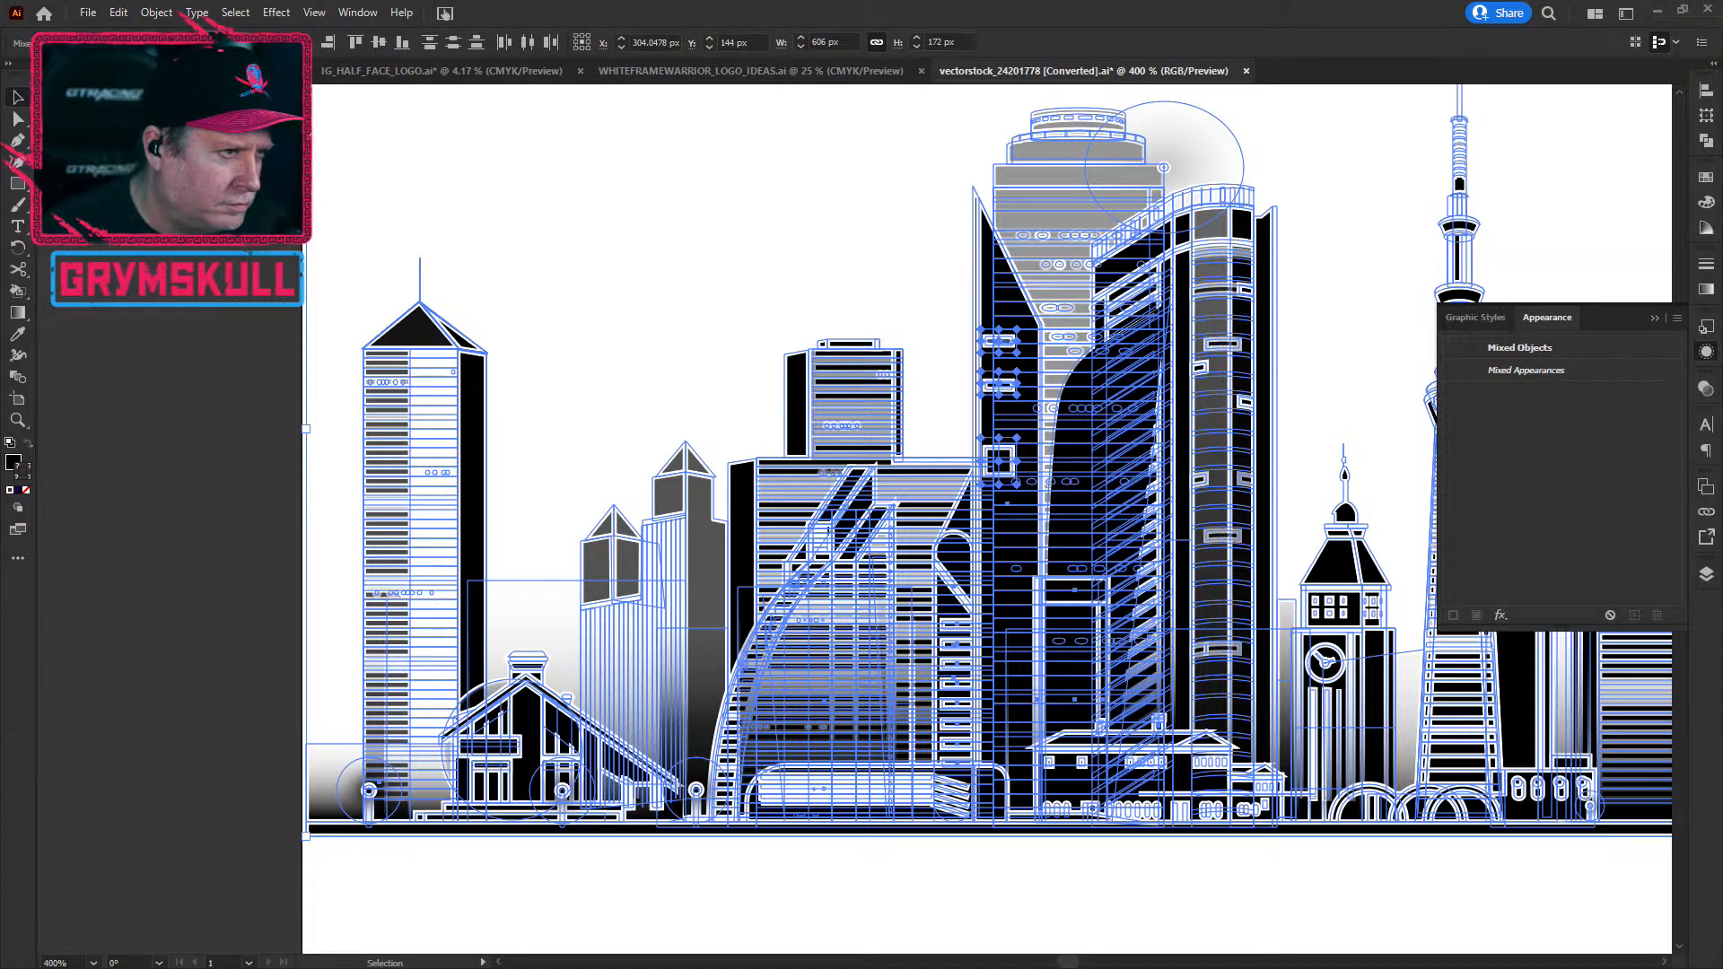
pyautogui.hotkey('ctrl', 'h')
pyautogui.hotkey('ctrl', 'h')
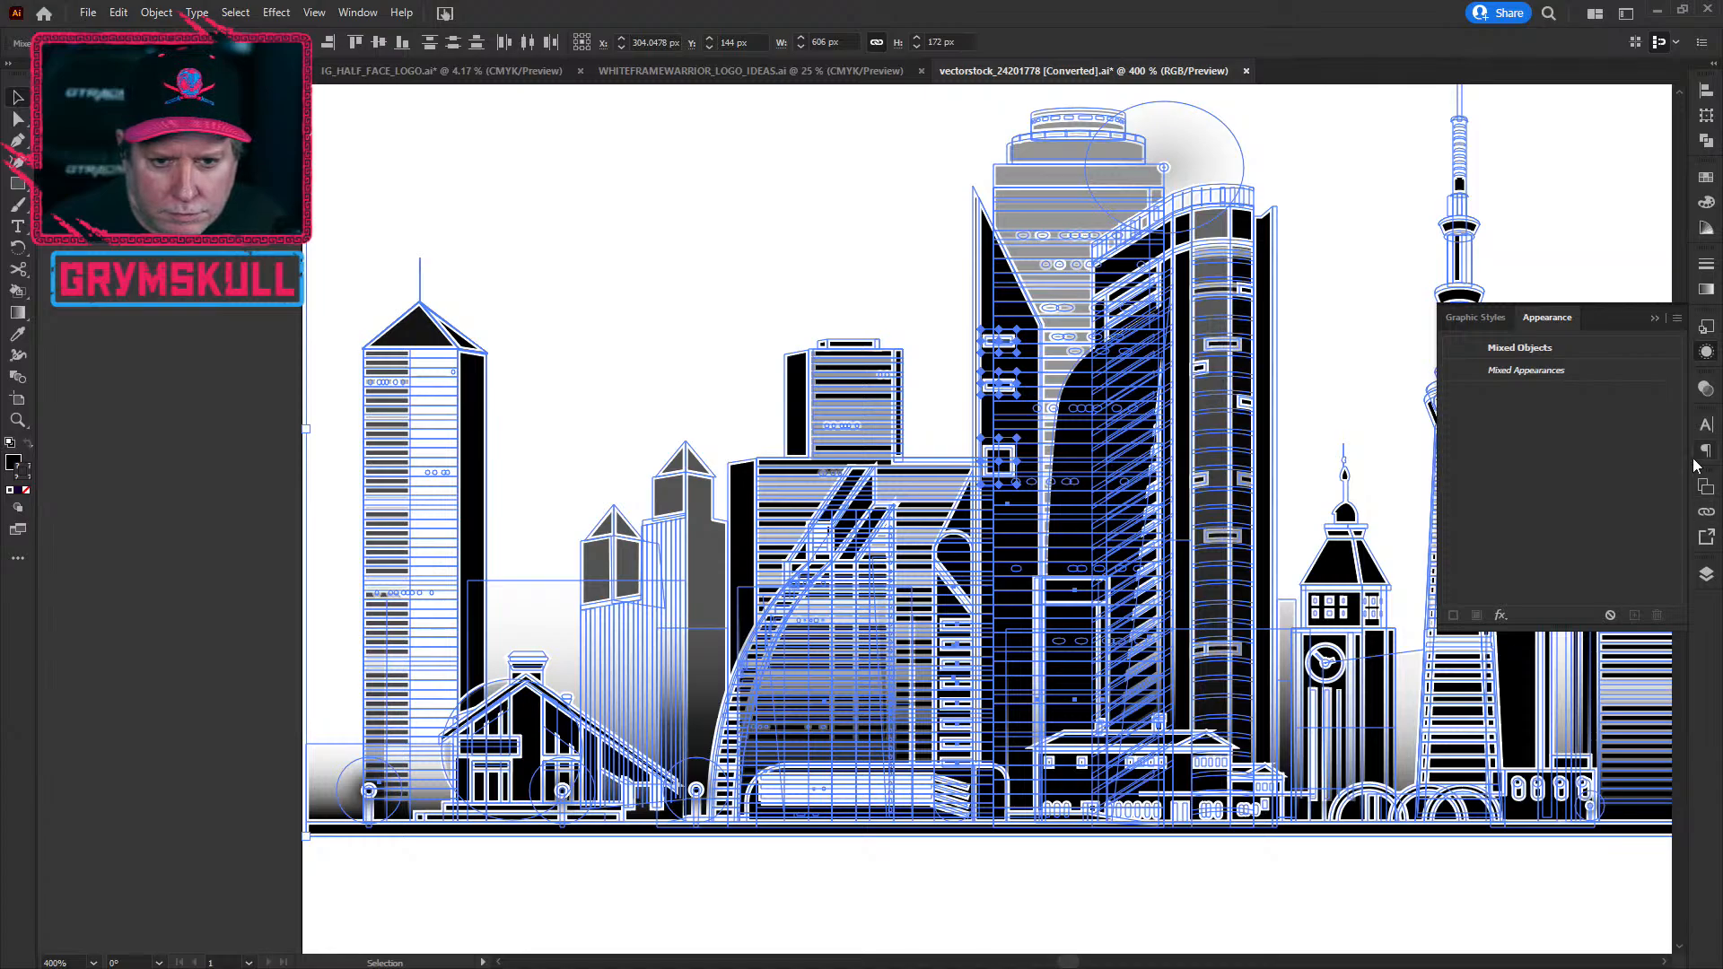
pyautogui.click(1705, 356)
pyautogui.click(1706, 356)
pyautogui.click(1706, 355)
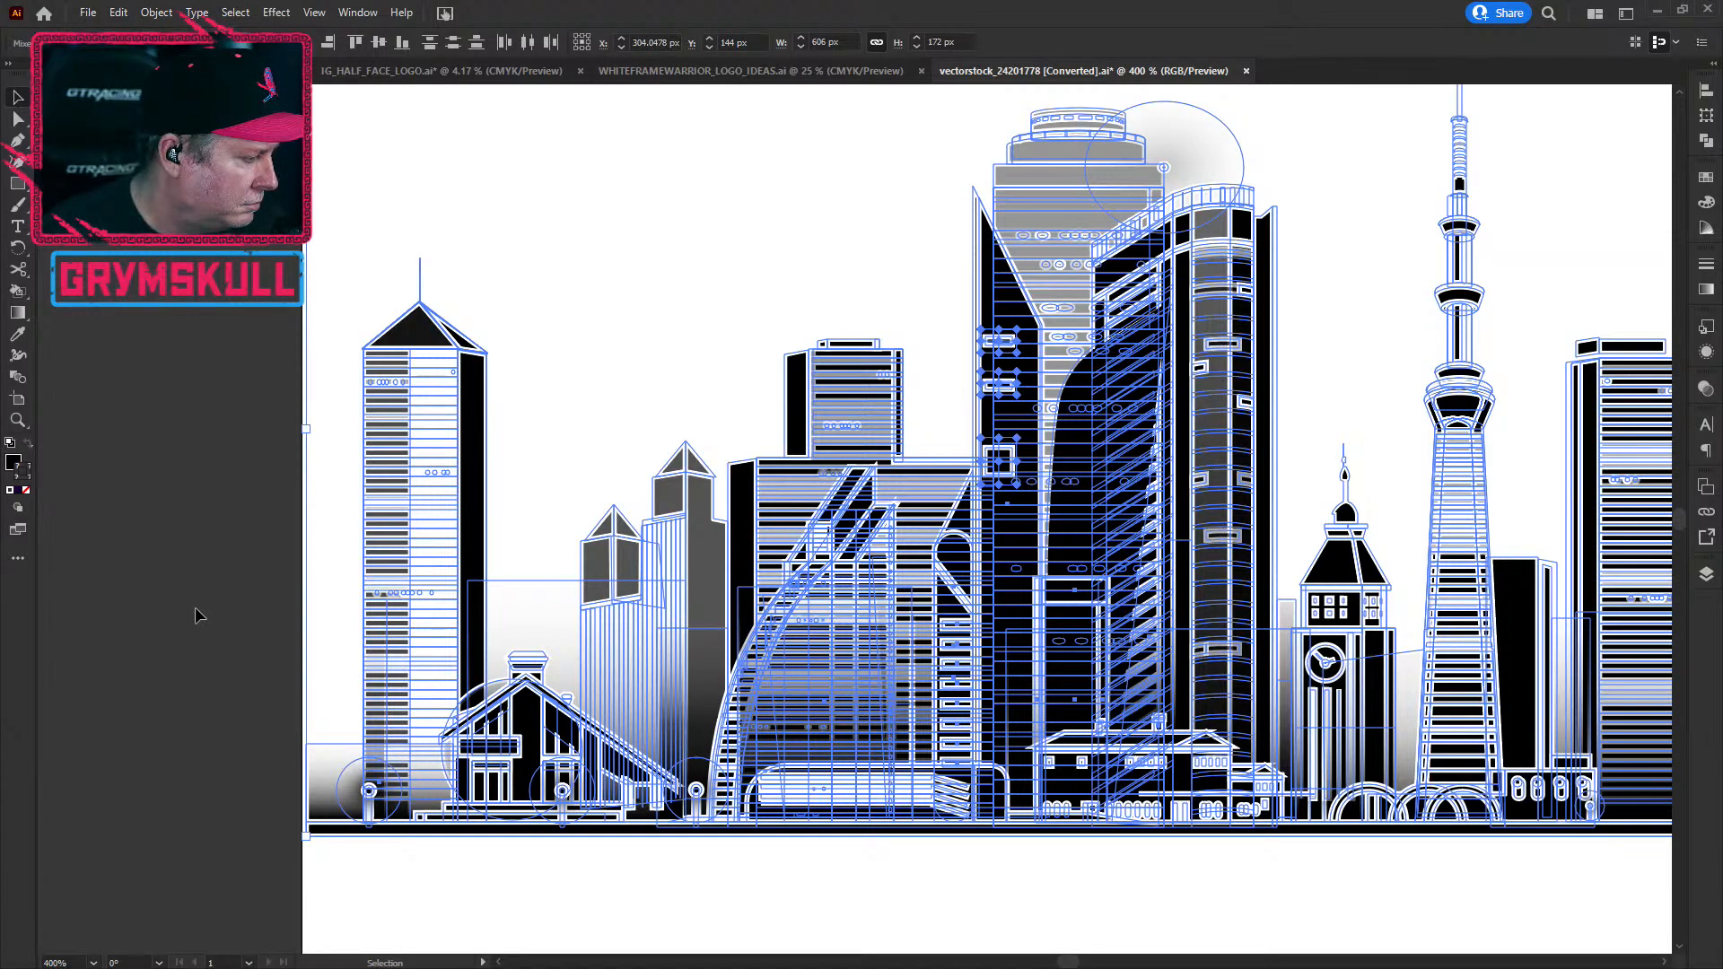
pyautogui.click(417, 917)
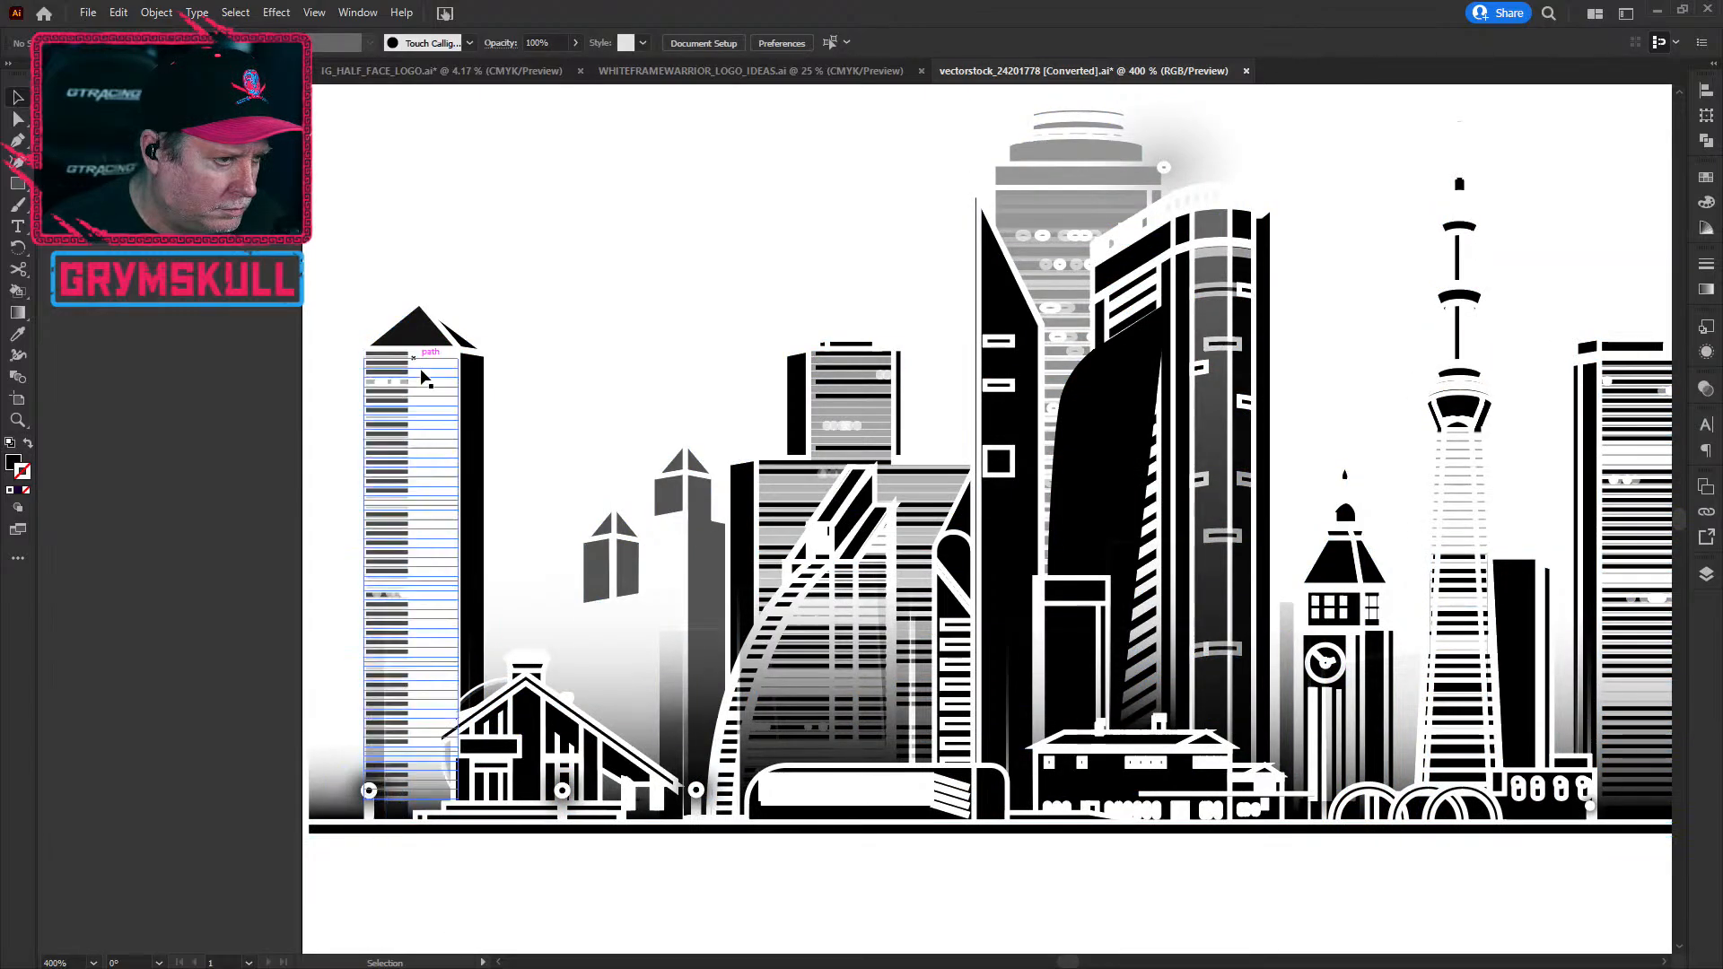
# Step: Zoom out and pan so the entire skyline is in view
pyautogui.click(458, 352)
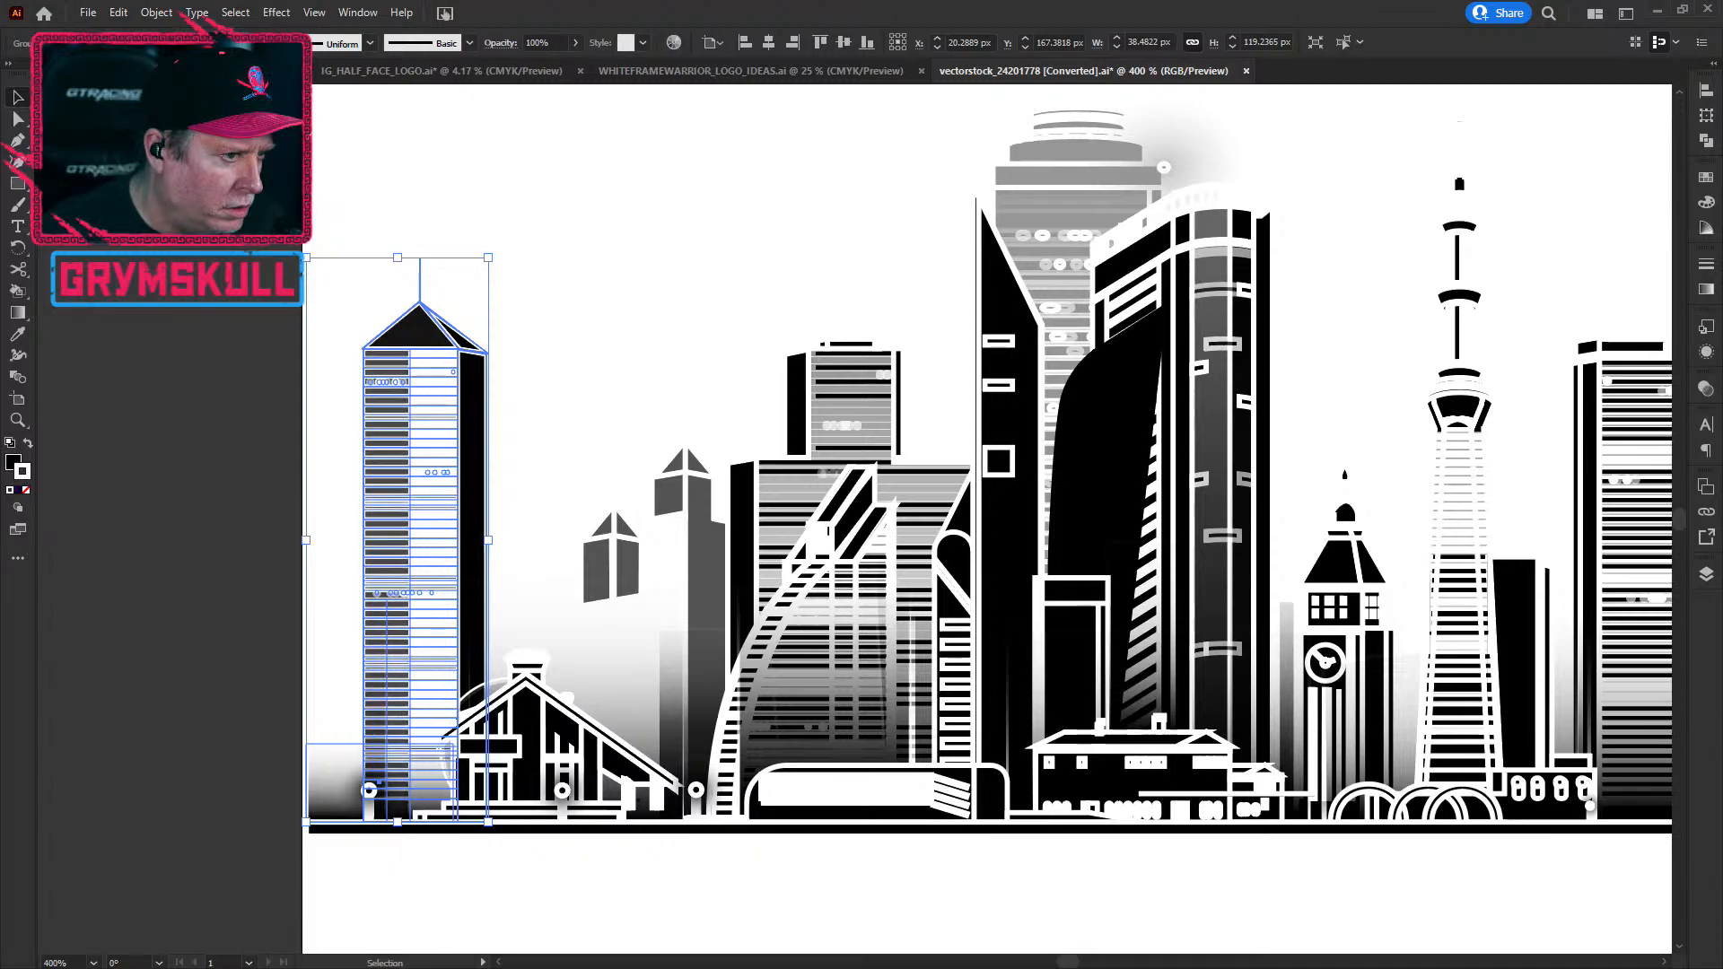
pyautogui.click(643, 390)
pyautogui.press('a')
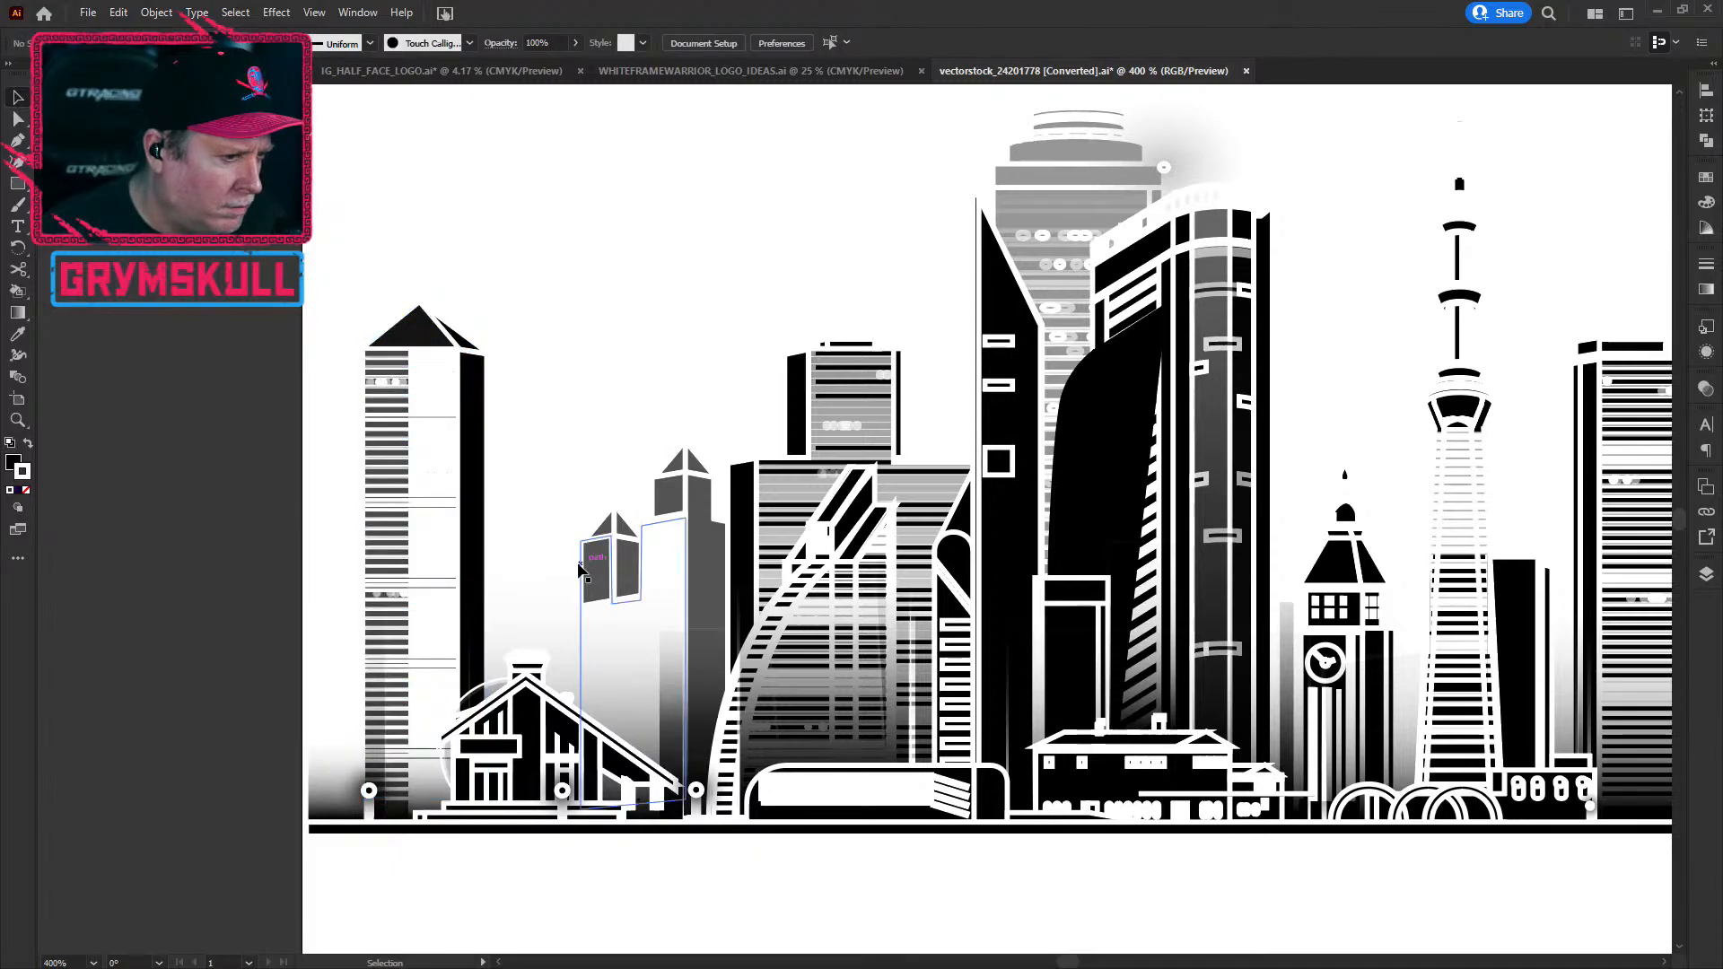
pyautogui.hotkey('ctrl', 'z')
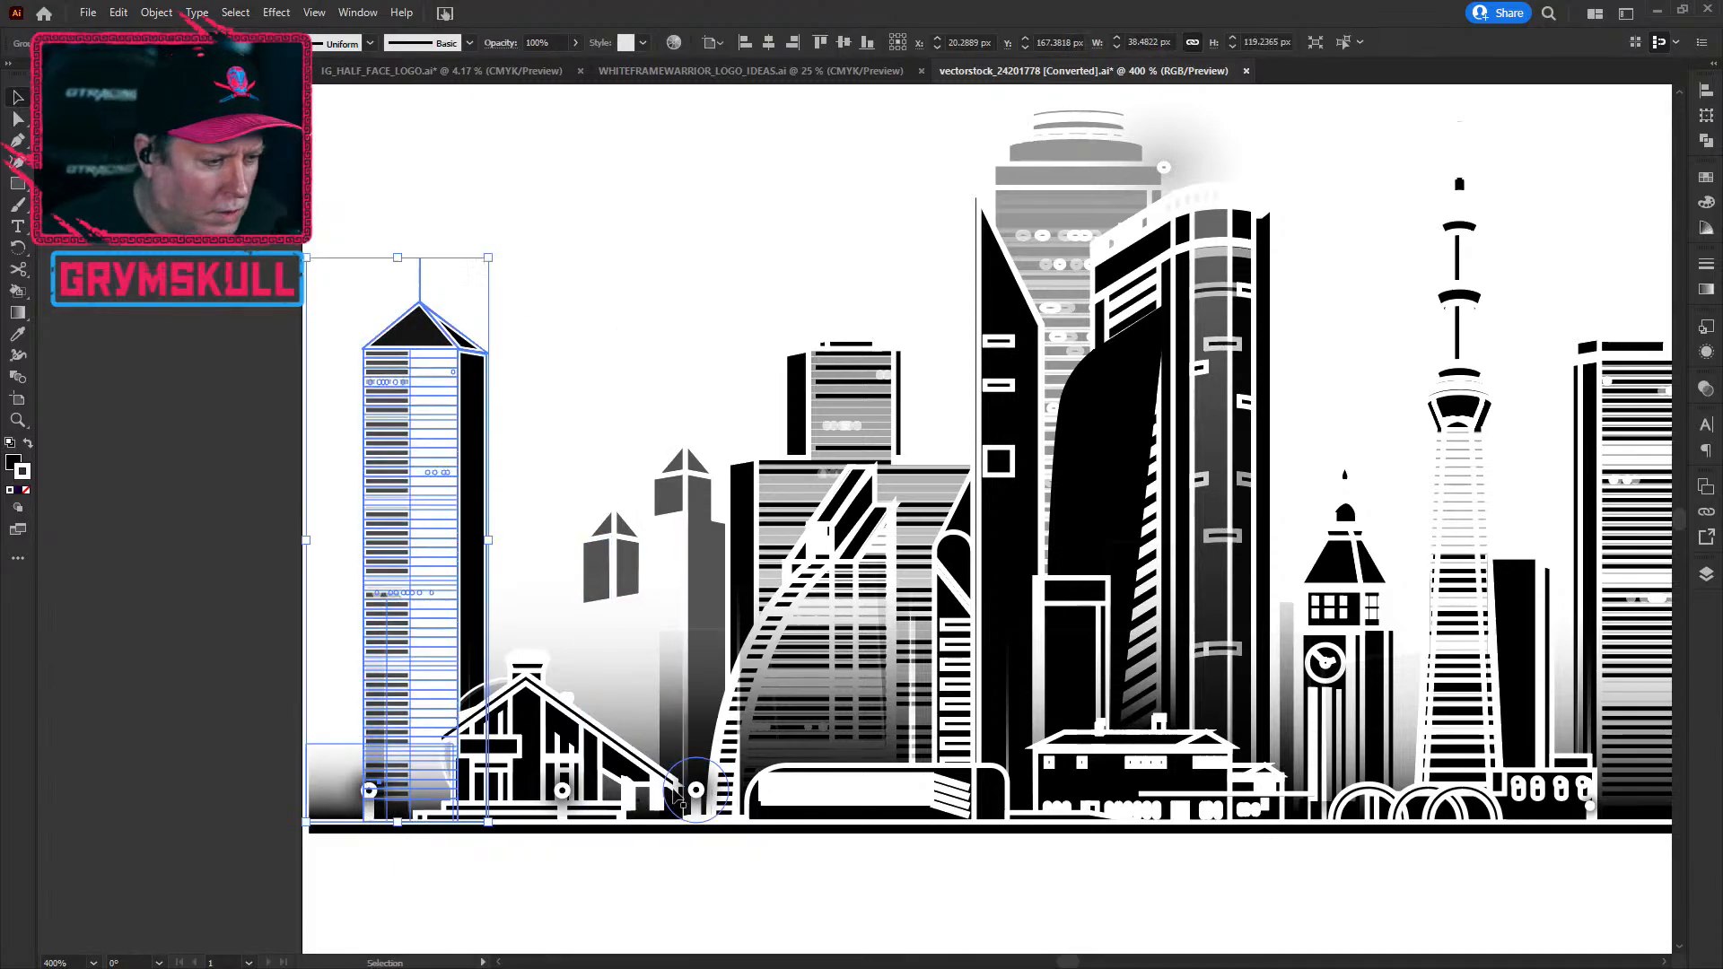
pyautogui.scroll(-2, 674, 792)
pyautogui.moveTo(1239, 832); pyautogui.dragTo(894, 736)
pyautogui.scroll(-1, 944, 757)
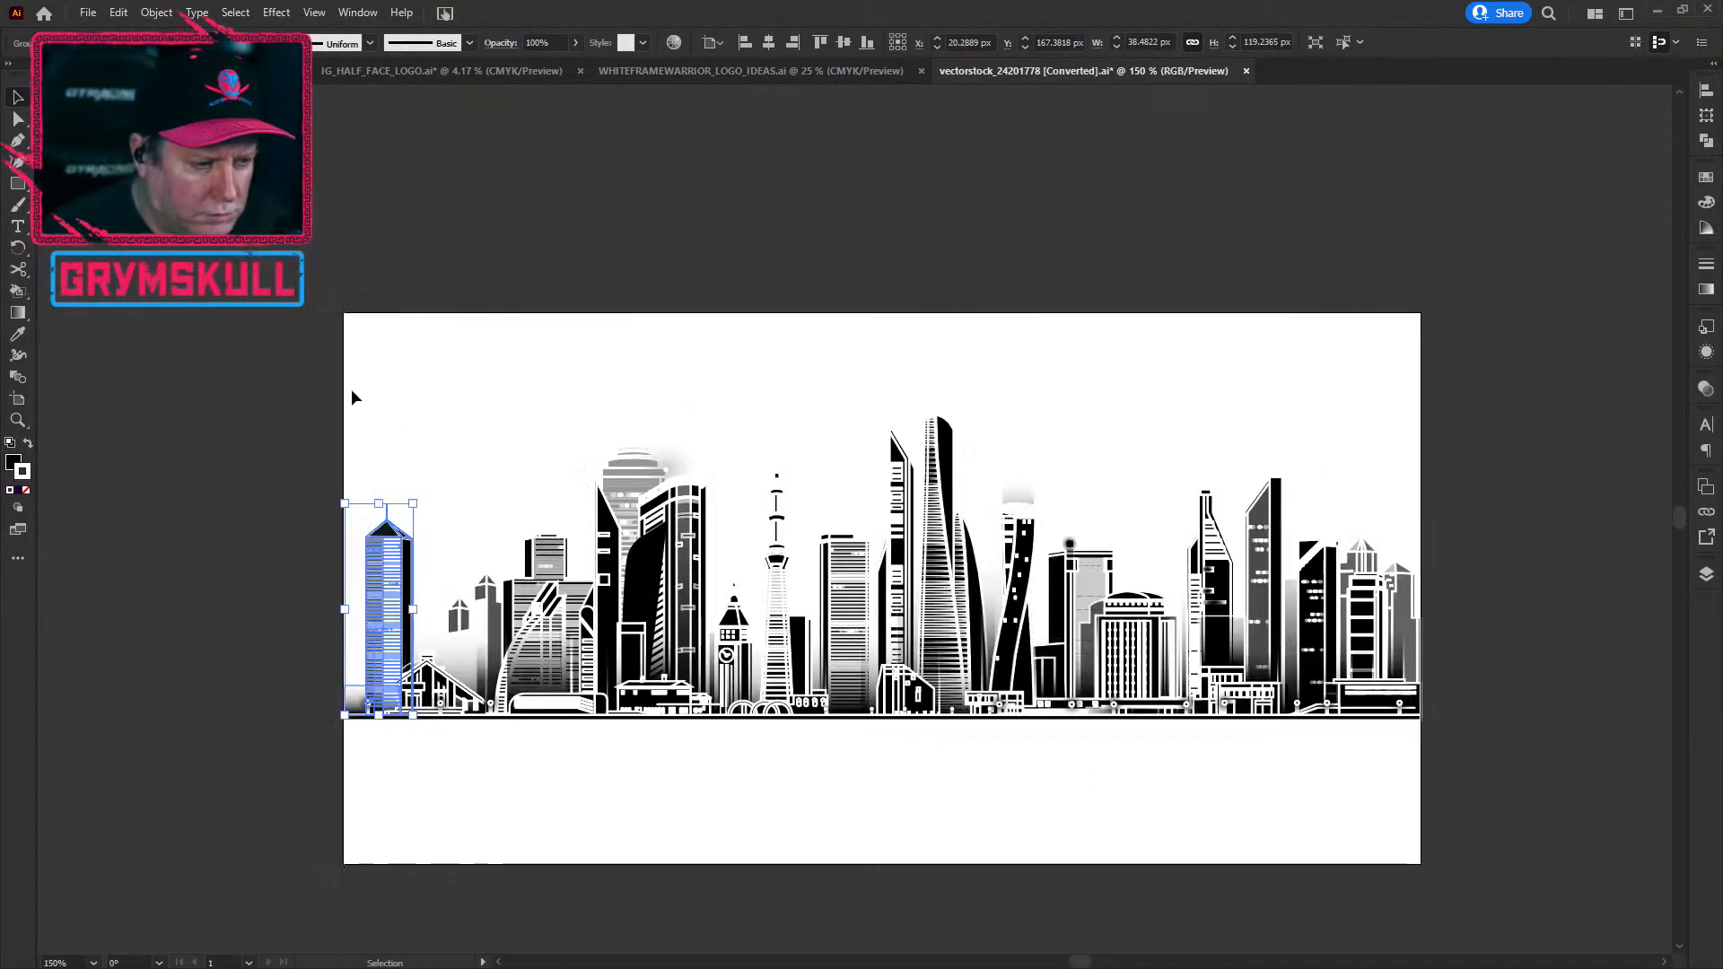
# Step: Marquee-select every skyline building, copy it, and switch to WHITEFRAMEWARRIOR_LOGO_IDEAS.ai
pyautogui.click(518, 393)
pyautogui.moveTo(518, 393); pyautogui.dragTo(1473, 761)
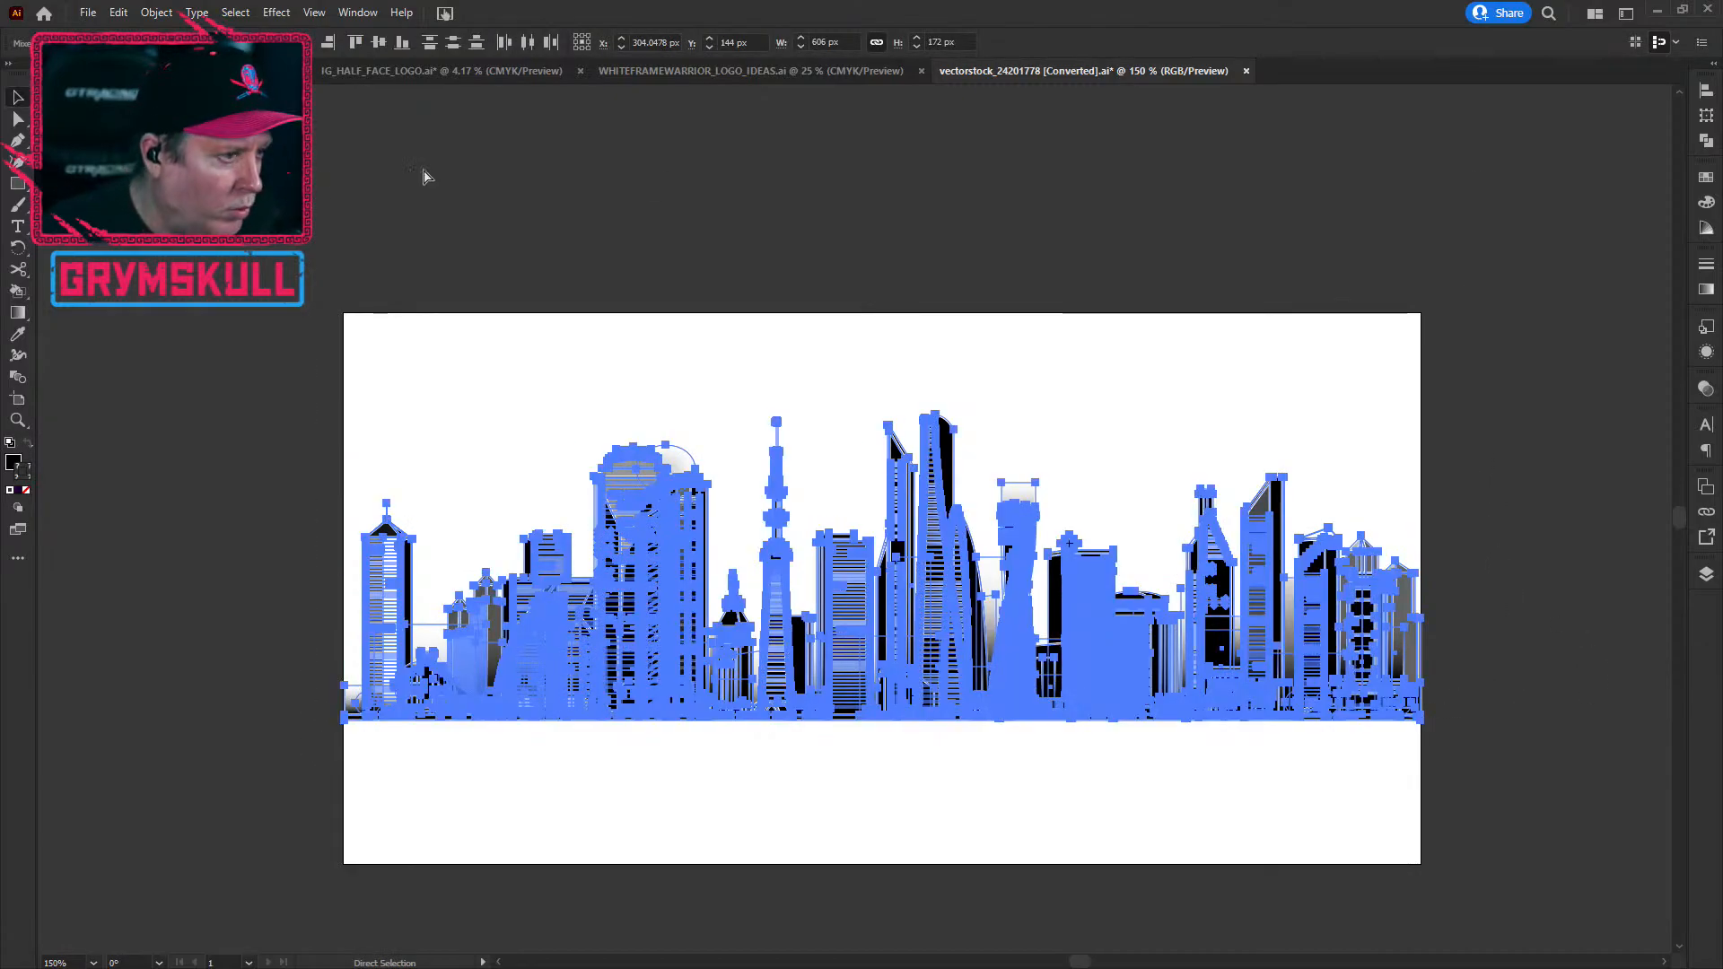
pyautogui.press('v')
pyautogui.click(713, 68)
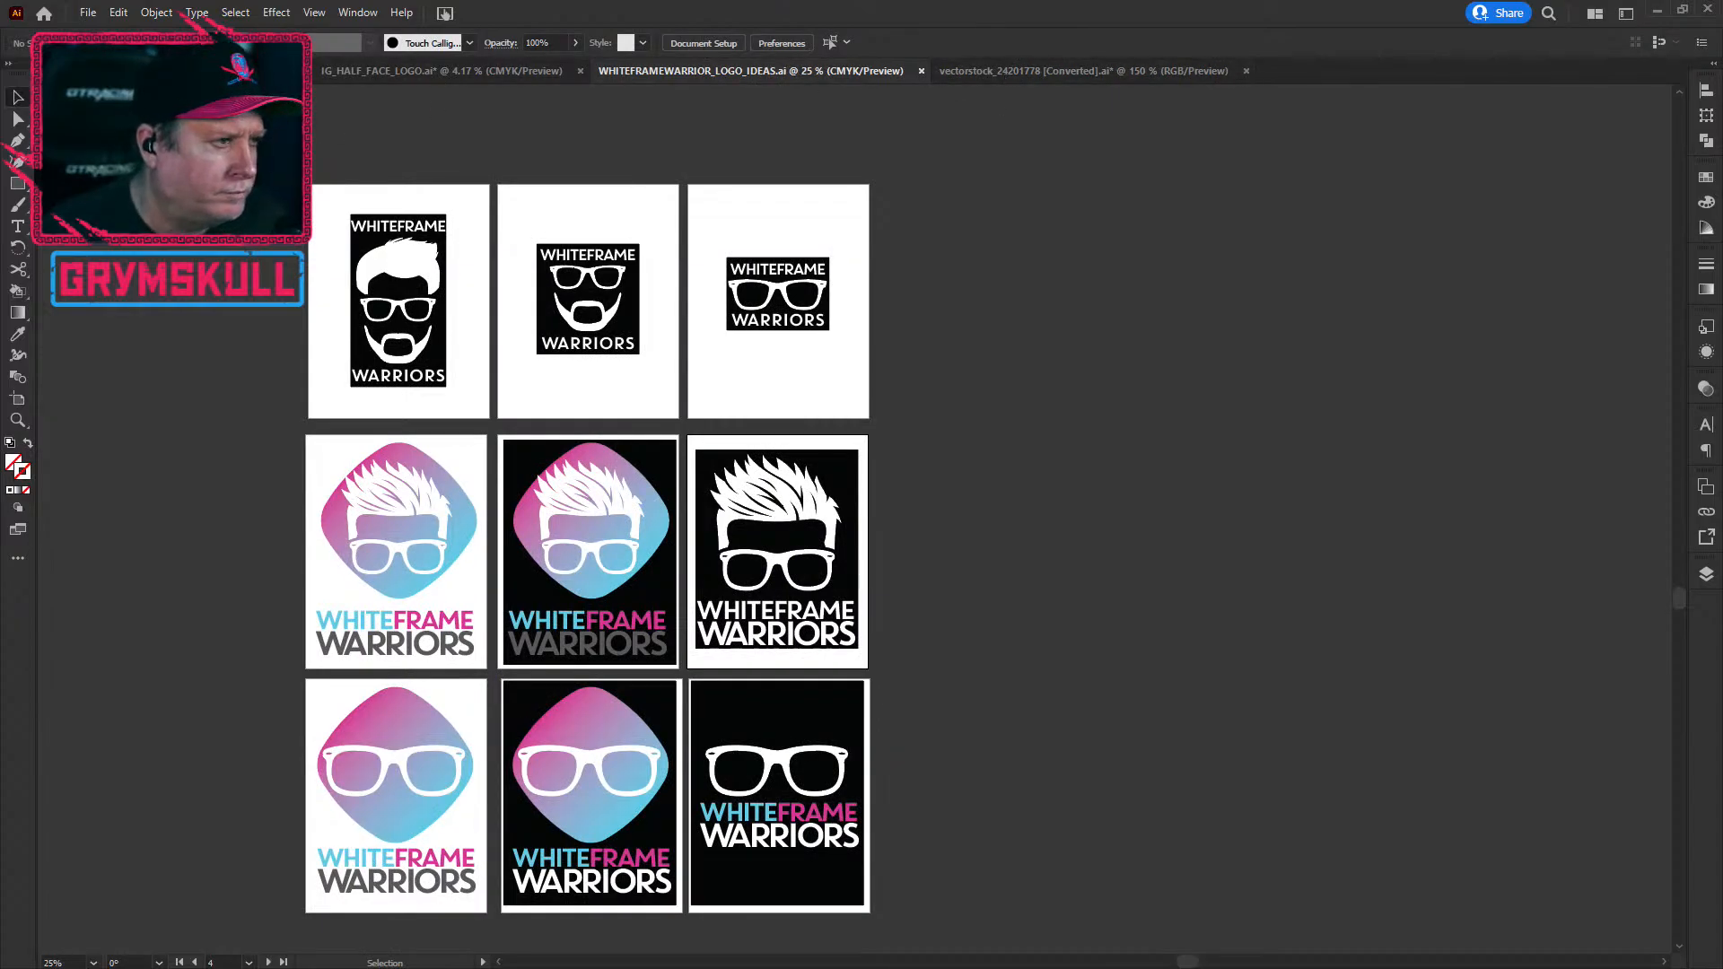
# Step: Switch to IG_HALF_FACE_LOGO.ai and paste the copied skyline into it
pyautogui.click(179, 71)
pyautogui.click(436, 72)
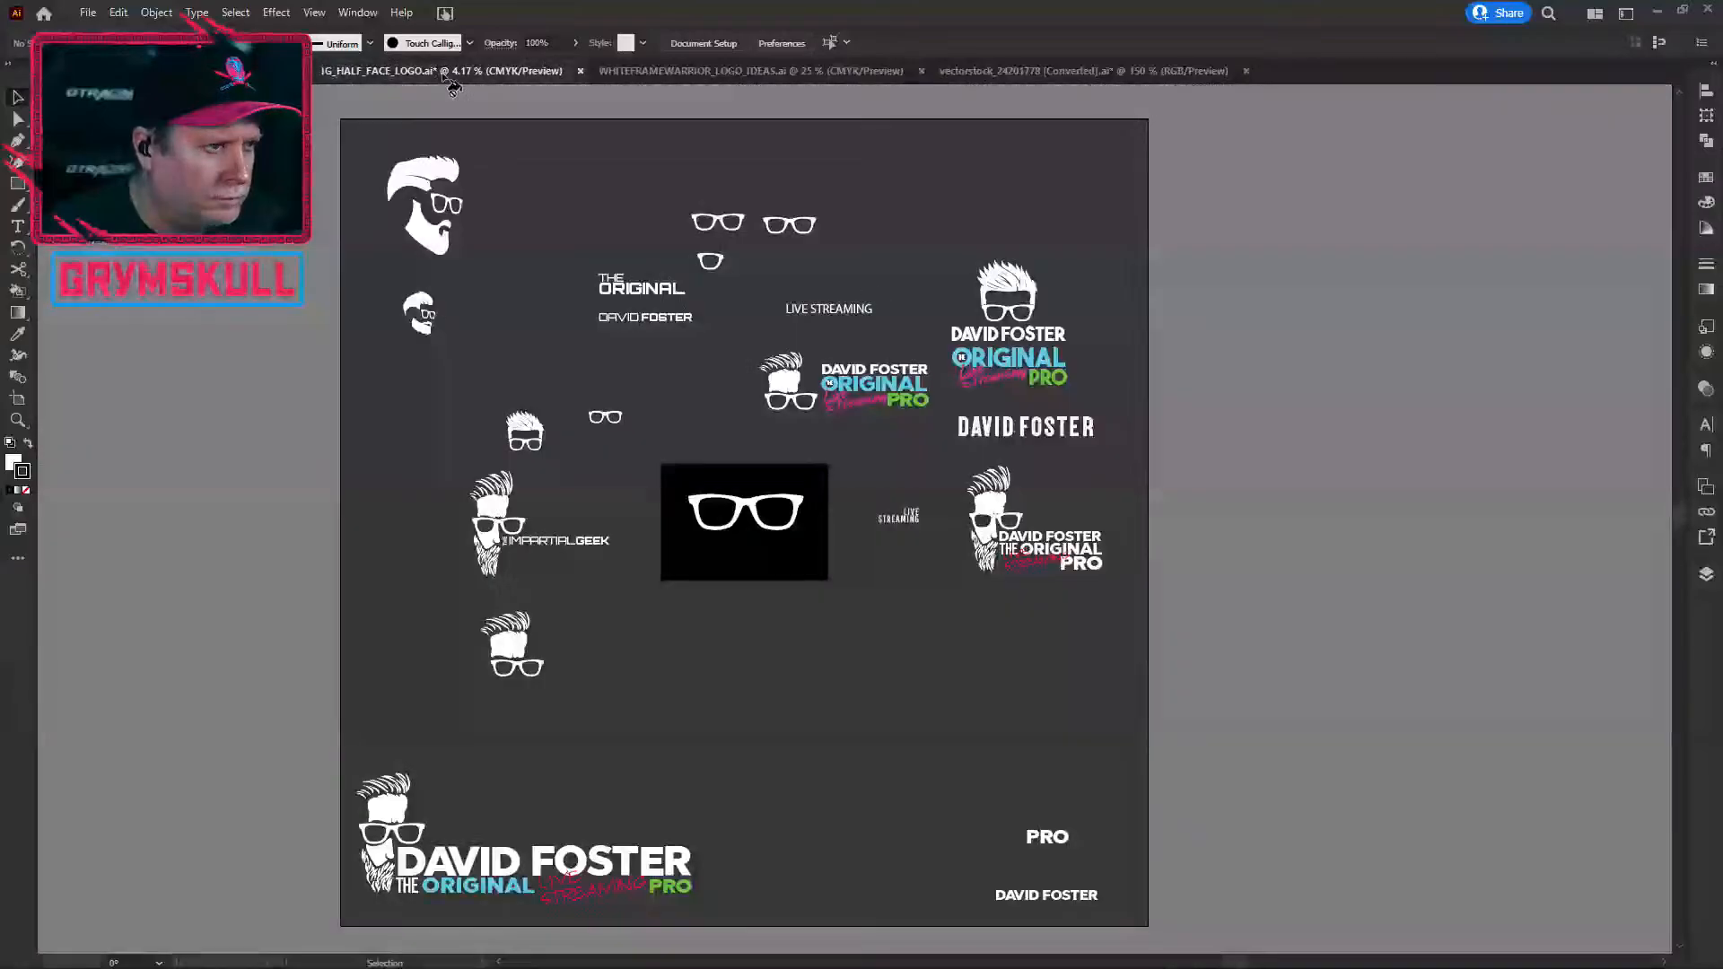
pyautogui.press('a')
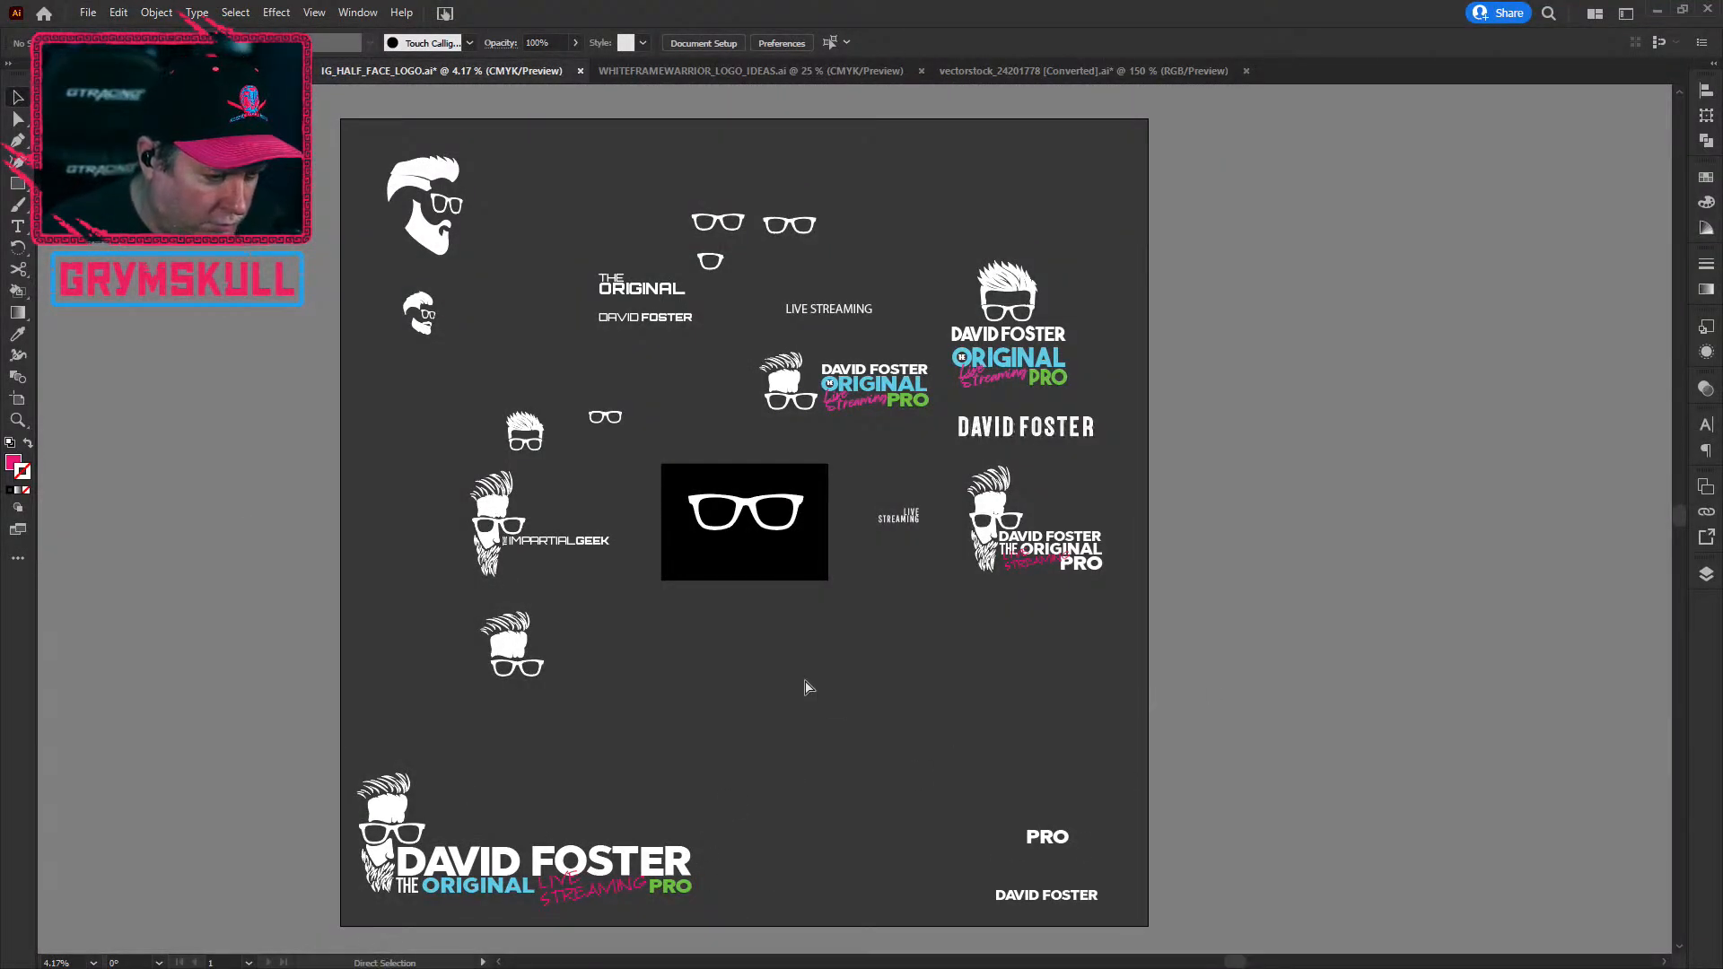
pyautogui.hotkey('ctrl', 'v')
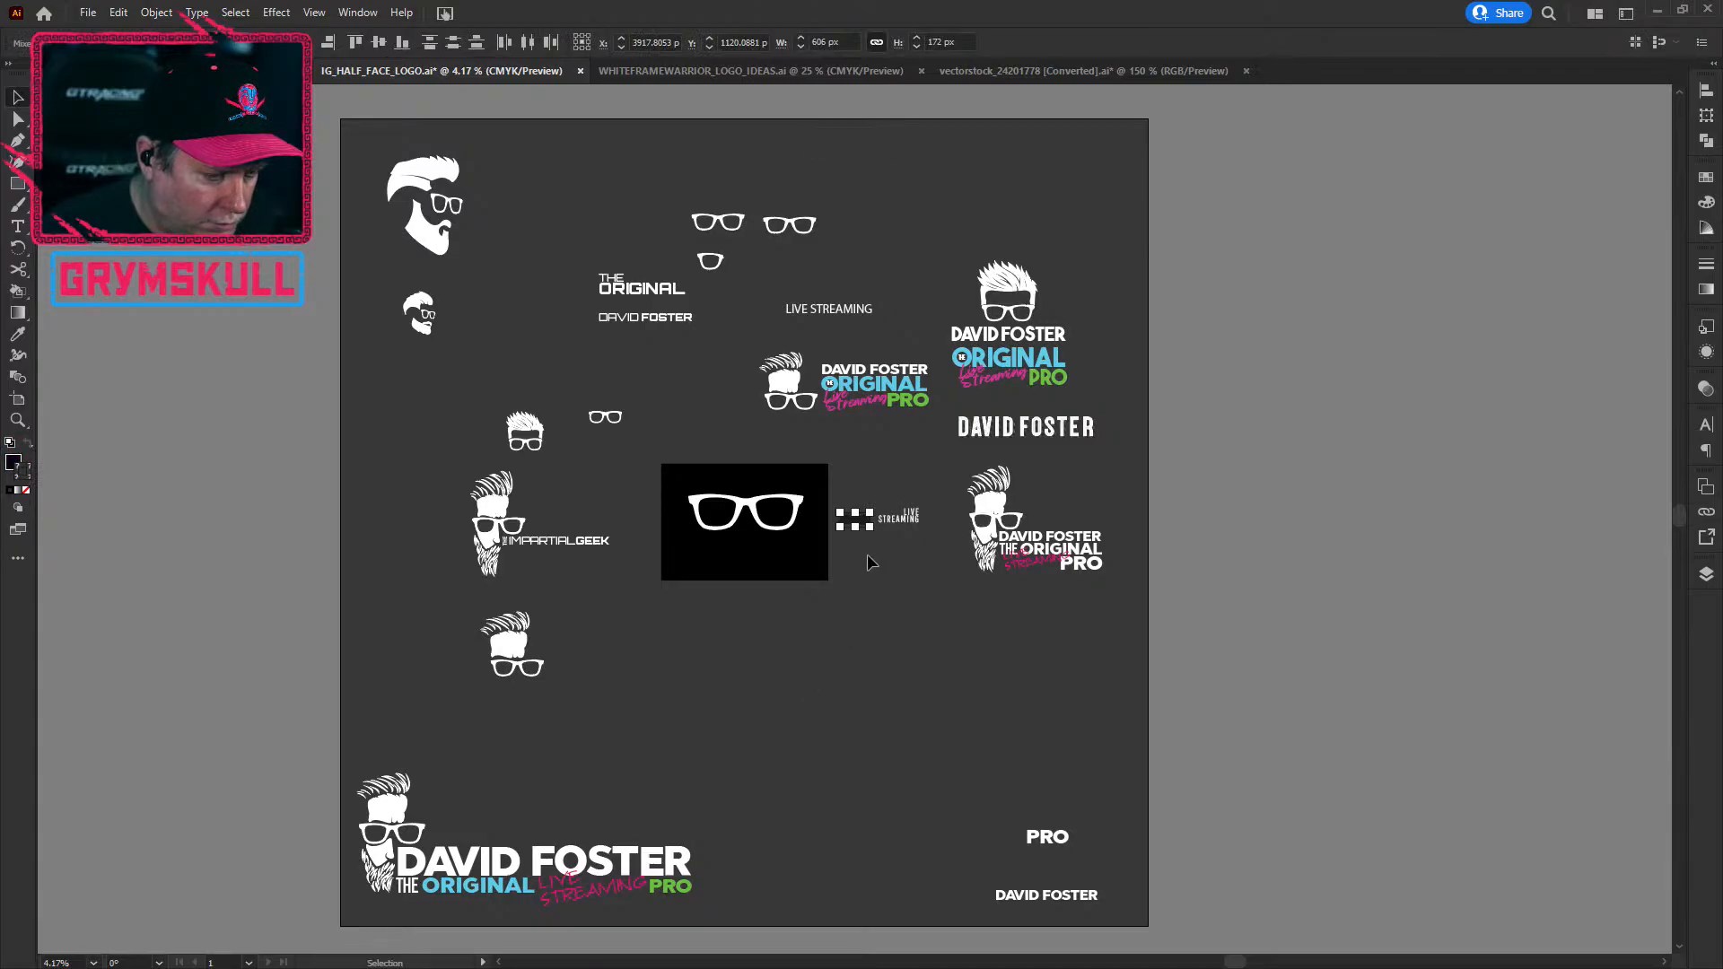
pyautogui.scroll(2, 867, 513)
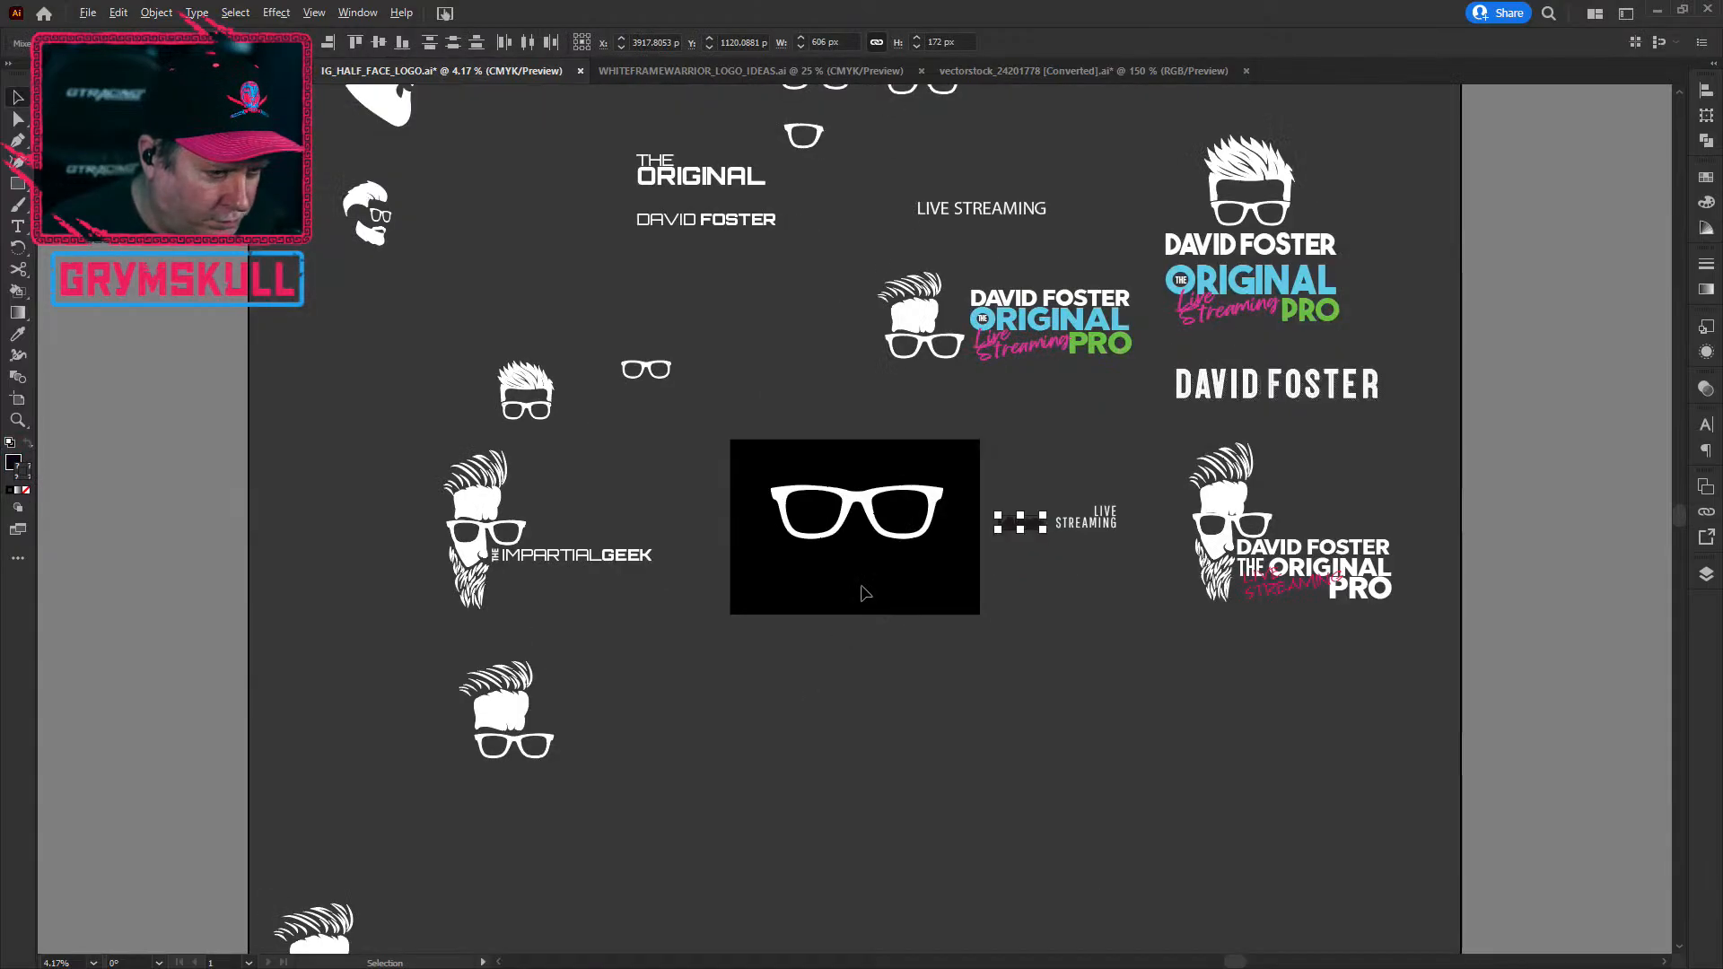
pyautogui.click(848, 543)
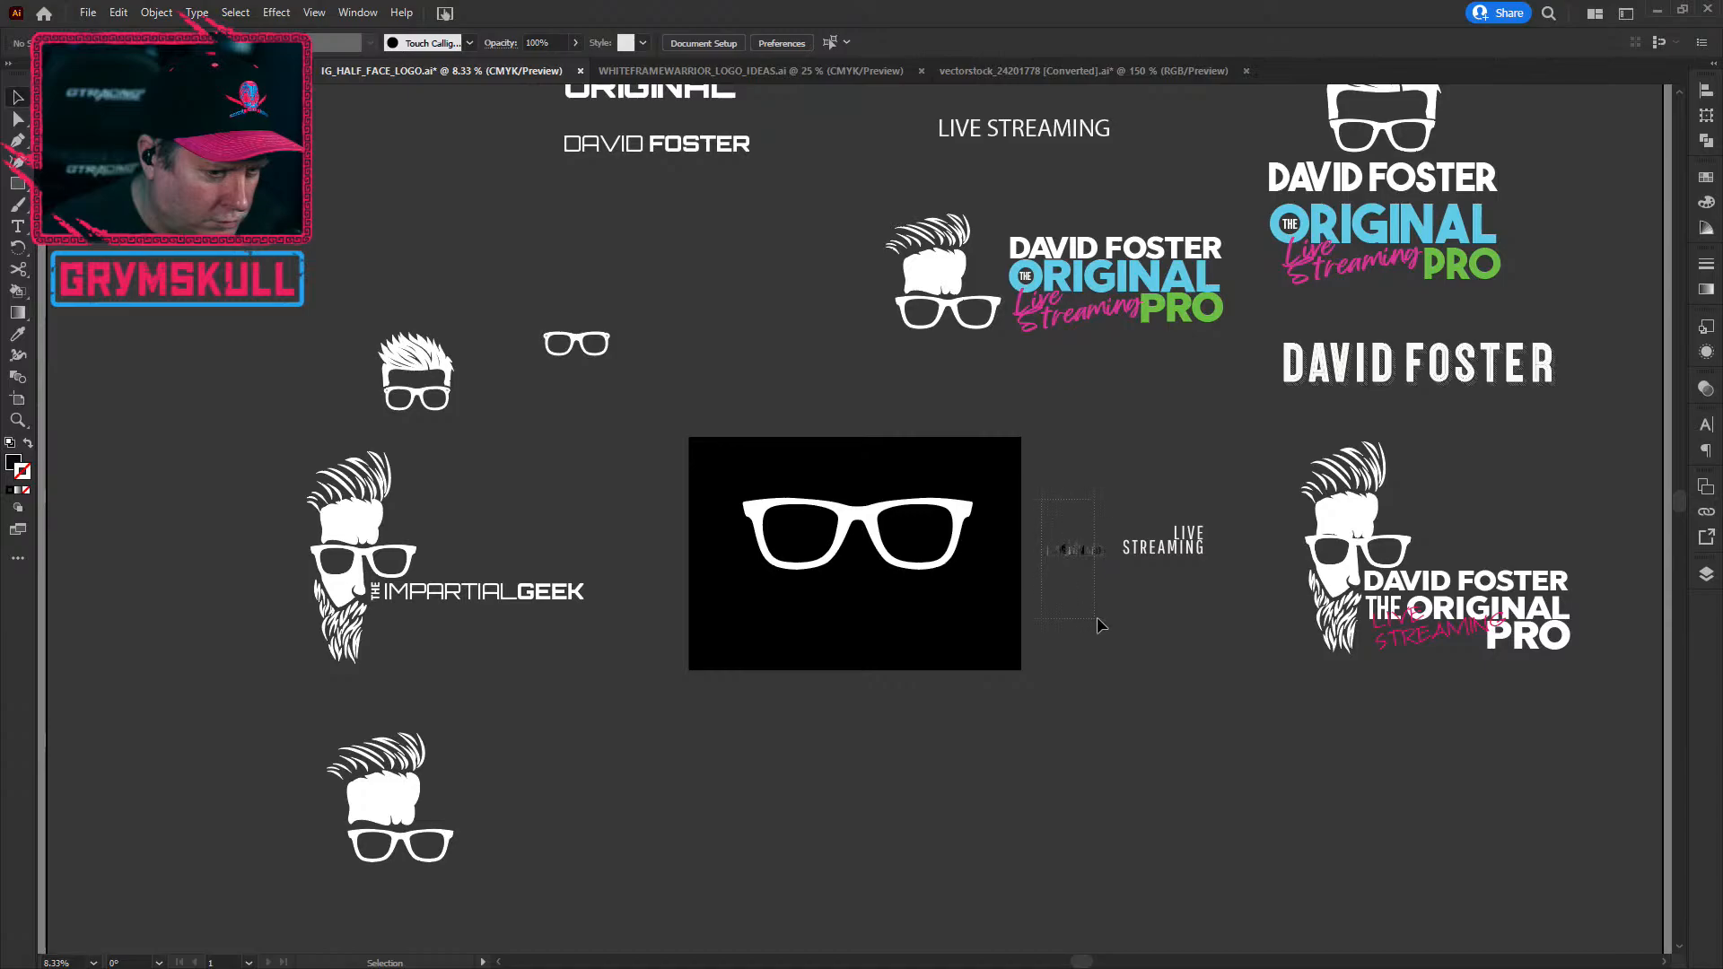
pyautogui.click(1083, 551)
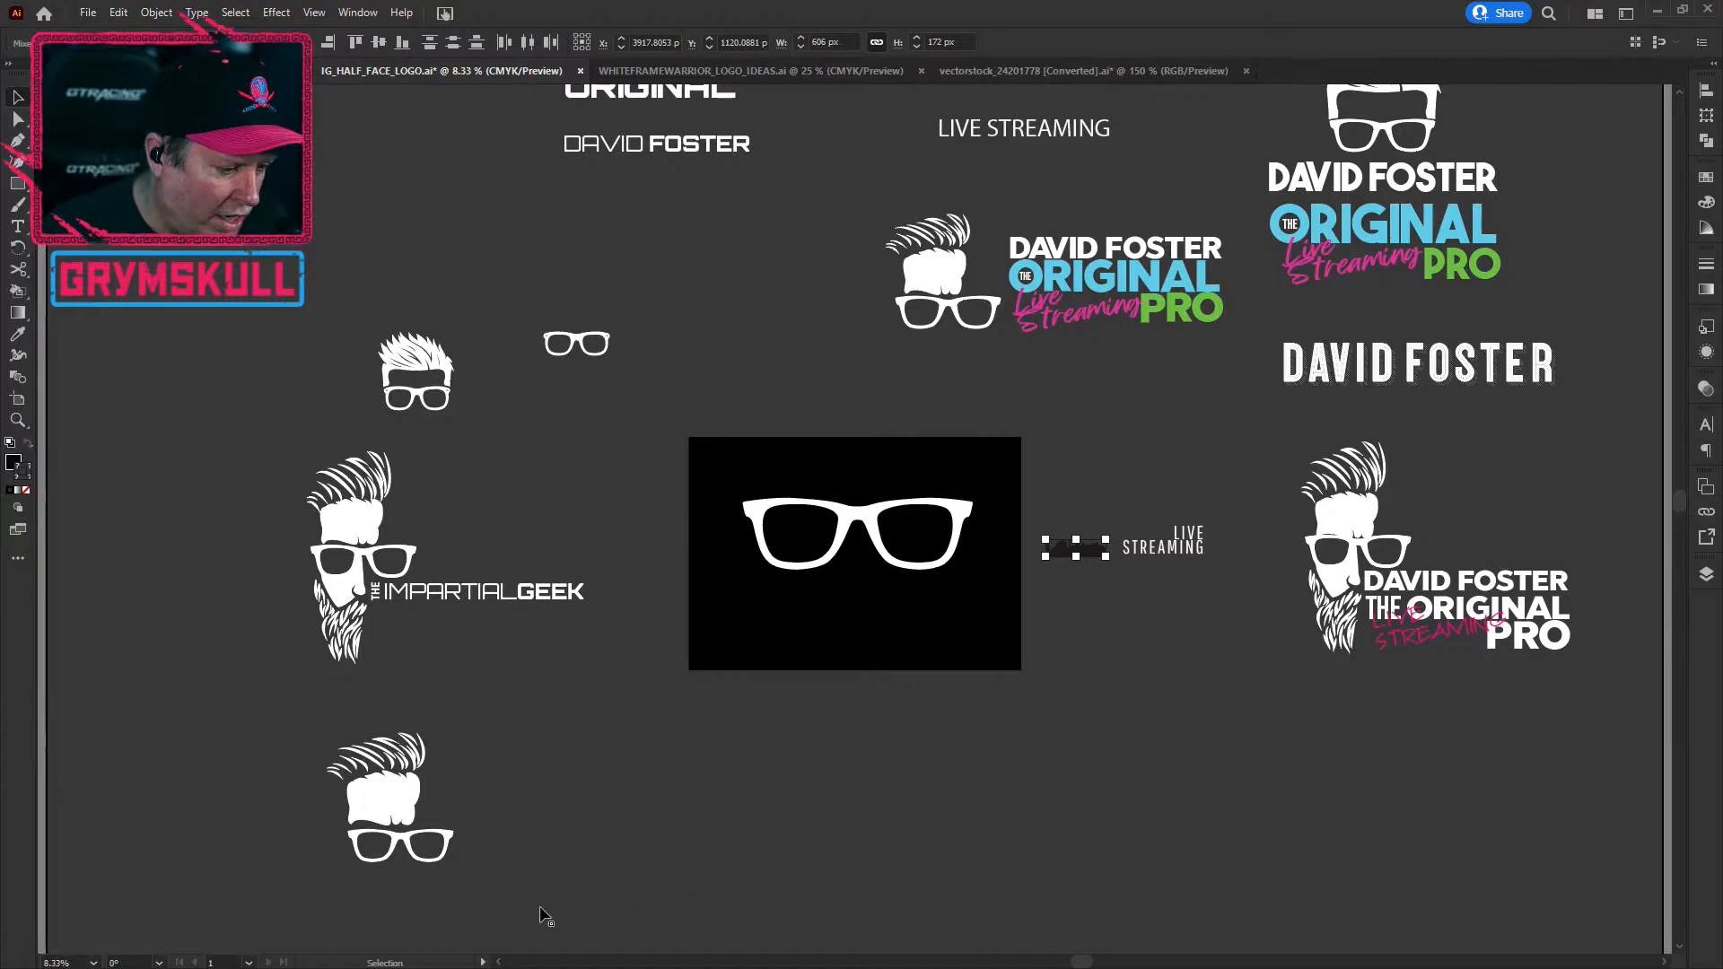
pyautogui.moveTo(1048, 574); pyautogui.dragTo(436, 886)
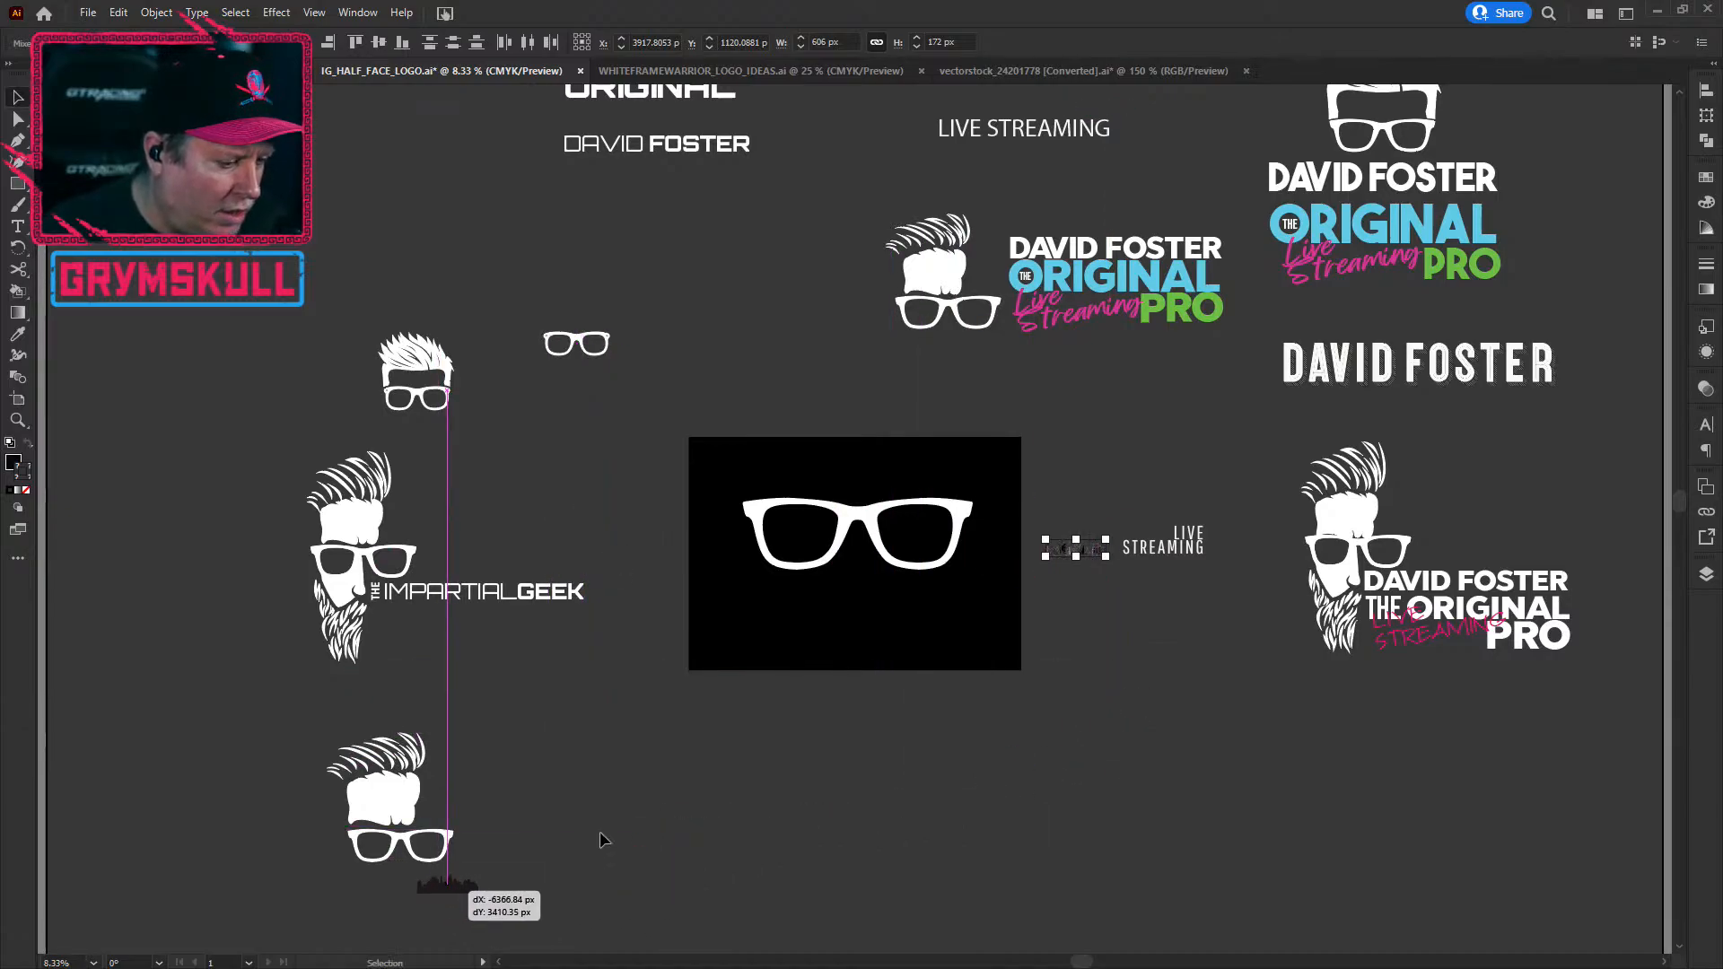
pyautogui.scroll(-5, 599, 840)
pyautogui.click(612, 811)
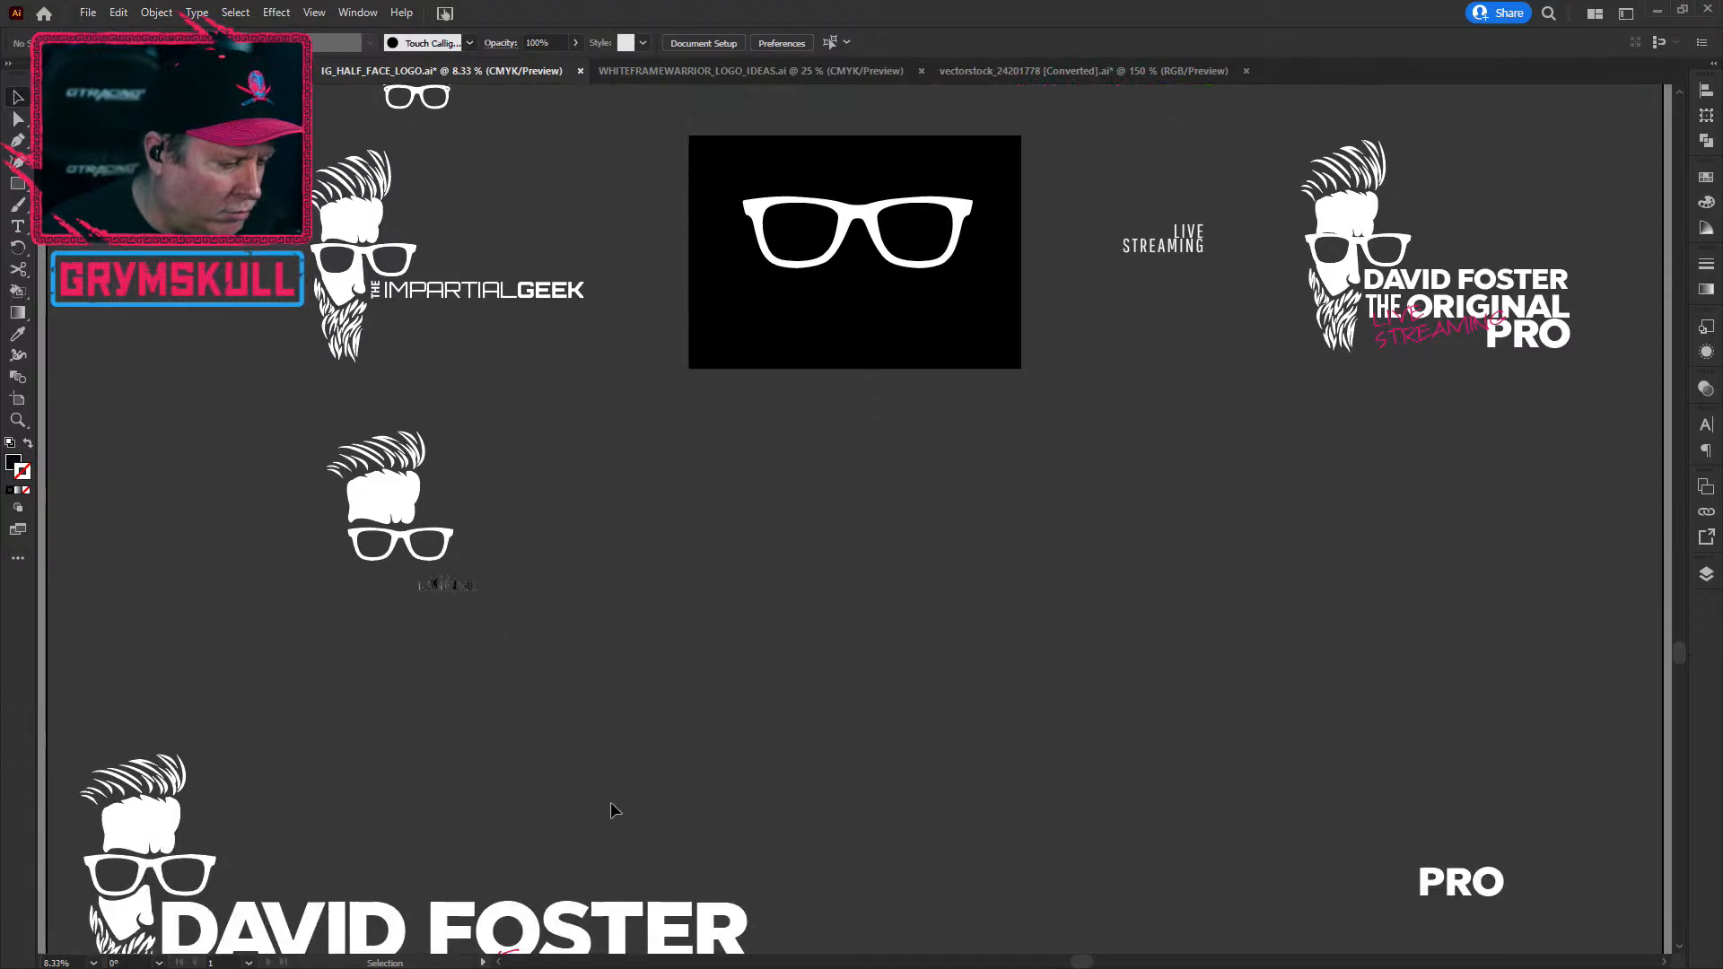
pyautogui.scroll(-1, 606, 803)
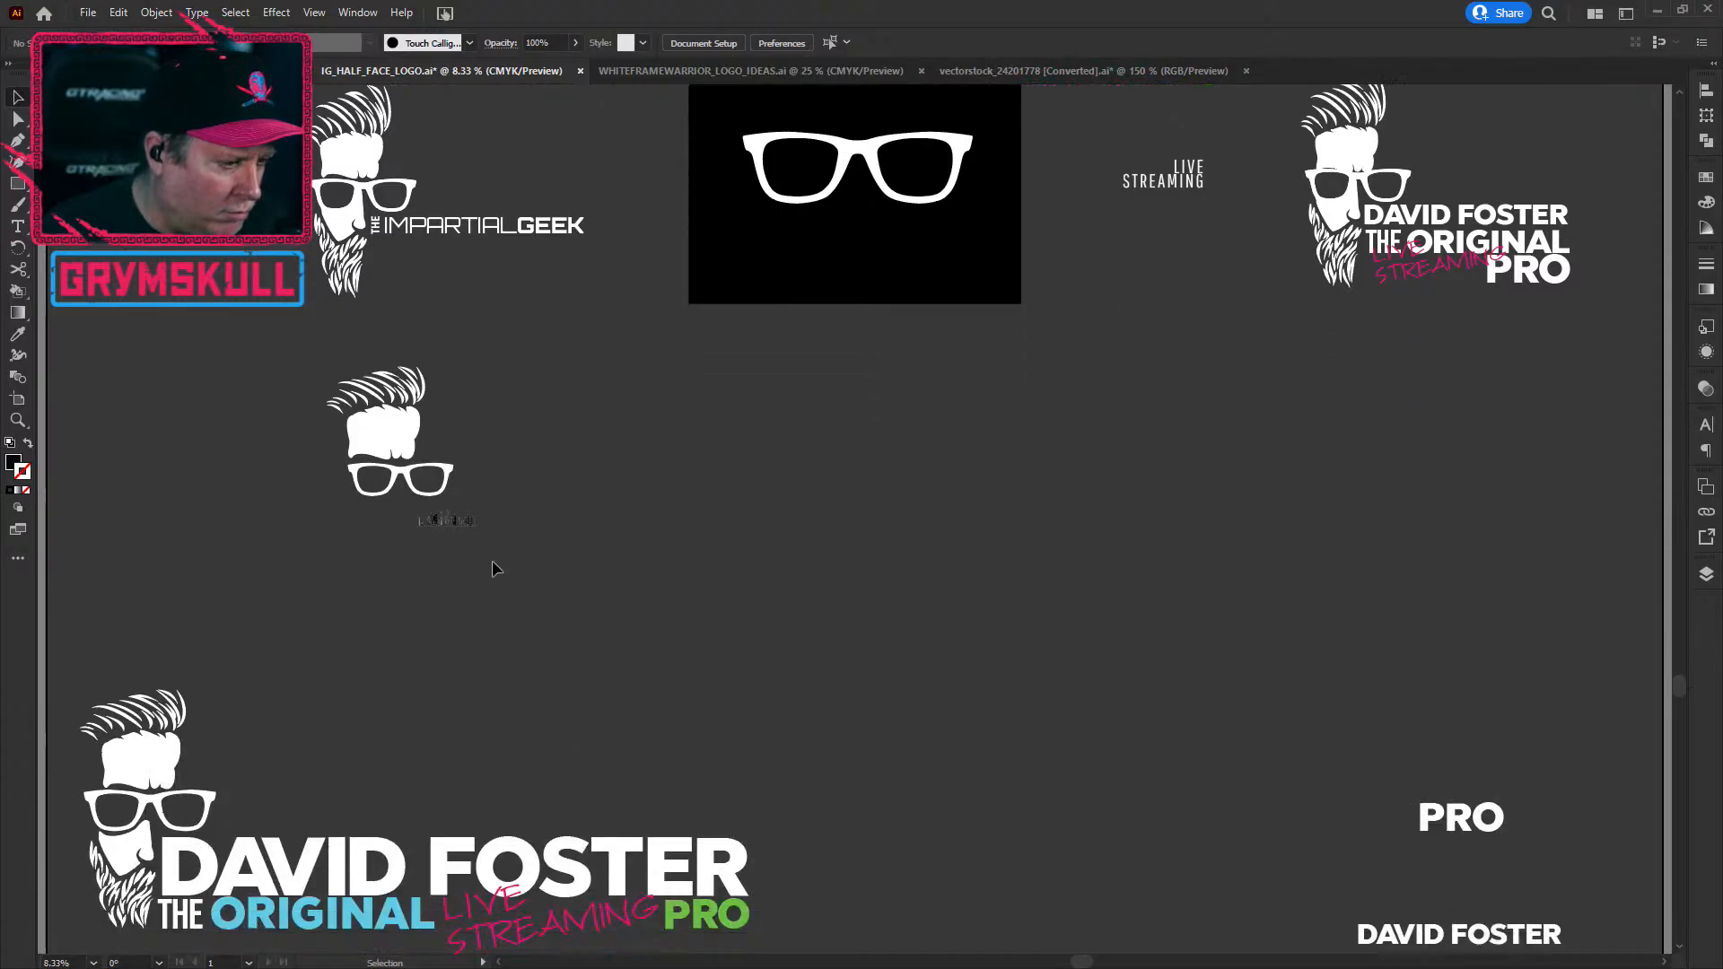
pyautogui.click(398, 519)
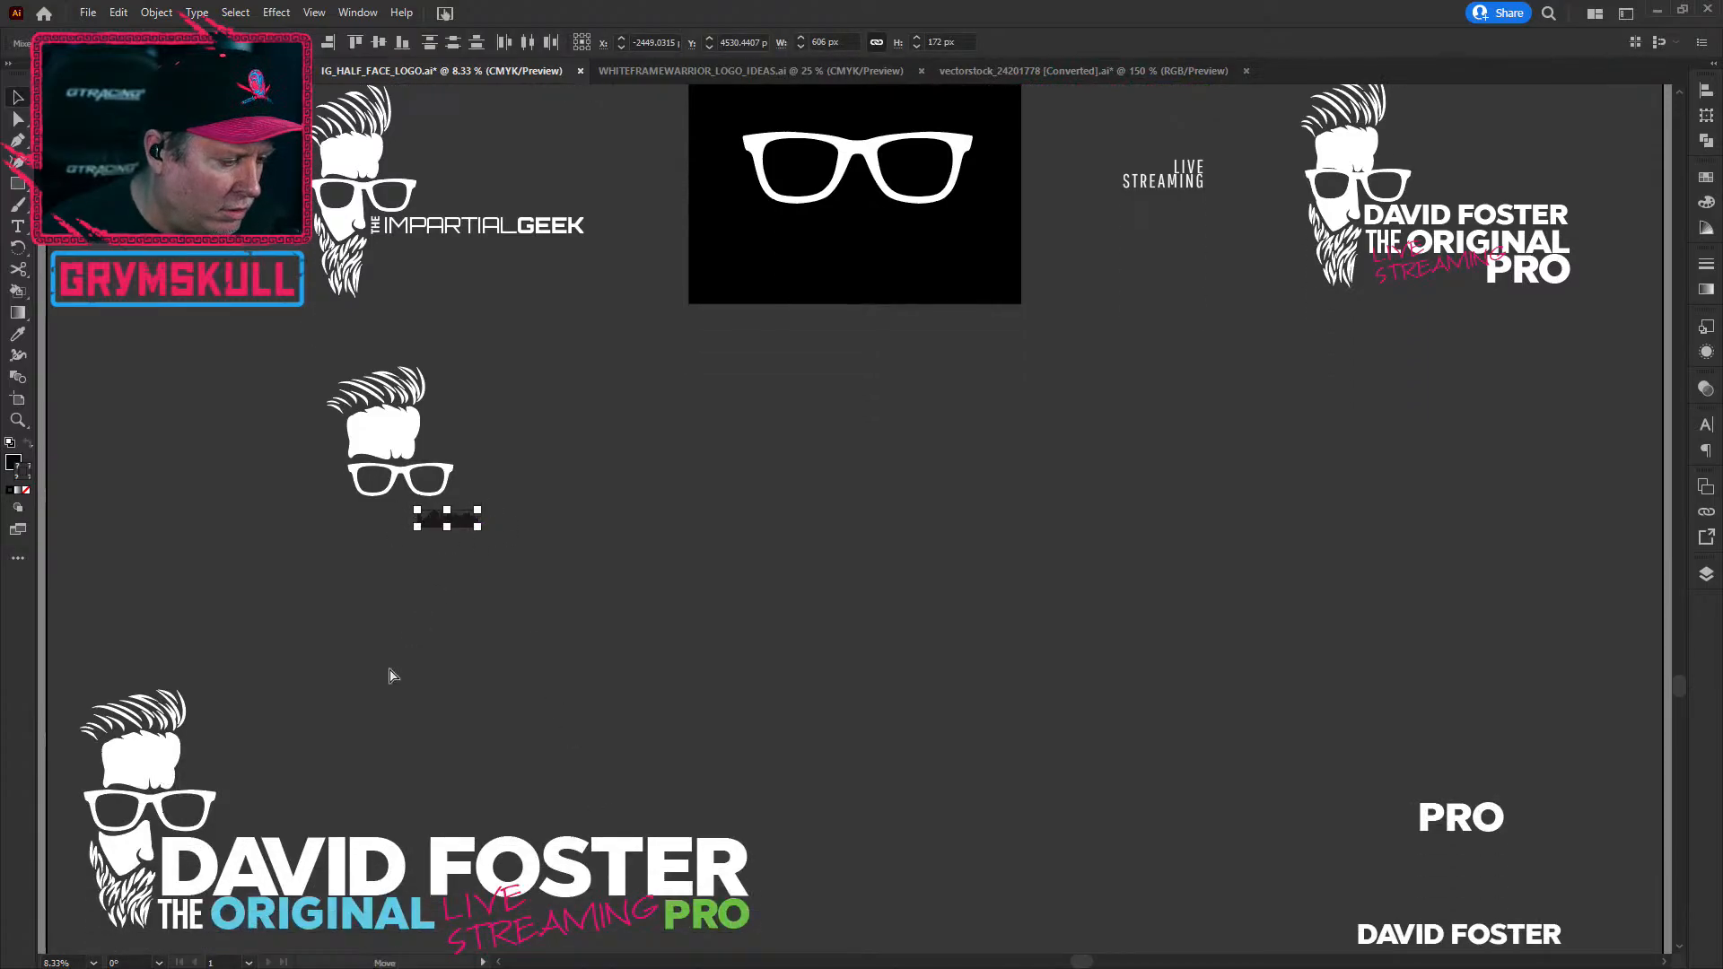
pyautogui.moveTo(474, 517); pyautogui.dragTo(272, 826)
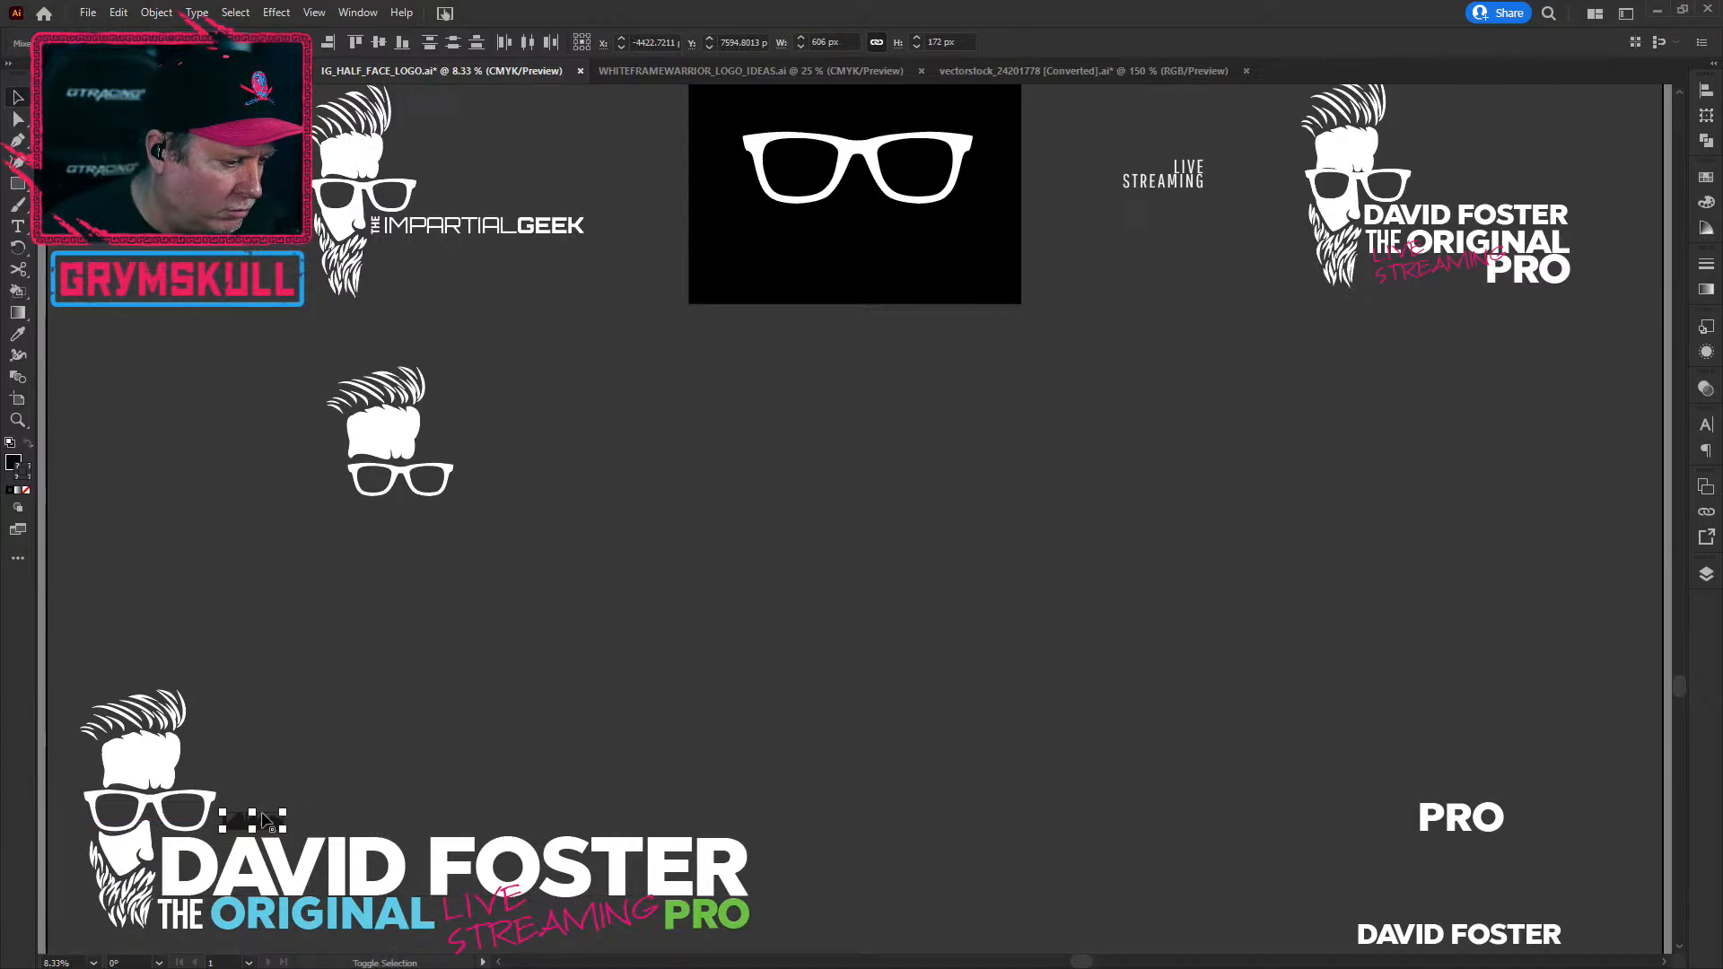
pyautogui.moveTo(285, 811); pyautogui.dragTo(831, 482)
pyautogui.moveTo(769, 521); pyautogui.dragTo(747, 536)
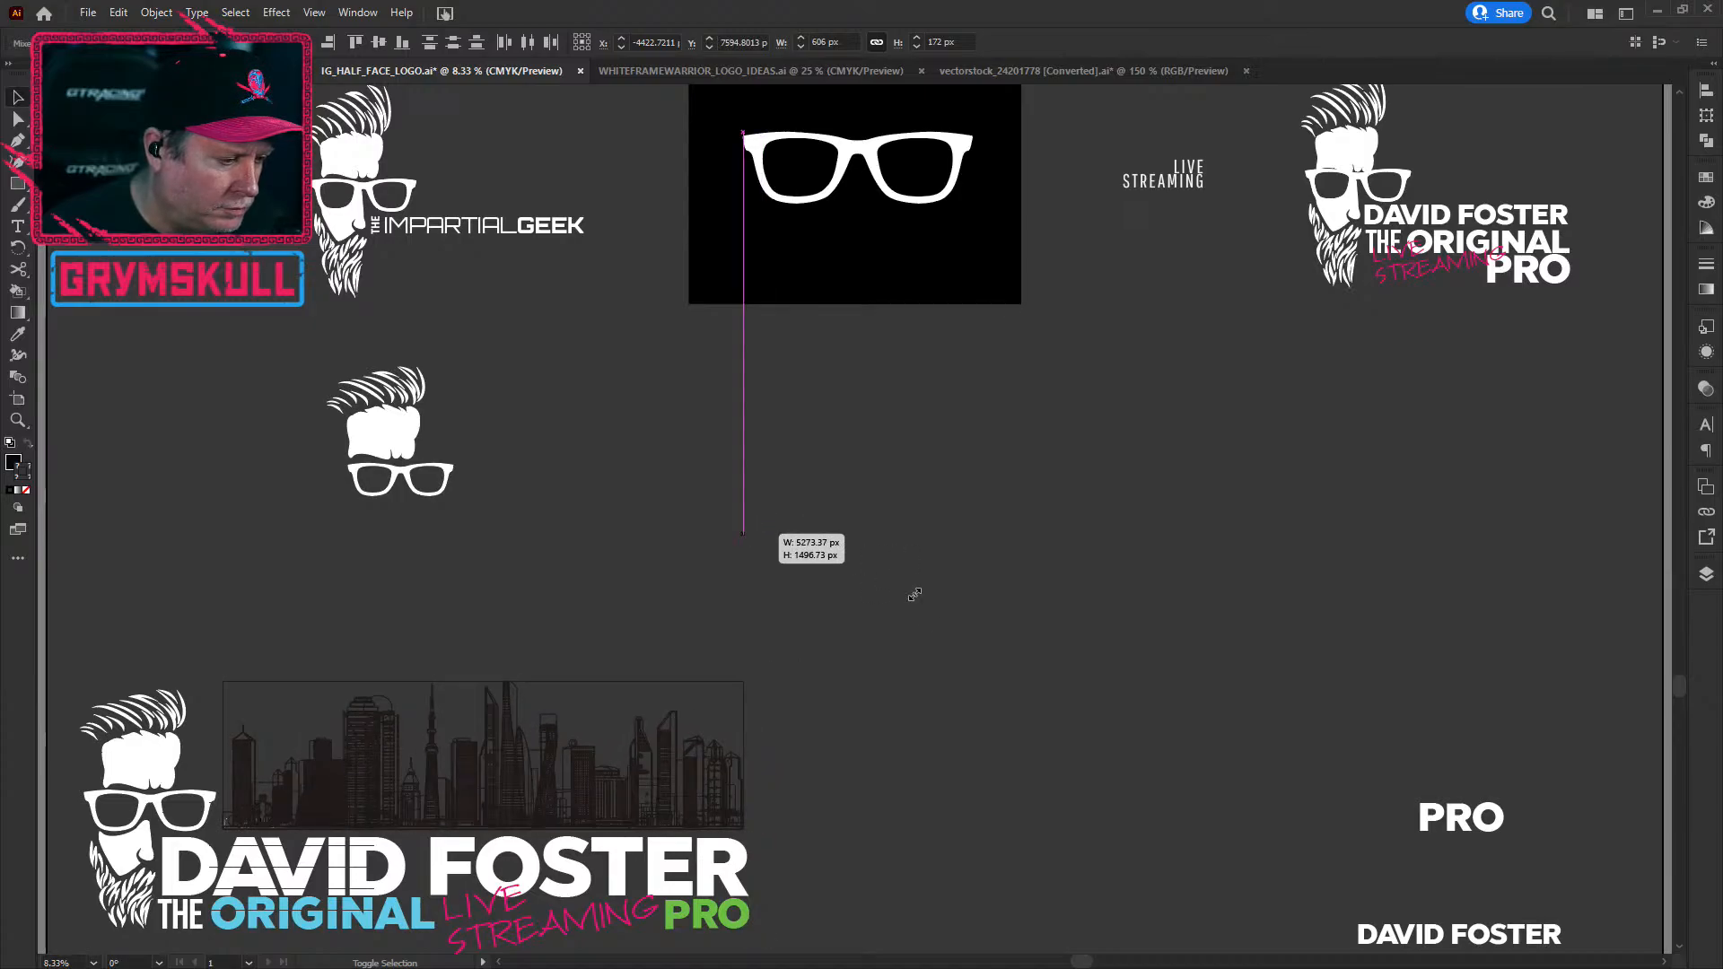
pyautogui.click(961, 725)
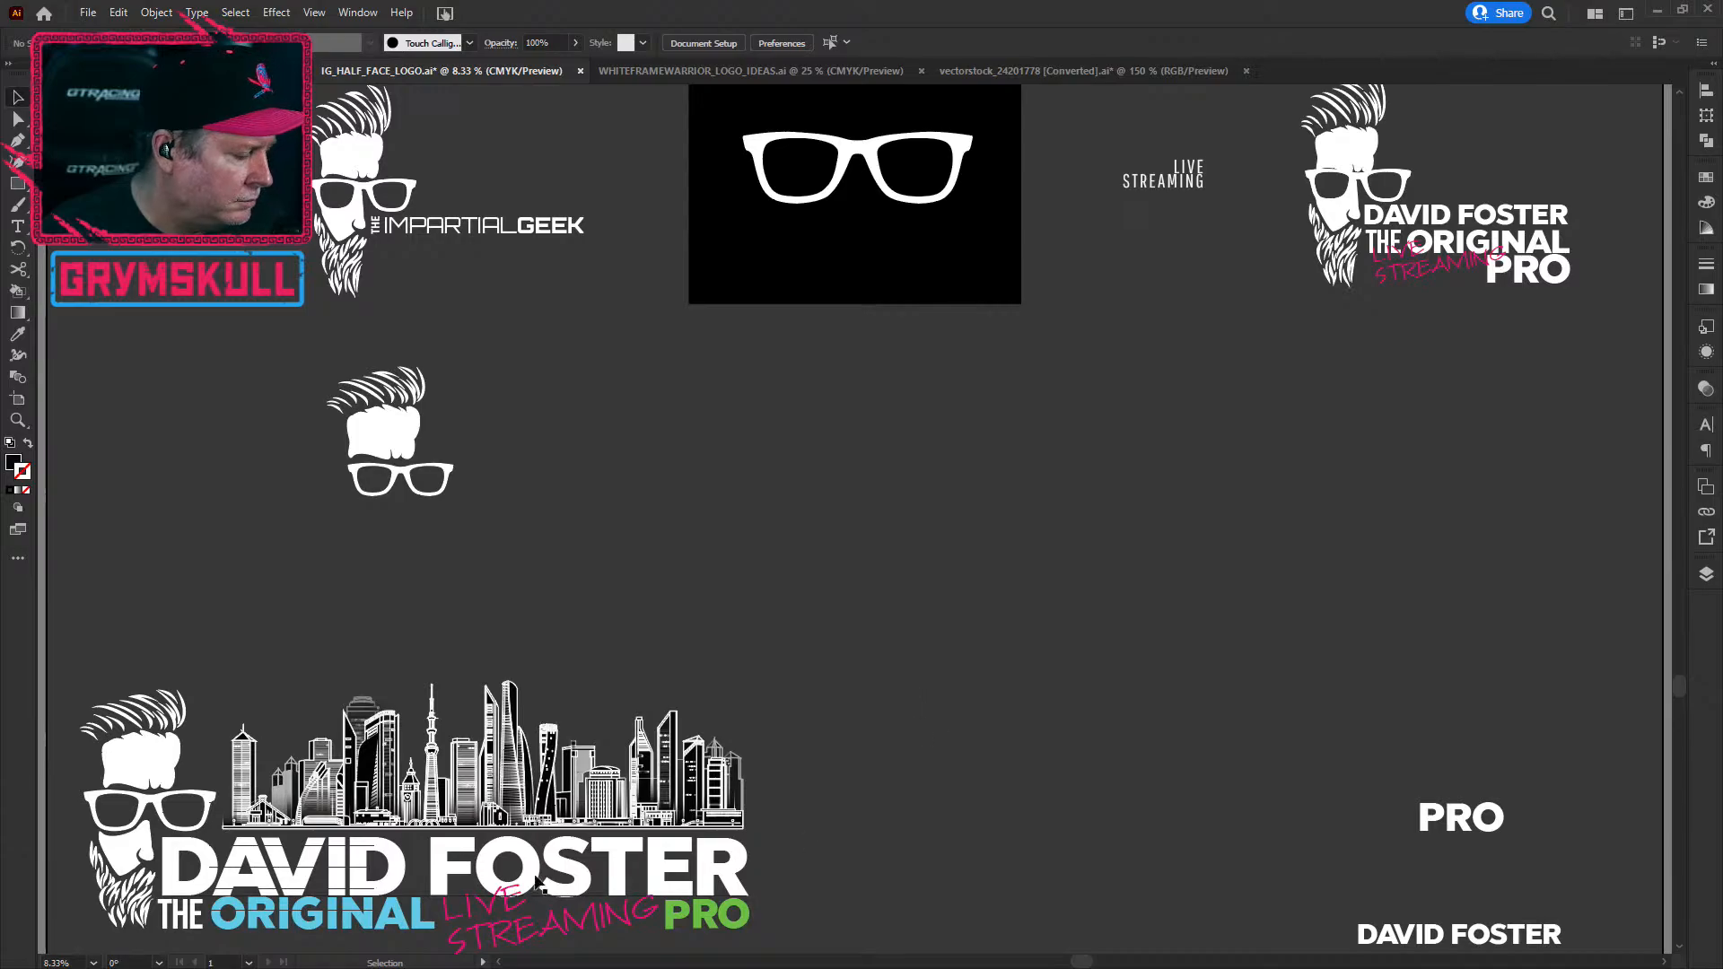
# Step: Shift the skyline group a few pixels left between the head and FOSTER's right edge
pyautogui.scroll(2, 514, 873)
pyautogui.press('space')
pyautogui.moveTo(612, 661); pyautogui.dragTo(833, 531)
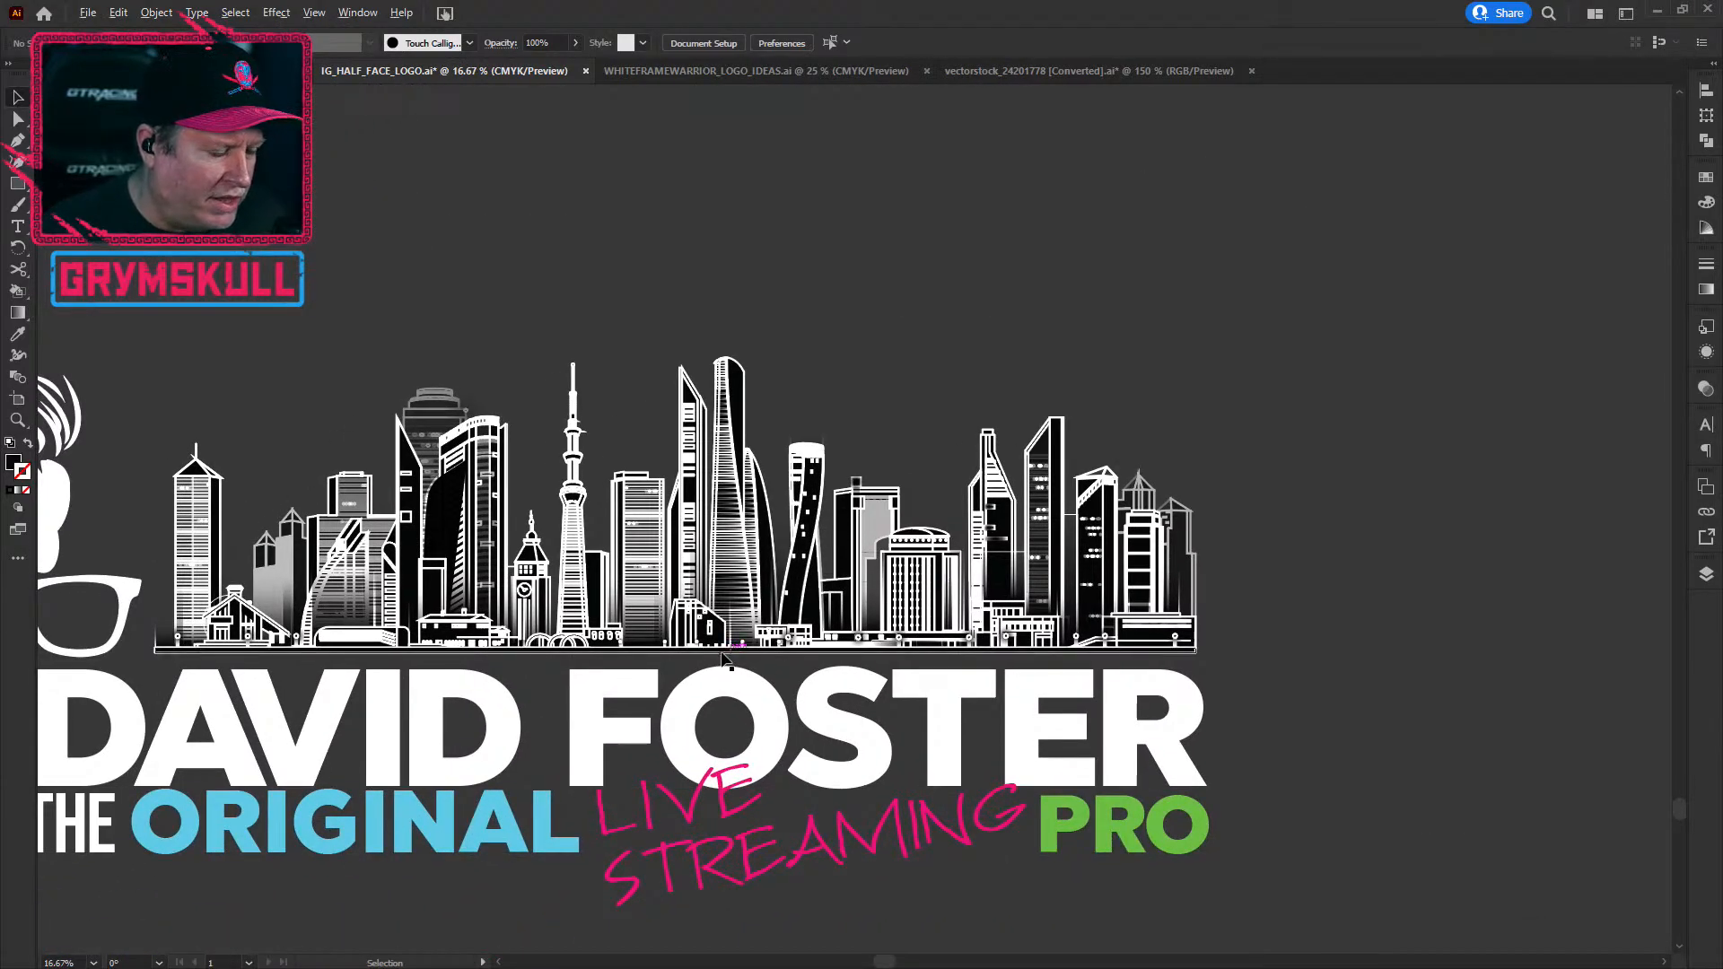
pyautogui.scroll(-1, 719, 849)
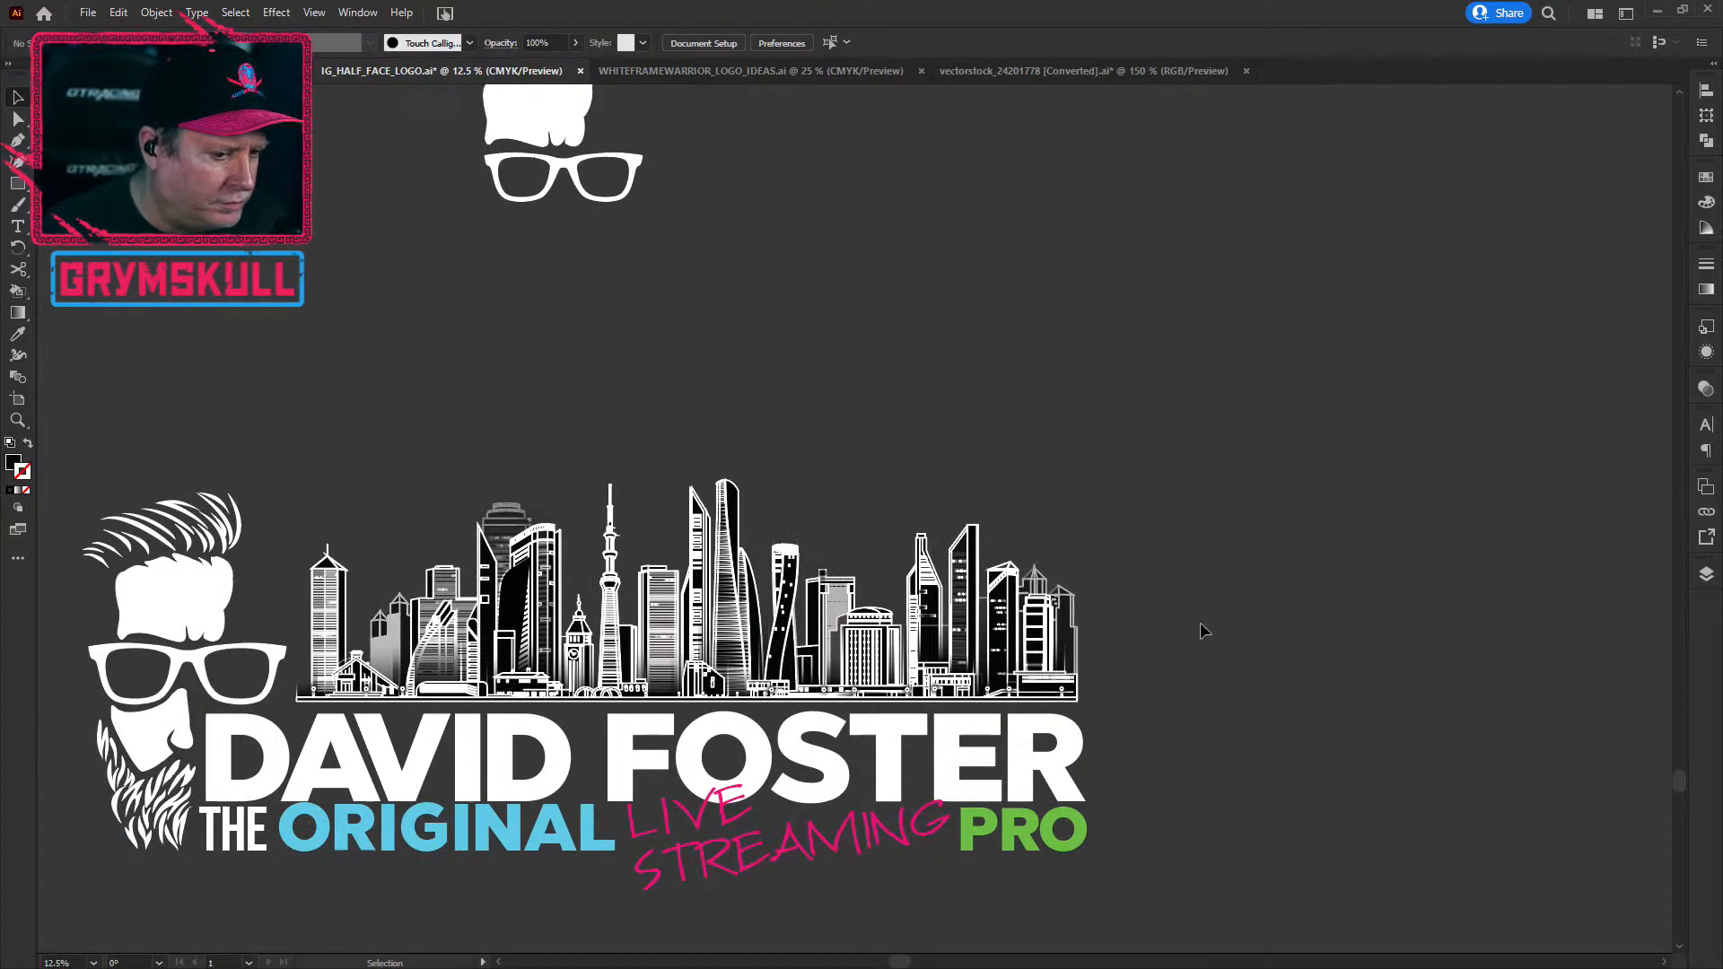
pyautogui.click(473, 635)
pyautogui.moveTo(569, 671); pyautogui.dragTo(564, 671)
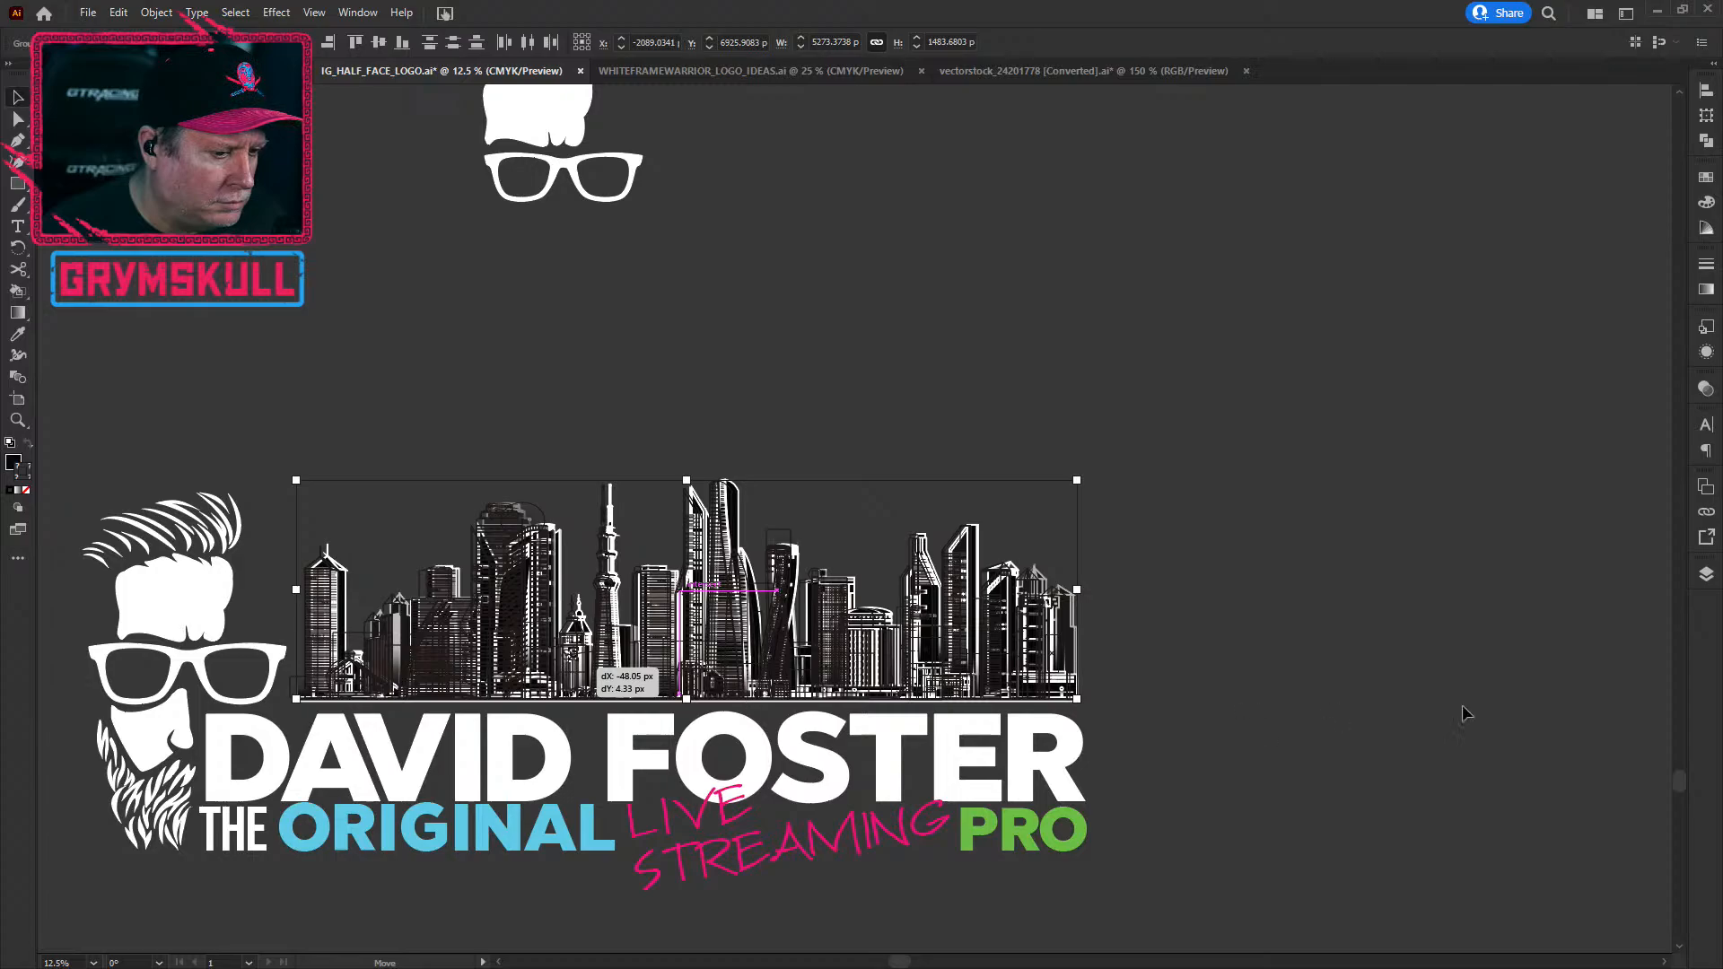
pyautogui.click(465, 885)
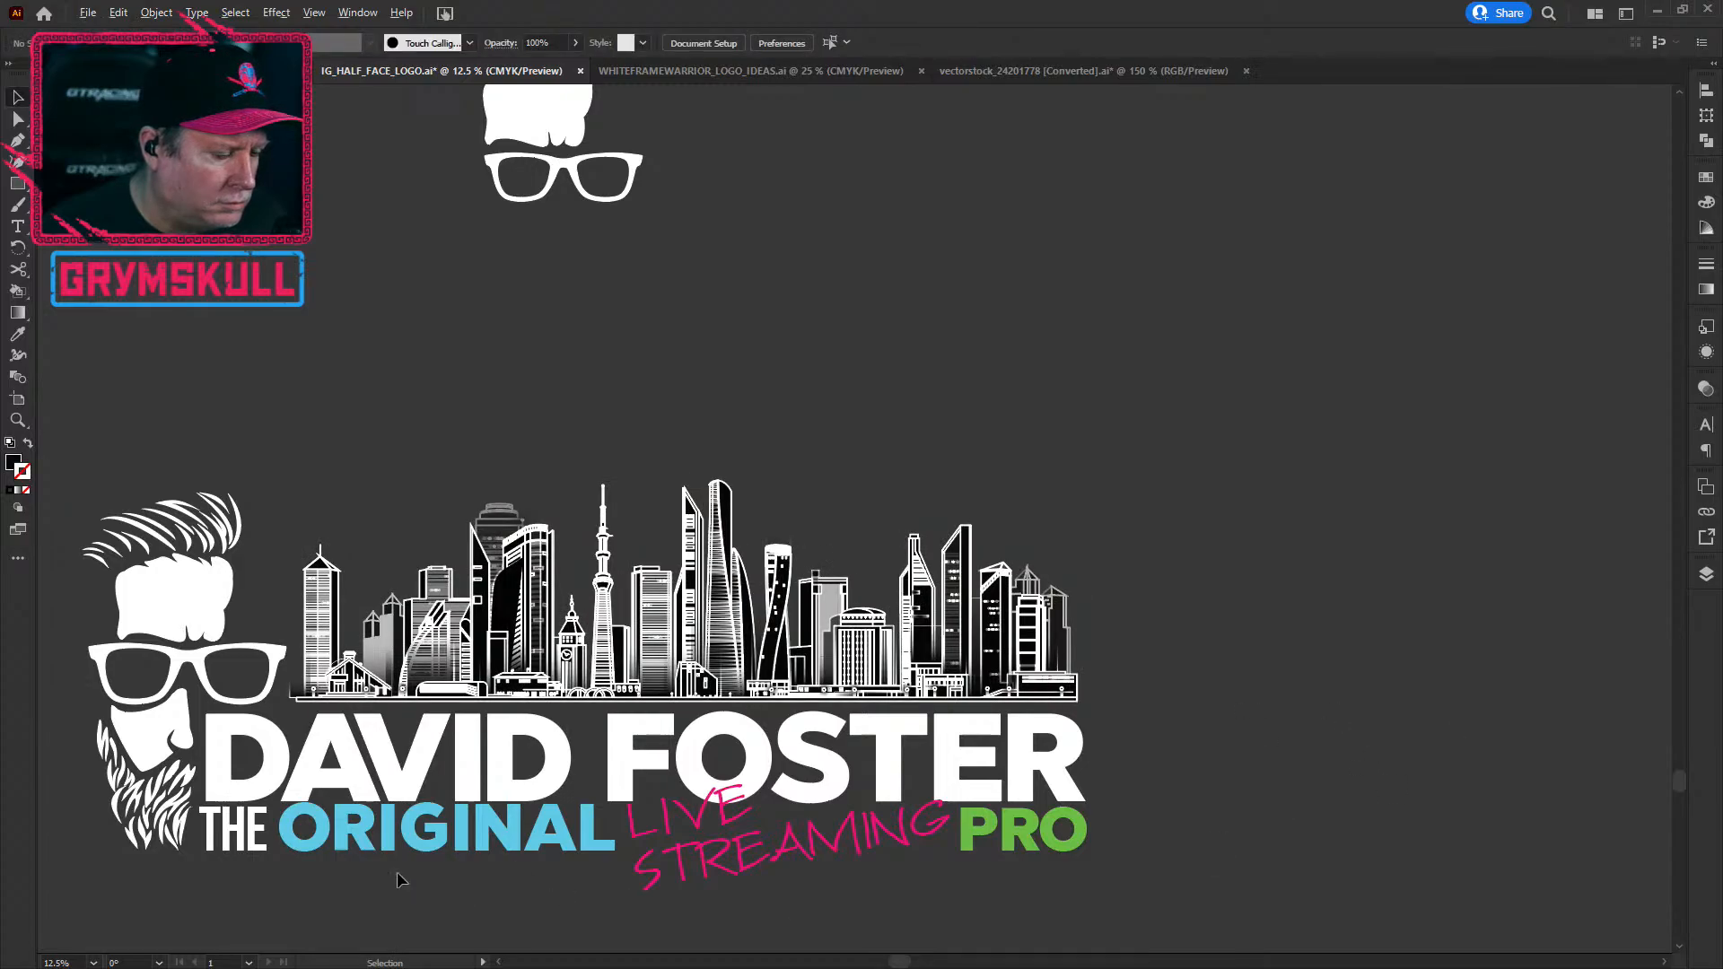
pyautogui.hotkey('ctrl', '-')
pyautogui.moveTo(796, 820); pyautogui.dragTo(1062, 651)
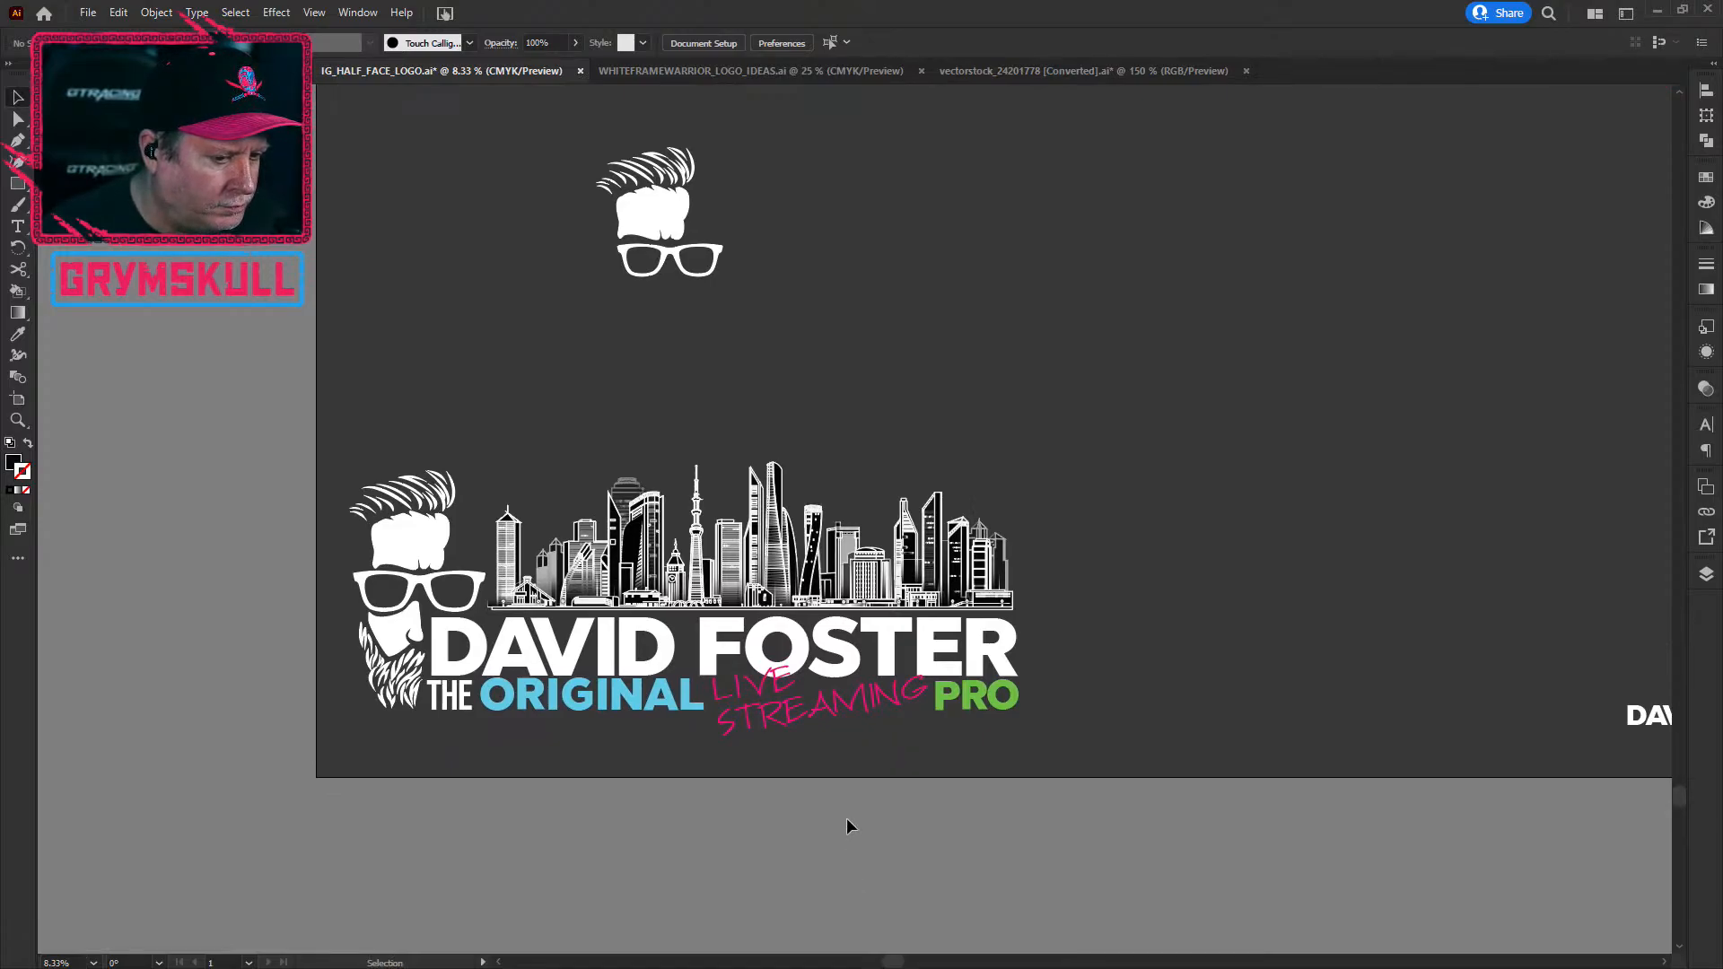
pyautogui.click(798, 718)
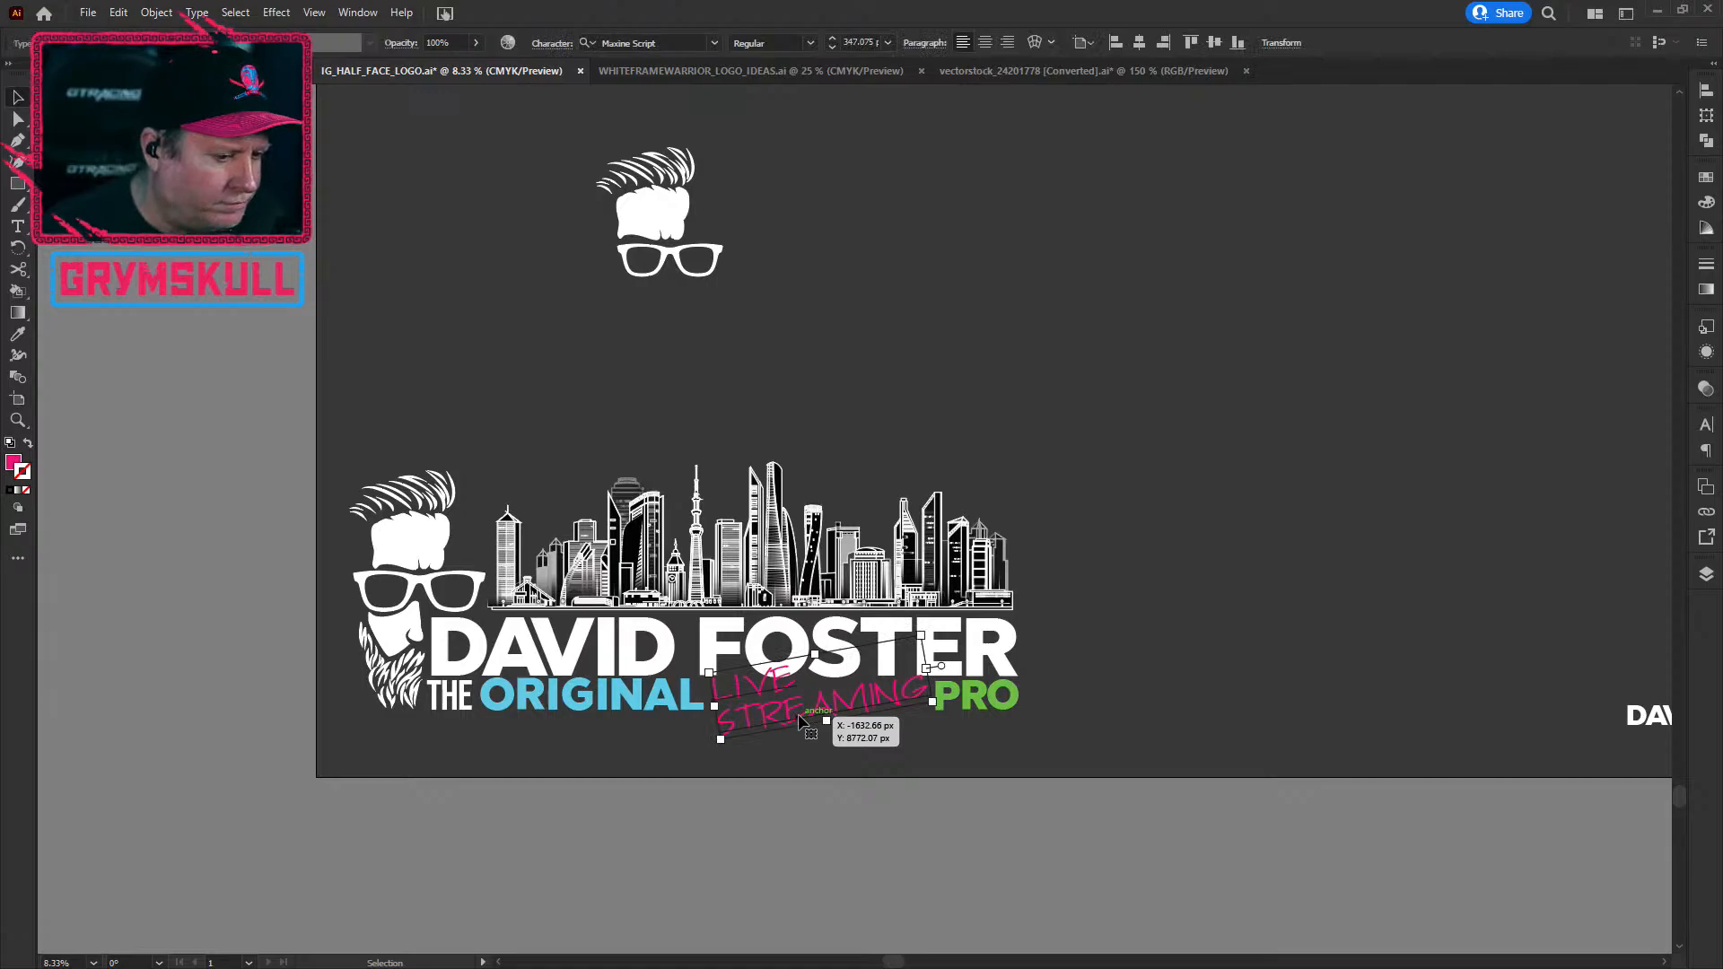
pyautogui.doubleClick(801, 718)
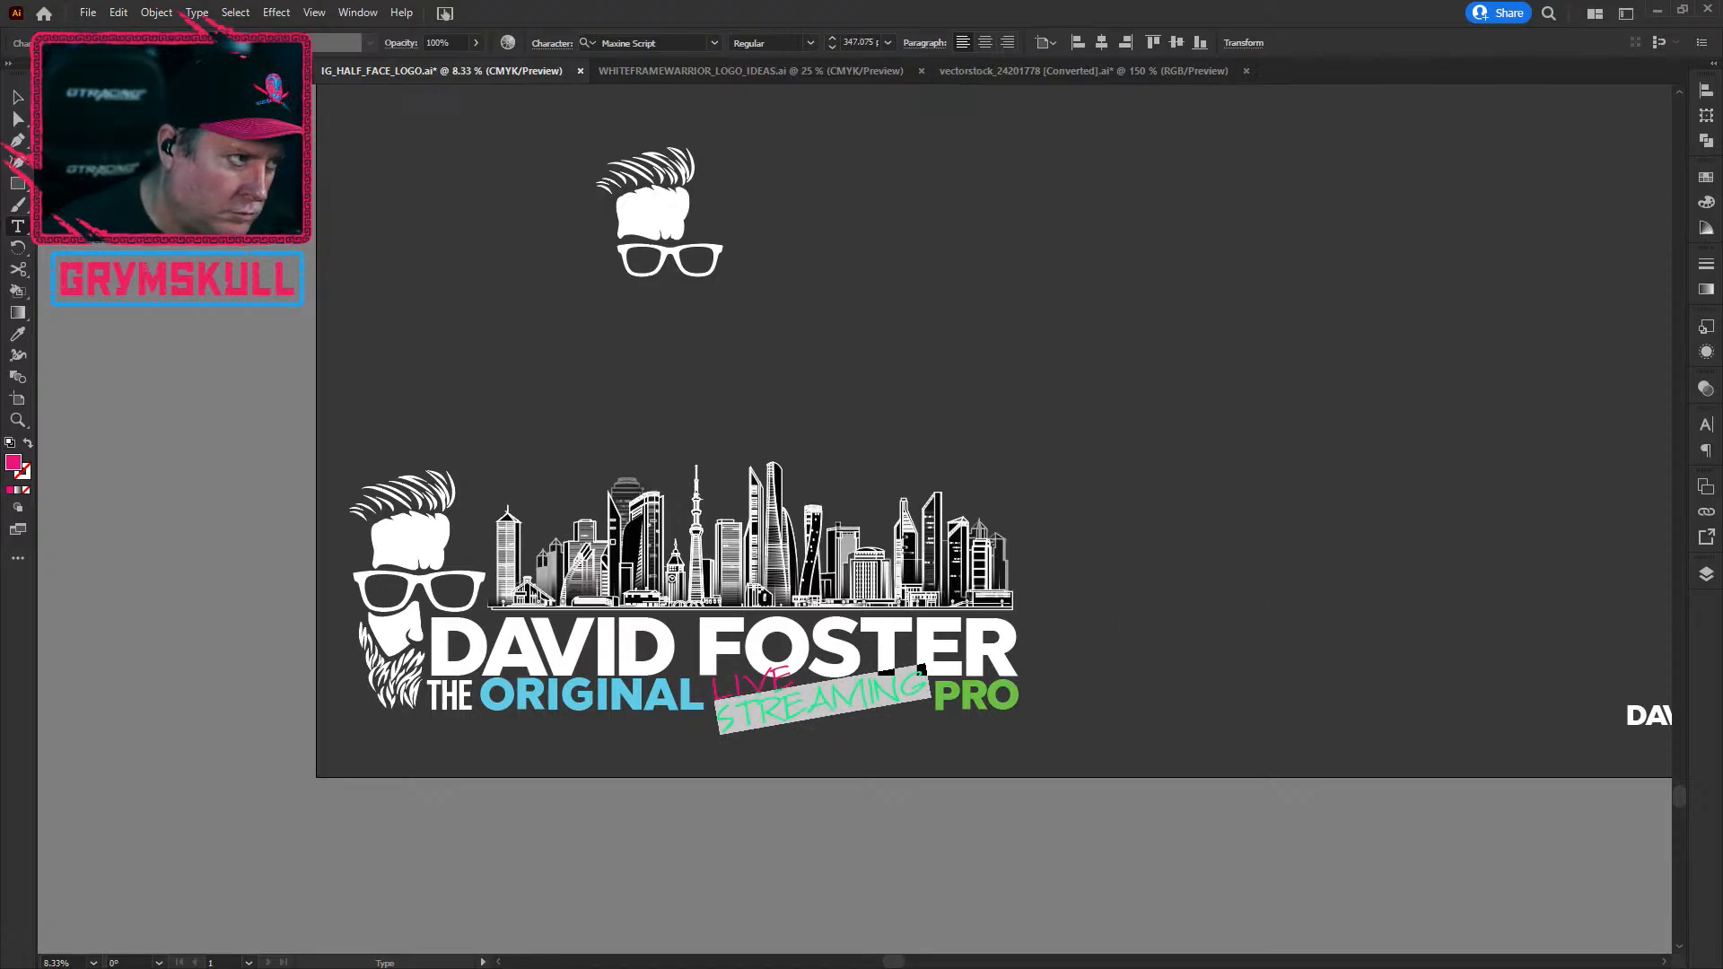
pyautogui.click(18, 97)
pyautogui.click(1025, 357)
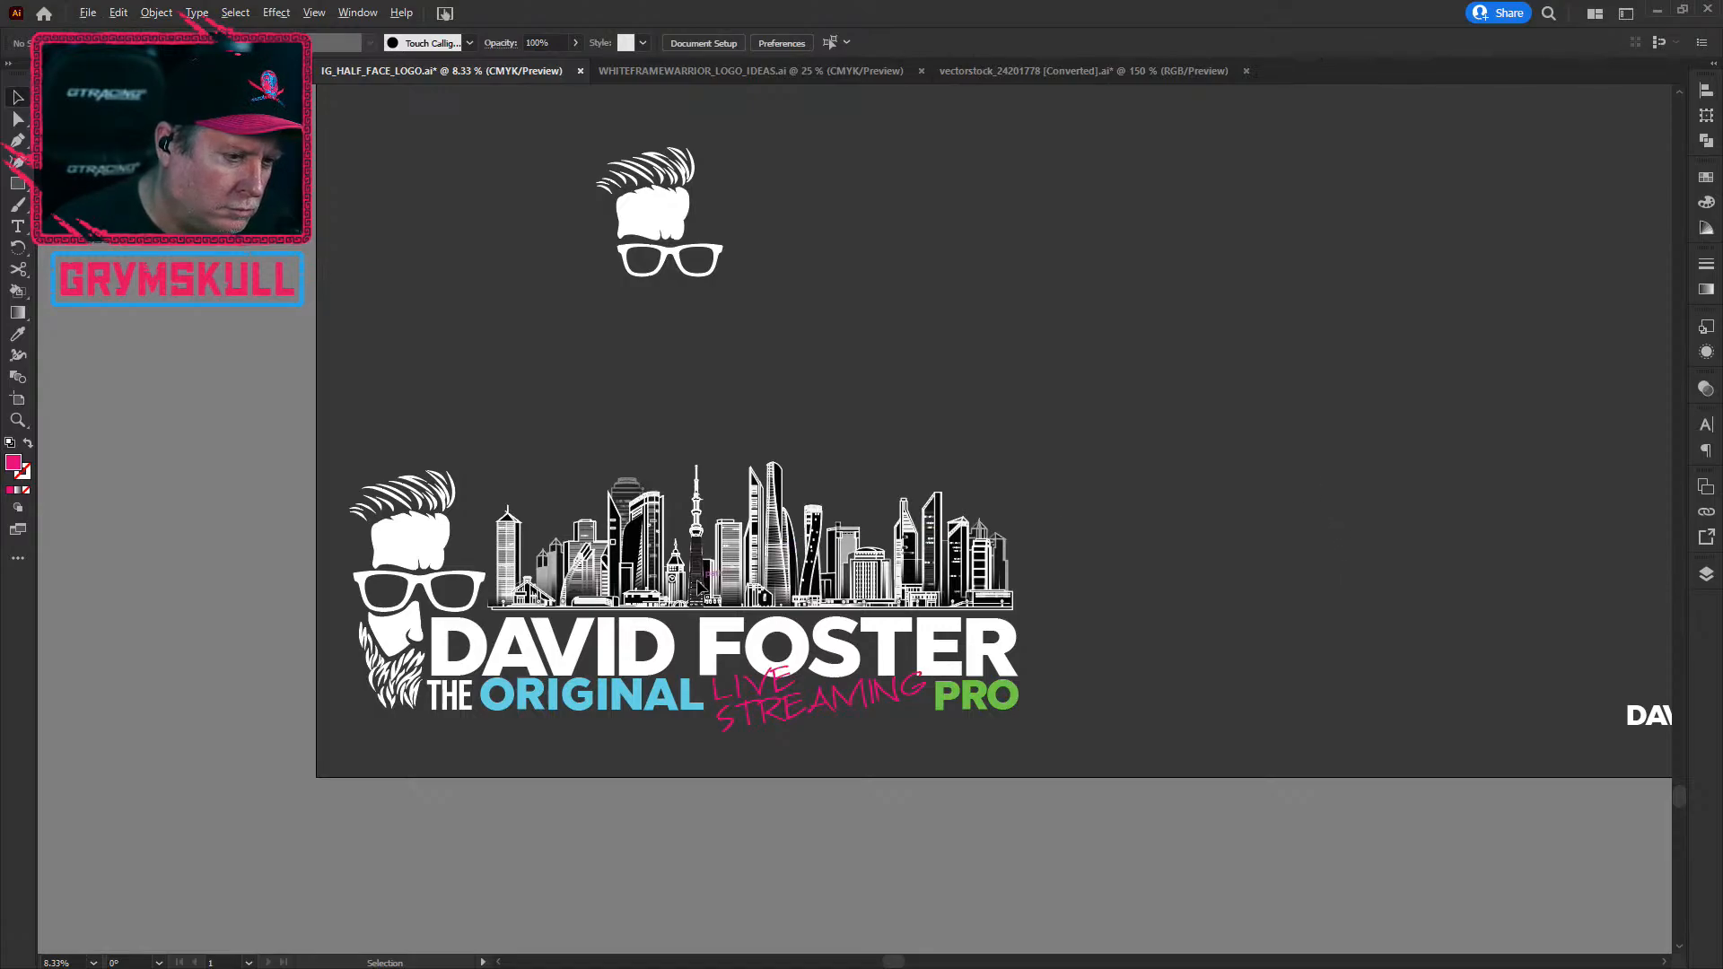
pyautogui.hotkey('ctrl', '=')
pyautogui.scroll(1, 701, 582)
pyautogui.scroll(1, 701, 582)
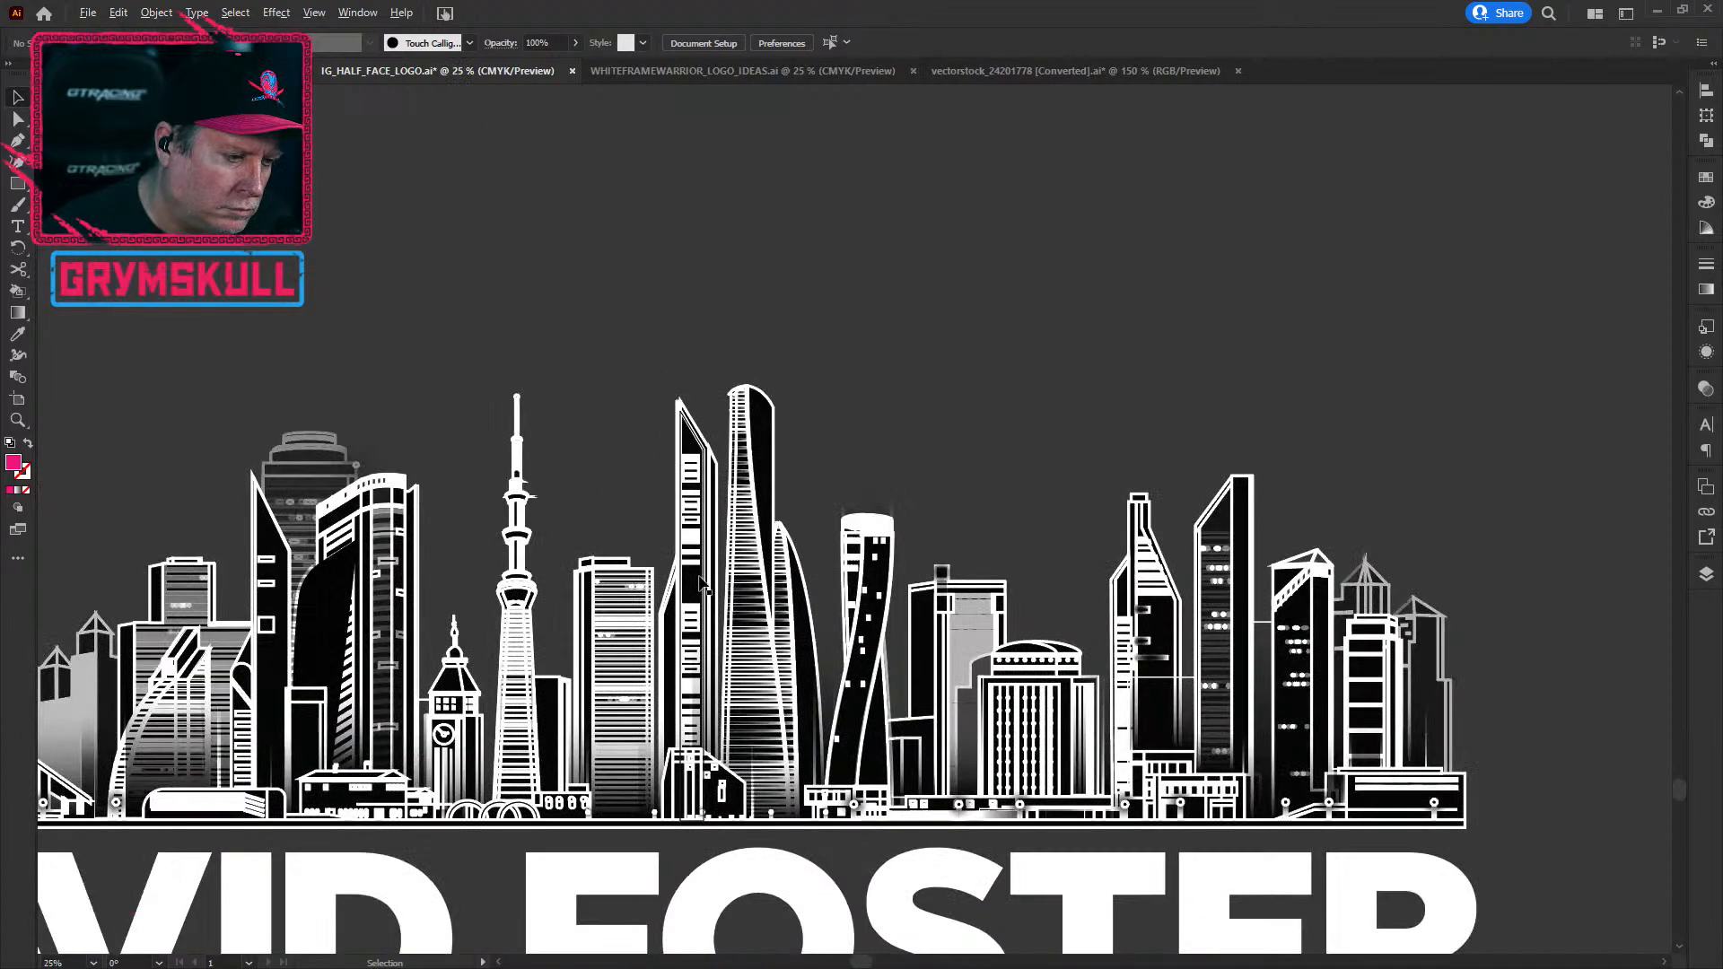
pyautogui.scroll(-1, 701, 581)
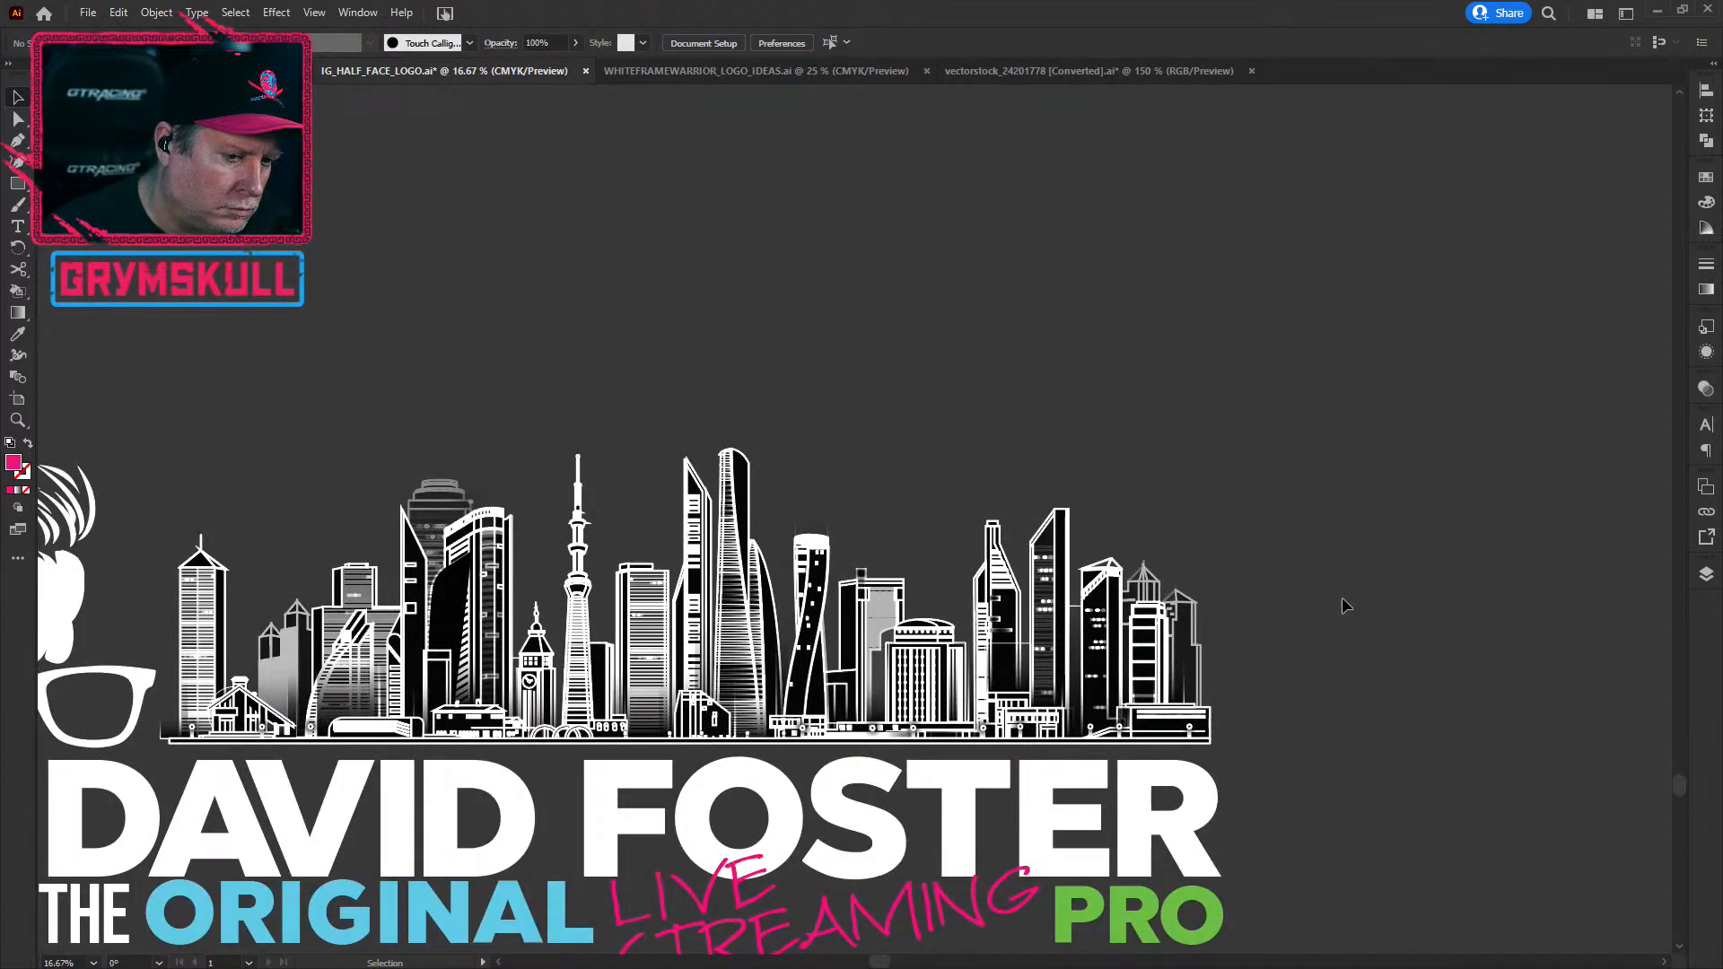
# Step: Set the skyline's stroke to None, then restore its dark stroke and deselect
pyautogui.click(158, 616)
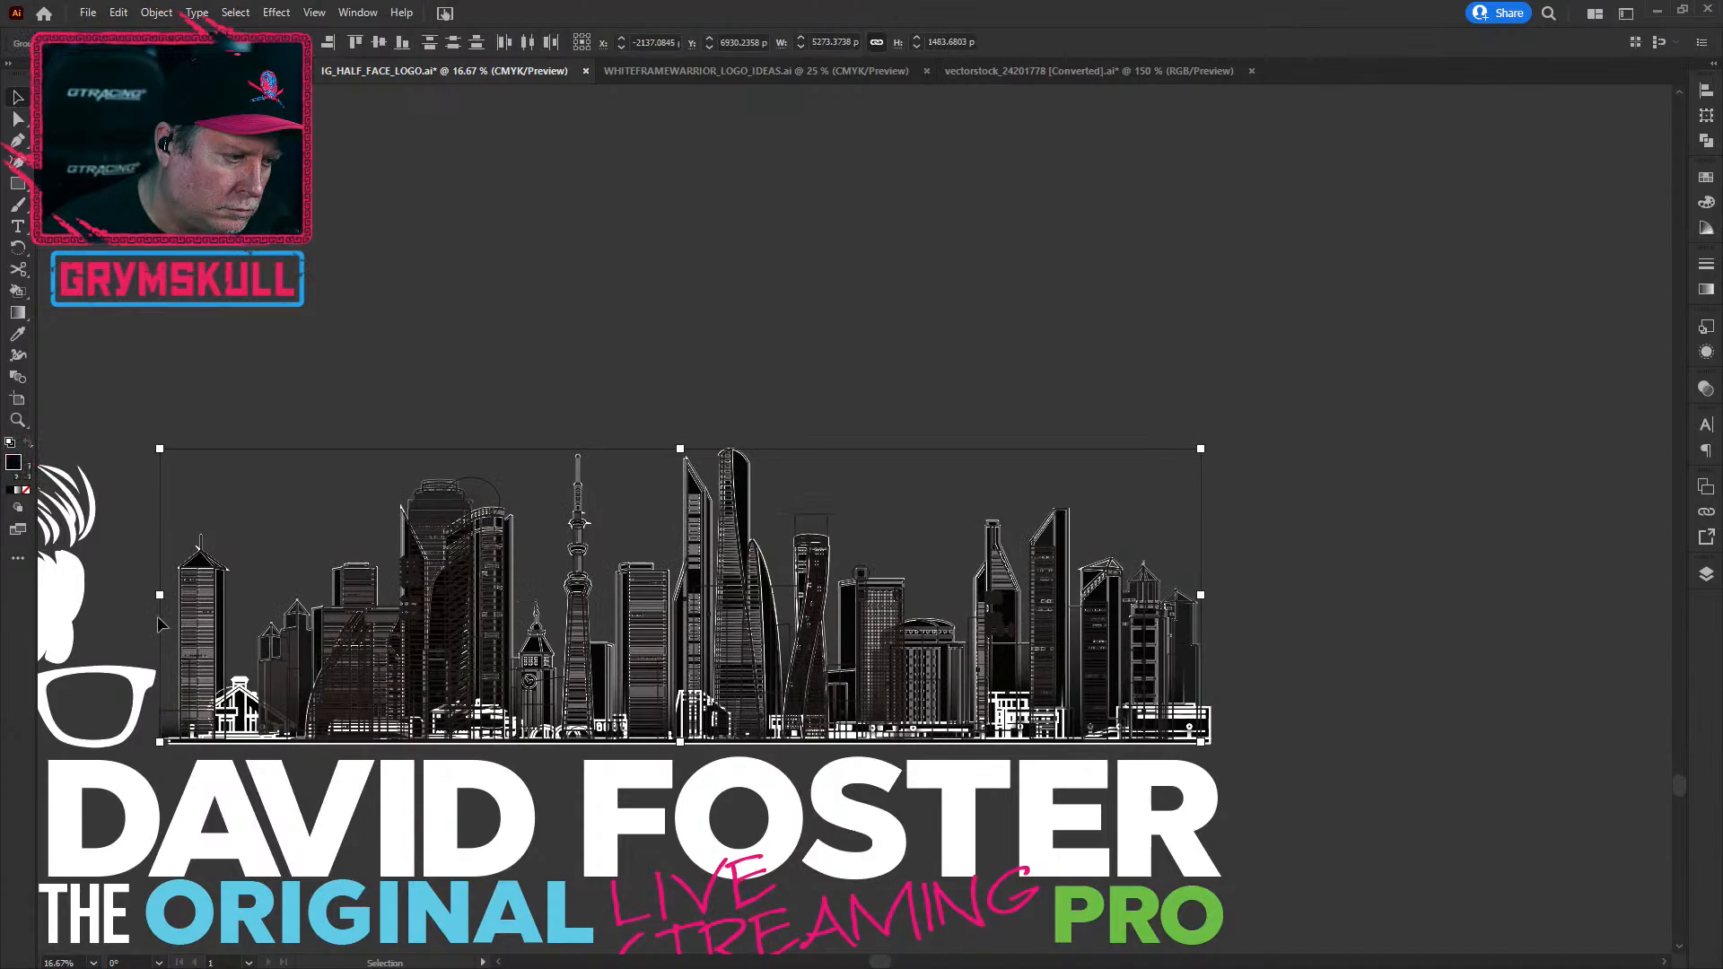
pyautogui.click(26, 476)
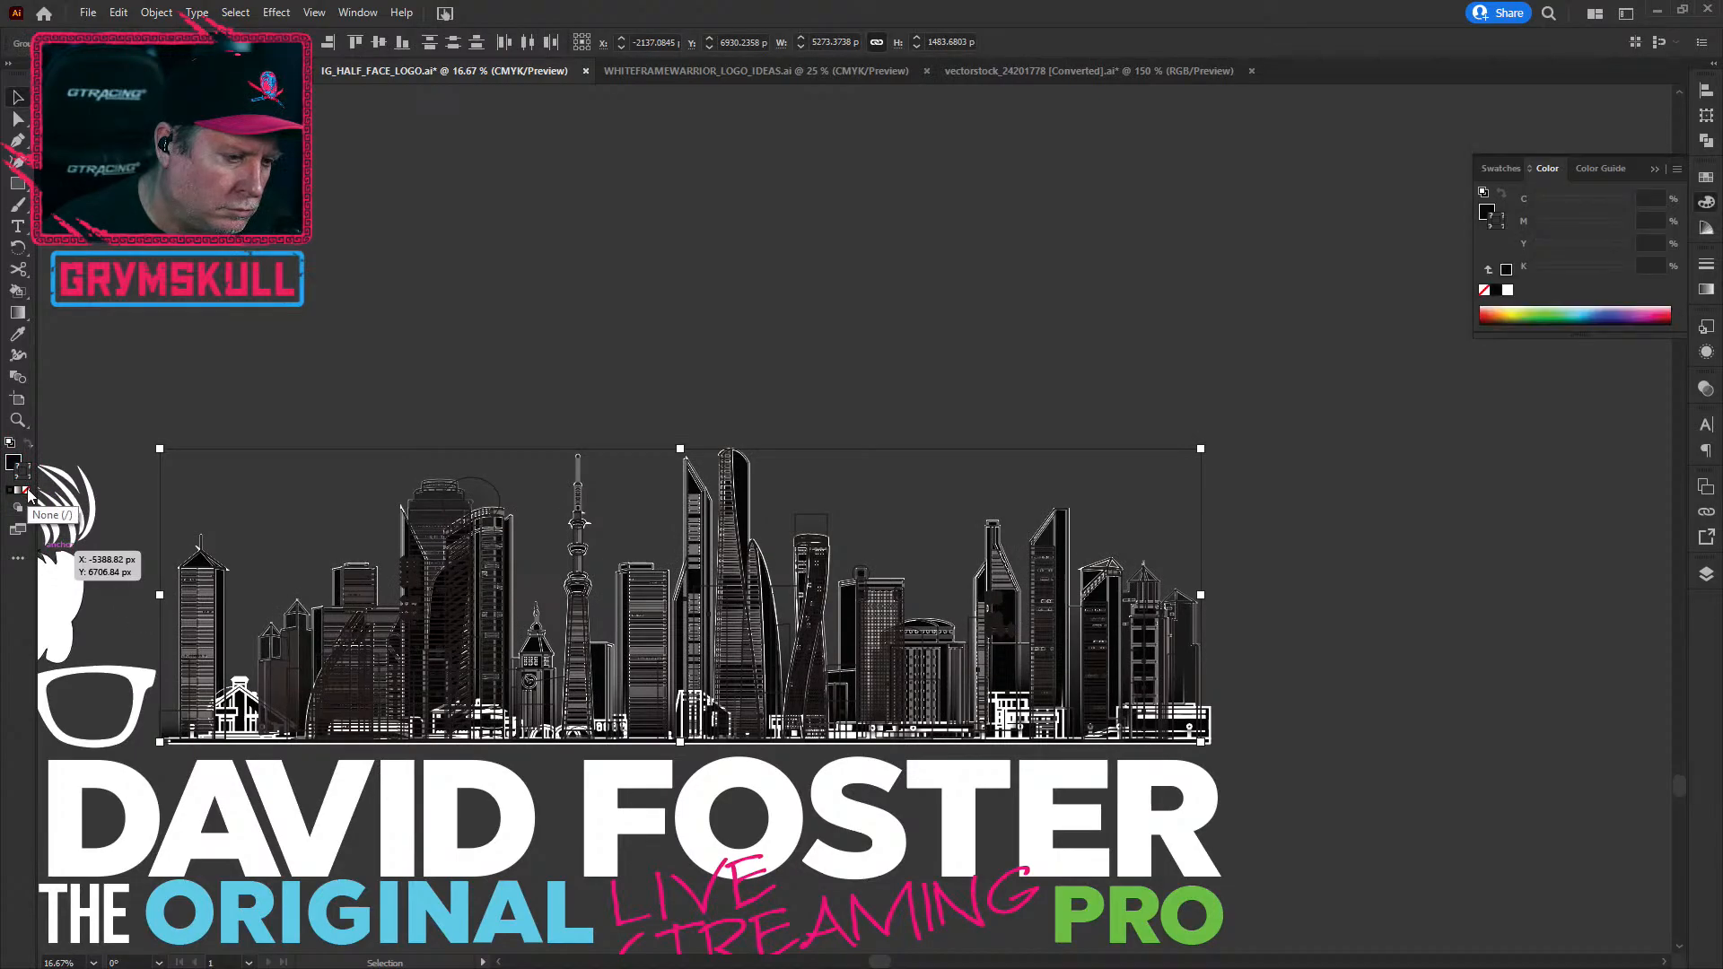
pyautogui.click(27, 491)
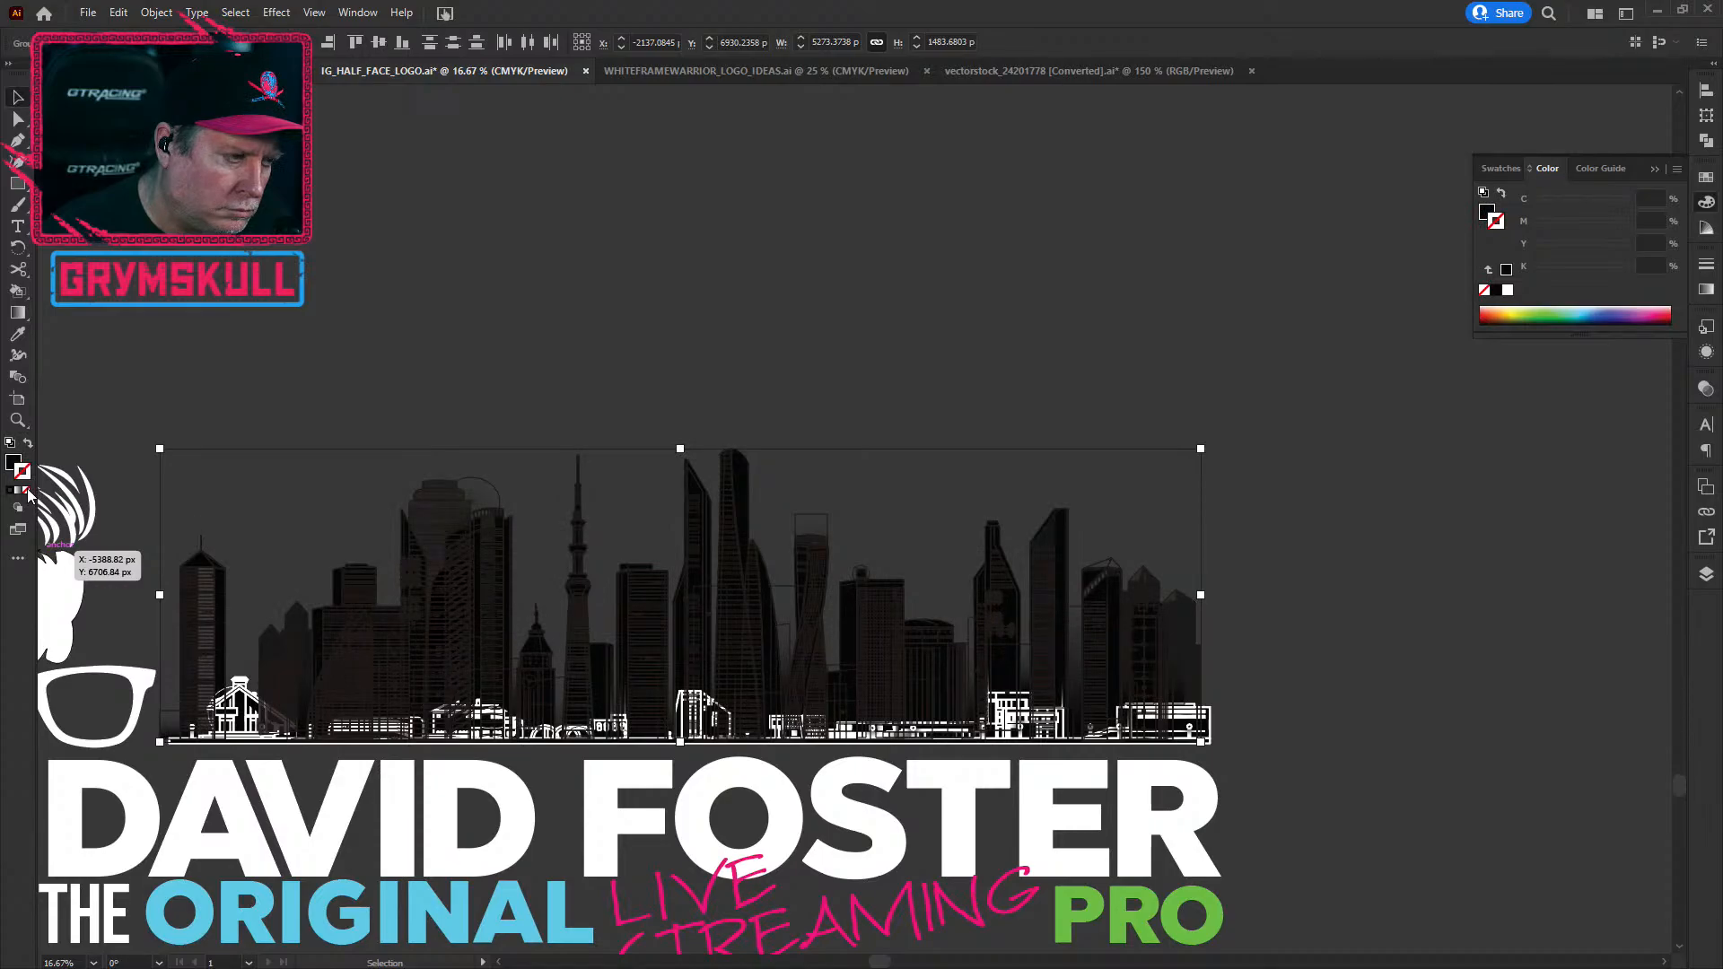
pyautogui.click(10, 490)
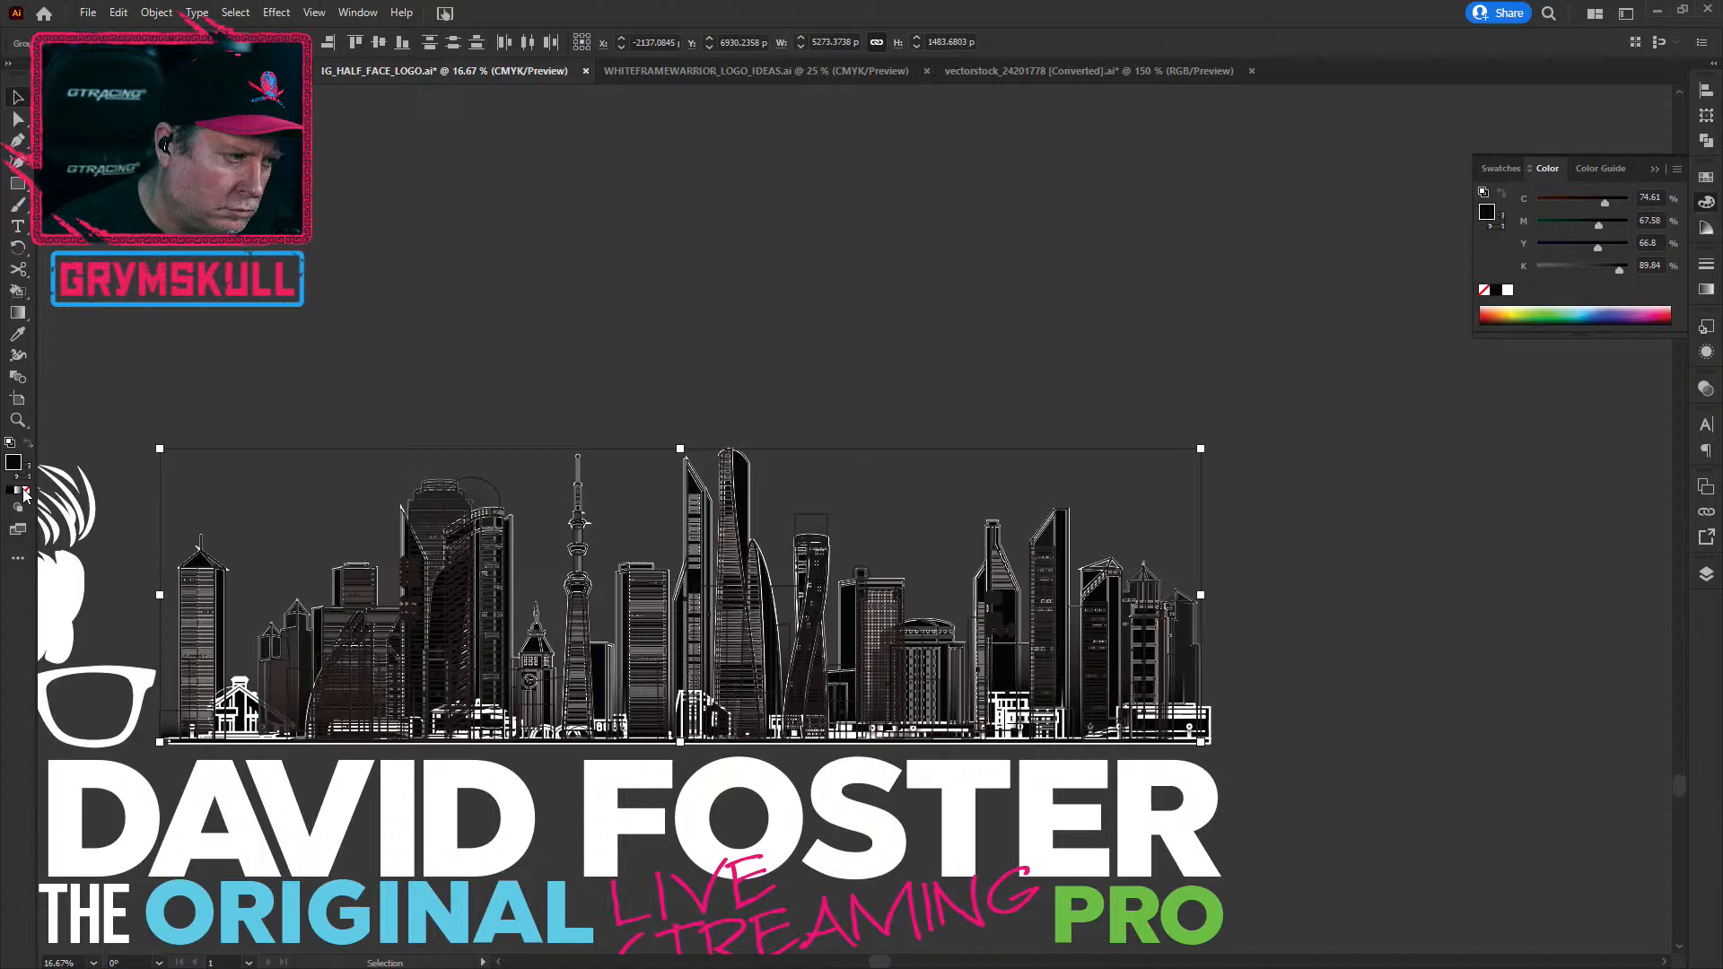
pyautogui.click(25, 492)
pyautogui.click(323, 363)
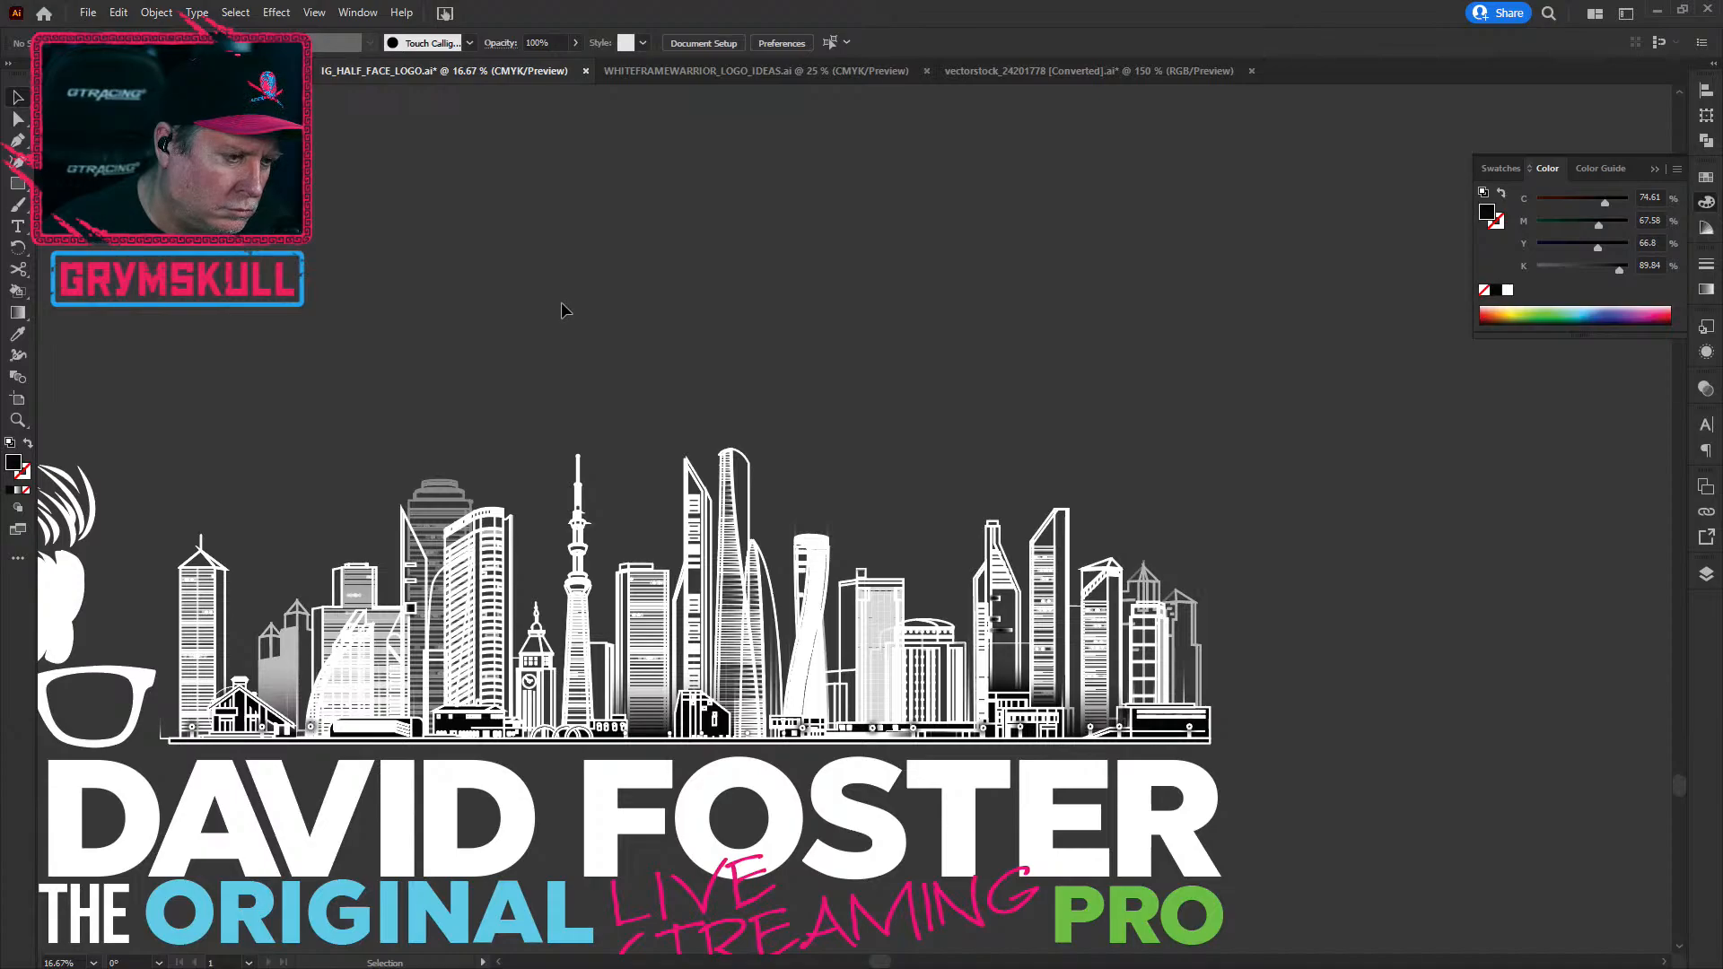
# Step: Select all skyline pieces and Unite them in Pathfinder into one black silhouette
pyautogui.moveTo(1353, 732); pyautogui.dragTo(167, 646)
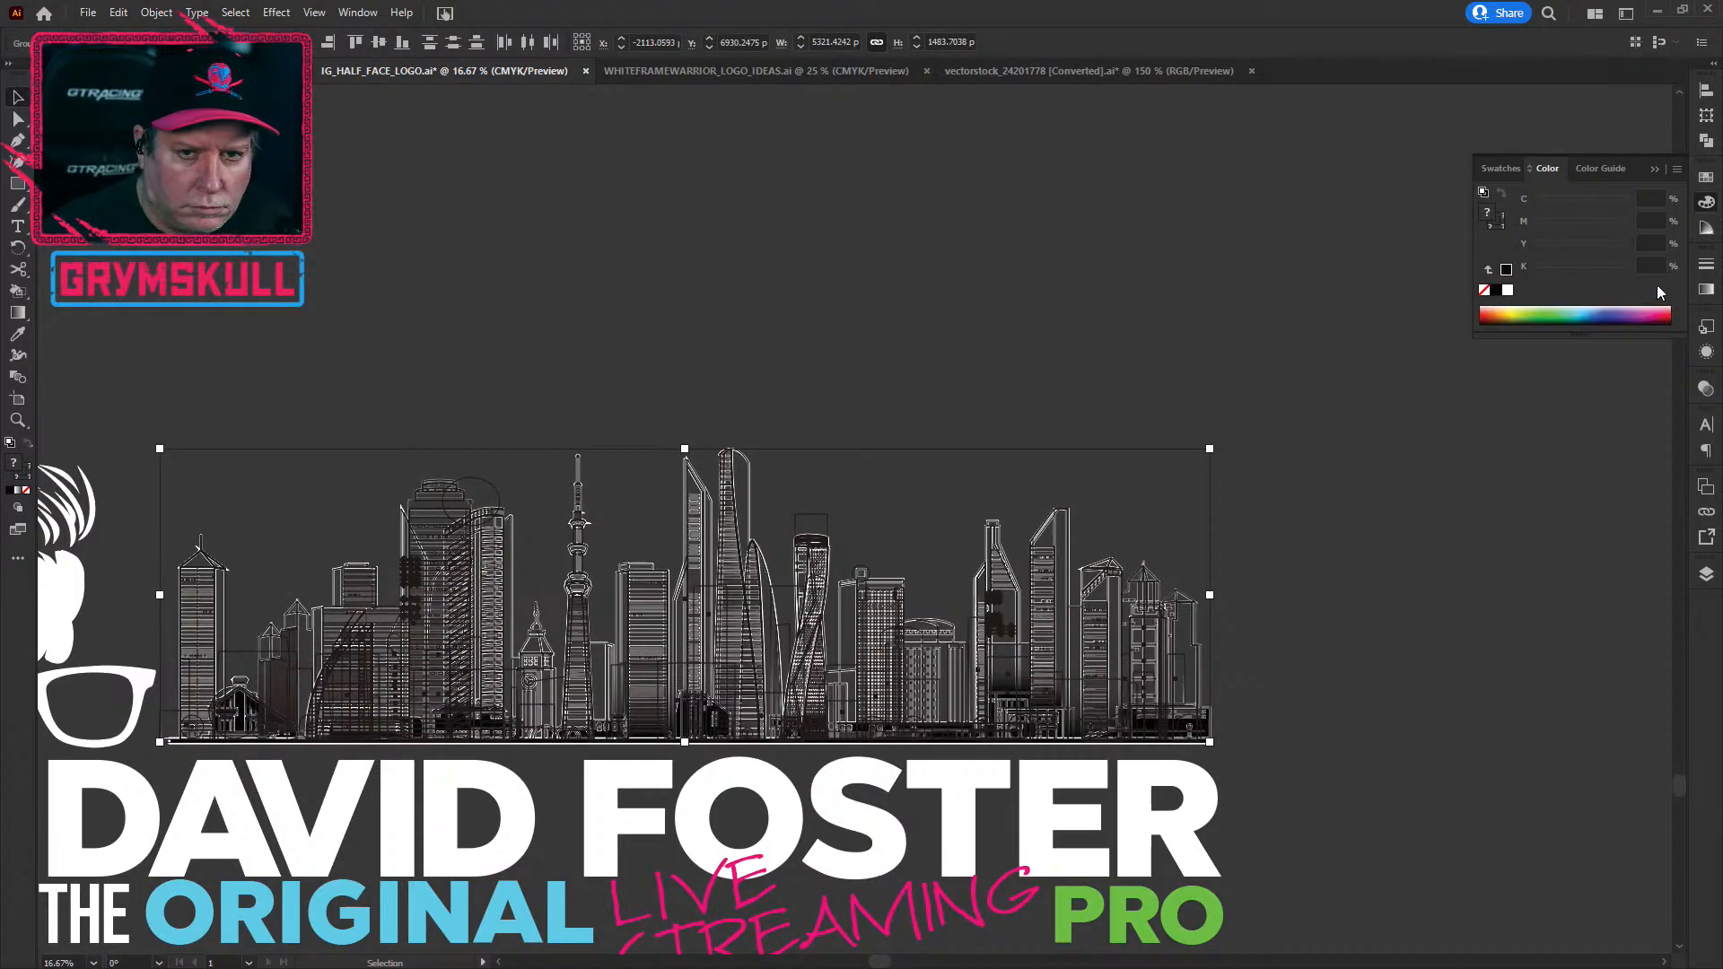
pyautogui.click(1706, 141)
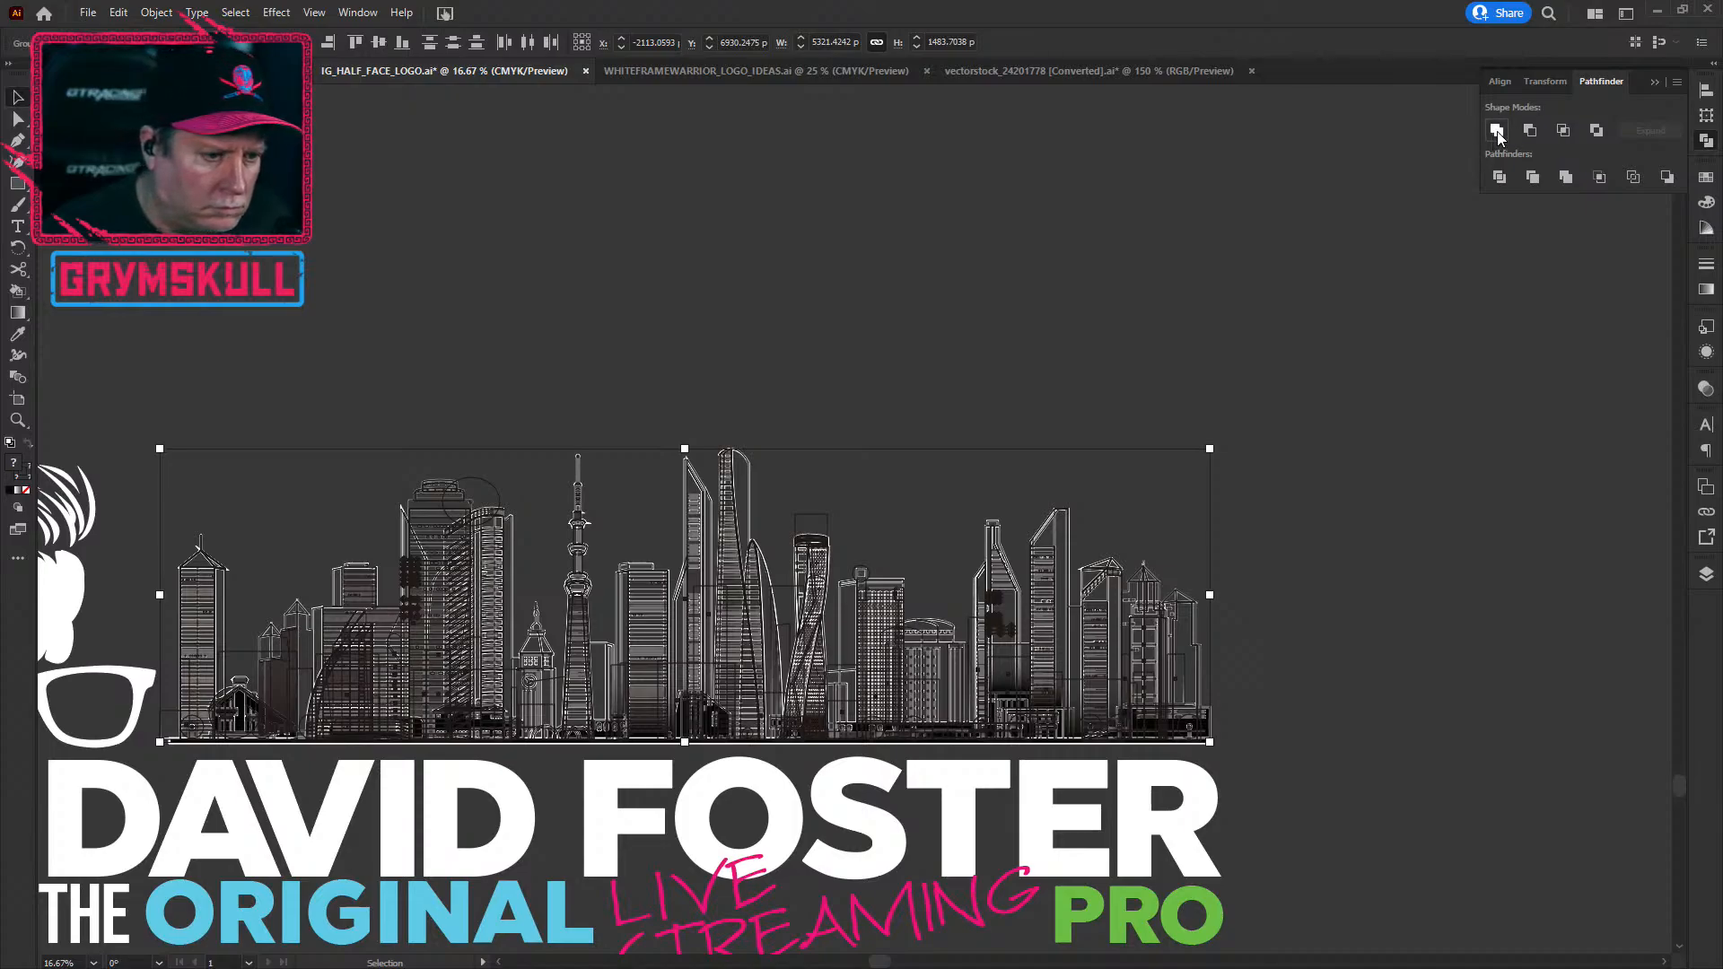
pyautogui.click(1497, 132)
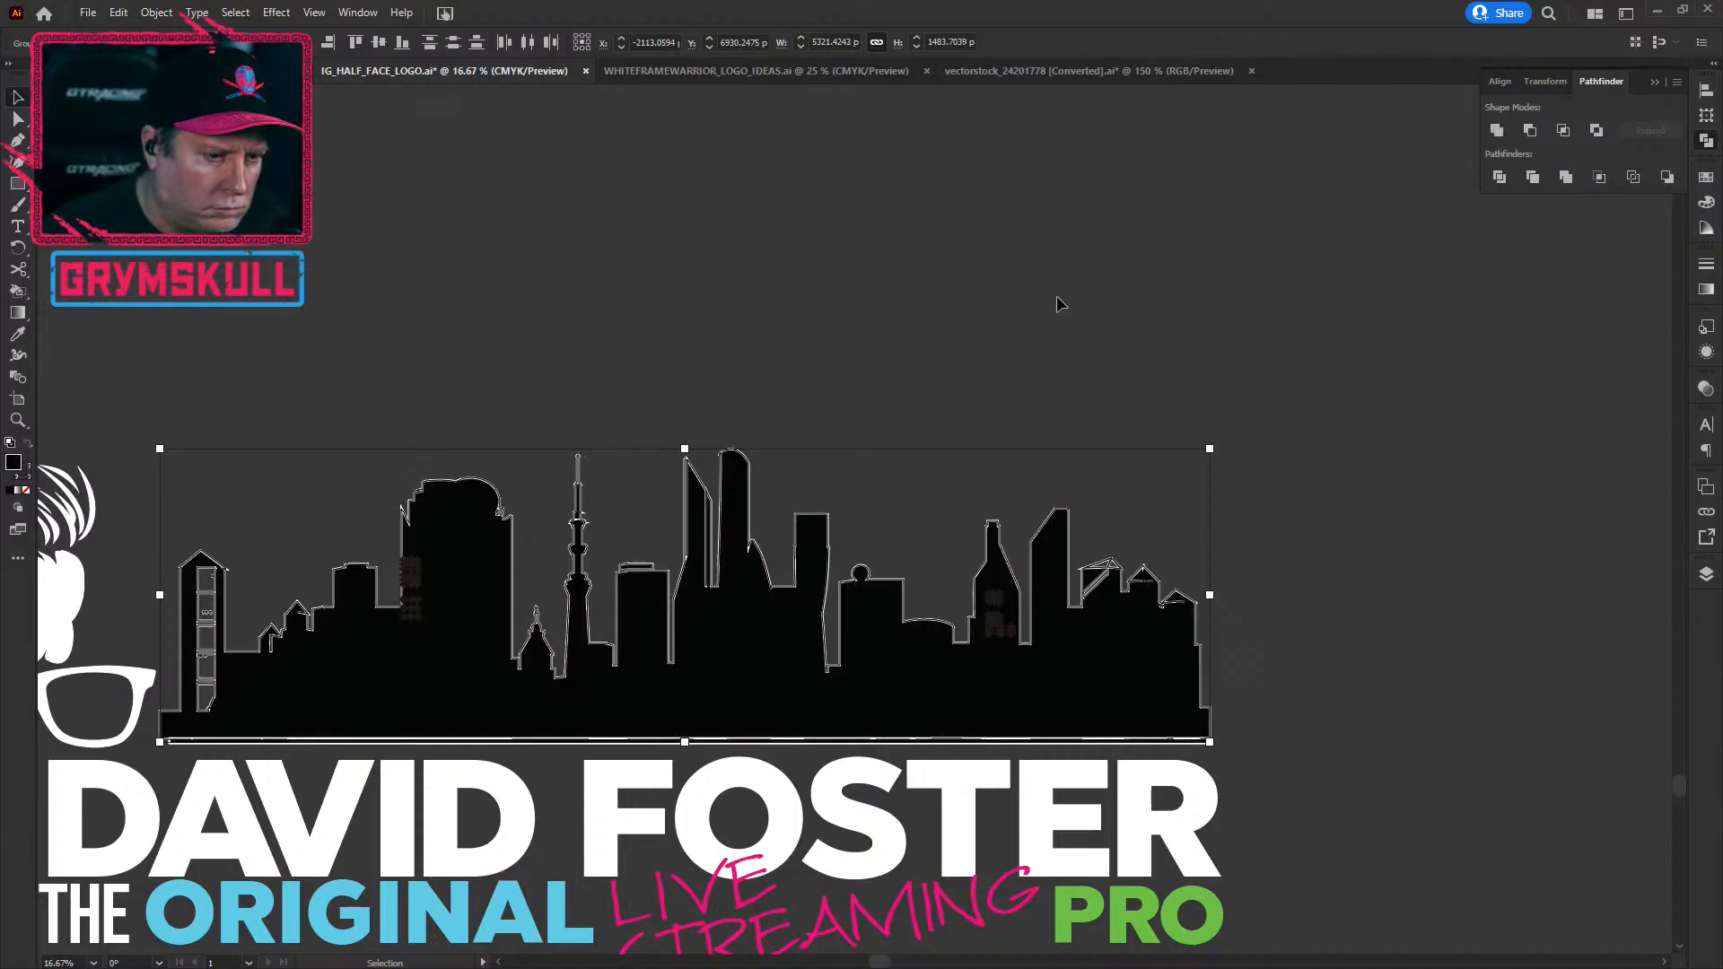
pyautogui.click(961, 308)
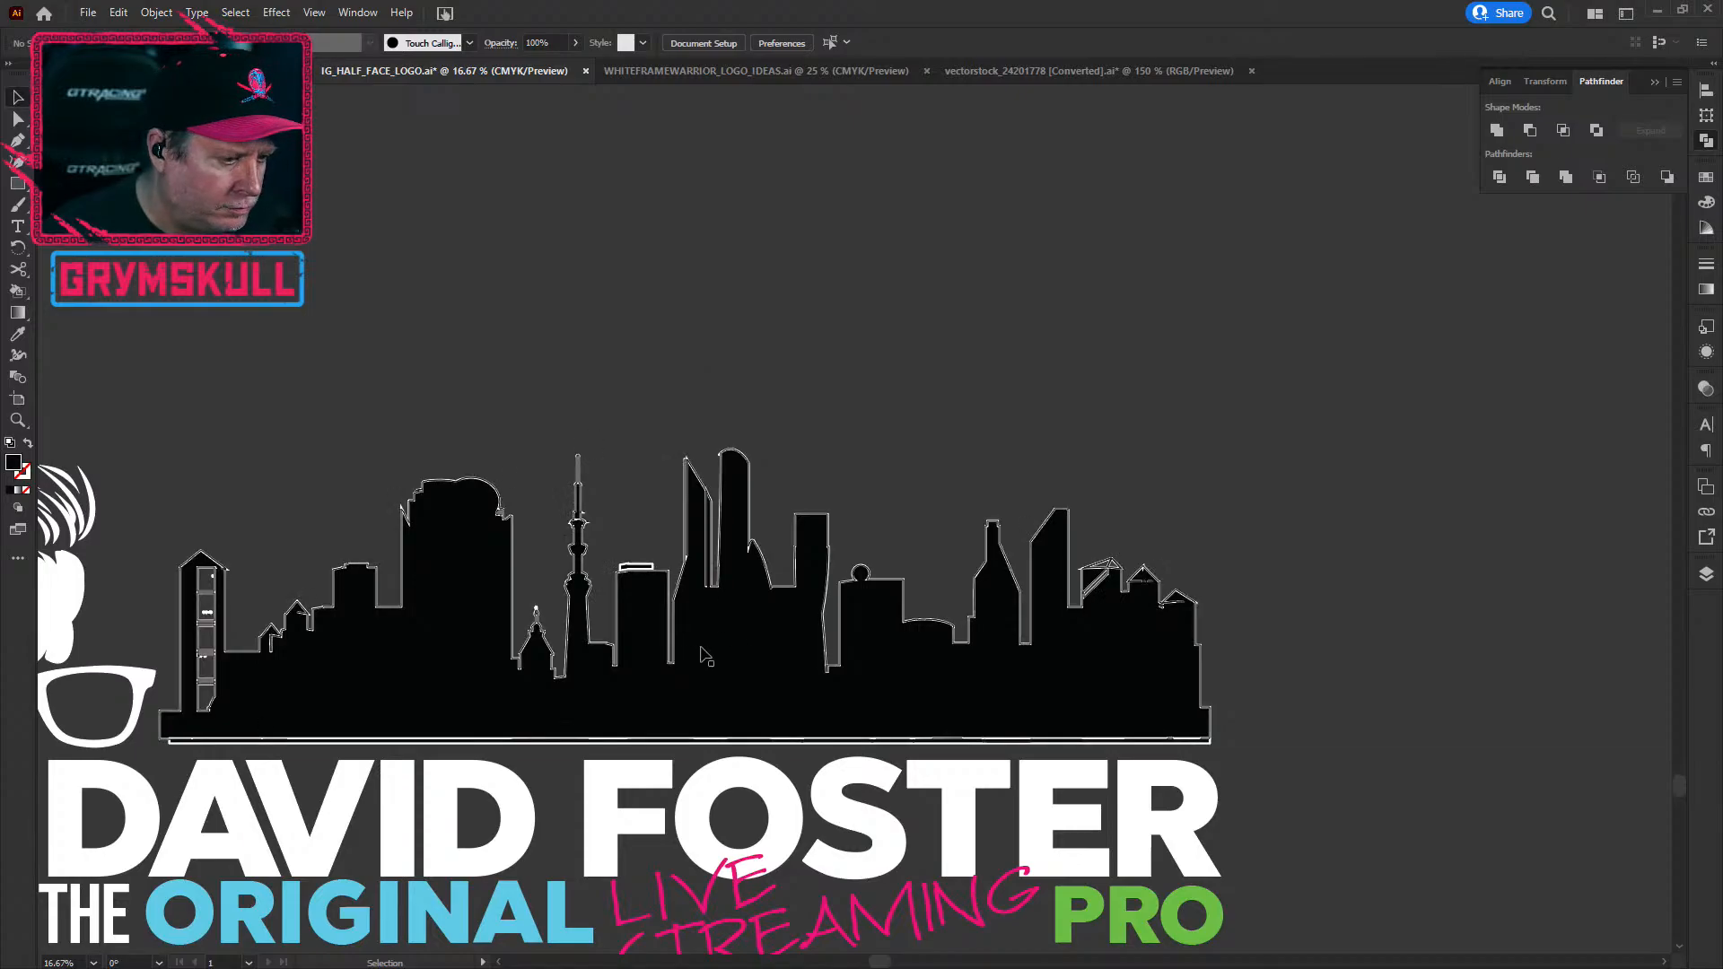
# Step: Set the merged skyline's fill to None, leaving only its outlines
pyautogui.scroll(3, 326, 658)
pyautogui.scroll(-2, 326, 658)
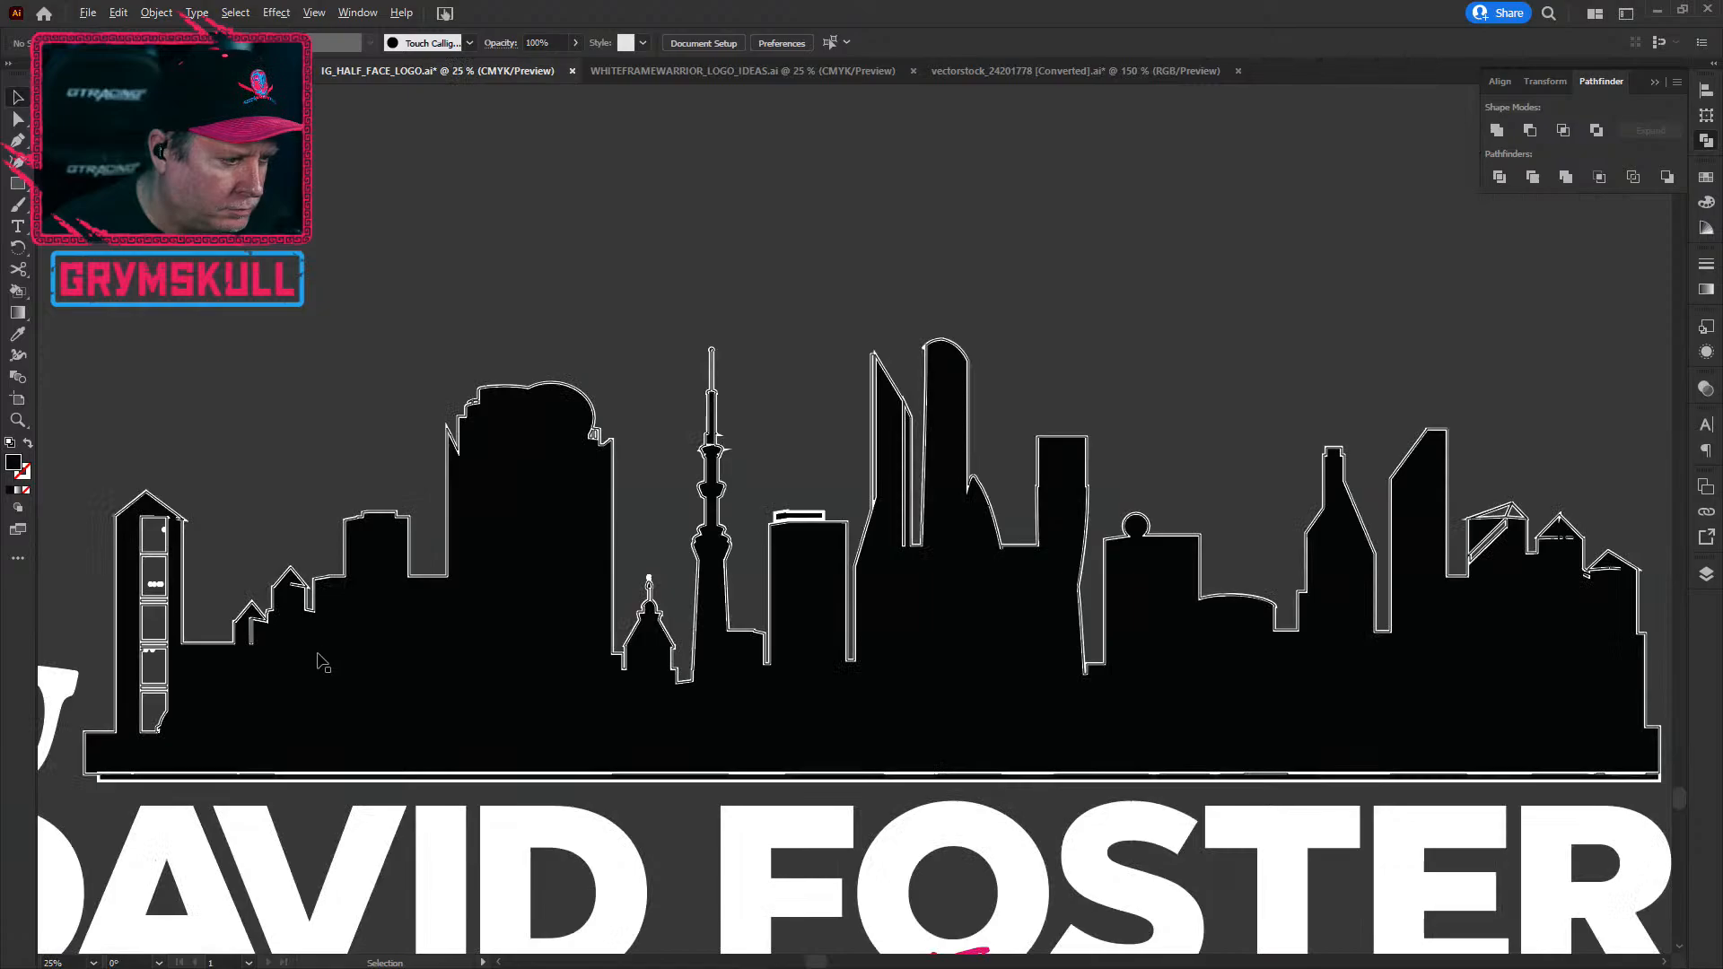
pyautogui.click(434, 513)
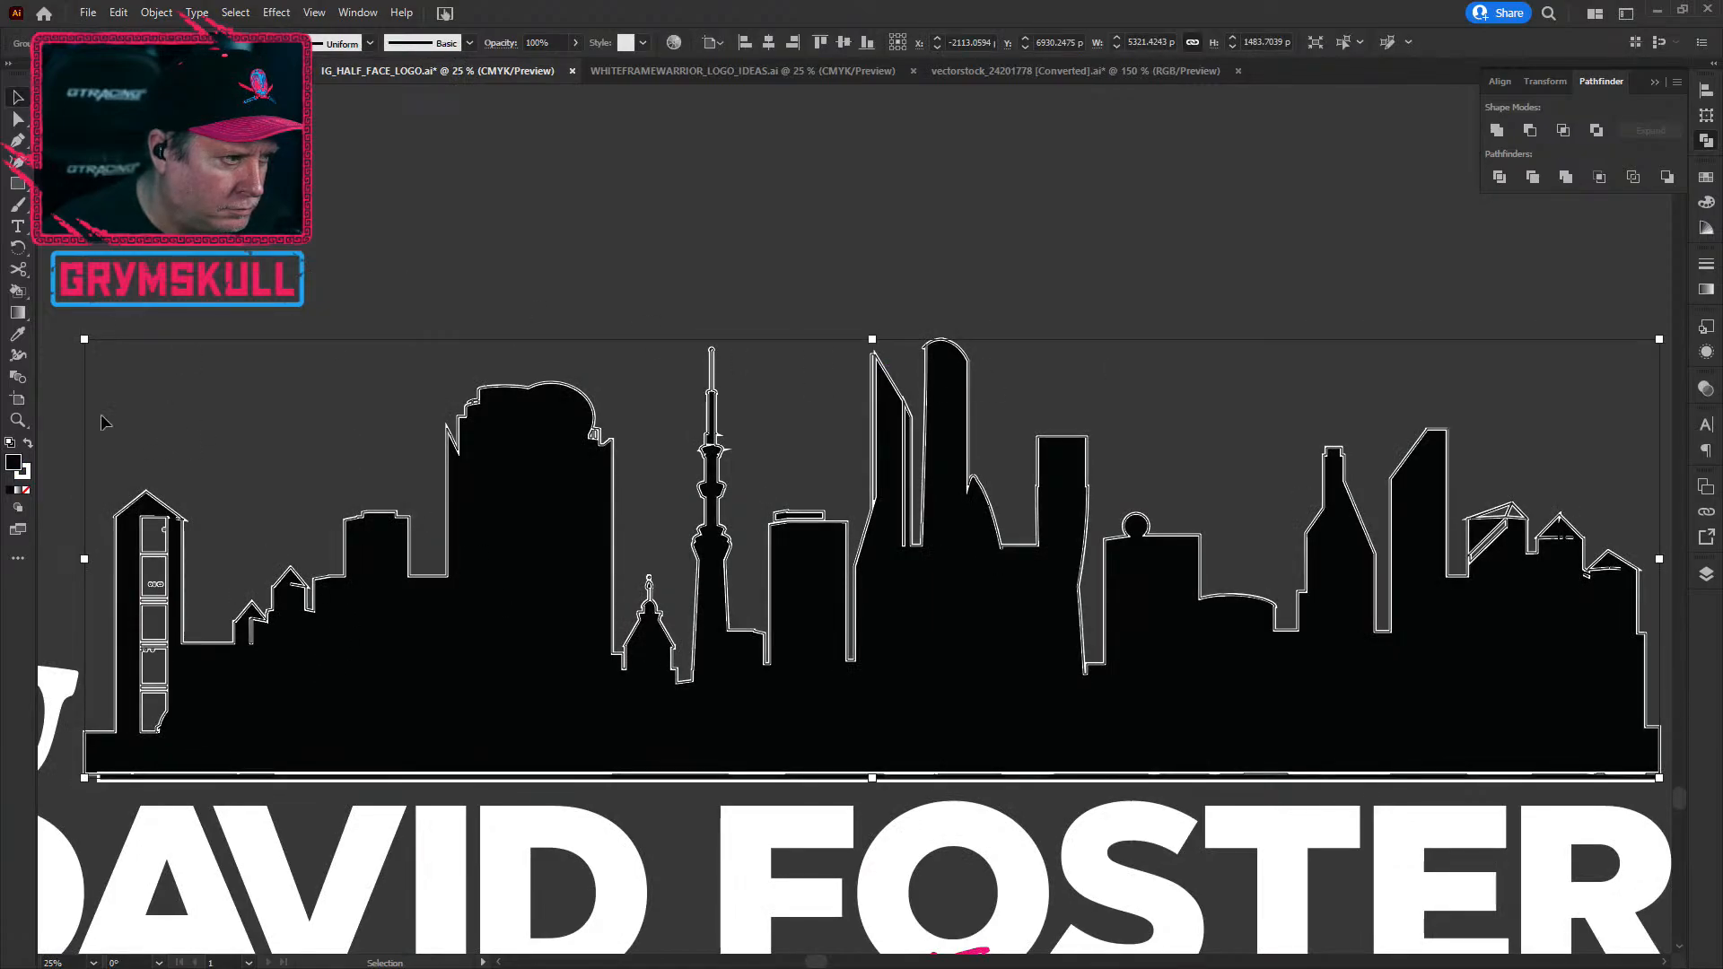
pyautogui.click(22, 473)
pyautogui.click(13, 463)
pyautogui.click(25, 491)
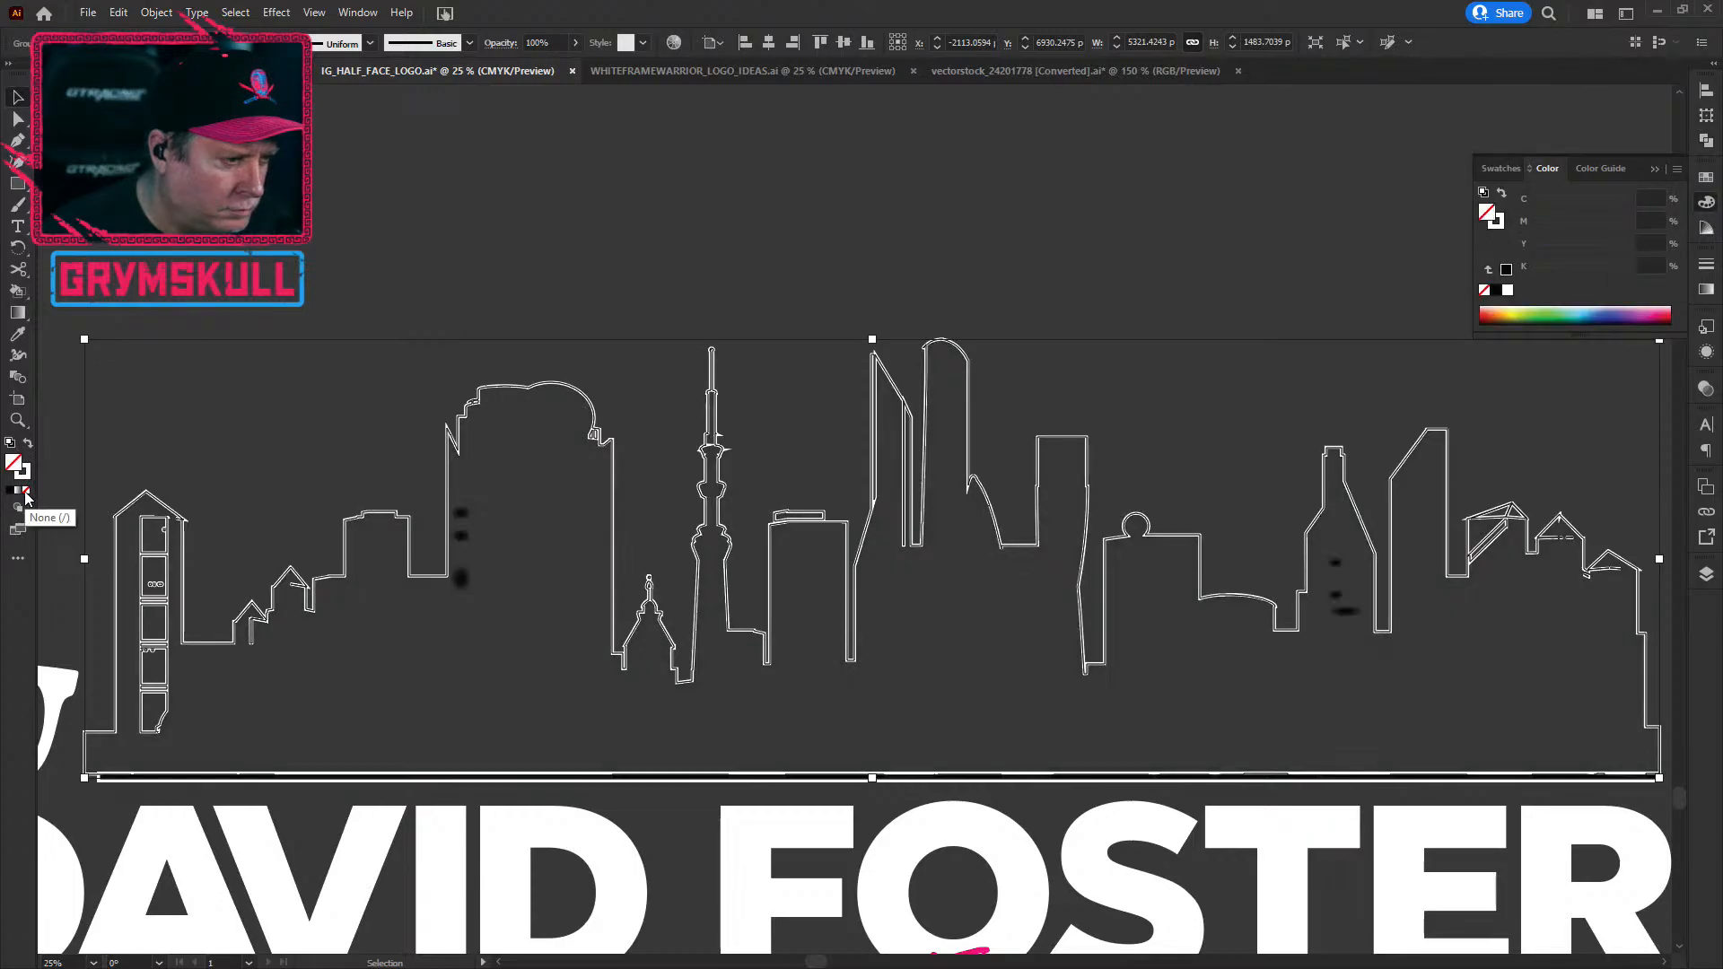
pyautogui.click(1009, 355)
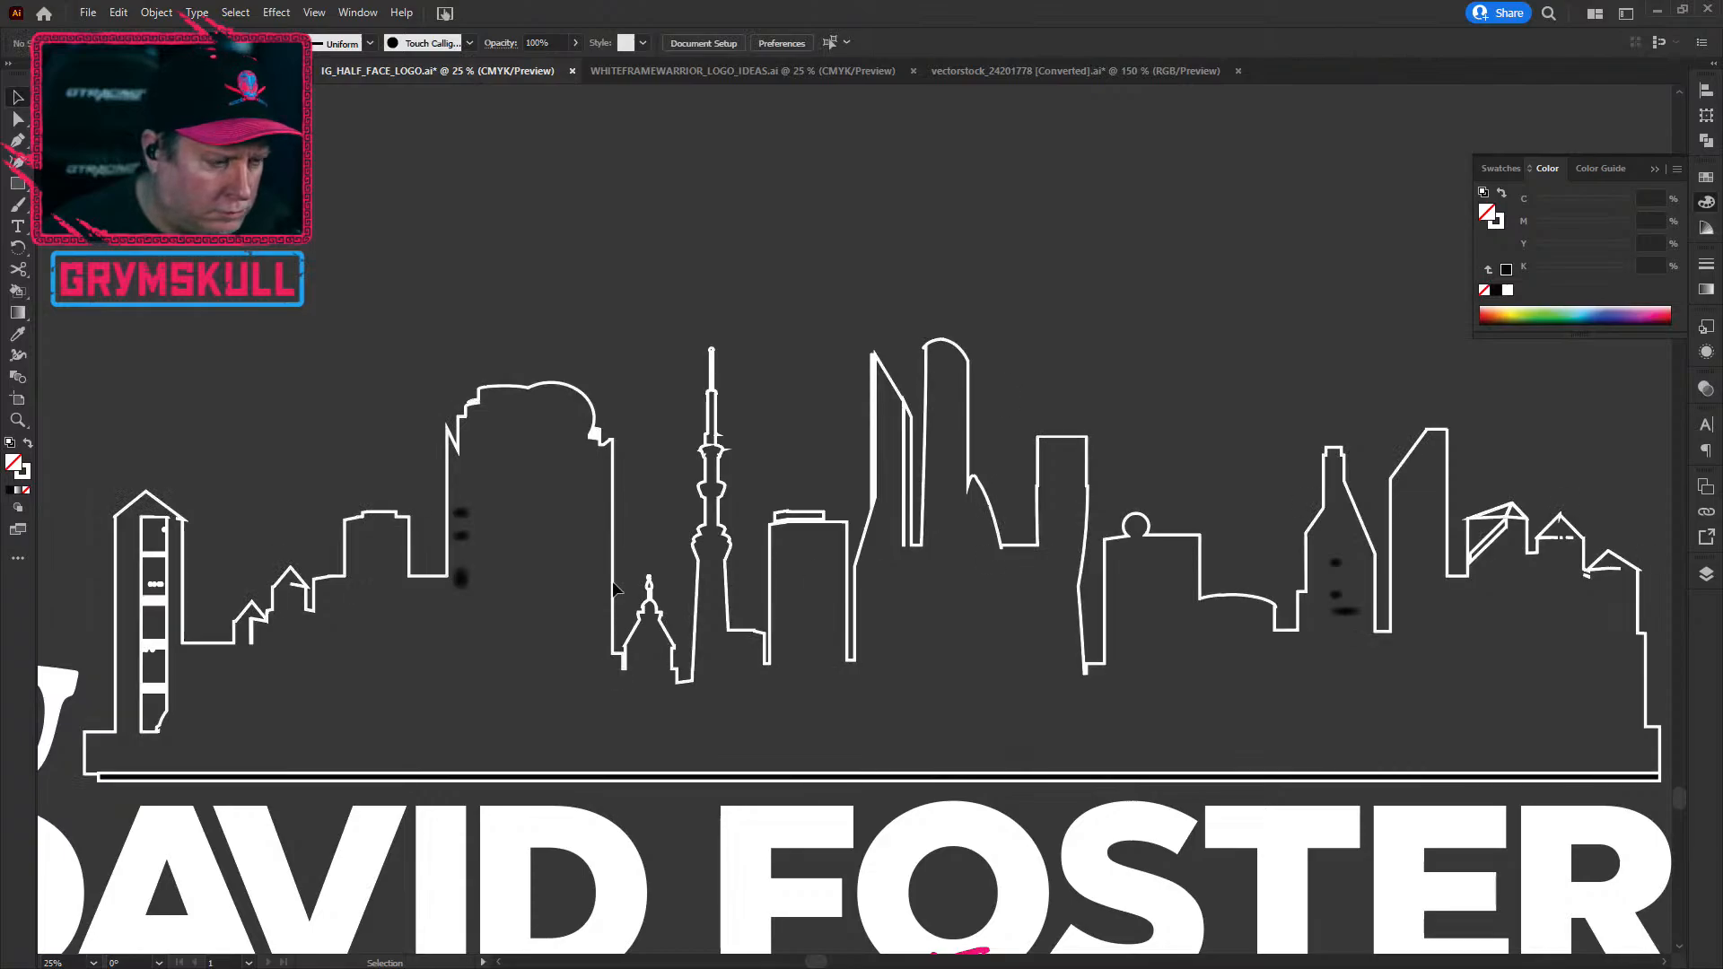
# Step: Delete the stray dark spots in the left and right buildings and the thin base line
pyautogui.click(460, 585)
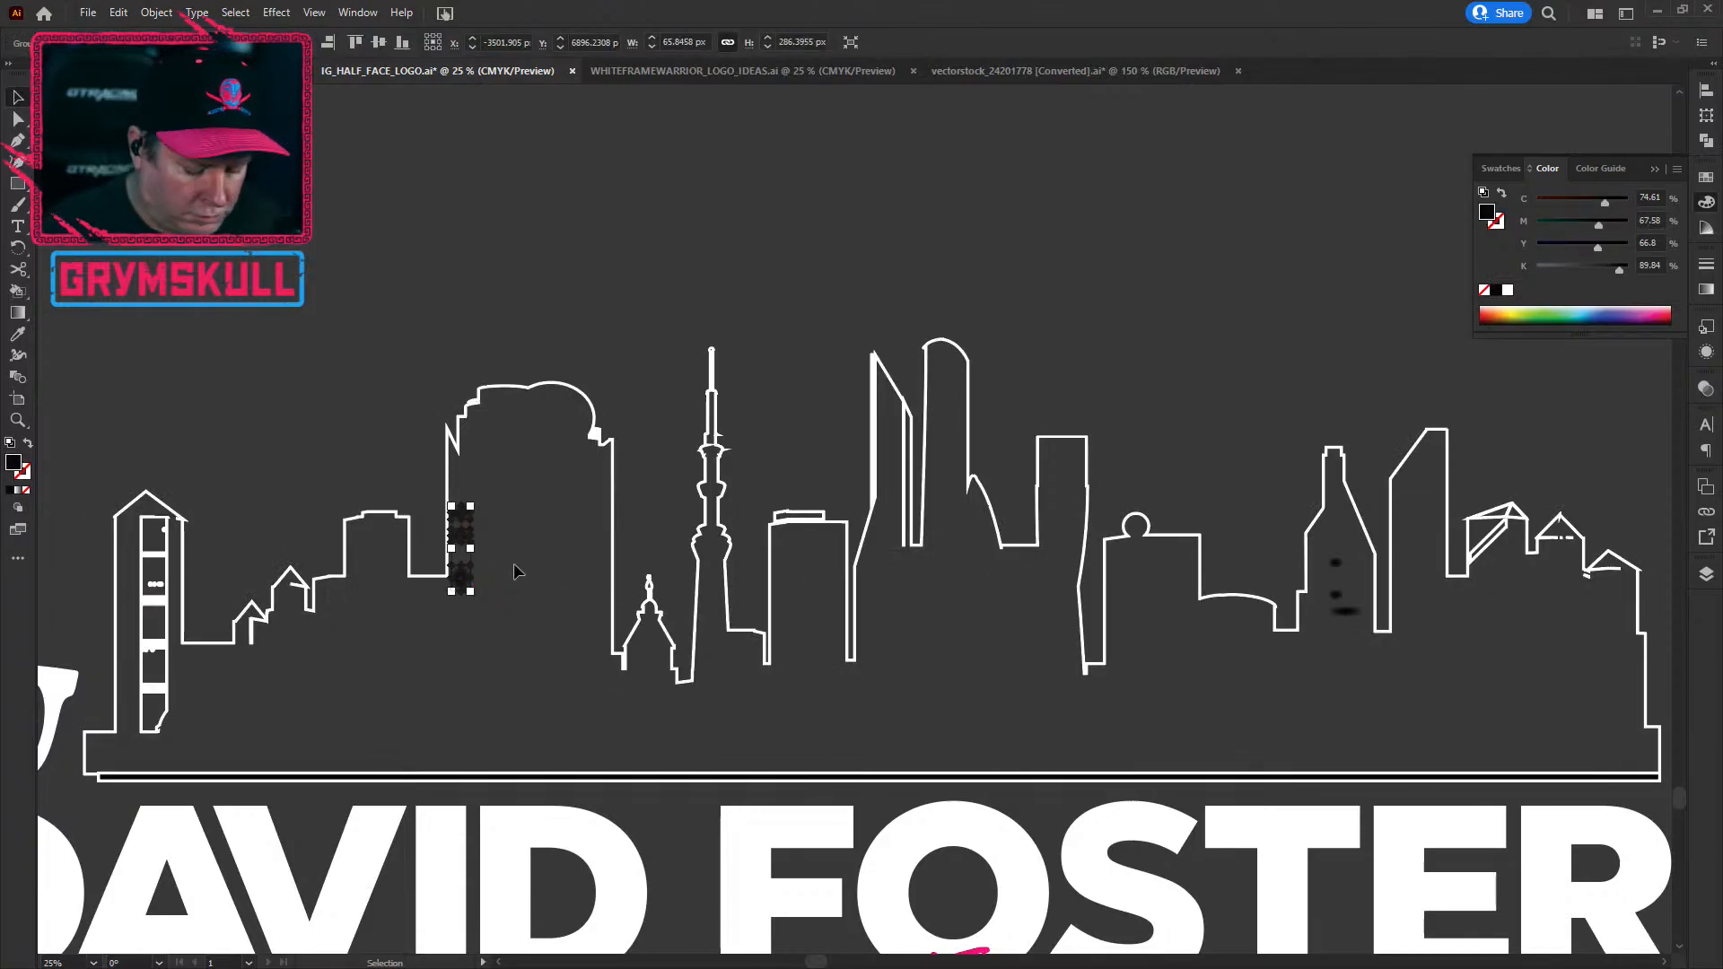
pyautogui.press('Delete')
pyautogui.click(1344, 610)
pyautogui.press('Delete')
pyautogui.click(150, 777)
pyautogui.press('Delete')
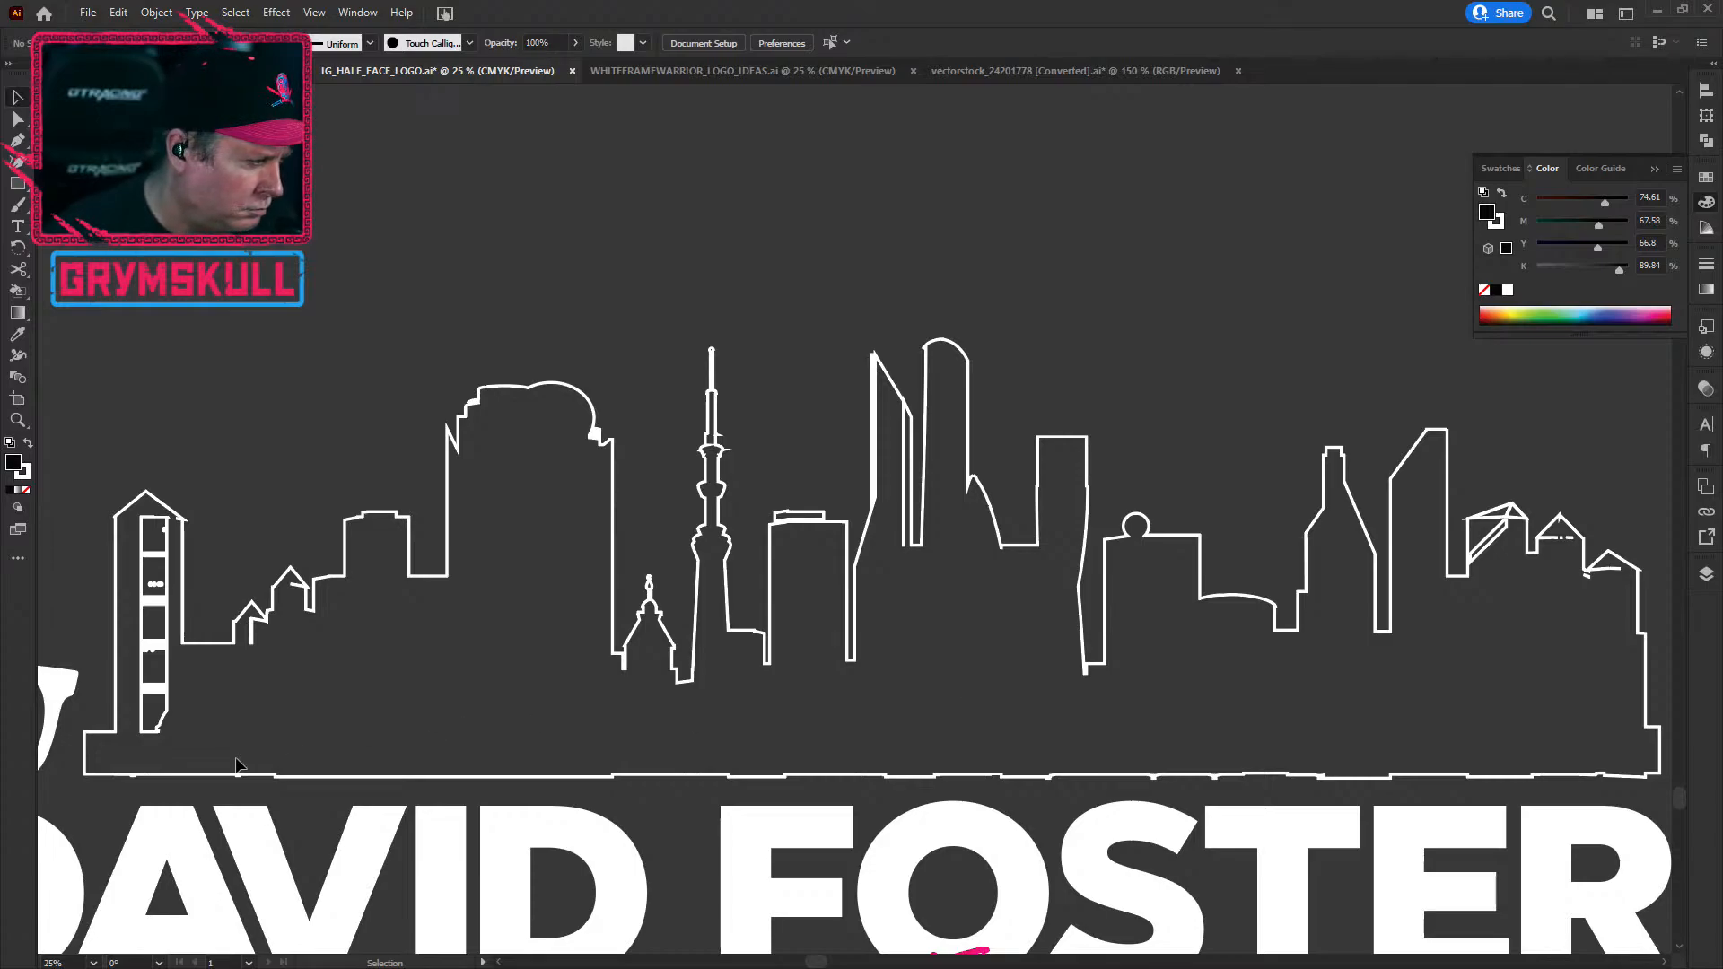
pyautogui.scroll(3, 157, 664)
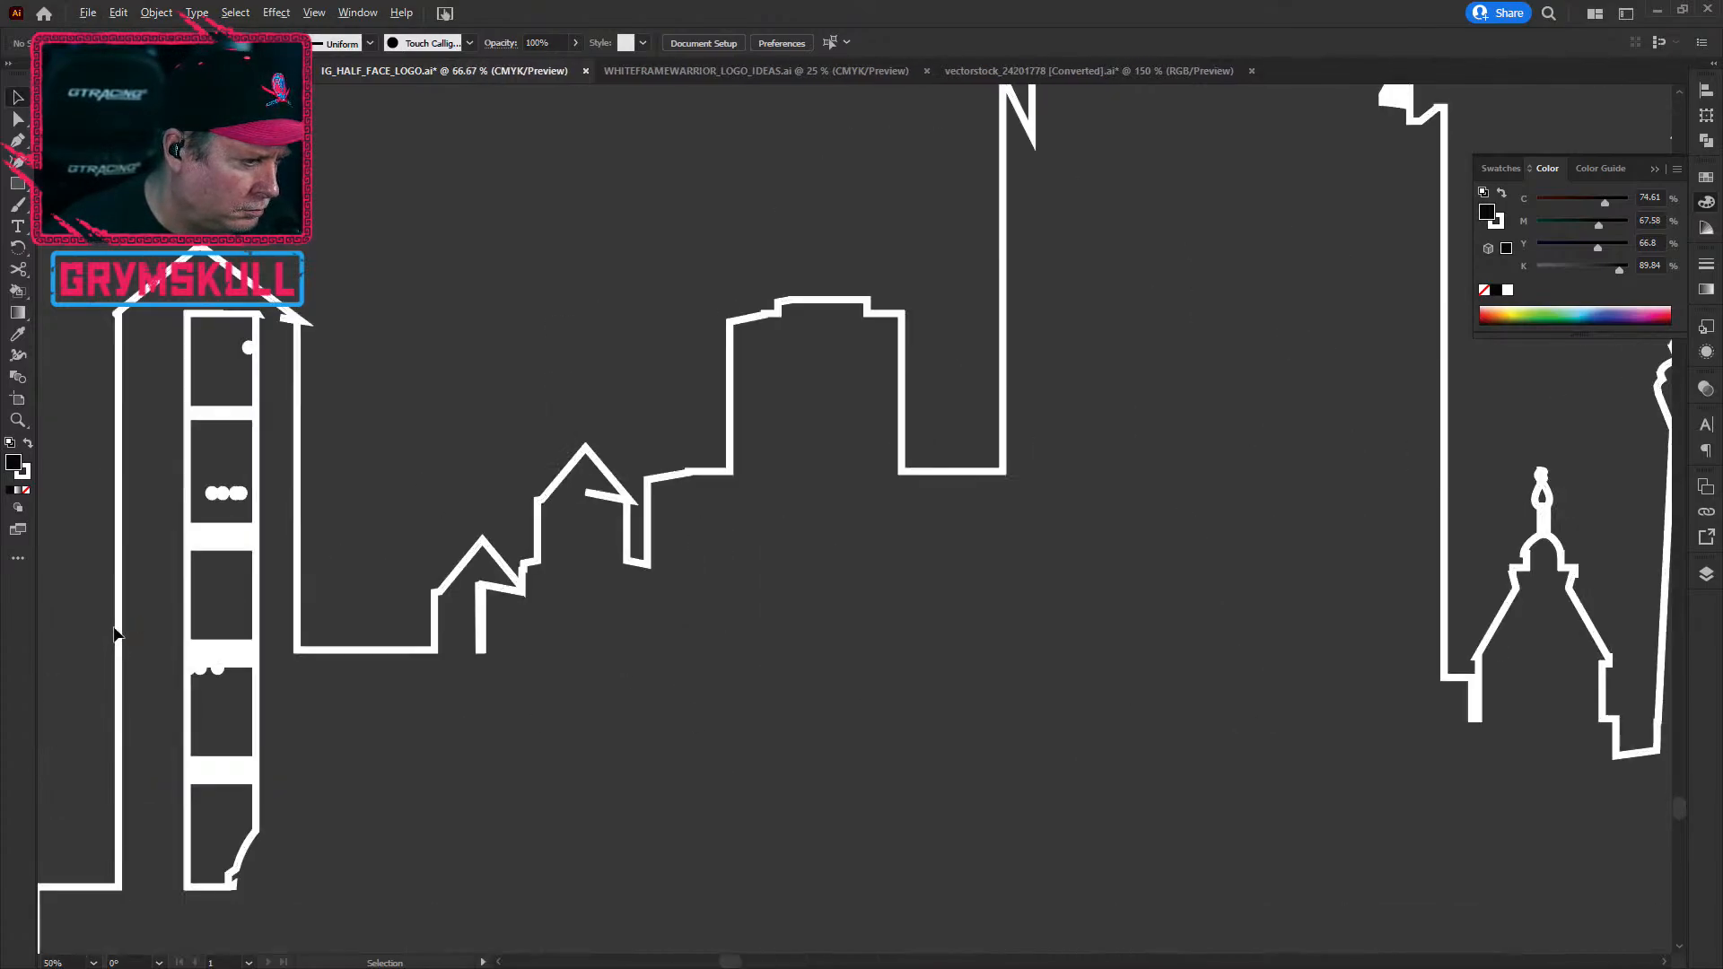
pyautogui.click(234, 419)
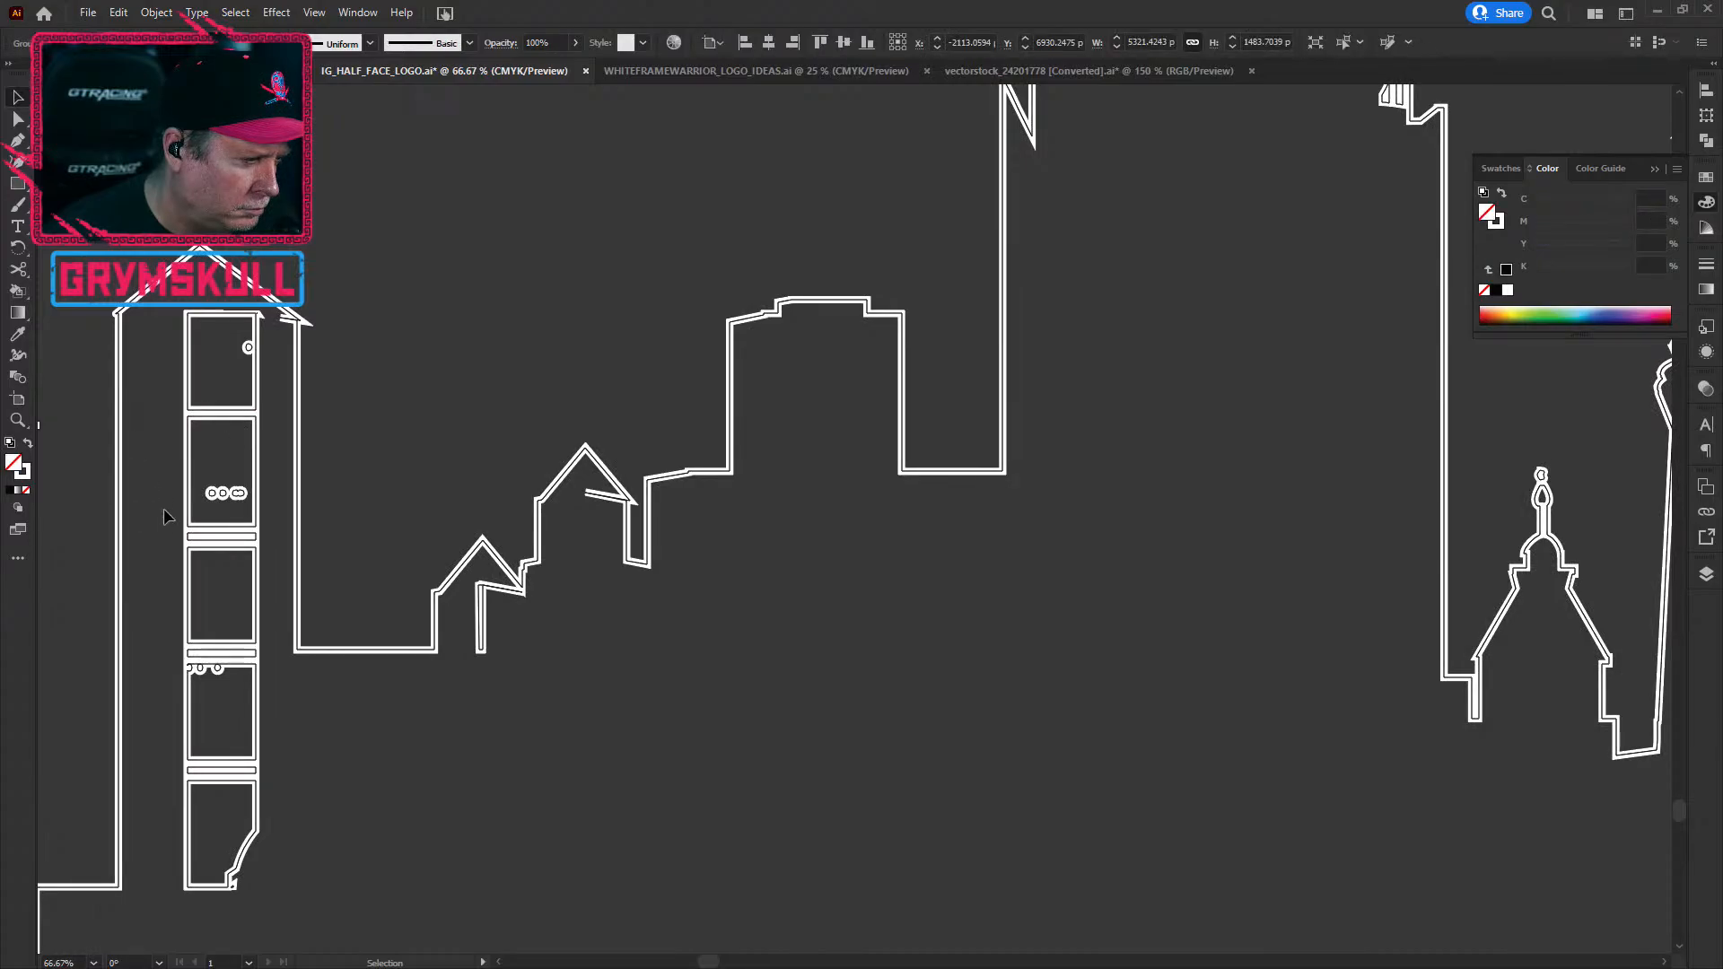
pyautogui.click(700, 754)
pyautogui.scroll(-2, 700, 754)
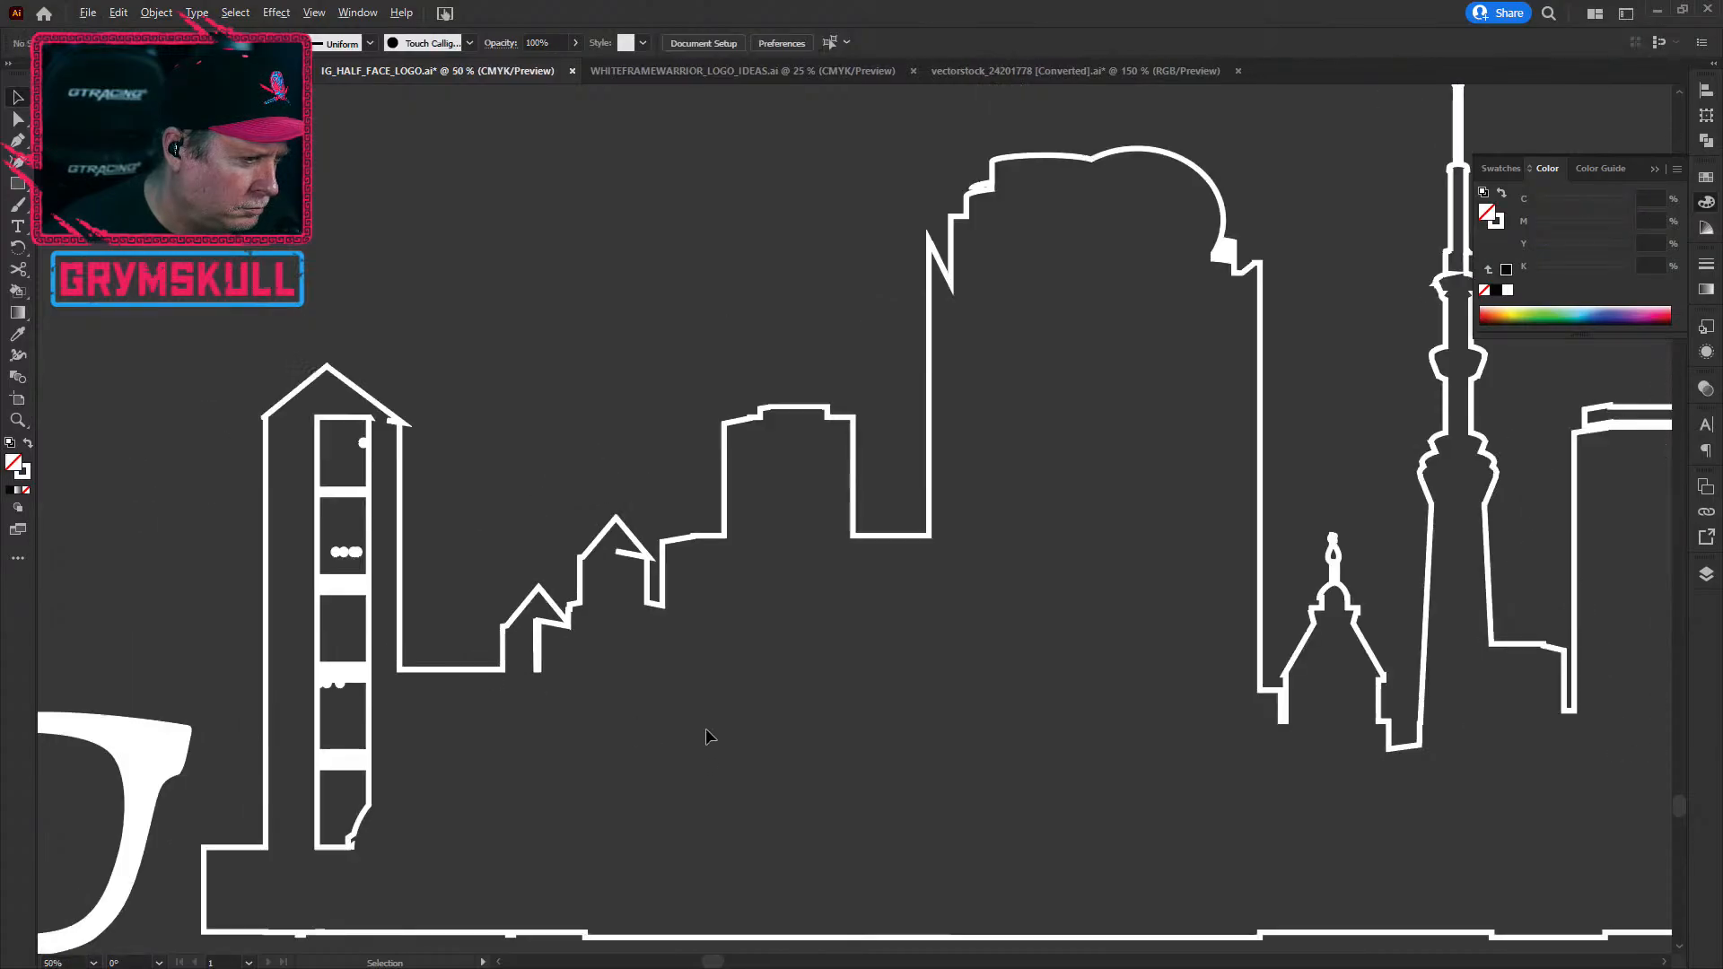
pyautogui.scroll(-4, 831, 712)
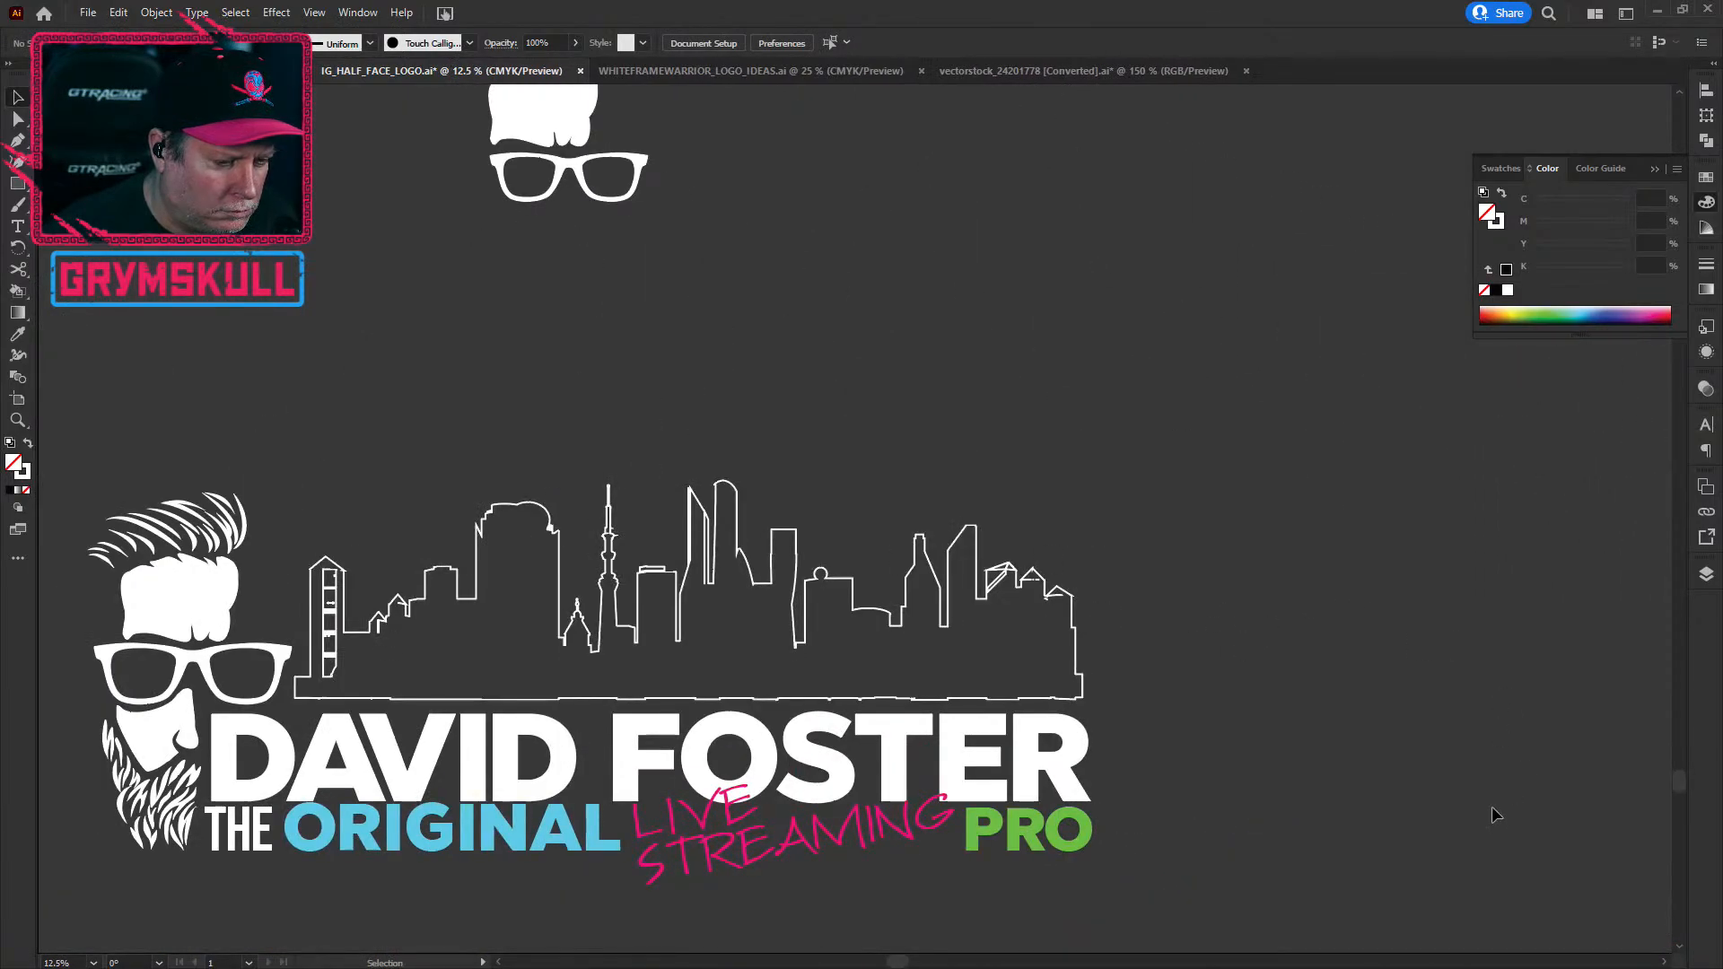
pyautogui.scroll(-1, 1278, 768)
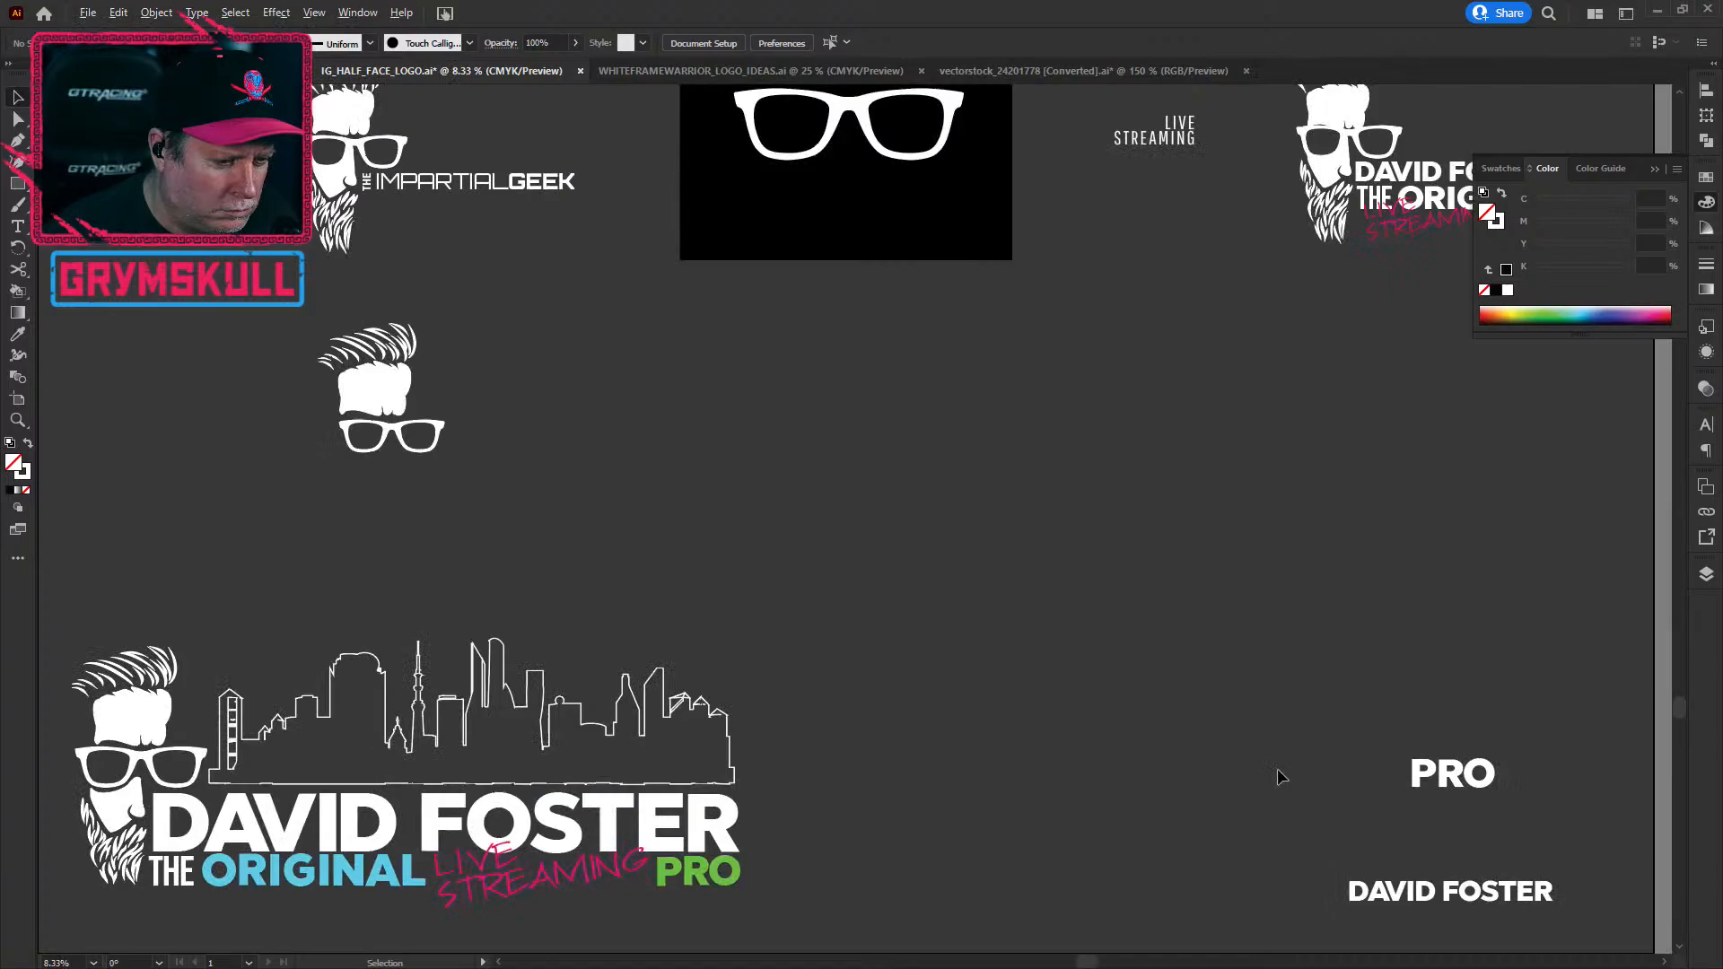
pyautogui.moveTo(915, 759); pyautogui.dragTo(1276, 496)
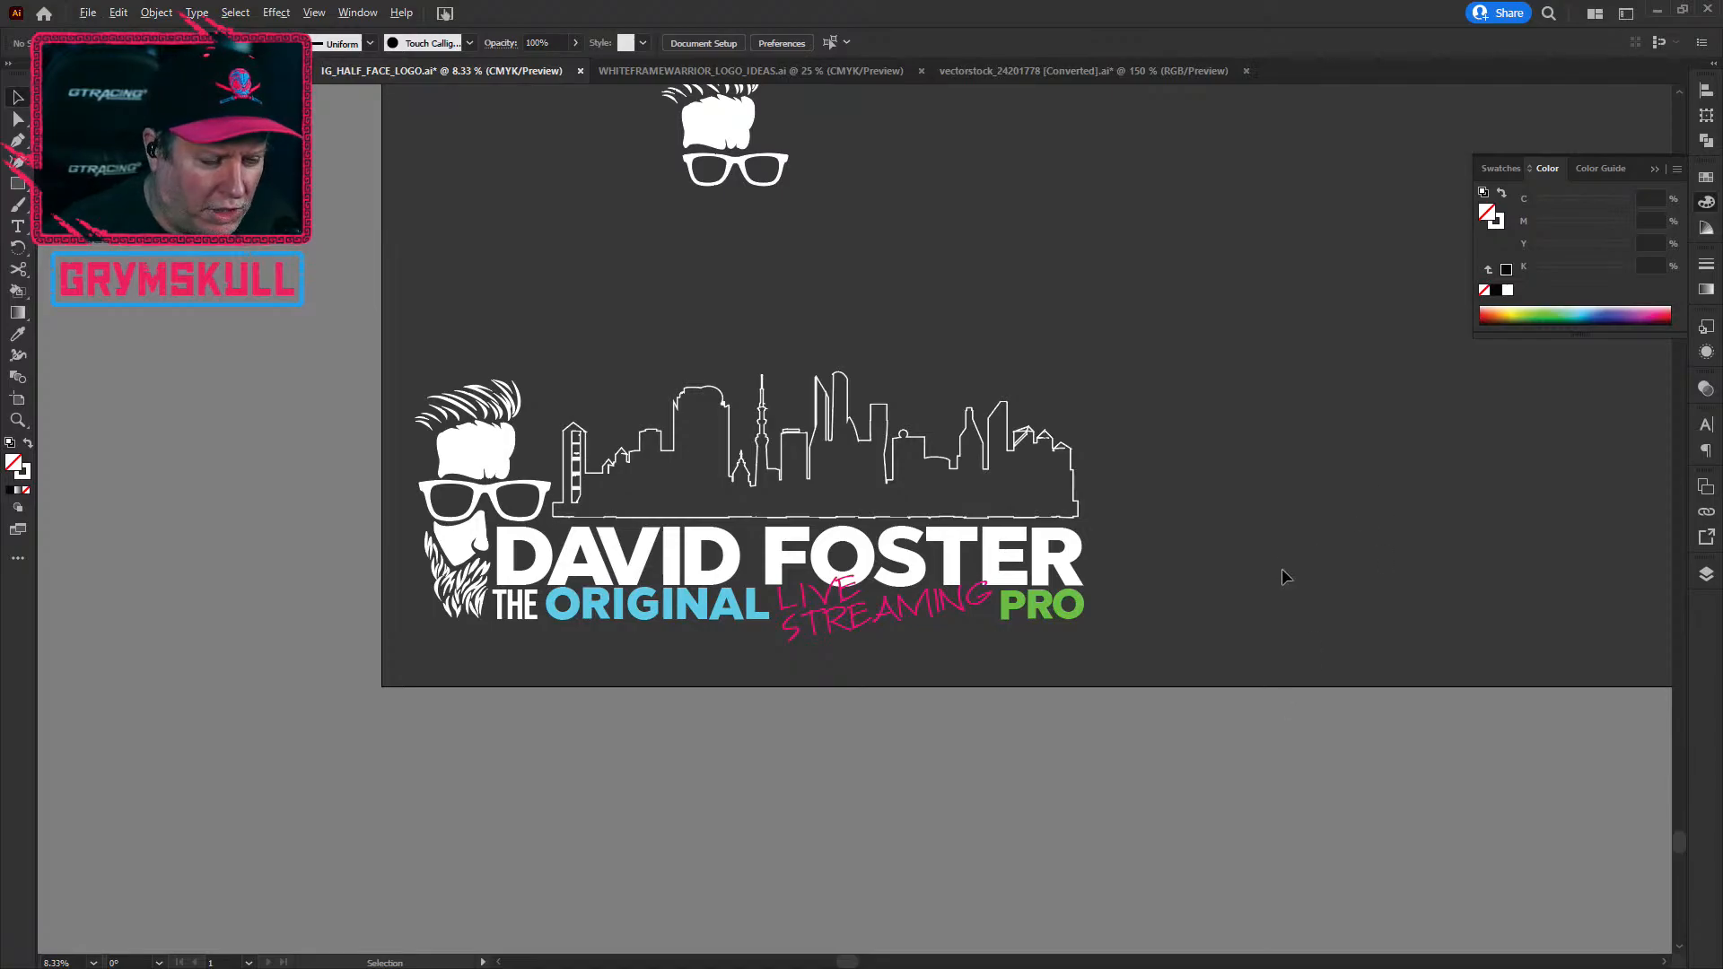
pyautogui.scroll(-2, 1282, 568)
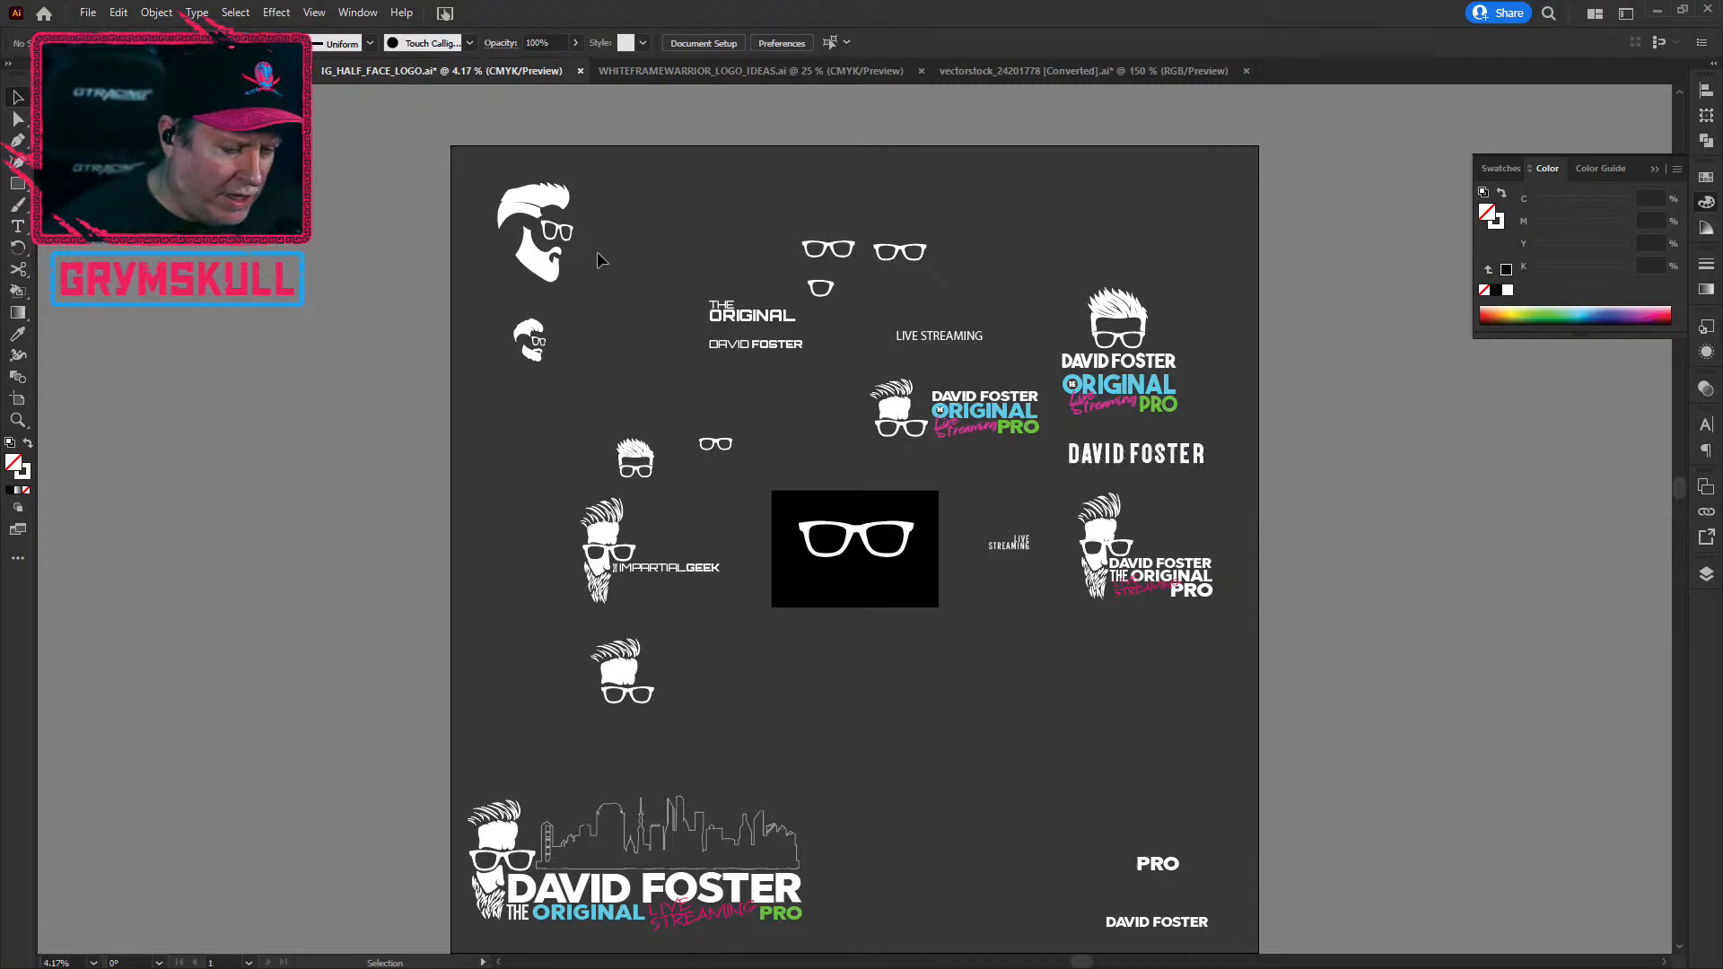
# Step: Go to the Home screen and scroll the Recent files grid to find MorrisMediaLogo.ai
pyautogui.click(43, 15)
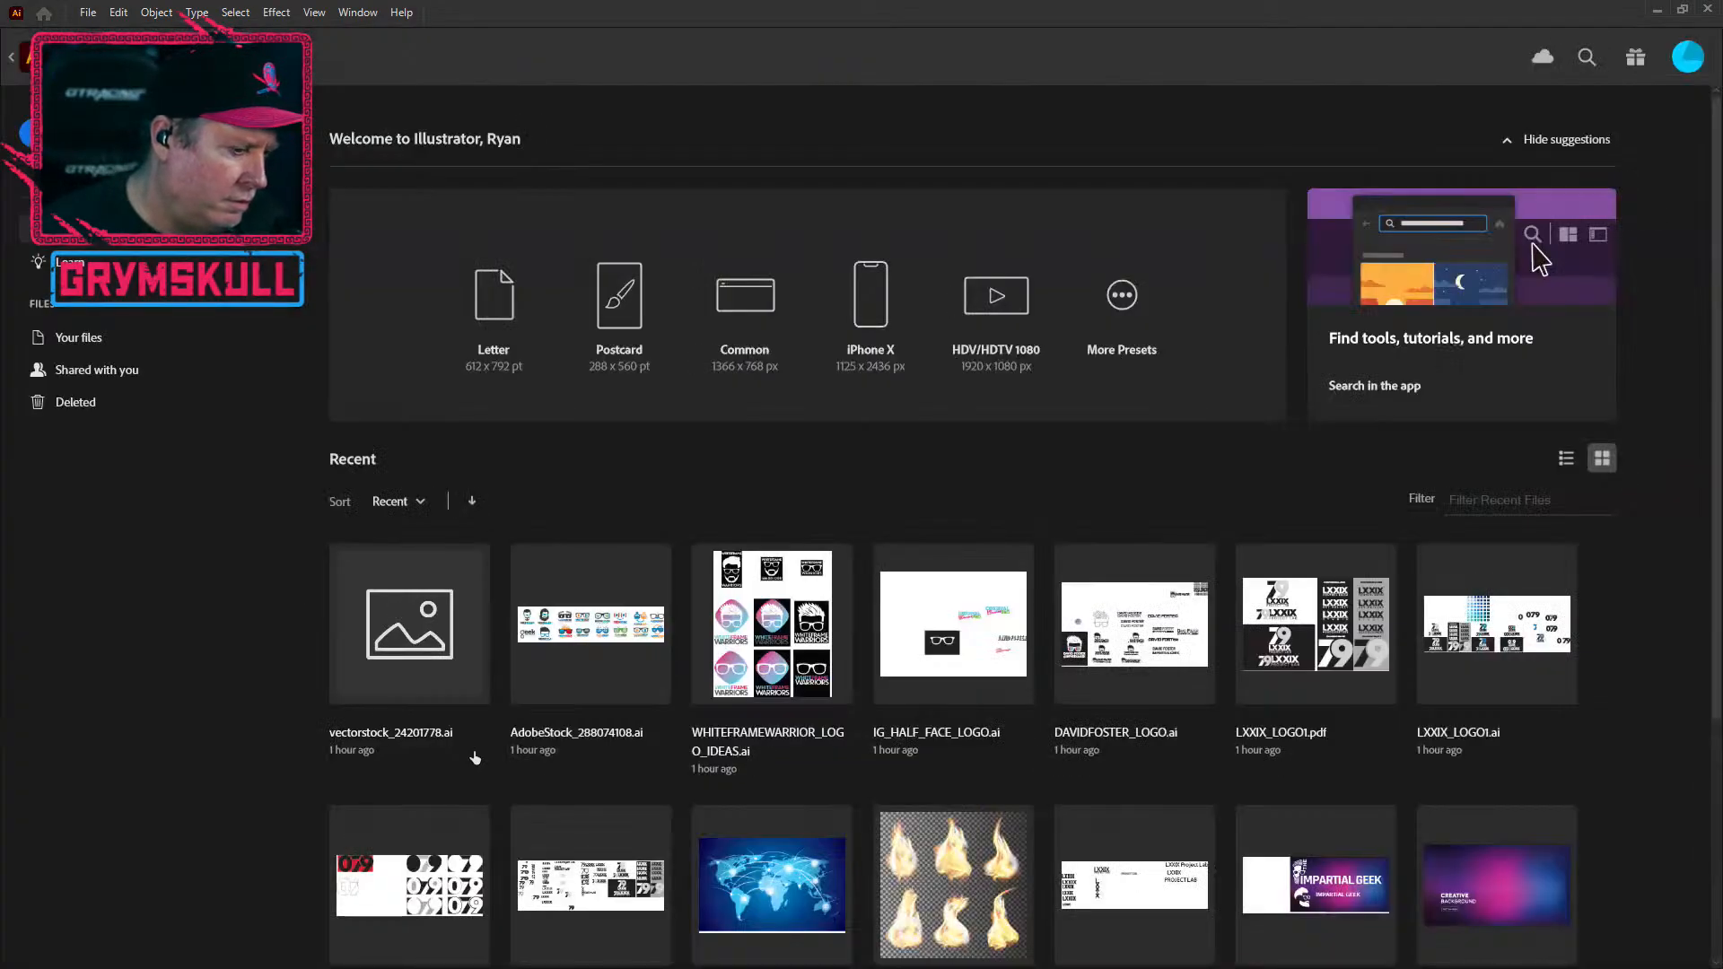
pyautogui.scroll(-3, 1504, 793)
pyautogui.scroll(-1, 1504, 793)
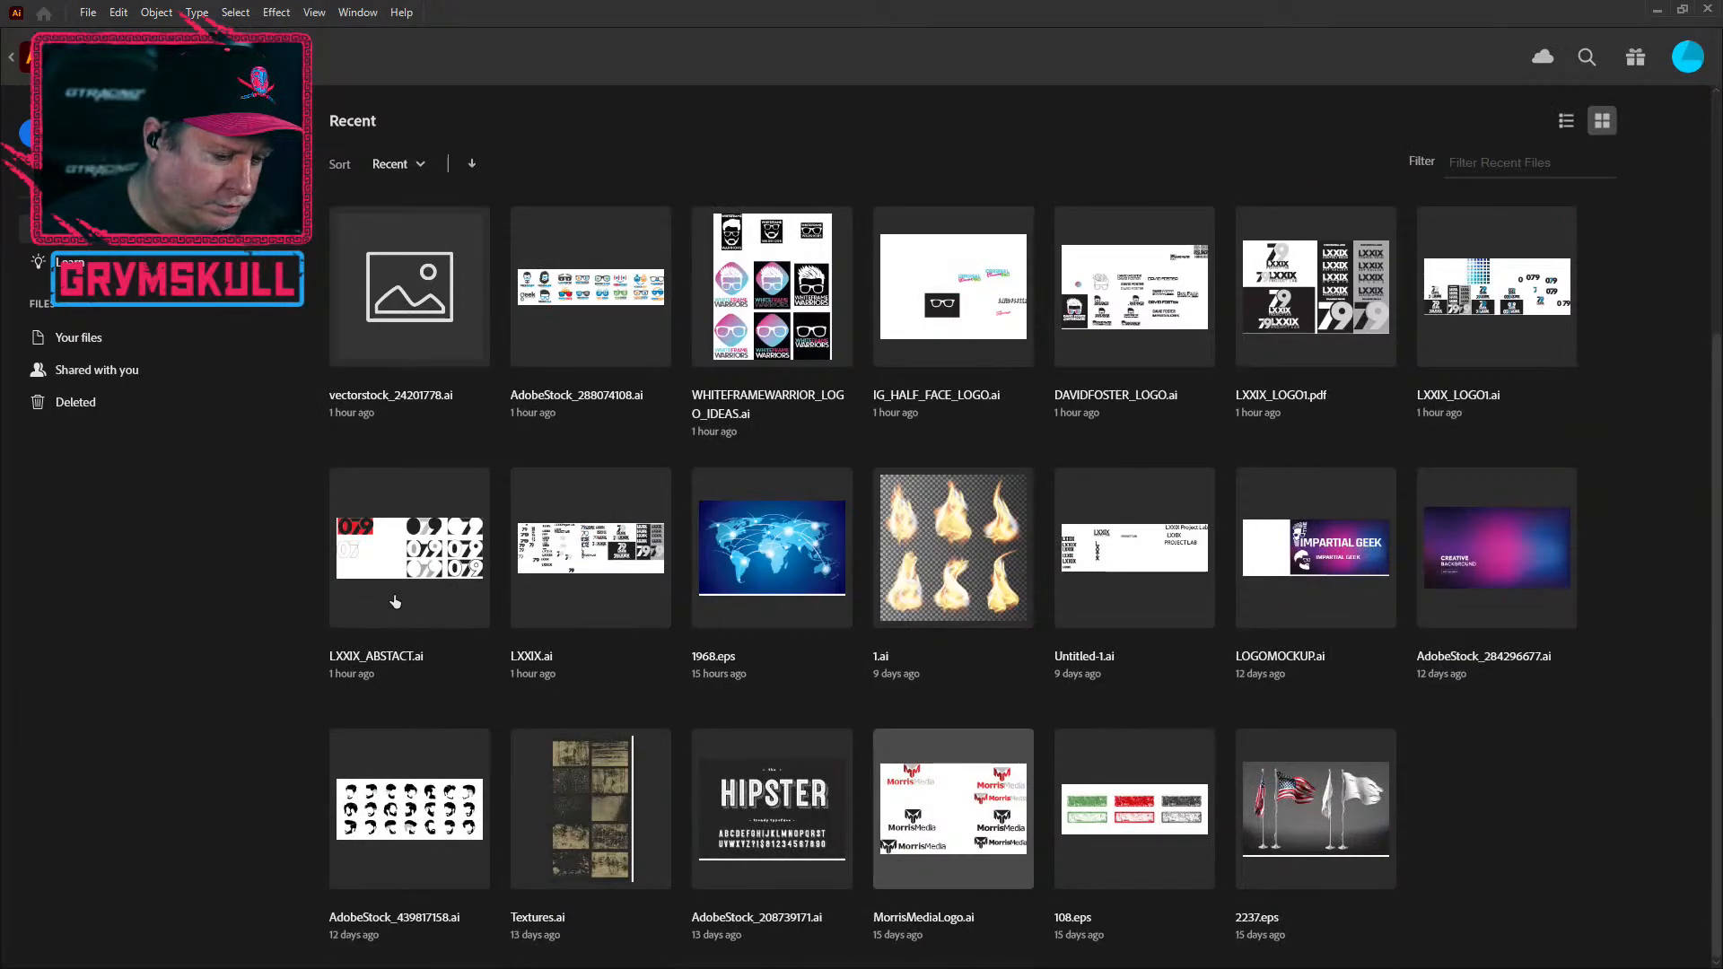
pyautogui.press('Escape')
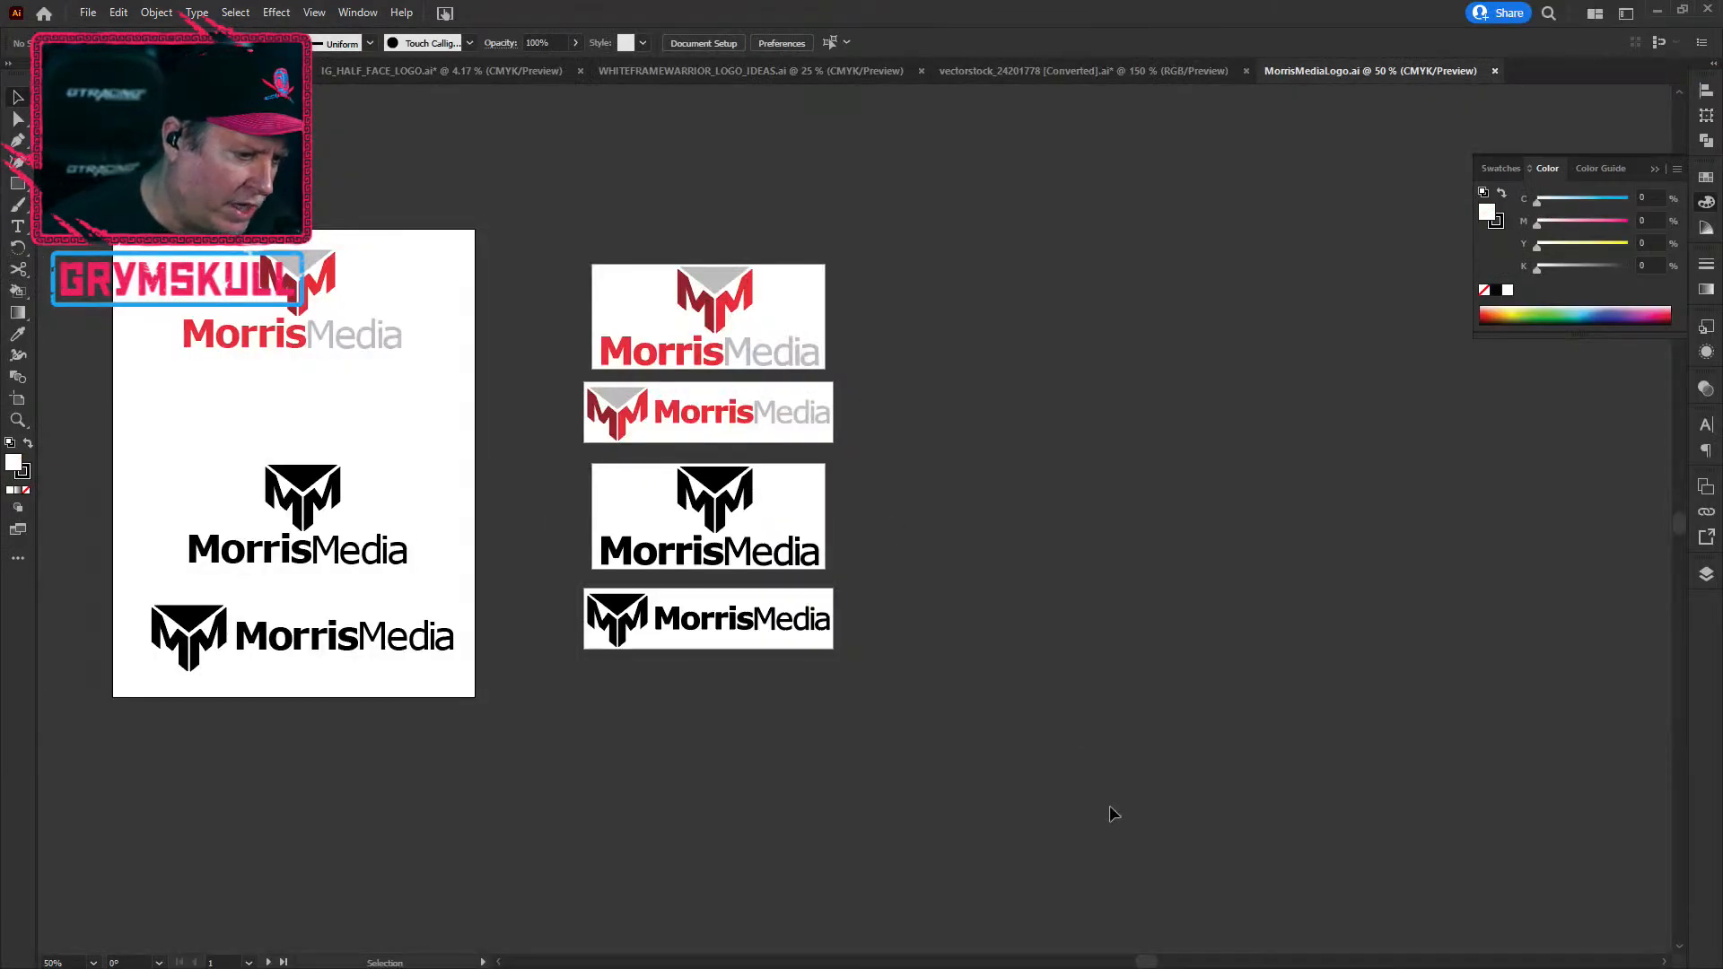
# Step: Centre the artboard in view and shift the bottom and middle MorrisMedia logos left to centre them
pyautogui.moveTo(536, 489); pyautogui.dragTo(736, 509)
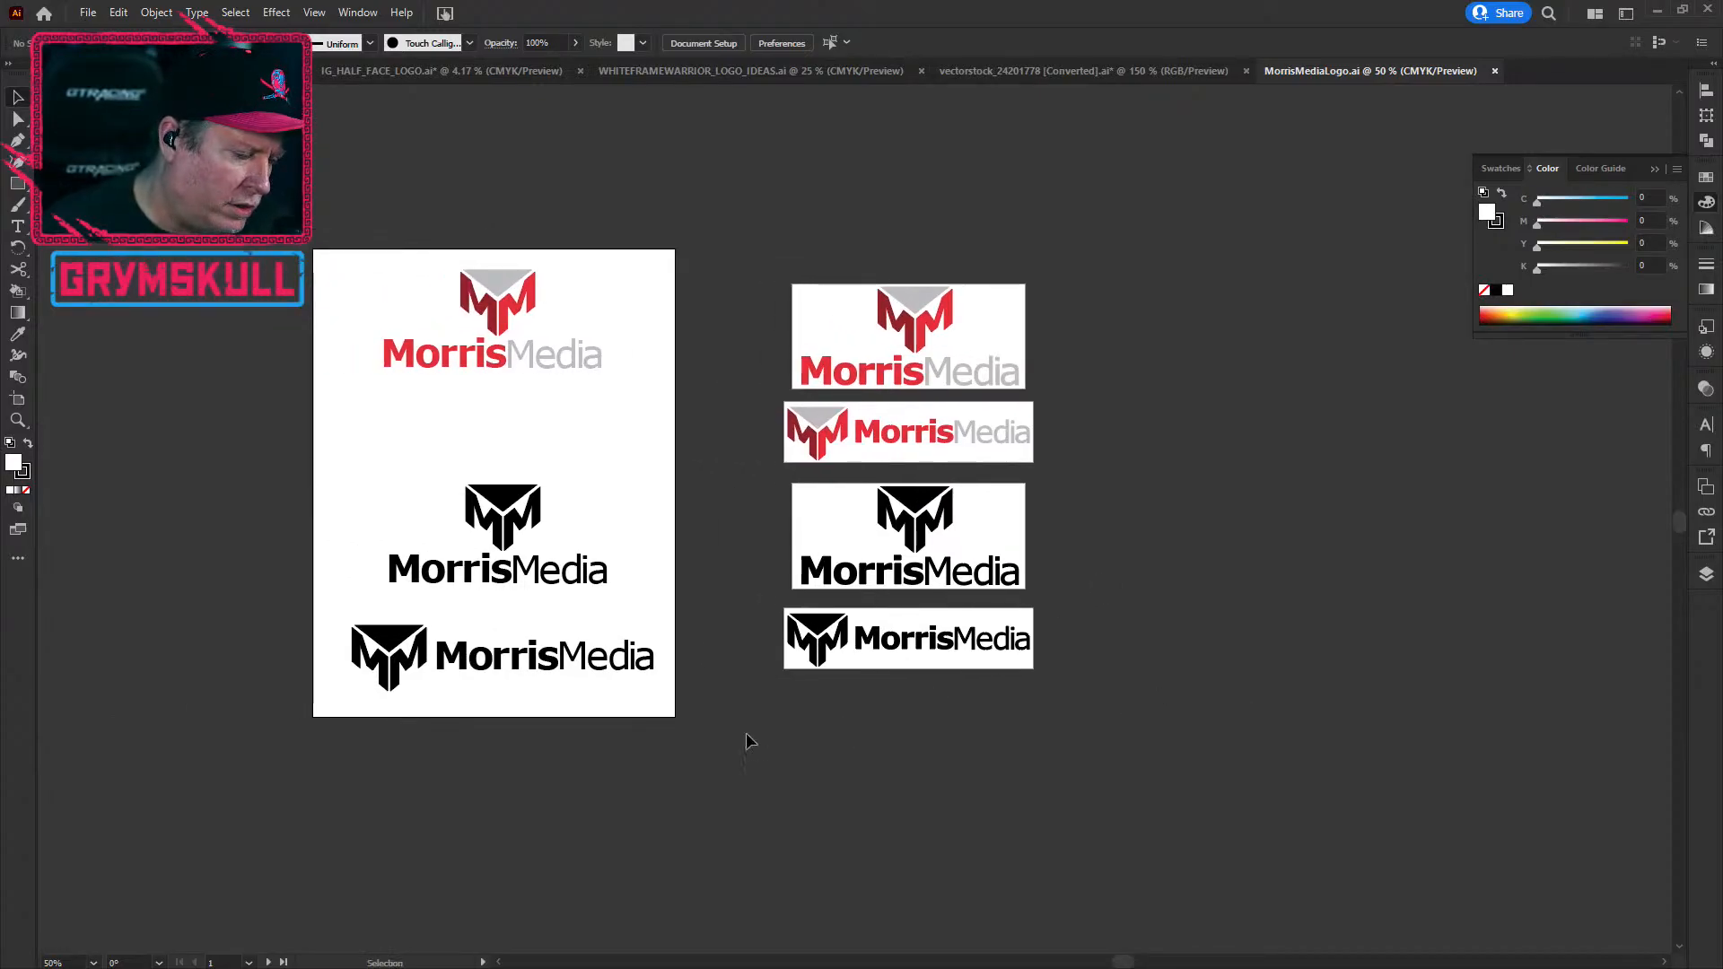
pyautogui.scroll(2, 730, 621)
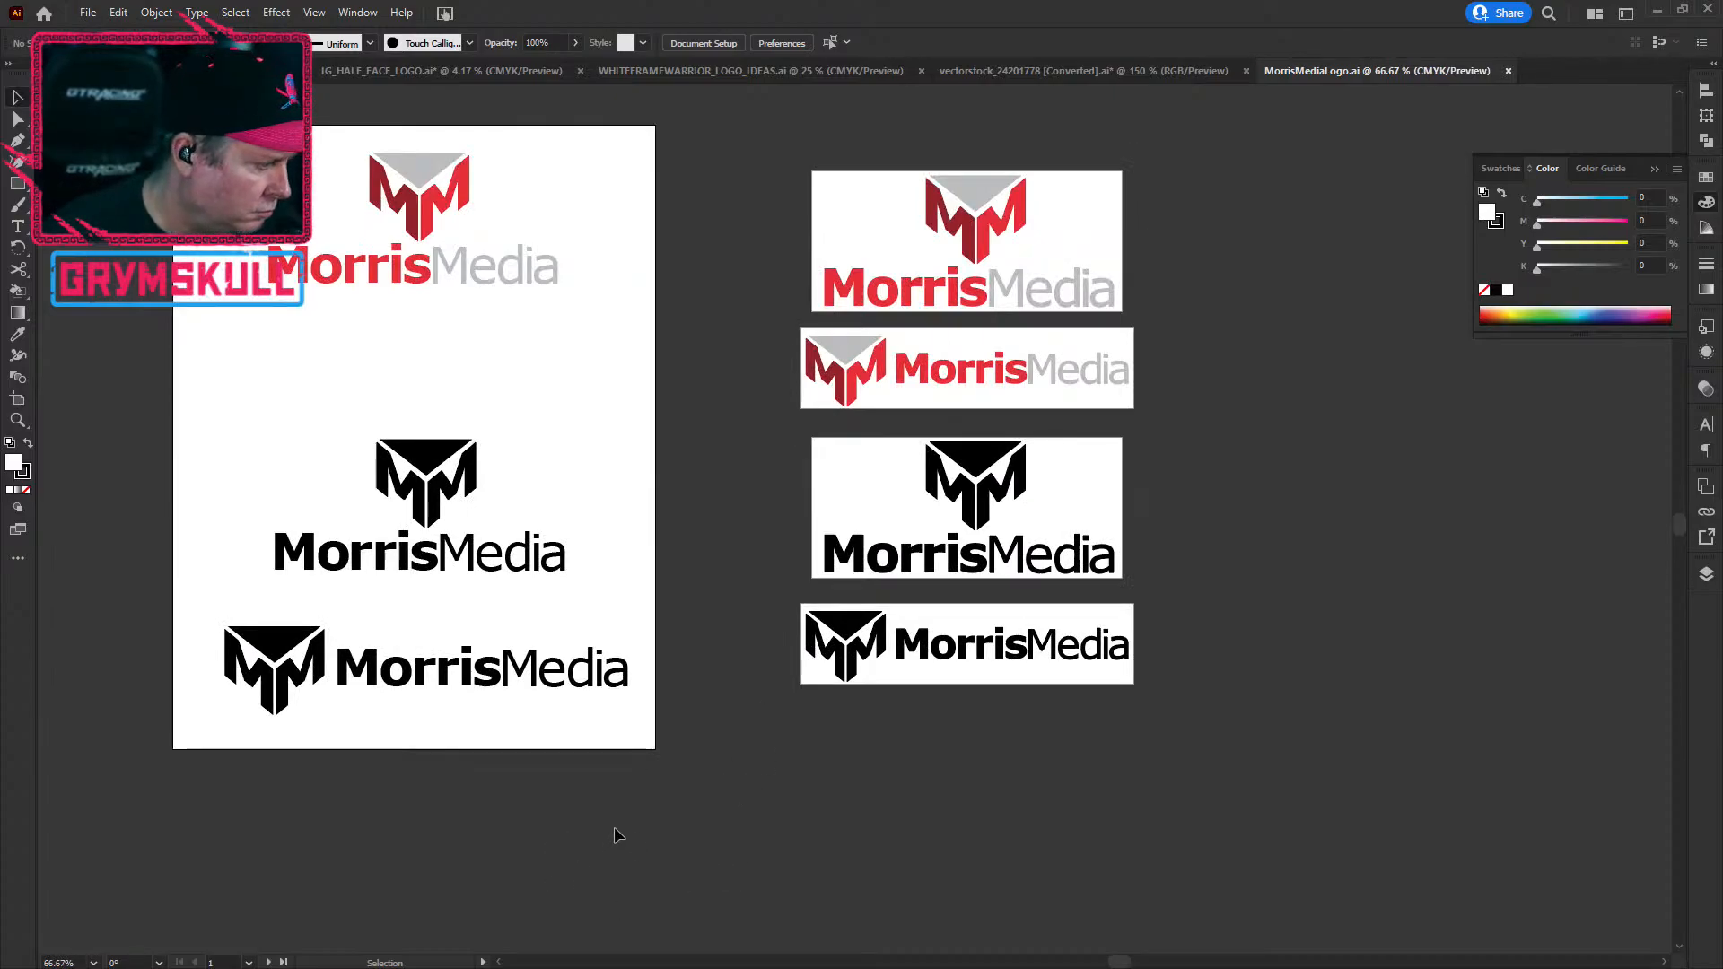
pyautogui.moveTo(461, 812); pyautogui.dragTo(547, 828)
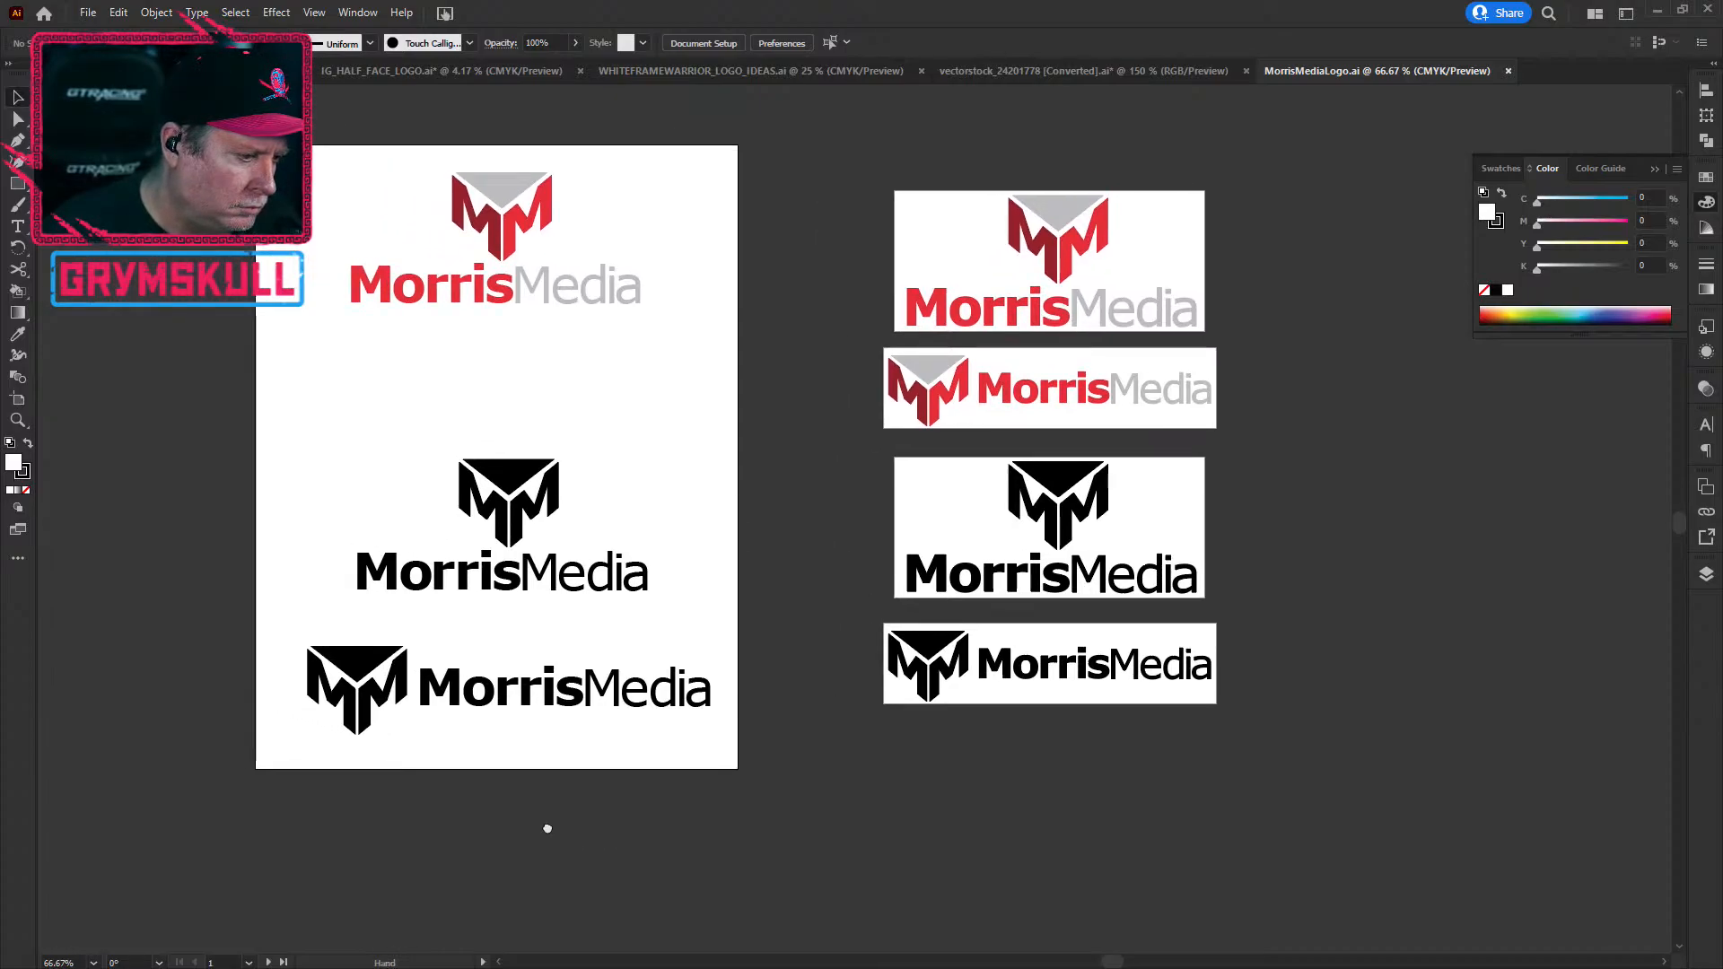
pyautogui.moveTo(277, 631); pyautogui.dragTo(758, 784)
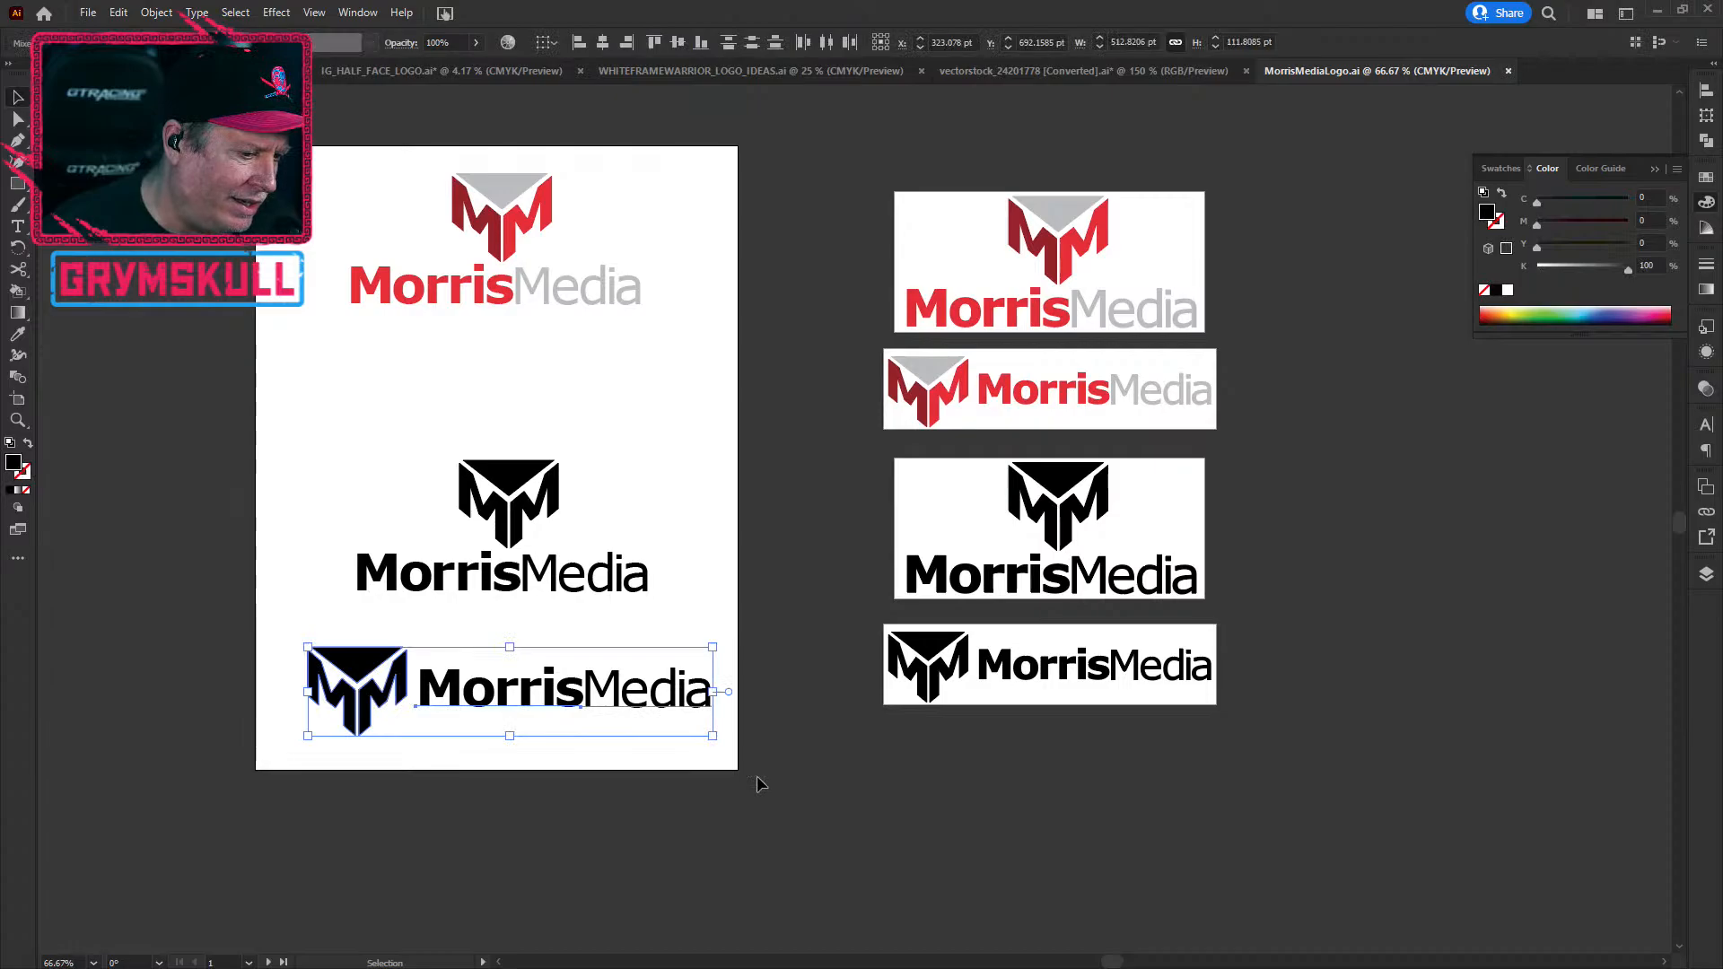
pyautogui.moveTo(536, 709); pyautogui.dragTo(513, 701)
pyautogui.moveTo(346, 404); pyautogui.dragTo(625, 585)
pyautogui.click(734, 476)
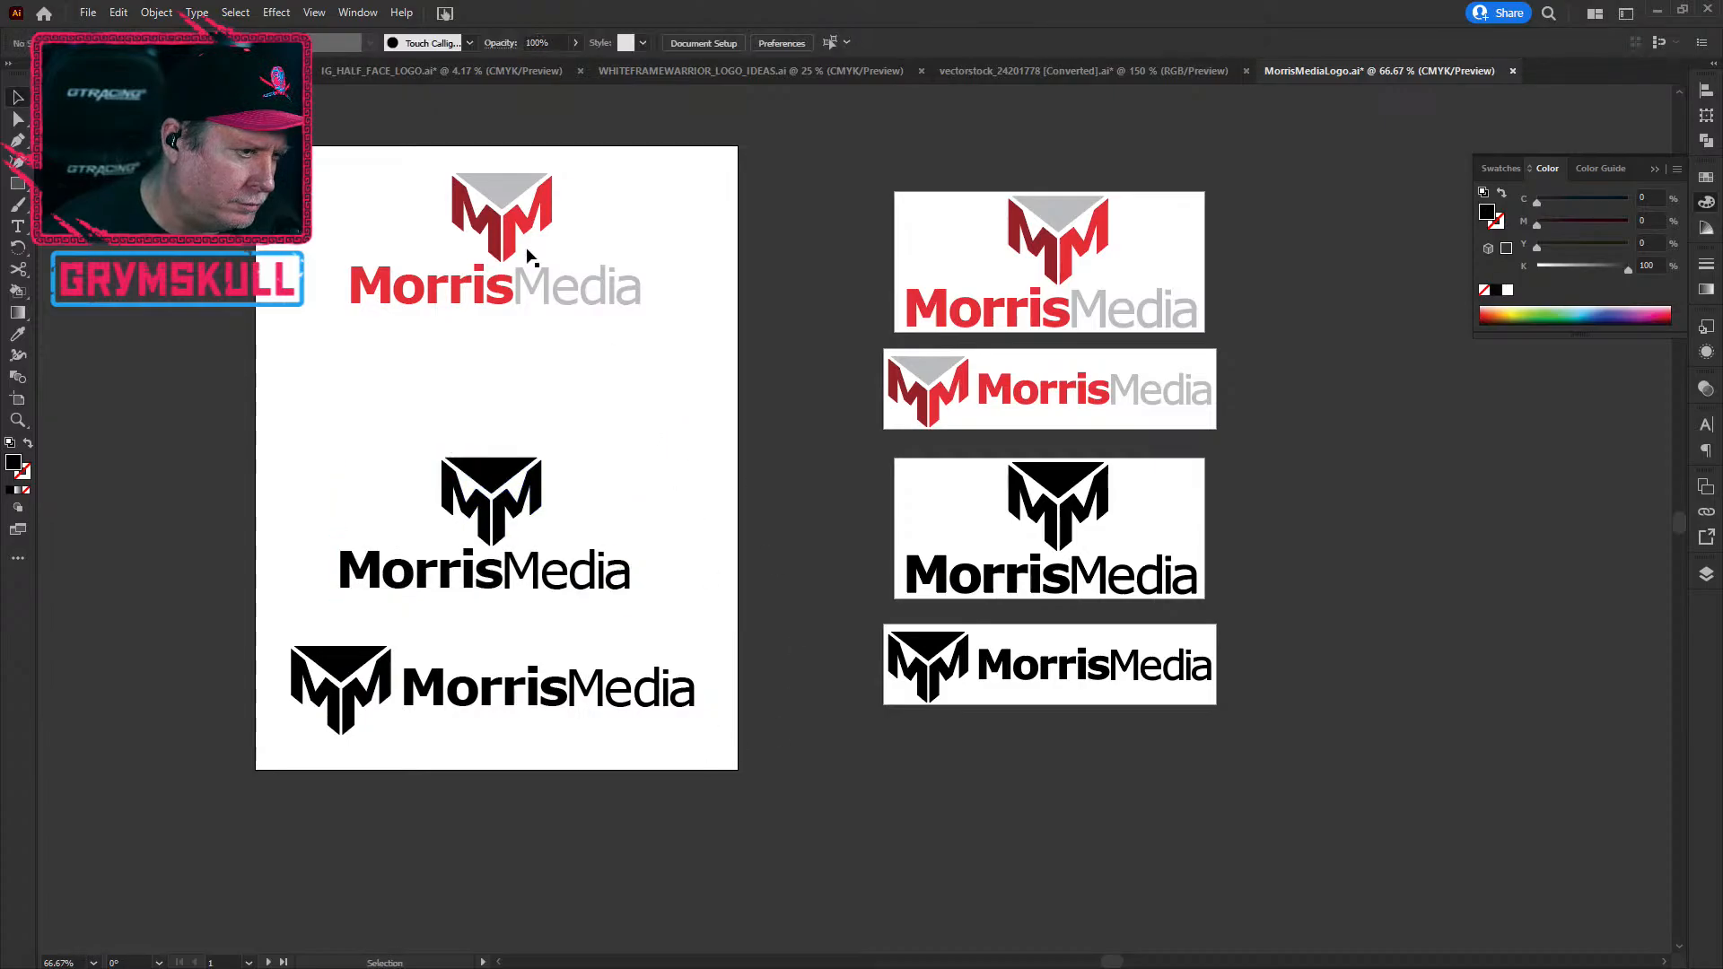
# Step: Move the top red-and-grey logo down for even spacing
pyautogui.moveTo(314, 160); pyautogui.dragTo(716, 338)
pyautogui.moveTo(634, 301); pyautogui.dragTo(631, 377)
pyautogui.click(930, 184)
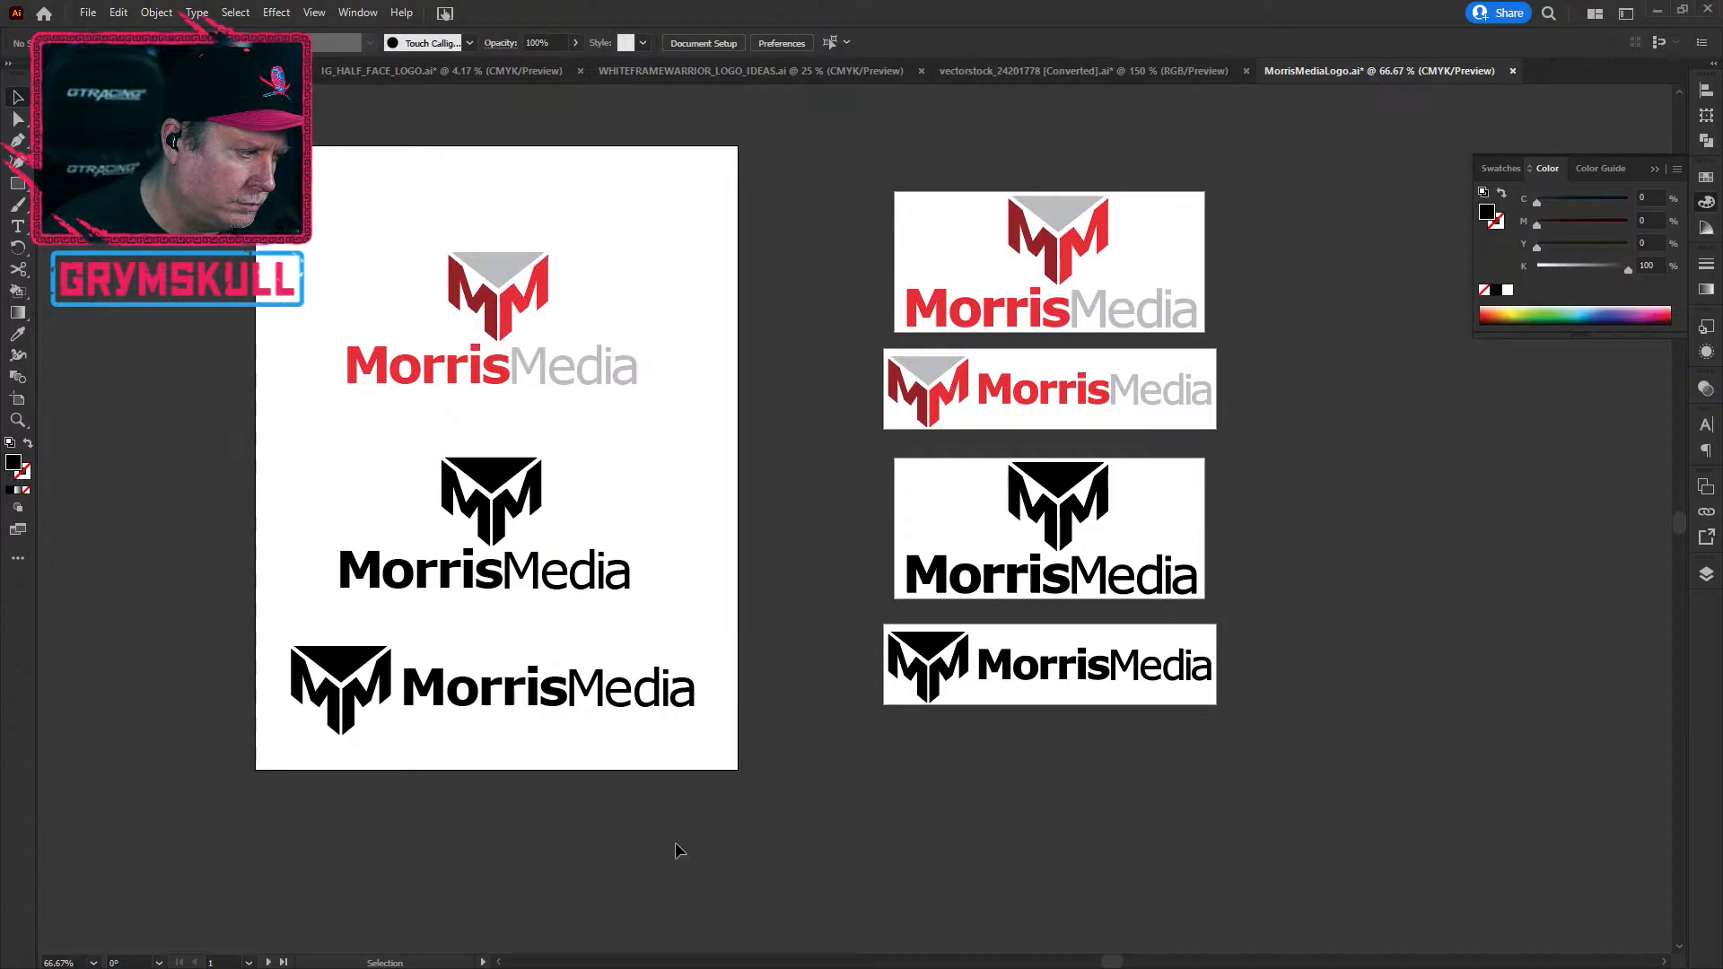